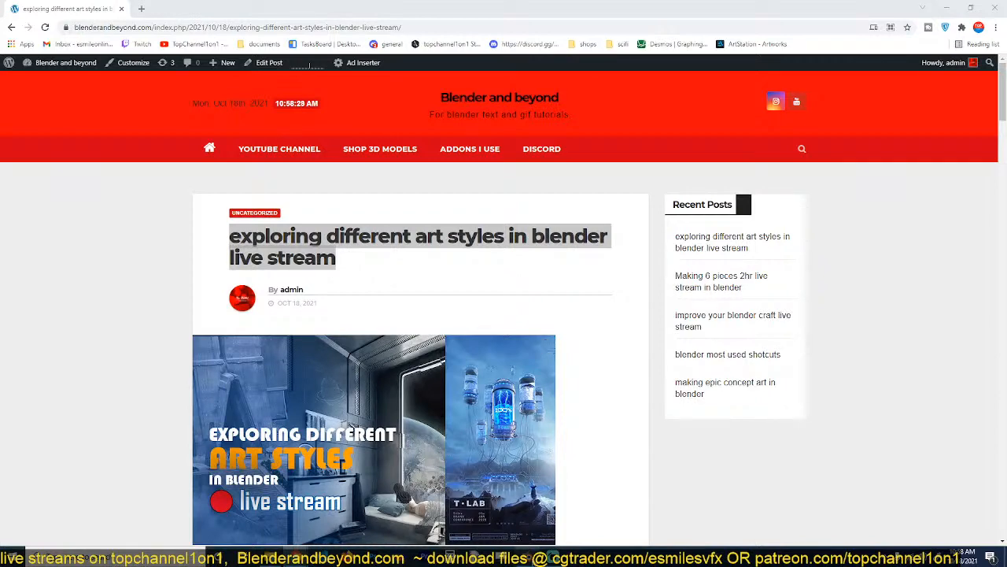
Switch to Blender, maximize its window, play back the rendered staircase animation, and shrink the player window.
key(alt+Tab)
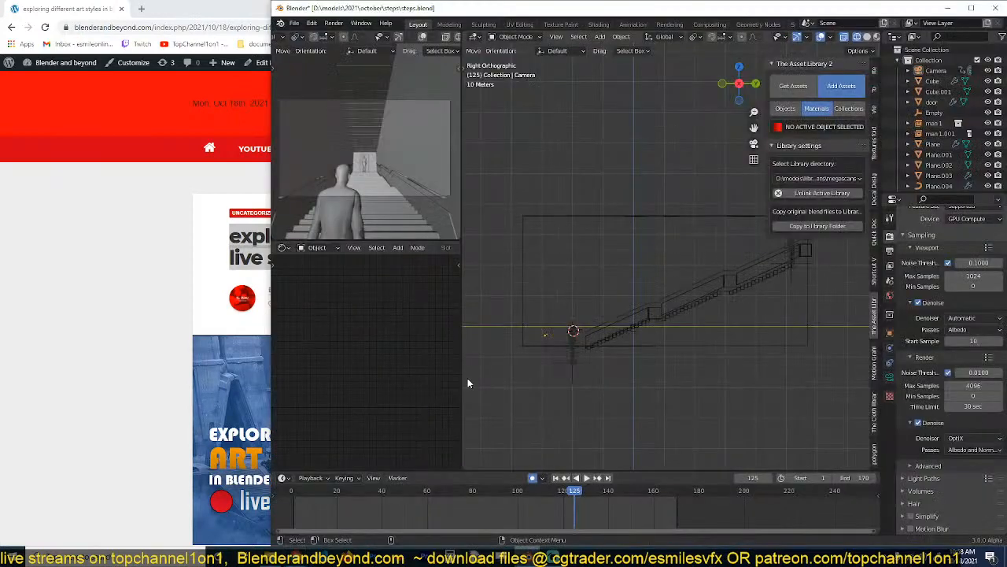
click(971, 8)
click(65, 19)
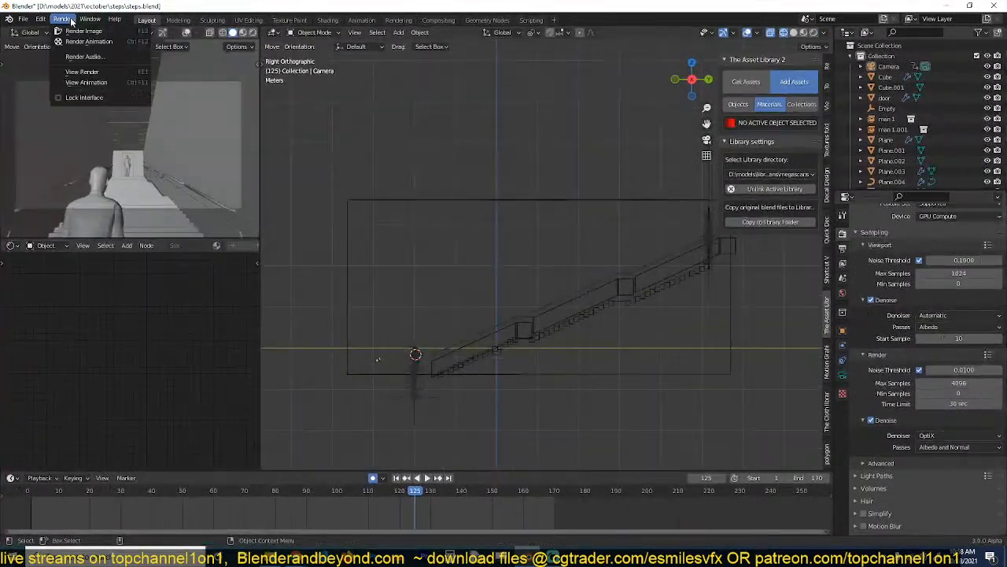
click(86, 83)
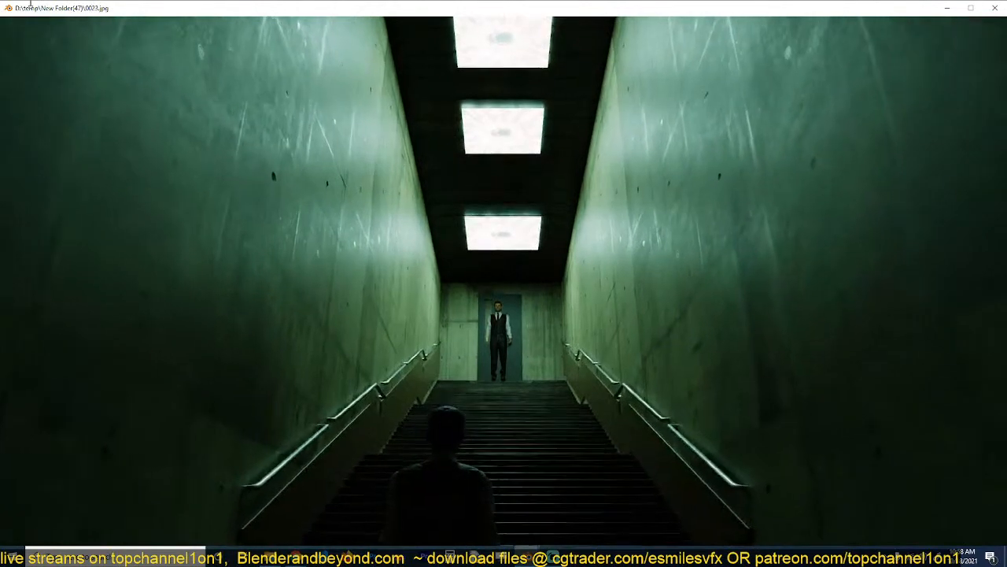
drag(16, 4, 188, 68)
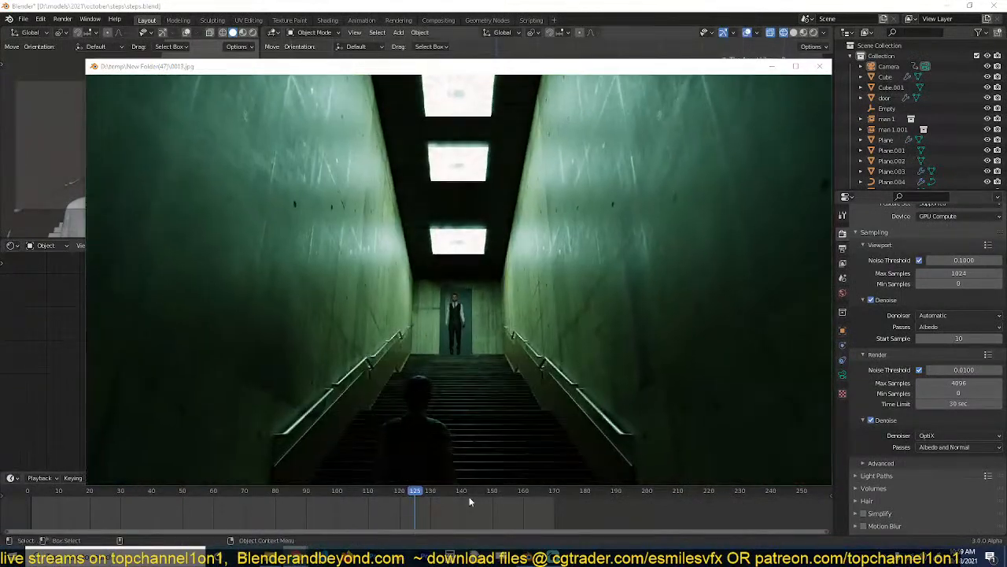
Switch to the browser window showing the "exploring different art styles in blender live stream" post and clear the title selection.
click(270, 556)
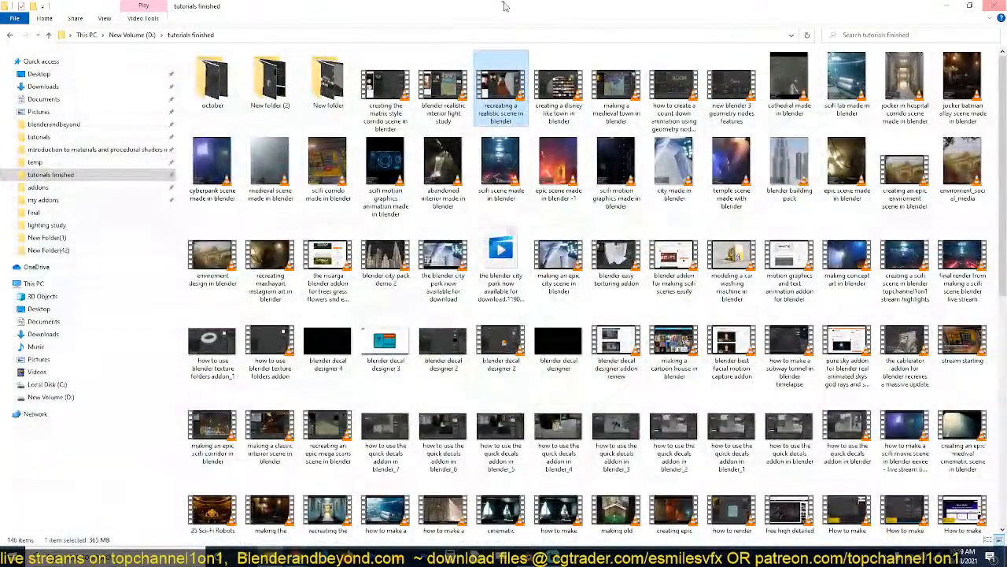
click(994, 6)
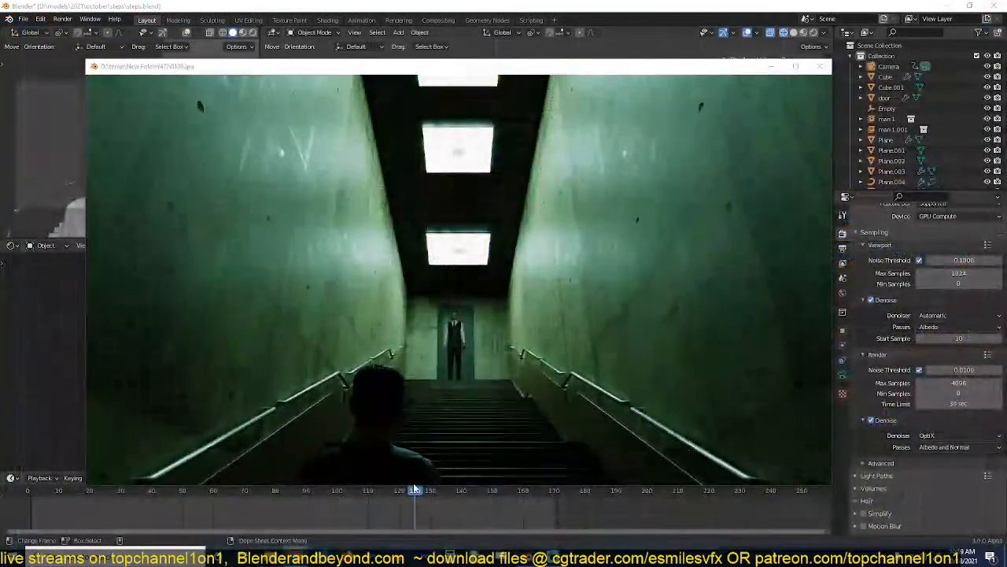
mouse_move(281, 543)
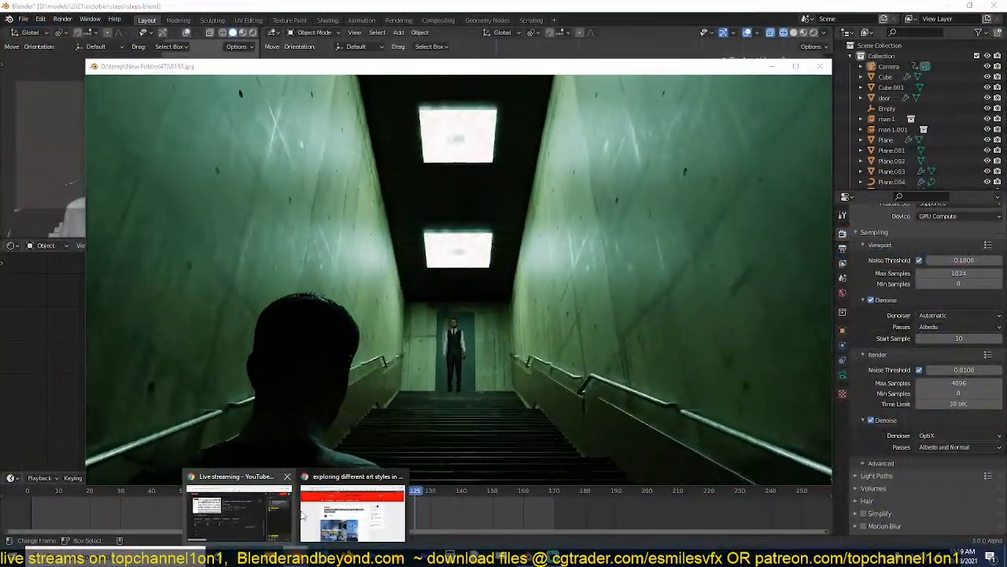
click(327, 482)
click(124, 304)
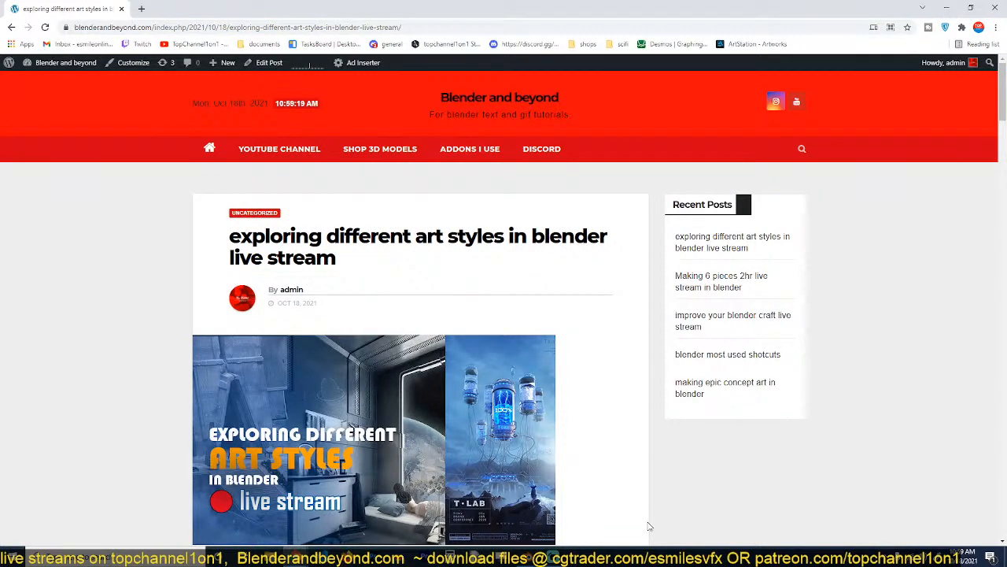
Examine the reference images throughout the blog post, from the T-LAB poster down to the landscape sketch.
scroll(650, 526, down, 6)
scroll(247, 258, up, 1)
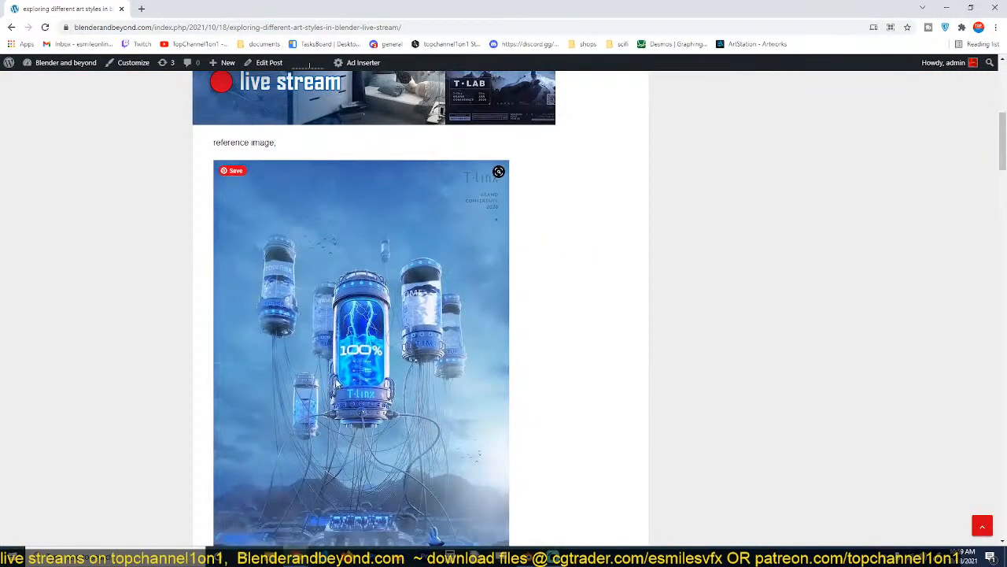
scroll(442, 510, down, 7)
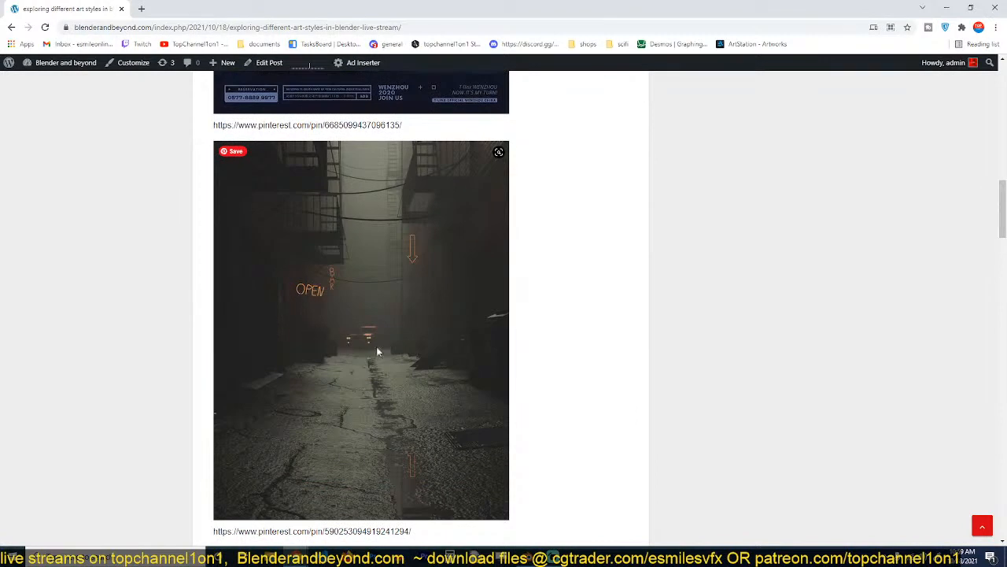
scroll(376, 352, down, 9)
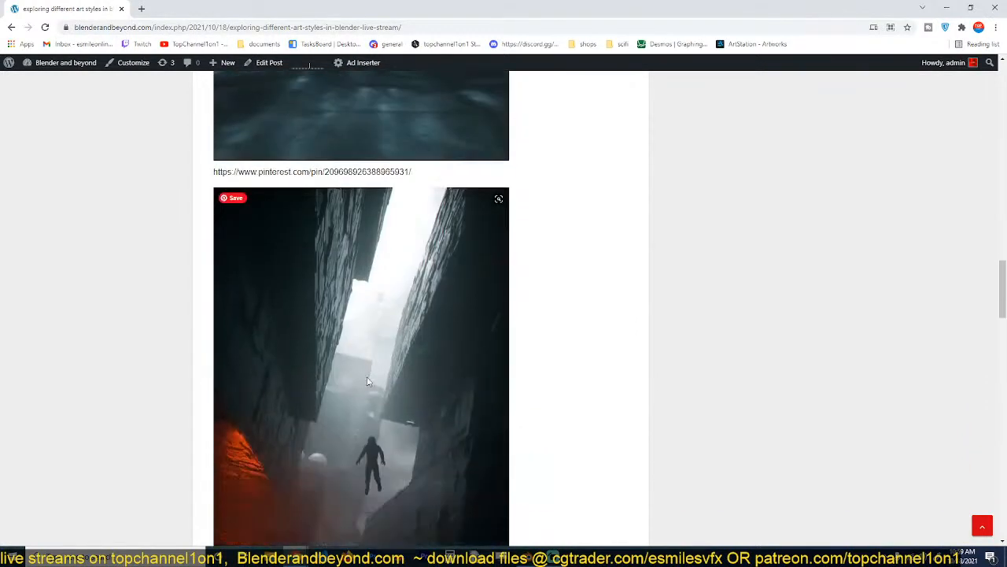
scroll(365, 351, down, 6)
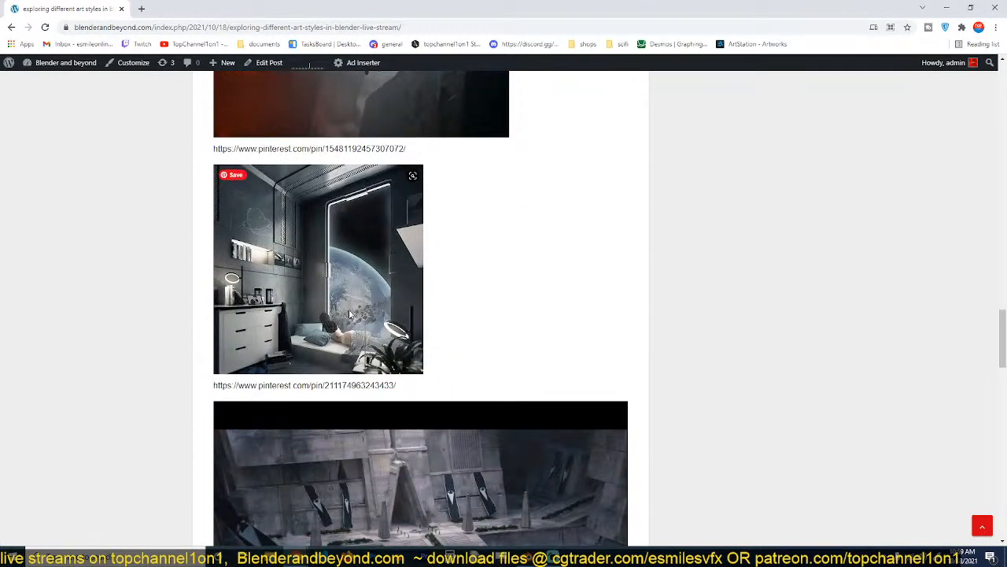
scroll(350, 315, down, 3)
scroll(402, 364, down, 3)
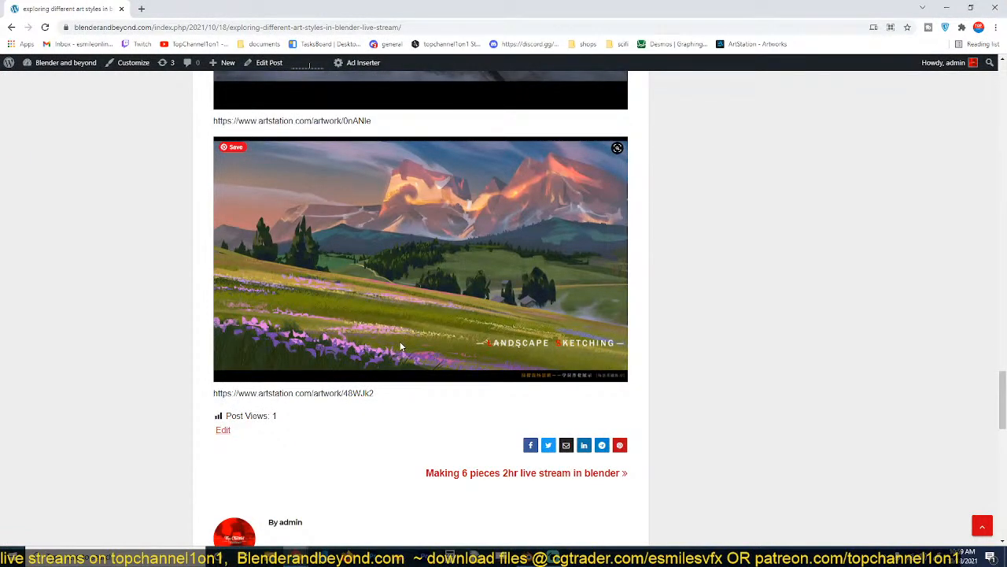
scroll(377, 339, up, 10)
scroll(377, 337, up, 15)
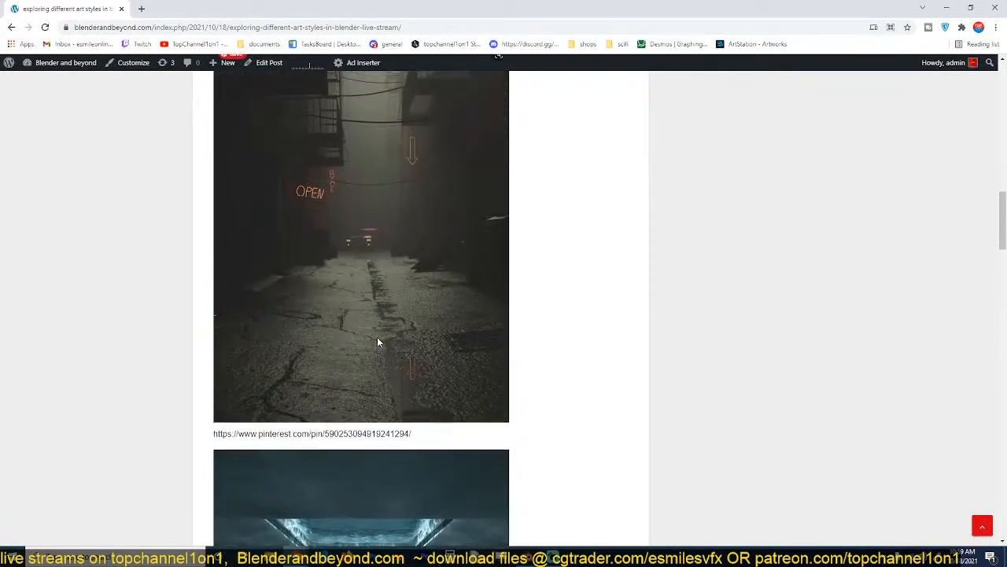
scroll(378, 342, down, 1)
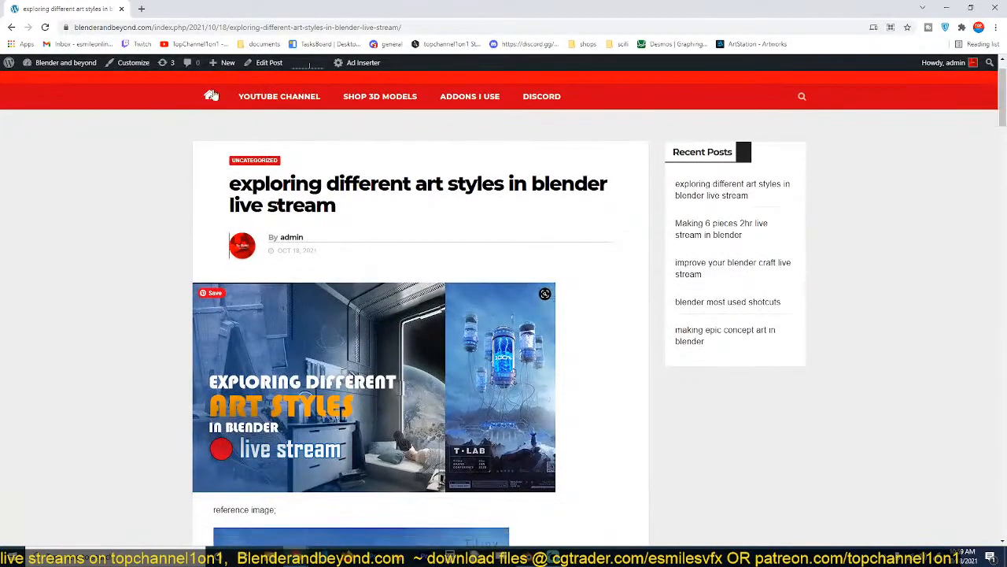
Highlight the post's web address, and review the T-LAB poster and the underground pool reference again.
click(491, 27)
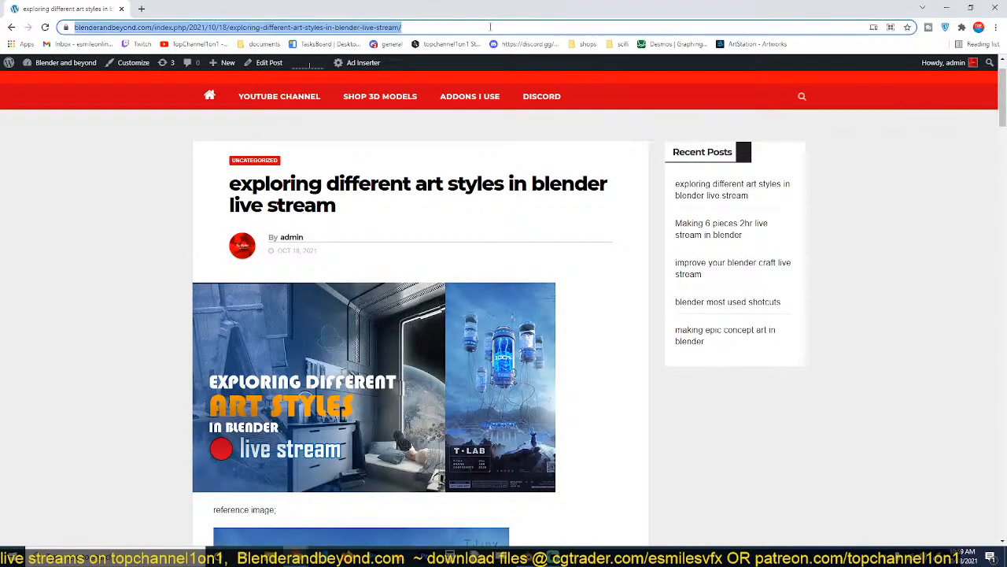
key(alt+Tab)
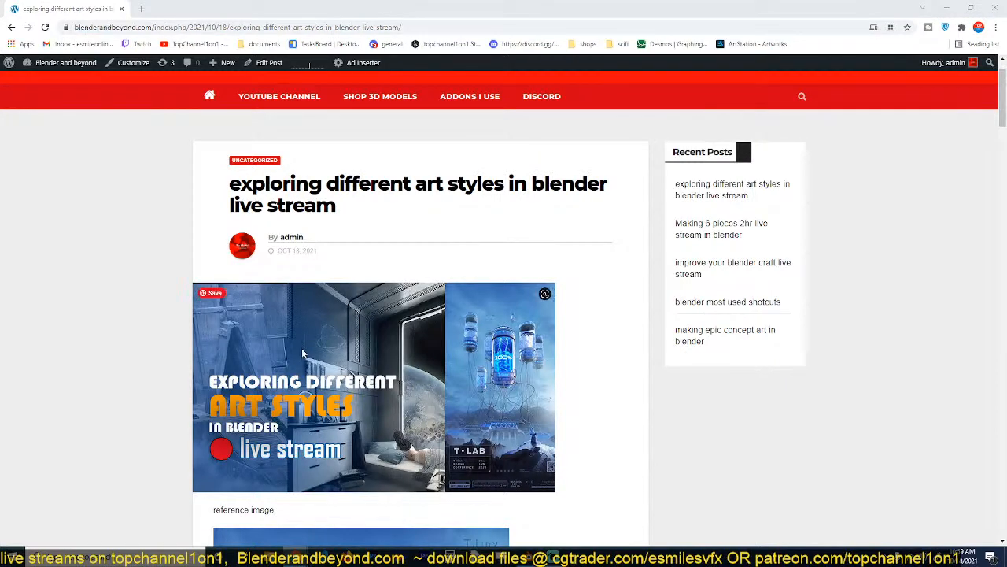
scroll(177, 416, down, 7)
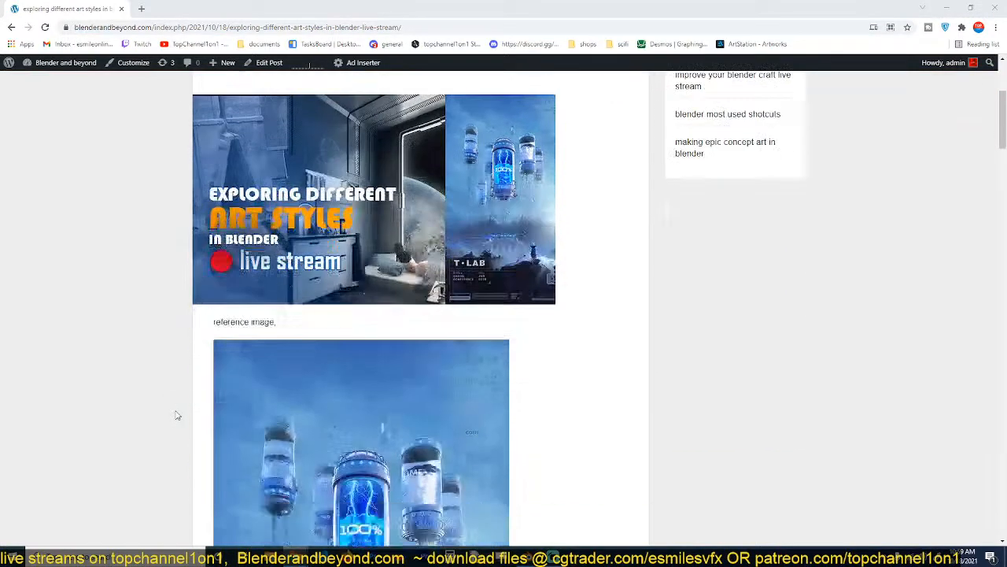
scroll(177, 415, up, 2)
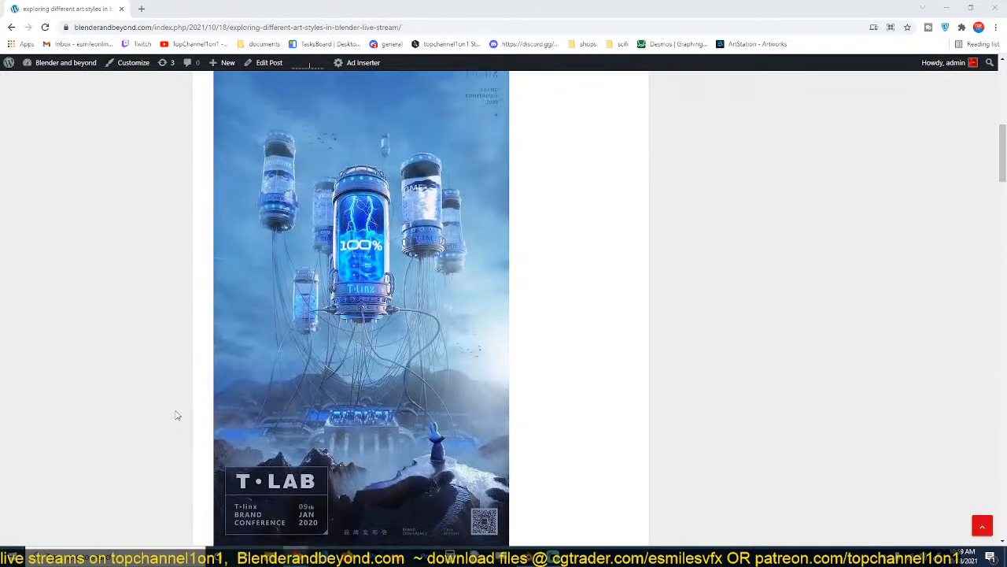
scroll(177, 416, down, 2)
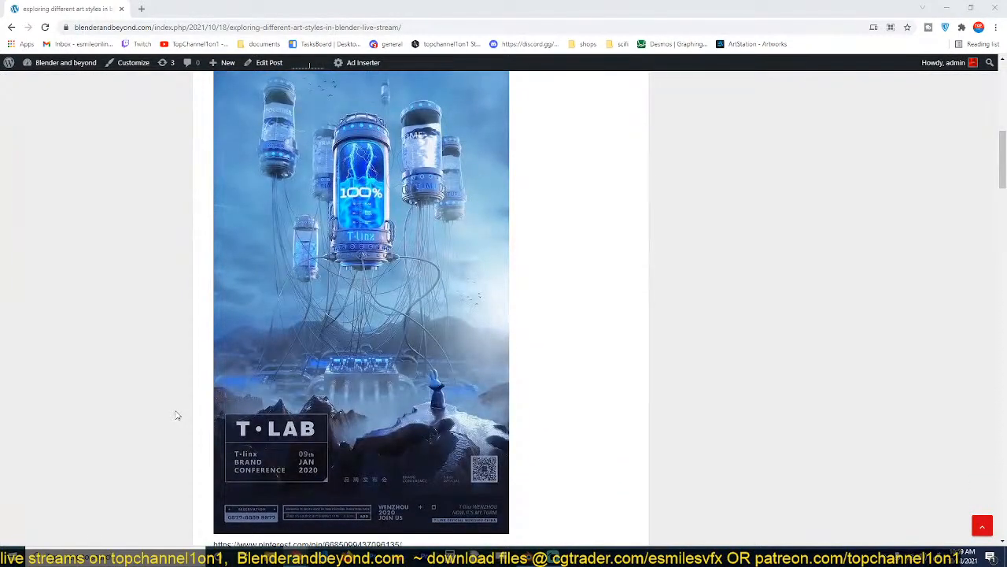
scroll(177, 415, down, 10)
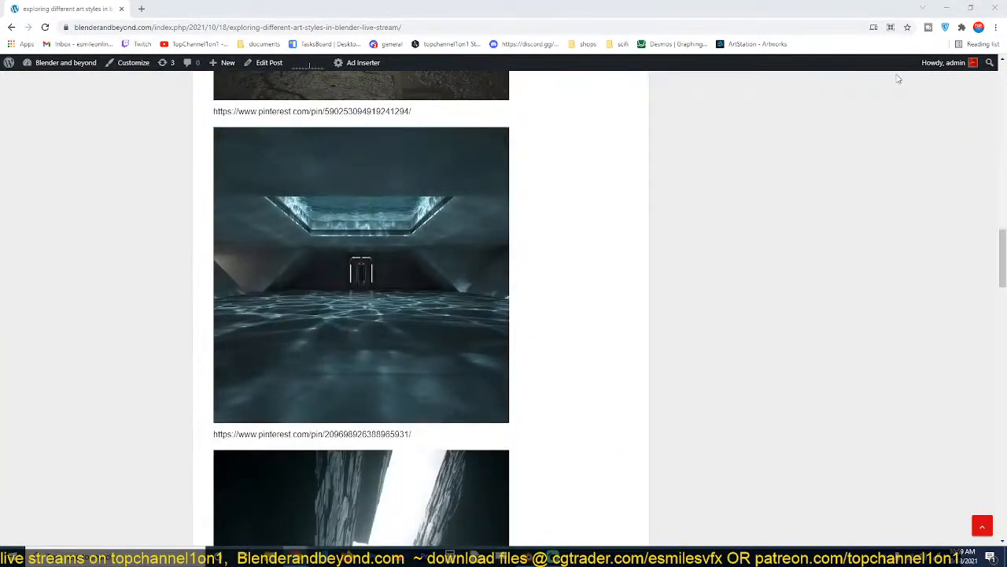
Return to Blender, close the animation player, and set the render output folder to D:\temp\New Folder(46)\.
click(951, 7)
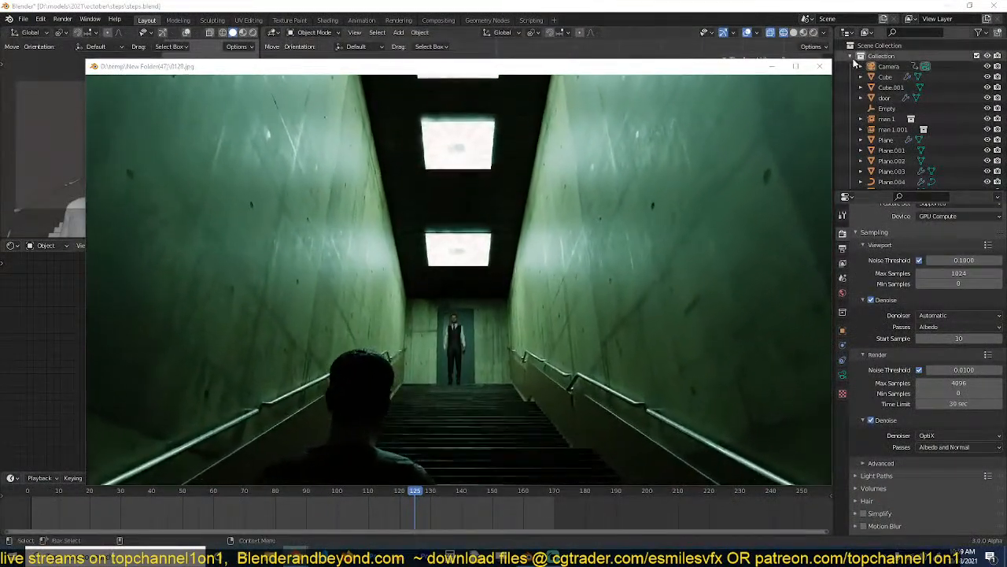
click(821, 67)
click(843, 250)
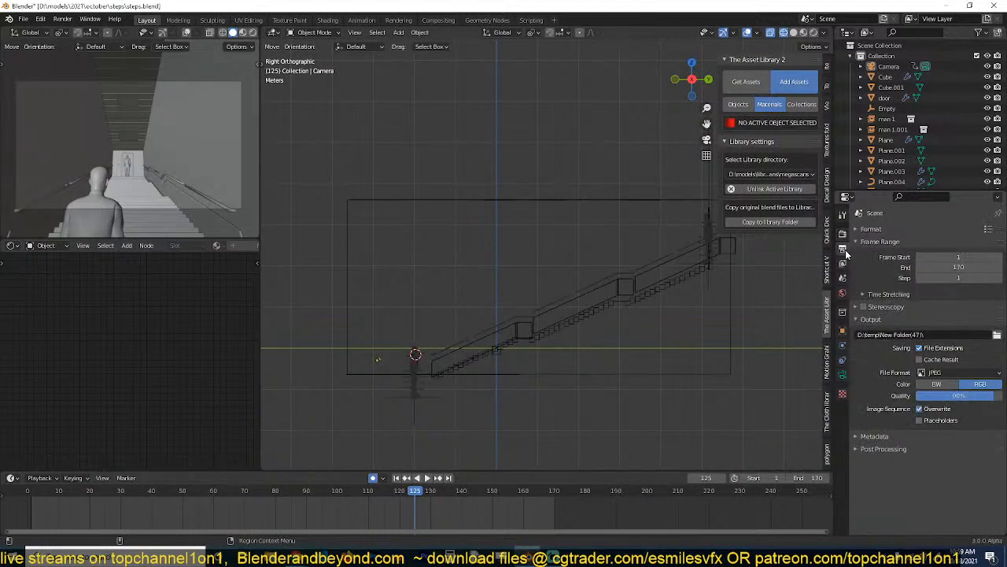
click(998, 334)
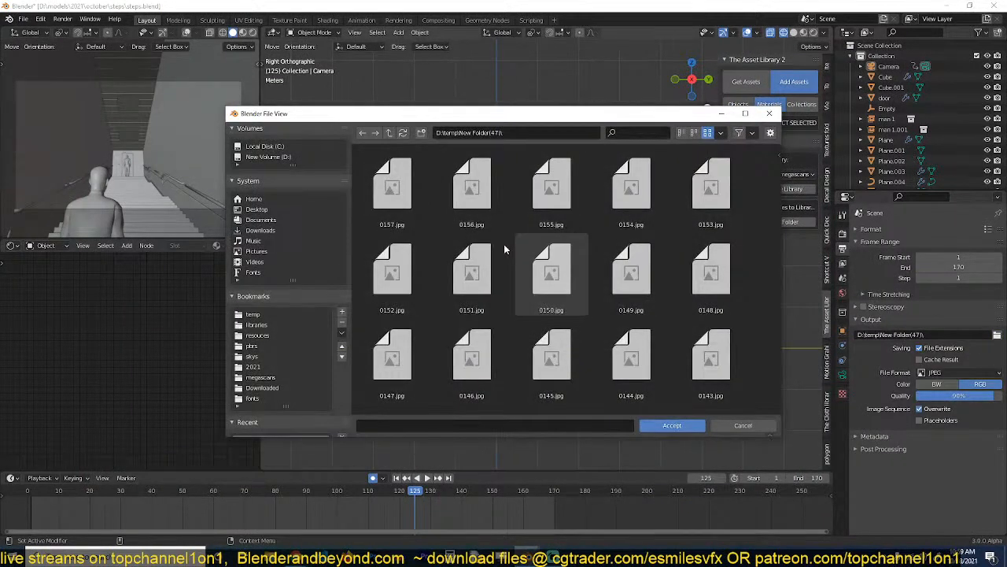
click(389, 132)
double_click(472, 185)
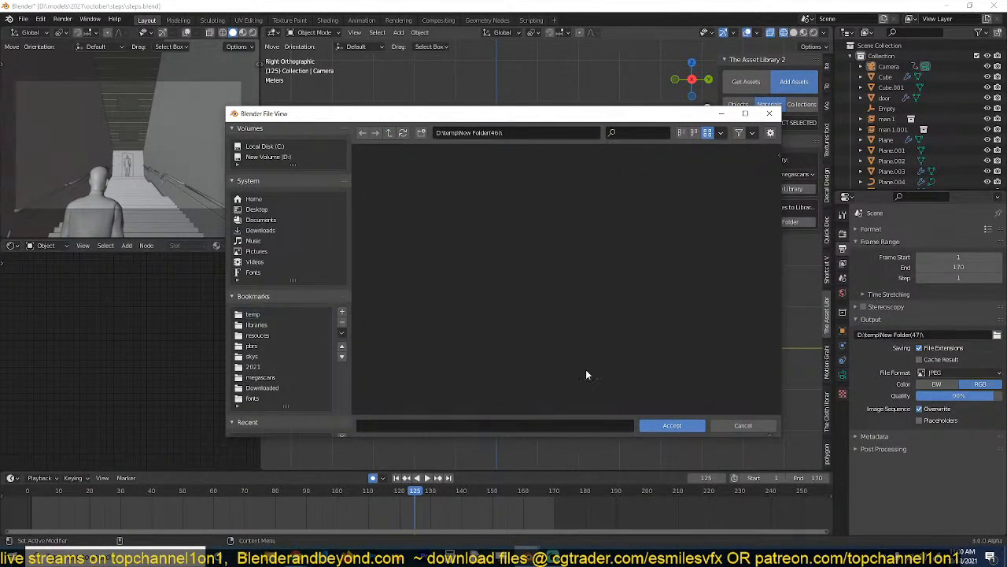
click(673, 426)
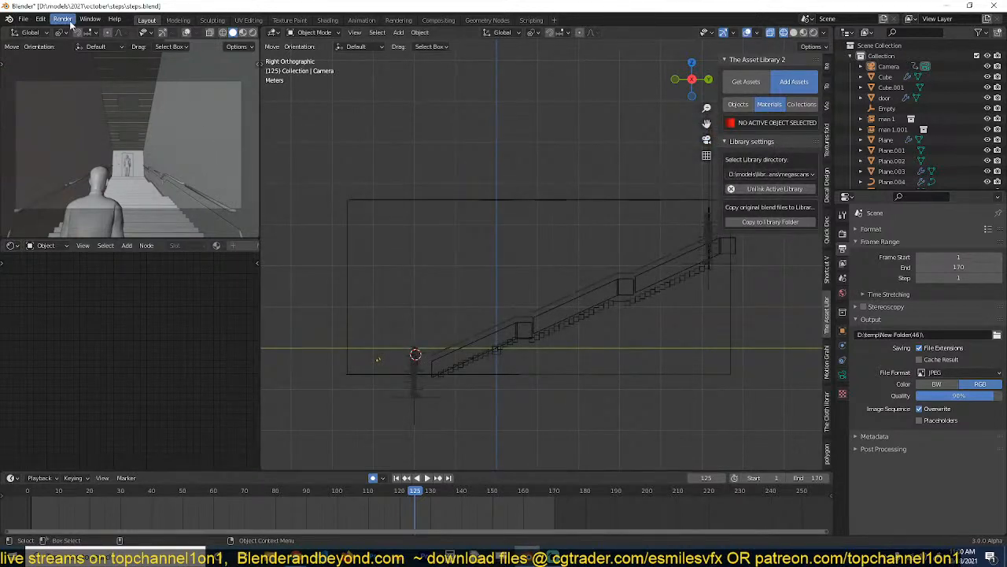
Play back the rendered orange city animation, resize and reposition the player window to see it fully, and close it.
click(71, 25)
click(93, 83)
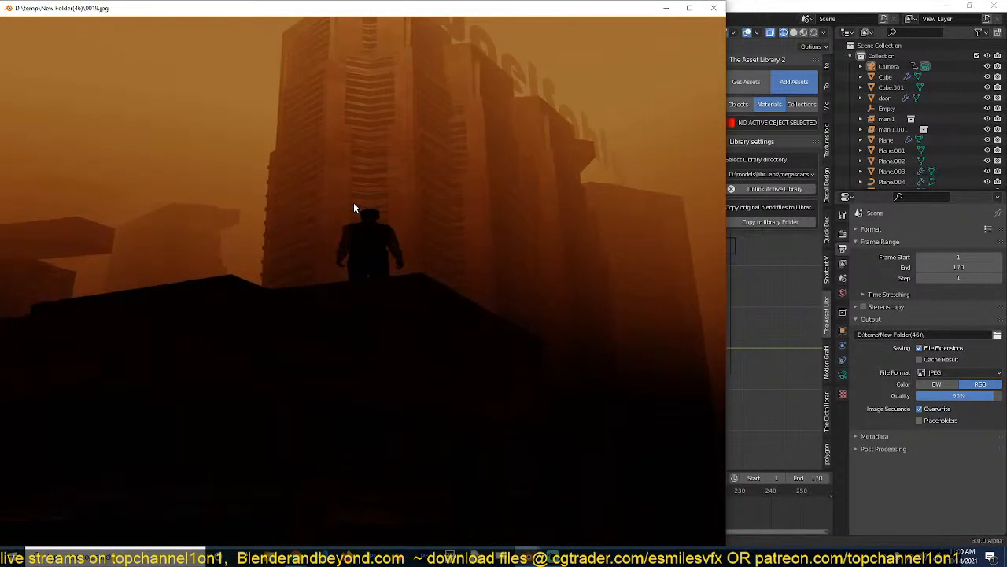
drag(725, 218, 465, 215)
drag(152, 17, 222, 31)
drag(70, 15, 124, 77)
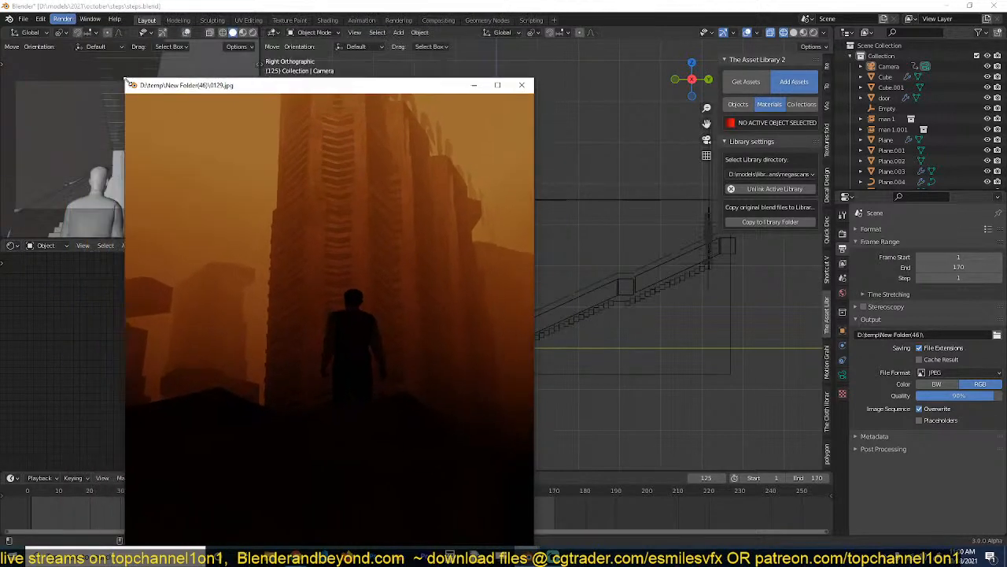
drag(213, 85, 218, 44)
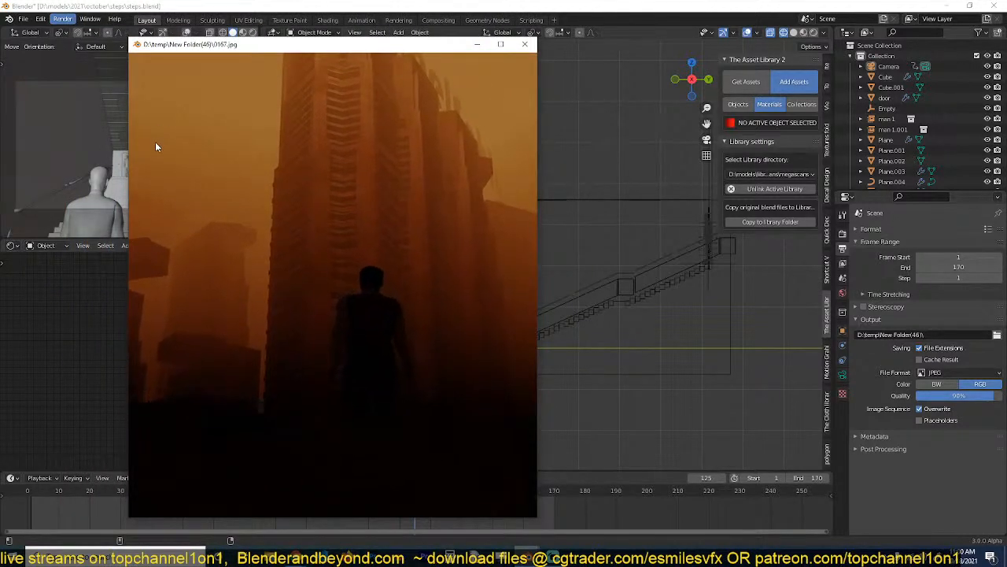
drag(135, 155, 189, 158)
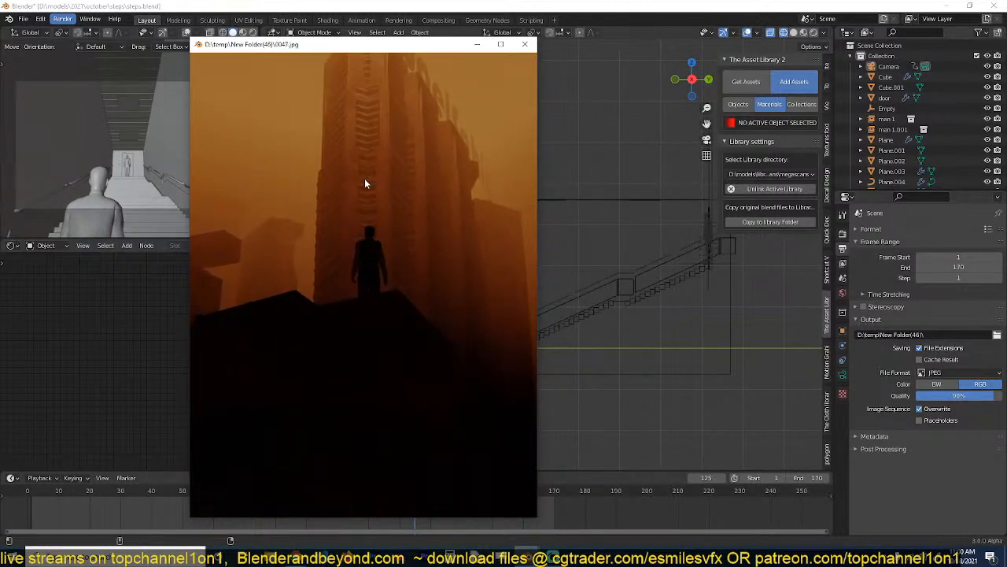
click(527, 45)
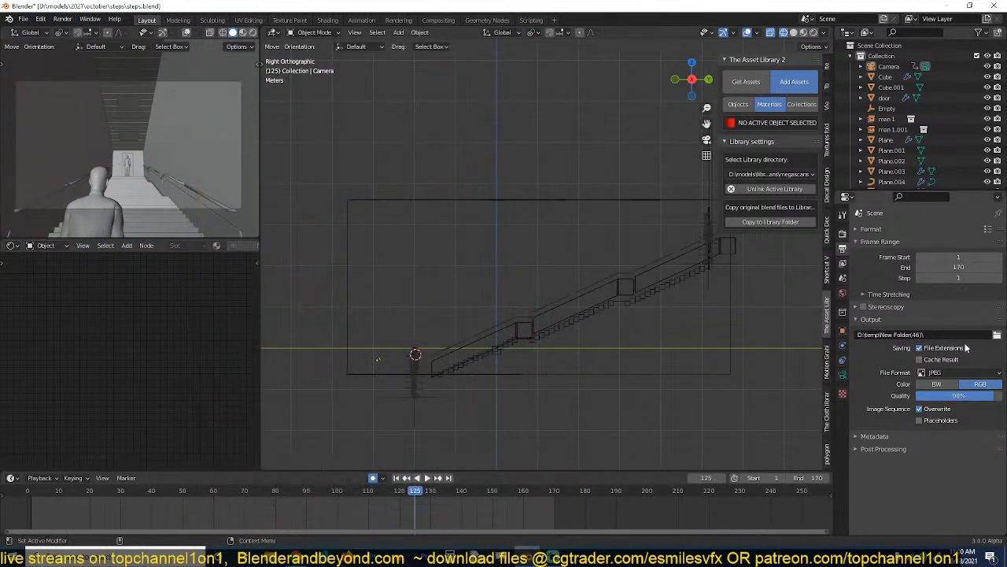
Set the render output folder to D:\temp\New Folder(45)\ and play back the rendered animation stored there.
click(997, 336)
key(BackSpace)
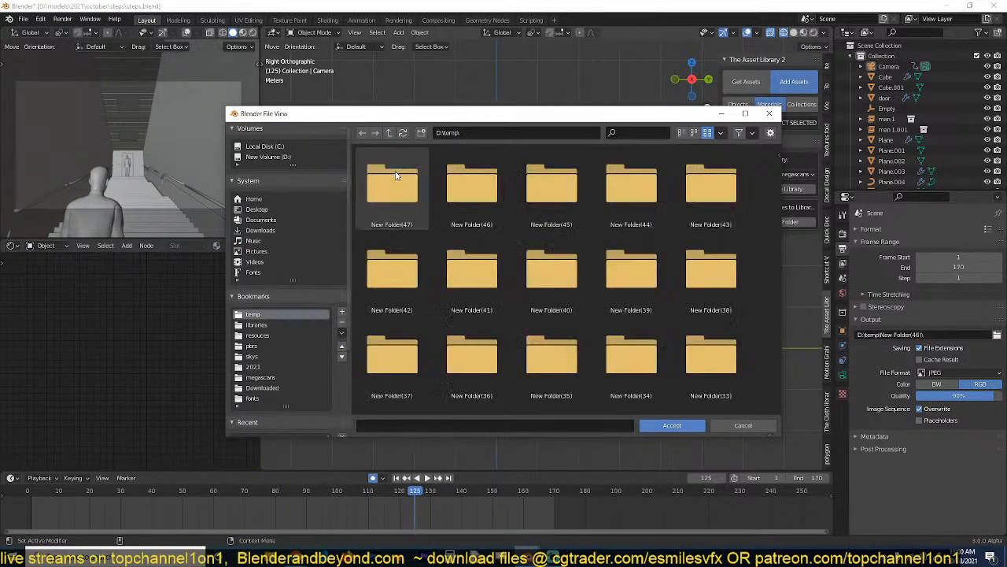
double_click(551, 185)
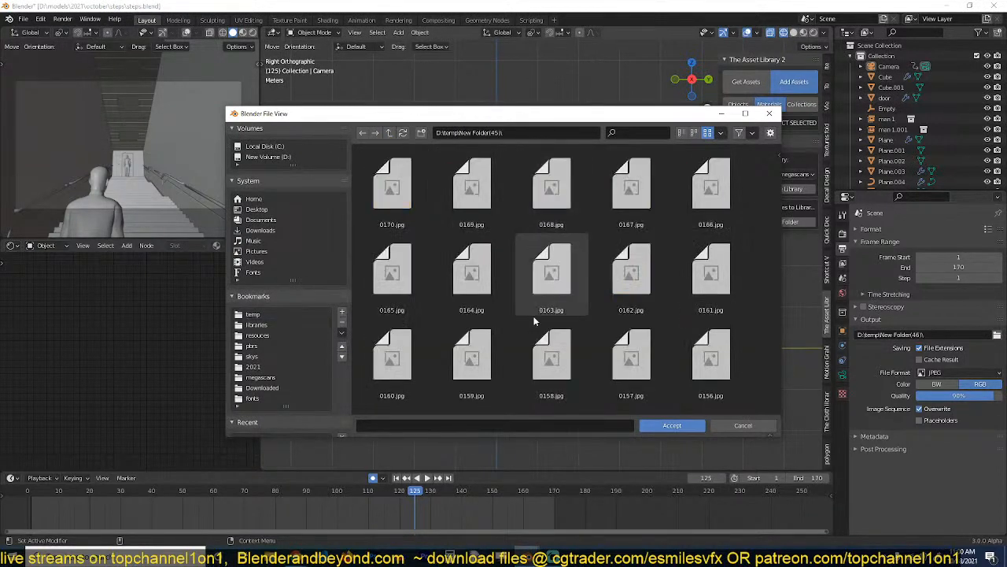
click(641, 423)
click(67, 21)
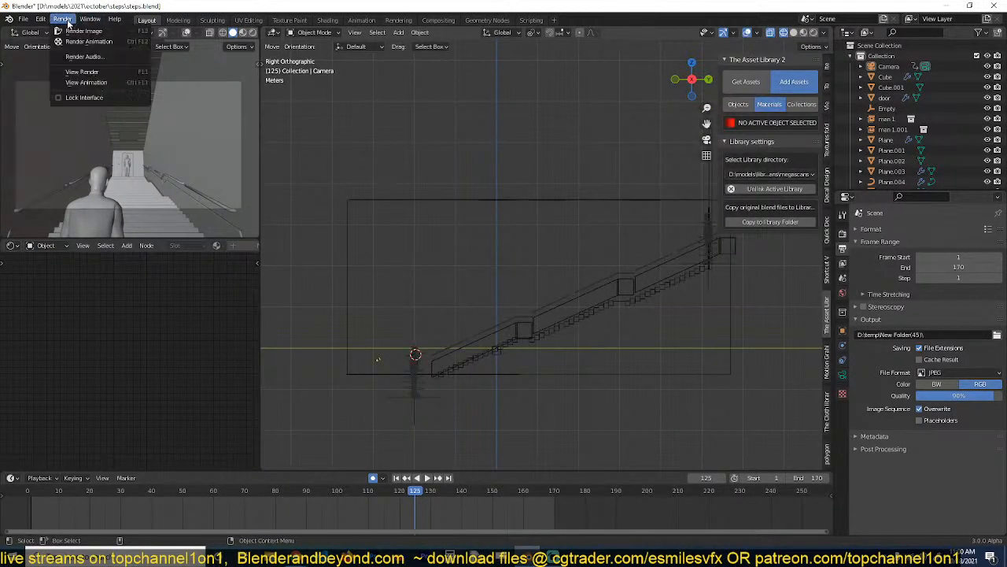
click(101, 82)
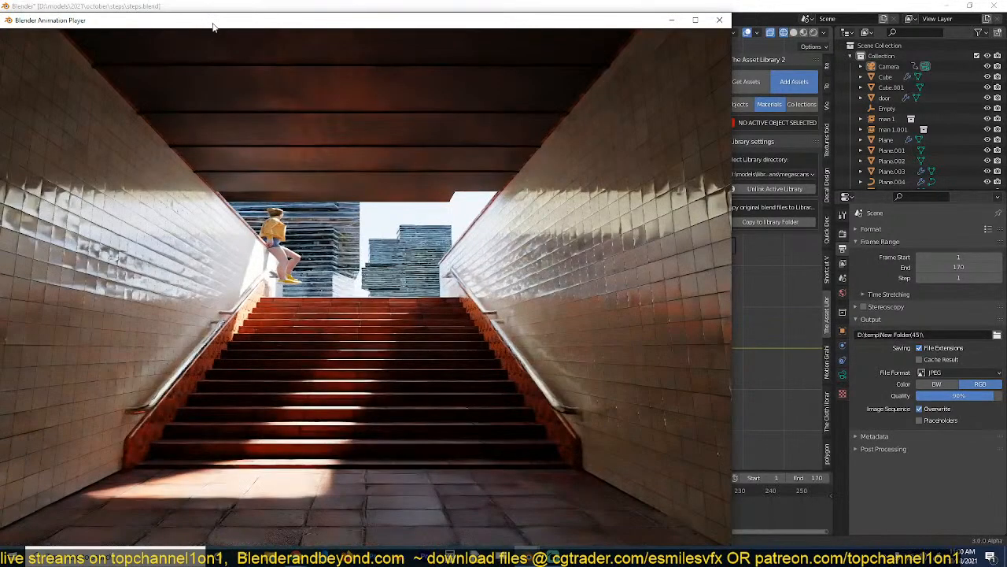
Reposition the animation player and narrow its window to show the red staircase animation in proper proportions.
drag(219, 20, 269, 16)
drag(52, 134, 441, 136)
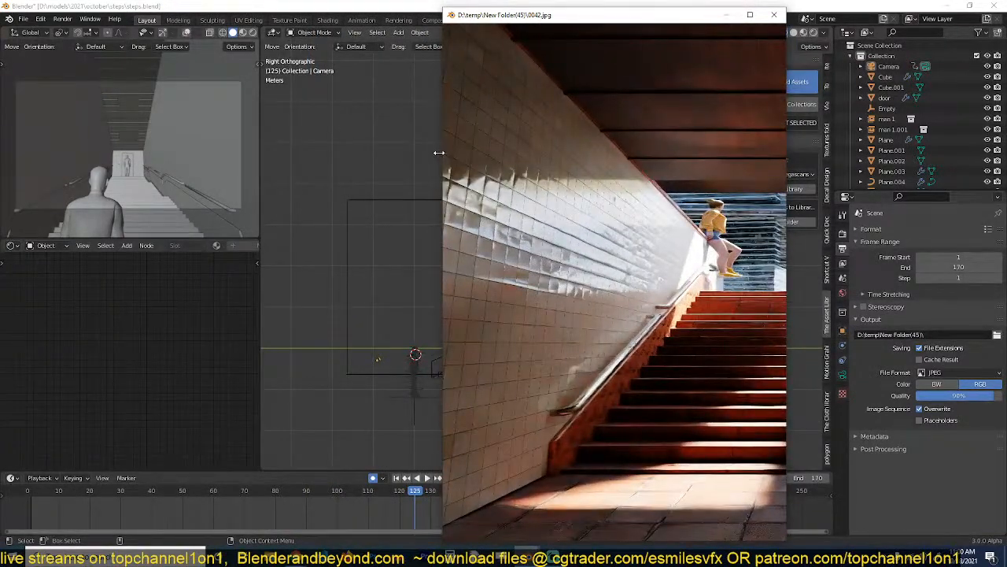
drag(439, 152, 363, 168)
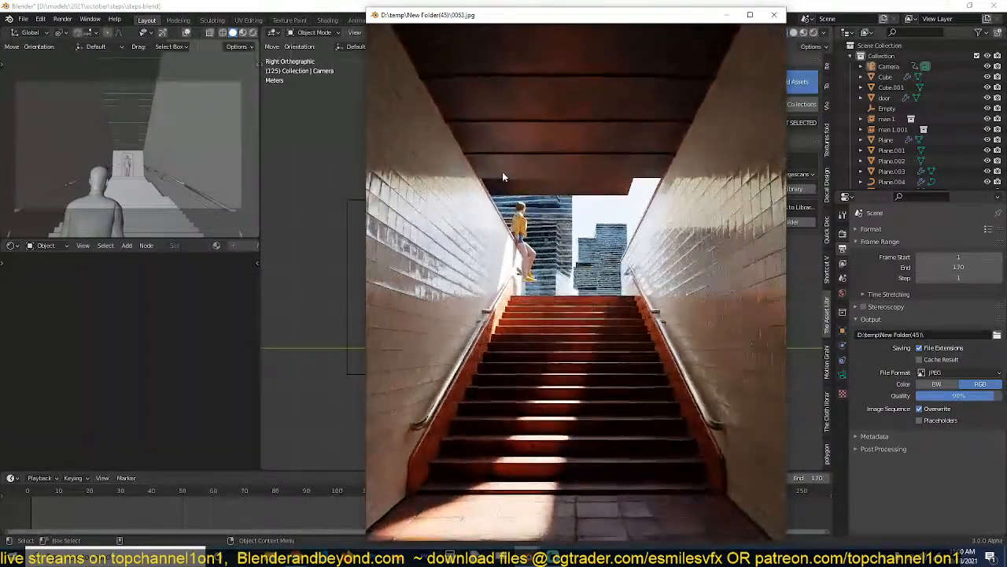
Check the Cycles viewport denoiser options, watch the staircase playback again, and close the player.
click(843, 236)
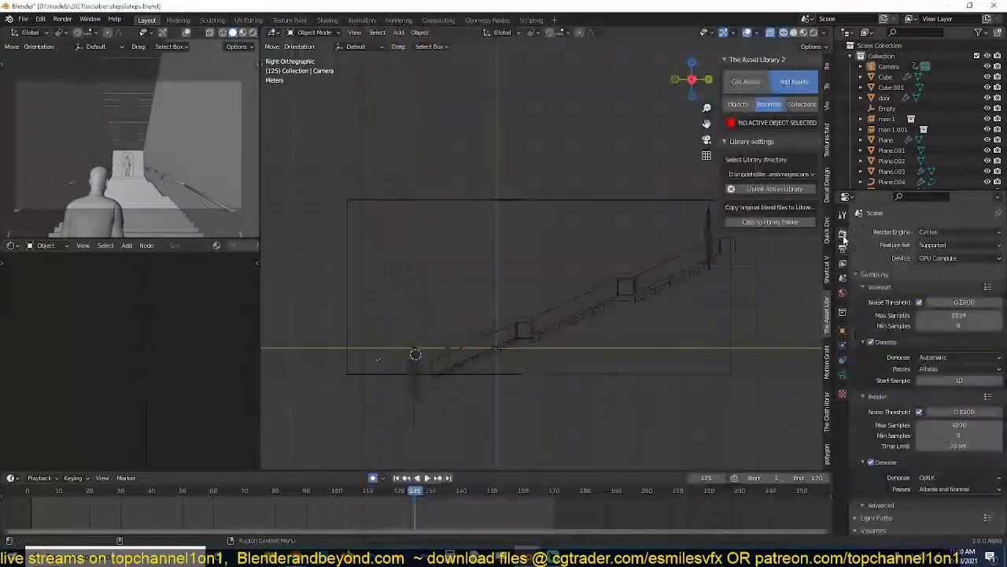
click(943, 359)
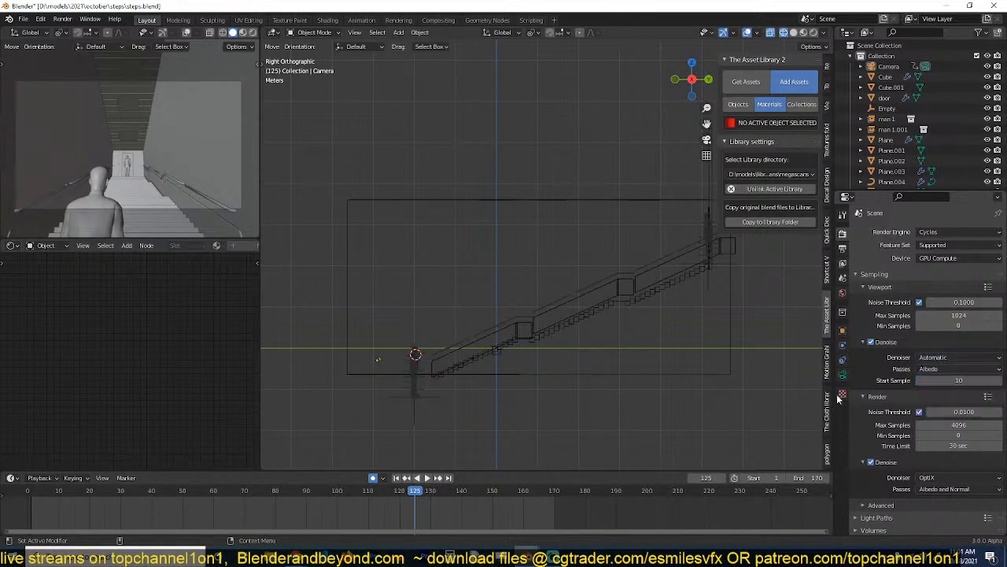
mouse_move(530, 553)
click(589, 504)
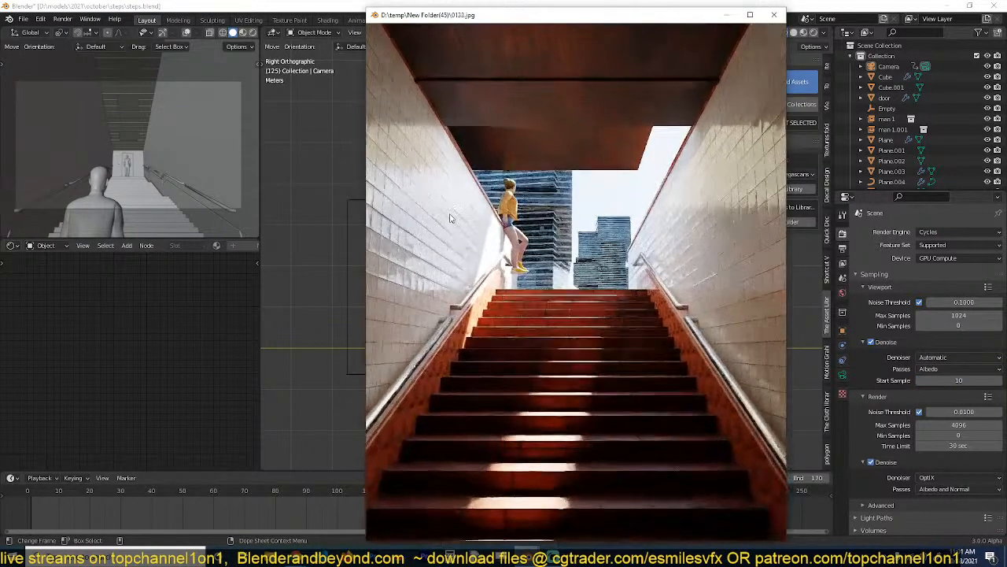
click(960, 358)
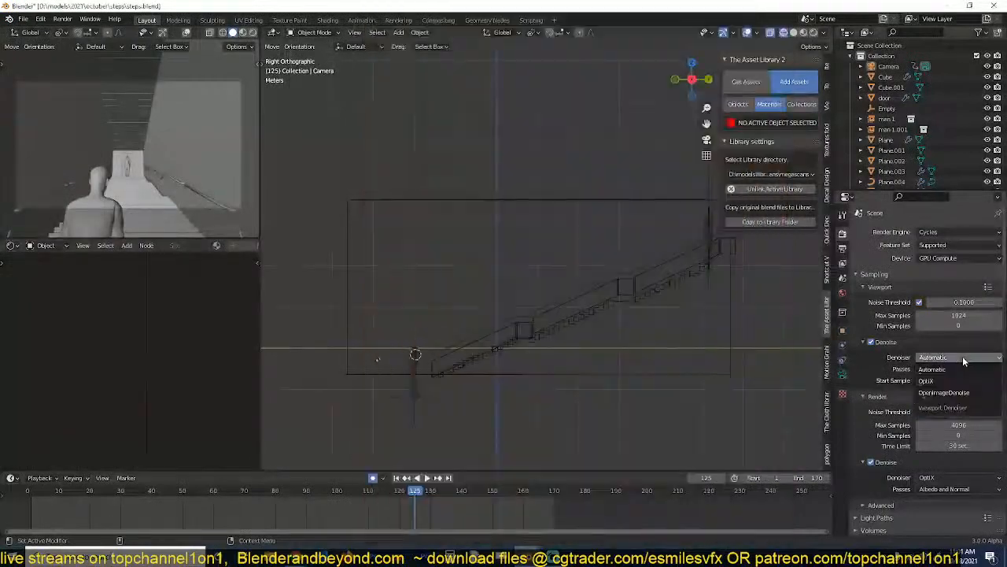
mouse_move(547, 553)
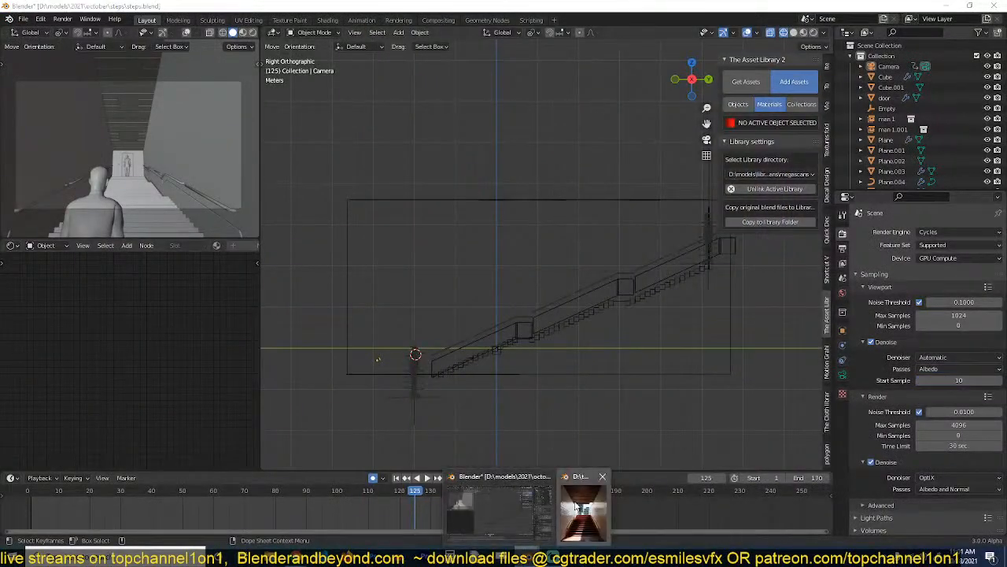
click(582, 511)
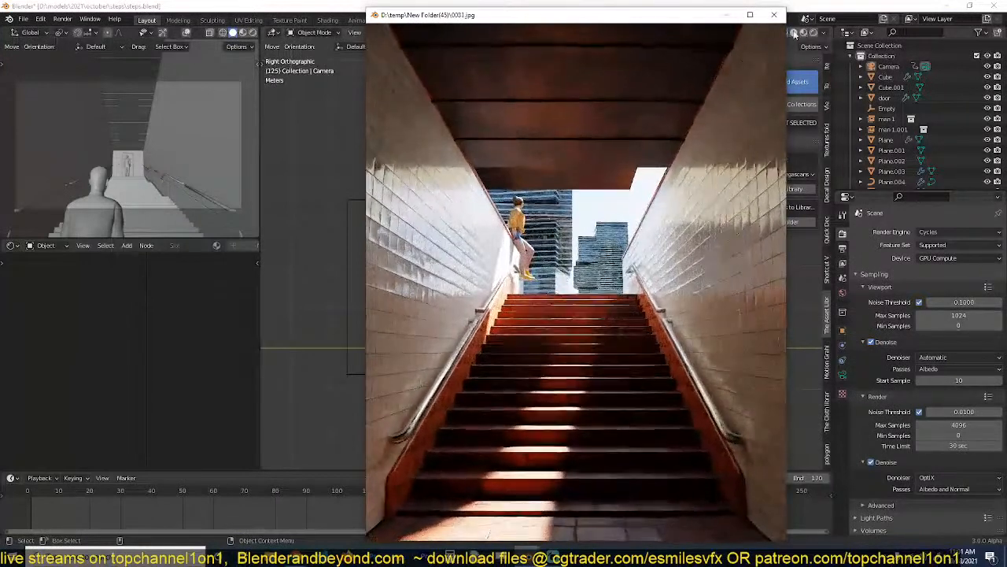
key(Escape)
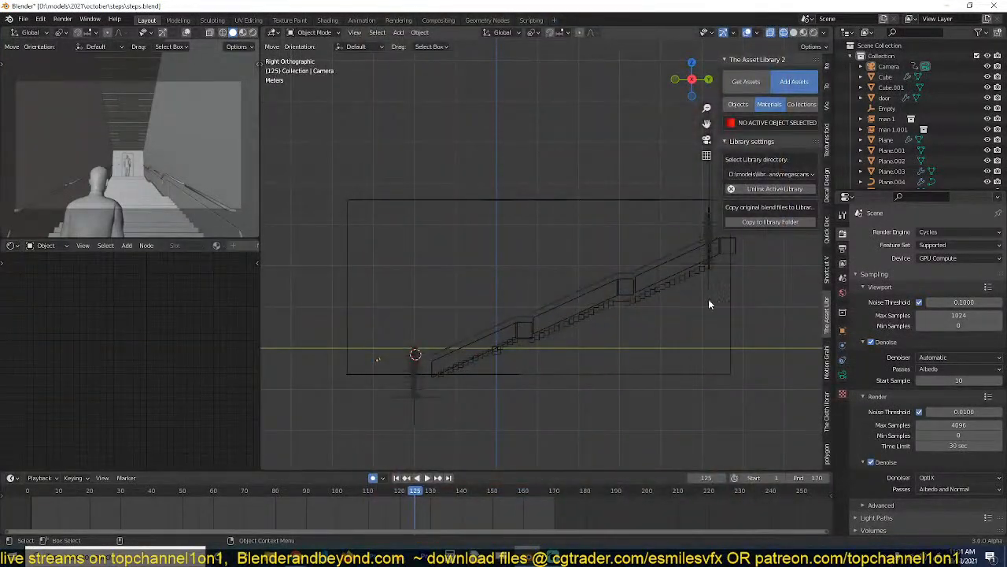
Set the render output folder to D:\temp\New Folder(44)\.
click(843, 248)
click(997, 336)
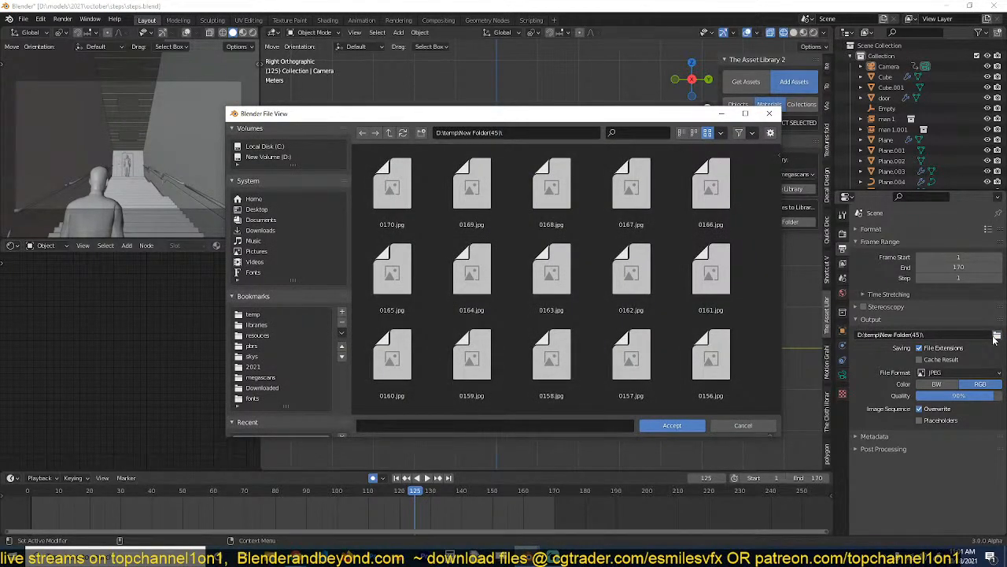
key(BackSpace)
double_click(601, 209)
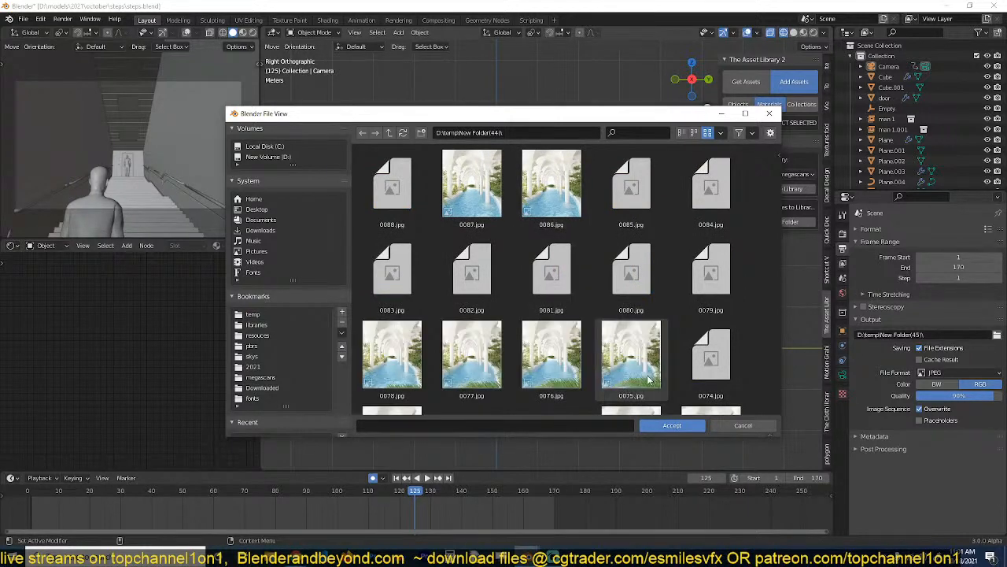
click(660, 426)
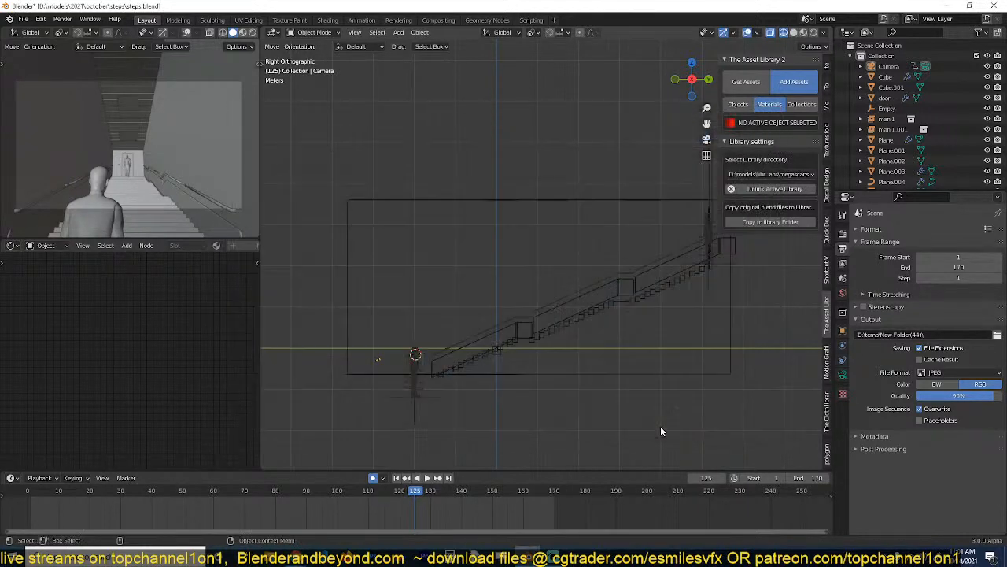
Play back the rendered white arcade pool animation, narrow the player window to correct its proportions, and close it.
click(63, 19)
click(90, 83)
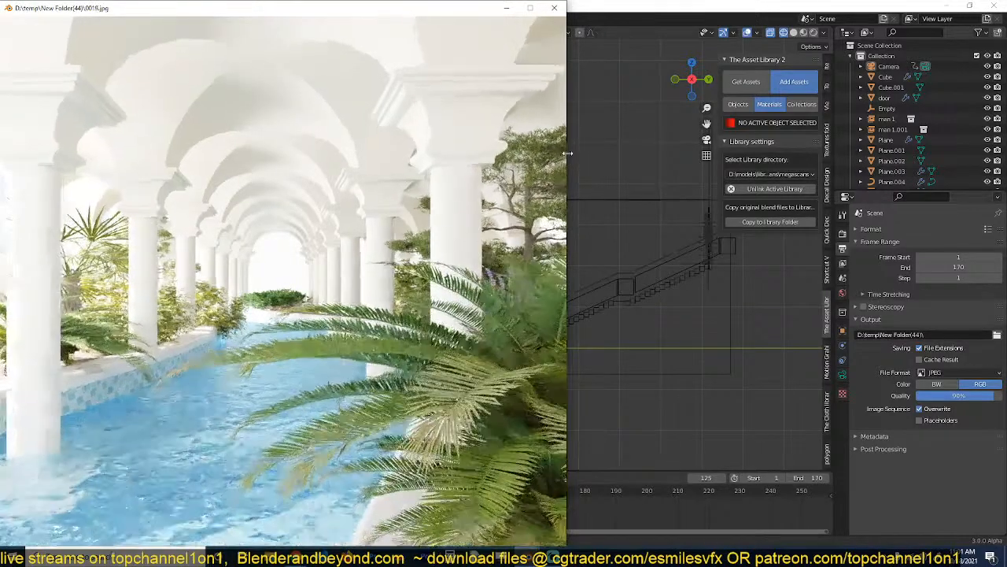
drag(568, 155, 394, 194)
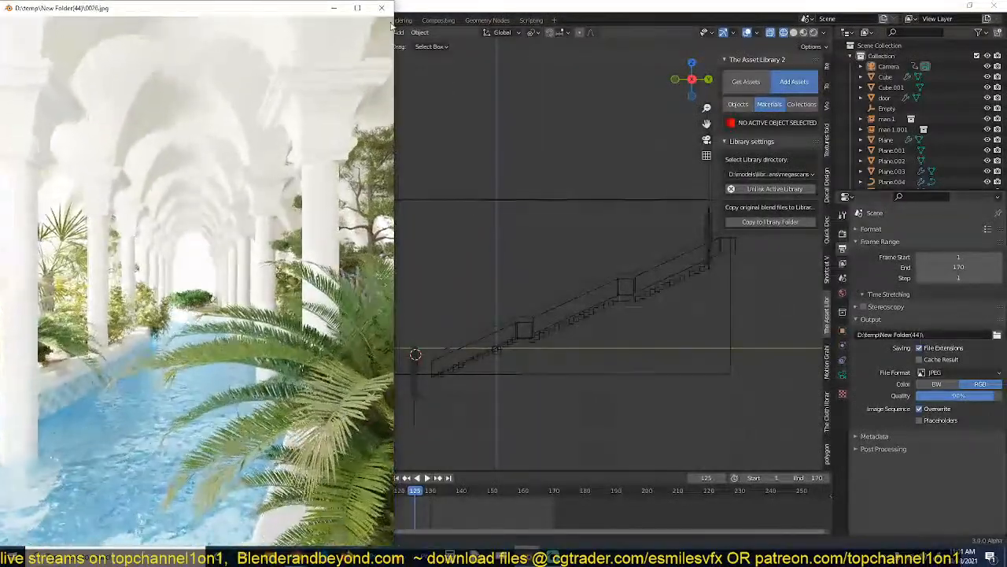
key(Escape)
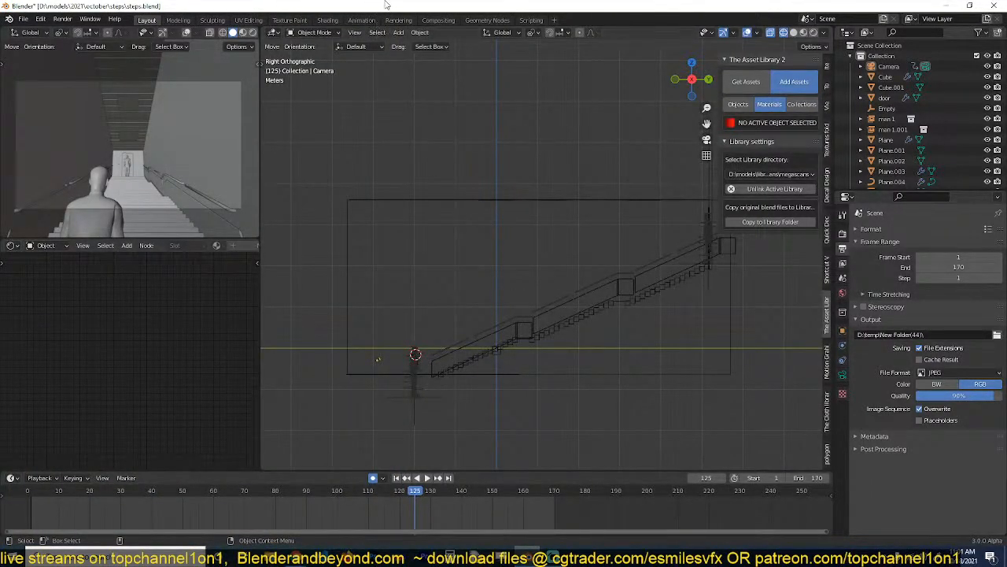
Restore Blender to a smaller window beside a free strip of desktop, and switch to the blog post in the browser.
drag(388, 6, 503, 1)
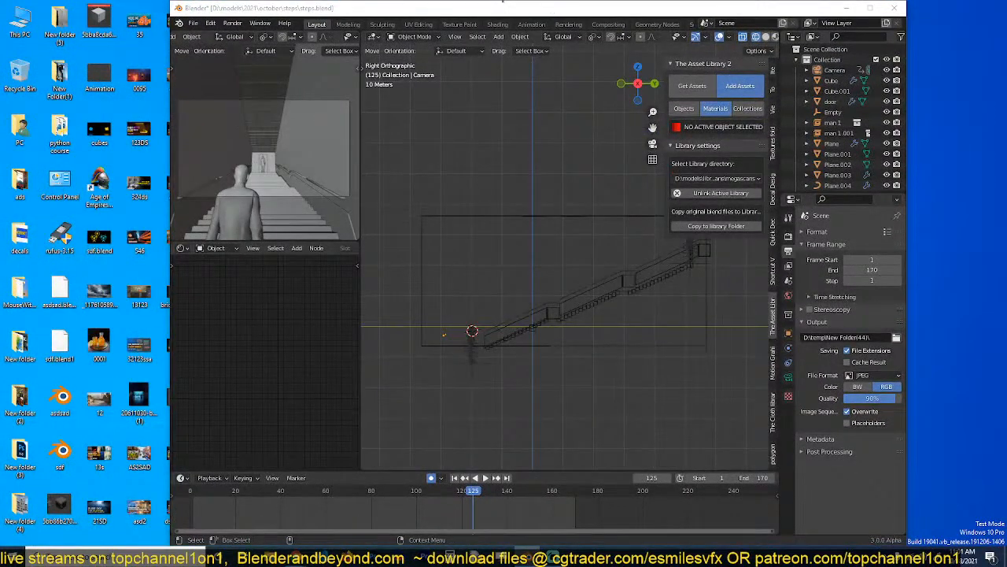
drag(553, 8, 653, 7)
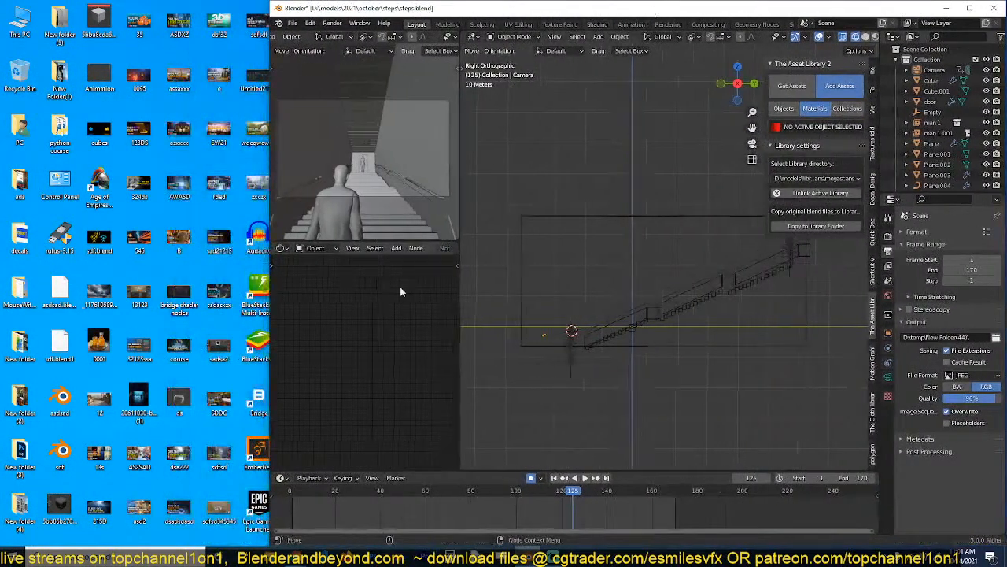
mouse_move(292, 555)
click(353, 504)
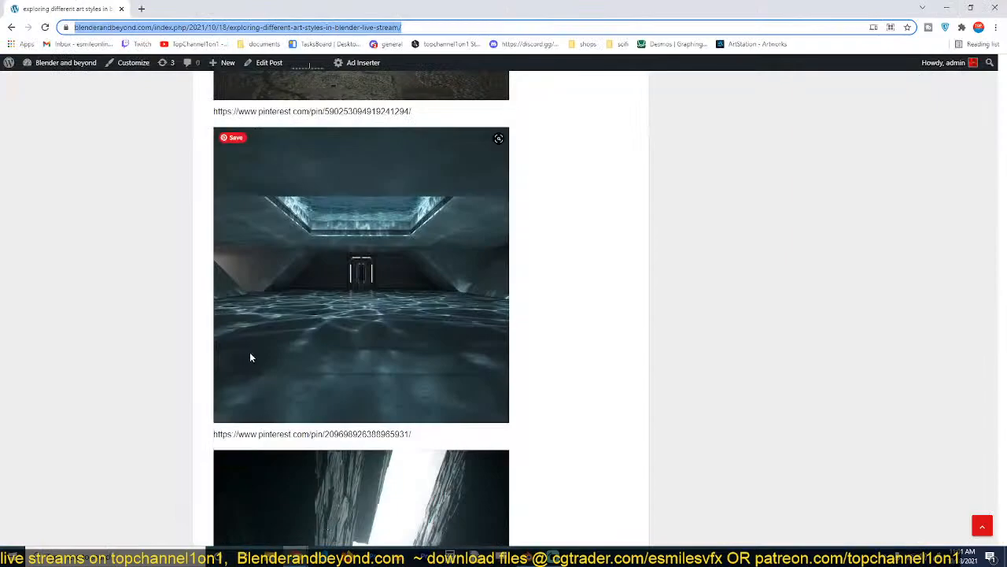
Review the post's reference images from the T-LAB poster through the alley and pool scenes to the space bedroom and temple.
scroll(292, 203, up, 5)
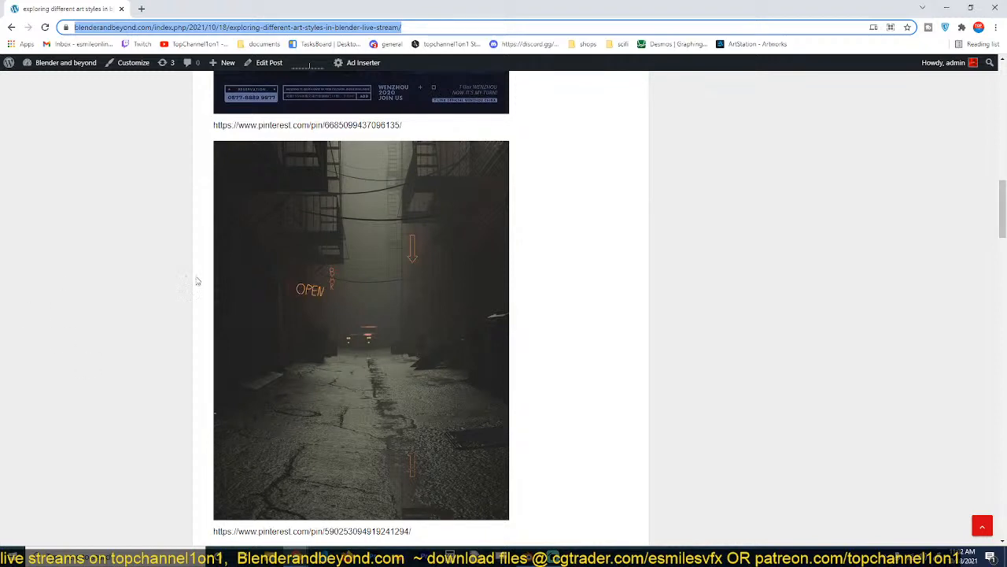
scroll(198, 281, up, 12)
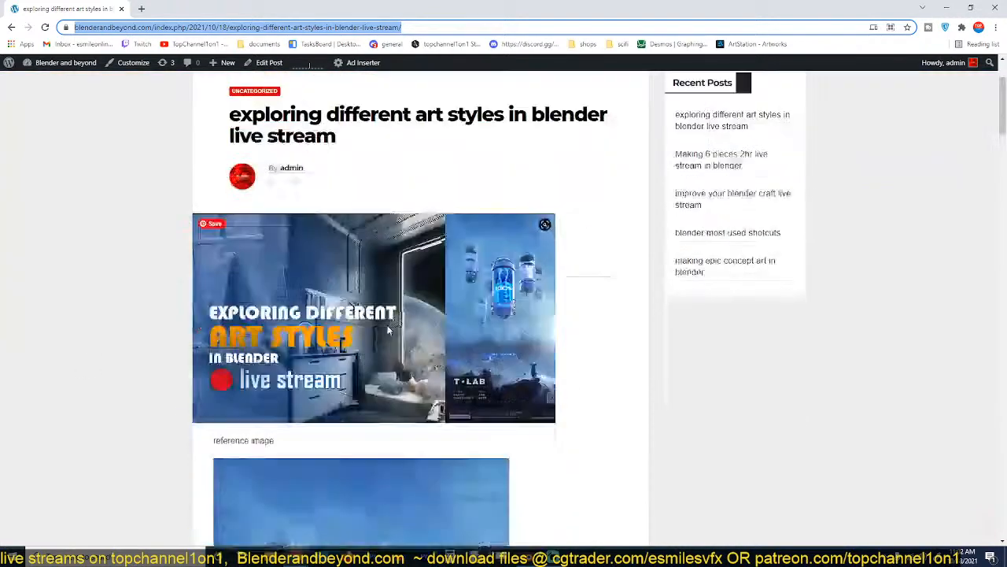
scroll(387, 330, down, 7)
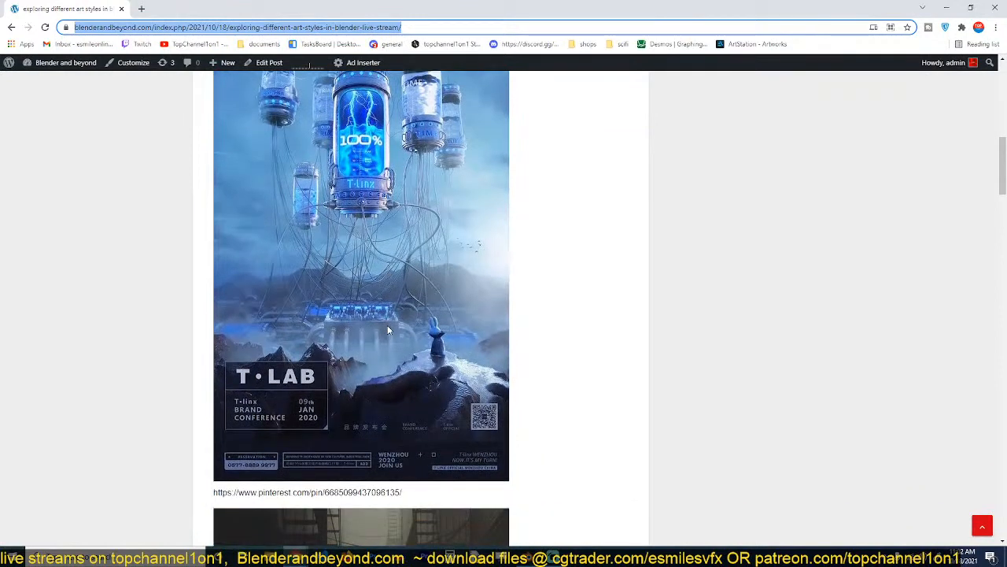
scroll(388, 329, down, 1)
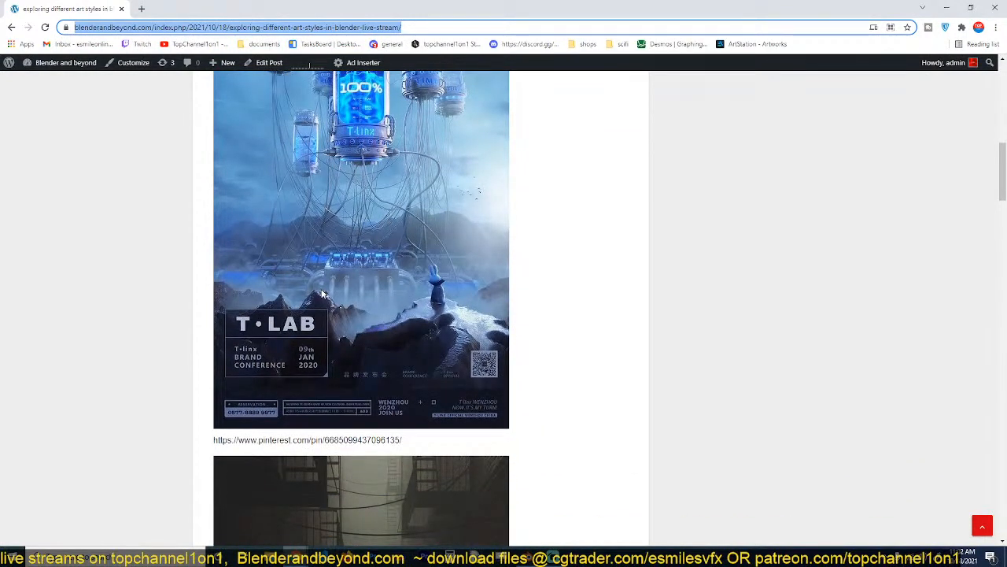
scroll(321, 294, down, 3)
scroll(321, 293, up, 3)
scroll(321, 293, down, 5)
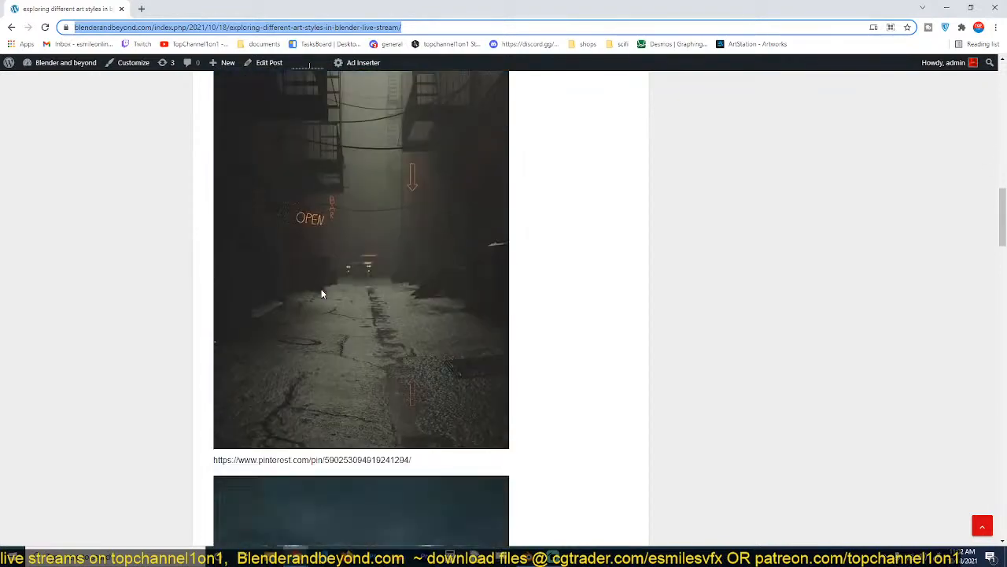
scroll(322, 293, up, 14)
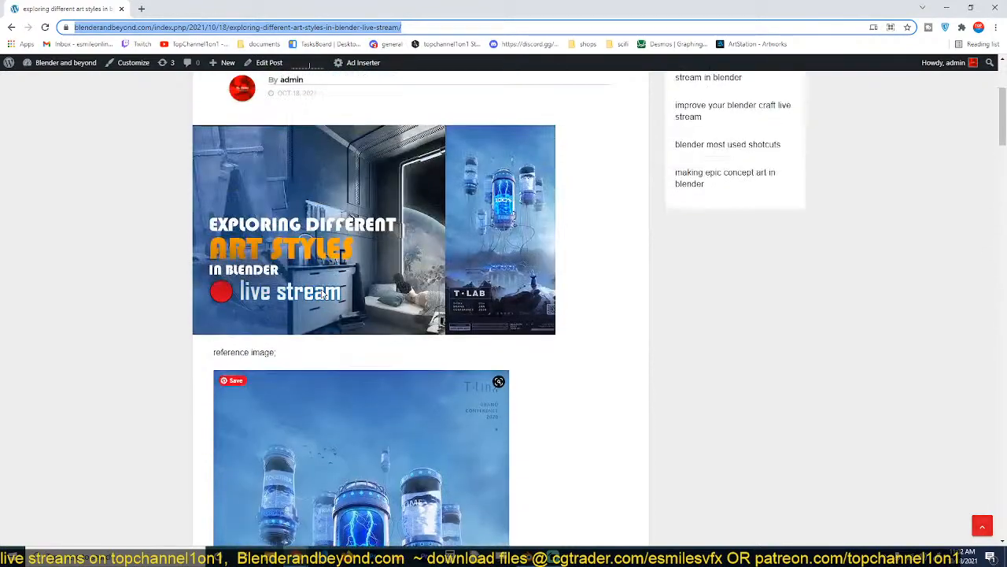
scroll(323, 294, down, 20)
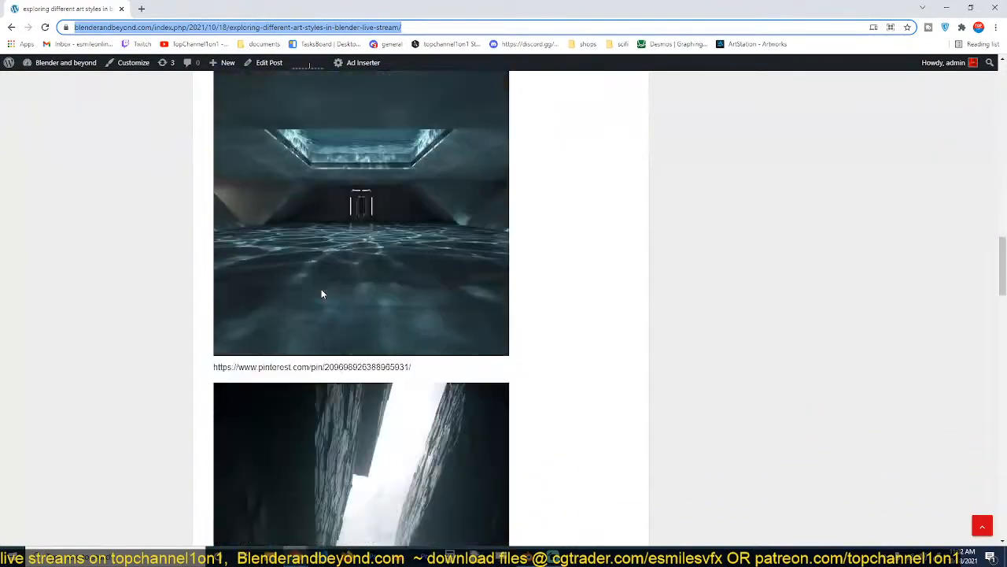
scroll(321, 294, down, 20)
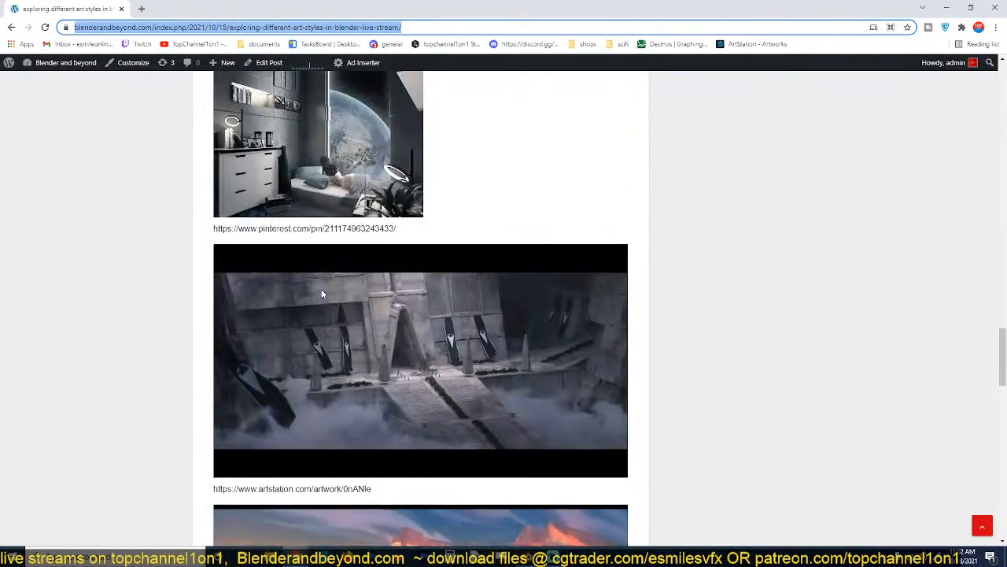
scroll(321, 294, up, 3)
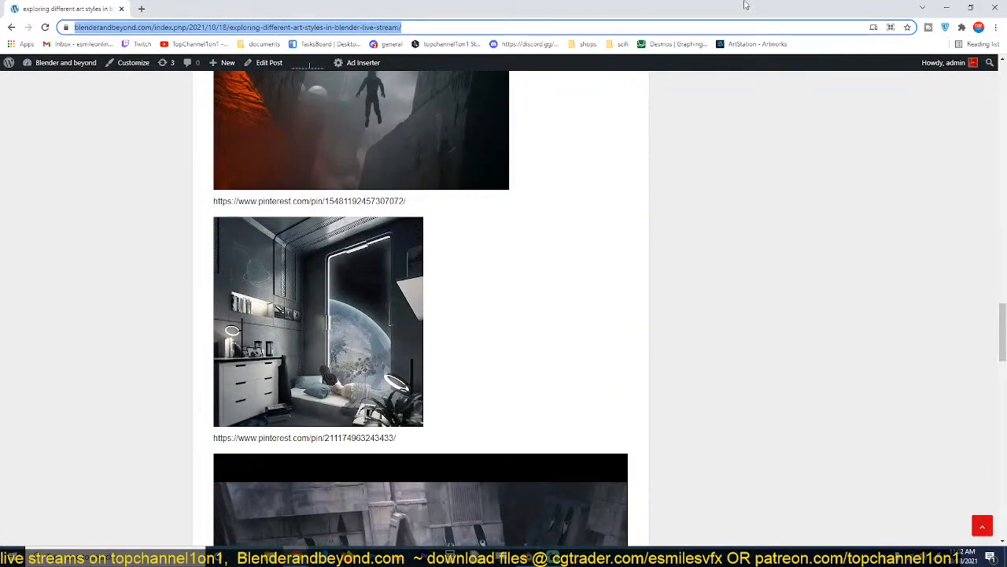
Restore the browser to a narrow window beside Blender with the space bedroom reference in view.
click(971, 7)
scroll(145, 248, up, 5)
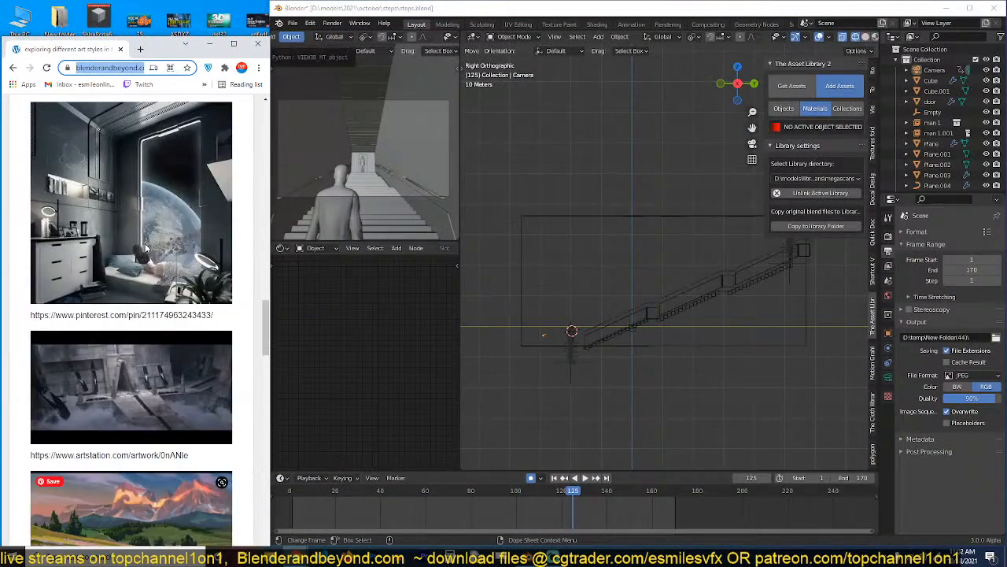
scroll(145, 248, up, 2)
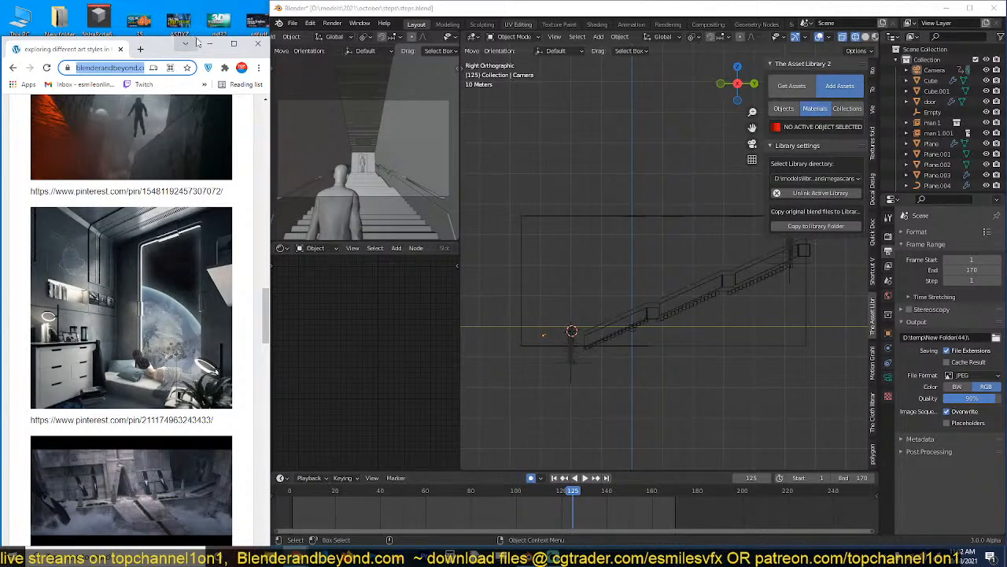
Open a new tab in a separate browser window over Blender and search Google for "timer".
drag(199, 43, 614, 139)
click(138, 14)
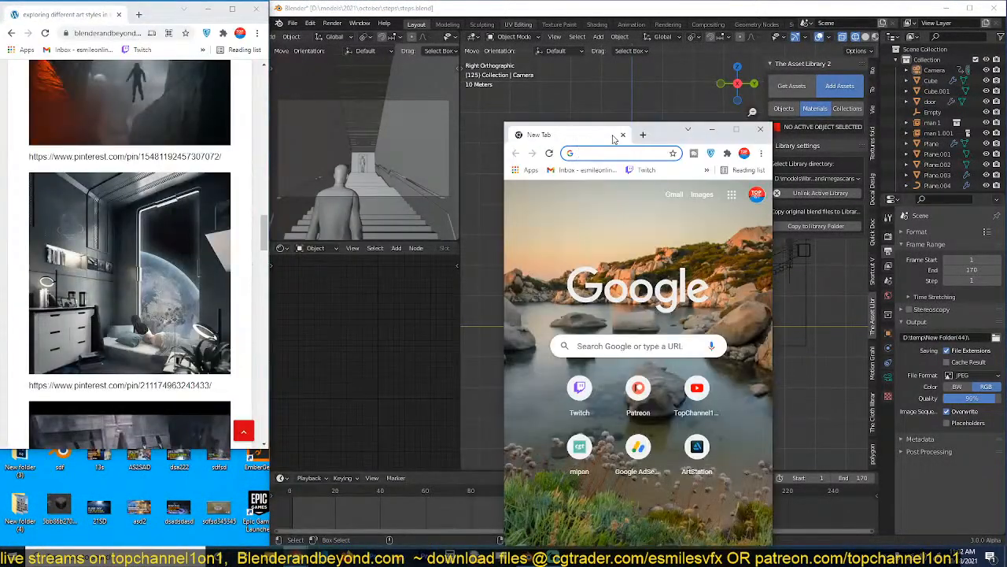
text(timer)
key(Return)
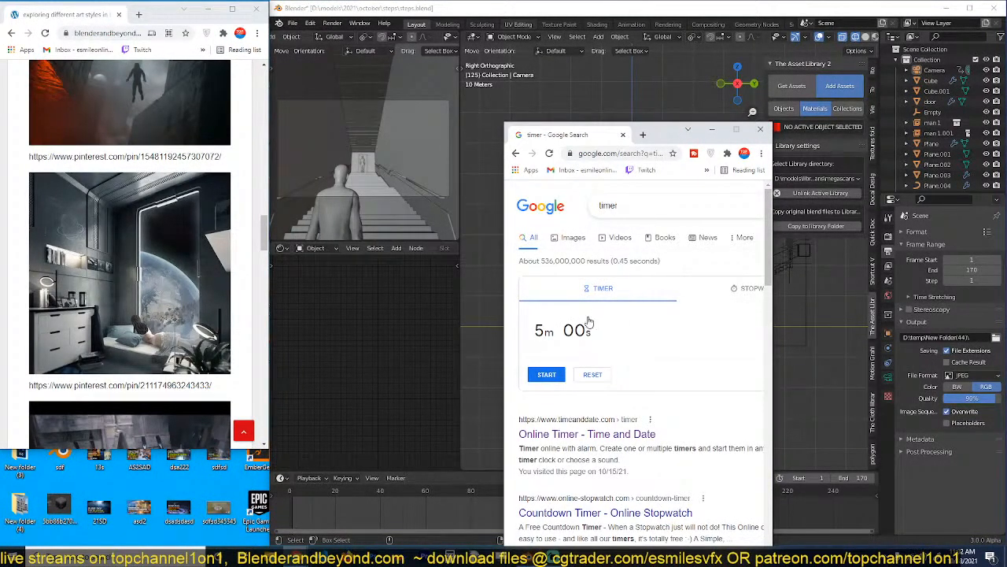
Set the Google timer to 20 minutes.
click(575, 334)
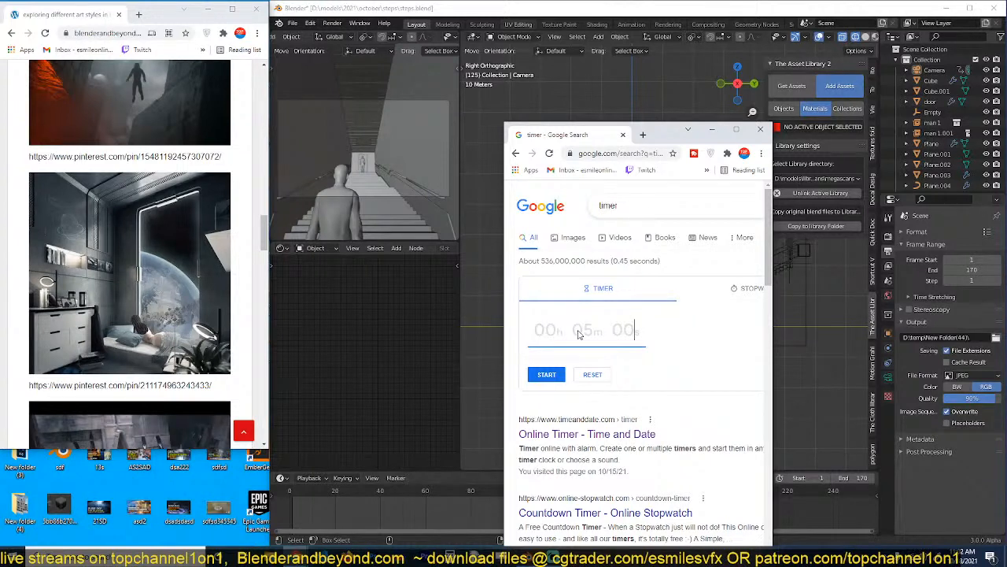
text(5)
key(BackSpace)
text(20m 00s)
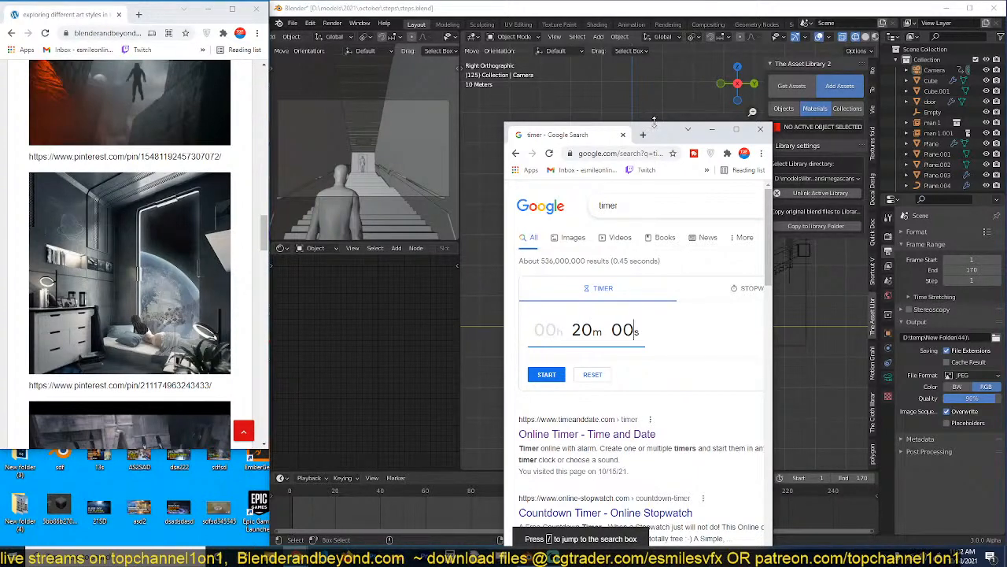
Bring the Google timer window back in front of Blender.
click(654, 121)
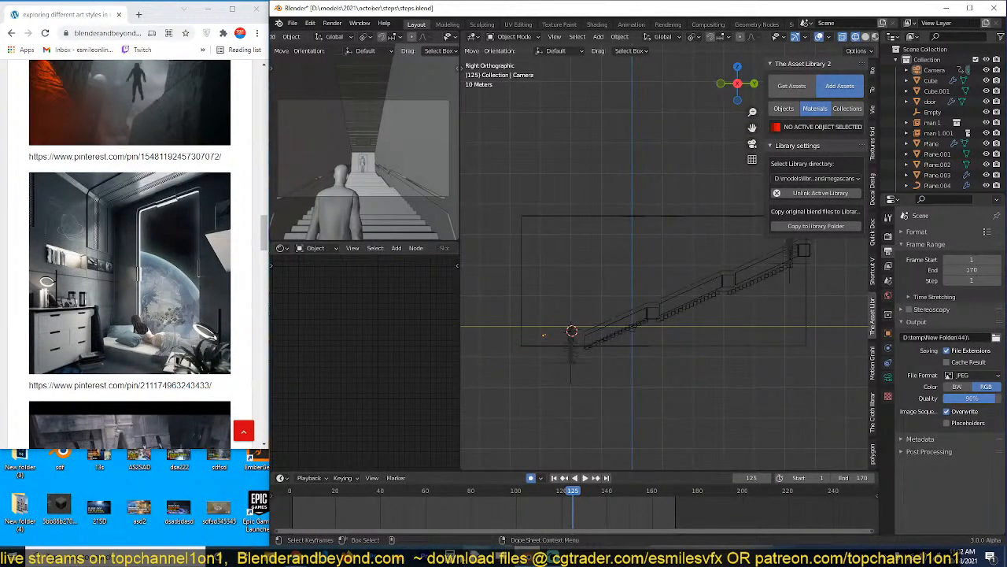
mouse_move(295, 556)
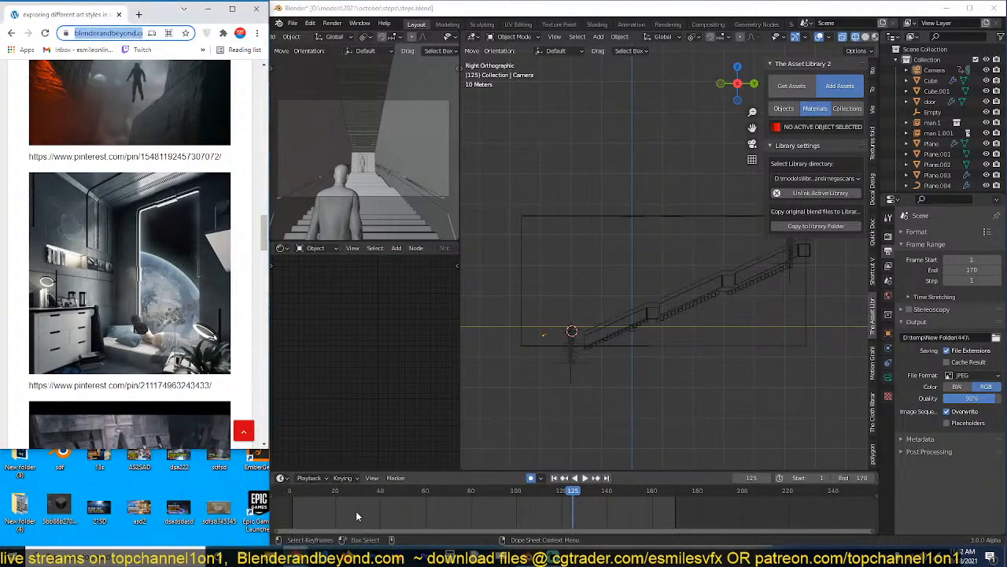
mouse_move(352, 535)
click(378, 513)
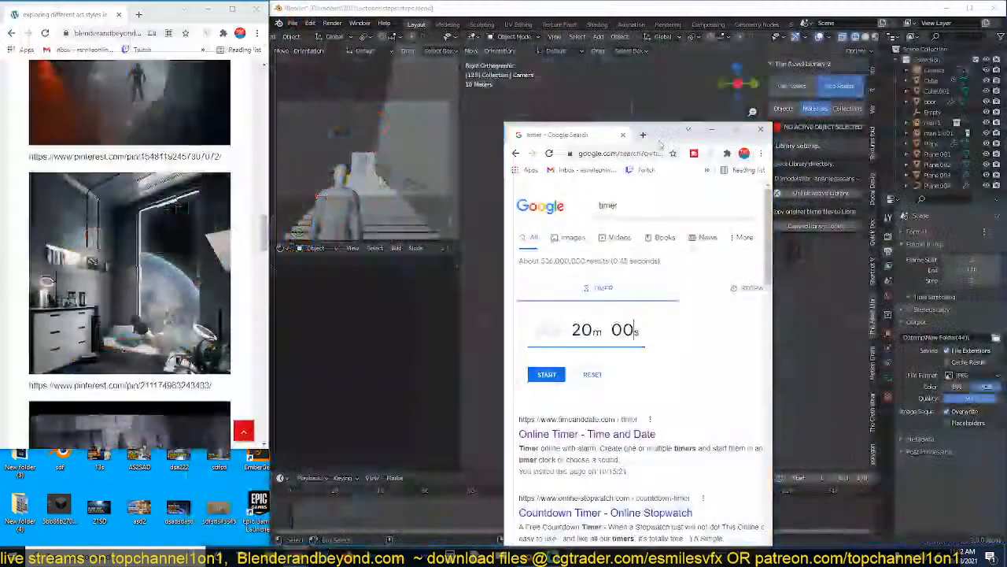
Place the 20-minute timer window directly below the bedroom reference and resize it so the timer fits there.
drag(673, 176, 158, 350)
scroll(177, 442, down, 3)
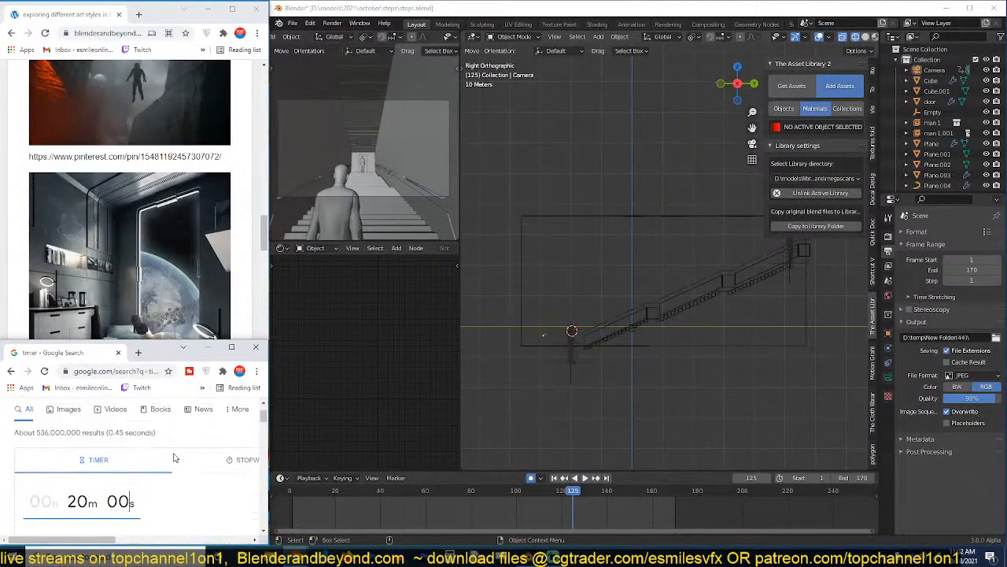
scroll(177, 441, up, 2)
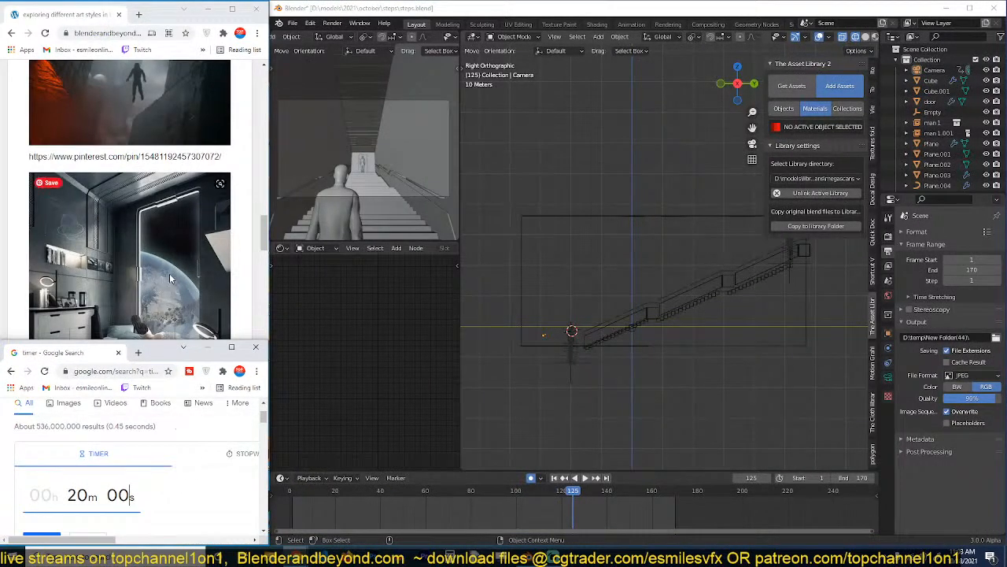
drag(193, 344, 178, 410)
scroll(182, 482, down, 1)
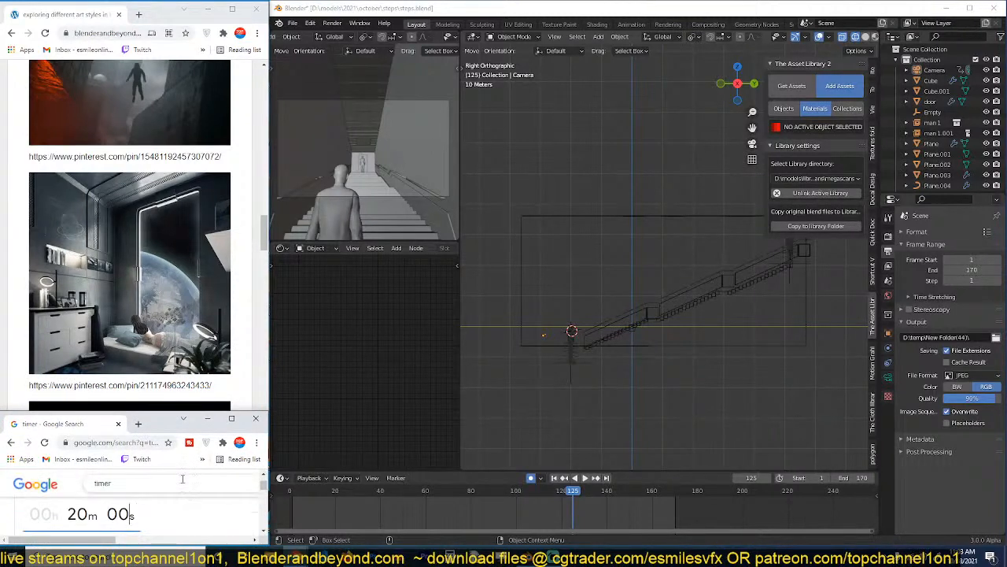
scroll(265, 492, down, 2)
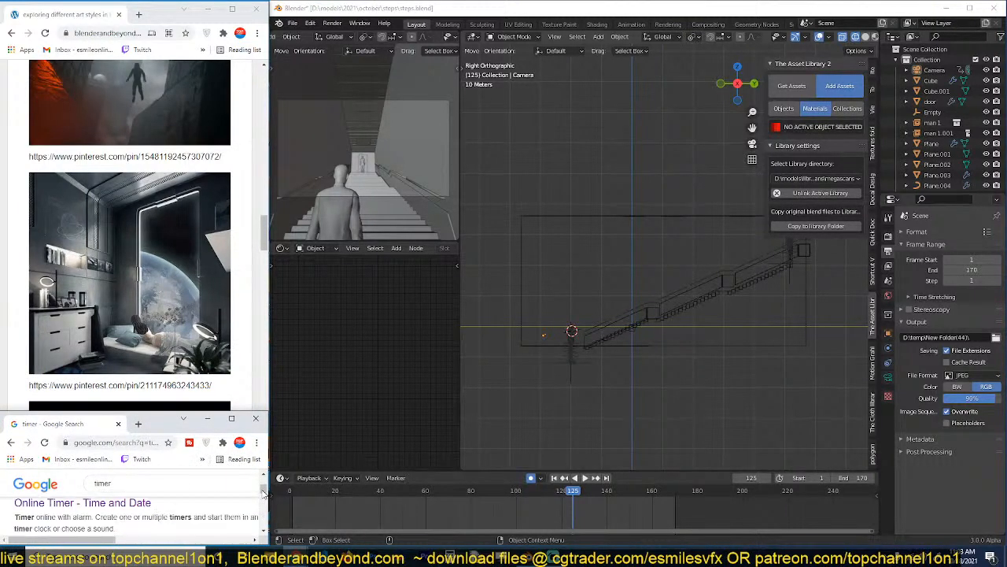
scroll(263, 488, up, 3)
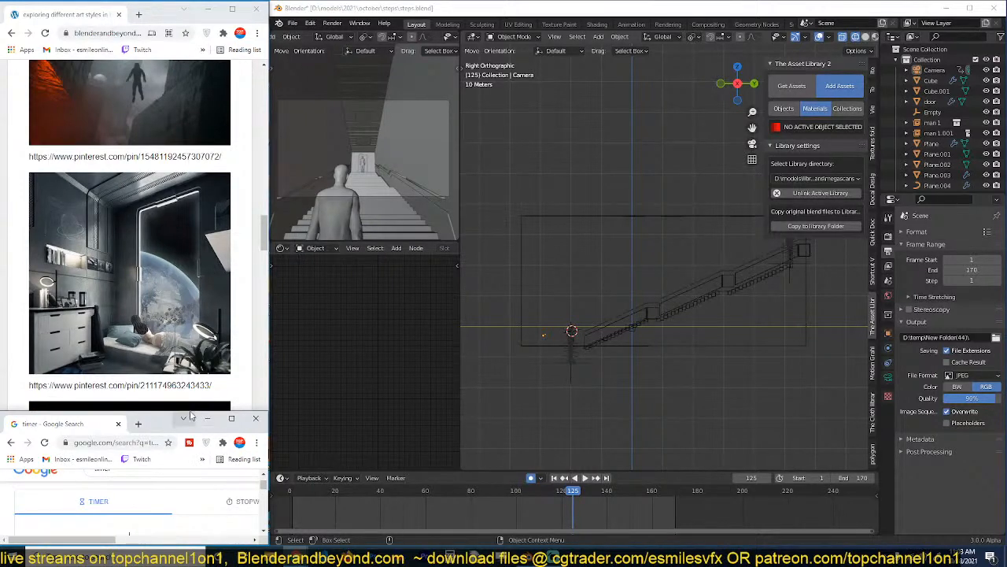
drag(198, 412, 201, 376)
Scroll the reference page until the whole space bedroom image shows above the timer window, and start the 20-minute countdown.
click(236, 330)
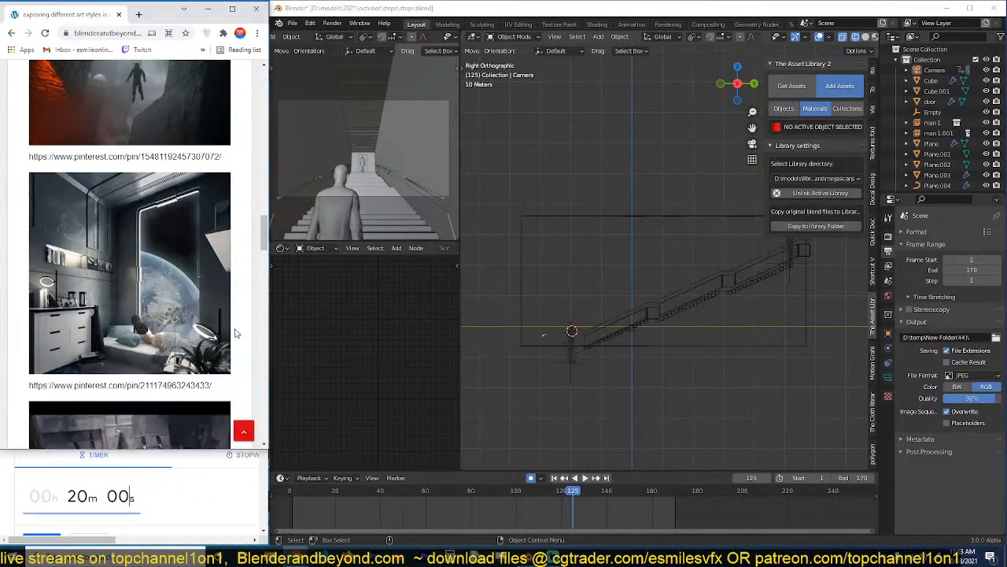
scroll(238, 332, down, 1)
click(234, 533)
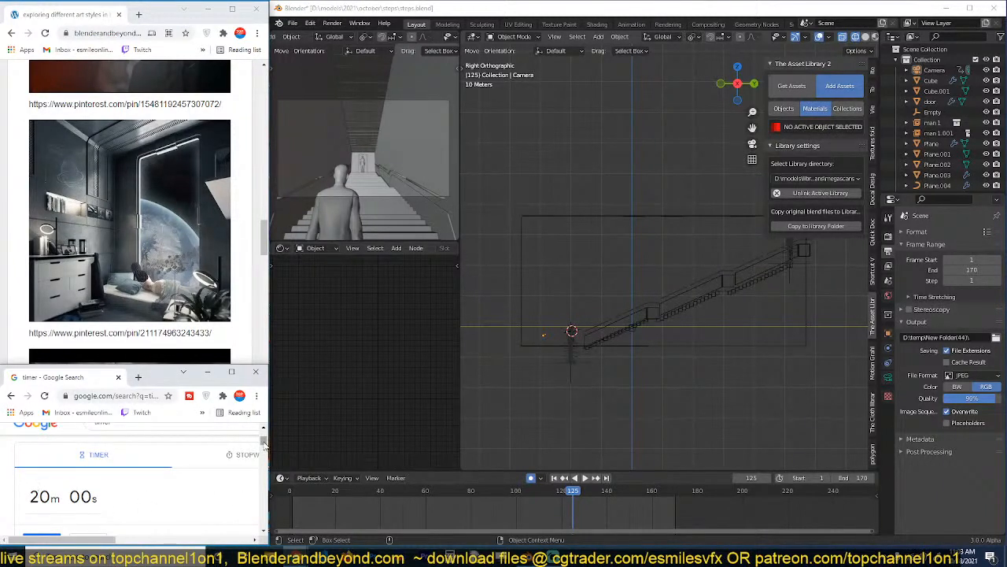
click(264, 534)
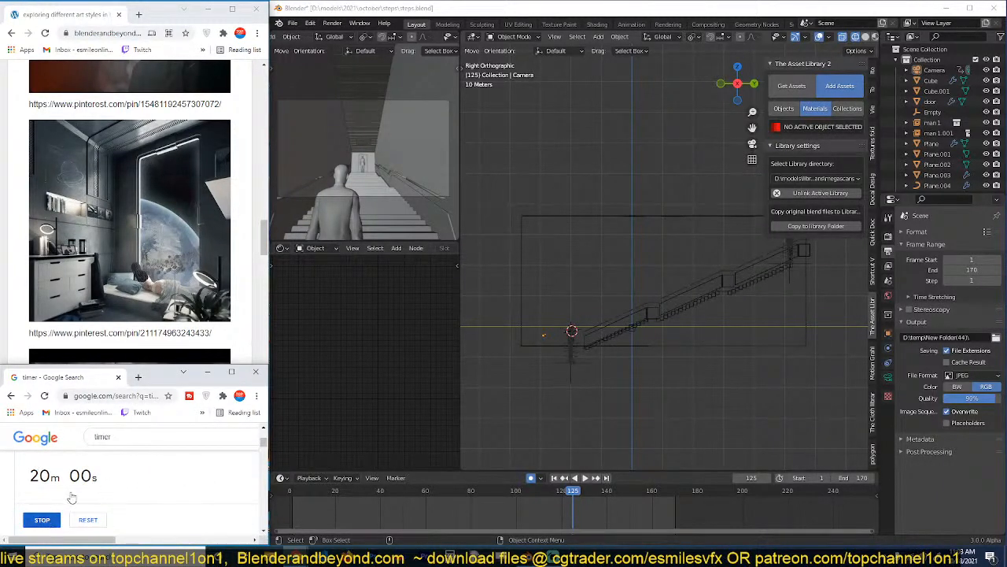
Switch to Blender and start a new file, discarding the unsaved changes to steps.blend.
click(569, 166)
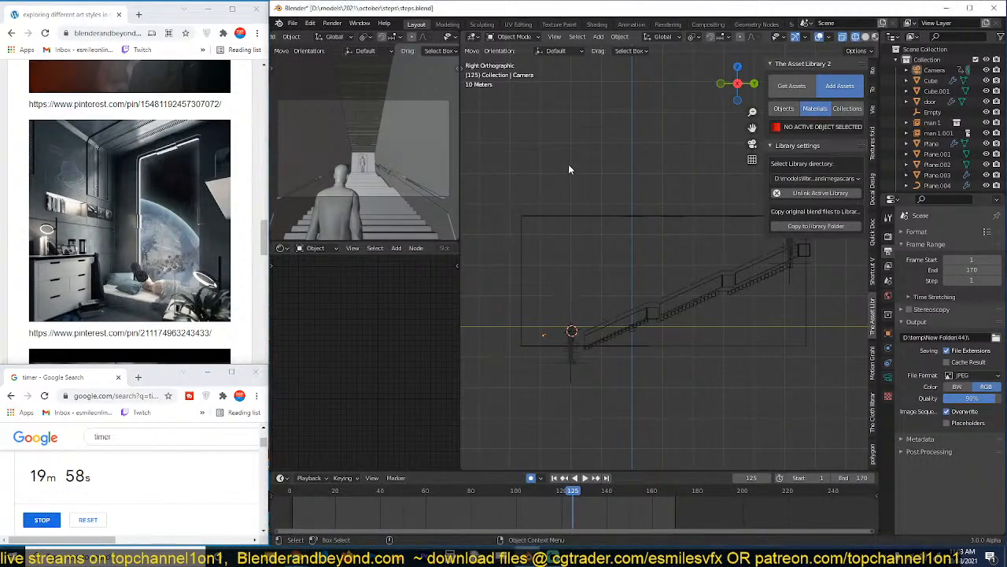
key(ctrl+n)
click(568, 164)
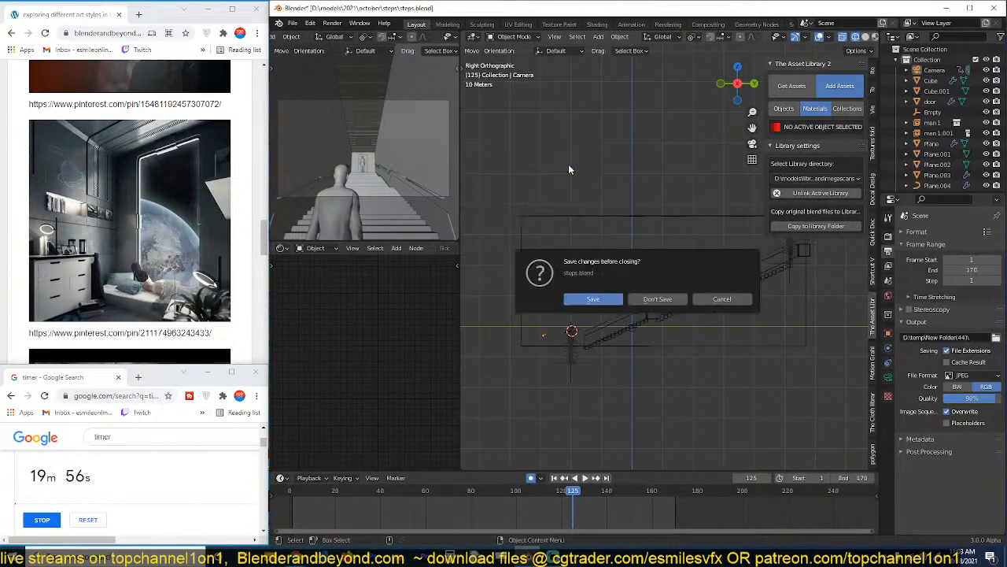
click(658, 299)
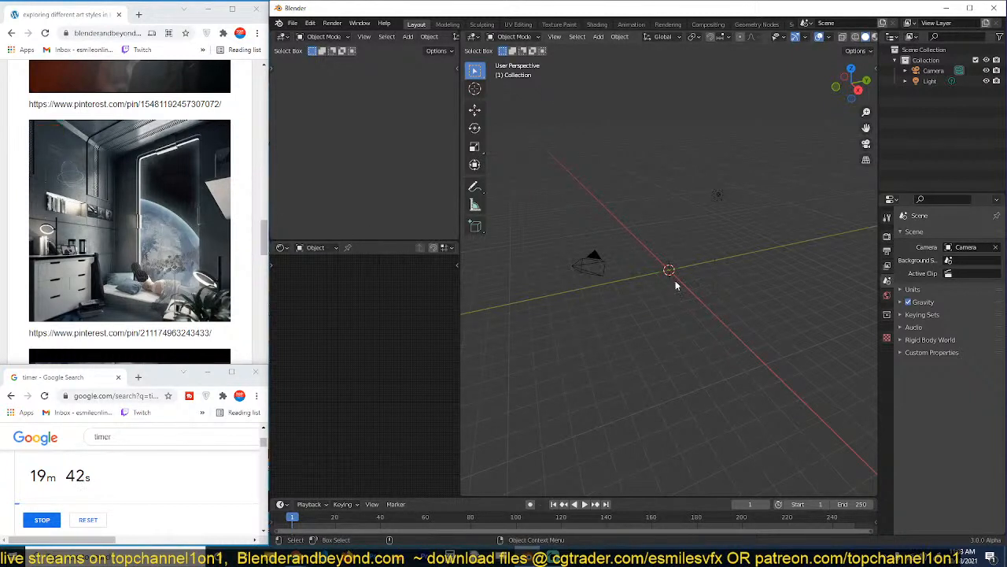
Align the camera to the front view, raise it above the ground, and fit its frame in the view.
key(KP_1)
key(KP_0)
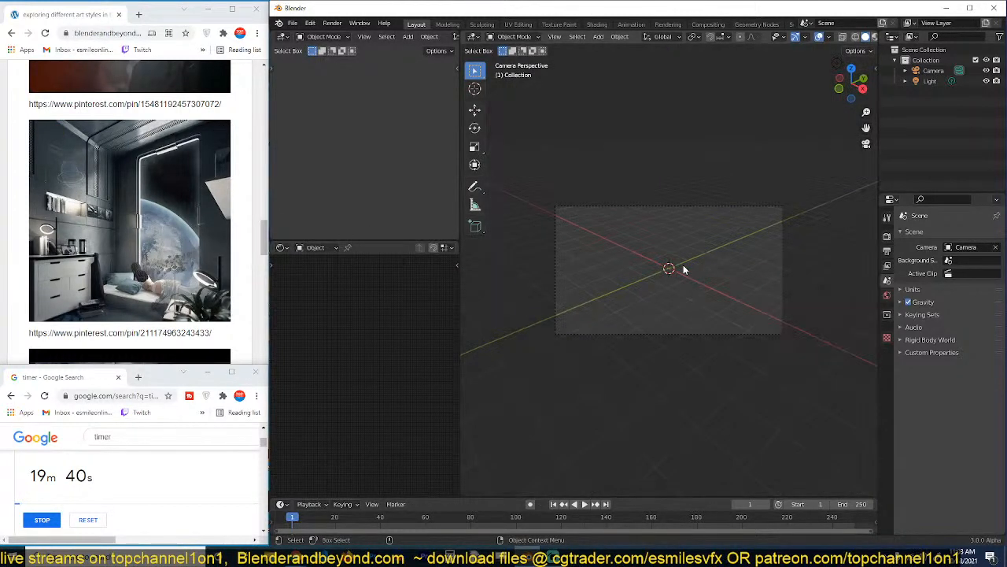
key(KP_0)
key(KP_0)
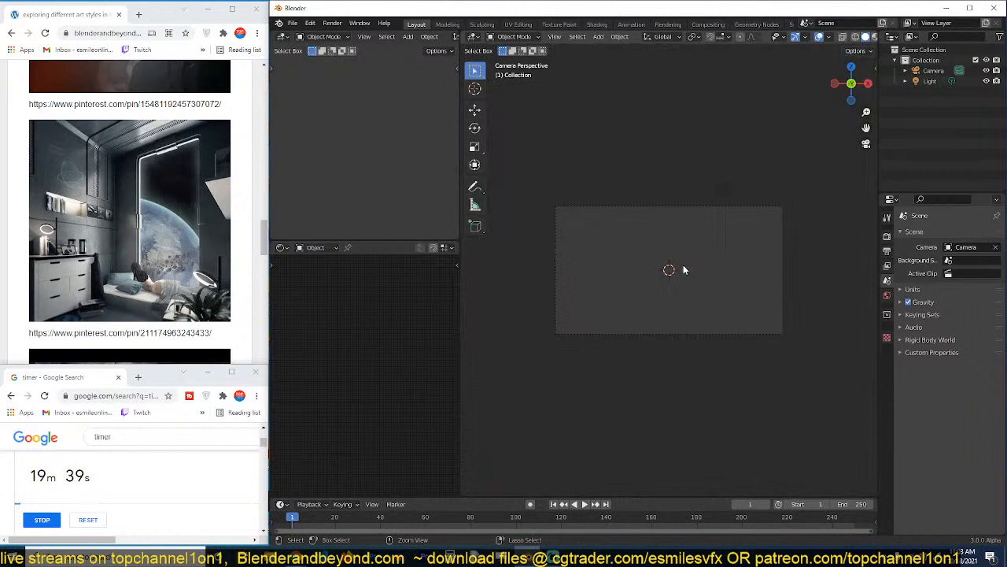
click(710, 218)
key(g)
click(717, 203)
key(Home)
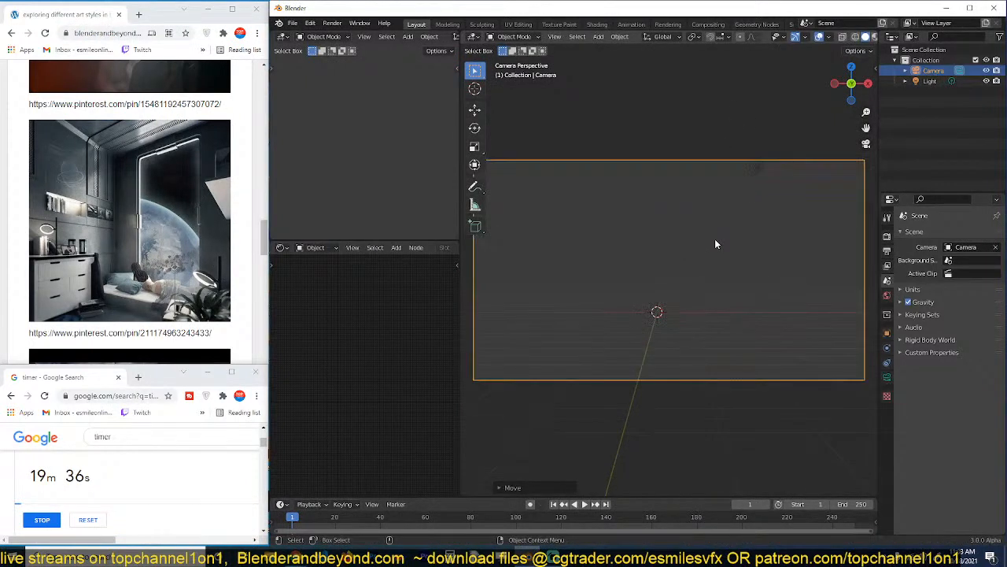
Rotate the camera slightly about the Z axis and reposition it.
key(r)
key(z)
click(766, 261)
key(g)
click(814, 298)
Set the render output's Y resolution to 1920 px for a square camera frame.
click(887, 250)
click(968, 257)
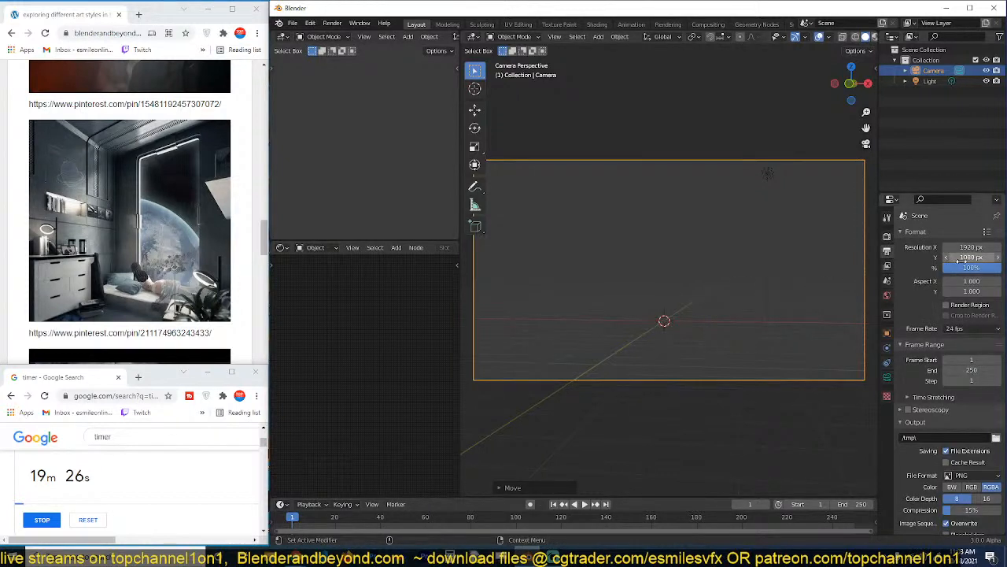
text(192)
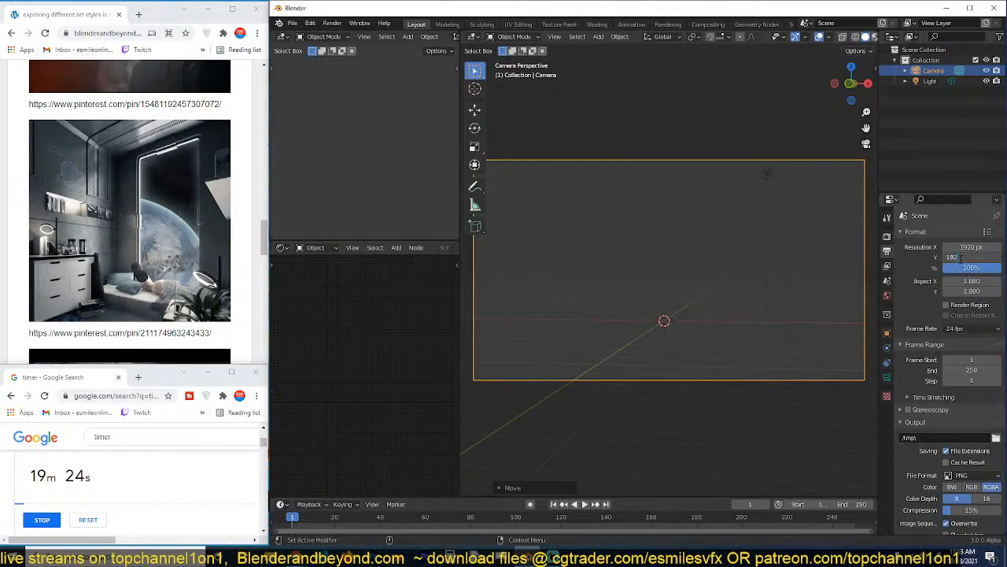
text(0)
key(Return)
scroll(811, 289, down, 2)
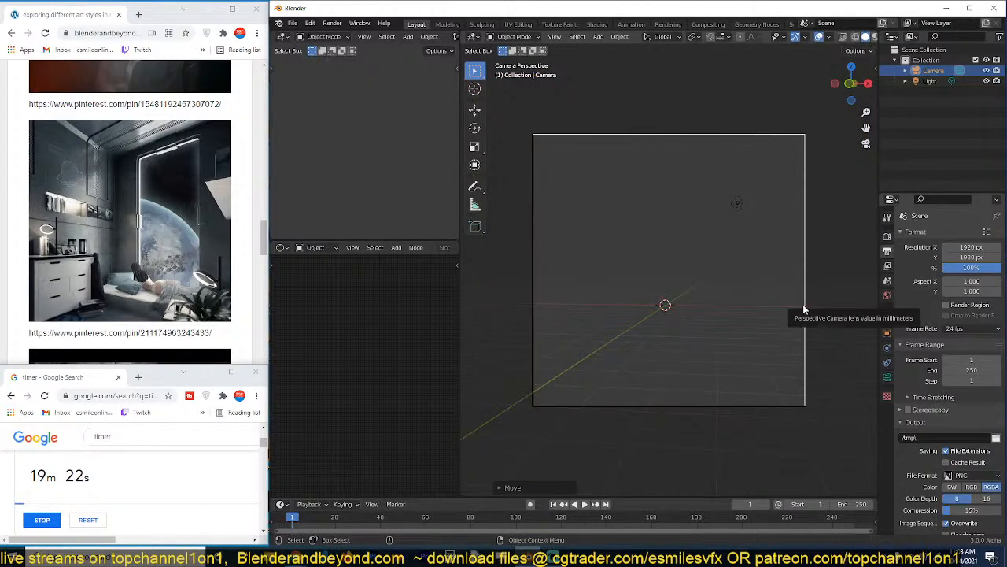
click(803, 308)
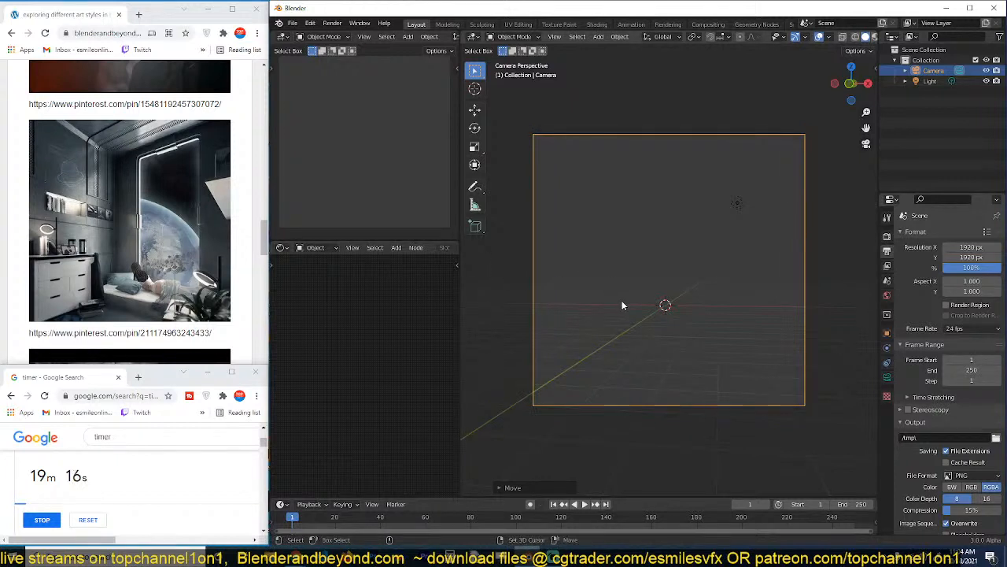
Add a cube at the origin and scale it up uniformly to about 5.1 m wide.
key(KP_1)
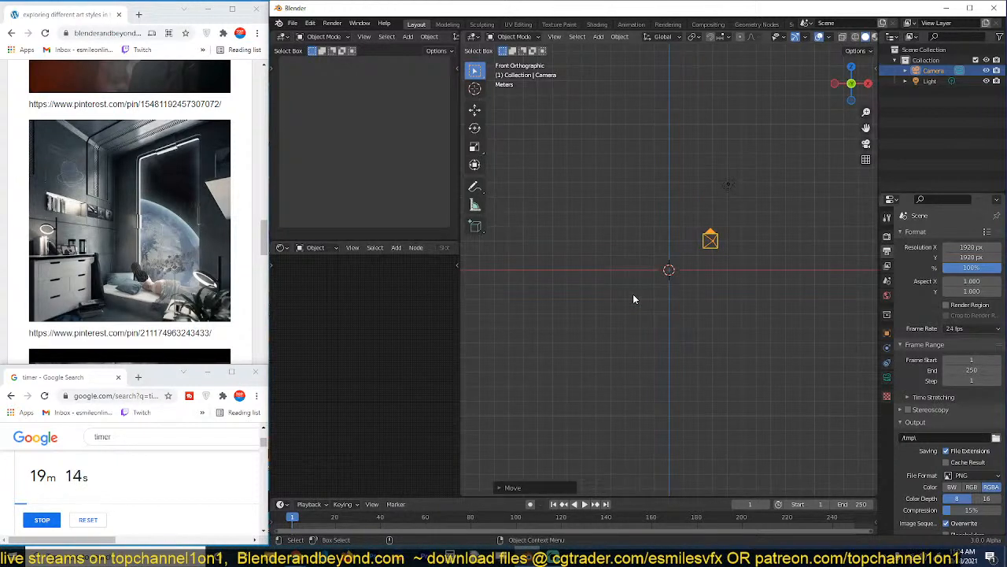
key(shift+a)
click(670, 303)
key(s)
click(735, 369)
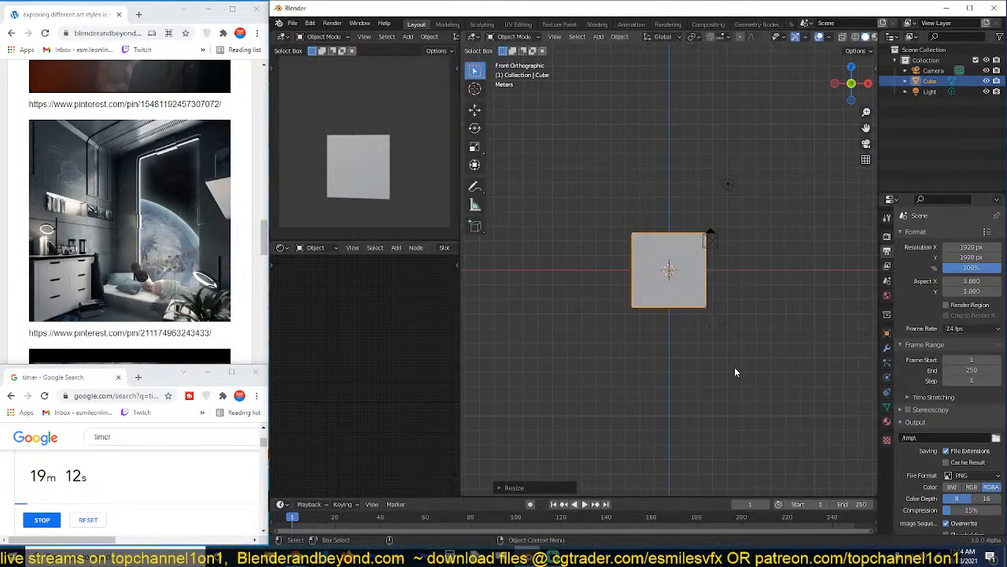
Stretch the cube vertically to a Z scale of about 3.44 and move it to about X 1.66 m, Z 2.81 m.
key(s)
key(z)
click(737, 413)
key(g)
click(780, 362)
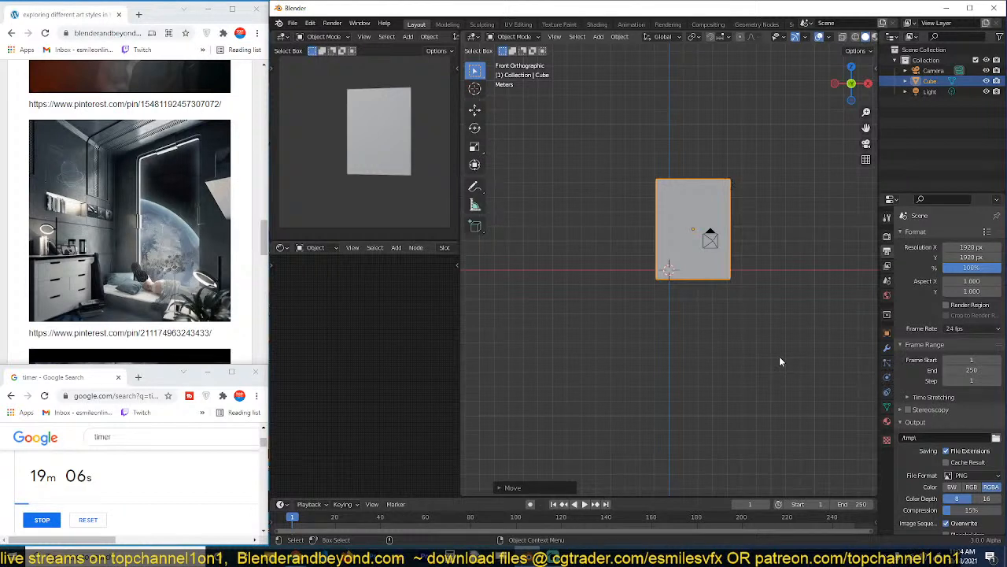
Start the Shortcut VUr display of pressed keys and hide the viewport sidebar.
key(n)
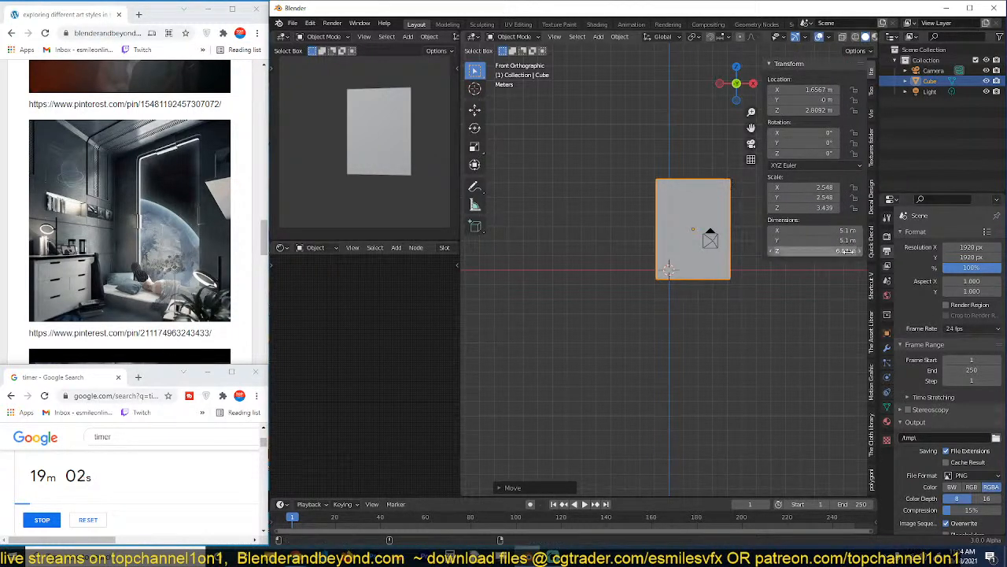
click(871, 285)
click(820, 78)
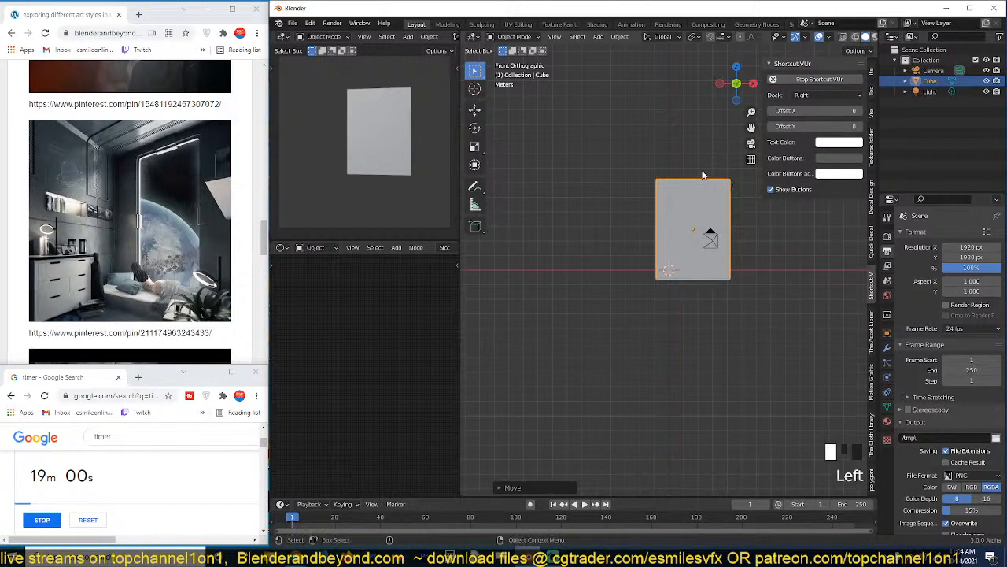
key(n)
Delete the default light beside the cube.
click(700, 181)
click(741, 185)
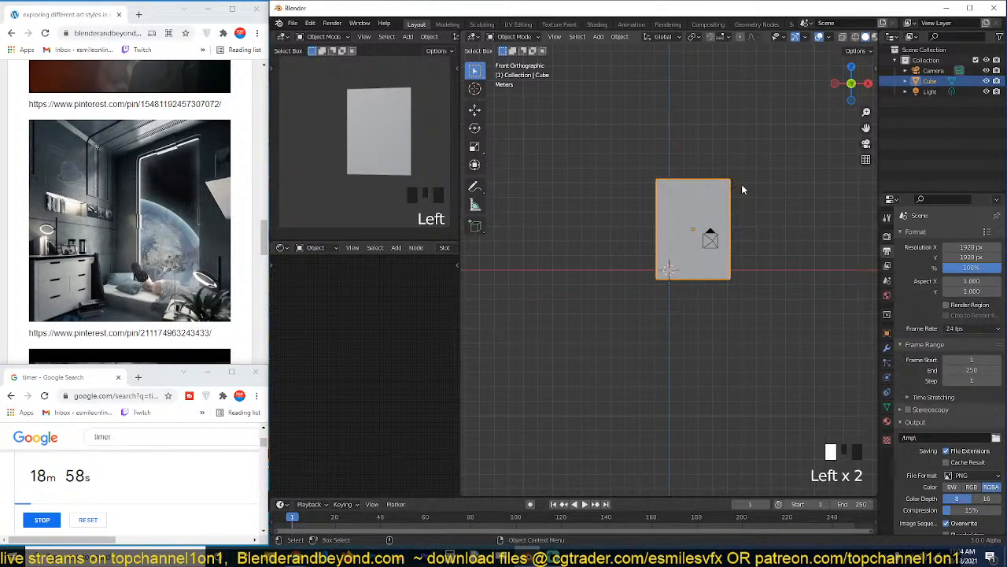
click(736, 189)
key(x)
click(725, 191)
Select the cube and apply its scale.
click(706, 207)
key(grave)
middle_drag(672, 232, 652, 241)
key(ctrl+a)
click(653, 241)
scroll(870, 38, down, 4)
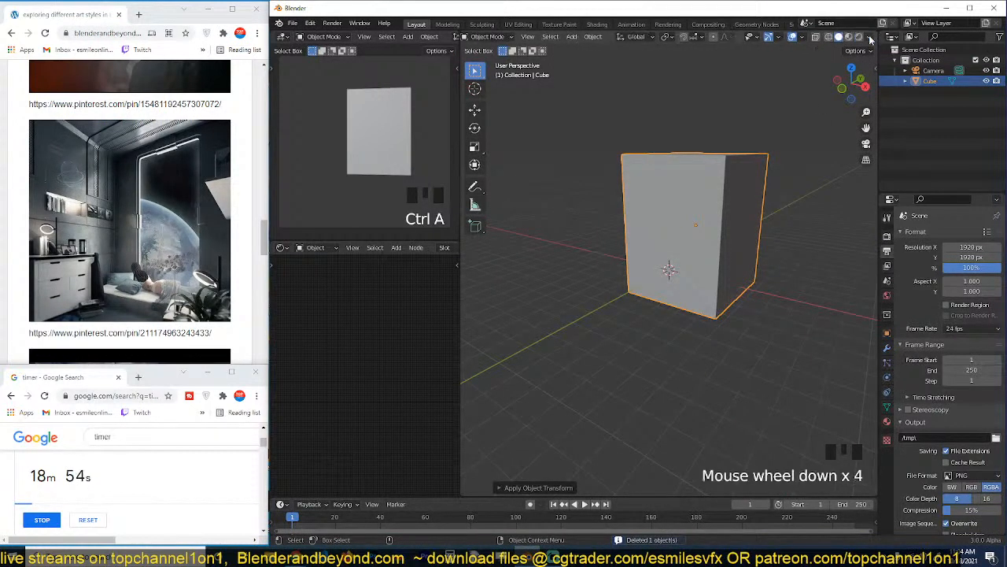
Change the viewport's solid shading color option so the cube displays in teal instead of grey.
click(870, 37)
click(862, 180)
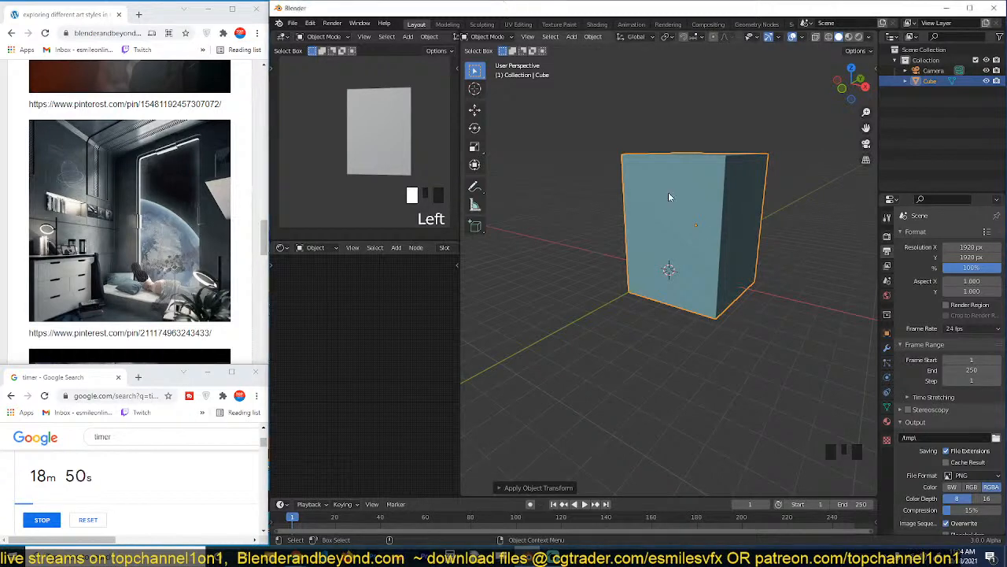
scroll(728, 183, up, 3)
scroll(717, 200, down, 4)
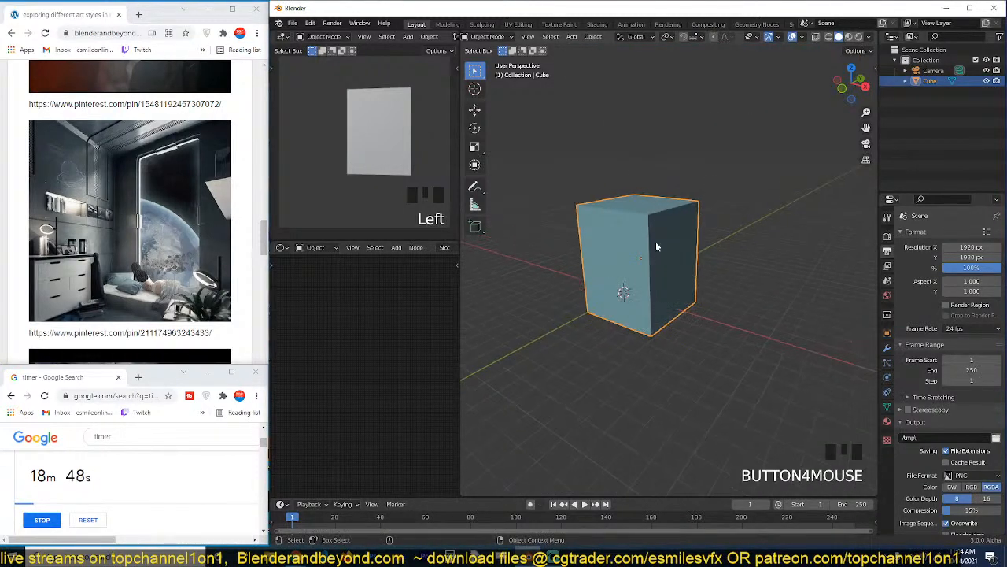
Look at the cube from directly above and apply its scale again.
scroll(653, 229, up, 3)
key(KP_0)
key(KP_7)
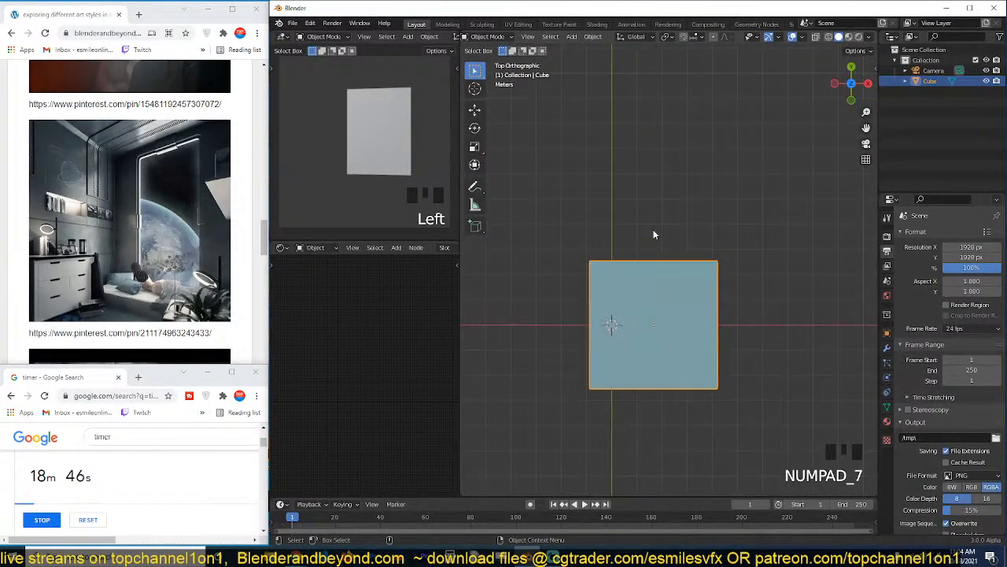
scroll(653, 235, down, 5)
scroll(669, 252, down, 3)
shift+middle_drag(669, 291, 630, 257)
key(ctrl+a)
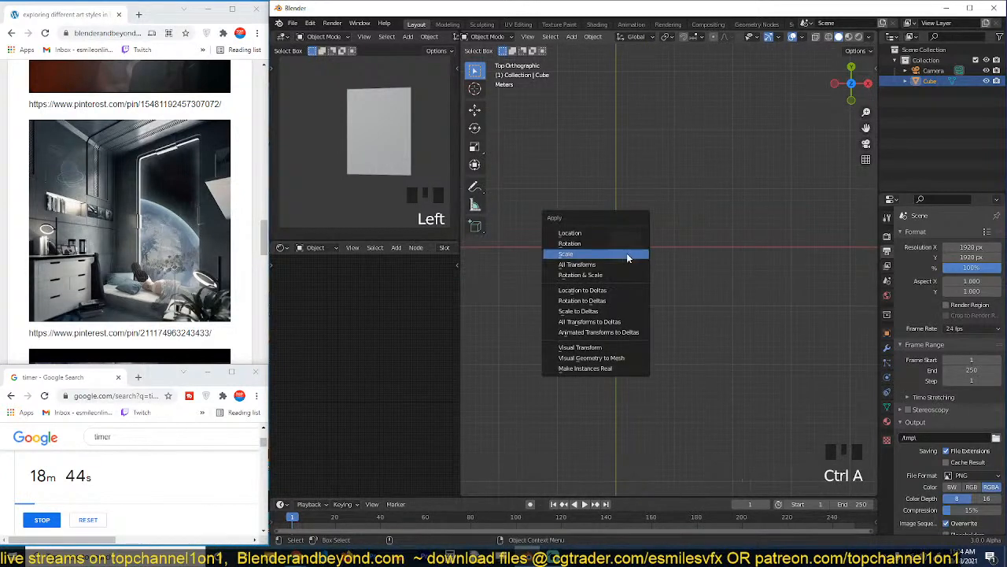
click(629, 254)
Measure the length of the cube's side in the top view.
click(475, 204)
drag(641, 234, 642, 264)
click(475, 110)
Move the camera inside the cube near its front +X corner and rotate it about the vertical axis.
click(630, 236)
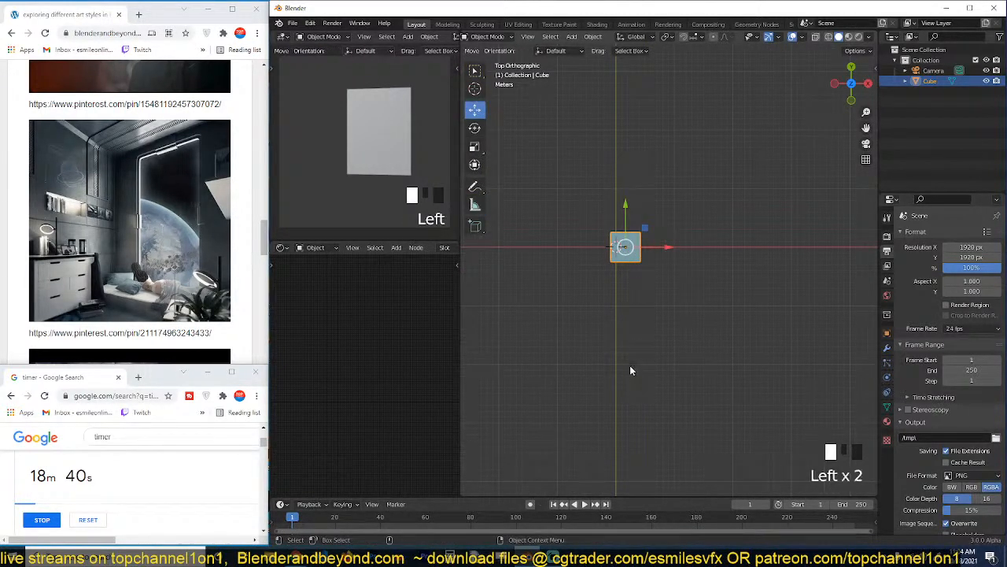
key(g)
key(r)
key(g)
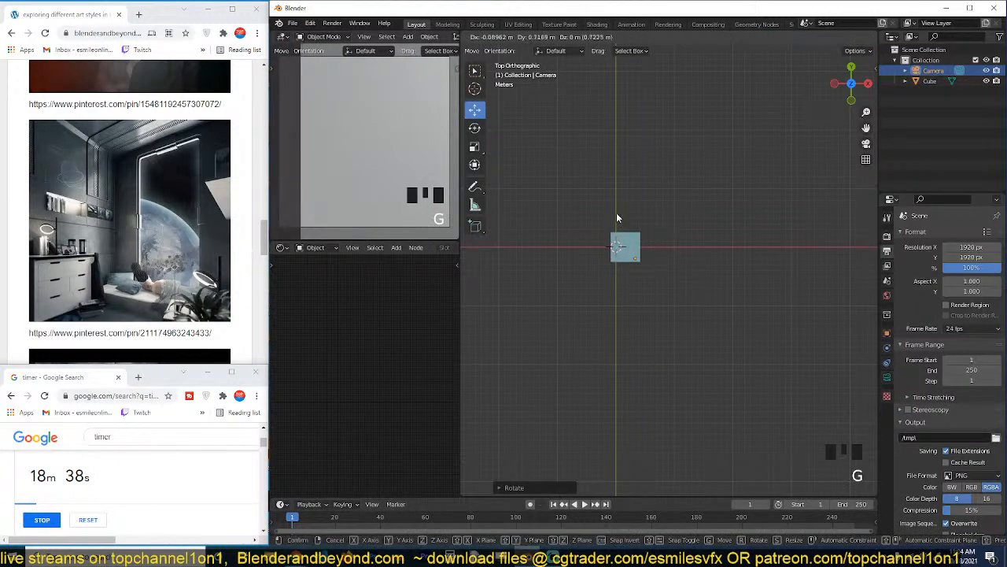
click(619, 216)
Set the camera's focal length to 25 mm.
click(887, 347)
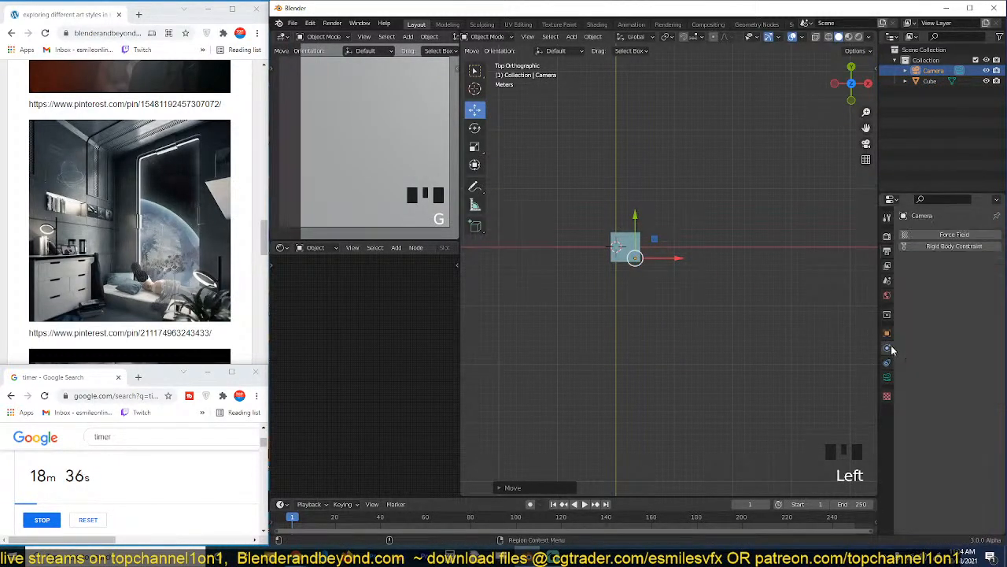
click(887, 377)
click(965, 283)
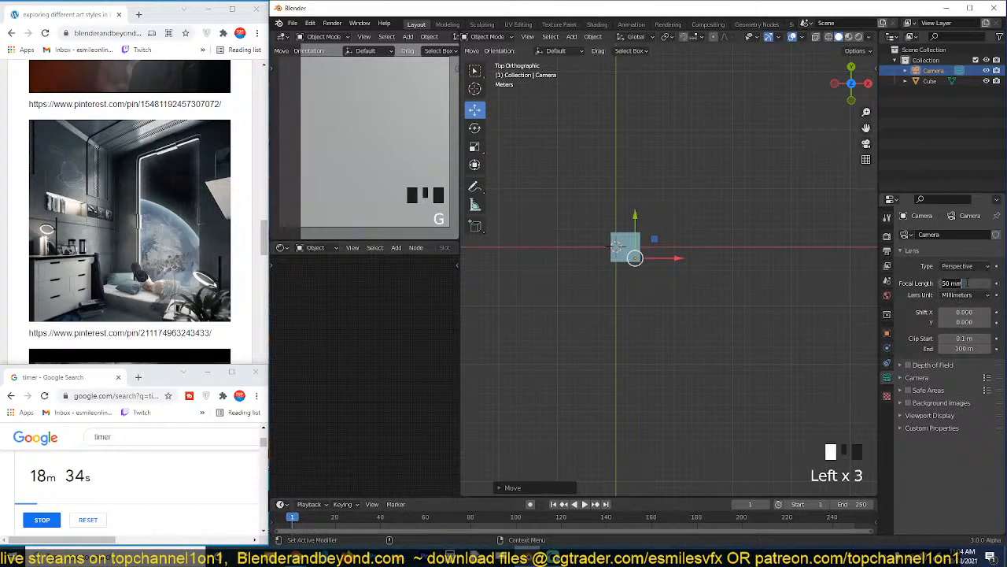
drag(966, 282, 965, 282)
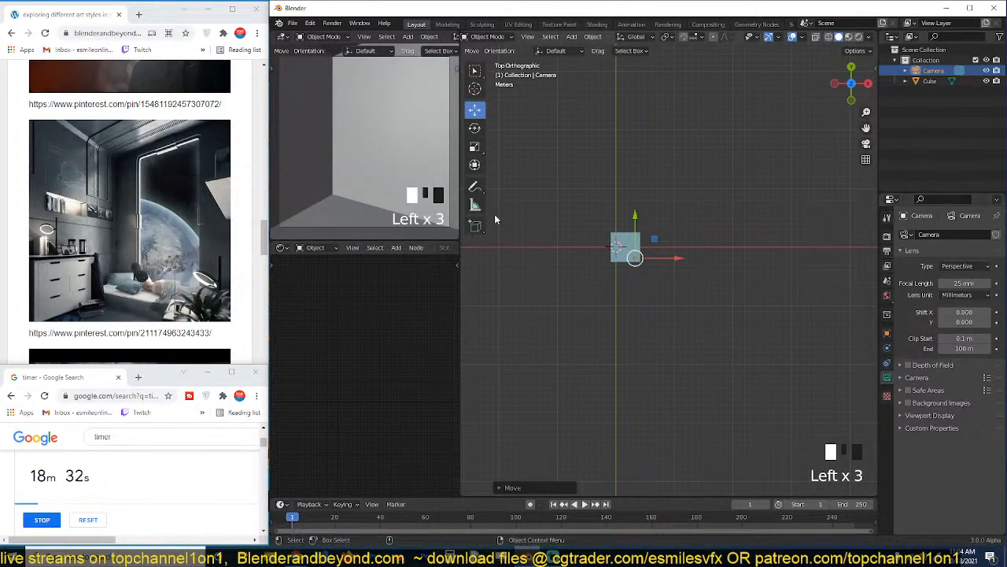
Widen the room cube by scaling its whole mesh along the global X axis.
scroll(582, 225, up, 4)
click(579, 219)
key(Tab)
key(alt+z)
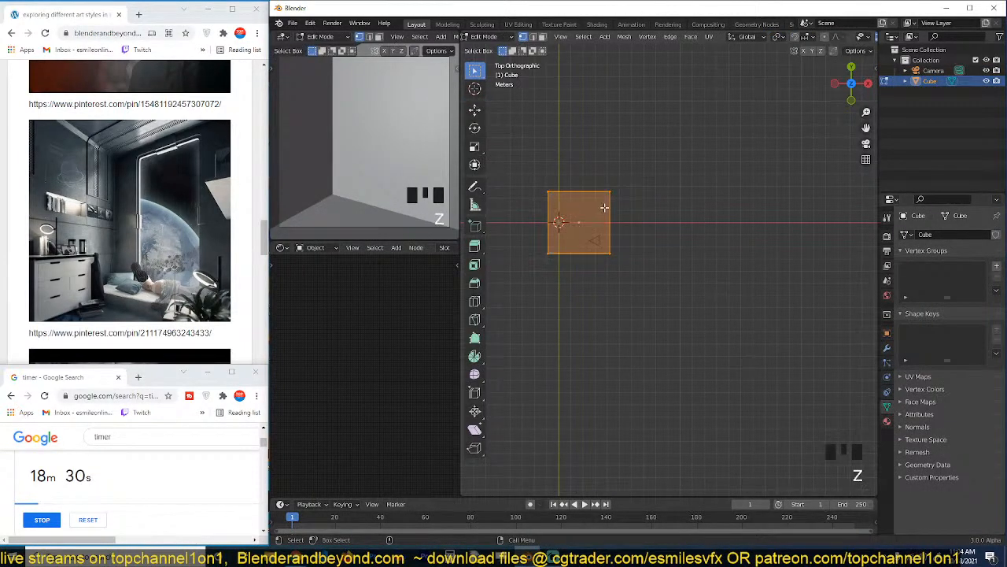
key(s)
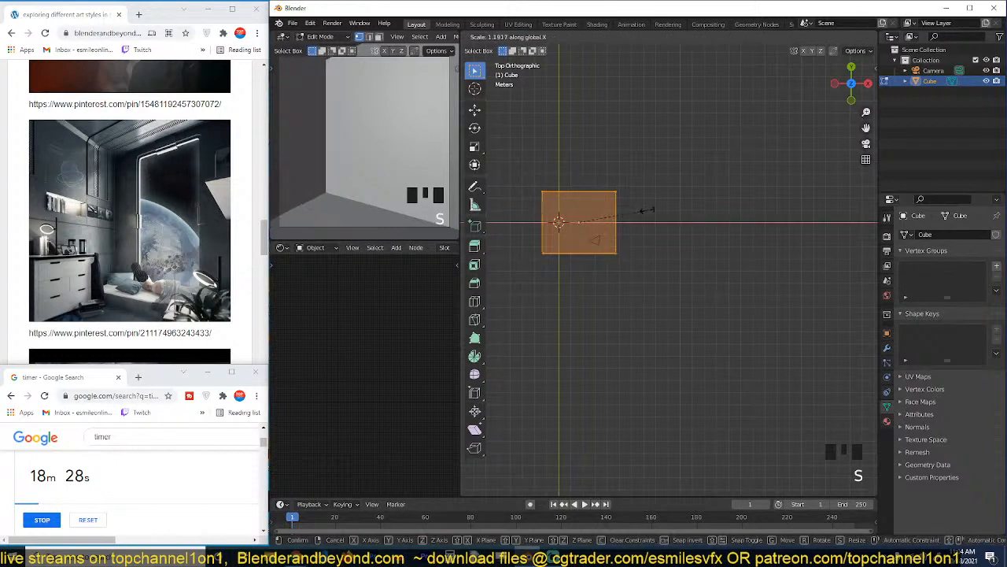
click(652, 213)
Lengthen the room by moving the cube's front vertices outward along the negative Y axis.
drag(528, 230, 667, 280)
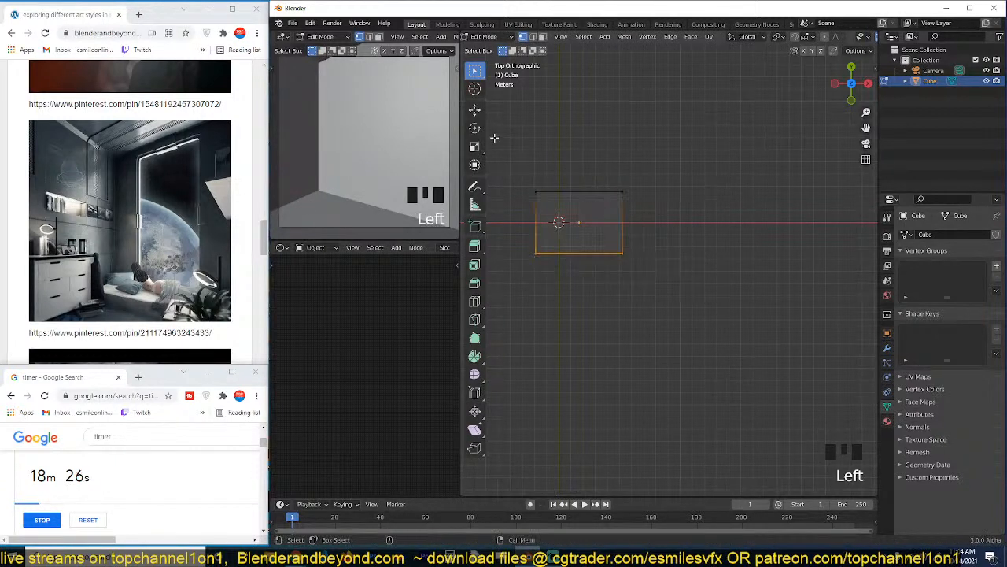
click(475, 109)
drag(572, 200, 572, 237)
key(Tab)
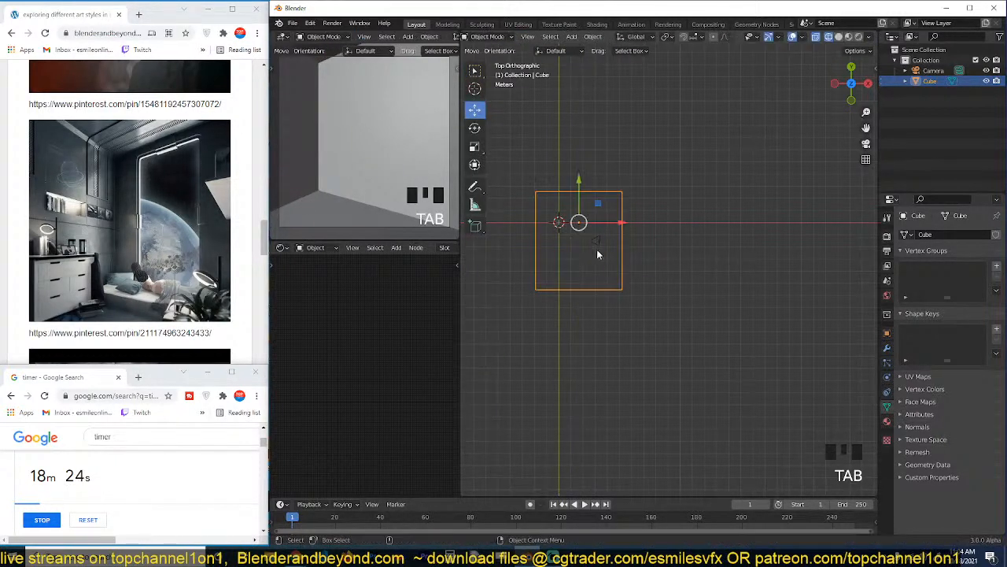
Bevel the room's four lengthwise edges with four segments and a width of about 0.99 m.
key(grave)
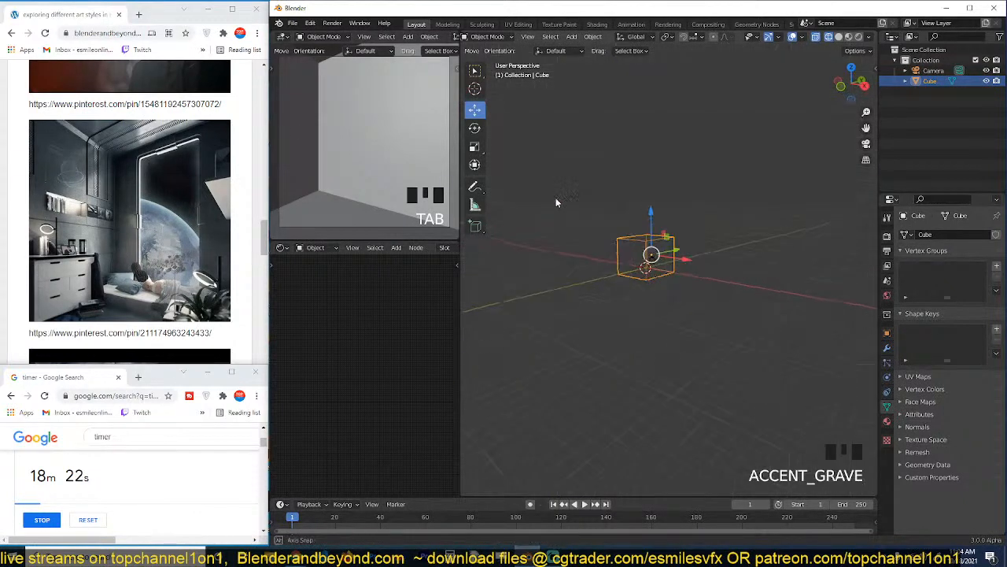
key(z)
scroll(624, 197, up, 5)
key(grave)
key(Tab)
key(3)
click(652, 227)
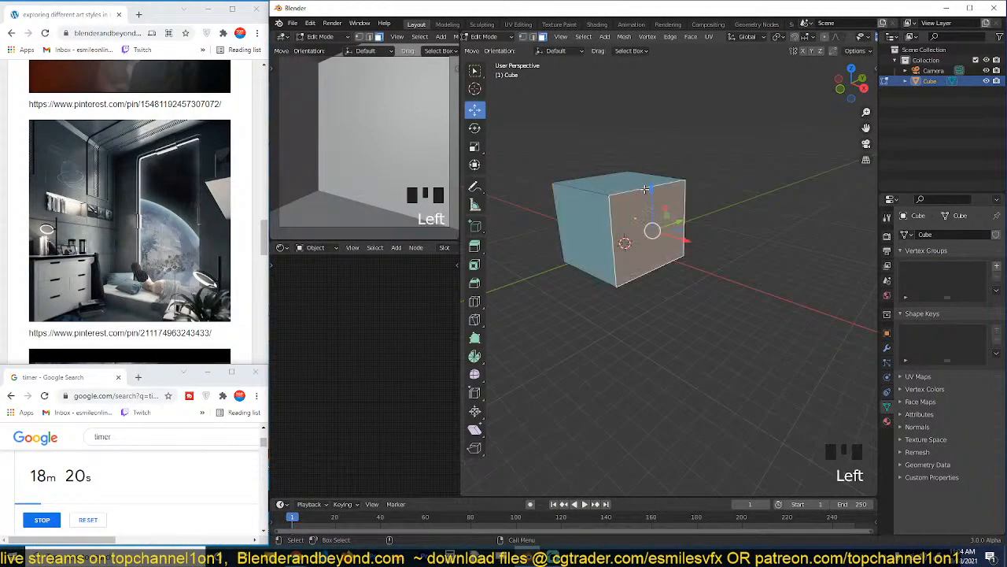
ctrl+alt+shift+click(645, 187)
ctrl+alt+shift+click(644, 189)
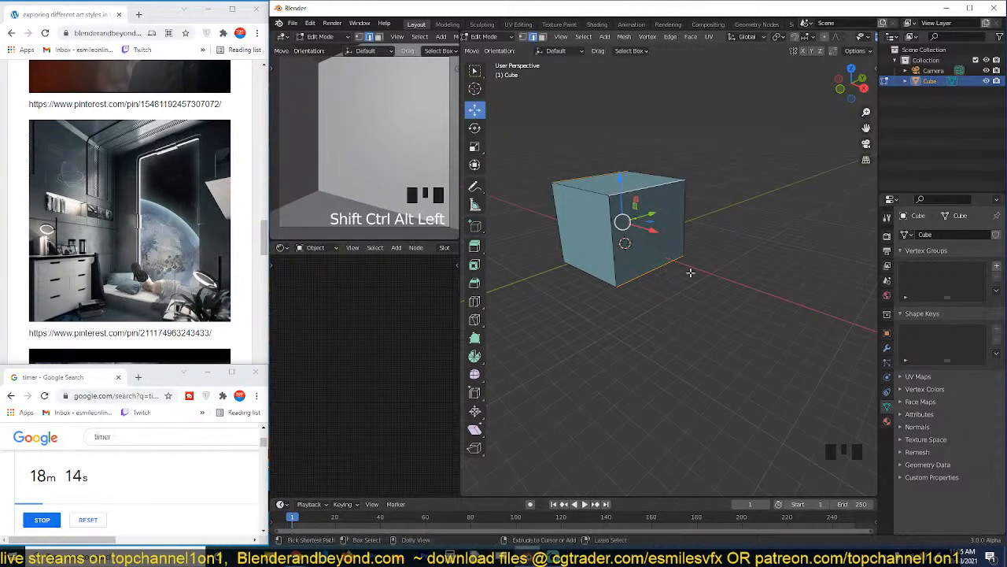
key(ctrl+b)
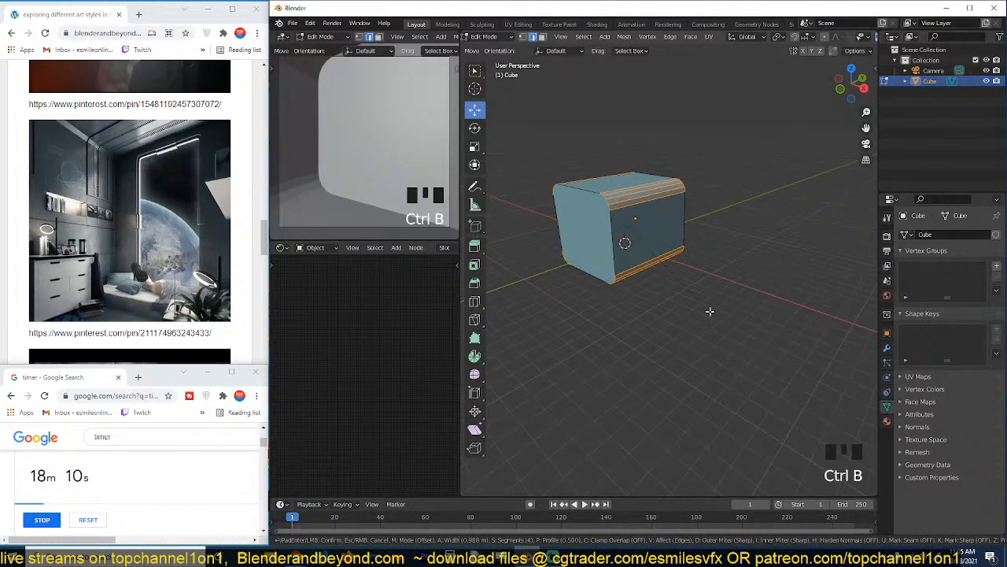
click(710, 311)
key(Tab)
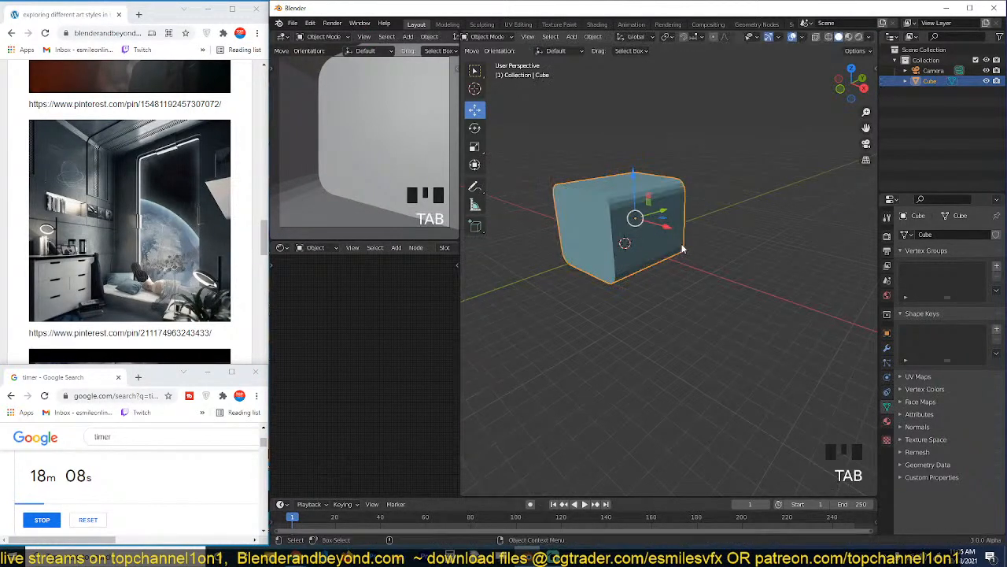
Shade the bevelled room object smooth.
right_click(646, 233)
key(q)
click(656, 292)
Make the room taller by raising all of its upper vertices, including the rounded upper corners, straight up.
key(grave)
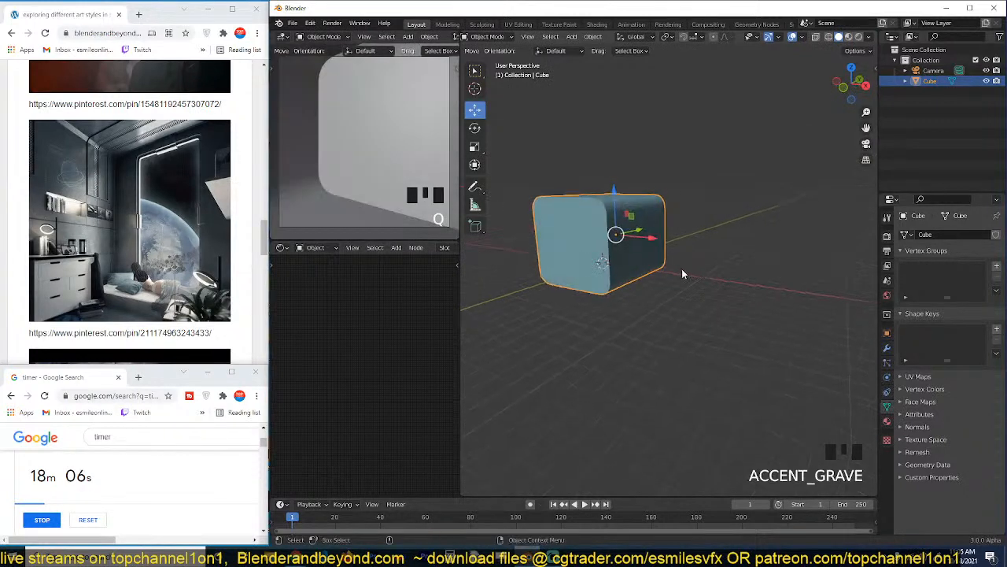
key(Tab)
scroll(684, 260, up, 2)
key(alt+z)
drag(569, 180, 785, 270)
key(g)
key(g)
click(739, 234)
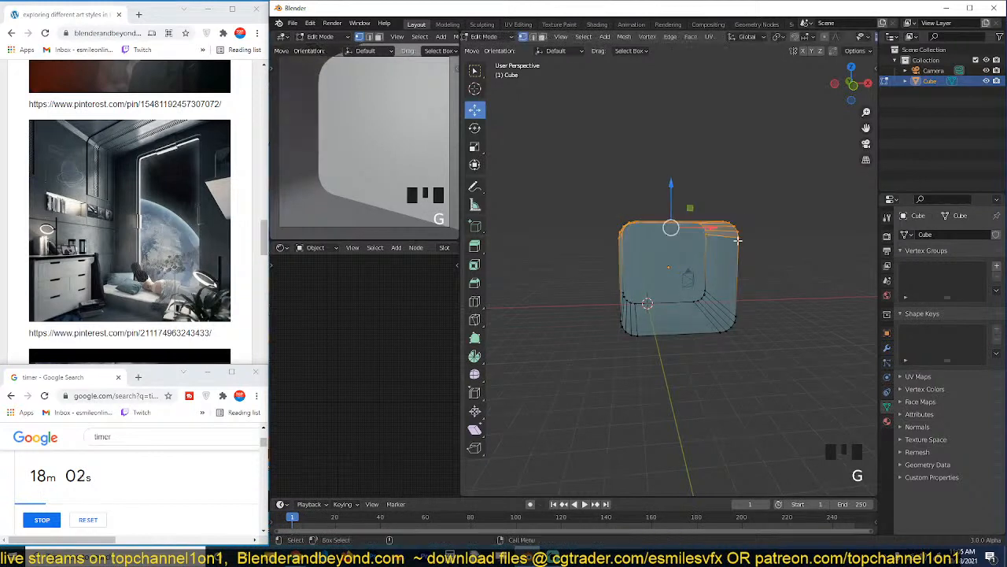
click(661, 192)
key(Tab)
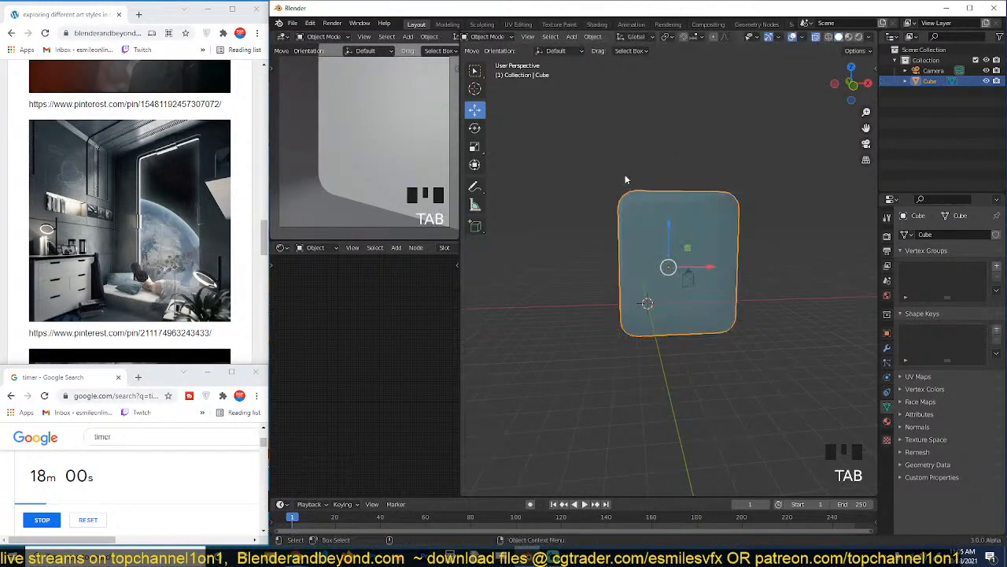
Lower the camera along Z inside the room and re-aim it with a trackball rotation.
scroll(689, 338, down, 1)
click(688, 281)
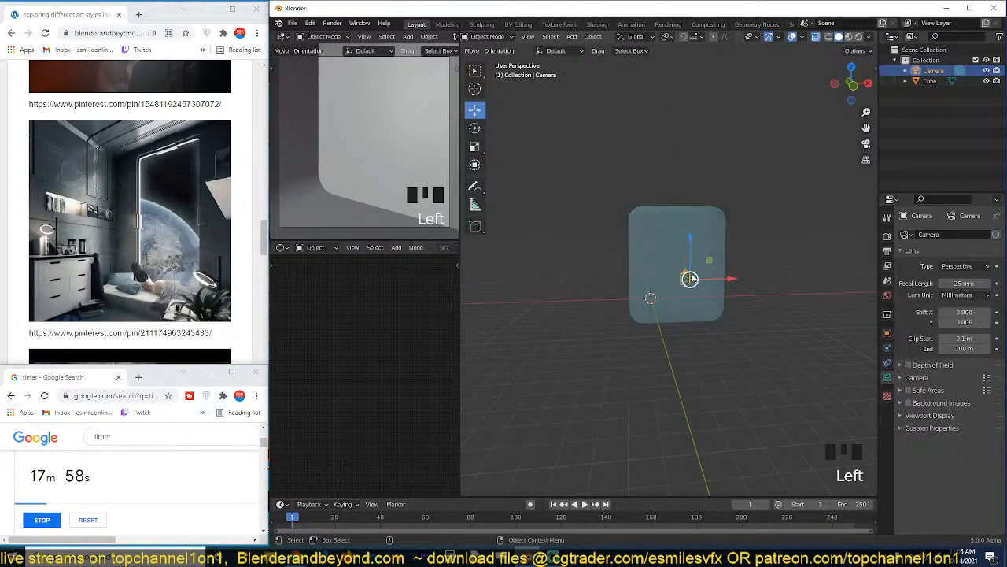
key(g)
key(z)
click(691, 284)
key(r)
key(r)
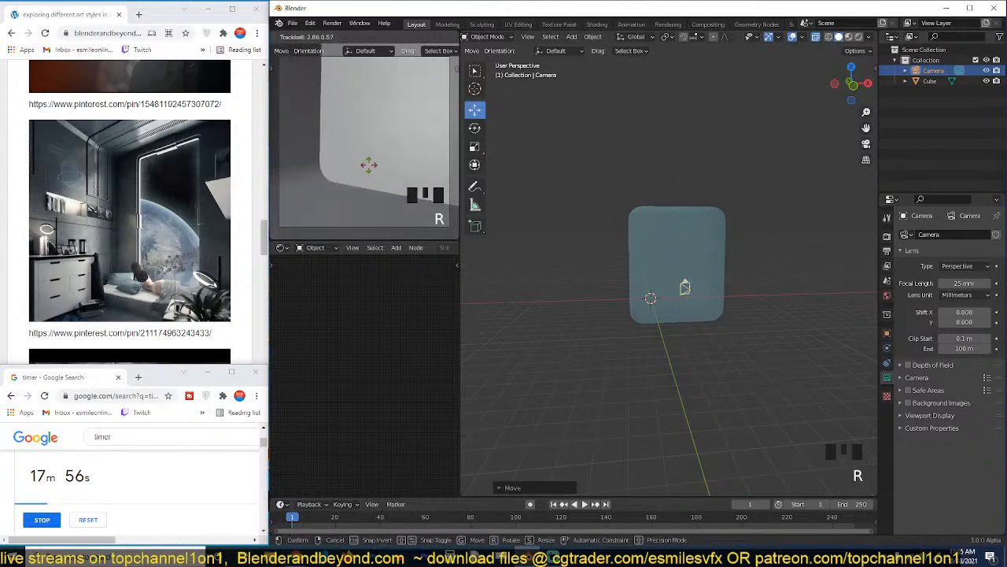
click(366, 170)
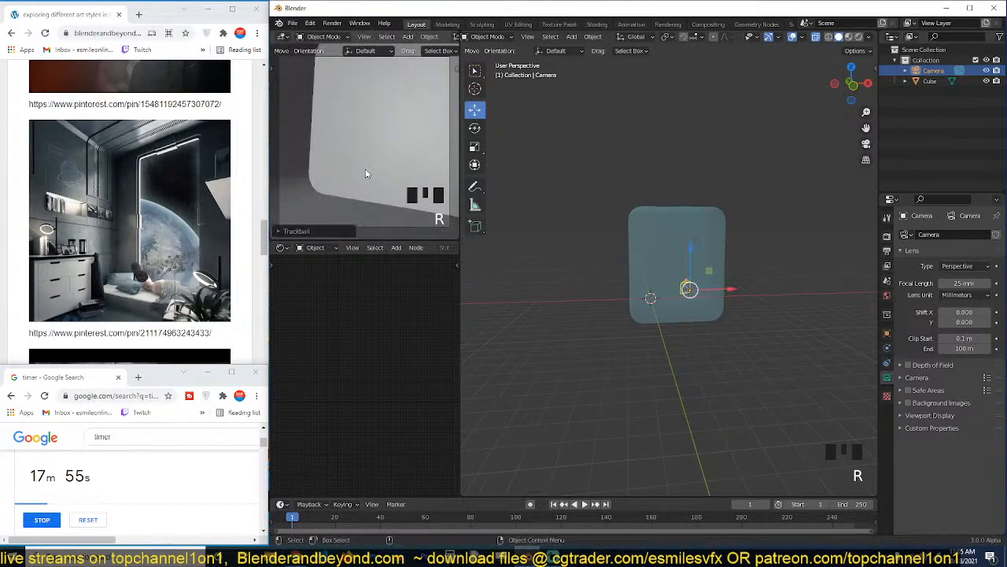
Set the camera's focal length to 20 mm.
click(954, 283)
text(20)
click(597, 299)
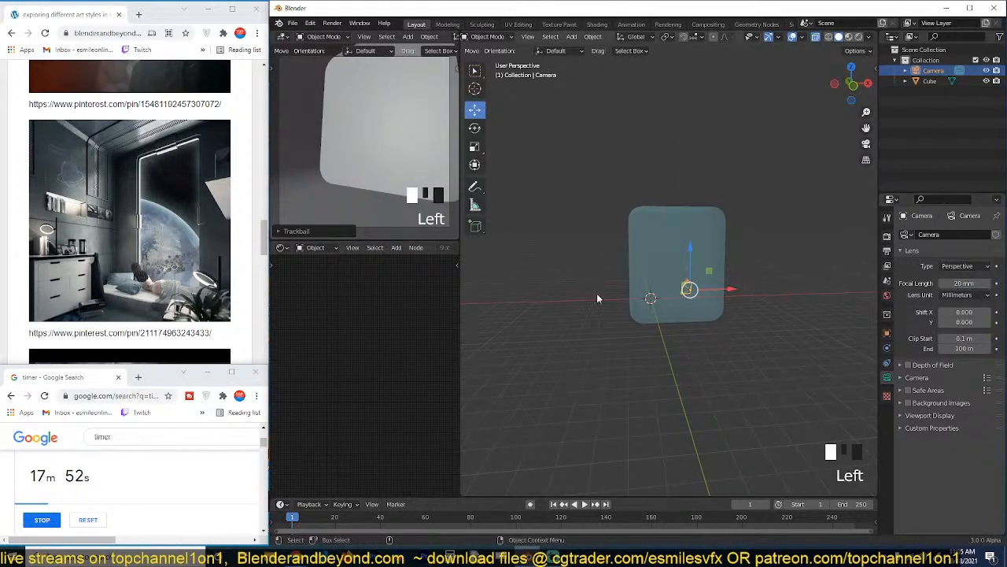
Examine the room block's proportions from several angles.
scroll(700, 236, up, 2)
middle_drag(678, 243, 584, 267)
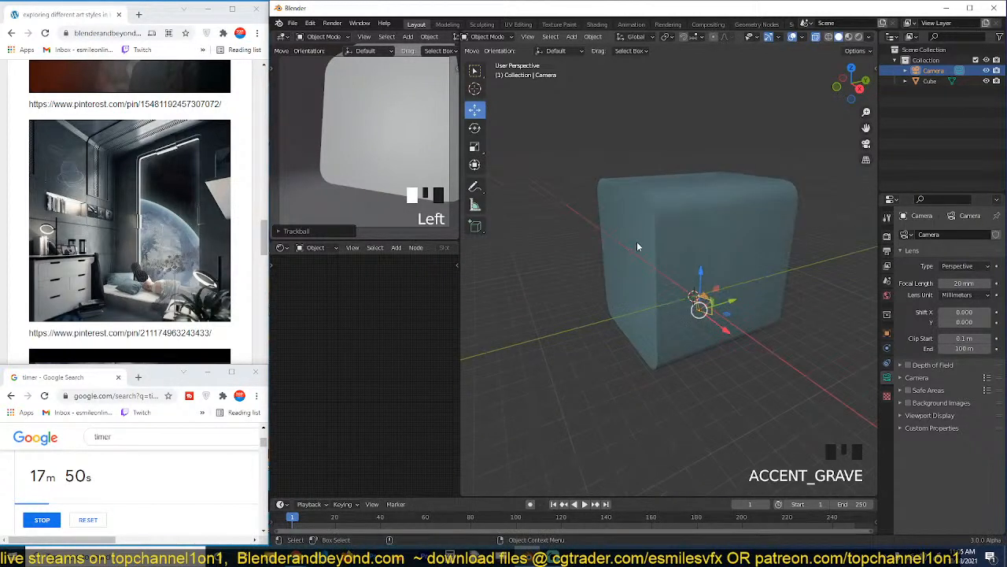
click(637, 243)
middle_drag(636, 243, 627, 270)
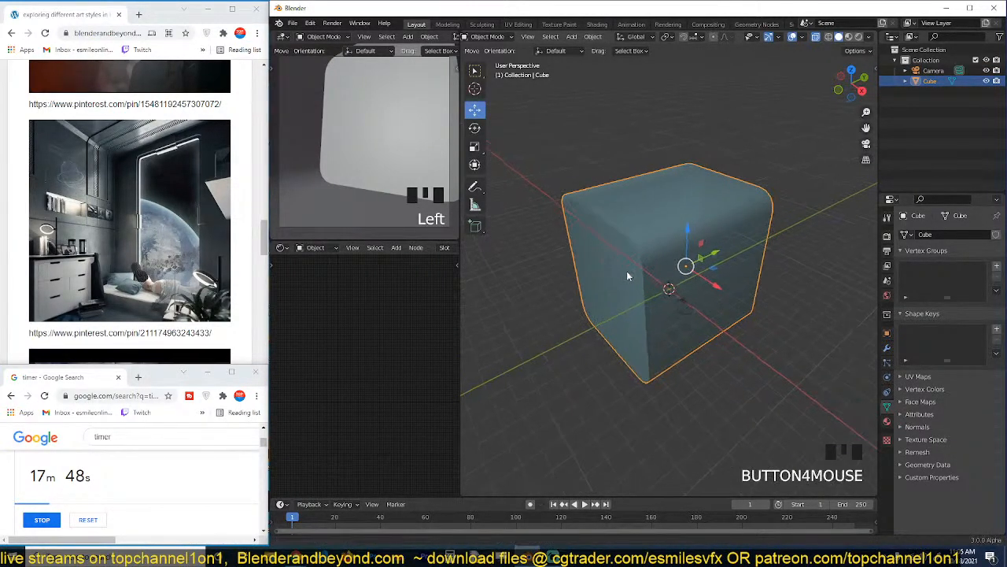
scroll(619, 285, up, 1)
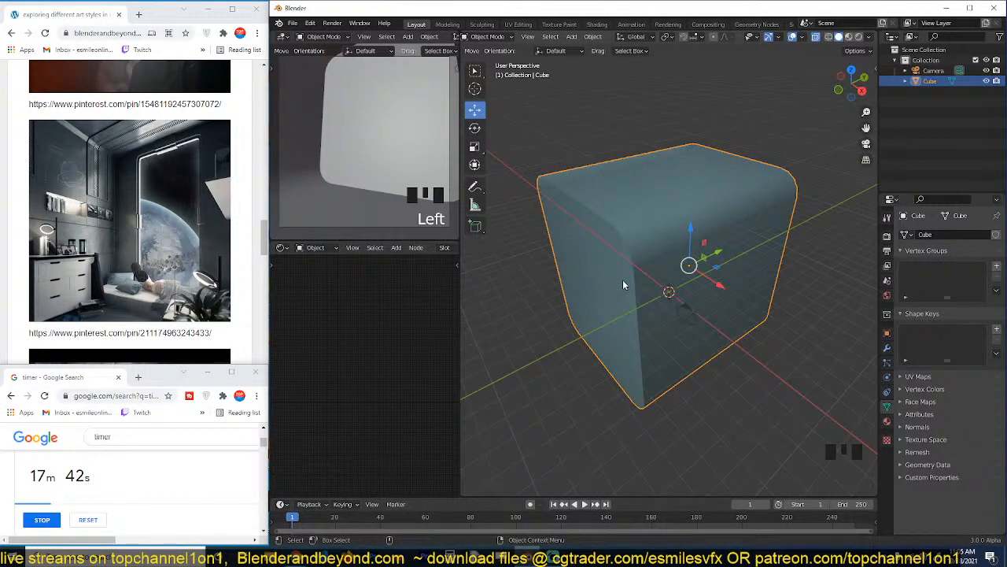
middle_drag(626, 285, 641, 270)
click(655, 236)
middle_drag(655, 236, 598, 206)
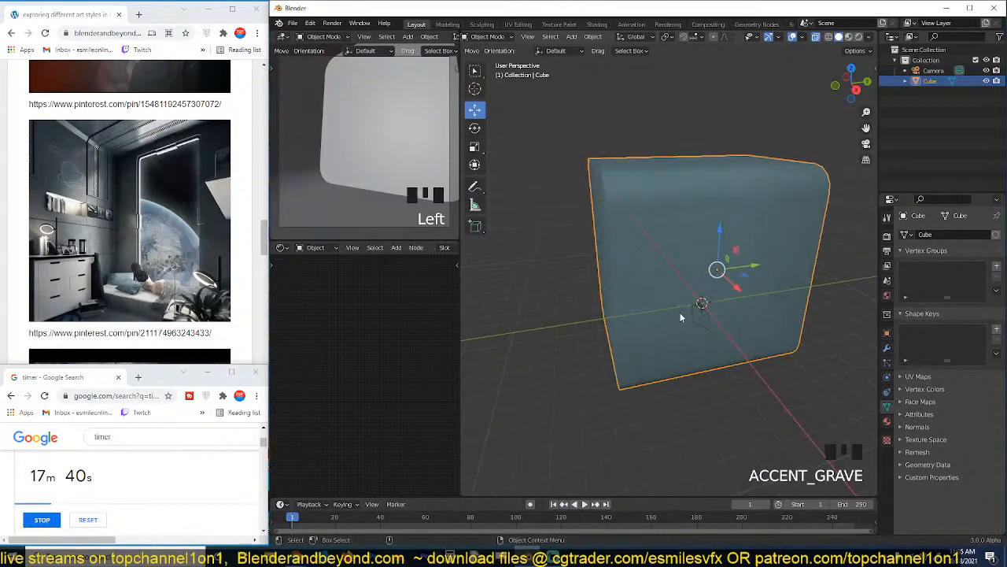
In the top view, move the camera back toward the room's front end, near the +X corner.
click(686, 314)
click(692, 318)
key(KP_7)
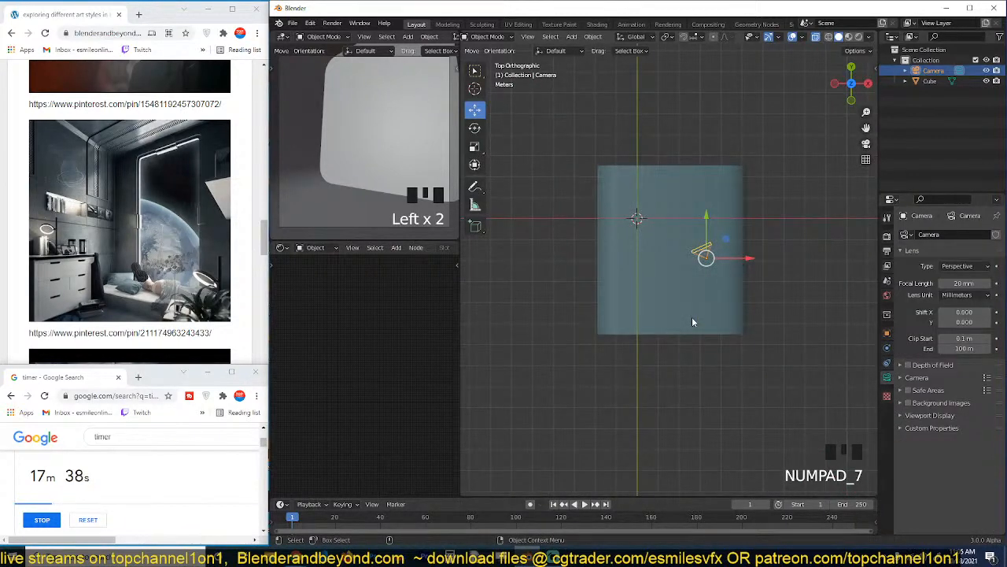
key(g)
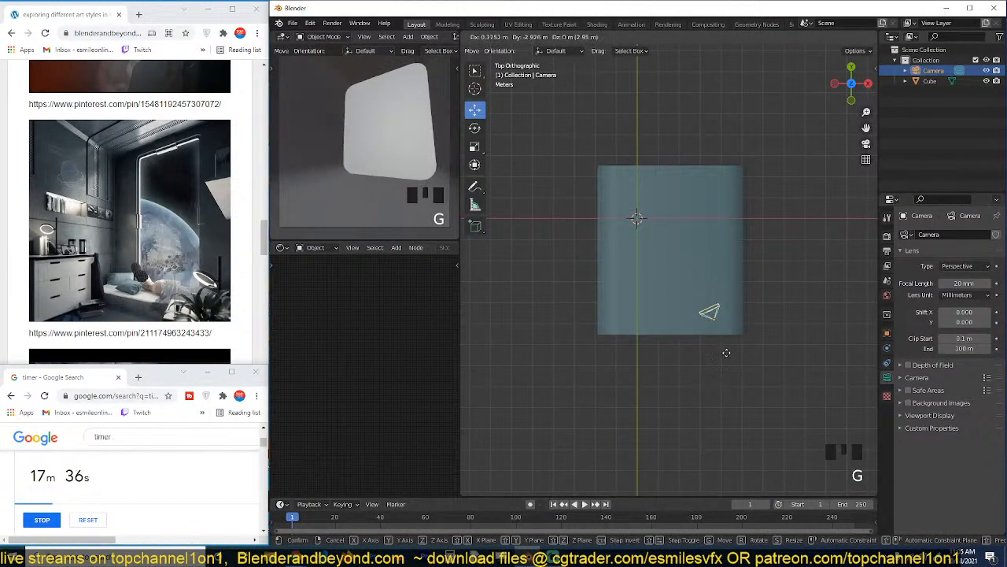
click(727, 346)
Display the room in Material Preview shading.
click(727, 265)
key(grave)
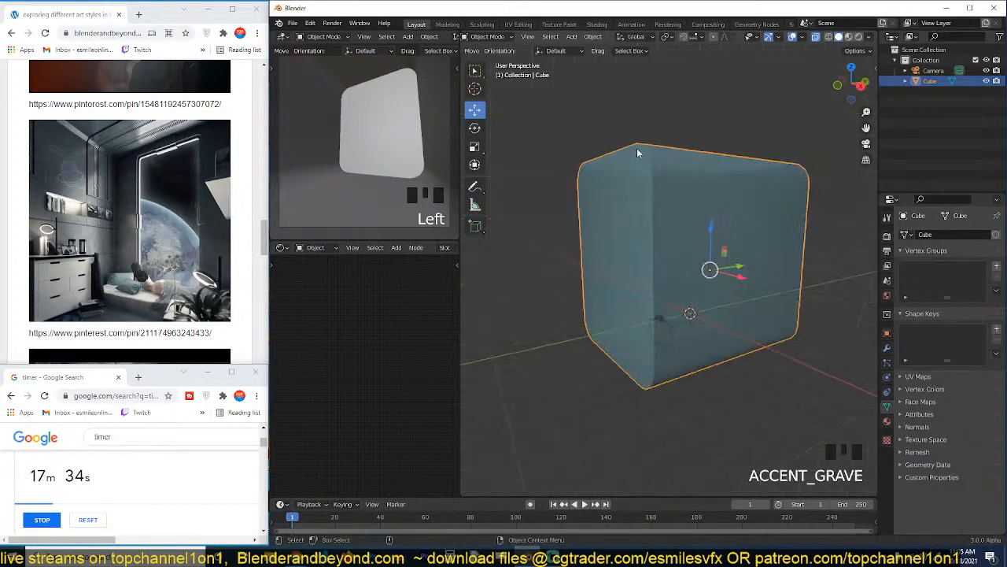
click(850, 38)
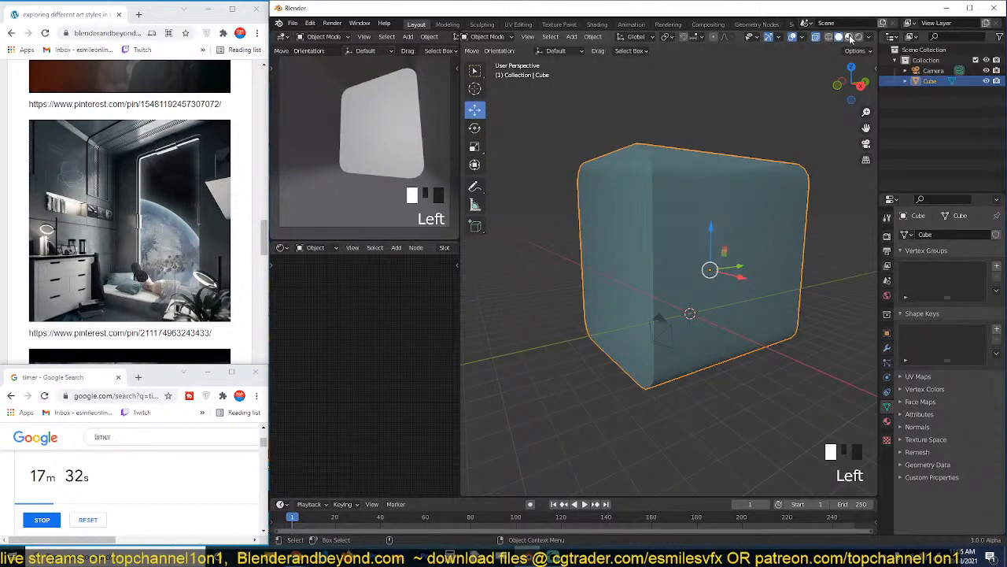
click(850, 37)
key(grave)
scroll(640, 194, down, 5)
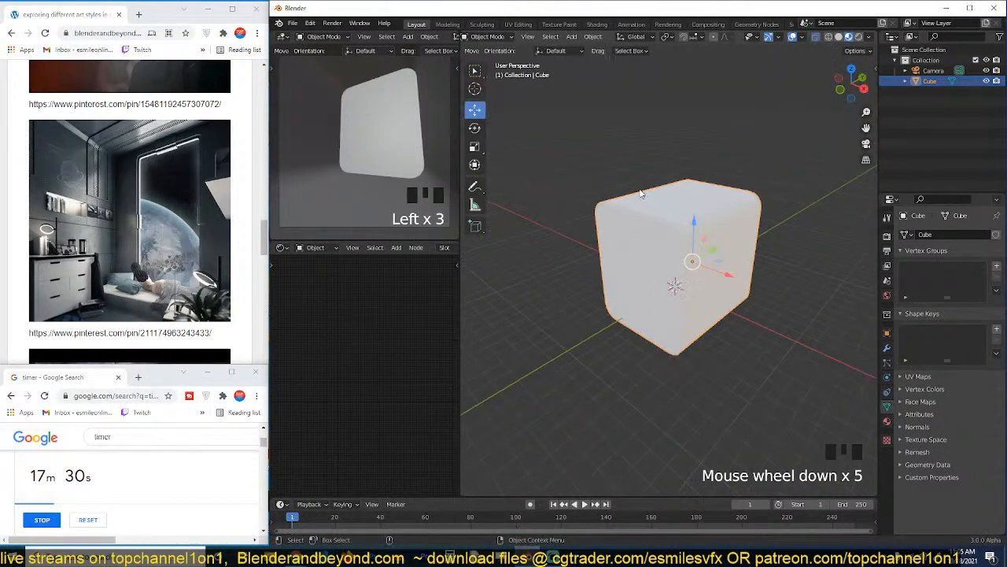
Separate the room's front end face, on the negative Y side, into its own object.
click(642, 196)
scroll(649, 205, up, 2)
key(grave)
click(687, 190)
key(Tab)
key(3)
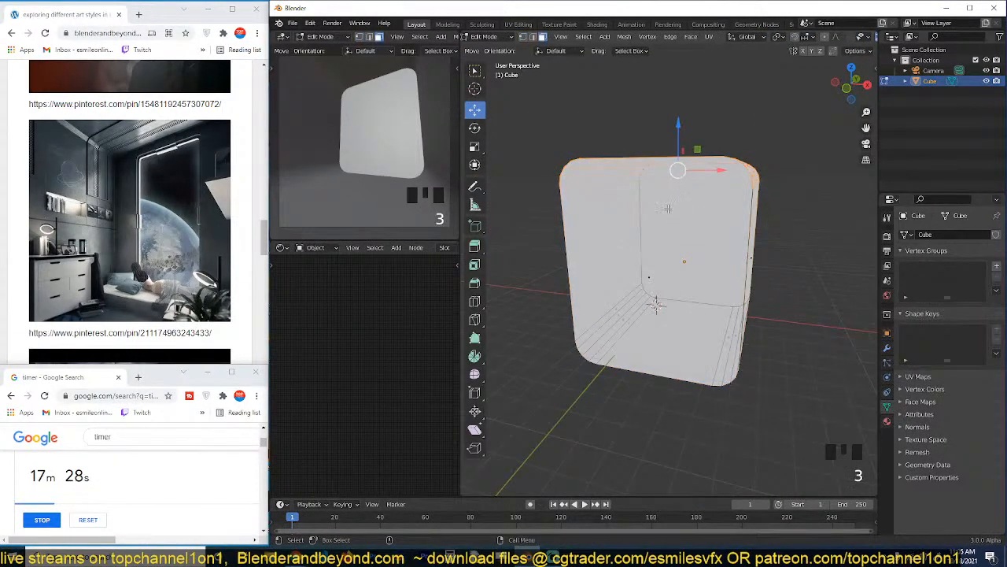
key(grave)
click(622, 287)
key(p)
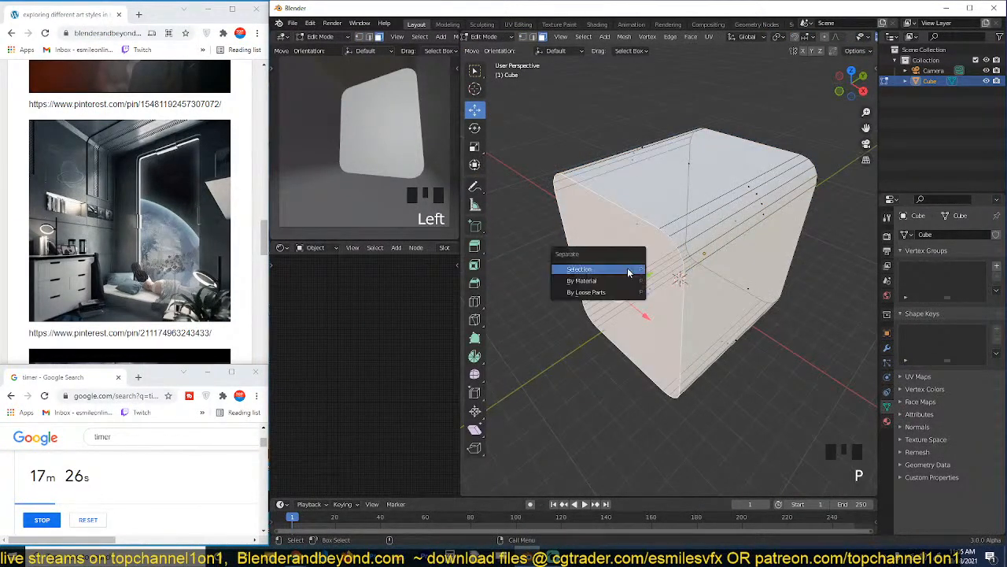
click(628, 270)
Hide the separated front wall to open up the view into the room.
key(Tab)
click(632, 245)
key(h)
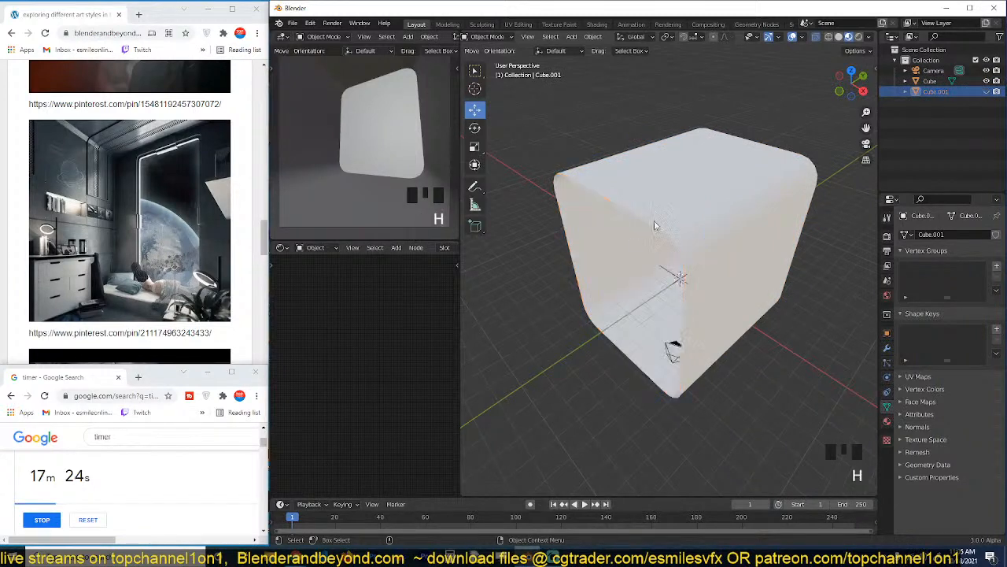
Separate the far end wall of the room, opposite the open front, into its own object.
click(654, 220)
key(grave)
scroll(654, 221, up, 2)
key(grave)
click(719, 177)
key(Tab)
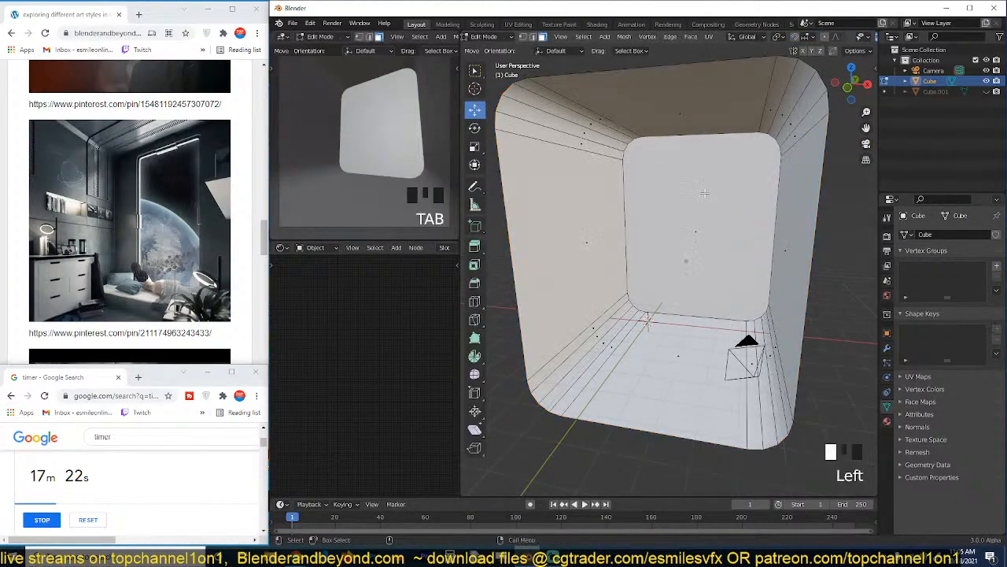
click(697, 201)
key(p)
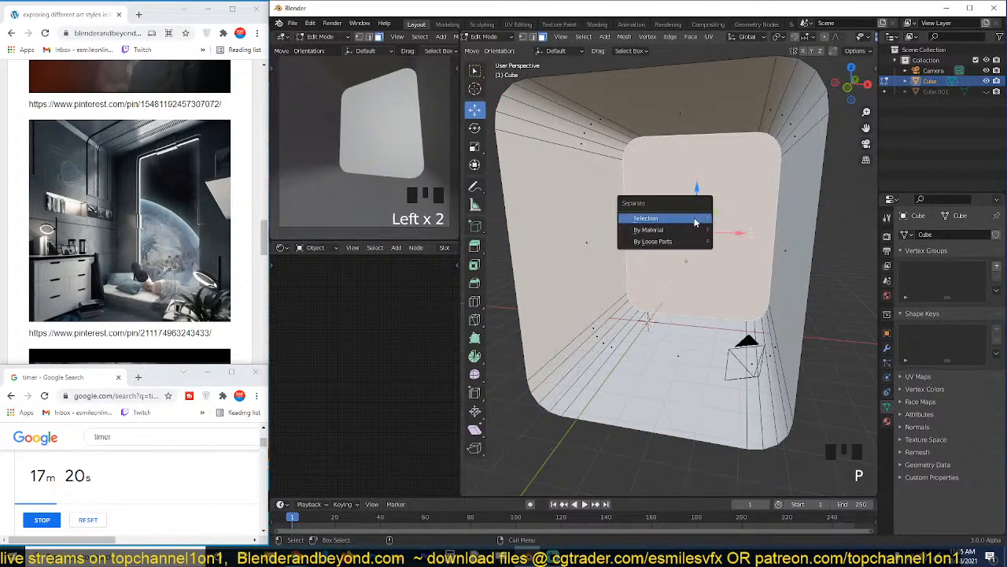
click(694, 217)
key(Tab)
Add a Solidify modifier to the remaining room shell and set its thickness to -0.19 m.
click(694, 223)
key(grave)
click(751, 125)
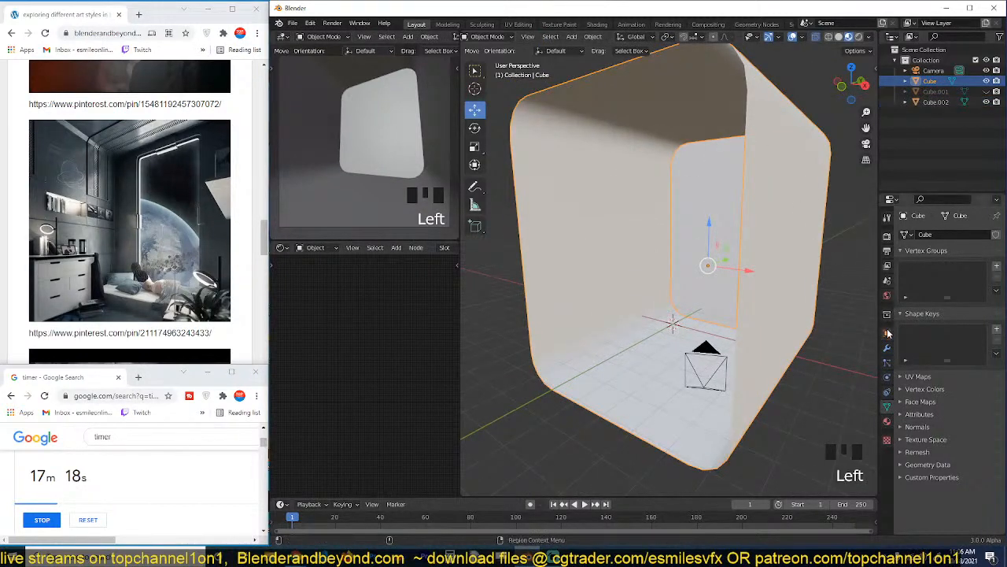
click(887, 348)
click(949, 234)
click(787, 405)
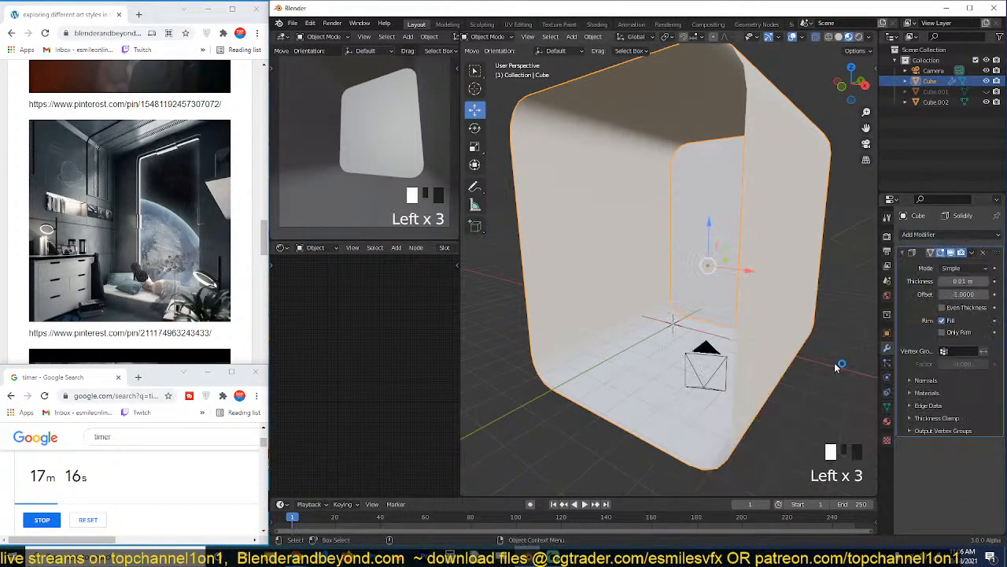
drag(961, 283, 963, 281)
Switch the viewport back to solid shading and turn off X-ray.
key(z)
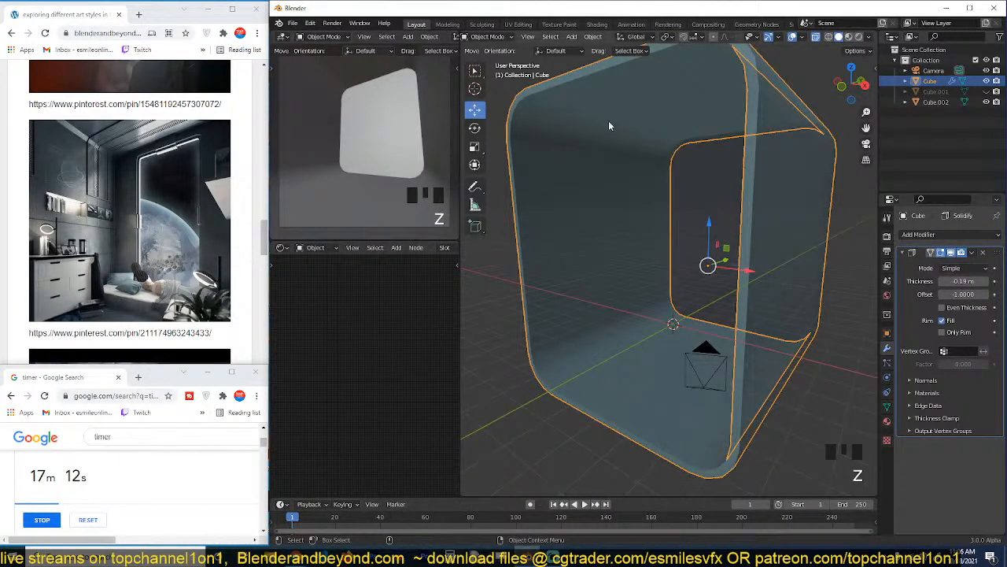
scroll(435, 53, down, 9)
scroll(623, 165, down, 4)
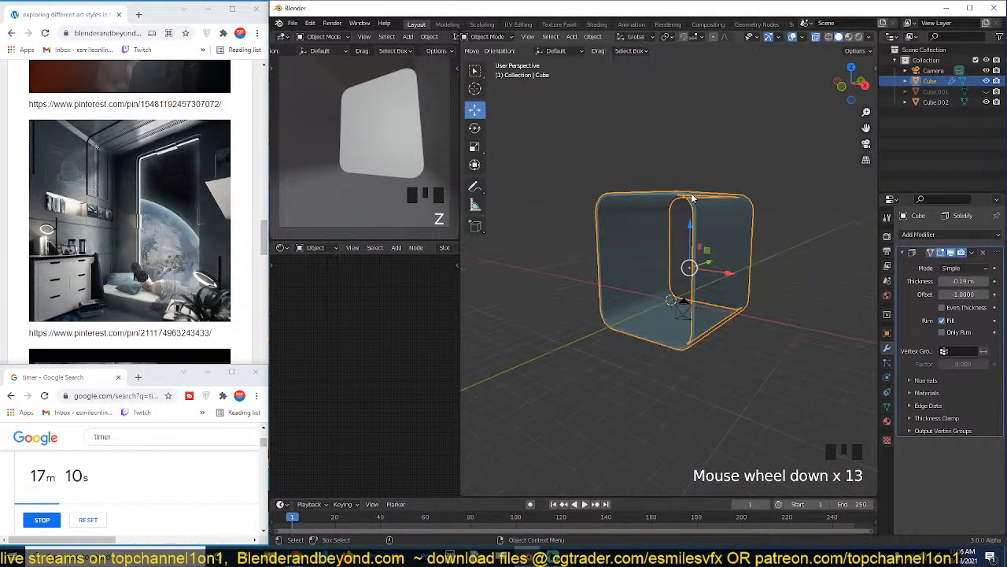
scroll(754, 203, up, 3)
scroll(754, 202, up, 1)
key(alt+z)
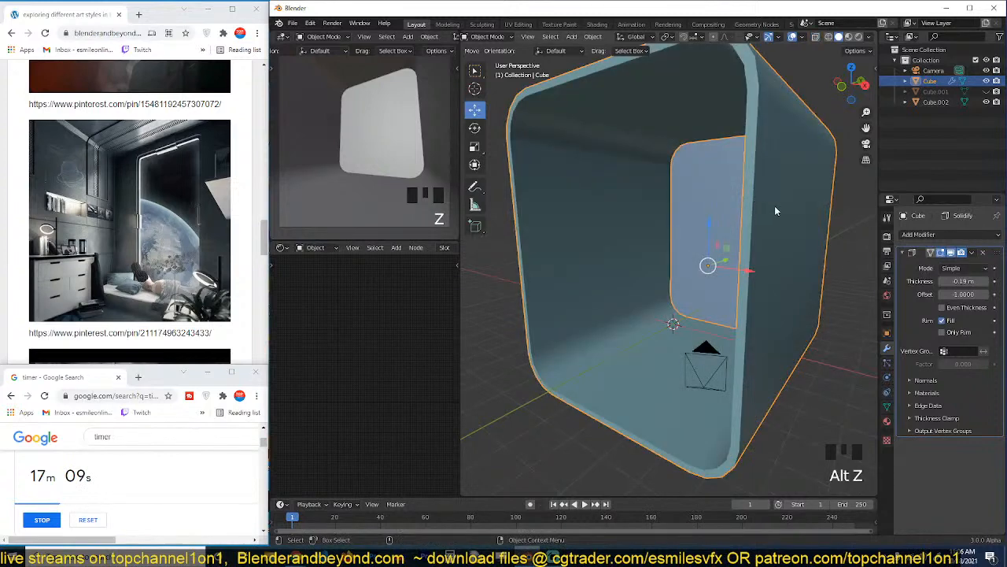
Add a Bevel modifier with hardened normals and a 0.042 m amount to the room shell, applying the object's transform for an even bevel.
click(902, 252)
click(926, 235)
click(818, 276)
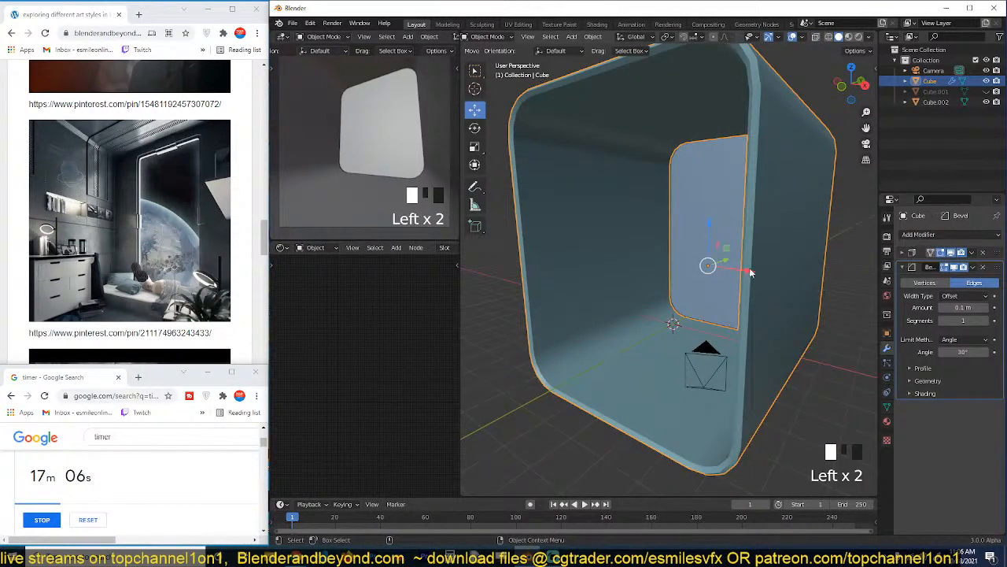
key(ctrl+a)
click(751, 273)
shift+drag(974, 307, 941, 308)
click(925, 393)
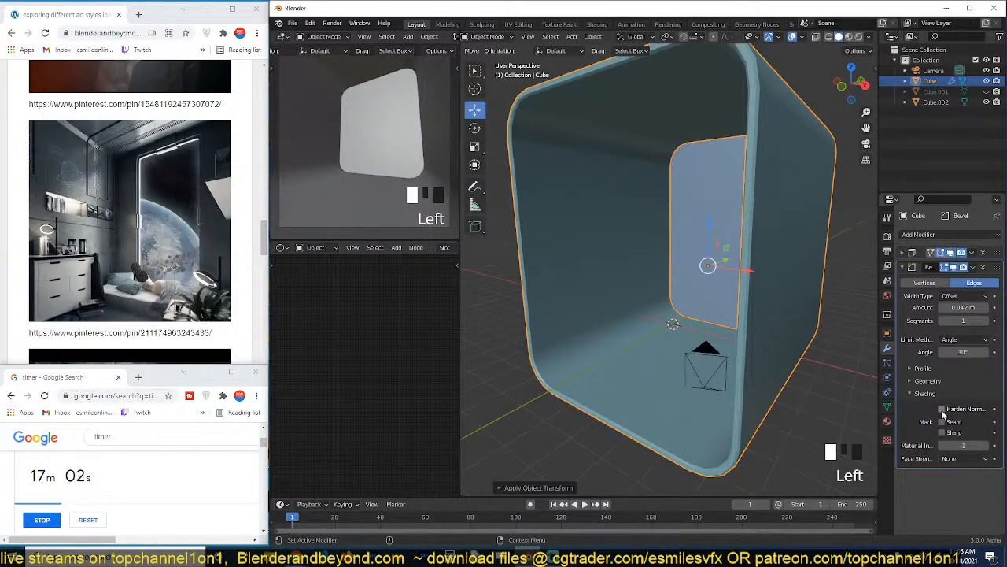
click(943, 409)
key(grave)
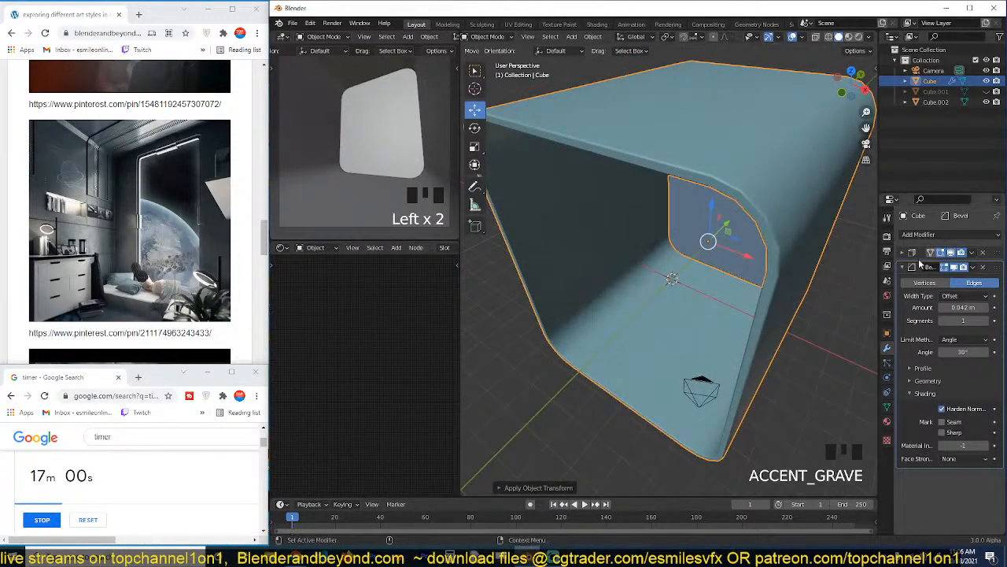
Set the room shell's Solidify thickness to -0.25 m.
click(905, 252)
shift+drag(964, 281, 950, 281)
key(alt+a)
Copy the room shell's Solidify and Bevel modifiers to the separated far end wall.
scroll(790, 157, down, 4)
shift+middle_drag(790, 157, 715, 230)
key(grave)
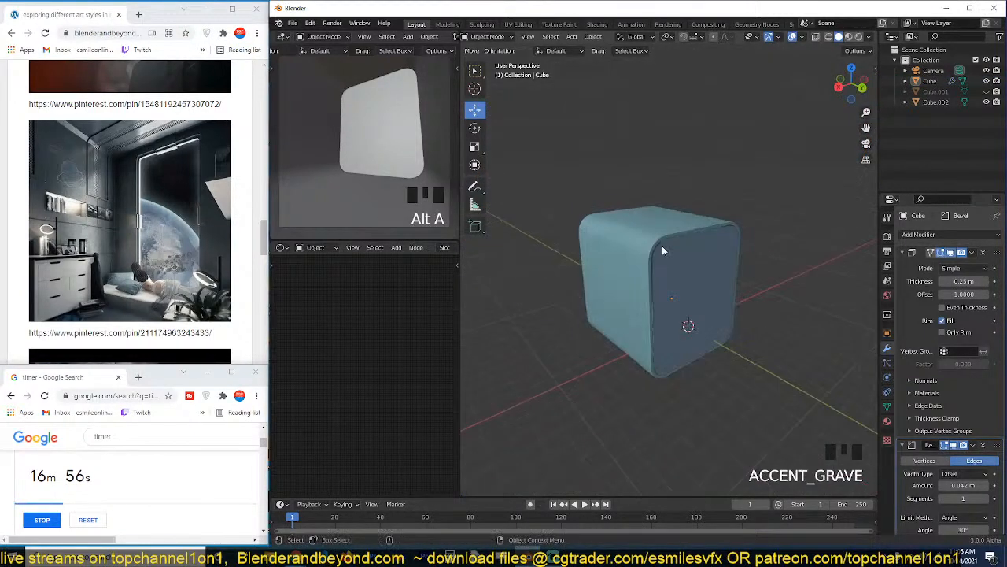
click(694, 249)
key(grave)
shift+click(667, 203)
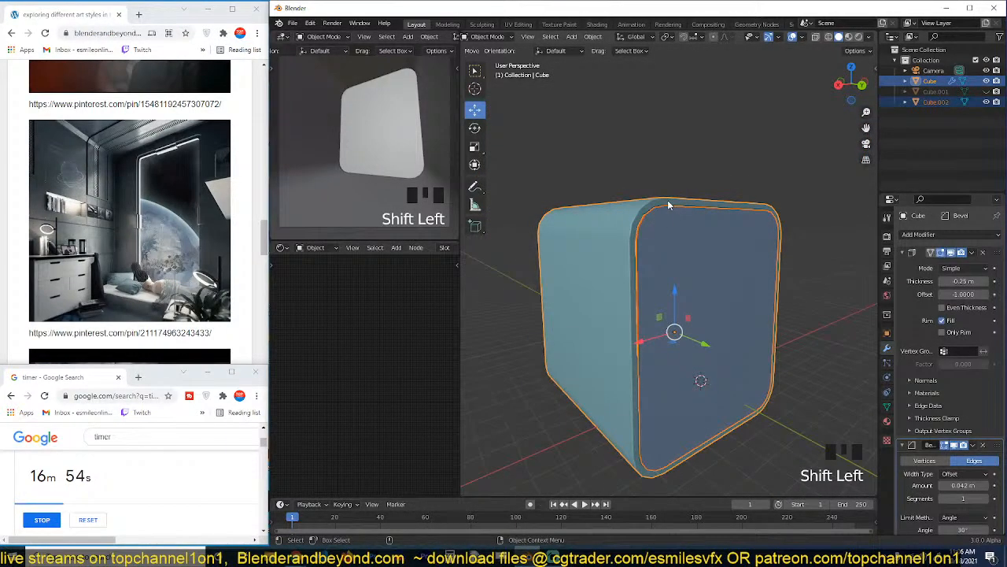
key(Menu)
key(ctrl+l)
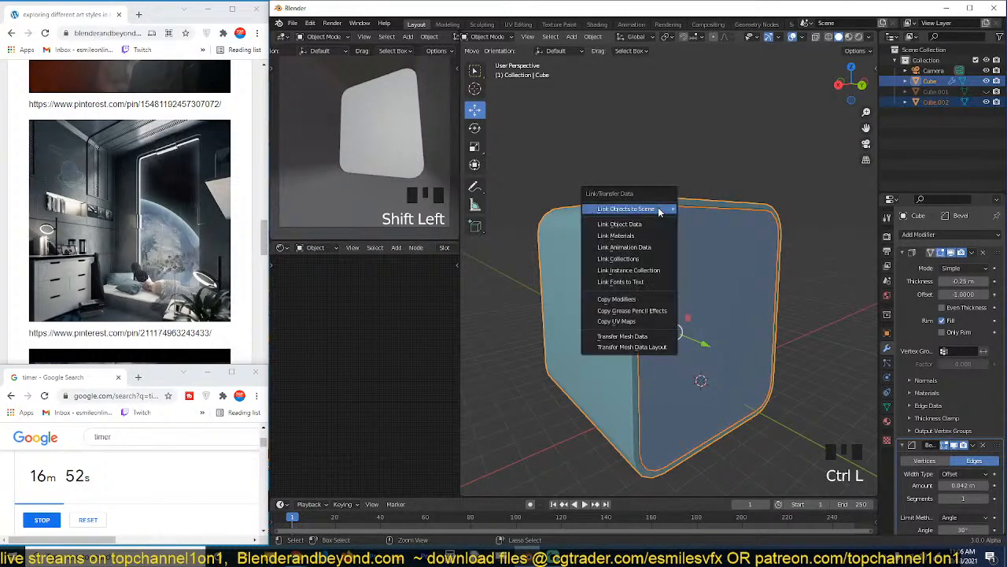
click(630, 300)
key(alt+a)
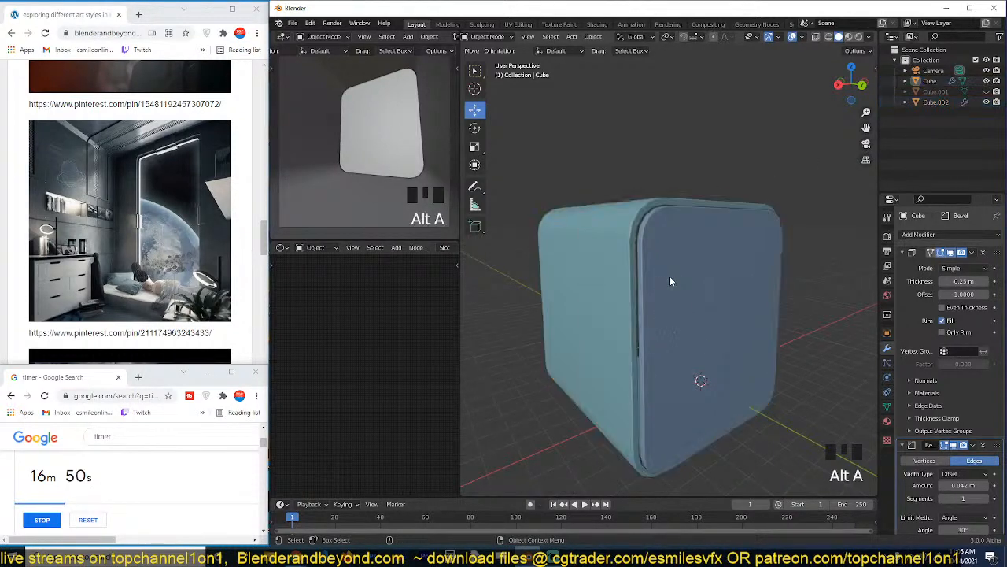
Move the far end wall along the Y axis until it fits flush inside the shell's rim.
click(685, 282)
drag(707, 350, 703, 344)
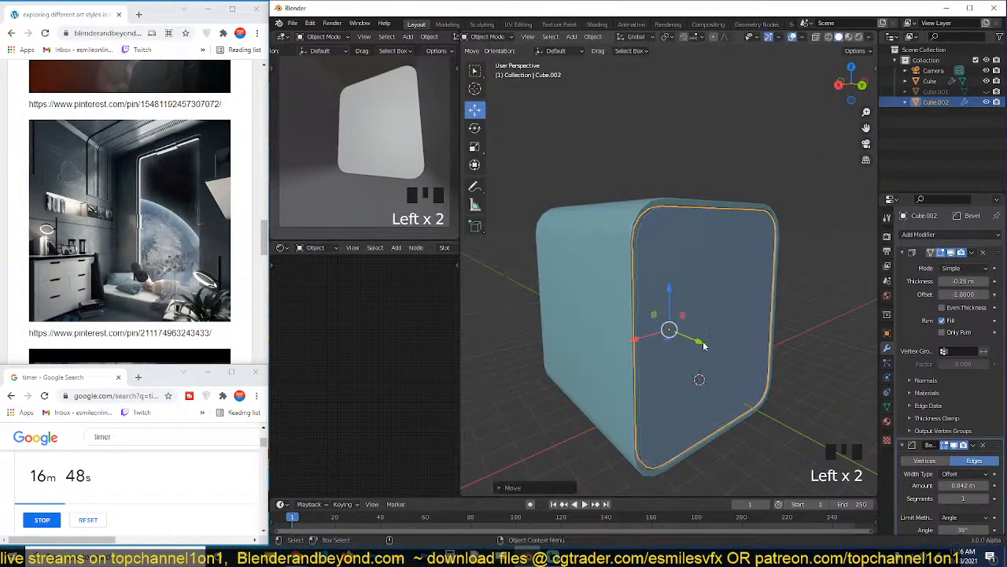
middle_drag(703, 344, 713, 343)
key(alt+a)
Isolate the far end wall in local view and display it in material preview shading.
key(grave)
key(grave)
click(751, 296)
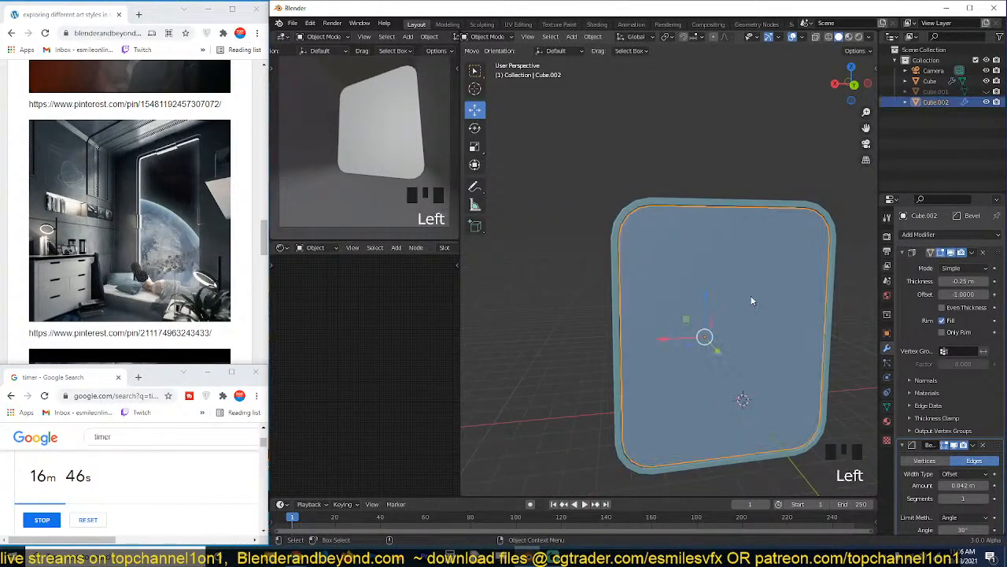
scroll(706, 258, down, 4)
key(Tab)
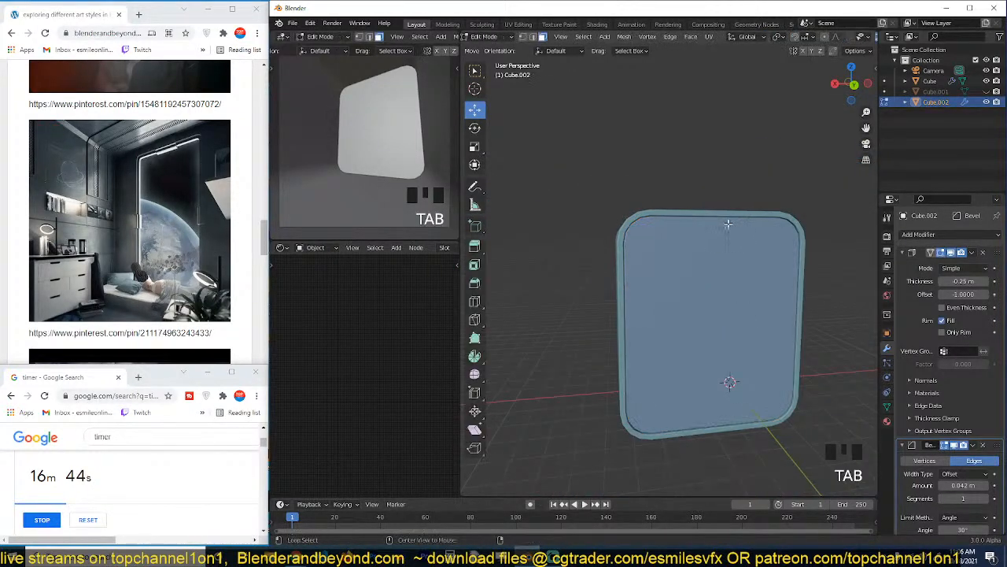
key(1)
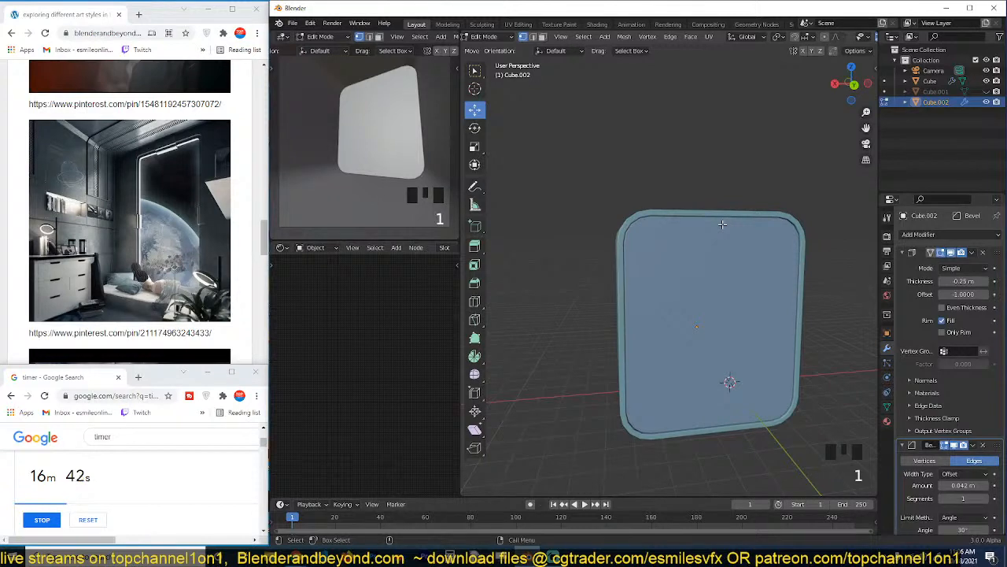
key(slash)
key(Tab)
key(grave)
key(grave)
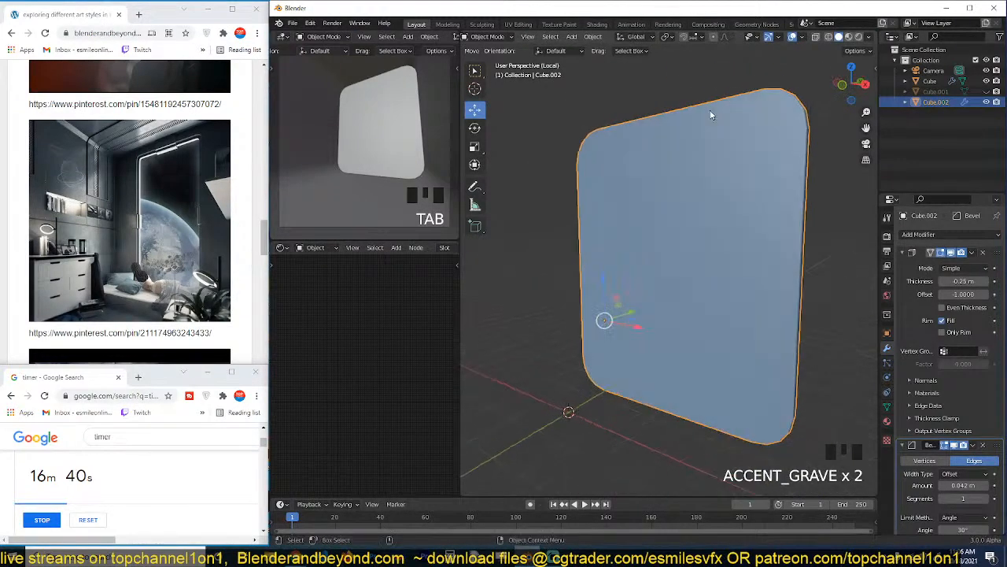
click(848, 37)
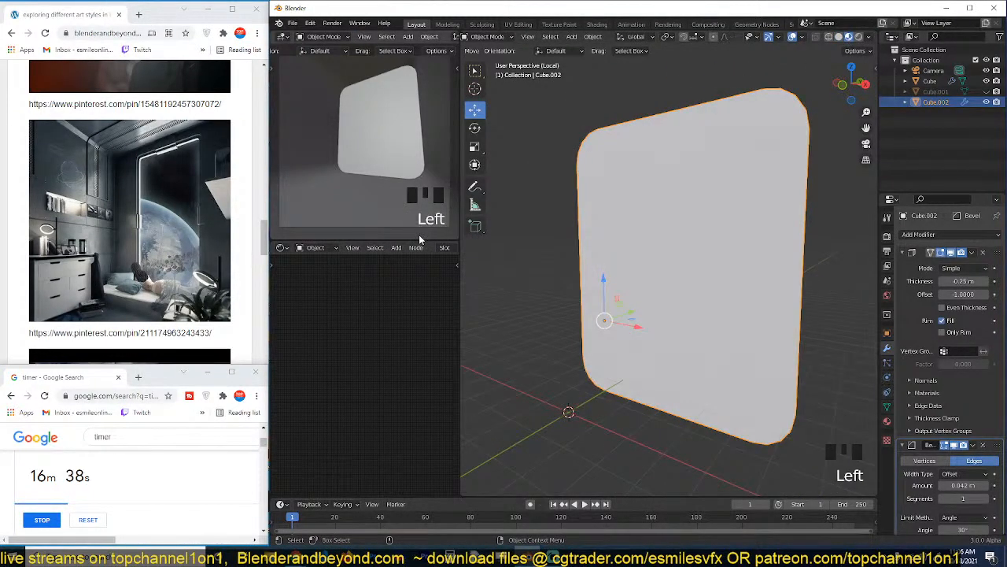
Bring up the Texture Folders add-on for the end wall's material and choose the D:\resouces\grunges\ folder.
scroll(405, 246, down, 9)
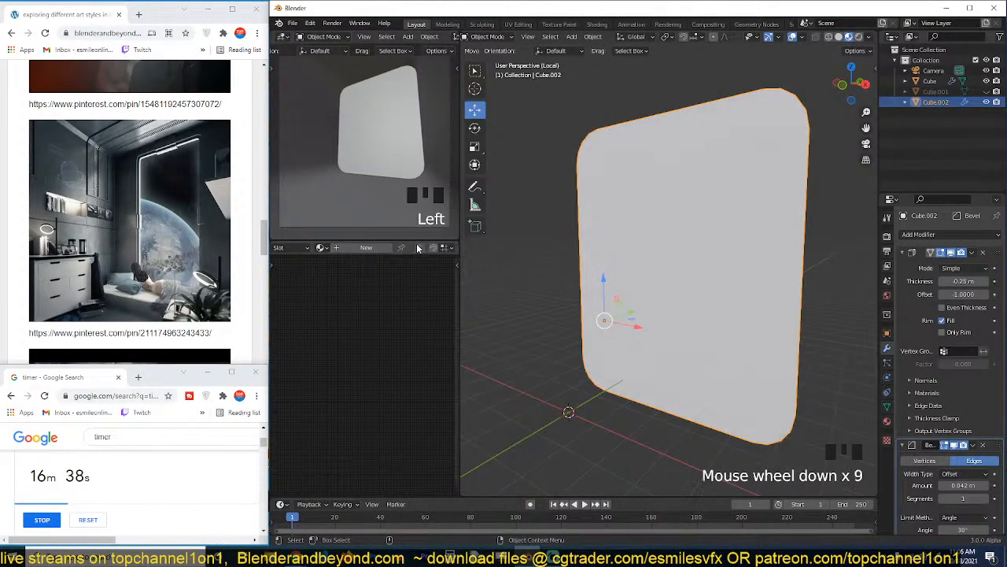
click(390, 296)
middle_drag(355, 334, 391, 301)
scroll(386, 316, up, 5)
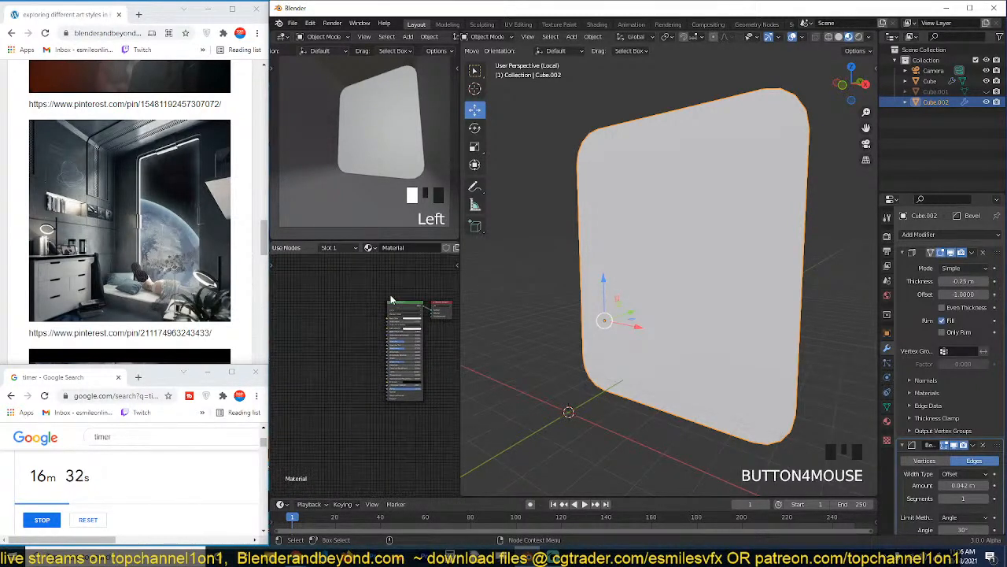
click(392, 304)
scroll(357, 321, up, 5)
key(n)
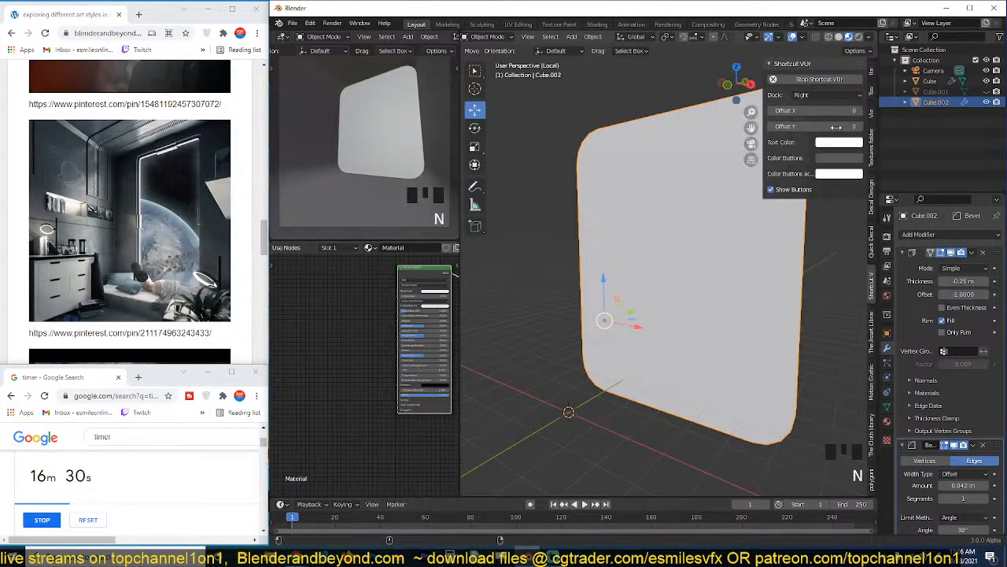
click(872, 325)
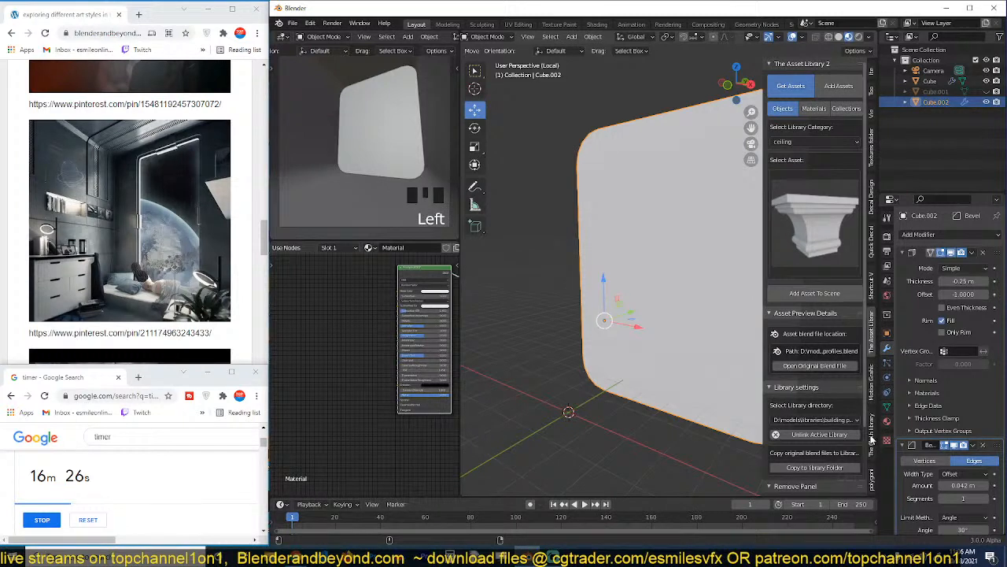
click(871, 151)
click(843, 372)
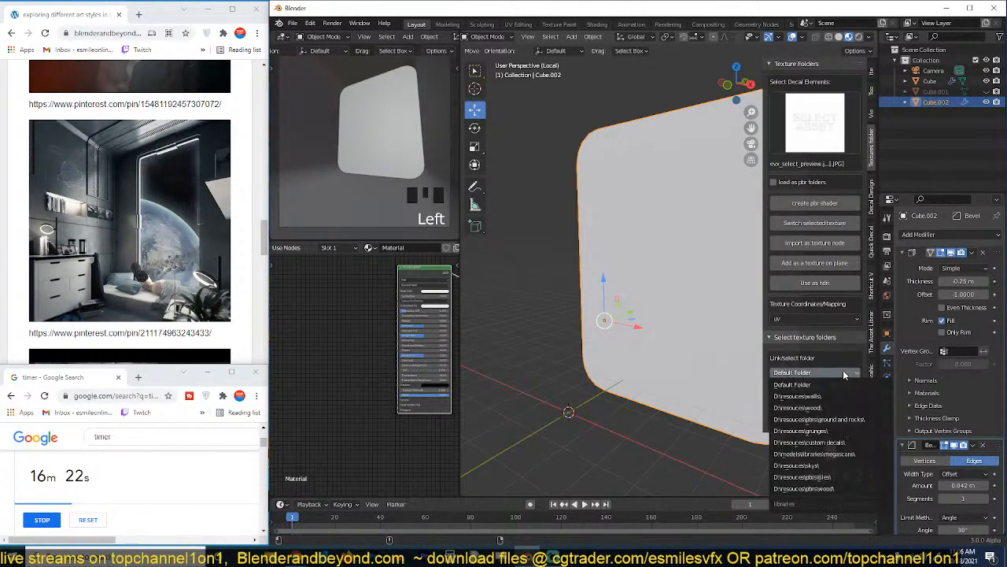
click(818, 419)
Choose the fine-grained grey grunge texture and create a PBR shader from it on the end wall.
click(817, 144)
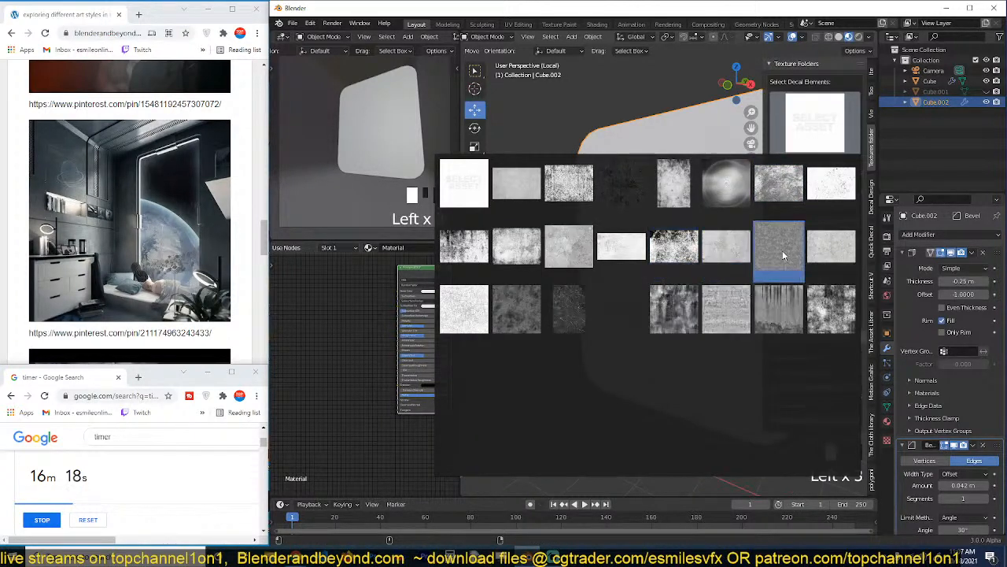
click(785, 249)
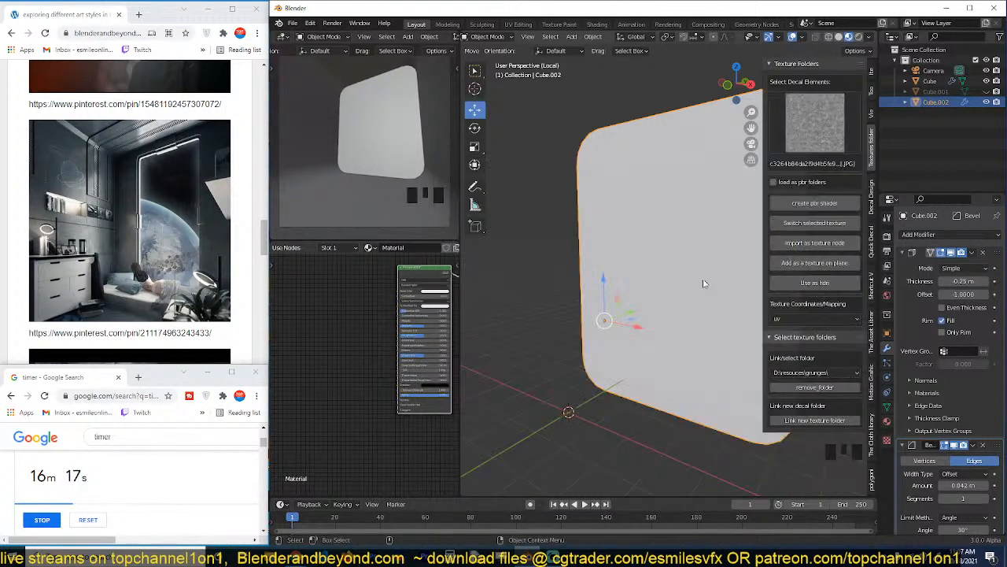
click(820, 207)
Set the end wall texture's coordinates to Object mapping.
middle_drag(630, 250, 568, 230)
scroll(568, 230, up, 2)
middle_drag(633, 211, 602, 228)
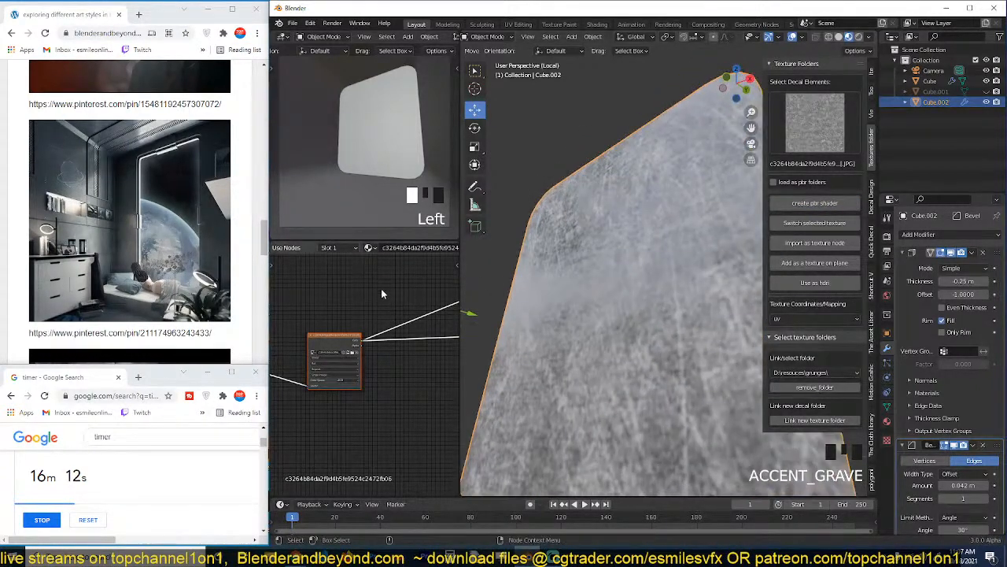
scroll(367, 335, down, 5)
drag(341, 351, 373, 307)
click(340, 381)
scroll(340, 381, down, 5)
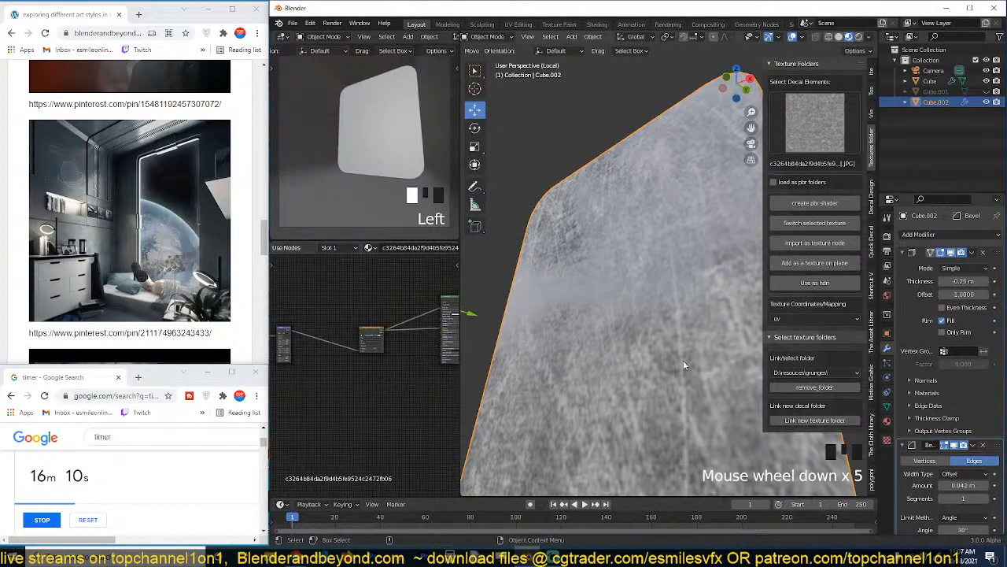
click(804, 318)
click(795, 365)
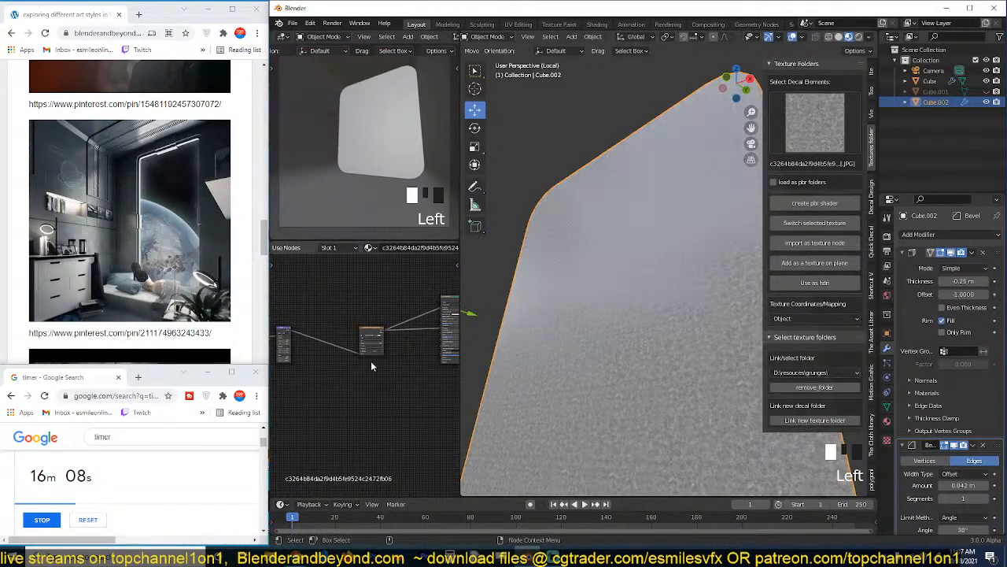
Reduce the Mapping node's scale evenly on X, Y and Z to enlarge the grunge pattern on the end wall.
middle_drag(373, 365, 322, 353)
scroll(387, 341, up, 11)
middle_drag(387, 342, 314, 387)
scroll(375, 349, up, 3)
scroll(343, 368, up, 4)
click(381, 379)
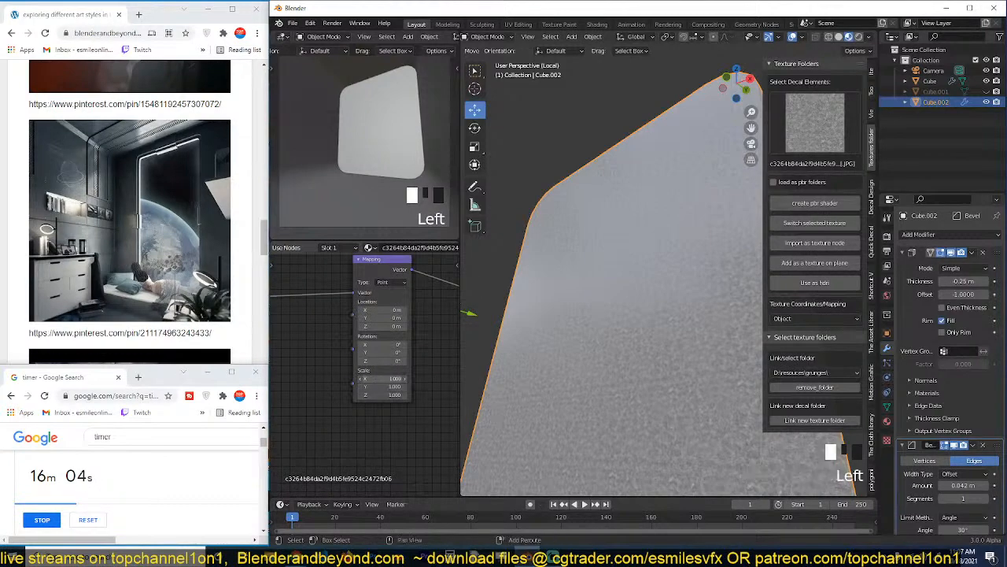
drag(381, 381, 362, 381)
middle_drag(551, 337, 725, 186)
scroll(632, 293, down, 3)
scroll(724, 189, down, 4)
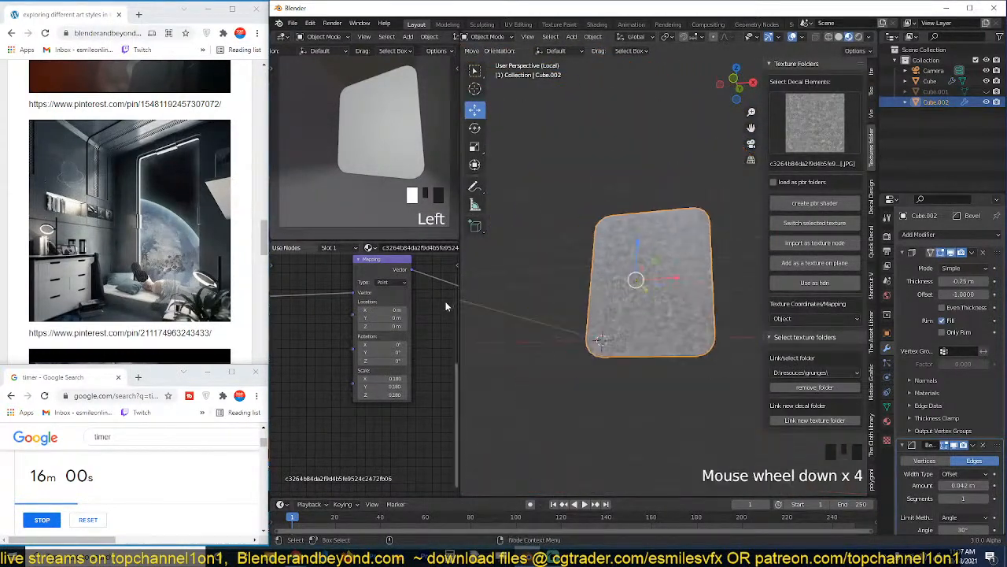
Set the Metallic value of the end wall's Principled shader to 1.000.
scroll(425, 308, down, 5)
middle_drag(425, 309, 314, 361)
scroll(410, 338, down, 4)
middle_drag(434, 340, 339, 333)
scroll(340, 333, up, 5)
scroll(339, 333, up, 4)
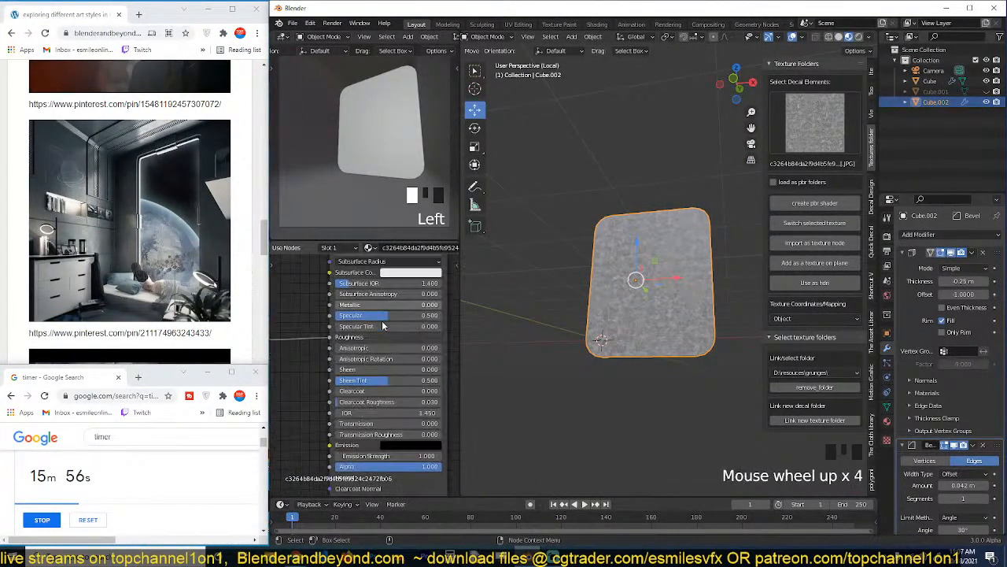
drag(391, 309, 504, 308)
scroll(640, 315, up, 6)
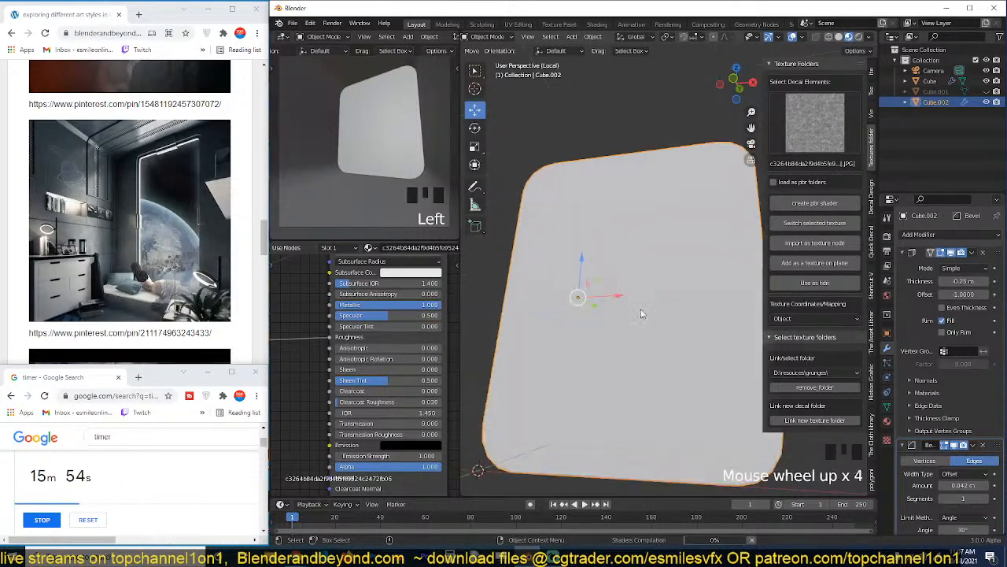
middle_drag(640, 315, 606, 315)
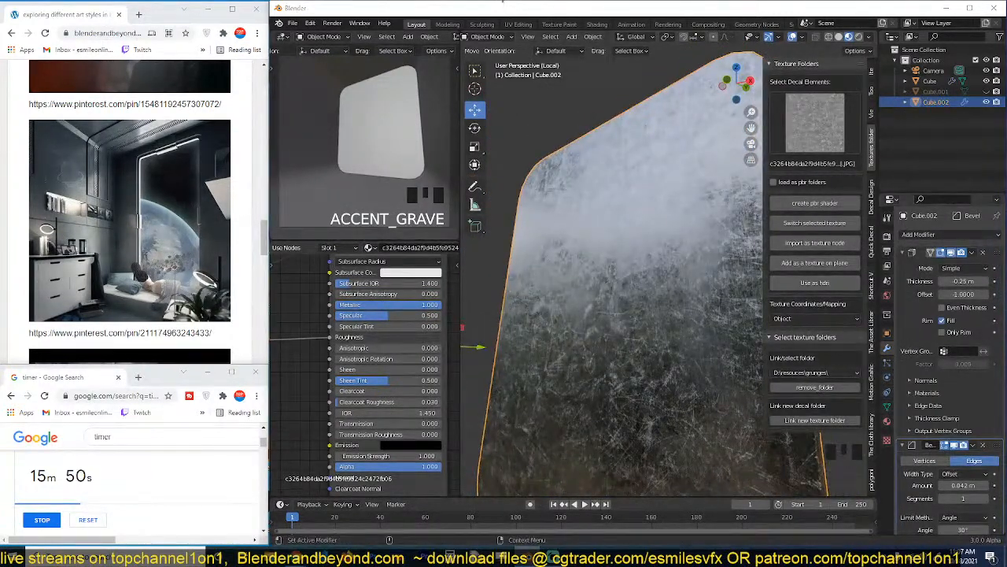
Import the grunge_map_16_bitmap texture from the grunges folder as a texture node in the end wall's material.
scroll(388, 397, down, 5)
middle_drag(388, 396, 466, 368)
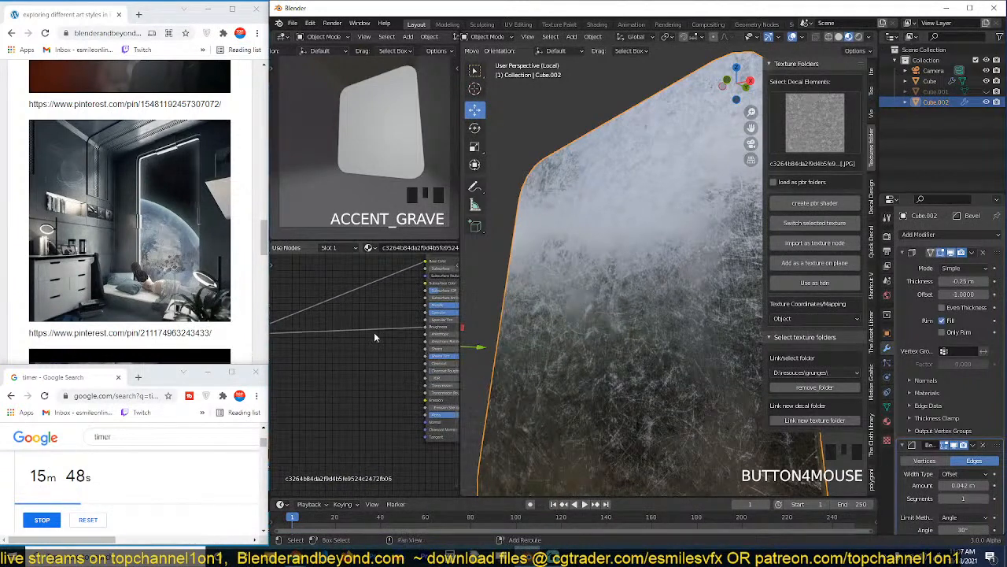
key(shift+a)
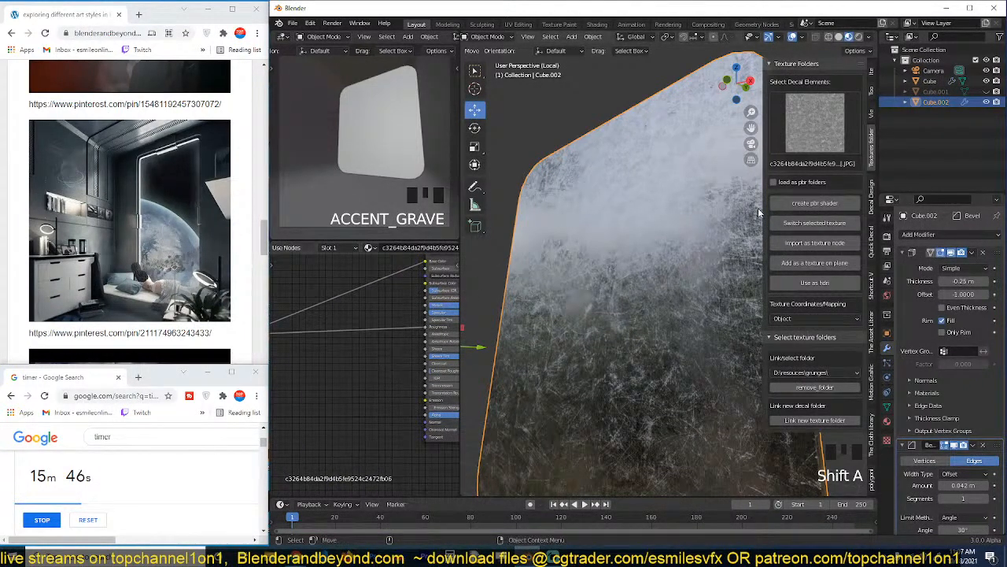
click(821, 138)
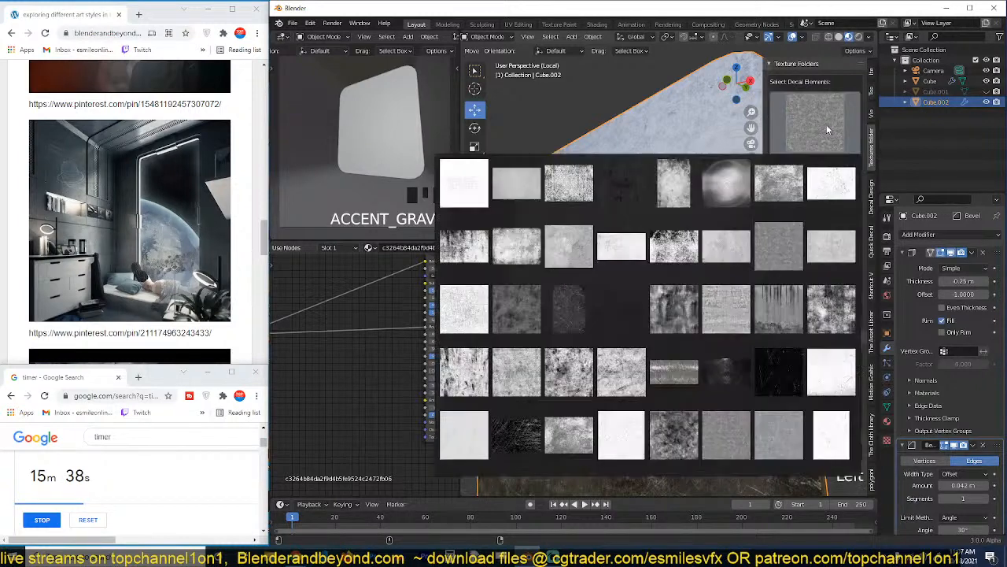
click(838, 309)
click(815, 242)
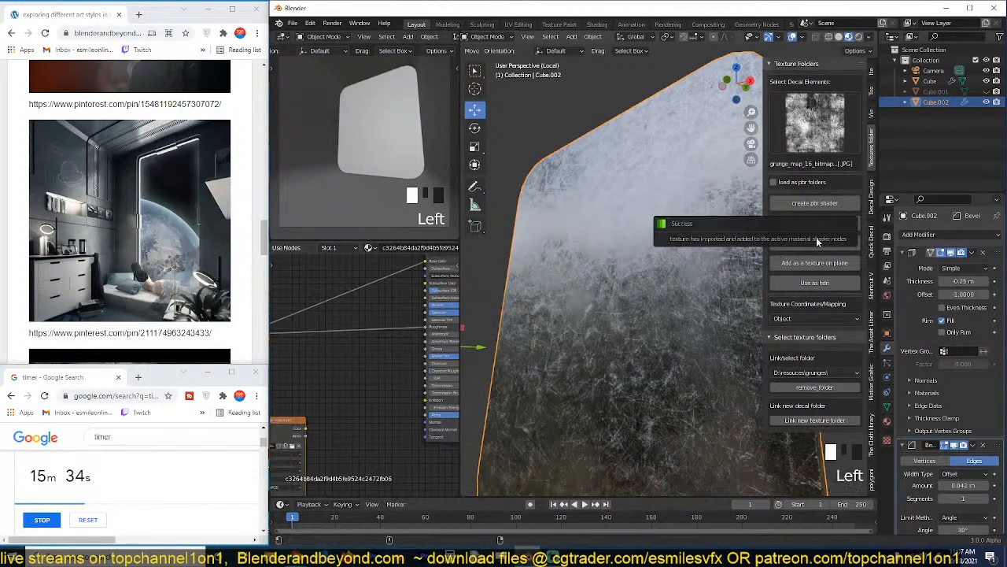
Place the imported grunge map texture node just above the existing image texture node in the shader graph.
scroll(359, 403, down, 5)
click(381, 409)
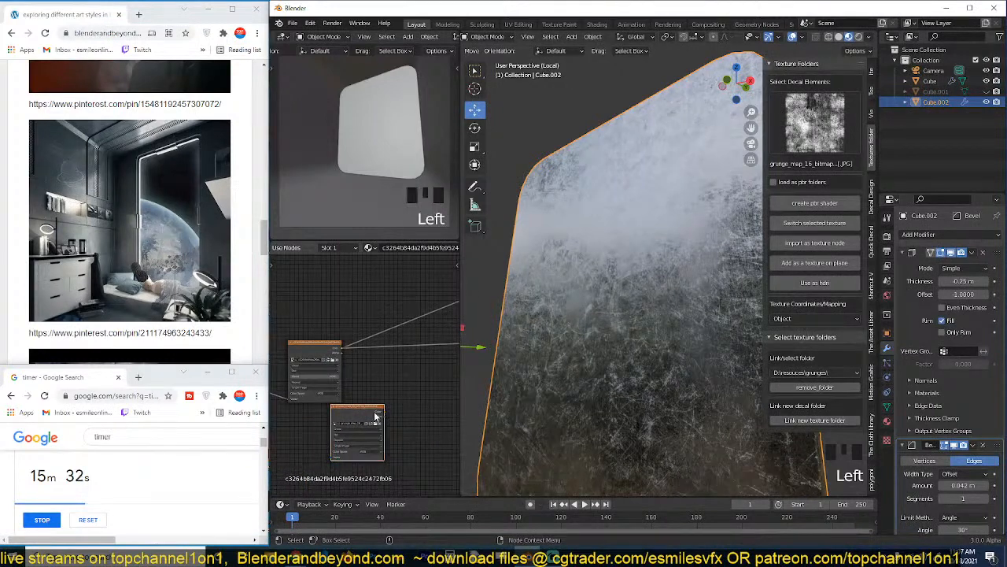
drag(376, 416, 348, 284)
scroll(289, 345, down, 1)
middle_drag(290, 345, 362, 359)
scroll(363, 360, down, 4)
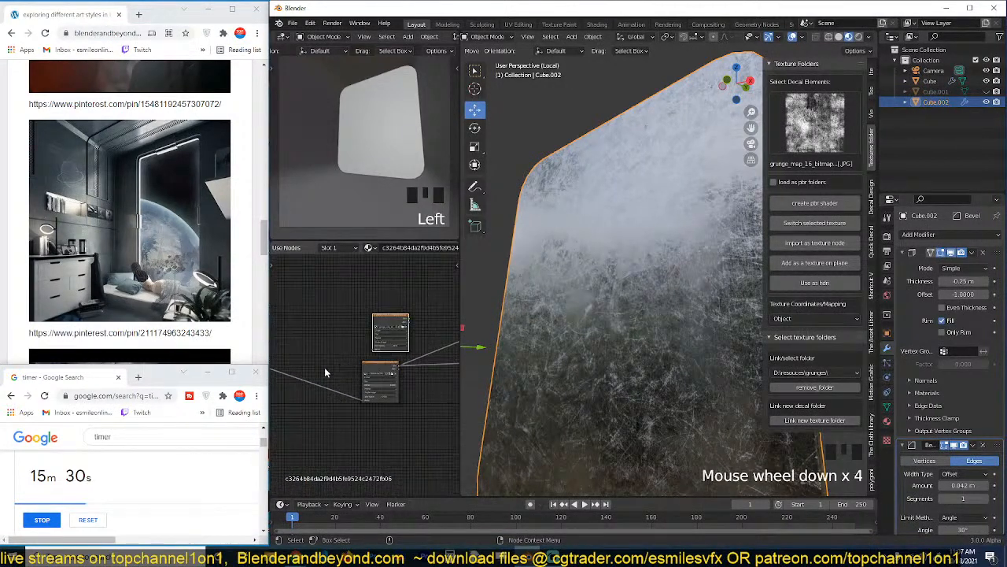
mouse_move(296, 373)
middle_down()
mouse_move(375, 366)
mouse_move(310, 365)
middle_up()
drag(314, 363, 428, 347)
middle_drag(405, 353, 310, 388)
scroll(310, 388, up, 5)
scroll(312, 379, up, 4)
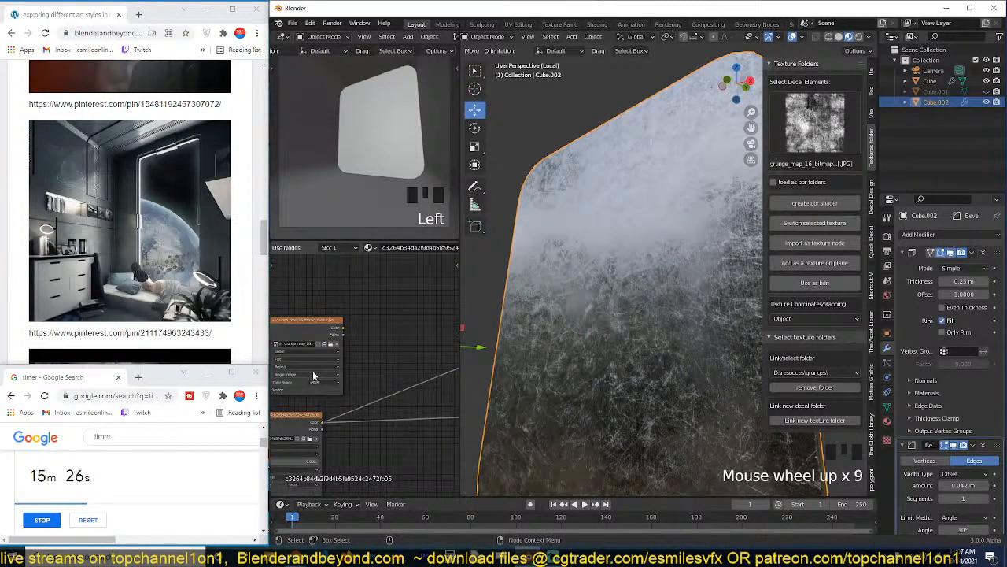
Set the projection of the imported grunge_map_16_bitmap texture node to Box.
scroll(331, 362, up, 3)
click(344, 356)
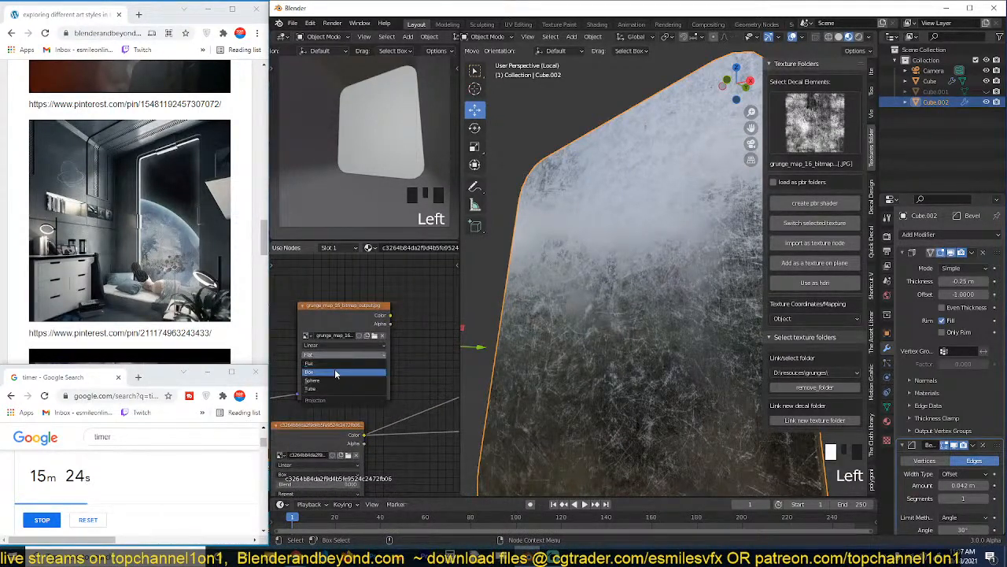
click(335, 371)
middle_drag(354, 381, 382, 368)
scroll(351, 365, down, 3)
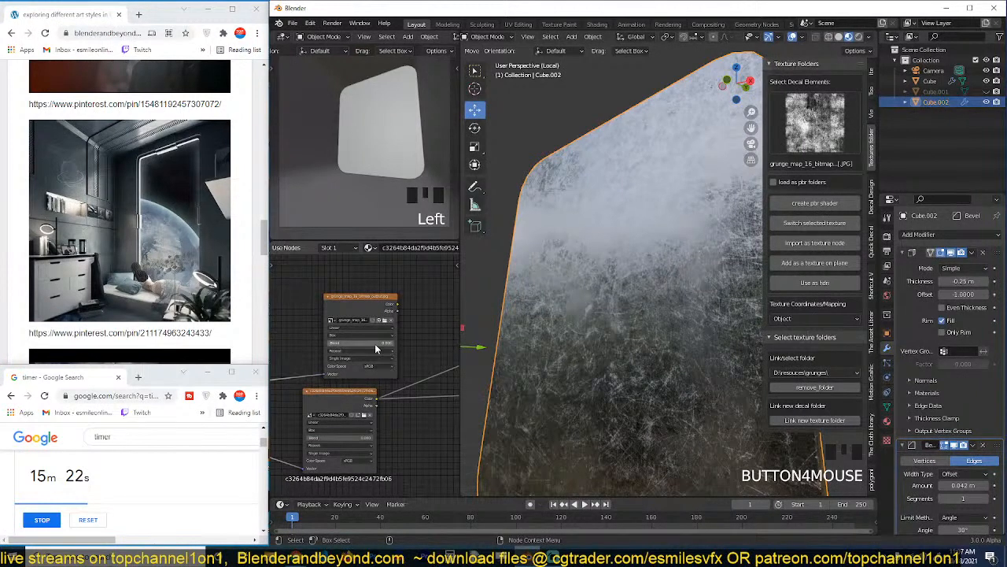
drag(376, 344, 385, 344)
click(377, 334)
click(411, 337)
Line up the grunge map texture node more closely above the original image texture node.
middle_drag(399, 368, 417, 346)
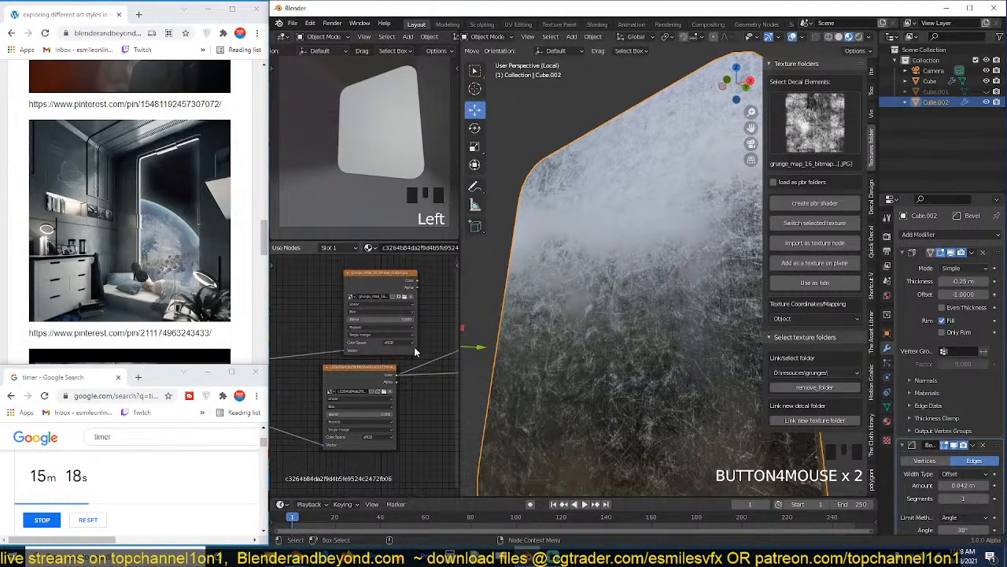
middle_drag(414, 349, 405, 371)
drag(394, 301, 377, 296)
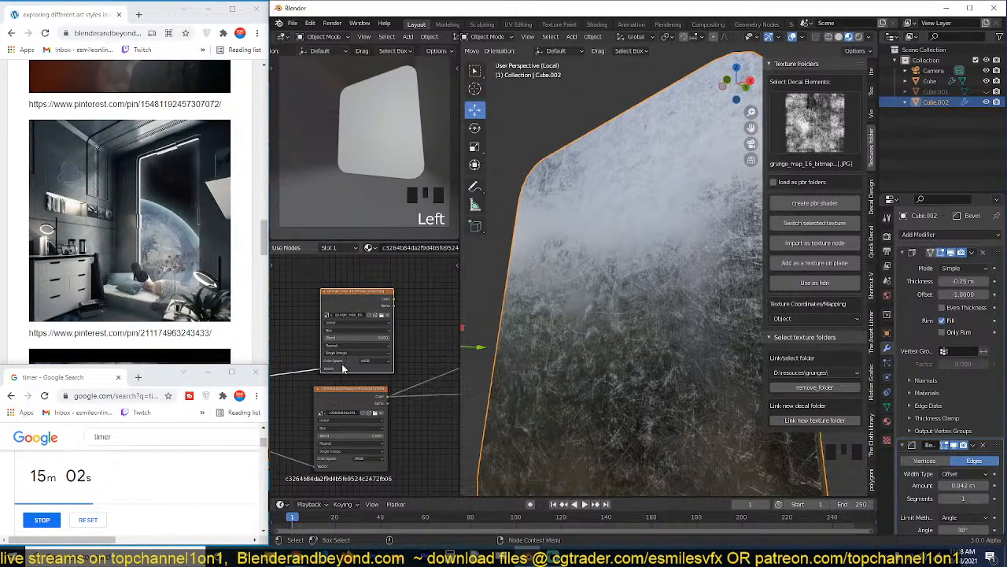
Combine the colour outputs of the two image texture nodes with a Mix node and expand that node to show its settings.
middle_drag(341, 390, 340, 365)
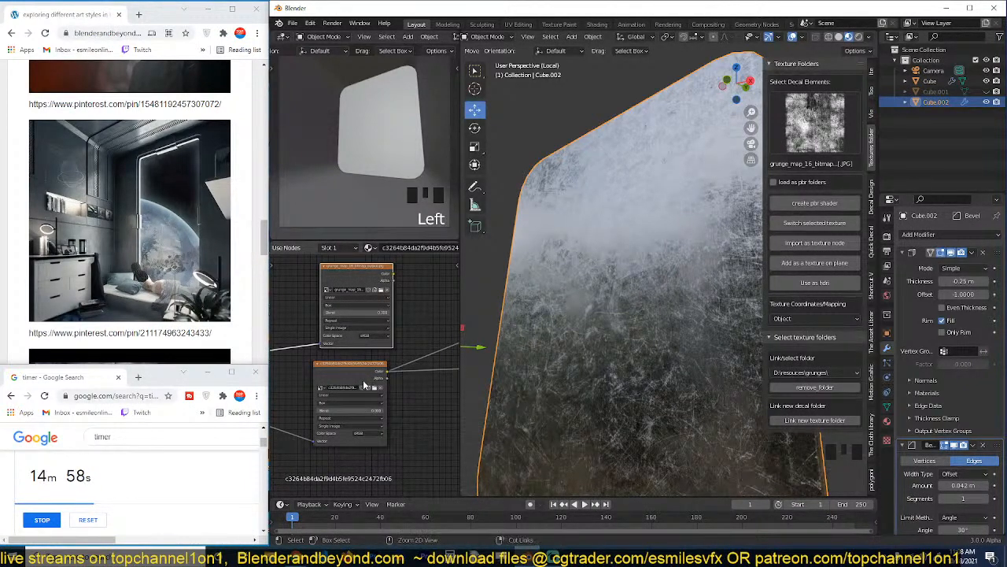
ctrl+shift+right_drag(364, 381, 373, 291)
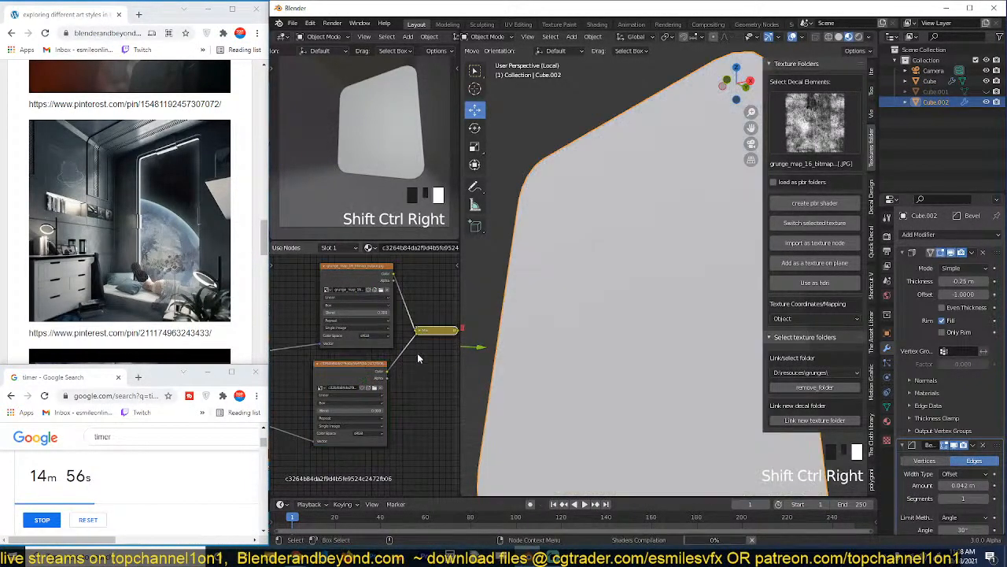
middle_drag(425, 378, 356, 392)
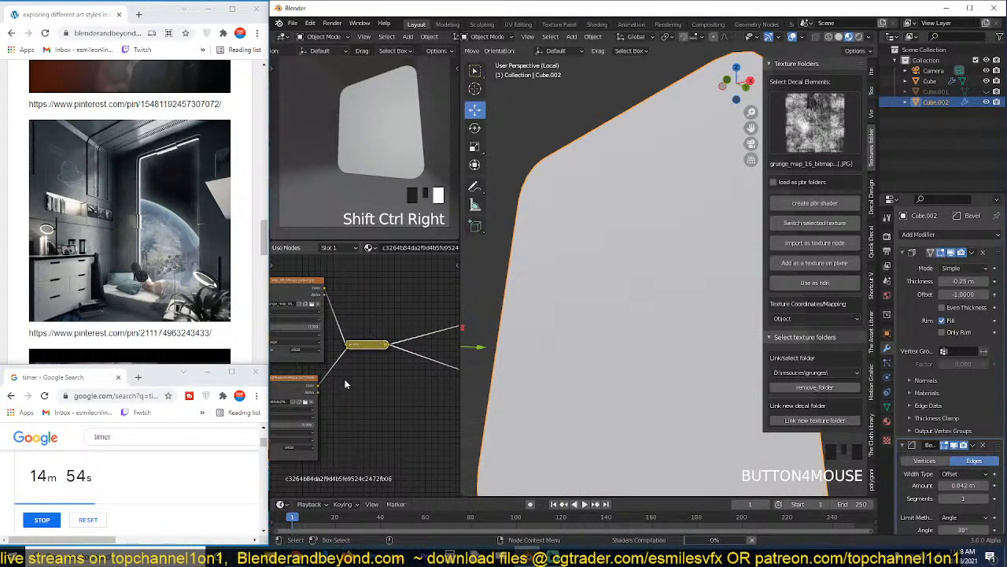
scroll(345, 384, down, 3)
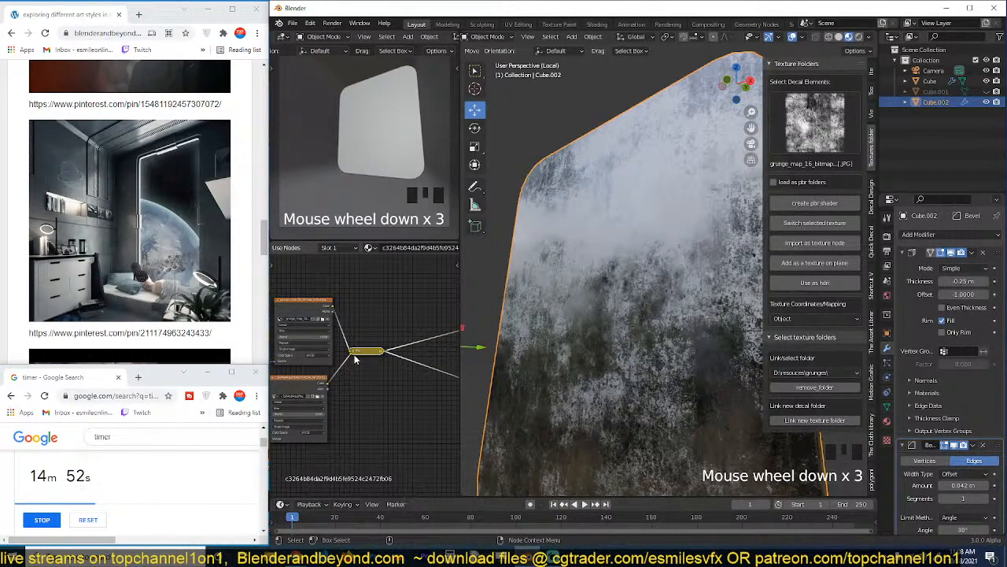
click(355, 356)
click(355, 355)
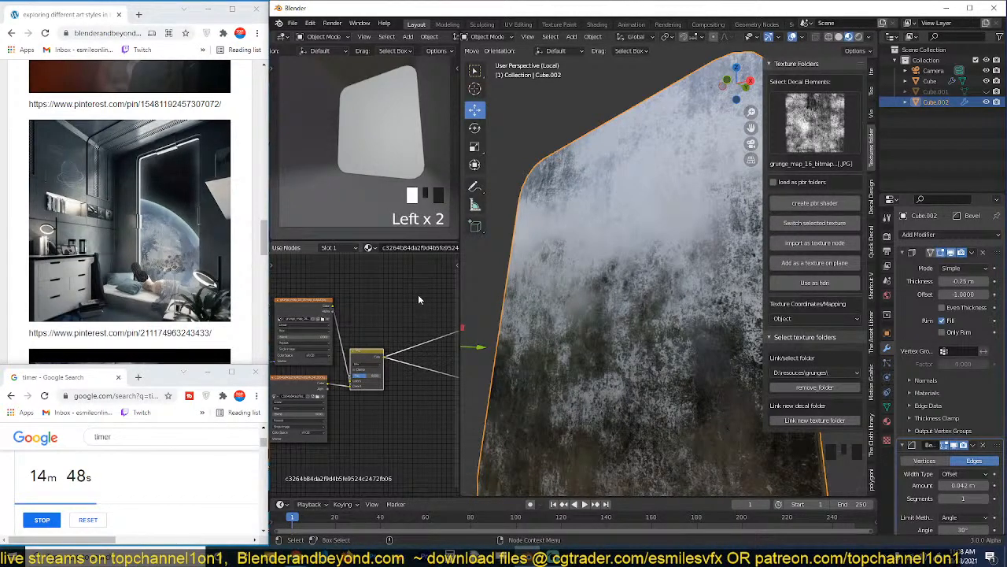
Increase the Mix node's factor so the original grunge image dominates the blend.
scroll(402, 370, down, 4)
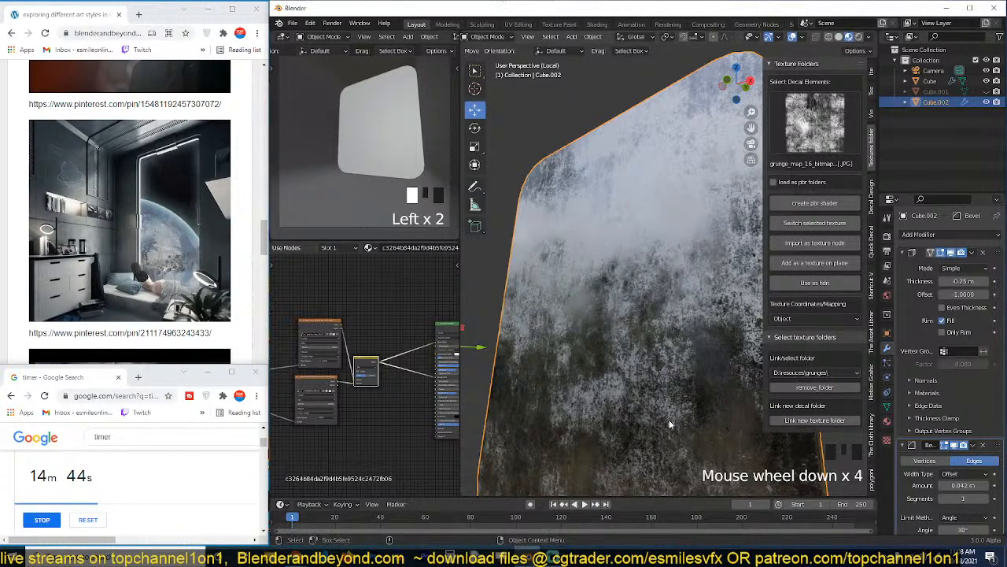
scroll(396, 376, up, 8)
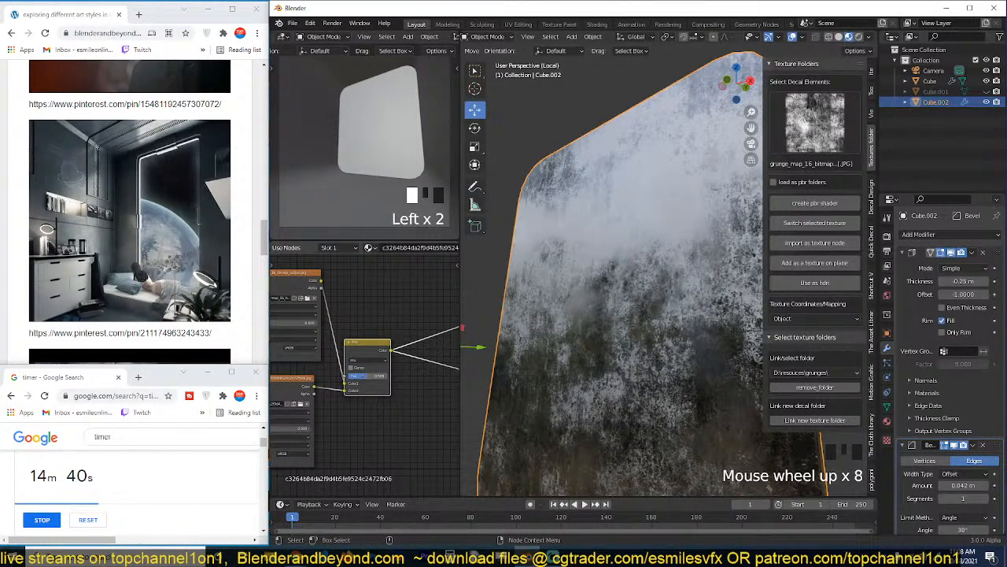
drag(368, 376, 376, 377)
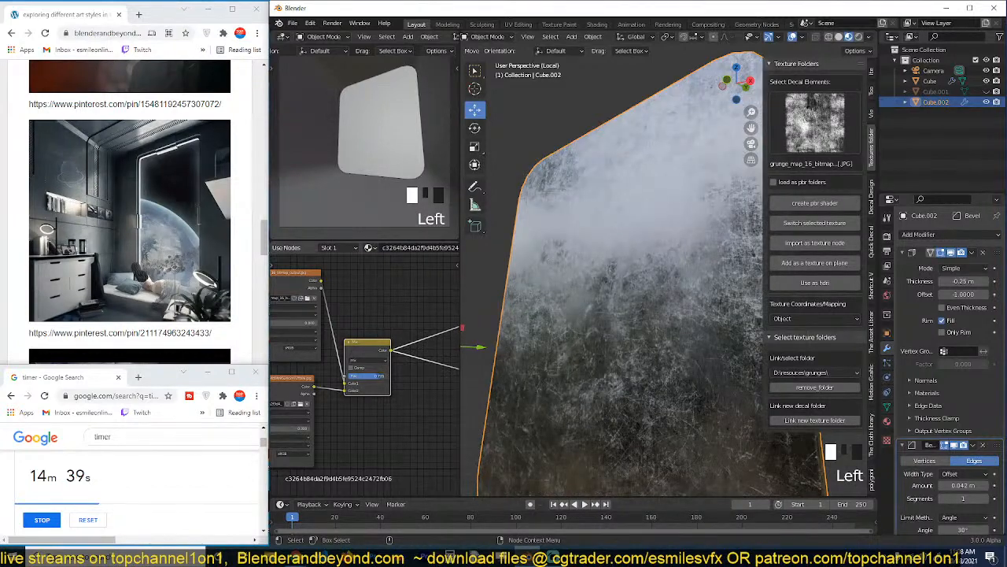
double_click(379, 379)
Check the mixed grunge on the end wall from several angles and exit local view to bring back the whole room.
key(grave)
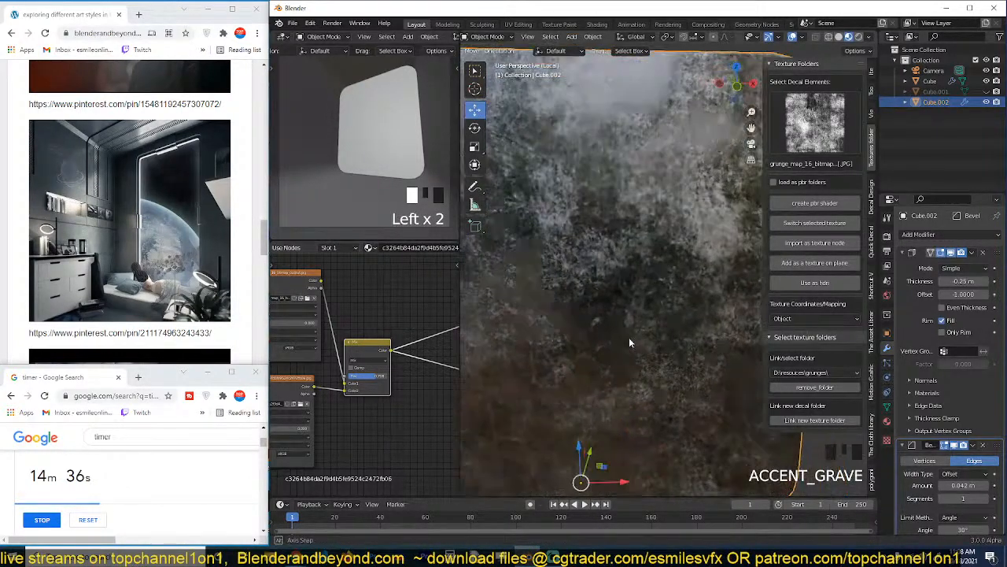
scroll(664, 221, down, 3)
key(grave)
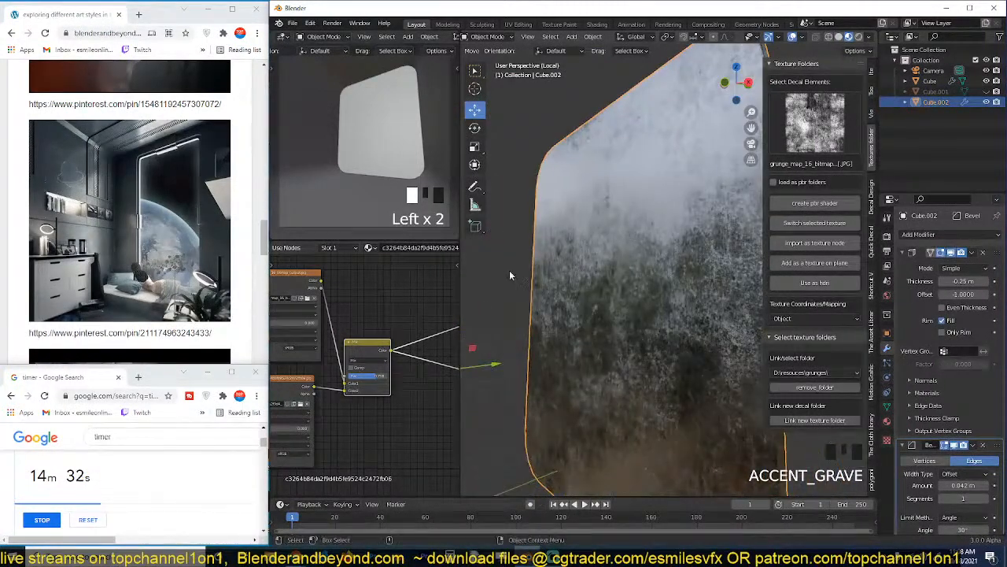
scroll(347, 378, down, 7)
scroll(347, 378, up, 3)
key(grave)
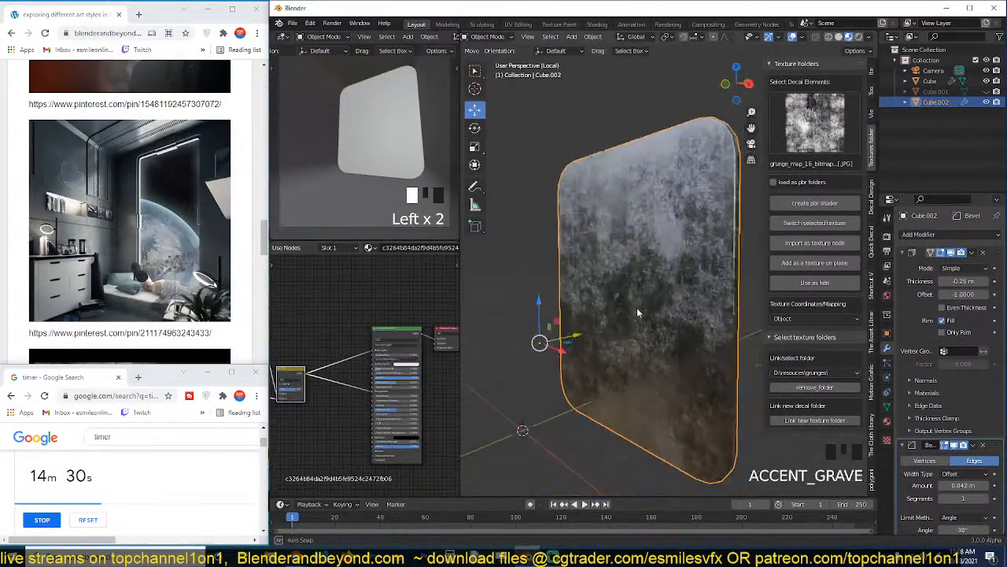
key(grave)
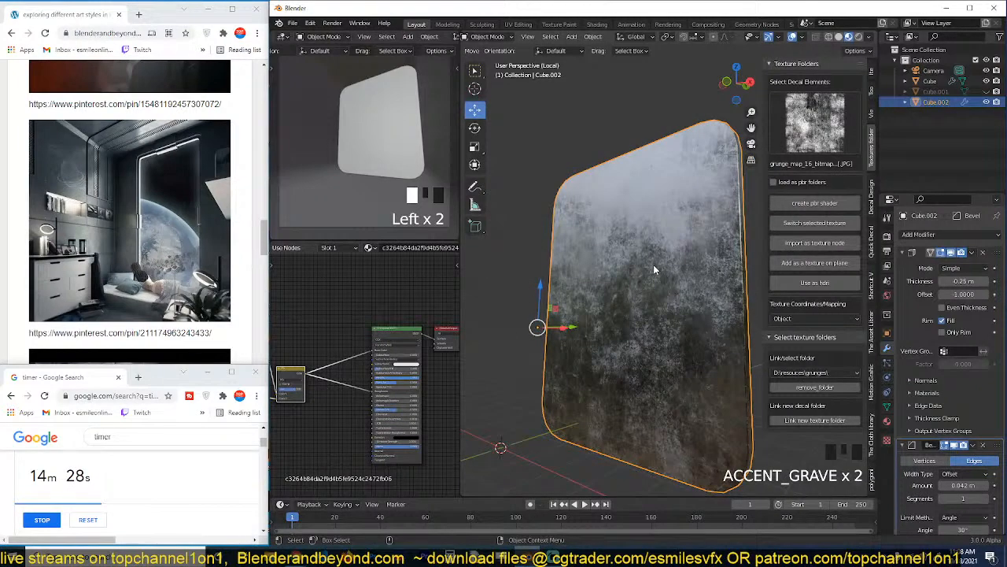
key(slash)
scroll(630, 287, down, 3)
key(grave)
key(grave)
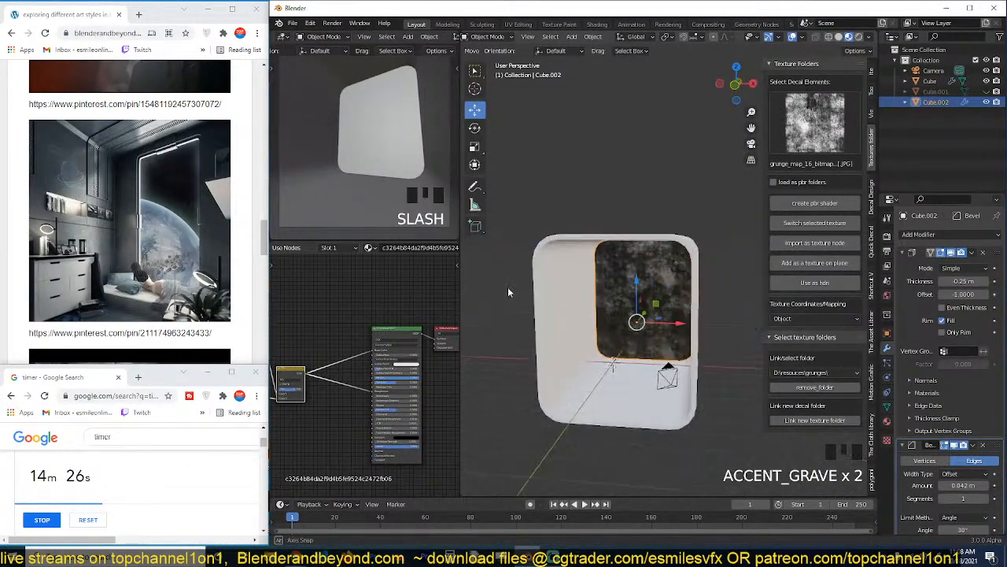
scroll(584, 312, up, 1)
Link the end wall's grunge material to the rounded room shell and deselect everything.
shift+click(558, 250)
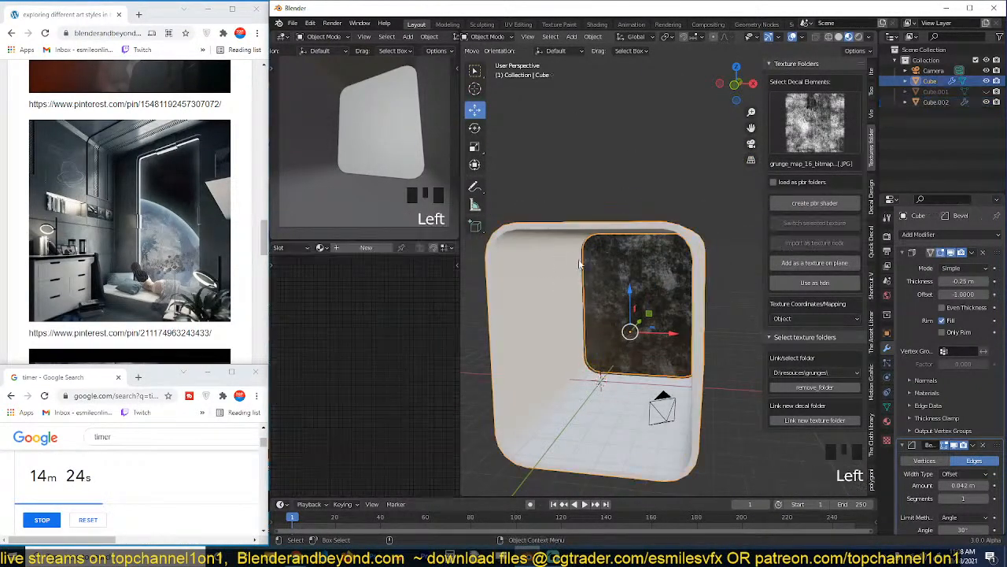
key(ctrl+k)
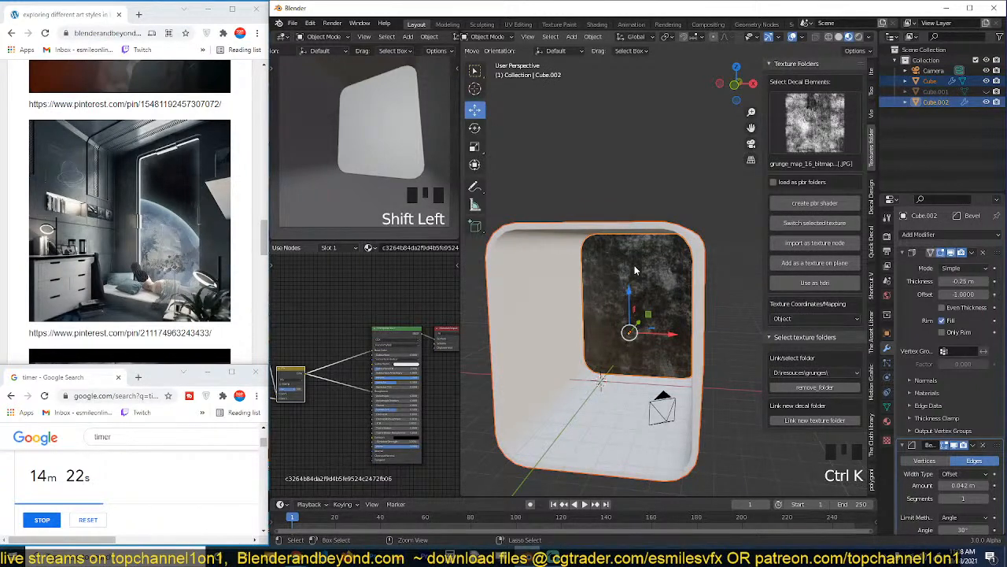
key(ctrl+l)
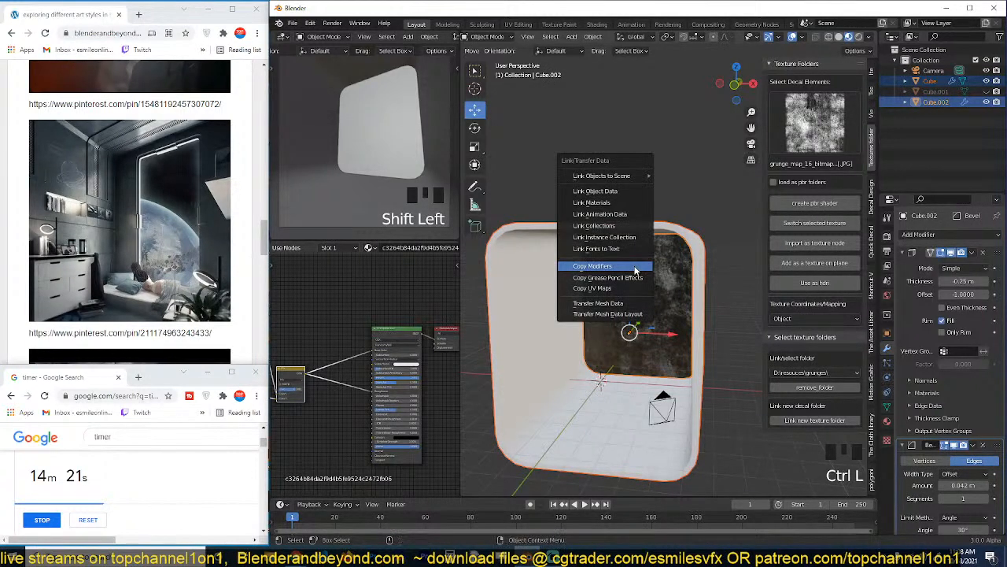
click(633, 203)
key(alt+a)
scroll(673, 351, up, 3)
key(grave)
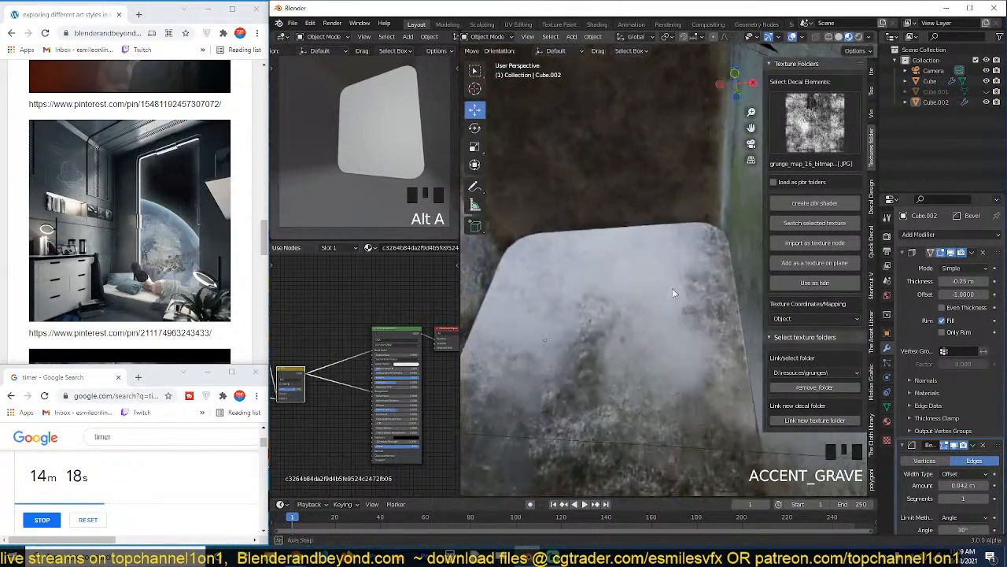
key(grave)
Enable Ambient Occlusion and Screen Space Reflections in the Eevee render settings.
click(887, 234)
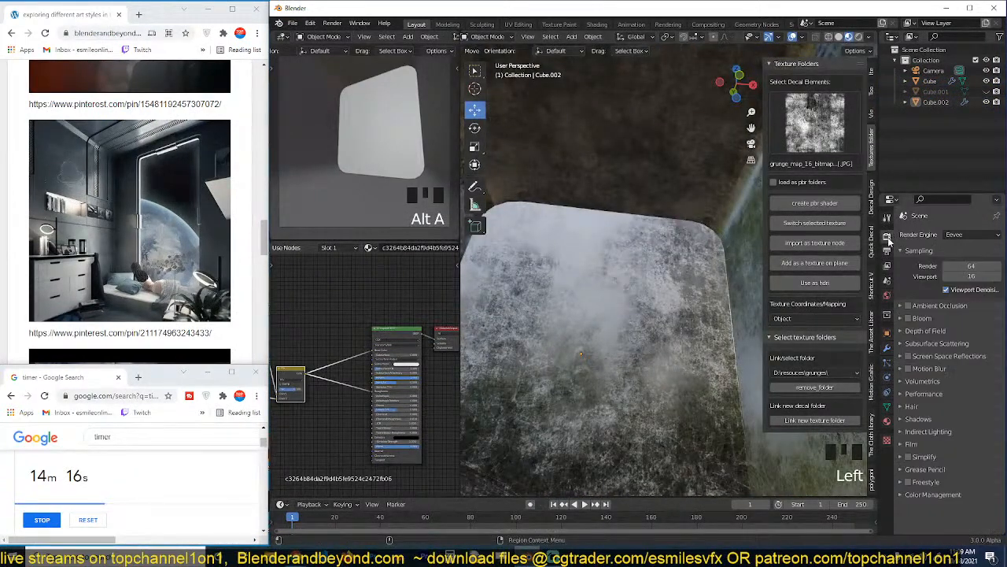
click(909, 305)
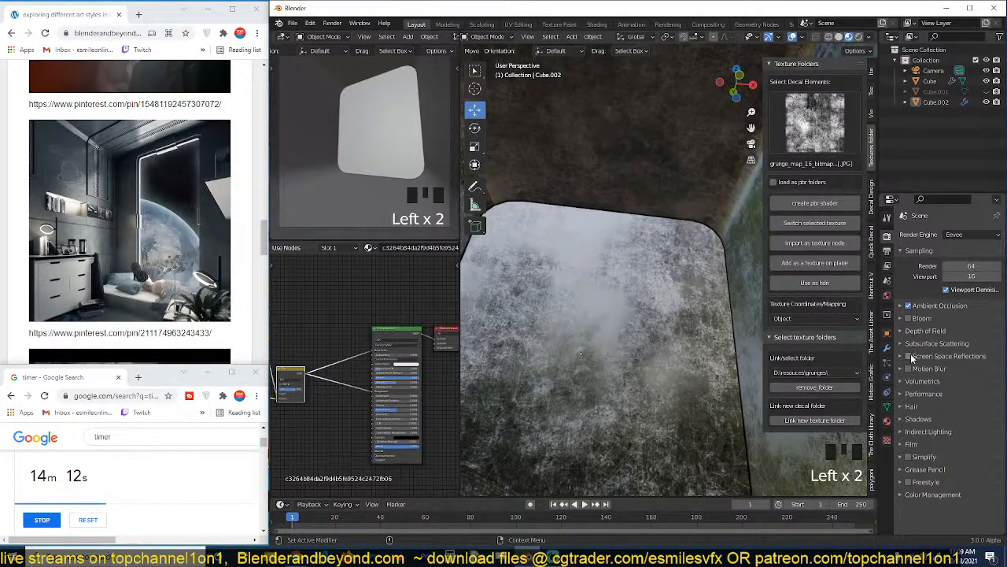
click(909, 356)
key(grave)
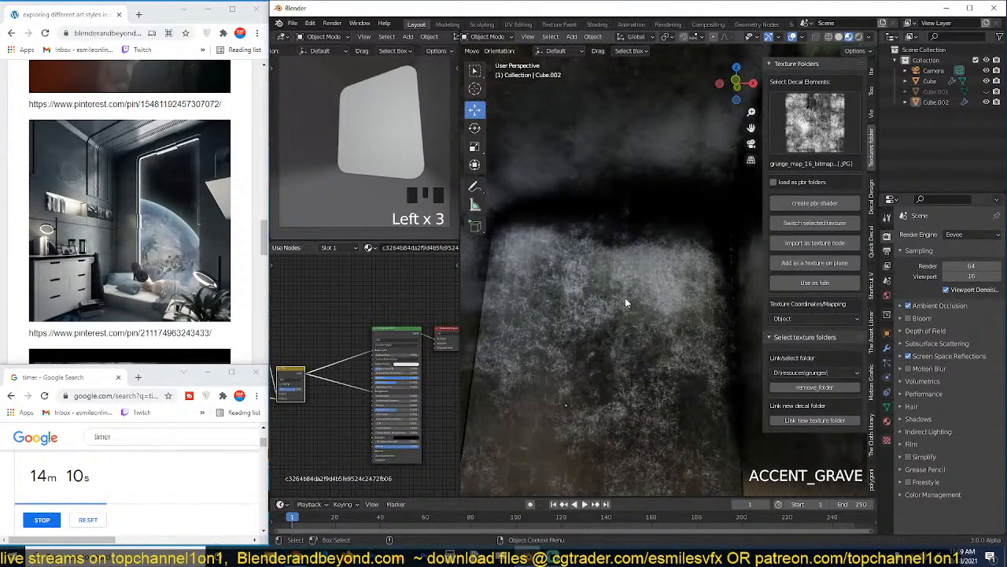
Start saving the scene under a new name and create a folder named cubical in D:\models\2021\october.
key(ctrl+s)
click(875, 426)
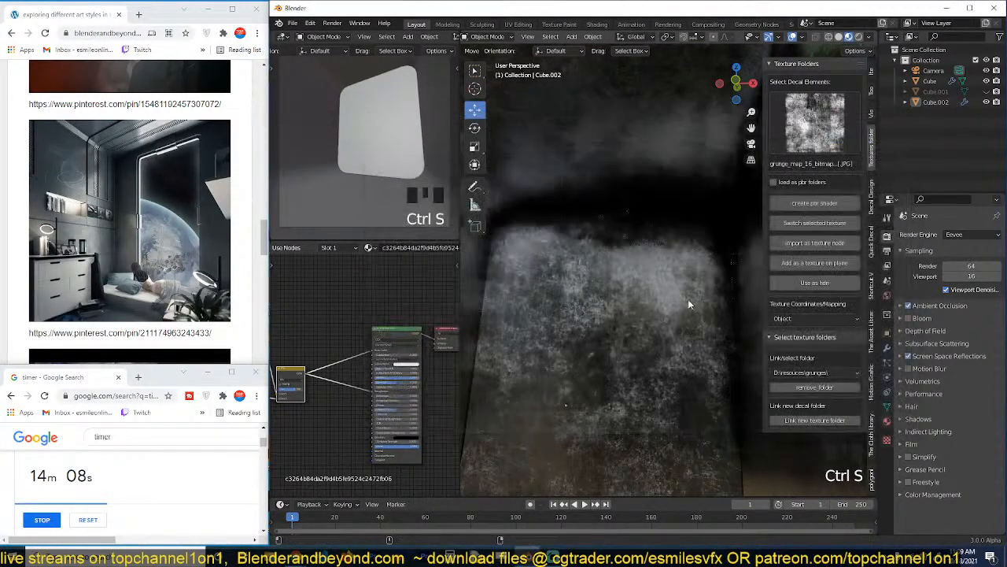
key(ctrl+shift+s)
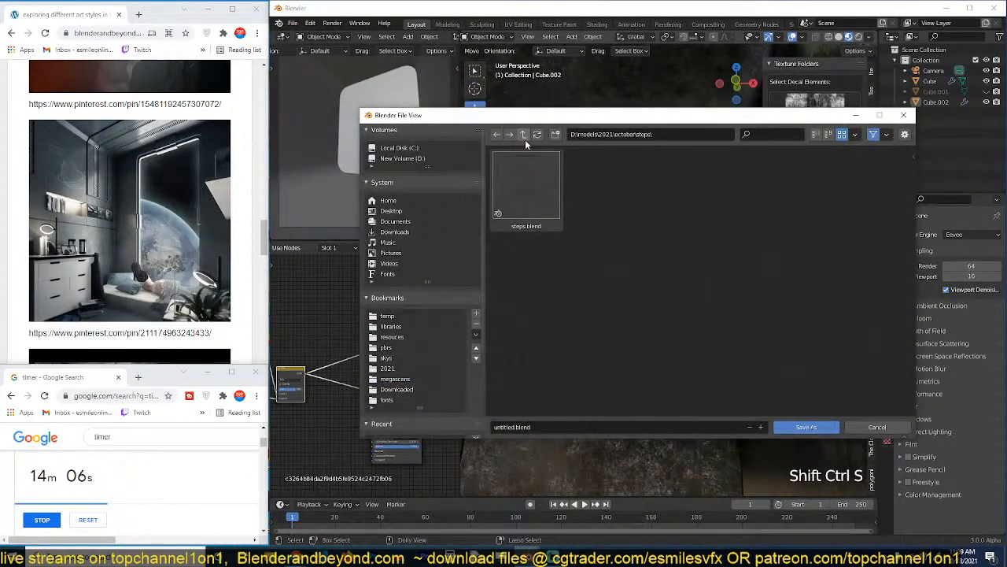
click(525, 139)
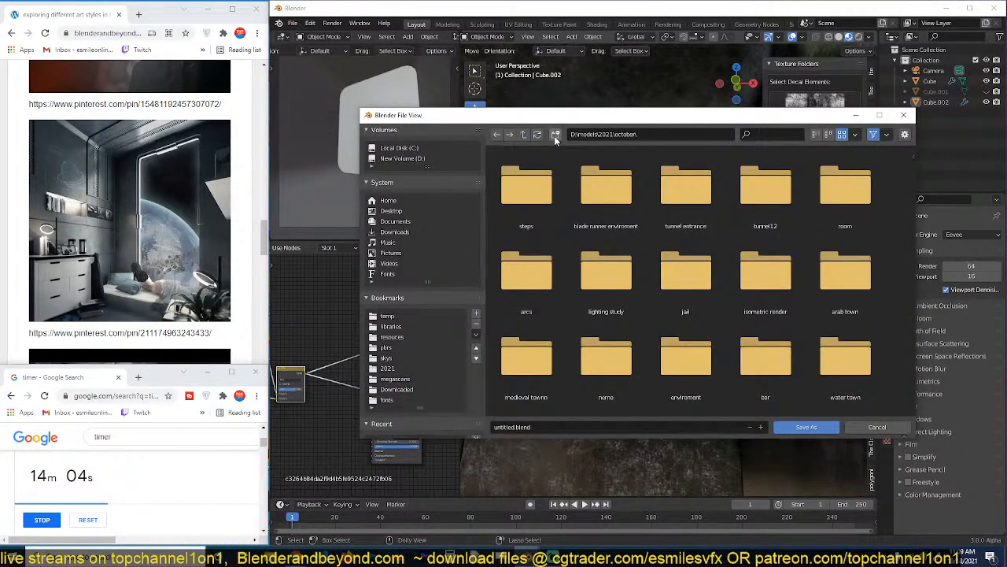
click(555, 134)
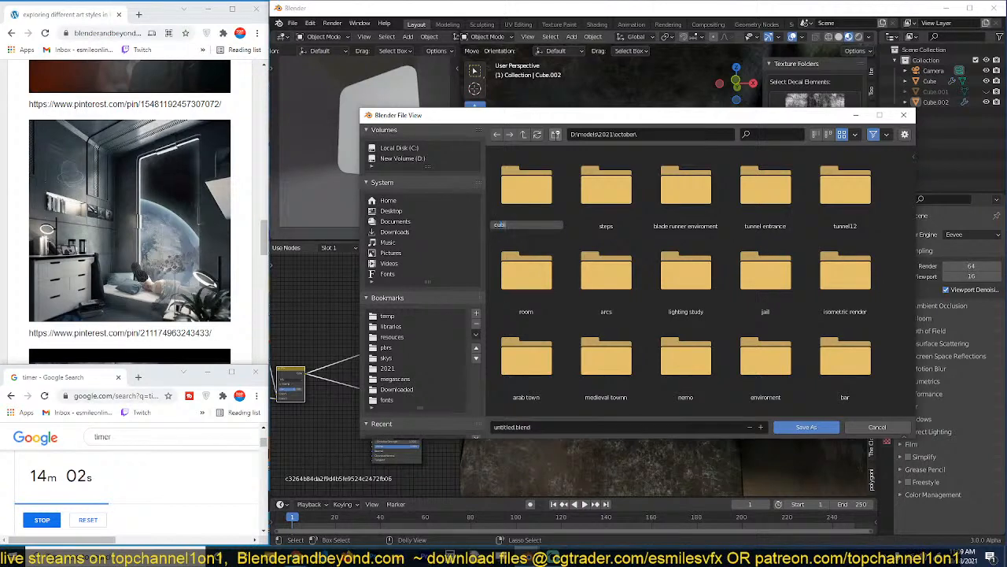
text(cubical)
key(Return)
Save the scene as cubical.blend inside the new cubical folder.
double_click(543, 182)
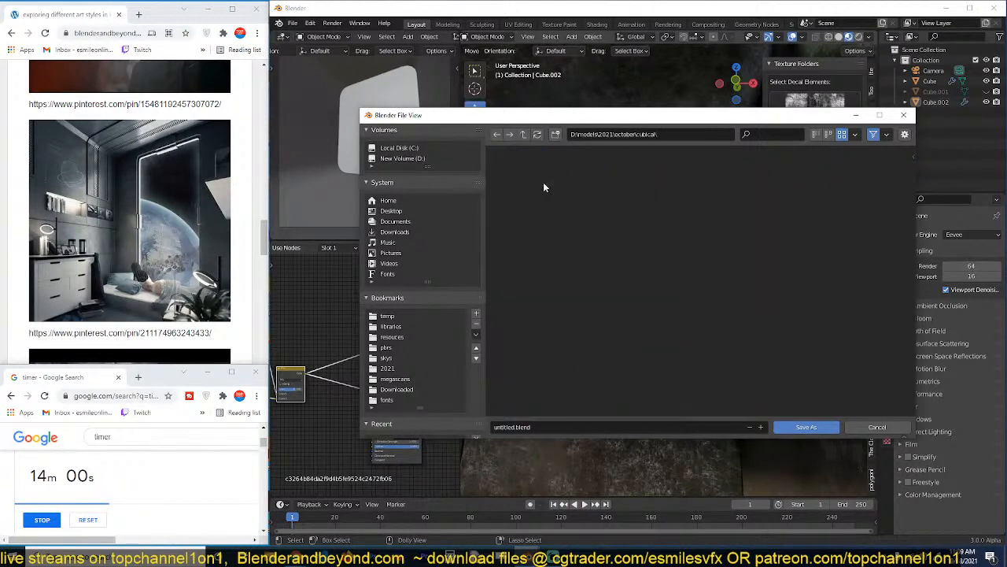
click(521, 428)
text(cubical)
click(780, 423)
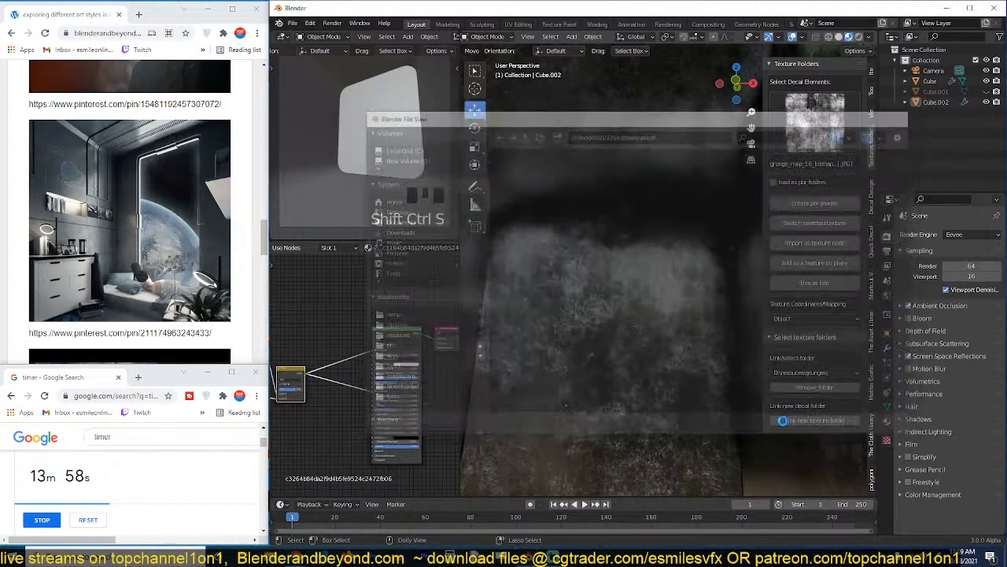
Switch the small camera viewport to rendered shading and set the render engine to Cycles.
key(grave)
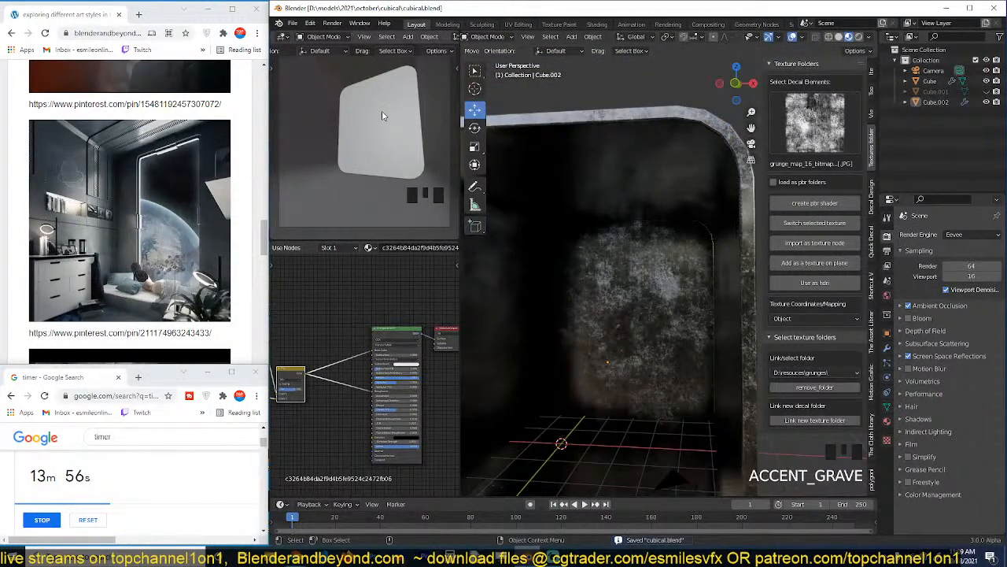
scroll(391, 57, down, 12)
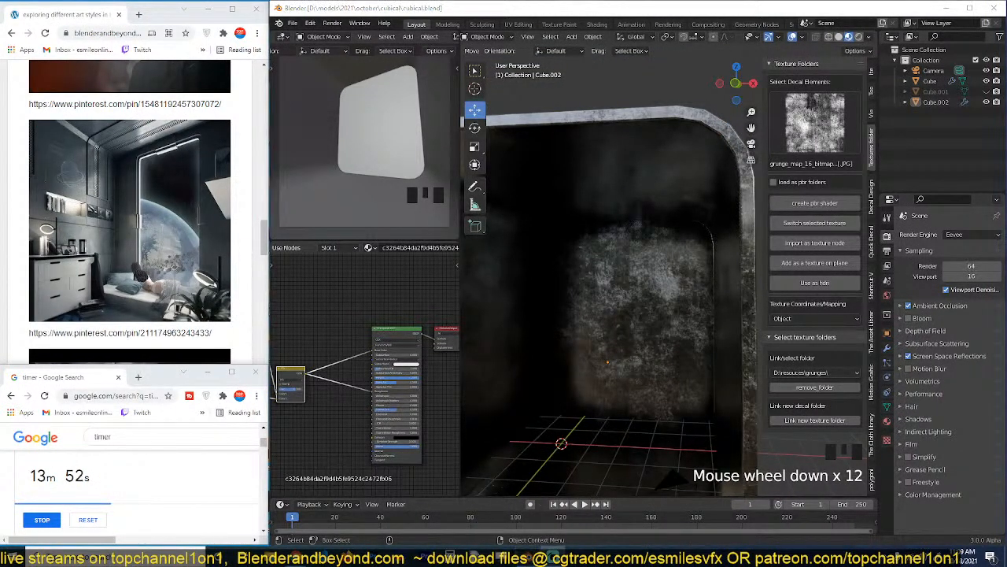
scroll(405, 41, down, 14)
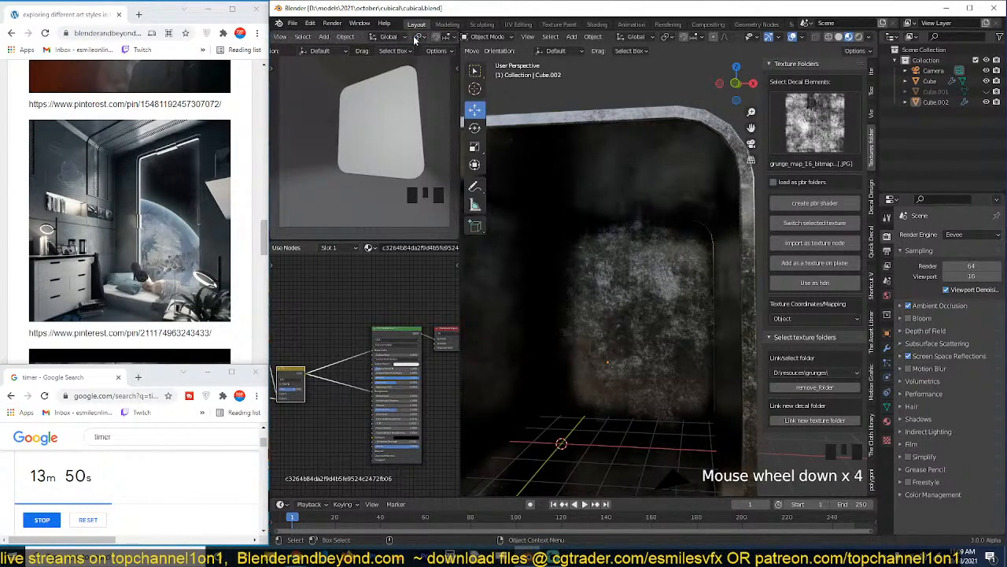
click(438, 37)
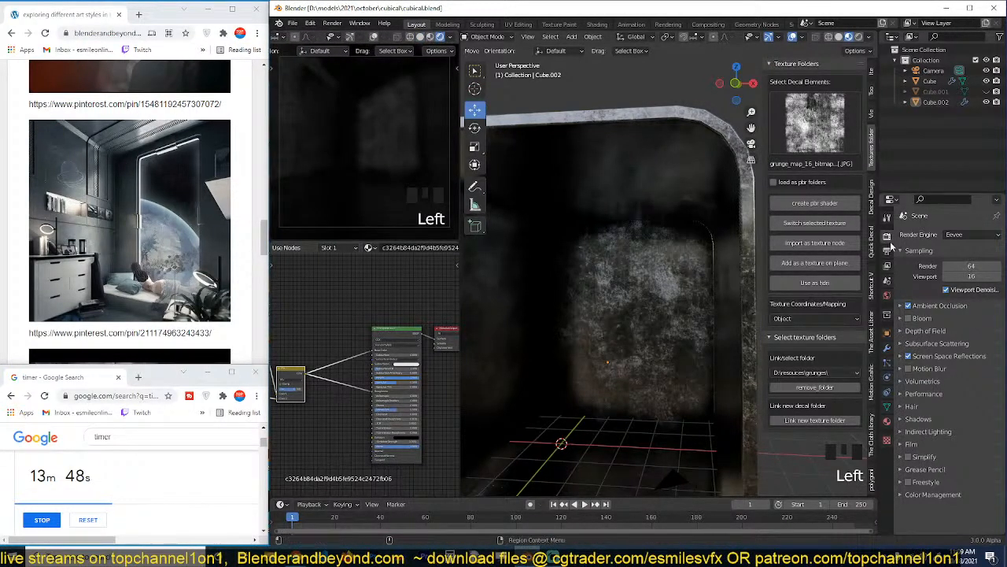
click(971, 234)
click(956, 274)
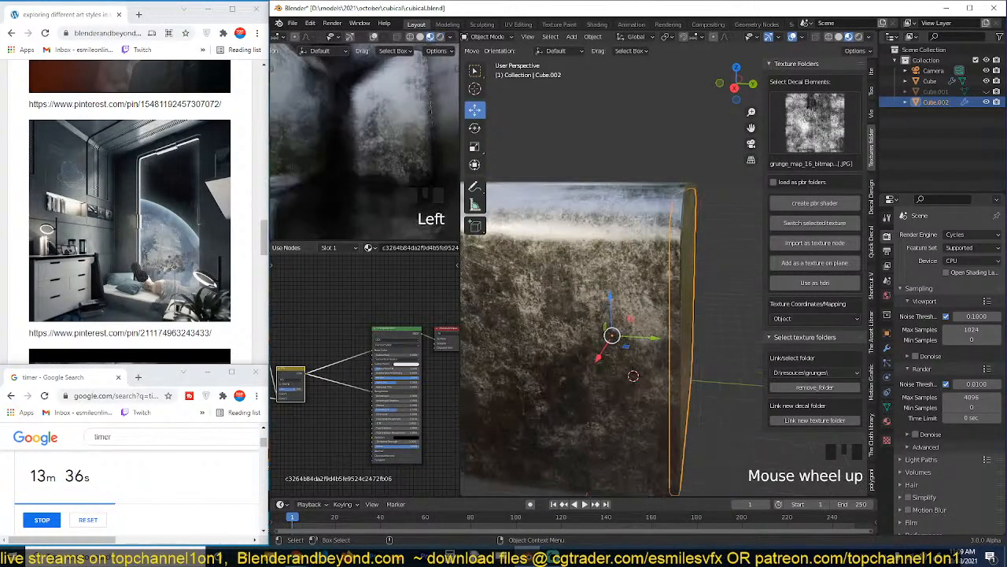
Isolate the textured end wall panel in local view, show it in solid shading and open its mesh for editing.
click(650, 260)
key(grave)
middle_drag(692, 260, 629, 266)
click(693, 255)
key(slash)
scroll(653, 264, down, 2)
key(grave)
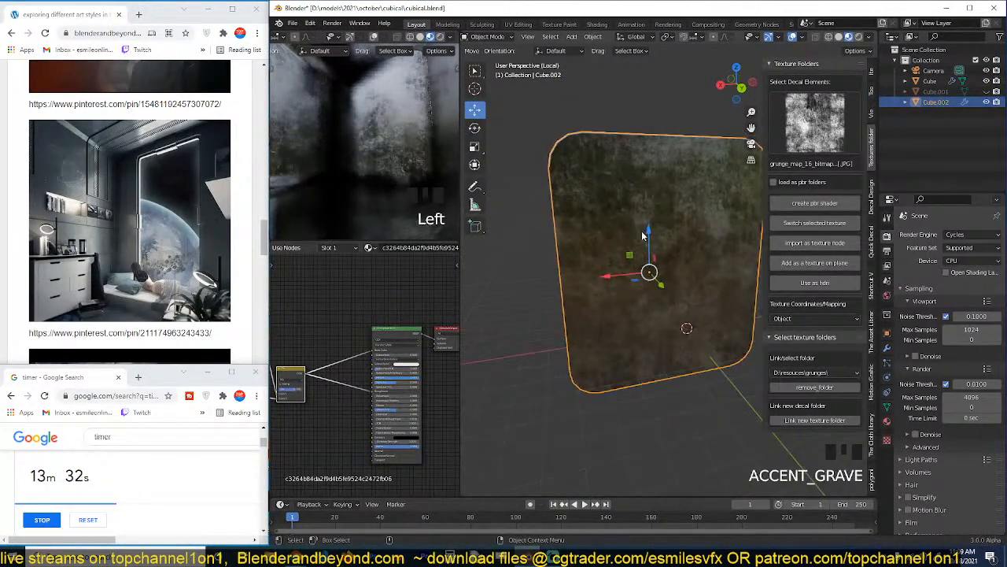
key(z)
key(grave)
key(Tab)
key(grave)
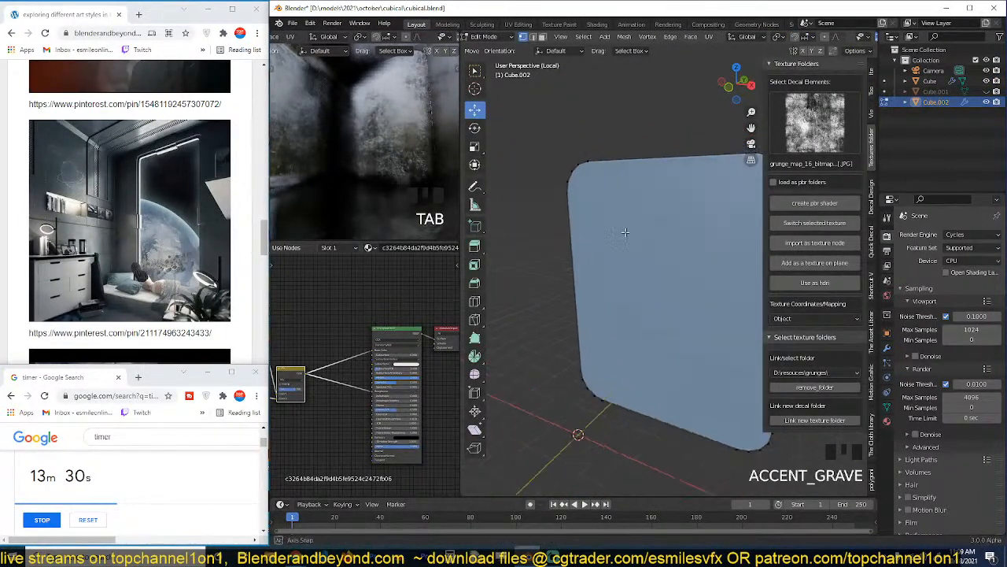
Connect the upper and lower vertices beside the rounded corners with a vertical edge on each side of the panel.
shift+middle_drag(625, 221, 626, 199)
click(579, 132)
shift+click(589, 378)
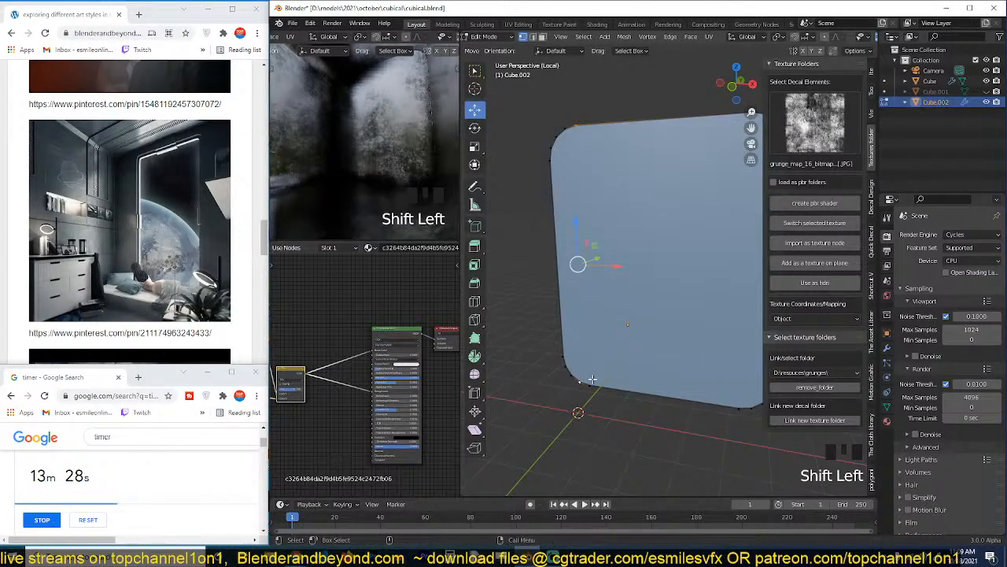
shift+click(587, 124)
shift+middle_drag(636, 209, 628, 209)
click(585, 367)
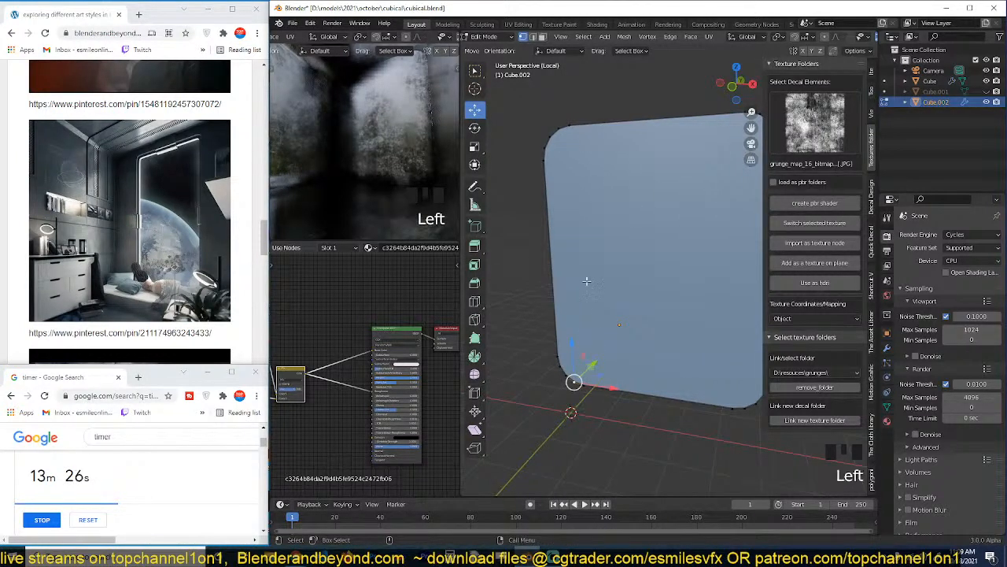
click(591, 366)
shift+click(585, 133)
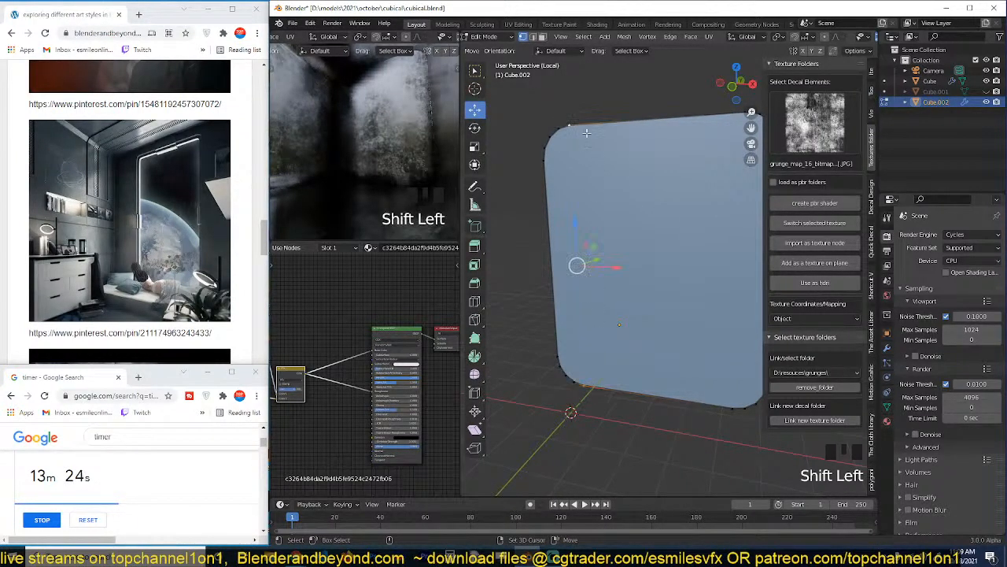
middle_drag(642, 177, 675, 148)
click(718, 116)
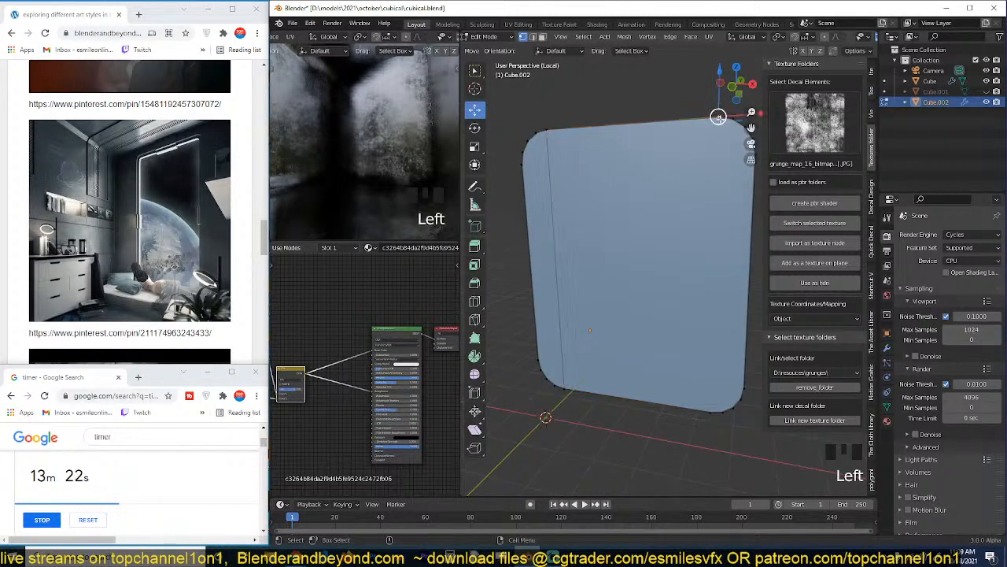
shift+click(714, 410)
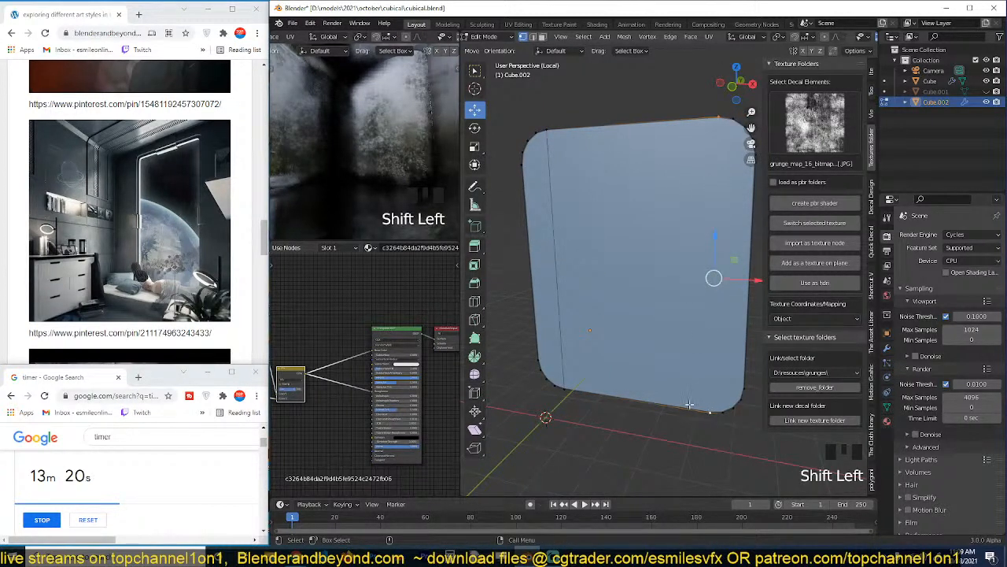
Cut the panel vertically down its centre with a loop cut and delete the faces of its left half.
key(ctrl+r)
click(673, 299)
right_click(672, 300)
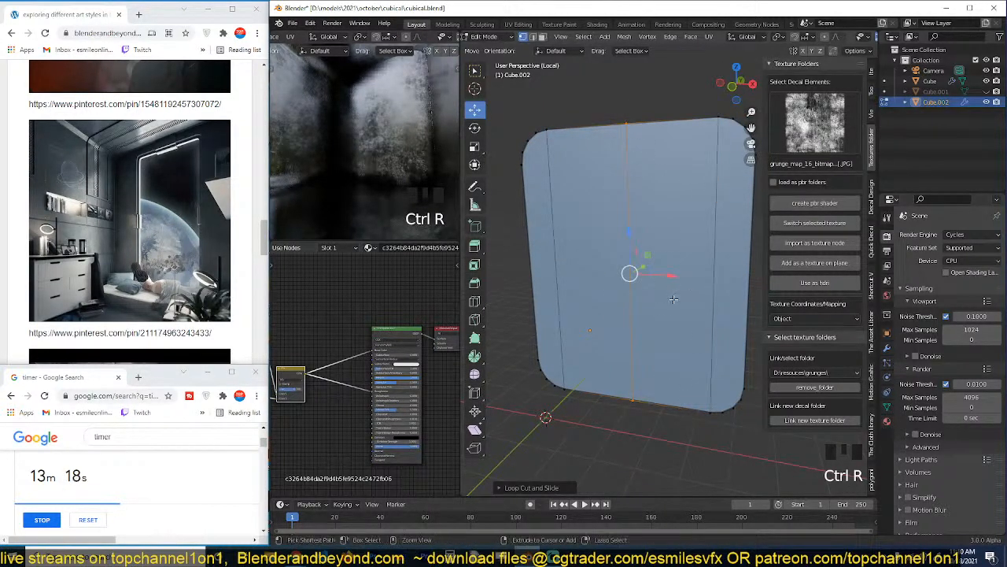
key(3)
click(569, 214)
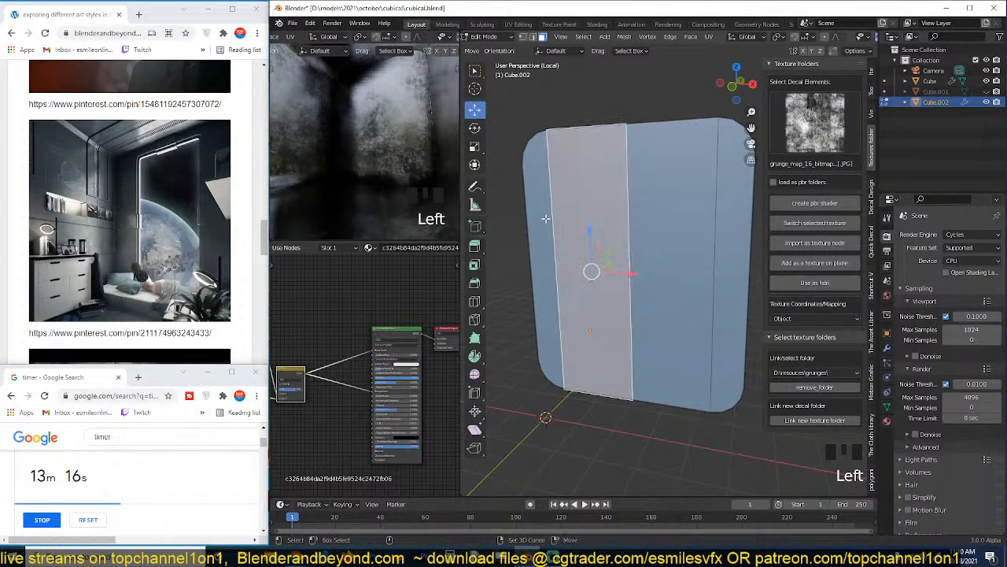
key(x)
click(562, 247)
key(Tab)
Add an X-axis Mirror modifier to the half panel and place it first in the modifier stack.
click(887, 320)
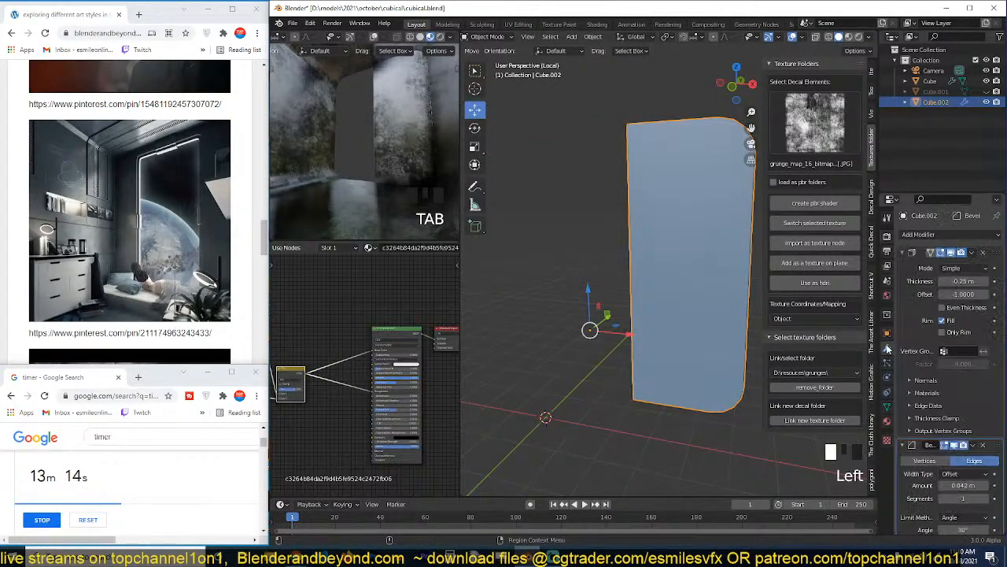
click(953, 234)
click(799, 349)
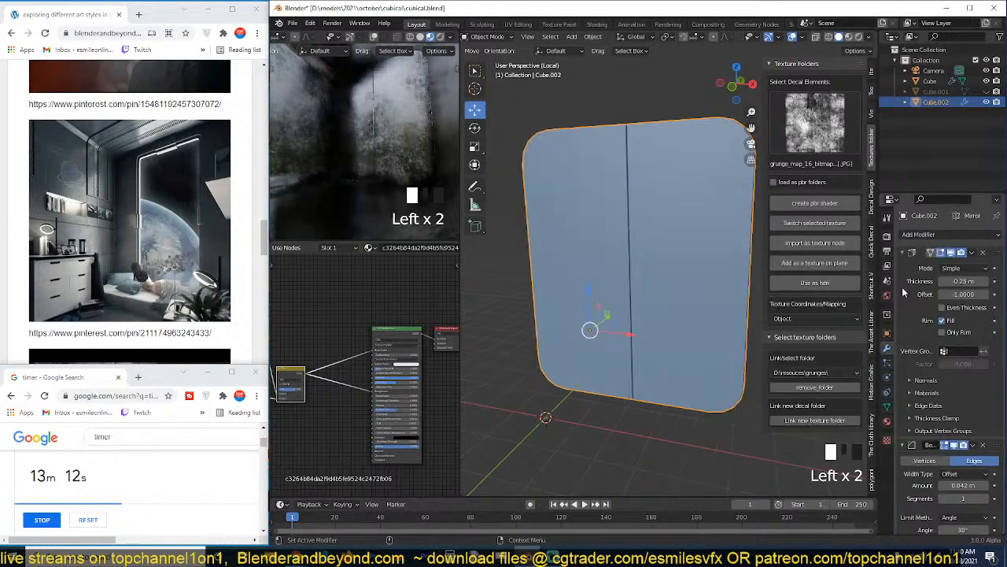
click(902, 252)
click(905, 267)
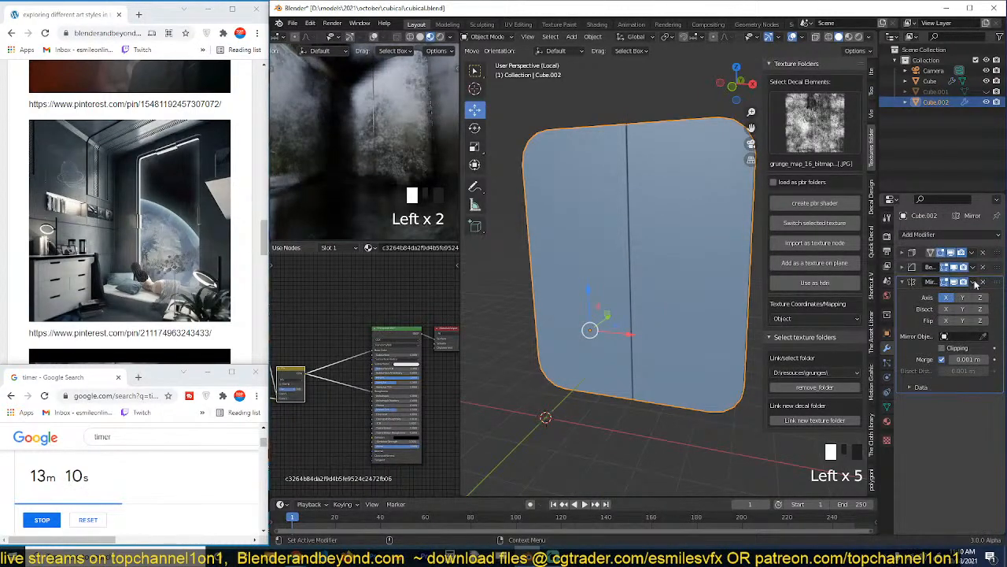
drag(995, 286, 994, 254)
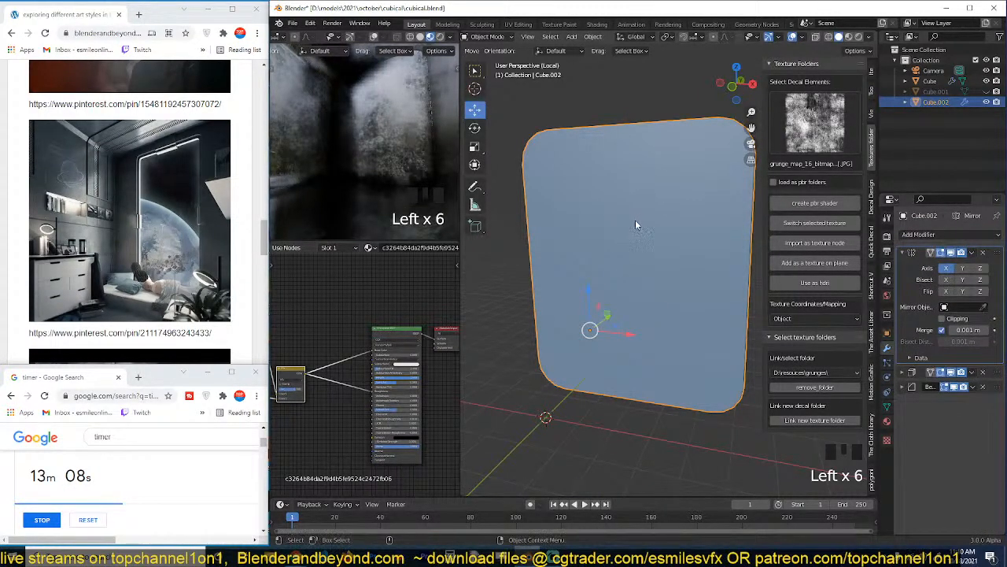
Add two horizontal loop cuts to the panel's middle section, one near its upper edge and one near its lower edge.
key(Tab)
middle_drag(630, 244, 643, 239)
key(grave)
key(ctrl+r)
click(602, 215)
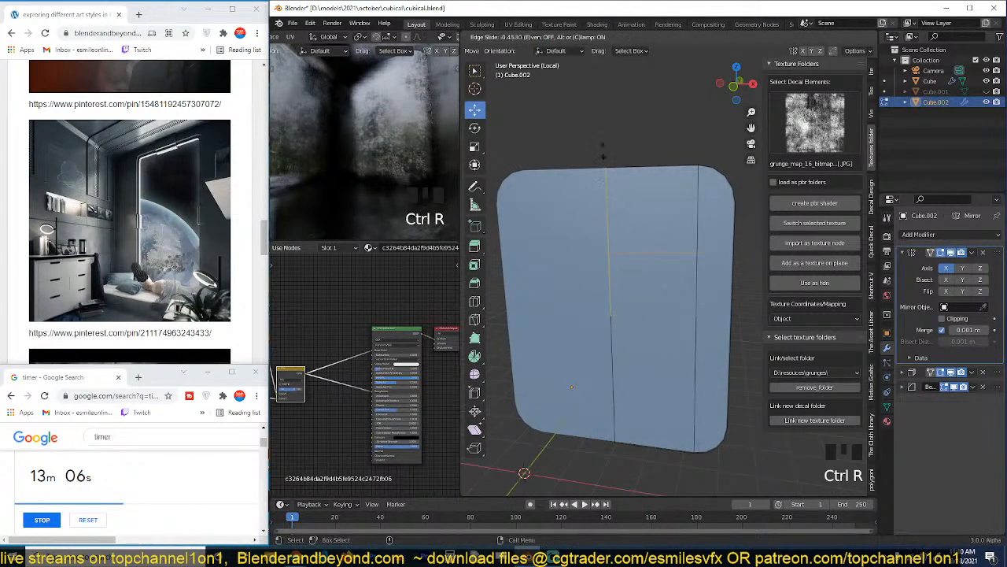
click(612, 117)
key(ctrl+r)
click(679, 392)
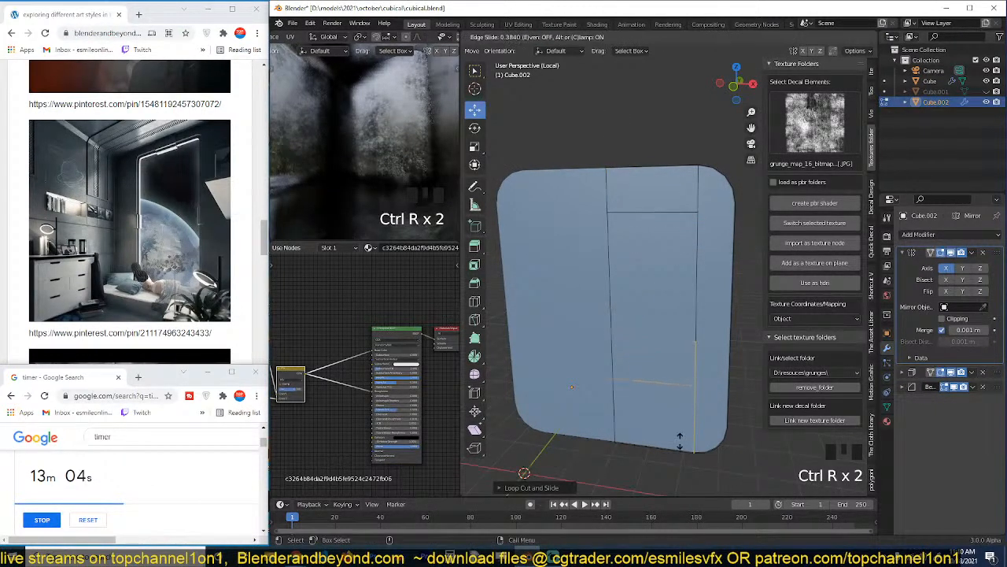
click(679, 454)
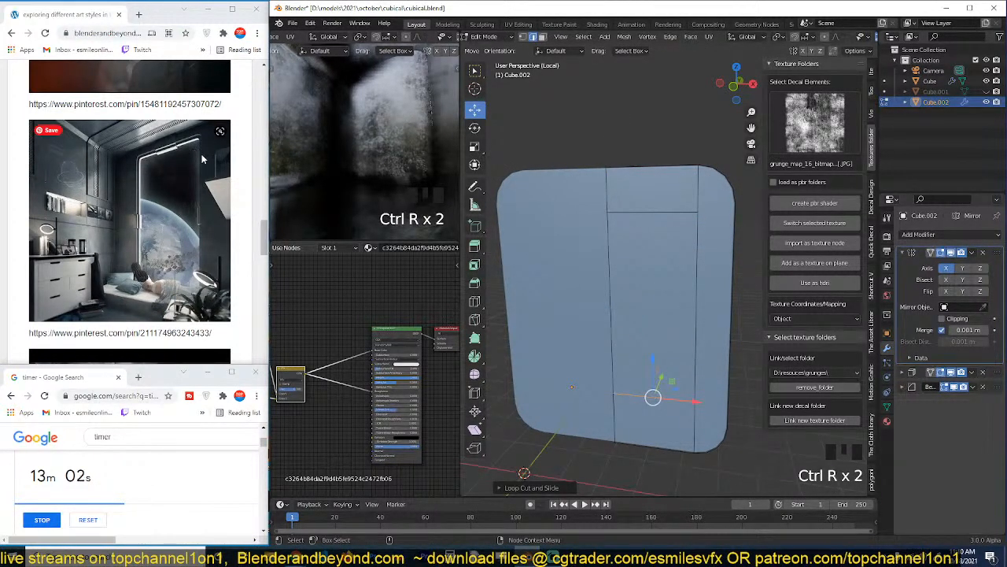
Level the upper horizontal cut with the upper corner vertex by scaling to 0 along Z about the active element.
scroll(637, 189, up, 3)
shift+middle_drag(701, 189, 634, 183)
key(1)
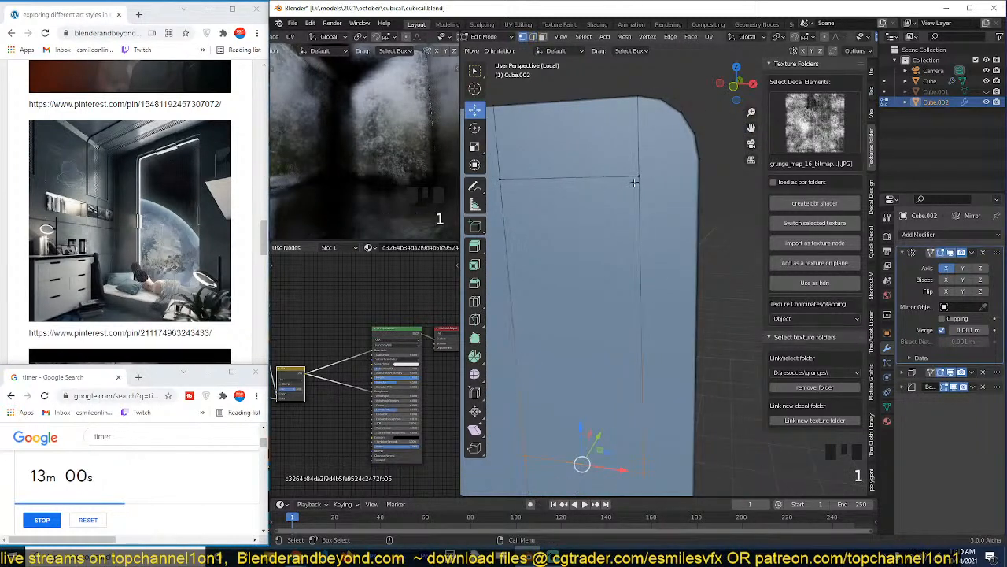
click(638, 177)
scroll(641, 185, down, 2)
shift+click(563, 211)
shift+click(683, 208)
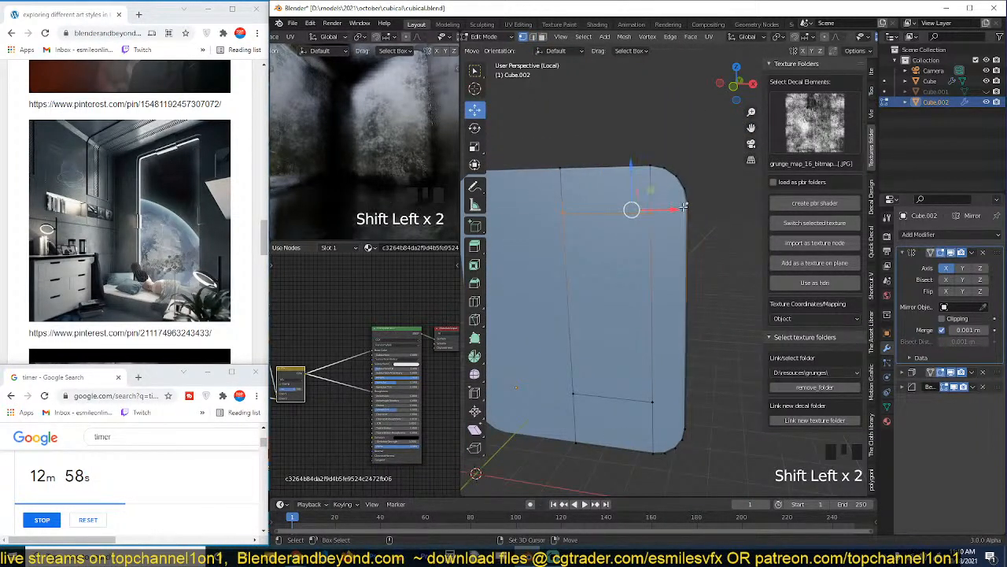
key(period)
click(596, 169)
key(s)
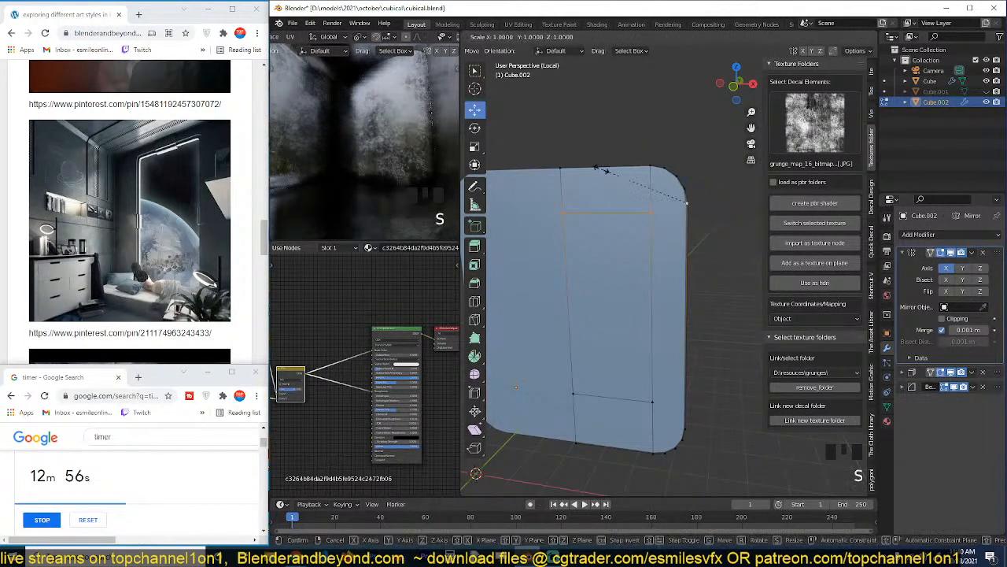
key(z)
key(Return)
Level the lower horizontal cut with the lower corner vertex by scaling to 0 along Z.
click(637, 394)
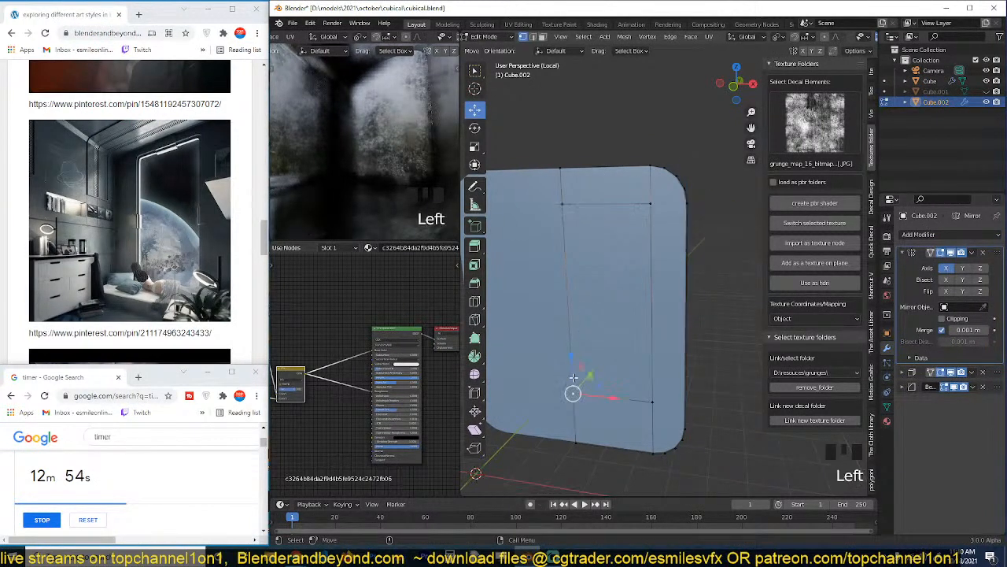
shift+click(652, 405)
key(s)
key(z)
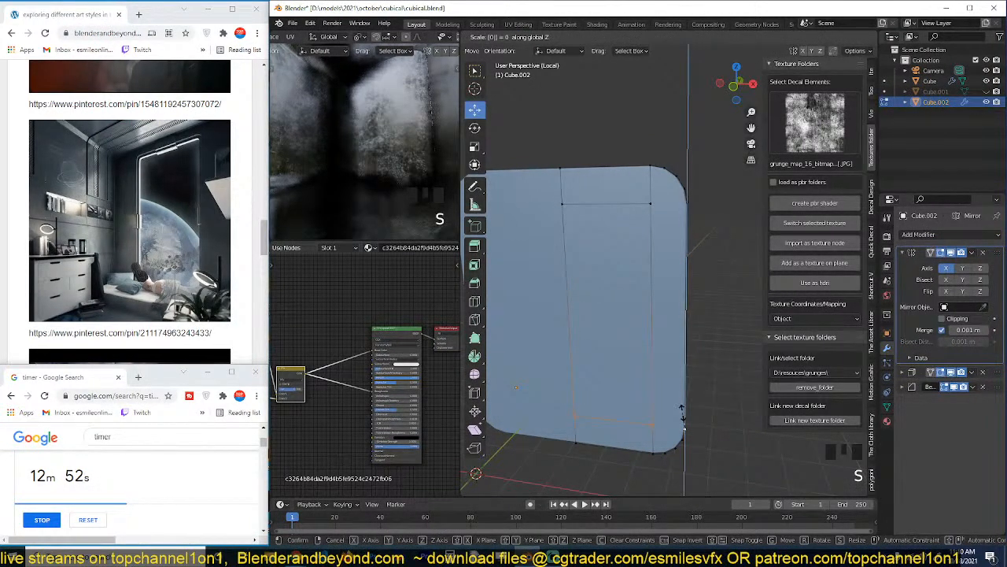
key(Return)
Separate the large central rectangular face from the panel into its own object.
key(3)
click(601, 311)
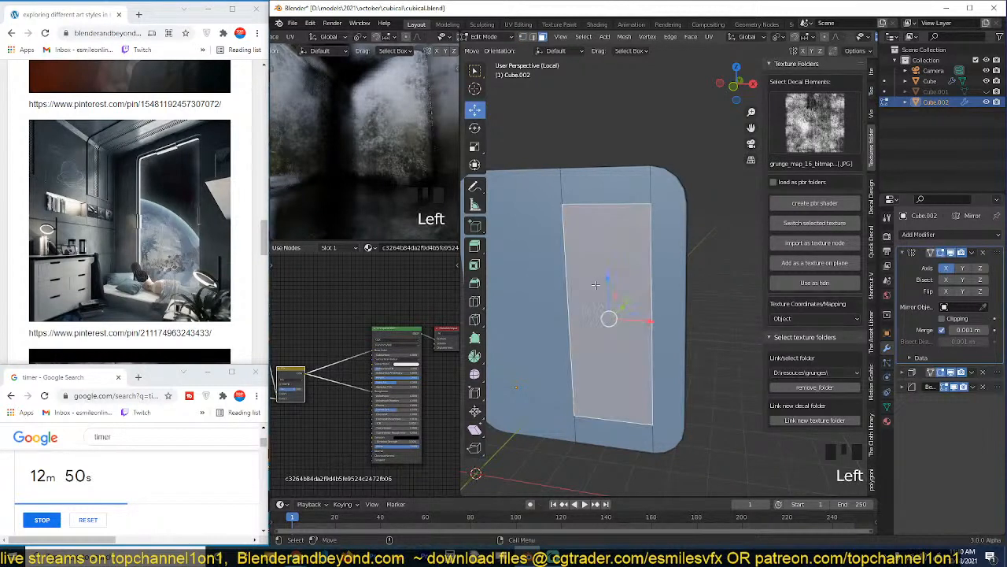
key(grave)
key(p)
click(586, 289)
key(Tab)
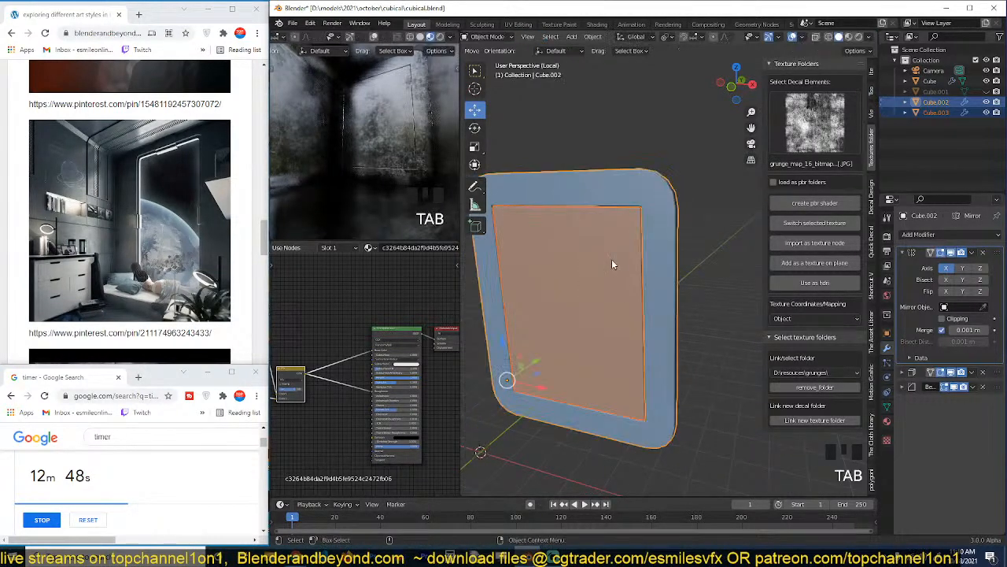
Select the separated pane and its surrounding frame and open them together for vertex editing with X-ray shading.
click(611, 259)
key(grave)
key(grave)
scroll(652, 285, down, 2)
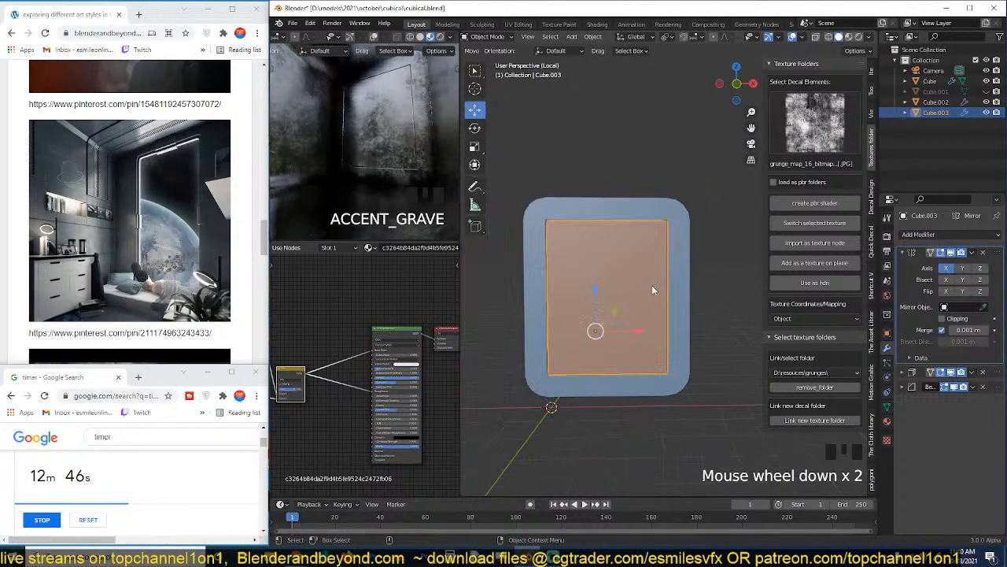
key(Tab)
key(1)
key(Tab)
shift+click(688, 239)
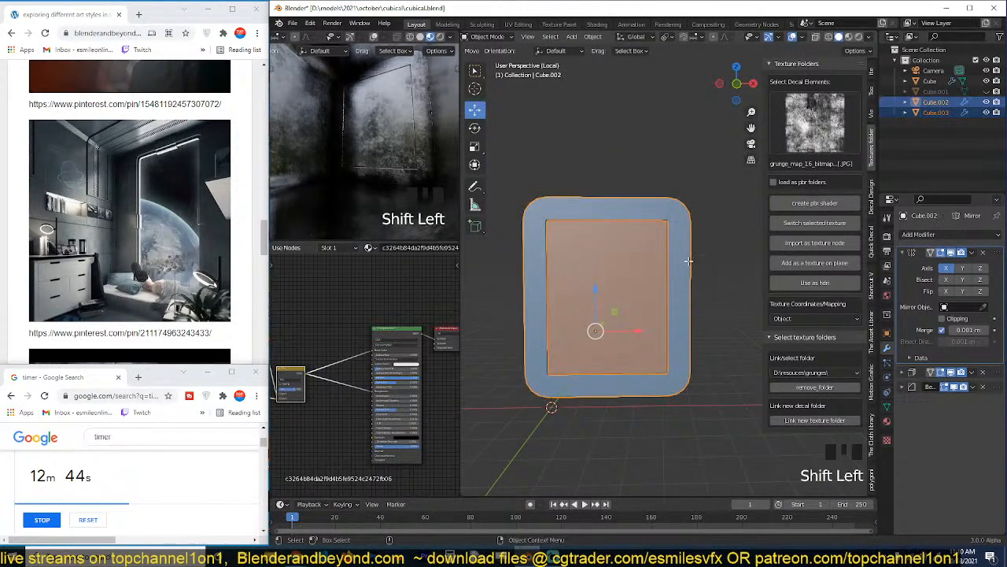
key(Tab)
key(1)
key(alt+z)
shift+middle_drag(658, 263, 653, 259)
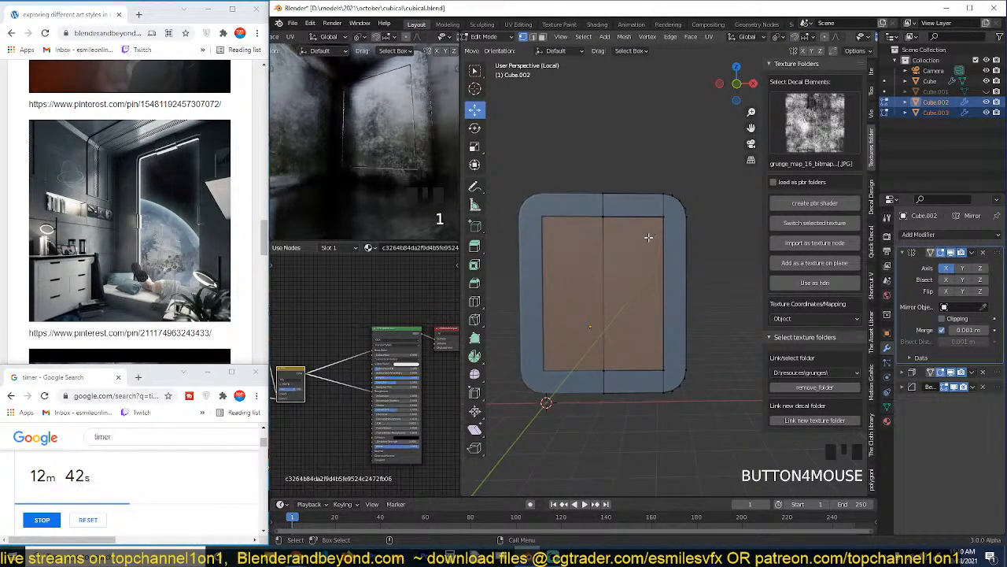
key(Tab)
click(643, 251)
Undo the recent changes back to before the central face was separated from the panel.
key(ctrl+z)
key(ctrl+z)
key(ctrl+z)
key(ctrl+z)
key(ctrl+z)
key(ctrl+z)
key(ctrl+z)
key(ctrl+z)
key(ctrl+z)
key(ctrl+z)
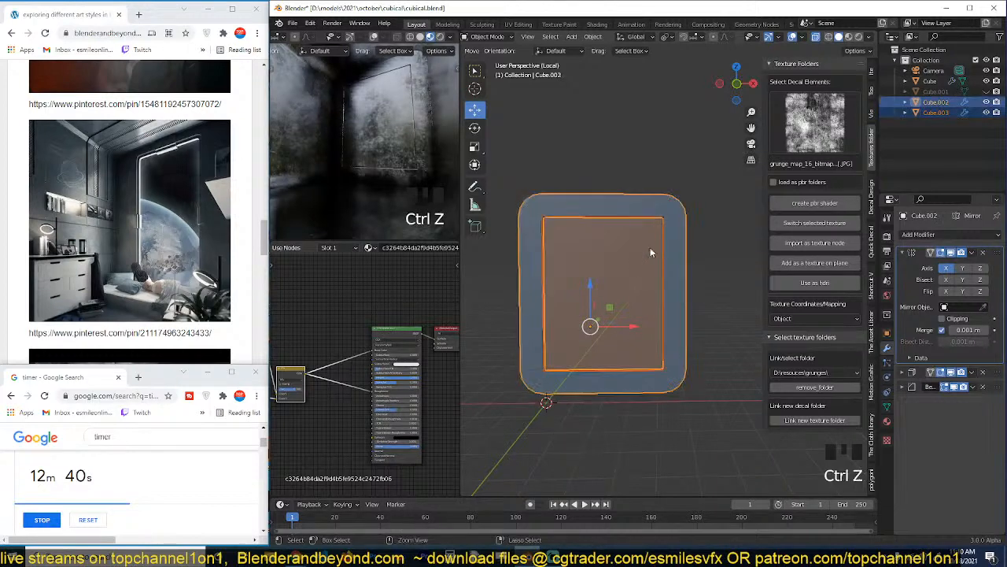
key(ctrl+z)
key(ctrl+z)
key(ctrl+z)
key(ctrl+z)
key(ctrl+z)
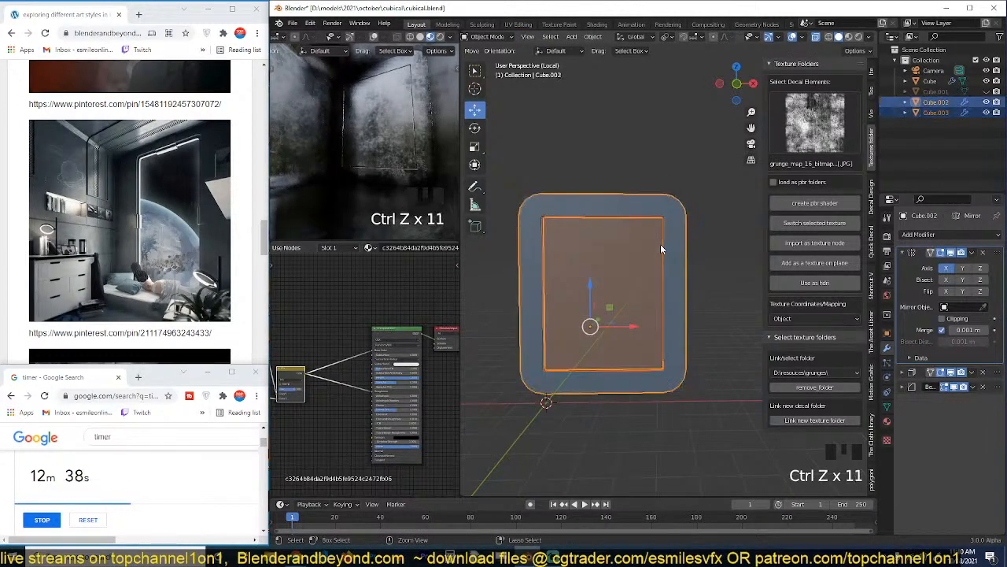
Add a vertical loop cut just inside the window area's outer edge and move it further inward along X.
key(ctrl+r)
click(639, 193)
click(658, 195)
key(4)
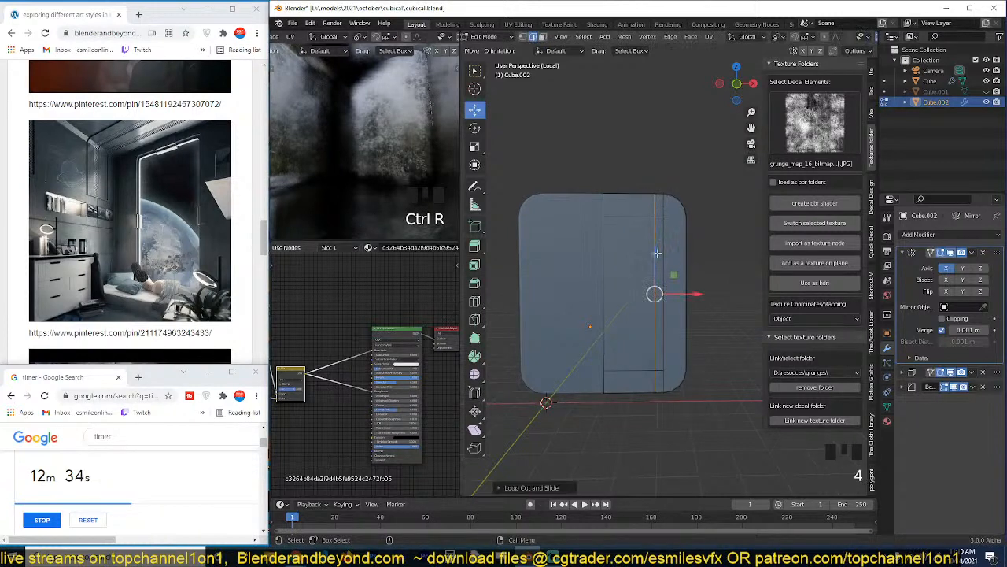
key(3)
key(2)
alt+click(678, 289)
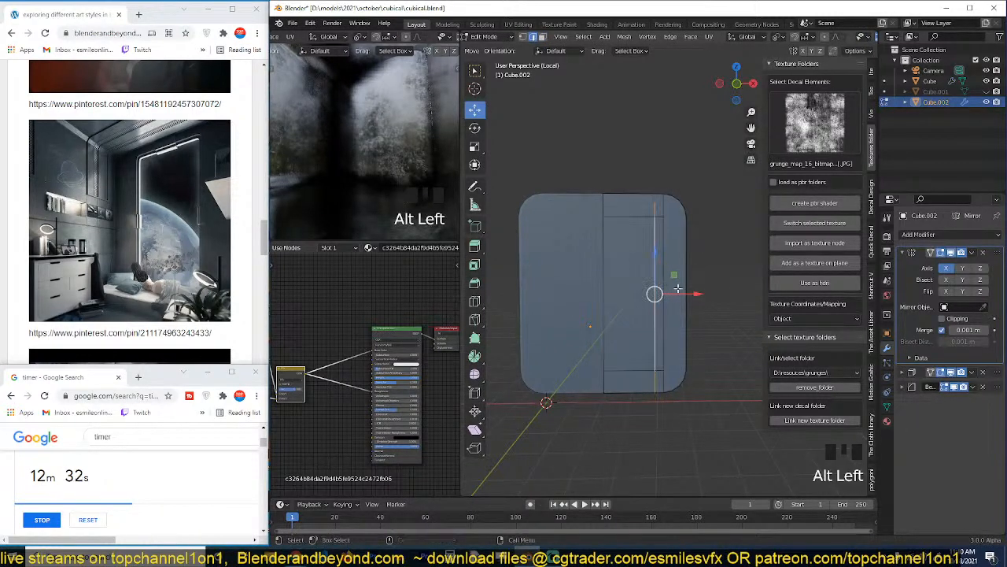
drag(683, 292, 673, 289)
Separate the narrowed central face from the panel into its own window pane object and clear the selection.
key(3)
click(630, 264)
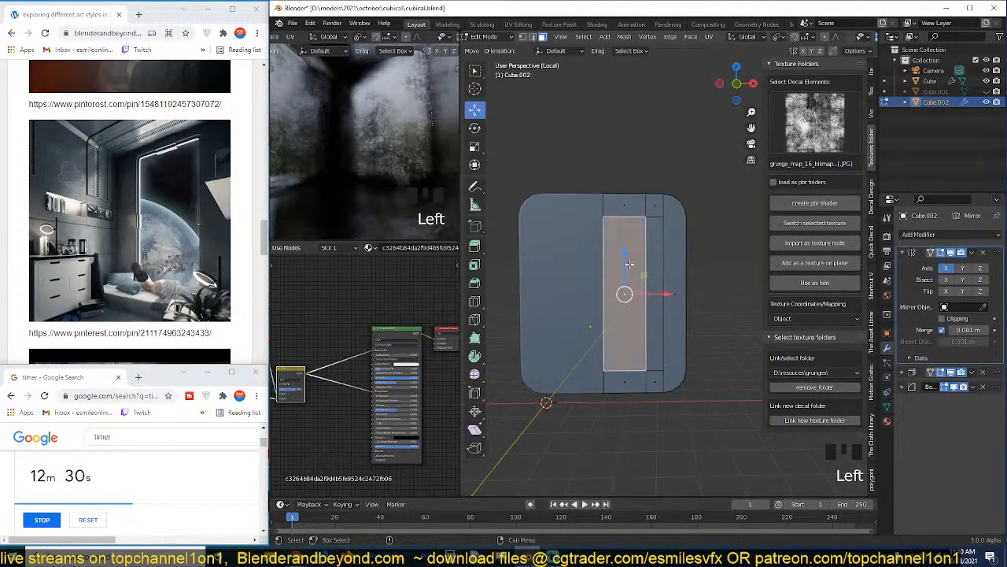
key(p)
click(639, 268)
key(Tab)
key(grave)
key(alt+a)
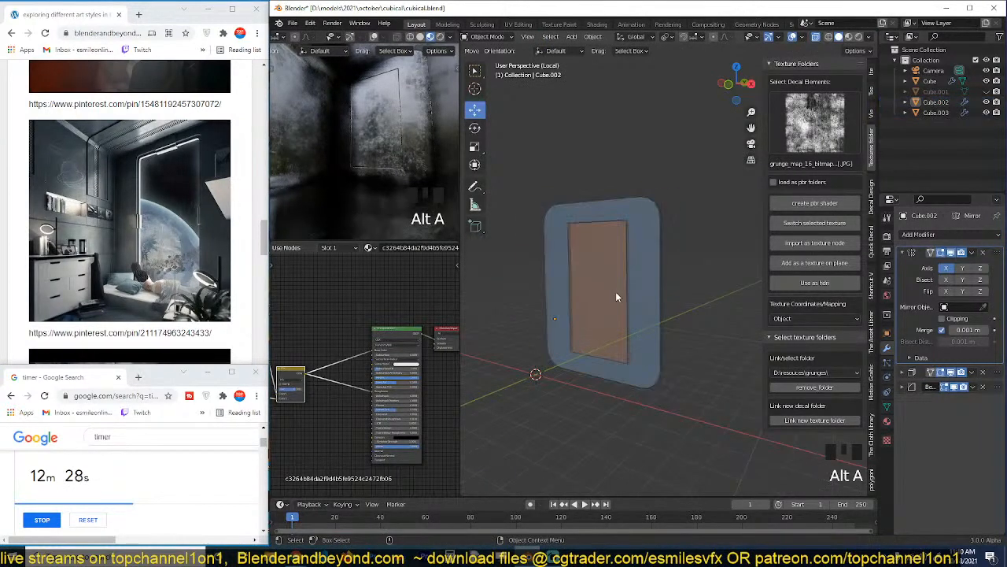
Open the window frame for edge editing and subdivide the three vertical edges beside the pane.
click(617, 295)
key(Tab)
key(Tab)
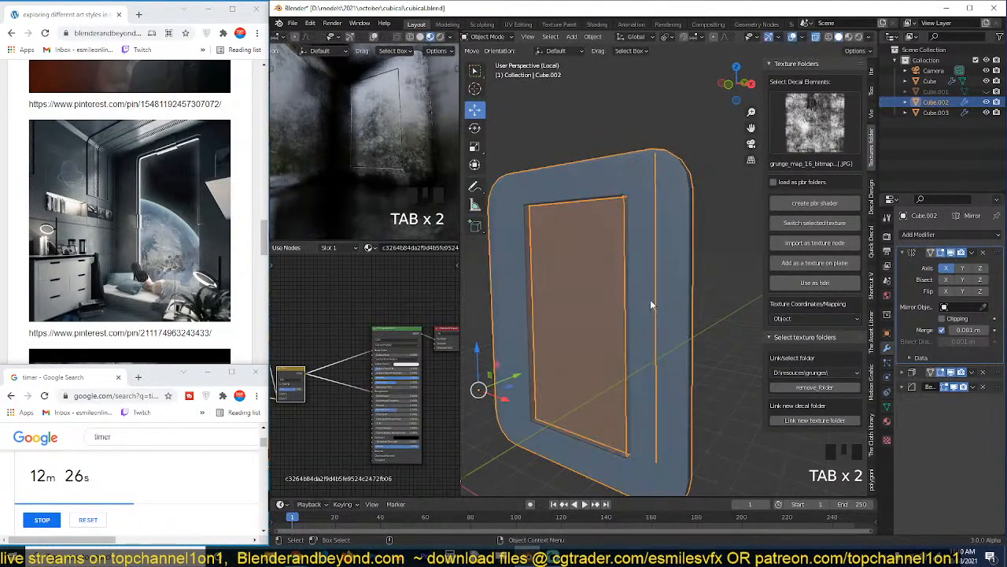
key(Tab)
key(grave)
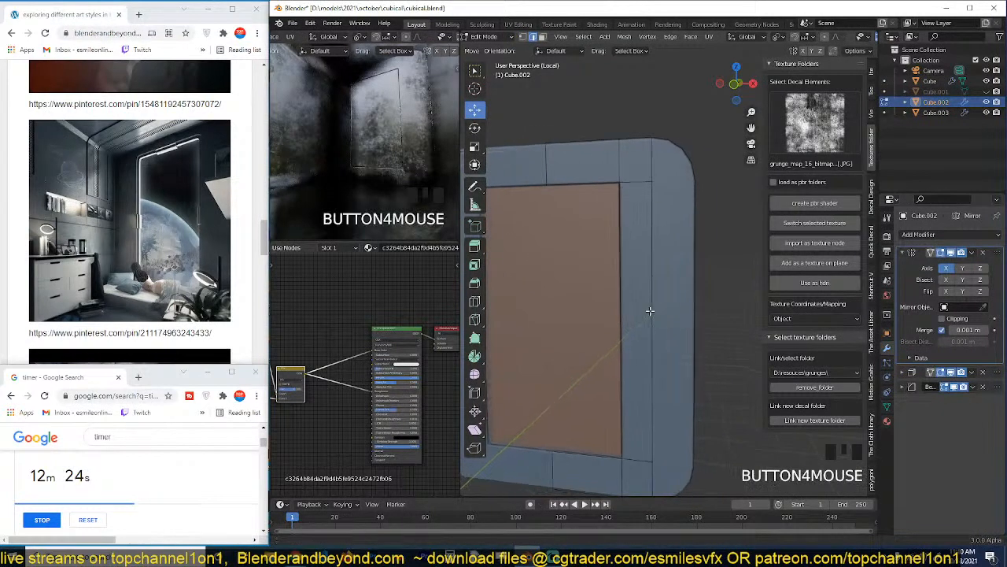
key(grave)
right_click(628, 284)
key(grave)
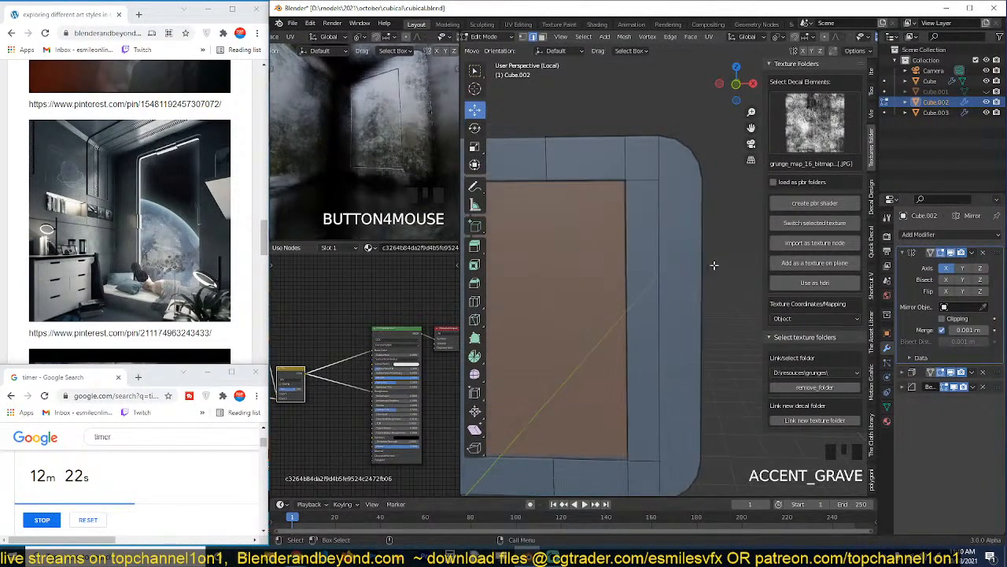
right_click(714, 266)
click(643, 279)
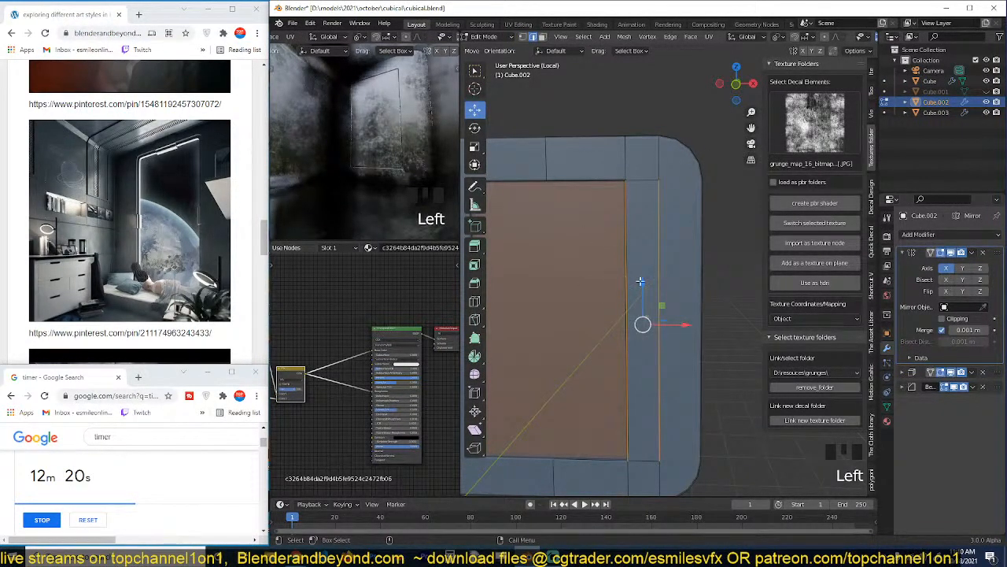
shift+click(704, 255)
right_click(609, 267)
click(602, 227)
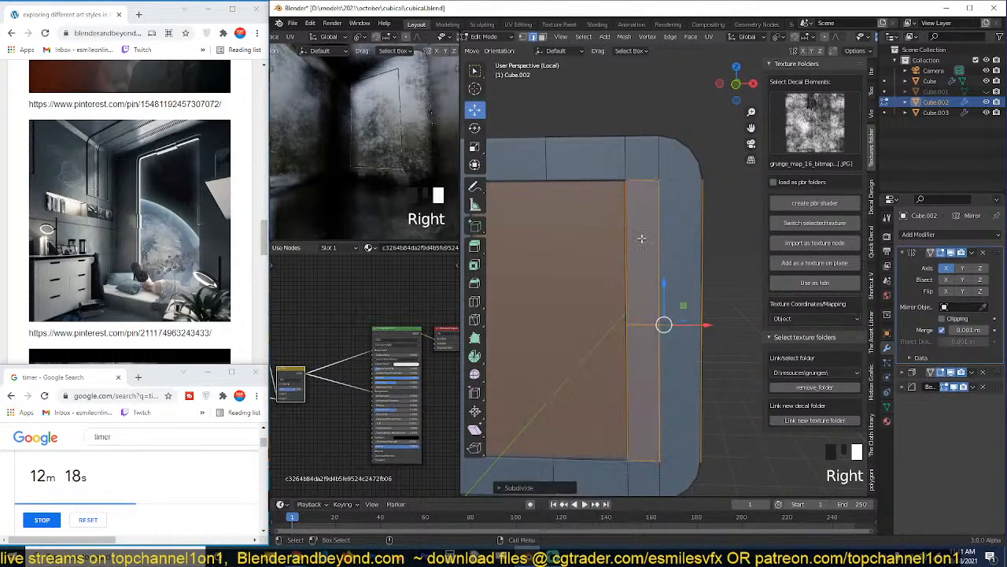
Move the new short horizontal edge beside the pane upward along Z to form a diagonal toward the outer edge.
scroll(674, 301, up, 3)
scroll(674, 301, down, 2)
click(648, 338)
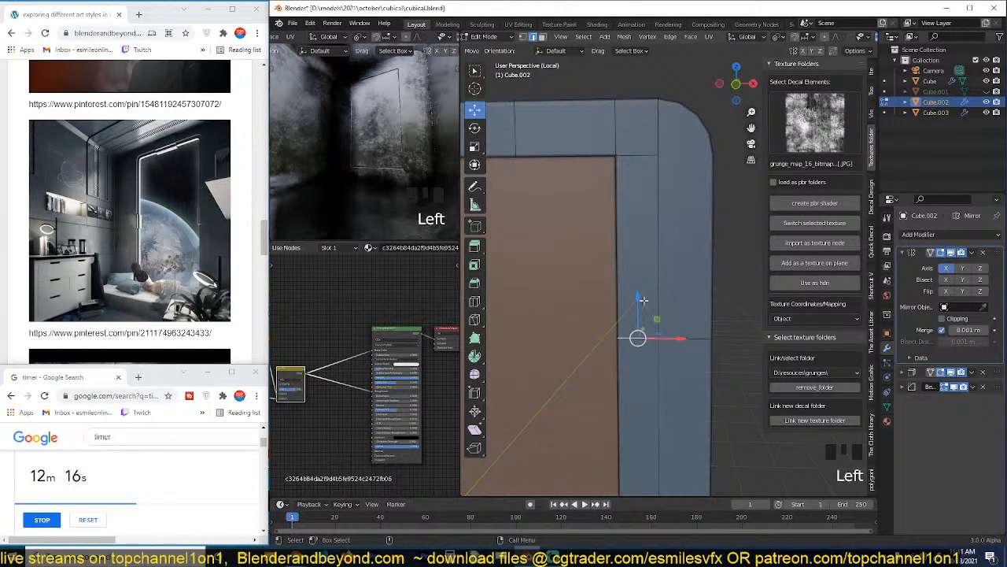
drag(636, 303, 634, 230)
shift+middle_drag(705, 302, 684, 266)
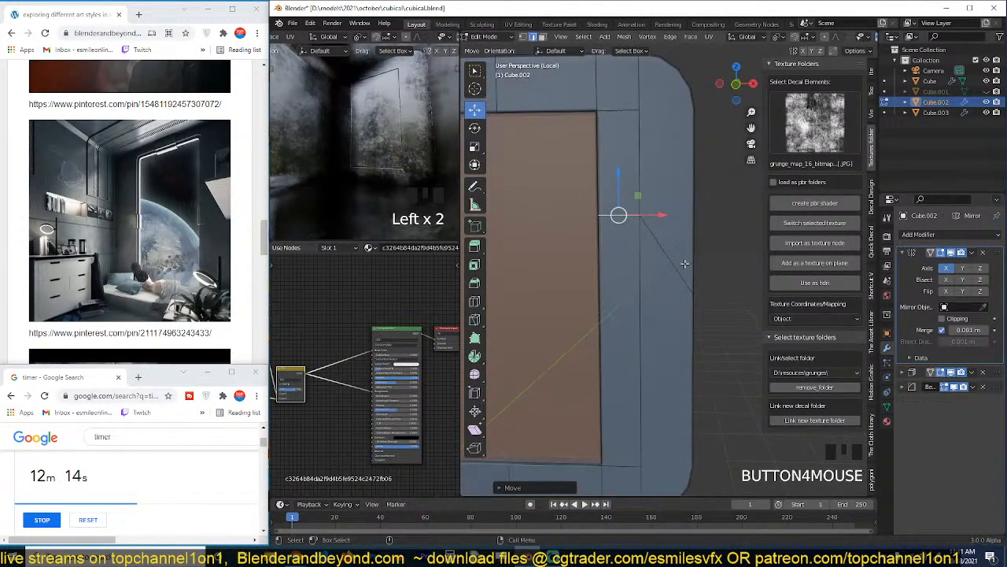
Connect the second vertices of the upper and lower rounded corners with a vertical edge through the frame's outer strip.
scroll(684, 266, down, 2)
key(1)
click(666, 139)
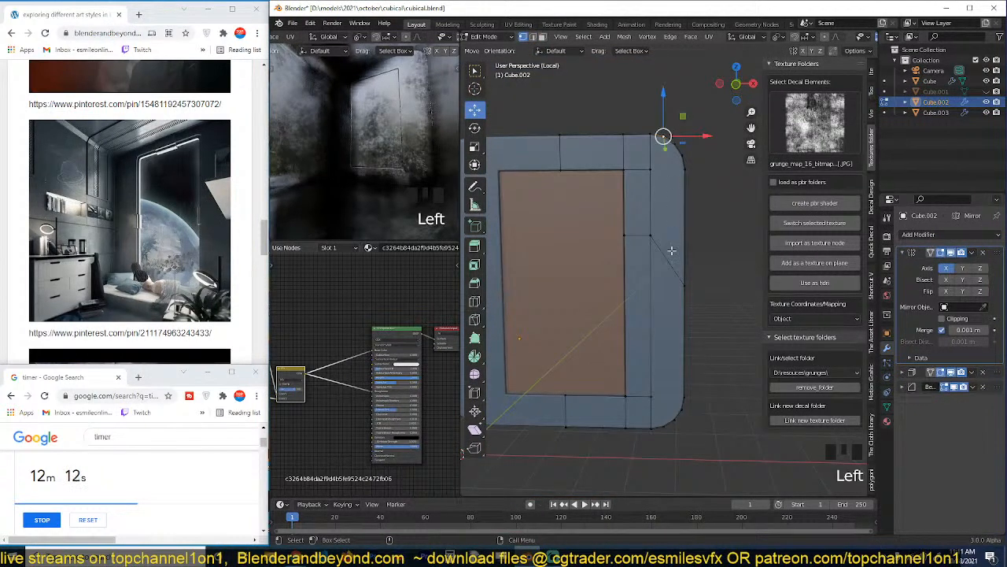
shift+click(665, 438)
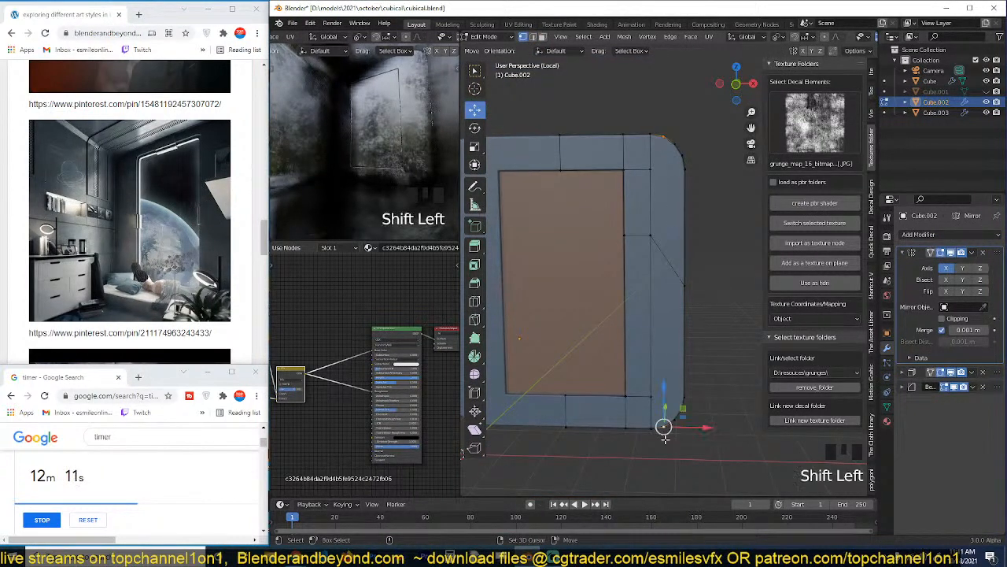
click(670, 145)
click(674, 144)
shift+click(674, 422)
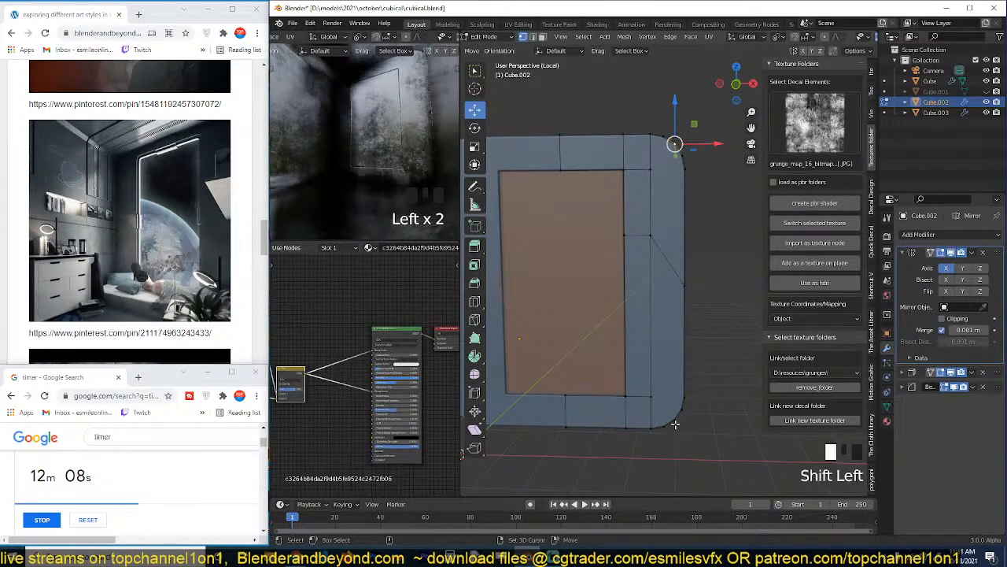
key(j)
Select the new edge's crossing vertex with the outer edge's middle vertex and align them in height by scaling along Z.
click(673, 268)
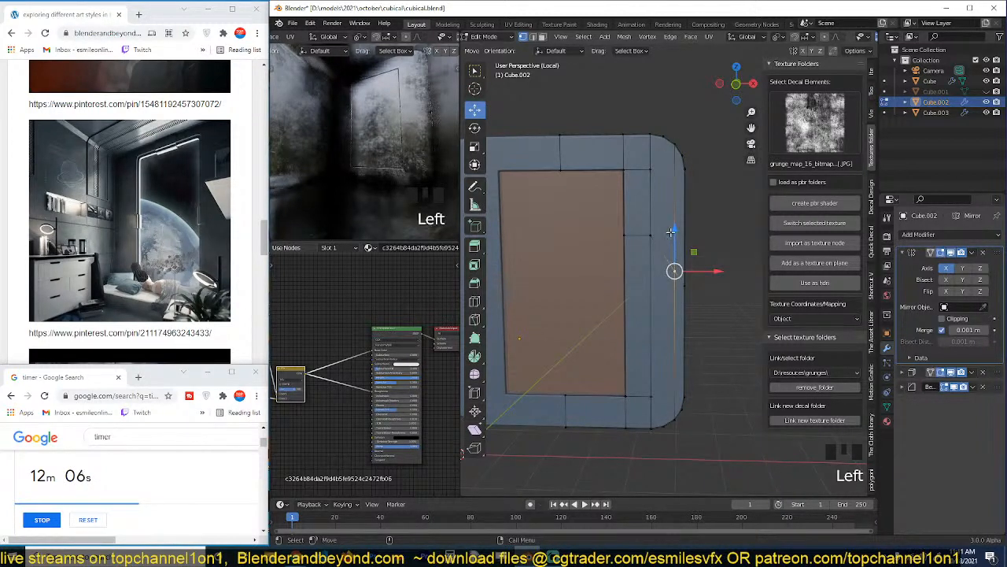
click(673, 268)
click(674, 264)
shift+click(684, 280)
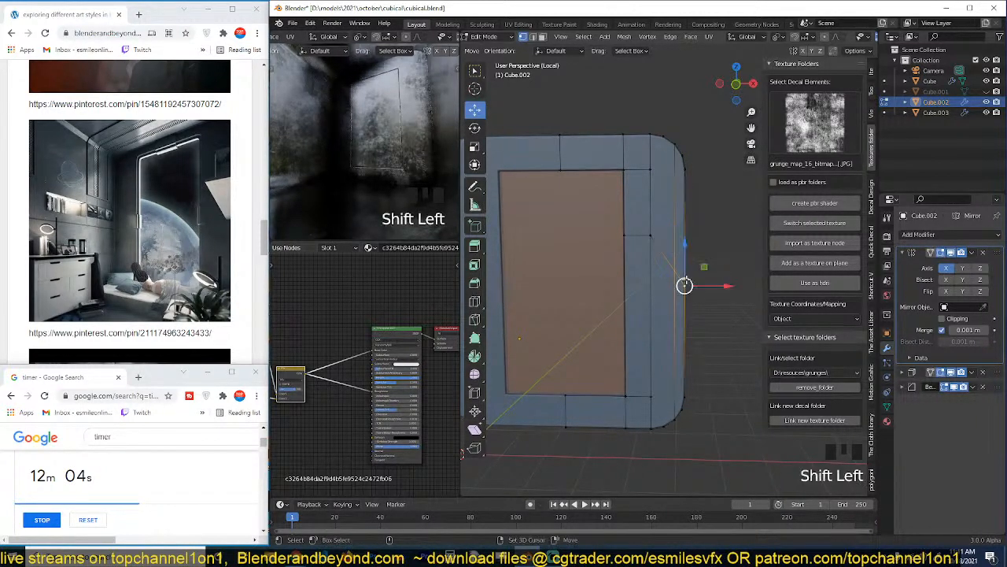
key(s)
key(z)
key(Return)
Select the stepped edge line across the frame's side and rip it in place to form a panel seam.
scroll(684, 286, up, 3)
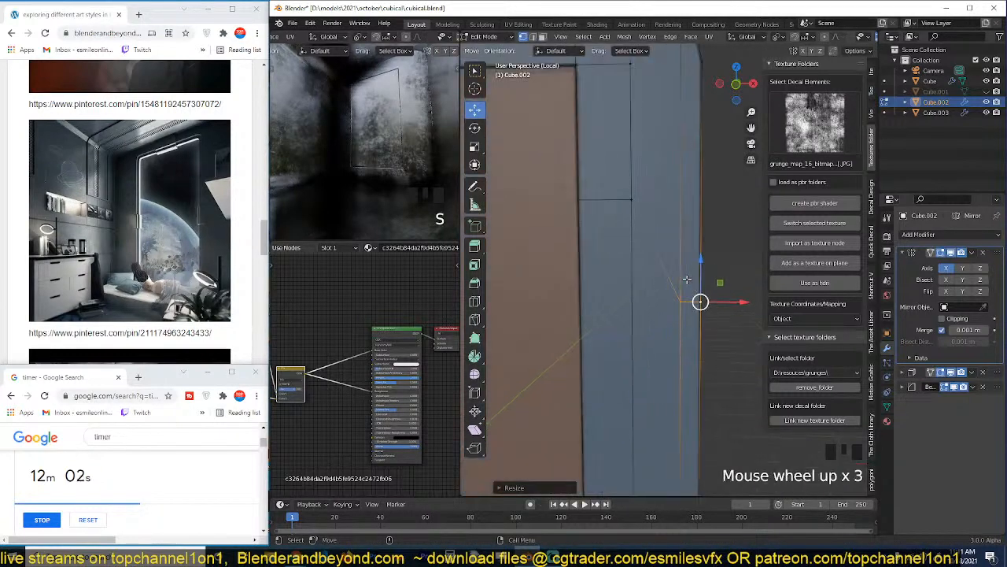
key(2)
alt+click(667, 284)
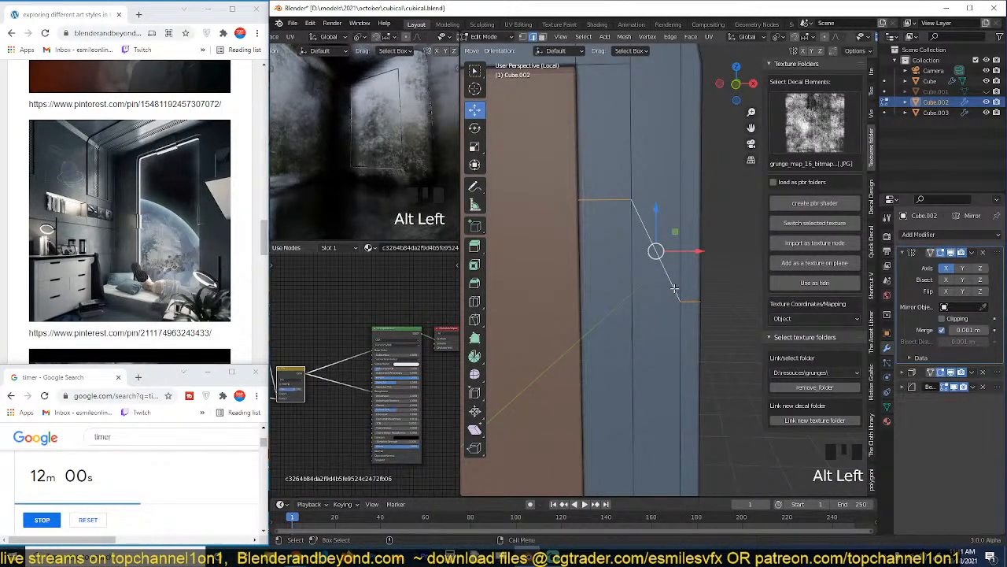
key(v)
right_click(676, 289)
key(grave)
scroll(672, 338, down, 4)
key(alt+a)
Examine the stepped seam on the mirrored window frame in object mode and in the room preview.
mouse_move(671, 347)
middle_down()
mouse_move(644, 342)
mouse_move(659, 281)
mouse_move(647, 329)
mouse_move(660, 354)
middle_up()
key(alt+z)
key(grave)
scroll(651, 311, up, 2)
key(grave)
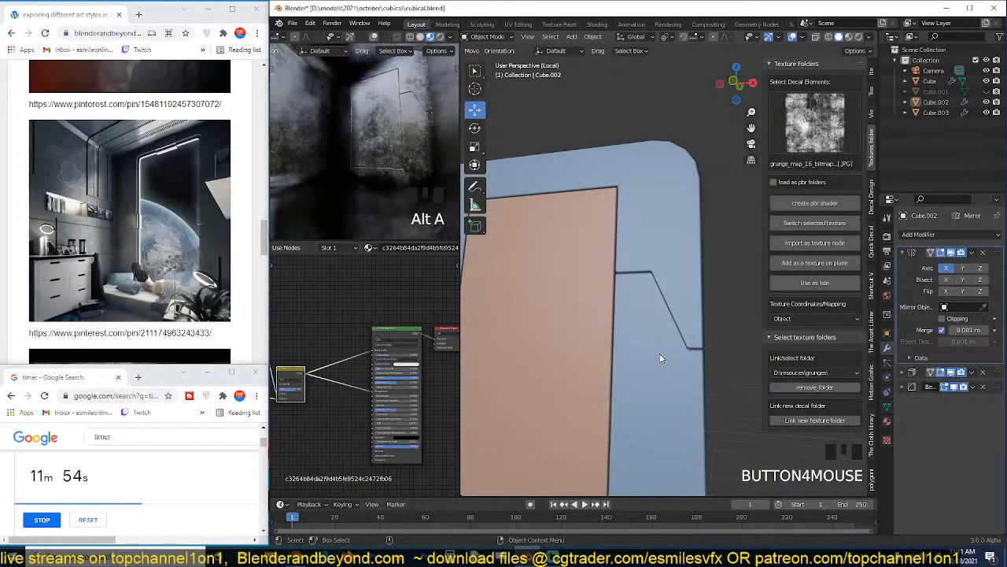
scroll(659, 353, up, 1)
scroll(657, 271, up, 1)
scroll(577, 245, down, 2)
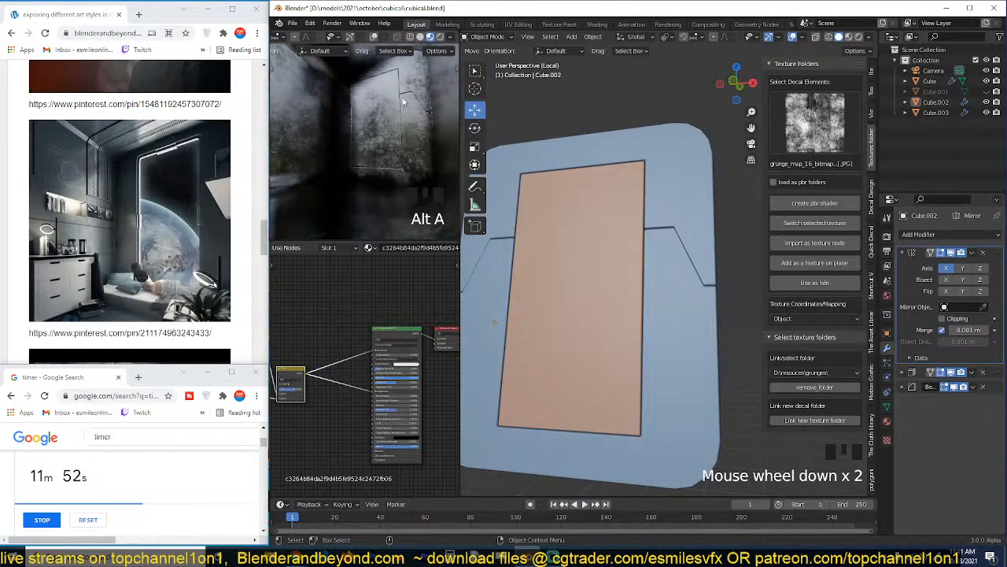
scroll(672, 266, up, 1)
scroll(672, 231, up, 2)
scroll(692, 313, up, 1)
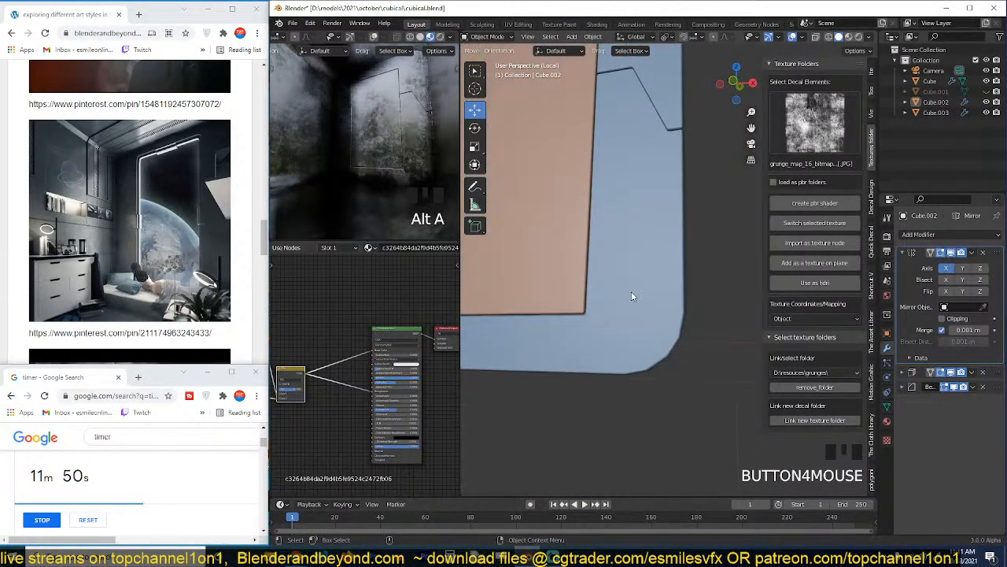
Knife-cut a diagonal line across the frame's lower corner, from beside the pane's corner to the outer edge.
key(Tab)
key(grave)
scroll(646, 345, up, 1)
scroll(645, 347, down, 2)
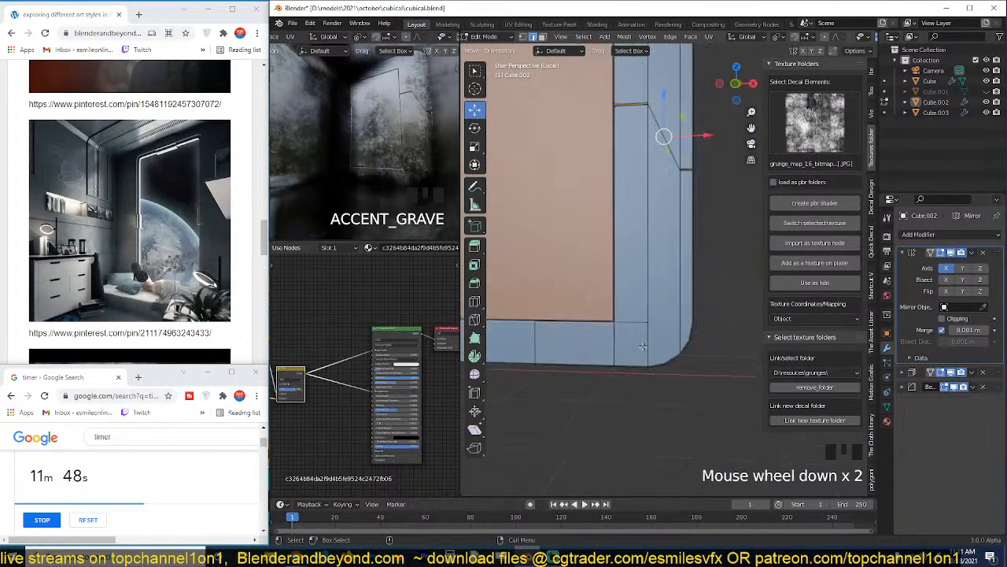
key(1)
key(k)
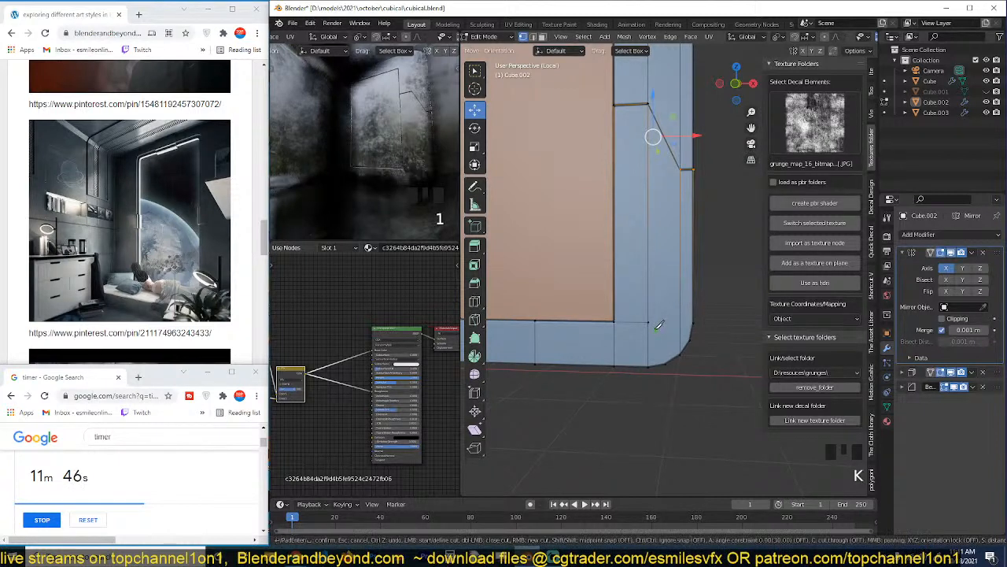
click(681, 277)
key(Return)
Select the lower corner's stepped cut edges and rip them in place to form a second panel seam.
key(3)
click(678, 288)
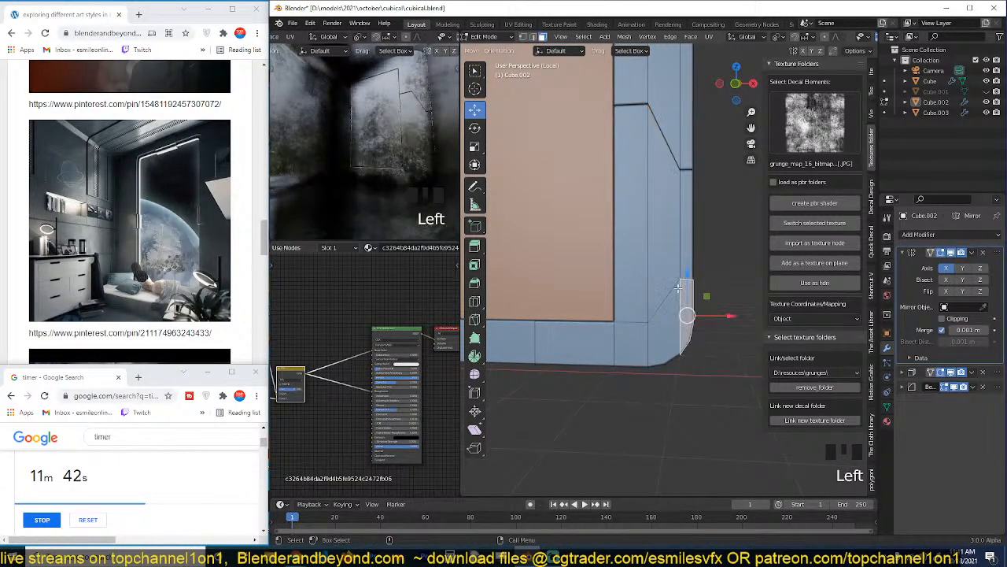
key(2)
click(685, 281)
shift+click(663, 299)
shift+click(632, 323)
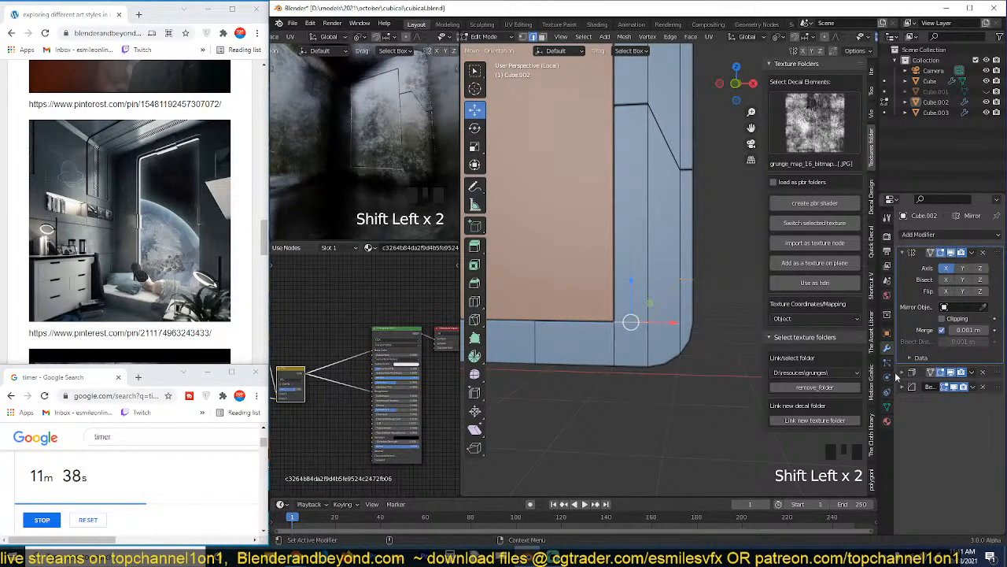
key(v)
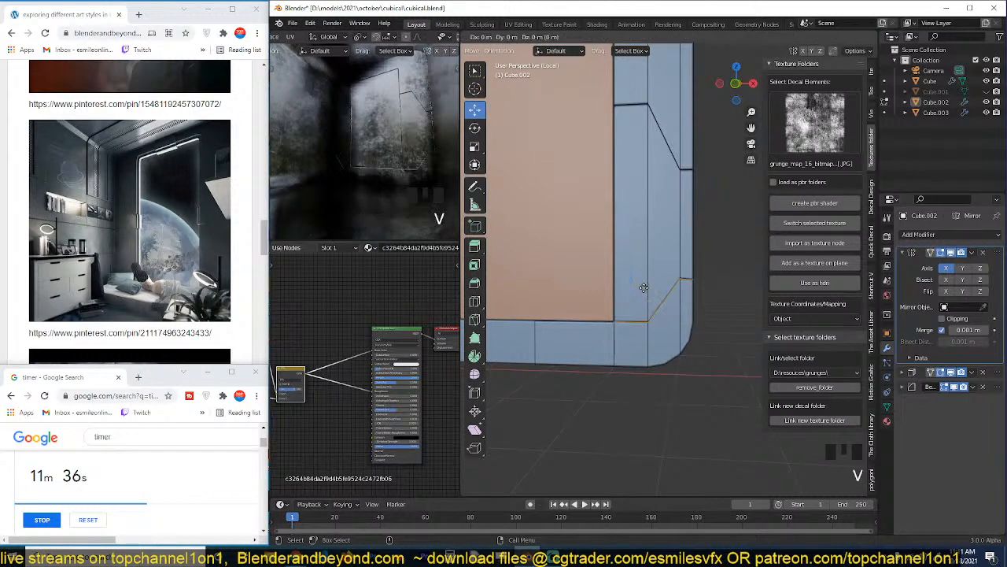
right_click(644, 288)
key(grave)
mouse_move(679, 312)
middle_down()
mouse_move(640, 289)
mouse_move(696, 316)
middle_up()
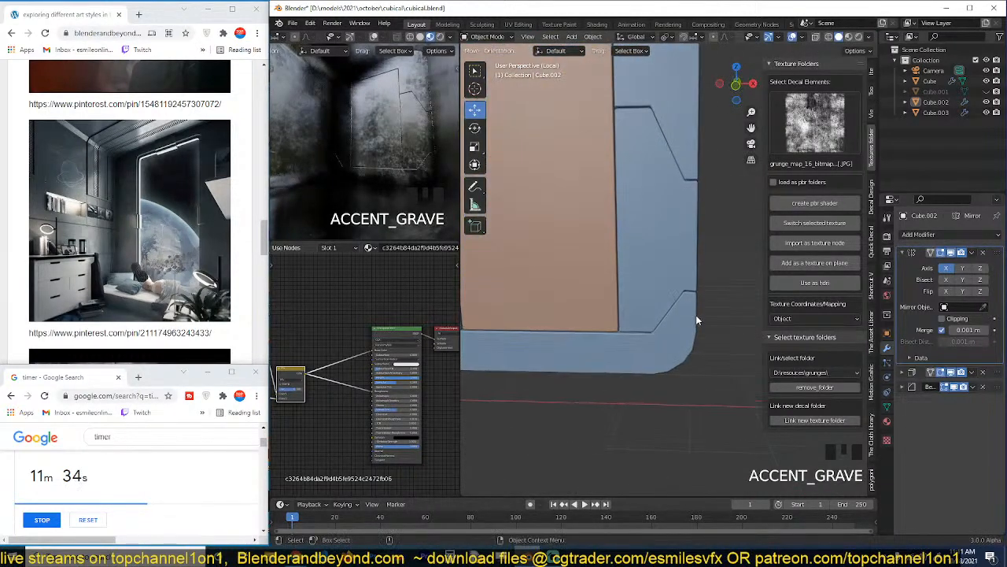
Knife-cut an angled line across the middle strip of the frame's upper corner, above the stepped seam.
shift+middle_drag(645, 286, 691, 299)
scroll(689, 284, down, 1)
shift+middle_drag(692, 240, 645, 323)
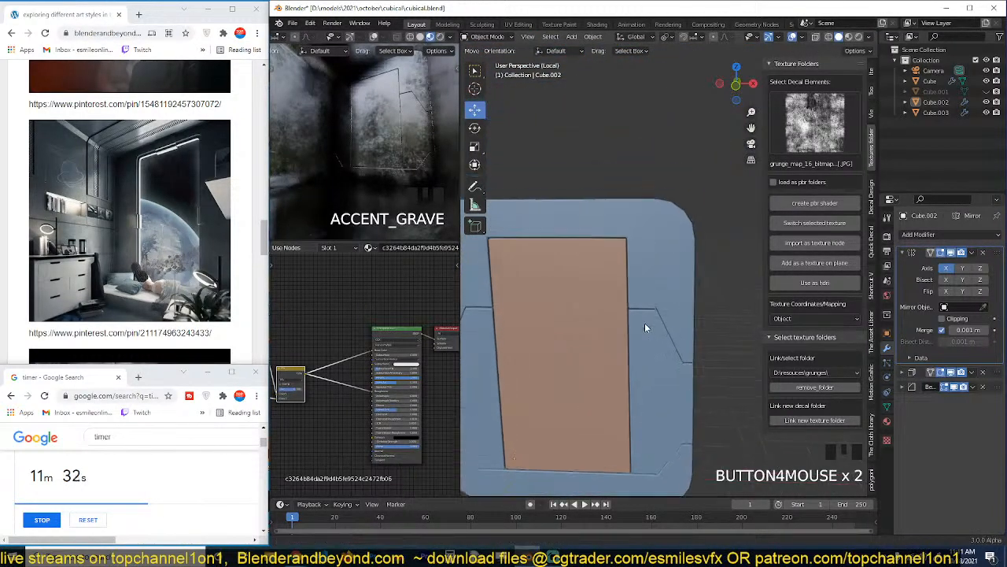
scroll(644, 322, up, 2)
middle_drag(652, 255, 631, 232)
key(Tab)
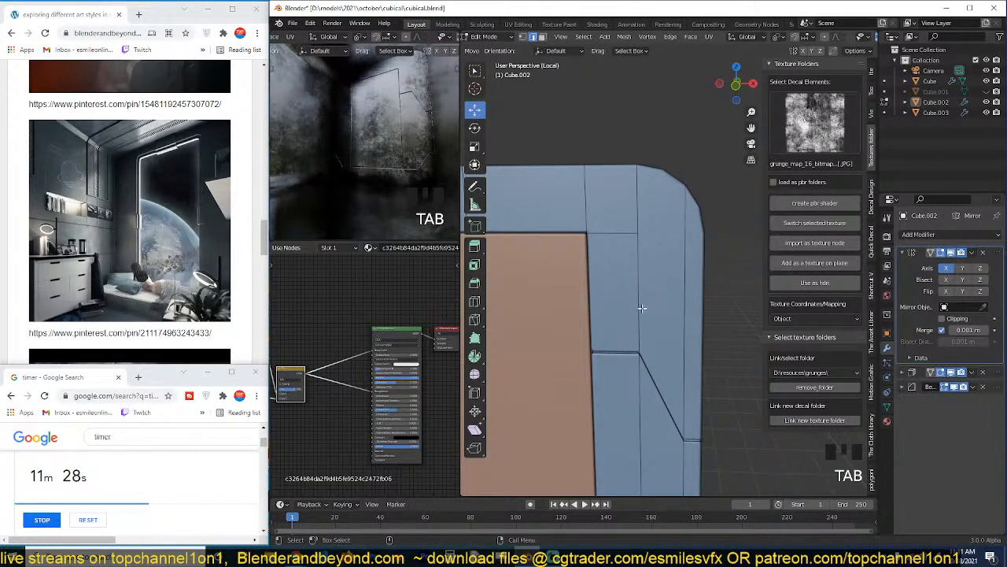
key(k)
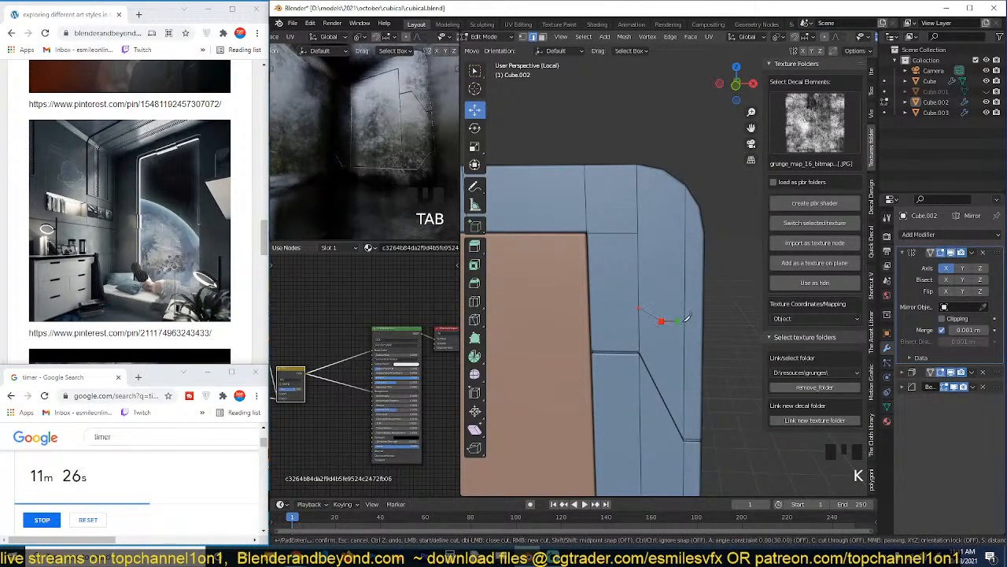
key(Escape)
Try ripping and splitting the cut-off upper corner face from the frame, and undo the split.
key(3)
shift+click(675, 317)
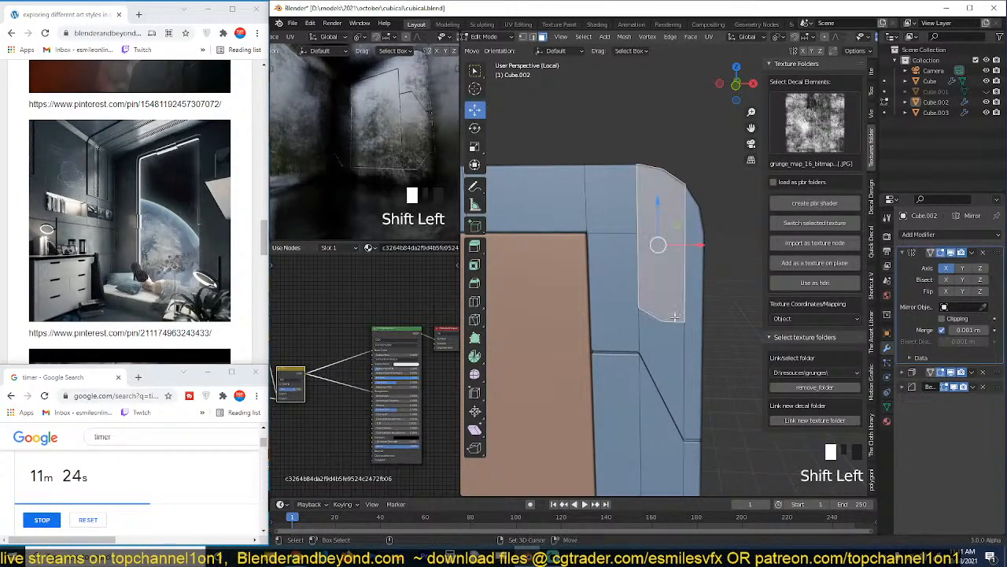
click(665, 282)
key(v)
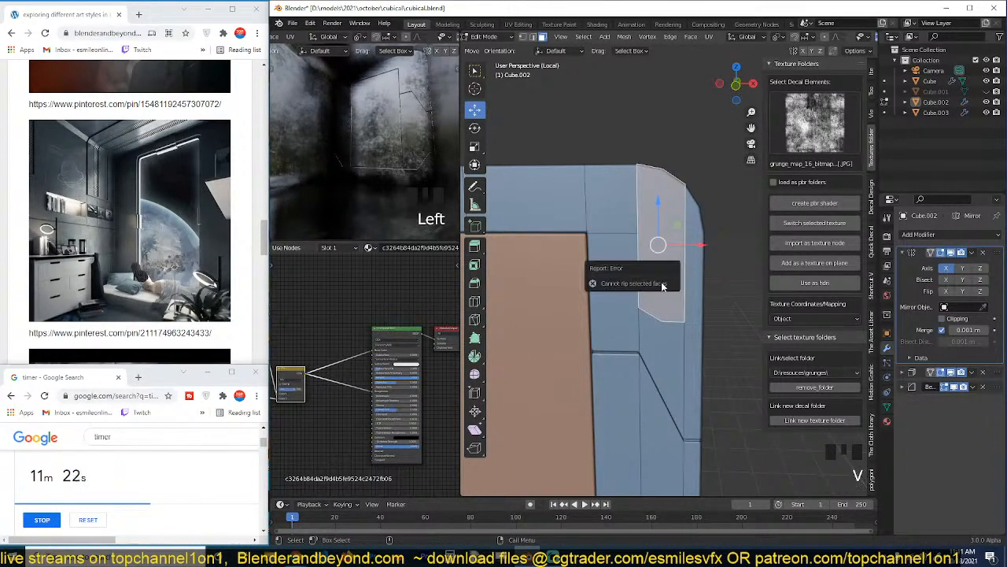
key(y)
right_click(640, 275)
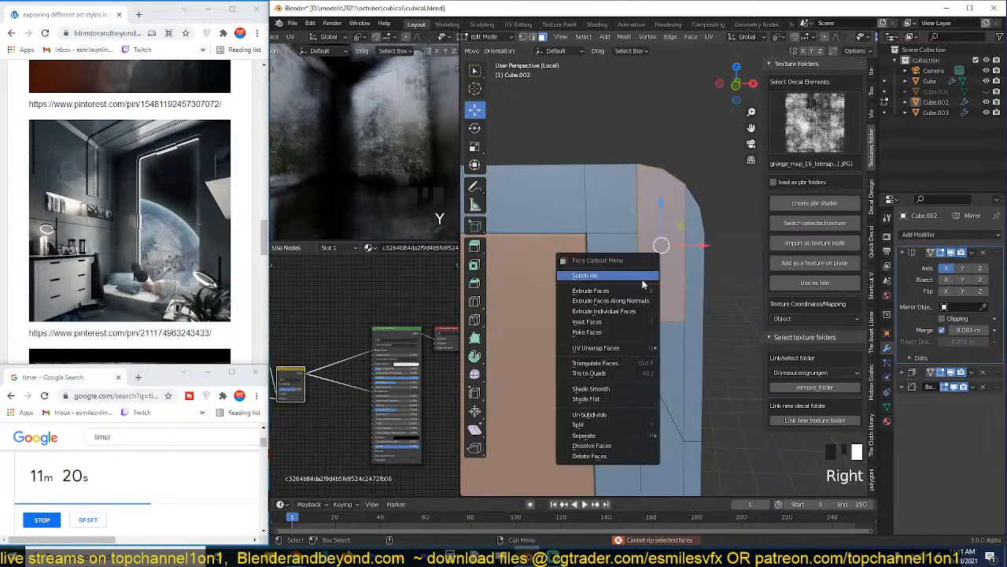
key(grave)
middle_drag(681, 269, 626, 251)
key(Tab)
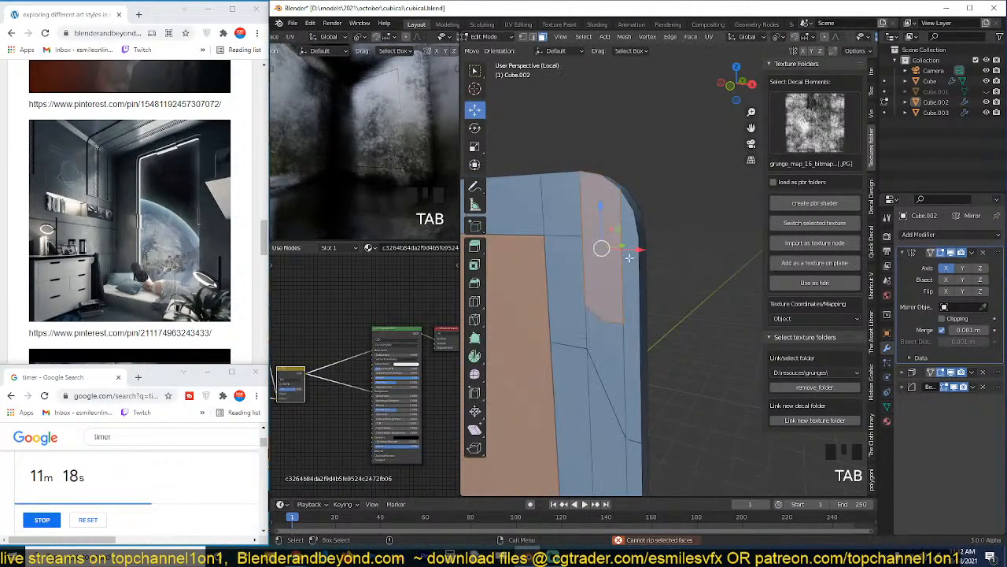
key(ctrl+z)
key(ctrl+z)
key(ctrl+z)
key(ctrl+z)
key(ctrl+z)
key(ctrl+z)
Try to rip the upper corner face loose along its side and lower boundary edges.
key(2)
click(621, 270)
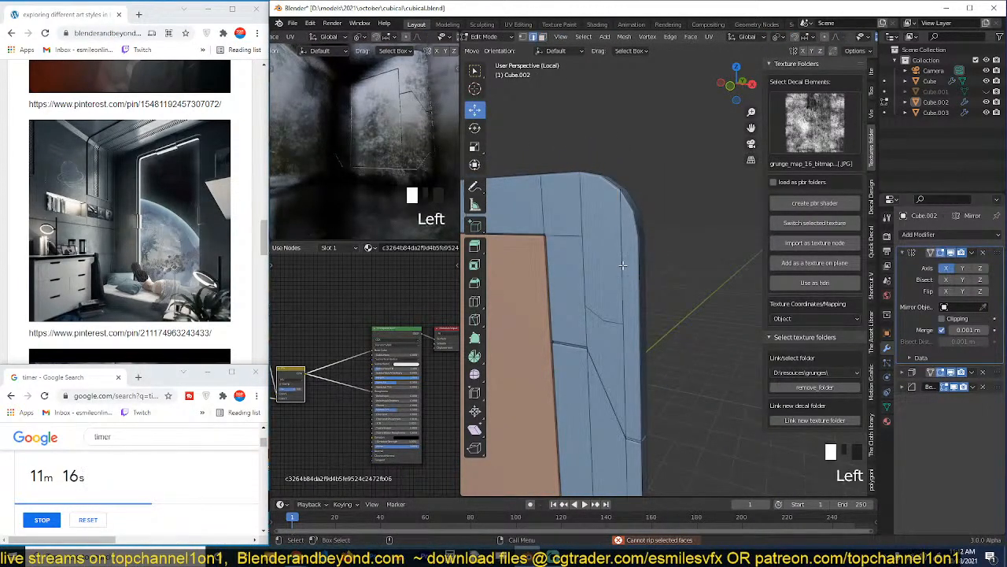
shift+click(611, 321)
shift+click(595, 314)
shift+click(579, 261)
shift+click(579, 261)
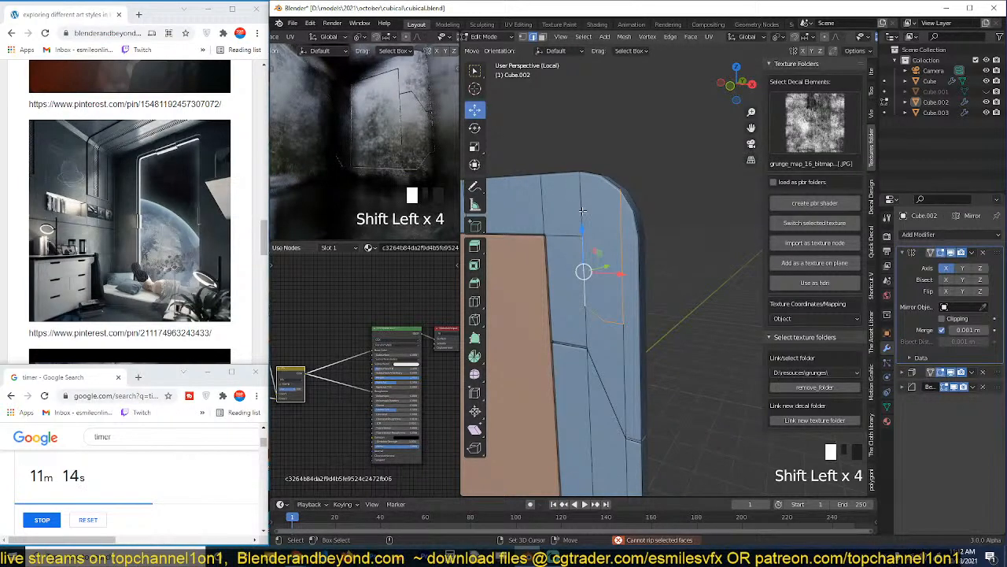
key(v)
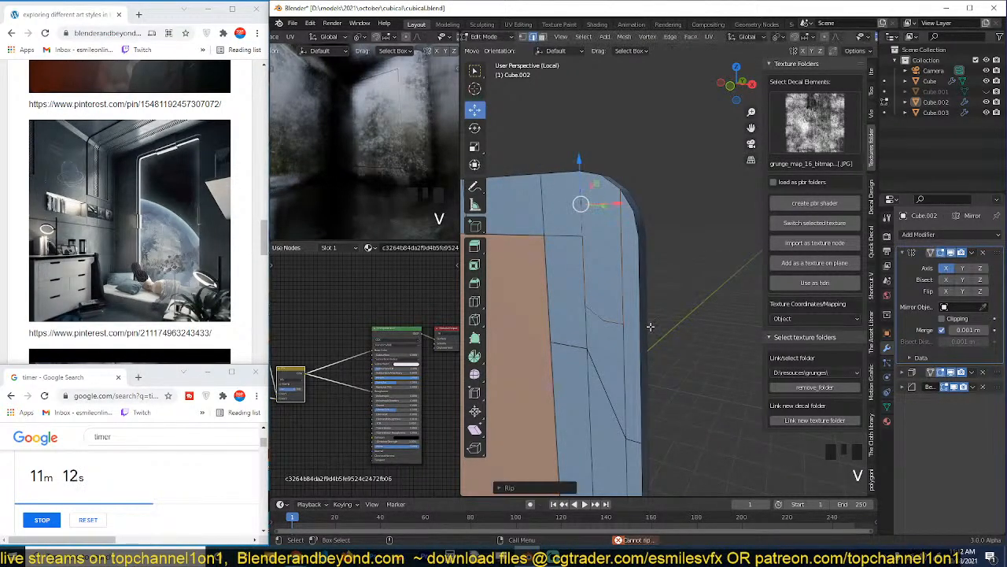
key(g)
right_click(645, 349)
Check the ripped upper corner in object mode and undo the rip.
key(Tab)
key(grave)
middle_drag(648, 353, 671, 345)
key(Tab)
key(a)
key(Tab)
key(ctrl+z)
key(ctrl+z)
key(ctrl+z)
key(ctrl+z)
key(ctrl+z)
key(ctrl+z)
key(ctrl+z)
key(ctrl+z)
key(ctrl+z)
key(ctrl+z)
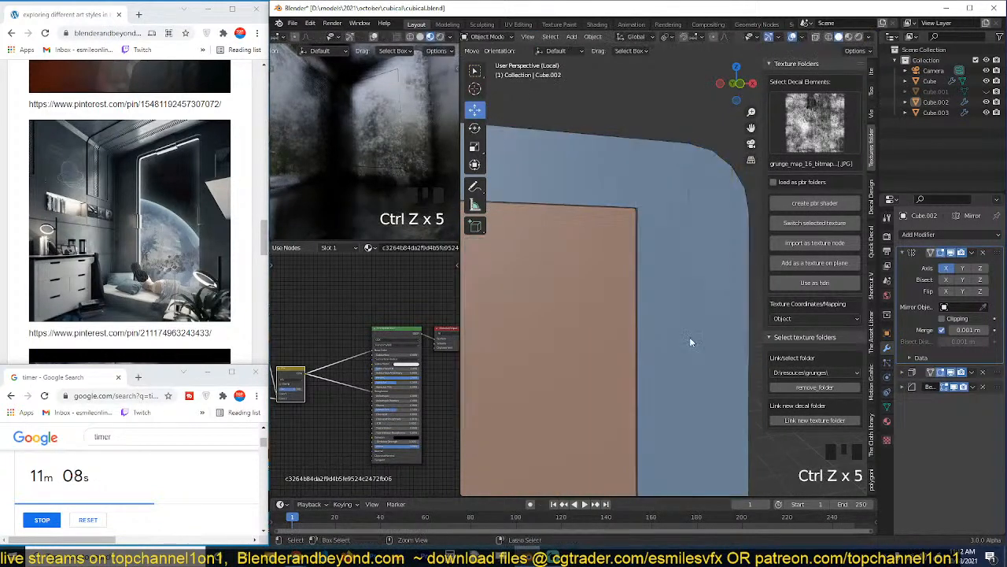
Test-move the frame's upper corner face to check whether it is still attached to the neighbouring faces.
key(3)
click(713, 259)
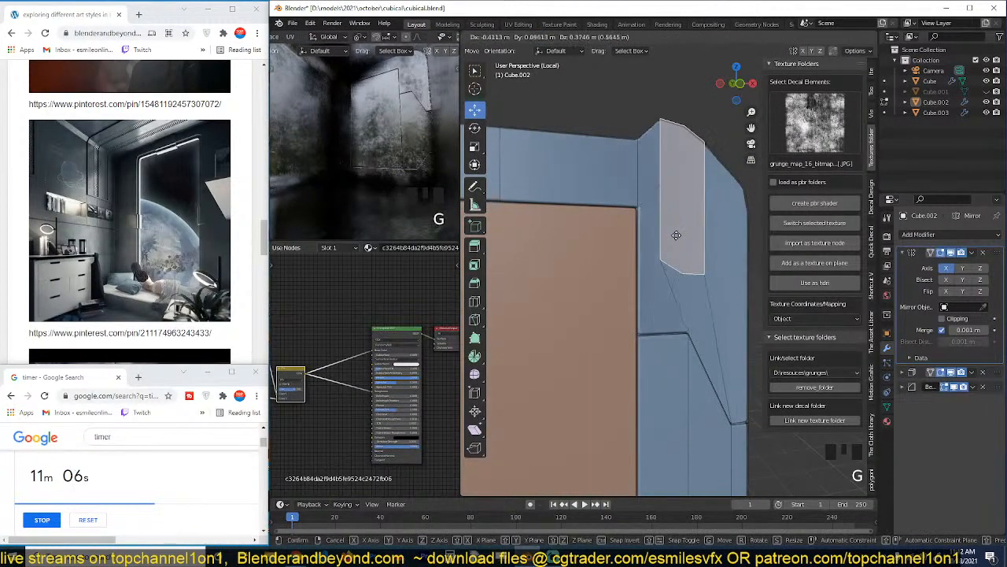
key(g)
key(grave)
Try ripping the long vertical edge on the outer side of the upper corner face and undo the rip.
key(2)
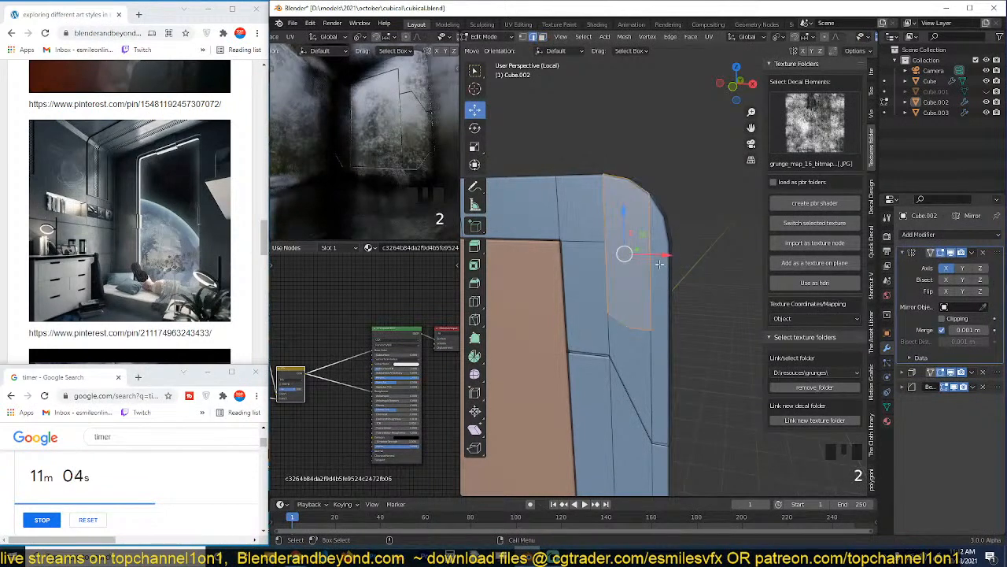
click(650, 265)
key(v)
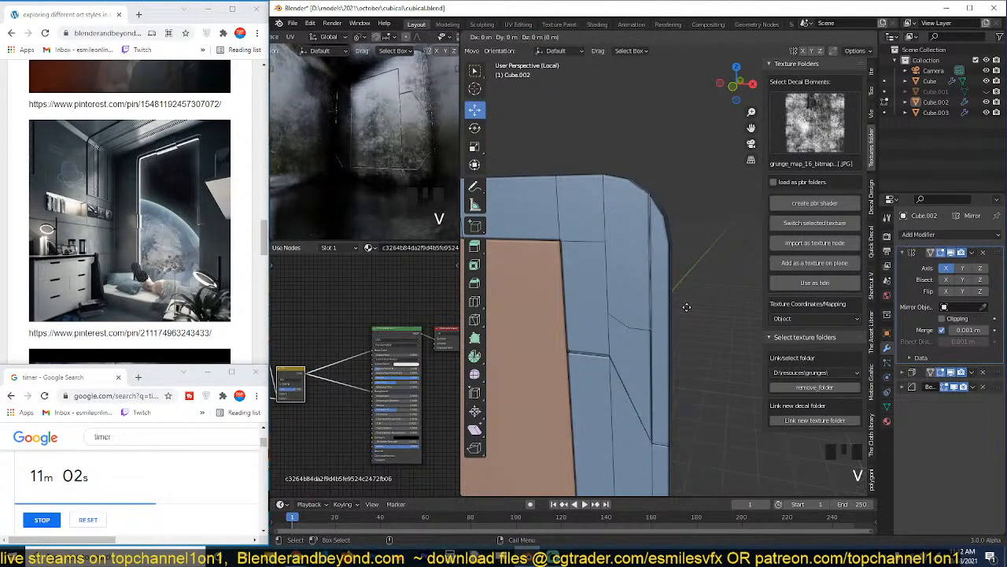
right_click(685, 299)
key(ctrl+z)
key(ctrl+z)
key(ctrl+z)
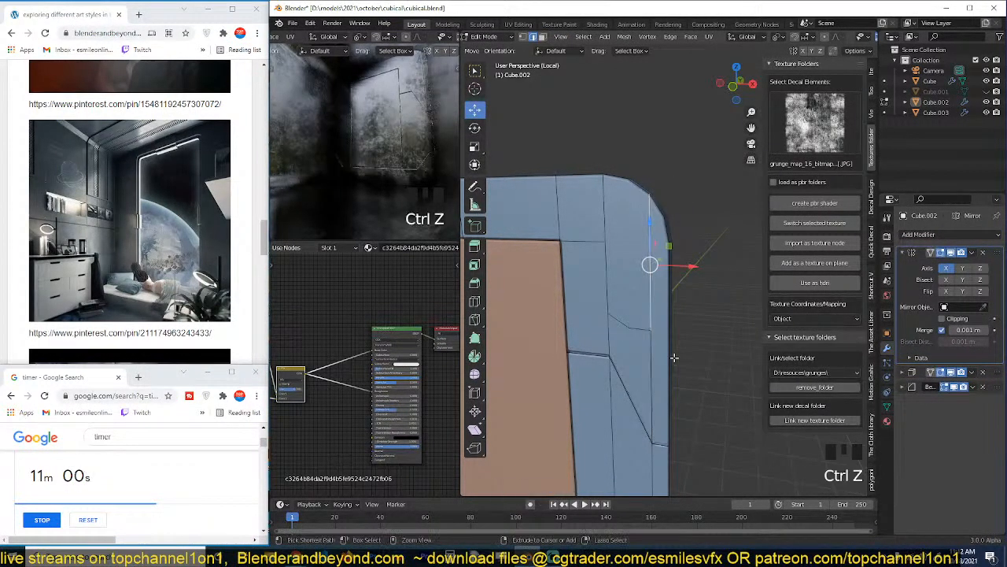
Try selecting the corner face's boundary edges and test-moving the short horizontal edge beside it.
click(651, 298)
click(641, 328)
shift+click(619, 320)
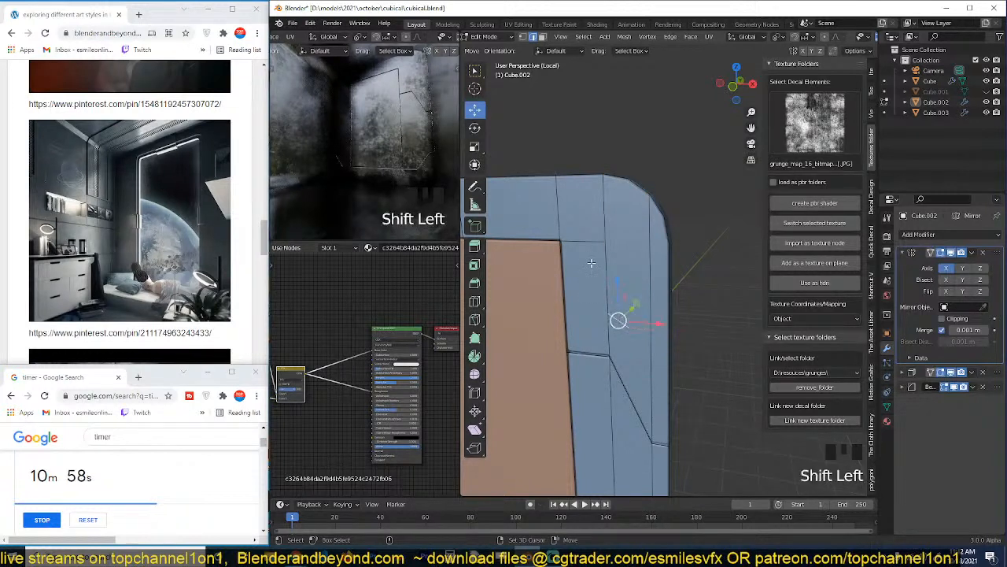
shift+click(604, 266)
click(590, 240)
key(g)
right_click(590, 239)
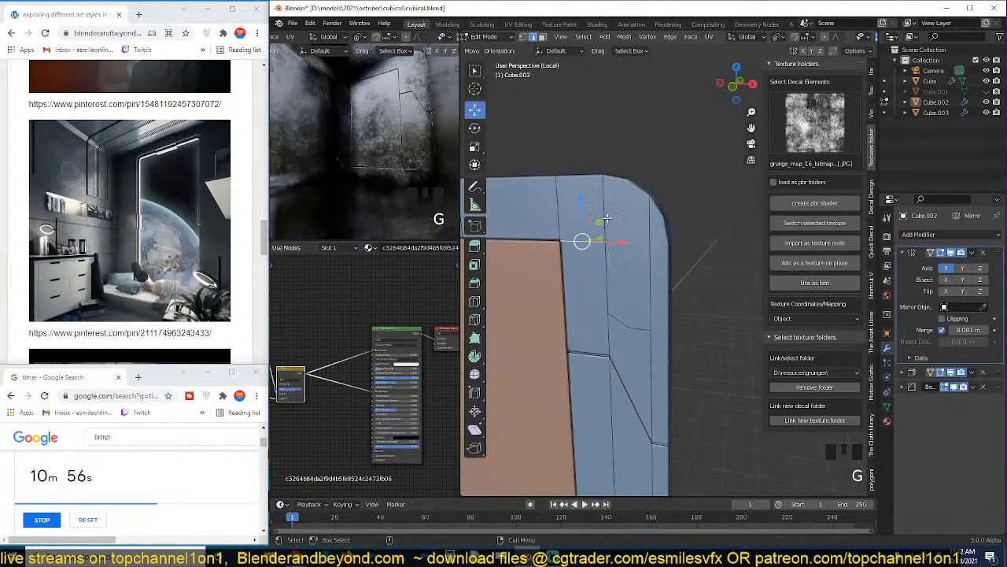
click(605, 216)
shift+click(611, 278)
shift+click(608, 285)
shift+click(614, 293)
shift+click(650, 265)
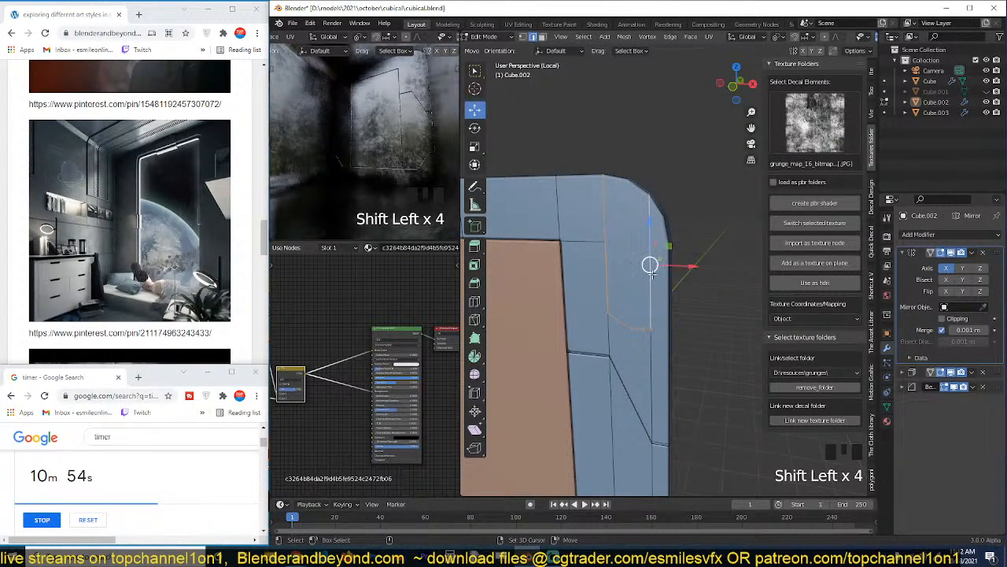
Knife-cut a short line from the upper corner face's lower outer vertex to the frame's outer edge.
scroll(681, 349, up, 2)
key(alt+a)
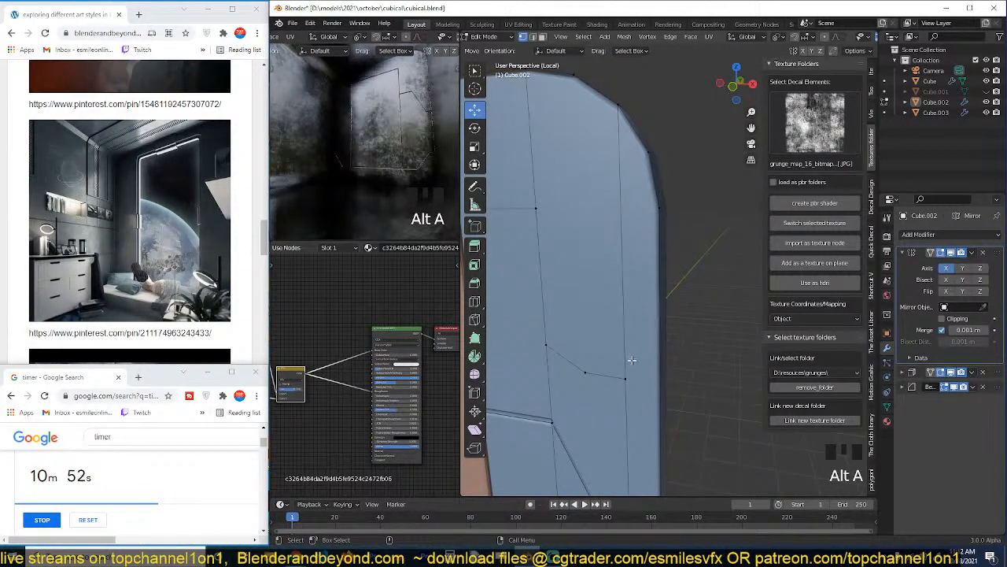
key(k)
click(627, 379)
click(659, 384)
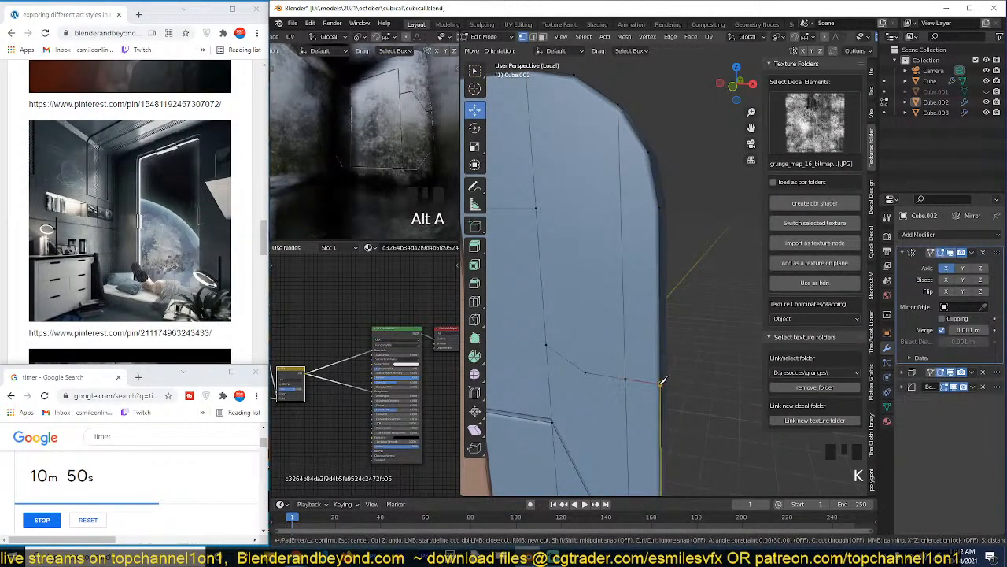
key(Return)
Rip the upper corner face's outer side, lower angled and inner side edges to form a panel seam.
click(633, 383)
key(2)
click(622, 330)
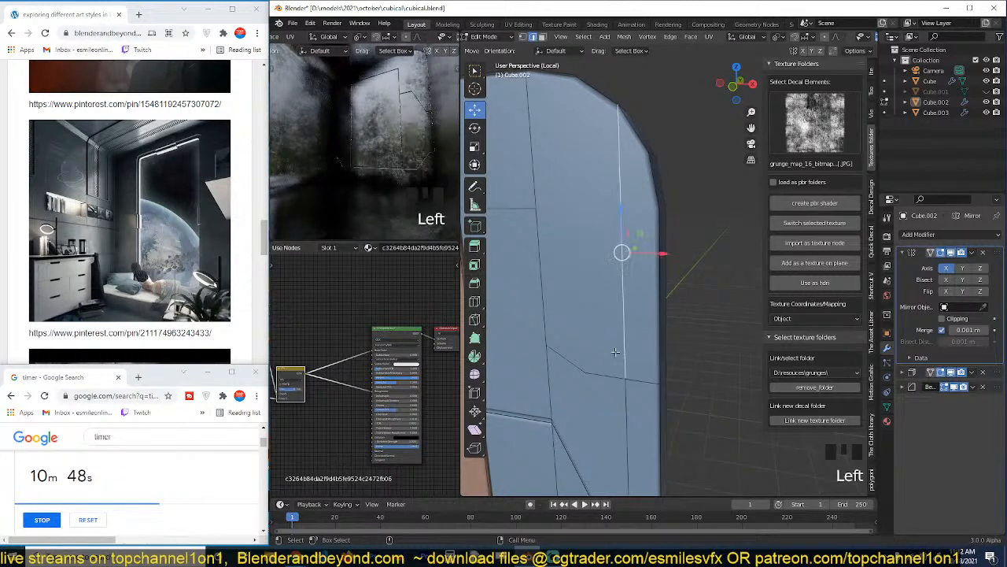
shift+click(608, 374)
shift+click(568, 360)
shift+click(541, 294)
shift+click(531, 139)
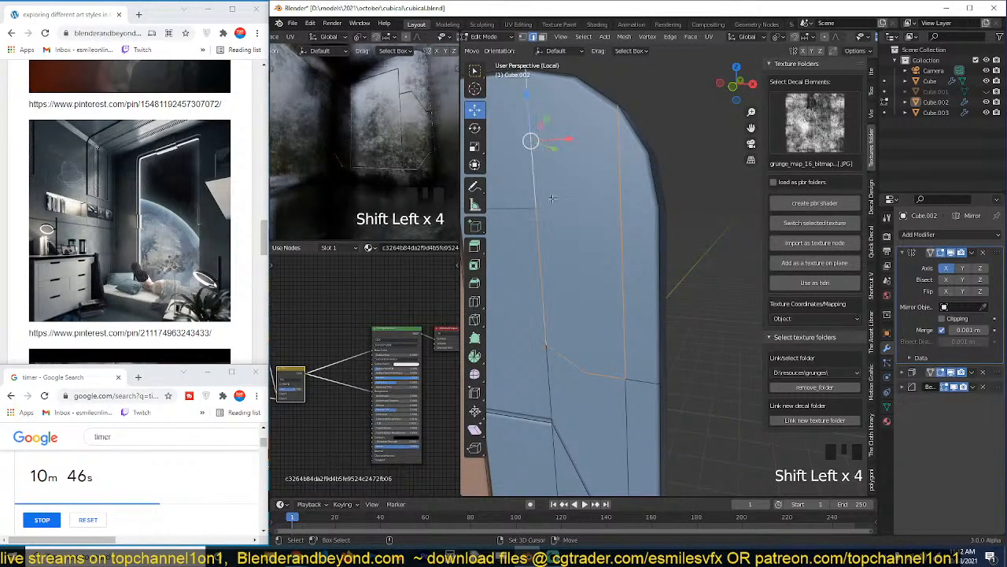
key(v)
click(647, 441)
Check the upper corner seam and its mirrored copy on the whole window frame in object mode.
key(Tab)
scroll(680, 386, down, 4)
key(grave)
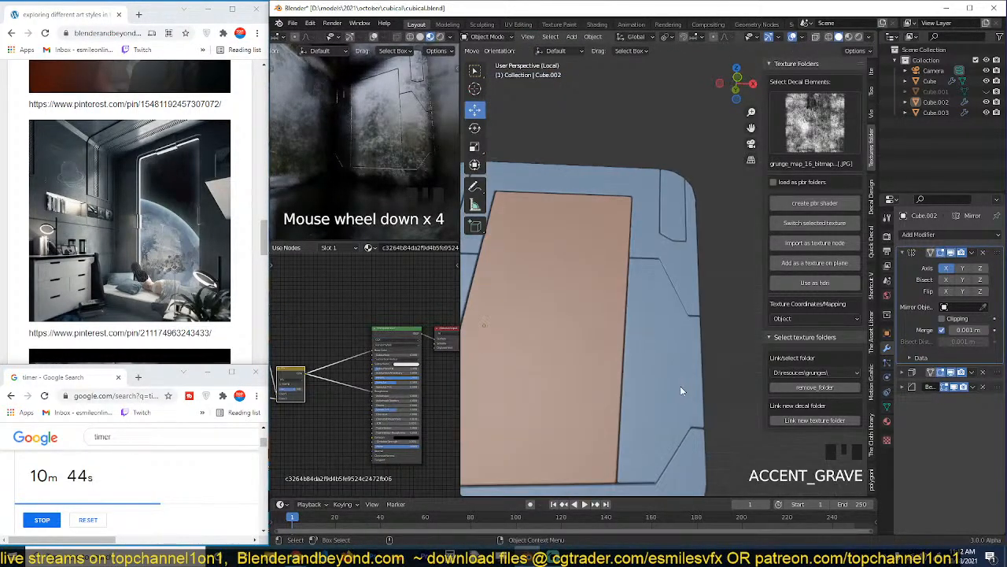
scroll(676, 362, down, 3)
scroll(676, 333, up, 2)
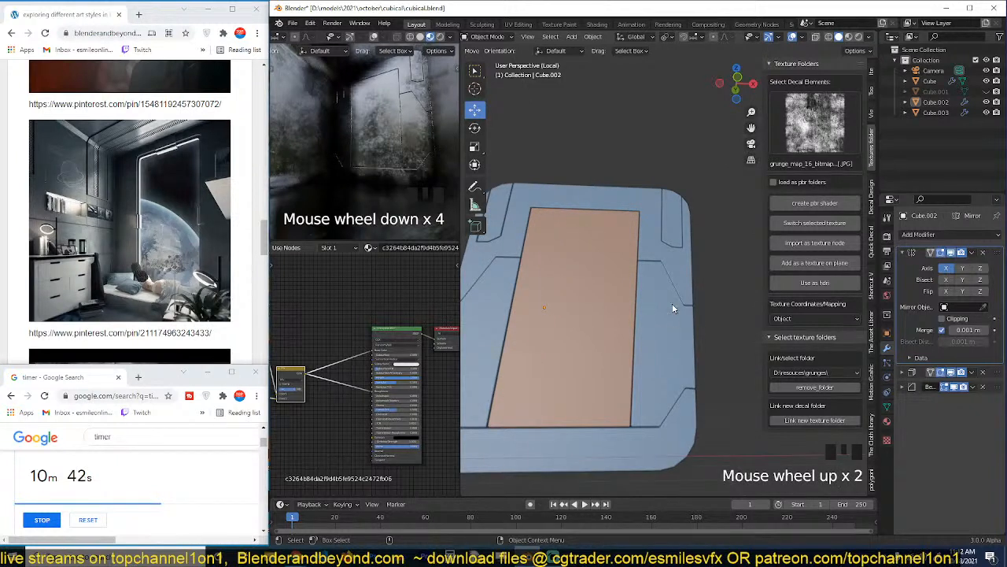
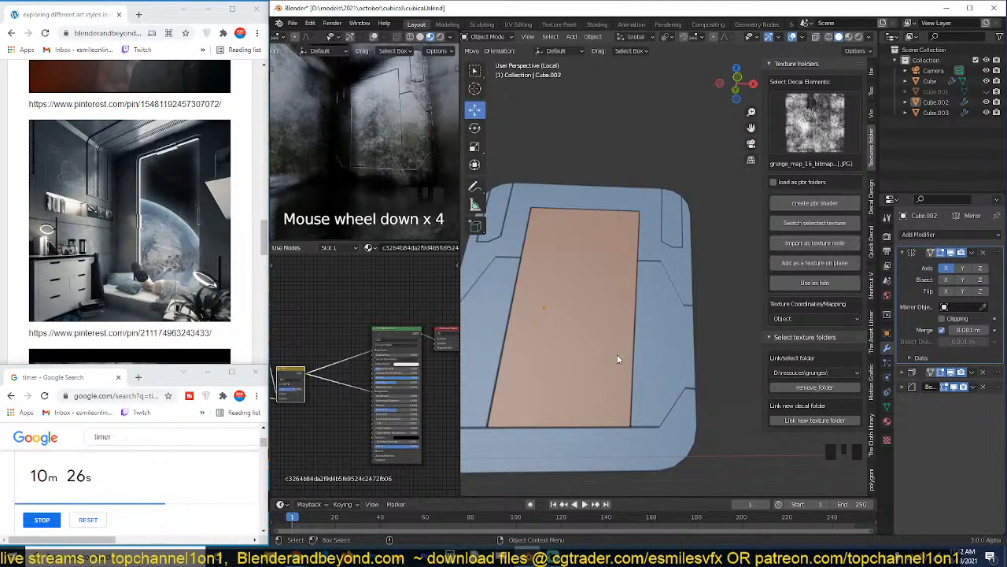
Select the horizontal edge loop across the side of the window frame below the angled seam and flatten it with a Z scale of 0.
scroll(609, 343, up, 4)
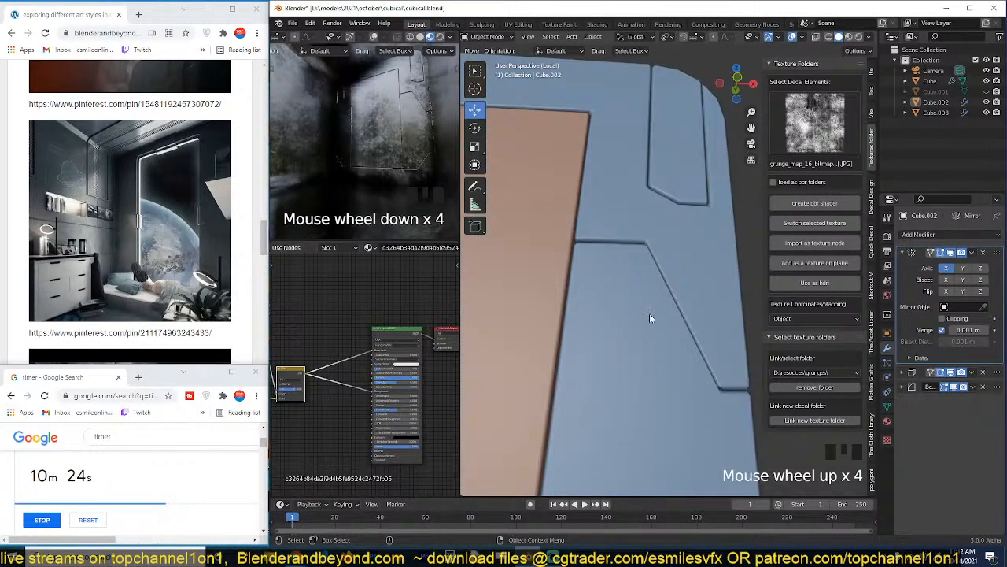
shift+middle_drag(651, 314, 633, 382)
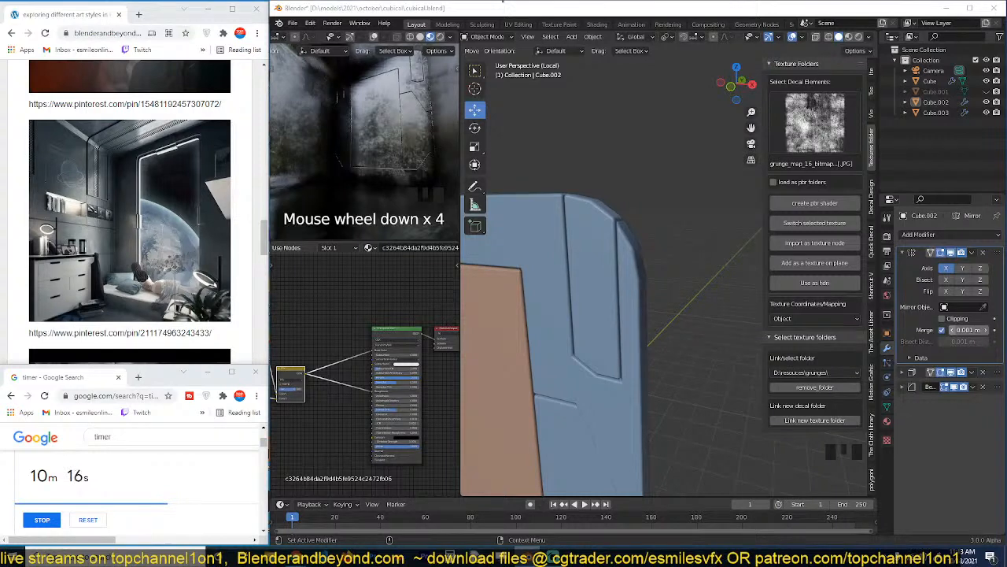
click(680, 248)
scroll(614, 304, down, 2)
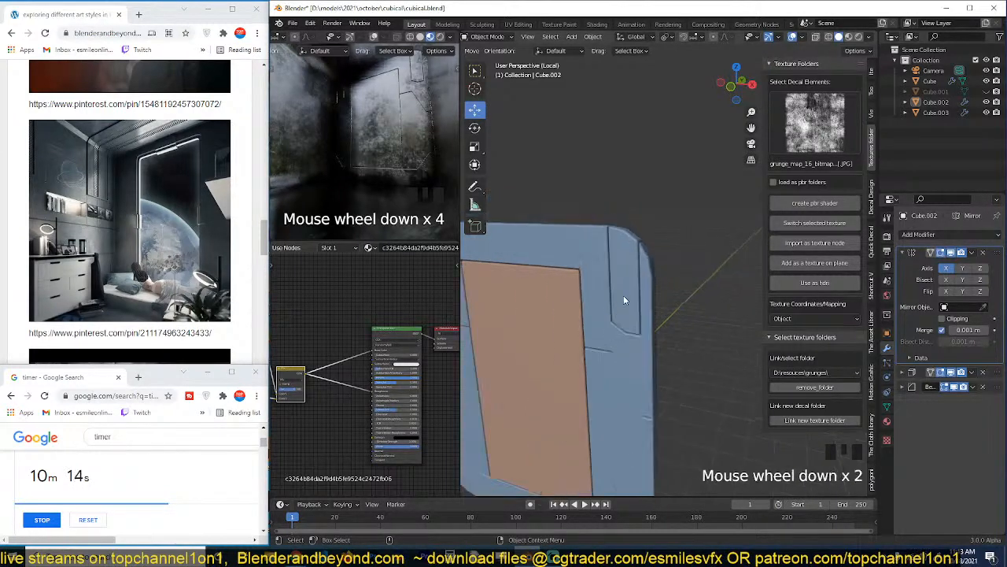
shift+middle_drag(623, 296, 607, 172)
scroll(677, 218, up, 2)
click(649, 269)
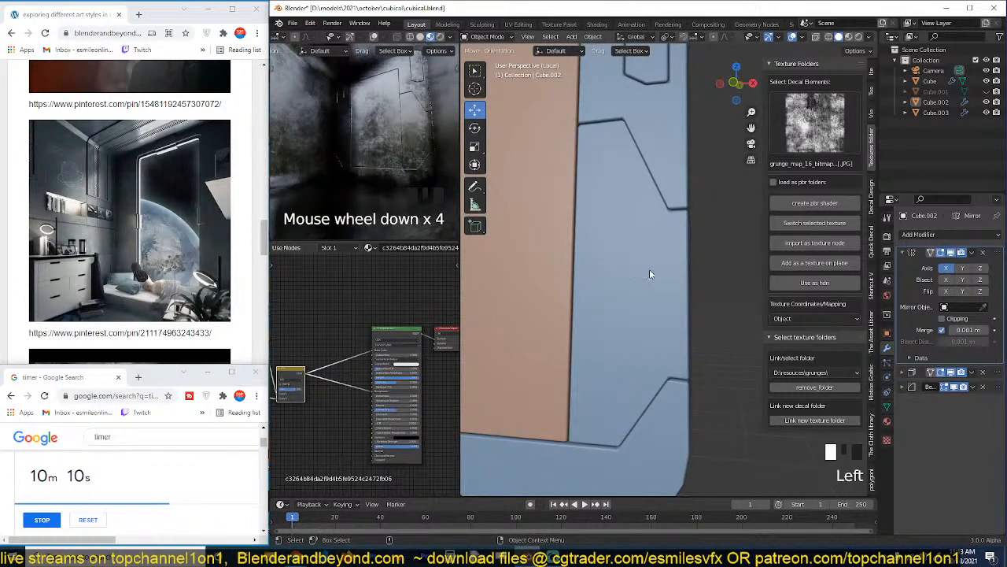
key(Tab)
click(629, 260)
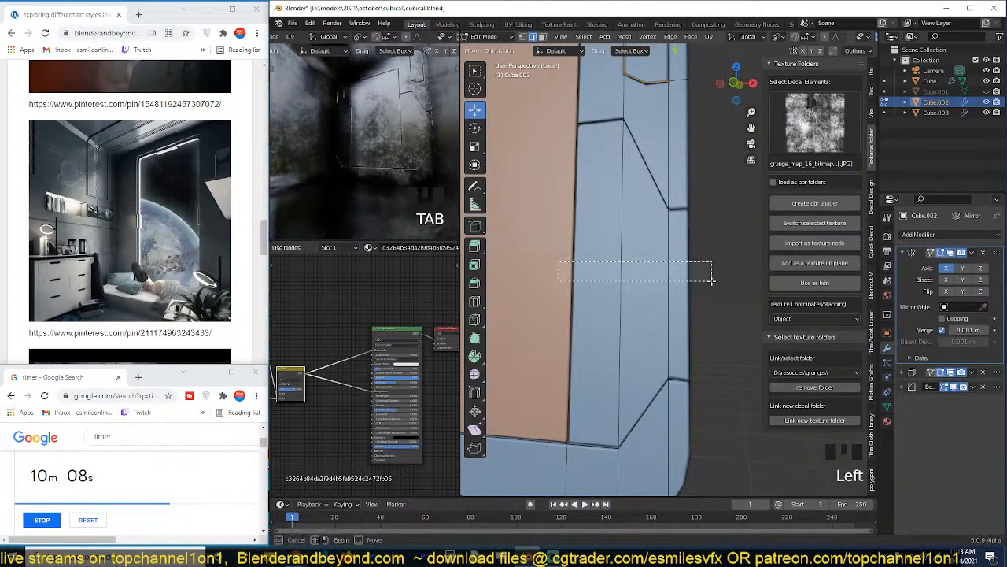
right_click(654, 240)
click(648, 225)
alt+click(630, 276)
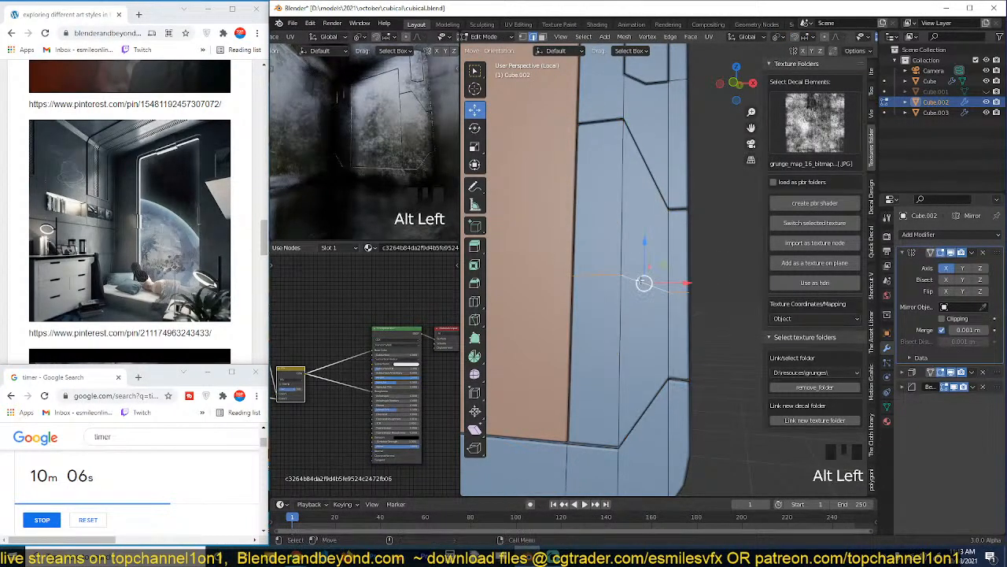
key(s)
key(z)
key(0)
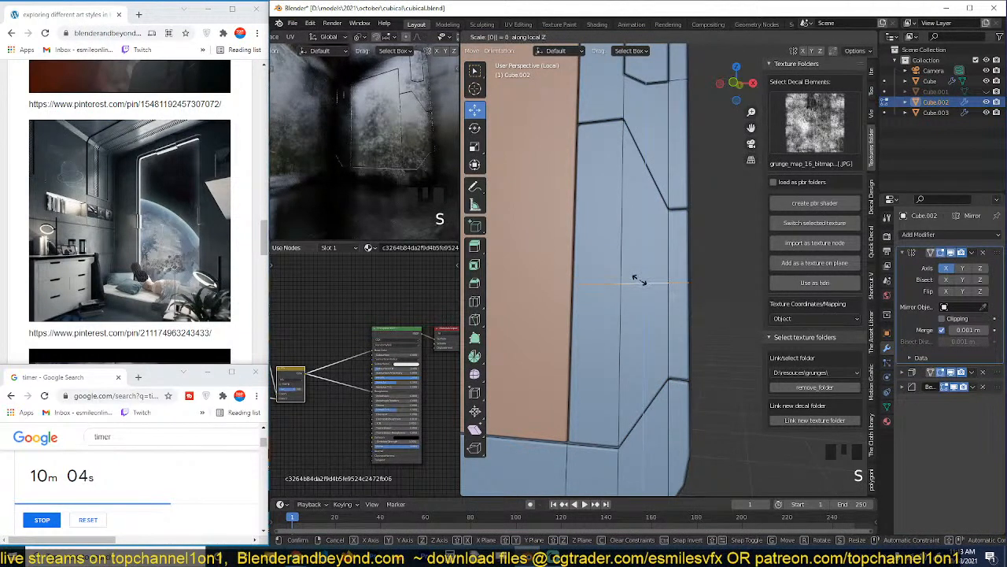
click(640, 281)
Bevel the middle vertex of the flattened edge loop with width 0.269 m, 4 segments and shape 0.078 to form a circular outline.
key(1)
click(627, 285)
key(grave)
ctrl+middle_drag(642, 355, 662, 247)
key(ctrl+shift+b)
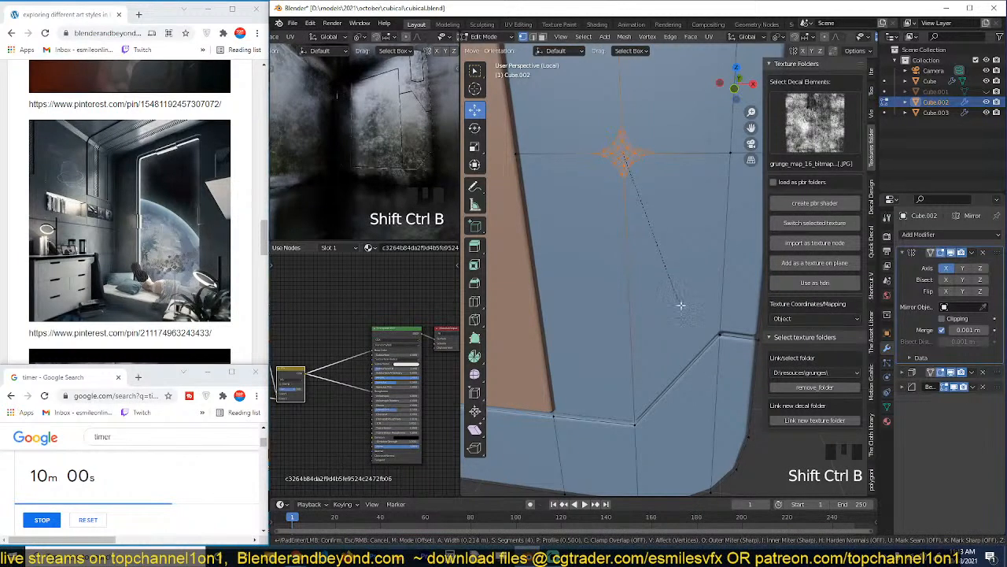
click(680, 309)
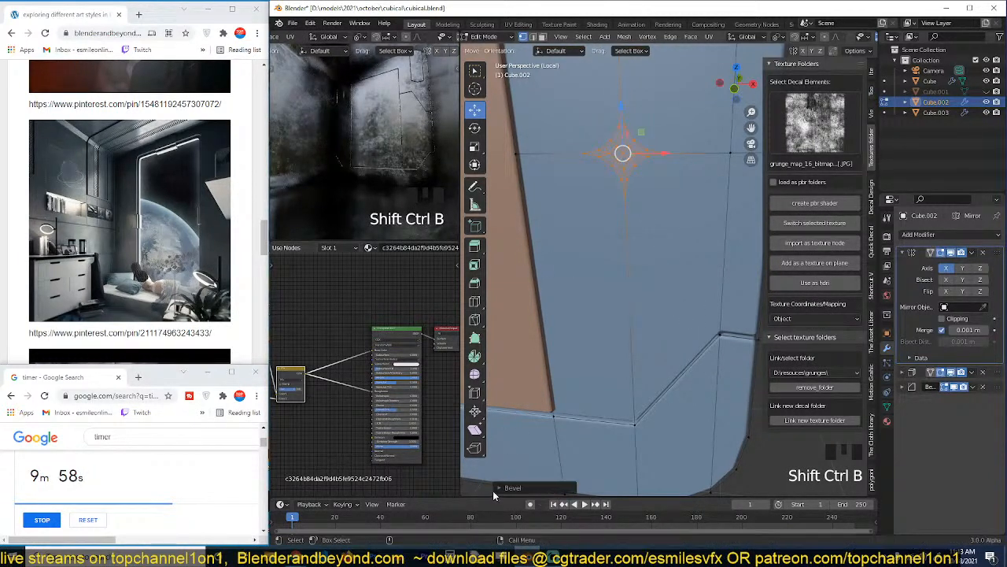
click(504, 486)
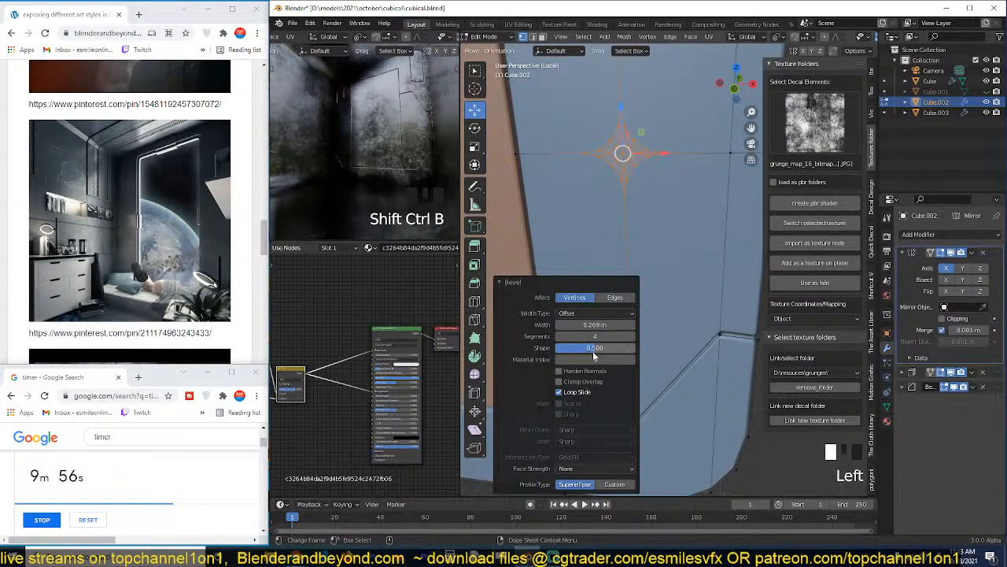
drag(593, 351, 578, 351)
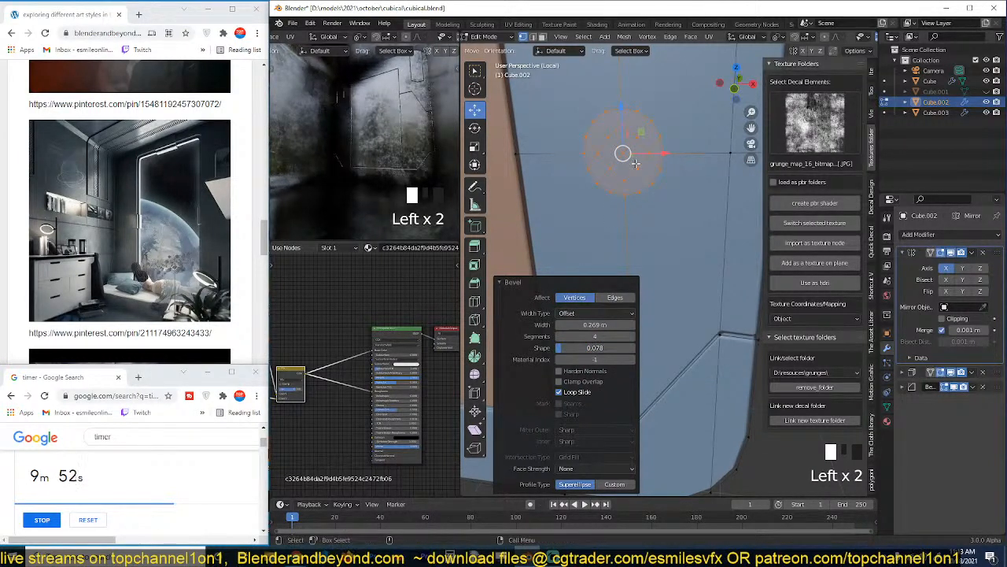
Fill the circular outline with a single face and round it with To Sphere at factor 1.
key(f)
key(grave)
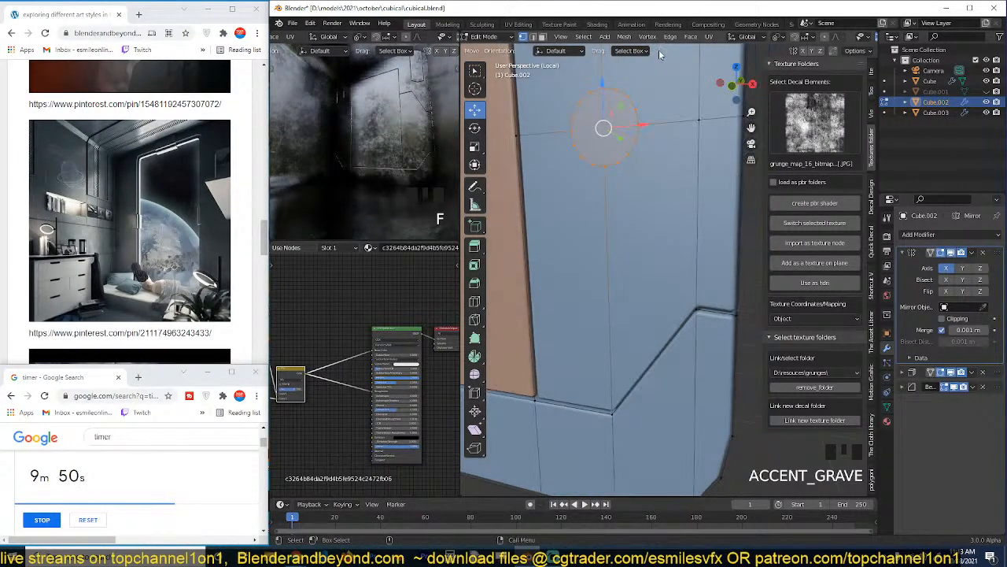
key(KP_Decimal)
scroll(613, 124, down, 5)
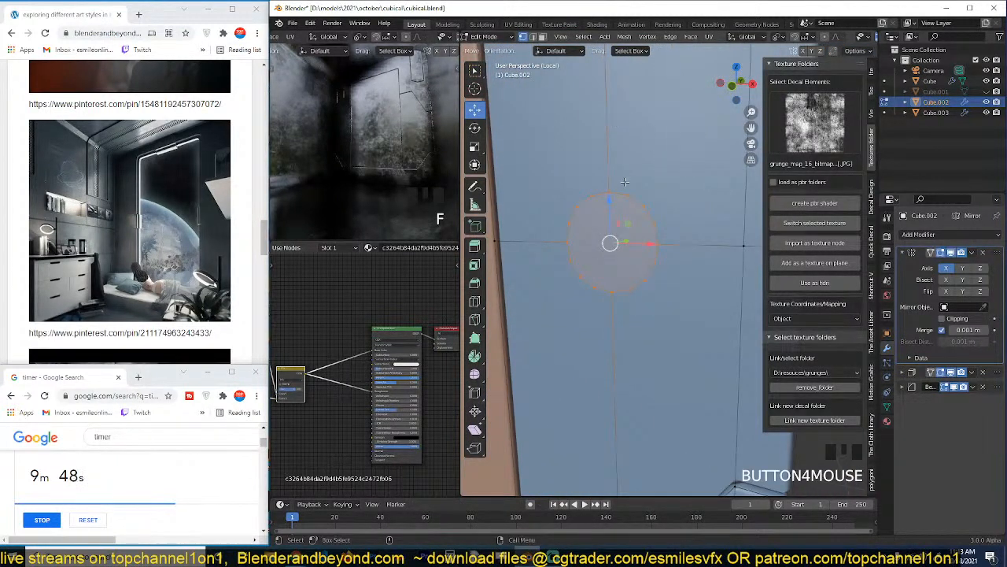
key(shift+alt+s)
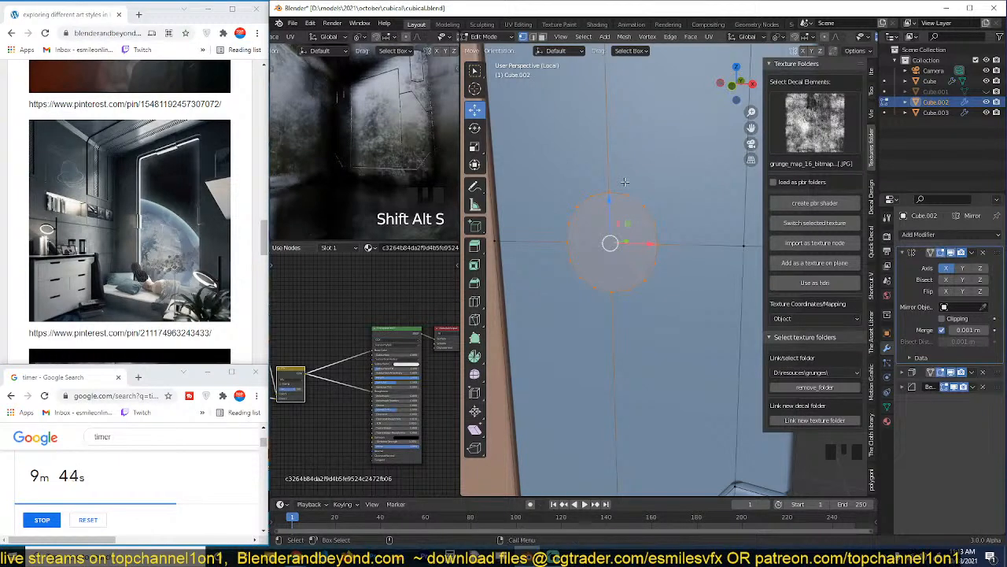
key(shift+alt+s)
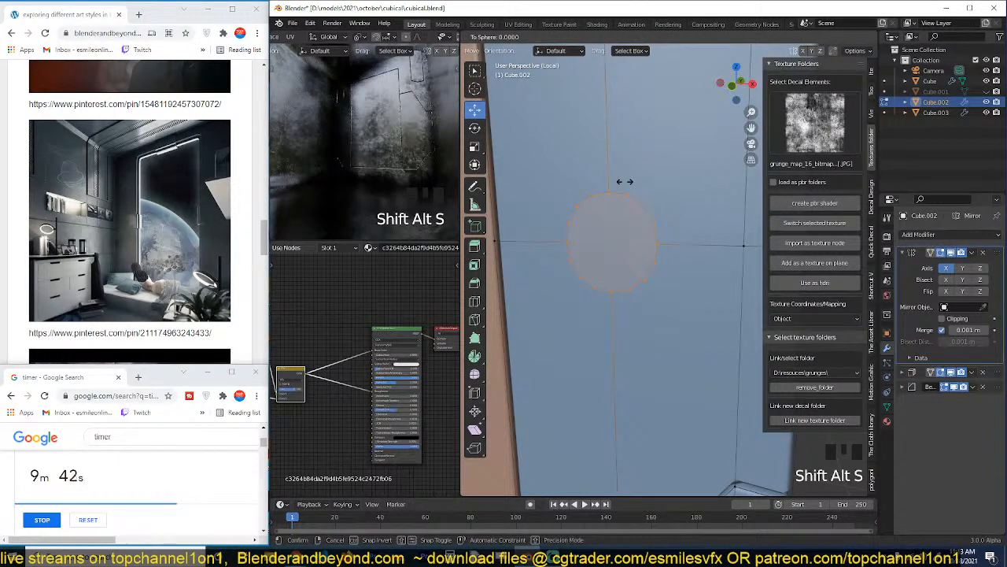
click(625, 182)
Scale the circular face to 0.558 and rip its boundary edges to form a round seam.
key(grave)
middle_drag(625, 182, 613, 207)
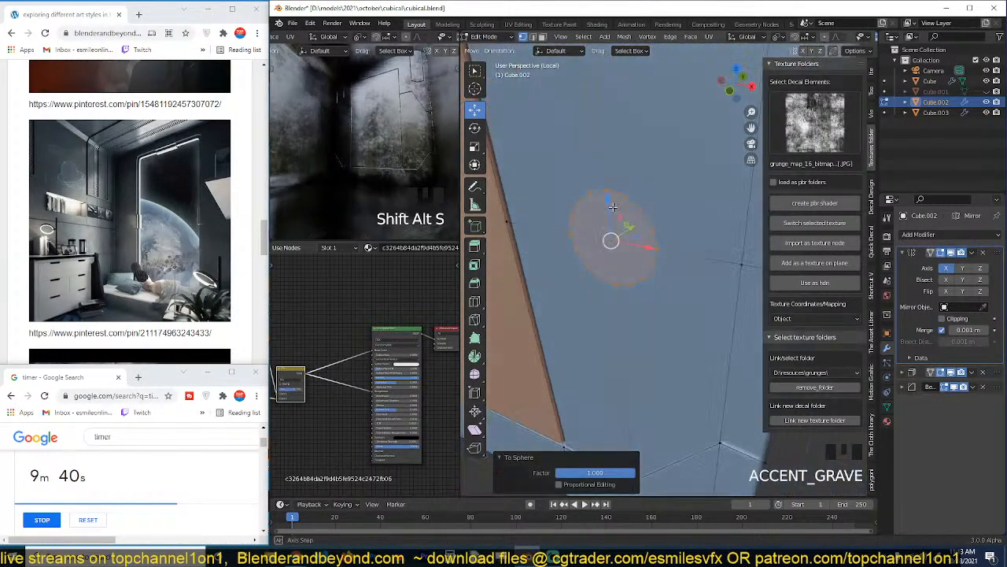
scroll(613, 207, up, 1)
key(s)
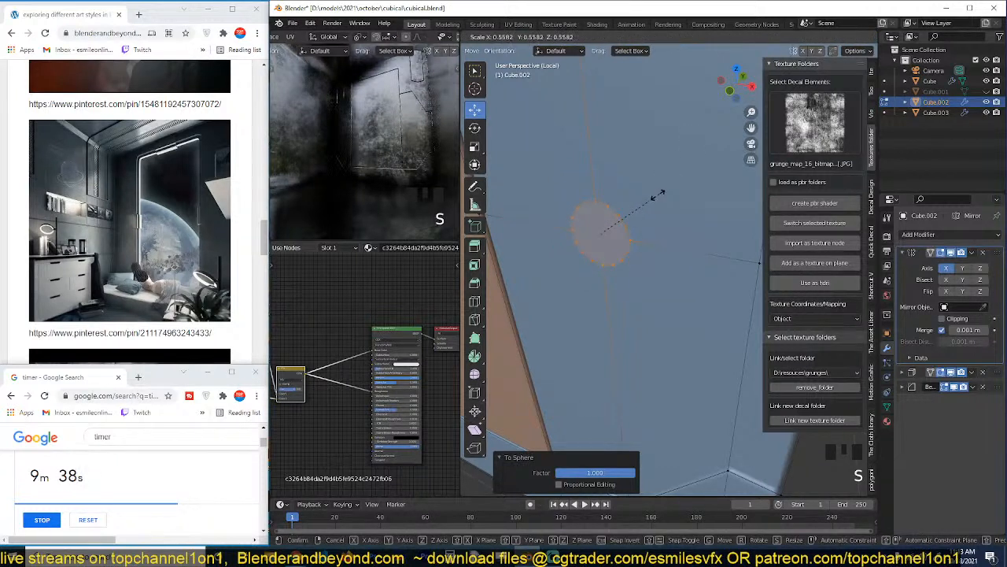
click(658, 197)
key(v)
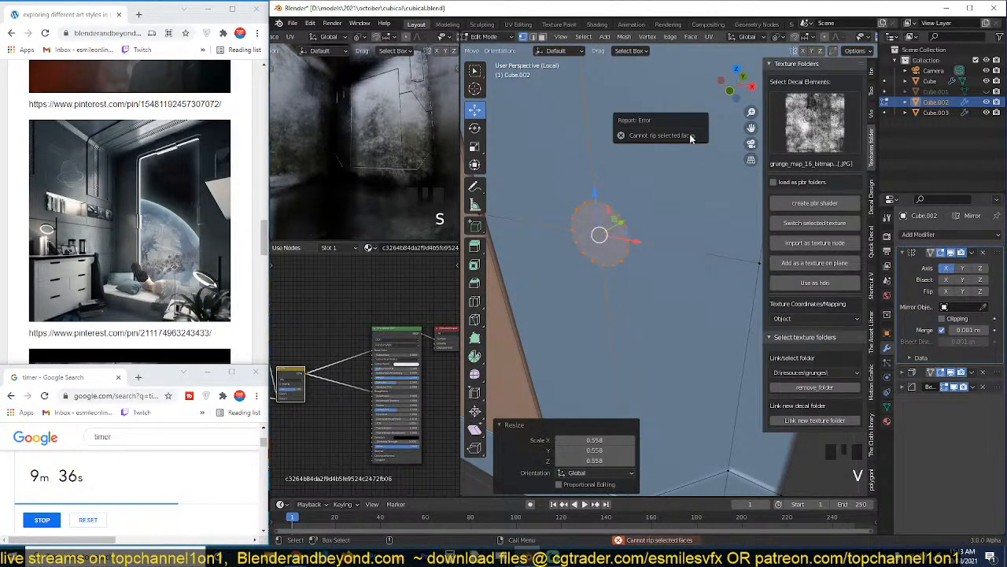
key(2)
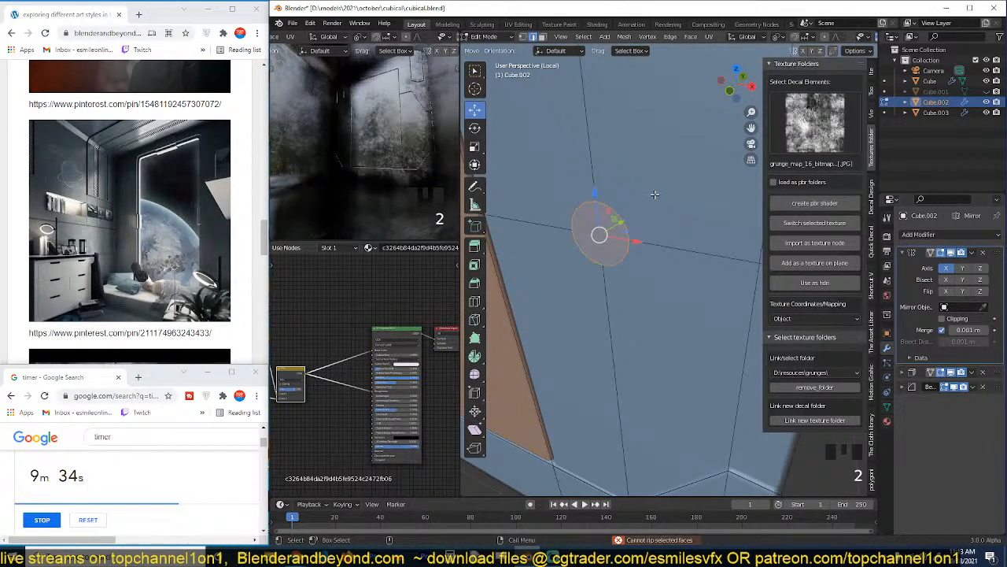
key(Tab)
Inspect the round seam and its mirrored copy on the whole window frame from several angles.
key(grave)
scroll(650, 205, down, 9)
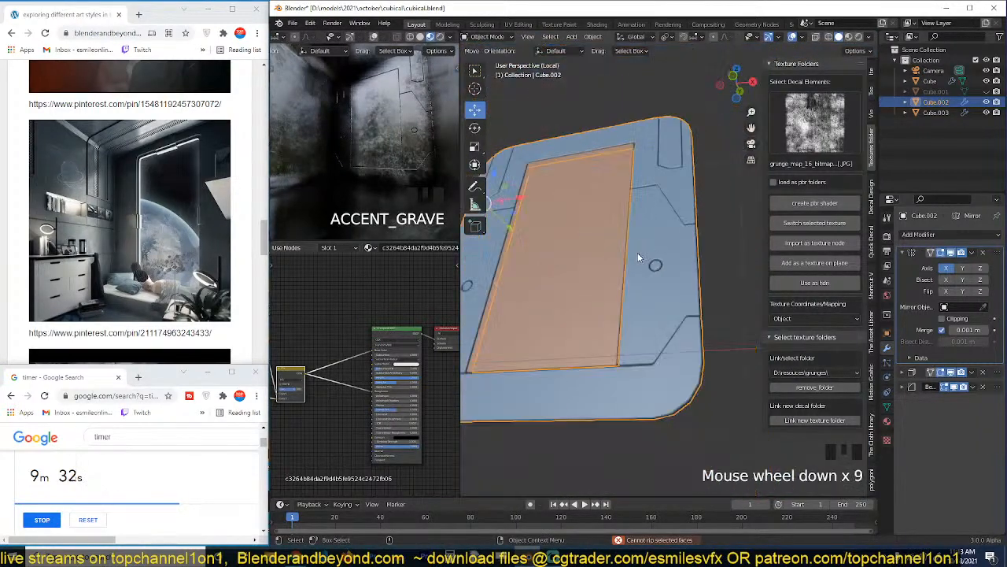
key(grave)
scroll(660, 251, up, 1)
scroll(660, 252, up, 2)
key(grave)
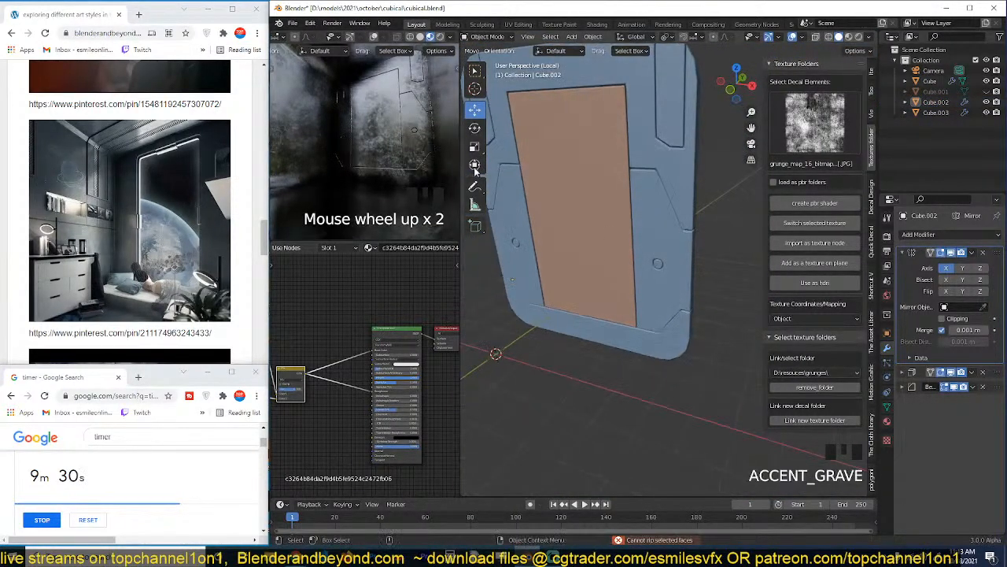
middle_drag(688, 175, 691, 209)
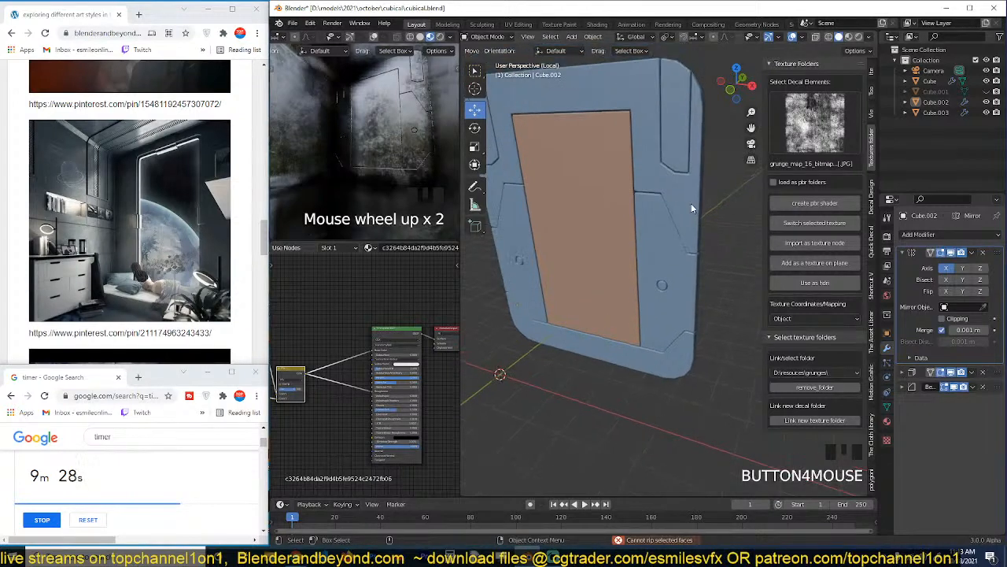
Select the inner window pane together with the frame and open both for vertex editing with X-ray enabled.
click(611, 158)
middle_drag(611, 157, 683, 176)
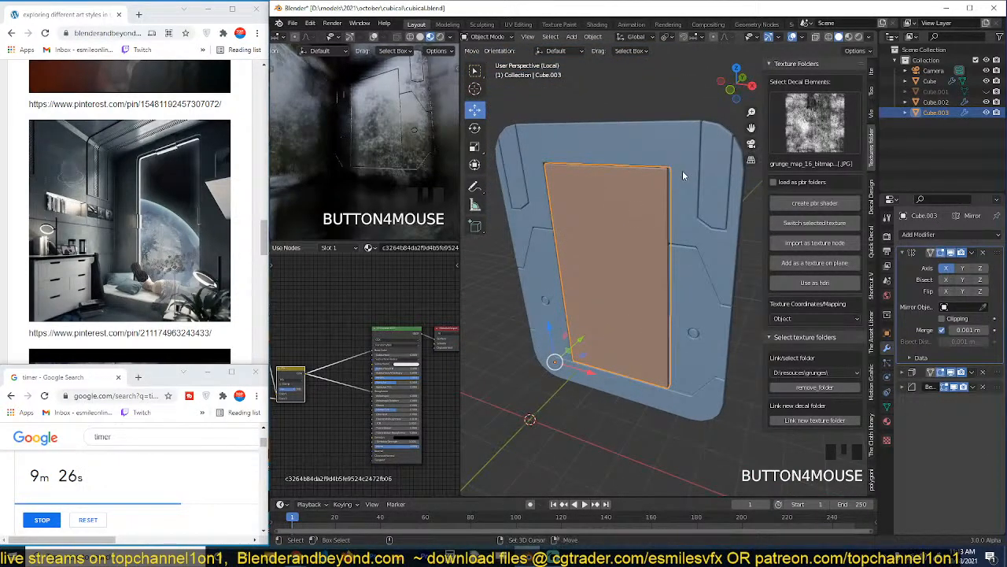
key(grave)
shift+click(682, 159)
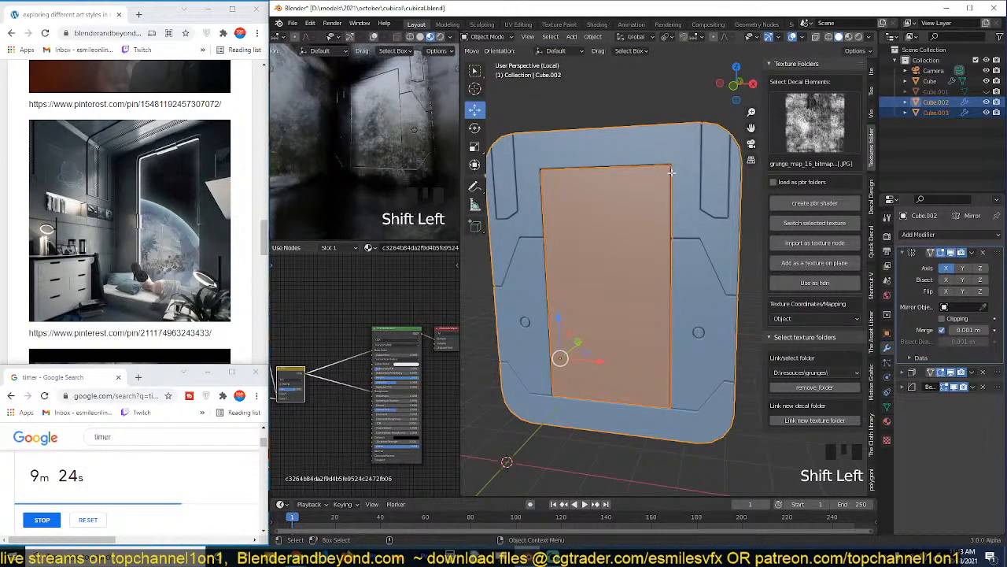
key(Tab)
key(1)
key(alt+z)
Vertex-bevel the opening's upper and lower corners on pane and frame with width 0.43 m, 4 segments and shape 0.5.
click(670, 165)
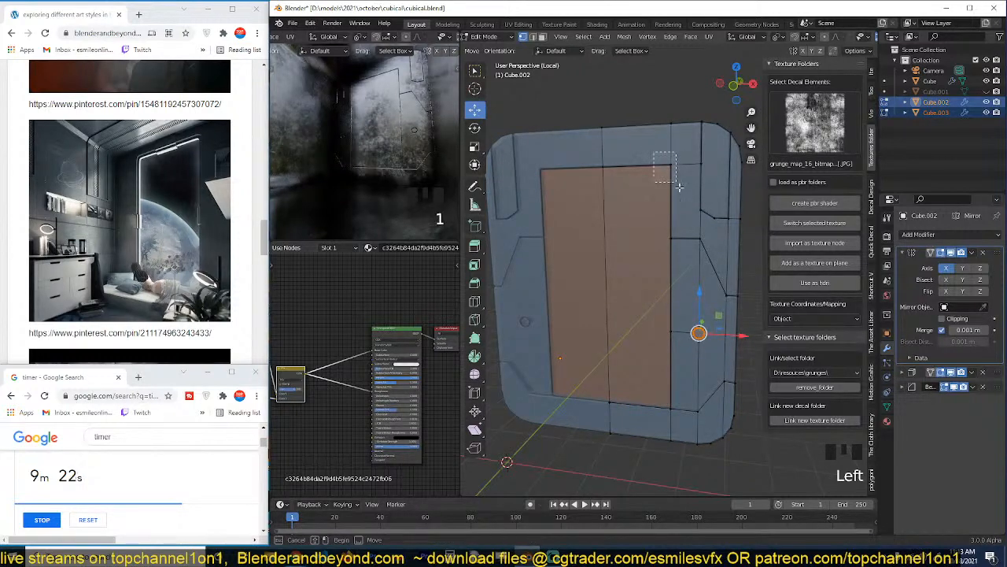
shift+drag(653, 393, 673, 410)
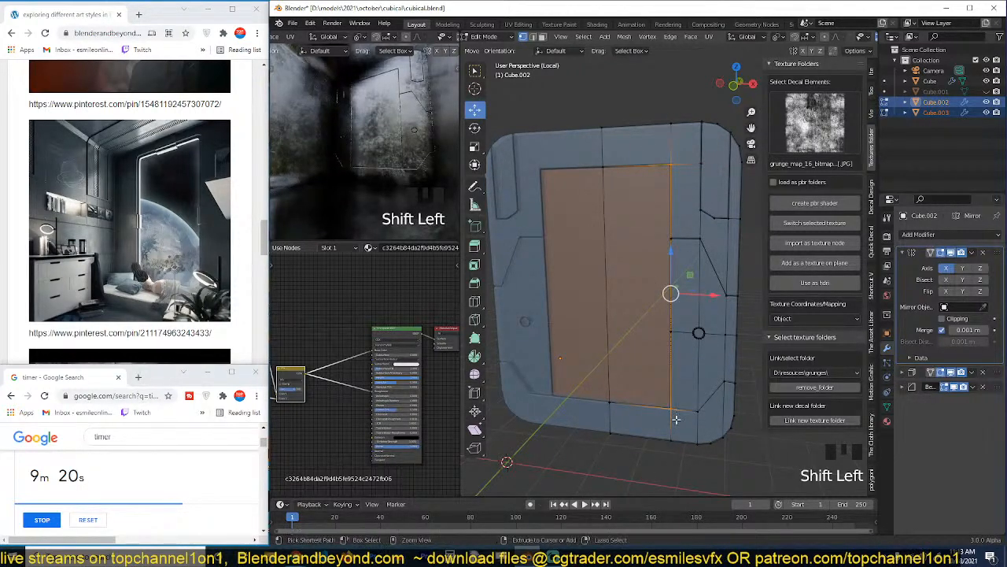
key(shift+ctrl+b)
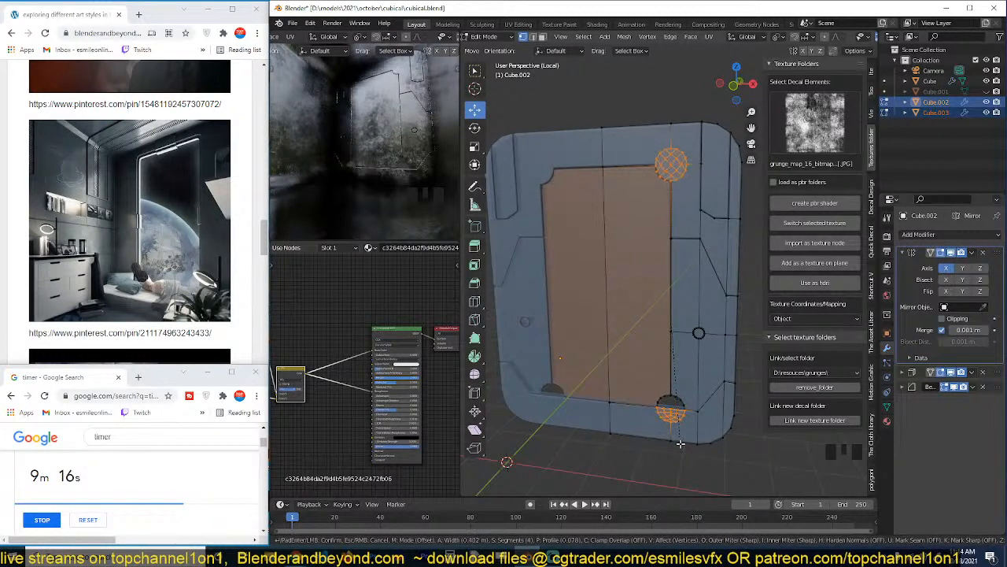
click(681, 444)
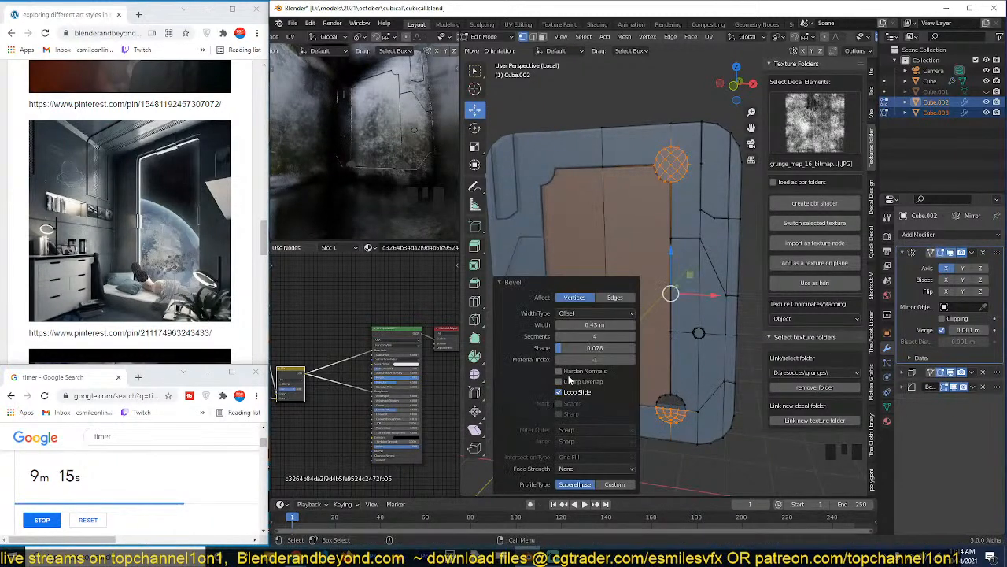
click(583, 347)
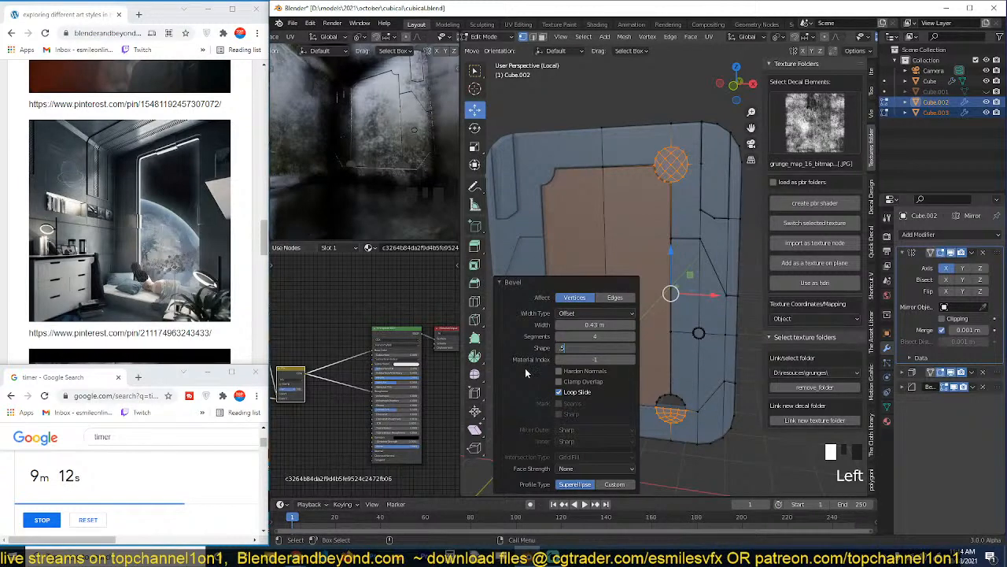
text(.5)
key(Return)
Inspect the pane's rounded corners in object mode with X-ray off, looking closely at the frame around the lower corner.
scroll(692, 185, up, 2)
scroll(708, 296, up, 1)
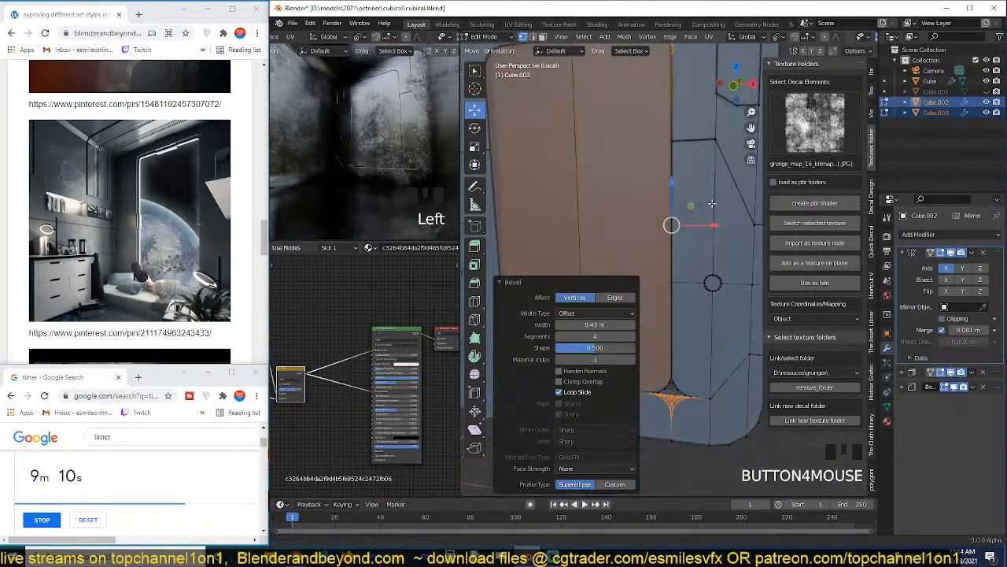
scroll(687, 369, up, 1)
scroll(687, 369, down, 3)
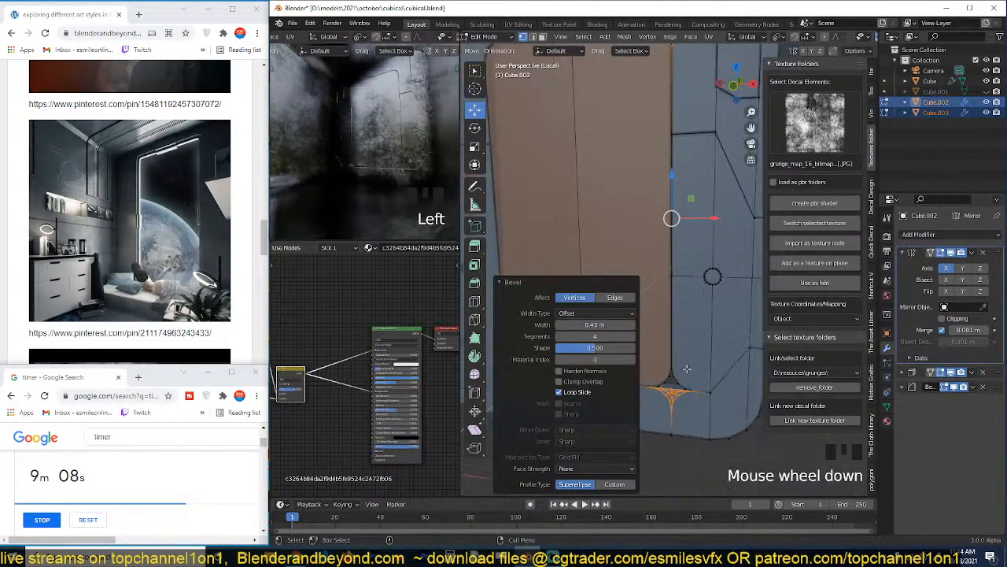
key(Tab)
key(alt+a)
key(grave)
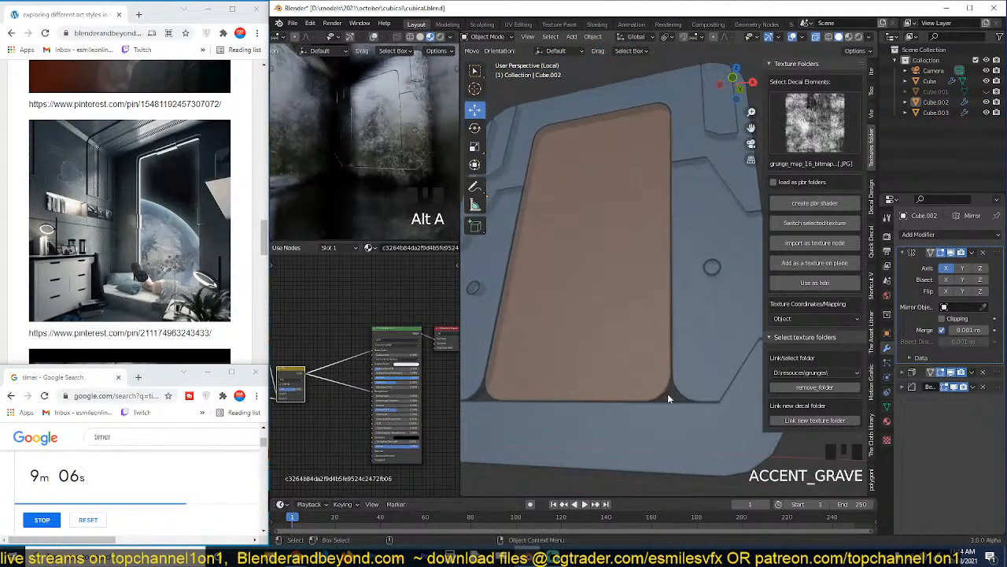
key(grave)
scroll(662, 425, down, 2)
key(grave)
key(alt+z)
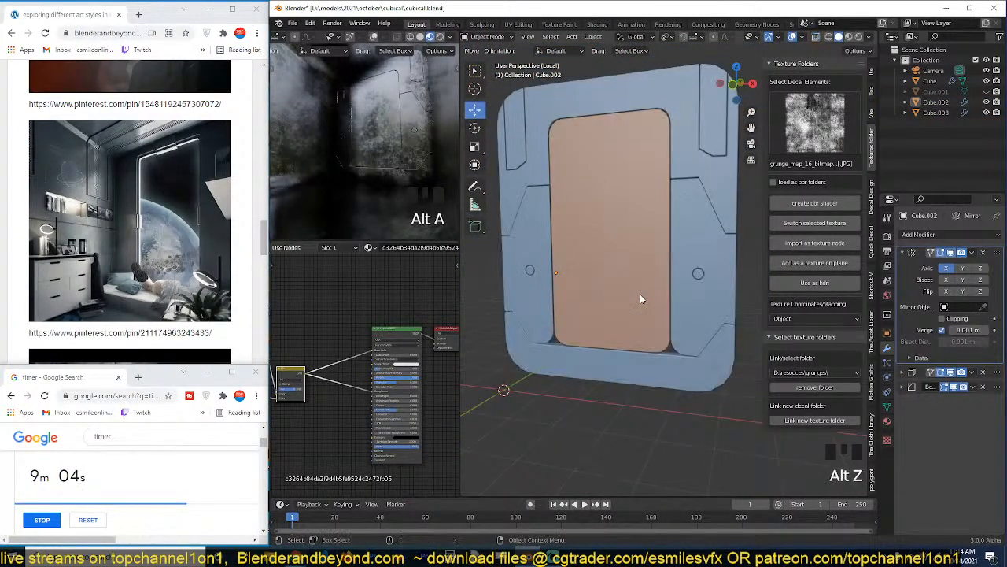
key(grave)
scroll(668, 297, up, 2)
key(grave)
scroll(673, 314, up, 4)
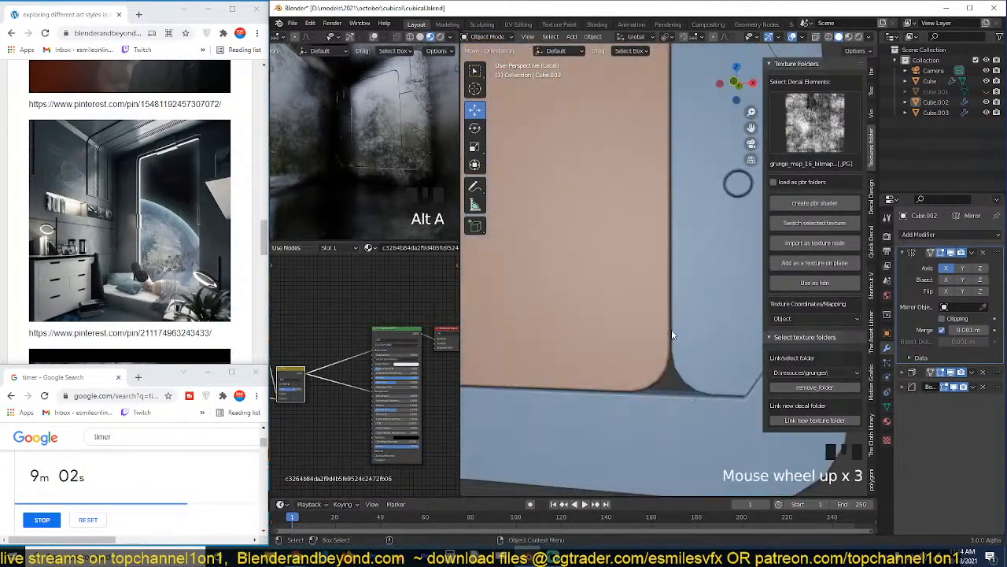
click(670, 330)
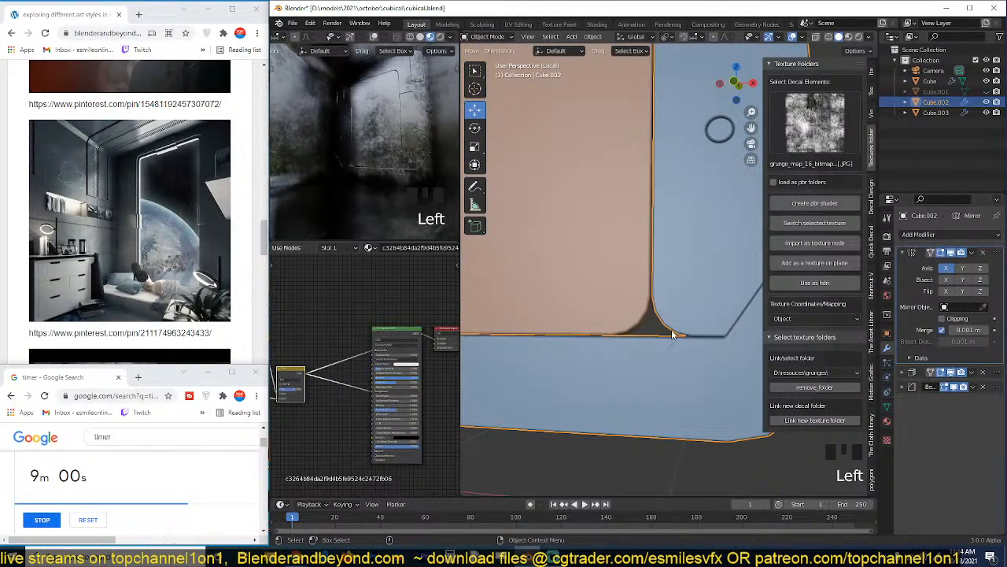
Open the window frame's mesh for editing, viewed closely at the opening's lower corner.
key(Tab)
scroll(674, 338, up, 1)
key(grave)
scroll(697, 360, up, 2)
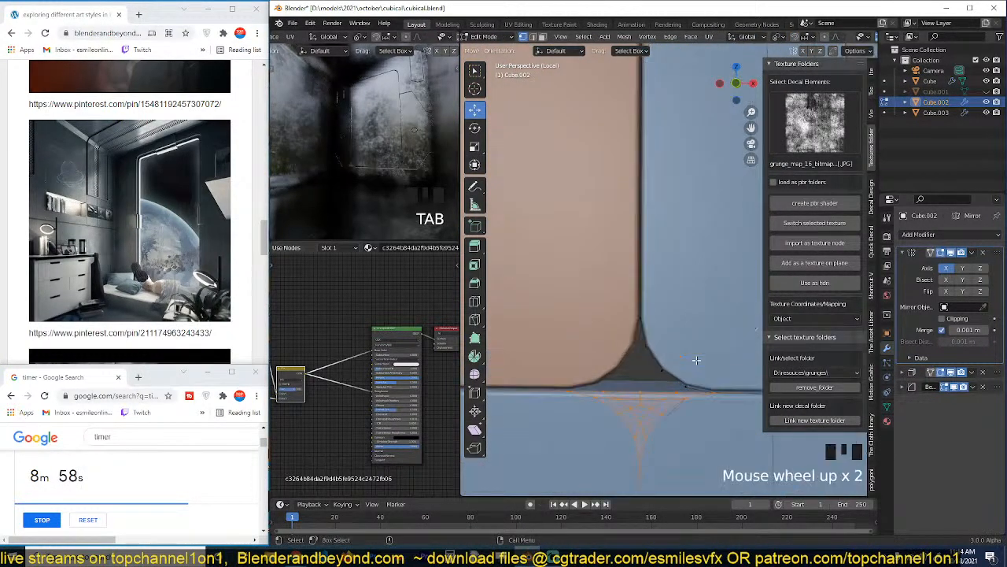
scroll(696, 360, down, 4)
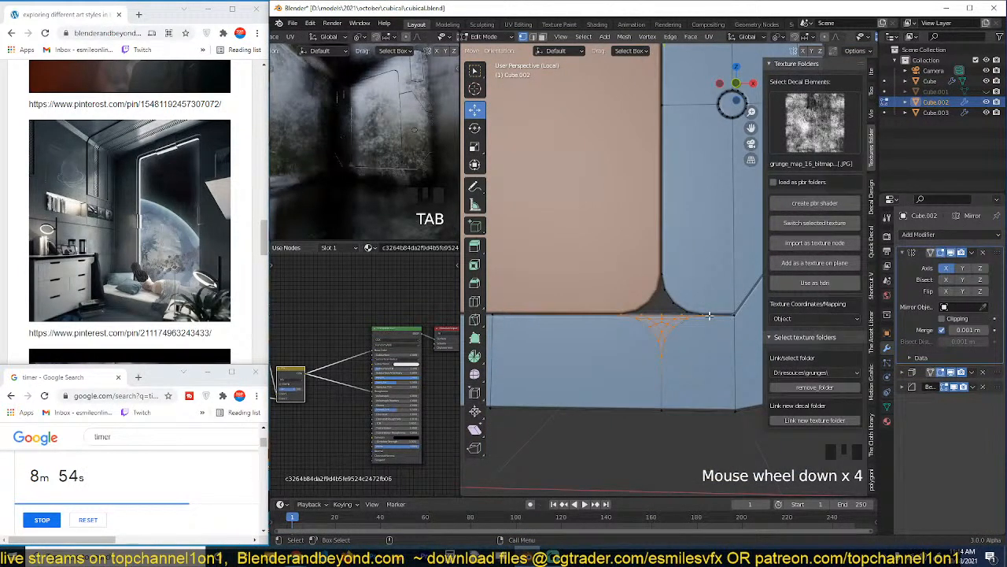
click(709, 315)
ctrl+click(660, 349)
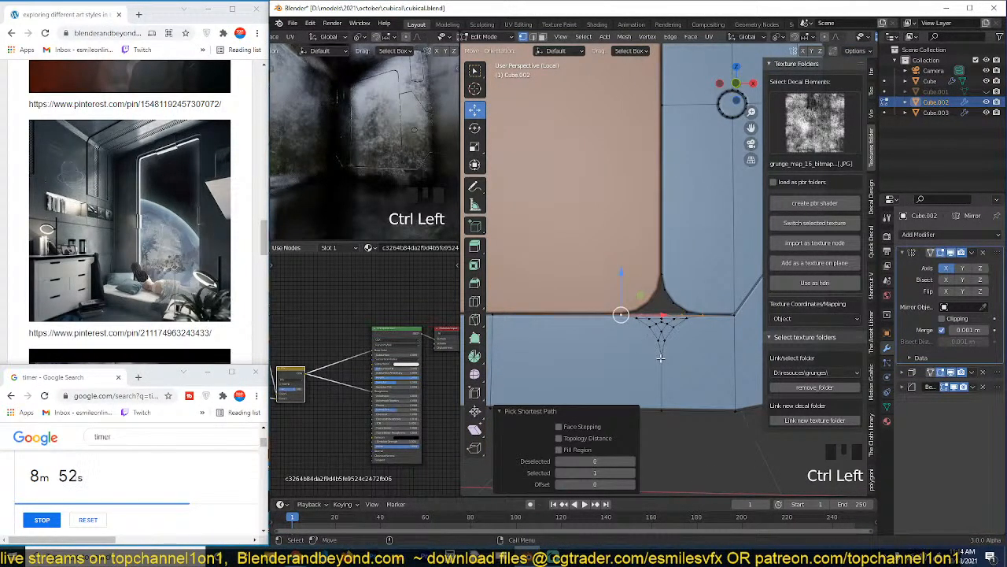
scroll(660, 358, up, 1)
click(632, 323)
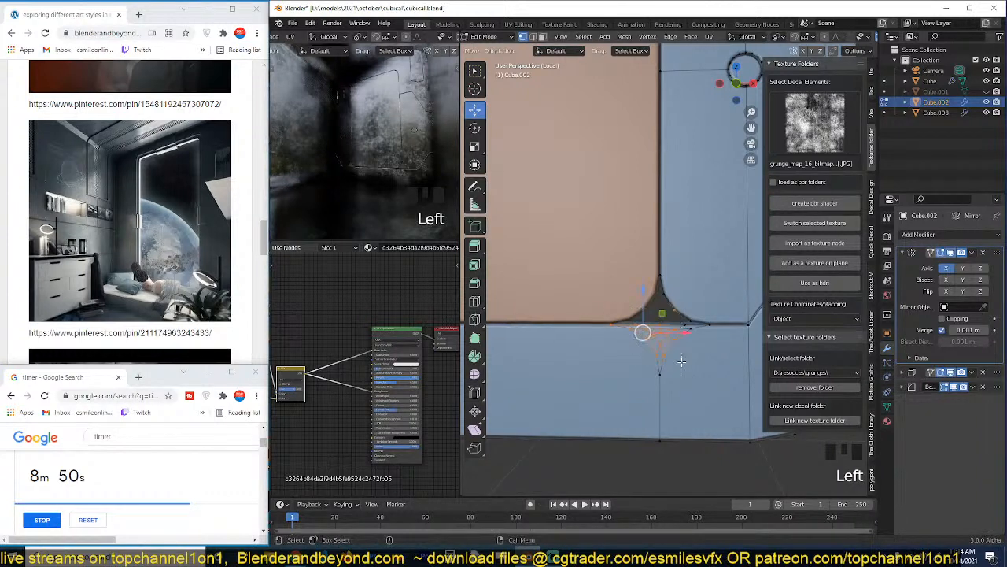
scroll(638, 331, up, 2)
key(alt+a)
Dissolve the inner edge loops of the leftover bevel grid beneath the frame opening's lower corner.
scroll(663, 331, up, 2)
key(2)
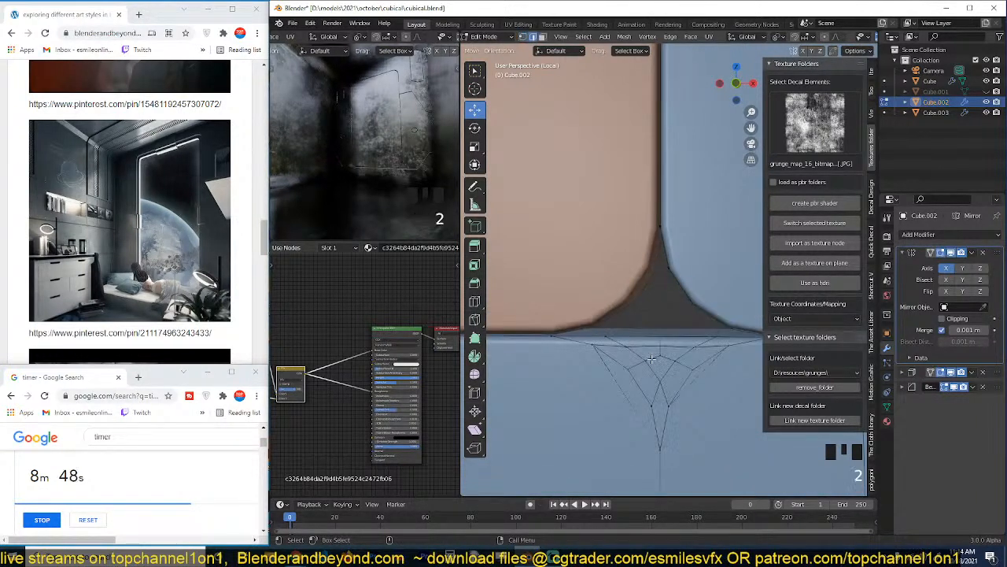
alt+click(655, 369)
key(ctrl+x)
alt+click(668, 377)
scroll(664, 383, down, 3)
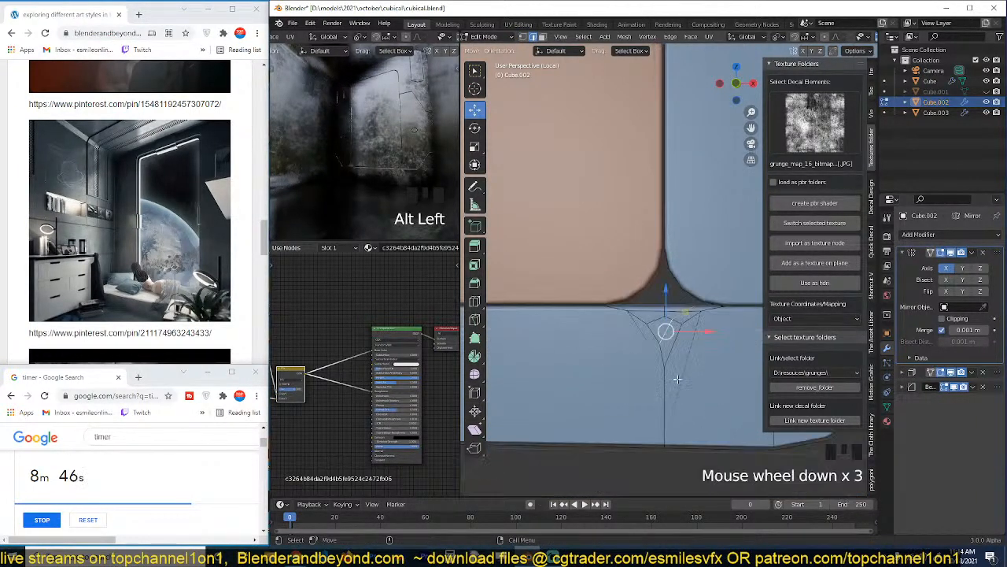
key(ctrl+x)
Dissolve the remaining leftover bevel edges beneath the opening's lower corner and return to Object Mode.
click(669, 319)
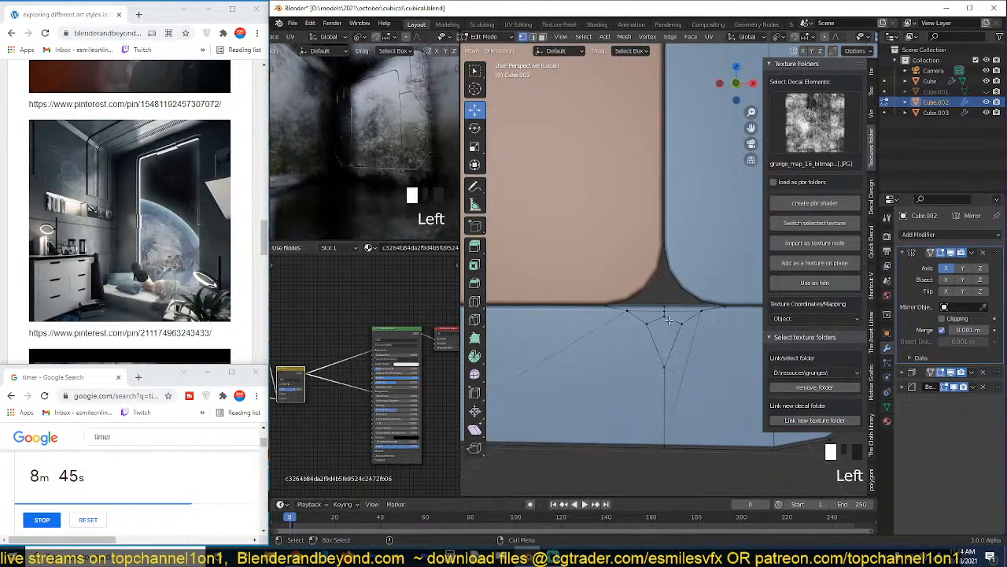
shift+click(665, 364)
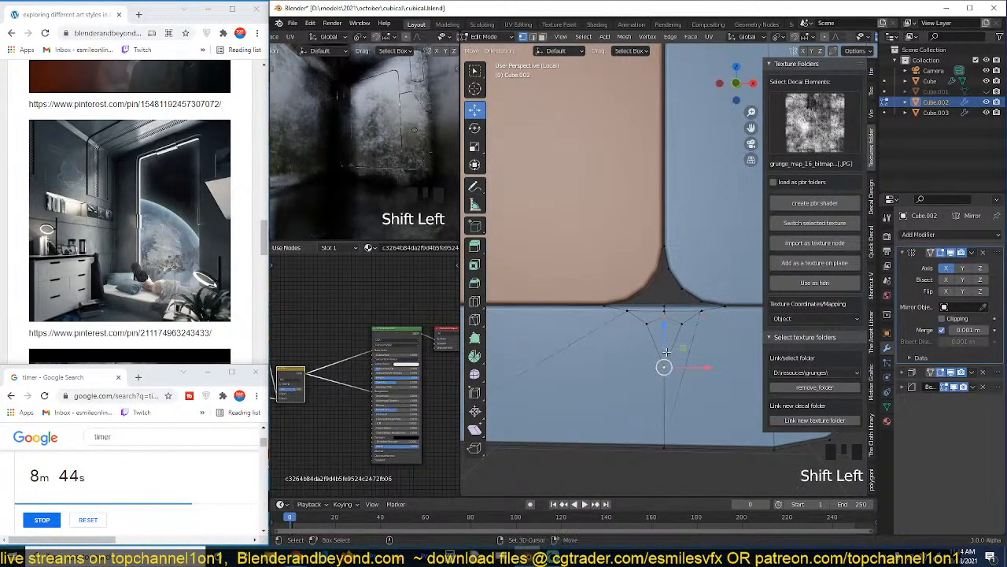
scroll(674, 355, up, 2)
key(2)
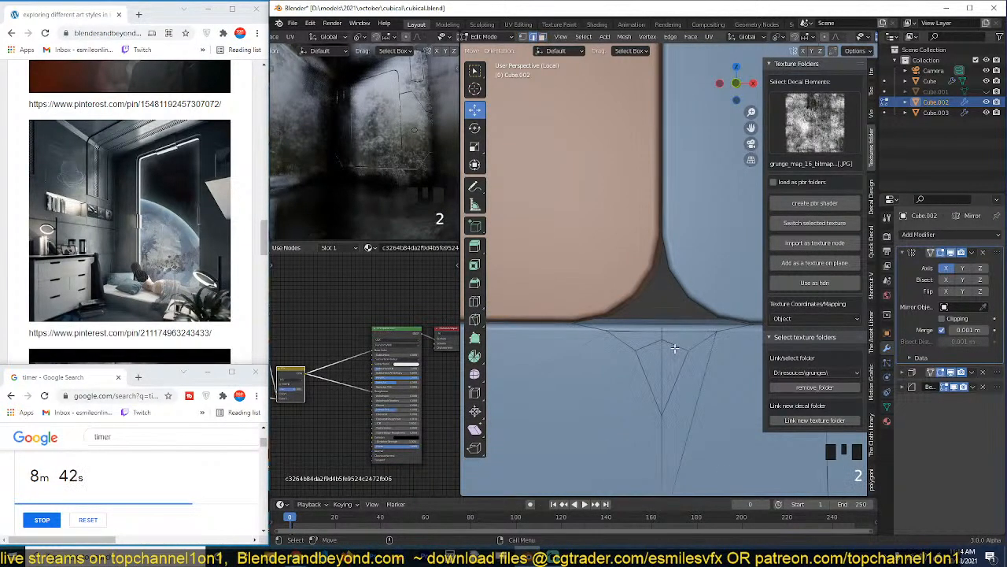
alt+click(682, 335)
key(ctrl+x)
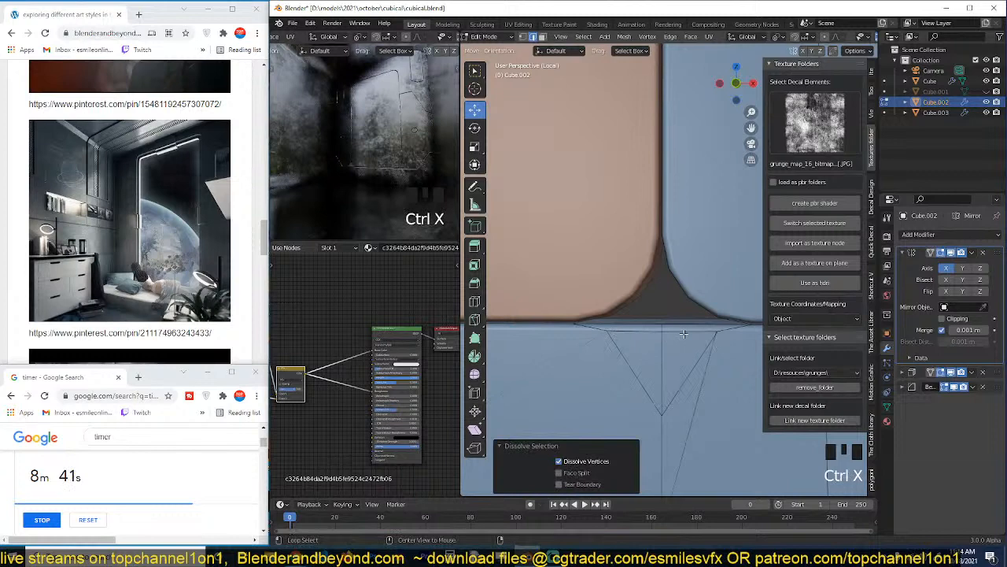
alt+click(684, 334)
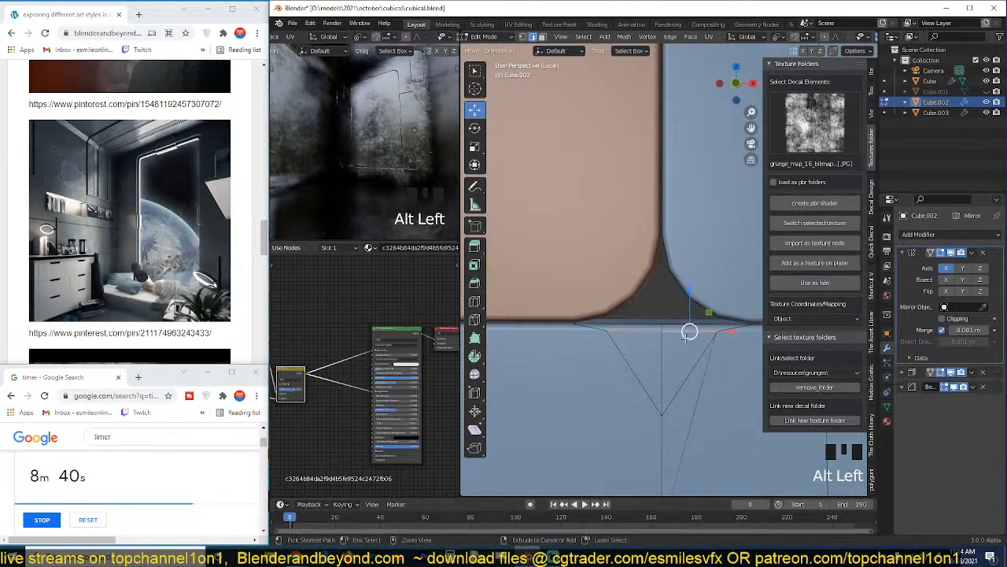
key(ctrl+x)
click(708, 366)
key(ctrl+x)
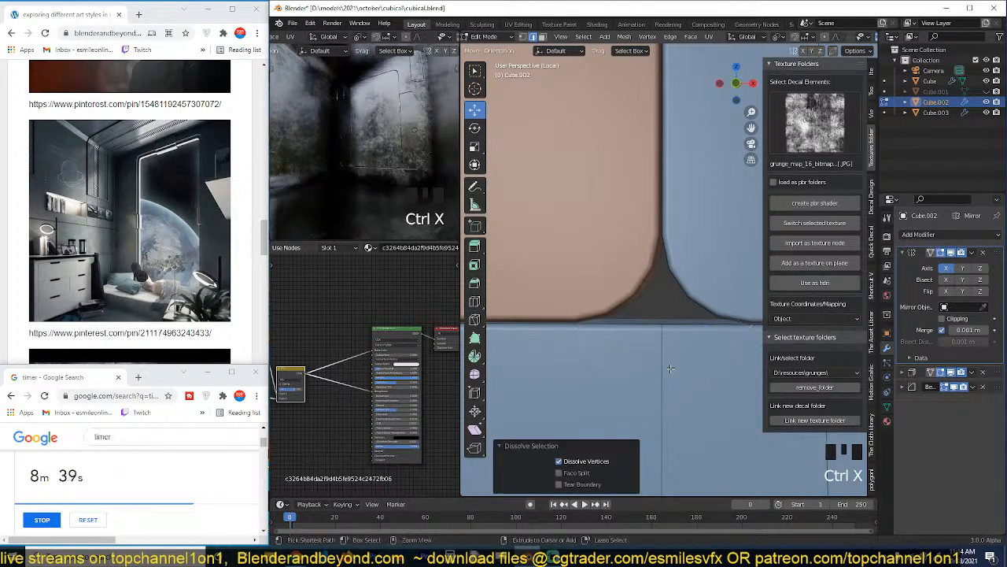
key(Tab)
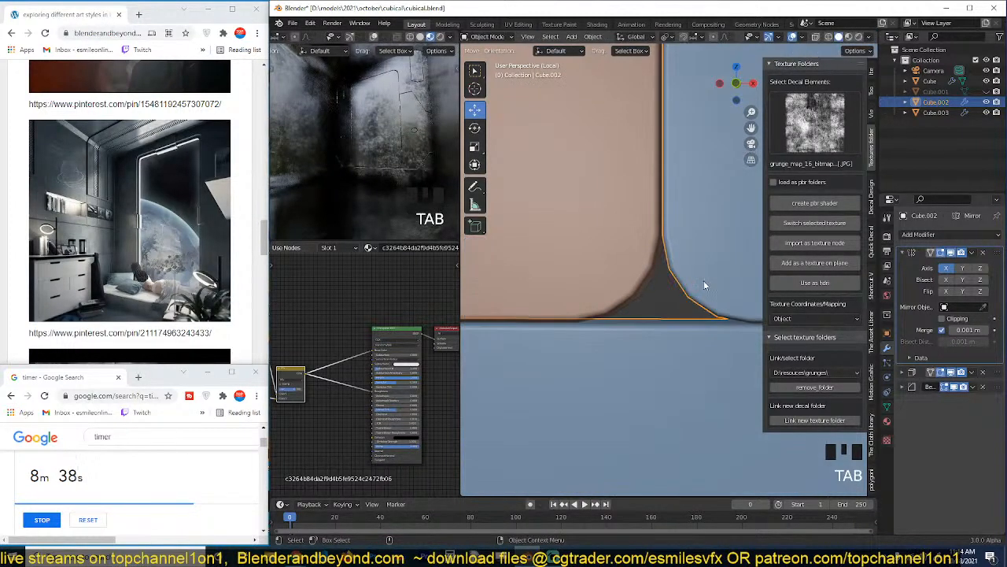
Mirror the curved vertices of the opening's lower corner along global X about its upper end vertex, making the curve follow the pane.
scroll(704, 281, down, 3)
click(703, 284)
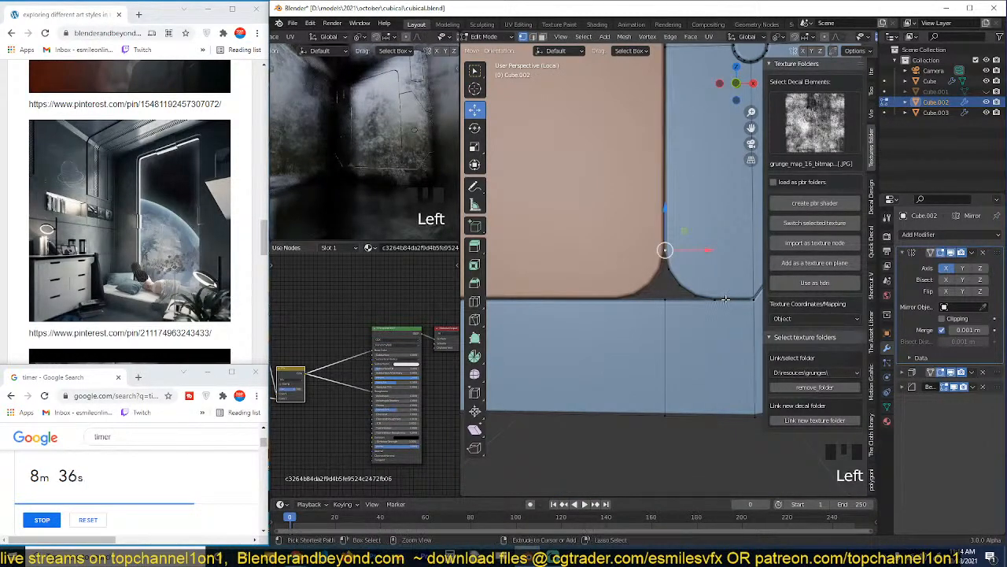
ctrl+click(673, 285)
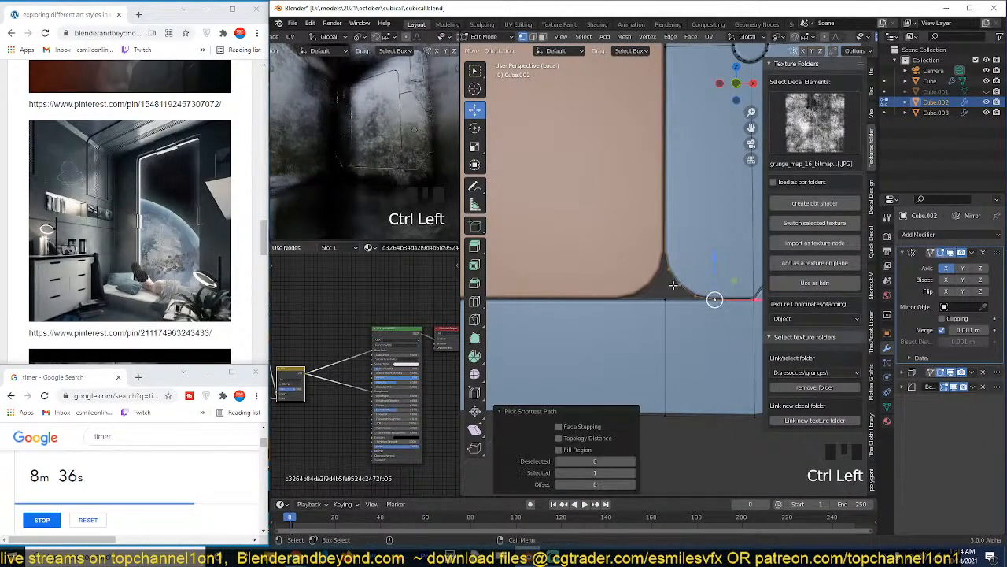
shift+click(664, 246)
shift+click(664, 248)
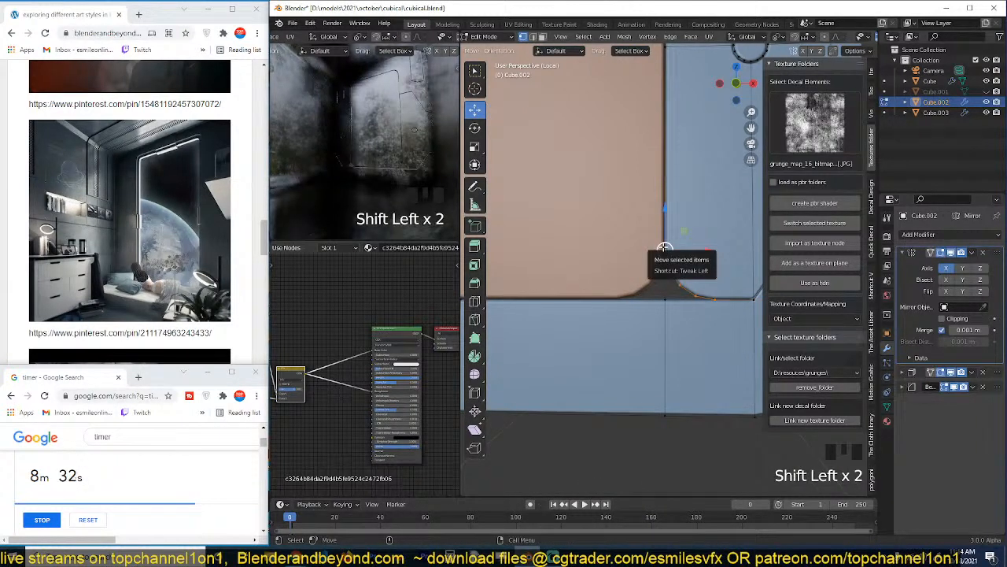
key(ctrl+m)
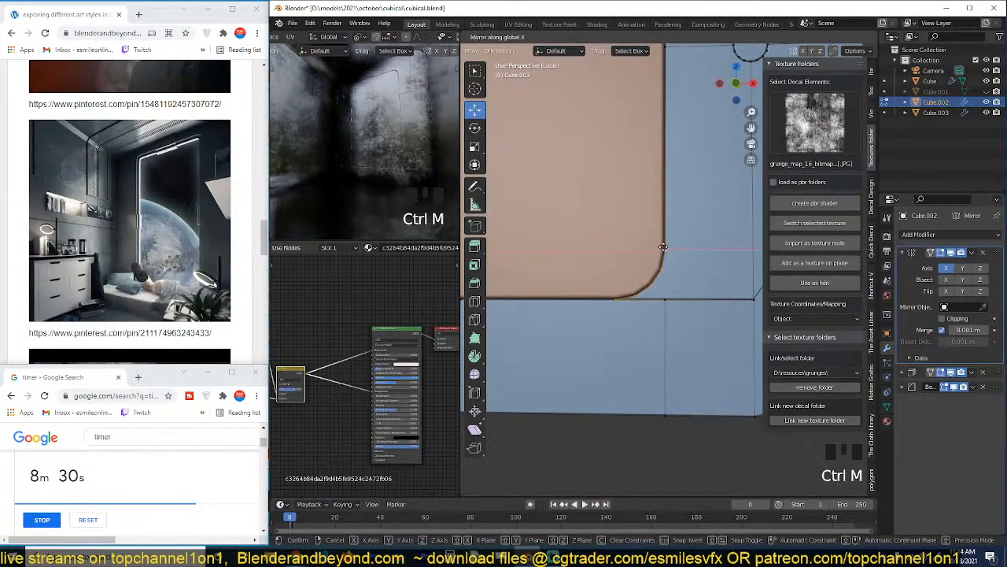
key(Tab)
Deselect the window frame and save the file, viewing the whole window from different angles.
scroll(676, 295, down, 5)
key(grave)
key(alt+a)
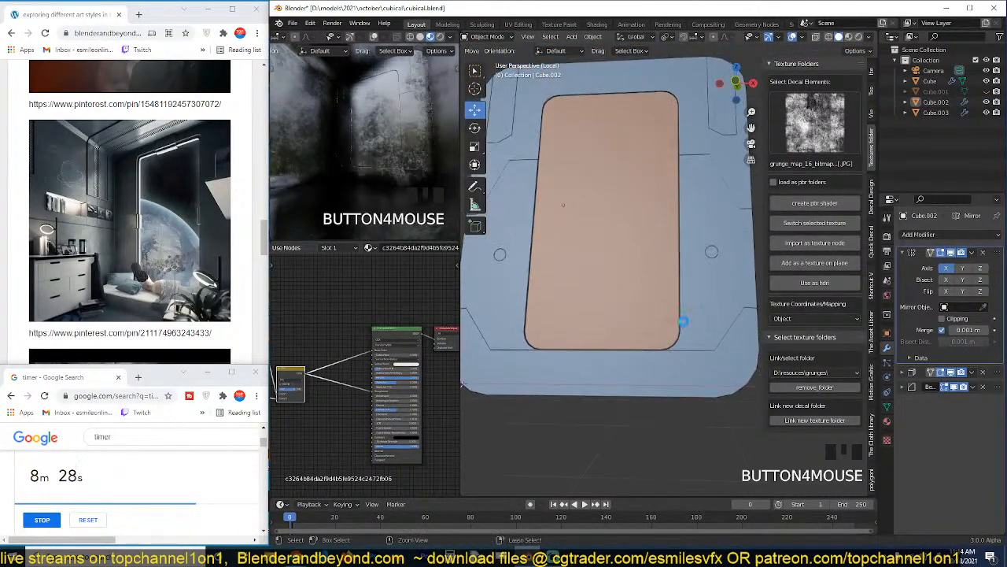
key(ctrl+s)
middle_drag(684, 322, 663, 348)
shift+middle_drag(682, 266, 652, 324)
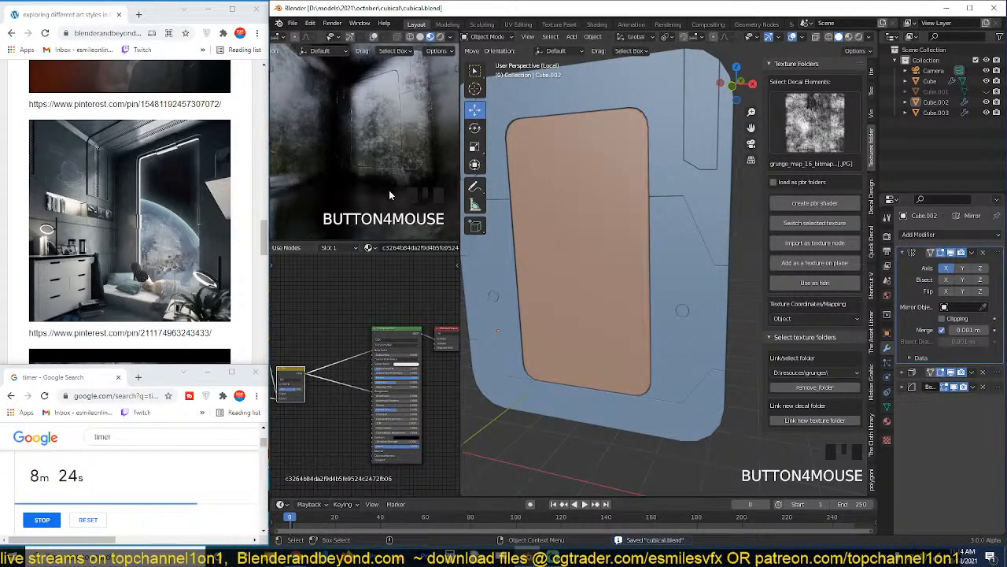
Select the inner window pane and apply its Mirror and Solidify modifiers.
click(622, 151)
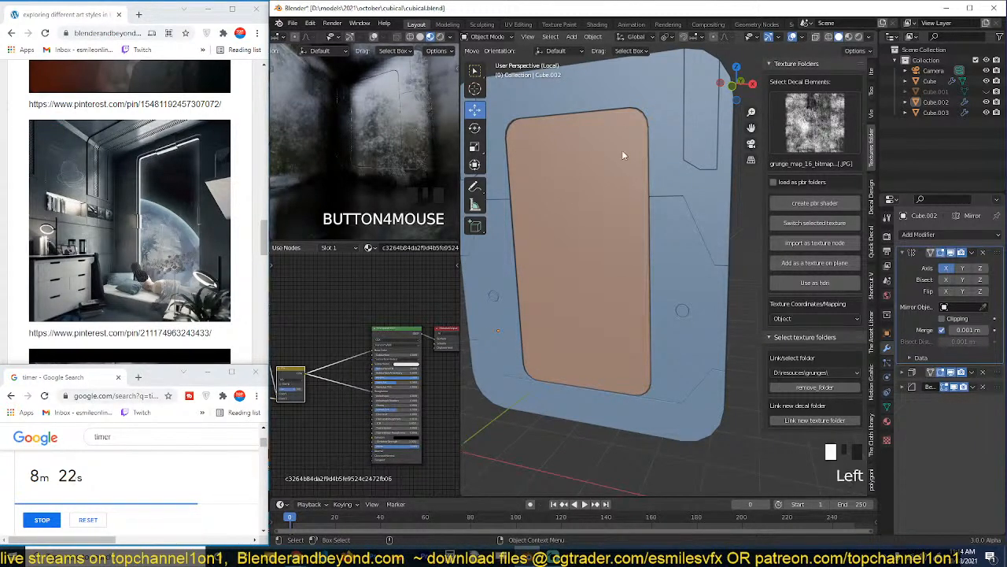
scroll(566, 120, down, 3)
scroll(566, 120, up, 3)
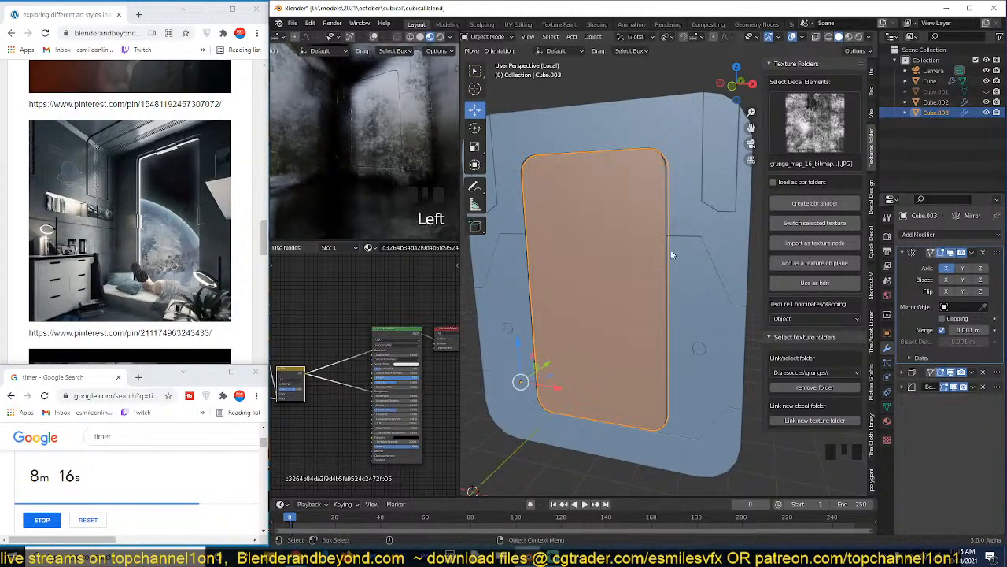
key(grave)
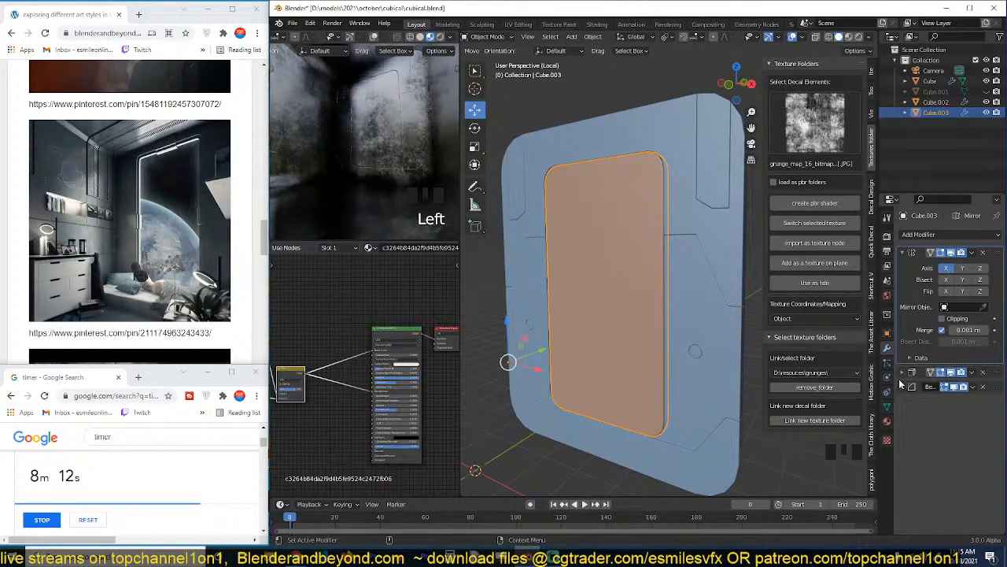
click(907, 373)
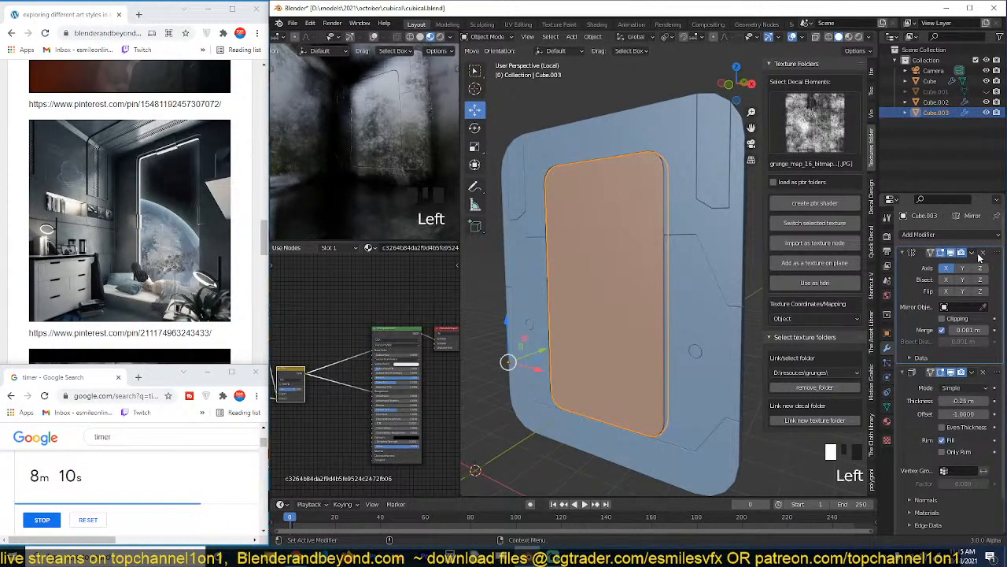
click(981, 252)
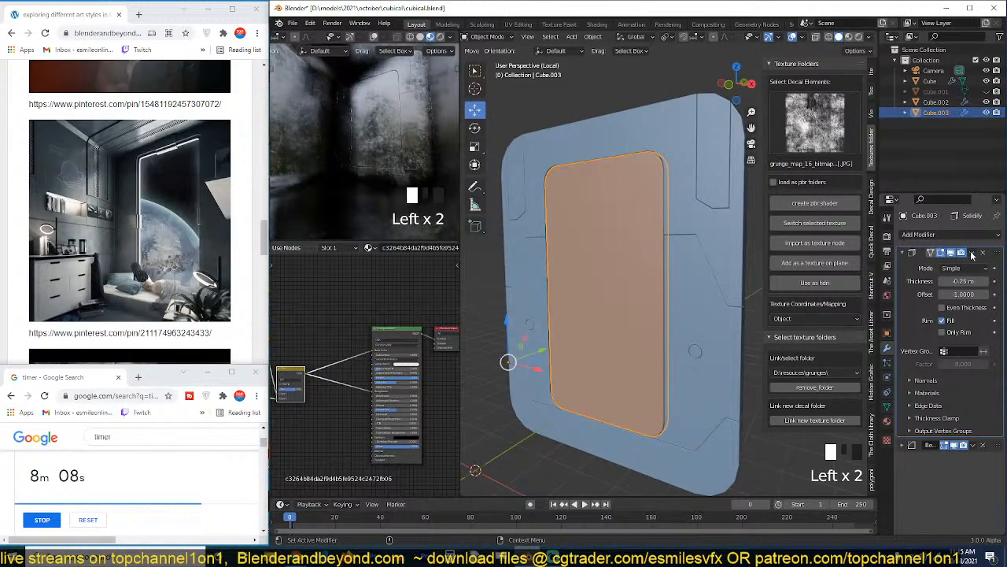
click(982, 253)
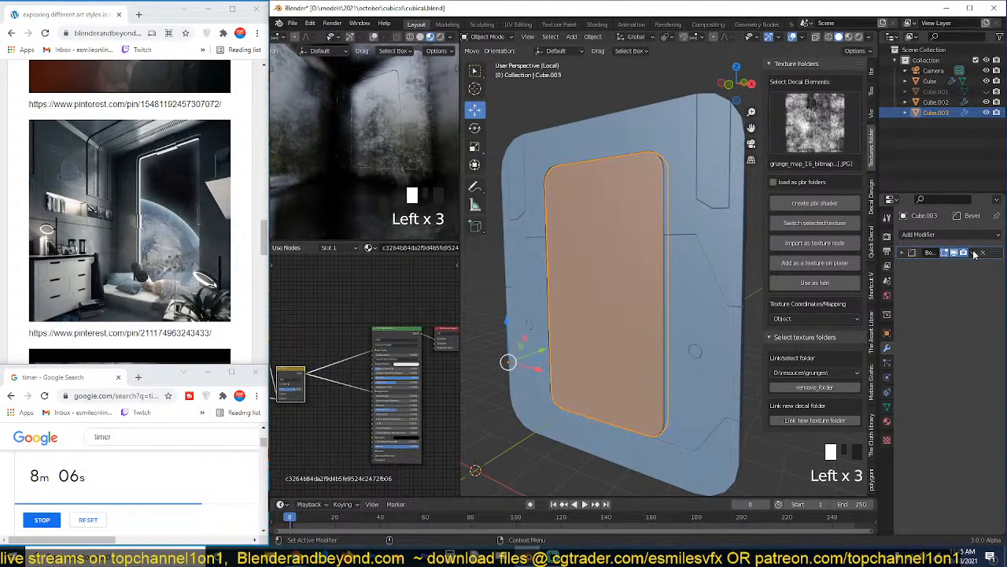
Turn off viewport display of the pane's Bevel modifier and check its mesh in Edit Mode from several angles.
click(955, 253)
key(grave)
key(Tab)
key(grave)
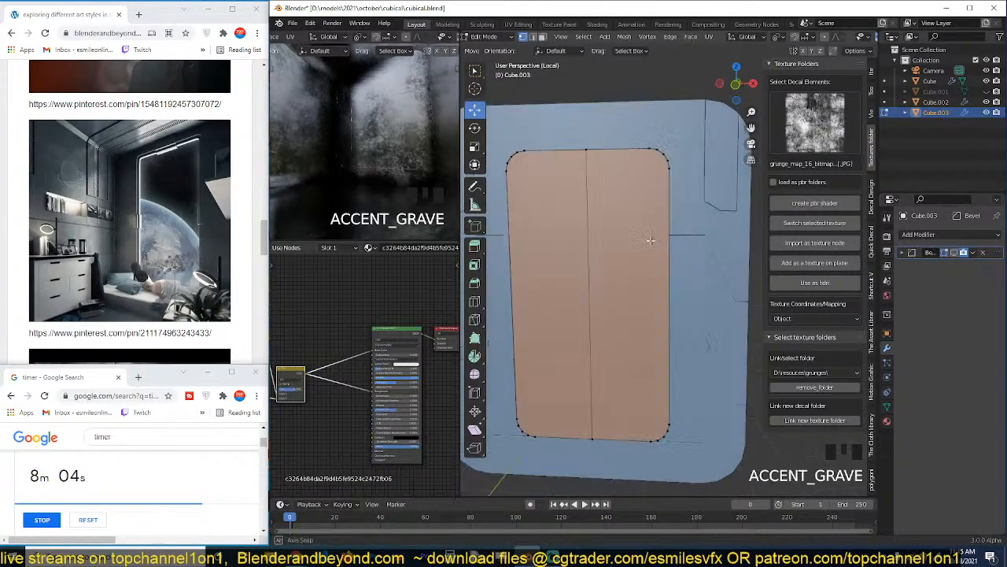
key(alt+a)
key(grave)
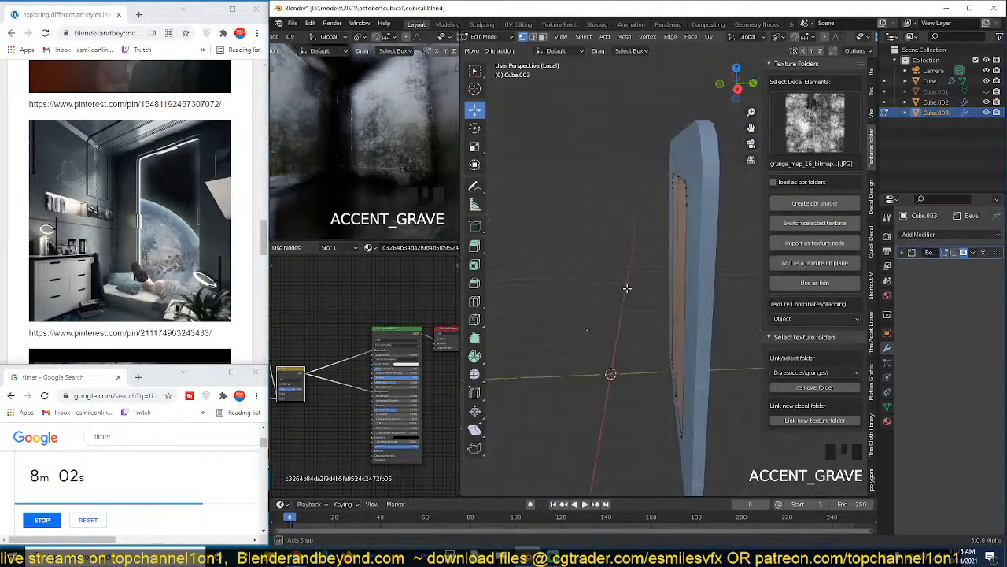
middle_drag(578, 283, 668, 299)
key(Tab)
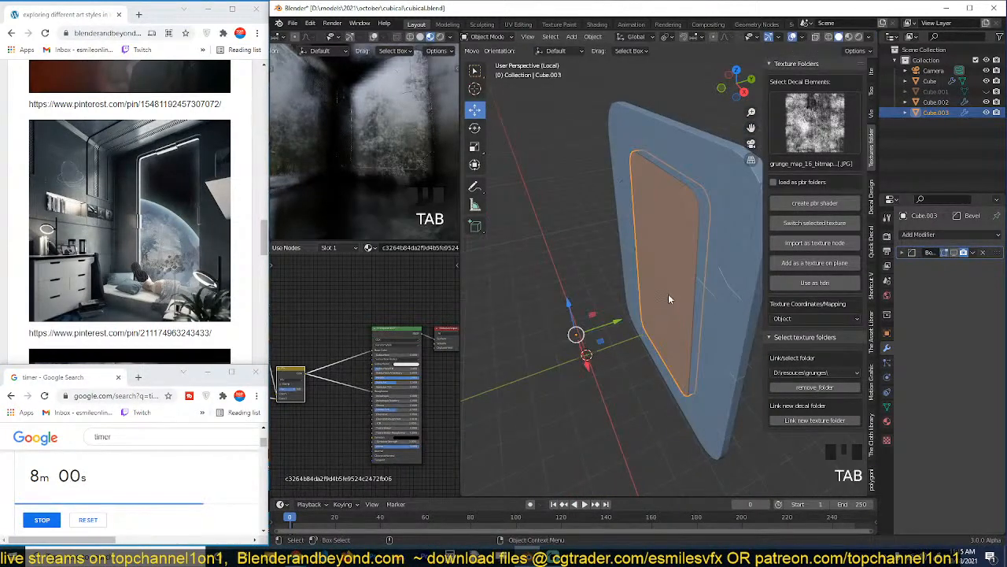
Isolate the window pane in local view and open its mesh for editing.
key(slash)
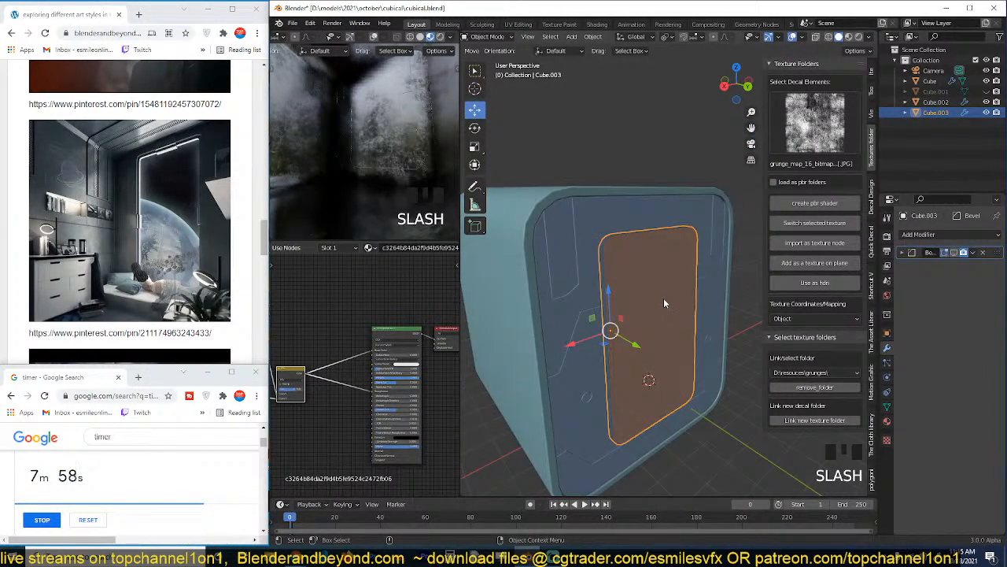
key(slash)
key(grave)
key(Tab)
key(grave)
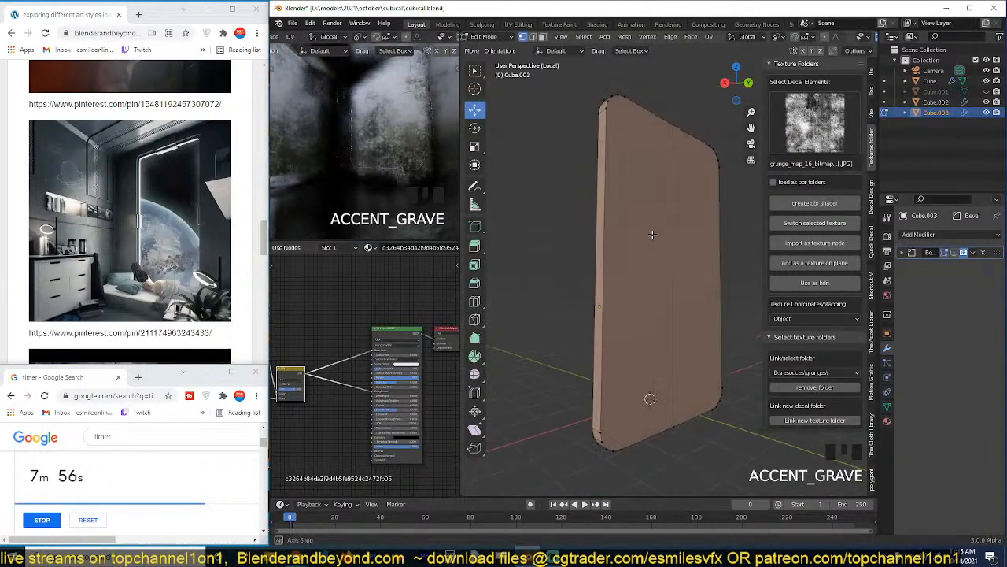
key(grave)
middle_drag(627, 229, 594, 270)
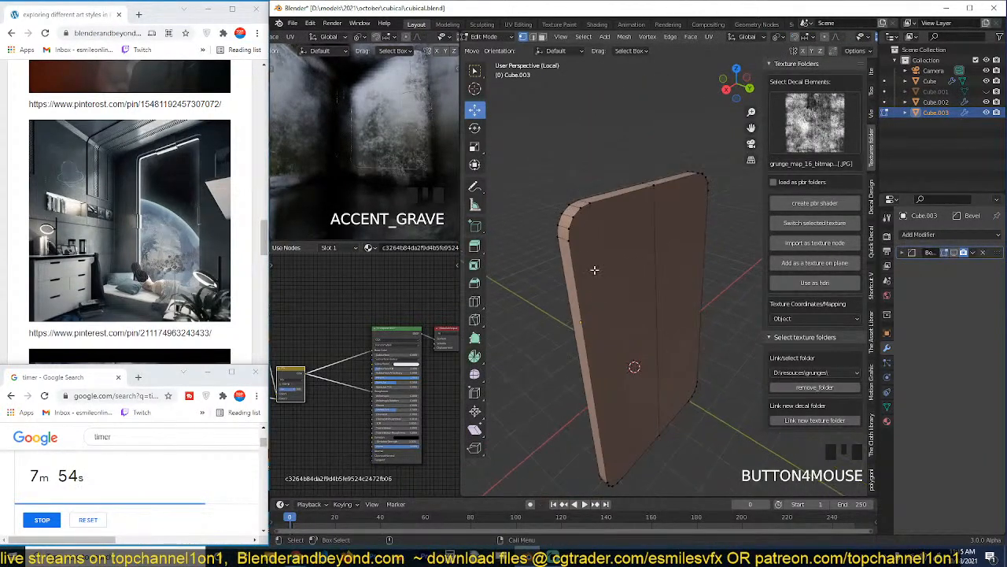
key(grave)
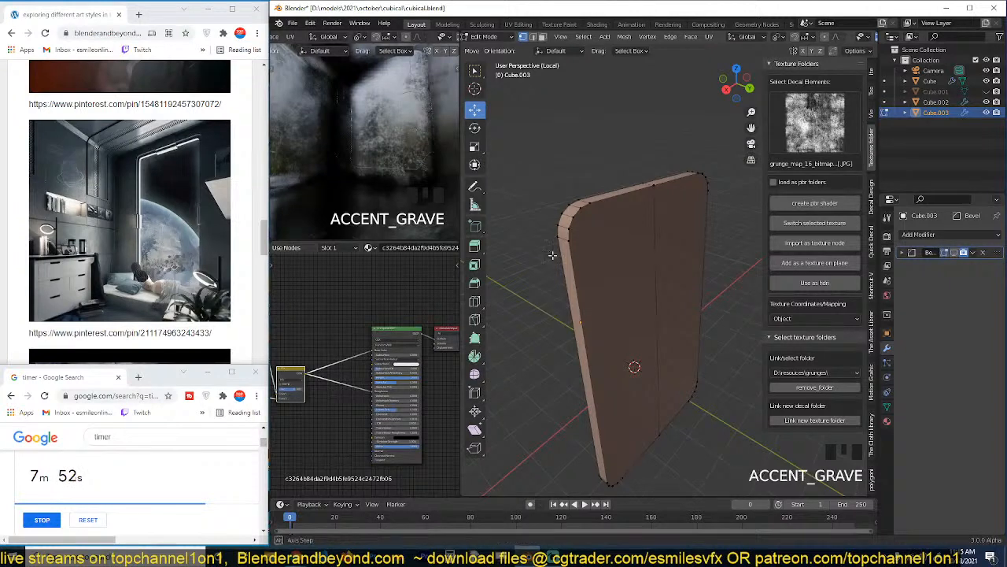
Add a single centred loop cut around the window pane's side rim.
scroll(551, 256, up, 2)
middle_drag(551, 256, 606, 230)
key(2)
key(grave)
key(ctrl+r)
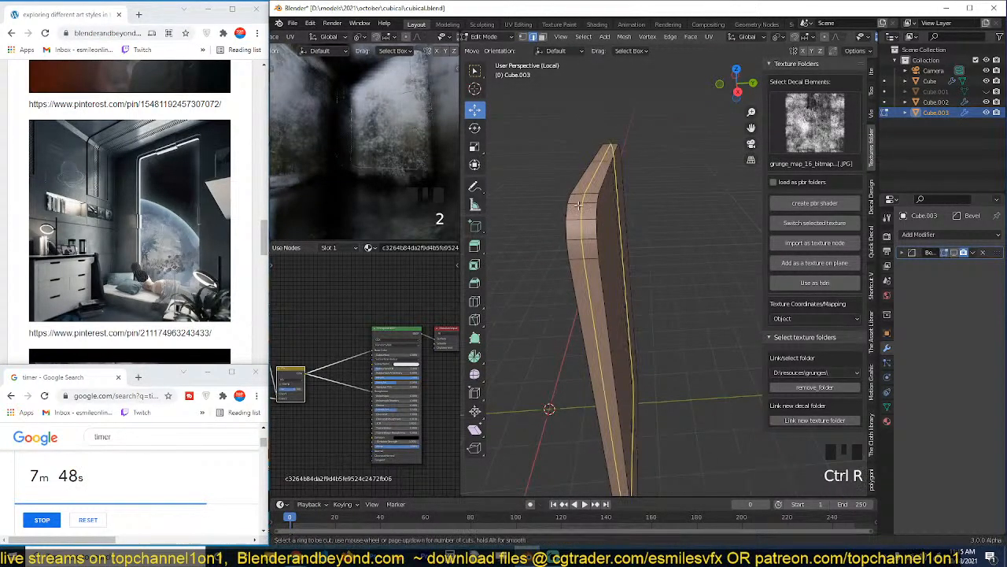
click(582, 203)
key(grave)
Delete the pane's faces on one side of the central loop cut: the rim face loop and the adjoining large faces.
key(3)
key(3)
key(3)
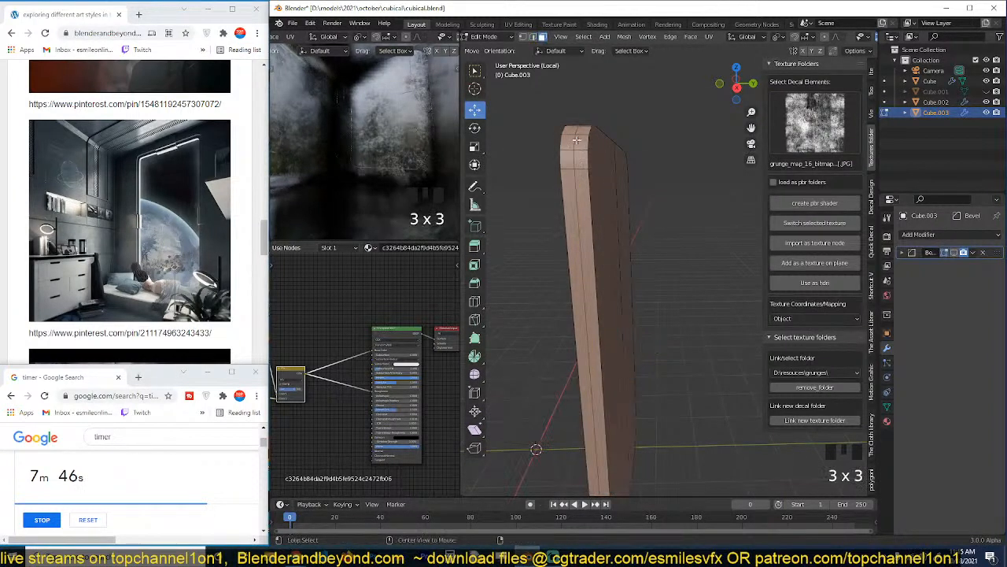
alt+click(580, 140)
alt+click(581, 140)
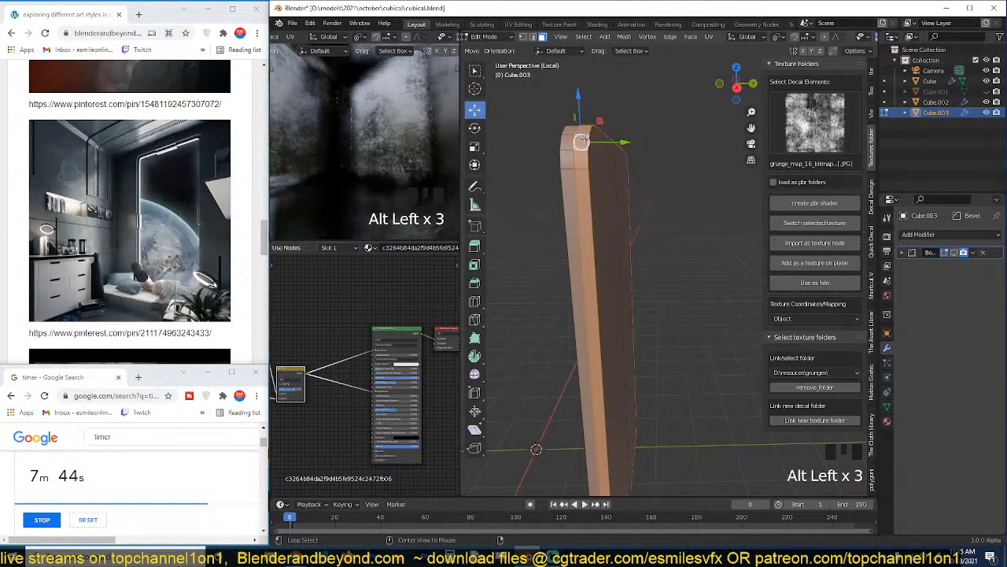
middle_drag(584, 139, 590, 171)
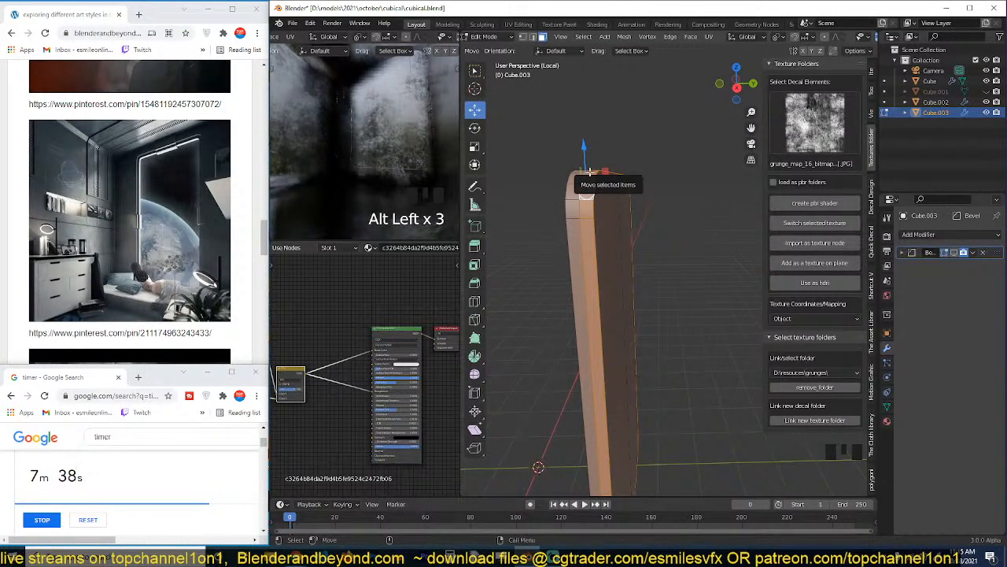
shift+click(626, 280)
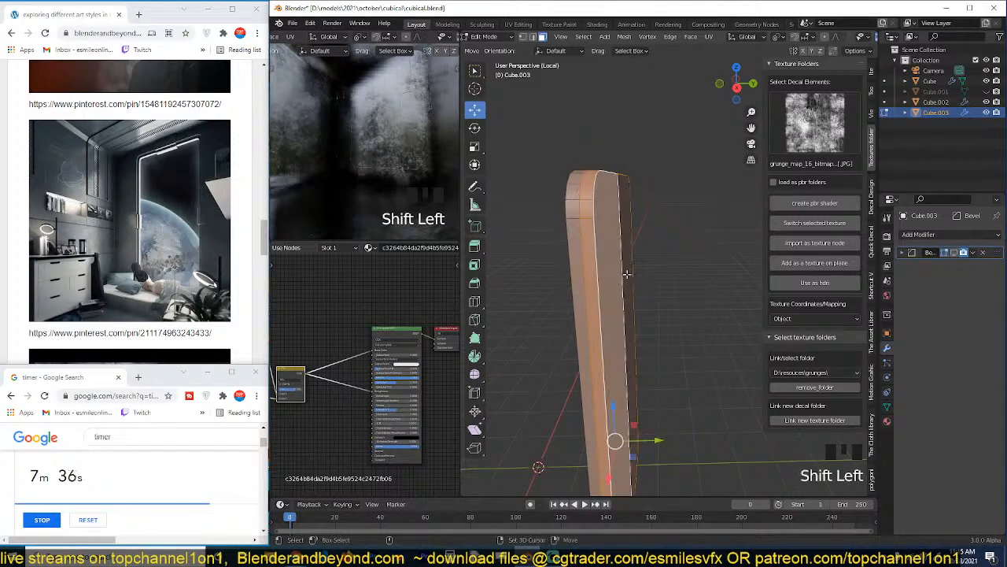
shift+click(626, 280)
key(grave)
shift+click(611, 271)
key(x)
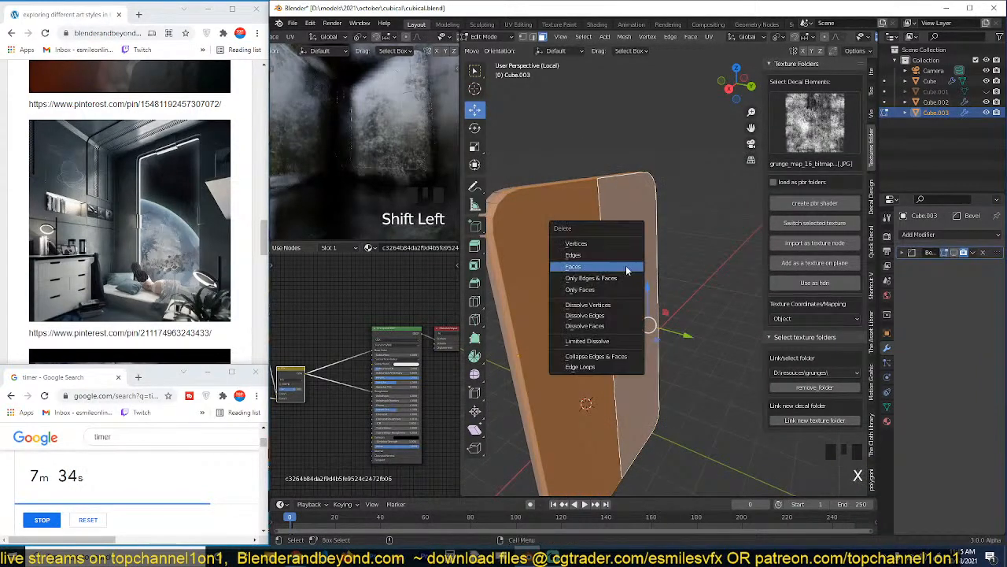
click(628, 268)
key(grave)
middle_drag(619, 274, 507, 377)
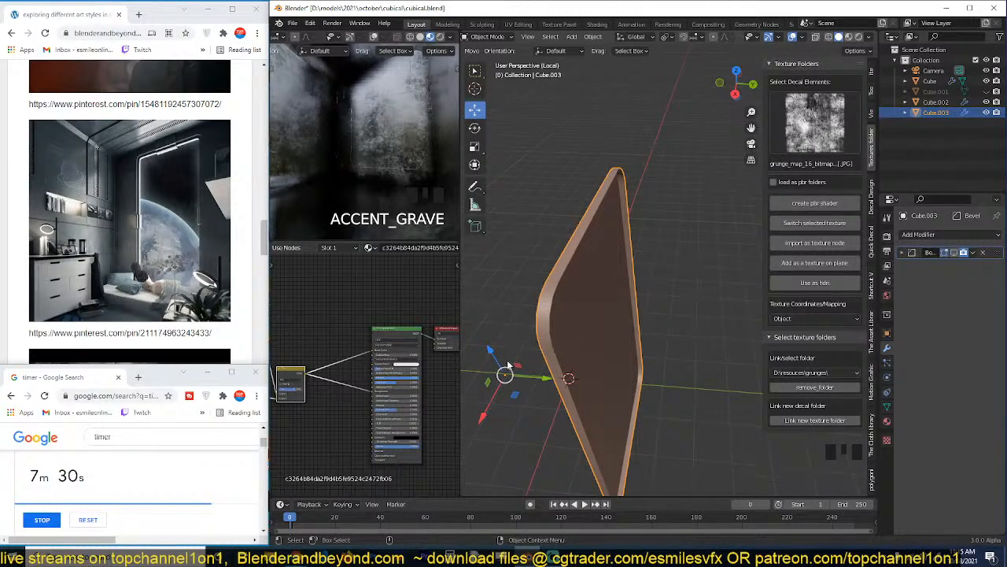
Select the pane's open edge loop in vertex mode and snap the 3D cursor to the selection.
key(Tab)
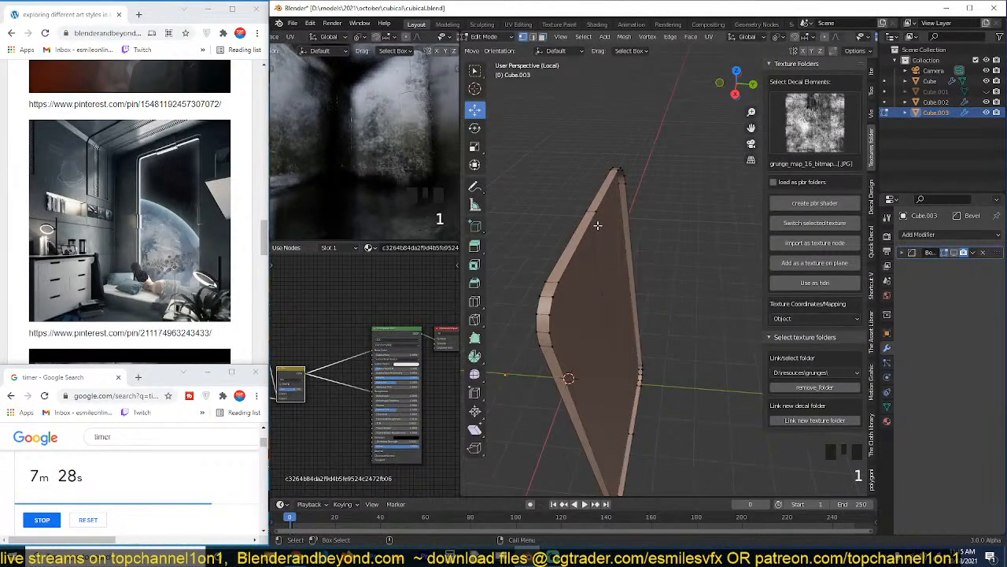
alt+click(598, 220)
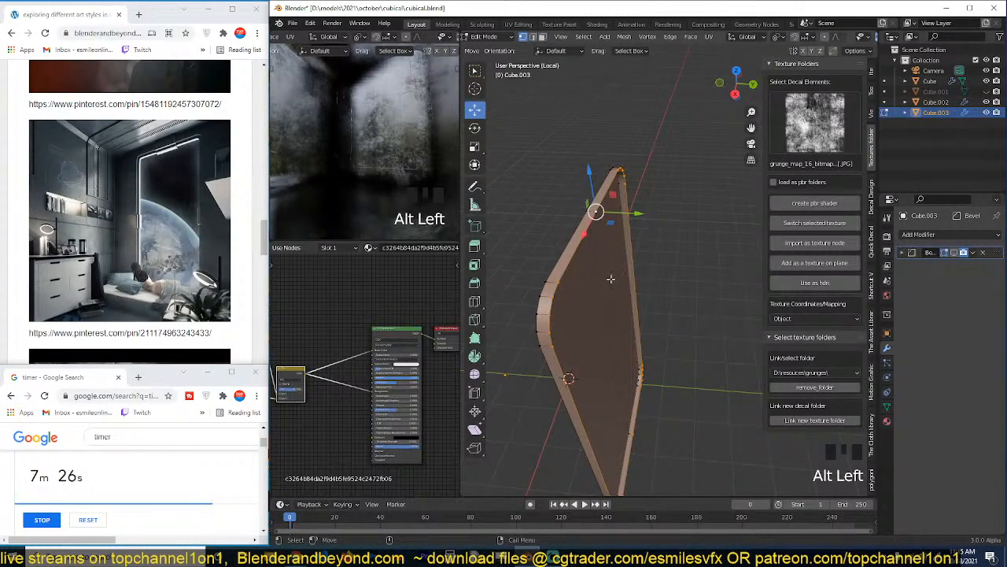
right_click(630, 243)
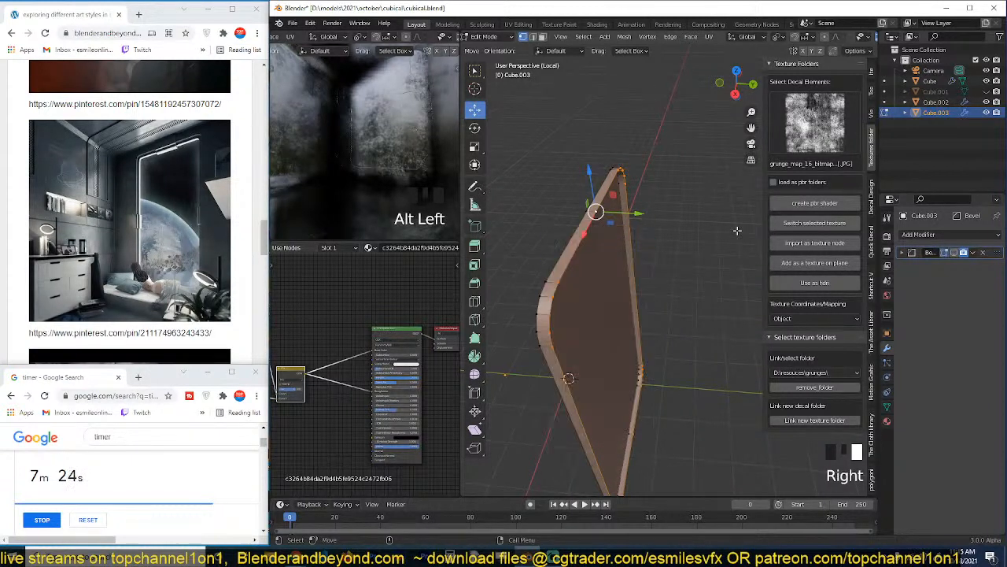
key(shift+s)
click(670, 275)
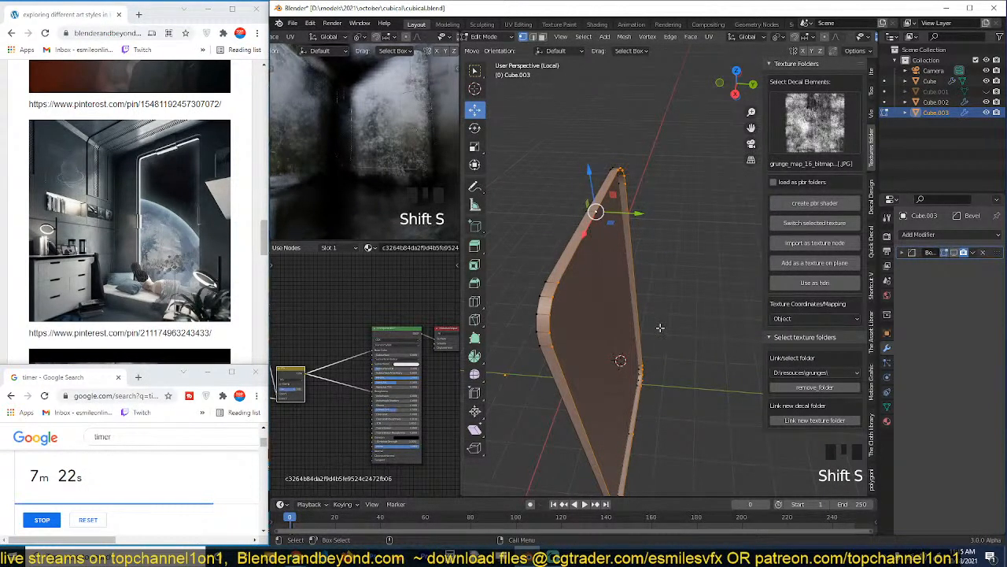
key(shift+s)
Return to Object Mode and set the pane's origin to the 3D cursor.
key(Tab)
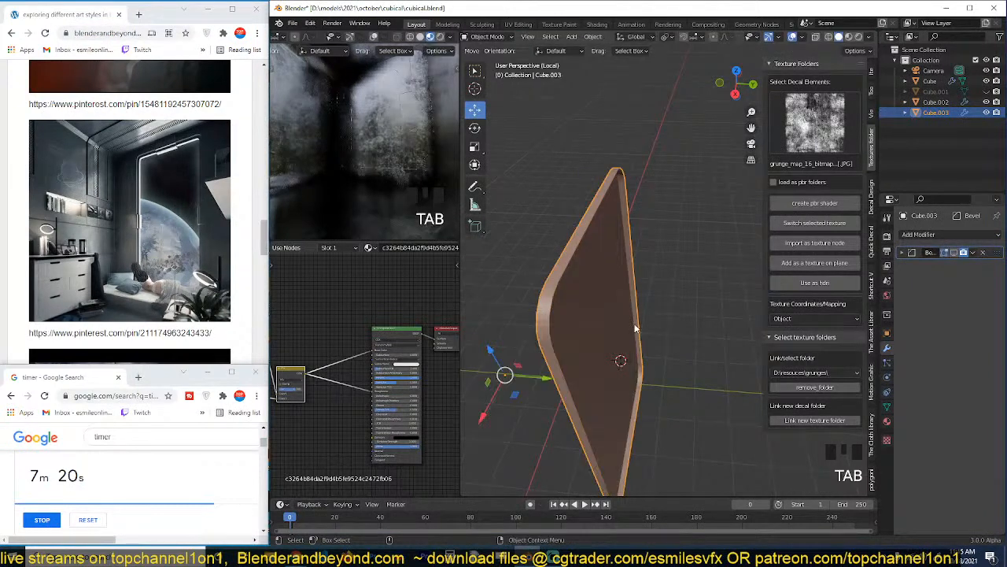
key(grave)
right_click(592, 270)
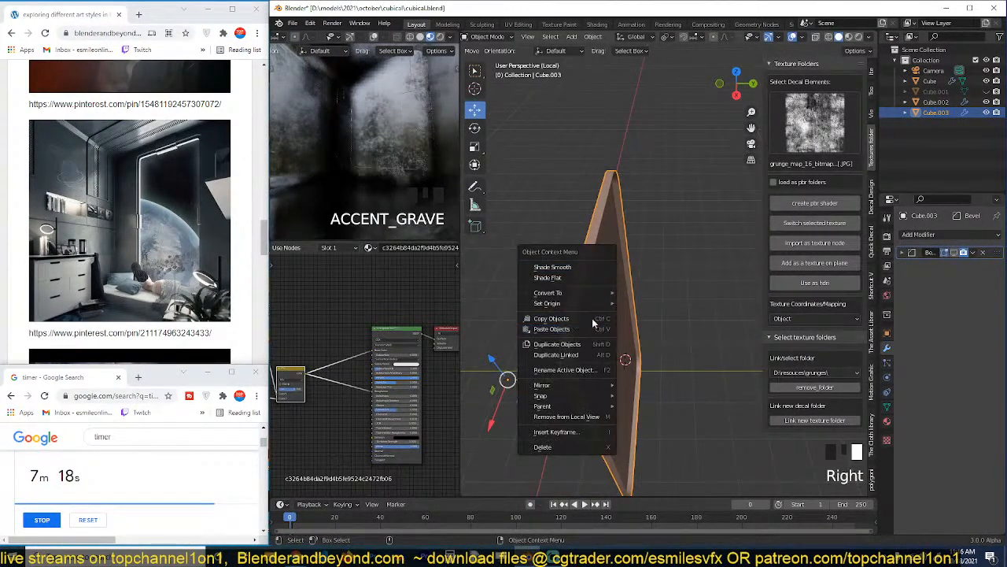
mouse_move(595, 304)
click(662, 324)
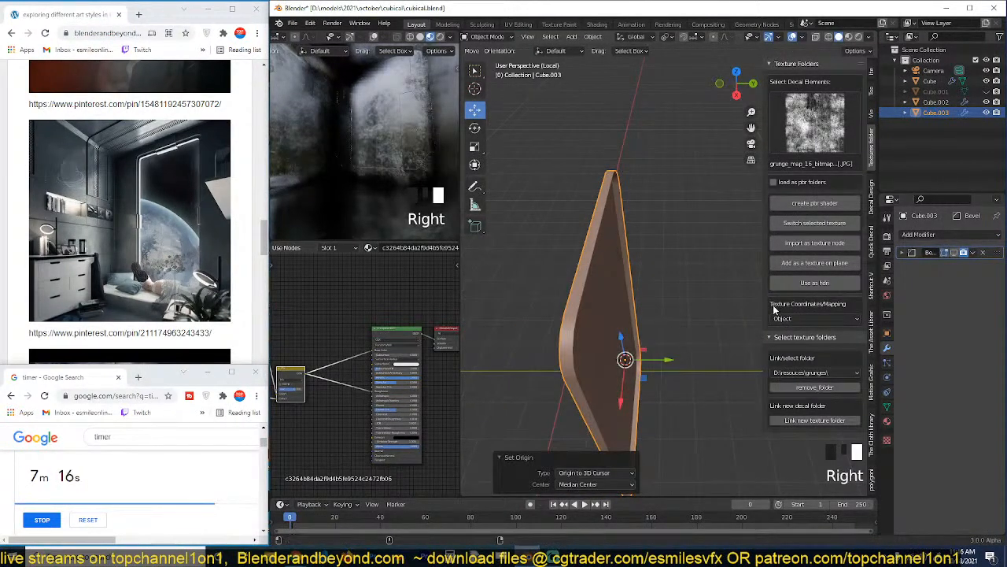
Add a Mirror modifier to the pane that mirrors on the Y axis only.
click(944, 235)
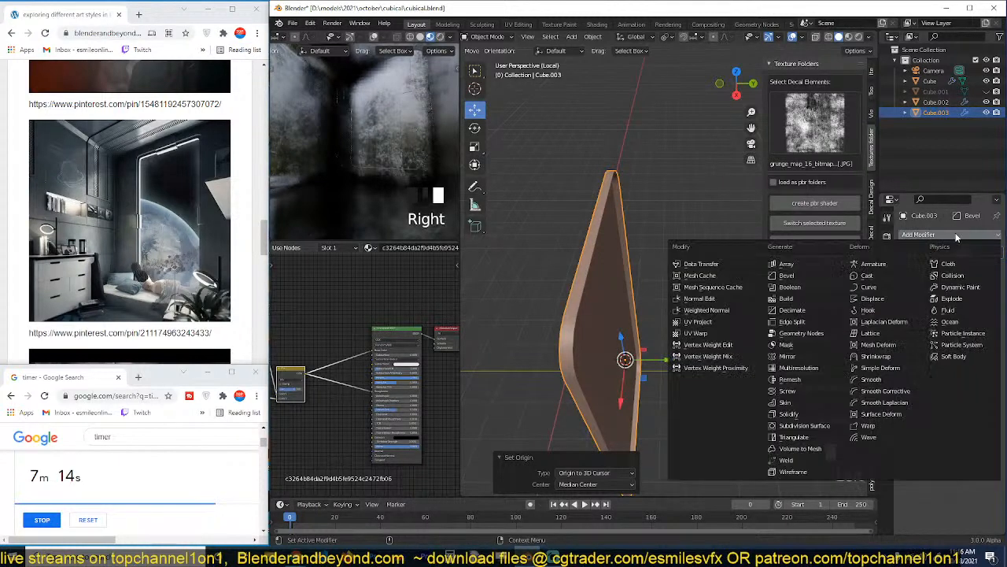
click(814, 356)
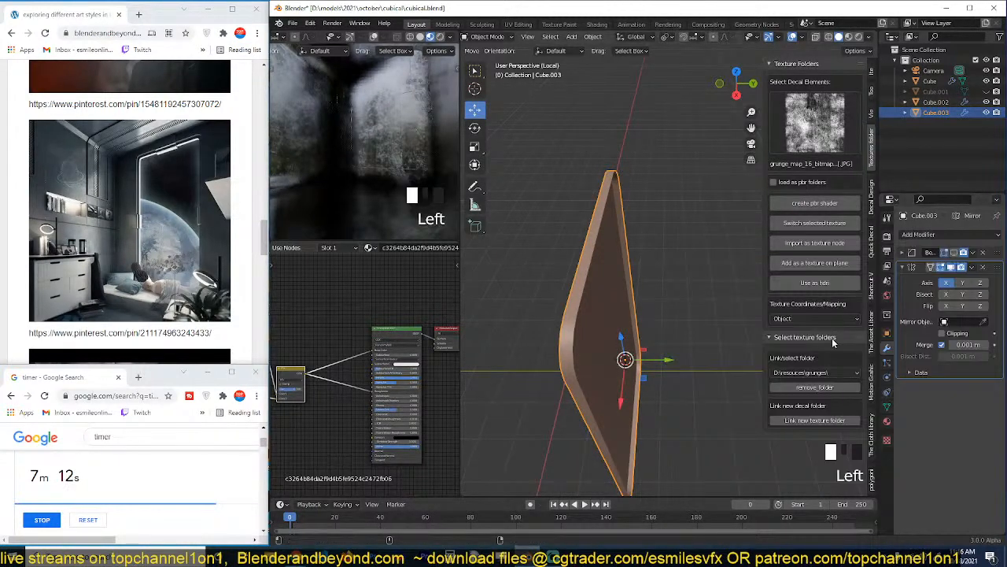
click(961, 284)
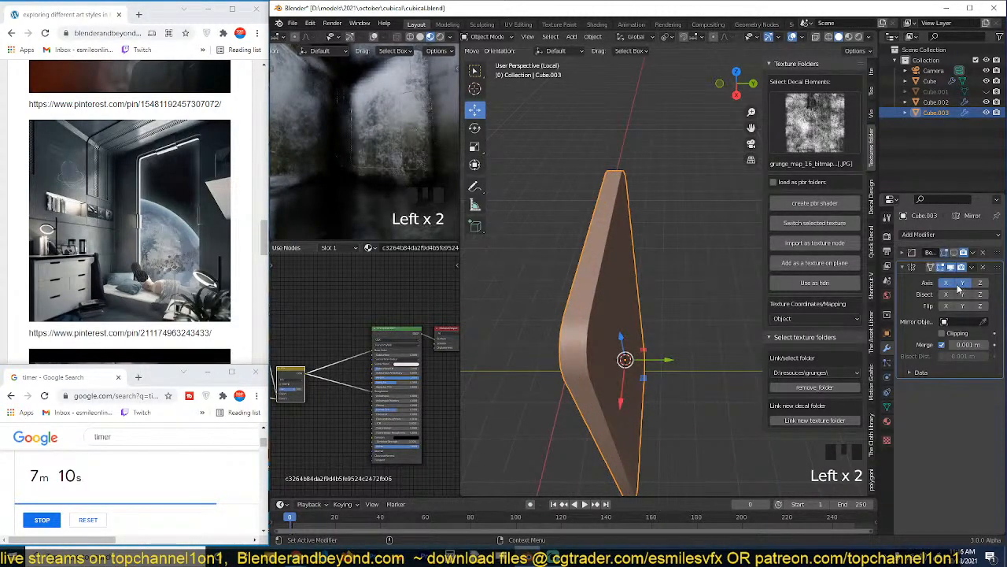
Turn the Bevel modifier's viewport display back on and place it below the Mirror modifier in the stack.
key(grave)
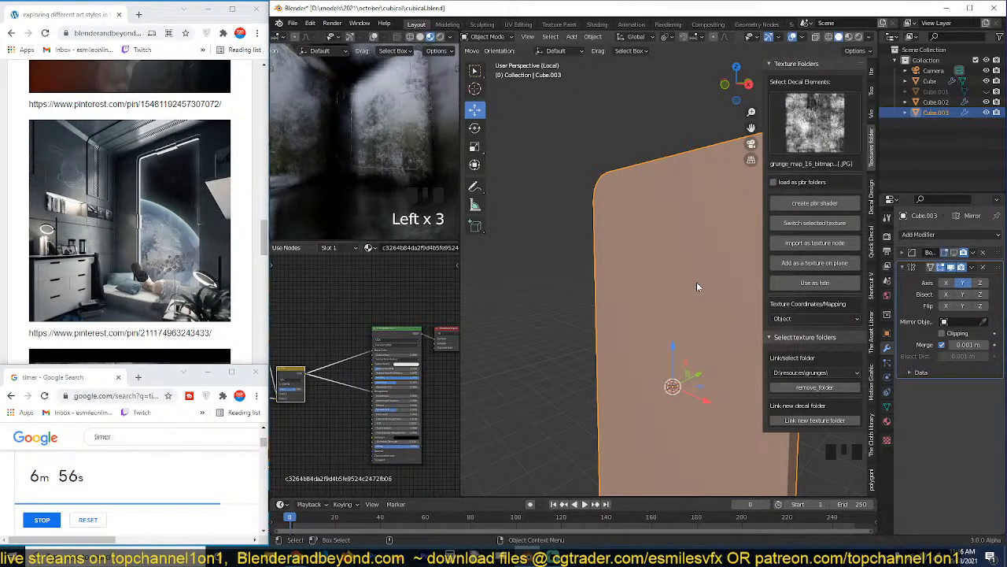
middle_drag(693, 316, 653, 362)
click(954, 253)
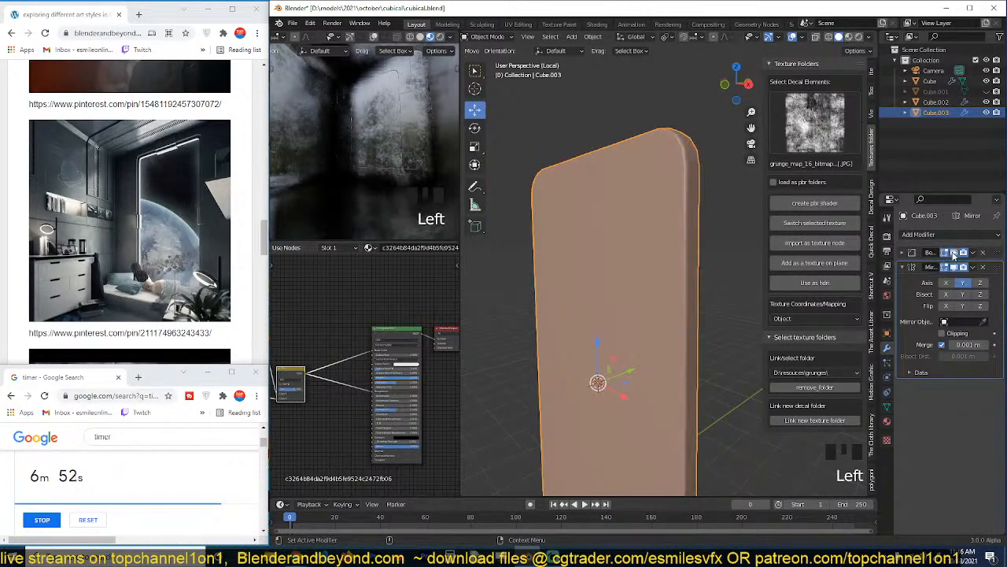
drag(1000, 254, 940, 323)
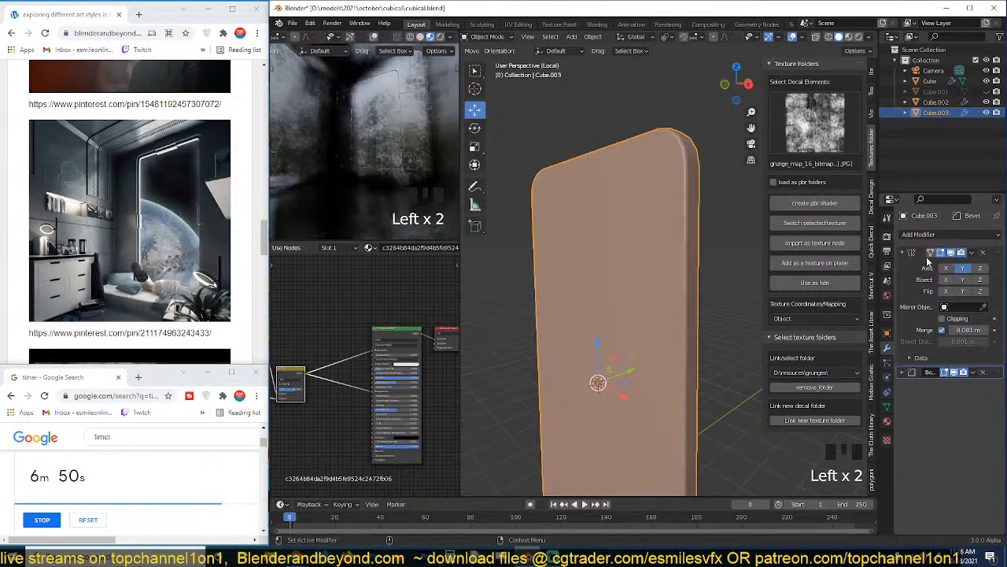
Select both large front faces of the pane in Edit Mode and inset them by about 0.107 m.
key(Tab)
key(grave)
middle_drag(674, 238, 671, 190)
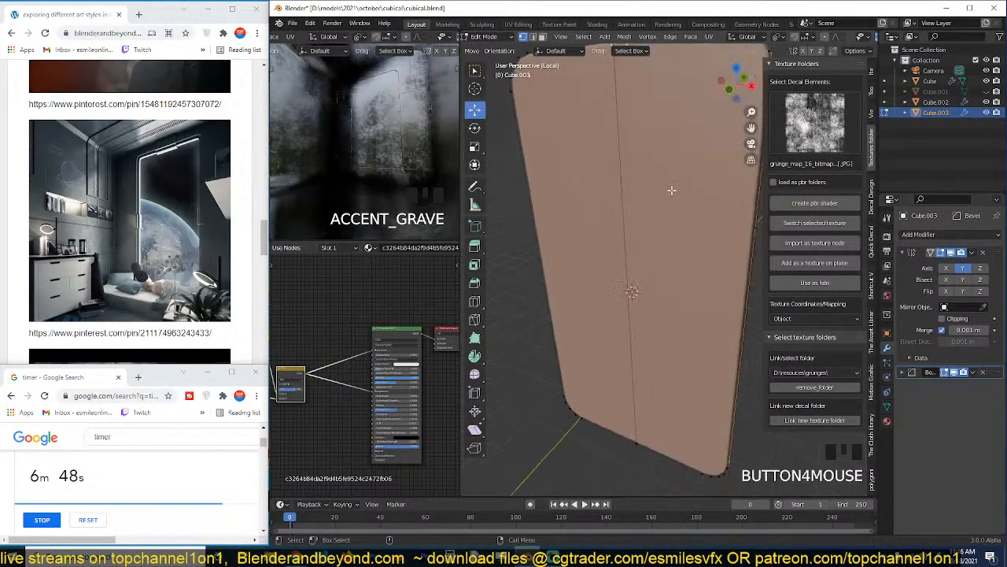
click(672, 189)
shift+click(602, 251)
scroll(612, 262, down, 3)
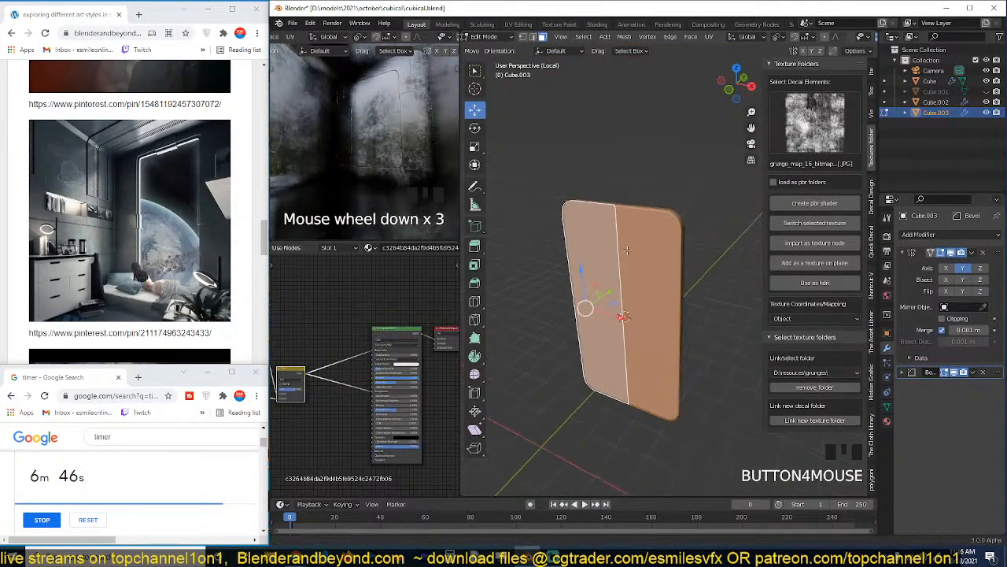
scroll(627, 250, up, 3)
key(i)
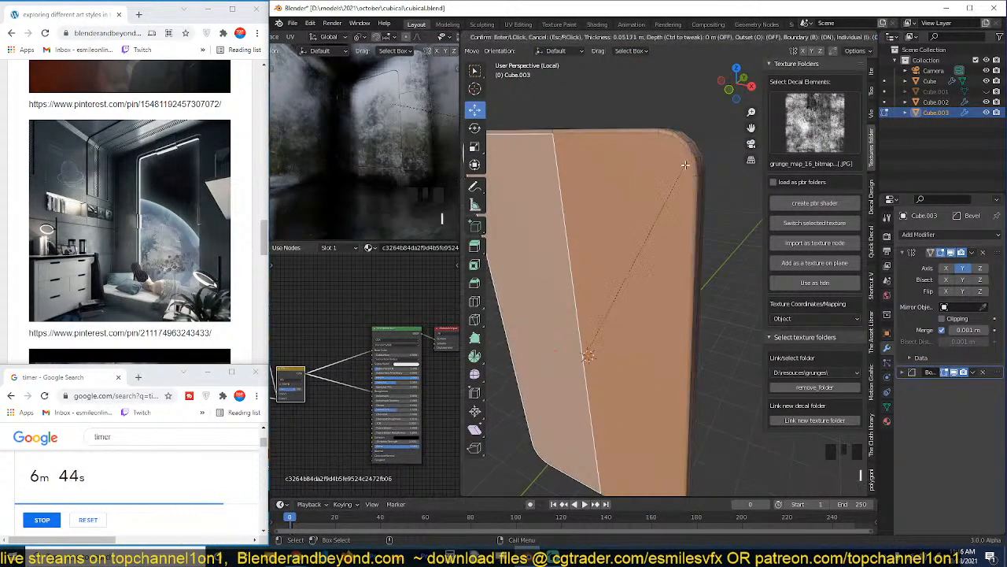
click(684, 167)
Extrude the inset front faces about 0.053 m inward to form a recess.
key(grave)
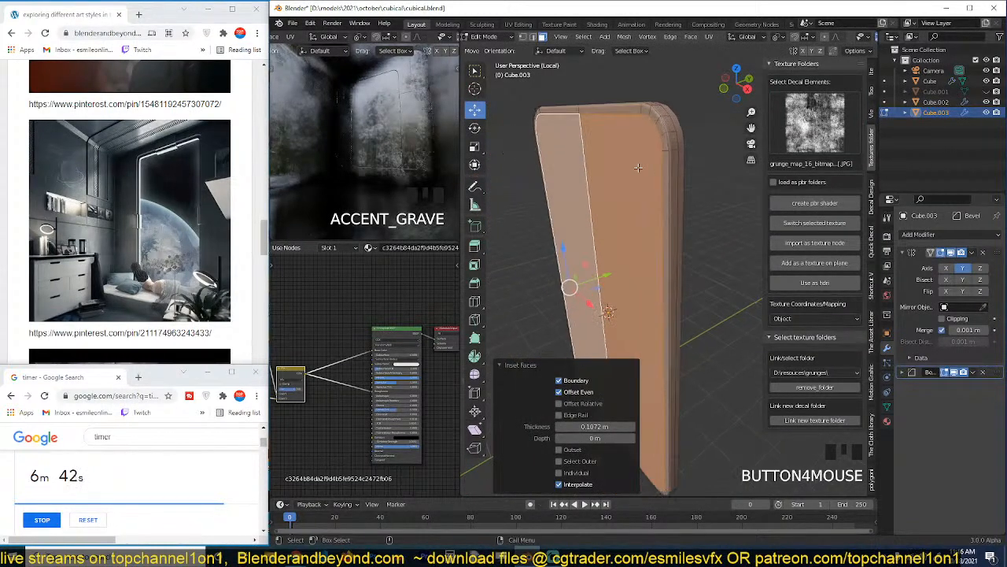
key(e)
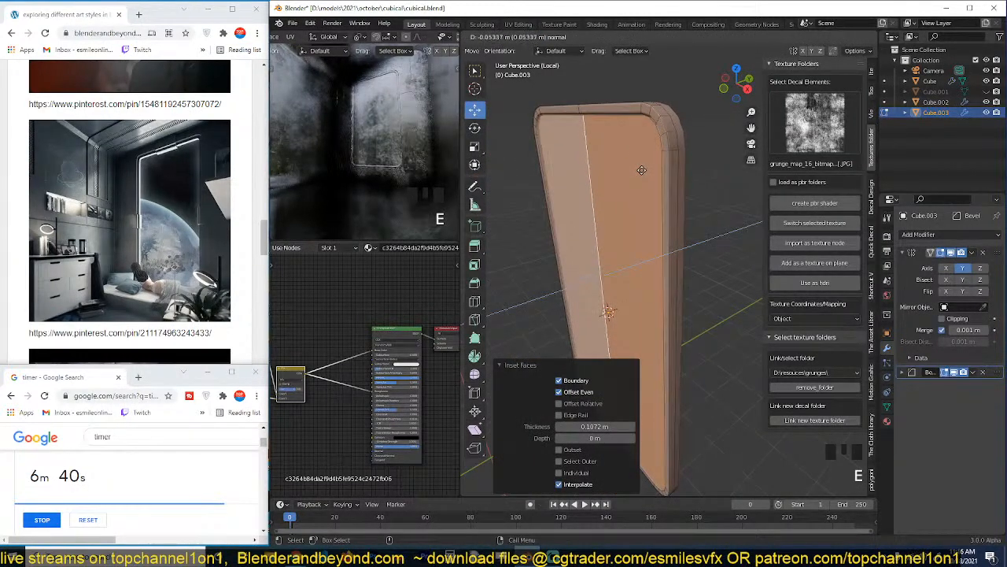
click(640, 172)
scroll(599, 201, up, 1)
scroll(645, 157, up, 2)
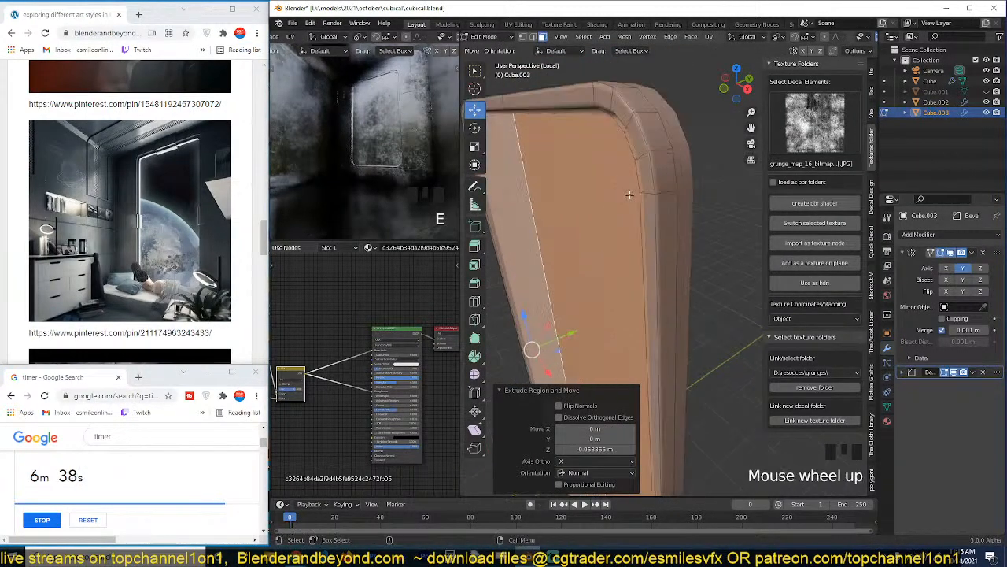
Inset the recessed faces by about 0.042 m and extrude them about 0.029 m further inward.
middle_drag(668, 141, 666, 130)
key(i)
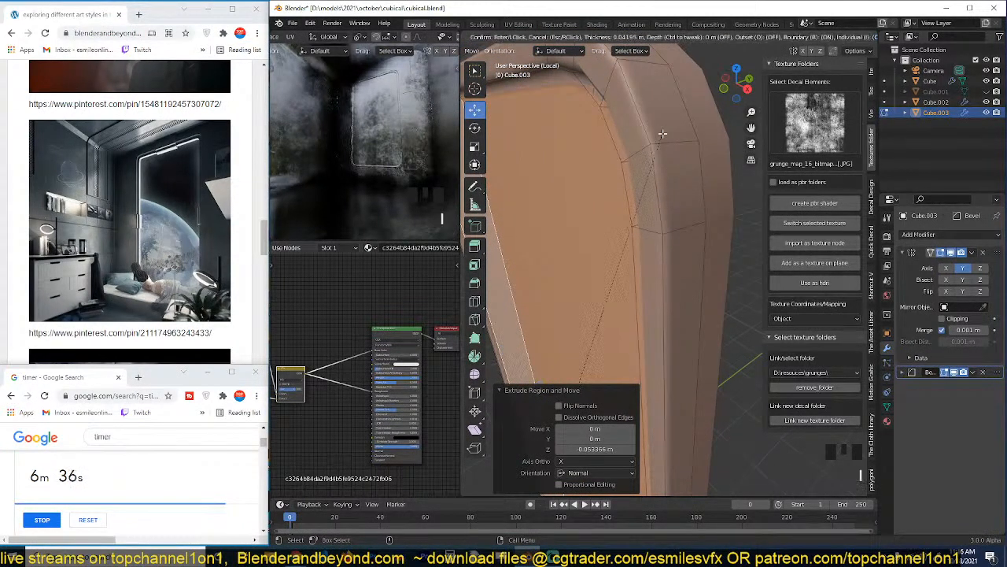
click(663, 134)
key(e)
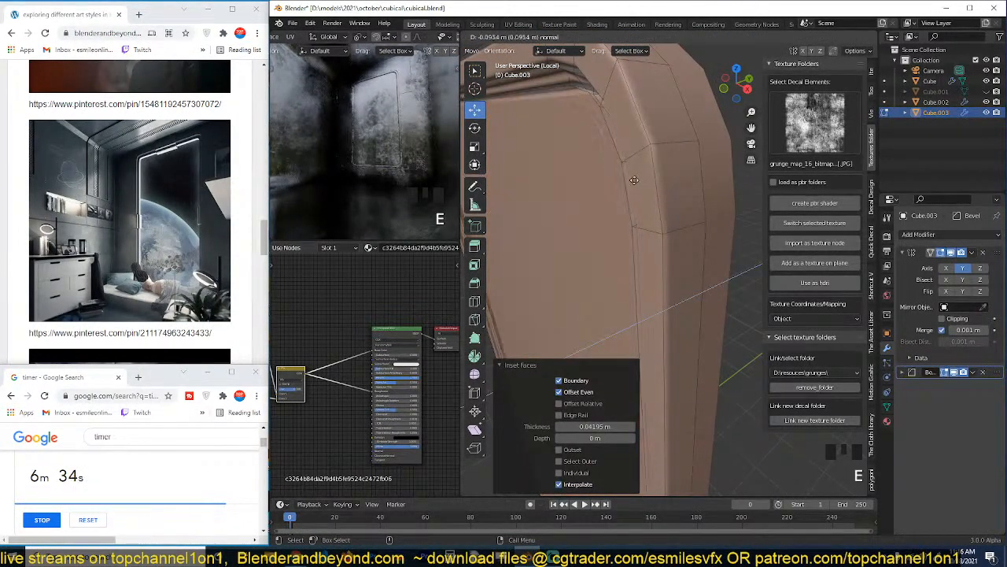
click(631, 181)
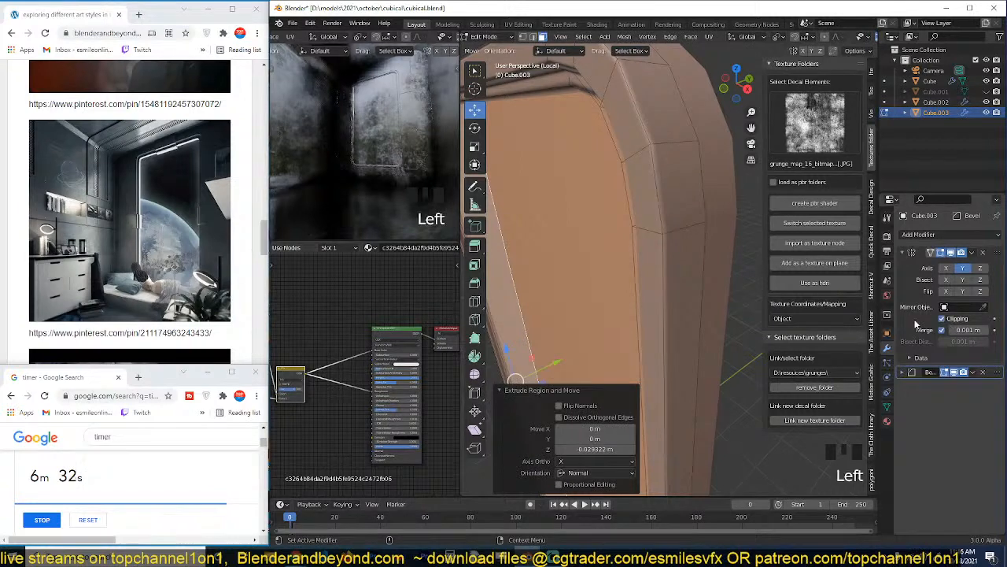
Move the innermost recessed faces about 0.59 m along Y and delete them, leaving an open, deselected frame in Object Mode.
scroll(690, 310, down, 4)
key(grave)
middle_drag(690, 310, 682, 311)
drag(635, 314, 659, 314)
key(x)
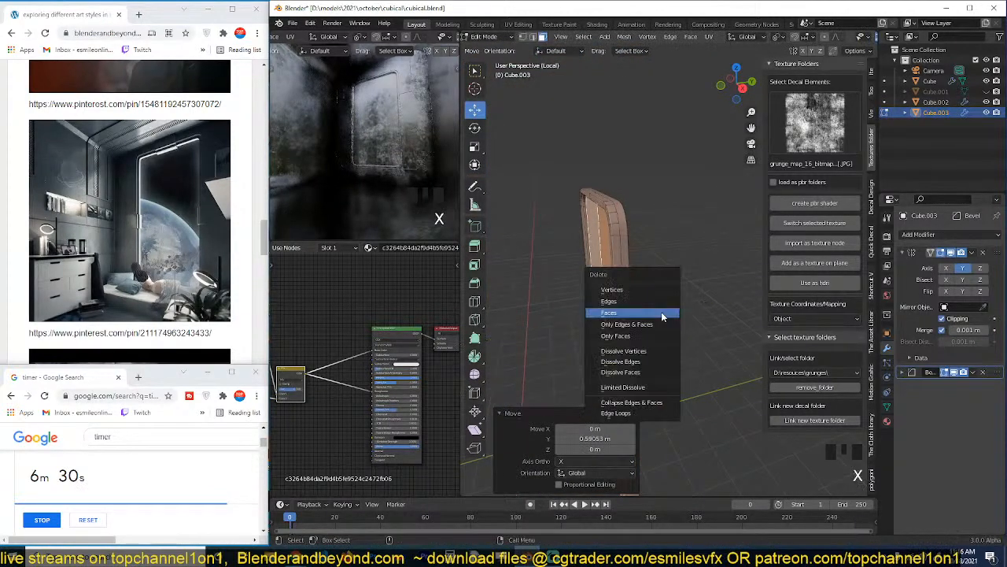
click(660, 313)
key(Tab)
middle_drag(612, 316, 688, 229)
key(alt+a)
scroll(688, 229, up, 3)
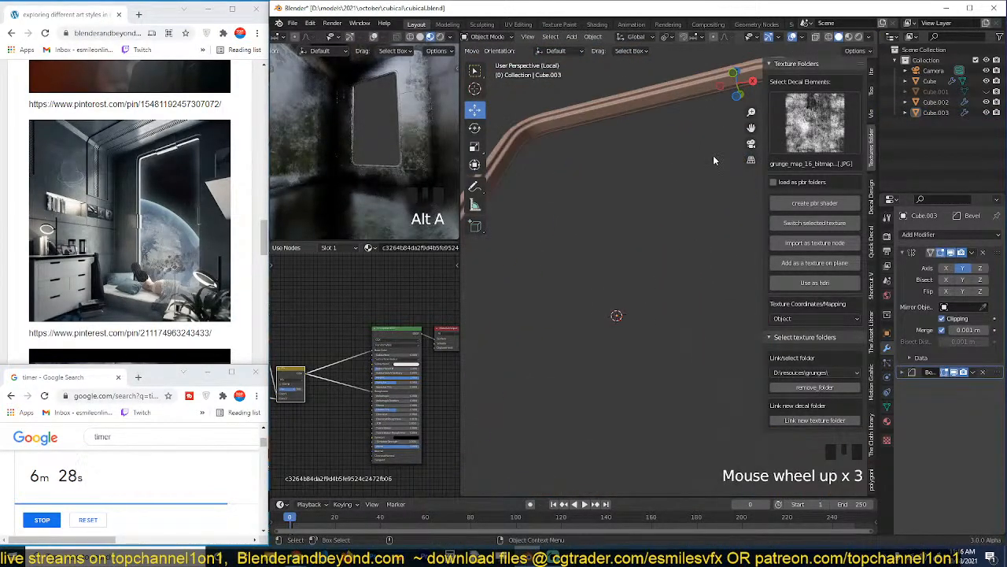
shift+middle_drag(713, 155, 626, 309)
key(grave)
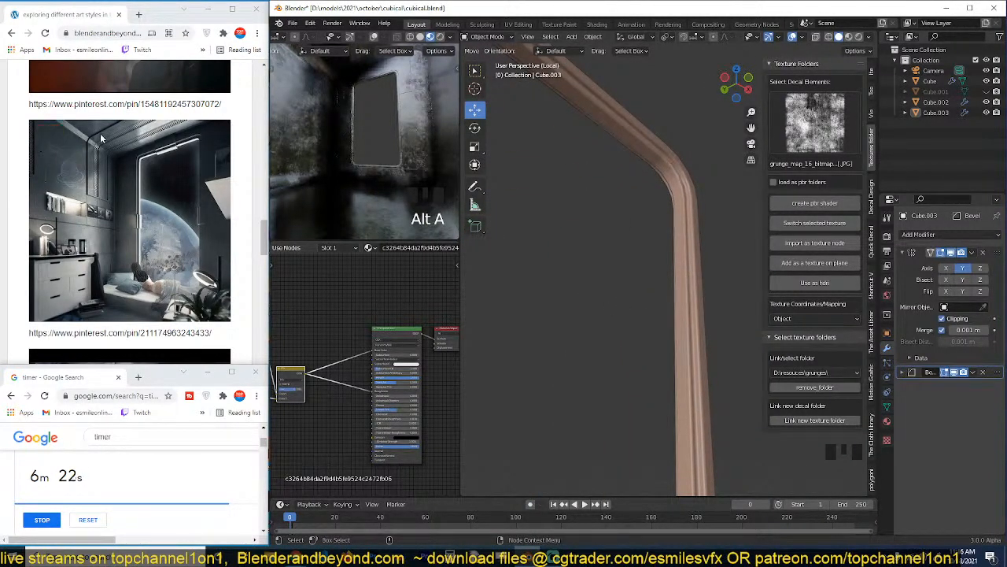
Switch to the Chrome browser, maximise the live-stream reference page and look through its reference images.
click(233, 9)
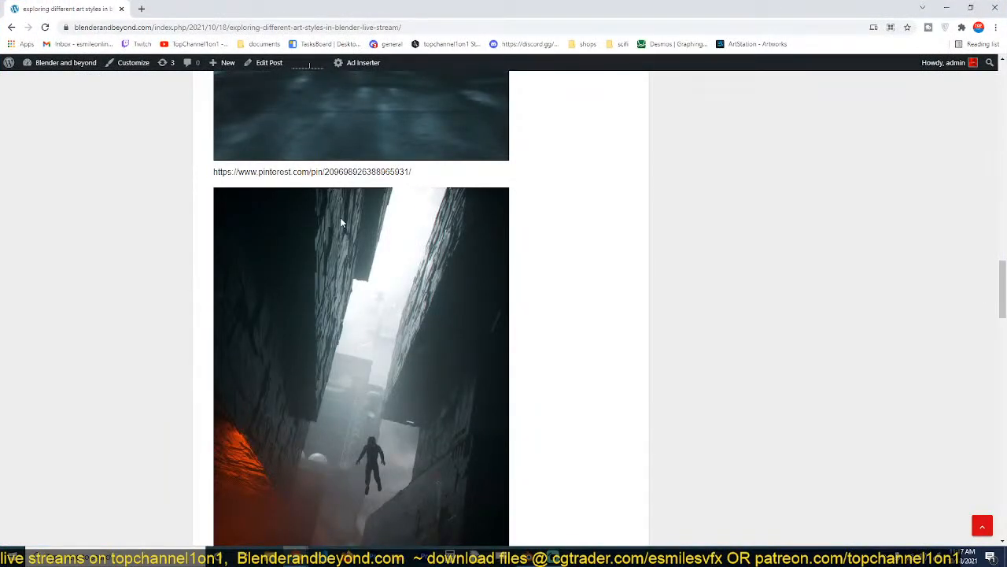
scroll(366, 291, up, 20)
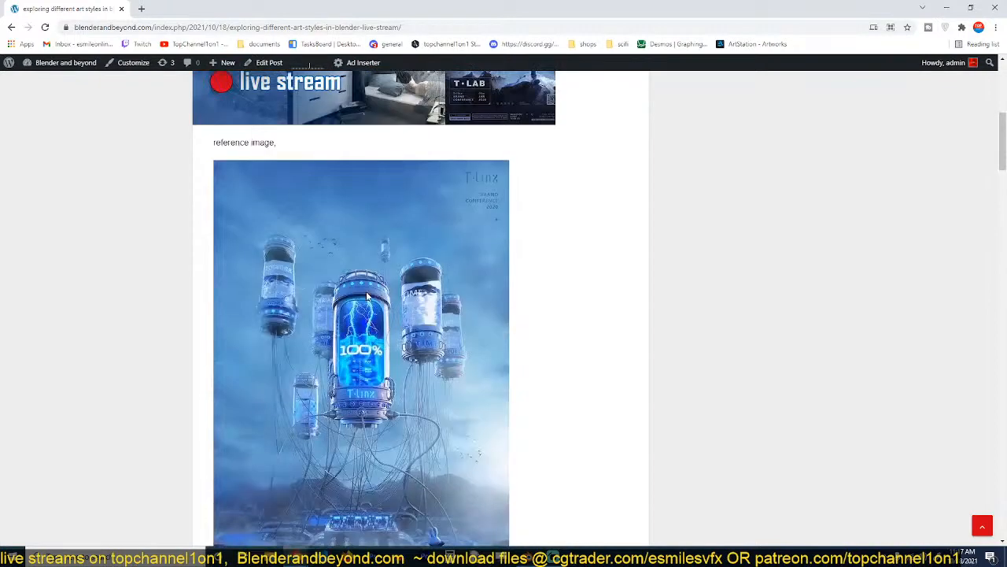
scroll(366, 291, up, 3)
scroll(367, 294, down, 4)
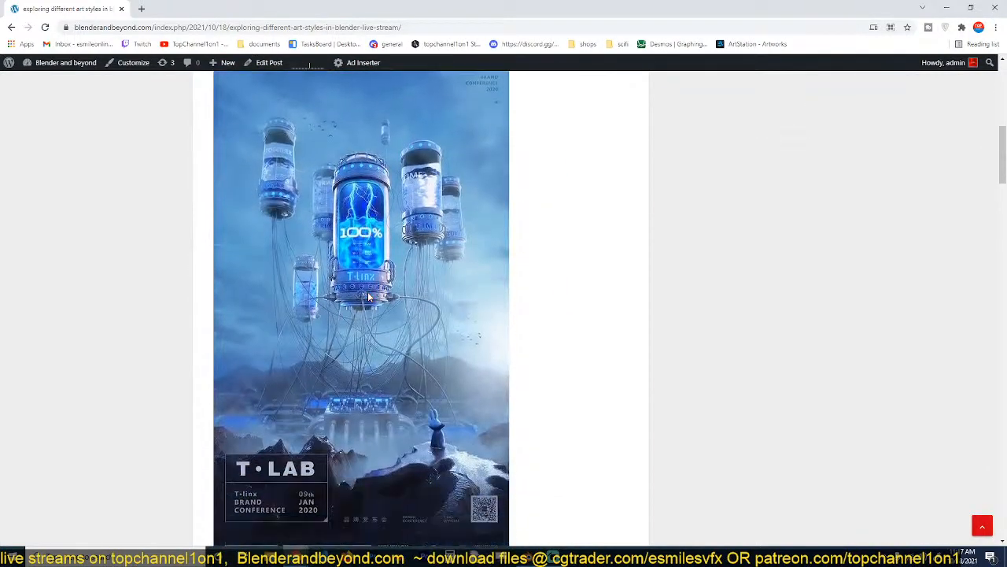
scroll(370, 298, down, 1)
scroll(374, 299, down, 10)
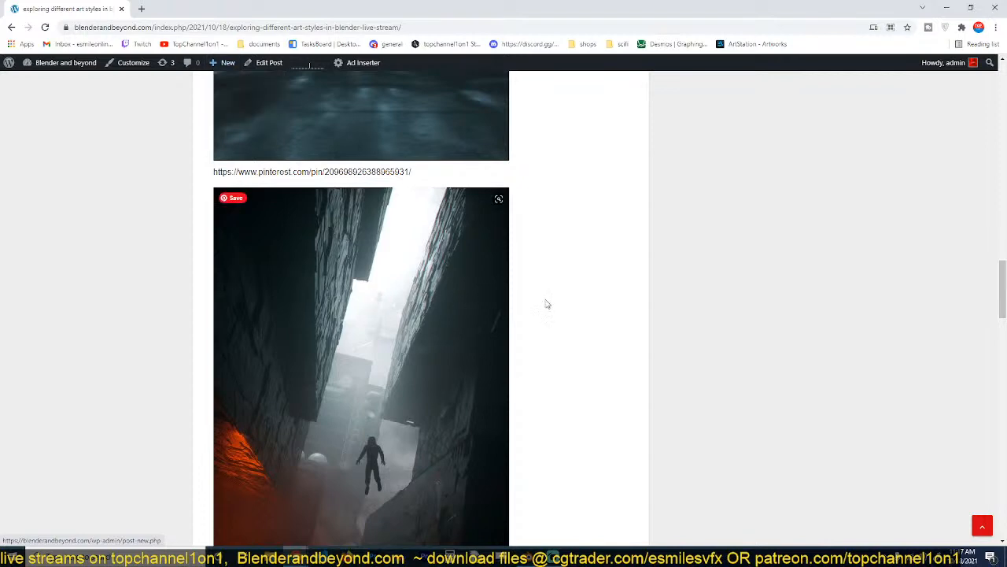
Look through the reference images on the live-stream page, restore the browser beside the 3D view and return to Blender.
scroll(560, 305, up, 10)
scroll(565, 307, up, 3)
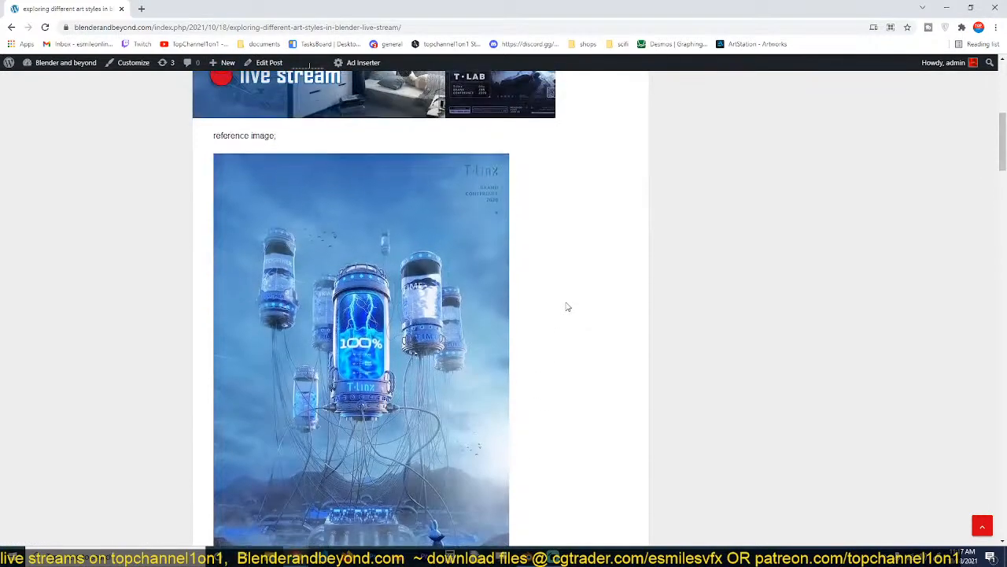
scroll(407, 316, down, 15)
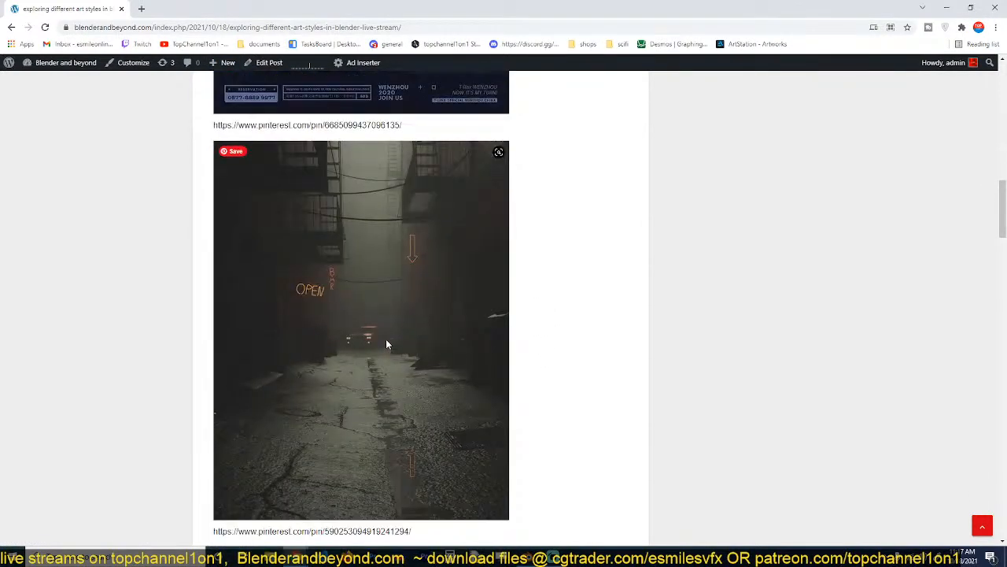
scroll(387, 339, down, 10)
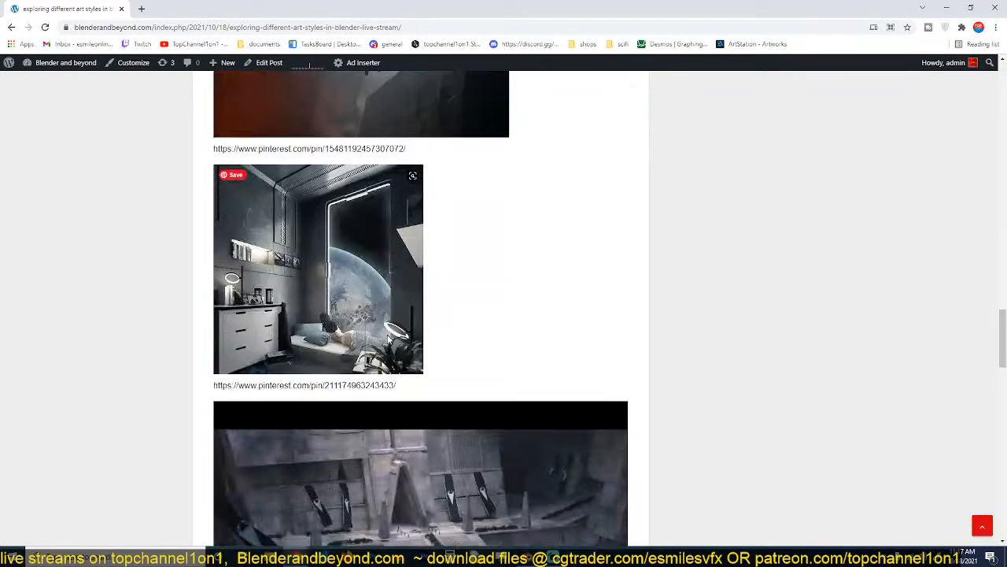
scroll(387, 338, down, 4)
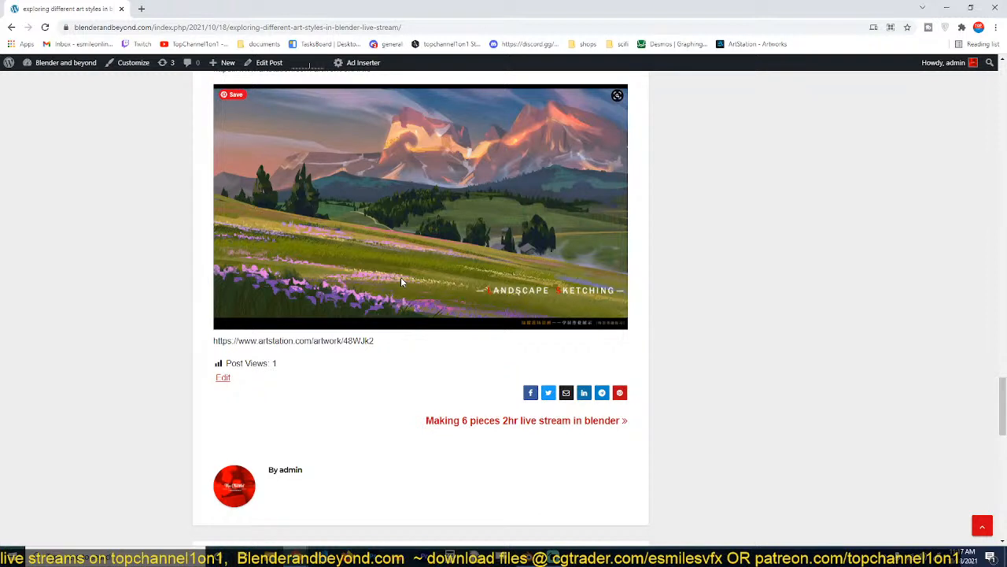
click(970, 7)
scroll(150, 278, up, 3)
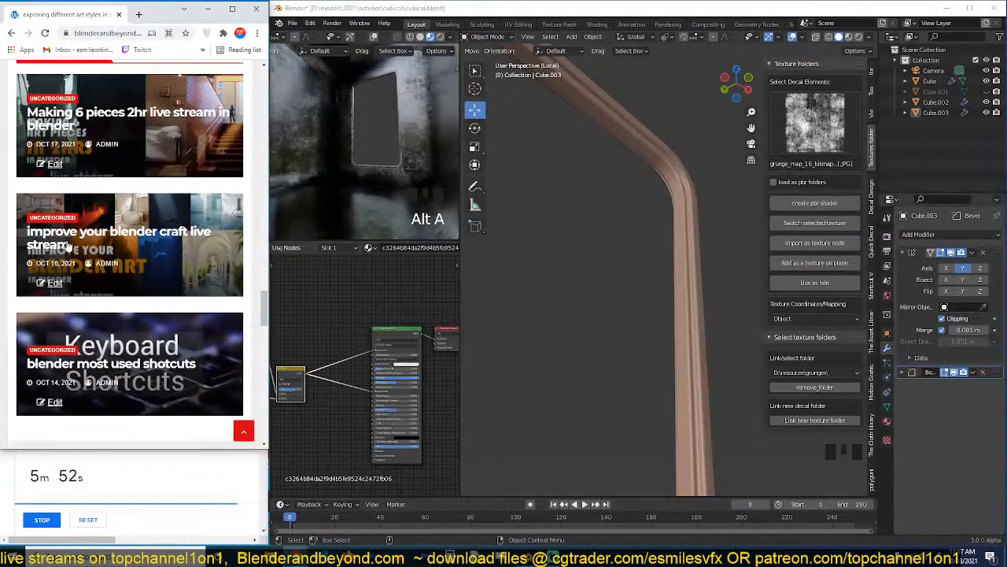
click(118, 33)
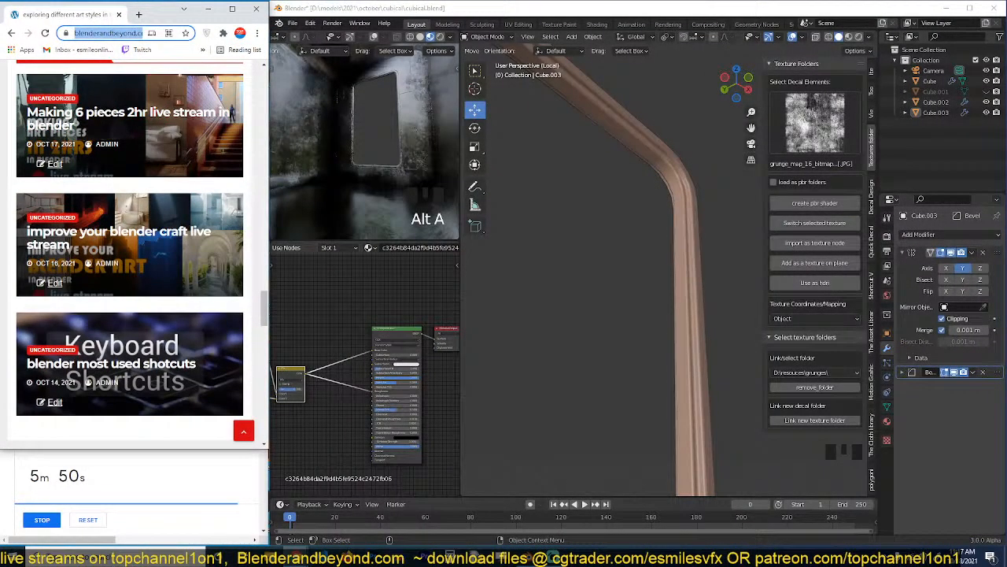
key(alt+Tab)
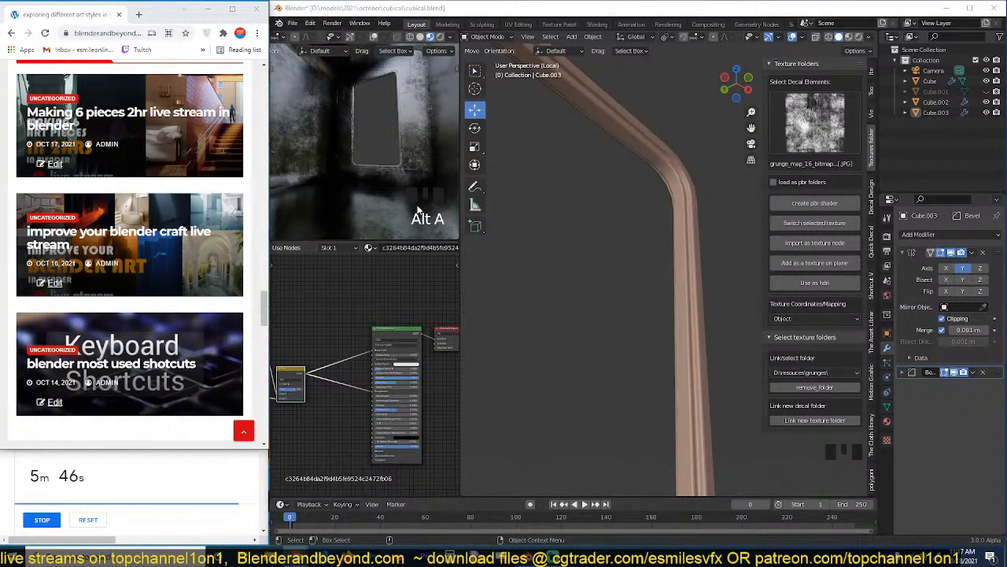
click(678, 269)
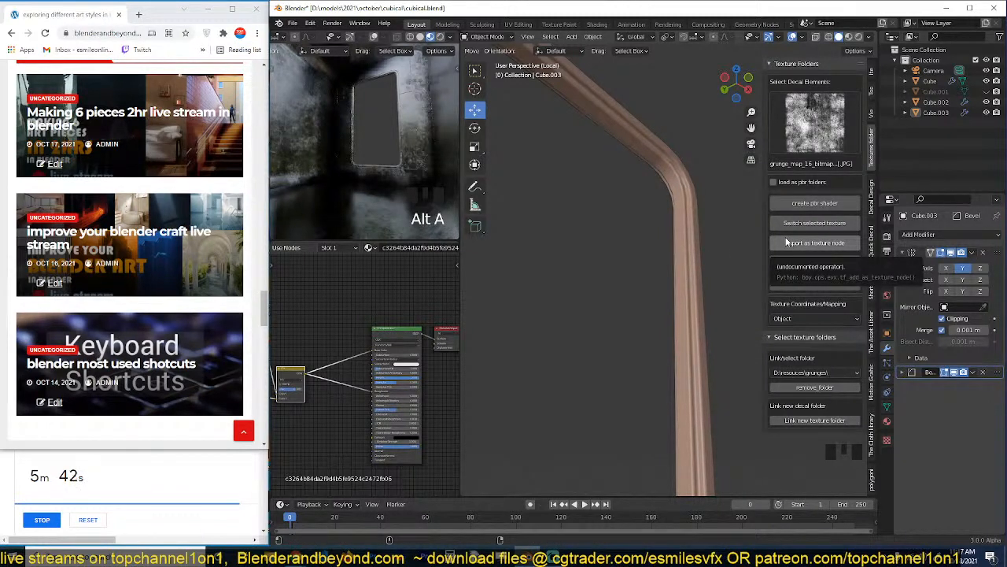
Set the render output folder to D:\temp\New Folder(47)\ and try to play back its animation.
click(887, 234)
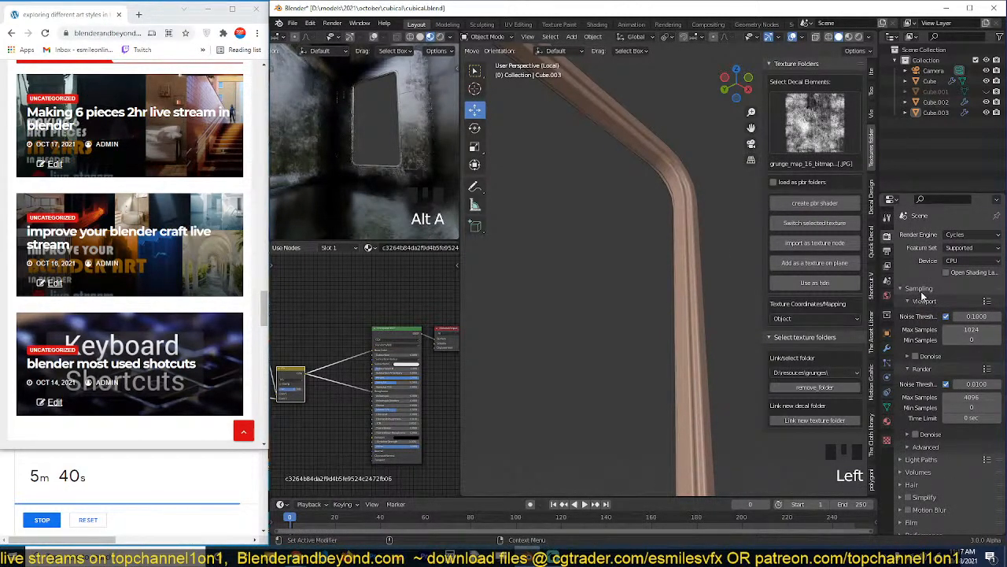
click(887, 250)
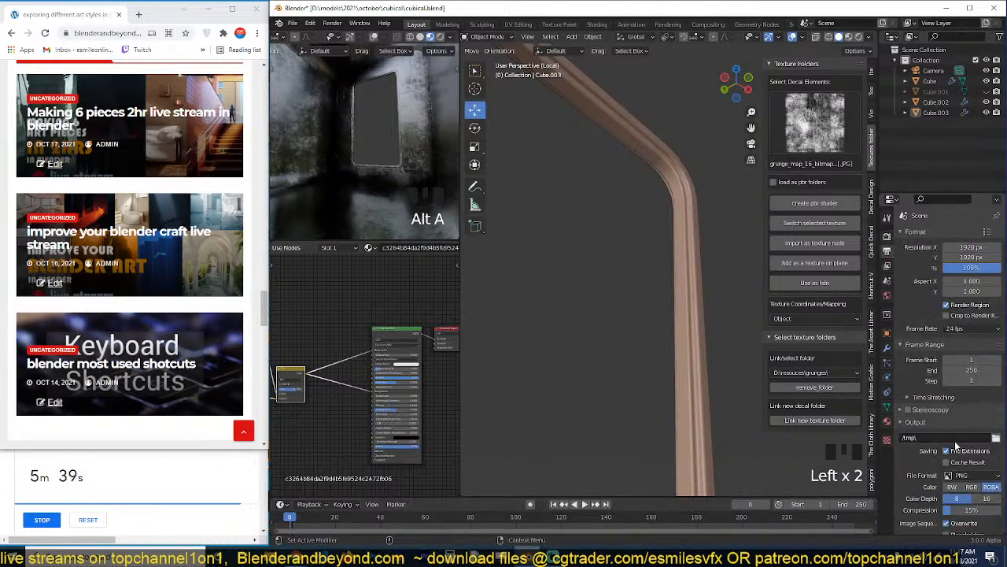
click(996, 438)
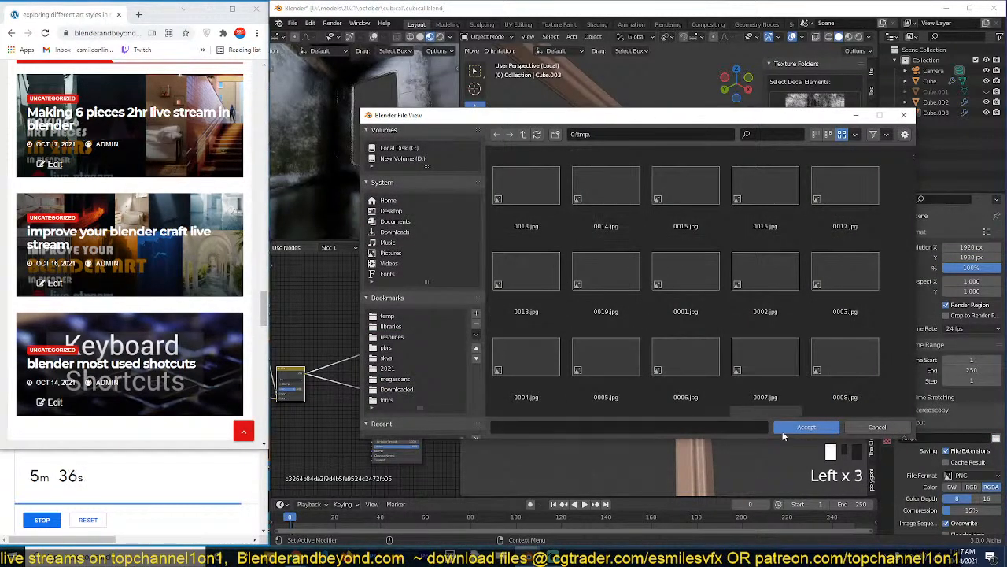
click(388, 317)
double_click(539, 224)
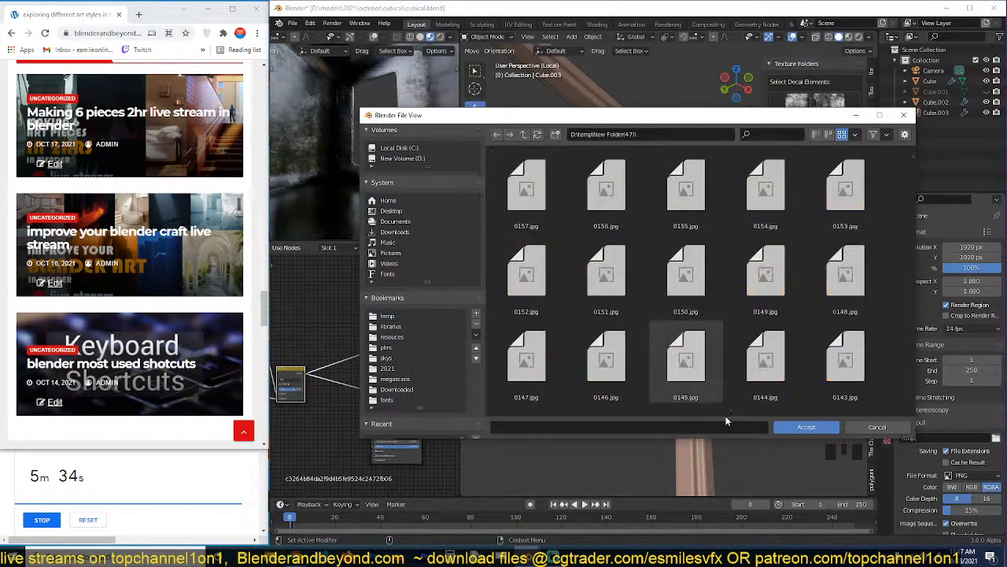
click(805, 428)
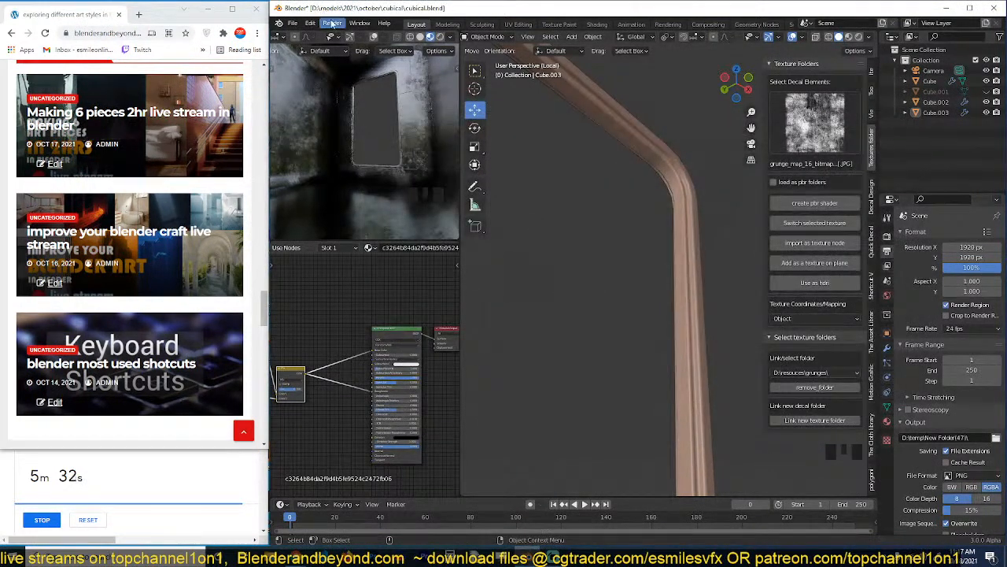
click(337, 24)
click(347, 86)
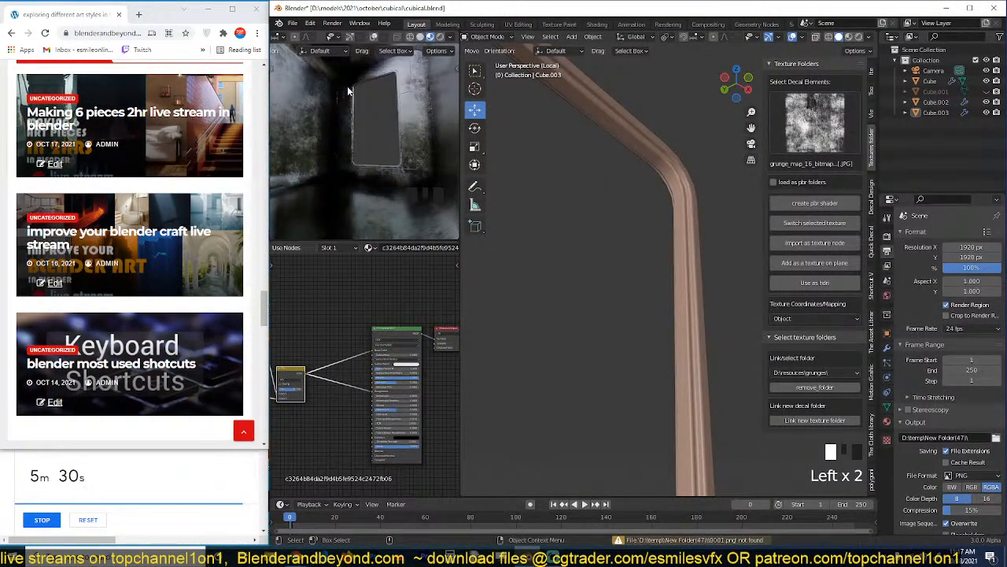
Reconfirm New Folder(47) as the output folder and try to view the rendered animation again.
click(994, 439)
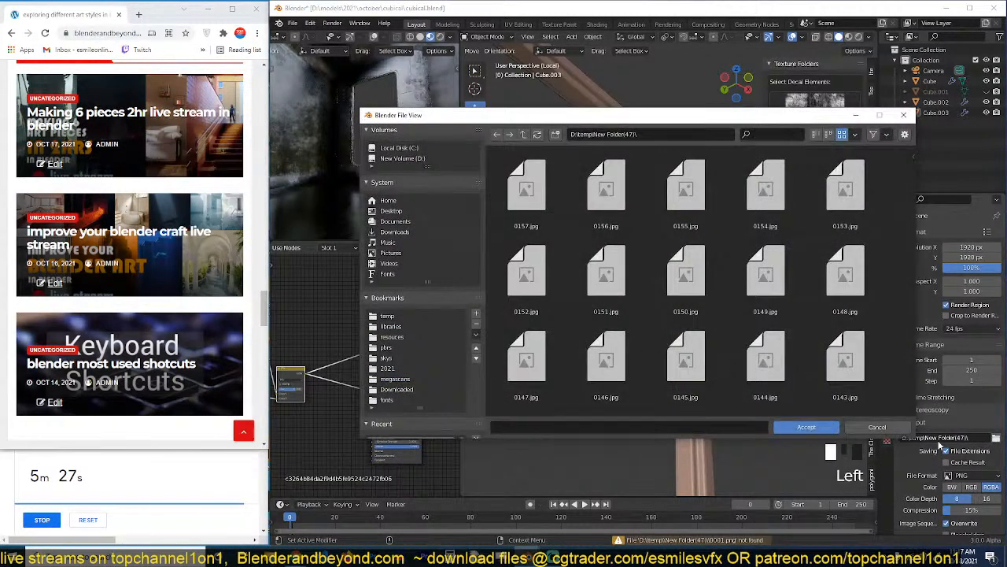
click(807, 427)
click(330, 24)
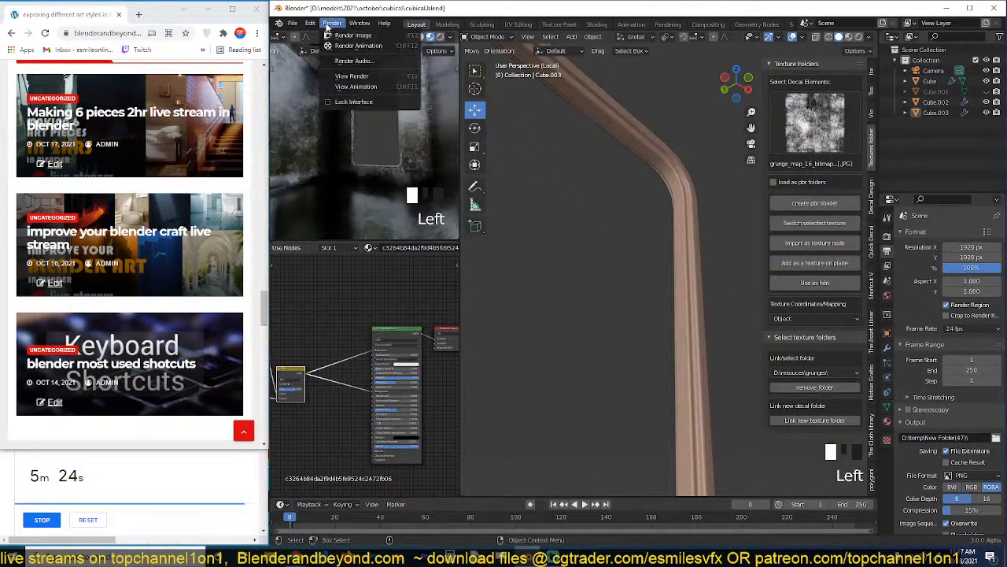
click(356, 86)
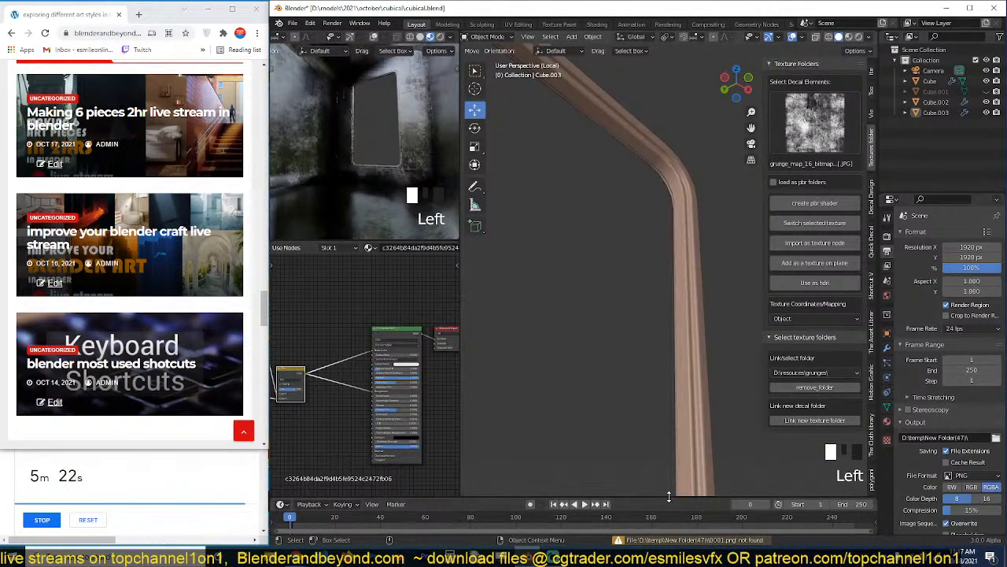
Set the output file format to JPEG, play the animation from New Folder(47) and close the player.
click(965, 475)
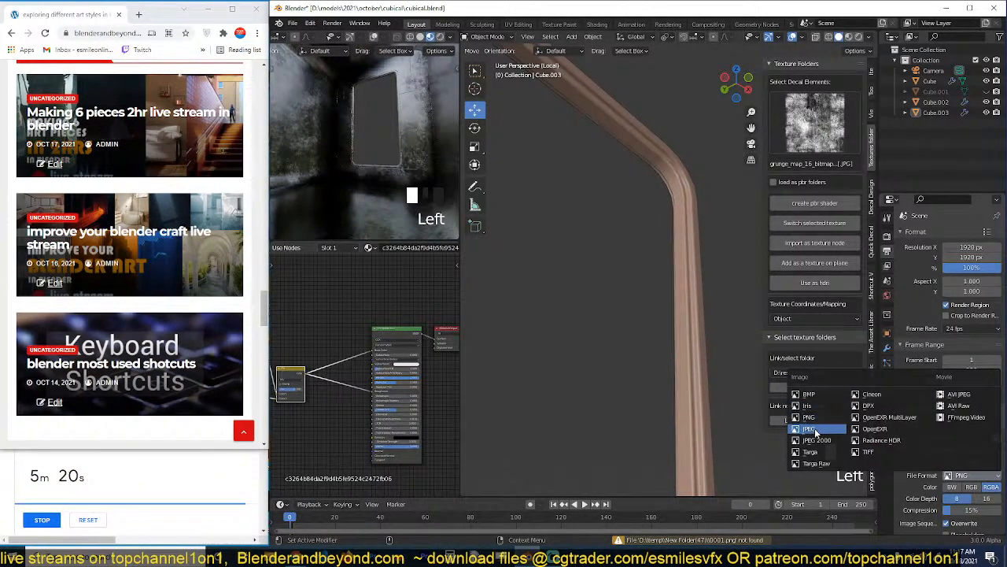
click(810, 429)
click(338, 28)
click(353, 87)
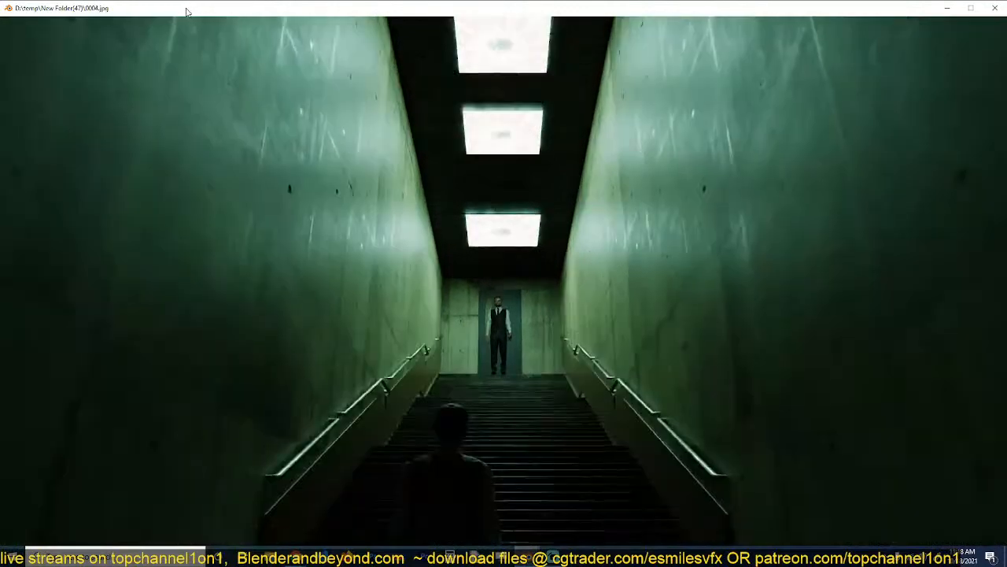
drag(187, 11, 590, 235)
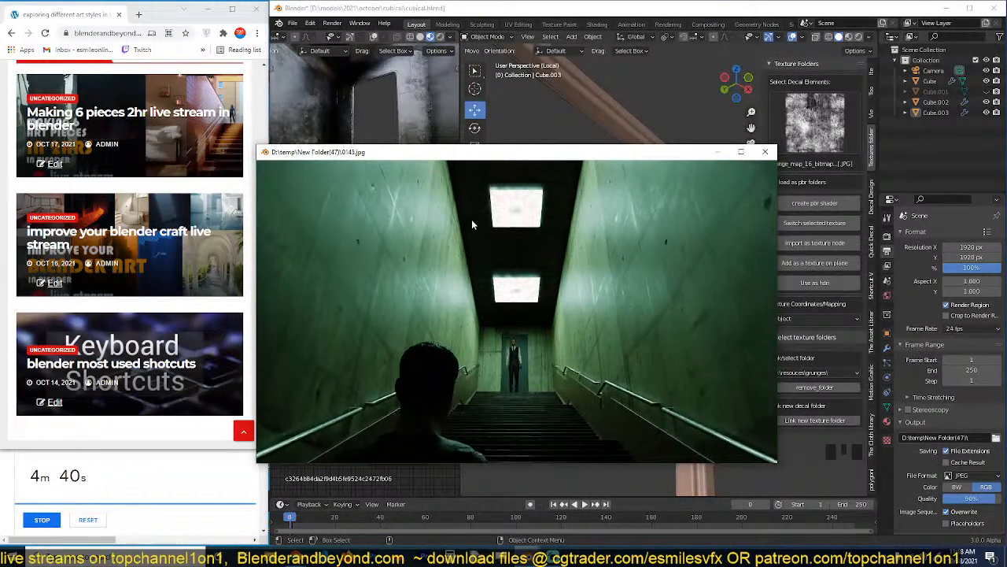
click(765, 151)
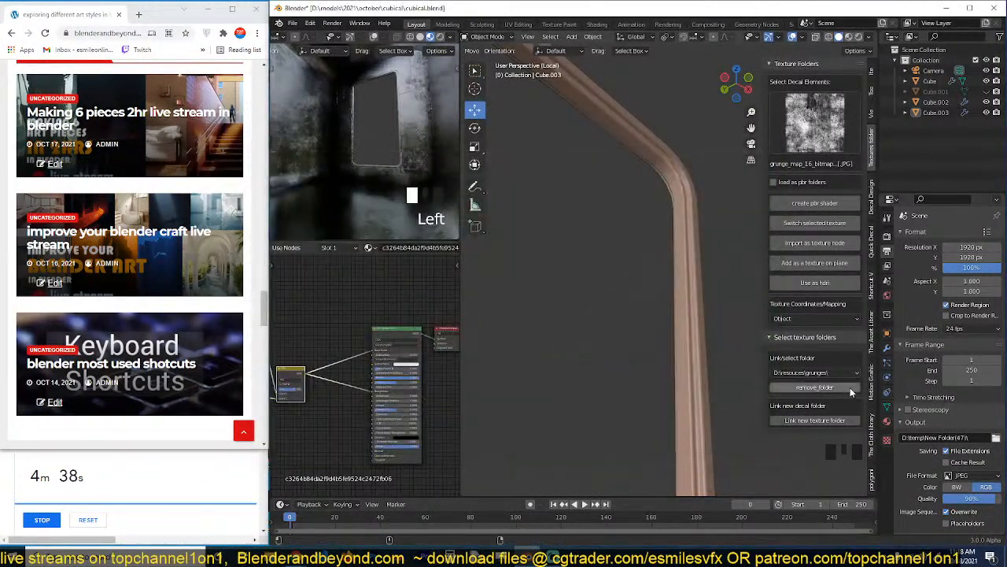
Set the render output folder to D:\temp\New Folder(46)\ and start playback of its animation.
click(997, 438)
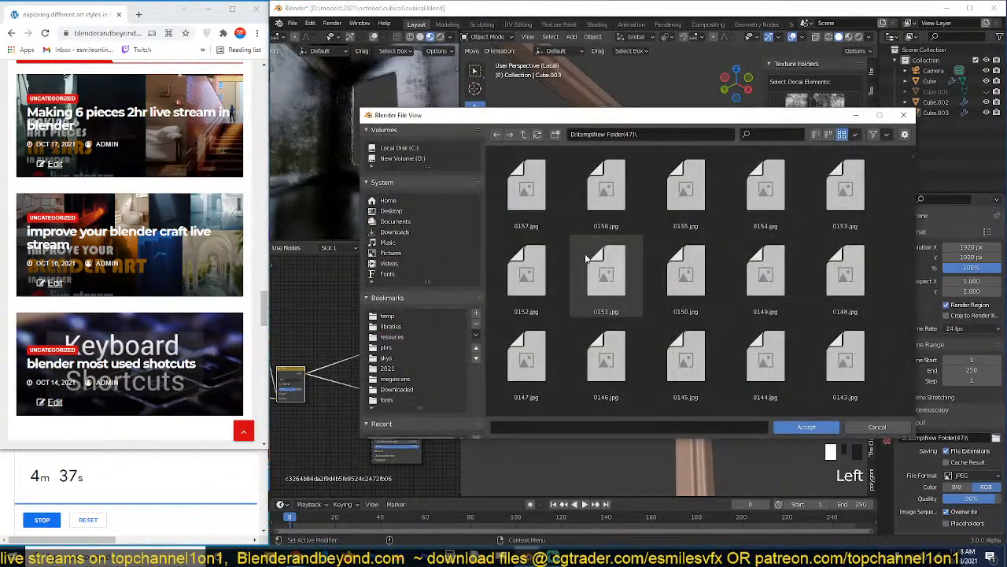
key(BackSpace)
double_click(603, 197)
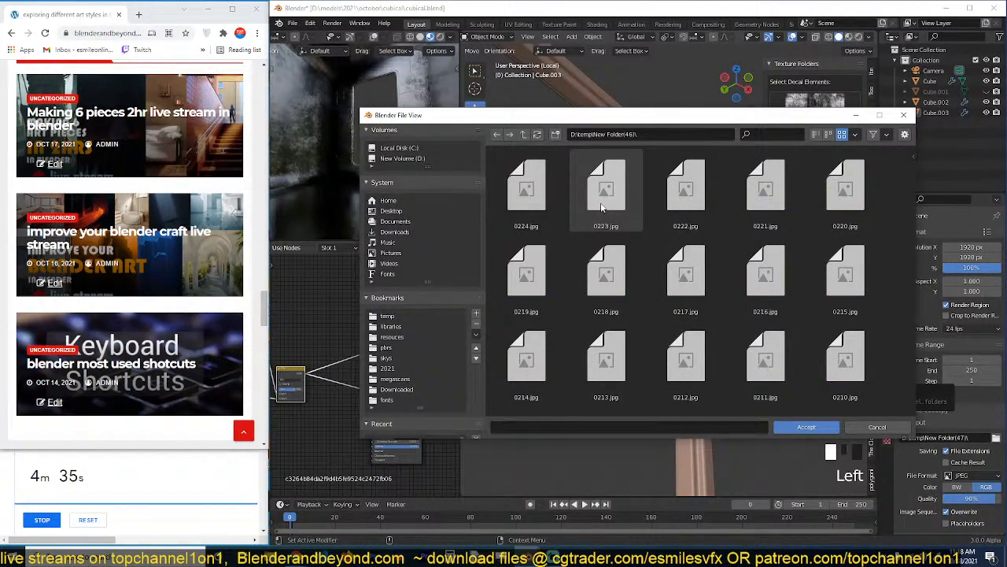
click(776, 423)
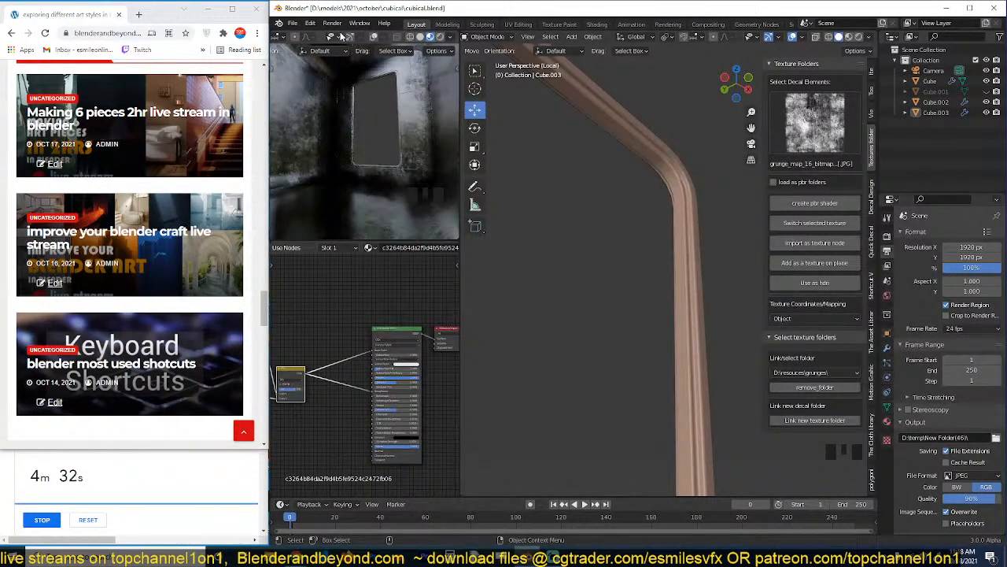
click(332, 23)
click(349, 82)
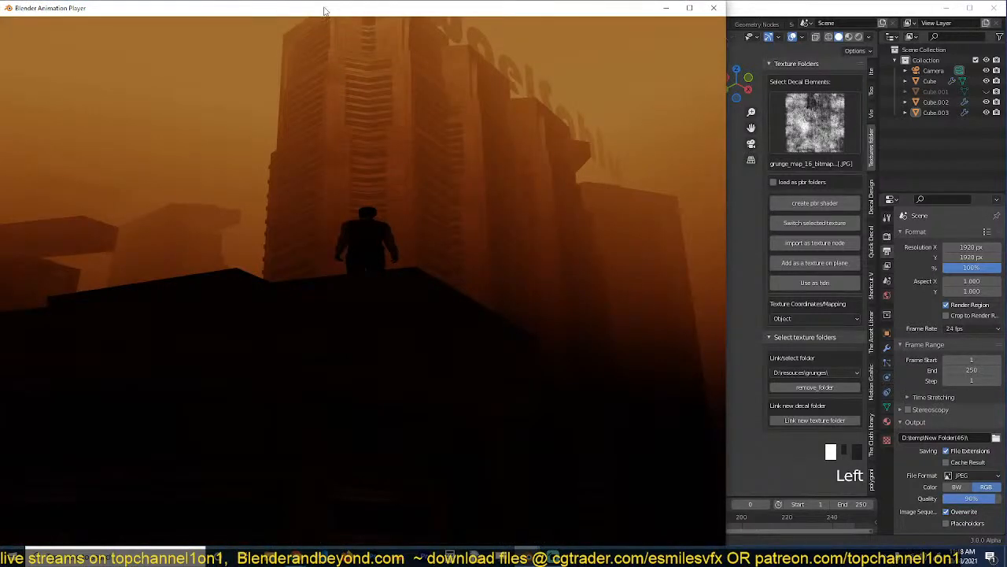
Reposition and enlarge the animation player, watch the New Folder(46) sequence and close the player.
drag(331, 11, 499, 51)
drag(670, 206, 751, 201)
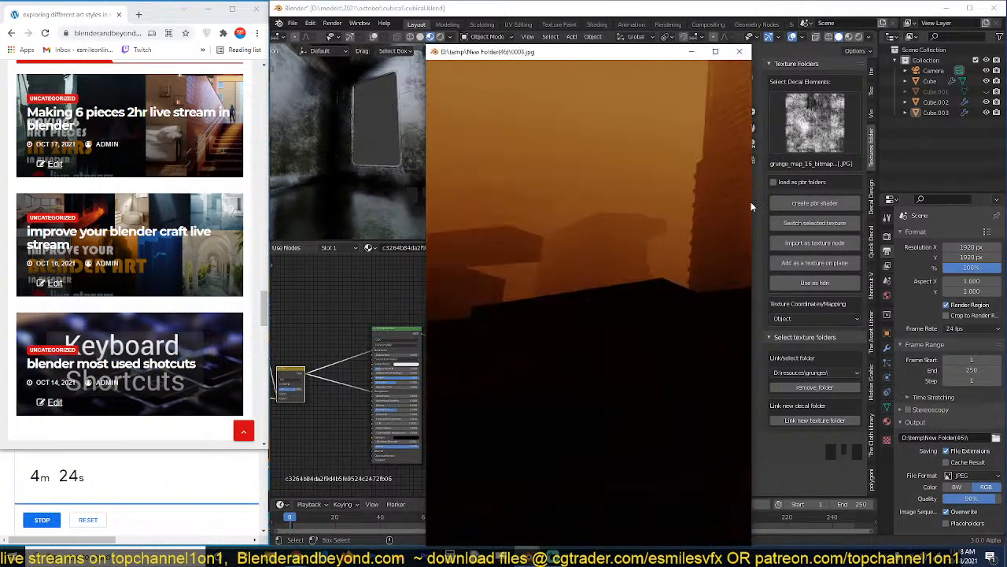
drag(532, 60, 540, 36)
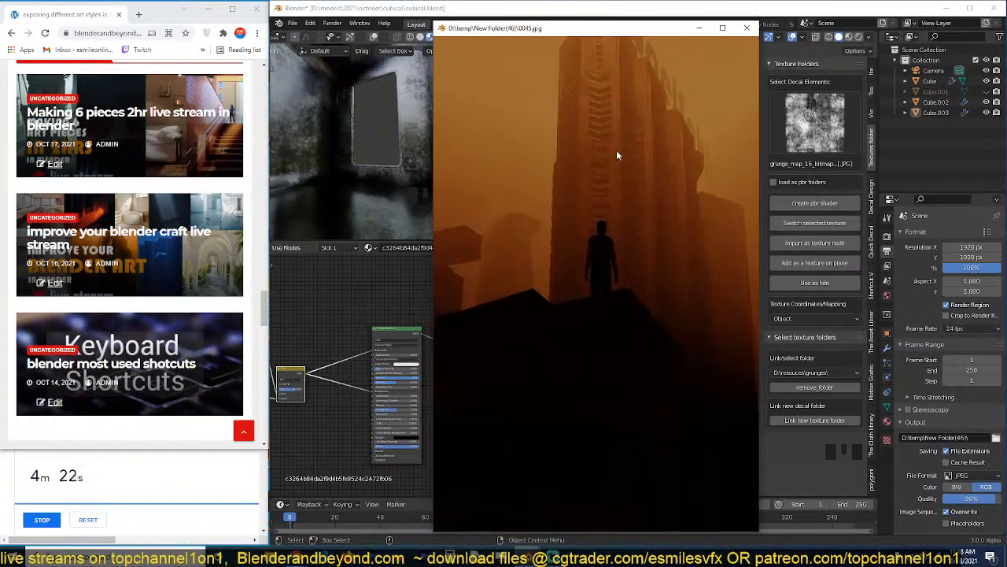
drag(757, 213, 851, 134)
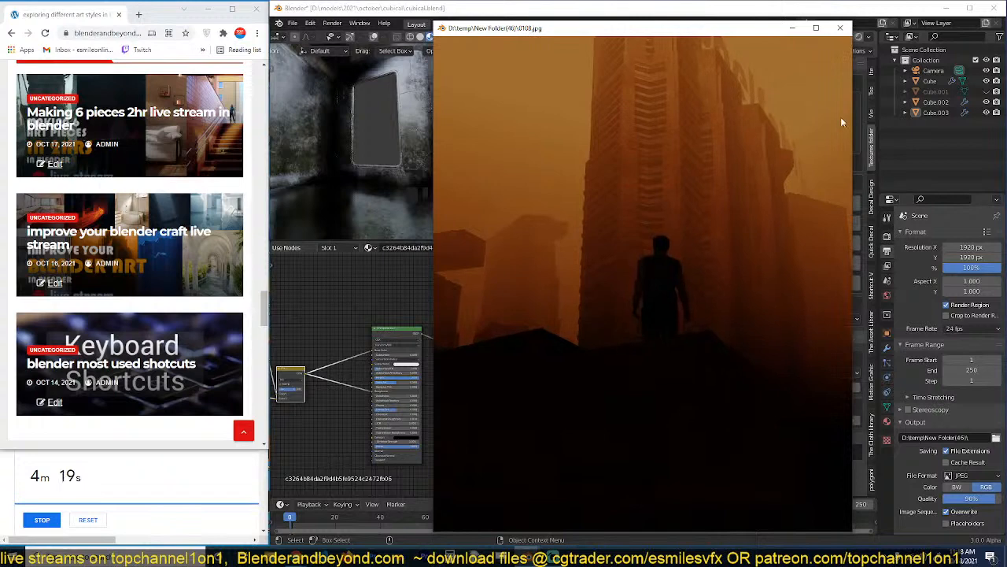
click(839, 30)
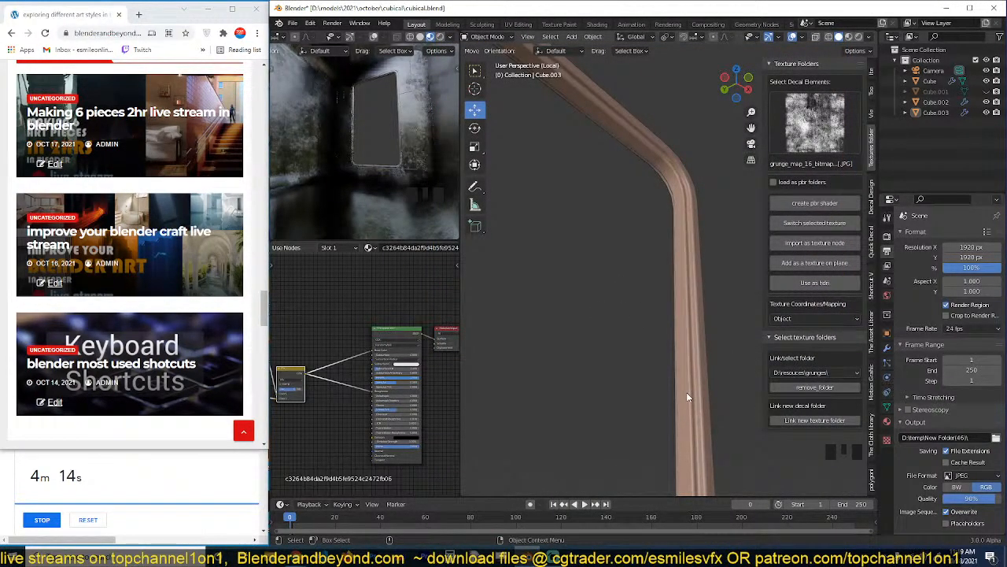
Set the render output folder to D:\temp\New Folder(48)\.
scroll(618, 326, down, 5)
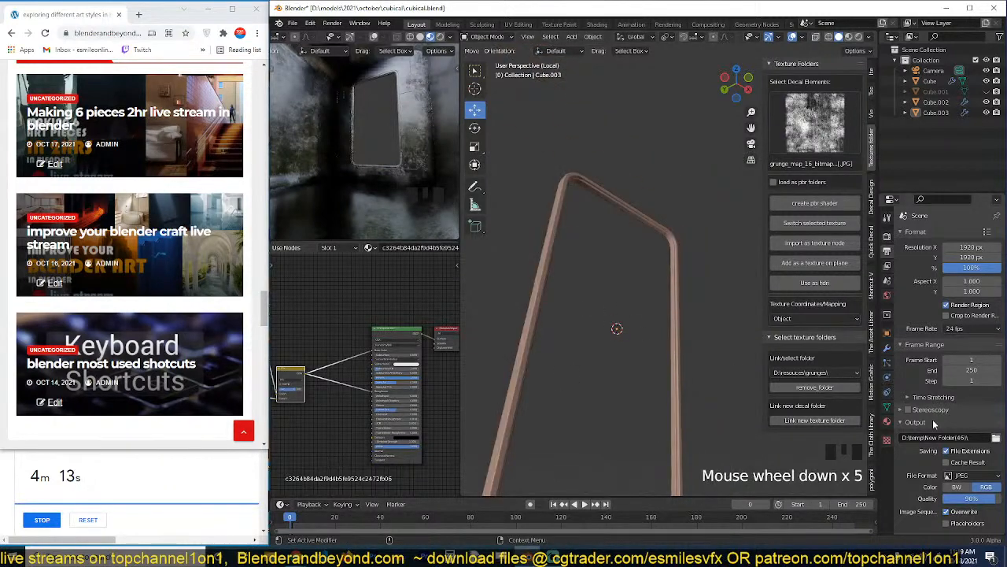
click(996, 438)
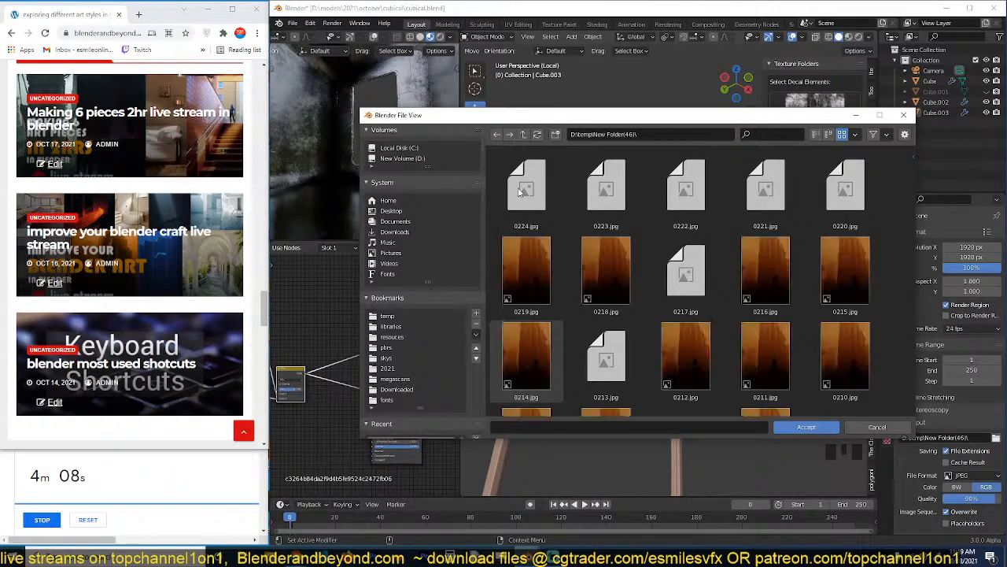
key(p)
key(i)
click(684, 356)
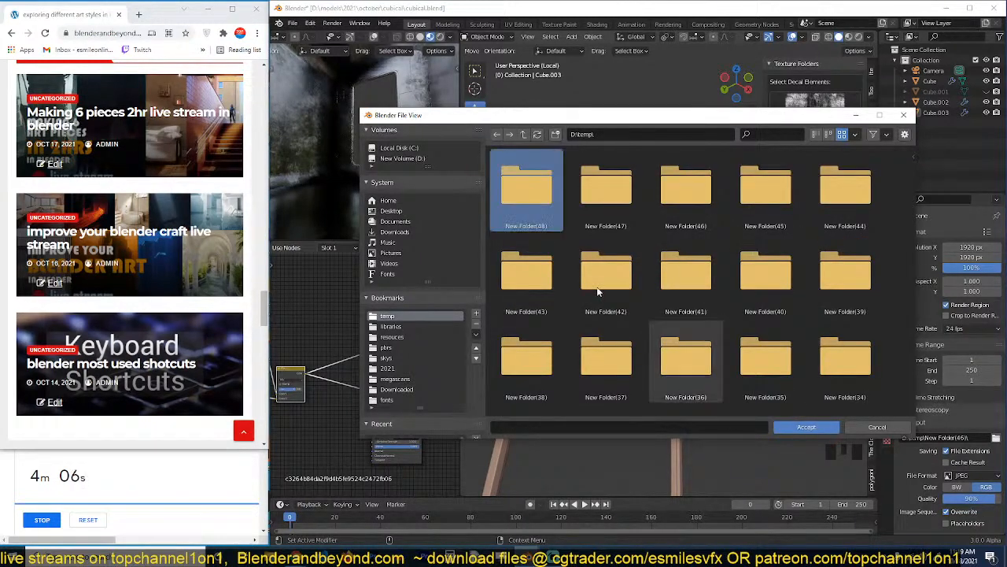
double_click(541, 202)
click(805, 427)
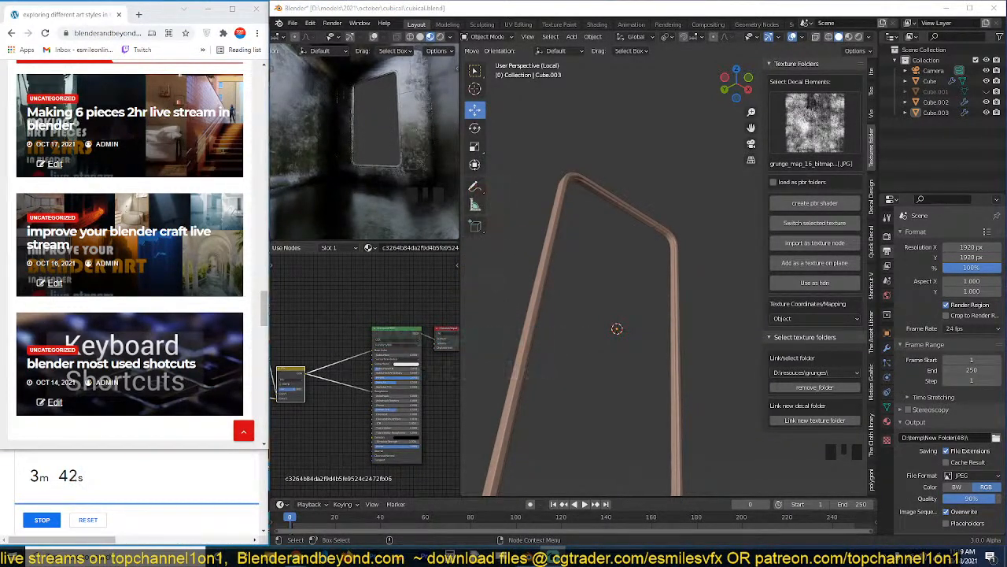
Bring the space bedroom reference back into view in the browser and select the window frame in Blender.
scroll(152, 192, up, 10)
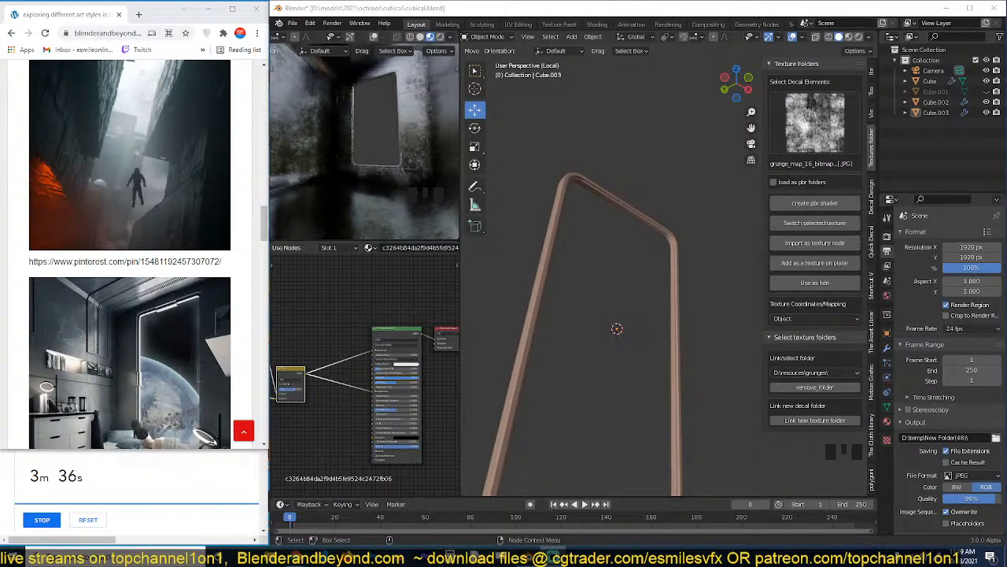
click(651, 236)
click(651, 236)
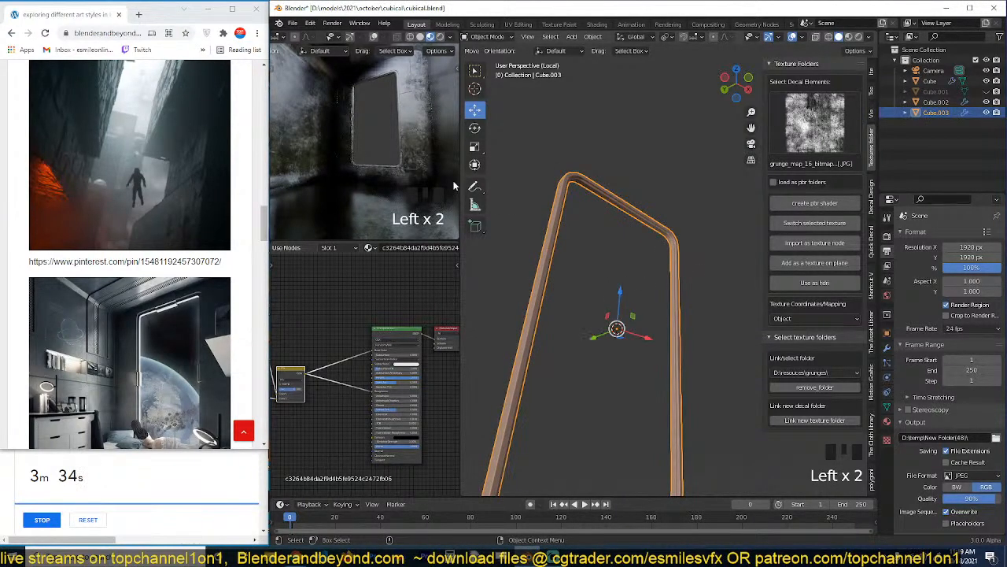
Select the face loop along the window frame's inner band and extrude it inward along its normals by about 0.022 m.
scroll(175, 267, up, 1)
scroll(168, 308, down, 2)
scroll(633, 235, up, 6)
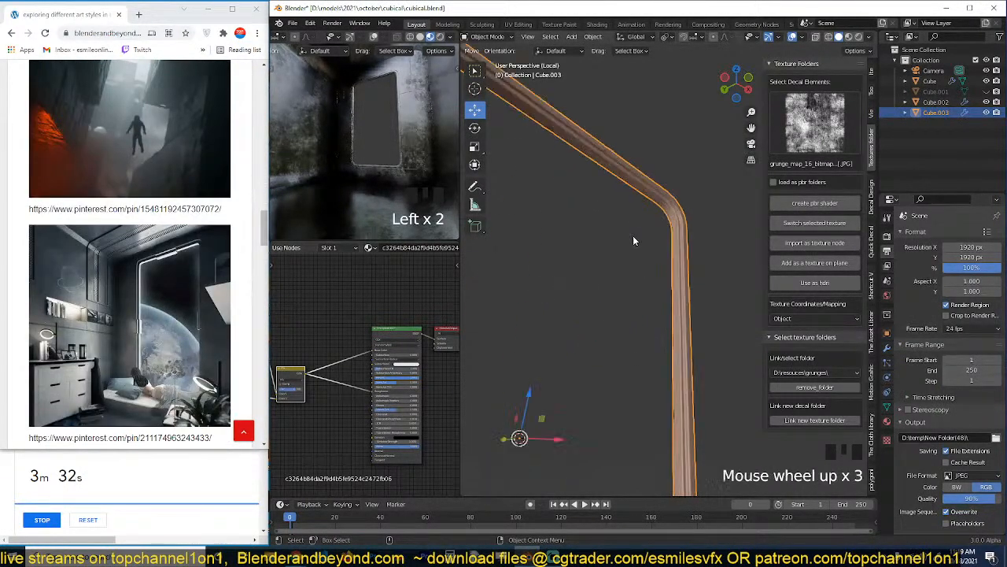
key(Tab)
scroll(709, 215, up, 3)
shift+middle_drag(703, 216, 674, 228)
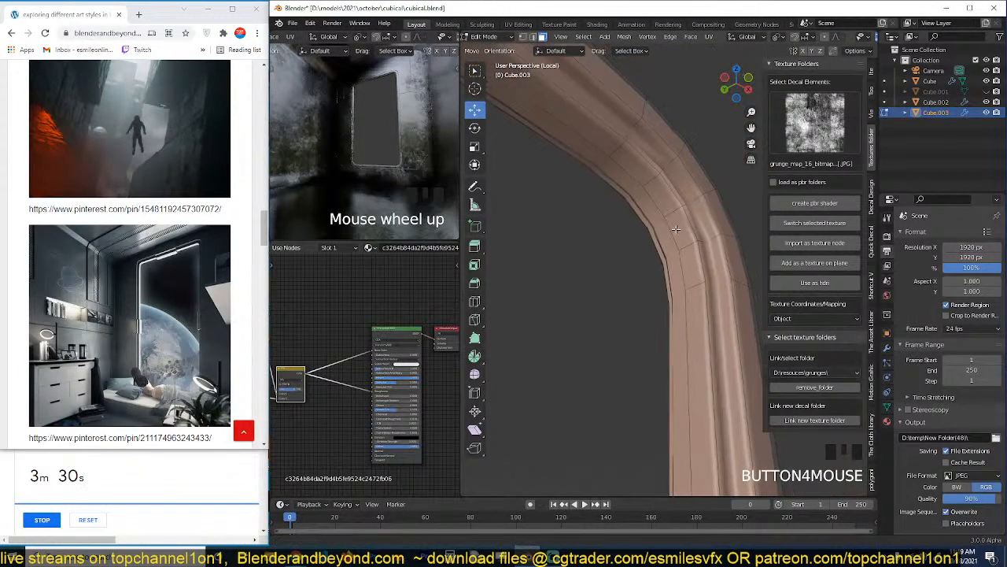
key(ctrl+r)
click(647, 184)
click(652, 182)
alt+click(652, 196)
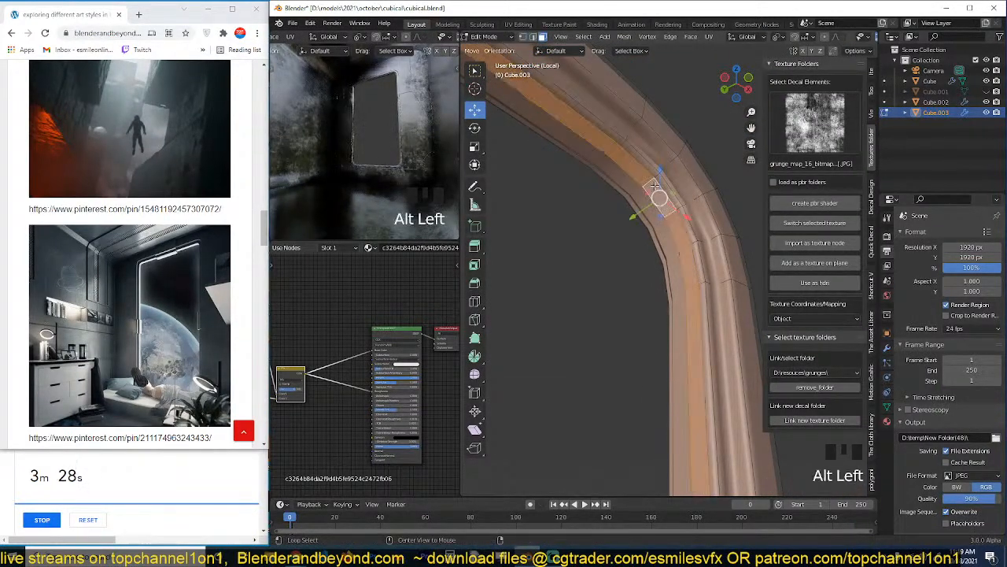
key(alt+e)
click(663, 218)
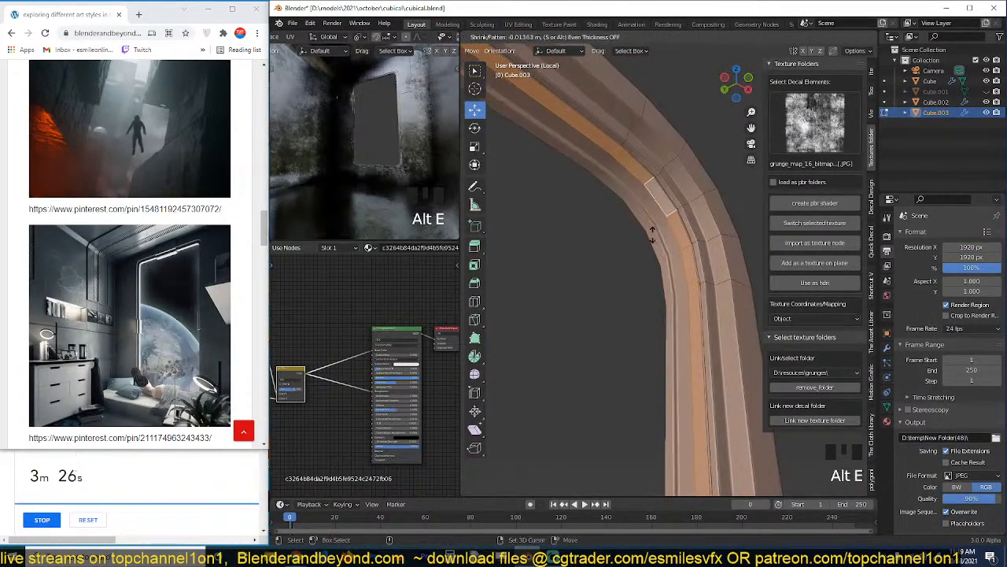
click(673, 220)
Duplicate the extruded face loop in place and separate it from the window frame into its own object.
key(shift+d)
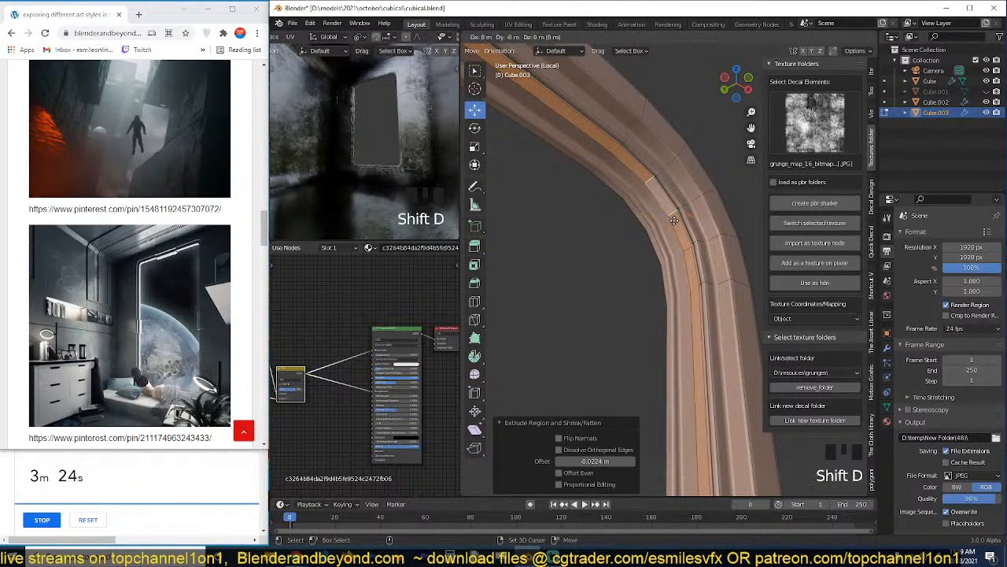
right_click(683, 212)
key(p)
click(681, 211)
key(Tab)
click(664, 204)
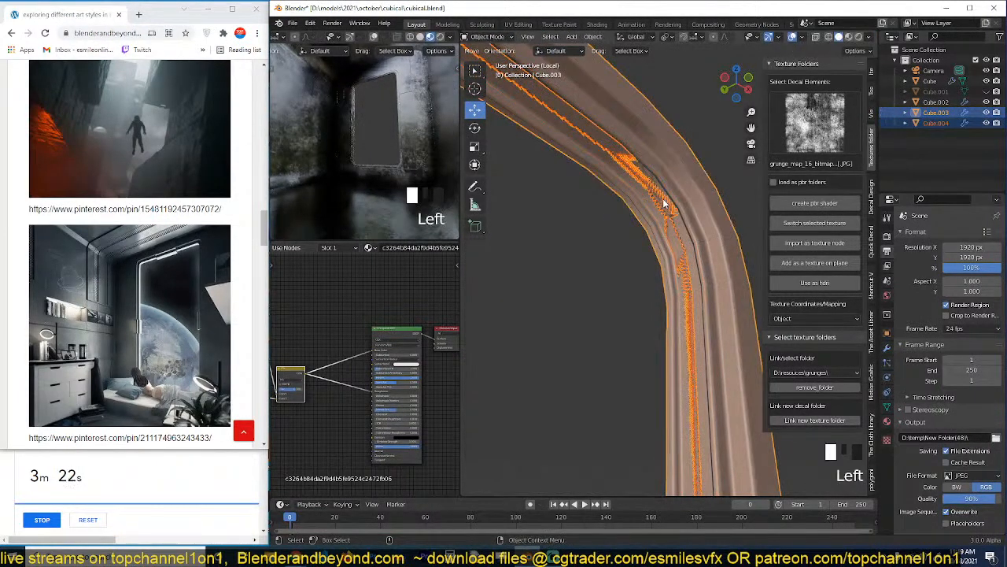
Fill the separated loop's edge ring with a face to form a solid window pane inside the frame.
key(grave)
key(KP_Decimal)
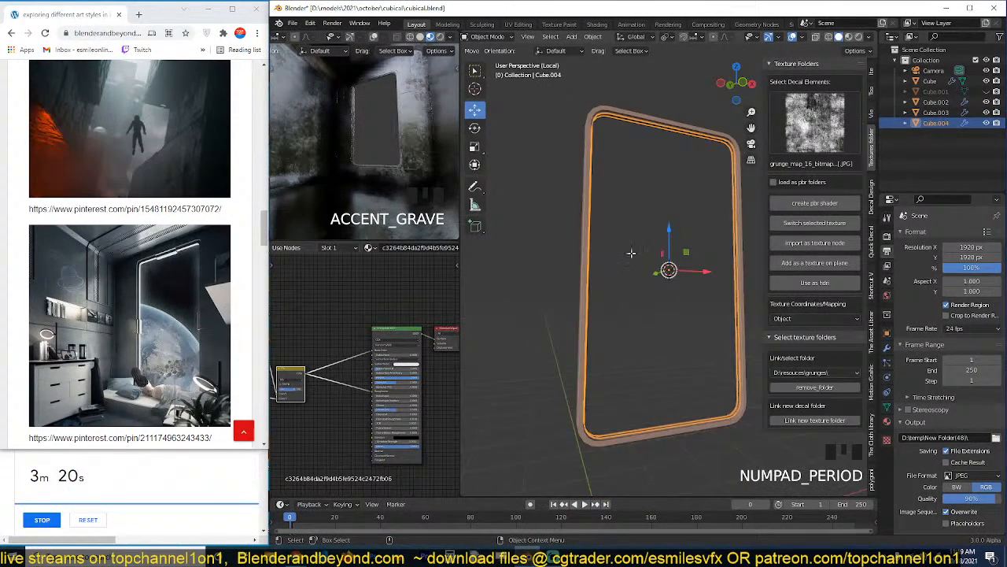
key(Tab)
key(grave)
key(2)
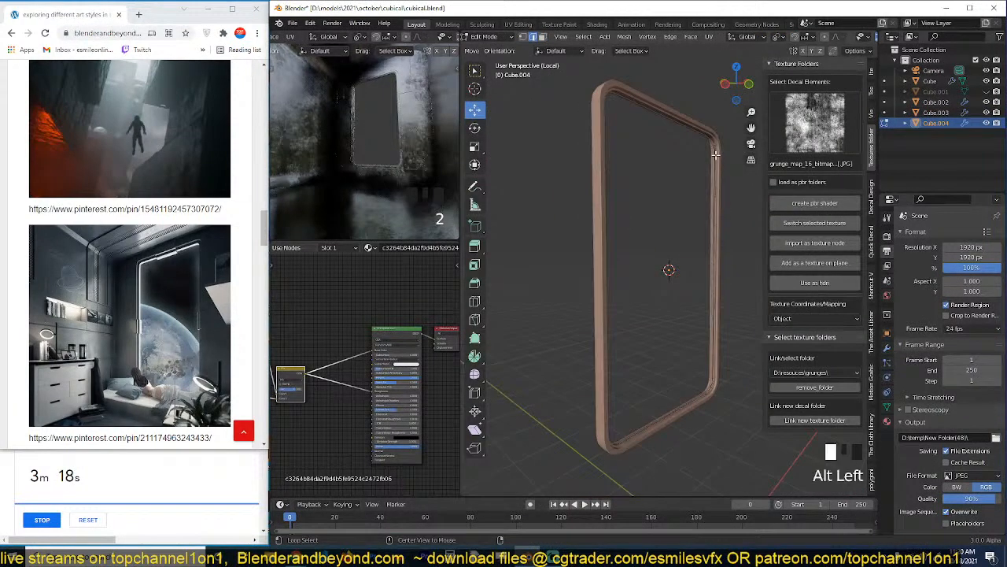
alt+click(718, 156)
key(f)
key(Tab)
key(grave)
middle_drag(696, 202, 650, 205)
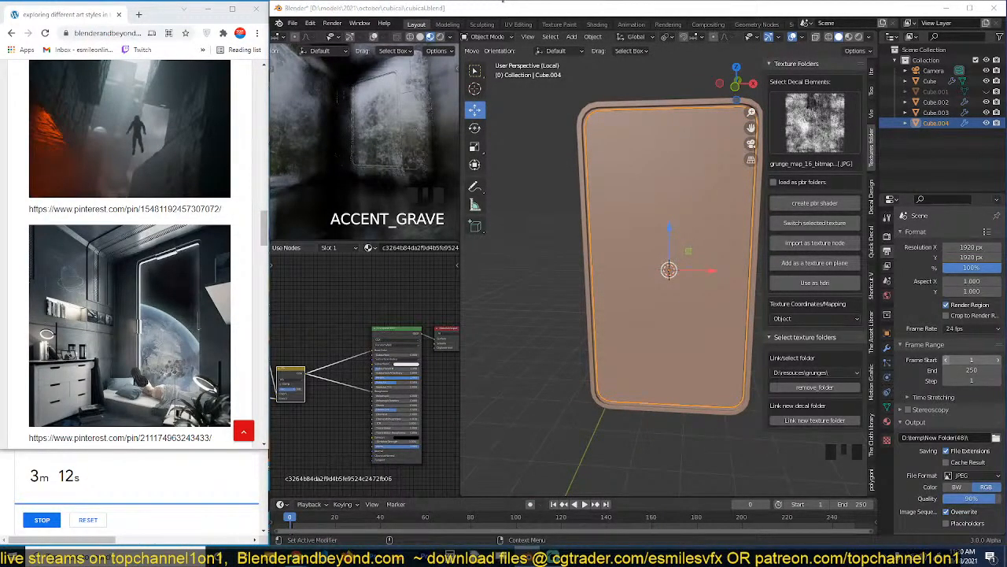
Make the window pane's material a single-user copy and name it glass.
scroll(684, 240, up, 4)
scroll(709, 259, down, 1)
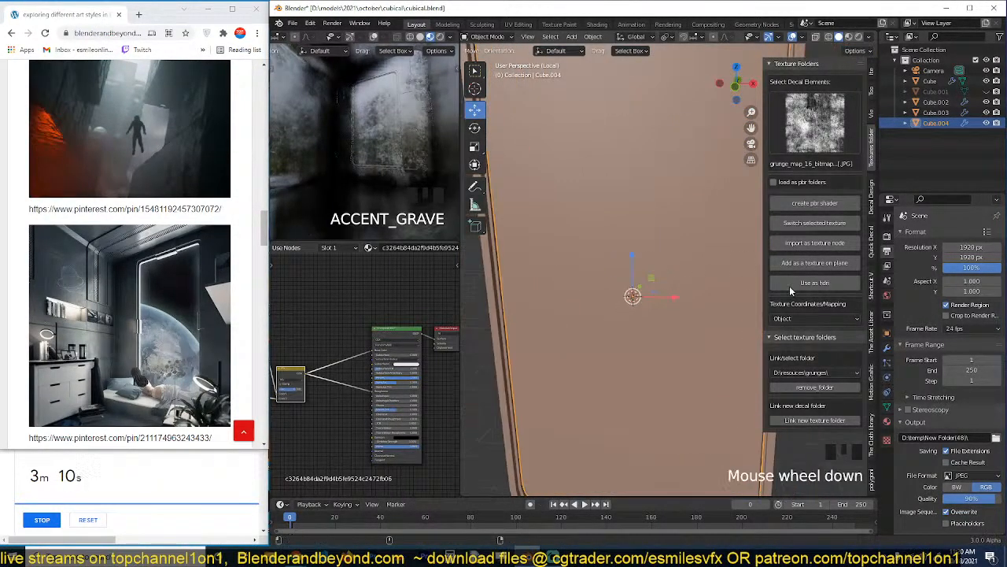
click(887, 421)
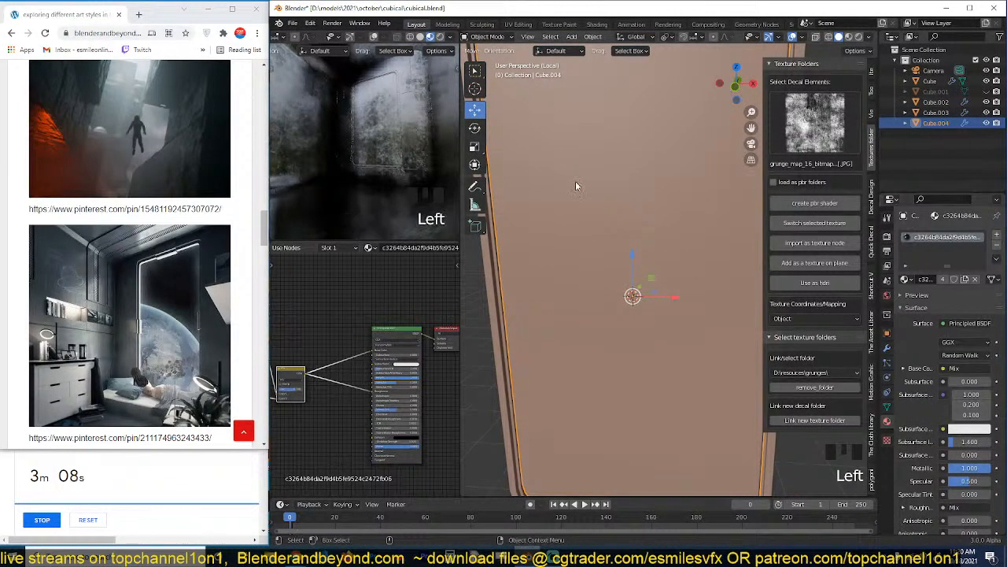
click(943, 280)
double_click(943, 279)
text(glass)
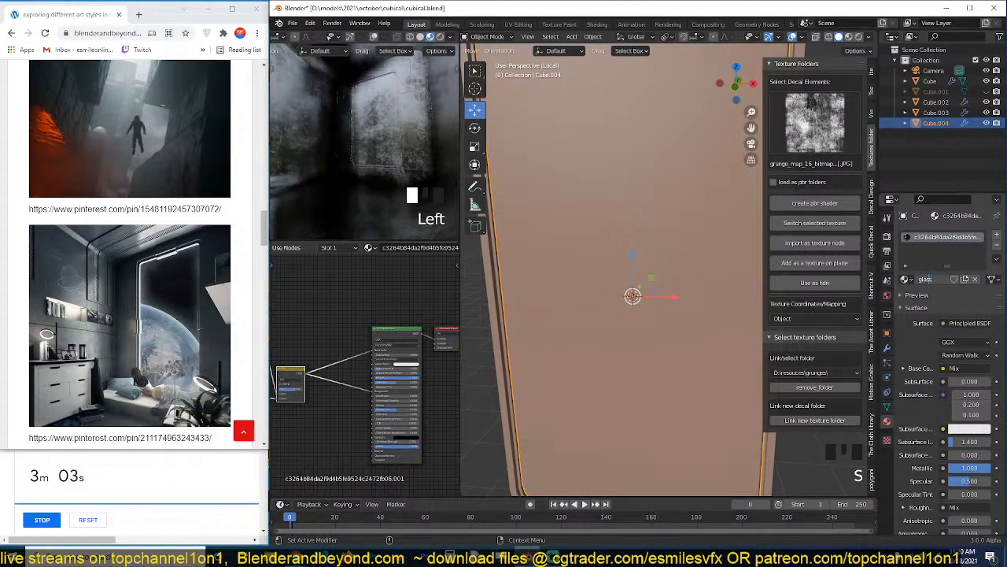
key(Return)
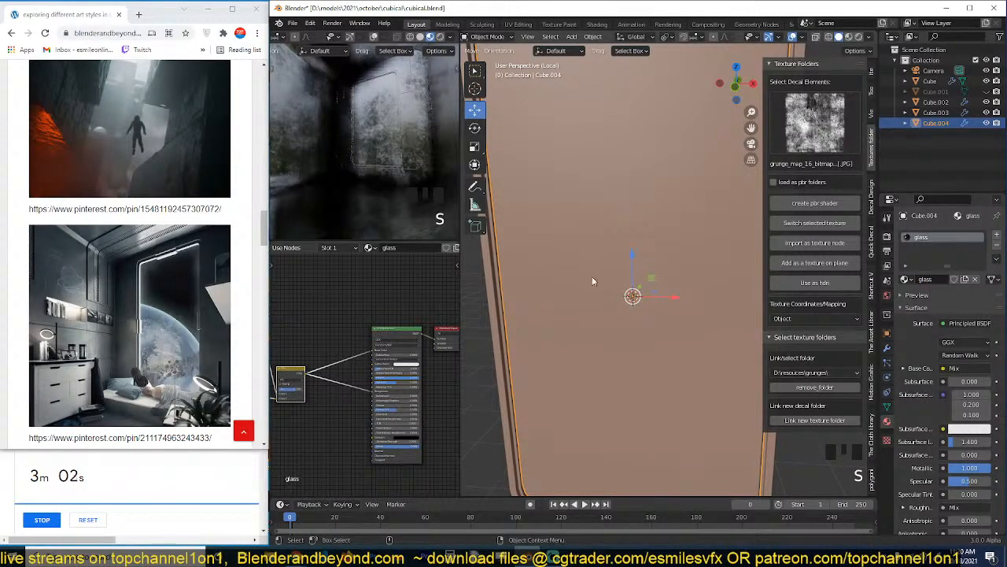
Add a Glass BSDF to the pane's glass material, connect it to the material output and save the file.
scroll(377, 275, down, 4)
scroll(374, 276, up, 4)
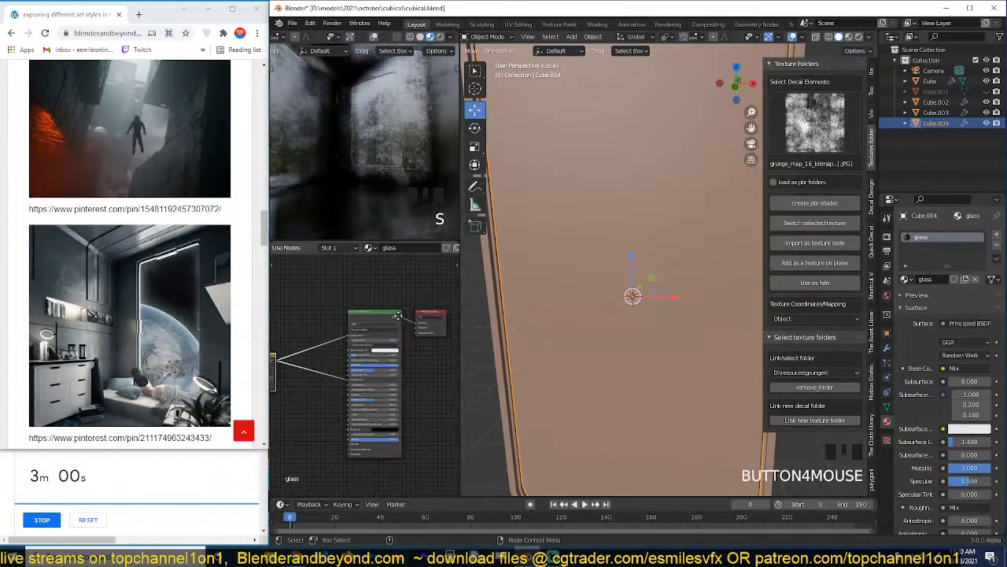
scroll(416, 312, up, 1)
middle_drag(416, 313, 393, 293)
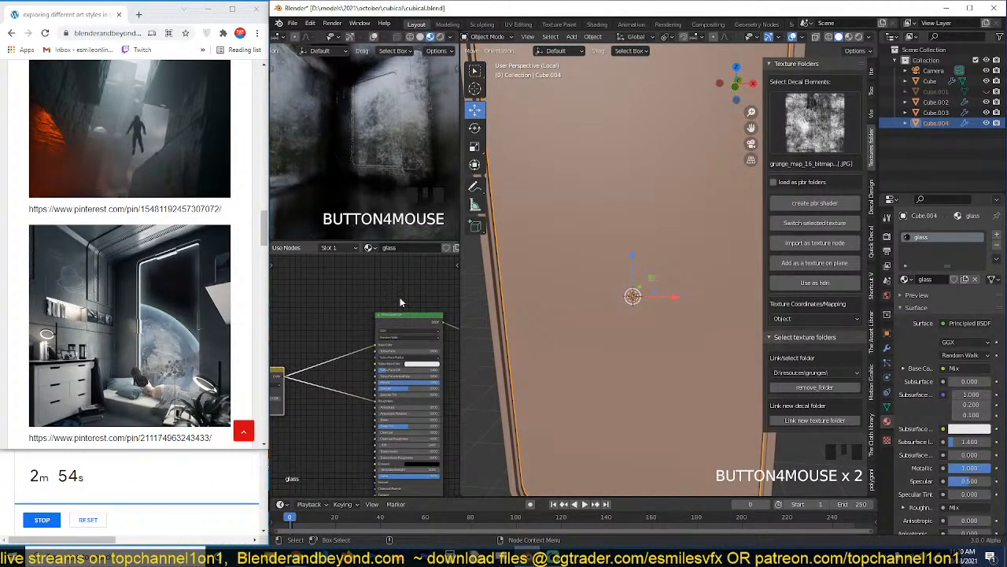
key(shift+a)
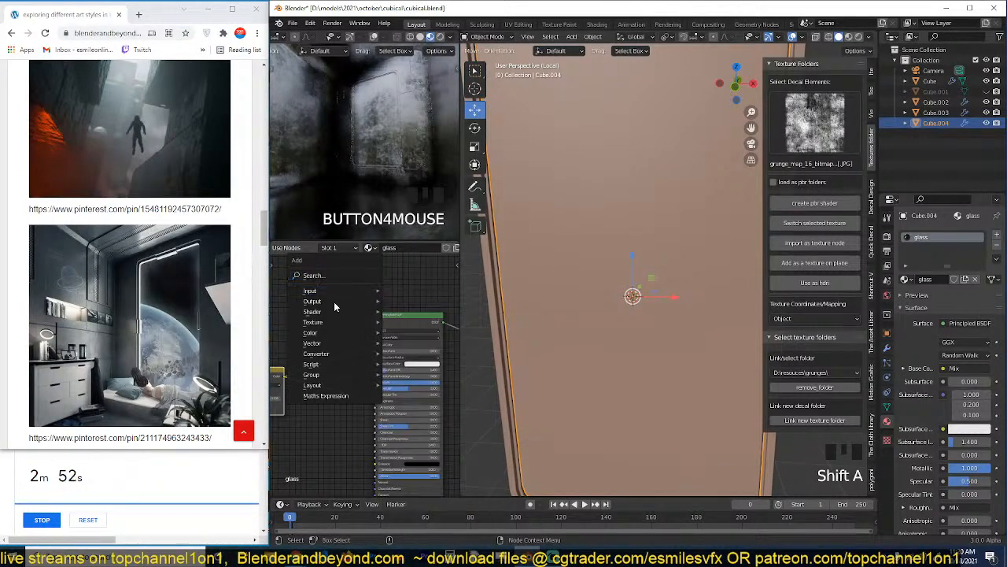
mouse_move(330, 312)
click(431, 152)
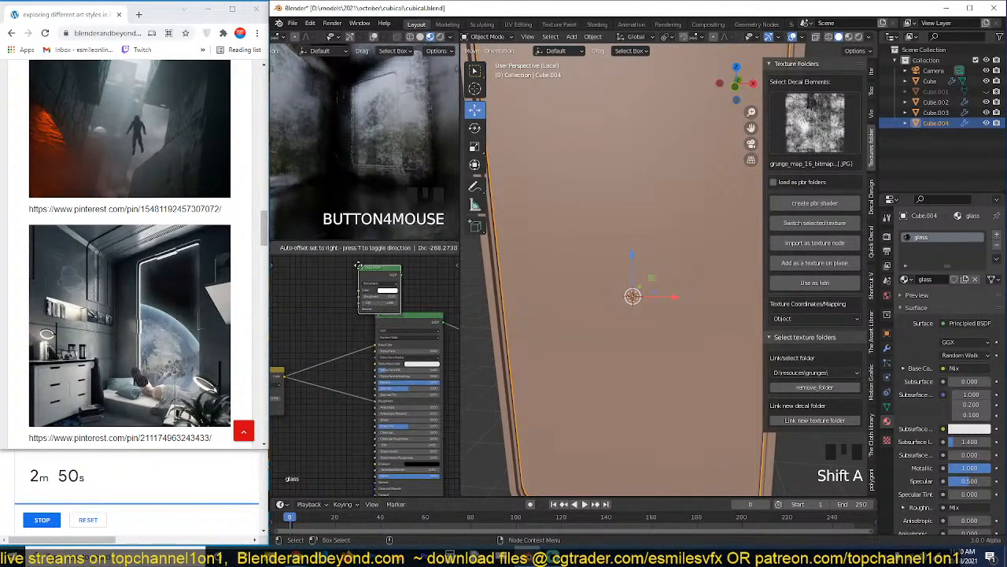
click(393, 278)
ctrl+shift+click(392, 278)
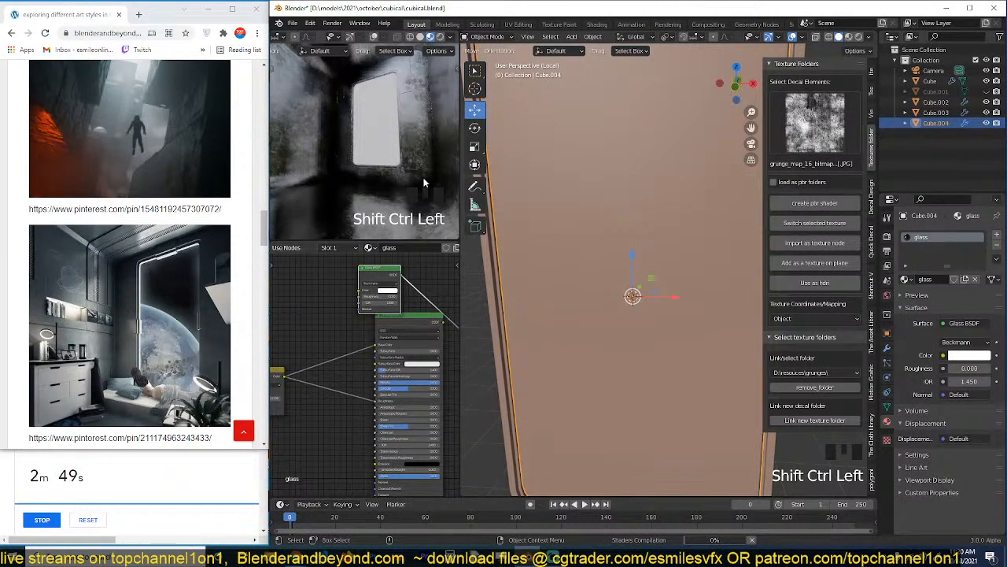
key(ctrl+s)
Display the Cycles render settings and switch the zoomed-out camera viewport to rendered shading.
click(887, 235)
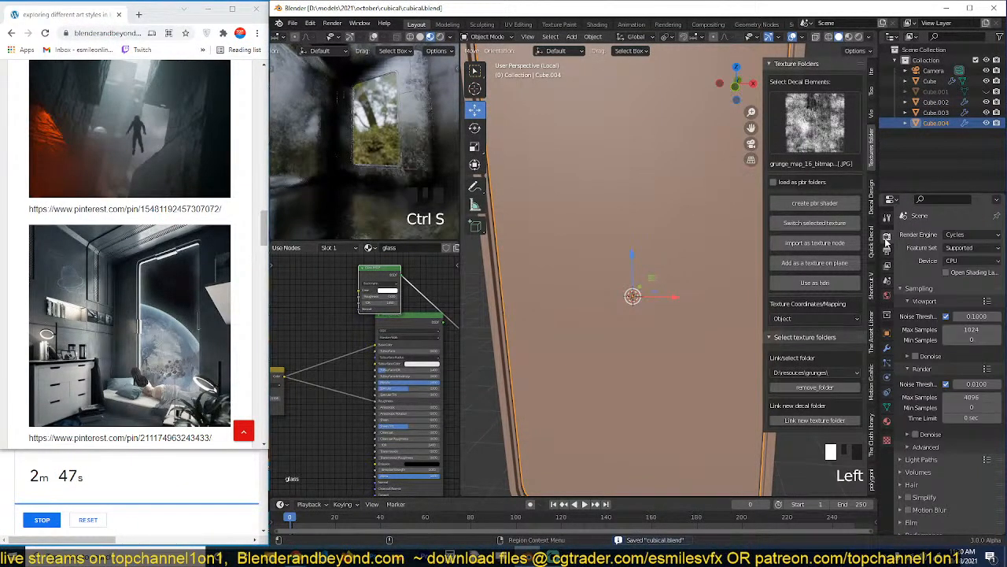
click(943, 261)
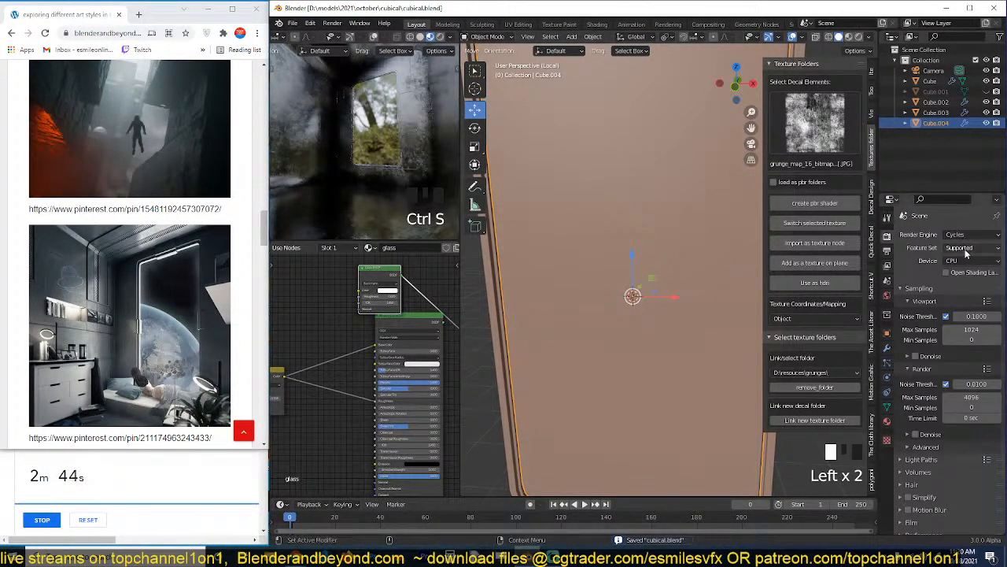
scroll(362, 162, down, 4)
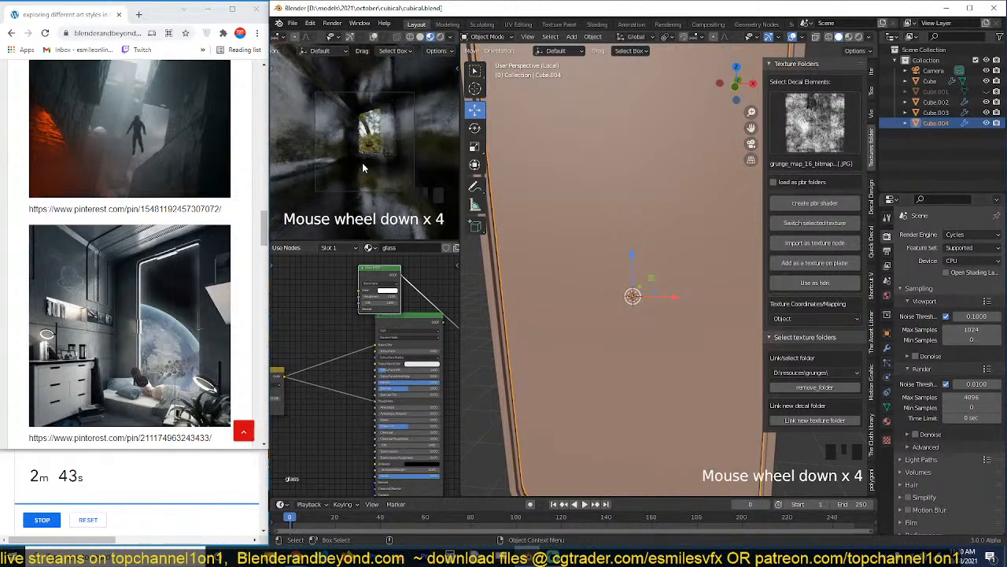
click(439, 37)
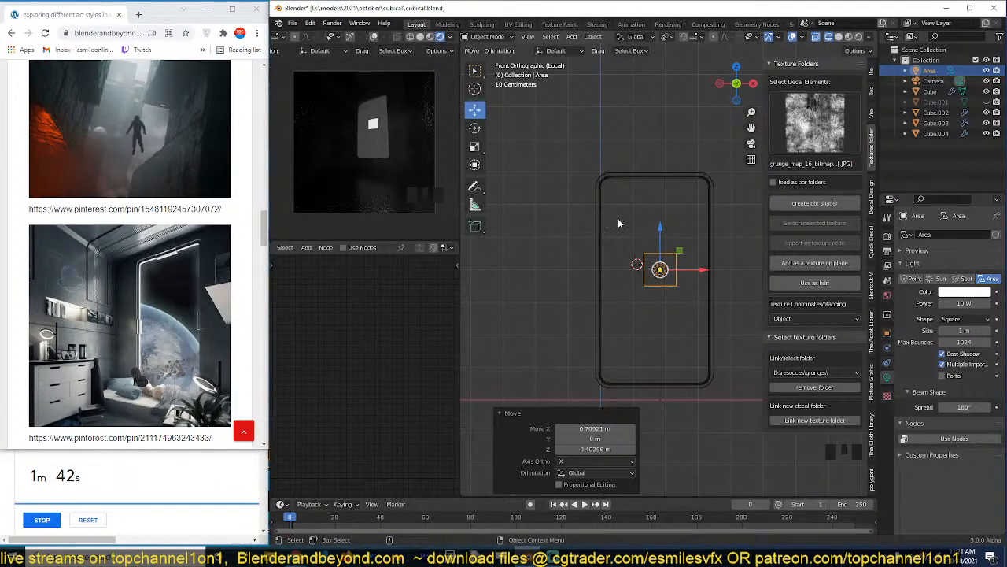
Change the area light's shape to Rectangle.
click(675, 250)
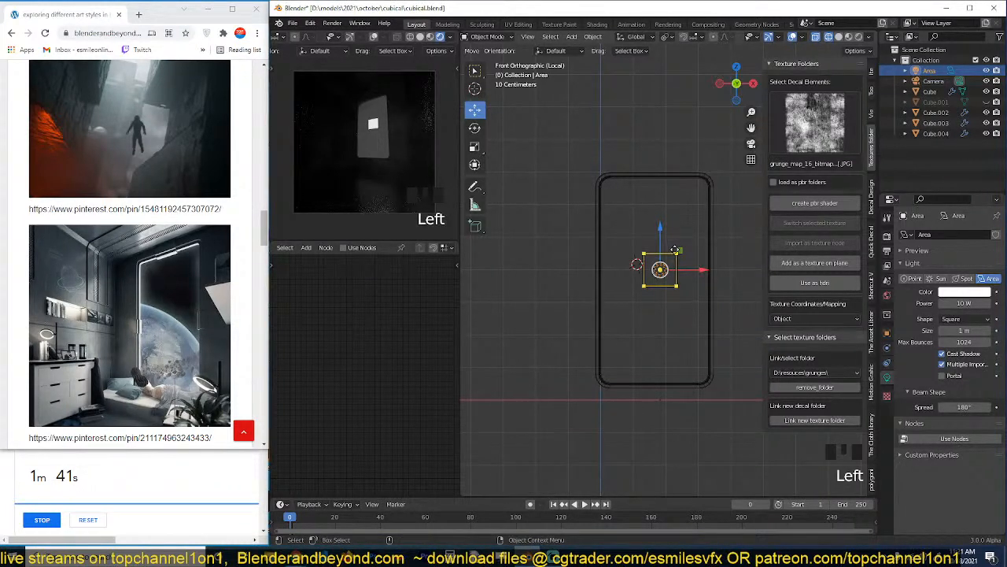
click(962, 328)
drag(961, 321, 962, 338)
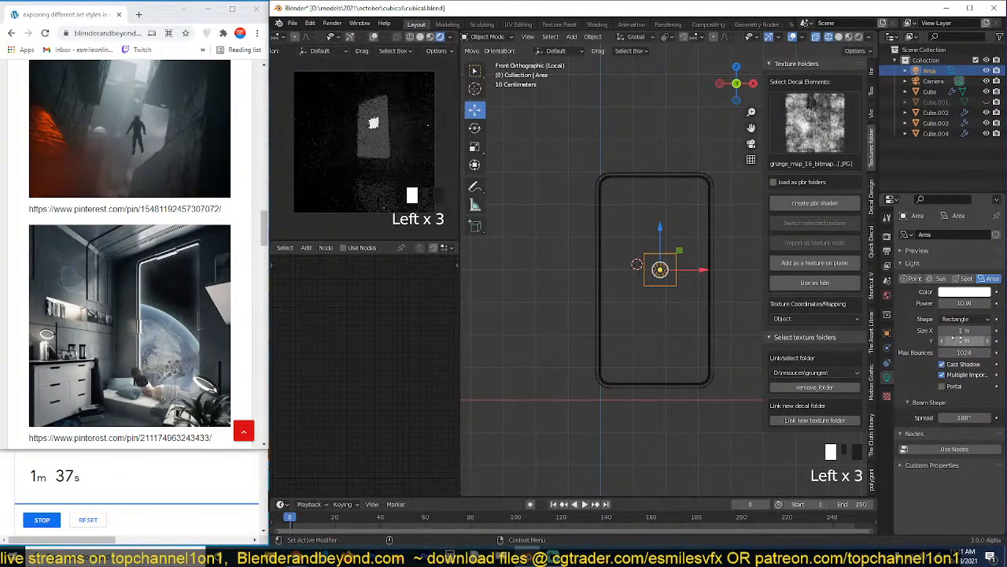
key(BackSpace)
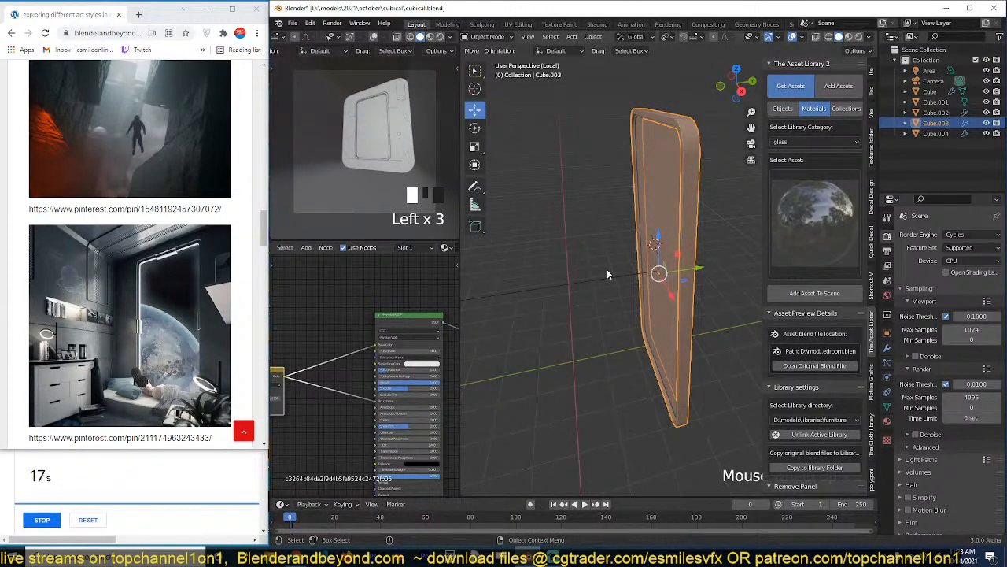
Select the window pane, preview the camera view in rendered shading, and clear the selection.
click(657, 229)
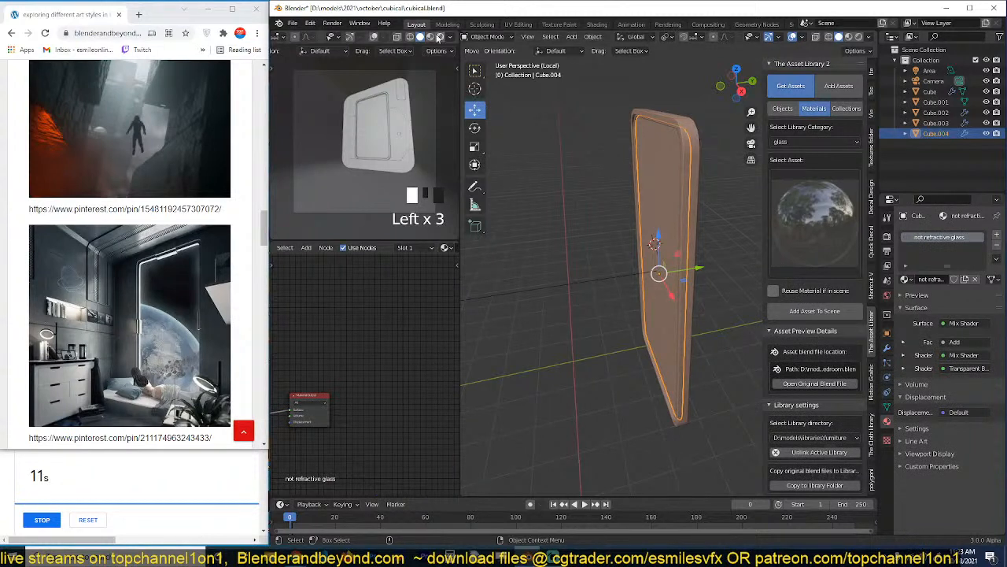
click(438, 37)
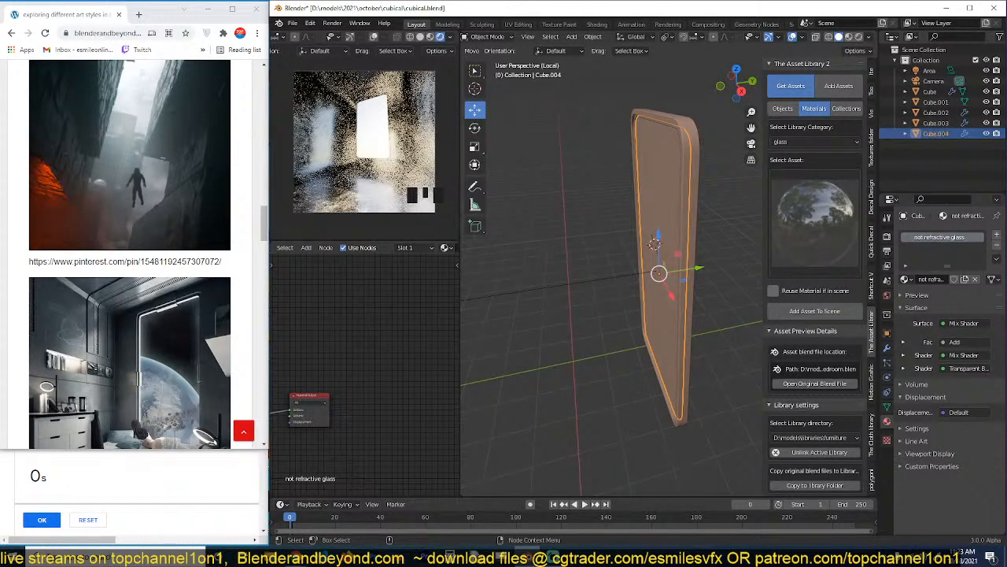
click(569, 215)
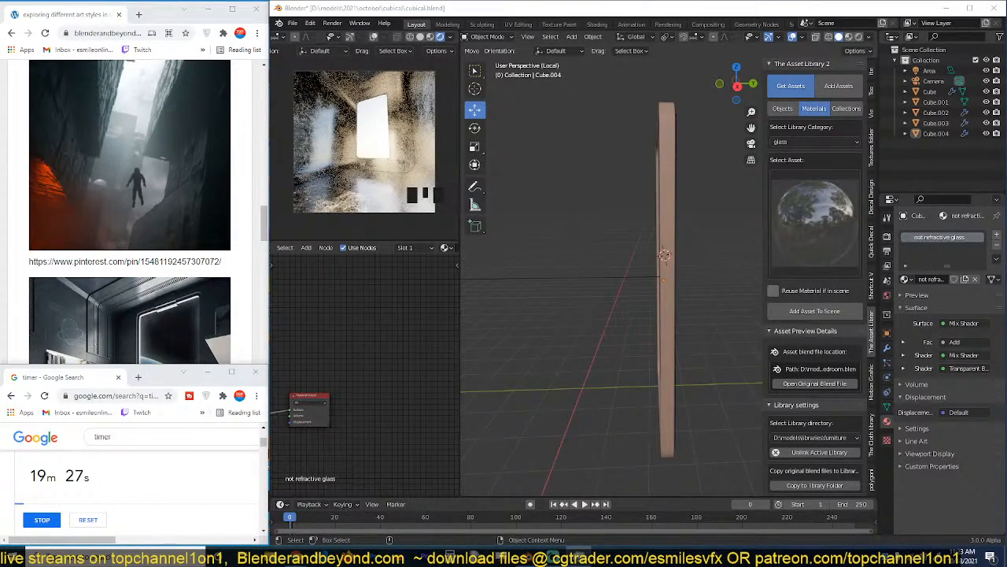
Display the render settings, deselect the window frame and save the file.
click(887, 237)
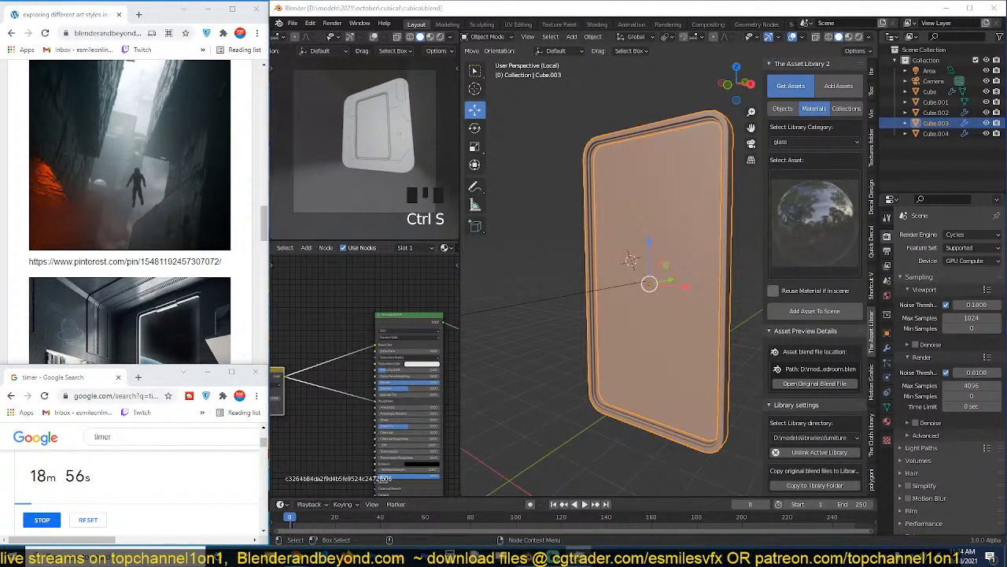
click(565, 244)
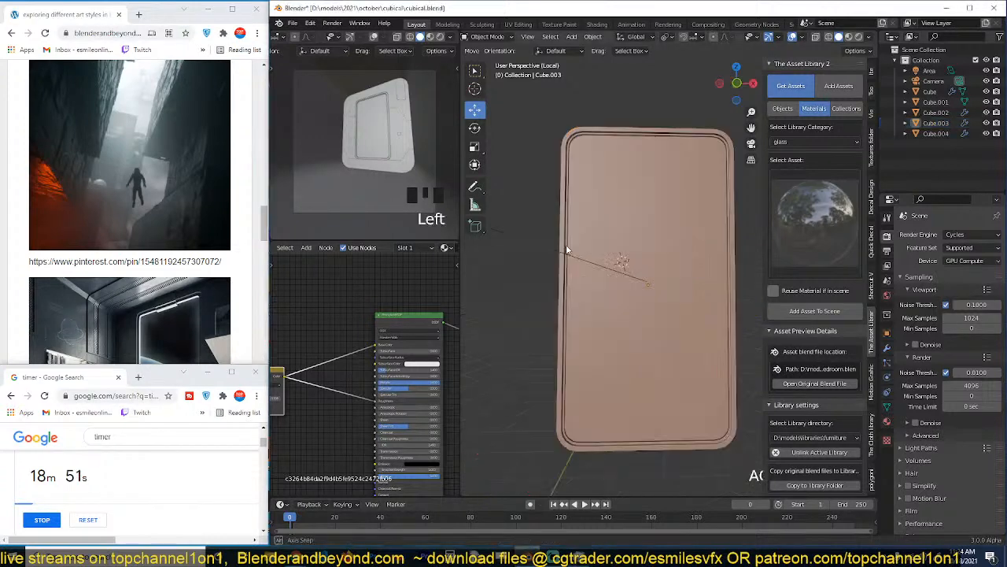
middle_drag(519, 243, 542, 238)
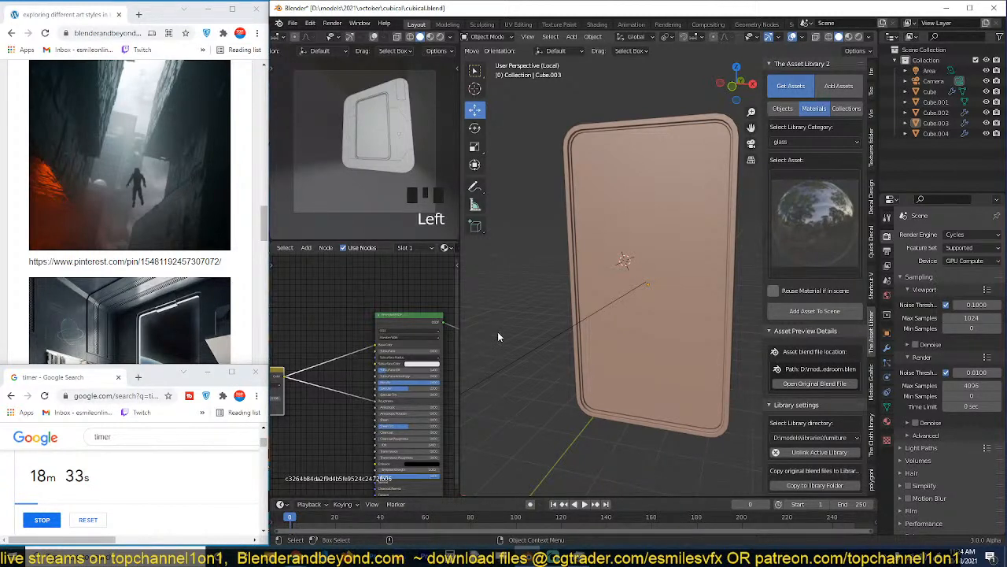
middle_drag(526, 311, 576, 326)
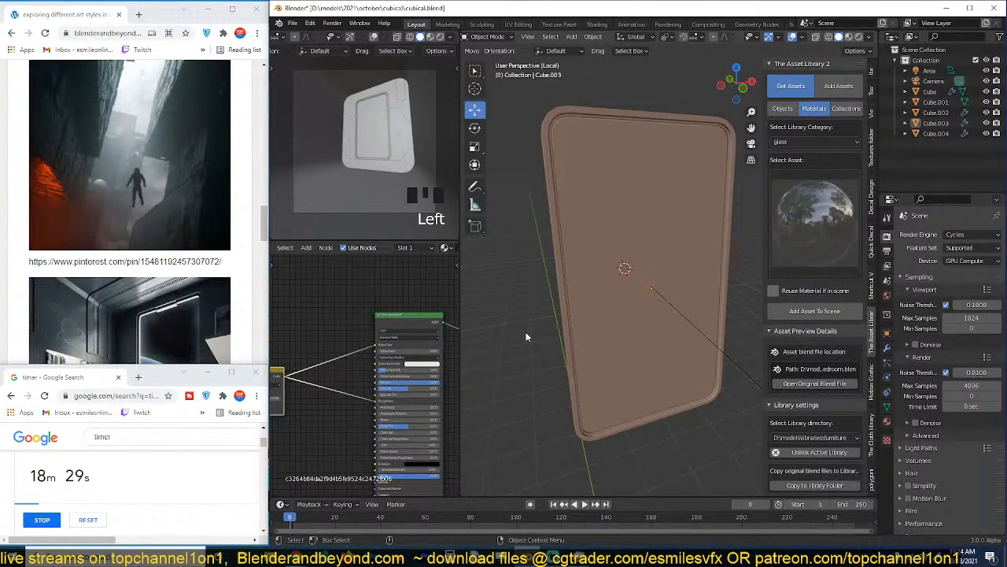
key(ctrl+s)
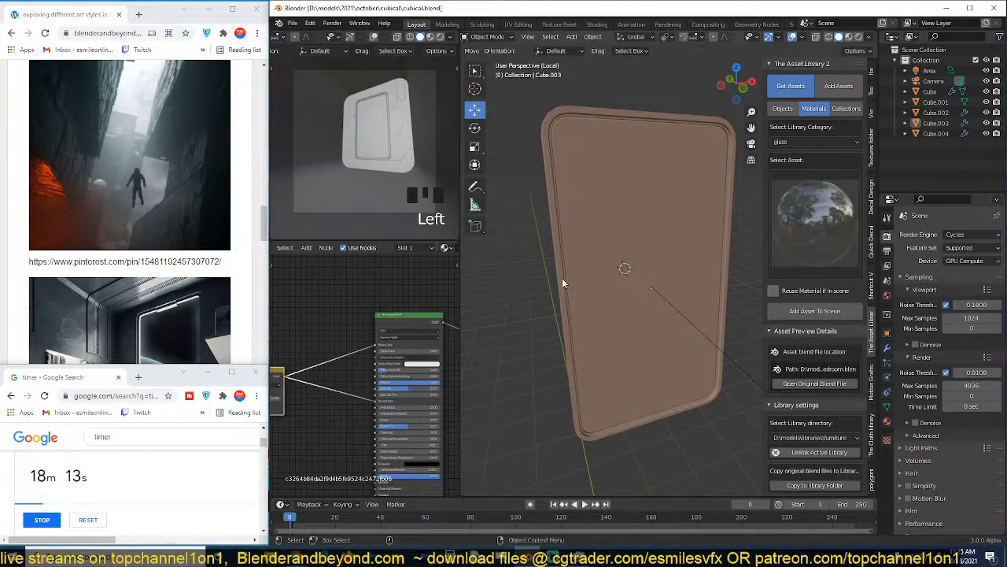
Select the window frame and switch the camera viewport back to rendered shading.
middle_drag(562, 278, 551, 315)
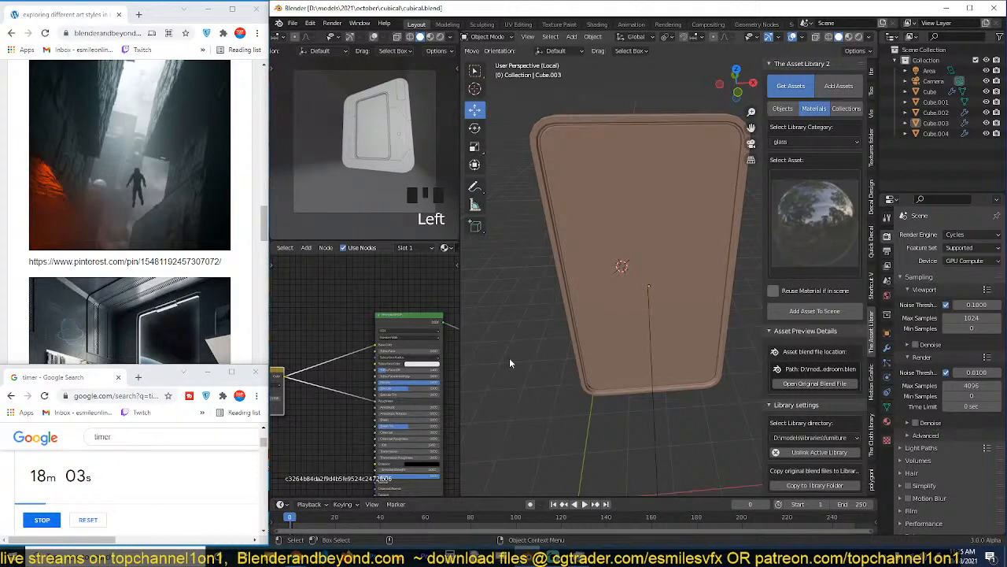
click(575, 337)
key(grave)
middle_drag(573, 336, 491, 266)
click(441, 37)
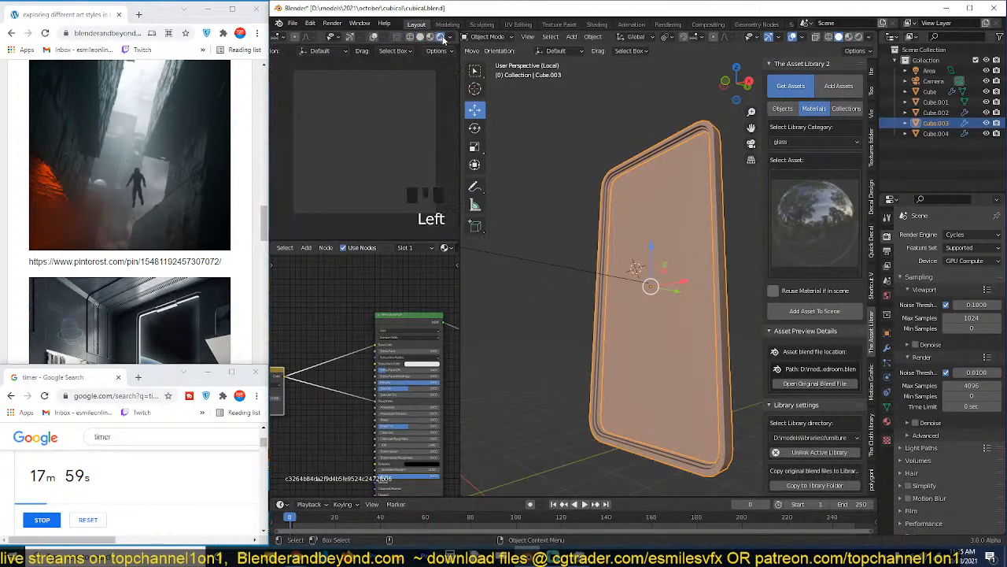
Deselect the window frame and bring the whole space bedroom reference image into view on the web page.
click(574, 216)
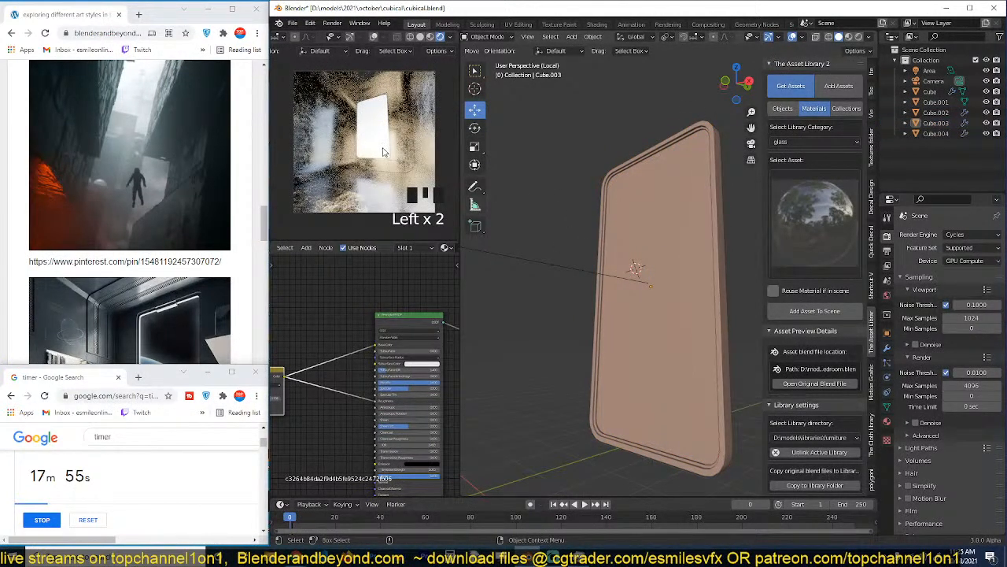
scroll(529, 221, down, 2)
scroll(231, 344, down, 2)
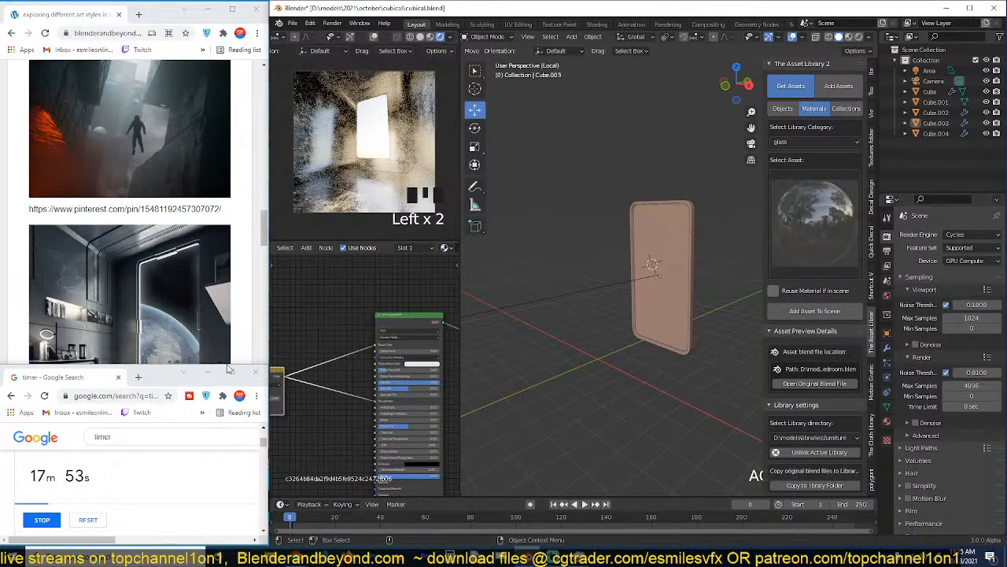
scroll(231, 344, down, 2)
click(518, 264)
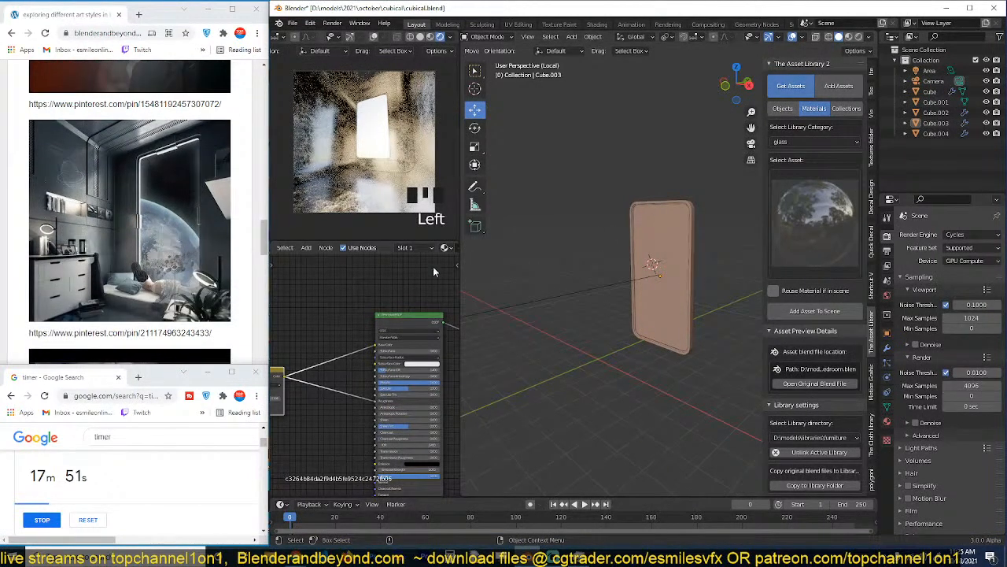
Duplicate the Mix node in the window frame's material and insert the copy on the link feeding Roughness.
middle_drag(416, 301, 484, 259)
middle_drag(387, 354, 375, 339)
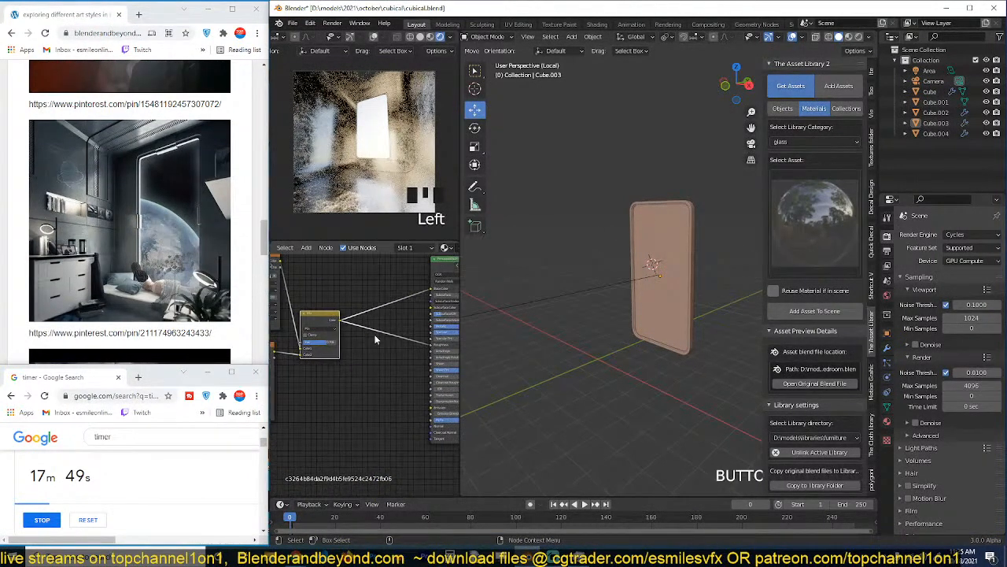
key(shift+d)
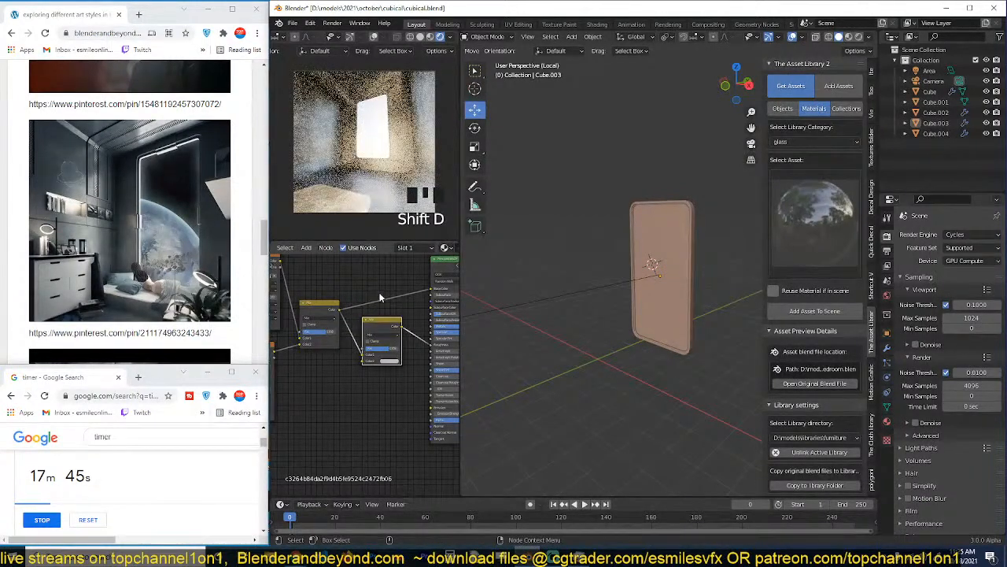
Disconnect the Mix node from the material's Base Color, set that color to dark grey and save the file.
click(887, 422)
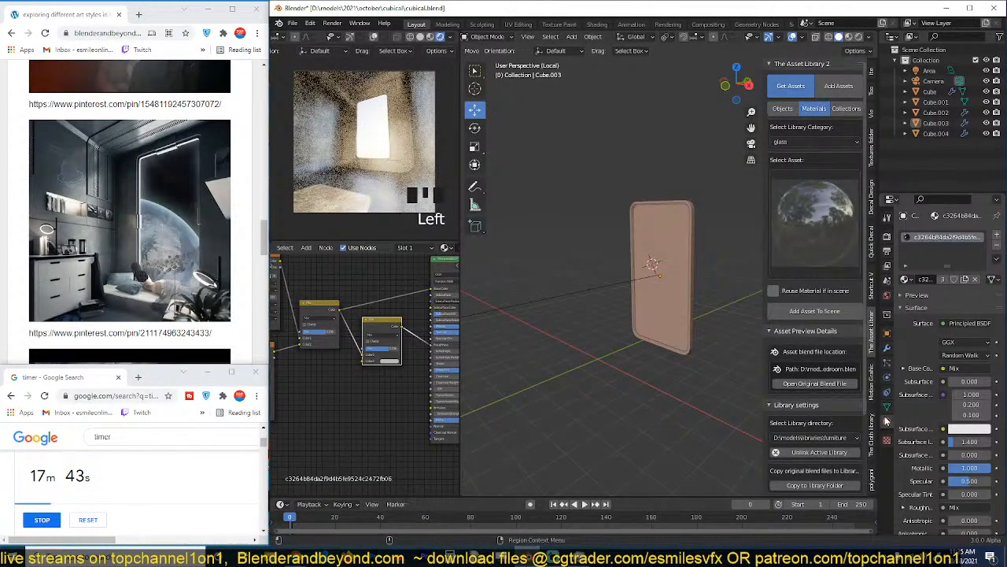
drag(431, 294, 405, 285)
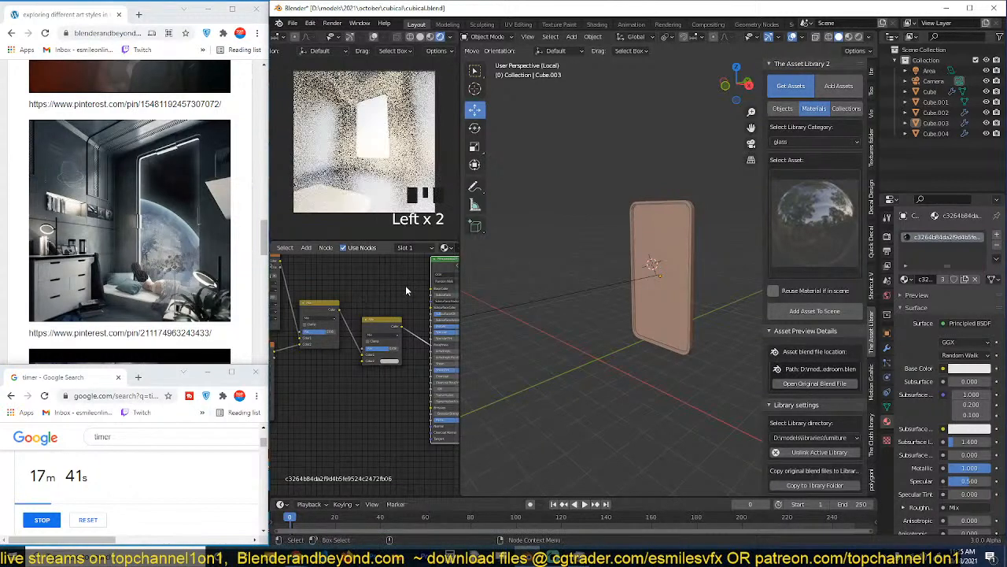
middle_drag(408, 337, 337, 349)
click(414, 306)
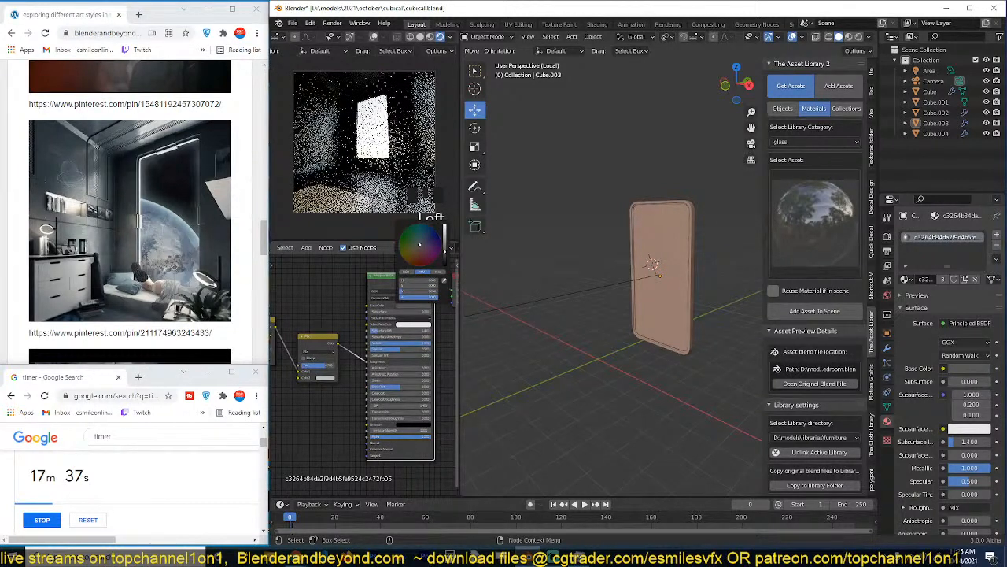
key(ctrl+s)
Enable viewport denoising in the Cycles render settings and save the file.
click(886, 236)
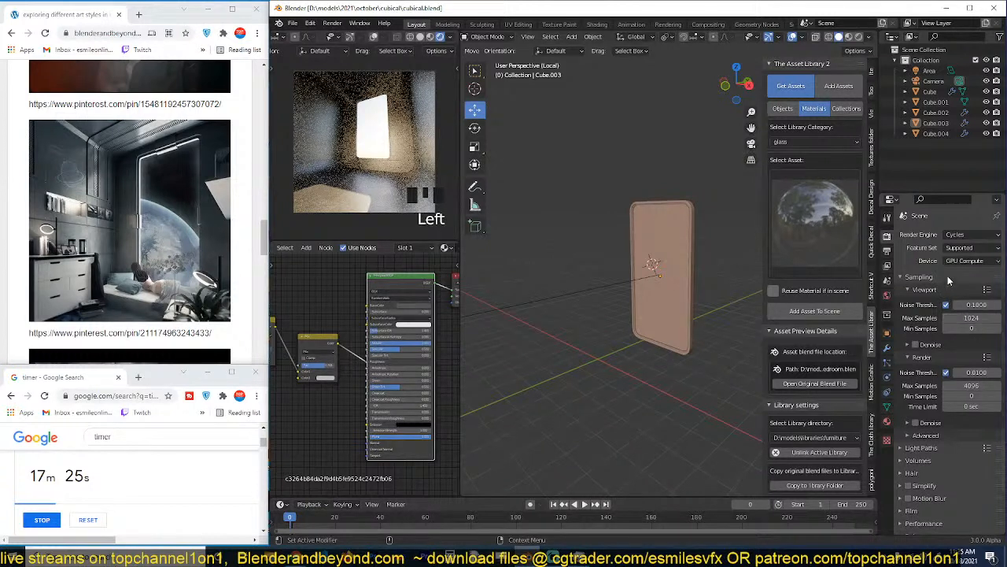
click(917, 344)
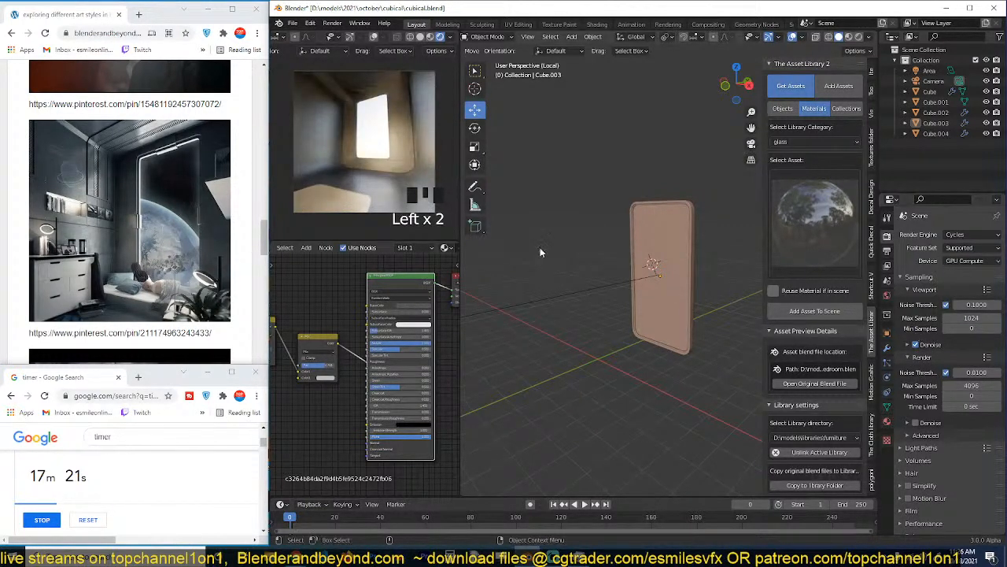
click(706, 160)
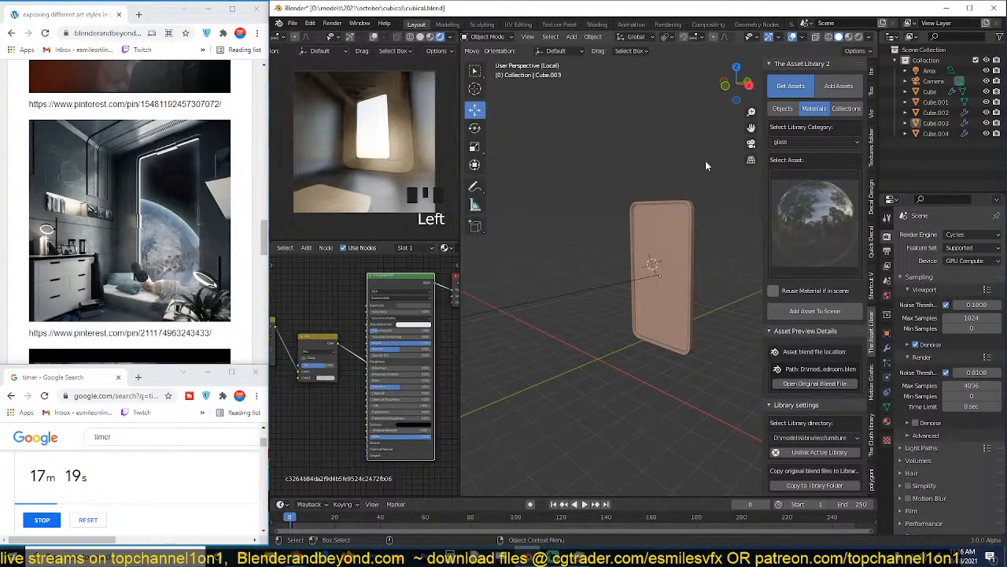
key(ctrl+s)
Display the world settings, hide the area light and save the file.
middle_drag(578, 203, 639, 208)
scroll(340, 346, up, 4)
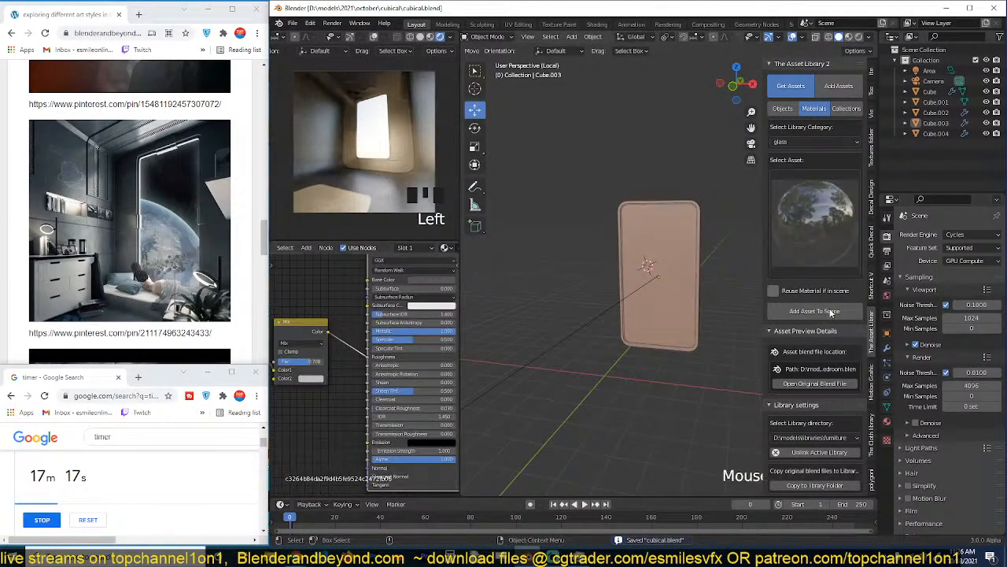
scroll(902, 499, down, 2)
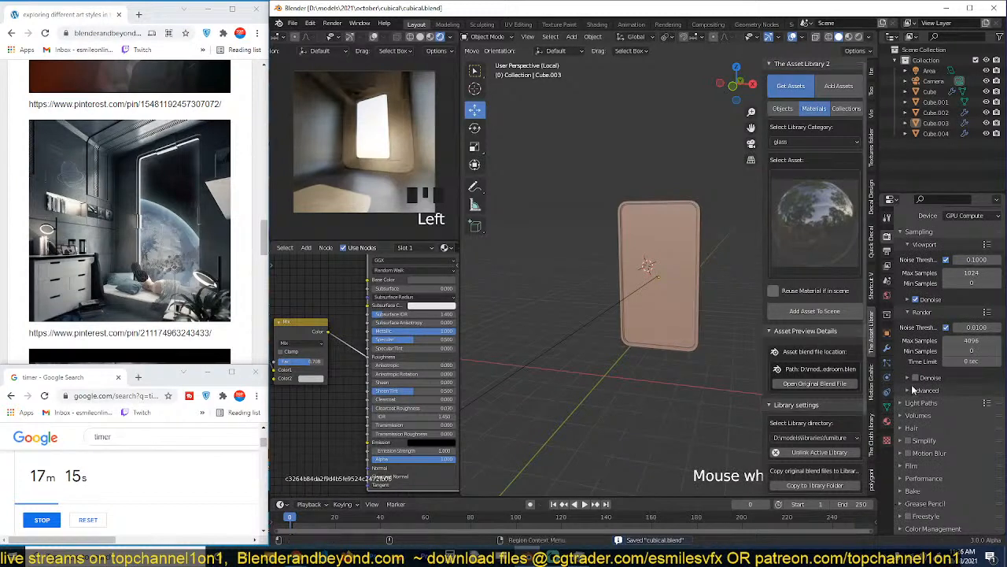
middle_drag(692, 282, 689, 287)
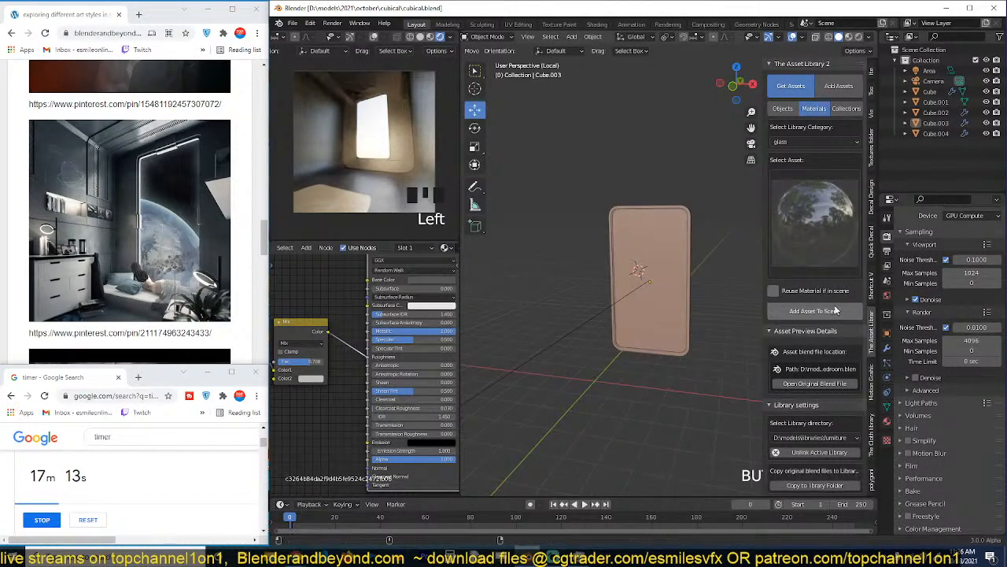
click(888, 297)
click(604, 315)
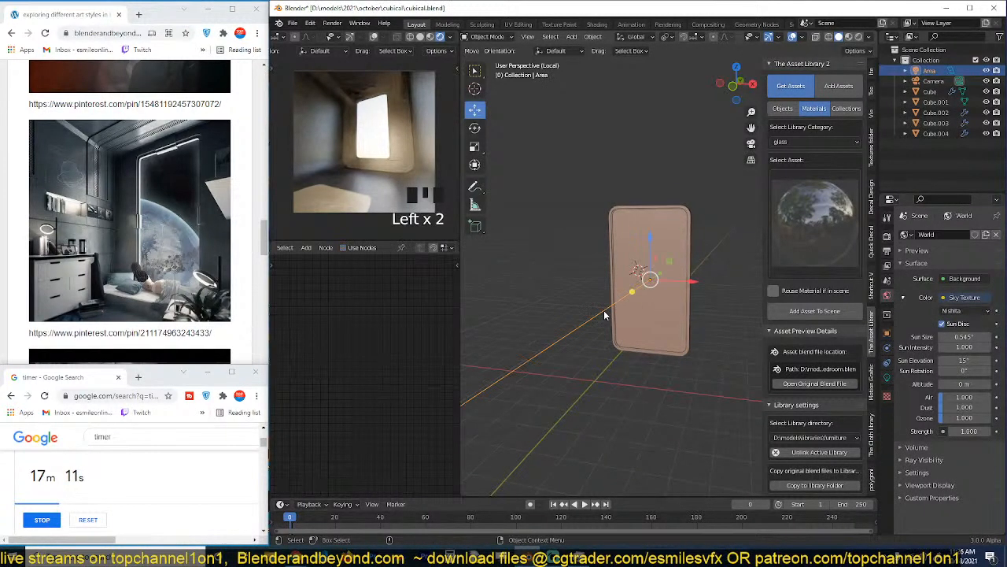
click(601, 315)
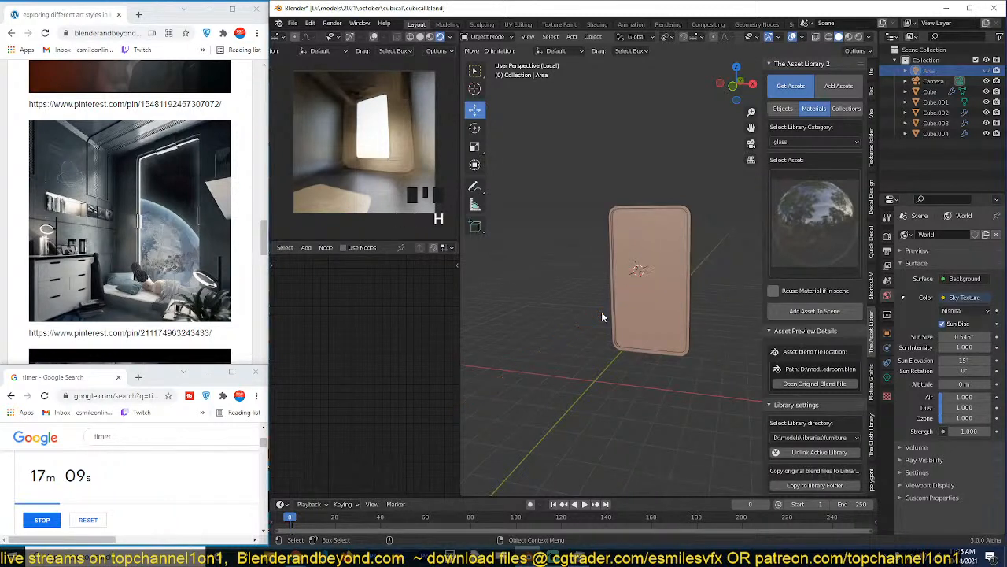
key(ctrl+s)
Set the world sky texture's Air to 0.510 and Ozone to 7.765.
click(887, 376)
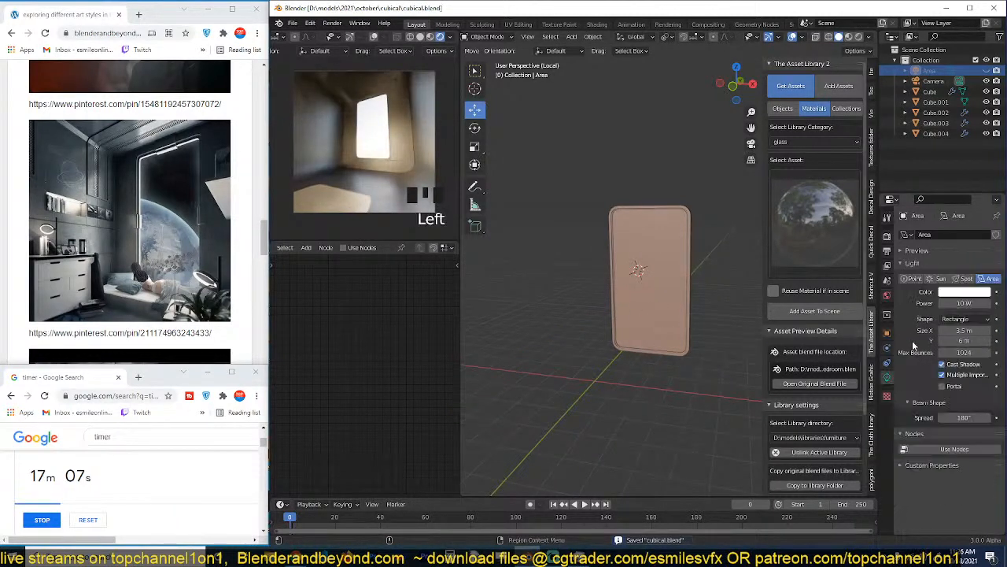
scroll(723, 260, down, 3)
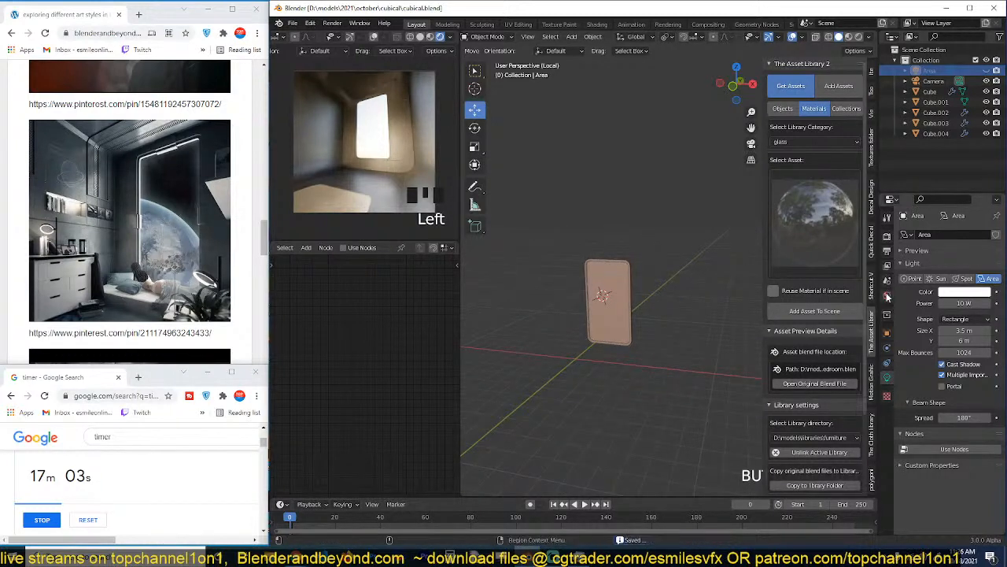
click(887, 295)
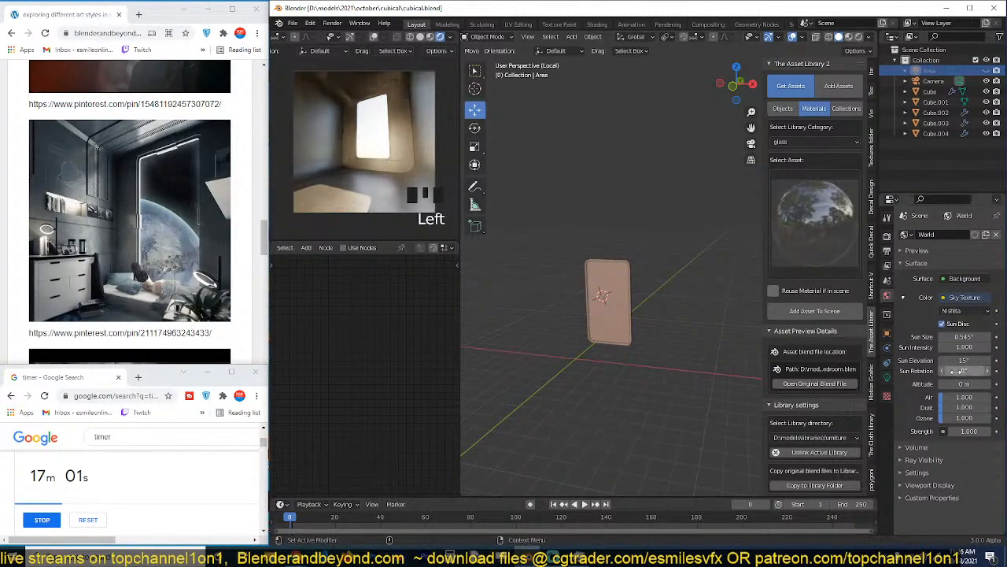
drag(952, 397, 905, 399)
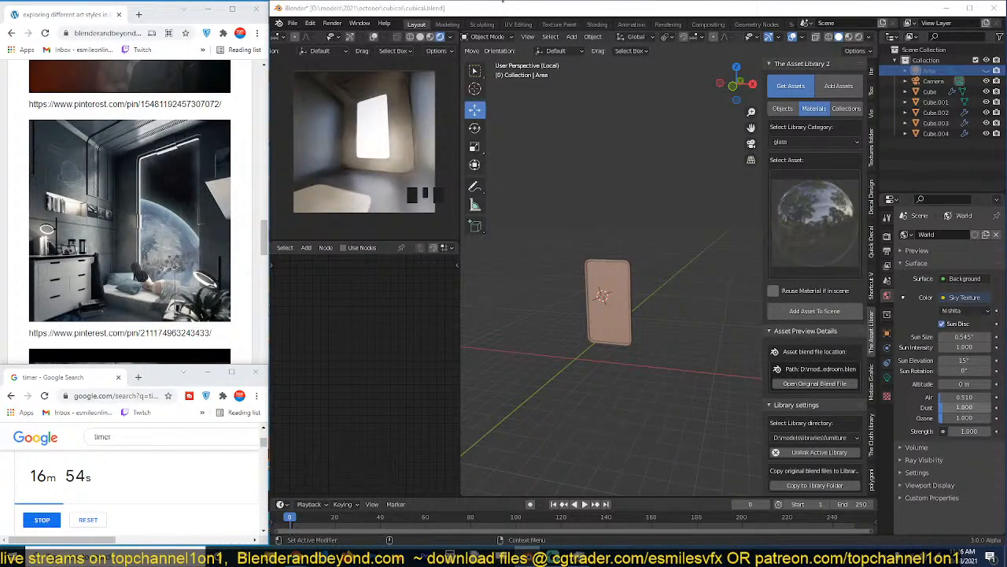
key(ctrl+s)
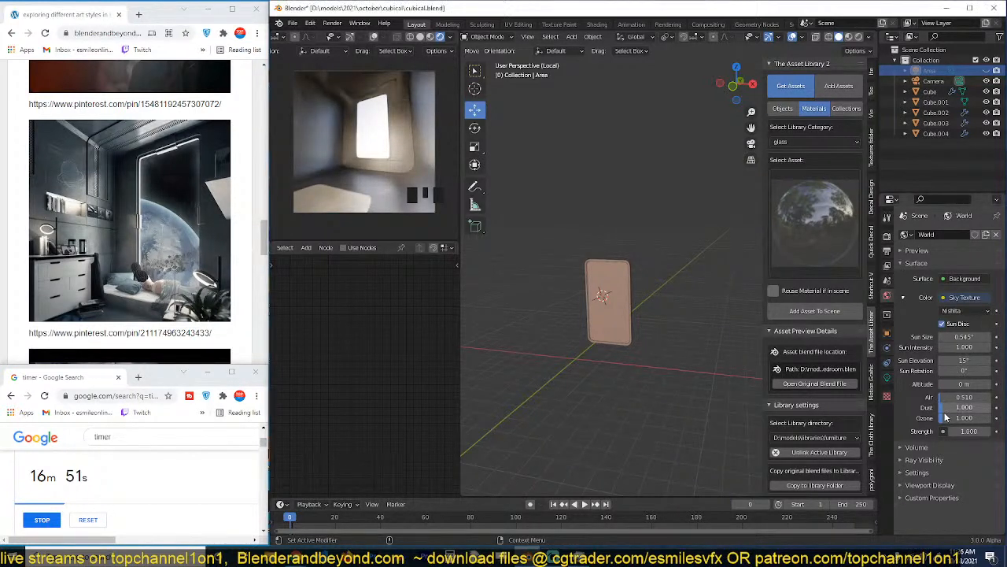
drag(949, 417, 970, 418)
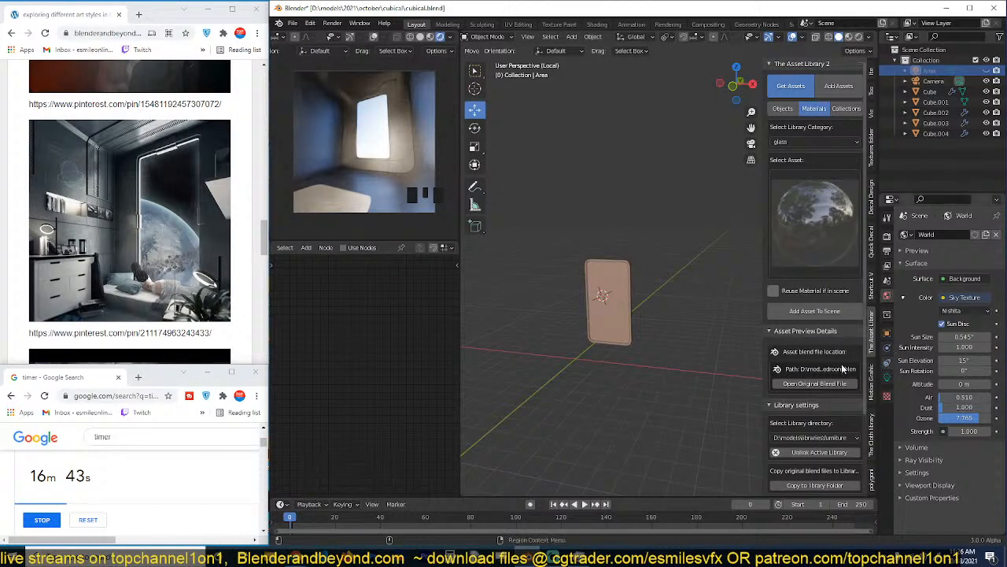
Try sun elevations of 50° and 90° for the world sky texture.
click(963, 359)
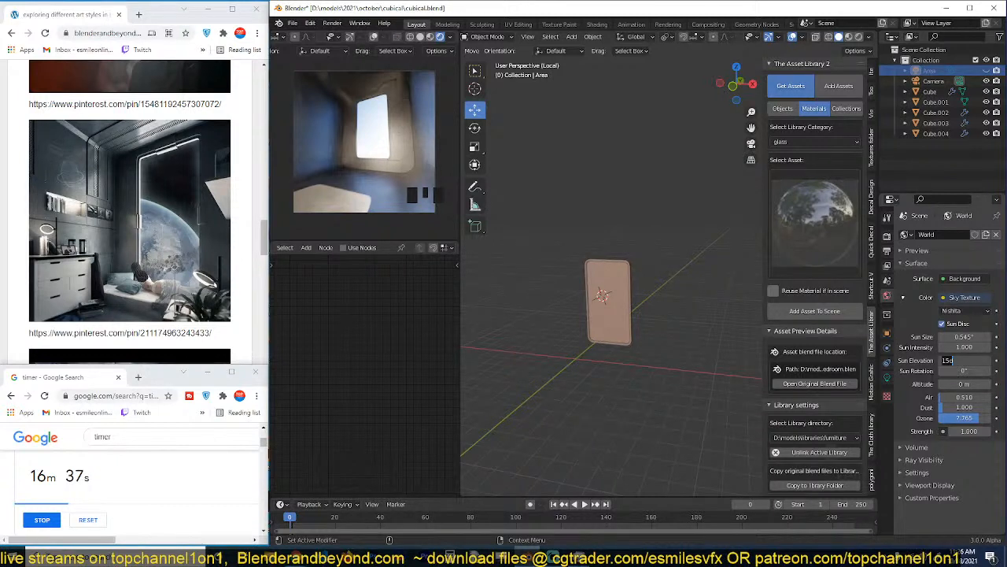
key(Return)
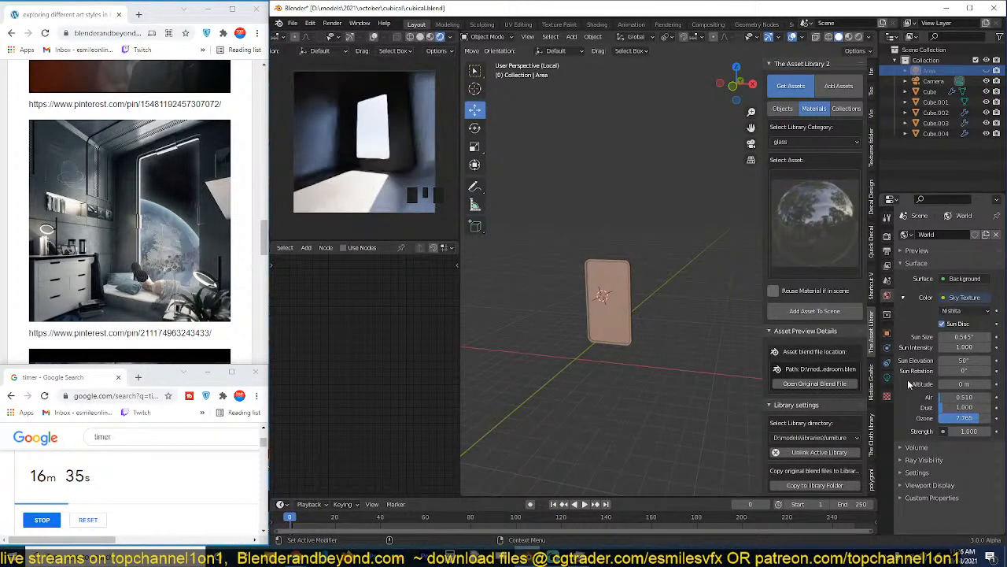
click(965, 336)
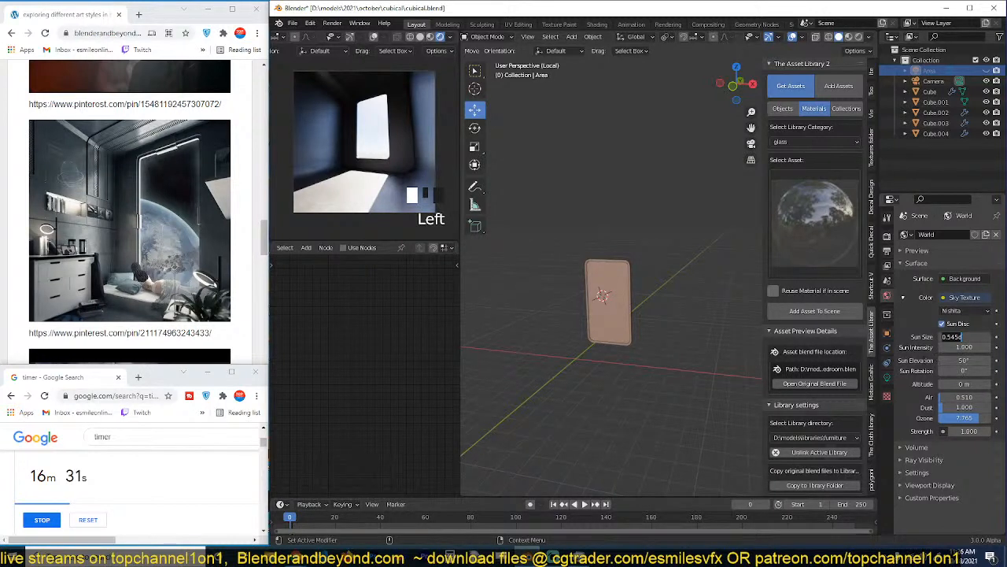
click(962, 347)
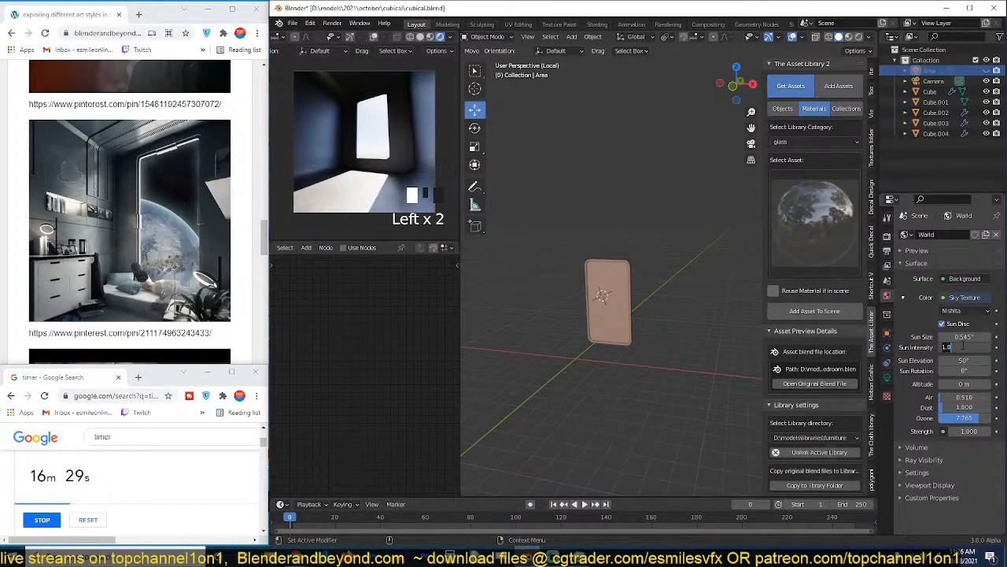
click(961, 361)
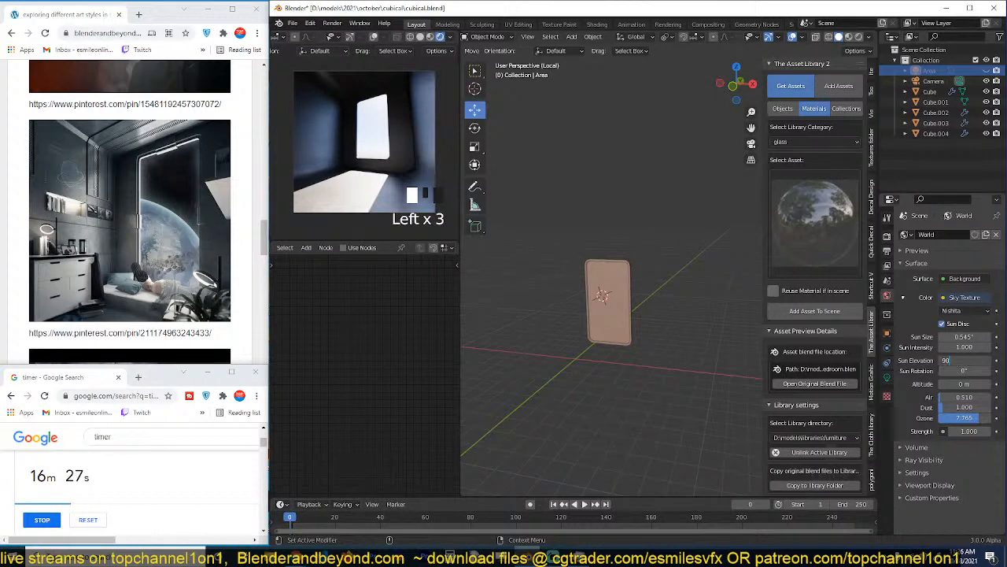
text(90)
key(Return)
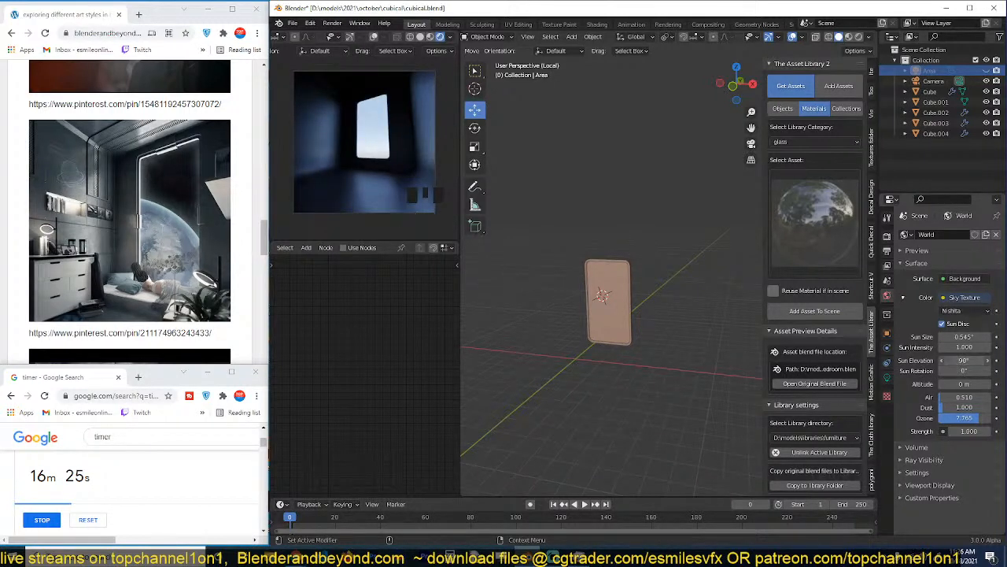
click(959, 361)
click(915, 385)
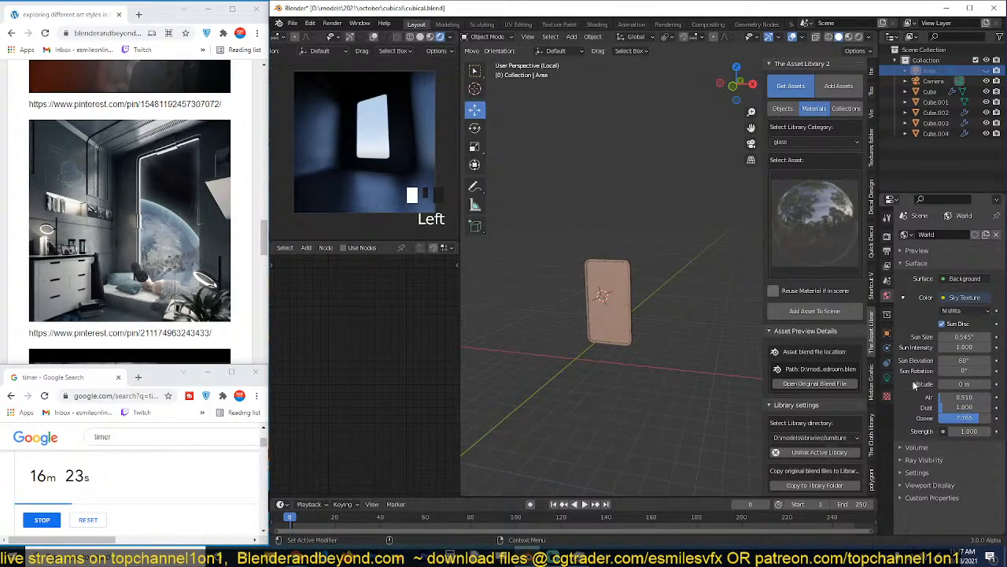
Set the sky texture's sun elevation to 60° and save the file.
click(956, 361)
text(4)
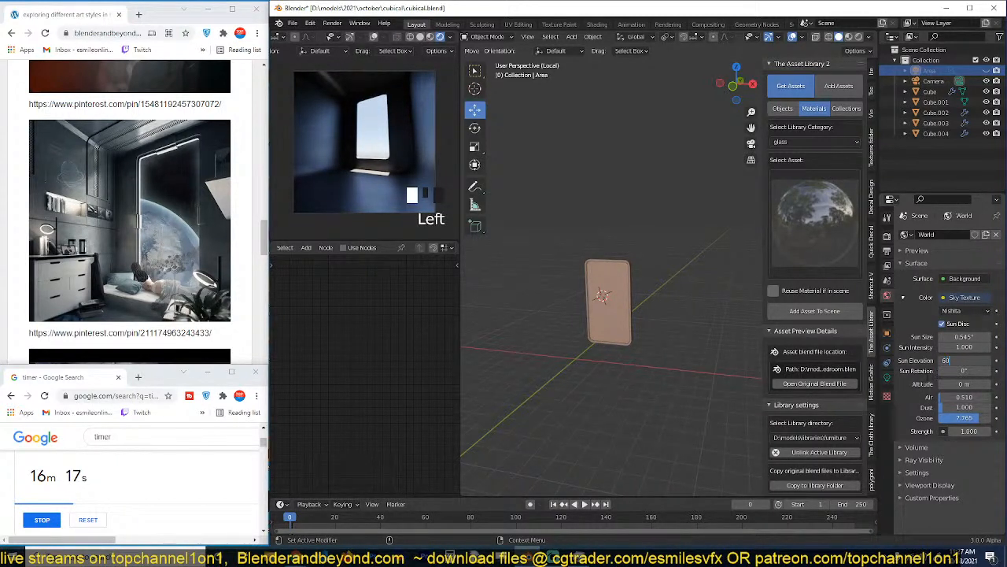
text(0)
key(Return)
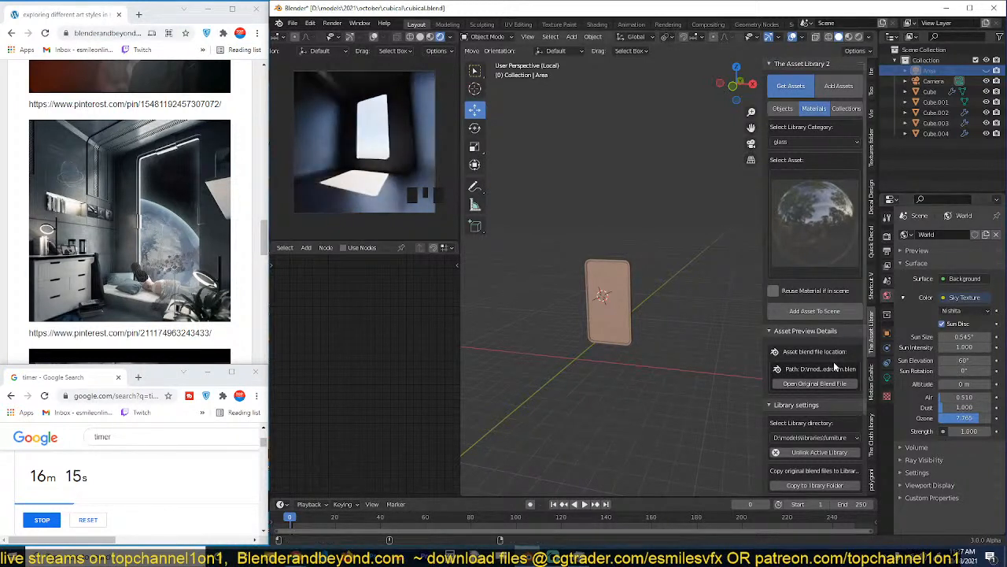
click(637, 386)
scroll(636, 387, up, 1)
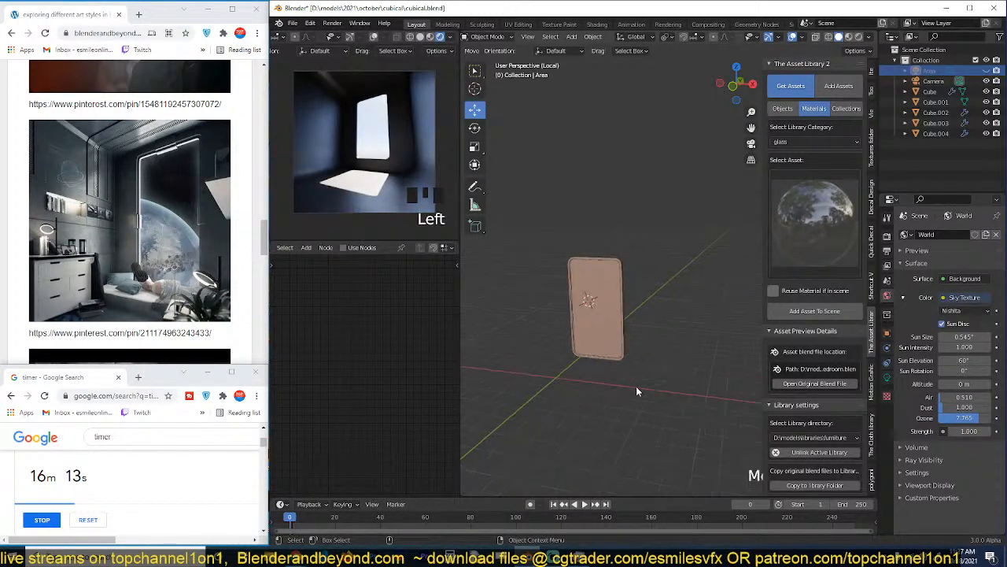
key(ctrl+s)
scroll(601, 293, up, 2)
scroll(355, 128, up, 1)
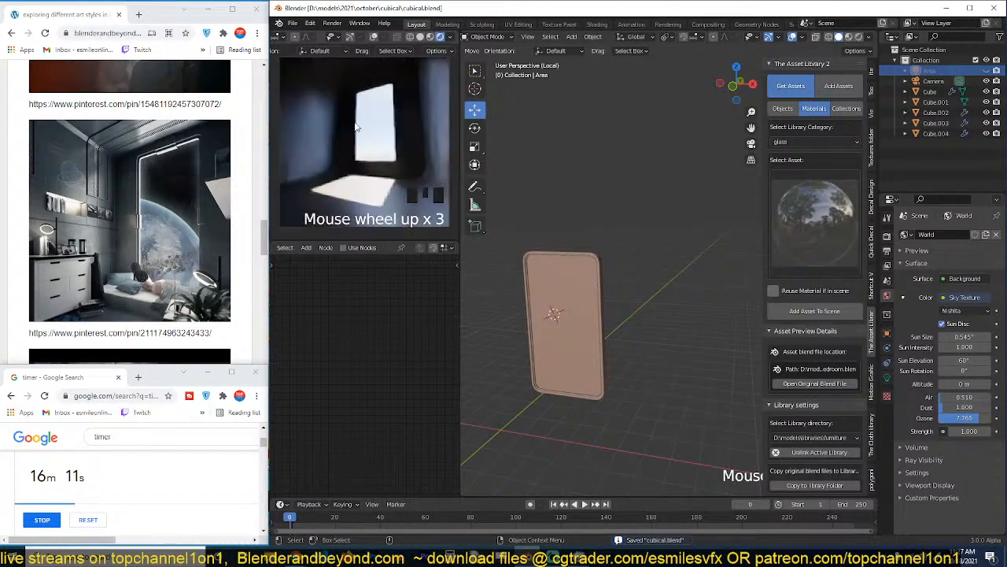
key(ctrl+s)
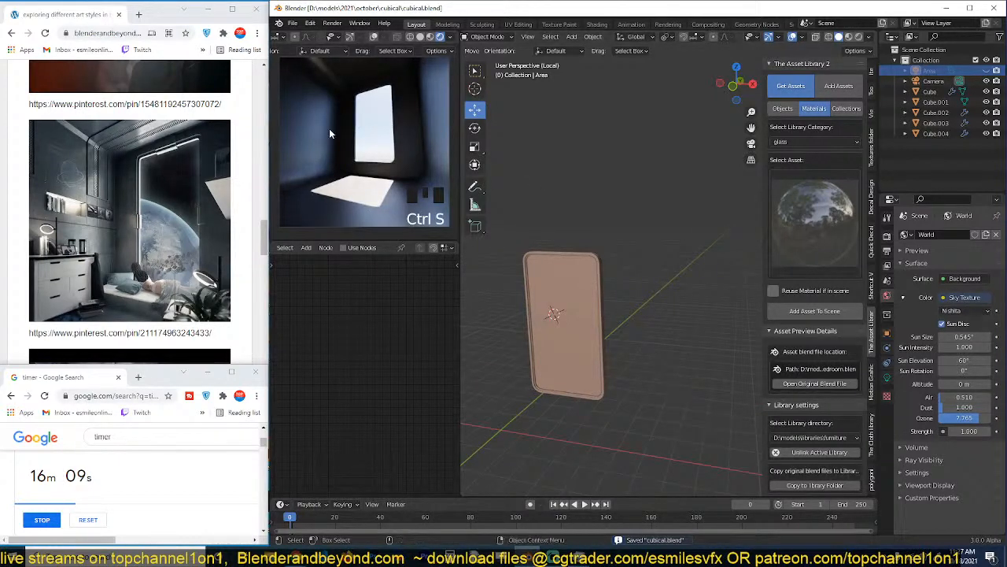
Select the window pane and leave local view to bring back the whole room.
click(551, 255)
key(slash)
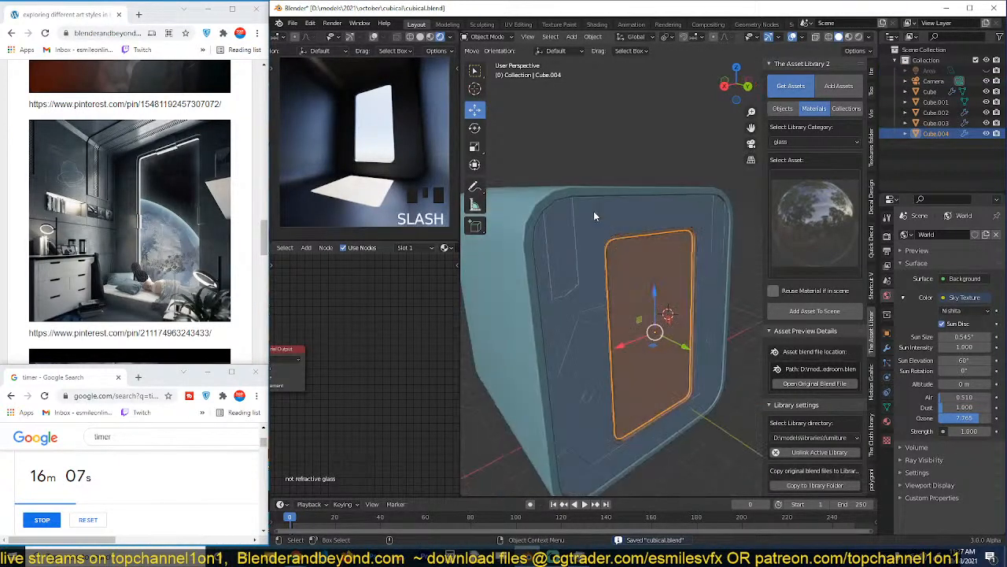
Return the main viewport to the camera view, show it in Material Preview and check the window pane's glass.
scroll(594, 212, up, 2)
key(KP_0)
scroll(594, 211, up, 2)
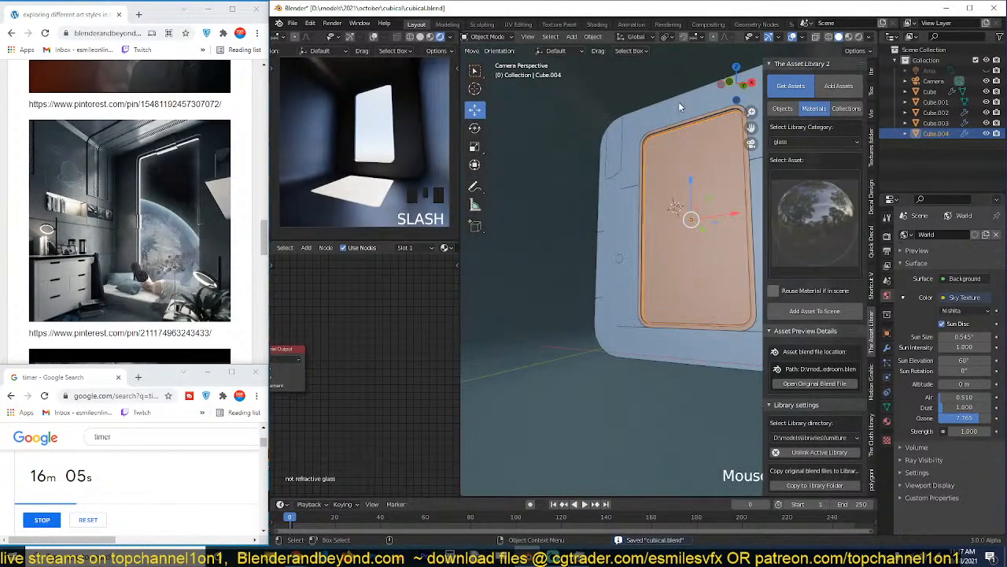
scroll(681, 107, down, 3)
key(alt+a)
click(848, 37)
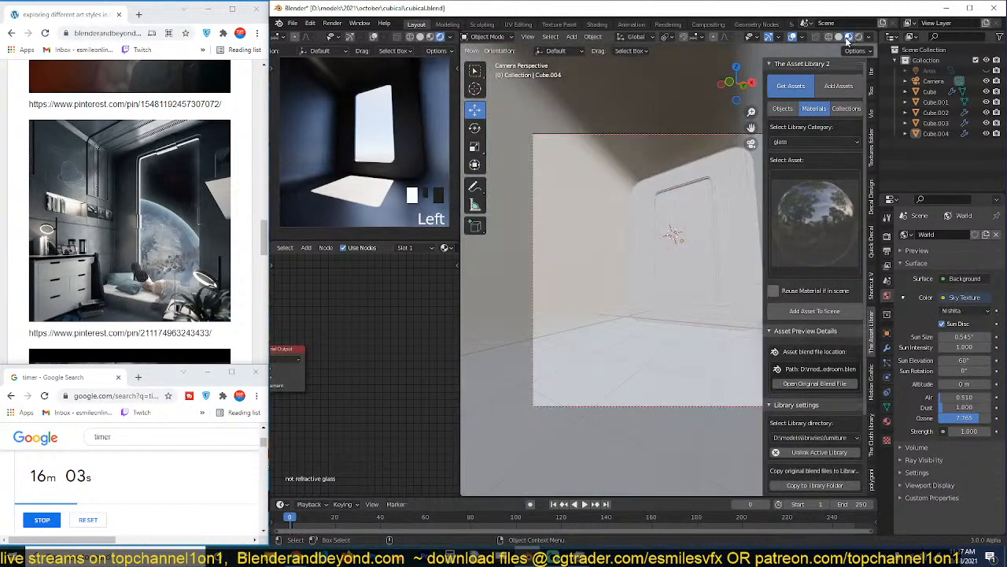
click(692, 216)
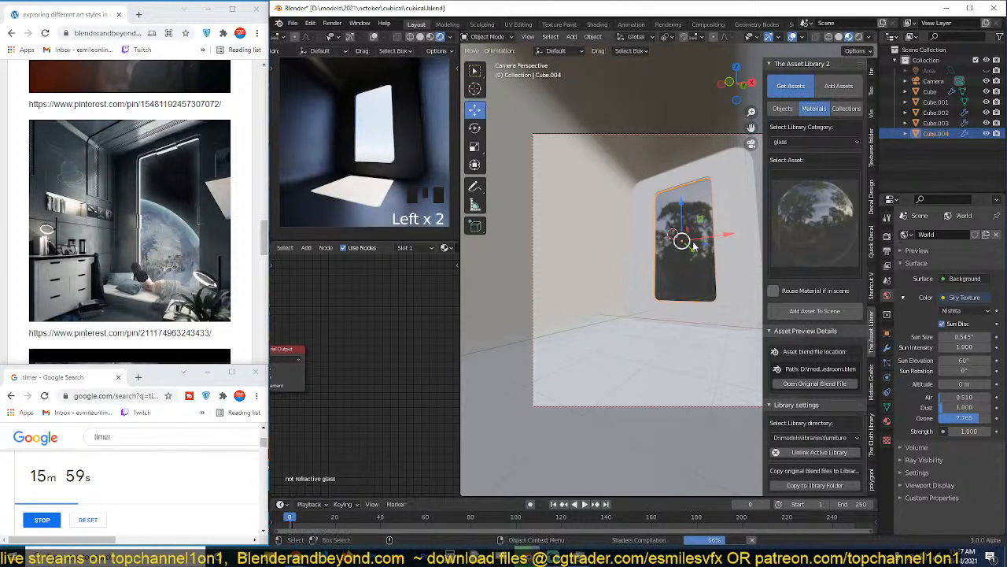
key(alt+a)
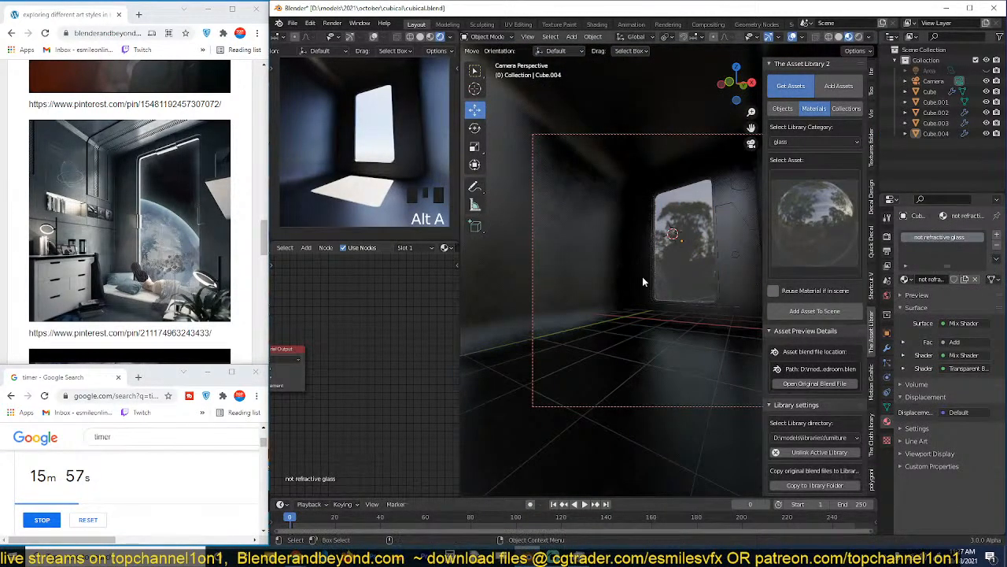
Select the room shell, set the factor of the Mix node feeding its roughness to 0.433, and save the file.
click(567, 266)
key(n)
scroll(562, 299, up, 2)
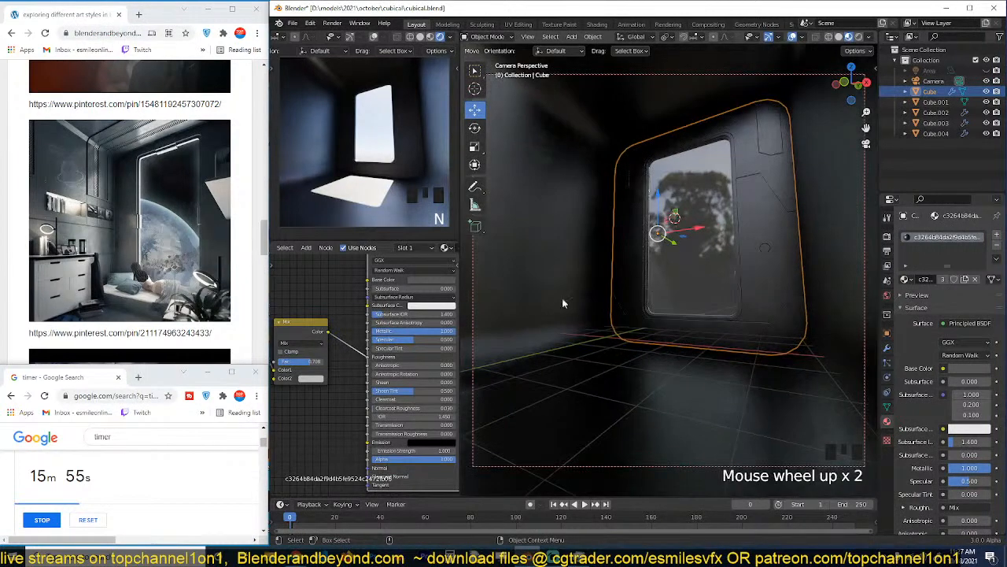
middle_drag(320, 370, 373, 359)
mouse_move(368, 354)
mouse_down()
mouse_move(341, 353)
mouse_move(380, 349)
mouse_up()
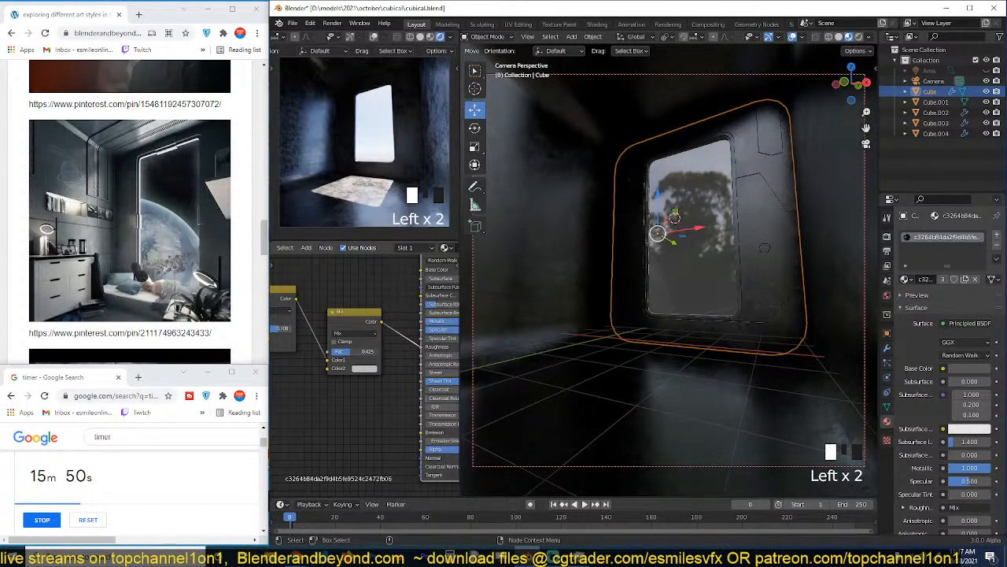
key(alt+a)
key(ctrl+s)
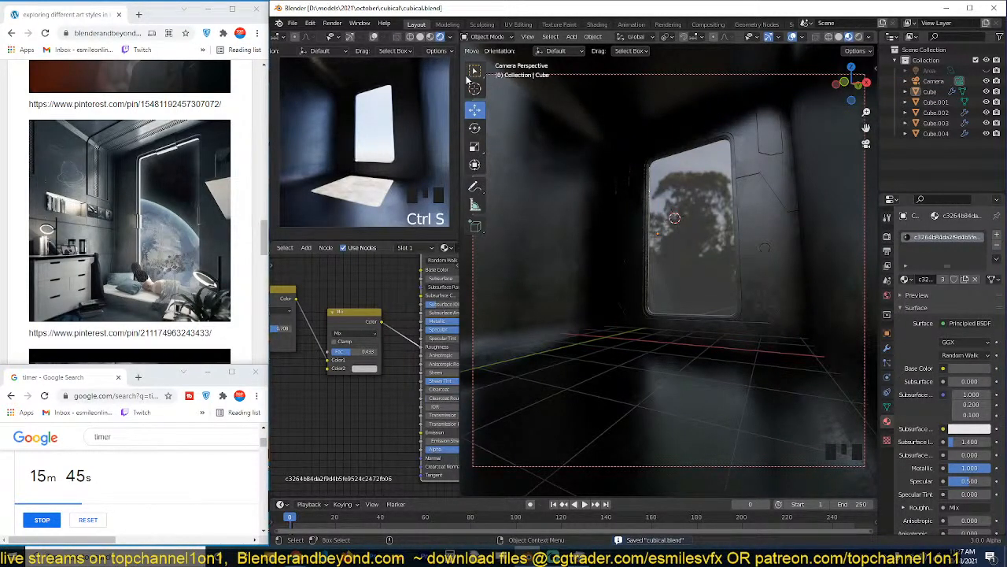
Show the small camera preview in Material Preview and examine the room's side wall, ceiling corner and window surround.
click(432, 36)
scroll(604, 187, down, 1)
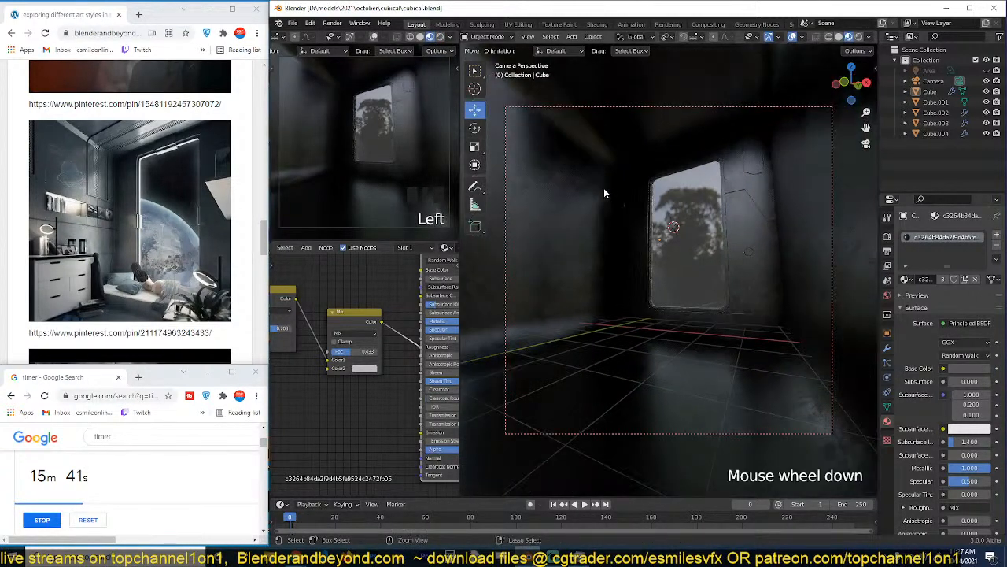
key(grave)
middle_drag(622, 224, 648, 272)
scroll(603, 274, down, 1)
scroll(650, 263, up, 3)
key(grave)
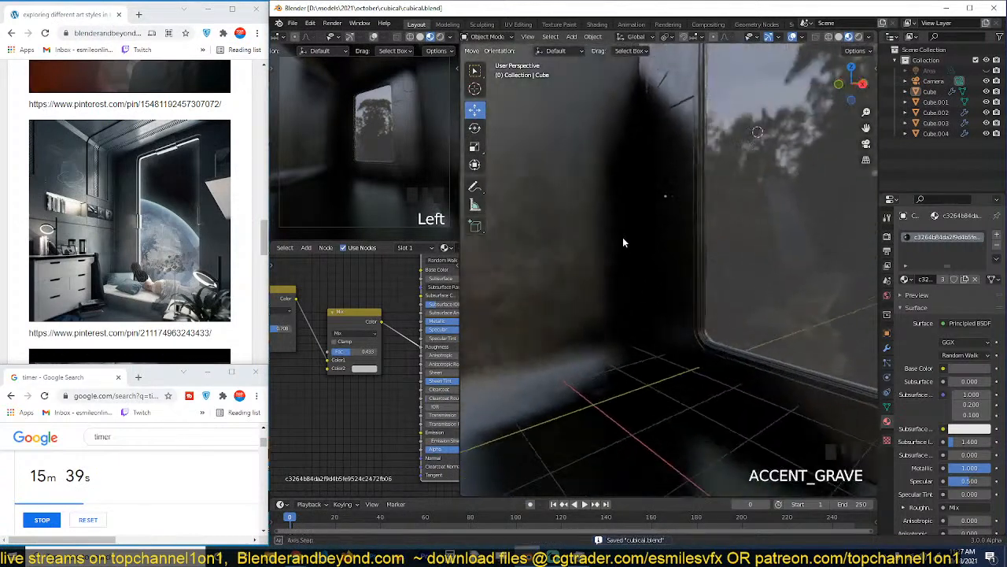
shift+middle_drag(582, 231, 636, 218)
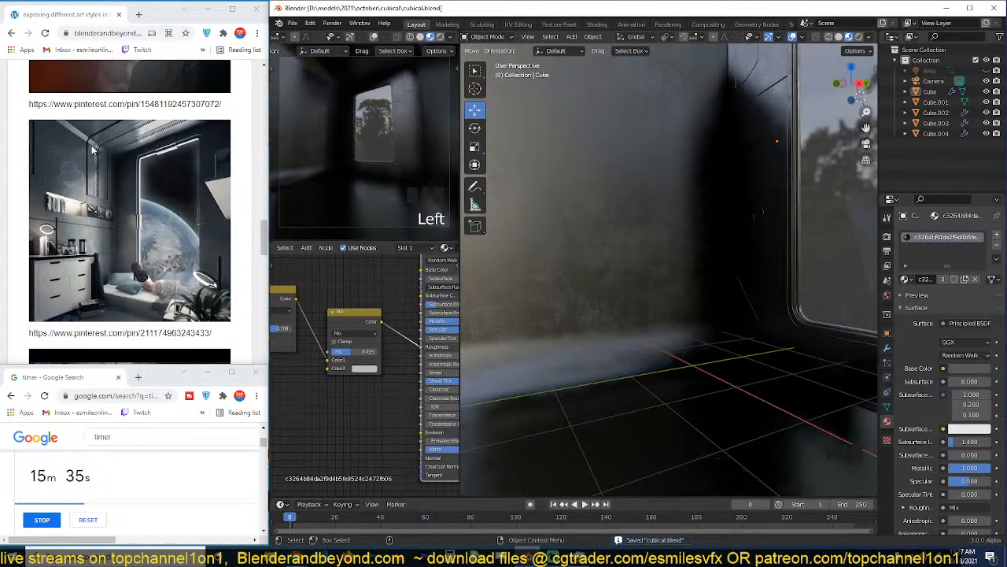
key(grave)
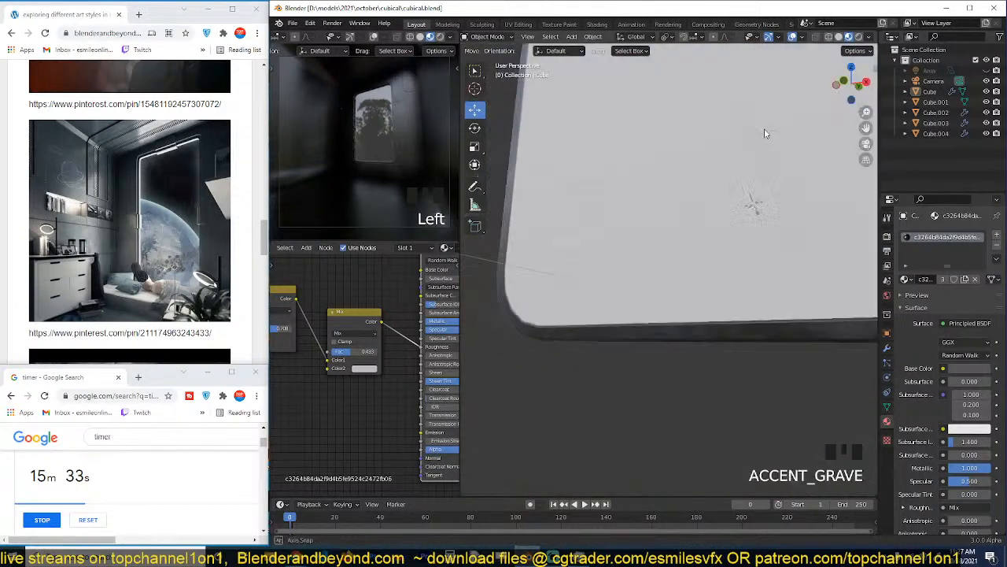
scroll(685, 138, up, 2)
key(grave)
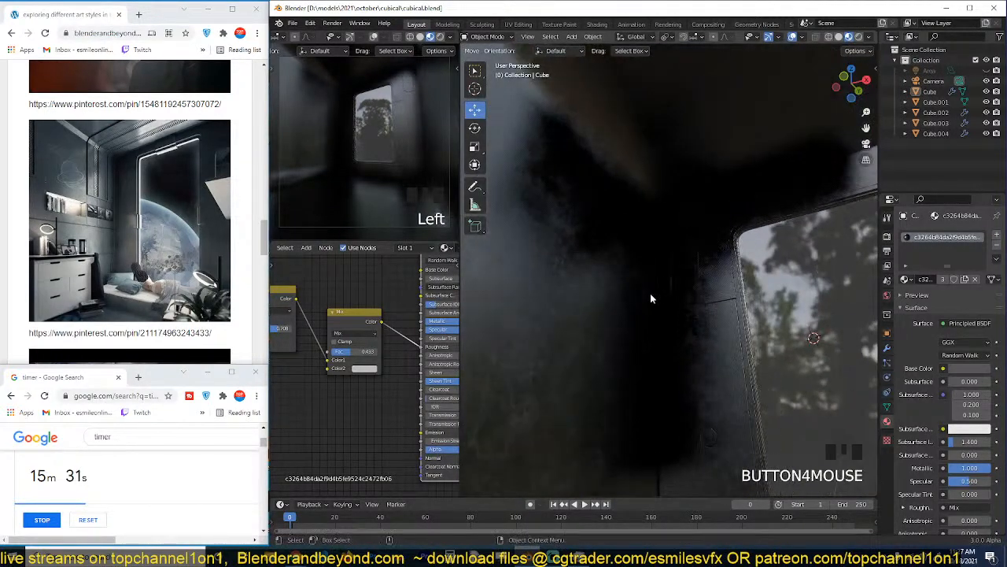
scroll(633, 230, down, 4)
scroll(696, 189, down, 3)
key(grave)
In wireframe, add one centred loop cut around the room shell's walls, floor and ceiling.
key(Tab)
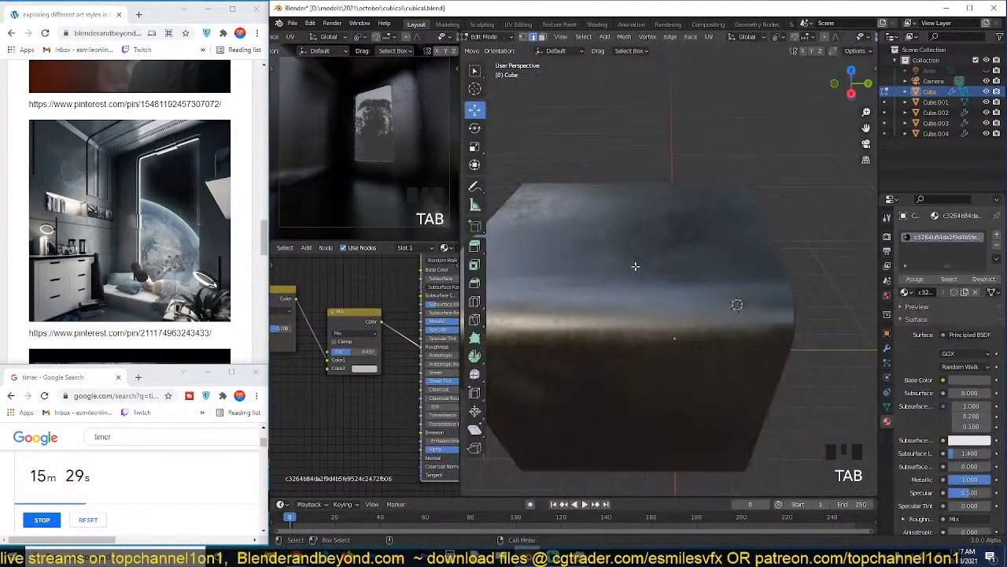
key(grave)
key(z)
key(grave)
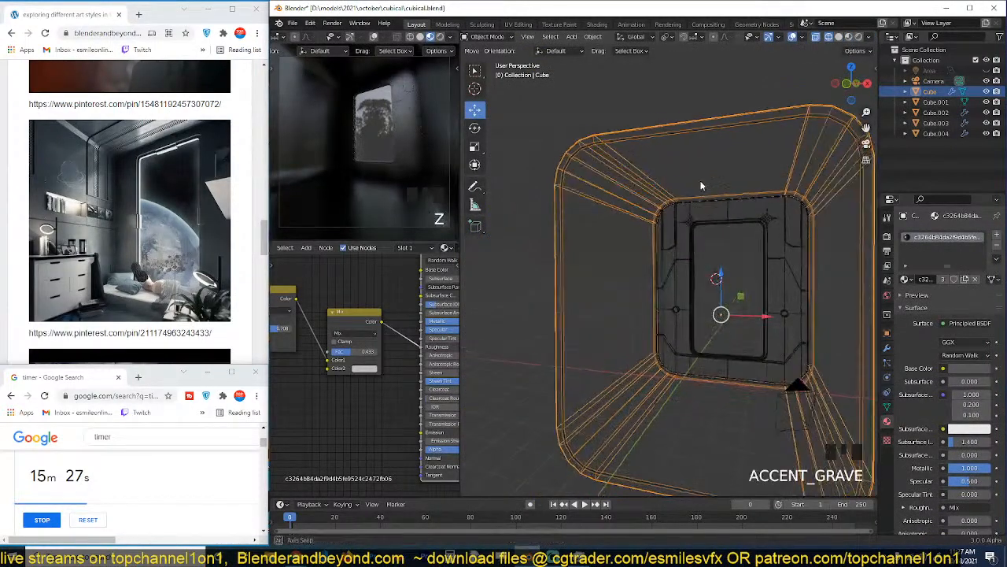
key(Tab)
key(ctrl+r)
click(684, 187)
right_click(683, 187)
key(grave)
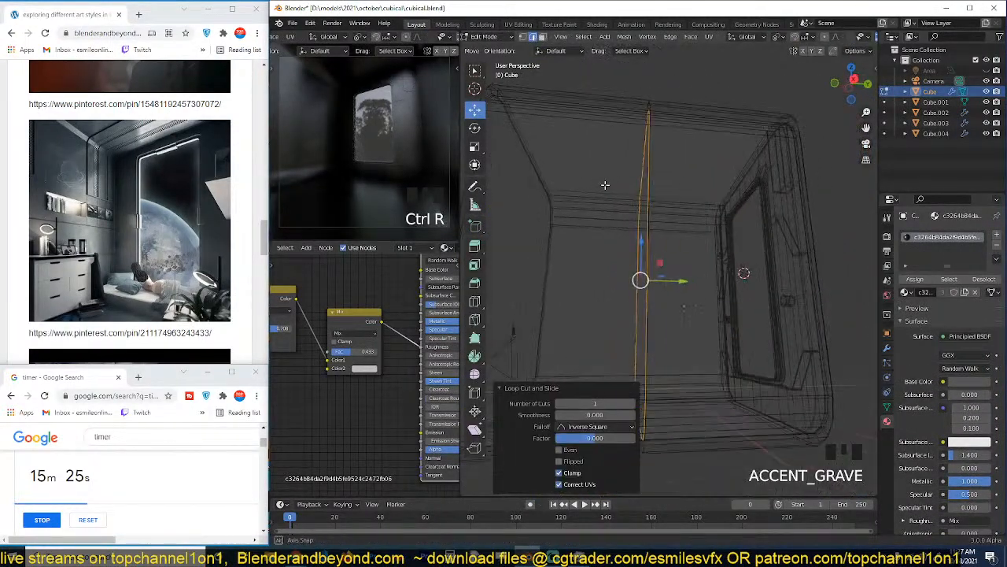
Bevel the new loop by about 0.48 m with one segment and move the band about 1.84 m along Y towards the window.
key(grave)
key(ctrl+b)
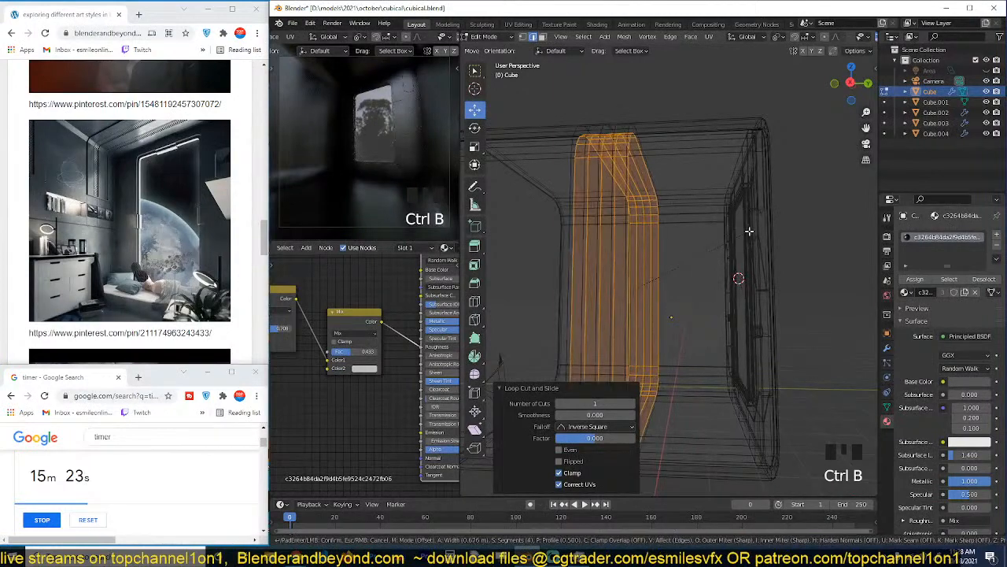
click(743, 230)
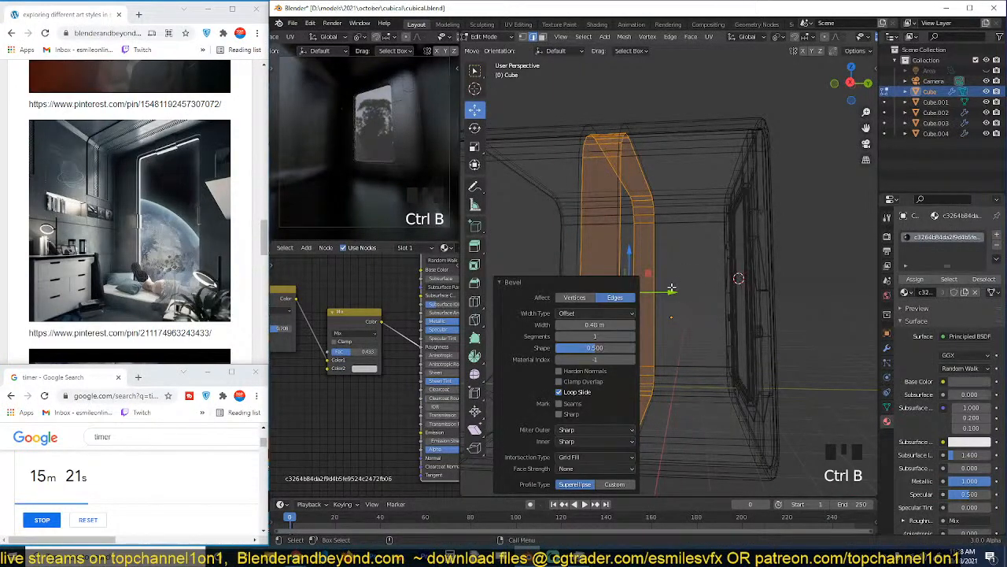
drag(671, 289, 721, 291)
key(grave)
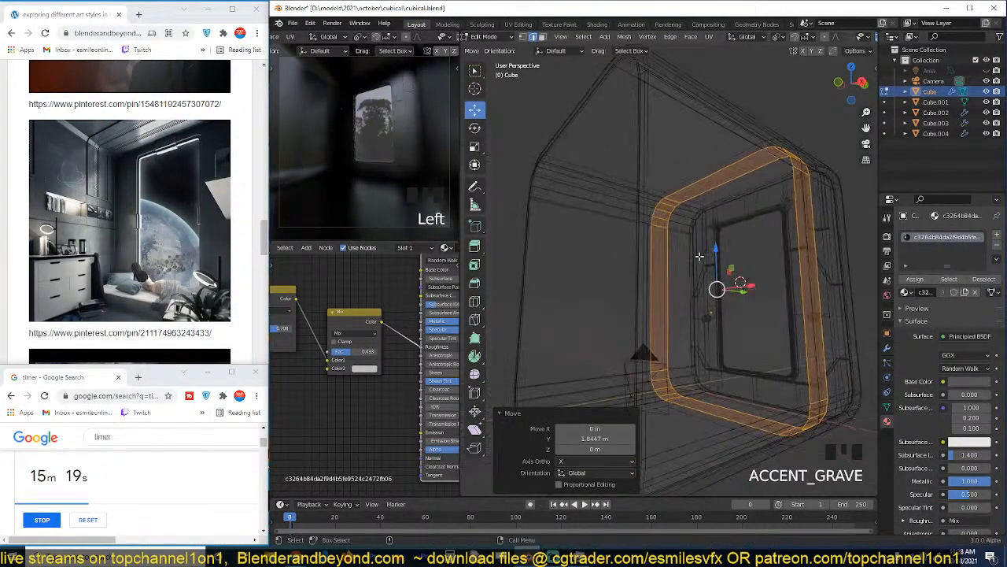
Add a centred horizontal loop cut along each of the room's two side walls.
key(grave)
key(ctrl+r)
click(694, 270)
right_click(694, 270)
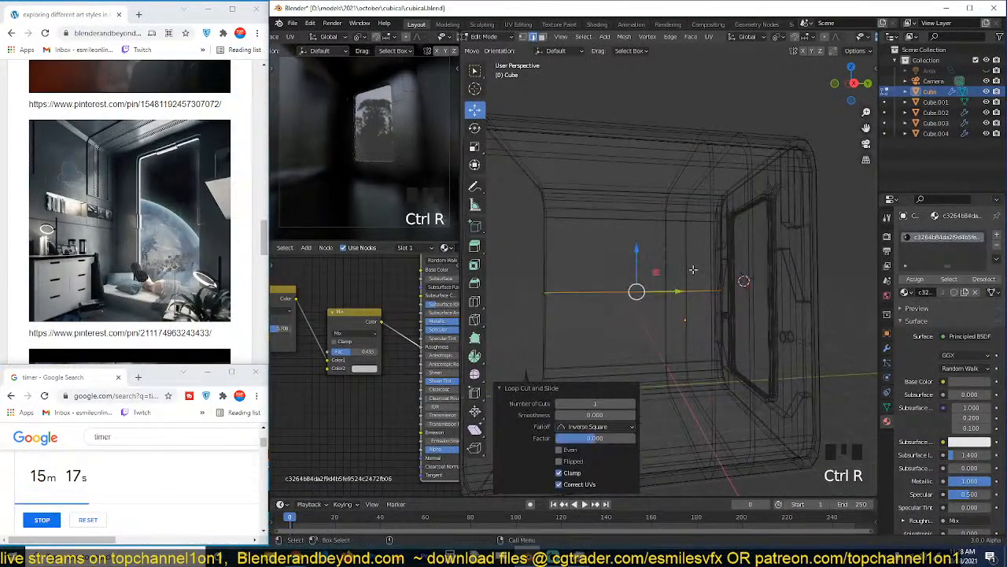
key(grave)
key(ctrl+r)
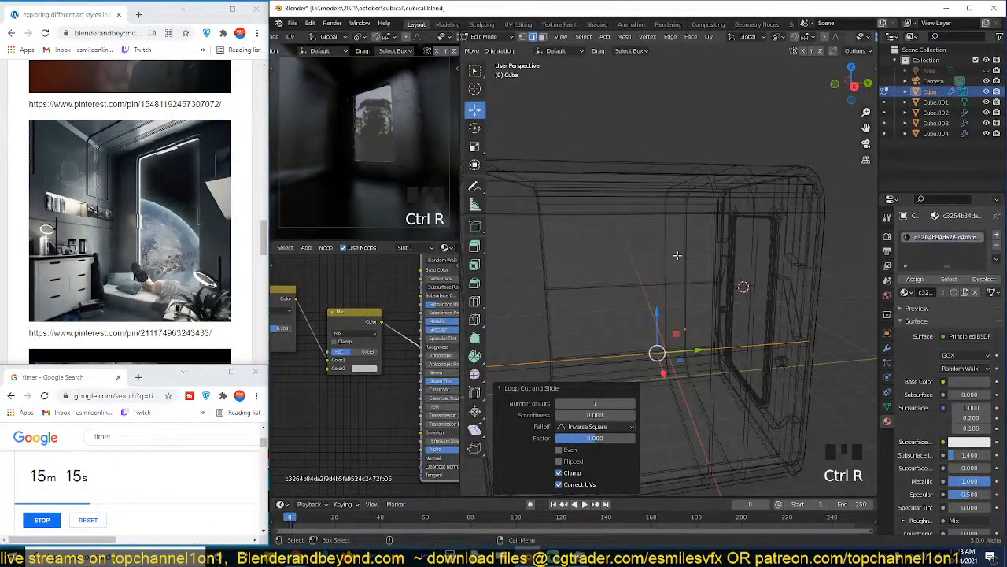
In solid shading, select the band's faces from one side wall's upper half across the ceiling to the opposite wall's upper half.
scroll(619, 272, up, 3)
key(z)
scroll(744, 234, up, 3)
key(3)
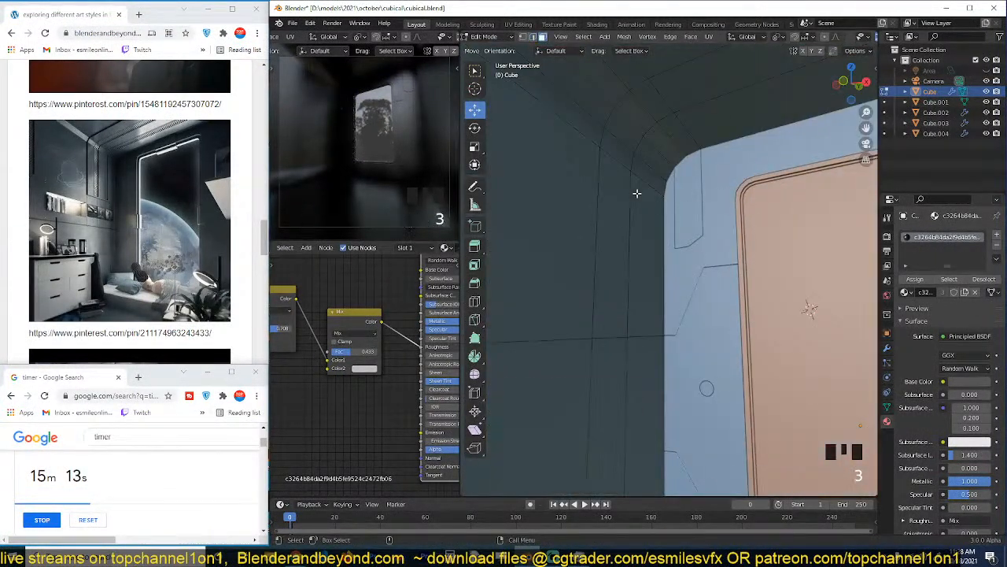
click(622, 201)
key(grave)
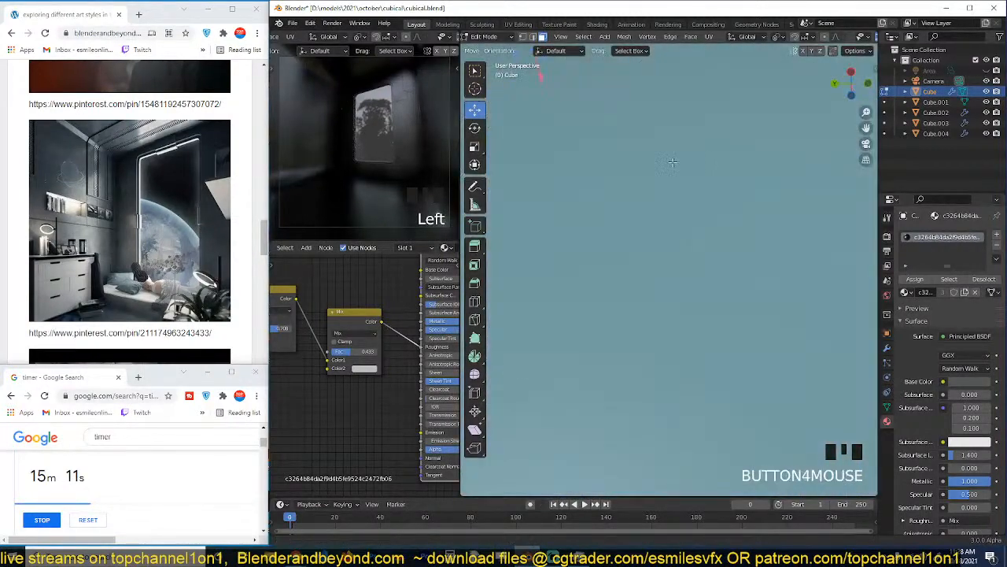
scroll(673, 162, up, 3)
key(grave)
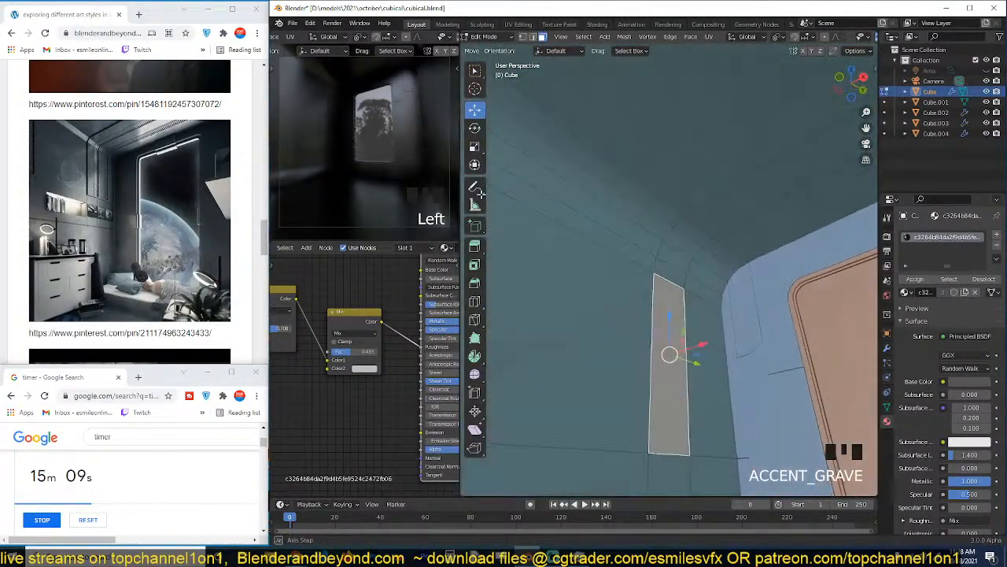
key(grave)
ctrl+click(691, 277)
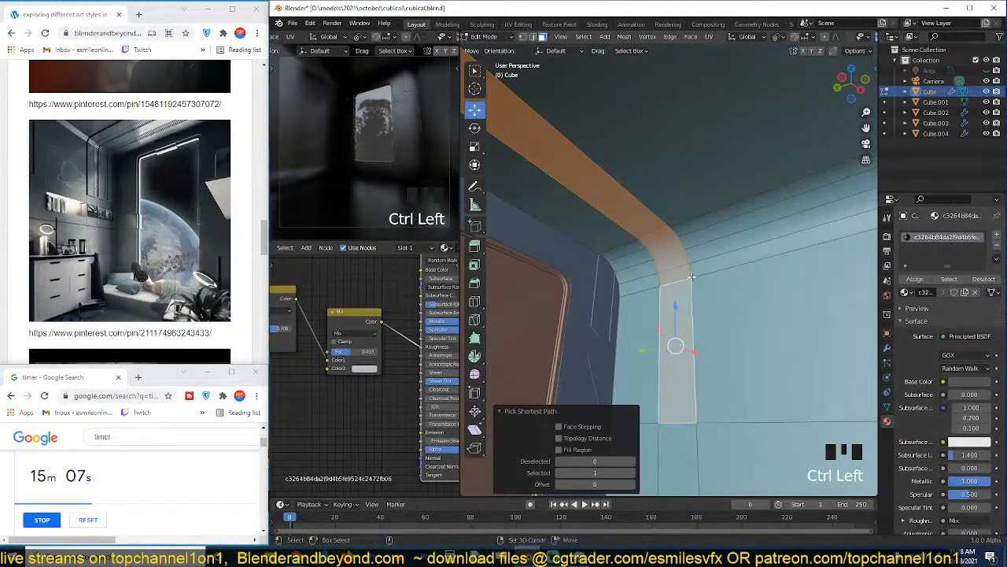
Duplicate the selected band faces, offset them -0.0651 m with Shrink/Fatten, and separate them into their own selected object.
key(shift+d)
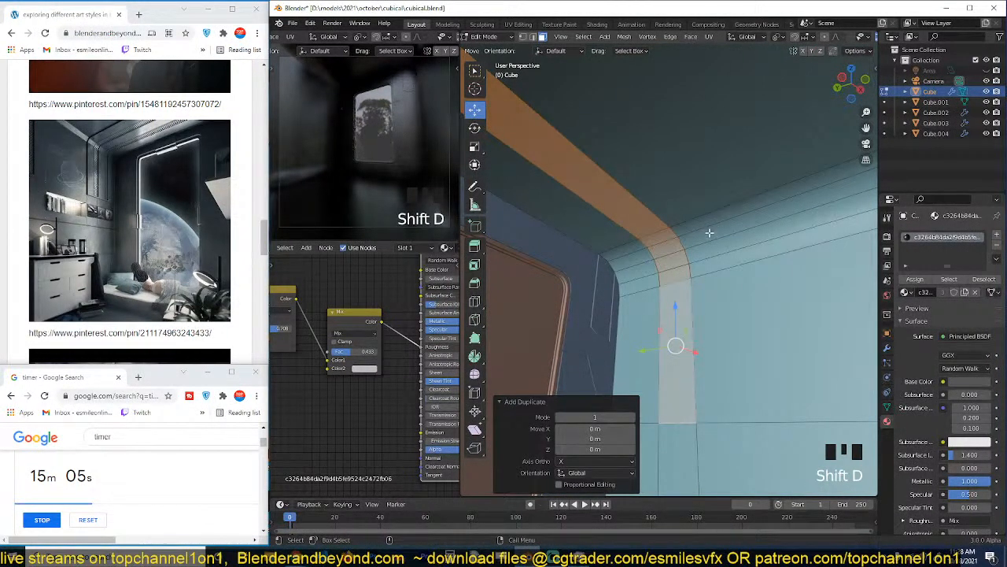
key(alt+s)
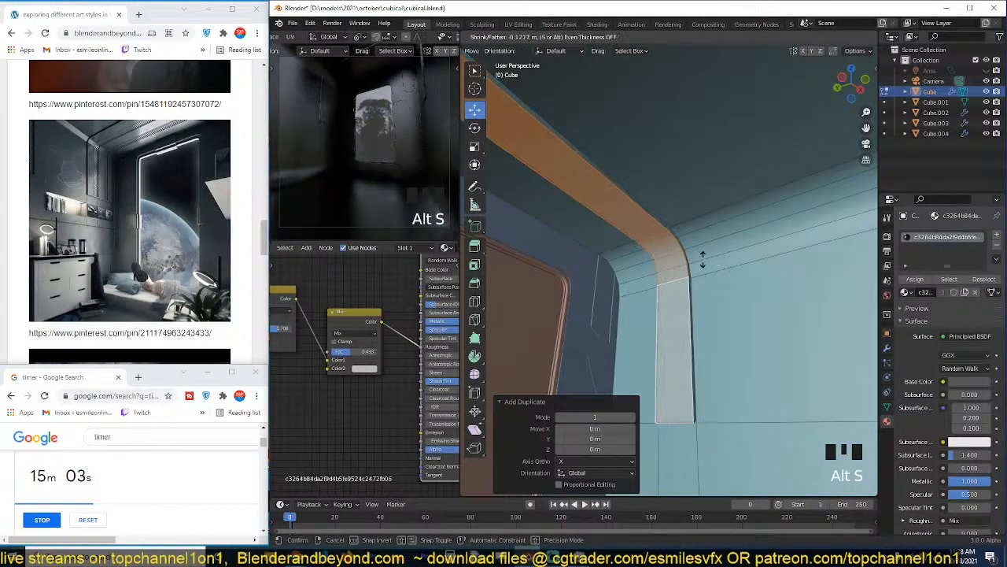
click(718, 243)
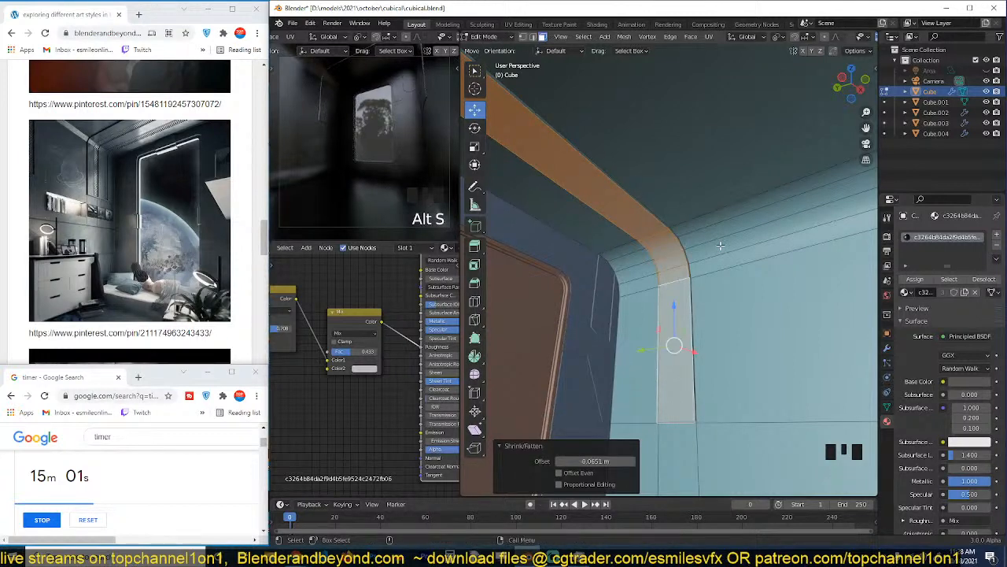
key(p)
click(722, 248)
key(Tab)
click(683, 239)
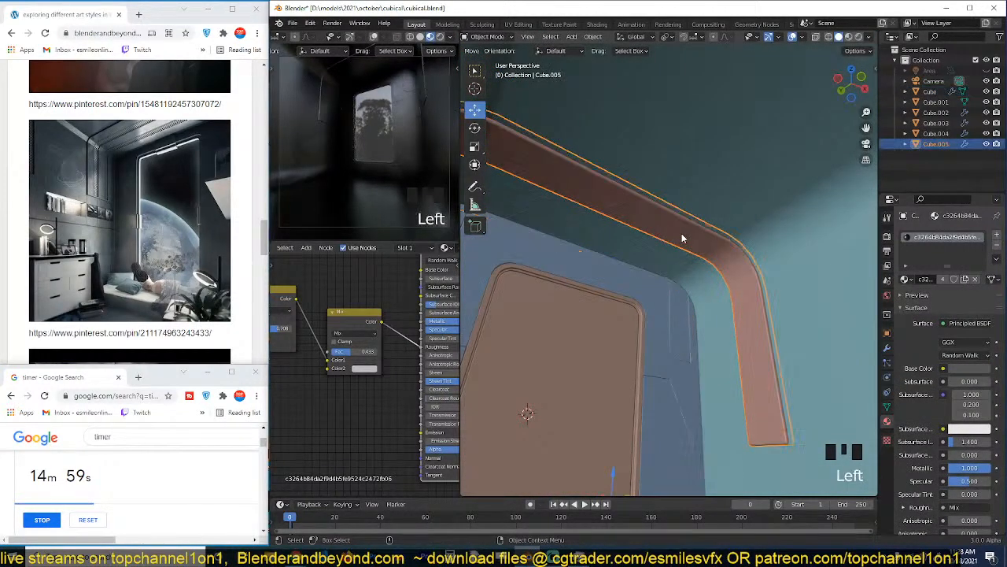
Isolate the separated arch band in local view and display it in Material Preview.
key(KP_Divide)
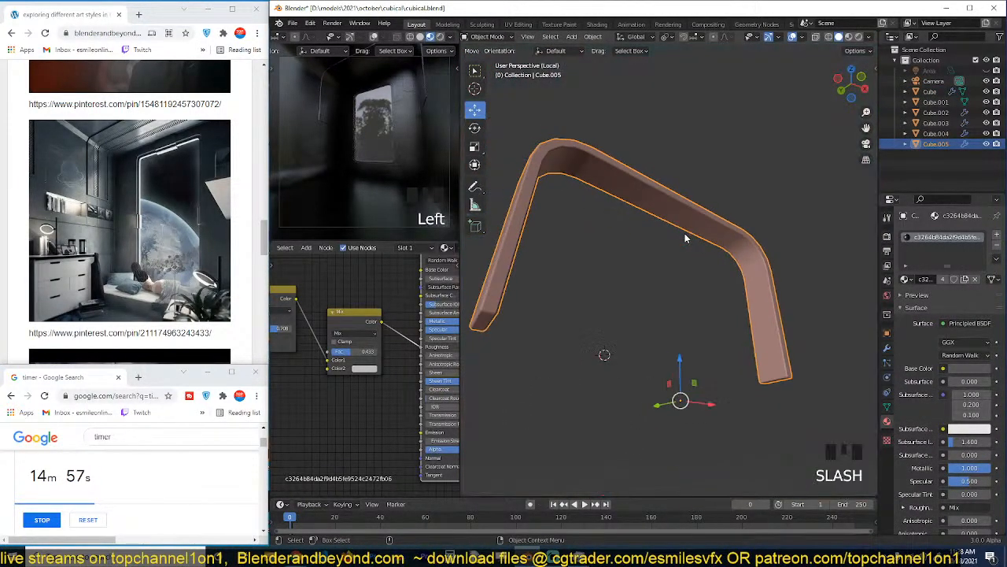
scroll(685, 236, up, 3)
key(grave)
middle_drag(697, 232, 827, 61)
scroll(744, 233, down, 5)
key(grave)
scroll(745, 230, up, 2)
key(grave)
click(849, 37)
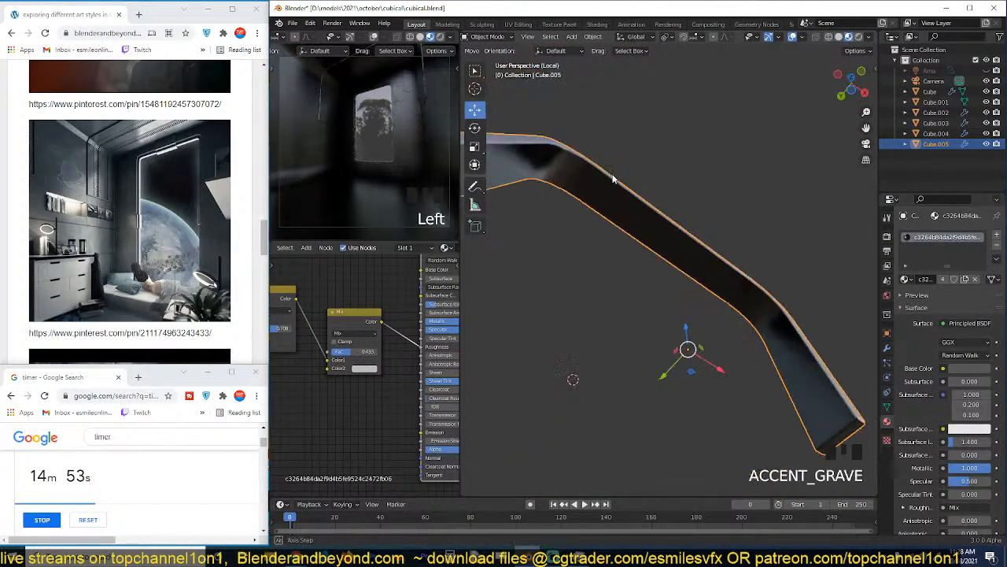
Set the arch band material's base colour to a muted grey-green with hue 0.453, saturation 0.225 and value 0.310.
middle_drag(708, 196, 632, 255)
scroll(580, 238, up, 5)
scroll(352, 370, up, 2)
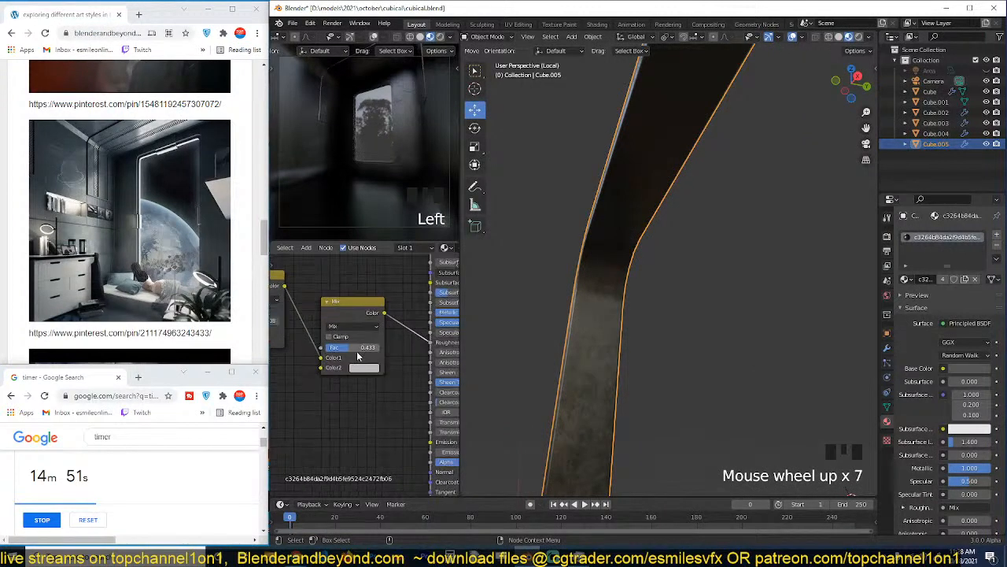
middle_drag(382, 336, 357, 399)
middle_drag(418, 334, 351, 368)
click(409, 350)
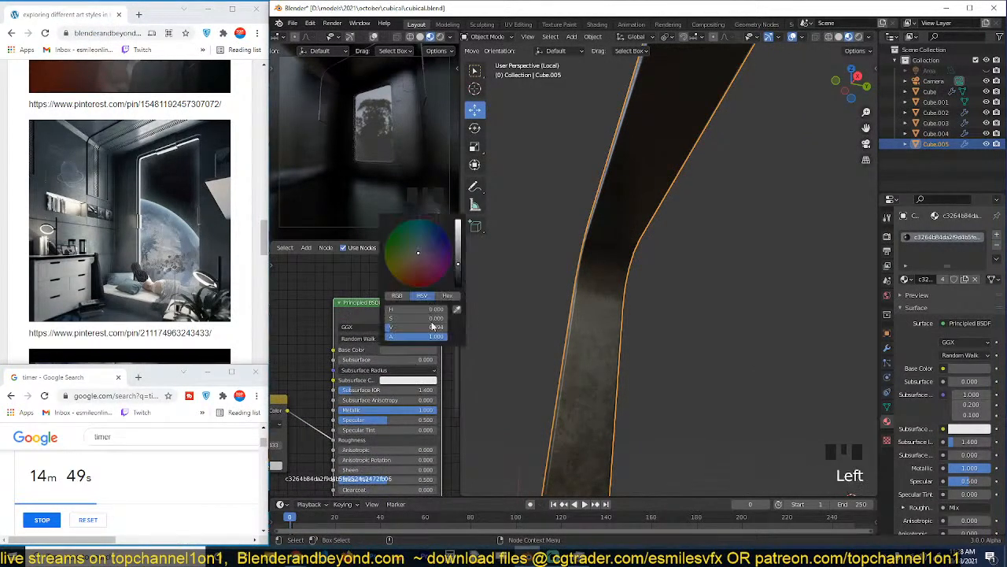
mouse_move(457, 258)
mouse_down()
mouse_move(458, 248)
mouse_move(416, 252)
mouse_up()
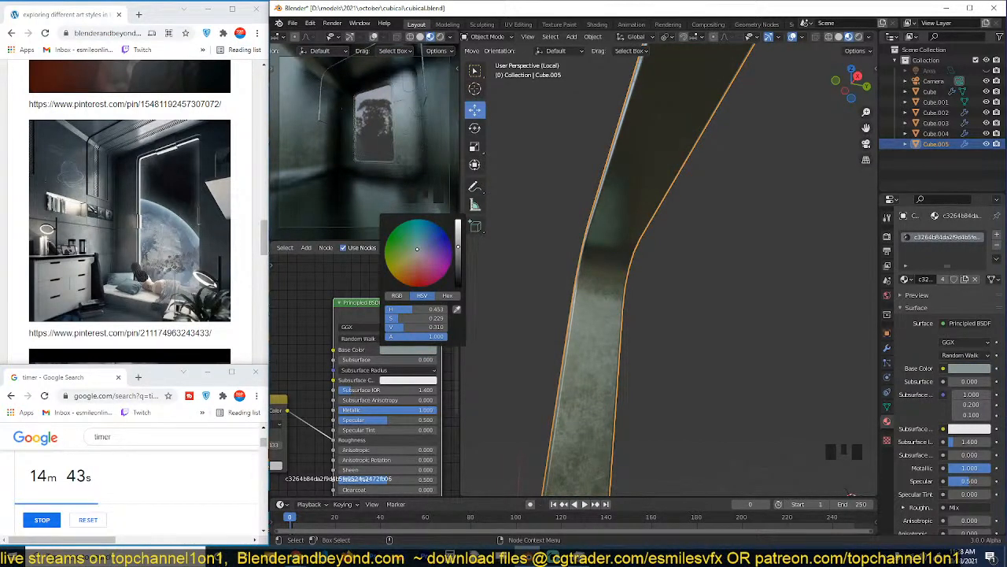
Set the arch band's Solidify thickness to -0.131 m.
scroll(636, 288, down, 2)
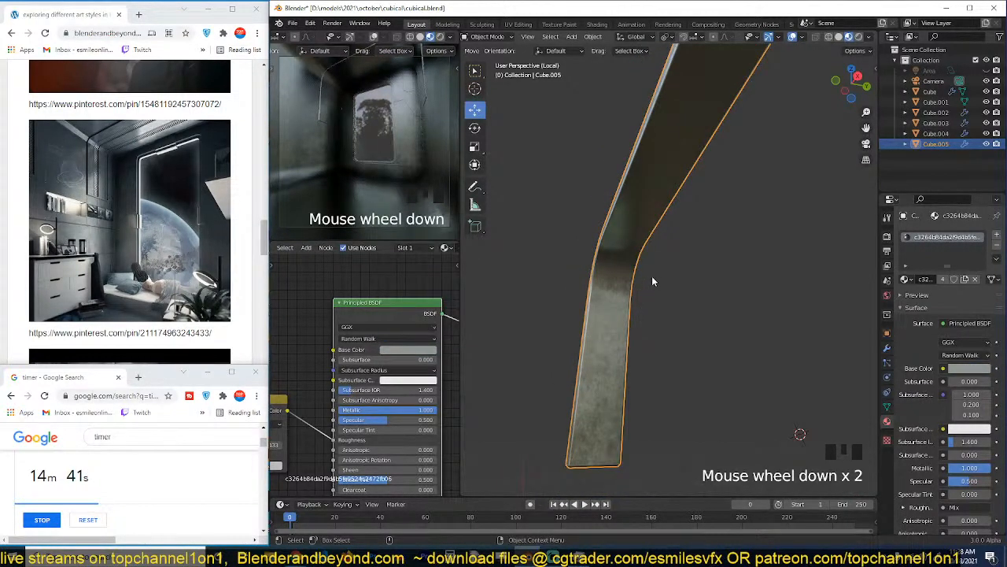
click(647, 294)
scroll(652, 276, down, 2)
key(Tab)
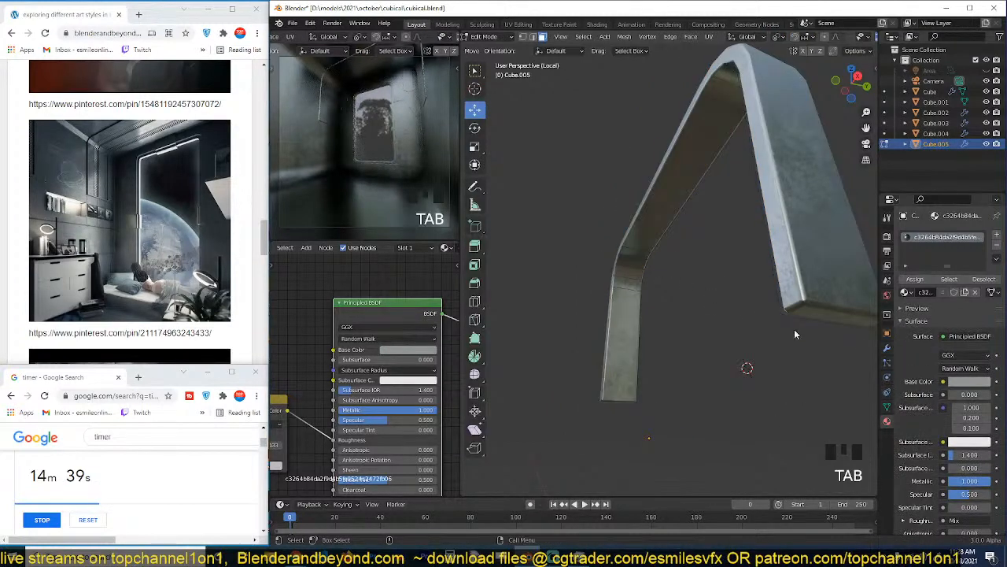
key(Tab)
click(887, 347)
shift+click(966, 281)
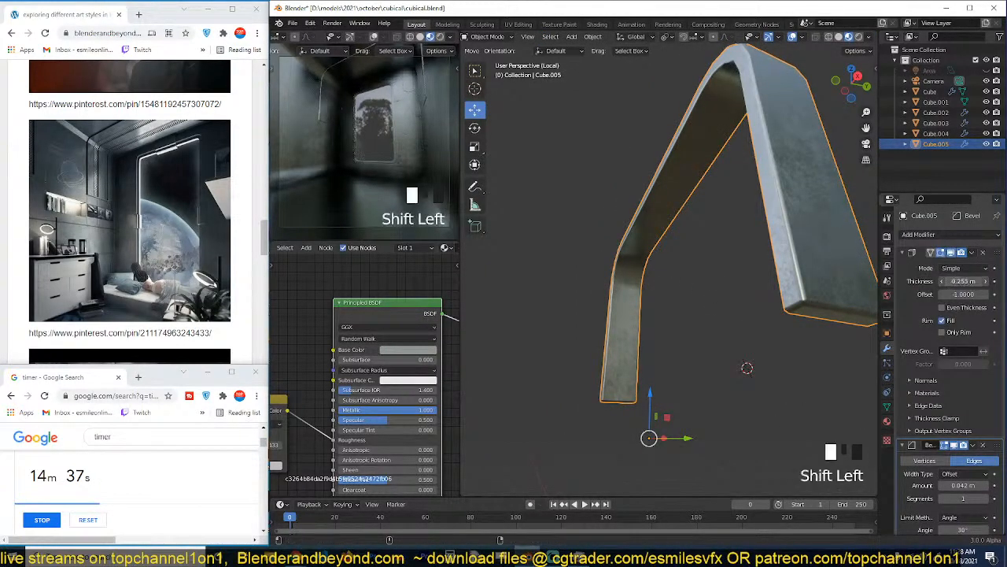
shift+drag(966, 281, 993, 281)
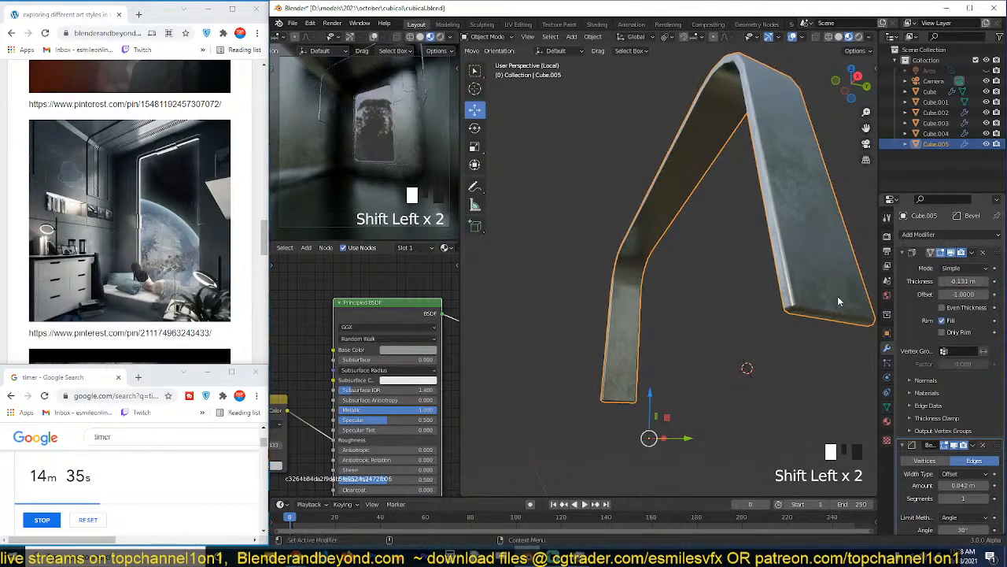
Duplicate all of the arch band's faces and move the copy -1.6424 m along Y, leaving a gap between the two bands.
key(Tab)
key(a)
key(shift+d)
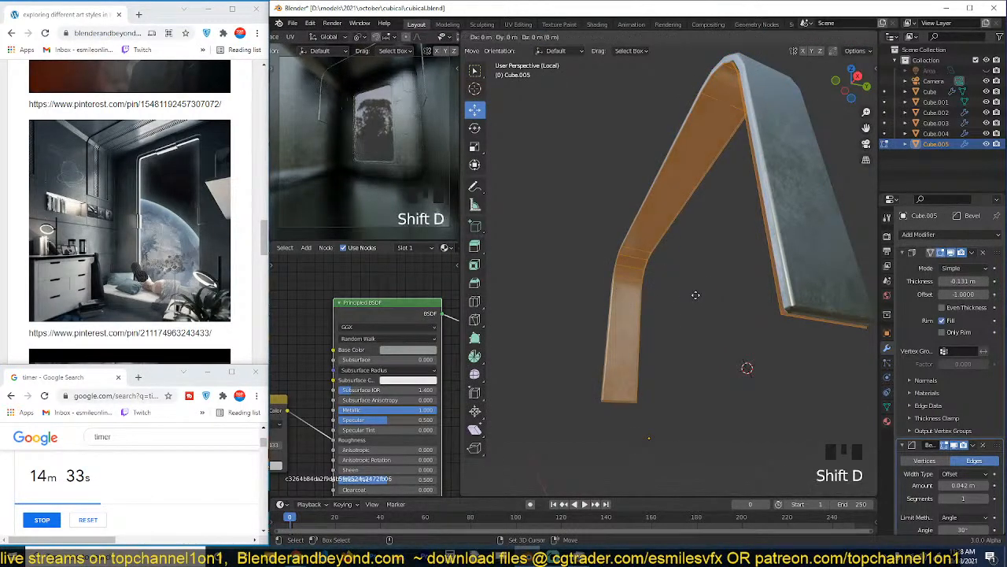
drag(703, 284, 611, 283)
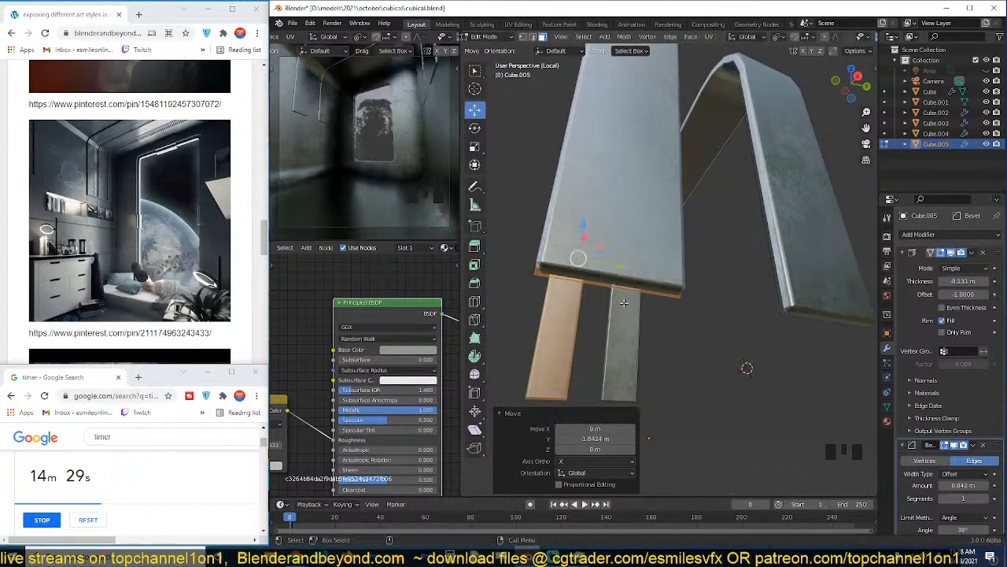
Duplicate the edge loop on the copied band's inner side and extrude it along Y to fill the gap with a middle strip.
key(alt+a)
key(2)
alt+click(601, 333)
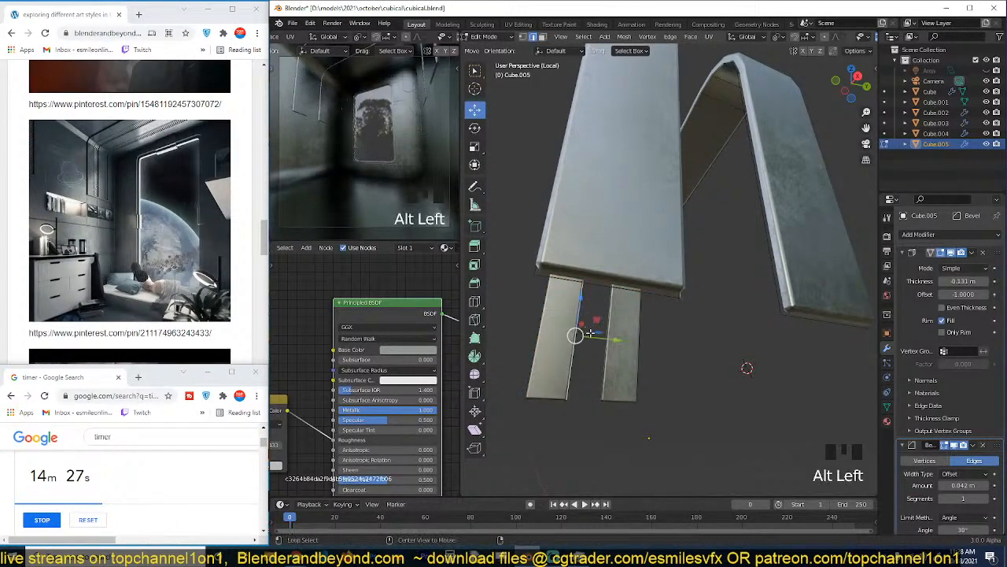
key(shift+d)
click(614, 341)
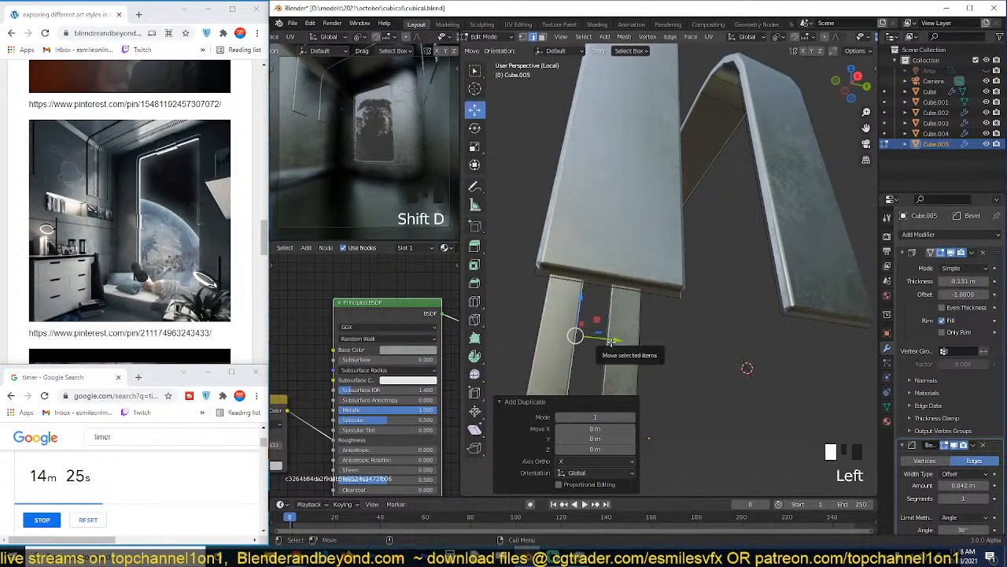
key(e)
key(y)
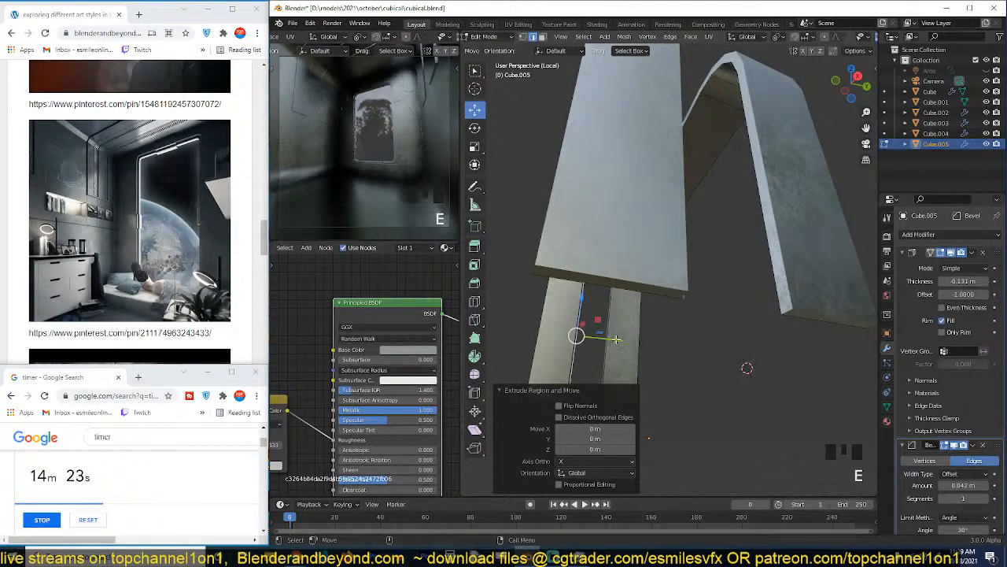
click(647, 347)
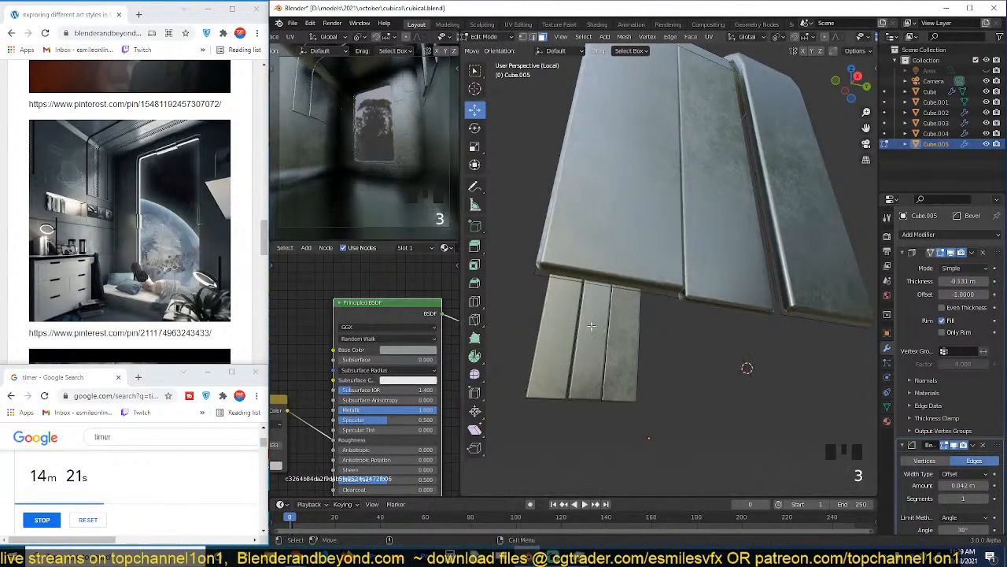
Select the middle strip's face loop and offset it -0.119 m with Shrink/Fatten.
alt+click(591, 321)
key(grave)
middle_drag(591, 322, 598, 264)
alt+click(598, 299)
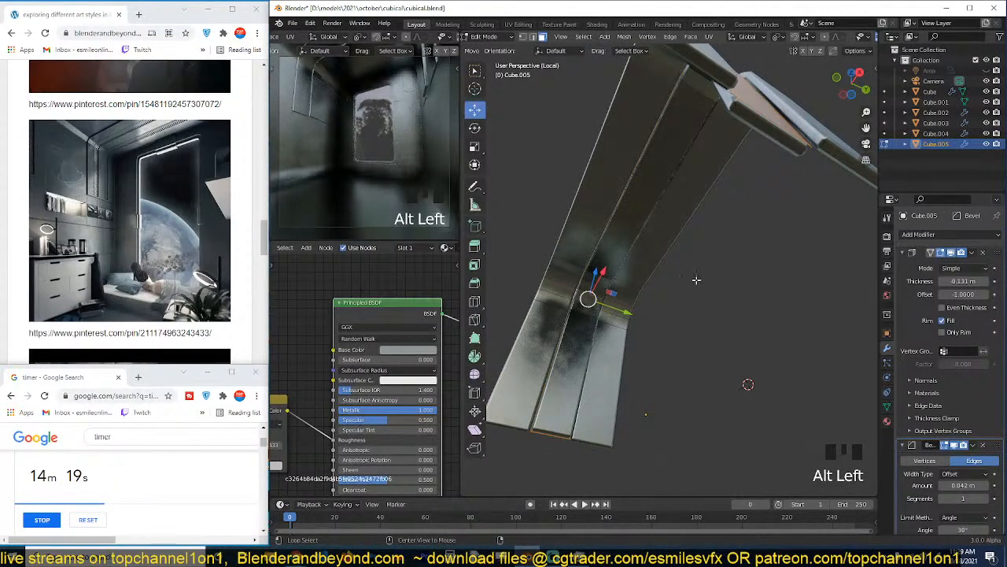
key(alt+s)
click(653, 303)
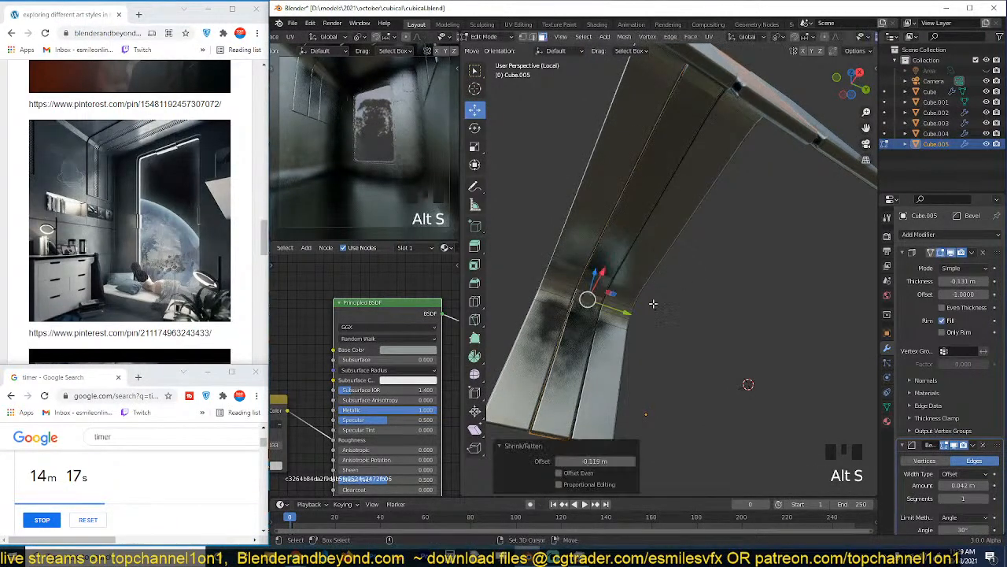
Recalculate the middle strip's normals and scale the strip by 1.318 along Y.
key(shift+n)
key(Tab)
key(Tab)
key(Tab)
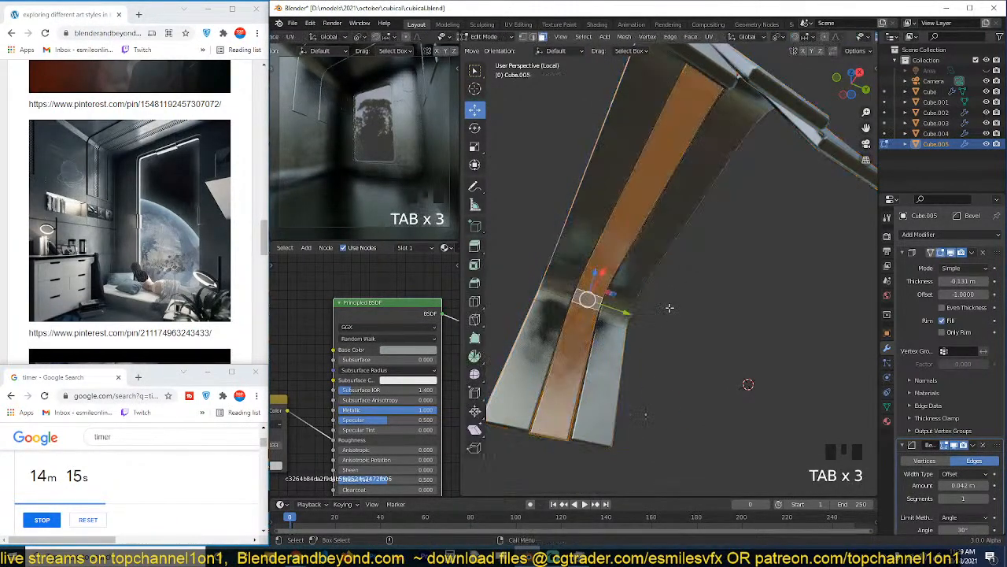
key(s)
key(y)
click(695, 319)
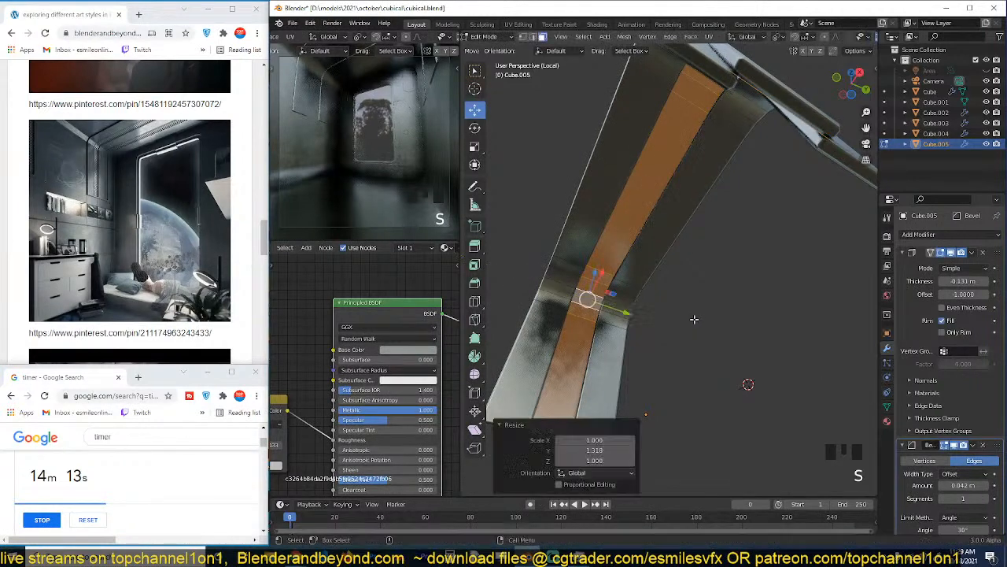
Leave mesh editing, deselect everything and save the file.
key(Tab)
key(grave)
middle_drag(695, 320, 649, 313)
key(alt+a)
key(ctrl+s)
key(grave)
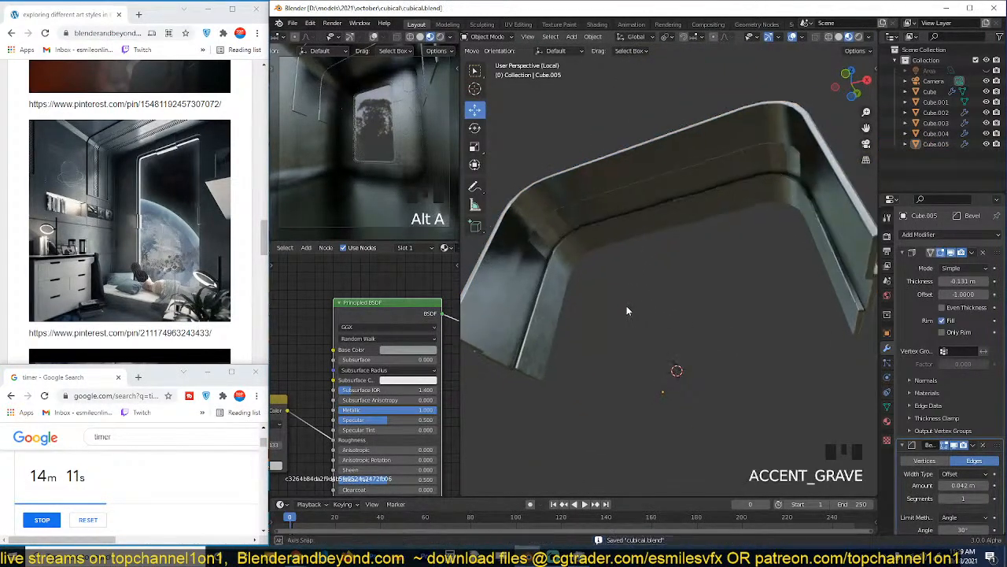
Offset the middle strip's faces again with Shrink/Fatten in the negative direction and return to object mode.
key(Tab)
key(alt+s)
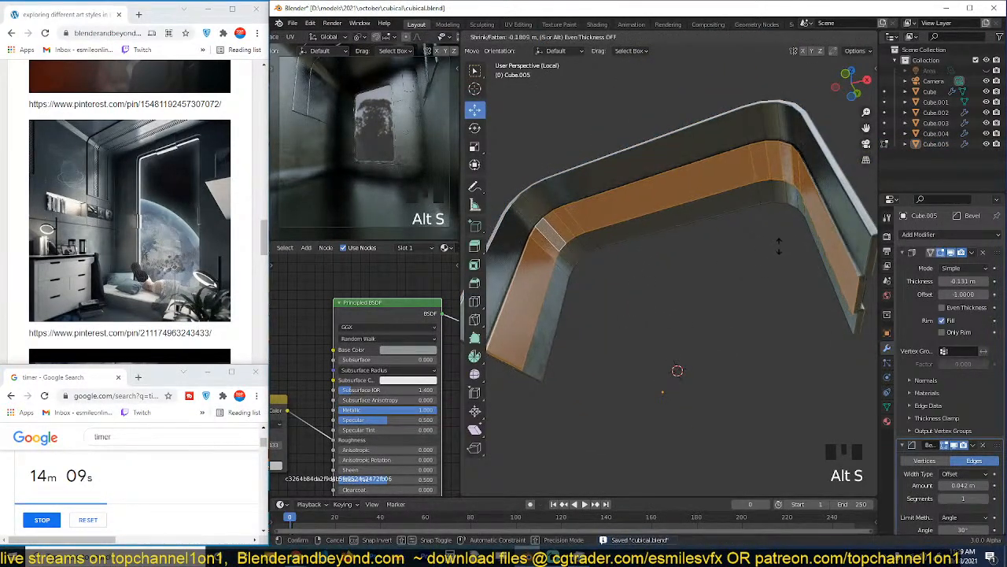
click(796, 233)
key(Tab)
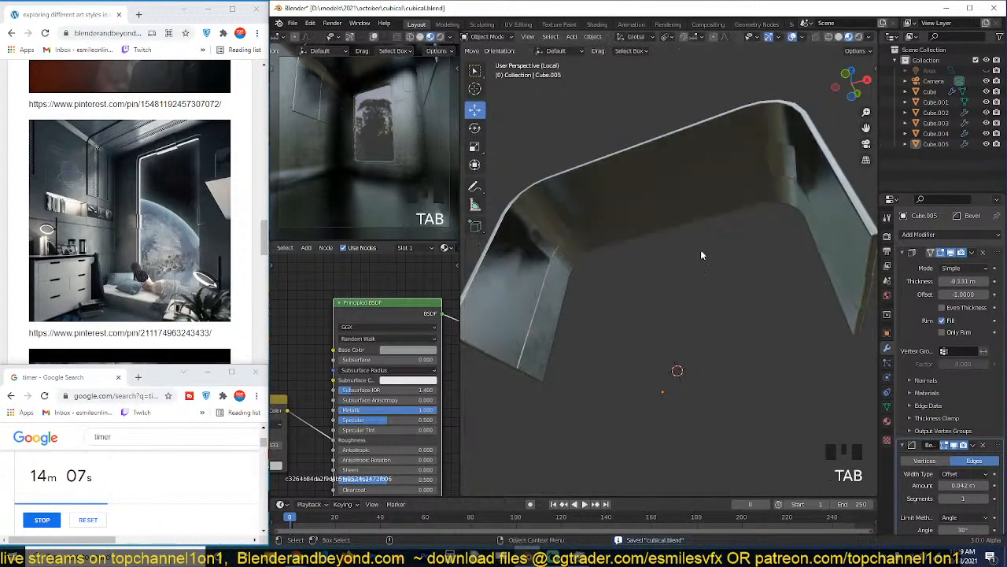
Inspect the arch from several angles, select it as an object and save the file.
key(grave)
right_click(693, 230)
click(668, 196)
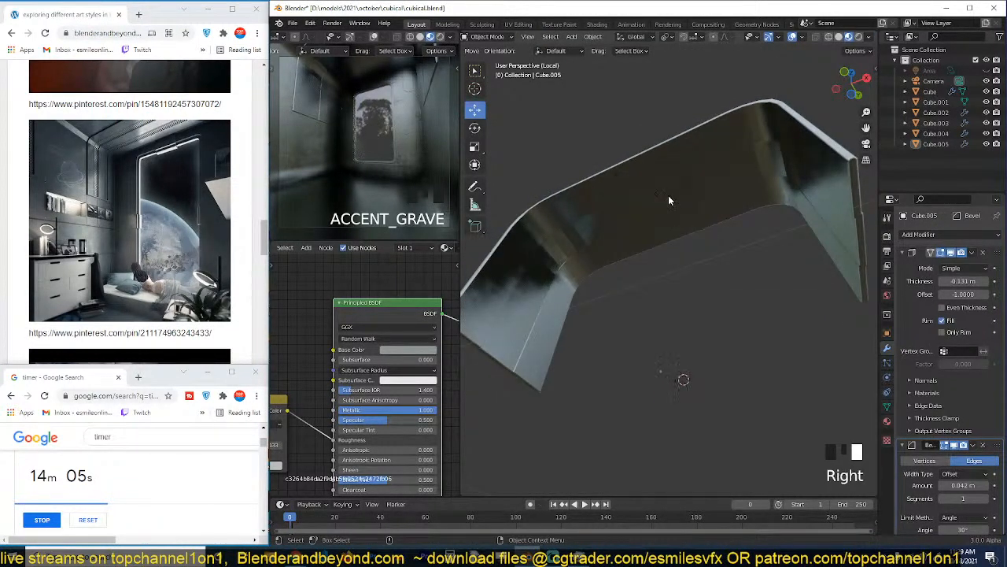
click(661, 206)
right_click(662, 207)
click(661, 208)
key(grave)
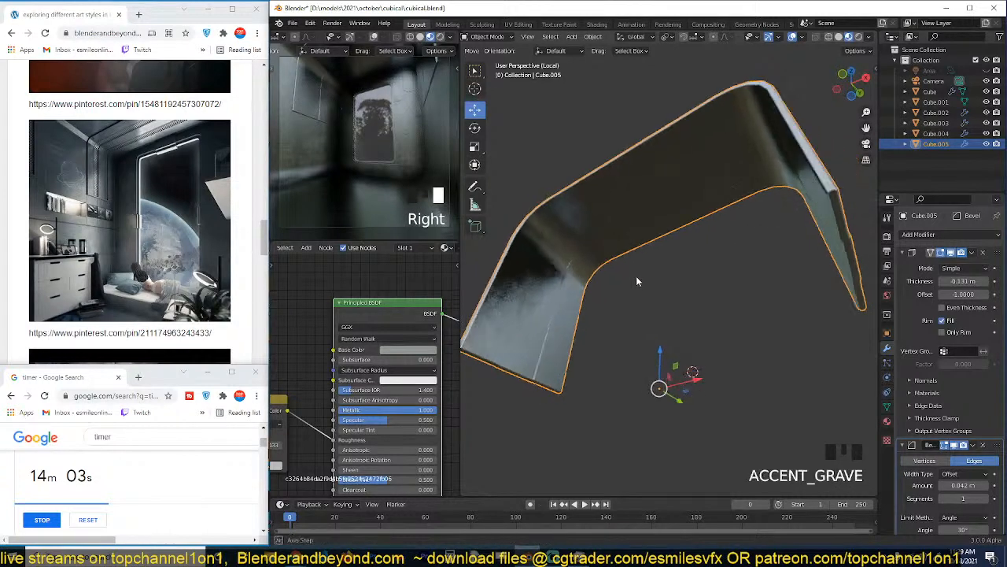
key(ctrl+s)
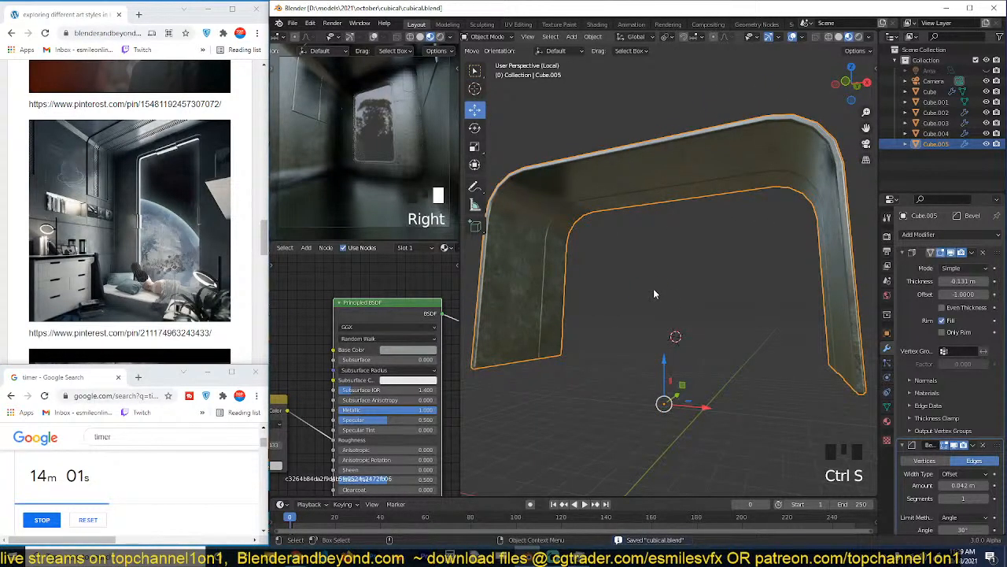
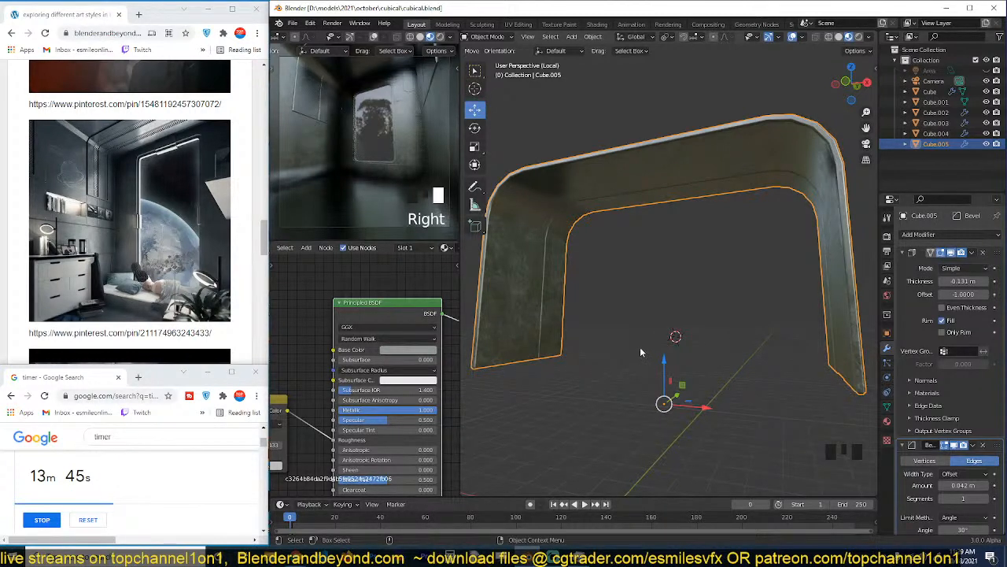
middle_drag(693, 290, 706, 225)
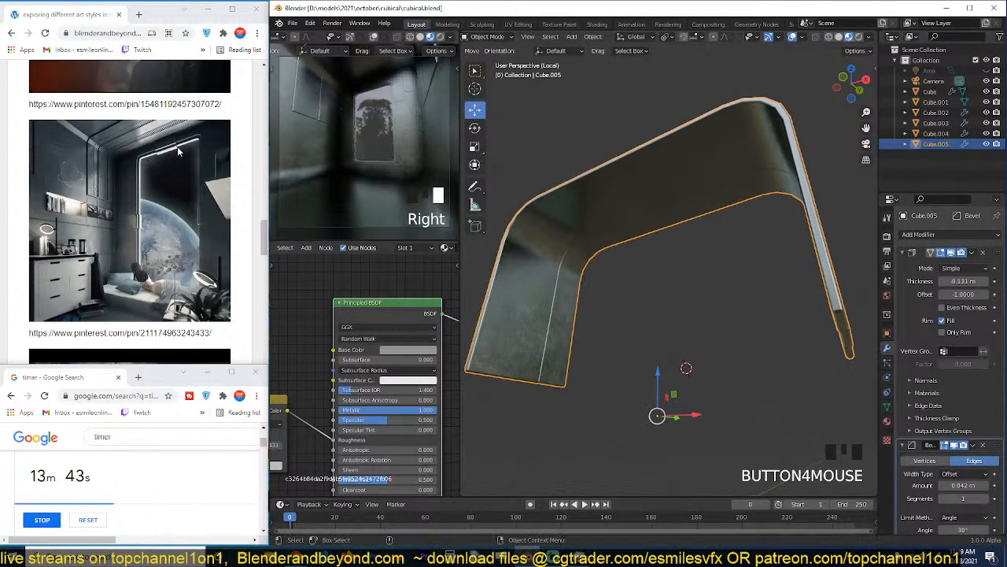
scroll(532, 155, down, 2)
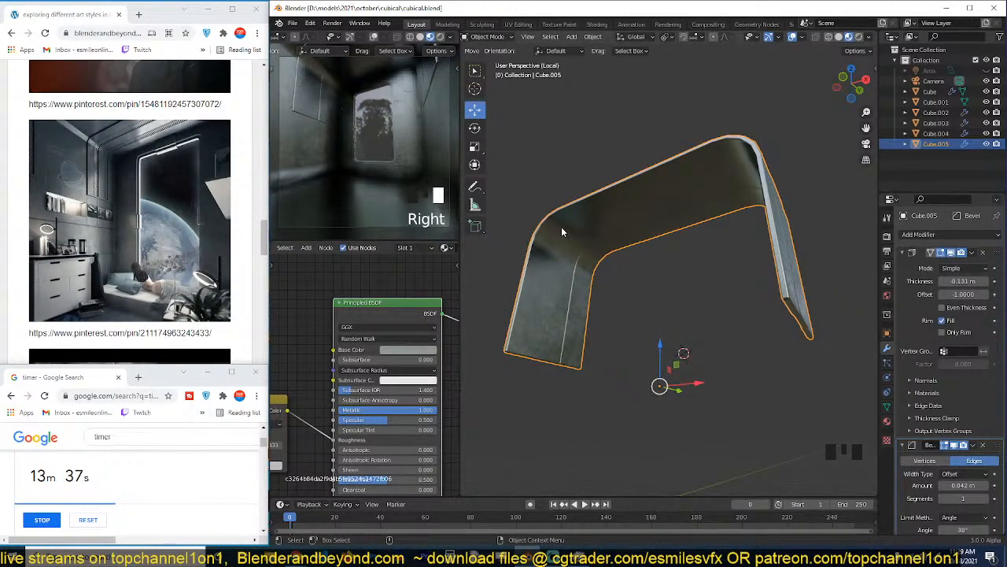
key(Tab)
key(Tab)
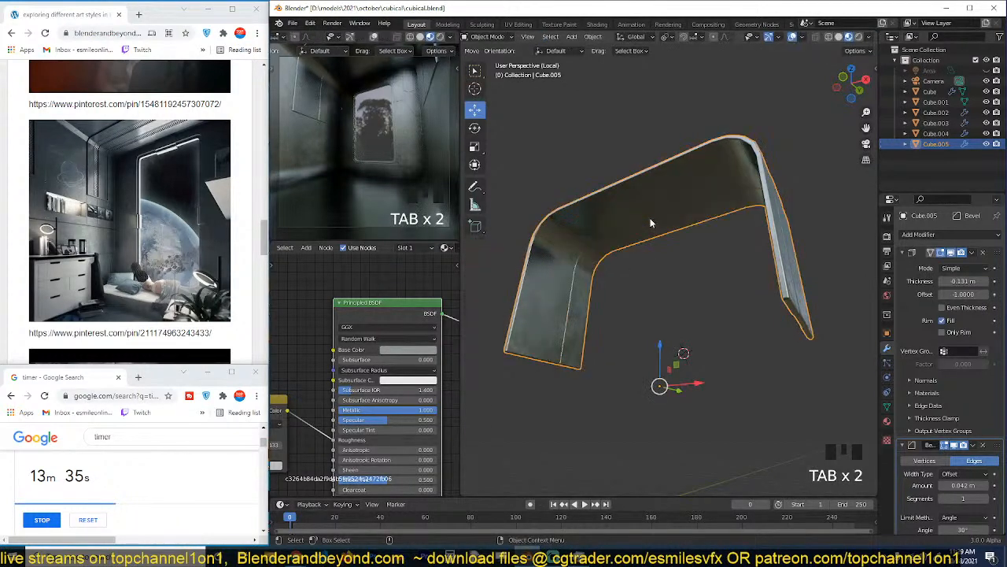
View the arch from directly above and save the file.
key(KP_7)
scroll(726, 296, down, 5)
shift+middle_drag(725, 296, 591, 303)
key(ctrl+s)
shift+middle_drag(668, 266, 649, 273)
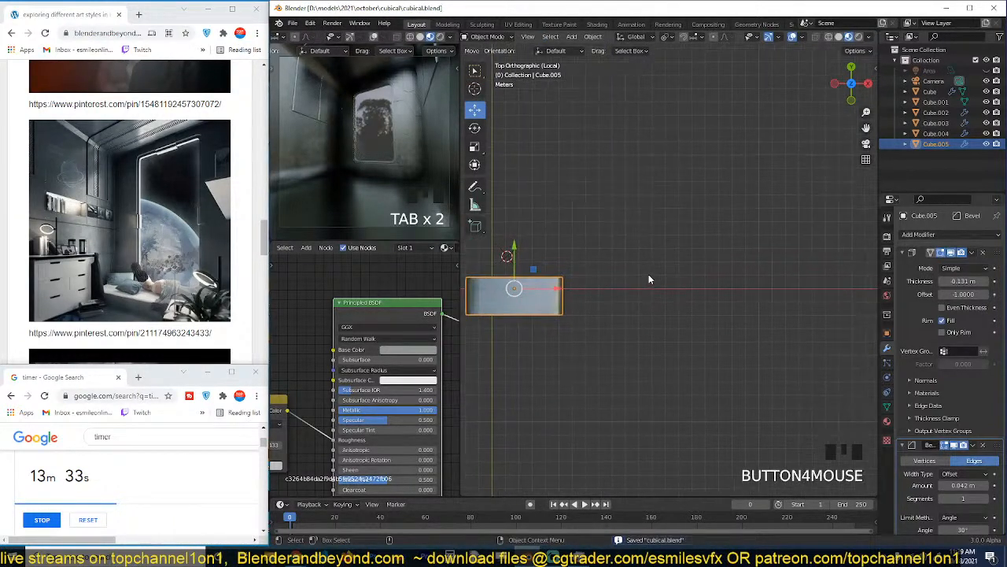
Bring up the Texture Decal Designer tools beside the viewport.
key(n)
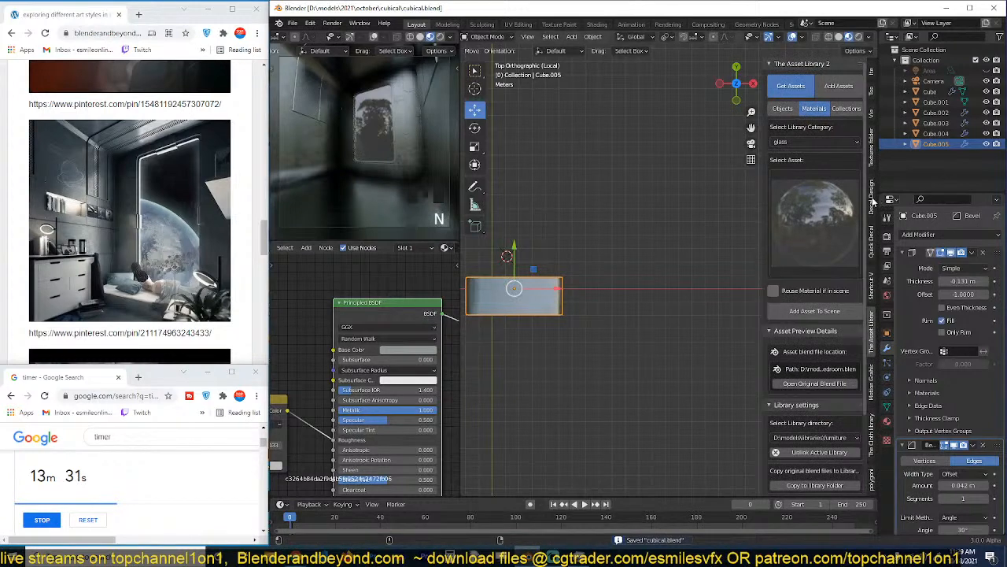
click(872, 201)
scroll(622, 186, up, 3)
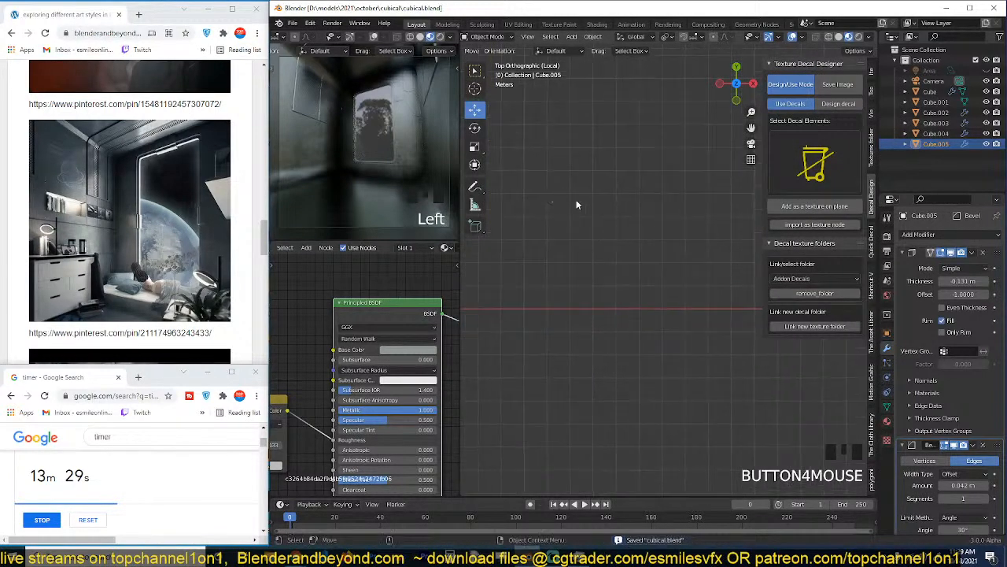
key(shift+a)
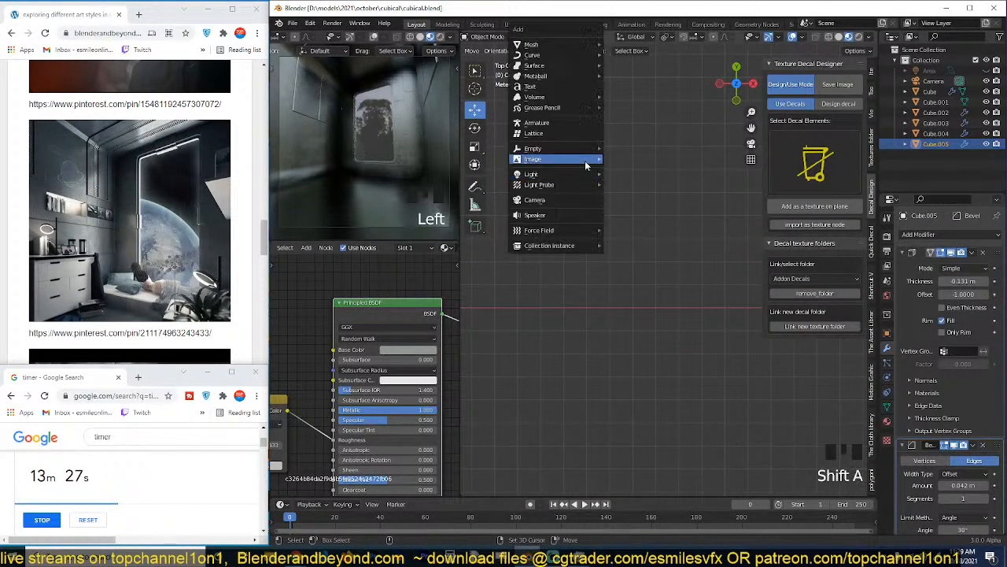
mouse_move(551, 45)
click(630, 45)
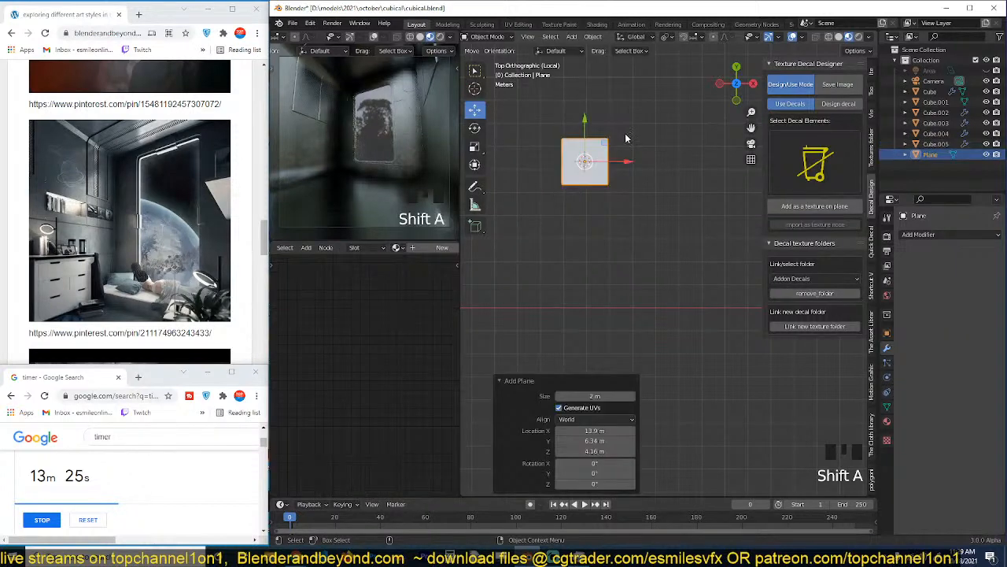
key(KP_Decimal)
scroll(639, 159, down, 4)
key(x)
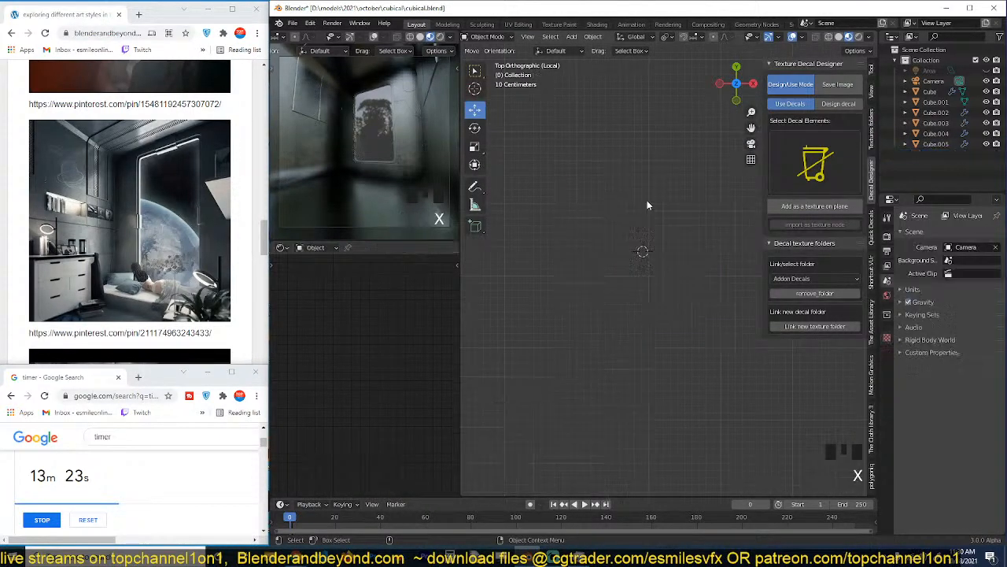
Add a Bezier circle in the empty space beside the arch and set all its handles to Vector.
key(shift+a)
mouse_move(643, 219)
click(700, 224)
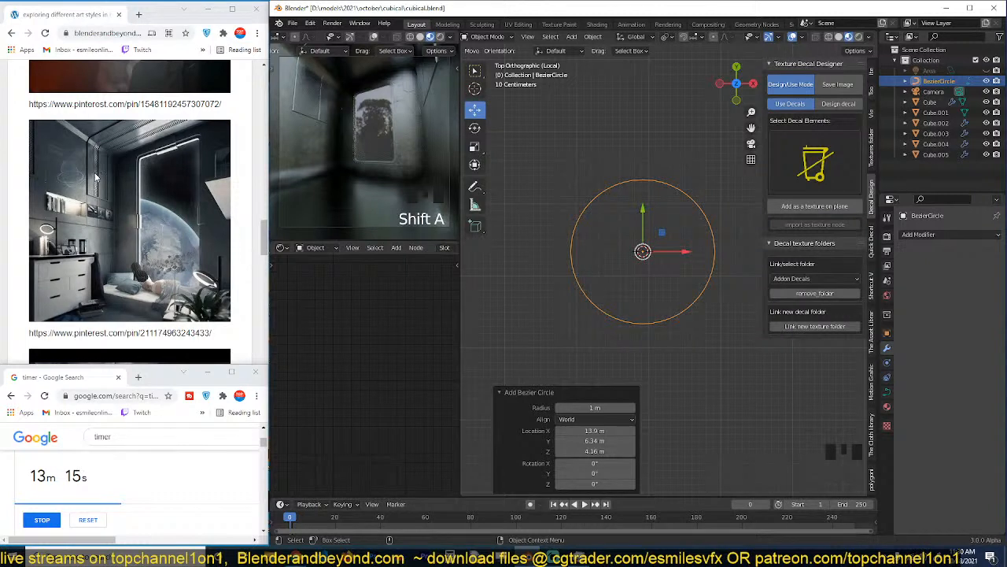
key(Tab)
scroll(652, 145, down, 2)
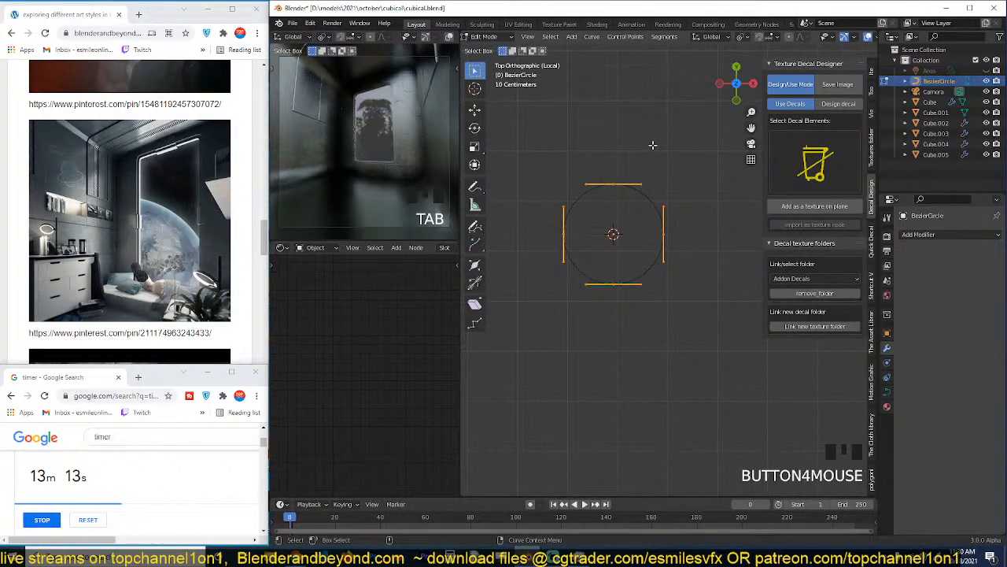
key(v)
click(643, 196)
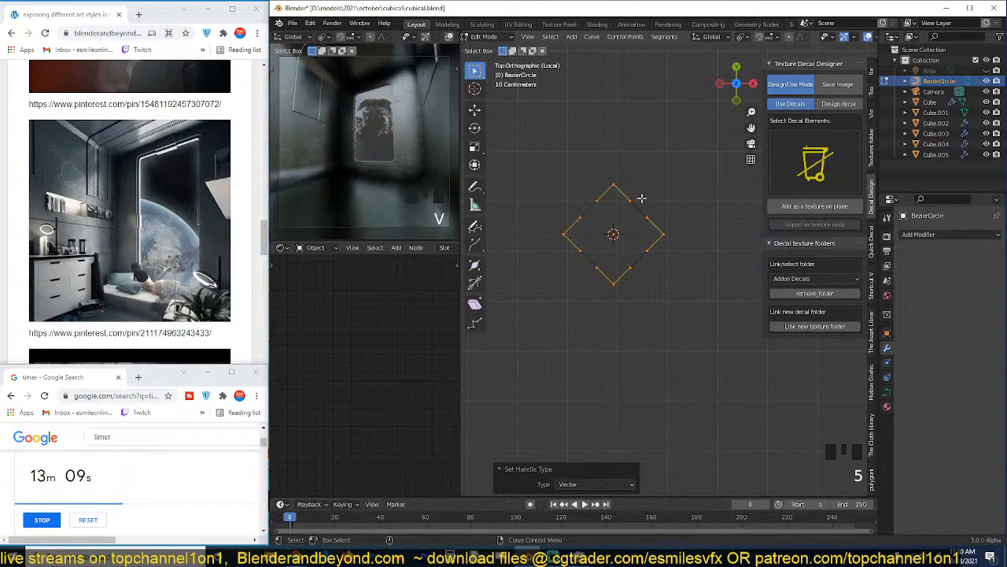
Rotate the diamond-shaped curve's points 45° into an axis-aligned square and return to object mode.
key(r)
key(r)
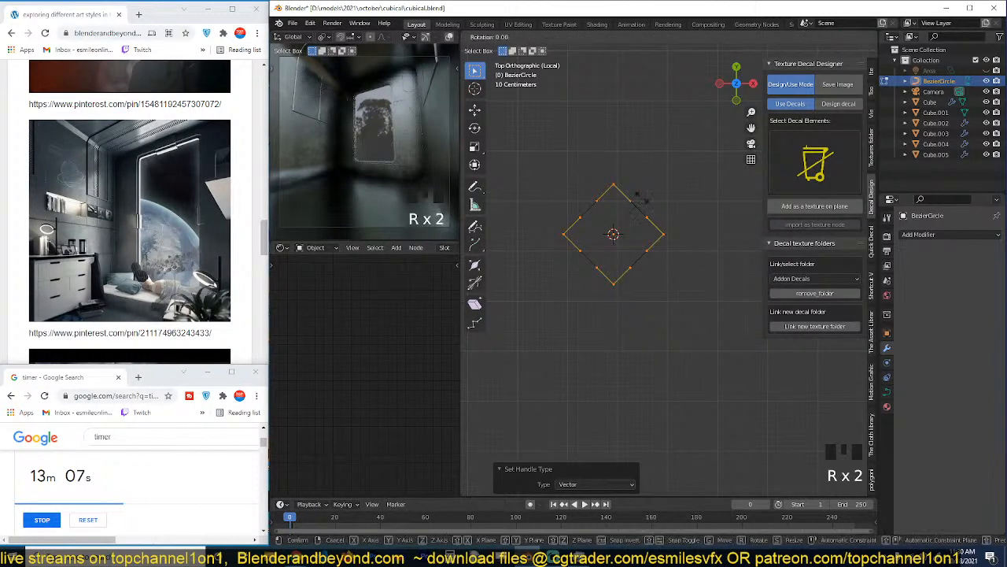
text(45)
key(Return)
scroll(636, 199, up, 3)
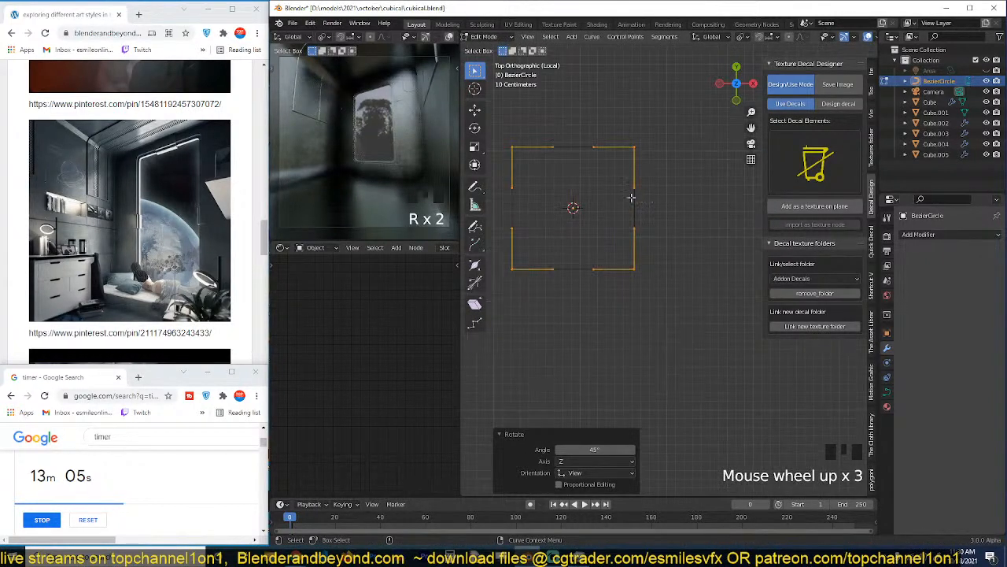
key(shift+s)
click(627, 235)
key(Tab)
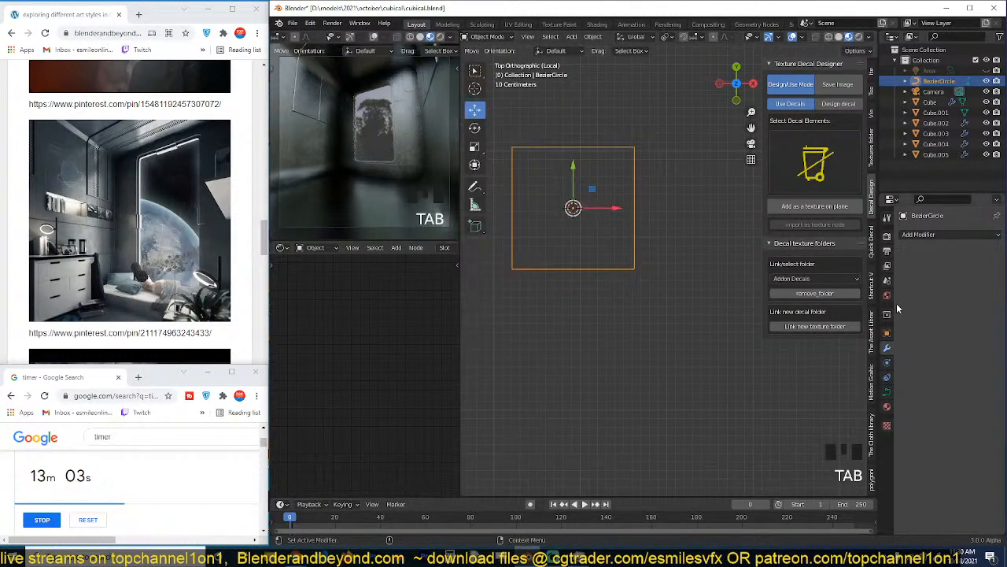
Make the square curve 2D and set its Fill Mode to Both.
click(887, 392)
click(932, 266)
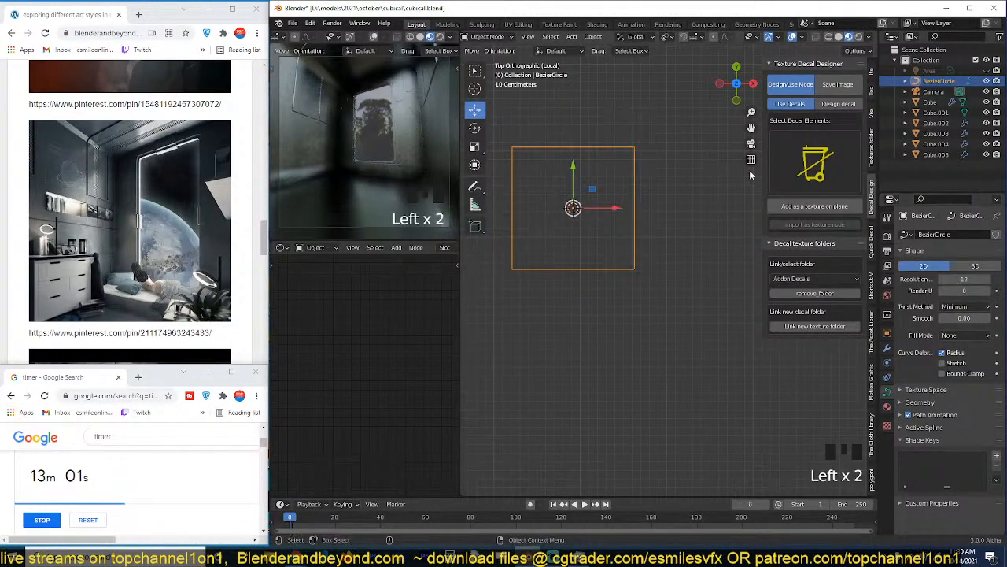
key(Tab)
key(Tab)
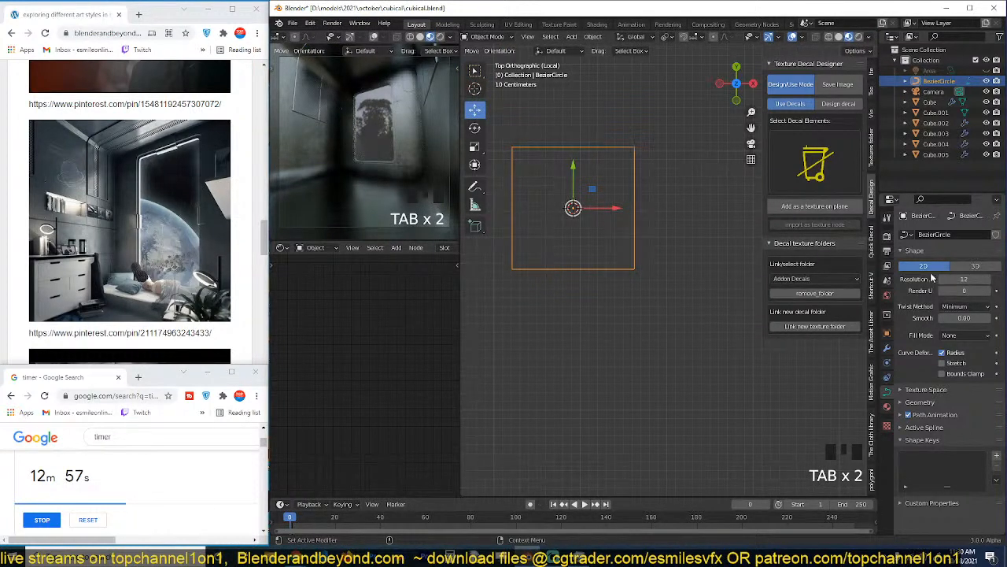
click(964, 336)
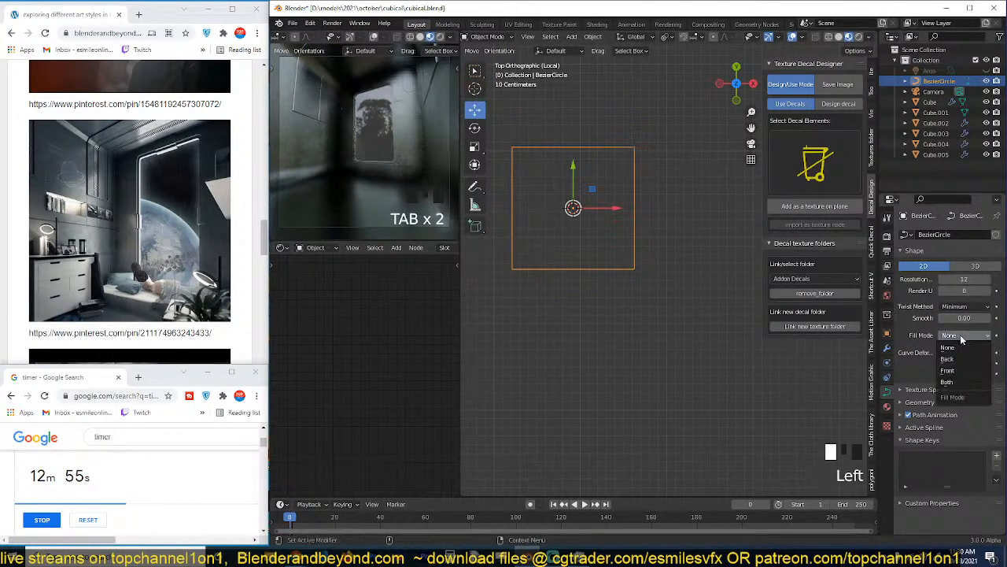
click(952, 382)
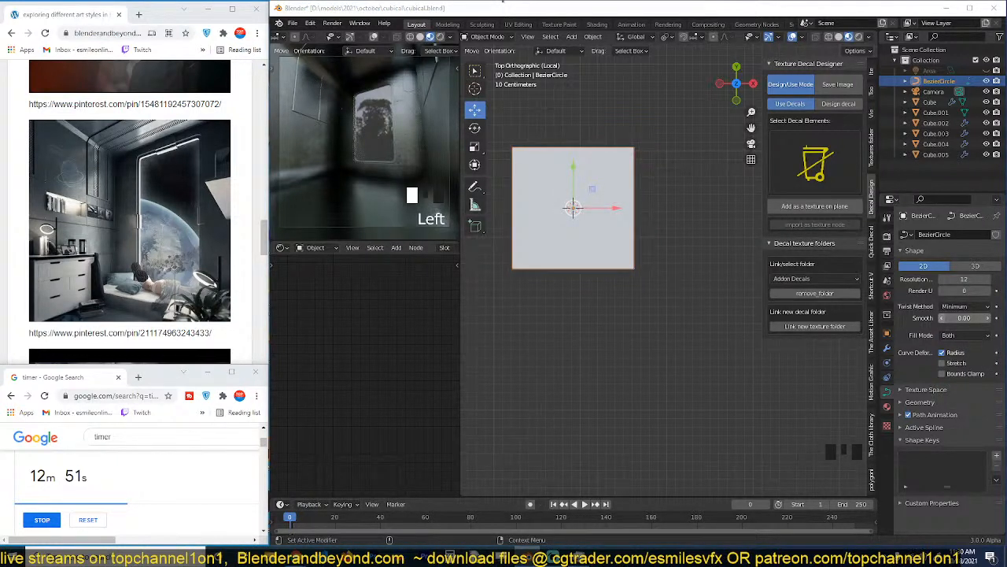
Switch the main viewport to solid shading with the filled square in view.
shift+middle_drag(685, 241, 680, 240)
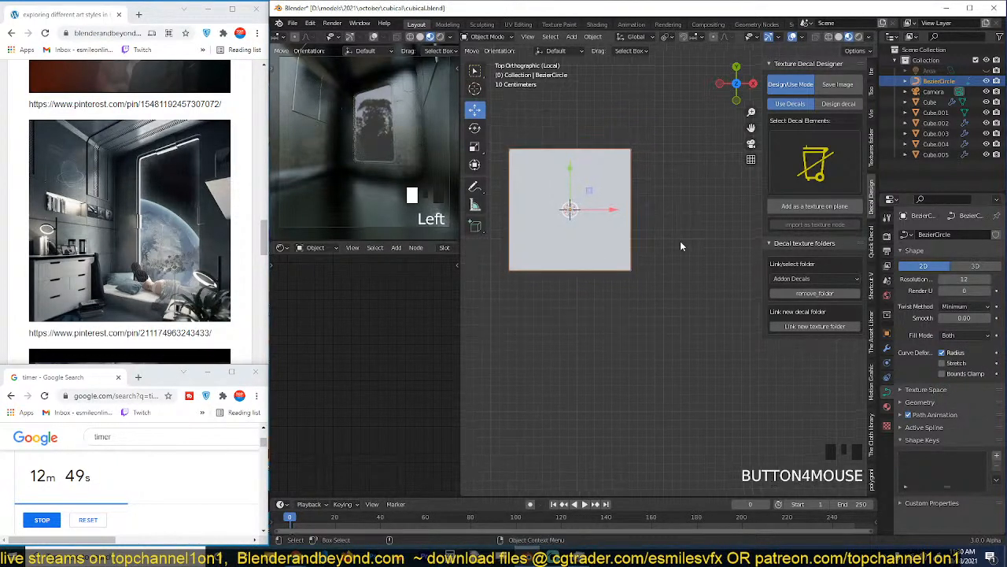
shift+middle_drag(556, 147, 601, 162)
click(838, 37)
scroll(558, 204, up, 3)
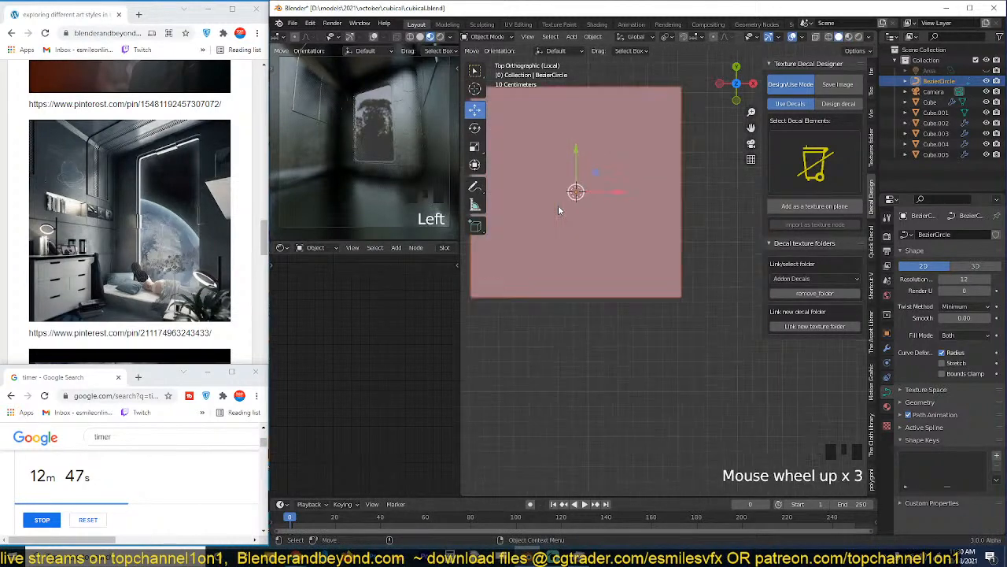
mouse_move(558, 205)
shift+middle_down()
mouse_move(619, 241)
mouse_move(630, 209)
shift+middle_up()
Add a Bezier circle within the square curve and scale it down to about half, cutting a centred round hole.
key(Tab)
key(shift+a)
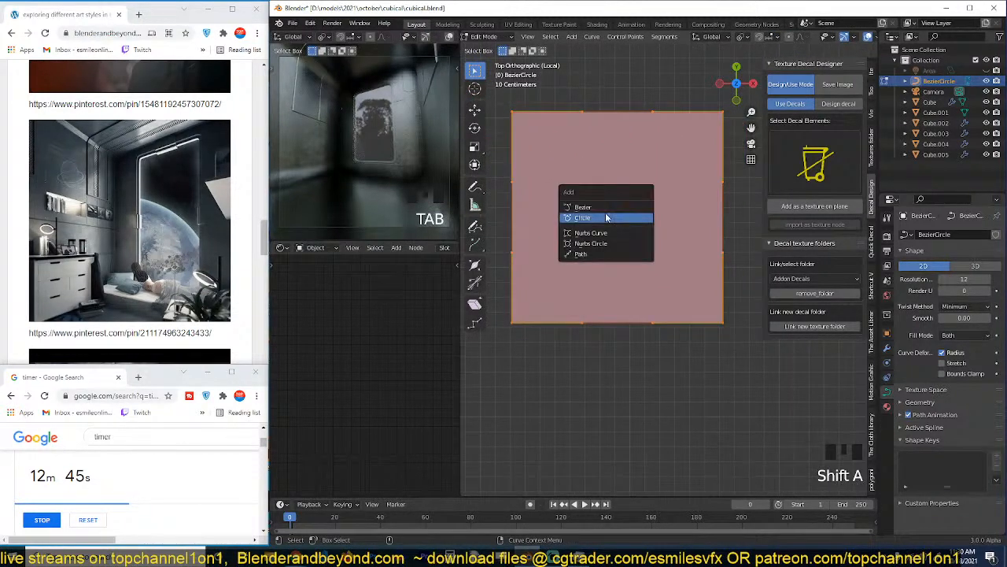
click(606, 218)
key(s)
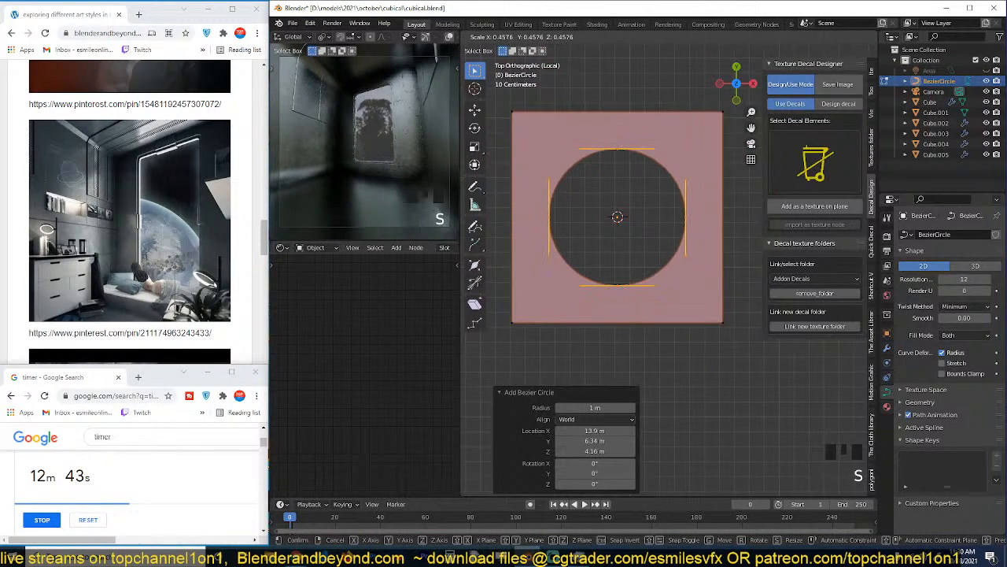
key(Return)
key(Tab)
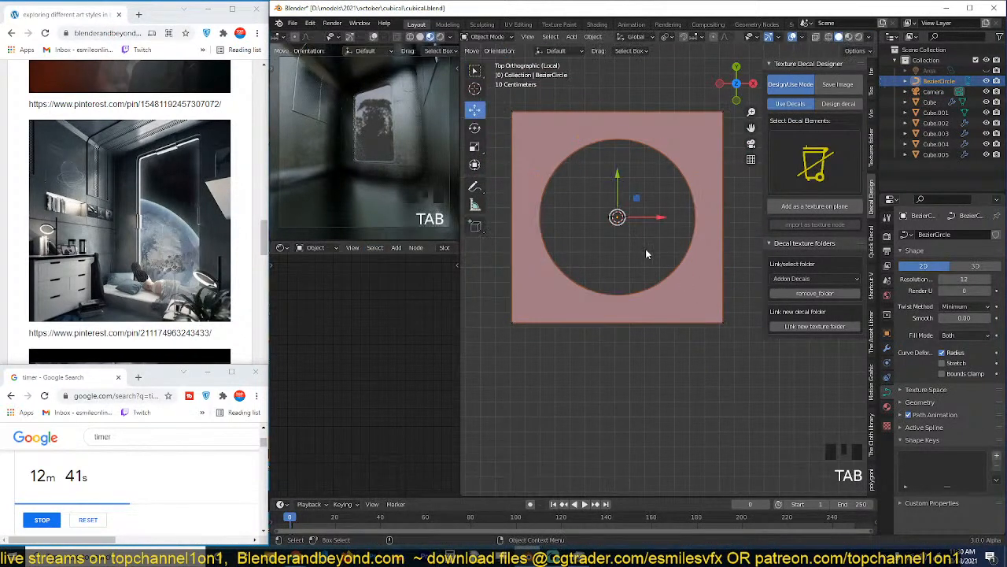
Try duplicating the holed square 1.4165 m along X, delete the copy and return to object mode.
scroll(619, 247, down, 2)
key(Tab)
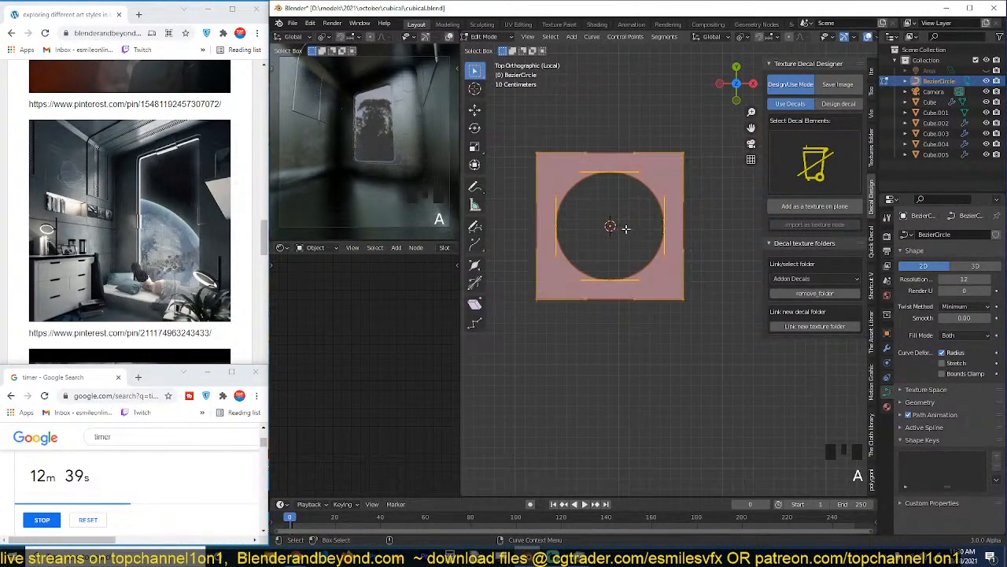
key(shift+d)
key(x)
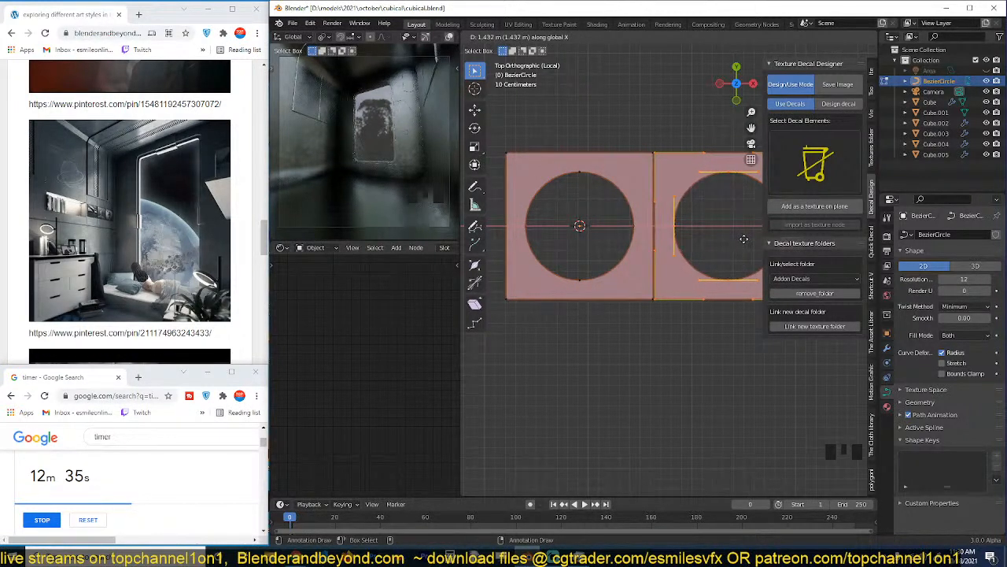
click(719, 241)
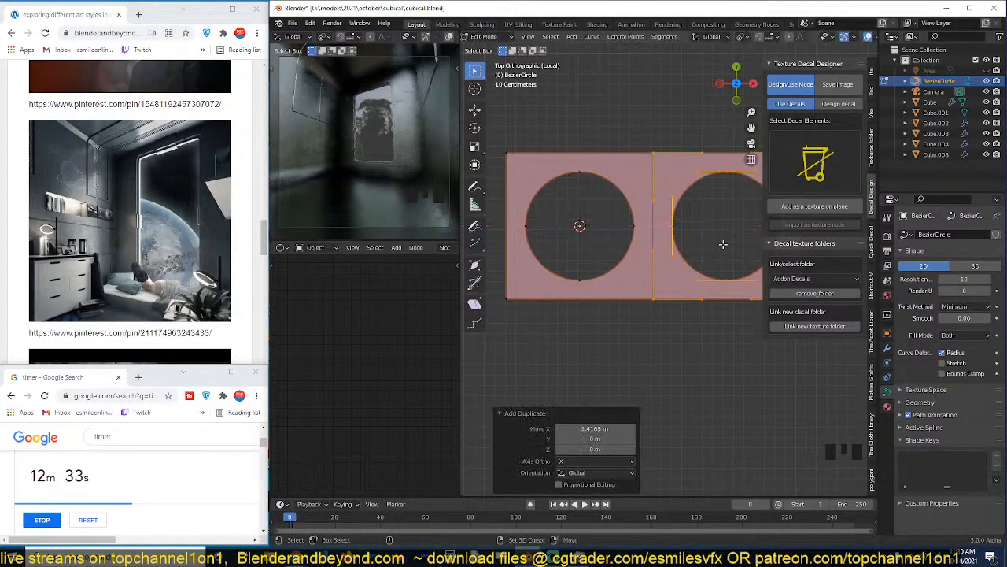
key(Tab)
key(Tab)
key(x)
click(687, 275)
key(Tab)
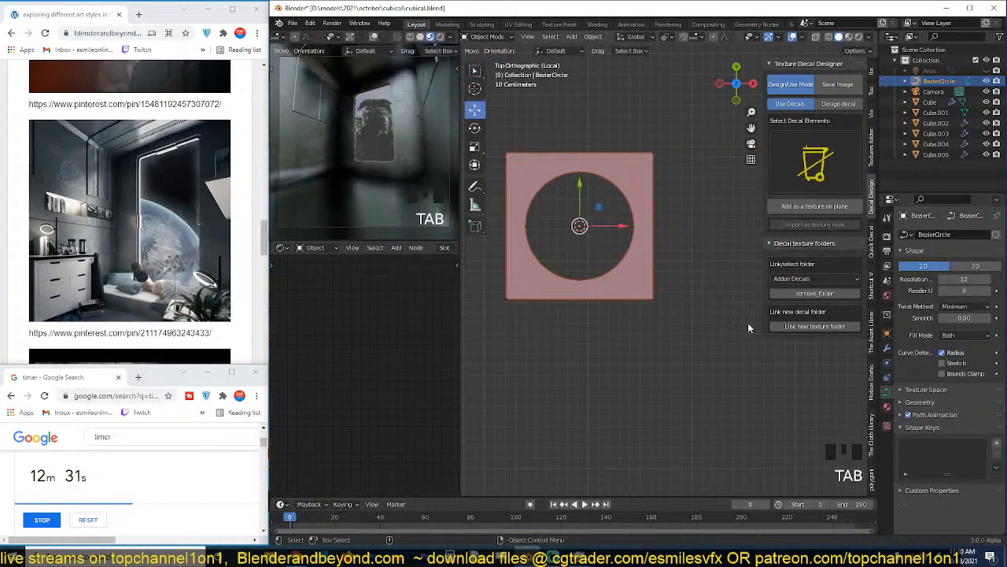
Add an Array modifier to the holed square with a count of 3 along X.
click(887, 348)
click(950, 233)
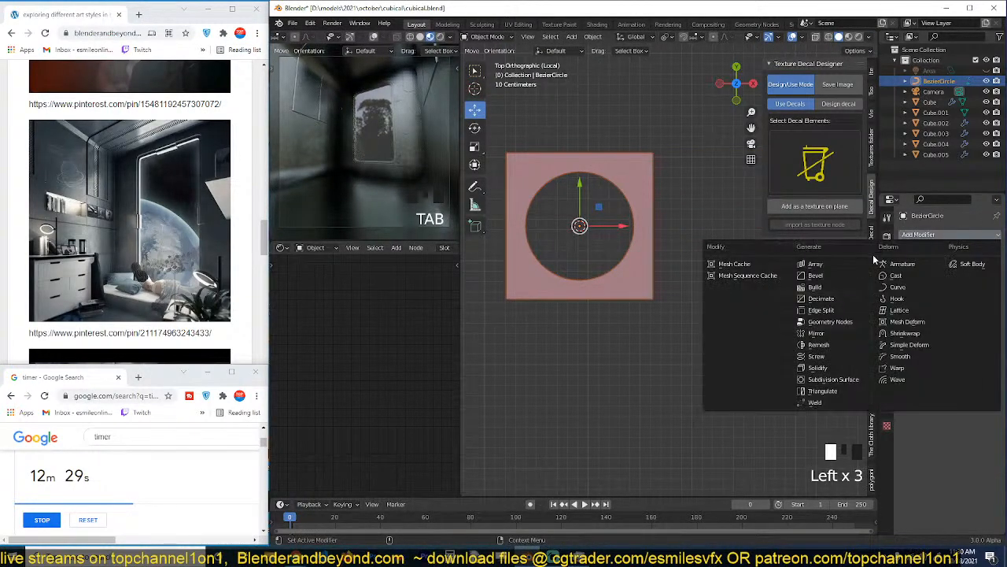
click(886, 263)
scroll(692, 250, down, 3)
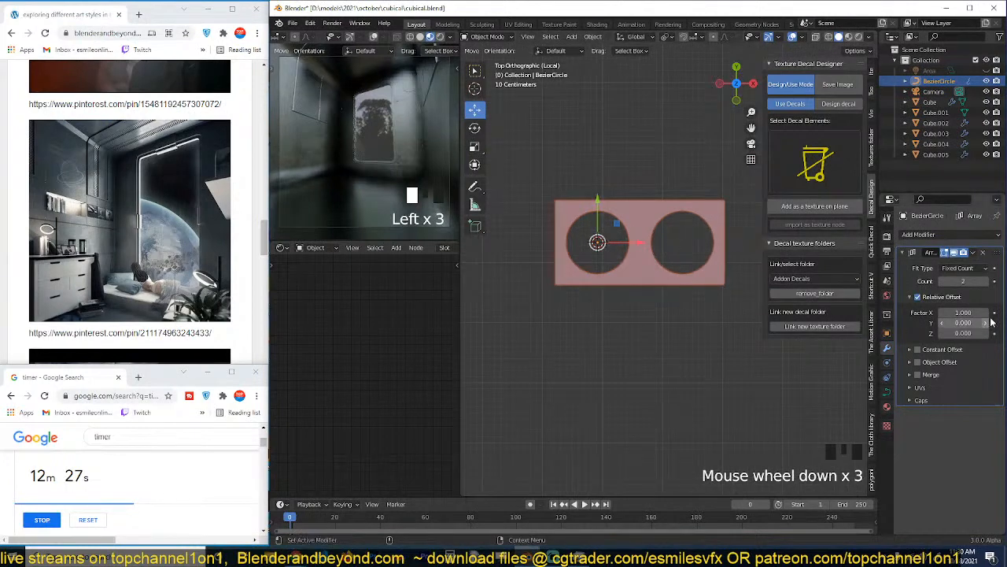
click(987, 282)
scroll(552, 298, down, 3)
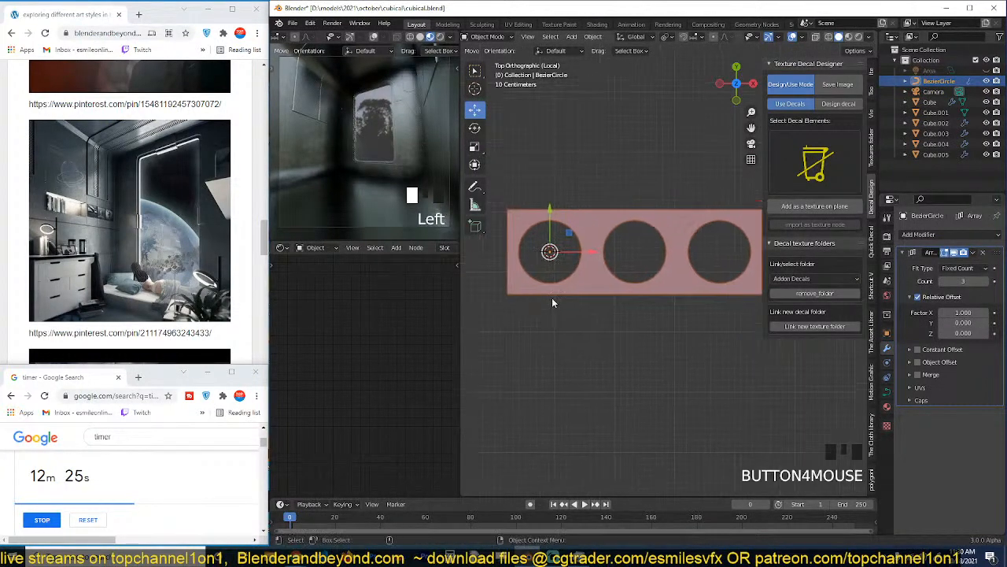
Add a second Array modifier with relative offset factors of 0 in X and 1 in Y to repeat the row.
click(926, 256)
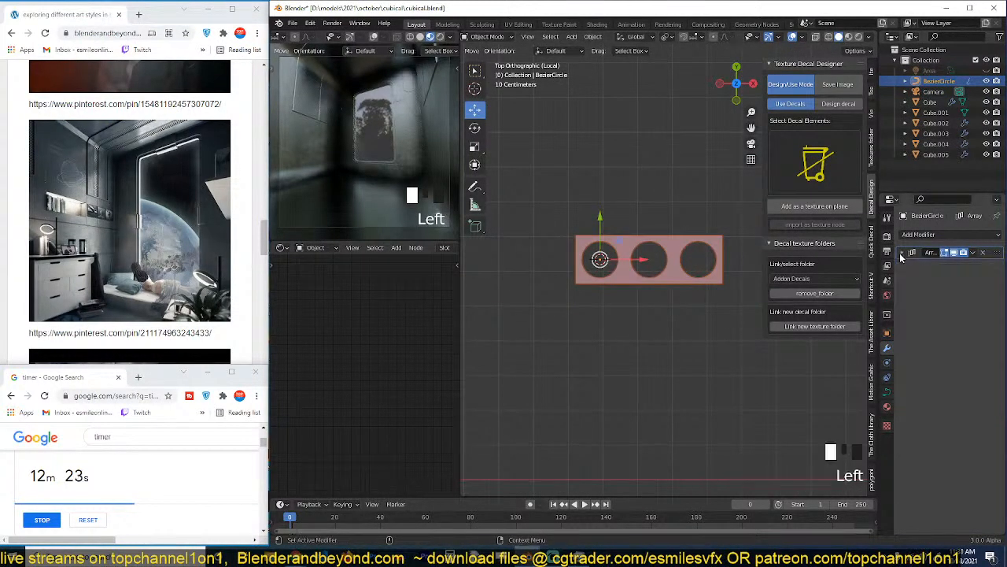
click(944, 235)
click(811, 266)
click(965, 338)
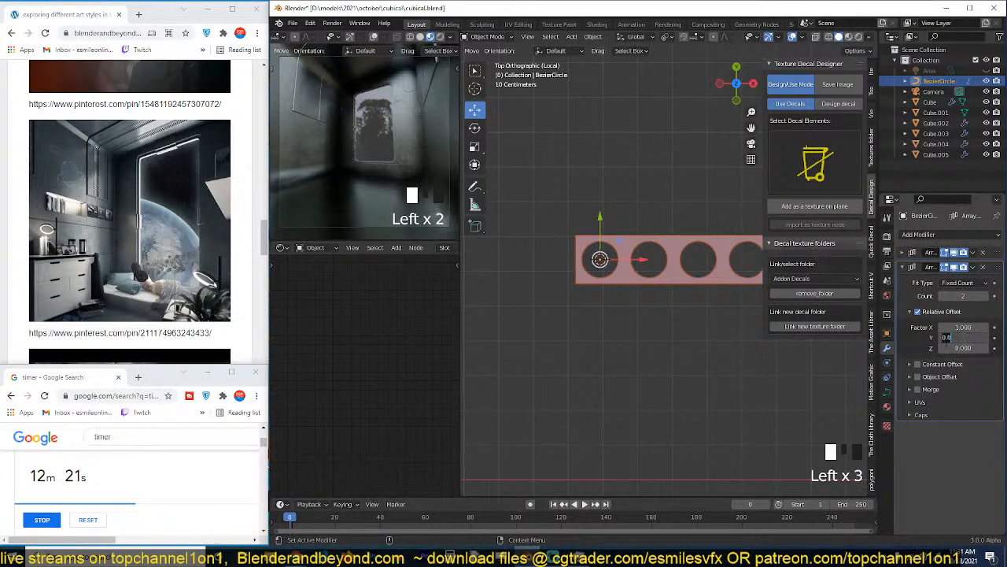
text(1)
key(Return)
click(963, 327)
text(0)
click(962, 337)
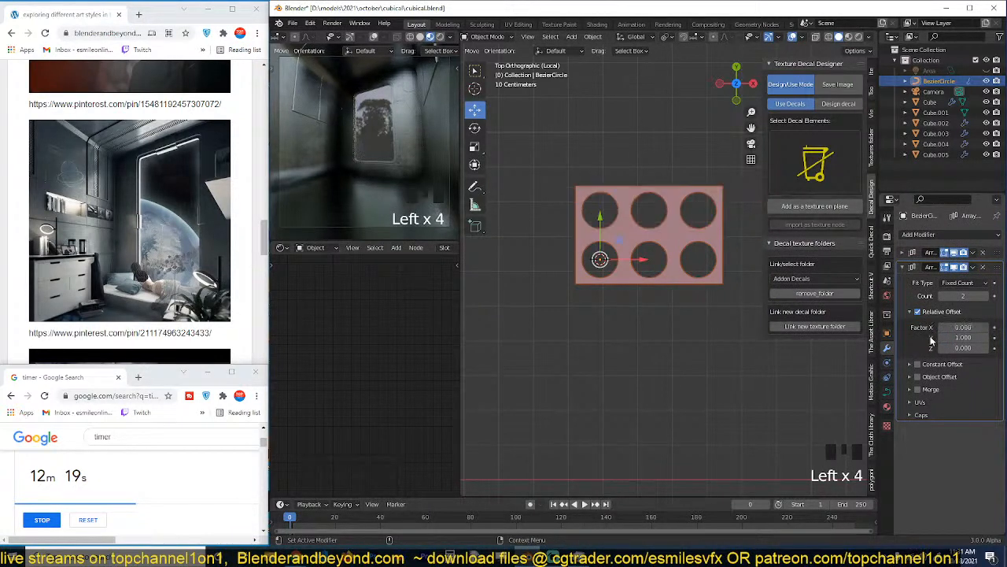
mouse_move(959, 338)
shift+mouse_down()
mouse_move(985, 328)
mouse_move(962, 328)
shift+mouse_up()
key(ctrl+z)
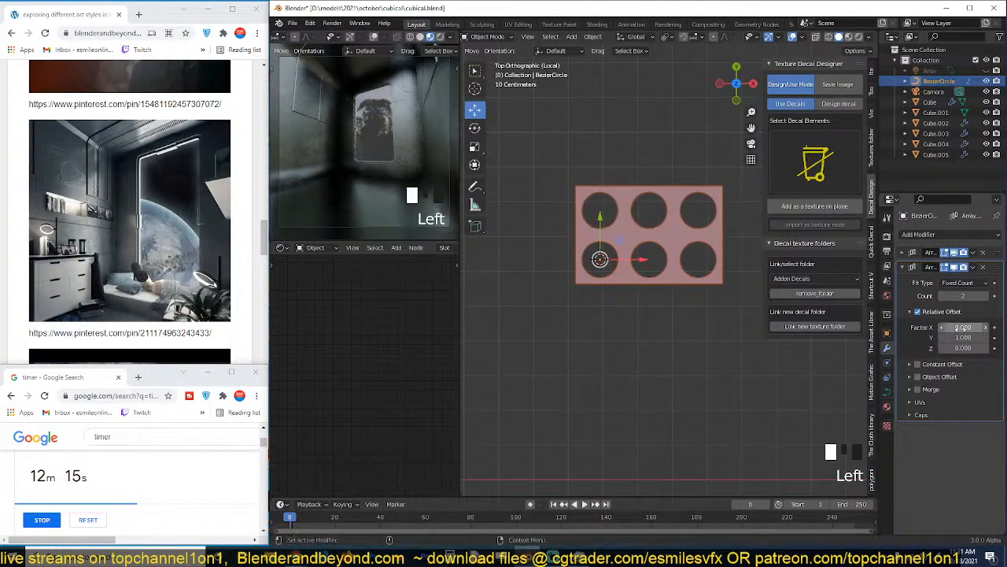
Stagger the second row of holes by setting the second array's relative offset X factor to 0.5 and reducing it to 0.160.
click(962, 328)
text(.5)
key(Return)
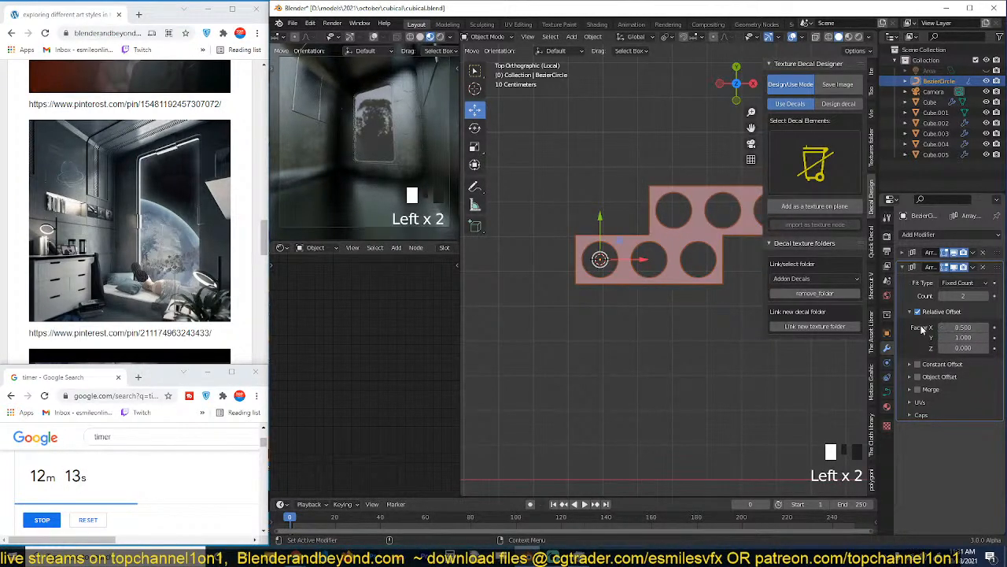
scroll(624, 309, up, 4)
shift+middle_drag(623, 305, 651, 327)
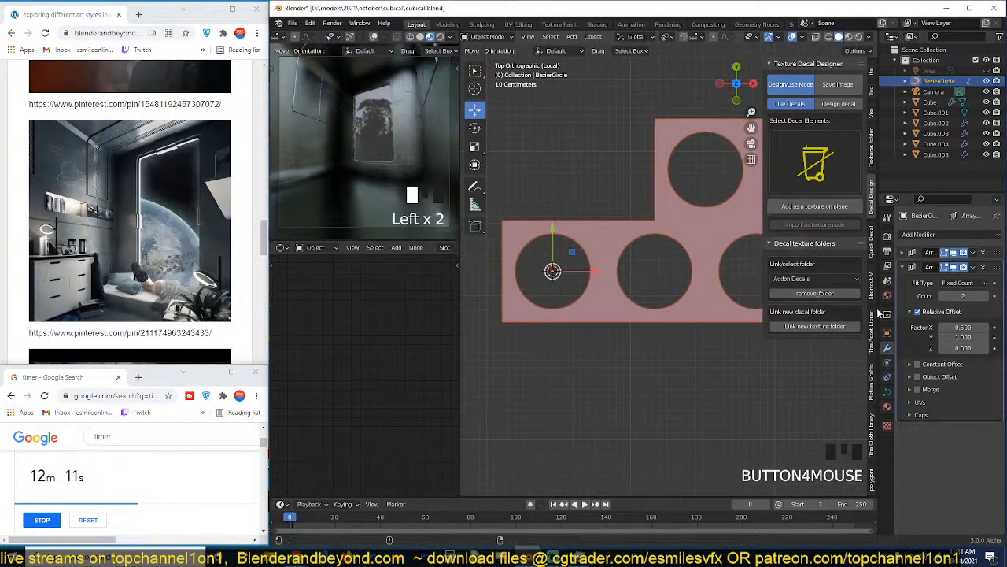
shift+drag(964, 327, 937, 327)
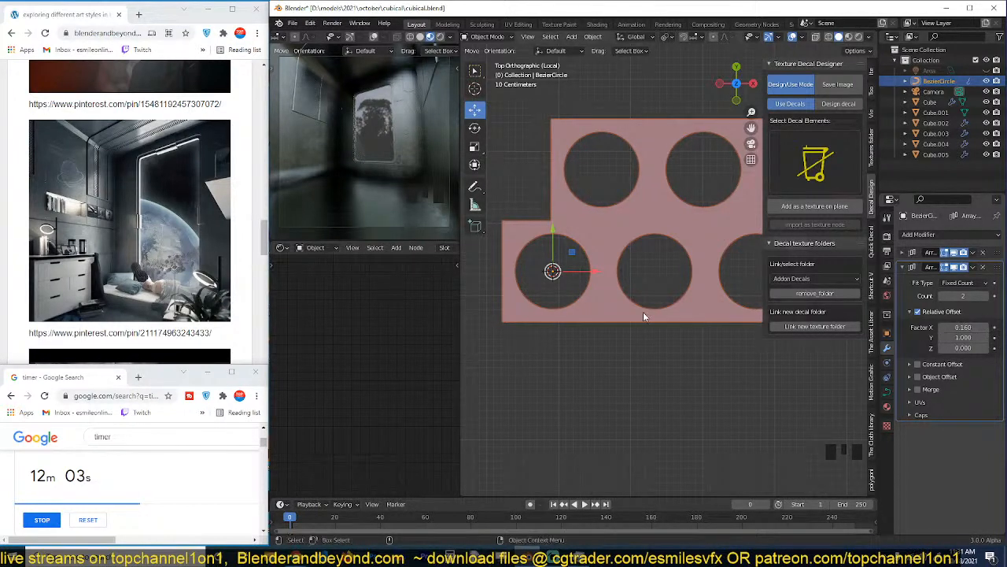
Check the staggered rows' alignment in wireframe, trying an X offset factor of 0.150 and restoring 0.160.
scroll(640, 311, up, 4)
shift+middle_drag(591, 277, 706, 335)
scroll(514, 254, up, 3)
shift+middle_drag(516, 254, 658, 254)
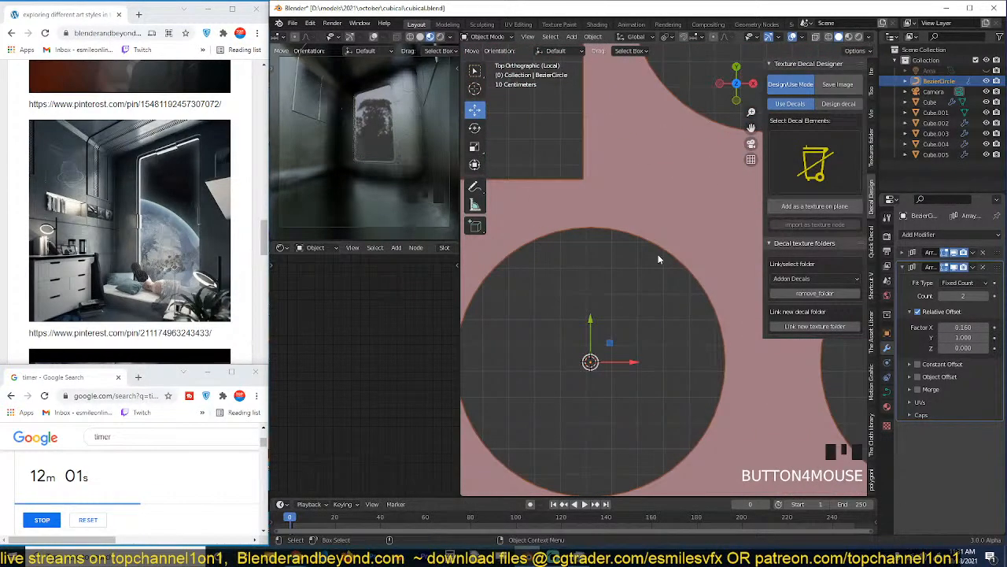
key(z)
click(560, 254)
click(961, 328)
key(Left)
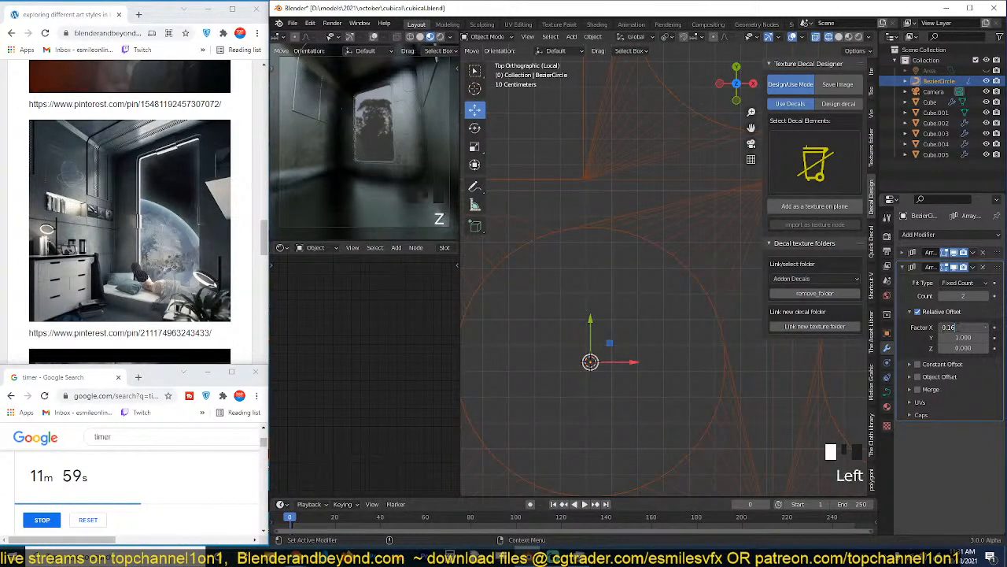
text(5)
key(Return)
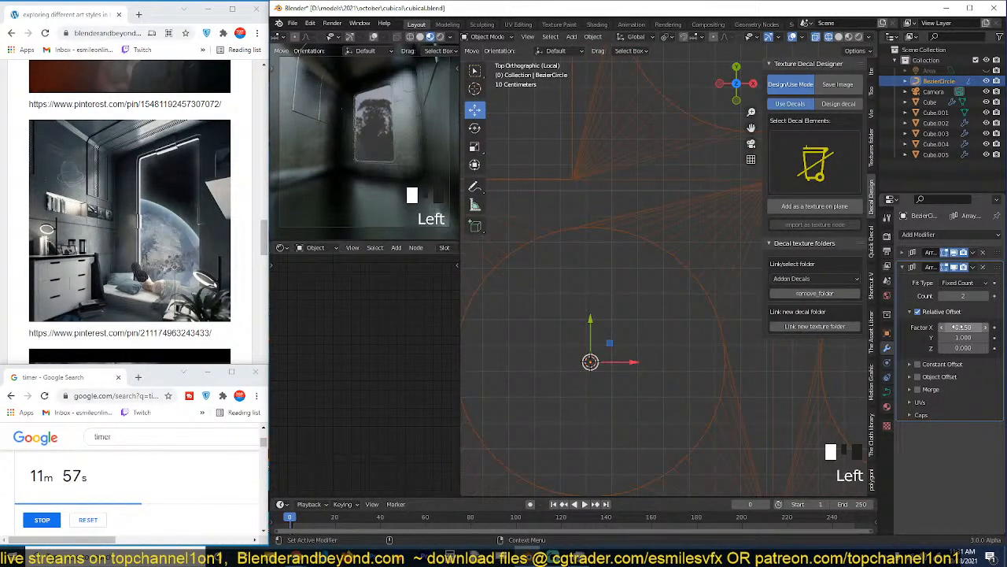
key(Left)
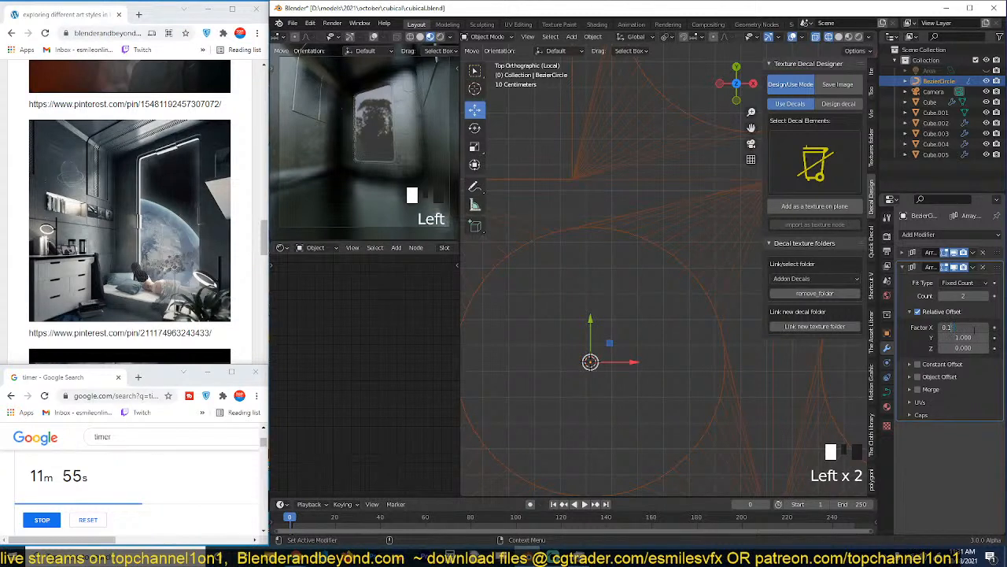
key(Return)
shift+drag(974, 329, 972, 328)
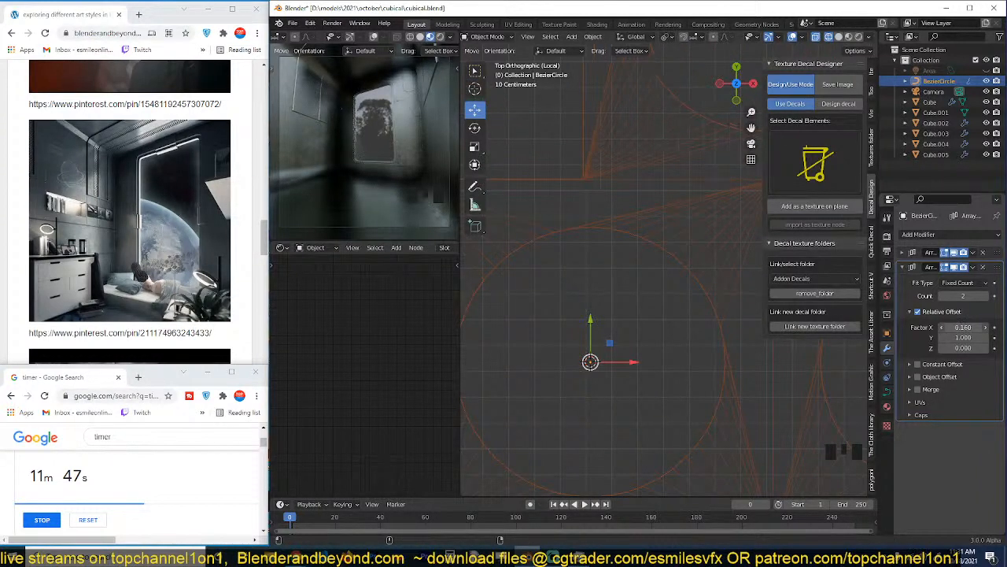
Switch the Texture Decal Designer to Save Image mode and render the perforated pattern as an image texture.
scroll(661, 340, down, 4)
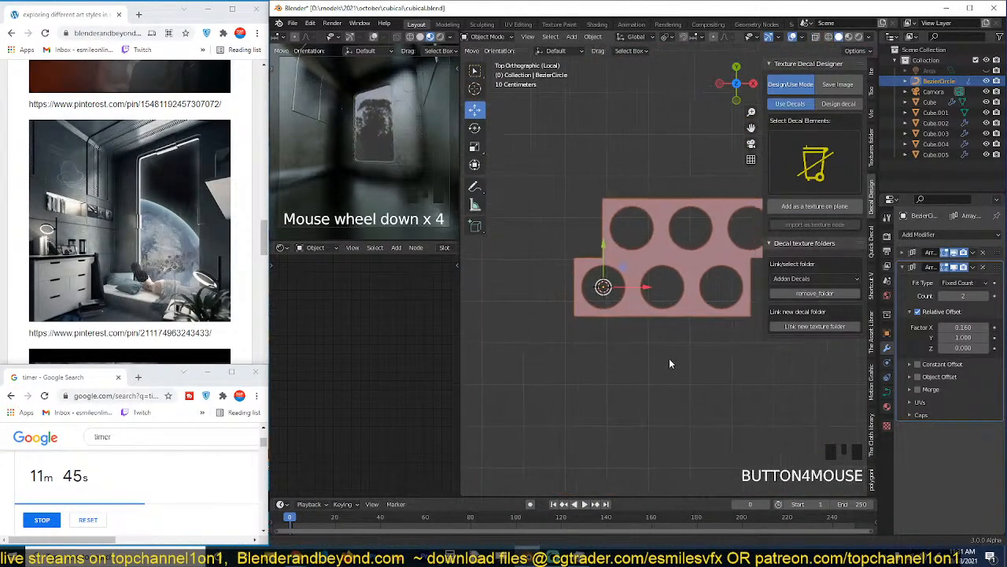
shift+middle_drag(670, 360, 658, 359)
key(alt+a)
scroll(690, 328, down, 3)
shift+middle_drag(690, 326, 664, 327)
scroll(667, 322, up, 4)
click(680, 308)
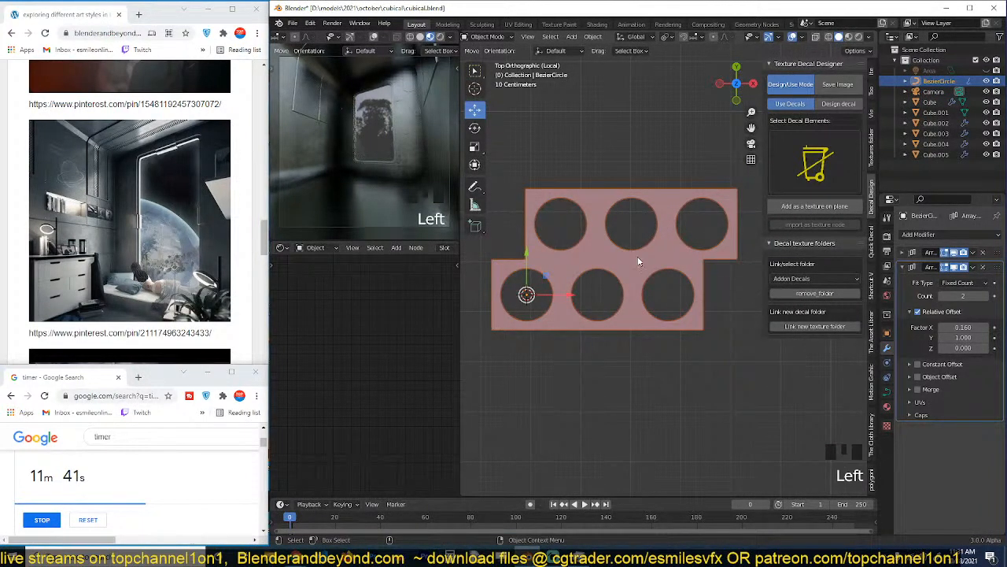
click(836, 88)
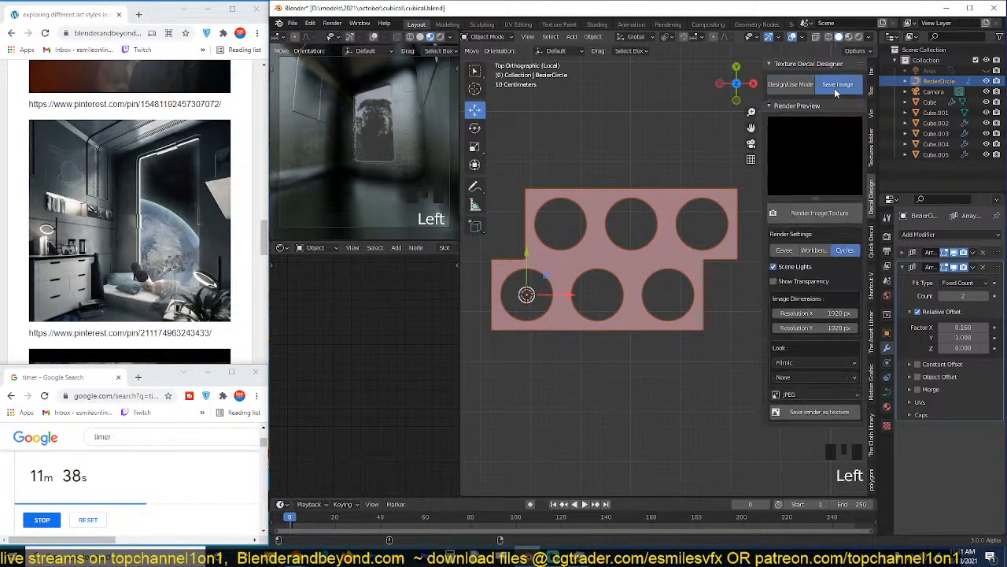
double_click(819, 214)
scroll(669, 248, down, 2)
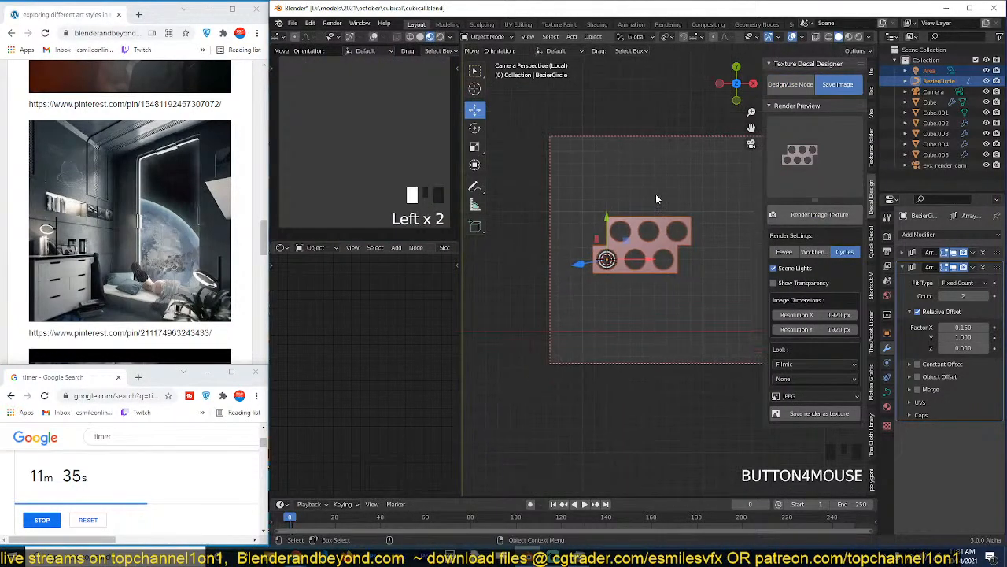
scroll(651, 237, up, 2)
scroll(556, 194, down, 3)
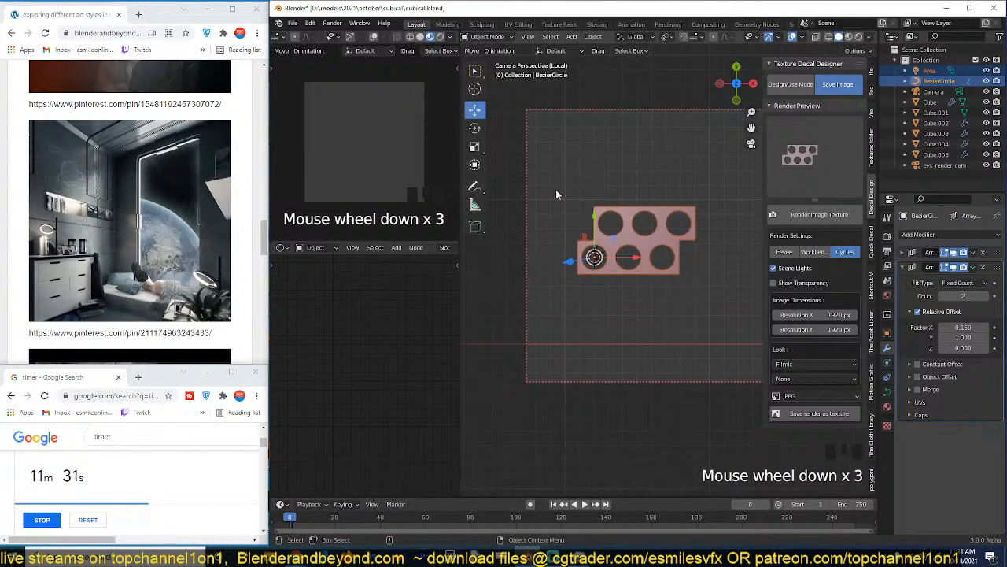
Move the perforated curve about 6.5 m down along Z, away from the render camera, and return to the top view.
key(grave)
scroll(357, 153, down, 10)
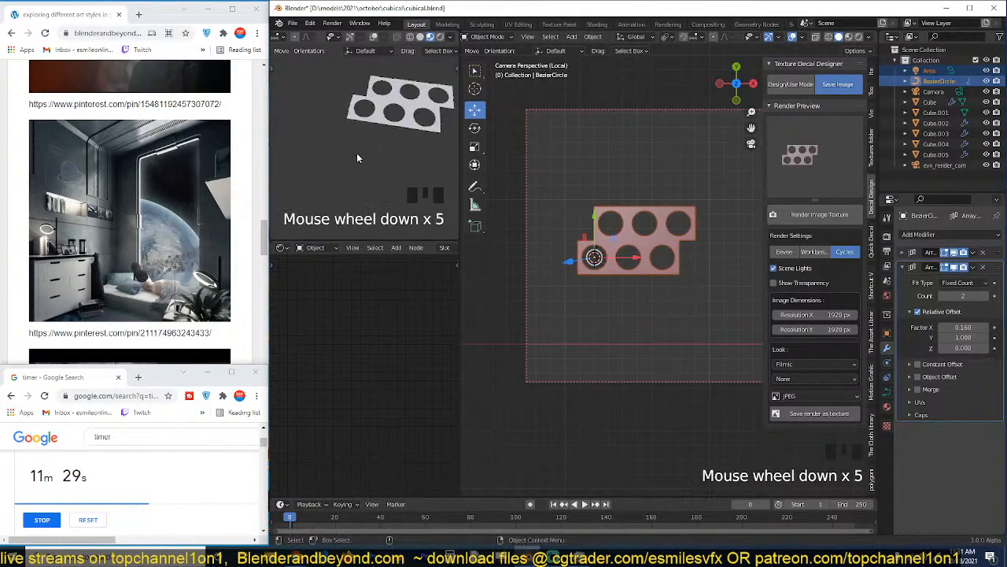
key(KP_0)
scroll(666, 270, down, 4)
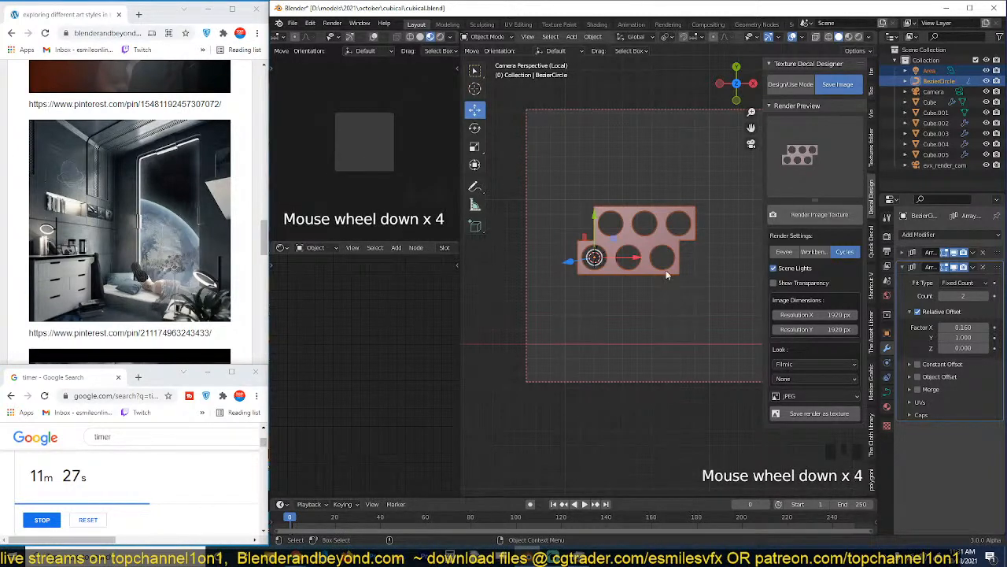
key(grave)
click(662, 281)
key(g)
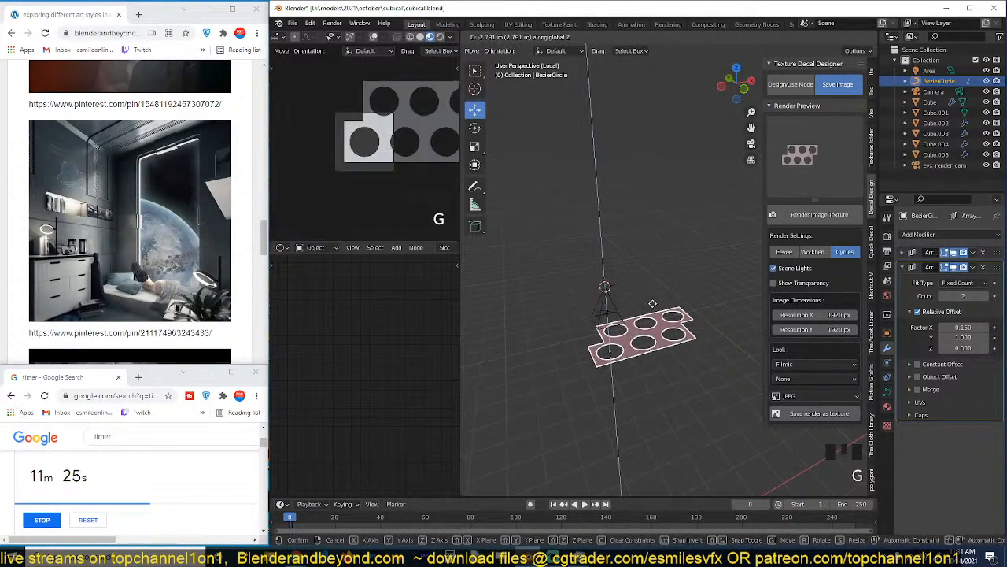
click(645, 358)
key(KP_7)
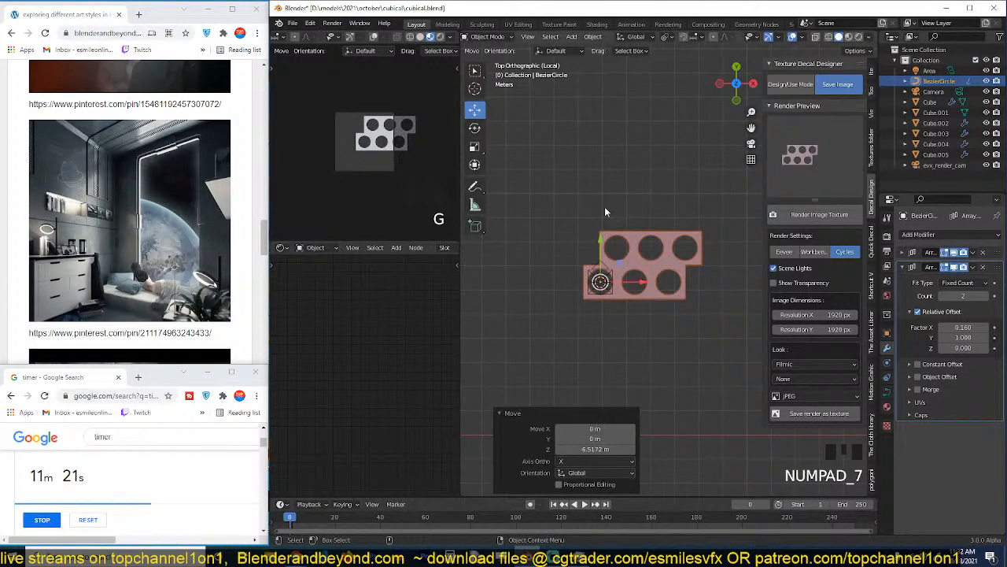
scroll(606, 207, up, 6)
Scale down the perforated curve and nudge it about 0.11 m in X and 0.10 m in Y within the camera frame.
click(364, 170)
scroll(363, 170, up, 3)
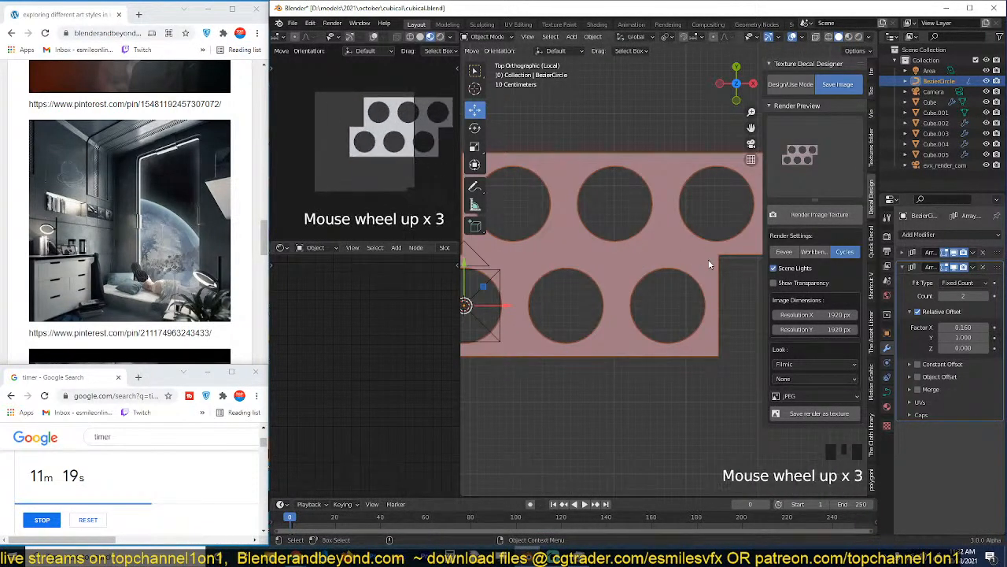
scroll(706, 252, up, 1)
scroll(706, 253, down, 1)
key(s)
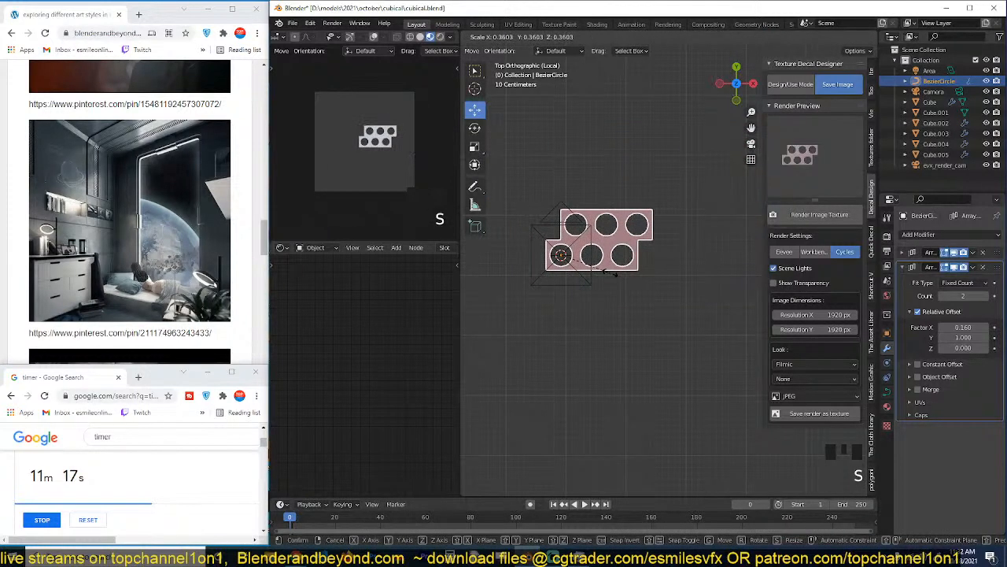
click(639, 267)
key(g)
click(633, 273)
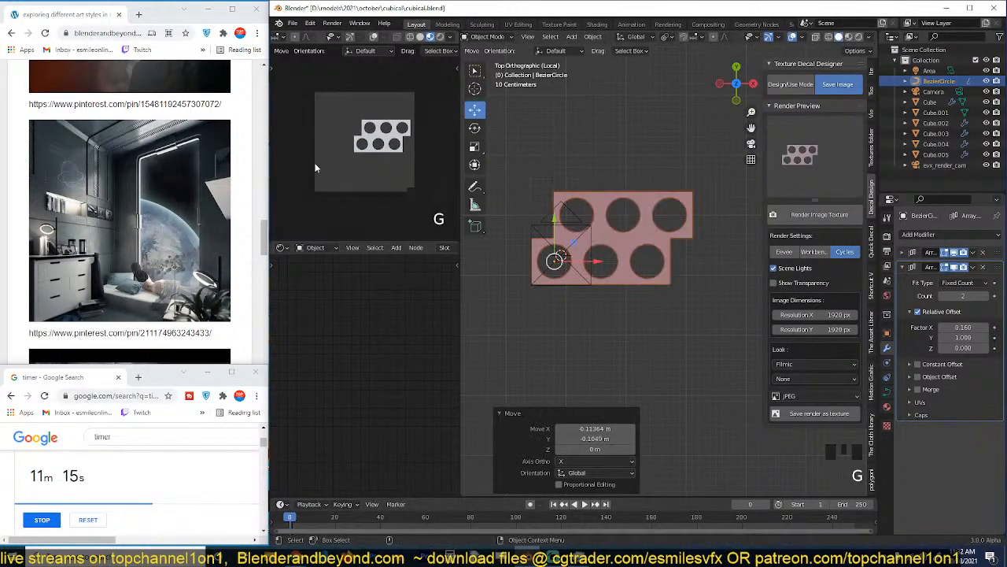
scroll(365, 144, up, 2)
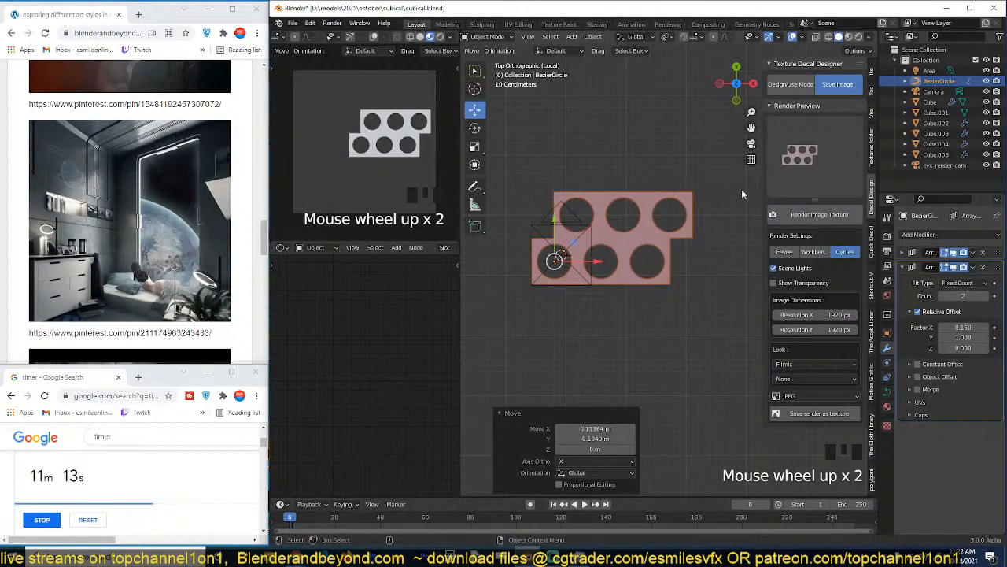
Change the evx_render_cam camera's lens type to Orthographic.
click(532, 233)
click(887, 362)
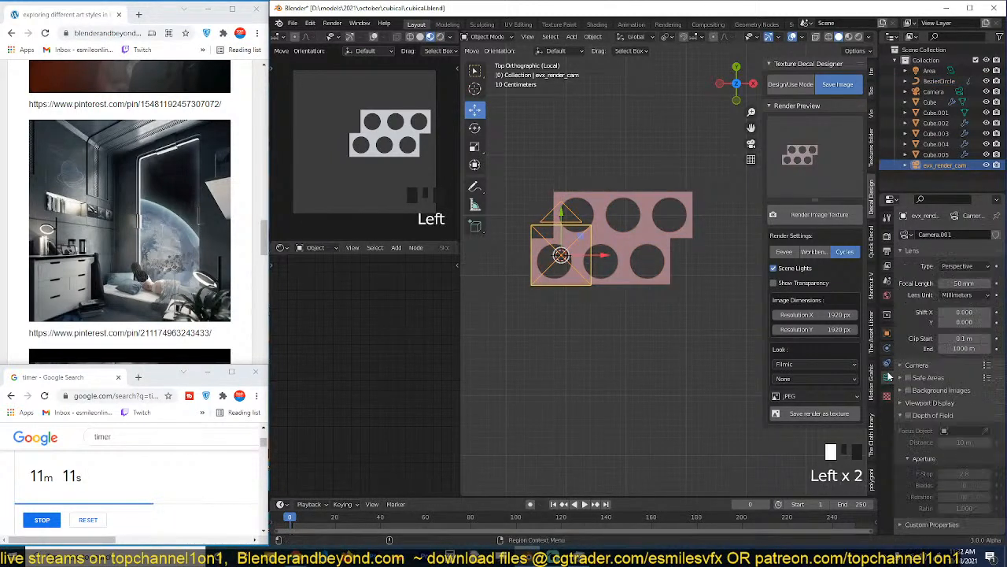
click(965, 267)
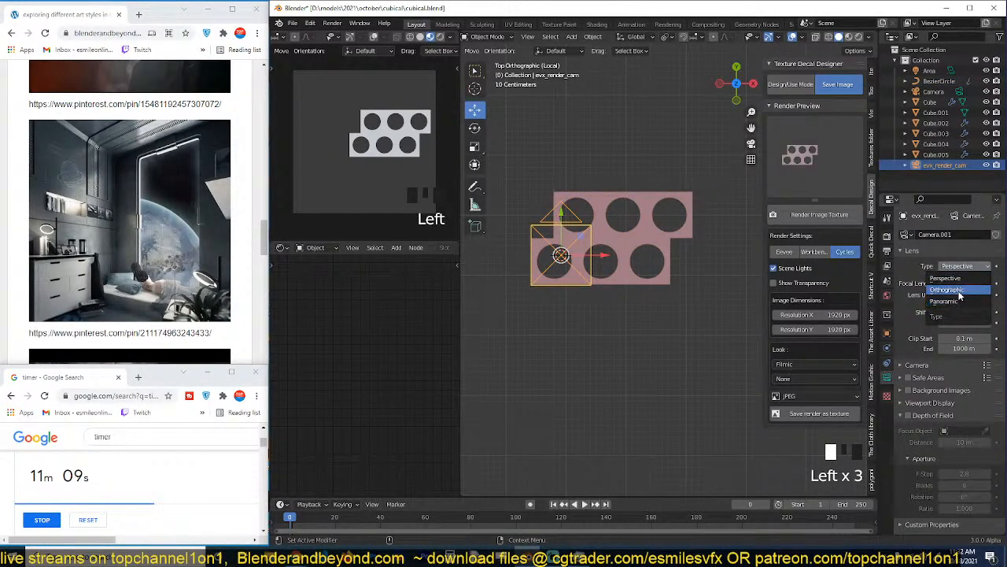
click(960, 295)
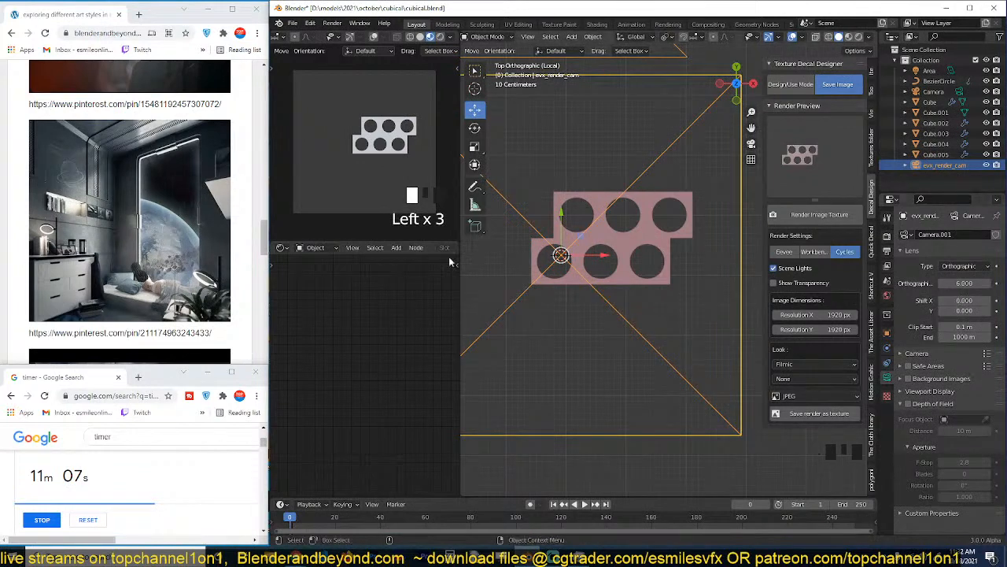
Move the perforated curve about -2.49 m in X and -2.50 m in Y to the camera frame's lower-left corner.
click(557, 257)
shift+middle_drag(579, 276, 643, 179)
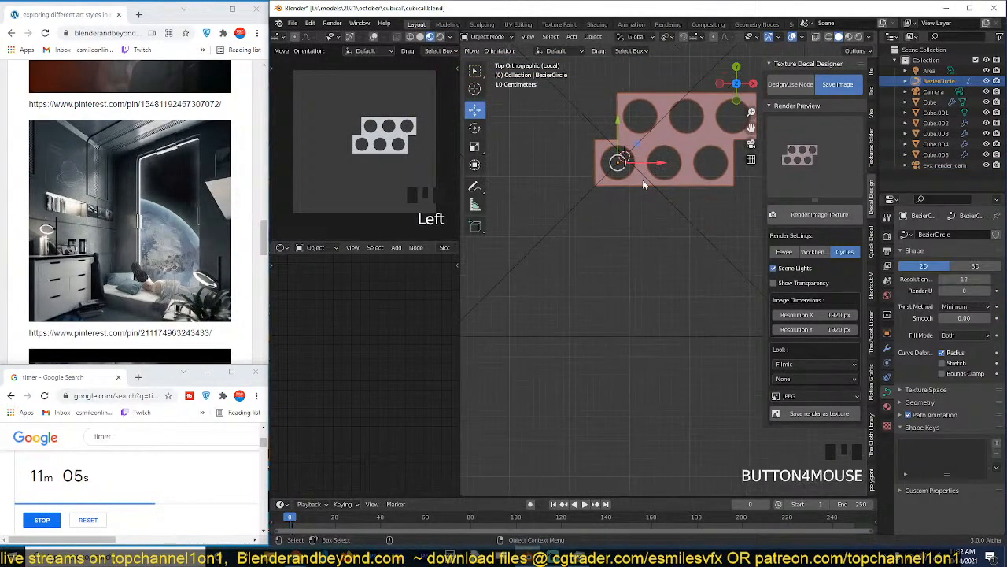
shift+middle_drag(600, 226, 696, 196)
key(g)
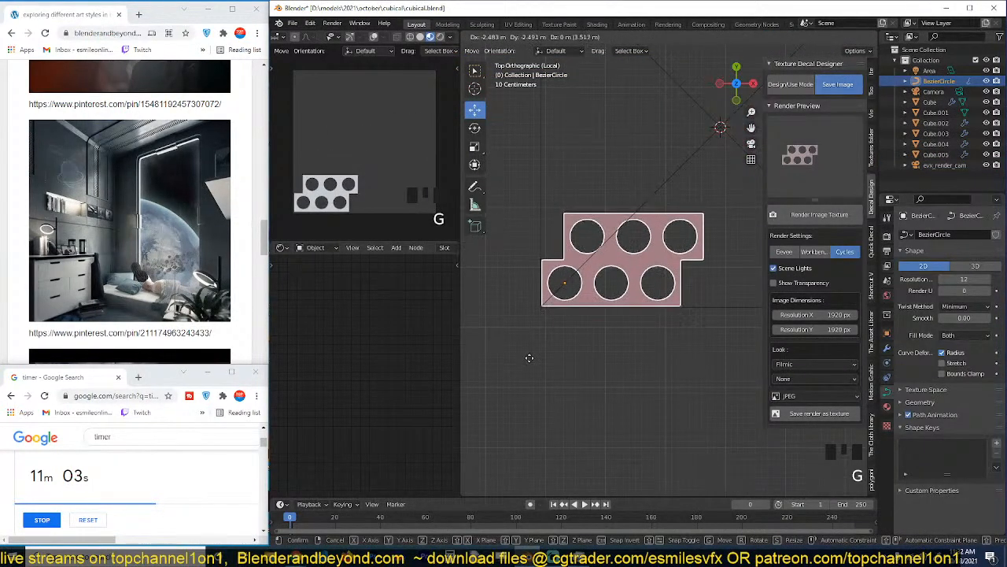
click(549, 339)
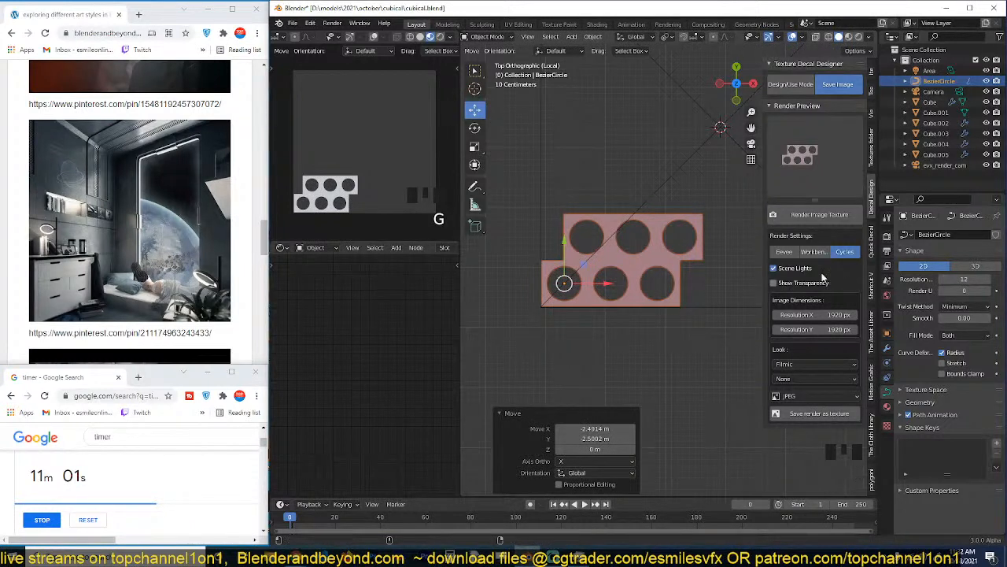
scroll(628, 314, up, 3)
shift+middle_drag(616, 265, 662, 261)
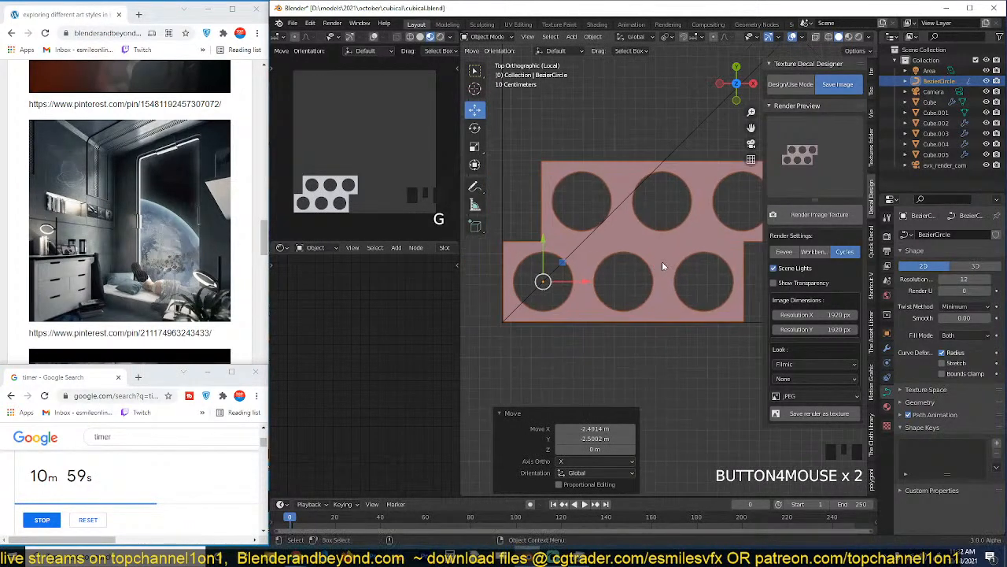
Try converting the arrayed curve with Visual Geometry to Mesh and inspect its topology in edit mode.
click(886, 349)
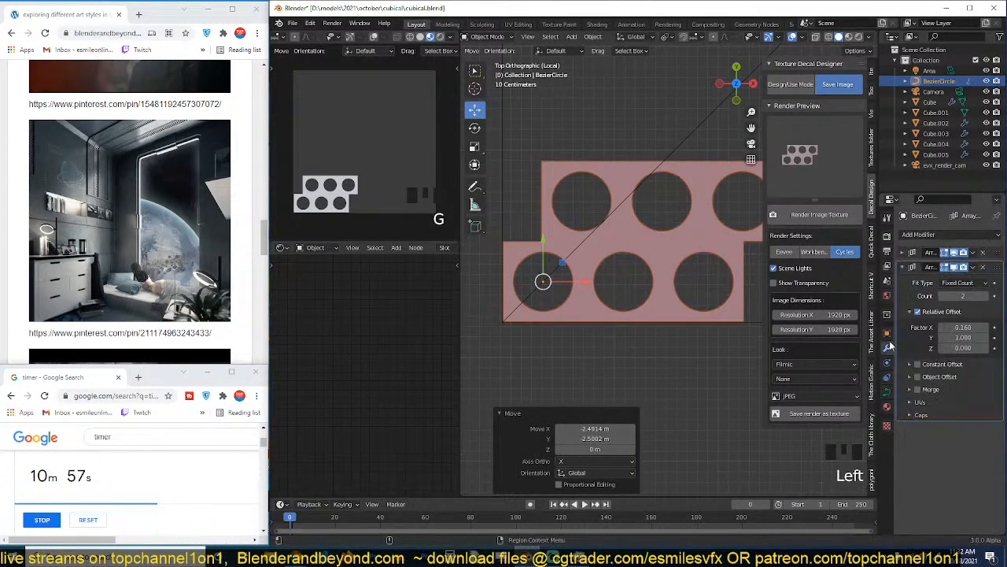
key(ctrl+a)
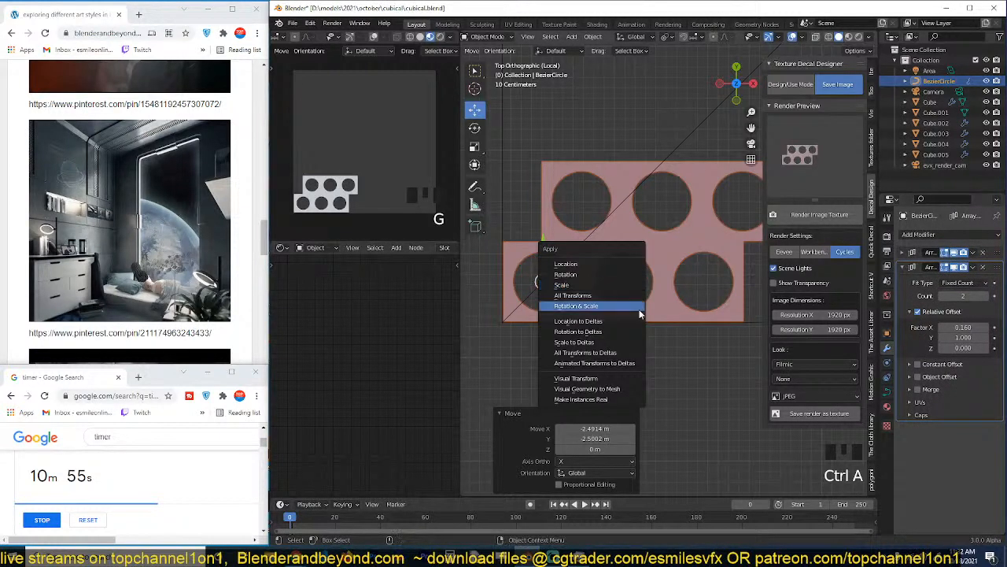
key(ctrl+a)
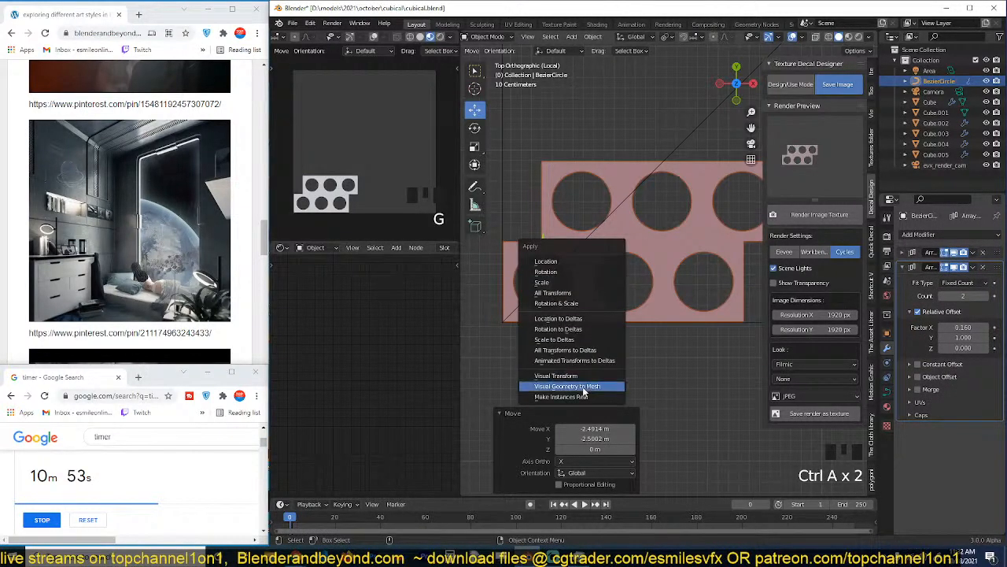
click(582, 387)
key(Tab)
scroll(604, 299, up, 2)
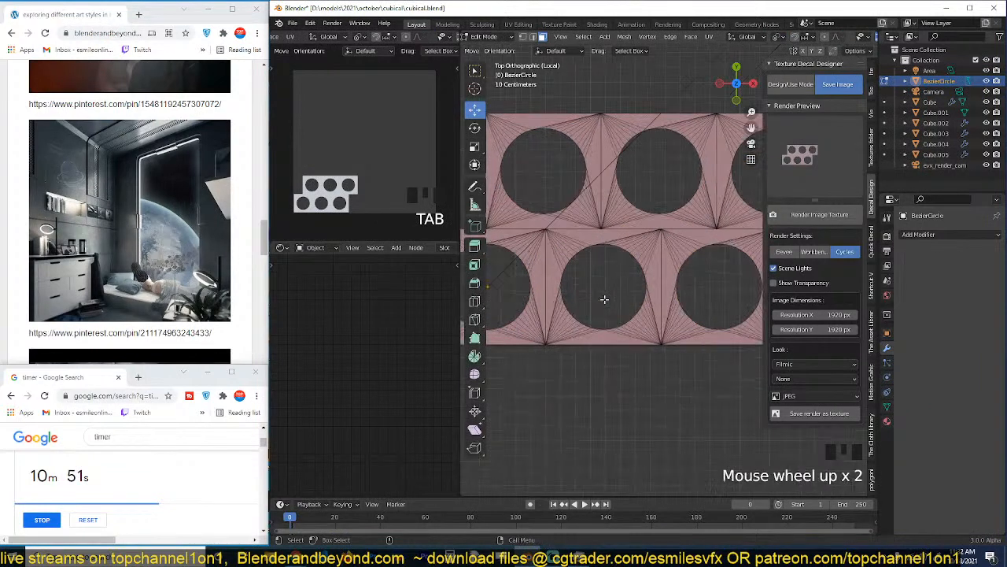
mouse_move(669, 299)
middle_down()
mouse_move(674, 273)
mouse_move(653, 307)
middle_up()
scroll(669, 286, down, 1)
scroll(653, 306, up, 1)
middle_drag(592, 298, 620, 286)
scroll(630, 282, up, 3)
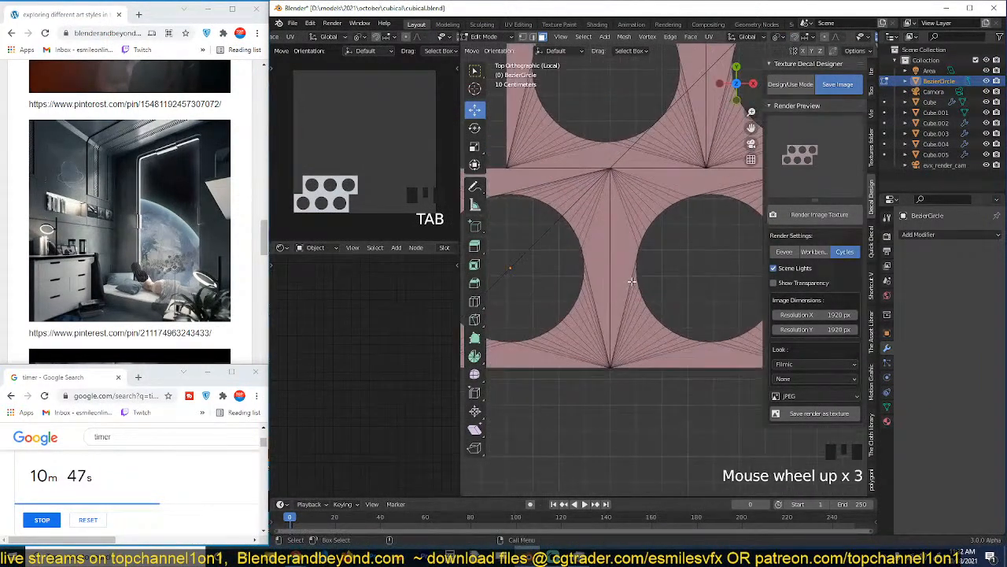
Undo the mesh conversion of the perforated curve.
key(ctrl+z)
key(ctrl+z)
key(ctrl+z)
scroll(631, 280, down, 3)
Check the arrayed curve's control points in edit mode and try to apply its first Array modifier.
key(Tab)
key(Tab)
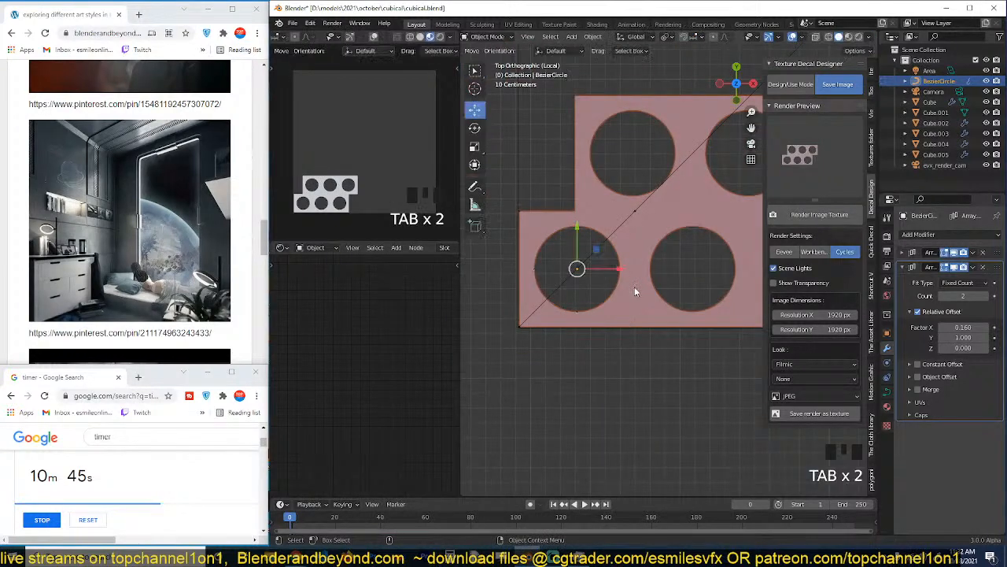
key(Tab)
scroll(615, 290, up, 2)
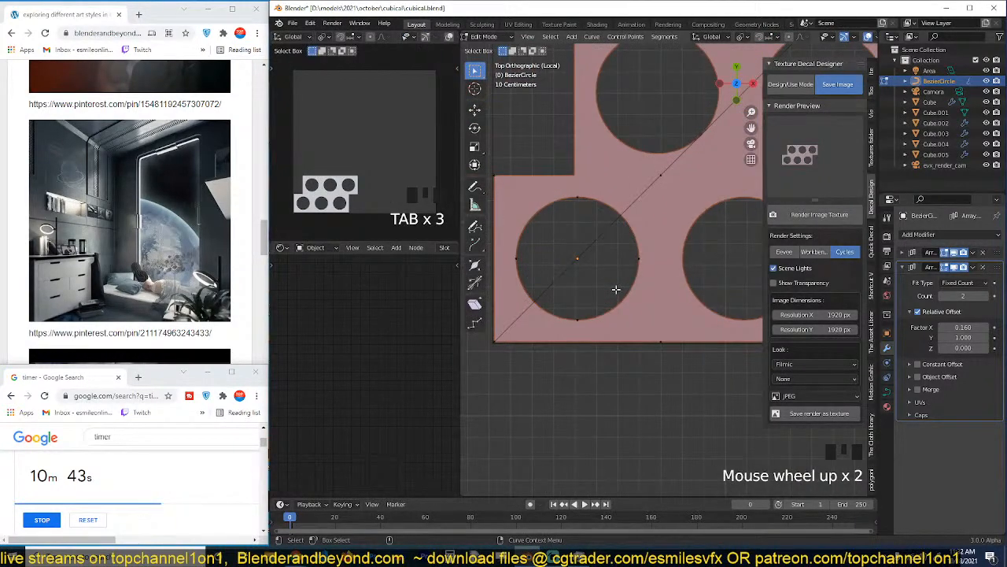
key(Tab)
scroll(622, 291, down, 4)
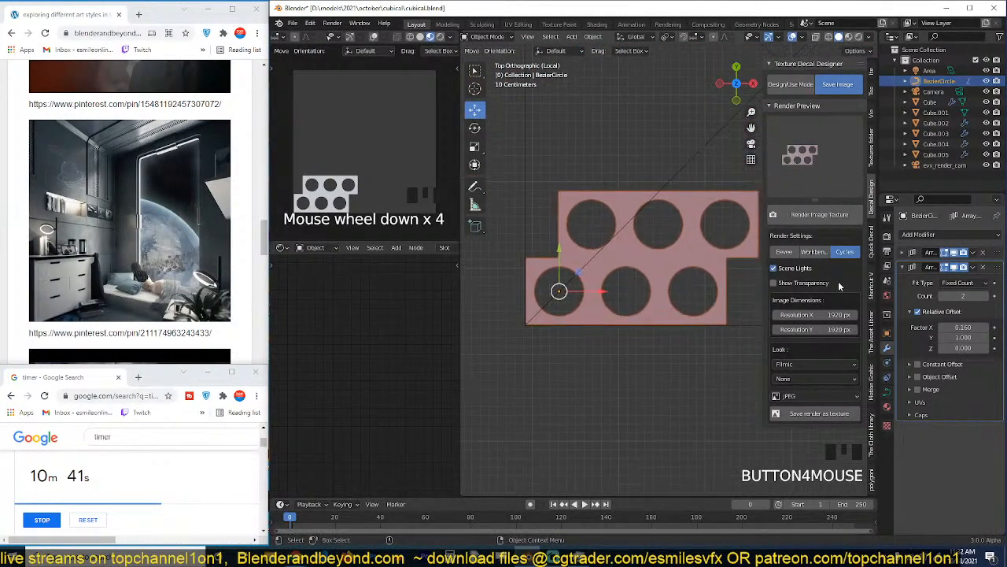
click(910, 253)
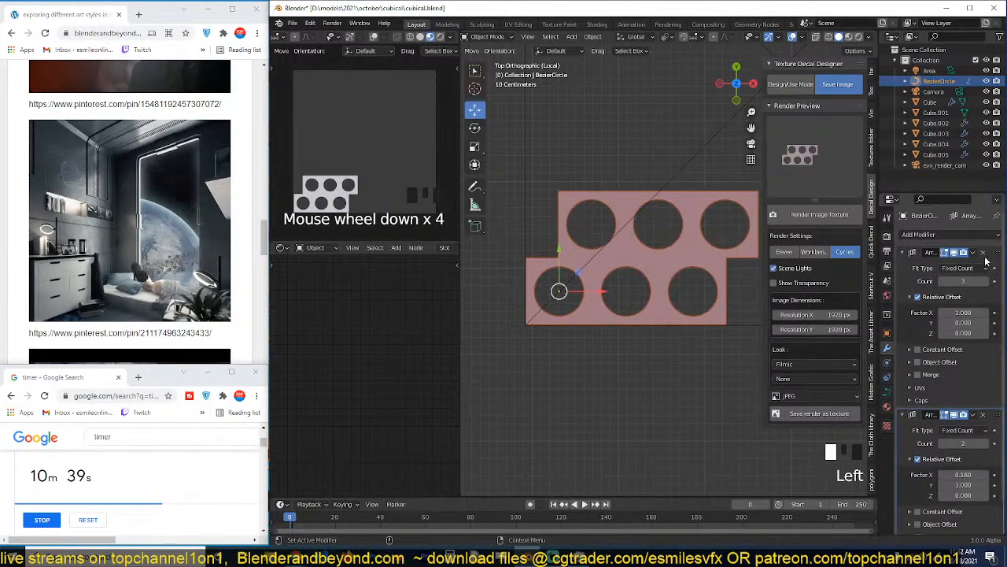
click(974, 253)
click(944, 266)
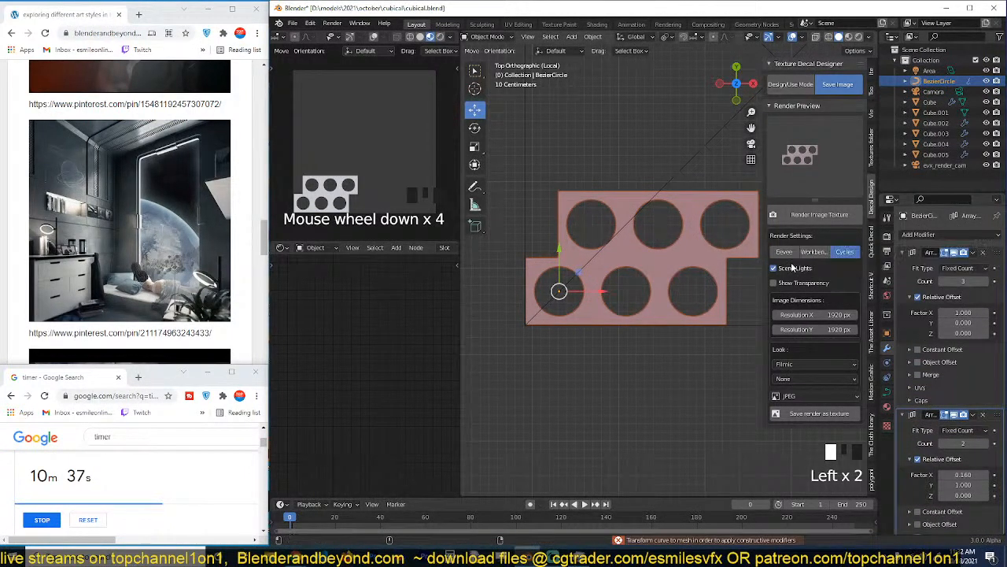
Remove both Array modifiers from the perforated curve.
scroll(629, 270, up, 2)
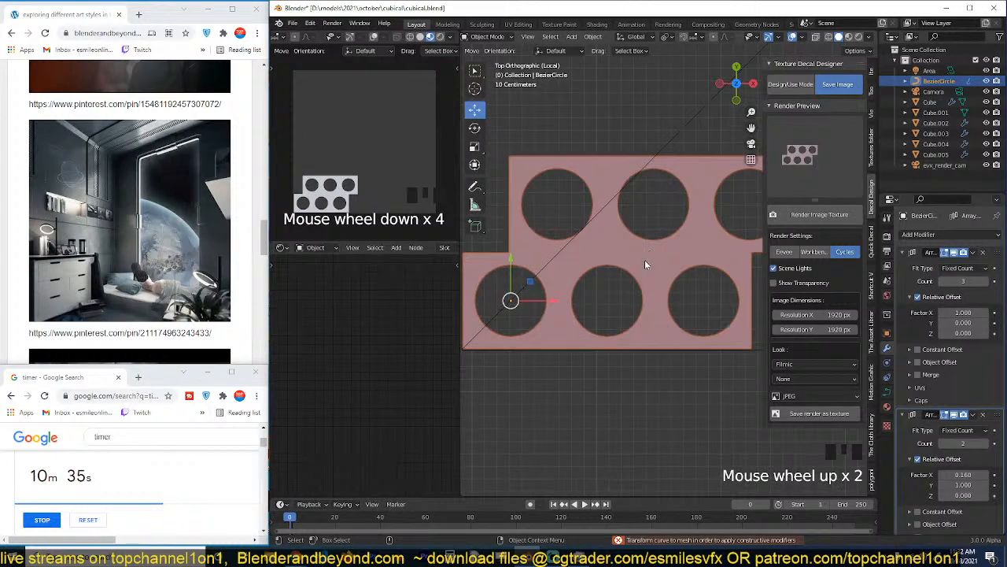
key(m)
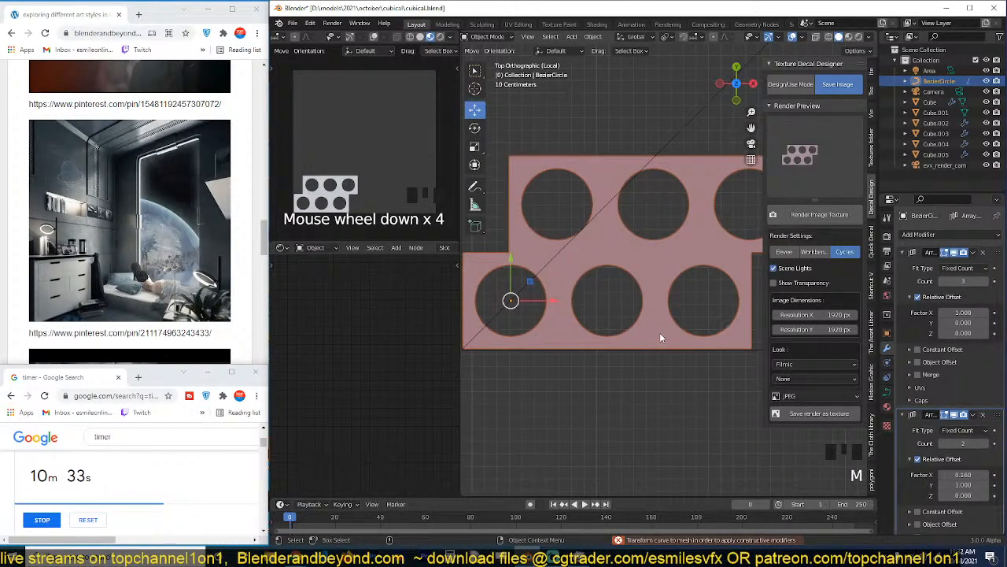
click(982, 252)
click(982, 252)
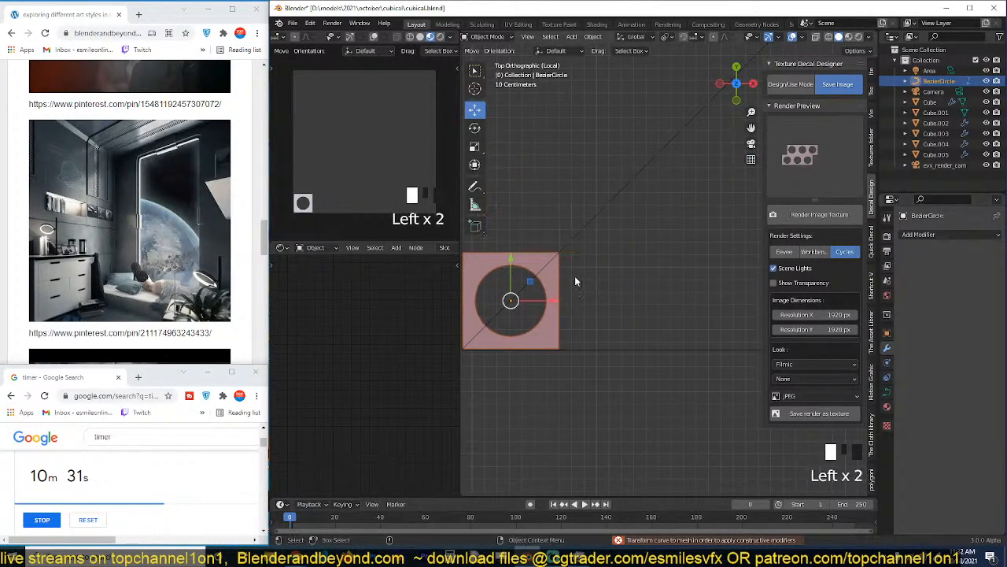
key(b)
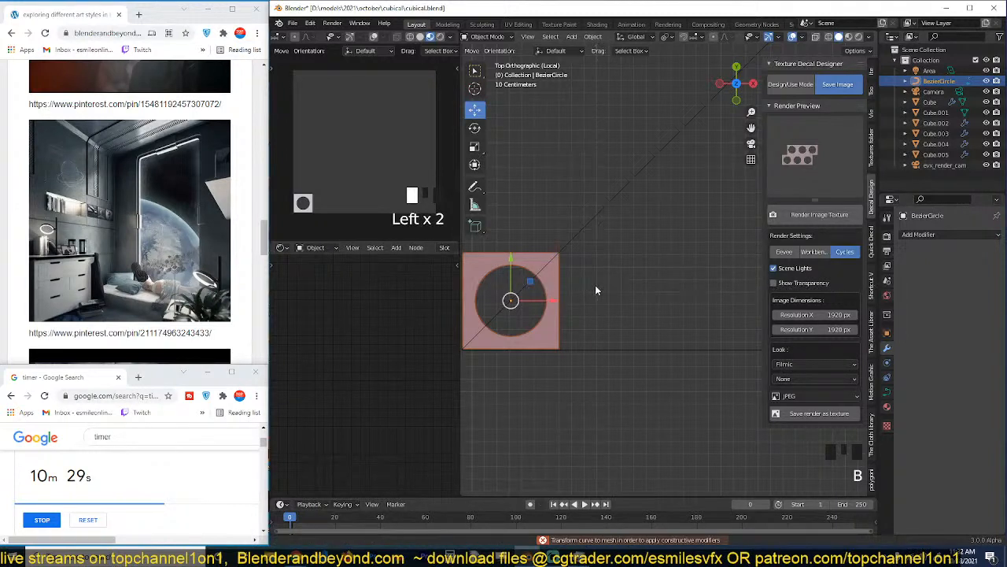
shift+middle_drag(595, 285, 657, 276)
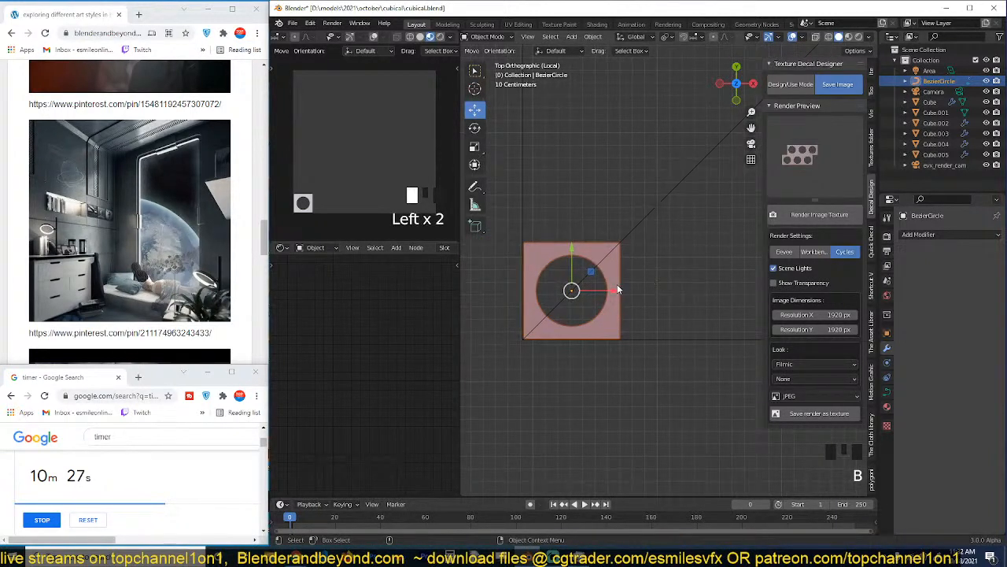
Duplicate all points of the perforated square in edit mode, placing the copy about 0.788 m along X.
key(n)
scroll(618, 289, up, 3)
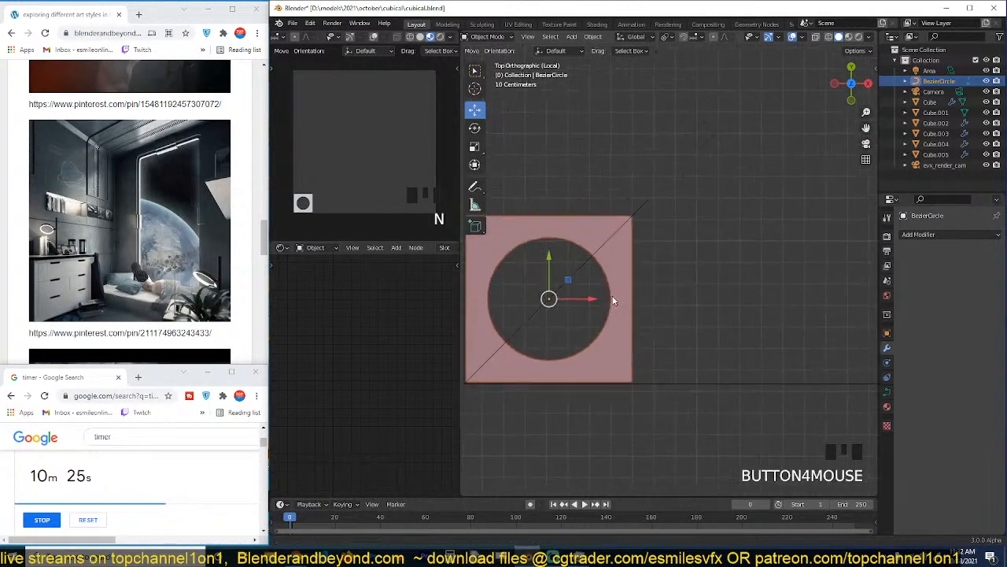
key(Tab)
key(a)
scroll(616, 285, up, 2)
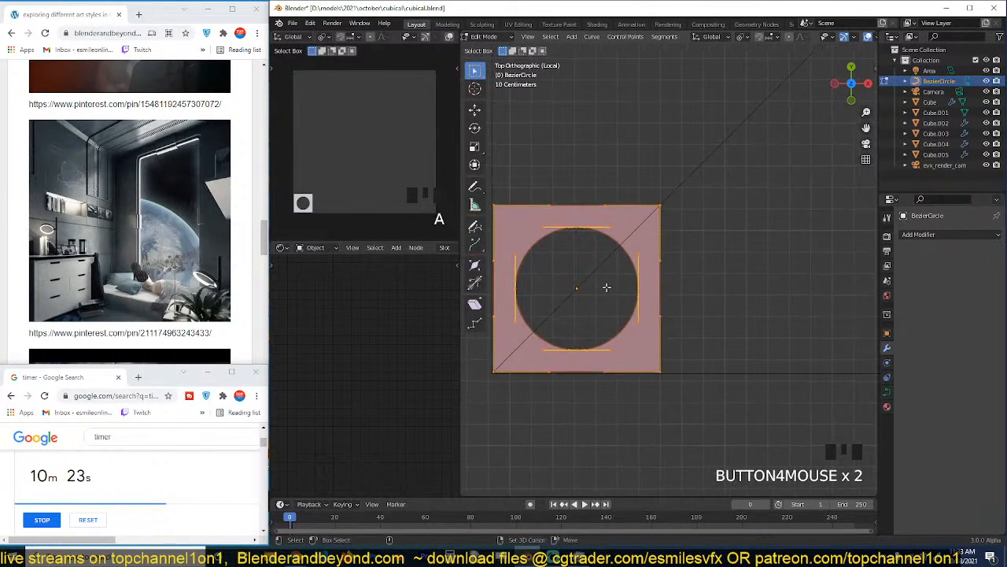
key(shift+d)
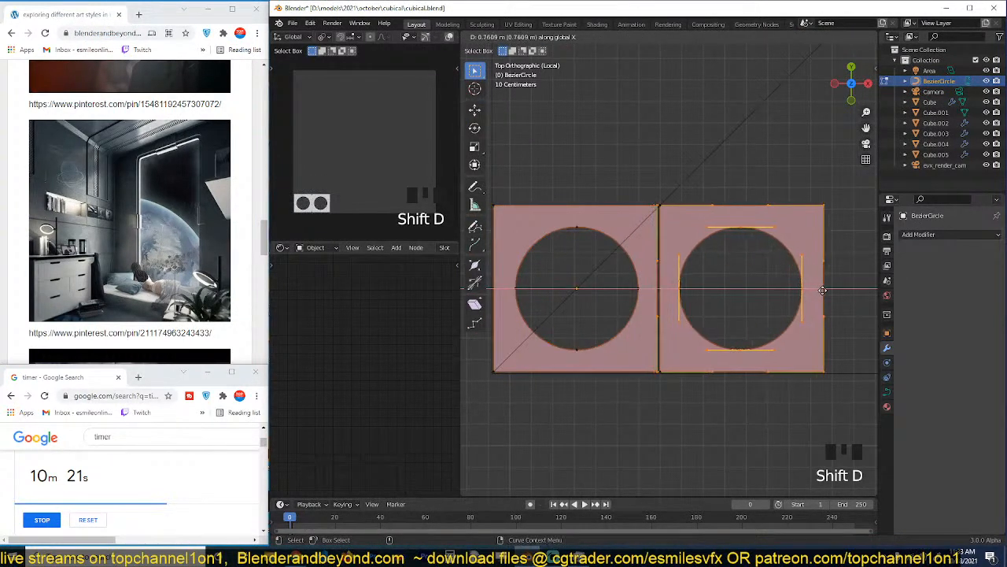
click(827, 290)
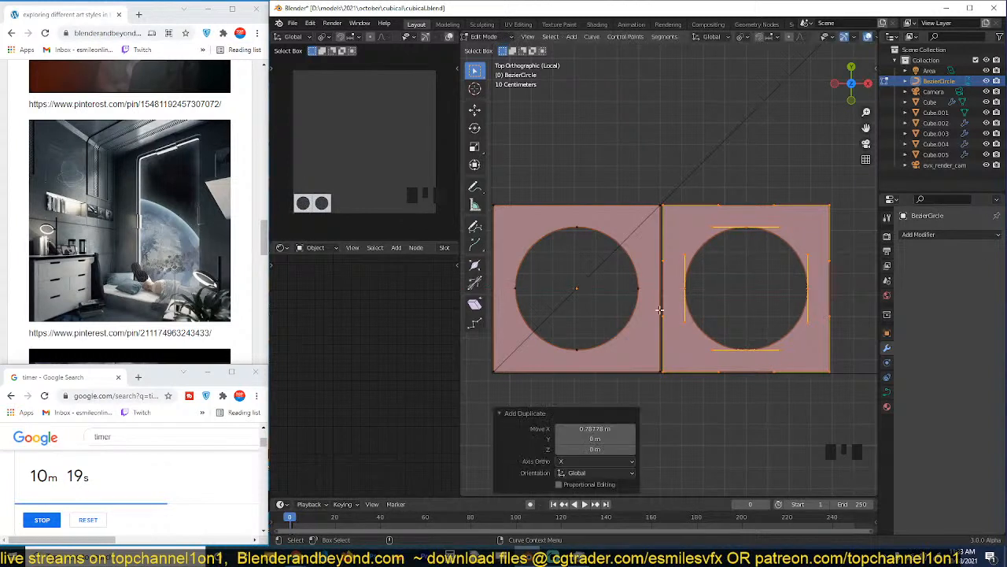
Delete the two adjoining vertical segments between the original square and its copy.
scroll(657, 315, up, 2)
key(alt+a)
shift+middle_drag(657, 315, 659, 307)
click(654, 174)
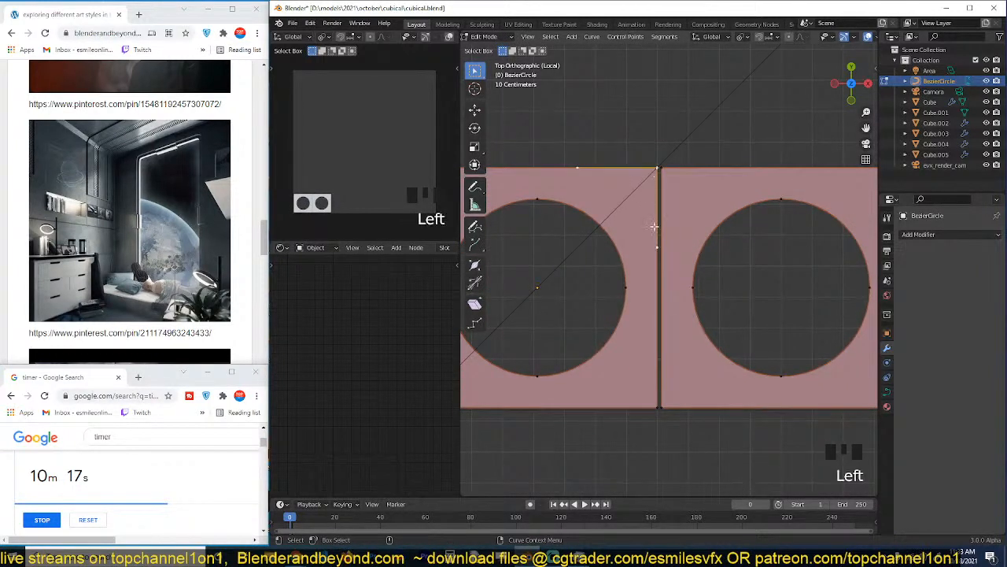
shift+click(646, 407)
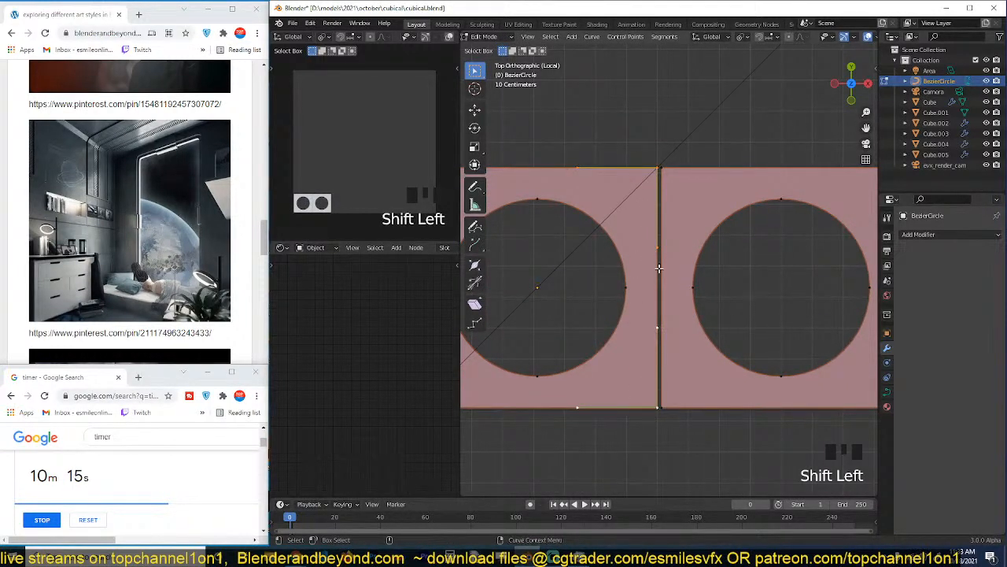
key(x)
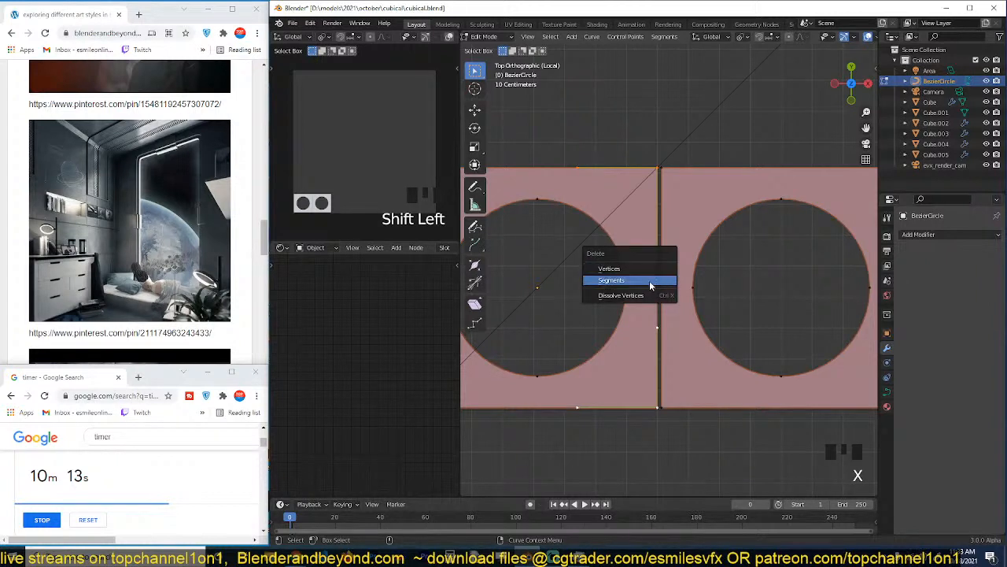
click(650, 281)
click(663, 169)
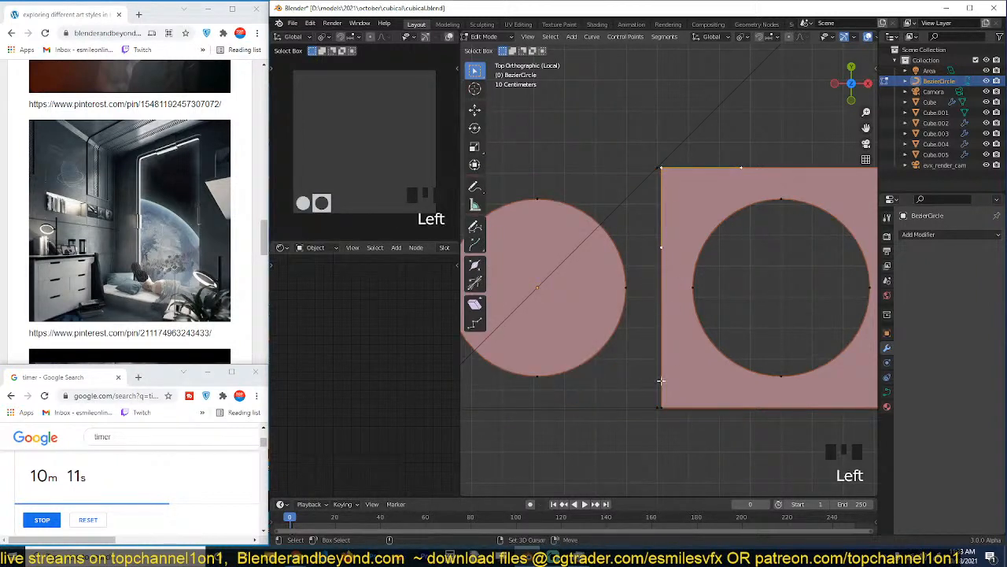
shift+click(662, 408)
key(x)
click(681, 328)
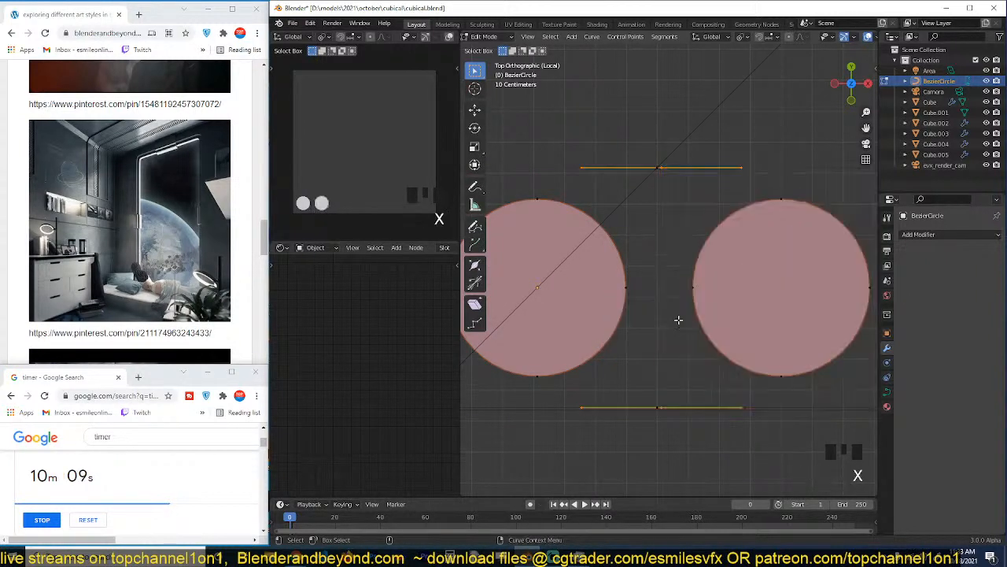
Connect the open upper and lower end points between the two squares to form one rectangular outline with two holes.
click(669, 169)
shift+click(646, 169)
key(f)
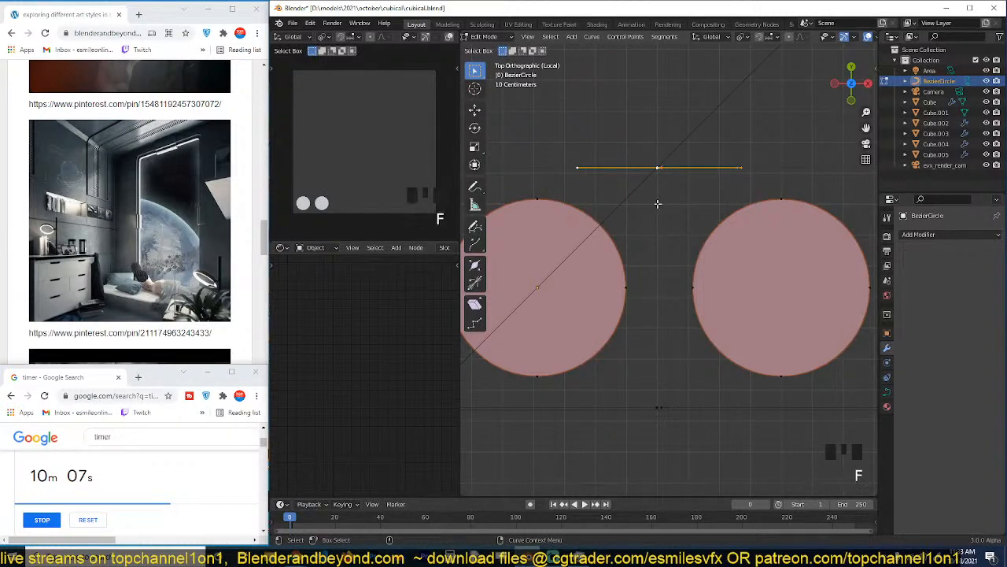
click(657, 407)
shift+click(661, 407)
key(f)
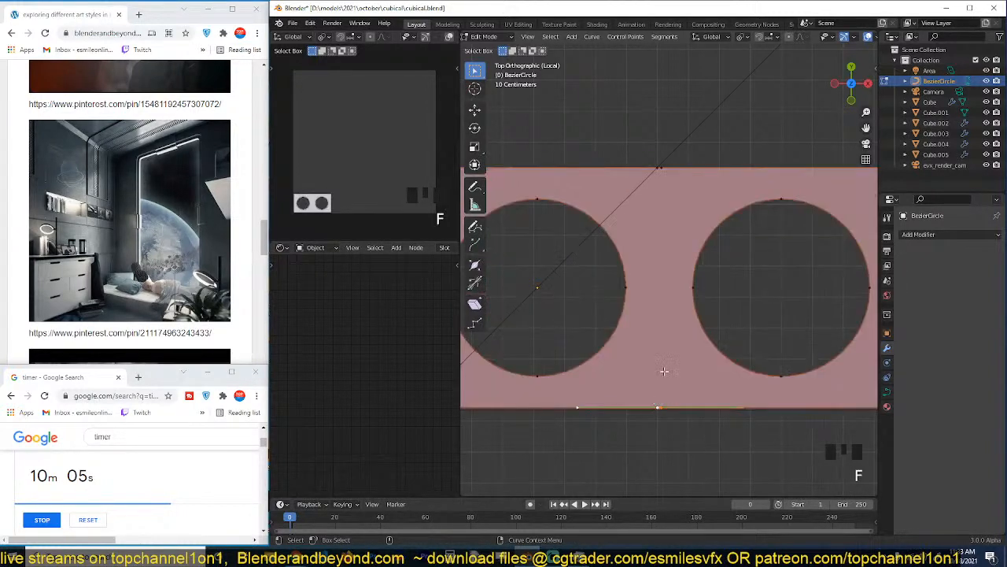
click(667, 182)
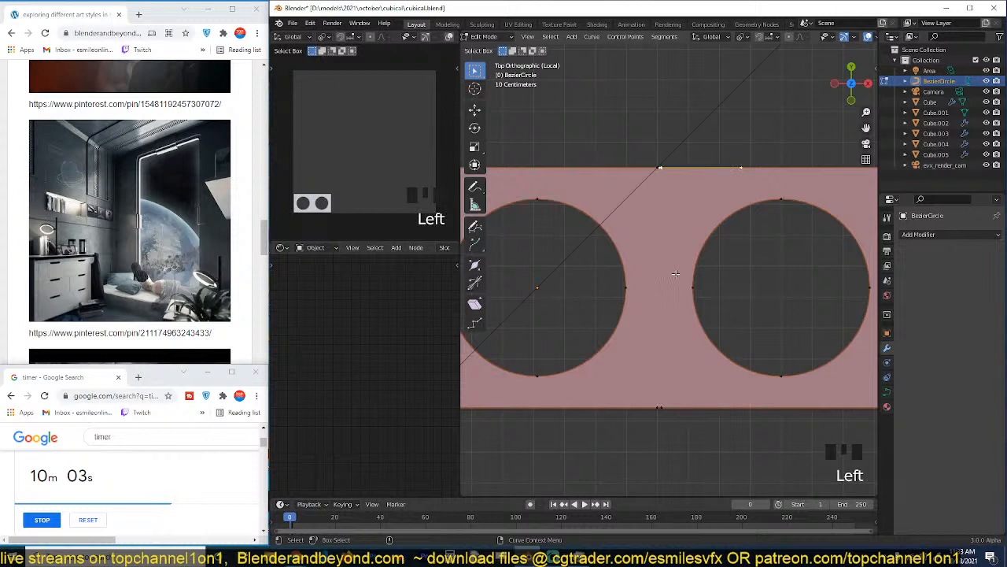
shift+click(666, 415)
key(Tab)
scroll(667, 429, down, 4)
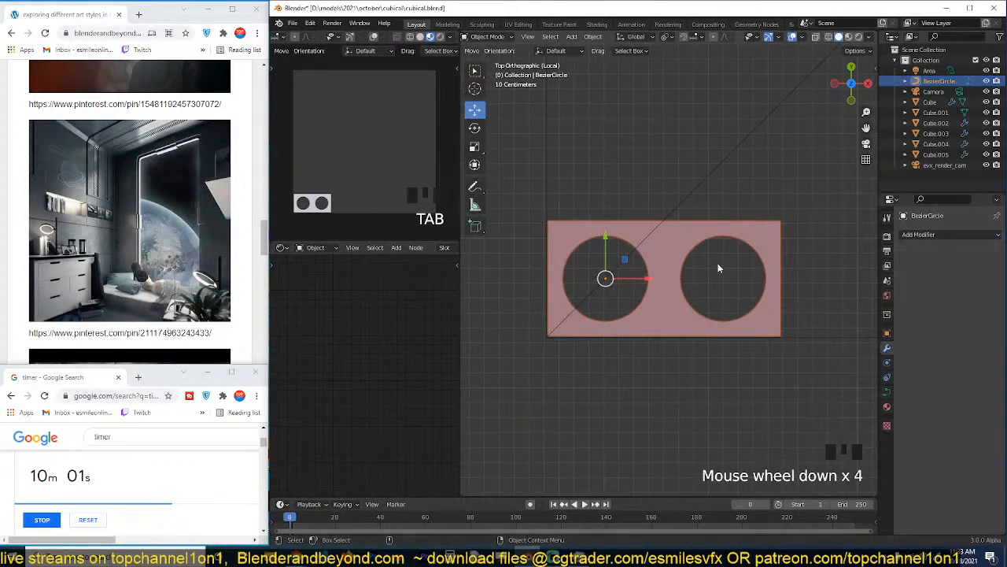
Duplicate the whole two-hole rectangle in edit mode and place the copy about 0.779 m up along Y.
key(Tab)
key(Tab)
key(Tab)
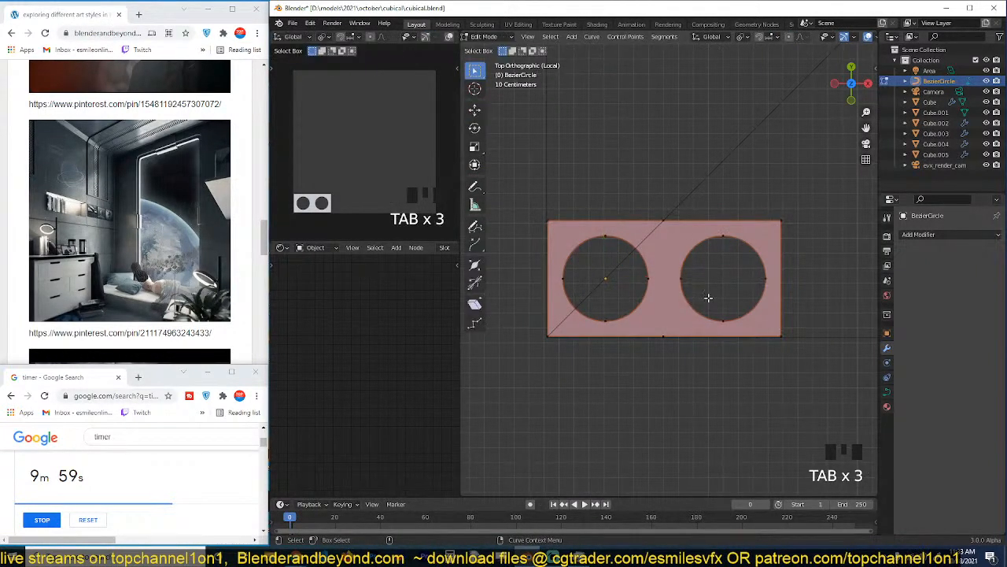
key(a)
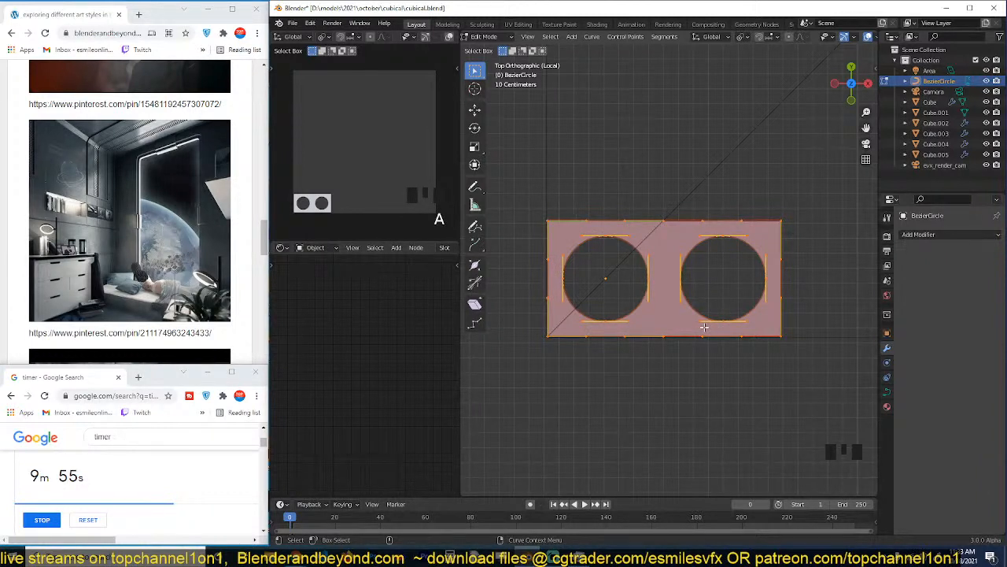
key(shift+d)
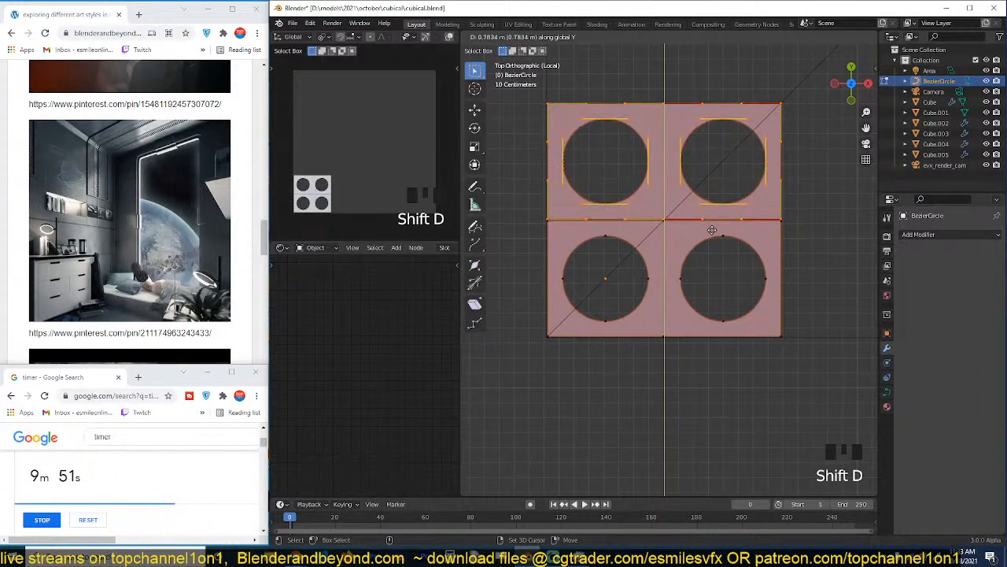
click(638, 207)
Offset the duplicated upper row 0.4 m along X to stagger the holes.
scroll(598, 189, up, 2)
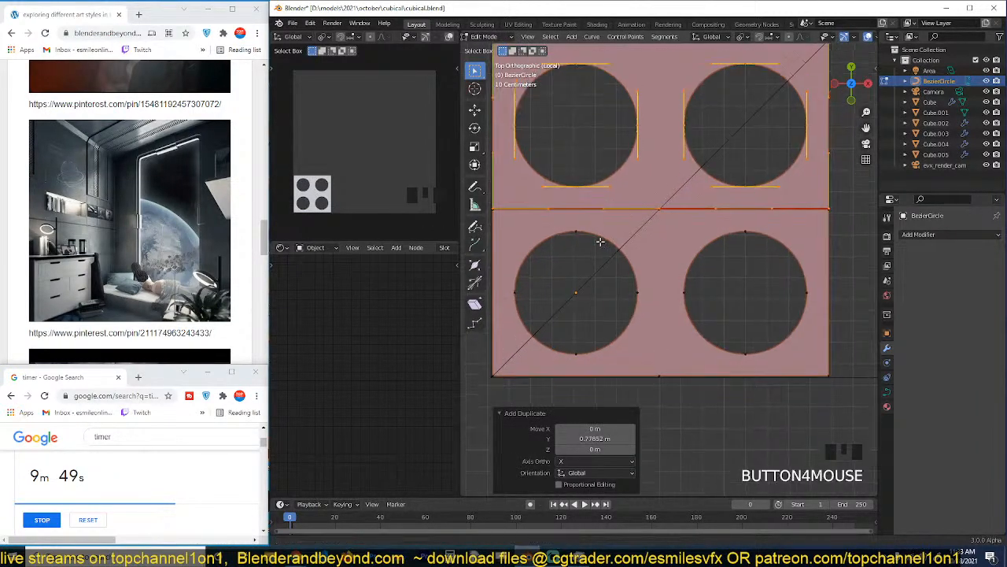
key(g)
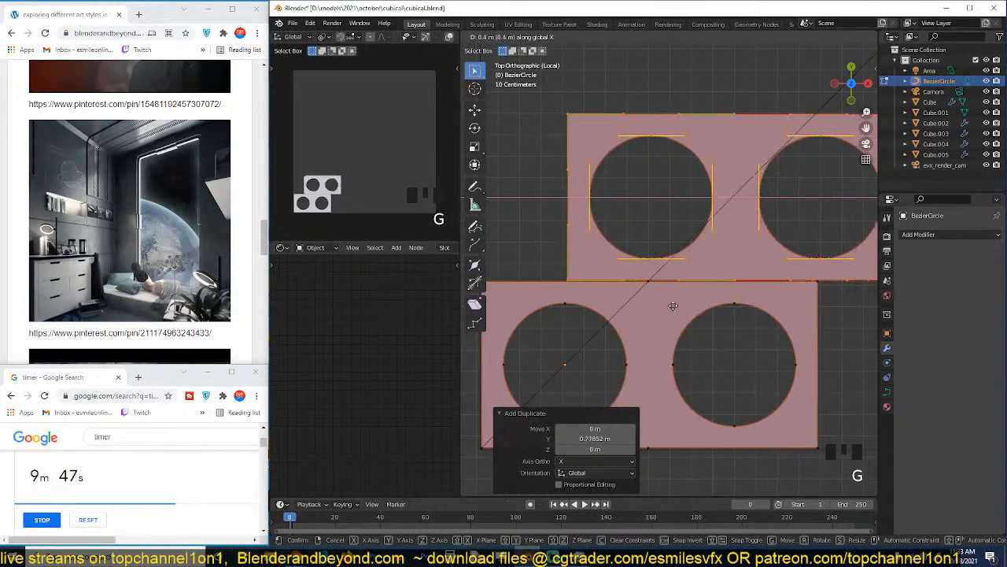
click(671, 304)
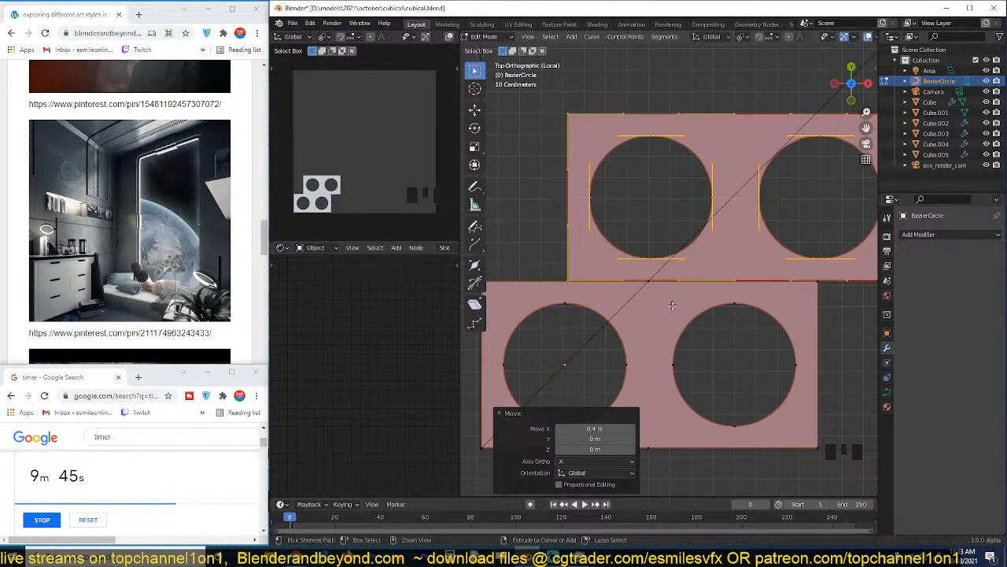
scroll(671, 304, down, 1)
click(725, 168)
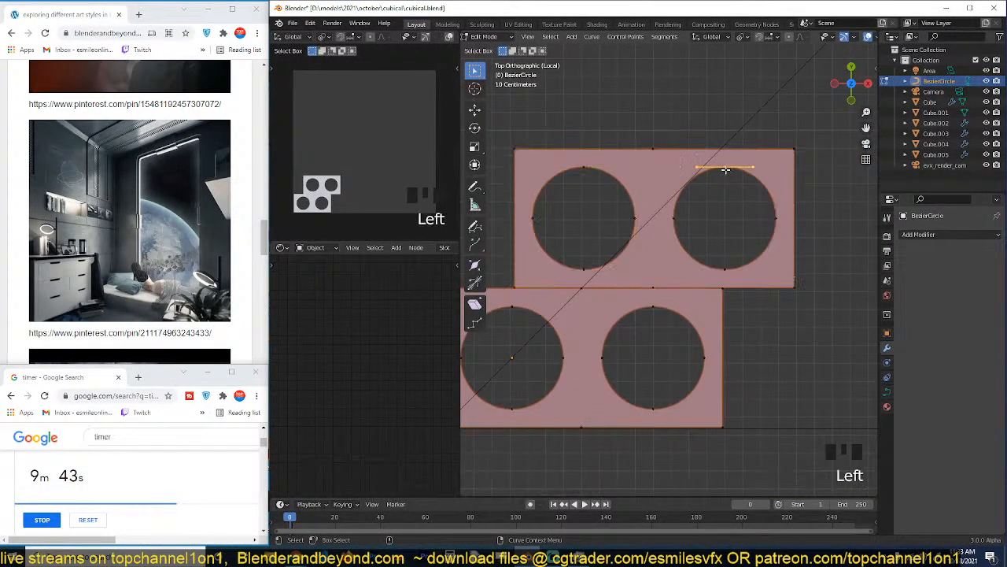
alt+click(725, 168)
key(Tab)
key(Tab)
Delete the vertical segment between the lower row's two left corner points.
click(734, 369)
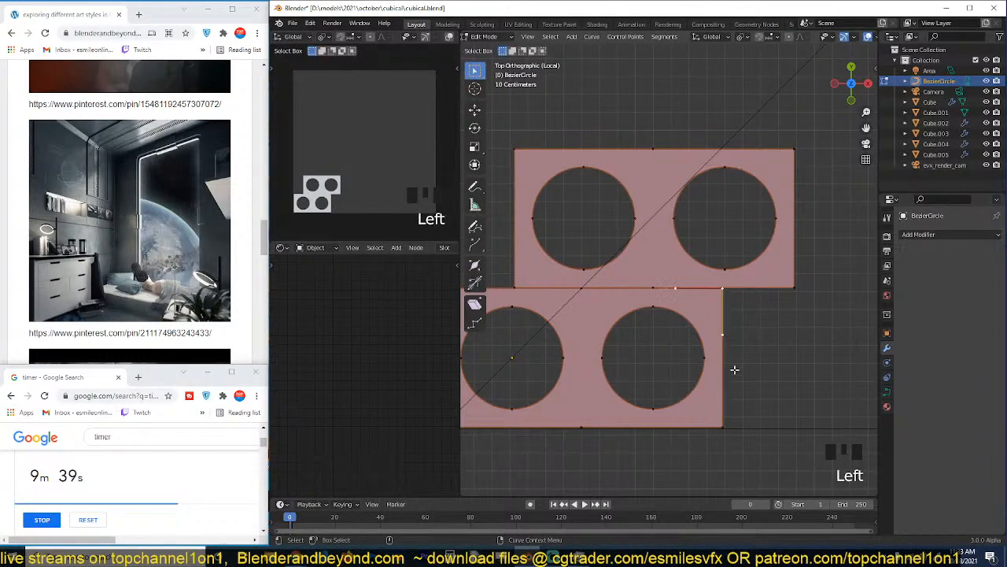
shift+middle_drag(592, 367, 675, 348)
scroll(654, 335, up, 1)
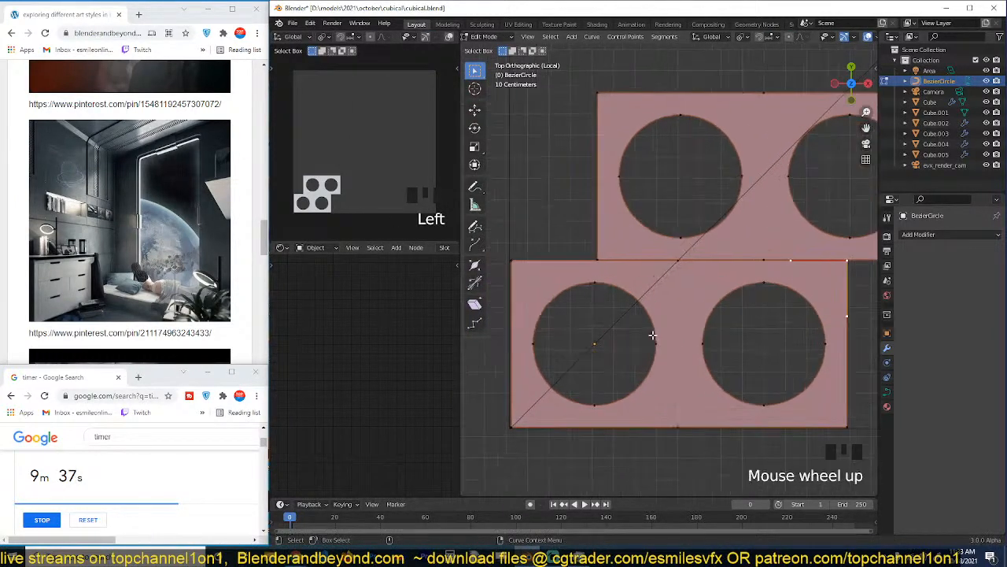
shift+middle_drag(592, 320, 637, 306)
drag(539, 212, 628, 454)
click(557, 252)
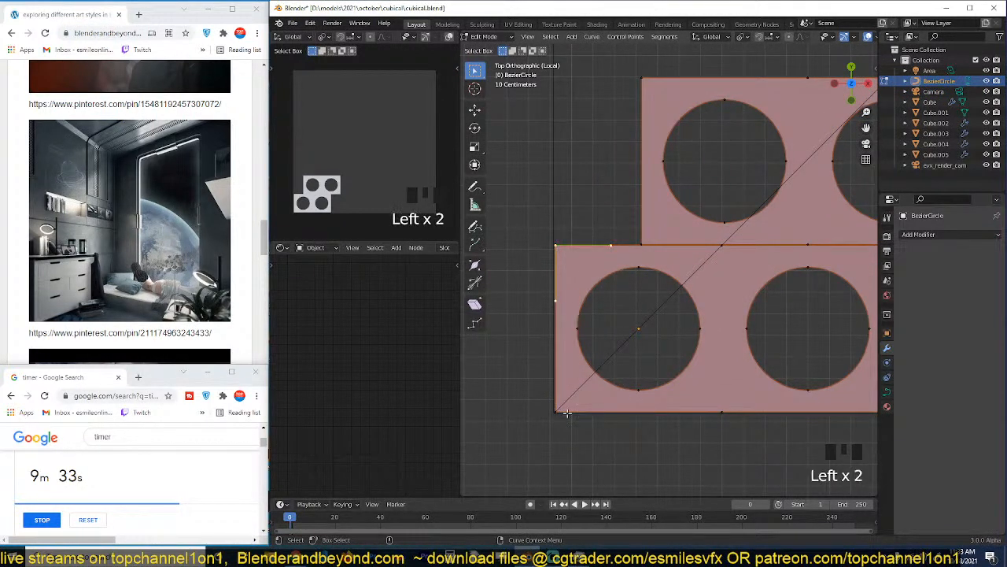
shift+click(558, 413)
key(c)
key(Escape)
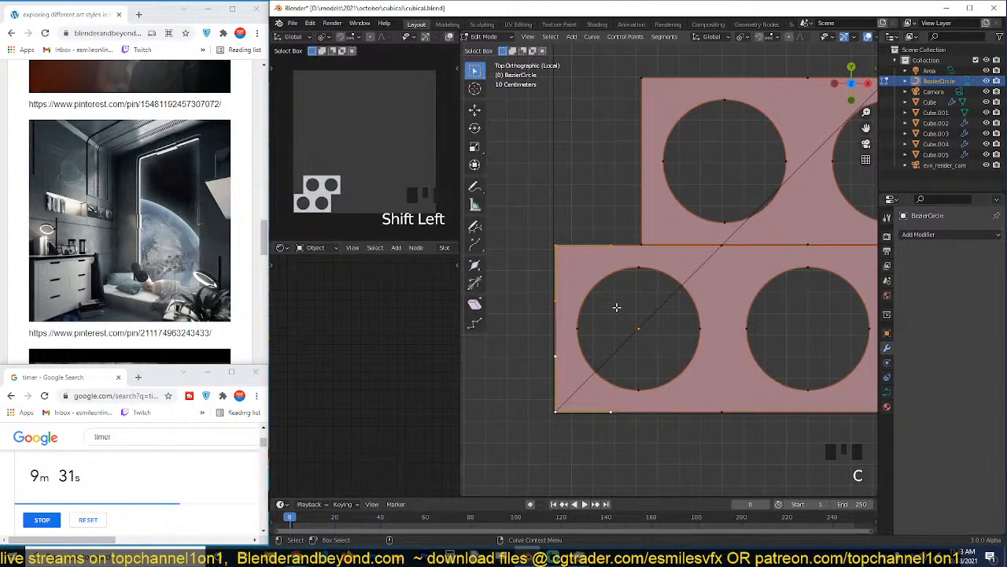
key(x)
click(617, 308)
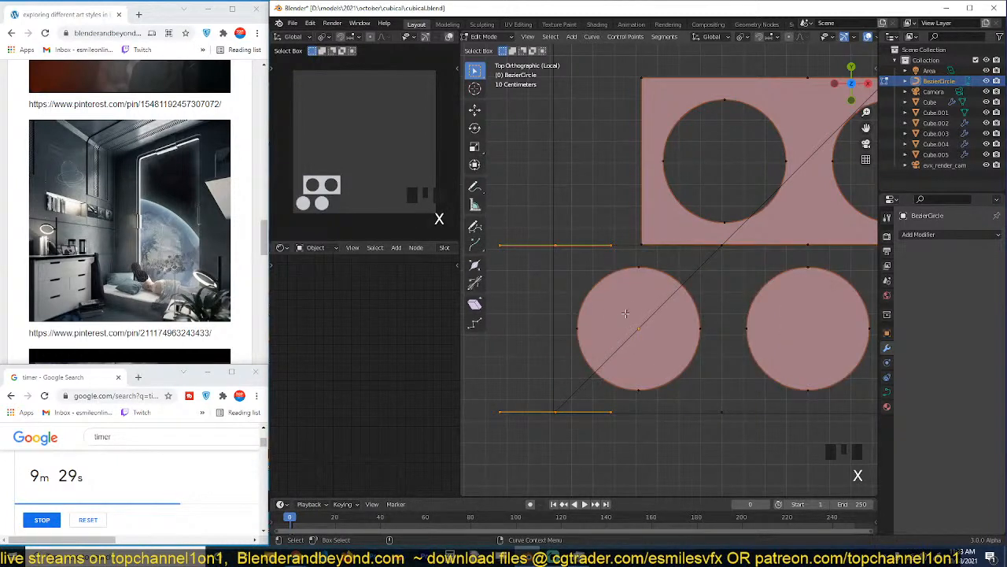
click(578, 328)
shift+click(638, 268)
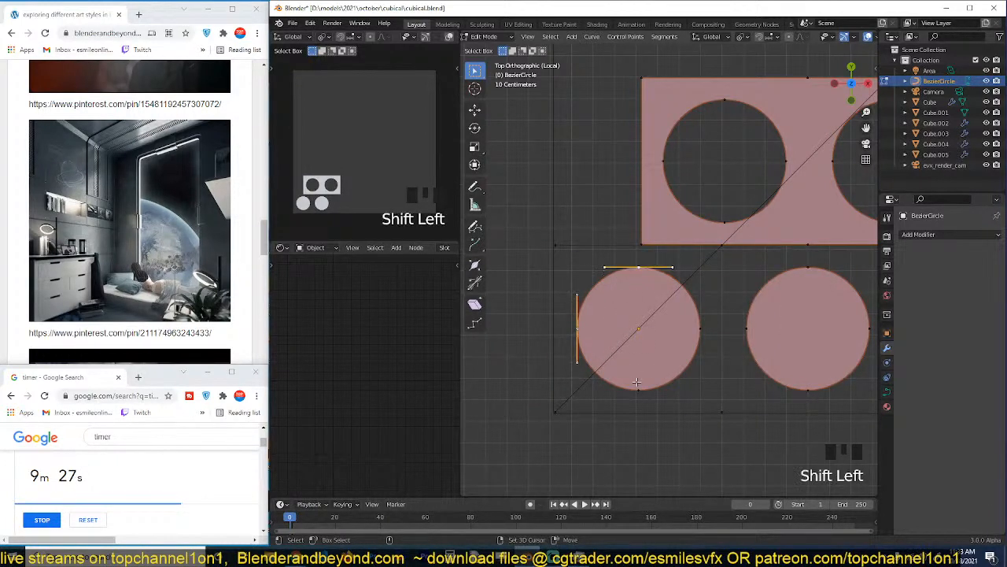
shift+click(639, 390)
key(x)
click(637, 293)
key(ctrl+z)
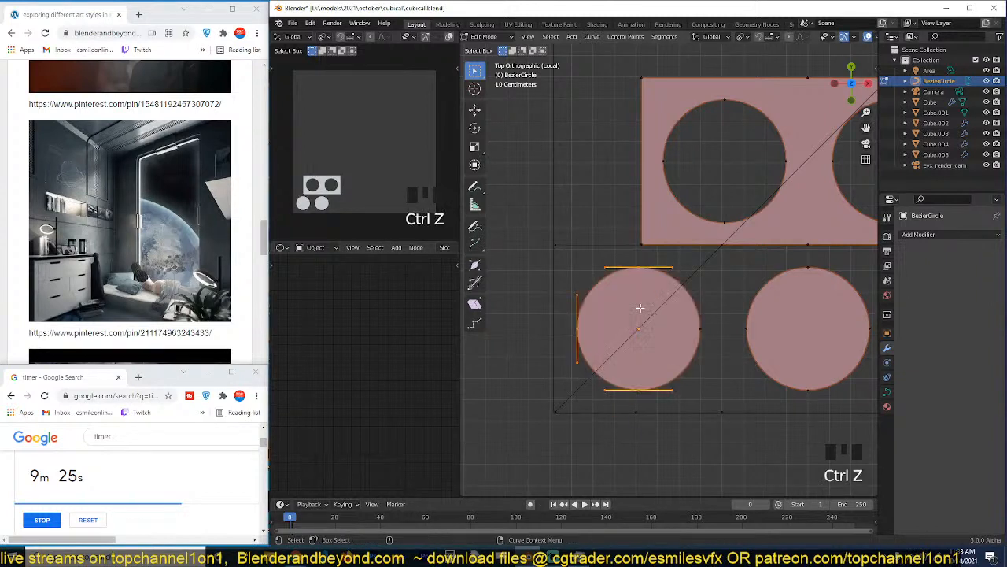
key(v)
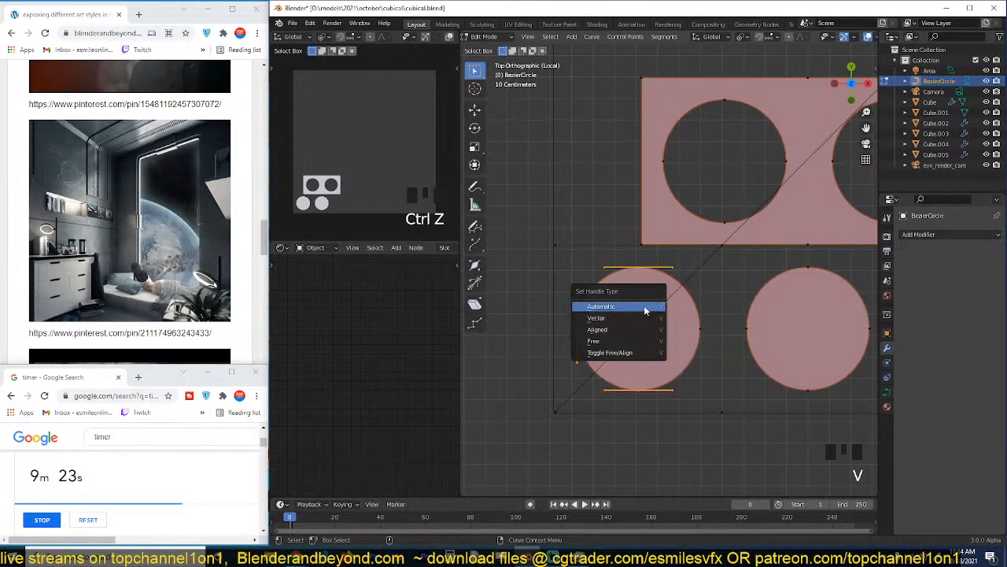
click(610, 329)
Delete the two left-hand arc segments of the lower row's left circle so only its right half remains.
click(577, 318)
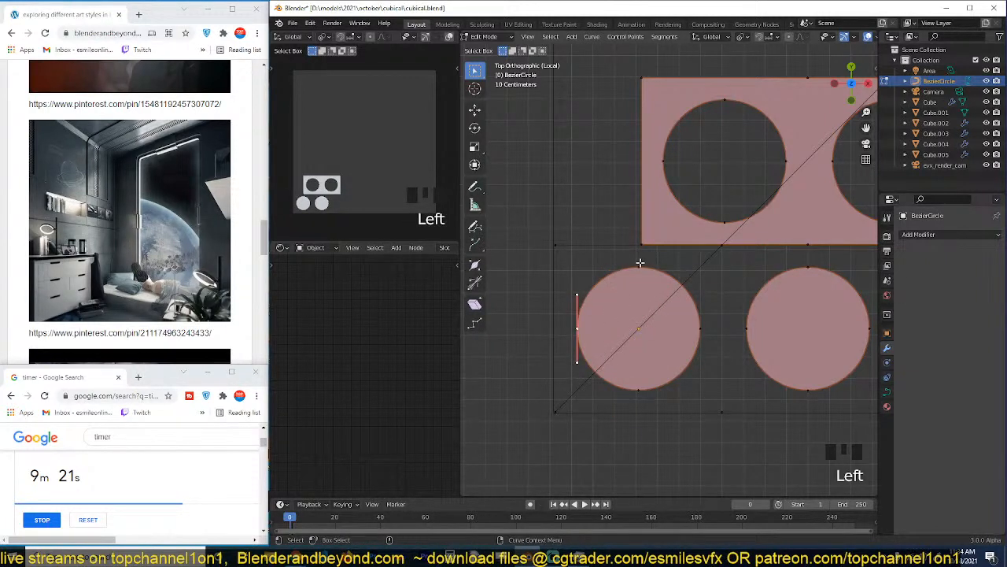
shift+click(639, 264)
shift+click(632, 385)
key(c)
right_click(633, 388)
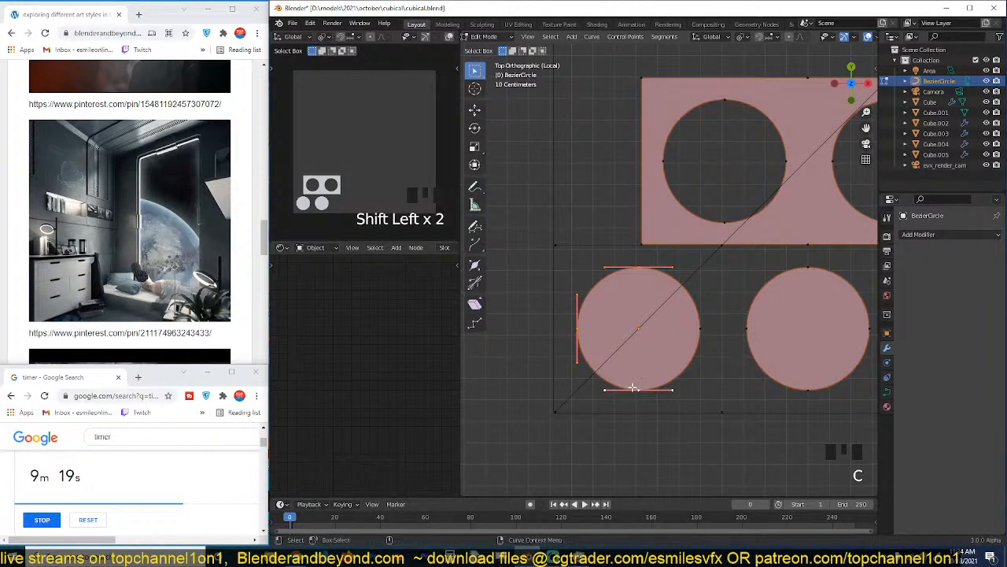
key(x)
click(634, 386)
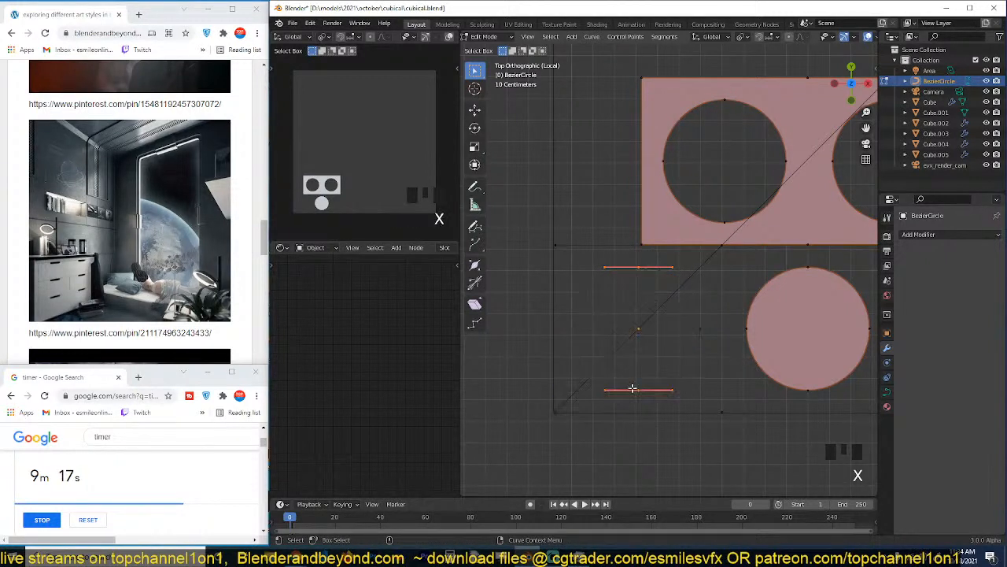
key(Tab)
scroll(680, 347, up, 4)
middle_drag(681, 467, 696, 307)
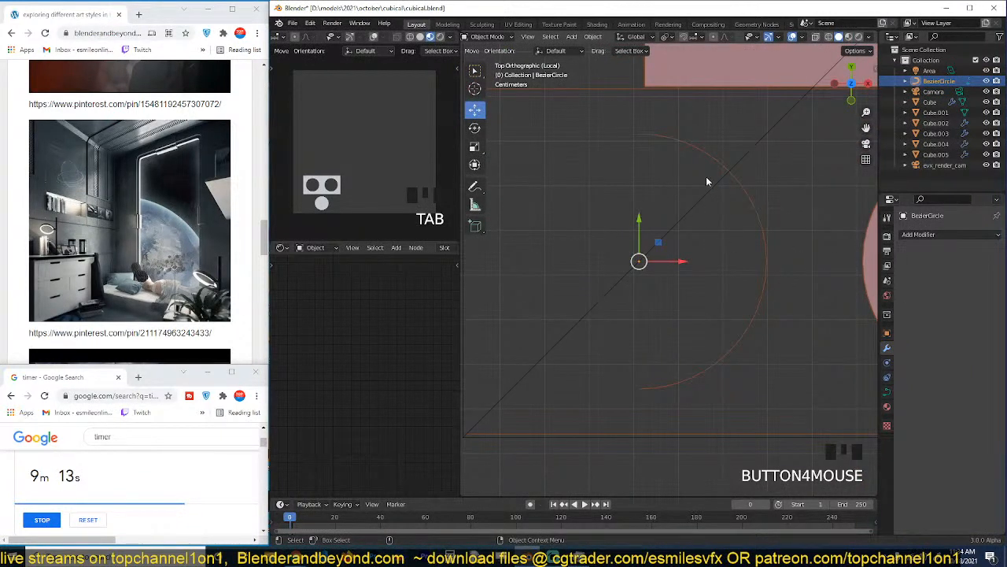
Connect the half circle's upper and lower end points to the lower row's upper-left and lower-left corner points.
key(Tab)
shift+middle_drag(686, 185, 744, 203)
scroll(744, 202, down, 1)
click(560, 133)
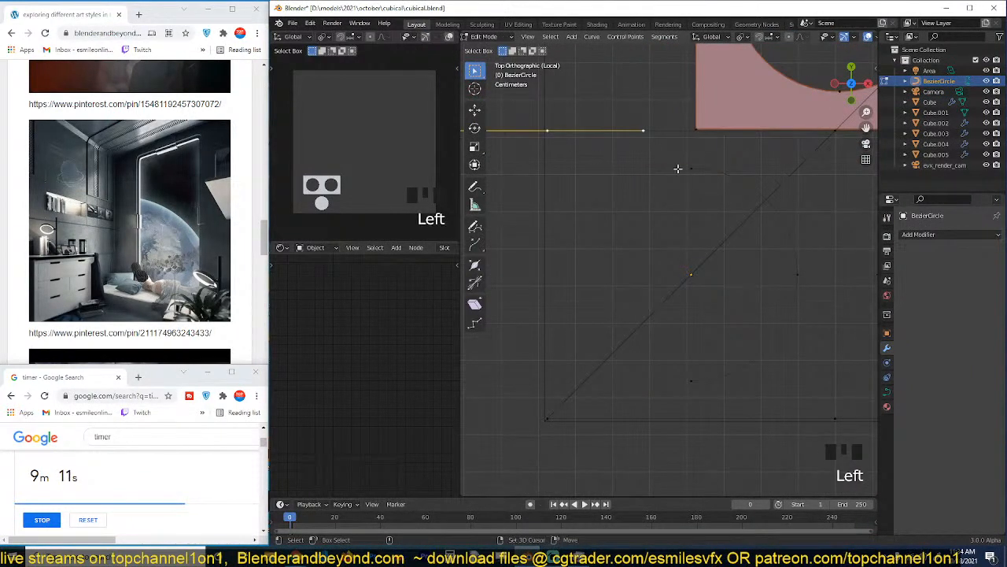
shift+click(679, 169)
key(f)
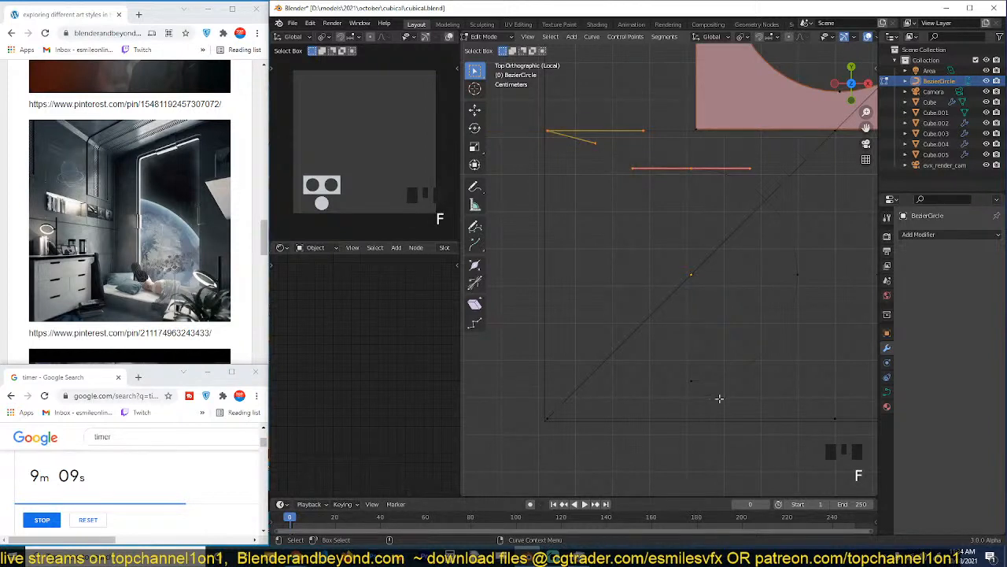
click(692, 383)
shift+click(573, 417)
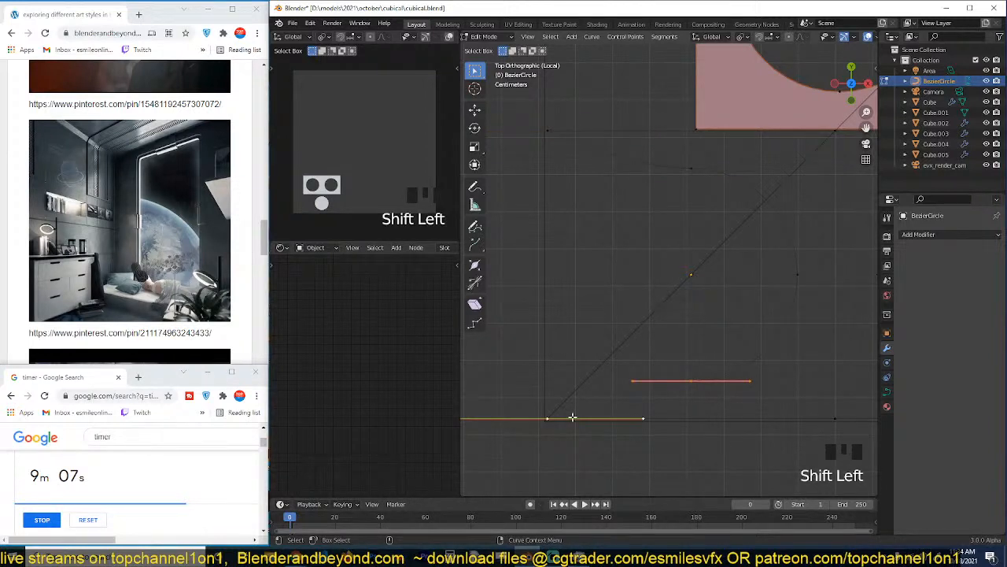
key(g)
key(f)
scroll(660, 354, down, 3)
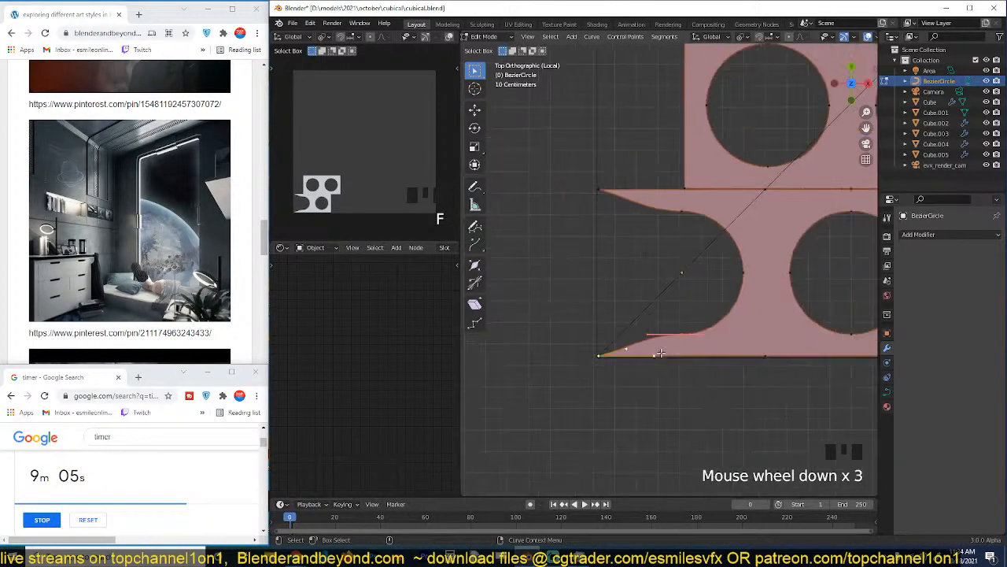
Set the handles of the lower row's two left corner points to Aligned.
click(601, 190)
shift+click(600, 353)
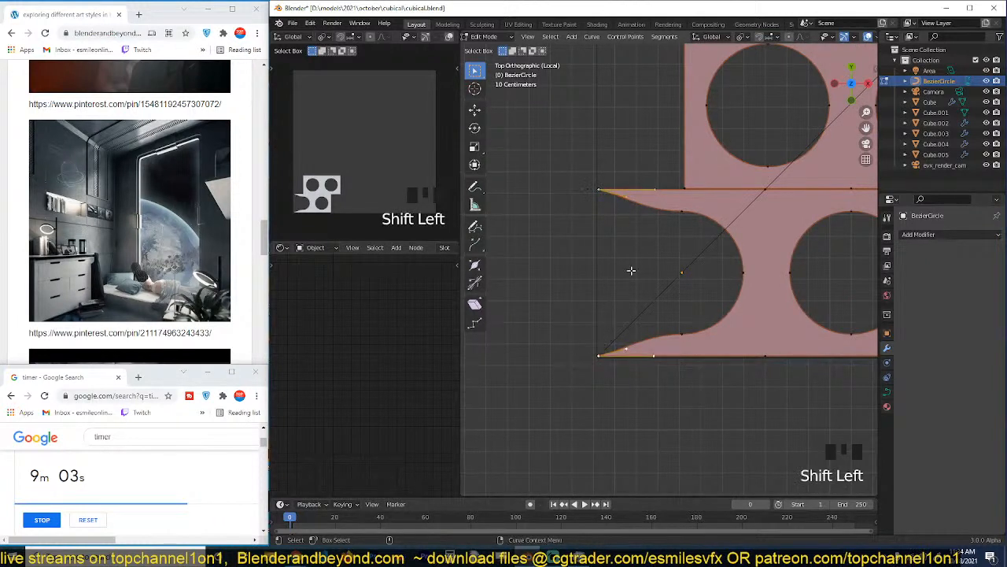
key(v)
click(631, 270)
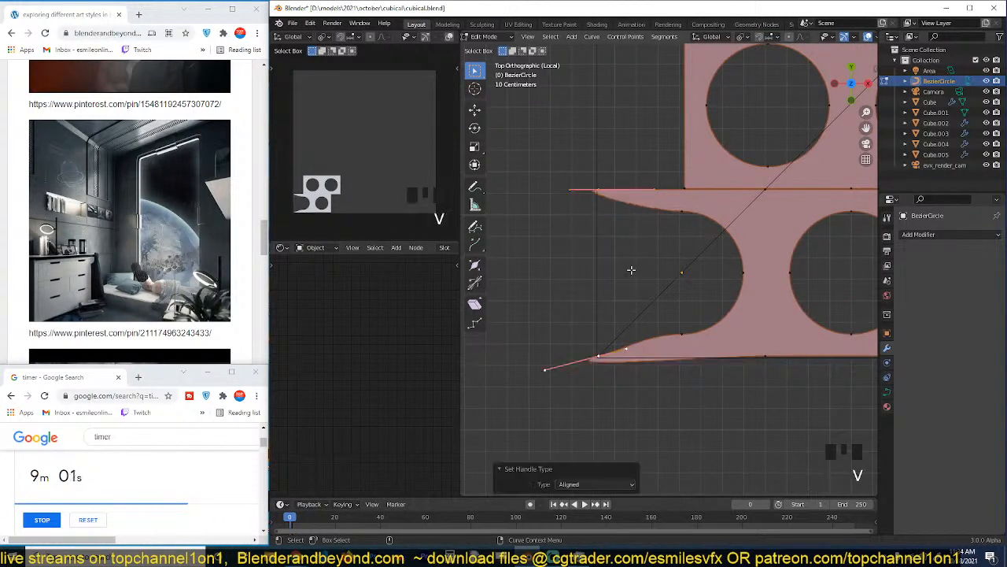
Move the lower row's two left corner points about 0.381 m along X towards the half circle's ends.
click(681, 214)
click(601, 197)
shift+click(607, 352)
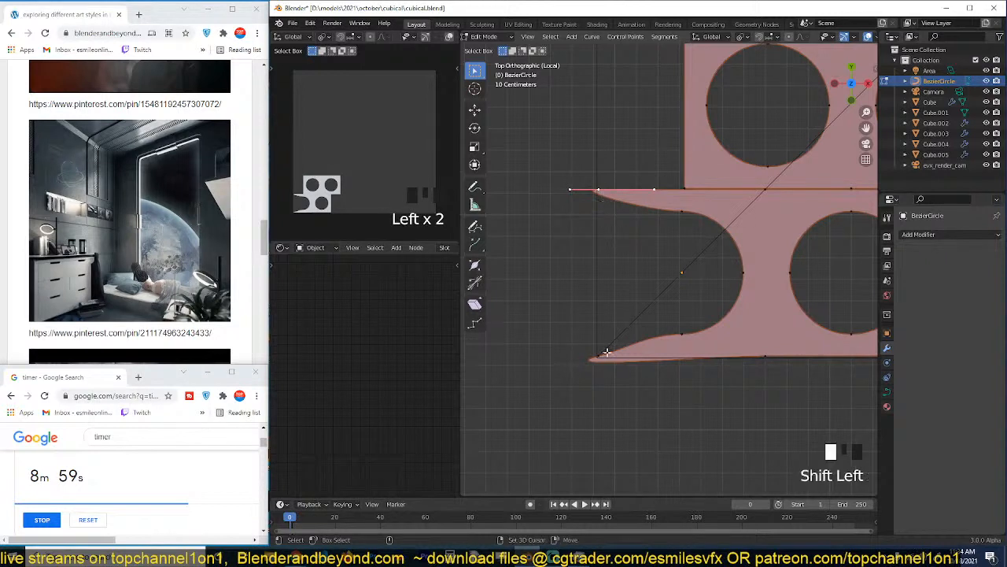
click(475, 109)
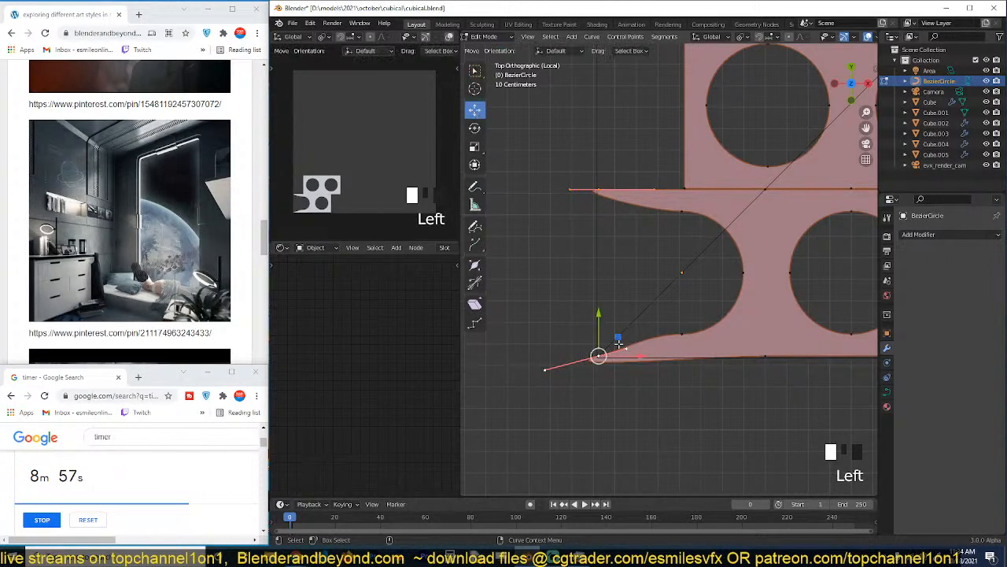
drag(643, 355, 725, 355)
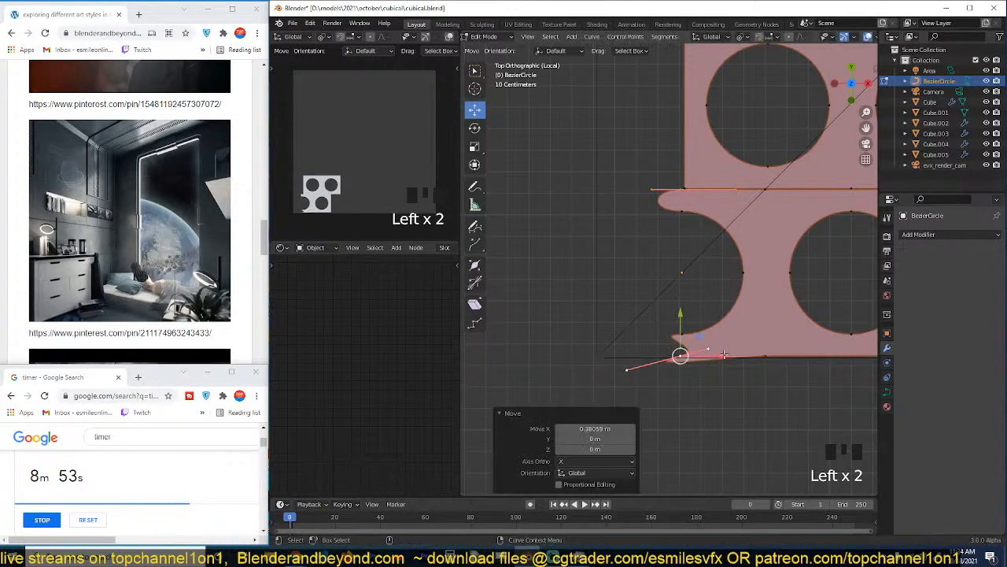
Set the two left corner points' handles to Vector and nudge the points about 0.004 m along X.
scroll(718, 381, up, 3)
key(v)
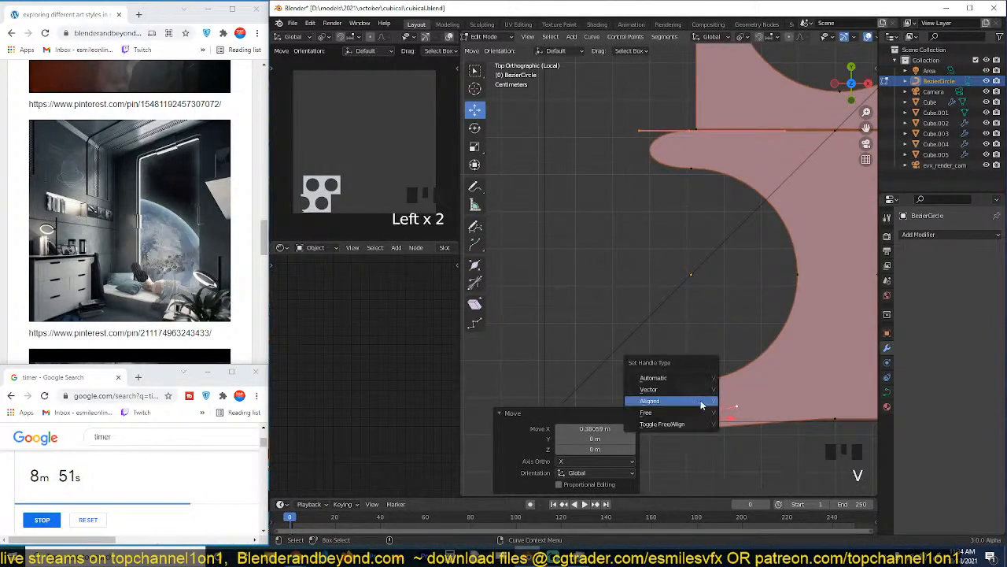
click(698, 401)
key(v)
click(681, 390)
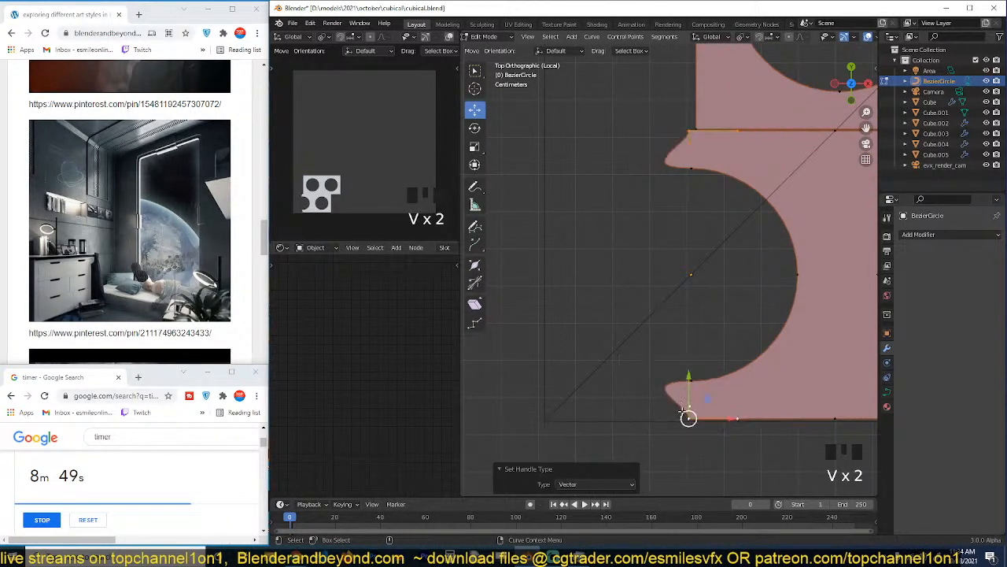
drag(718, 419, 730, 418)
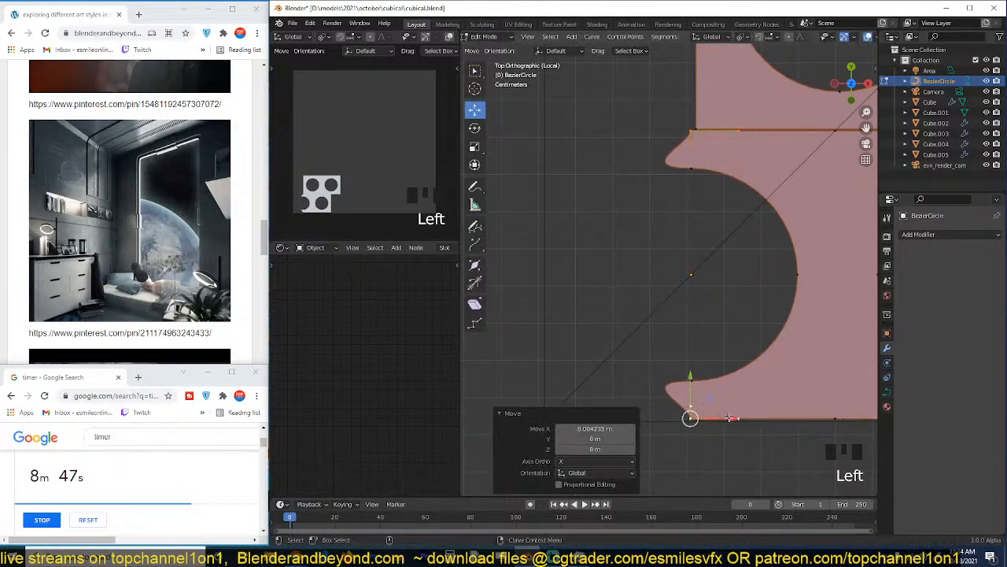
Collapse the handles of the lower-left and upper-left corner points by scaling each to 0.
click(690, 417)
key(s)
key(x)
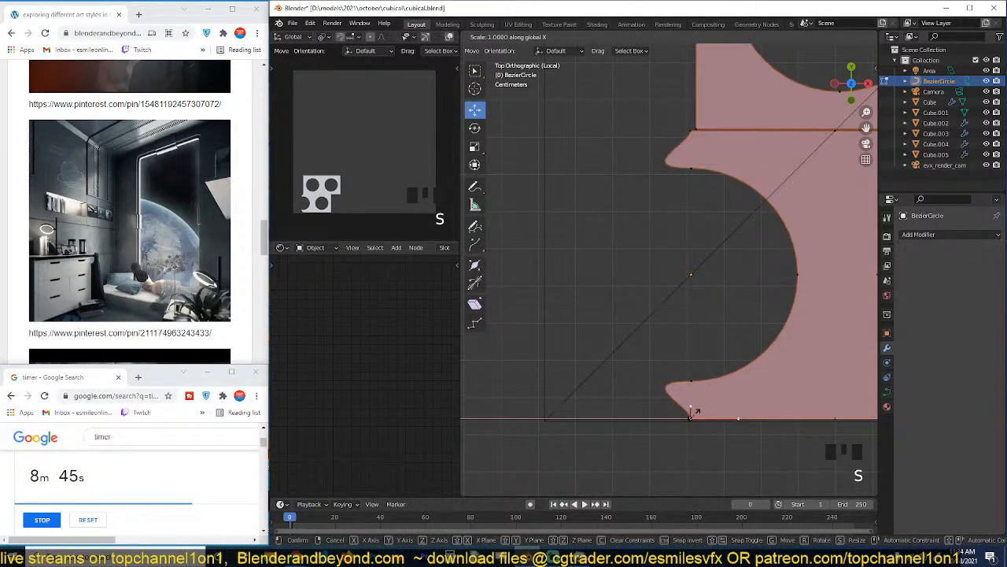
right_click(694, 414)
key(s)
key(0)
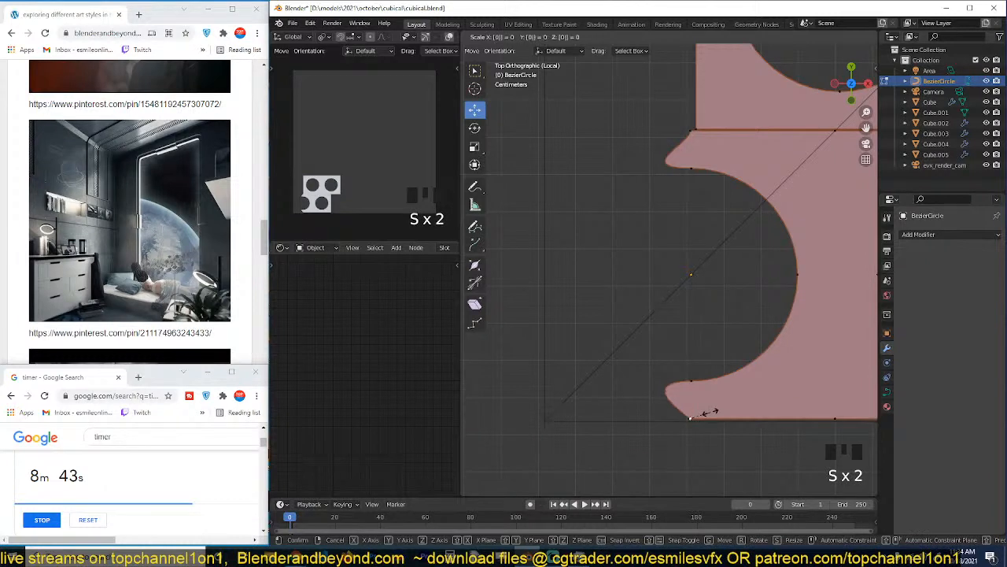
key(Return)
click(689, 130)
key(s)
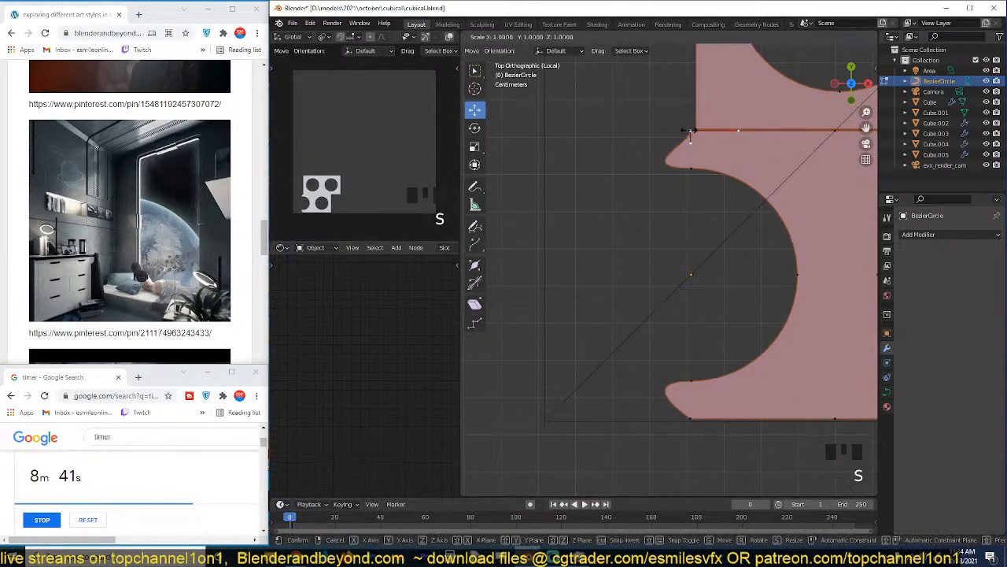
Straighten the upper left edge by moving the left handle of the half circle's upper end point about 0.151 m along X.
click(690, 166)
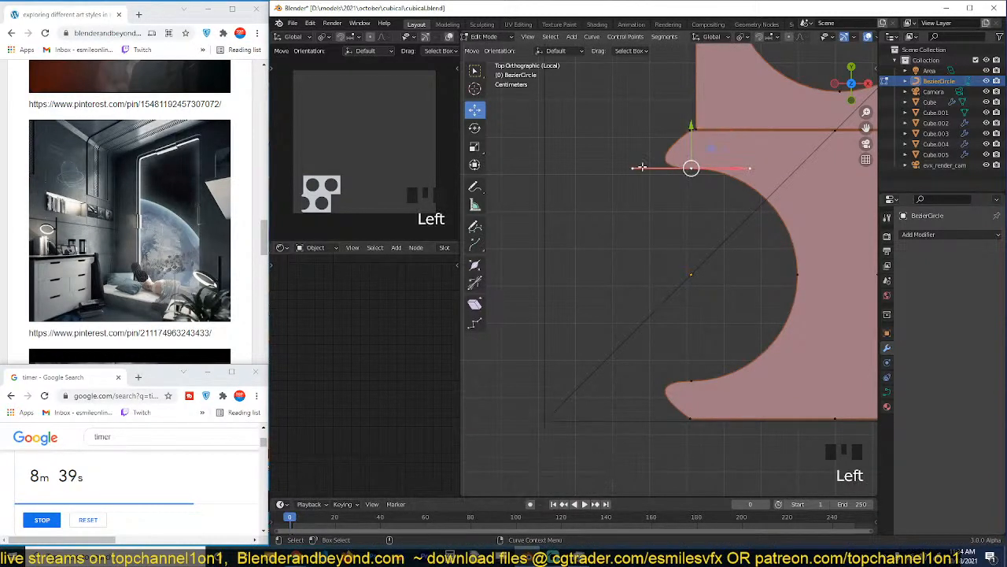
click(690, 166)
drag(690, 166, 770, 172)
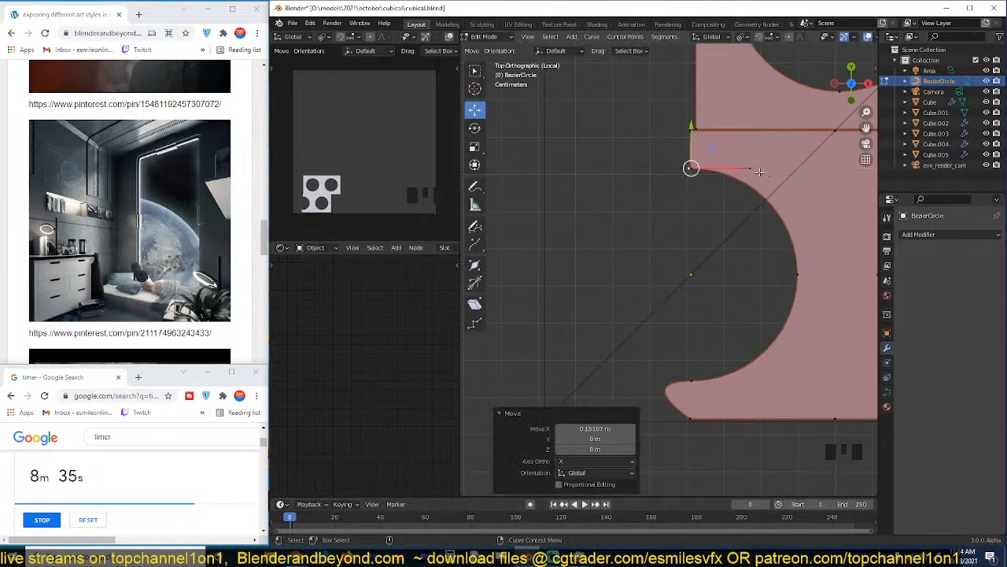
click(692, 167)
click(693, 167)
key(v)
click(694, 170)
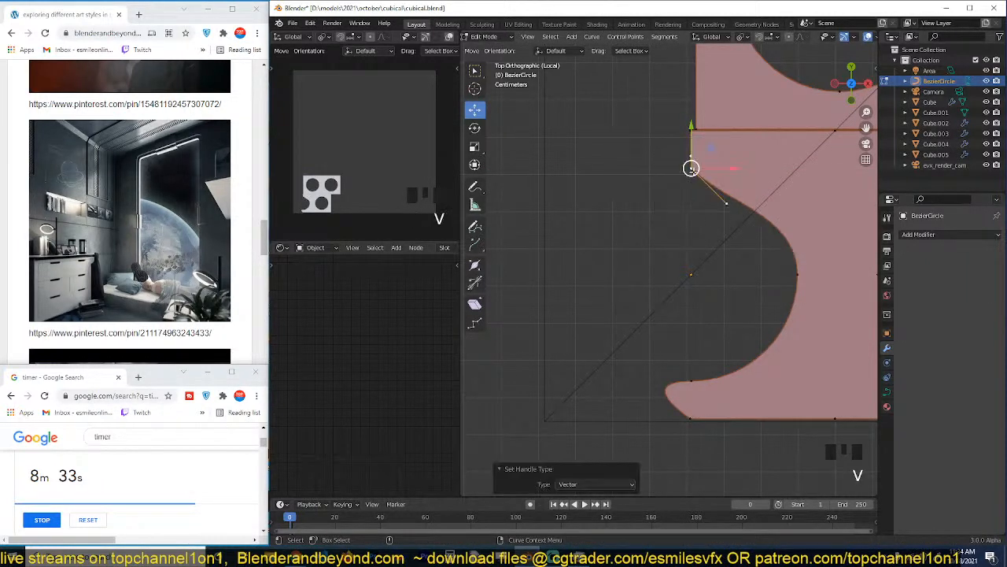
key(ctrl+z)
Straighten the lower left edge by moving the left handle of the half circle's lower end point about 0.155 m along X, then leave edit mode.
click(691, 168)
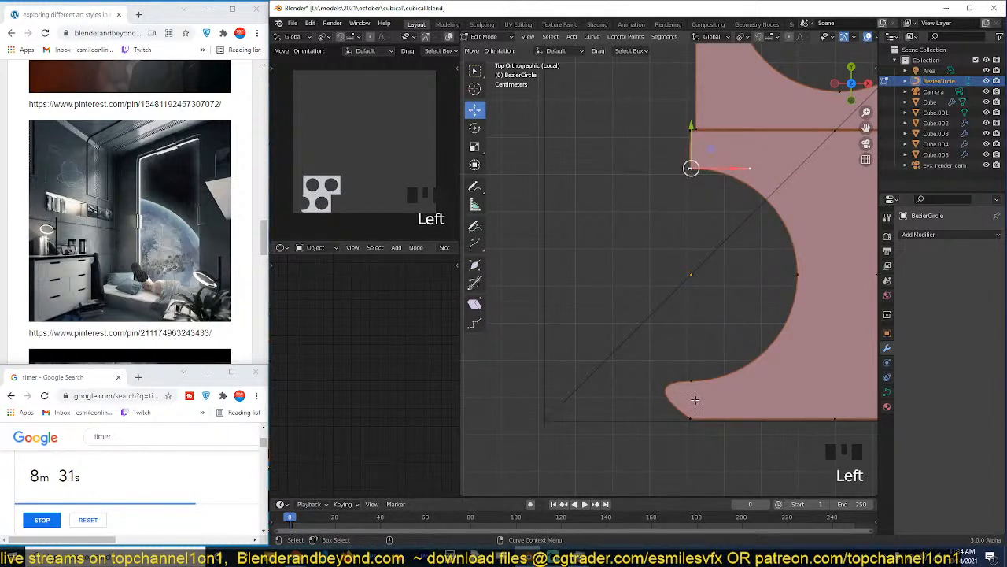
click(692, 385)
click(691, 422)
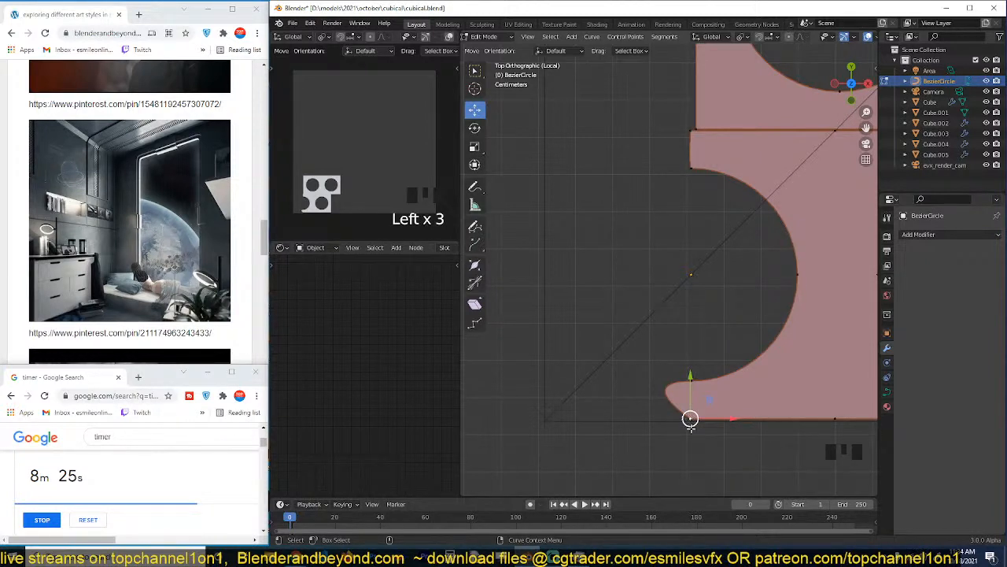
click(689, 385)
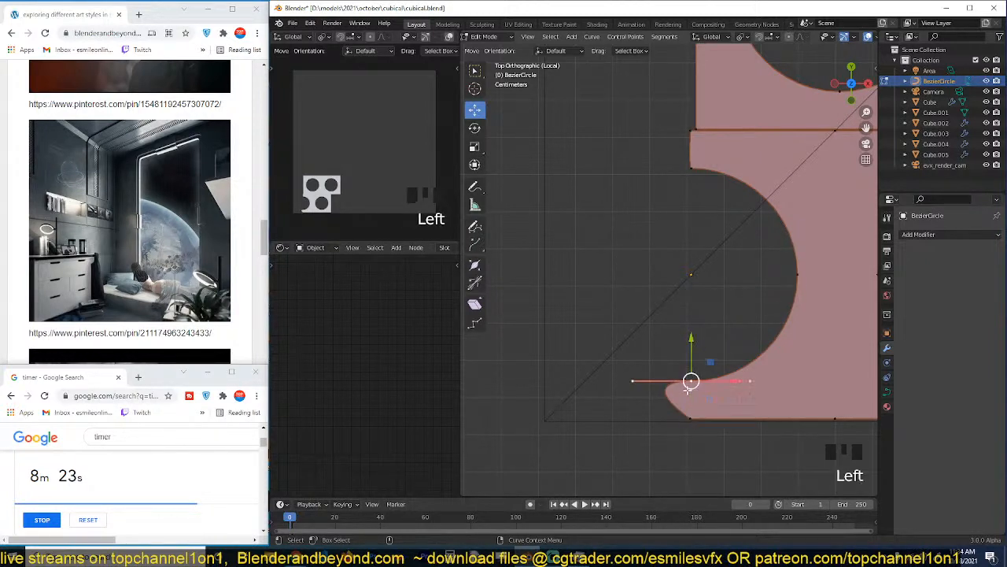
click(648, 381)
click(715, 381)
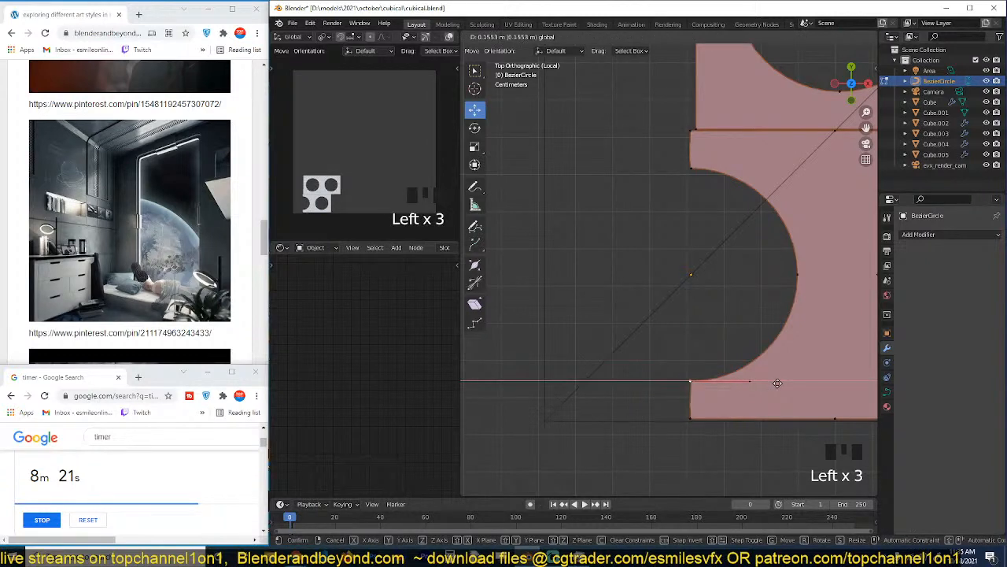
key(Tab)
scroll(755, 400, down, 9)
scroll(653, 221, up, 4)
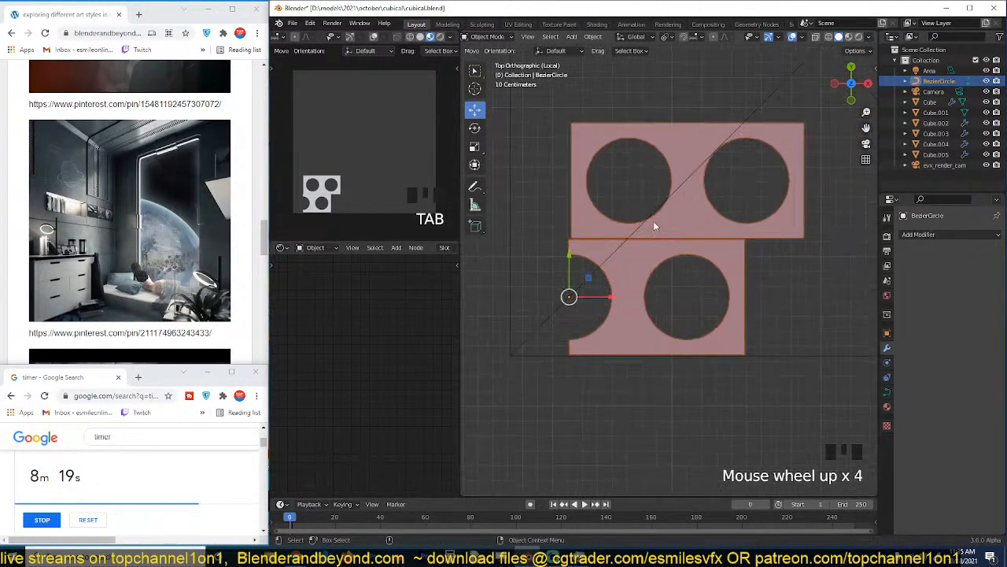
Select every point of the upper two-hole piece, including its outline and both circles, in edit mode.
scroll(653, 221, up, 1)
click(595, 214)
key(Tab)
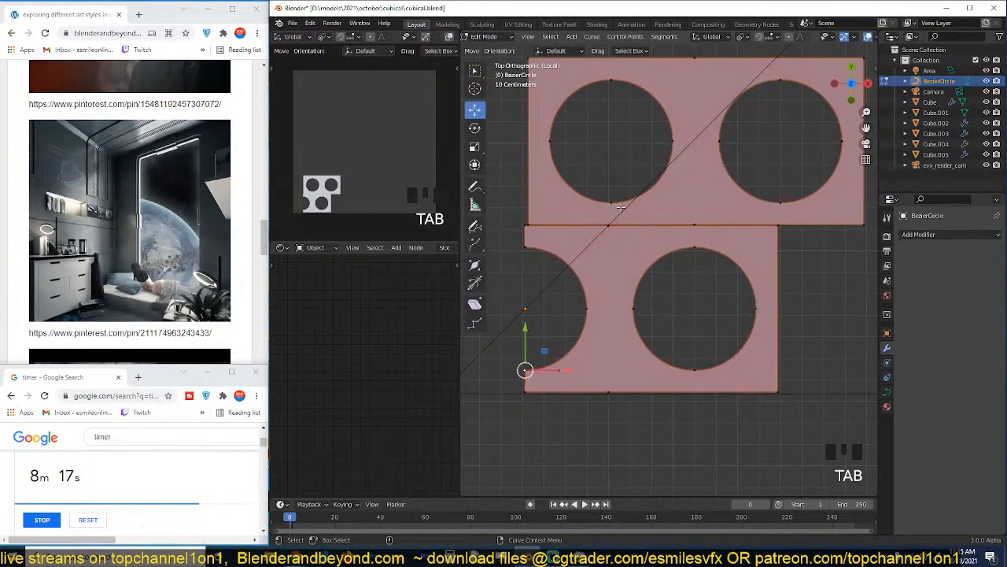
click(612, 203)
shift+middle_drag(540, 92, 549, 137)
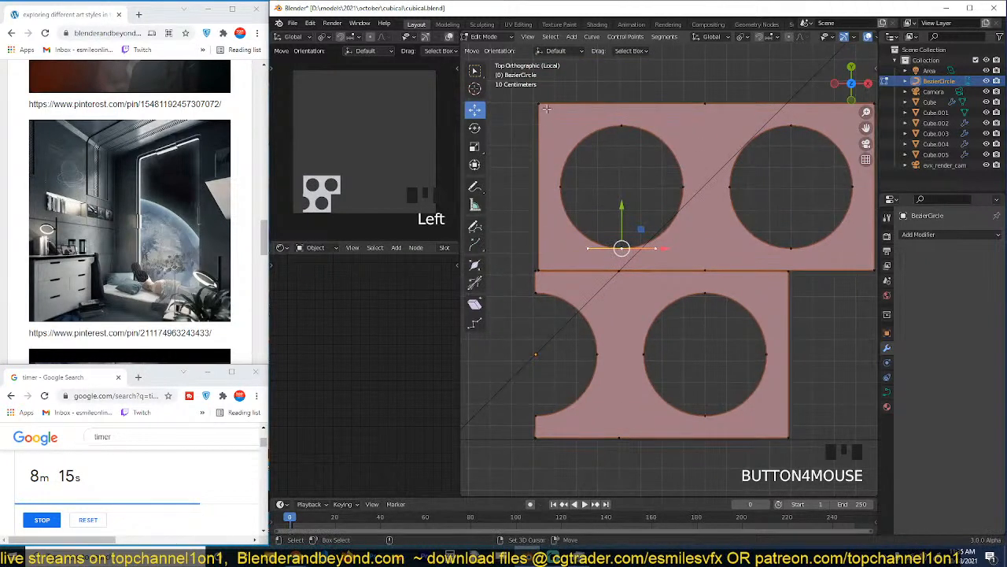
shift+click(541, 103)
scroll(654, 217, down, 2)
shift+middle_drag(650, 223, 633, 233)
drag(524, 139, 820, 250)
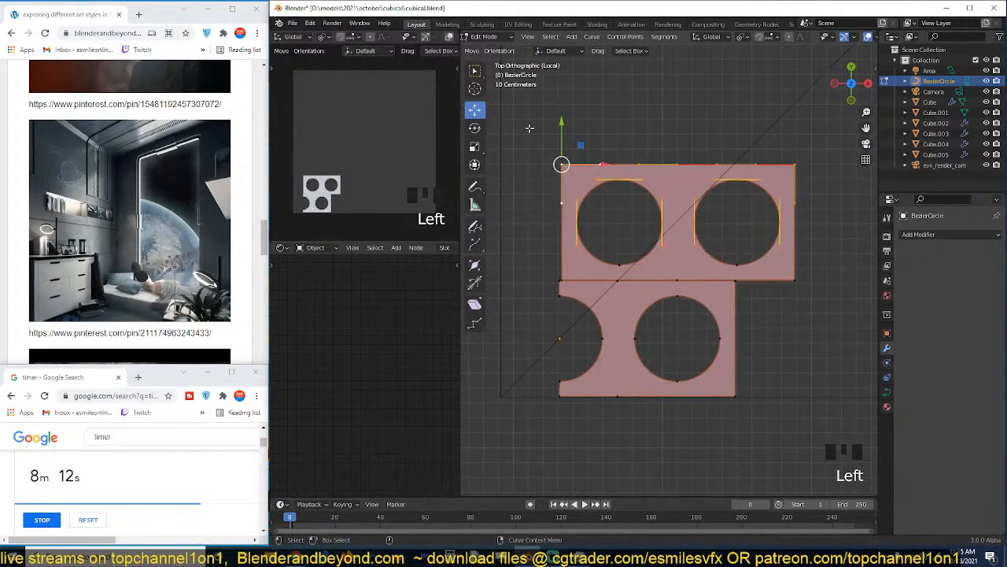
click(607, 168)
key(ctrl+z)
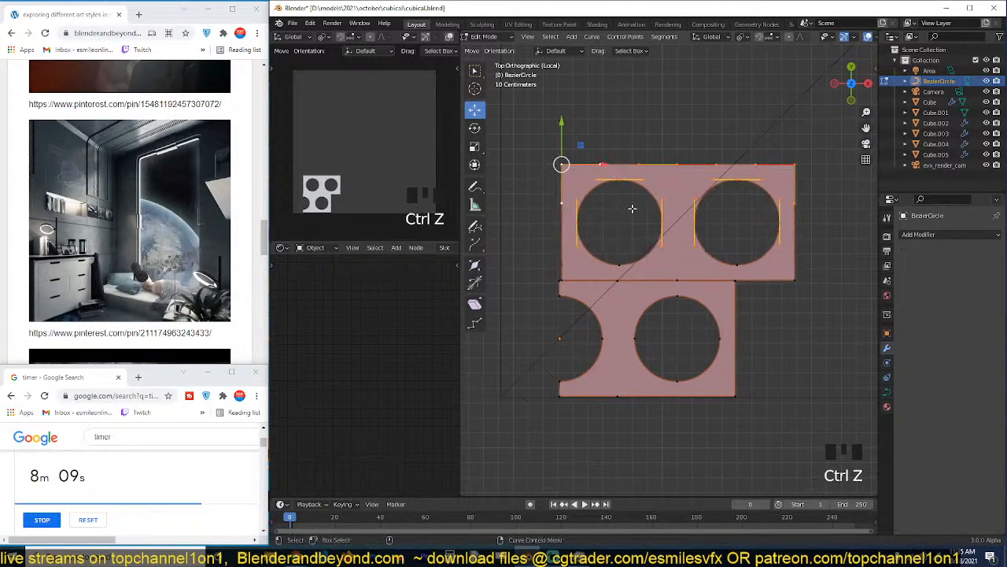
key(ctrl+l)
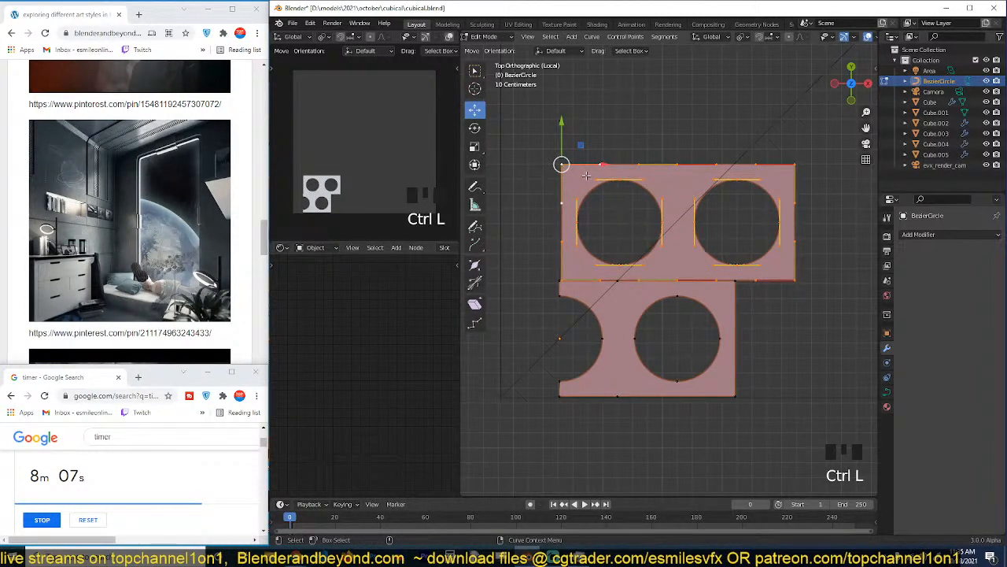
Line up the upper piece's left edge with the lower piece by moving it about -0.028 m, then 0.014 m along X.
drag(603, 164, 596, 163)
scroll(645, 229, up, 5)
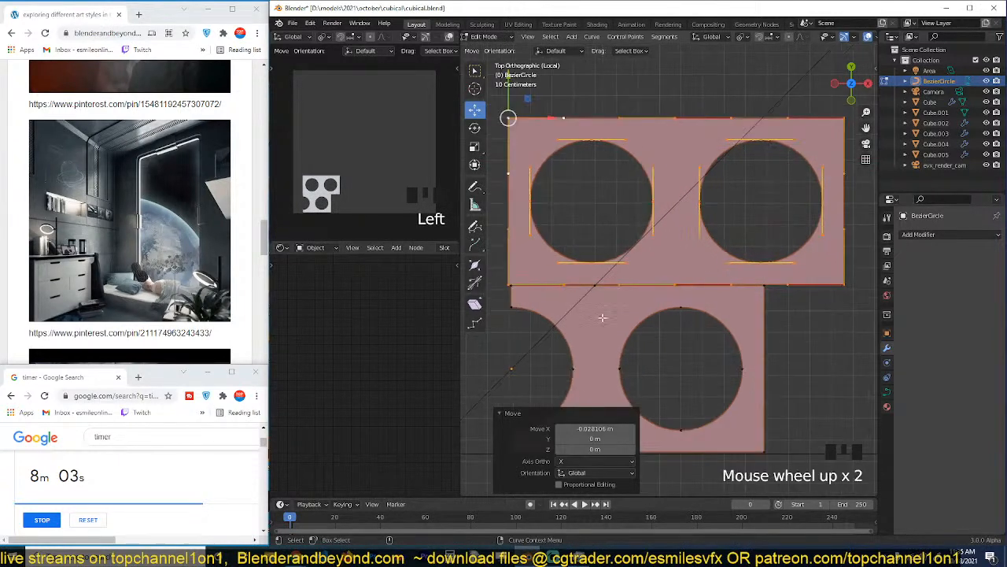
key(ctrl+z)
key(ctrl+z)
scroll(640, 317, down, 2)
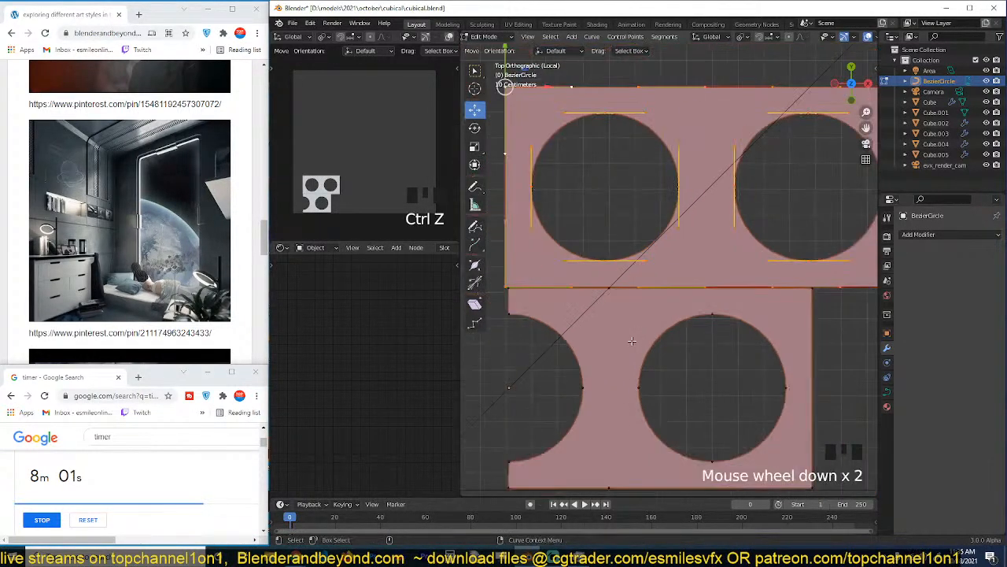
key(g)
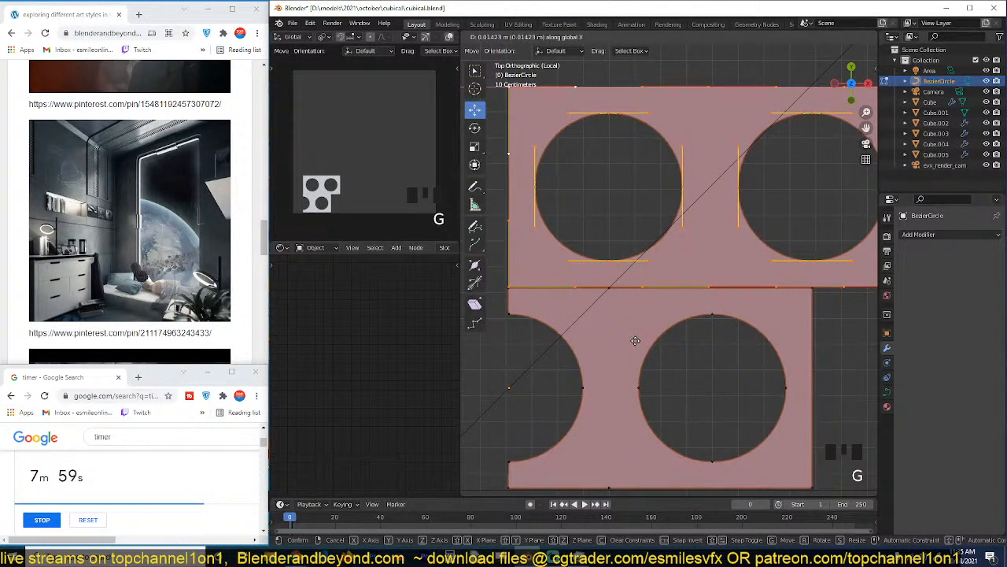
click(636, 341)
scroll(661, 340, down, 2)
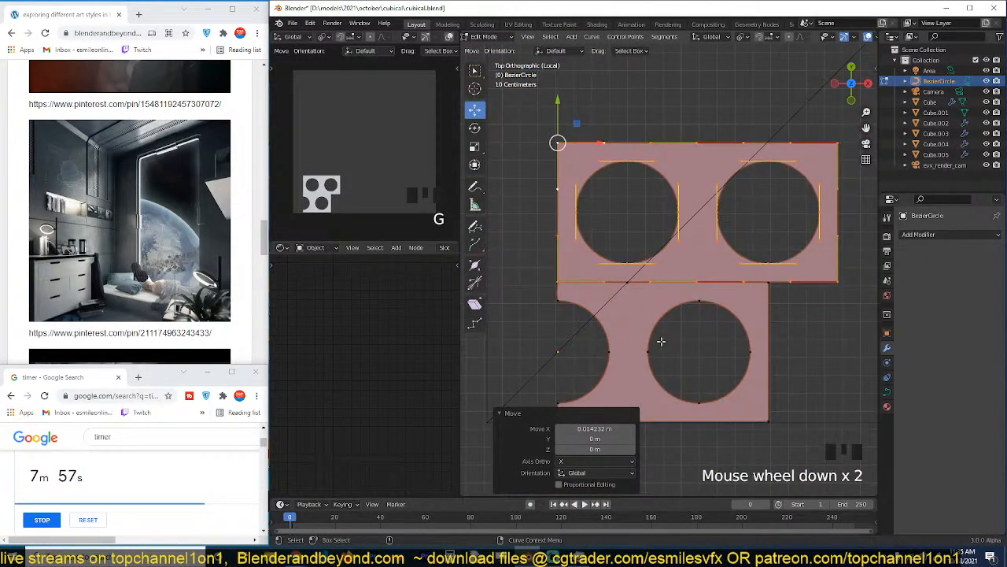
Convert the curve pattern with Visual Geometry to Mesh and enter edit mode with face selection.
key(Tab)
key(ctrl+a)
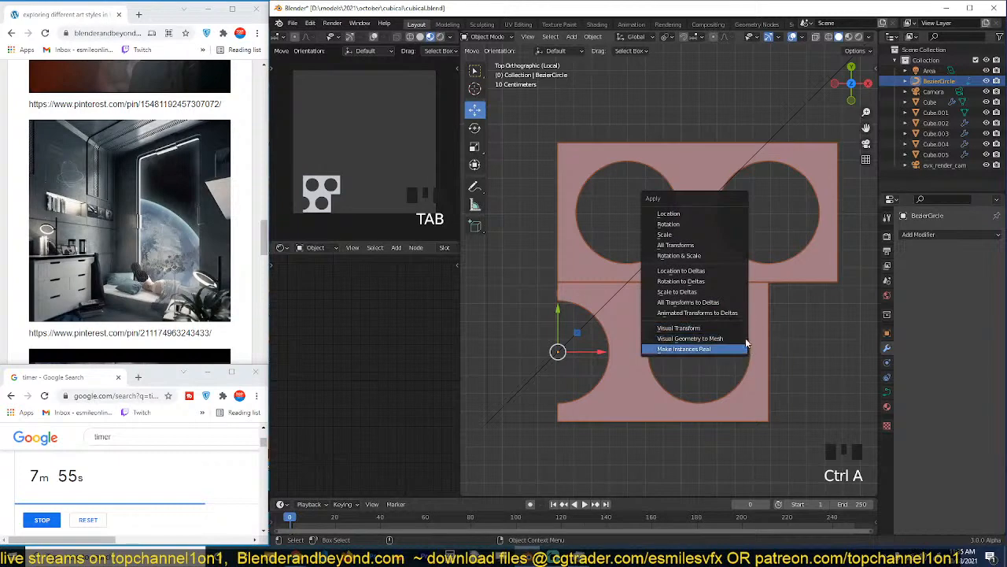
click(733, 340)
key(Tab)
scroll(694, 354, up, 2)
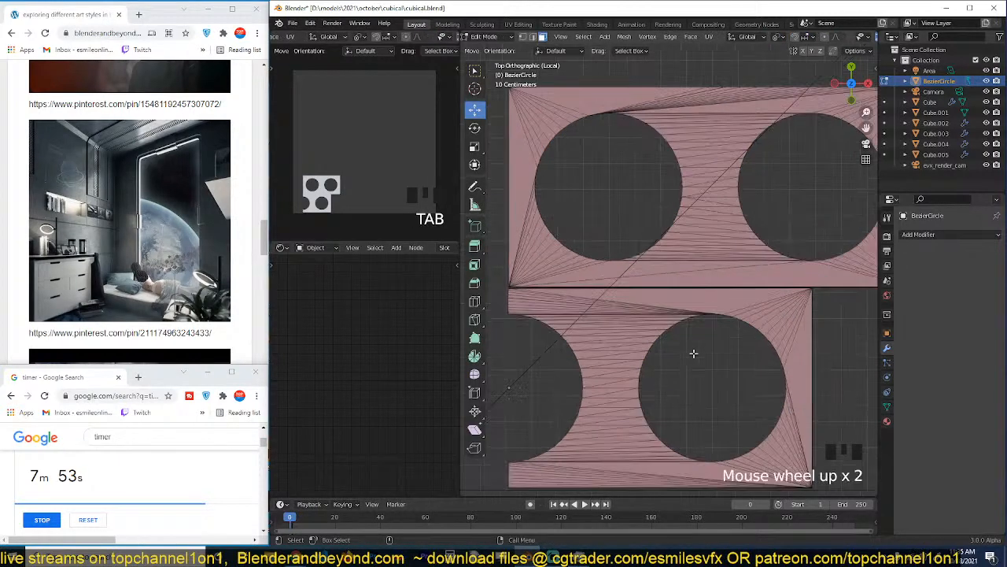
shift+middle_drag(693, 343, 719, 328)
scroll(684, 351, up, 2)
shift+middle_drag(660, 343, 664, 329)
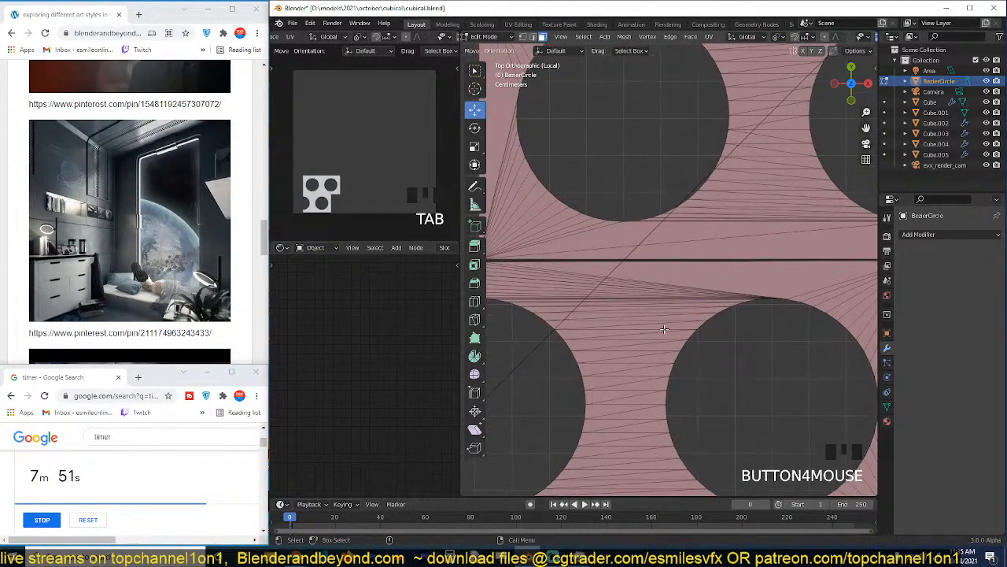
scroll(665, 329, down, 2)
key(4)
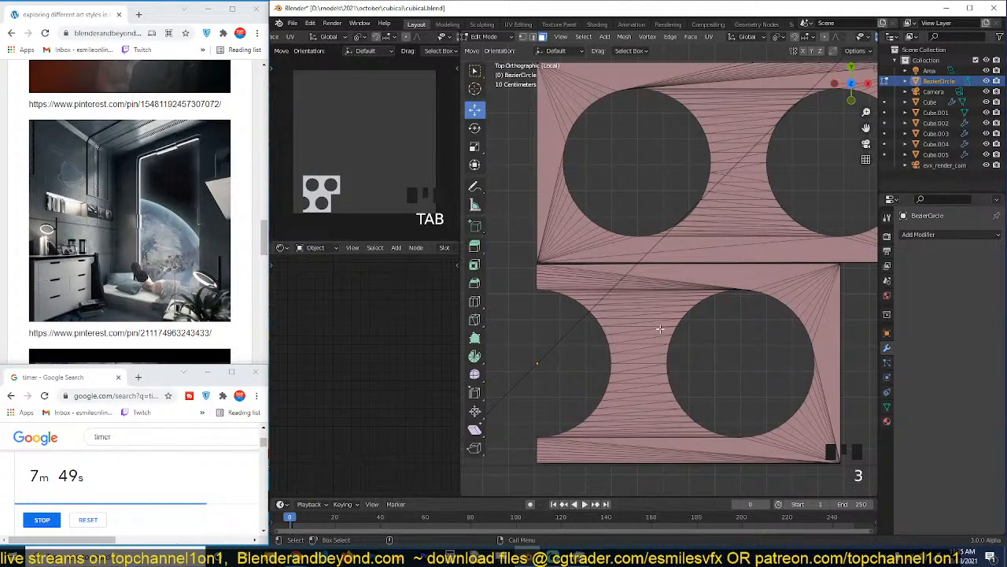
alt+click(658, 329)
key(a)
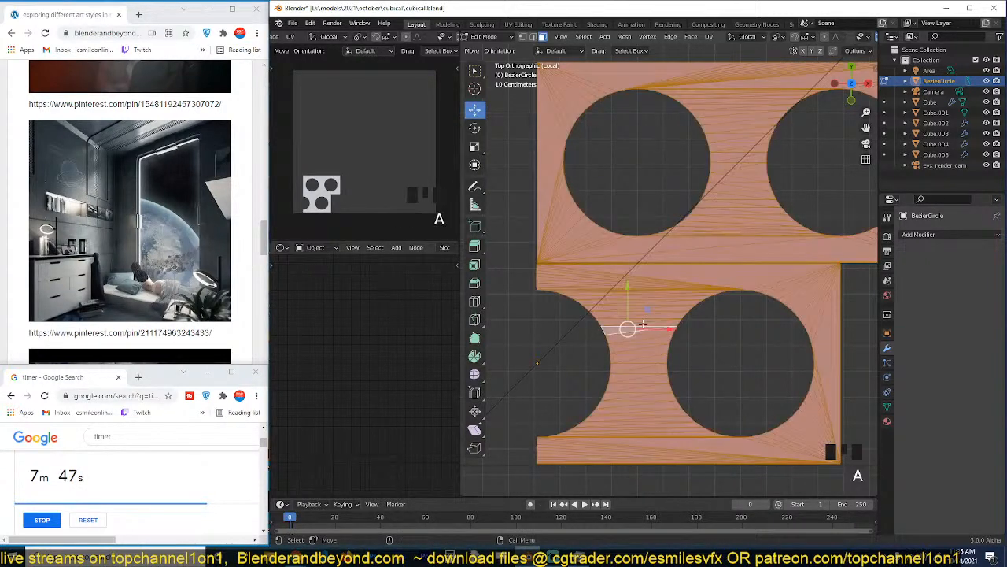
key(f)
key(ctrl+z)
key(alt+a)
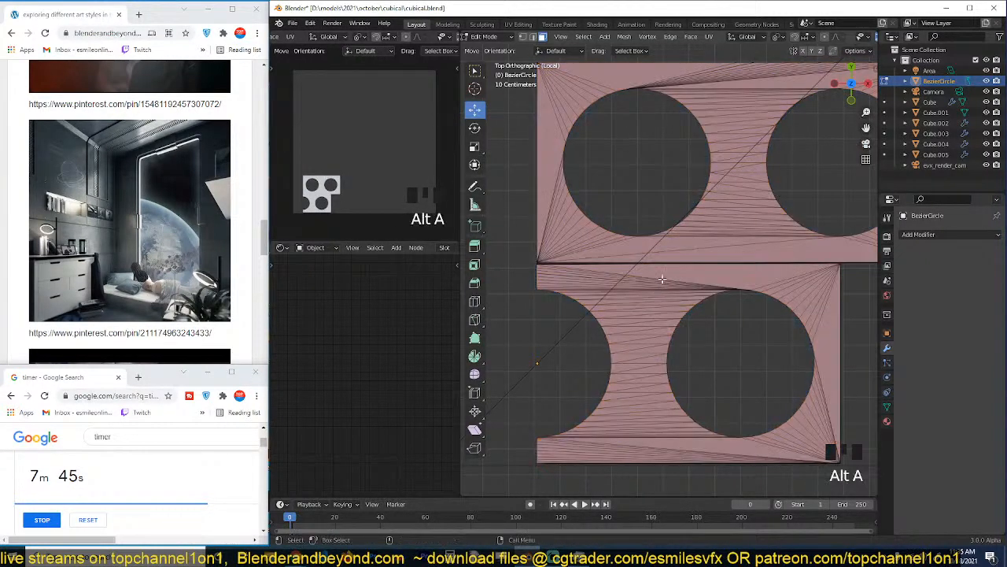
Merge the triangulated faces between the lower piece's half circle and full hole into a single face.
key(c)
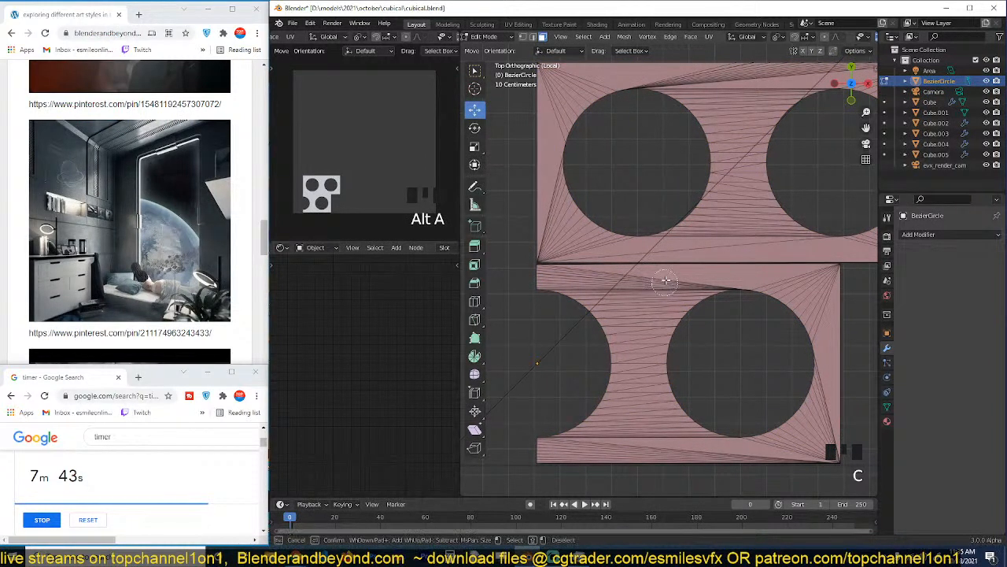
mouse_move(663, 294)
mouse_down()
mouse_move(635, 315)
mouse_move(638, 450)
mouse_up()
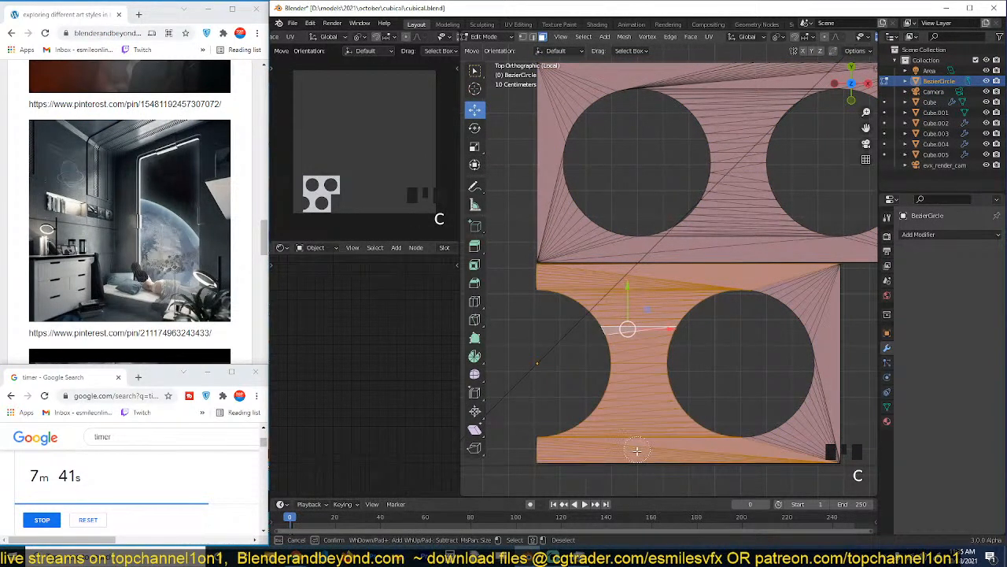
right_click(637, 450)
key(f)
mouse_move(765, 342)
shift+middle_down()
mouse_move(731, 331)
mouse_move(788, 361)
shift+middle_up()
key(alt+a)
Merge the triangulated faces between the upper piece's two holes into a single face.
shift+middle_drag(784, 229, 690, 163)
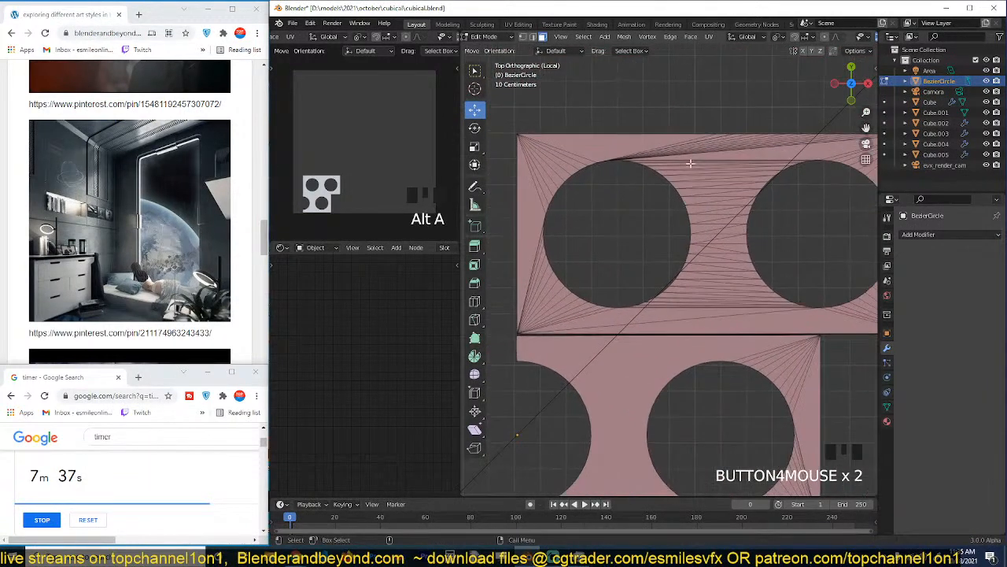
key(b)
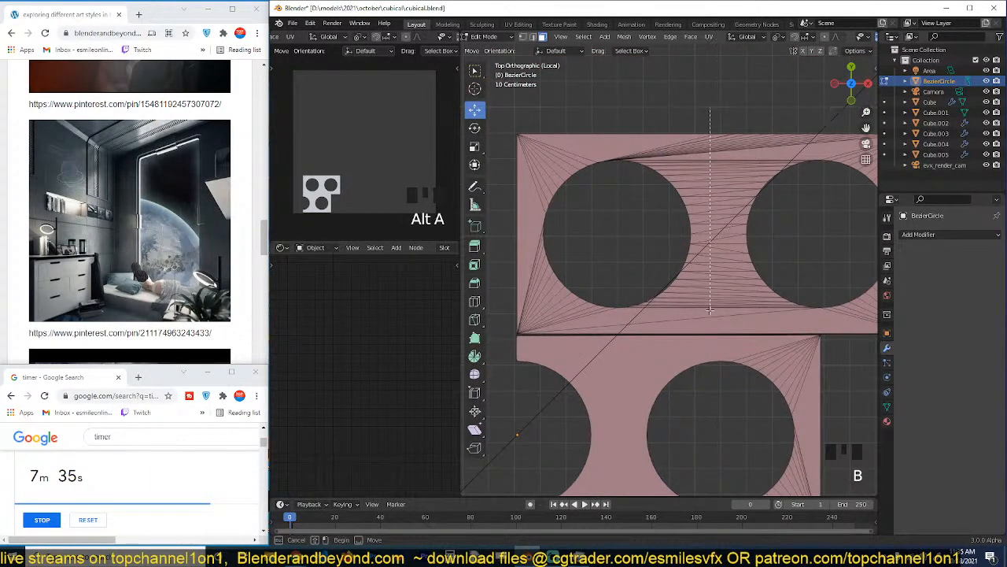
drag(710, 112, 721, 326)
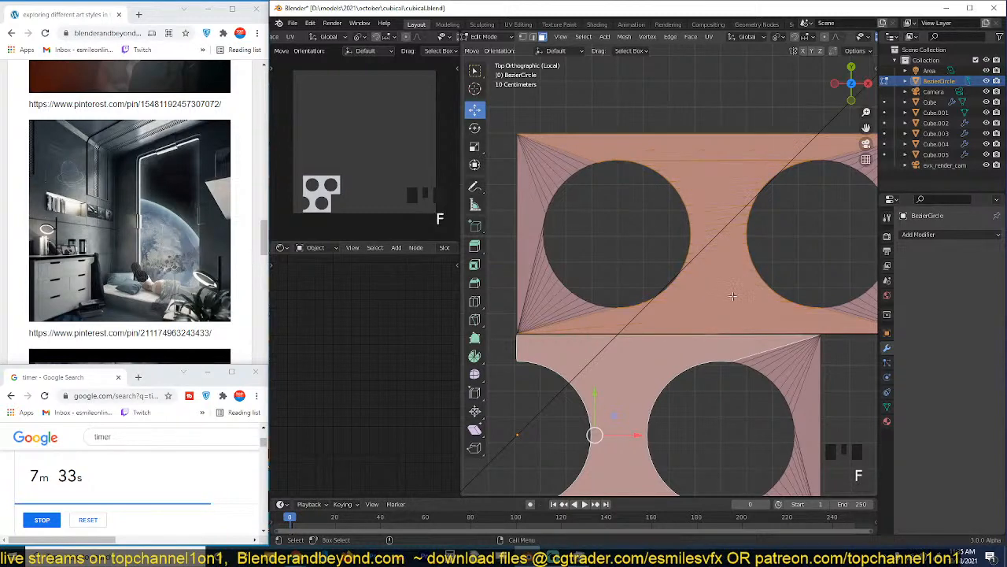
key(alt+a)
Straighten the left edge of both pieces by scaling its vertices to 0 along X, then clear the selection.
shift+middle_drag(596, 329, 600, 267)
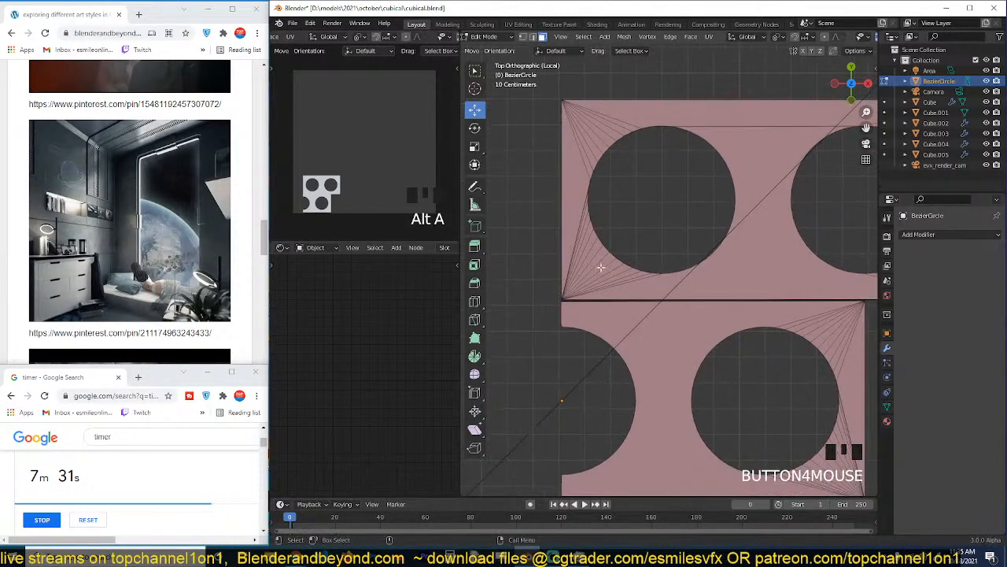
scroll(633, 344, up, 2)
shift+middle_drag(638, 346, 679, 322)
scroll(675, 330, down, 3)
key(1)
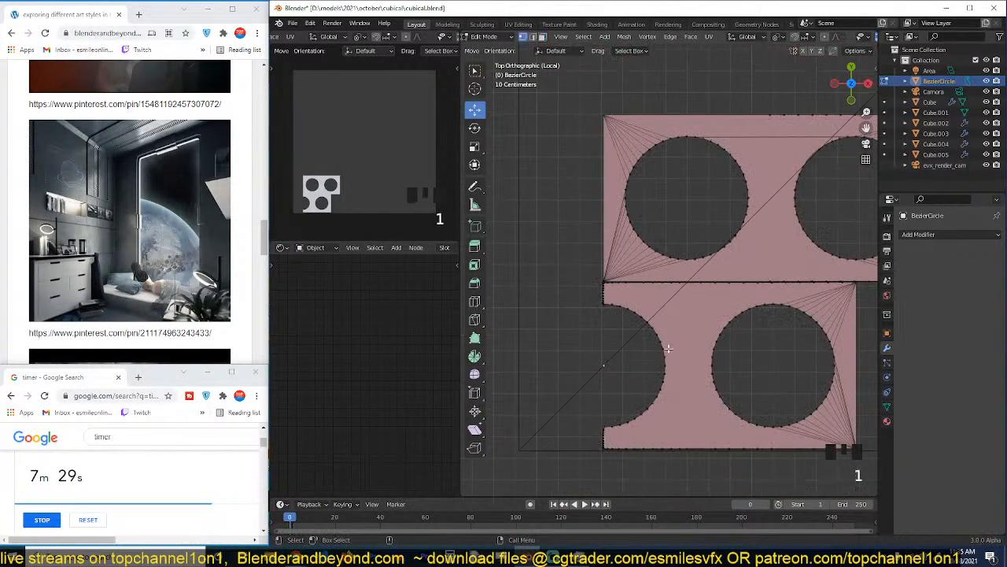
shift+middle_drag(640, 355, 632, 315)
key(alt+a)
drag(574, 83, 602, 448)
key(x)
click(600, 443)
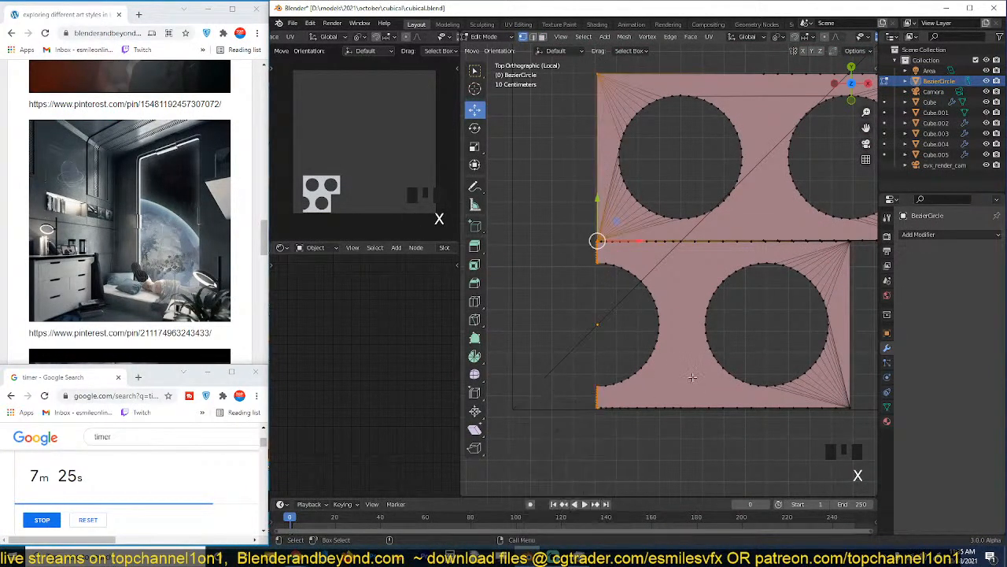
key(s)
key(x)
key(Return)
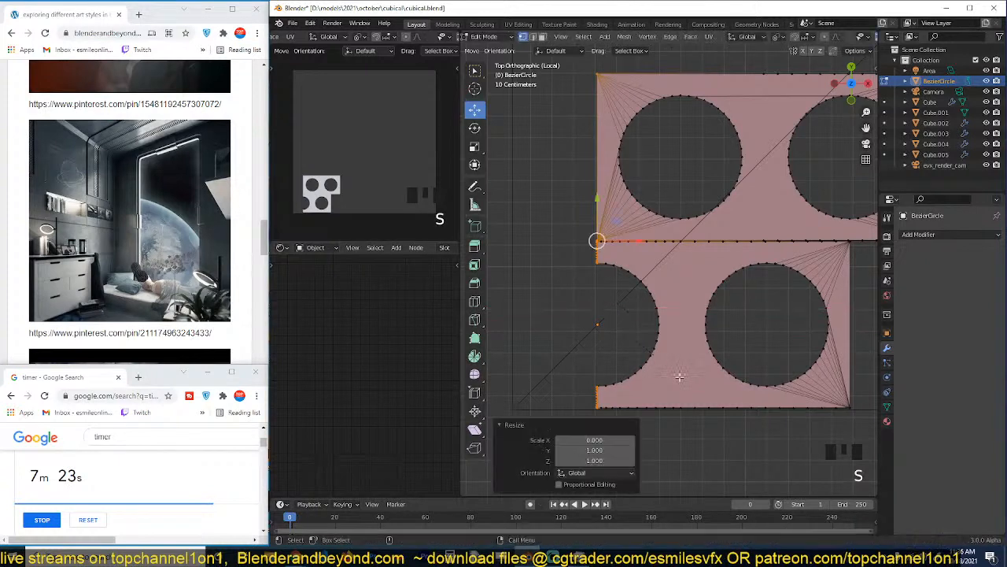
shift+middle_drag(815, 301, 697, 306)
key(alt+a)
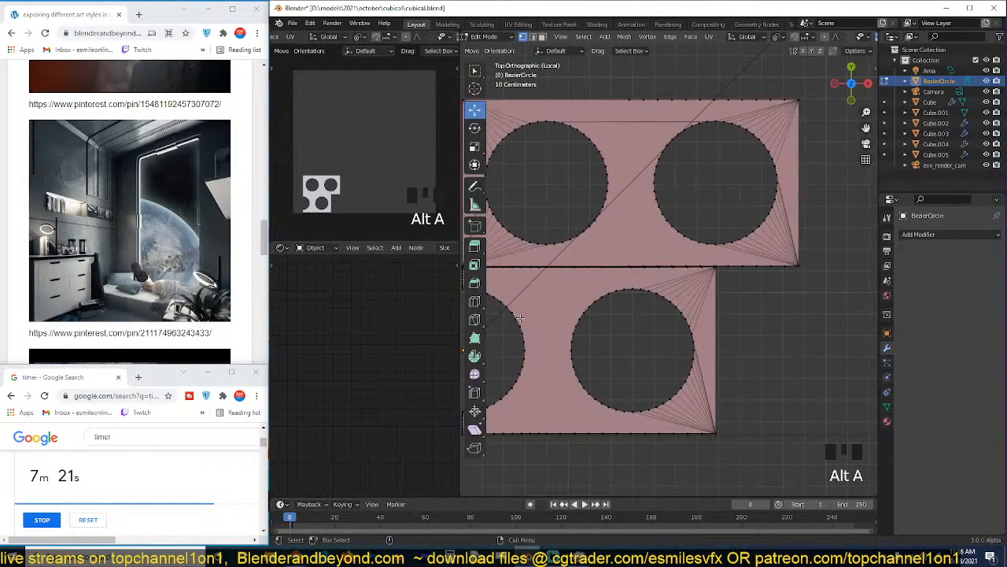
Straighten the lower piece's right edge by scaling its vertices to 0 along X, then clear the selection.
shift+middle_drag(554, 274, 600, 266)
scroll(603, 346, up, 2)
shift+middle_drag(611, 346, 691, 353)
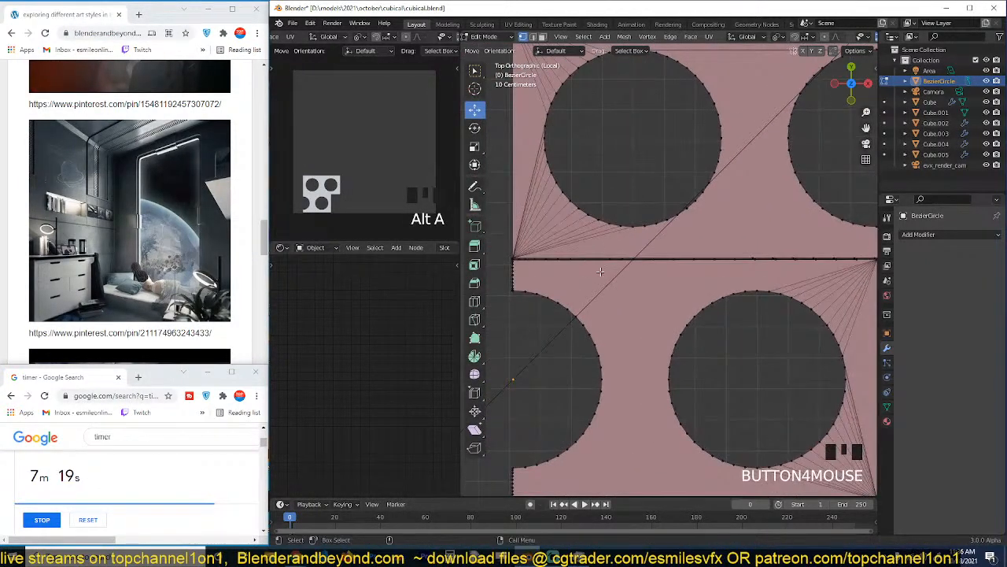
shift+middle_drag(594, 271, 607, 270)
scroll(609, 271, down, 1)
shift+middle_drag(740, 276, 616, 276)
scroll(616, 276, up, 7)
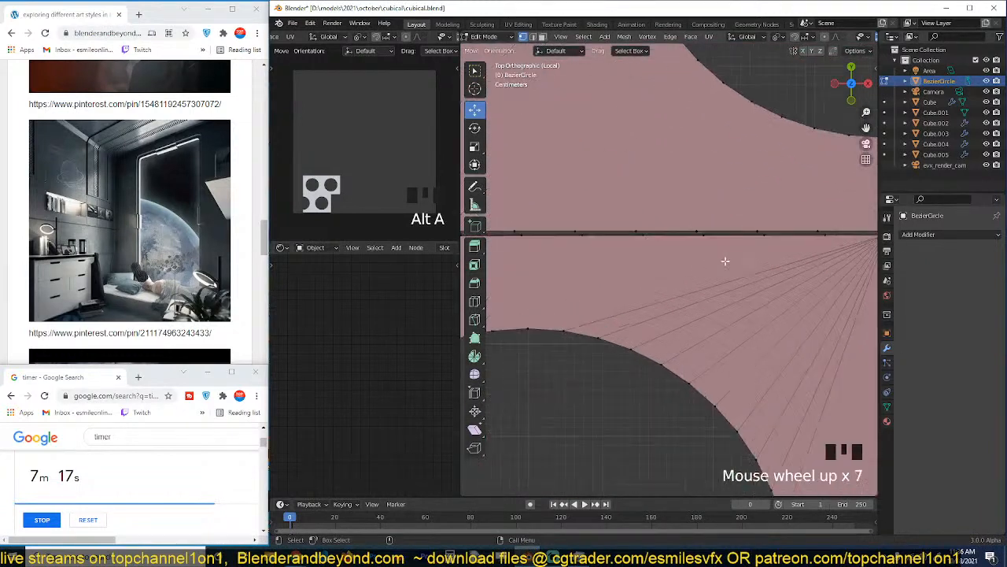
shift+middle_drag(724, 261, 675, 172)
scroll(641, 238, down, 5)
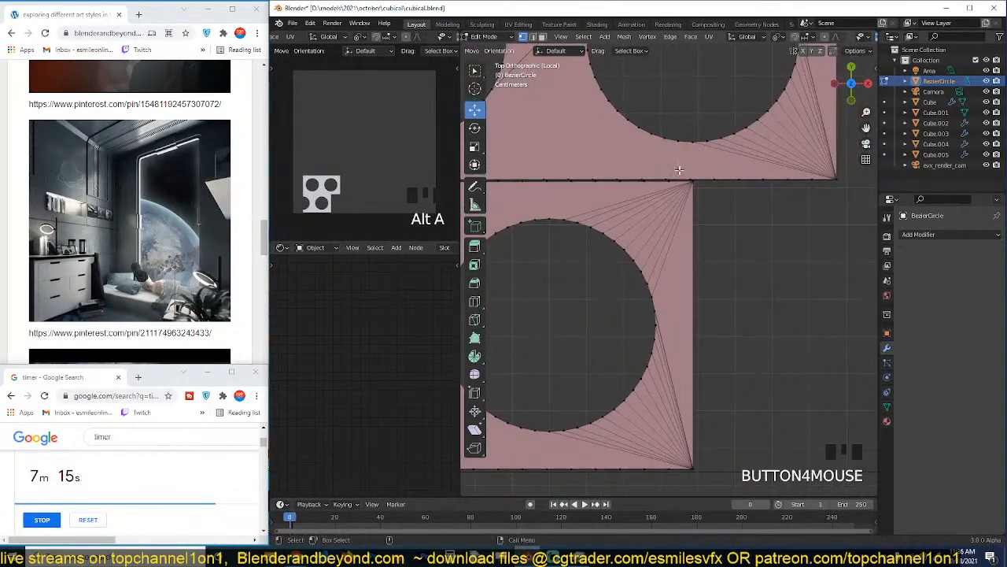
drag(678, 165, 708, 479)
key(s)
key(x)
key(0)
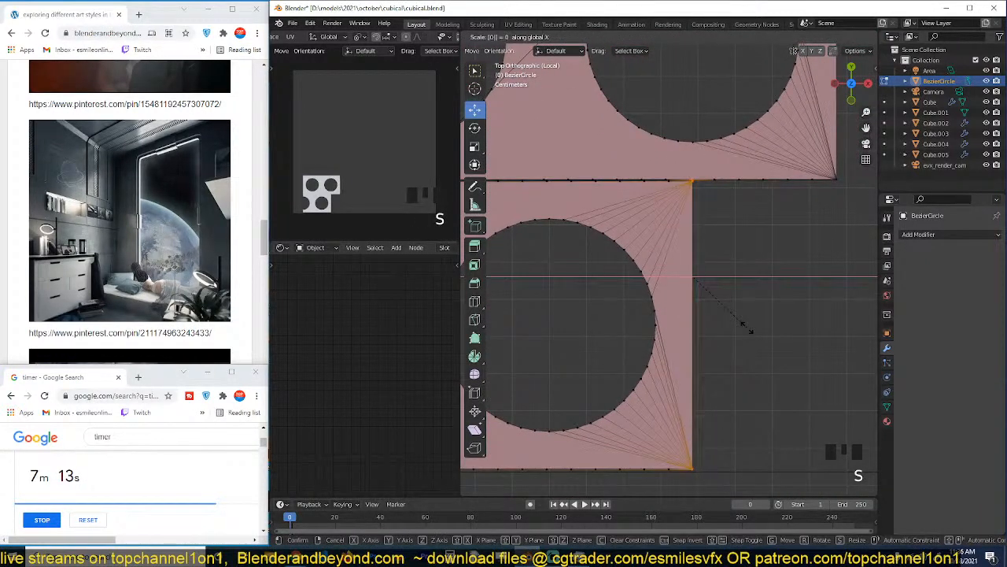
key(Return)
scroll(708, 323, down, 3)
shift+middle_drag(709, 322, 787, 362)
key(alt+a)
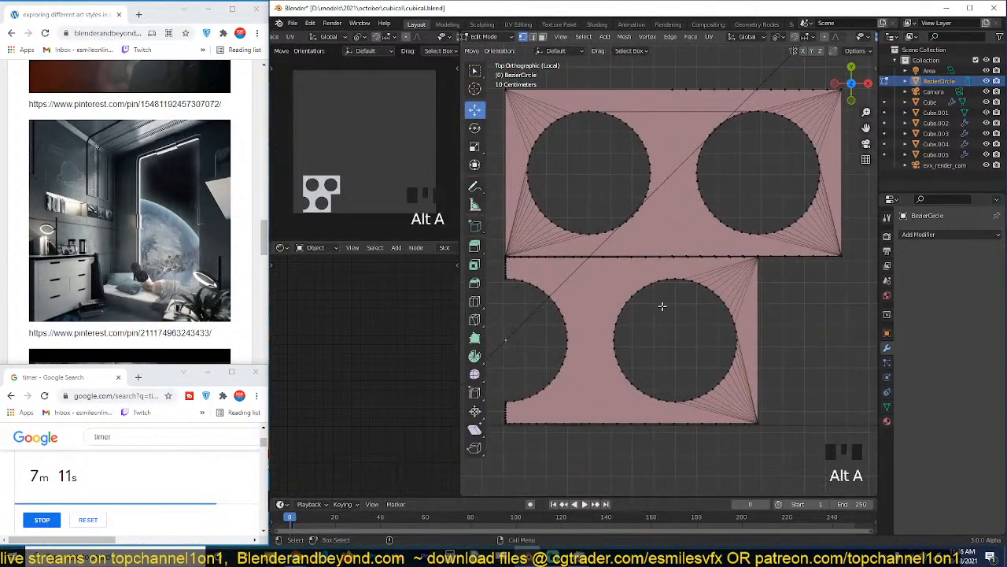
Delete all linked vertices of the upper two-hole piece, leaving only the lower piece.
scroll(698, 308, up, 1)
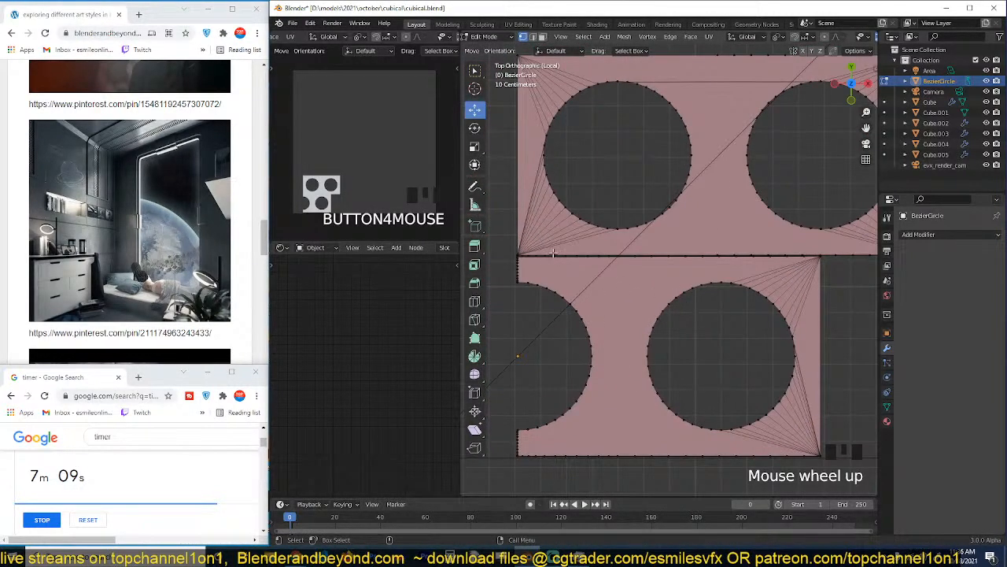
scroll(608, 233, down, 2)
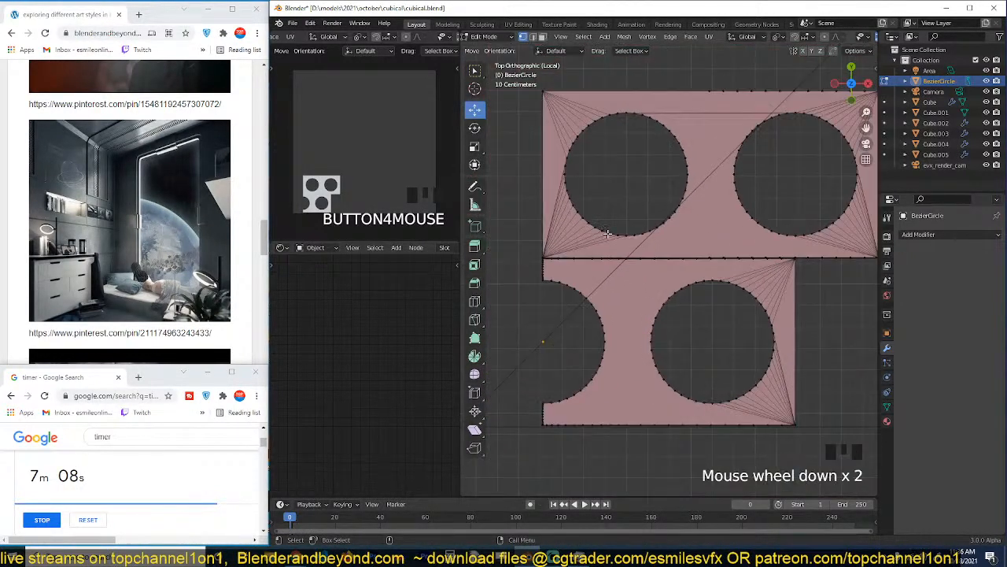
click(648, 228)
key(ctrl+l)
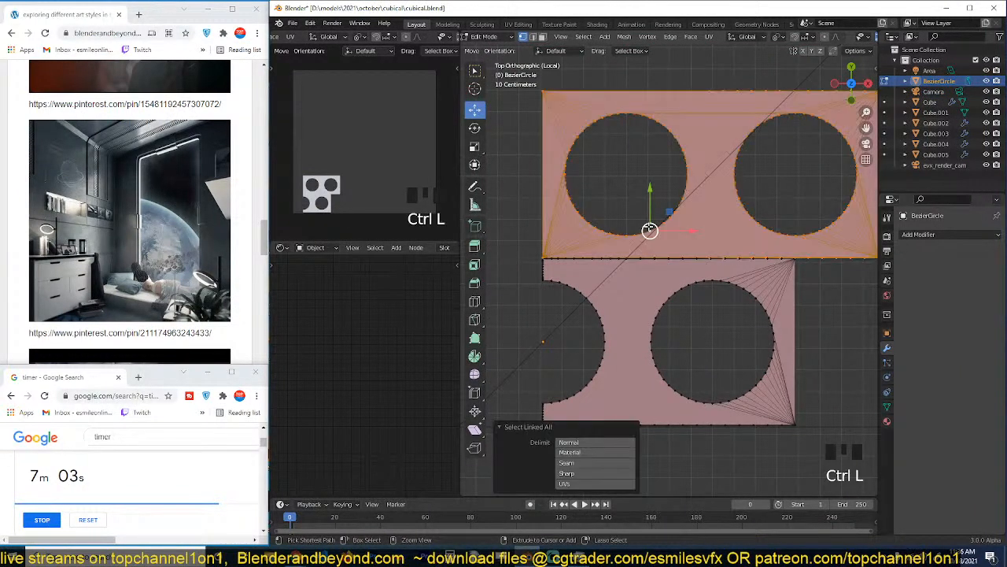
key(x)
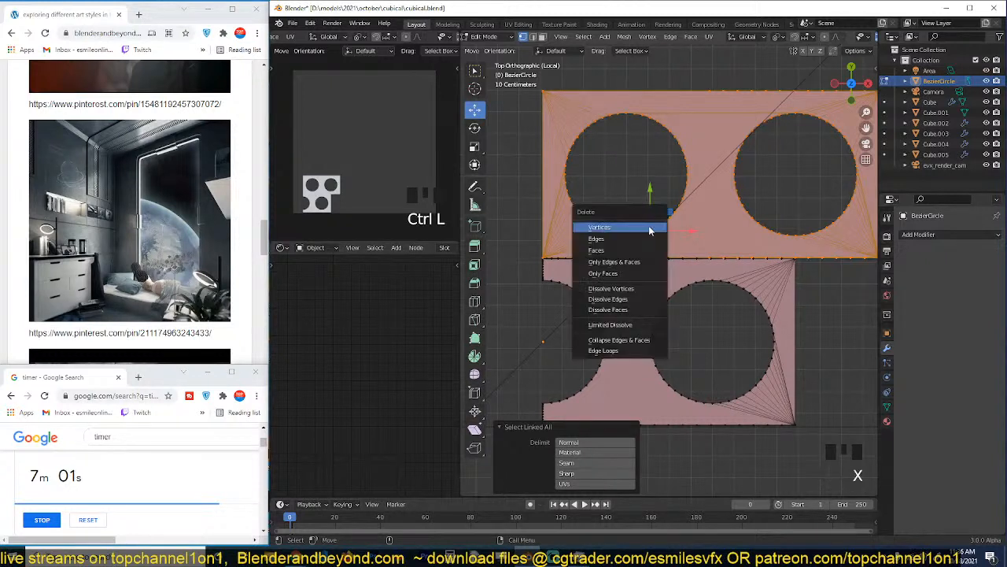
click(652, 226)
scroll(656, 346, up, 2)
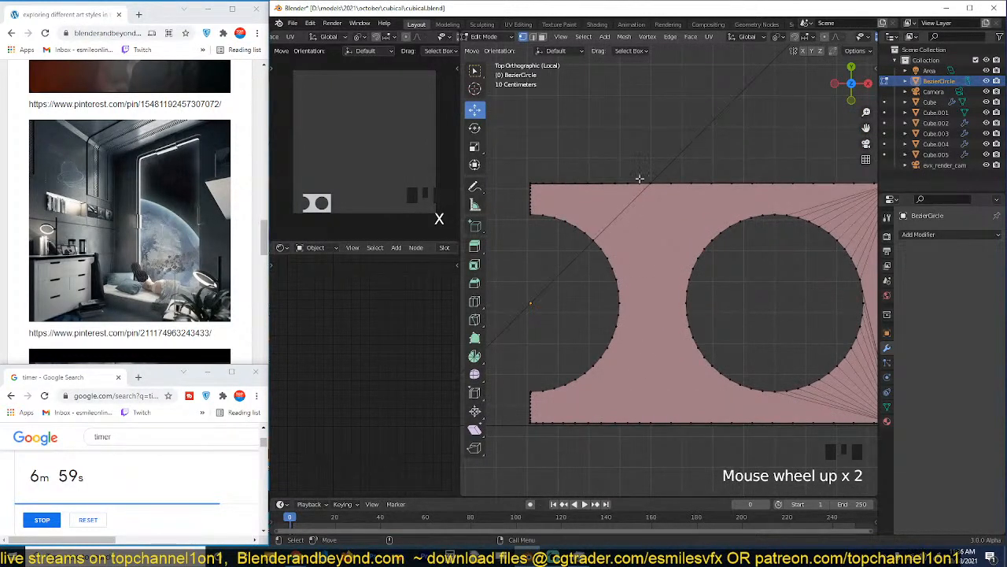
Connect the top and bottom edge vertices between the half hole and the full hole with a new edge, then clear the selection.
click(640, 180)
shift+click(651, 420)
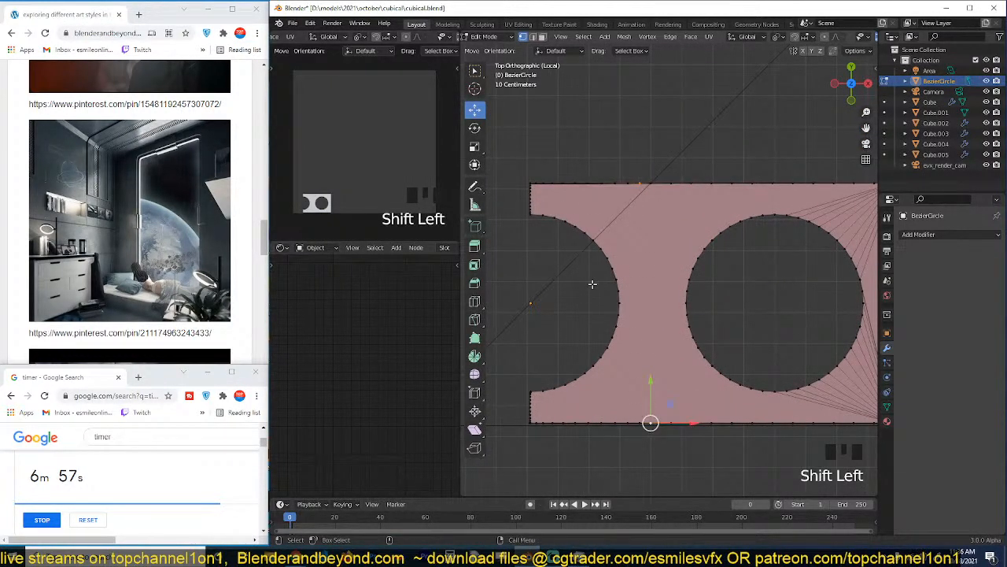
key(j)
shift+middle_drag(666, 313, 645, 304)
key(alt+a)
scroll(663, 334, down, 2)
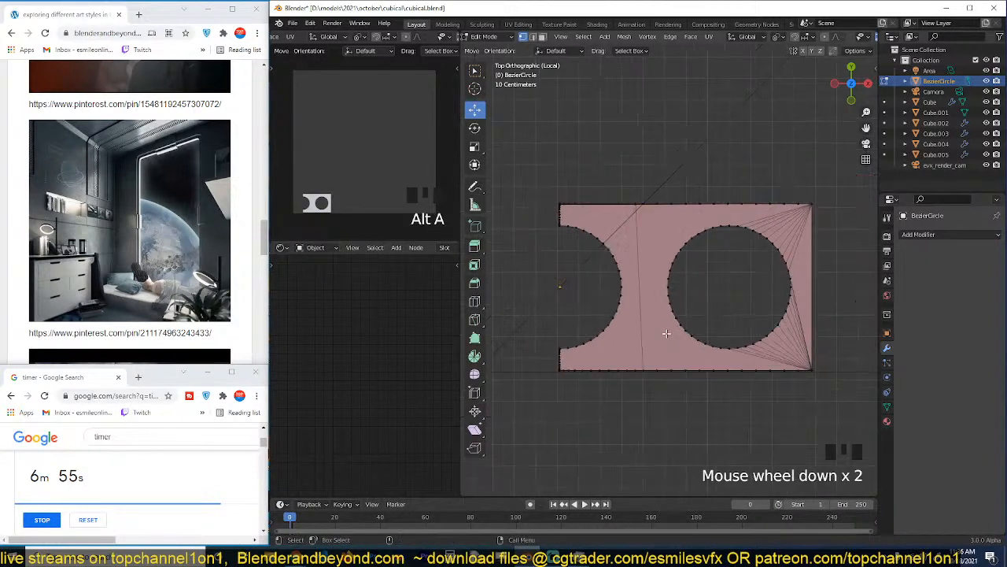
Delete the faces around the full hole, keeping only the half-hole section on the other side of the cut.
key(3)
drag(642, 134, 851, 422)
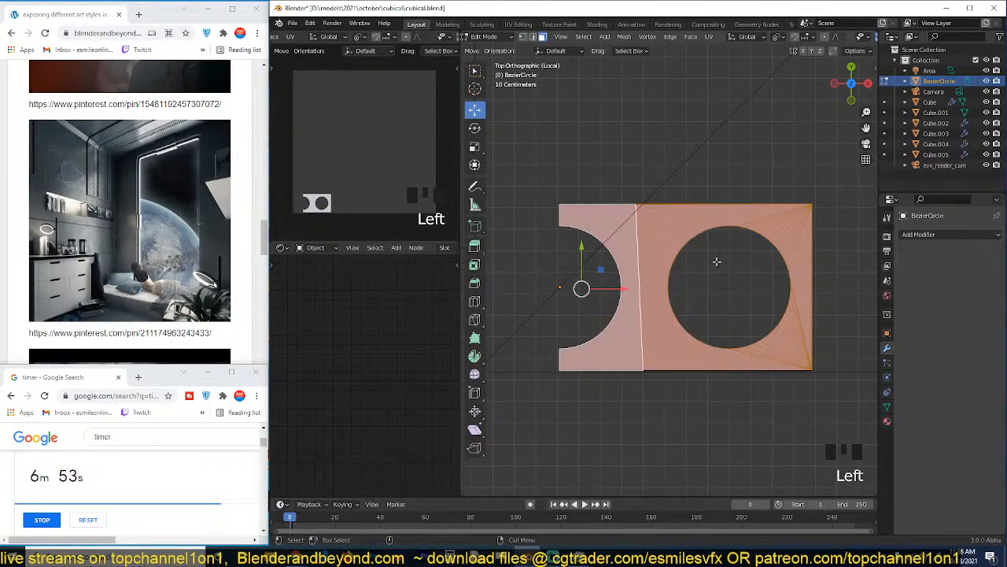
key(3)
drag(643, 151, 827, 406)
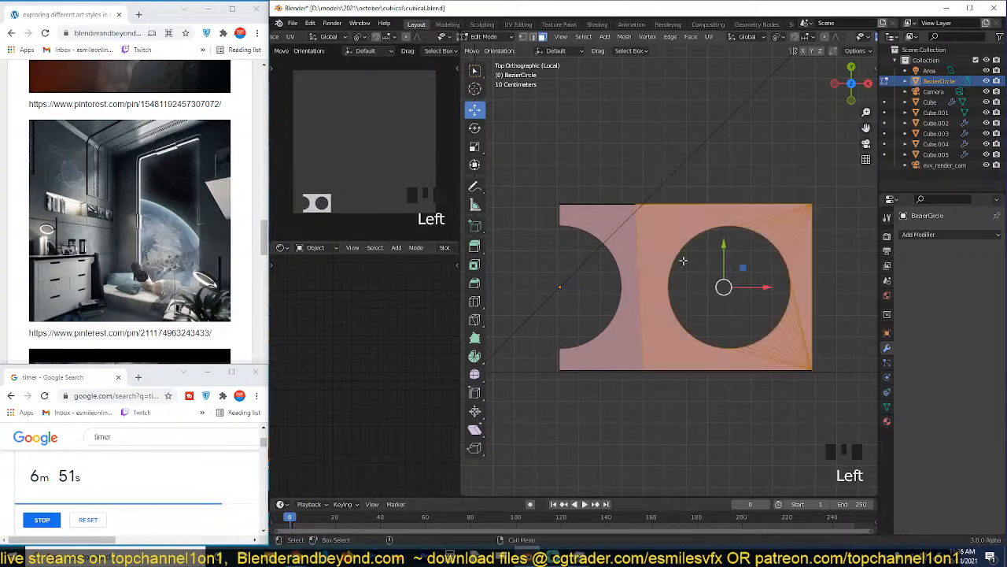
key(x)
click(678, 283)
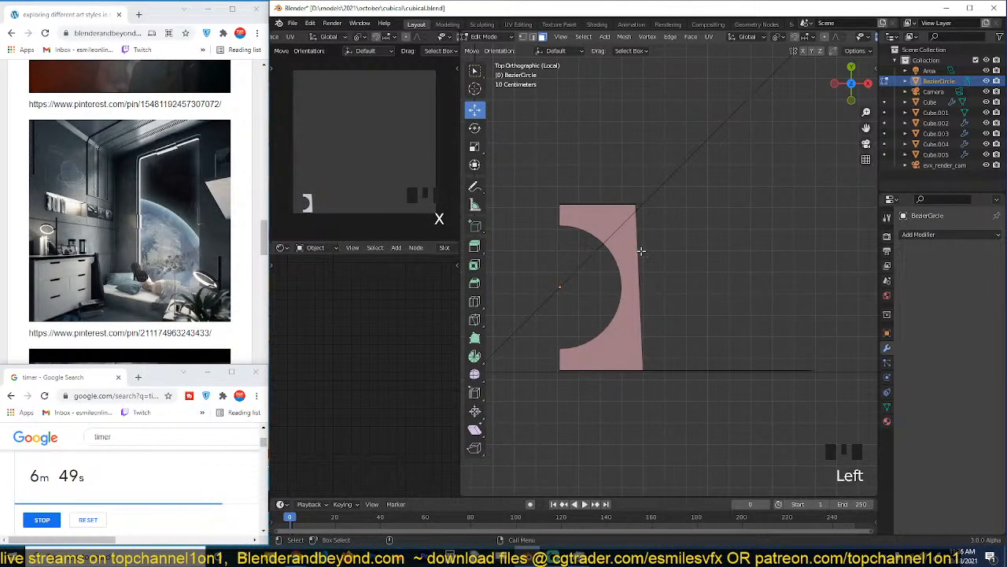
Dissolve the stray vertices extending past the half-hole piece along its bottom and top edges.
key(a)
key(1)
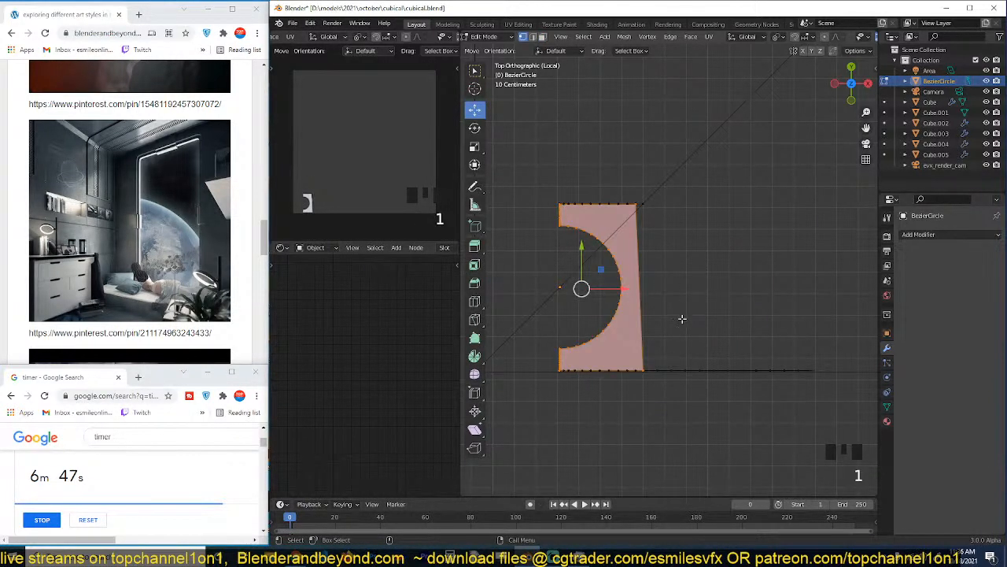
drag(653, 321, 823, 400)
key(ctrl+x)
key(a)
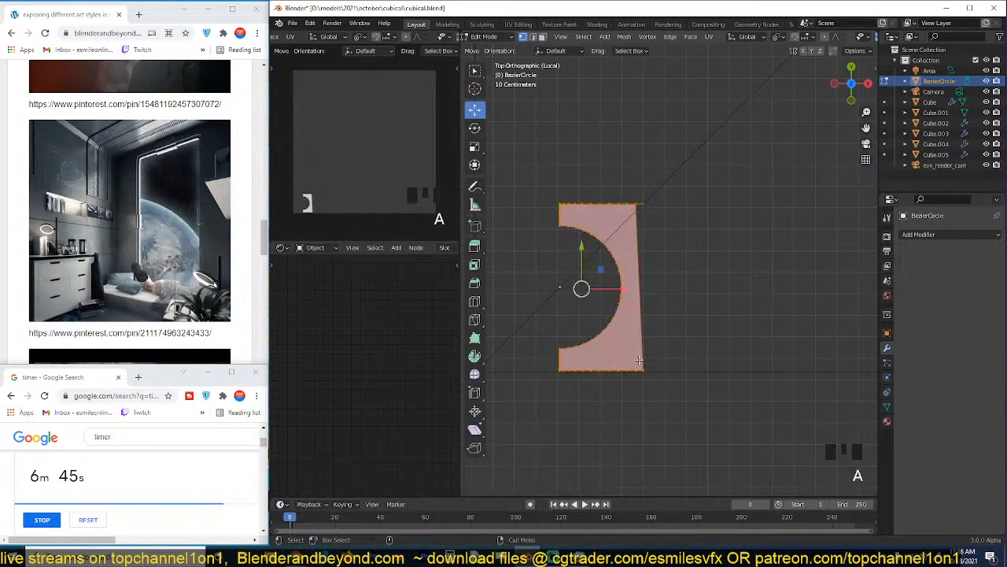
drag(640, 173, 674, 228)
key(ctrl+x)
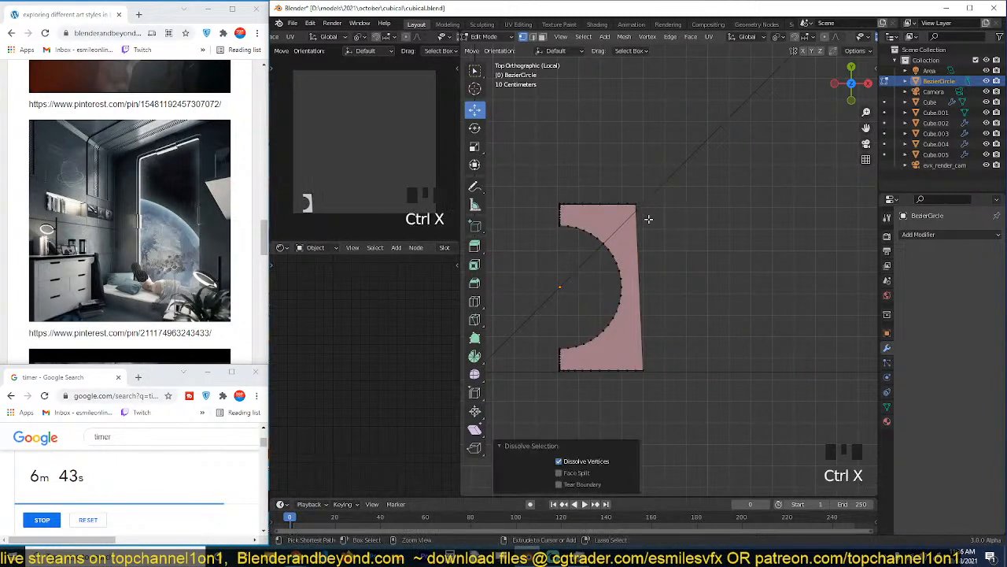
Straighten the half-hole piece's right edge by scaling its two corner vertices to 0 along X.
alt+click(660, 236)
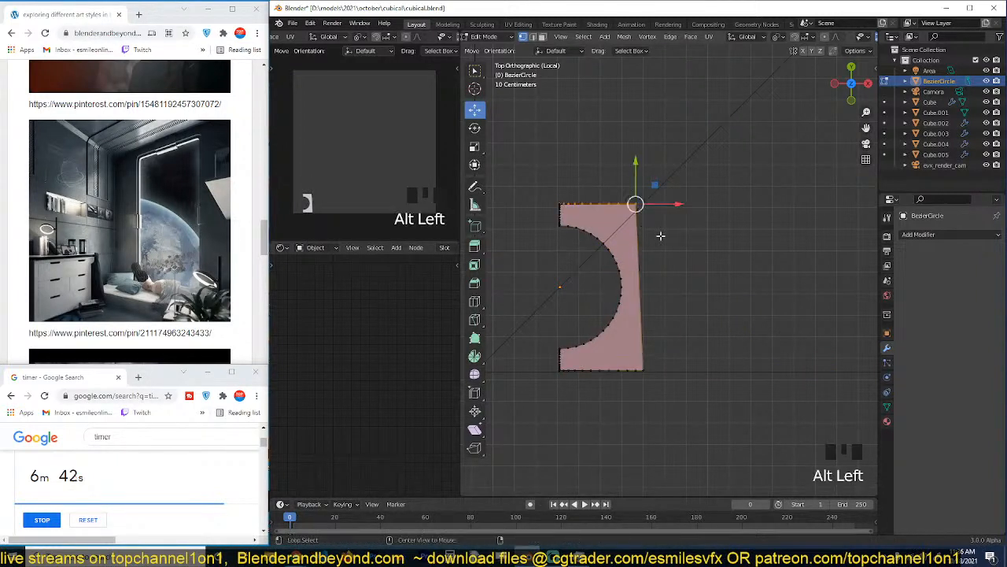
key(s)
right_click(691, 248)
click(629, 191)
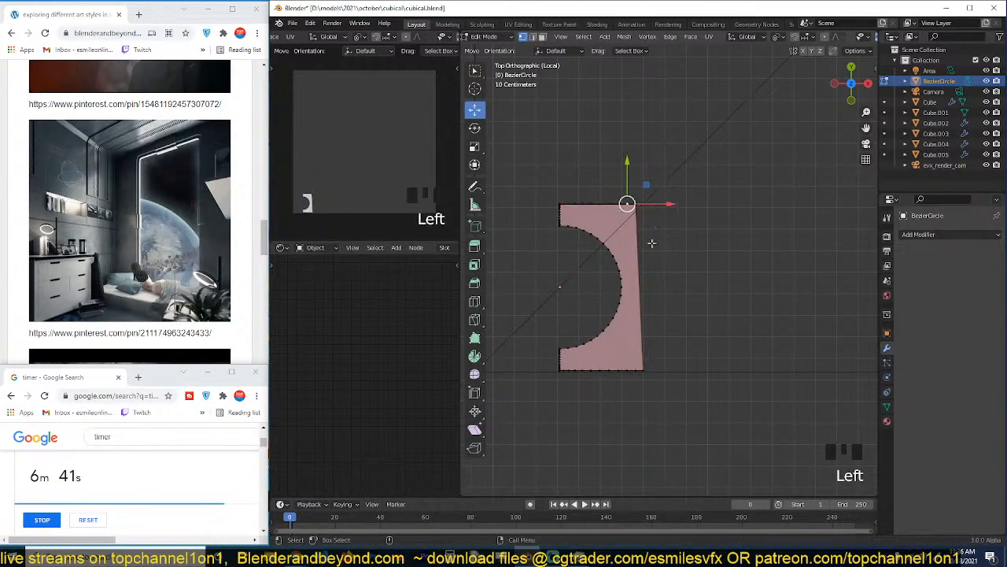
click(648, 201)
ctrl+click(643, 368)
key(s)
key(x)
key(0)
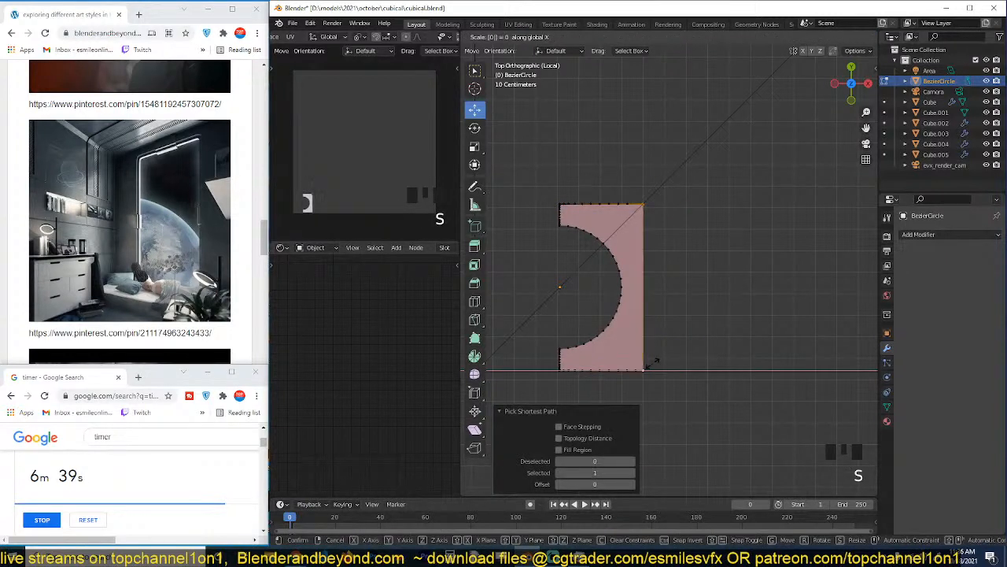
key(Return)
Dissolve the extra vertices along the piece's top and bottom edges, keeping the corners.
click(635, 206)
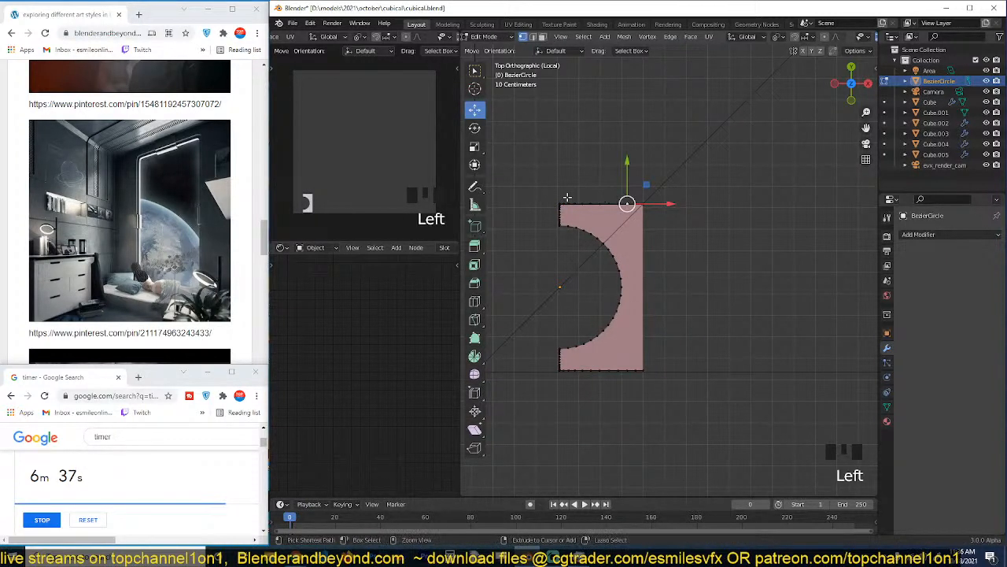
ctrl+click(562, 205)
key(ctrl+x)
click(564, 370)
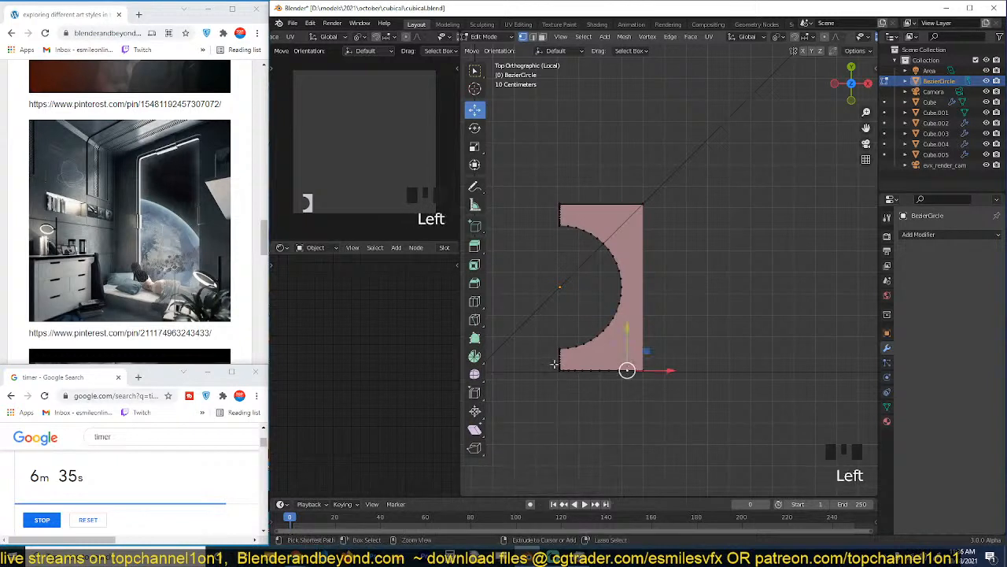
click(621, 370)
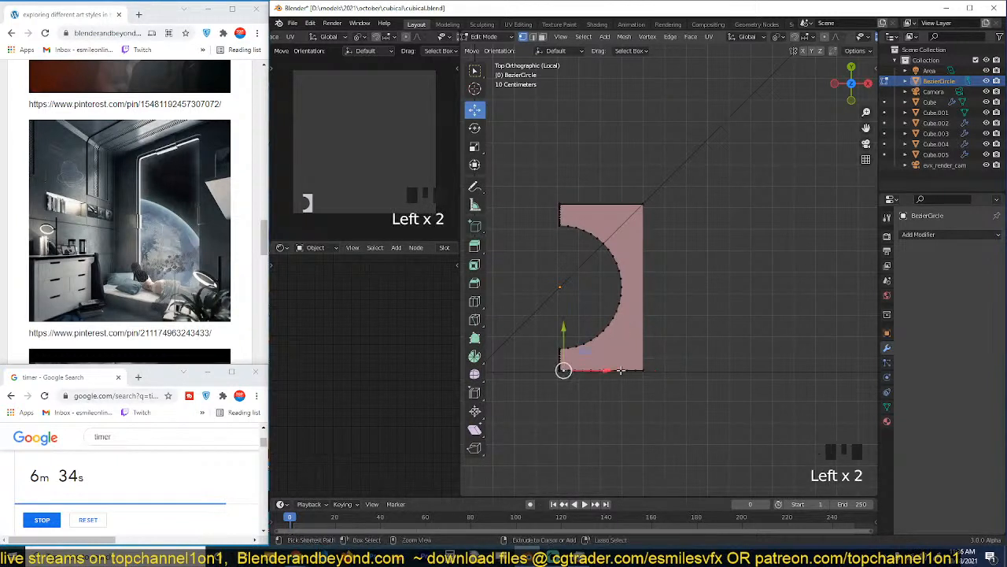
ctrl+click(636, 369)
key(ctrl+x)
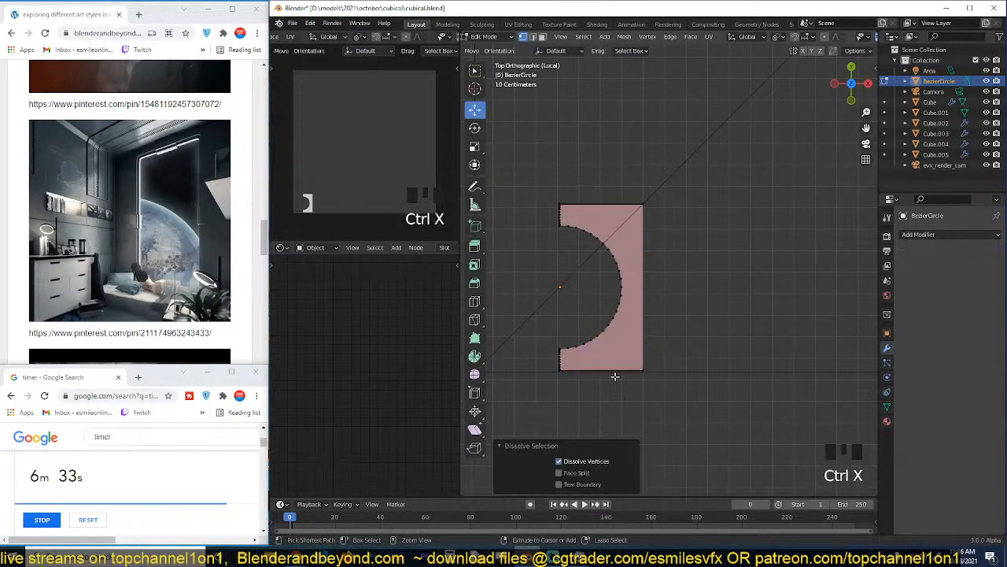
Dissolve the extra vertices along the short left edge below the half hole.
middle_drag(592, 343, 650, 296)
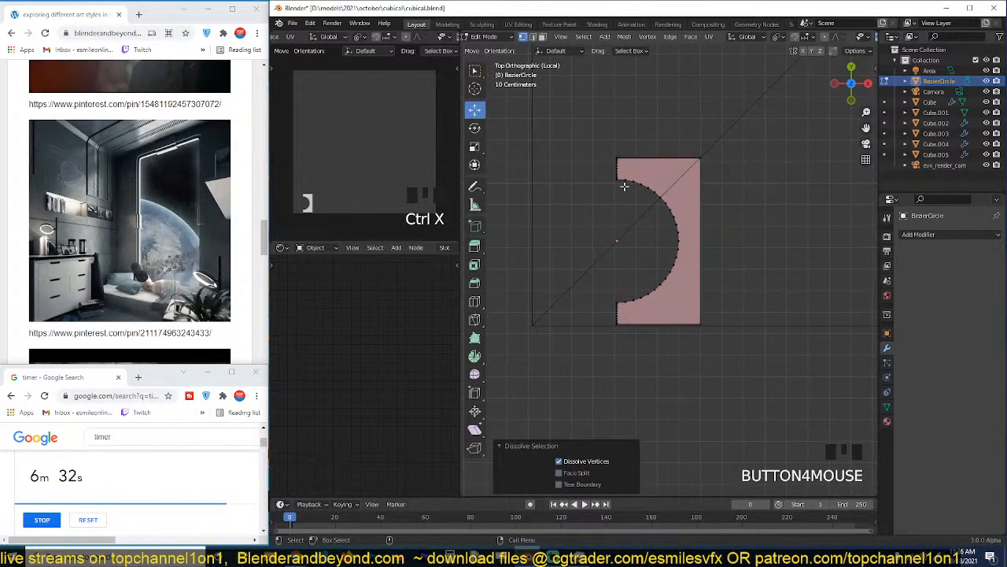
scroll(624, 186, up, 8)
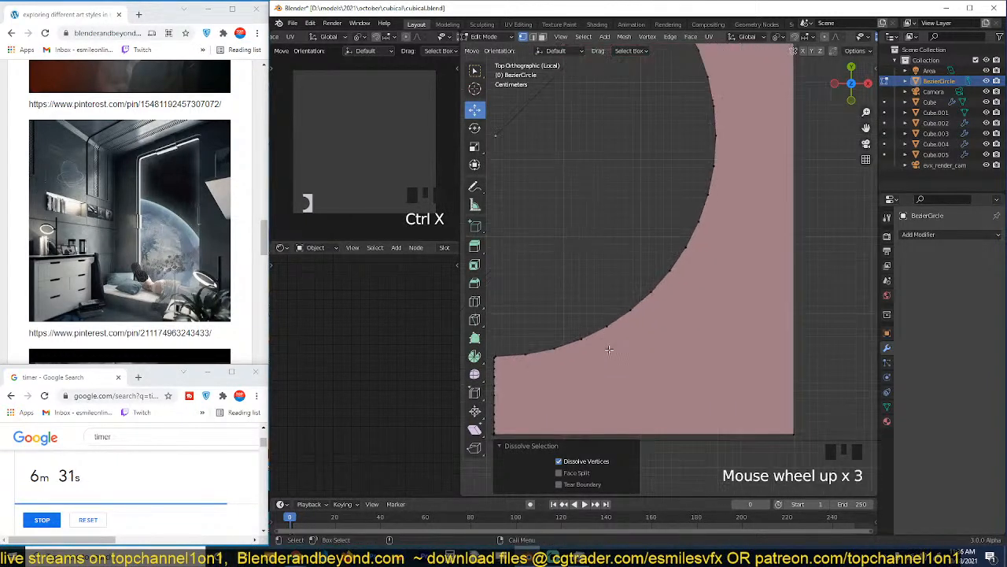
click(573, 321)
click(573, 321)
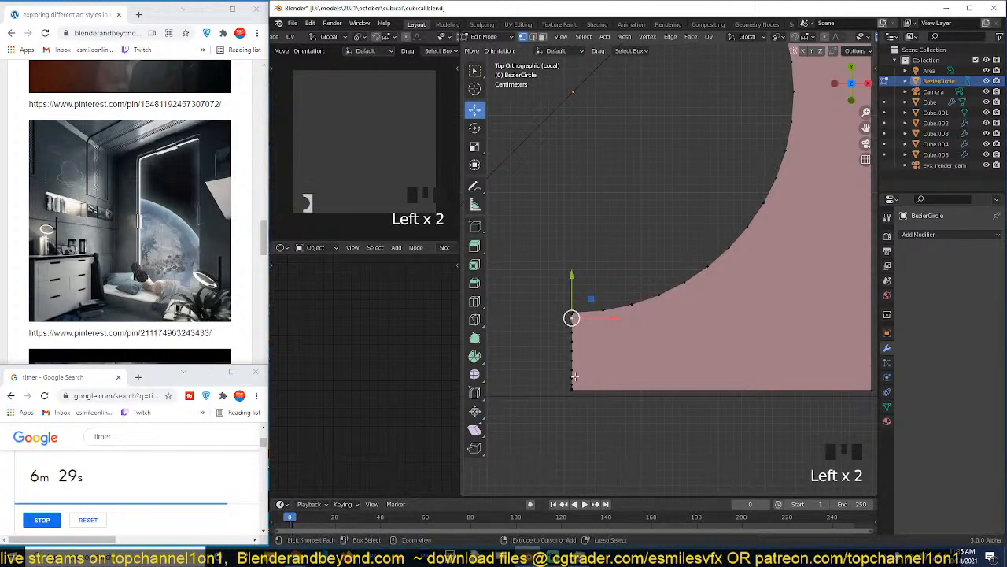
ctrl+click(572, 381)
key(ctrl+x)
click(572, 385)
shift+click(572, 384)
key(ctrl+x)
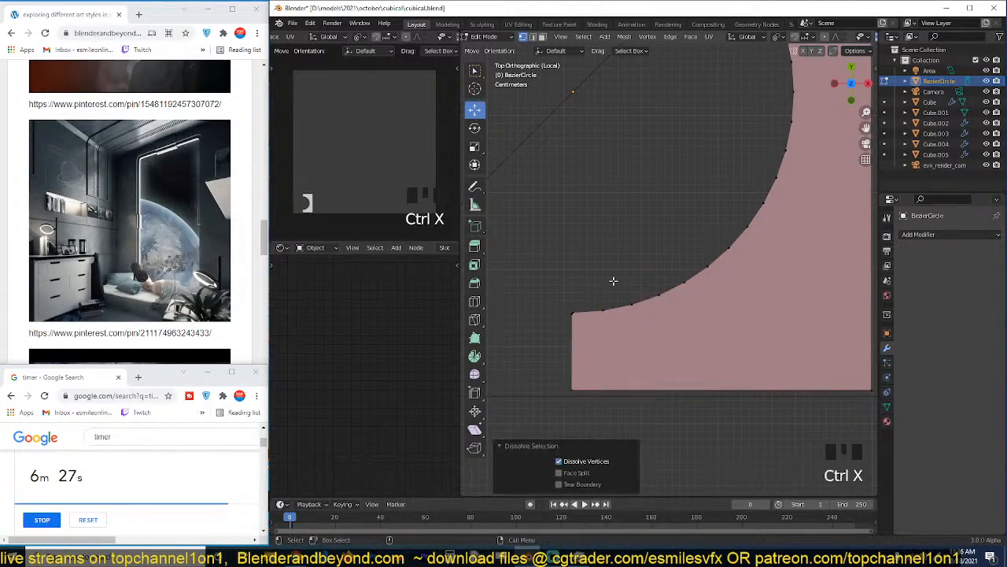
Dissolve the extra vertices along the short left edge above the half hole.
scroll(614, 276, down, 3)
shift+middle_drag(609, 159, 617, 279)
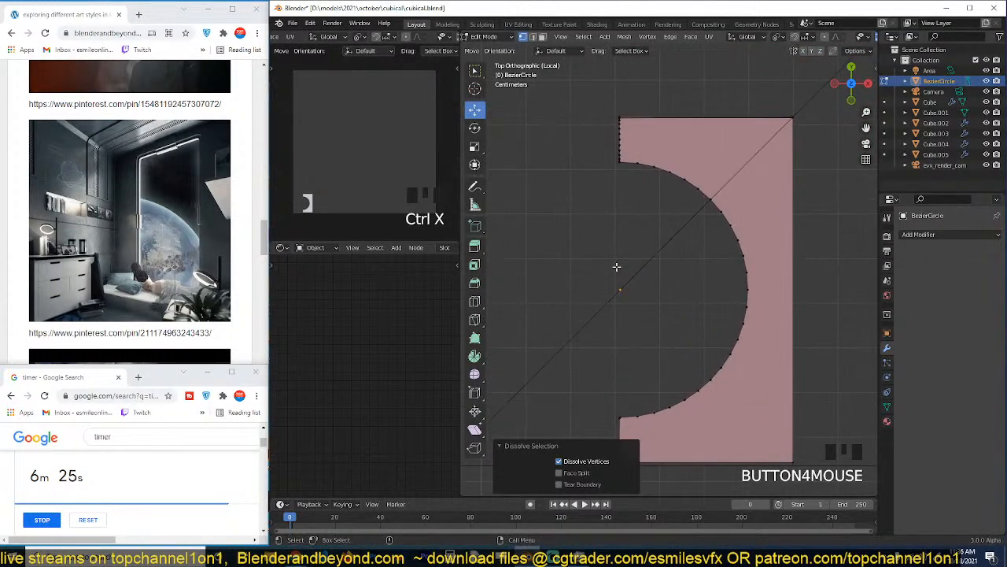
scroll(616, 267, up, 5)
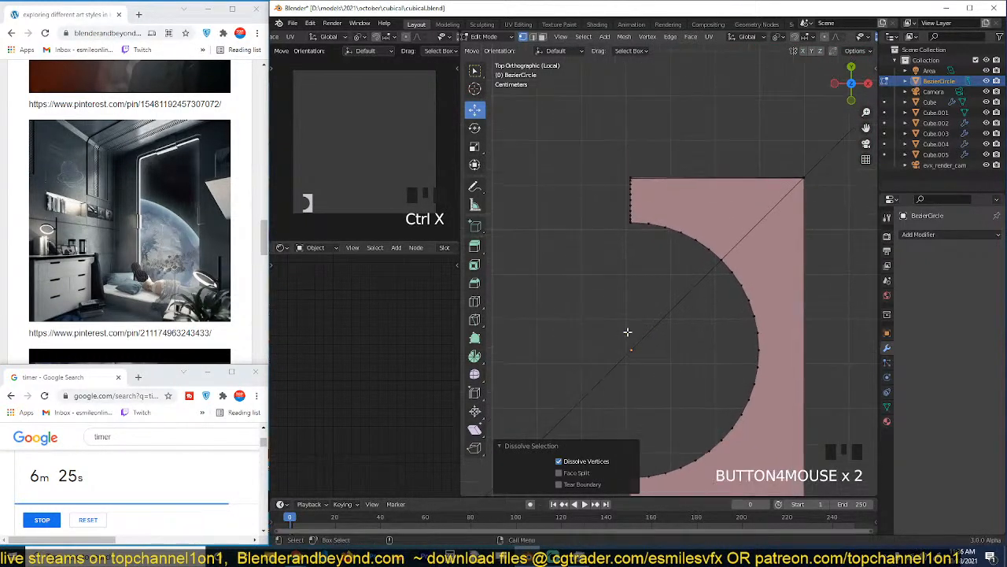
scroll(594, 276, up, 1)
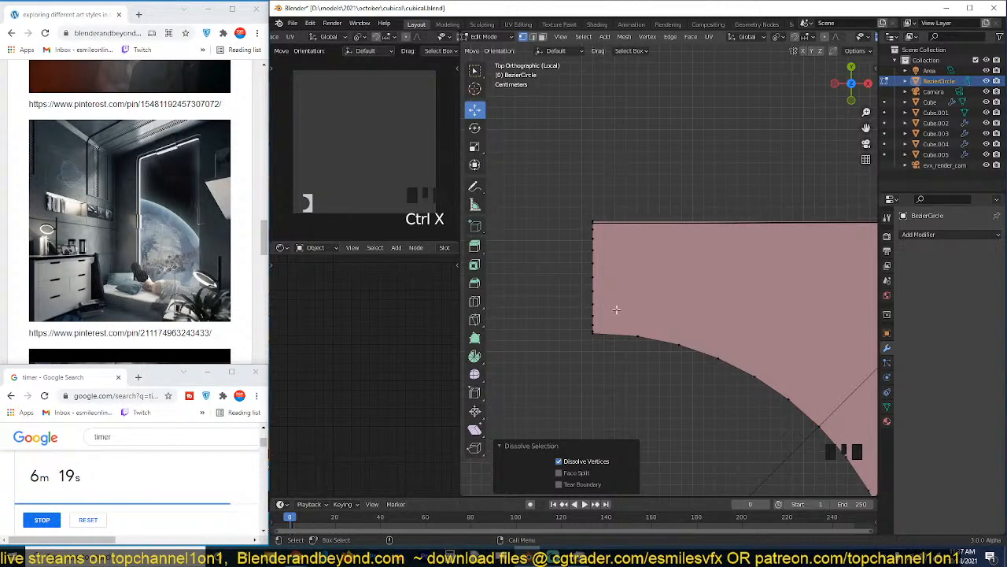
click(595, 330)
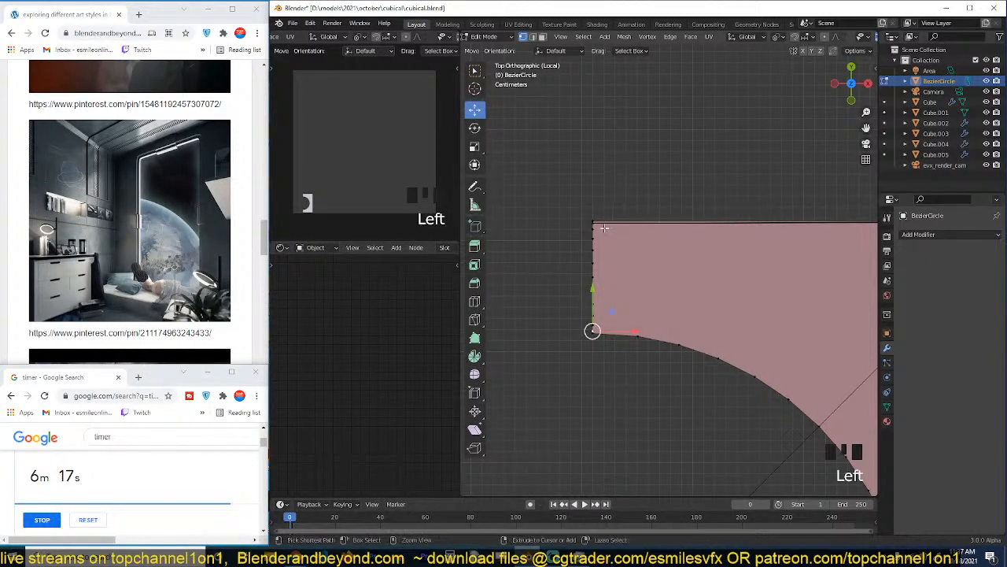
ctrl+click(593, 228)
key(ctrl+x)
scroll(555, 282, up, 1)
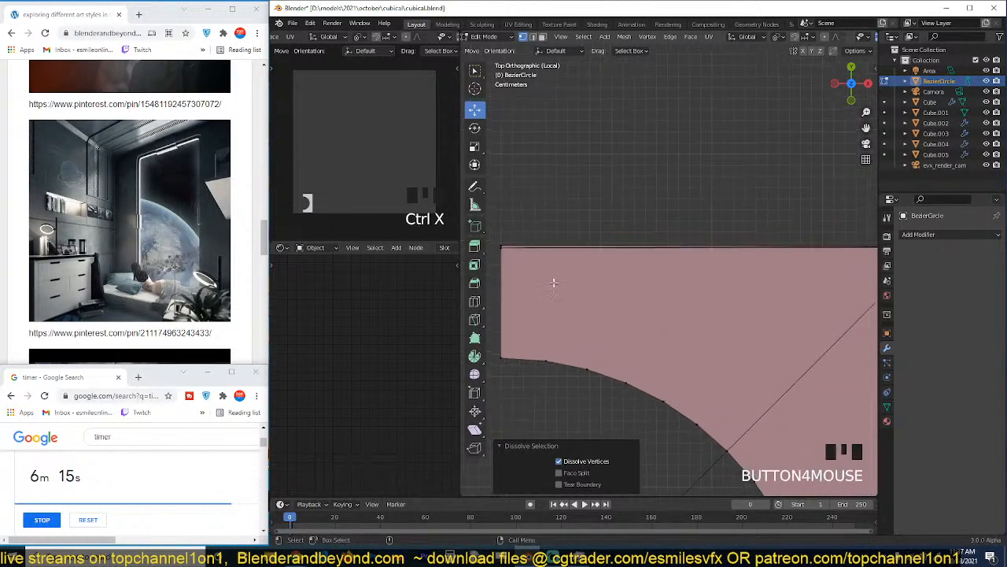
click(503, 248)
key(ctrl+x)
scroll(697, 258, down, 4)
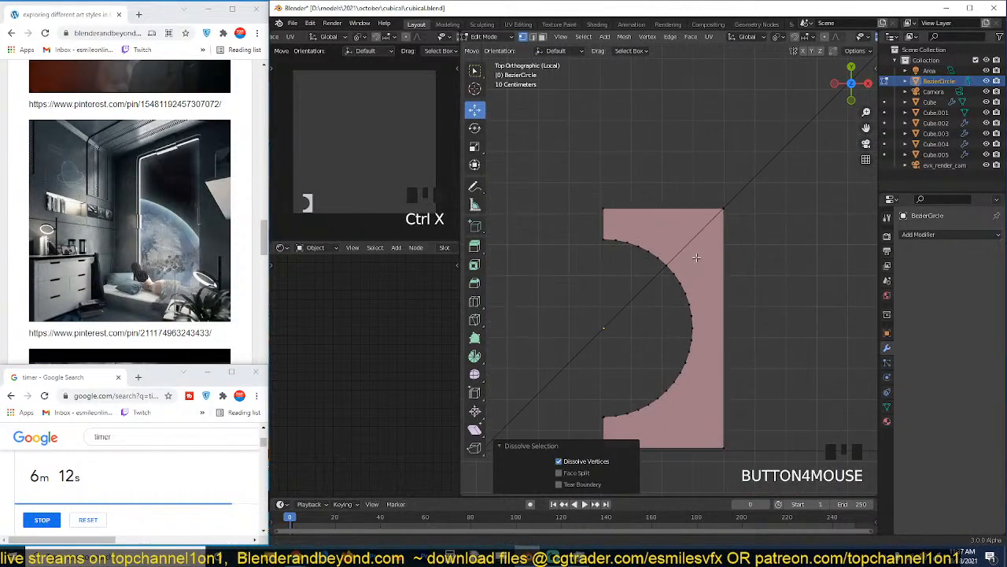
Snap the 3D cursor to the middle of the piece's right edge and set the object's origin to it.
click(719, 194)
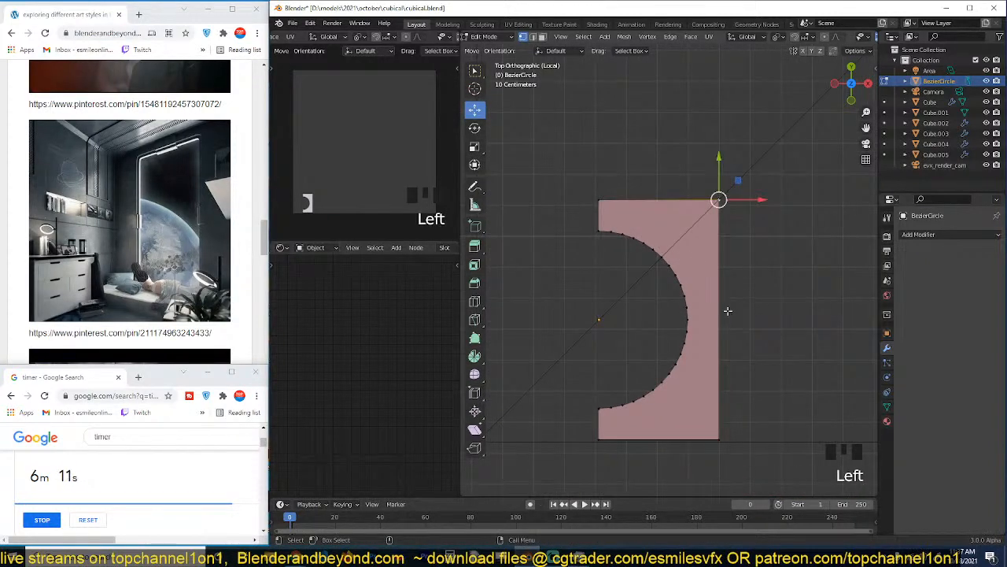
key(Tab)
key(Tab)
click(733, 336)
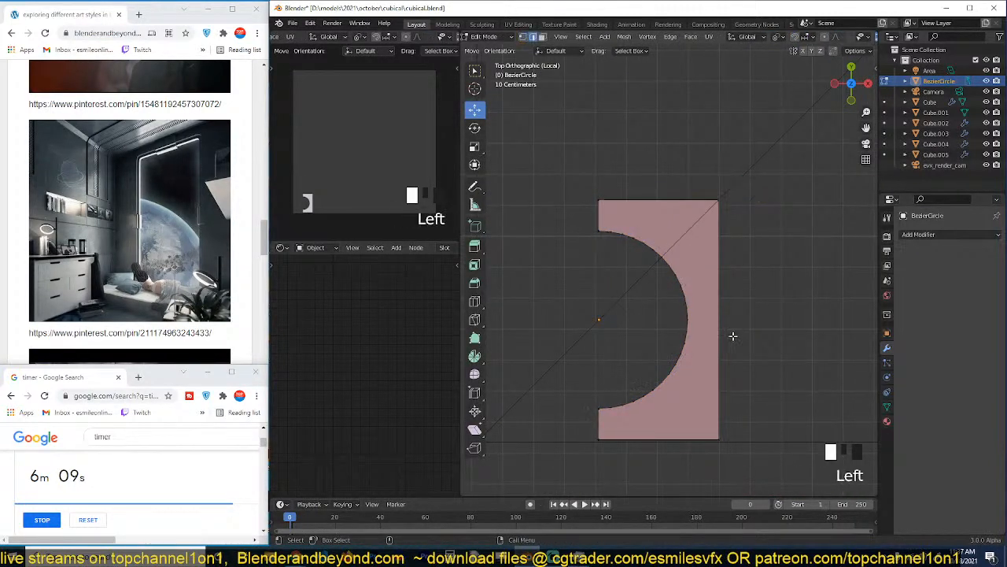
click(718, 319)
key(shift+s)
key(Tab)
right_click(703, 353)
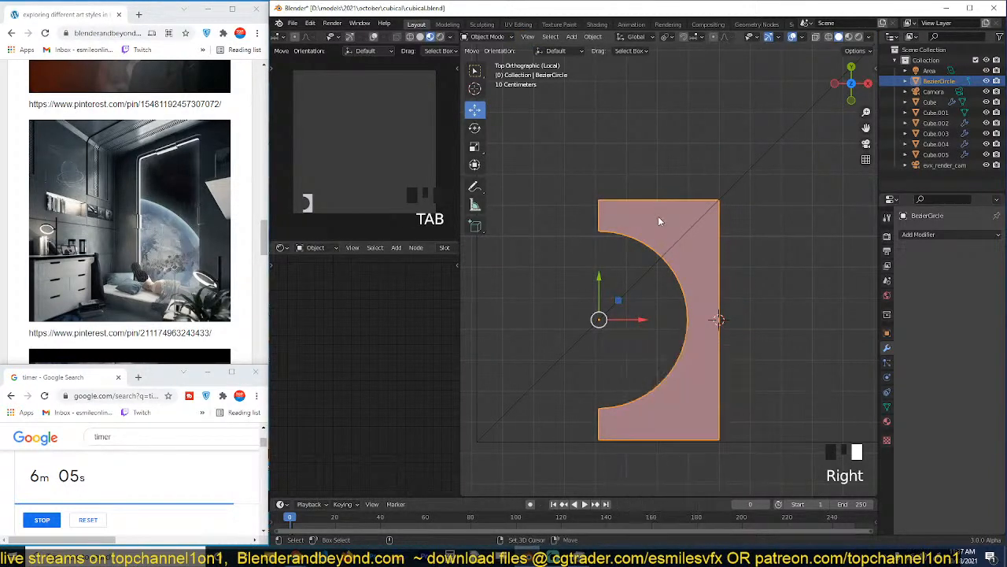
right_click(645, 286)
mouse_move(639, 324)
click(708, 344)
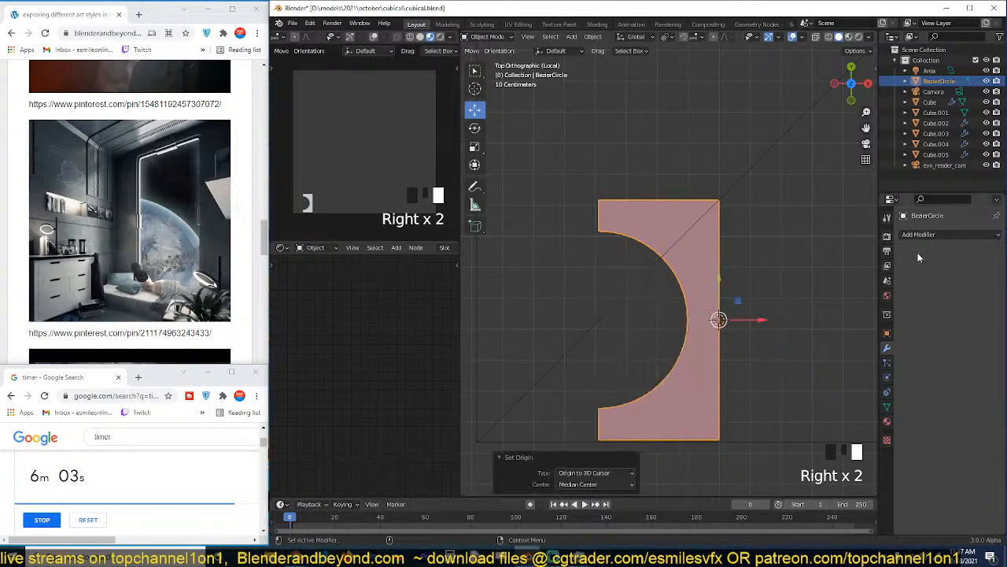
Add a Mirror modifier on the X axis to the half-hole piece and apply it.
click(944, 234)
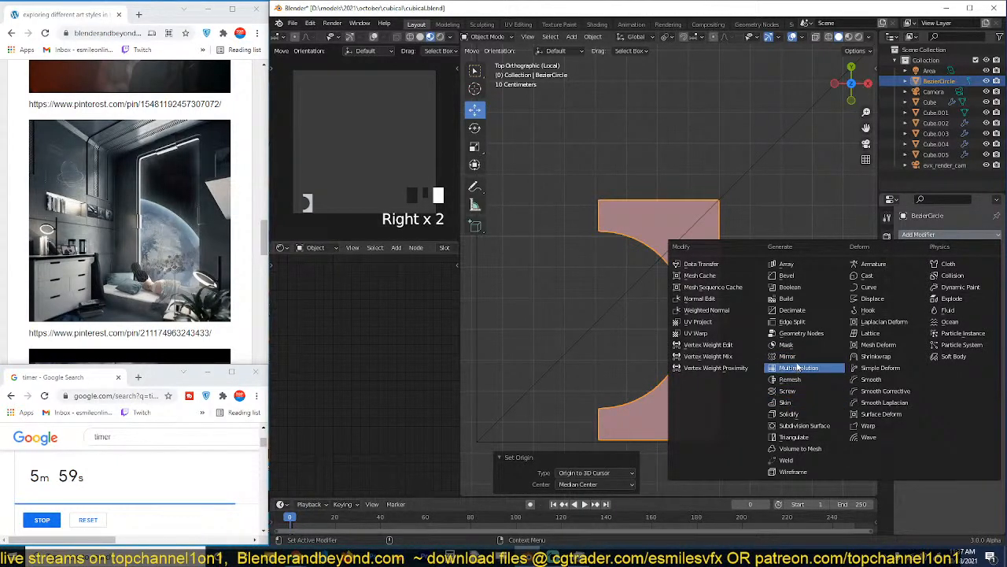
click(787, 355)
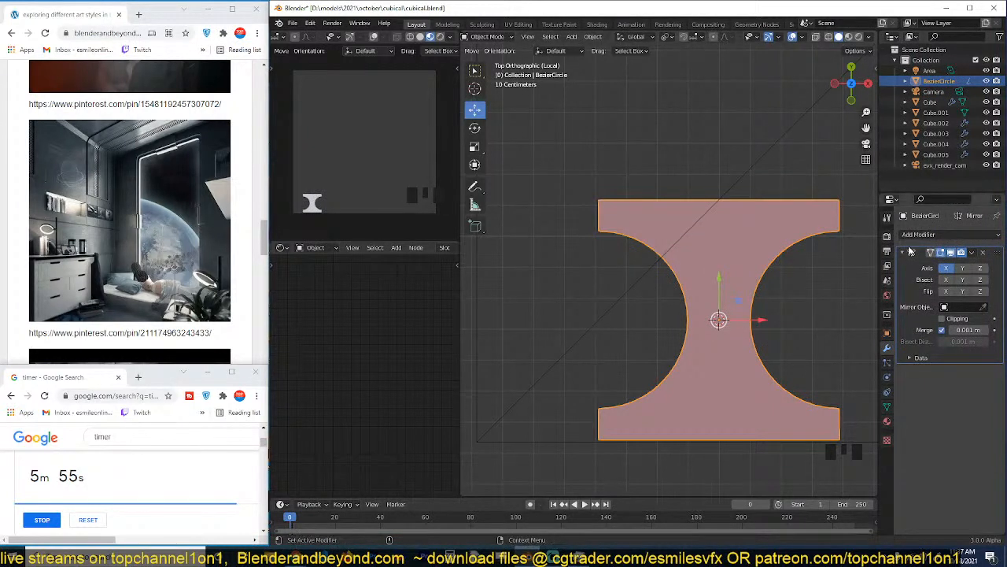
key(ctrl+a)
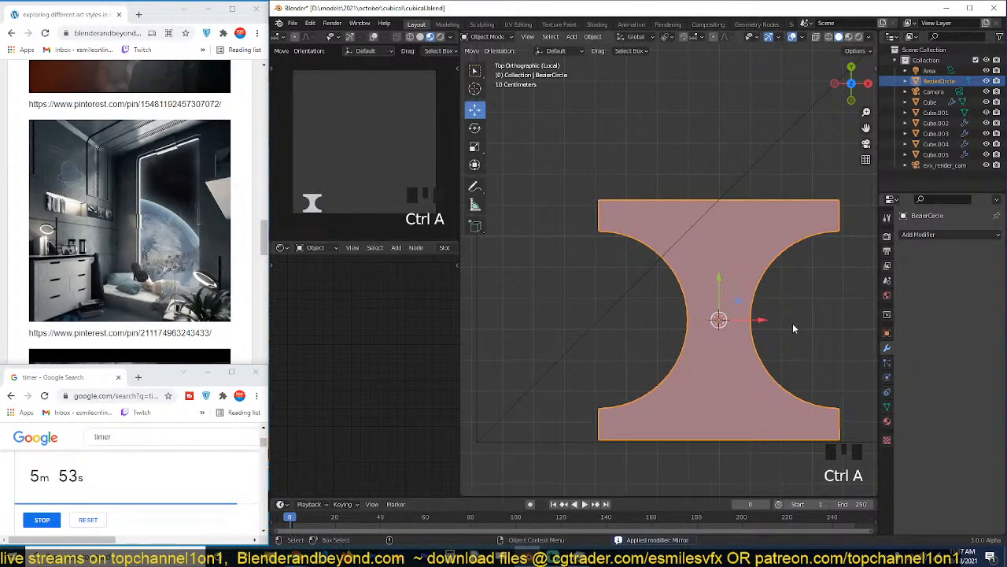
Duplicate the whole mirrored piece about 0.779 m upward along Y so the copy sits directly above the original.
key(Tab)
key(a)
scroll(752, 332, down, 3)
key(shift+d)
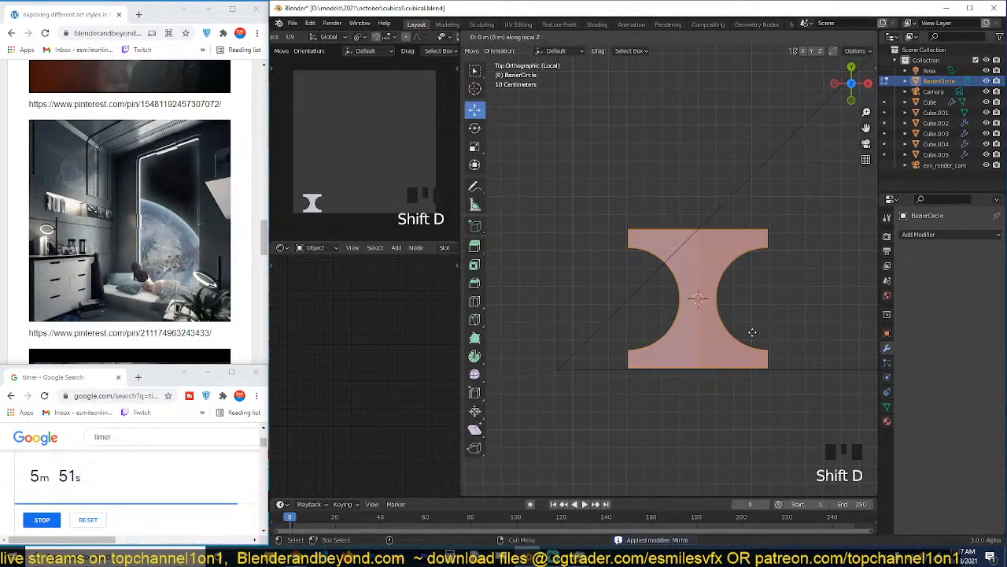
key(y)
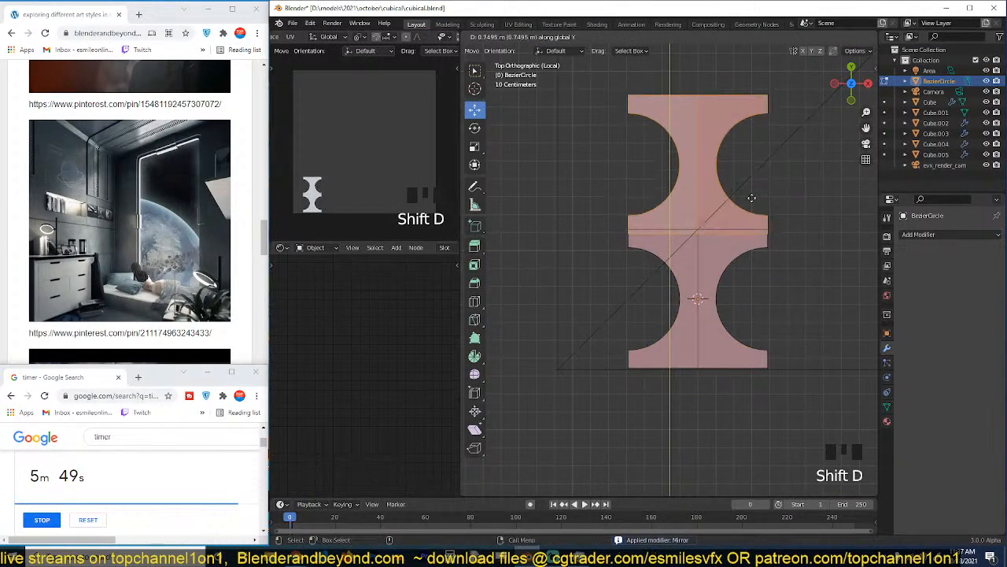
click(709, 184)
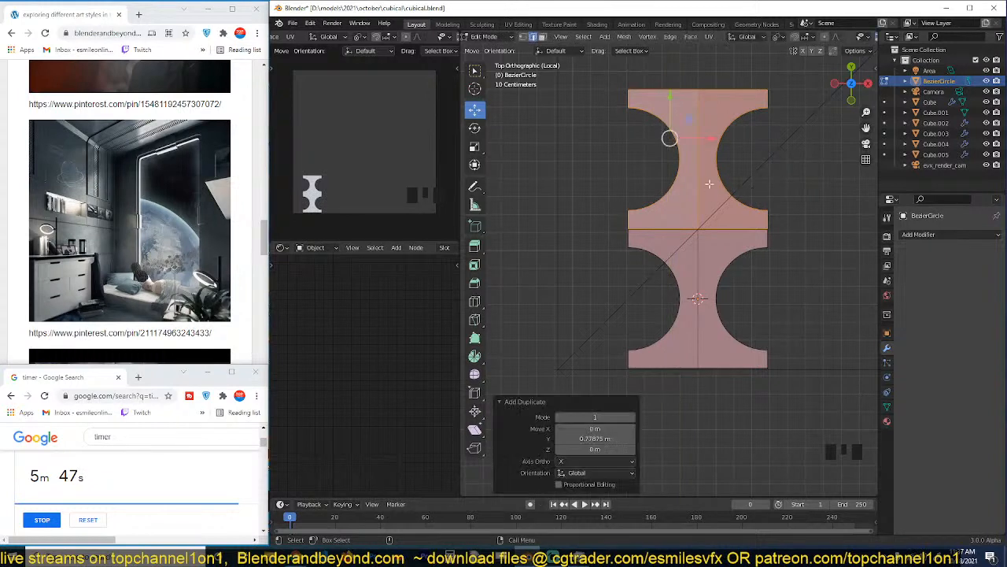
Delete the left half face of the upper copy.
click(686, 183)
click(687, 197)
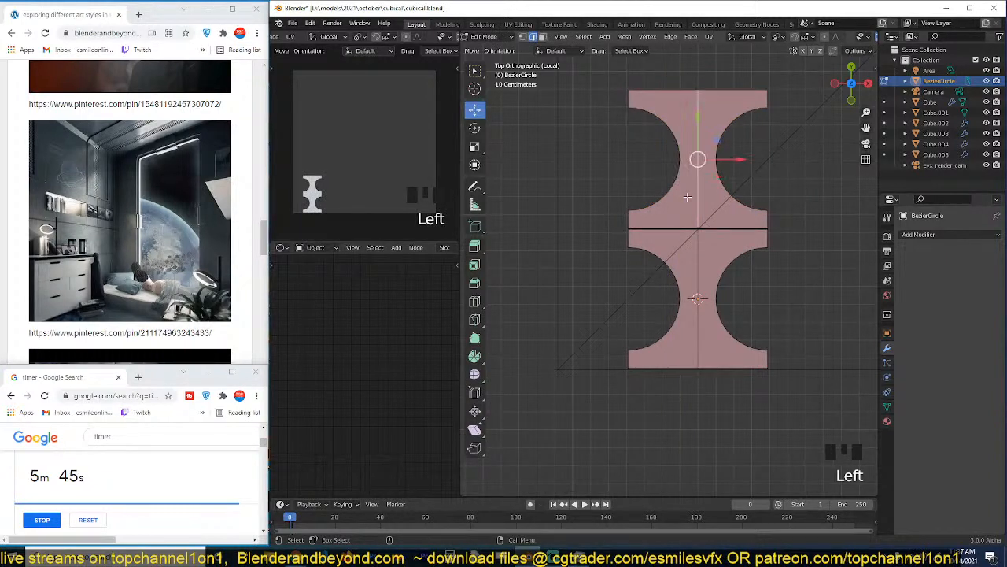
key(3)
click(686, 197)
key(x)
click(726, 196)
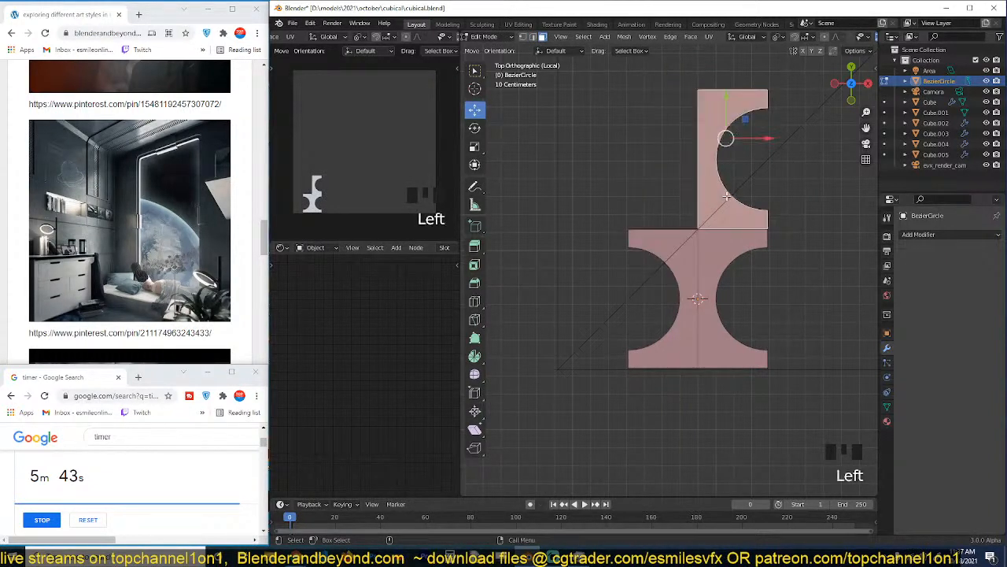
click(740, 138)
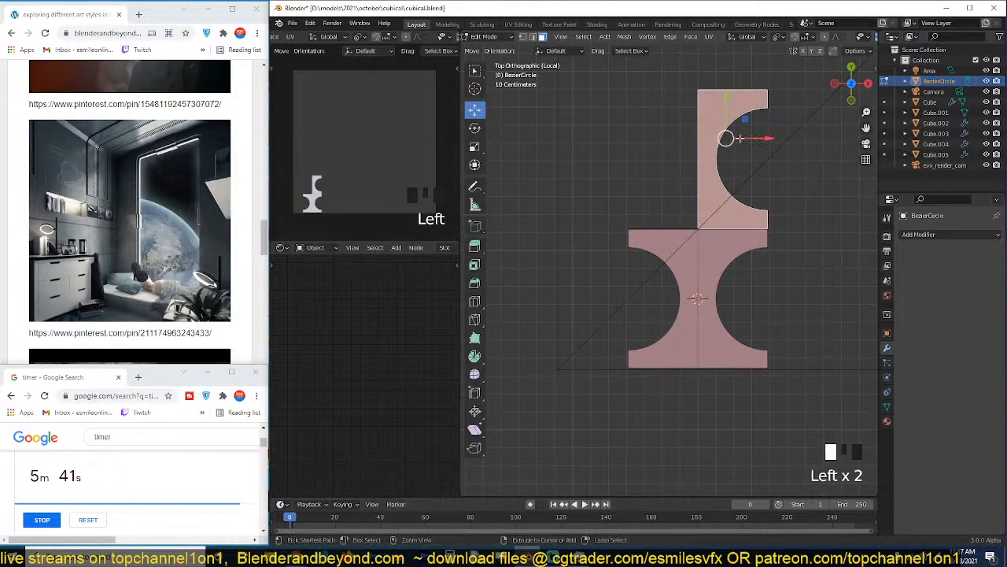
key(ctrl+m)
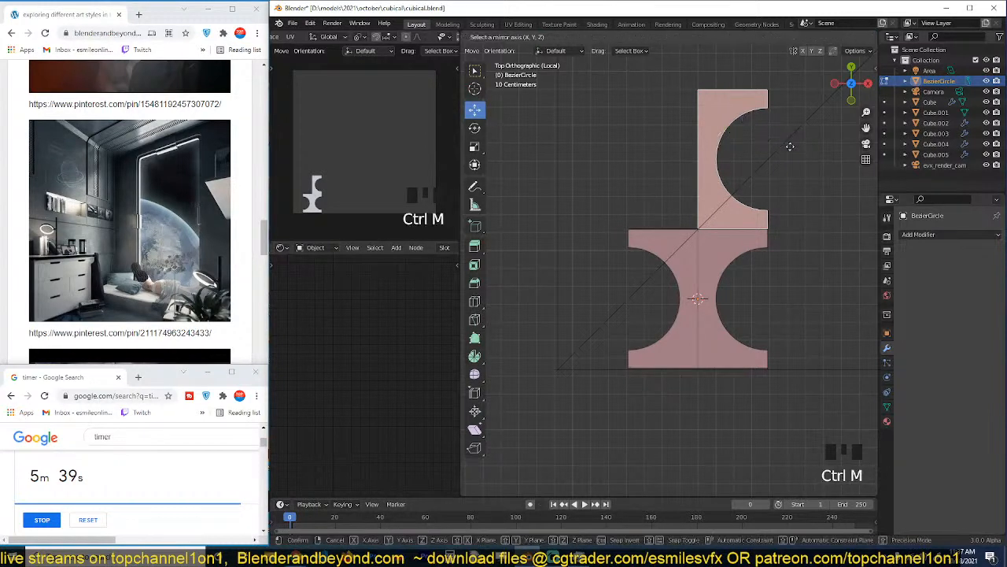
right_click(790, 146)
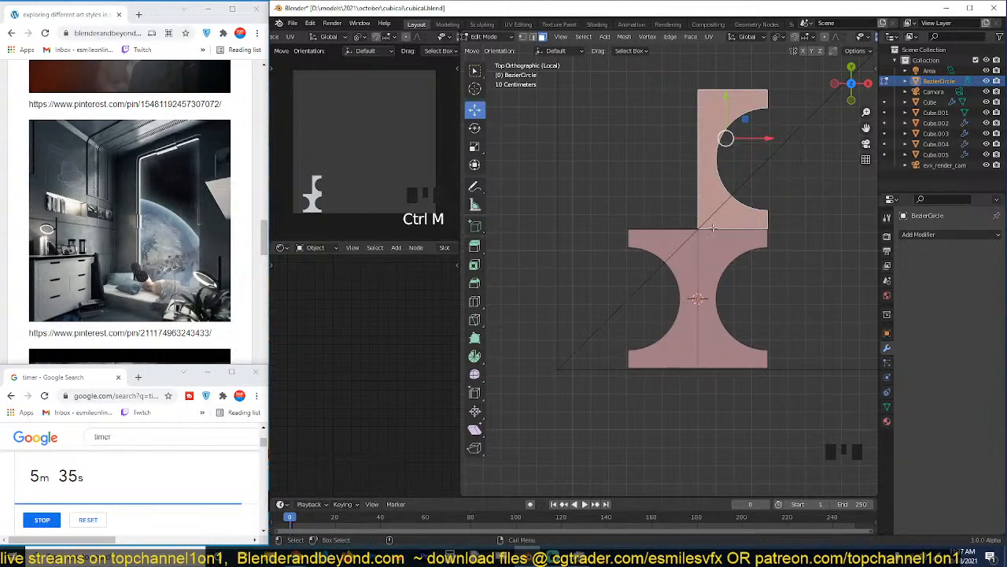
scroll(712, 228, up, 3)
click(669, 277)
scroll(735, 224, down, 3)
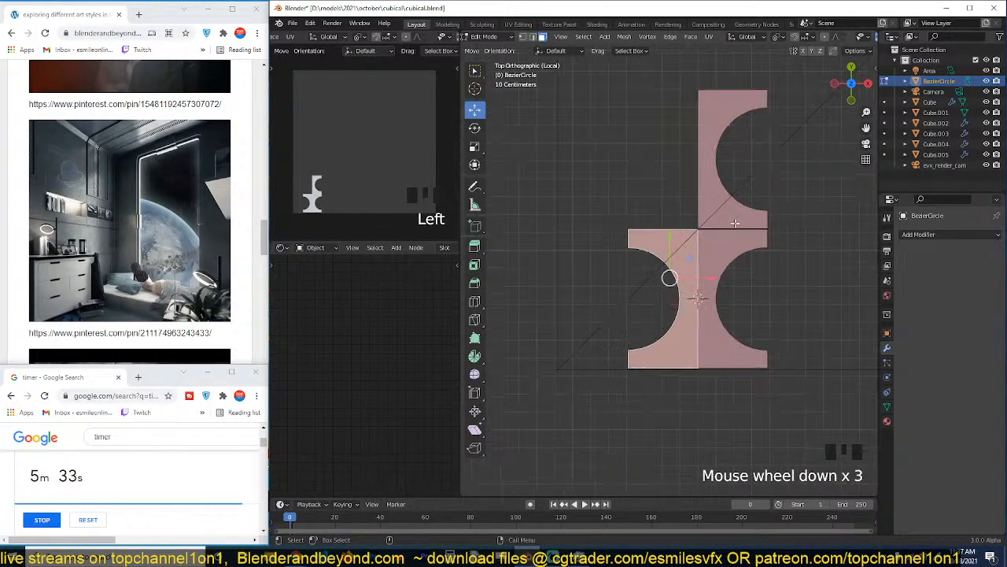
Mirror the upper half-hole piece along the global X axis so its cut-out faces the opposite side.
click(727, 178)
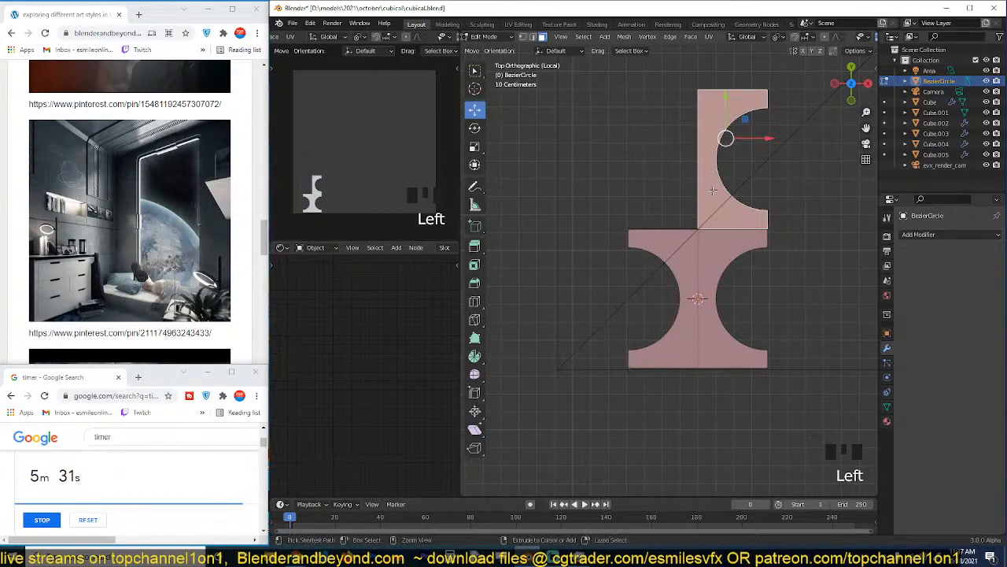
key(ctrl+m)
key(x)
click(712, 190)
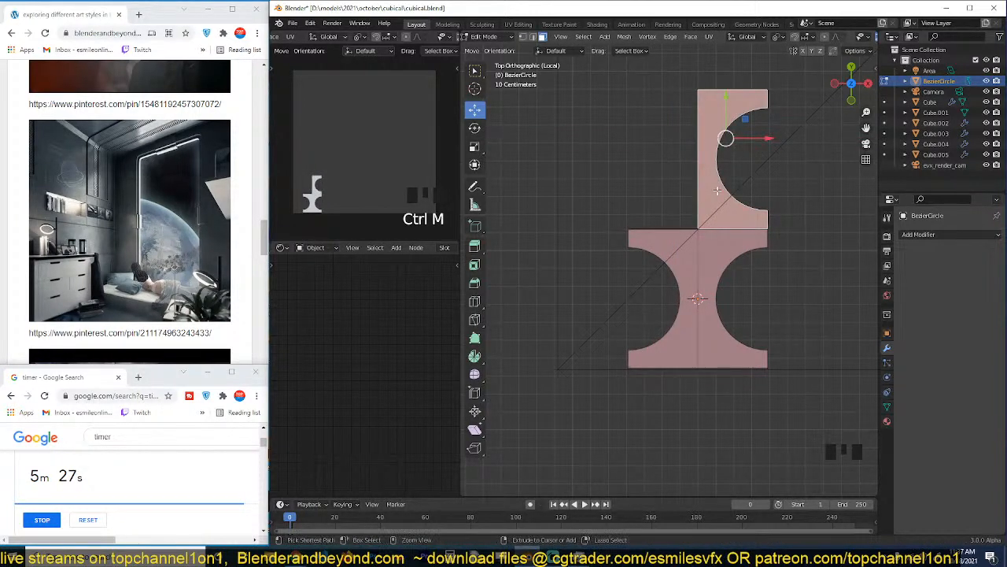
key(ctrl+m)
key(x)
click(717, 191)
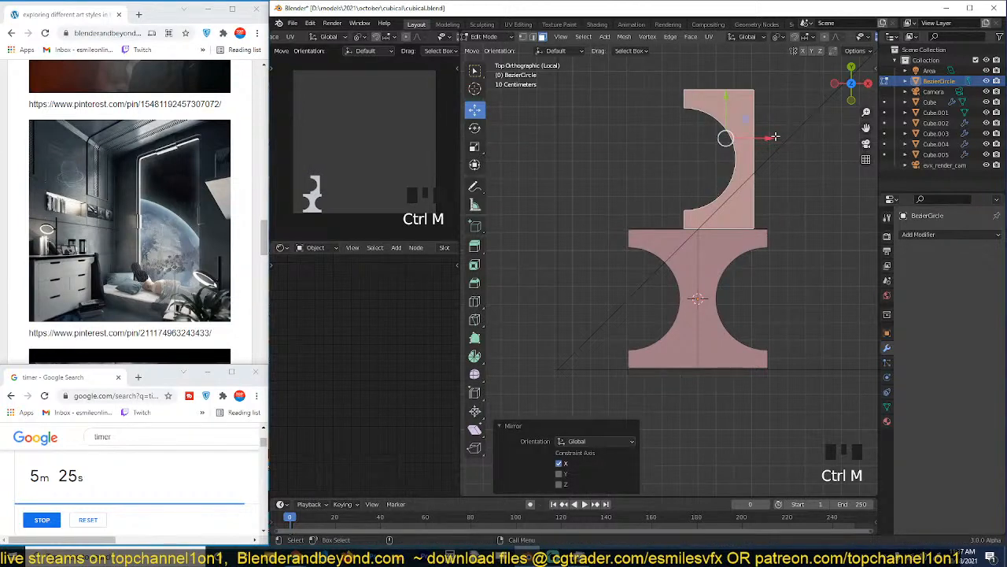
Move the mirrored upper piece about 0.3 m along negative X, and nudge it closer to the left half of the lower piece.
drag(775, 136, 720, 140)
scroll(681, 250, up, 6)
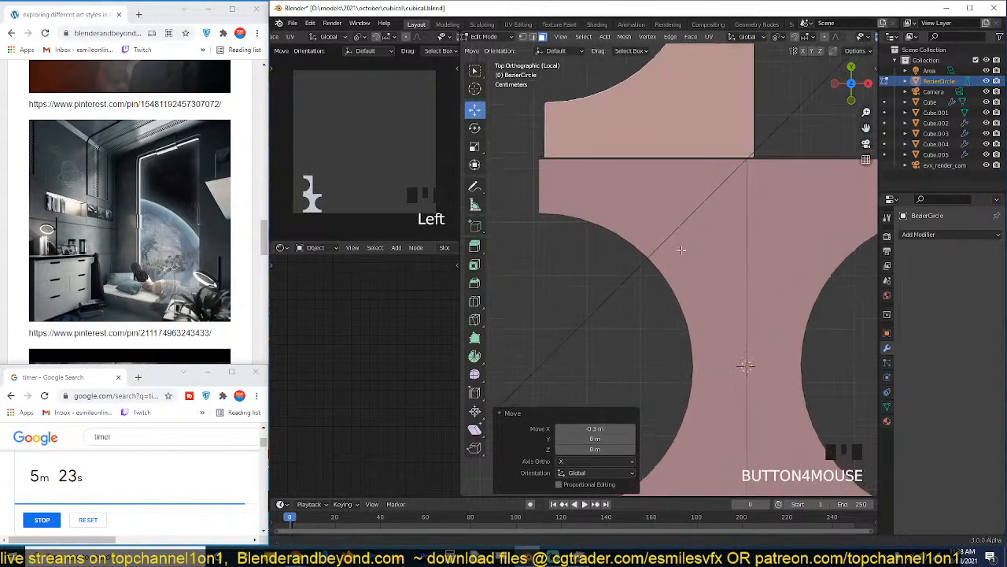
scroll(681, 249, up, 11)
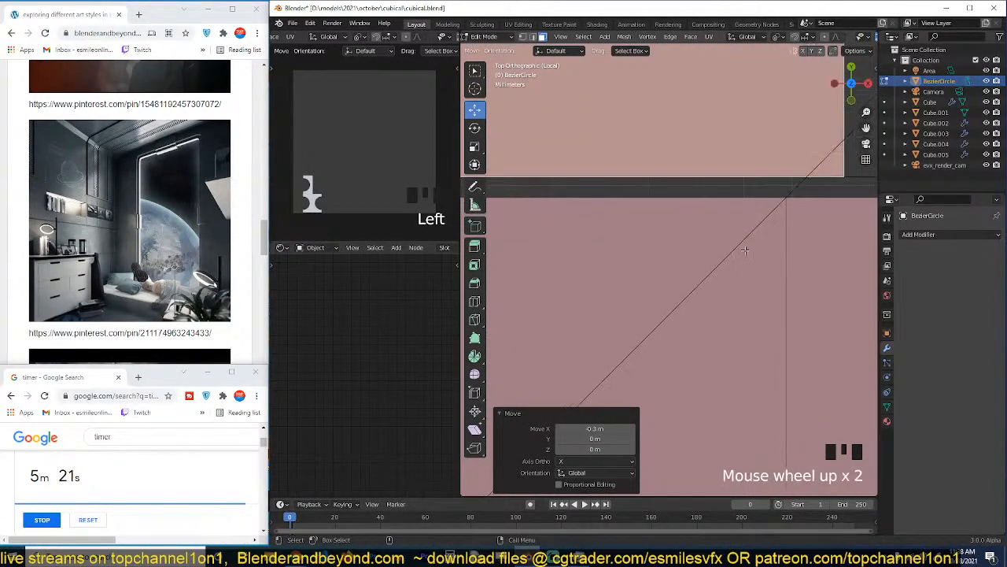
key(g)
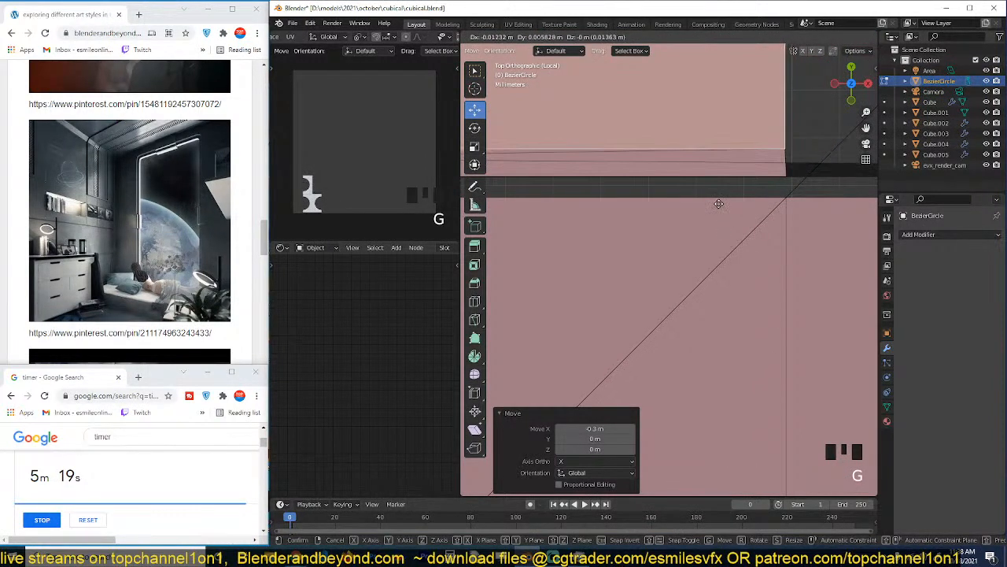
click(718, 204)
scroll(728, 231, down, 9)
Dissolve the stray vertices by the lower piece's upper right corner and near the upper piece's inner corner.
key(Tab)
key(1)
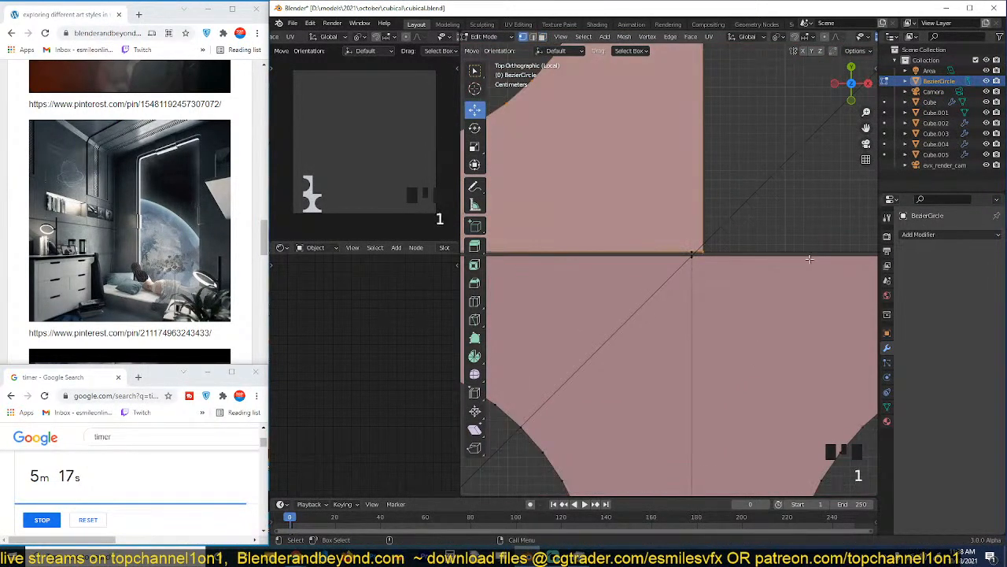
scroll(813, 255, down, 3)
click(812, 253)
key(ctrl+x)
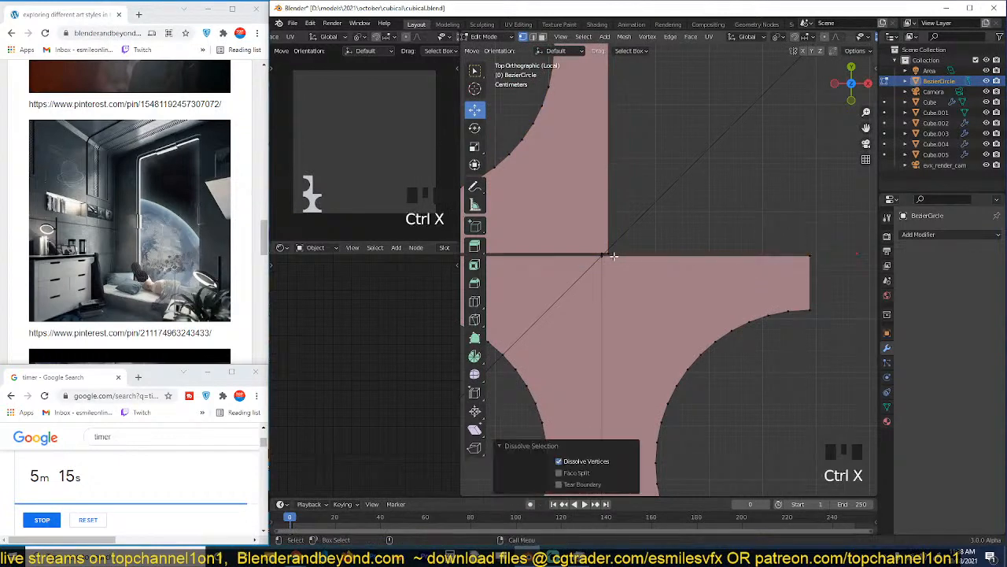
scroll(715, 249, up, 7)
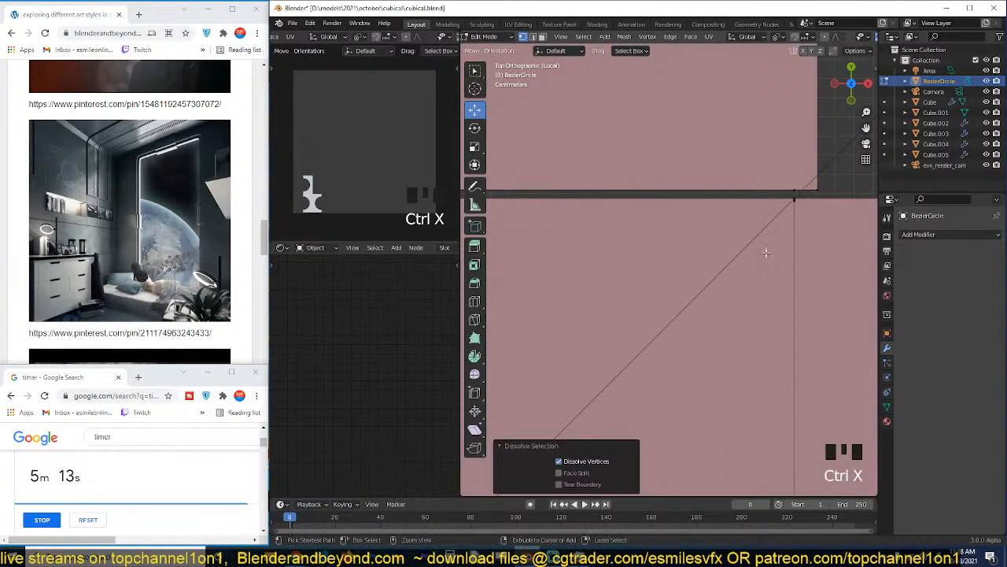
scroll(765, 252, down, 4)
click(728, 231)
key(ctrl+x)
scroll(714, 218, down, 6)
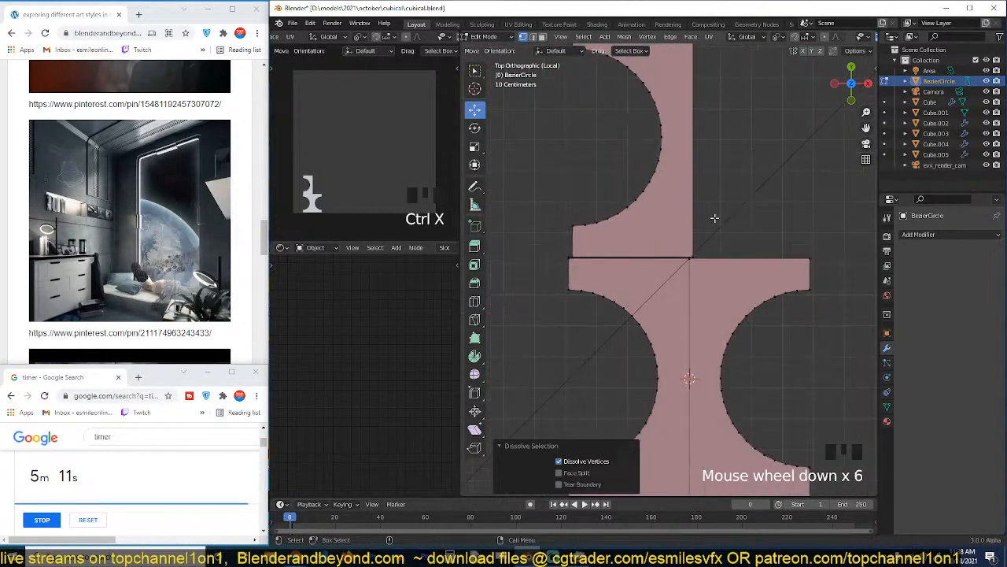
Select all geometry linked to the upper piece's lower right corner vertex.
click(694, 253)
click(694, 256)
key(ctrl+l)
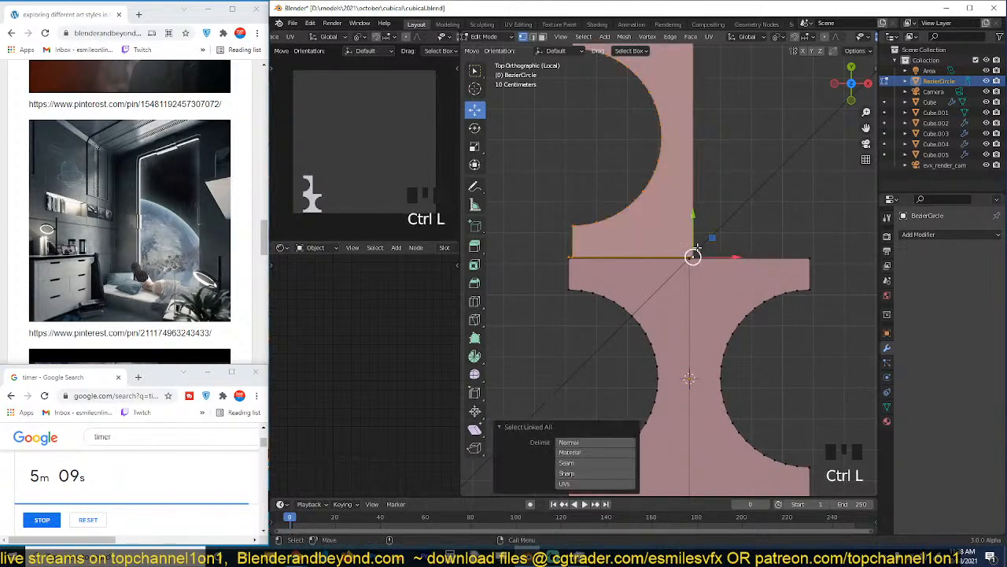
scroll(695, 250, up, 5)
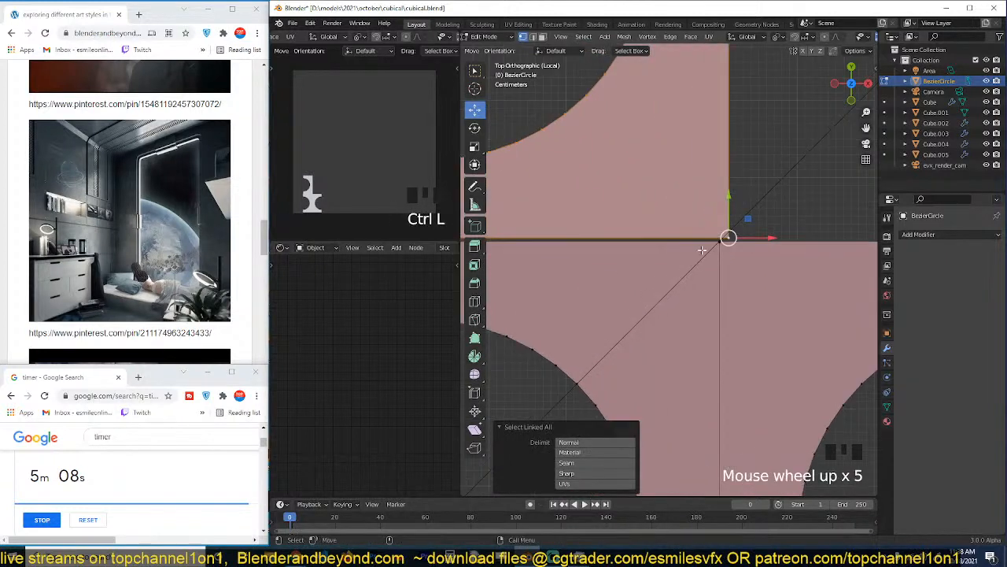
click(97, 151)
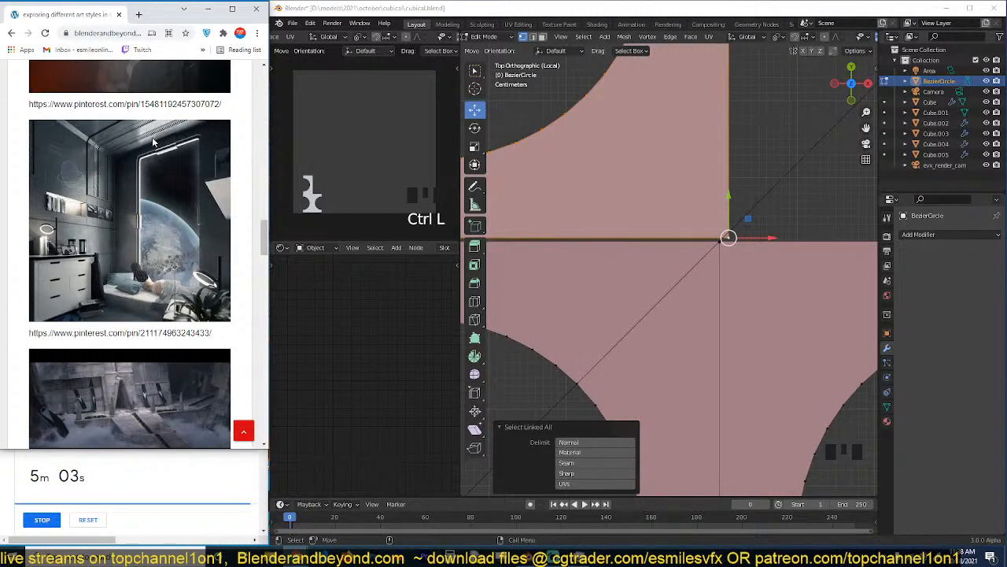
scroll(154, 141, down, 1)
scroll(136, 161, up, 1)
scroll(589, 213, up, 5)
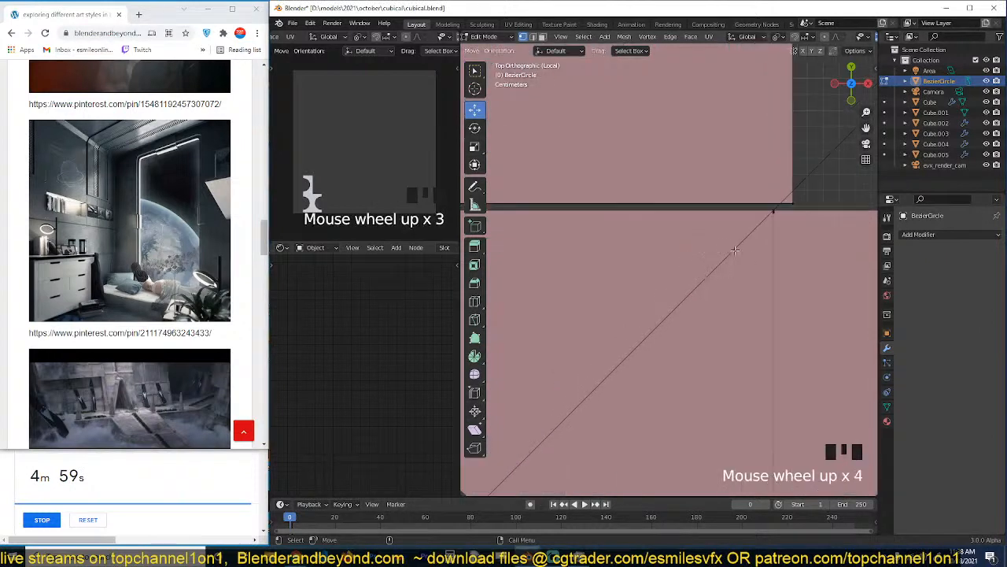
click(713, 235)
scroll(713, 235, down, 2)
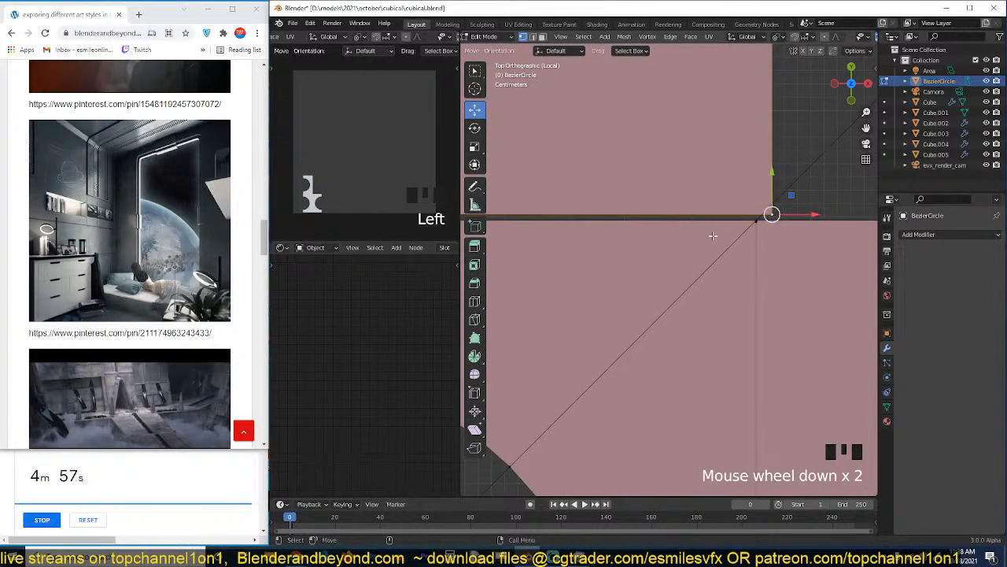
key(ctrl+l)
scroll(713, 235, up, 3)
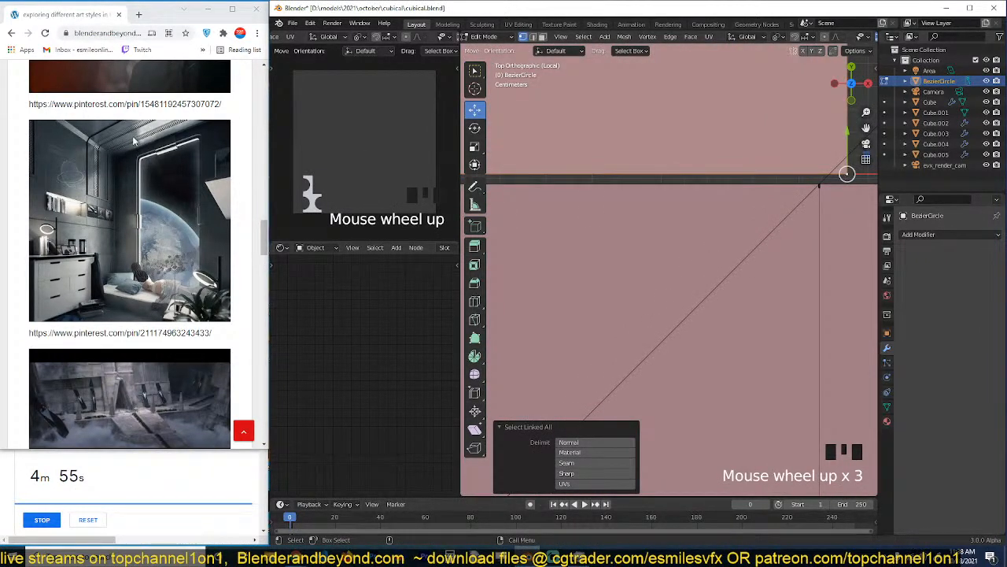
Move the upper piece about -0.012 m in X and -0.004 m in Y toward the middle of the lower piece's top edge.
scroll(776, 212, up, 3)
shift+middle_drag(810, 193, 569, 261)
scroll(763, 160, up, 5)
shift+middle_drag(738, 179, 673, 306)
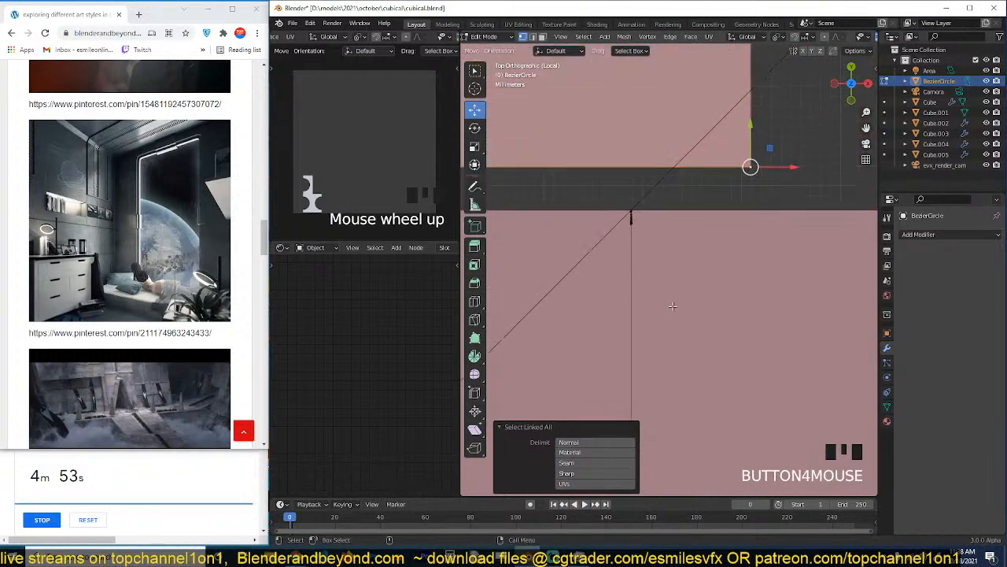
scroll(673, 306, up, 3)
key(h)
key(ctrl+z)
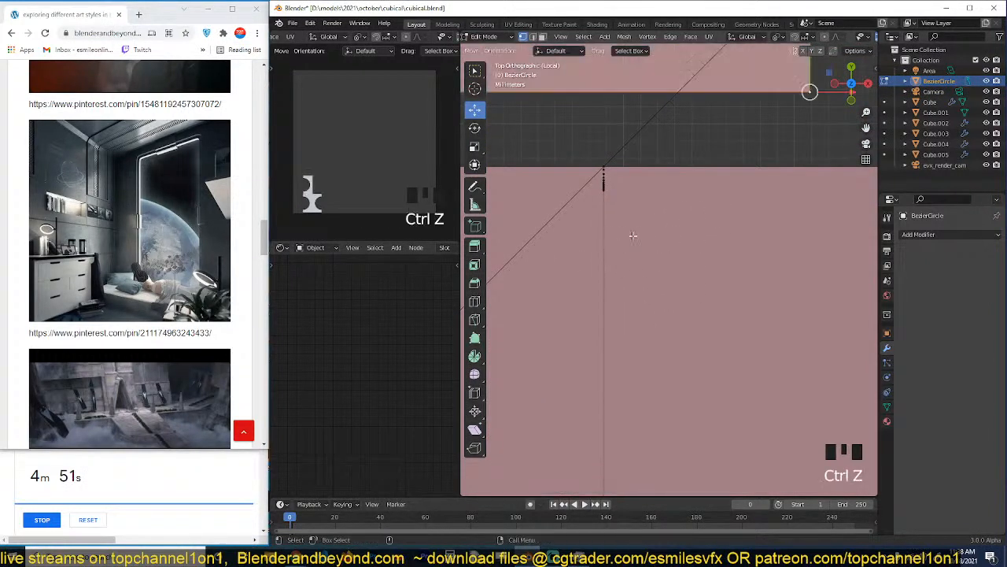
scroll(708, 206, up, 1)
key(g)
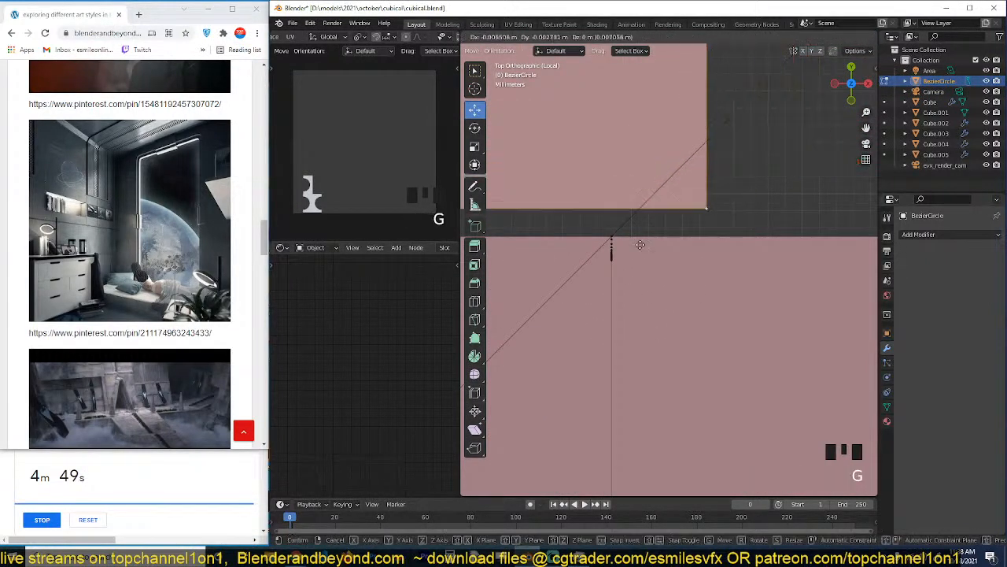
click(553, 268)
scroll(553, 268, up, 4)
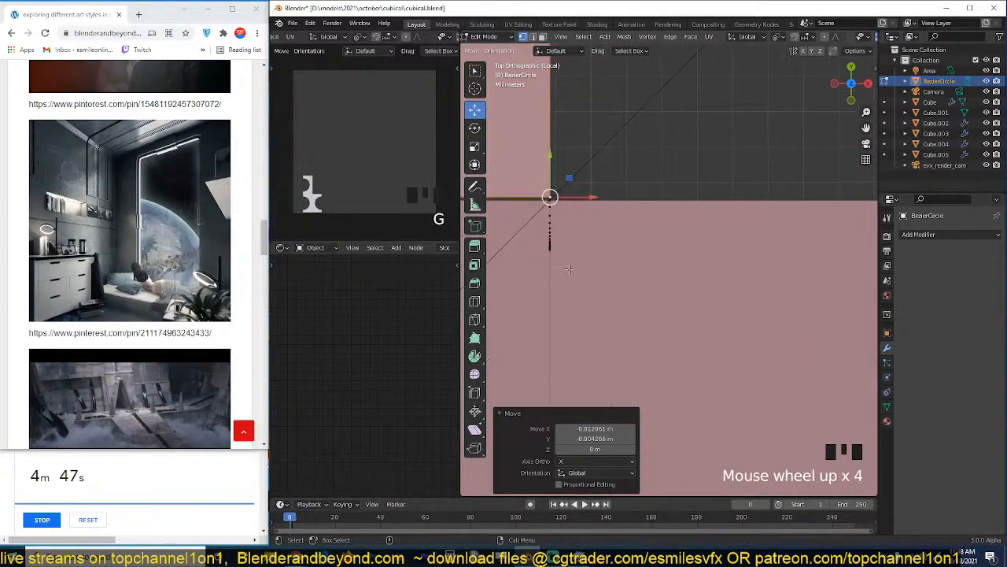
Dissolve the stray vertices stacked below the central junction and move the upper piece about -0.00009 m in Y onto it.
drag(523, 271, 603, 206)
key(ctrl+x)
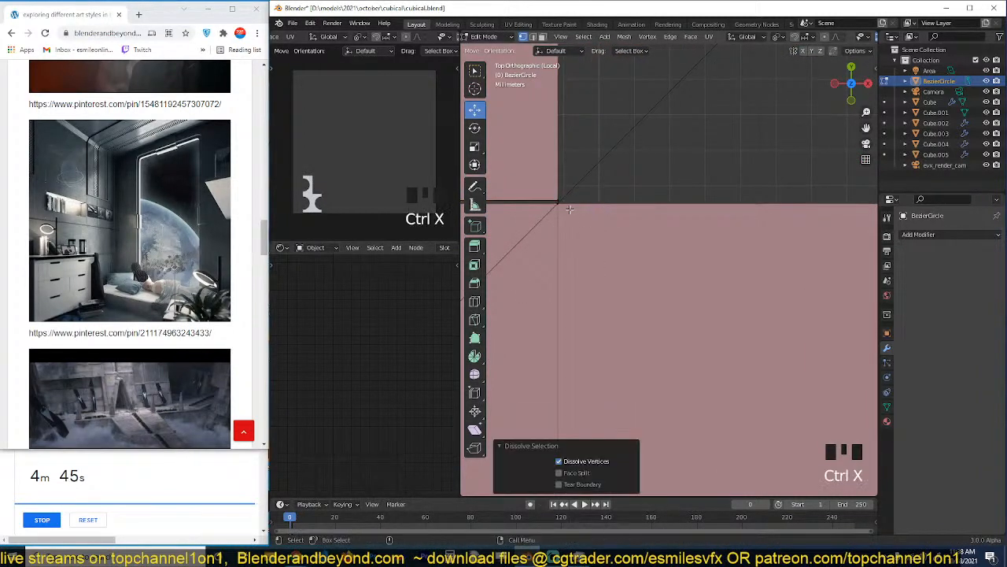
click(558, 197)
key(ctrl+l)
scroll(695, 308, up, 3)
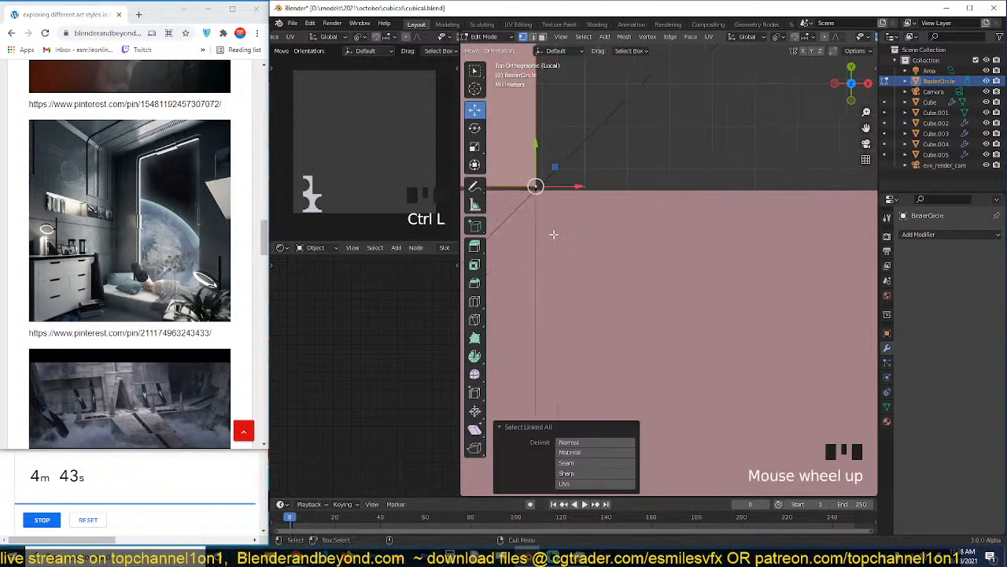
scroll(669, 283, up, 3)
scroll(673, 264, up, 4)
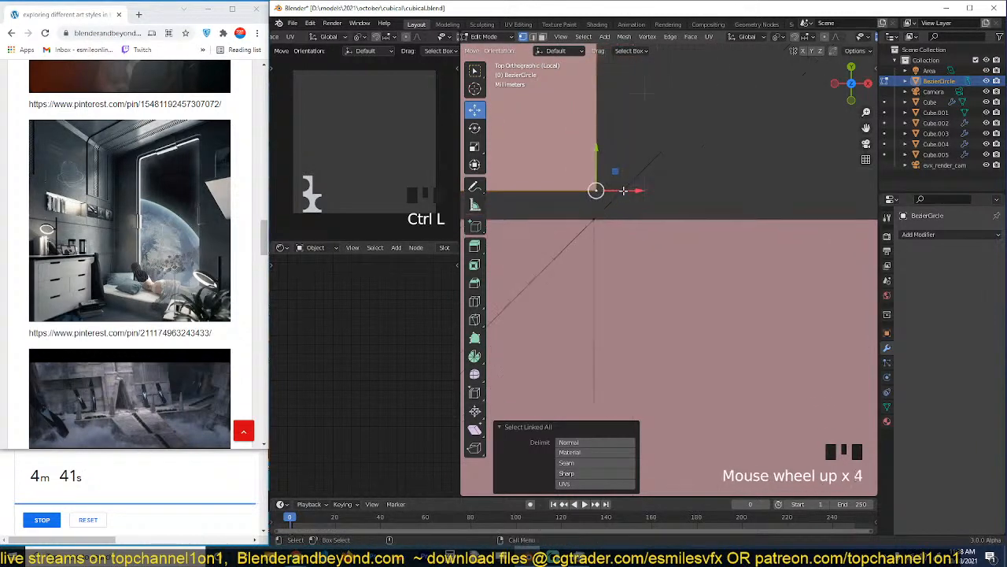
key(g)
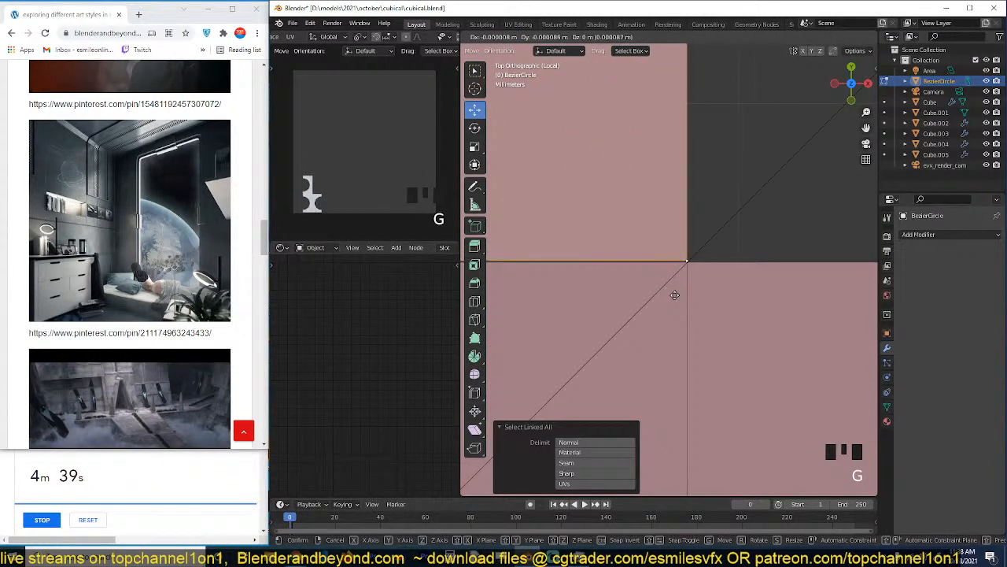
click(688, 262)
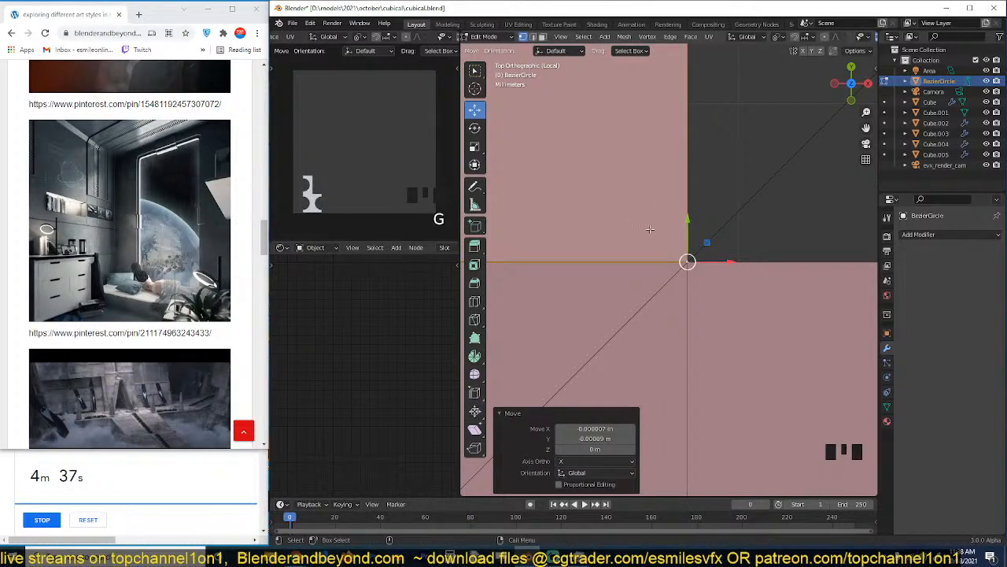
Turn on X-ray and dissolve the stray vertices sticking out at the left end of the seam between the two pieces.
scroll(650, 229, down, 20)
scroll(551, 294, up, 3)
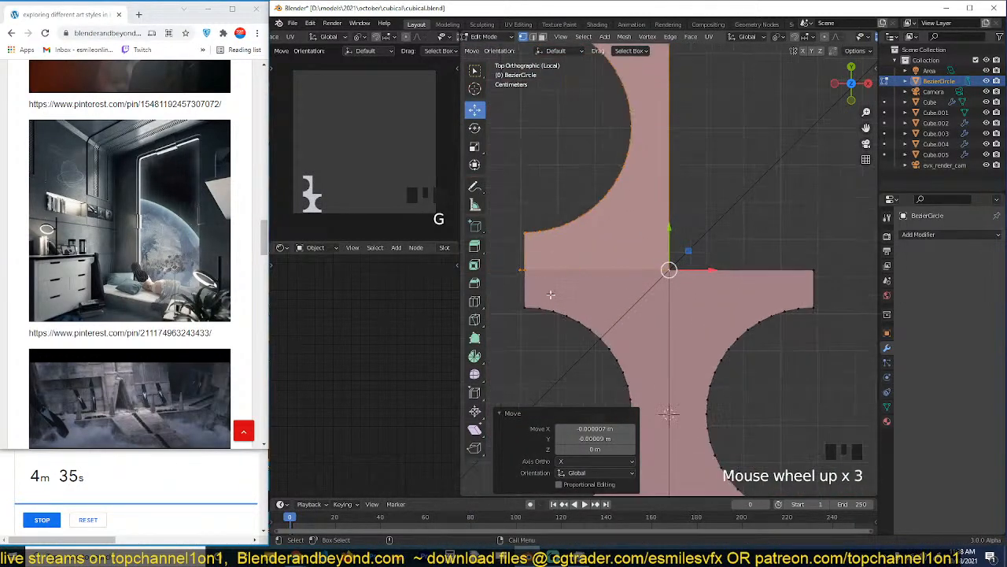
scroll(551, 283, up, 3)
click(549, 260)
key(ctrl+x)
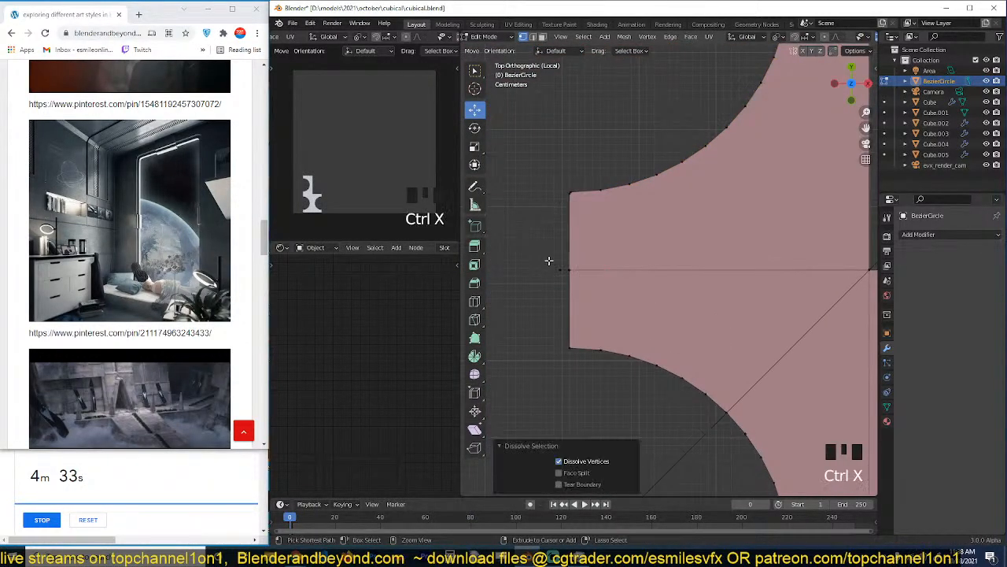
key(alt+z)
drag(537, 232, 564, 269)
click(564, 269)
key(ctrl+x)
scroll(650, 314, down, 2)
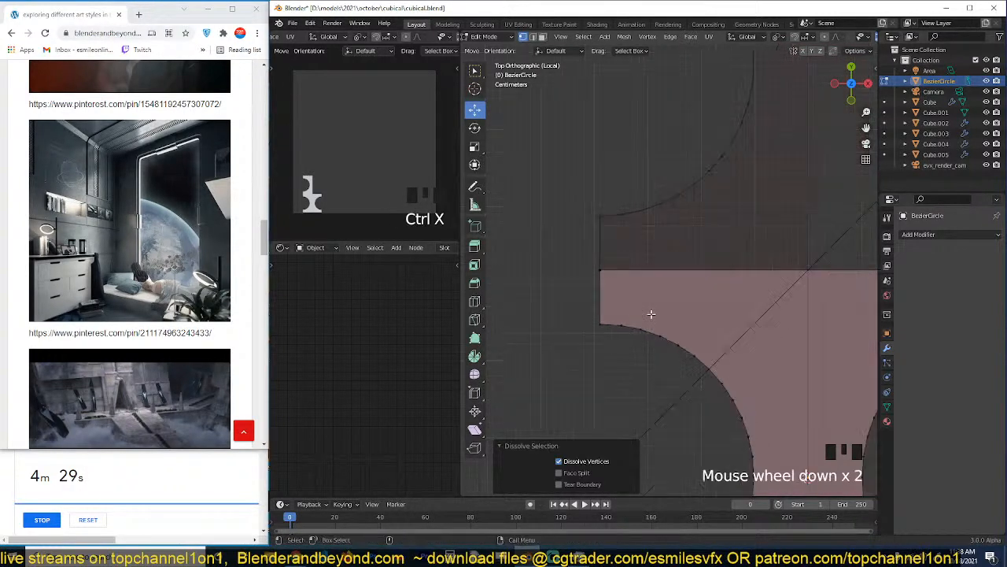
Merge all vertices of the mesh by distance.
key(a)
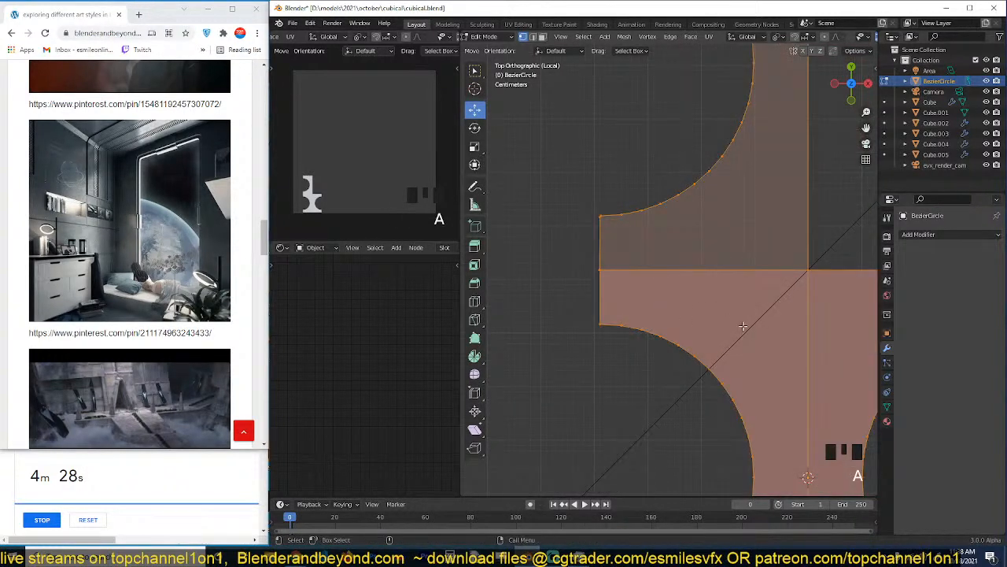
key(m)
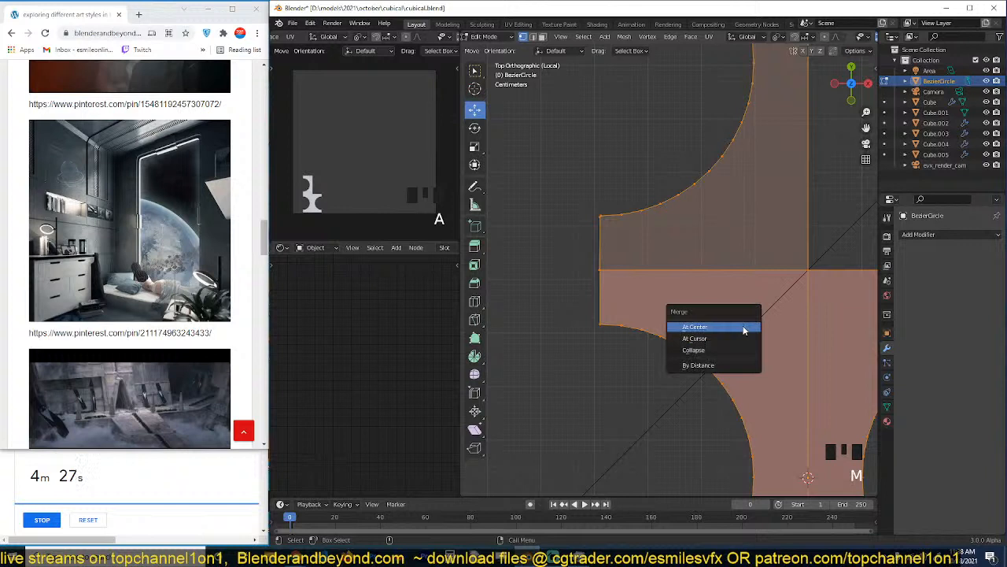
click(717, 367)
Align the left-end vertices of both pieces to one X position by scaling them in X, and merge them by distance.
key(alt+a)
drag(587, 189, 605, 331)
key(s)
key(x)
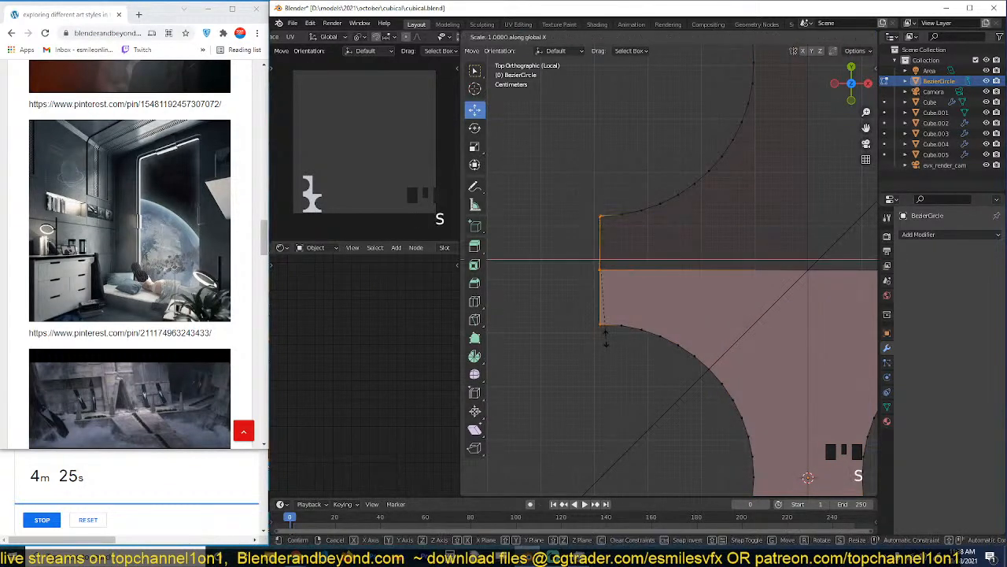
click(605, 335)
key(m)
click(607, 337)
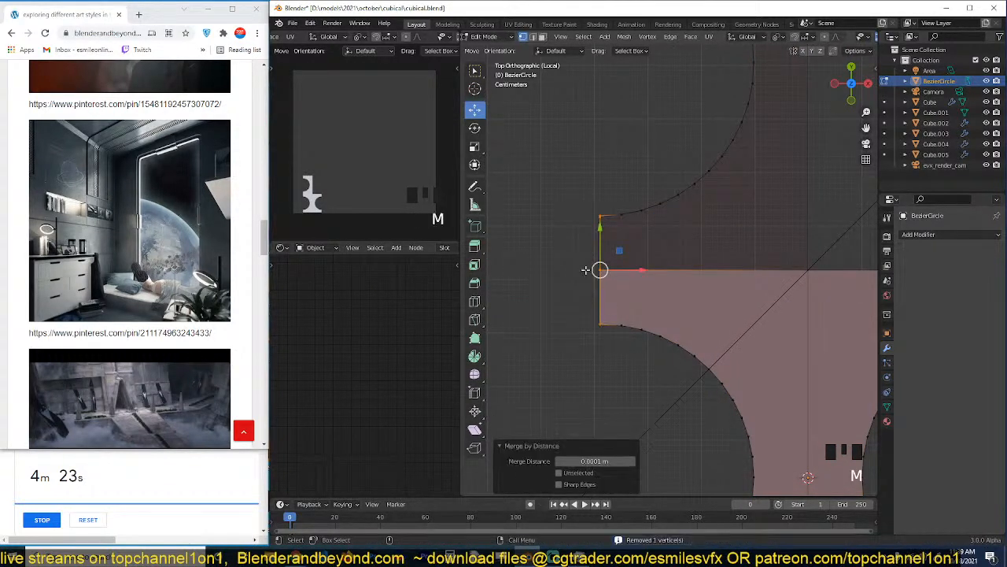
Flatten the seam vertices between the two pieces by scaling them to 0 in Y, and merge them by distance.
drag(576, 256, 751, 293)
key(s)
key(y)
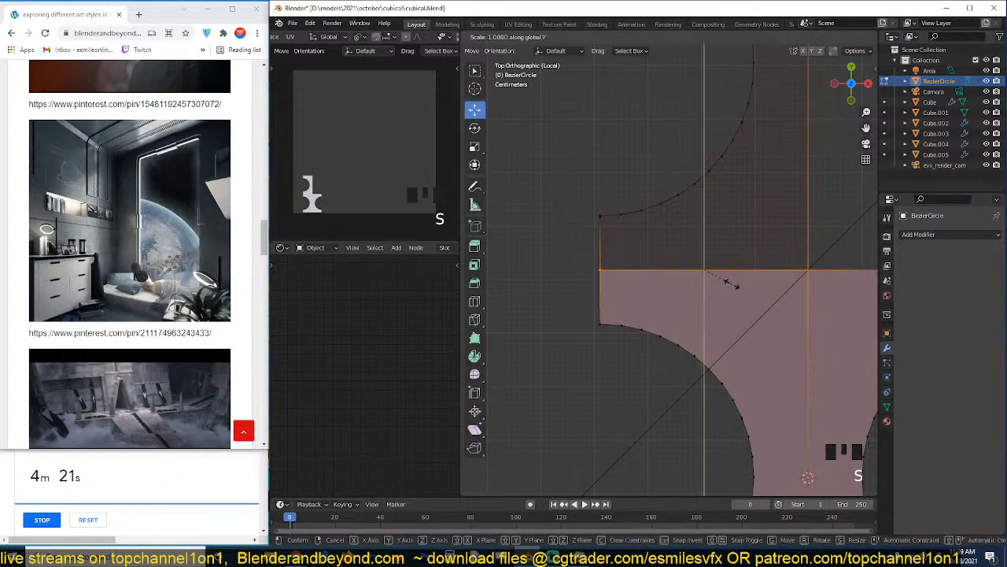
click(733, 284)
key(m)
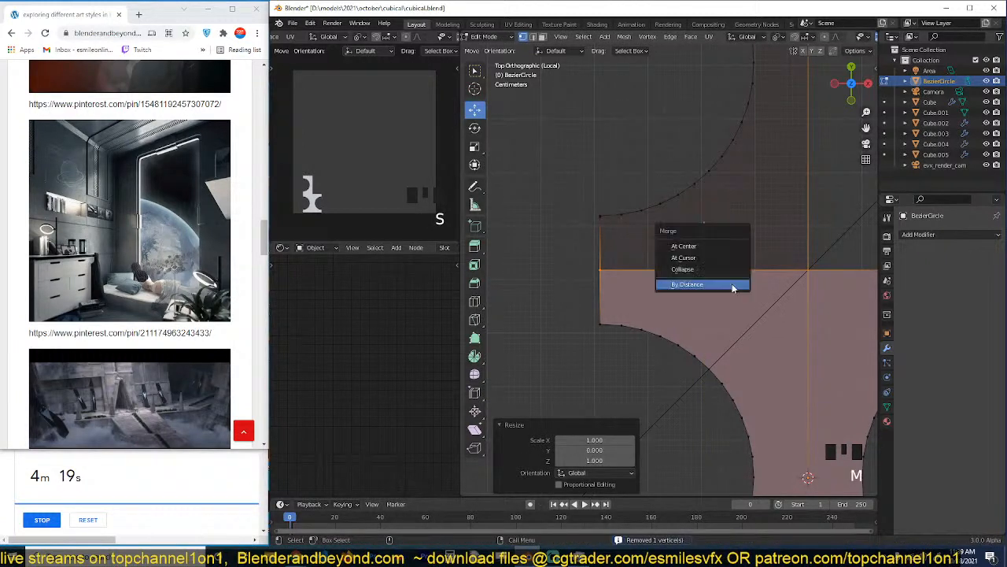
click(734, 285)
Mirror the upper face across global X and move it about -0.073 m in X onto the lower piece's left half.
scroll(731, 279, down, 3)
key(3)
click(727, 145)
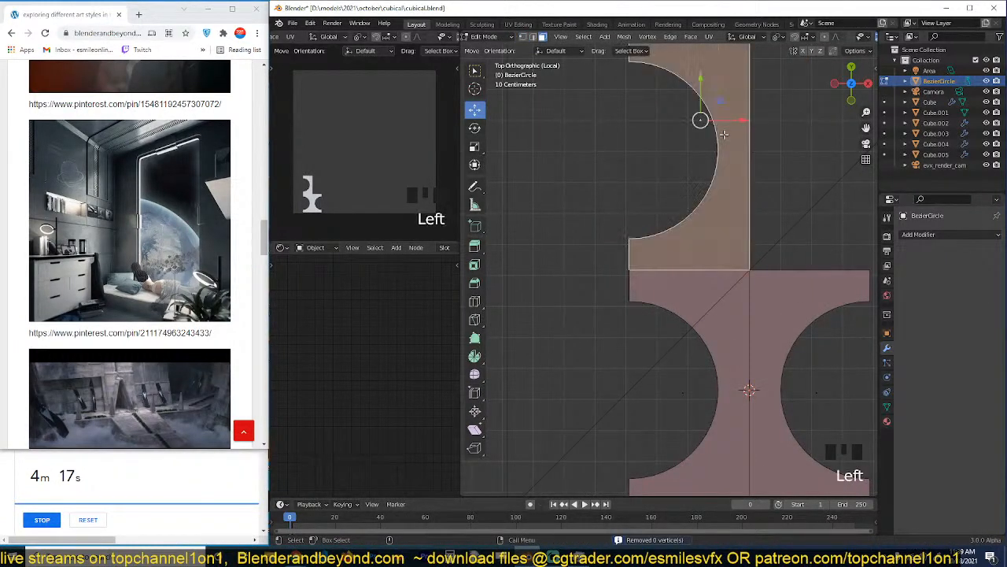
key(z)
key(g)
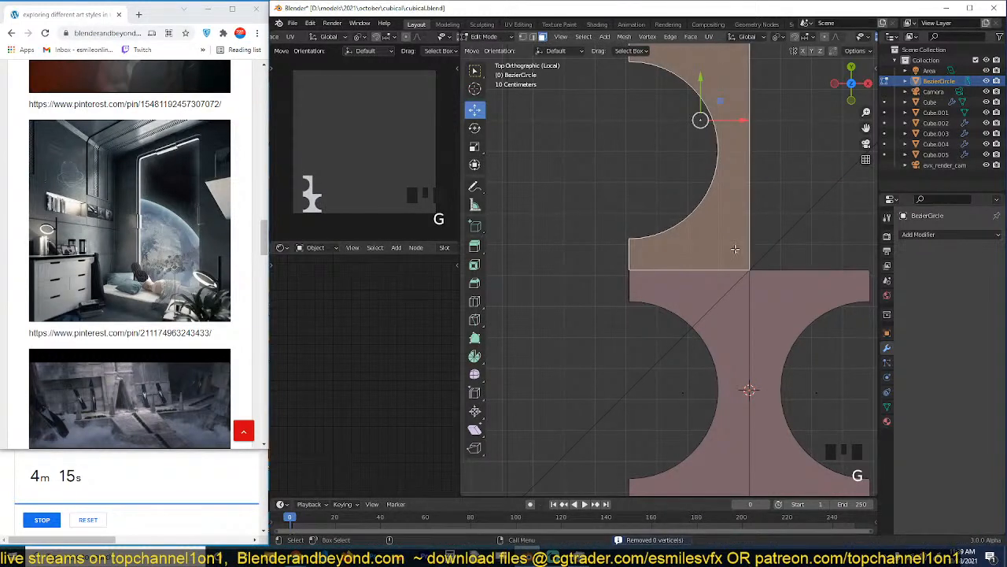
key(ctrl+m)
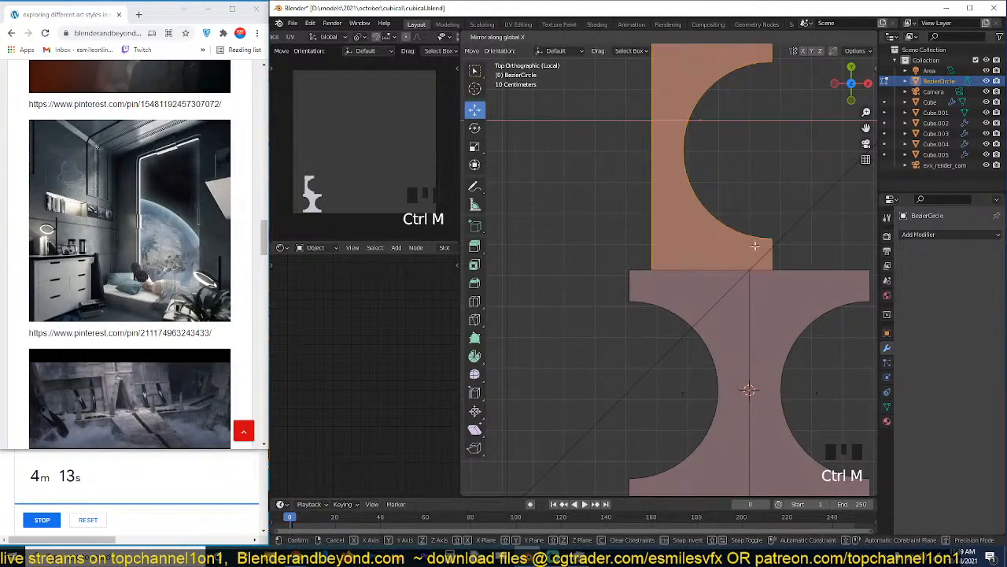
click(755, 246)
drag(756, 149, 729, 160)
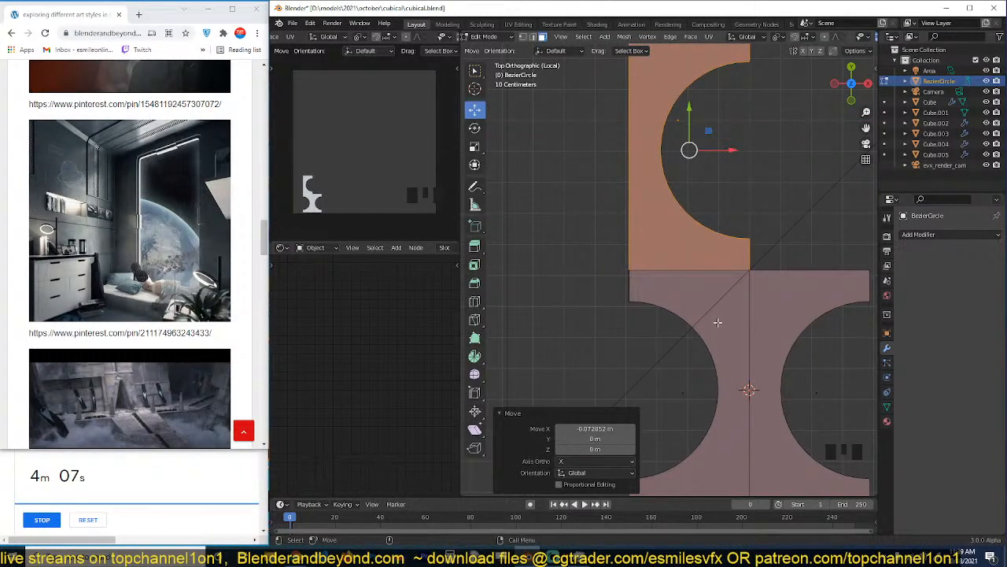
Duplicate the upper half, mirror the copy across global X and slide it along X until both halves enclose a full circular hole.
scroll(719, 323, up, 10)
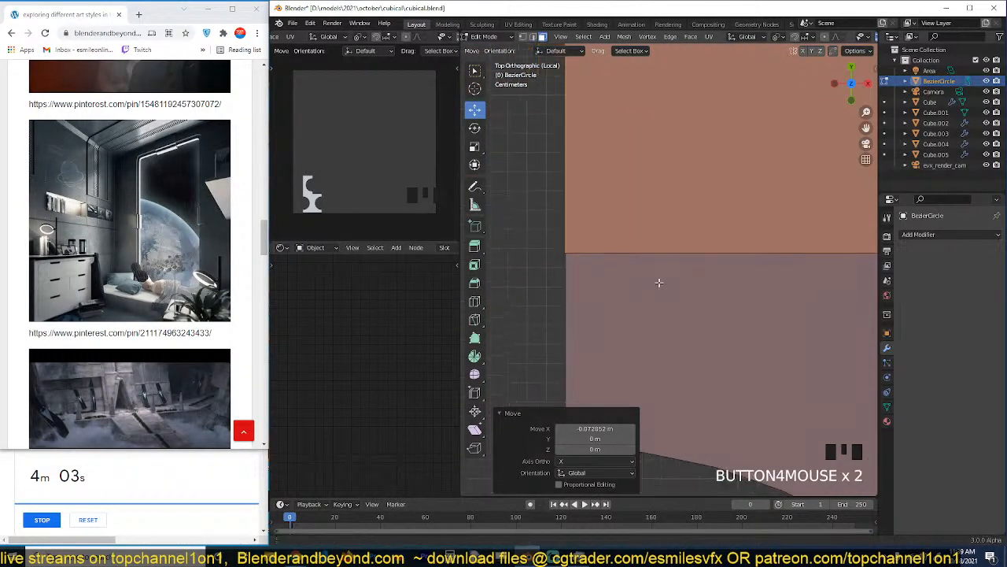
scroll(695, 292, down, 4)
key(shift+d)
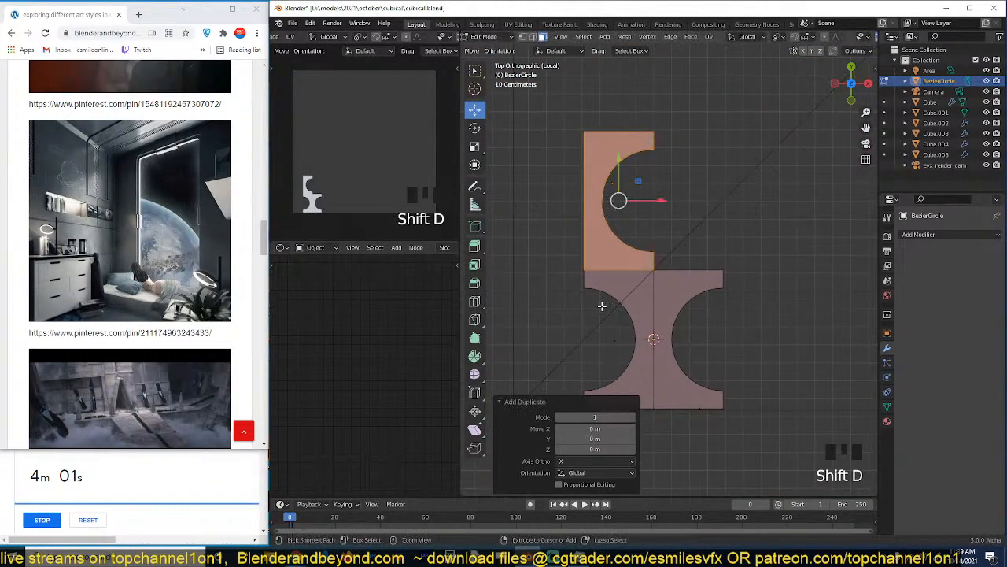
key(ctrl+m)
click(609, 305)
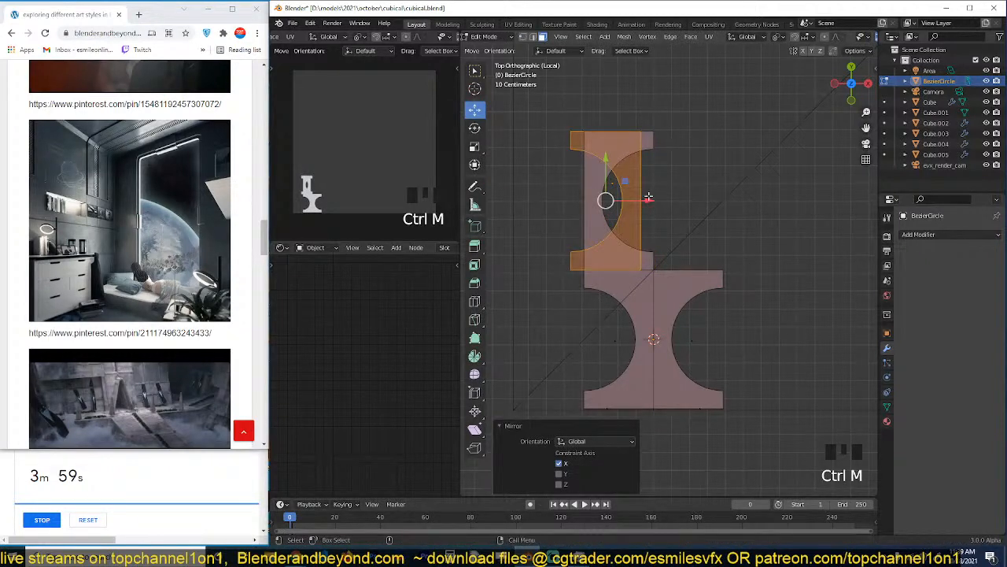
drag(648, 196, 734, 198)
scroll(666, 173, up, 3)
scroll(659, 178, down, 2)
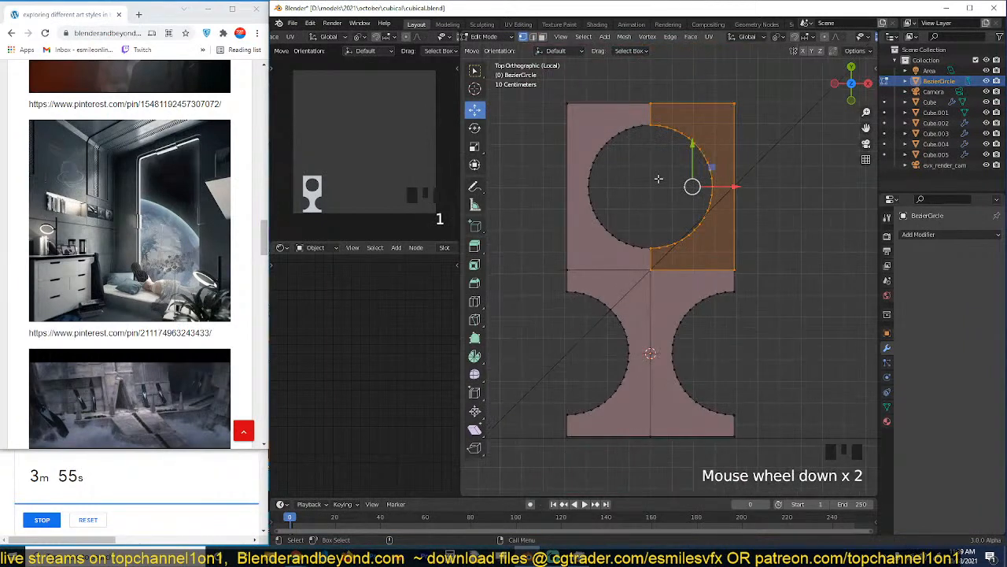
Recalculate the normals of the whole mesh, and those of the two lower faces with Inside enabled to match the upper ones.
key(a)
key(shift+n)
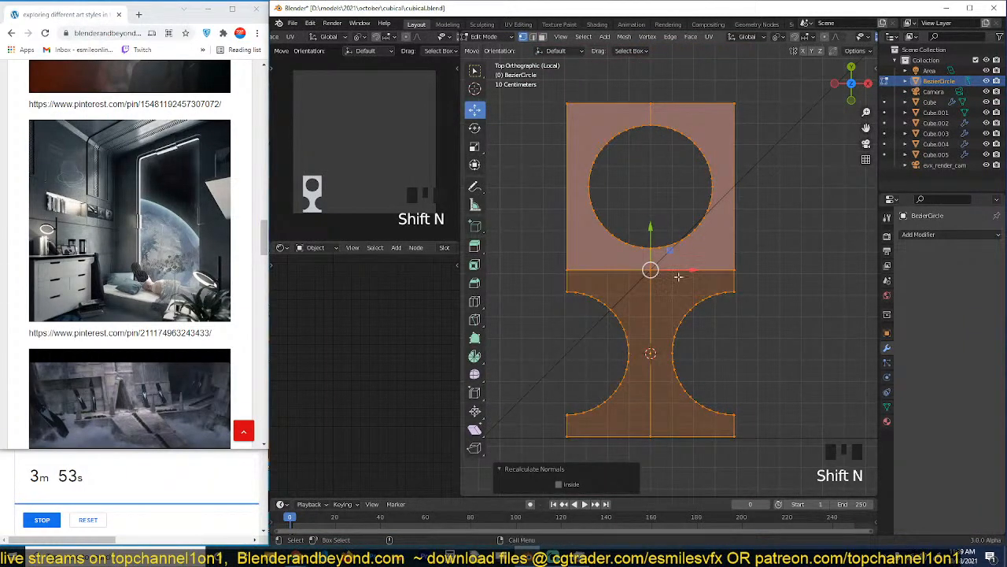
key(3)
click(651, 339)
shift+click(649, 342)
double_click(696, 355)
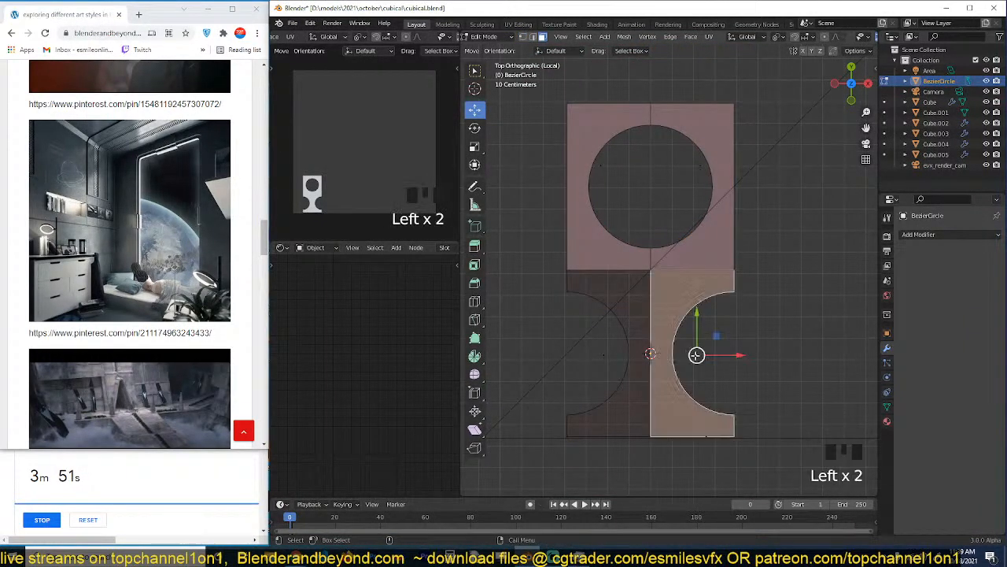
shift+click(624, 363)
key(shift+n)
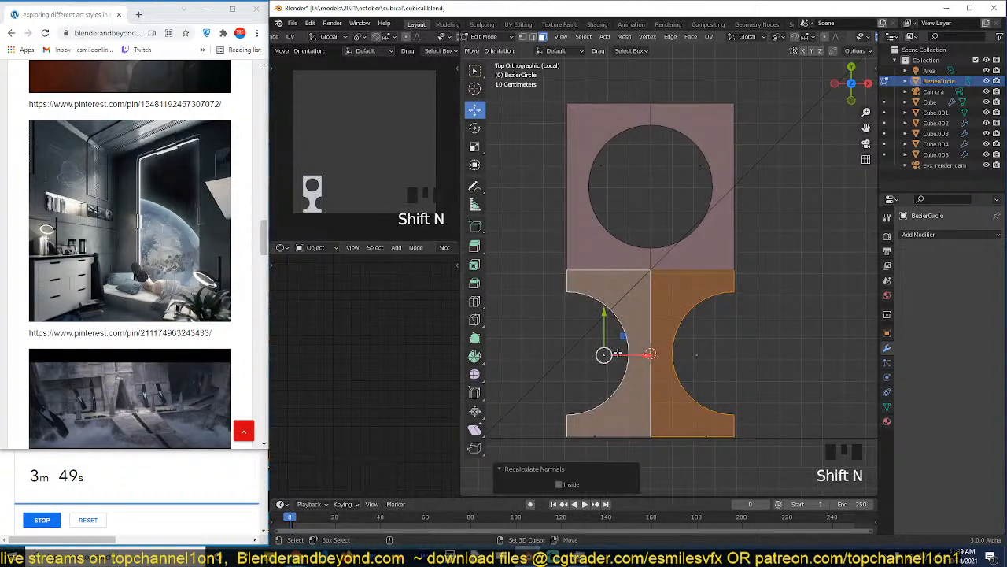
click(569, 480)
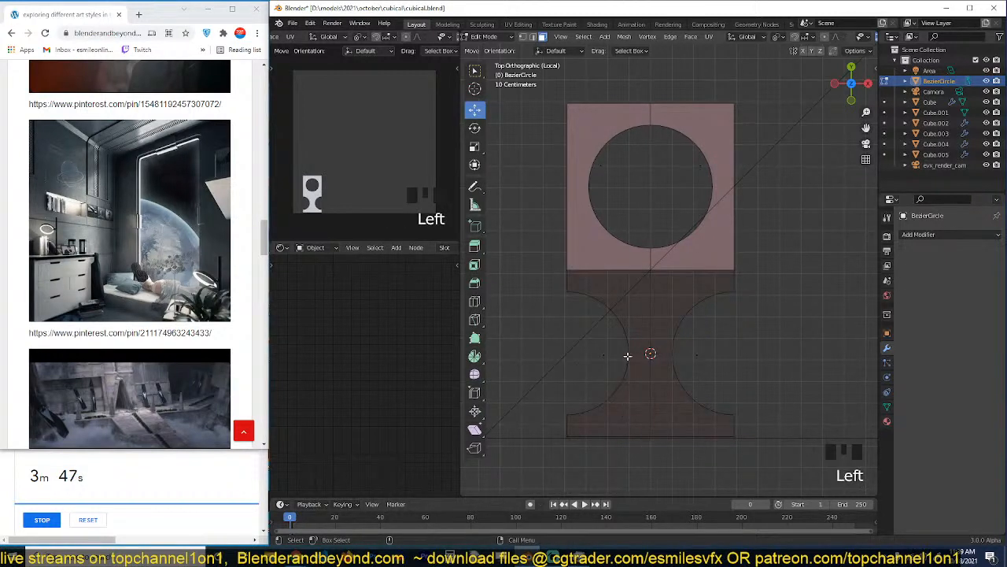
key(ctrl+z)
key(shift+n)
click(569, 481)
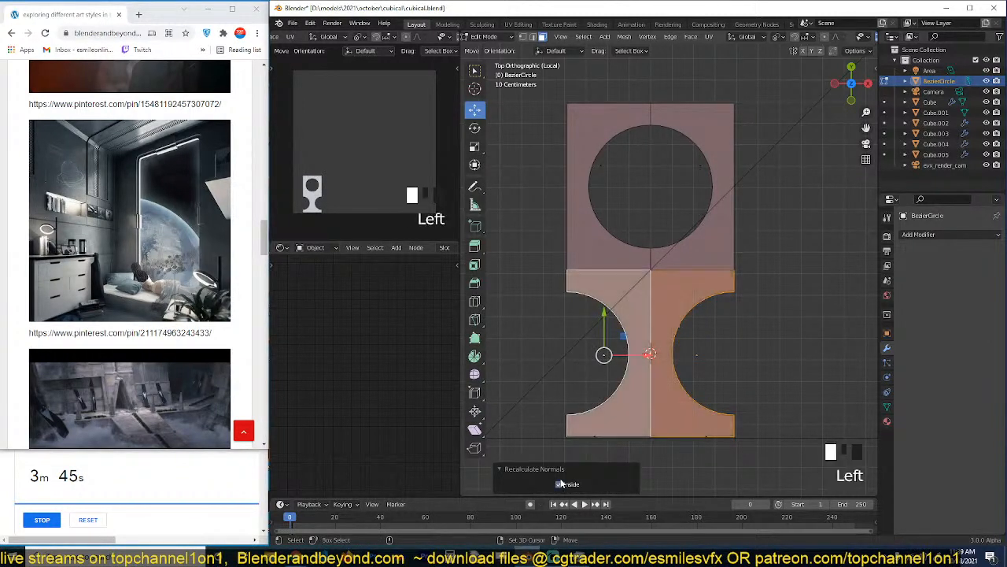
Flatten the vertices across the tile's middle seam by scaling them to 0 in Y, and merge them by distance.
key(Tab)
scroll(670, 283, up, 1)
key(Tab)
key(1)
key(alt+a)
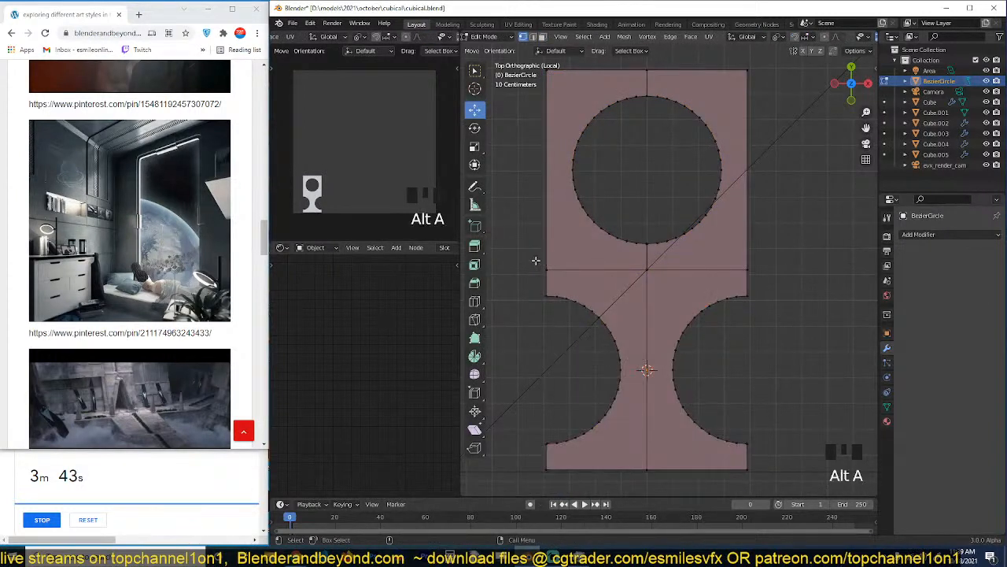
drag(535, 262, 782, 280)
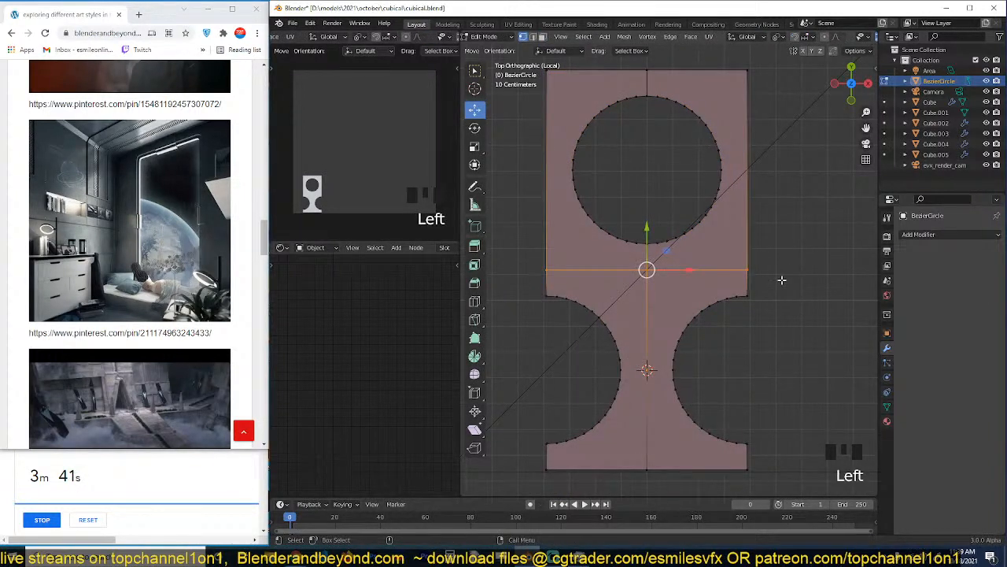
key(s)
key(y)
key(Return)
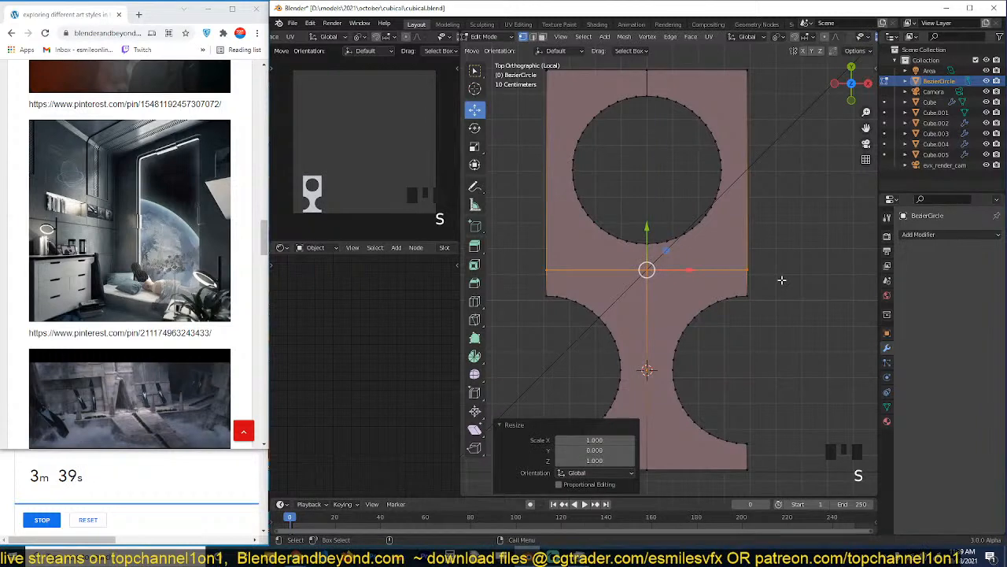
key(m)
click(779, 279)
Merge the vertices along the tile's top edge by distance and return to object mode.
drag(531, 73, 769, 108)
key(m)
click(732, 109)
key(Tab)
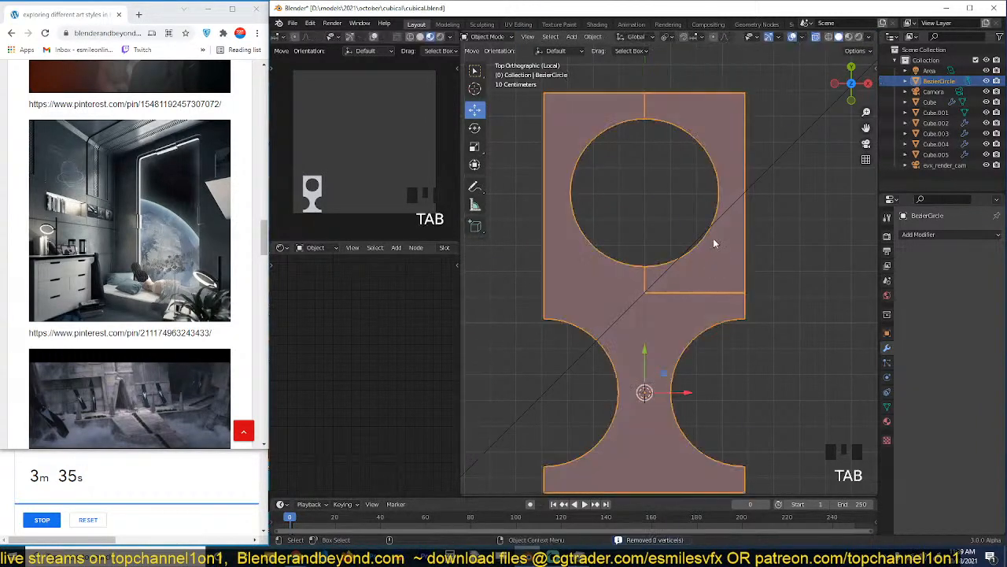
Add an Array modifier to the tile with a count of 7 along X.
key(alt+a)
scroll(713, 238, down, 4)
click(929, 235)
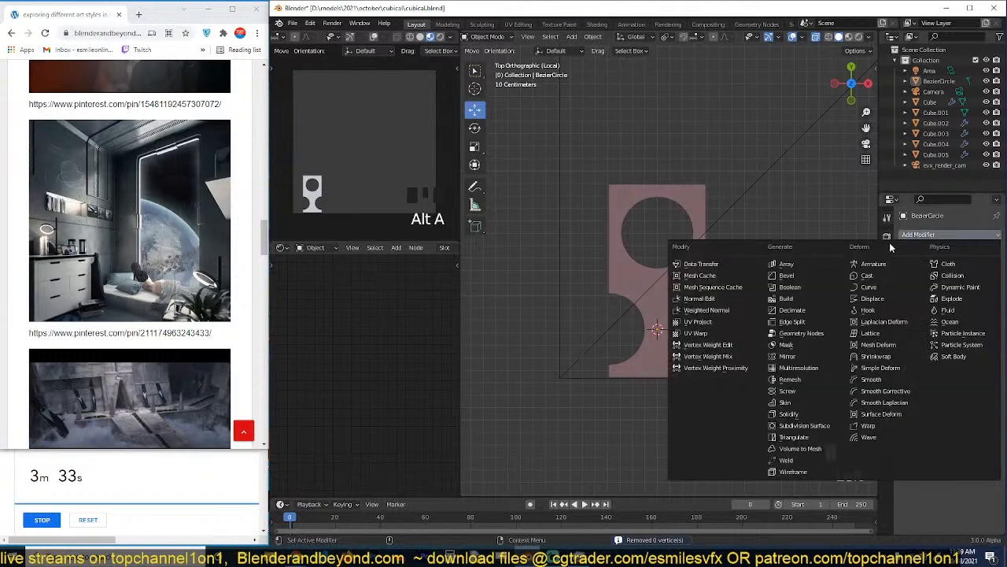
click(809, 268)
drag(941, 282, 983, 282)
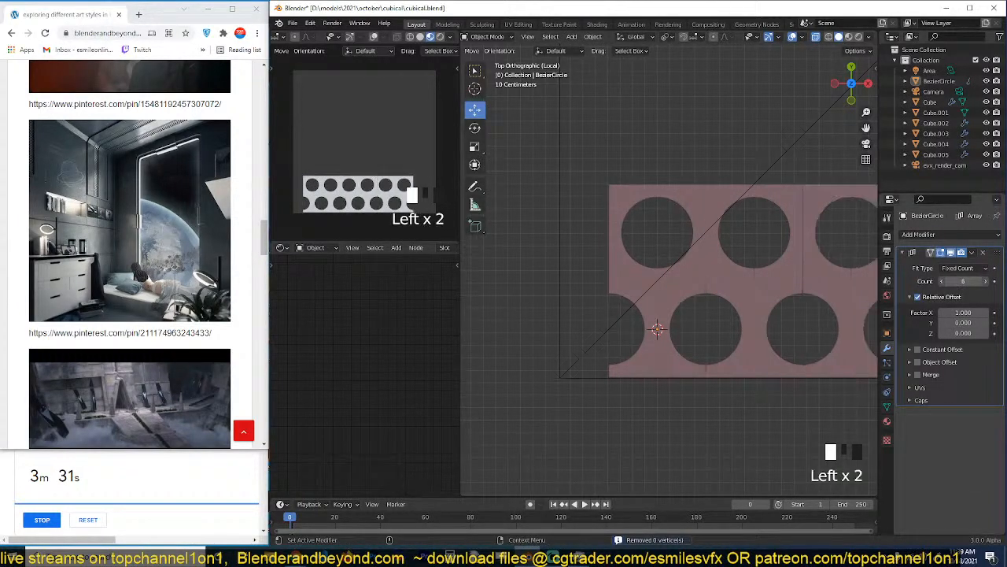
scroll(655, 295, down, 5)
Fit the tile row to the frame's width with a move of about -0.4 m in X, an array count of 8 and a scale of 0.96.
click(649, 265)
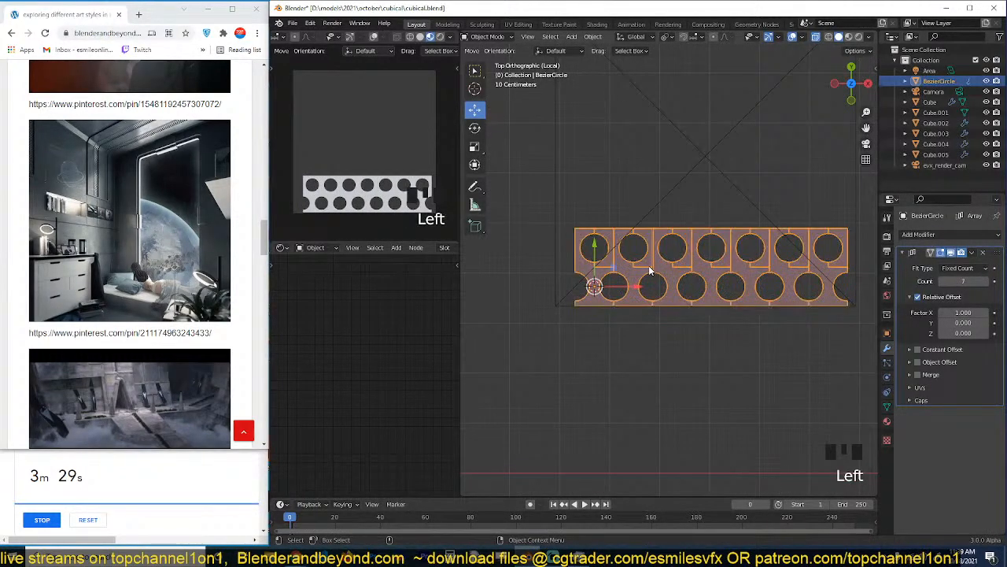
drag(638, 292, 613, 287)
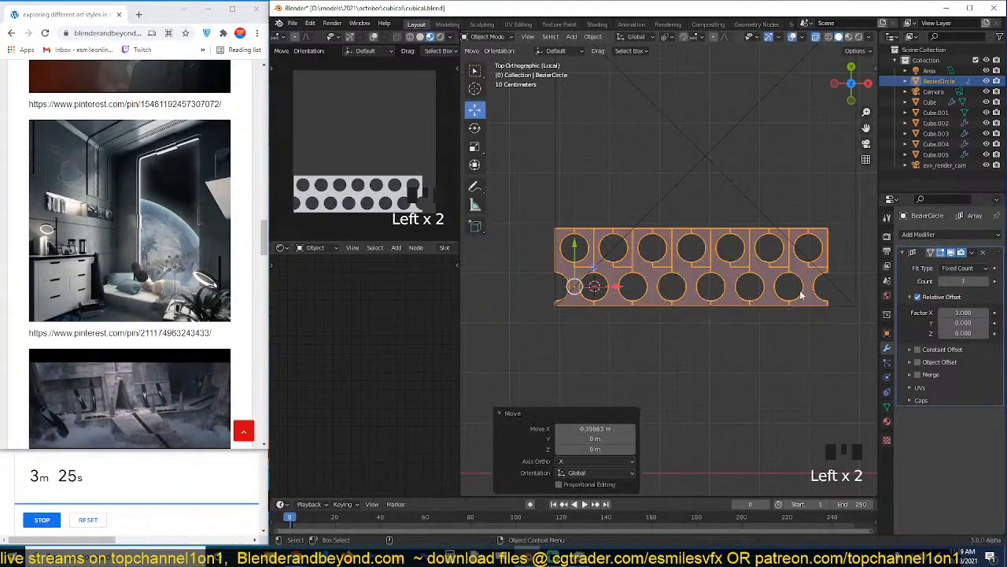
click(994, 281)
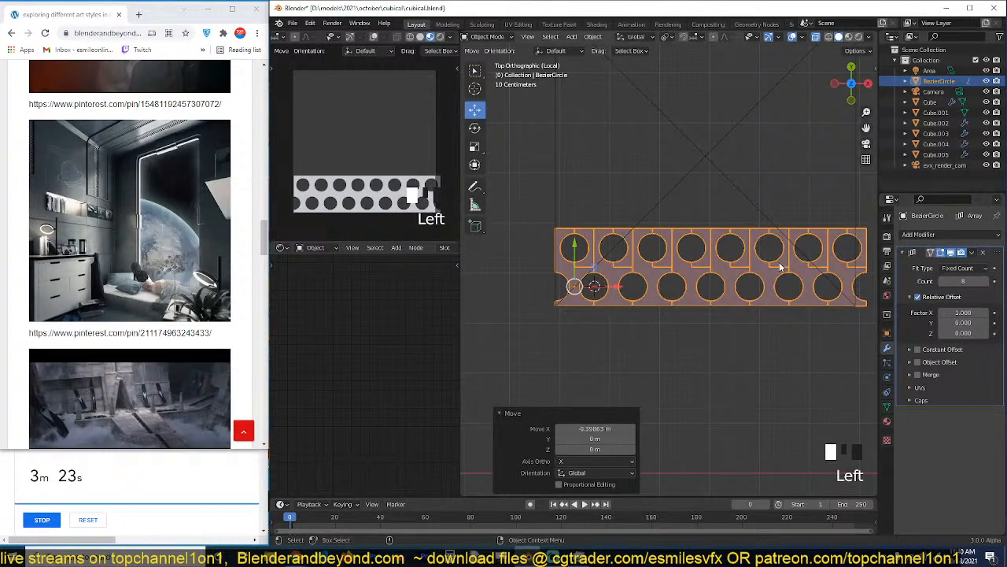
key(s)
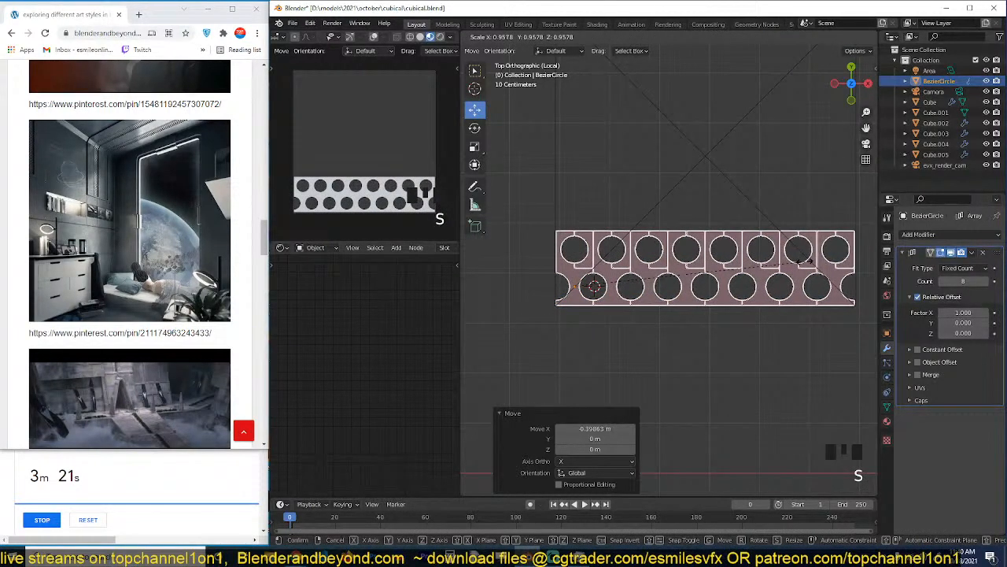
click(801, 260)
Add a second Array modifier with relative offset factors of 0 in X and 1 in Y.
click(907, 252)
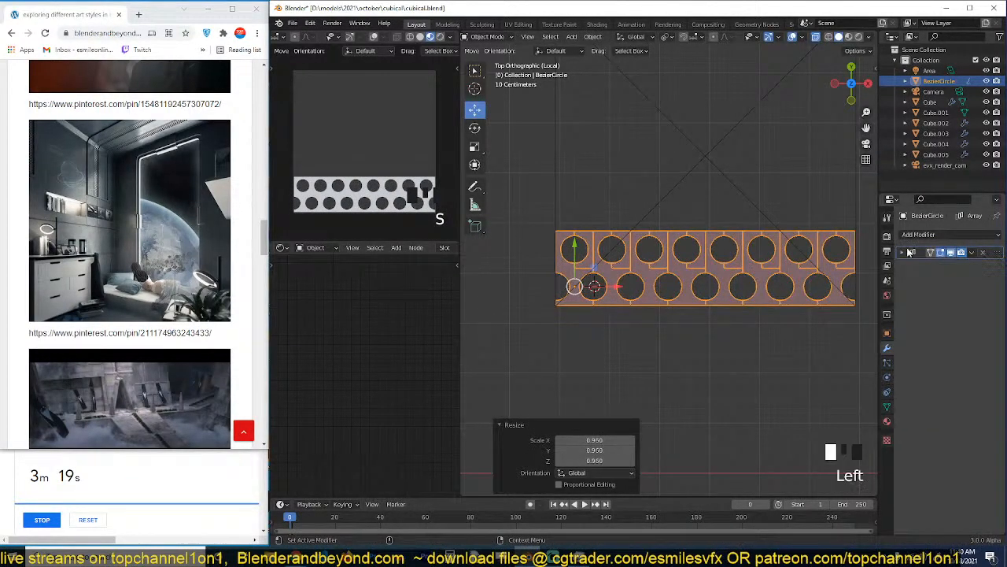
click(936, 236)
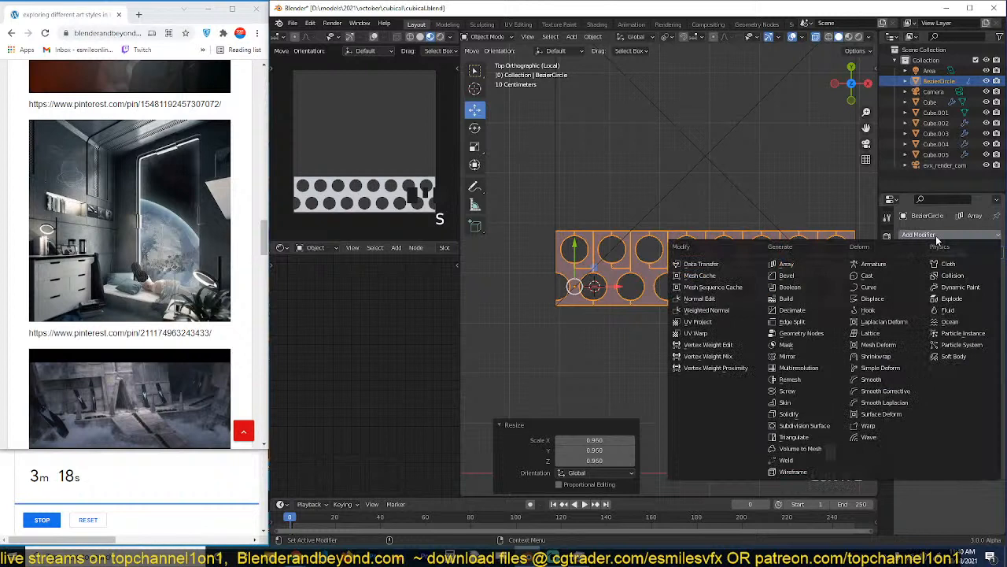
click(806, 265)
text(1)
key(Return)
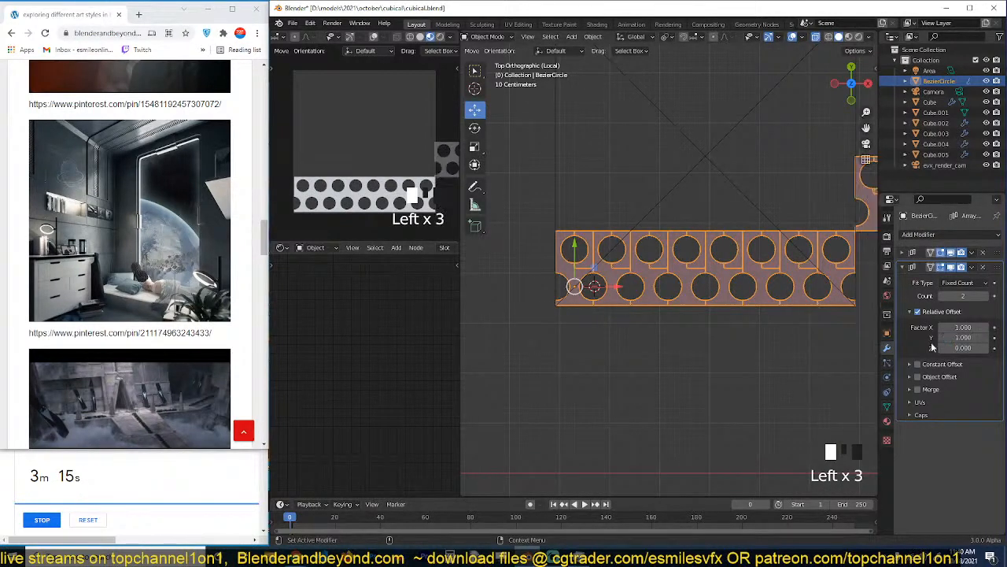
click(961, 327)
text(0)
key(Return)
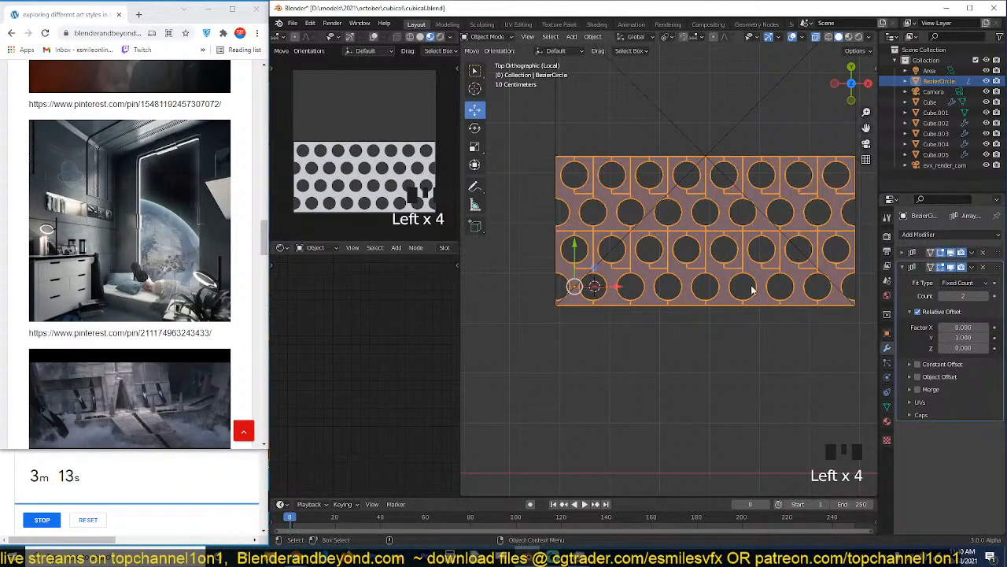
Set the second array's count to 4 to fill the frame's height, and deselect everything.
scroll(649, 256, up, 3)
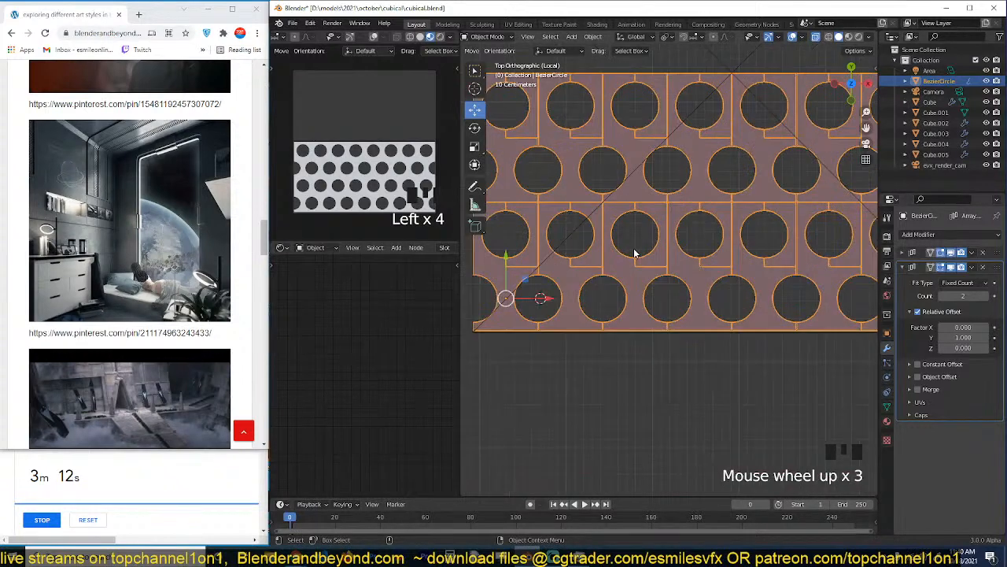
click(985, 296)
click(986, 296)
scroll(746, 249, down, 3)
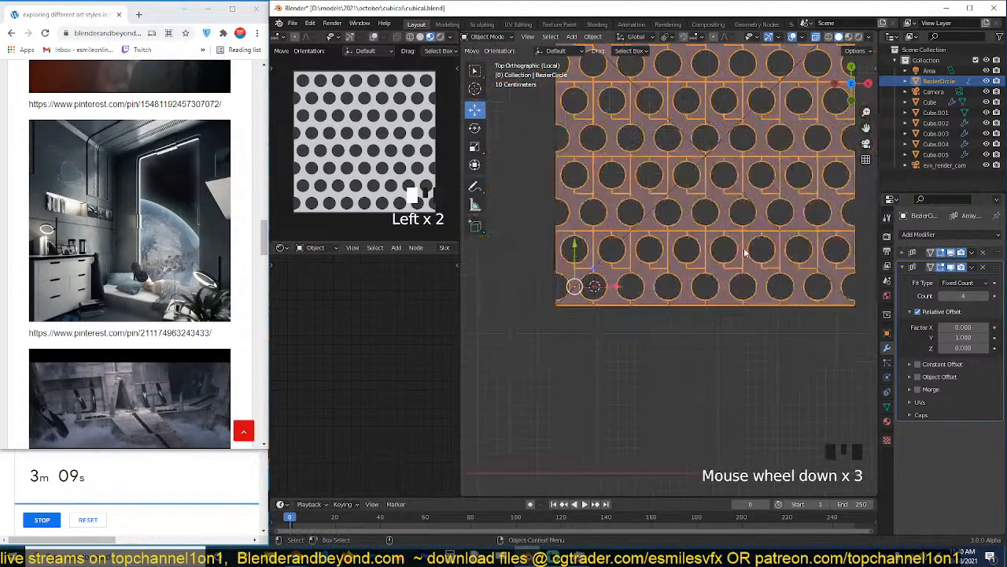
key(alt+a)
Enter mesh editing on the perforated tile and turn on Merge for its second Array modifier.
click(628, 243)
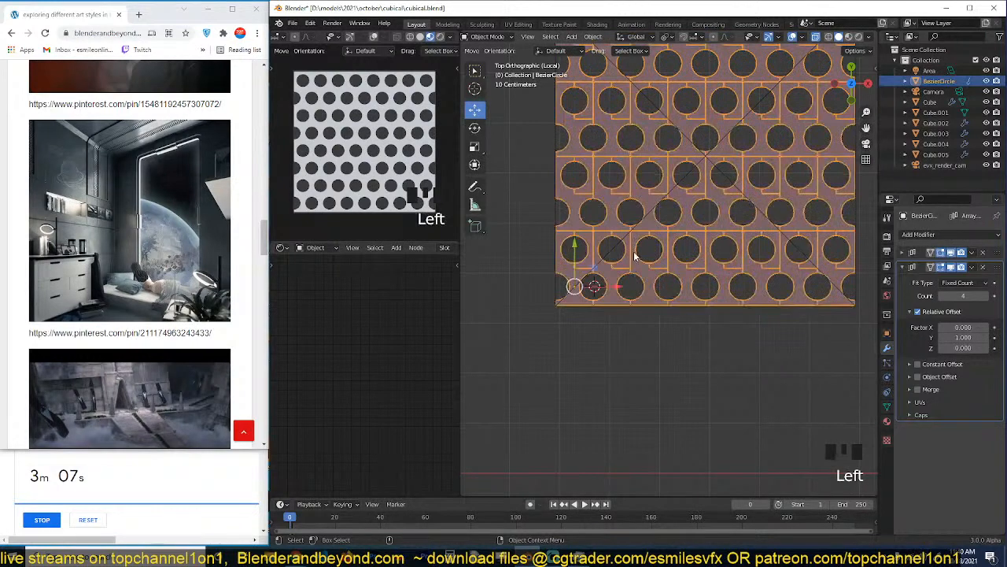
scroll(773, 248, up, 7)
scroll(773, 248, up, 3)
key(Tab)
scroll(661, 229, up, 7)
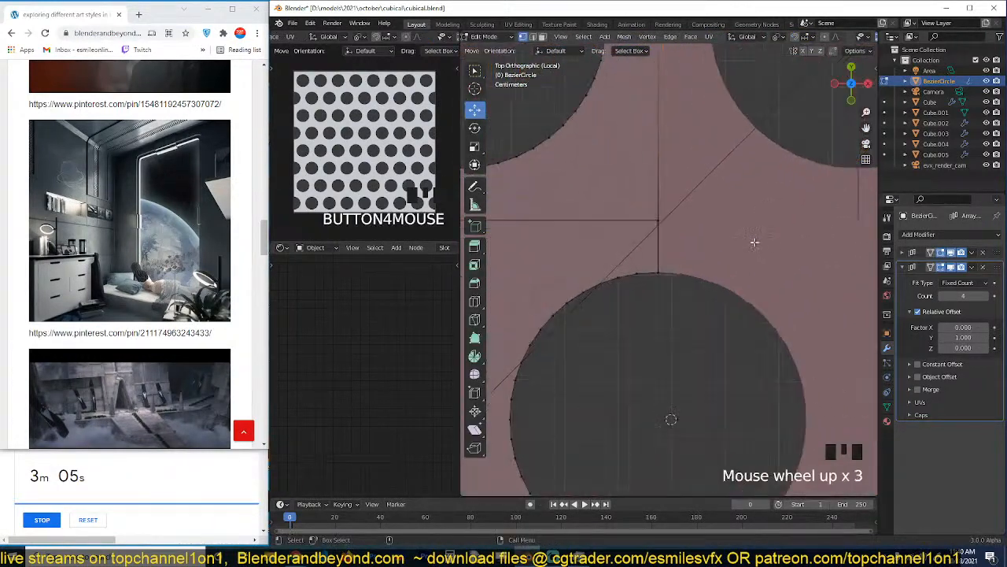
click(906, 252)
click(905, 252)
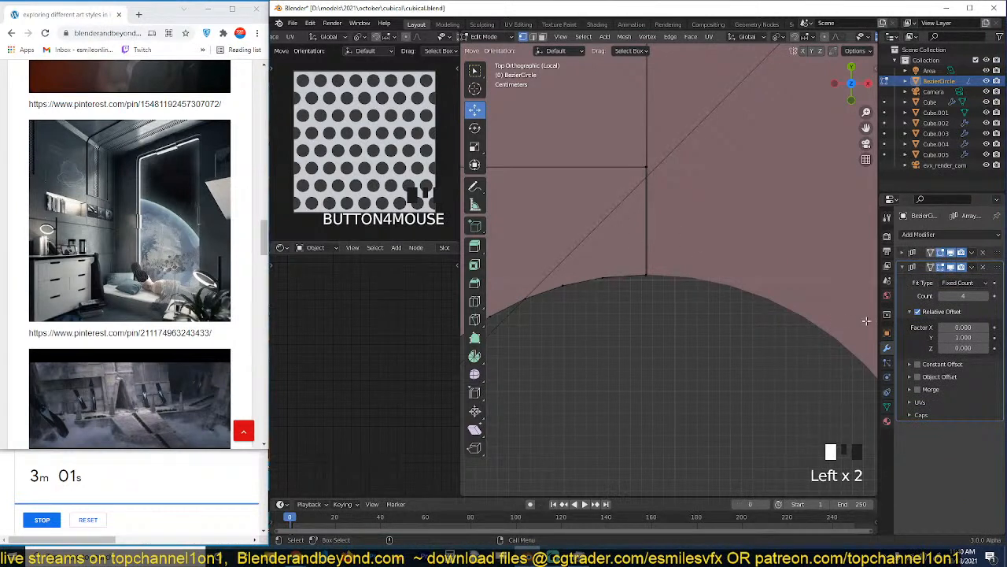
click(917, 389)
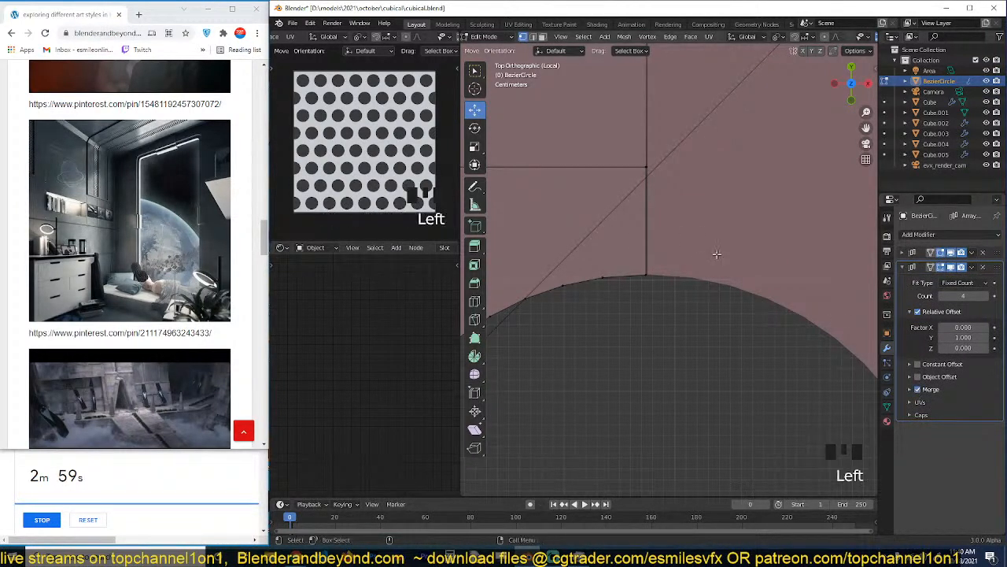
Move the two vertices above the lower hole on the tile's right edge about 0.0014 m along X.
click(646, 275)
shift+click(646, 166)
click(687, 167)
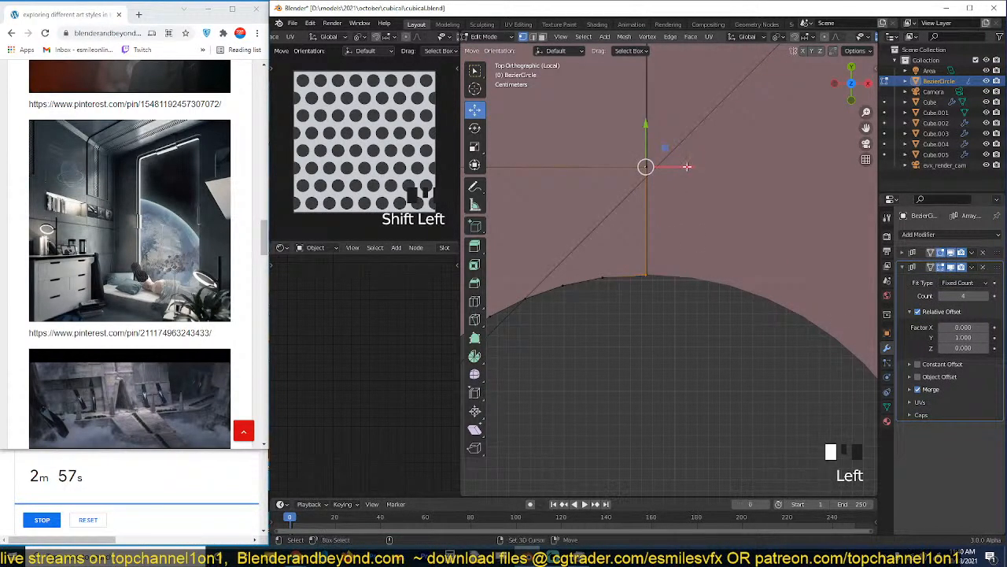
drag(691, 166, 690, 166)
scroll(685, 167, down, 9)
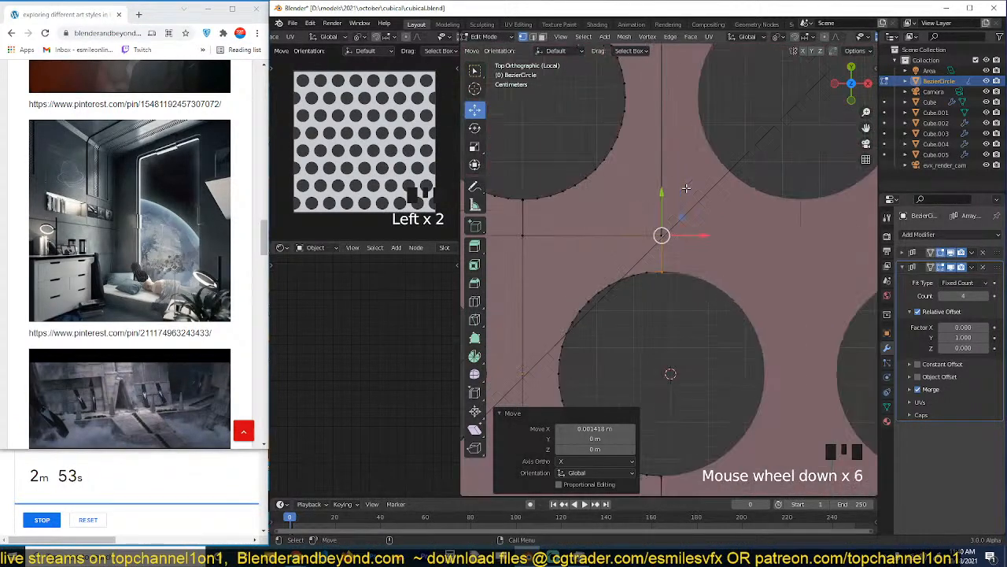
Select the tile's right-edge vertices and align them by scaling along X.
alt+shift+click(682, 169)
click(665, 89)
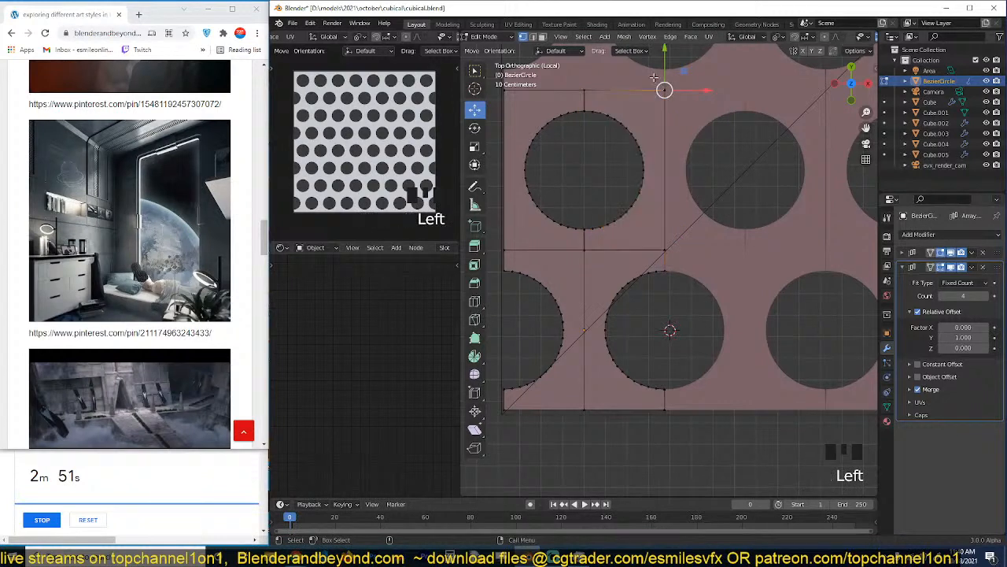
key(alt+a)
drag(656, 74, 706, 277)
key(s)
key(x)
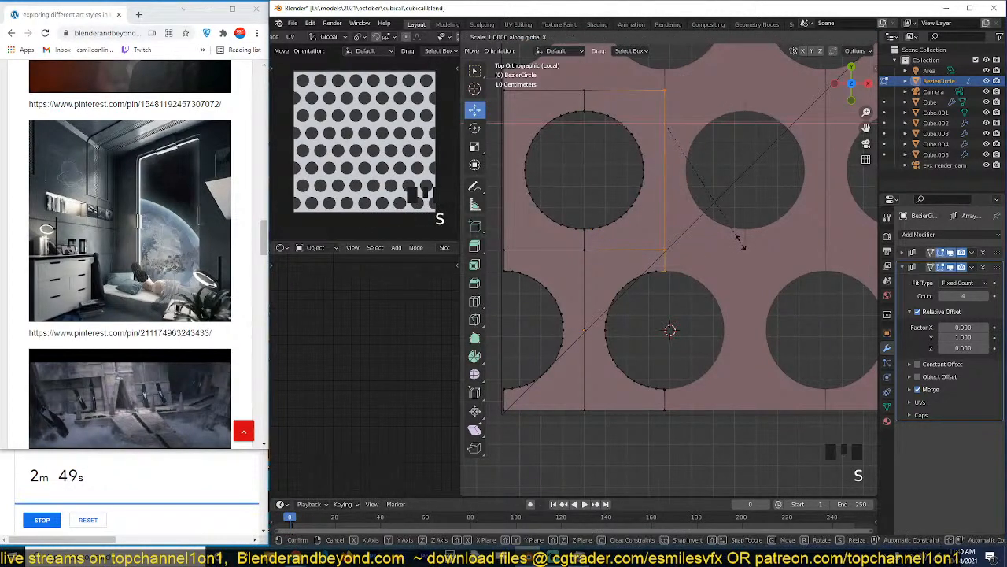
click(740, 242)
scroll(655, 263, down, 2)
key(alt+a)
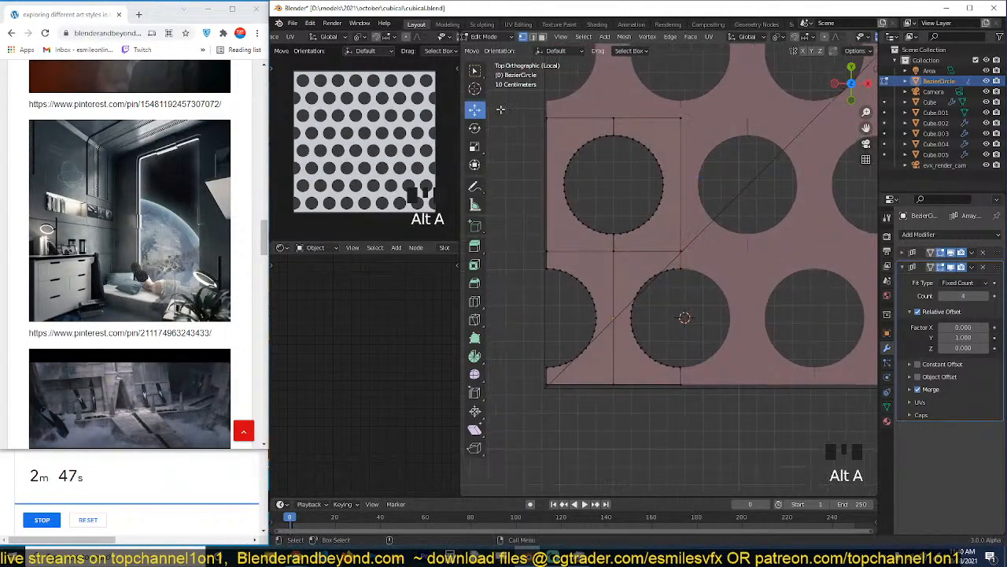
Align the tile's left-edge vertices by scaling them along X, and return to Object Mode with nothing selected.
drag(530, 100, 554, 284)
key(s)
key(x)
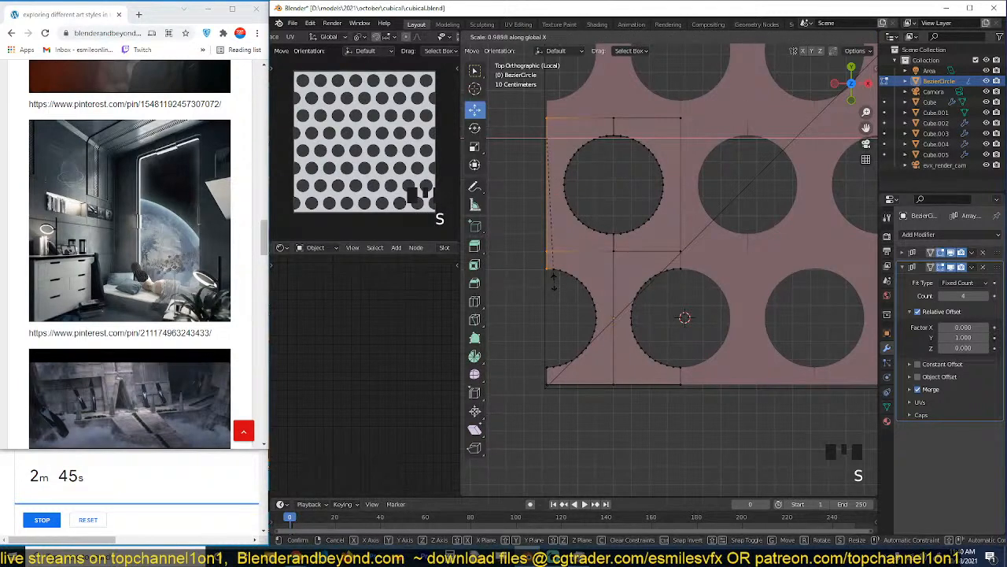
click(554, 284)
key(Tab)
key(alt+a)
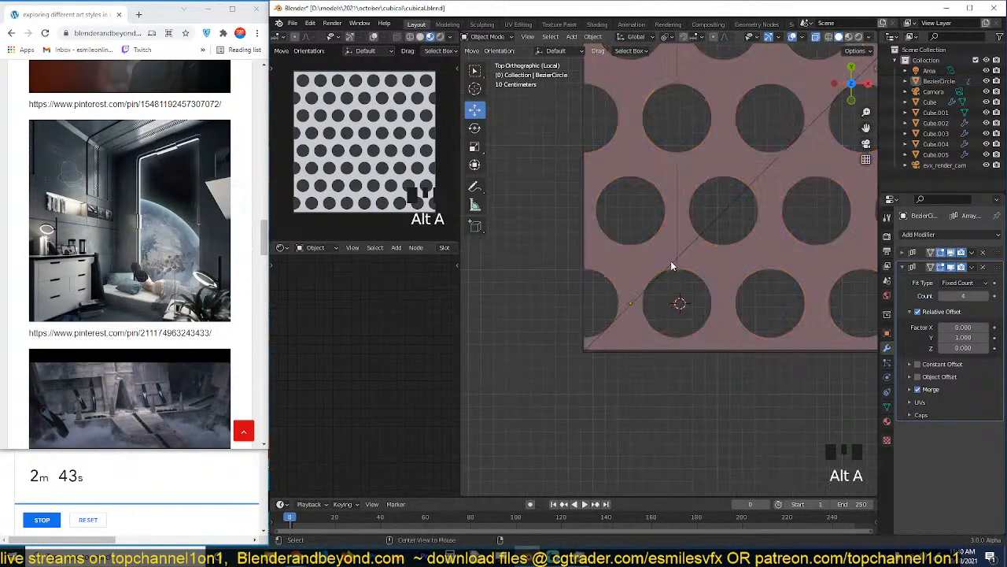
Nudge the tile array toward the frame's lower-left corner, including a slight downward shift along Y.
click(650, 261)
scroll(779, 319, up, 5)
scroll(780, 319, up, 2)
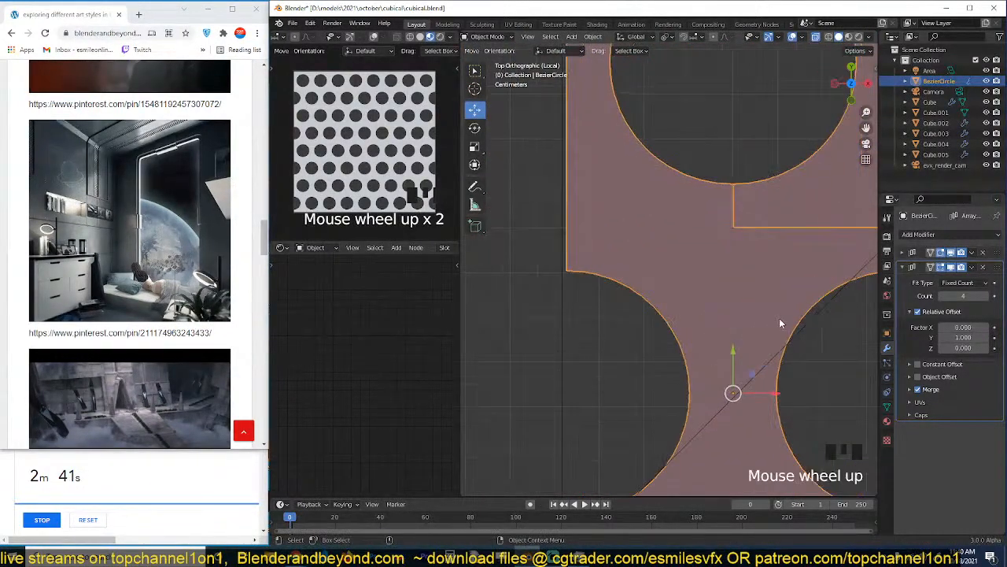
key(g)
click(792, 354)
scroll(792, 353, down, 9)
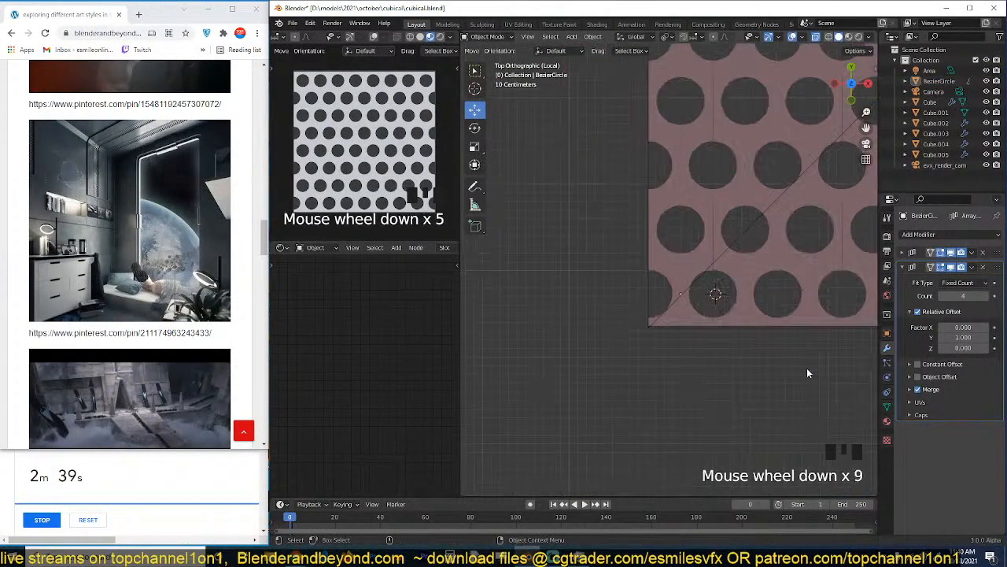
scroll(787, 354, up, 3)
key(g)
key(y)
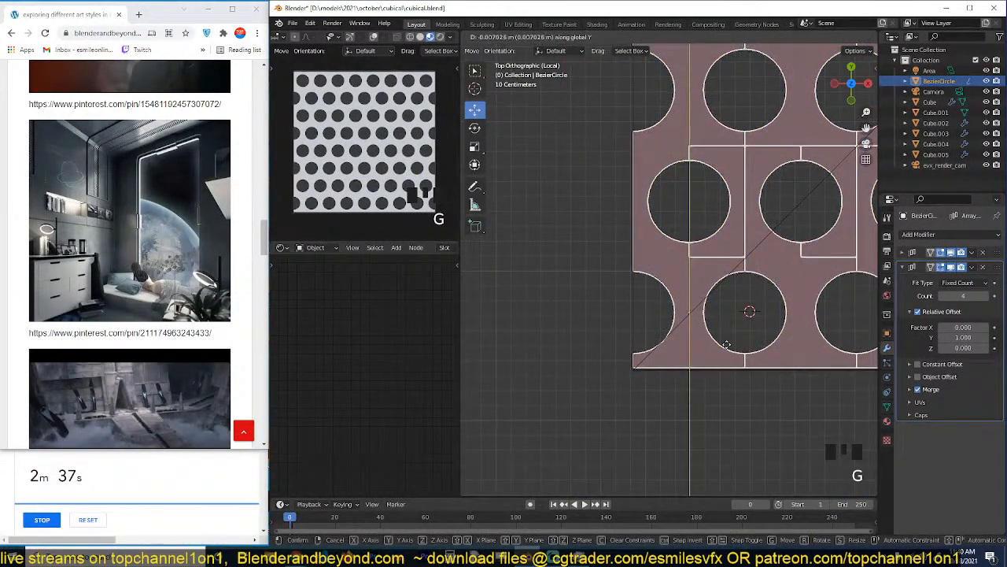
click(729, 344)
Reselect the tile array and save the file.
key(alt+a)
click(732, 343)
scroll(732, 340, down, 9)
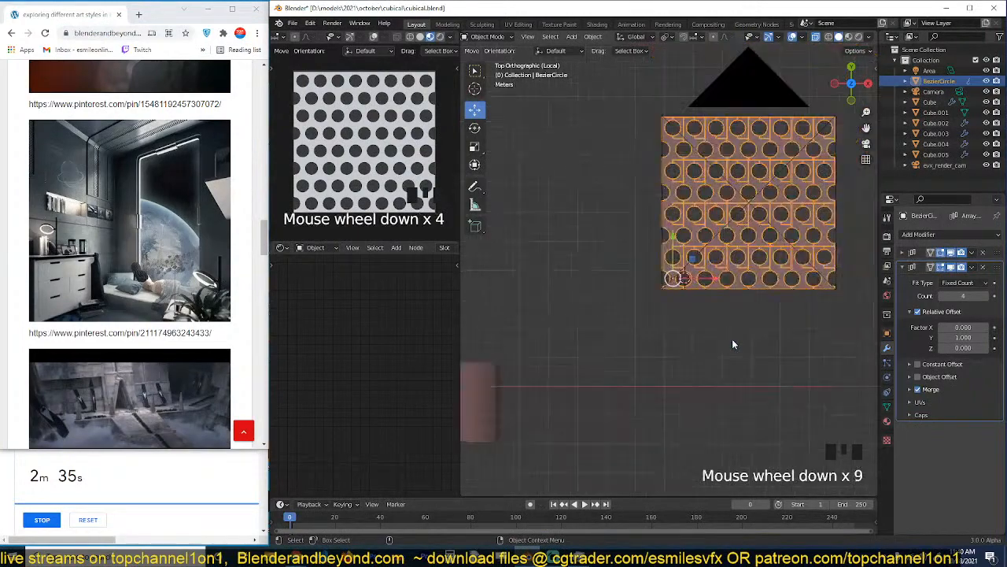
scroll(684, 322, up, 2)
key(ctrl+s)
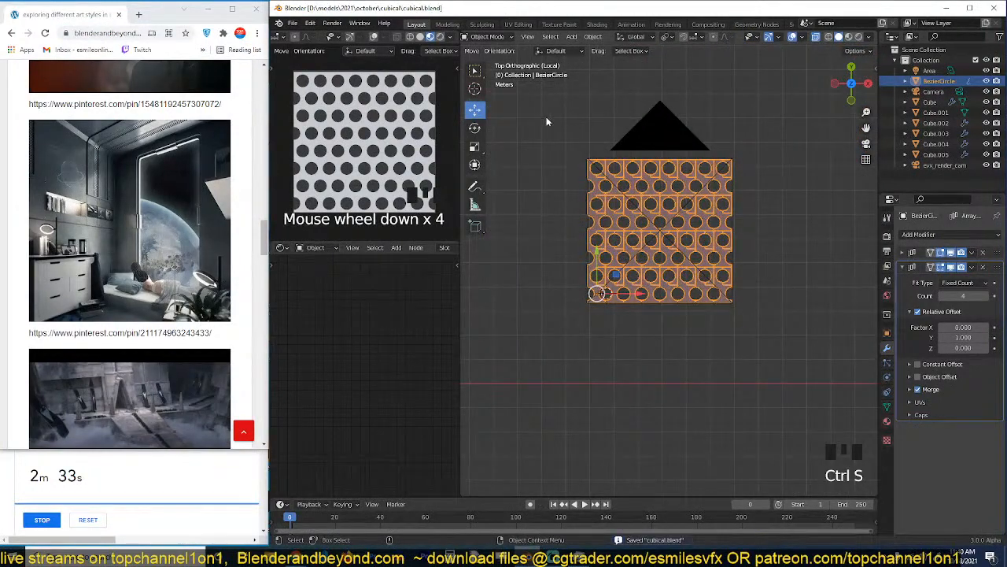
Move the tile array about -0.008 m along Y to meet the frame's bottom edge.
scroll(772, 202, up, 3)
scroll(791, 193, up, 2)
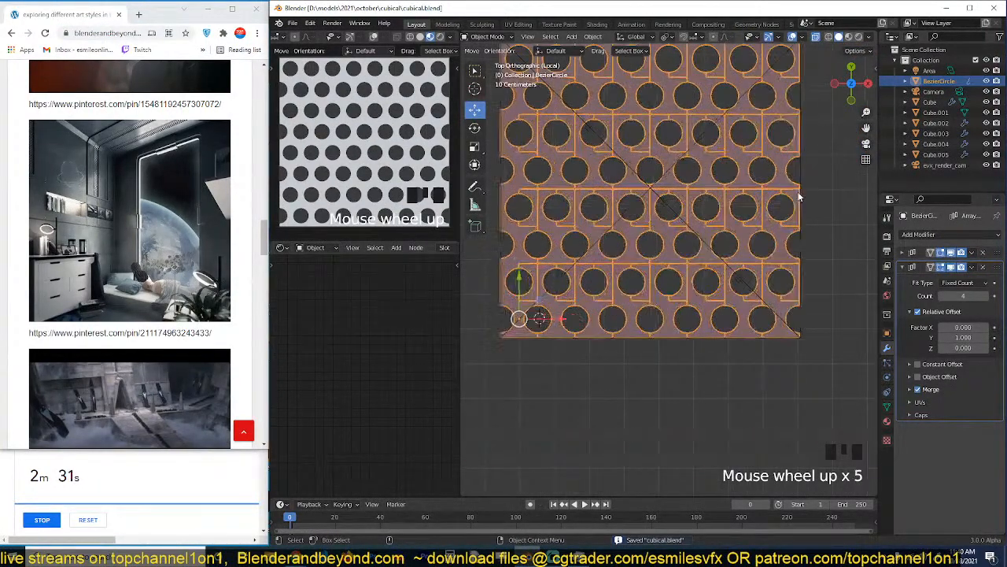
shift+middle_drag(799, 197, 793, 329)
scroll(839, 271, up, 2)
shift+middle_drag(855, 234, 872, 192)
scroll(841, 242, down, 3)
scroll(721, 323, up, 4)
shift+middle_drag(573, 417, 663, 263)
scroll(655, 313, up, 7)
scroll(652, 306, up, 3)
key(g)
key(y)
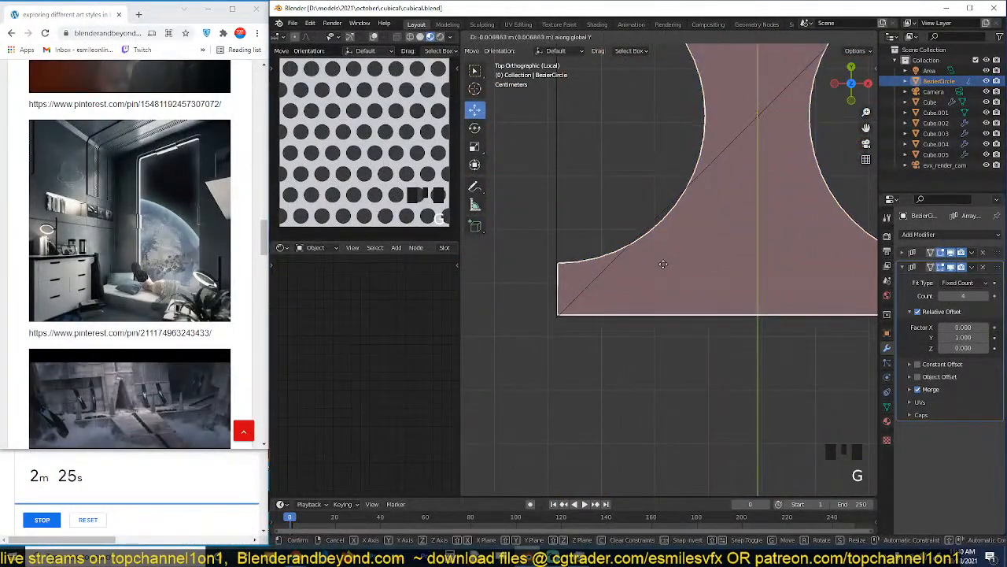
click(664, 274)
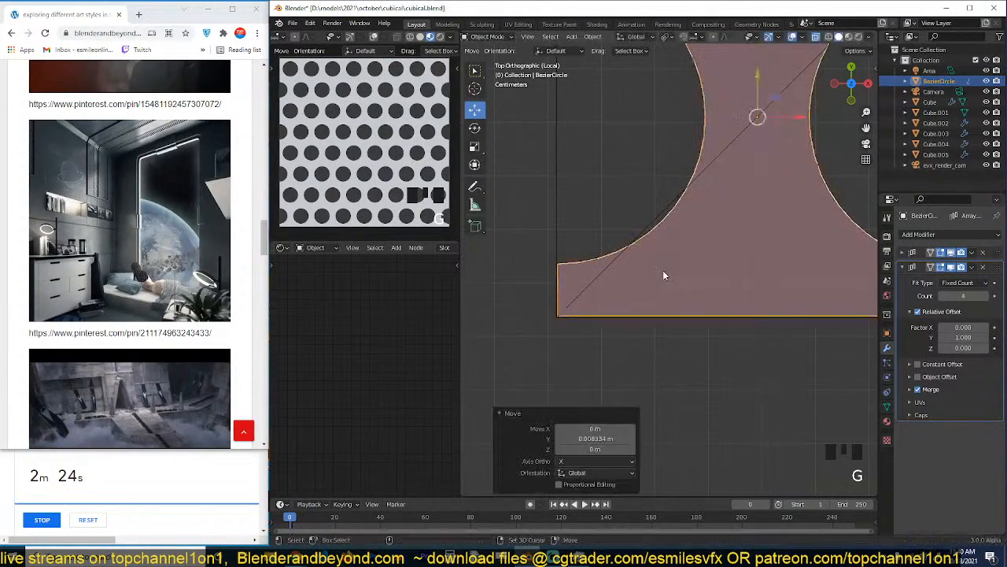
Place the 3D cursor on the frame's lower-left corner and make it the transform pivot point.
shift+right_click(557, 319)
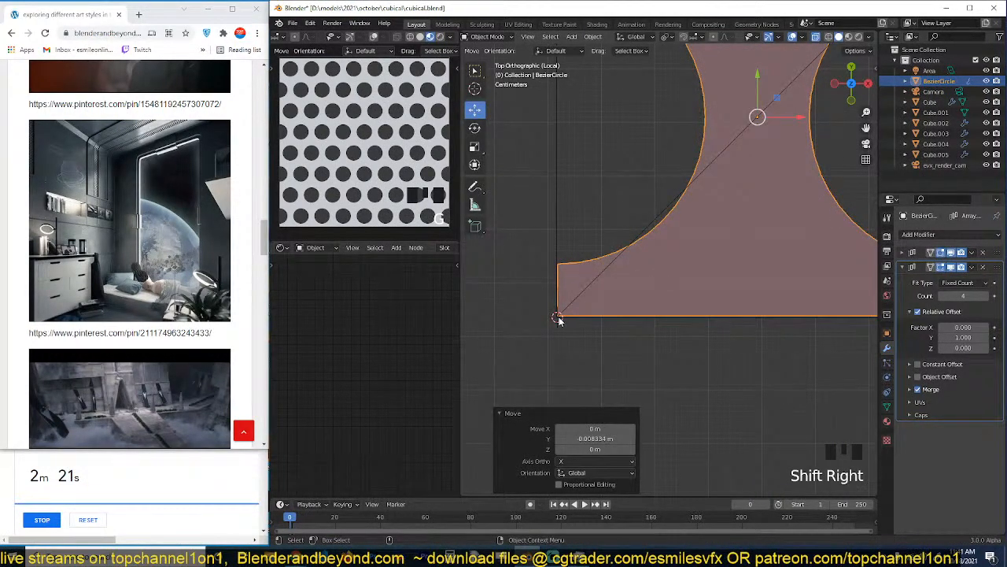
key(period)
click(632, 319)
Scale the tile array by 1.001 to reach the frame's upper-right corner, and save the file.
scroll(766, 268, down, 13)
shift+middle_drag(744, 185, 570, 299)
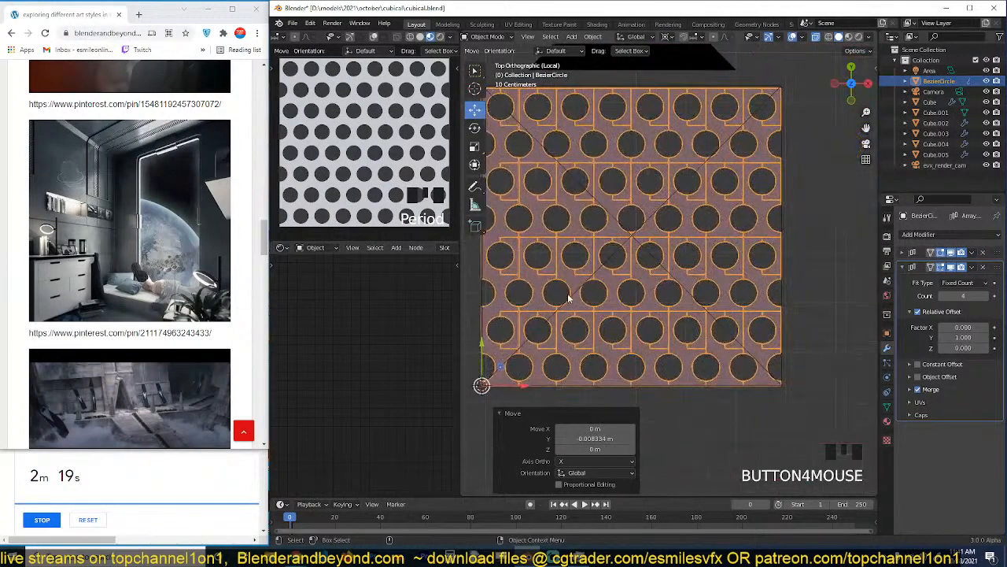
scroll(753, 197, up, 3)
key(s)
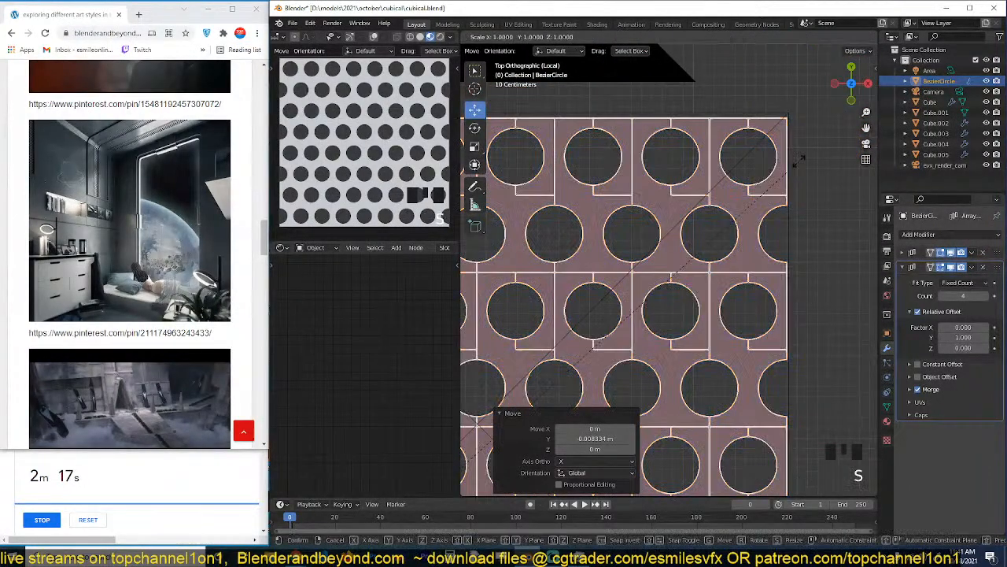
click(809, 158)
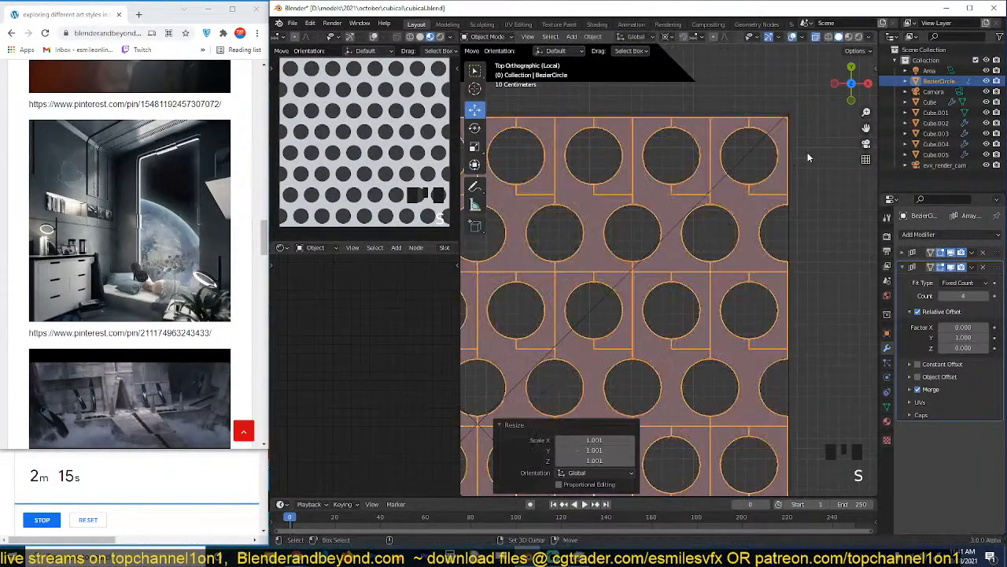
scroll(808, 158, down, 8)
key(ctrl+s)
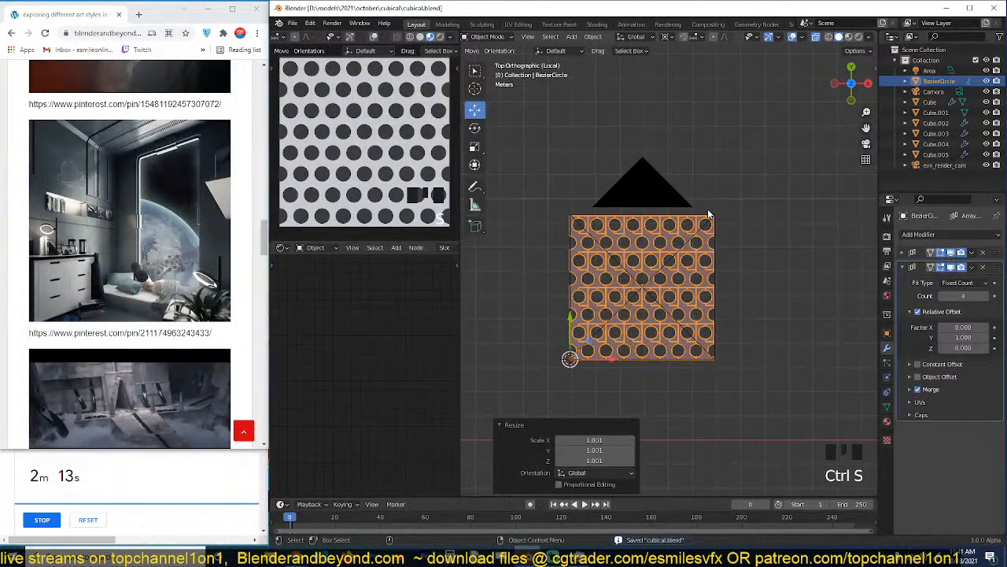
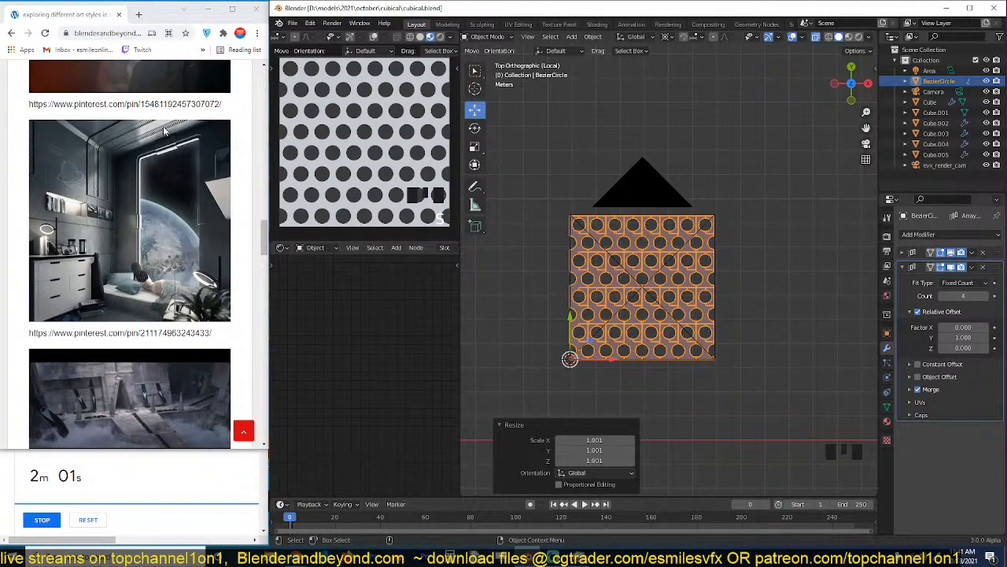
Inspect the perforated circle pattern in perspective, return to the top view and save the file.
click(782, 283)
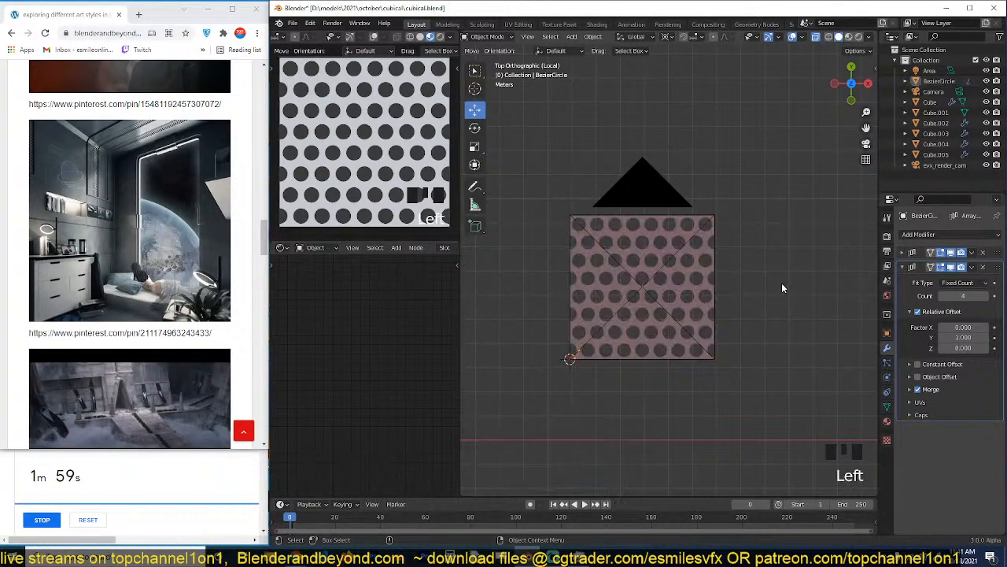
key(ctrl+s)
key(grave)
middle_drag(644, 195, 664, 283)
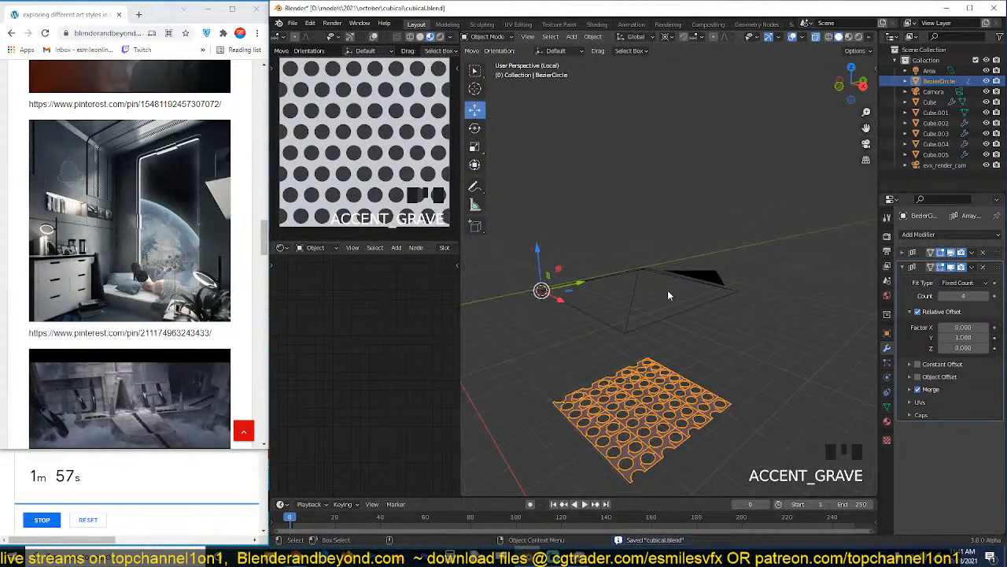
key(ctrl+s)
key(z)
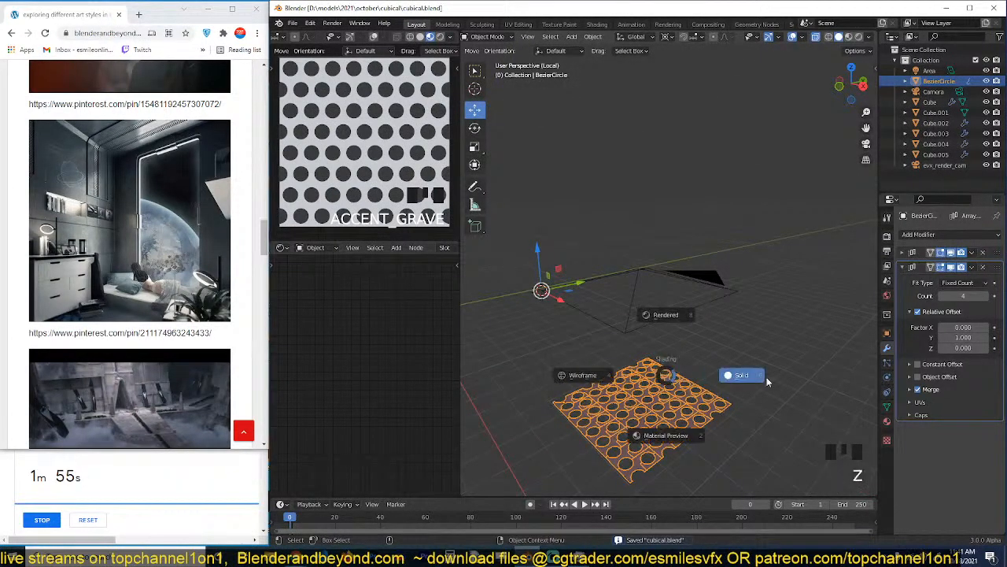
key(KP_7)
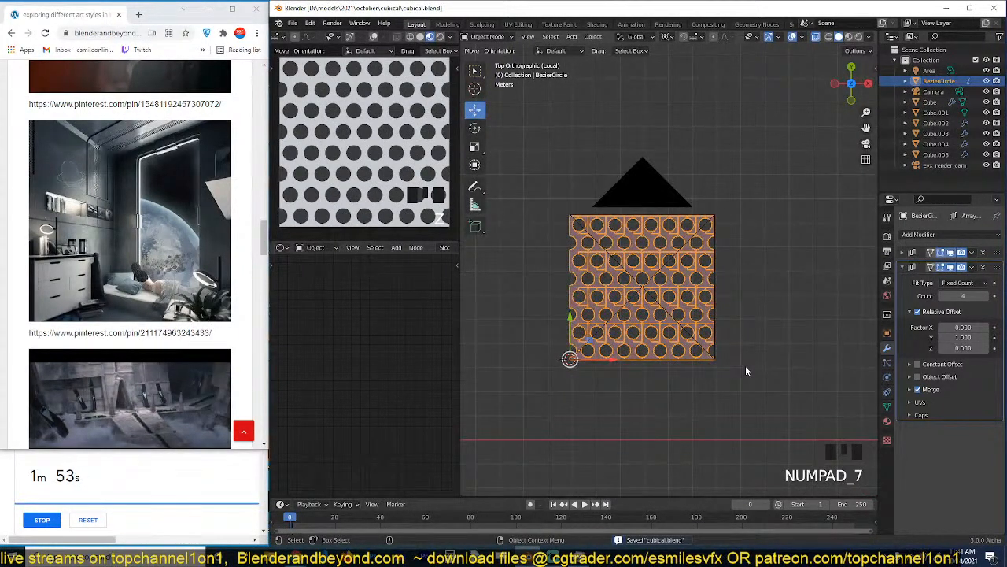
key(ctrl+s)
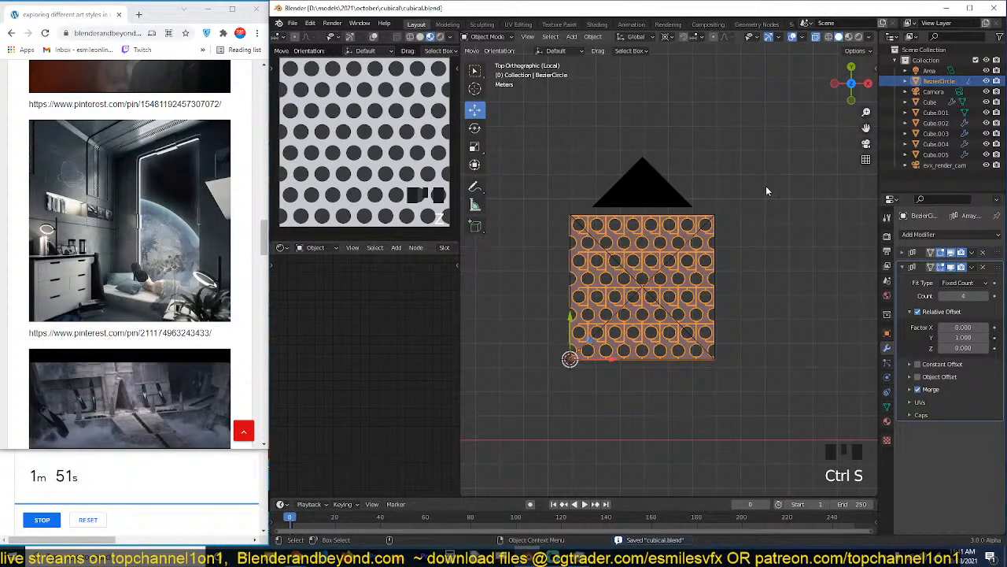
Render a trial image texture, move the render camera about -1.118 m in X and -0.7175 m in Y to frame the pattern, and save.
key(n)
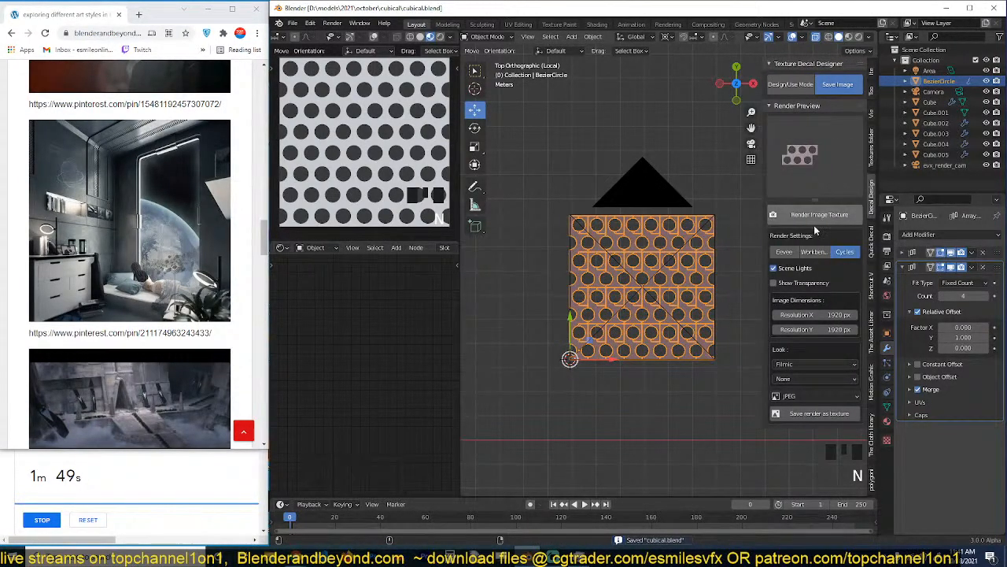
click(818, 220)
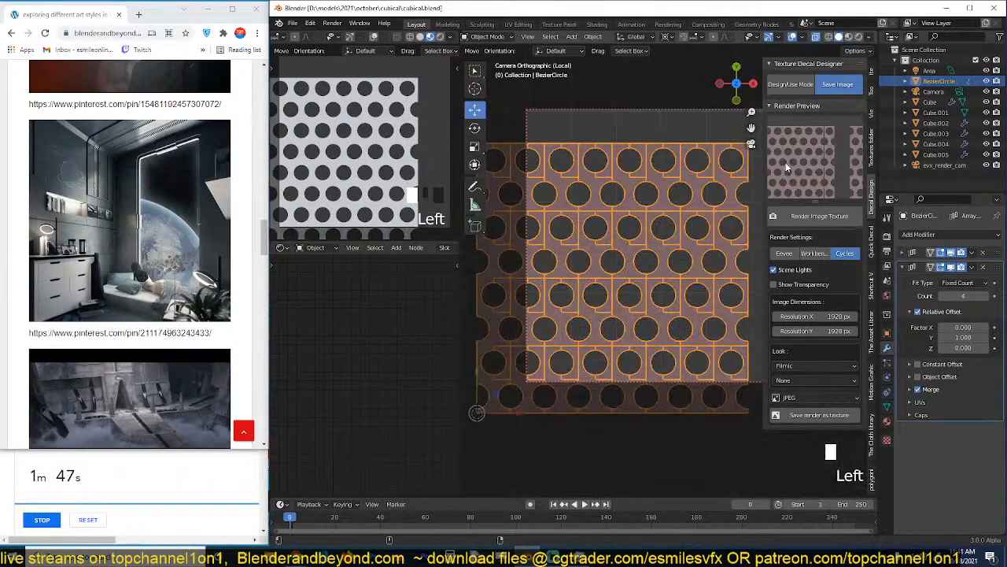
scroll(646, 230, down, 2)
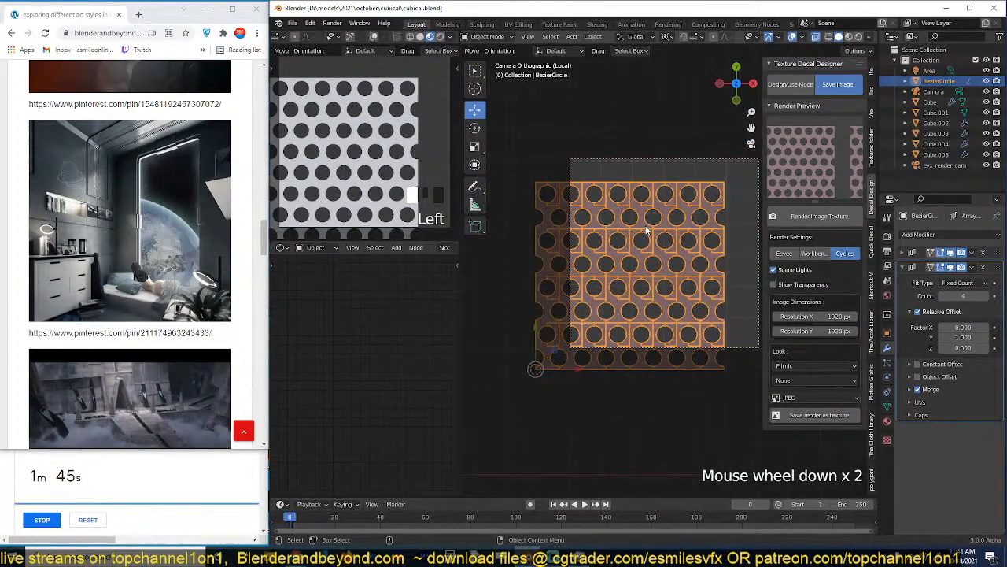
click(691, 160)
key(g)
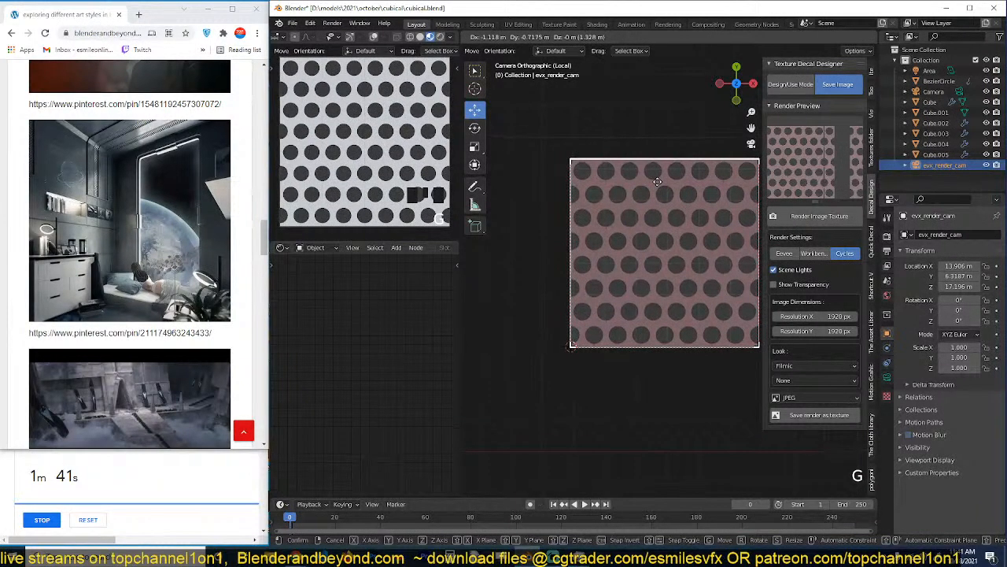
click(657, 185)
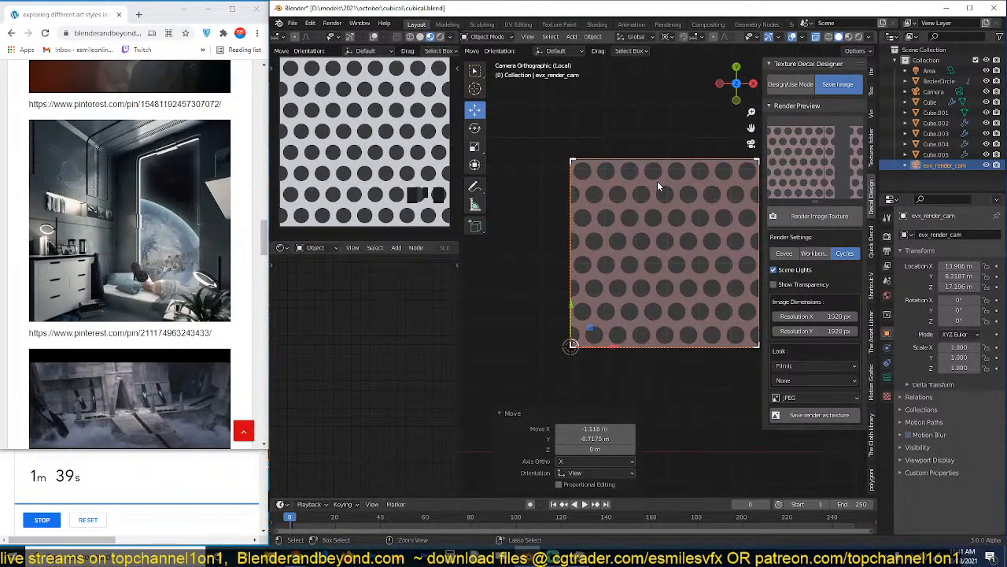
key(ctrl+s)
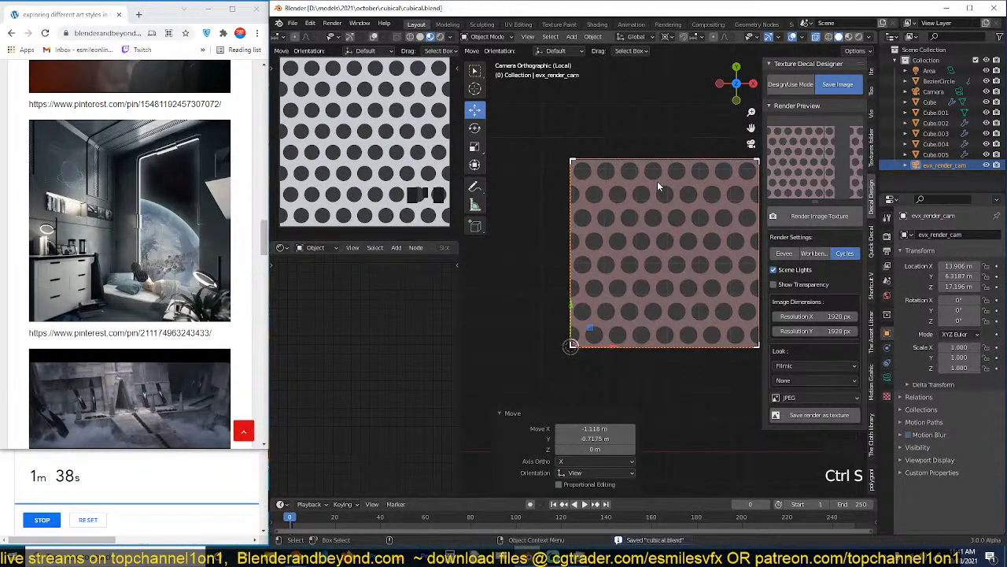
Render the circle pattern's image texture with Eevee, using Material Preview shading in the viewport.
click(790, 253)
scroll(452, 168, down, 1)
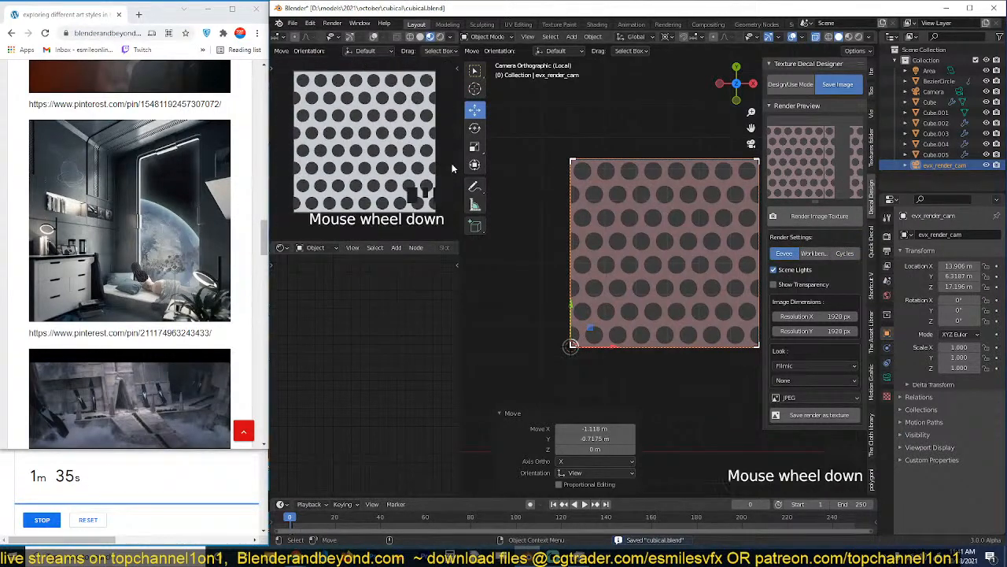
scroll(452, 168, down, 1)
key(ctrl+s)
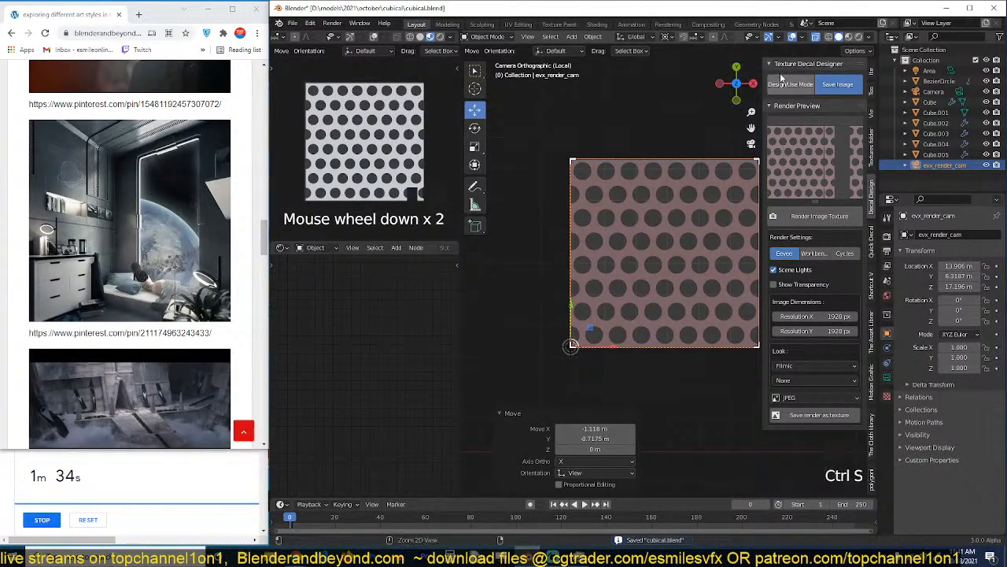
click(853, 39)
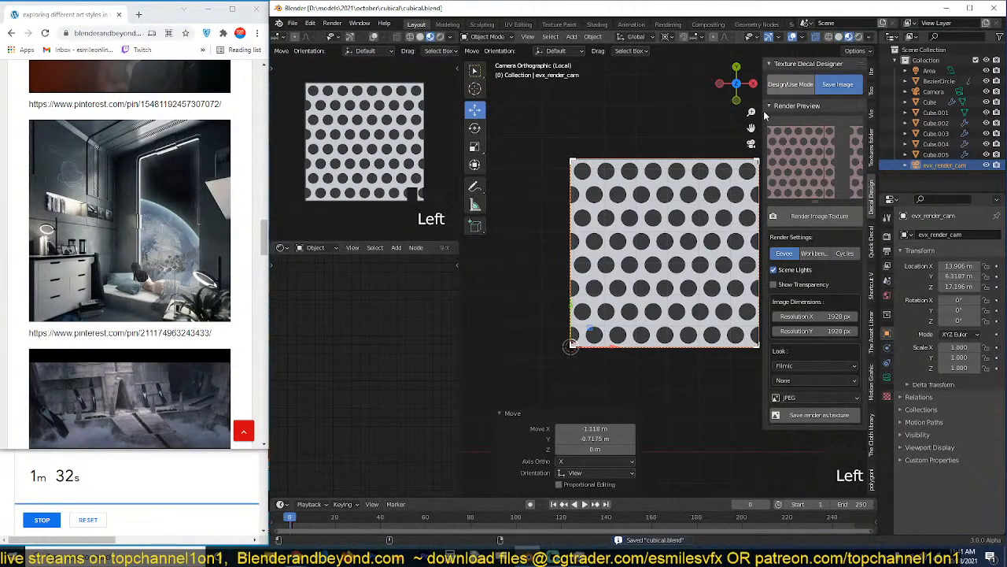
click(807, 222)
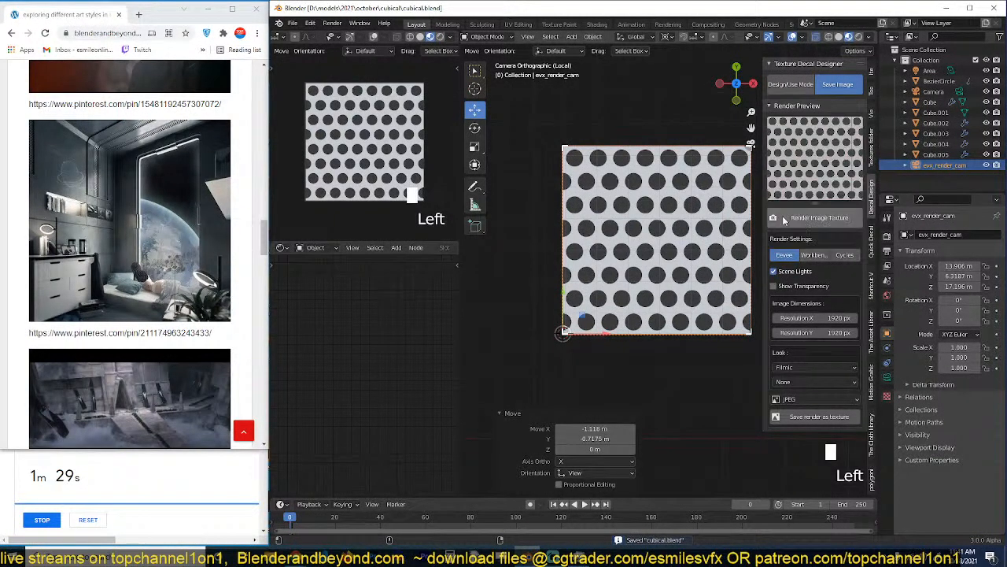
scroll(682, 227, down, 2)
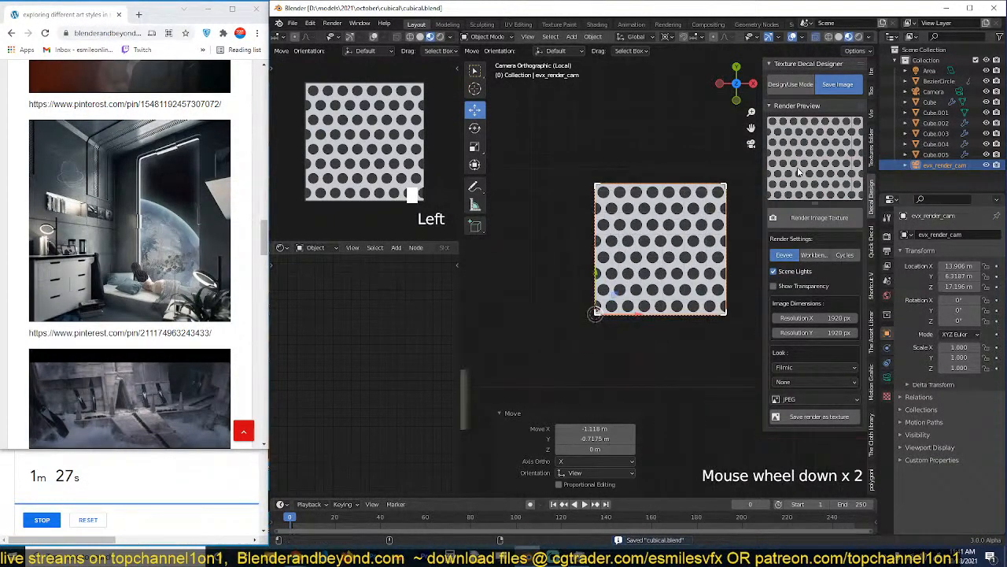
scroll(672, 267, up, 5)
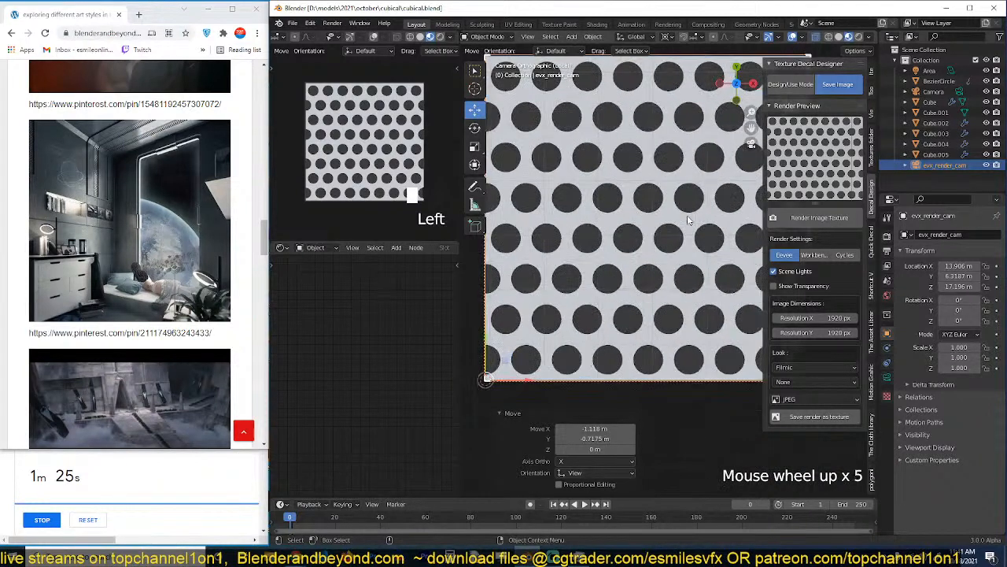
Turn off the viewport overlays, enable Show Transparency for the decal render and save the file.
click(794, 38)
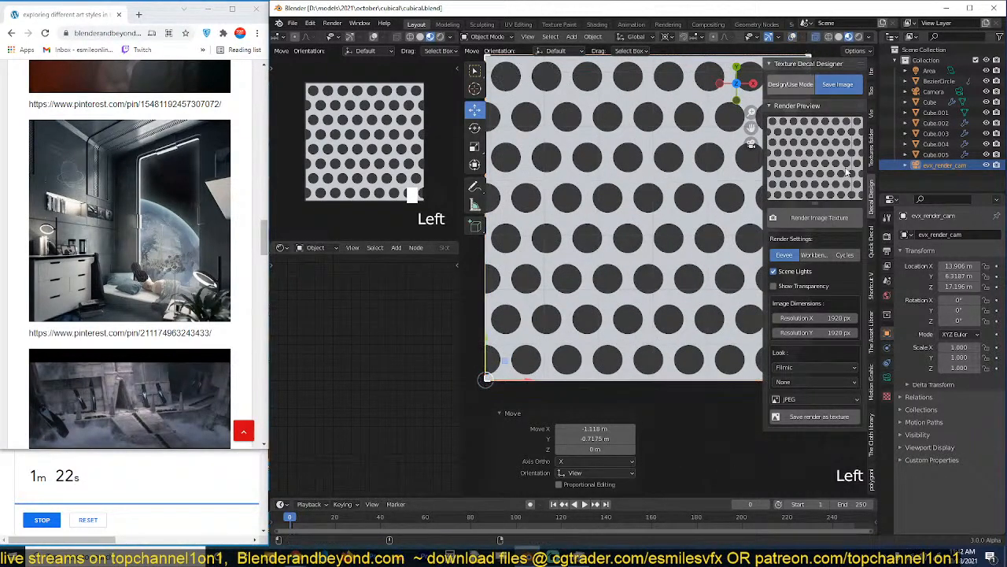
click(784, 289)
click(783, 289)
click(783, 289)
click(783, 289)
key(ctrl+s)
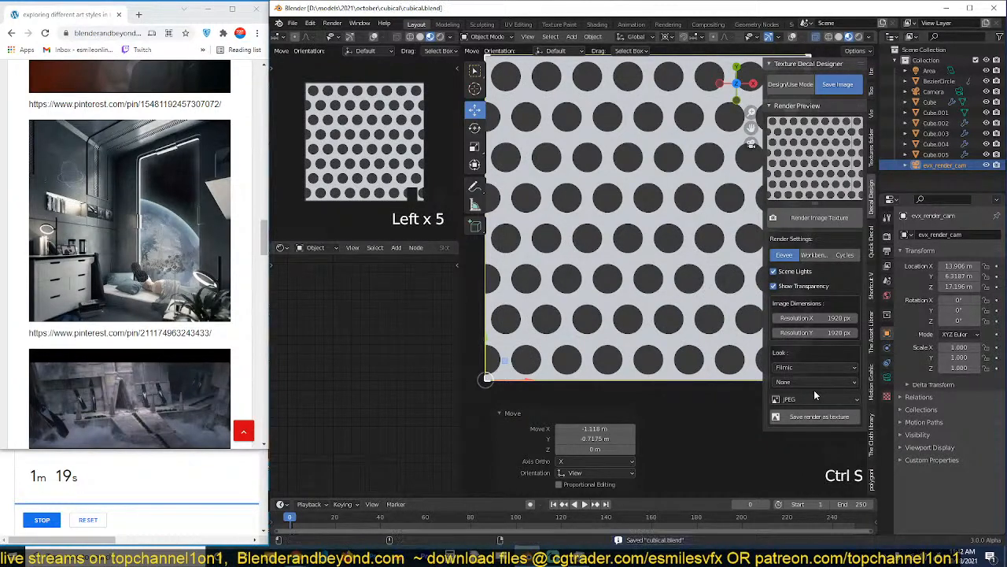
Set the texture output format to PNG, render the image texture again and save the file.
click(815, 399)
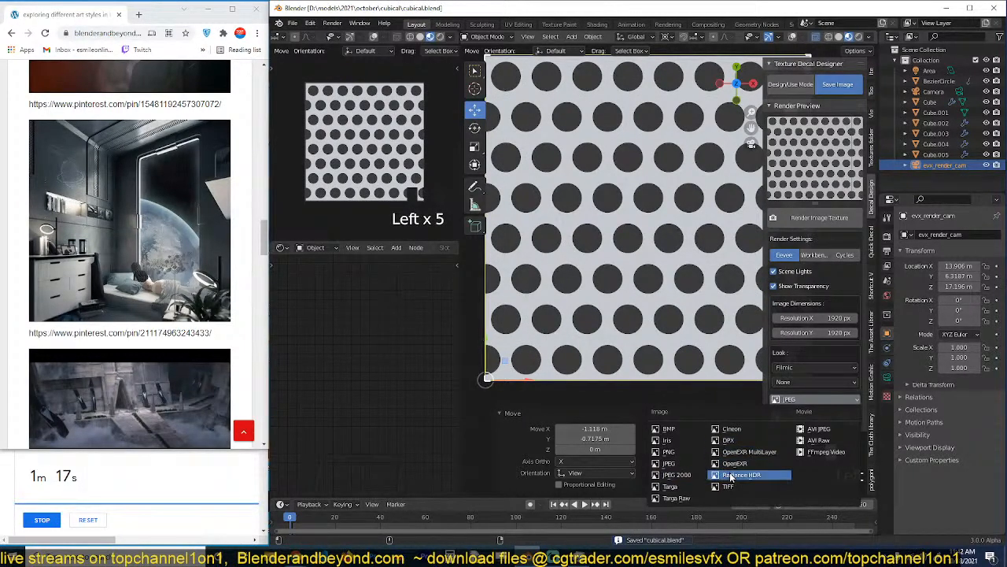
click(669, 452)
scroll(686, 338, down, 4)
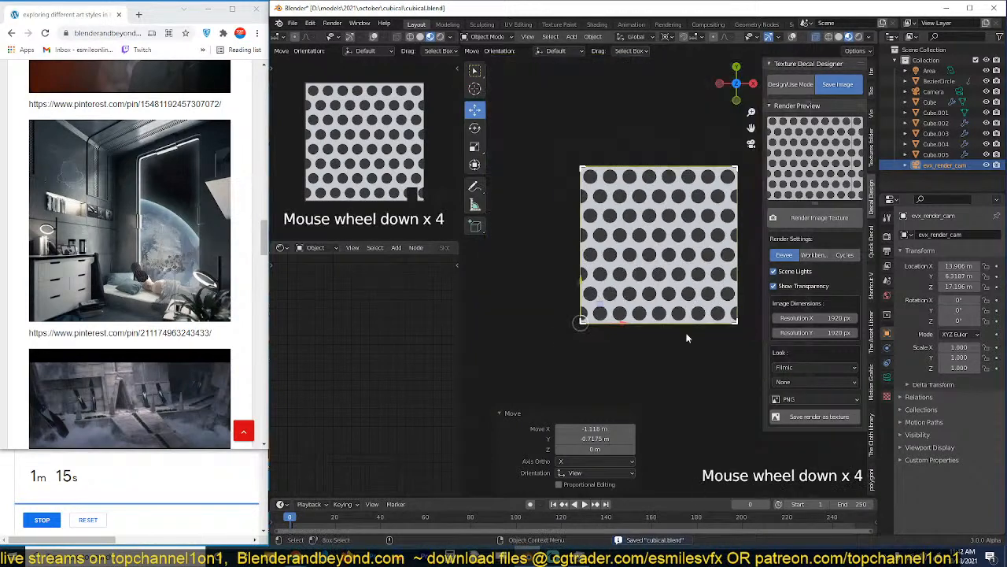
key(ctrl+s)
click(832, 218)
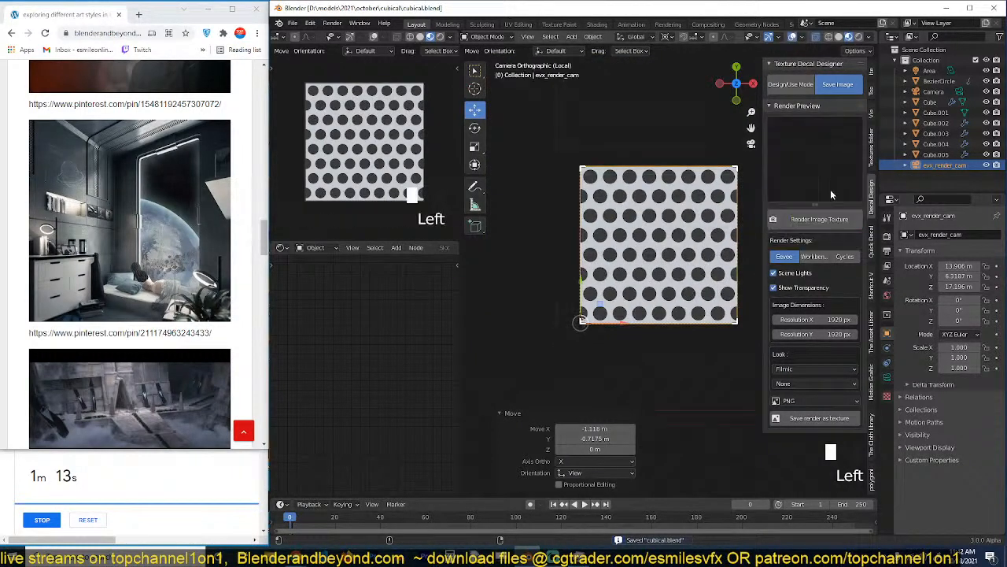
key(ctrl+s)
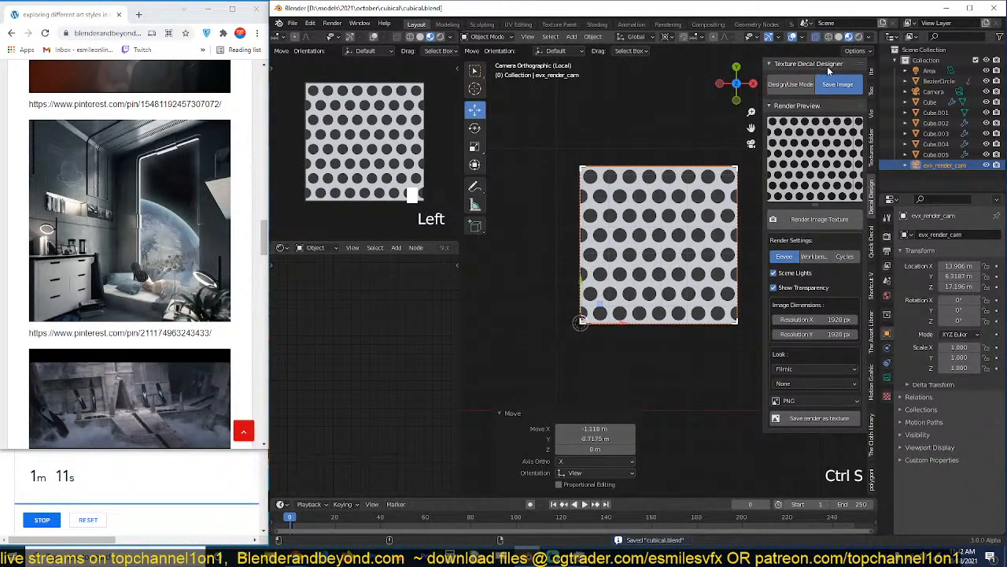
click(555, 274)
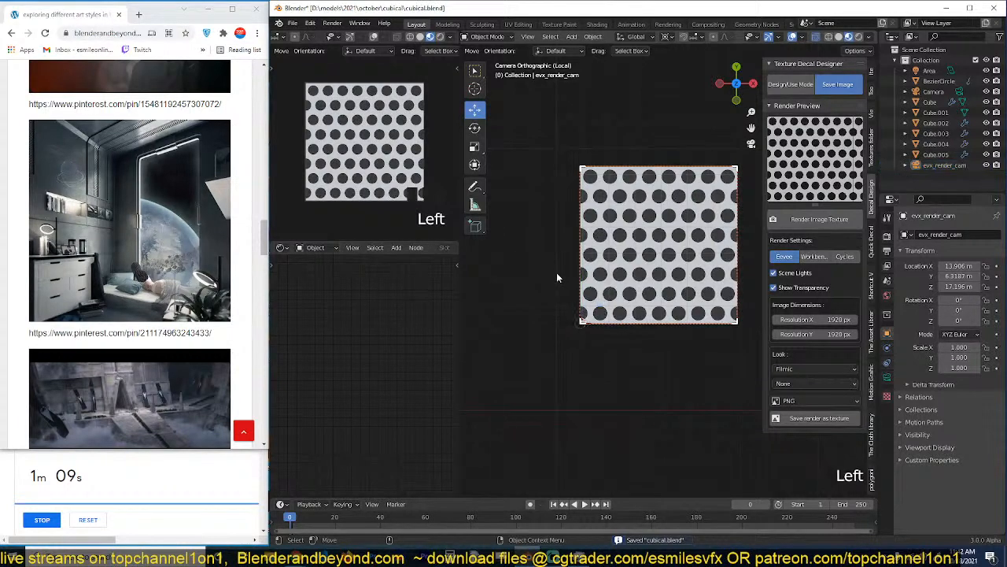
key(ctrl+s)
key(ctrl+s)
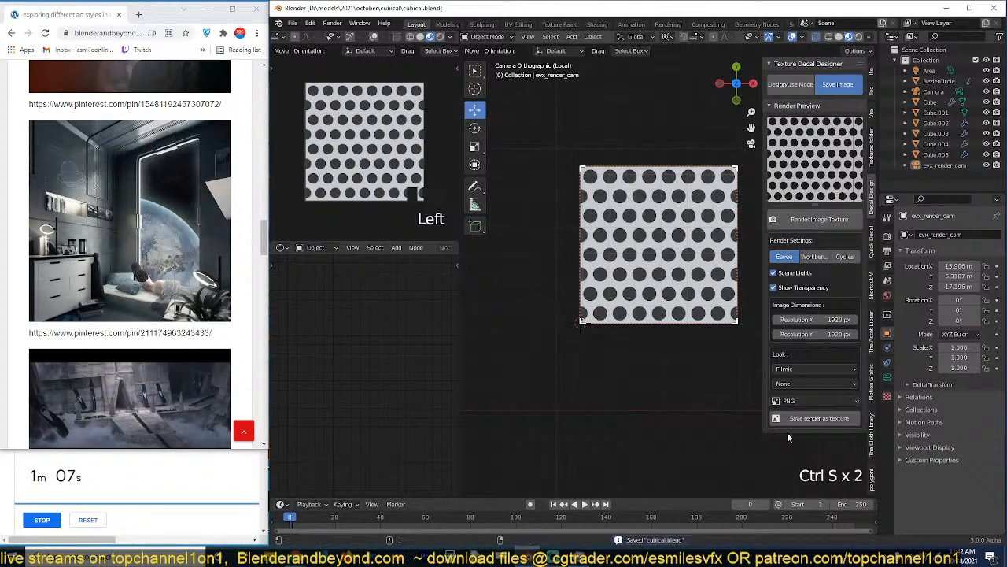
Save the rendered texture as "circle tiles" in the custom decals folder under resouces.
click(818, 418)
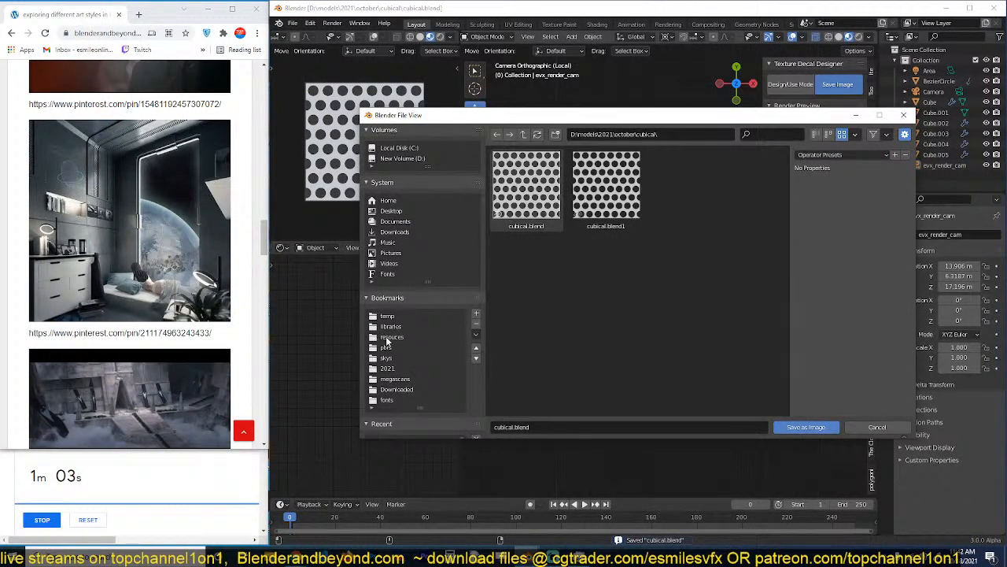
click(388, 337)
double_click(515, 189)
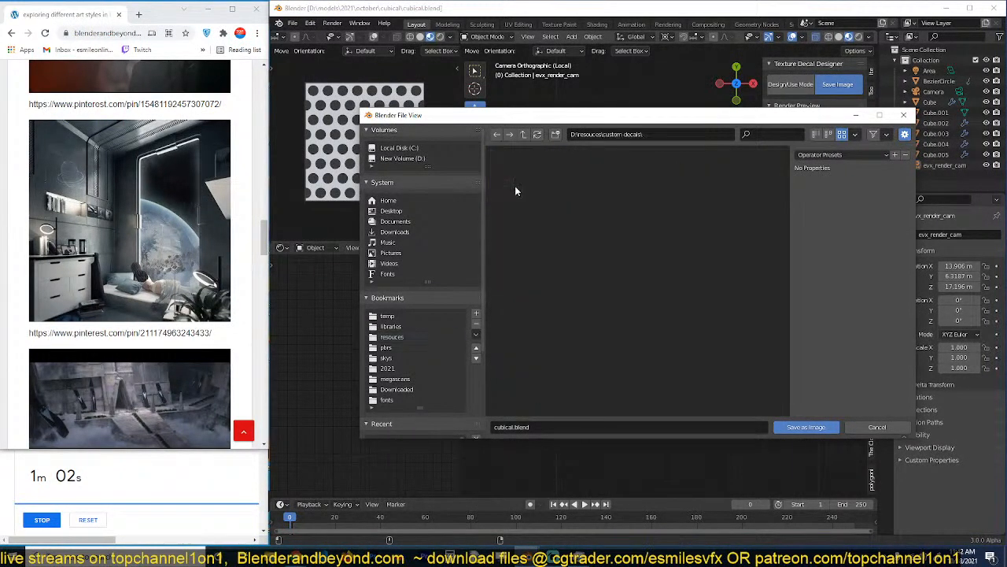
click(606, 427)
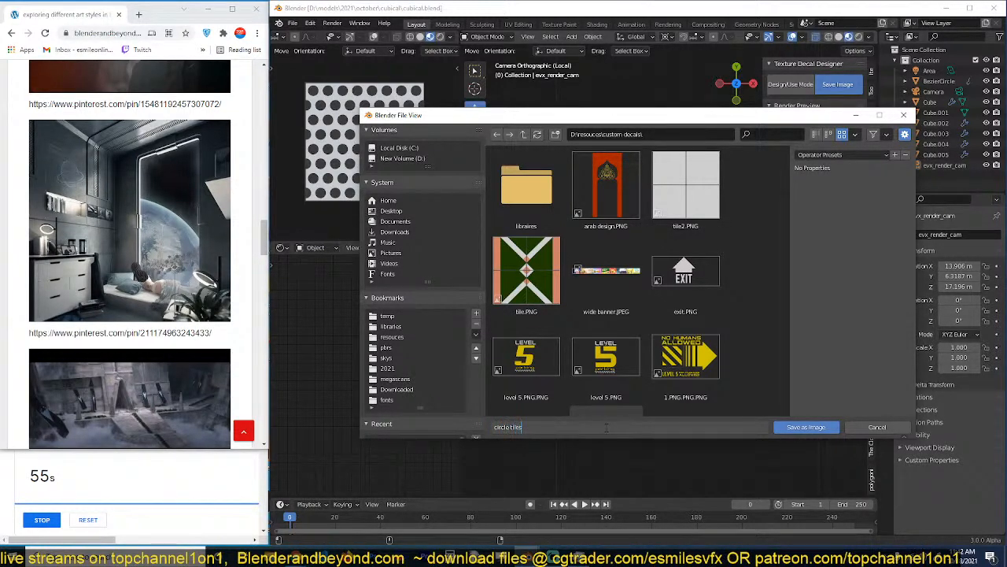
click(822, 422)
click(822, 423)
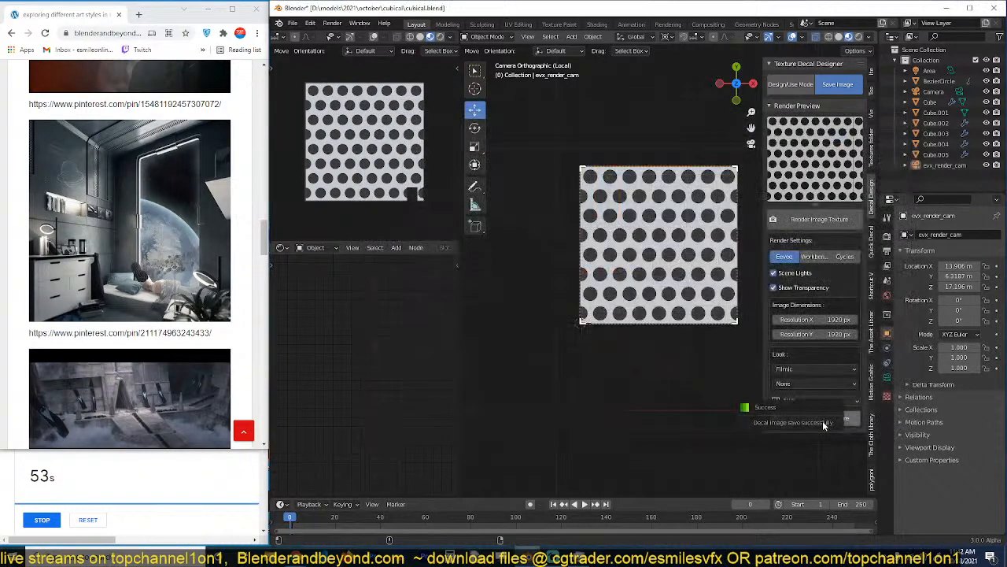
Delete the circle pattern object together with evx_render_cam and save the file.
click(629, 328)
key(ctrl+s)
click(673, 308)
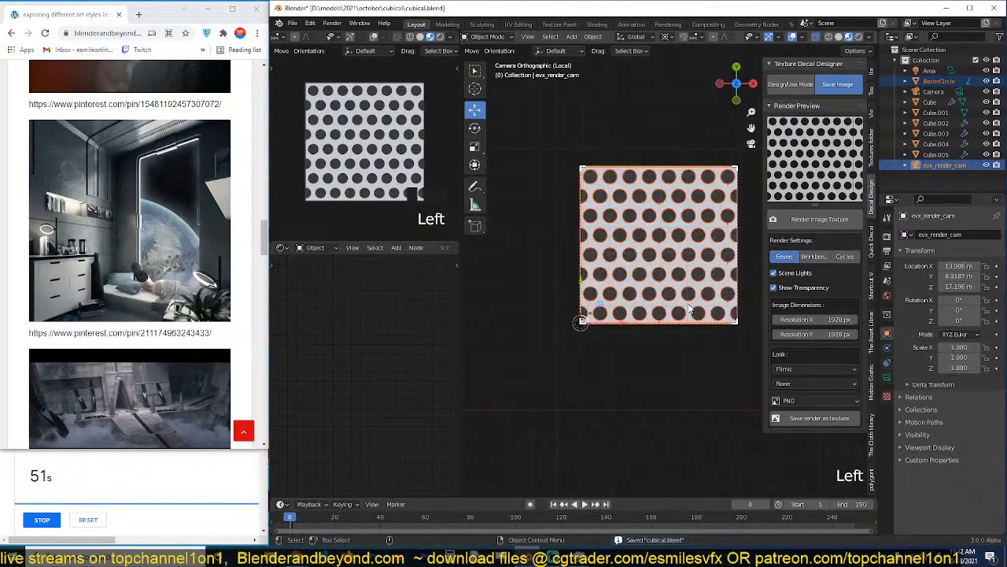
key(x)
key(ctrl+s)
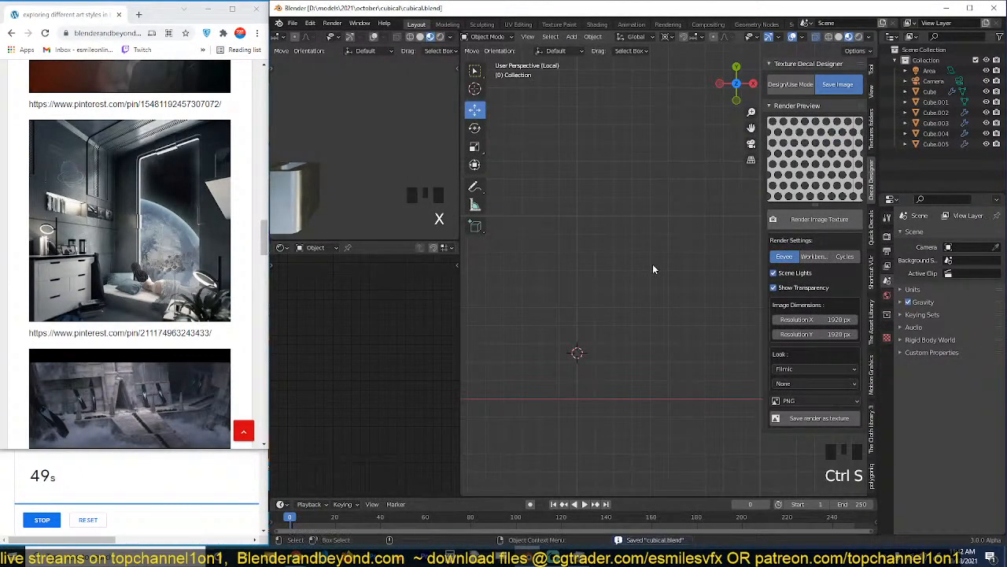
Hide the sidebar, select the arch-shaped Cube.005 and center the view on it.
key(n)
key(grave)
key(grave)
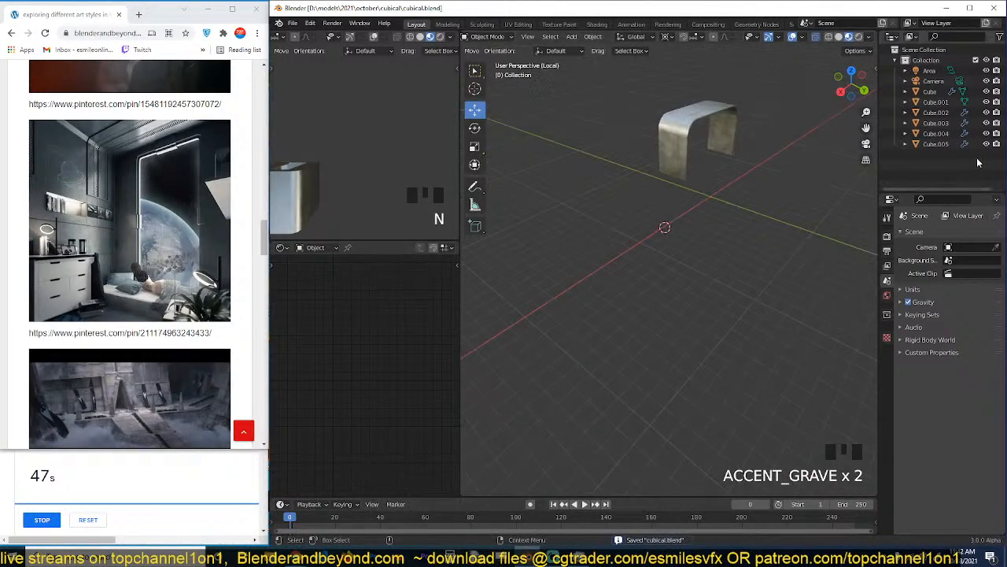
click(760, 130)
click(734, 141)
key(KP_Decimal)
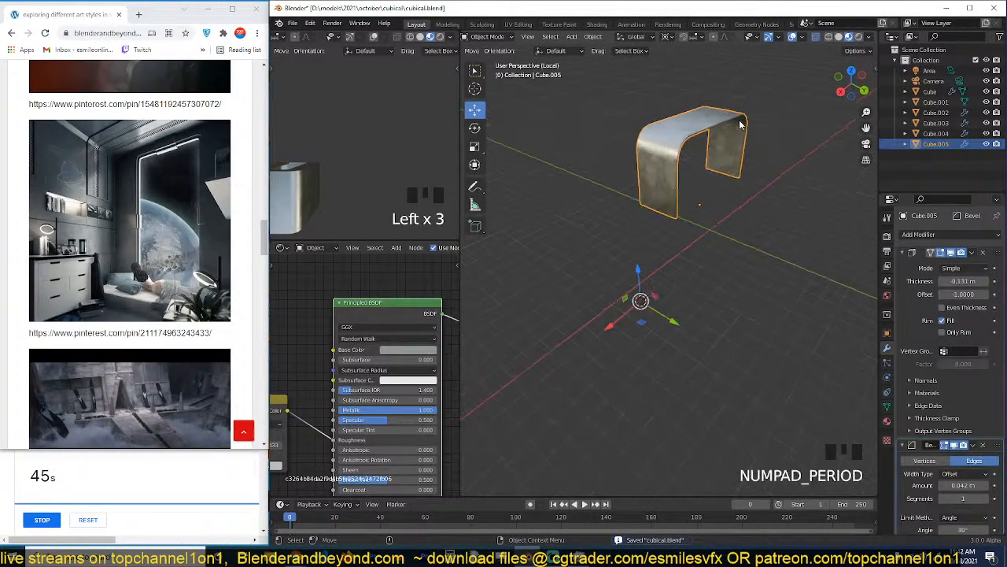
In Edit Mode with face selection, select the recessed face loop running along the arch of Cube.005.
scroll(734, 183, up, 3)
key(grave)
key(Tab)
key(3)
alt+click(794, 196)
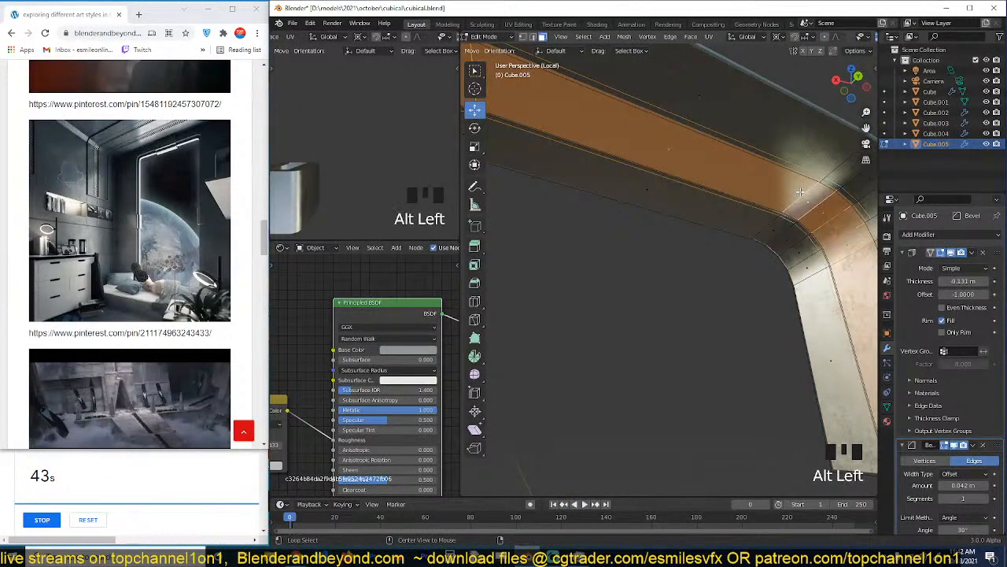
Add a second, empty material slot to Cube.005 and return to Object Mode.
click(888, 411)
click(887, 421)
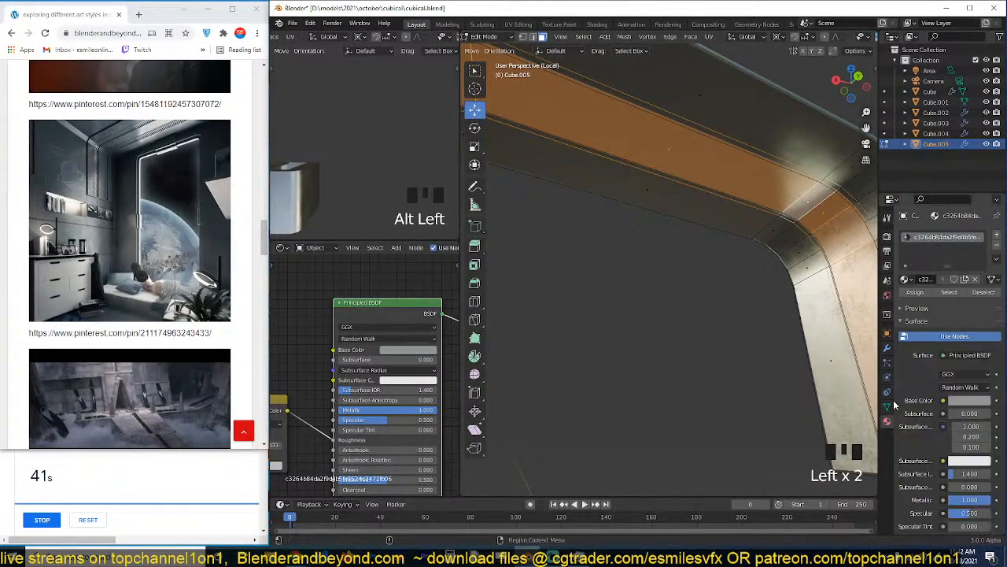
click(997, 236)
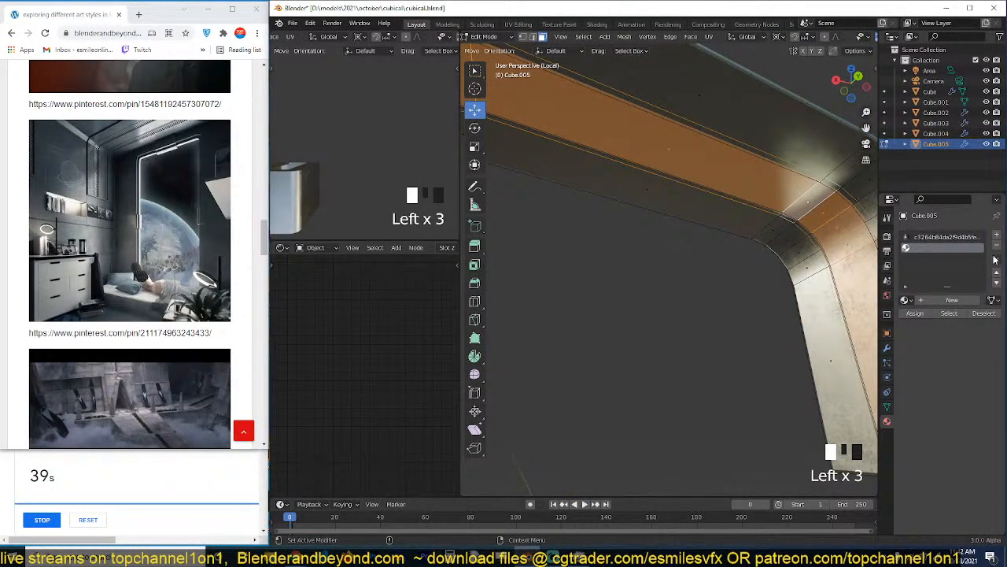
click(998, 245)
click(949, 300)
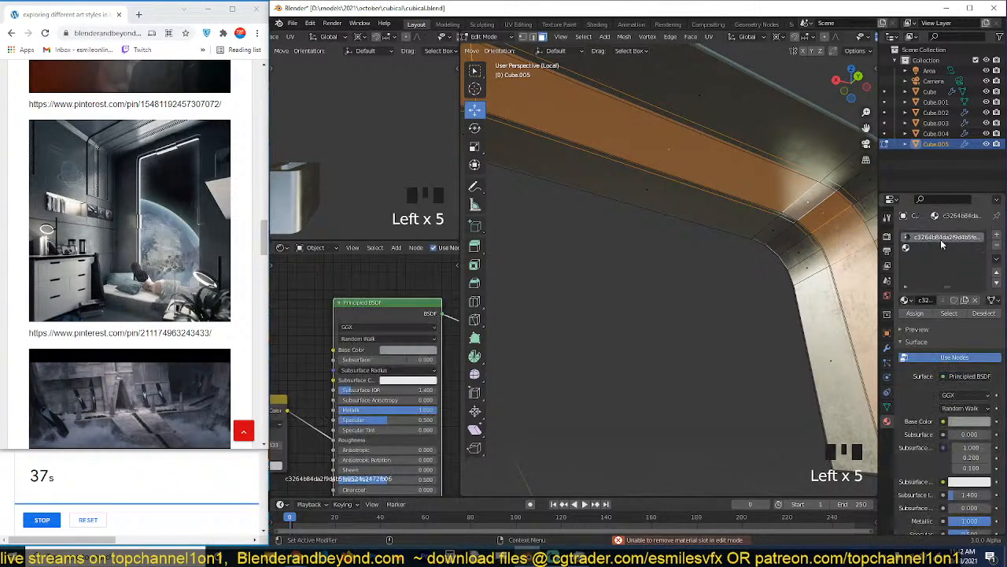
key(Tab)
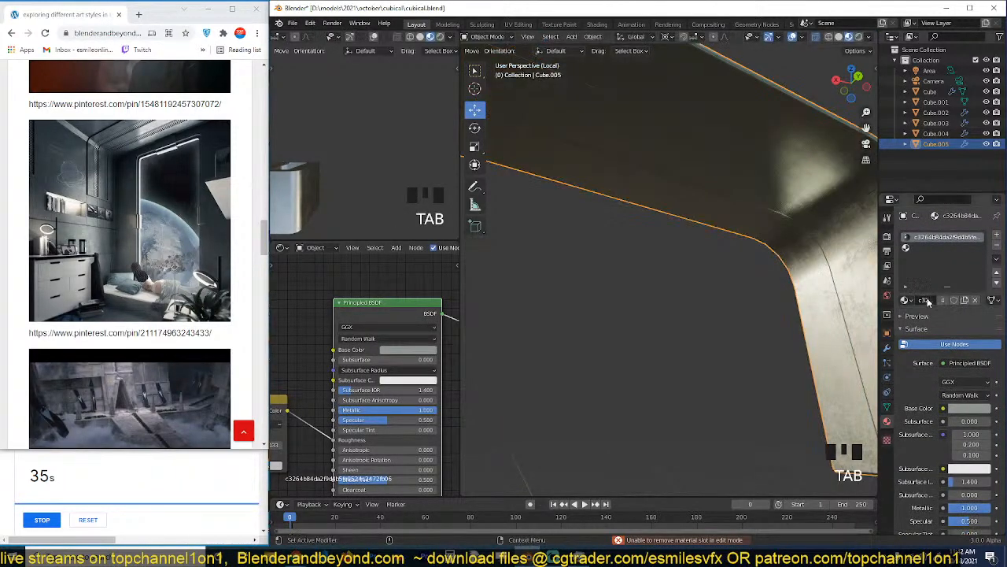
Make the arch's metal material a single-user copy named "metal circles" and save the file.
click(941, 301)
click(942, 301)
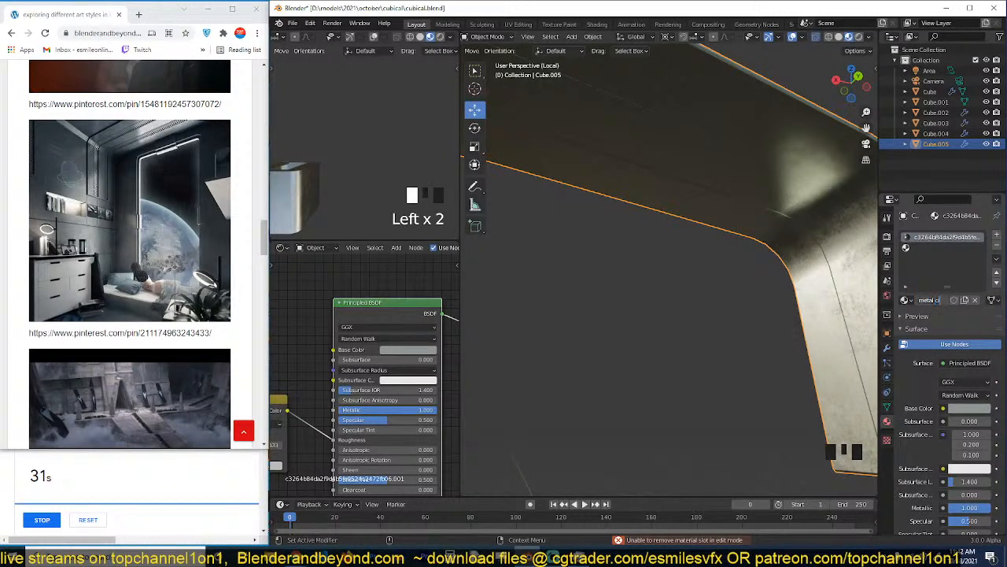
key(Return)
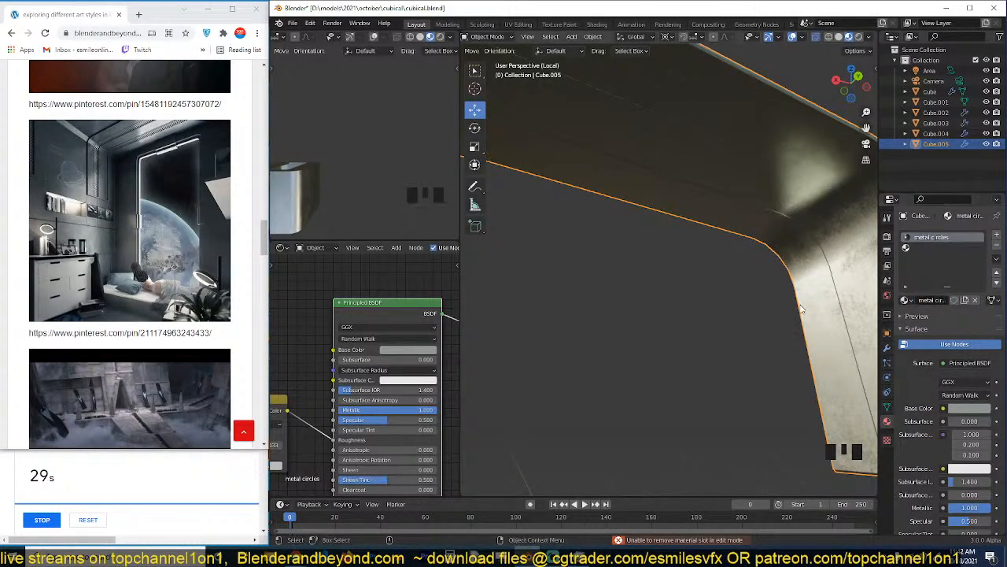
scroll(767, 273, down, 6)
middle_drag(767, 273, 621, 299)
key(grave)
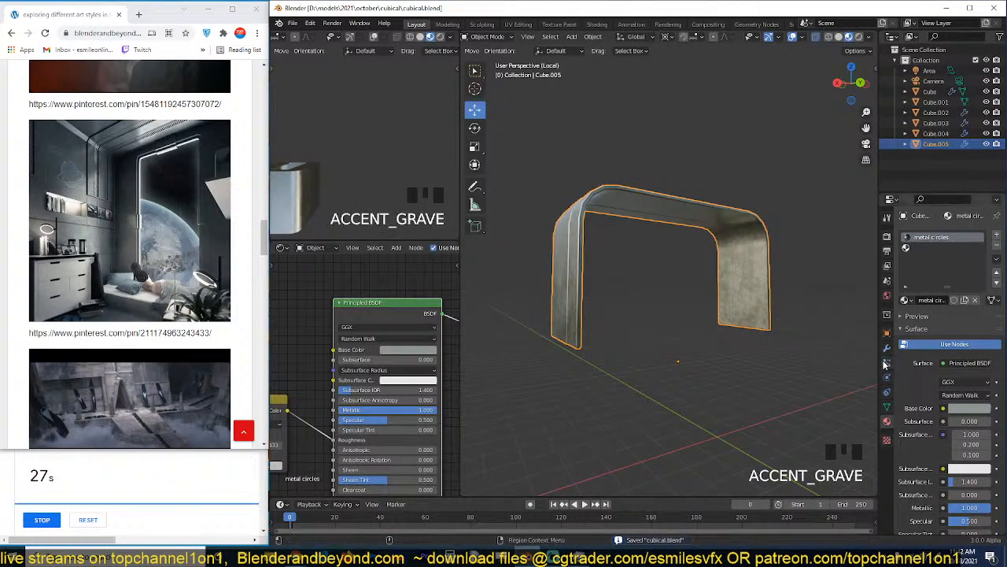
click(888, 347)
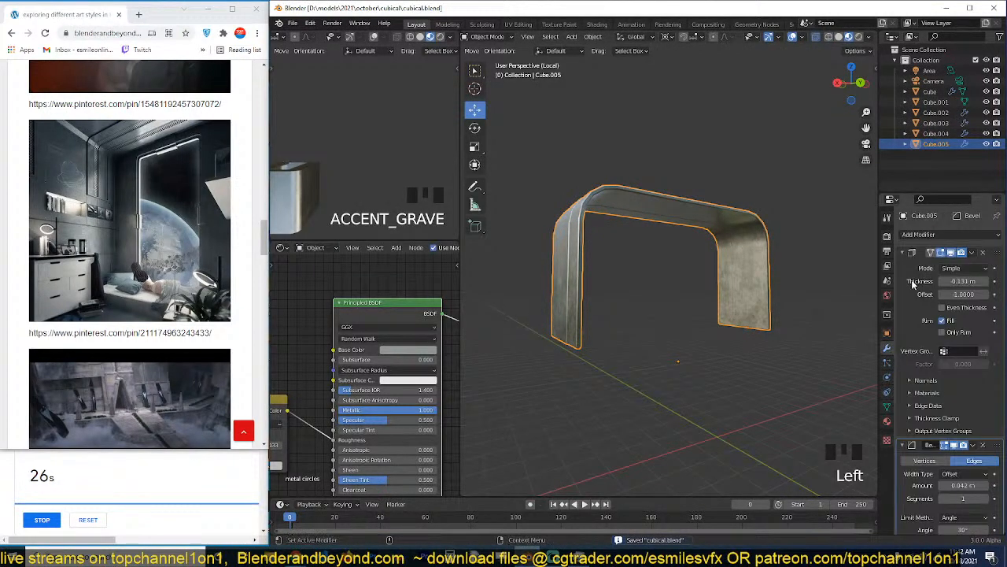
click(984, 253)
key(ctrl+z)
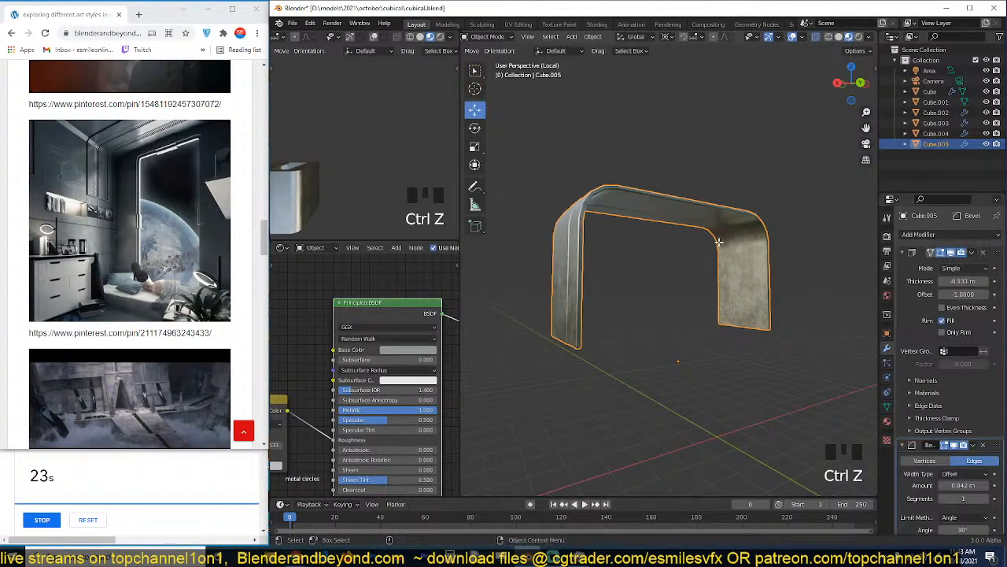
Separate the selected face loop of Cube.005 into its own object and return to Object Mode.
key(Tab)
scroll(722, 238, up, 3)
key(p)
click(727, 236)
key(Tab)
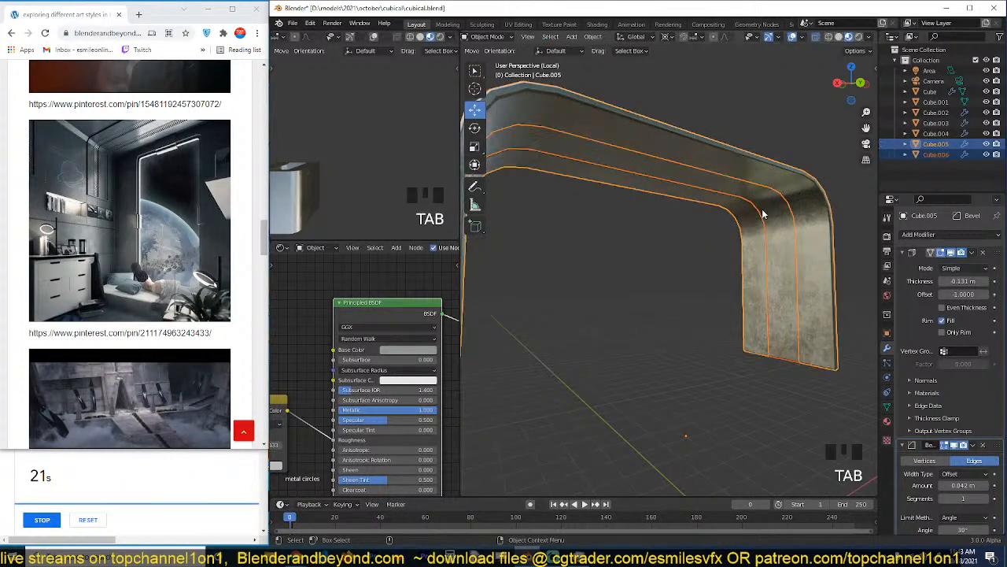
Remove the Solidify modifier from the separated strip, keeping its Bevel modifier.
click(783, 236)
click(984, 253)
key(grave)
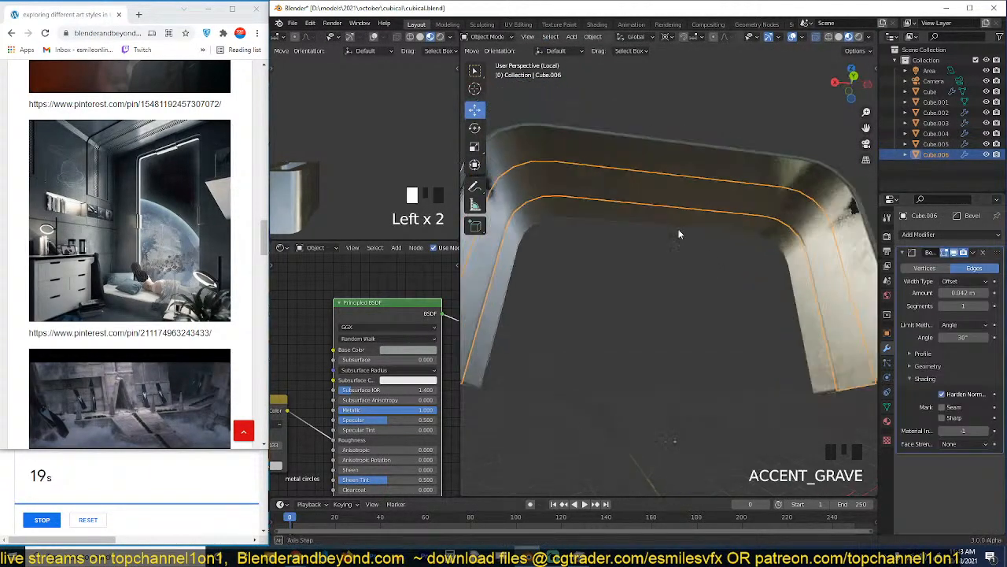
key(grave)
Set the texture folder to D:\resouces\custom decals\ and choose the circle tiles.PNG decal.
scroll(326, 371, down, 5)
scroll(357, 344, down, 1)
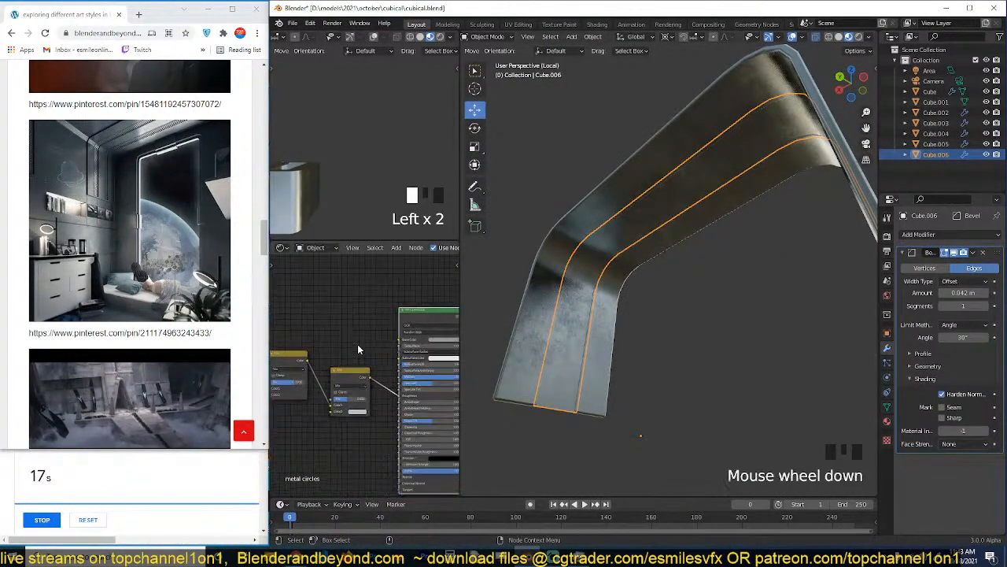
middle_drag(358, 344, 434, 313)
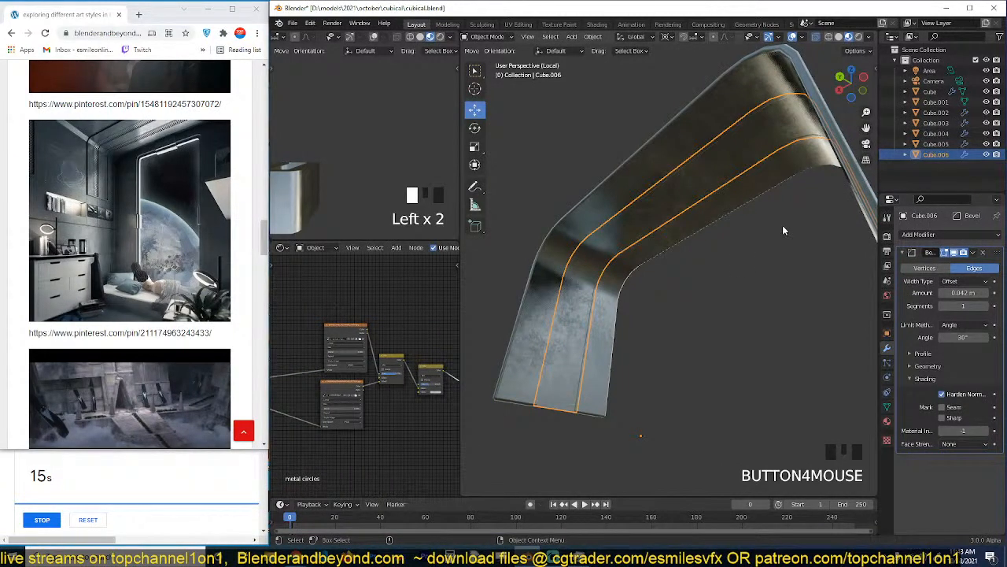
key(n)
click(872, 156)
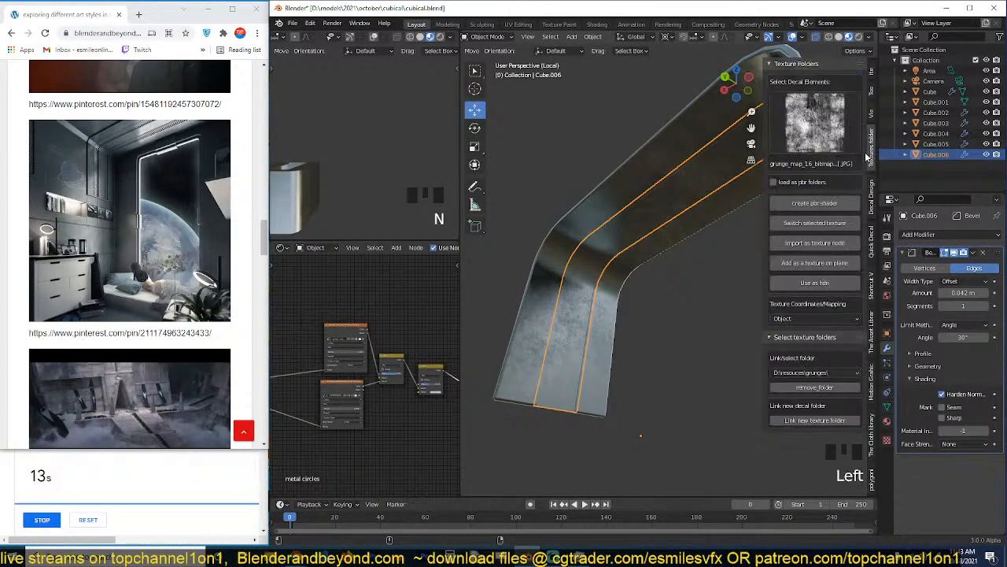
click(831, 374)
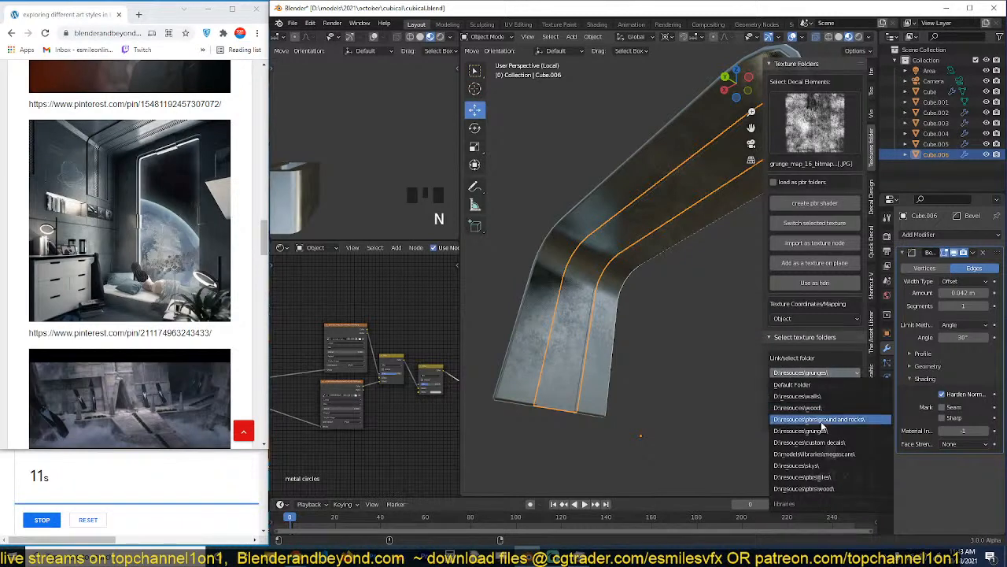
click(818, 442)
click(833, 110)
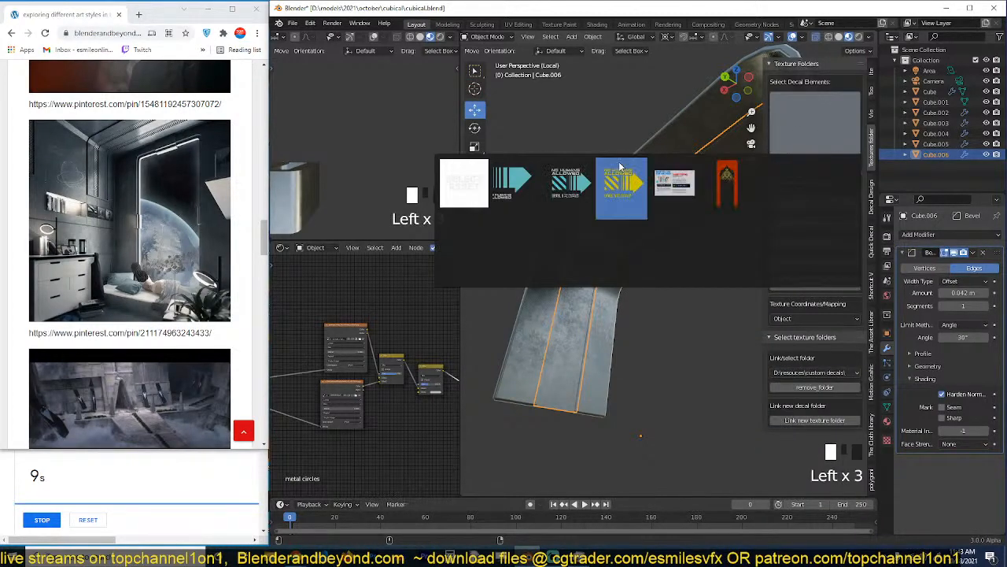
click(779, 182)
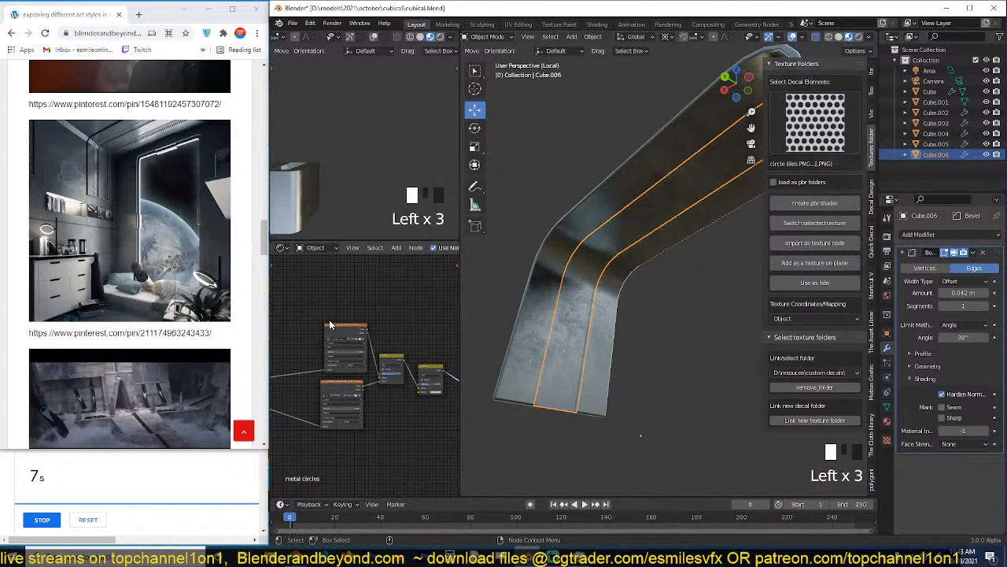
Import circle tiles.PNG as a texture node, place it above the existing image textures and preview it on the mesh.
click(807, 244)
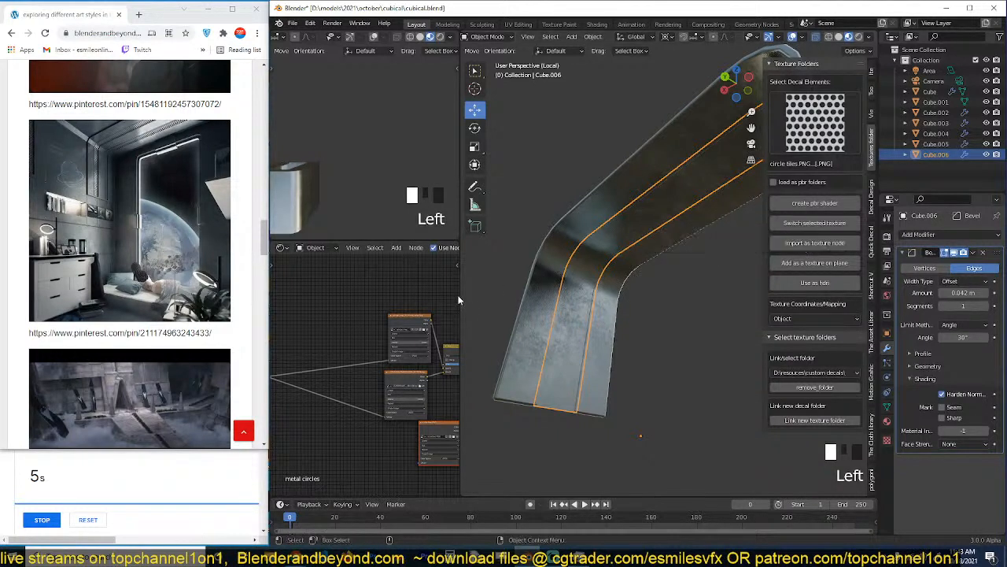
click(432, 427)
drag(432, 428, 323, 298)
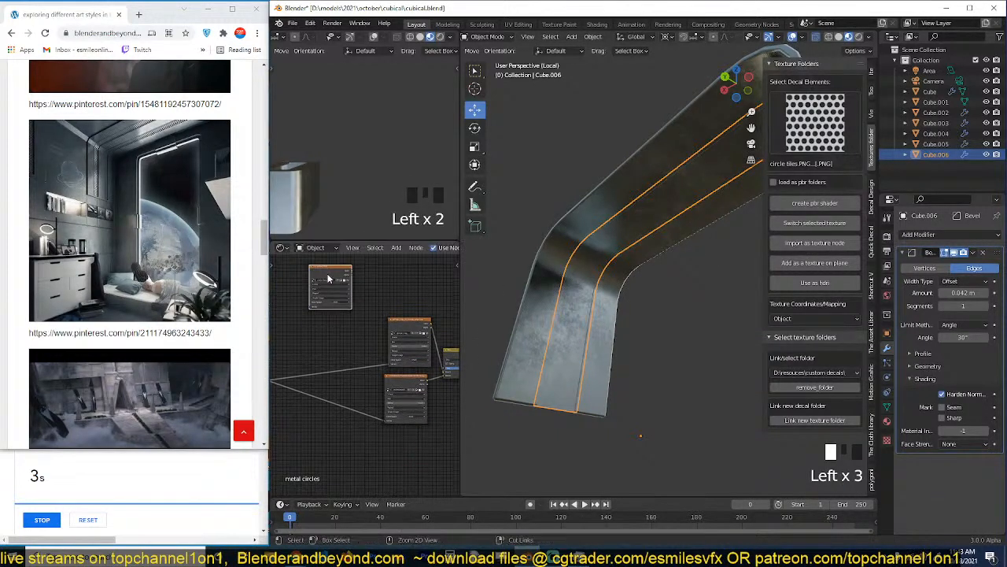
ctrl+shift+click(332, 280)
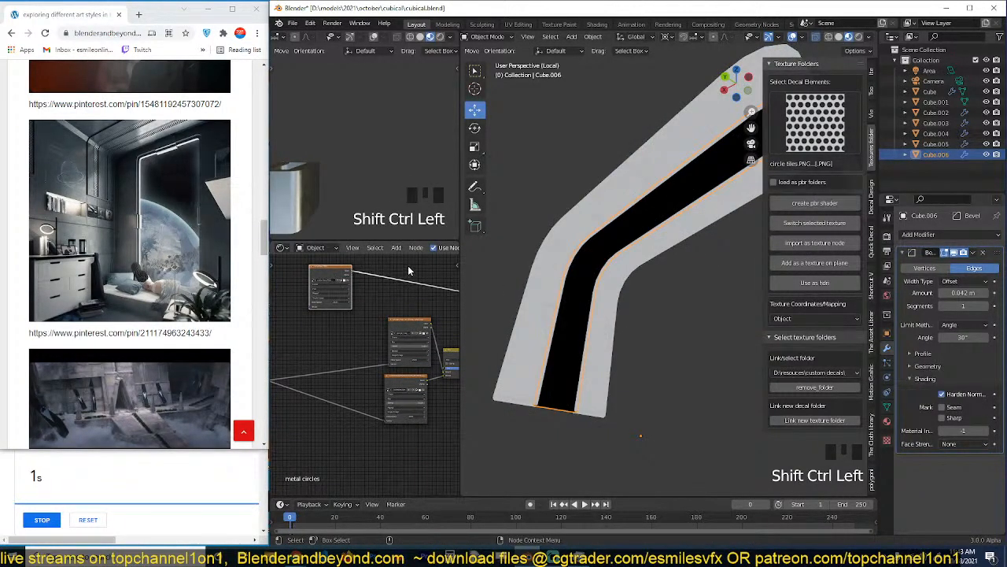
Dismiss the finished browser timer, restart it at 20 minutes, and save the Blender file.
scroll(432, 247, down, 13)
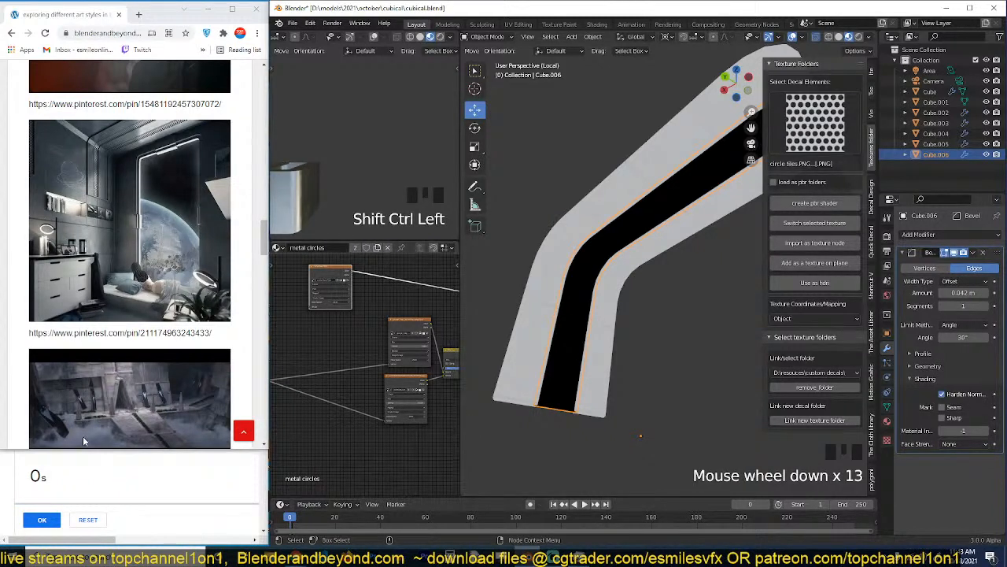
click(58, 519)
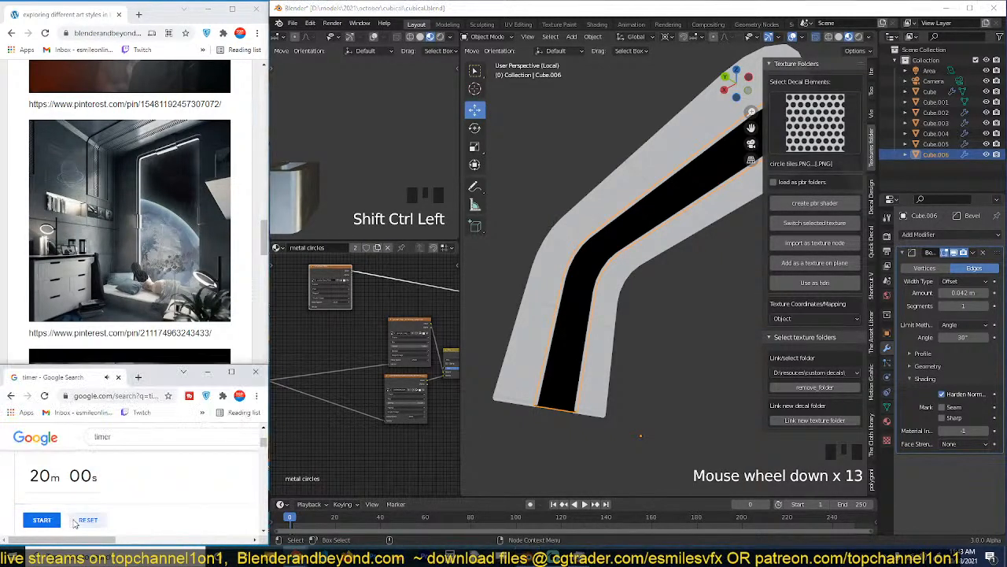
click(473, 372)
scroll(363, 291, up, 1)
key(ctrl+s)
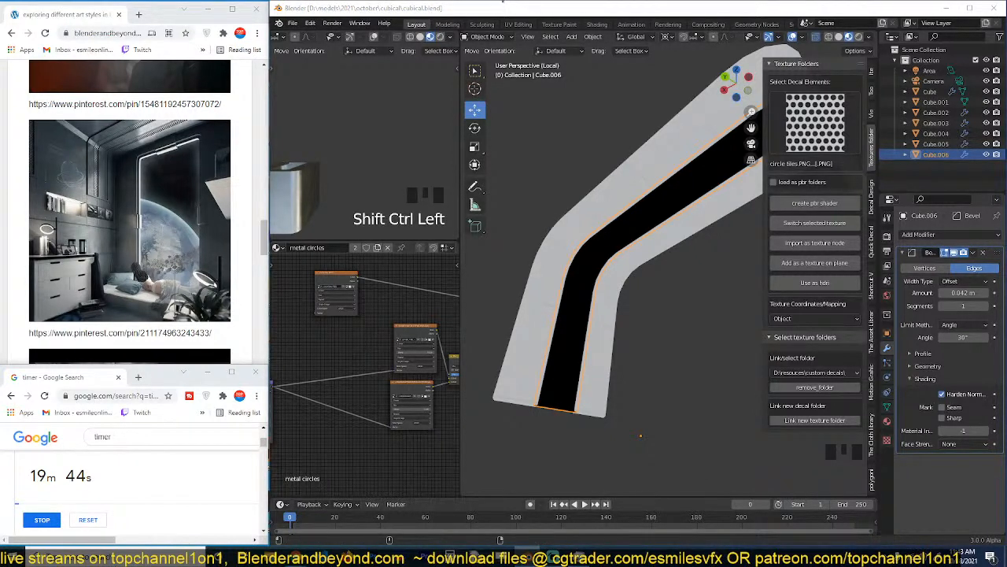
Set the circle tiles image texture node's projection to Box.
click(365, 283)
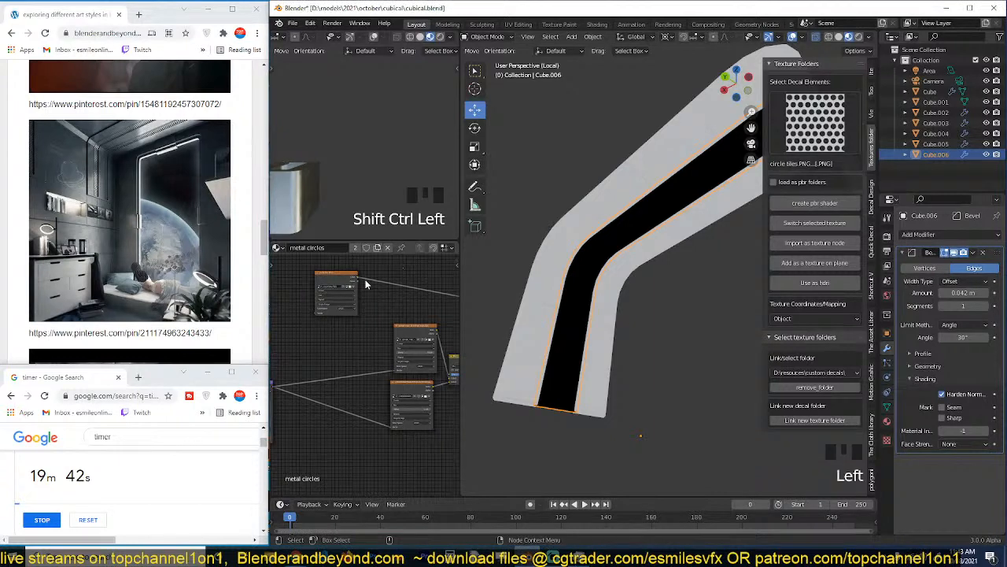
drag(342, 278, 364, 286)
scroll(364, 285, up, 5)
click(352, 271)
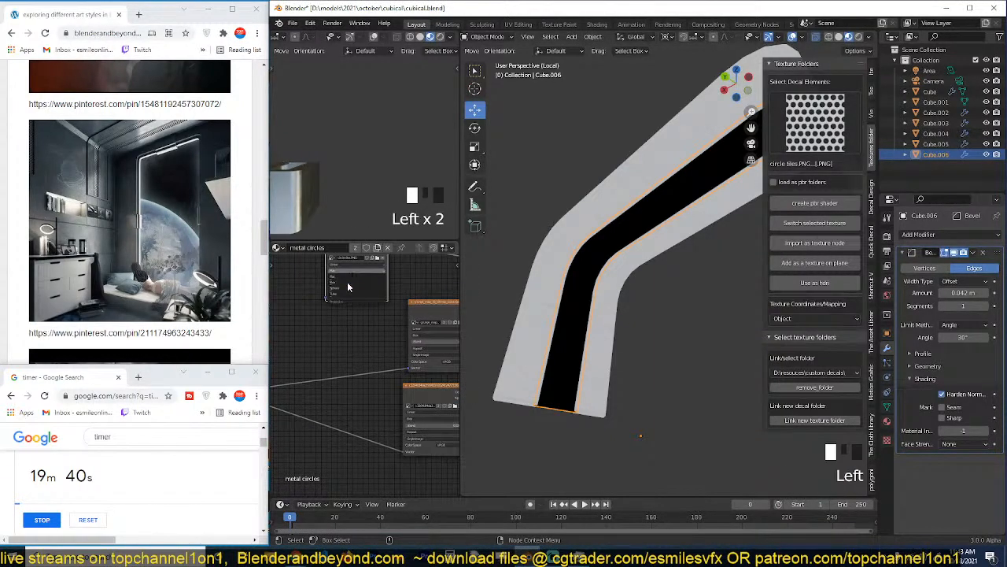
click(348, 284)
middle_drag(358, 253, 405, 293)
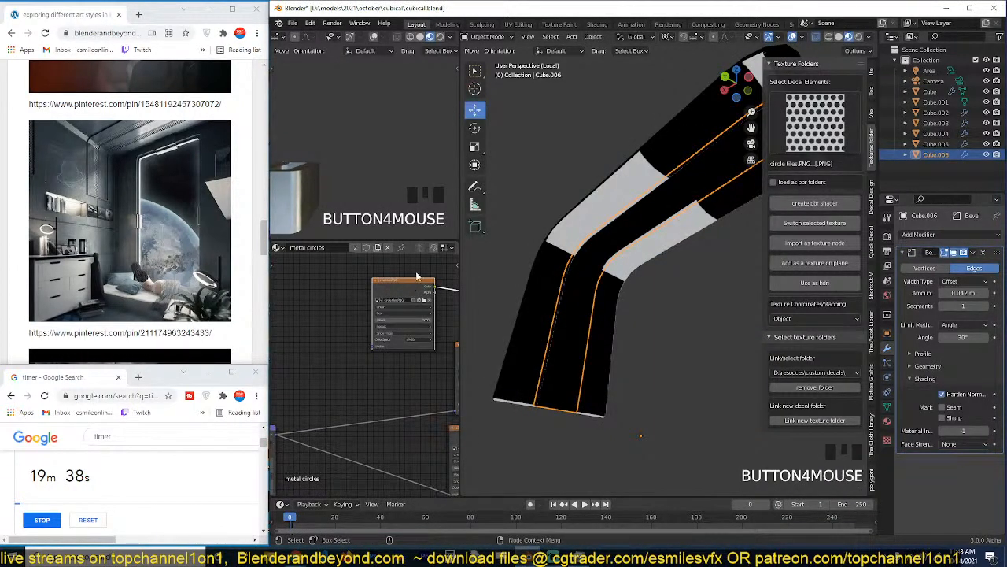
scroll(441, 251, down, 8)
scroll(442, 249, up, 3)
scroll(443, 248, down, 5)
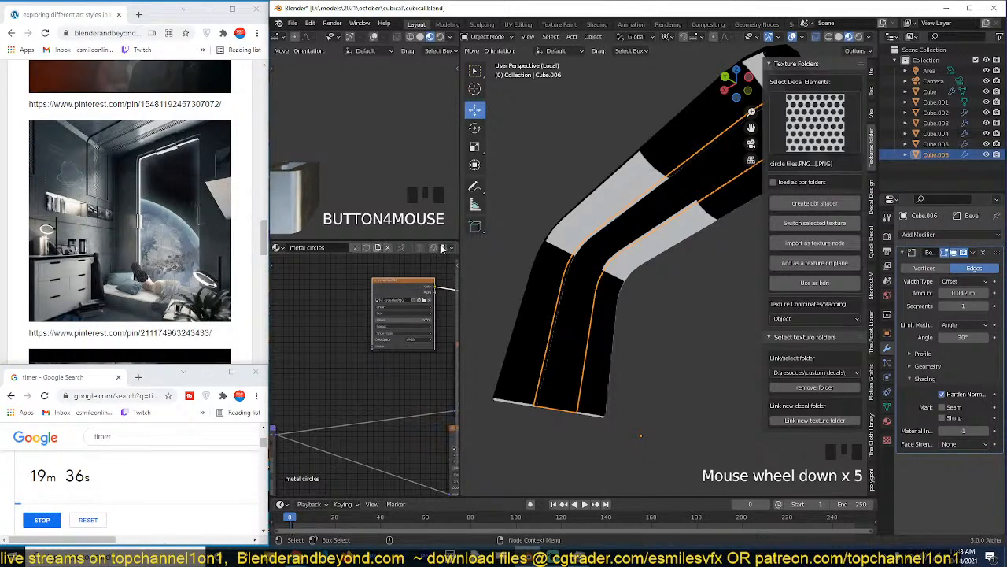
Select Cube.005 and route the Principled BSDF back to the material output in place of the texture preview.
click(647, 232)
click(690, 265)
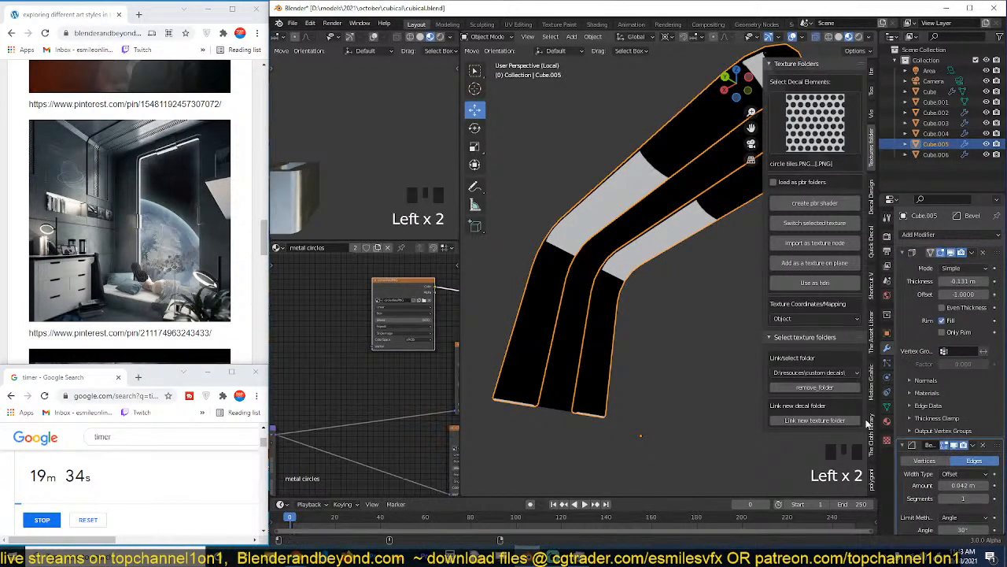
click(887, 423)
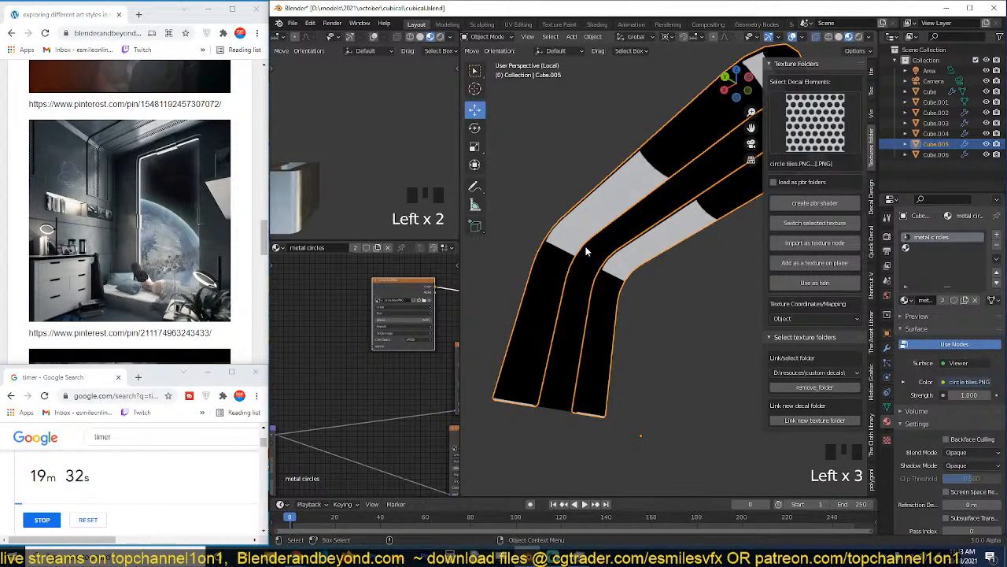
scroll(332, 344, down, 8)
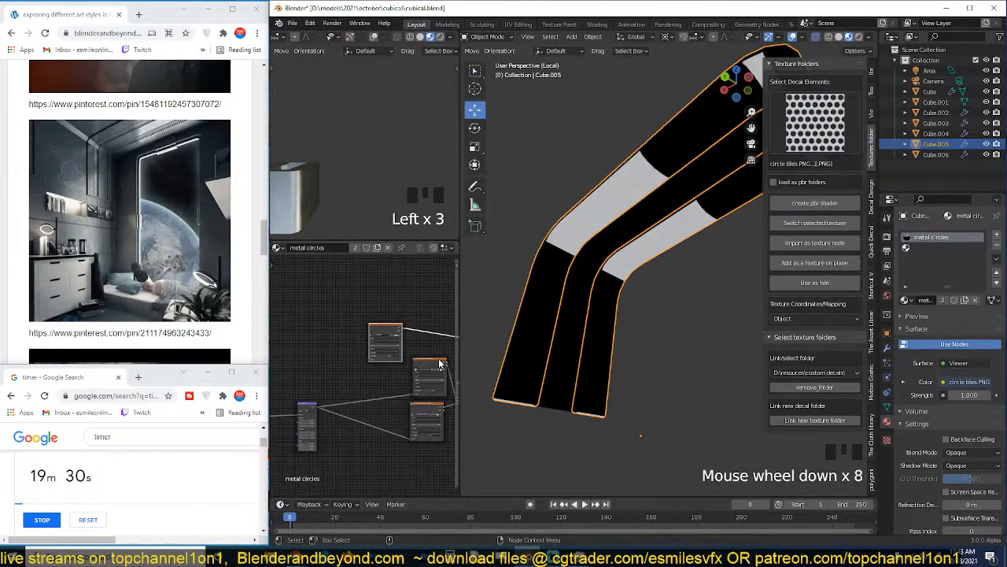
ctrl+shift+click(429, 369)
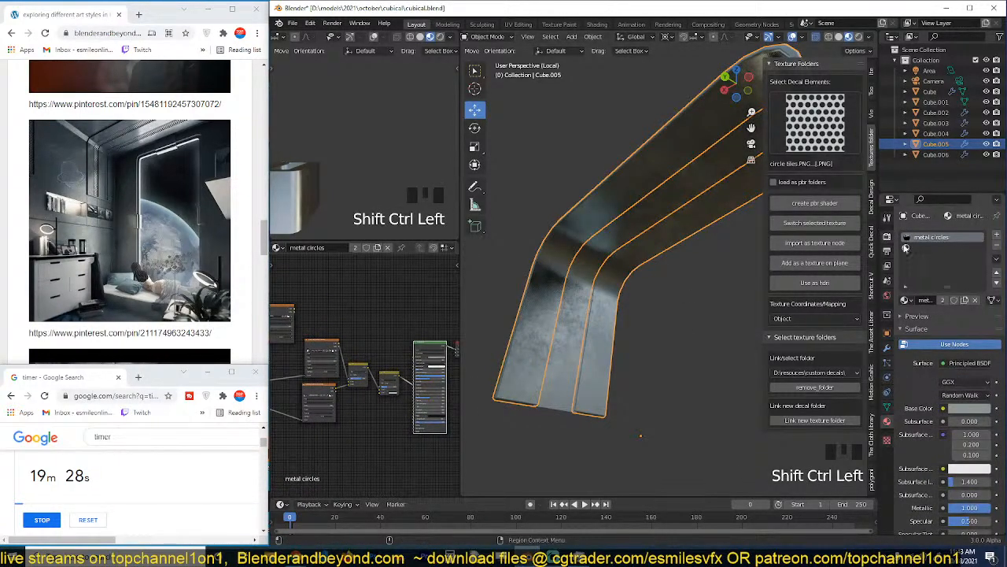
Rename the material on the main arch Cube.005 to "metal".
click(733, 187)
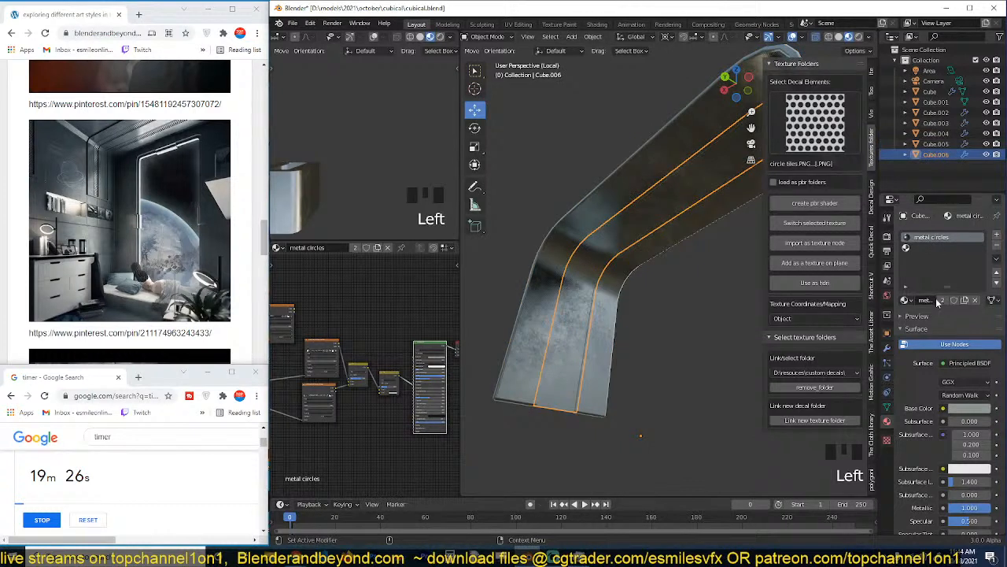
click(614, 276)
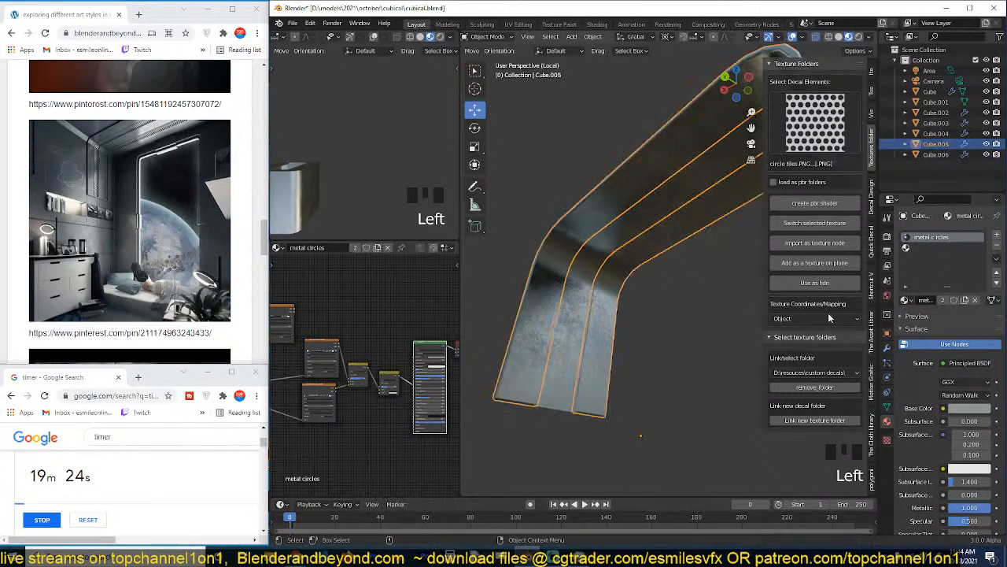
double_click(925, 300)
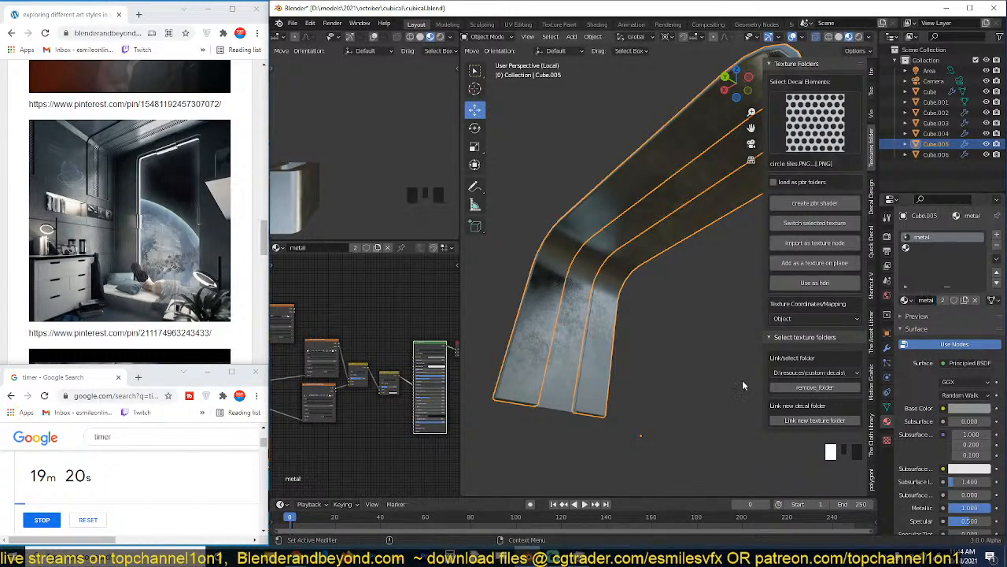
Select the separated strip Cube.006 and rename its material to "metal cirles".
click(632, 226)
click(939, 300)
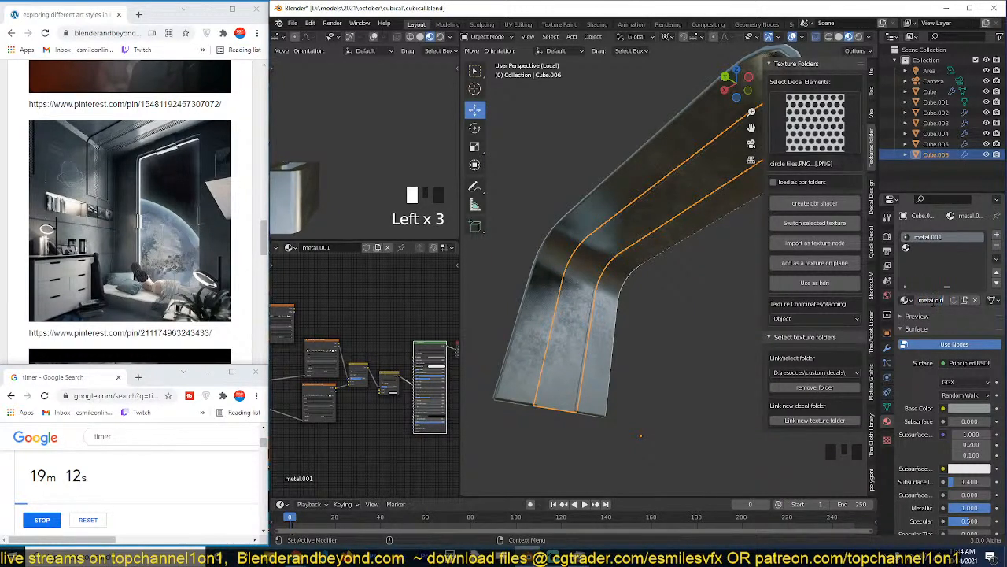
key(Return)
Preview the circle tiles image texture on the strip and unwrap all of its faces.
middle_drag(395, 316, 455, 319)
ctrl+shift+click(352, 317)
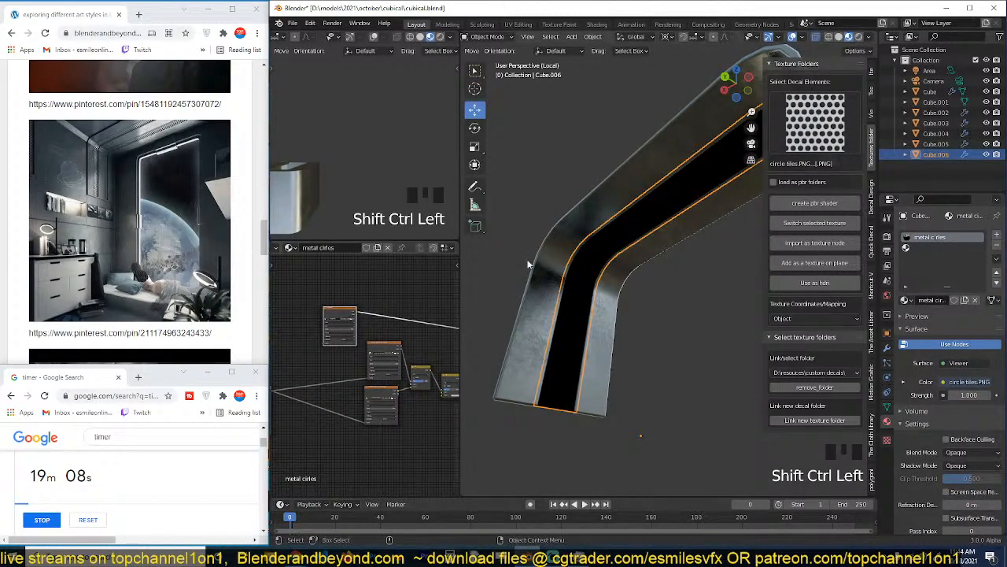
key(Tab)
key(a)
key(u)
click(602, 229)
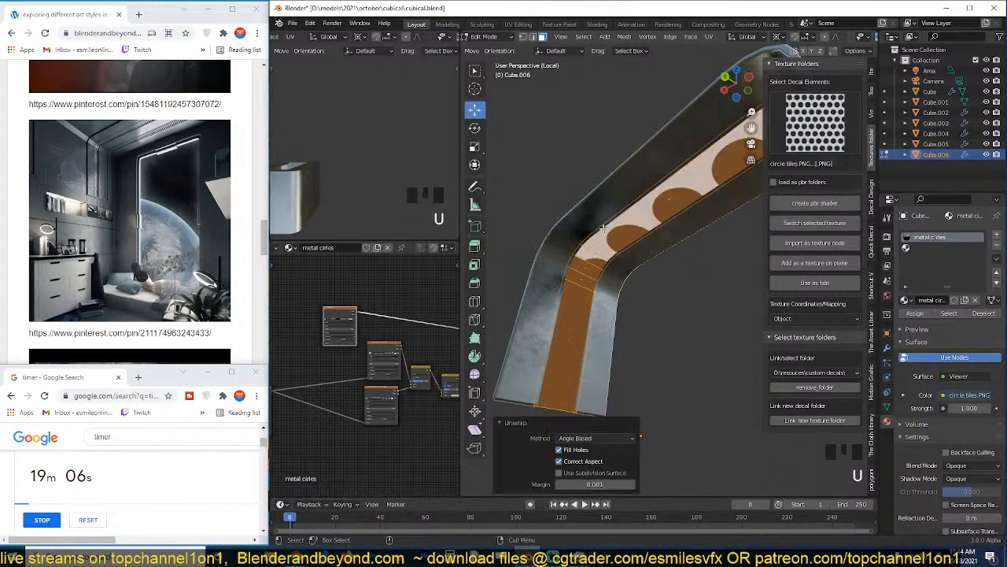
key(Tab)
key(grave)
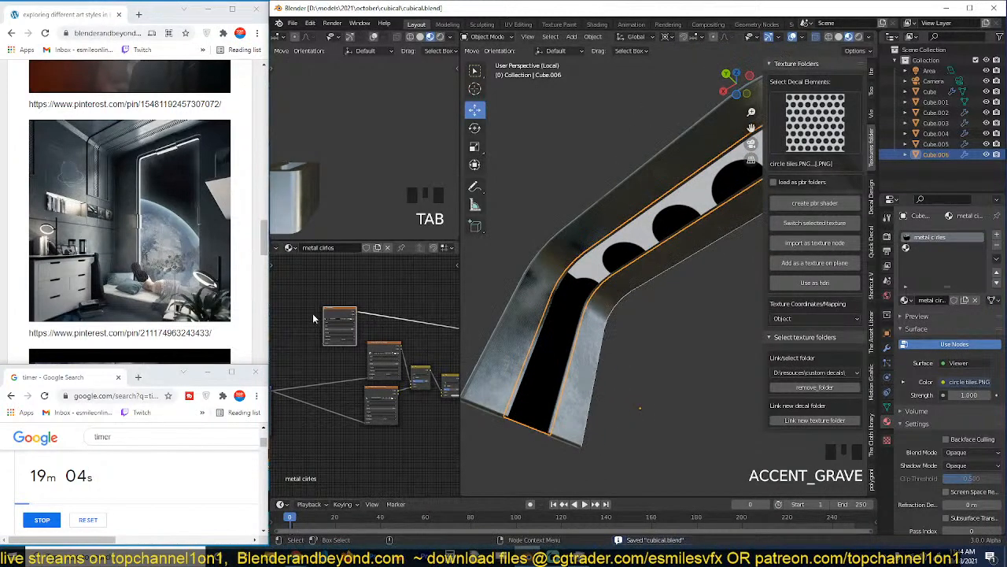
Add Texture Coordinate and Mapping nodes to the circle tiles texture, feed the mapping with Object coordinates, and save the file.
scroll(312, 313, up, 8)
scroll(385, 367, up, 2)
click(393, 302)
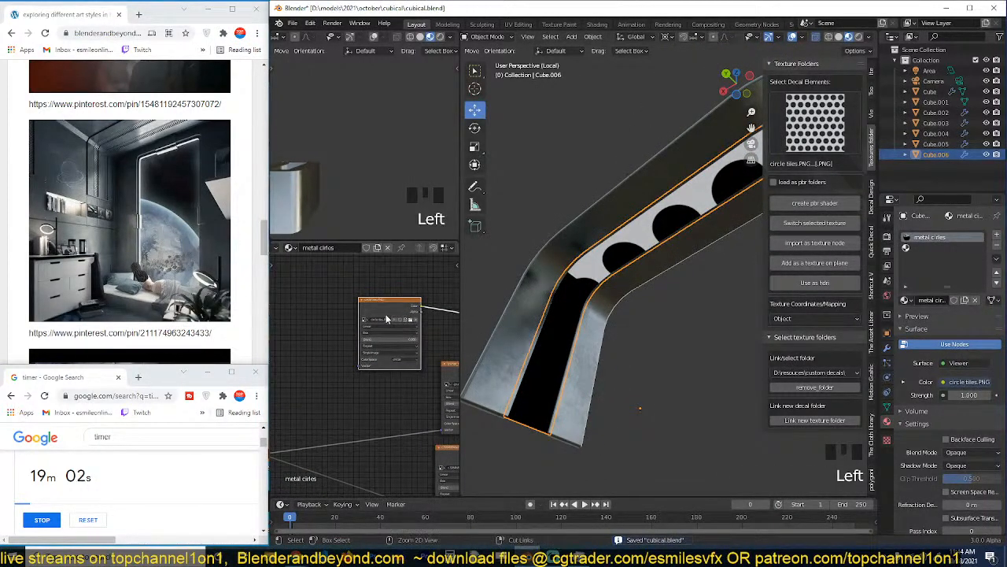
key(ctrl+t)
click(328, 313)
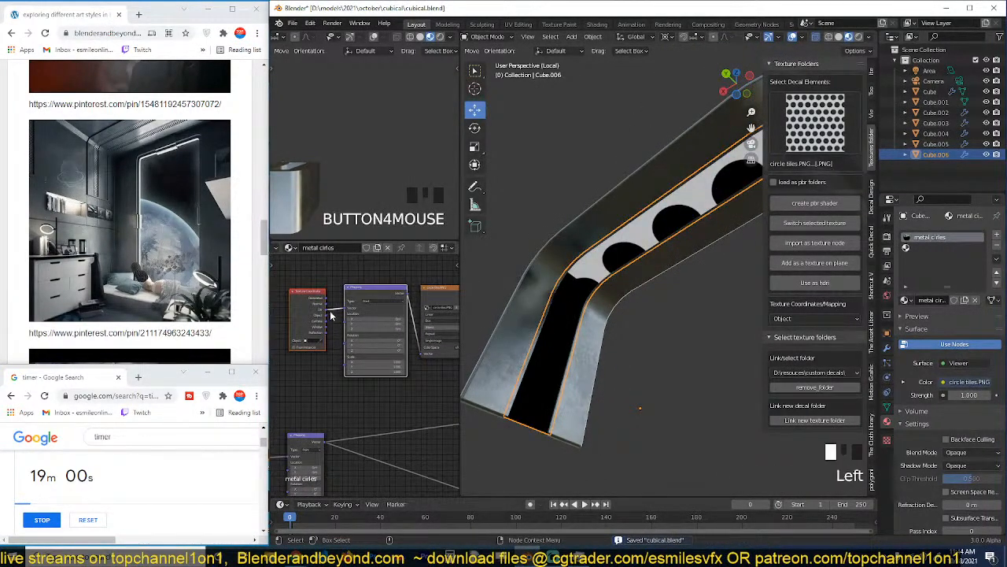
drag(324, 318, 345, 309)
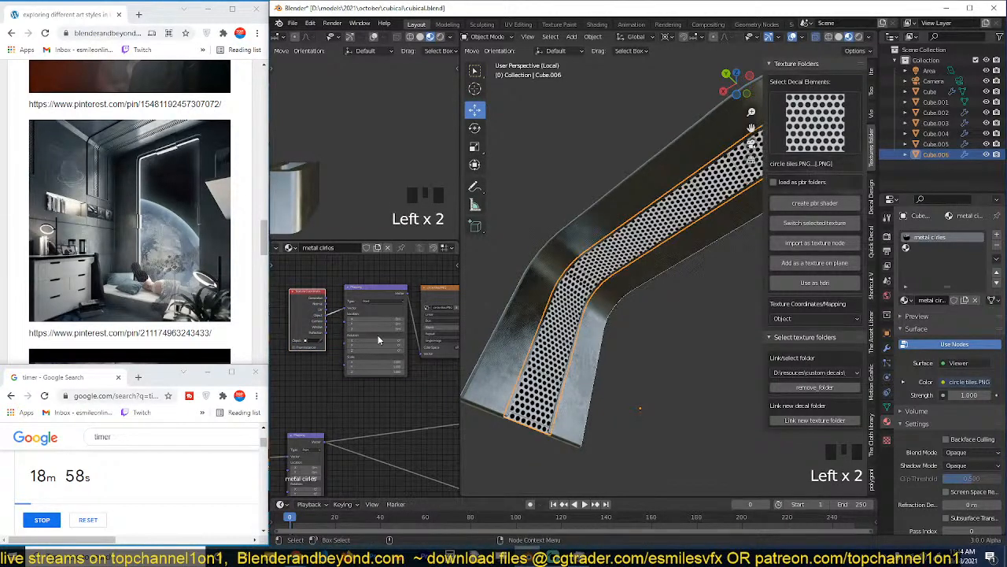
key(grave)
key(grave)
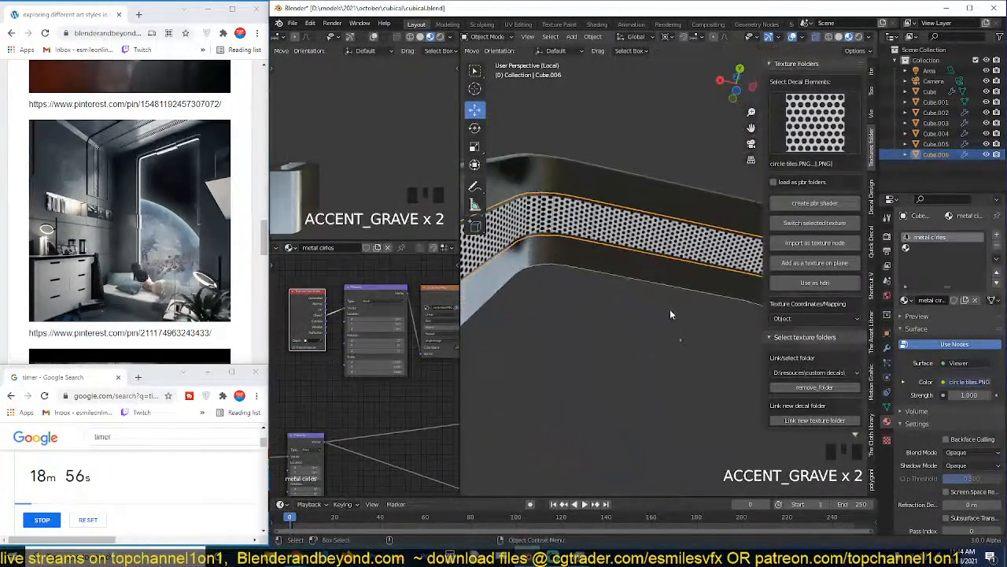
key(ctrl+s)
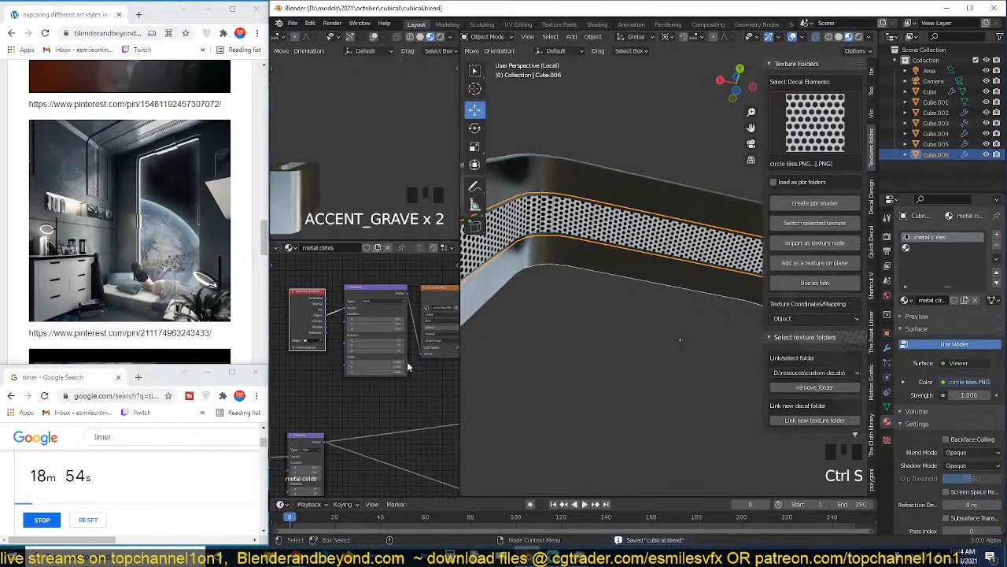
Slightly raise the Box projection blend of the circle tiles image texture and save the file.
scroll(407, 361, up, 2)
middle_drag(407, 361, 321, 367)
key(grave)
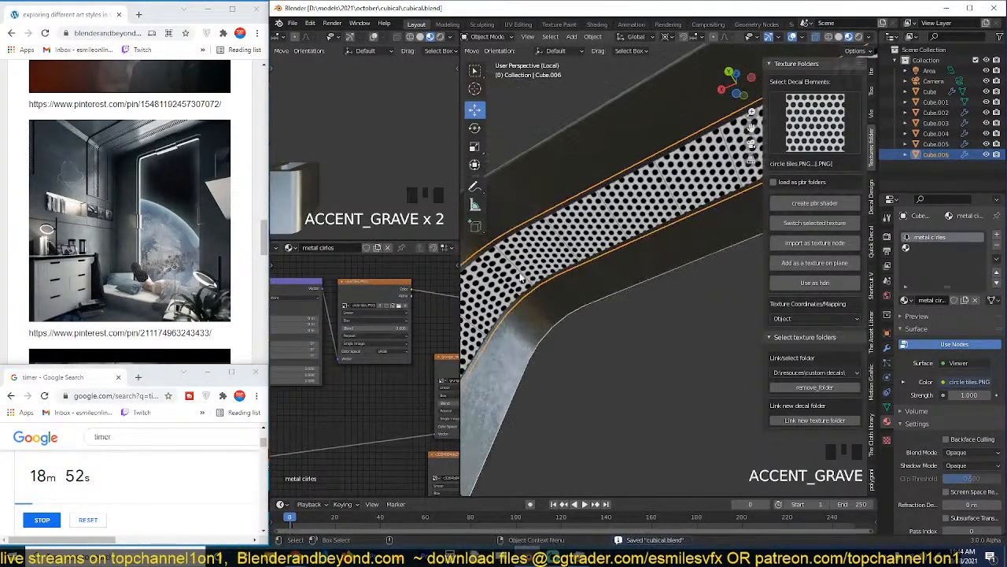
key(grave)
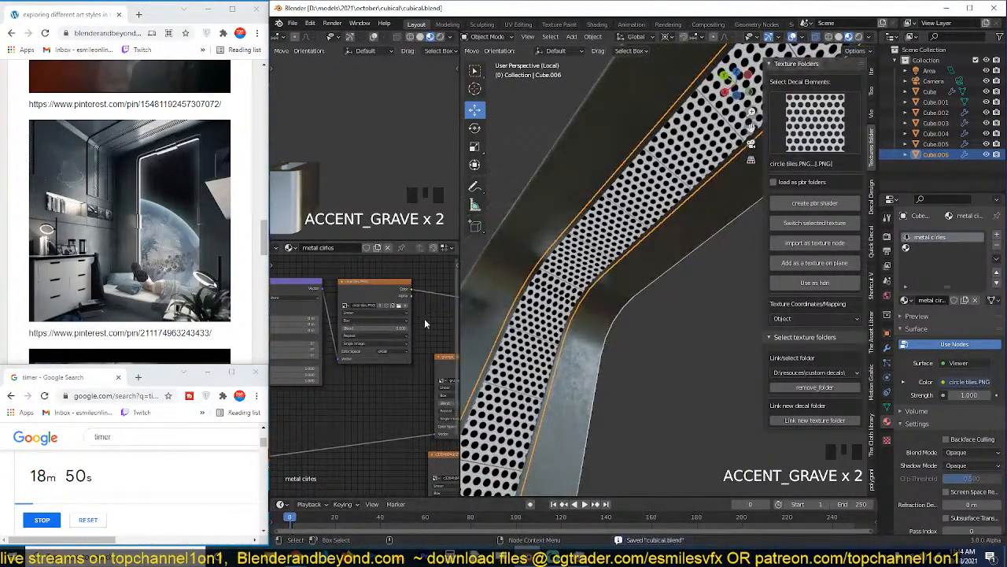
mouse_move(384, 329)
mouse_down()
mouse_move(401, 328)
mouse_move(385, 328)
mouse_up()
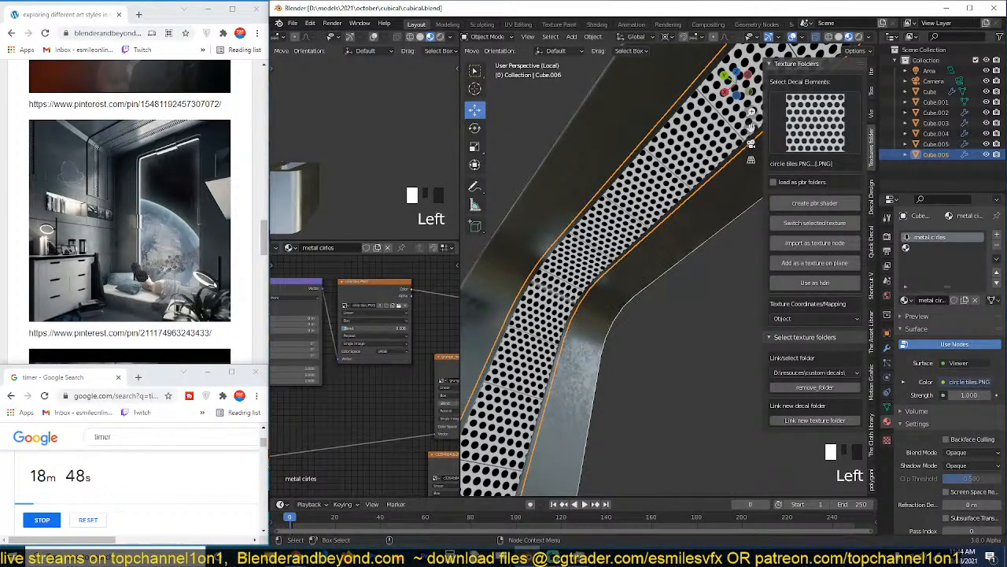
key(grave)
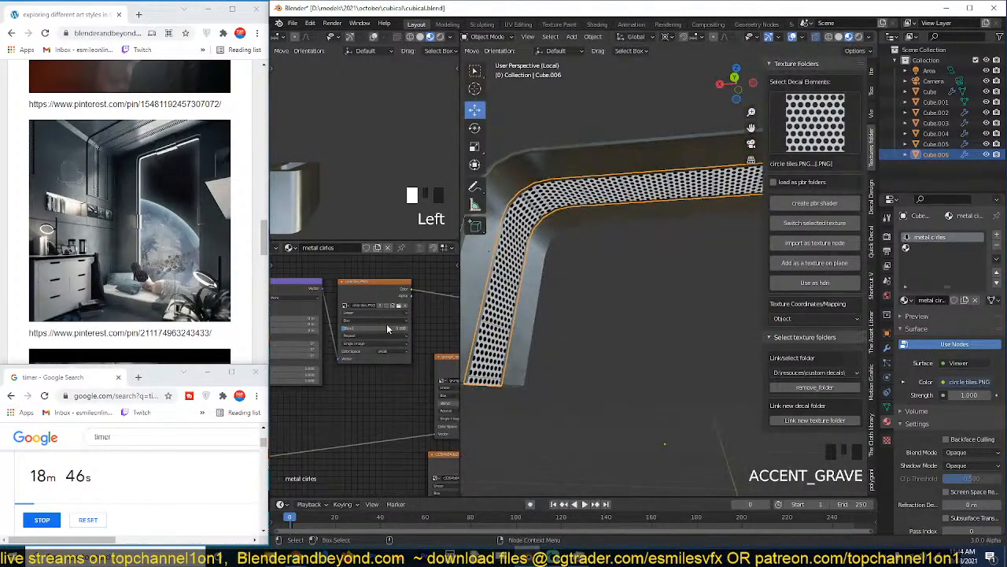
key(ctrl+s)
key(ctrl+s)
Connect the circle tiles image texture to the Alpha input of the Principled BSDF.
scroll(383, 365, down, 8)
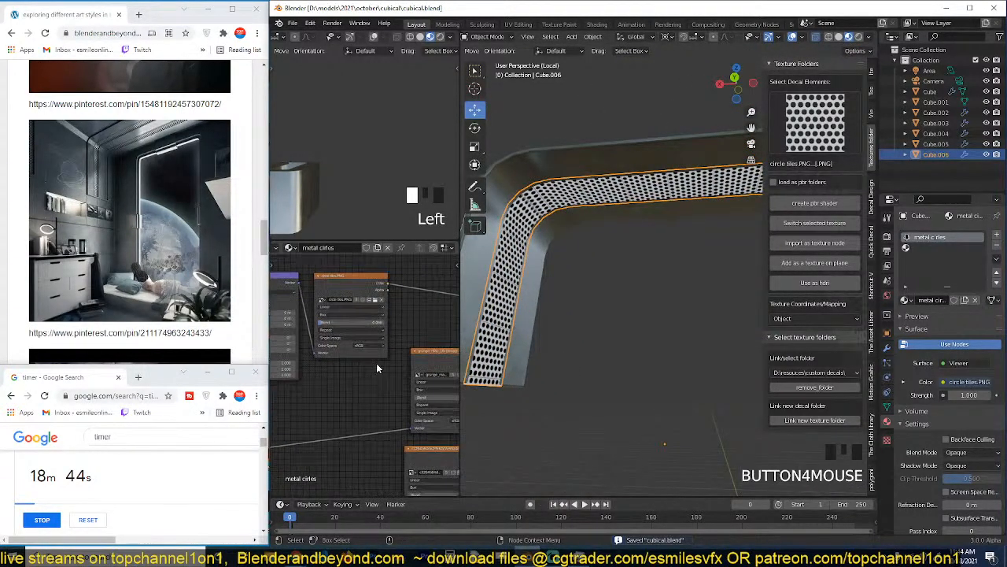
middle_drag(384, 365, 346, 351)
drag(302, 322, 363, 310)
middle_drag(403, 362, 323, 298)
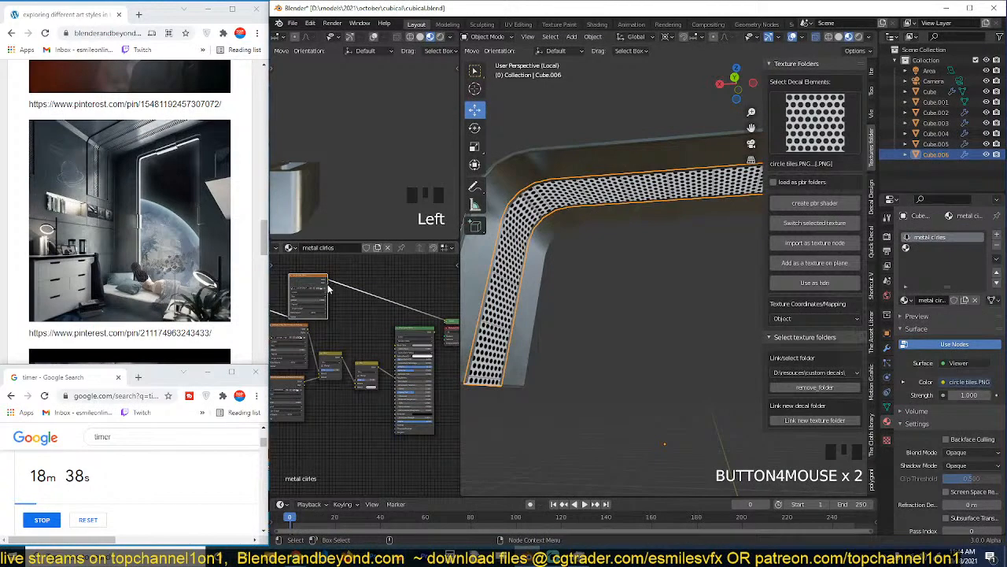
drag(329, 289, 396, 425)
scroll(398, 427, up, 5)
middle_drag(399, 427, 351, 414)
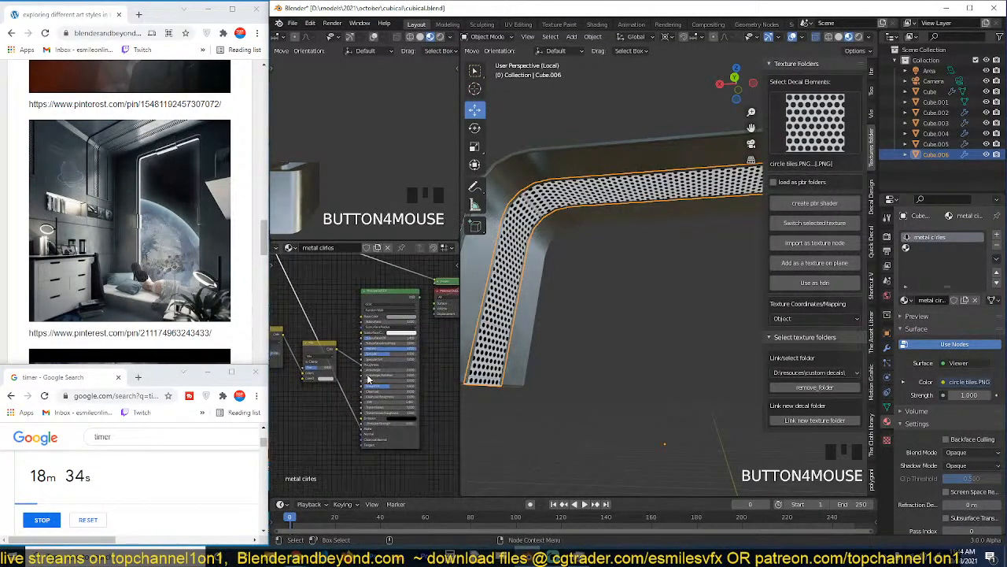
Route the Principled BSDF back to the material output in place of the texture preview and save the file.
ctrl+shift+click(413, 298)
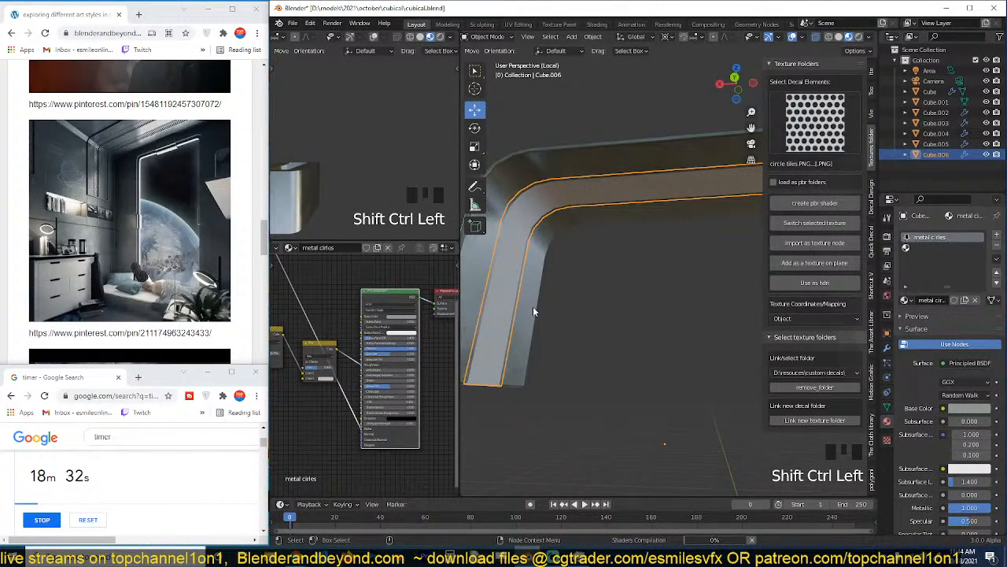
scroll(631, 344, up, 3)
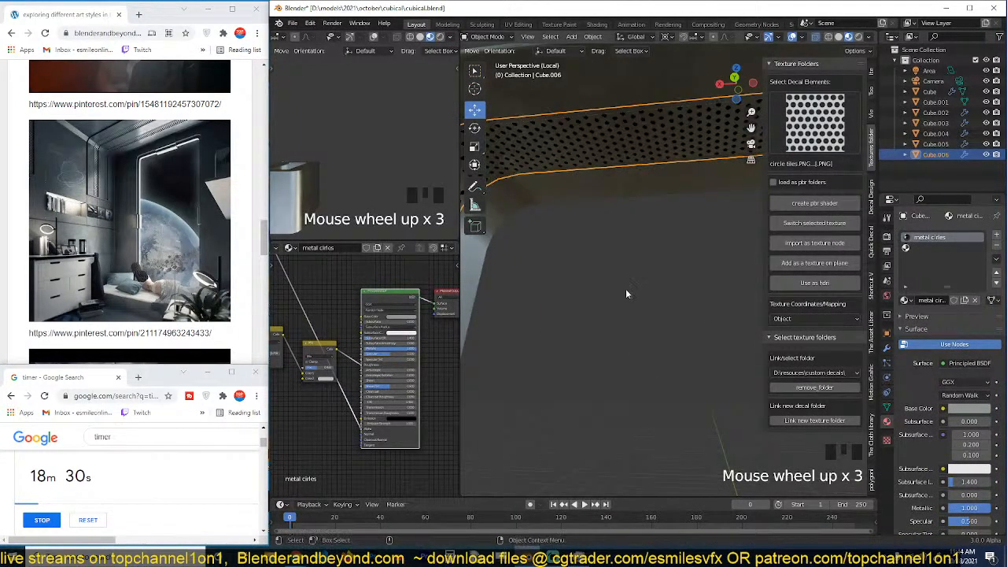
key(grave)
middle_drag(627, 289, 568, 396)
key(ctrl+s)
key(grave)
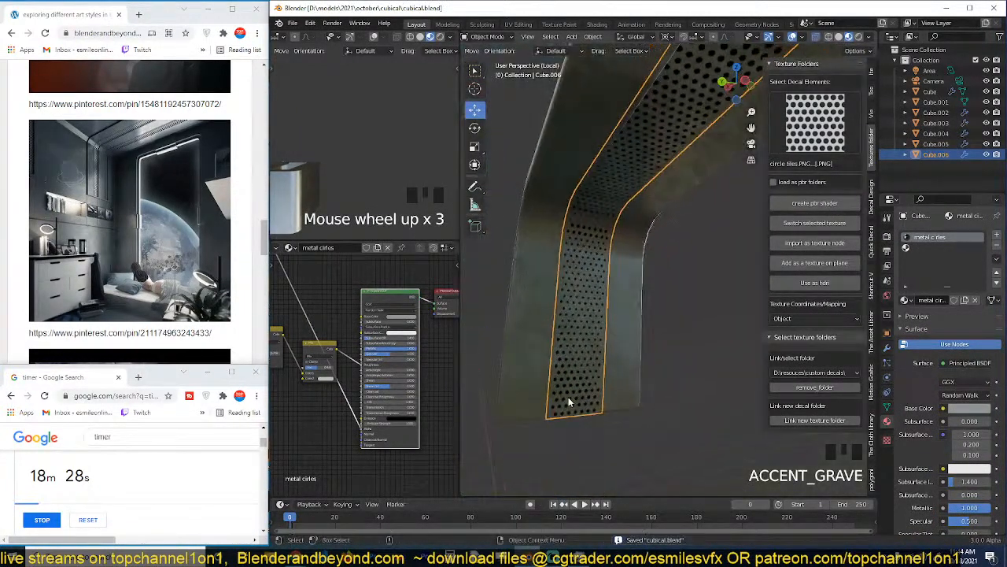
scroll(568, 397, up, 7)
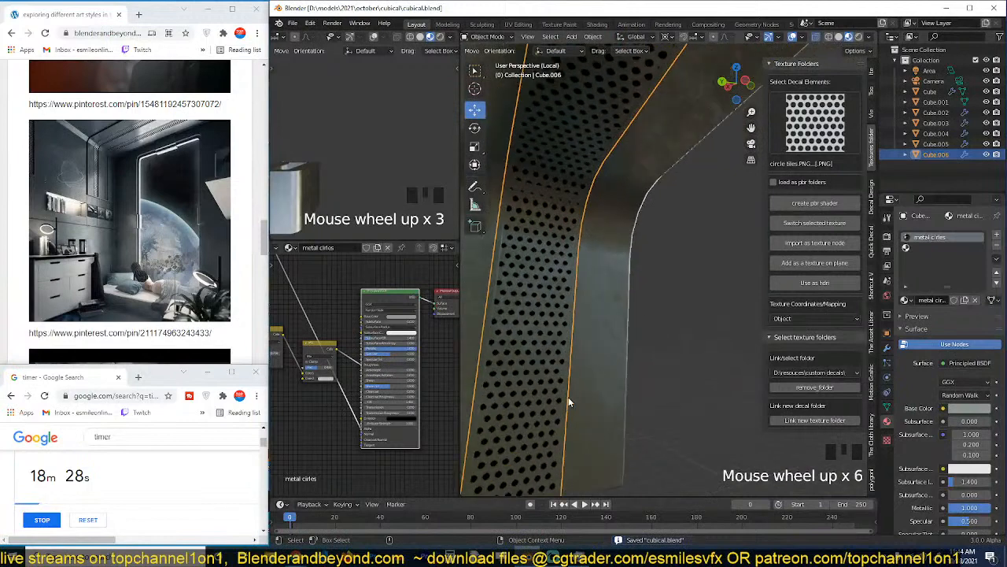
Set both the blend mode and the shadow mode of the "metal cirles" material to Alpha Clip.
click(887, 347)
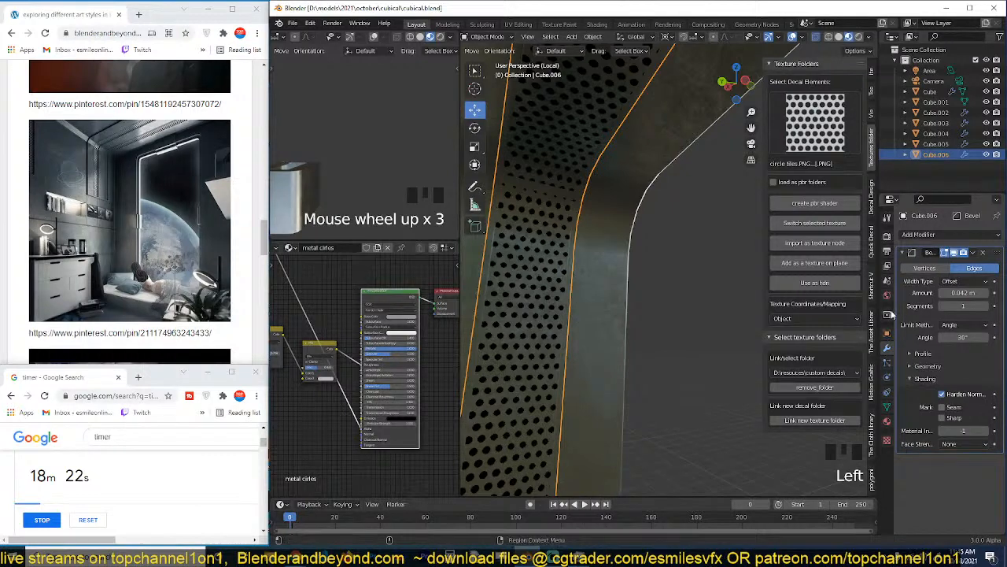
click(886, 421)
scroll(960, 480, down, 12)
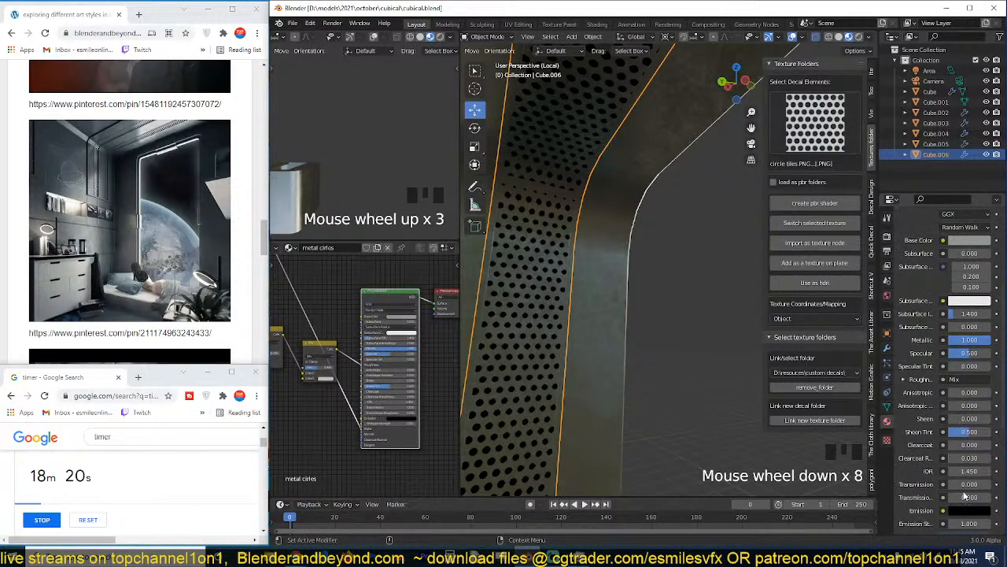
scroll(927, 510, down, 4)
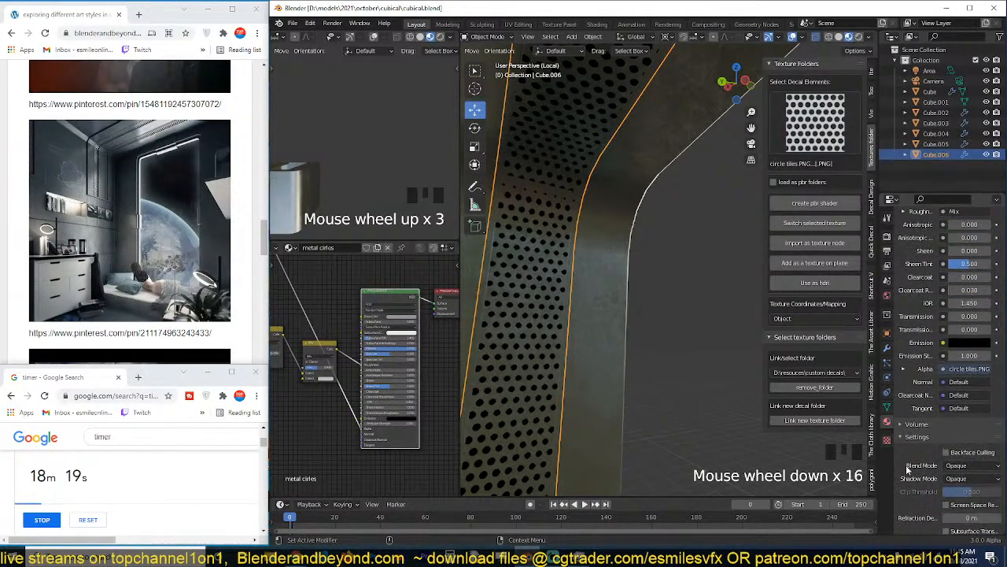
click(965, 468)
click(962, 504)
click(965, 480)
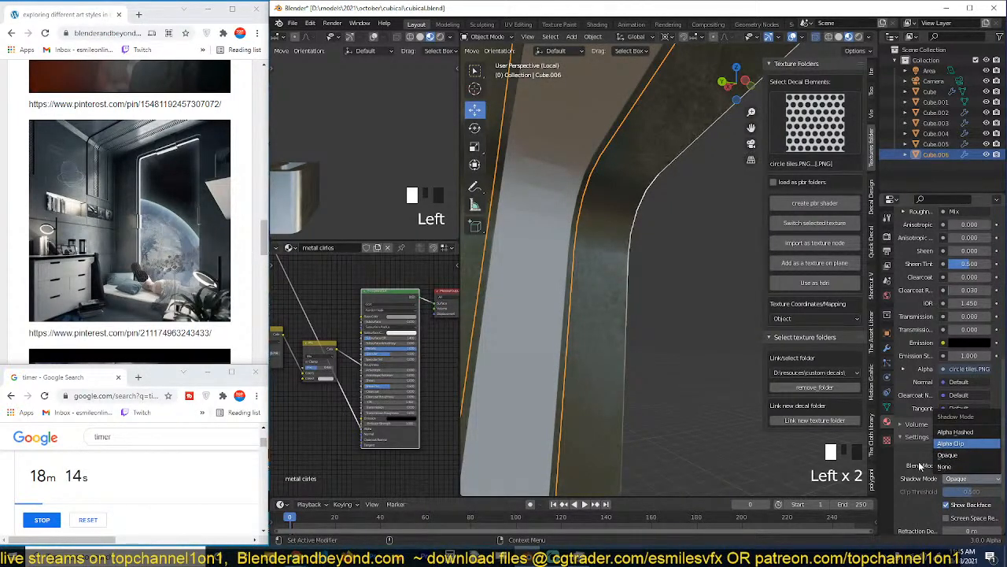
click(951, 443)
click(965, 465)
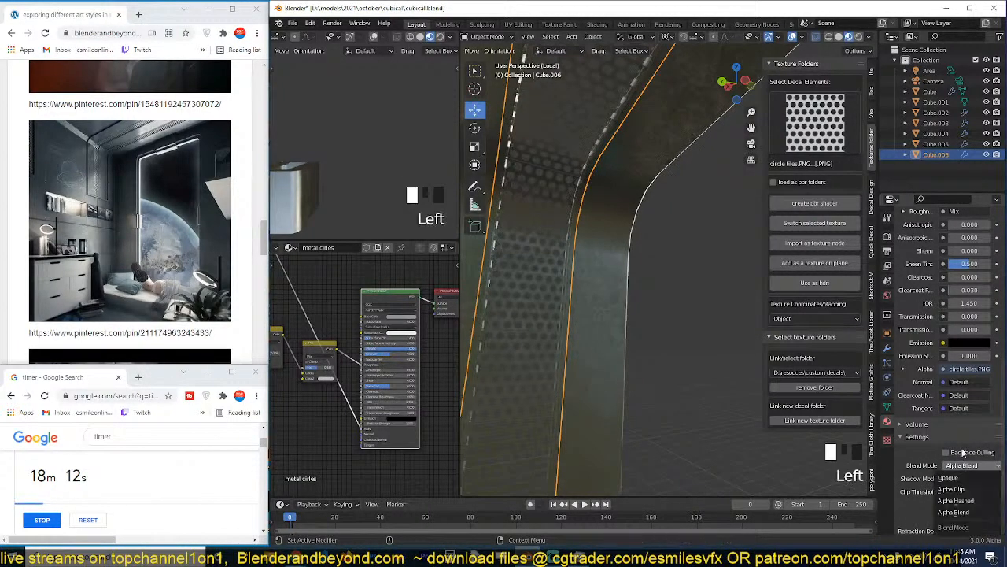
click(953, 489)
Set the Mapping node's scale for the strip's circle tiles texture to 2.4 on all three axes.
key(grave)
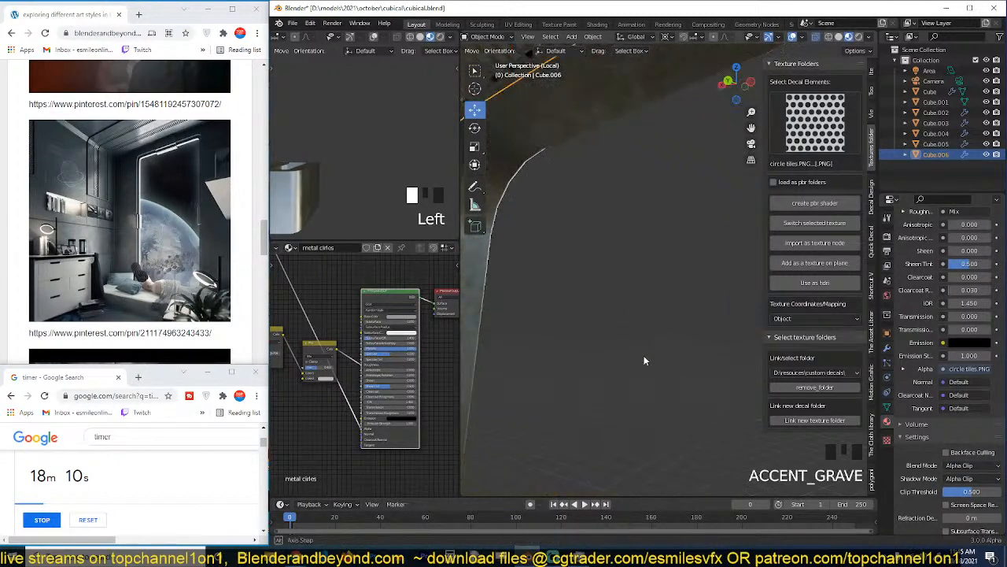
scroll(643, 355, down, 7)
key(grave)
scroll(706, 295, up, 3)
middle_drag(688, 304, 613, 324)
click(625, 213)
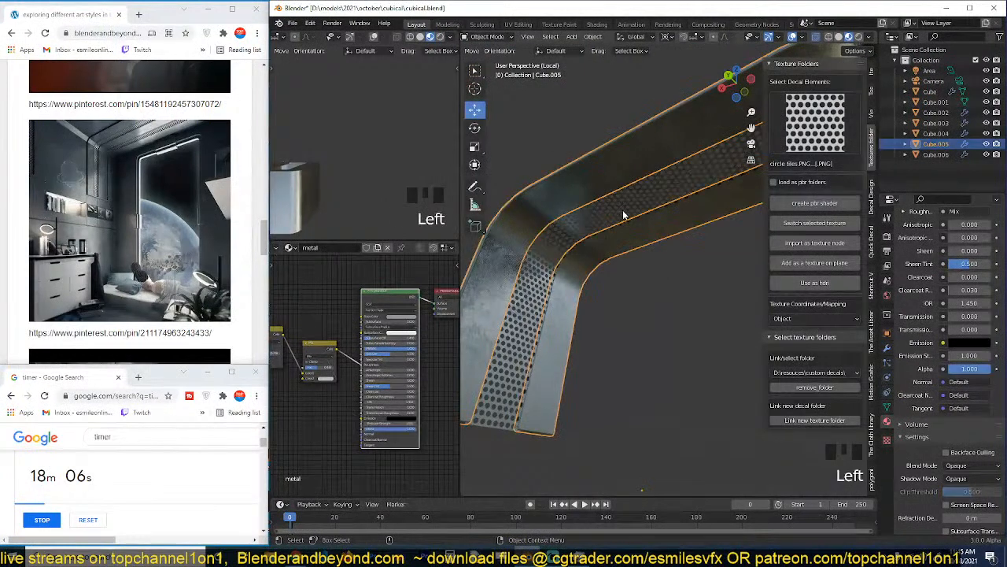
click(625, 215)
middle_drag(308, 313, 423, 396)
scroll(424, 393, up, 5)
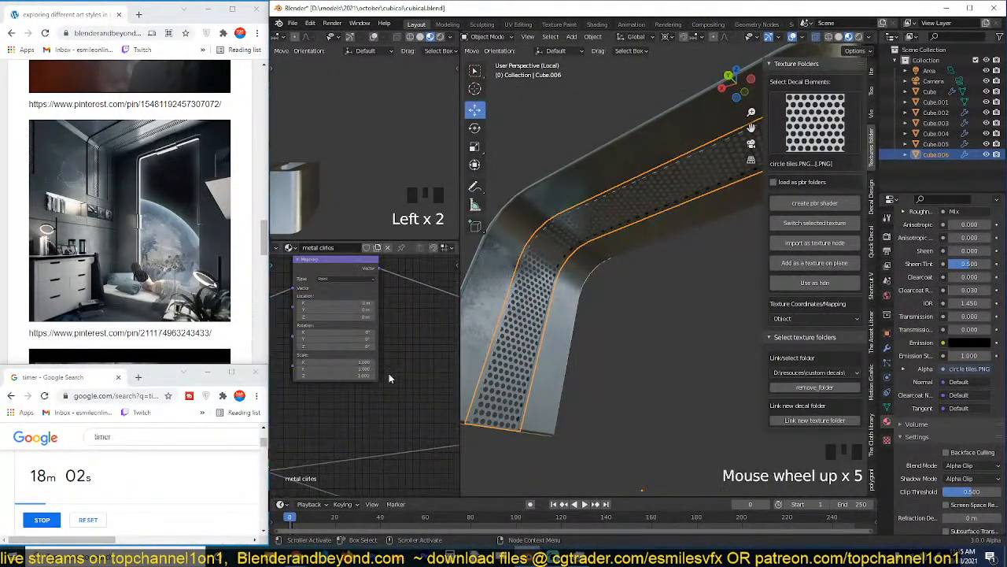
drag(351, 362, 416, 376)
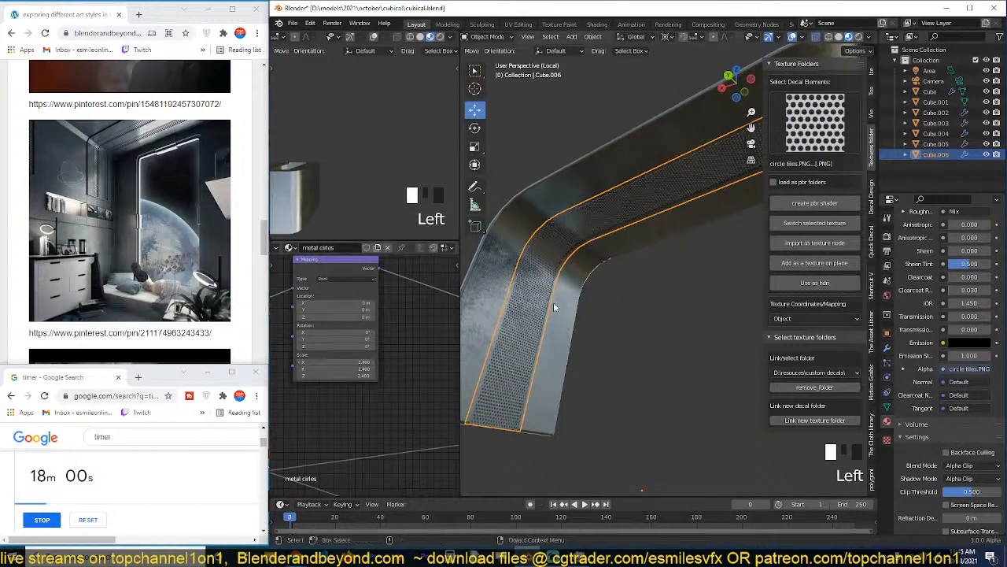
Inspect the smaller perforations, leave local view to show the whole scene, and save the file.
scroll(555, 302, down, 4)
mouse_move(556, 302)
middle_down()
mouse_move(535, 309)
mouse_move(557, 307)
middle_up()
click(558, 307)
scroll(617, 301, up, 2)
middle_drag(617, 301, 614, 346)
key(ctrl+s)
key(slash)
key(ctrl+s)
Select the arch Cube.005 and its strip Cube.006 and make a linked duplicate about 4.8 m along negative Y.
scroll(649, 340, down, 2)
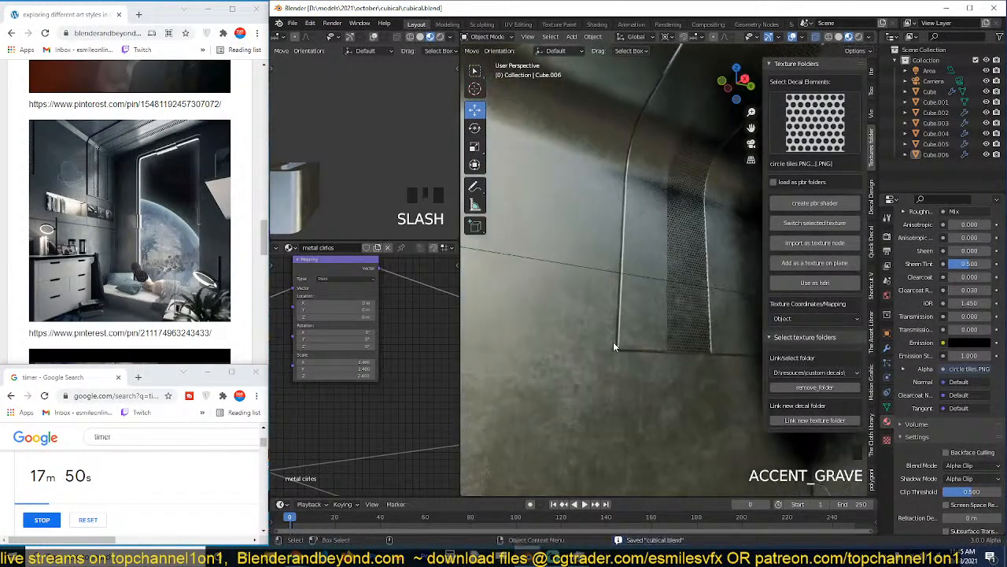
click(711, 257)
shift+click(697, 280)
scroll(658, 328, down, 3)
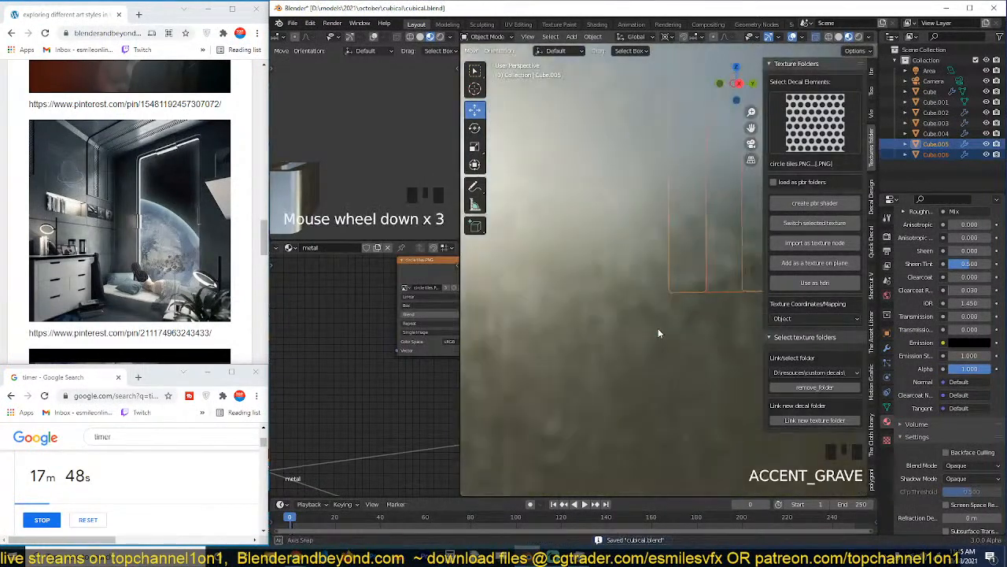
scroll(659, 328, down, 7)
key(grave)
scroll(669, 325, up, 10)
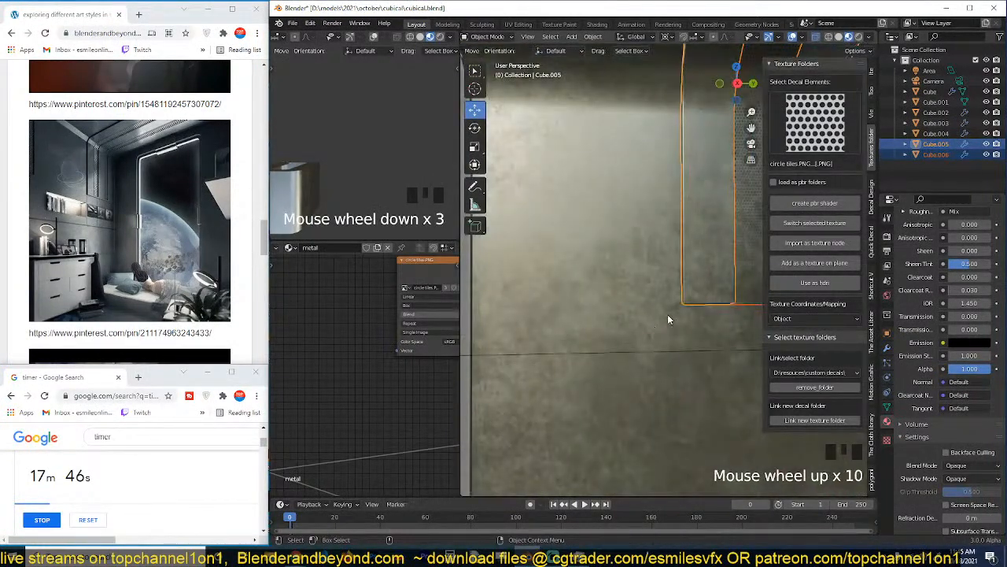
key(grave)
middle_drag(668, 317, 677, 285)
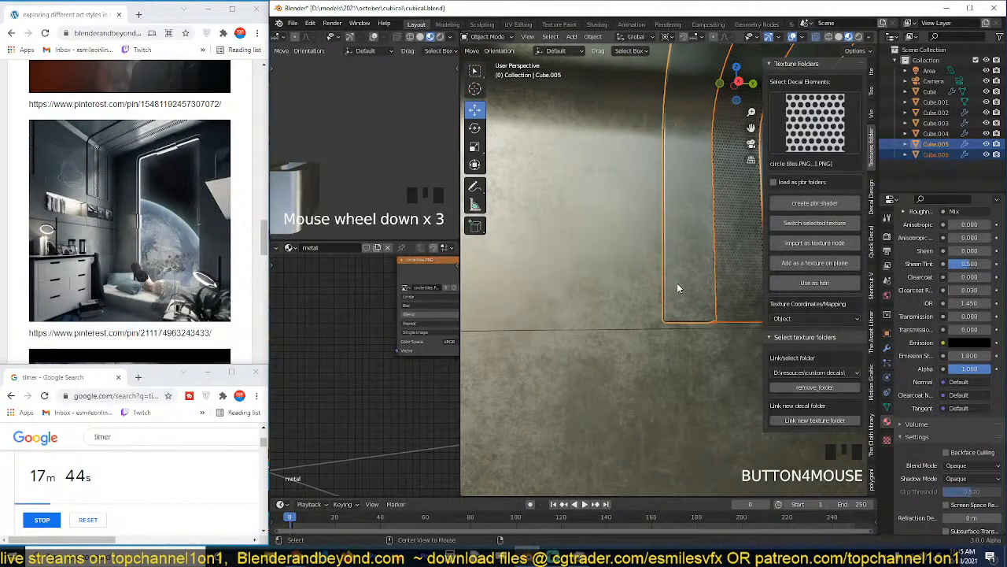
key(alt+d)
key(y)
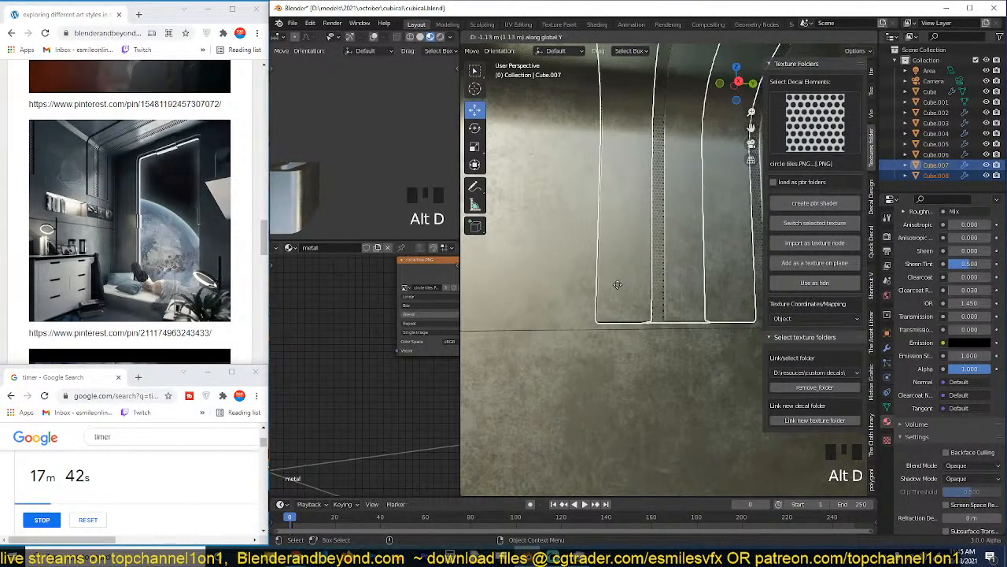
click(857, 290)
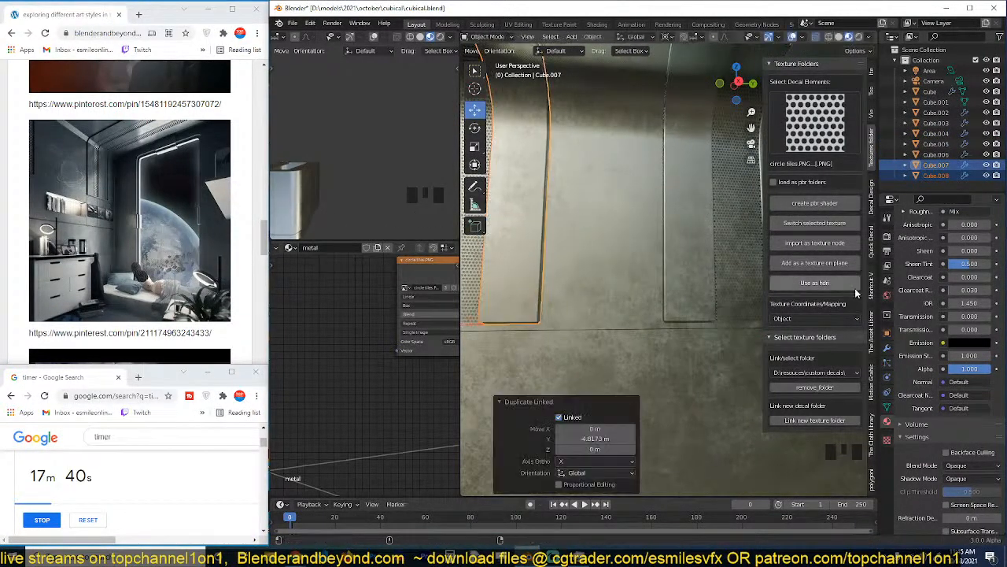
Select the room shell Cube in place of the duplicated arch and save the file.
click(646, 294)
key(ctrl+s)
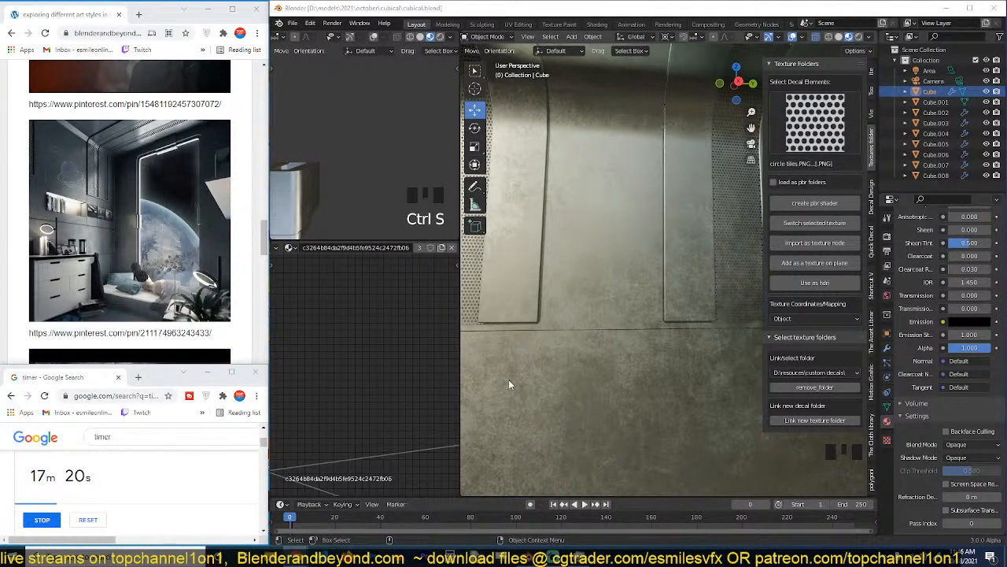
click(579, 336)
scroll(578, 336, down, 3)
key(ctrl+s)
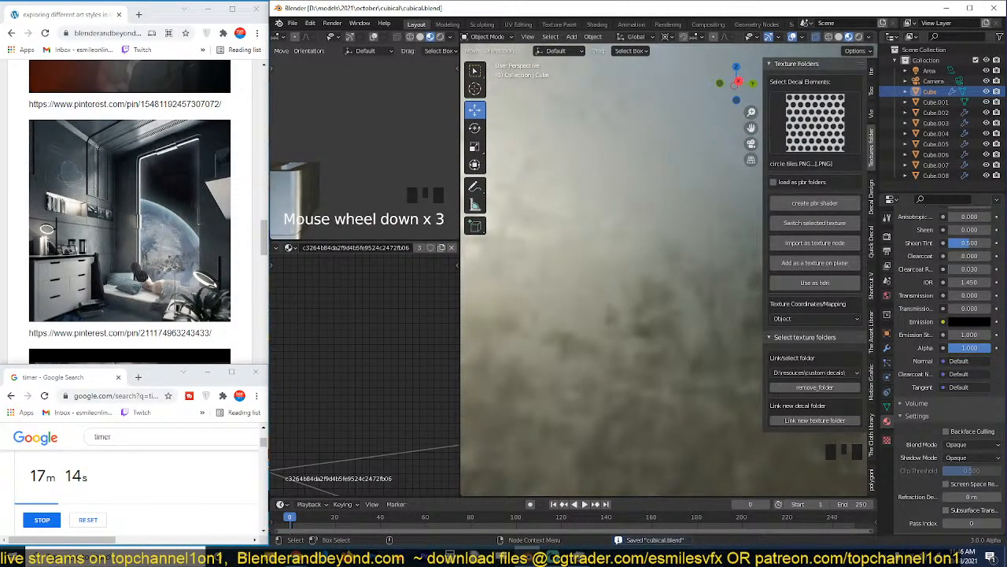
Switch to the browser, open the blog's home page in a new tab and open the "Making 6 pieces 2hr live stream in blender" post.
click(235, 11)
scroll(140, 292, up, 8)
scroll(140, 292, up, 10)
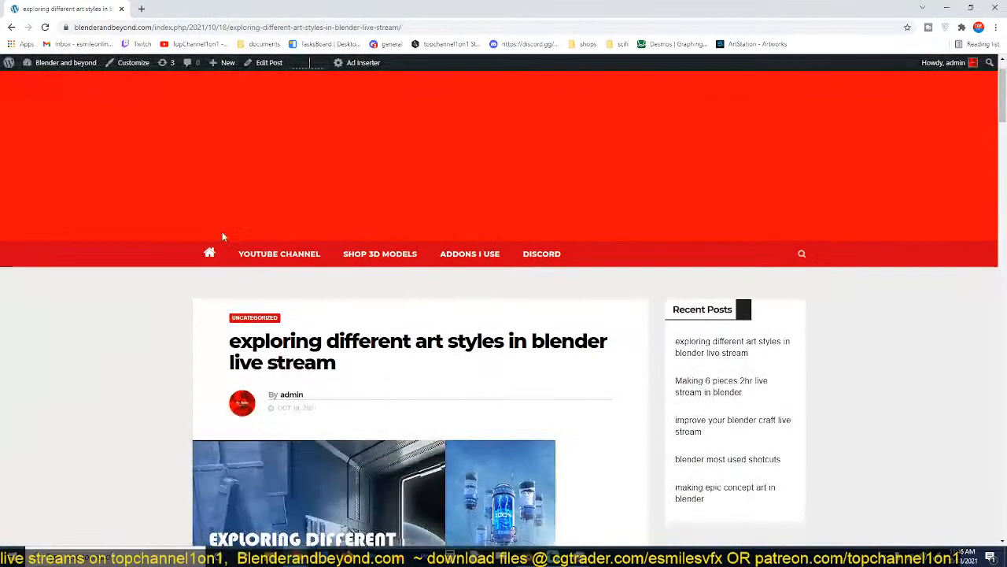
click(209, 254)
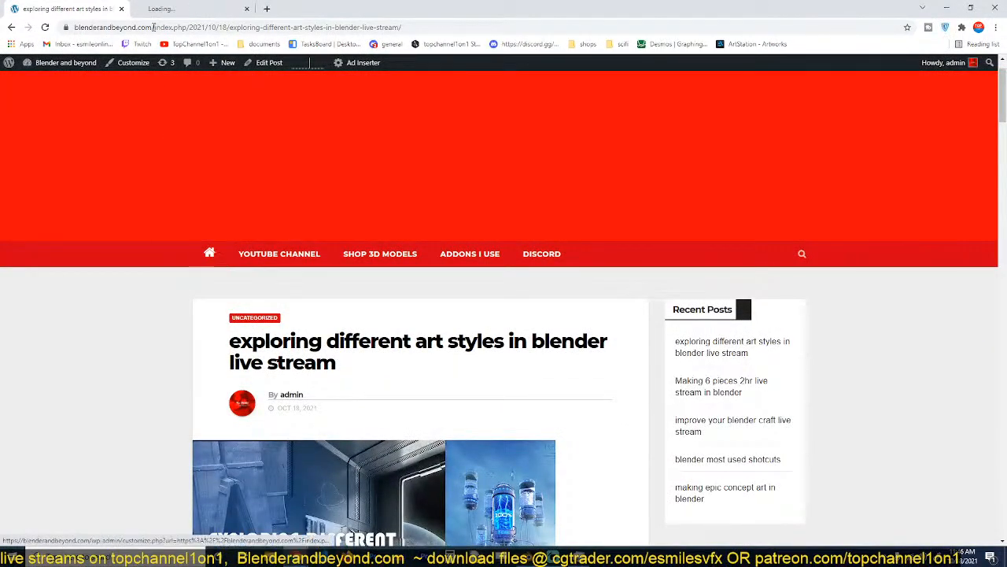
scroll(478, 207, down, 3)
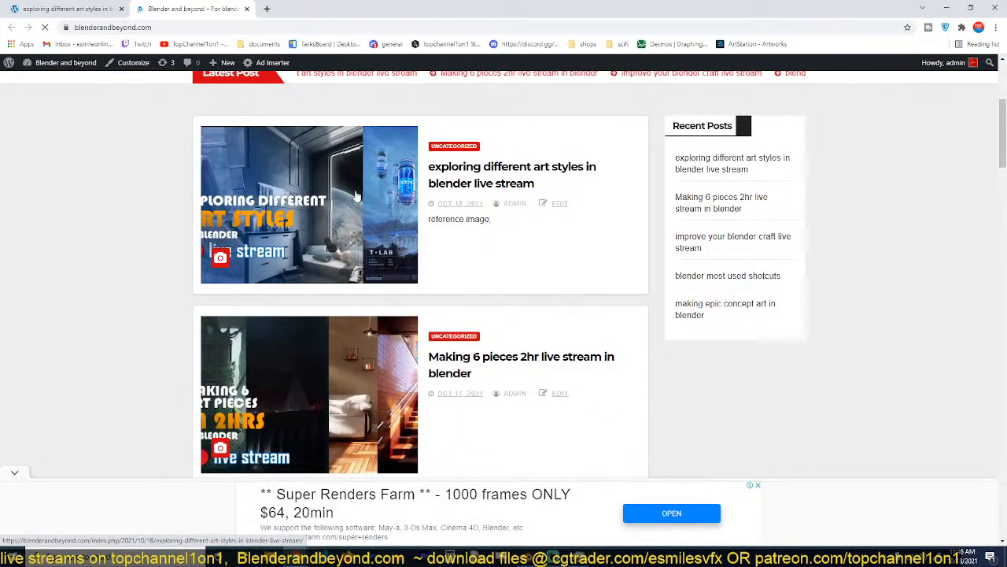
scroll(456, 441, down, 1)
click(334, 338)
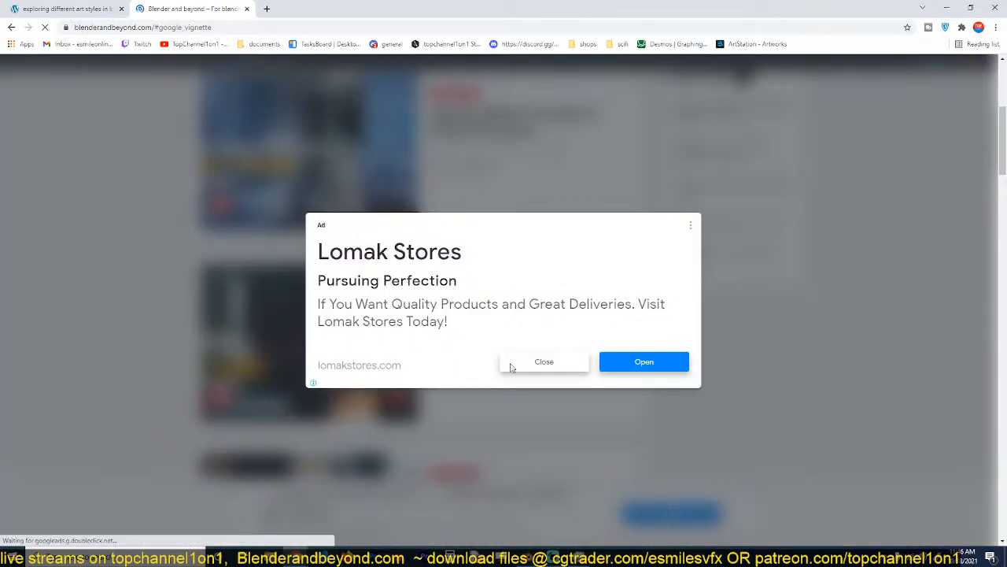
click(545, 362)
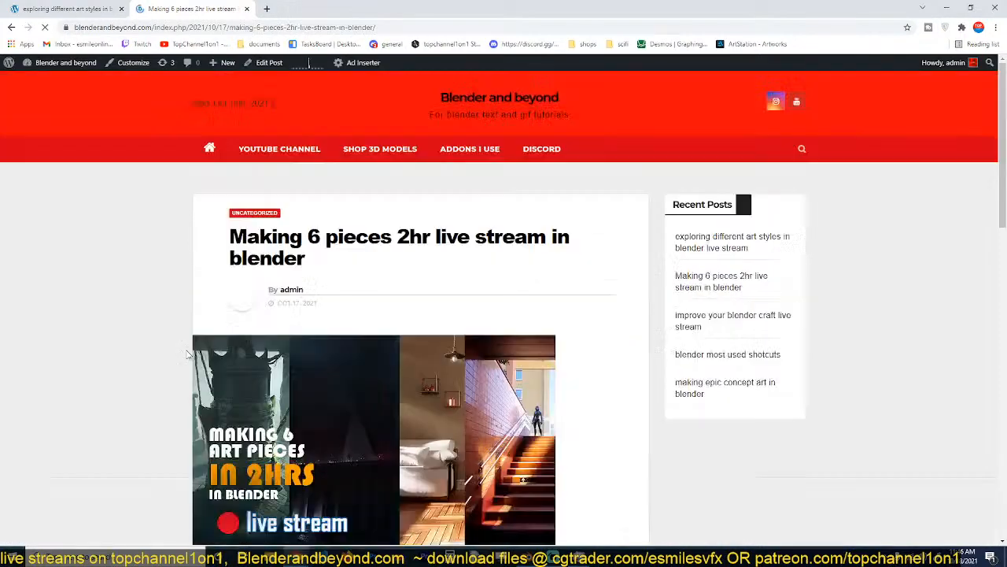
Look through the "Making 6 pieces 2hr live stream in blender" post and return to the blog's home page.
scroll(198, 368, down, 8)
scroll(198, 369, up, 2)
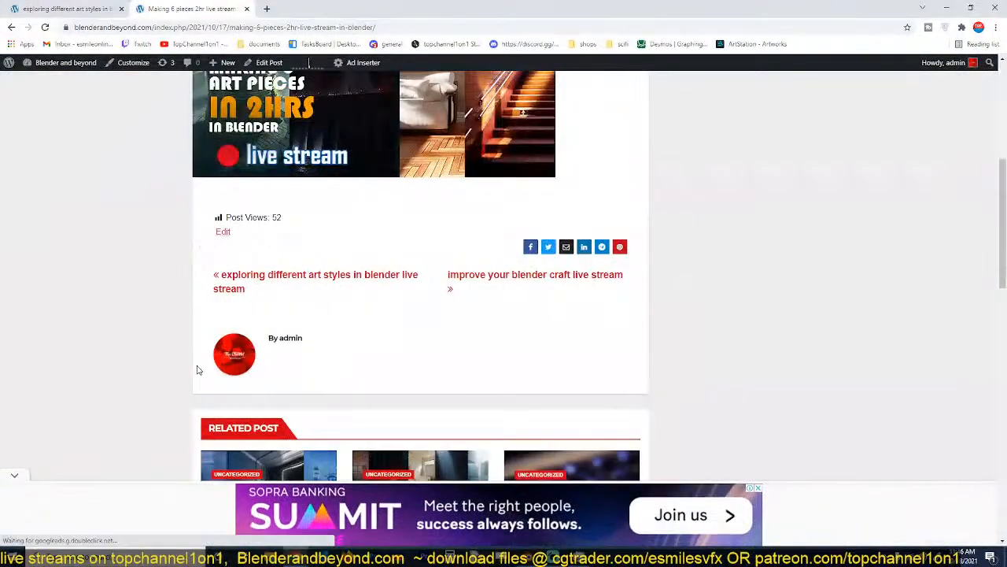
scroll(198, 369, up, 6)
scroll(198, 370, down, 3)
scroll(199, 370, up, 1)
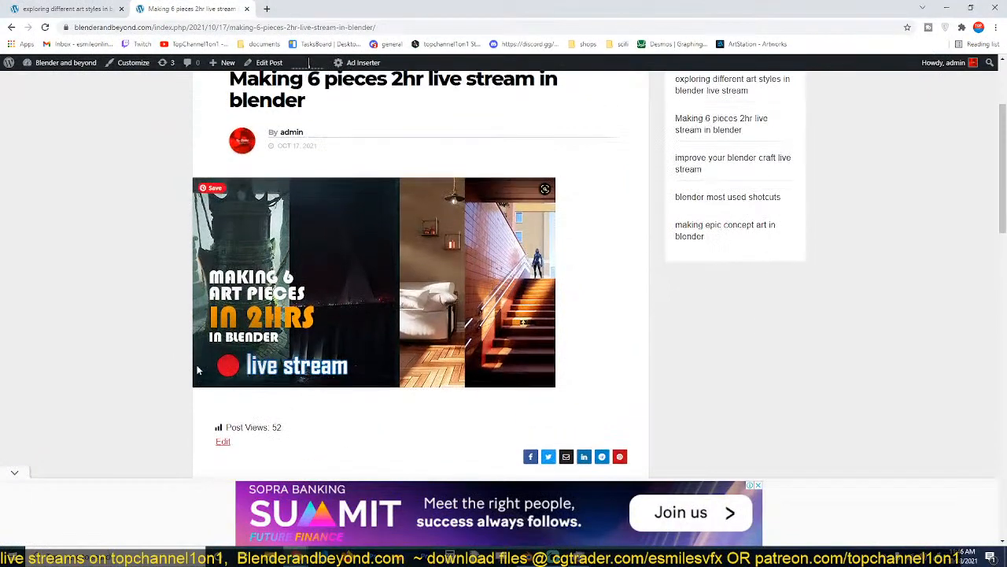
scroll(198, 369, down, 1)
scroll(198, 370, up, 2)
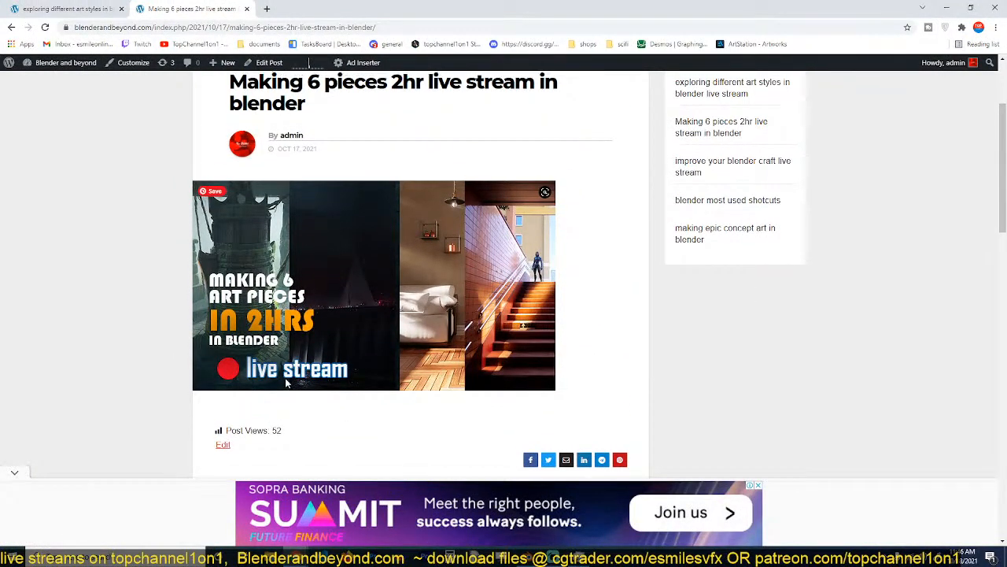
scroll(285, 383, up, 2)
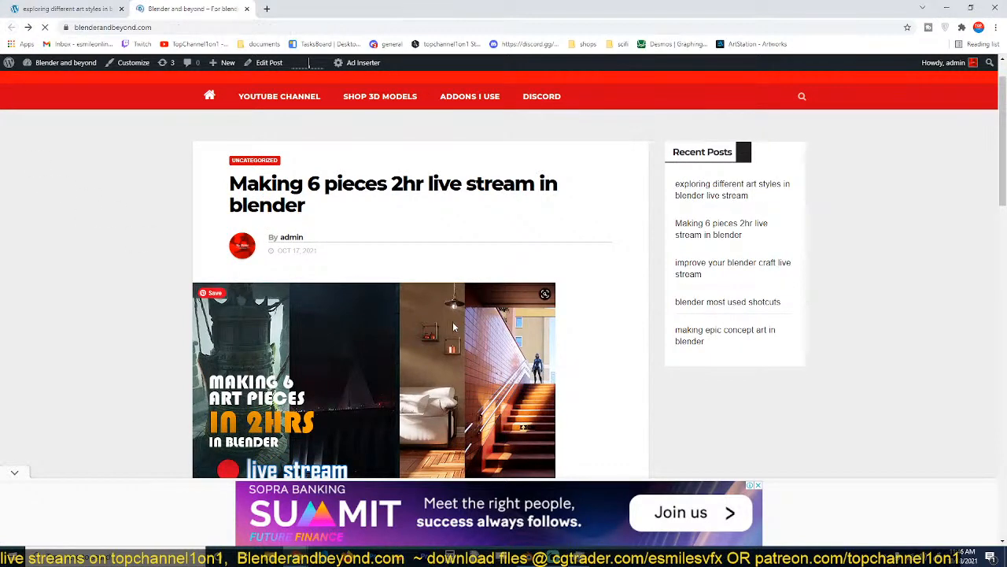
Open the "improve your blender craft live stream" post and examine its statue room and arched pool renders.
scroll(433, 364, down, 5)
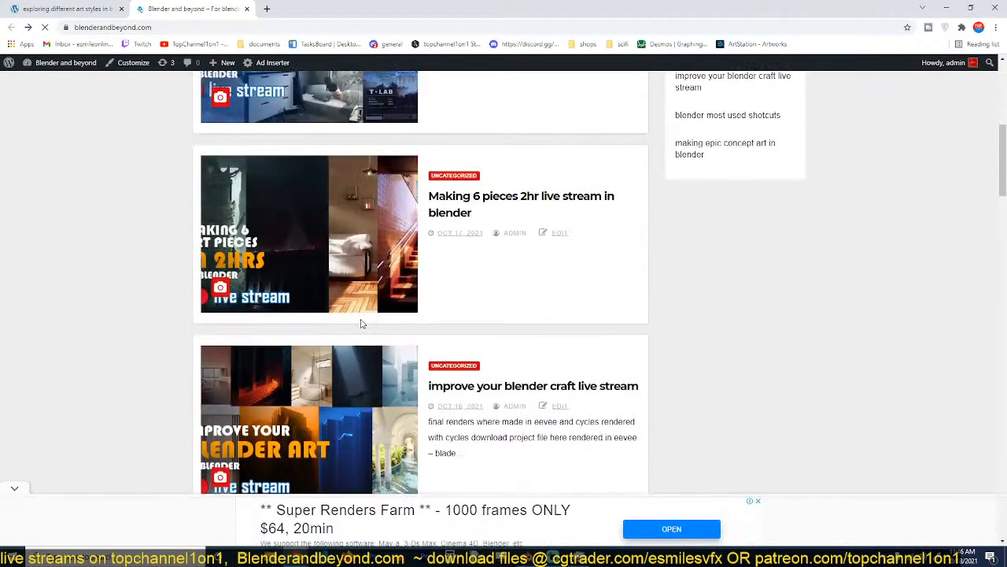
click(343, 296)
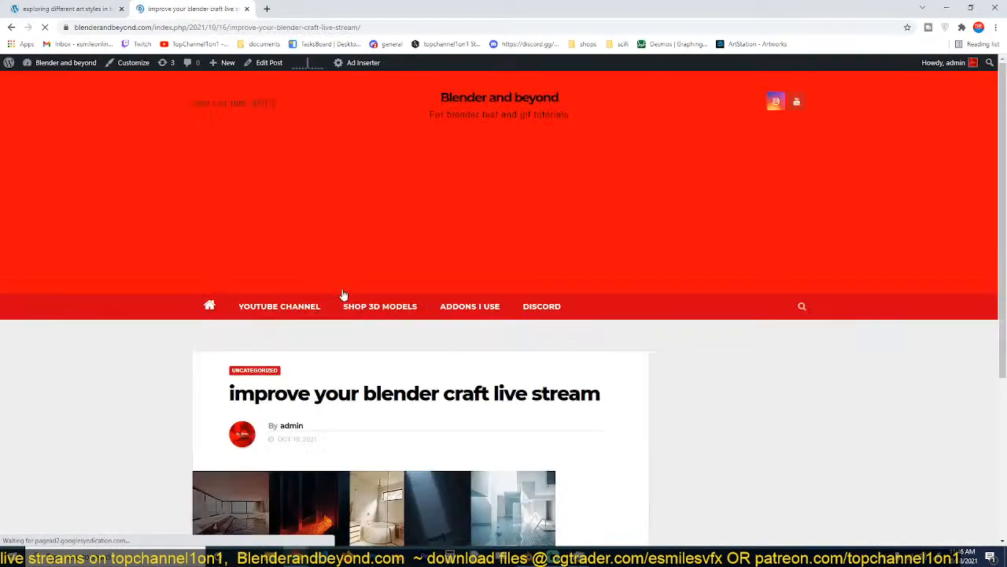
scroll(314, 366, down, 8)
scroll(316, 274, down, 4)
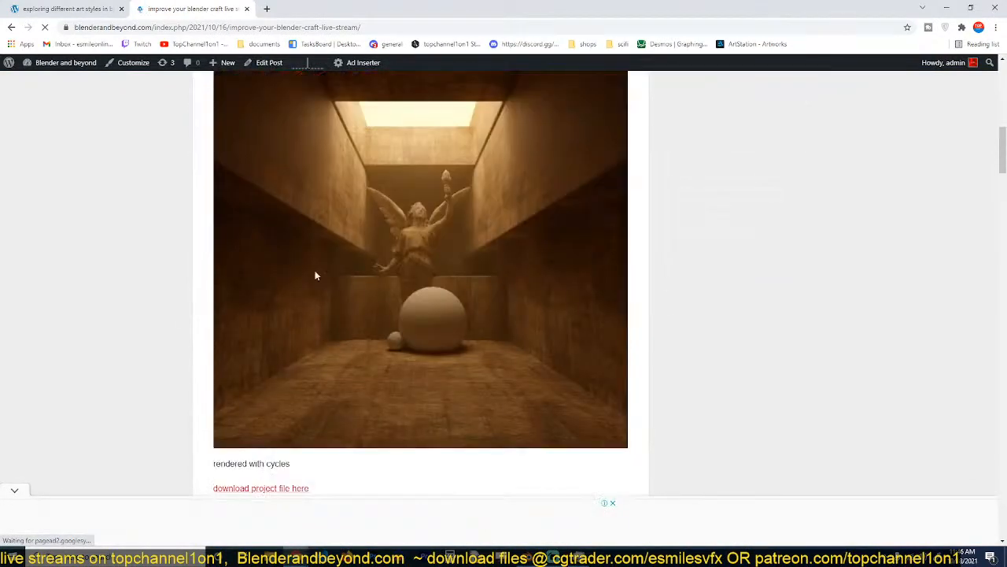
scroll(313, 319, up, 3)
scroll(312, 319, down, 4)
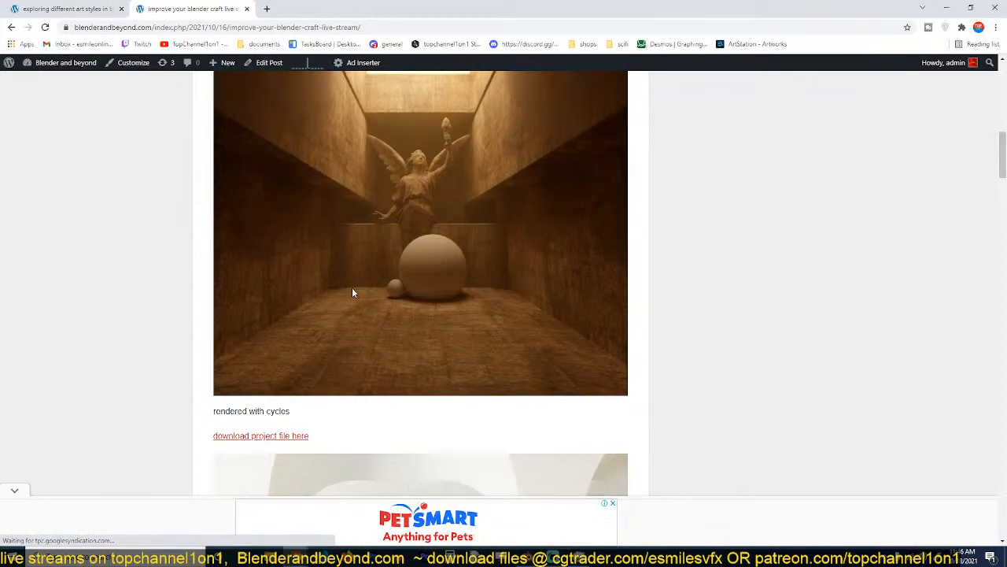
scroll(447, 323, down, 5)
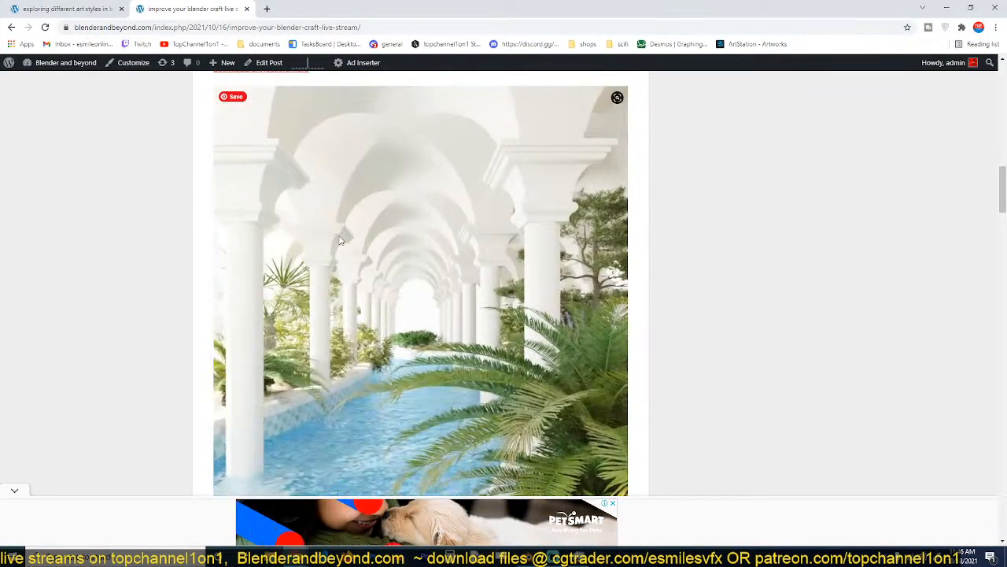
Examine the post's dark corridor, cage and foggy tower renders, and return to the post's heading.
scroll(358, 276, down, 7)
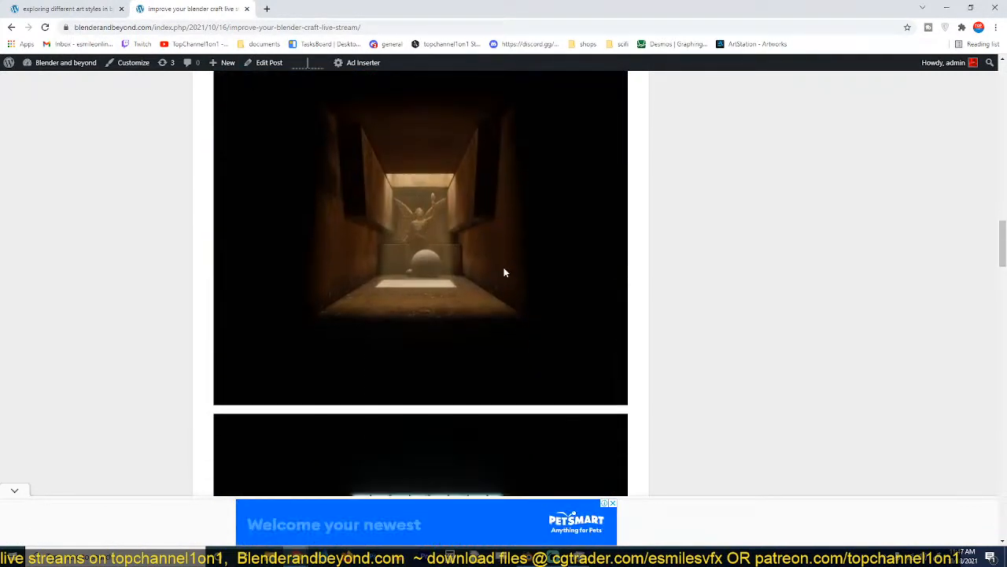
scroll(504, 273, down, 3)
scroll(459, 298, down, 2)
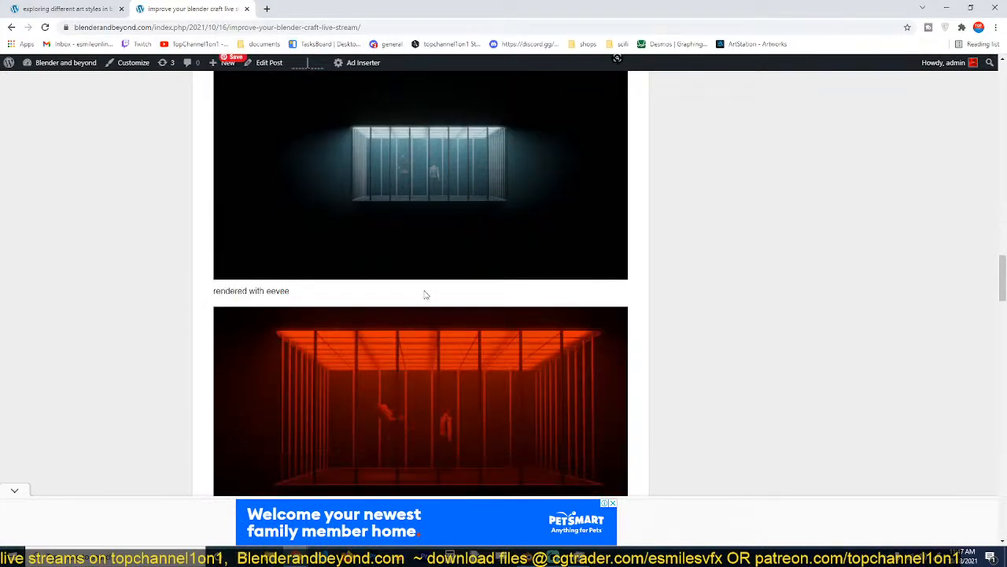
scroll(425, 294, down, 7)
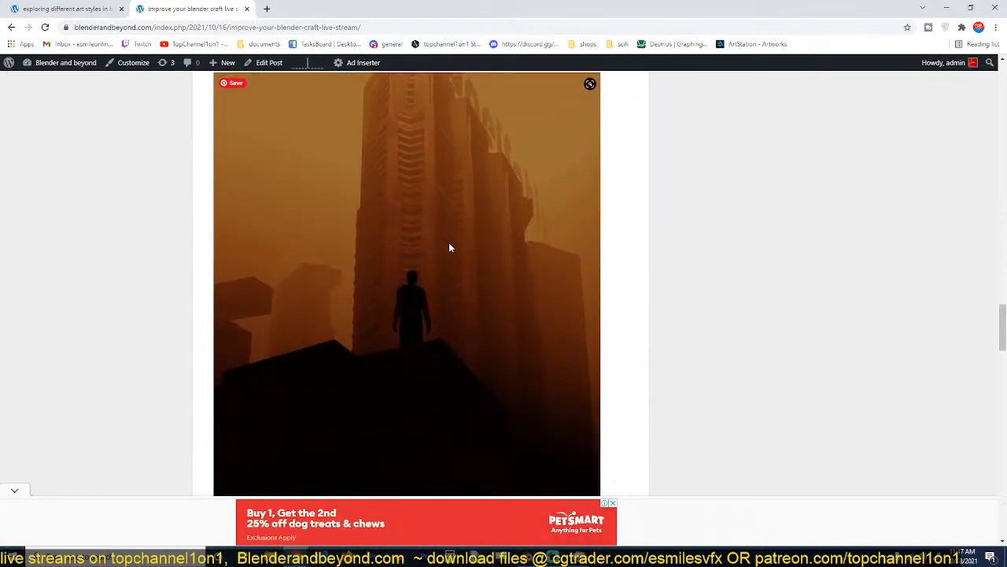
scroll(496, 299, down, 3)
scroll(443, 307, up, 10)
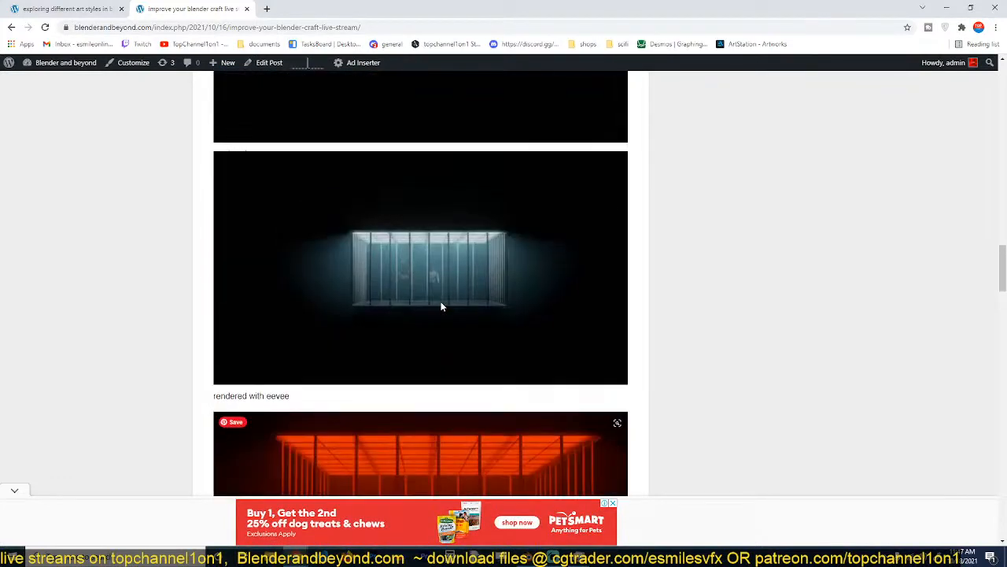
scroll(442, 307, up, 15)
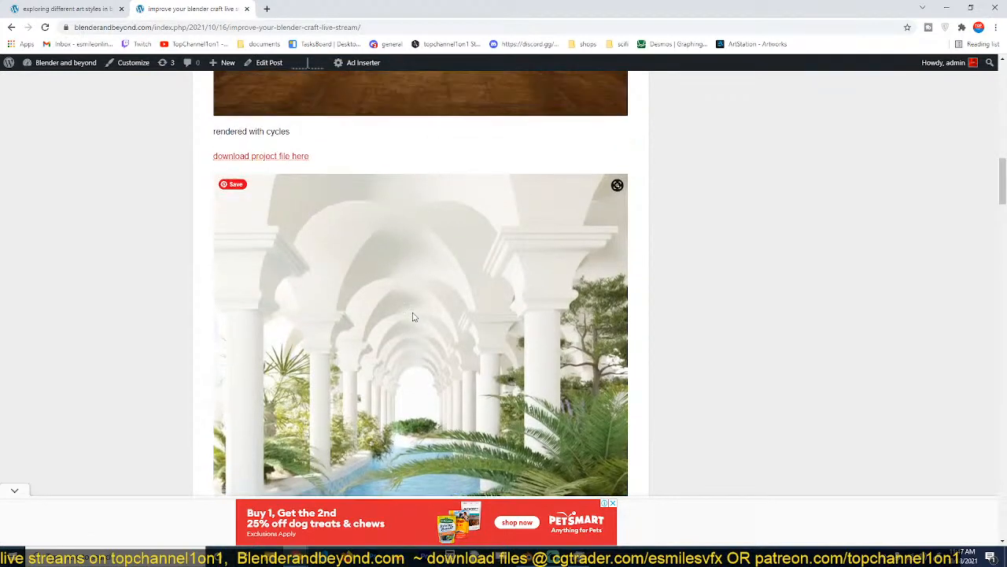
scroll(415, 316, up, 5)
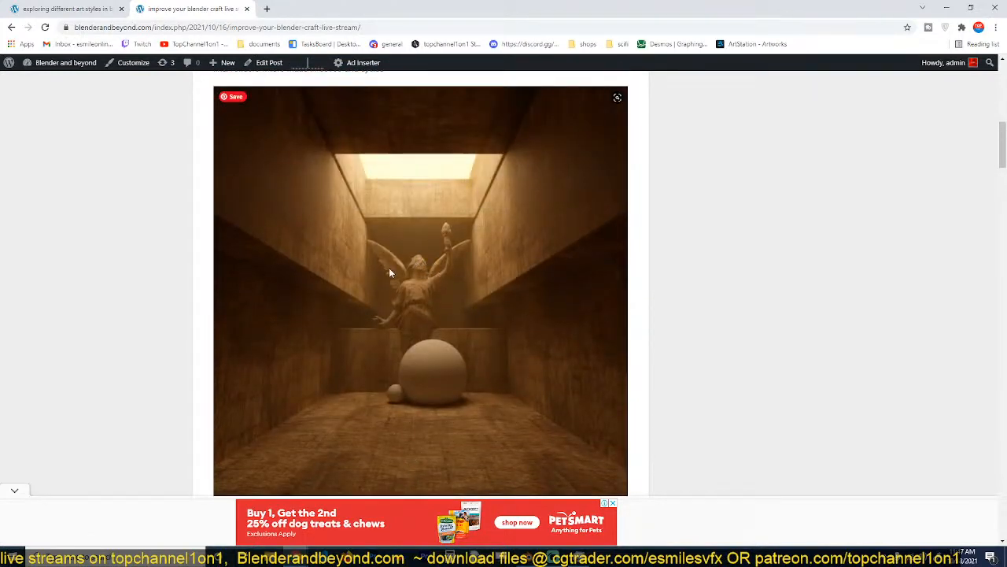
scroll(377, 260, up, 5)
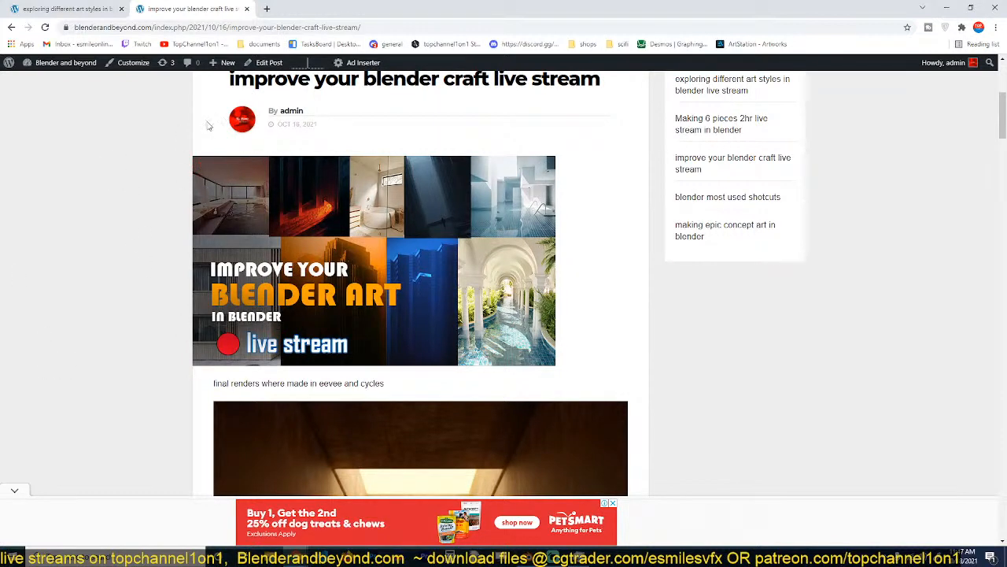
Close the post's tab, restore the smaller browser window and bring the space bedroom reference image back into view.
click(398, 28)
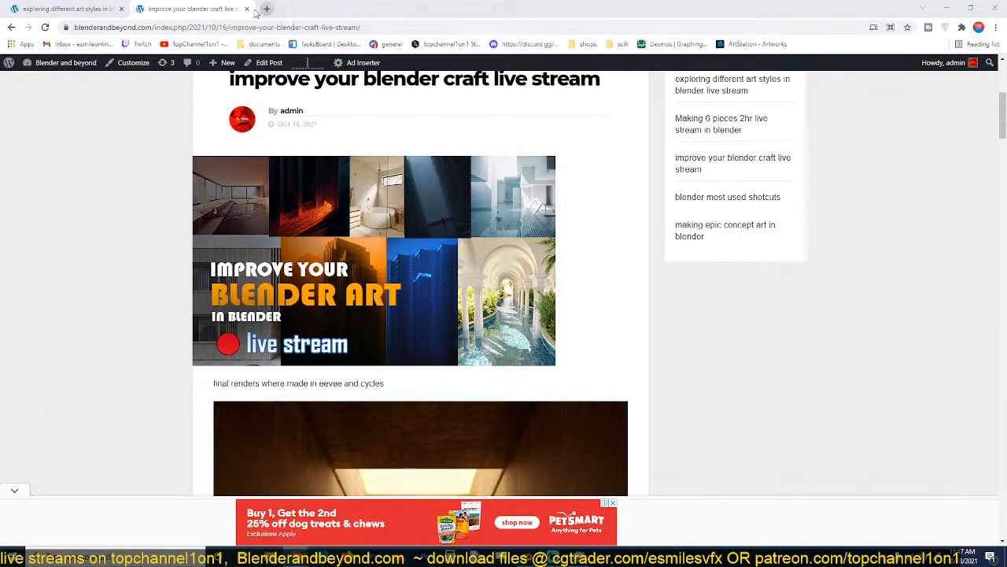
click(246, 9)
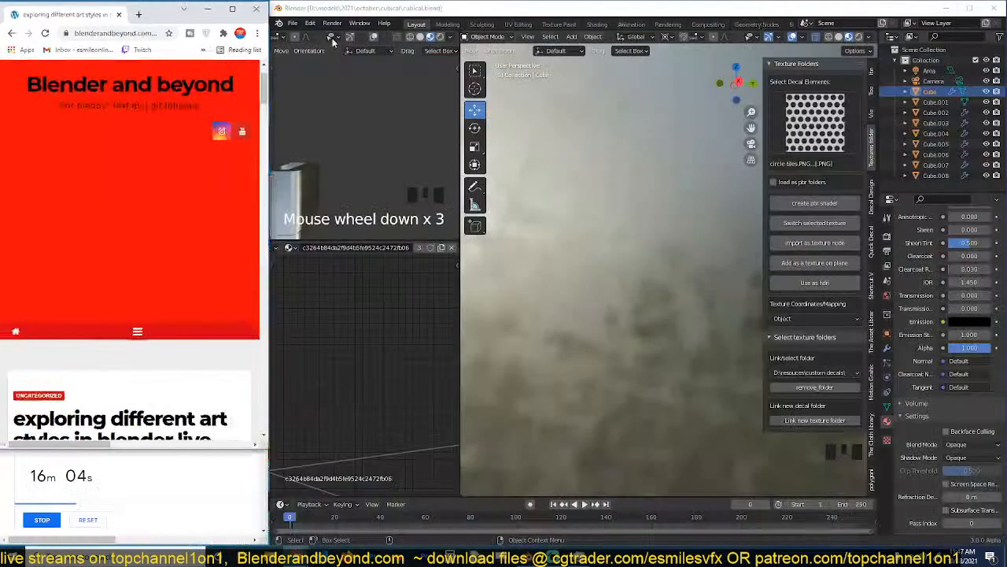
scroll(171, 226, down, 10)
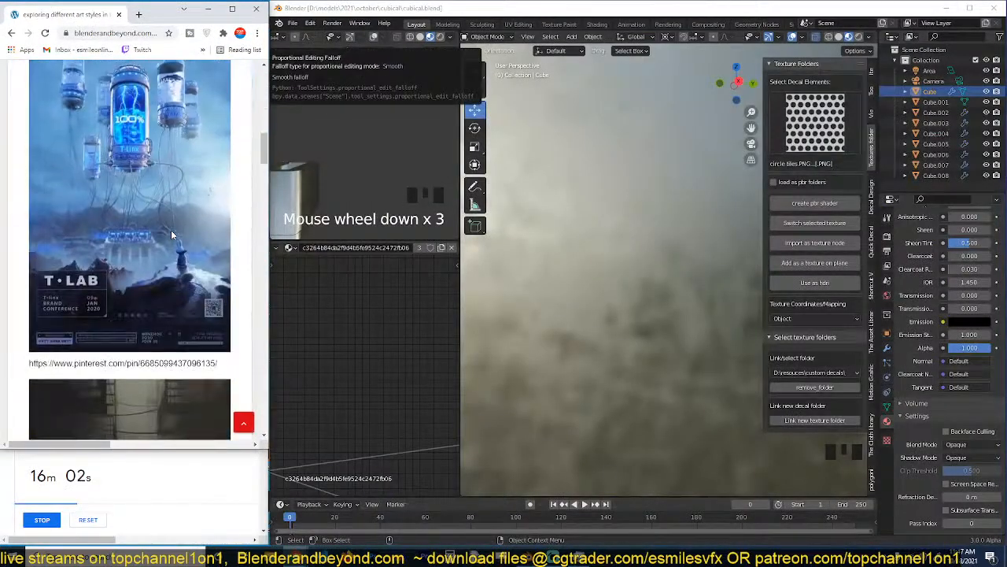
scroll(171, 229, down, 10)
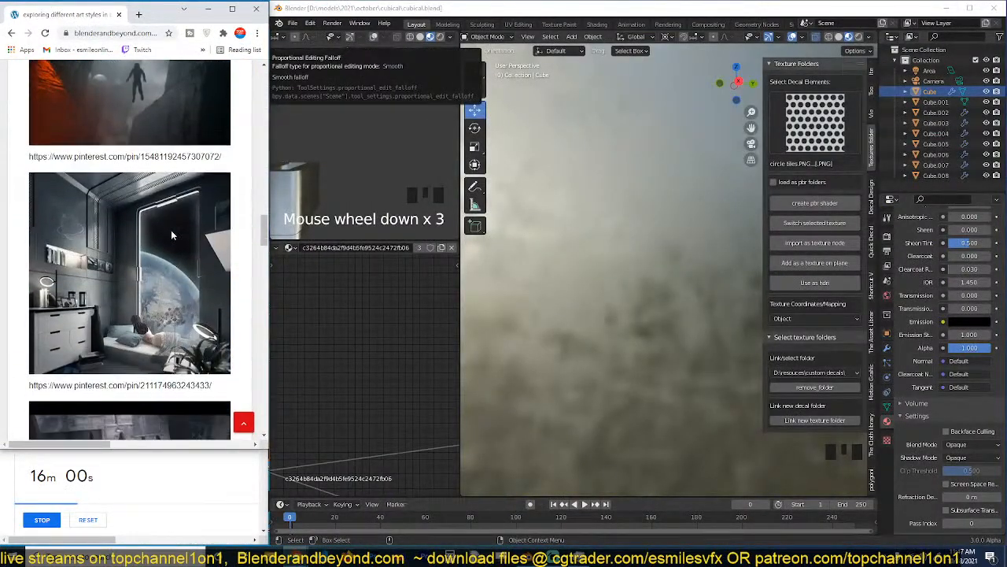
Switch back to Blender, select the existing Camera through its camera view and delete it.
click(533, 212)
key(grave)
middle_drag(495, 218, 517, 251)
scroll(517, 250, up, 4)
key(KP_0)
key(KP_0)
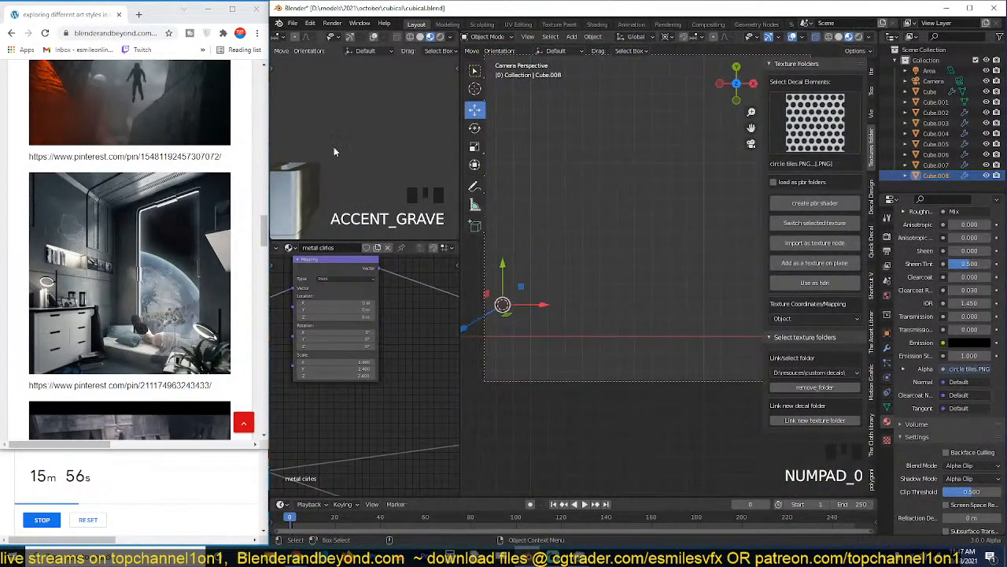
key(grave)
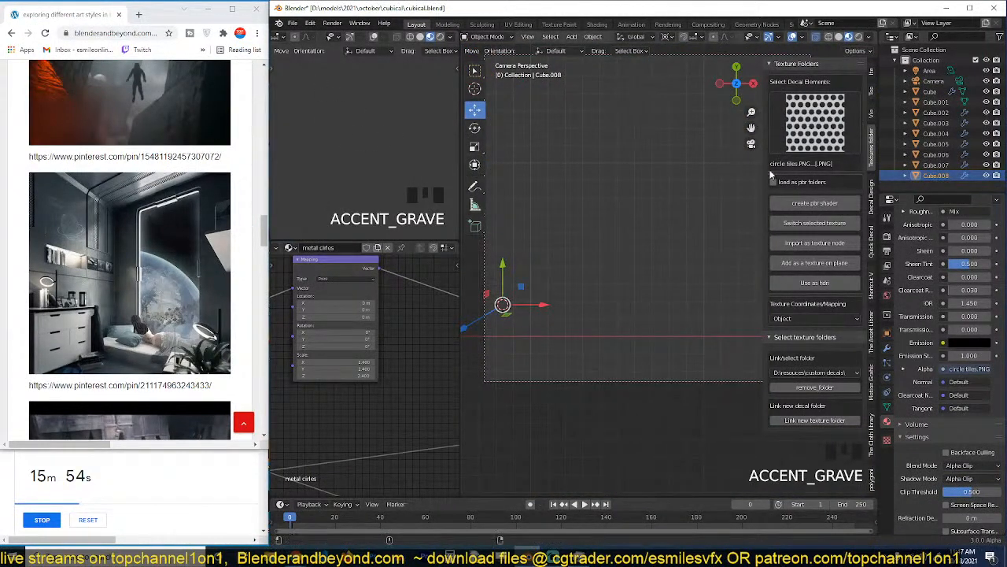
scroll(687, 261, down, 7)
click(694, 333)
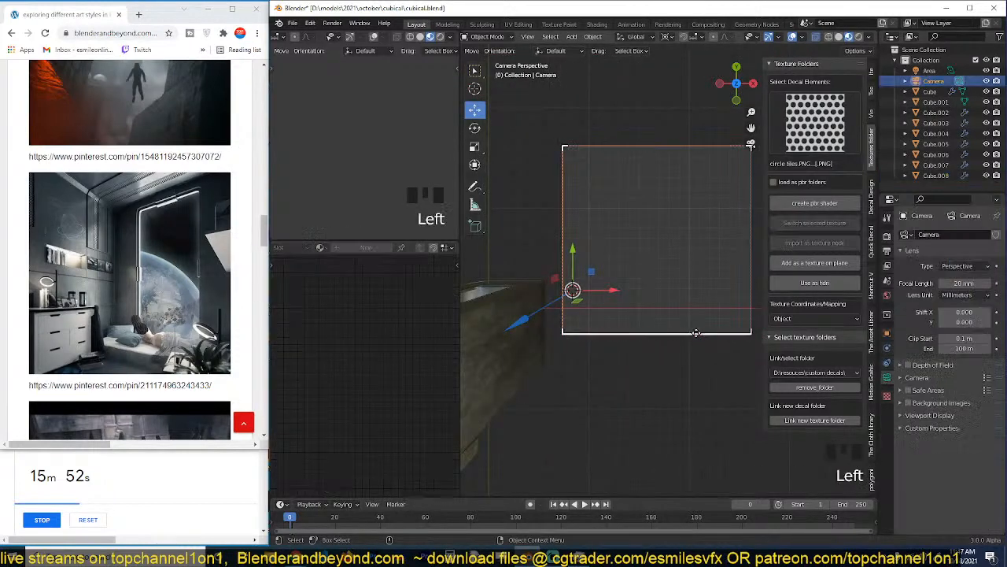
key(x)
click(697, 336)
scroll(694, 333, down, 2)
key(KP_0)
key(KP_0)
Select the duplicated arch Cube.007 and its strip Cube.008 and move them about 1.08 m along positive Y.
key(grave)
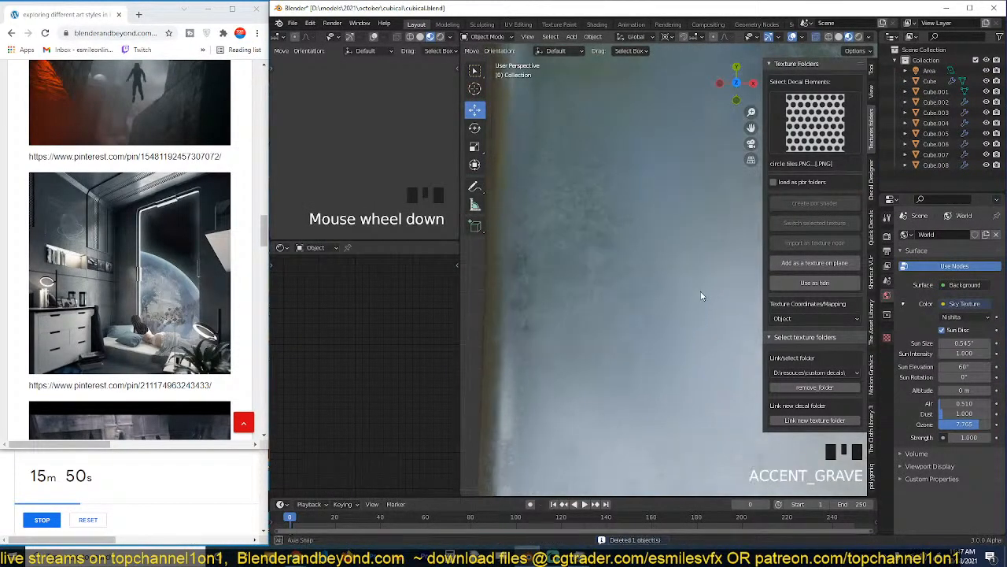
scroll(686, 210, down, 7)
key(grave)
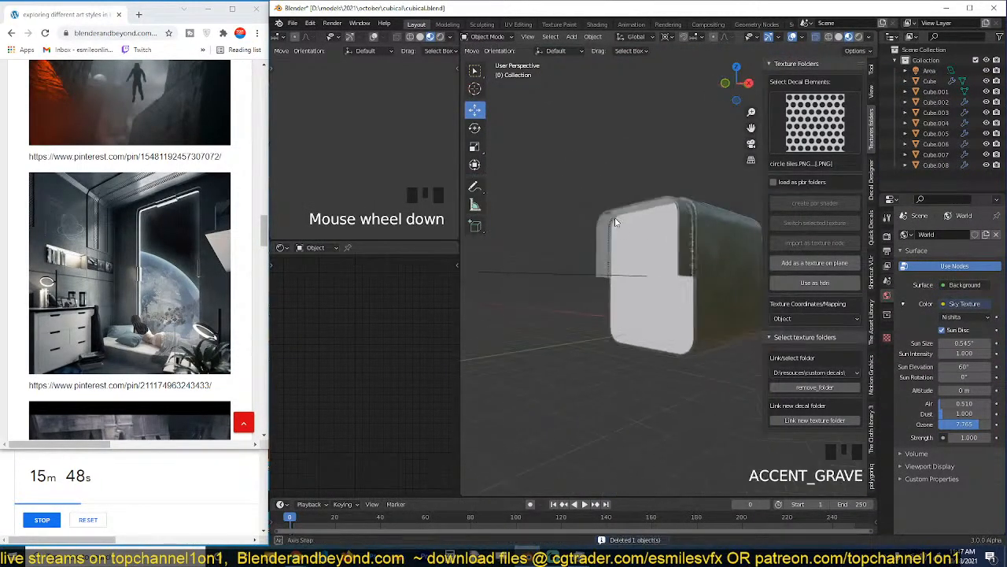
scroll(622, 224, up, 8)
key(grave)
key(grave)
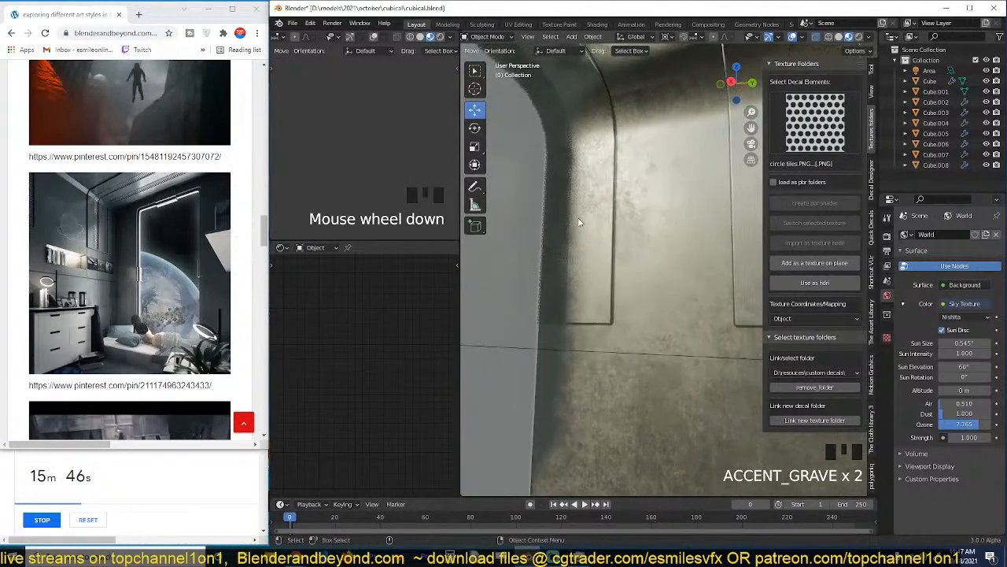
click(565, 216)
shift+click(566, 218)
key(grave)
scroll(574, 271, down, 2)
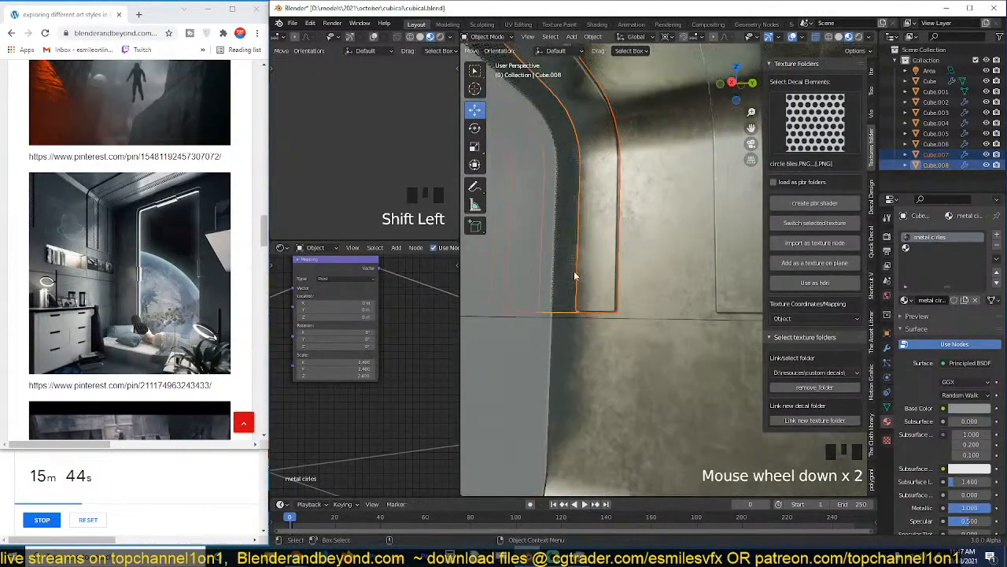
key(g)
click(612, 285)
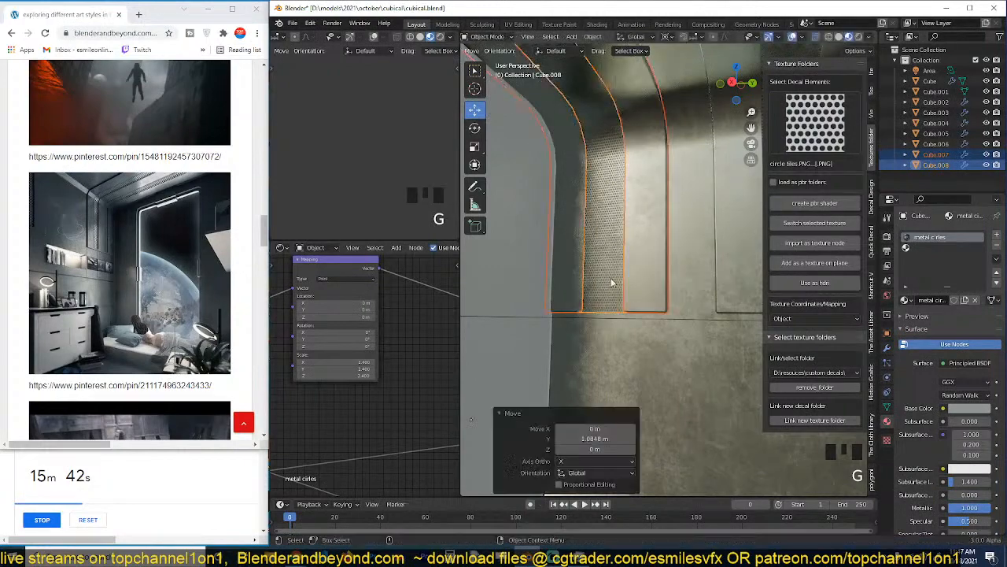
Add a new camera inside the room and align it to the current view facing the window wall.
key(alt+a)
key(grave)
scroll(690, 204, down, 2)
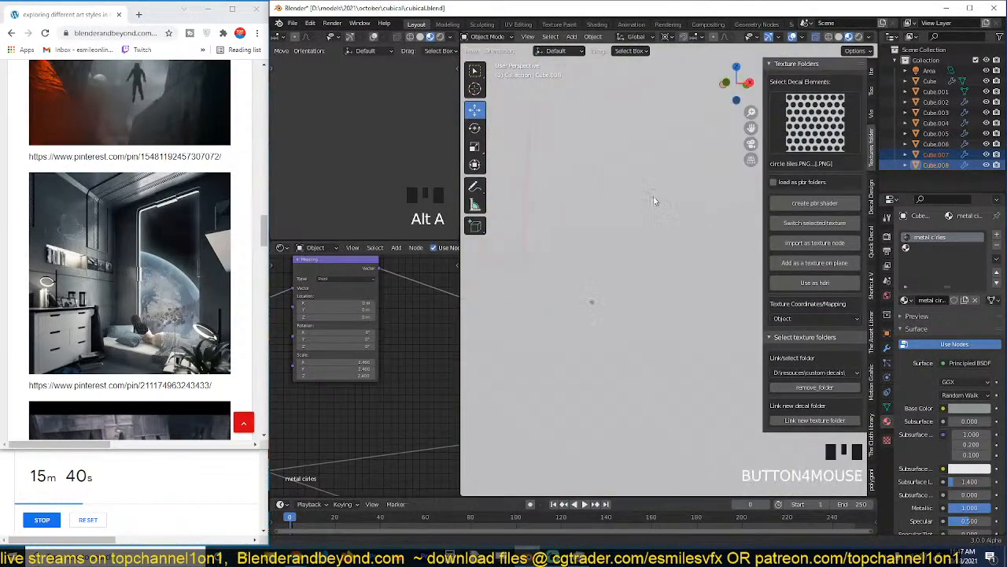
key(grave)
key(shift+a)
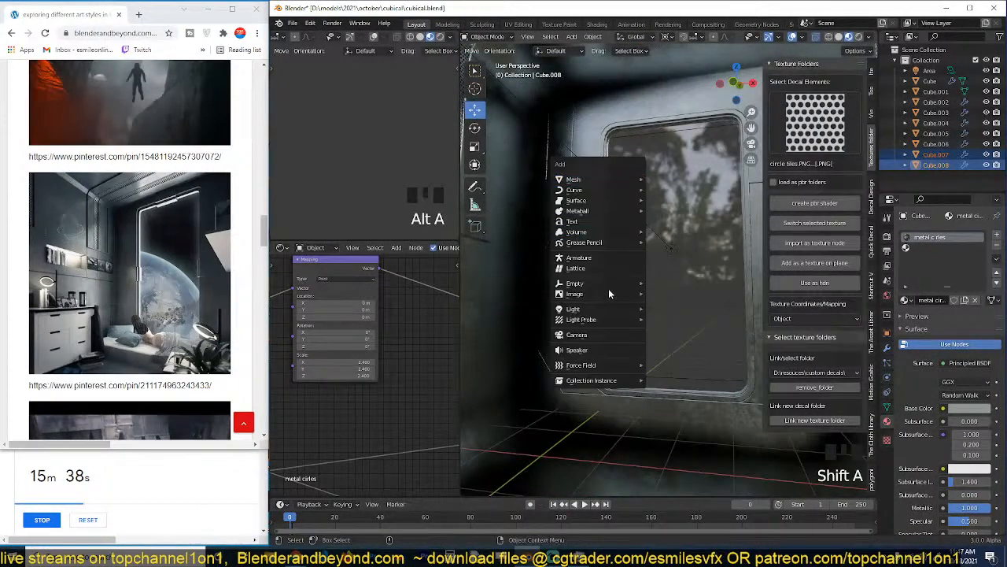
click(603, 339)
key(ctrl+alt+KP_0)
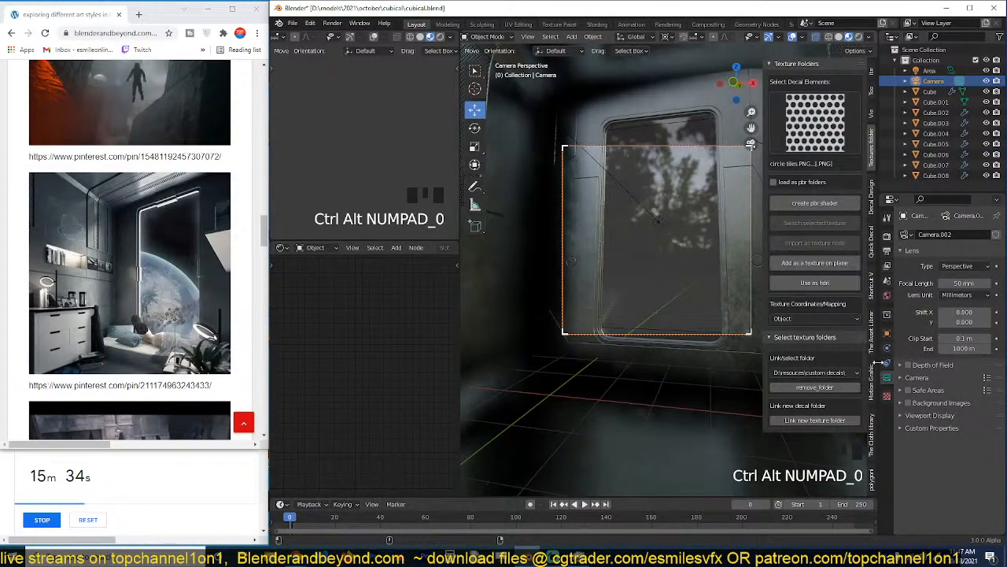
Set the camera's focal length to 25 mm and show the camera view in the small upper viewport.
drag(966, 282, 937, 282)
scroll(680, 276, up, 1)
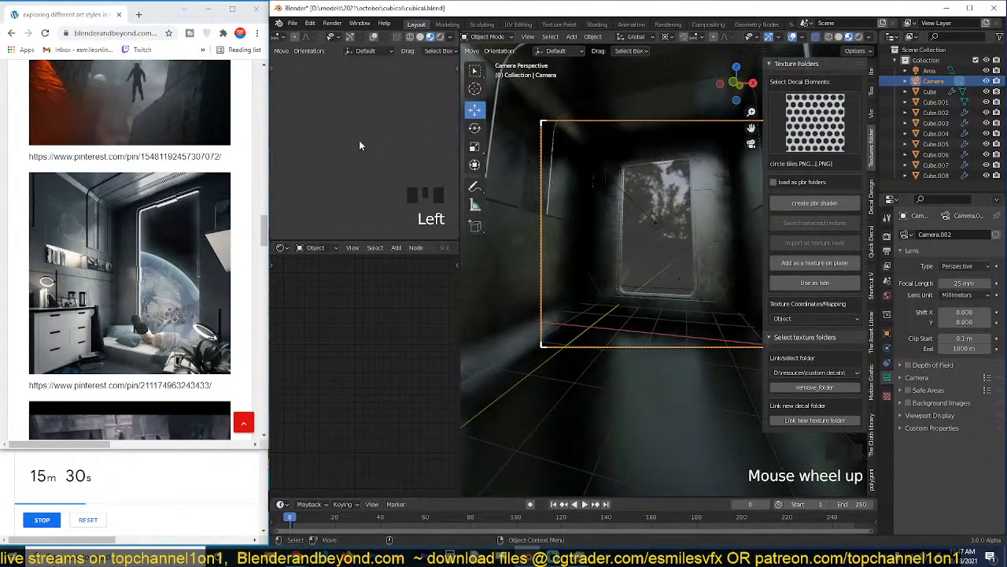
key(KP_0)
In a wireframe top view, rotate the camera about 11.2° around Z and set the pivot point to Median Point.
key(KP_7)
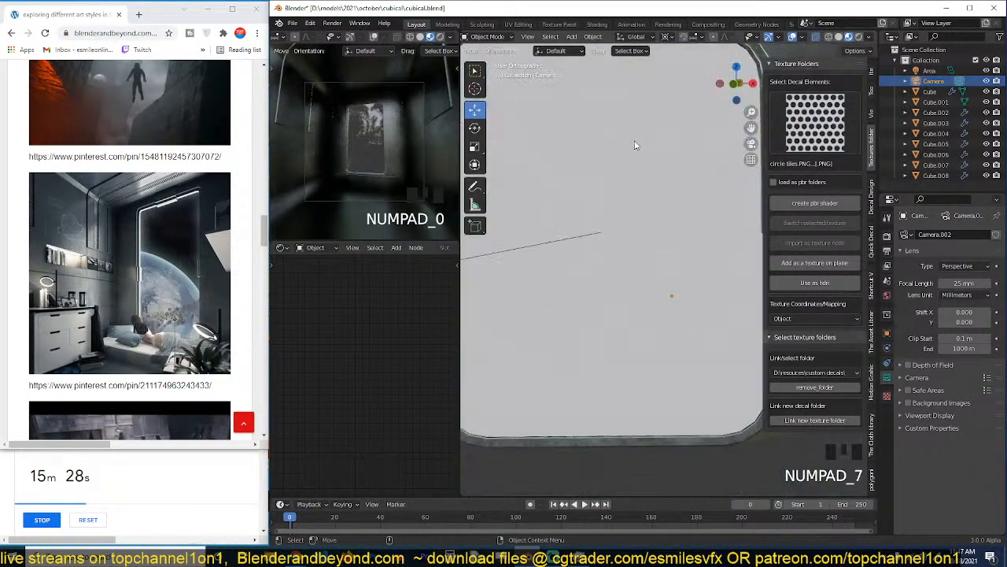
scroll(638, 210, down, 9)
key(z)
click(494, 202)
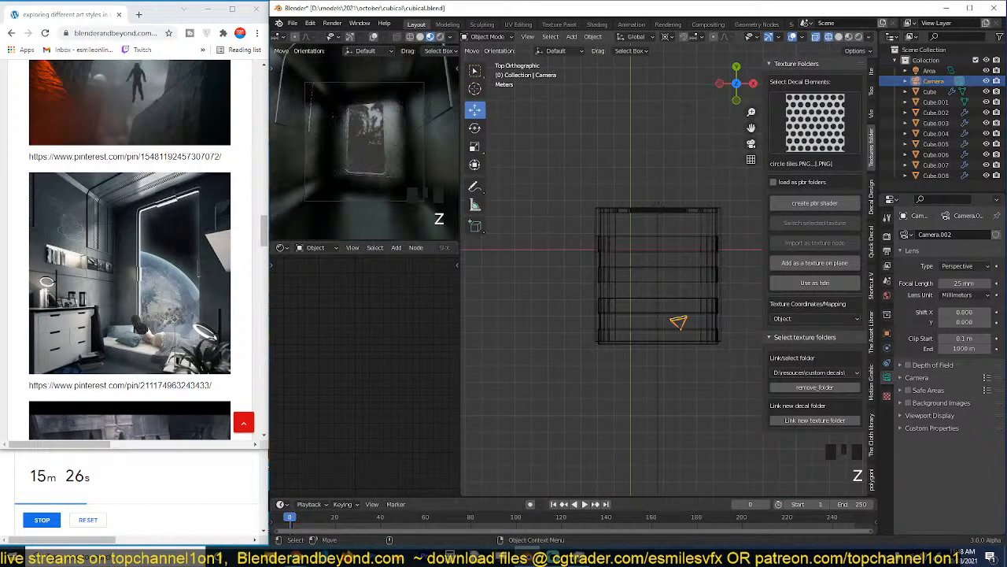
key(r)
click(721, 236)
key(period)
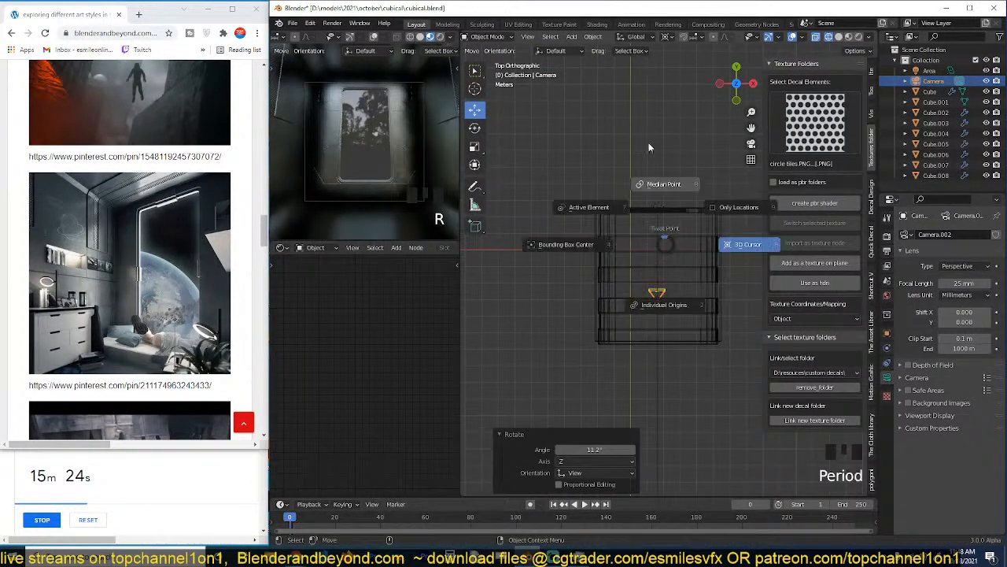
click(649, 142)
Turn the camera and move it about 1.52 m along X and 2.25 m along negative Y.
key(r)
click(680, 247)
key(g)
click(703, 285)
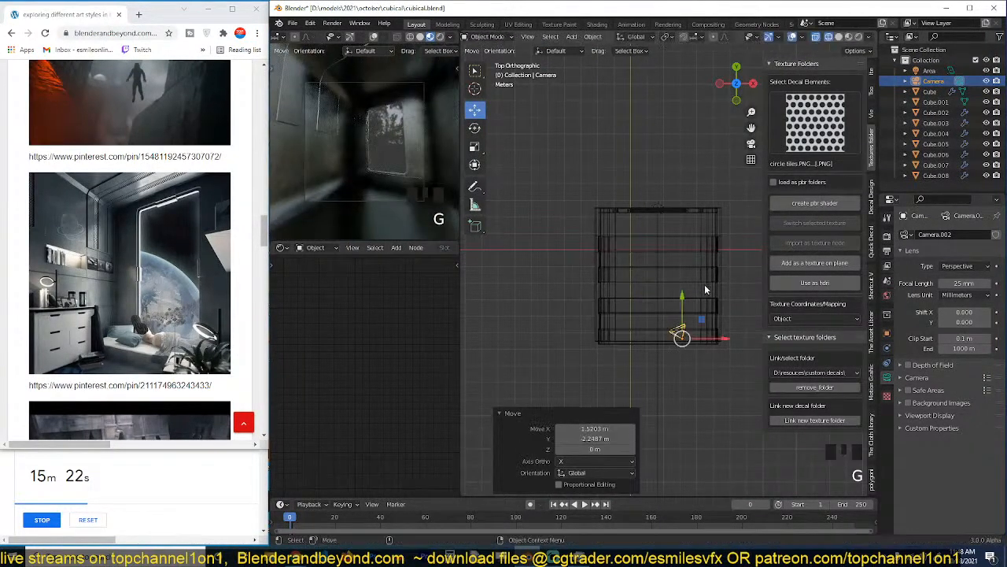
Turn the camera further, shift it about 1.08 m along X and 0.16 m along negative Y, and save the file.
key(r)
click(717, 264)
key(g)
click(725, 266)
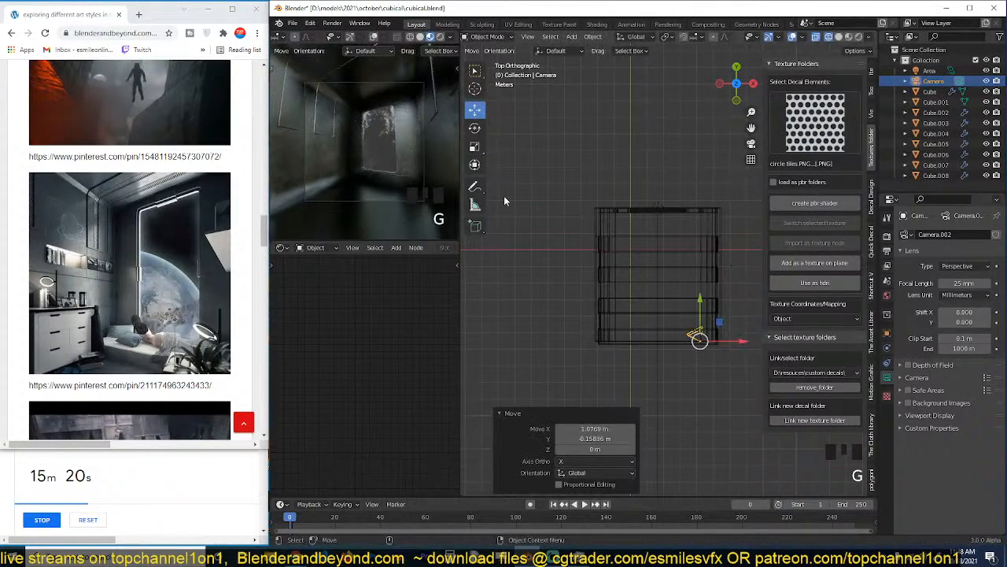
key(ctrl+s)
key(ctrl+s)
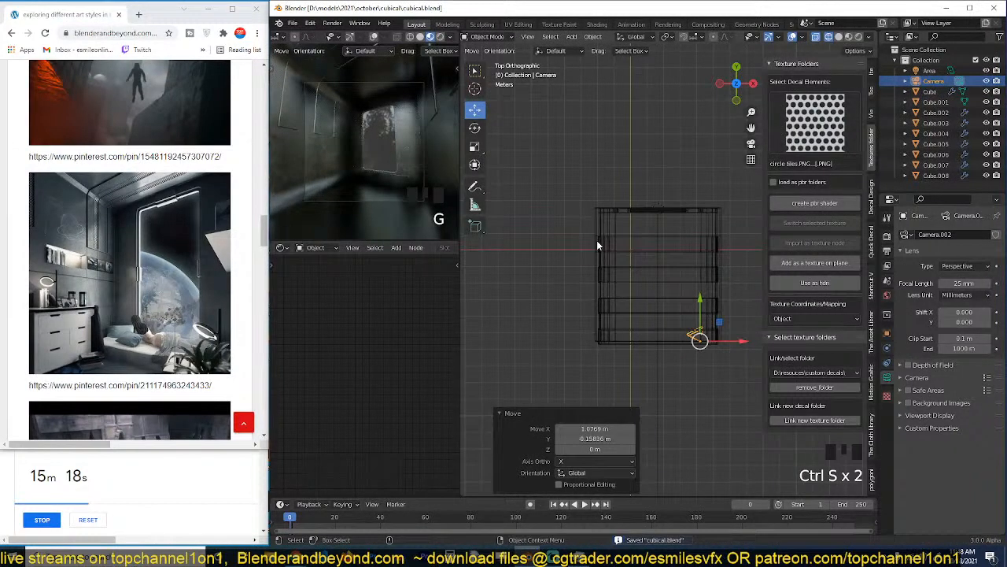
Examine the window wall from several angles in Solid shading and return the main viewport to Material Preview.
scroll(596, 284, up, 4)
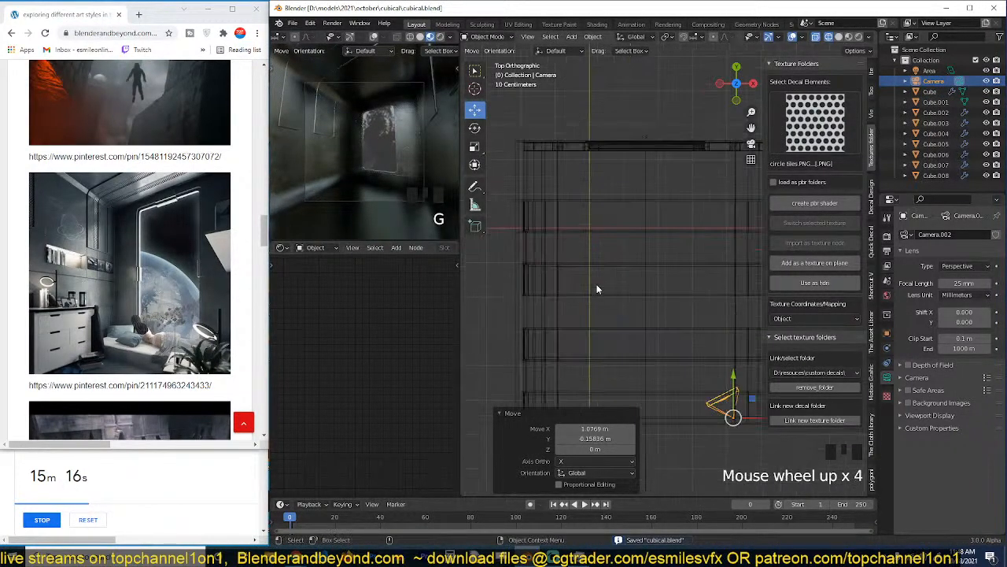
key(grave)
key(z)
click(691, 192)
key(grave)
scroll(706, 247, up, 4)
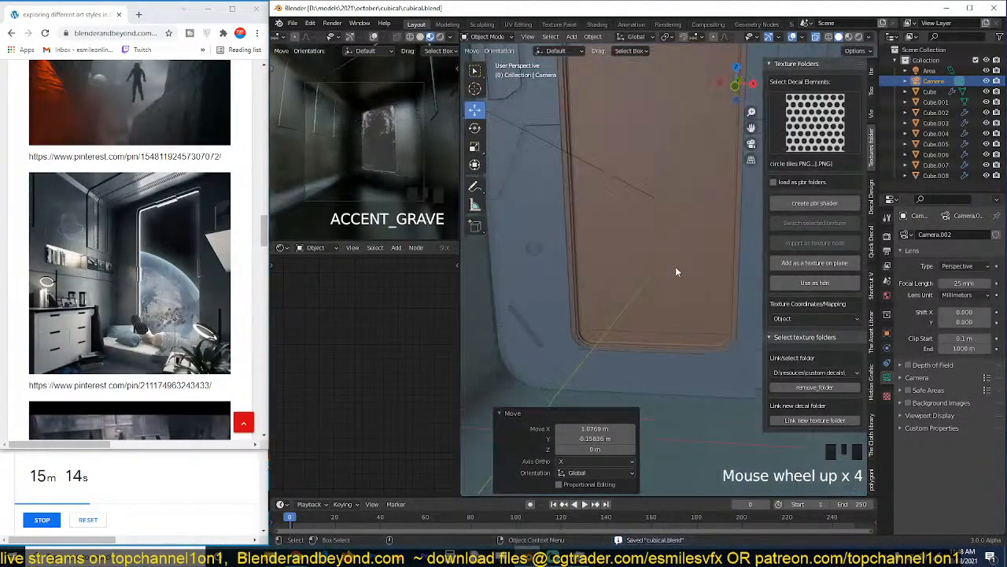
key(grave)
scroll(600, 209, up, 3)
key(z)
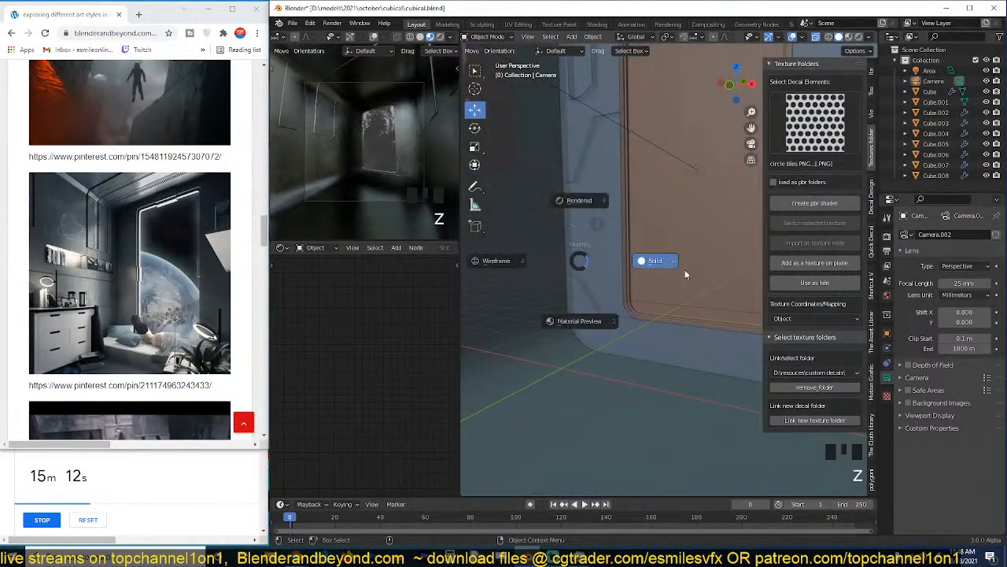
key(grave)
scroll(708, 267, down, 4)
scroll(701, 251, up, 2)
key(alt+z)
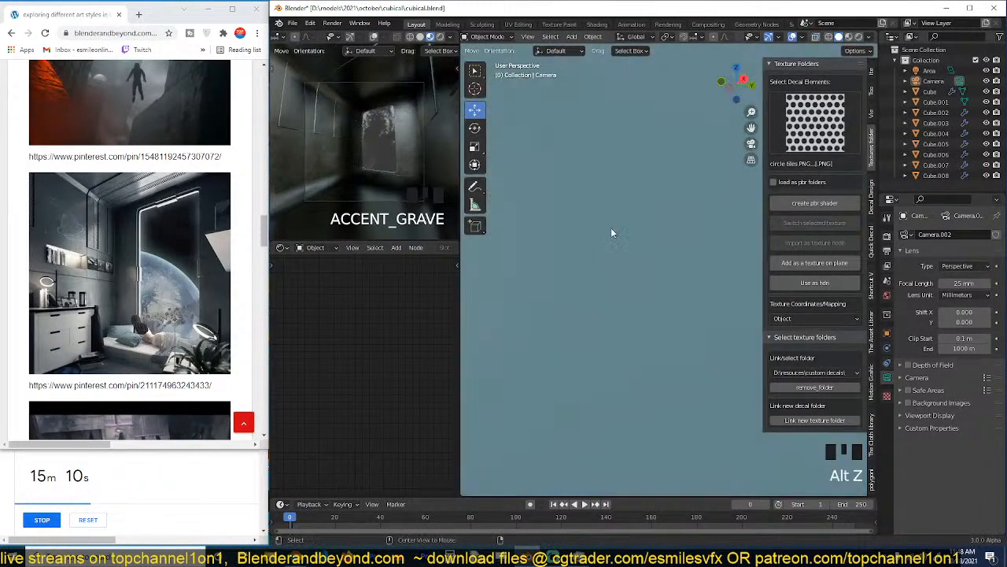
key(grave)
scroll(692, 314, down, 4)
key(grave)
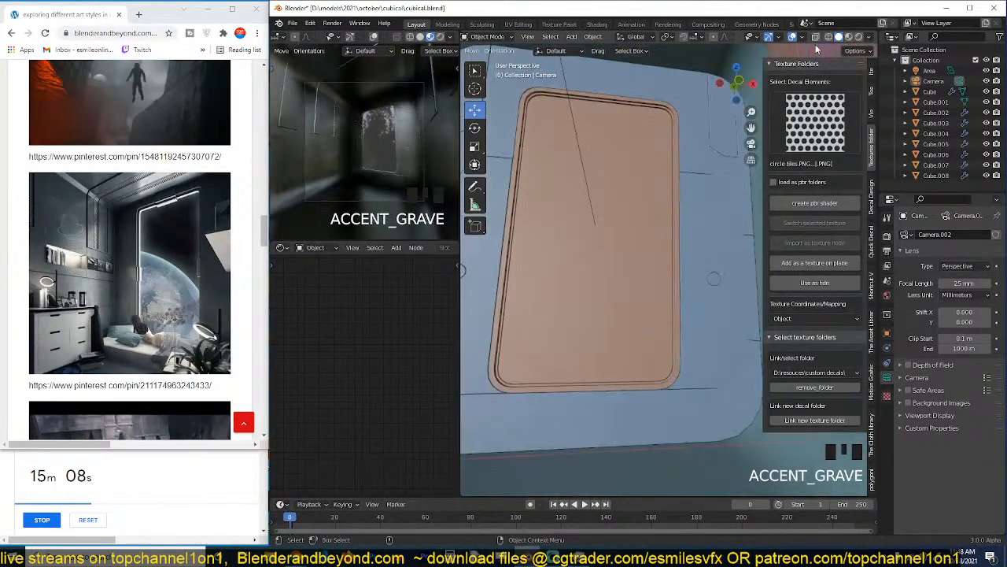
click(850, 38)
scroll(628, 191, down, 2)
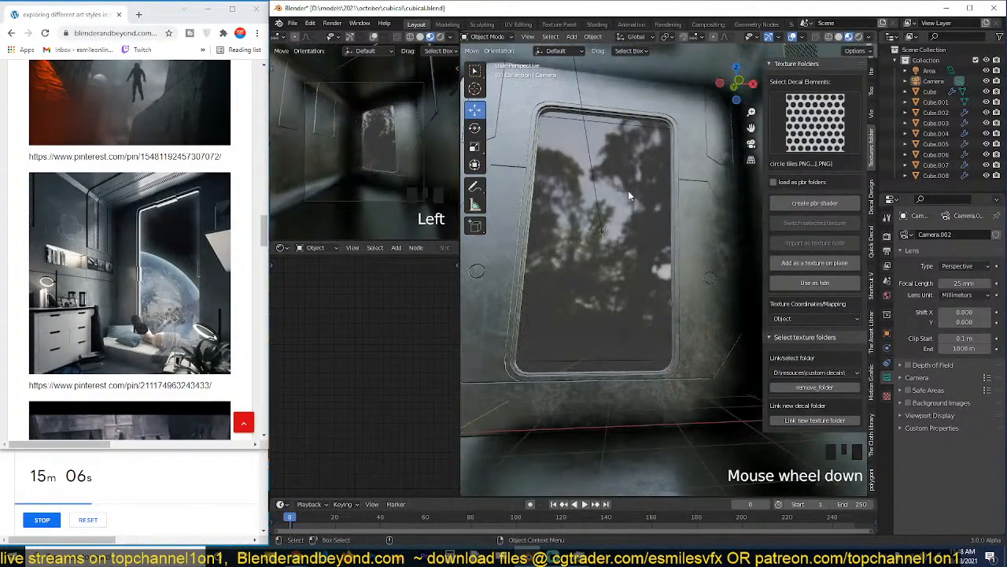
key(grave)
Set the camera viewport to Rendered shading and change the render engine to Cycles.
click(441, 37)
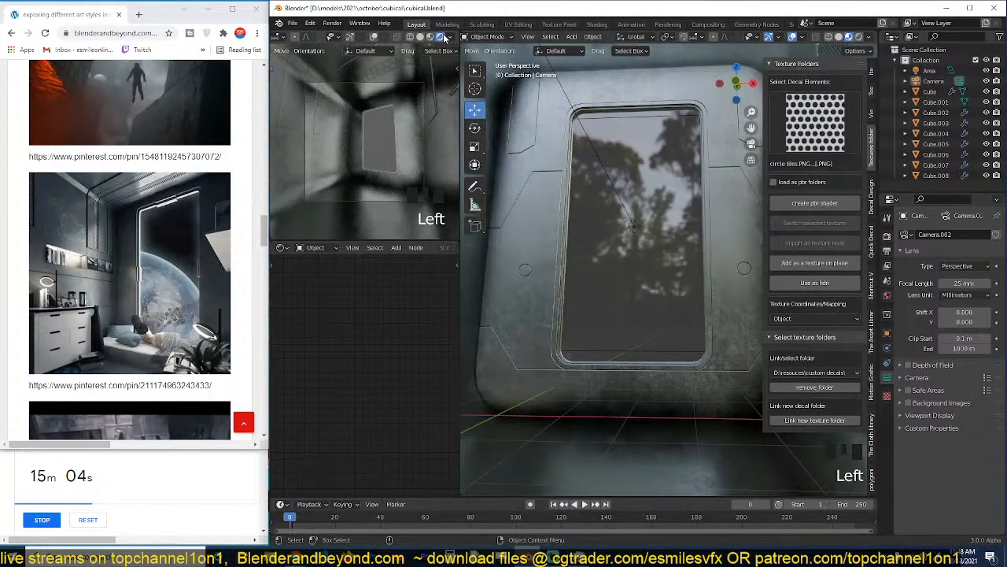
click(887, 236)
click(960, 235)
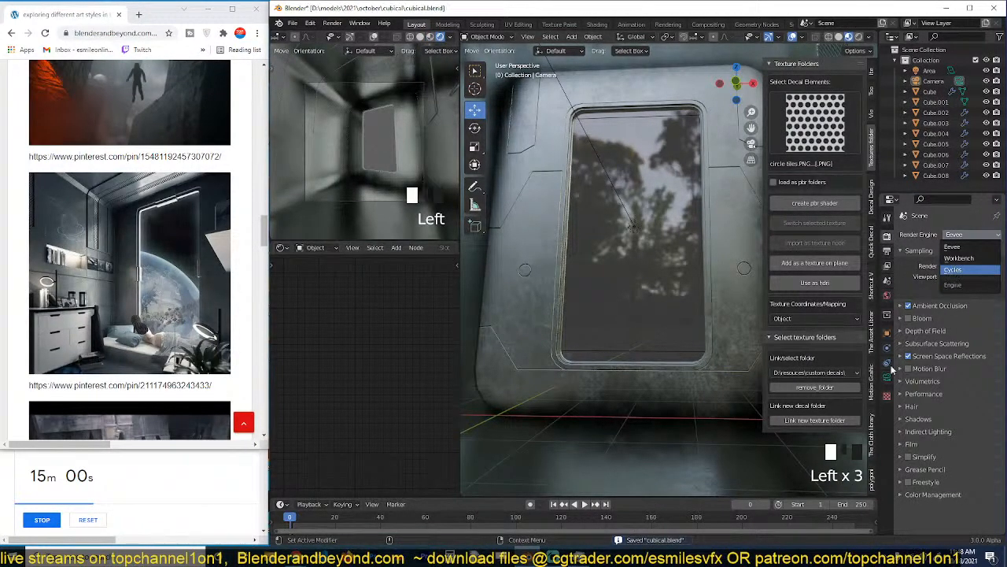
click(958, 271)
Turn off the Transparent film option in the render settings and save the file.
scroll(925, 375, down, 11)
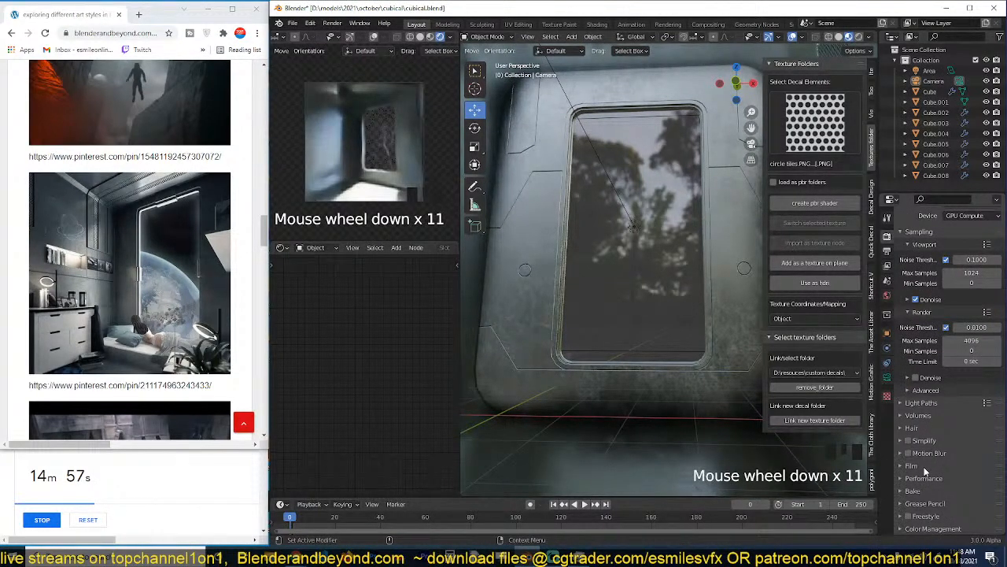
click(919, 466)
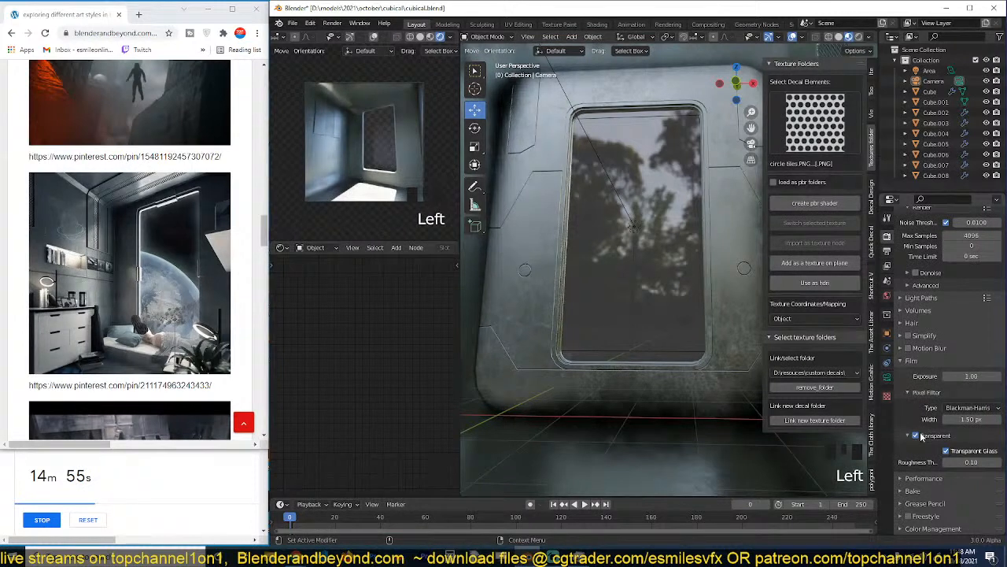
click(916, 435)
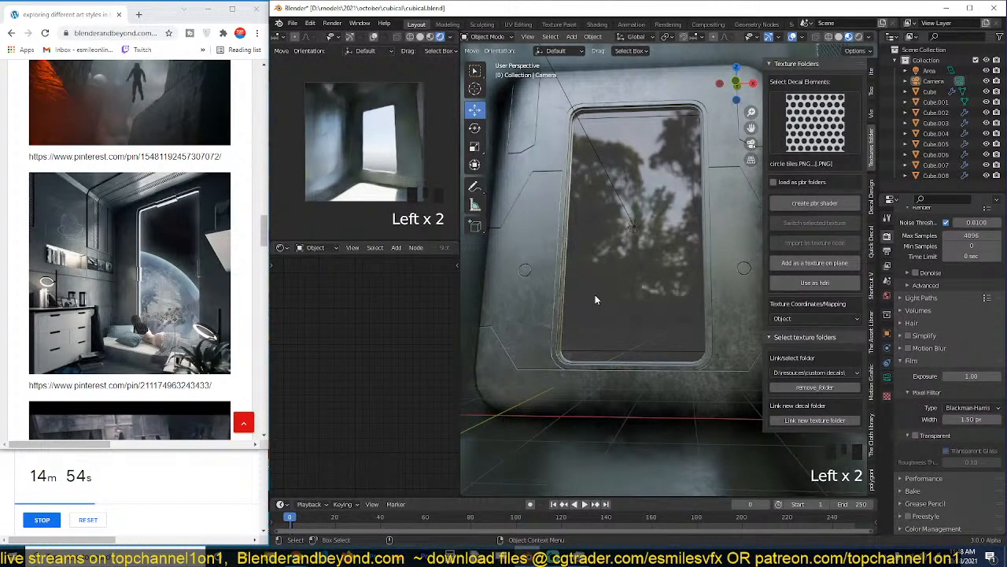
key(ctrl+s)
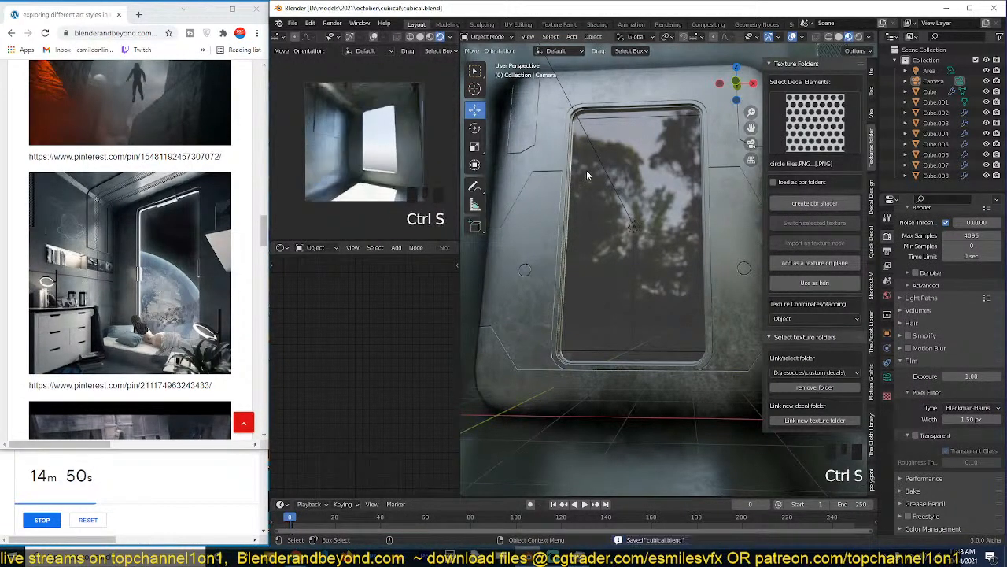
Select the area light at the window, save the file and clear the selection.
click(573, 112)
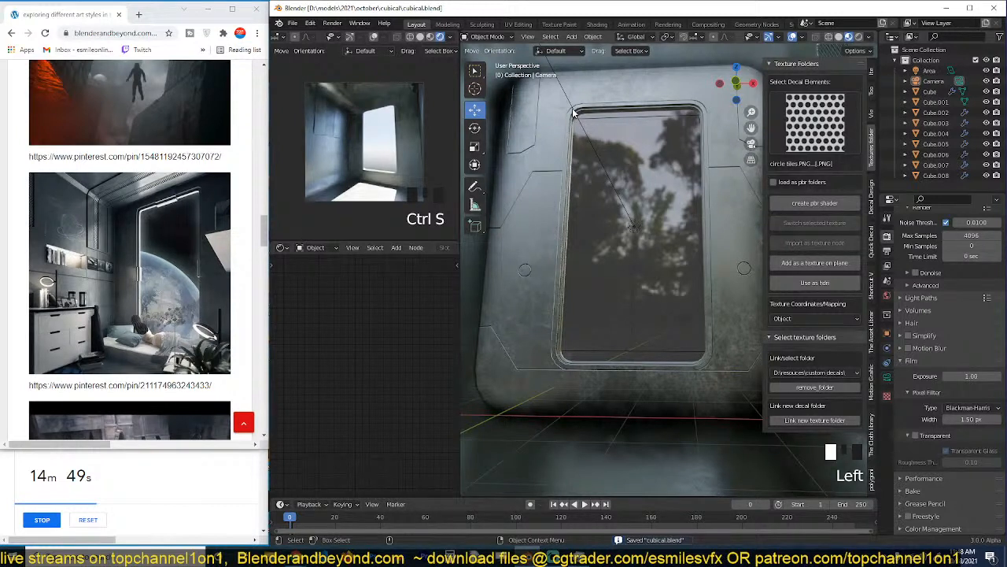
key(alt+h)
key(ctrl+s)
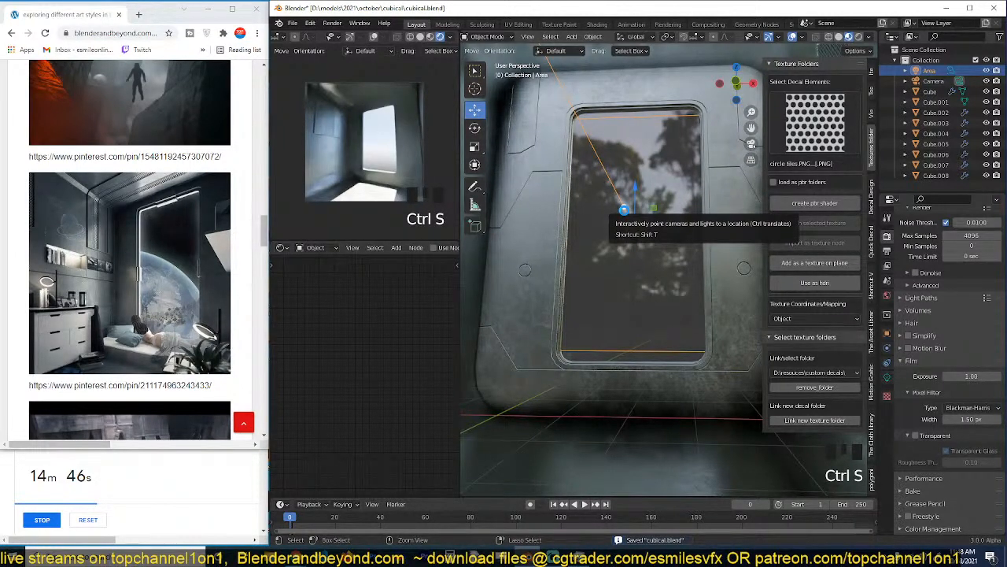
key(alt+a)
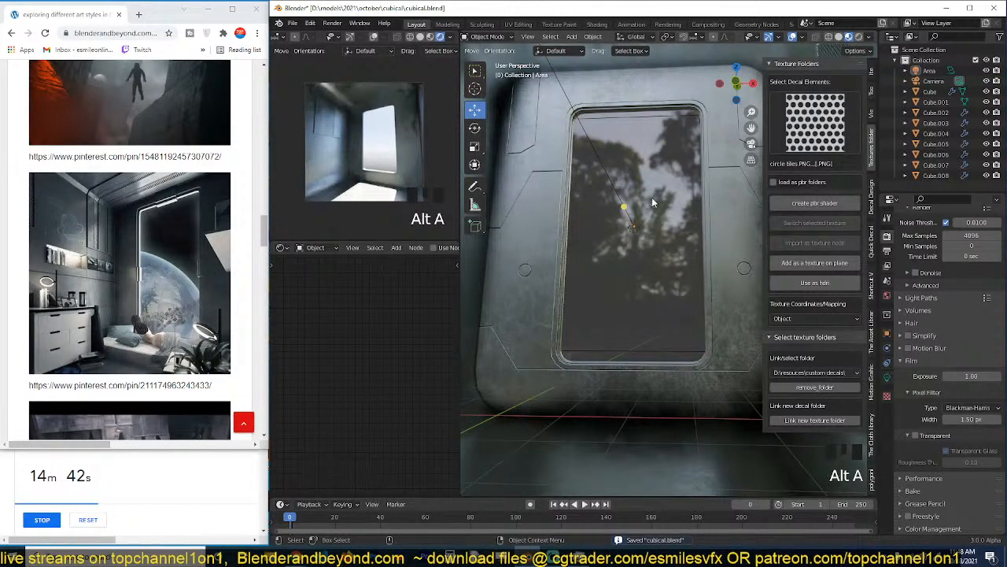
Switch the camera viewport to Solid shading and isolate the window's glass pane Cube.004 in local view.
click(652, 197)
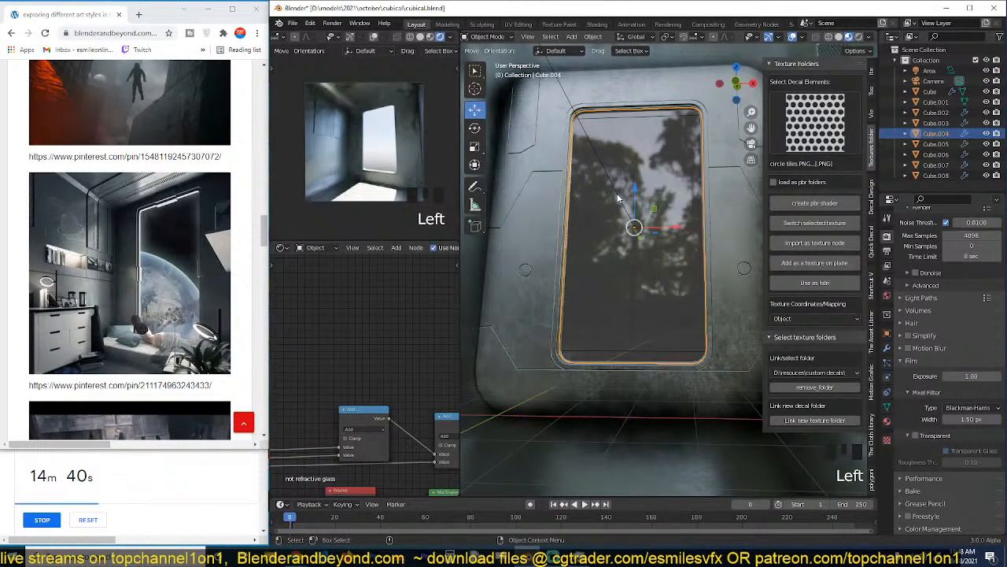
double_click(425, 39)
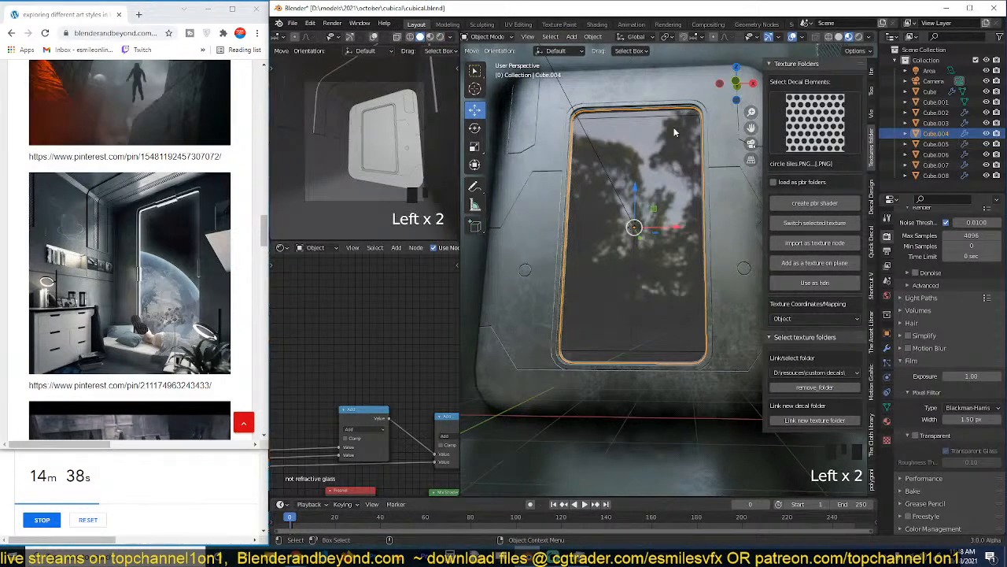
key(grave)
scroll(664, 215, down, 3)
key(slash)
scroll(654, 212, up, 4)
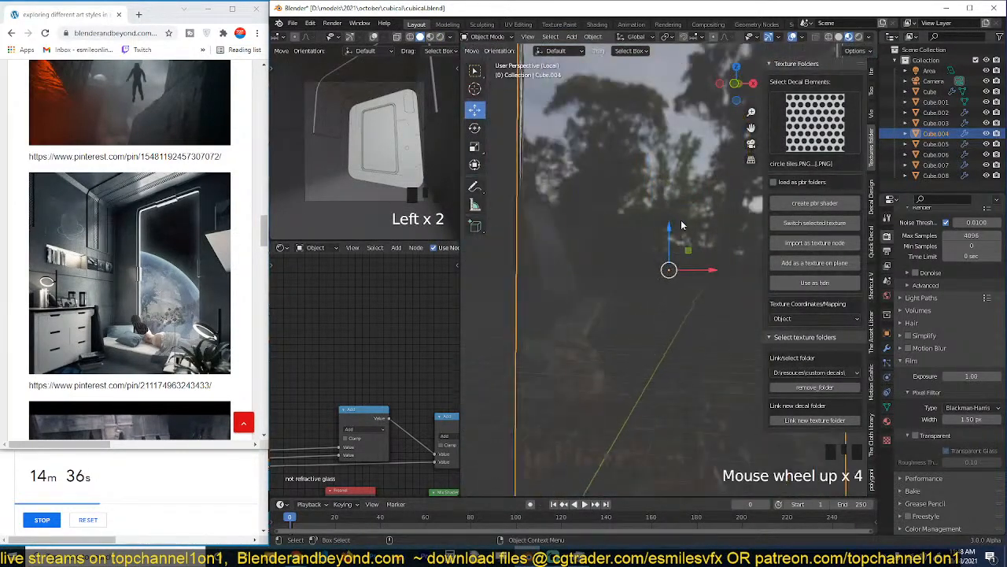
key(grave)
key(grave)
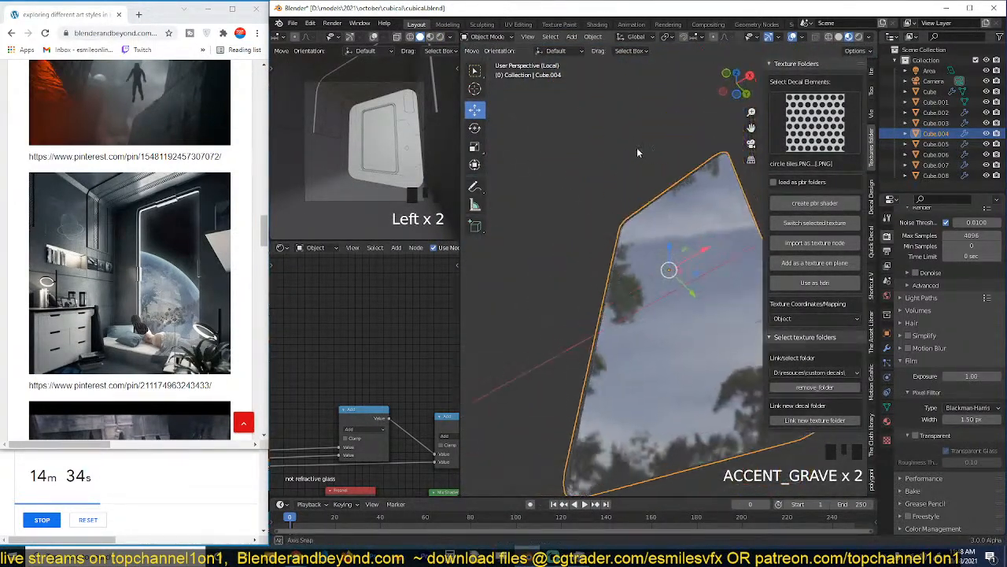
scroll(423, 356, down, 6)
Examine the node setup of the "not refractive glass" material in a maximized Shader Editor and restore the layout.
key(ctrl+space)
scroll(512, 322, down, 2)
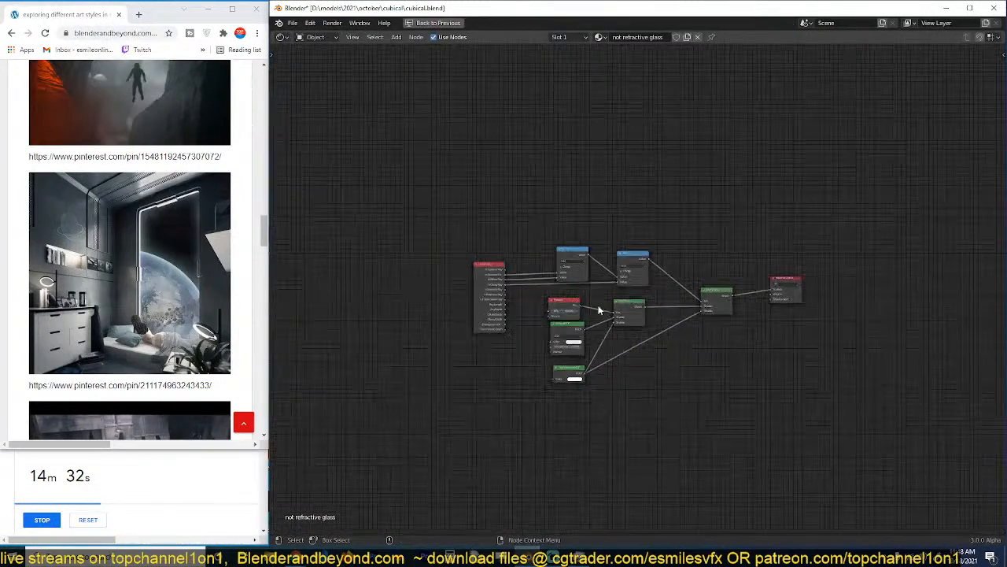
scroll(620, 310, up, 7)
scroll(655, 287, down, 4)
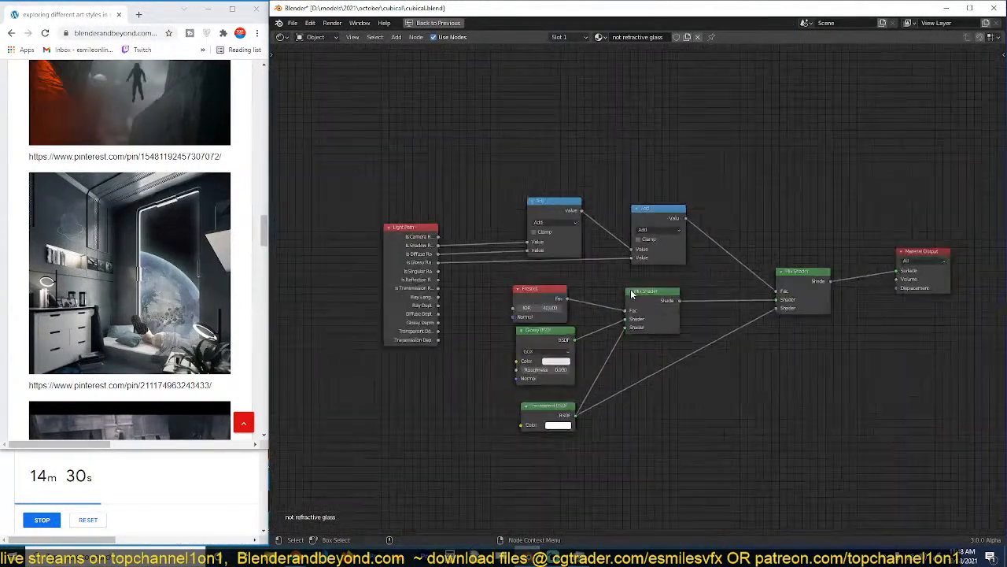
middle_drag(630, 289, 500, 233)
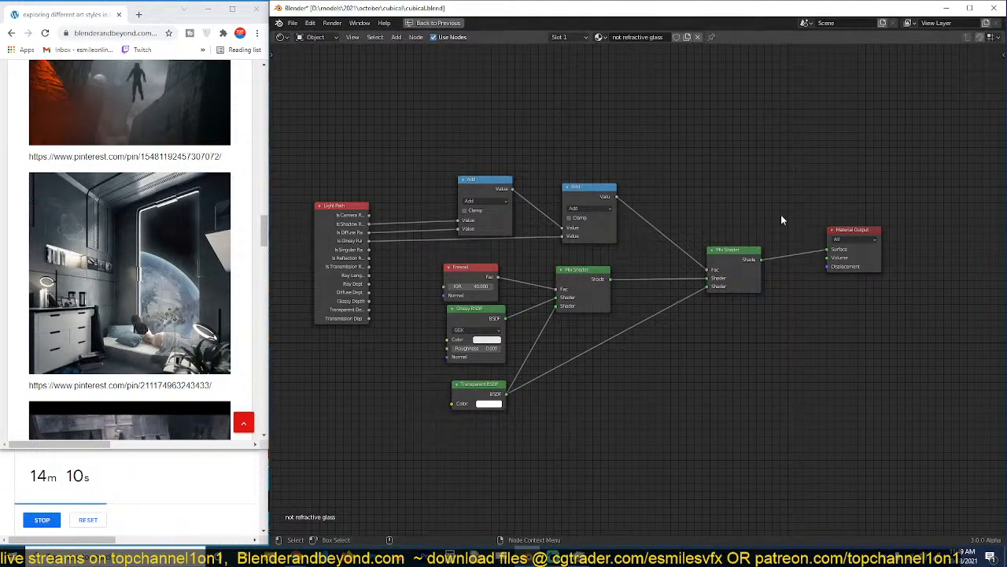
key(ctrl+space)
Enter Edit Mode on the glass pane Cube.004 and unwrap its whole mesh with the Angle Based method.
key(Tab)
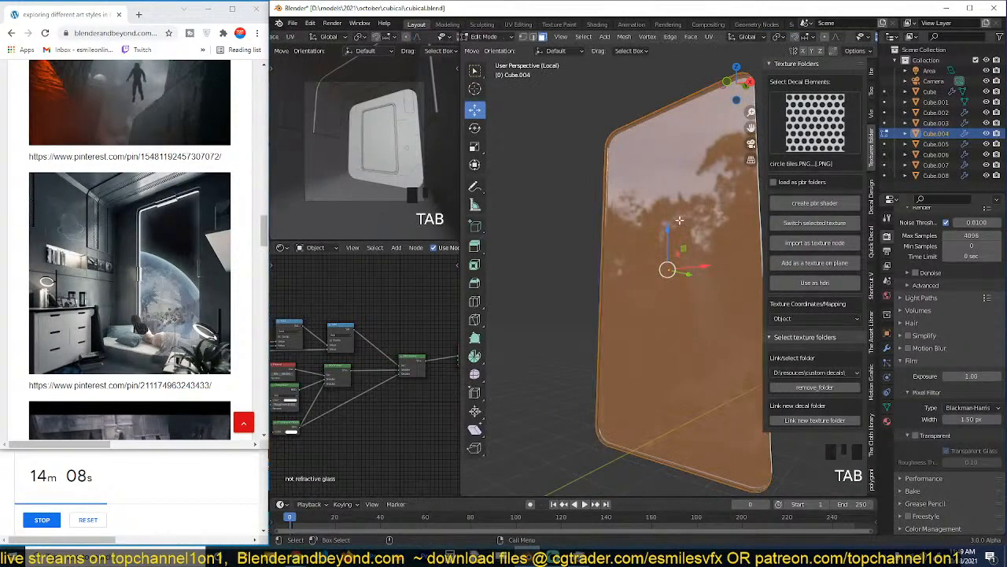
key(grave)
key(grave)
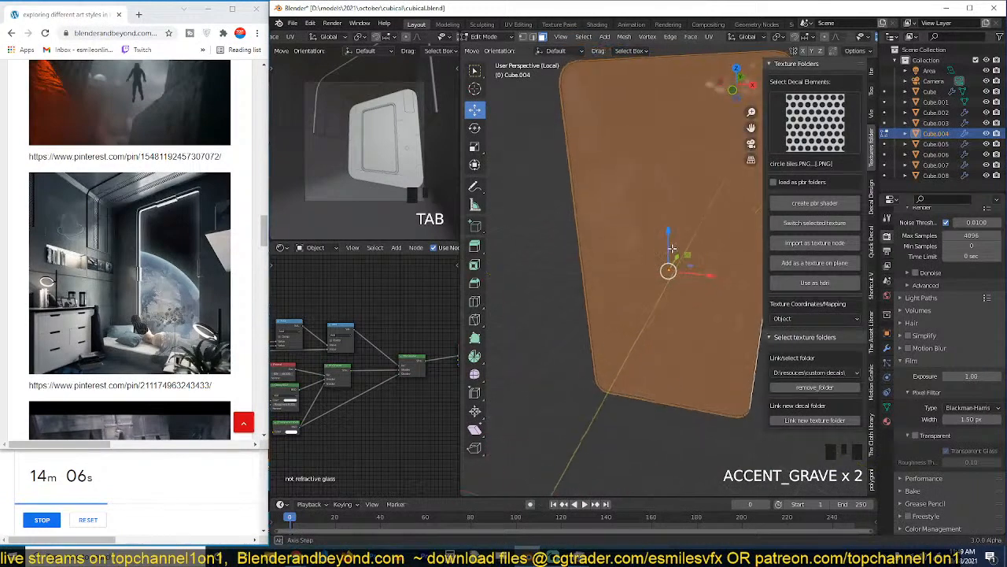
key(u)
click(672, 246)
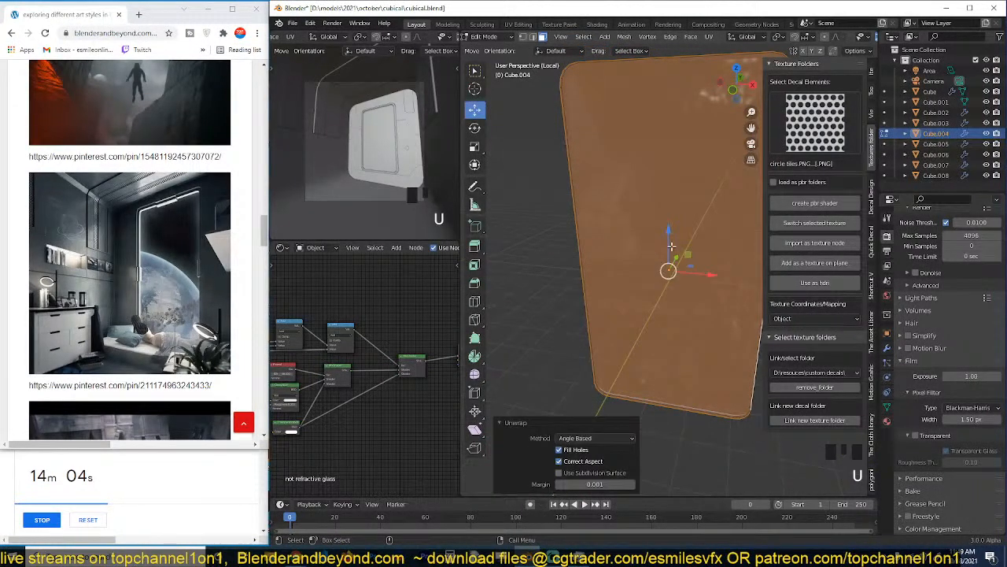
Return the glass pane Cube.004 to Object Mode, enlarge the Shader Editor area and save the file.
key(Tab)
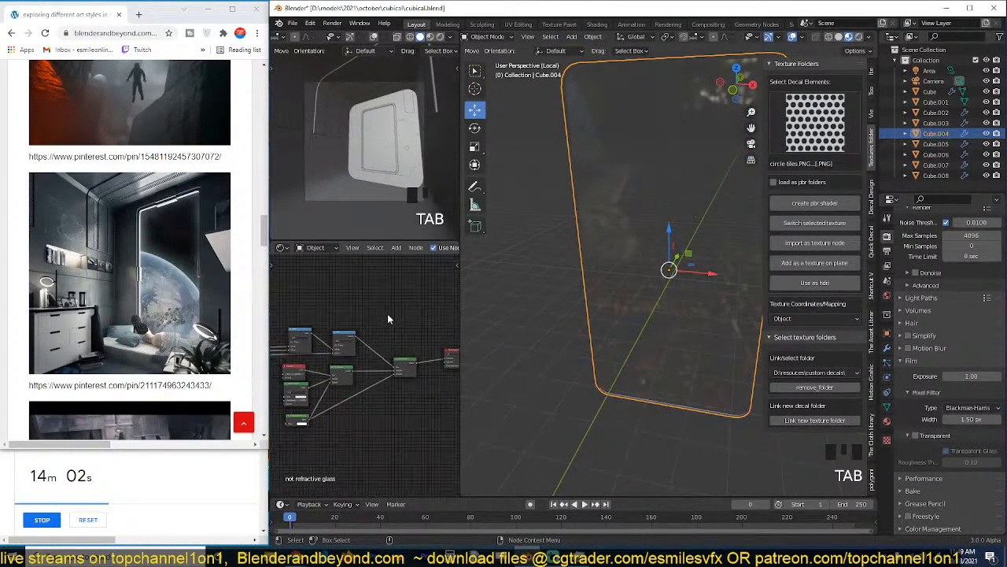
key(ctrl+s)
drag(462, 277, 554, 283)
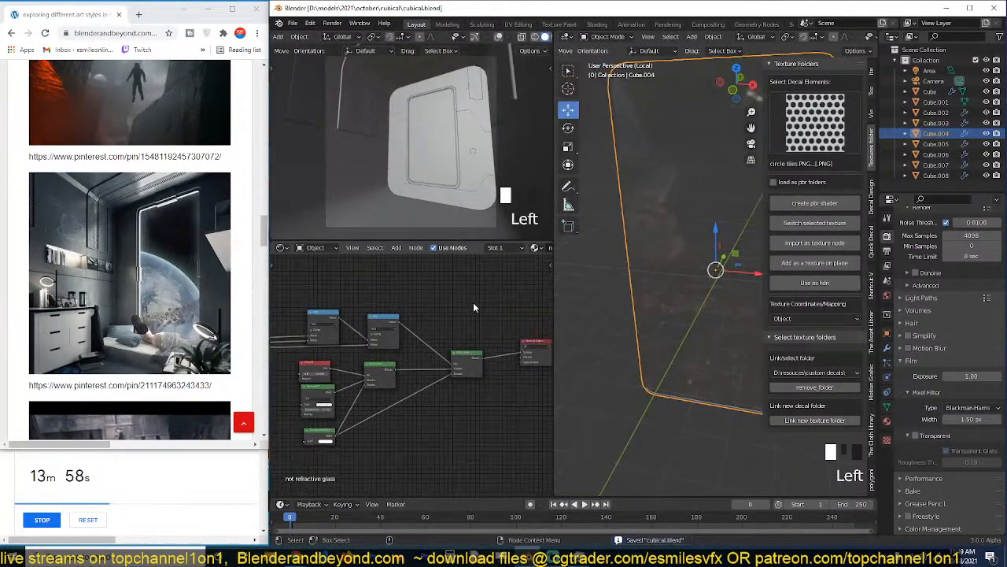
scroll(473, 302, up, 2)
click(625, 290)
key(n)
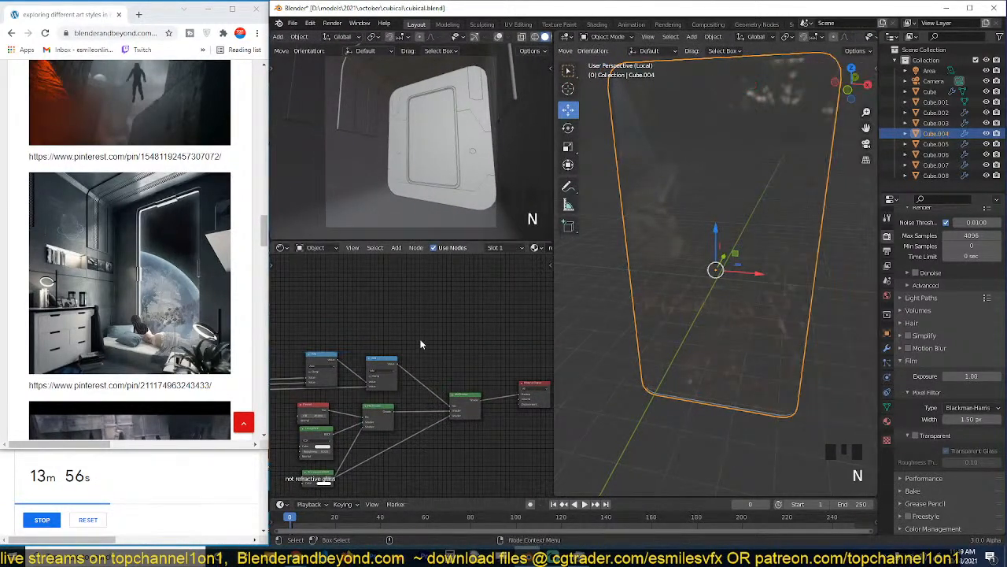
key(ctrl+s)
middle_drag(418, 306, 403, 311)
Choose the grunge_map_004 image from the D:\resouces\grunges\ folder in the Texture Folders add-on.
key(shift+a)
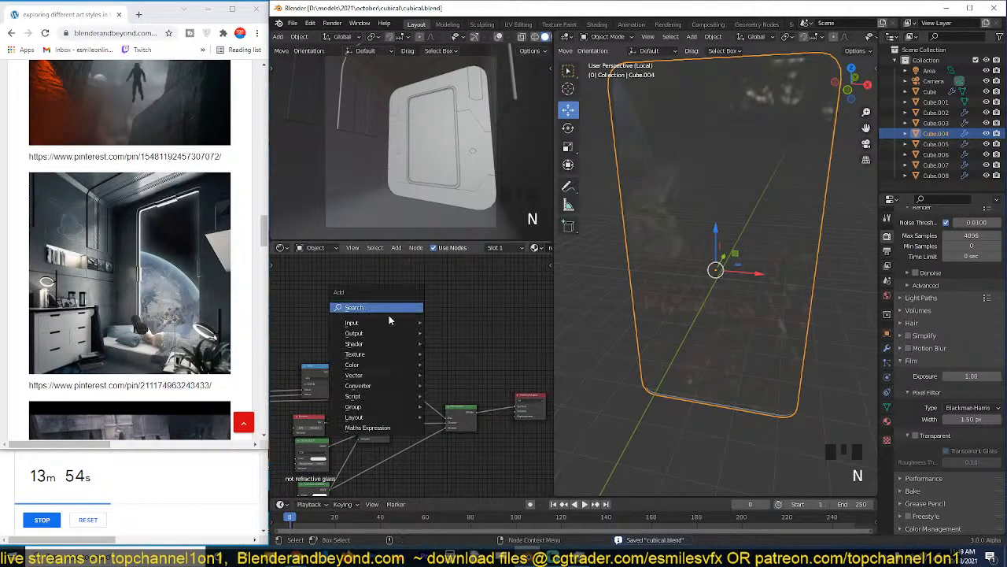
mouse_move(358, 354)
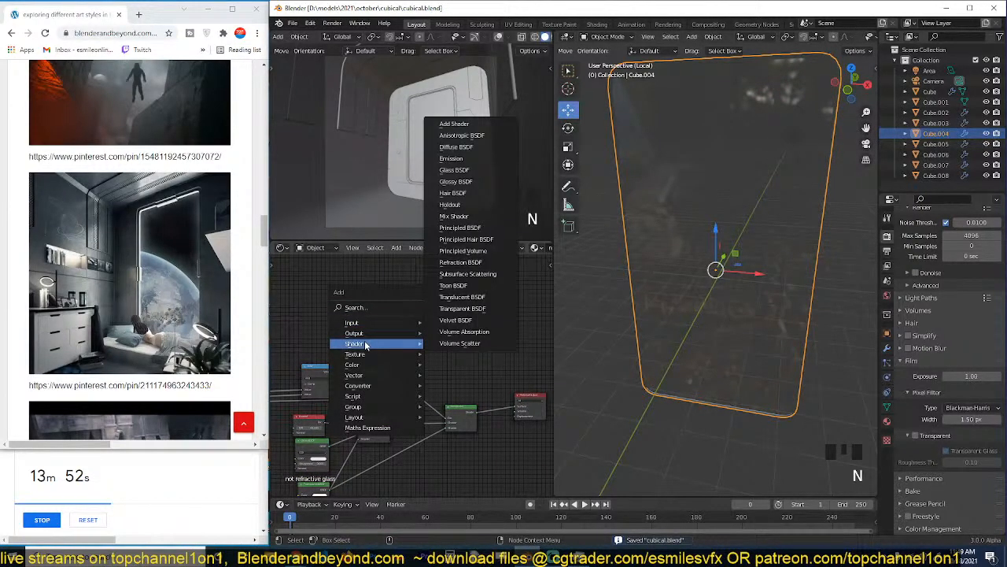
click(786, 227)
key(n)
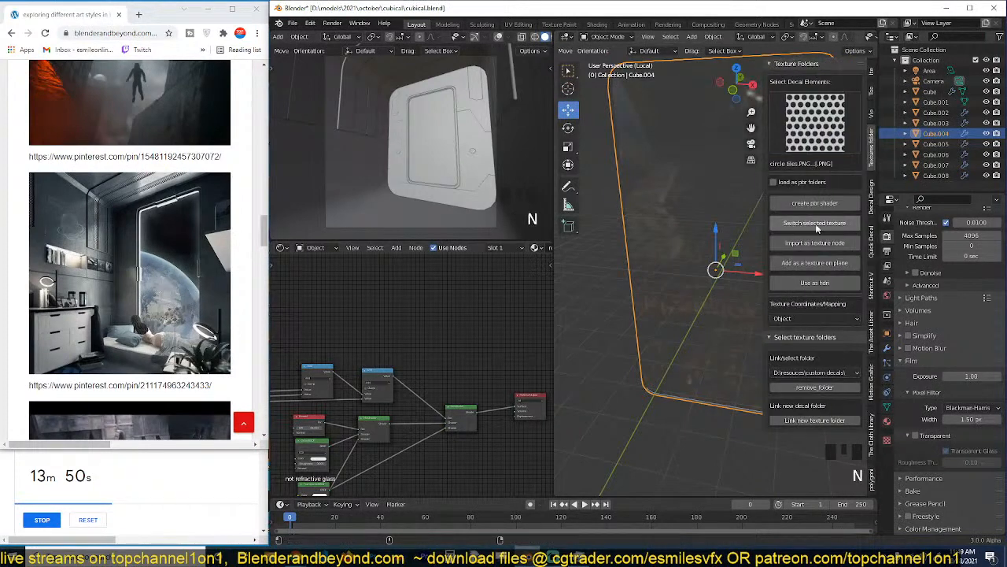
click(827, 372)
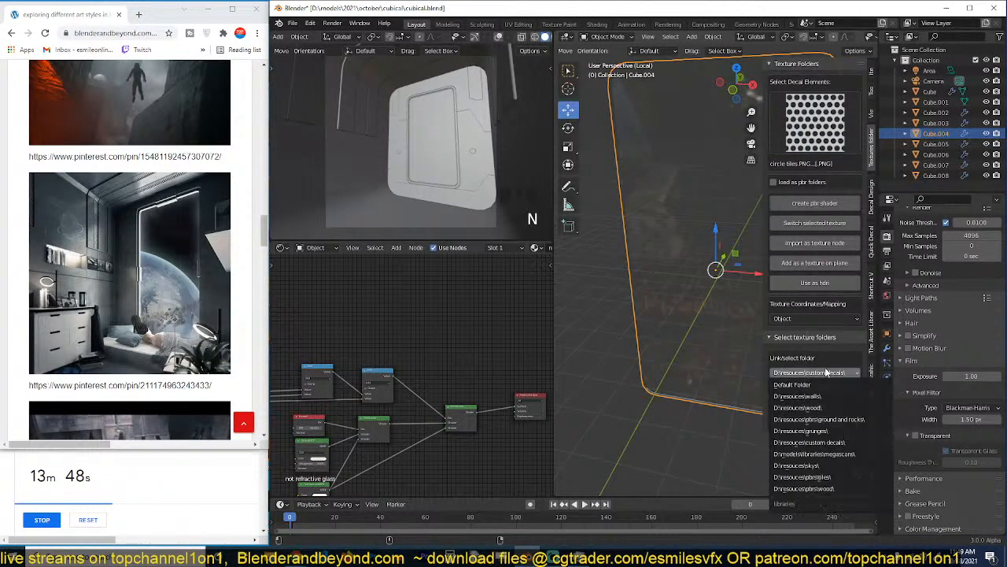
click(821, 438)
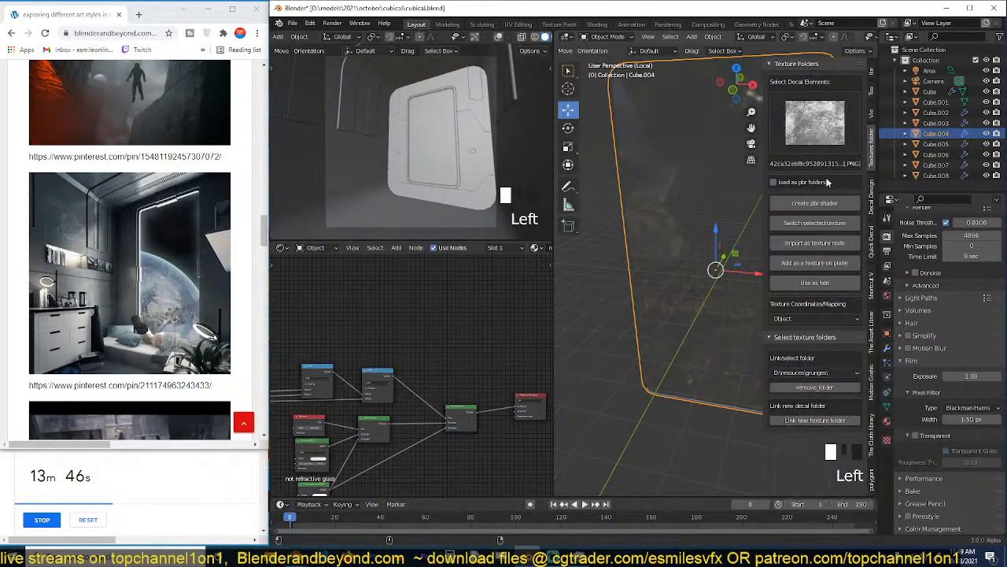
click(834, 147)
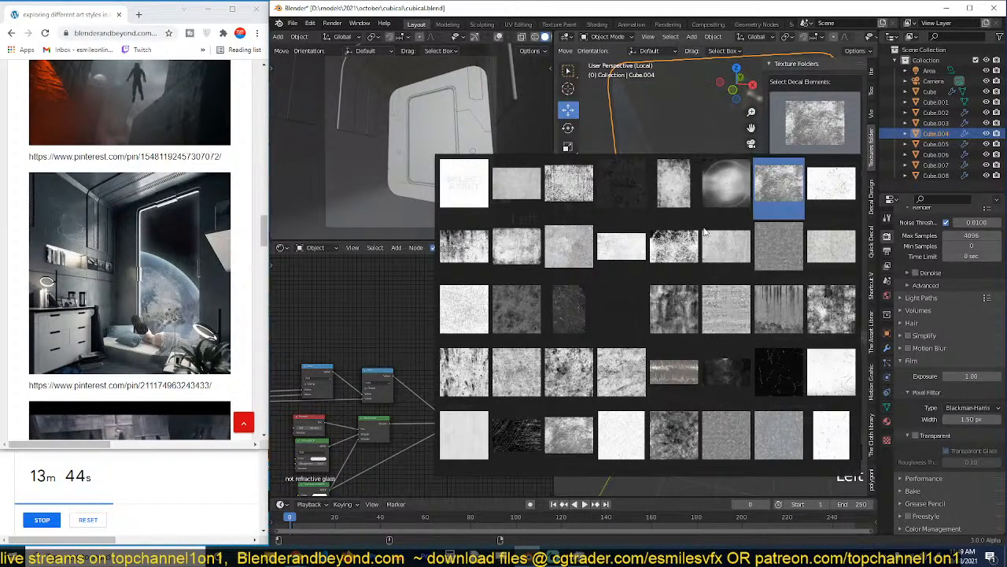
click(669, 307)
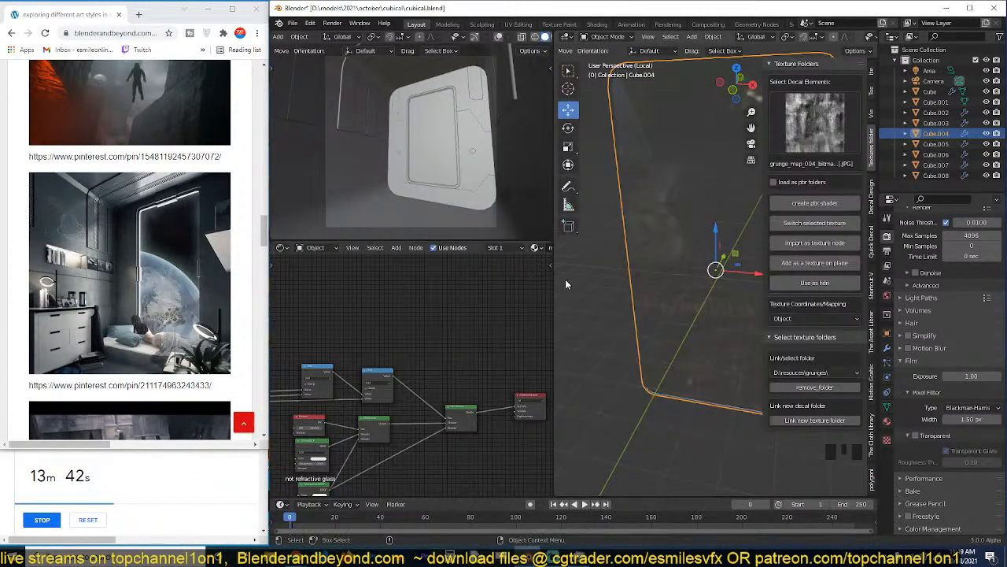
Import the grunge map as a texture node, place it above the glass material's nodes and preview it on the pane.
click(830, 202)
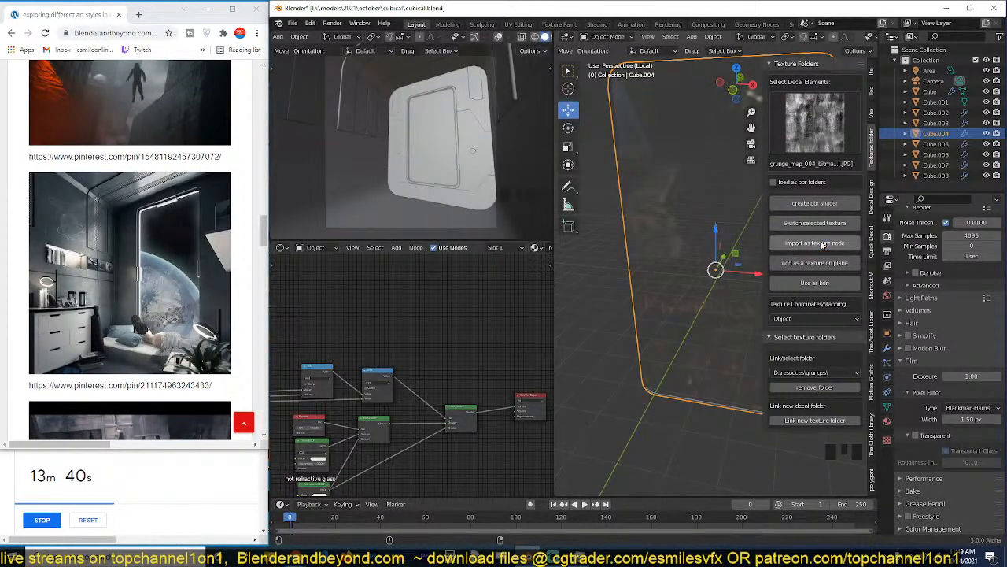
click(814, 242)
click(489, 470)
drag(490, 470, 410, 302)
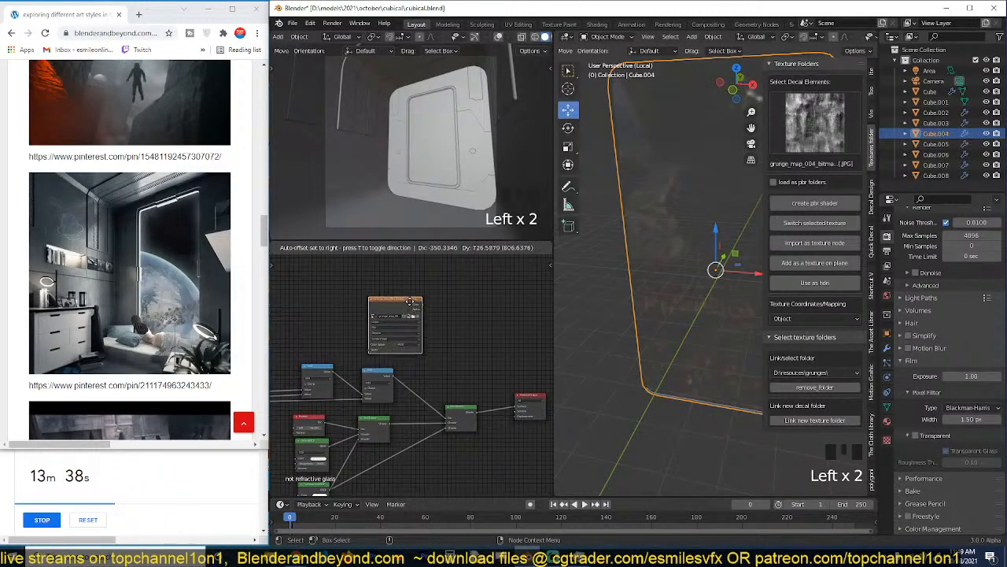
ctrl+shift+click(402, 315)
key(grave)
middle_drag(651, 238, 590, 227)
key(n)
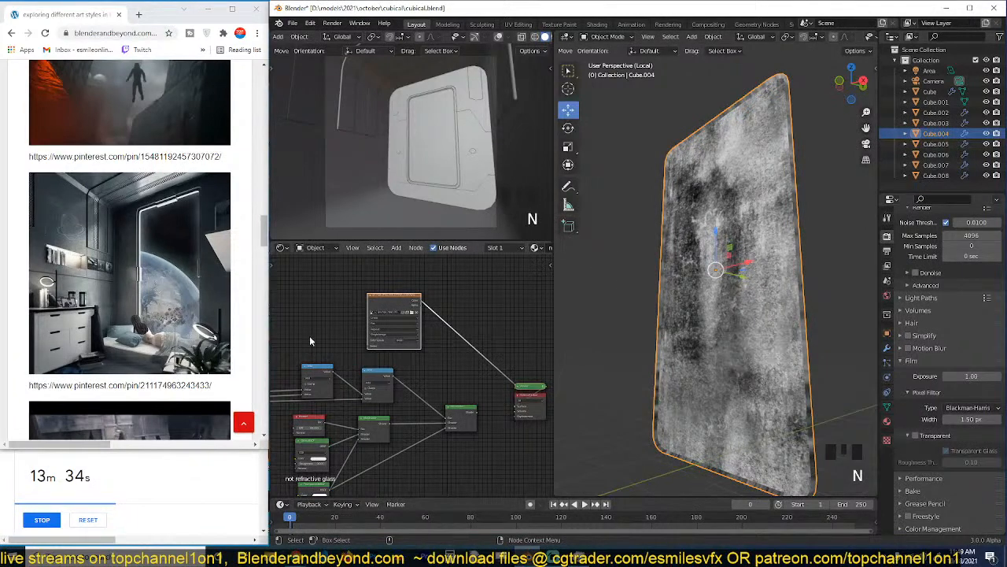
Add a Gradient Texture node beside the grunge map and preview it on the pane in a straight-on view.
middle_drag(309, 335, 316, 346)
key(shift+a)
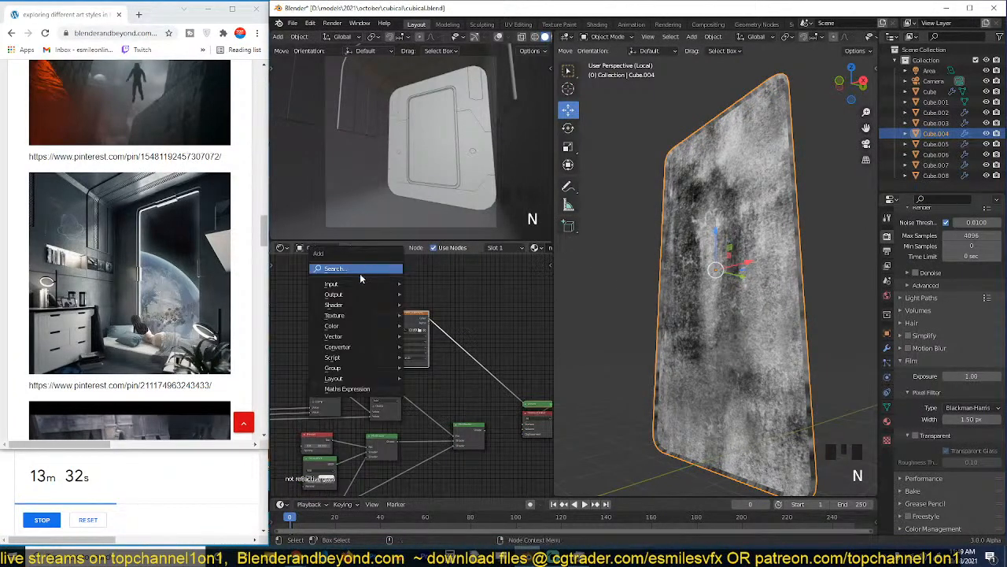
mouse_move(362, 283)
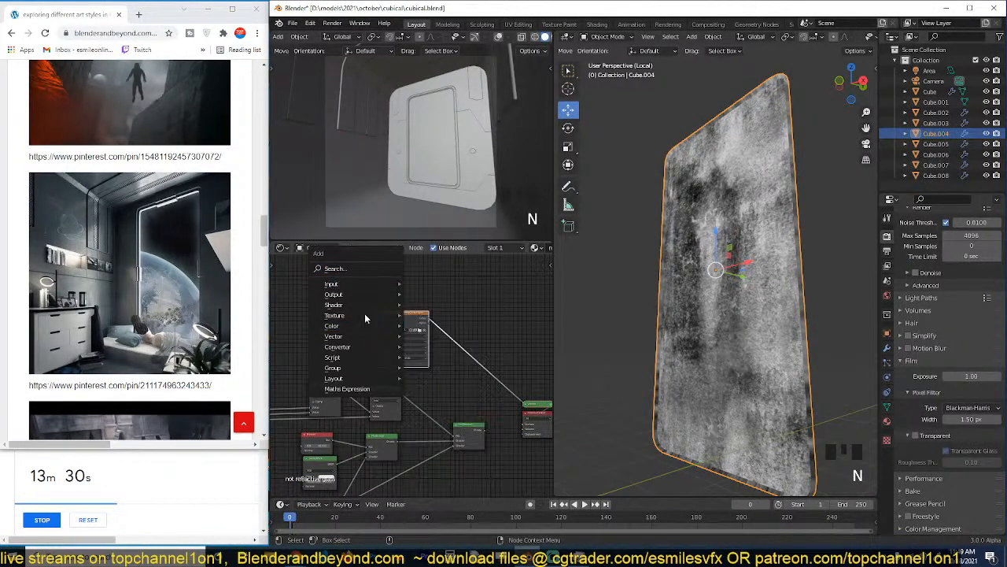
mouse_move(357, 315)
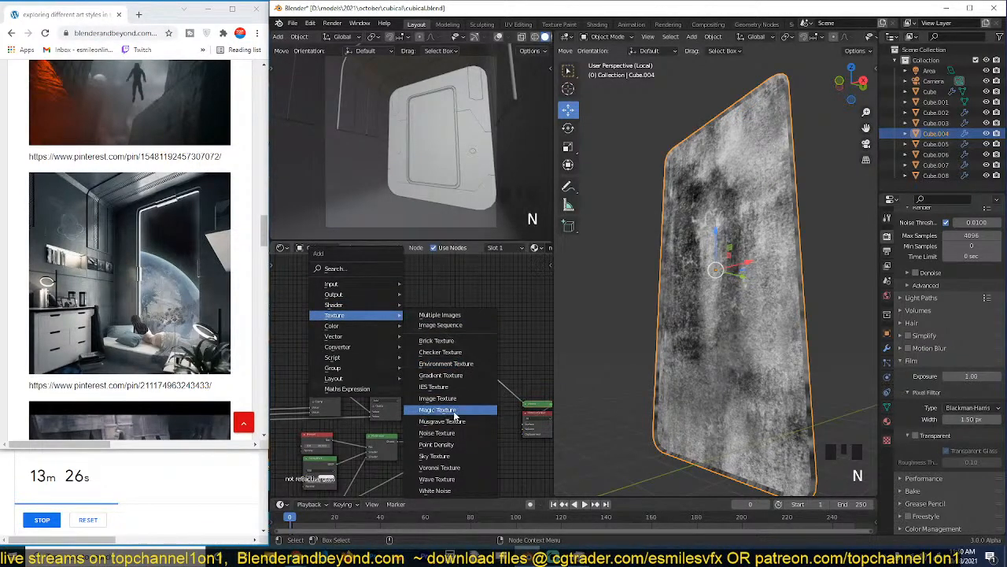
click(450, 398)
click(315, 277)
ctrl+shift+click(328, 287)
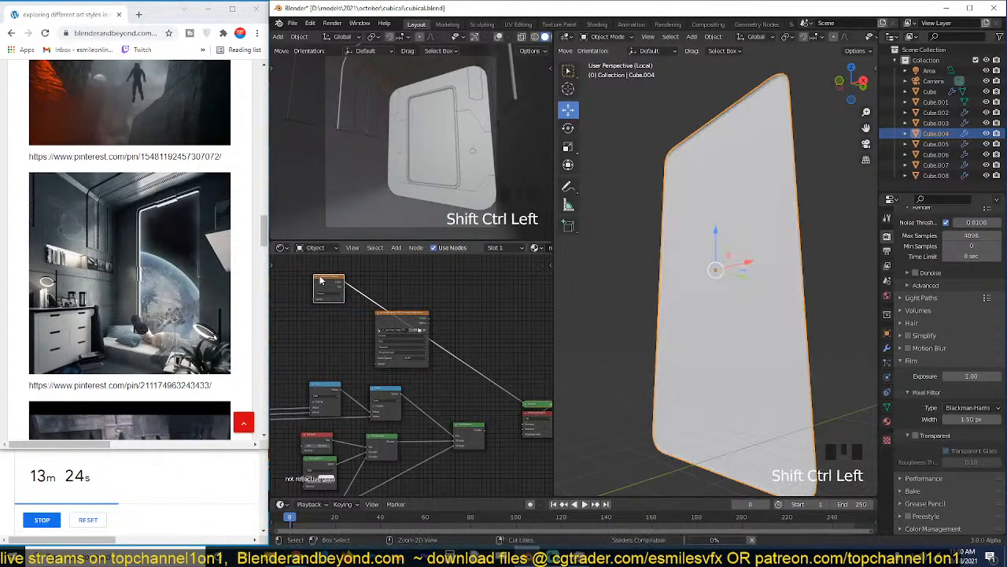
key(grave)
key(grave)
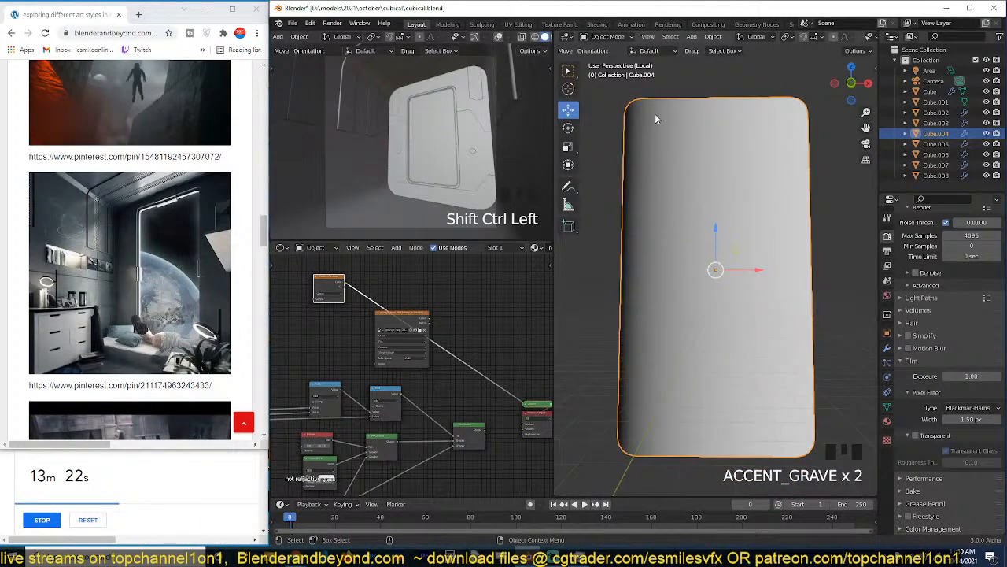
Duplicate the Gradient Texture node, place the copy above the original and preview it on the pane.
middle_drag(370, 320, 383, 380)
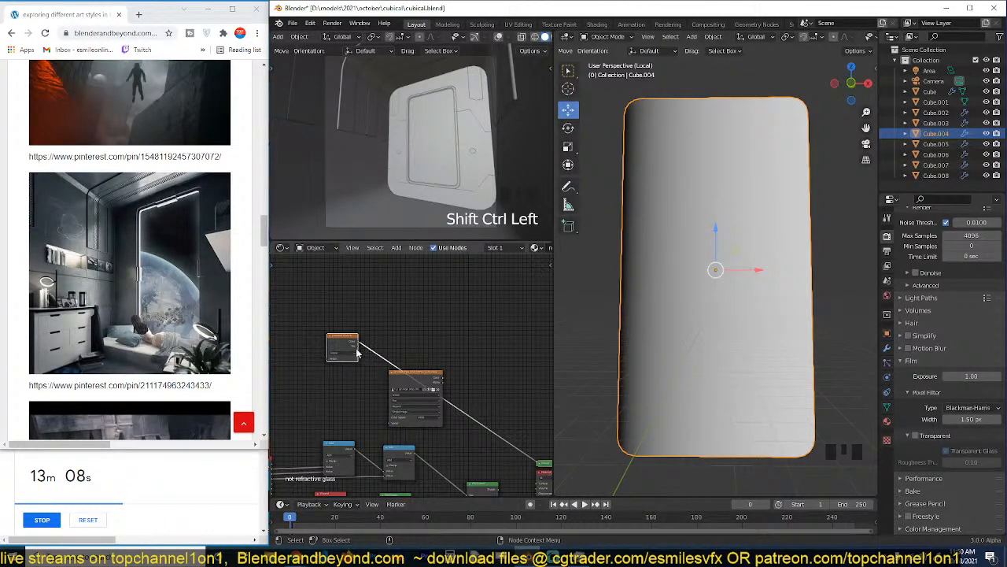
drag(343, 338, 361, 326)
scroll(388, 305, up, 3)
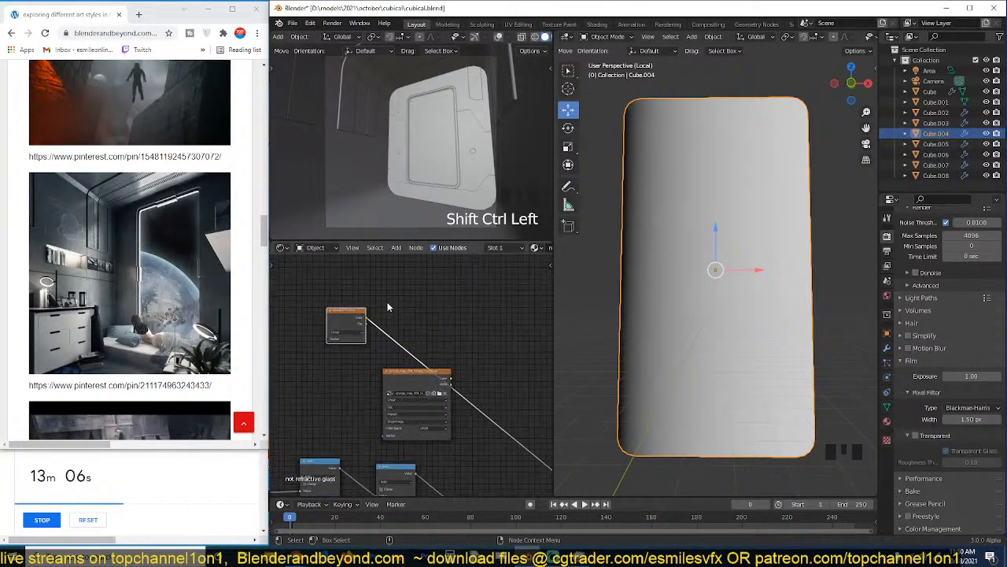
click(359, 309)
middle_drag(417, 313, 500, 320)
key(shift+a)
mouse_move(410, 309)
click(470, 319)
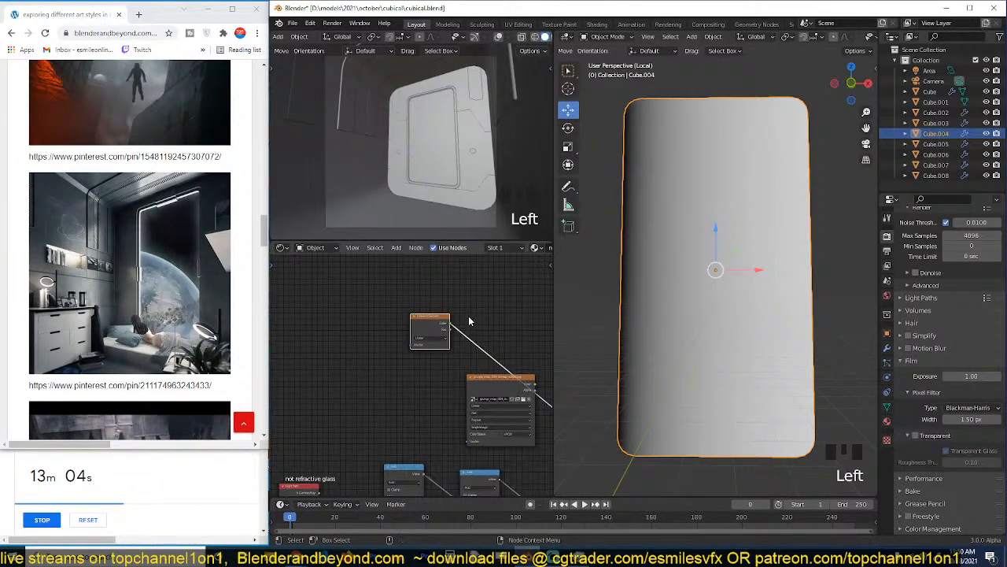
drag(441, 322, 415, 339)
key(shift+d)
click(407, 301)
ctrl+shift+click(407, 301)
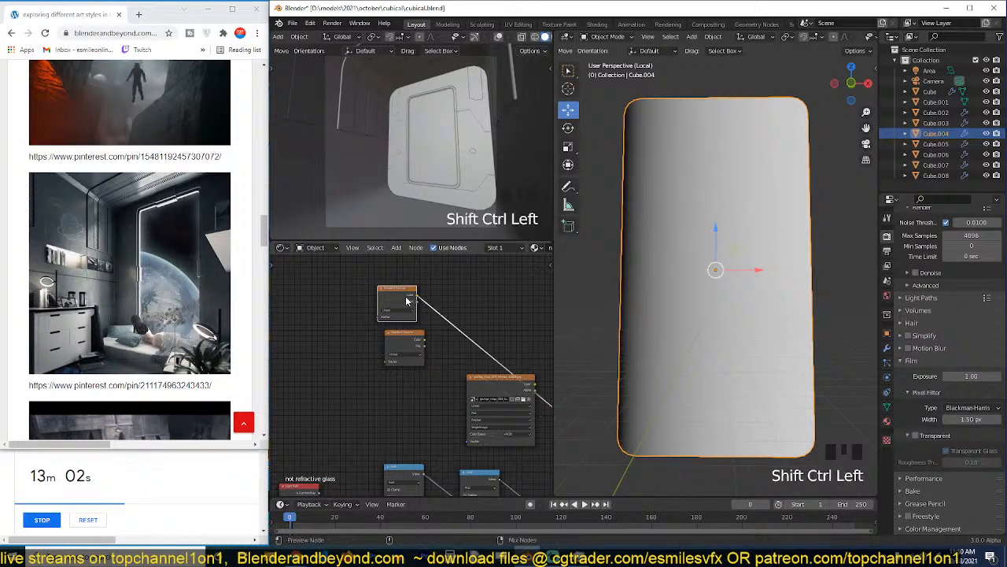
Insert a Math node after the upper Gradient Texture, set it to Multiply and change its multiplier.
key(shift+a)
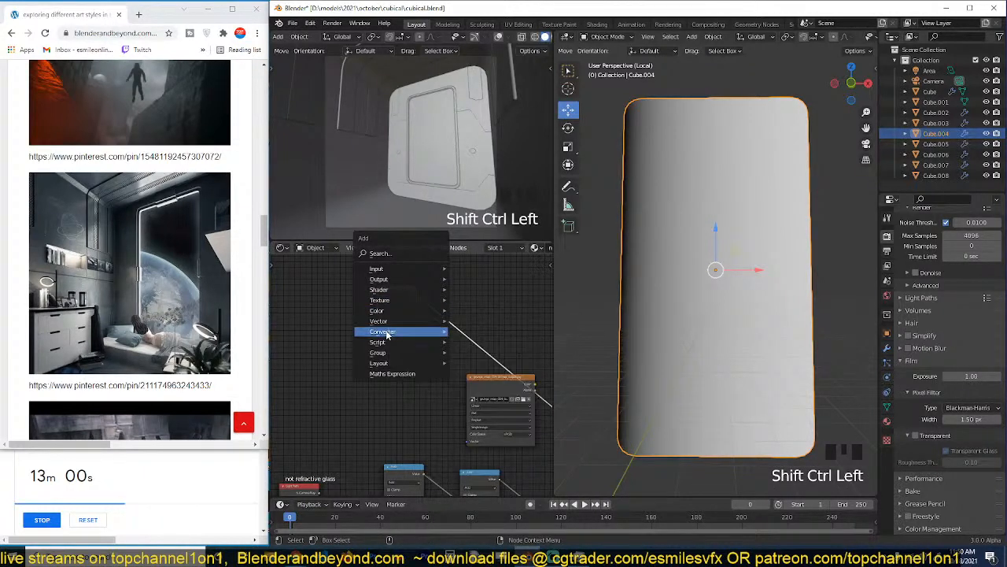
mouse_move(386, 334)
click(480, 422)
click(478, 360)
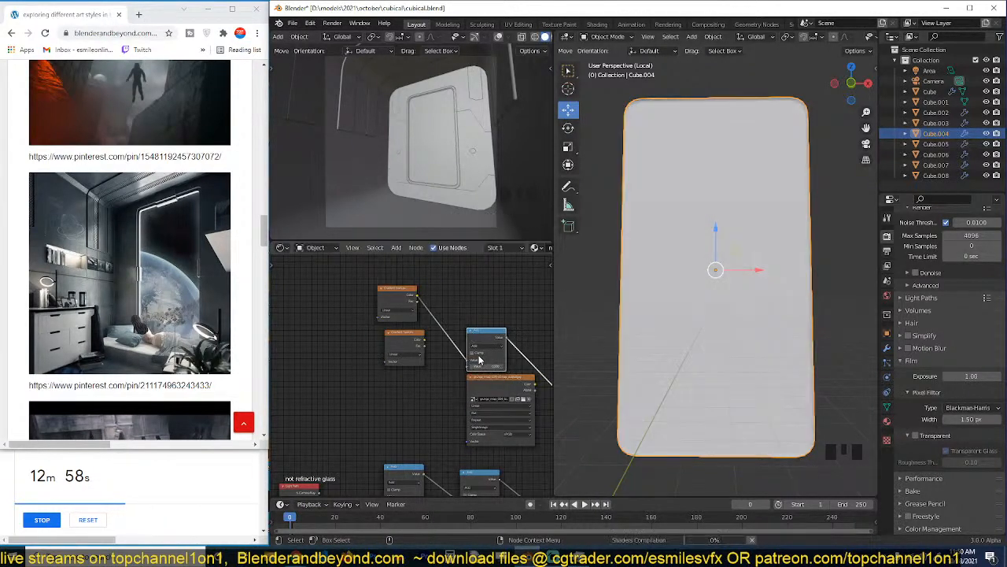
click(484, 345)
click(485, 360)
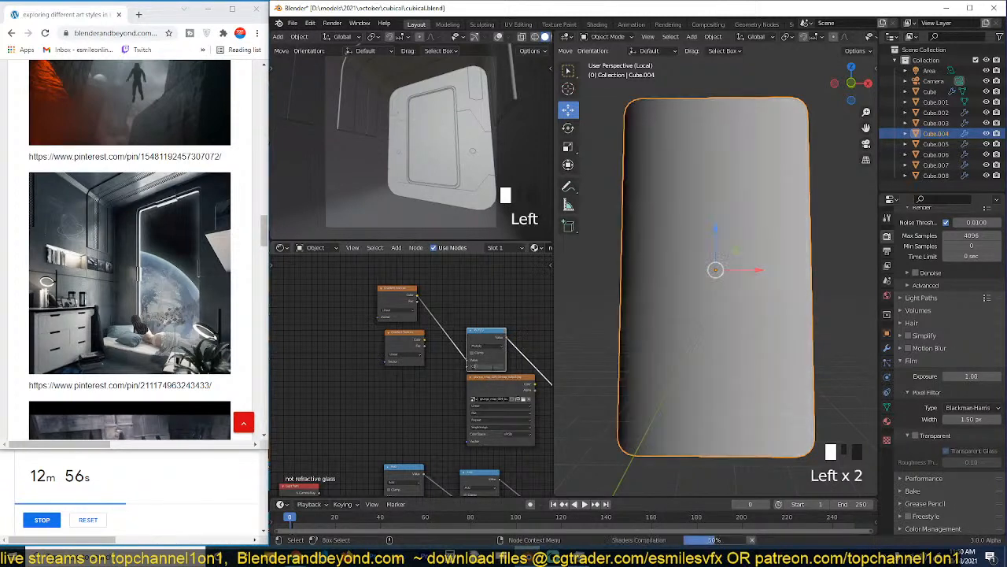
click(491, 365)
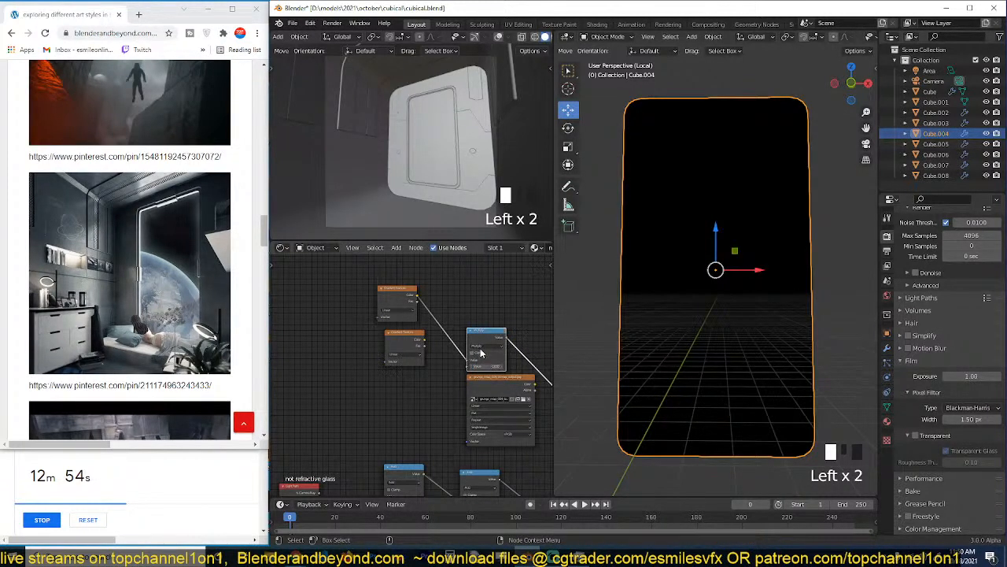
Insert an Add Math node between the upper gradient and the Multiply node, and set its value to reverse the gradient.
drag(486, 340, 505, 294)
key(shift+a)
mouse_move(465, 308)
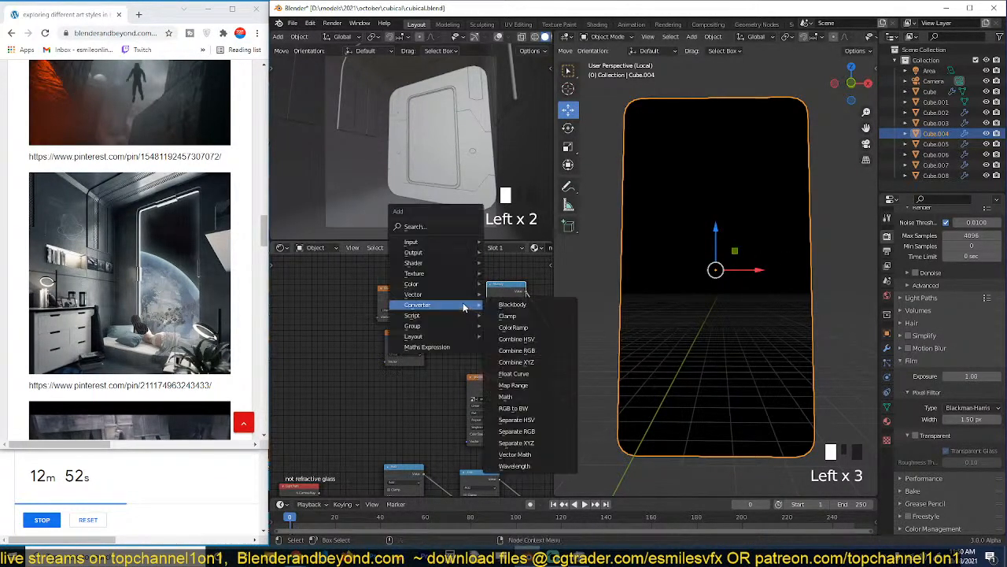
click(513, 385)
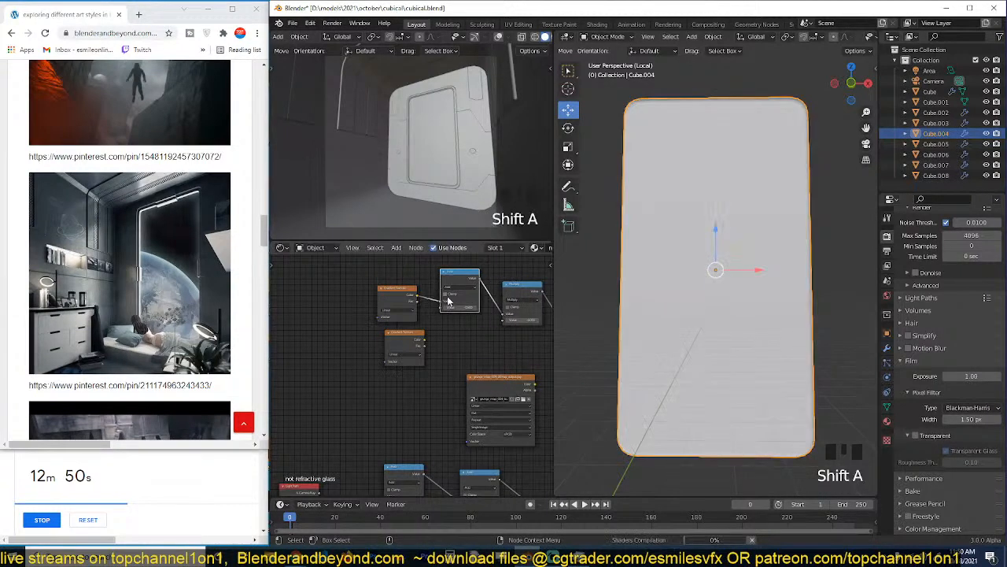
click(449, 301)
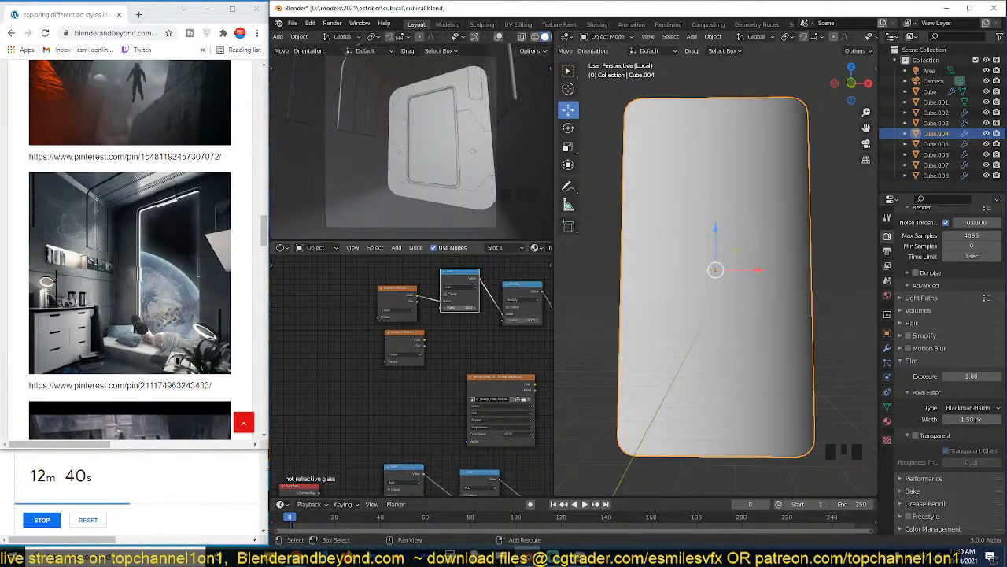
Combine the reversed gradient with the second gradient through a Mix node set to Multiply at full factor, placed beside the Math nodes.
ctrl+shift+click(419, 344)
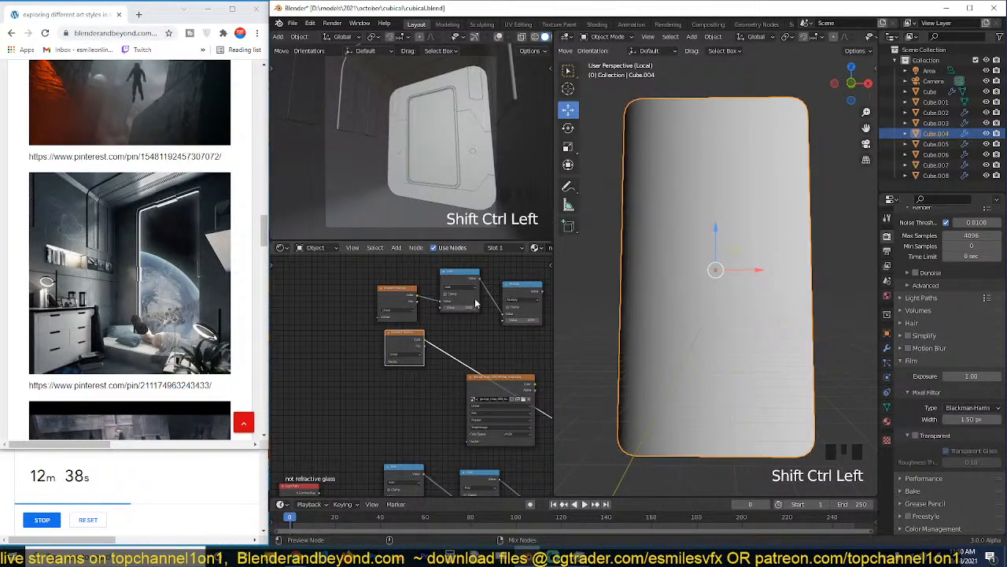
middle_drag(481, 317, 438, 319)
ctrl+shift+right_drag(375, 343, 476, 311)
middle_drag(519, 327, 427, 315)
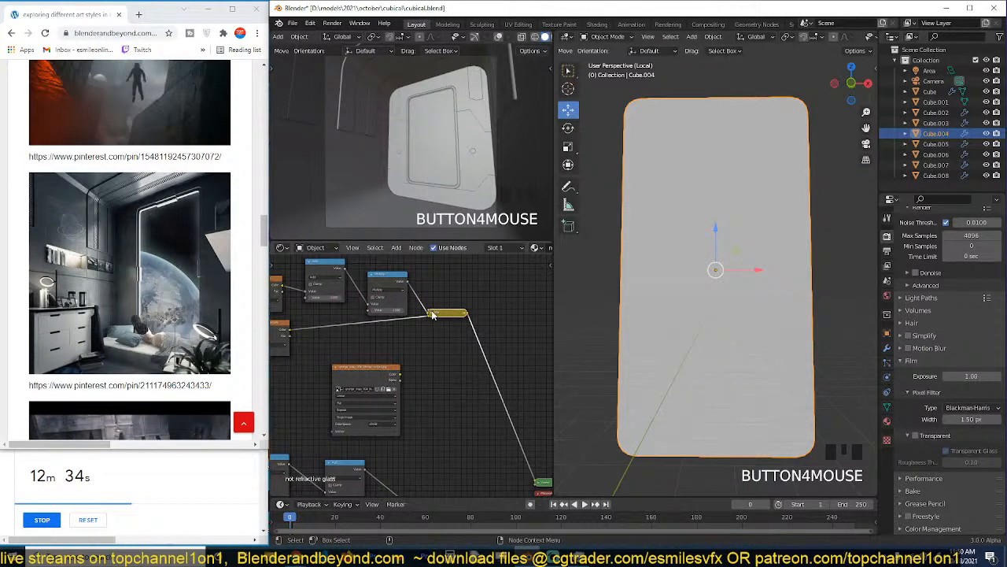
click(432, 315)
click(439, 330)
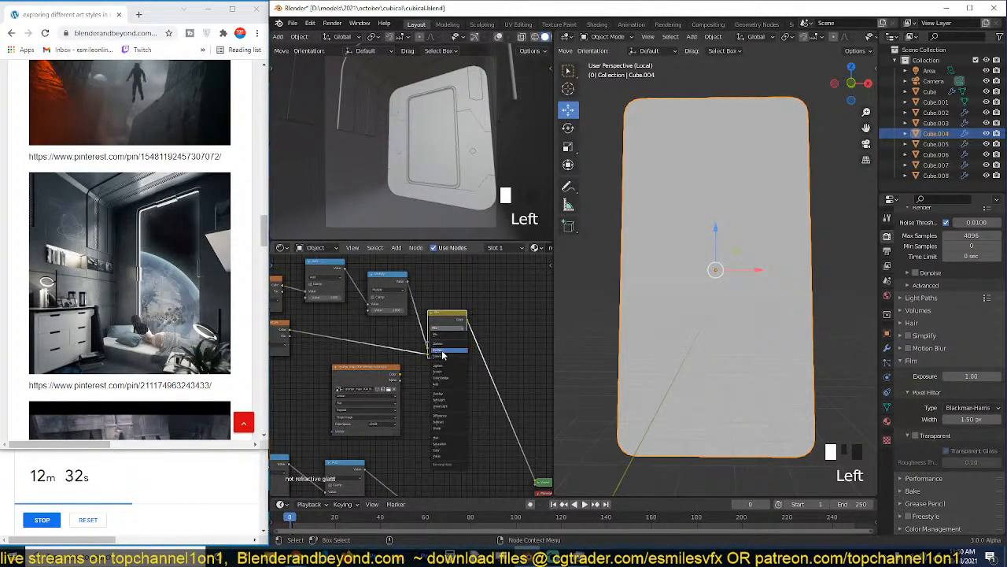
click(443, 354)
mouse_move(455, 320)
mouse_down()
mouse_move(496, 313)
mouse_move(505, 337)
mouse_up()
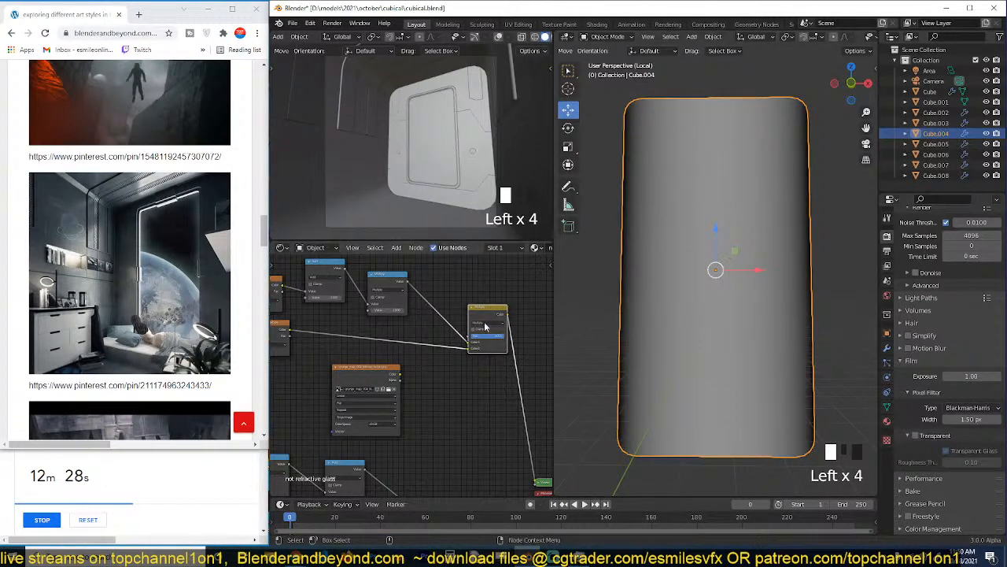
middle_drag(489, 325, 533, 379)
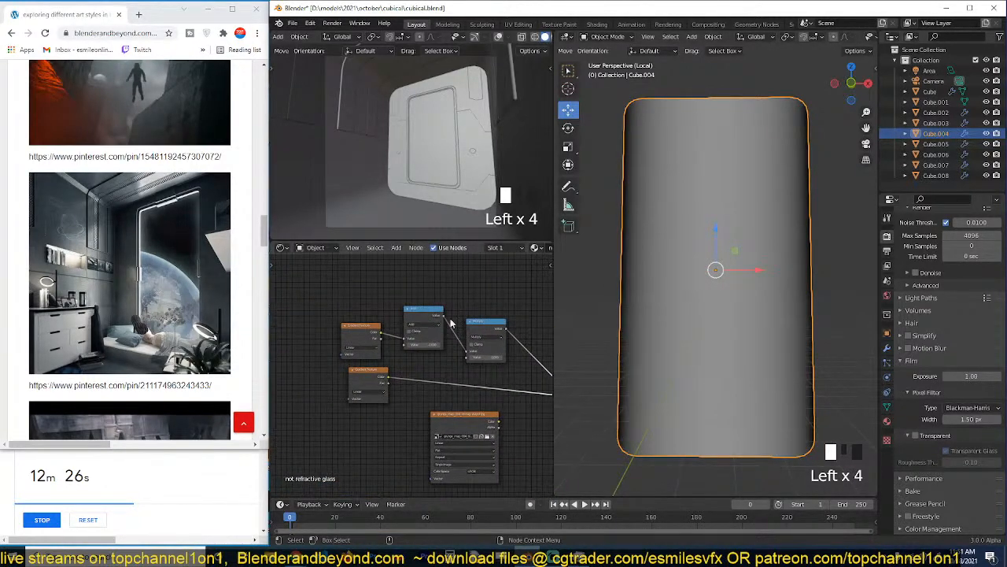
middle_drag(344, 292, 366, 302)
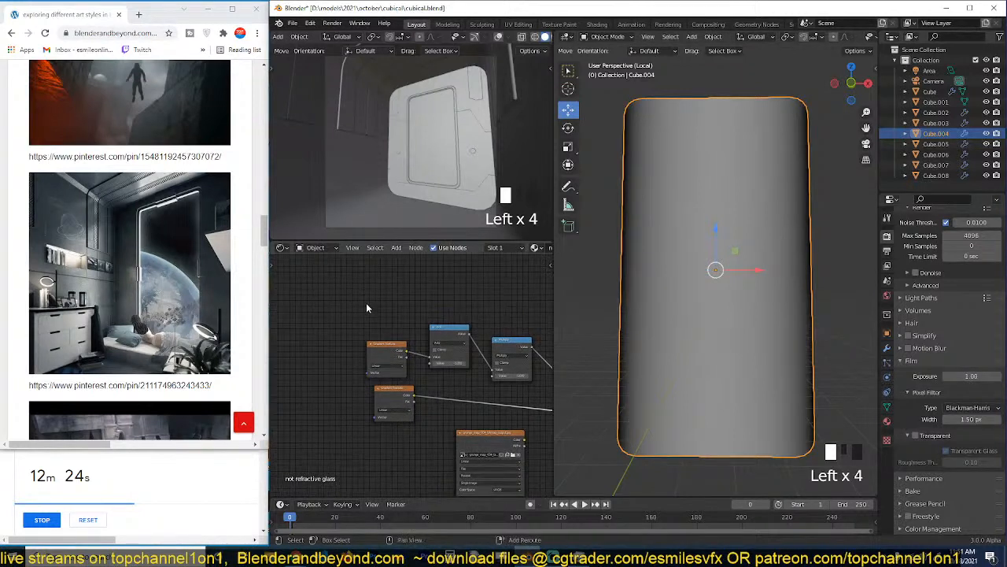
Add a Texture Coordinate node and a Separate XYZ node above the Gradient Texture nodes.
key(shift+a)
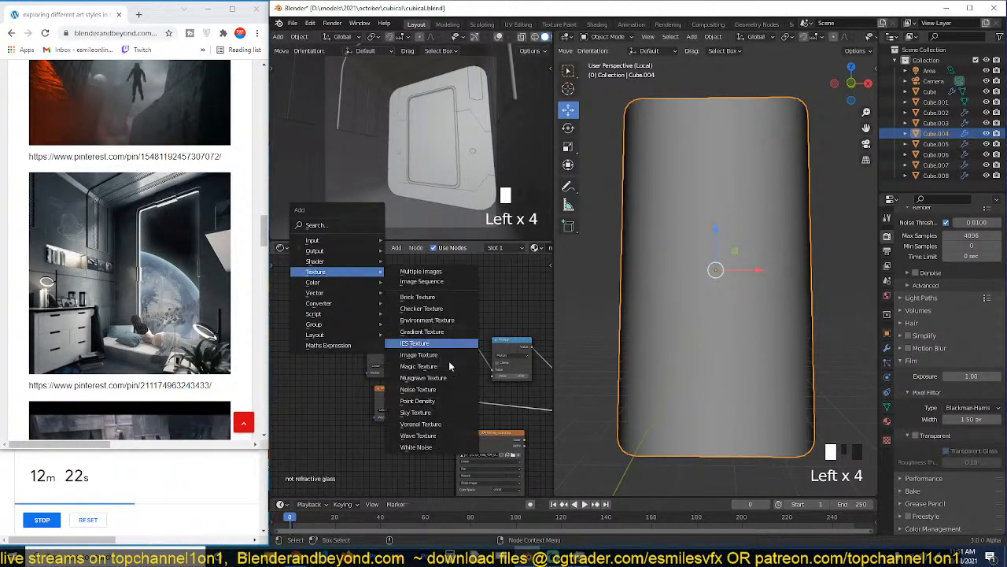
mouse_move(344, 240)
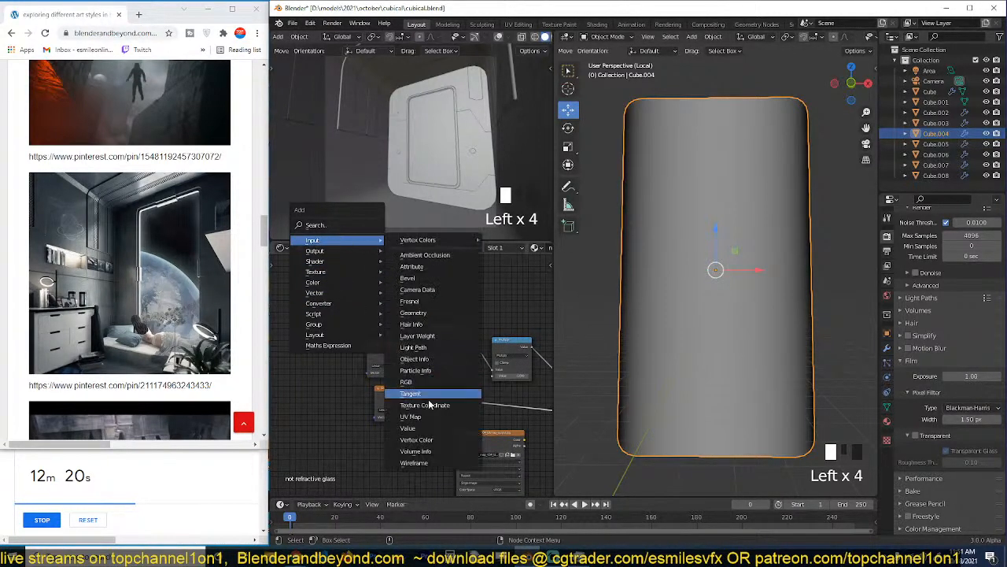
click(432, 405)
click(306, 265)
key(shift+a)
mouse_move(364, 348)
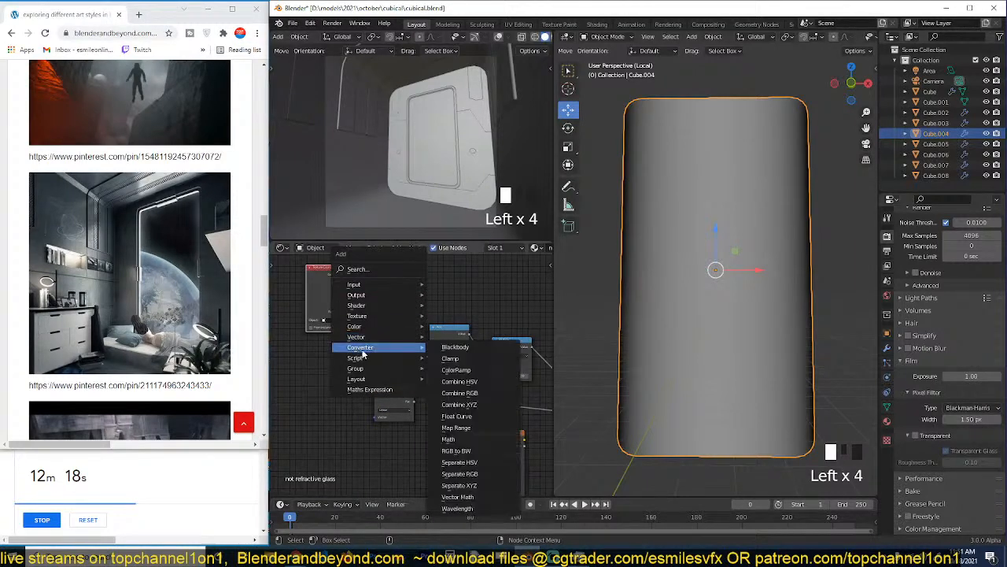
click(475, 489)
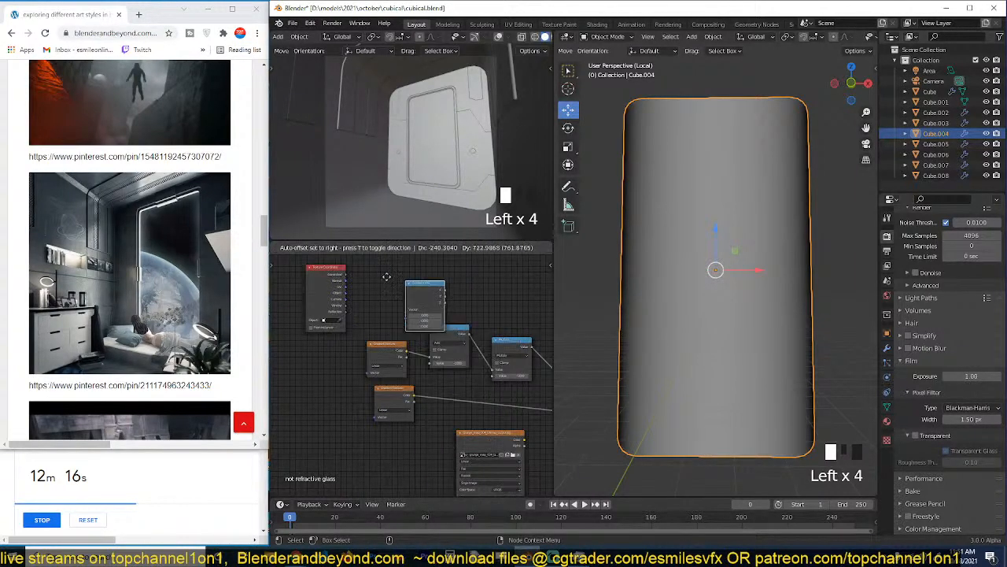
click(380, 276)
Feed the Object coordinates into the Separate XYZ node and preview its Z output on the pane.
scroll(350, 312, up, 2)
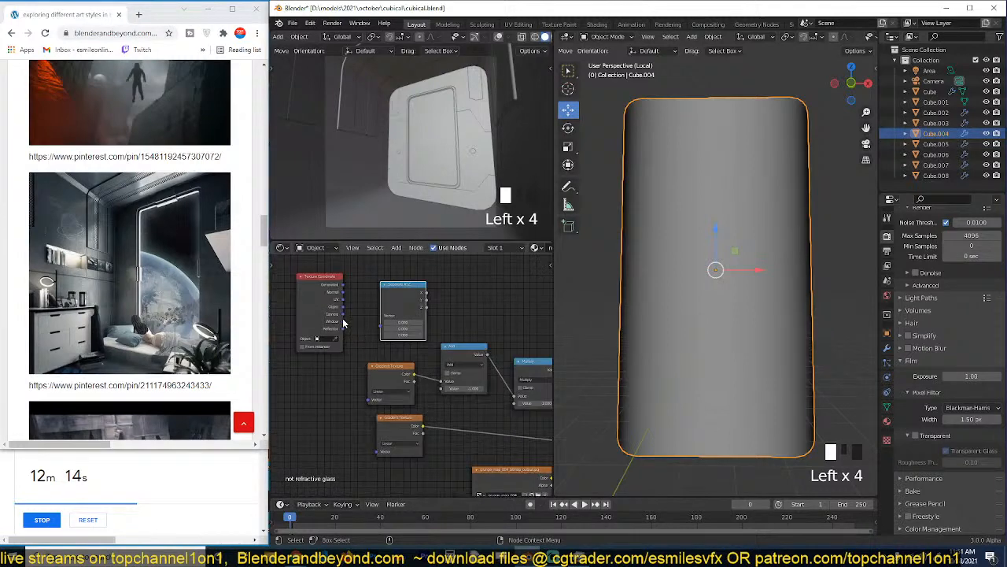
drag(342, 307, 382, 316)
ctrl+shift+click(398, 309)
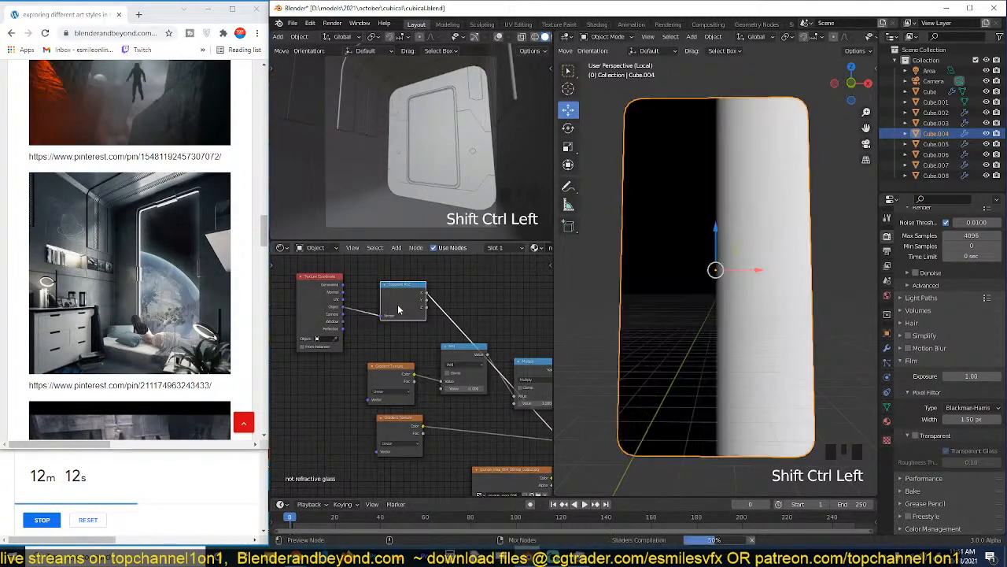
ctrl+shift+click(398, 309)
ctrl+shift+click(398, 309)
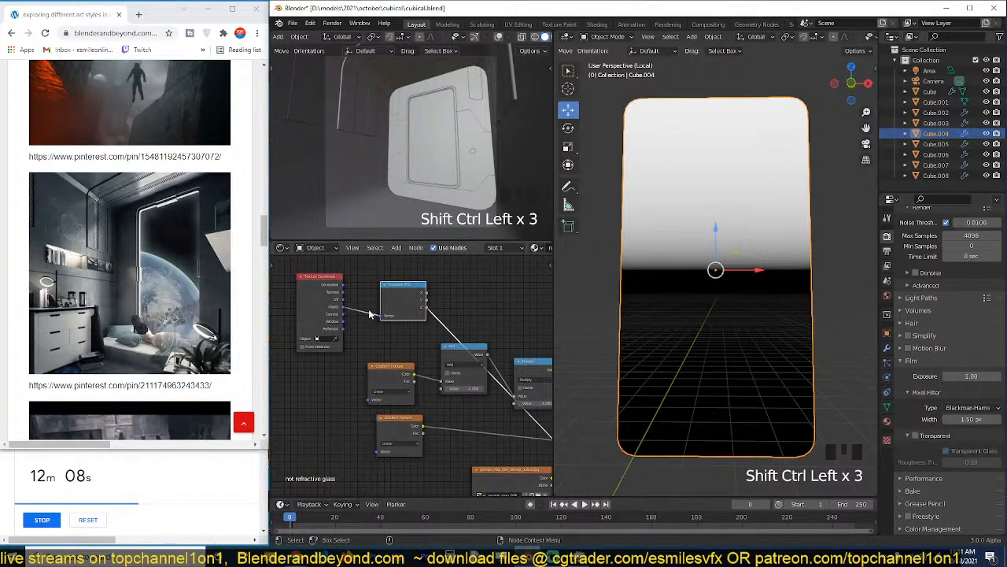
middle_drag(354, 310, 293, 309)
drag(347, 300, 352, 284)
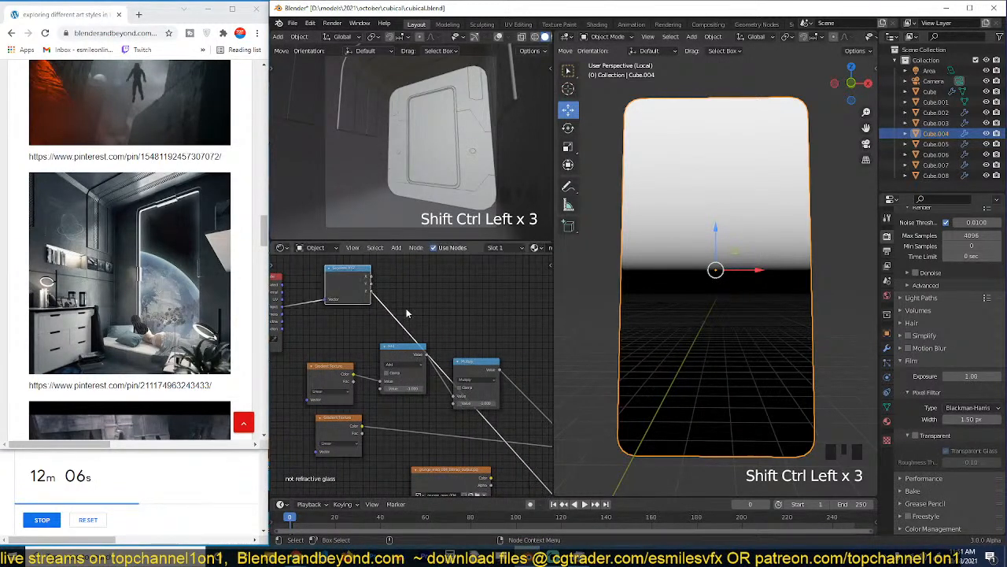
Insert an Add Math node after the Separate XYZ node's Z output and raise its value so only the pane's lower edge stays dark.
middle_drag(407, 313, 387, 310)
key(shift+a)
mouse_move(354, 305)
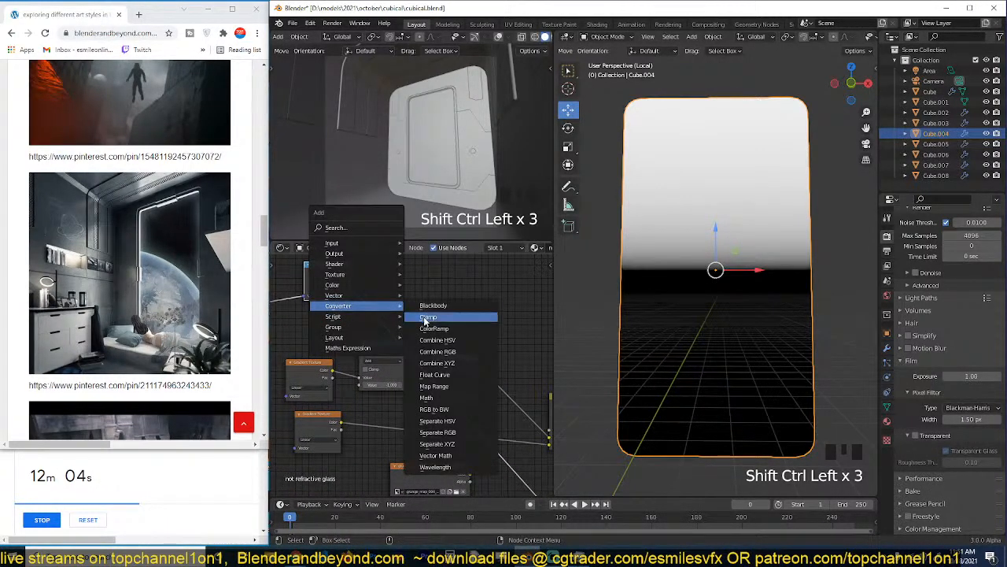
click(426, 398)
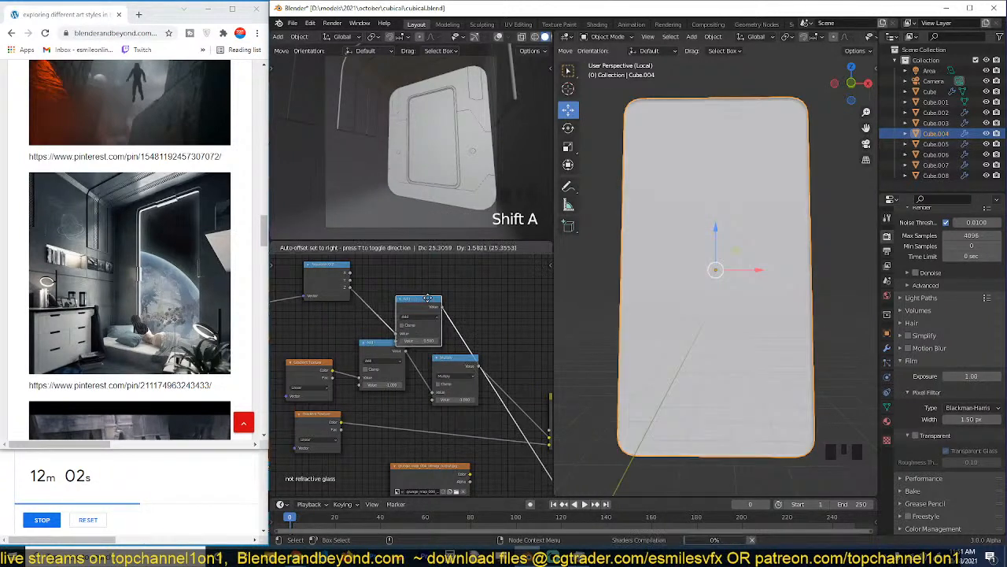
click(458, 285)
shift+drag(459, 328, 556, 328)
scroll(427, 333, down, 2)
middle_drag(427, 333, 403, 360)
click(426, 328)
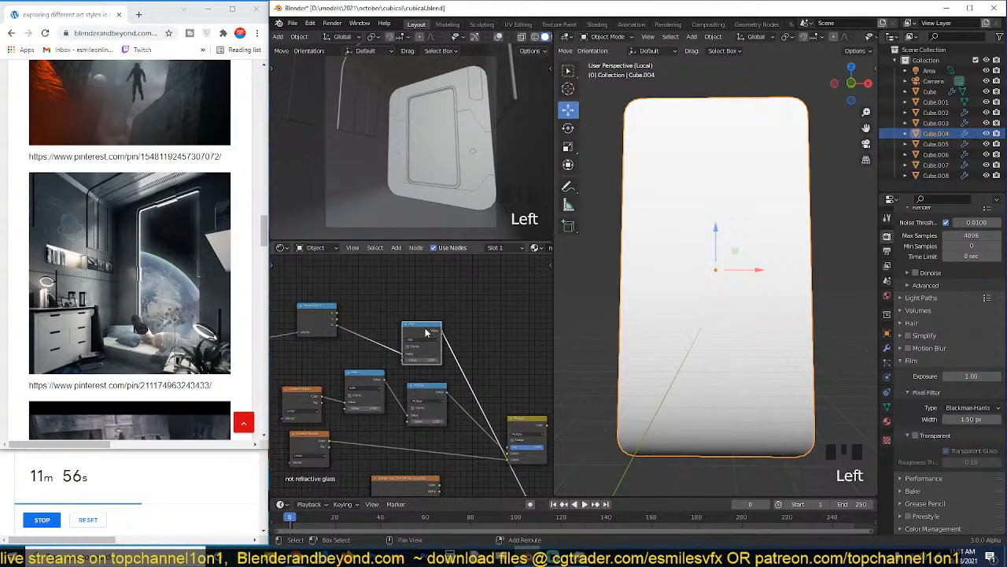
Duplicate the Add node, feed it from the Z output, set it to Multiply and use a negative multiplier to flip the gradient.
key(shift+d)
click(456, 276)
drag(337, 325, 434, 302)
click(449, 288)
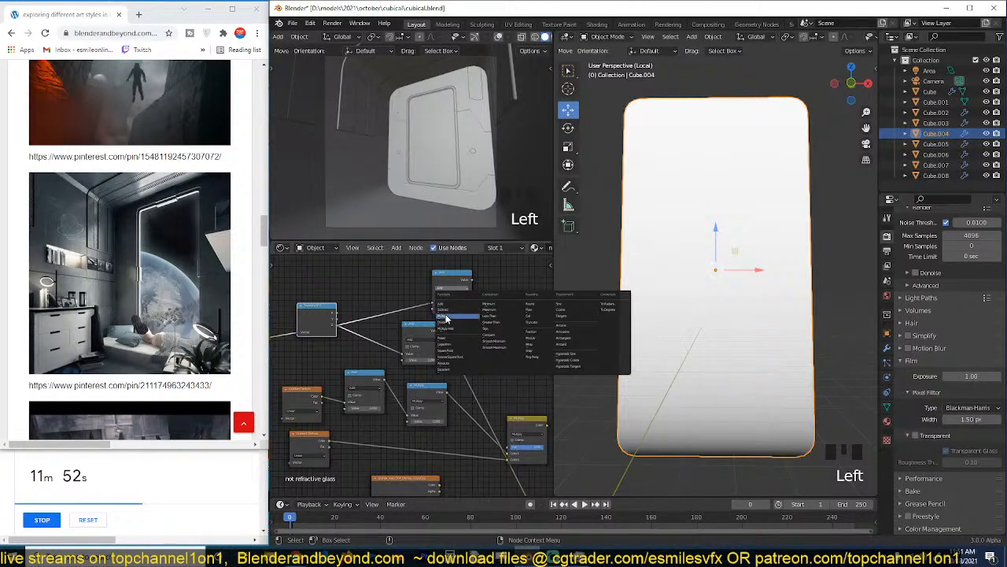
click(446, 315)
ctrl+shift+click(459, 286)
click(461, 311)
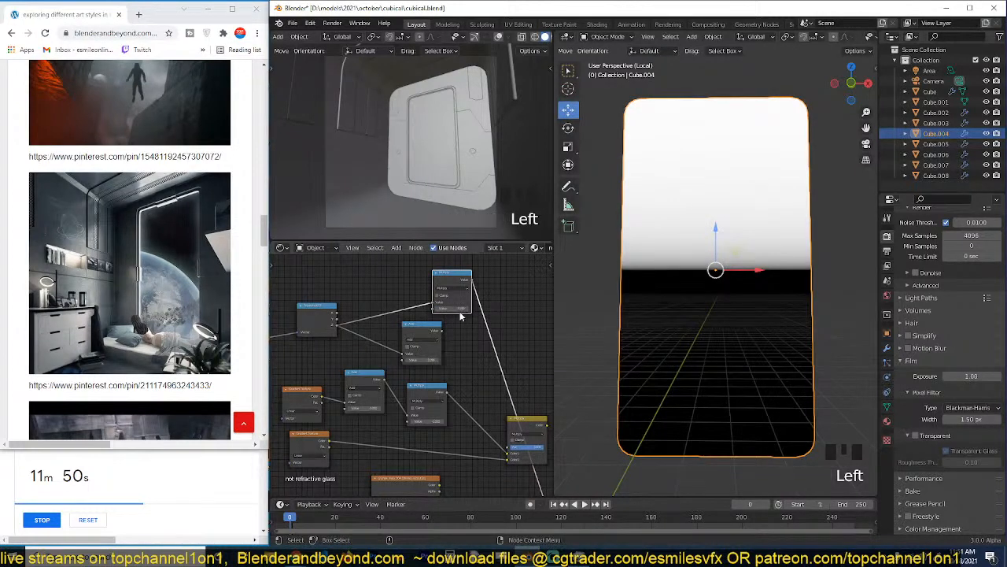
click(455, 308)
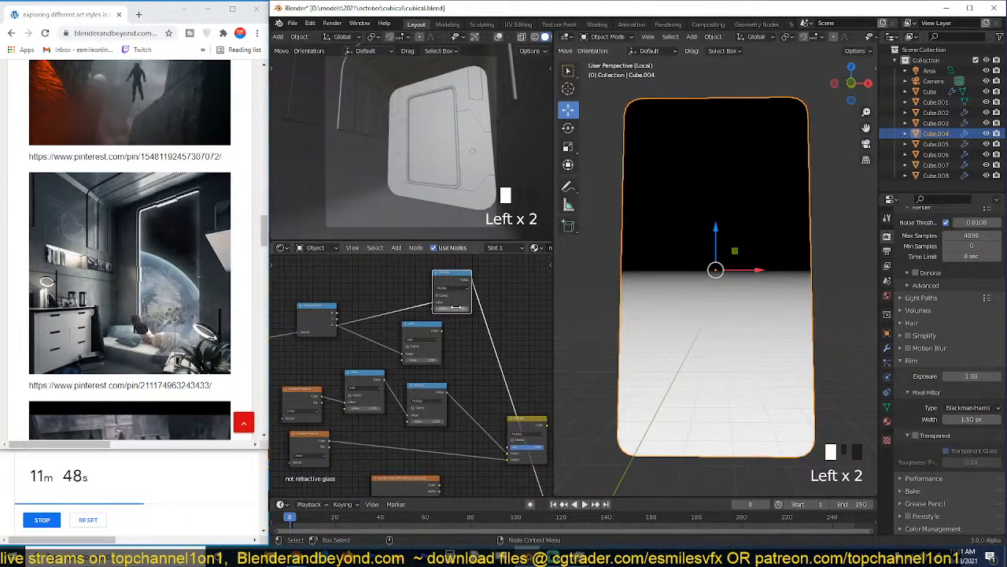
Duplicate the new Multiply node ahead of itself, set the copy to Add and adjust its value to darken only the pane's upper edge.
key(shift+d)
click(385, 300)
click(389, 303)
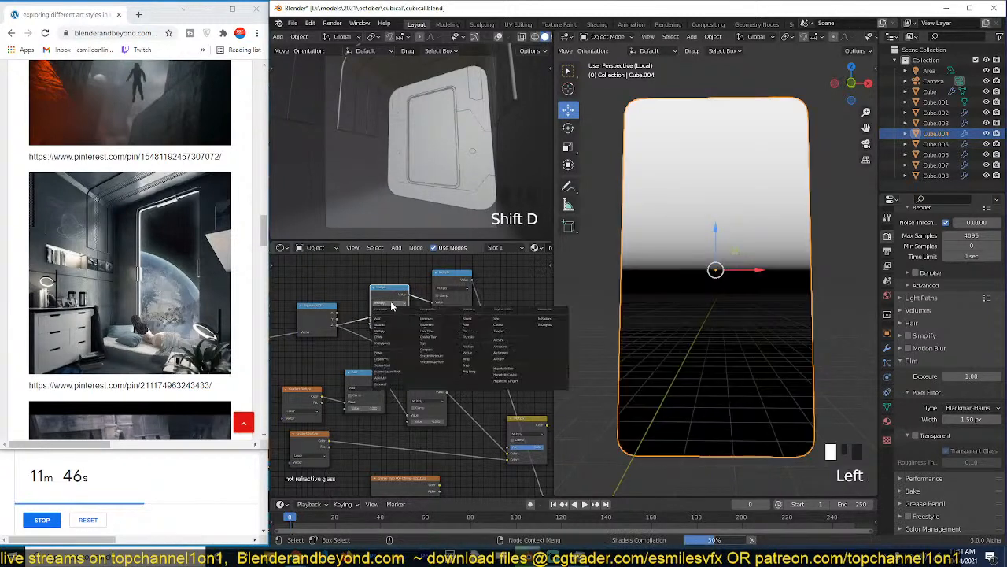
click(387, 321)
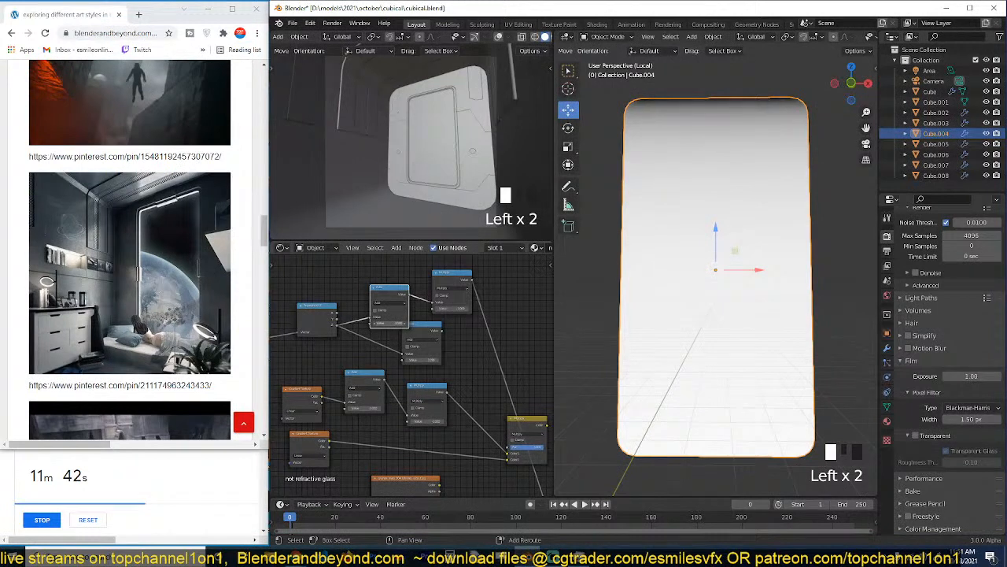
Combine the upper and lower Z gradients through a Mix node set to Multiply at full factor.
mouse_move(432, 344)
mouse_down()
mouse_move(390, 350)
mouse_move(448, 344)
mouse_up()
ctrl+shift+right_drag(448, 342, 475, 308)
click(497, 318)
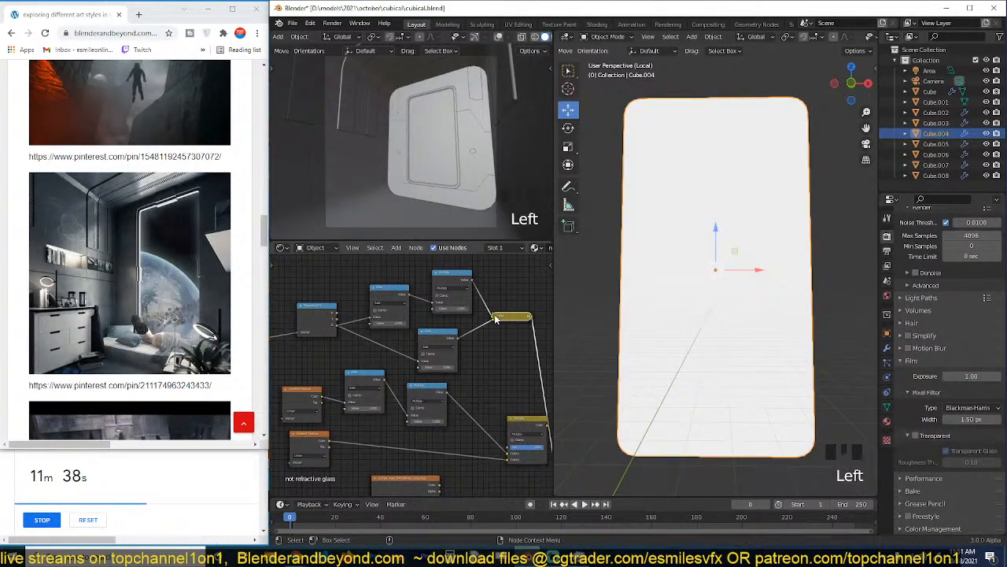
click(497, 318)
click(517, 334)
click(504, 353)
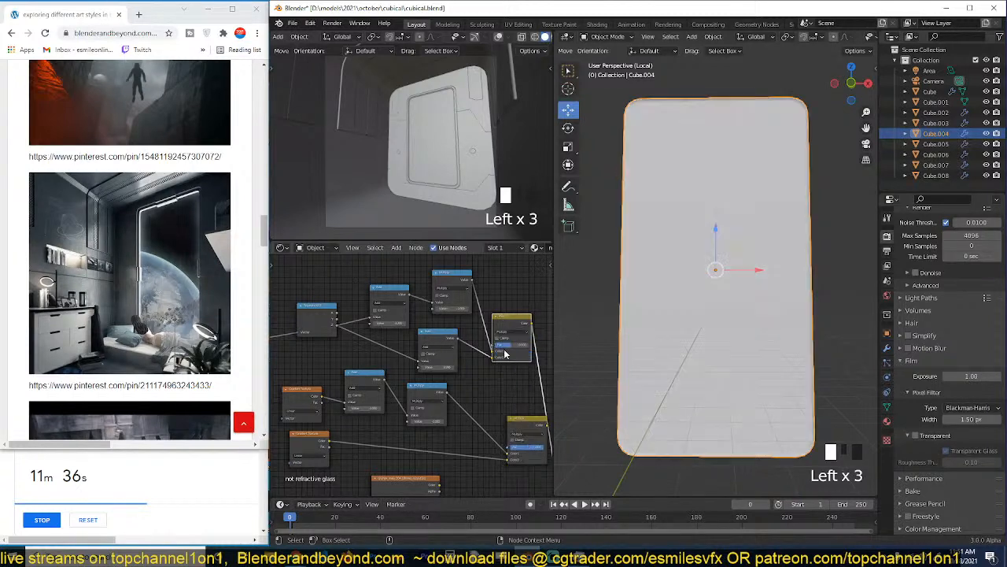
drag(508, 344, 545, 345)
Combine the vertical and horizontal gradient mixes through another Mix node set to Multiply at full factor, and check the mask on the pane.
middle_drag(531, 373, 438, 342)
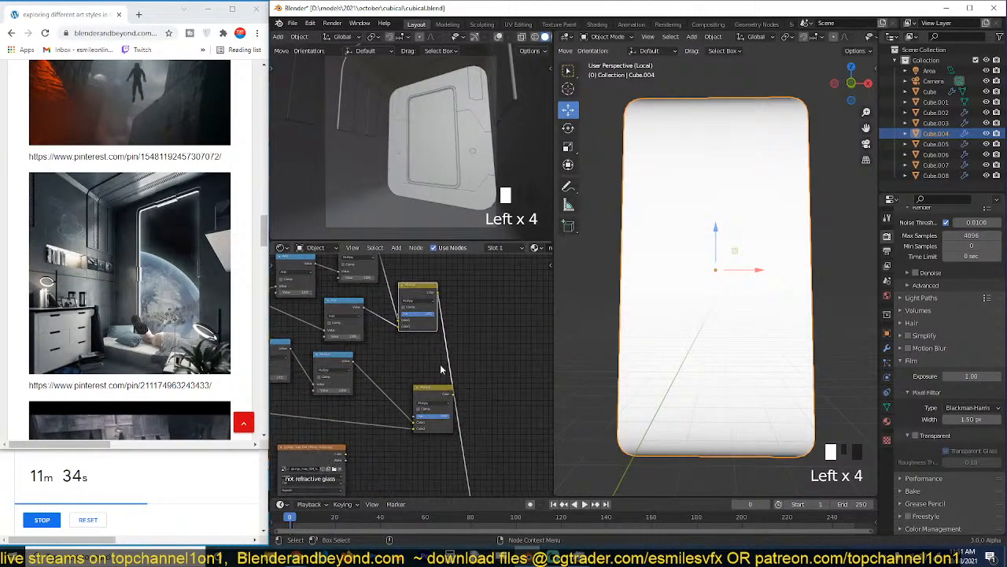
mouse_move(441, 393)
mouse_down()
mouse_move(424, 389)
mouse_move(428, 379)
mouse_up()
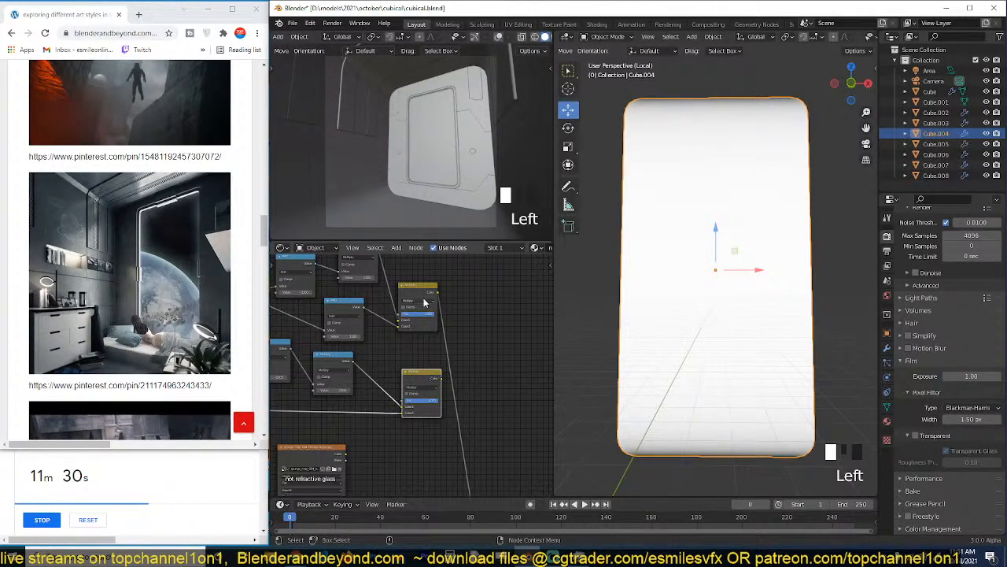
ctrl+shift+right_drag(430, 379, 427, 299)
click(465, 343)
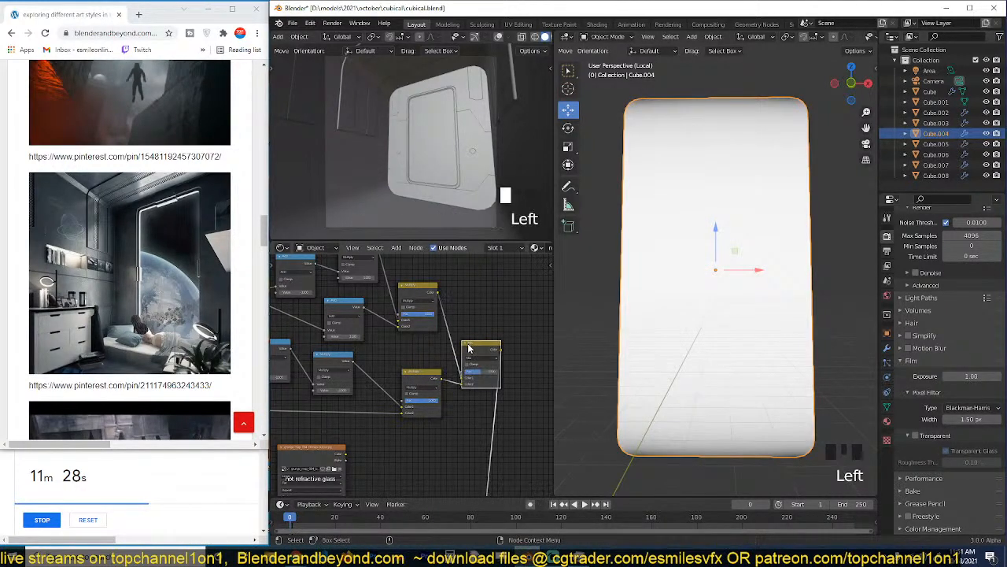
drag(474, 348, 509, 337)
click(516, 348)
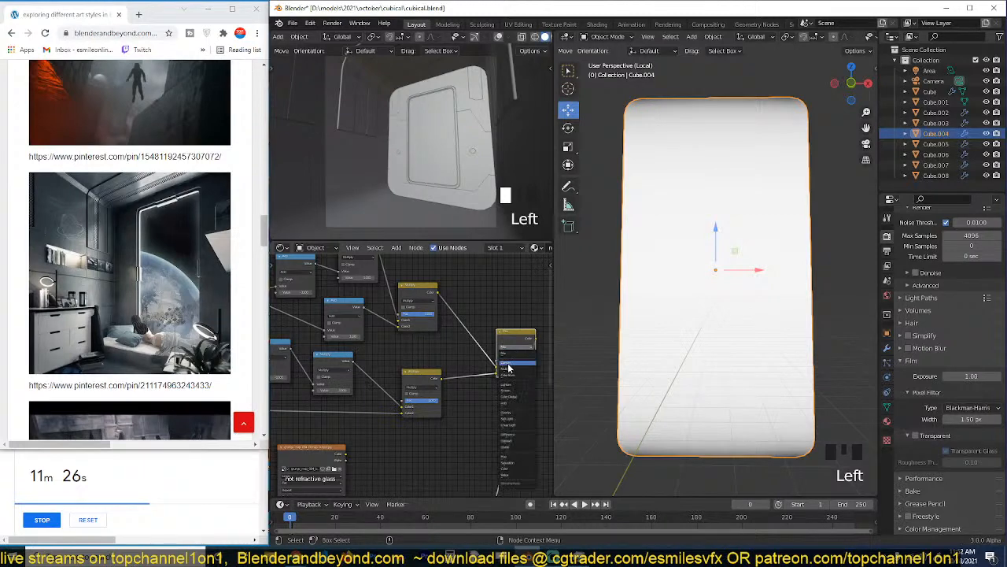
click(509, 370)
drag(516, 361, 543, 361)
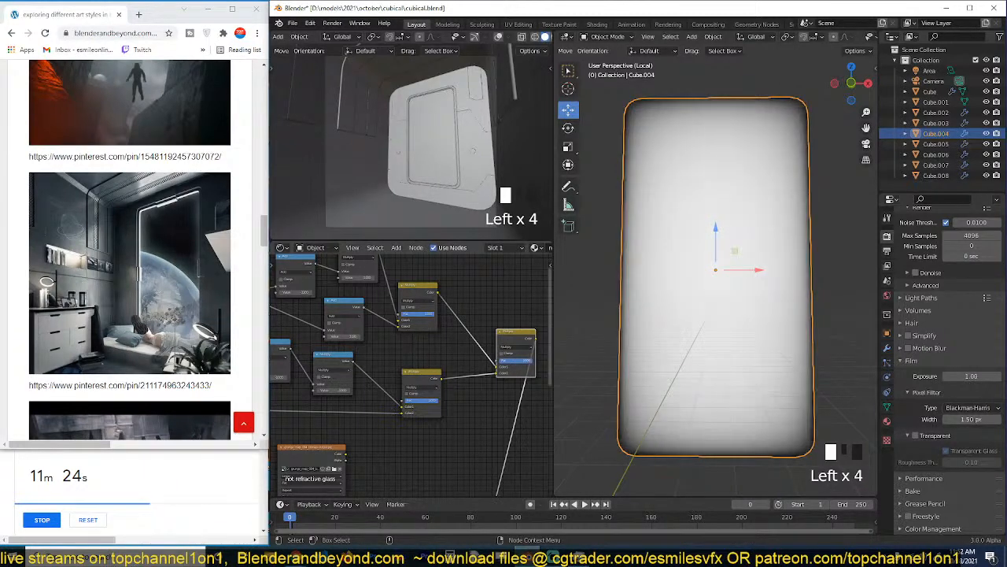
key(grave)
key(alt+a)
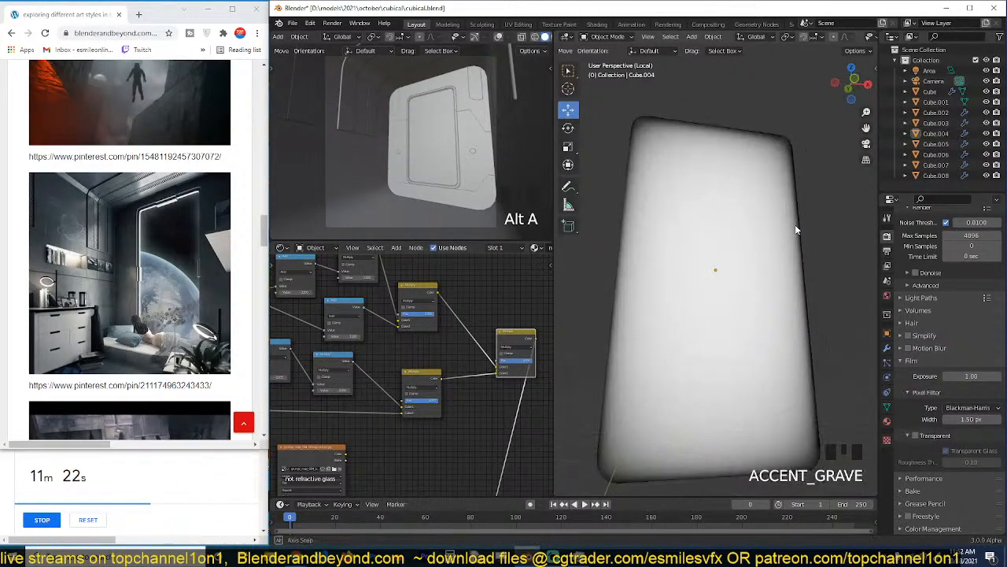
middle_drag(773, 241, 686, 246)
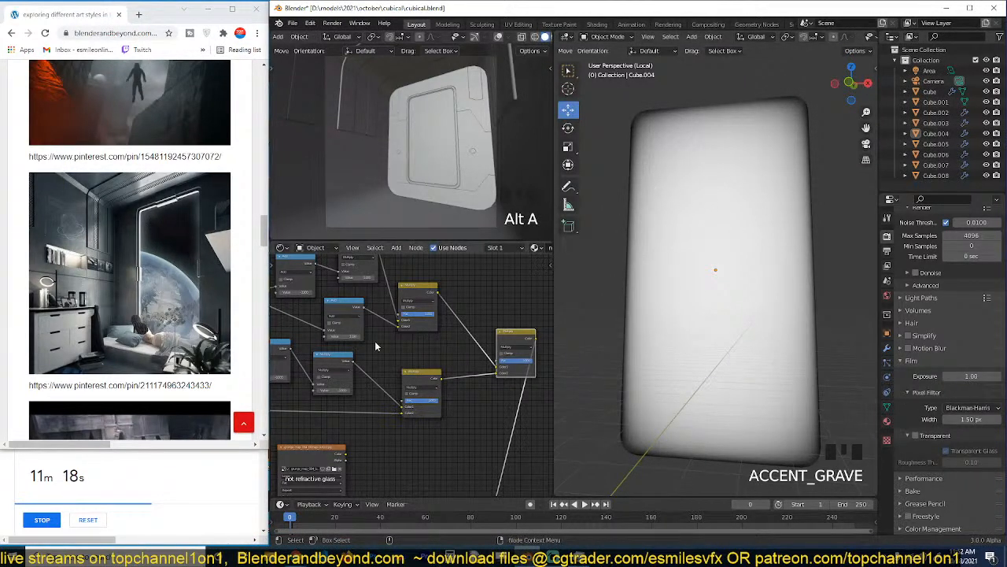
Insert a Math node after the final Mix node of the edge mask and set it to Multiply.
middle_drag(375, 341, 256, 325)
drag(406, 321, 367, 308)
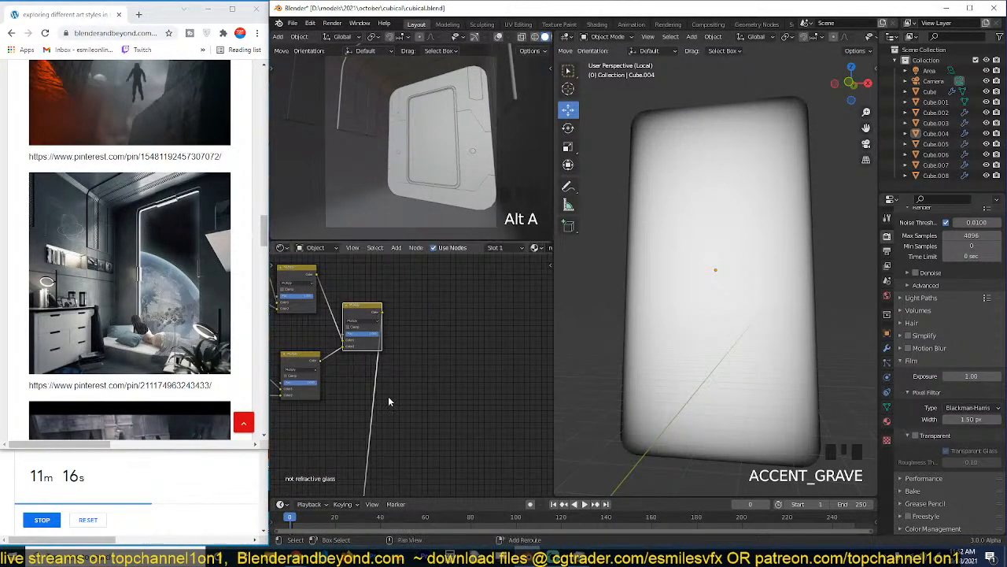
key(shift+a)
click(429, 348)
click(367, 375)
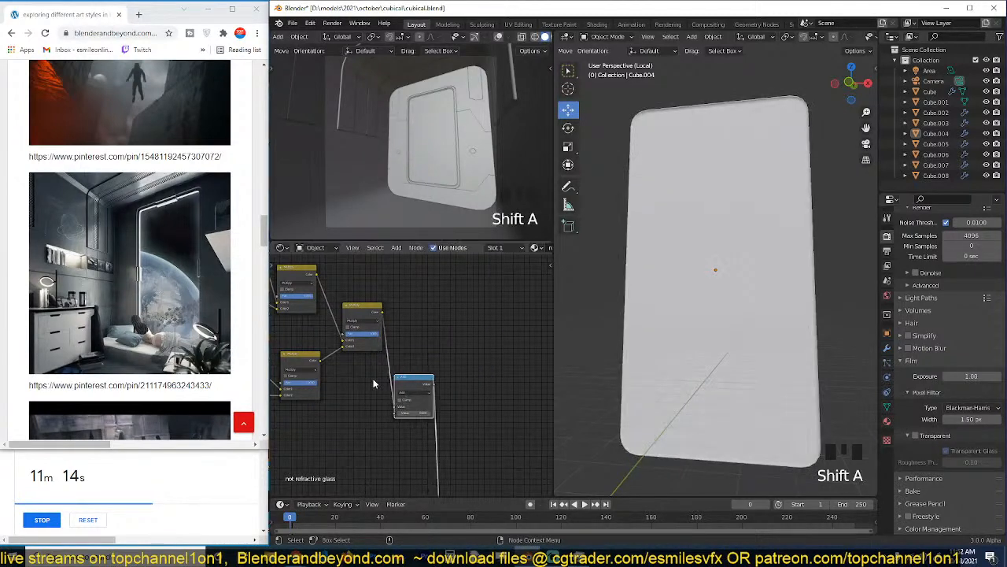
click(427, 393)
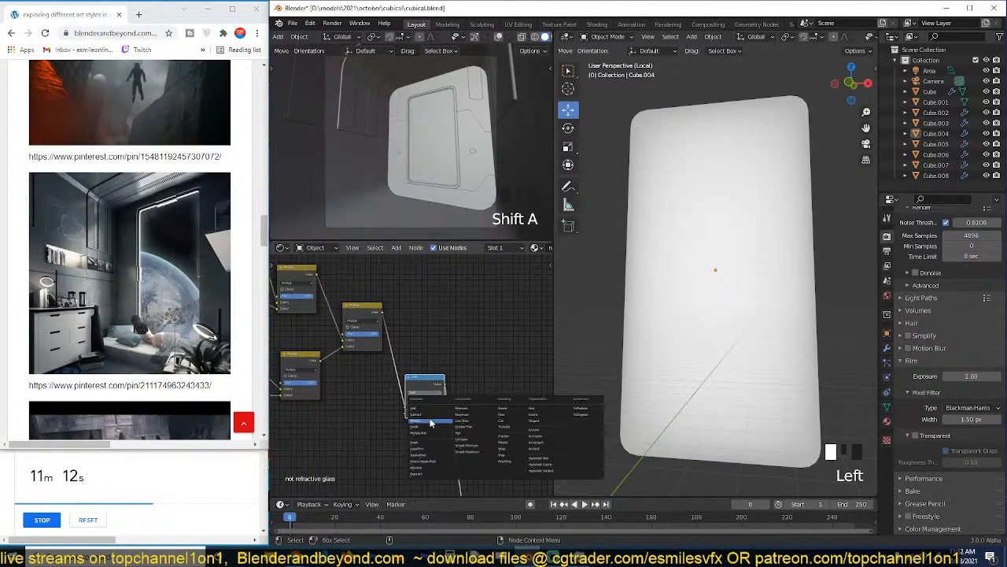
click(430, 423)
Switch the Math node after the final mix to Power, raise its exponent to deepen the dark edges and inspect the pane.
scroll(418, 434, up, 3)
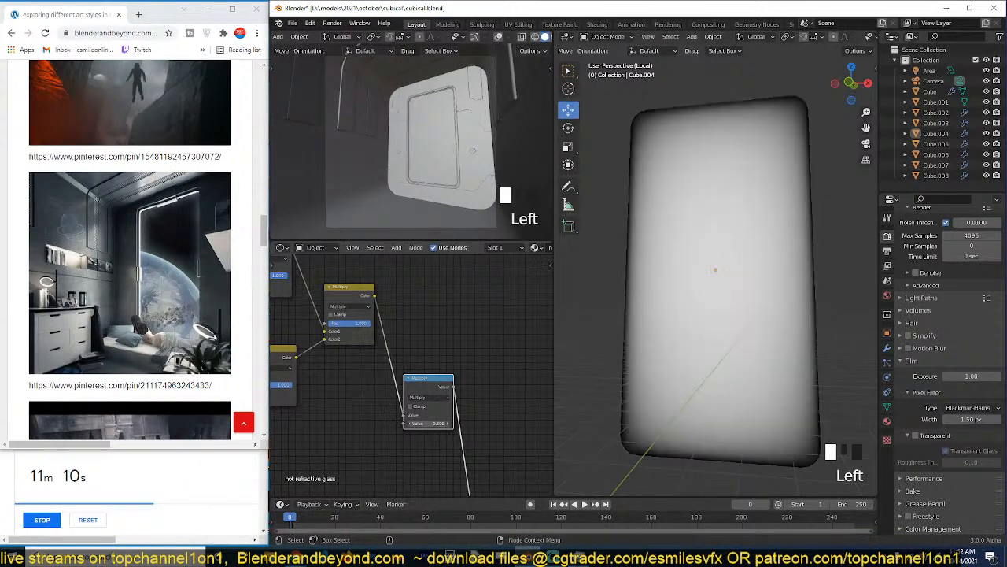
click(438, 398)
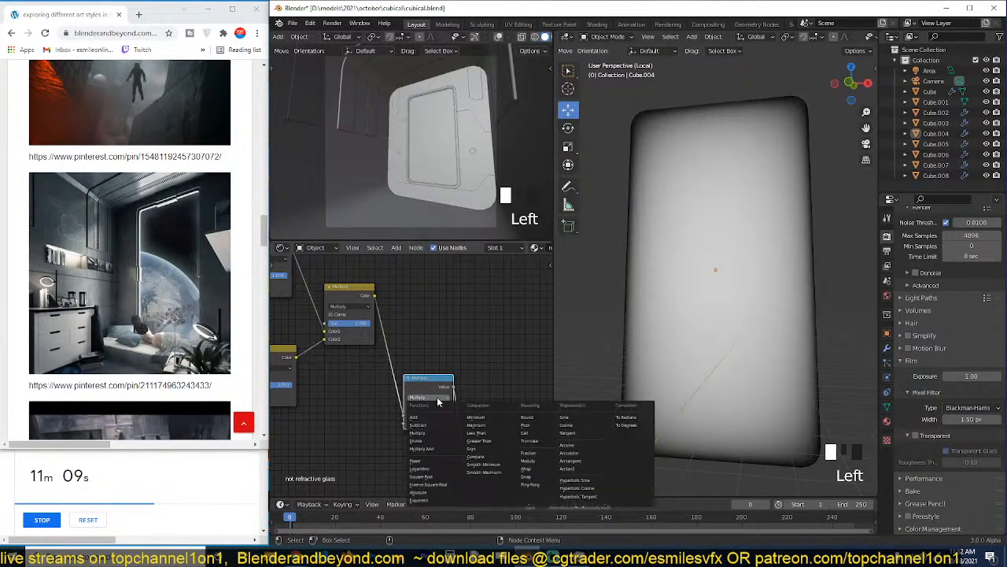
click(425, 467)
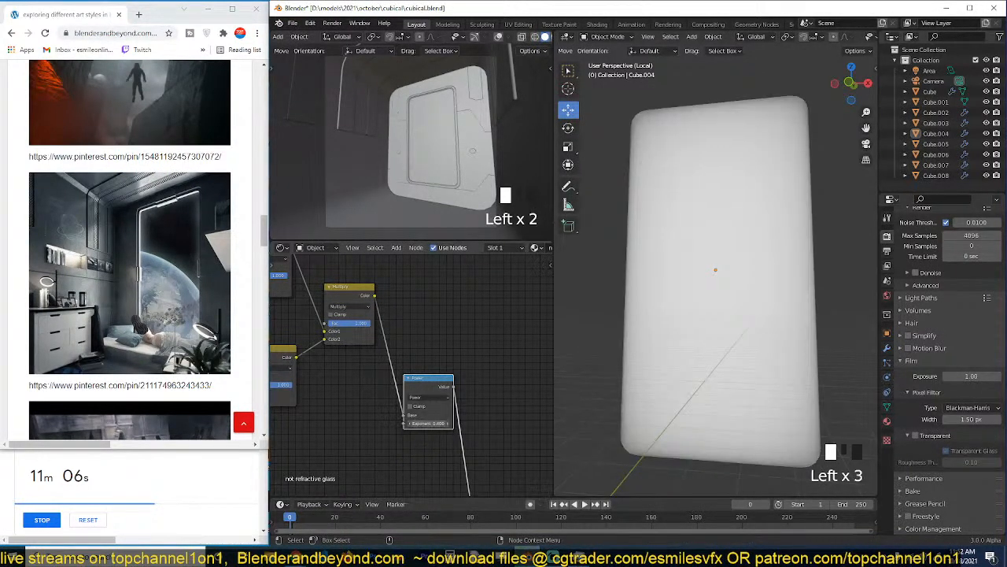
drag(429, 424, 435, 423)
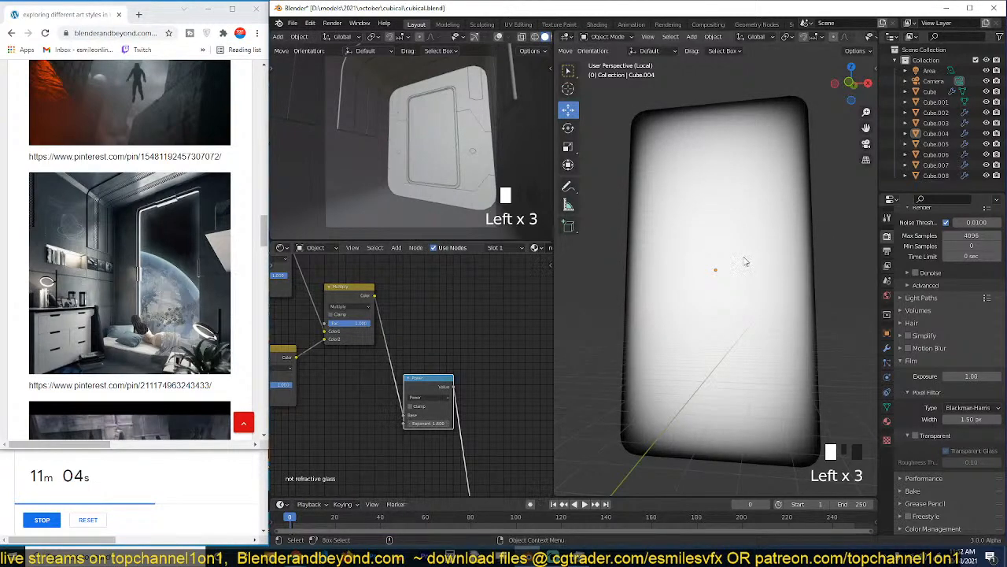
scroll(747, 260, down, 2)
key(grave)
key(grave)
key(grave)
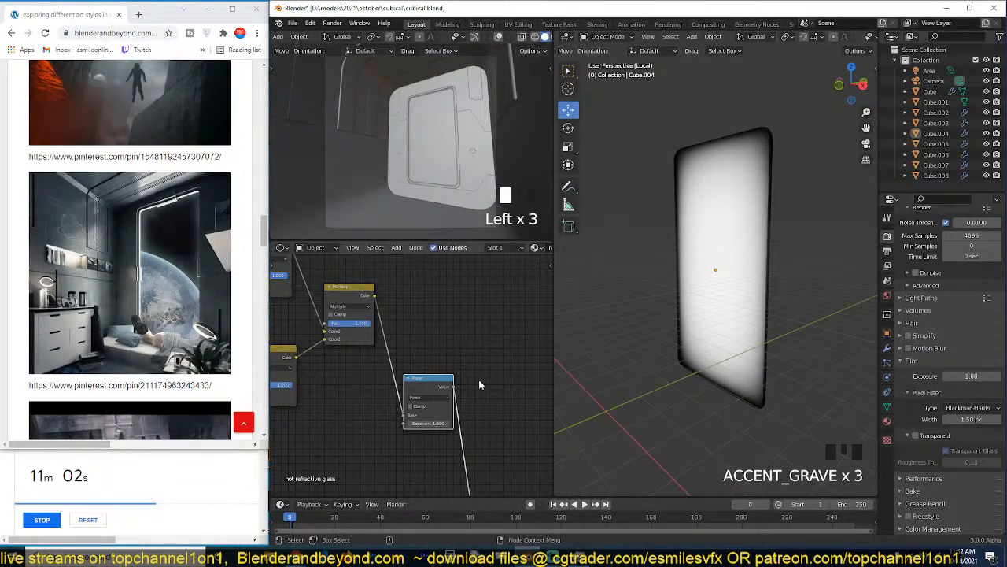
Move the preview and Material Output nodes farther along the tree and place the Mix Shader node near the Power node.
scroll(479, 381, down, 3)
middle_drag(478, 387, 473, 290)
click(441, 399)
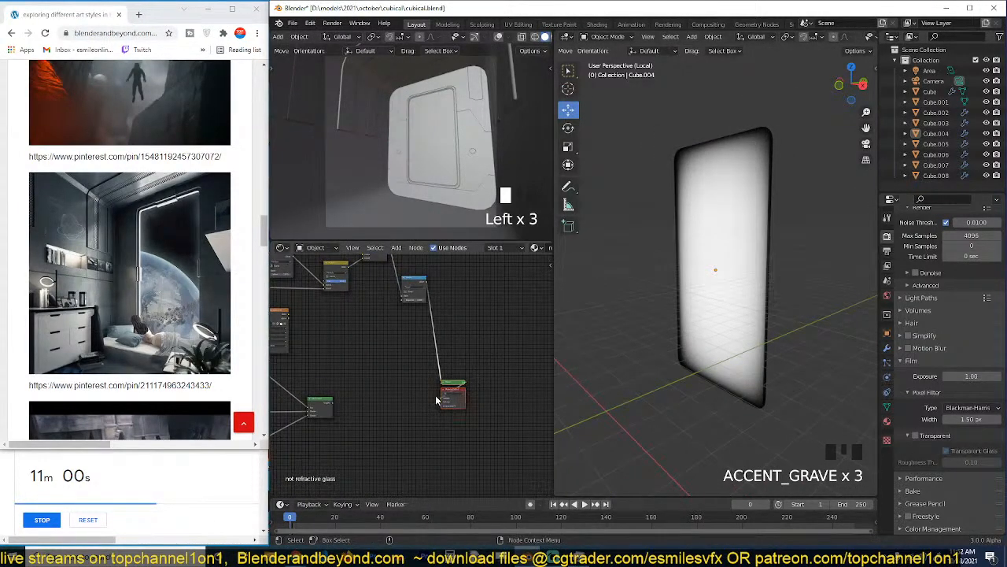
key(ctrl+x)
drag(319, 406, 495, 336)
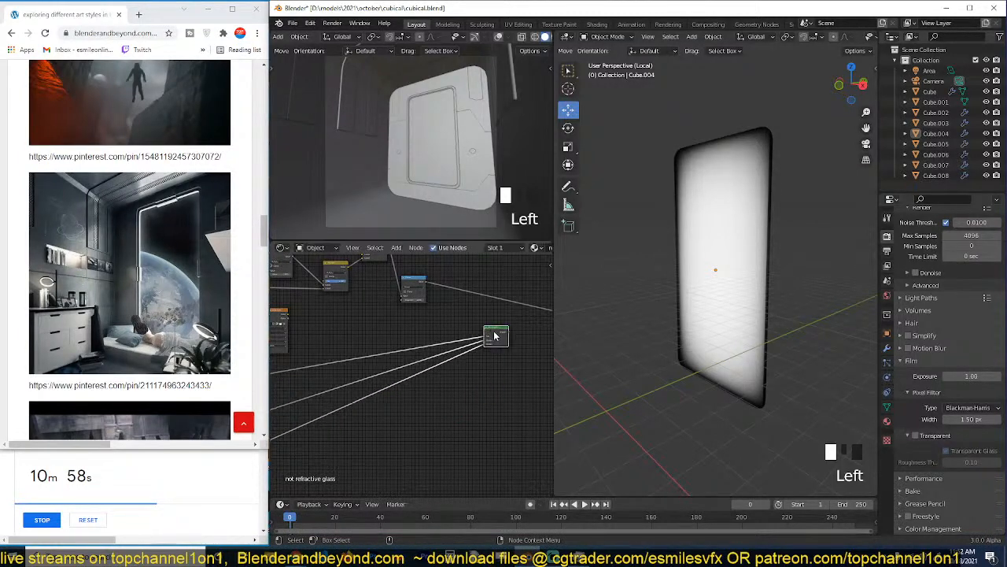
Reposition the final Mix Shader node below the Material Output, clear of the mask nodes.
scroll(480, 342, up, 4)
middle_drag(479, 342, 469, 351)
scroll(445, 367, down, 7)
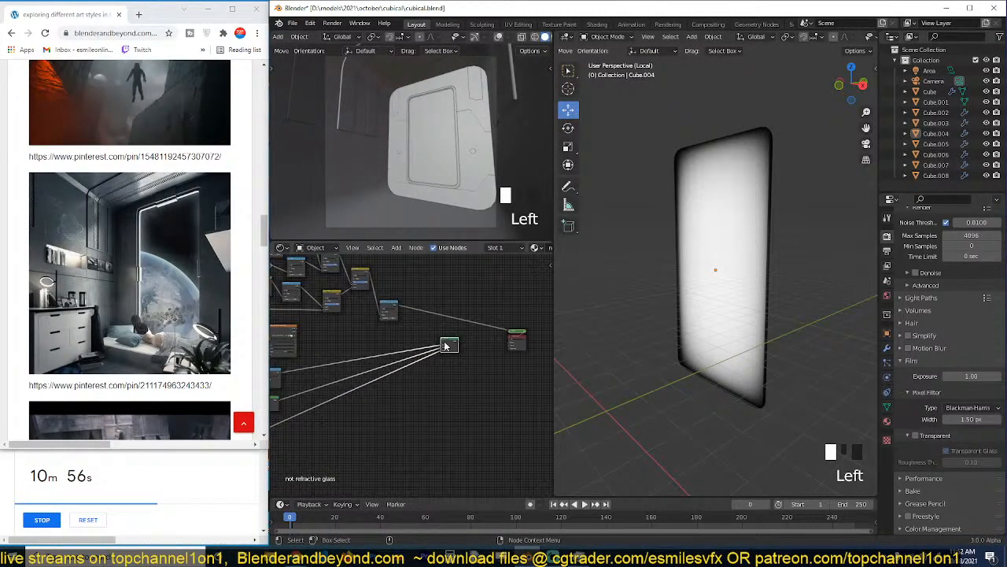
drag(447, 345, 476, 397)
middle_drag(387, 378, 454, 363)
Move the Math node and the first Mix Shader of the glass setup farther along the tree, nearer the final Mix Shader.
drag(381, 351, 337, 397)
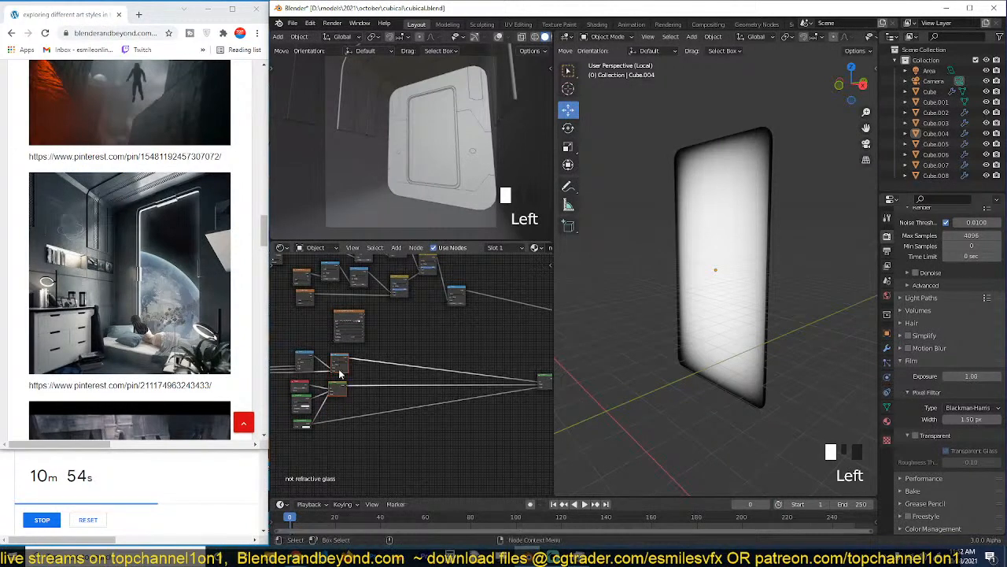
drag(351, 358, 441, 354)
mouse_move(471, 377)
middle_down()
mouse_move(373, 382)
mouse_move(470, 360)
middle_up()
scroll(375, 386, up, 3)
click(407, 389)
scroll(347, 401, down, 5)
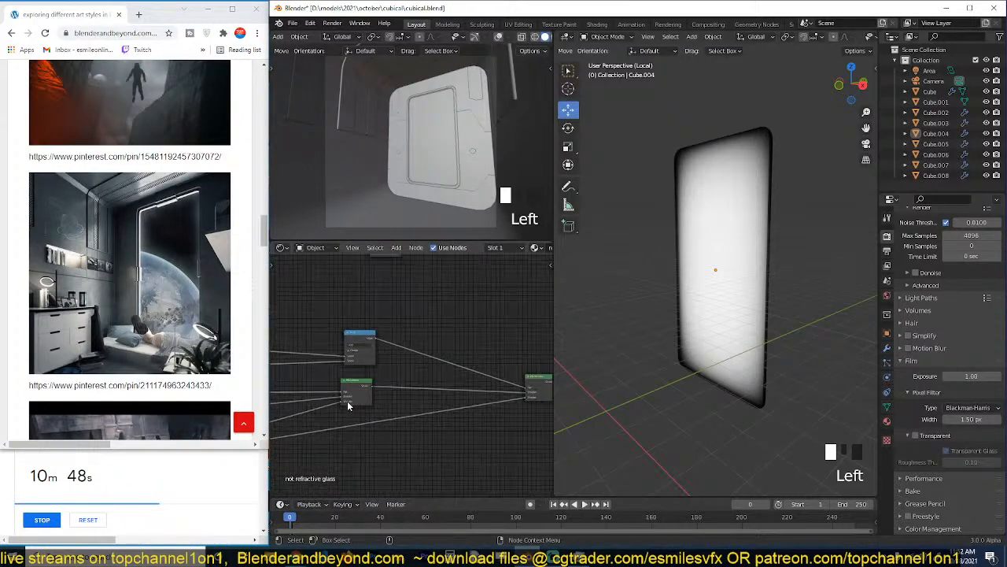
middle_drag(330, 417, 333, 378)
scroll(355, 367, up, 3)
scroll(409, 367, down, 4)
scroll(445, 355, up, 1)
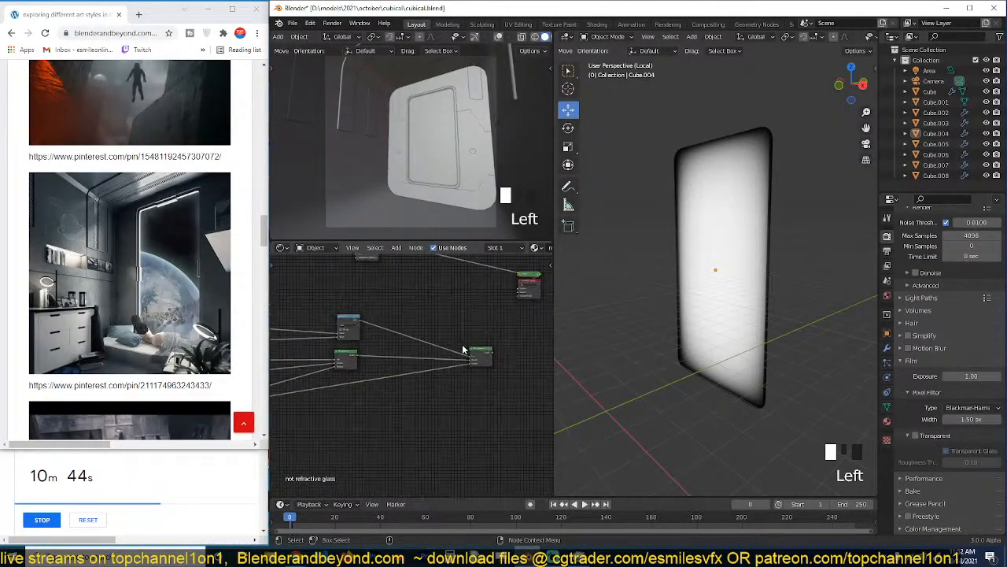
middle_drag(514, 318, 416, 359)
scroll(421, 346, up, 1)
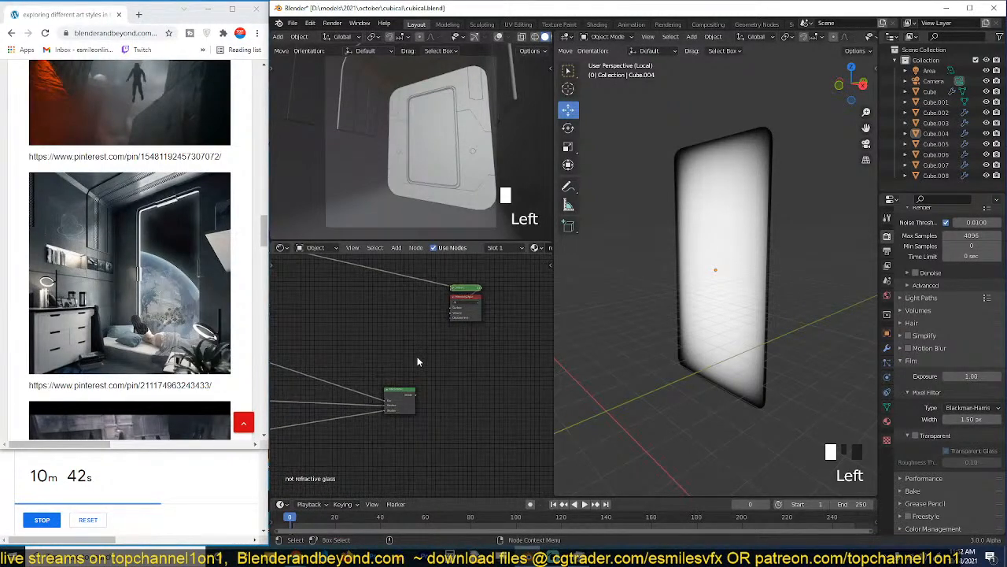
key(shift+a)
mouse_move(367, 289)
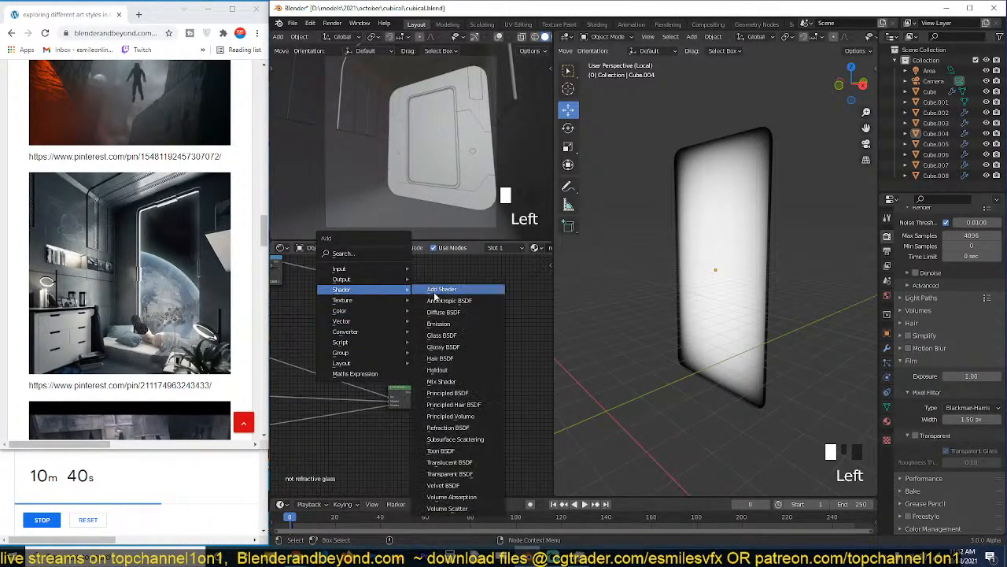
key(shift+a)
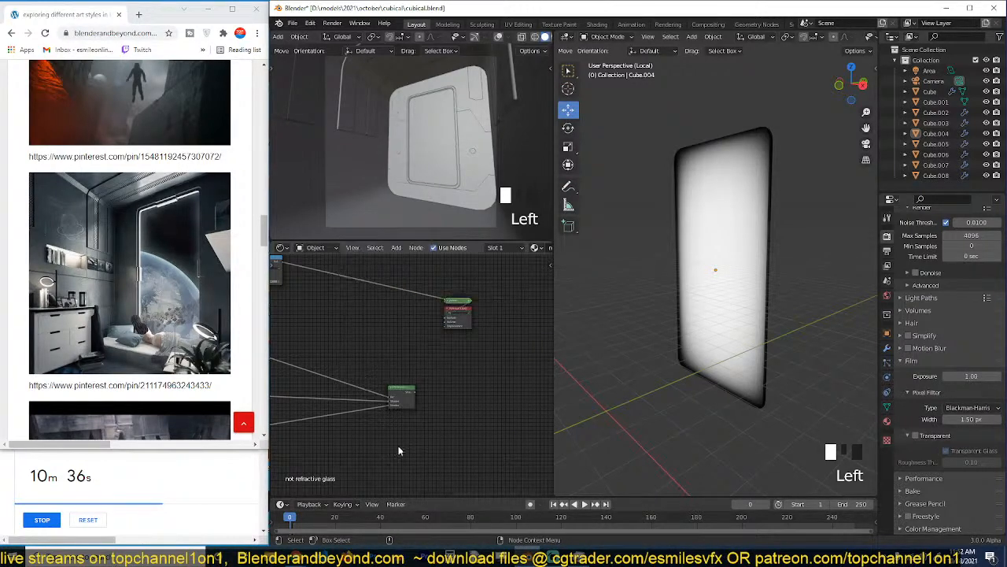
Move the two shader nodes feeding the first Mix Shader closer to it, and realign both Mix Shader nodes.
scroll(369, 443, down, 2)
scroll(369, 443, up, 2)
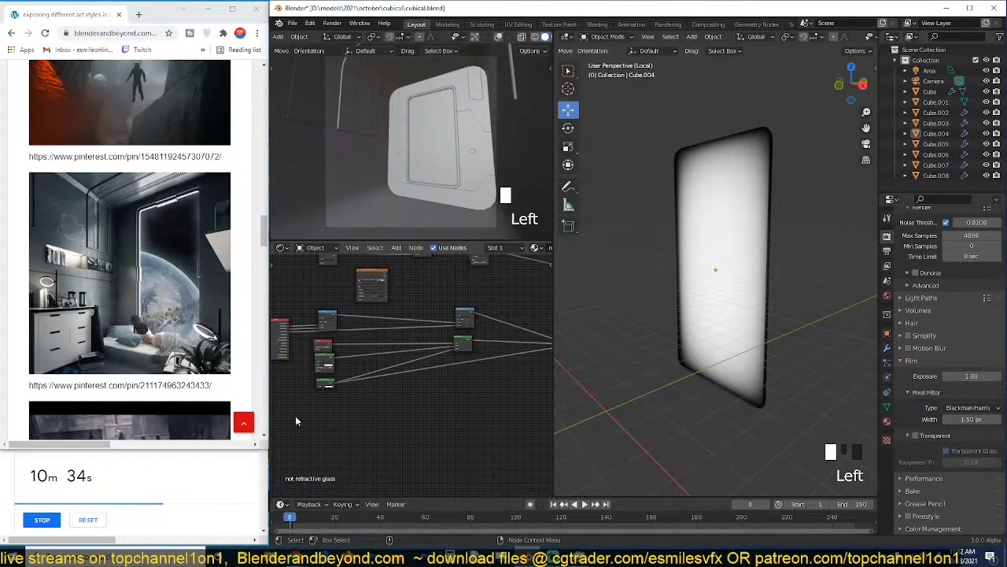
drag(296, 421, 340, 356)
key(g)
click(469, 347)
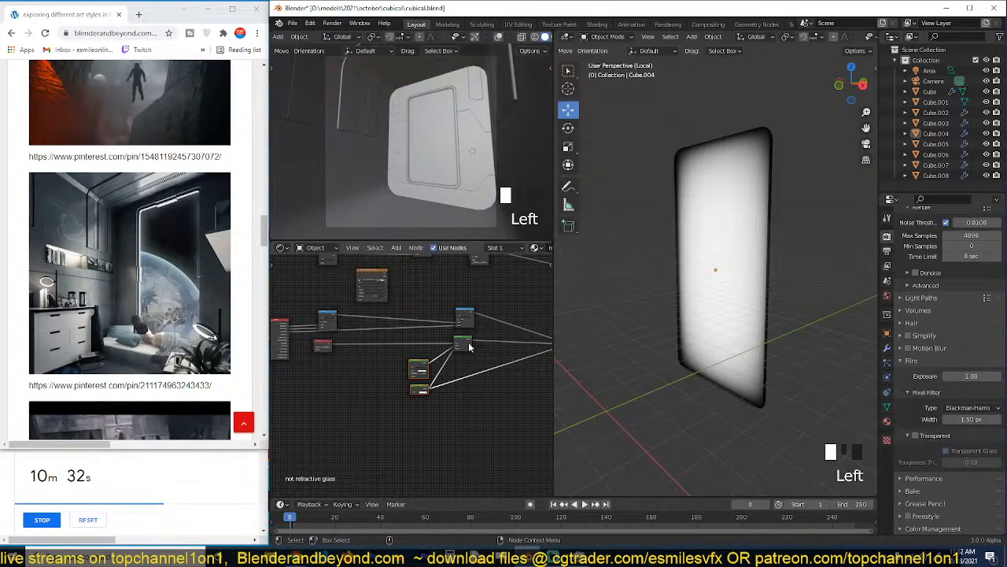
drag(469, 346, 480, 355)
middle_drag(508, 365, 407, 397)
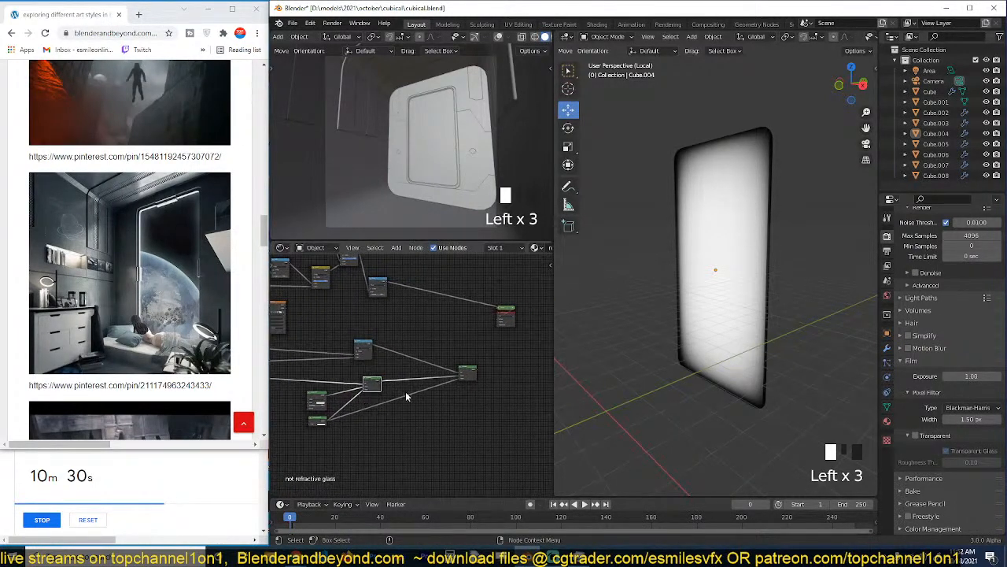
mouse_move(471, 371)
mouse_down()
mouse_move(413, 372)
mouse_move(468, 373)
mouse_up()
scroll(371, 357, up, 2)
Preview the glass setup's Math node on the pane, and compare it with the Power node's edge mask.
ctrl+shift+click(364, 341)
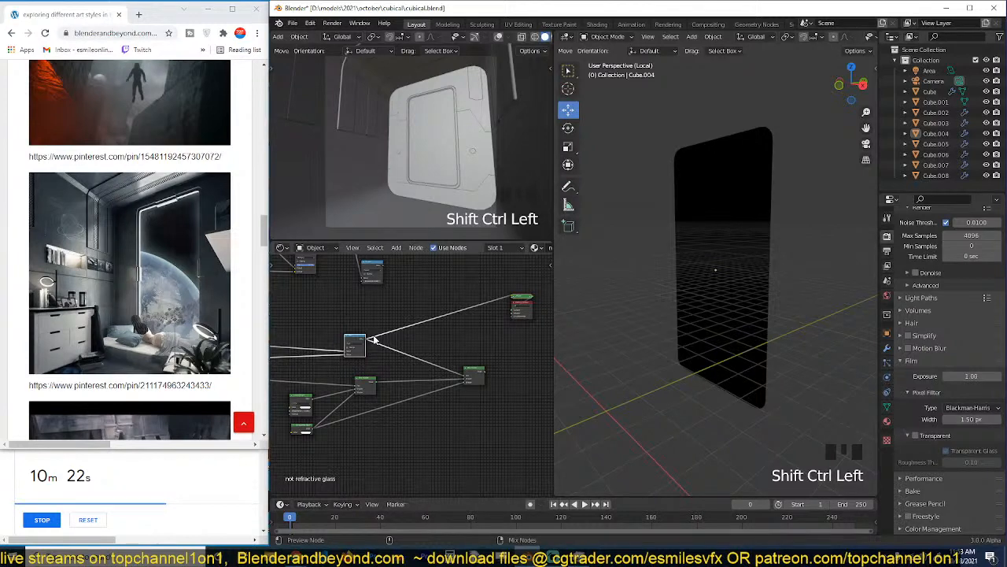
ctrl+shift+click(382, 272)
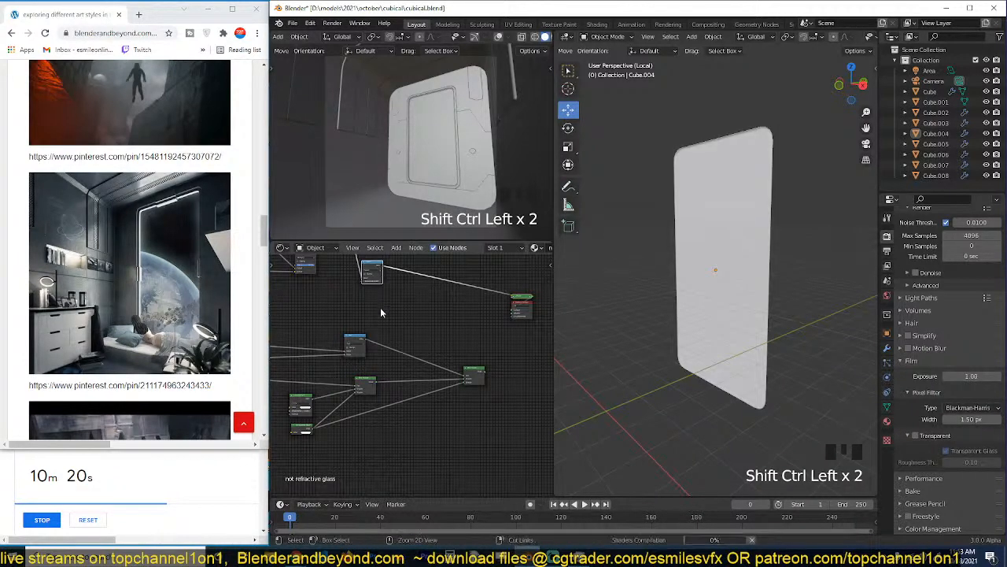
scroll(372, 350, up, 2)
Combine the glass setup's Math node with the Power node's edge mask through a new Mix node, and place it between them.
click(356, 354)
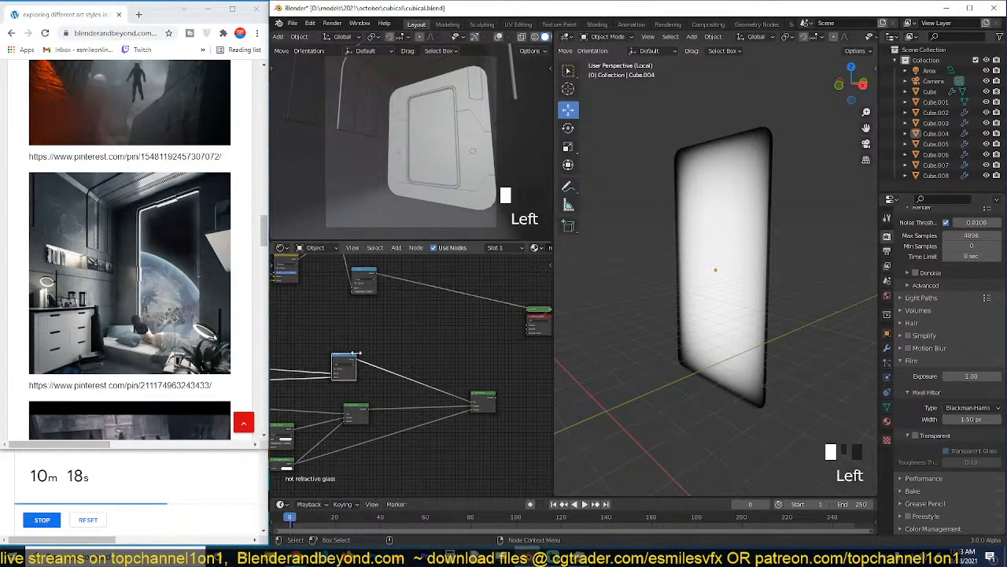
ctrl+shift+right_drag(353, 358, 373, 291)
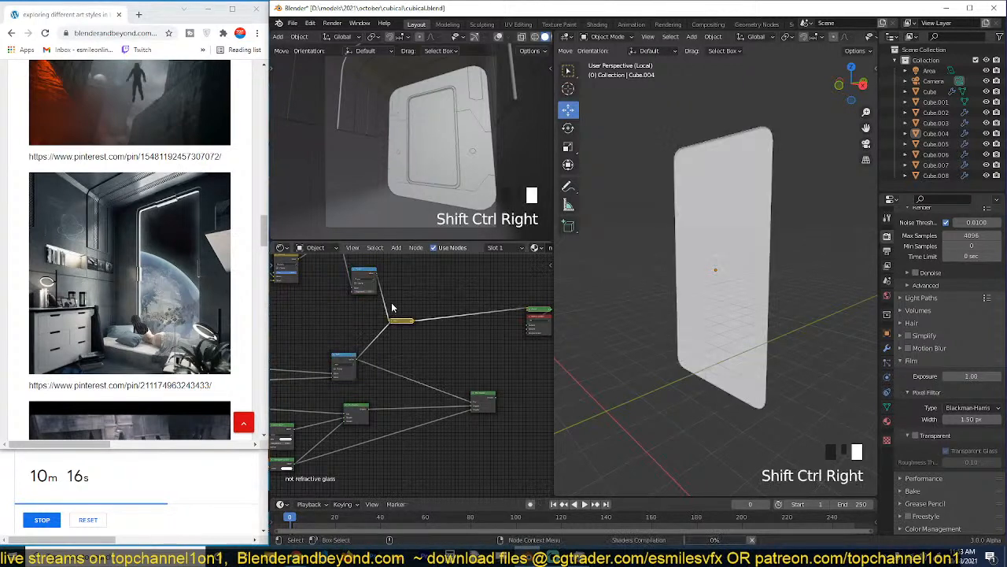
click(395, 323)
drag(396, 326, 425, 329)
scroll(424, 354, up, 2)
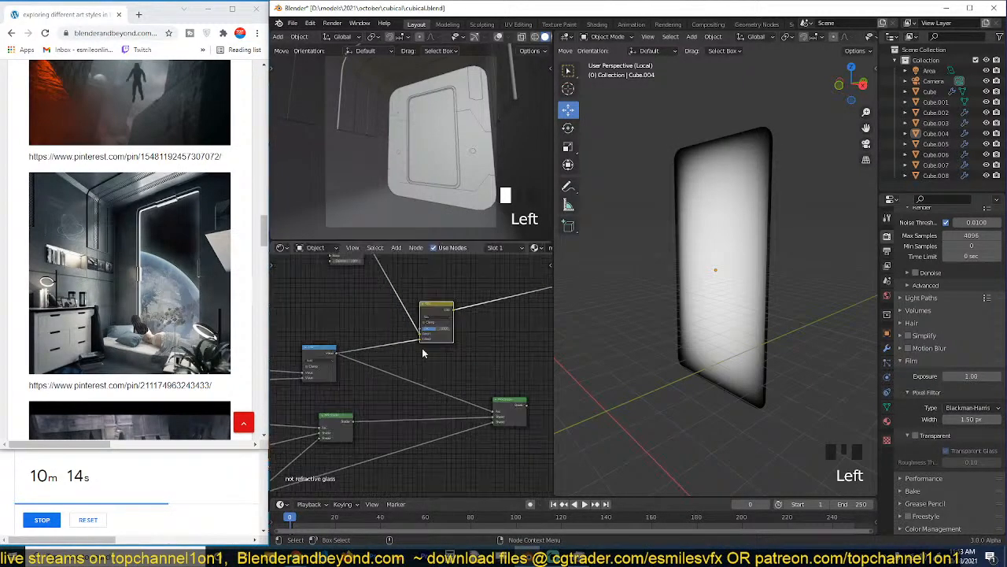
Connect the new Mix node's color to the final Mix Shader's factor, and preview the resulting glass on the pane.
key(grave)
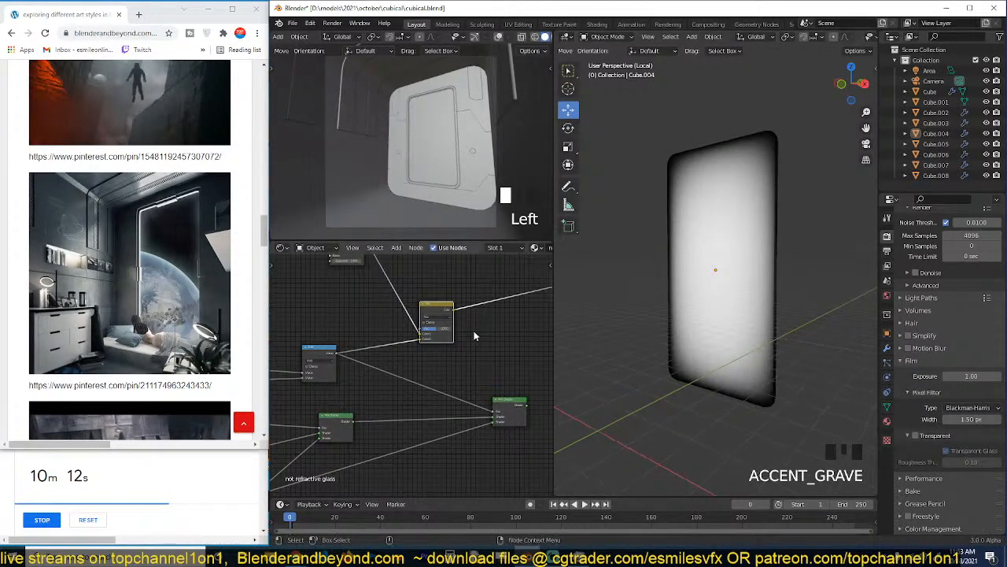
scroll(468, 339, up, 1)
drag(461, 305, 510, 425)
ctrl+shift+click(515, 421)
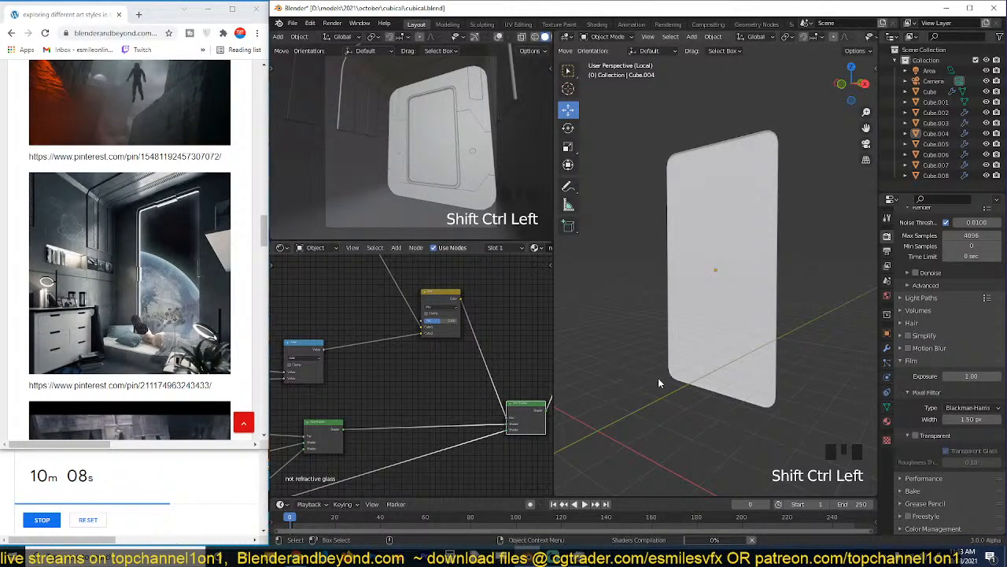
key(grave)
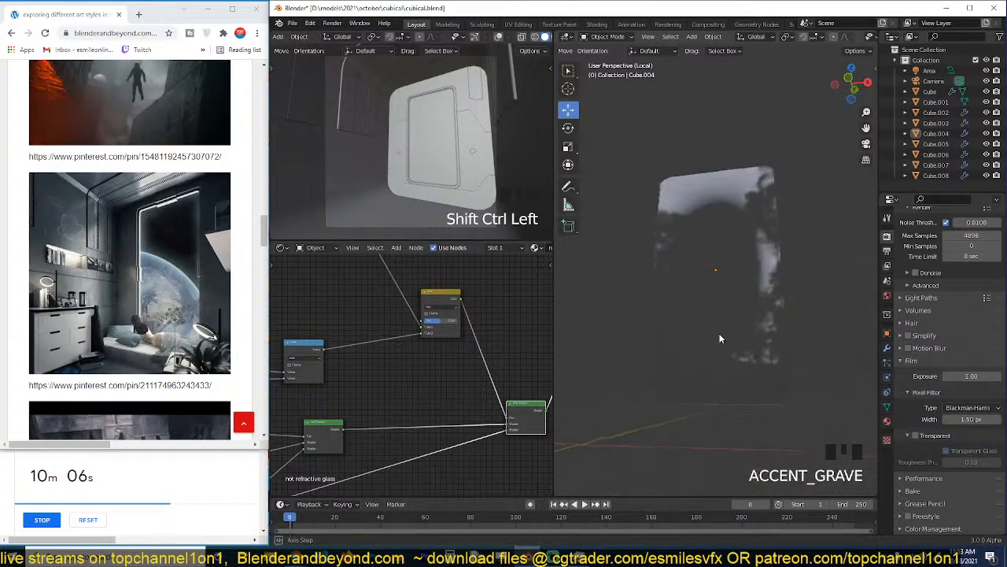
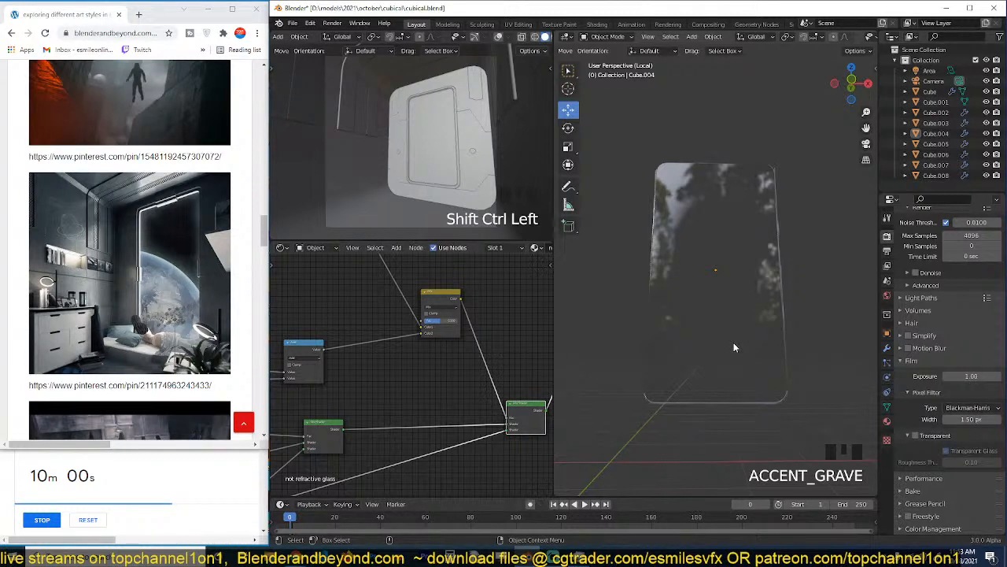
Set the new Mix node's blend mode to Multiply and check the glass from a slightly different angle.
middle_drag(437, 332, 467, 379)
click(470, 352)
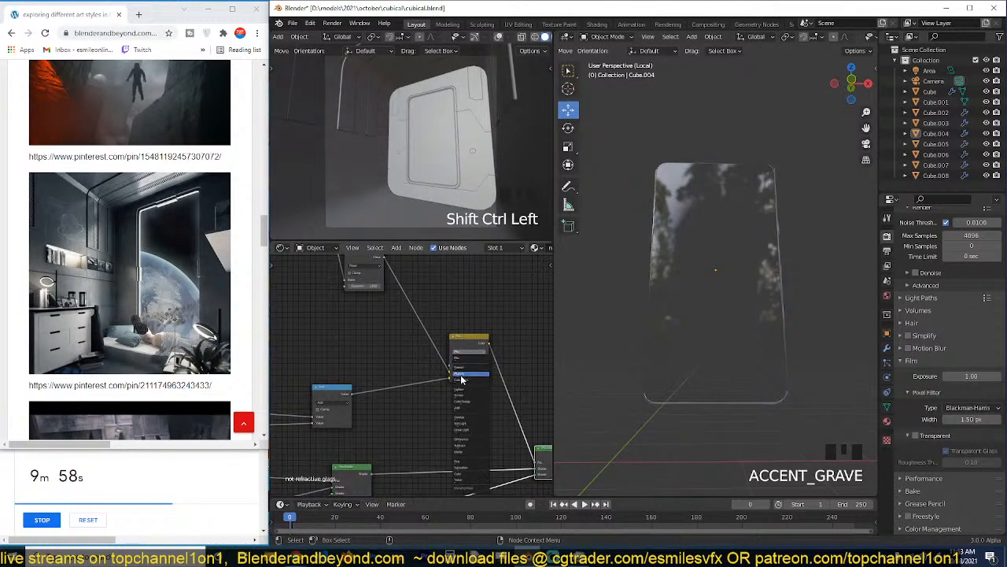
click(462, 379)
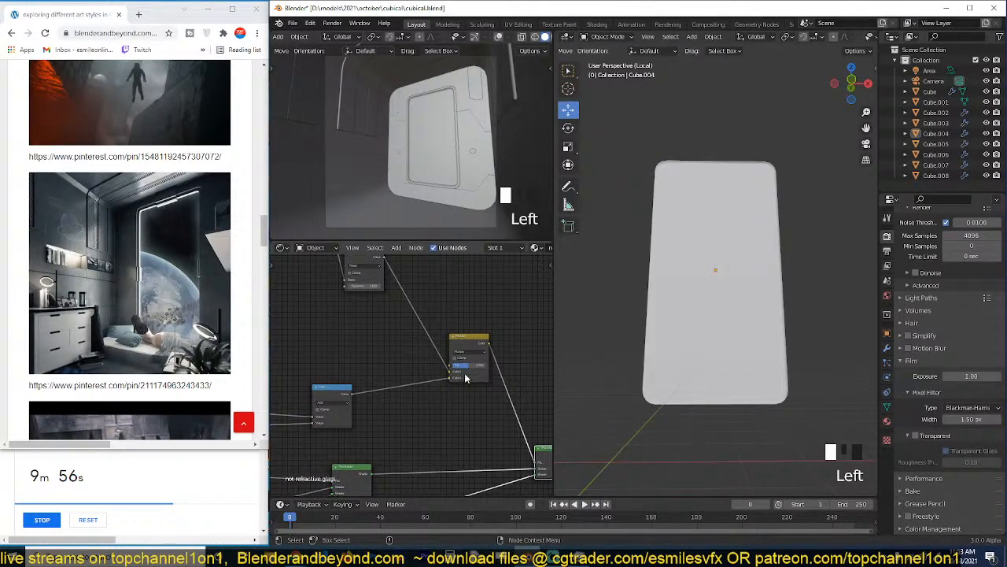
key(grave)
middle_drag(639, 339, 617, 339)
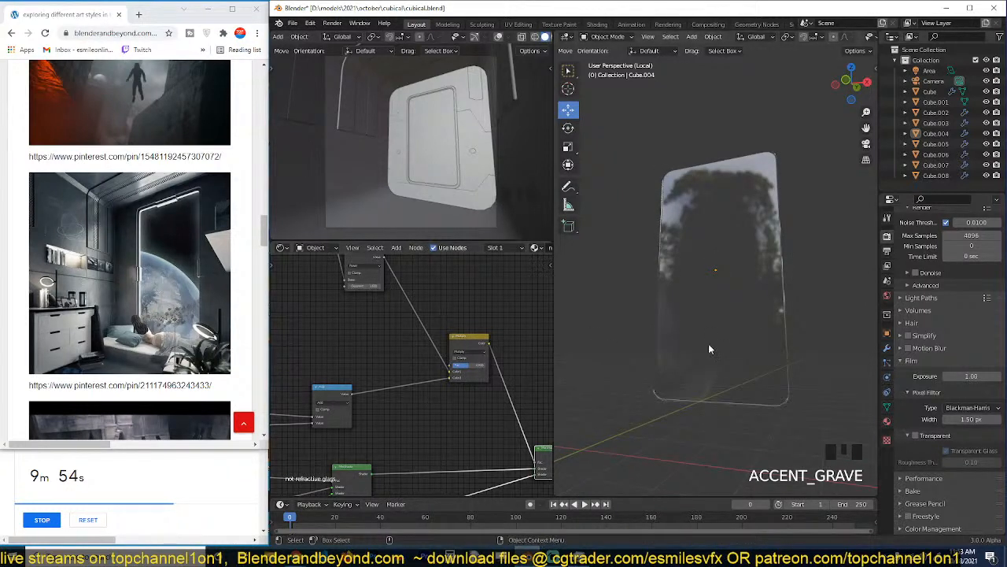
Raise the Multiply node's factor and inspect the pane's reflections from a lower angle.
click(473, 367)
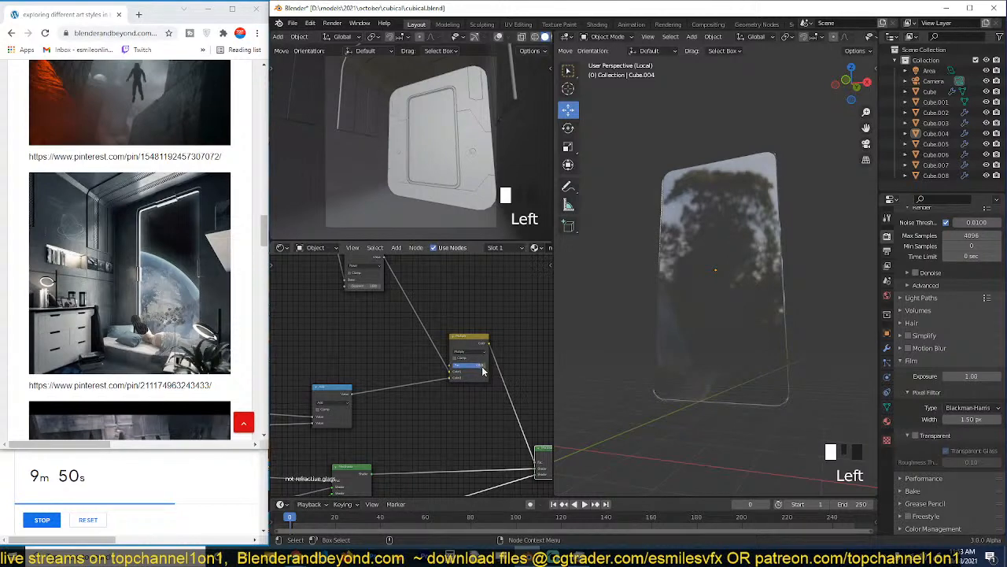
key(grave)
middle_drag(669, 292, 723, 241)
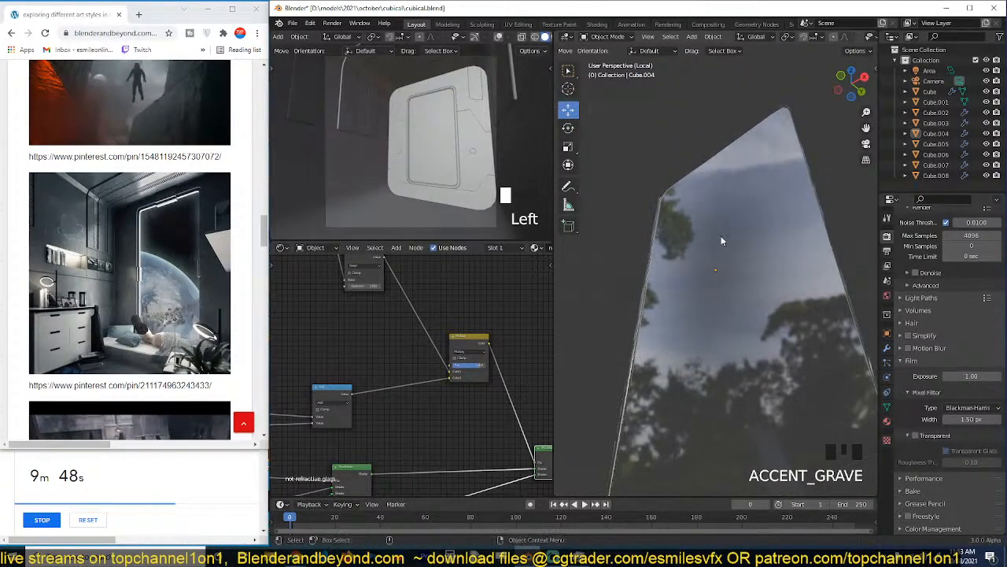
drag(485, 365, 437, 382)
Detach the Multiply node and the final Mix Shader from the glass setup's links.
scroll(471, 390, down, 2)
scroll(471, 390, down, 1)
scroll(407, 331, down, 1)
click(432, 360)
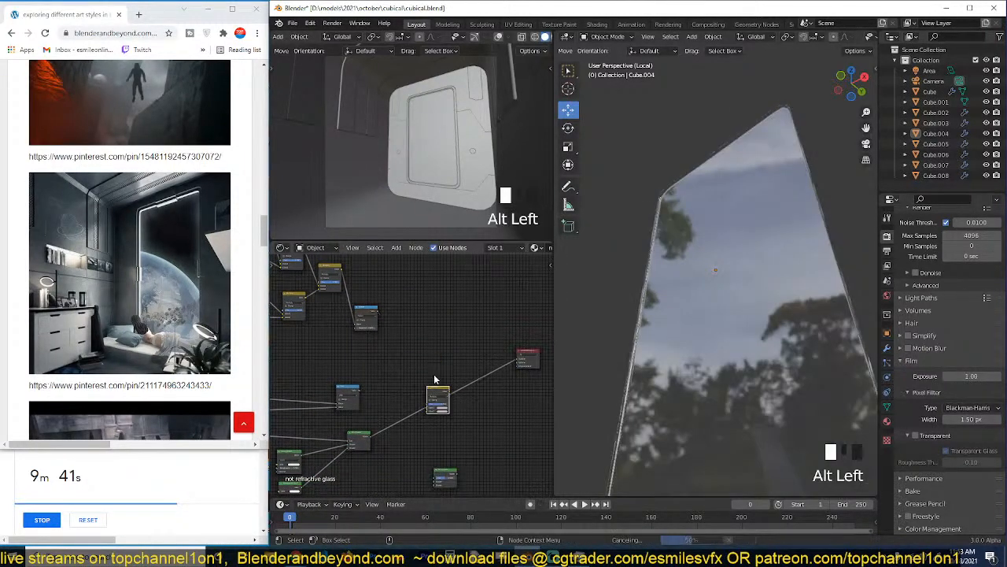
Preview the Power node's edge mask on the pane and inspect it from another angle.
ctrl+shift+click(374, 313)
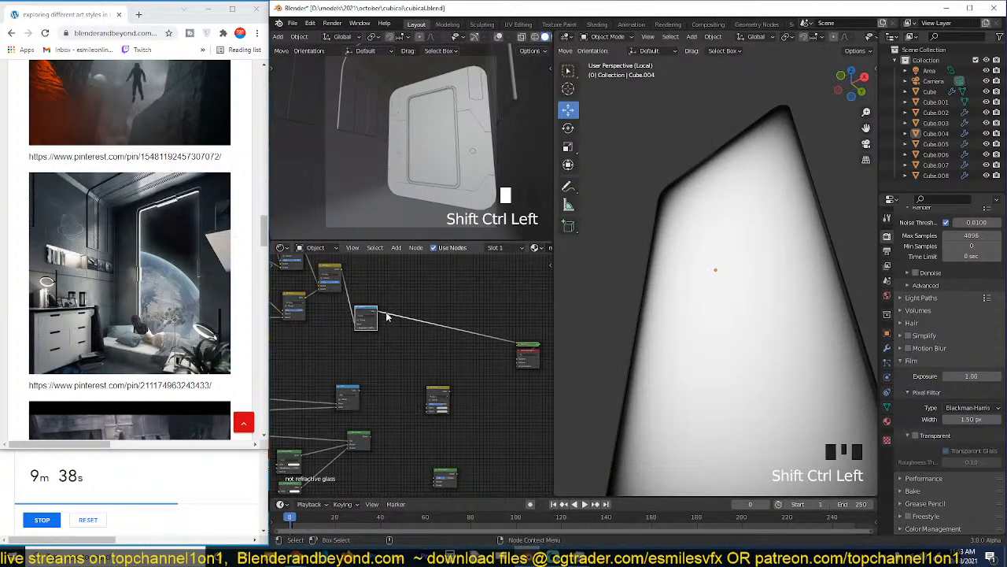
drag(368, 311, 399, 283)
middle_drag(586, 316, 614, 309)
scroll(380, 316, up, 1)
scroll(380, 316, down, 1)
Add a Principled BSDF after the Power node, connect the Power value to its Alpha, and preview the shader.
key(shift+a)
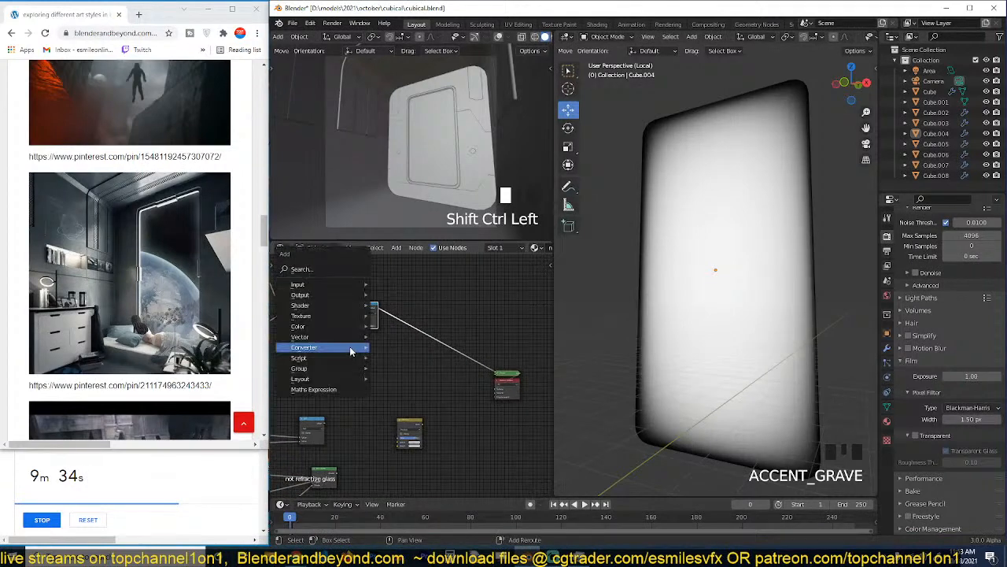
mouse_move(360, 350)
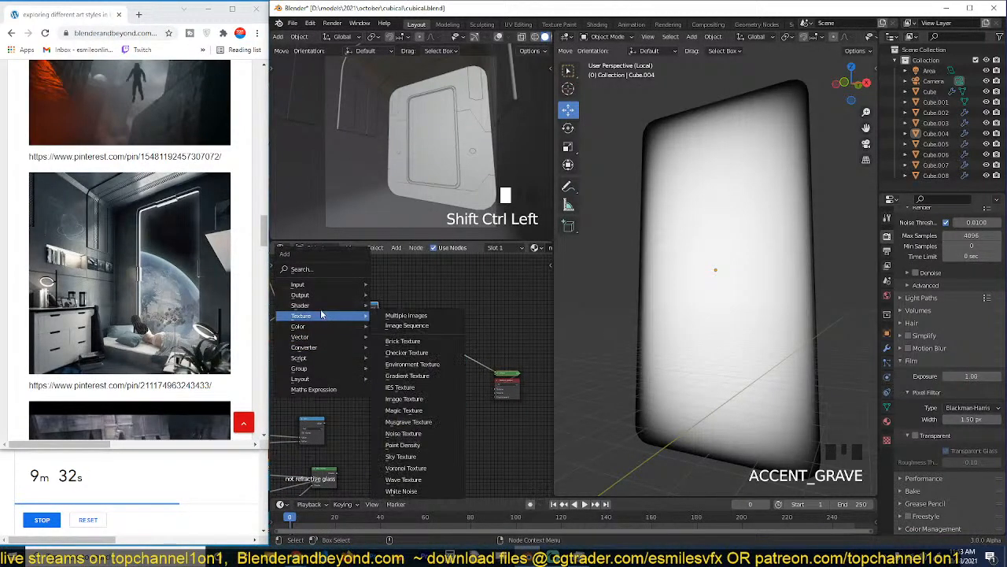
mouse_move(339, 305)
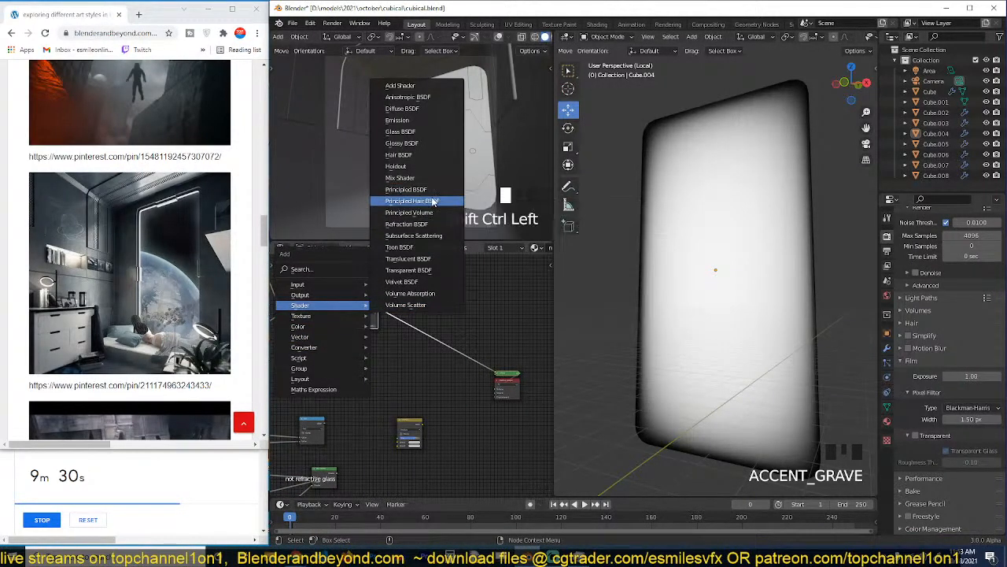
click(433, 194)
click(441, 285)
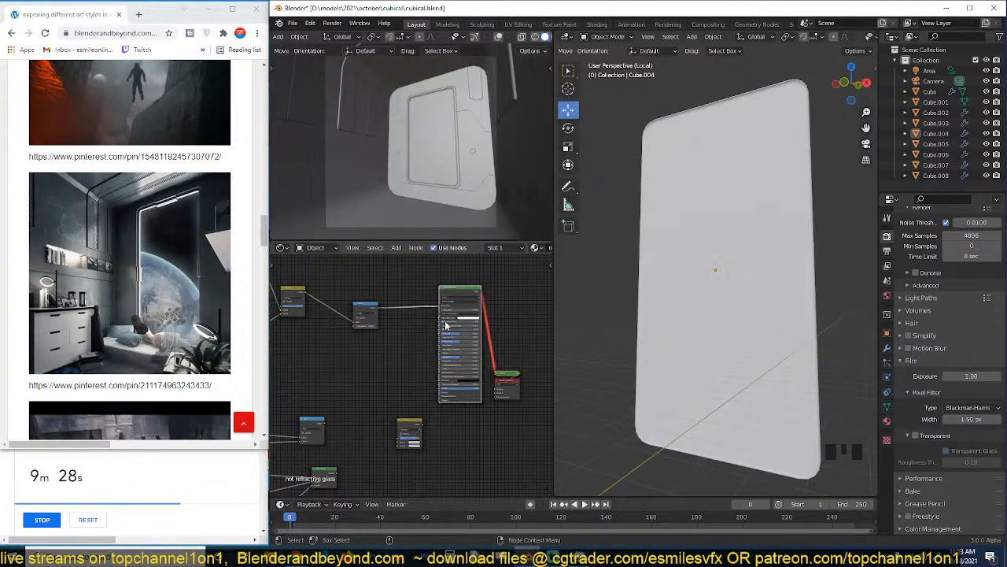
ctrl+shift+click(456, 297)
drag(436, 310, 398, 345)
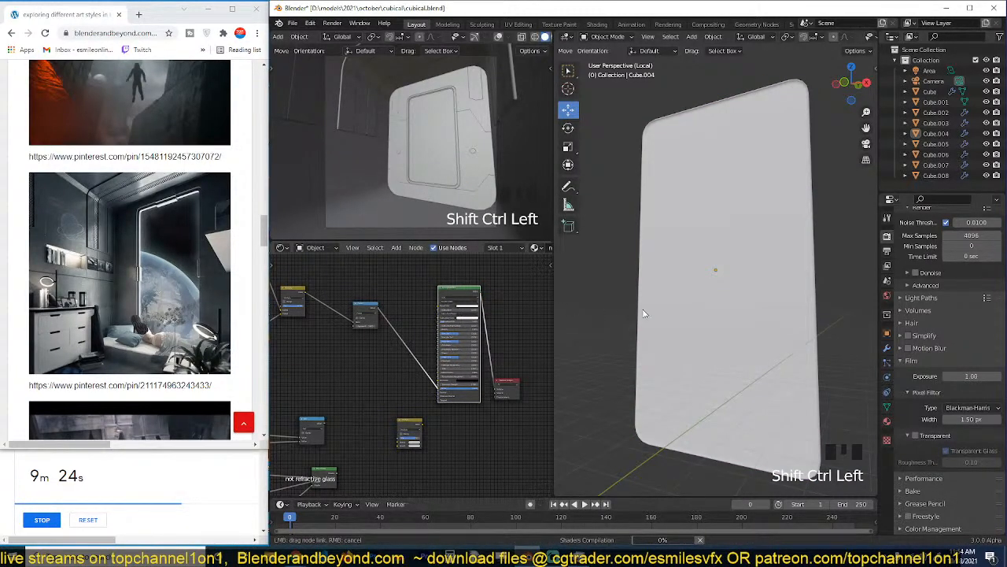
Examine the mask-driven transparency on the pane along with the Principled BSDF's alpha connection.
scroll(685, 314, up, 1)
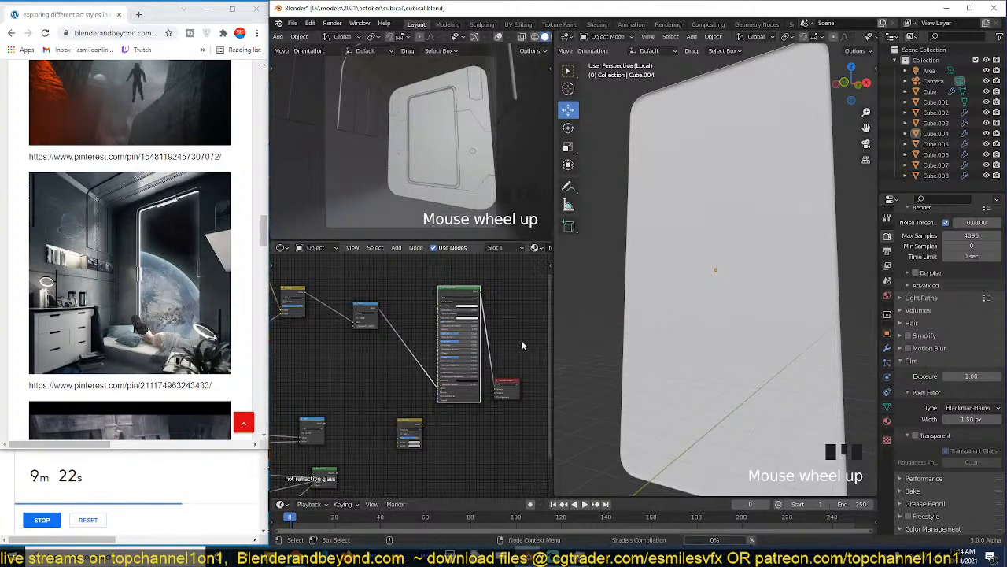
scroll(495, 357, down, 3)
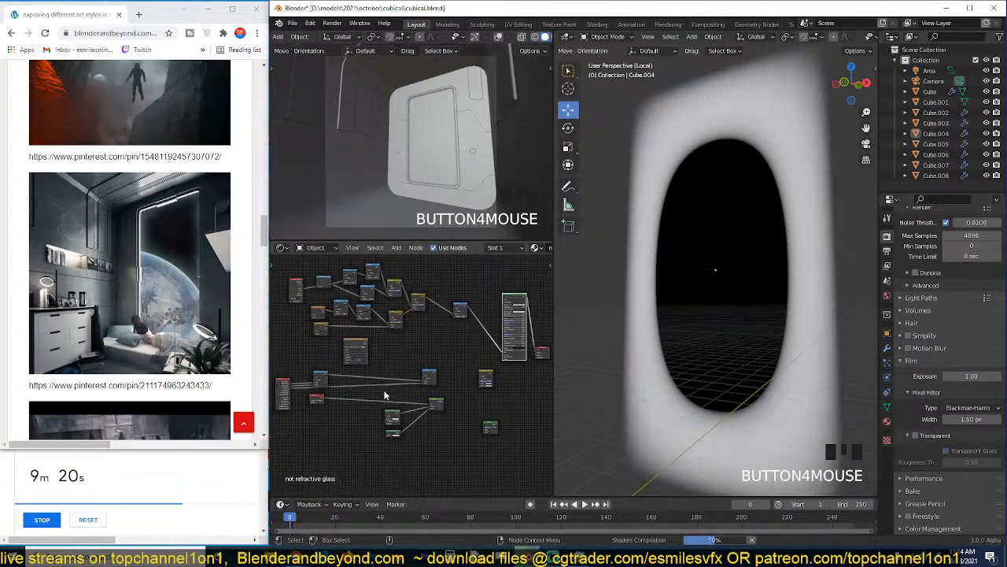
middle_drag(495, 348, 437, 364)
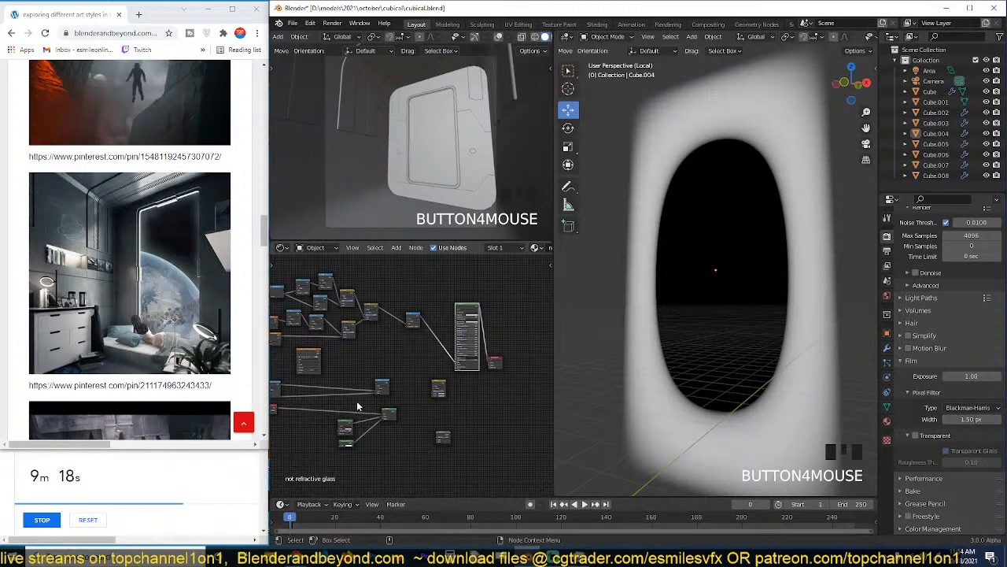
scroll(357, 406, down, 3)
mouse_move(628, 338)
middle_down()
mouse_move(715, 305)
mouse_move(615, 324)
middle_up()
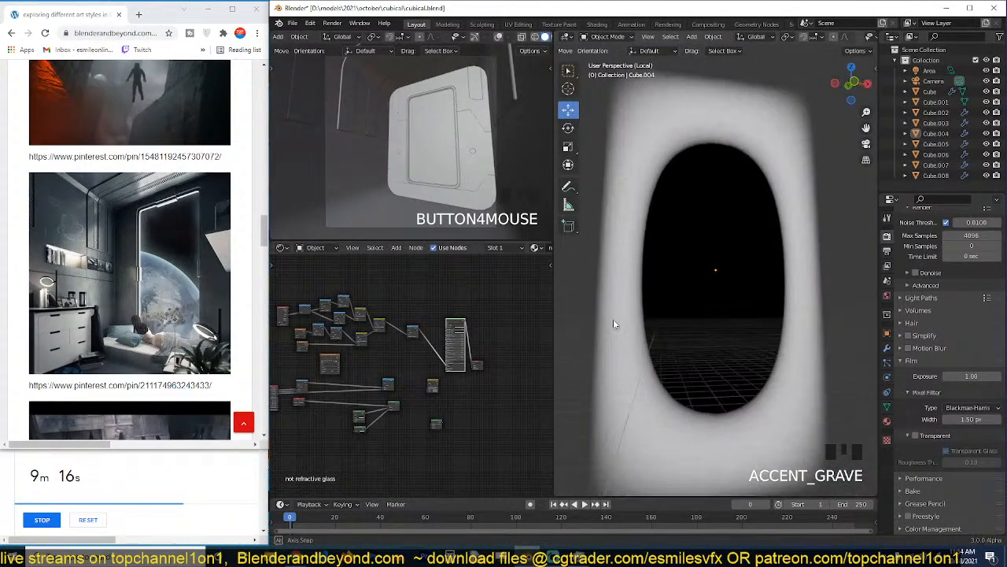
scroll(468, 360, up, 6)
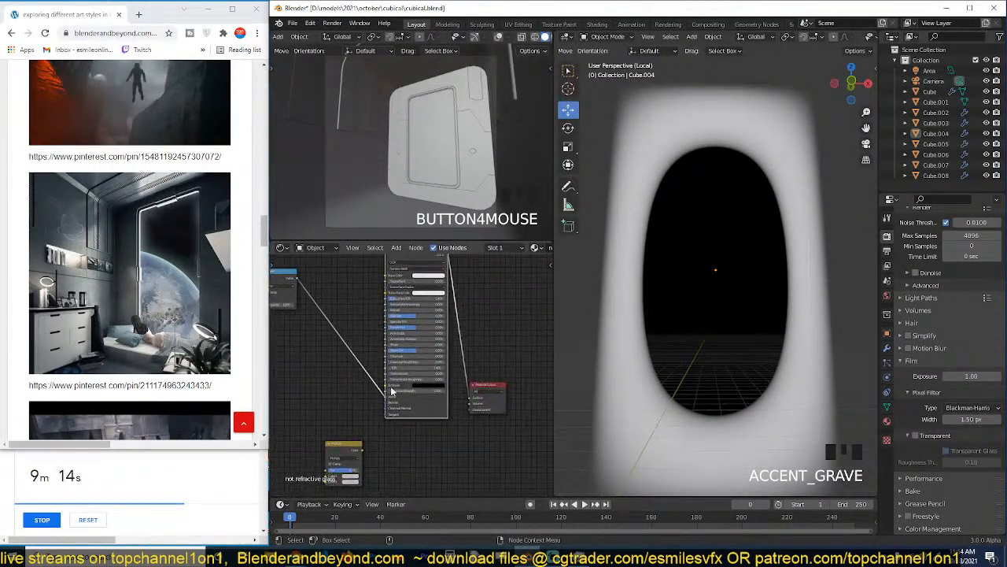
middle_drag(629, 341, 679, 309)
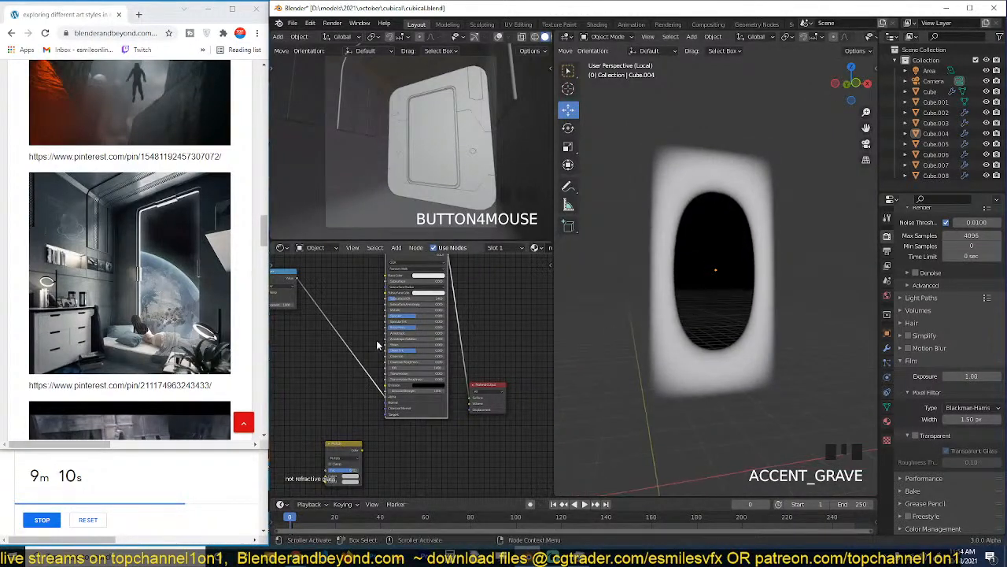
Compare the Power node's mask with the Principled BSDF's result on the pane.
middle_drag(377, 342, 419, 345)
ctrl+shift+click(334, 285)
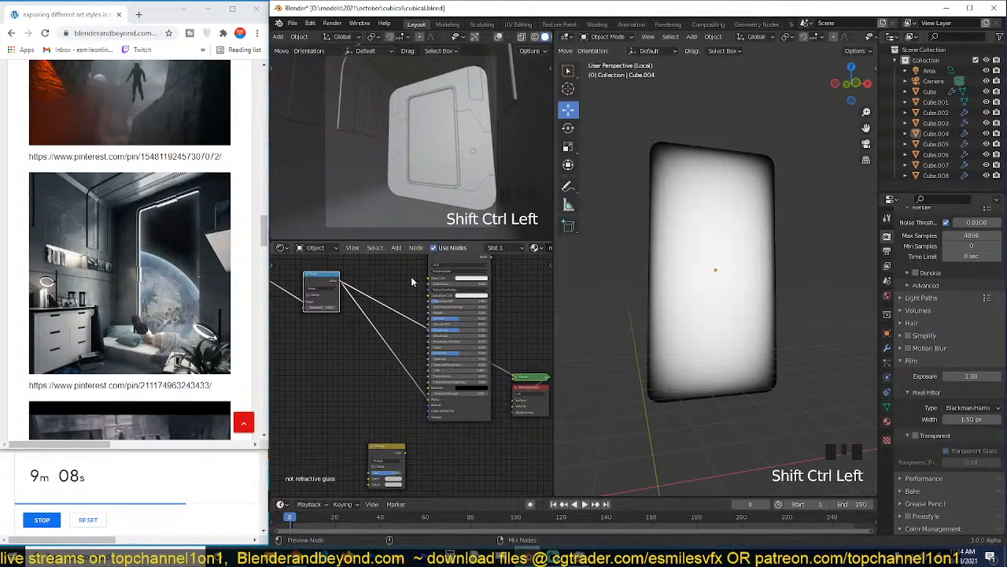
middle_drag(464, 277, 466, 306)
ctrl+shift+click(484, 289)
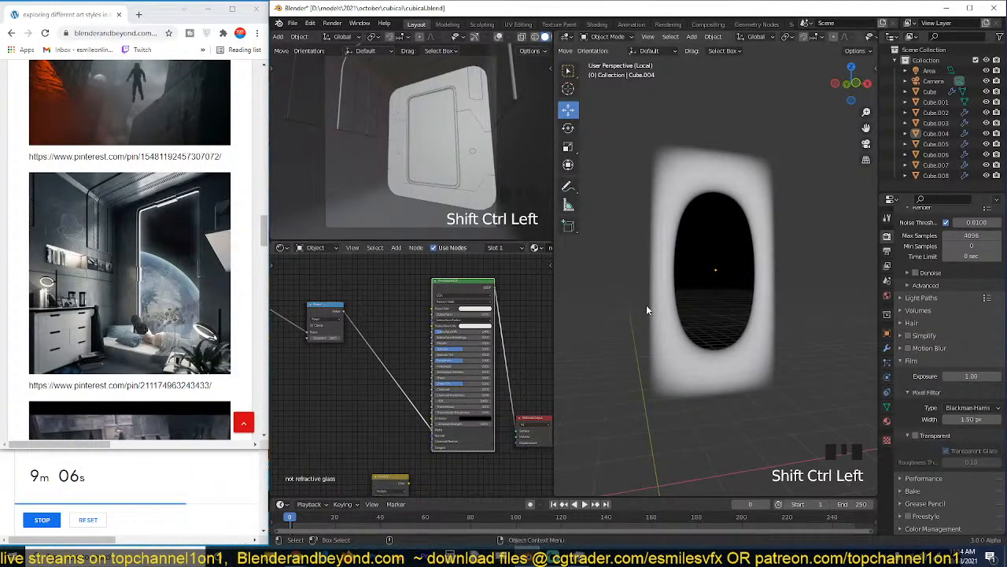
Insert a ColorRamp between the Power node and the Principled BSDF's Alpha.
key(shift+a)
mouse_move(376, 421)
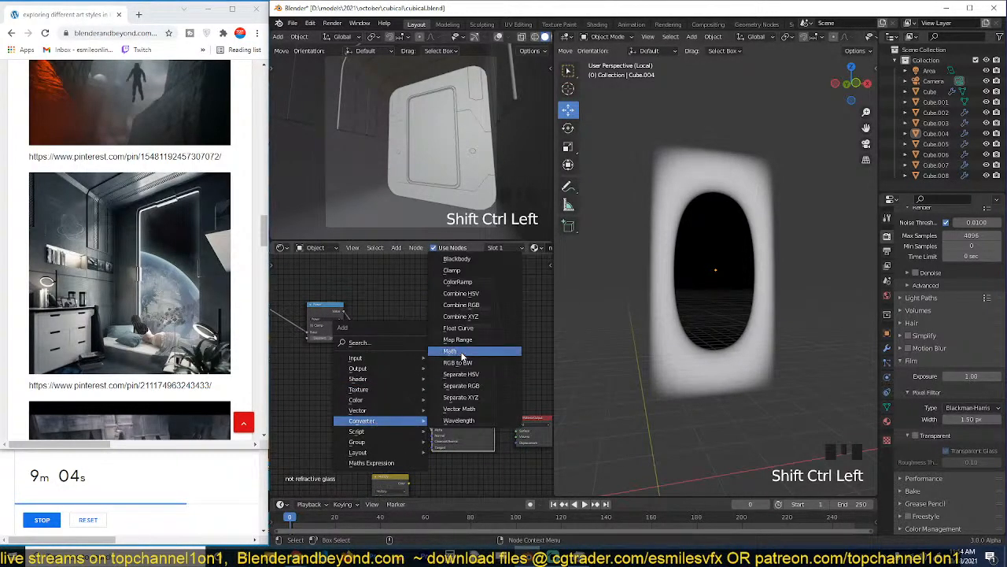
click(475, 285)
click(394, 366)
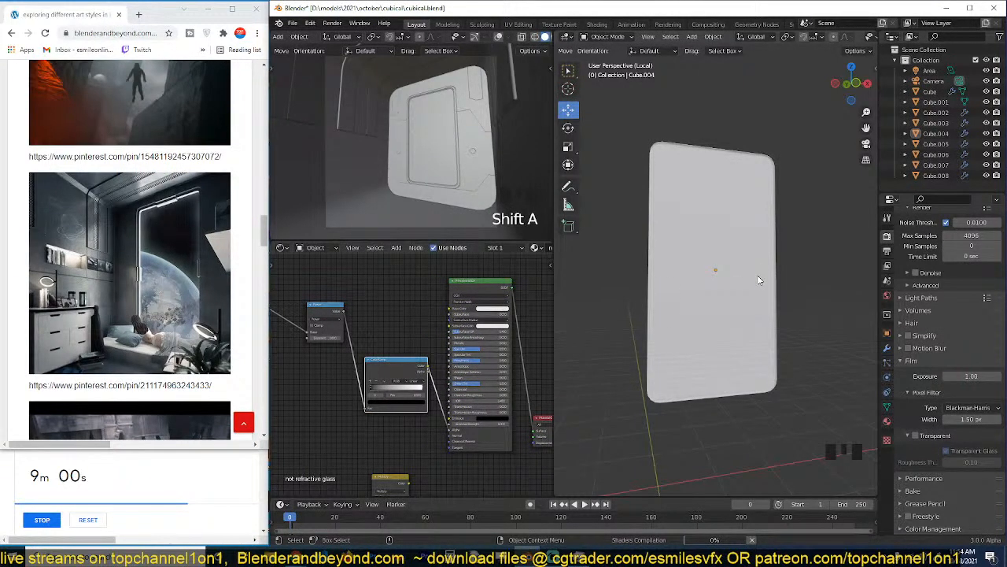
Preview the Principled BSDF with the ColorRamp in place and examine the pane's faded edges from several angles.
middle_drag(757, 275, 666, 291)
key(grave)
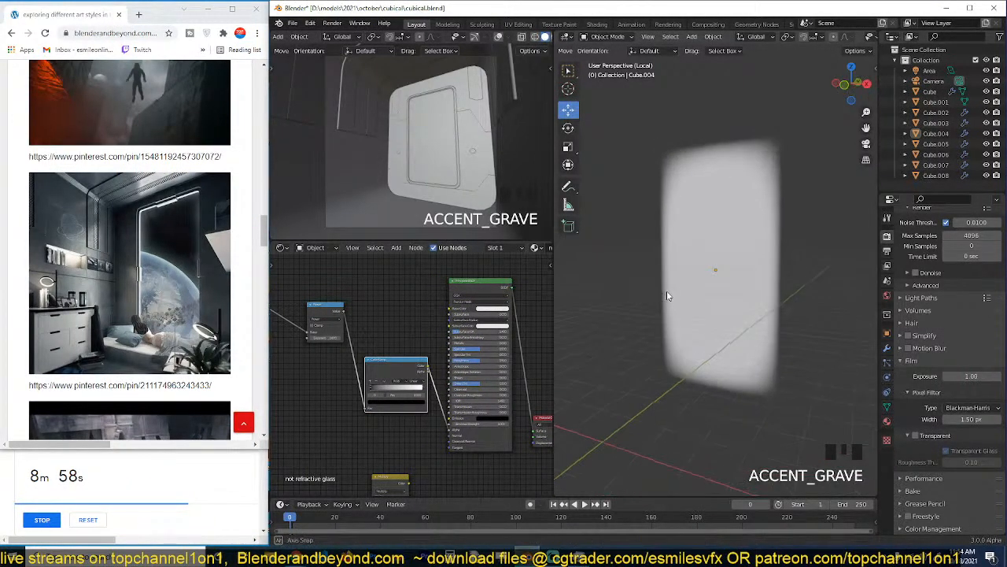
ctrl+shift+click(487, 311)
key(grave)
key(grave)
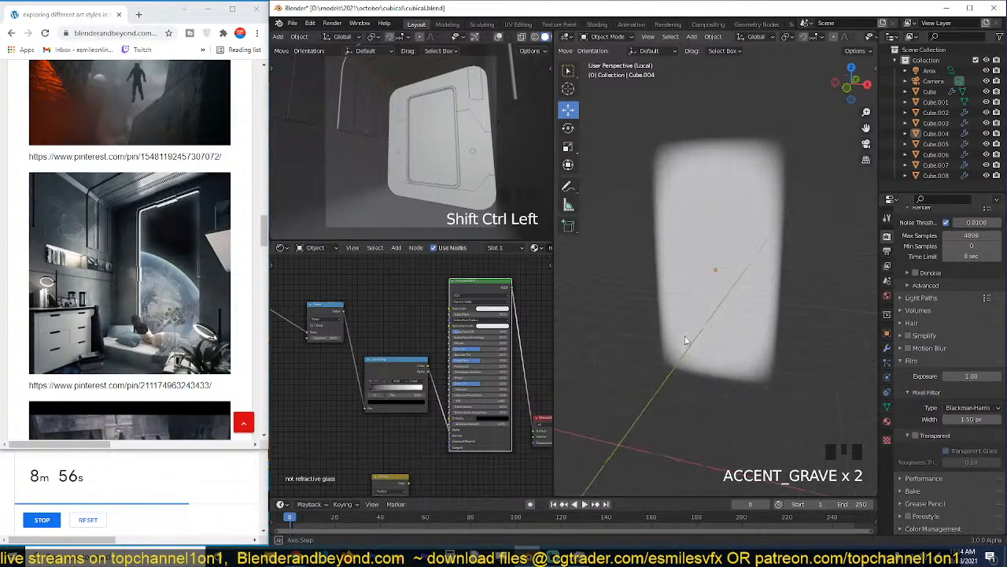
scroll(459, 432, up, 2)
key(grave)
scroll(705, 308, up, 2)
middle_drag(706, 309, 706, 277)
Spread out the ColorRamp, Principled BSDF and Material Output to leave room for another node before the shader.
drag(415, 371, 388, 377)
scroll(400, 377, down, 3)
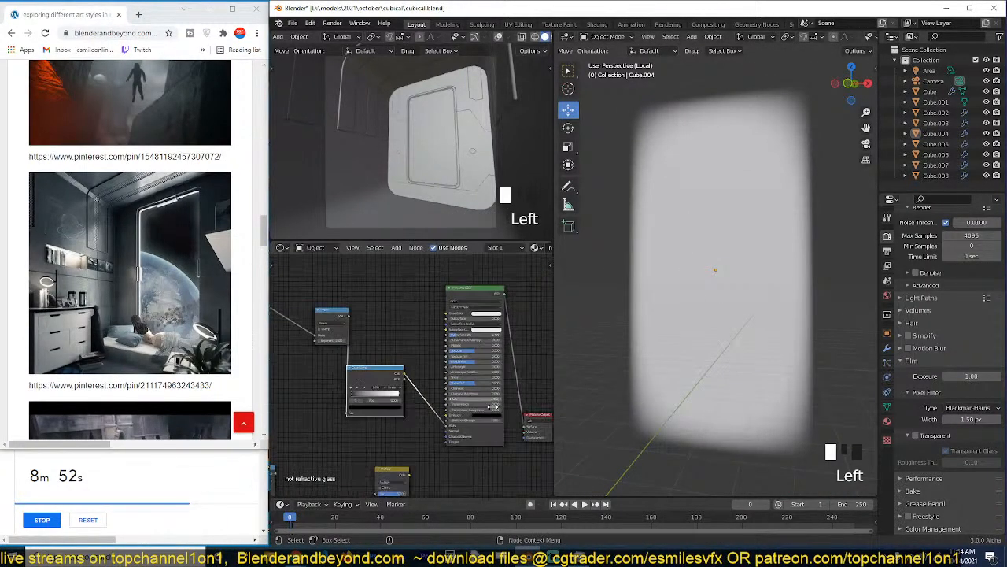
middle_drag(516, 311, 425, 314)
drag(455, 418, 533, 360)
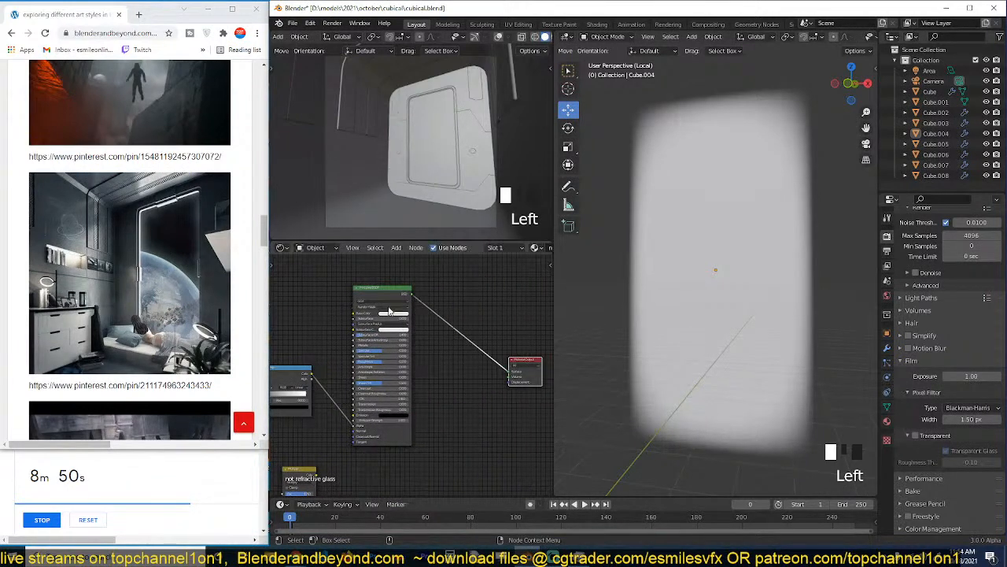
drag(386, 303, 525, 338)
middle_drag(513, 366, 485, 361)
drag(498, 322, 431, 321)
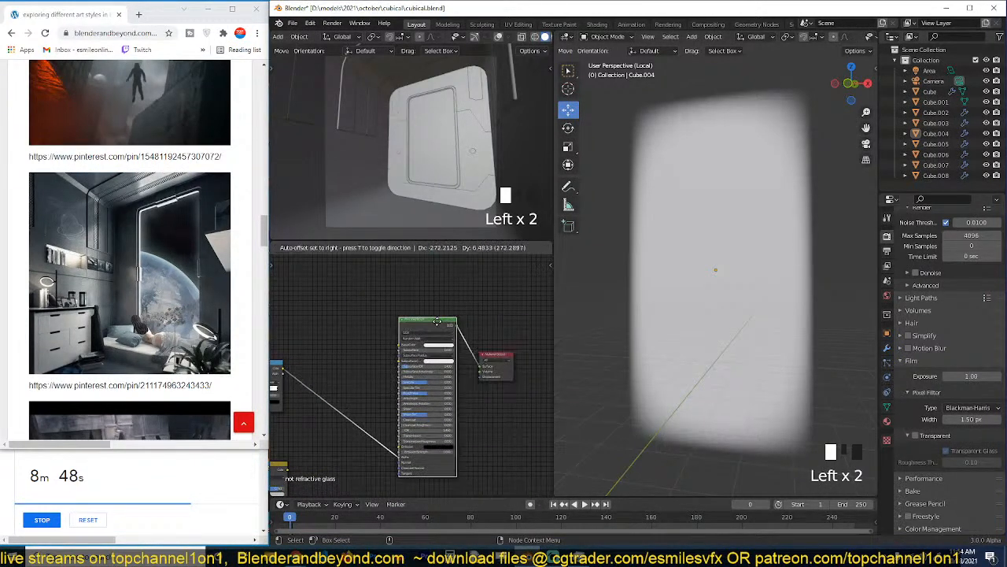
drag(508, 355, 543, 347)
drag(417, 322, 452, 336)
Insert an Invert node between the ColorRamp and the Principled BSDF's Alpha.
key(shift+a)
mouse_move(366, 315)
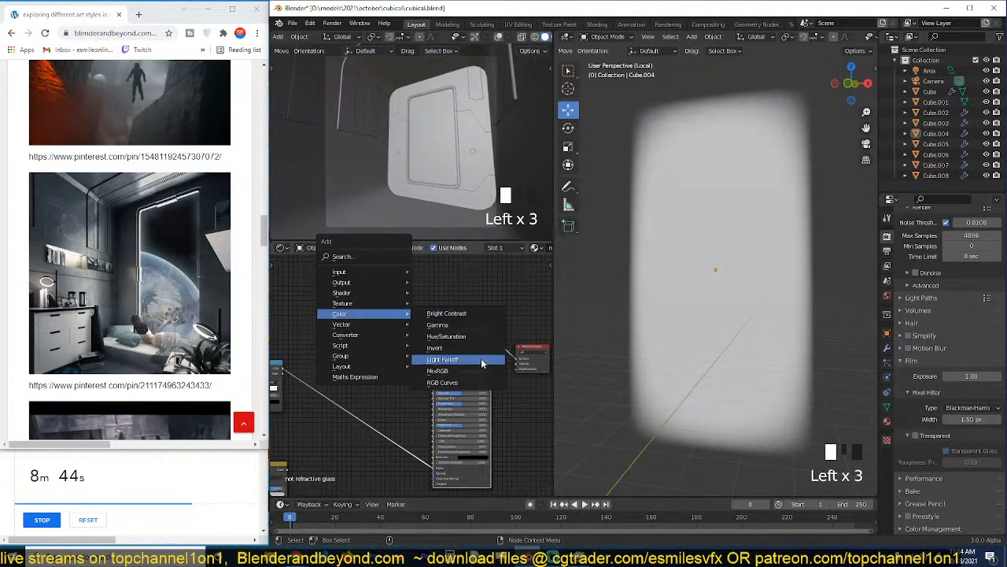
click(435, 347)
click(338, 391)
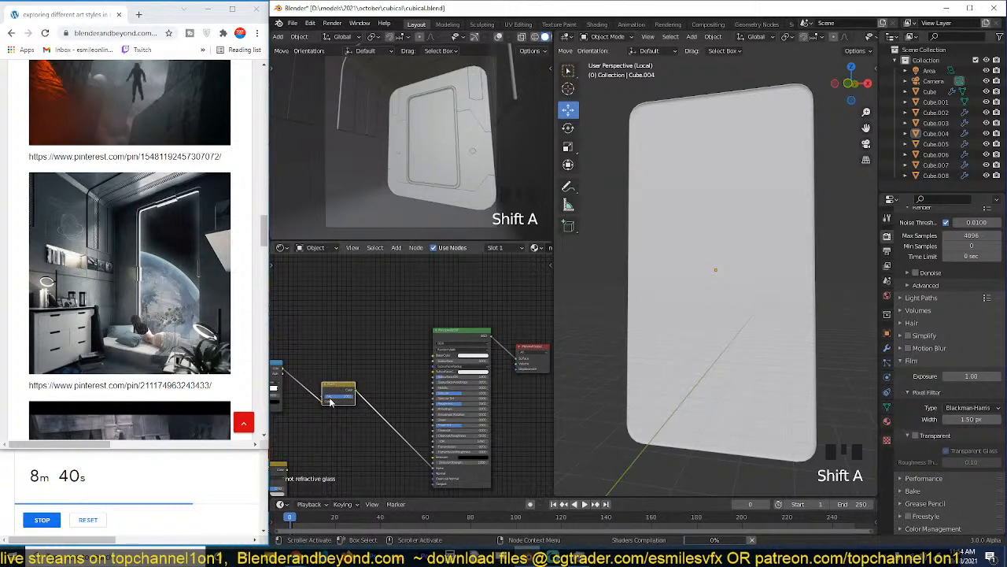
Lower the Power node's exponent until only the pane's borders keep a faint opacity.
middle_drag(416, 400, 503, 394)
scroll(389, 364, up, 3)
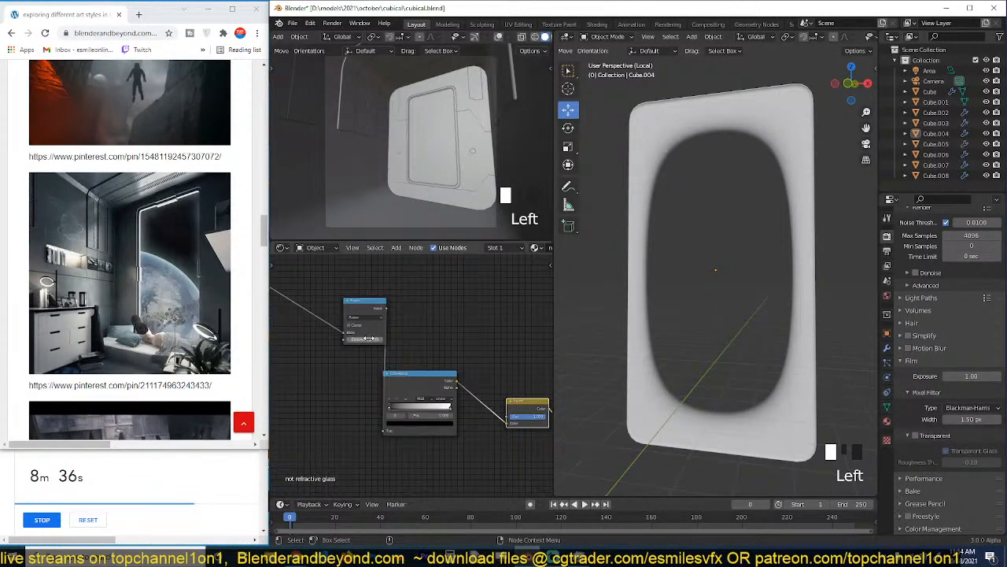
mouse_move(365, 339)
mouse_down()
mouse_move(343, 339)
mouse_move(376, 339)
mouse_move(352, 339)
mouse_up()
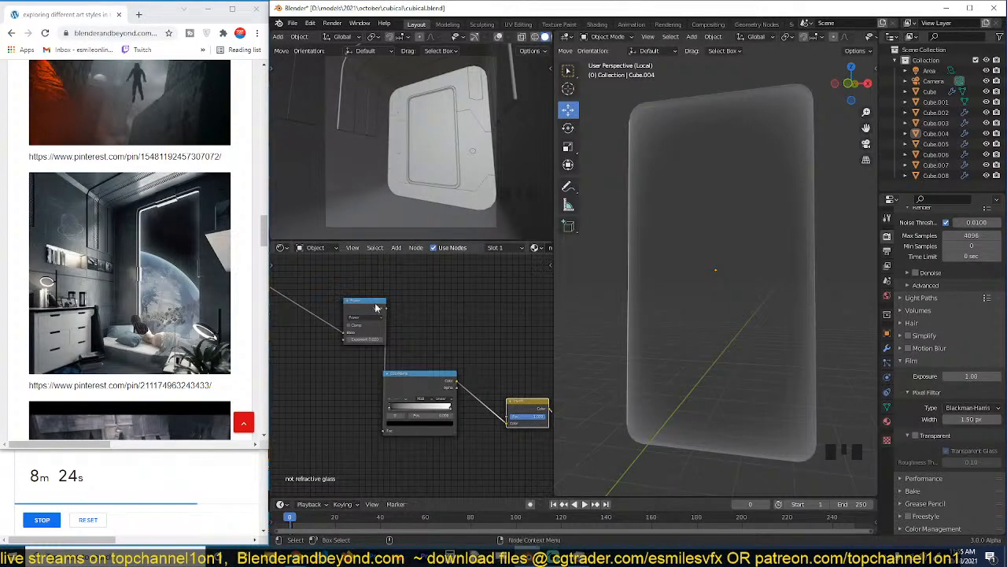
Set the Principled BSDF's Transmission to 1.000.
scroll(399, 314, down, 2)
middle_drag(482, 376, 373, 344)
scroll(401, 346, up, 1)
scroll(413, 346, down, 1)
scroll(420, 350, up, 1)
scroll(421, 351, up, 4)
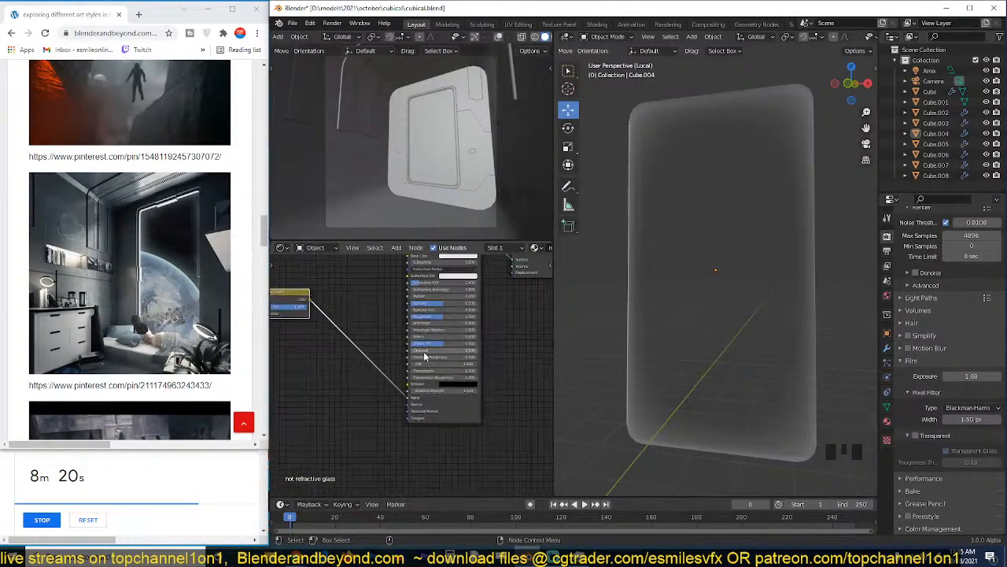
drag(415, 369, 483, 368)
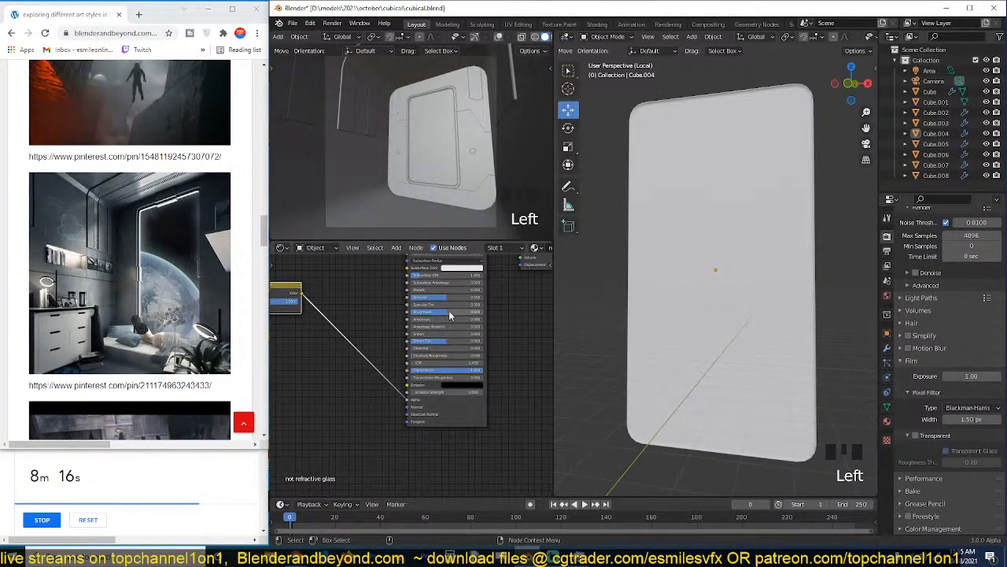
Reduce the Principled BSDF's Roughness to 0.000 and check the pane's edge reflections from another angle.
scroll(755, 308, down, 1)
scroll(756, 305, up, 3)
middle_drag(755, 305, 648, 292)
drag(452, 312, 411, 312)
middle_drag(661, 280, 686, 303)
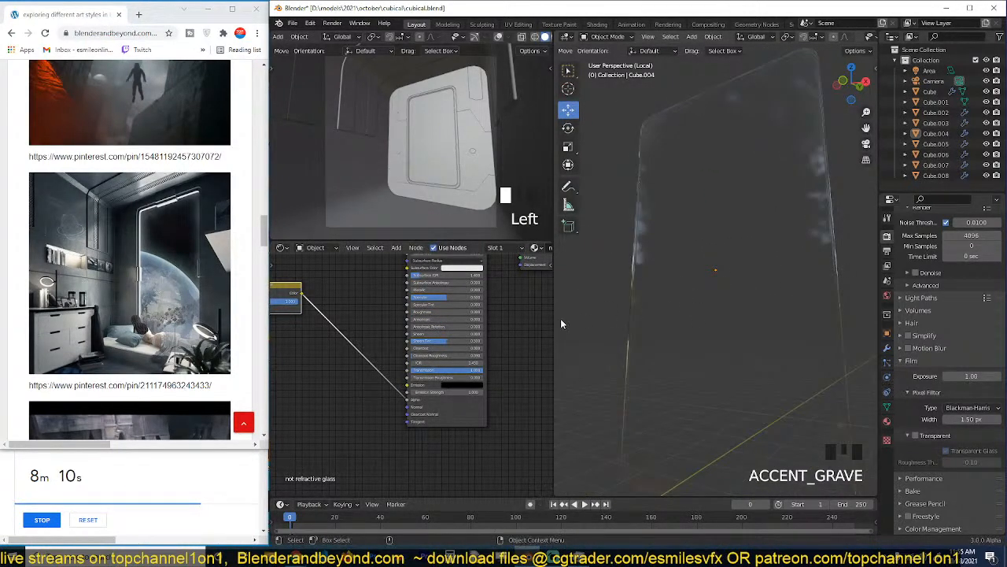
scroll(475, 349, down, 1)
middle_drag(394, 368, 444, 387)
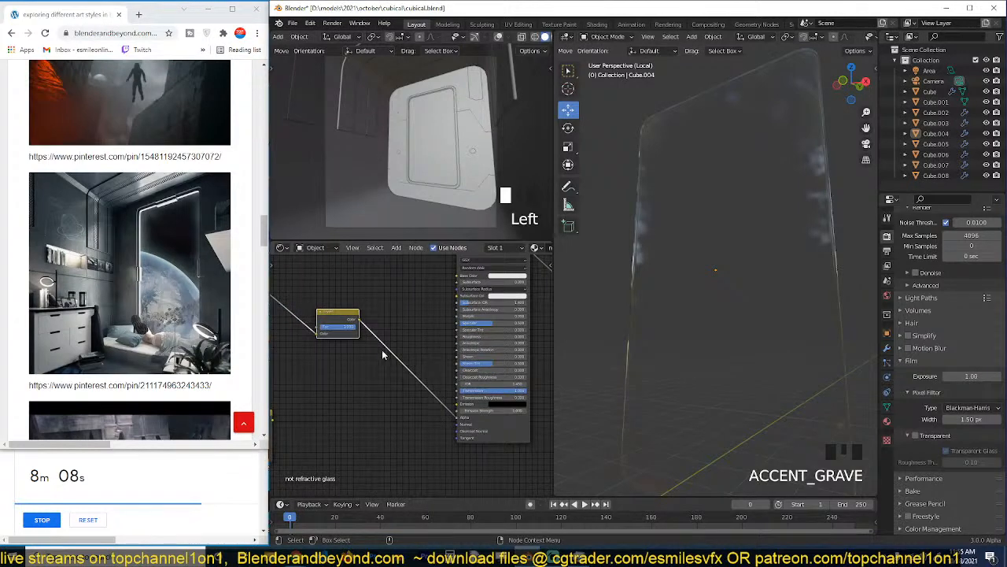
Try the Invert node's Fac at zero on the glass pane, and restore it to full inversion.
drag(355, 329, 213, 337)
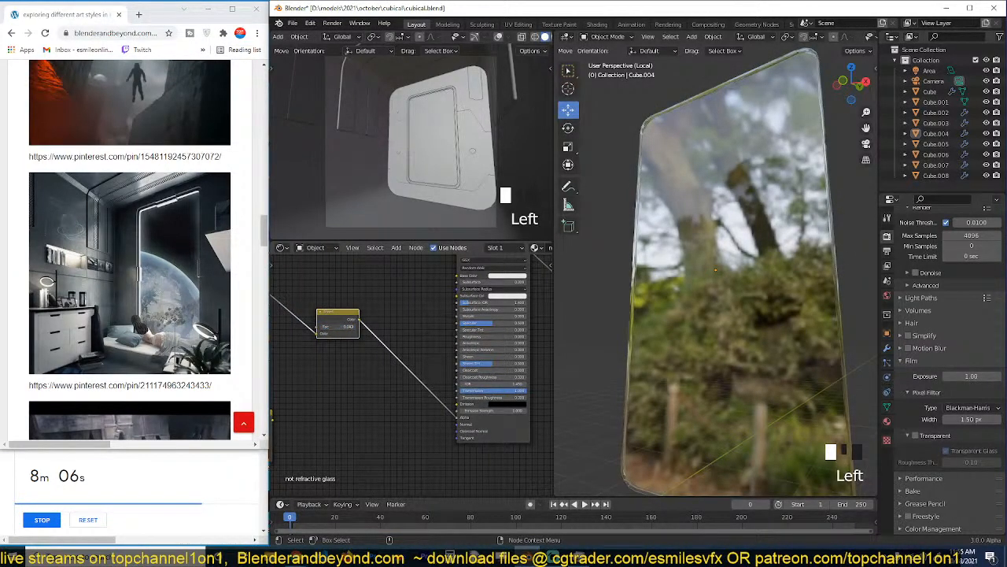
drag(322, 326, 359, 327)
scroll(706, 284, down, 3)
middle_drag(706, 284, 754, 292)
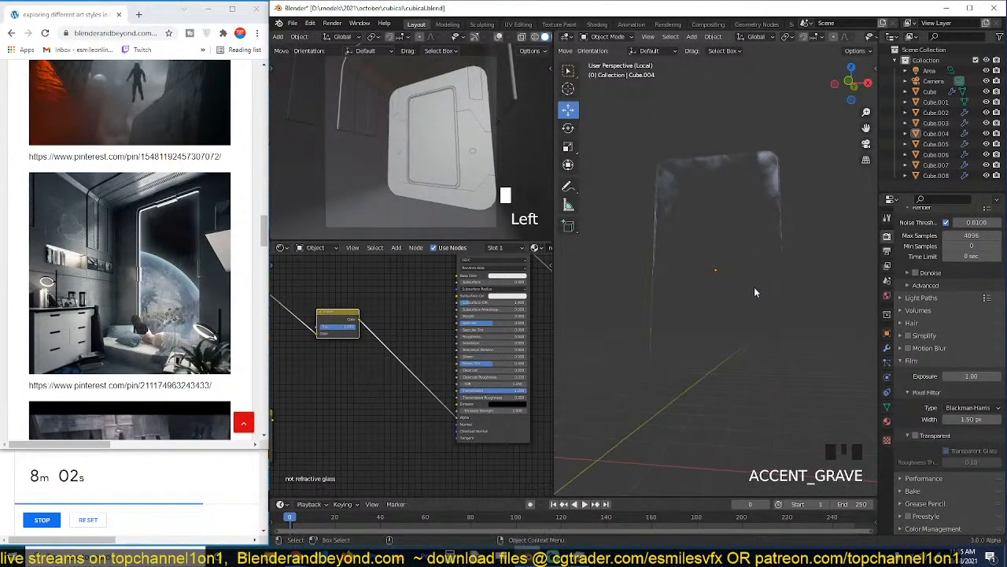
Adjust the brightness of the ColorRamp's white stop so the pane's centre keeps a faint opacity and reflection.
middle_drag(379, 340, 460, 376)
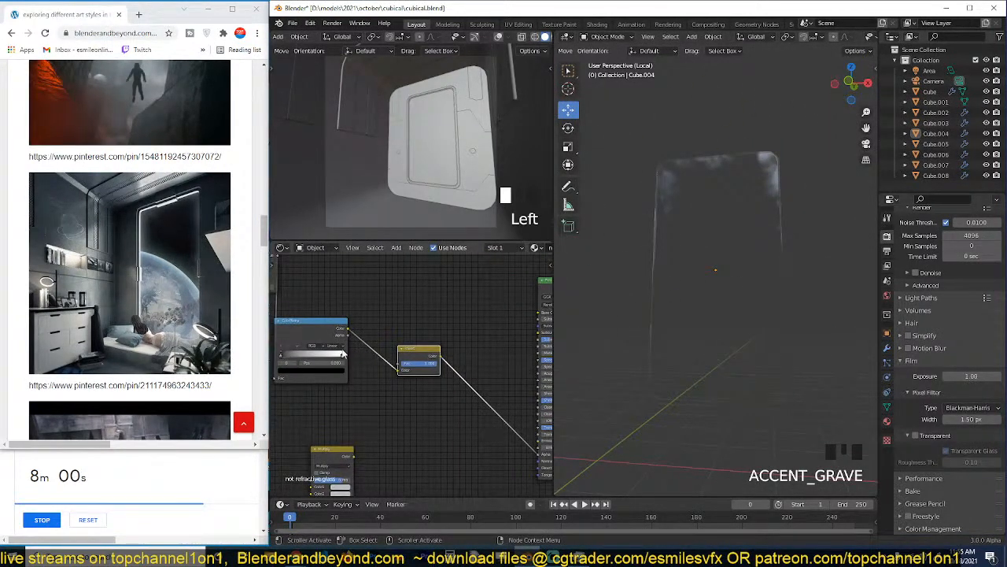
click(342, 354)
click(337, 370)
drag(331, 304, 331, 287)
key(grave)
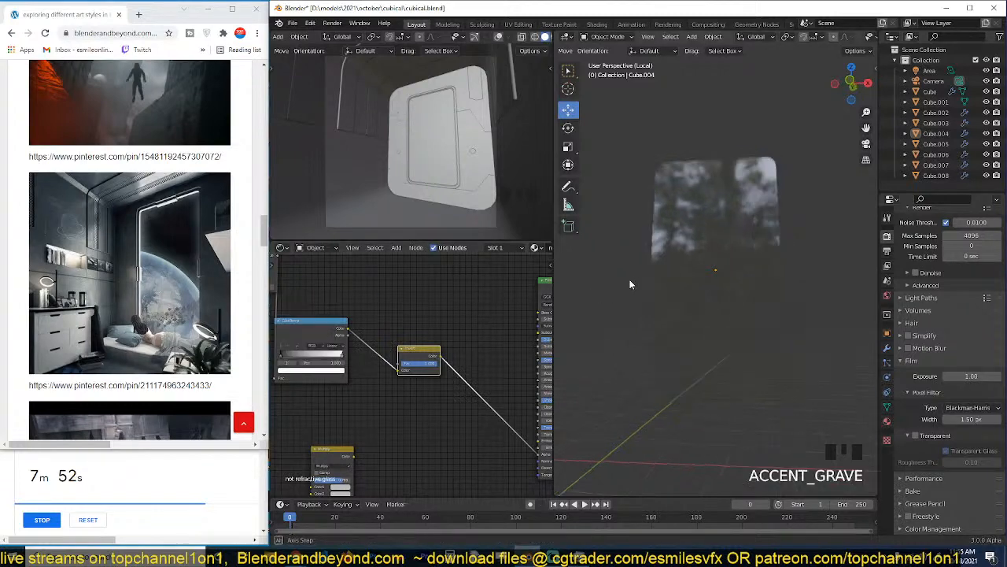
middle_drag(629, 281, 591, 299)
scroll(453, 351, down, 3)
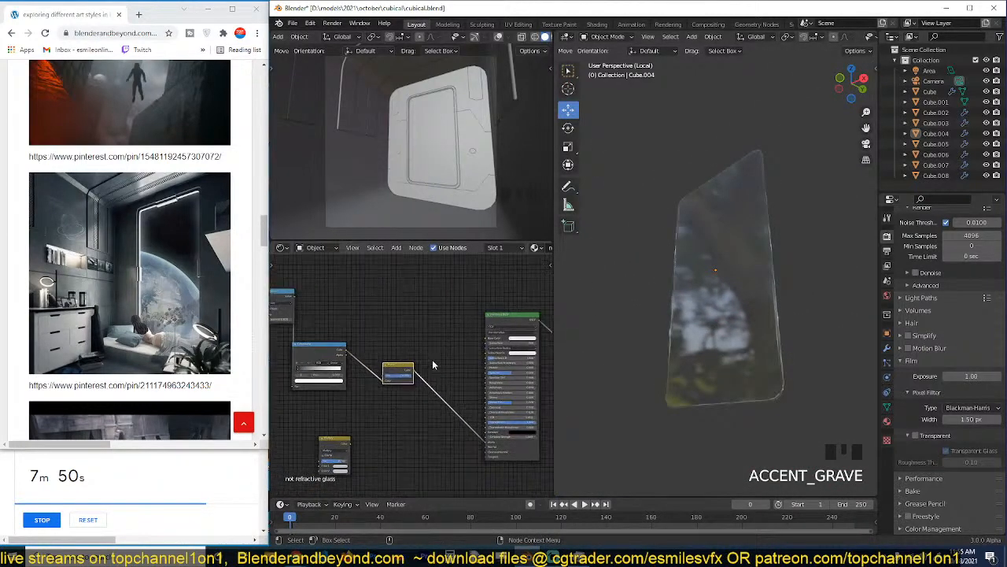
scroll(425, 345, up, 2)
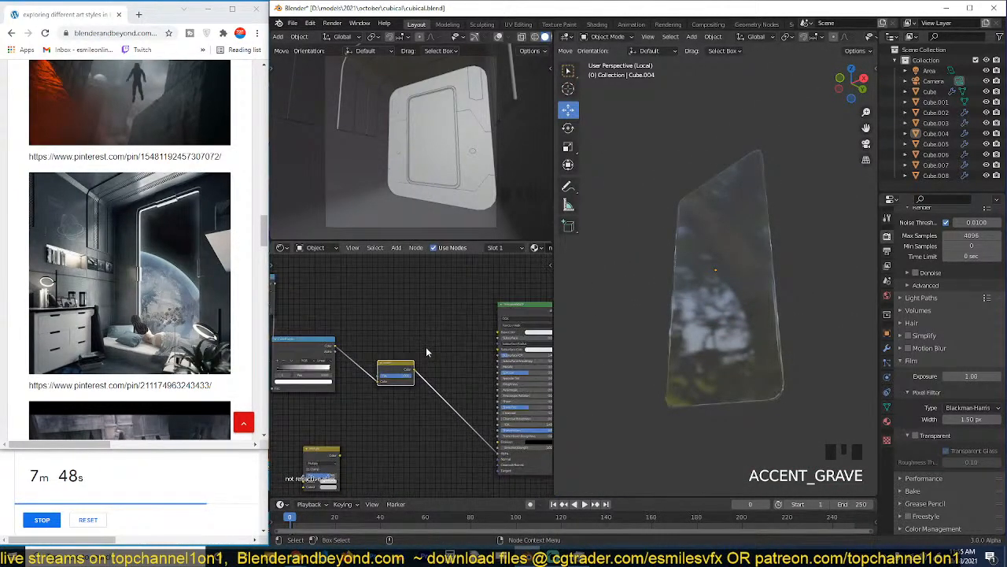
Connect the ColorRamp's Color to the Principled BSDF's Roughness and move the Invert node below that link.
drag(333, 349, 506, 388)
drag(406, 372, 401, 411)
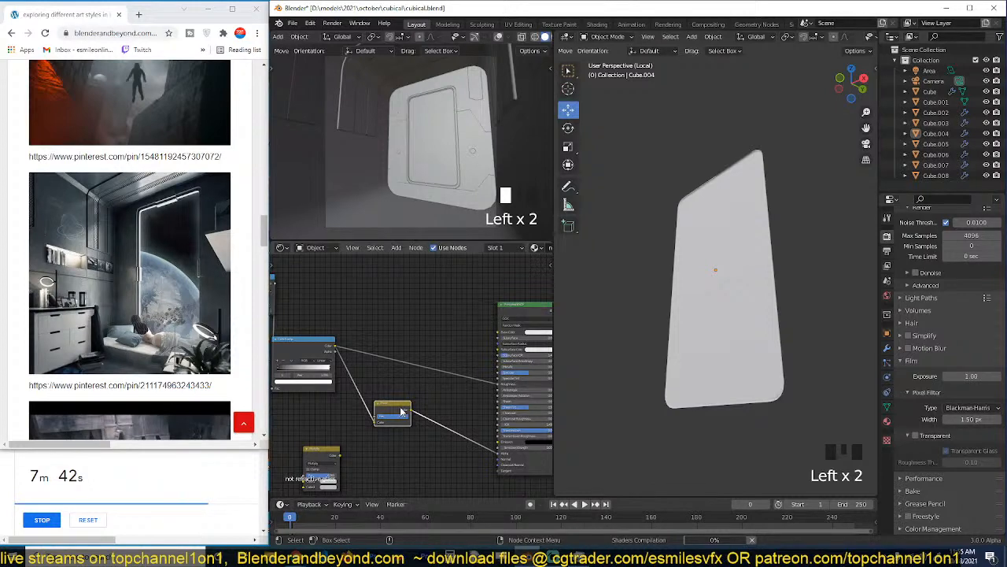
scroll(707, 367, up, 3)
middle_drag(707, 345, 683, 328)
middle_drag(397, 350, 410, 330)
scroll(412, 329, down, 3)
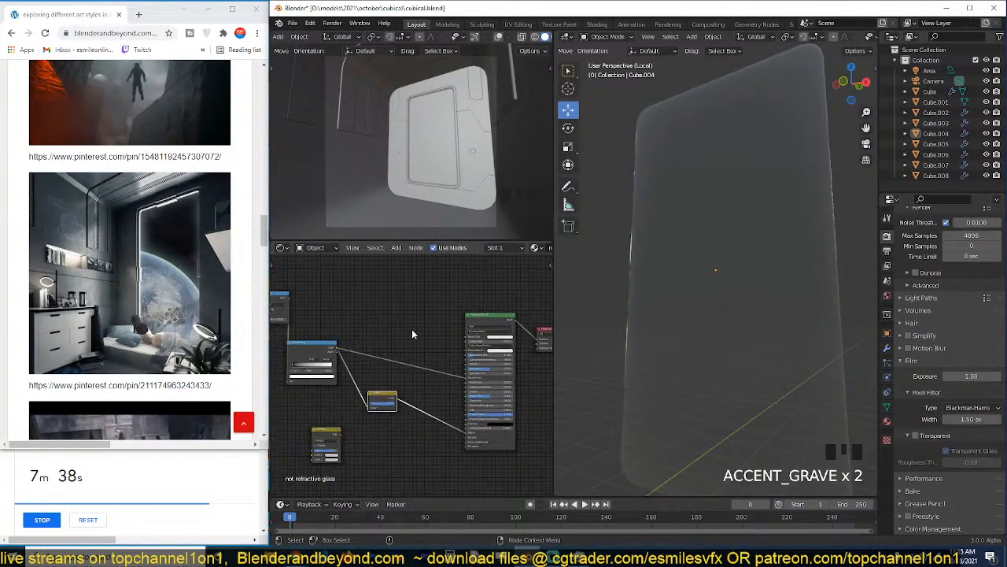
Choose the fine grey scratch texture from the grunges texture folder and import it as a texture node.
key(shift+a)
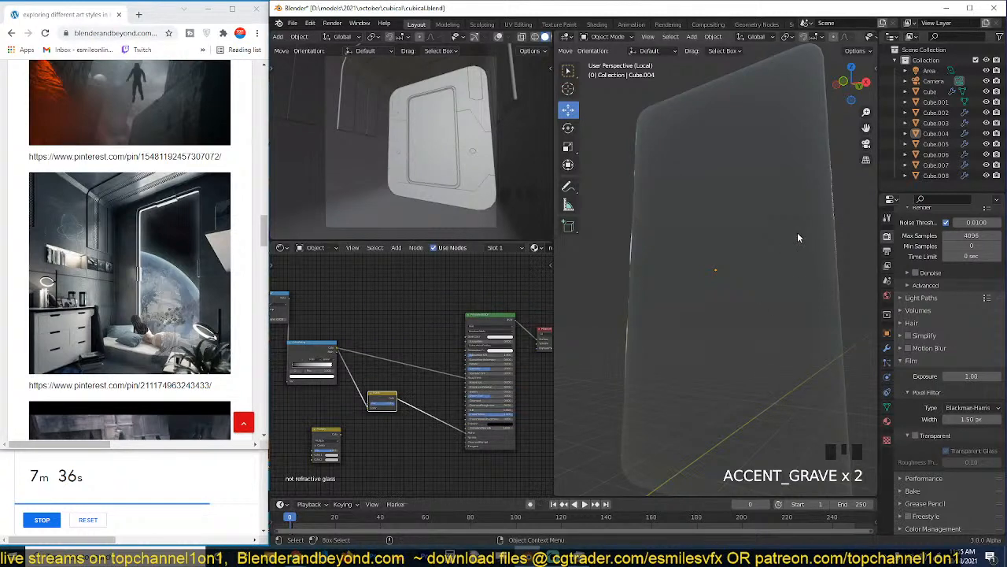
key(n)
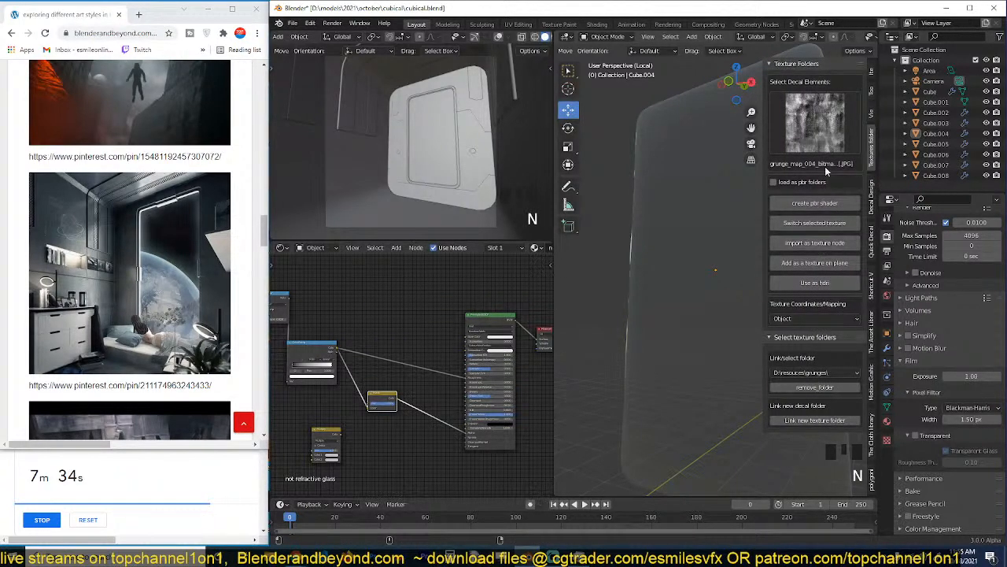
click(825, 122)
click(795, 245)
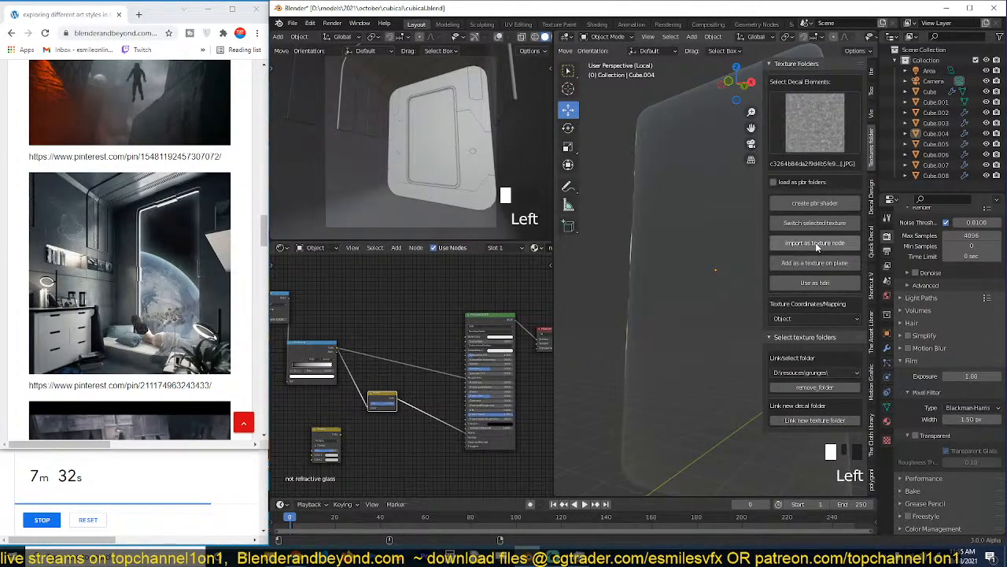
click(817, 246)
scroll(470, 359, down, 4)
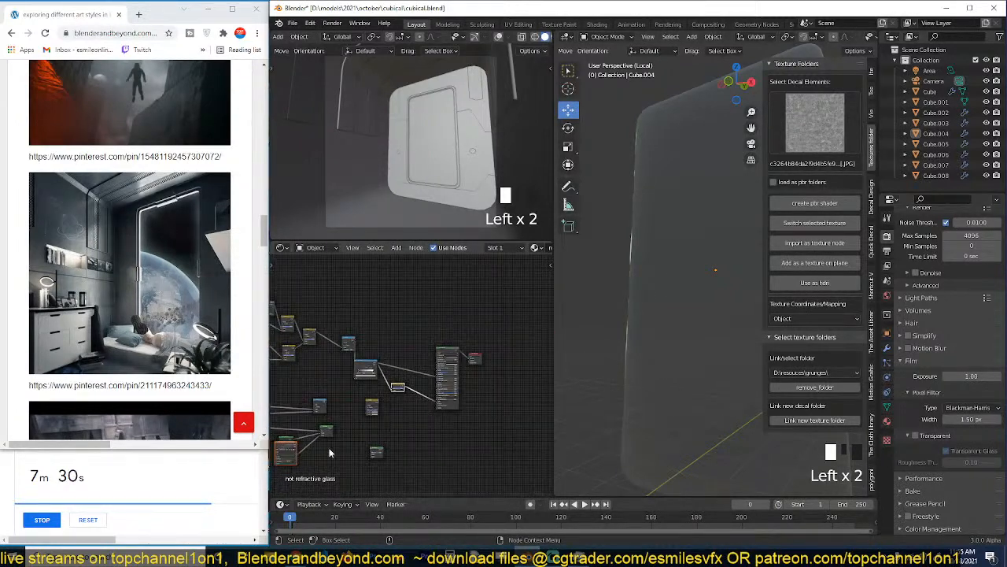
Place the imported texture node above the ColorRamp and preview it on the pane.
drag(289, 450, 396, 303)
ctrl+shift+click(385, 309)
ctrl+shift+click(388, 311)
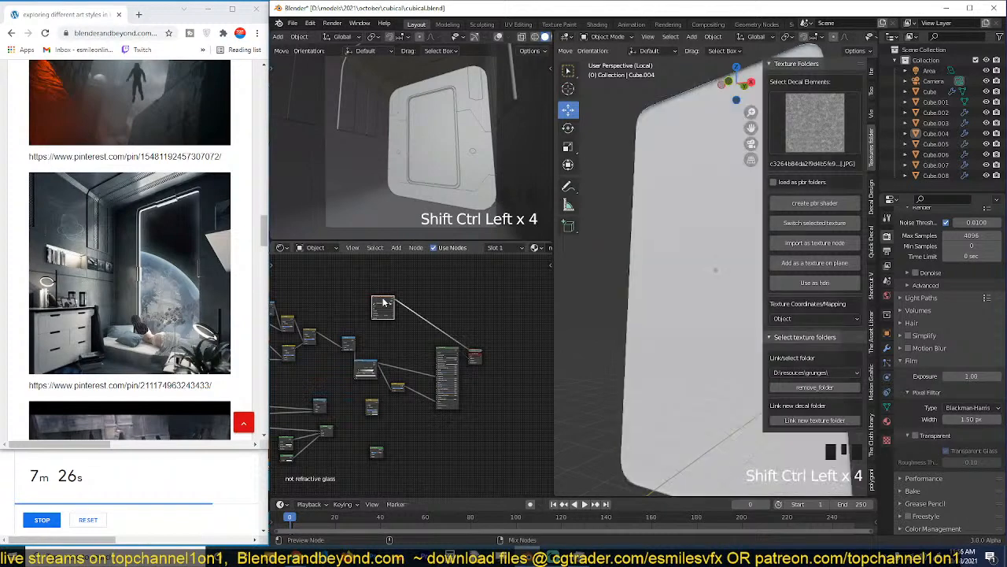
scroll(393, 319, up, 2)
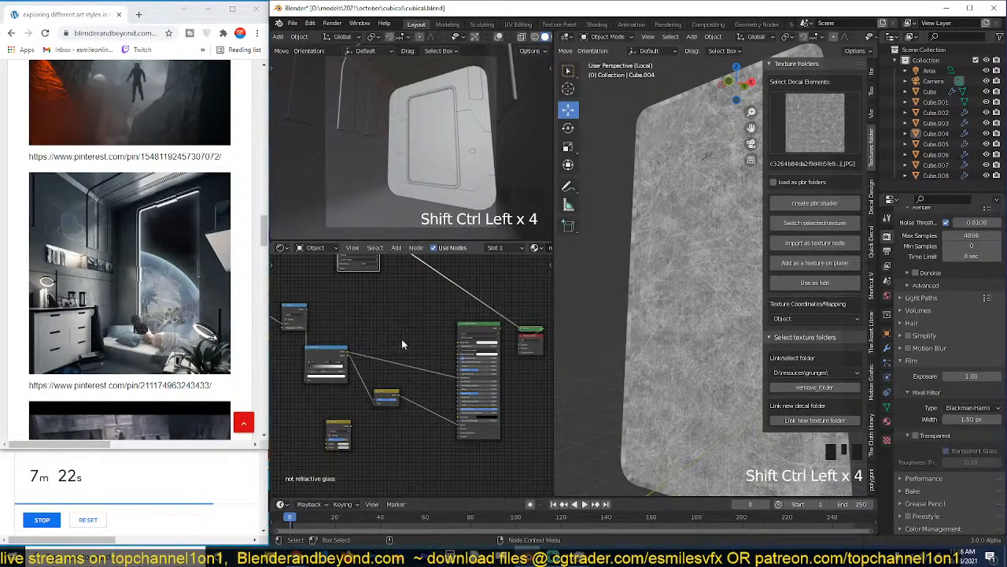
Combine the scratch texture and the ColorRamp in a mix node with the Multiply blending mode.
scroll(402, 344, up, 2)
drag(381, 268, 371, 318)
scroll(362, 375, up, 3)
ctrl+shift+right_drag(349, 375, 382, 329)
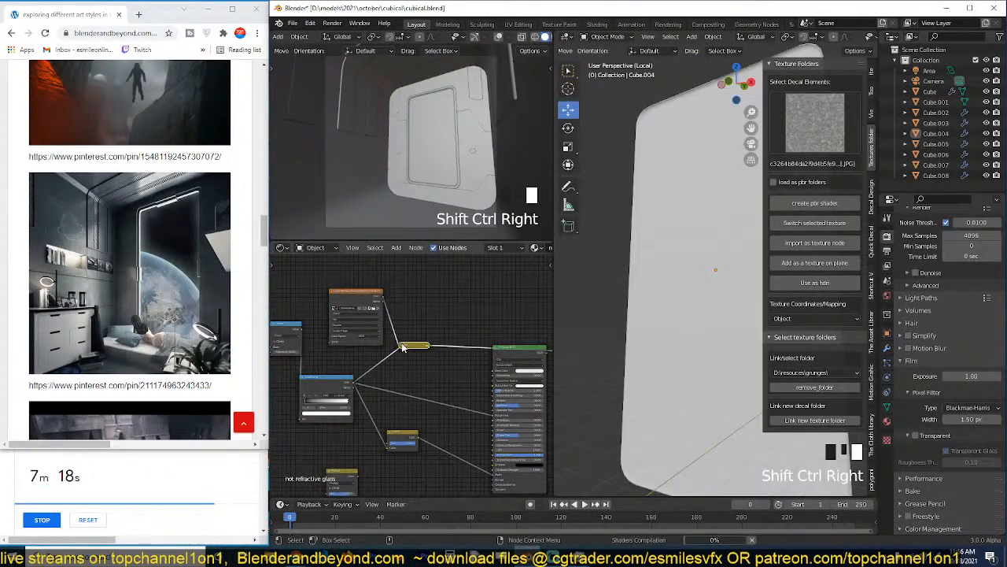
click(403, 348)
click(416, 366)
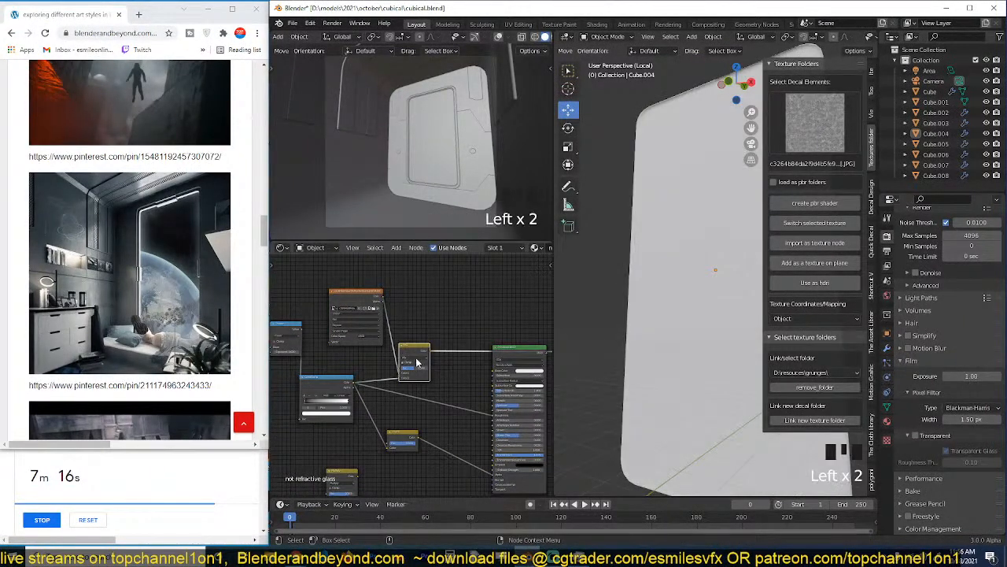
click(415, 371)
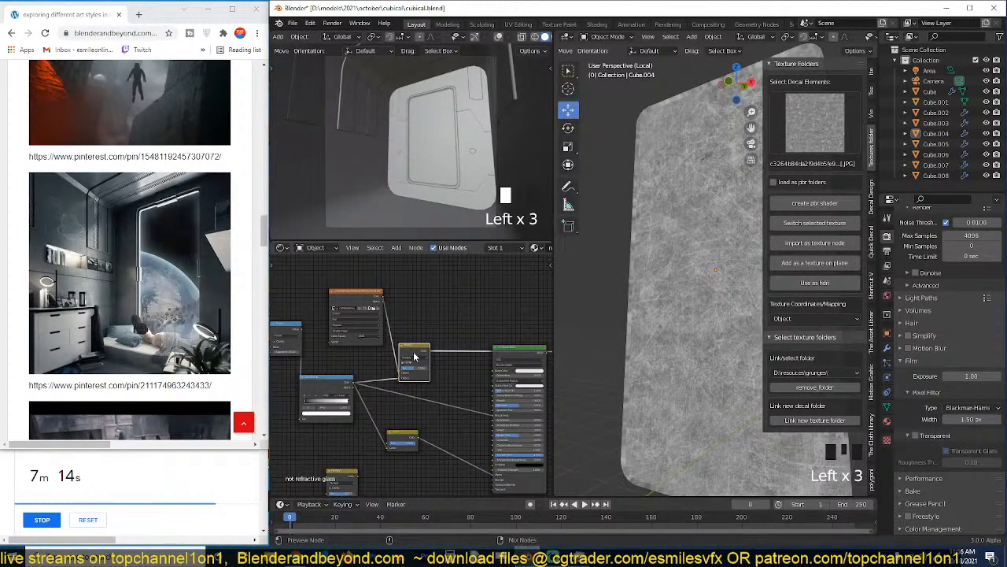
Switch the blending mode of the node combining texture and ColorRamp to Screen.
scroll(402, 376, up, 3)
drag(390, 380, 445, 364)
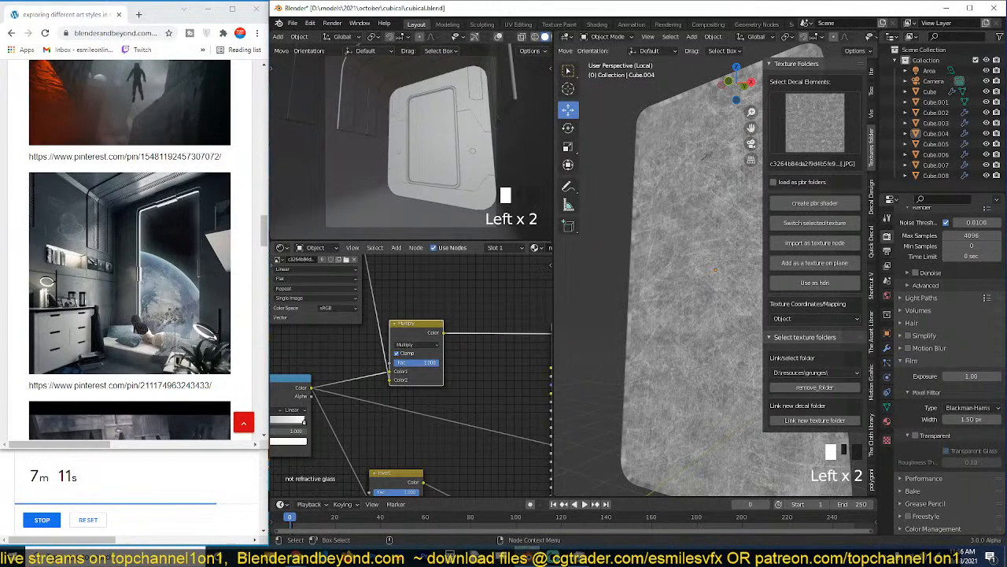
click(412, 347)
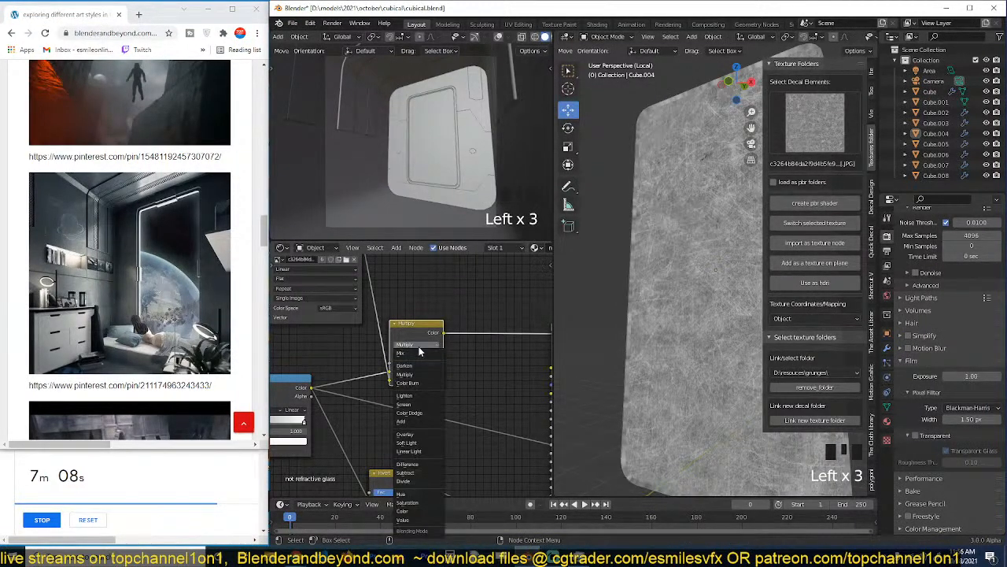
click(405, 404)
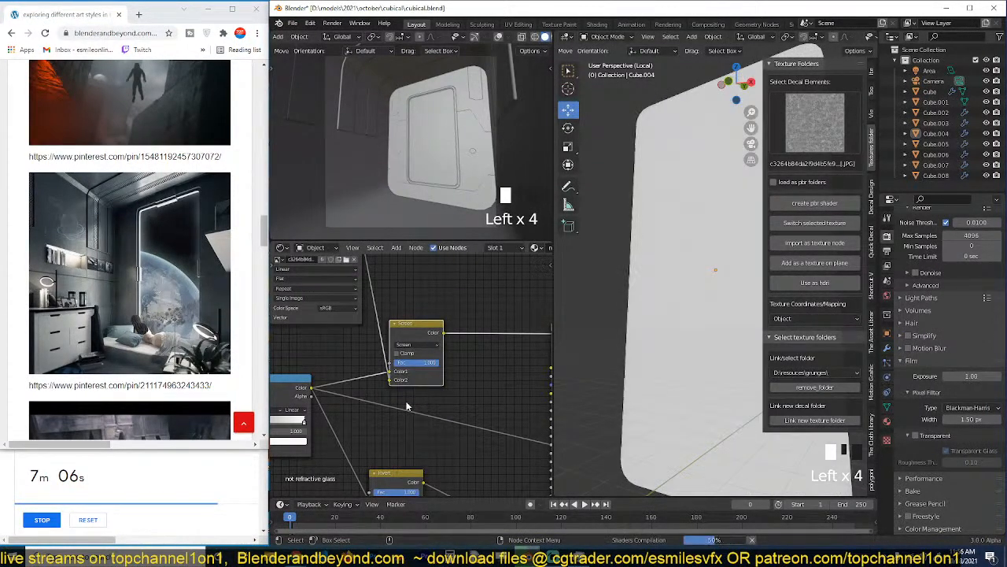
Preview the ColorRamp and the Screen node in turn, and raise the Screen node's Fac to its maximum.
ctrl+shift+click(310, 386)
ctrl+shift+click(308, 388)
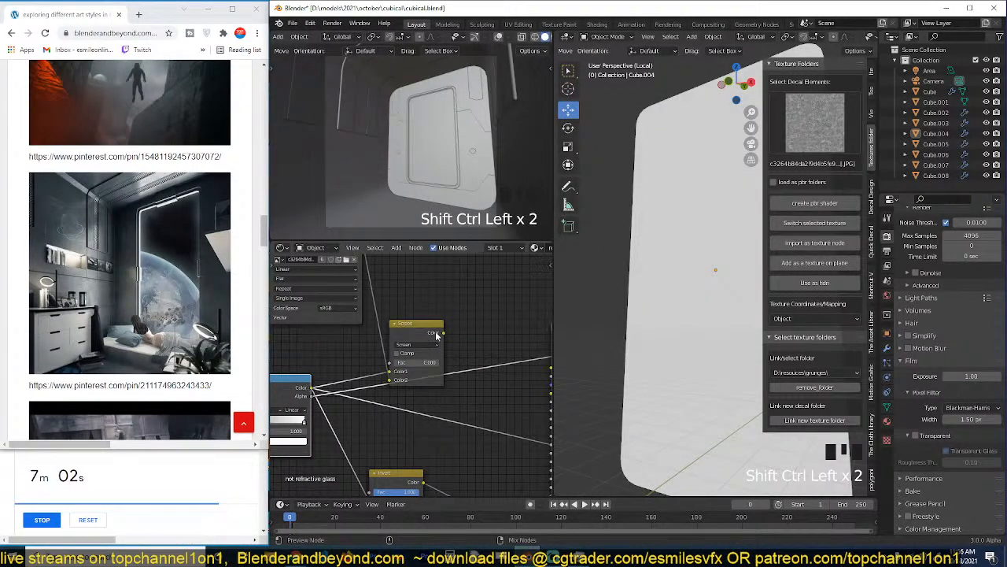
ctrl+shift+click(437, 336)
drag(416, 362, 503, 362)
scroll(445, 362, down, 2)
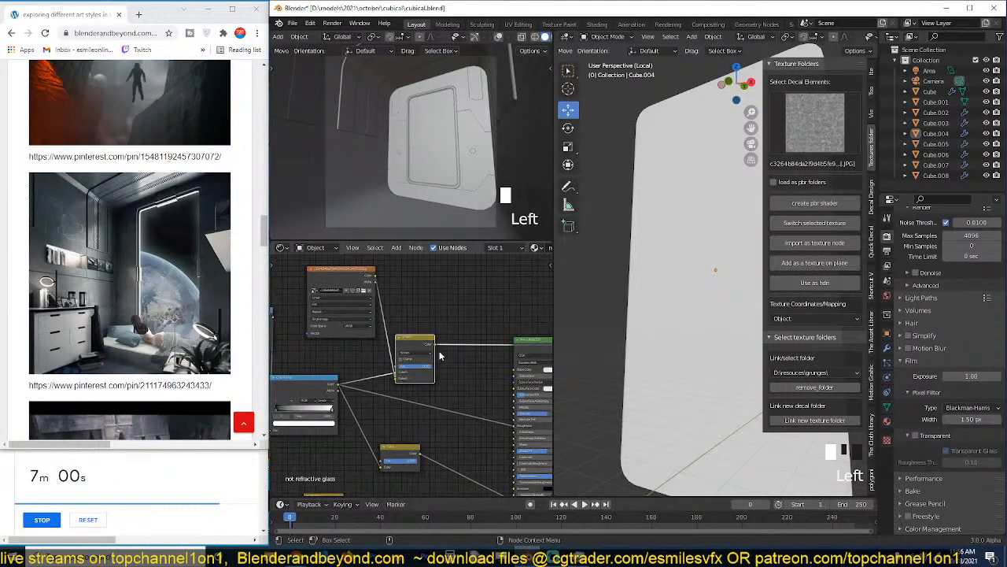
Connect the Screen node's Color to the Principled BSDF's Roughness, and preview the full shader along the pane's edge.
drag(434, 345, 516, 427)
middle_drag(506, 381, 462, 367)
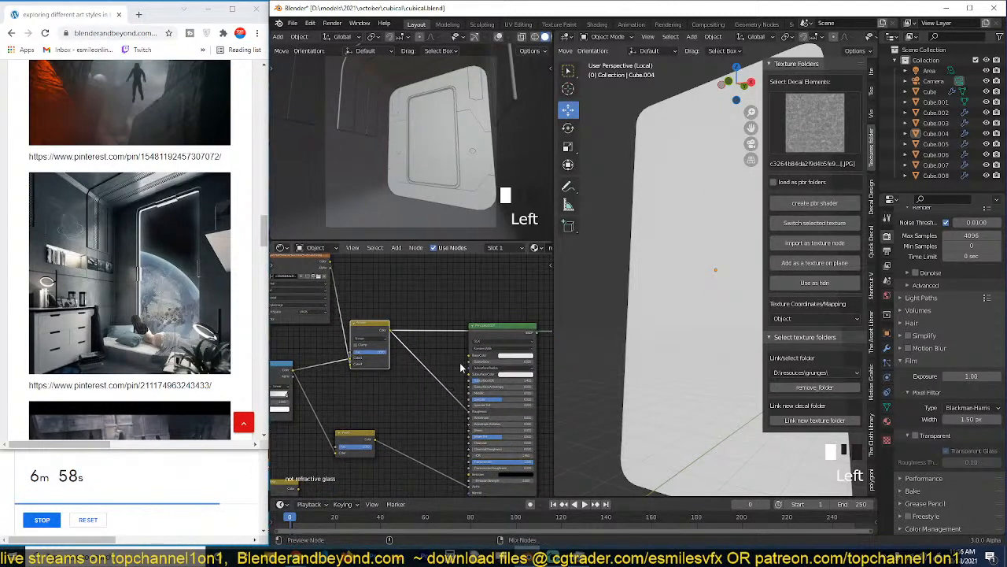
ctrl+shift+click(502, 337)
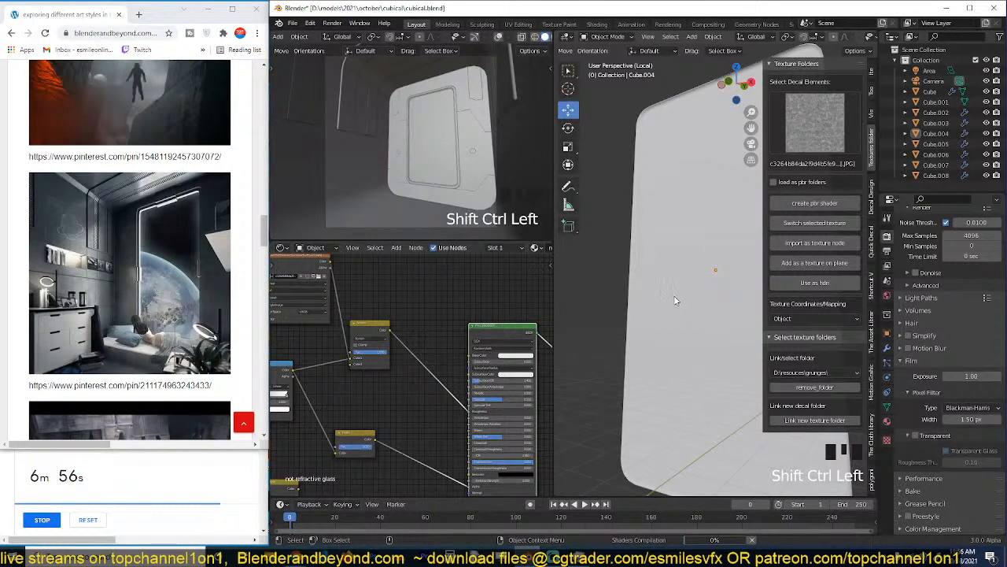
key(grave)
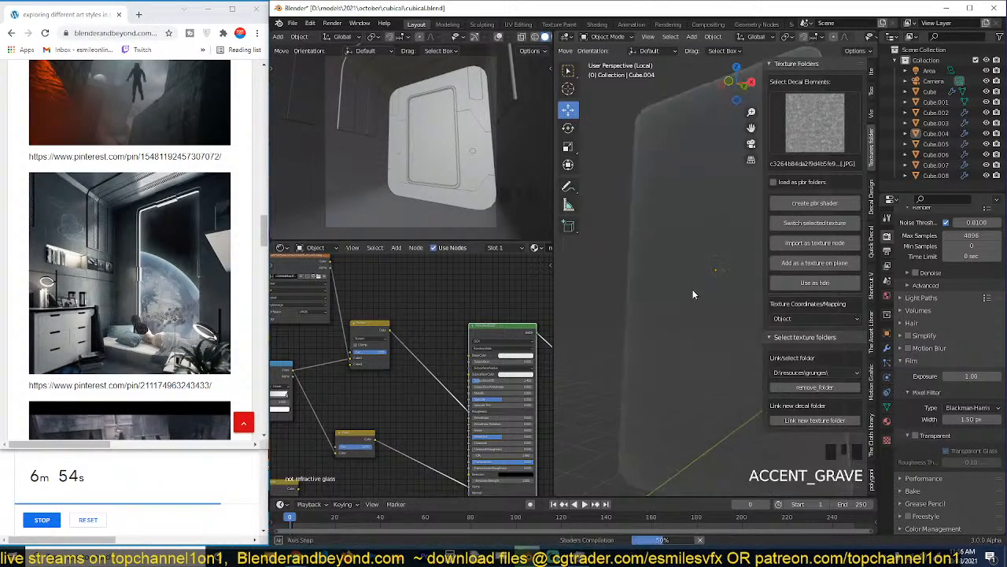
scroll(667, 279, down, 4)
scroll(667, 273, up, 4)
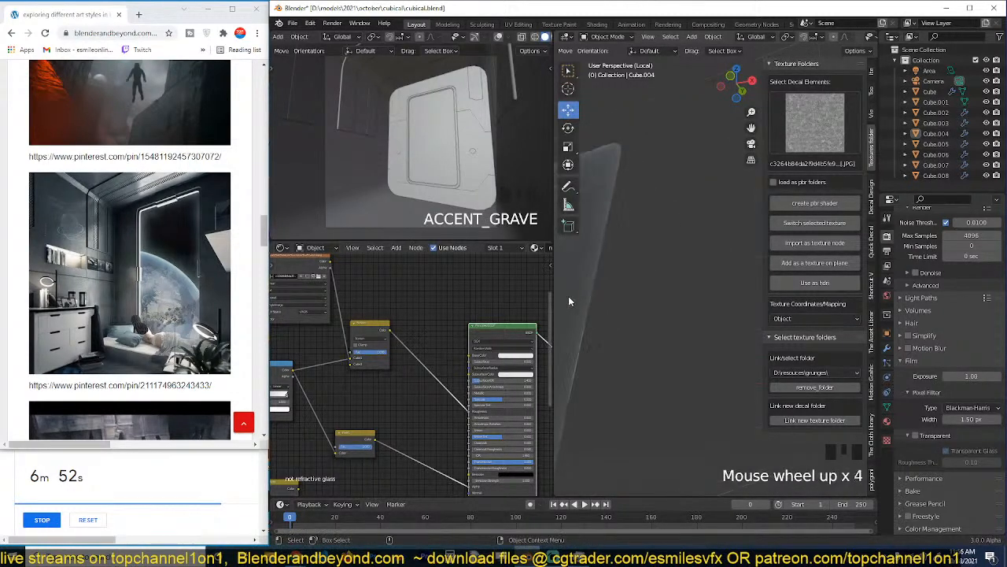
scroll(659, 338, up, 3)
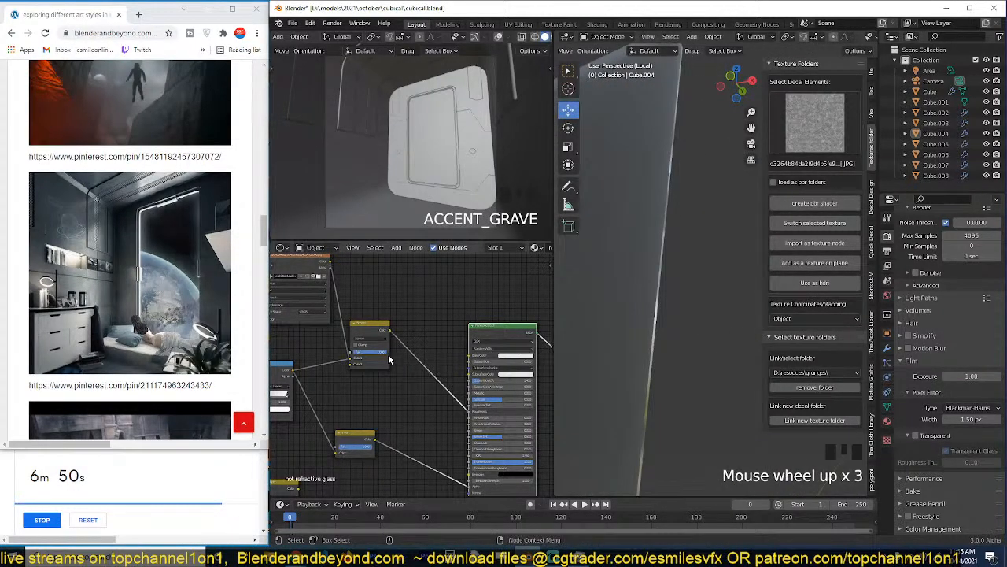
Change the Screen node's blending mode to Mix and check the pane's surface from another angle.
drag(385, 353, 382, 353)
click(365, 339)
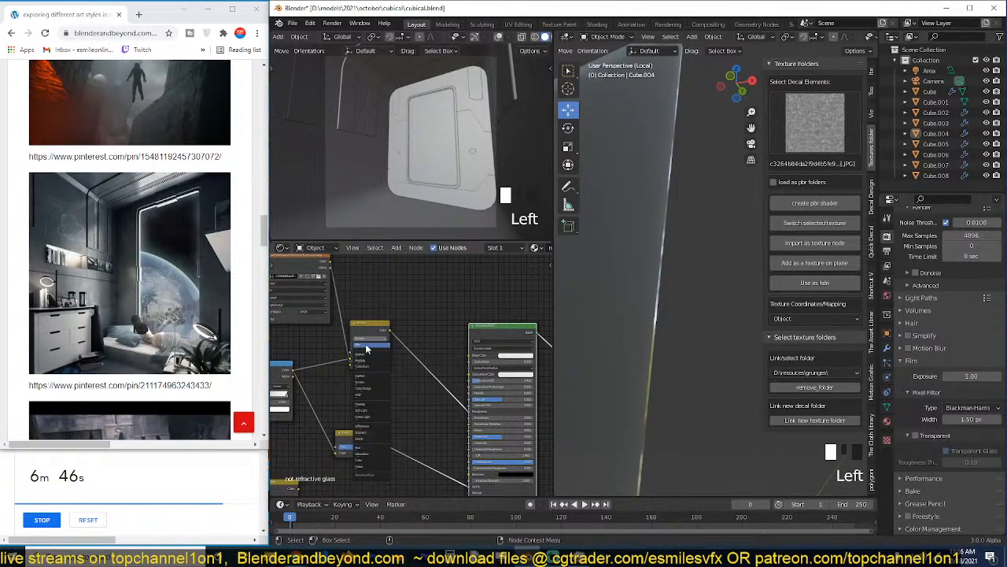
click(366, 346)
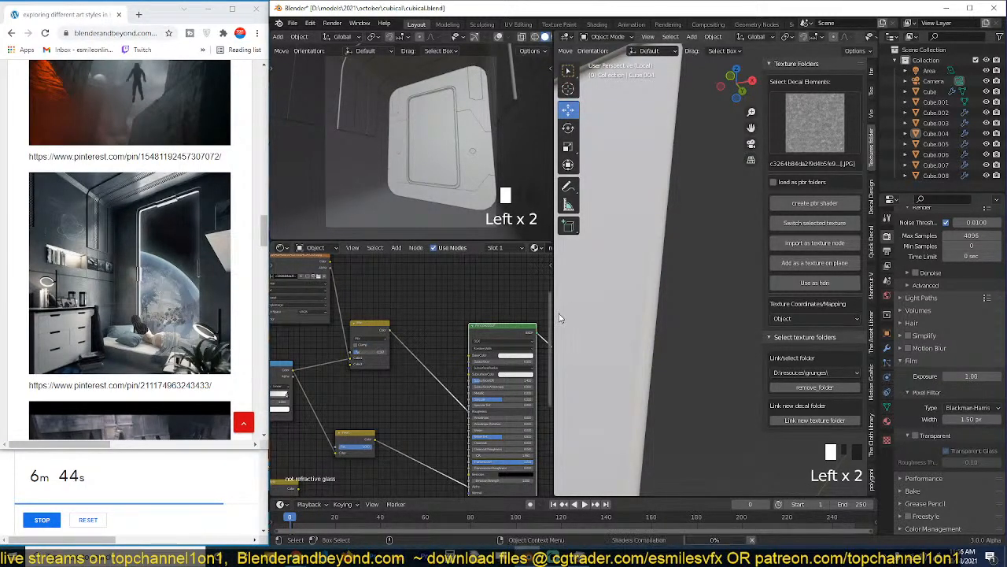
scroll(596, 306, down, 2)
key(grave)
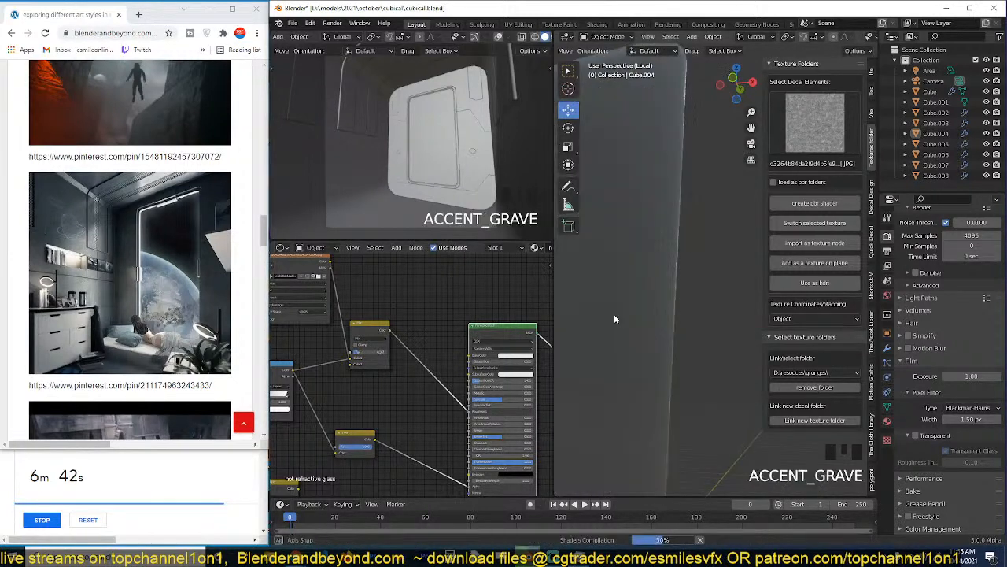
scroll(613, 314, down, 3)
middle_drag(614, 314, 647, 322)
key(grave)
key(grave)
Tune the Mix node's Fac while comparing the pane's roughness and reflections from several angles and distances.
drag(368, 352, 385, 352)
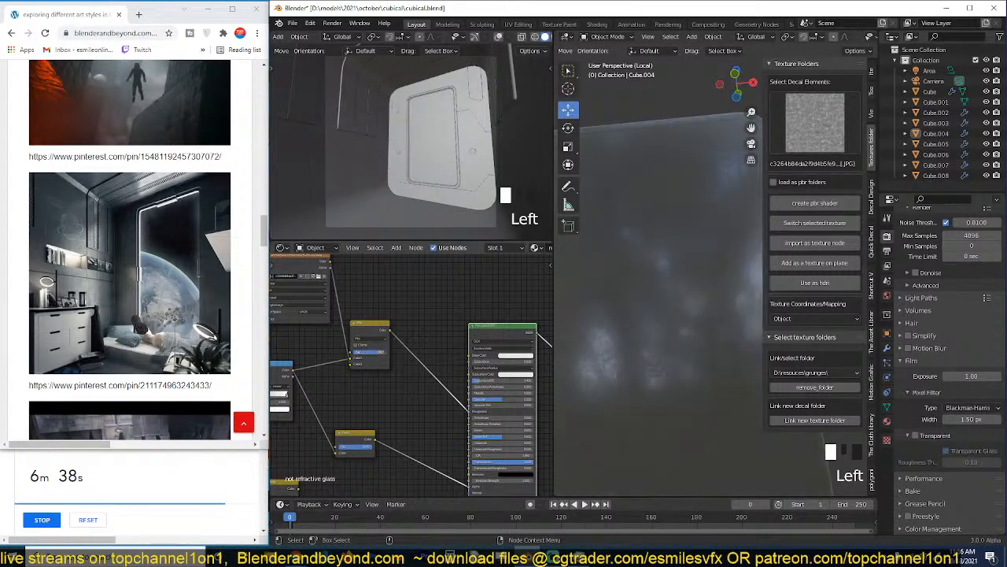
scroll(675, 300, down, 3)
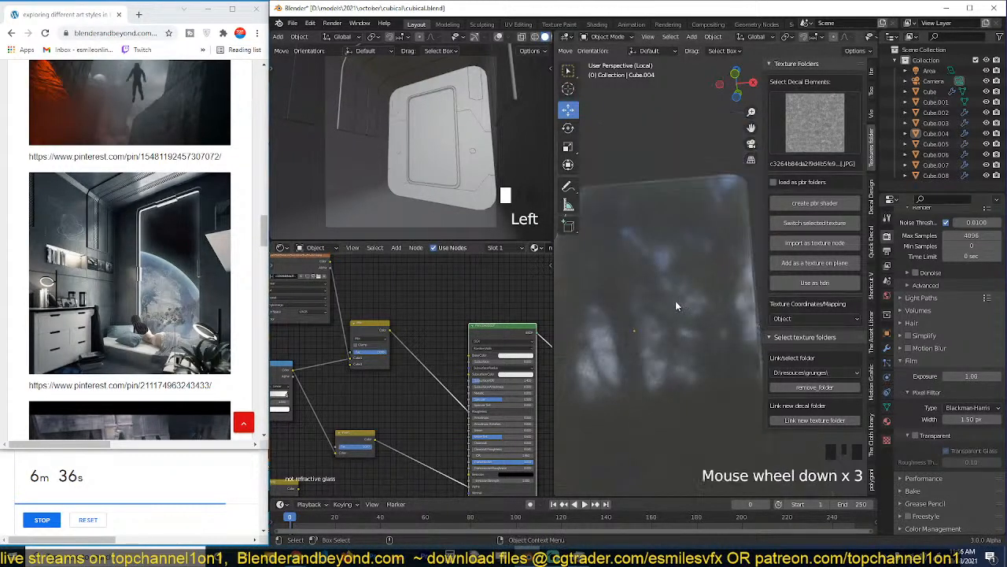
key(grave)
scroll(632, 319, up, 3)
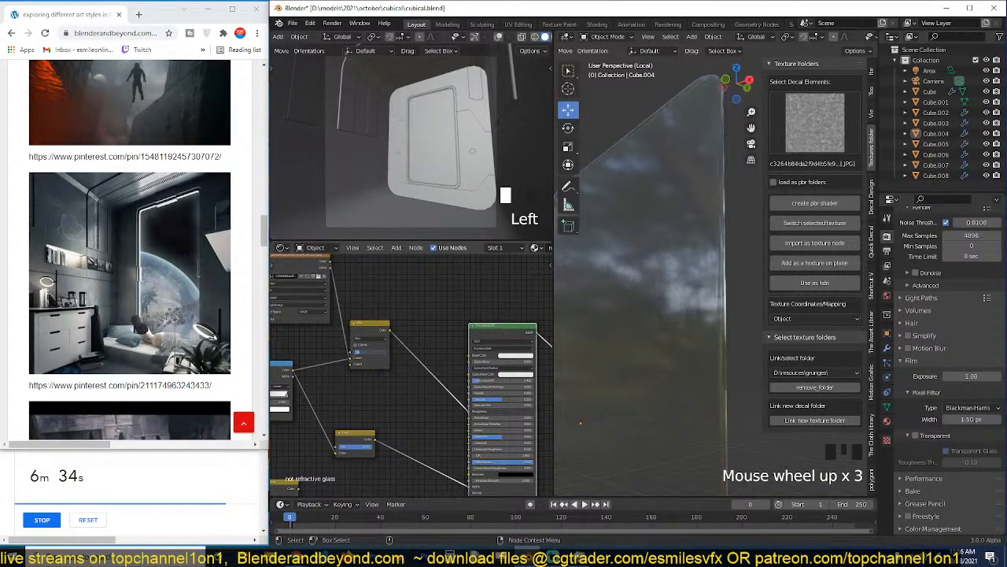
key(grave)
scroll(680, 323, up, 8)
key(grave)
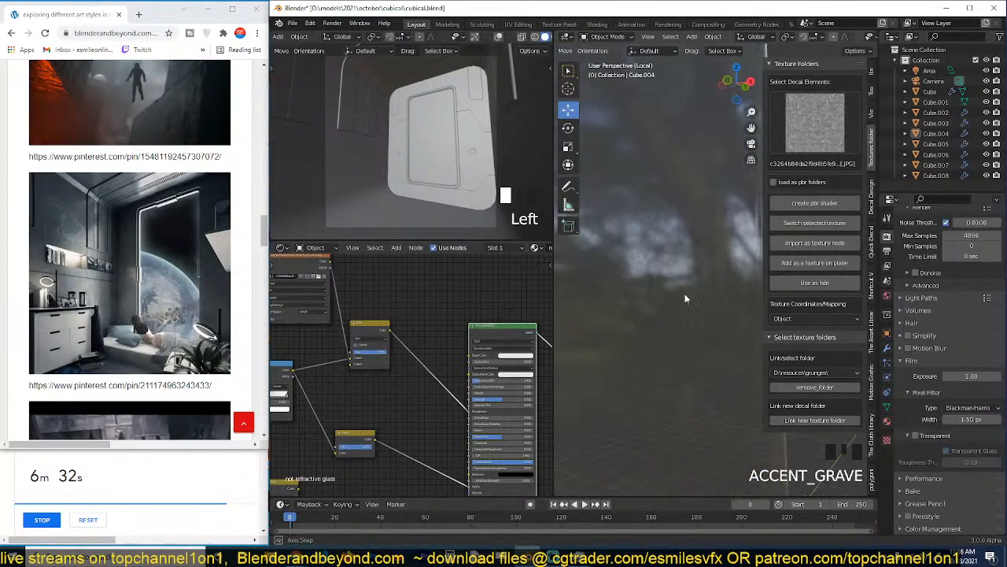
scroll(685, 298, down, 7)
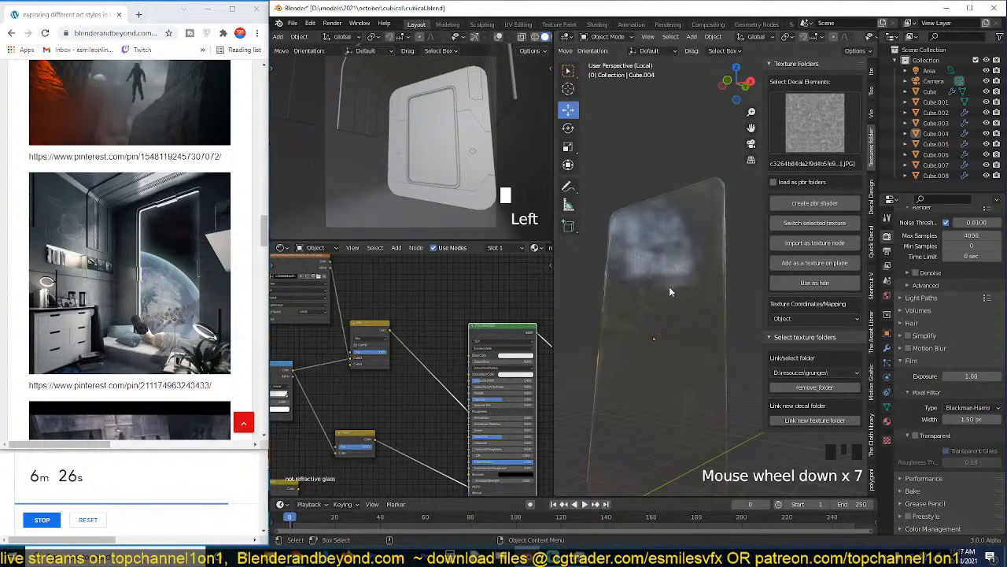
Leave the glass pane's isolated view, return to the room's camera view and save the file.
key(KP_Divide)
scroll(669, 286, down, 4)
scroll(673, 285, up, 3)
key(alt+a)
key(grave)
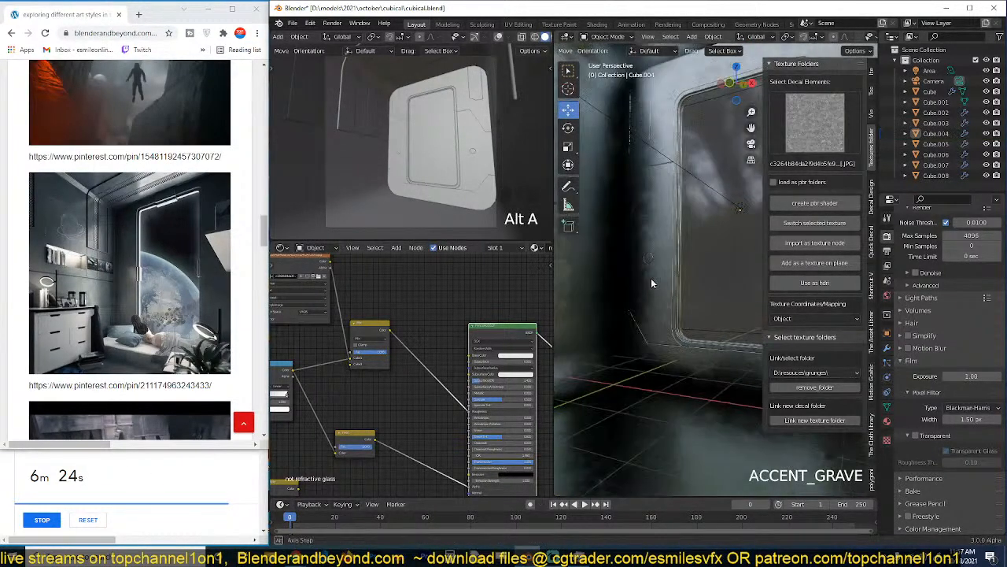
key(KP_0)
key(ctrl+s)
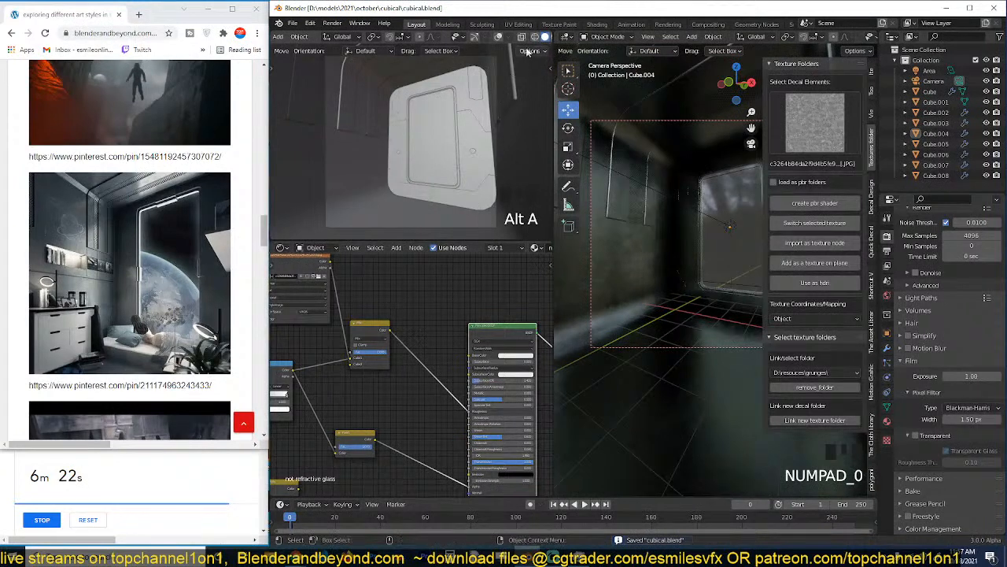
Set the smaller camera viewport to Rendered shading, switch the render engine to Eevee and save.
scroll(544, 30, down, 2)
scroll(543, 36, down, 2)
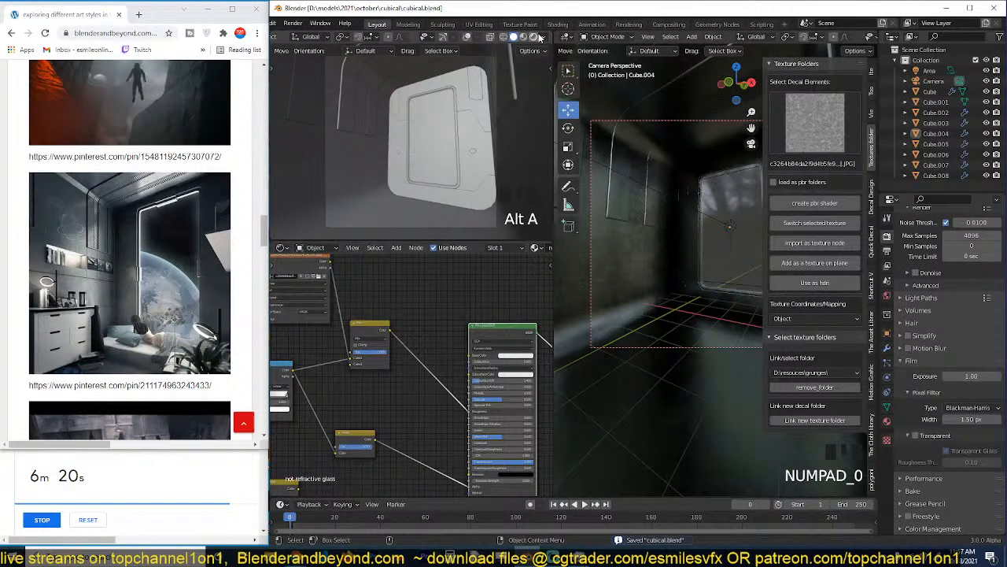
click(538, 37)
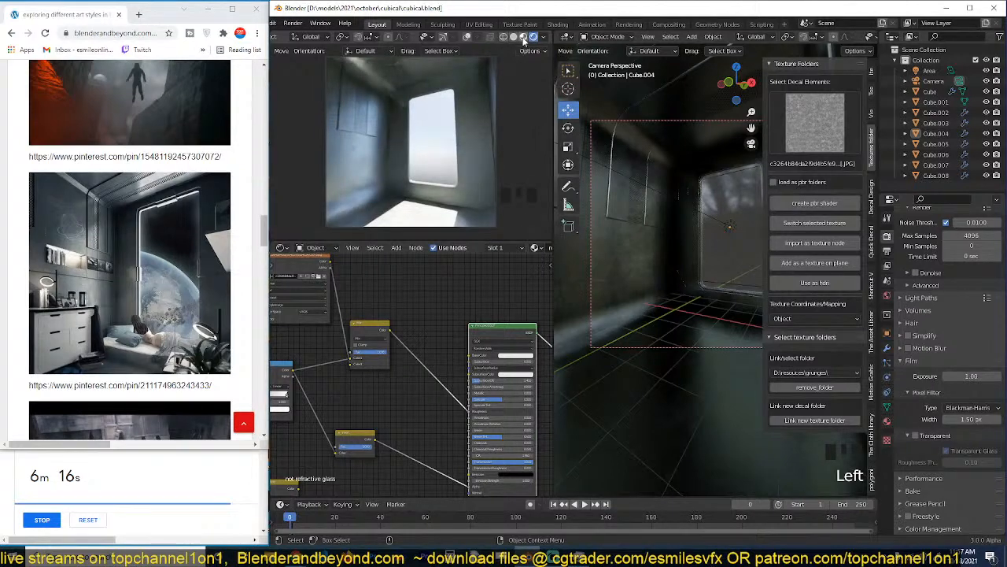
scroll(905, 241, up, 7)
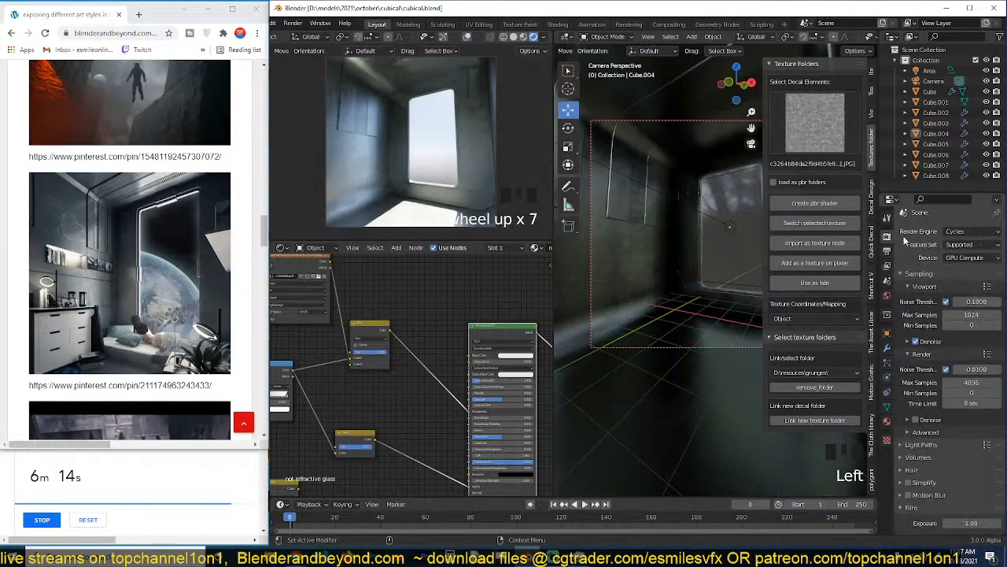
click(973, 232)
click(968, 244)
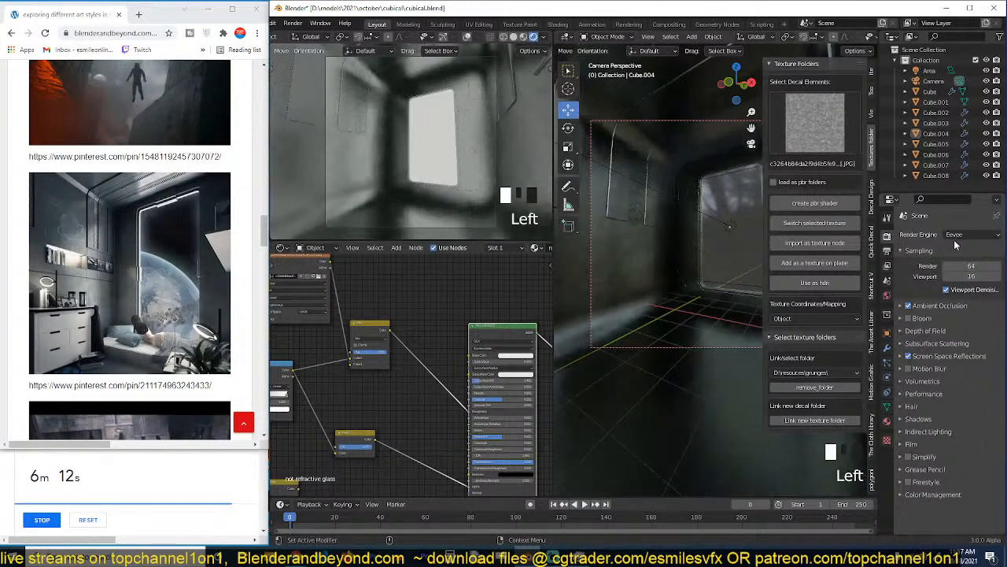
scroll(502, 144, down, 2)
scroll(501, 144, up, 3)
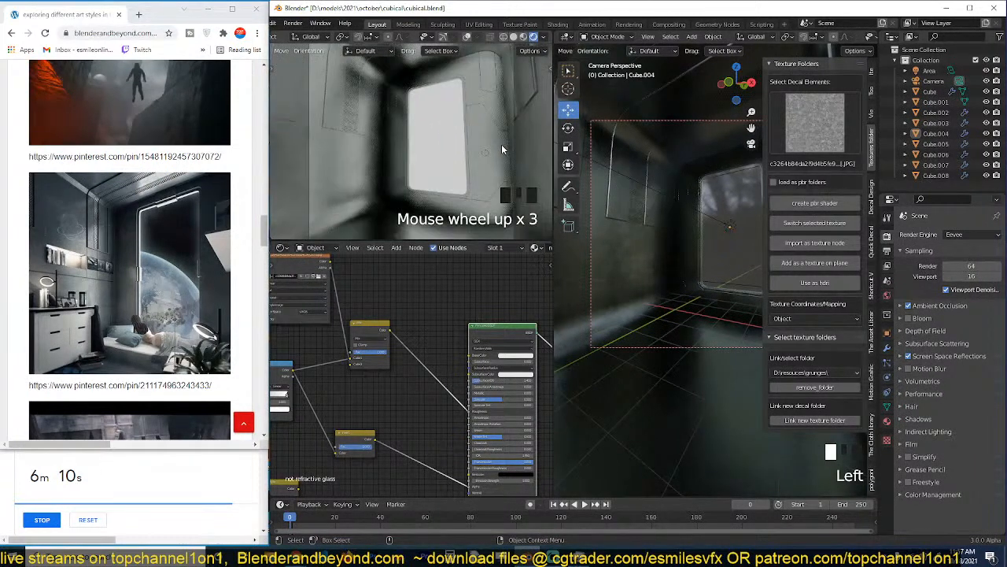
key(ctrl+s)
Hide the area light at the window.
scroll(634, 196, down, 2)
click(694, 225)
click(694, 225)
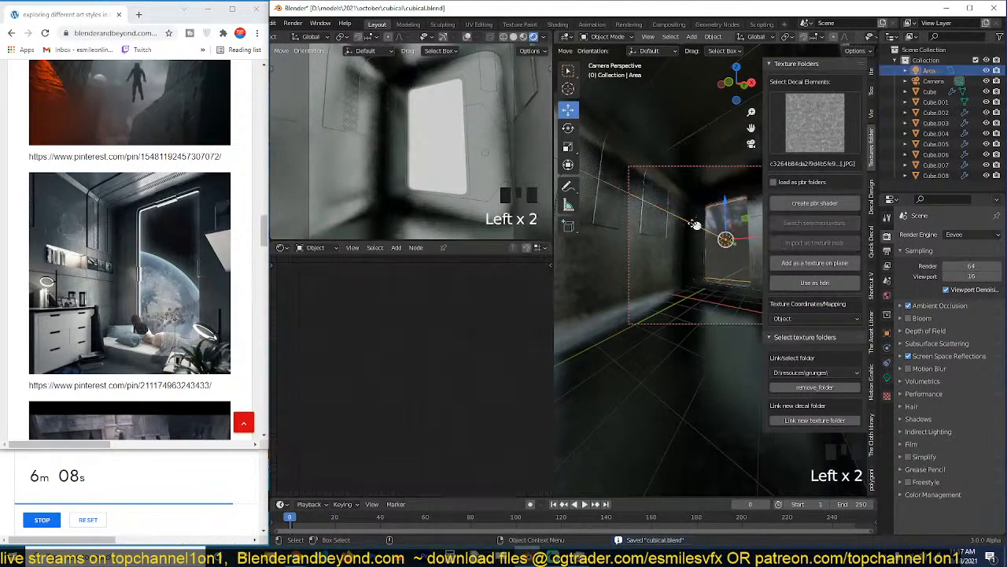
key(h)
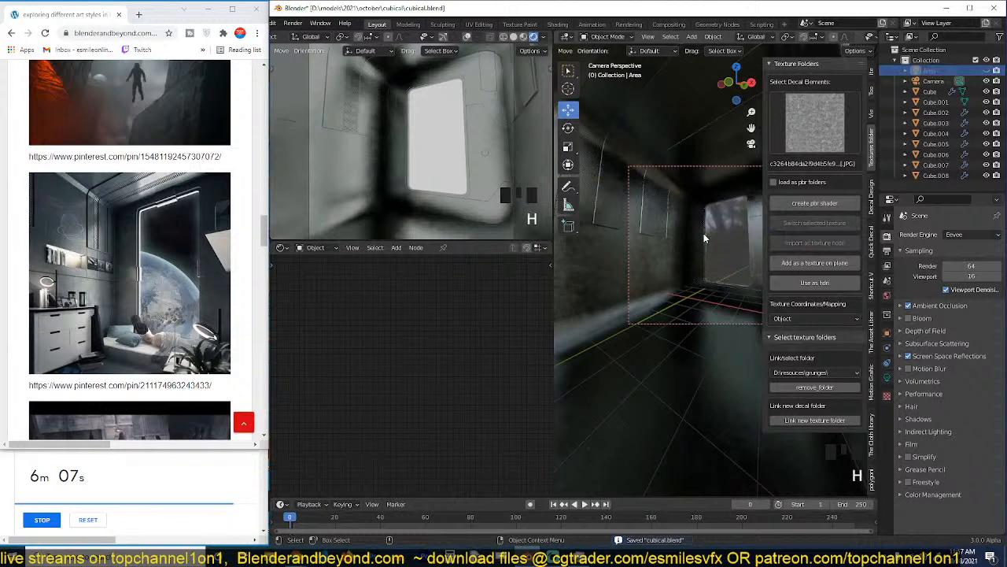
Change the world's Sky Texture type to Hosek / Wilkie, adjust its sun direction and save the file.
click(888, 296)
click(962, 307)
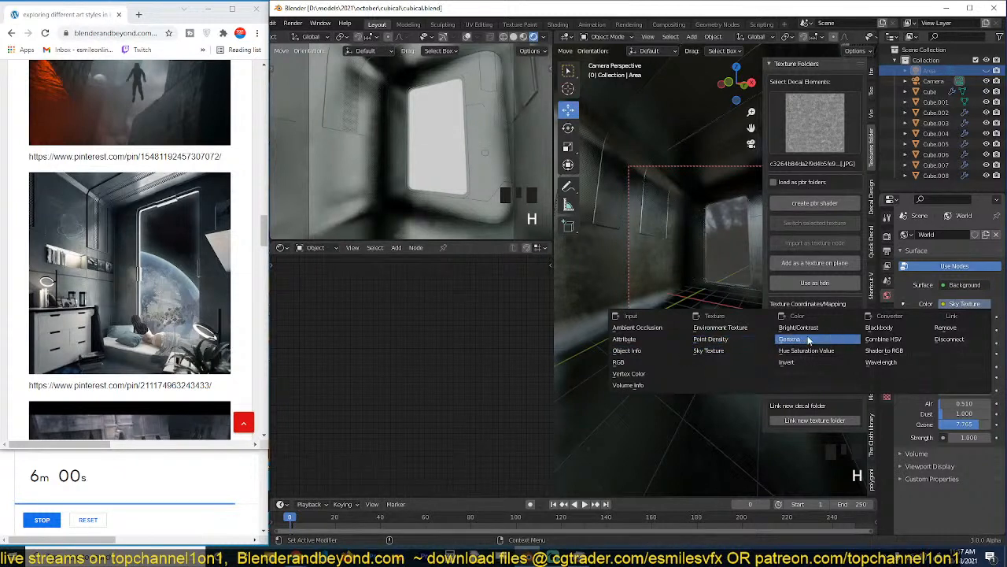
click(951, 317)
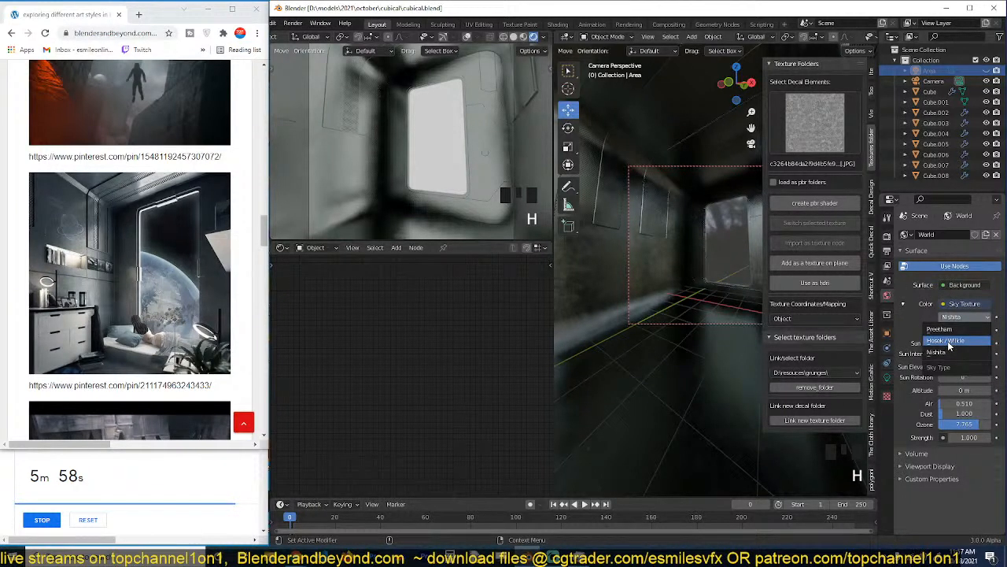
click(950, 343)
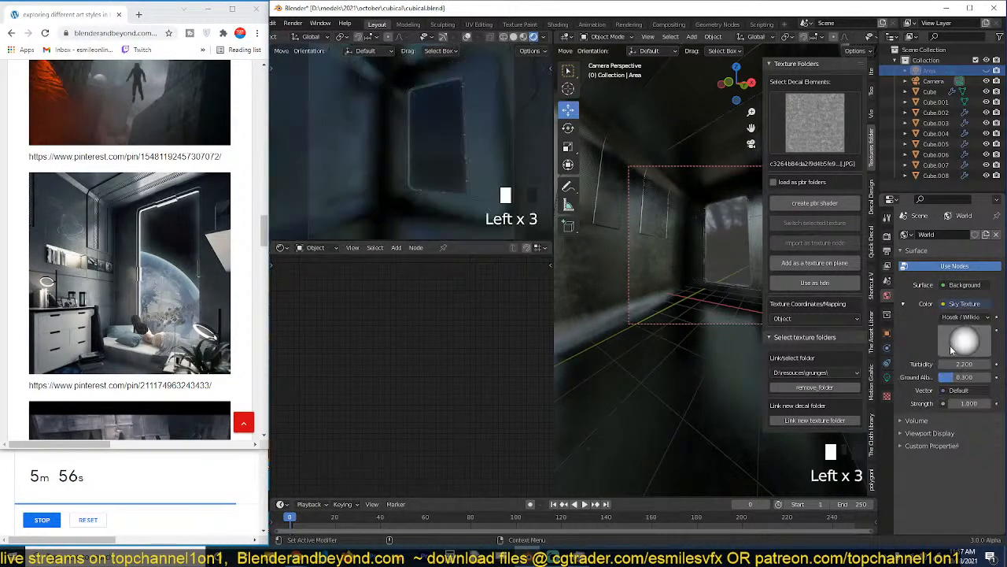
click(969, 339)
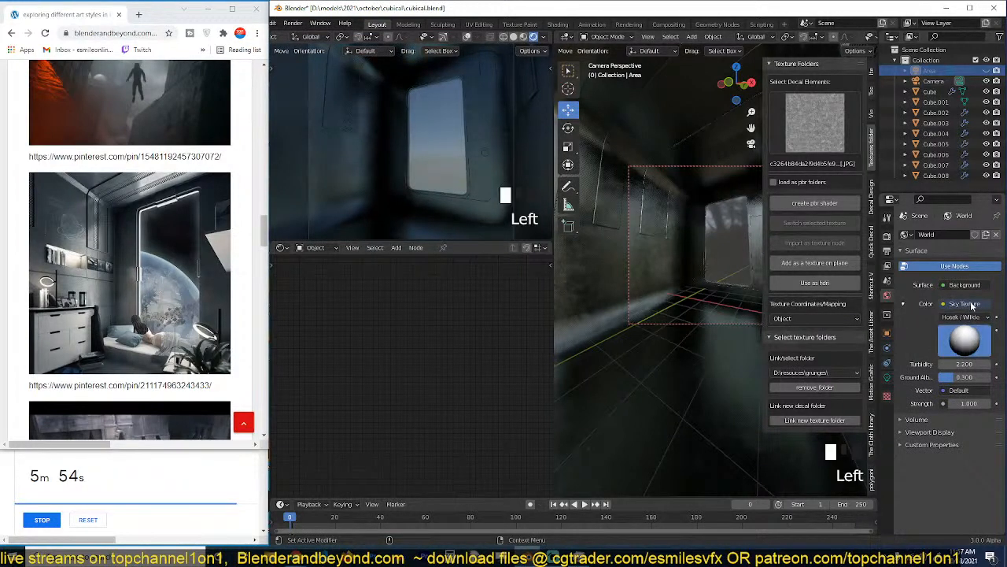
drag(972, 303, 963, 283)
scroll(391, 189, down, 3)
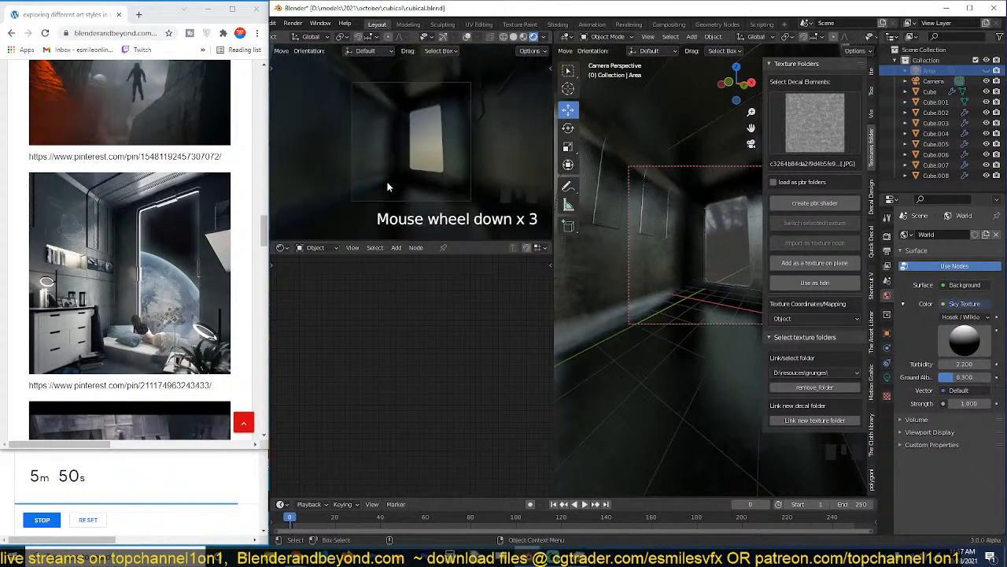
key(ctrl+s)
Reveal the hidden area light, set the window glass material's Shadow Mode to None and save.
key(alt+h)
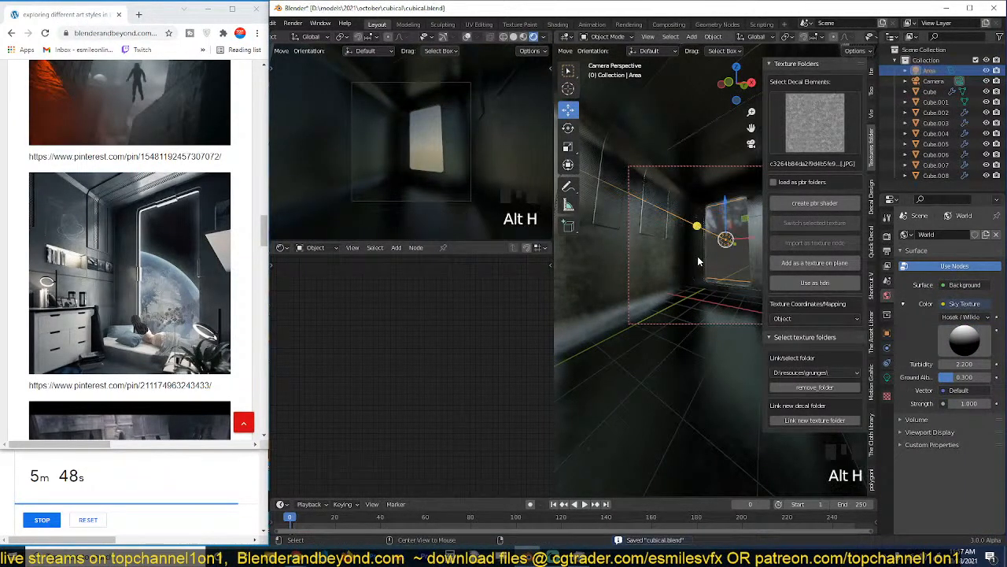
click(723, 244)
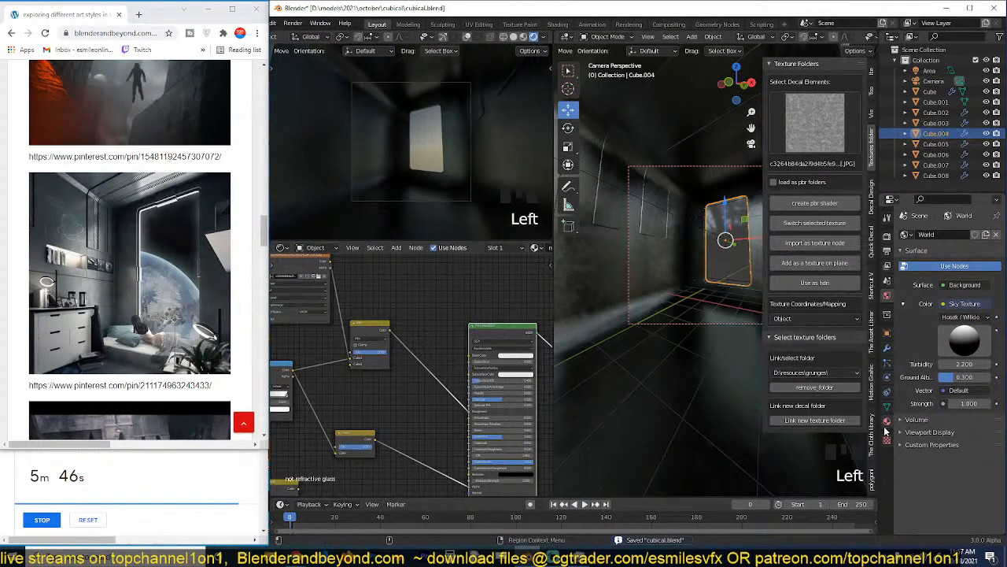
click(886, 421)
scroll(906, 458, down, 10)
click(974, 409)
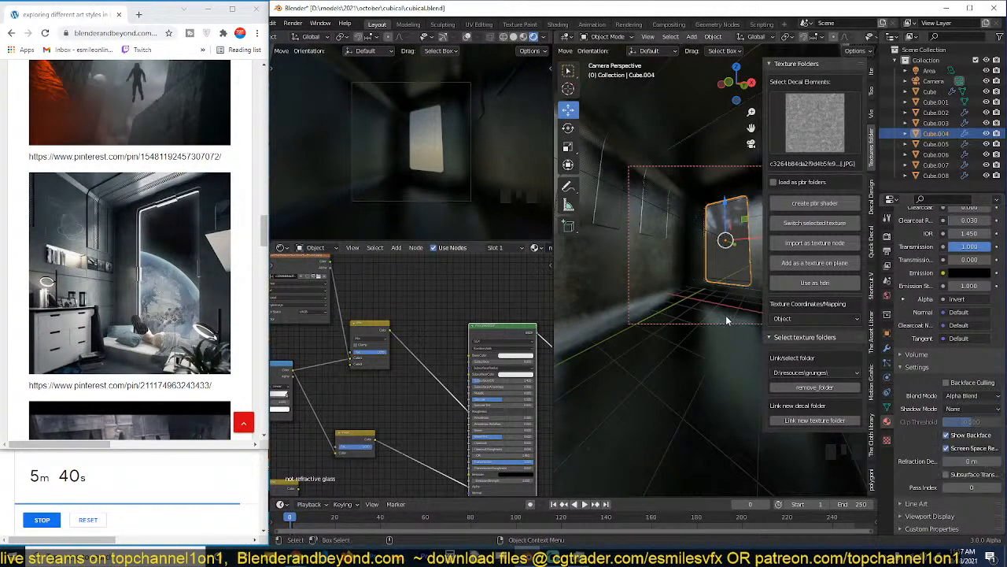
click(705, 305)
key(ctrl+s)
Set the window area light's power to 100 W.
key(alt+a)
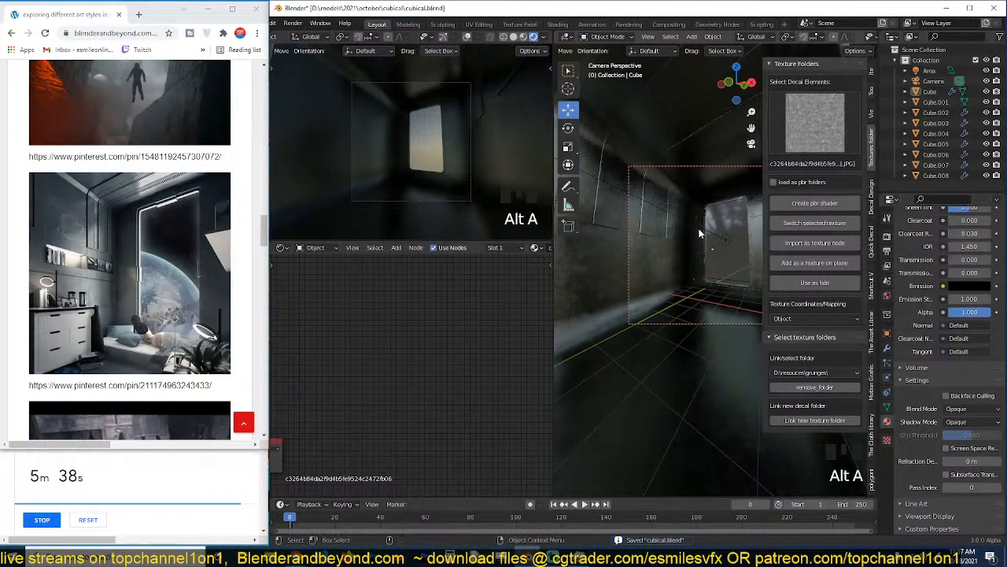
click(698, 228)
click(545, 39)
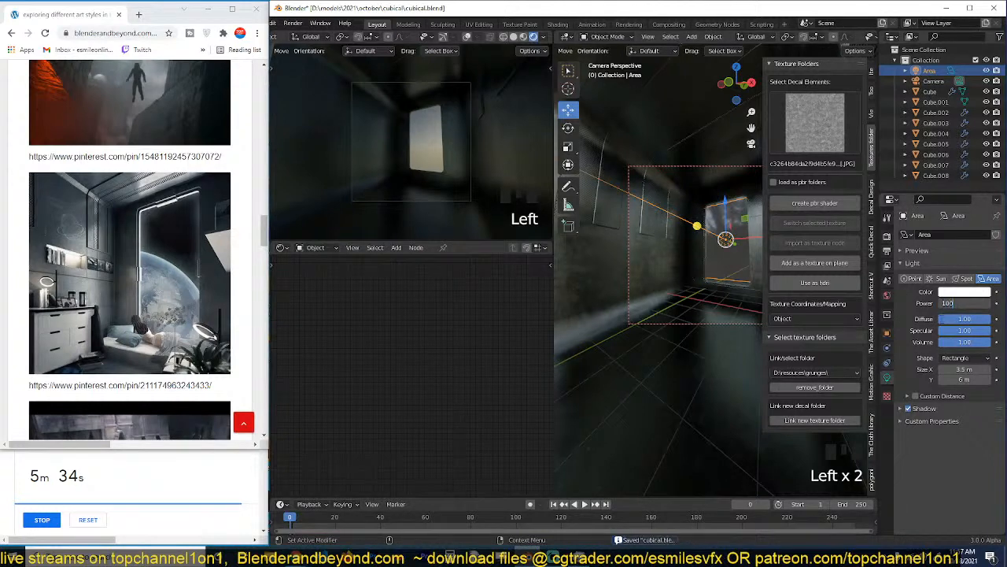
key(KP_0)
scroll(691, 317, down, 2)
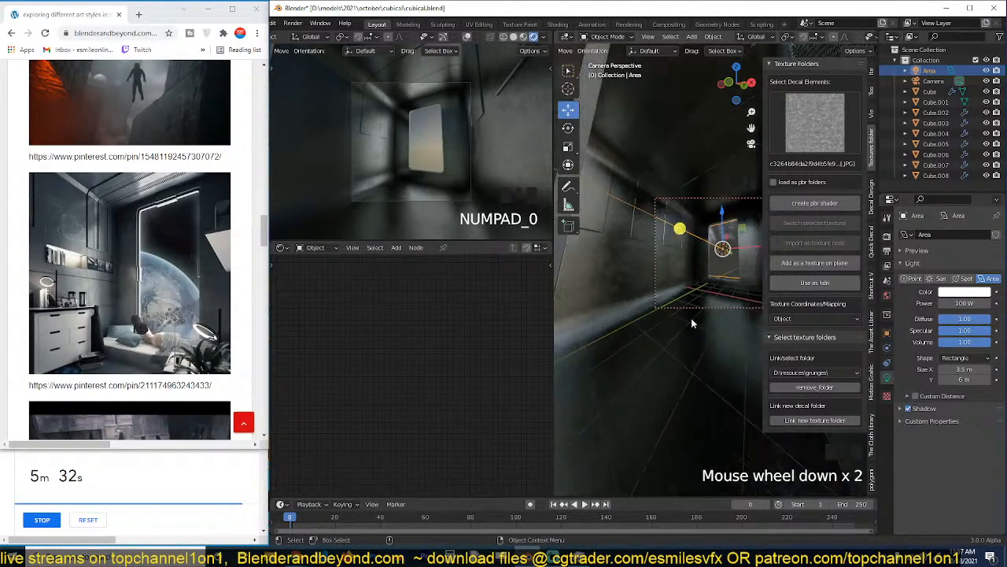
Duplicate the area light in the right side view, moving the copy about 5.1 m along Y and 8.6 m up.
key(KP_3)
scroll(688, 307, down, 7)
key(shift+d)
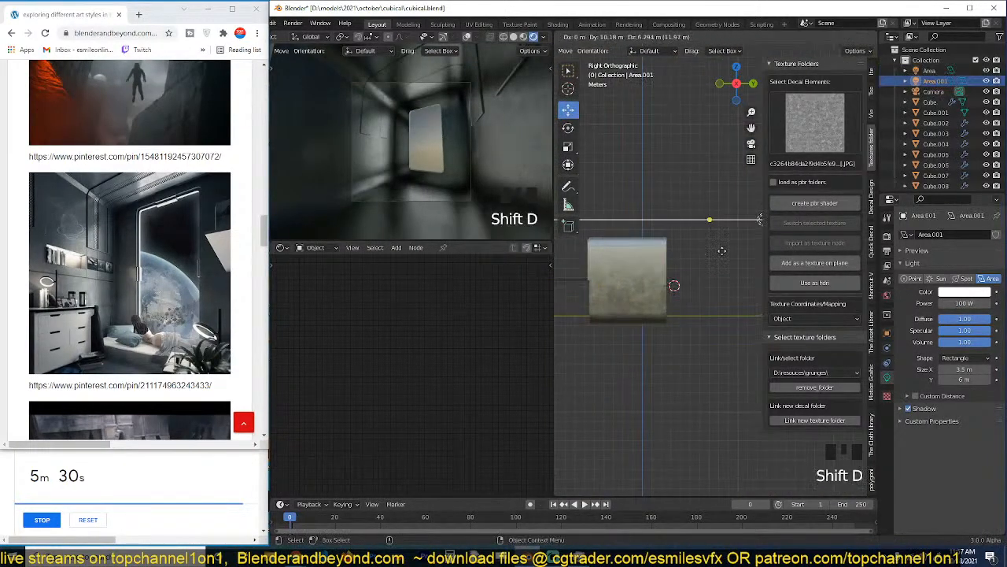
click(677, 251)
Change the duplicated light's type to Sun and rotate it about -53.1° so it shines through the window.
click(936, 279)
key(r)
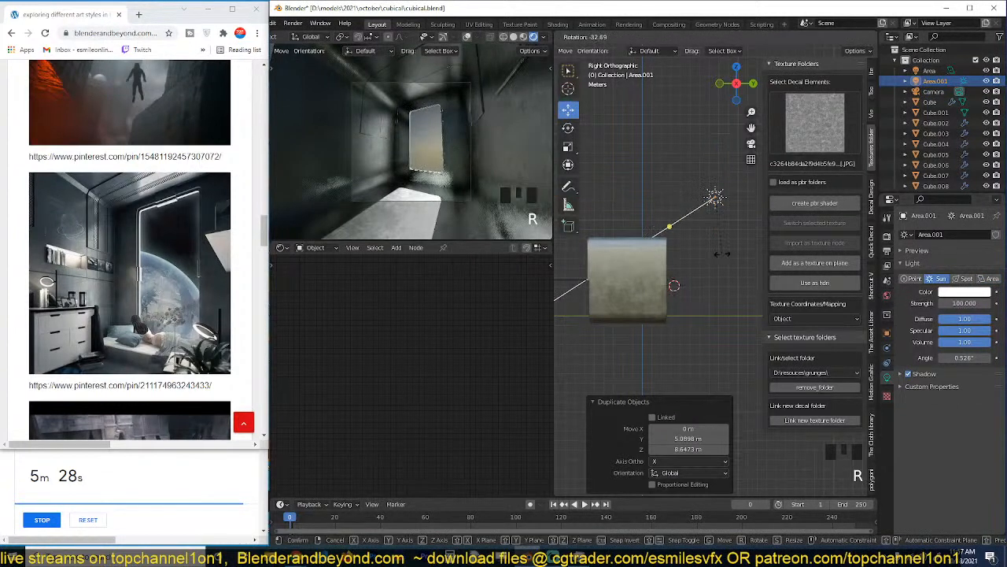
click(730, 234)
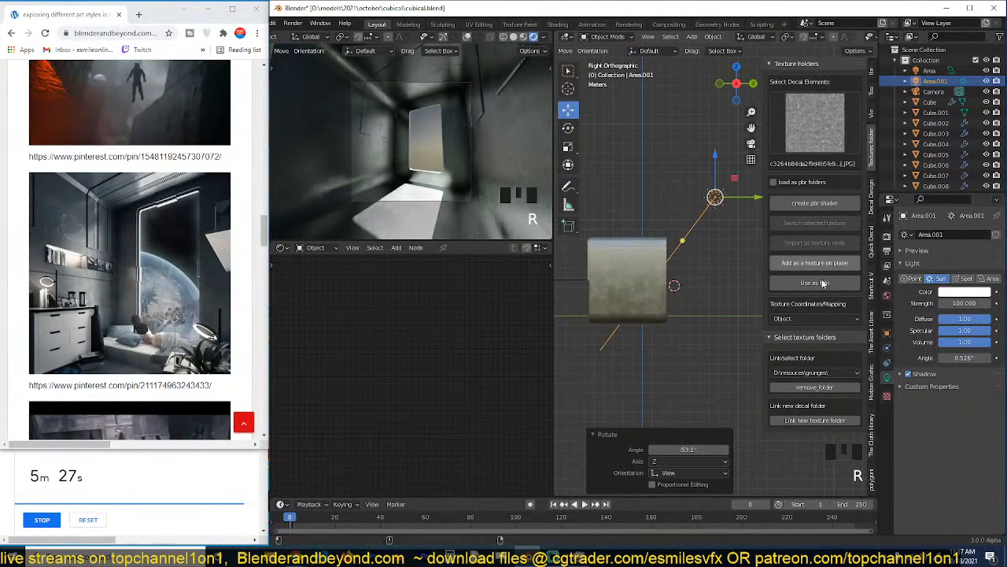
Set the sun light's strength to 10, enable its Contact Shadows and save from the camera view.
text(10)
click(927, 319)
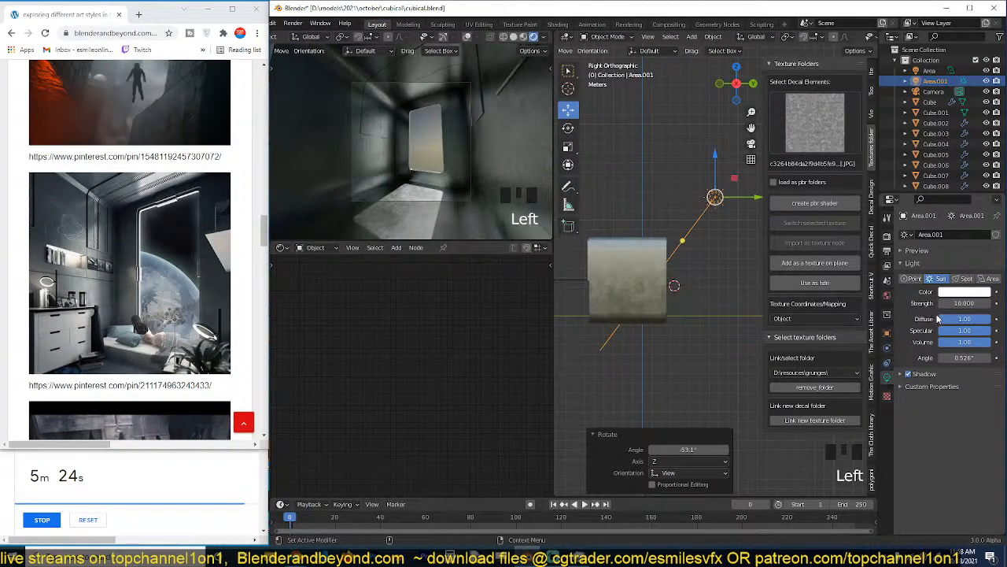
click(921, 375)
click(916, 418)
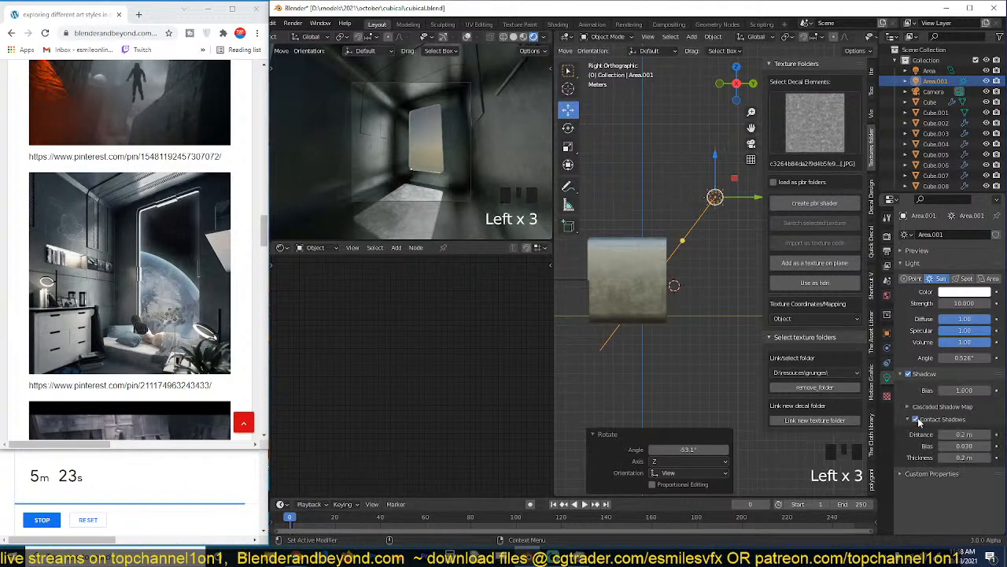
click(690, 360)
key(KP_0)
key(ctrl+s)
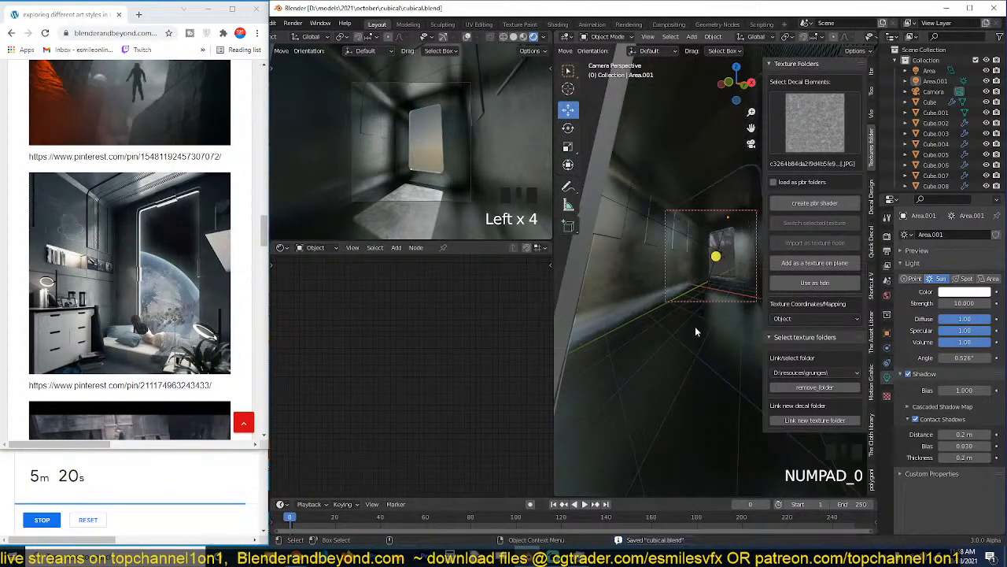
Select the perforated strip on the side wall and bring its "metal cirles" material nodes into view.
scroll(695, 326, up, 3)
scroll(681, 295, up, 3)
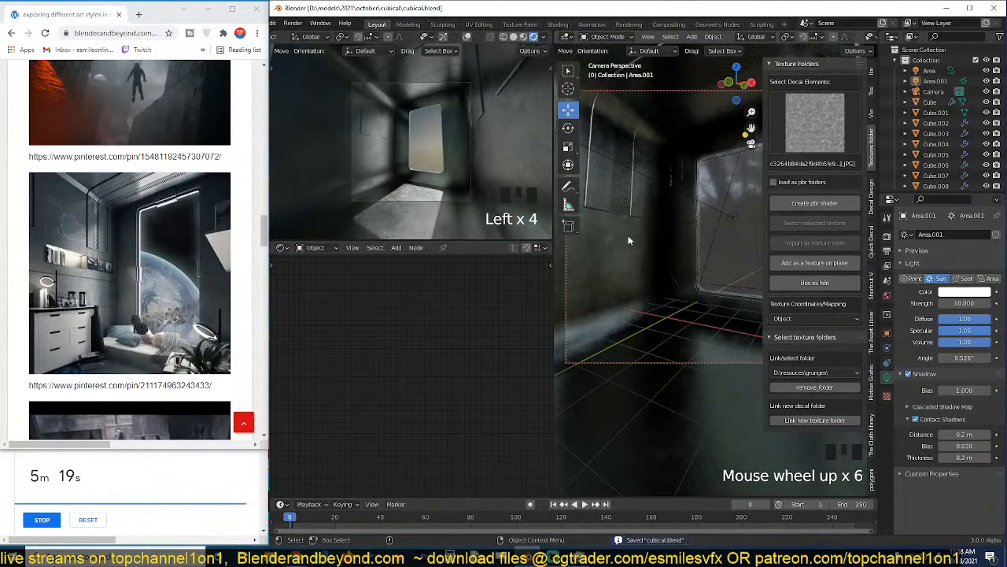
click(628, 240)
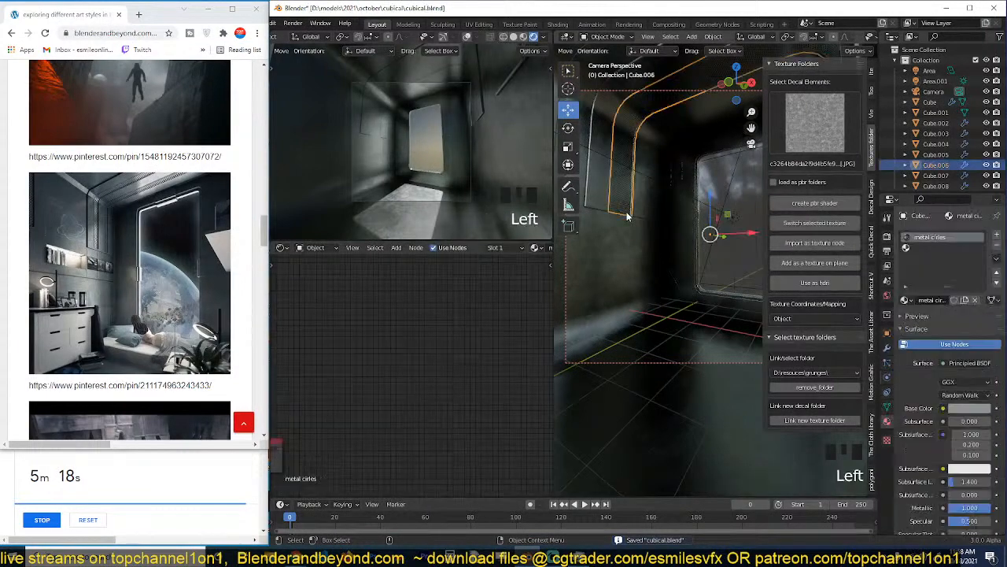
scroll(632, 224, up, 7)
shift+middle_drag(671, 251, 833, 390)
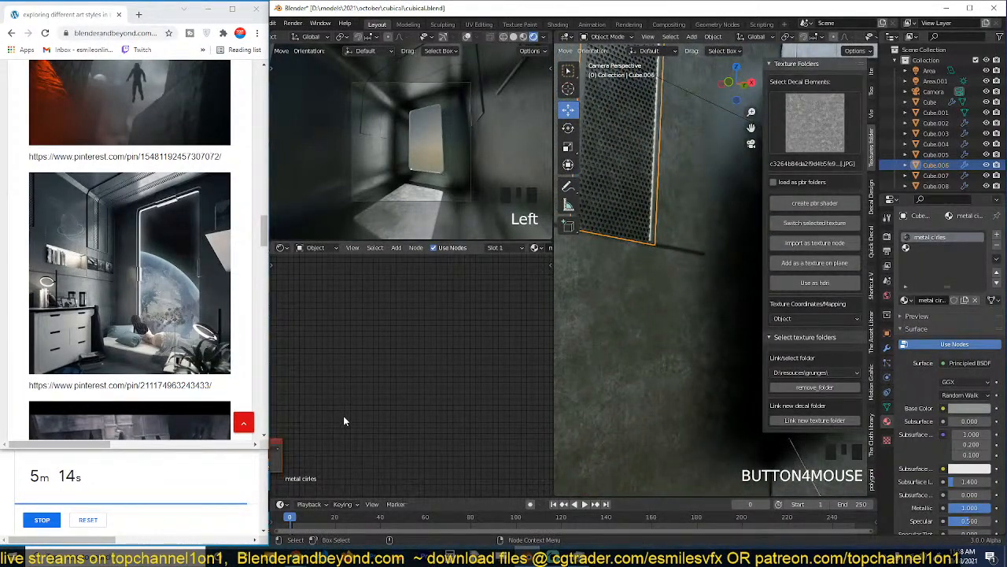
key(Home)
scroll(372, 431, up, 6)
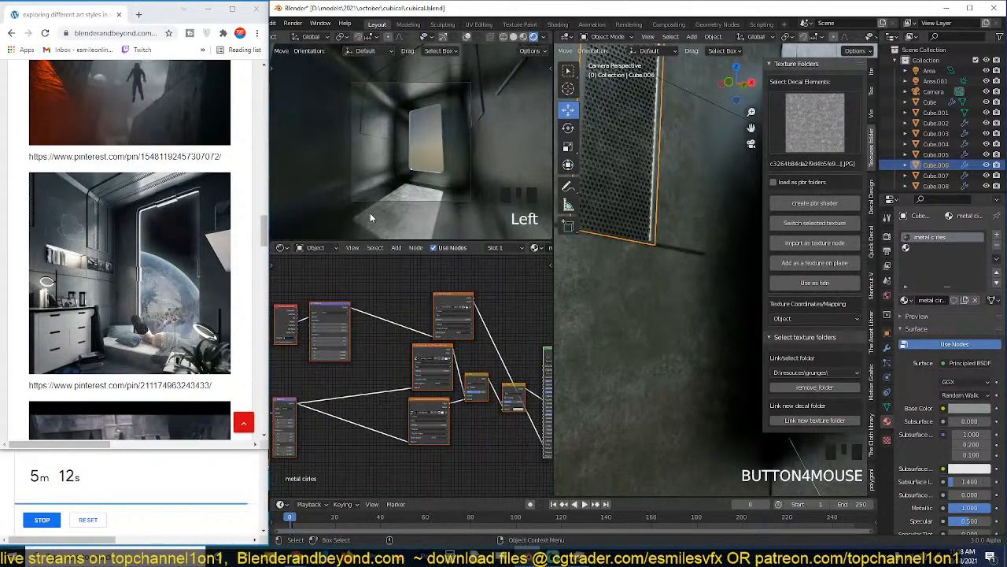
scroll(368, 181, up, 11)
scroll(415, 143, up, 1)
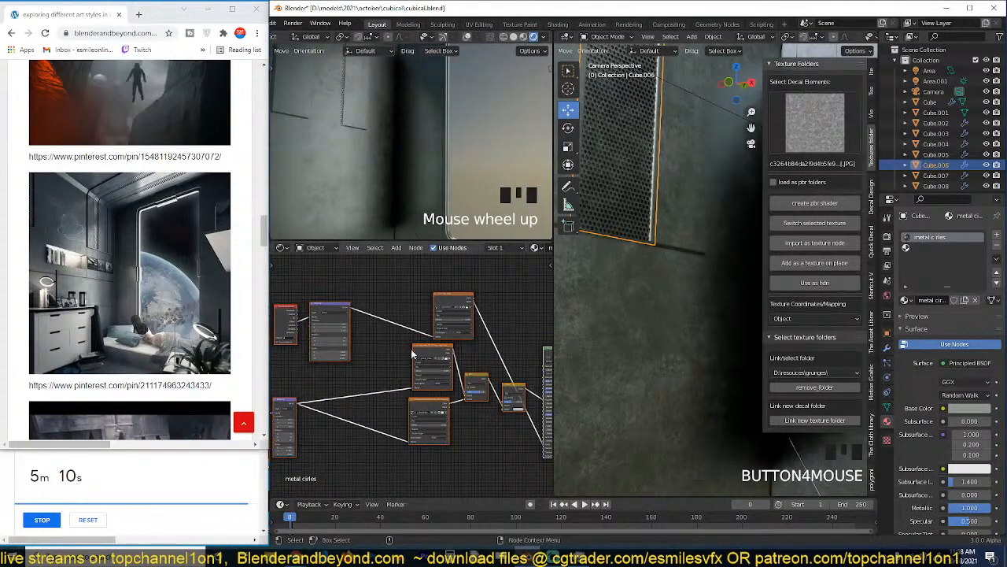
Set the perforated metal's upper Mapping node scale to 1.810 on X, Y and Z, and save.
middle_drag(414, 348, 508, 378)
scroll(511, 309, up, 8)
scroll(509, 378, up, 7)
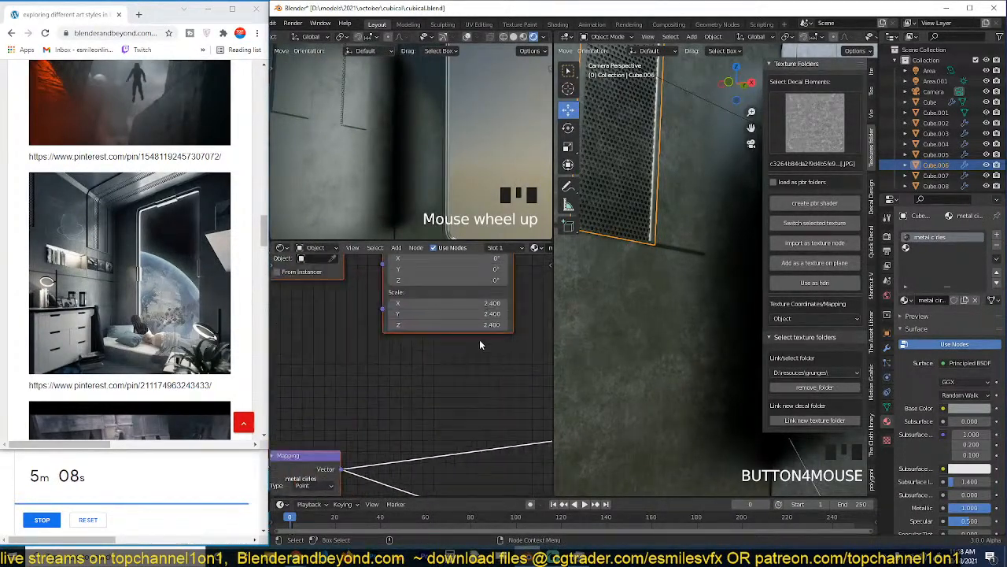
drag(476, 304, 434, 324)
key(alt+a)
scroll(658, 256, down, 5)
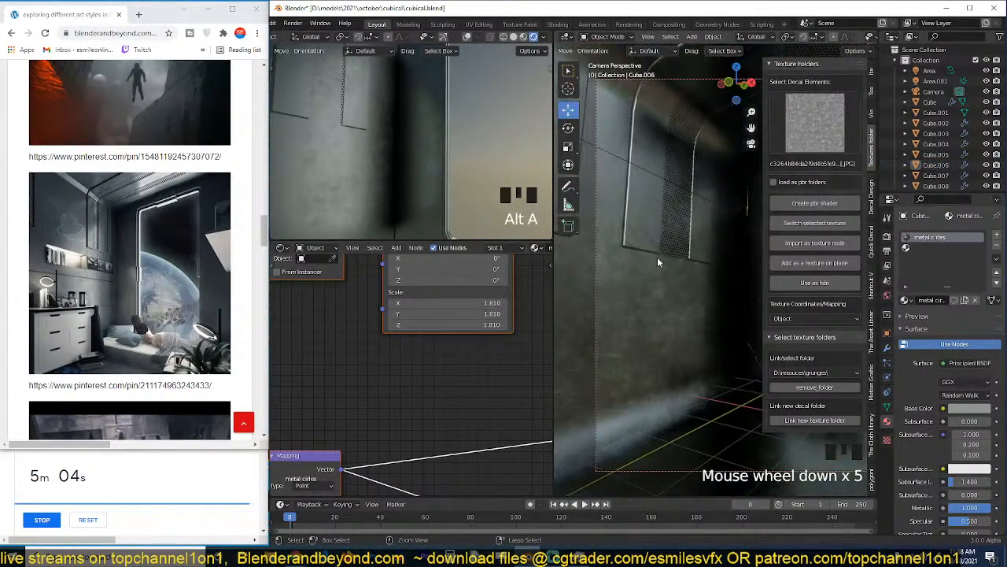
key(ctrl+s)
Enable Bloom and set the Ambient Occlusion factor to 2.00 in the Eevee render settings.
click(888, 237)
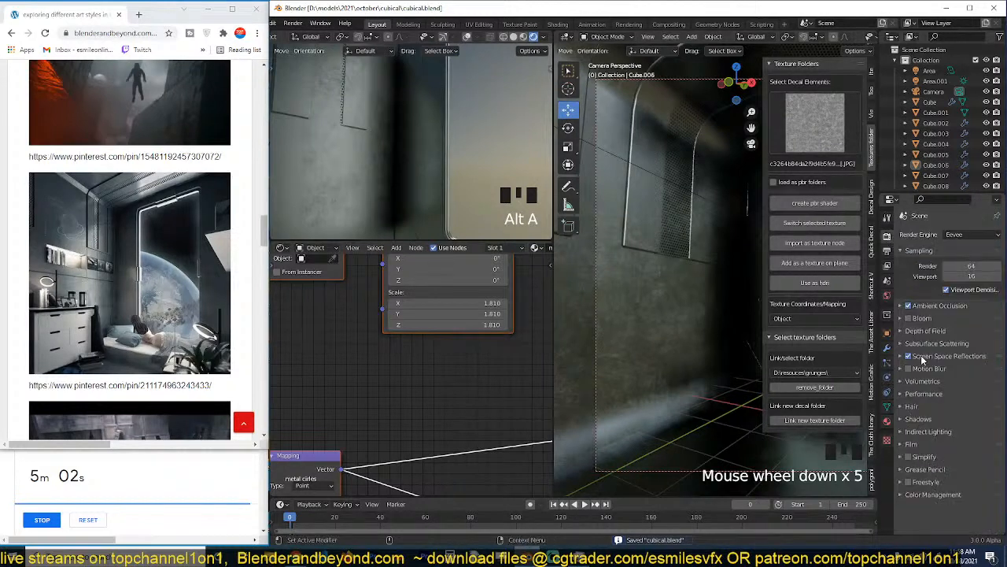
click(909, 318)
click(902, 306)
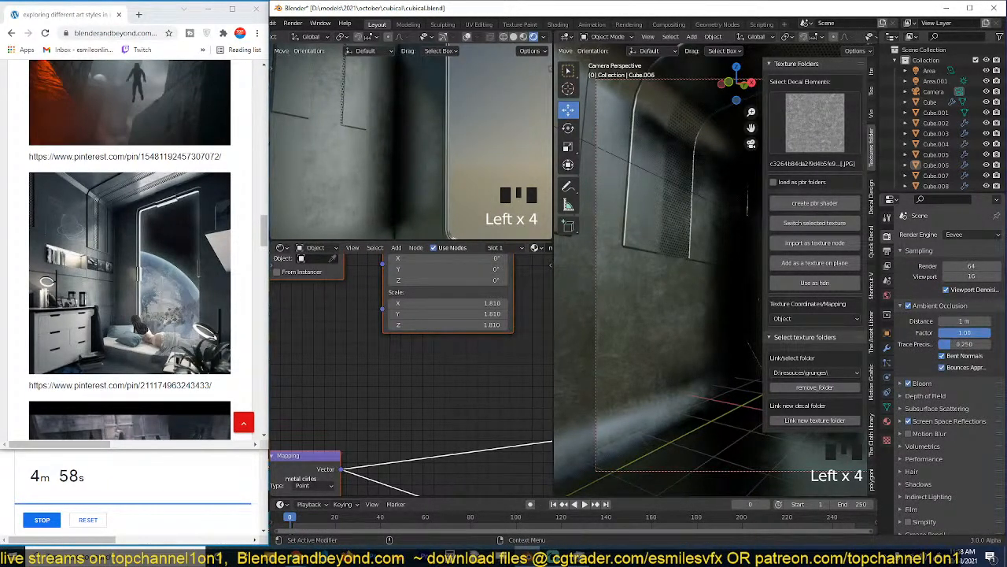
scroll(297, 143, down, 7)
scroll(368, 146, up, 1)
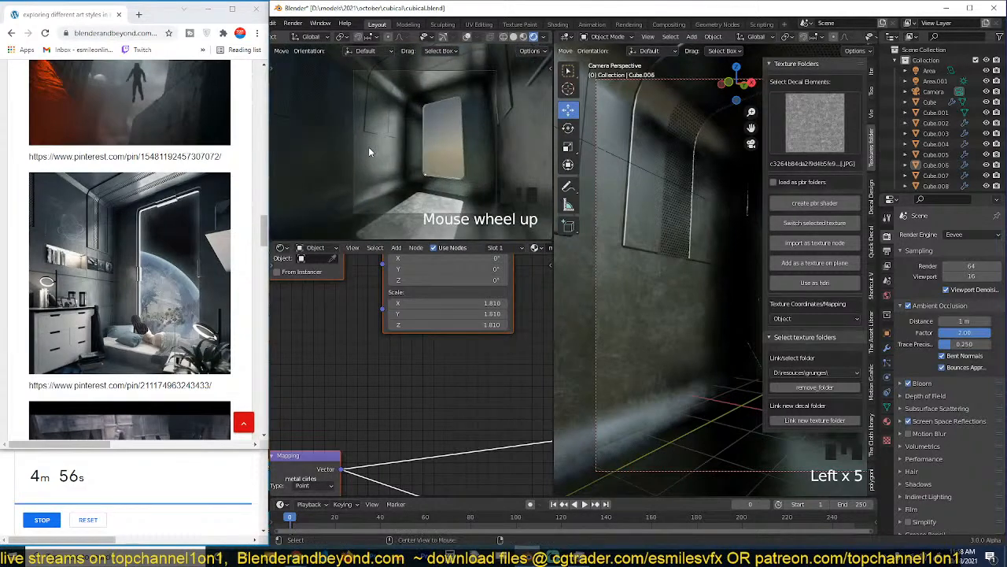
Save the file, select the main room mesh and open it for editing near the side wall's panels.
key(ctrl+s)
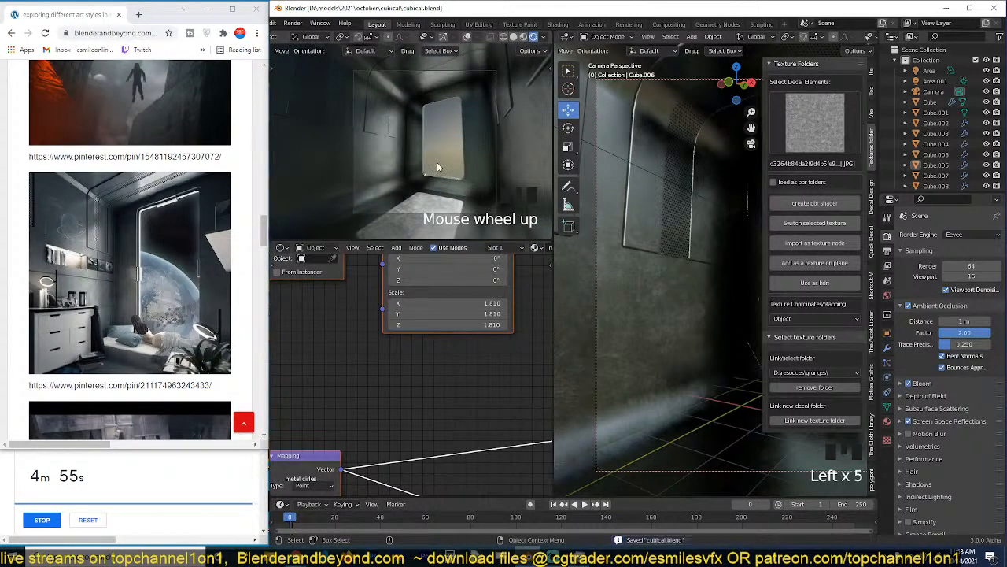
click(666, 253)
click(665, 275)
key(grave)
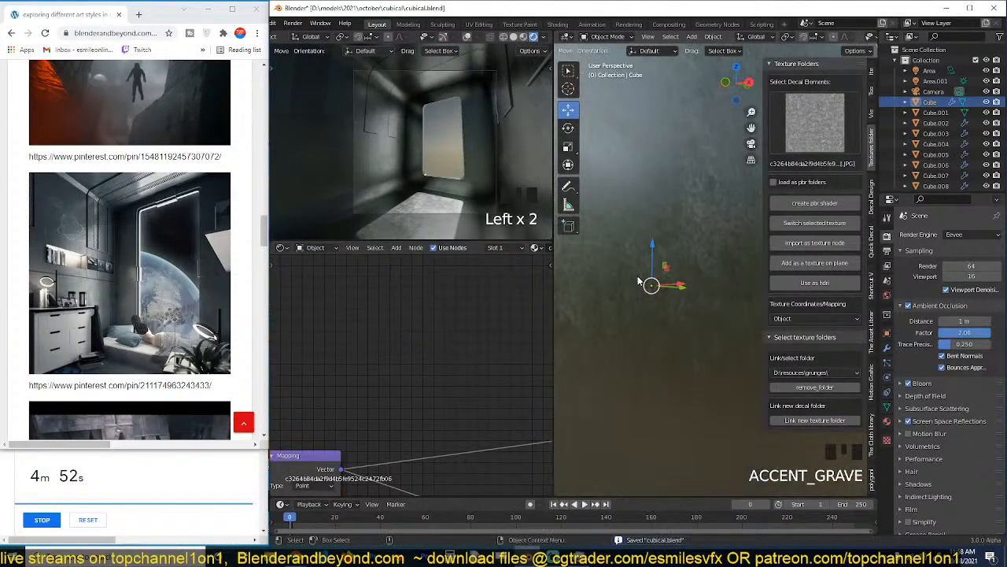
middle_drag(639, 280, 747, 287)
middle_drag(680, 285, 836, 286)
scroll(718, 308, down, 3)
key(grave)
scroll(658, 317, up, 3)
key(grave)
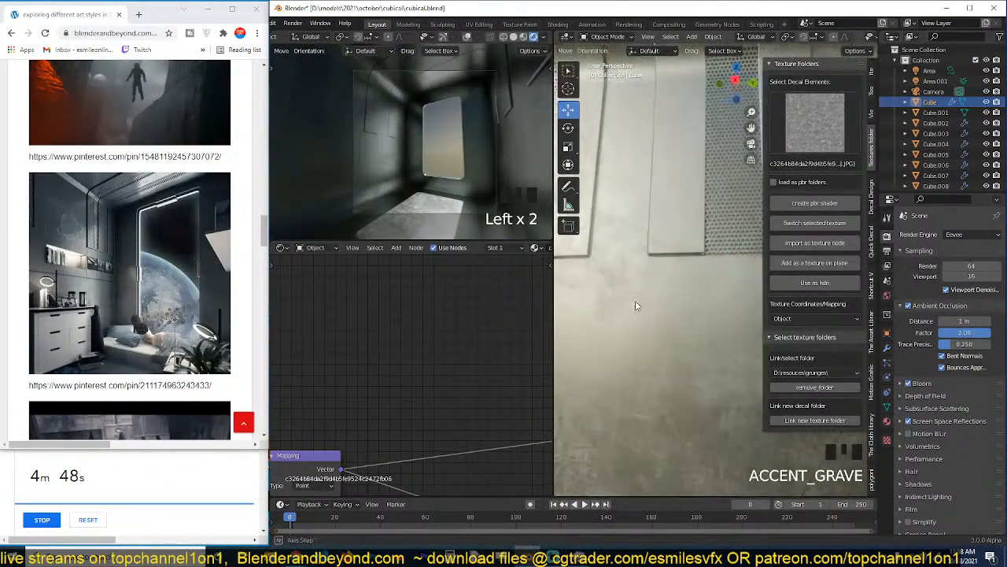
scroll(667, 288, down, 2)
scroll(666, 288, up, 2)
scroll(666, 288, down, 1)
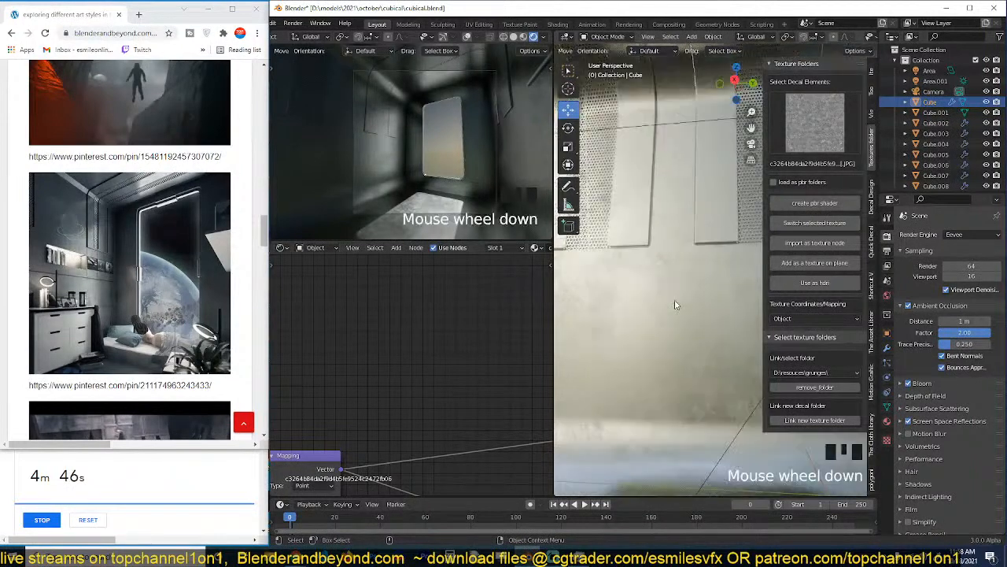
key(grave)
key(grave)
key(Tab)
Add a horizontal loop cut across the side wall below the panels and bevel it into parallel edges.
key(grave)
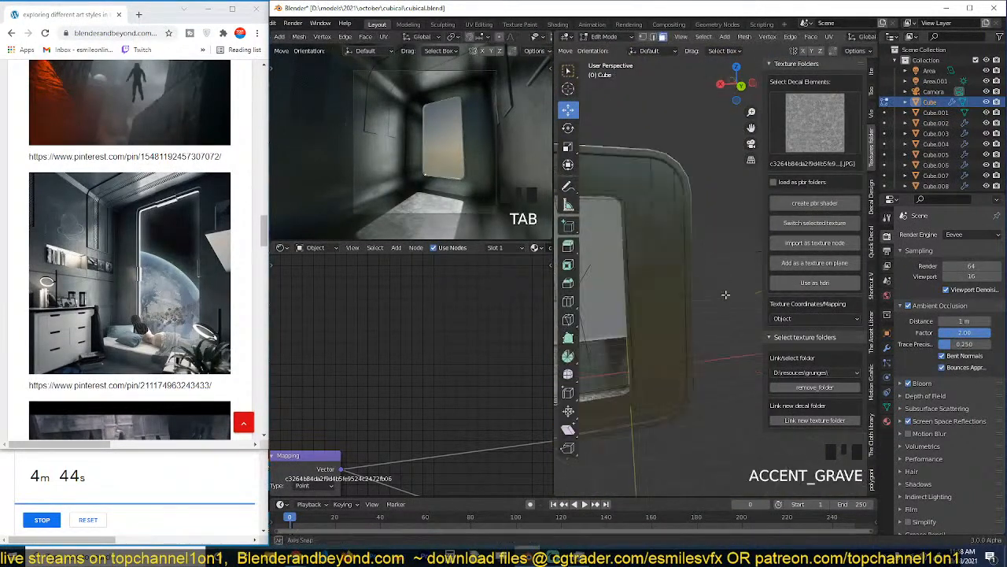
key(grave)
key(ctrl+r)
click(717, 303)
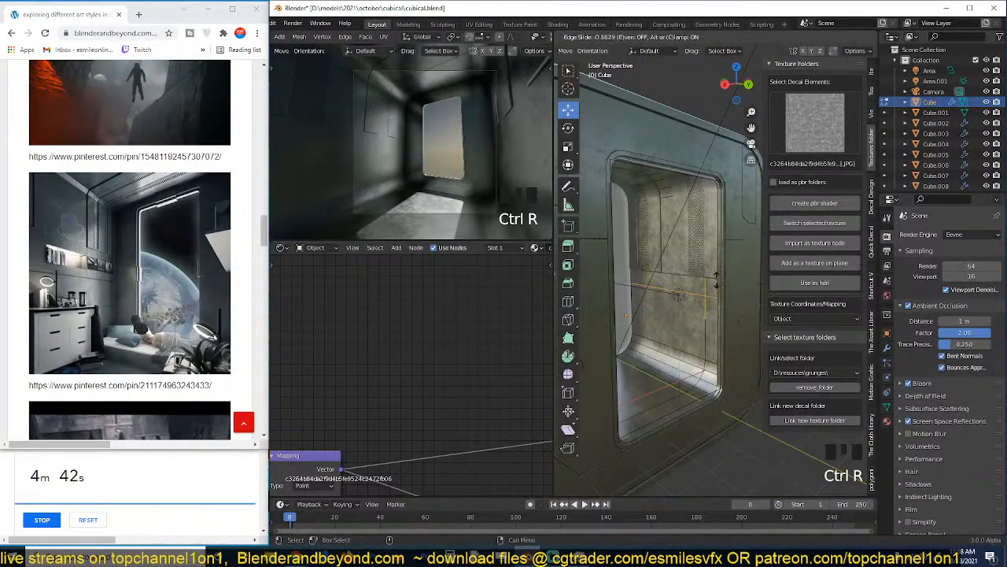
click(721, 270)
scroll(713, 279, up, 2)
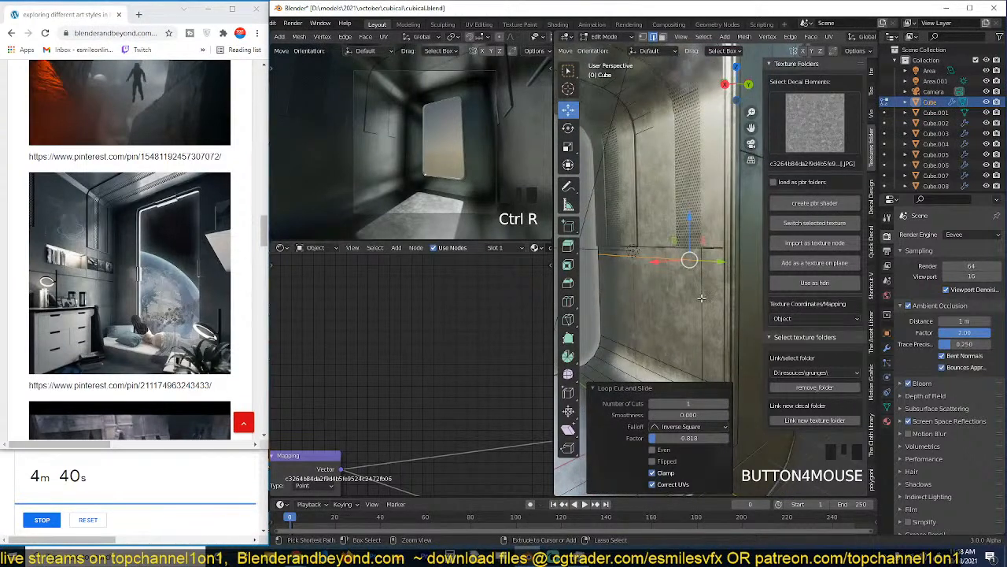
key(ctrl+b)
click(708, 331)
drag(707, 231, 686, 274)
key(alt+a)
Add three more loop cuts on the side wall to outline a rectangular area below the panels.
key(ctrl+r)
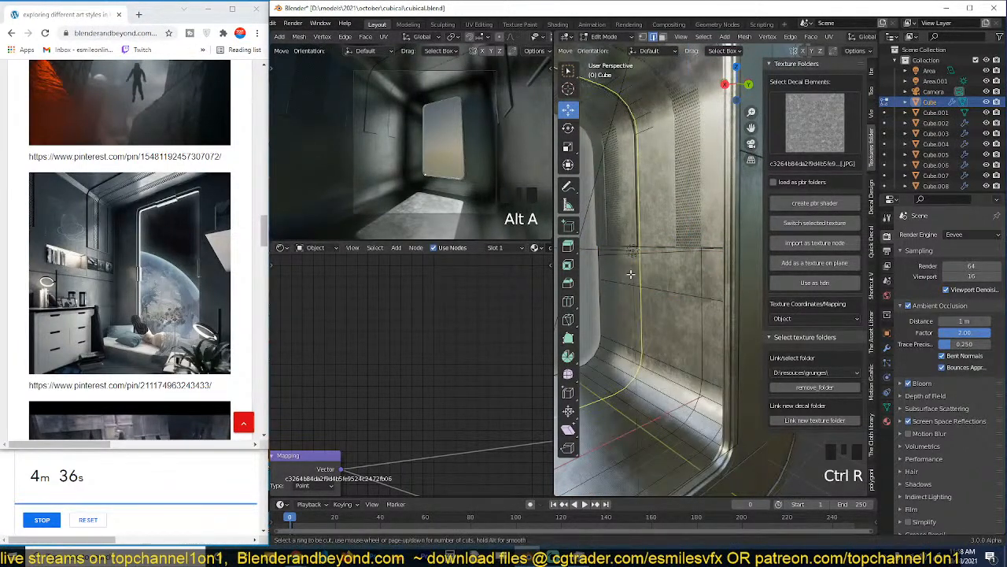
click(611, 271)
click(606, 267)
key(ctrl+r)
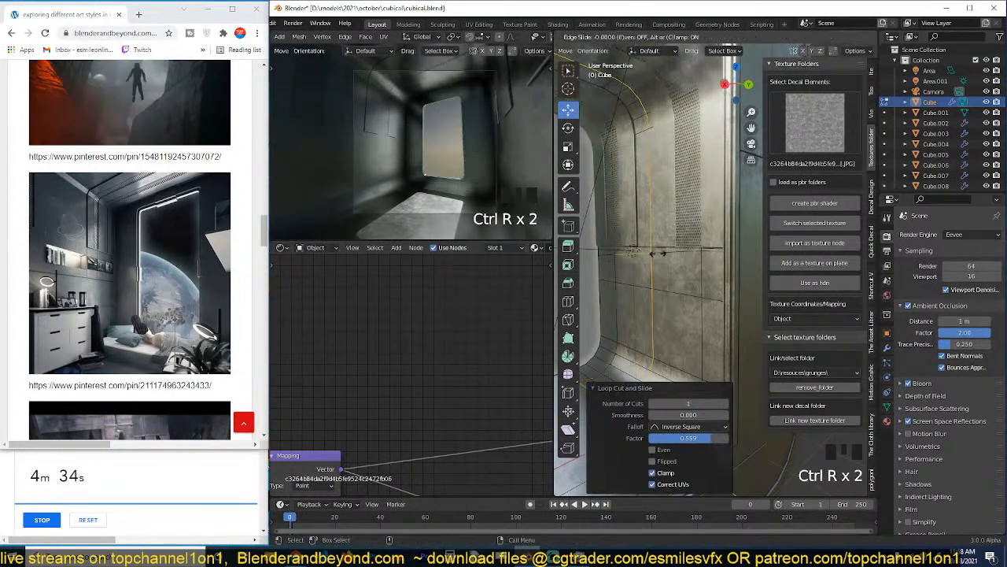
click(641, 252)
click(640, 253)
key(ctrl+r)
click(636, 270)
click(635, 275)
Select the narrow rectangular face on the side wall just below the panels.
key(3)
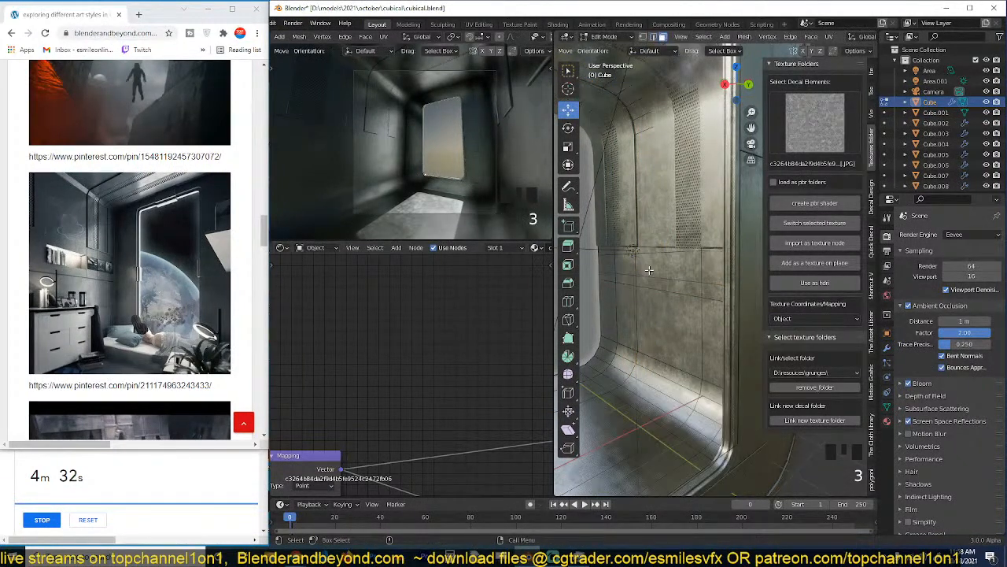
click(664, 271)
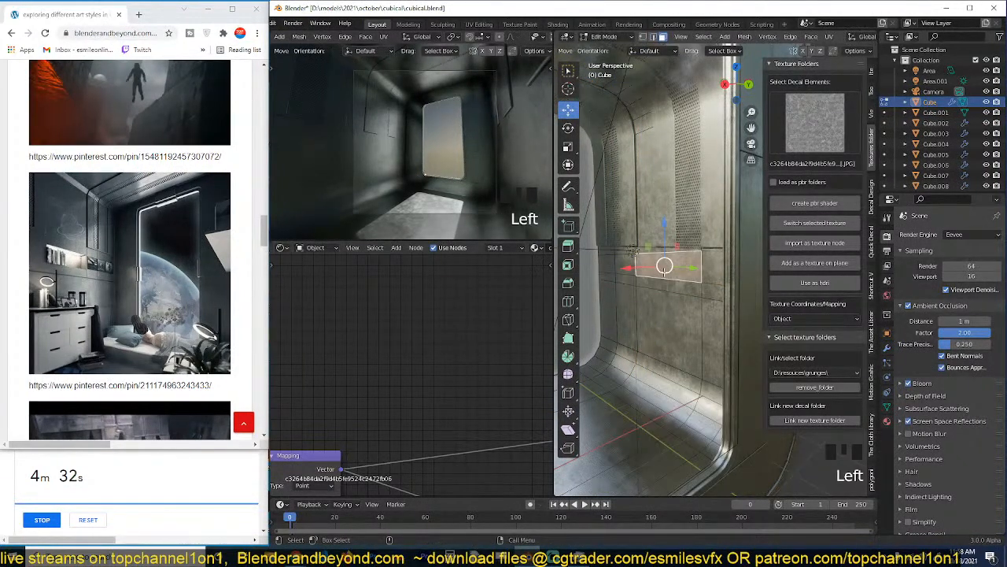
Try splitting the selected wall face off from the surrounding mesh, then undo the split.
key(y)
right_click(665, 273)
key(grave)
middle_drag(662, 276, 630, 284)
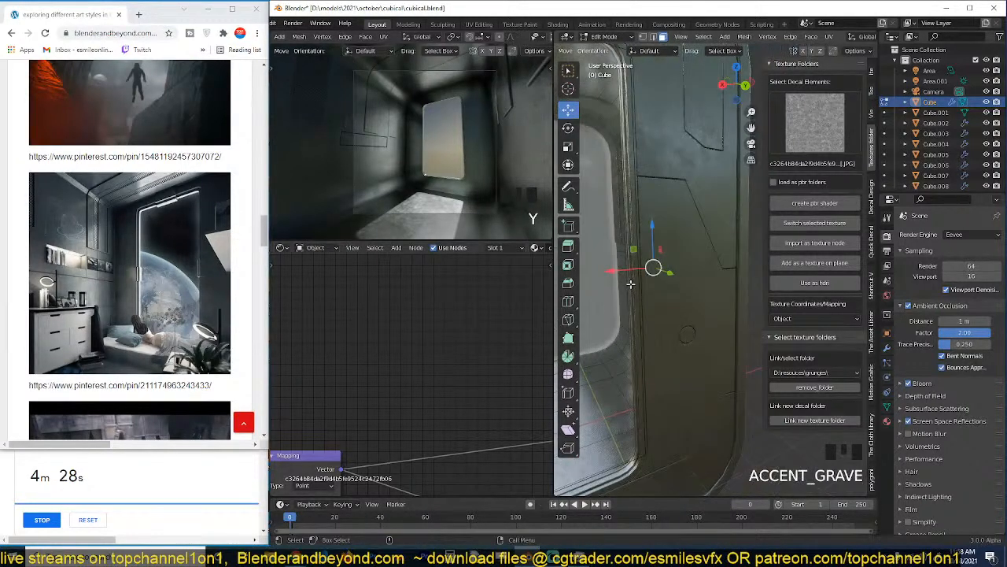
key(grave)
key(ctrl+z)
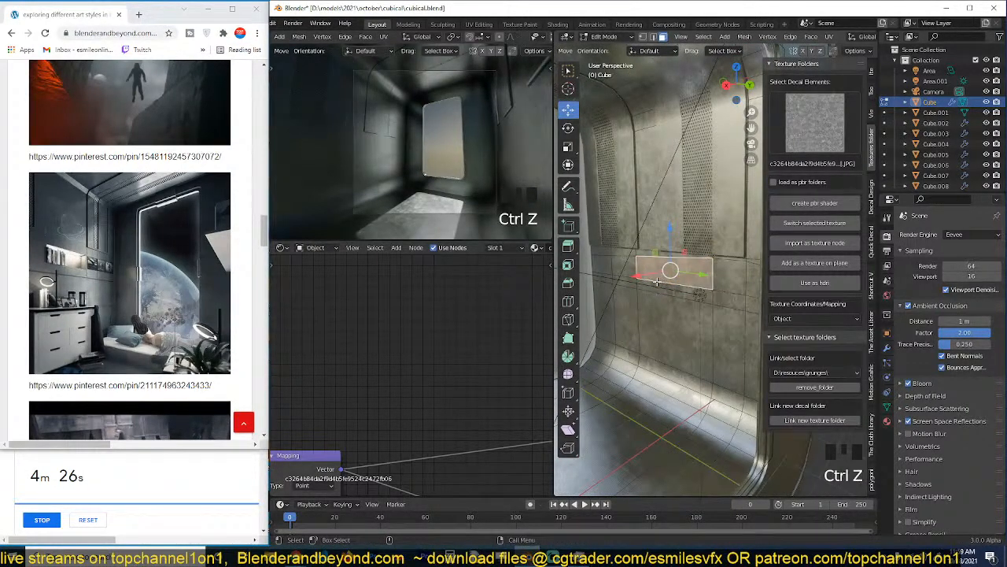
Extrude the selected wall face into the wall to form a recessed niche and return to Object Mode.
key(e)
click(685, 278)
key(Tab)
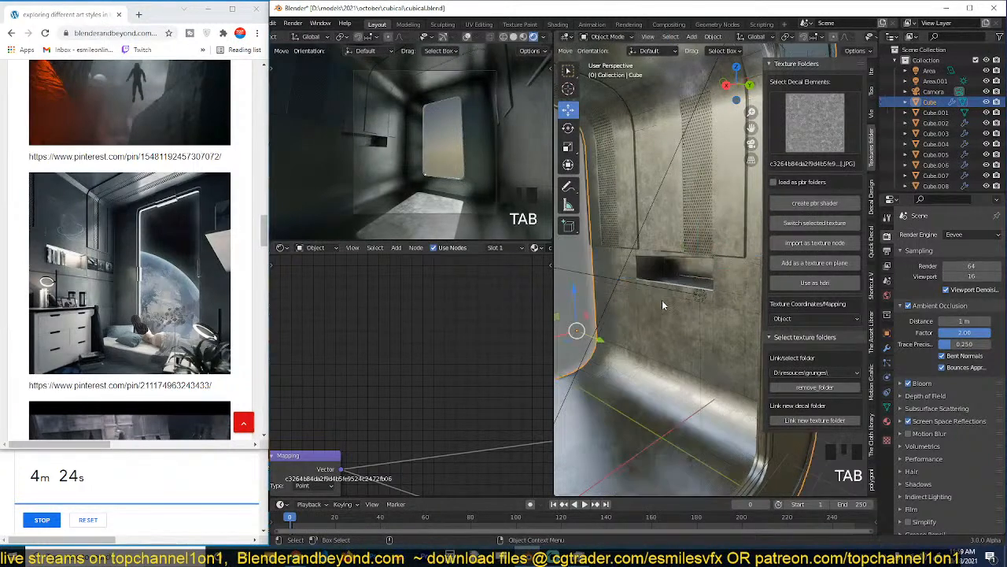
Add a vertical loop cut beside the niche and vertex-bevel its crossing with the lower horizontal edge into a diamond.
key(grave)
key(Tab)
key(ctrl+r)
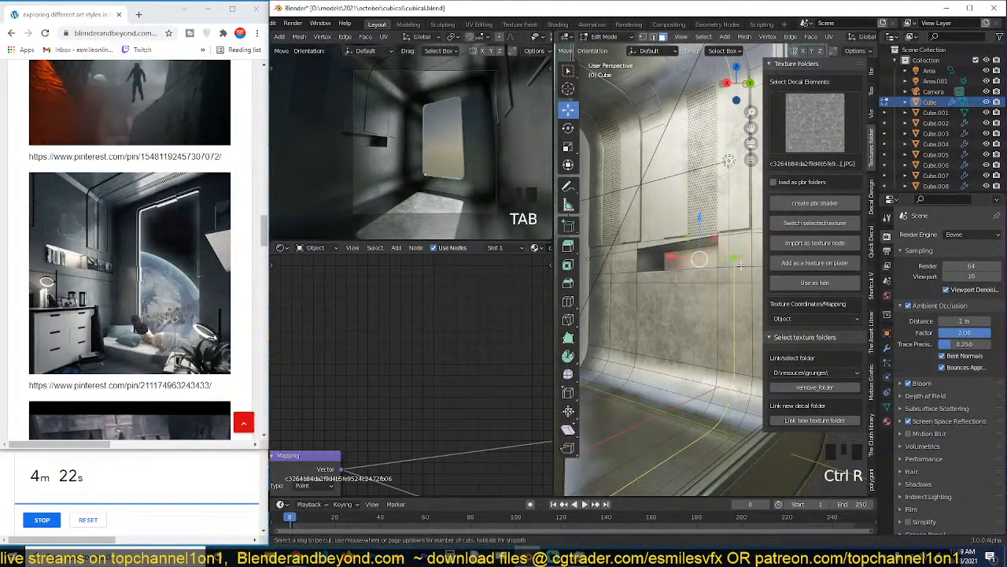
click(732, 279)
click(735, 284)
click(735, 284)
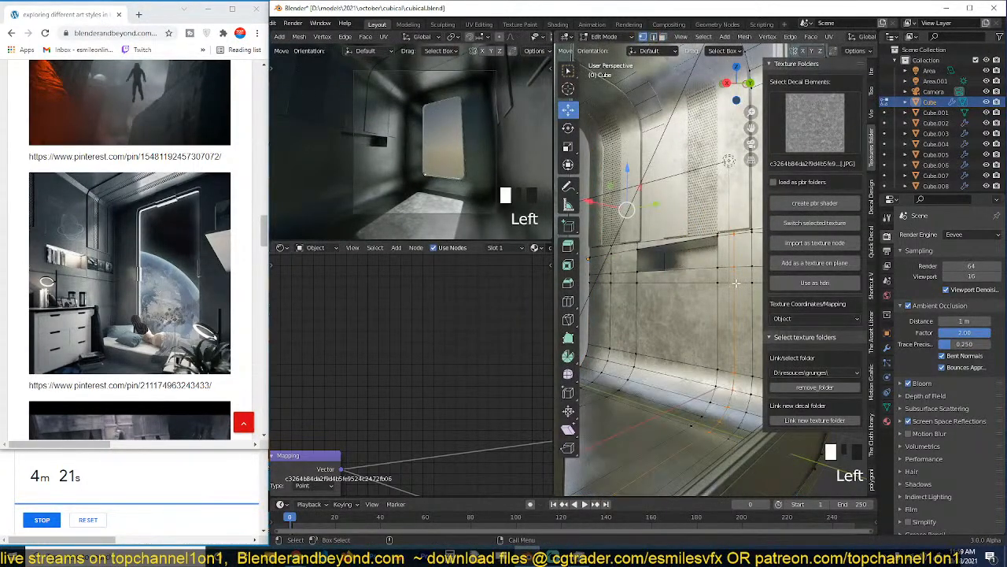
key(ctrl+shift+b)
click(732, 329)
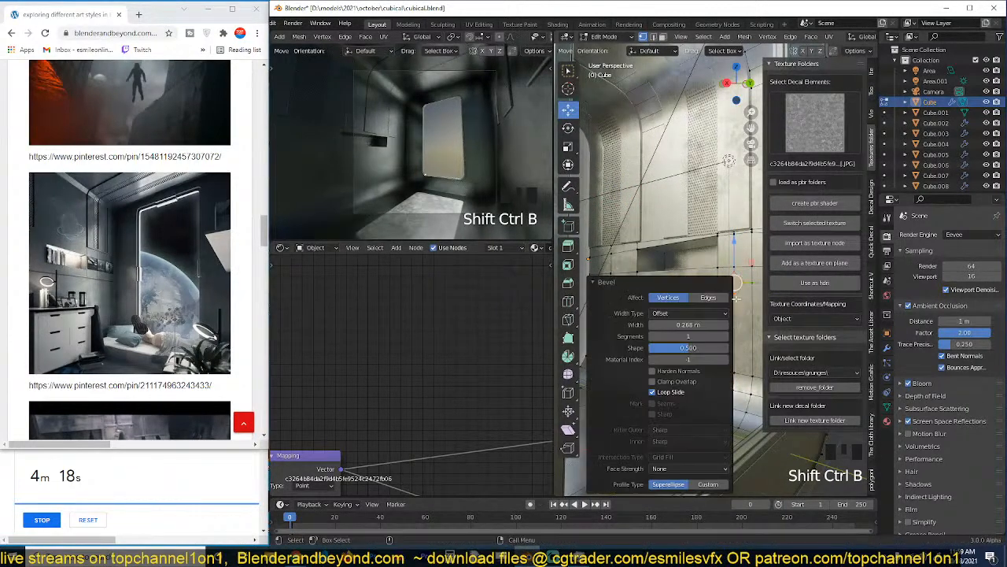
Select the edge path from the diamond under and around the niche and rip it in place as a panel seam.
key(2)
shift+click(720, 284)
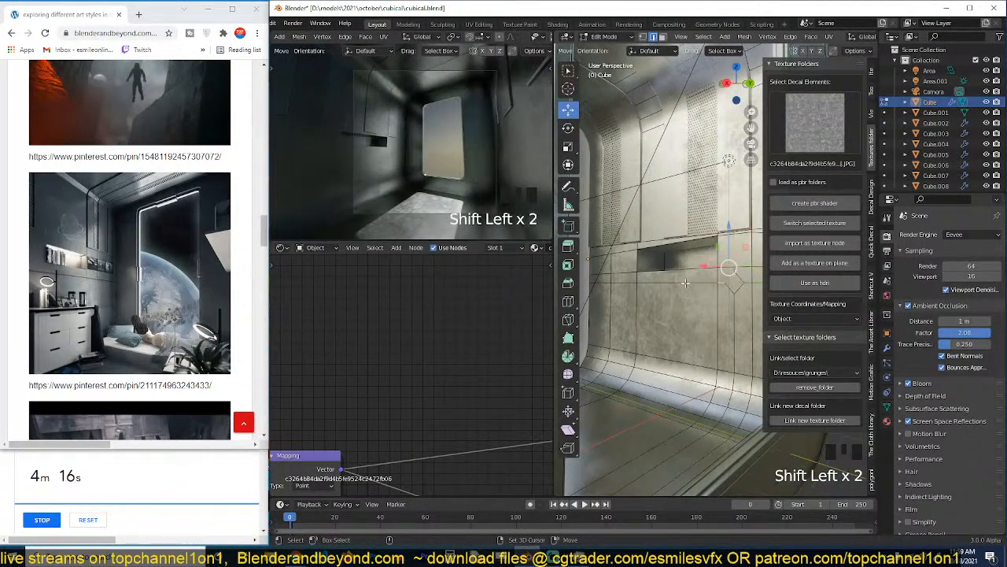
ctrl+click(618, 276)
ctrl+click(612, 250)
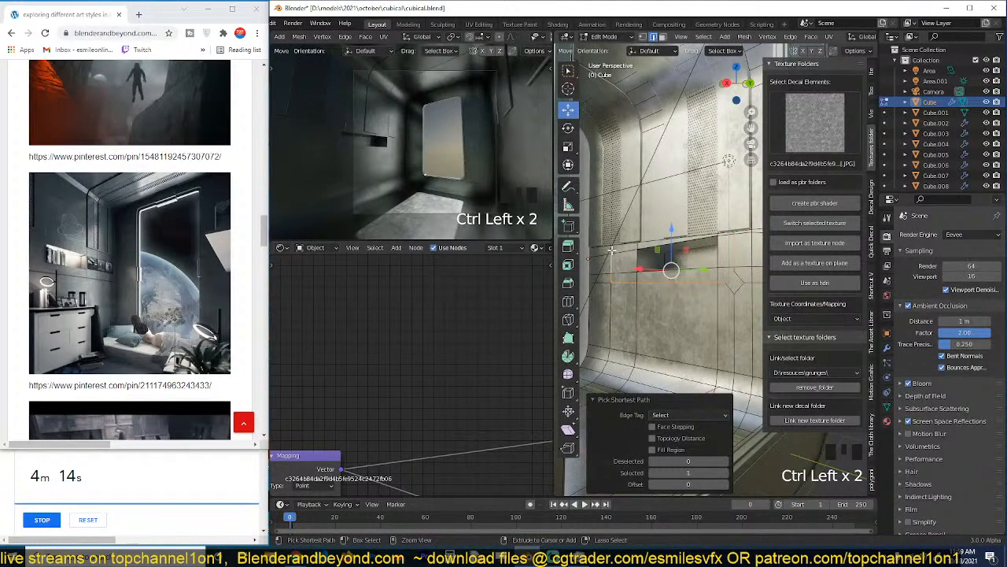
shift+click(609, 285)
key(ctrl+z)
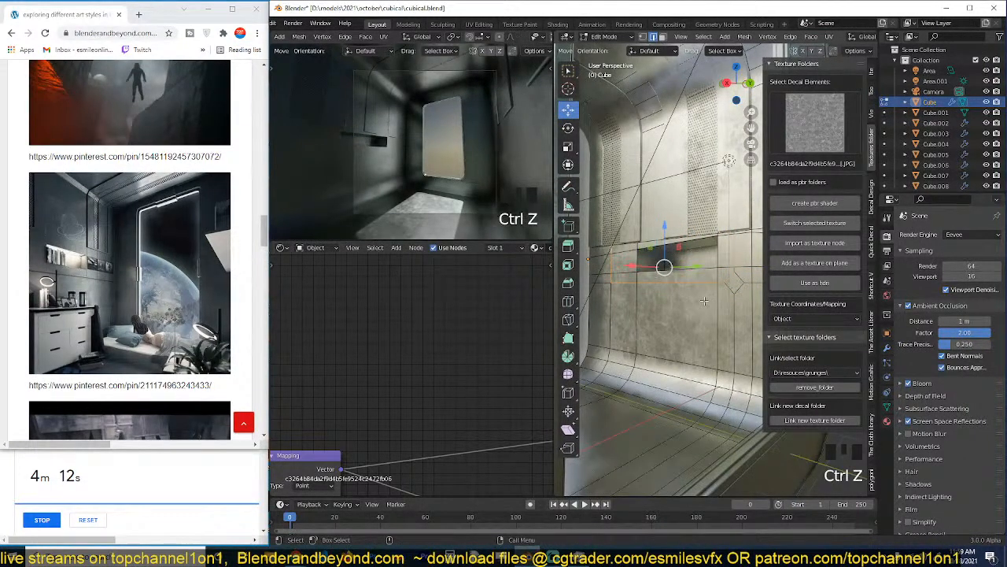
key(v)
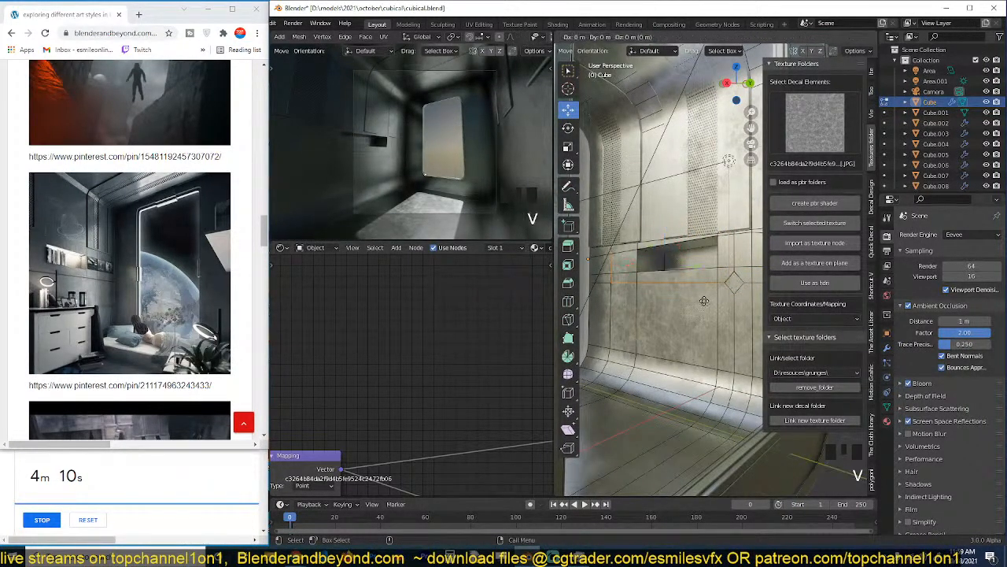
right_click(705, 300)
Rip the horizontal edges from the diamond's other side to the wall's outer edge in place, extending the seam.
key(Tab)
key(grave)
scroll(724, 272, up, 2)
middle_drag(722, 269, 673, 280)
key(Tab)
ctrl+click(671, 279)
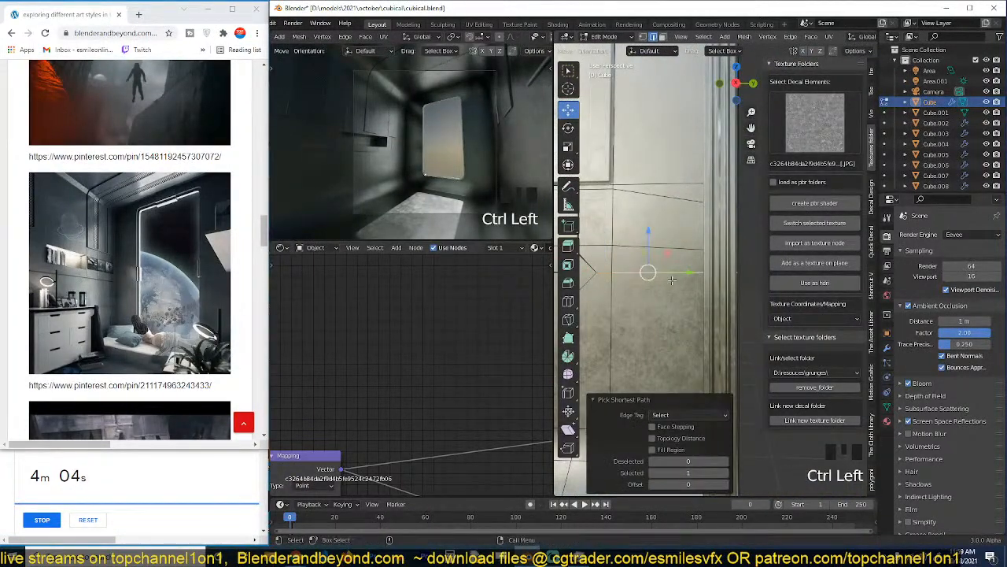
key(v)
click(673, 281)
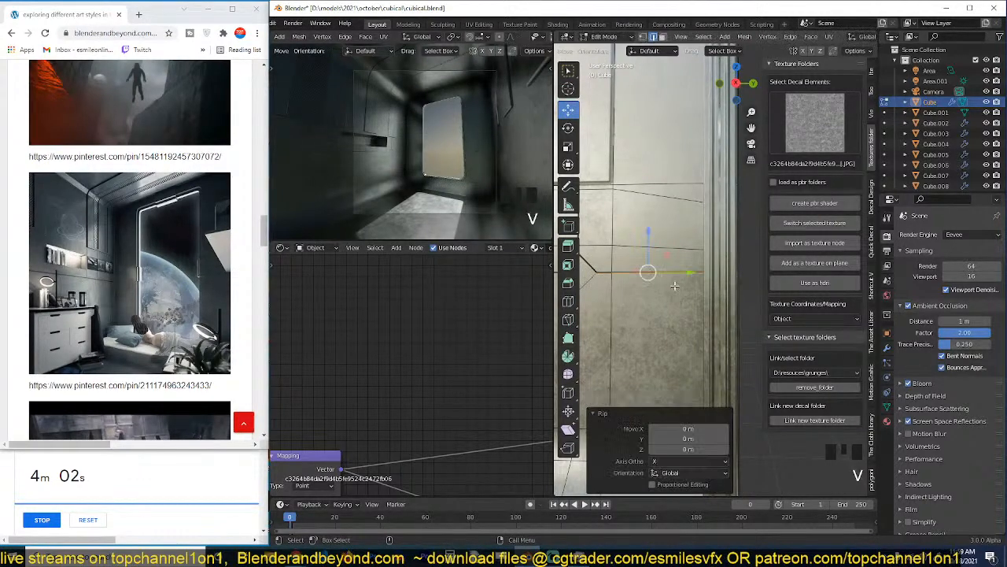
Return to Object Mode, inspect the panel seams around the niche, deselect everything and save the file.
key(Tab)
scroll(614, 315, down, 3)
middle_drag(607, 318, 657, 311)
key(grave)
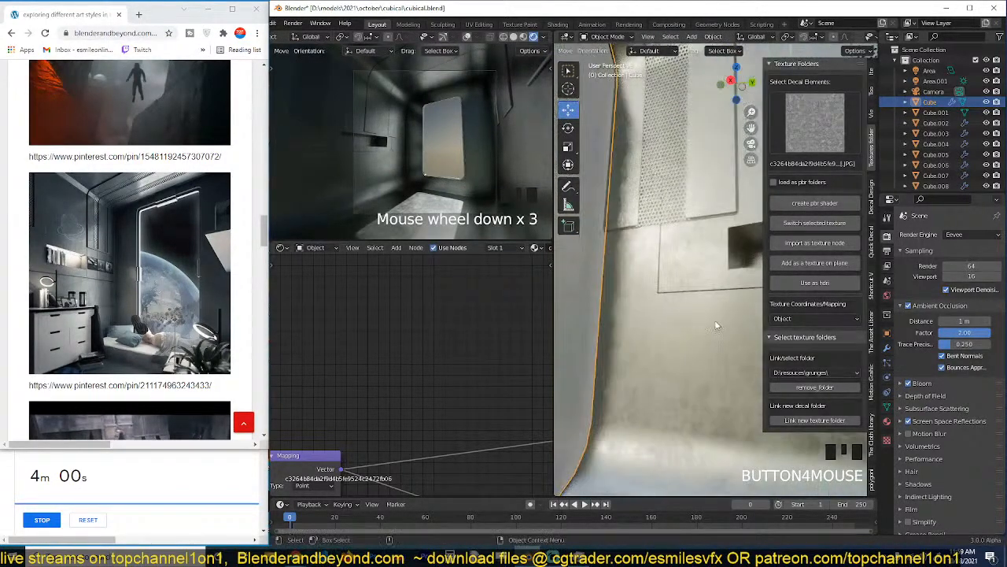
key(grave)
key(alt+a)
middle_drag(711, 287, 664, 288)
key(grave)
key(ctrl+s)
Place the 3D cursor at the niche's upper surface and add an area light there.
shift+right_click(685, 250)
key(shift+a)
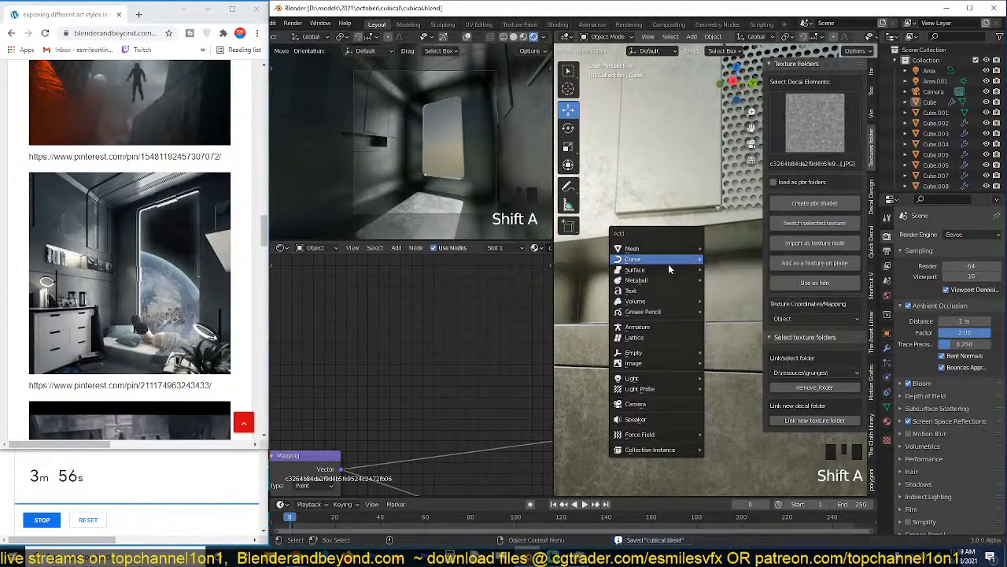
mouse_move(657, 355)
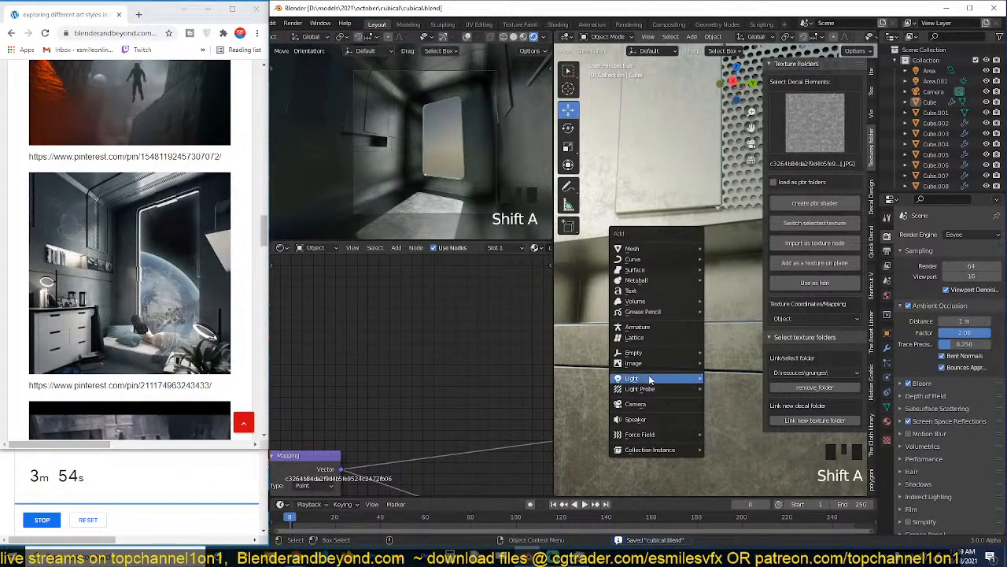
mouse_move(657, 379)
click(724, 414)
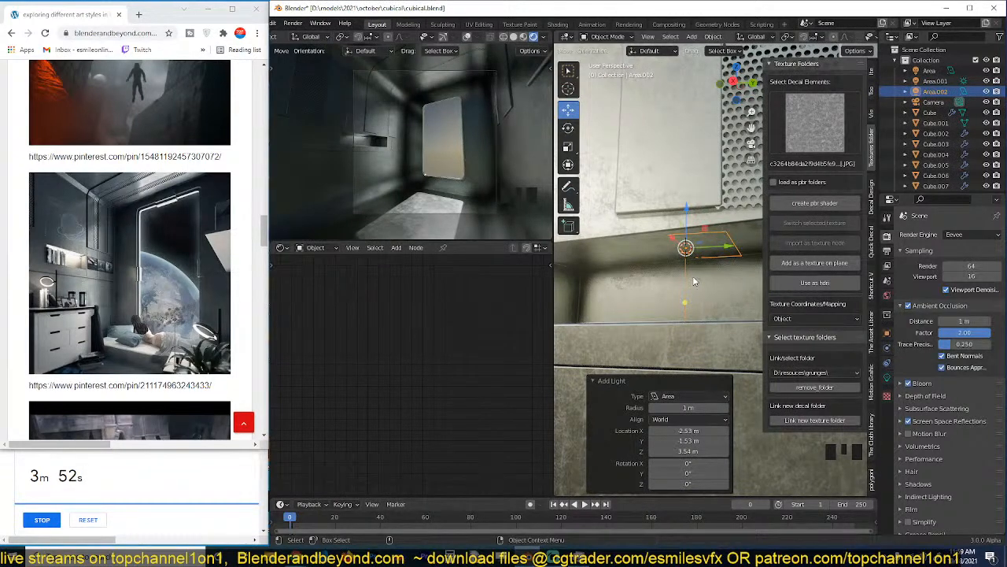
In the front wireframe view, move the area light about 0.063 m on X and -0.090 m on Z inside the niche.
middle_drag(694, 281, 673, 286)
key(KP_1)
key(z)
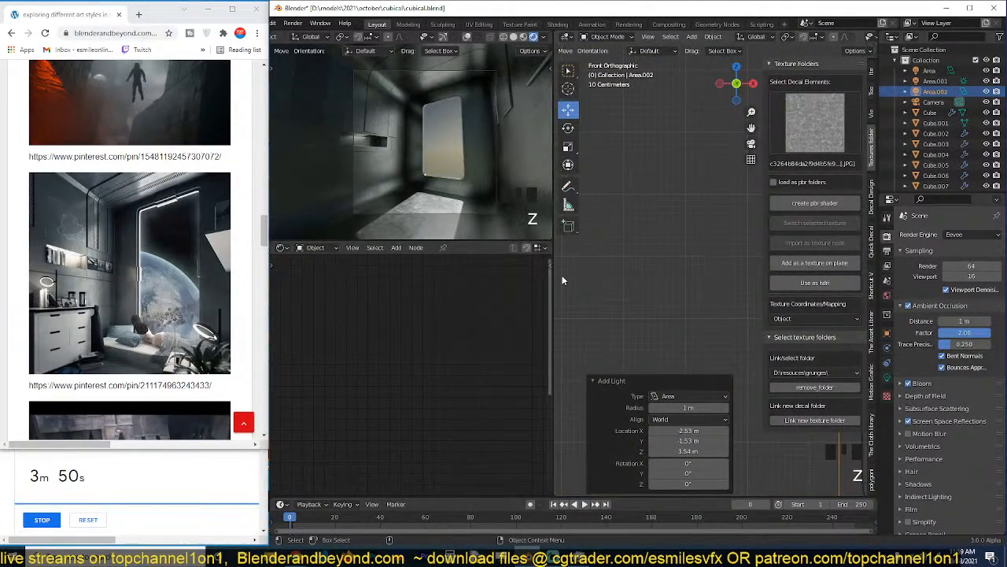
key(KP_Decimal)
shift+middle_drag(685, 314, 657, 281)
key(g)
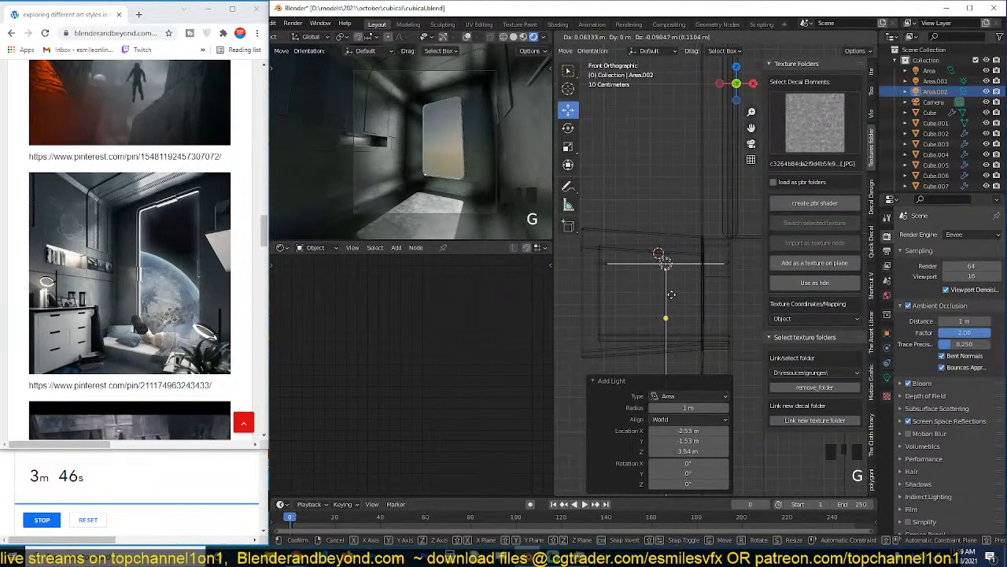
click(673, 300)
Set the niche area light's color to a pale salmon pink and its power to 100 W.
click(887, 377)
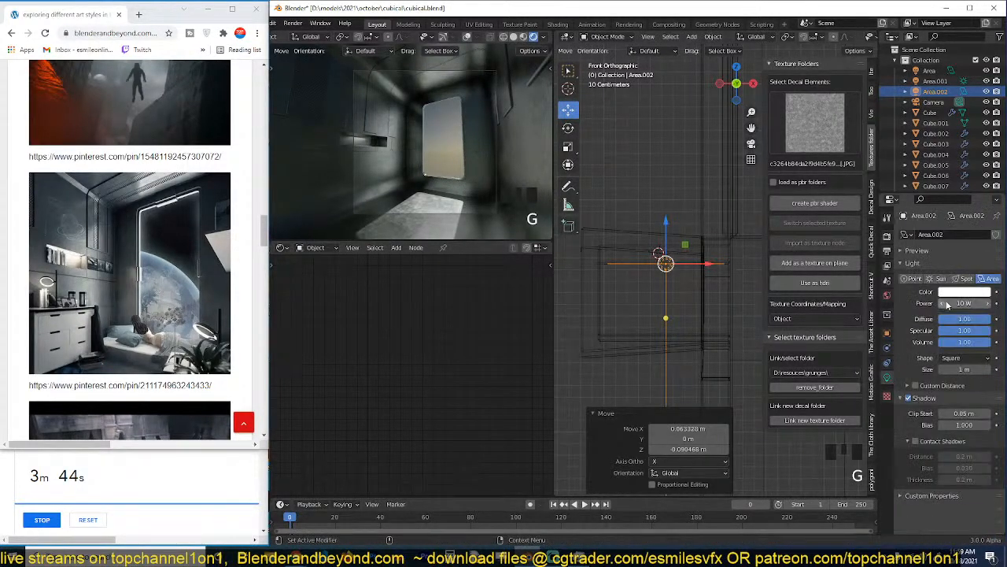
click(961, 293)
click(936, 206)
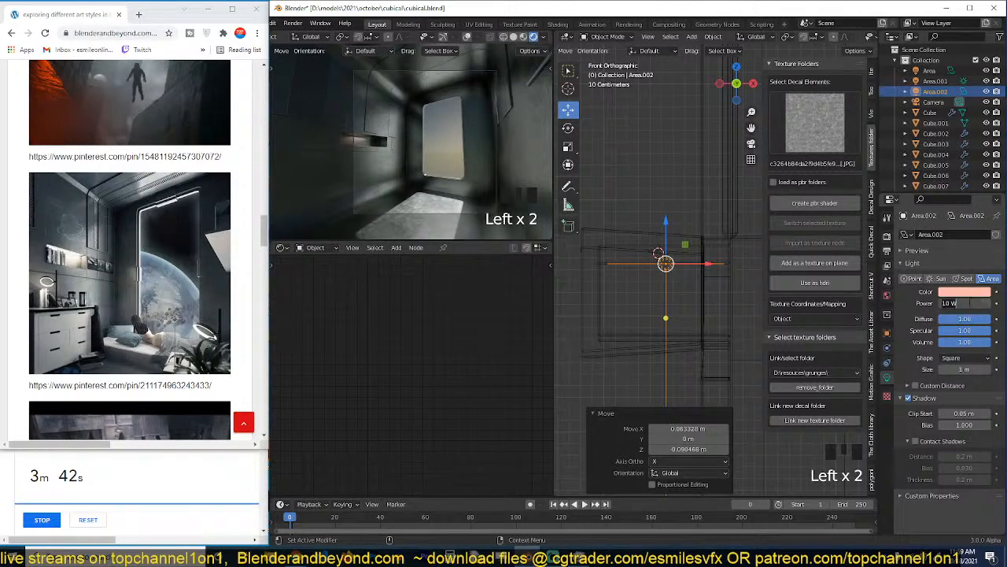
key(Return)
Switch the viewport to solid shading around the niche light and hide the sidebar.
scroll(683, 301, up, 2)
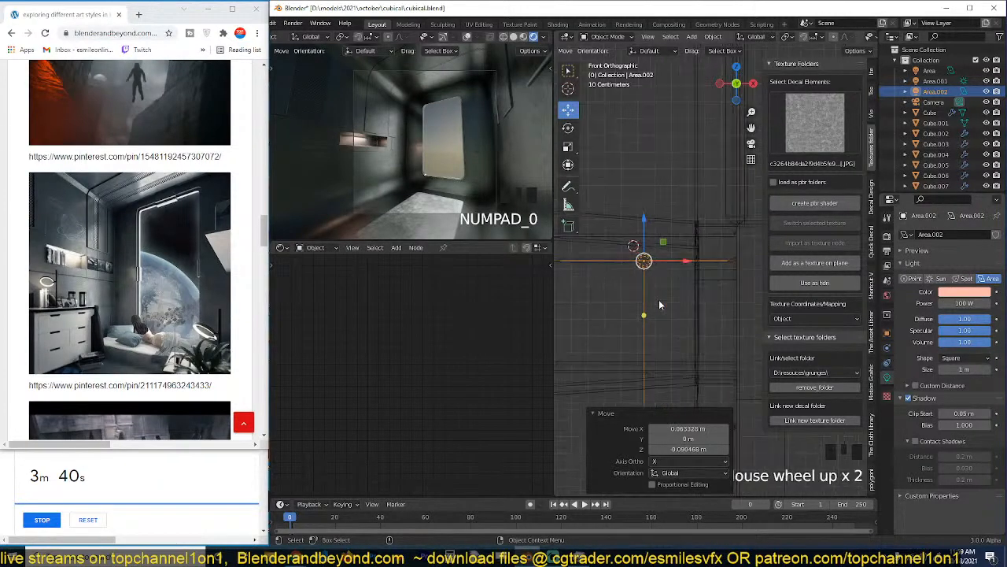
middle_drag(654, 302, 569, 284)
key(z)
key(z)
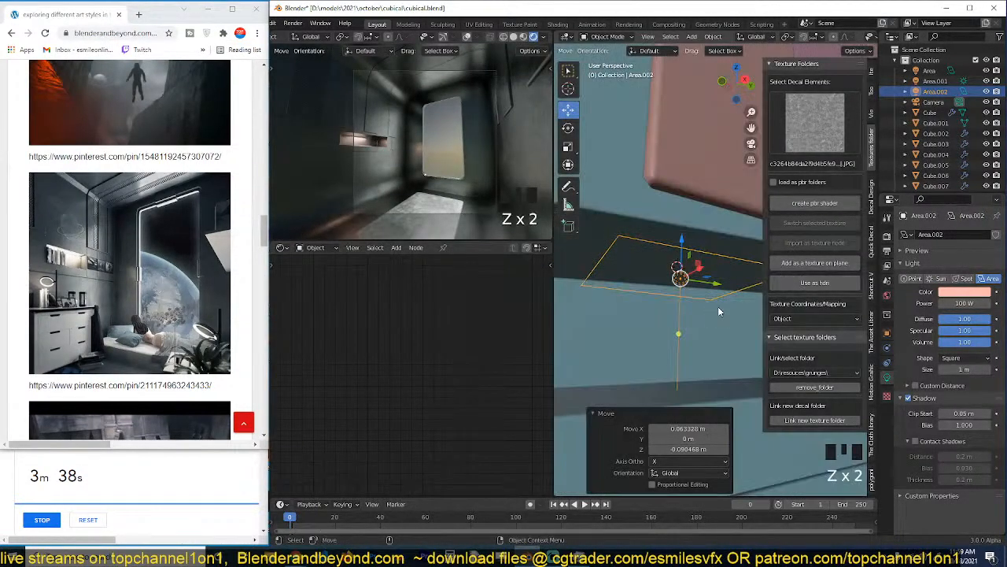
key(n)
mouse_move(696, 325)
middle_down()
mouse_move(656, 318)
mouse_move(676, 277)
mouse_move(631, 263)
mouse_move(779, 251)
mouse_move(635, 314)
mouse_move(748, 259)
middle_up()
Open the room wall mesh for face editing and select the ring of faces inside the niche.
click(779, 251)
key(Tab)
key(z)
key(Tab)
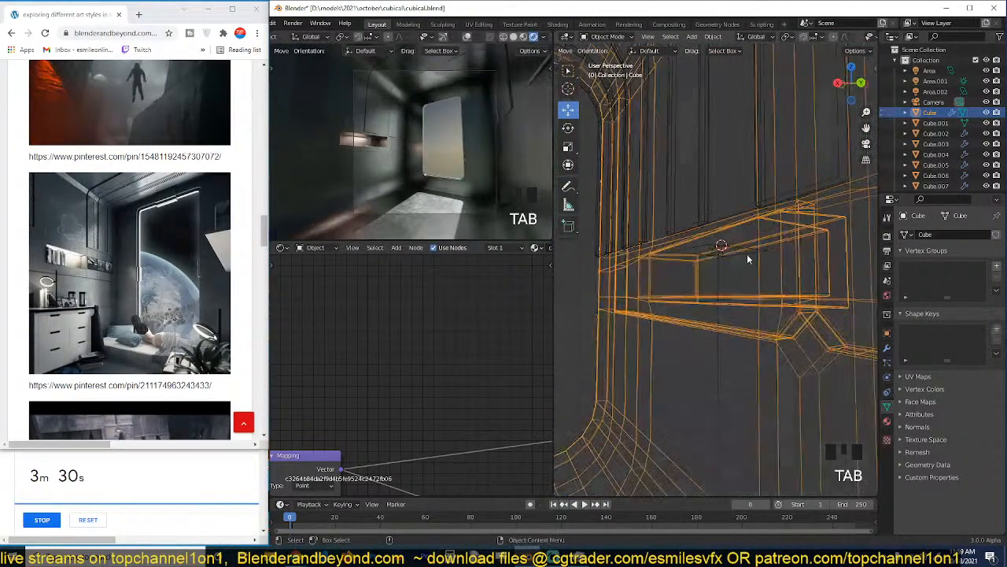
key(z)
key(Tab)
key(3)
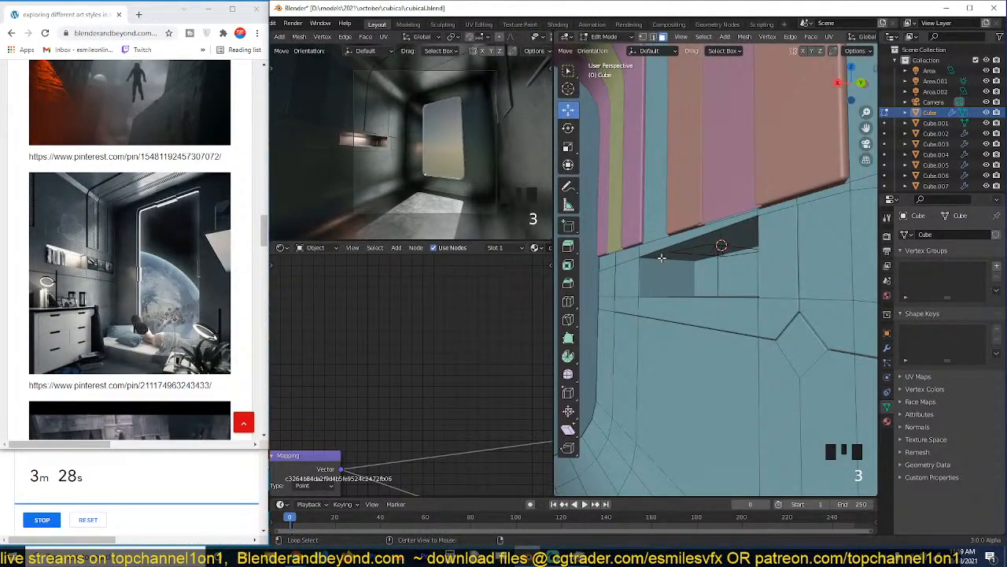
alt+click(662, 257)
shift+click(731, 281)
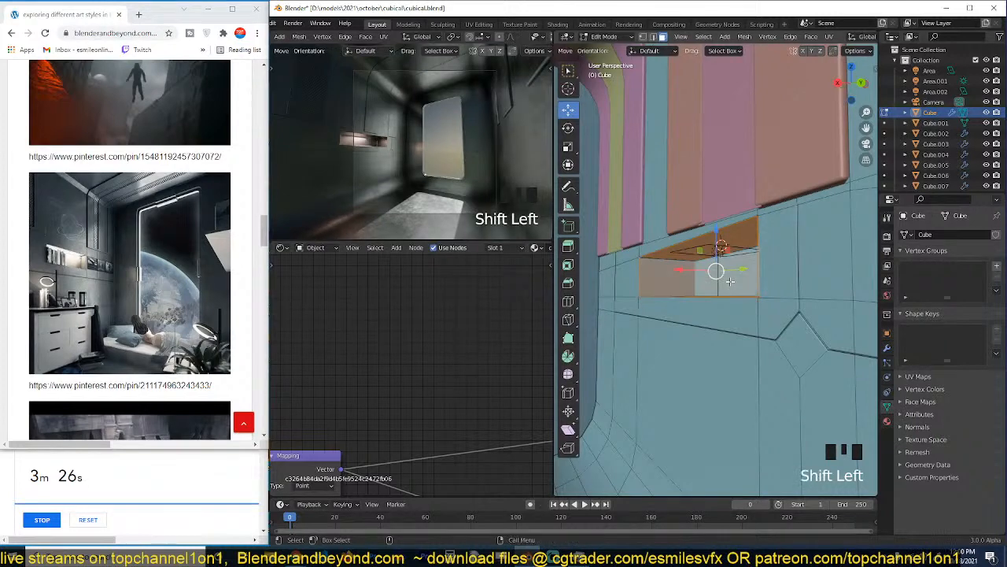
Leave edit mode and examine the niche recess from several angles, keeping the wall mesh selected.
key(Tab)
key(grave)
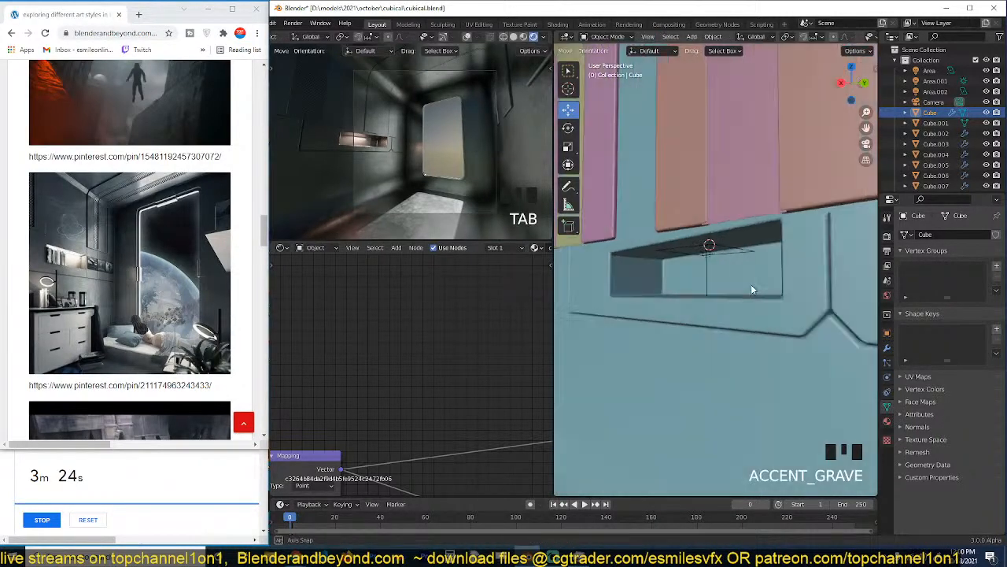
key(alt+a)
key(grave)
key(grave)
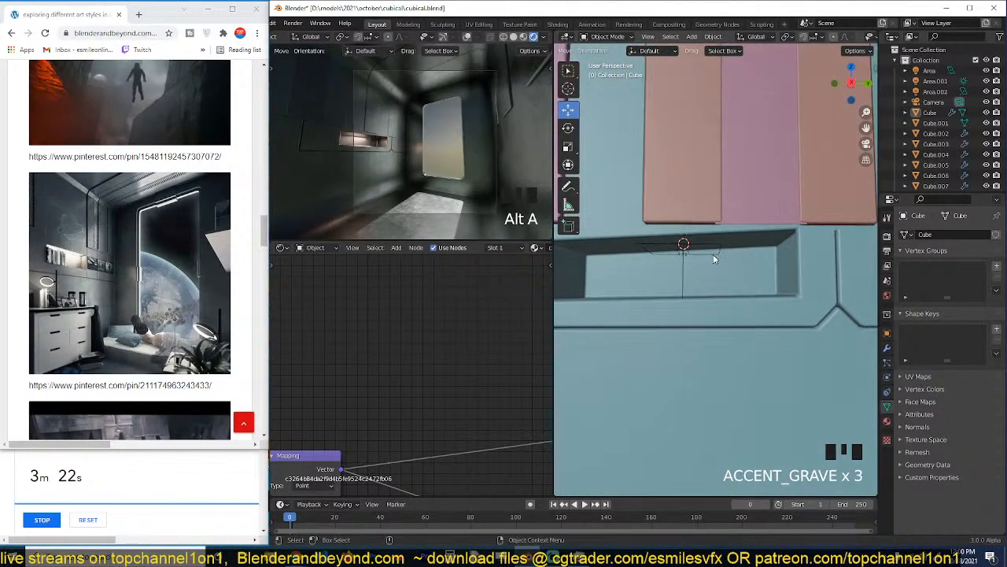
click(704, 258)
key(grave)
key(grave)
click(742, 274)
click(742, 274)
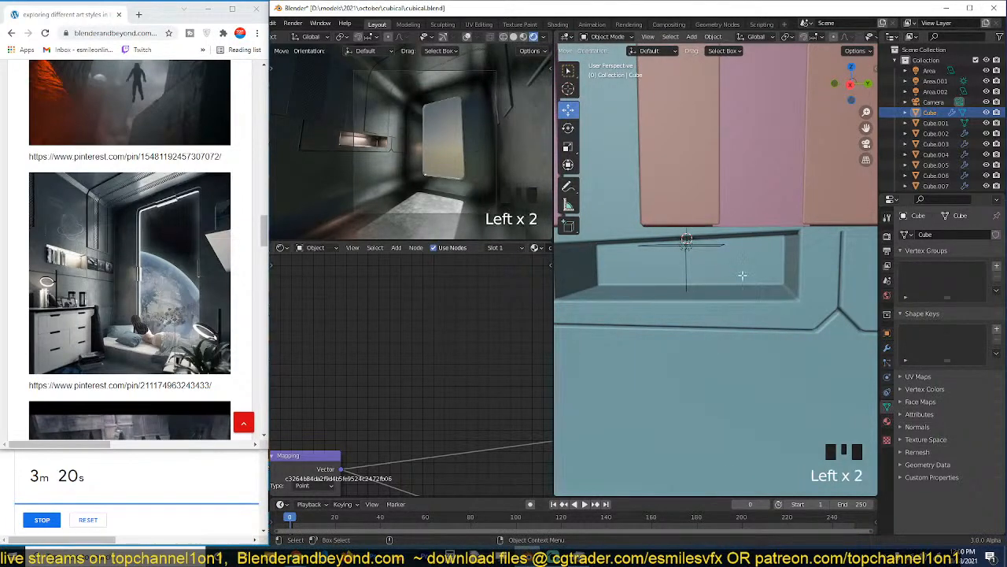
Try to scale the niche's upper face in edit mode, and undo back to the inner face selection.
key(Tab)
click(745, 273)
key(grave)
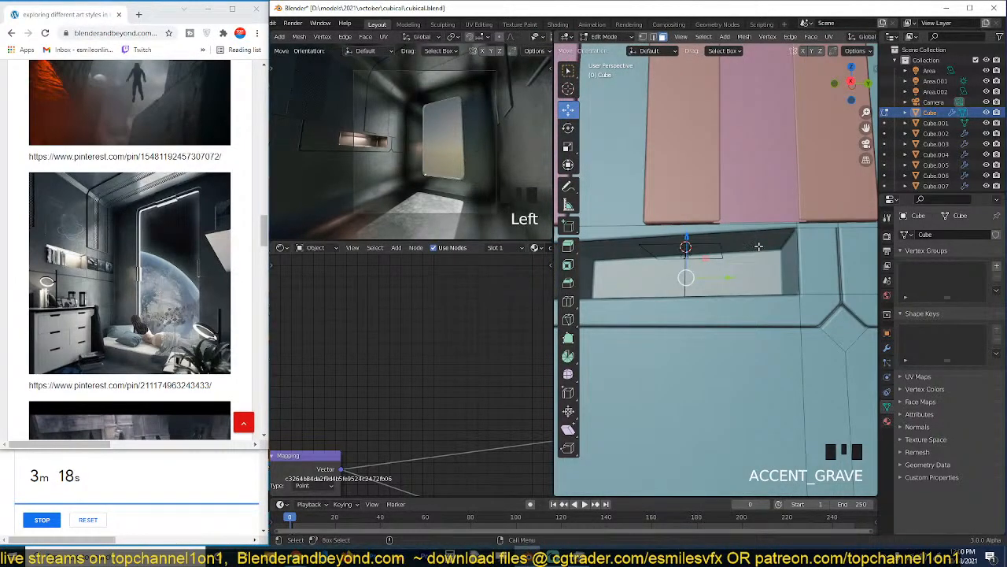
click(758, 246)
key(s)
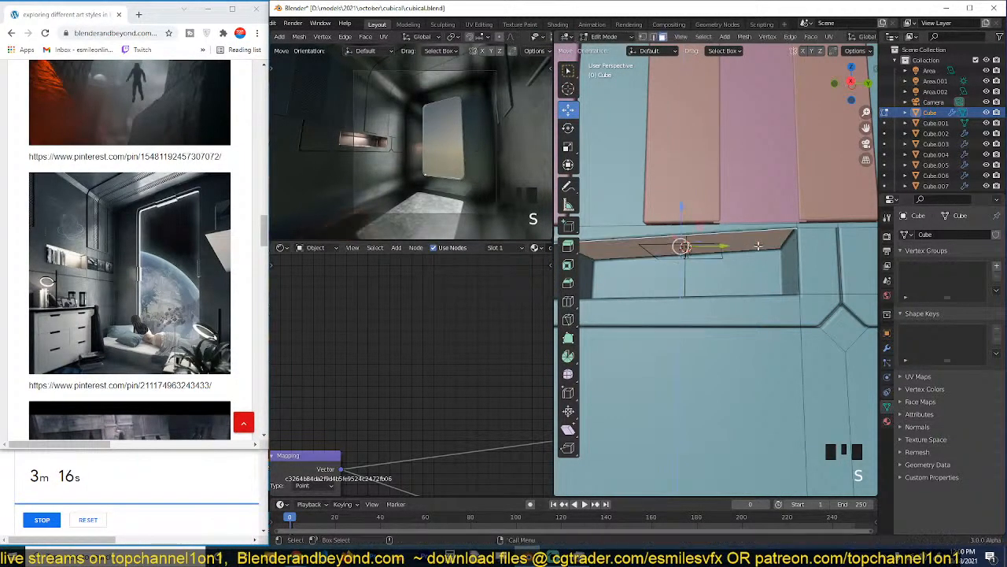
key(ctrl+z)
key(ctrl+z)
key(ctrl+z)
key(ctrl+z)
key(ctrl+z)
key(ctrl+z)
key(ctrl+z)
key(Tab)
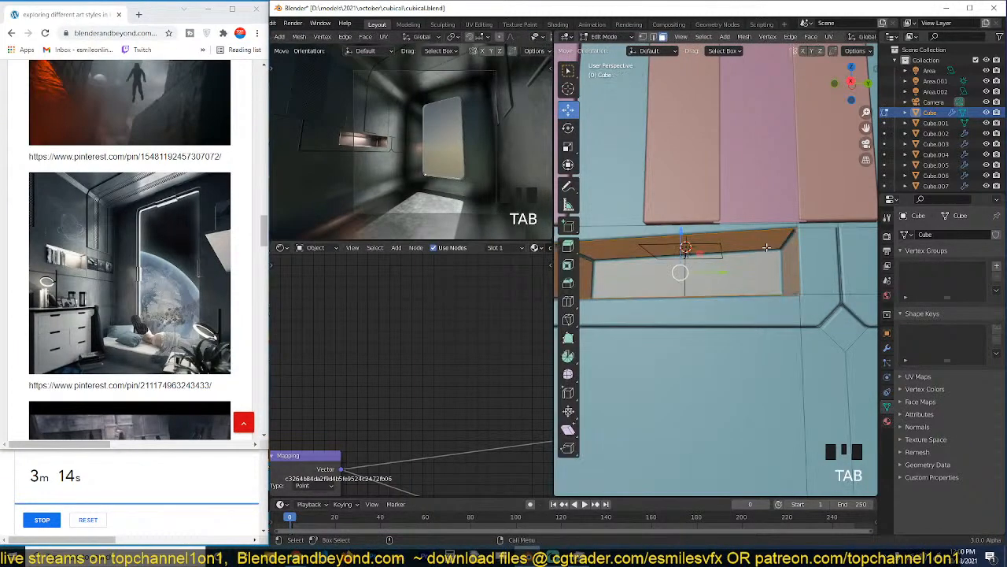
Try to flatten the niche's upper face by scaling it to 0 on Z, and undo it.
click(766, 247)
key(s)
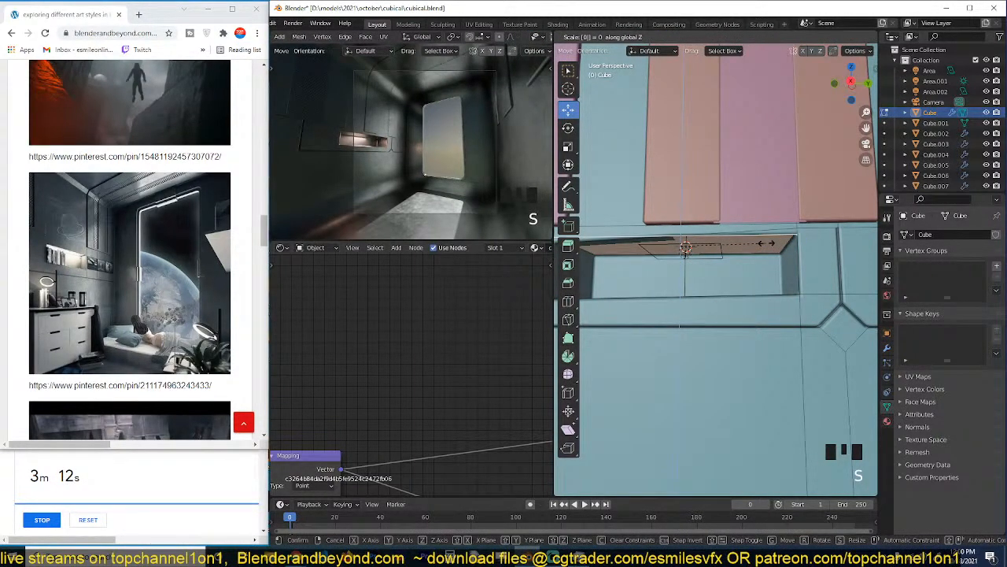
right_click(766, 244)
key(s)
key(z)
key(0)
click(766, 243)
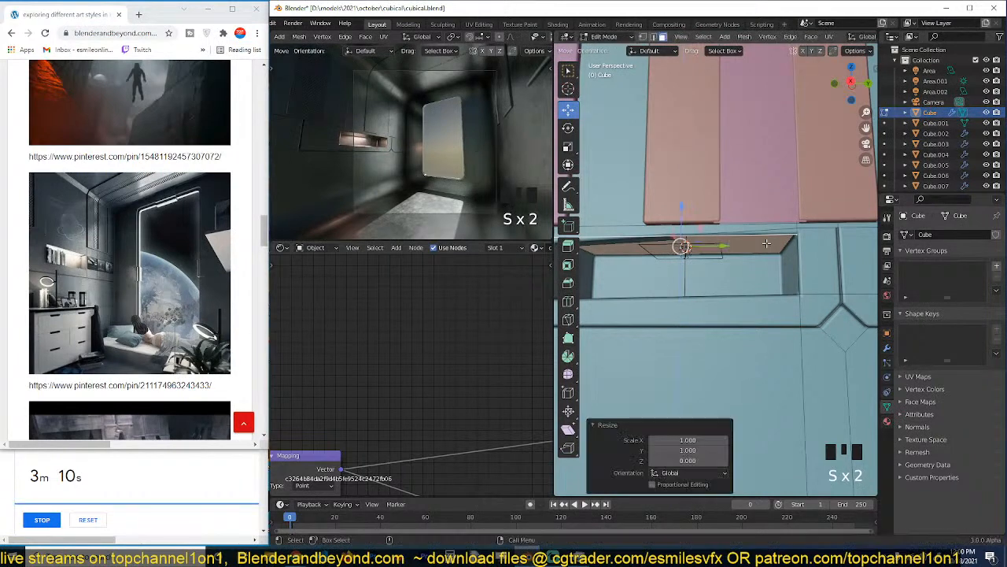
middle_drag(767, 244, 703, 224)
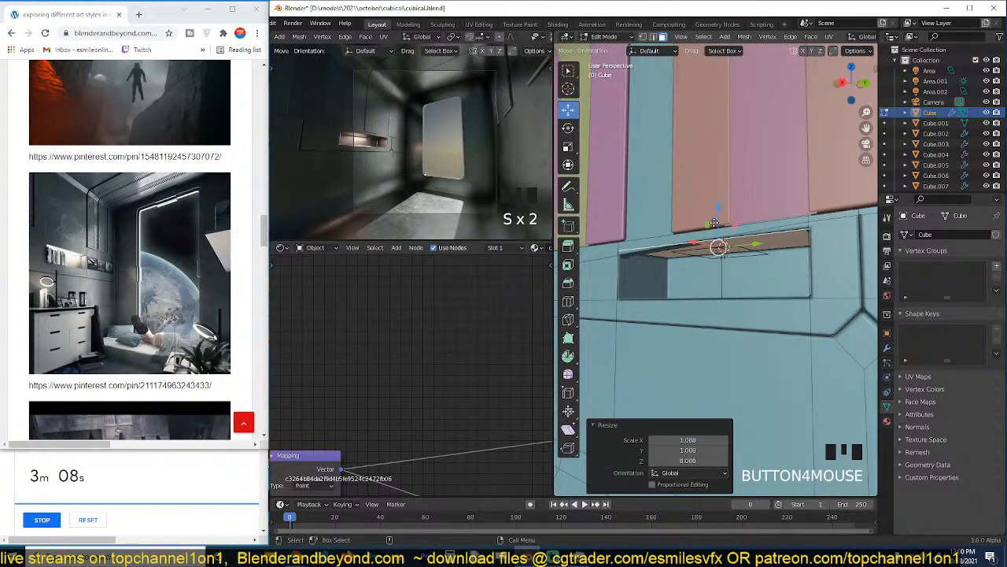
drag(714, 223, 718, 247)
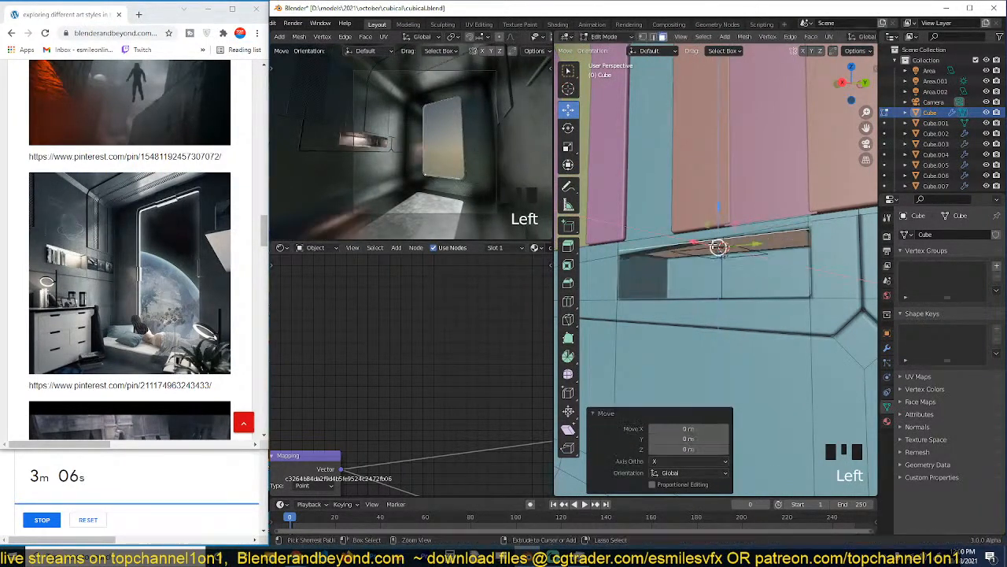
key(ctrl+z)
key(ctrl+z)
key(ctrl+z)
key(ctrl+z)
Select the vertices around the niche opening's corners and merge them by distance.
key(a)
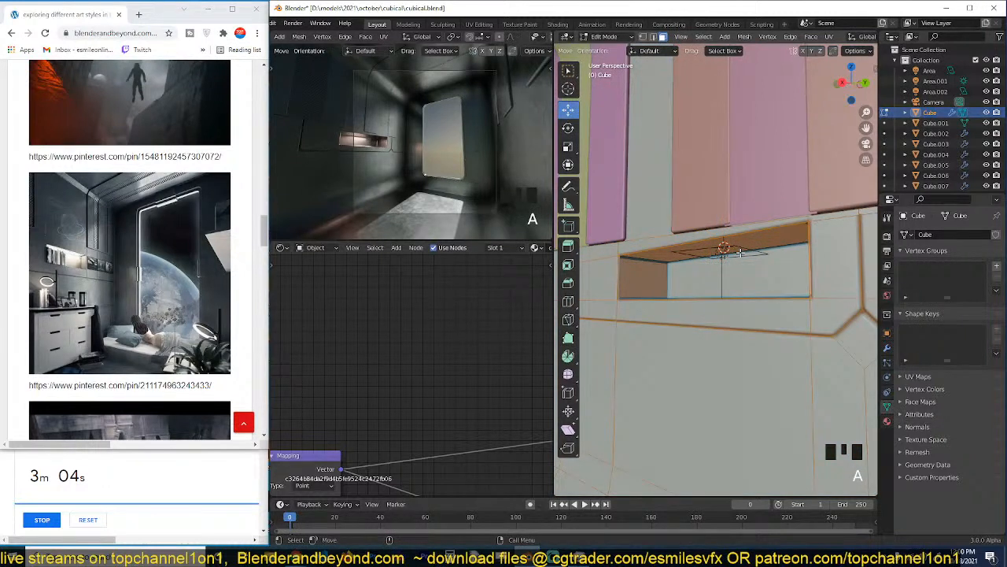
click(768, 240)
alt+click(768, 238)
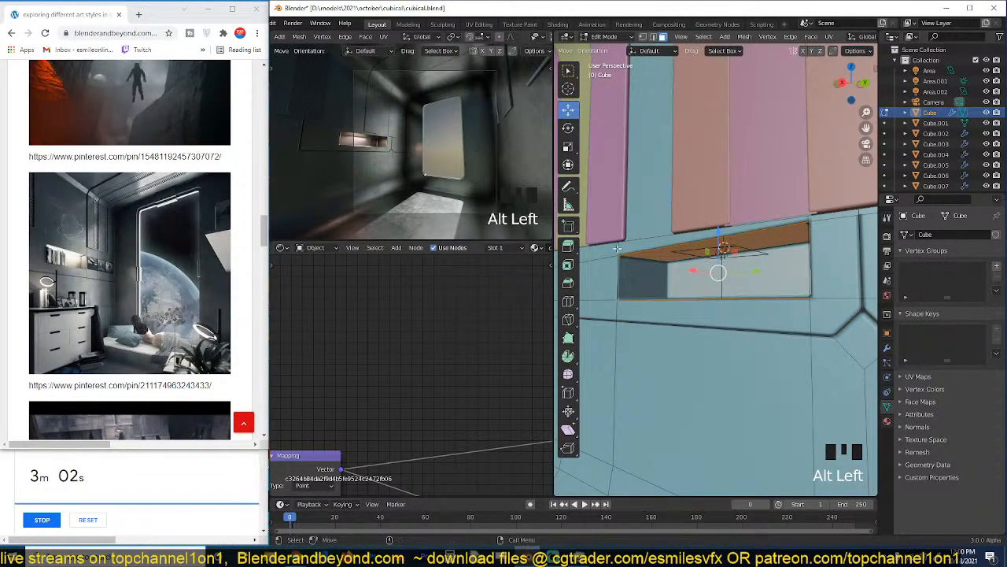
key(1)
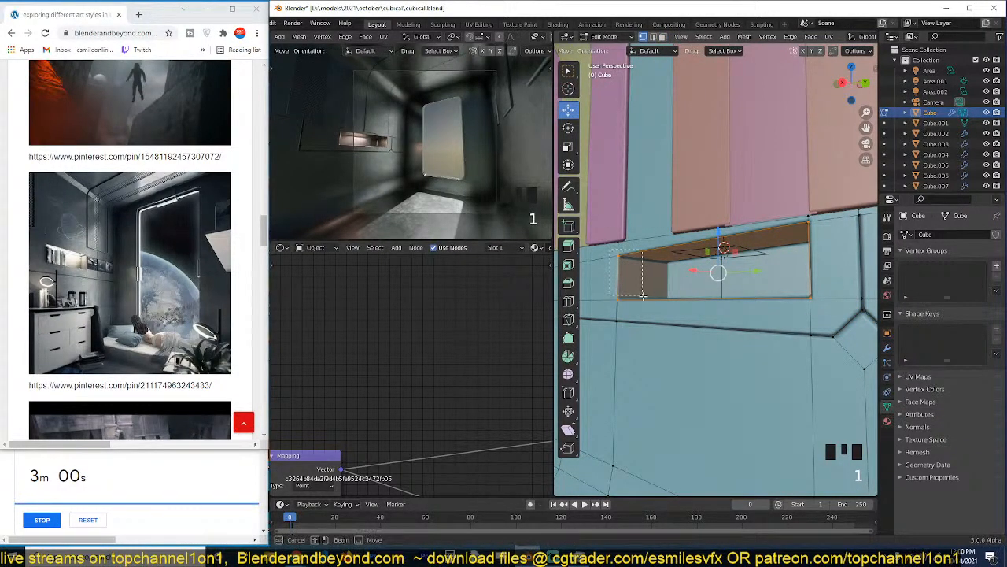
shift+drag(643, 295, 644, 296)
shift+drag(798, 219, 835, 264)
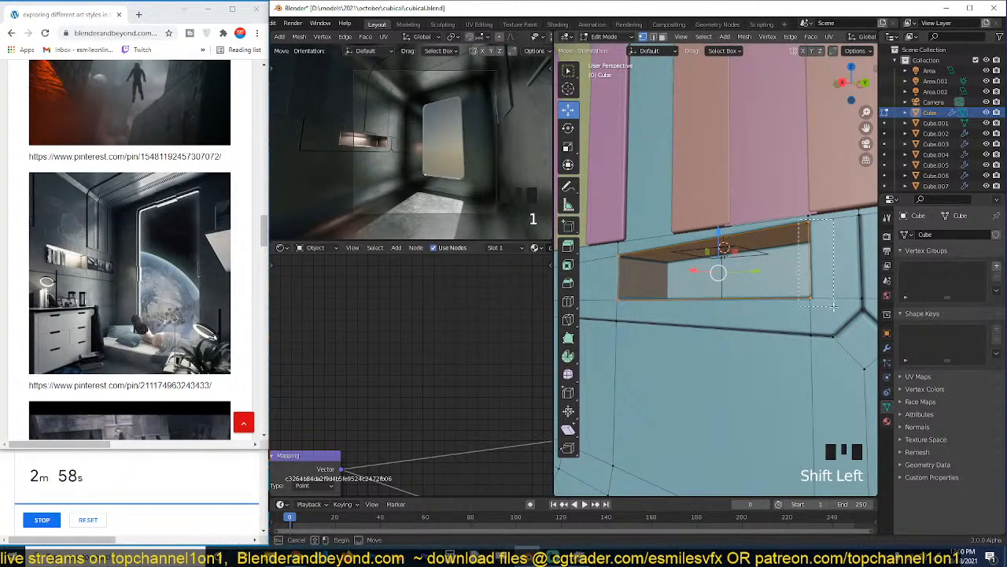
shift+drag(834, 306, 820, 300)
key(m)
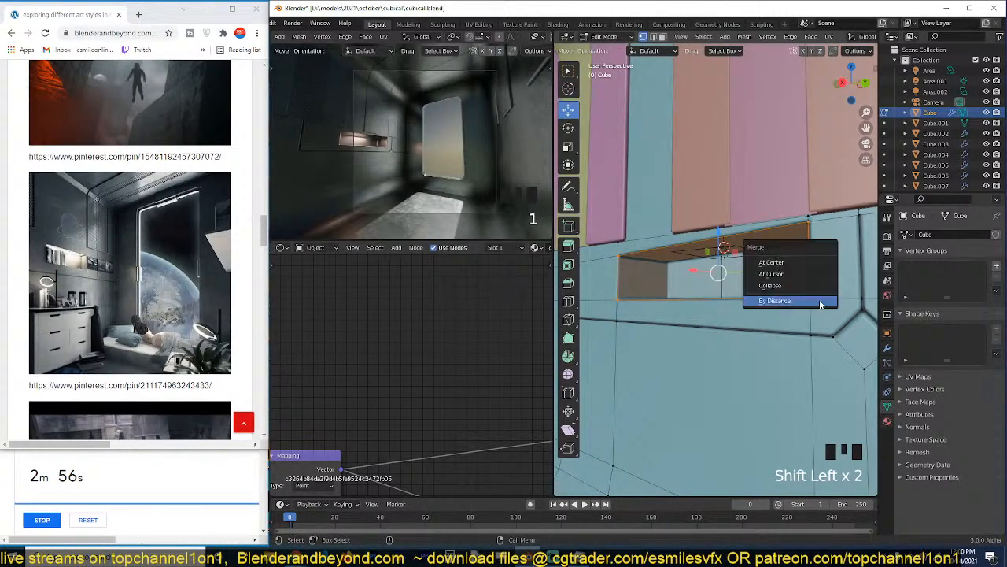
click(817, 299)
Try to move the niche's back face, and undo the change.
key(3)
click(726, 260)
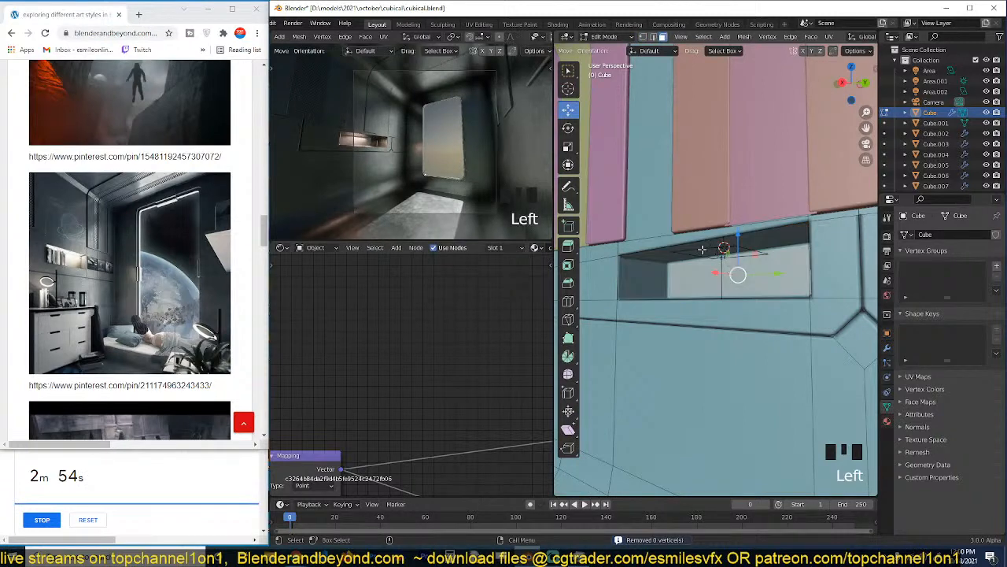
key(g)
right_click(711, 259)
key(grave)
middle_drag(673, 259, 744, 261)
key(ctrl+z)
key(x)
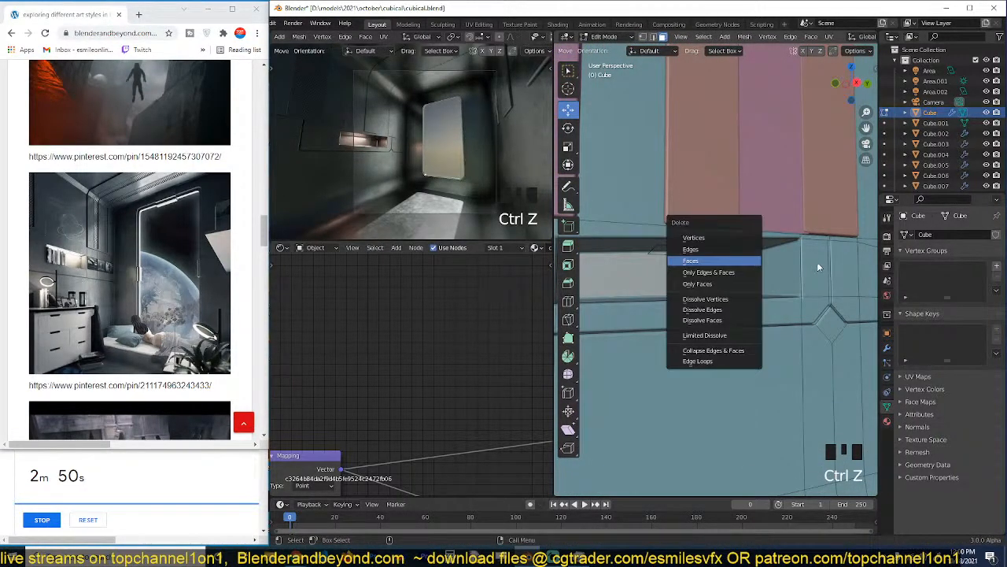
Select all the niche's linked inner faces, delimited by seam, and delete them.
click(774, 258)
key(ctrl+l)
key(x)
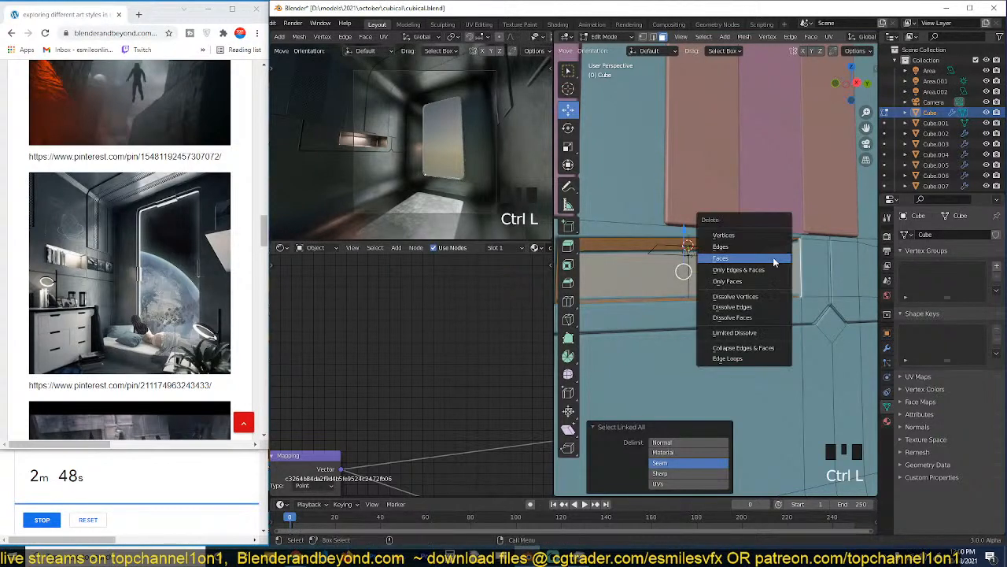
click(774, 259)
Level the upper edge of the wall opening by scaling it to 0 on Z.
key(2)
scroll(711, 245, up, 2)
alt+click(745, 237)
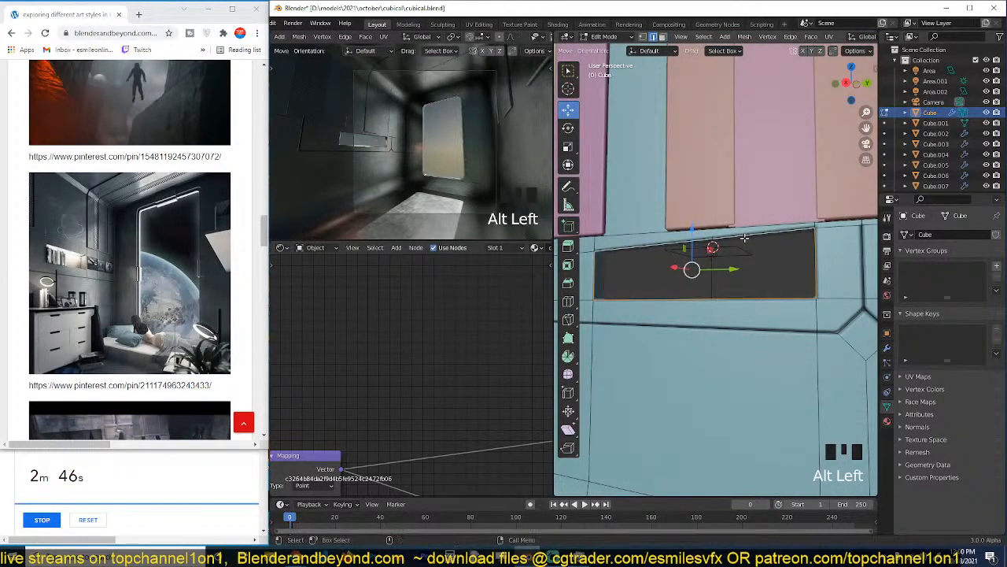
click(744, 237)
key(s)
key(z)
key(0)
key(Return)
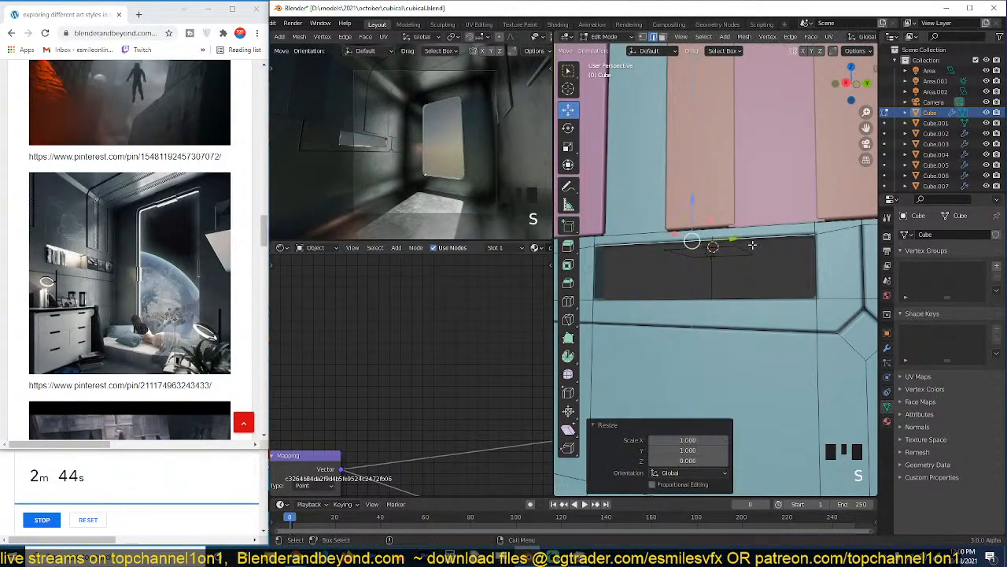
Fill the wall opening with a face, extrude it inward to rebuild the niche, and leave edit mode.
alt+click(753, 244)
middle_drag(753, 245, 717, 264)
key(grave)
key(e)
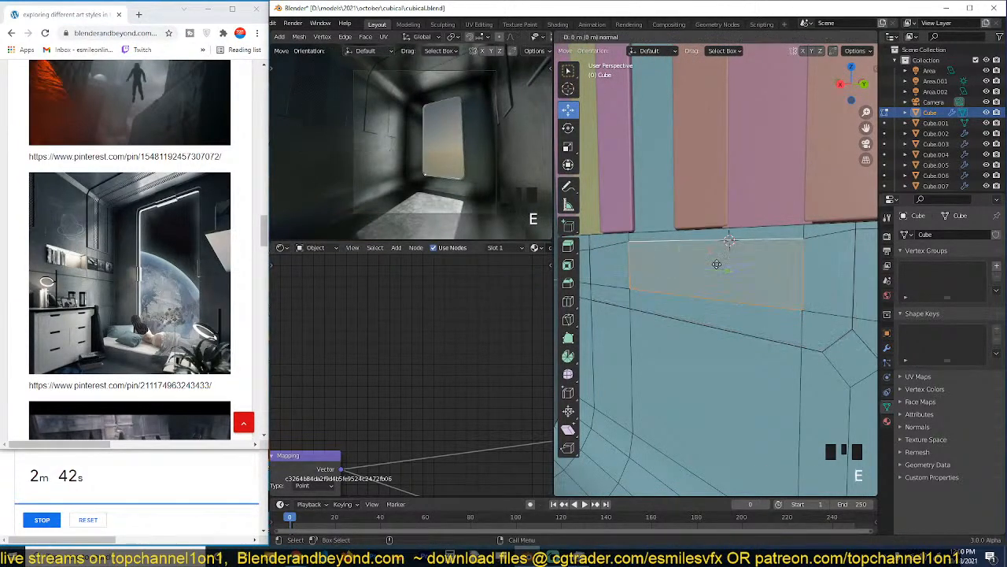
click(762, 257)
key(Tab)
Select the niche's area light and set its shadow clip start to 0.001 m.
key(grave)
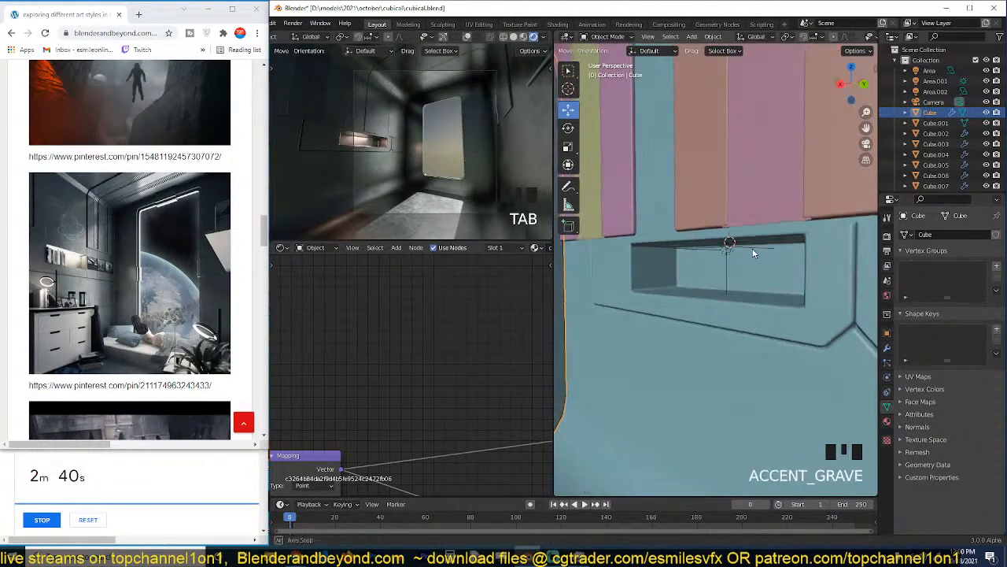
middle_drag(754, 252, 742, 238)
click(735, 248)
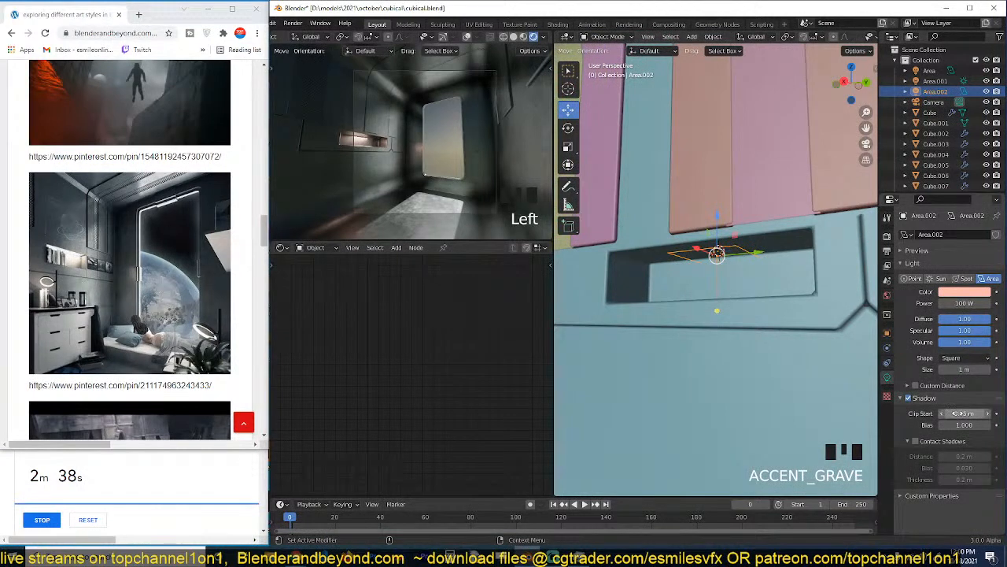
drag(960, 413, 936, 413)
Change the niche light's shape to Rectangle, sized 1.01 m on X and 2 m on Y.
click(963, 358)
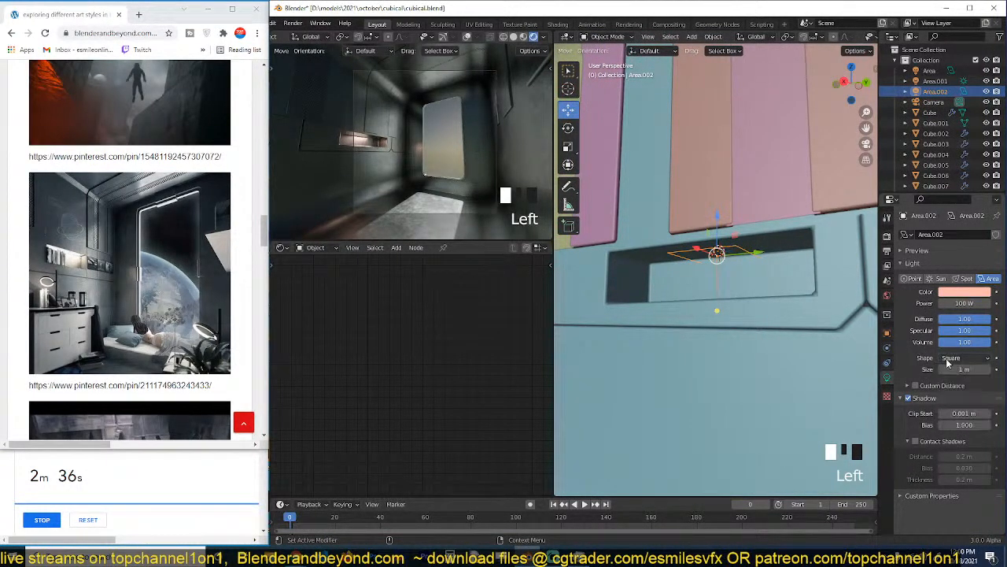
click(949, 359)
click(947, 373)
mouse_move(962, 369)
mouse_down()
mouse_move(985, 381)
mouse_move(954, 381)
mouse_up()
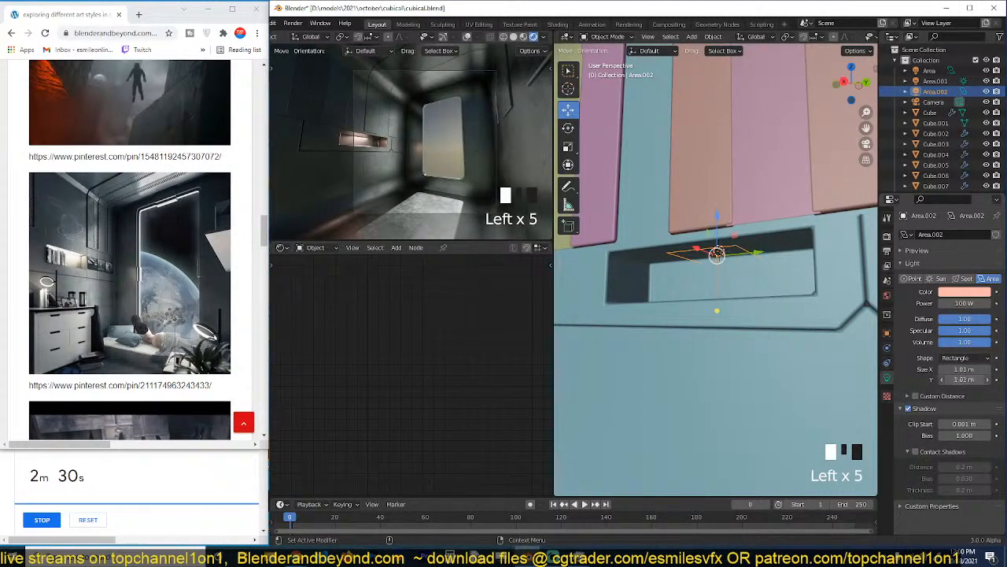
key(Return)
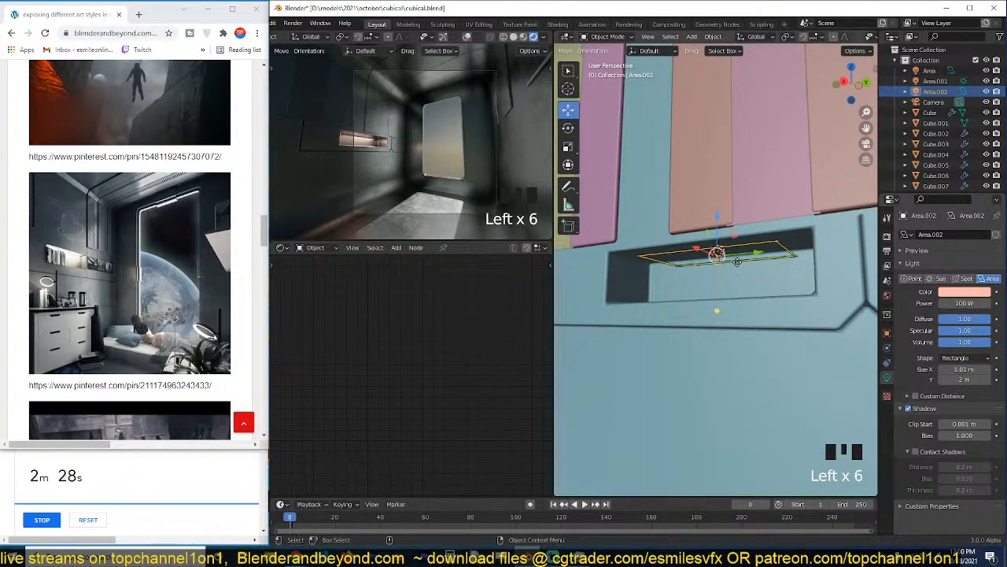
Move the niche area light about 0.197 m along X.
key(grave)
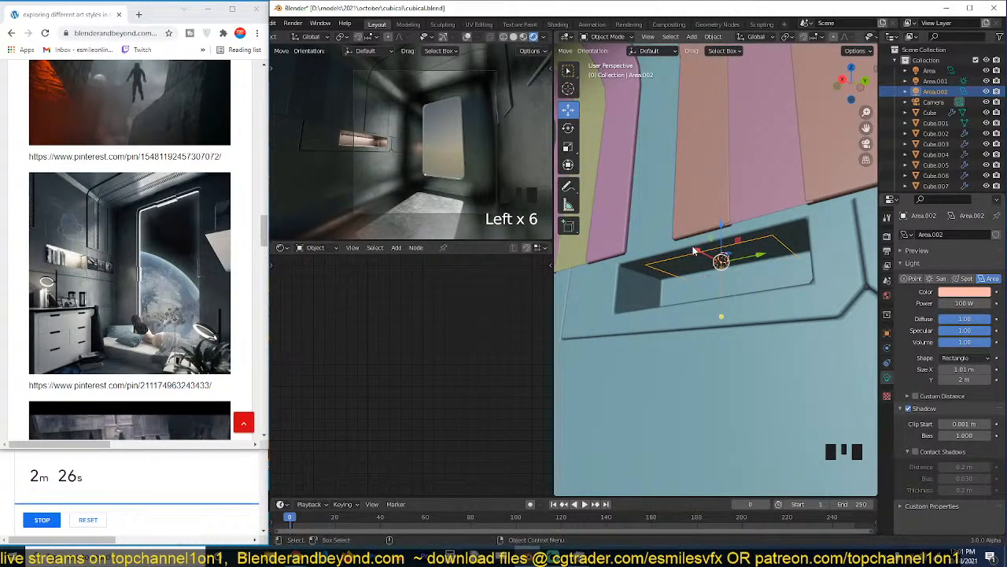
key(g)
key(x)
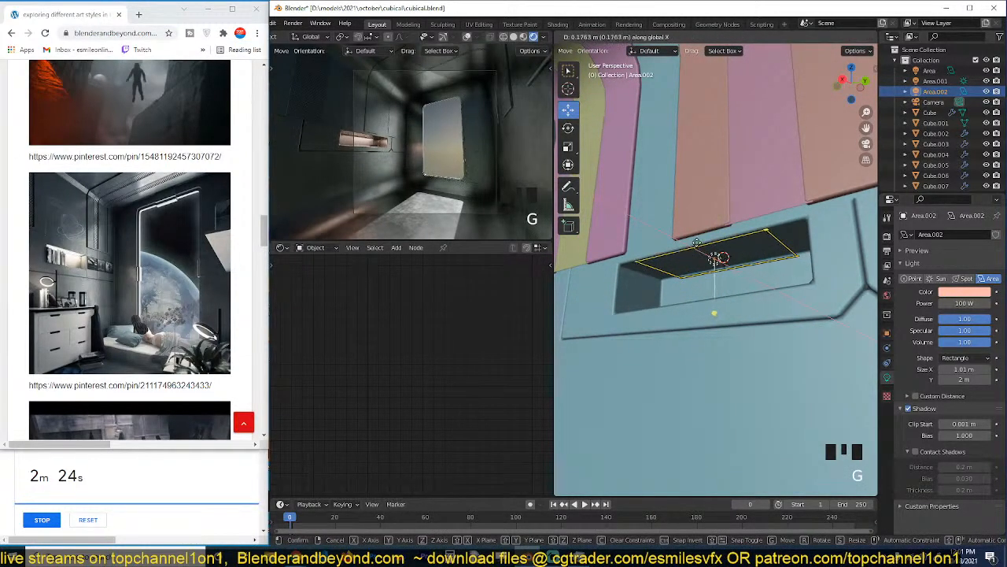
click(702, 247)
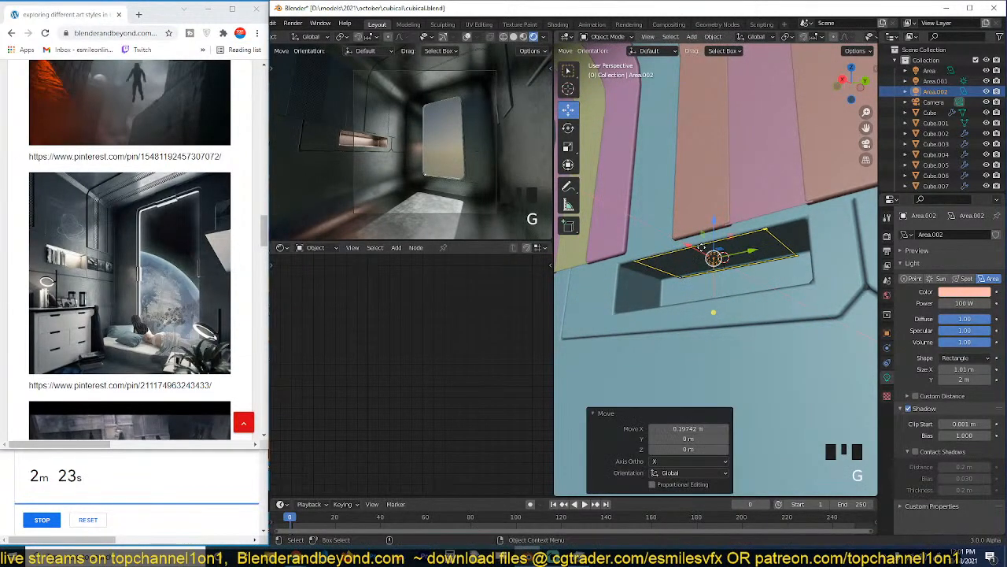
Enable contact shadows for the niche light and change its color to a pale cream.
click(916, 452)
click(966, 293)
click(933, 189)
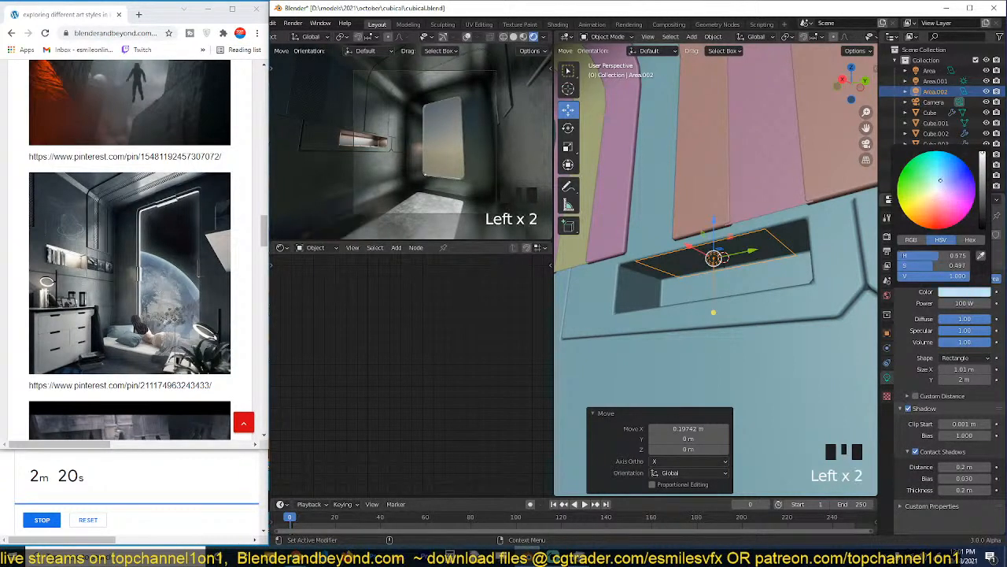
Set the niche area light's power to 1000 W.
click(958, 303)
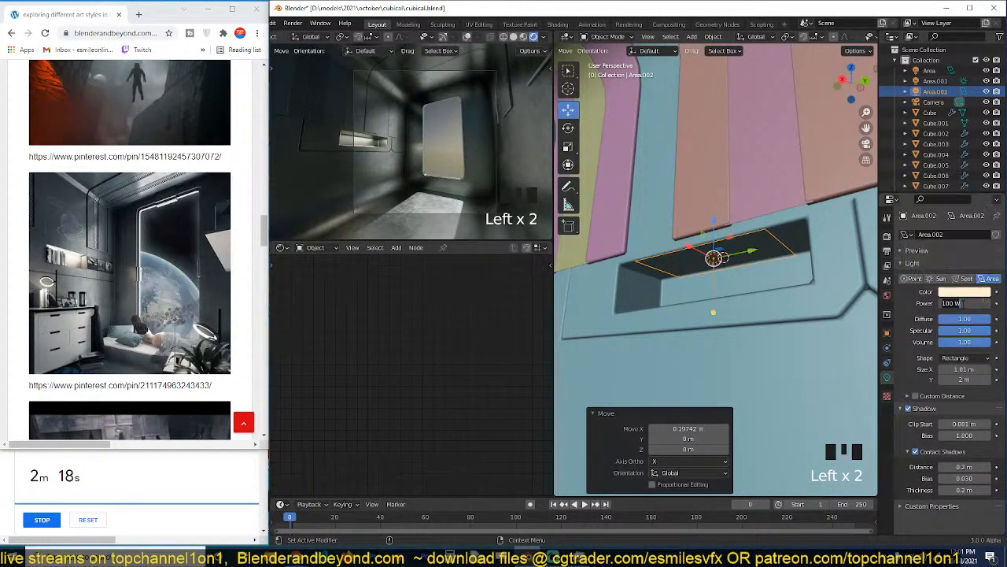
text(0)
key(Return)
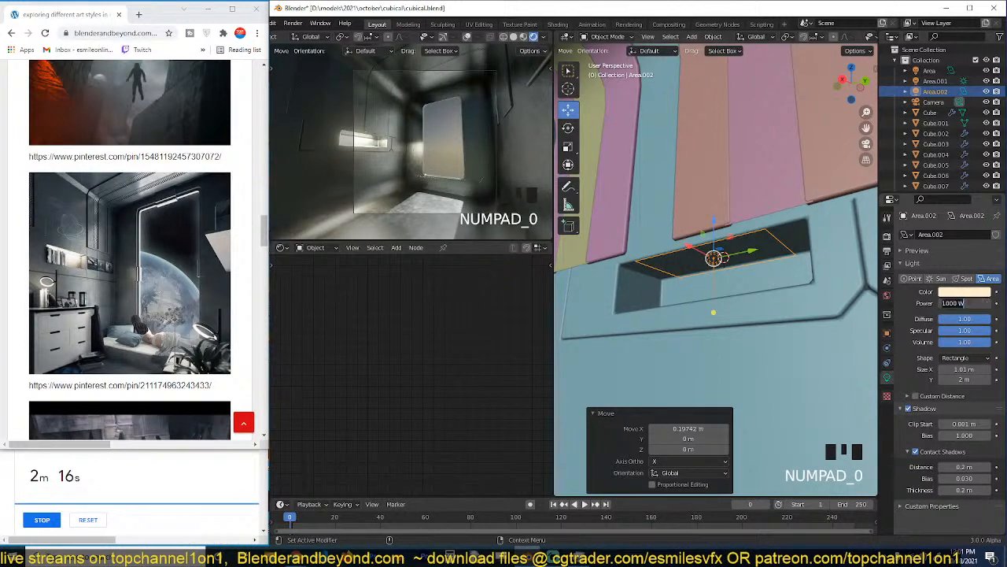
Set the niche area light's power to 200 W and save the file.
key(Return)
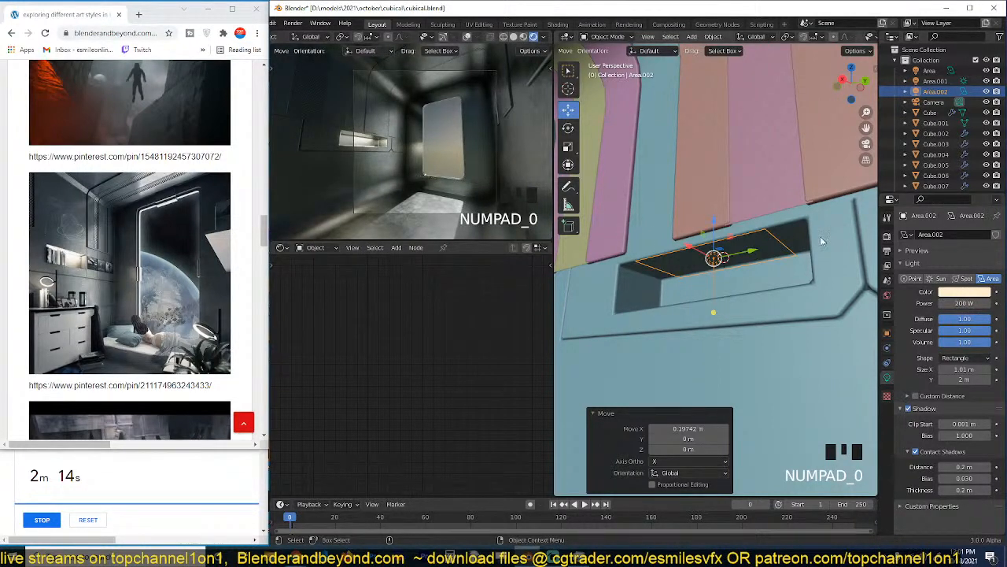
click(711, 233)
key(ctrl+s)
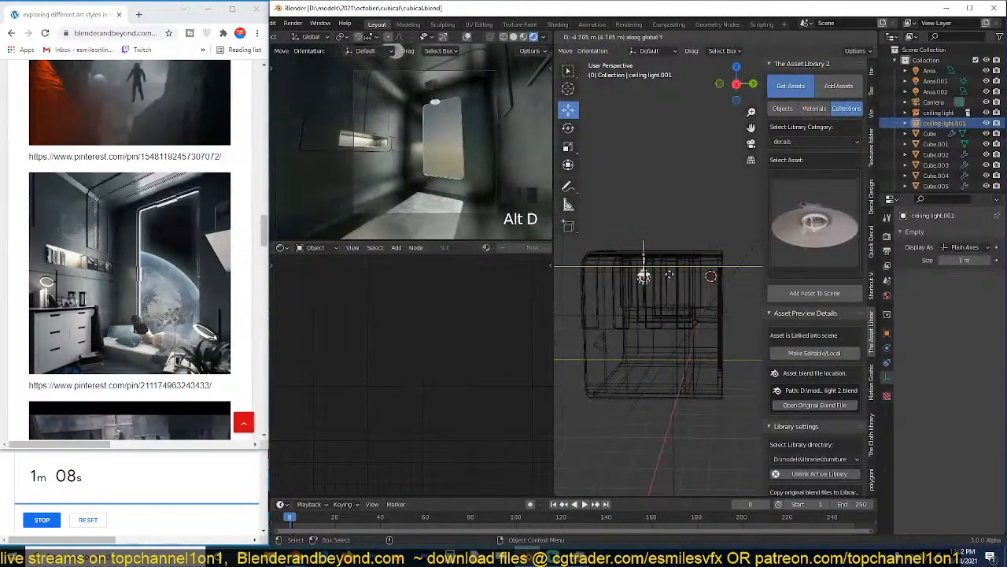
Place the linked duplicate of the ceiling light about -5.74 m along Y and save the file.
click(656, 273)
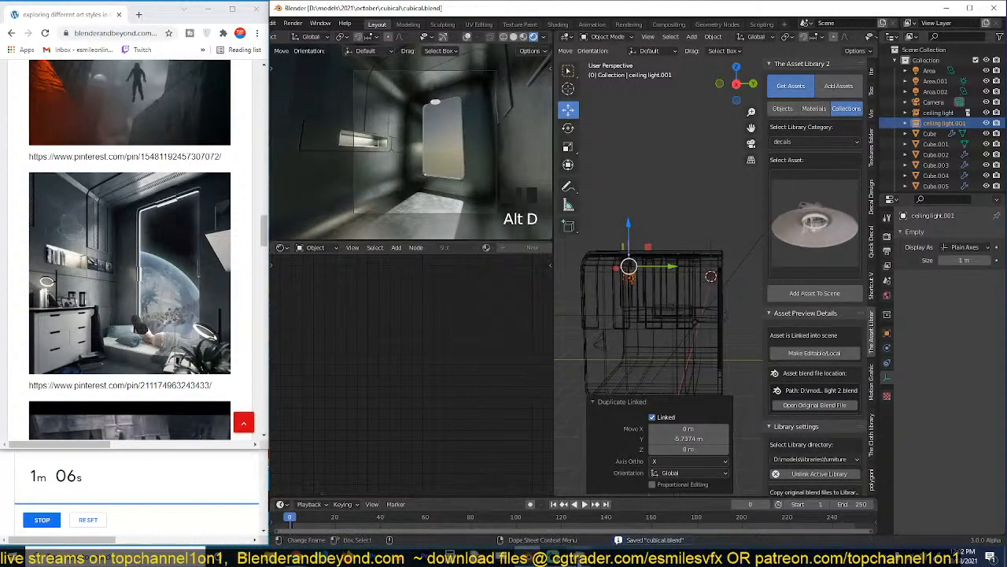
key(ctrl+s)
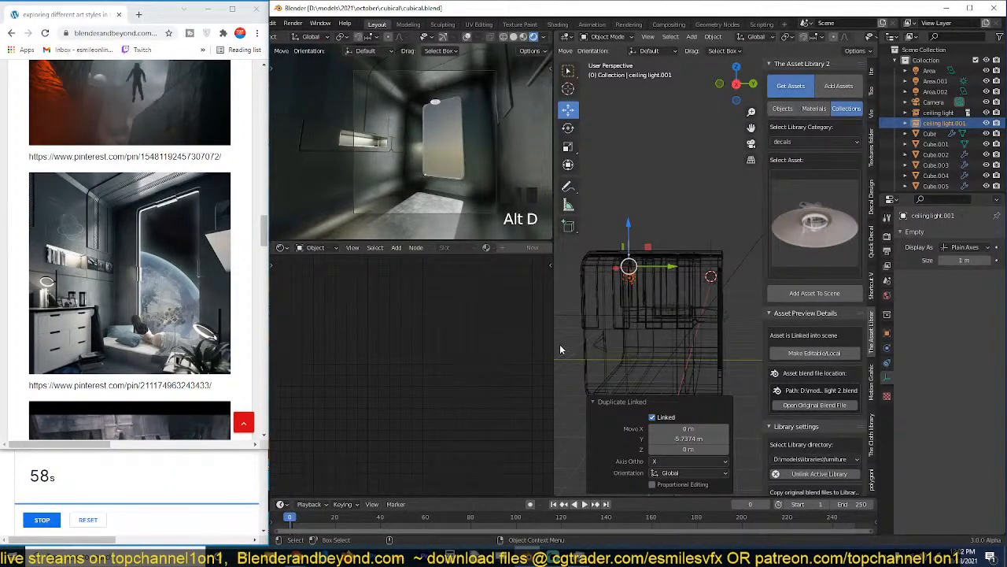
Switch the viewport from wireframe to solid shading and examine the hanging ceiling light inside the room.
click(619, 347)
scroll(626, 370, up, 4)
key(alt+a)
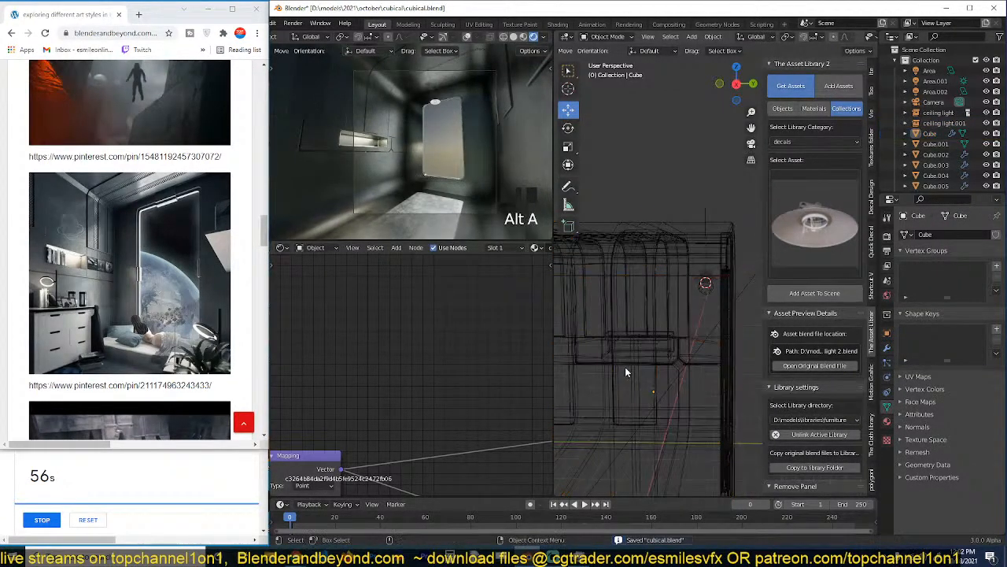
key(z)
click(685, 366)
key(grave)
scroll(627, 341, up, 8)
mouse_move(686, 366)
middle_down()
mouse_move(627, 341)
mouse_move(739, 309)
middle_up()
key(grave)
scroll(665, 336, down, 4)
key(grave)
Select the toilet asset from the decals category of the asset library's collections.
click(839, 223)
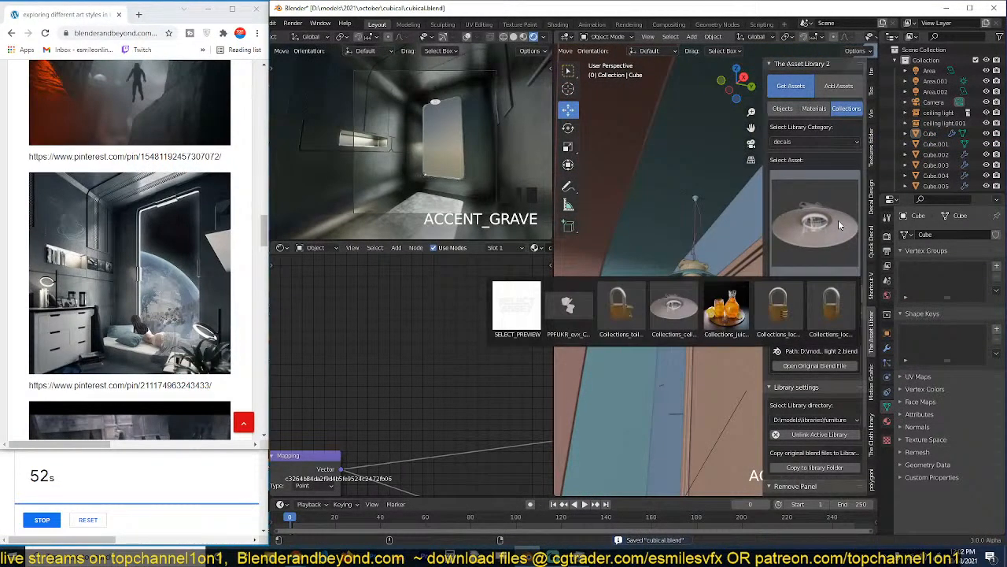
click(827, 143)
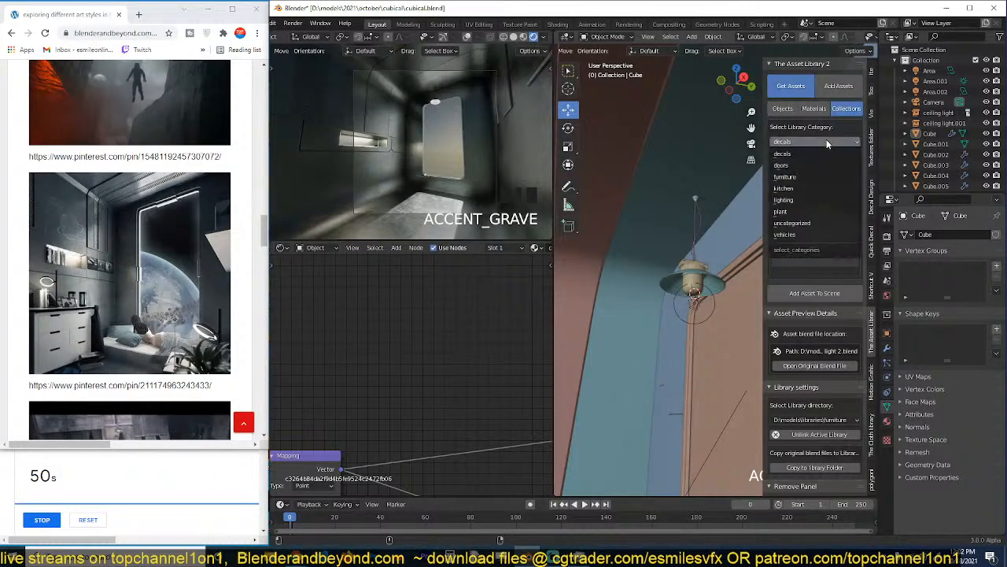
click(819, 144)
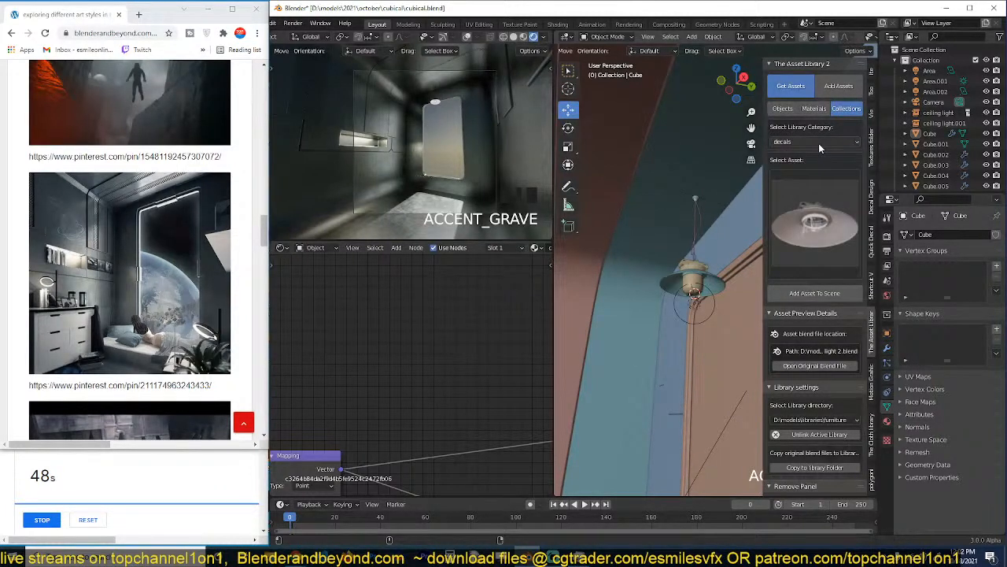
click(807, 202)
click(568, 308)
Place the 3D cursor on the floor near the end wall and add the selected toilet asset there.
scroll(581, 411, down, 4)
middle_drag(580, 411, 696, 306)
scroll(673, 383, up, 3)
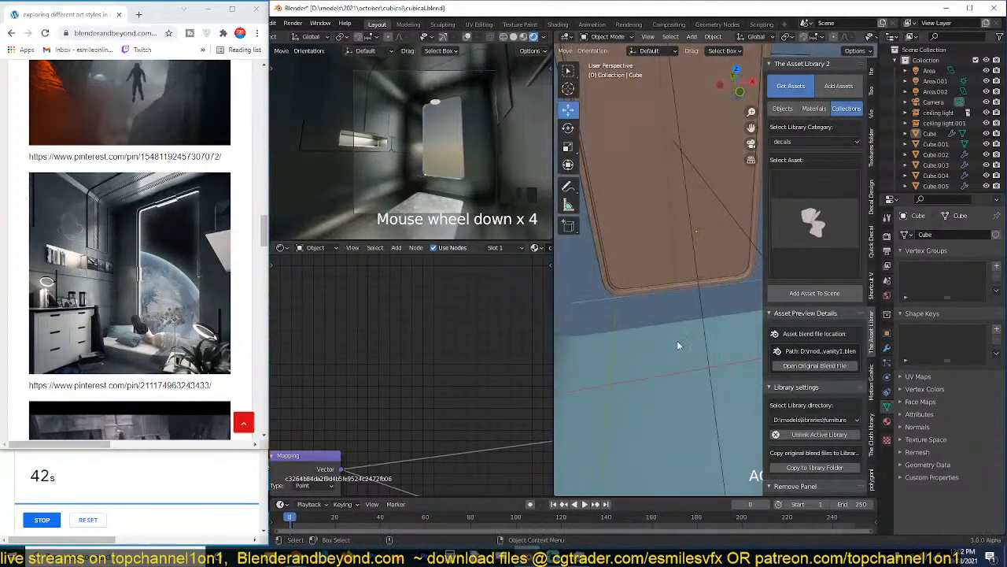
shift+right_click(714, 351)
click(814, 293)
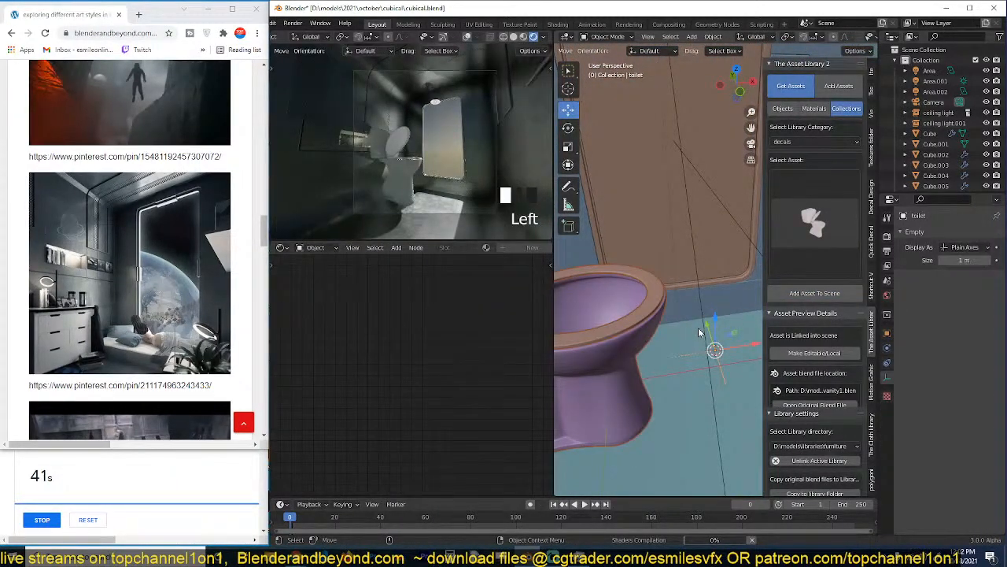
Scale the toilet down in two passes, by about 0.979 and 0.439.
key(s)
click(697, 329)
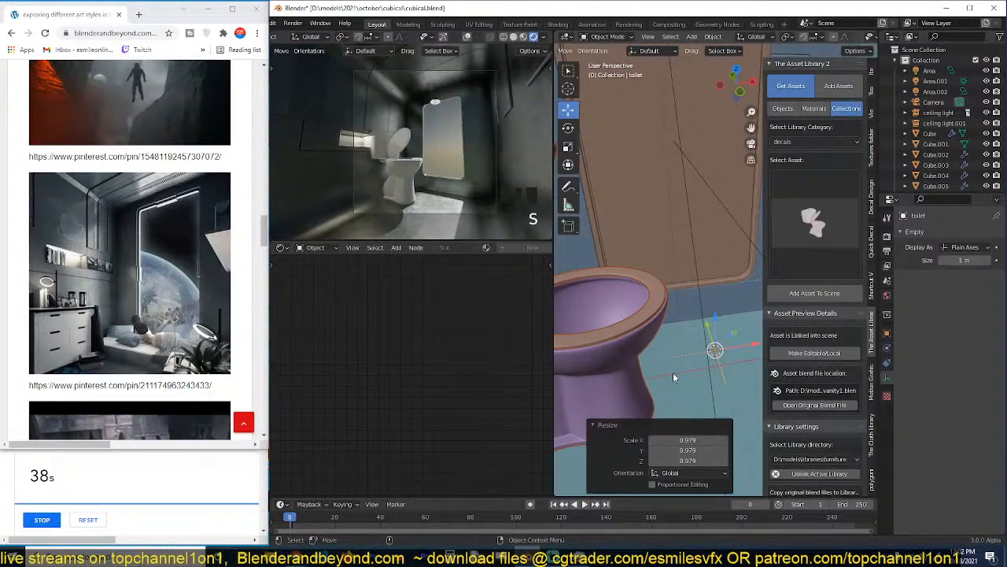
key(s)
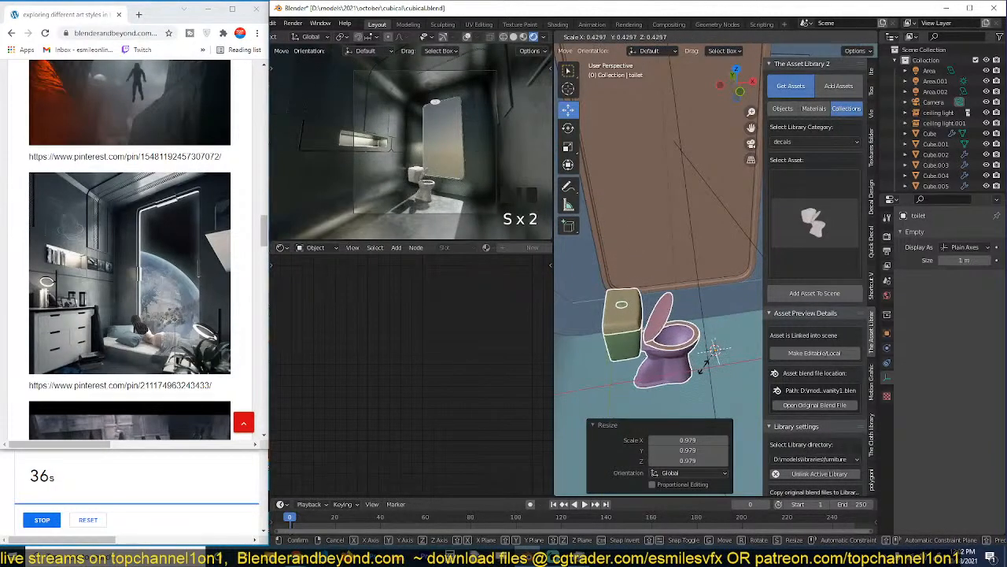
click(684, 350)
Move the toilet horizontally across the floor towards the niche wall without changing its height, and save the file.
middle_drag(684, 349, 684, 200)
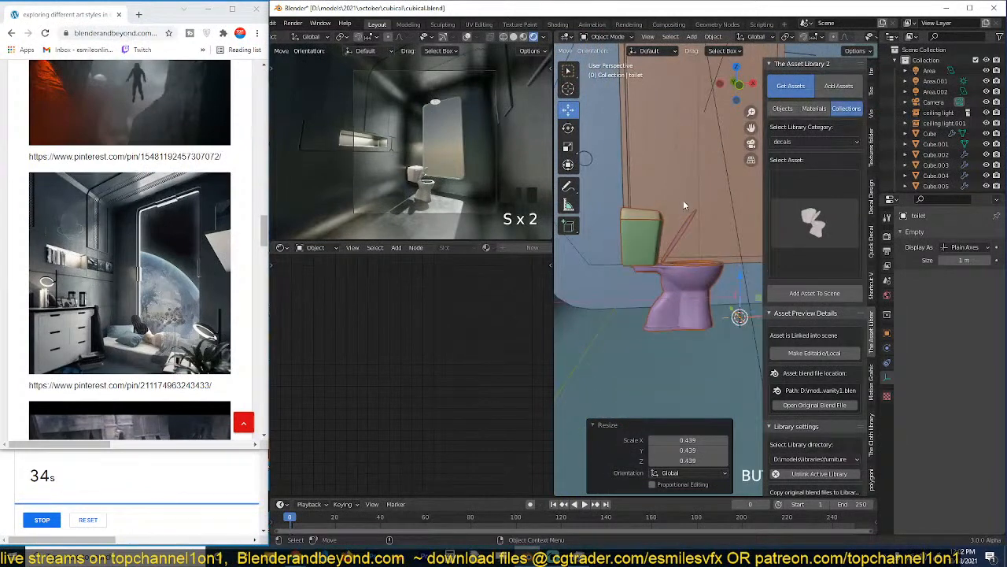
key(g)
key(z)
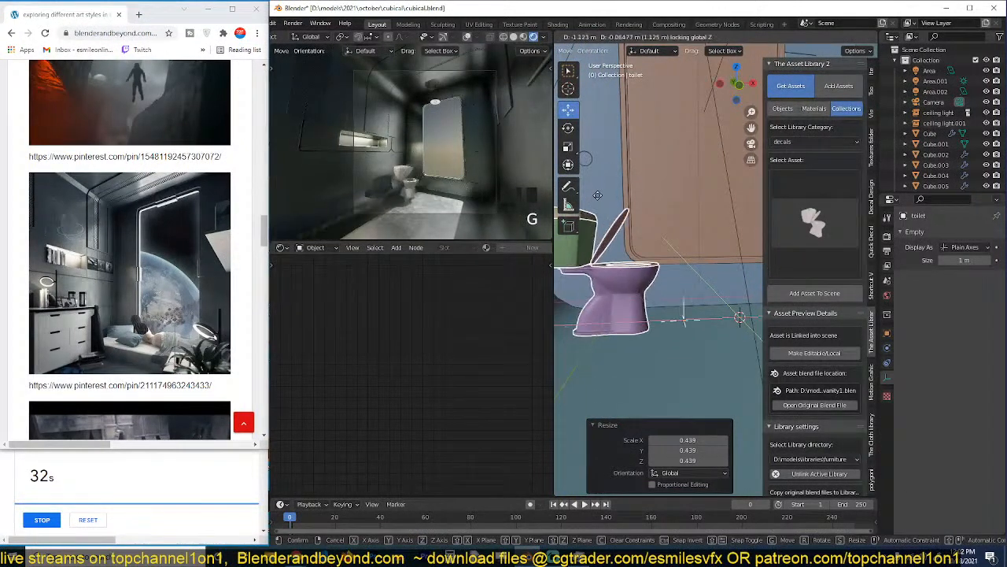
click(585, 303)
key(alt+a)
scroll(585, 302, down, 5)
scroll(632, 288, down, 4)
middle_drag(585, 302, 540, 365)
key(ctrl+s)
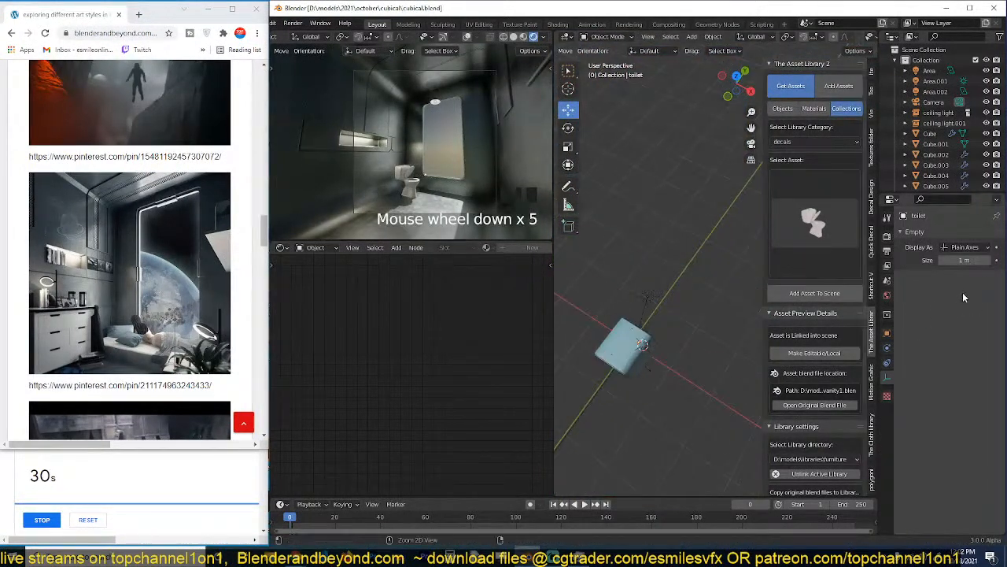
Add a UV sphere outside the room's window and enlarge it to planet size, far bigger than the room.
key(shift+a)
mouse_move(701, 269)
mouse_move(692, 137)
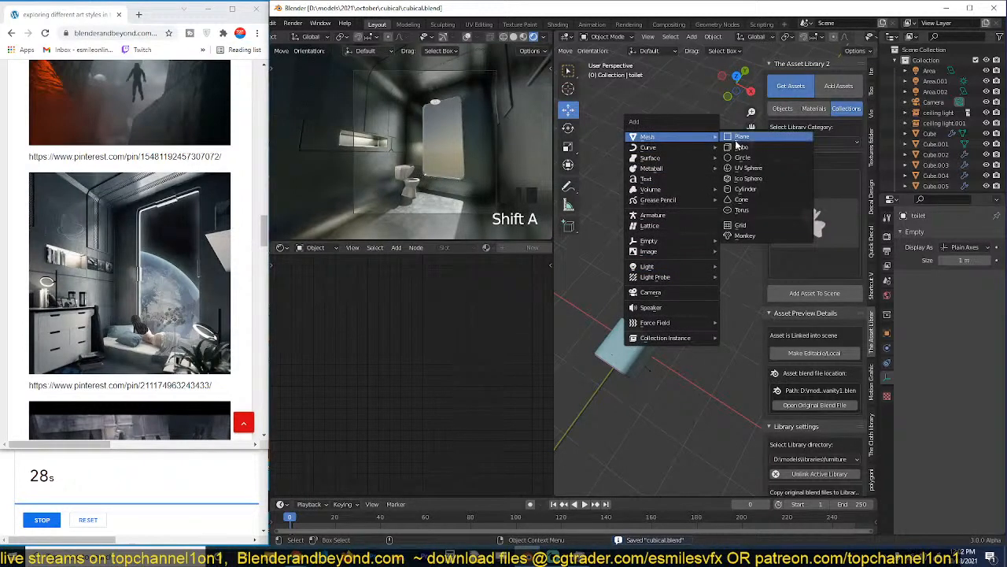
click(742, 175)
scroll(694, 359, down, 4)
key(s)
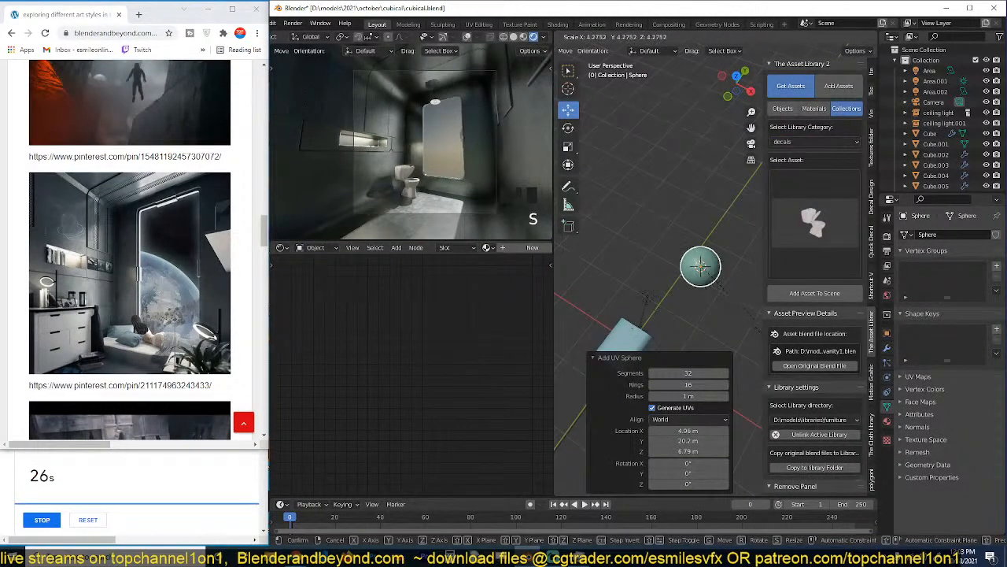
click(518, 383)
key(s)
click(705, 351)
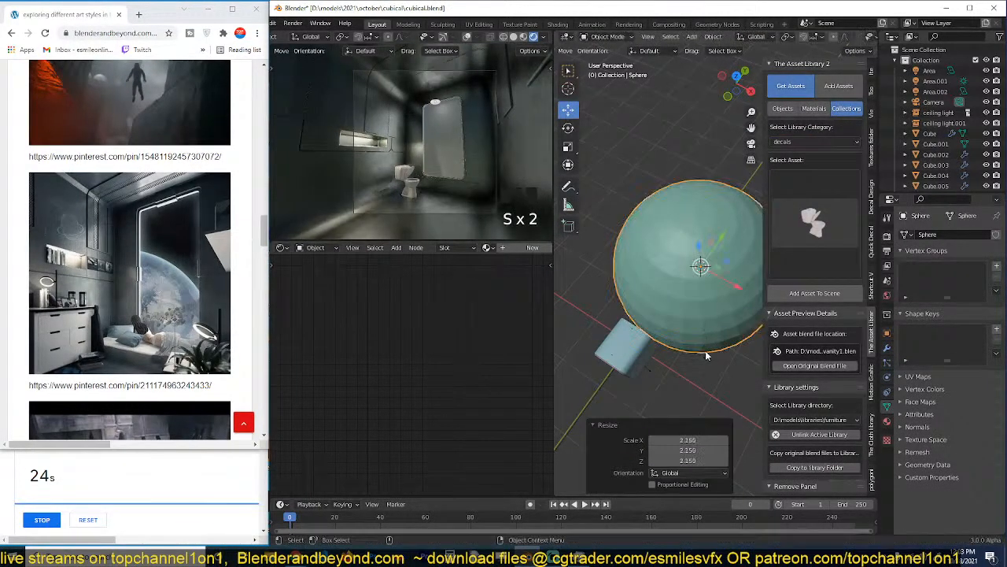
Shade the sphere smooth and lower it about 20.8 m along Z.
right_click(692, 246)
click(673, 211)
key(grave)
key(g)
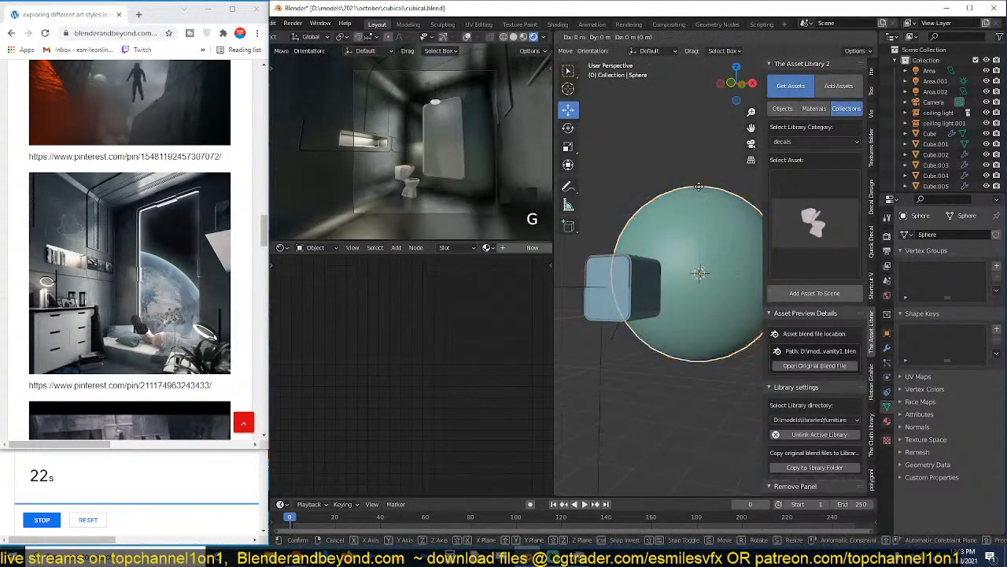
key(z)
click(692, 288)
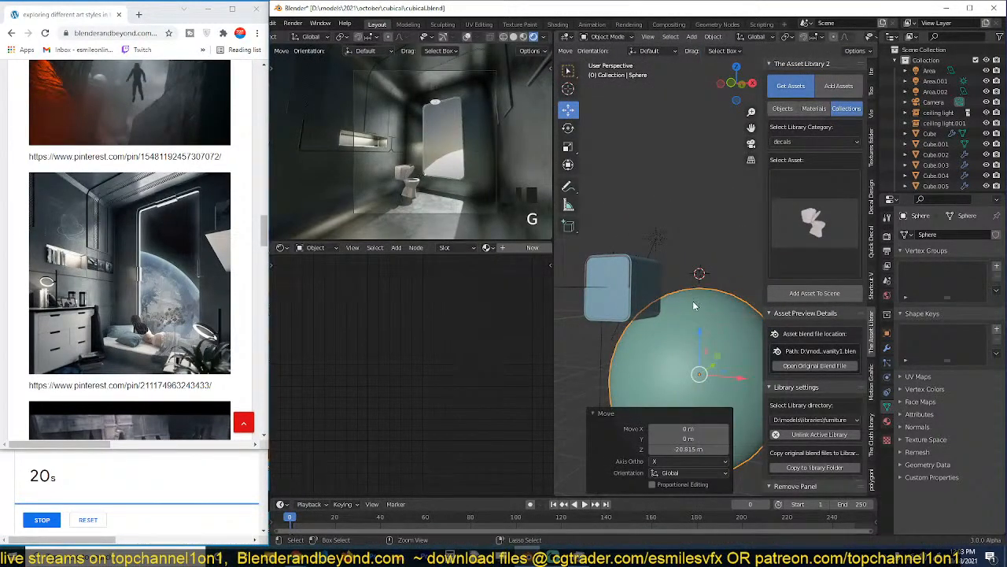
Add level 2 subdivision to the sphere and move it about -22.7 m on X and 16 m on Y.
key(ctrl+2)
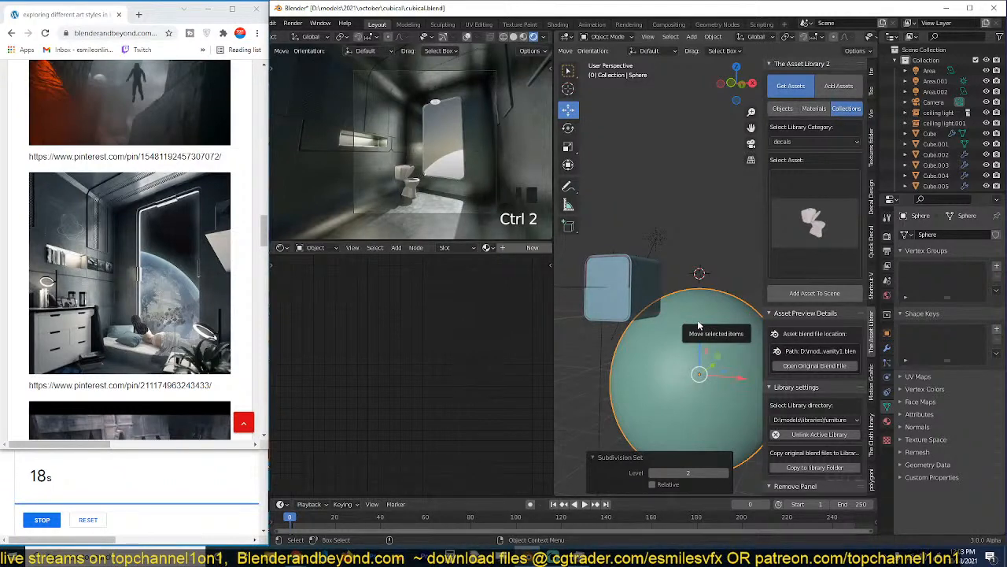
key(KP_7)
key(g)
click(590, 247)
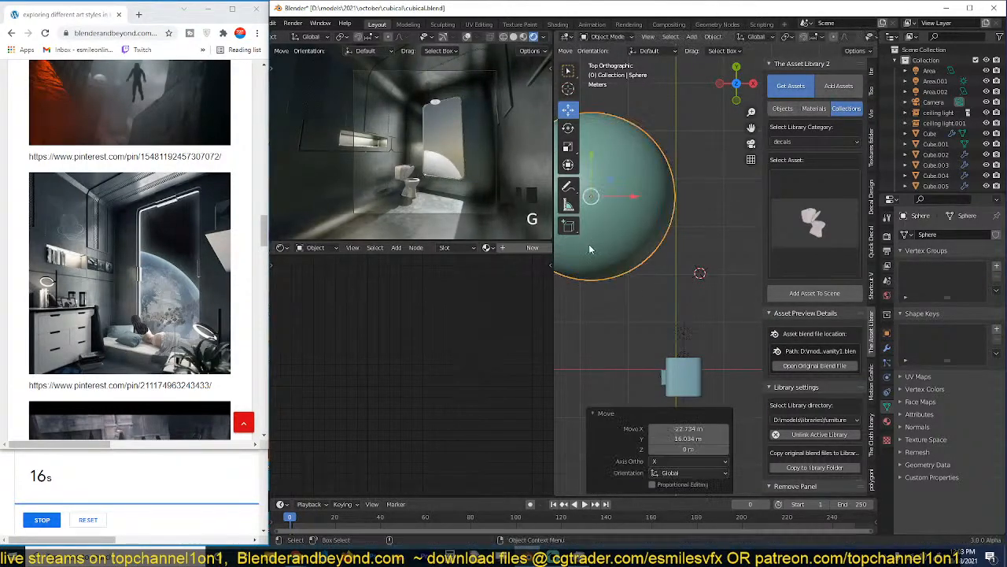
Scale the sphere by about 1.51 and move it farther from the room in the top view.
key(s)
click(691, 362)
key(g)
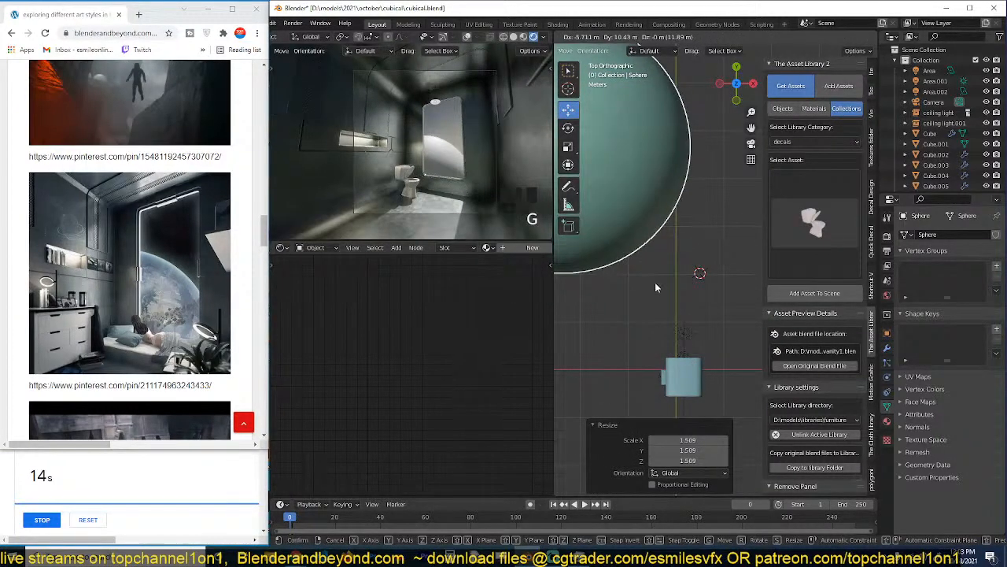
click(657, 285)
Scale the sphere by about 1.11, shift it about -6.8, -4.3 and 10 m, and enlarge it again by about 1.36.
middle_drag(657, 285, 637, 232)
key(s)
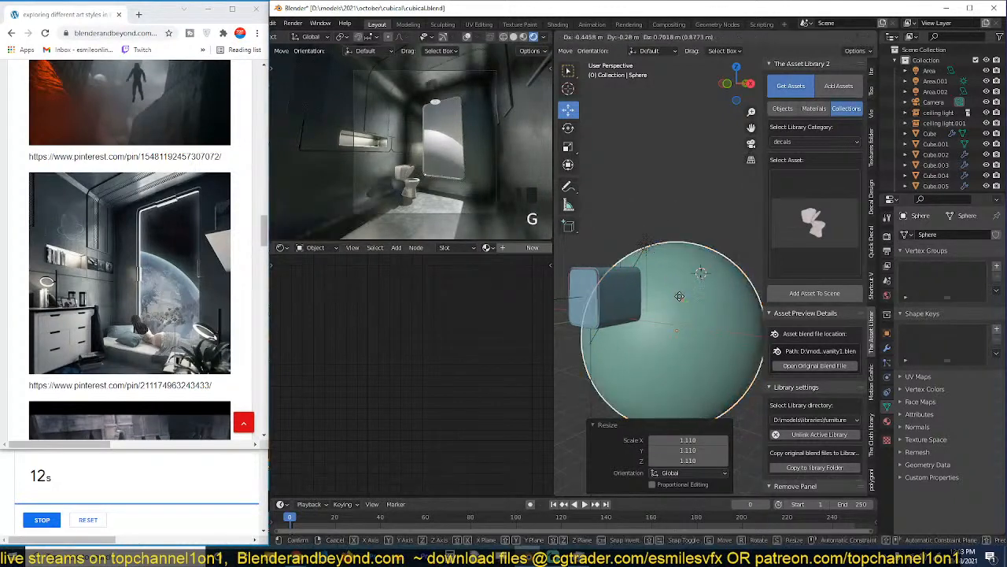
click(634, 222)
key(g)
click(674, 292)
key(s)
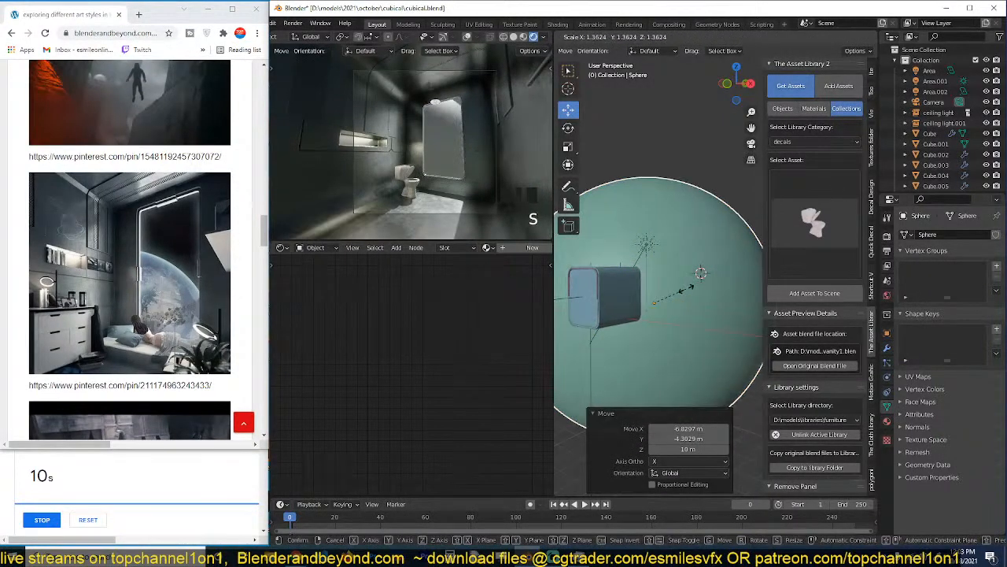
click(687, 293)
From the camera view, move the sphere about -4 m on X, -0.6 m on Y and -10.4 m on Z, and save.
scroll(657, 314, down, 3)
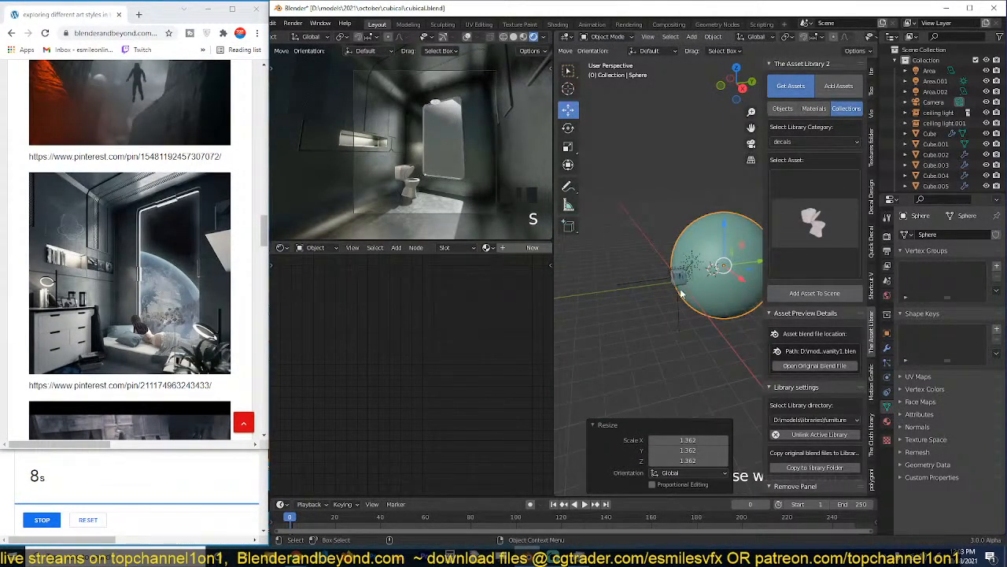
key(KP_0)
key(n)
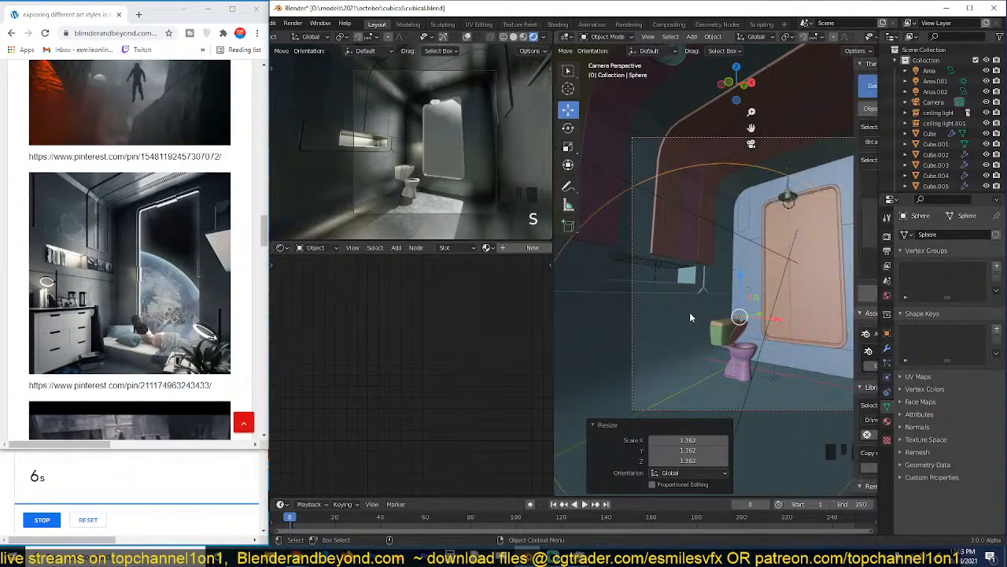
key(g)
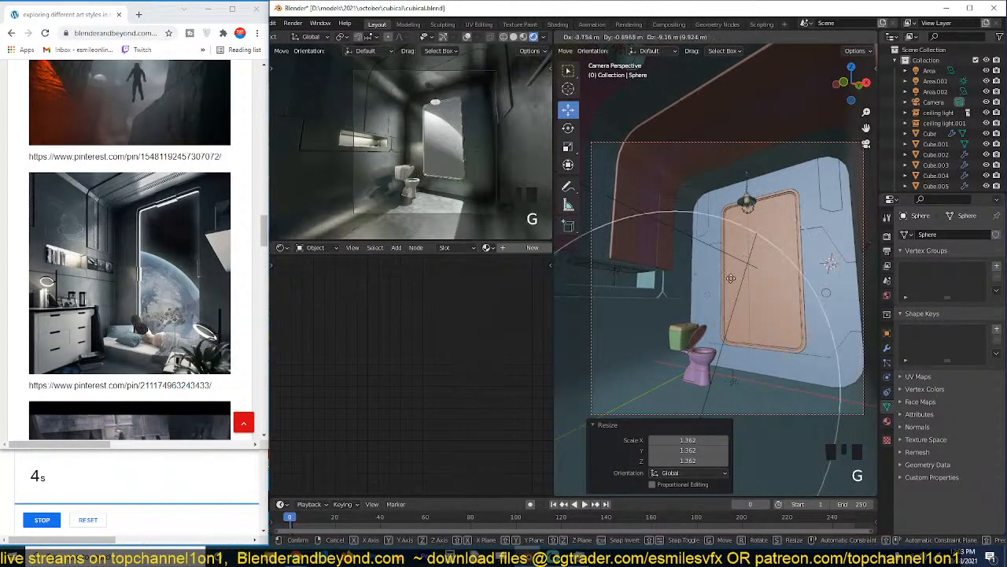
click(730, 282)
key(ctrl+s)
key(grave)
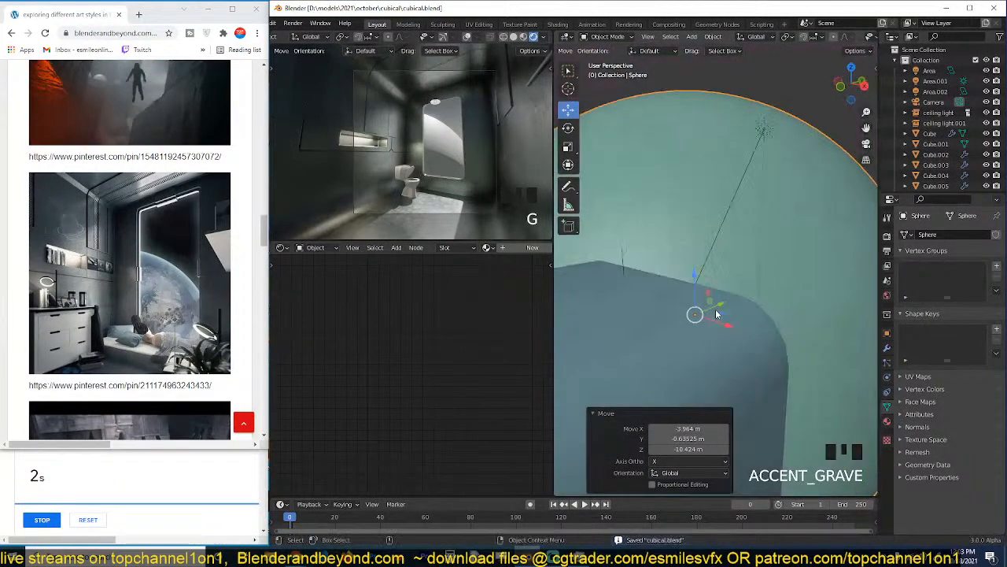
scroll(740, 291, down, 4)
Open a new browser tab and restart the 20-minute countdown timer.
click(136, 15)
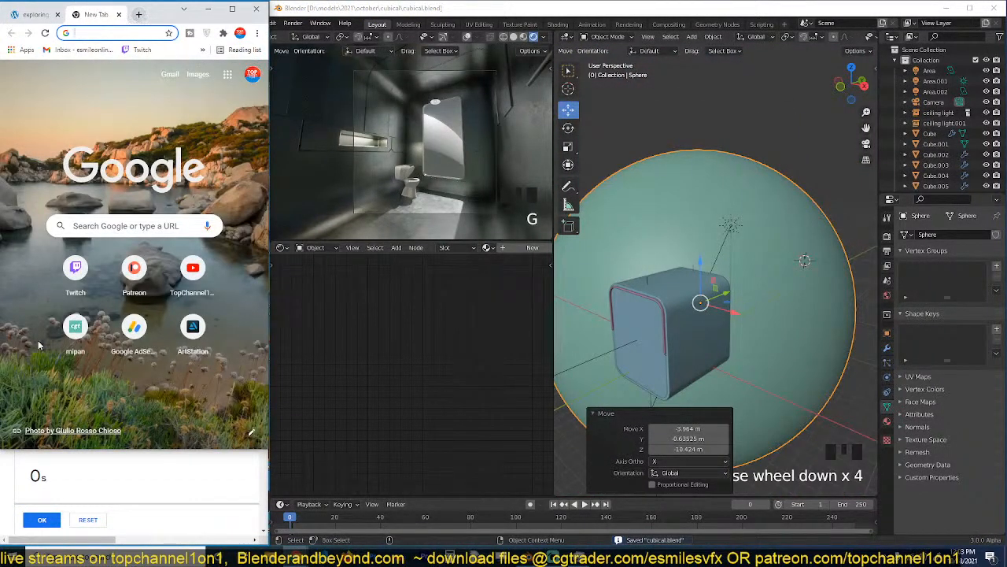
click(73, 518)
click(53, 519)
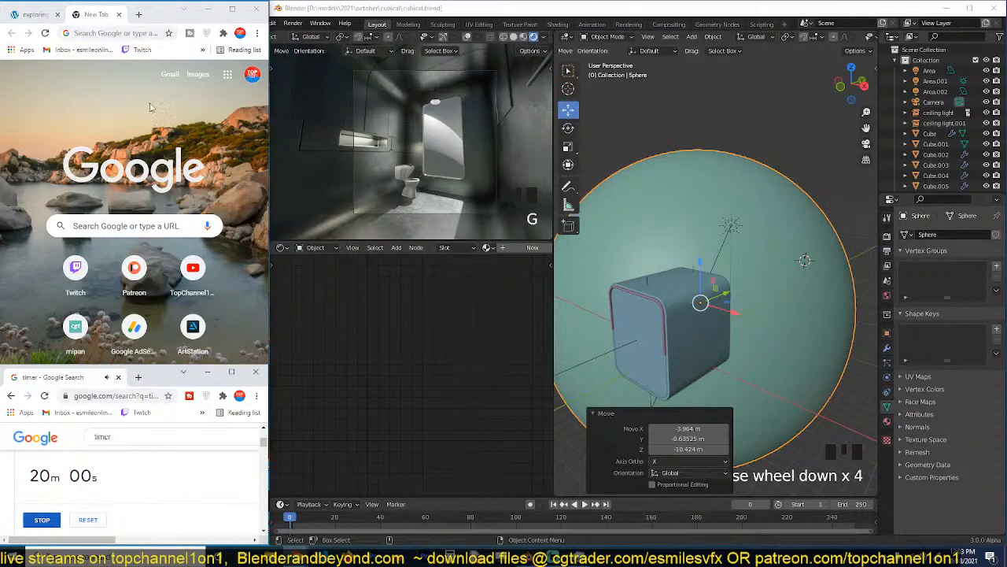
Search Google for "earth" and browse the image results.
click(136, 33)
text(ear)
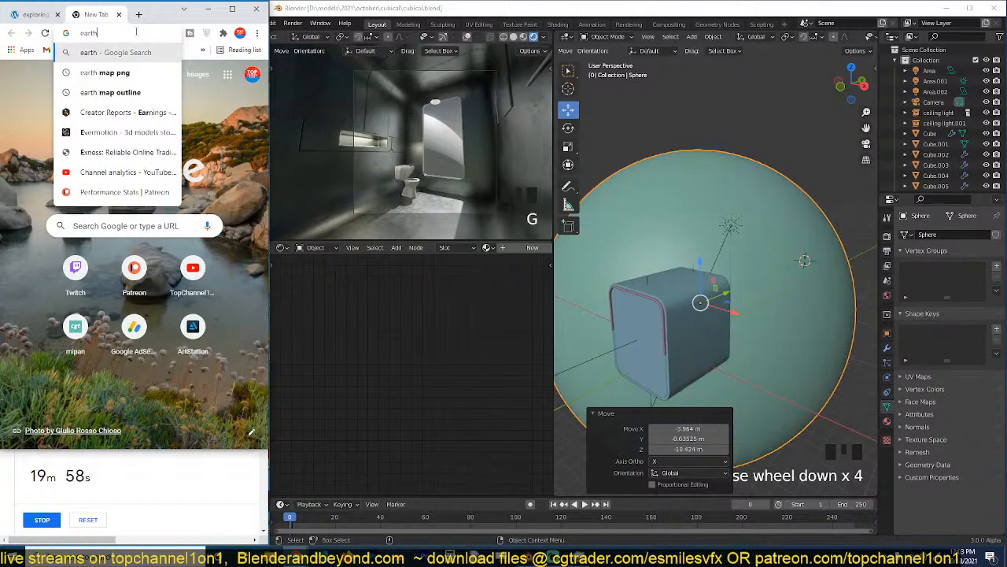
text(th)
key(Return)
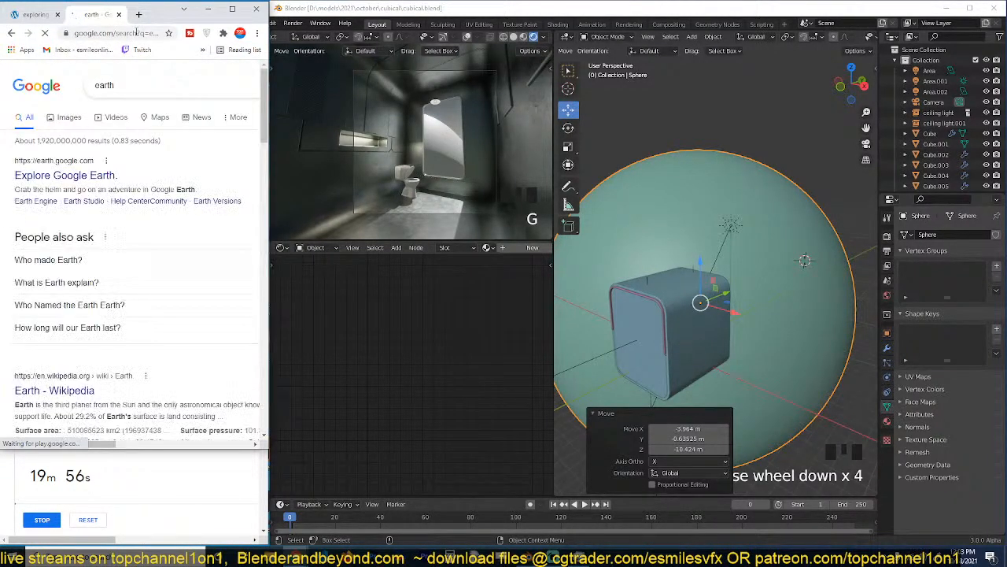
click(69, 122)
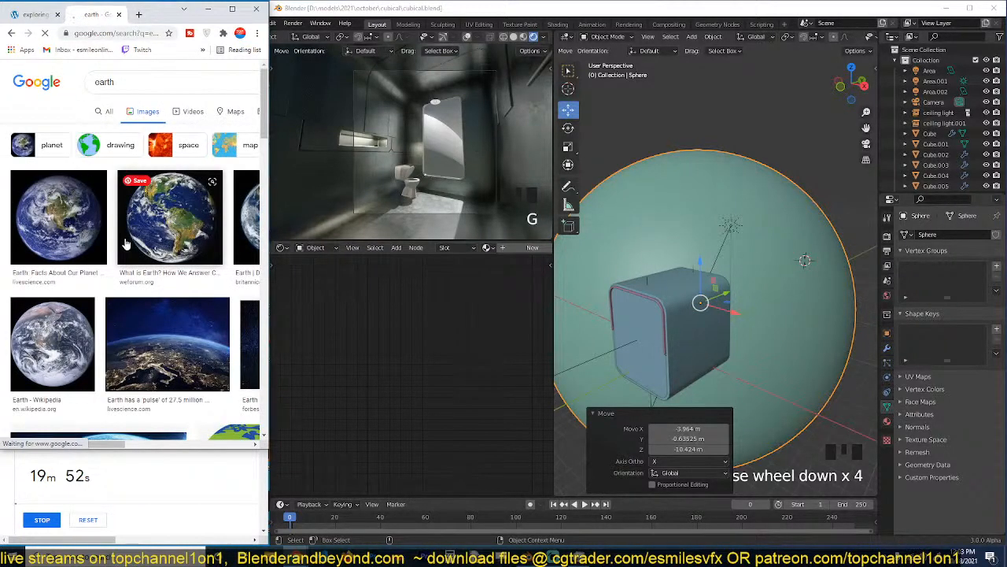
scroll(98, 189, down, 2)
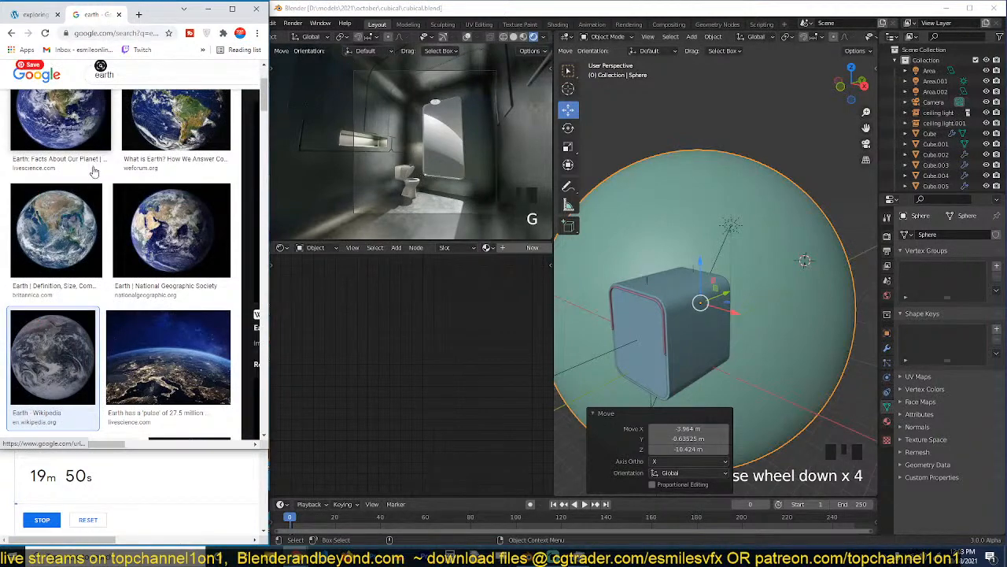
Save the Wikipedia Earth image from the search results to the New Folder(1) folder as a JPEG.
scroll(158, 354, up, 2)
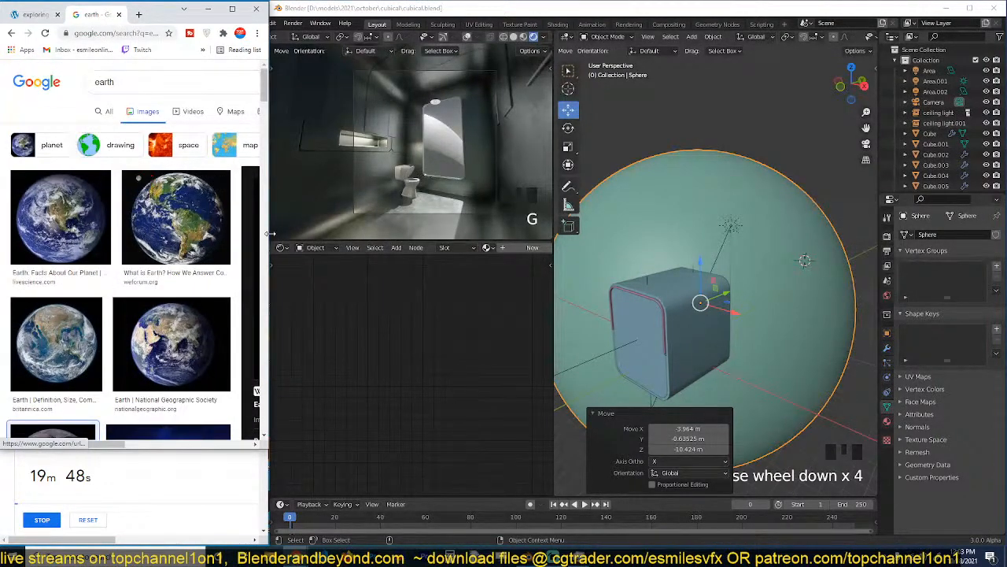
click(232, 9)
right_click(744, 259)
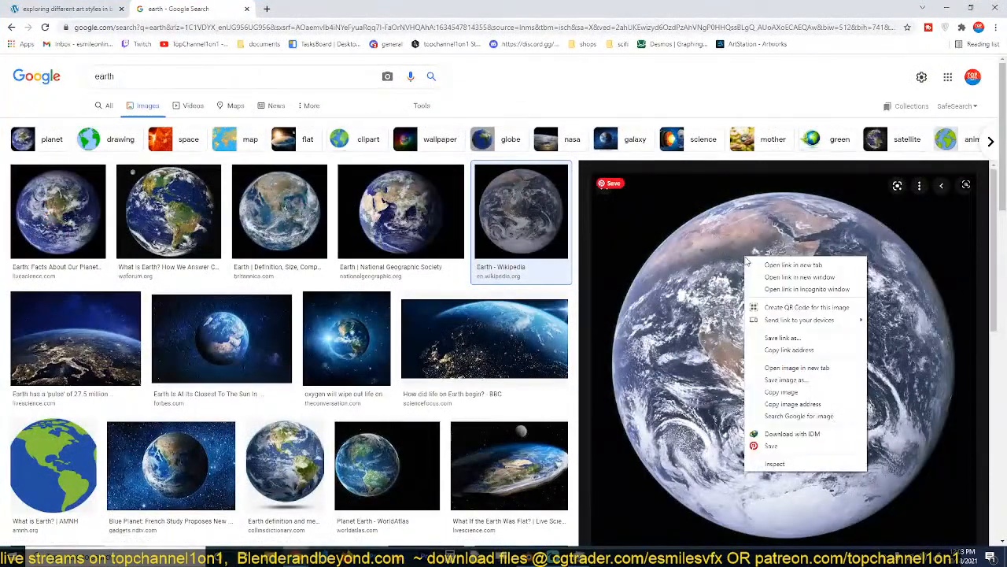
click(811, 340)
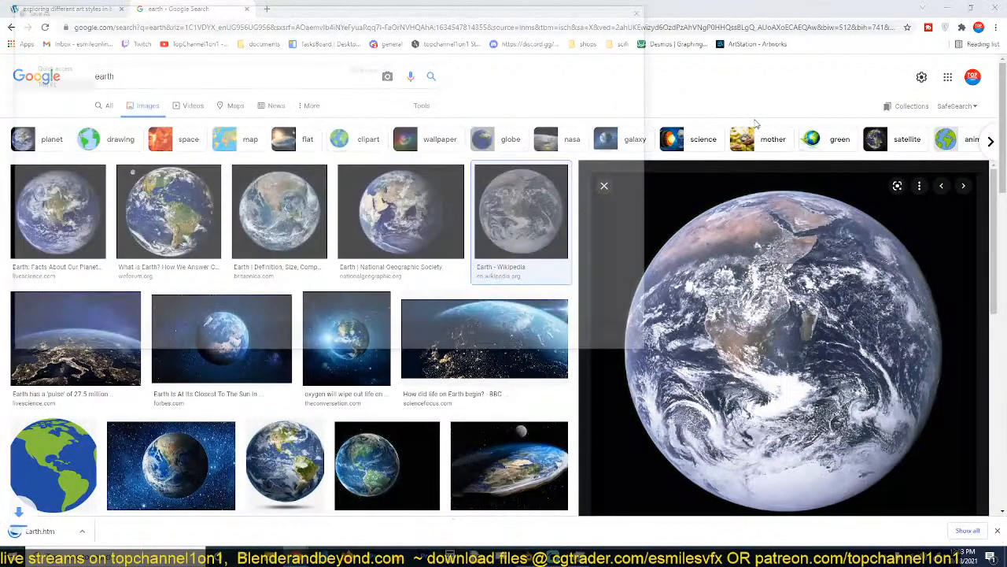
key(Return)
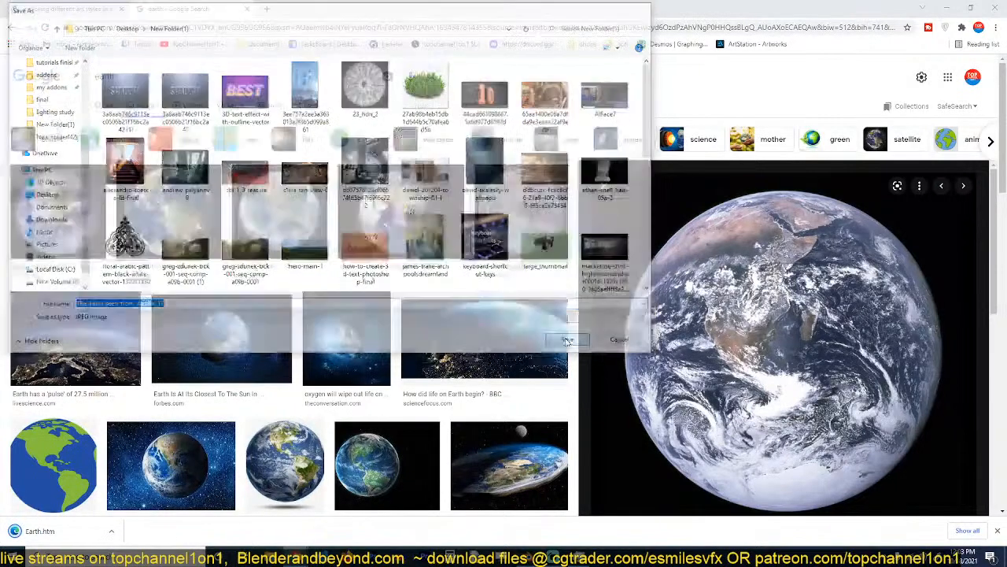
click(972, 7)
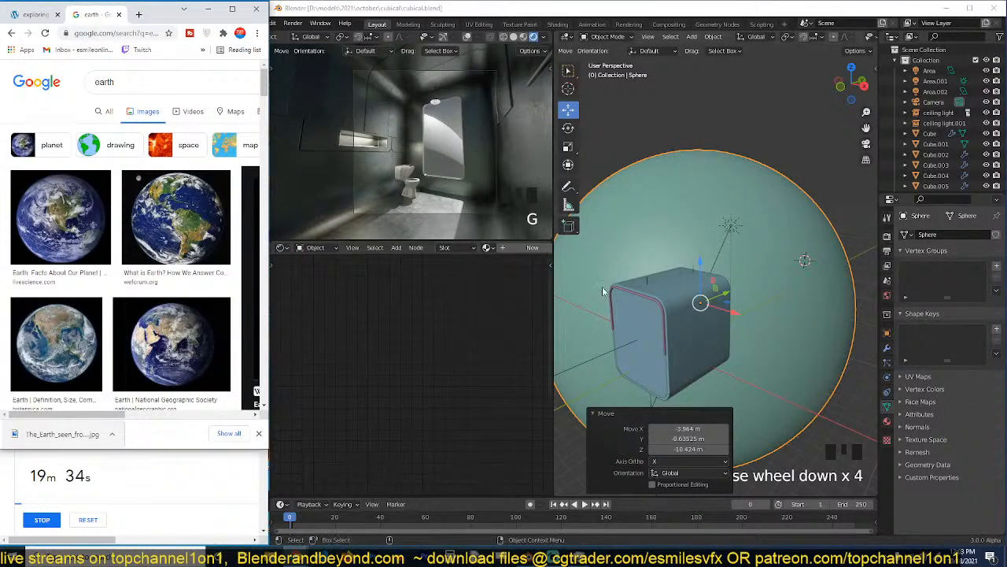
Give the sphere a new material with the downloaded The_Earth_seen_from_Apollo_17 image as a texture, connected straight to the output.
click(533, 247)
drag(62, 434, 392, 358)
key(Home)
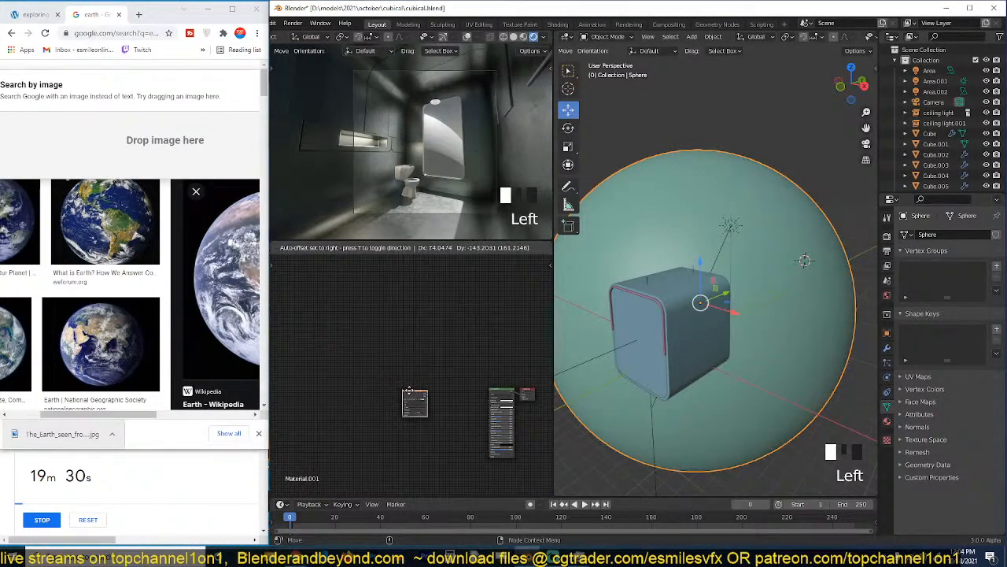
ctrl+shift+click(414, 402)
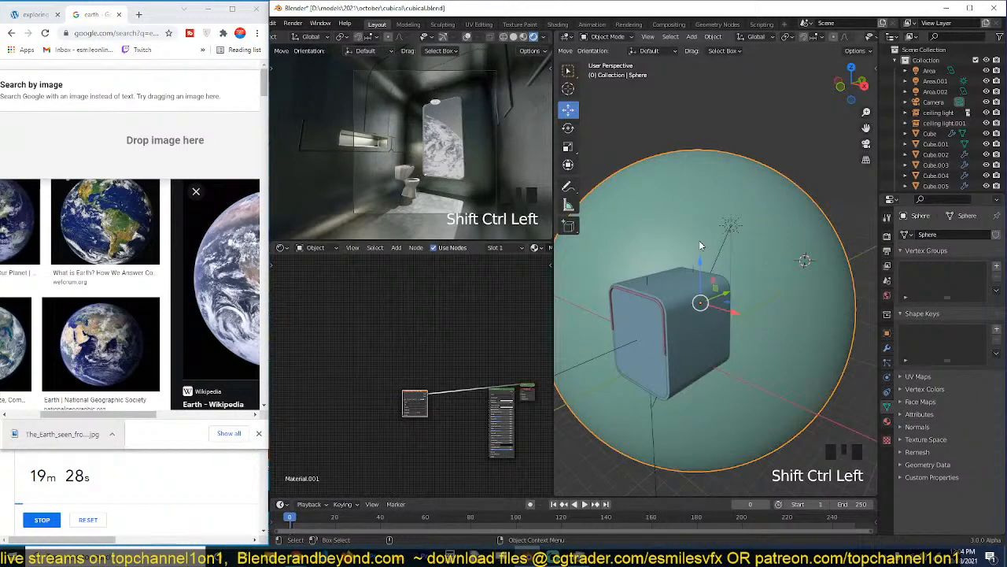
Unwrap all of the sphere's faces with Project from View from the front orthographic view.
key(KP_1)
scroll(712, 241, down, 7)
key(Tab)
key(a)
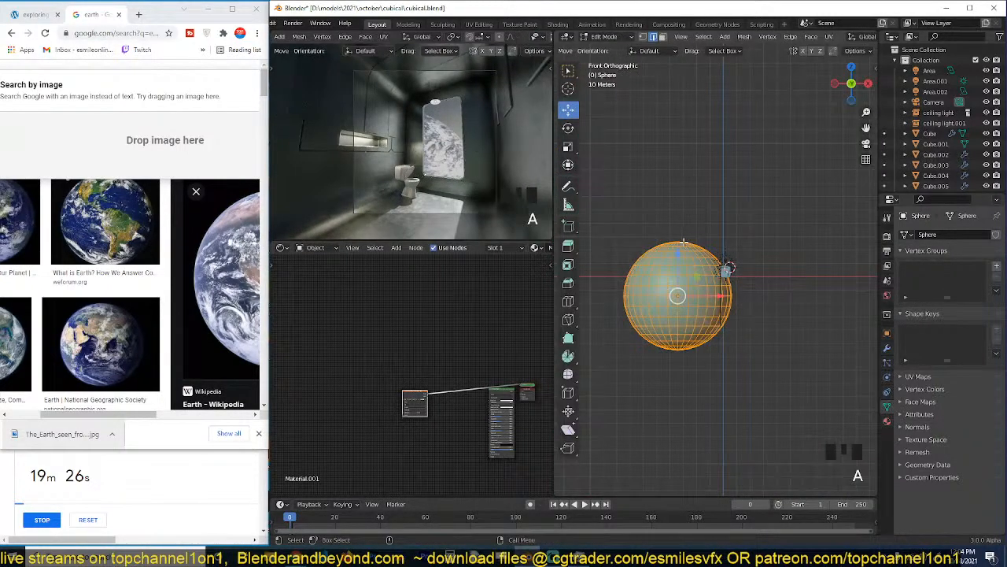
key(u)
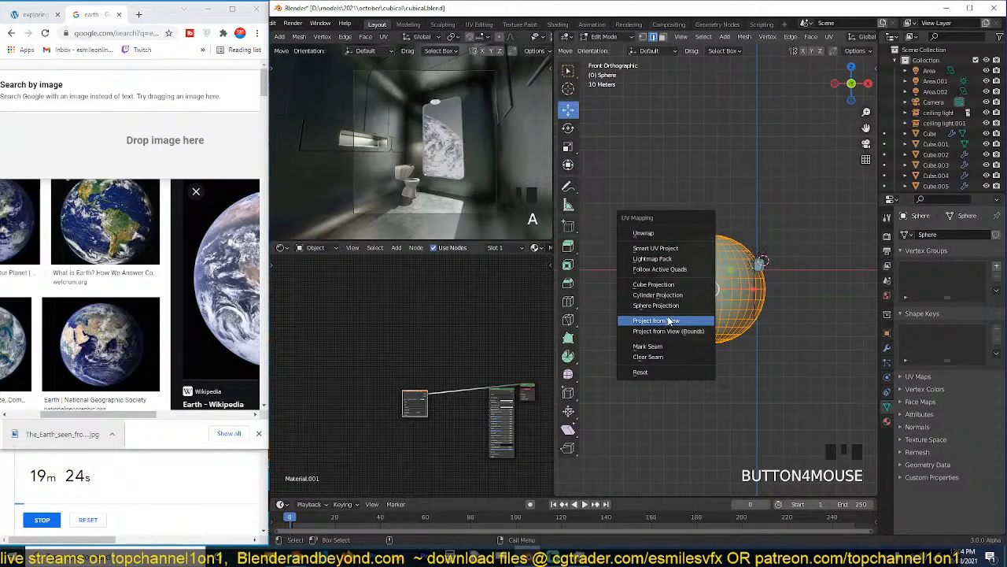
click(669, 316)
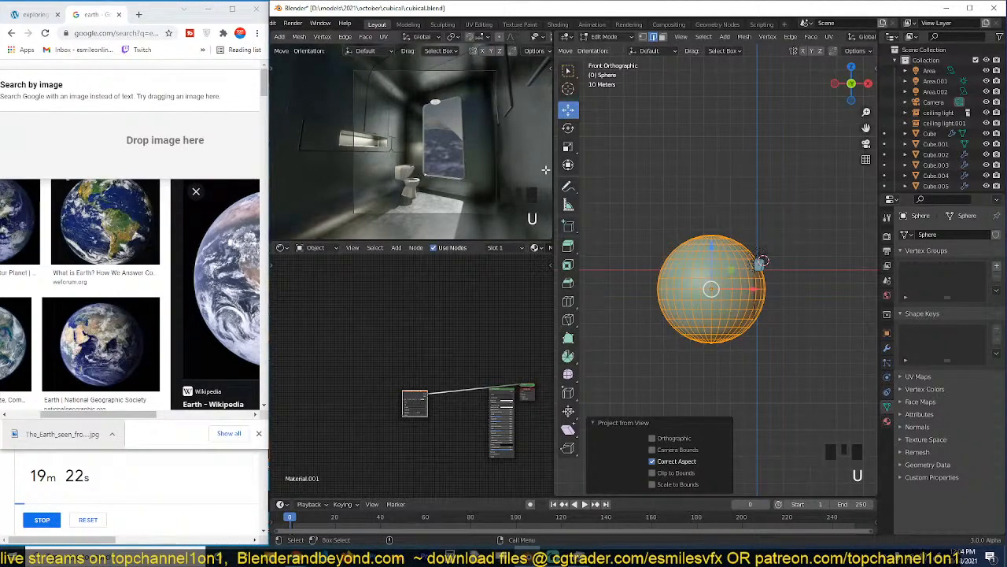
Show the sphere's UVs over the Earth image in the UV Editor, and scale and move them to fit the globe.
click(283, 248)
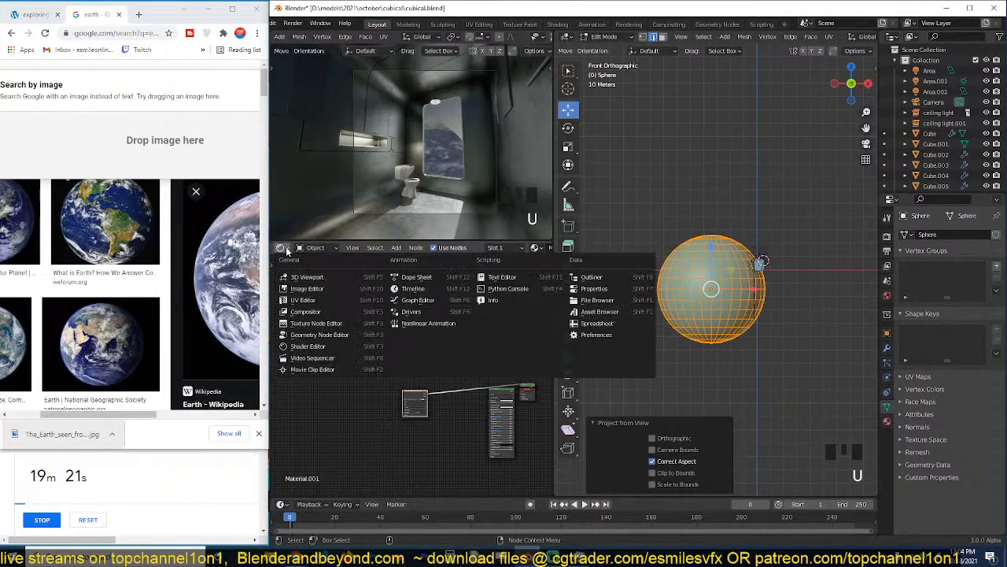
click(322, 301)
scroll(431, 367, down, 3)
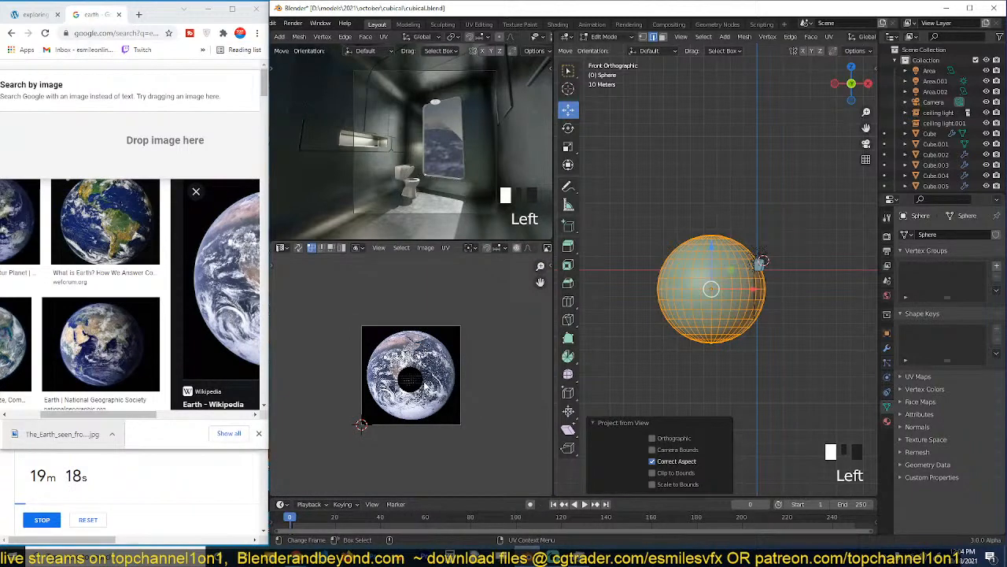
key(a)
key(s)
click(464, 388)
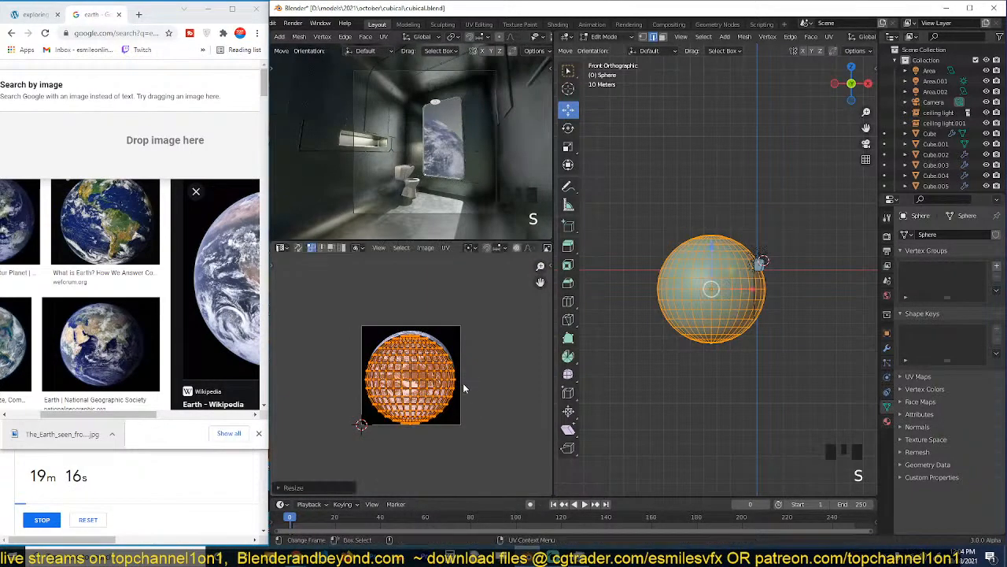
scroll(465, 388, up, 3)
key(g)
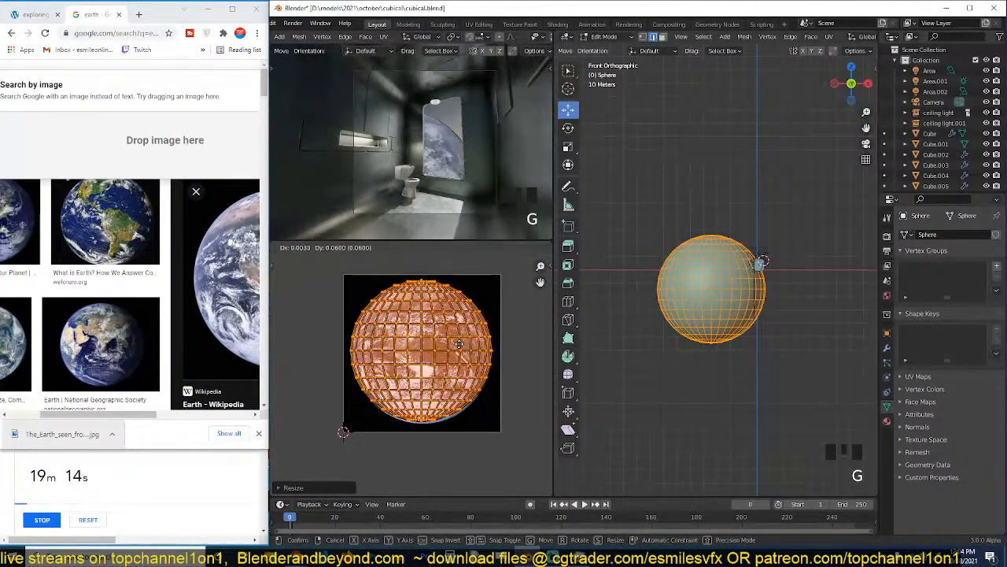
click(460, 347)
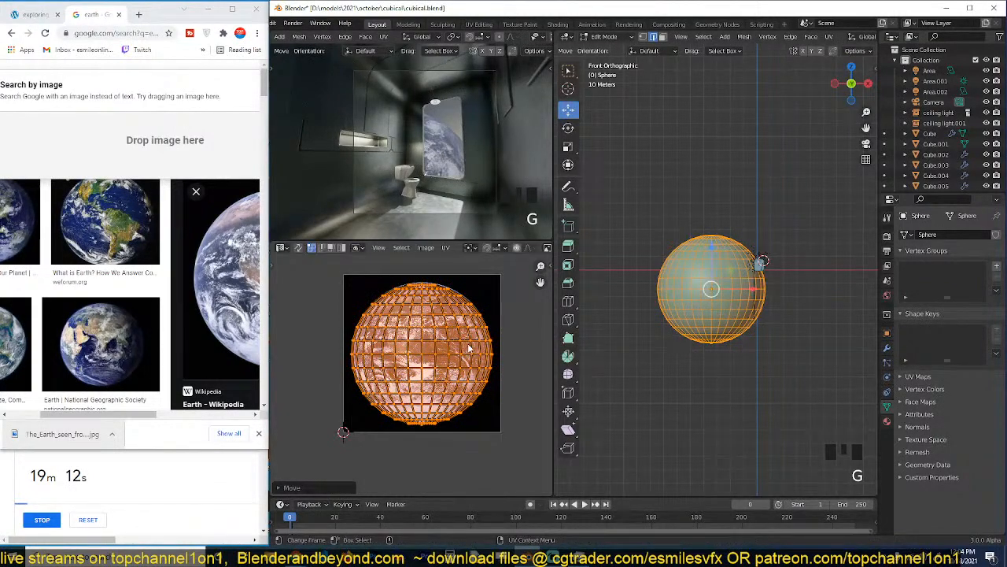
Try rotating the UVs over the Earth image, and return the sphere to Object Mode.
key(r)
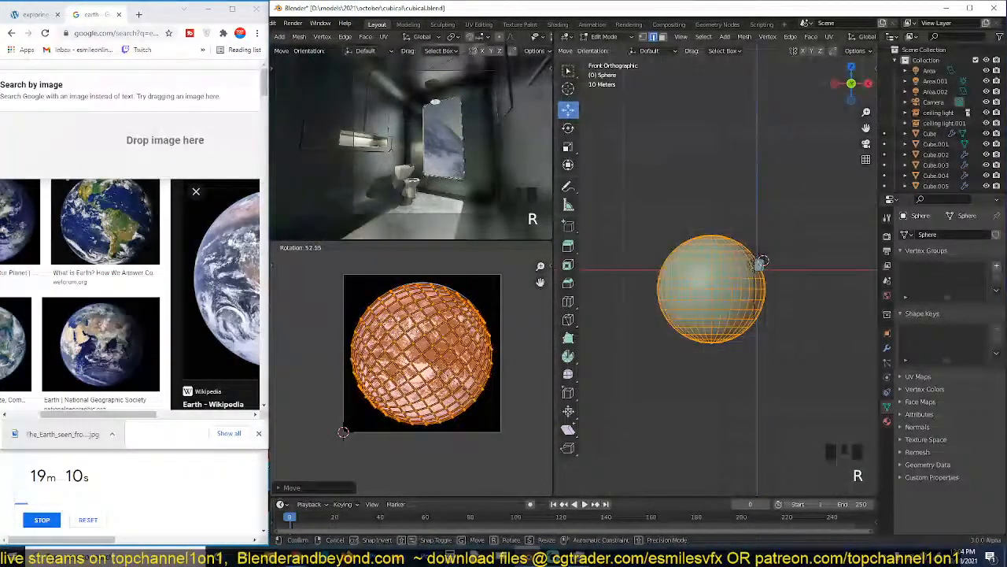
click(490, 392)
key(Tab)
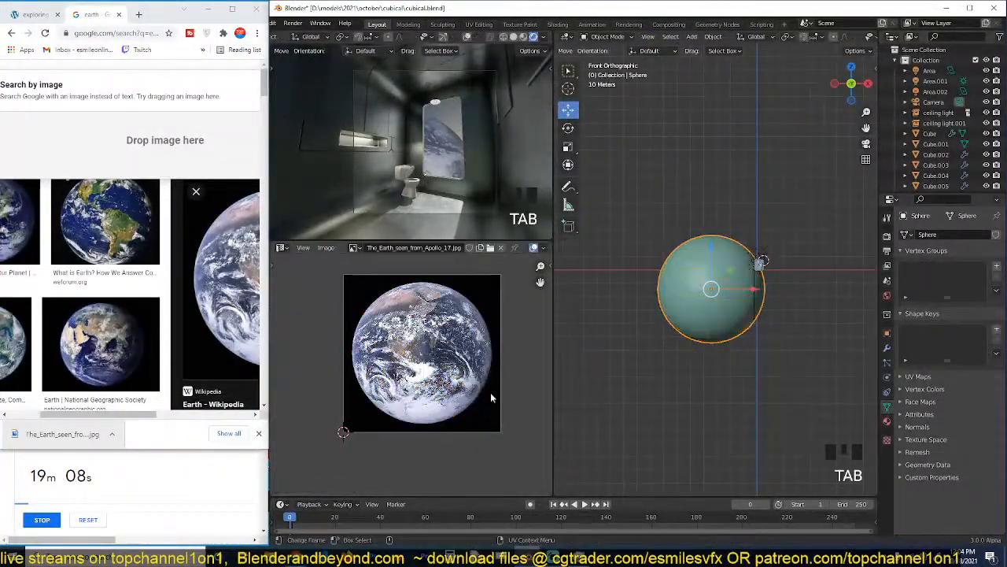
key(ctrl+space)
key(ctrl+space)
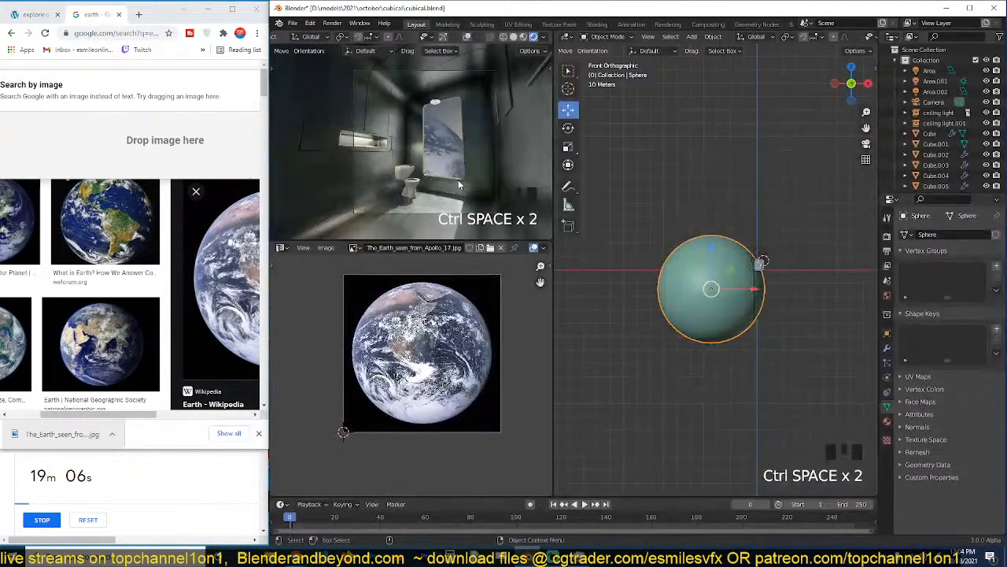
Show the sphere's material nodes in the Shader Editor in place of the UV Editor, and save the file.
click(279, 247)
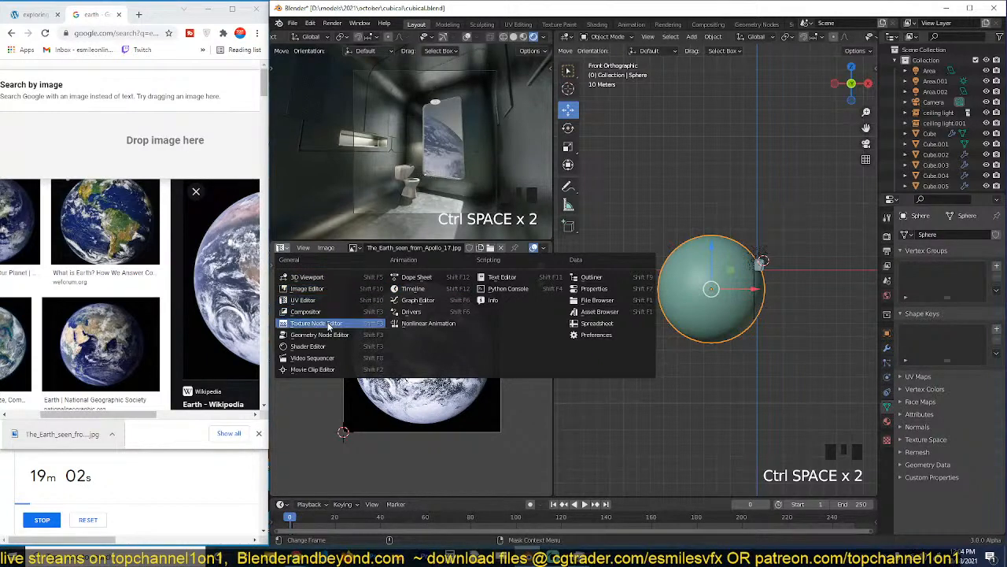
click(362, 346)
scroll(392, 357, up, 5)
middle_drag(393, 358, 370, 303)
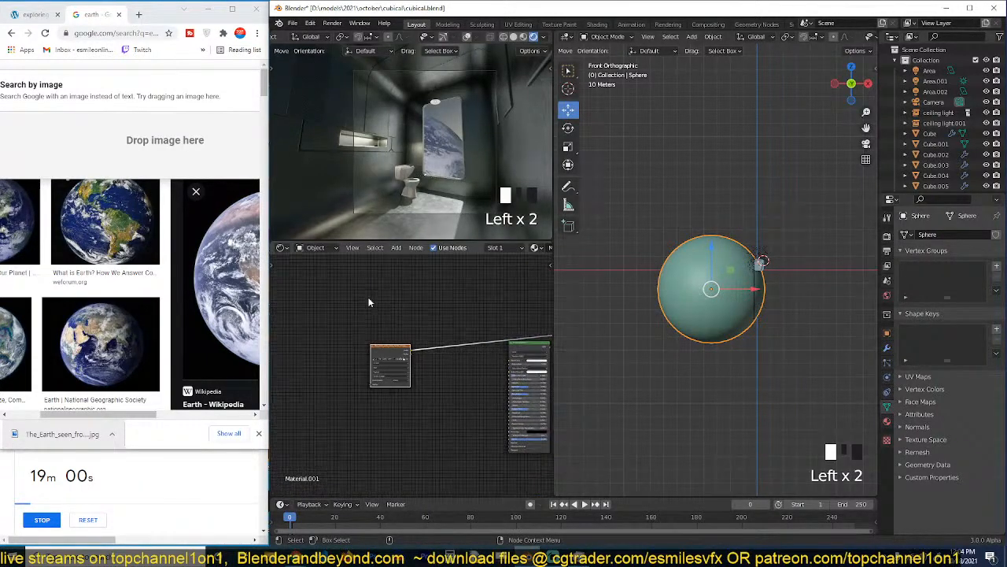
scroll(405, 346, up, 3)
key(ctrl+s)
scroll(448, 355, down, 3)
scroll(674, 284, up, 6)
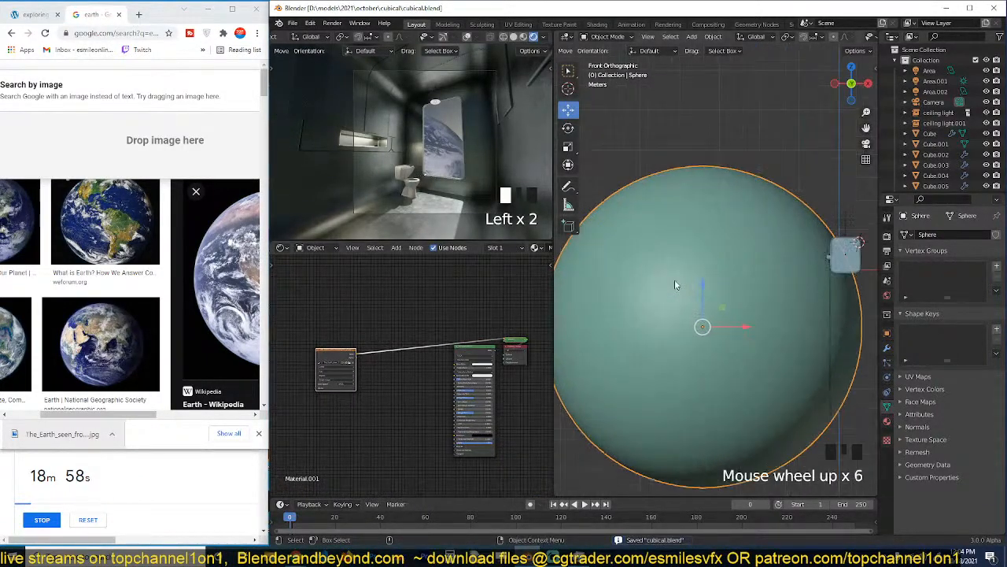
Look through the camera and compare the scene with the reference image of the room in the browser.
key(KP_0)
scroll(709, 263, up, 4)
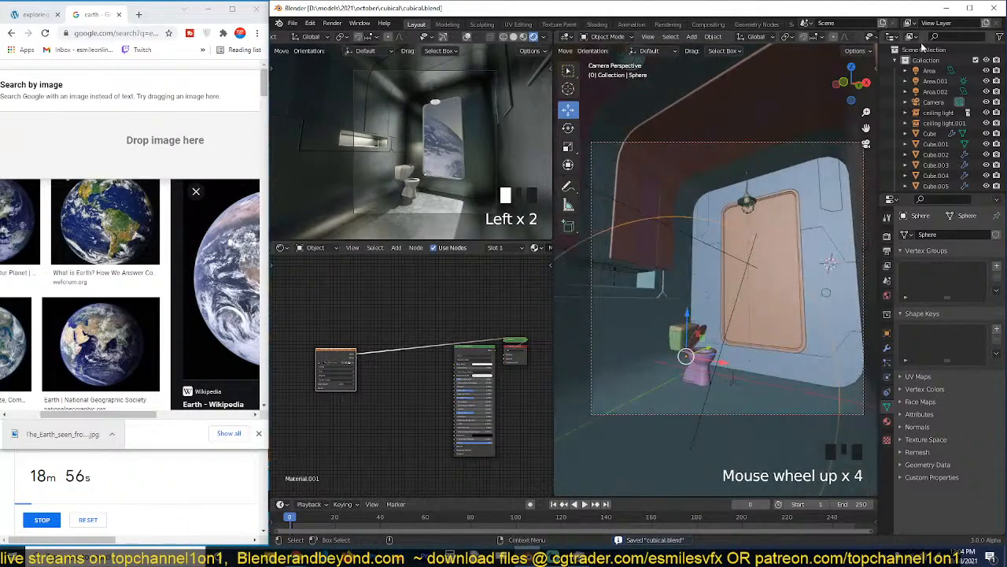
click(33, 15)
scroll(394, 346, up, 1)
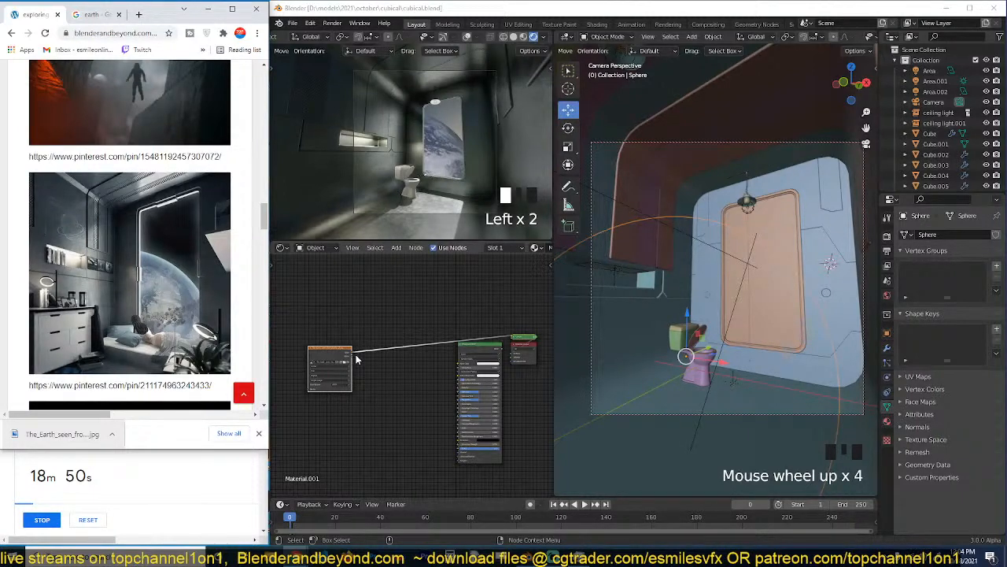
Connect the Earth image to the Principled BSDF's Base Color and Roughness, route that shader to the output, and save the file.
drag(354, 356, 462, 362)
ctrl+shift+click(477, 350)
scroll(400, 365, up, 2)
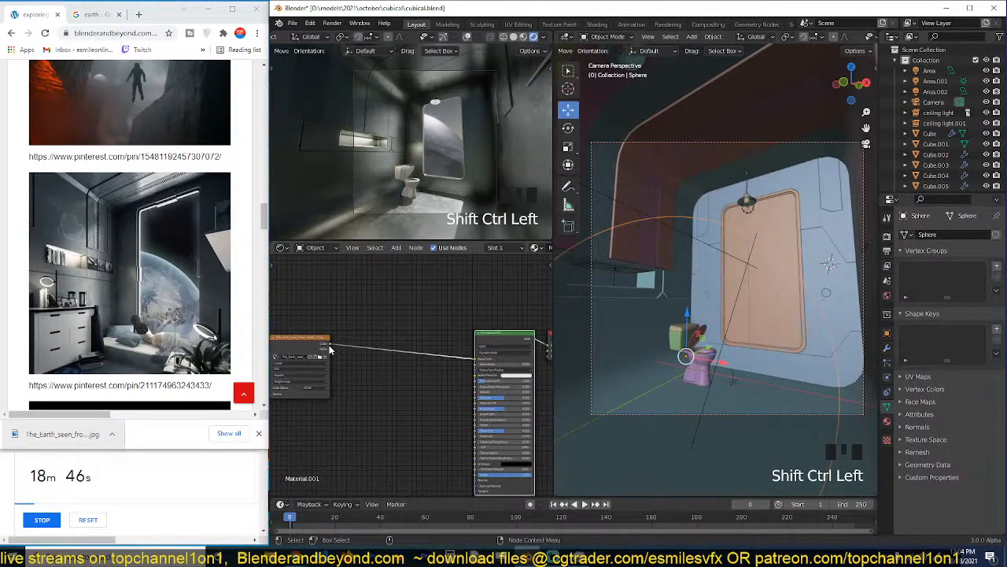
drag(331, 350, 475, 403)
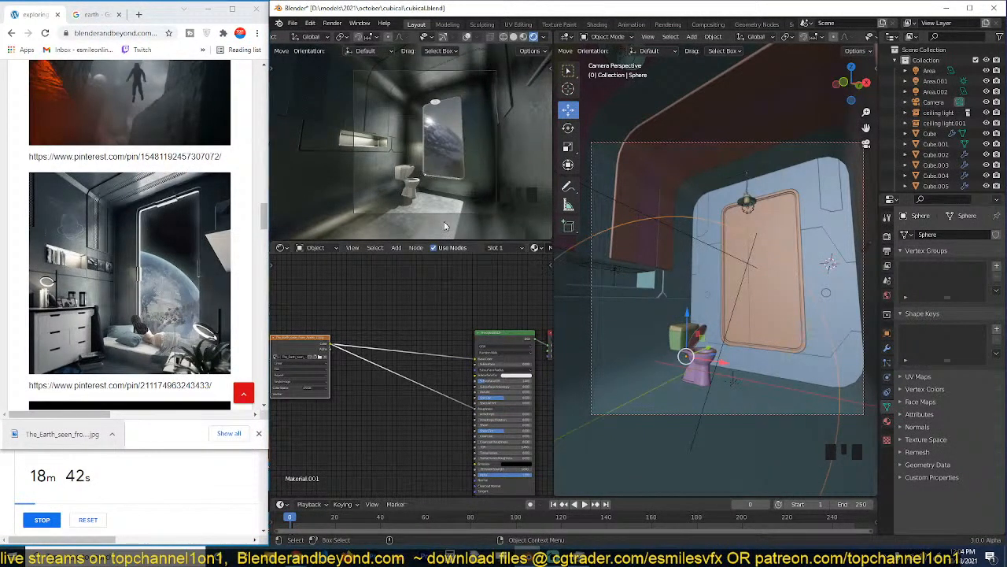
key(ctrl+s)
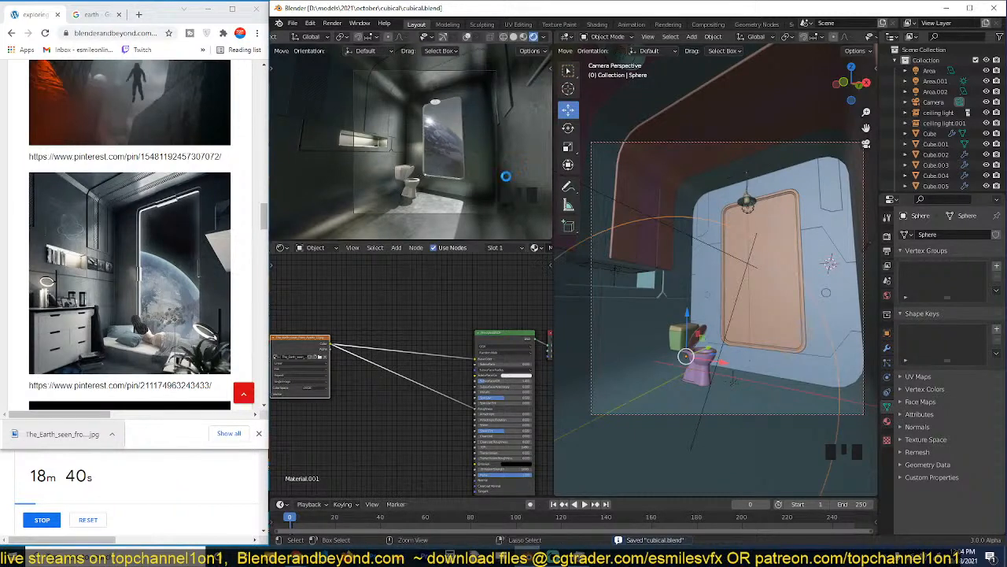
Duplicate the Earth sphere in place and scale the copy up to about 1.013.
scroll(684, 315, down, 4)
key(shift+grave)
key(KP_Decimal)
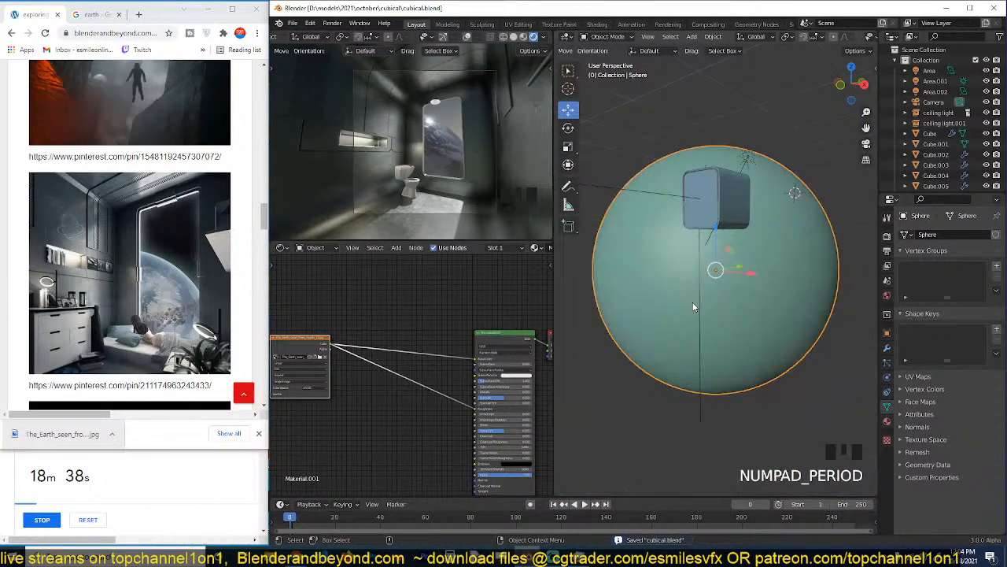
key(shift+d)
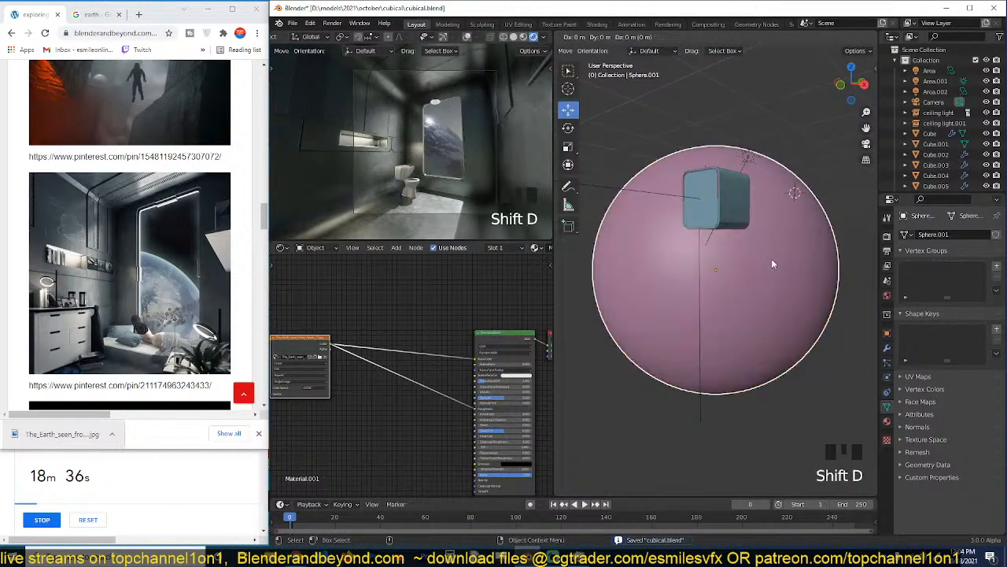
key(s)
click(607, 258)
scroll(508, 248, down, 5)
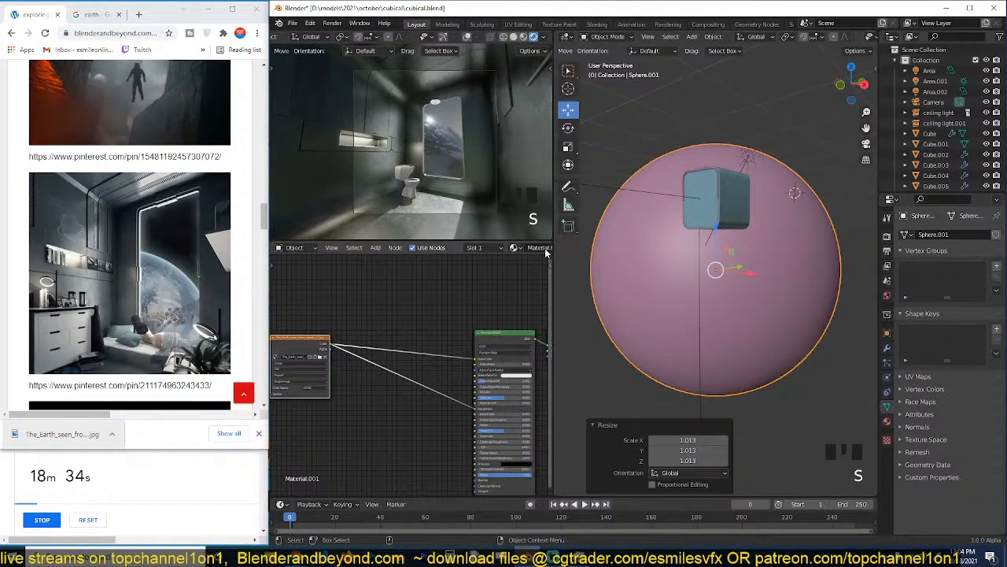
Replace the outer sphere's material with a new one and add an Emission and a Transparent BSDF node to it.
click(482, 248)
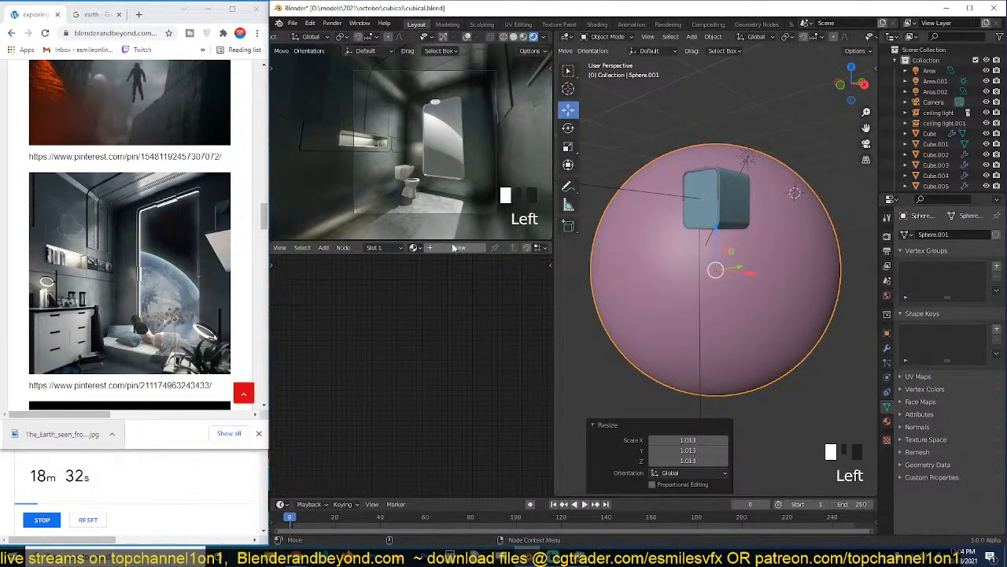
click(457, 248)
key(shift+a)
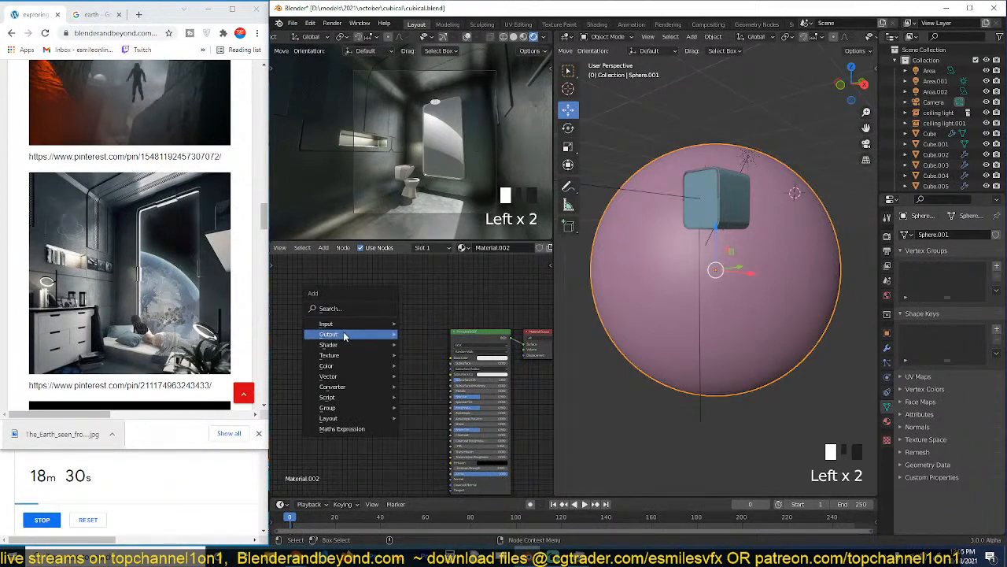
mouse_move(344, 344)
click(405, 354)
click(355, 312)
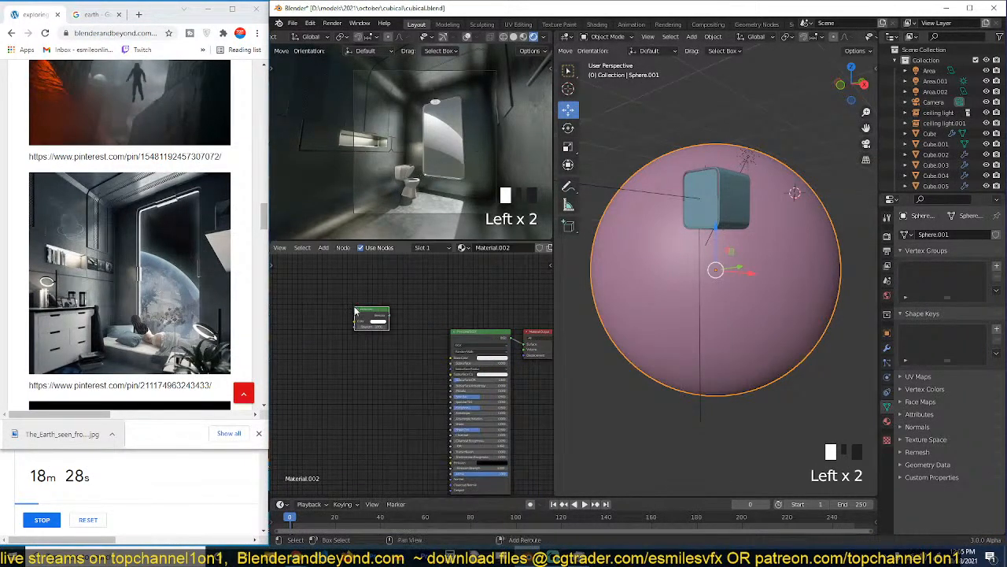
key(shift+a)
mouse_move(355, 308)
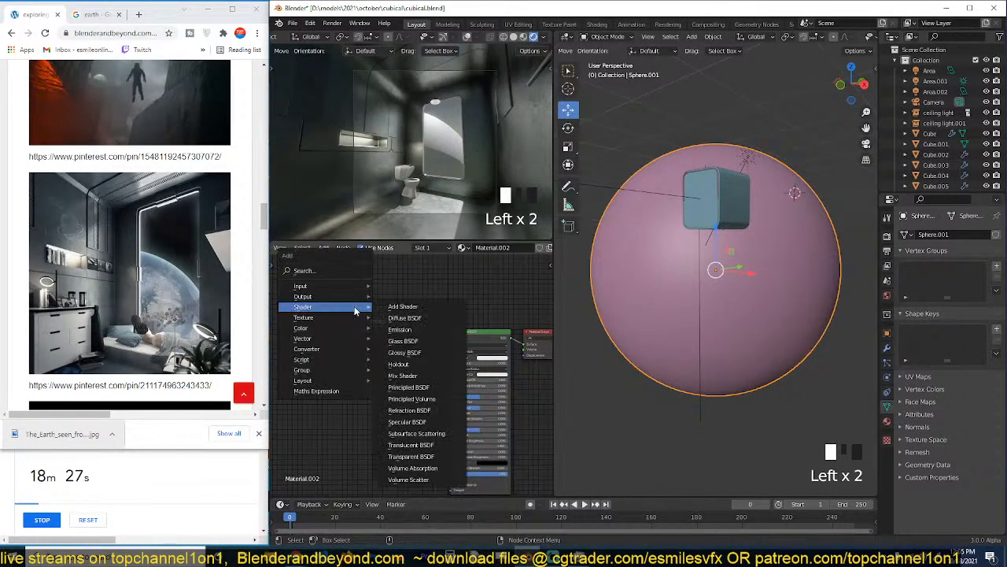
click(408, 460)
click(366, 344)
Delete the Principled BSDF, mix the Emission and Transparent BSDF with a Mix Shader into the output's Surface, and save the file.
middle_drag(356, 314, 391, 332)
click(461, 336)
key(Delete)
scroll(392, 333, up, 3)
drag(350, 300, 358, 303)
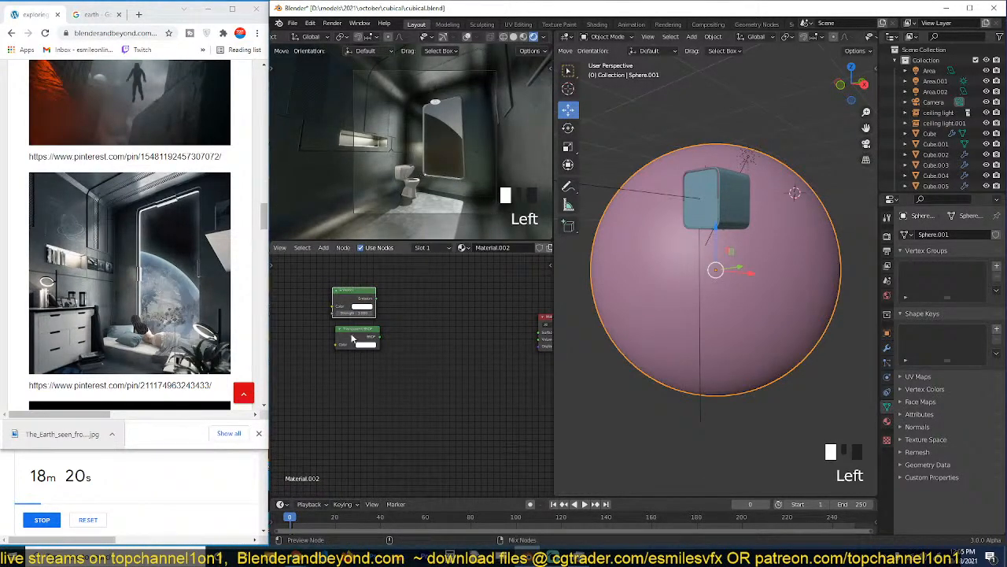
ctrl+shift+right_drag(352, 339, 349, 312)
drag(421, 315, 535, 332)
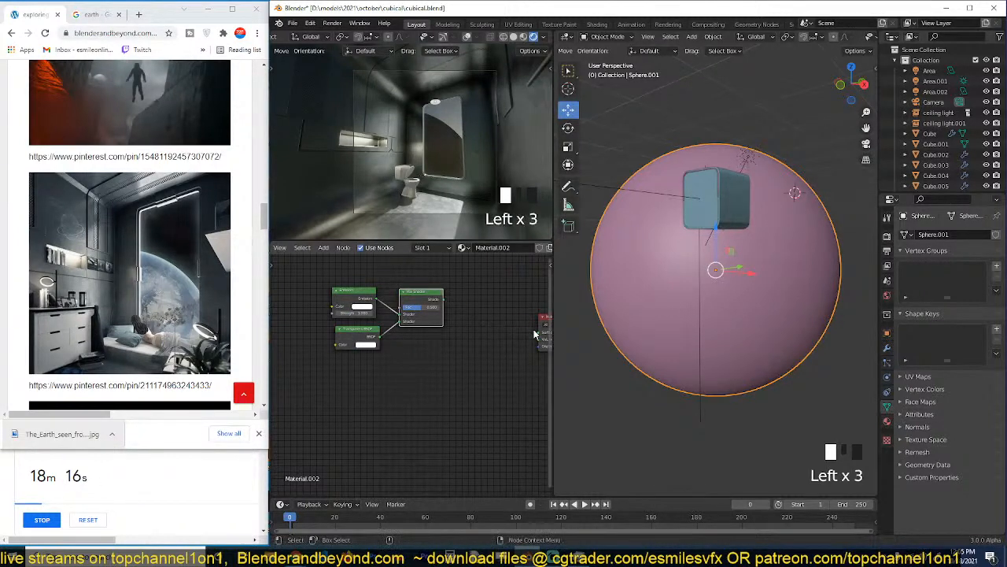
drag(443, 300, 505, 332)
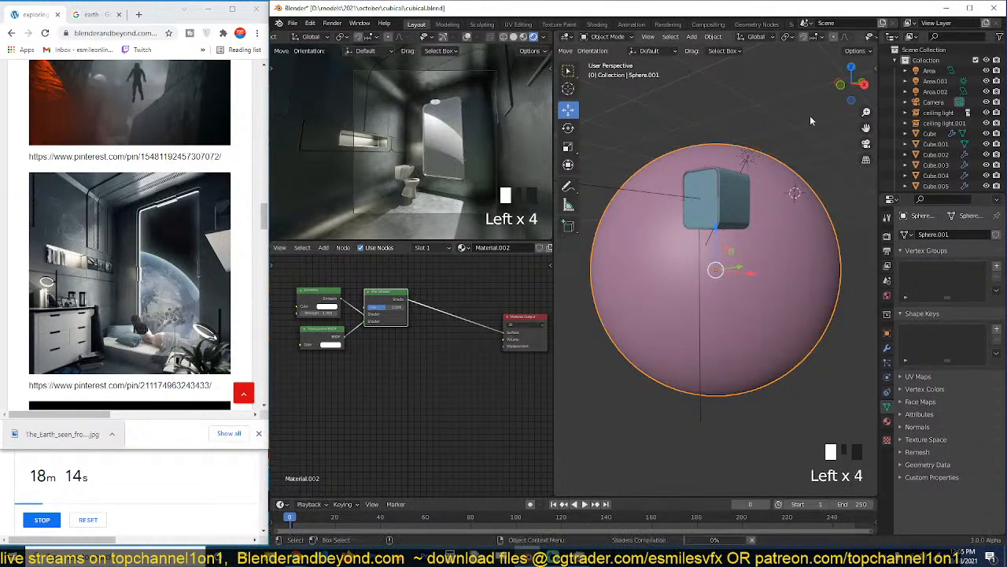
key(ctrl+s)
Switch the large viewport to rendered shading and view the outer sphere from another side.
scroll(869, 41, down, 3)
click(860, 37)
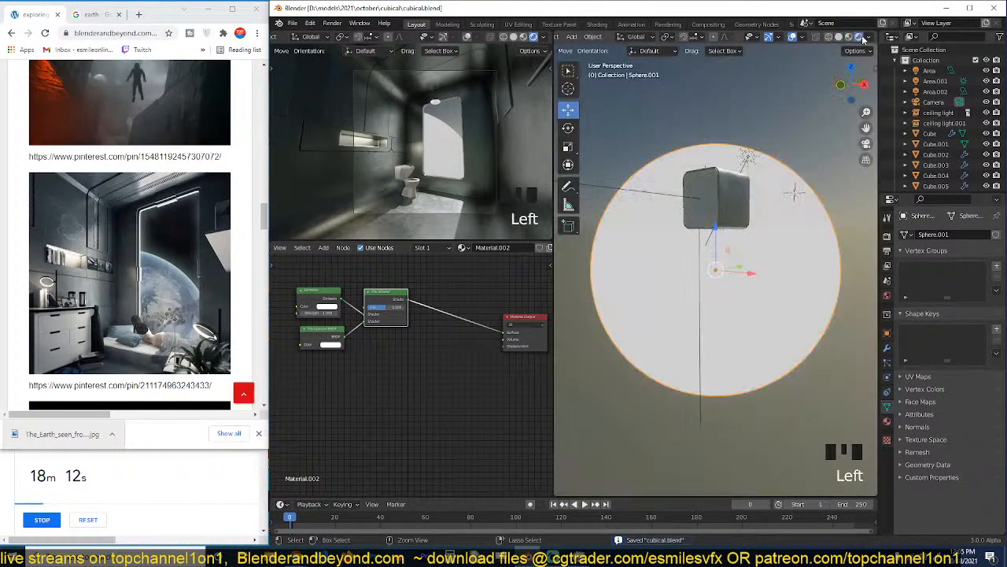
key(grave)
middle_drag(814, 204, 748, 228)
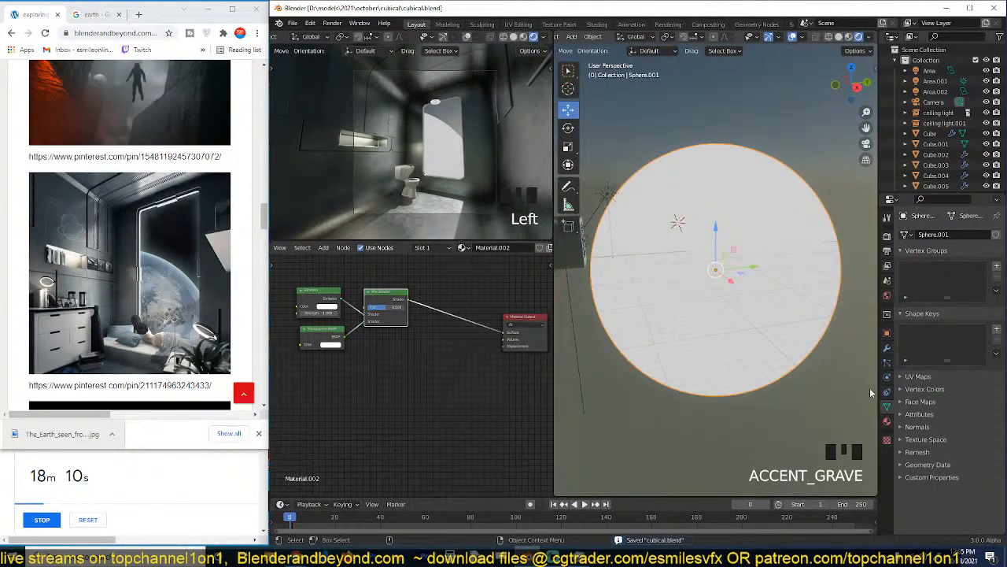
Set the outer sphere material's Shadow Mode to None and Blend Mode to Alpha Blend, and save the file.
click(887, 421)
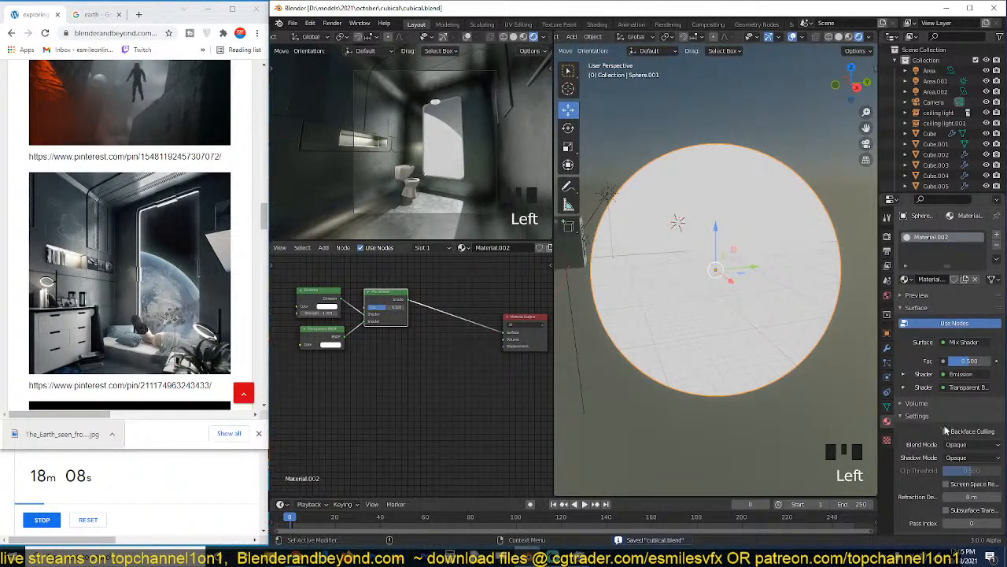
scroll(947, 431, down, 2)
click(973, 421)
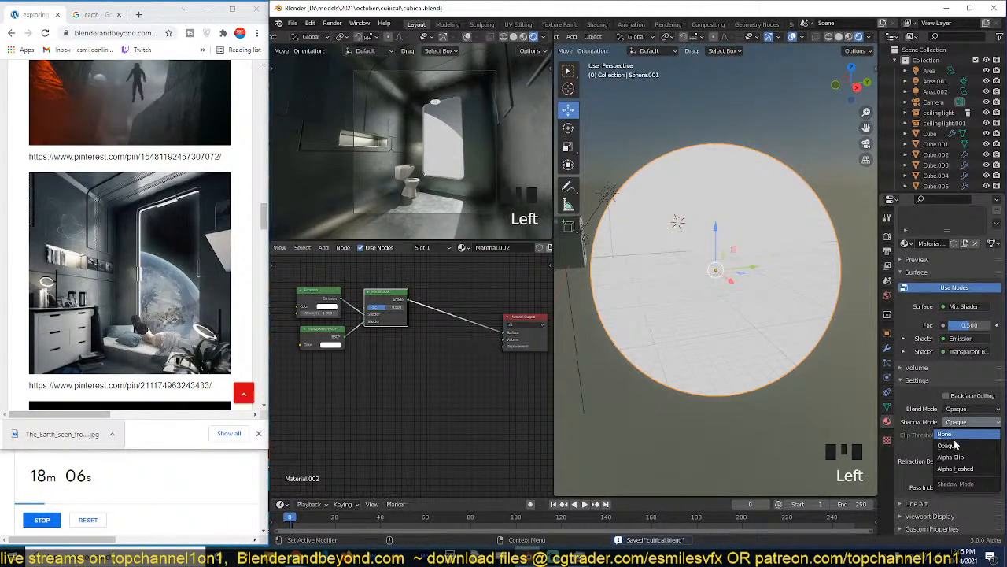
click(964, 436)
click(974, 410)
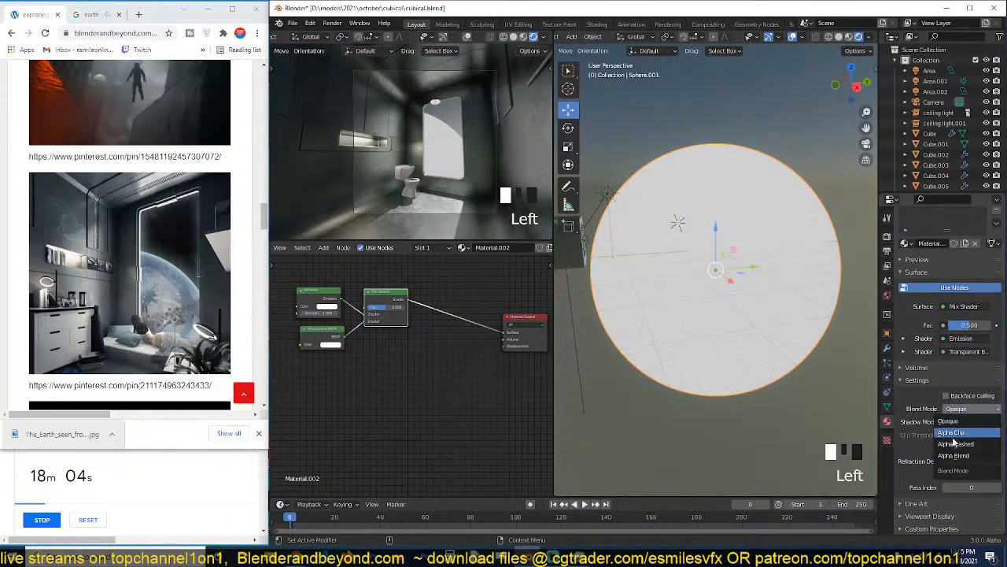
click(954, 455)
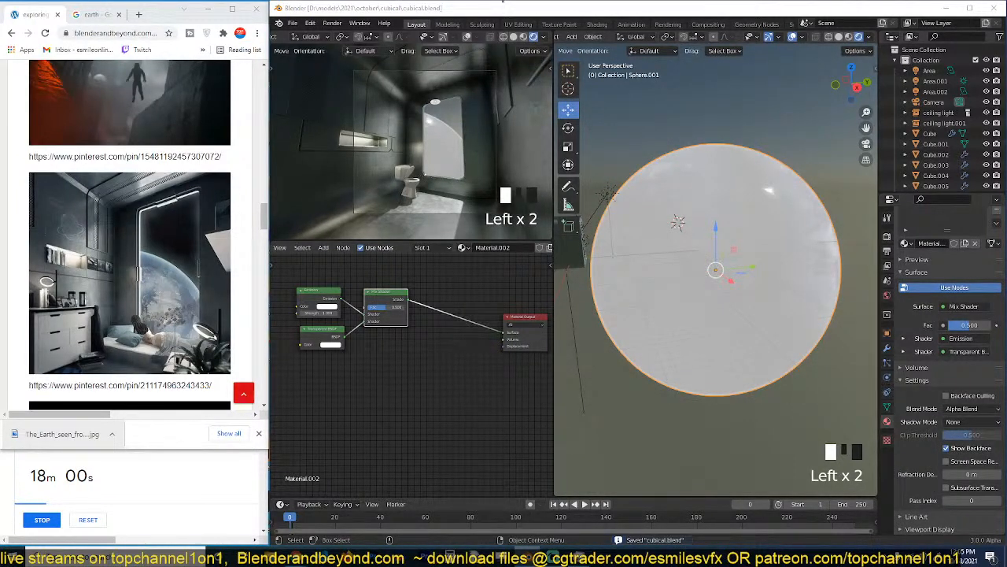
key(ctrl+s)
Move the Transparent BSDF node clear of the Emission node and set the Mix Shader factor to 1.000.
middle_drag(373, 332, 410, 360)
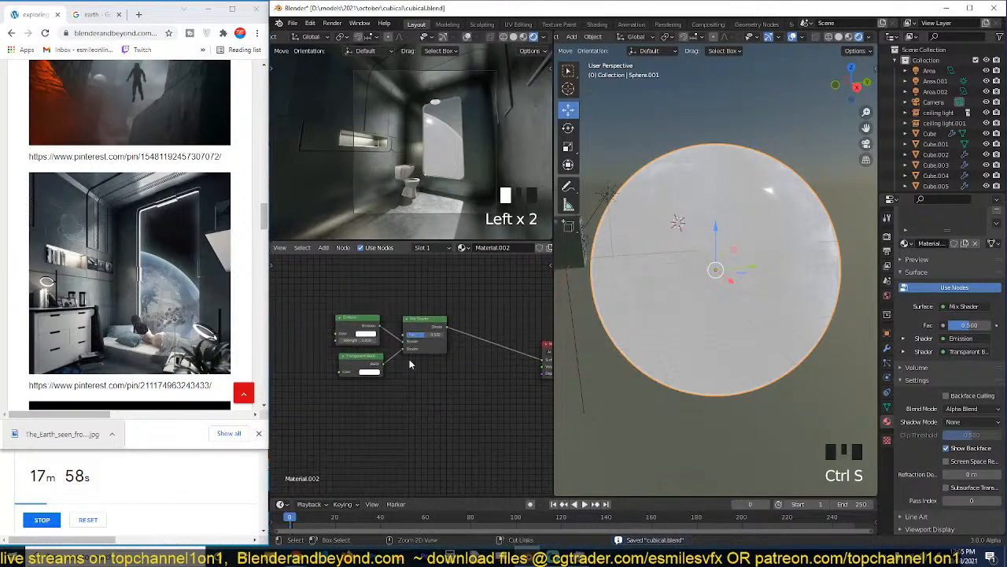
middle_drag(383, 321, 393, 337)
key(grave)
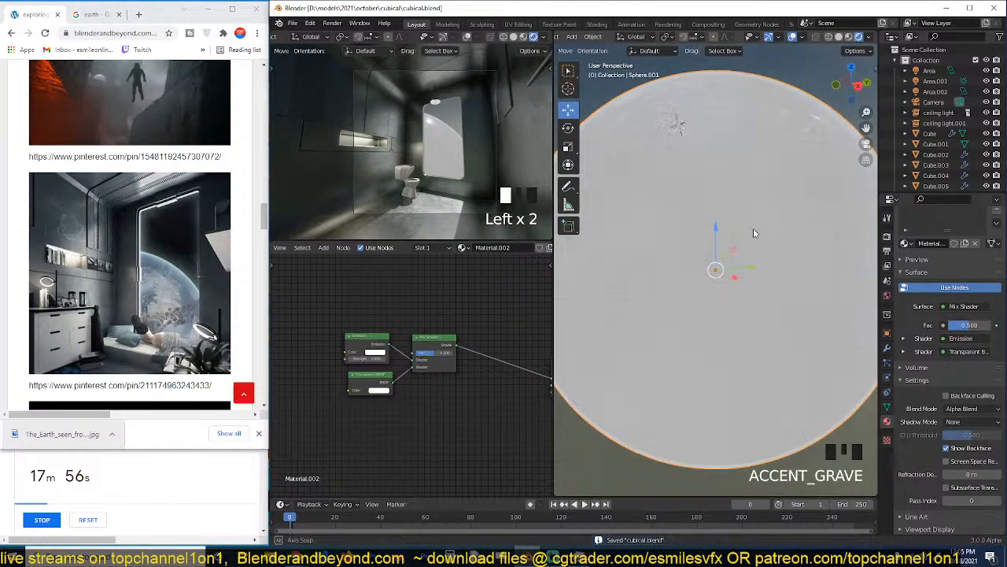
scroll(384, 376, up, 2)
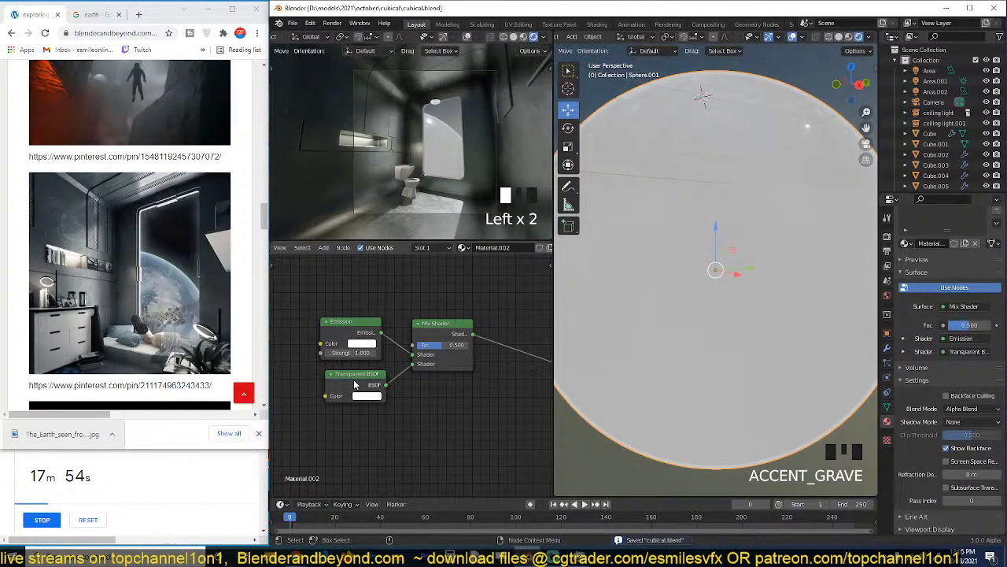
drag(354, 384, 347, 394)
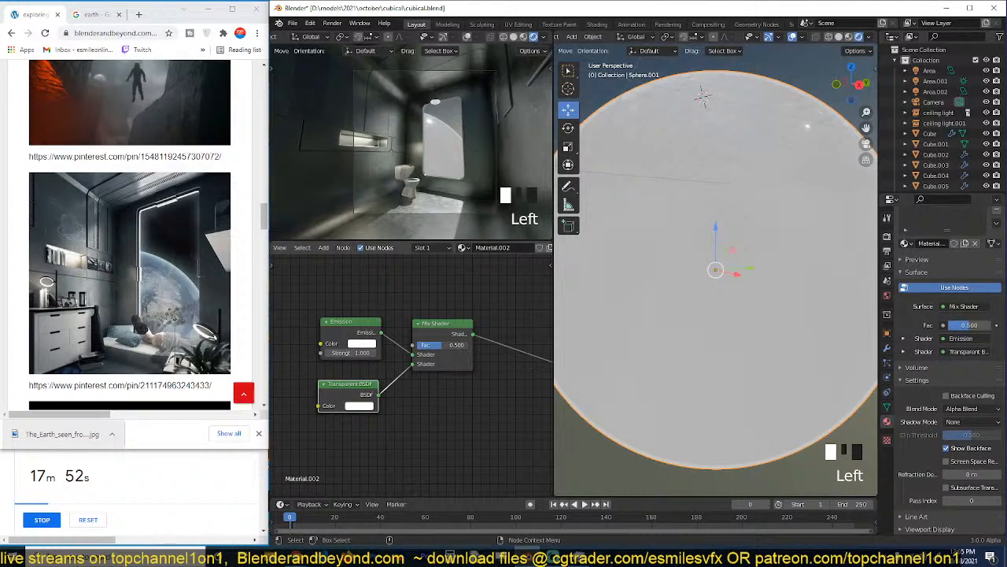
drag(433, 344, 469, 345)
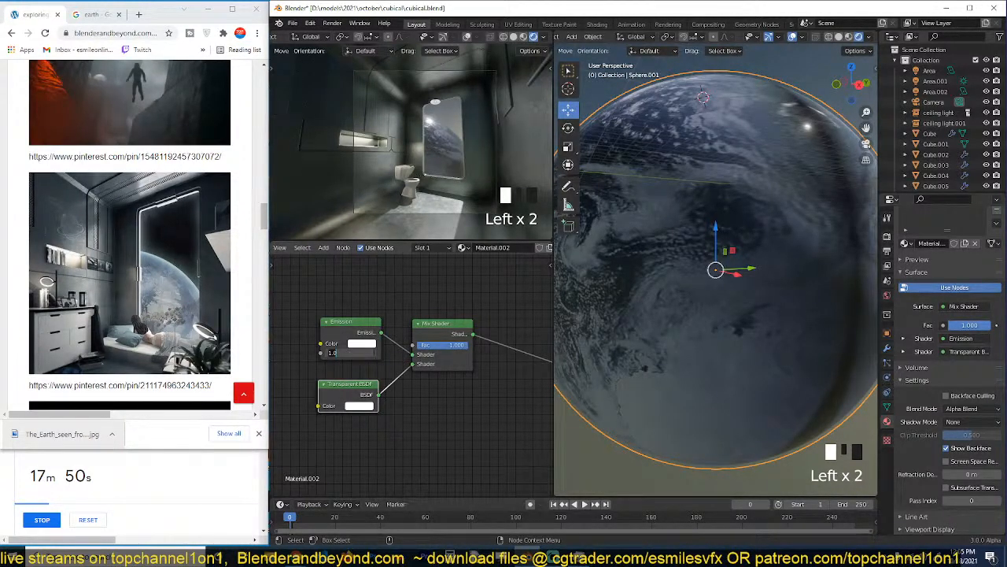
Give the Emission node a bright blue colour and a strength of 100.
click(366, 347)
click(365, 293)
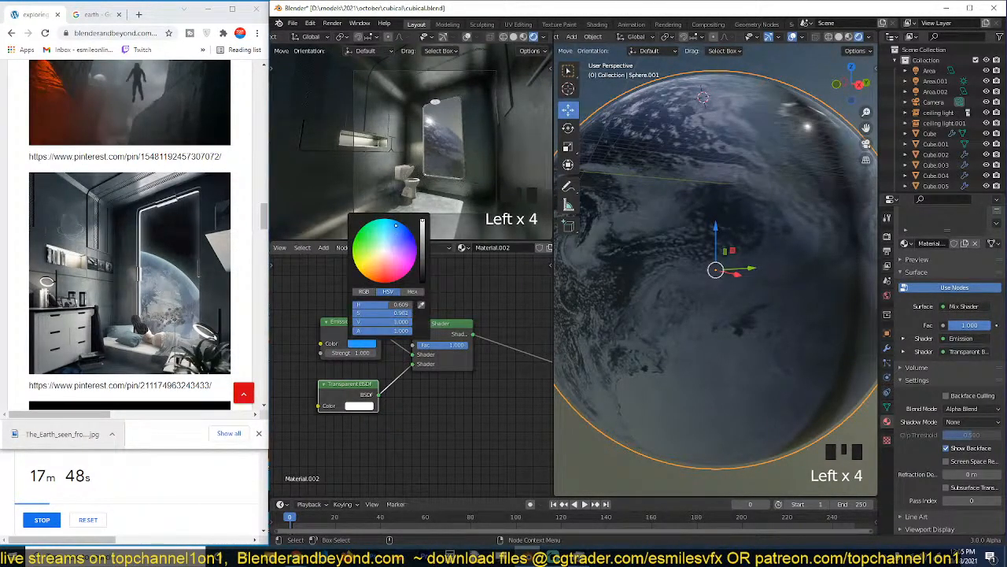
text(100)
key(Return)
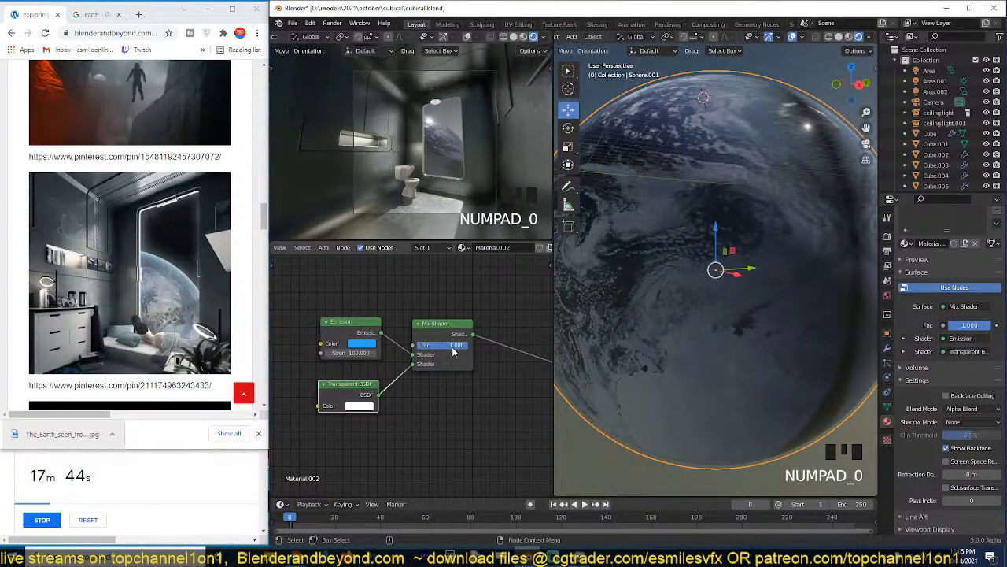
Set the Mix Shader factor to 0.000 and save the file.
drag(453, 352, 413, 351)
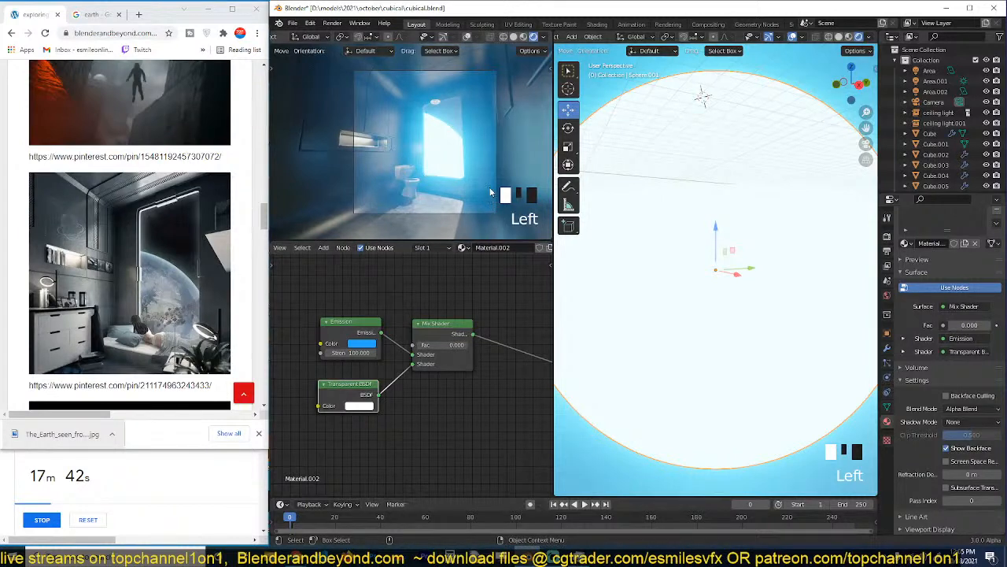
key(ctrl+s)
scroll(446, 334, down, 2)
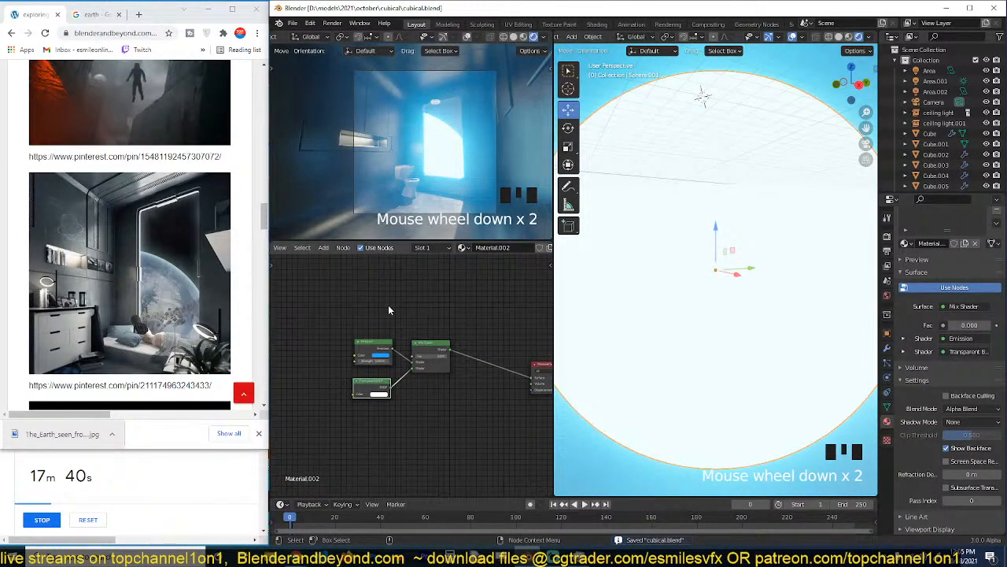
middle_drag(329, 301, 370, 311)
key(ctrl+s)
Add a Layer Weight node and connect its Facing output to the Mix Shader factor.
key(shift+a)
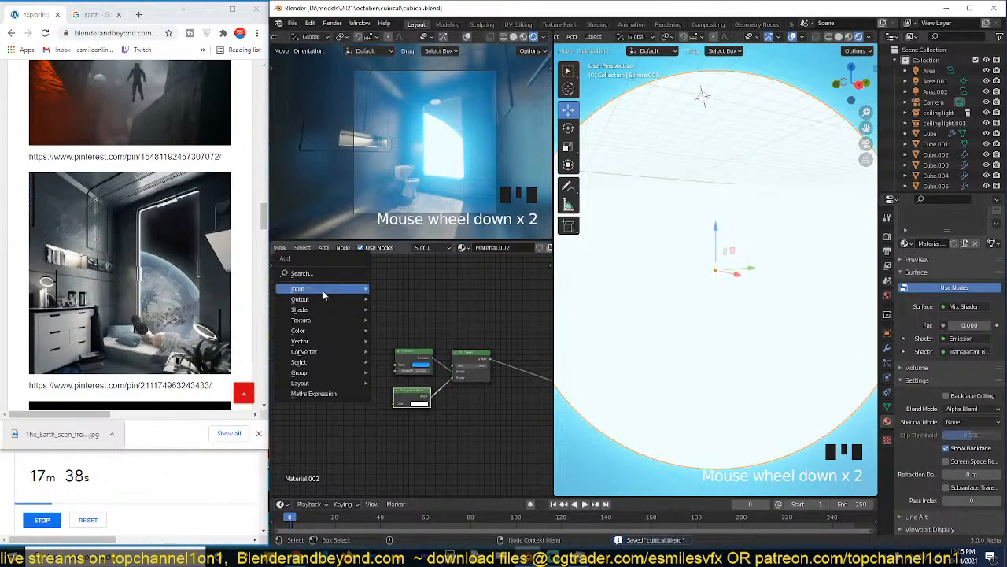
mouse_move(347, 288)
click(415, 384)
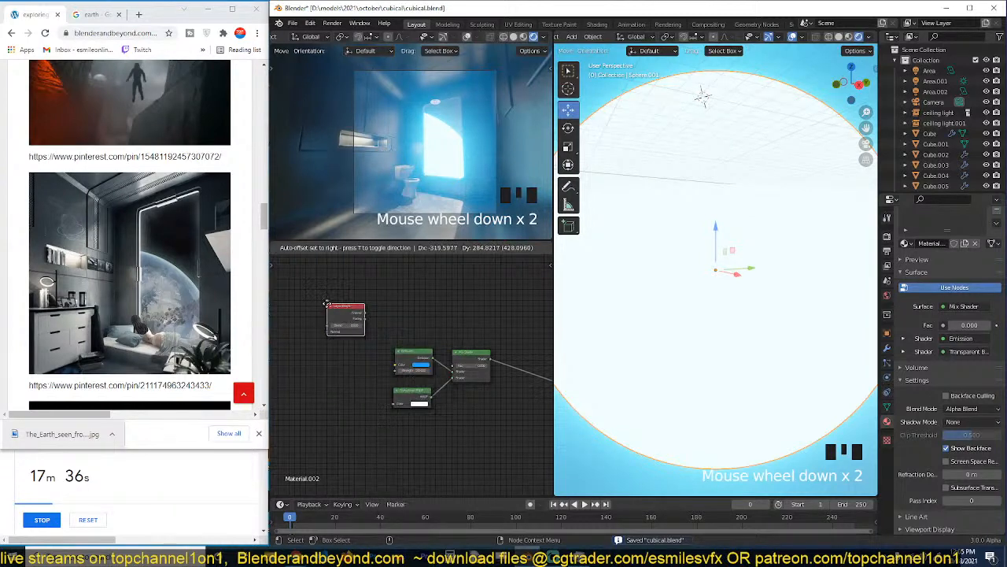
drag(362, 317, 454, 366)
Preview the Layer Weight Facing output on the outer sphere and examine its falloff from several angles.
mouse_move(669, 286)
middle_down()
mouse_move(696, 283)
mouse_move(683, 297)
middle_up()
middle_drag(699, 211, 684, 211)
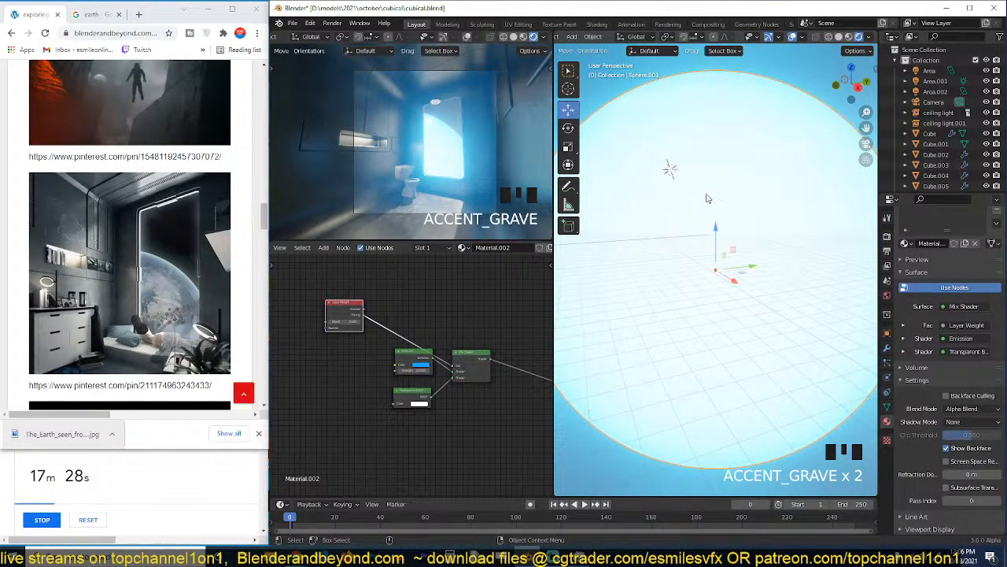
scroll(697, 217, down, 2)
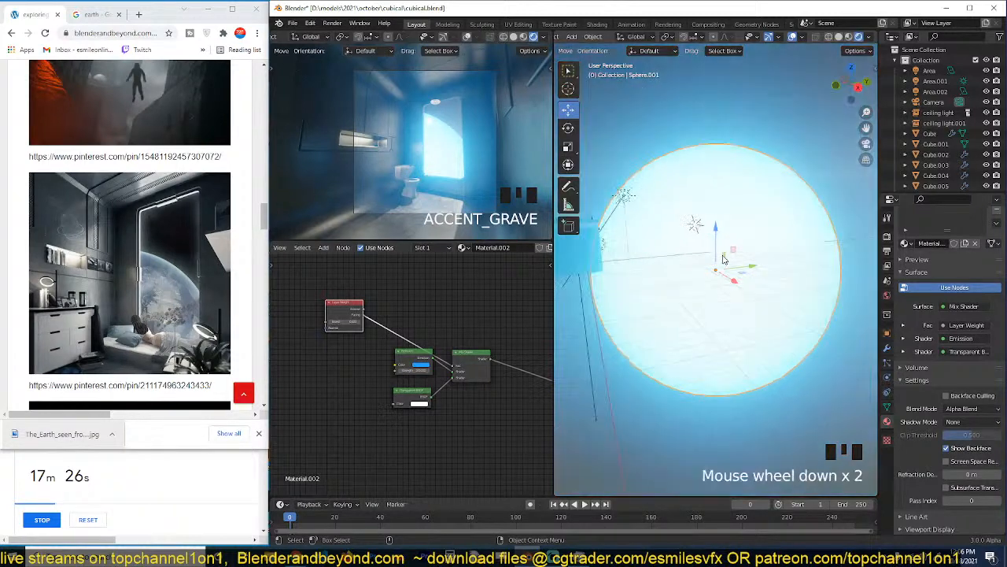
scroll(697, 226, up, 1)
key(grave)
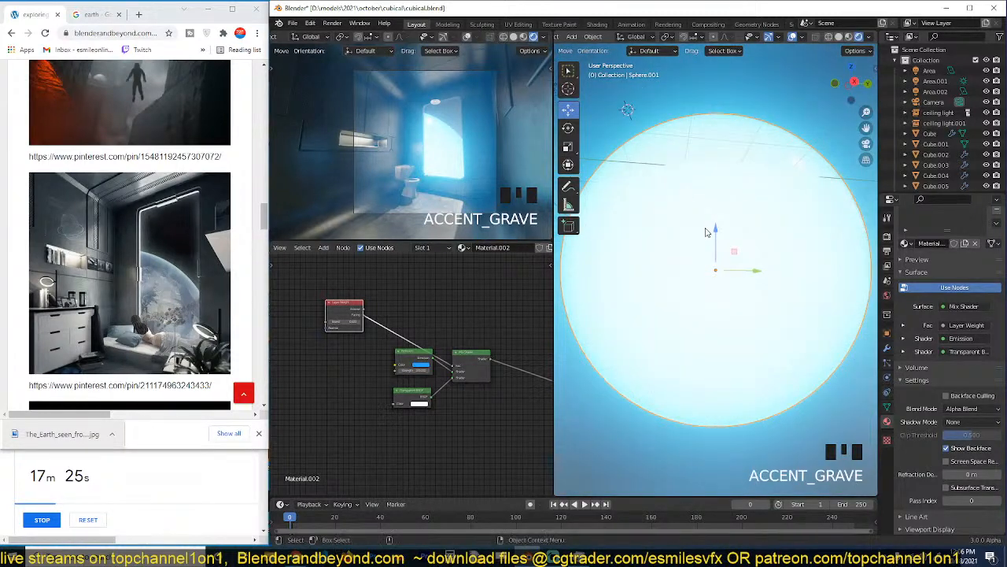
ctrl+shift+click(342, 318)
ctrl+shift+click(343, 318)
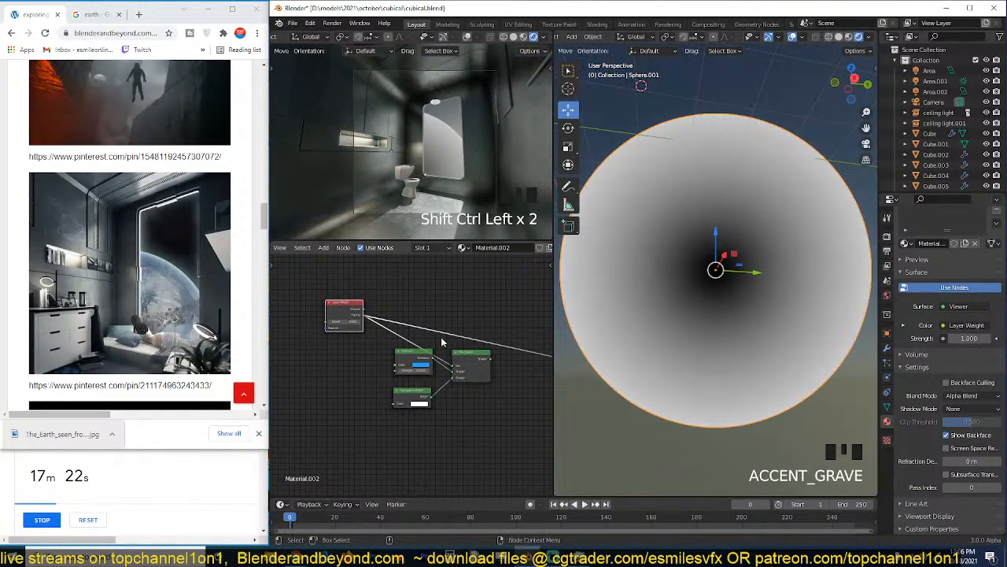
key(grave)
key(grave)
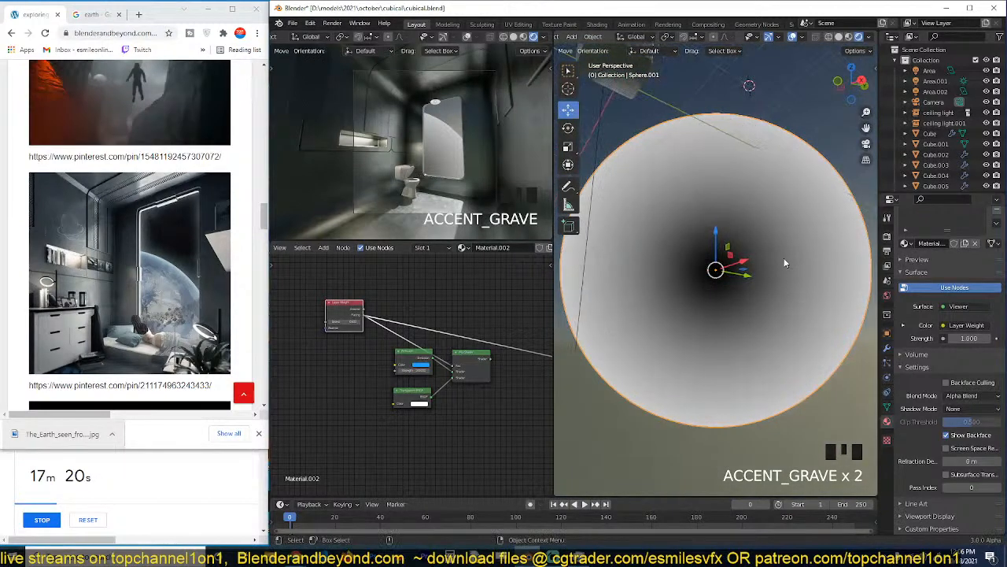
Restore the Mix Shader as the surface output and swap its shader inputs, with Transparent BSDF first and Emission second.
middle_drag(479, 362, 440, 353)
ctrl+shift+click(441, 353)
drag(365, 355, 327, 373)
drag(412, 368, 394, 368)
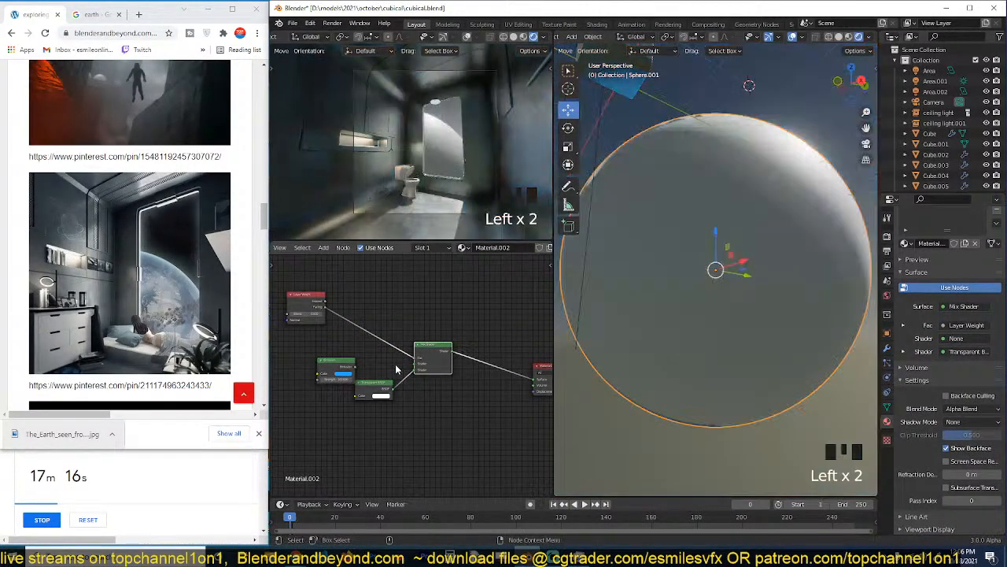
key(grave)
middle_drag(703, 290, 786, 298)
key(KP_0)
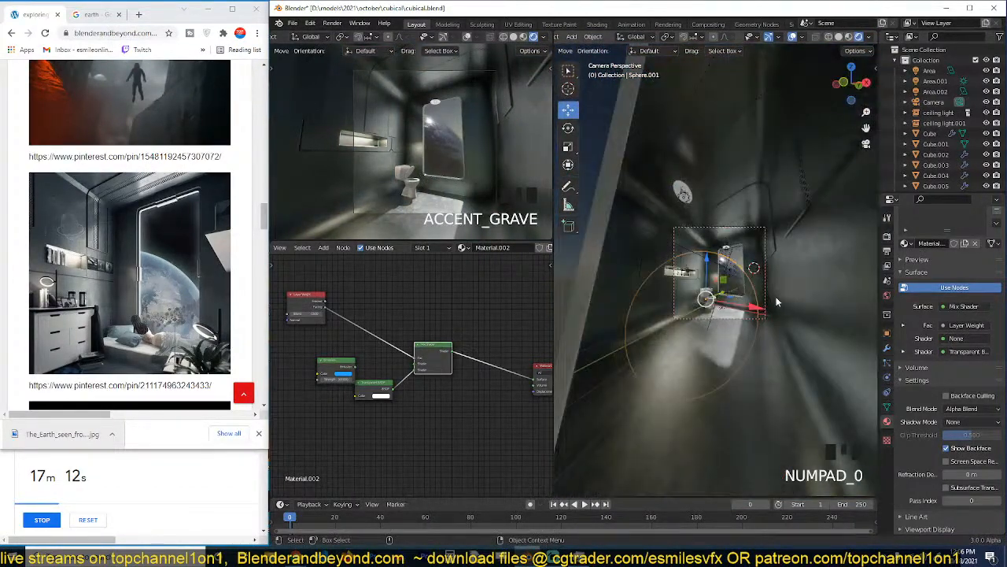
scroll(767, 298, up, 9)
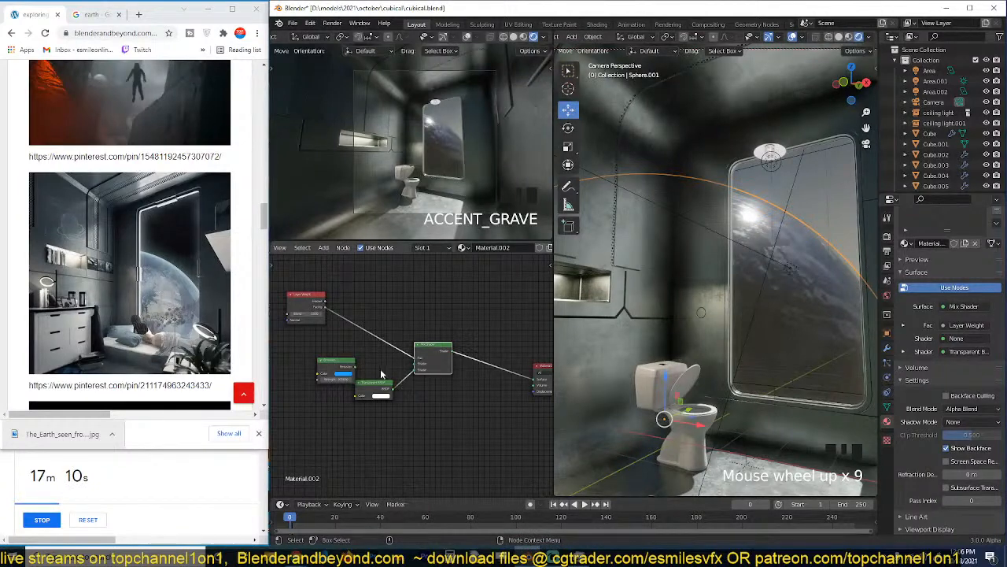
drag(414, 367, 417, 373)
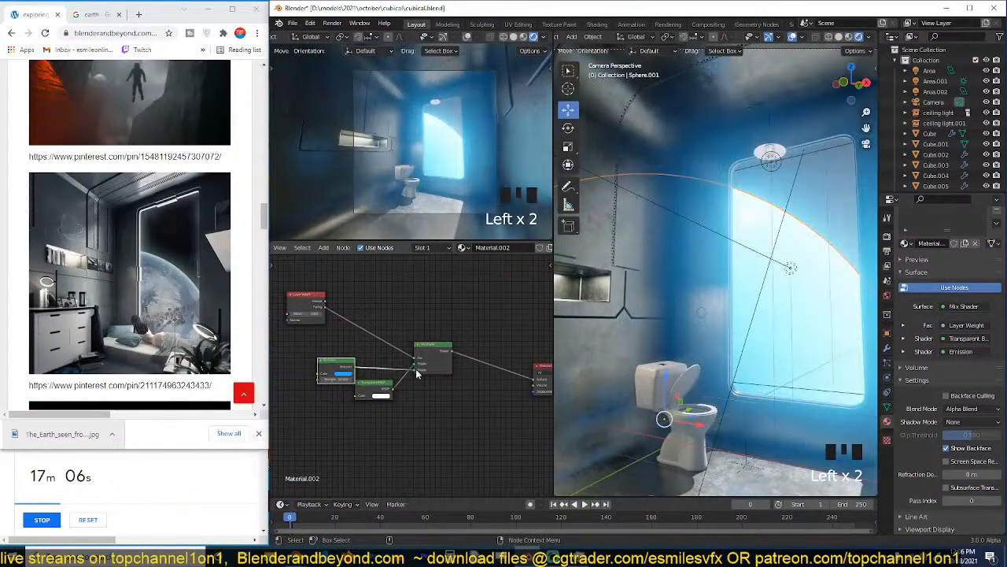
Set the Layer Weight node's Blend to 0.010.
key(shift+a)
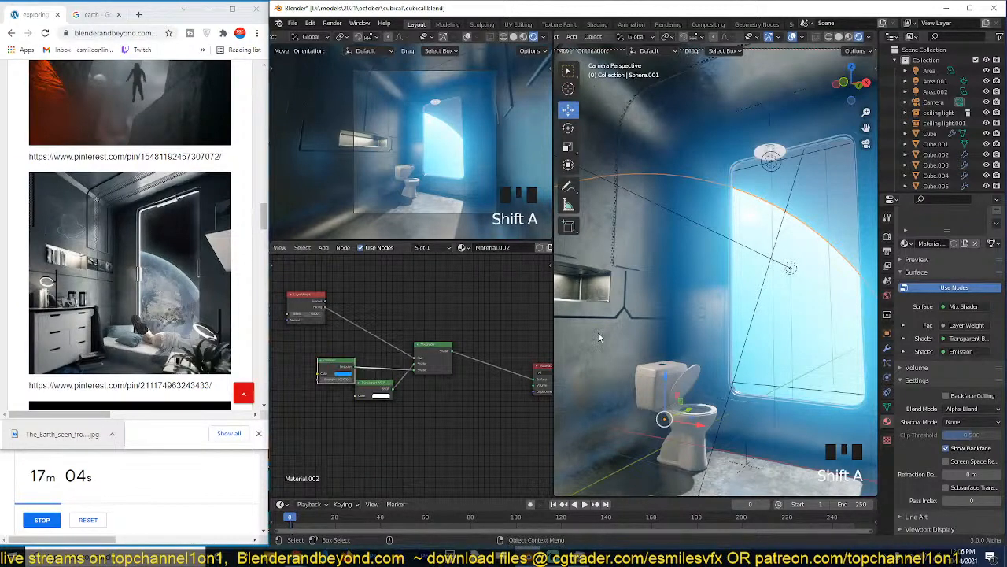
middle_drag(346, 318, 418, 347)
scroll(384, 342, up, 3)
drag(383, 339, 350, 339)
Try a Math node between Layer Weight and Mix Shader, set to Multiply with a value of -0.250.
key(shift+a)
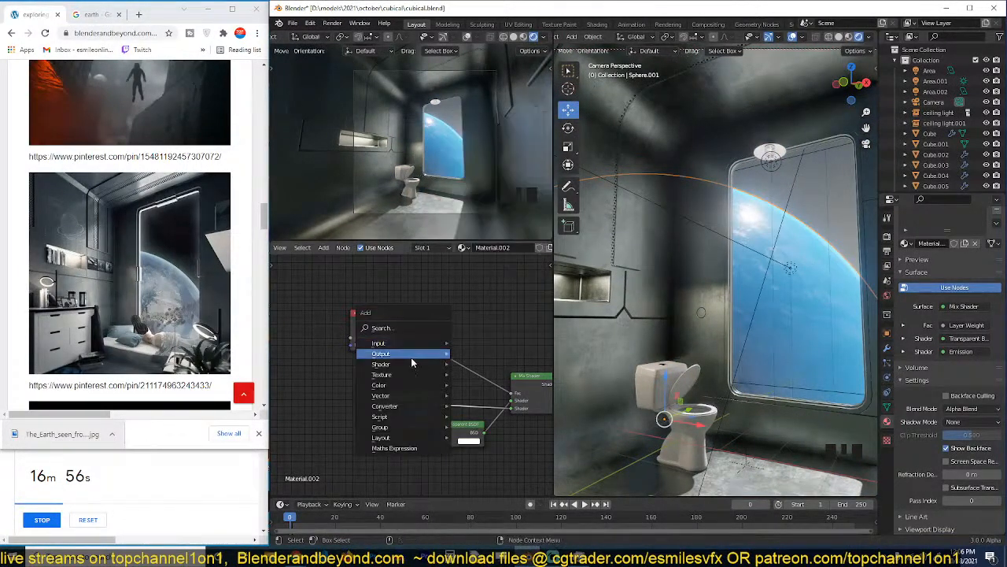
mouse_move(396, 411)
click(473, 324)
click(449, 346)
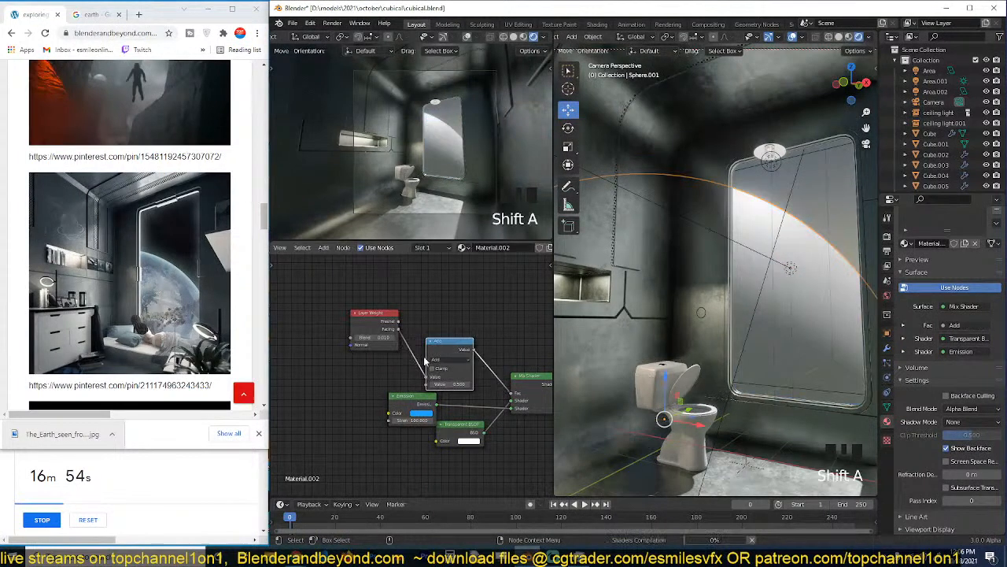
scroll(445, 355, up, 4)
click(463, 354)
click(462, 400)
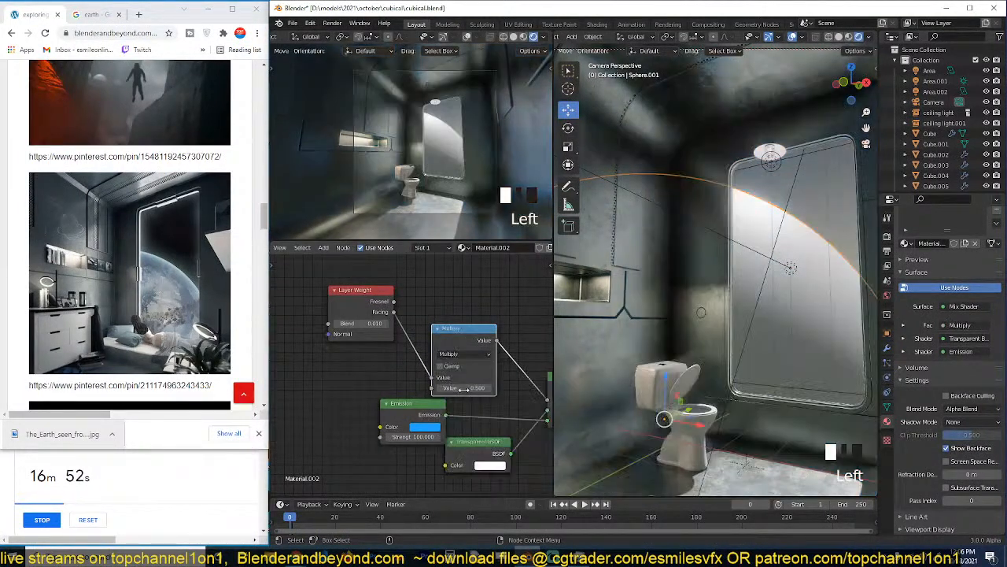
drag(464, 388, 438, 388)
Preview the Multiply node's output and isolate the outer sphere in local view.
ctrl+shift+click(482, 340)
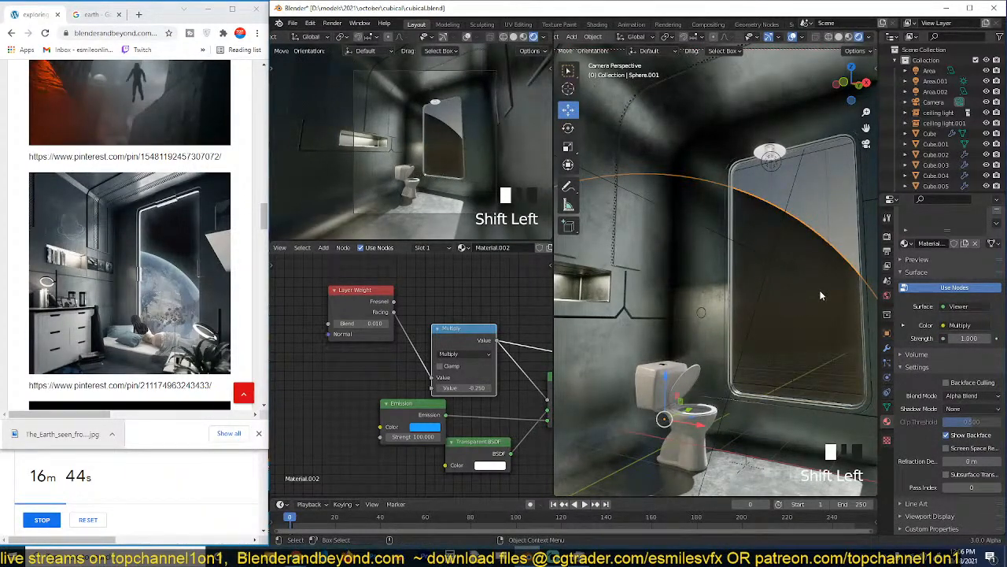
key(slash)
key(grave)
scroll(763, 347, up, 3)
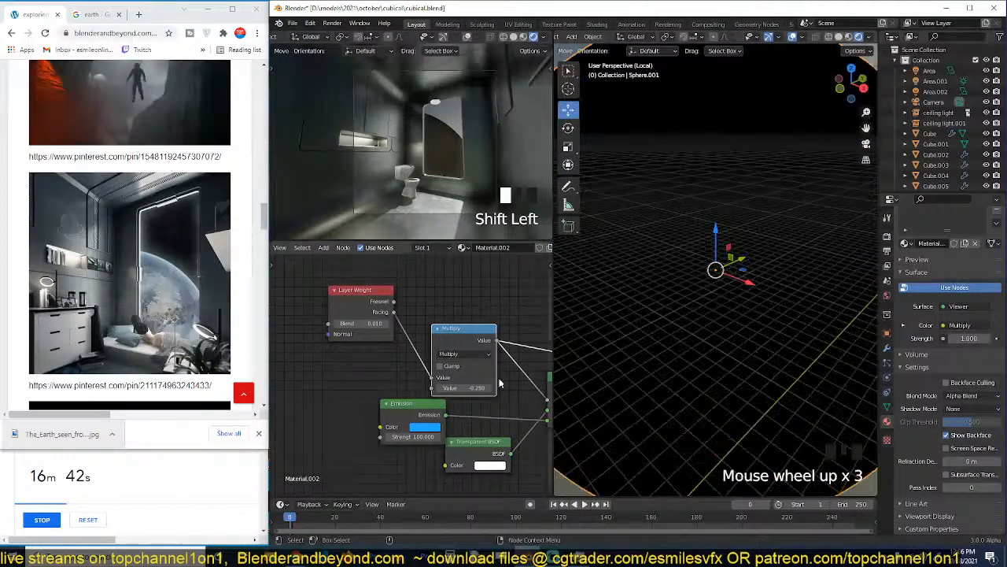
Try a Multiply value of -1.470, replace it with 1.000, and check the falloff on the whole sphere.
drag(482, 388, 386, 388)
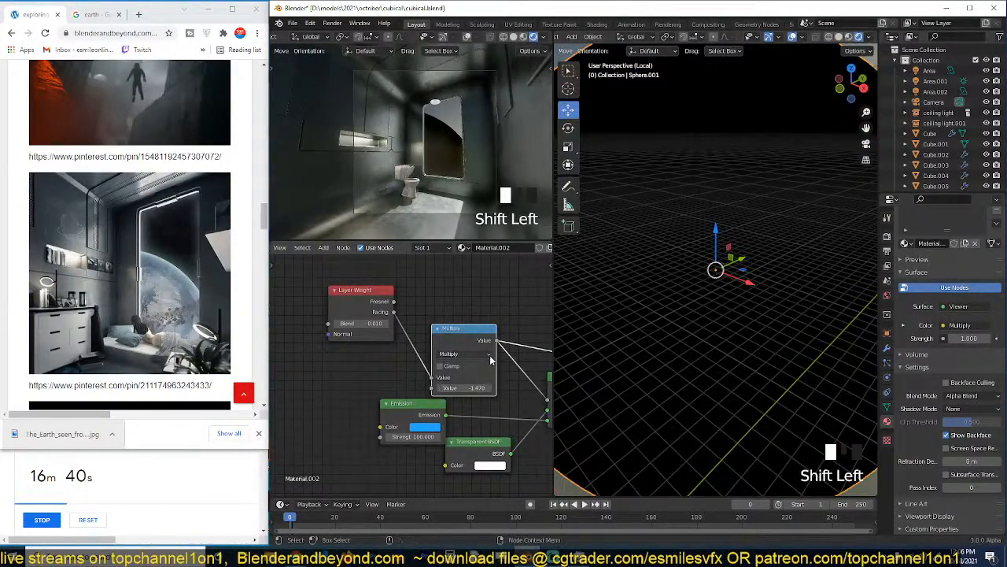
text(1)
key(Return)
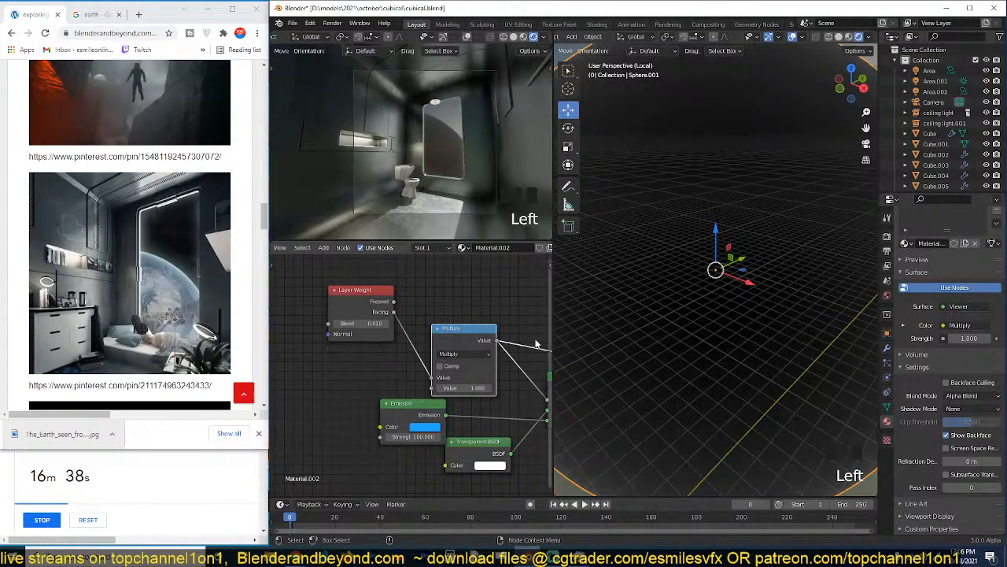
scroll(716, 266, down, 4)
key(grave)
scroll(715, 265, up, 2)
Try the Math node as Power with an exponent of 0.400, and delete the node.
click(465, 354)
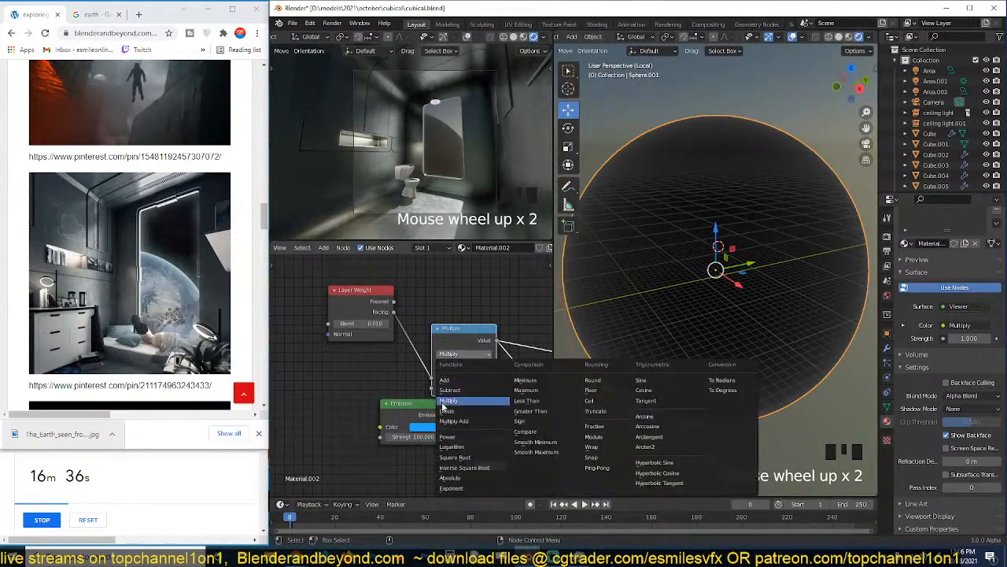
click(448, 441)
drag(464, 388, 437, 389)
scroll(470, 386, down, 1)
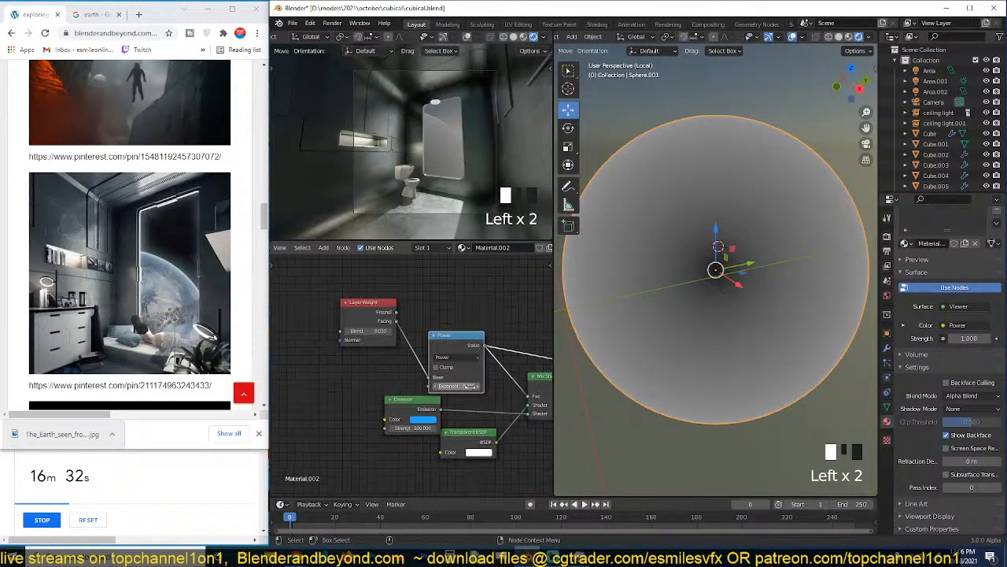
drag(472, 348, 323, 369)
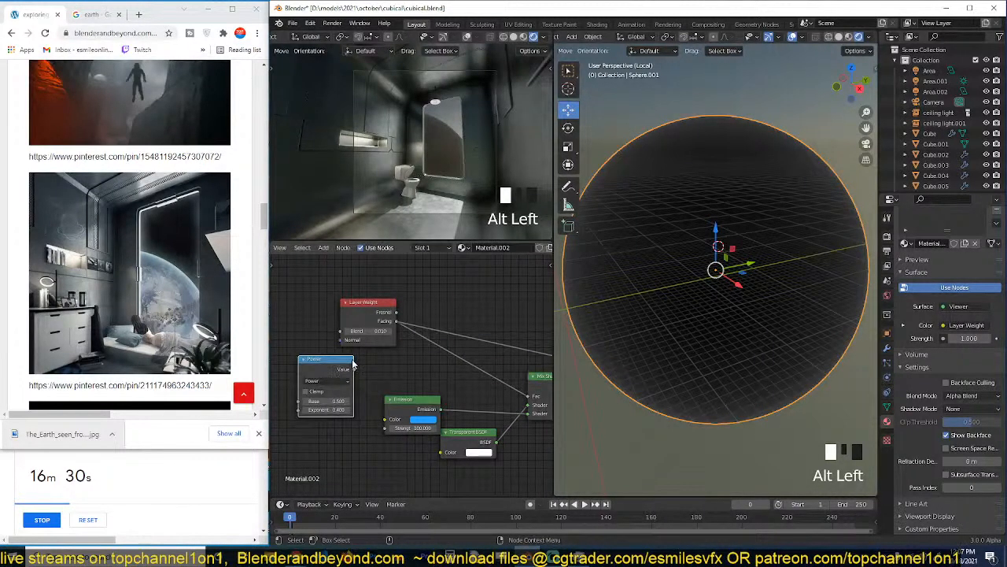
key(Delete)
Insert a ColorRamp node on the link from the Layer Weight Facing output to the preview output.
scroll(427, 354, up, 1)
key(shift+a)
mouse_move(346, 356)
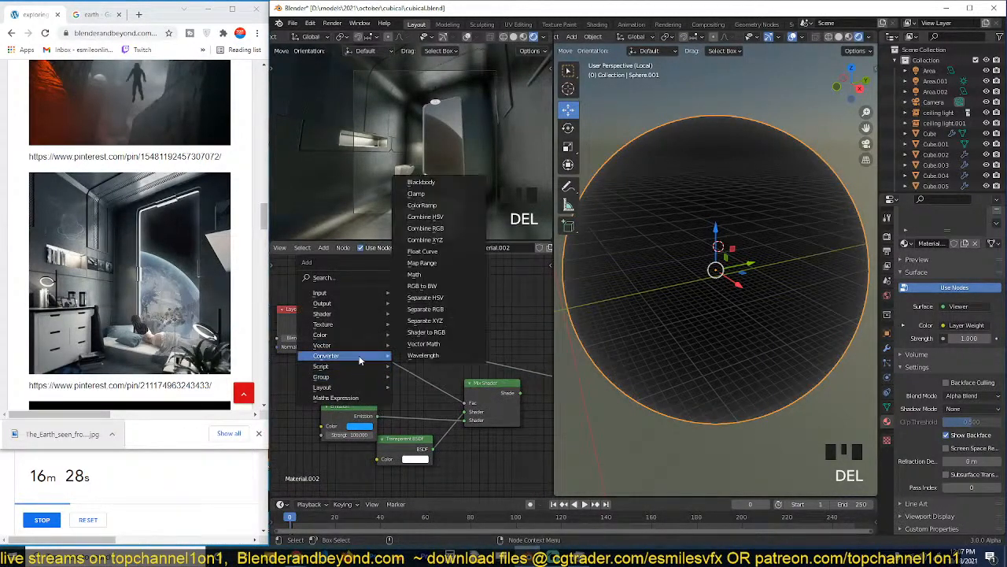
click(422, 205)
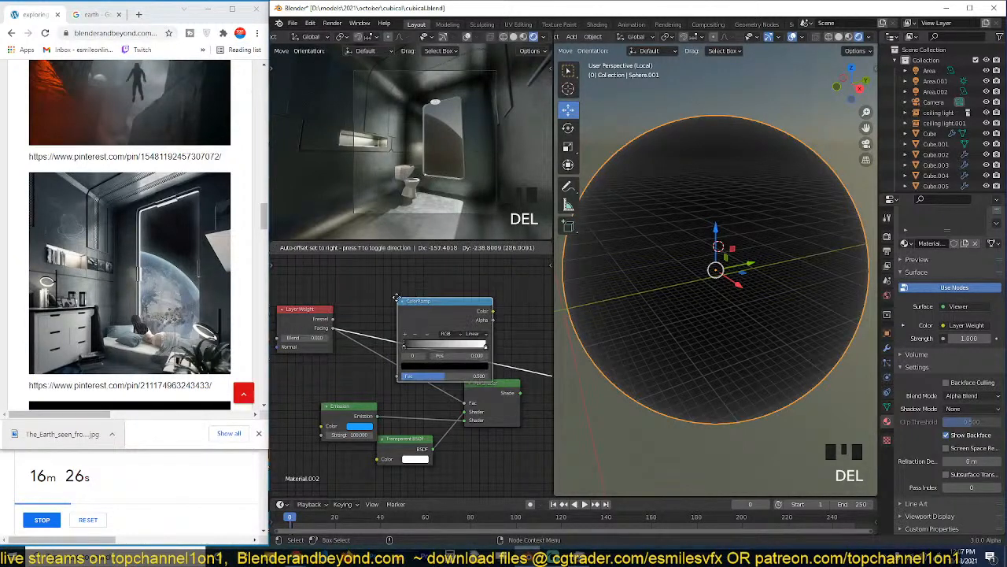
click(407, 295)
Try moving the ColorRamp's white stop close to its black stop to sharpen the rim falloff.
mouse_move(410, 347)
mouse_down()
mouse_move(438, 350)
mouse_move(407, 350)
mouse_up()
drag(478, 349, 408, 348)
click(411, 350)
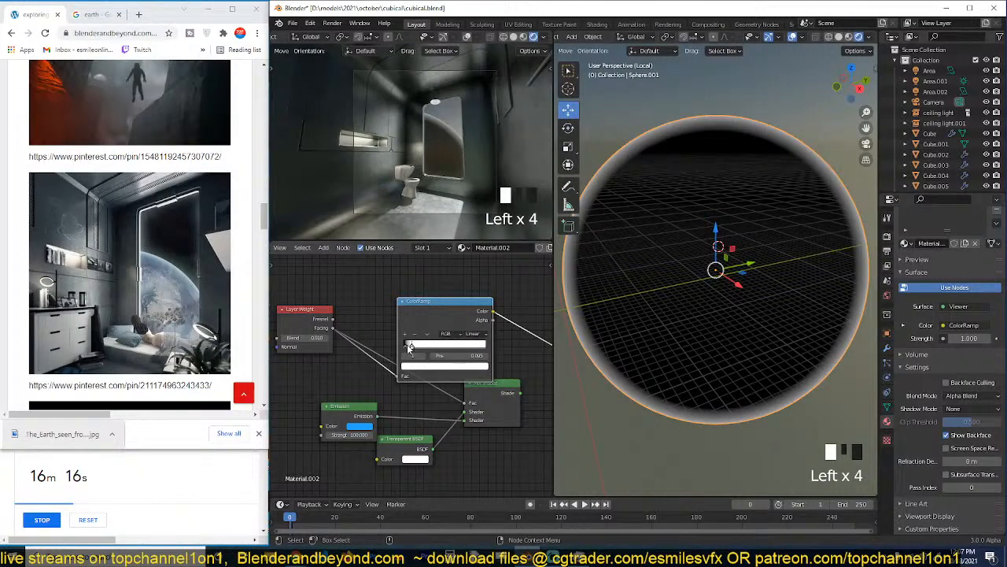
drag(409, 348, 413, 351)
Connect the ColorRamp colour to the Mix Shader factor and make the Mix Shader the surface output again.
scroll(415, 372, down, 2)
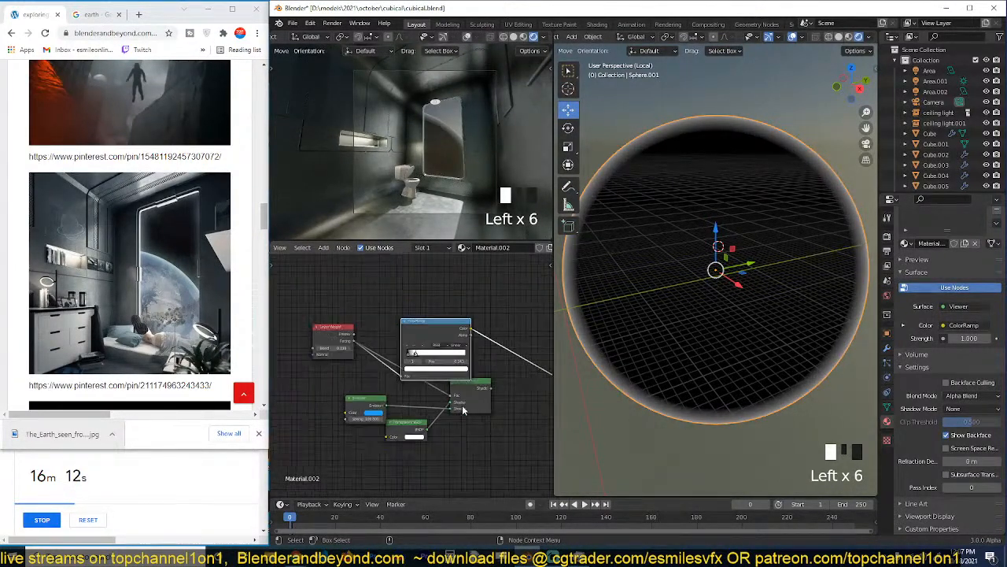
middle_drag(463, 411, 437, 393)
drag(421, 319, 385, 307)
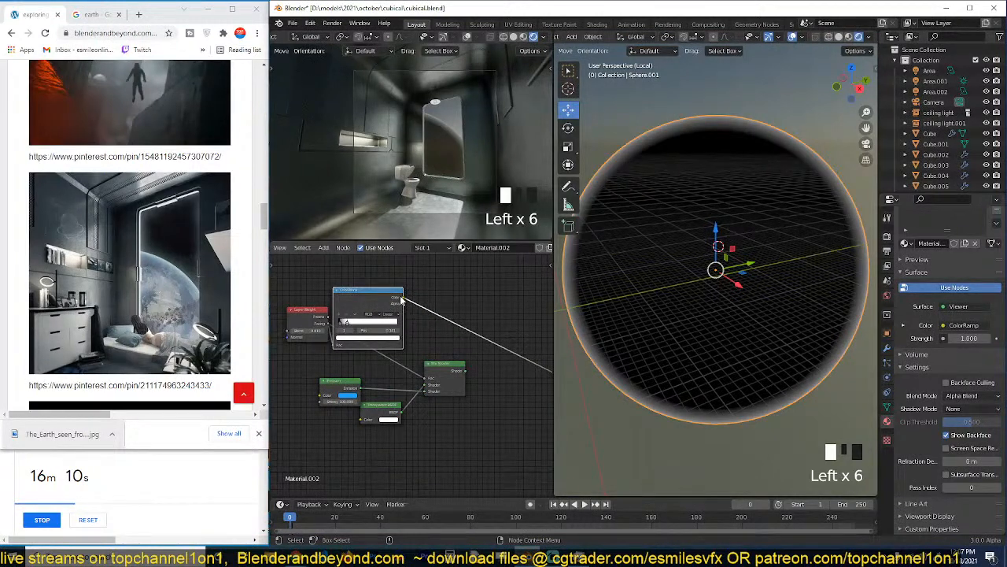
drag(427, 378, 429, 379)
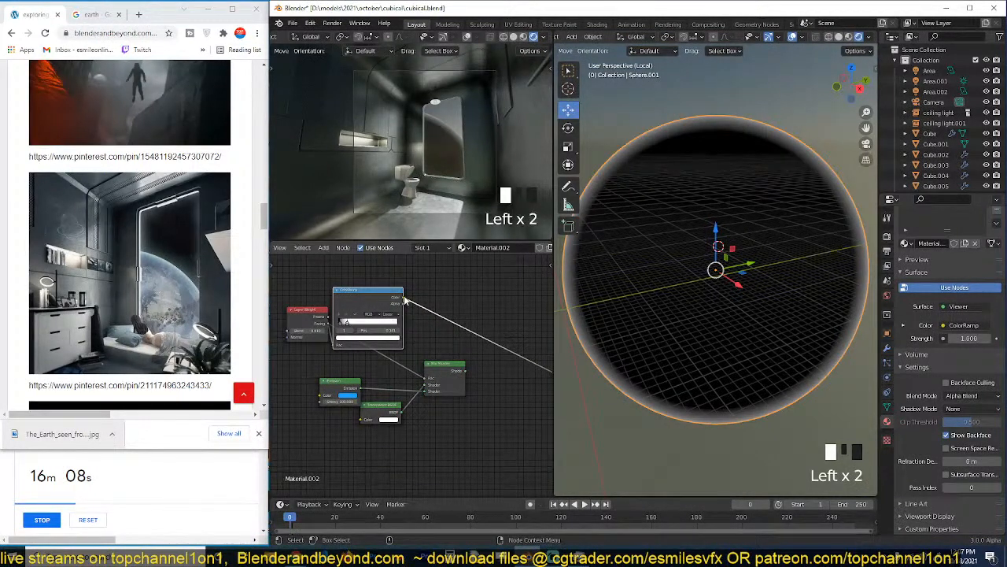
click(434, 375)
ctrl+shift+click(442, 370)
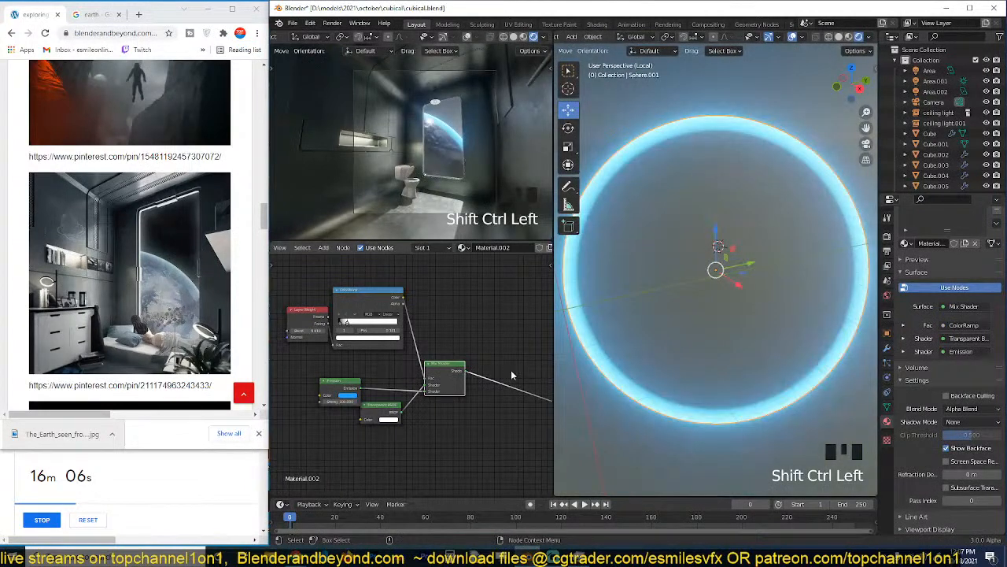
Space out the Layer Weight node, move the ColorRamp's white stop to 0.950, and save the file.
middle_drag(417, 386, 478, 395)
drag(369, 331, 327, 343)
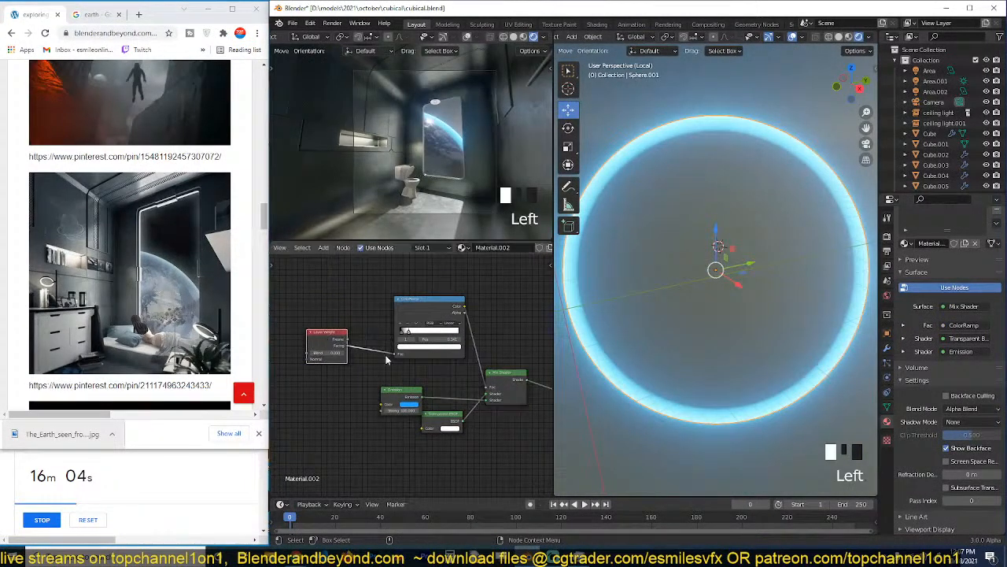
scroll(405, 364, up, 3)
drag(409, 321, 476, 321)
scroll(468, 433, up, 3)
middle_drag(475, 378, 448, 338)
key(ctrl+s)
Try Emission strengths of 10 and 20, and settle on a strength of 30.
click(381, 390)
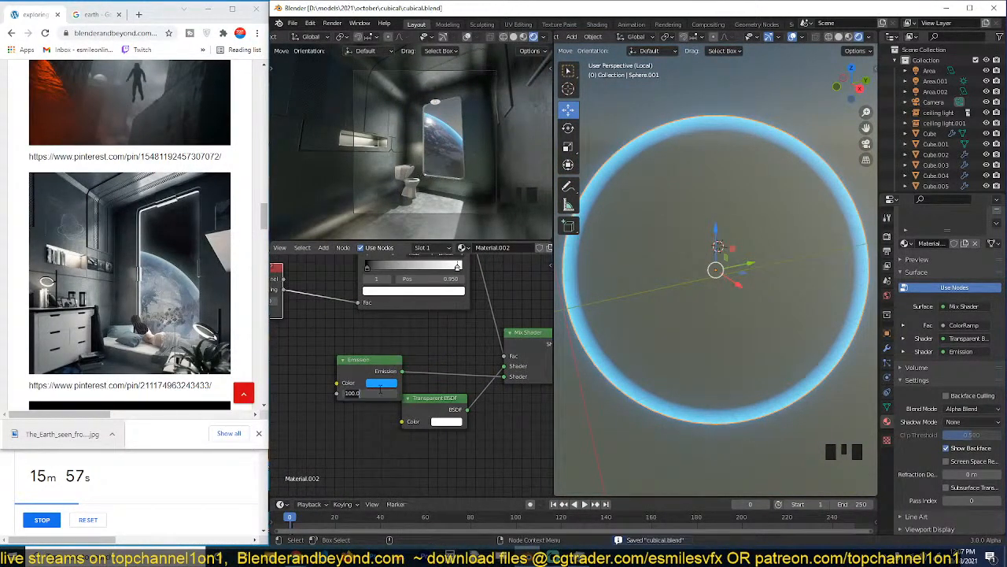
text(10)
click(381, 424)
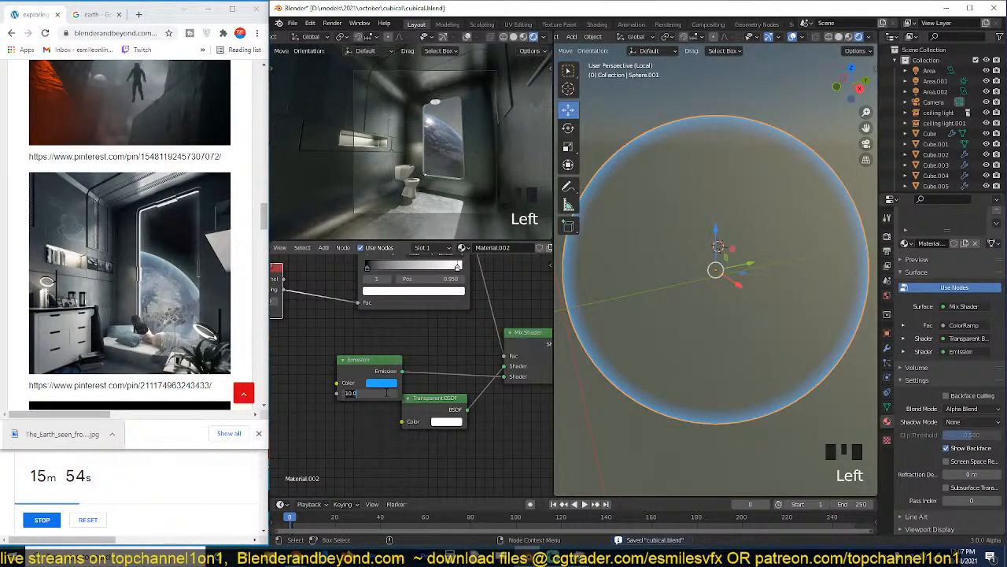
text(20)
click(375, 432)
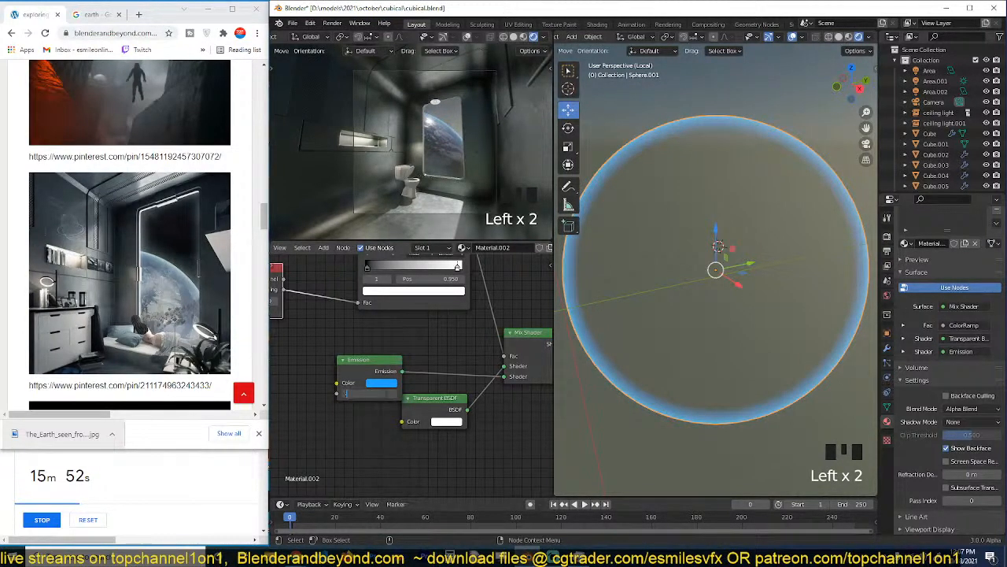
click(385, 410)
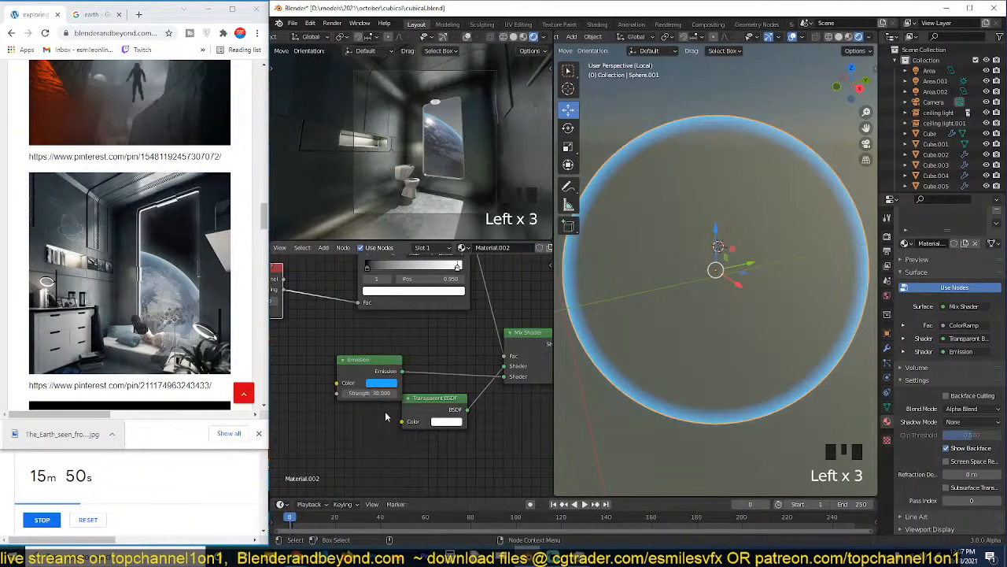
Save the file and open the render settings.
key(ctrl+s)
click(887, 237)
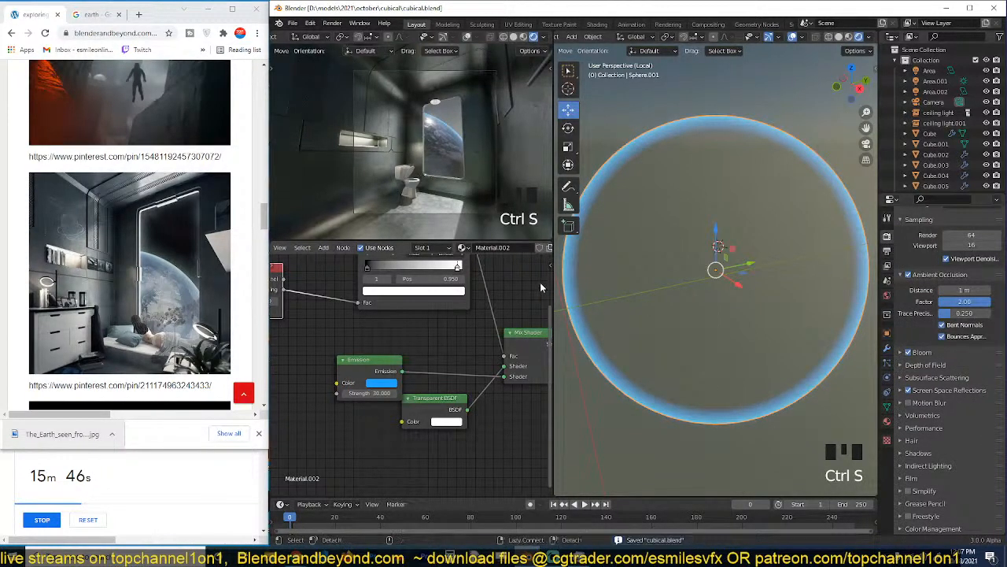
Lower the world background strength to 0.030, then save the file with nothing selected.
scroll(616, 242, down, 2)
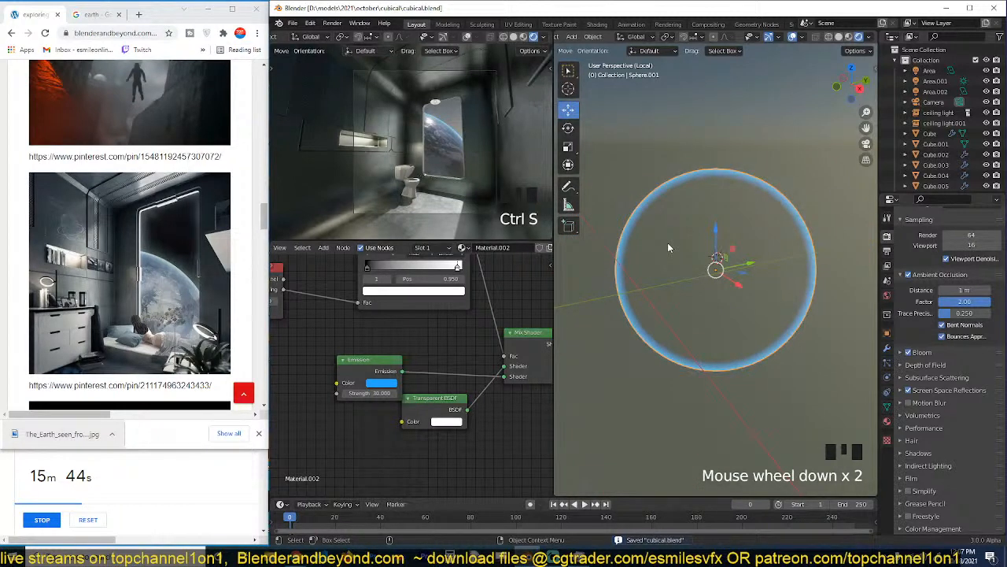
click(887, 297)
shift+drag(969, 403, 917, 403)
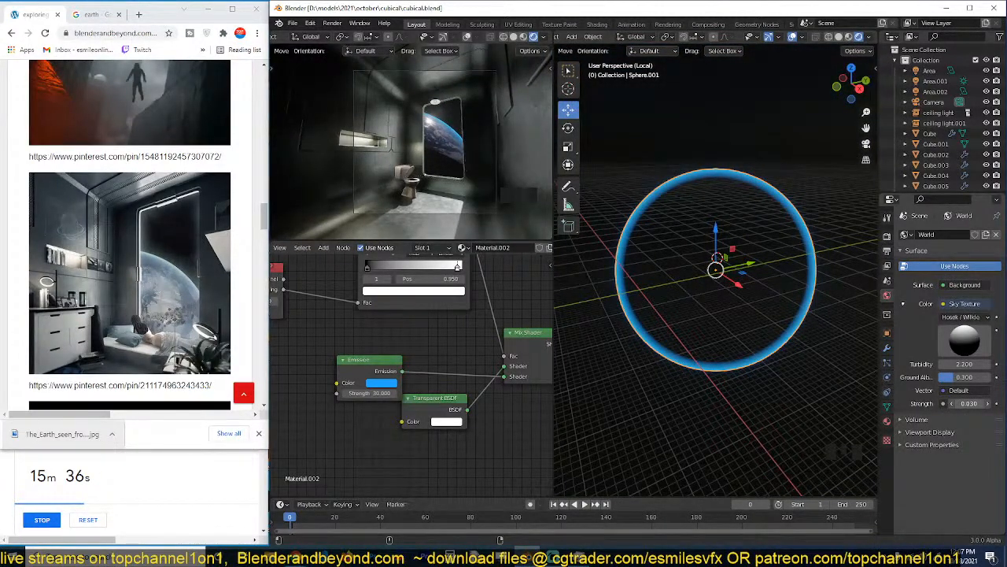
key(alt+a)
key(ctrl+s)
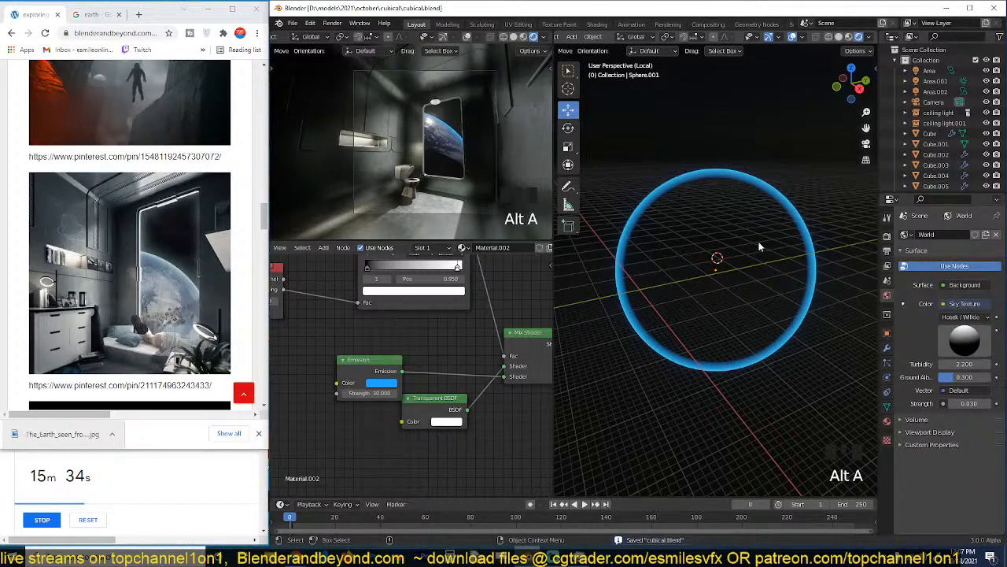
Show the atmosphere sphere through the camera in solid shading and switch the node editor to the World shader nodes.
key(KP_0)
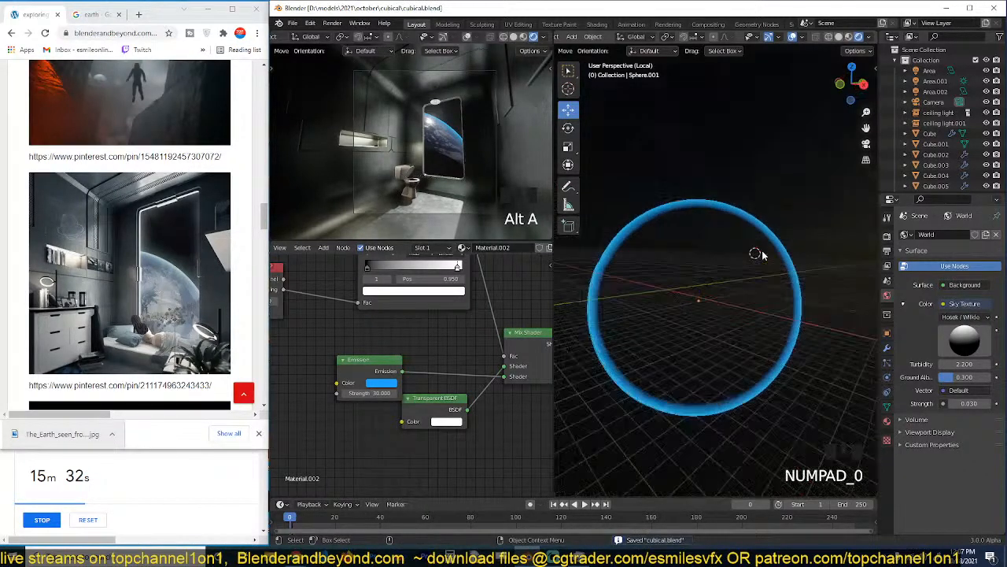
key(z)
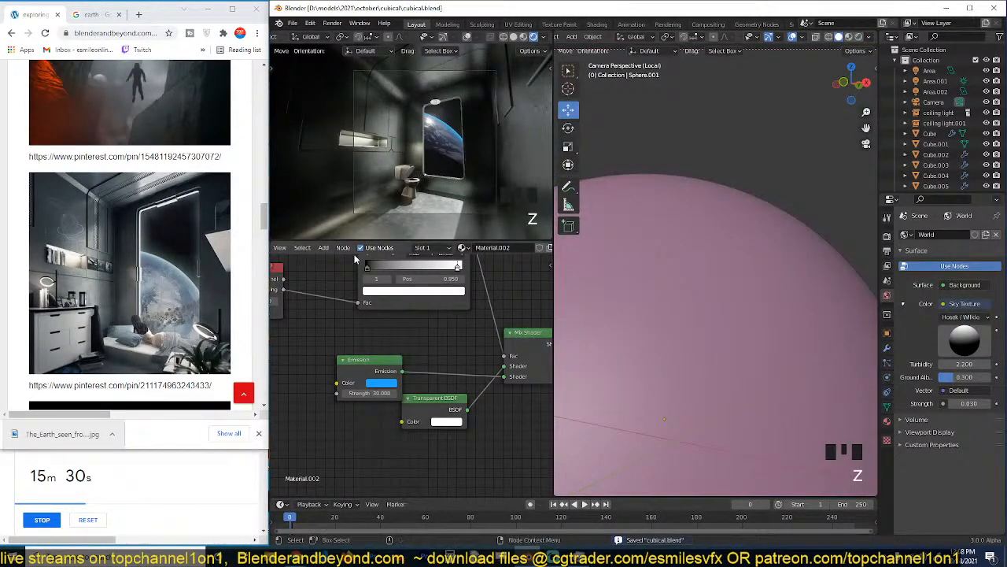
scroll(320, 252, up, 3)
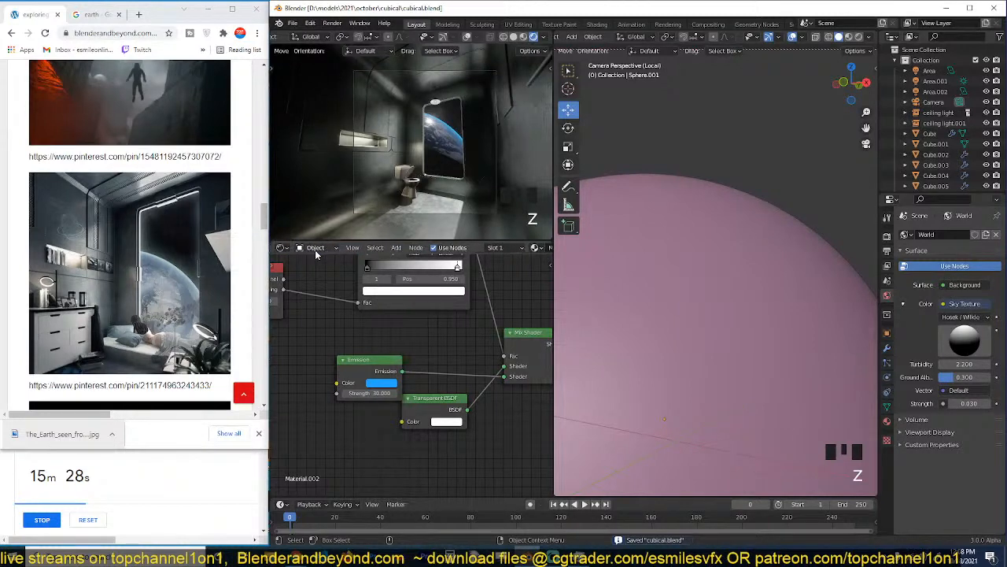
click(316, 247)
click(317, 271)
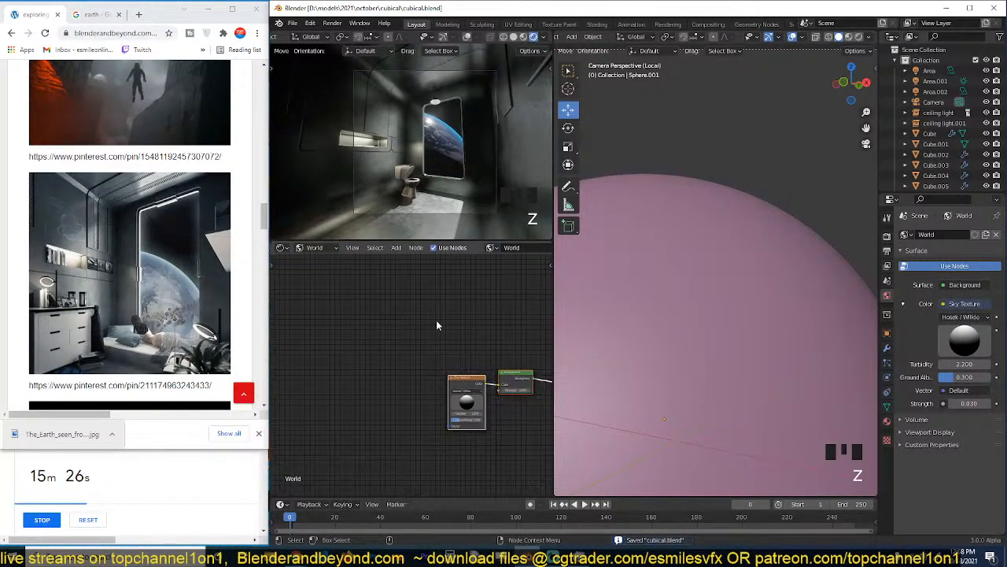
Add a Noise Texture to the world nodes and preview its Color output as the background around the planet.
key(shift+a)
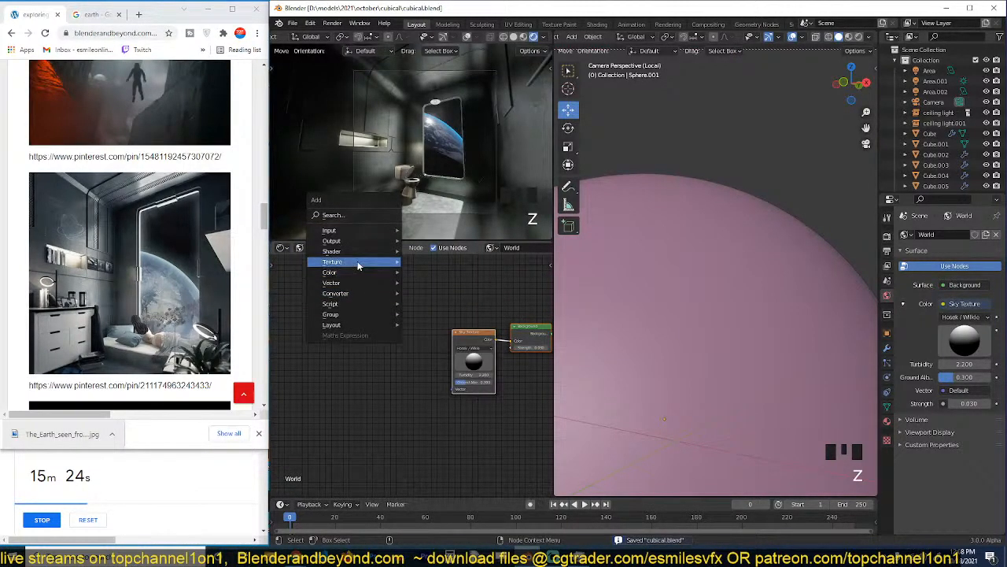
mouse_move(369, 261)
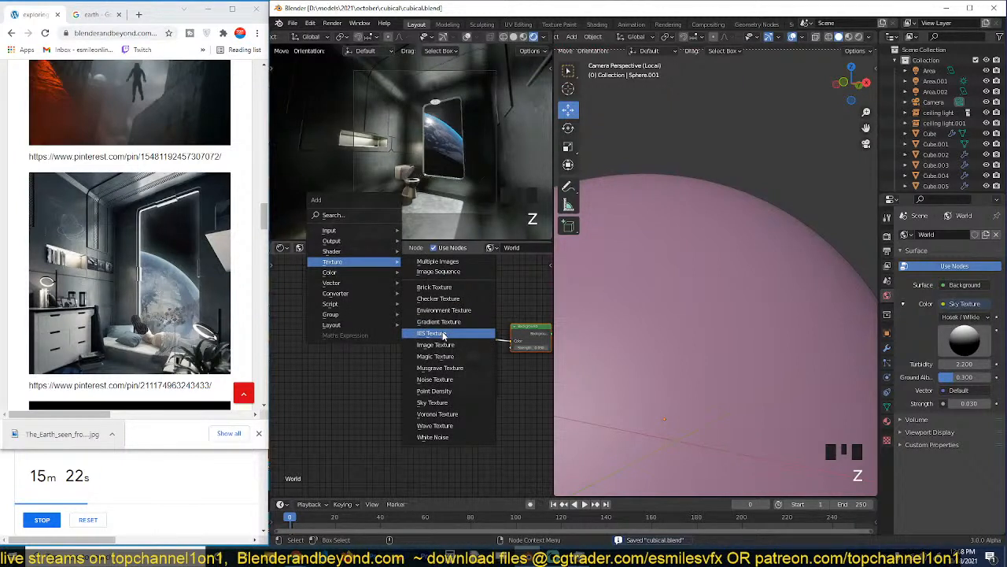
click(435, 380)
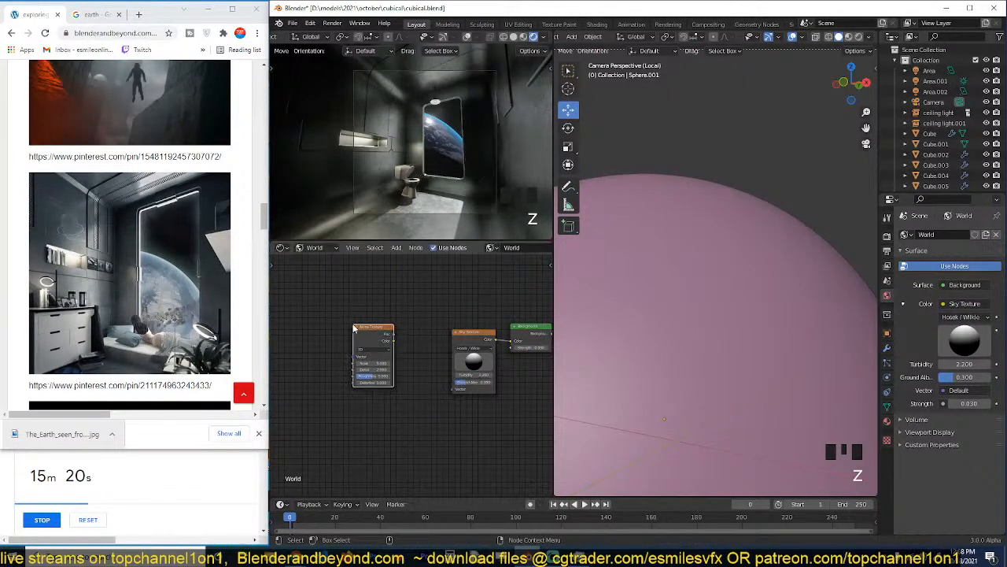
ctrl+shift+click(374, 337)
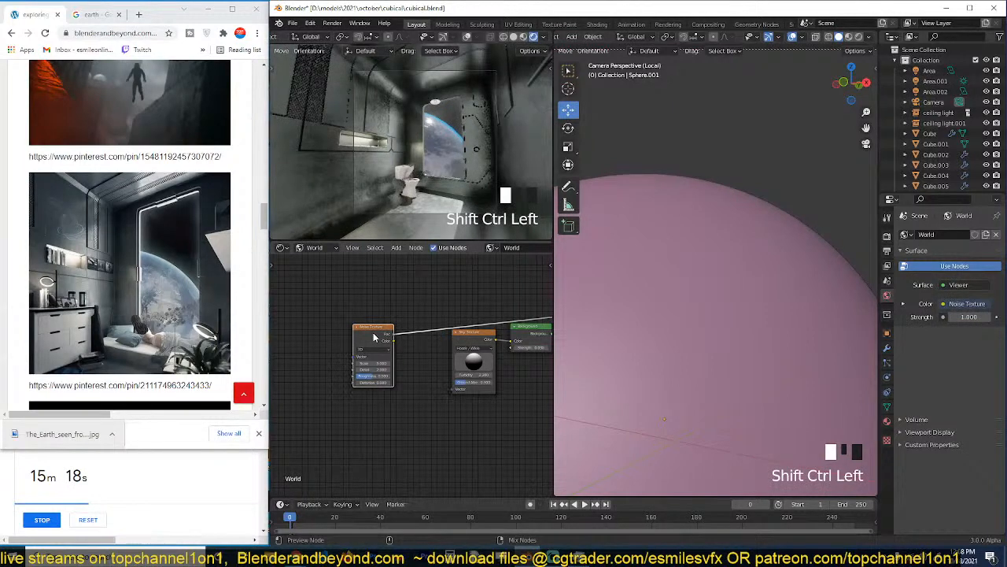
ctrl+shift+click(374, 337)
key(grave)
scroll(432, 179, down, 5)
key(grave)
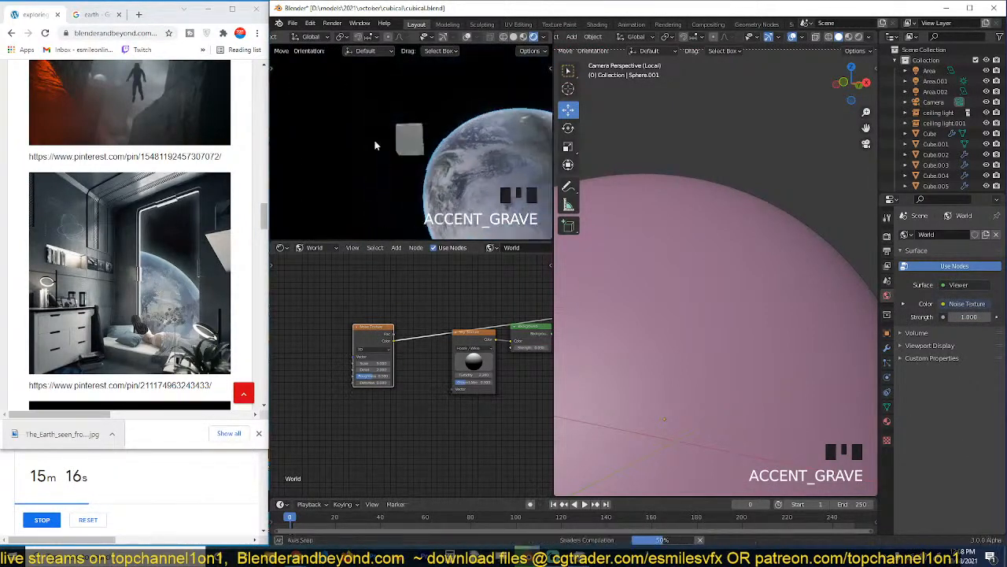
key(grave)
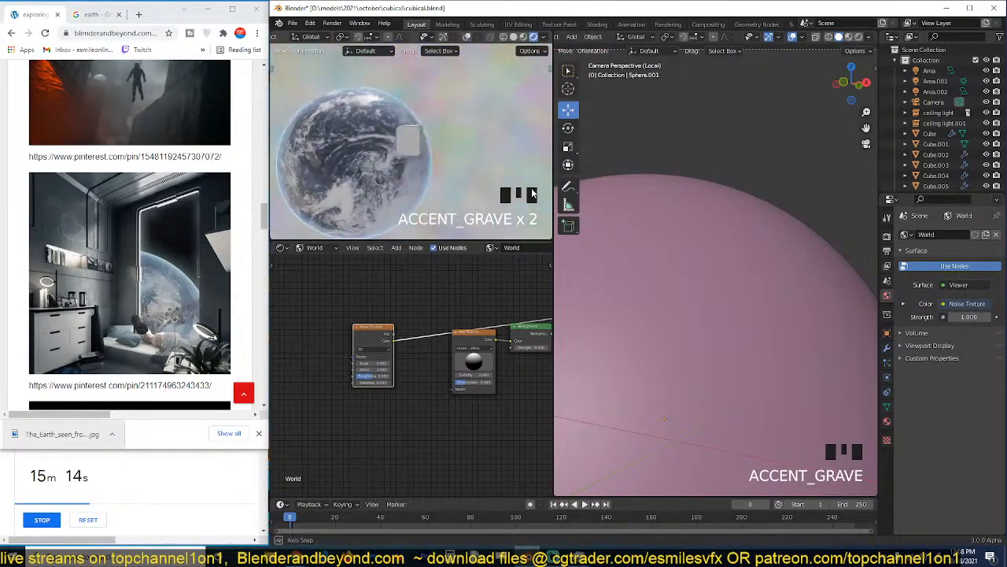
middle_drag(532, 192, 488, 189)
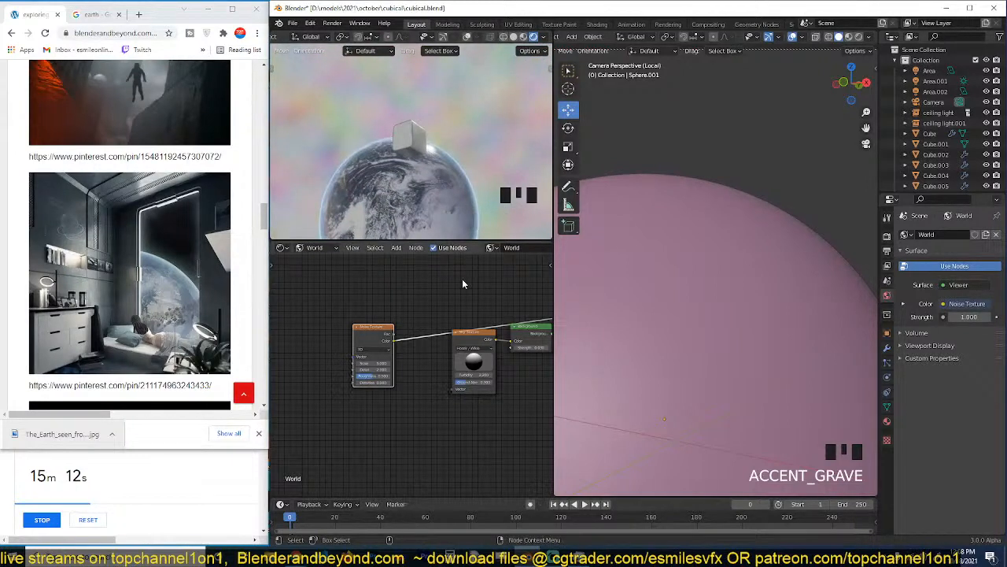
Move the Noise Texture clear of the Sky Texture and place a duplicate of it underneath.
middle_drag(463, 283, 467, 355)
drag(403, 389, 341, 333)
key(shift+a)
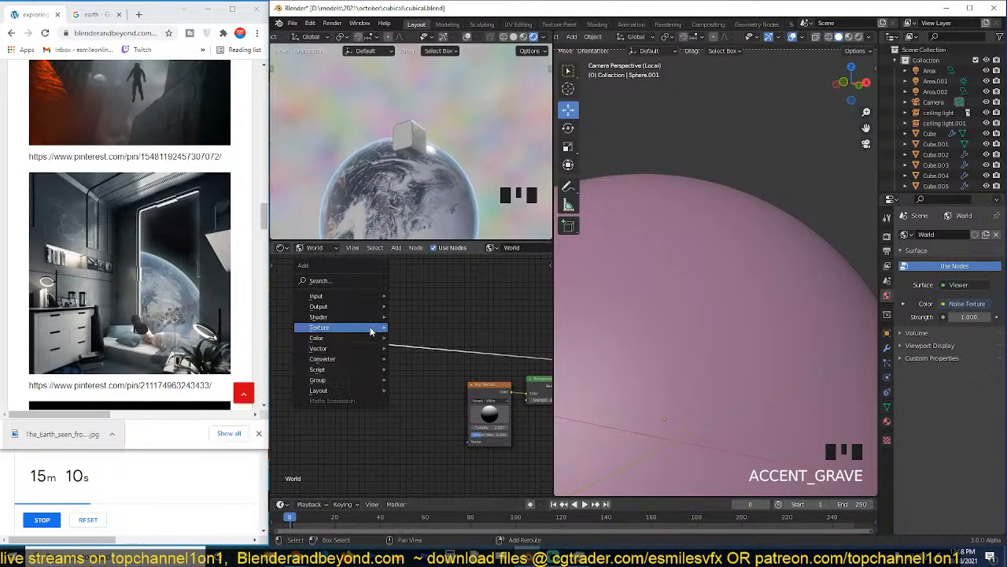
mouse_move(358, 359)
middle_drag(436, 318, 460, 301)
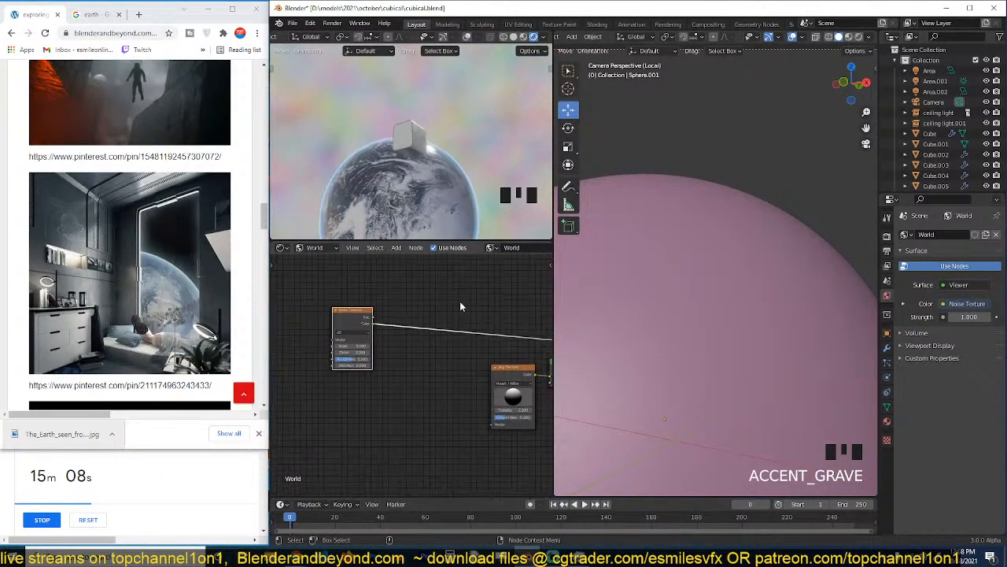
click(338, 324)
key(shift+d)
click(338, 426)
Add a ColorRamp driven by the duplicated Noise Texture's Fac, preview it as the world background, and save the file.
key(shift+a)
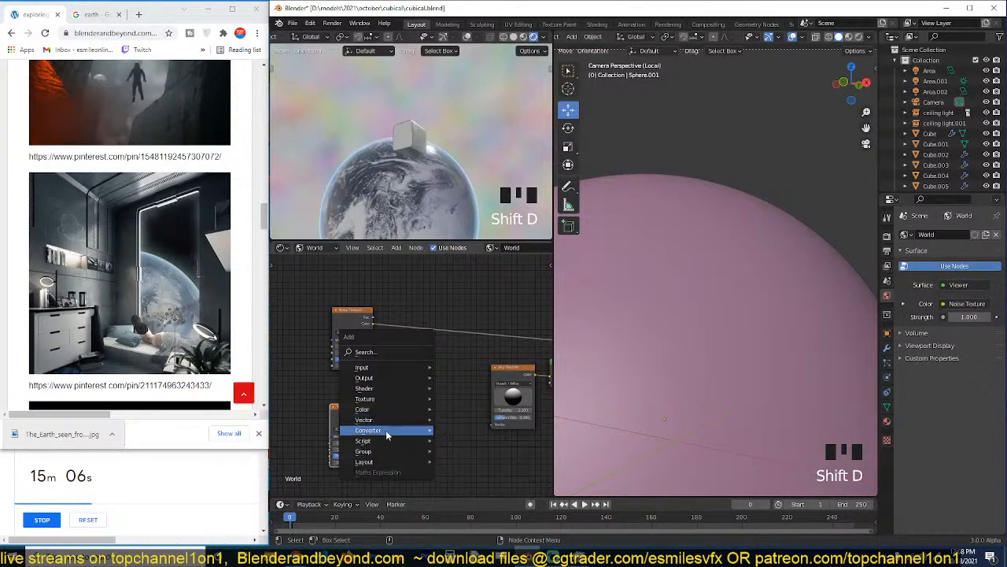
mouse_move(405, 431)
click(487, 294)
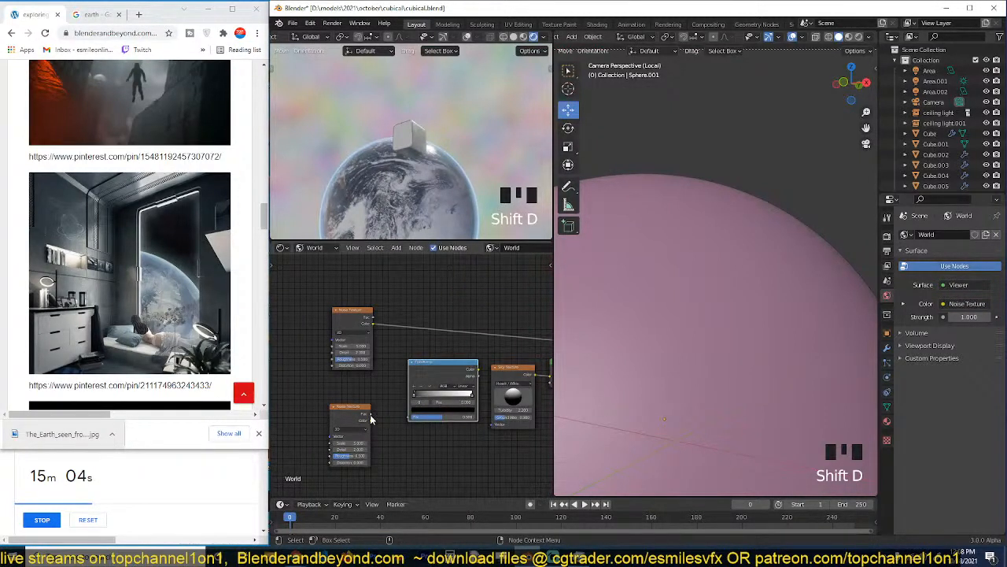
drag(371, 420, 411, 416)
ctrl+shift+click(426, 380)
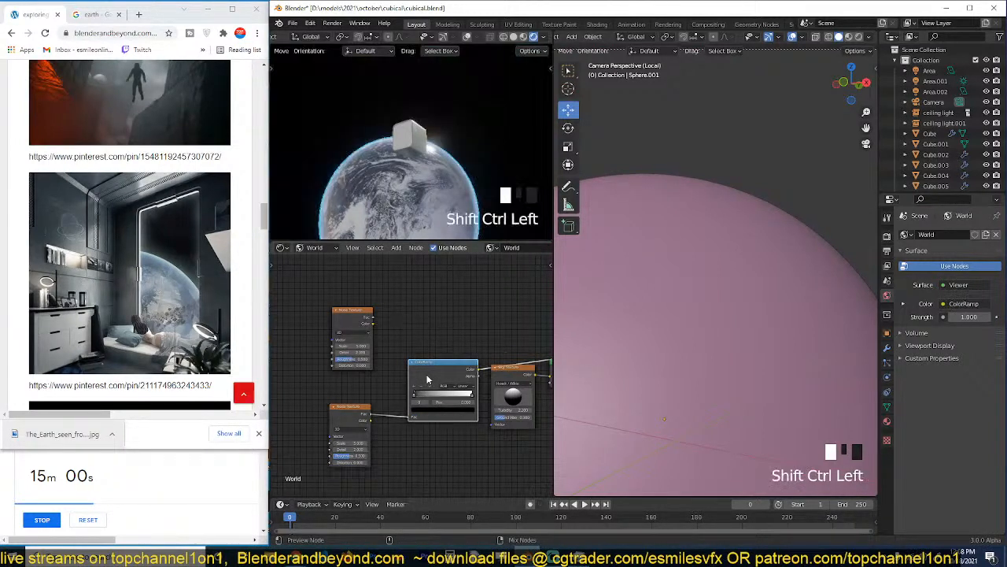
ctrl+shift+click(427, 380)
key(grave)
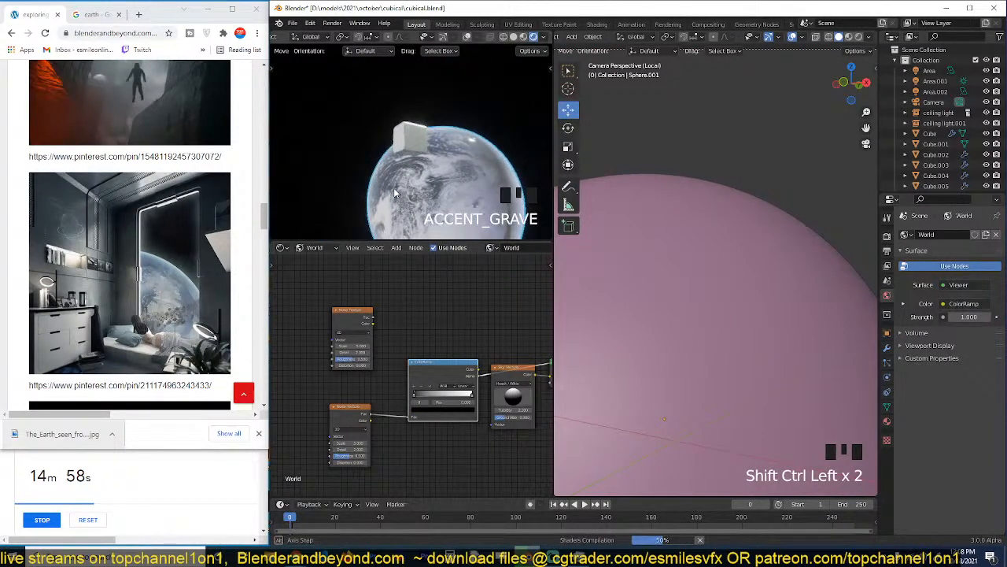
scroll(385, 182, up, 1)
key(ctrl+s)
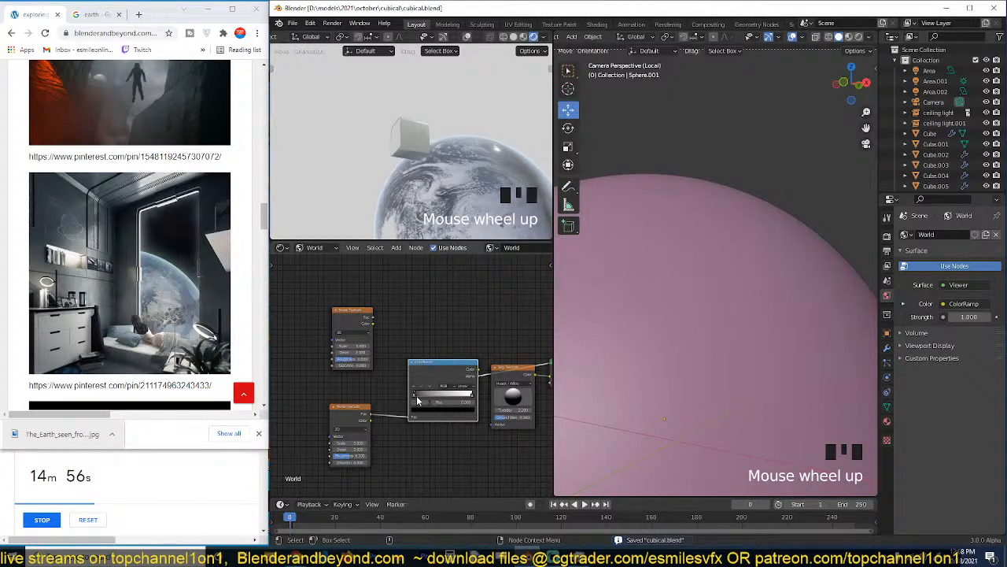
Bring the ColorRamp's black and white stops closer together and preview its Color output around the planet.
drag(417, 400, 459, 399)
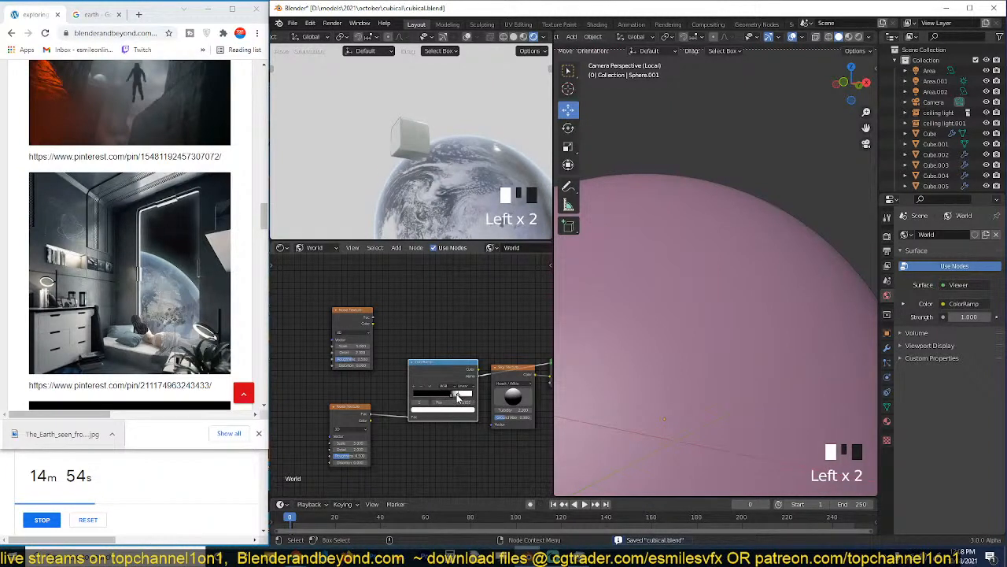
key(grave)
middle_drag(439, 188, 382, 171)
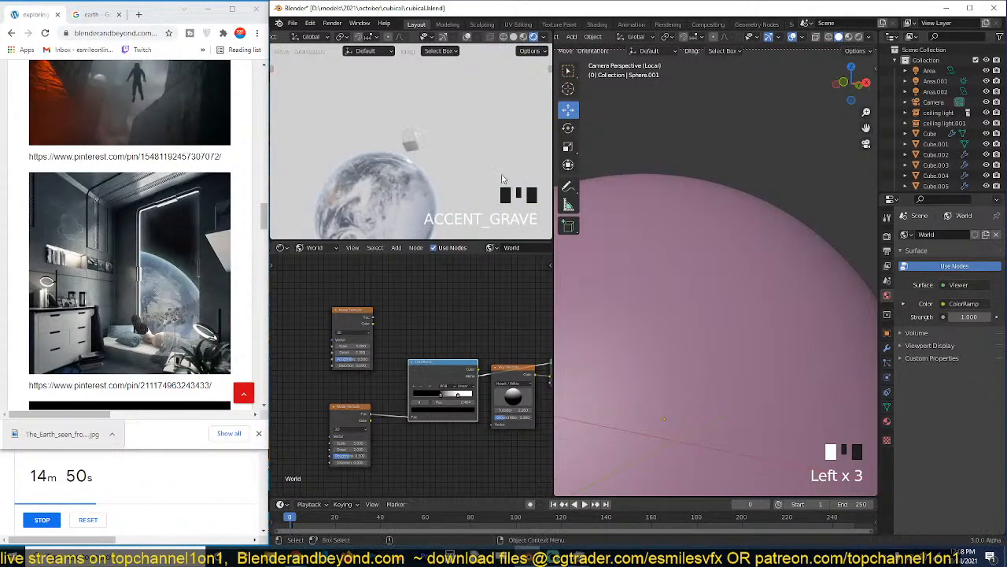
scroll(425, 179, down, 5)
middle_drag(441, 181, 492, 184)
scroll(440, 200, up, 3)
scroll(443, 364, down, 1)
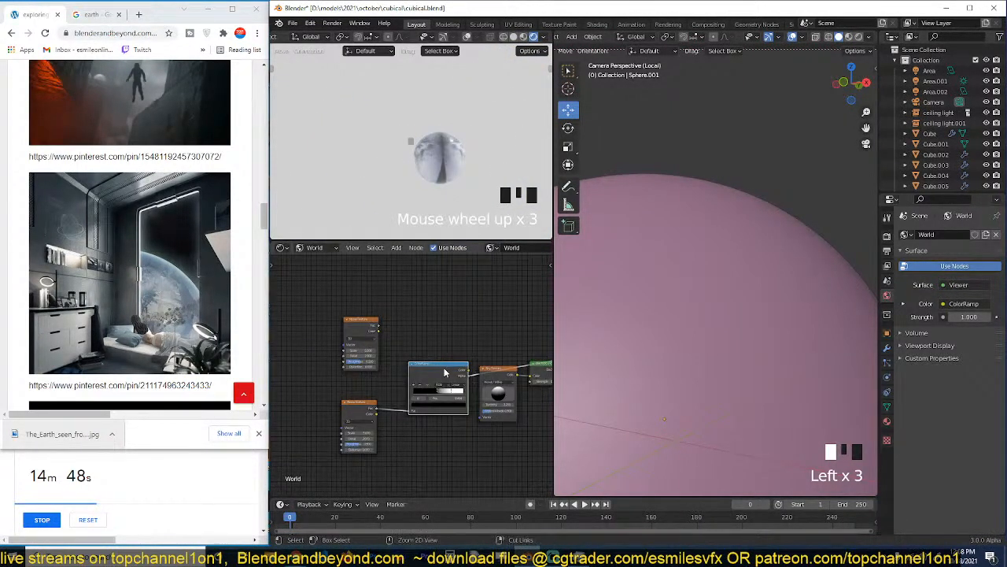
ctrl+shift+click(444, 368)
scroll(442, 164, up, 4)
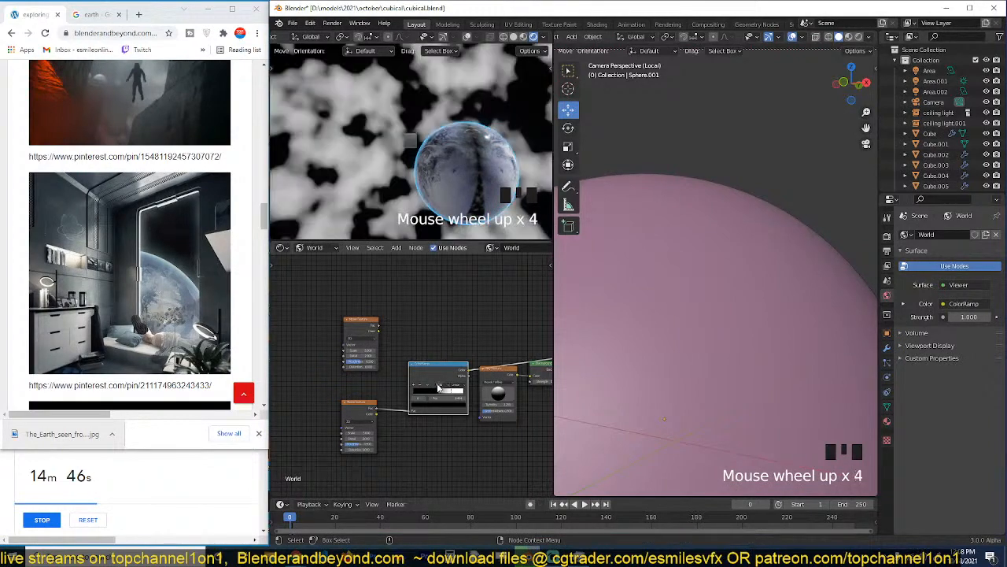
drag(438, 390, 430, 390)
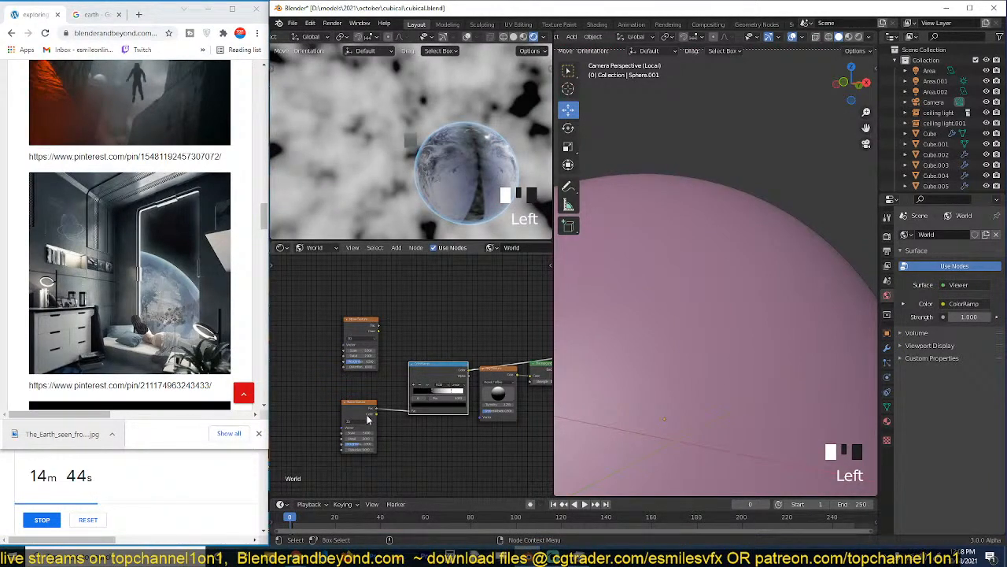
Raise the lower Noise Texture's scale for star-sized speckles and move the ColorRamp's black stop to 0.723 with the white stop near the end.
drag(359, 433, 407, 433)
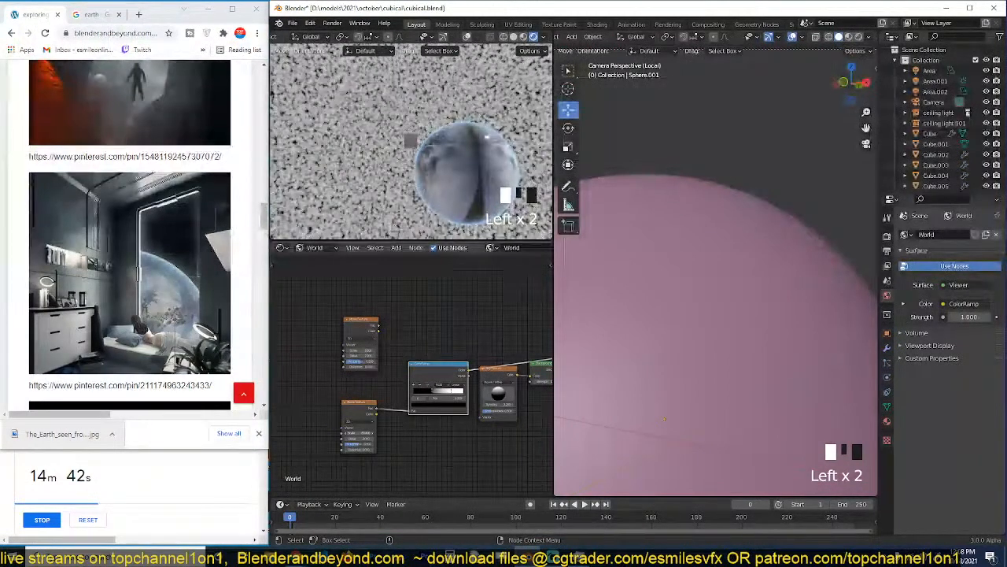
scroll(413, 375, up, 4)
scroll(414, 381, up, 2)
middle_drag(436, 392, 380, 383)
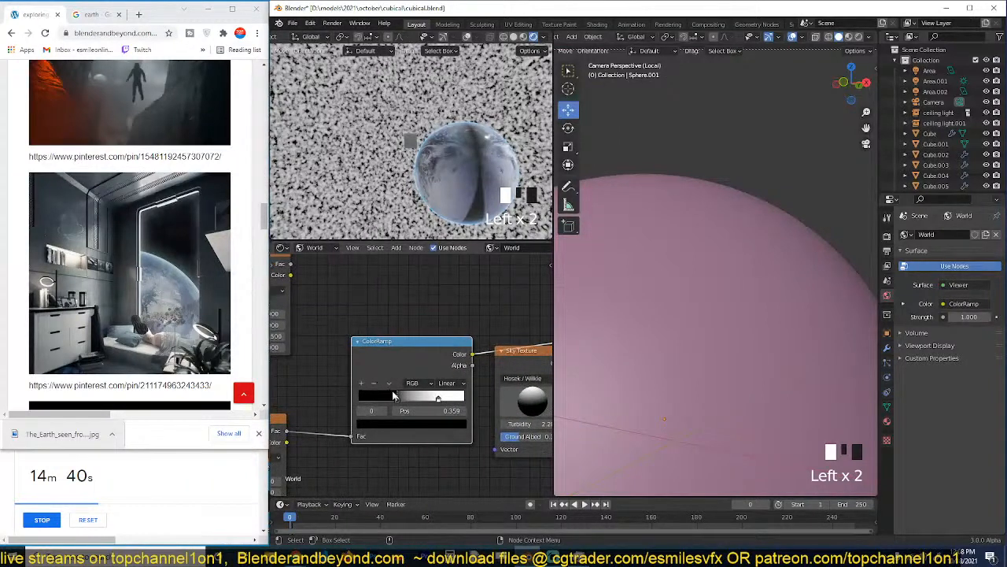
drag(403, 398, 446, 403)
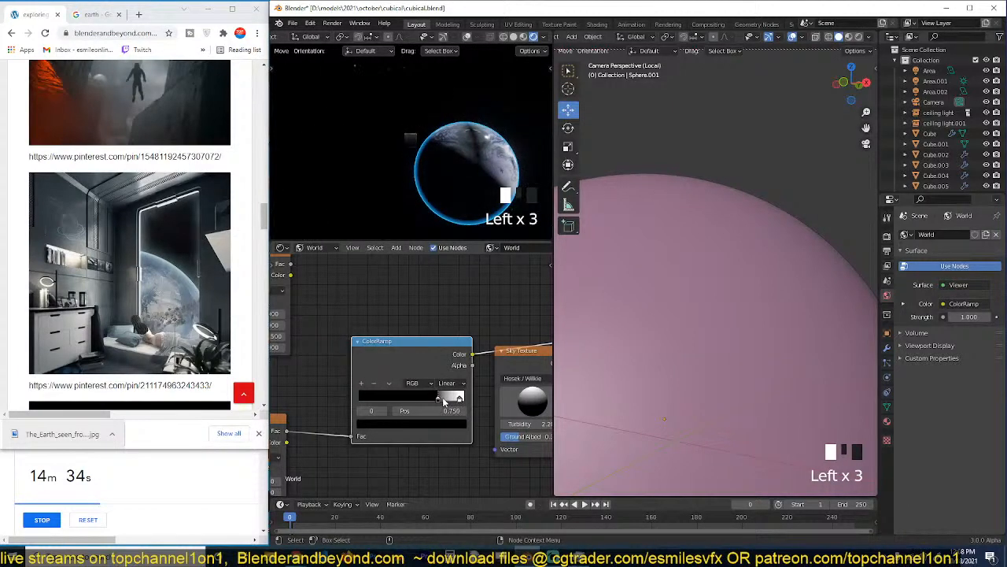
Inspect the dark background through the room's window in camera view and save the file.
key(KP_0)
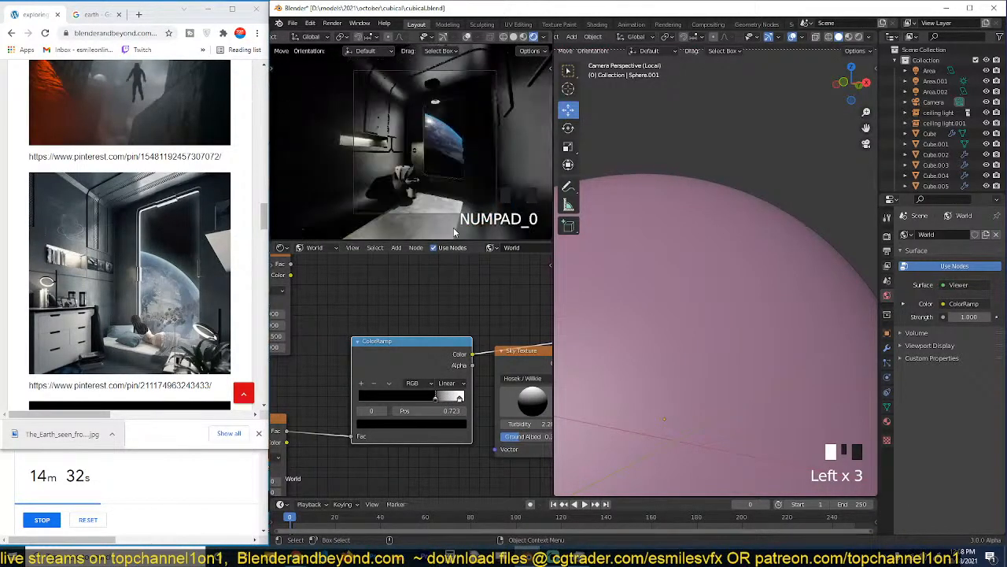
scroll(448, 214, up, 4)
shift+middle_drag(466, 107, 423, 107)
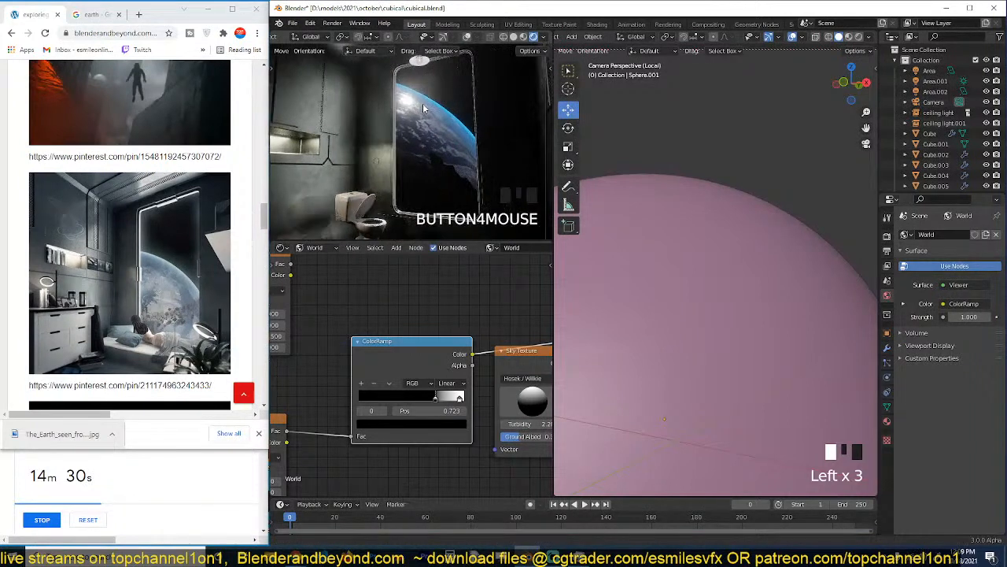
scroll(413, 377, down, 4)
middle_drag(418, 387, 421, 381)
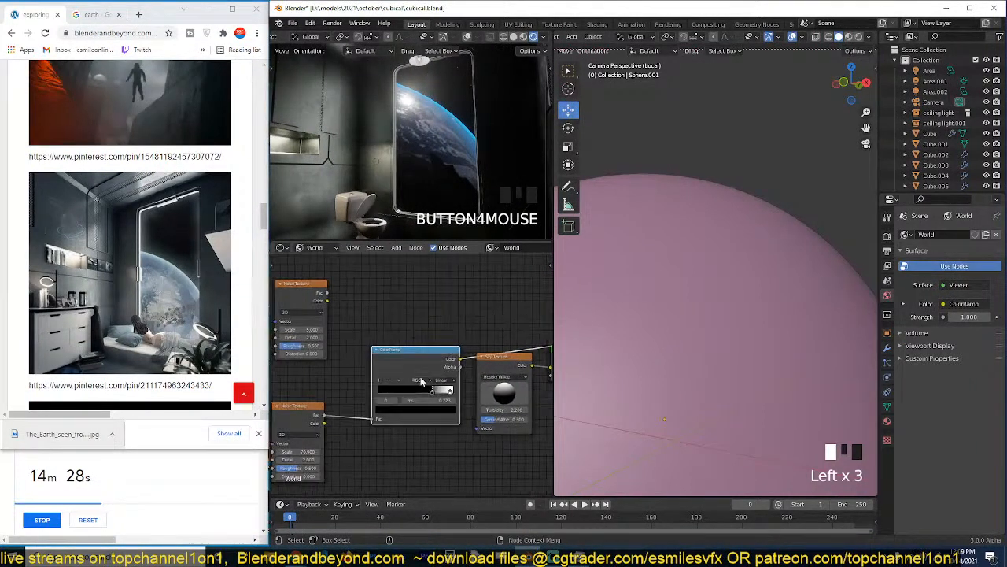
key(ctrl+s)
Move the lower Noise Texture and ColorRamp away from the Sky Texture and view the planet's background from outside the room.
scroll(405, 396, down, 2)
drag(314, 412, 297, 406)
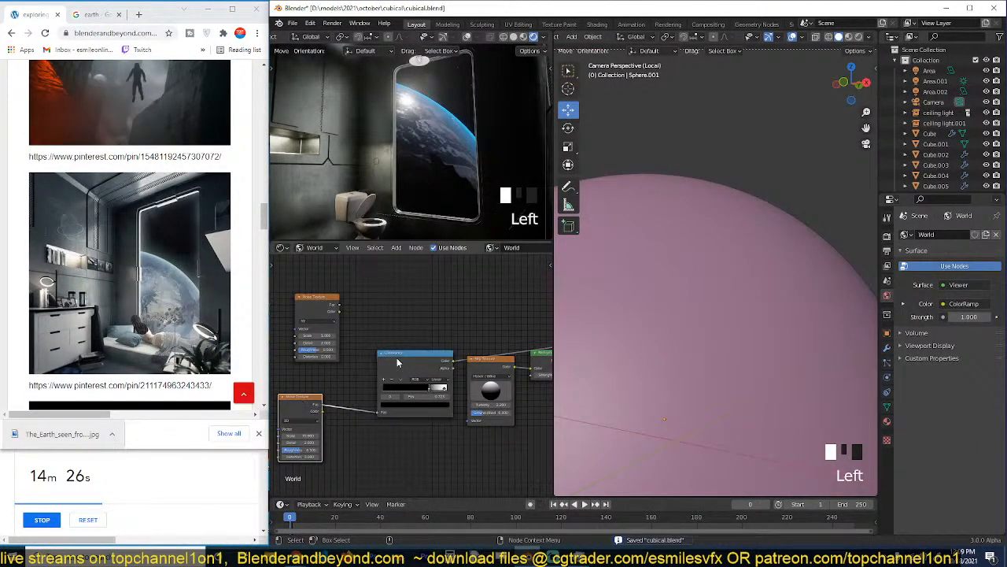
drag(412, 359, 362, 375)
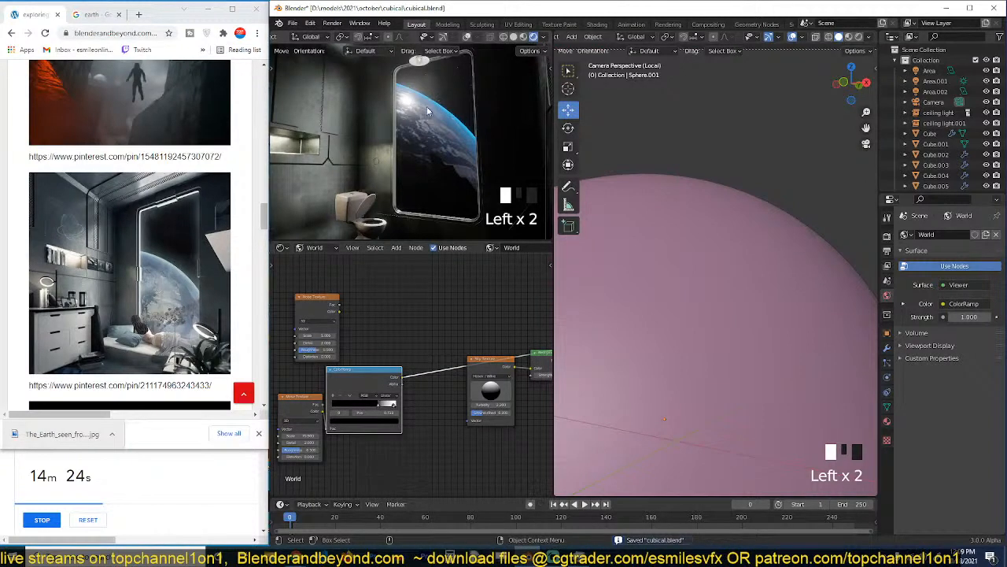
key(grave)
scroll(438, 179, down, 12)
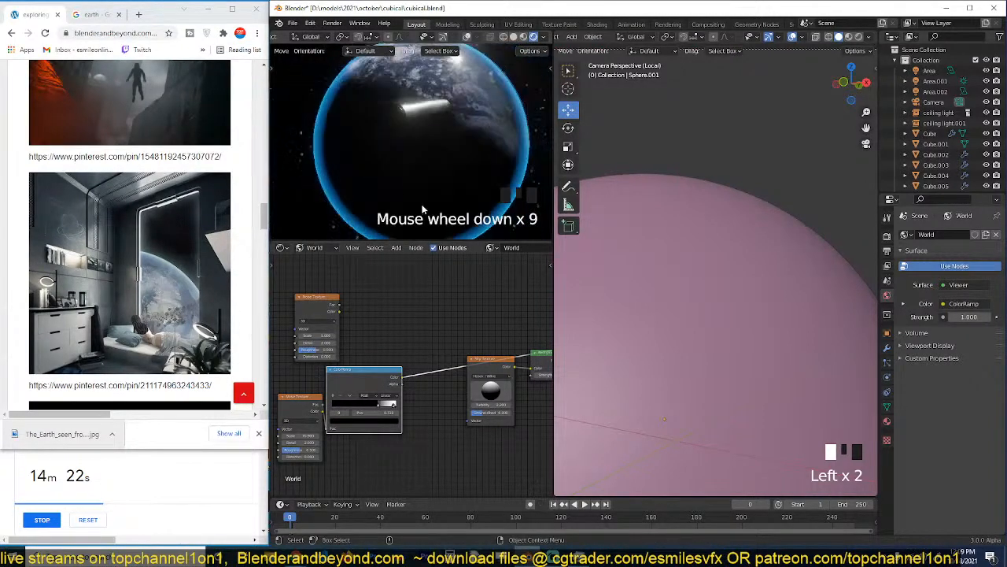
Move the Sky Texture node down, clear of the ColorRamp's preview link in the world node tree.
key(grave)
scroll(451, 326, up, 1)
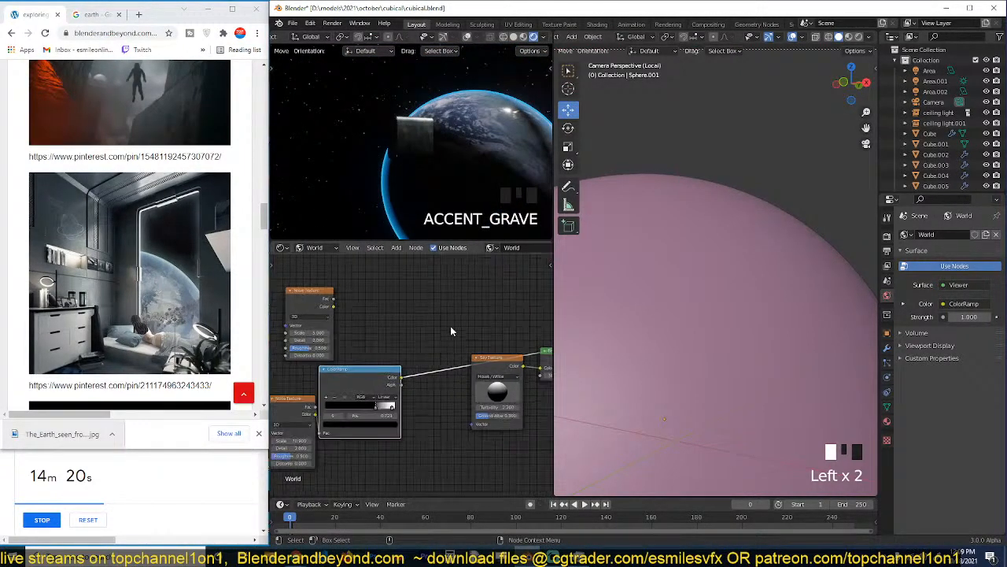
middle_drag(453, 314, 430, 315)
drag(475, 369, 478, 405)
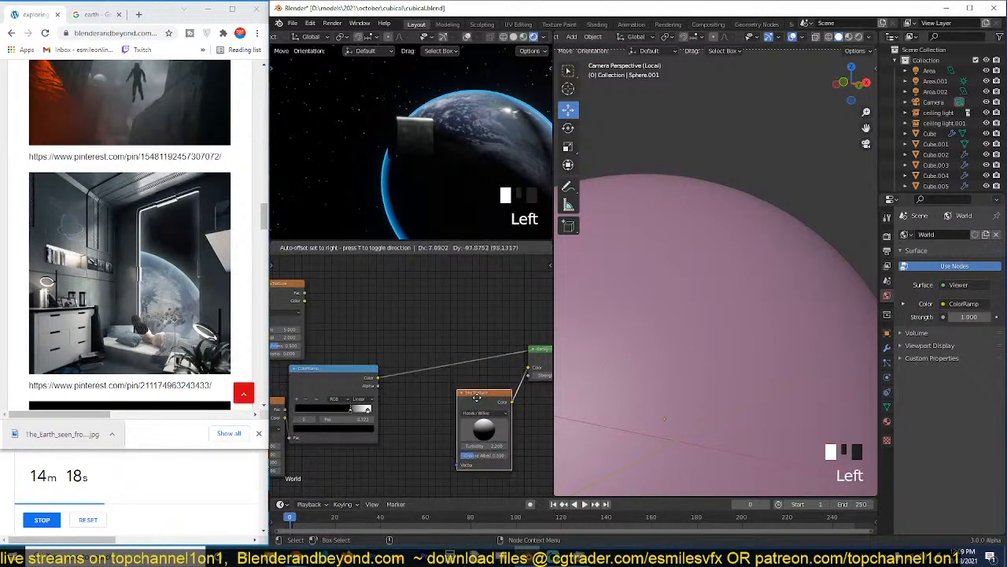
Add a Mix color node and an Emission shader above the ColorRamp in the world node tree.
key(shift+a)
mouse_move(425, 298)
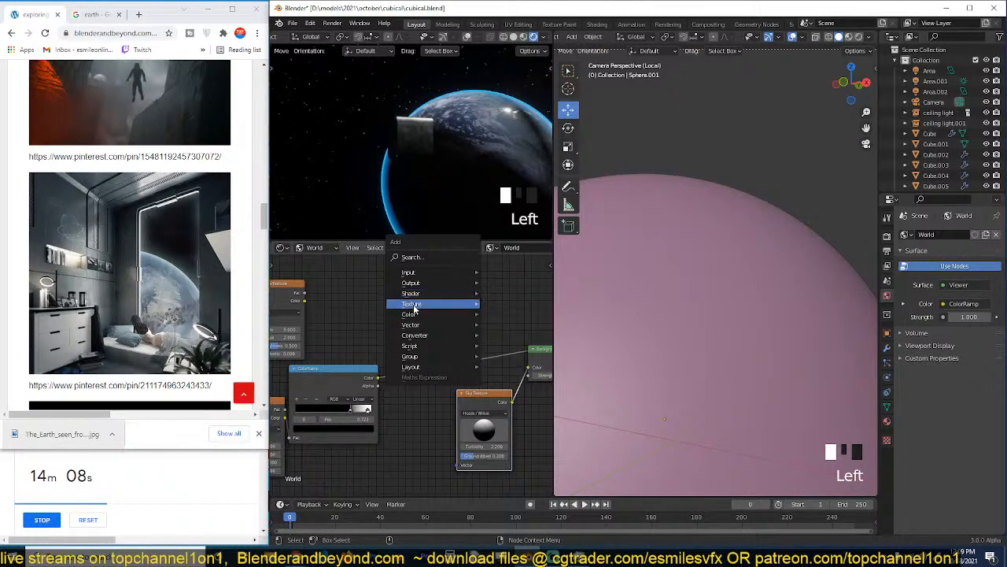
mouse_move(441, 314)
click(432, 272)
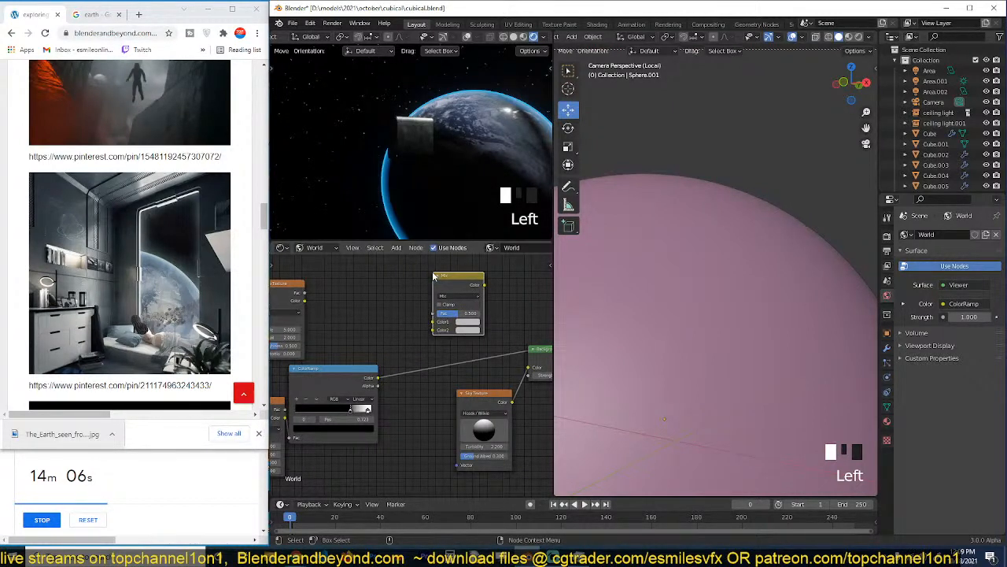
key(shift+a)
mouse_move(398, 254)
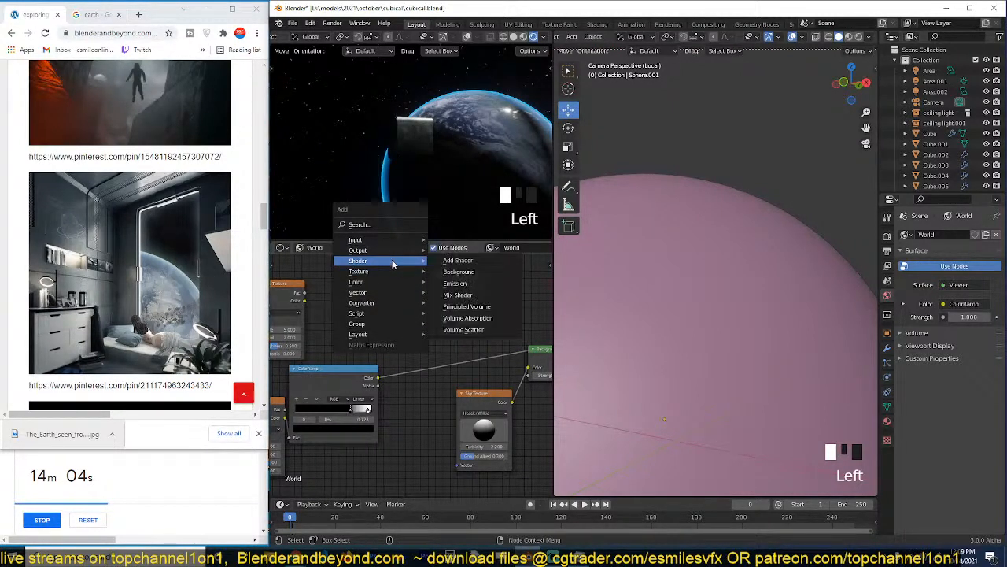
click(456, 283)
click(520, 308)
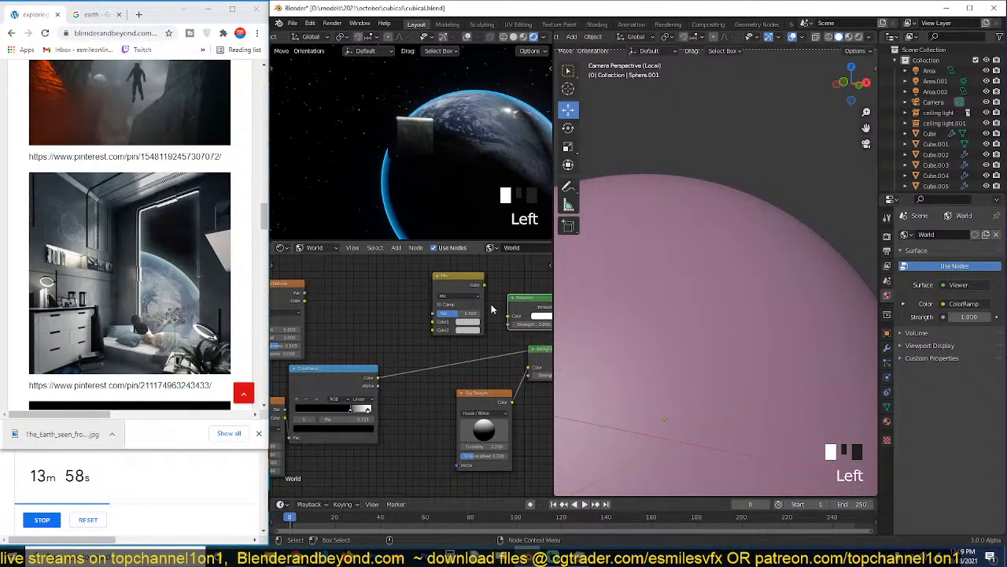
Spread out the Mix and Emission nodes and connect the ColorRamp's Color output to the Emission's Strength.
click(453, 295)
drag(441, 277, 365, 271)
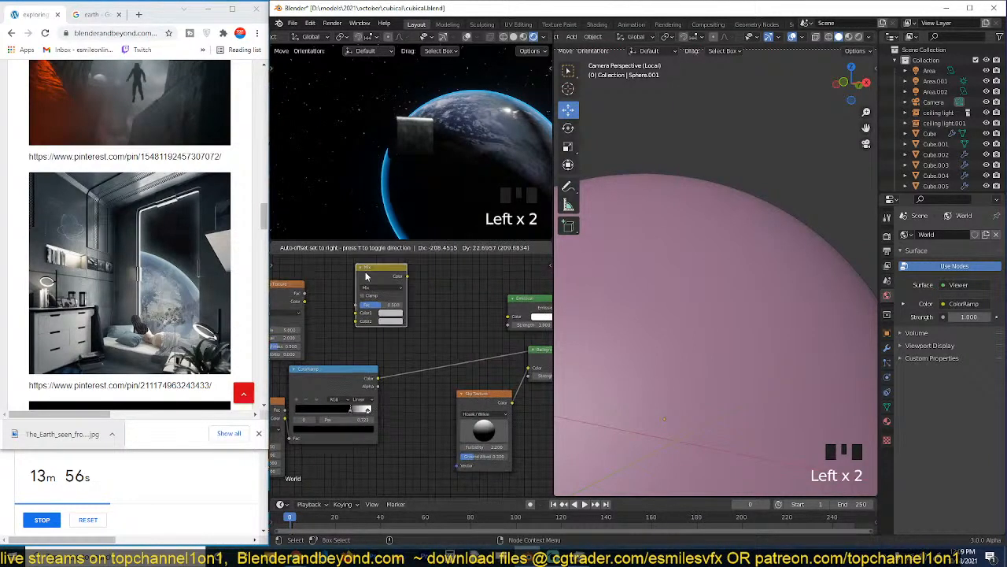
drag(502, 315, 449, 312)
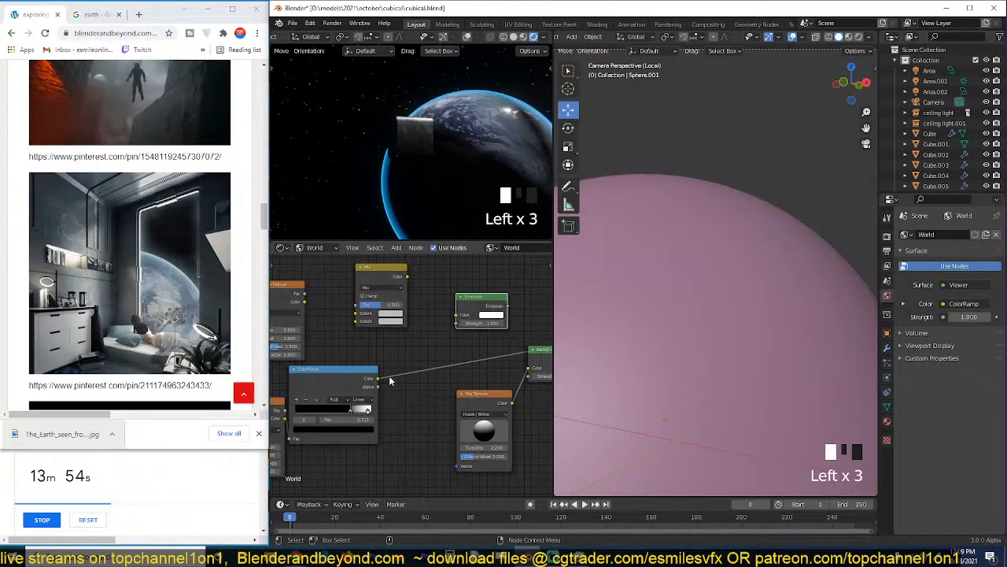
drag(379, 379, 458, 323)
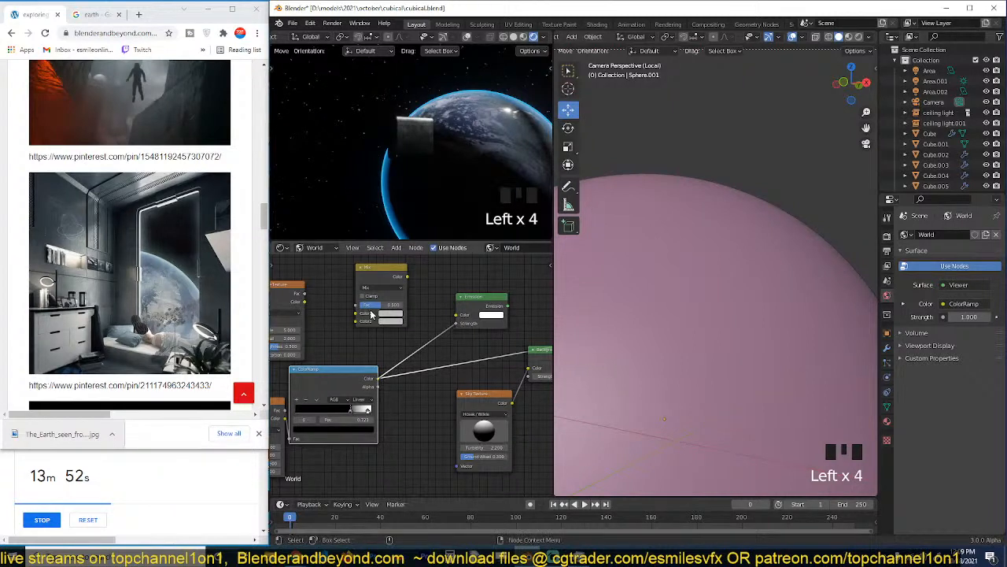
drag(305, 302, 415, 308)
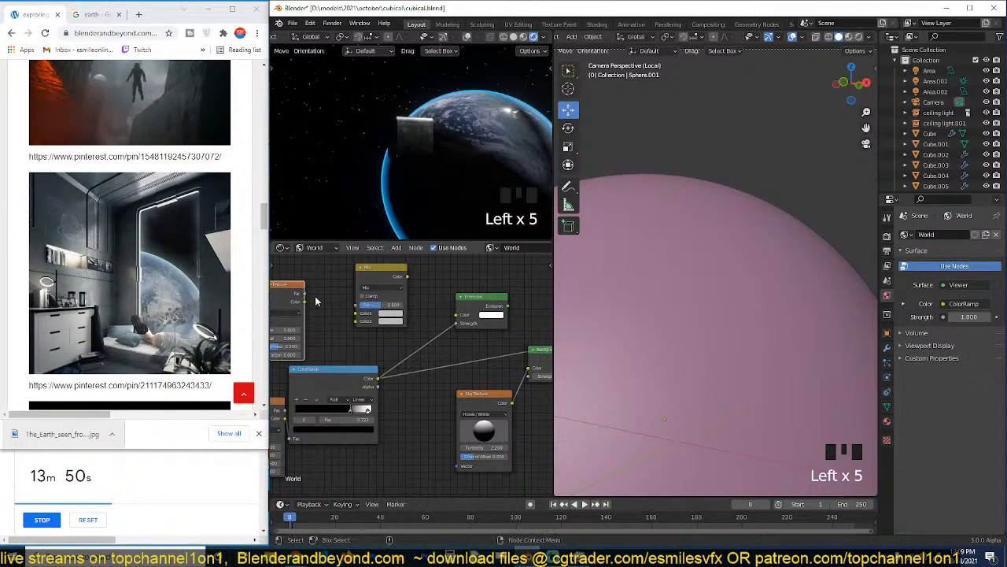
Preview the upper Noise Texture's Fac and Color outputs as the background around the planet.
ctrl+shift+click(299, 293)
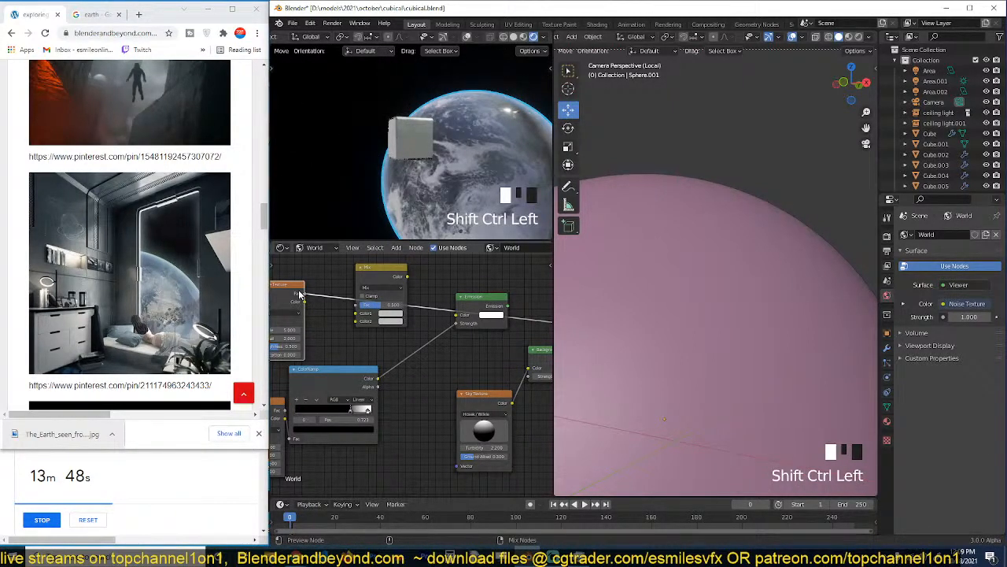
ctrl+shift+click(300, 293)
ctrl+shift+click(299, 293)
key(grave)
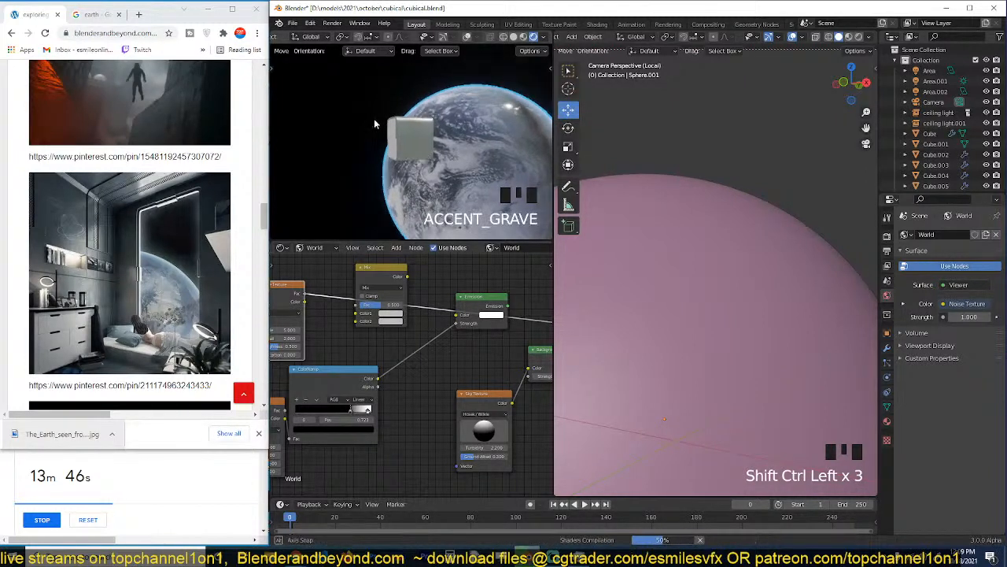
key(grave)
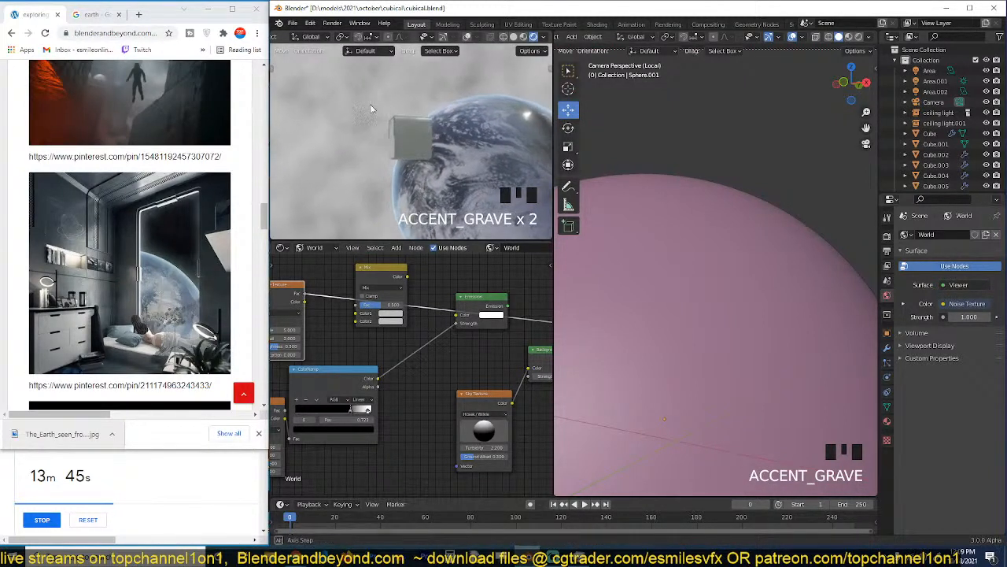
ctrl+shift+click(304, 290)
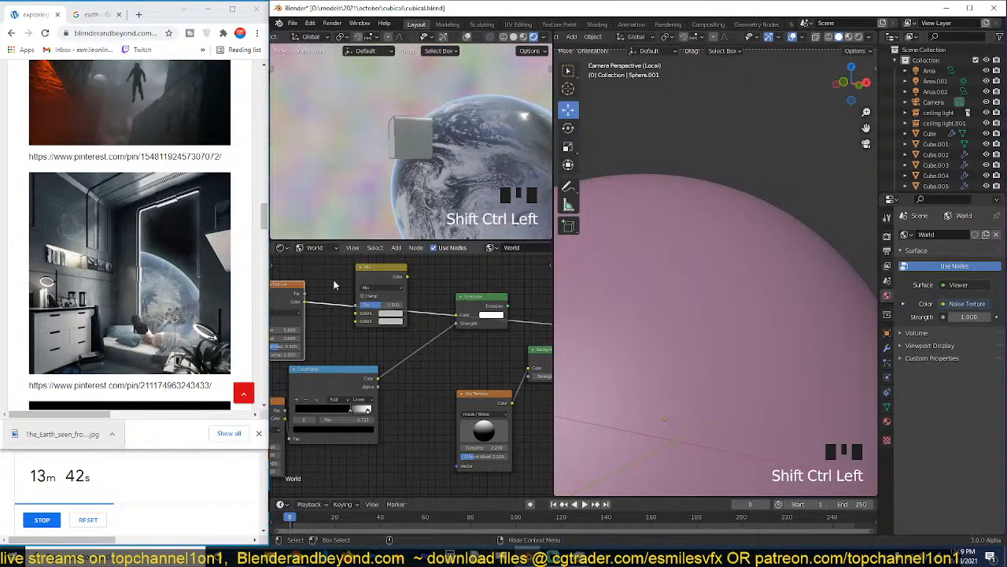
Connect the upper Noise Texture's Color to the Emission's Color and output the Emission as the world surface.
drag(305, 302, 464, 316)
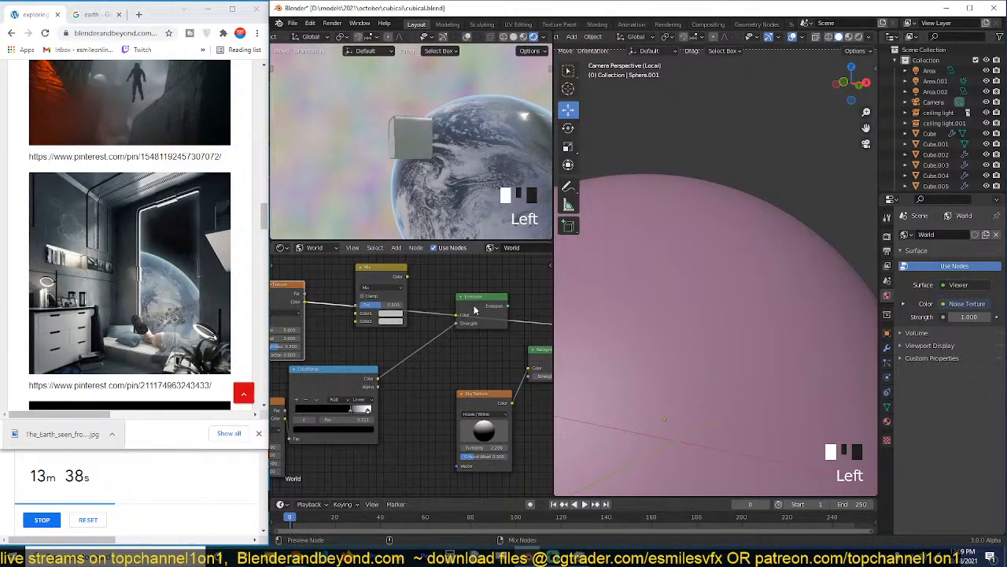
ctrl+shift+click(475, 306)
ctrl+shift+click(476, 307)
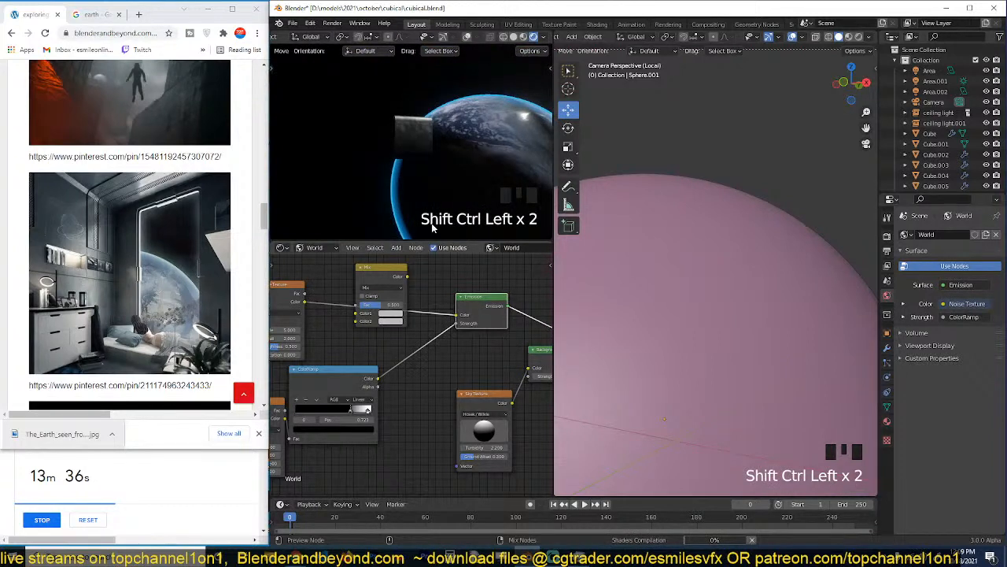
key(grave)
middle_drag(460, 191, 513, 175)
scroll(413, 364, up, 1)
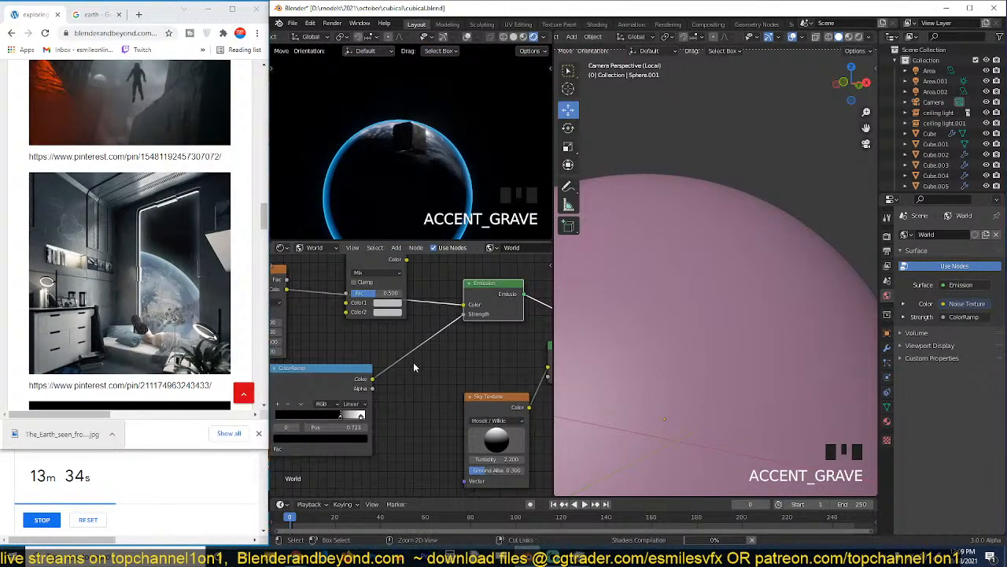
Save the file and insert a Math node between the ColorRamp and the Emission's Strength.
key(ctrl+s)
key(shift+a)
mouse_move(378, 405)
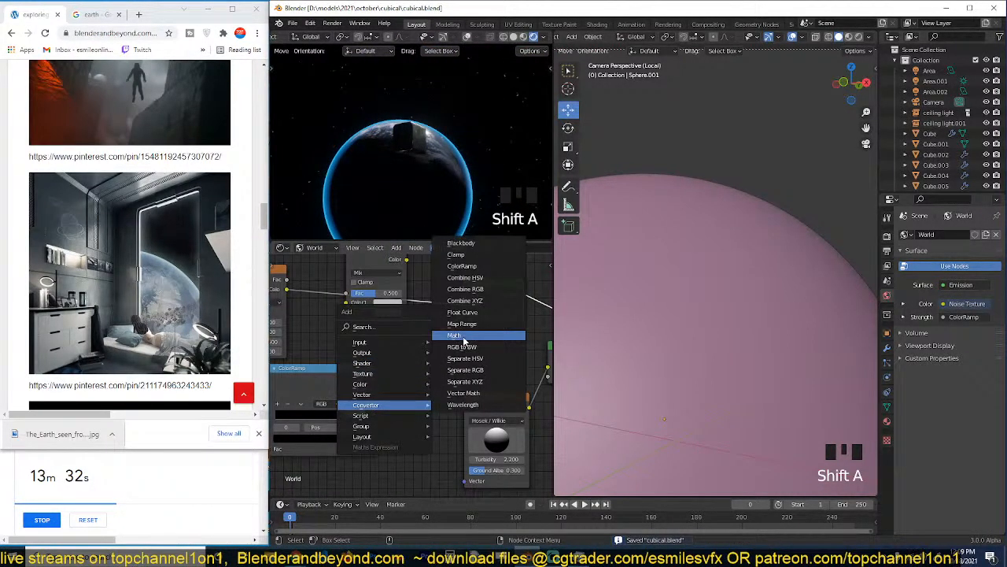
click(461, 346)
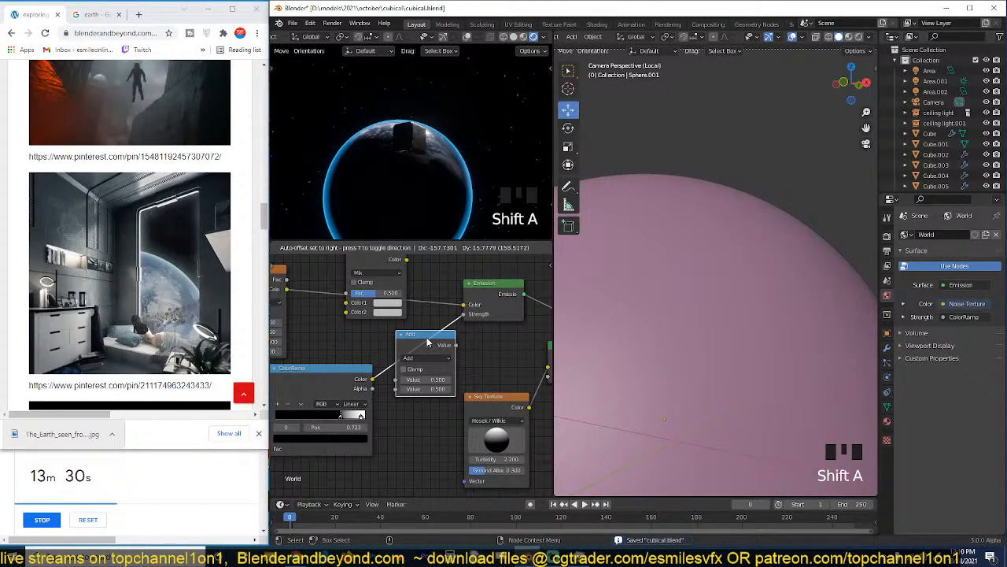
click(440, 343)
Set the Math node's operation to Multiply and its second value to 50.
click(450, 389)
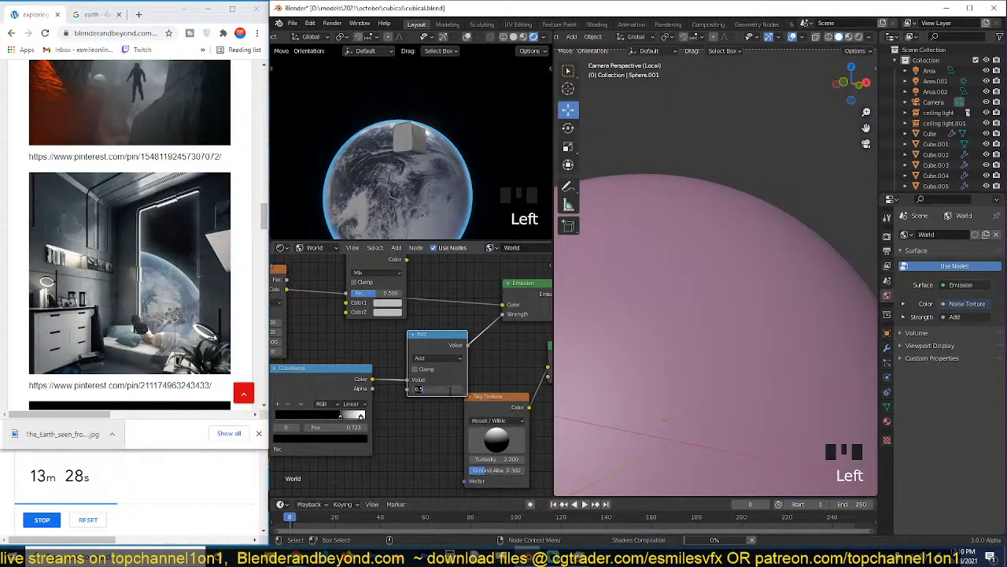
text(10)
click(487, 379)
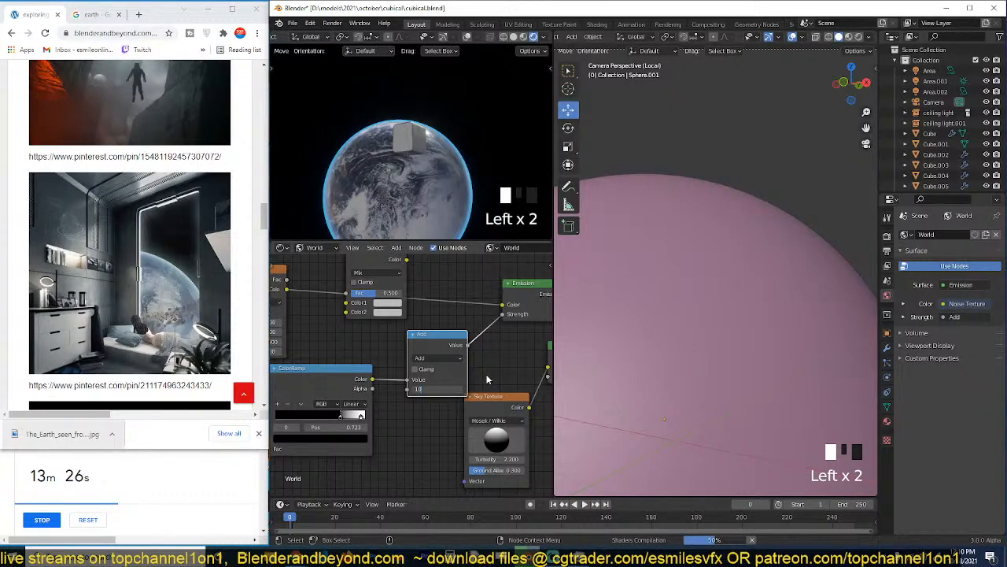
click(438, 358)
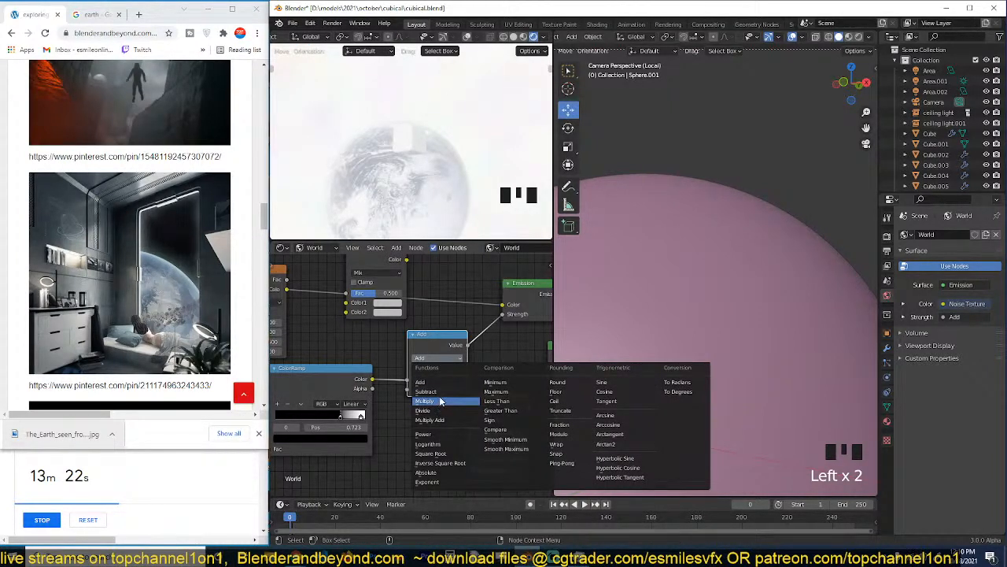
click(425, 402)
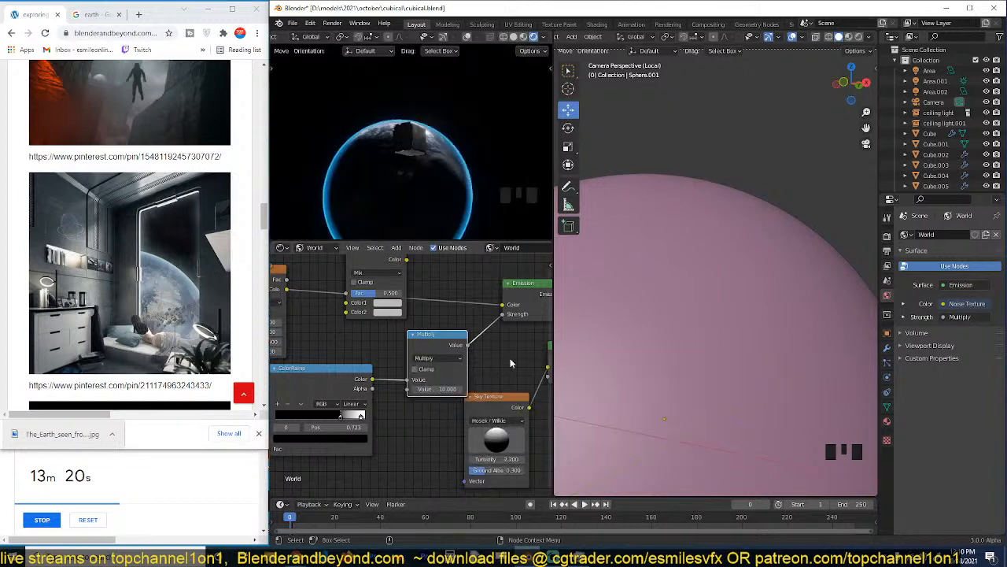
click(455, 389)
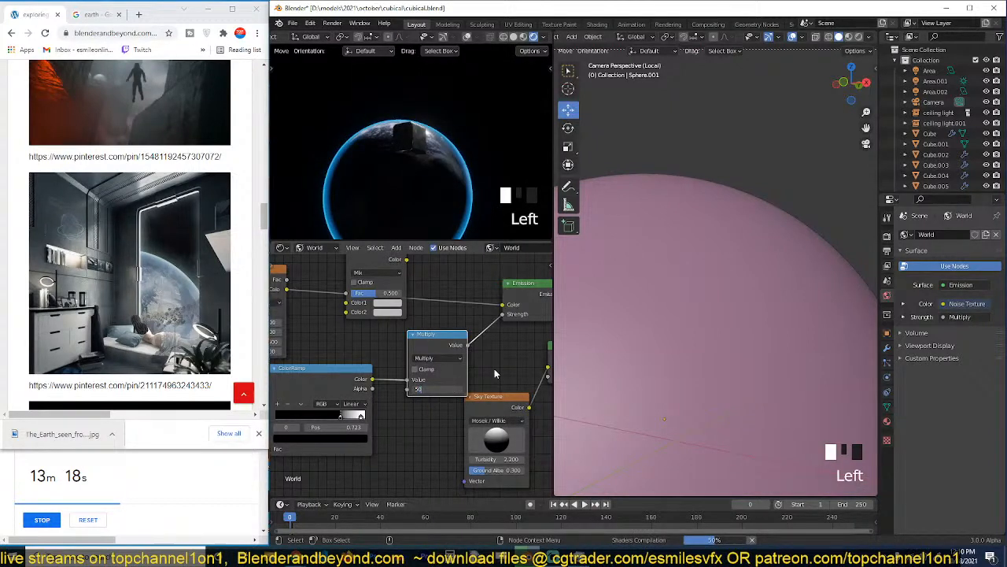
key(Return)
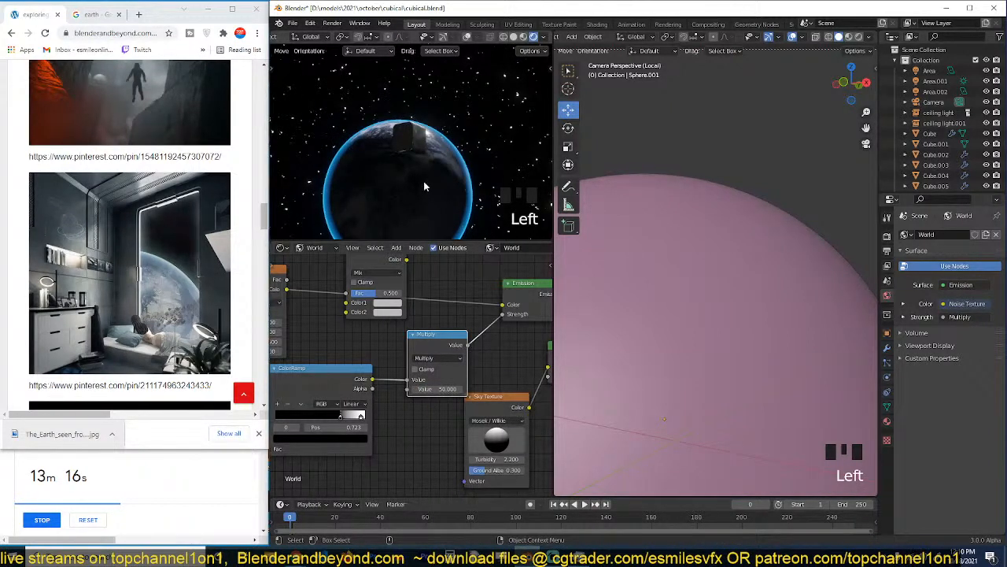
Check the starry background around the planet and delete the unused Mix node.
scroll(423, 185, up, 4)
scroll(436, 190, down, 3)
key(shift+grave)
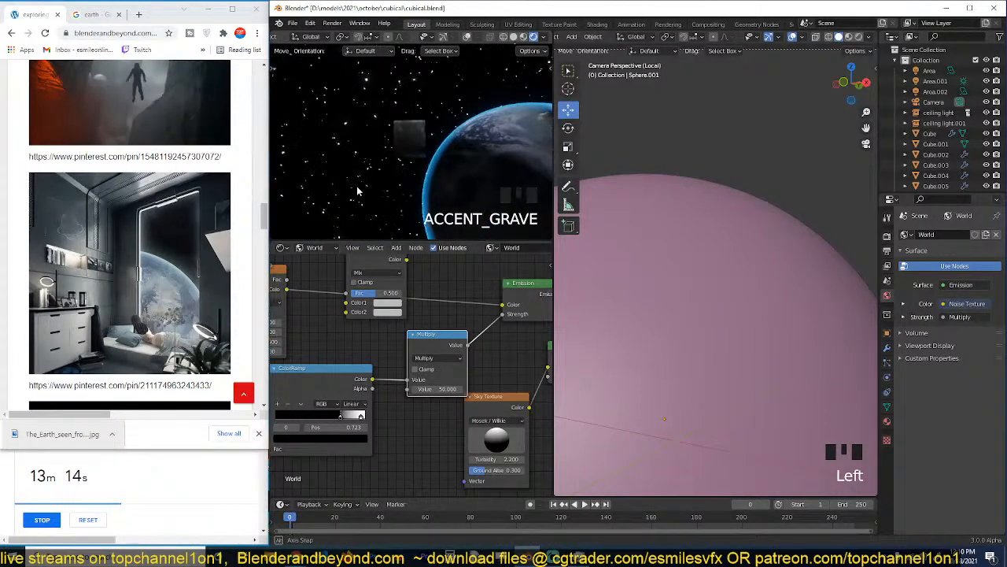
middle_drag(358, 190, 372, 198)
scroll(421, 344, down, 2)
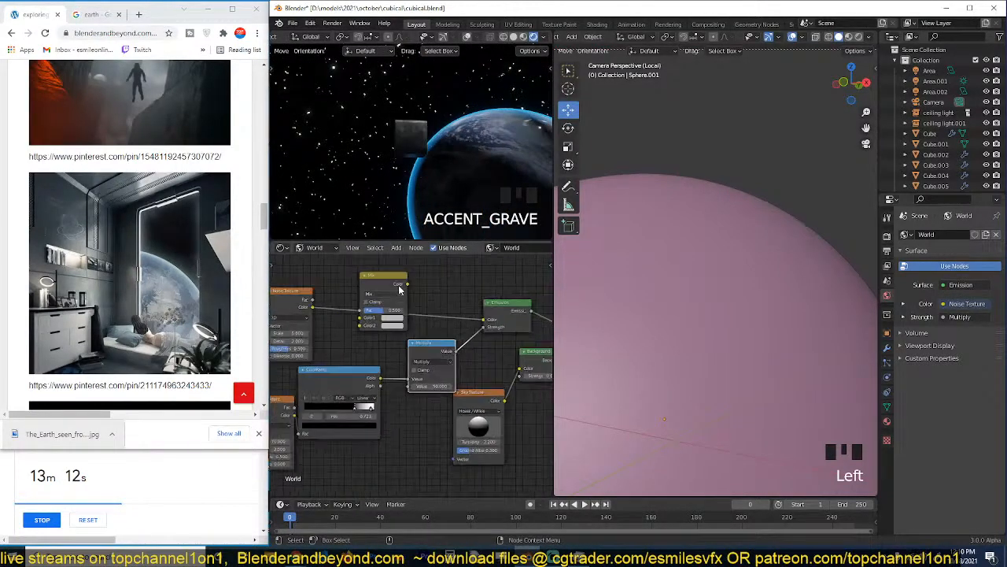
click(398, 287)
key(Delete)
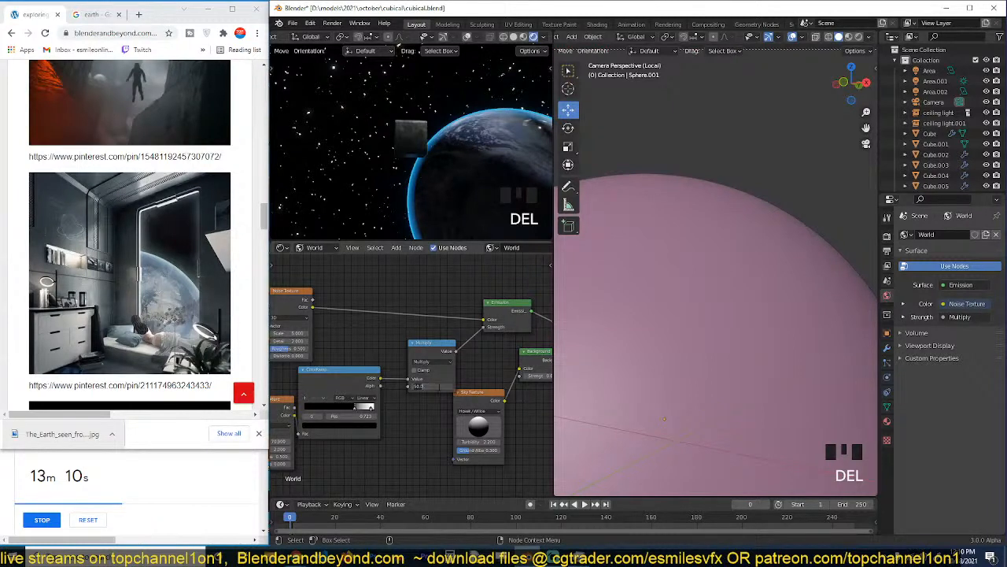
Try a Multiply value of 1000 and check the stars through the window in camera view.
key(KP_0)
key(KP_0)
key(KP_0)
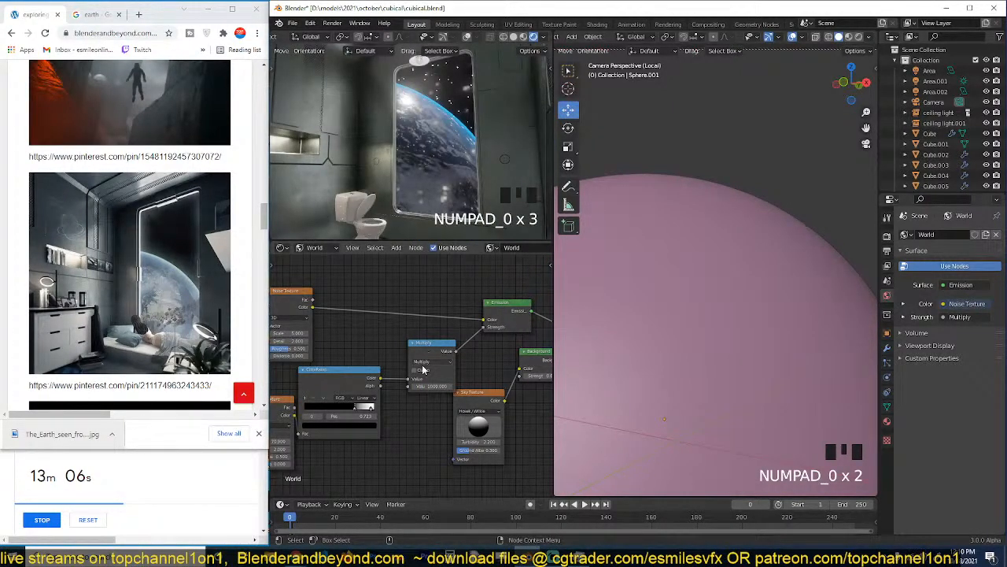
Raise the lower Noise Texture's roughness to 0.667.
middle_drag(330, 426, 400, 413)
drag(339, 442, 346, 442)
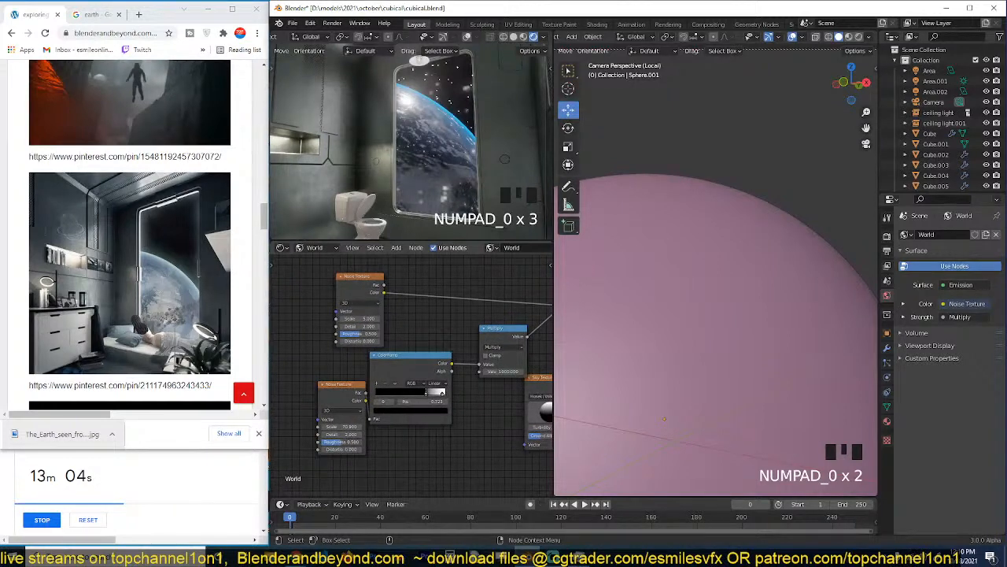
scroll(454, 400, up, 3)
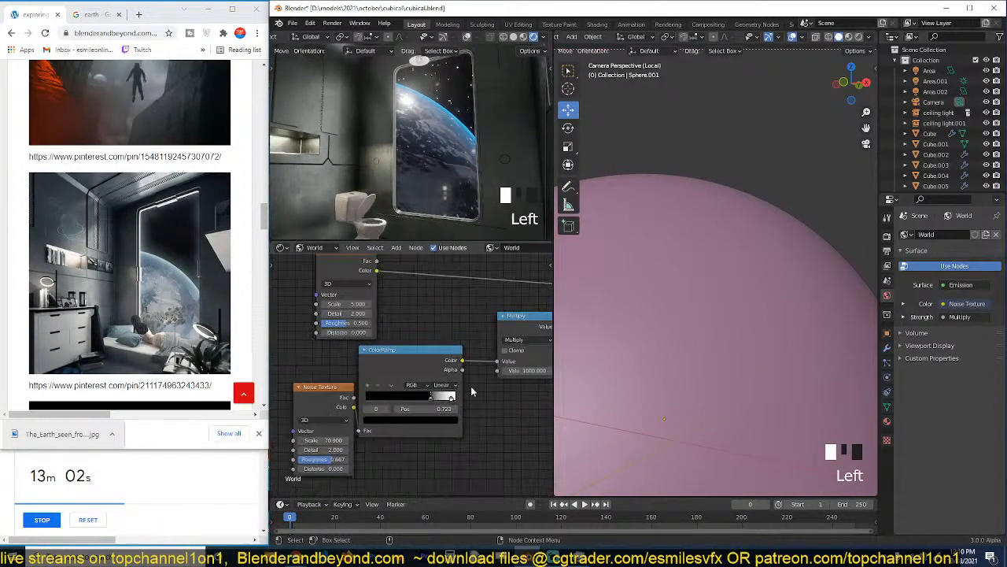
Set the Multiply node's second value to 50.
middle_drag(472, 389, 371, 395)
double_click(408, 377)
text(1000)
key(Return)
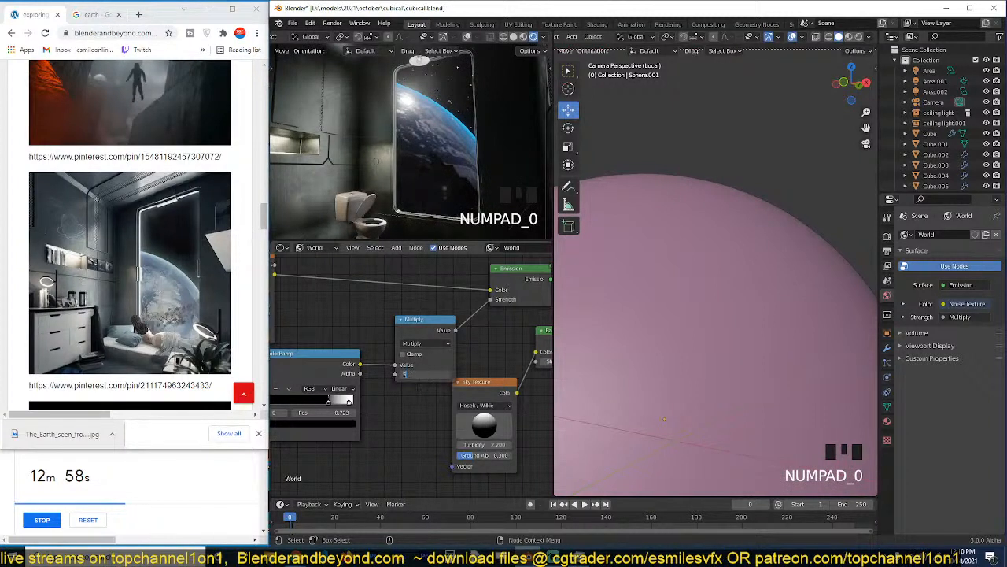
click(415, 390)
Move the Sky Texture and Background nodes together below the Emission node, away from the Multiply node.
scroll(469, 364, down, 3)
middle_drag(470, 364, 351, 369)
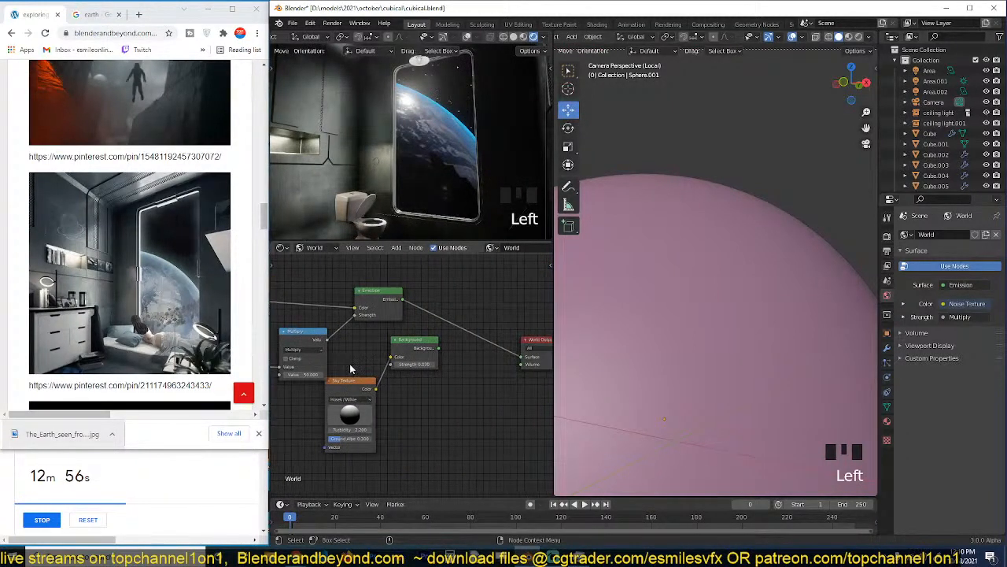
drag(452, 345, 367, 385)
drag(410, 343, 455, 373)
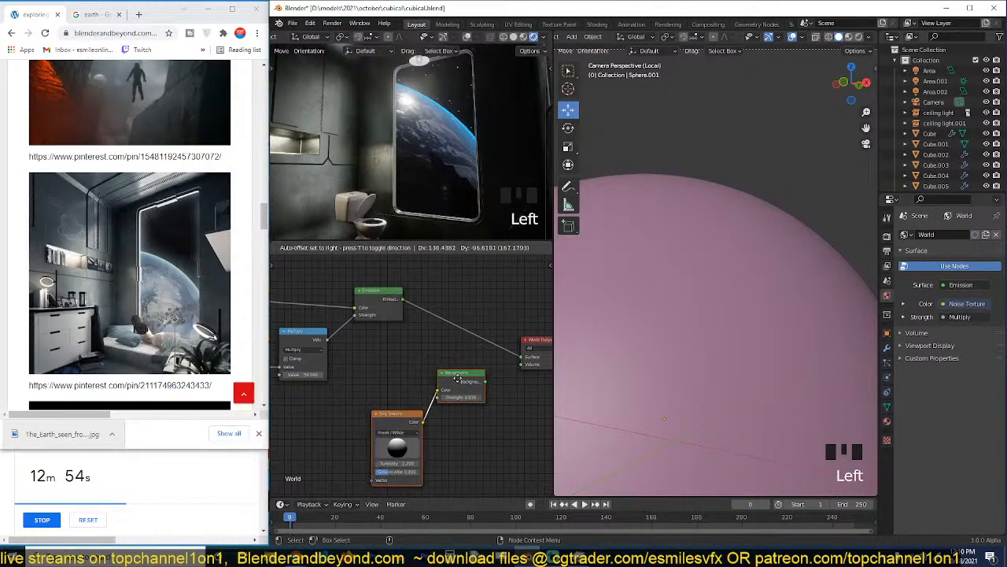
click(429, 406)
drag(410, 426, 377, 417)
drag(464, 385, 431, 392)
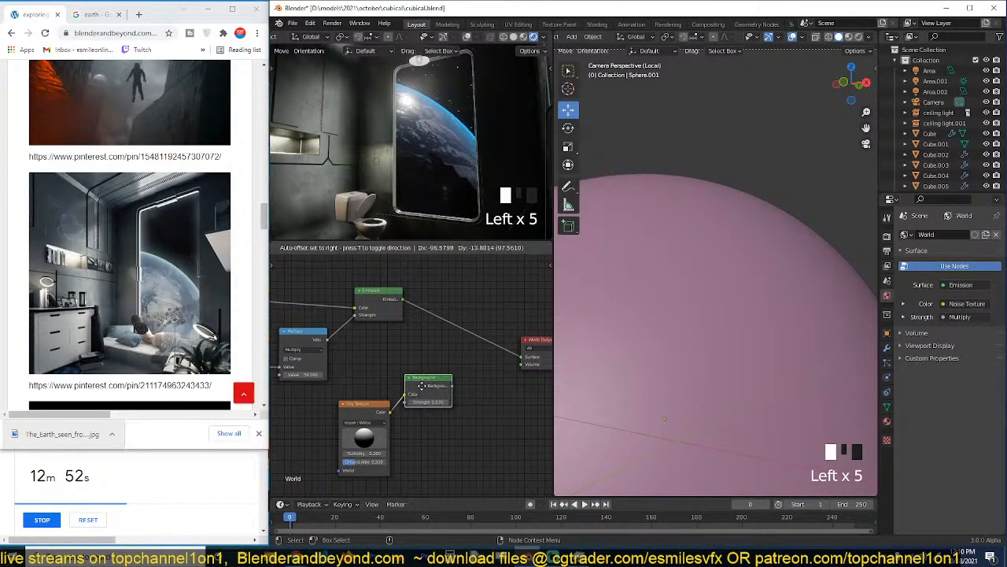
Try blending the Emission and Background nodes with a Mix Shader into the World Output, testing factors of 0, 0.475 and 0.183.
alt+right_drag(405, 332, 442, 344)
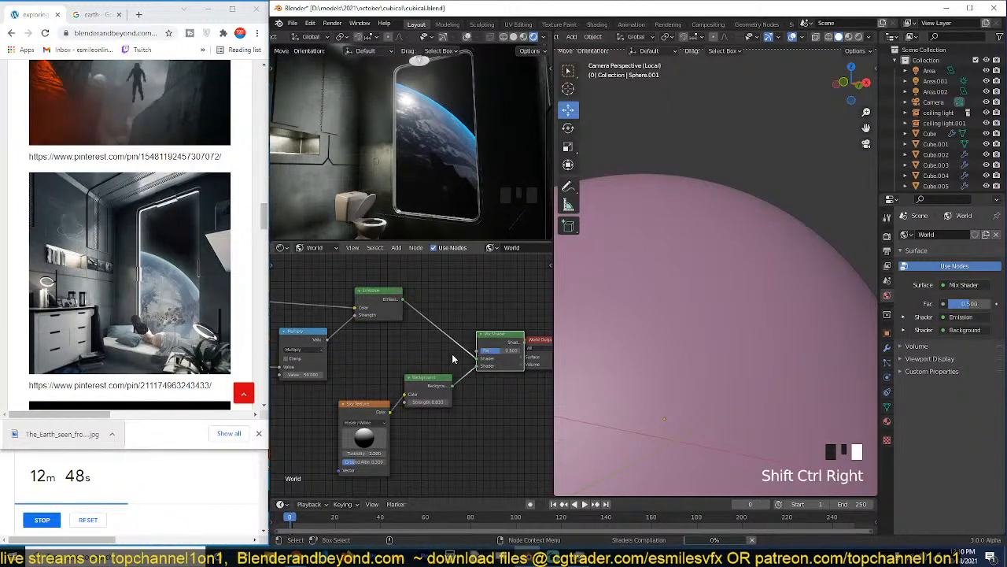
middle_drag(458, 355, 372, 352)
drag(455, 327, 534, 326)
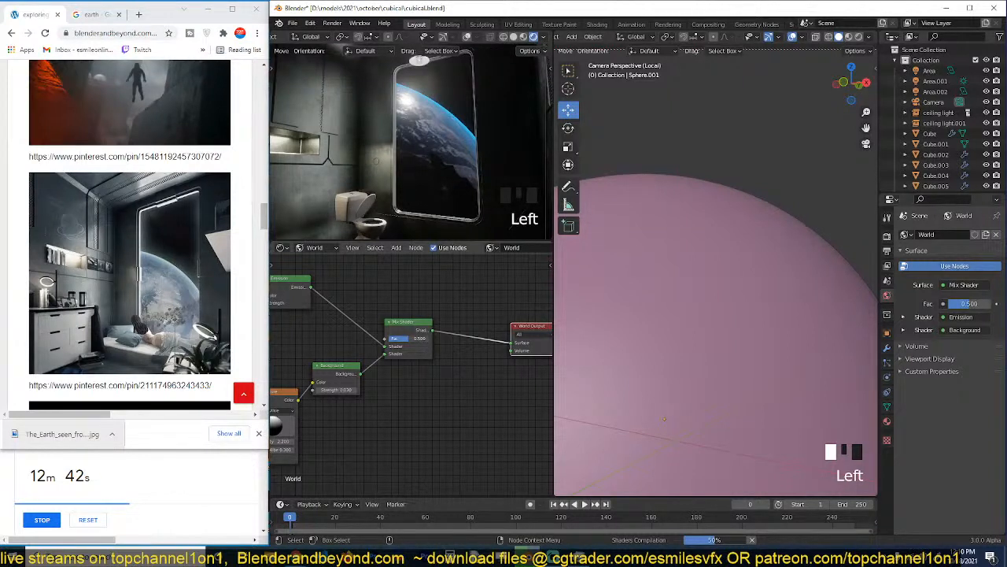
drag(411, 340, 390, 339)
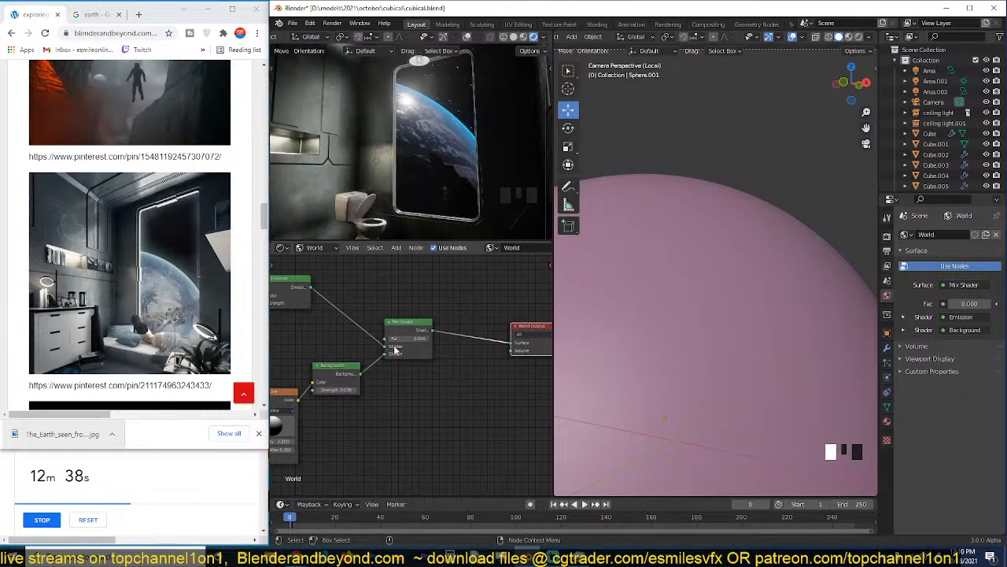
drag(401, 340, 410, 340)
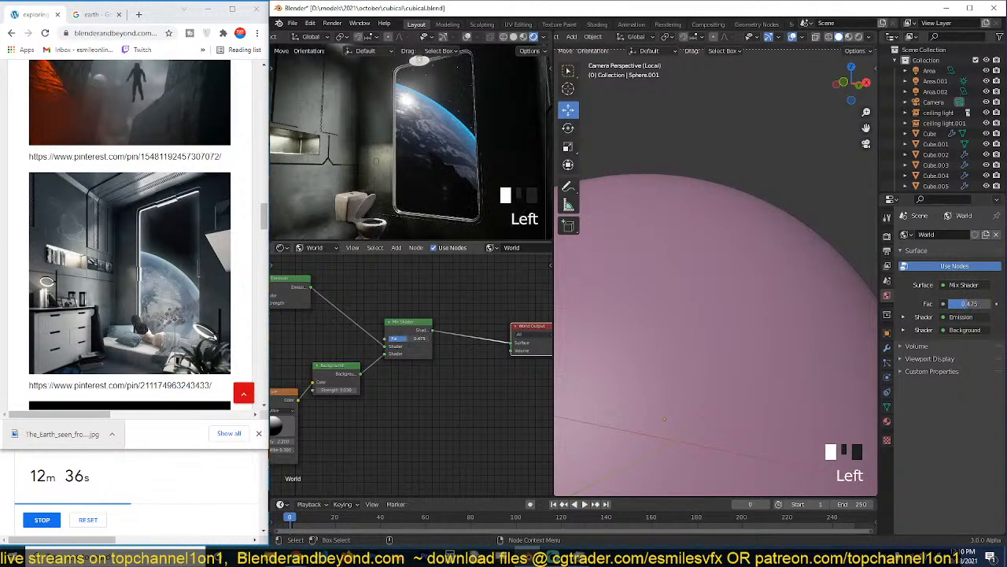
Replace the Mix Shader with an Add Shader combining the Emission and Background nodes, and connect it to the World Output's Surface.
key(shift+a)
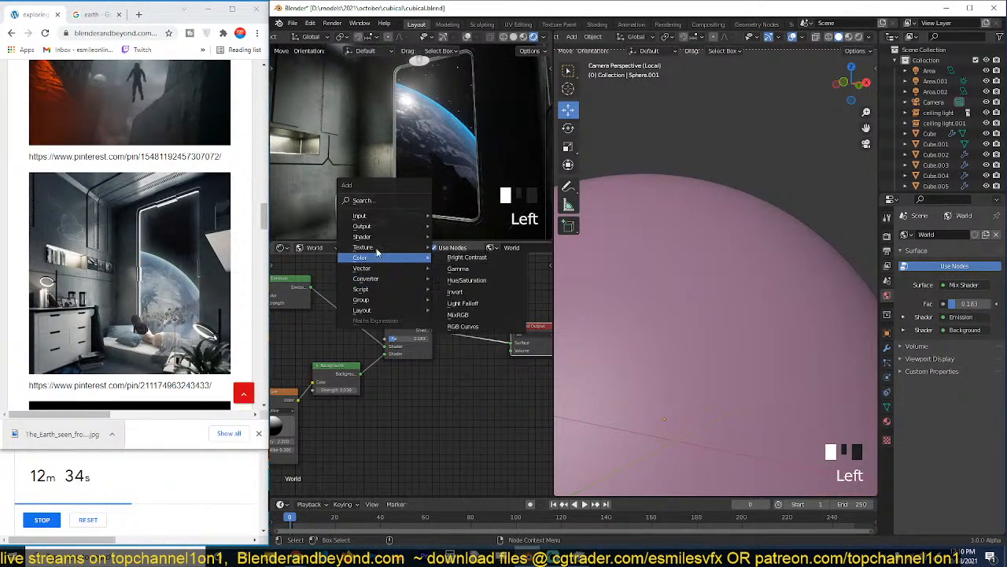
click(461, 234)
click(443, 268)
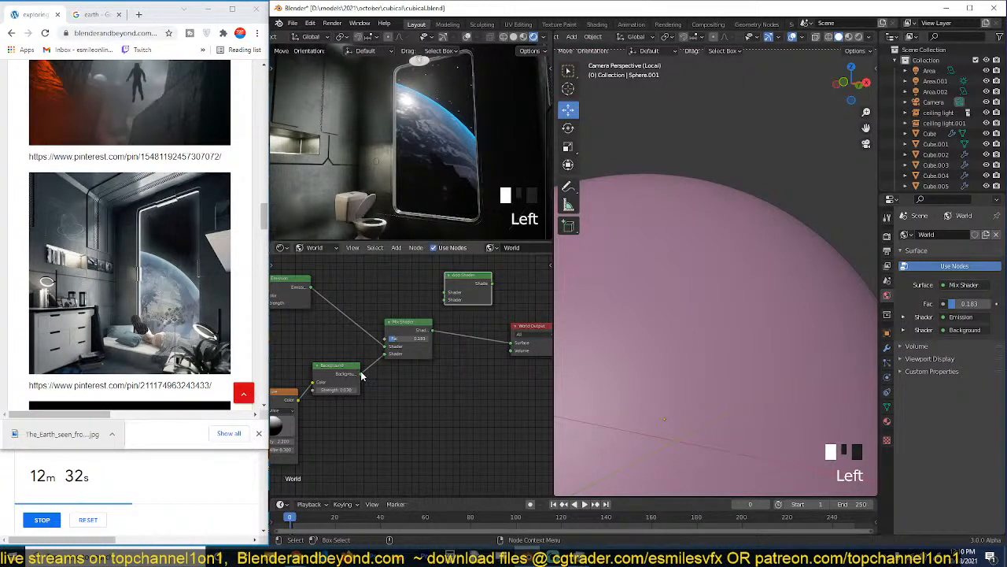
drag(311, 287, 443, 303)
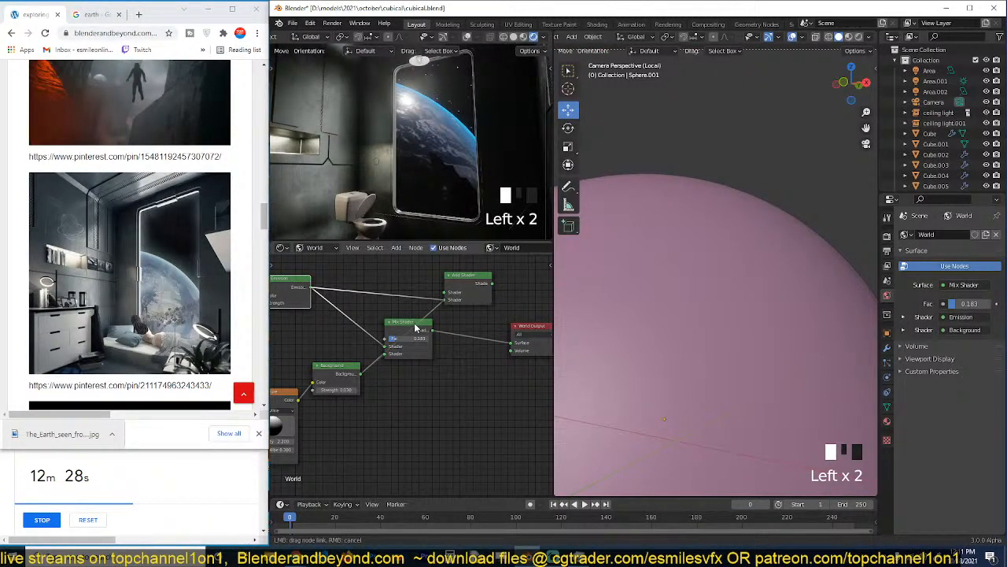
click(415, 327)
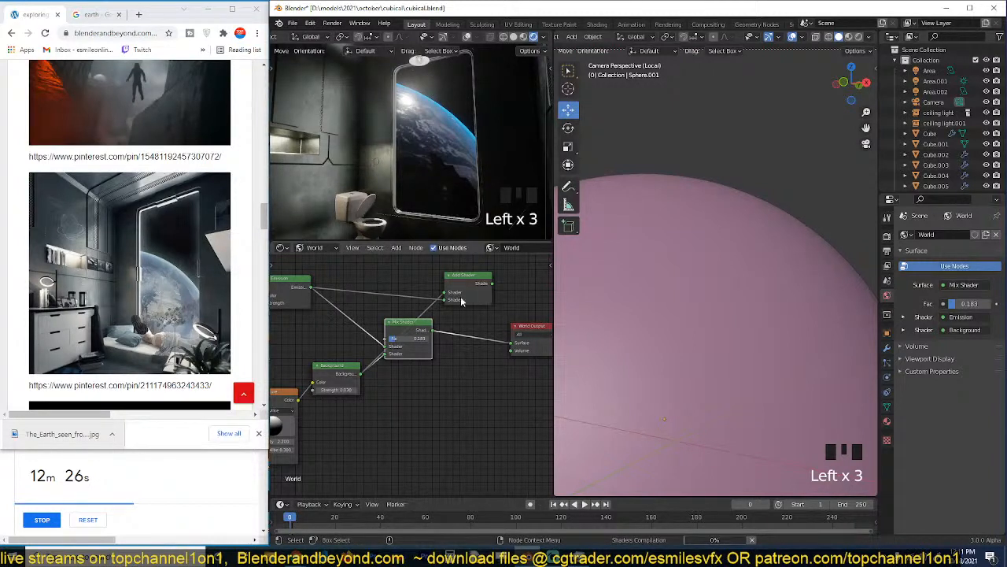
key(Delete)
drag(361, 373, 454, 304)
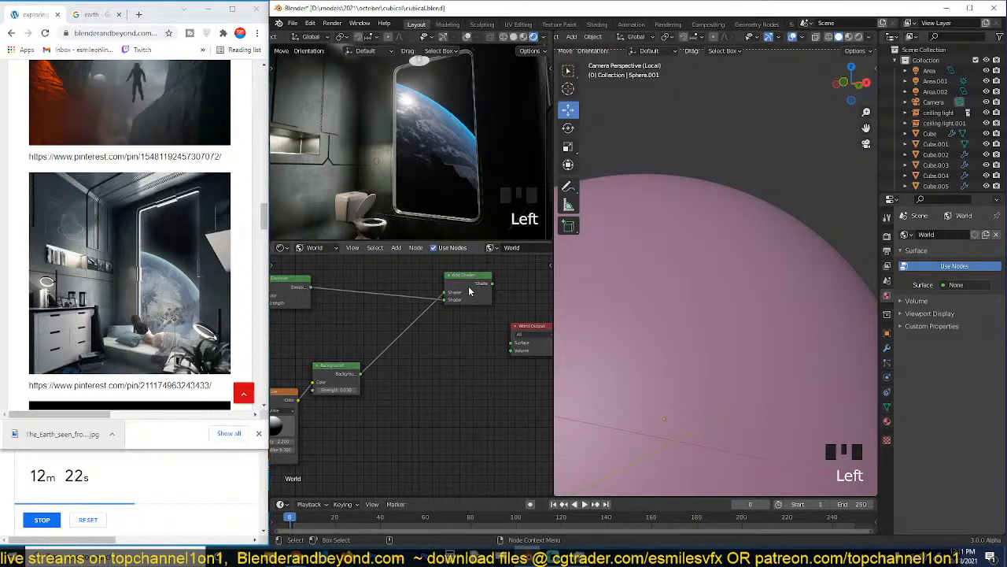
drag(476, 292, 514, 346)
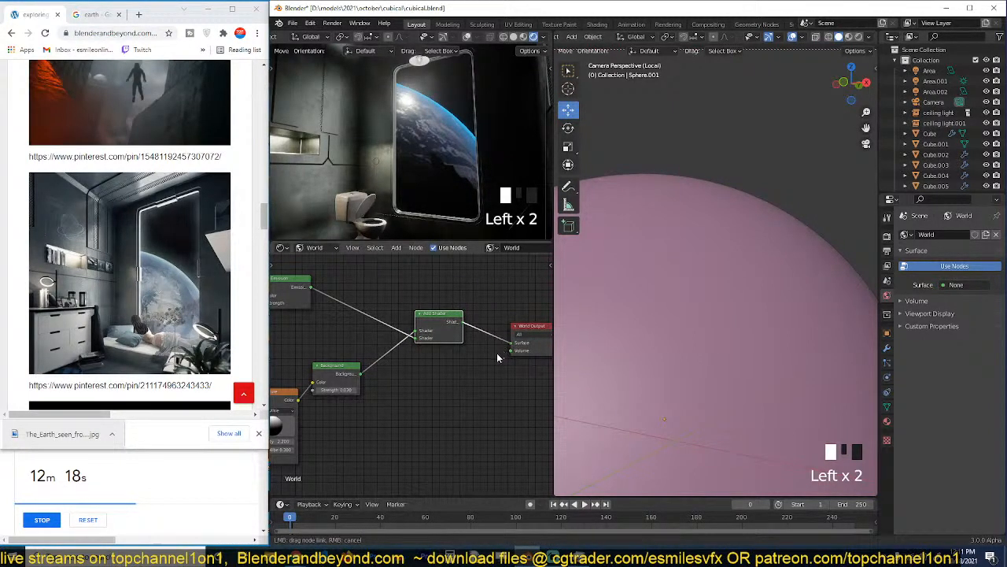
drag(496, 352, 497, 353)
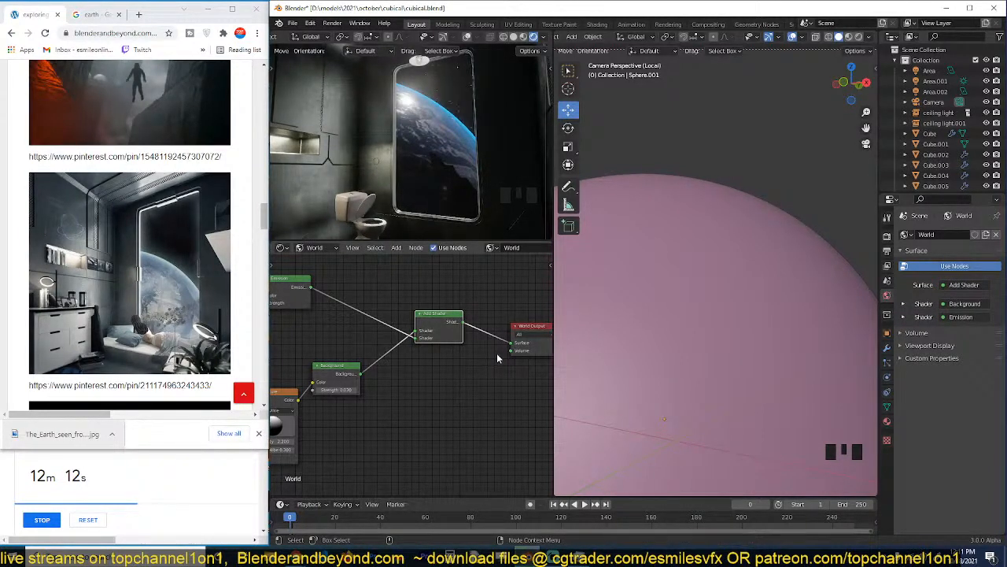
Save the file and check the room and its window in the rendered camera view.
scroll(419, 225, down, 2)
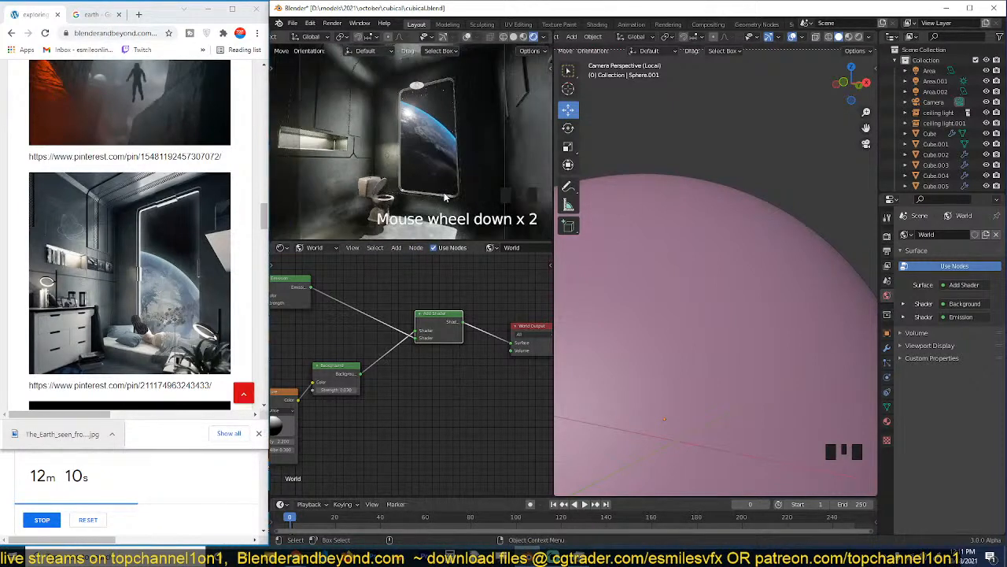
key(ctrl+s)
scroll(453, 196, up, 2)
scroll(453, 197, down, 5)
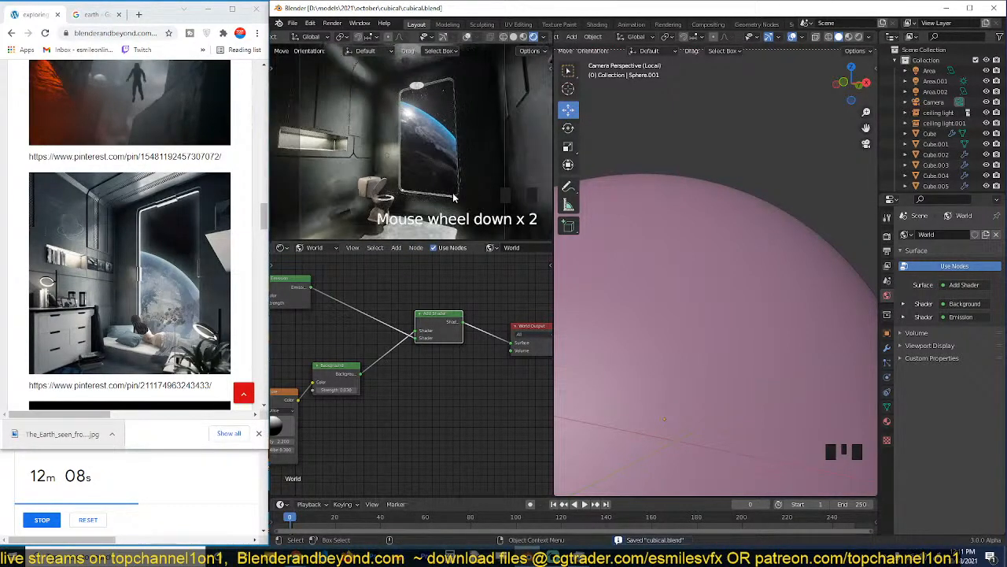
scroll(452, 197, up, 2)
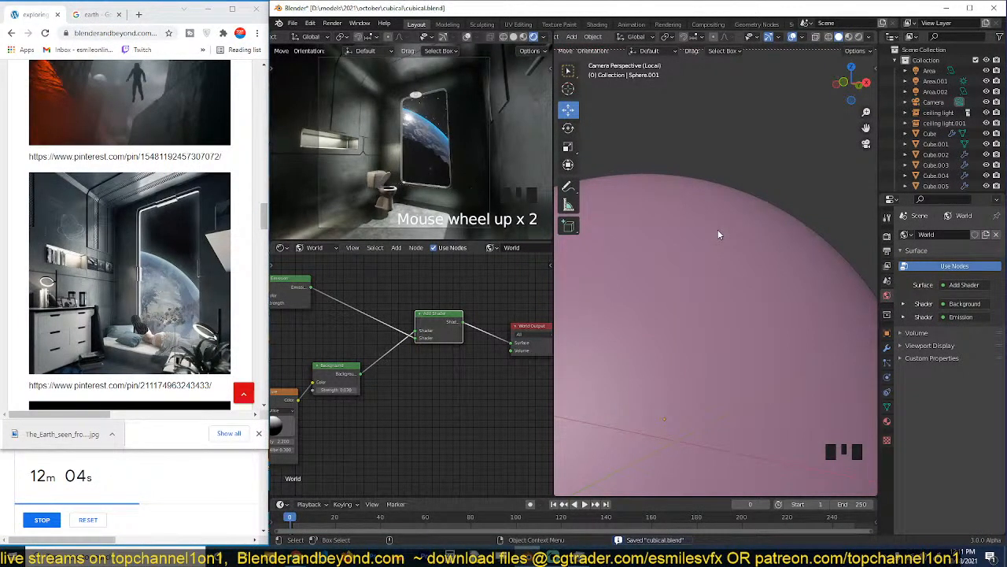
Select the isolated sphere, return to camera view, and inspect the Earth and stars through the window.
click(690, 246)
click(713, 203)
key(grave)
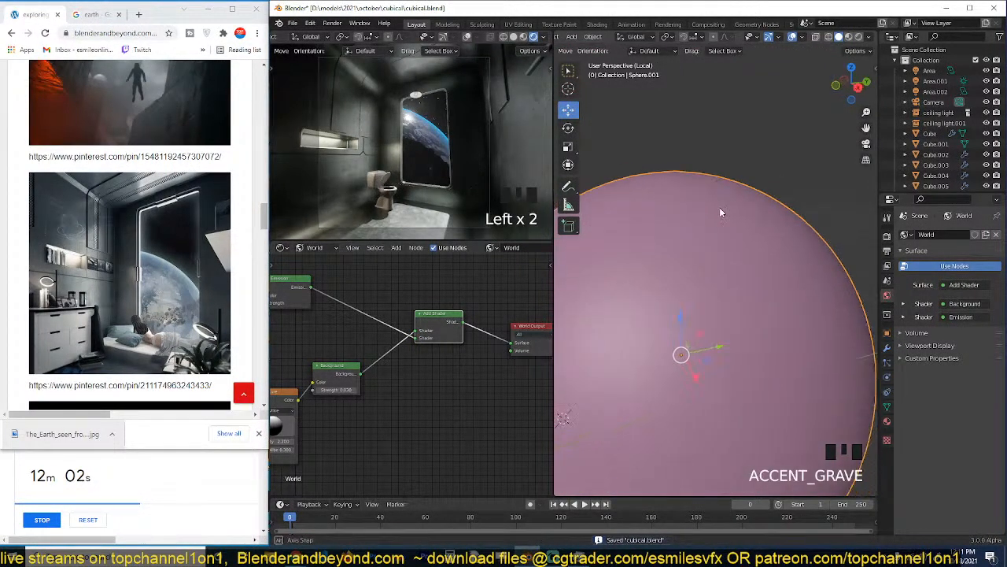
scroll(708, 236, down, 10)
key(KP_0)
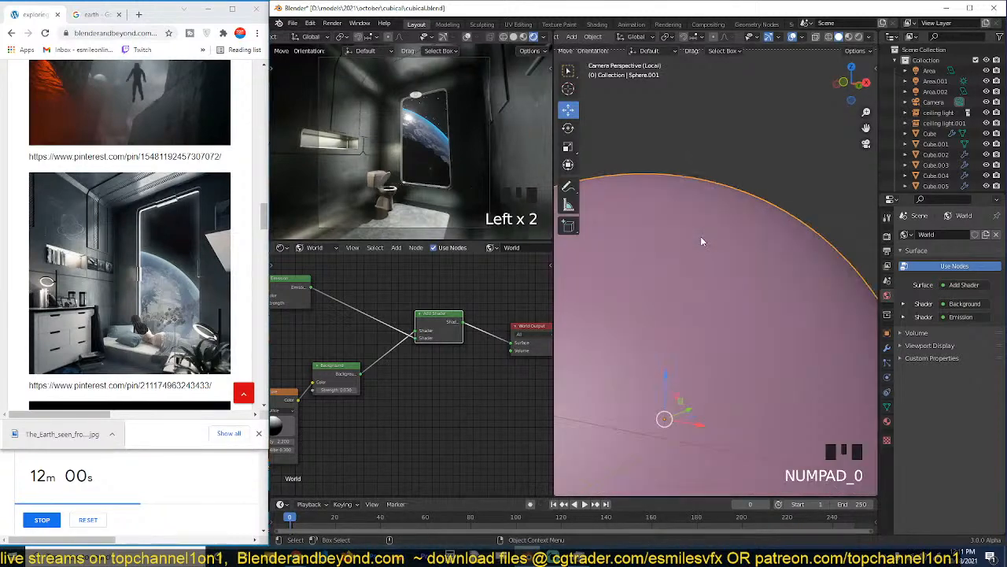
scroll(478, 201, up, 3)
scroll(478, 202, up, 2)
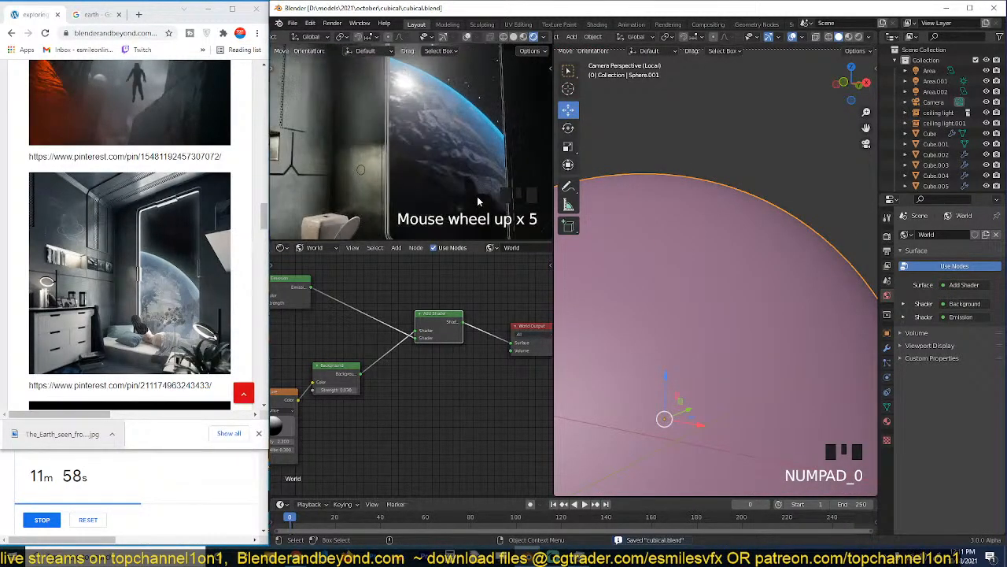
scroll(477, 201, down, 4)
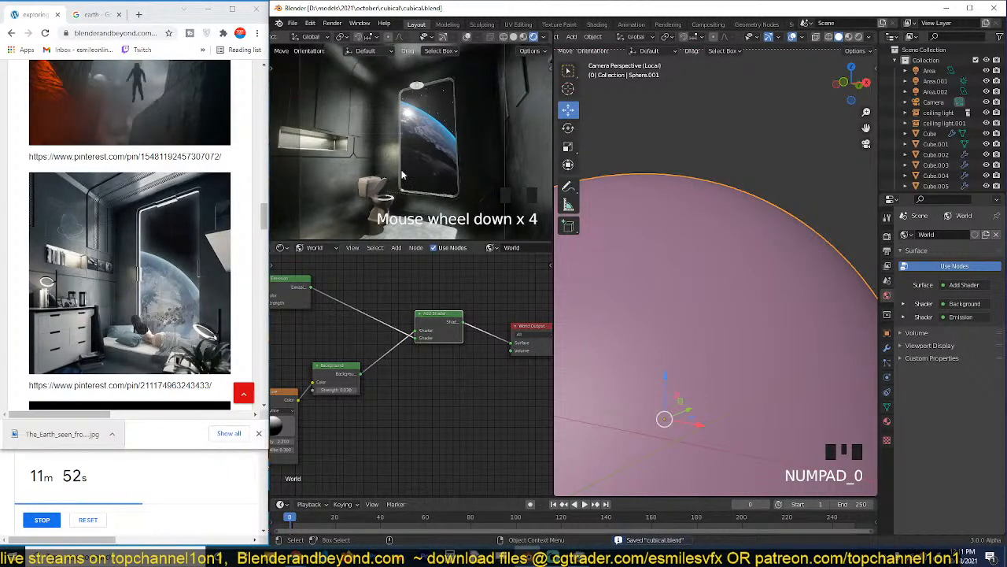
scroll(459, 183, down, 1)
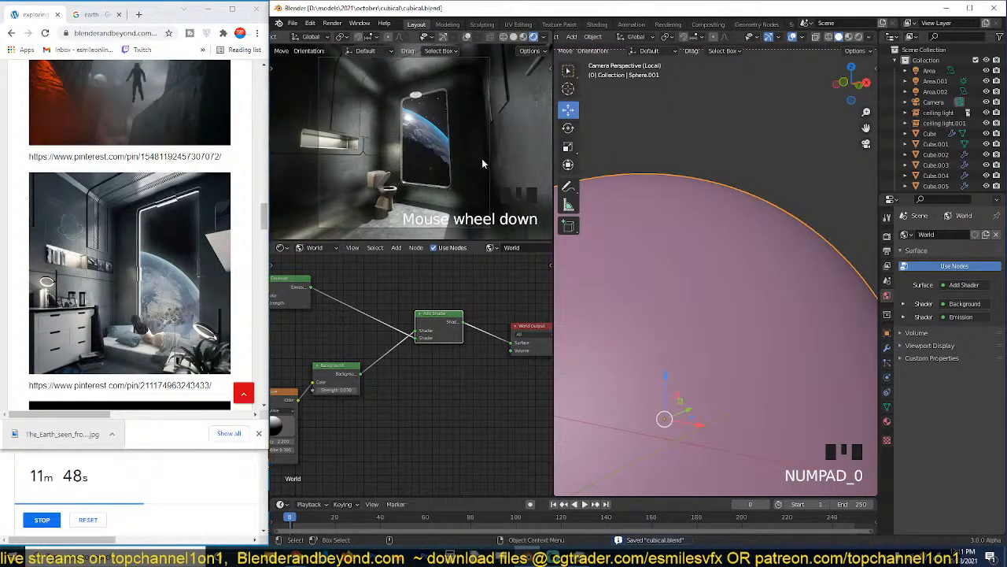
Deselect the room's wall object and the toilet, and save the file.
click(358, 172)
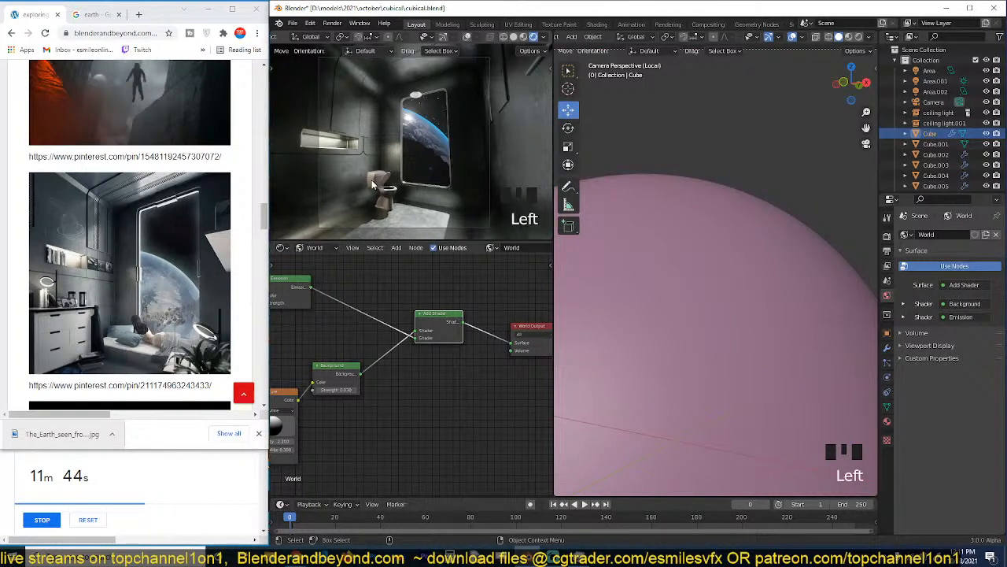
key(alt+a)
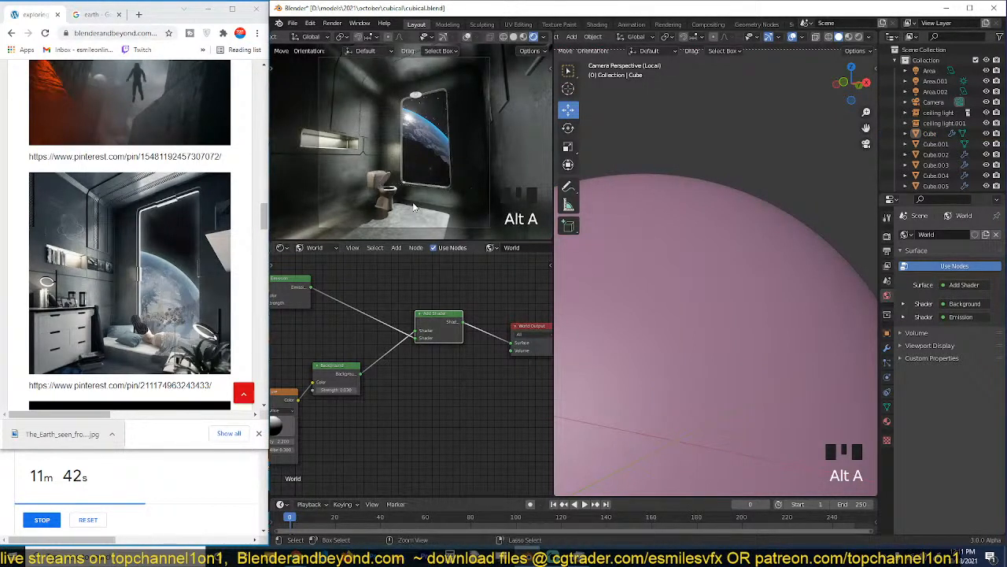
key(ctrl+s)
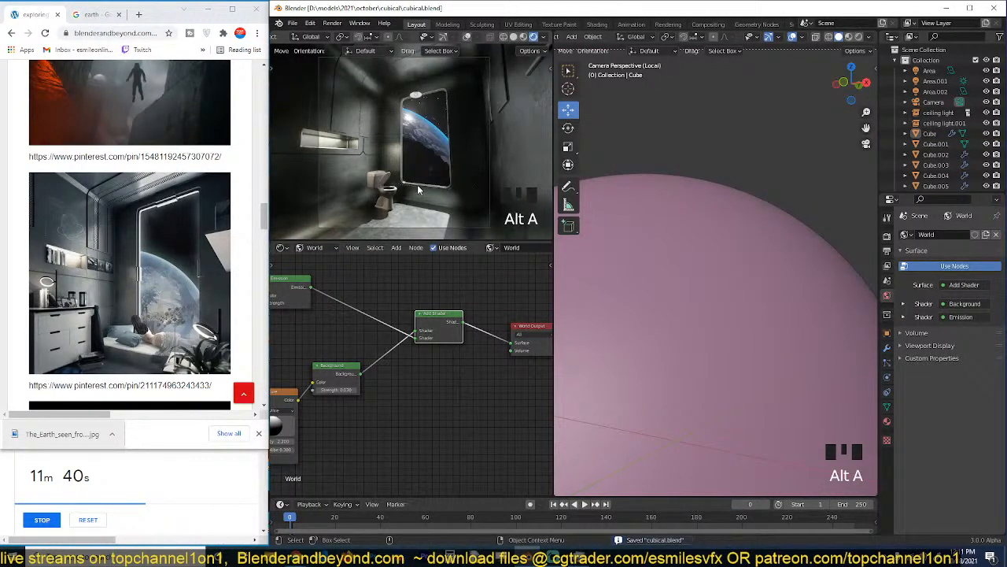
click(394, 197)
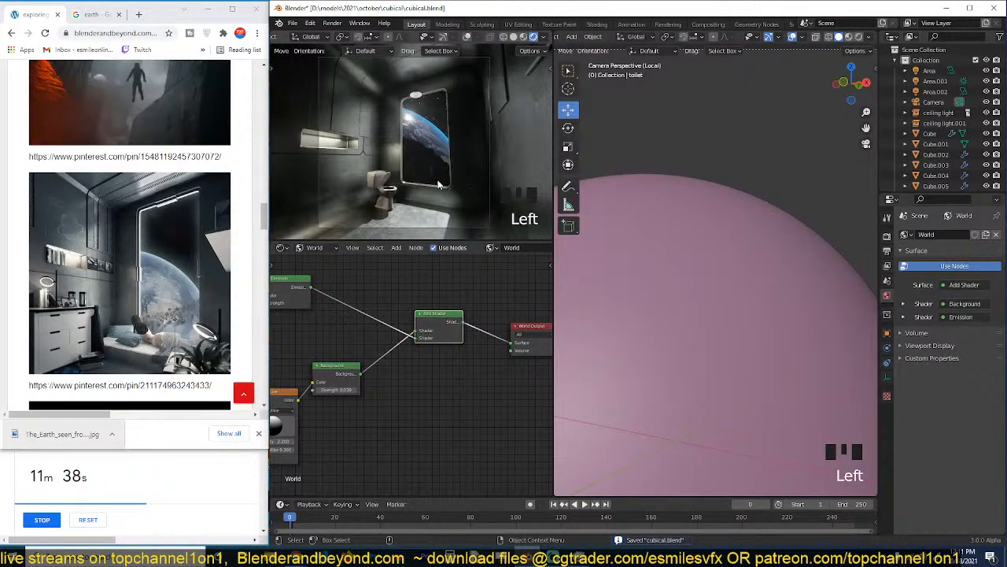
key(alt+a)
key(ctrl+s)
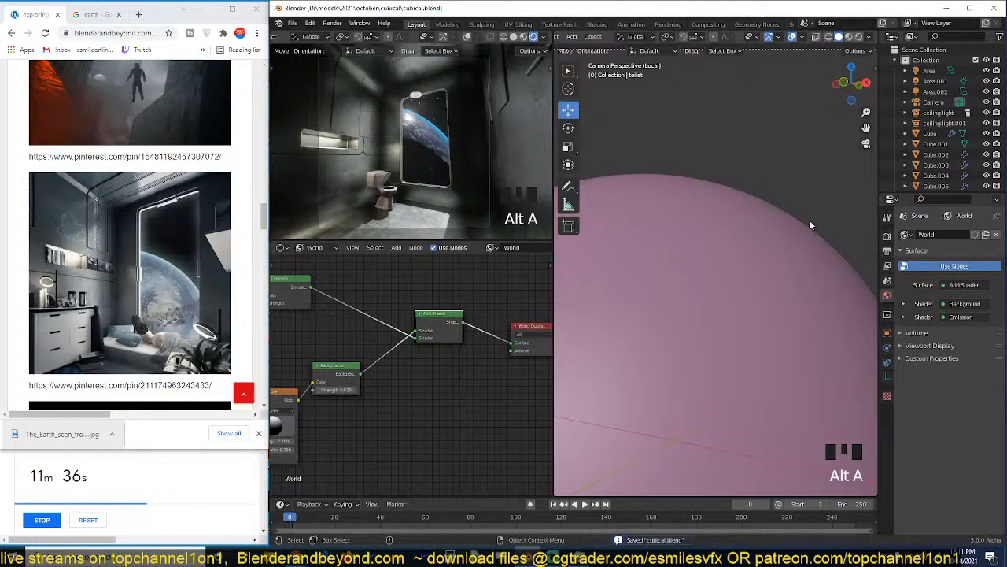
Define a render region enclosing the camera frame, save the file, and open the render properties.
scroll(341, 115, down, 2)
key(b)
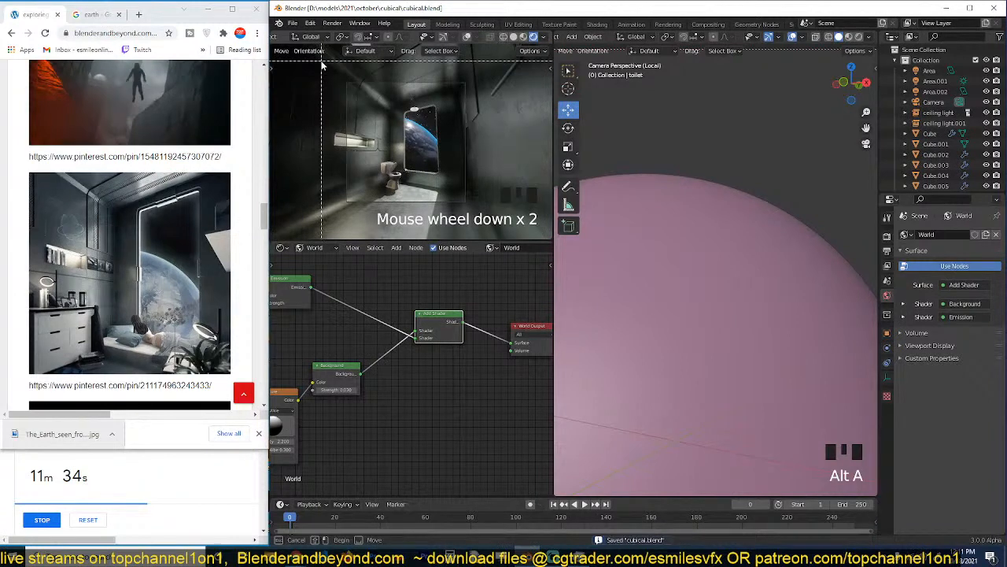
drag(322, 61, 538, 243)
key(ctrl+s)
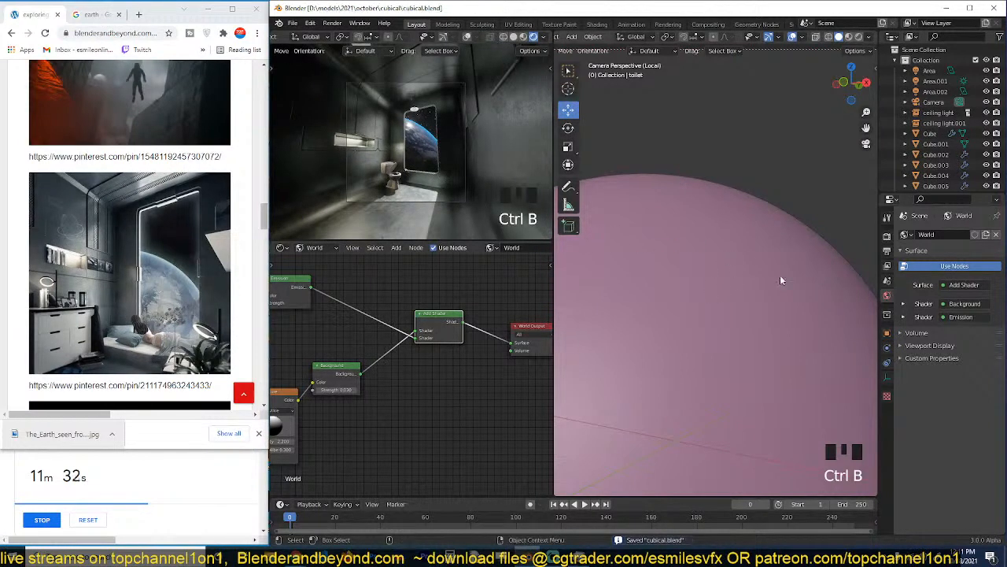
click(887, 237)
scroll(458, 315, down, 3)
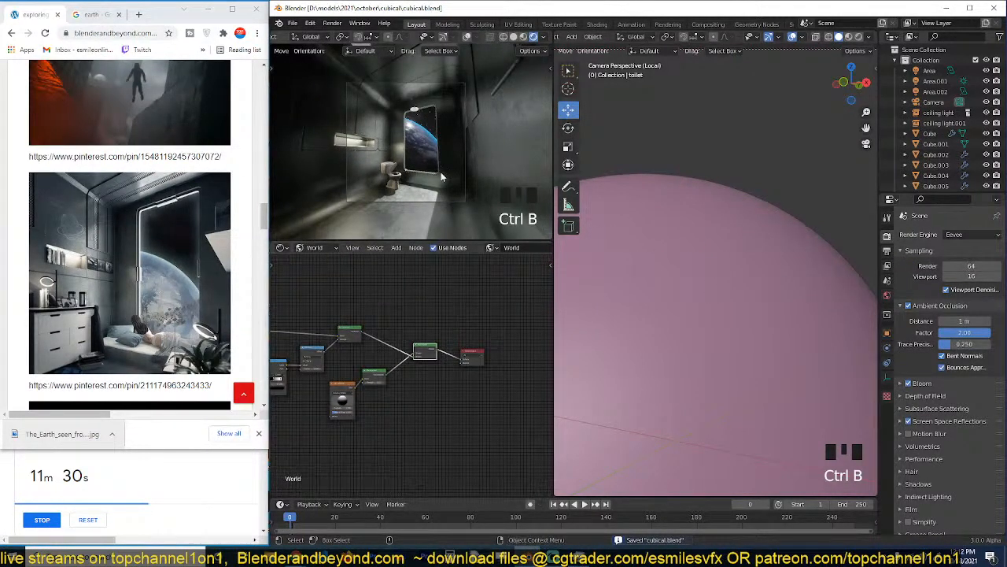
Select the window pane object and leave local view to show the whole room through the camera.
click(433, 142)
scroll(624, 354, down, 3)
key(KP_0)
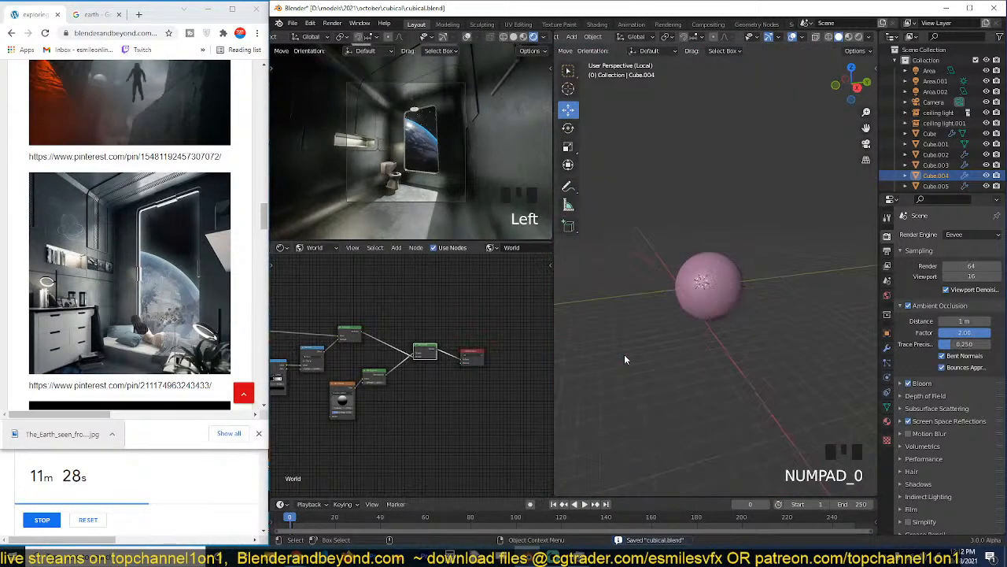
key(KP_0)
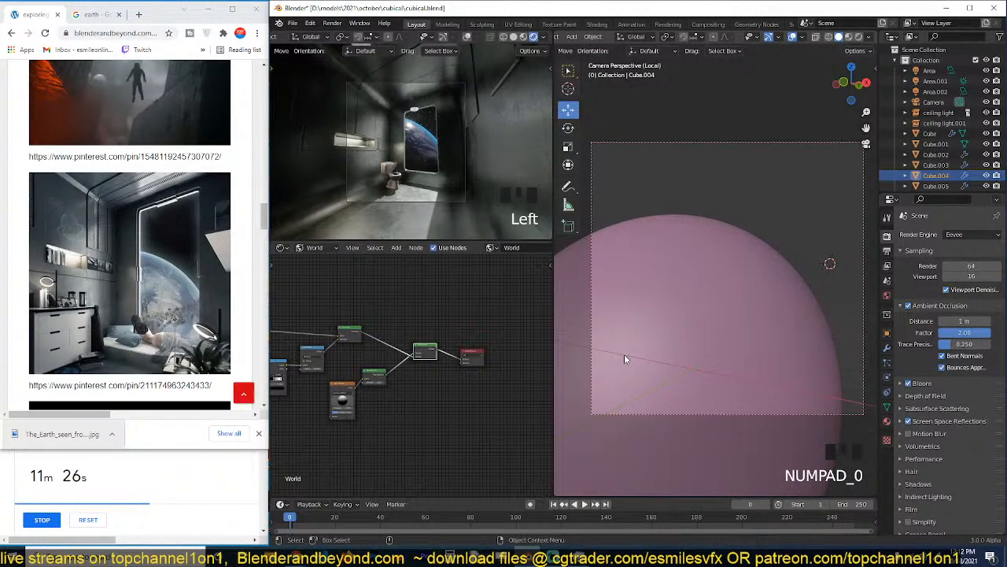
key(slash)
scroll(371, 385, down, 2)
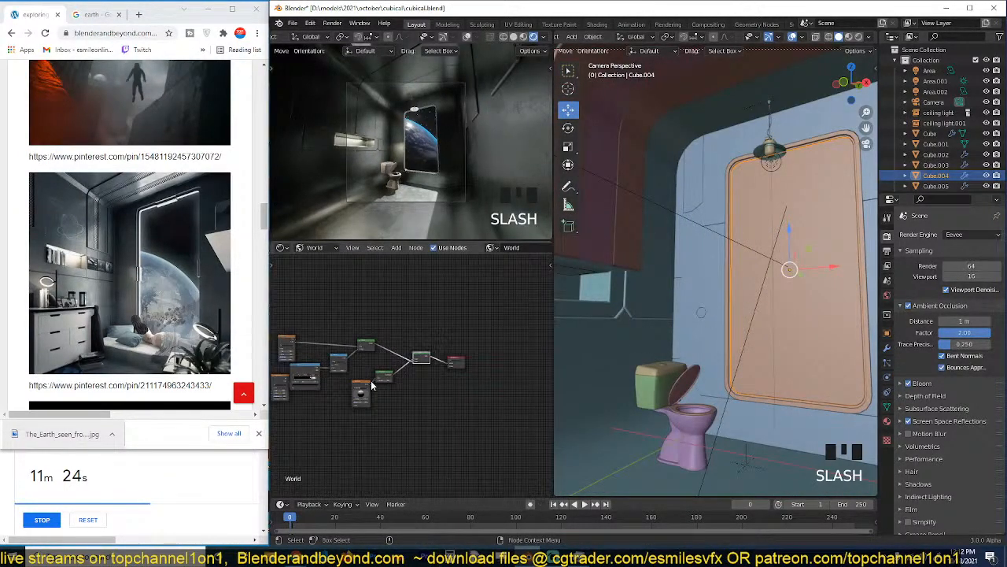
Switch the node editor to object shading and connect the not refractive glass material's Mix Shader to the material output.
middle_drag(372, 386, 323, 384)
click(324, 248)
click(324, 260)
scroll(404, 354, up, 4)
scroll(462, 362, up, 3)
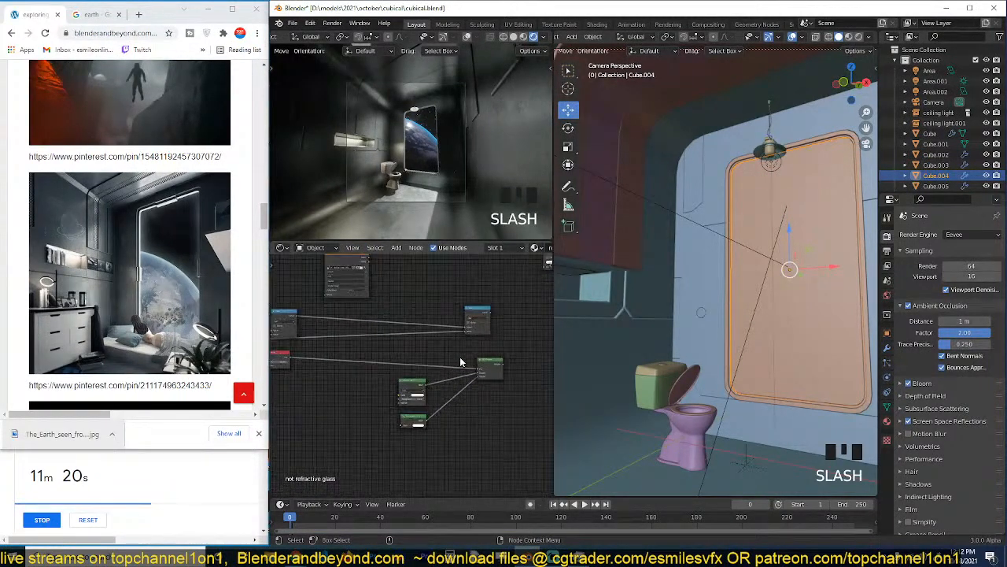
mouse_move(462, 362)
middle_down()
mouse_move(423, 357)
mouse_move(458, 345)
middle_up()
scroll(426, 357, up, 2)
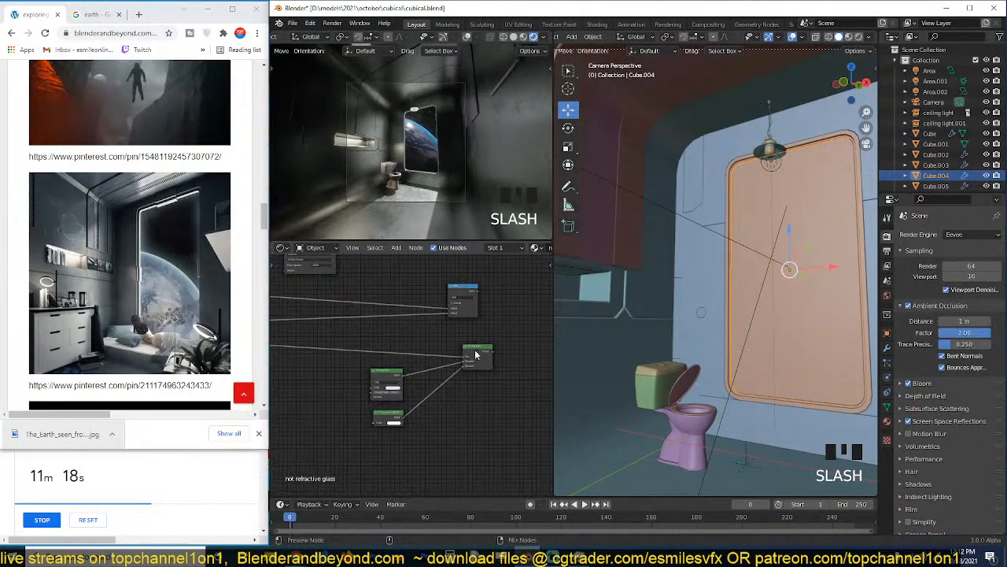
ctrl+shift+click(476, 355)
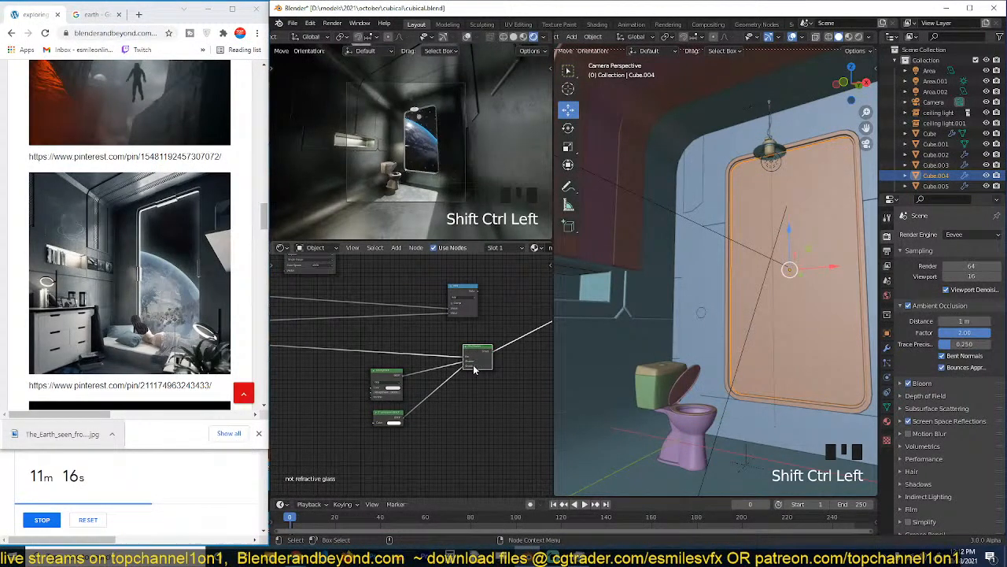
Save the file and switch the render engine to Cycles.
key(ctrl+s)
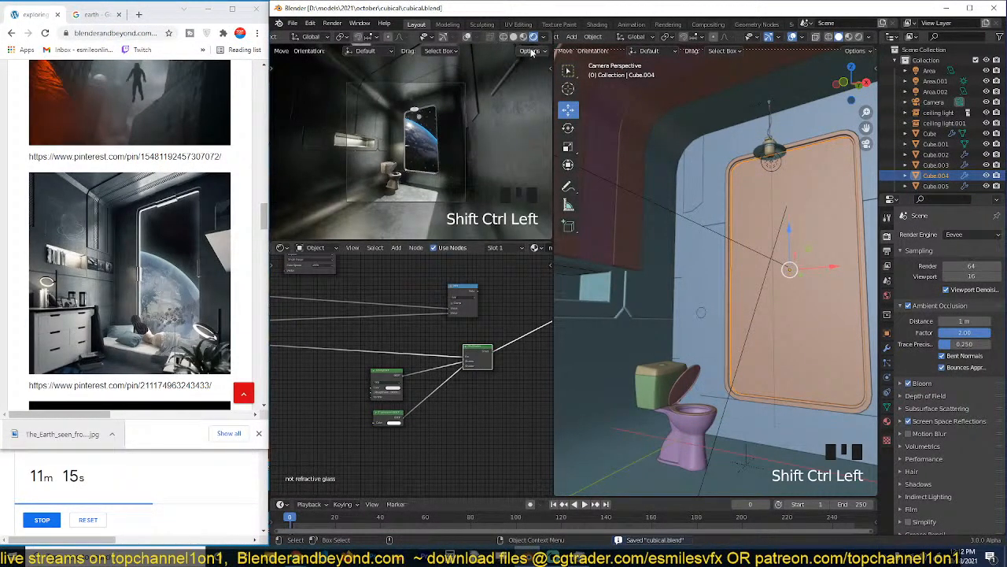
click(963, 235)
click(952, 273)
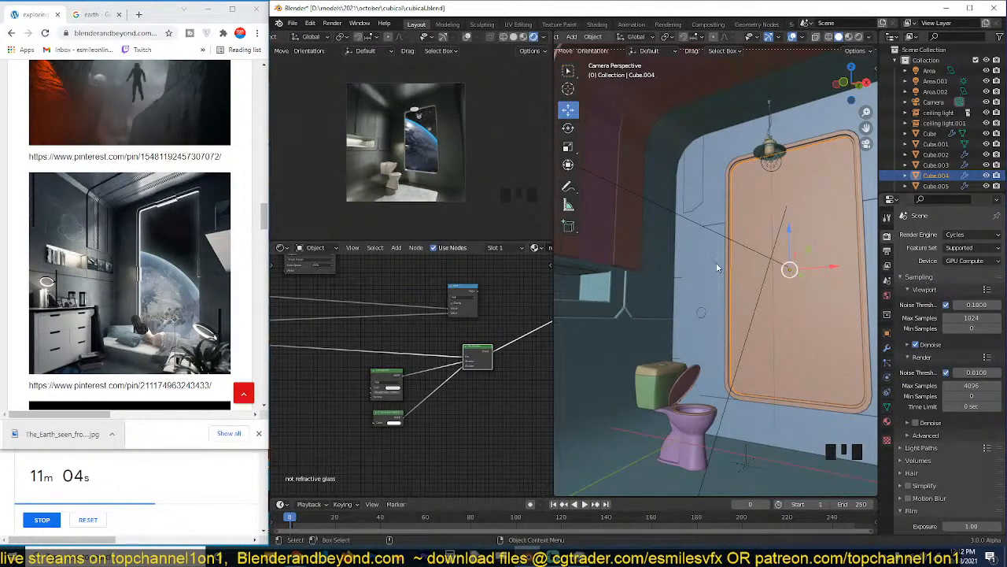
Switch the camera preview to solid shading, select the wall around the window, and save the file.
scroll(401, 148, up, 3)
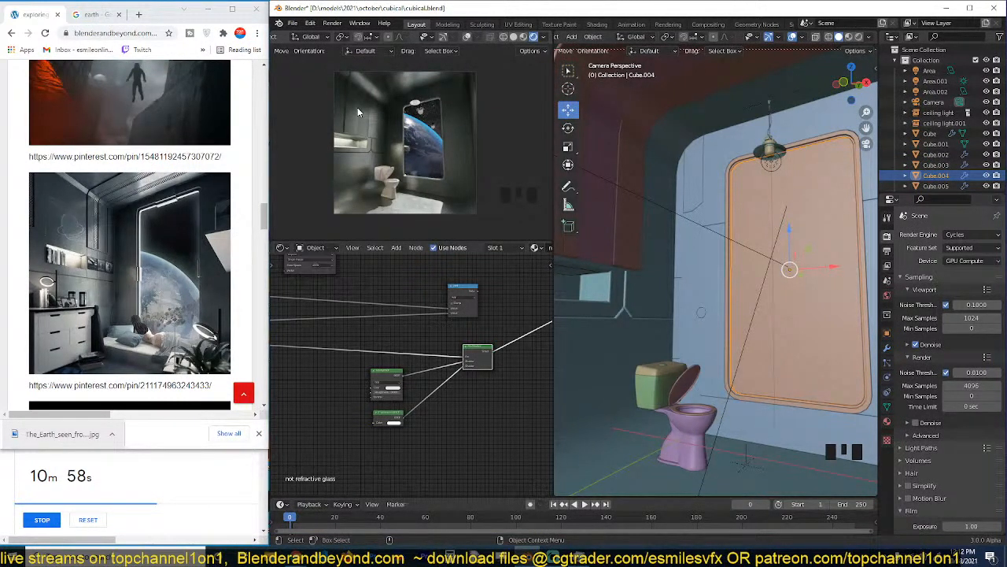
key(z)
click(706, 154)
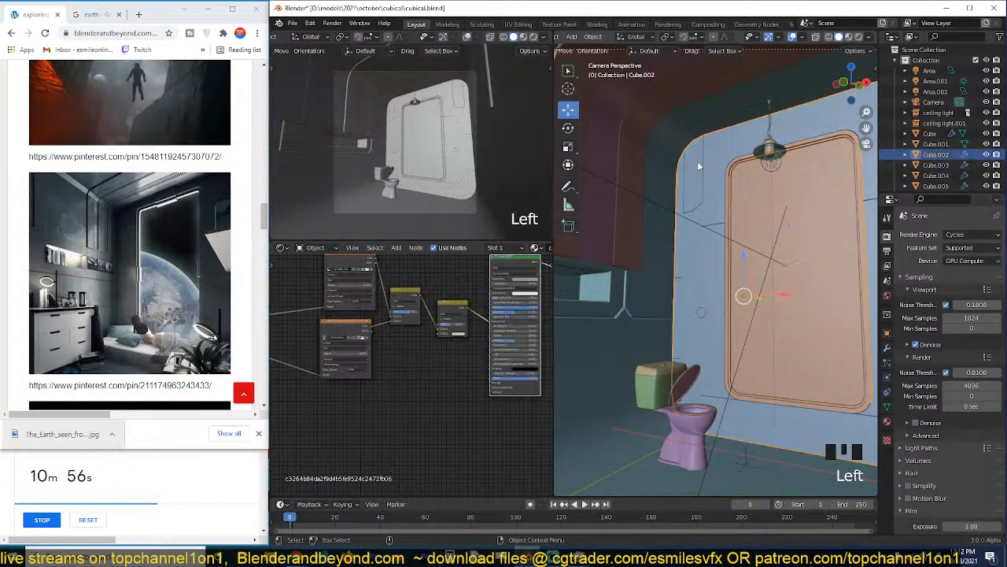
key(ctrl+s)
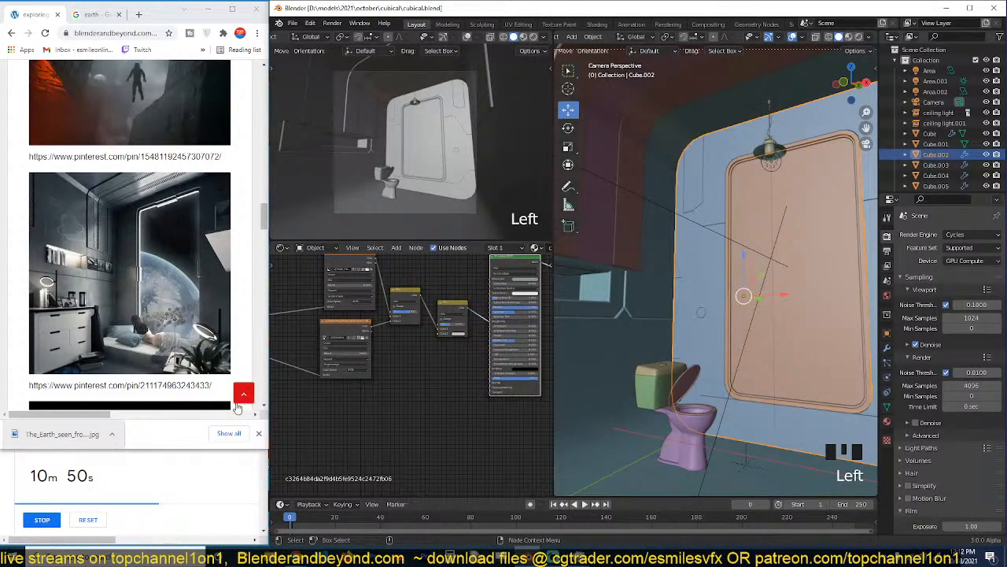
In the browser, reset the 20-minute timer and find the reference image of the dark water-floored hall with a ceiling opening.
click(87, 519)
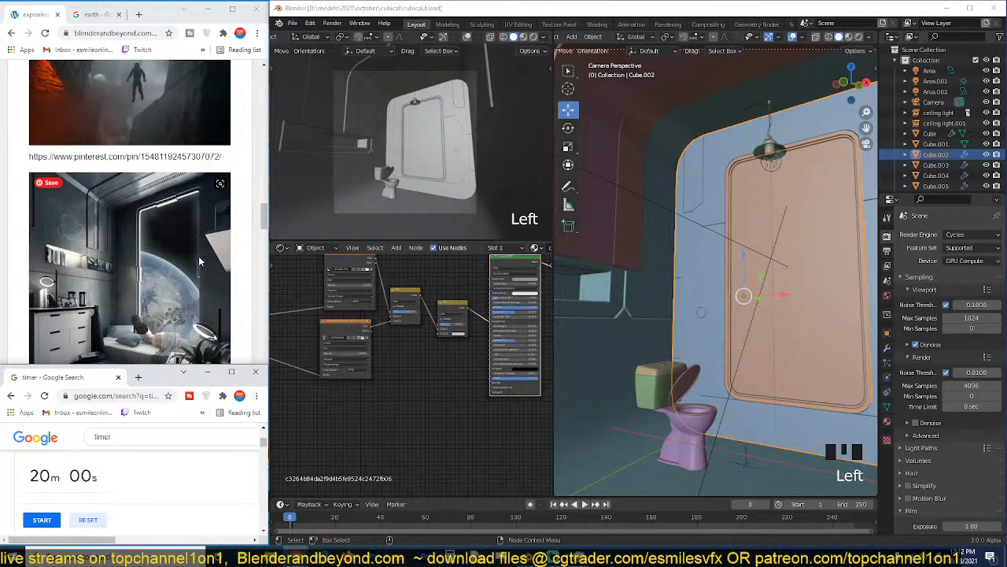
scroll(198, 256, up, 10)
scroll(199, 261, up, 1)
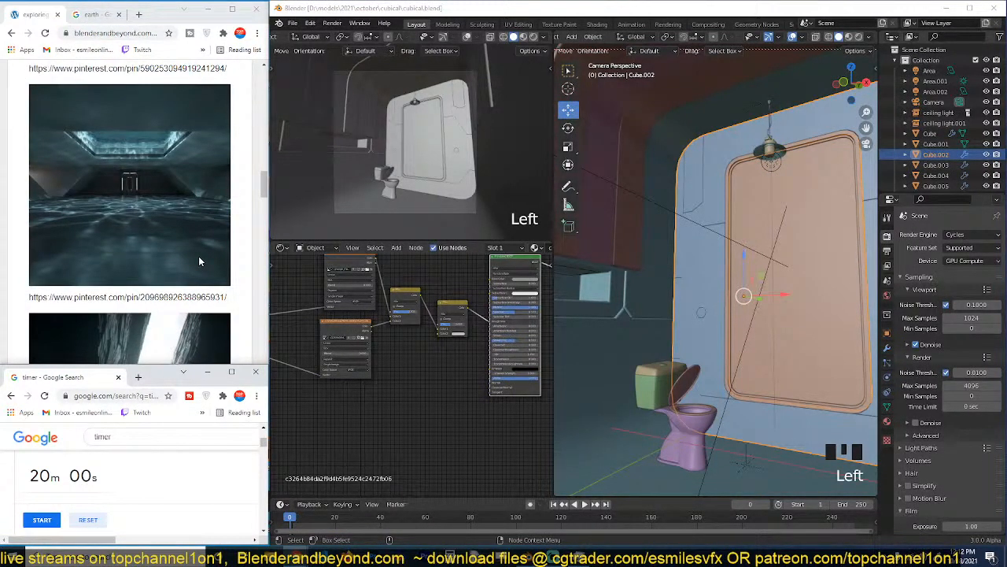
Save the finished room file in Blender and start a new General scene.
click(684, 249)
key(ctrl+s)
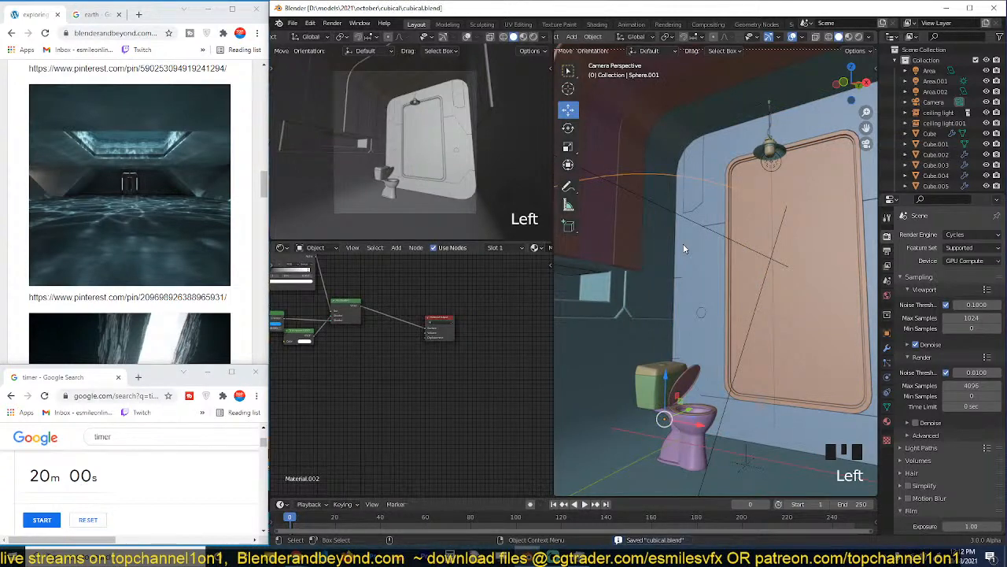
key(ctrl+n)
click(684, 249)
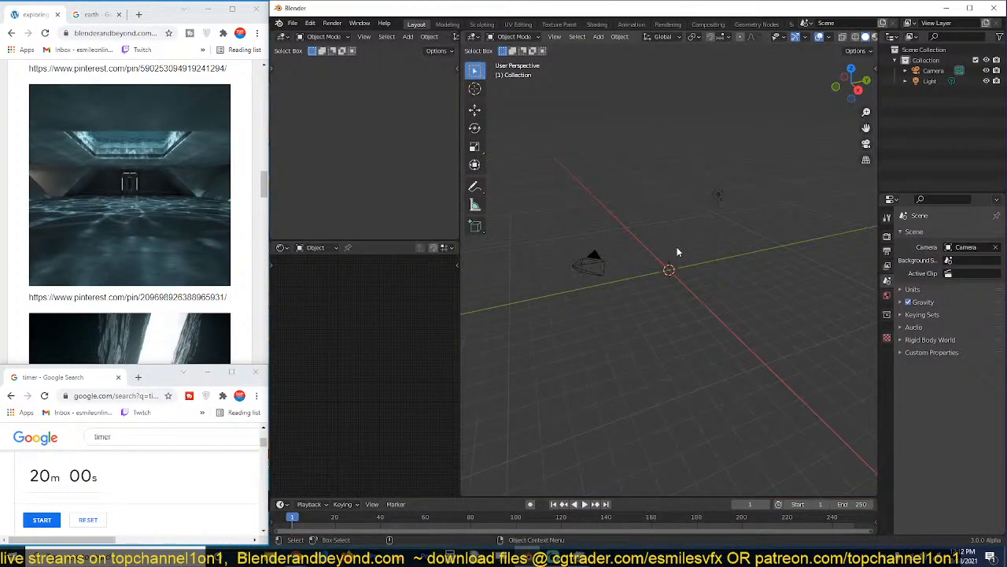
key(shift+a)
mouse_move(677, 248)
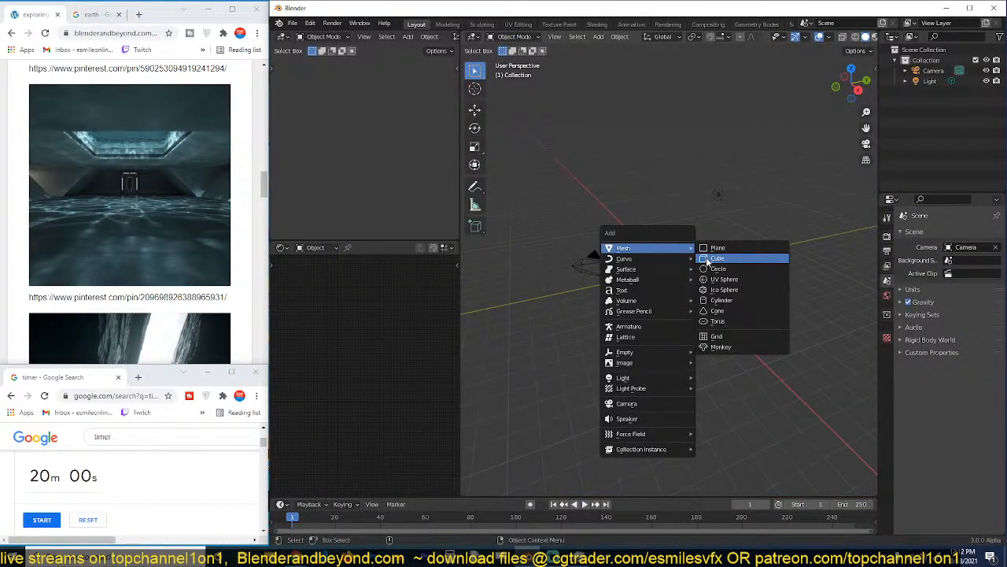
click(707, 262)
key(s)
click(792, 293)
key(s)
click(714, 284)
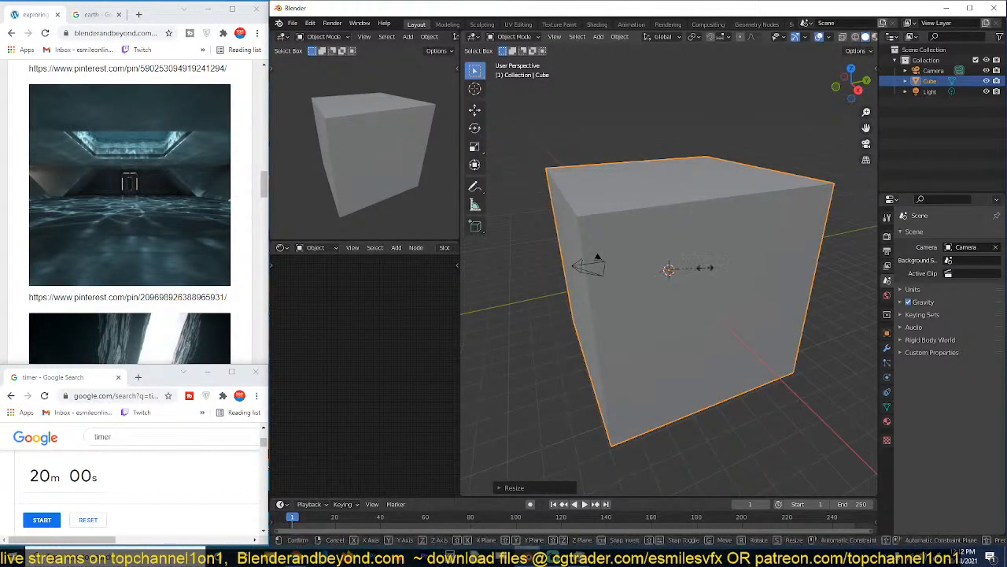
key(x)
click(670, 263)
Add a plane at the origin and scale it up to about 19.4 m square.
key(shift+a)
mouse_move(671, 261)
click(709, 260)
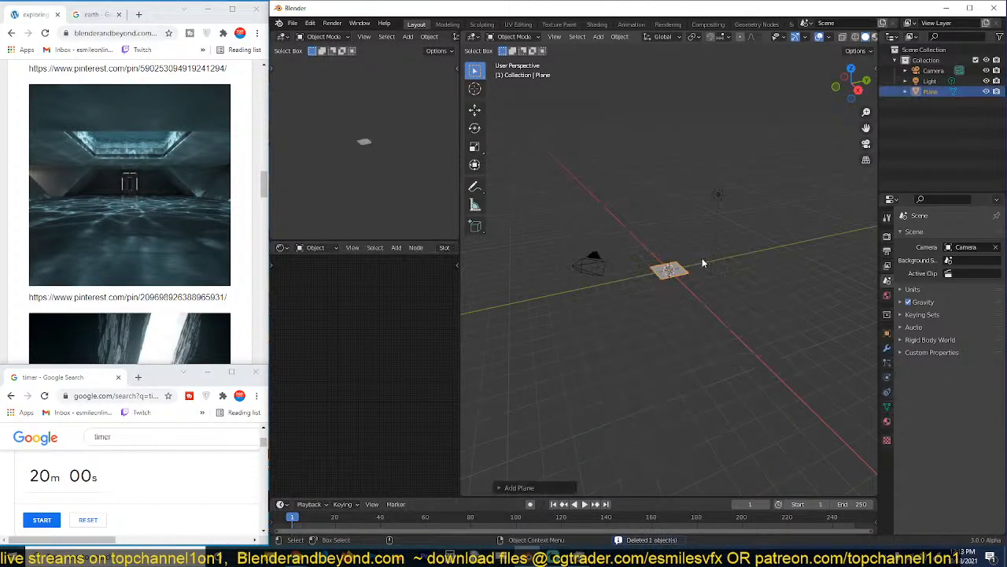
key(s)
click(711, 266)
scroll(711, 260, up, 3)
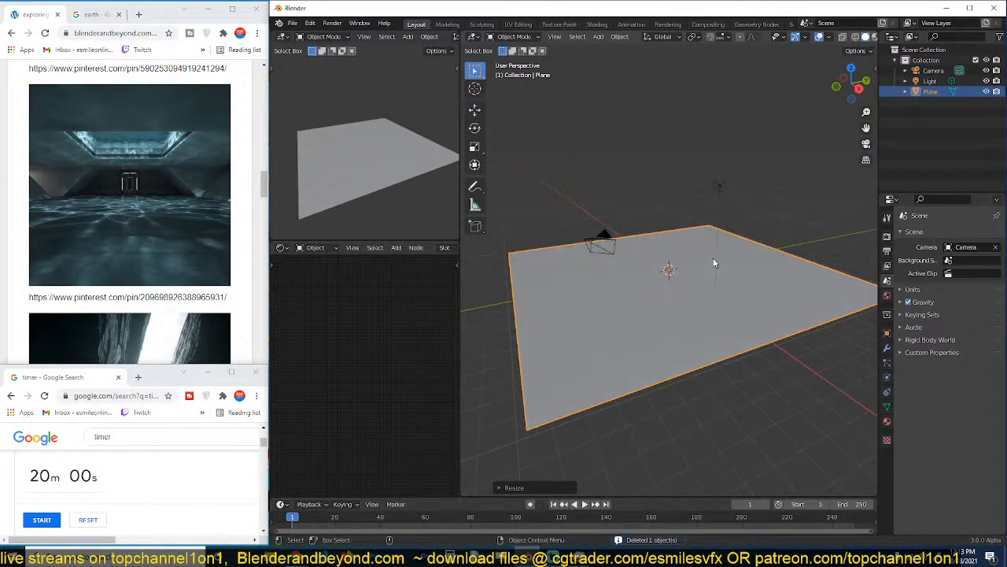
Look through the furniture library's materials in The Asset Library 2, including the walls category.
key(n)
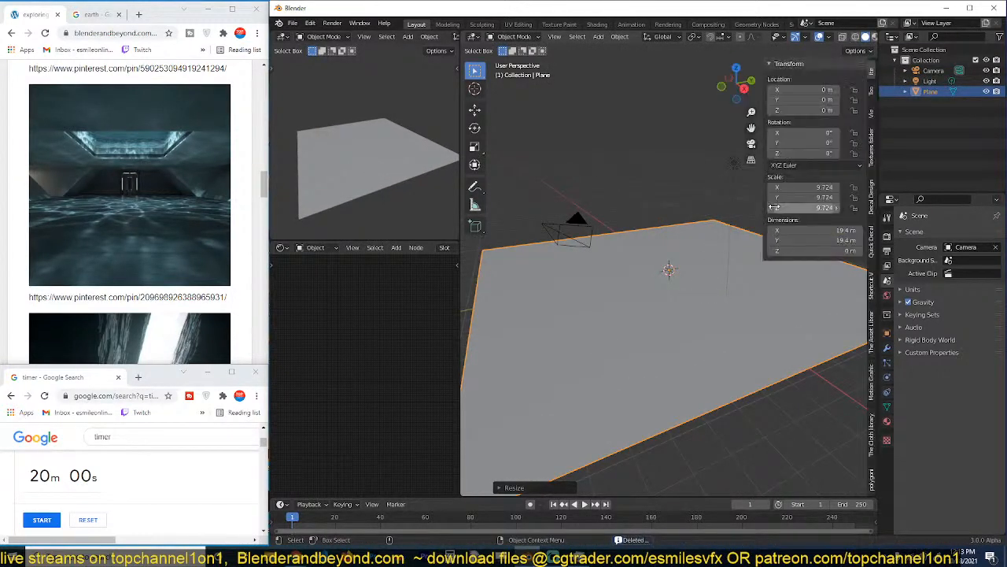
click(872, 334)
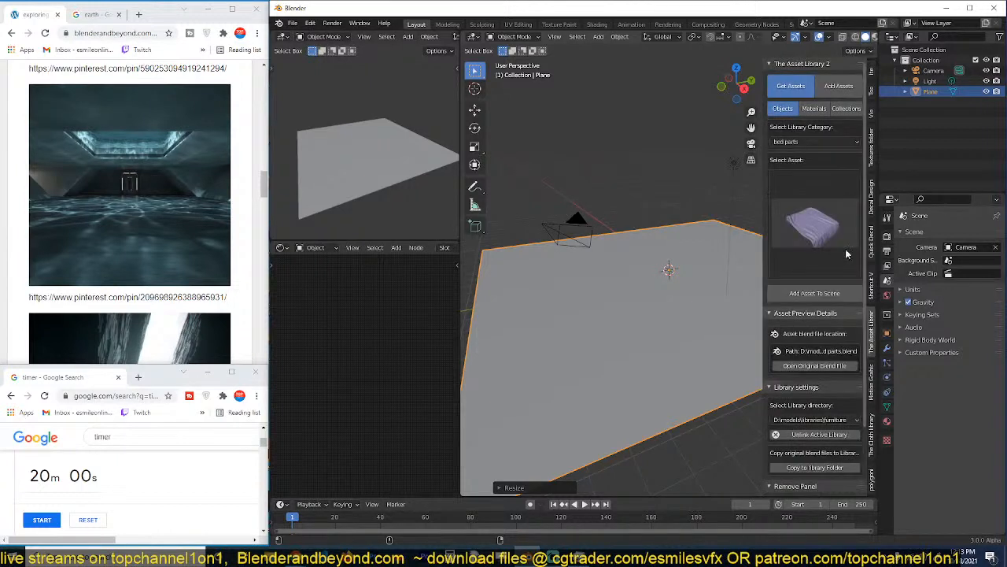
click(815, 108)
click(815, 236)
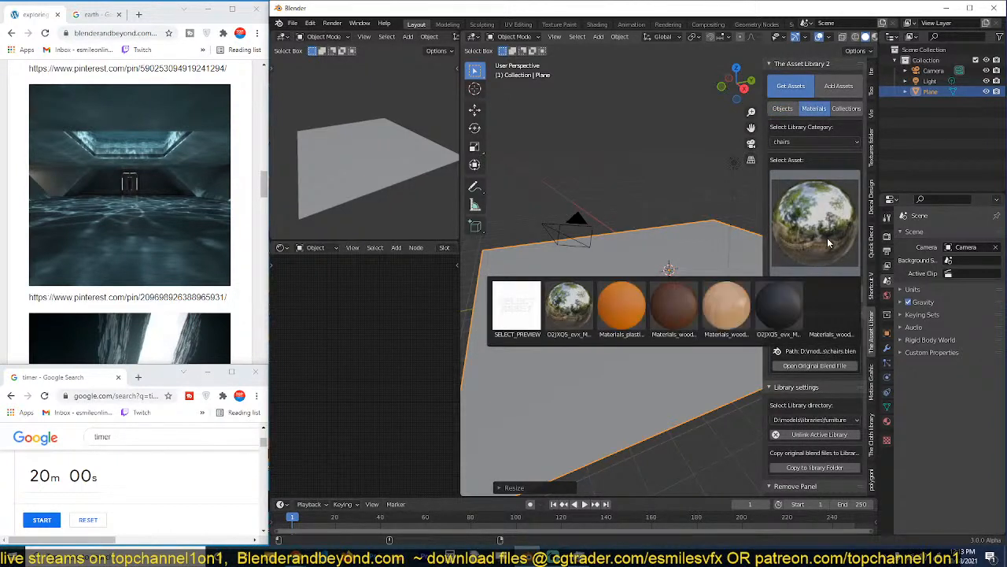
click(815, 419)
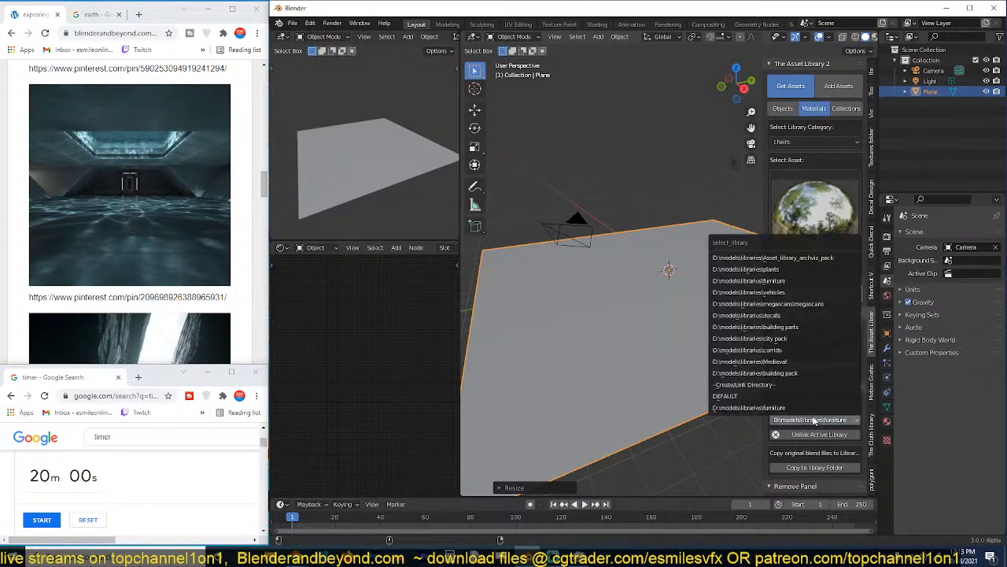
click(803, 281)
click(818, 219)
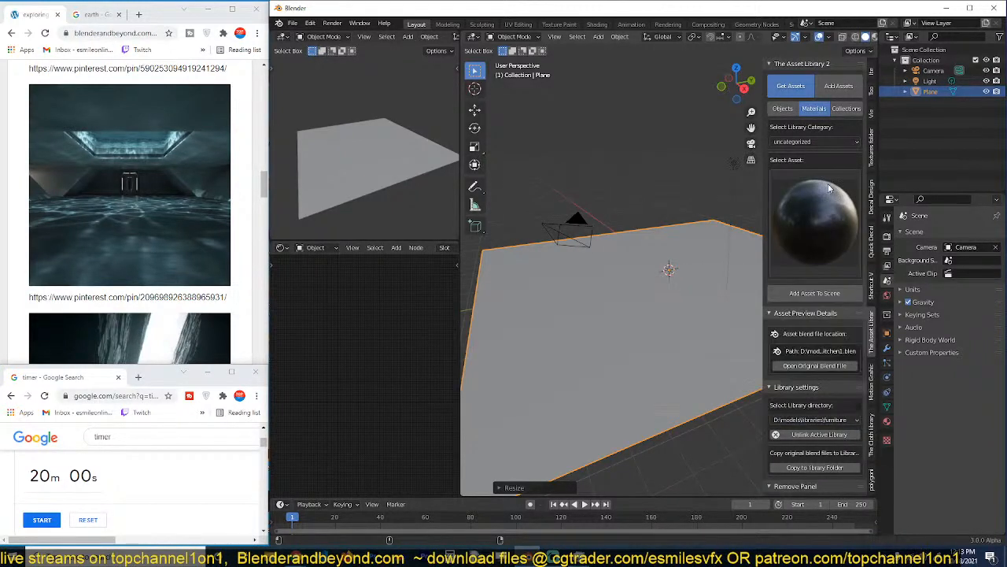
click(814, 141)
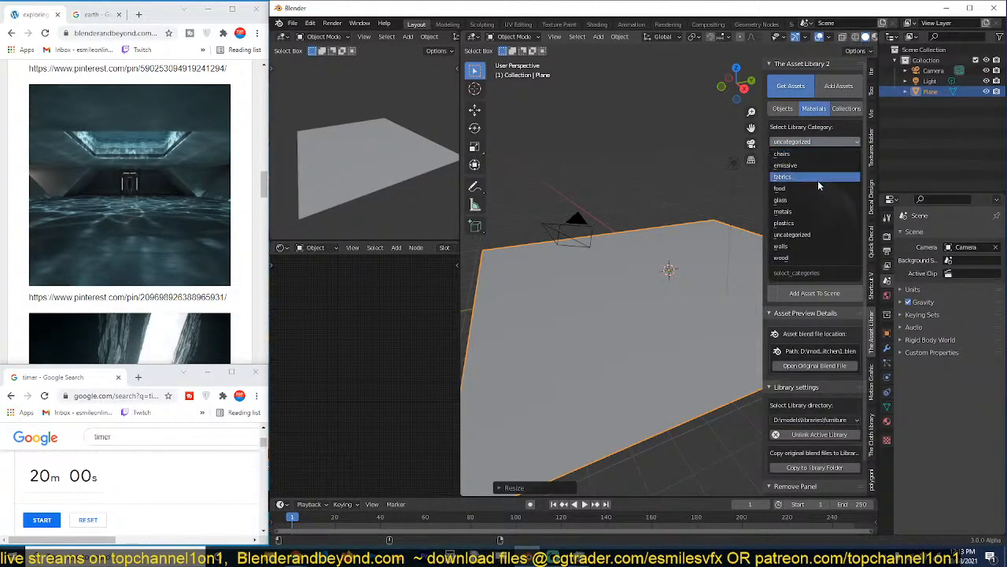
click(787, 247)
click(819, 222)
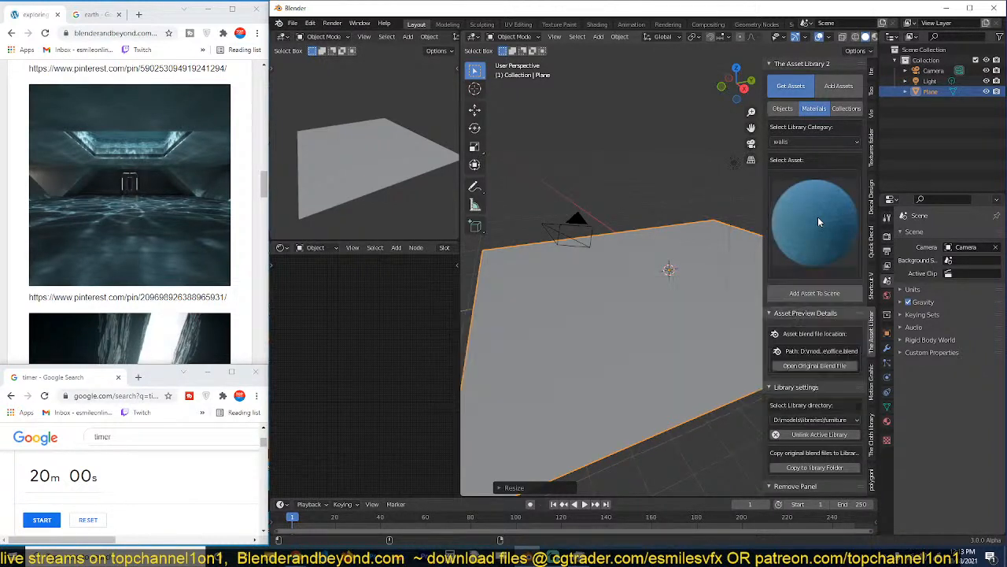
Check the building pack and megascans libraries for wall materials, and set the library directory to city pack.
click(820, 420)
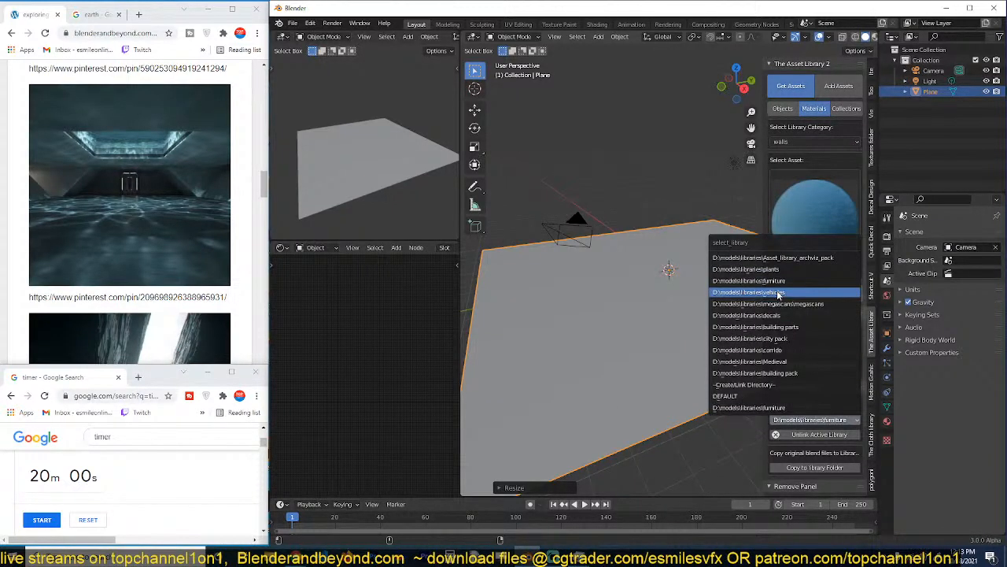
click(785, 373)
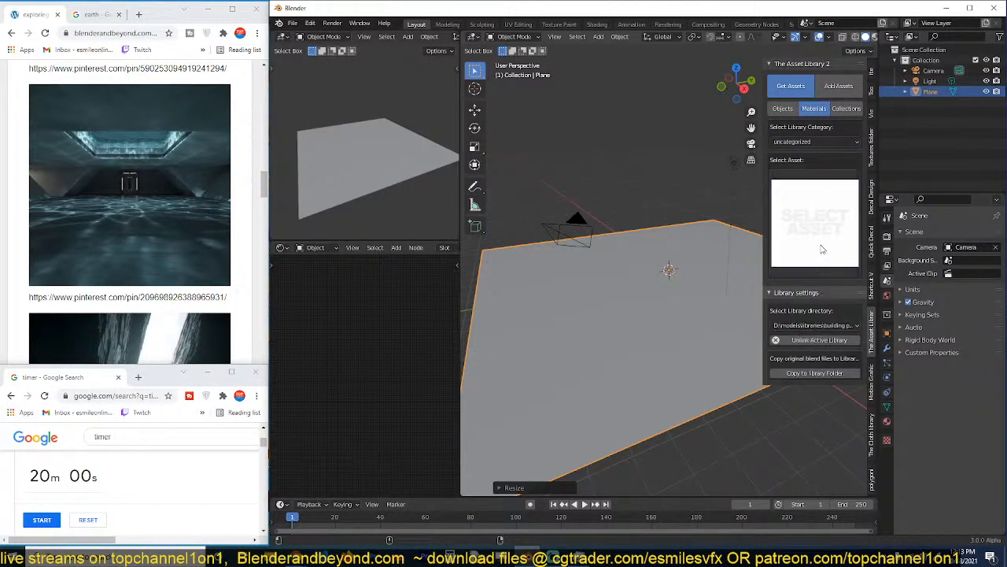
click(816, 325)
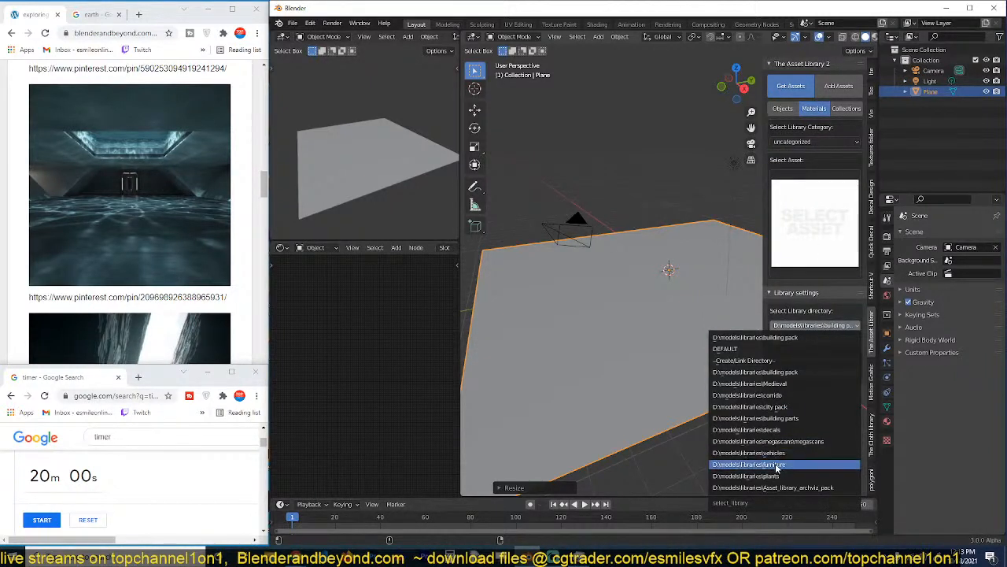
click(791, 442)
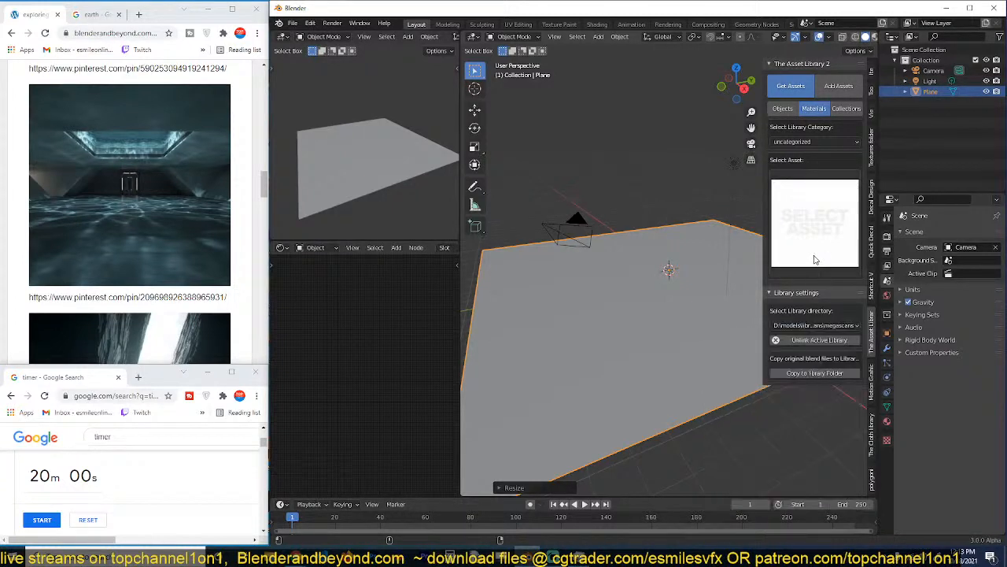
click(819, 142)
click(807, 178)
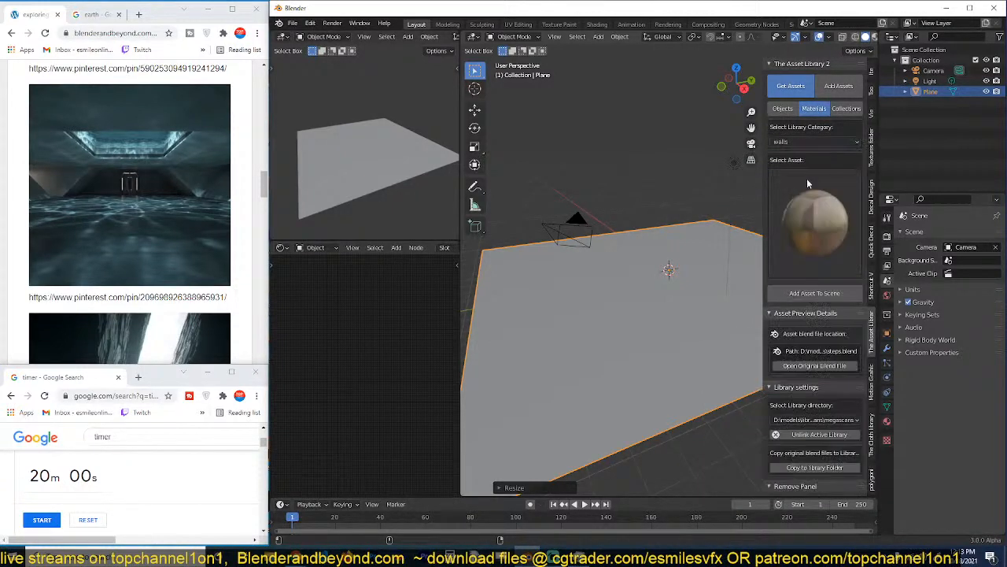
click(806, 178)
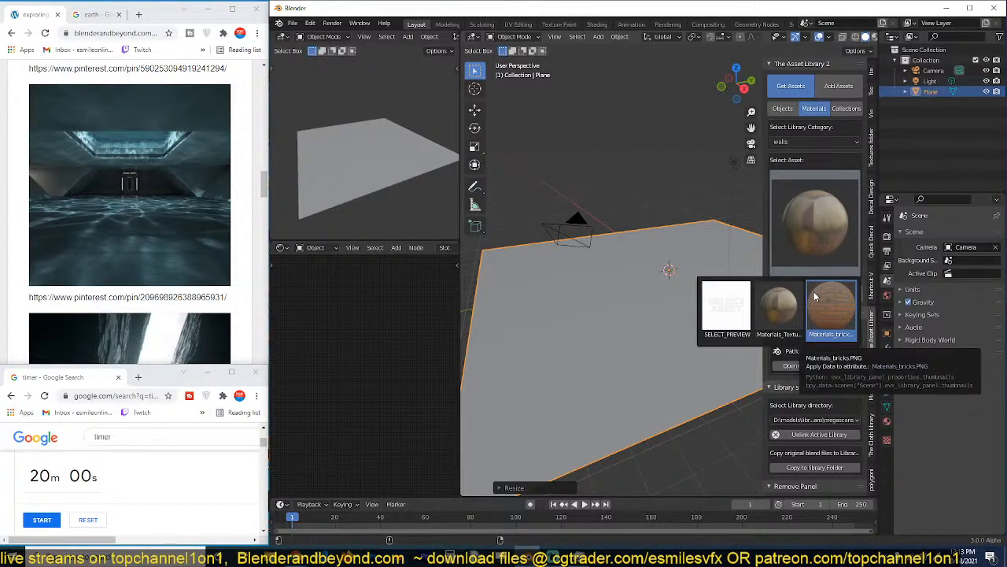
click(832, 419)
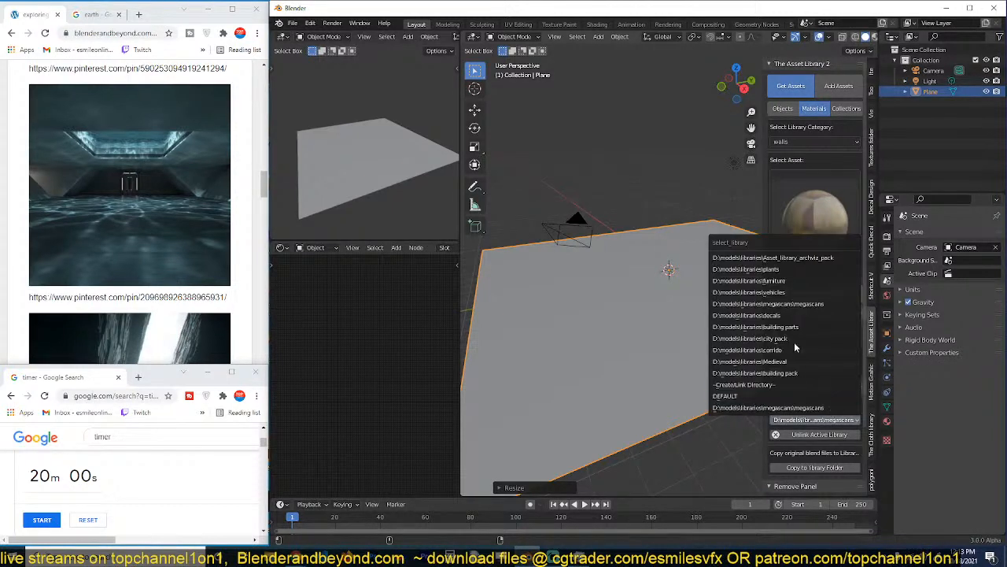
click(787, 341)
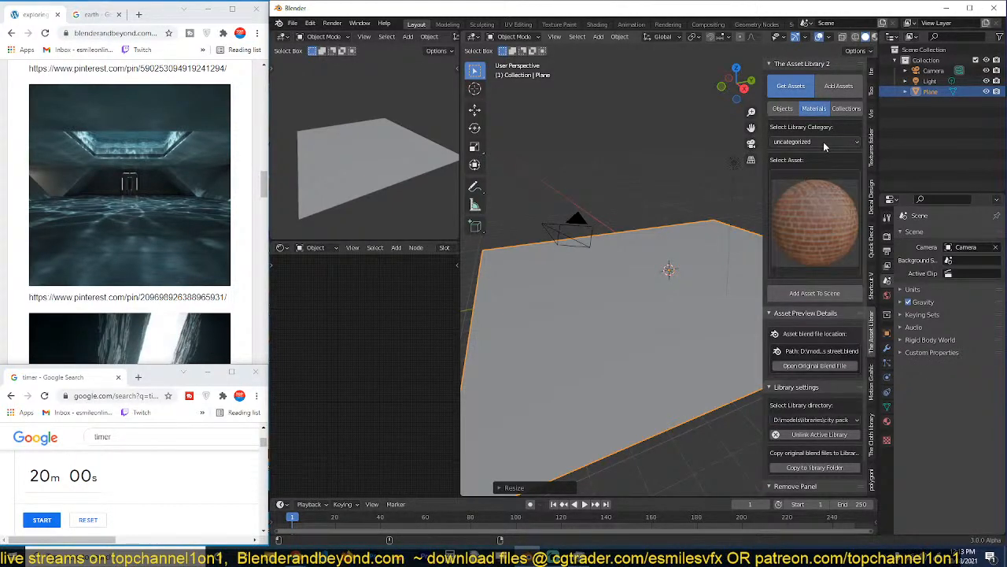
Apply the city pack's uncategorized concrete material to the plane.
click(825, 230)
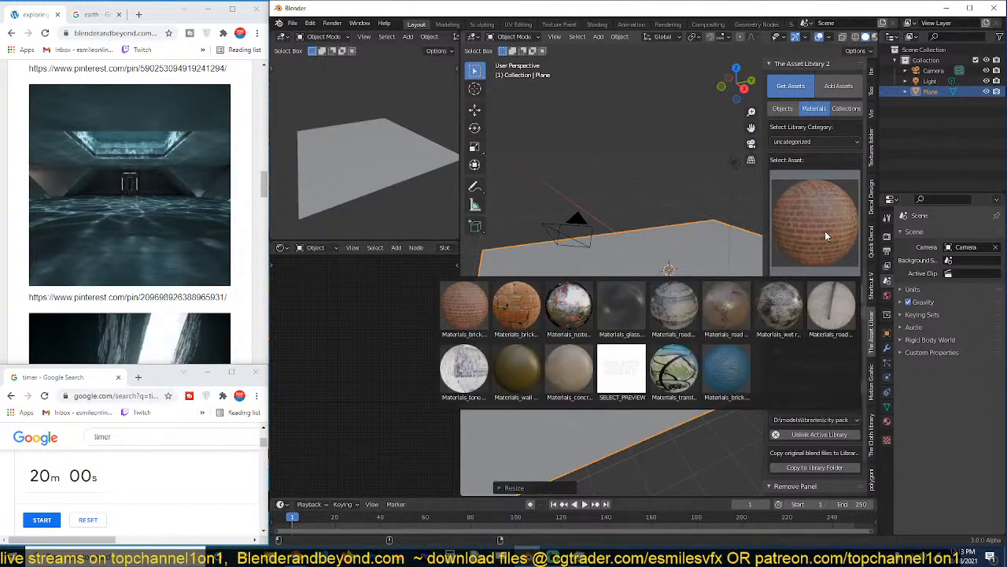
click(569, 368)
click(815, 292)
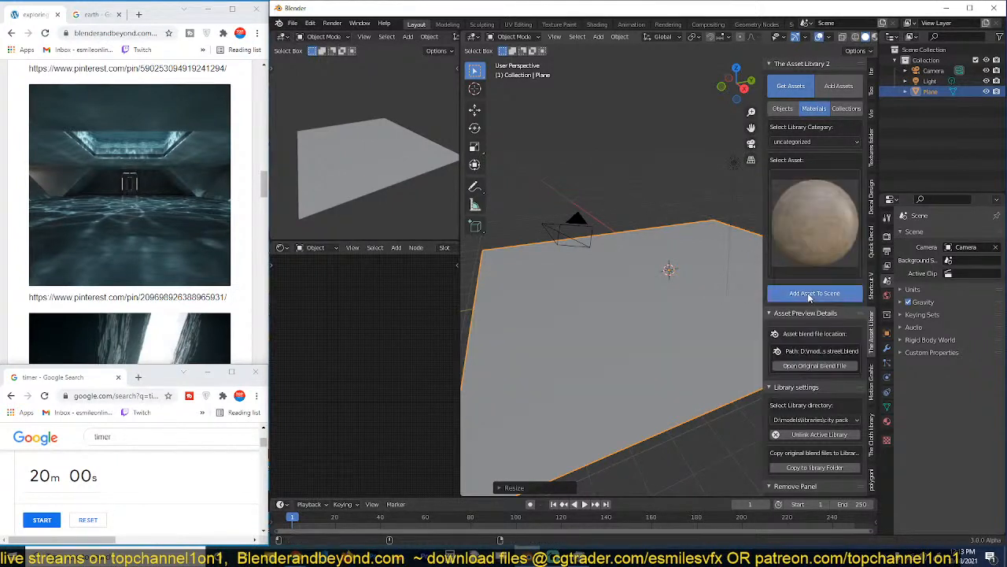
Apply the red tiles material from the city pack's walls category to the plane.
click(824, 143)
click(817, 191)
click(817, 204)
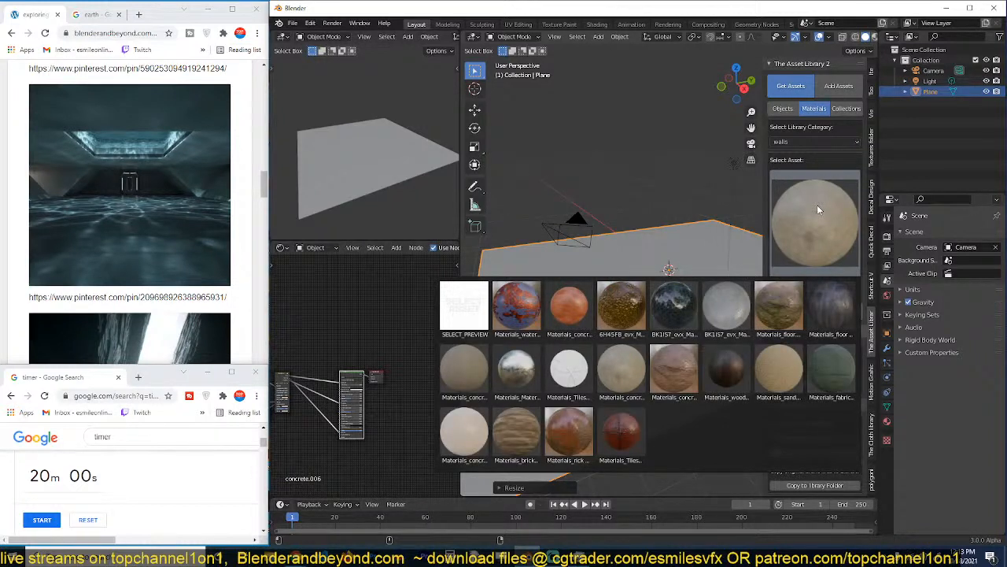
click(621, 431)
click(796, 295)
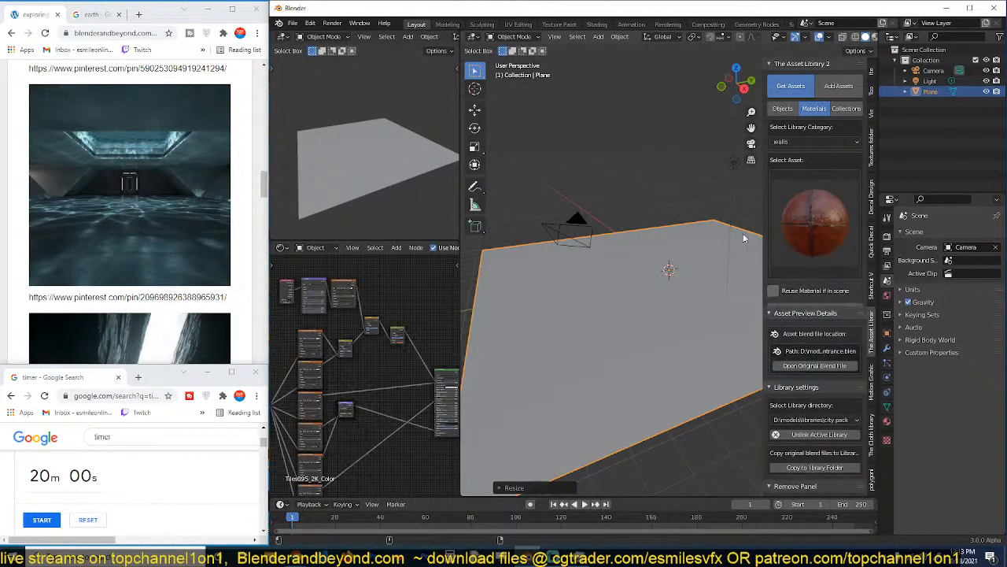
Show the plane in material preview and examine the tile texture and its mapping and image texture nodes.
scroll(871, 37, down, 2)
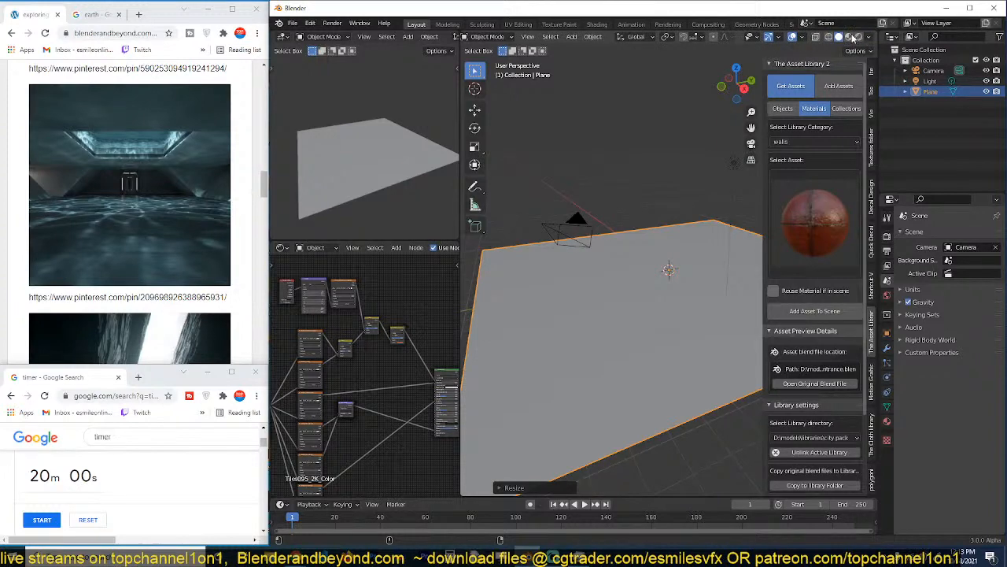
click(850, 37)
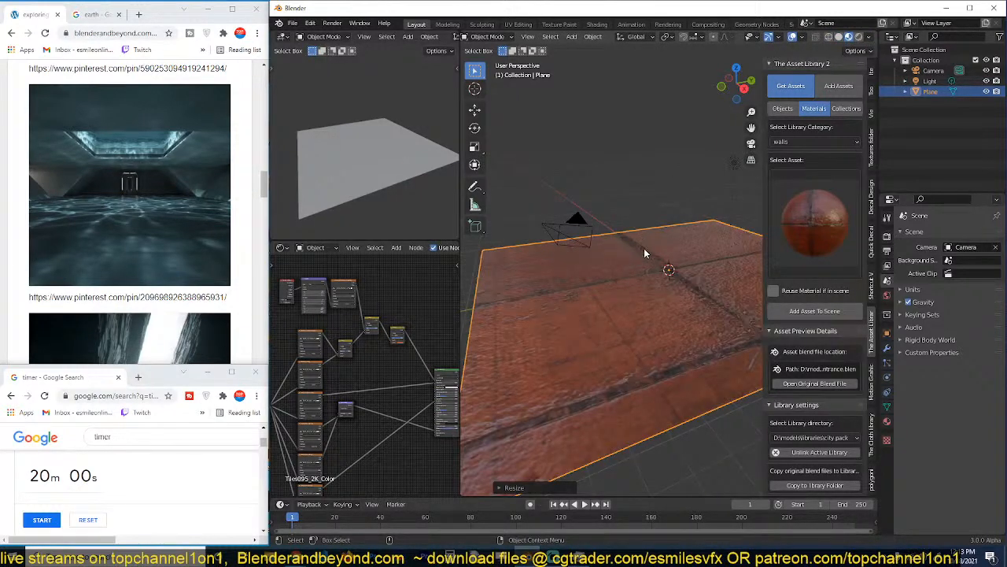
middle_drag(643, 248, 675, 335)
scroll(372, 345, down, 5)
middle_drag(373, 358, 440, 328)
scroll(450, 331, up, 5)
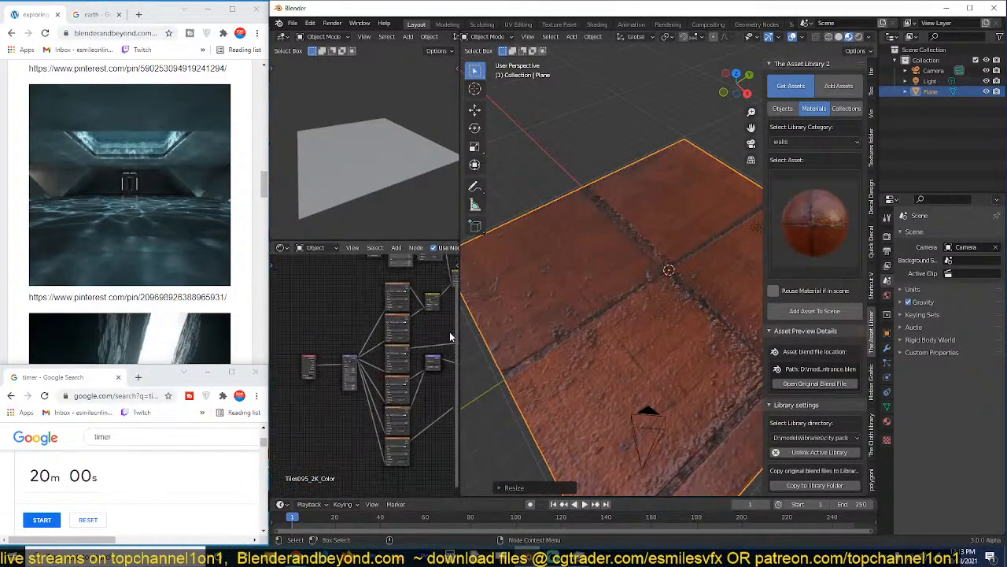
scroll(383, 373, up, 3)
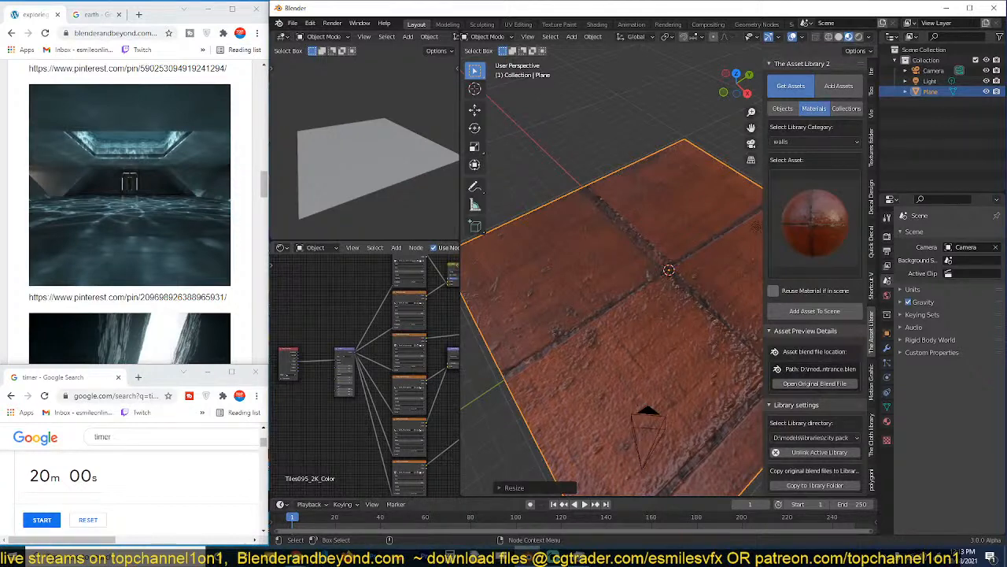
drag(341, 387, 374, 387)
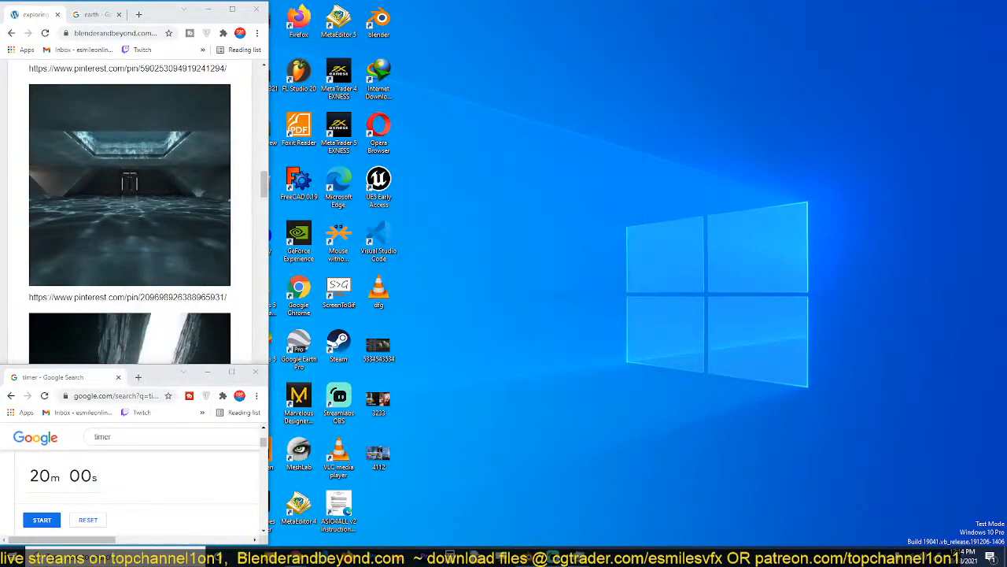
Place the new Blender window beside the browser reference image and start the 20-minute timer.
drag(0, 16, 736, 2)
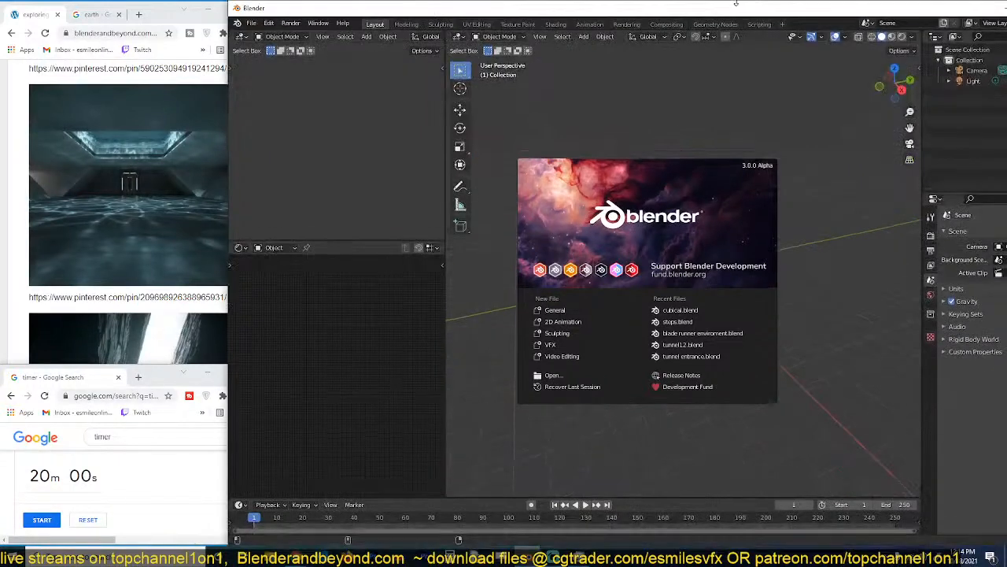
drag(223, 184, 270, 185)
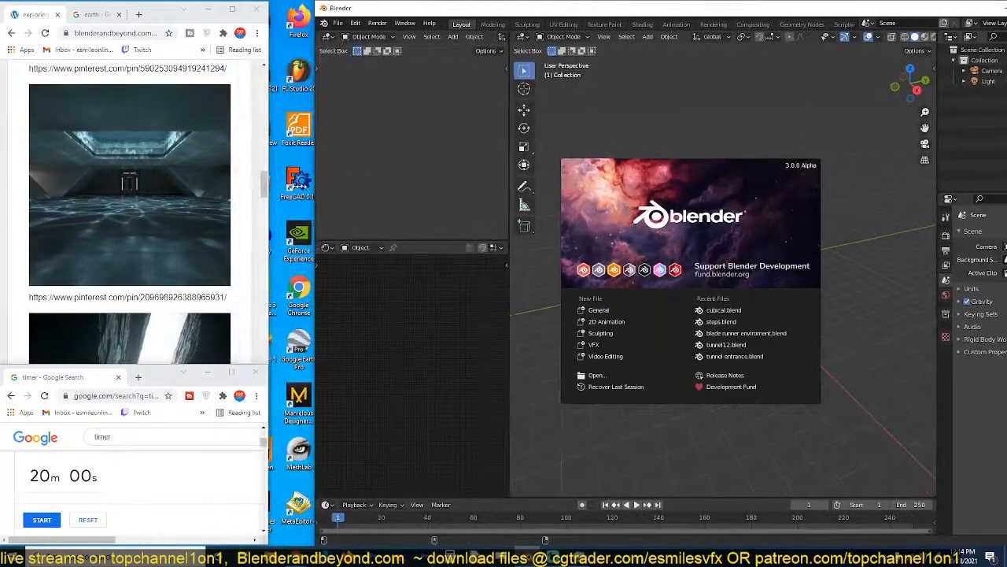
click(42, 519)
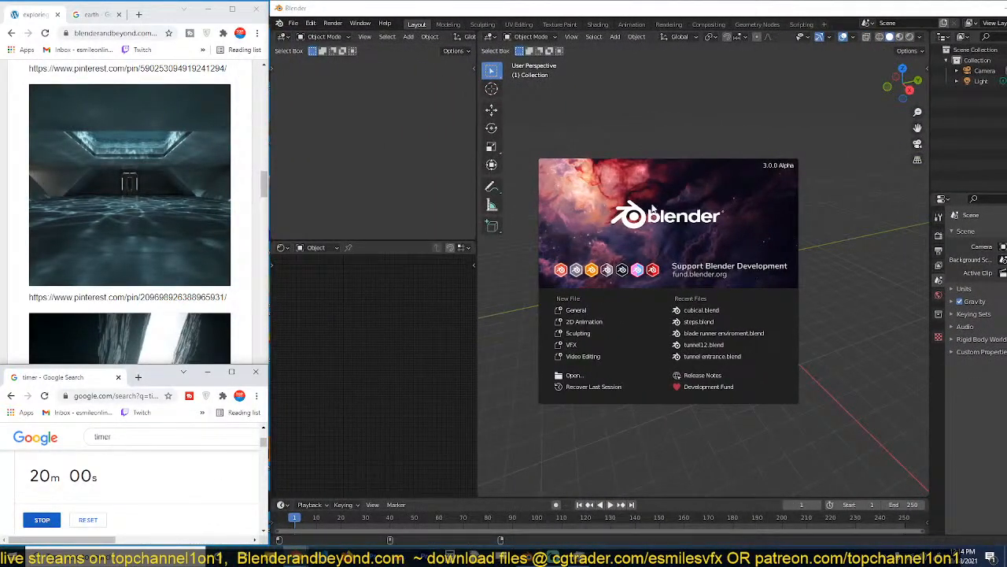
Add a plane at the origin and scale it up to form a large floor.
click(703, 127)
key(shift+a)
mouse_move(678, 246)
click(709, 243)
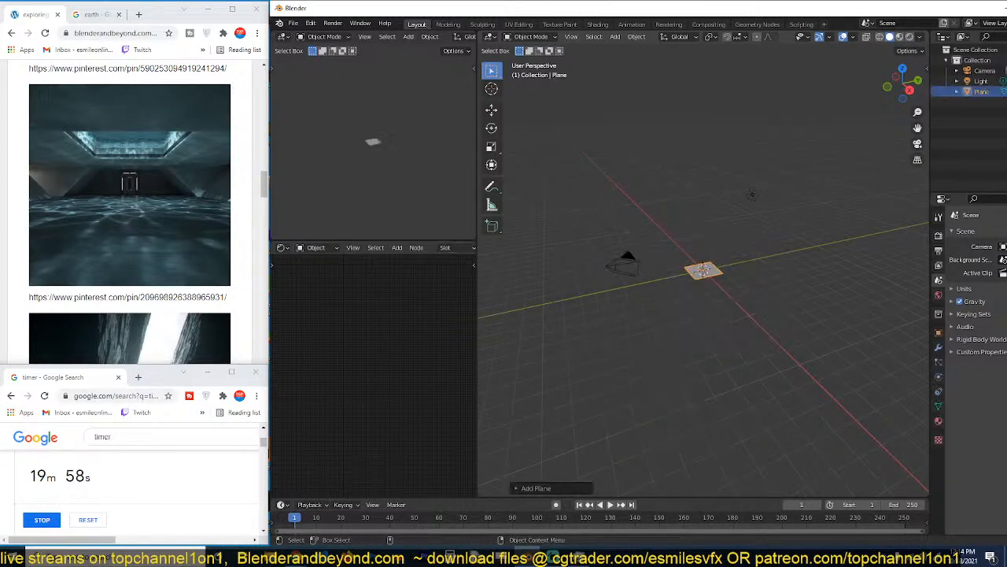
key(s)
click(837, 266)
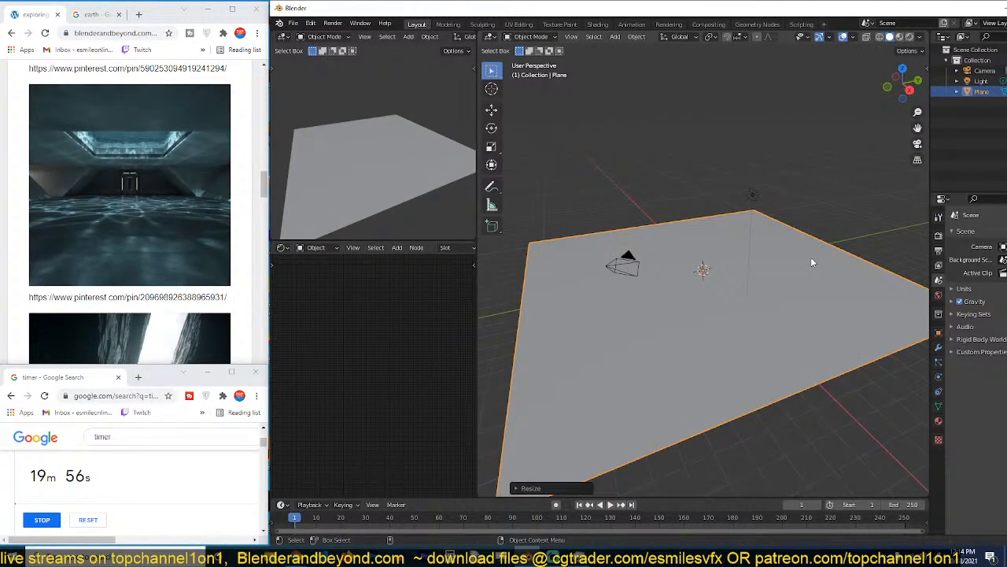
Show the asset library's materials and set the library category to walls.
key(n)
click(924, 332)
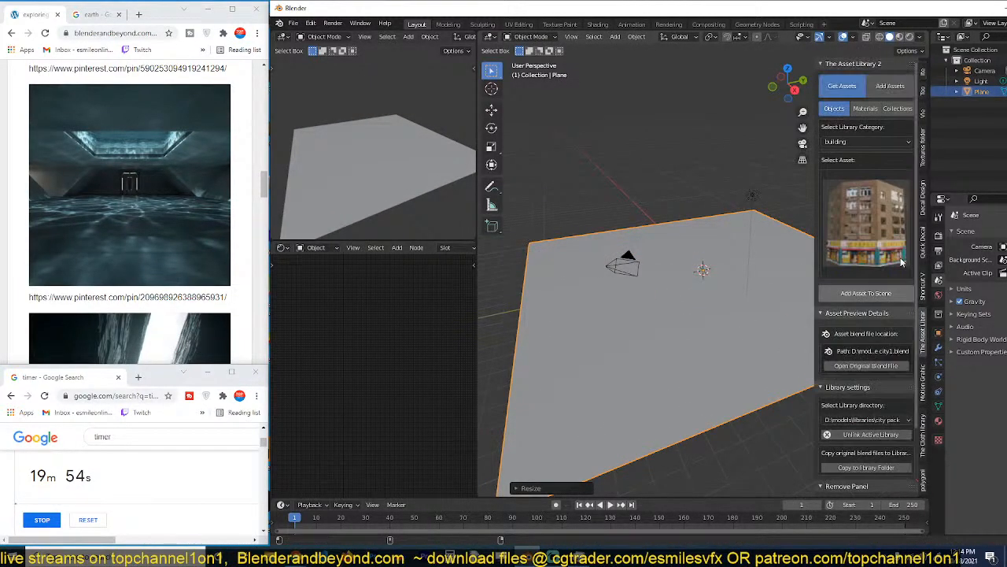
click(865, 108)
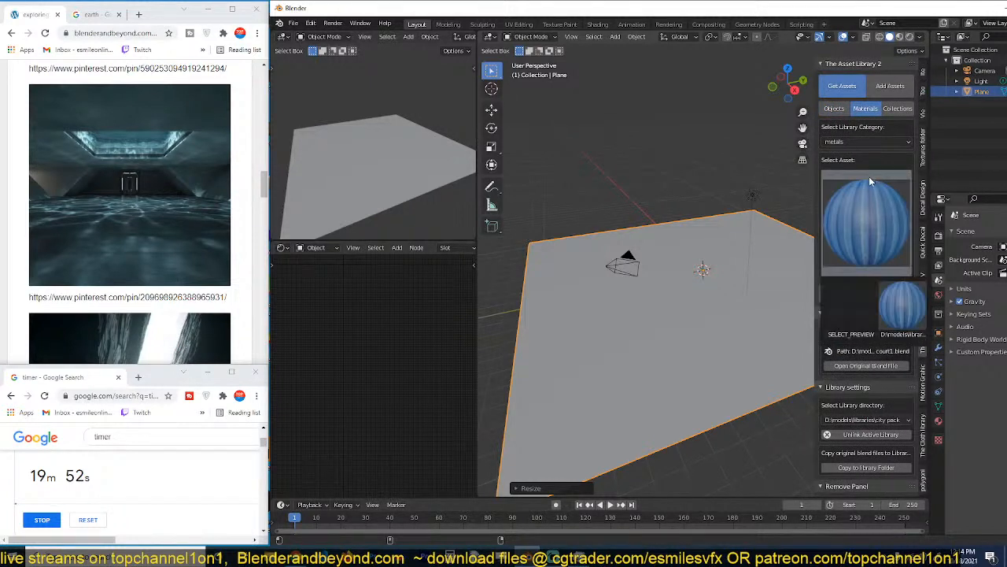
click(876, 140)
click(870, 189)
Apply the concrete 22 material from the walls category to the plane.
click(863, 216)
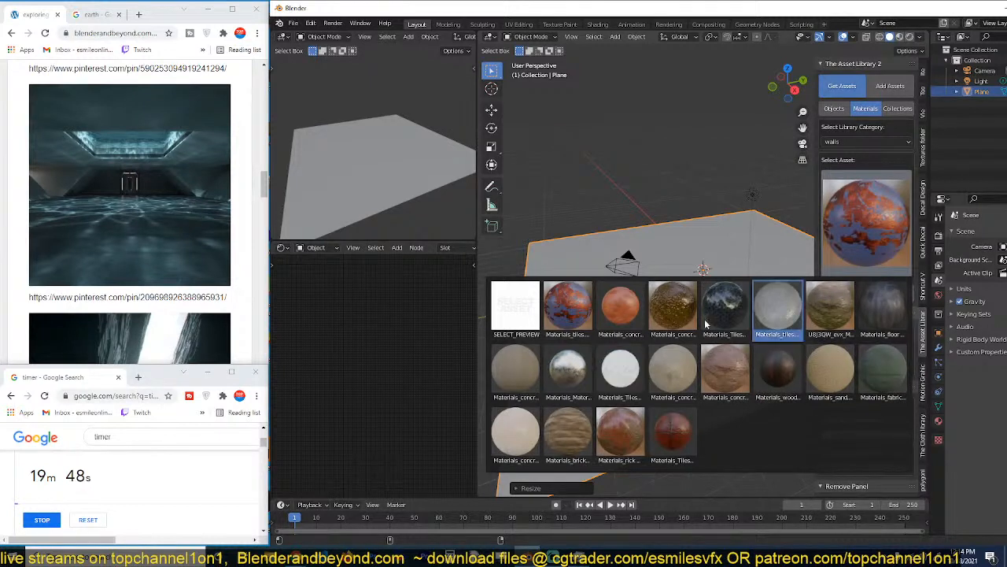
click(680, 365)
click(847, 291)
Show the plane in material preview and UV unwrap its face.
middle_drag(723, 286, 774, 293)
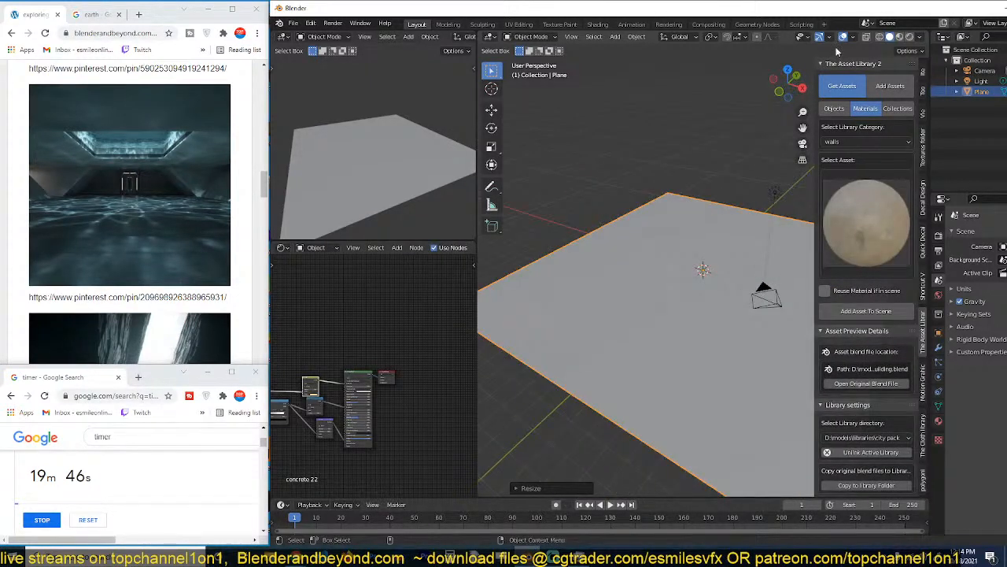
click(899, 37)
middle_drag(738, 167, 678, 167)
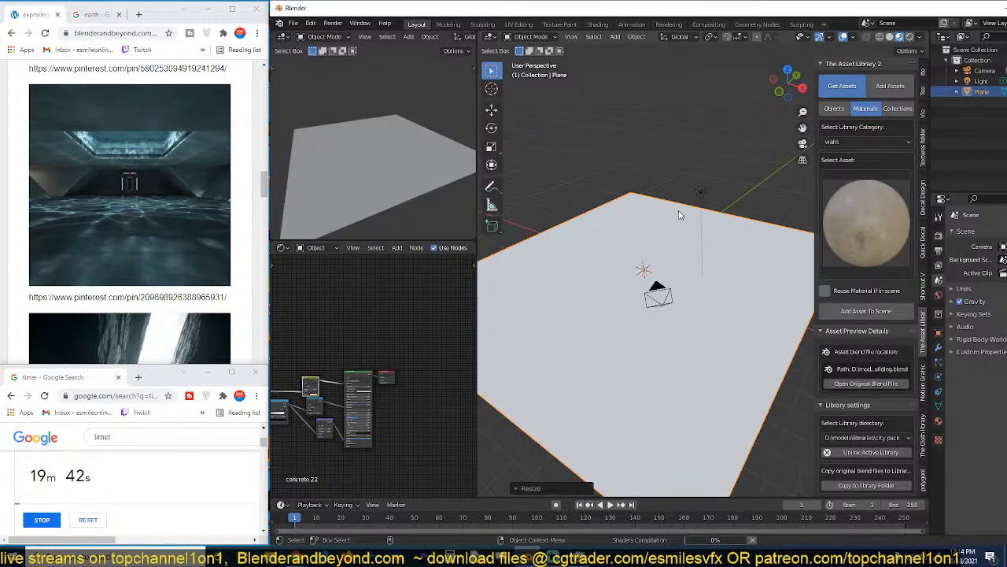
scroll(682, 231, up, 4)
middle_drag(682, 232, 594, 273)
scroll(593, 274, down, 4)
key(Tab)
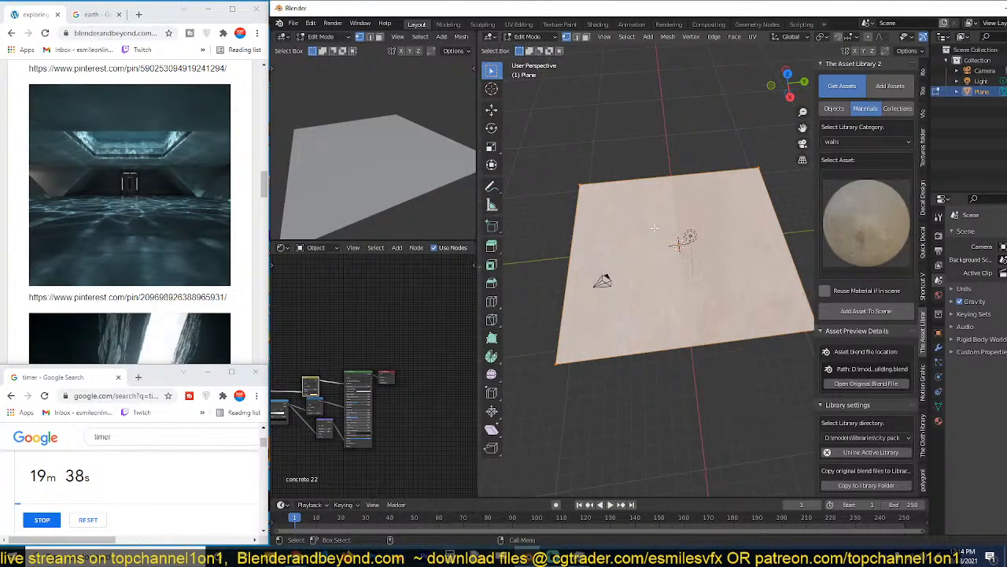
key(u)
click(654, 228)
key(Tab)
Examine the texture coordinate and mapping nodes of the plane's concrete material.
scroll(429, 388, down, 4)
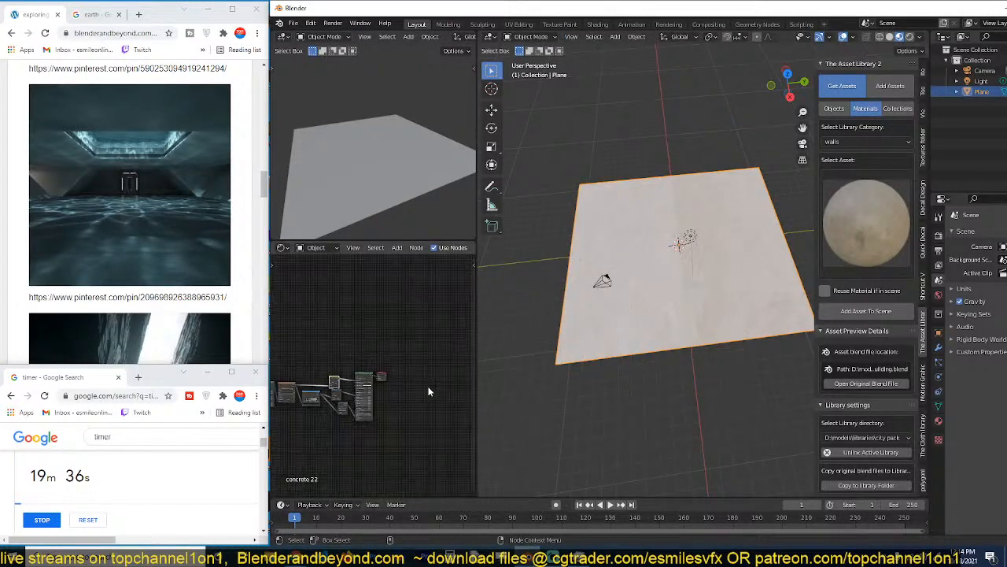
middle_drag(430, 389, 513, 353)
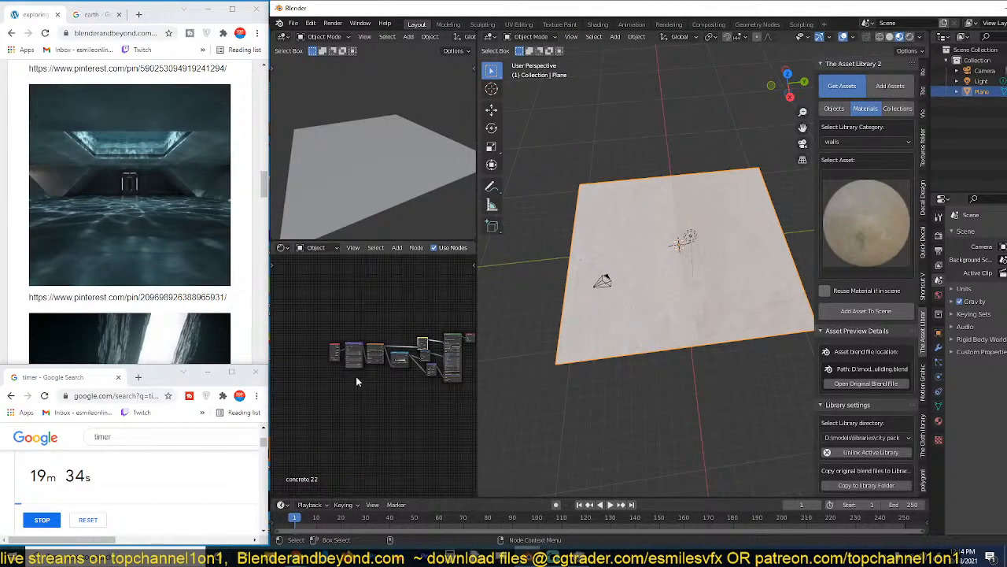
scroll(357, 381, up, 3)
scroll(356, 380, up, 4)
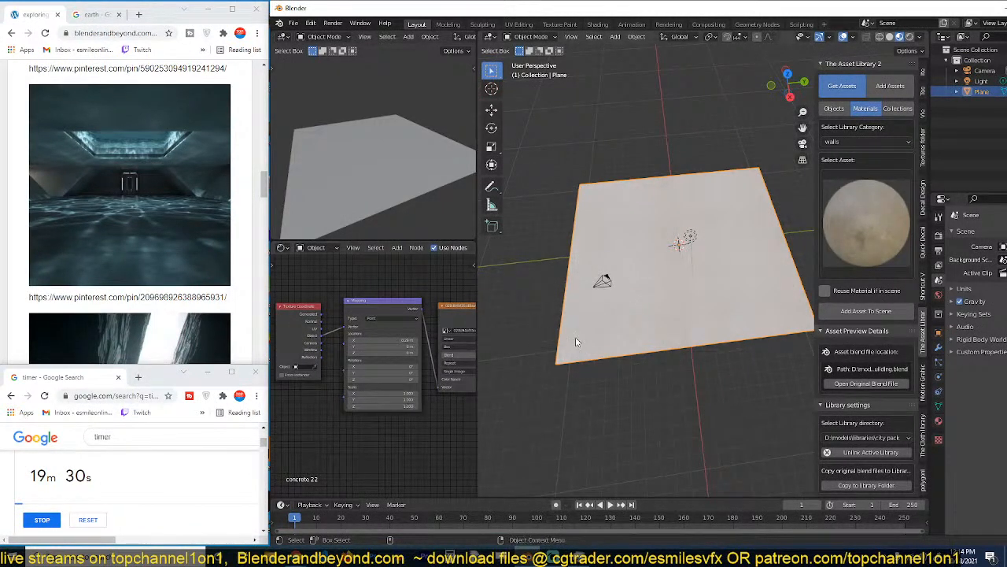
scroll(653, 275, up, 5)
Apply the concrete wall material from the walls category to the plane.
click(839, 240)
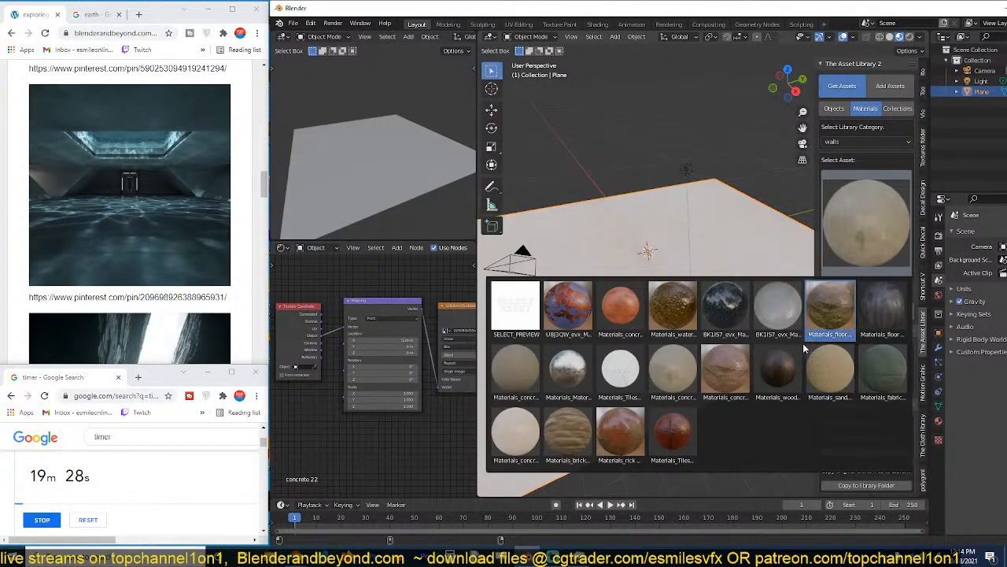
click(681, 375)
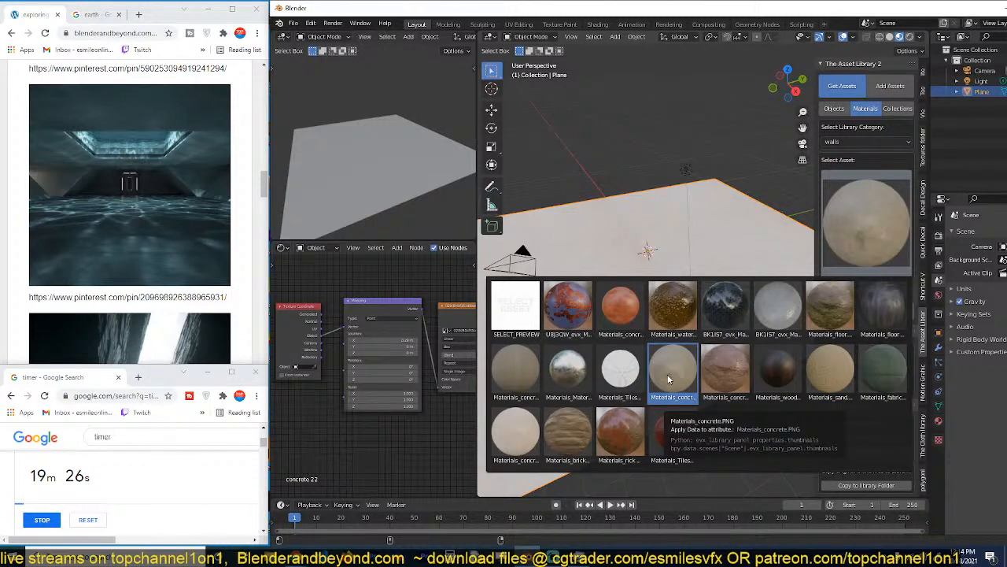
click(568, 370)
click(874, 235)
click(498, 419)
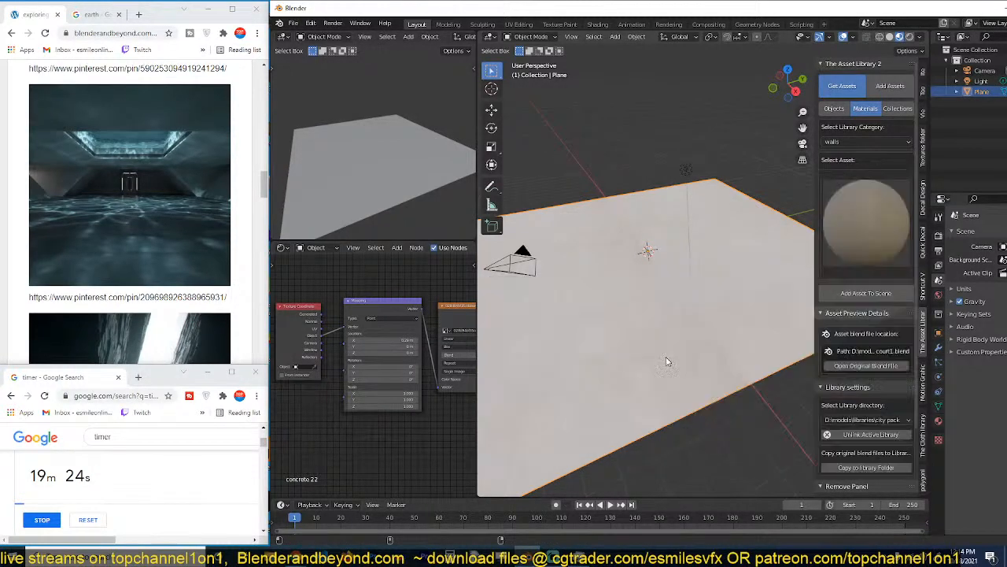
click(859, 293)
scroll(673, 309, up, 1)
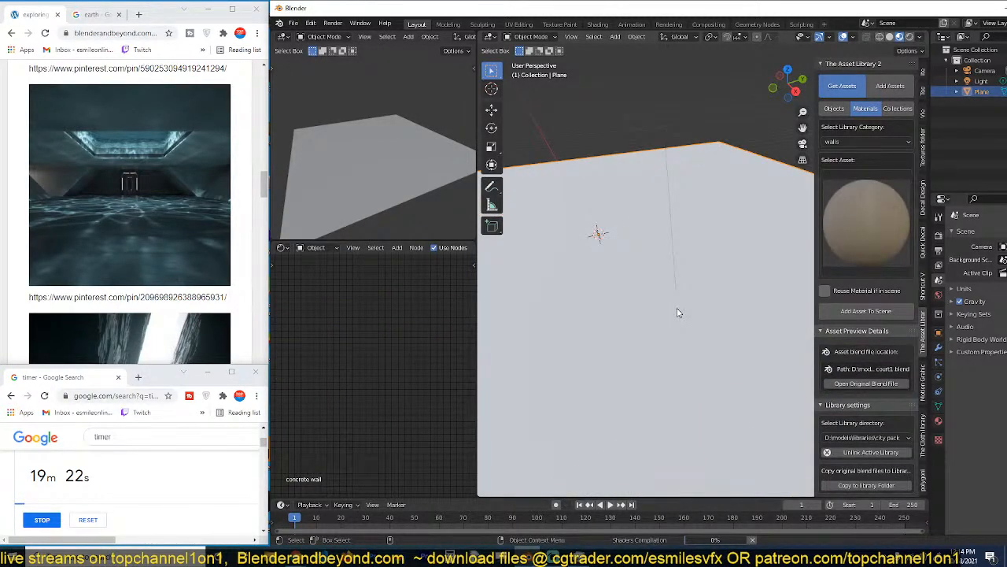
scroll(678, 312, down, 1)
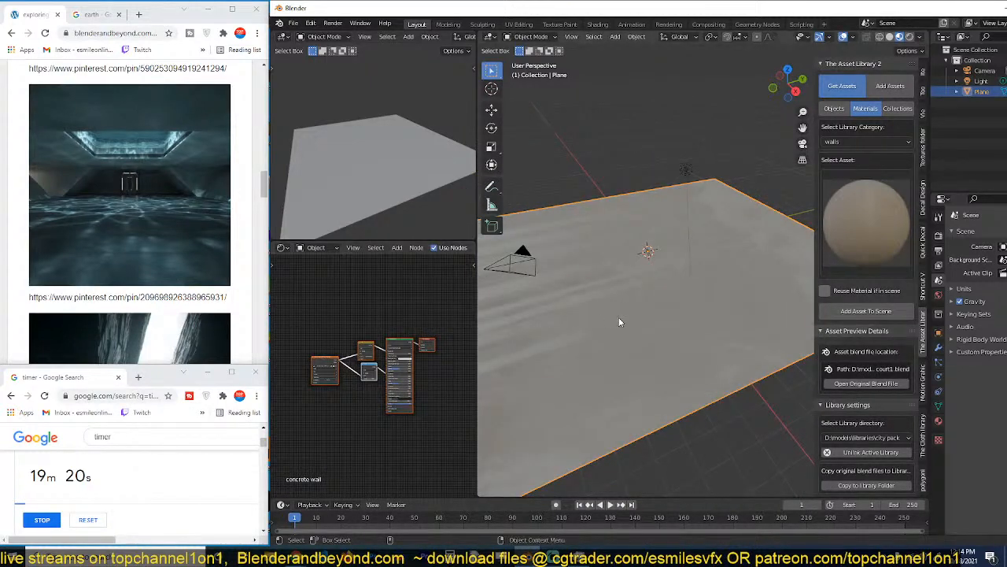
Scale the floor plane up slightly.
middle_drag(619, 317, 706, 325)
key(s)
click(697, 344)
middle_drag(614, 203, 629, 203)
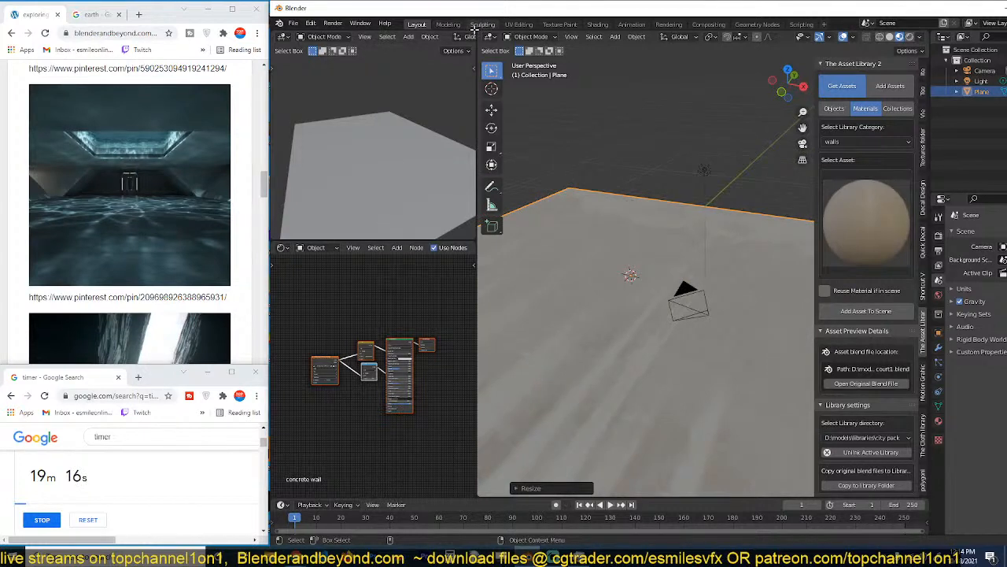
Display the small preview viewport in rendered shading and set the render engine to Cycles.
scroll(463, 38, down, 6)
scroll(456, 40, down, 3)
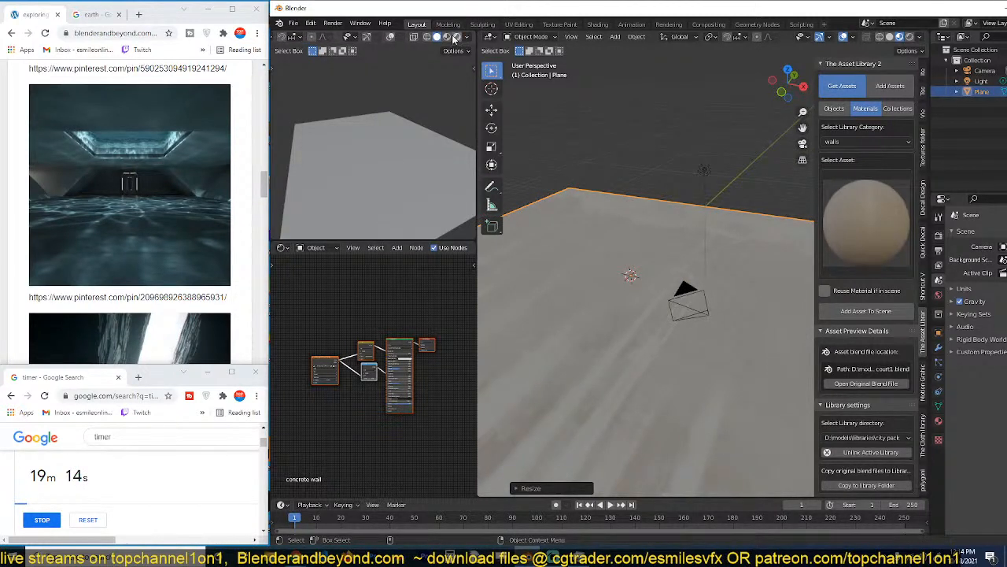
click(456, 38)
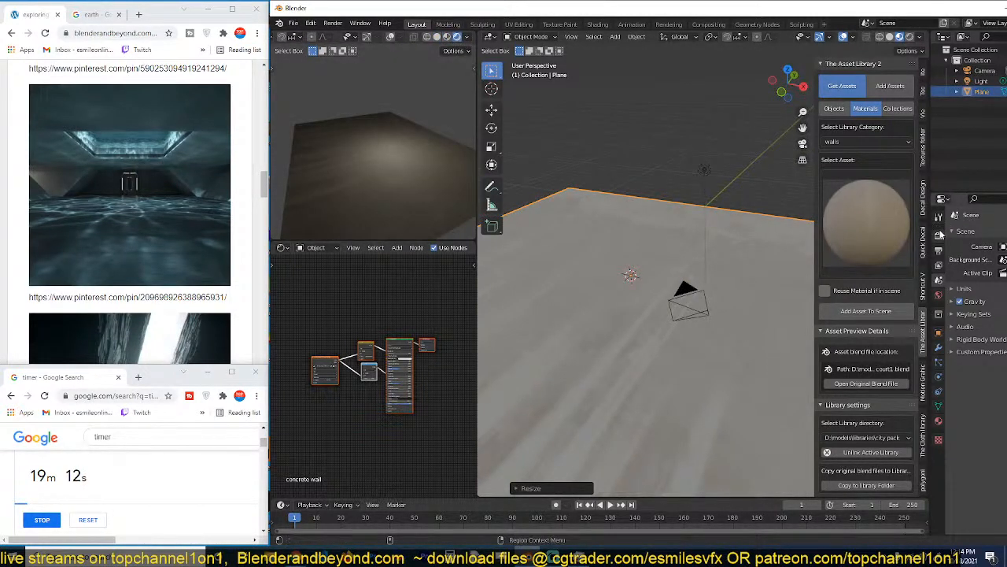
drag(931, 234, 848, 234)
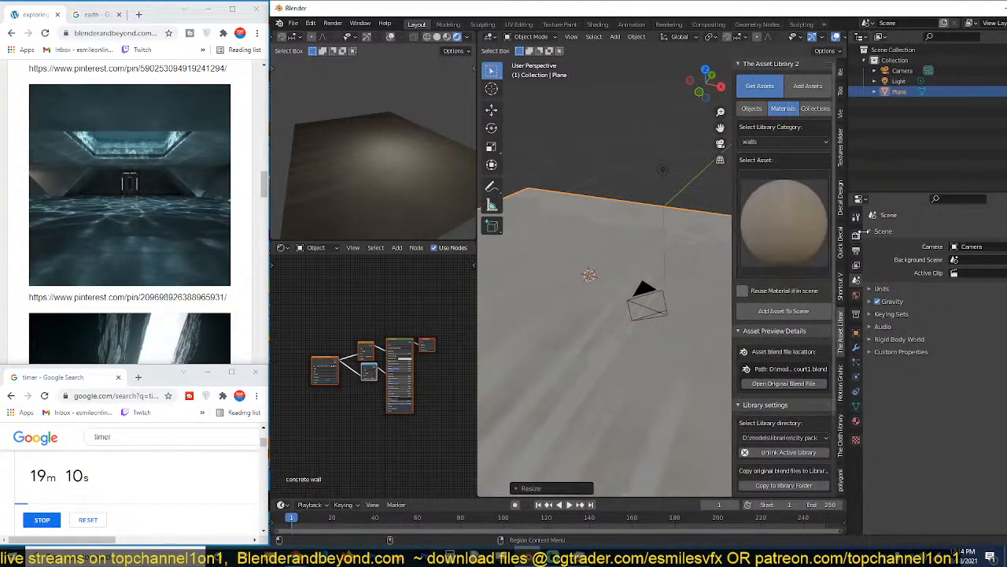
click(857, 234)
click(957, 233)
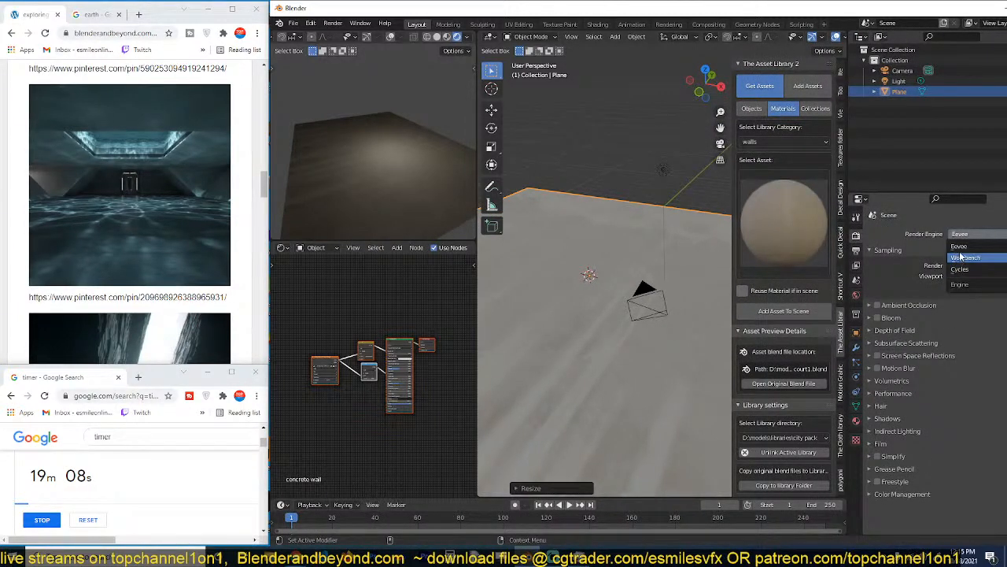
click(962, 267)
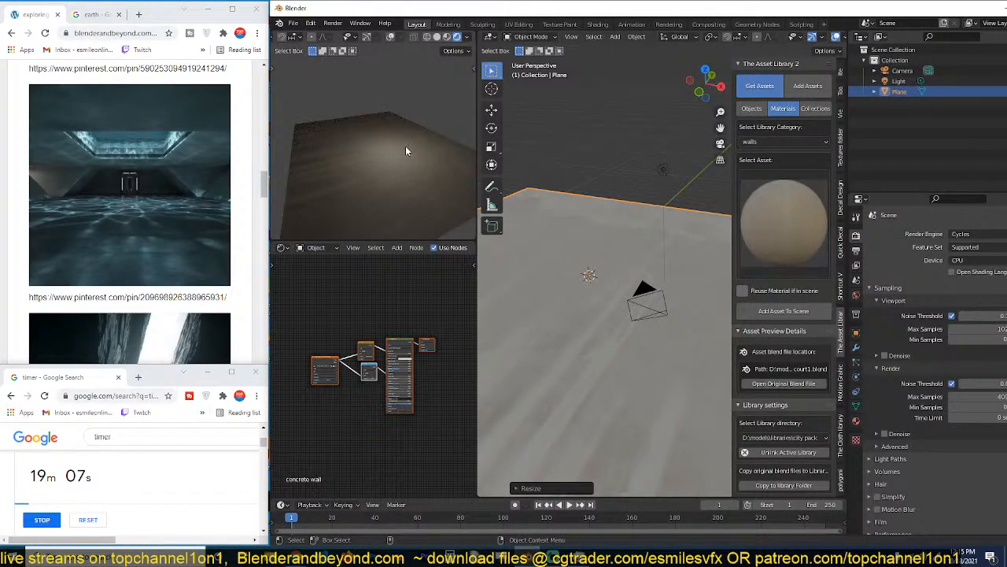
Limit the rendered preview to a region around the plane and set the Cycles device to GPU Compute.
scroll(406, 147, down, 3)
key(ctrl+b)
drag(295, 71, 451, 236)
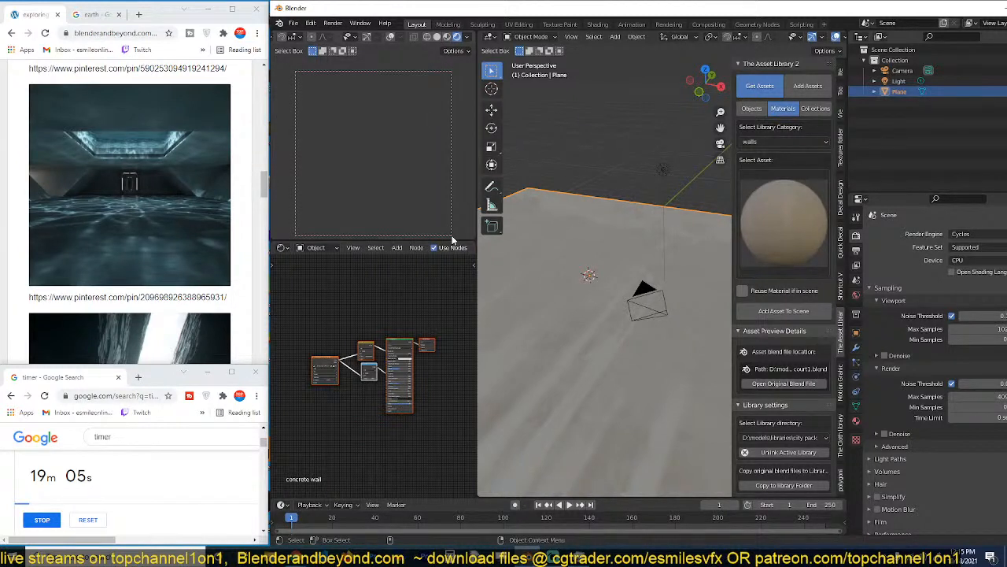
click(968, 259)
click(966, 281)
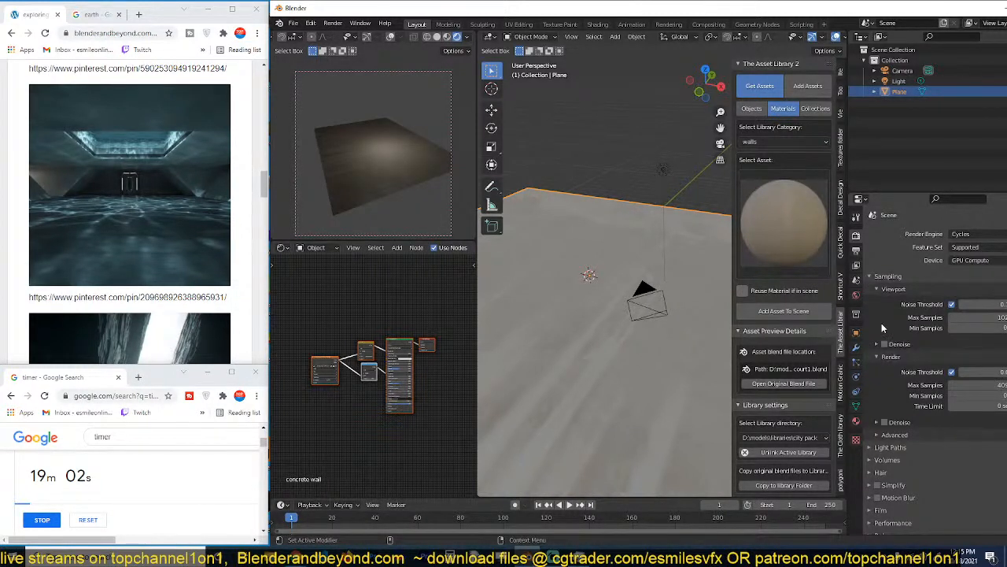
Add an Emission shader node above the existing nodes of the plane's concrete wall material.
middle_drag(598, 252, 525, 287)
scroll(324, 331, up, 2)
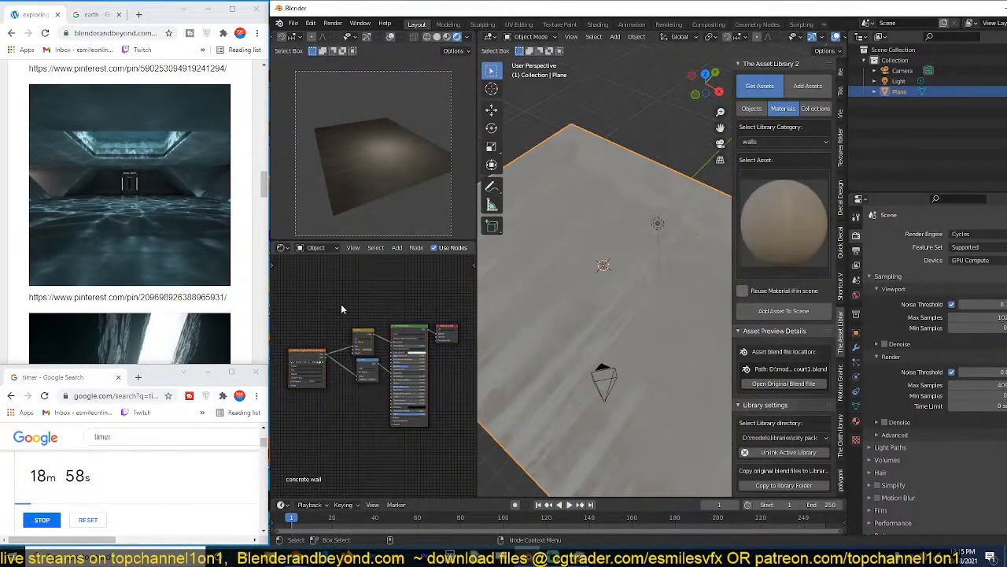
scroll(299, 286, up, 1)
middle_drag(302, 283, 342, 296)
key(shift+a)
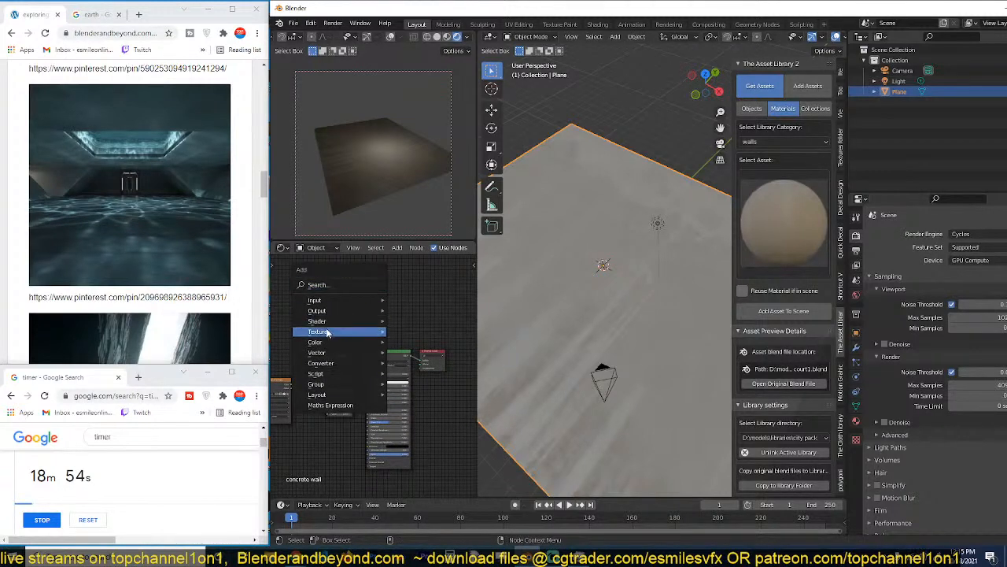
mouse_move(338, 321)
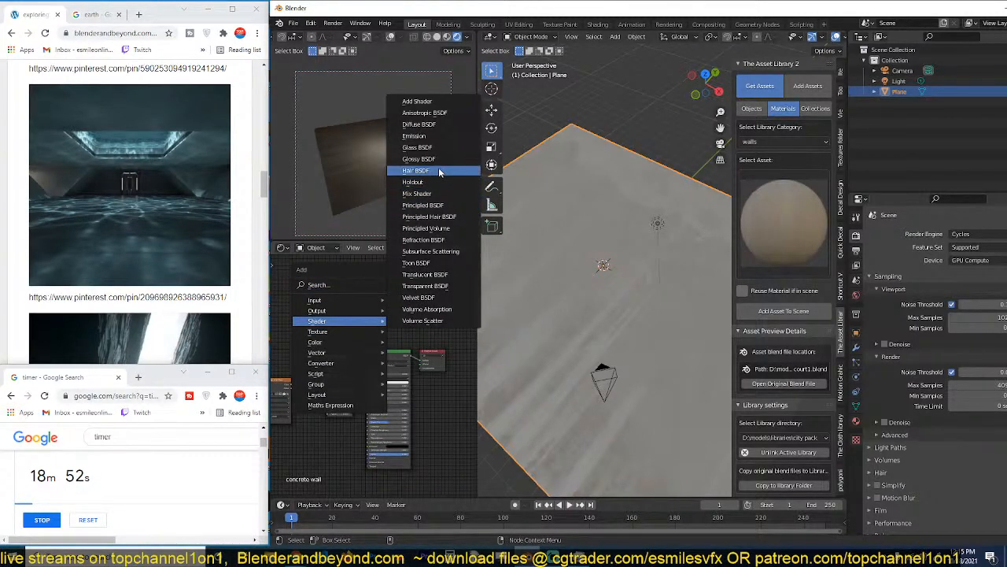
click(425, 135)
scroll(341, 291, up, 2)
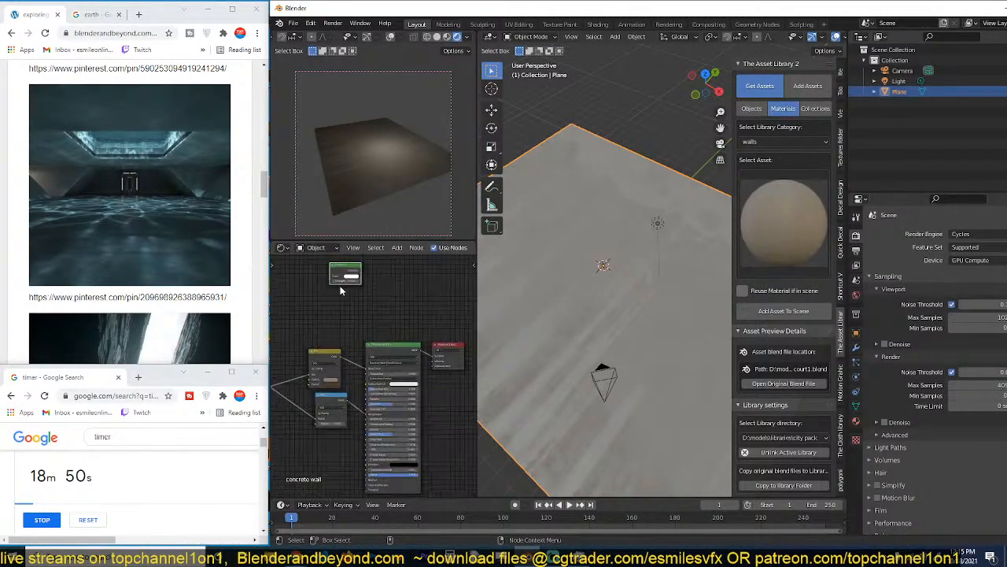
Add a Voronoi Texture node below the Emission node and preview its output on the plane.
click(341, 292)
key(shift+a)
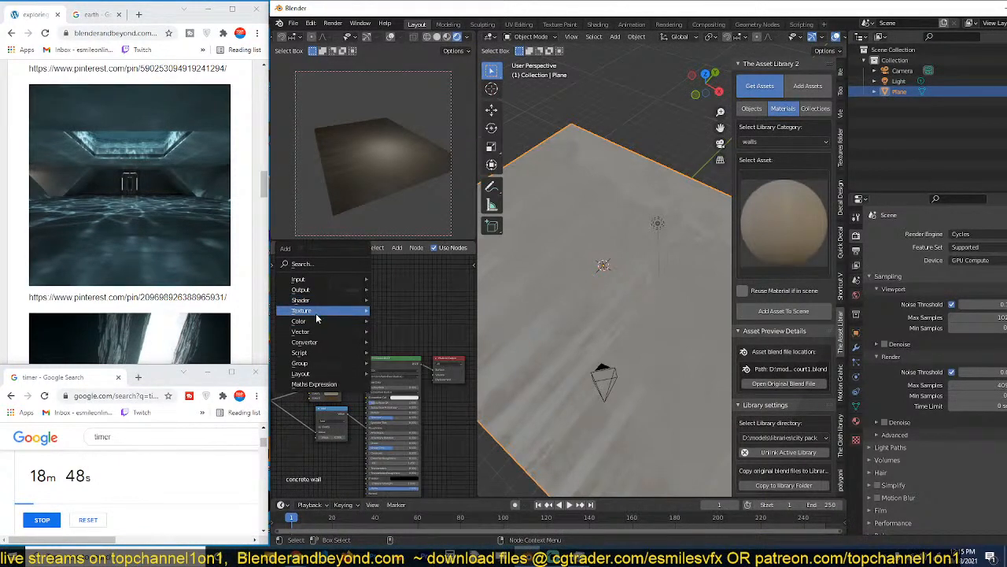
mouse_move(316, 318)
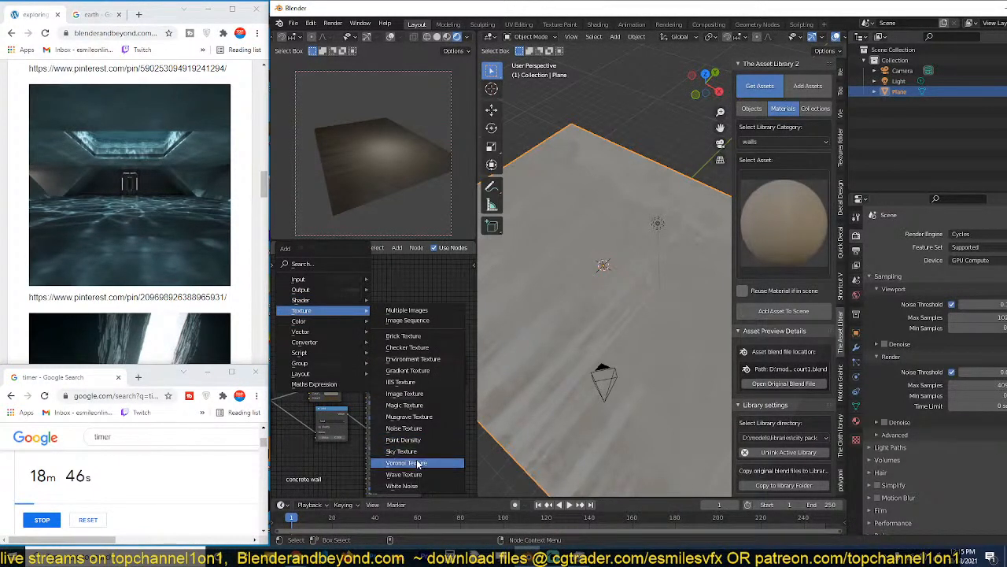
click(419, 464)
click(348, 324)
ctrl+shift+click(349, 323)
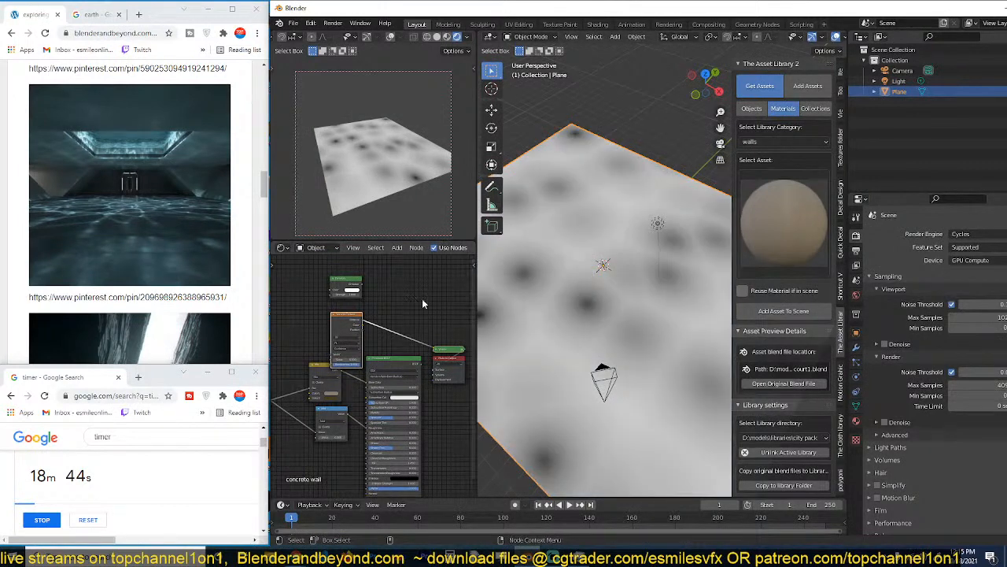
Move the Voronoi Texture node in front of the Emission node to make room between them.
middle_drag(420, 302, 476, 316)
drag(407, 336, 307, 307)
scroll(335, 303, up, 1)
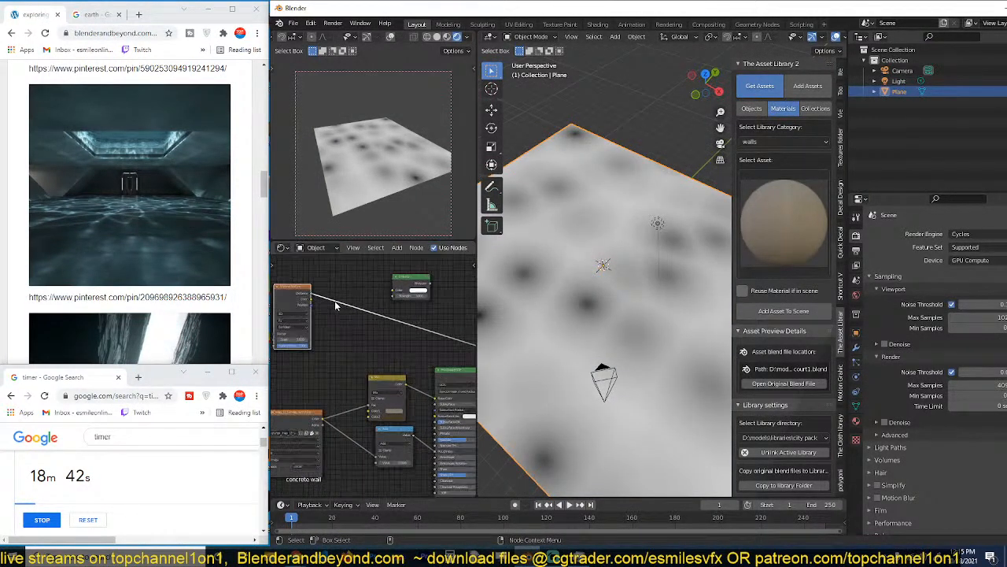
Try a ColorRamp node on the Voronoi Texture's Distance output, adjust its stops, and remove the node.
middle_drag(335, 305, 369, 320)
drag(329, 313, 303, 310)
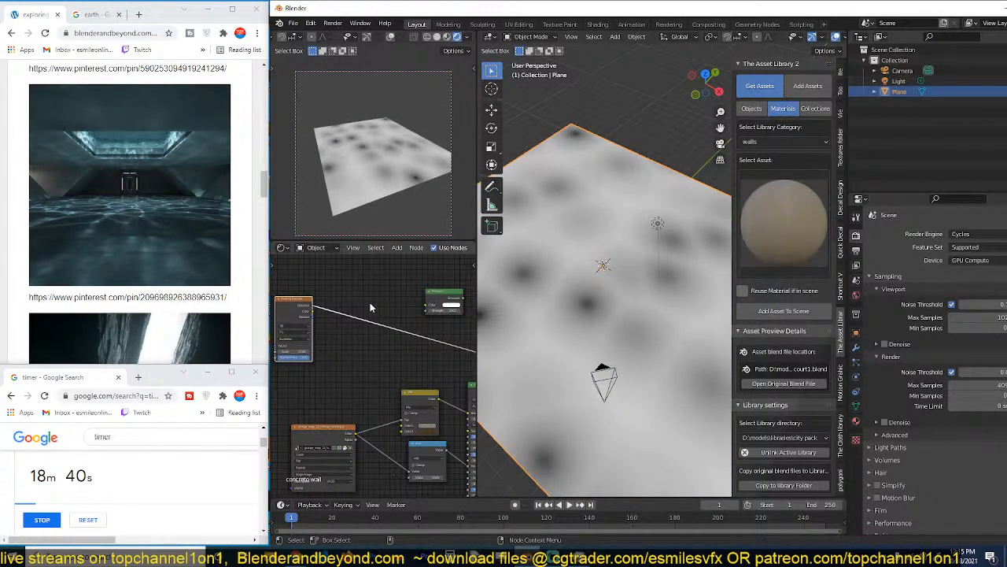
key(shift+a)
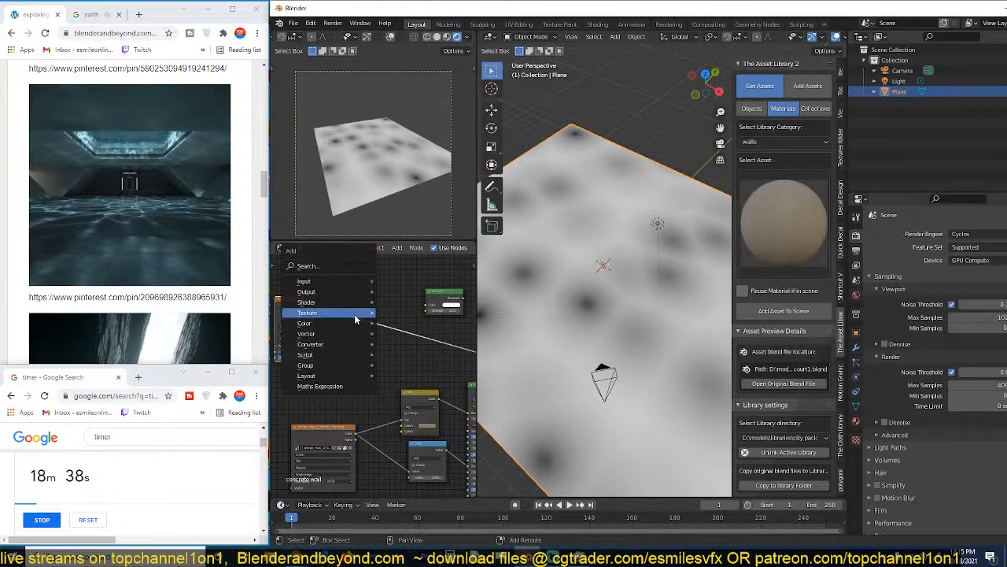
mouse_move(347, 343)
click(400, 365)
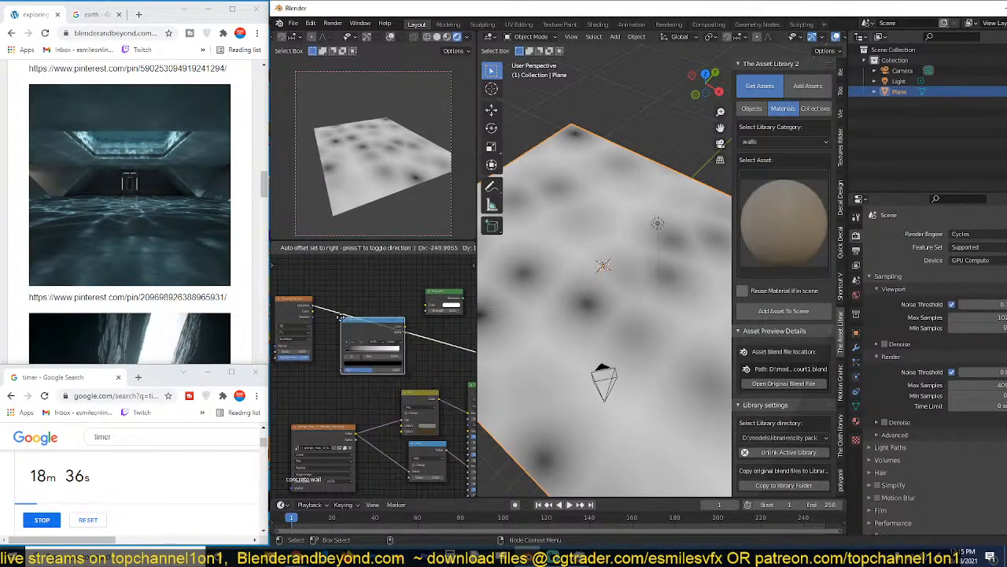
click(341, 317)
scroll(375, 367, up, 2)
drag(346, 347, 366, 348)
alt+drag(386, 311, 382, 322)
key(x)
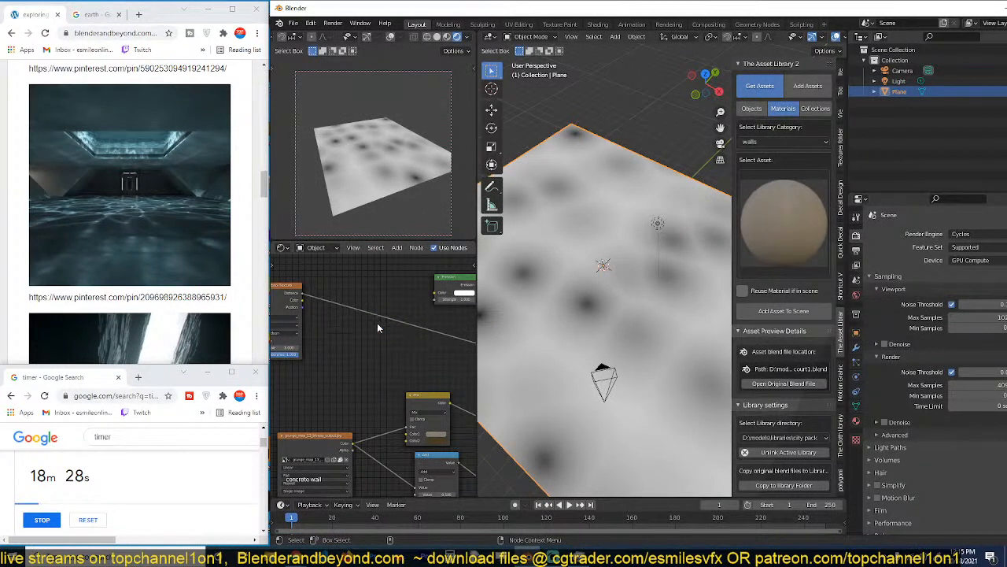
Insert a Math node set to Power on the Voronoi Texture's Distance output and raise its exponent for bright veins between dark cells.
key(shift+a)
mouse_move(369, 318)
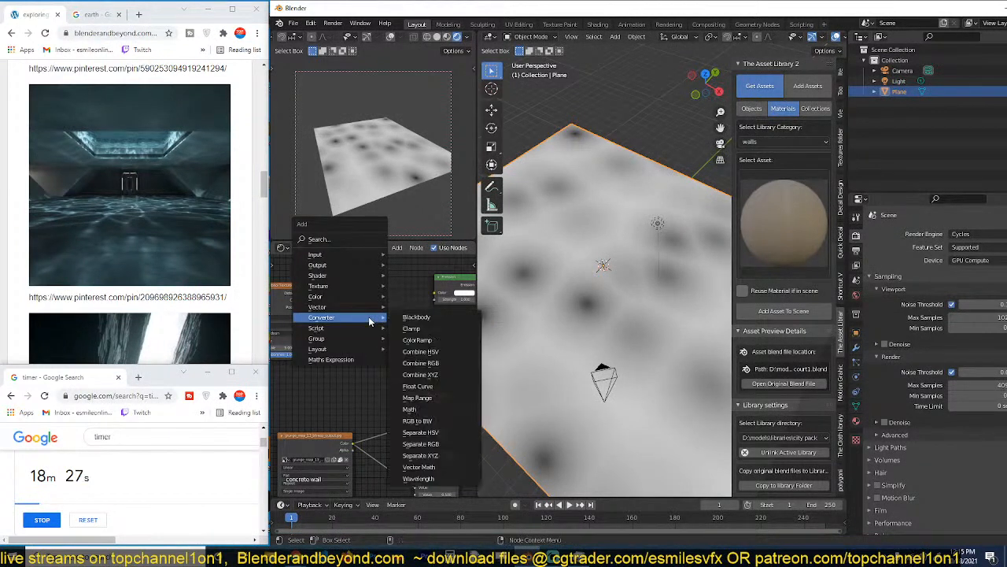
click(409, 409)
click(376, 316)
click(377, 315)
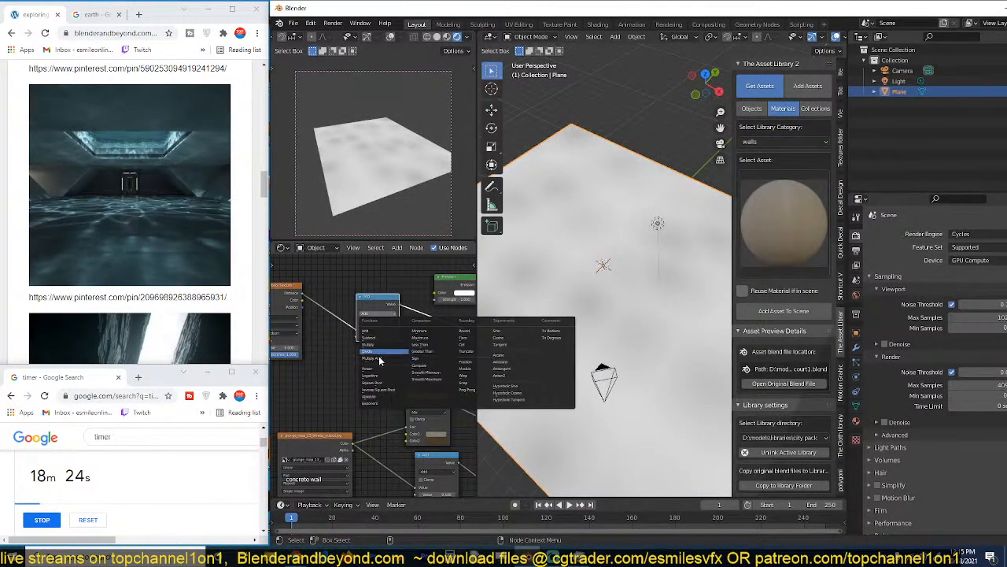
click(381, 363)
drag(378, 336, 423, 336)
middle_drag(616, 270, 586, 225)
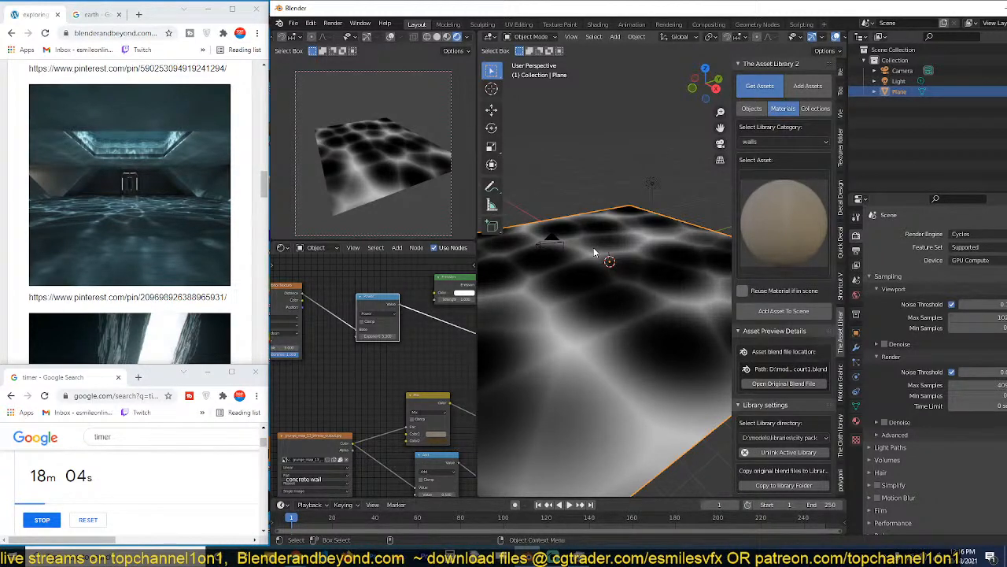
Connect the Power node's output to the Emission node's Strength and tint the emission colour light blue.
scroll(408, 301, down, 2)
scroll(369, 367, up, 4)
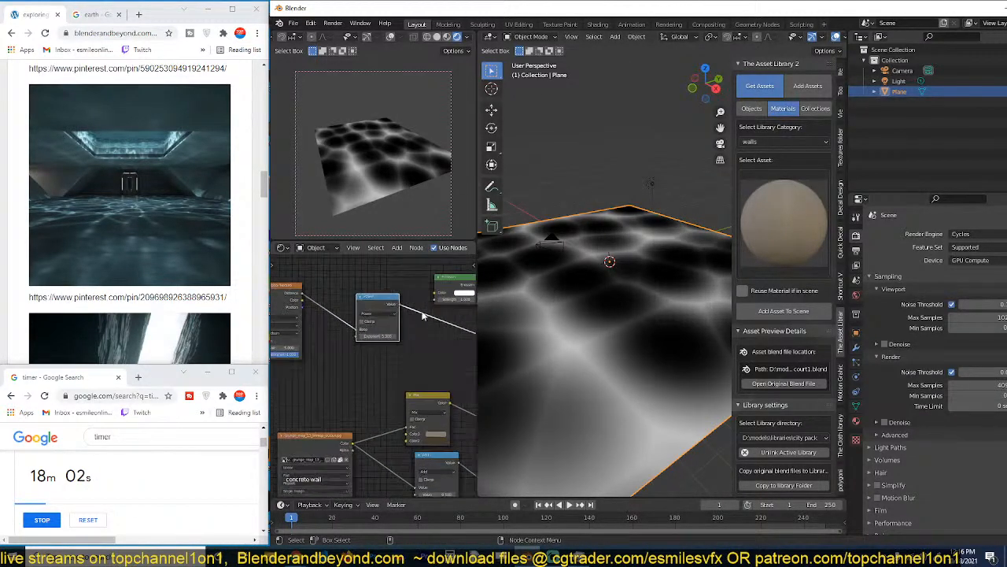
drag(374, 303, 429, 291)
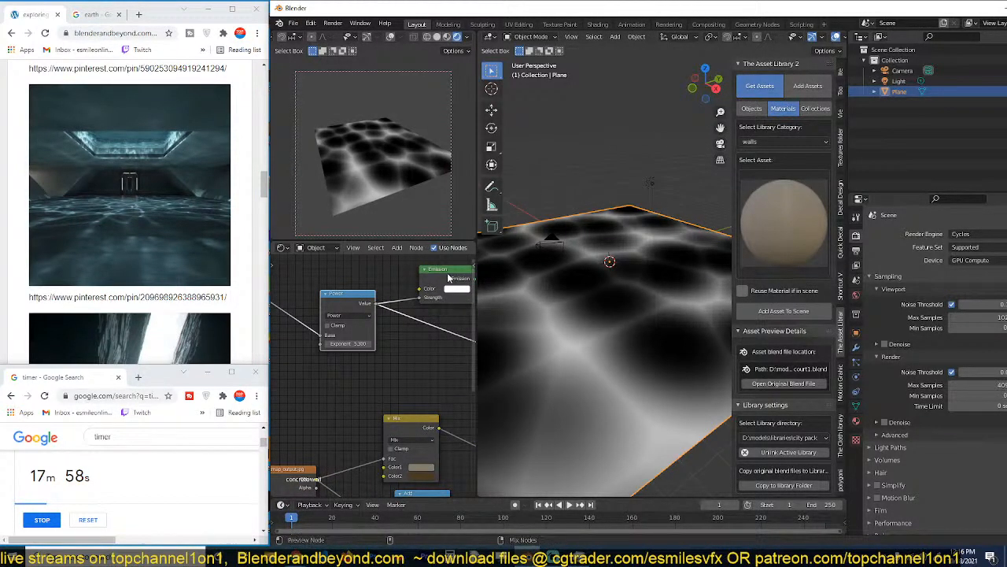
click(456, 289)
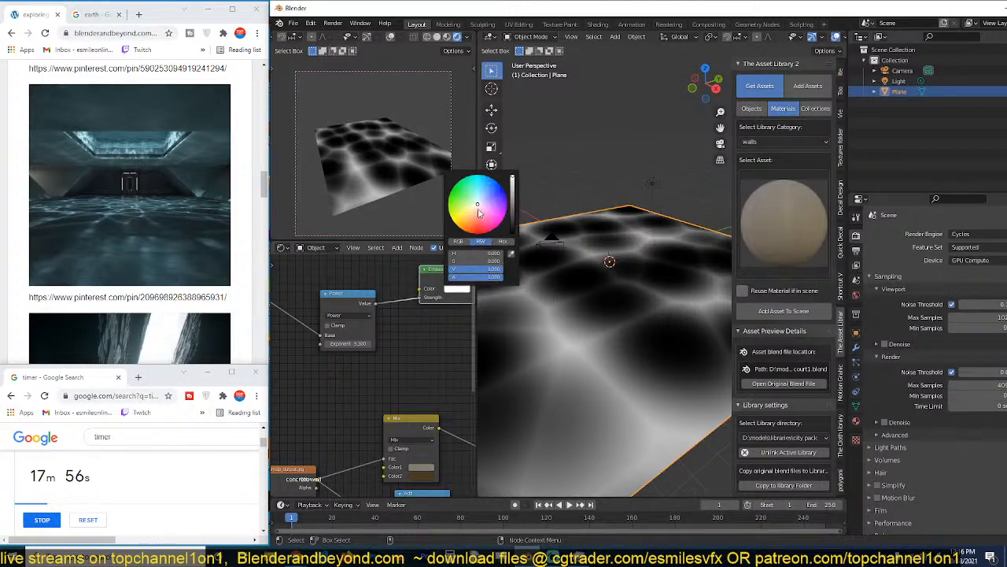
click(481, 193)
scroll(307, 358, down, 4)
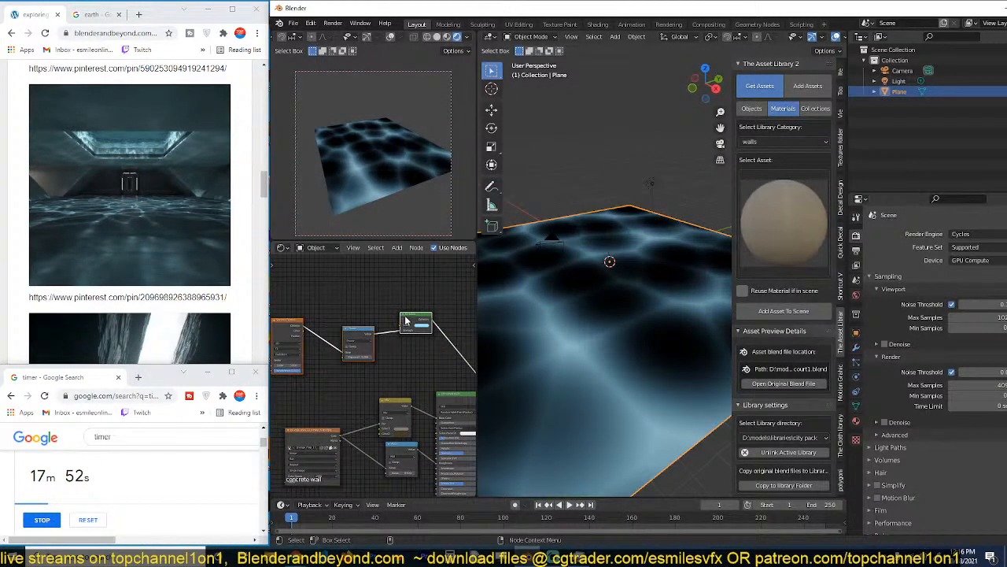
Reposition the Emission node directly above the concrete material's Principled BSDF, near the Material Output.
drag(406, 320, 323, 322)
click(371, 375)
scroll(371, 374, up, 3)
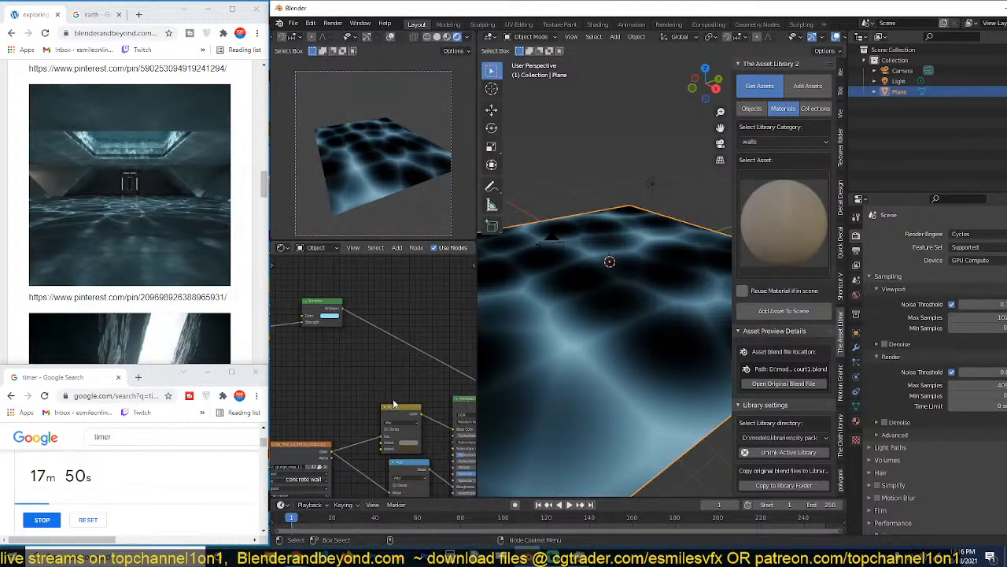
drag(403, 407, 385, 406)
middle_drag(446, 403, 382, 358)
scroll(382, 357, down, 2)
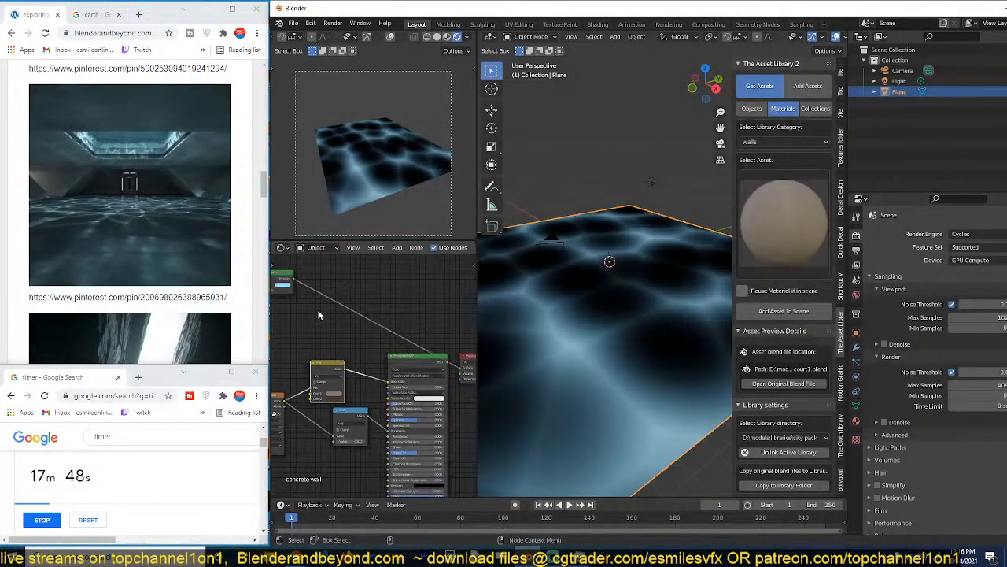
drag(287, 276, 409, 309)
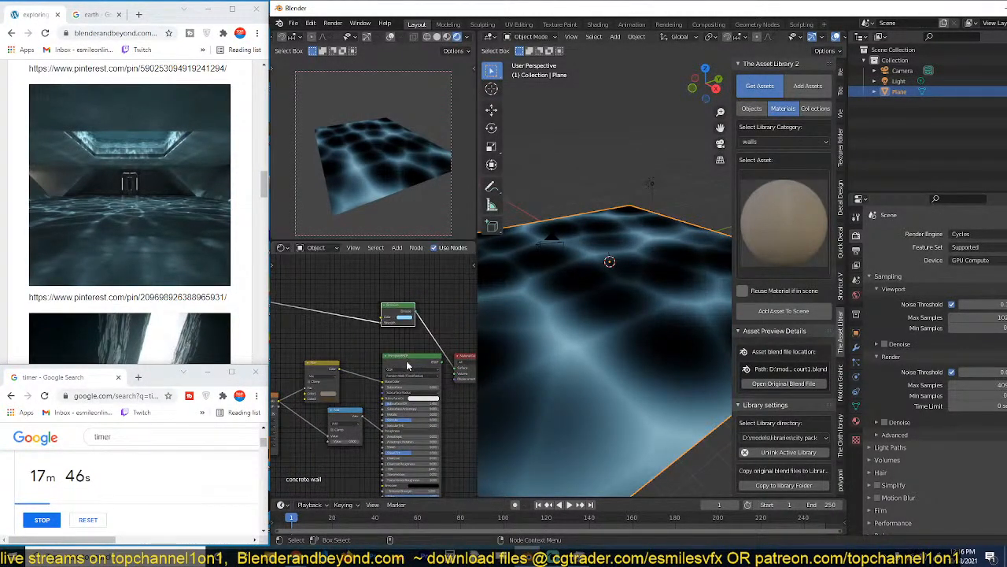
Combine the Emission and Principled BSDF nodes through a Mix Shader feeding the Material Output, with room between them.
ctrl+shift+right_drag(407, 365, 400, 313)
middle_drag(443, 346, 335, 340)
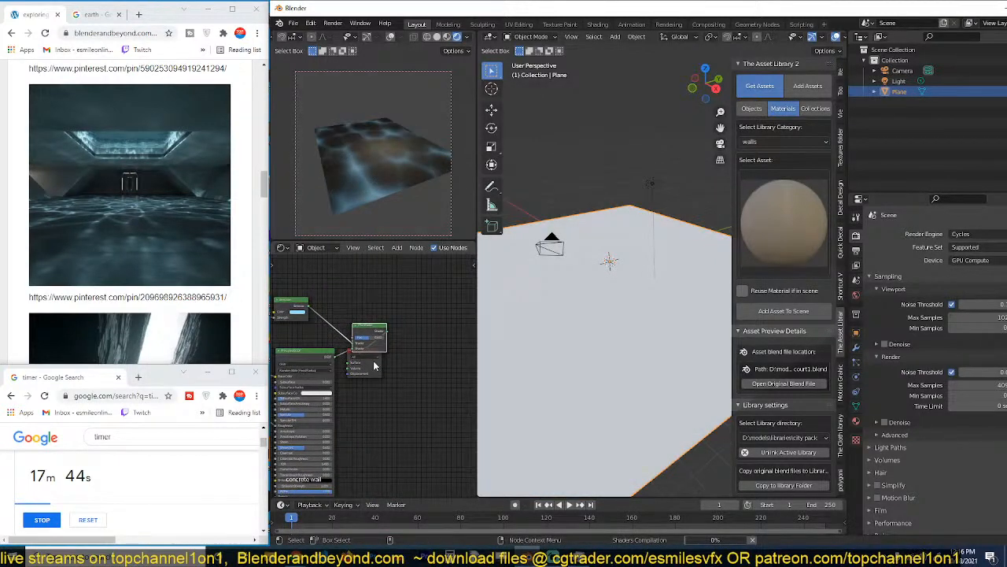
drag(370, 362, 461, 352)
scroll(376, 372, up, 3)
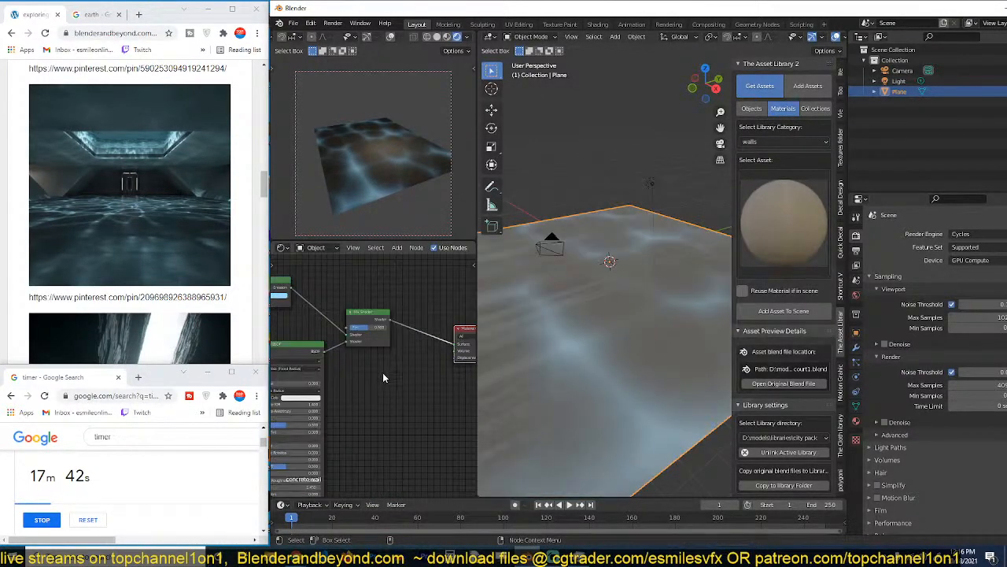
middle_drag(596, 360, 661, 358)
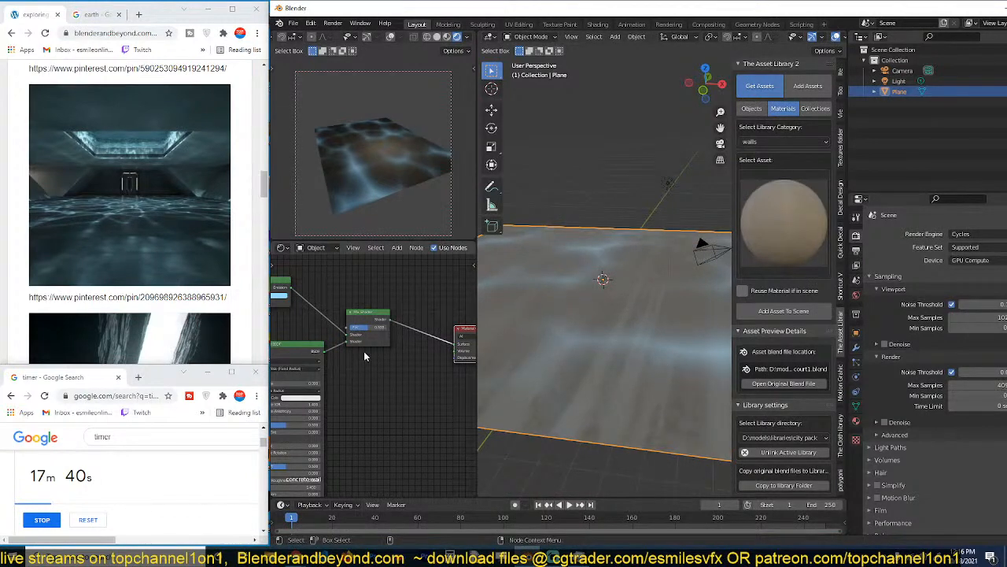
Add a Noise Texture node in front of the Voronoi Texture node.
middle_drag(364, 351, 418, 359)
middle_drag(348, 372, 466, 378)
middle_drag(348, 353, 432, 372)
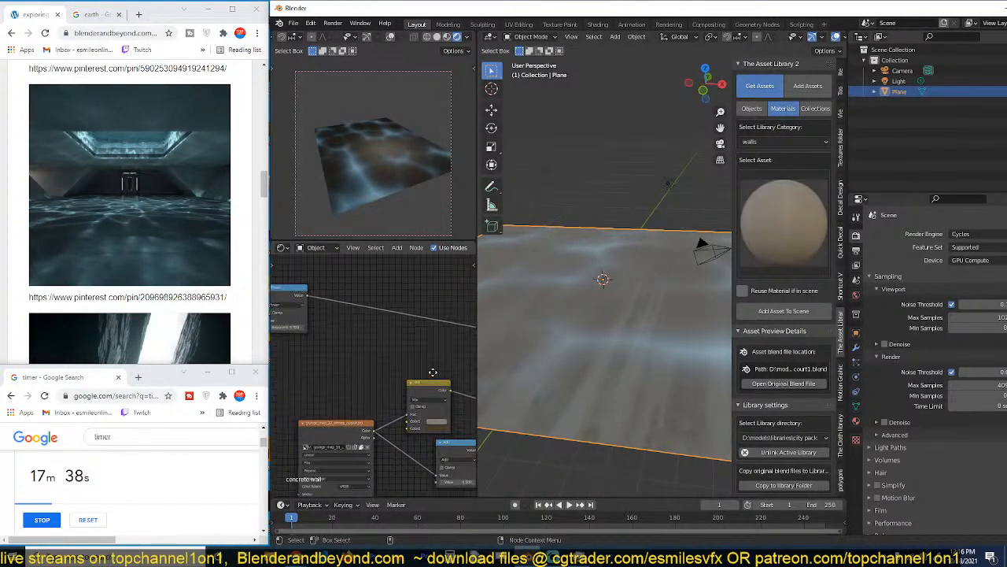
scroll(356, 343, down, 1)
middle_drag(364, 339, 415, 345)
scroll(374, 343, down, 1)
middle_drag(344, 339, 418, 327)
key(shift+a)
mouse_move(362, 315)
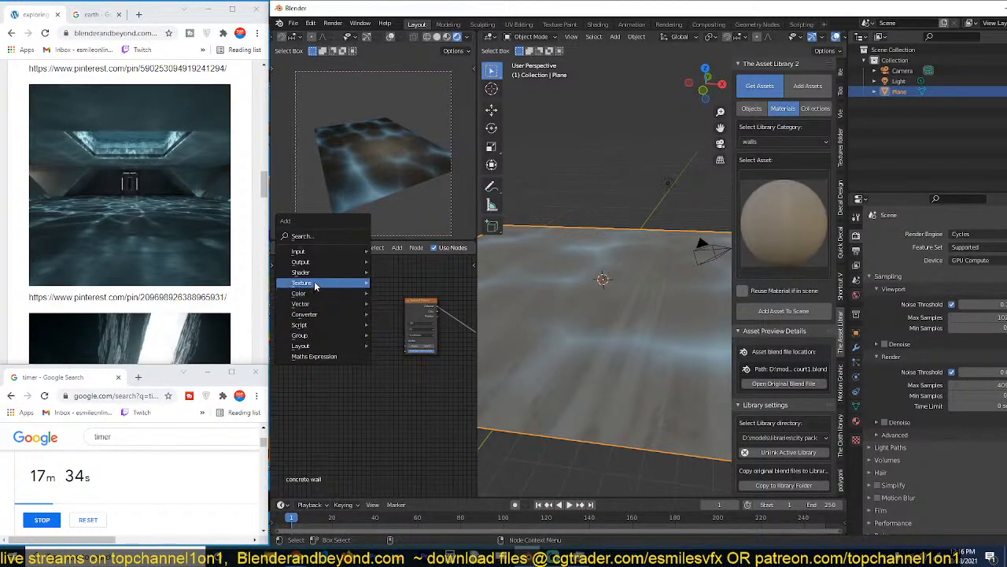
click(424, 400)
click(327, 353)
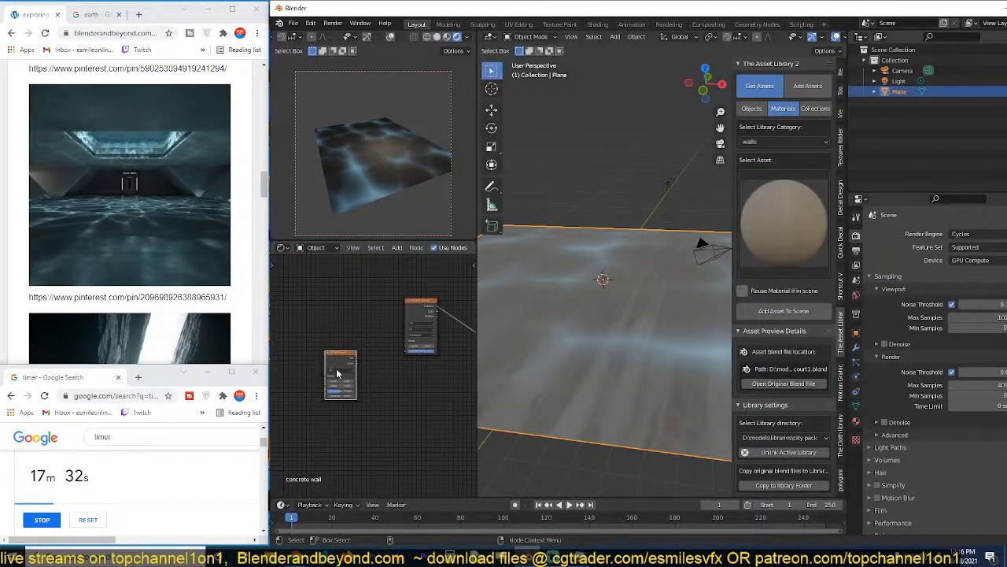
Connect the Noise Texture's Fac output to the Voronoi Texture's Vector input and lower the noise Scale to 2.6.
scroll(346, 364, up, 5)
drag(344, 348, 424, 325)
scroll(348, 399, up, 4)
middle_drag(347, 399, 397, 385)
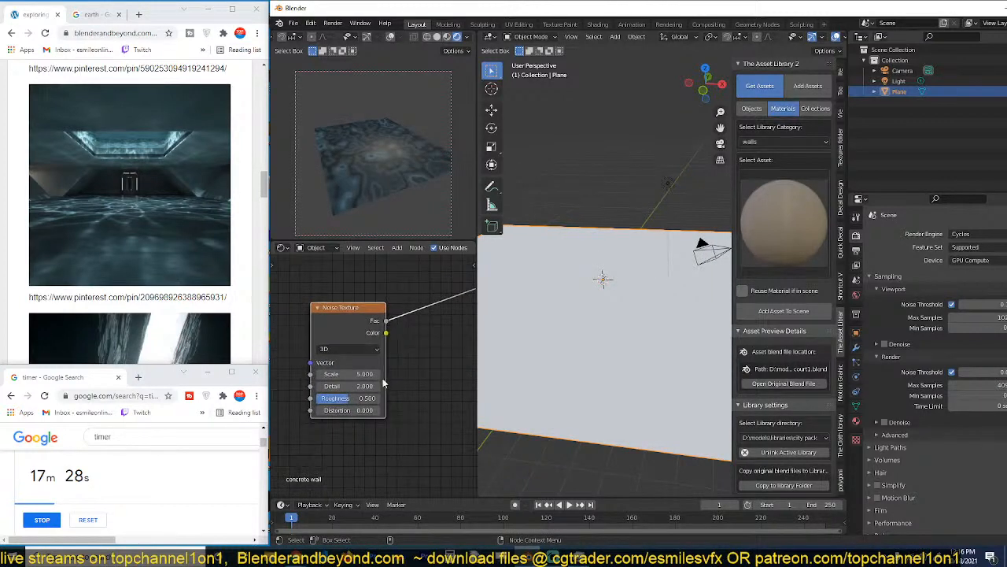
mouse_move(363, 375)
mouse_down()
mouse_move(373, 374)
mouse_move(339, 375)
mouse_move(354, 386)
mouse_up()
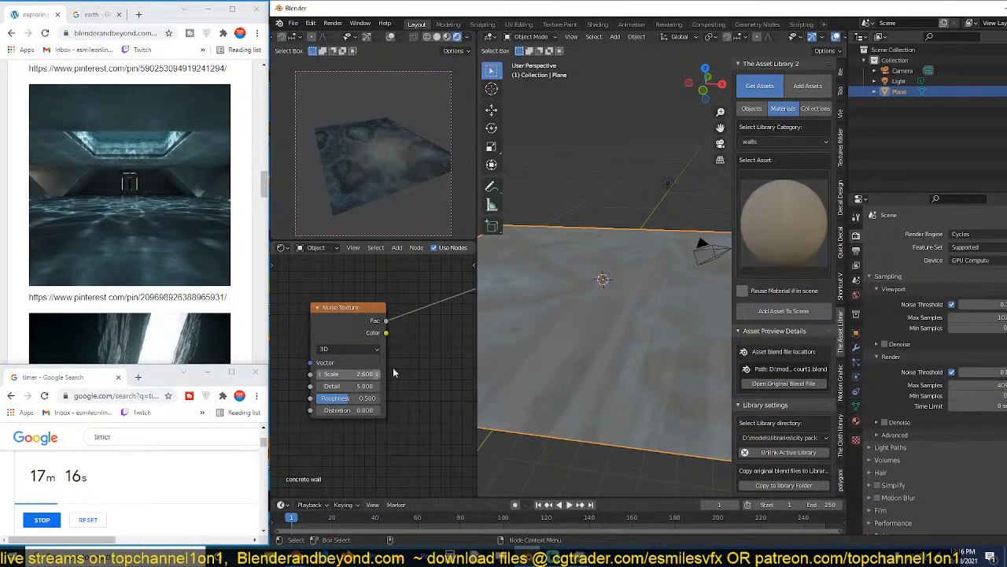
Unlink the noise from the Voronoi Texture and give the Voronoi Texture Mapping and Texture Coordinate nodes.
scroll(425, 359, down, 4)
middle_drag(425, 360, 386, 387)
scroll(386, 388, up, 1)
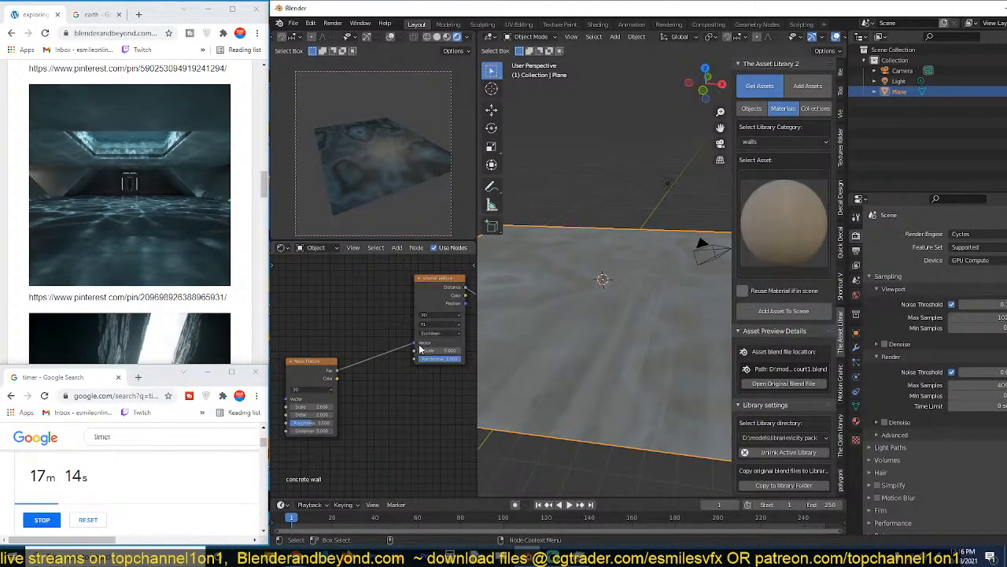
key(shift+a)
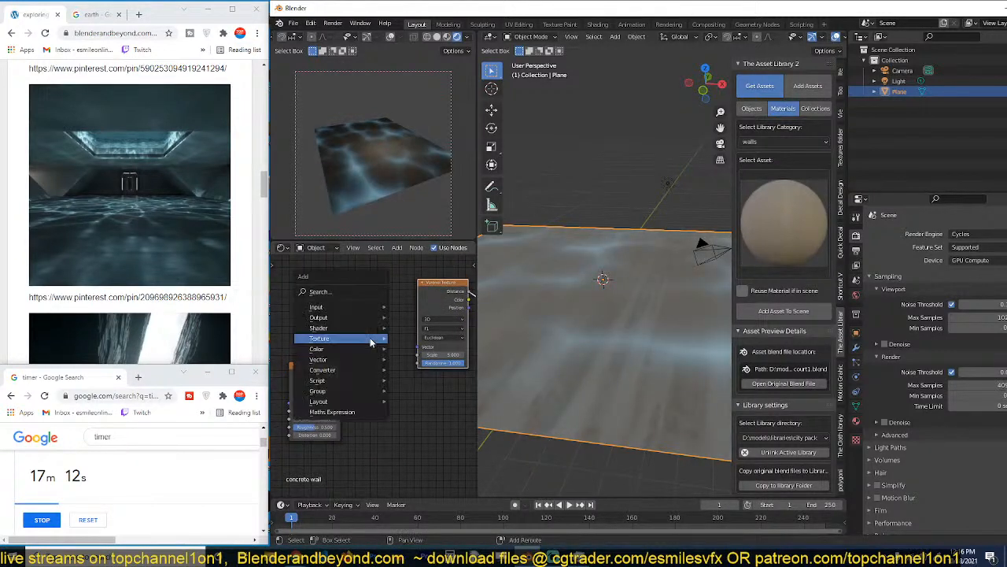
mouse_move(378, 338)
key(Escape)
key(shift+a)
mouse_move(300, 315)
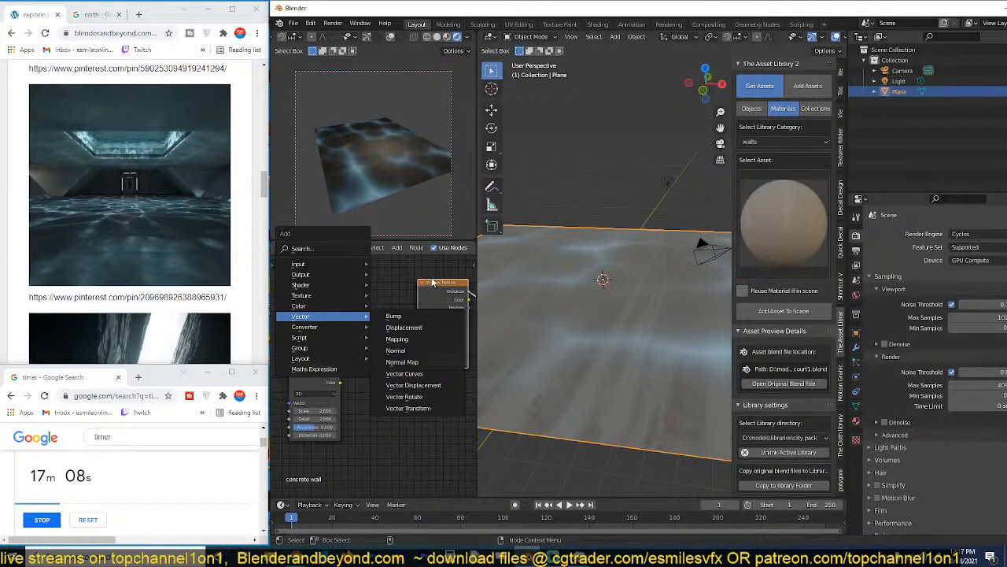
key(Escape)
key(ctrl+t)
scroll(358, 385, down, 3)
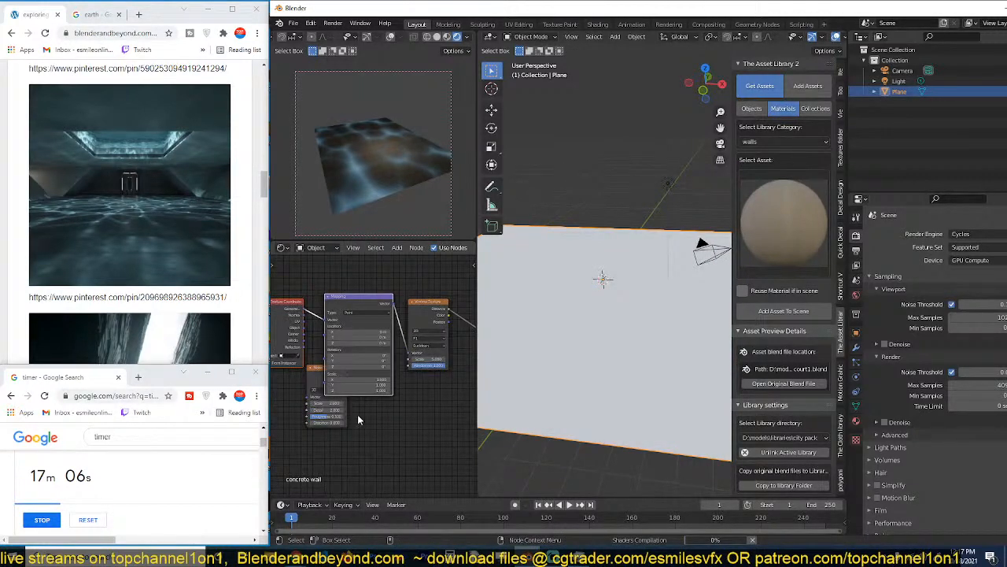
Move the Mapping node away from the Voronoi and Noise Texture nodes to leave room before the Voronoi Texture.
middle_drag(360, 418, 379, 429)
mouse_move(405, 310)
mouse_down()
mouse_move(302, 363)
mouse_move(428, 296)
mouse_move(423, 303)
mouse_up()
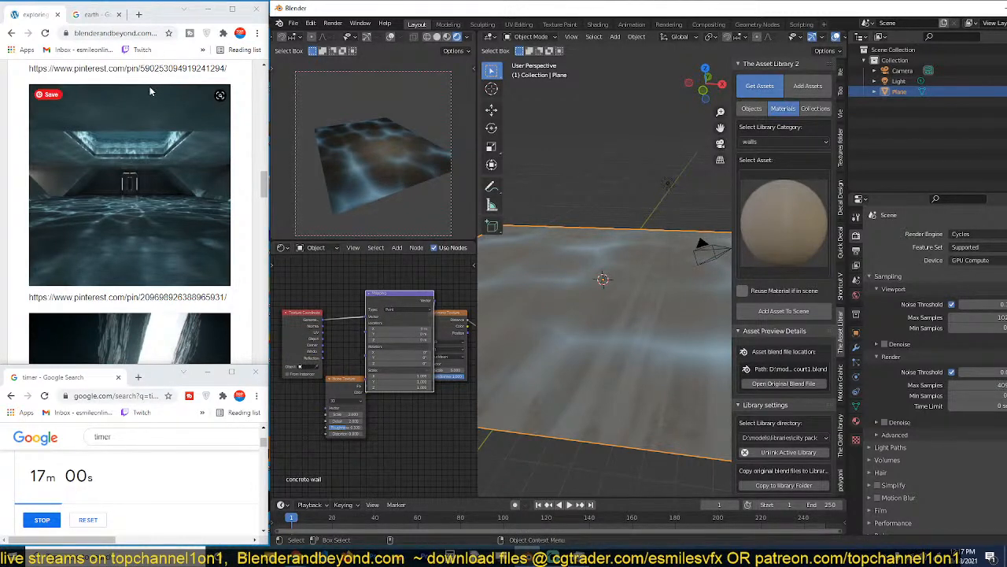
click(156, 35)
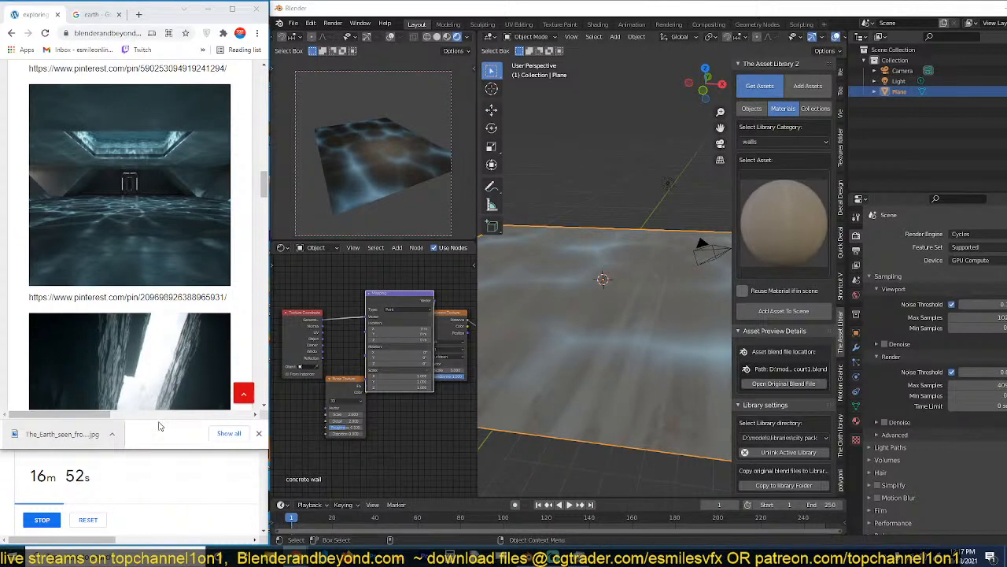
drag(420, 294, 352, 265)
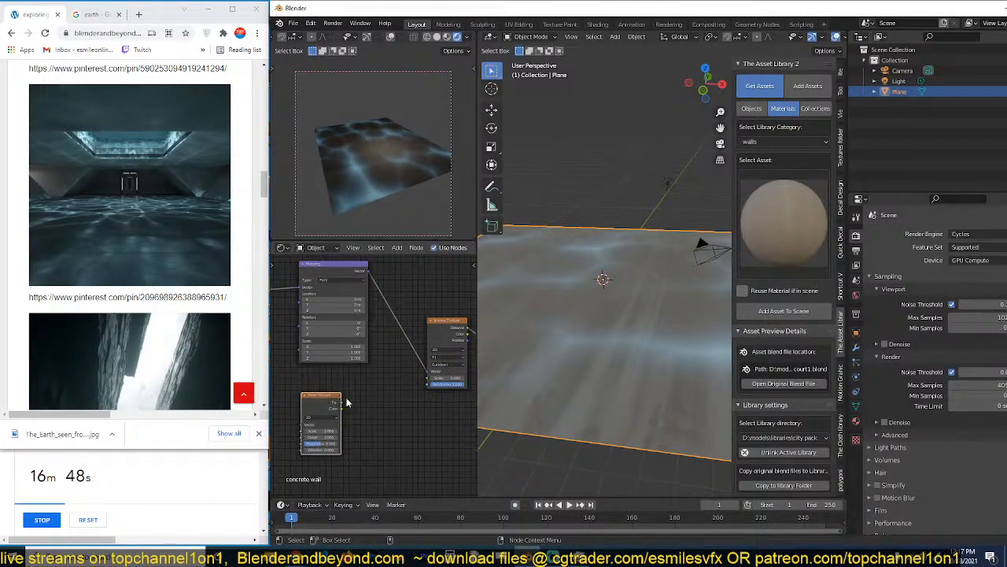
Insert a Vector Math Add node between Mapping and Voronoi Texture, and connect the noise Fac to its second Vector input.
key(shift+a)
mouse_move(342, 403)
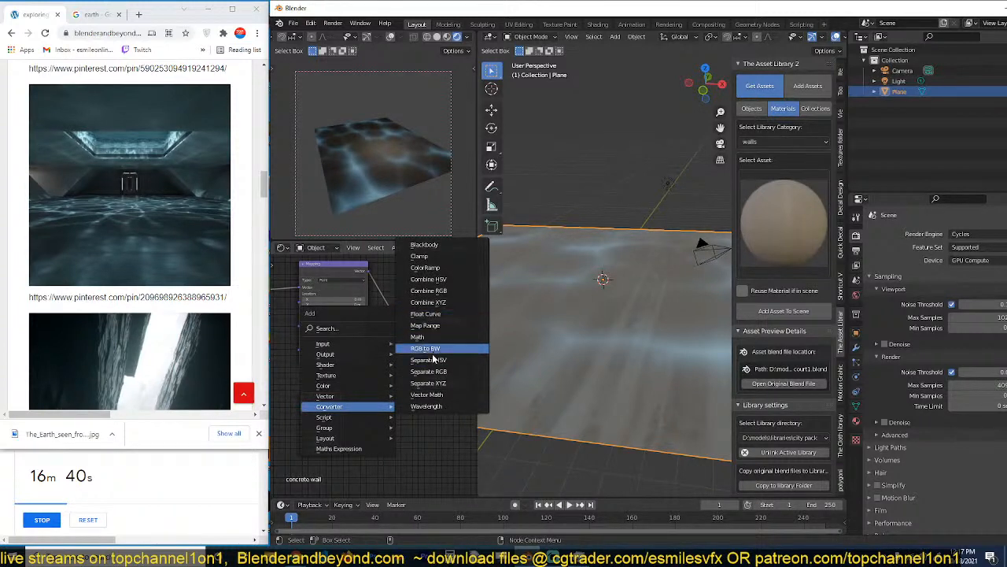
click(429, 394)
click(406, 363)
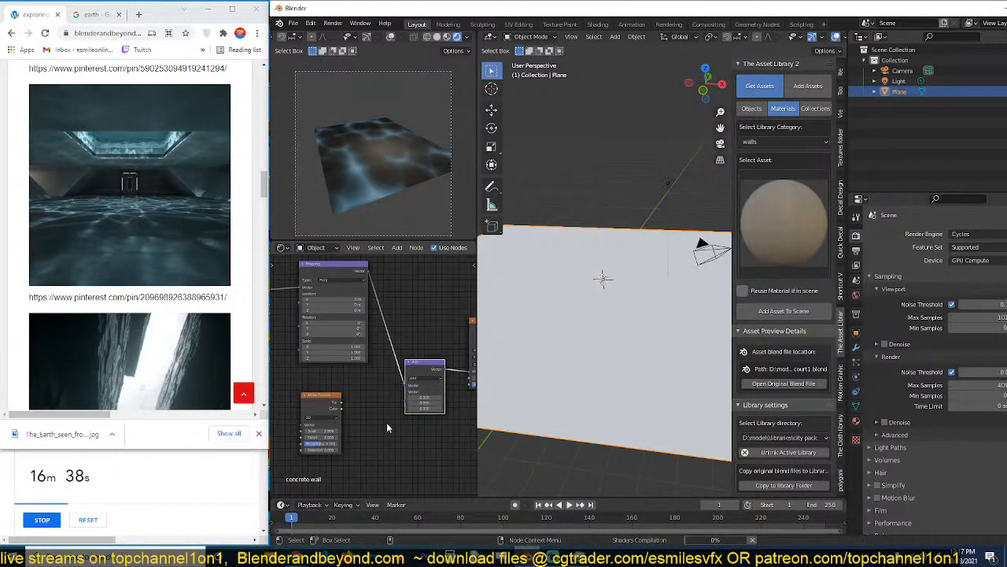
scroll(362, 427, up, 1)
drag(337, 410, 409, 408)
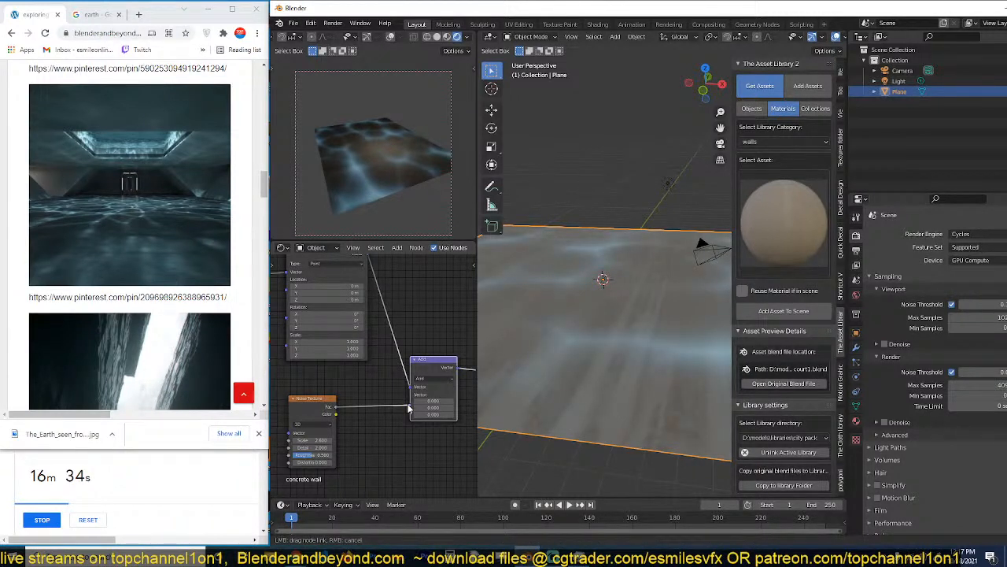
drag(409, 409, 408, 408)
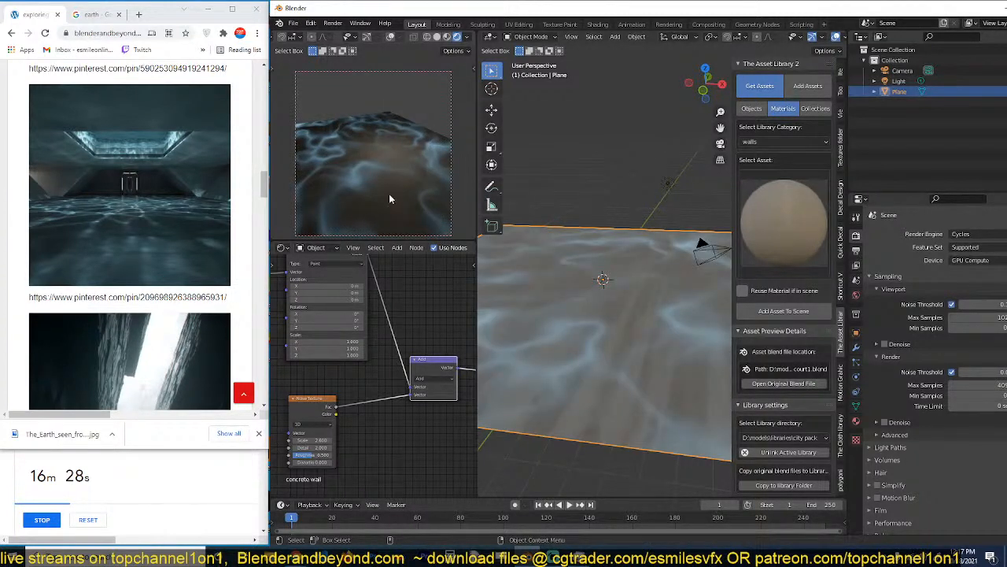
Switch the camera-view viewport from rendered to Material Preview shading.
click(448, 37)
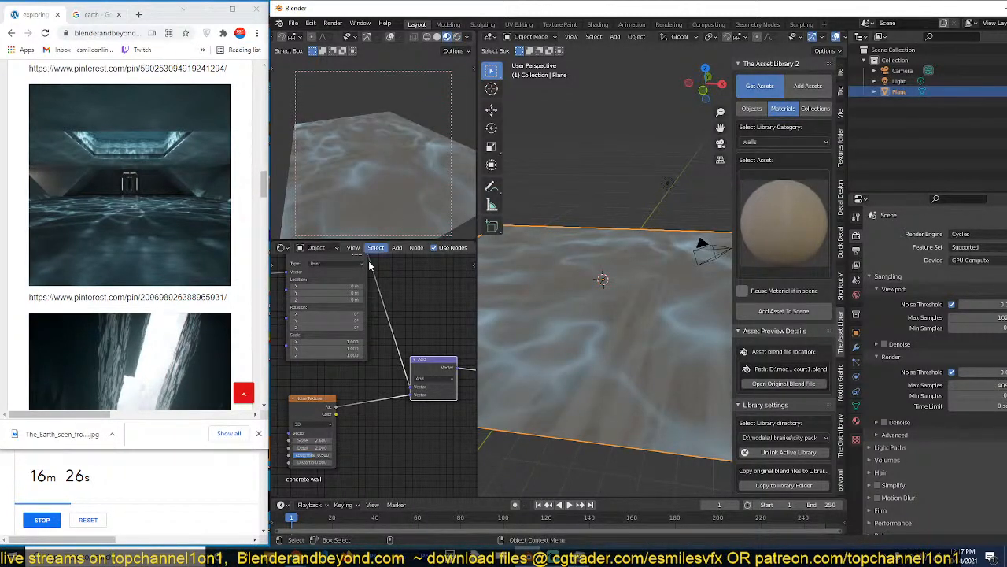
middle_drag(363, 342, 400, 314)
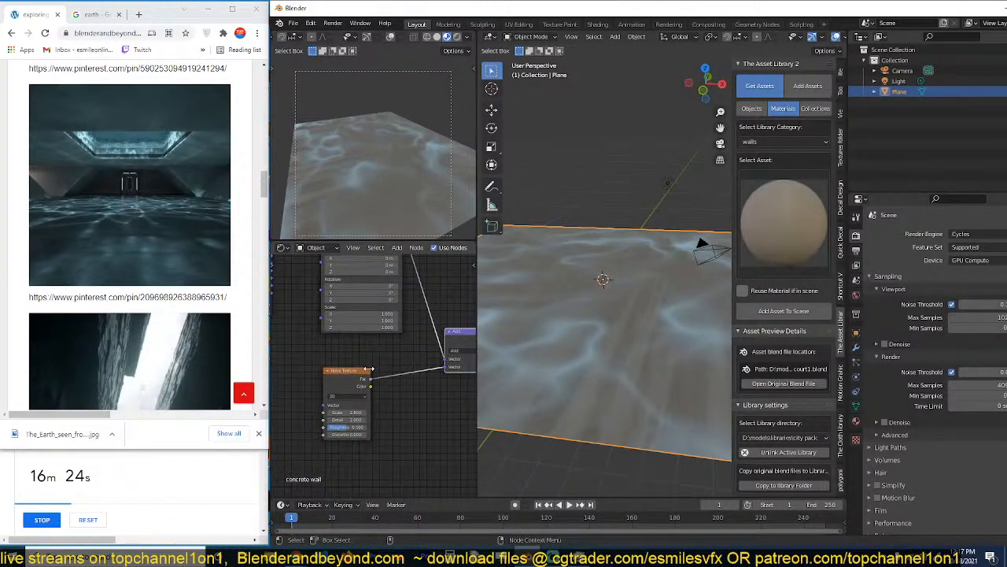
drag(352, 378, 322, 378)
scroll(400, 366, up, 1)
middle_drag(400, 367, 364, 341)
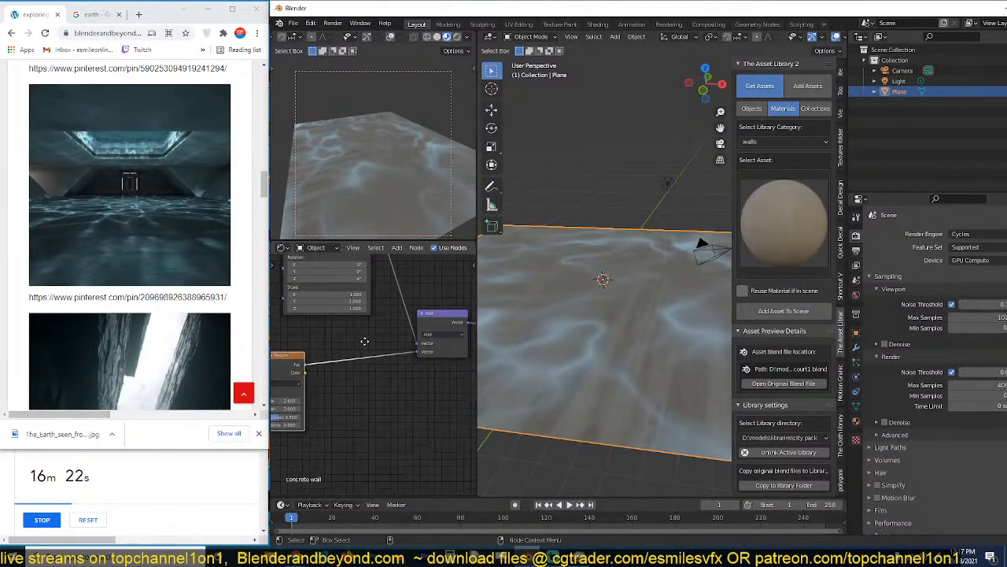
Change the Vector Math node to Multiply Add, route the noise into Addend, and set all Multiplier values to 2.35.
click(446, 335)
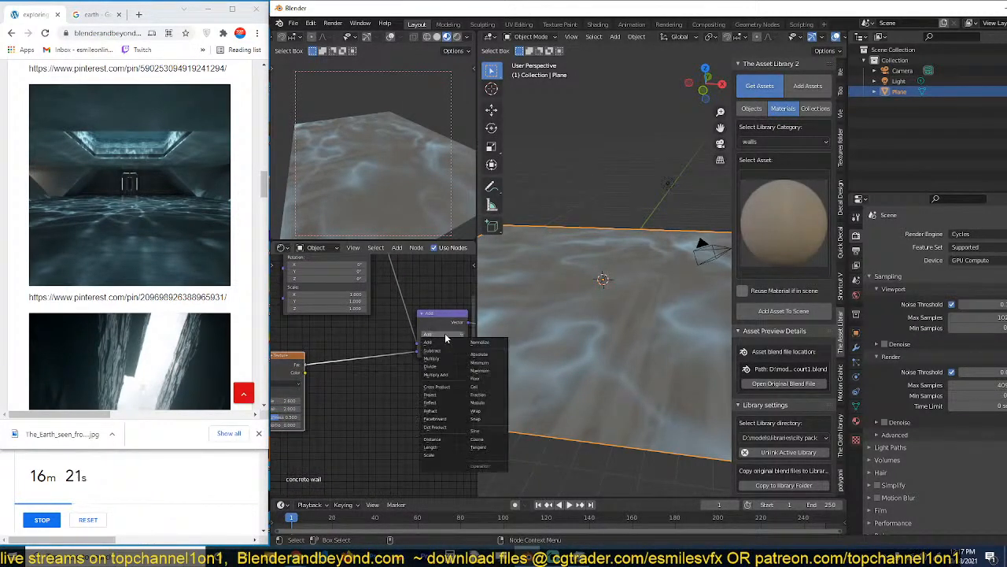
click(449, 376)
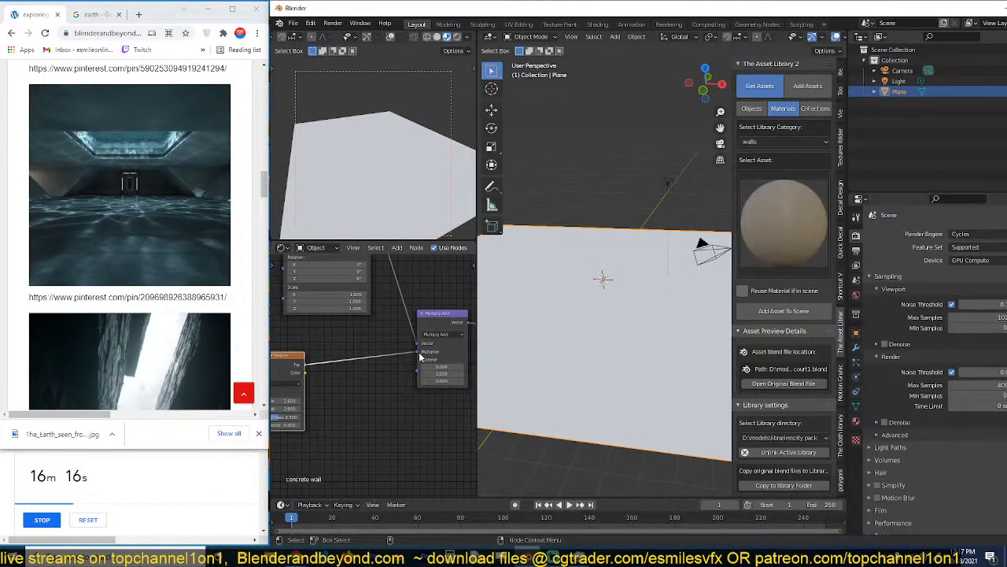
drag(420, 356, 417, 382)
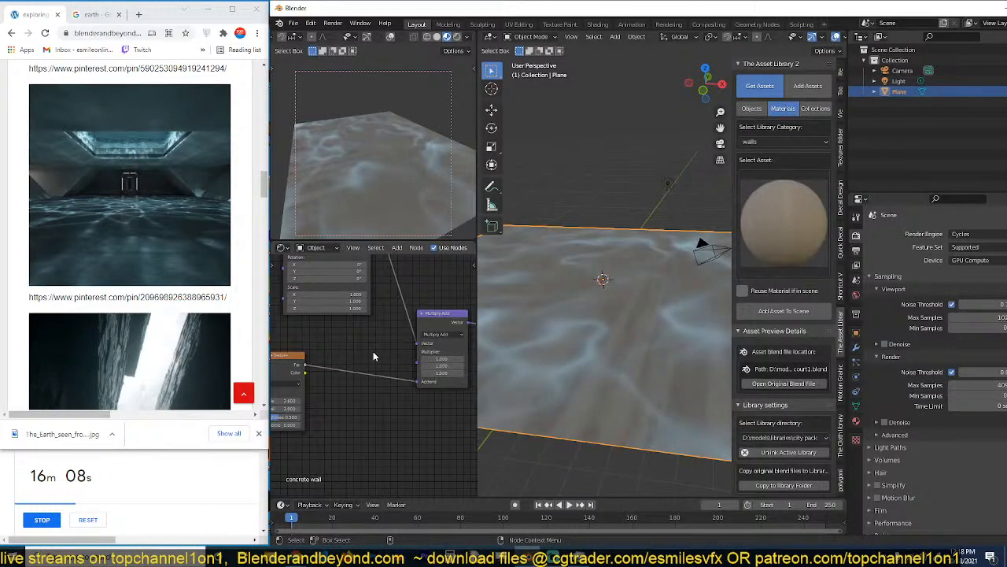
drag(442, 359, 472, 373)
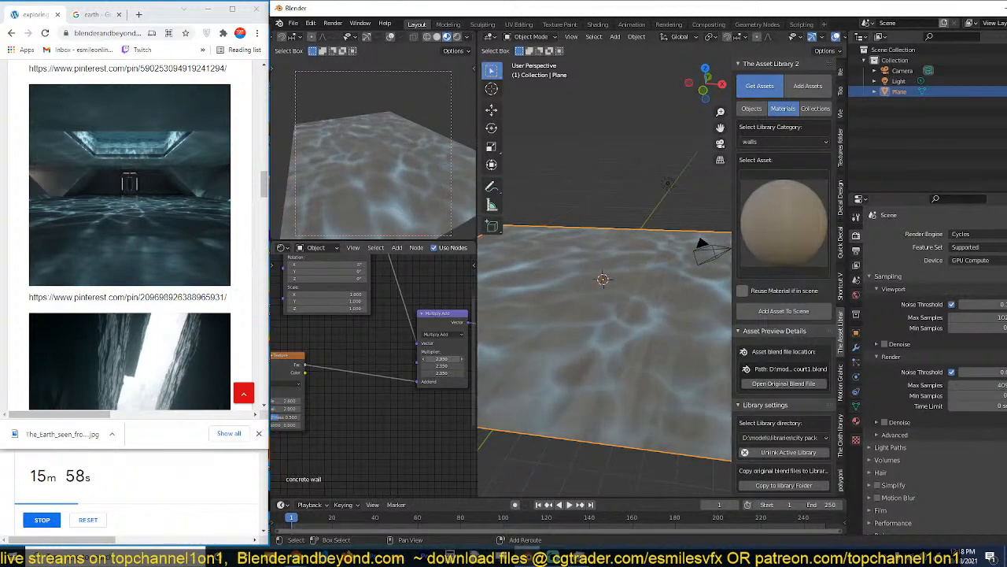
Keyframe the Location of the Mapping node feeding the Multiply Add node at frame 1.
middle_drag(367, 377, 429, 359)
click(337, 351)
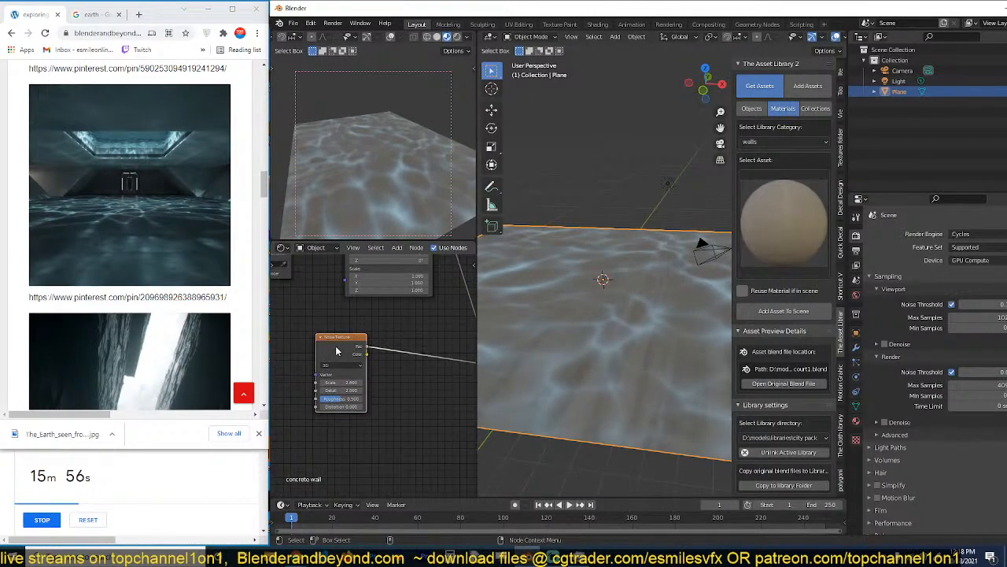
scroll(364, 321, down, 3)
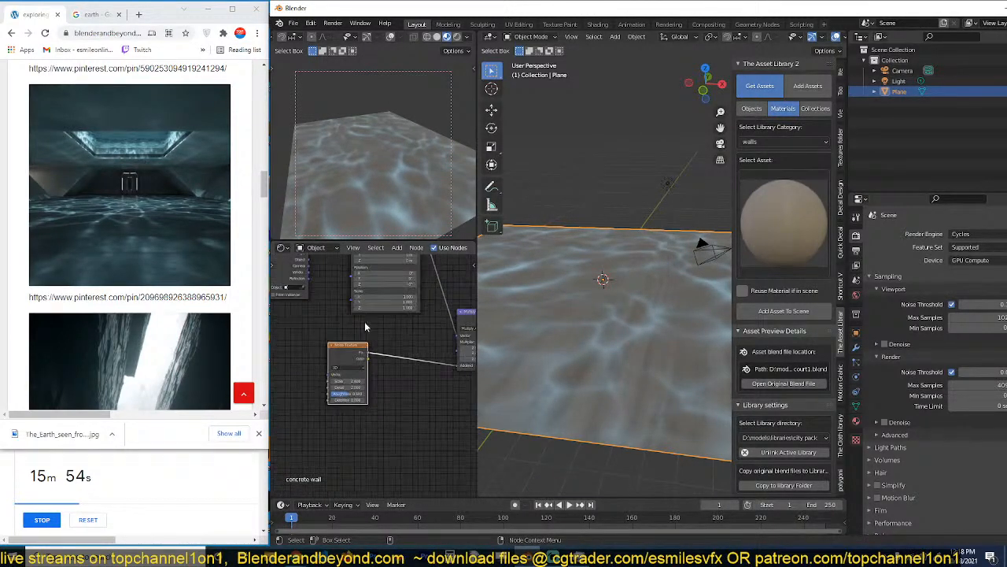
middle_drag(365, 321, 356, 375)
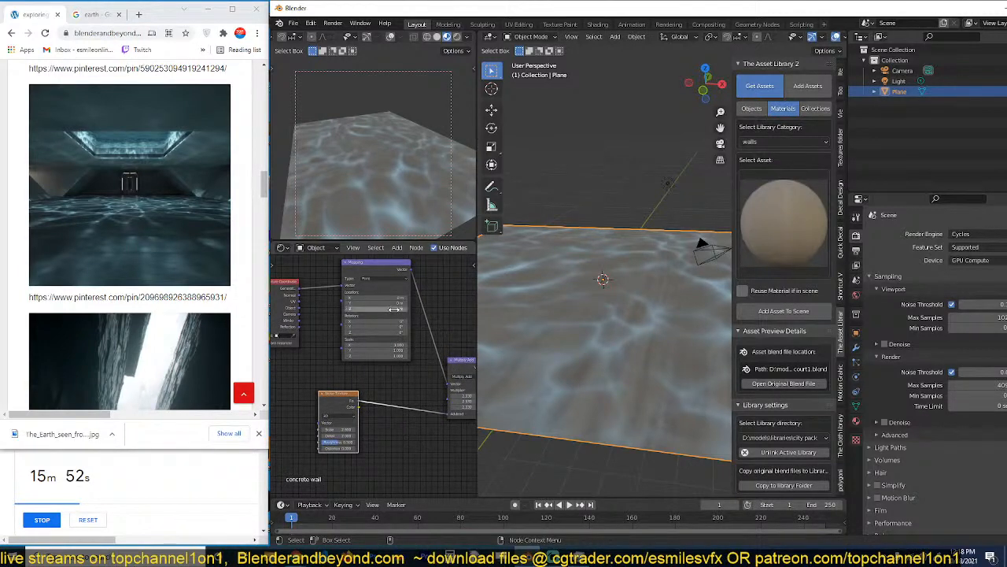
mouse_move(393, 309)
mouse_down()
mouse_move(346, 309)
mouse_move(394, 309)
mouse_up()
drag(423, 498, 422, 470)
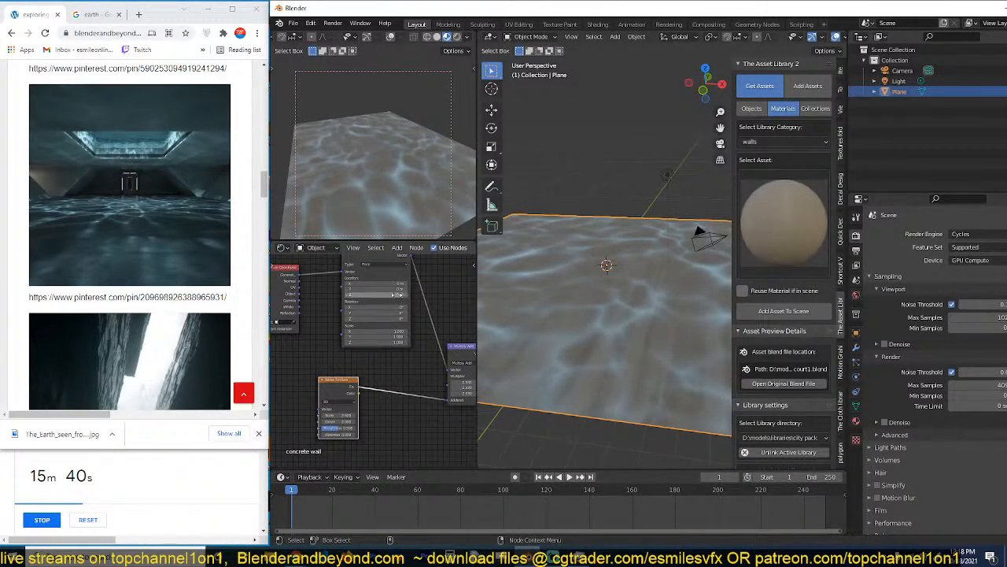
key(i)
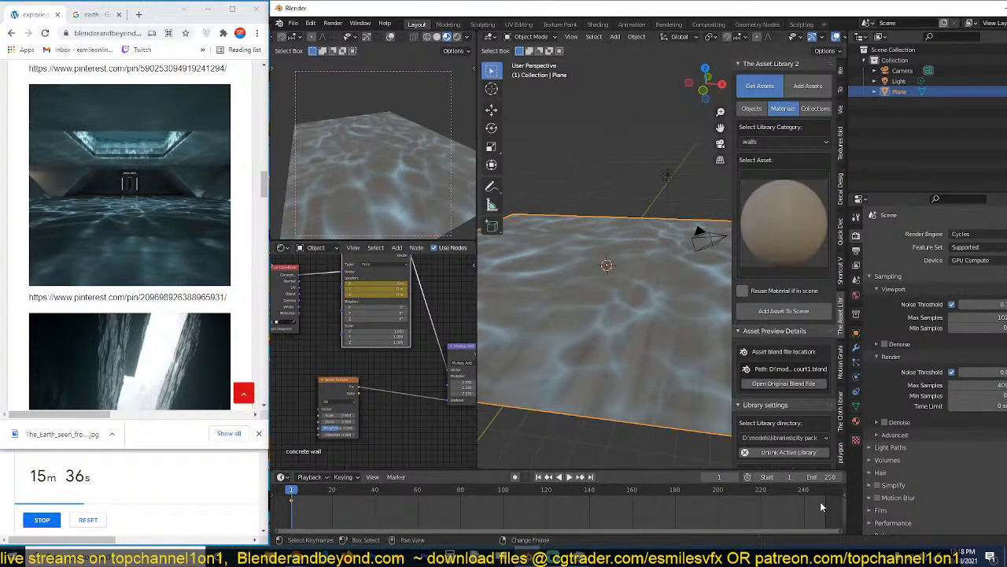
At frame 251, set the Mapping node's Z Location to 1 m and keyframe its Location.
click(828, 505)
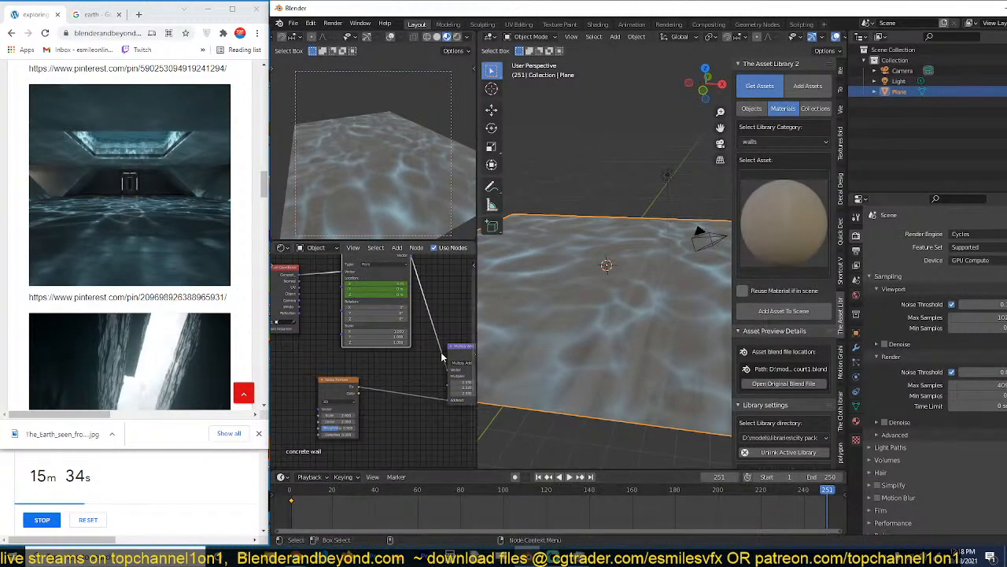
text(1)
key(Return)
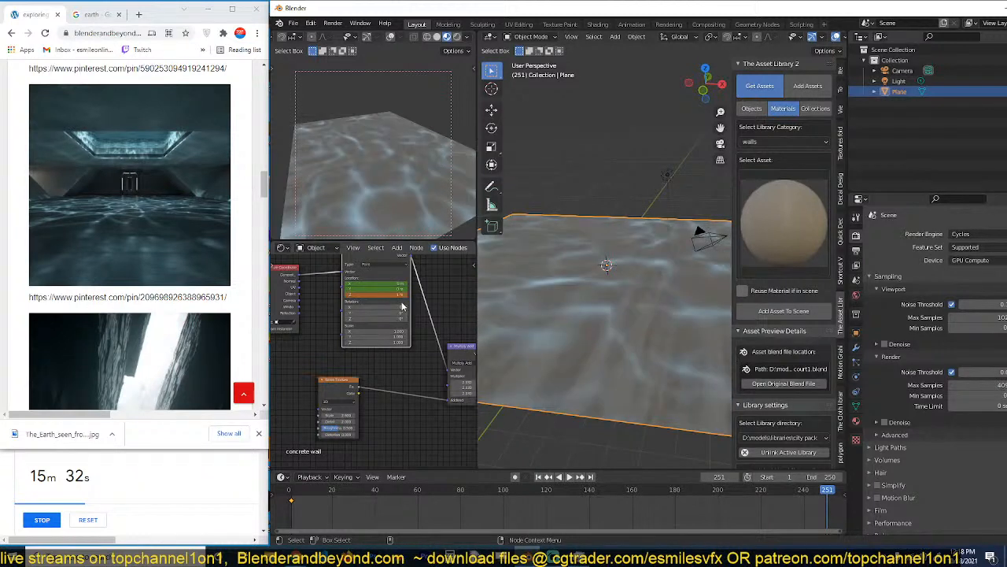
key(i)
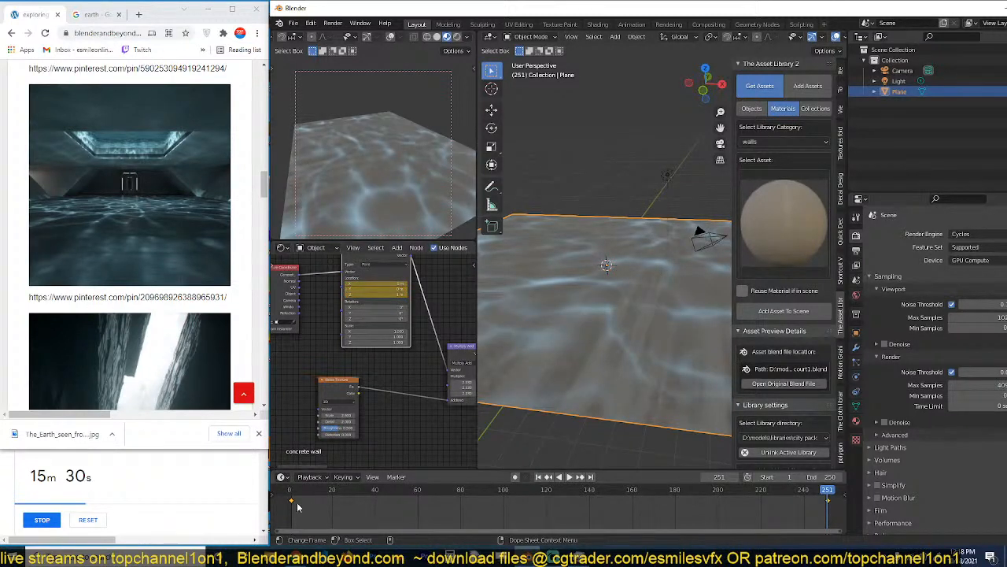
Change the handle type of the Mapping keyframes and play the caustics animation from the start.
key(v)
click(336, 510)
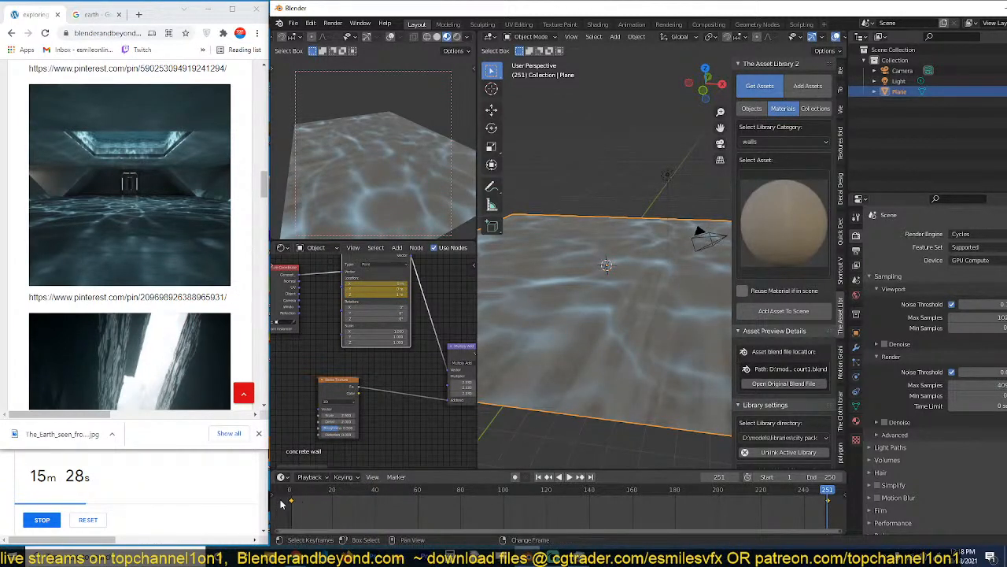
click(289, 492)
key(space)
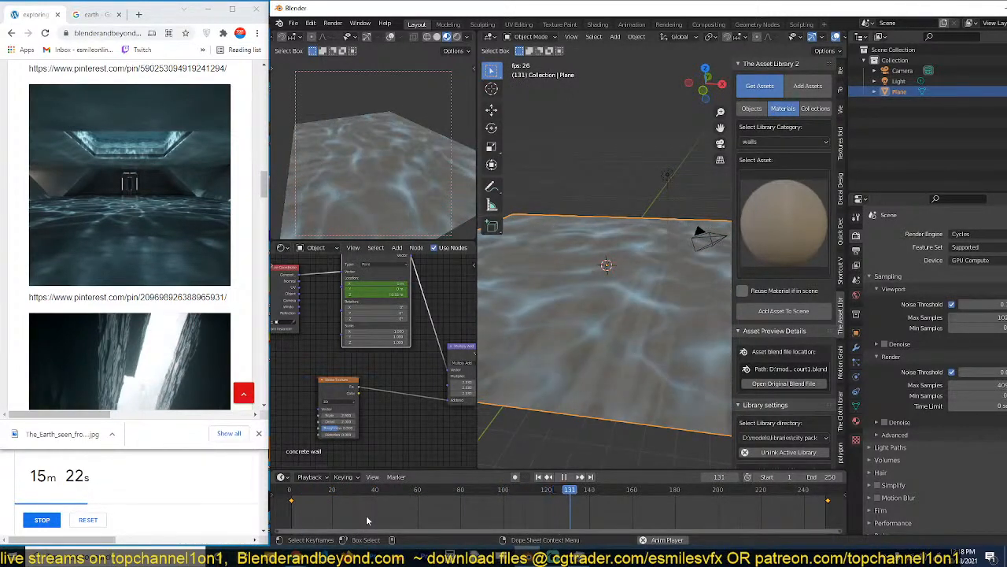
Inspect the Power, Emission and Principled shader nodes while the animation plays, and stop playback.
middle_drag(399, 442, 347, 370)
scroll(371, 378, up, 3)
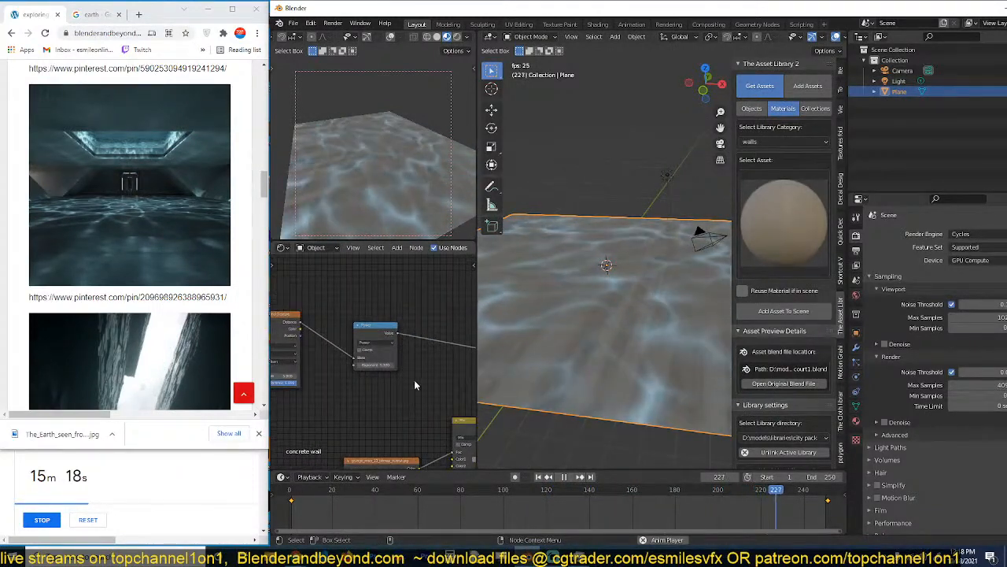
middle_drag(422, 380, 361, 381)
scroll(370, 366, down, 5)
middle_drag(441, 411, 355, 391)
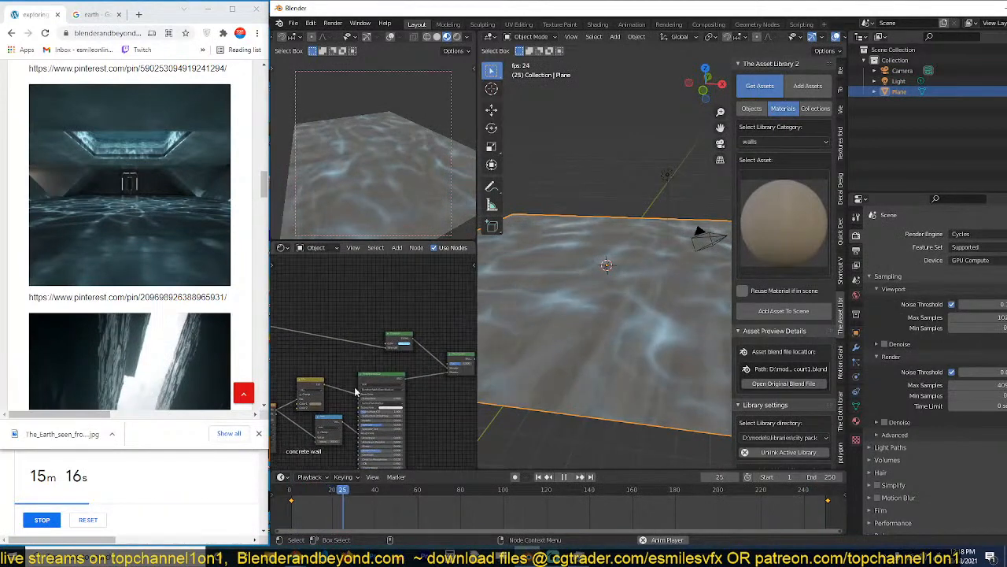
scroll(379, 376, up, 3)
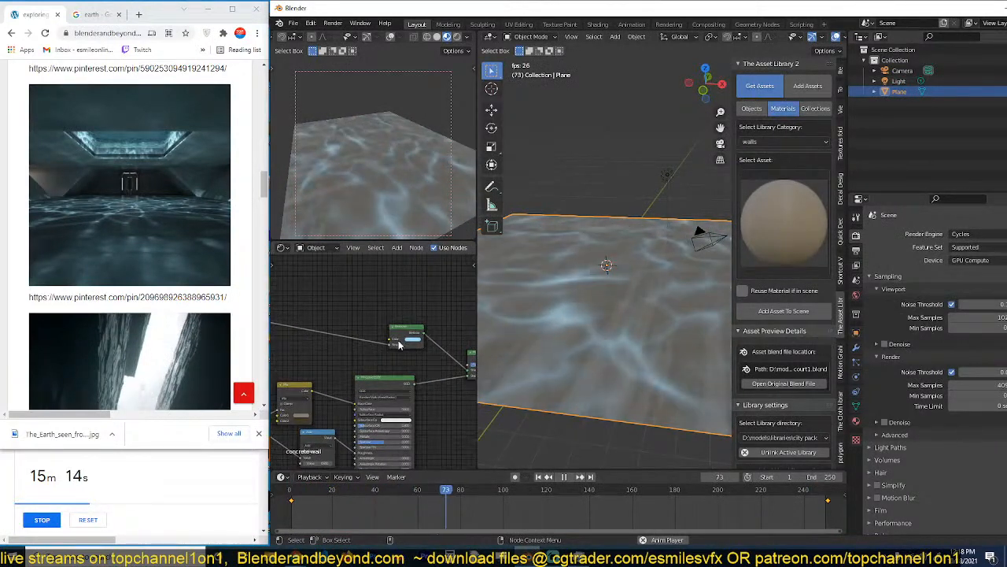
click(412, 340)
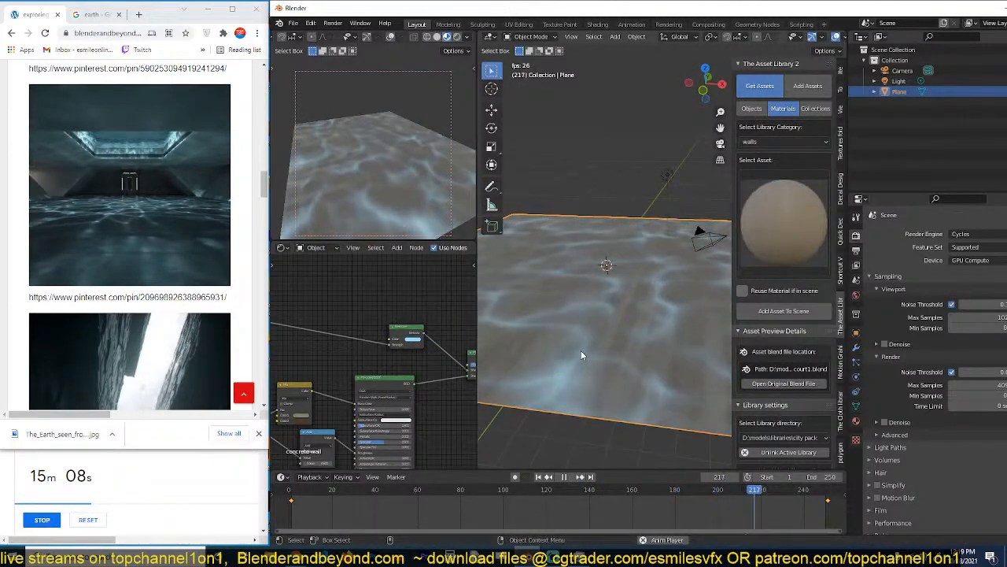
key(space)
Hide the main viewport's sidebar and view the whole floor plane at an angle.
key(KP_1)
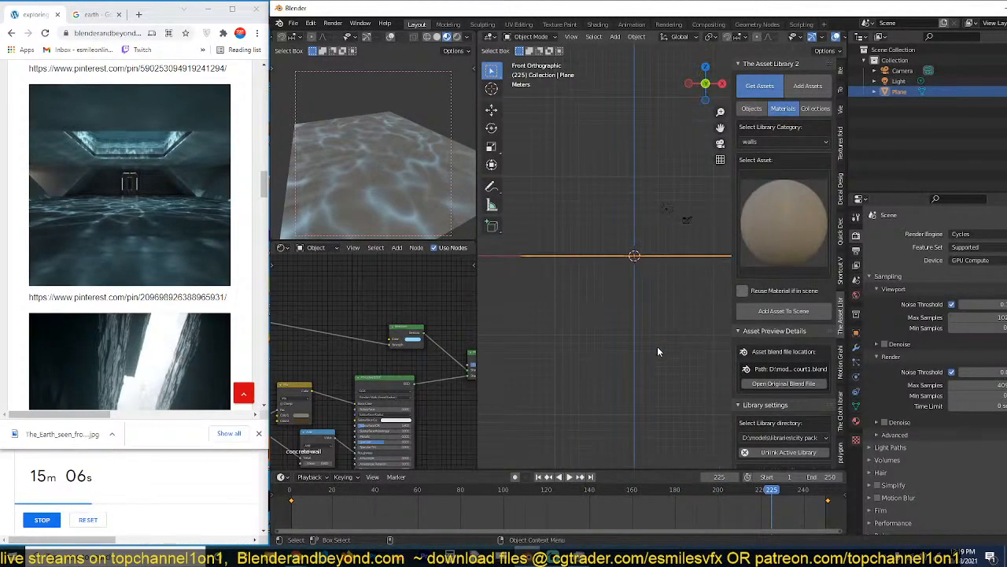
key(n)
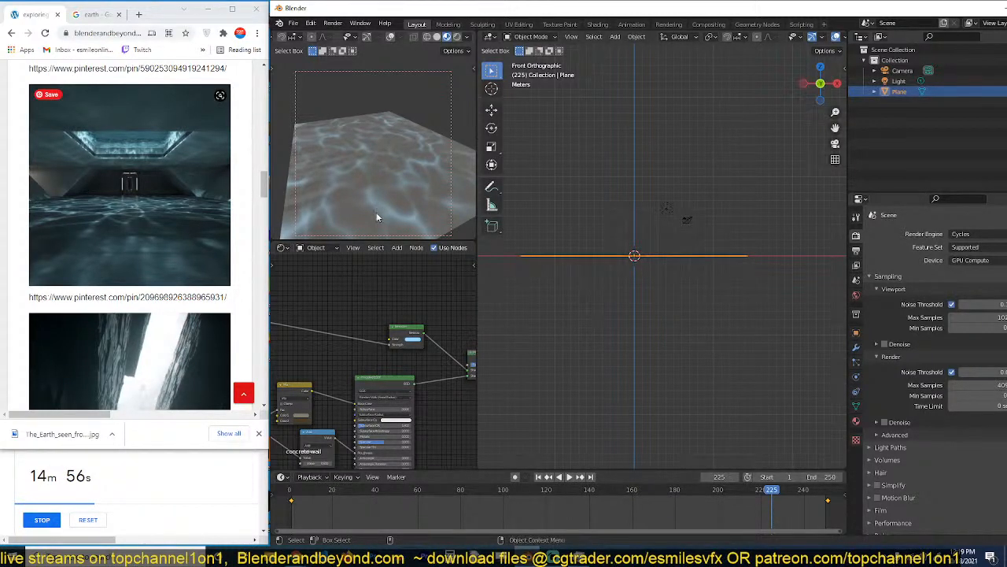
middle_drag(668, 259, 666, 291)
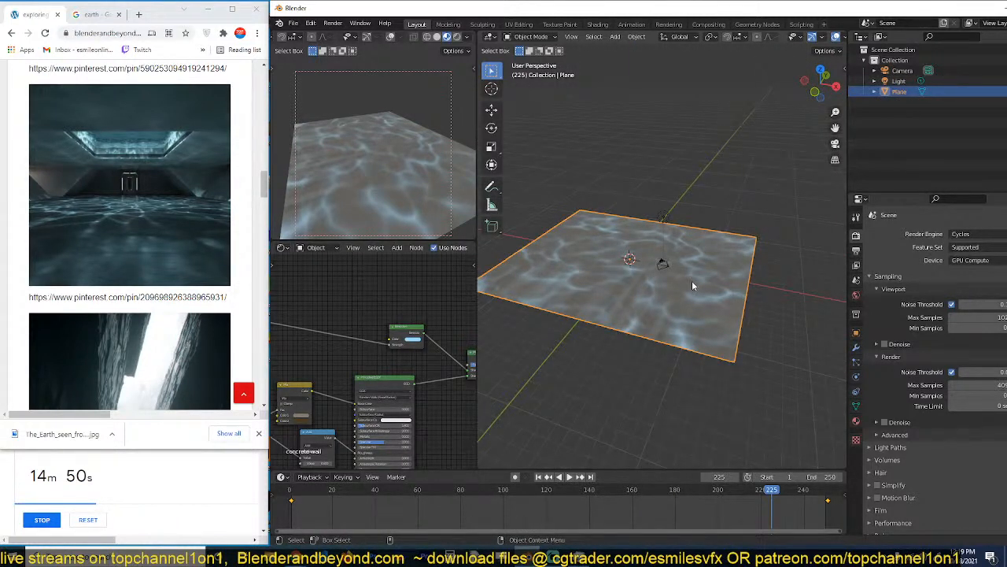
key(Tab)
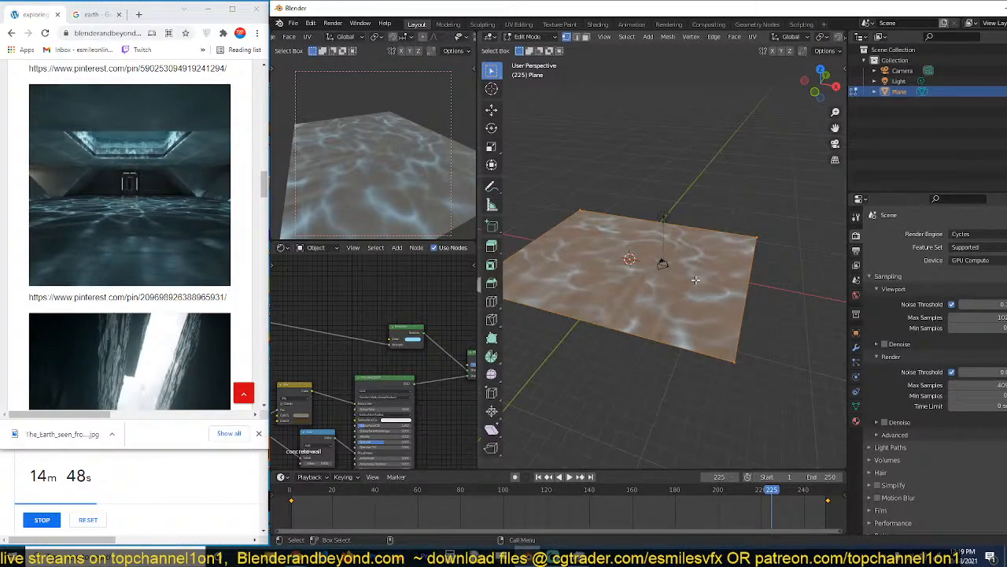
key(e)
key(Escape)
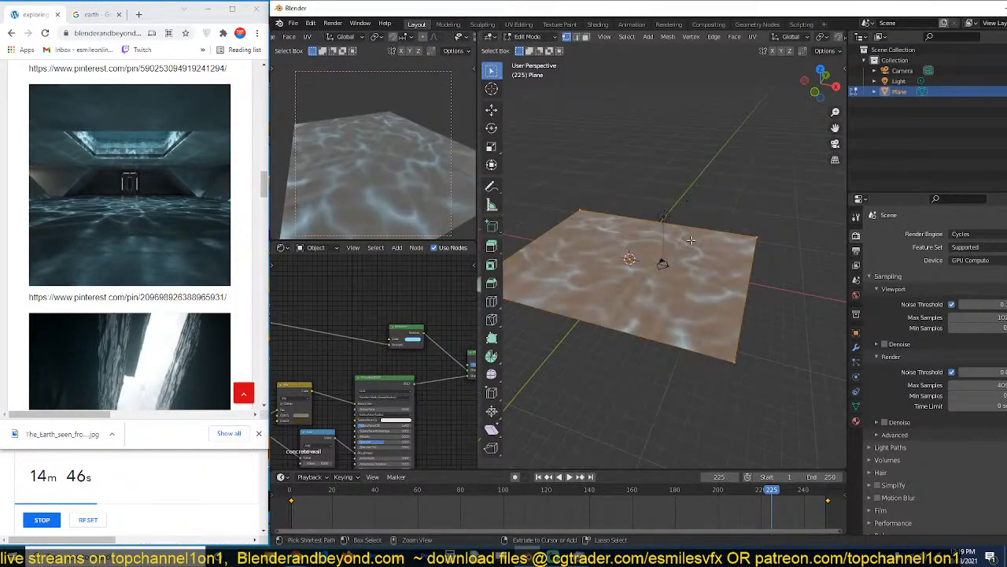
key(Tab)
Add Texture Coordinate and Mapping nodes to the grunge map Image Texture and connect the Object output to the Mapping Vector.
scroll(285, 437, down, 4)
middle_drag(285, 437, 442, 386)
scroll(441, 386, up, 4)
click(380, 376)
key(ctrl+t)
middle_drag(322, 388, 379, 370)
scroll(378, 370, up, 1)
drag(307, 374, 334, 370)
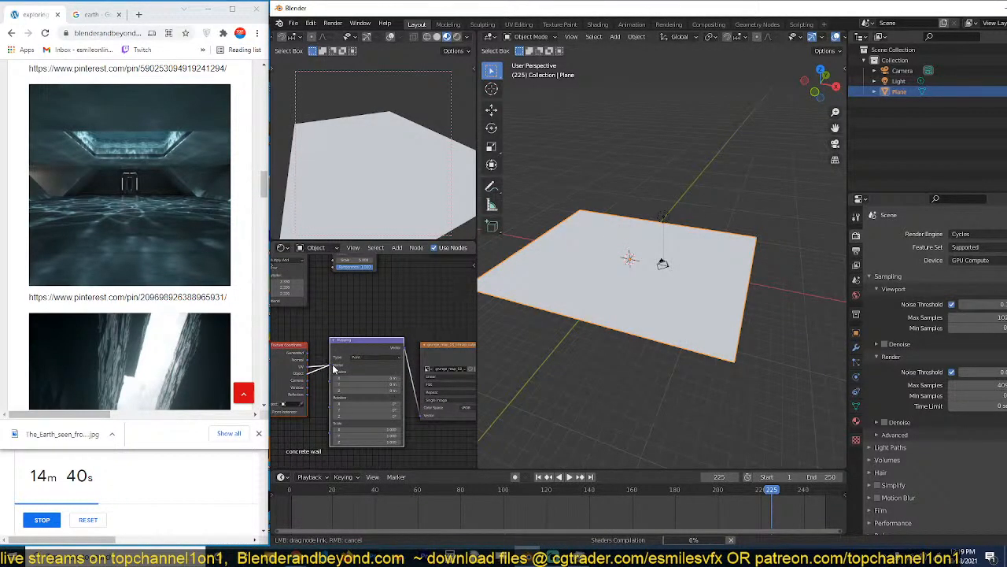
Set the grunge map Image Texture's projection to Box and reselect the floor plane.
click(453, 386)
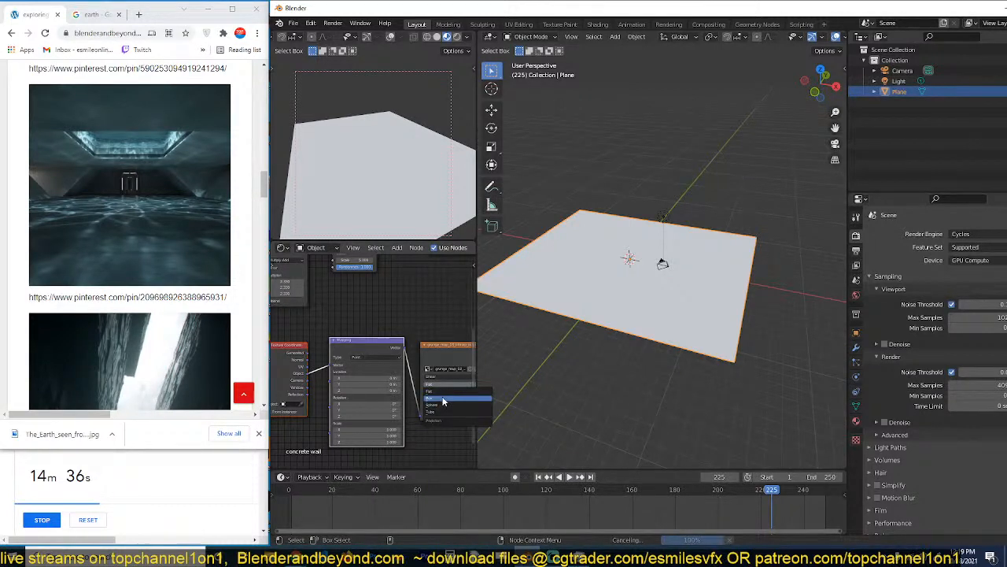
click(596, 340)
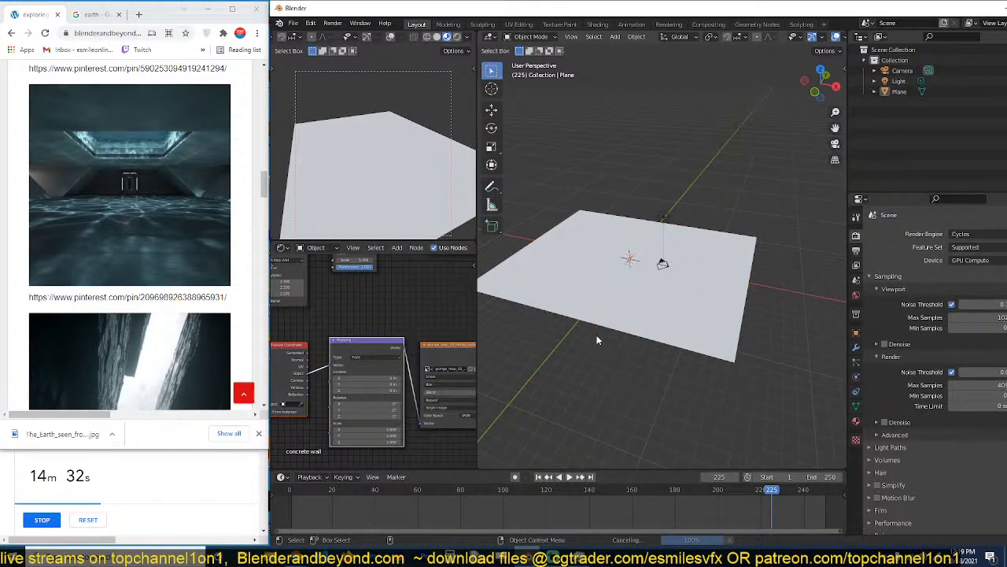
click(585, 311)
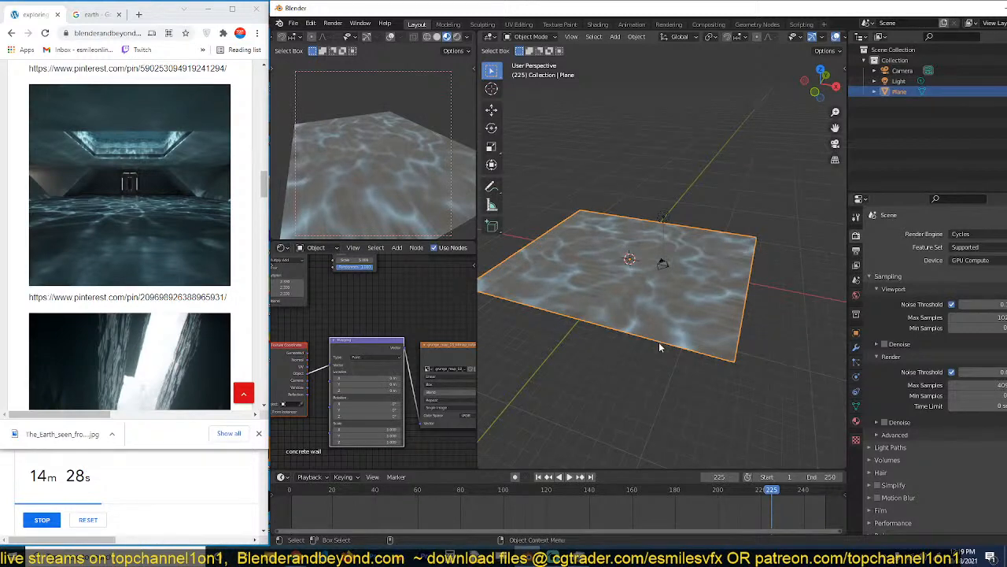
Start saving the file and create and open a new folder named "fake caustics" inside the october folder.
key(ctrl+s)
click(554, 134)
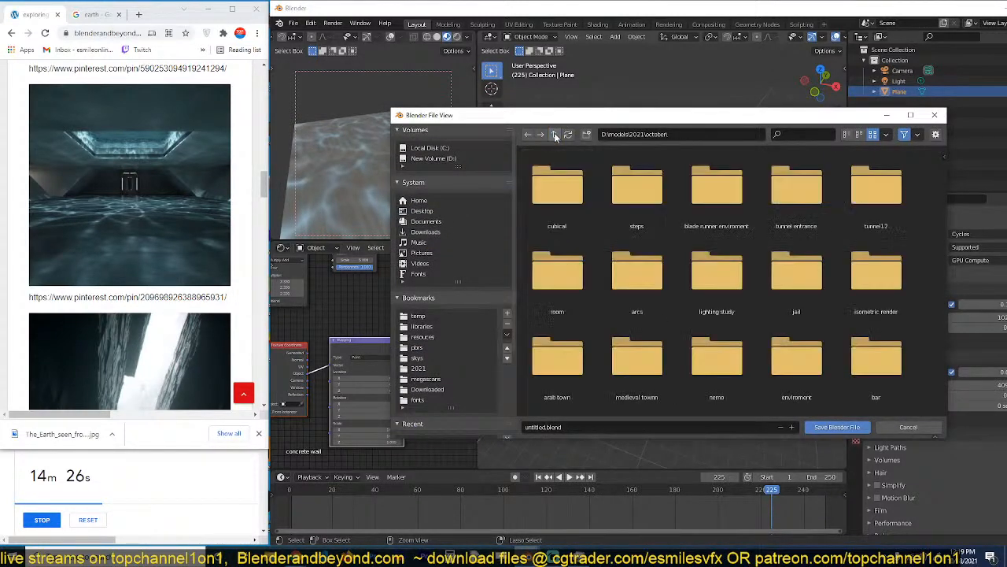
click(586, 135)
text(caustics)
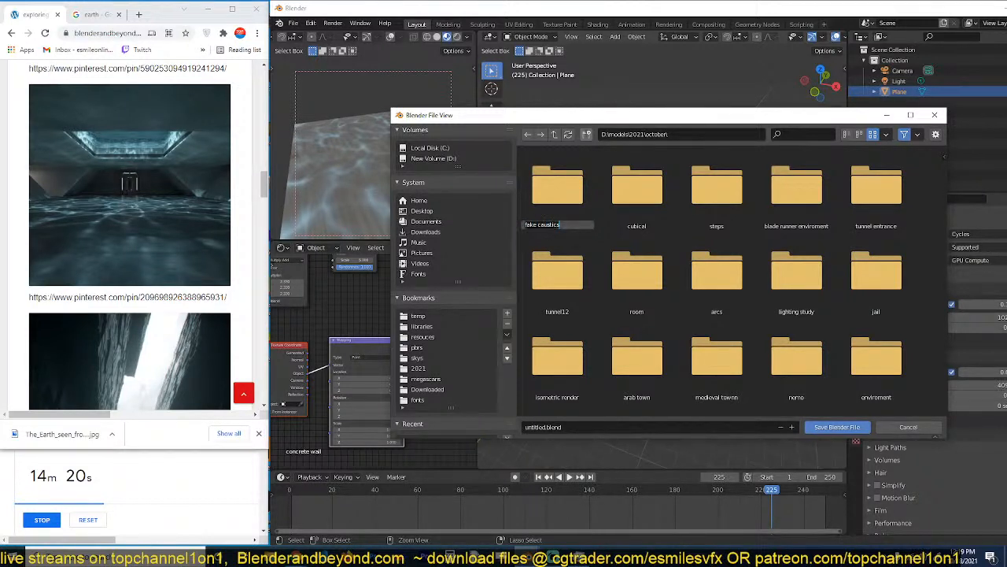
key(Return)
double_click(565, 197)
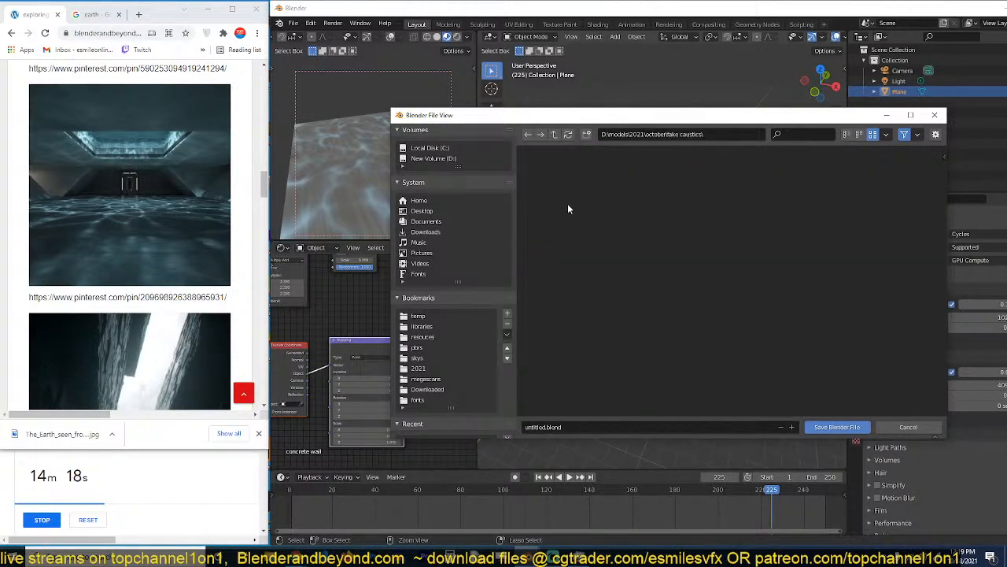
Save the Blender file as "fake caustics" in the new folder.
click(583, 426)
text(fake caustics)
click(843, 427)
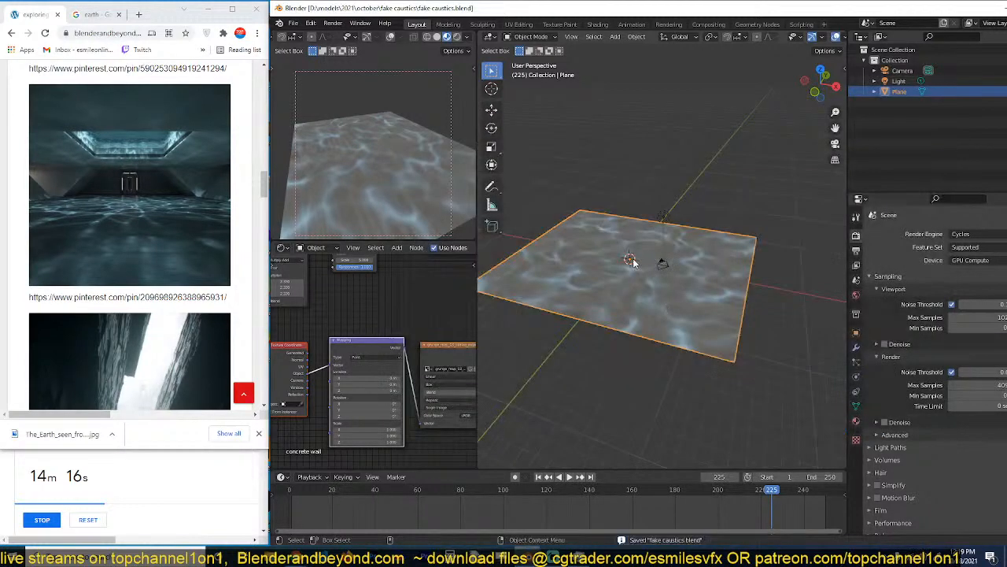
Look through the camera and reposition it slightly above the floor plane.
key(KP_0)
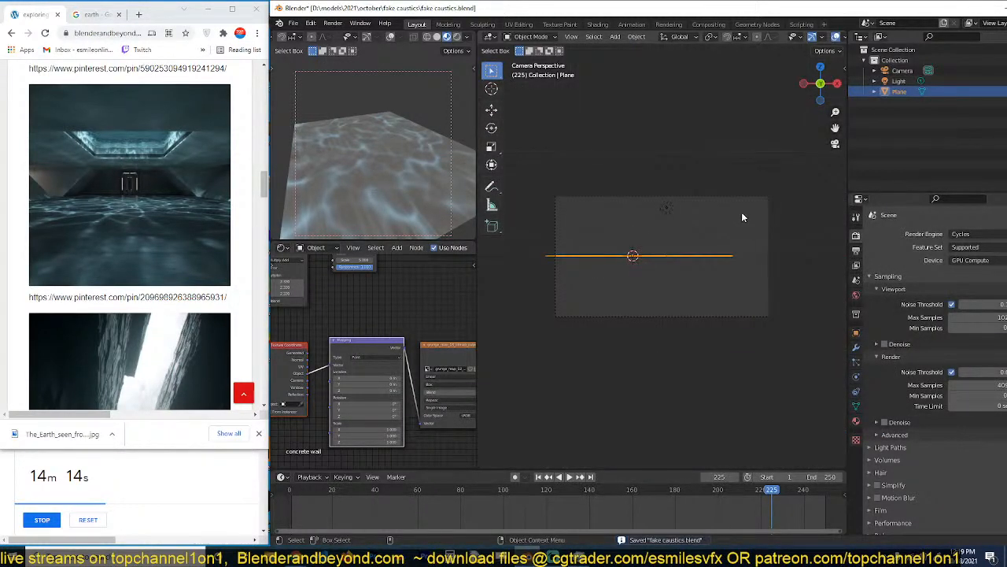
click(742, 196)
key(g)
click(558, 195)
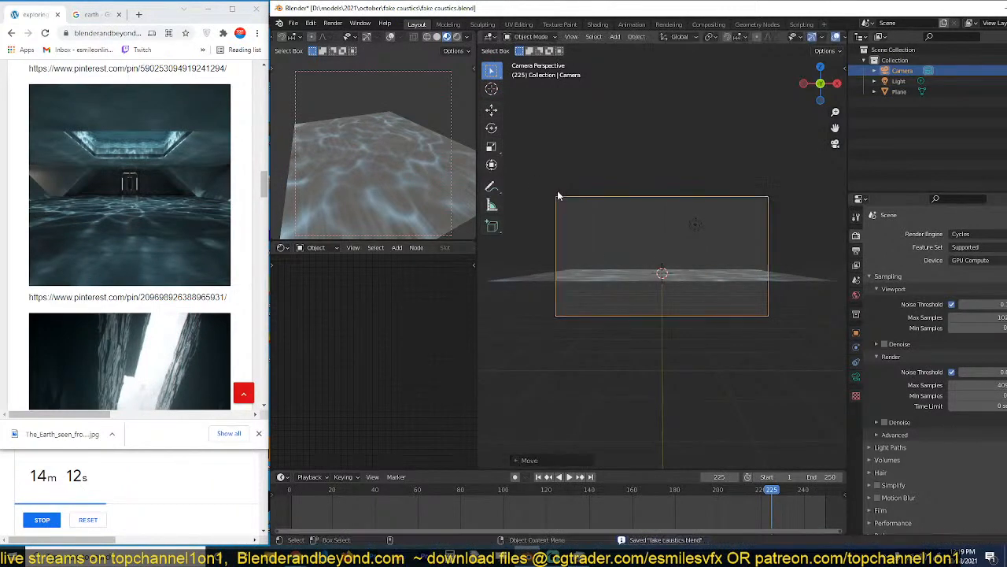
Scale the floor plane's mesh up by about 2.86 in Edit Mode so it fills the camera frame's width.
click(678, 280)
key(s)
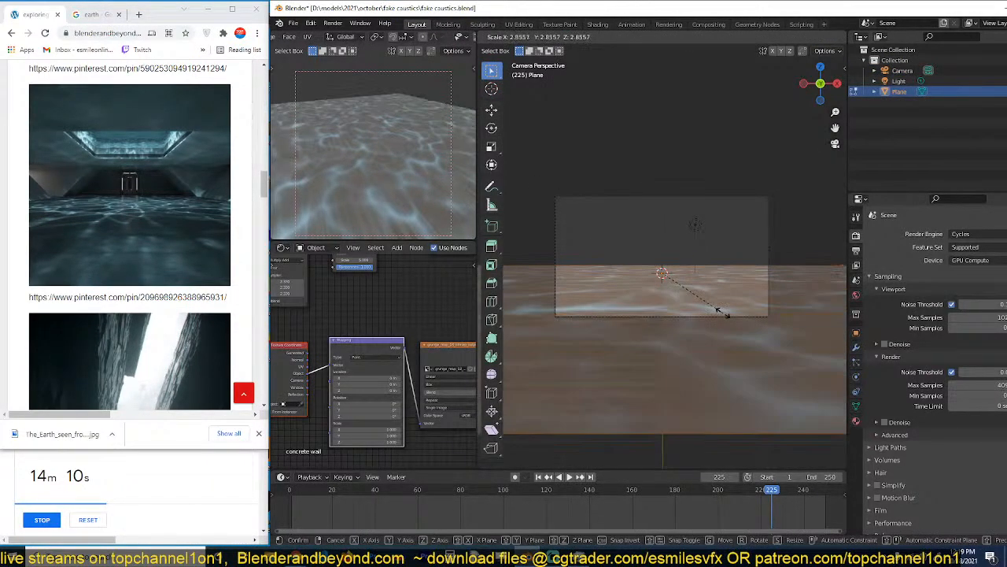
click(723, 314)
key(Tab)
middle_drag(723, 314, 695, 332)
scroll(688, 354, down, 4)
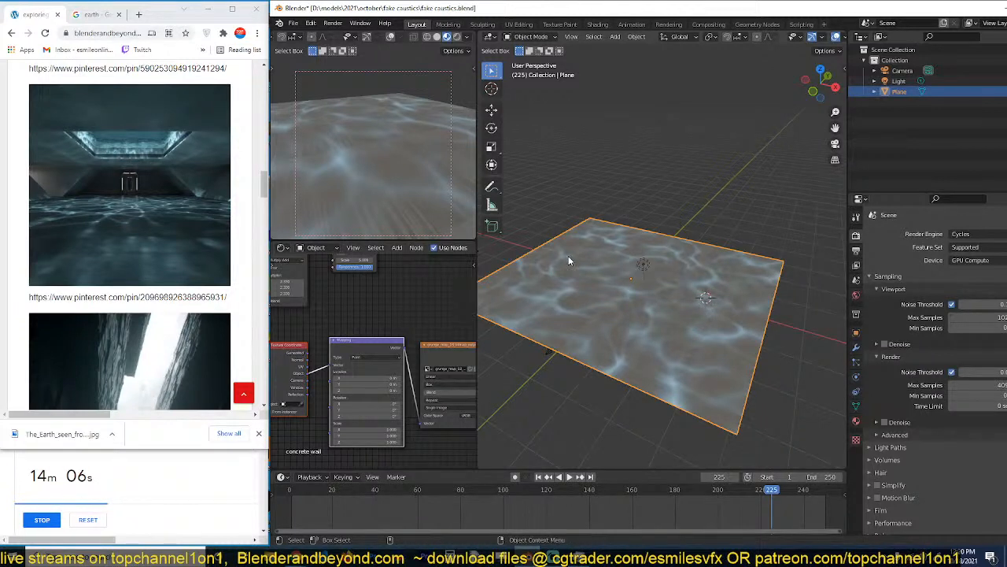
Add a cube mesh at the floor plane and scale it up uniformly.
key(shift+a)
mouse_move(622, 281)
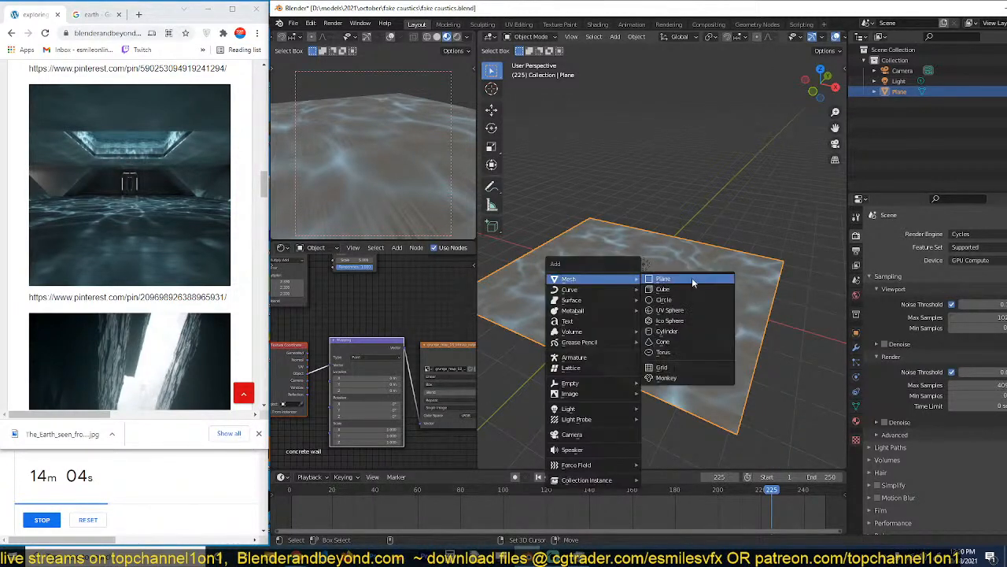
click(702, 288)
key(s)
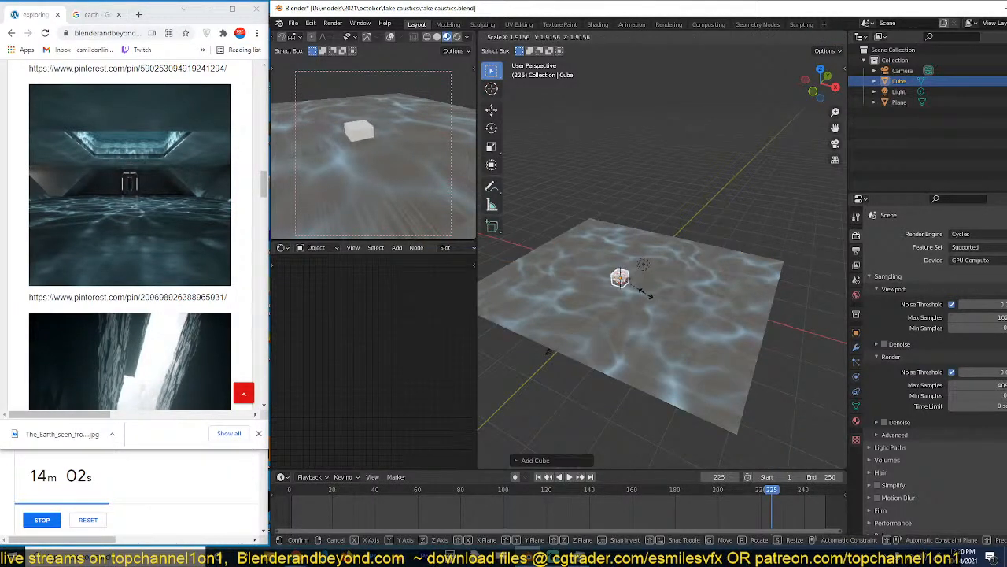
click(524, 158)
Move the cube along the X axis toward the side of the floor plane.
click(491, 111)
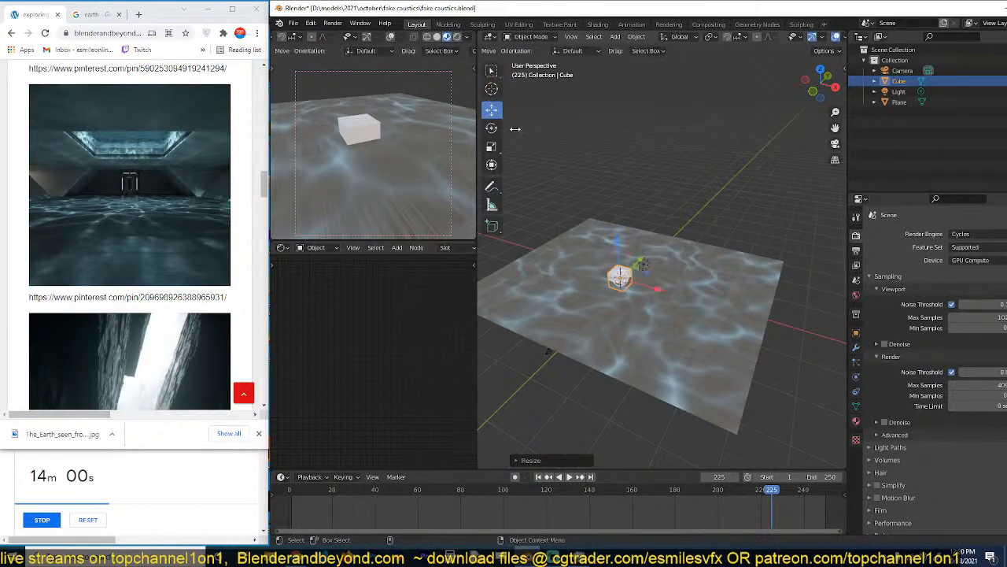
drag(619, 277, 683, 296)
middle_drag(602, 328, 665, 334)
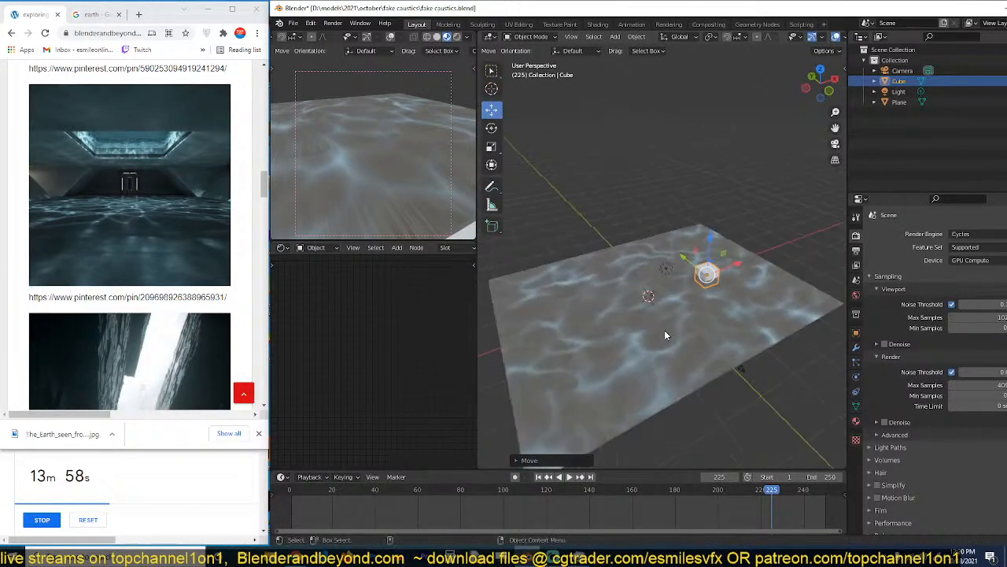
Stretch the cube along Y into a long block spanning the floor plane's depth, and raise it about 1.7 m along Z.
key(s)
key(y)
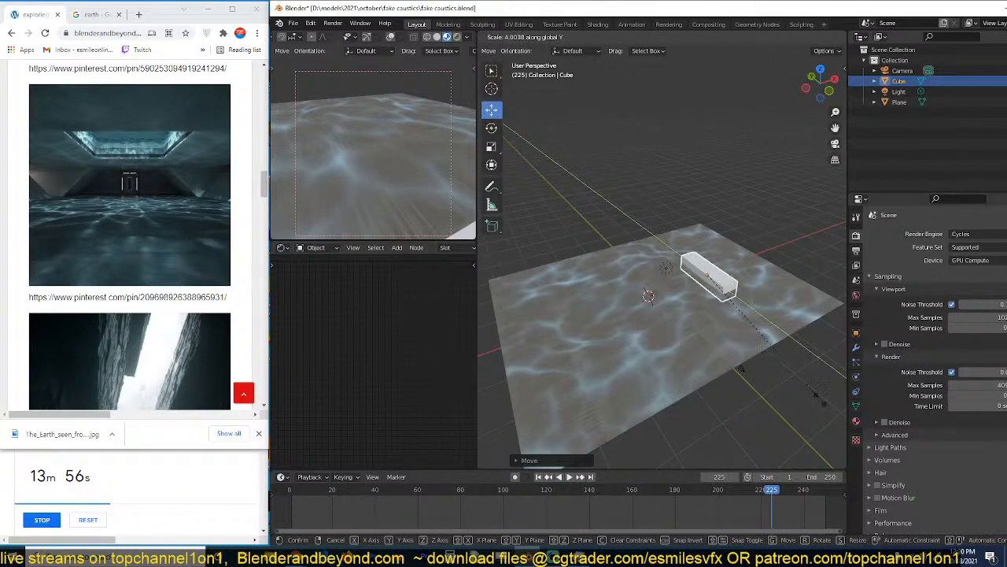
click(664, 202)
scroll(628, 261, up, 3)
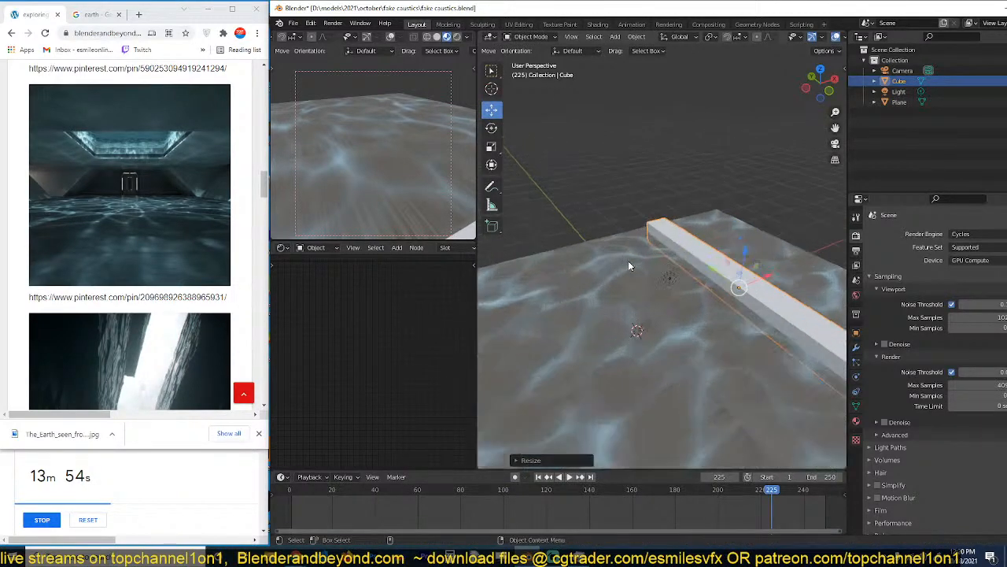
shift+middle_drag(628, 261, 842, 186)
key(g)
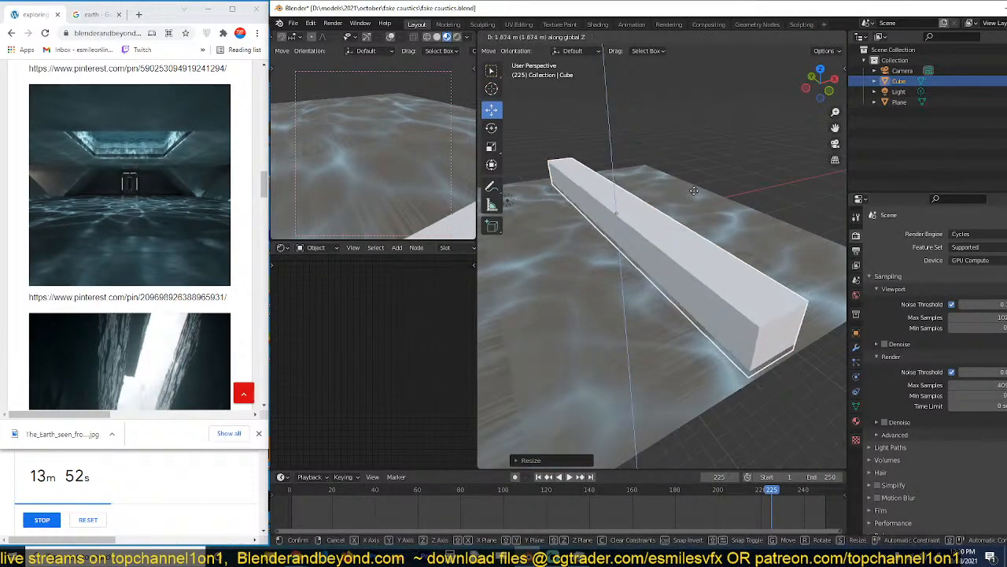
click(698, 182)
Apply the long block's object transform and link the floor plane's concrete caustics material to it.
key(ctrl+a)
click(650, 202)
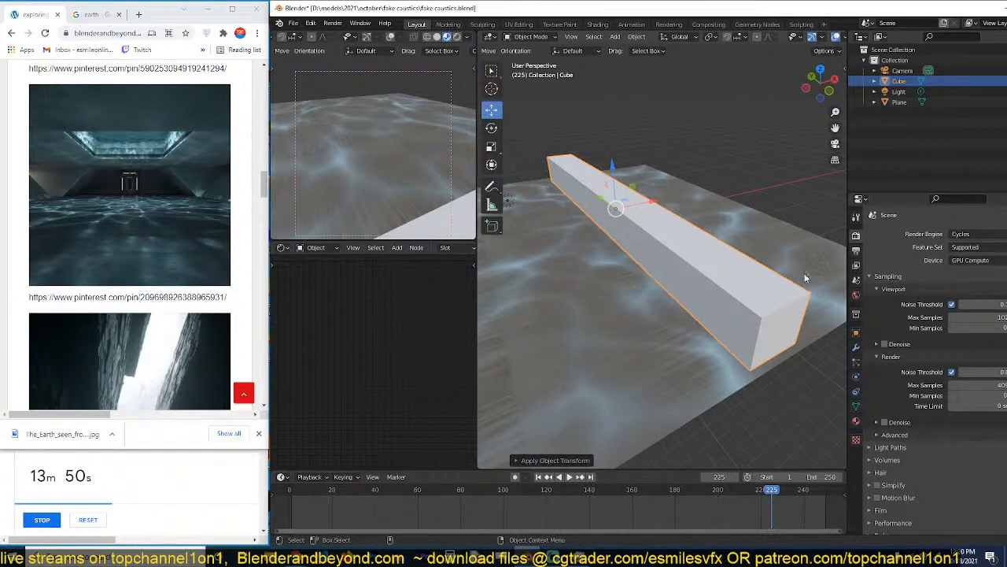
shift+click(808, 271)
key(ctrl+l)
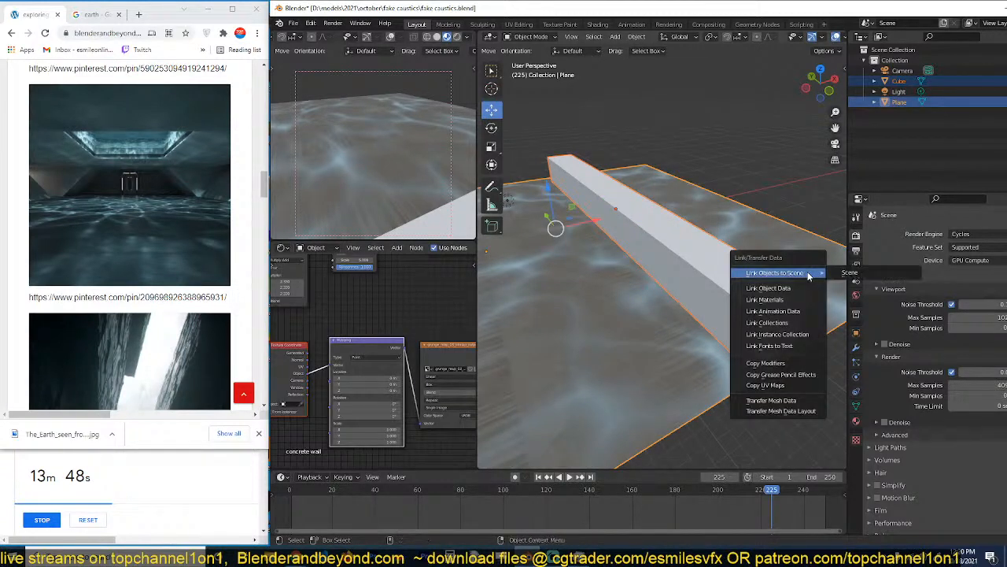
click(785, 298)
click(727, 265)
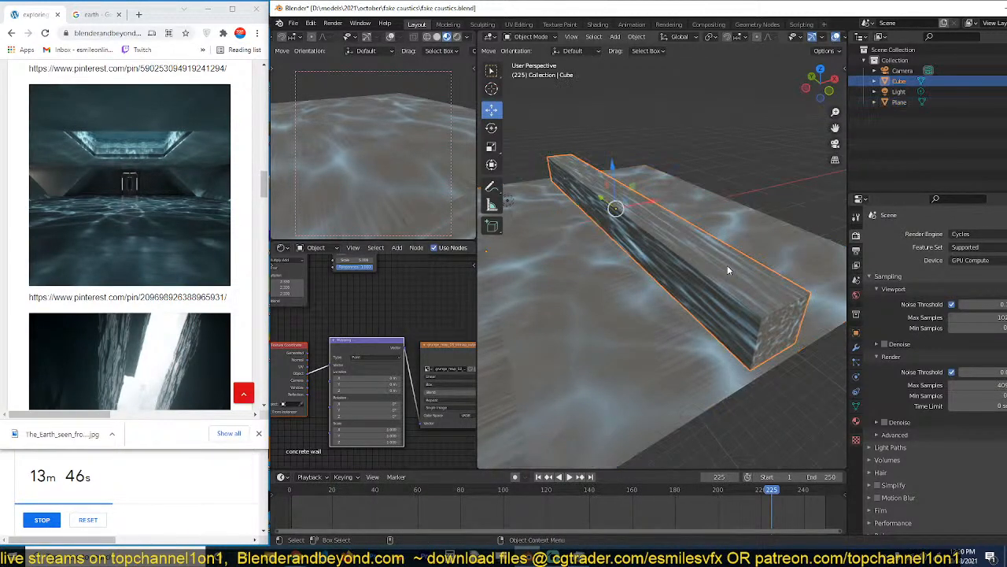
Reapply the block's object transforms with the linked material in place.
key(ctrl+a)
click(724, 265)
middle_drag(725, 266, 651, 240)
click(653, 280)
key(ctrl+a)
click(654, 281)
Raise the block's upper face about 8.25 m along Z in Edit Mode to form a tall side wall.
click(710, 252)
key(Tab)
key(3)
key(alt+a)
key(g)
key(z)
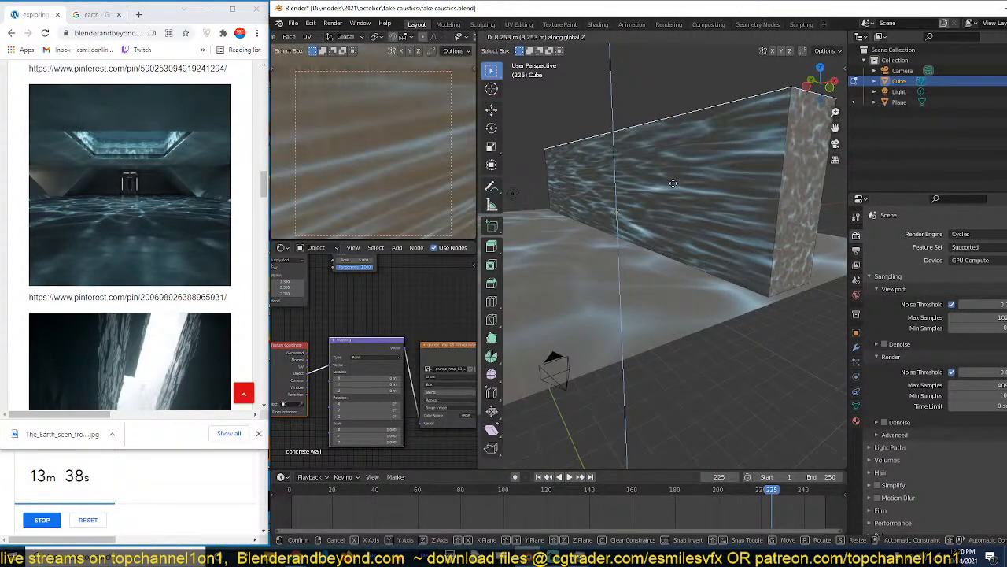
click(673, 183)
middle_drag(673, 183, 656, 202)
scroll(656, 203, down, 2)
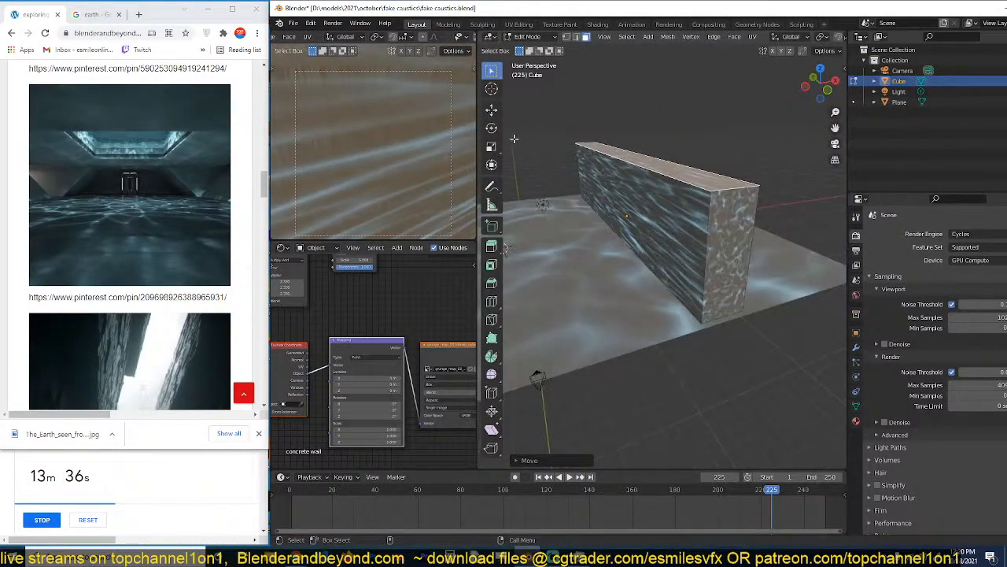
Delete the wall block's surplus faces and slant the remaining wall outward along X, finishing in Object Mode.
click(494, 115)
middle_drag(513, 121, 632, 153)
click(628, 186)
key(x)
click(630, 180)
alt+click(615, 157)
drag(665, 152, 729, 163)
key(Tab)
Align the camera to the front orthographic view and look through it.
key(KP_1)
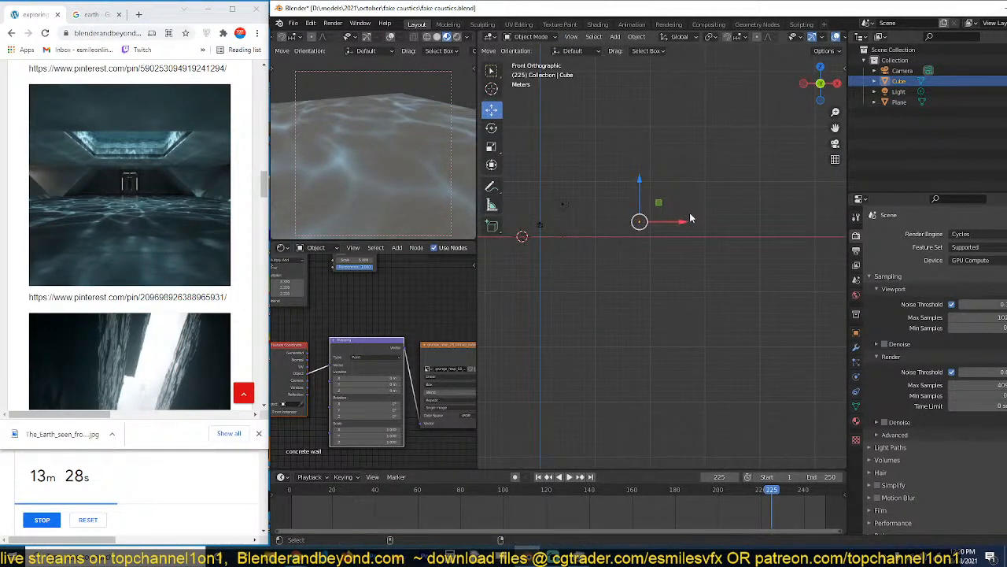
key(ctrl+alt+KP_0)
key(KP_0)
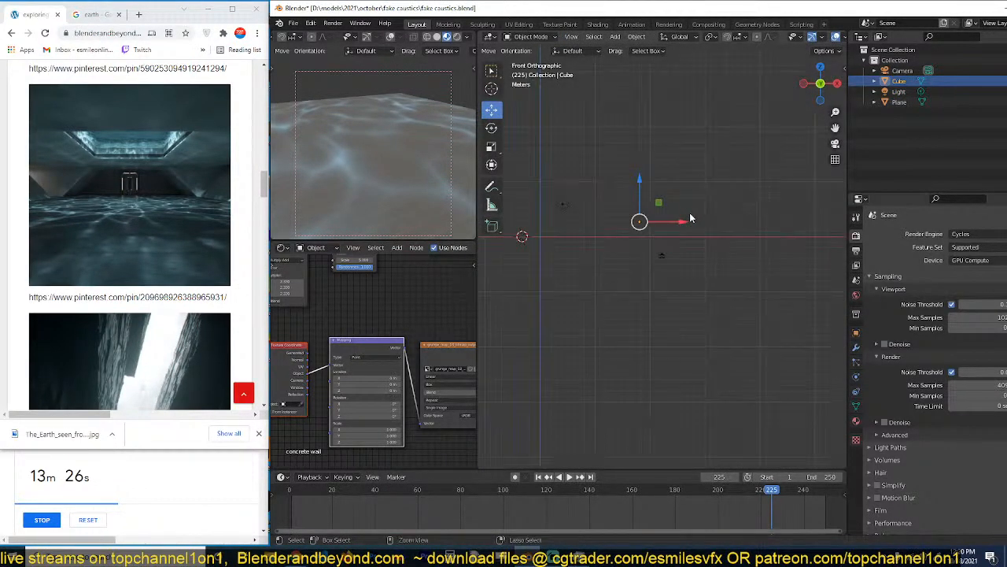
key(KP_0)
Select the camera and move it so the floor and the slanted wall sit inside the frame.
click(706, 229)
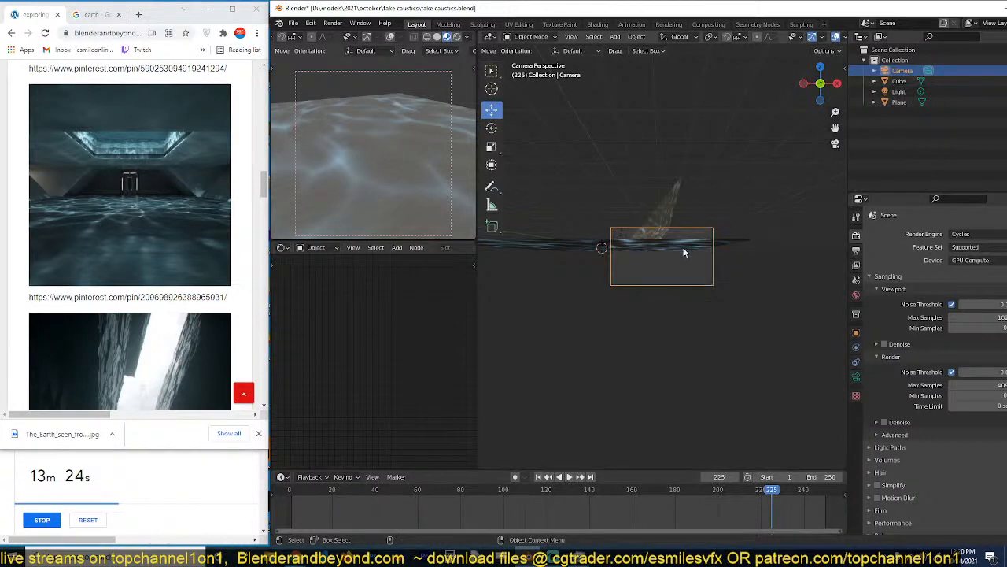
shift+middle_drag(684, 248, 720, 310)
key(g)
click(811, 156)
scroll(759, 299, up, 5)
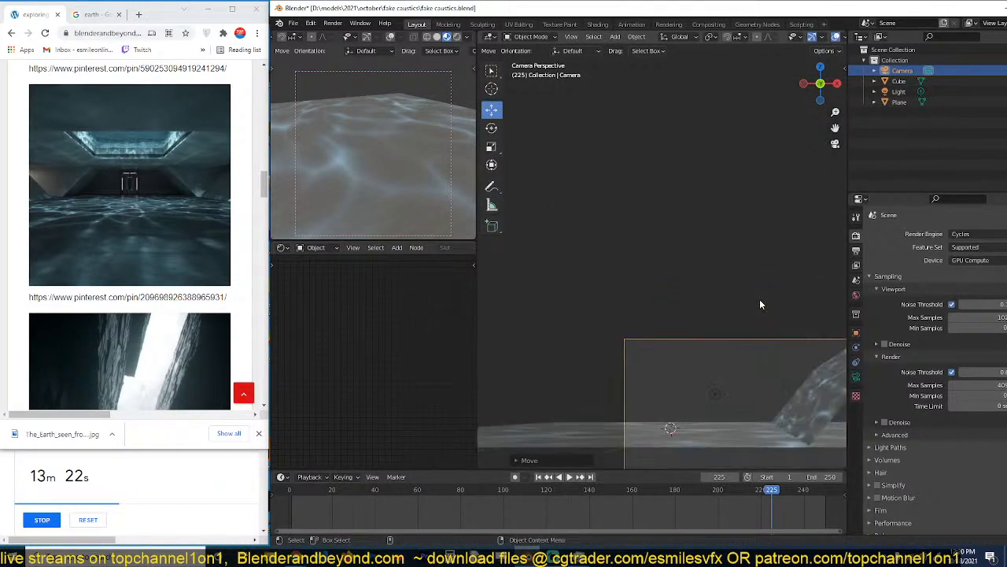
key(g)
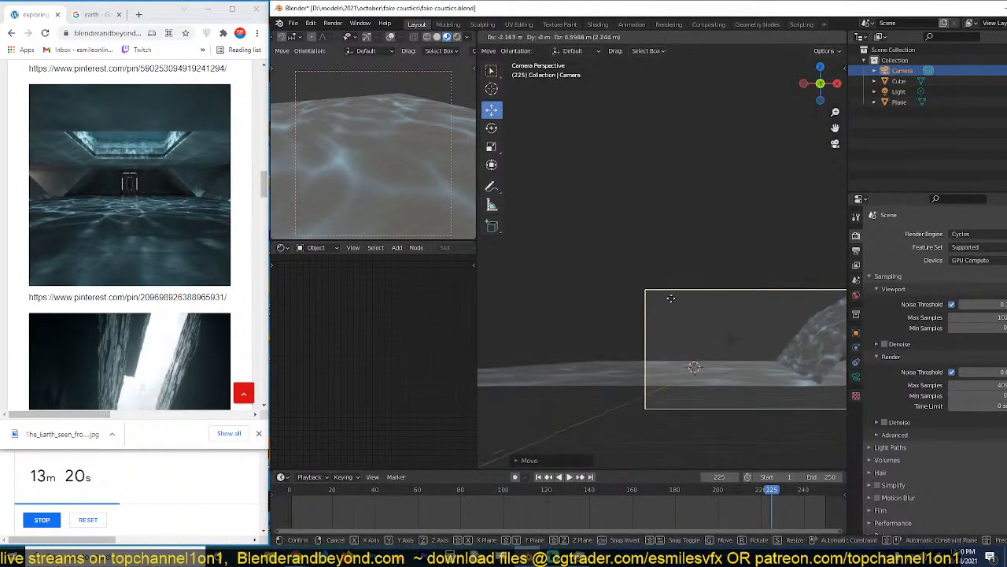
click(828, 272)
key(g)
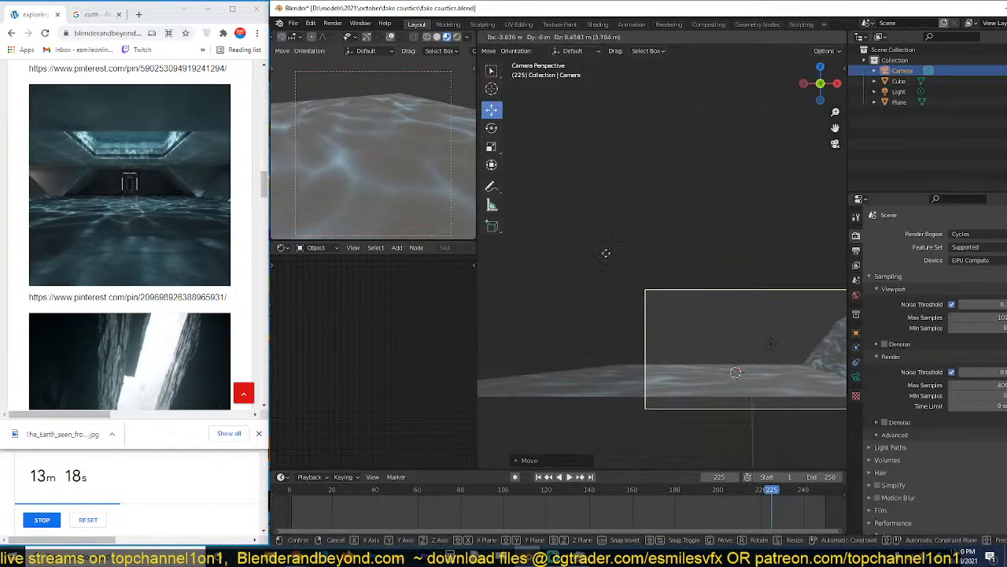
click(634, 269)
Feed the floor material's caustics Mapping node from the Object texture coordinate and lower its X, Y and Z scale.
middle_drag(634, 268, 696, 278)
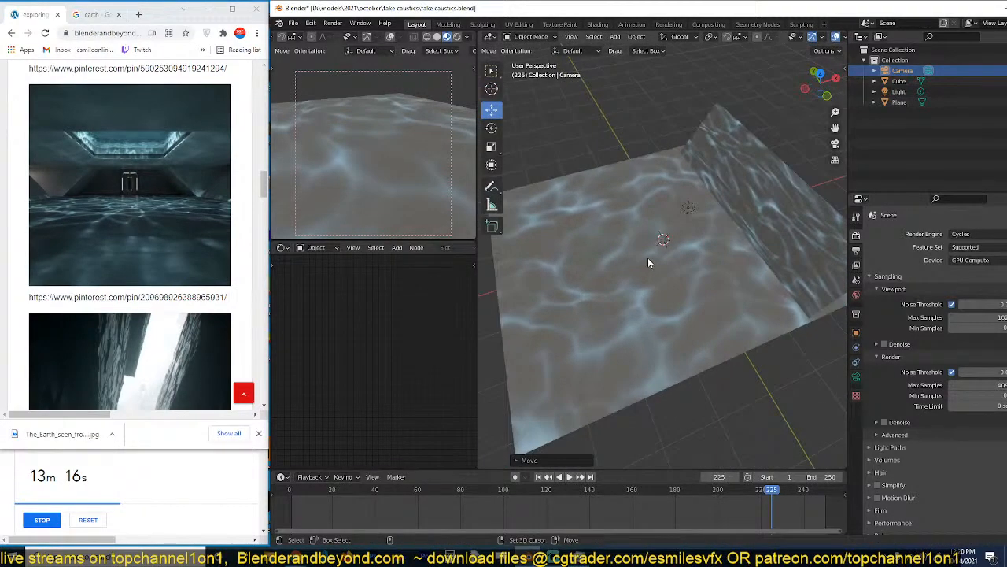
click(607, 282)
scroll(349, 347, down, 2)
middle_drag(348, 347, 306, 382)
scroll(337, 368, down, 3)
middle_drag(372, 319, 342, 319)
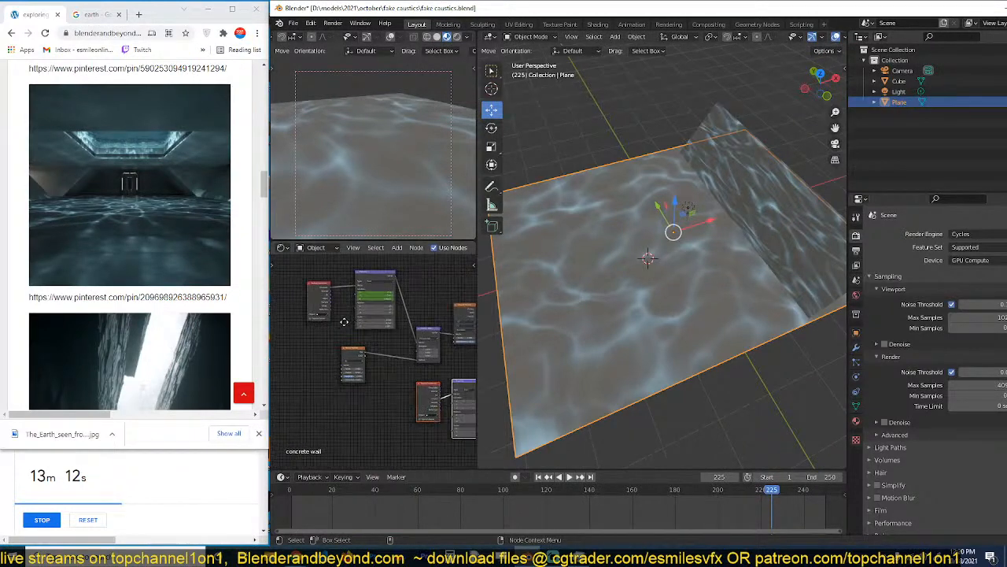
scroll(344, 322, up, 4)
middle_drag(326, 282, 335, 347)
scroll(336, 348, up, 3)
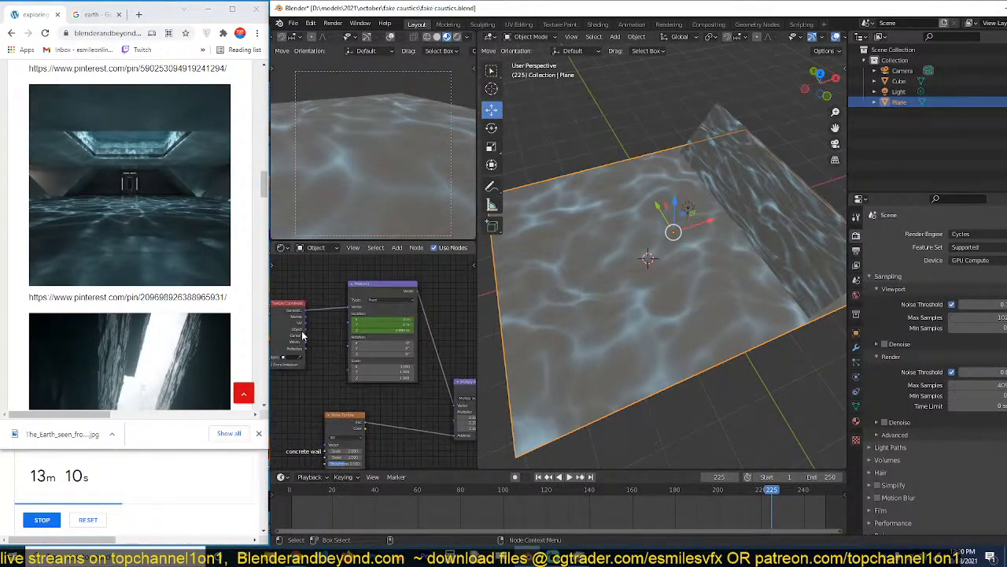
drag(305, 329, 350, 311)
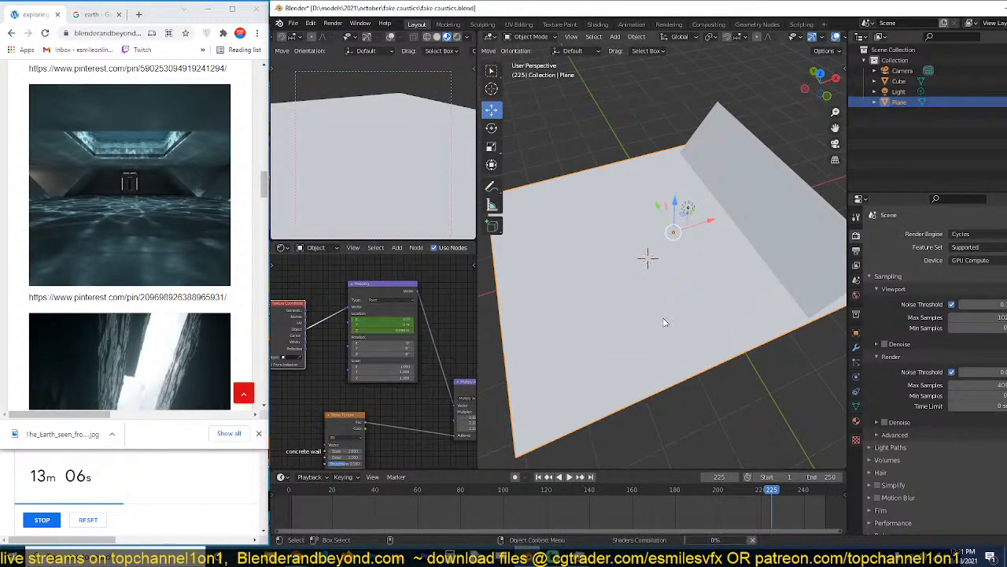
scroll(668, 322, up, 2)
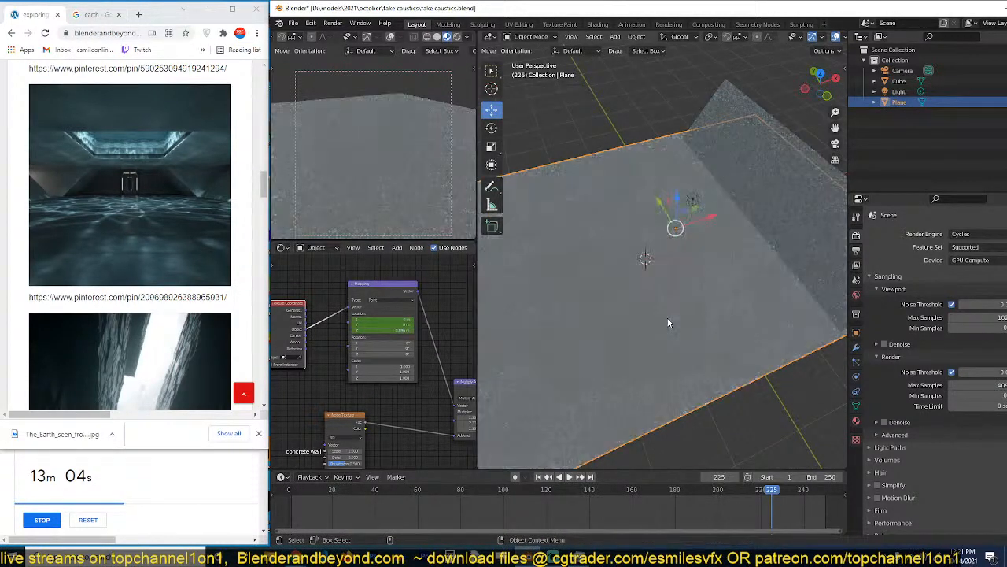
drag(395, 363, 370, 375)
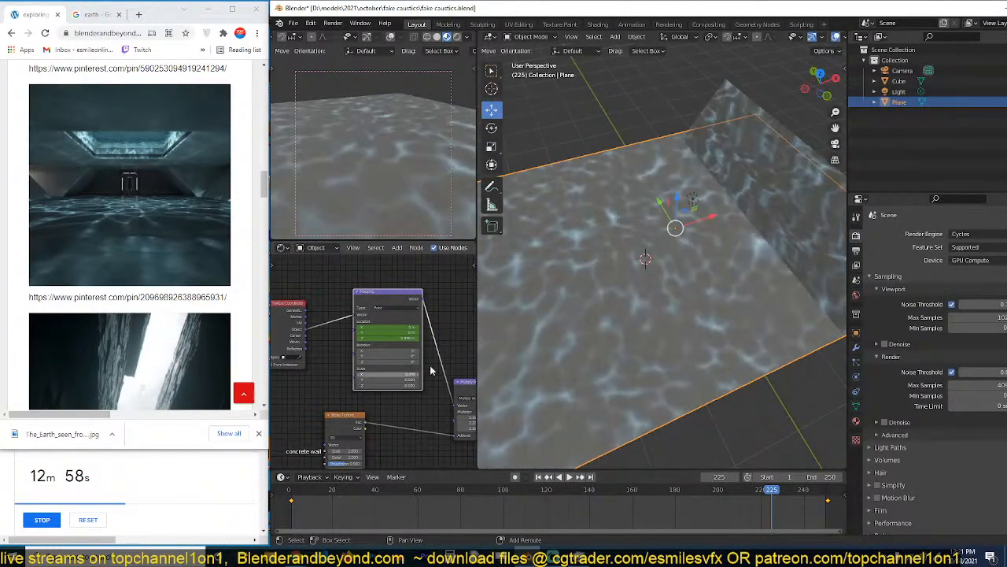
Add a cube-shaped empty at the 3D cursor and scale it up about 4.2 times.
key(shift+a)
mouse_move(604, 380)
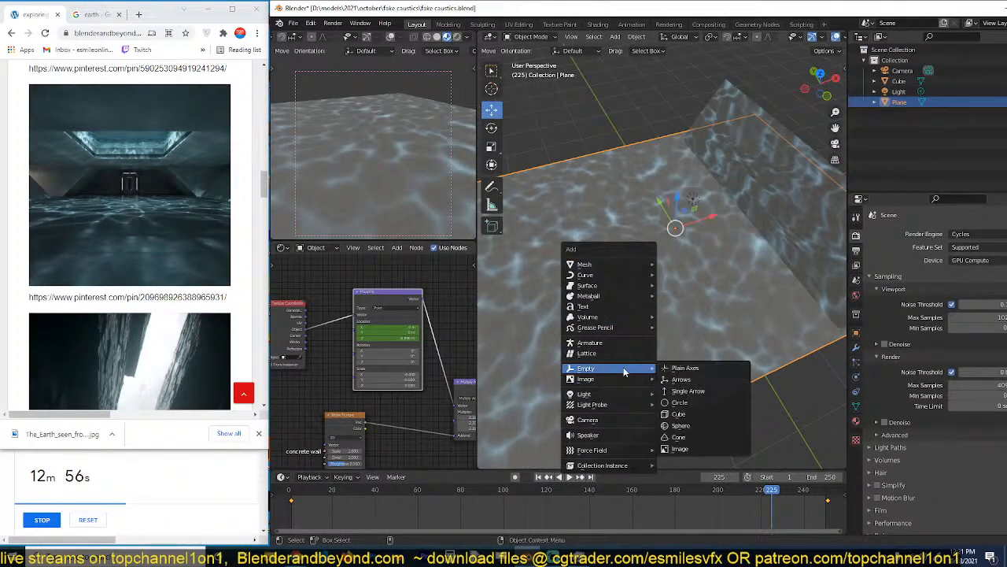
click(692, 419)
key(s)
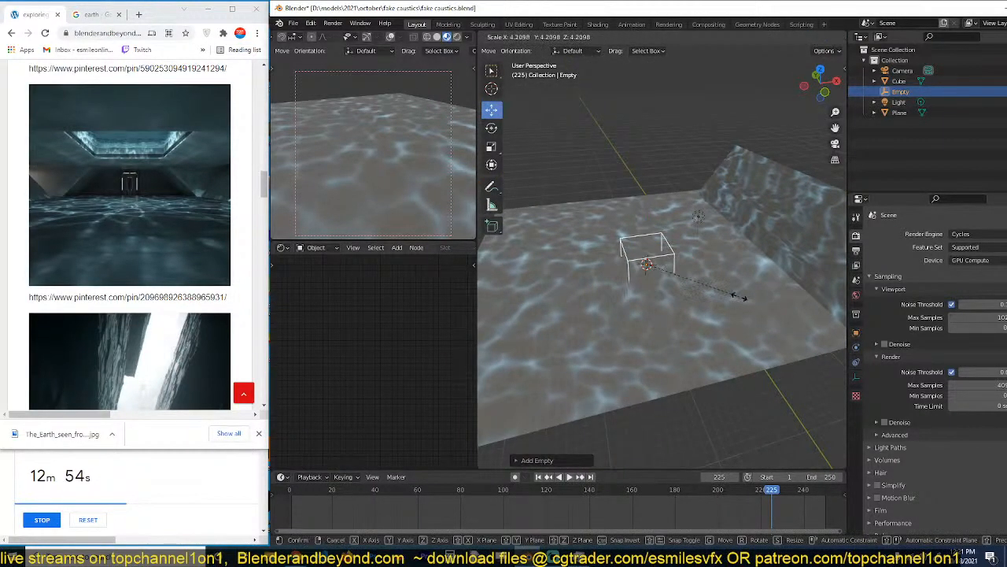
click(740, 300)
Assign the cube empty as the reference object of the floor material's Texture Coordinate node.
click(629, 311)
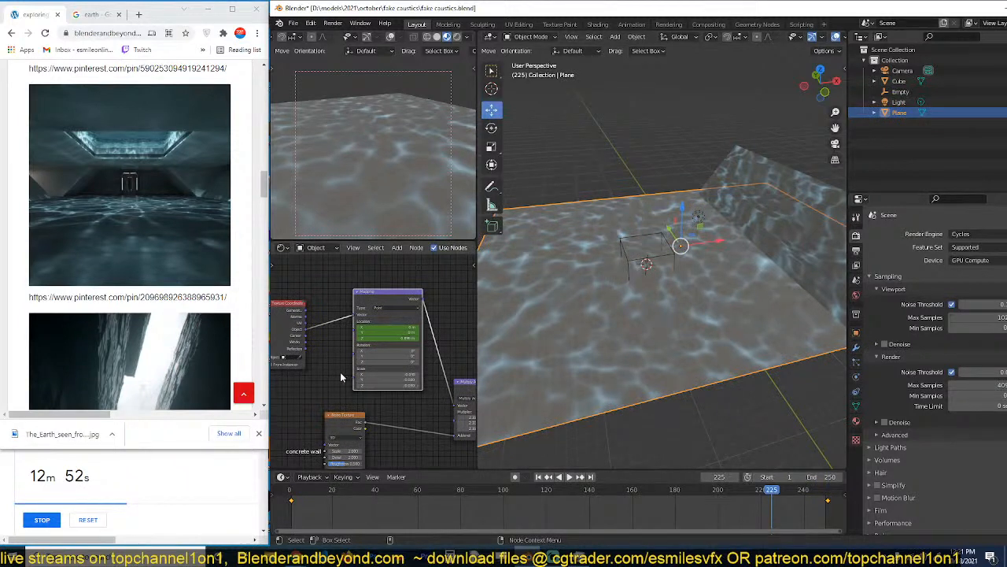
click(305, 357)
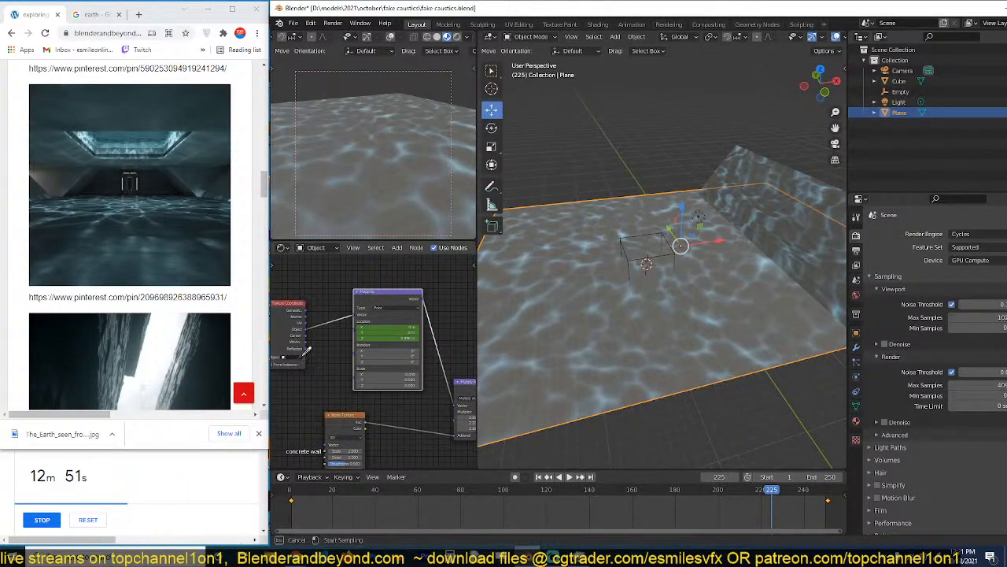
click(631, 250)
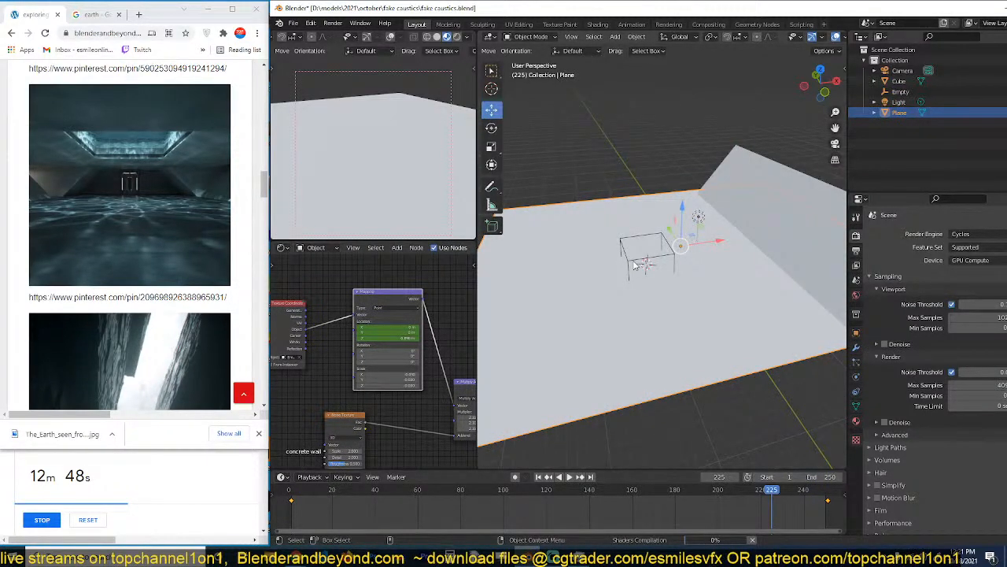
Test shifting the empty along Z, and scale the empty down to make the caustics pattern finer.
click(636, 265)
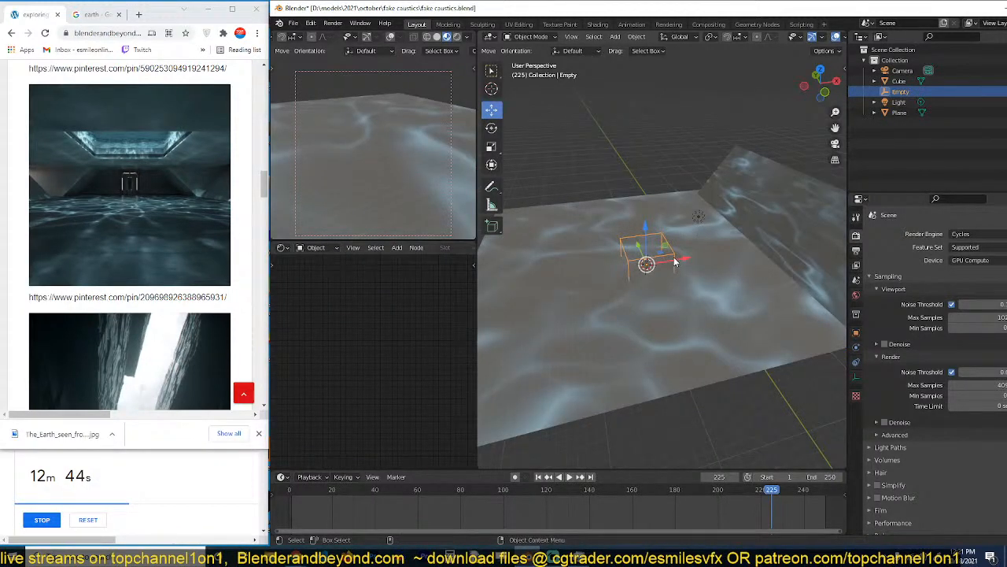
key(g)
key(z)
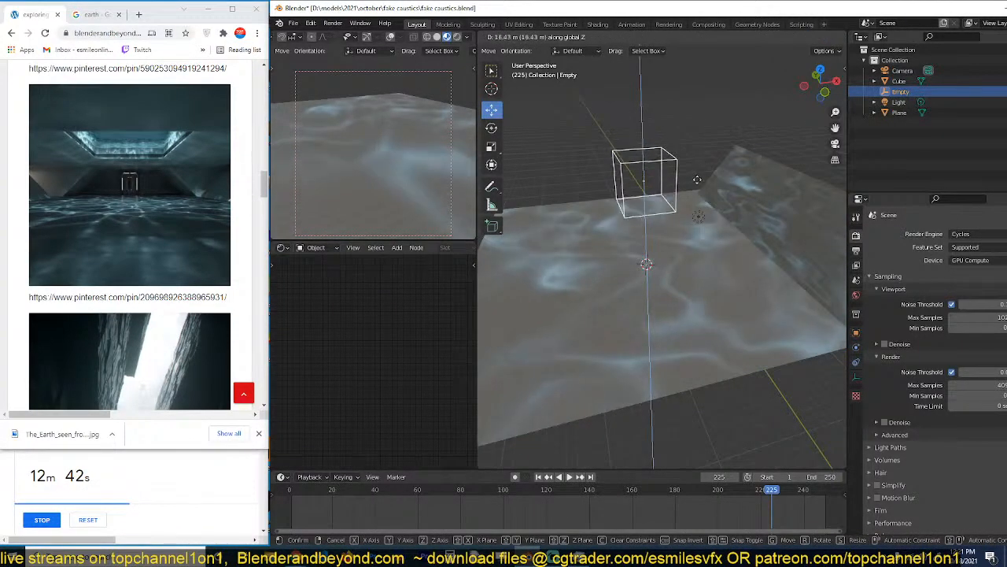
click(761, 277)
key(s)
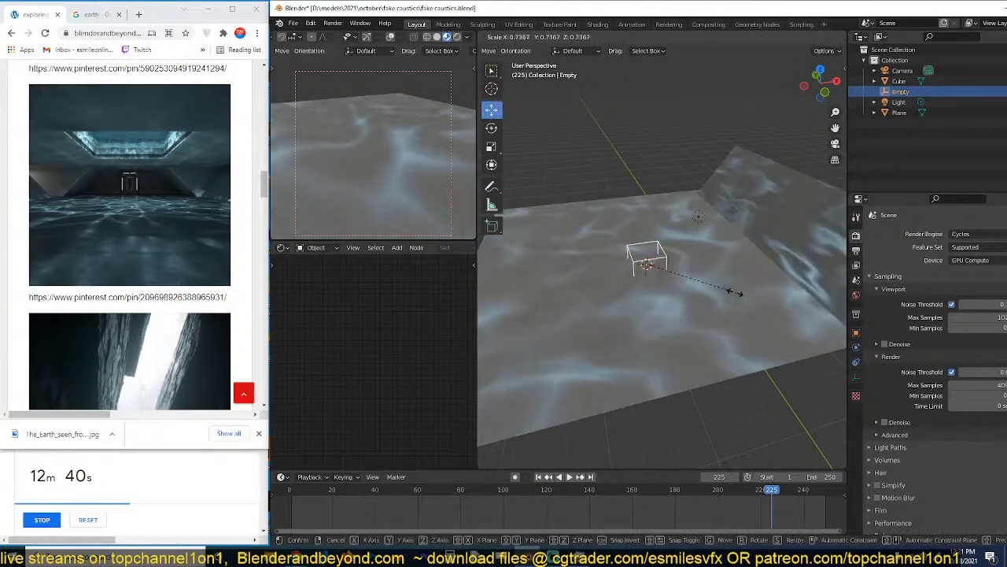
click(671, 275)
key(s)
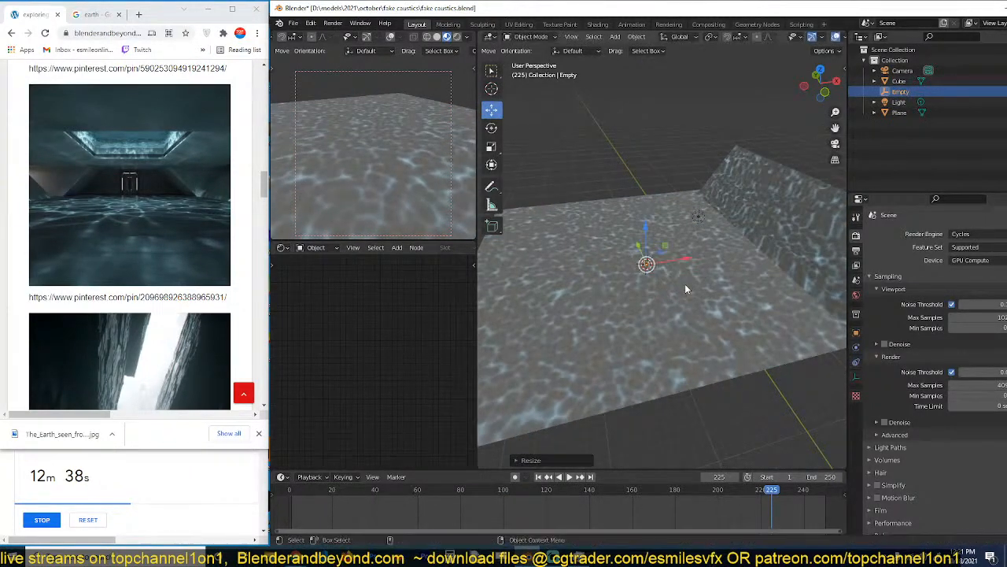
click(732, 316)
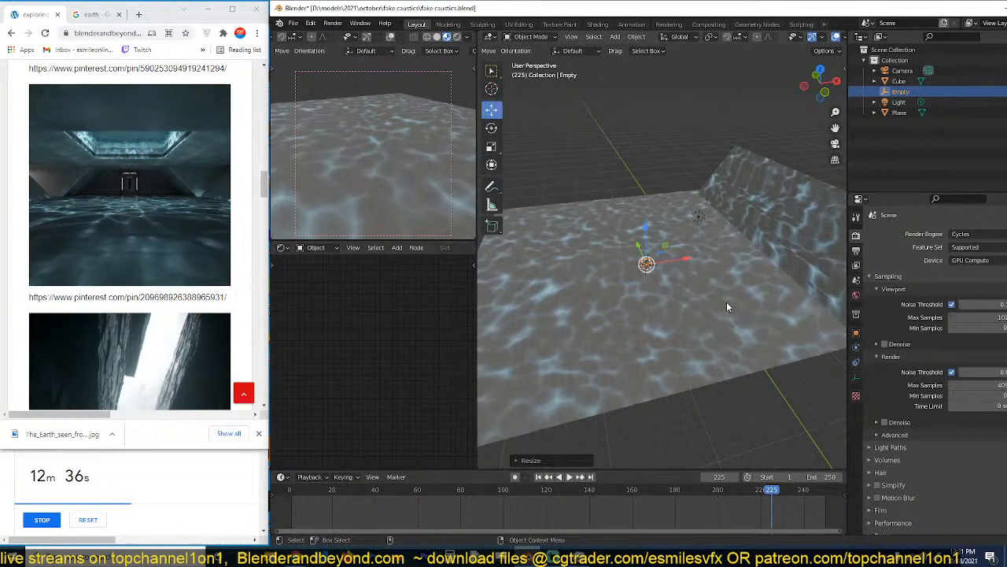
Select the camera and reposition it in the camera view so the floor reaches the frame's lower edge.
middle_drag(727, 302, 627, 230)
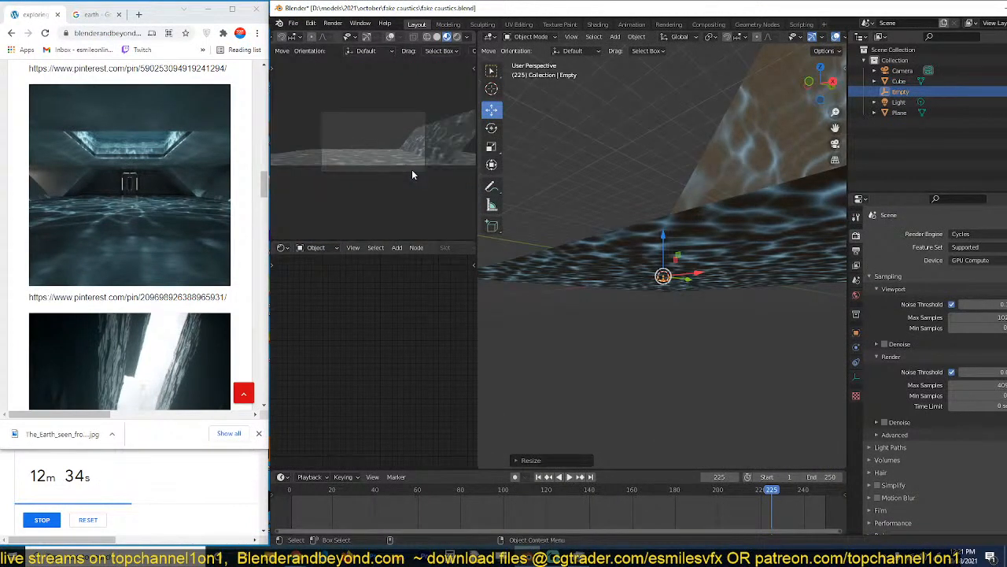
scroll(412, 174, up, 3)
click(421, 192)
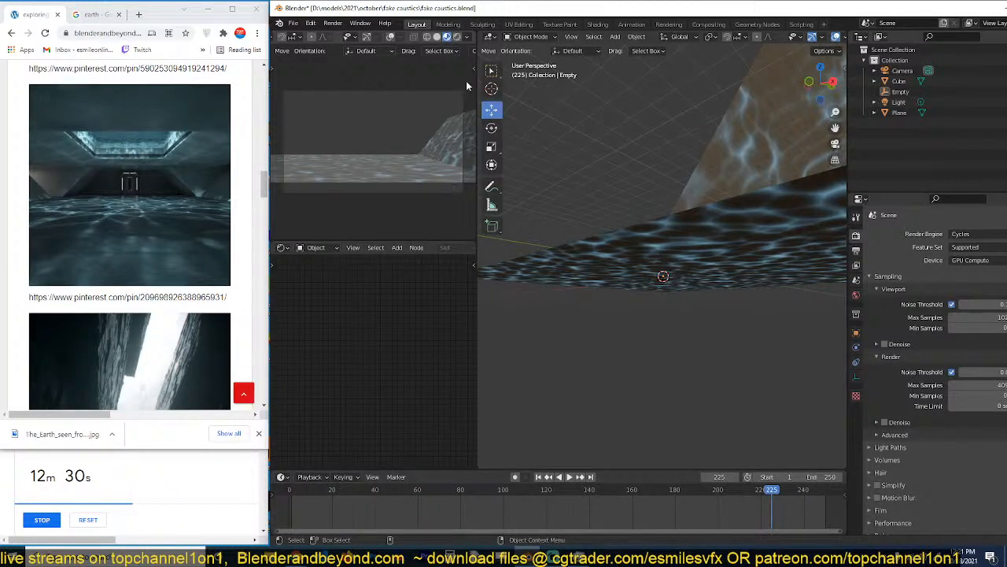
click(903, 70)
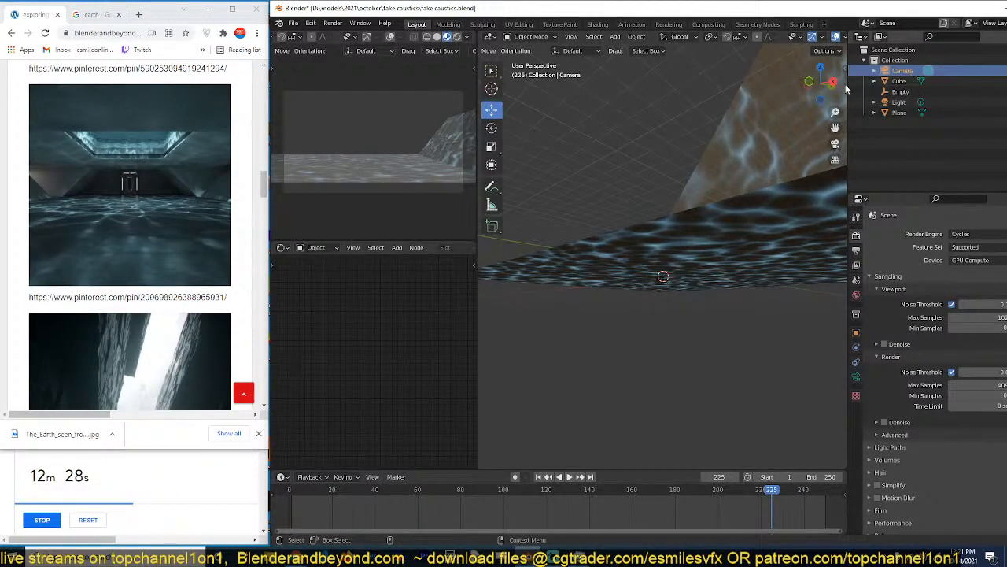
key(g)
click(438, 136)
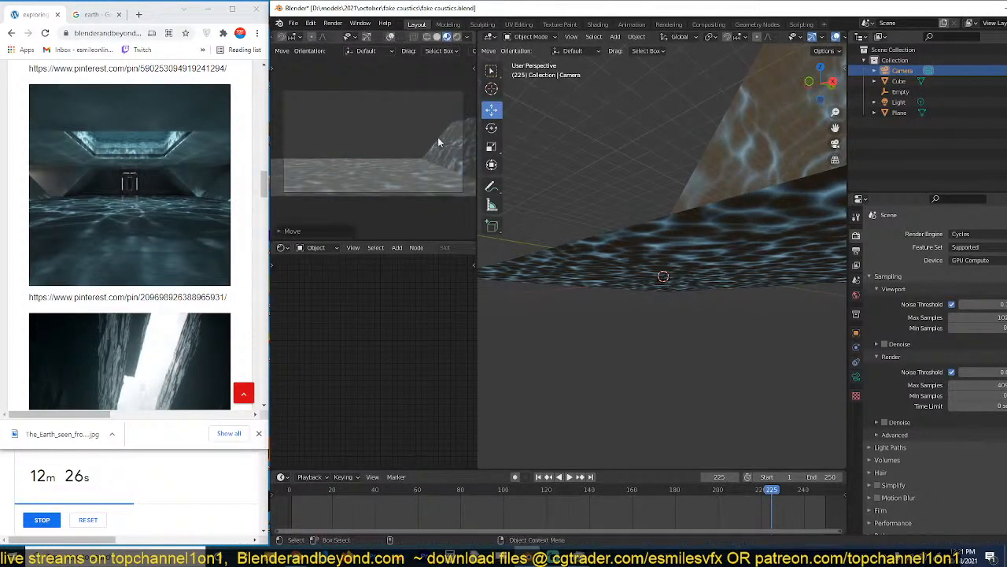
Select the slanted wall and set the scene's render engine to Eevee.
middle_drag(677, 196, 809, 238)
scroll(756, 245, down, 3)
click(768, 247)
click(976, 236)
click(972, 247)
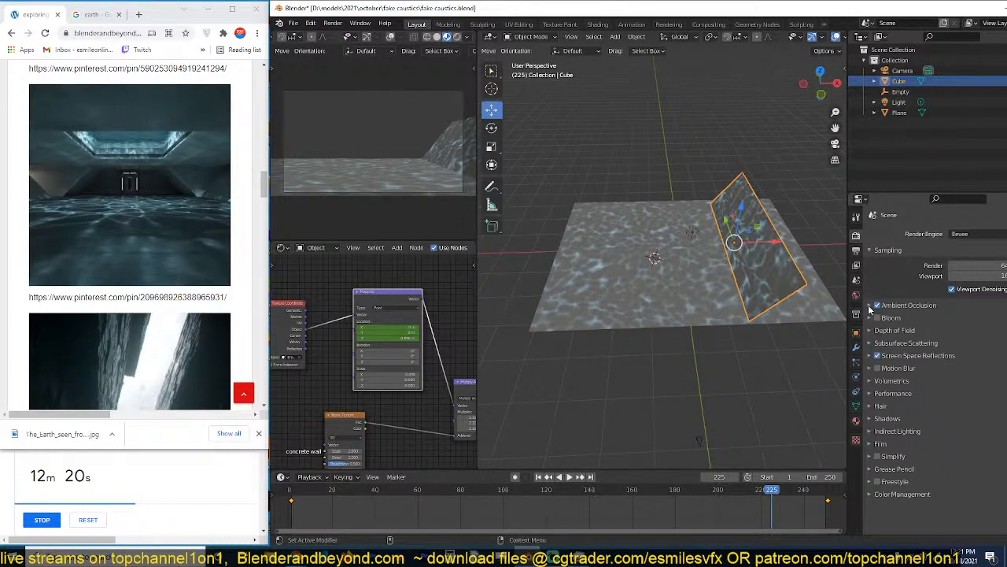
Mirror the slanted wall along X with a Mirror modifier using the Plane as mirror object, and move the wall outward along X.
click(869, 306)
middle_drag(736, 283, 768, 263)
click(857, 347)
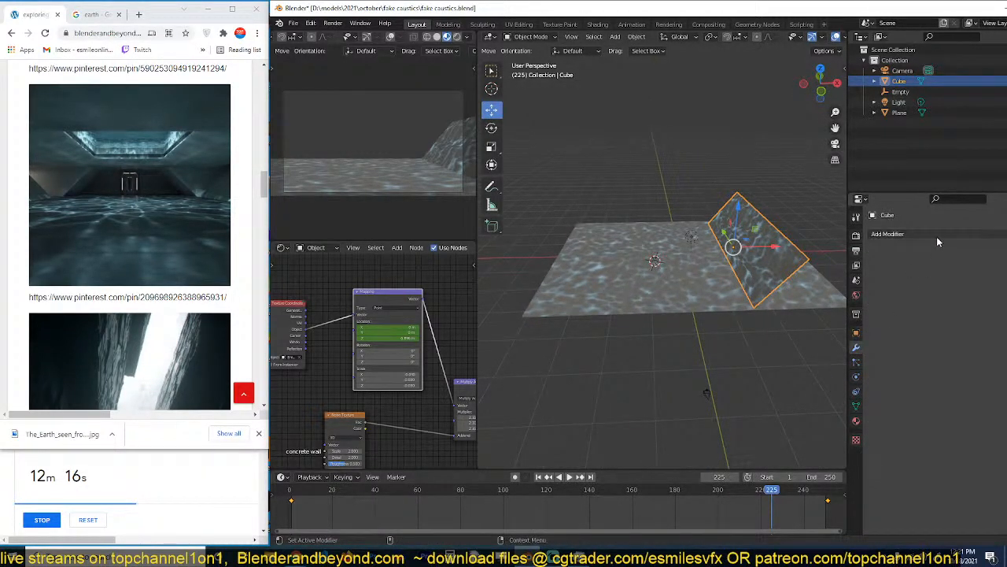
click(937, 240)
click(864, 326)
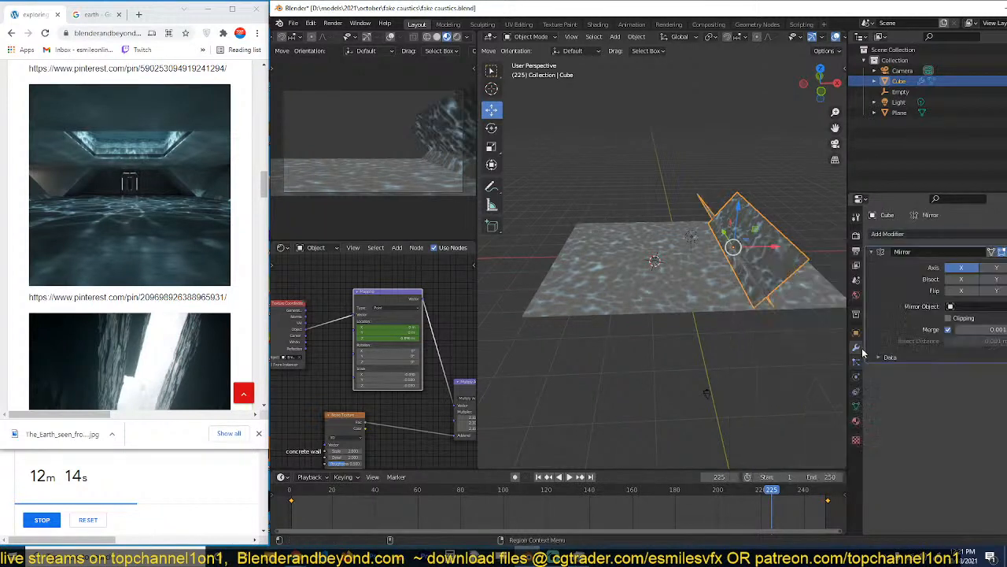
click(970, 307)
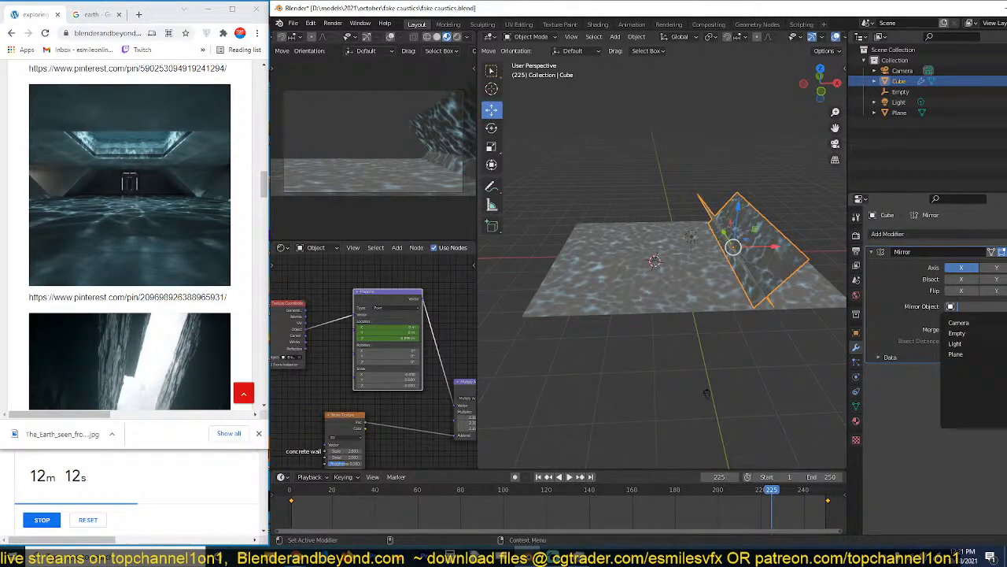
click(956, 355)
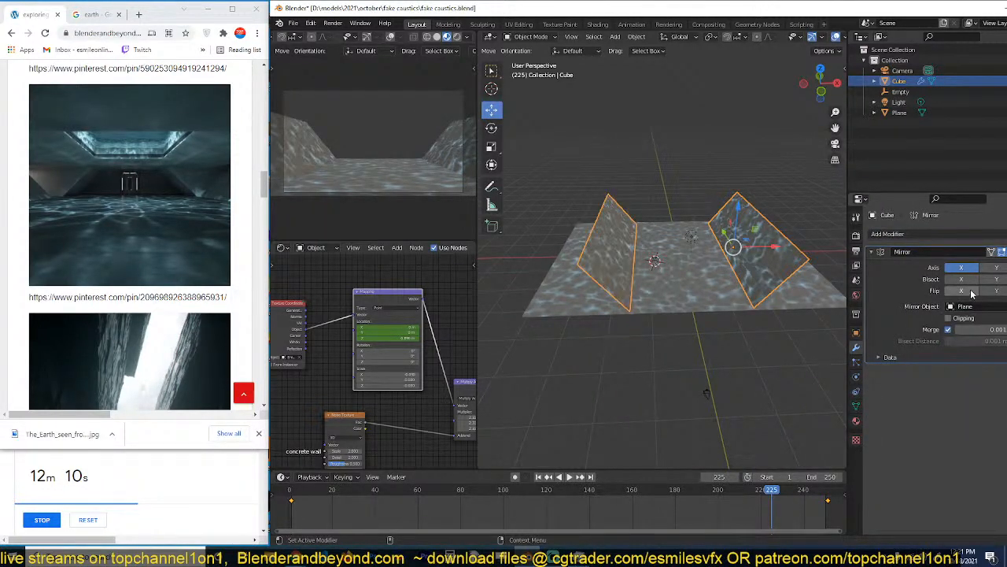
middle_drag(698, 281, 673, 274)
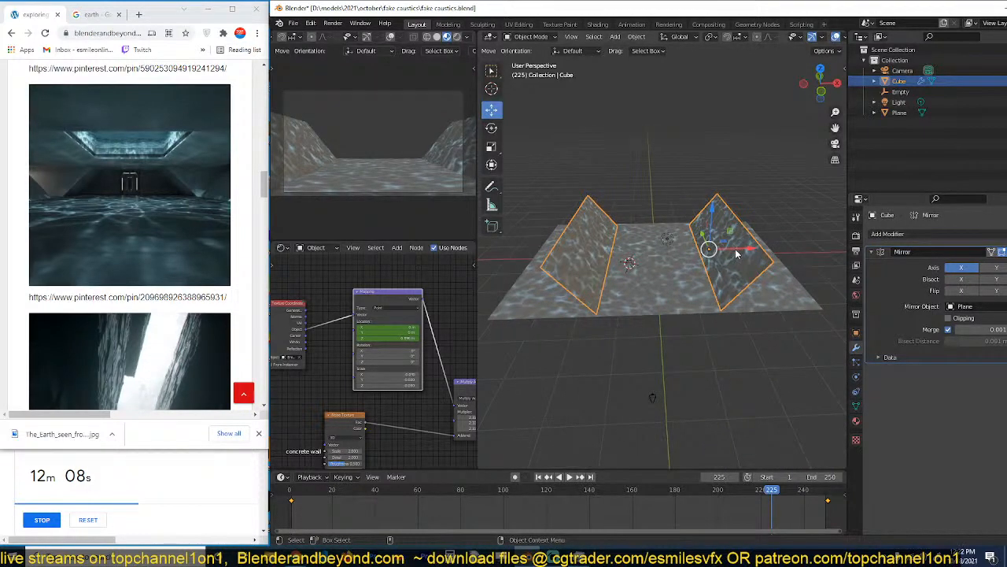
drag(741, 250, 780, 250)
Extrude the slanted wall's far end edge inward along X to form one half of the back wall.
middle_drag(775, 261, 628, 289)
key(Tab)
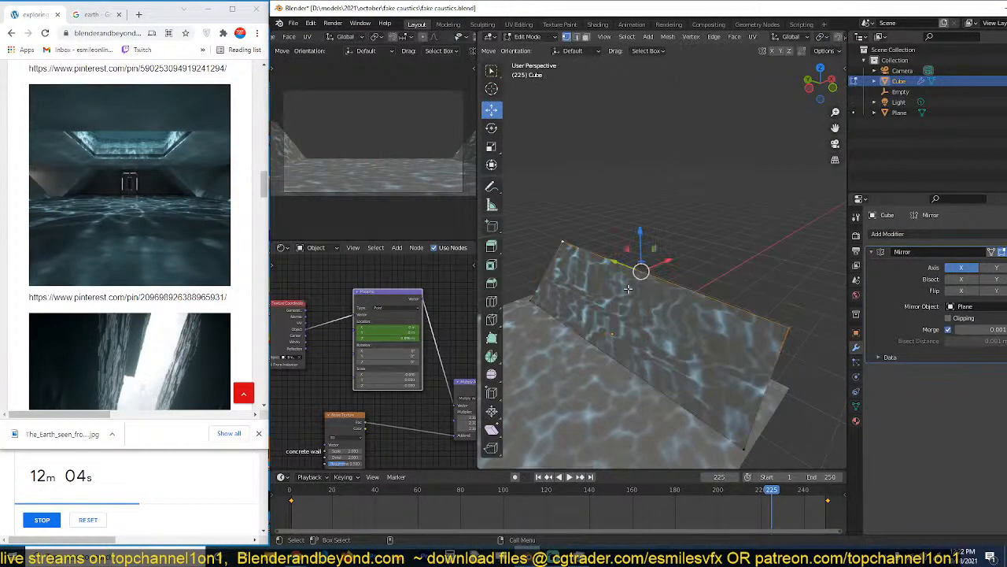
alt+click(556, 273)
middle_drag(555, 273, 539, 272)
shift+middle_drag(599, 276, 682, 271)
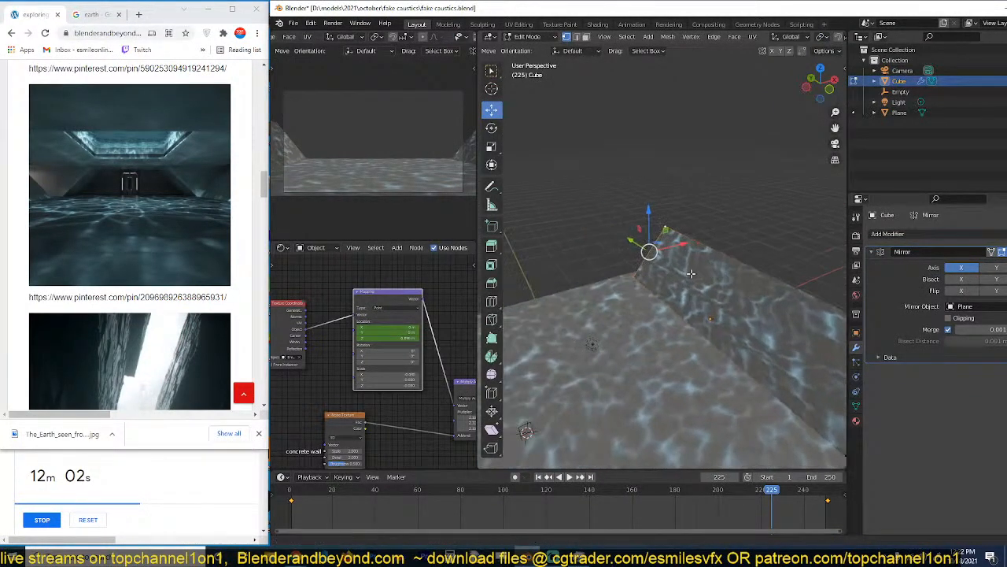
key(g)
right_click(694, 265)
drag(687, 241, 621, 258)
middle_drag(621, 259, 588, 250)
Straighten the back wall's inner edge by scaling it to 0 along X, and pull its upper corner inward along X.
key(s)
key(x)
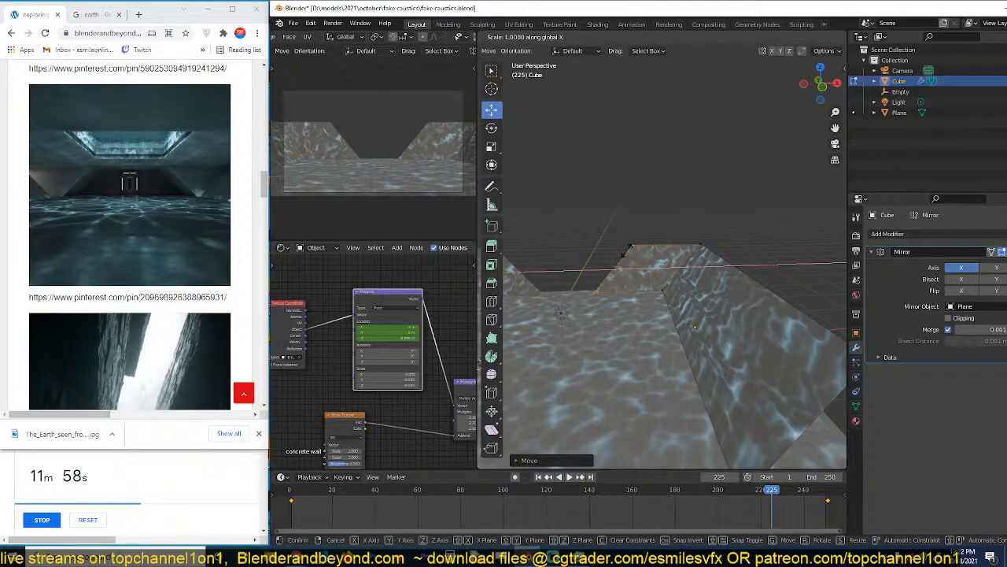
key(0)
key(Return)
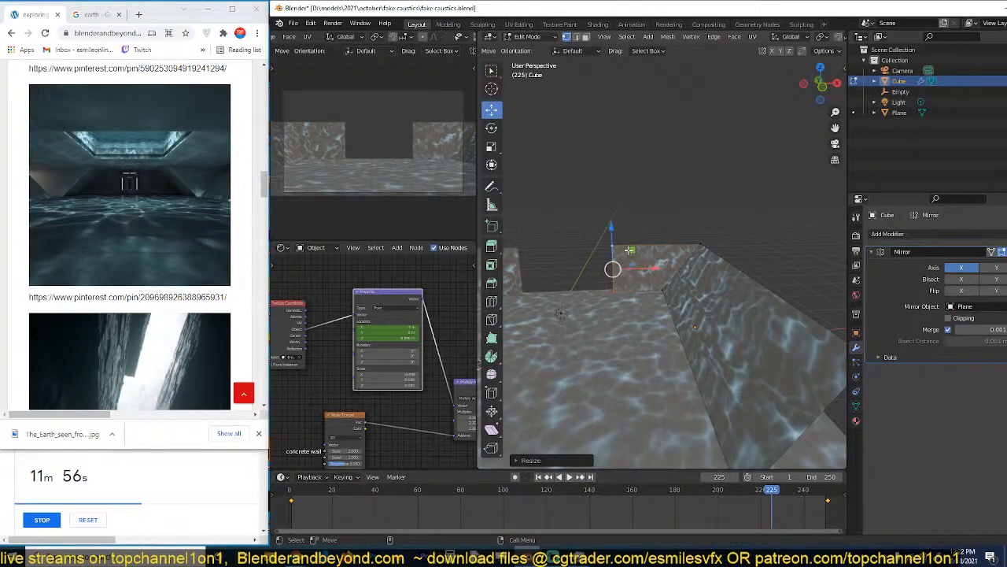
click(626, 247)
drag(651, 245, 620, 246)
key(3)
click(645, 266)
key(s)
key(x)
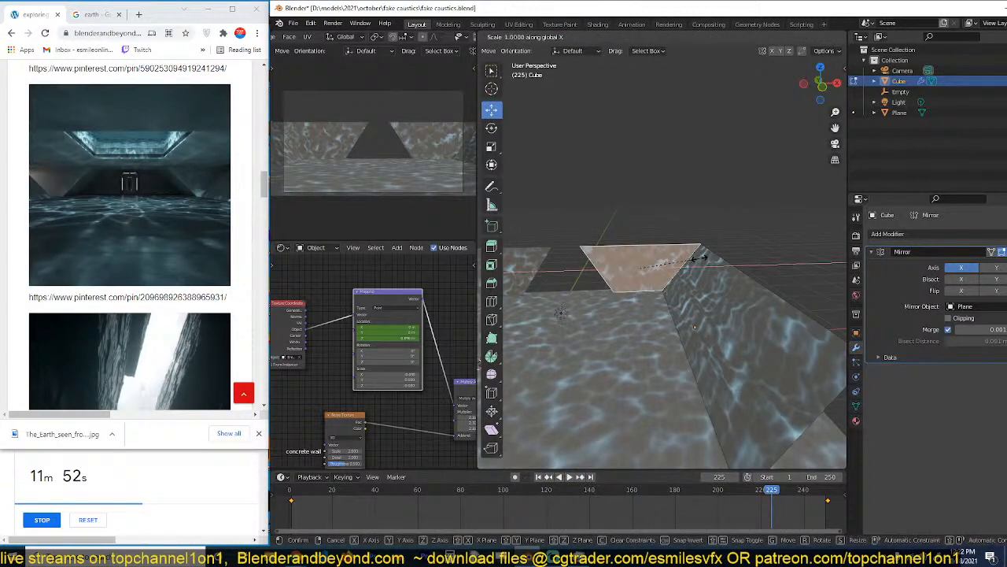
right_click(686, 269)
Move the back wall's bottom edge along Y toward the front of the hall to tilt the wall.
key(2)
click(647, 290)
middle_drag(543, 292, 603, 295)
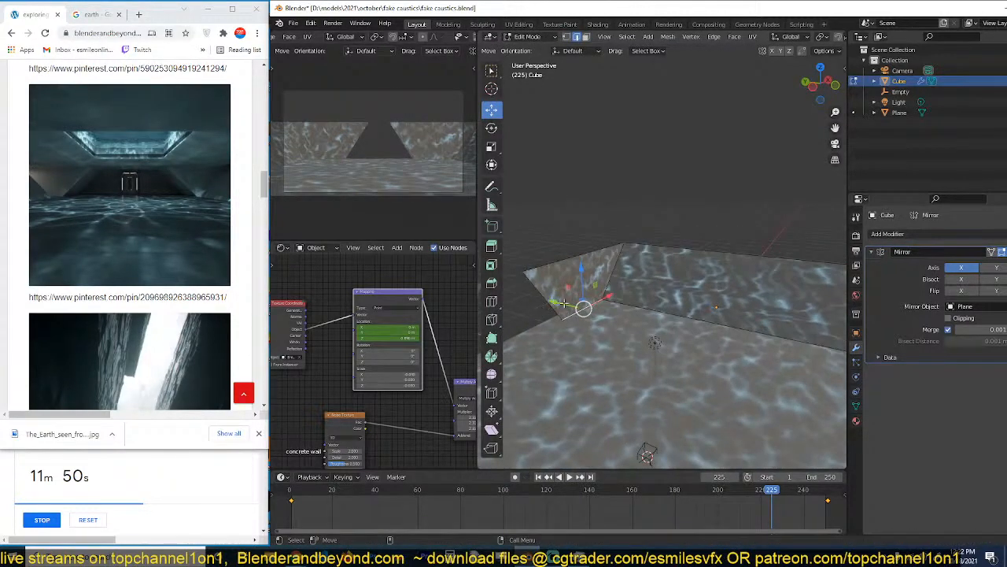
drag(563, 303, 589, 312)
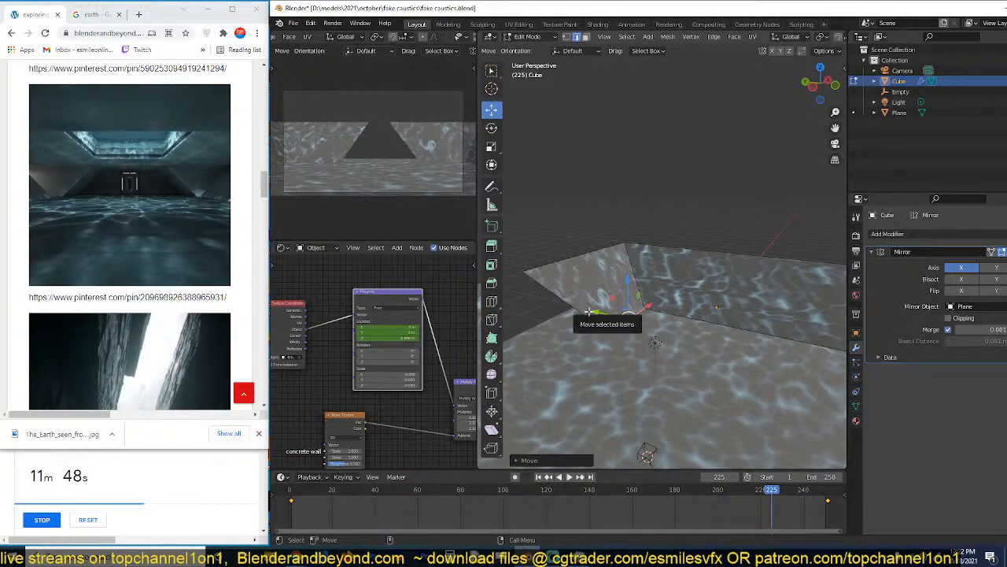
Extrude the back wall's slanted inner edge backward along Y to give the opening a side face.
middle_drag(589, 312, 634, 318)
key(e)
right_click(632, 323)
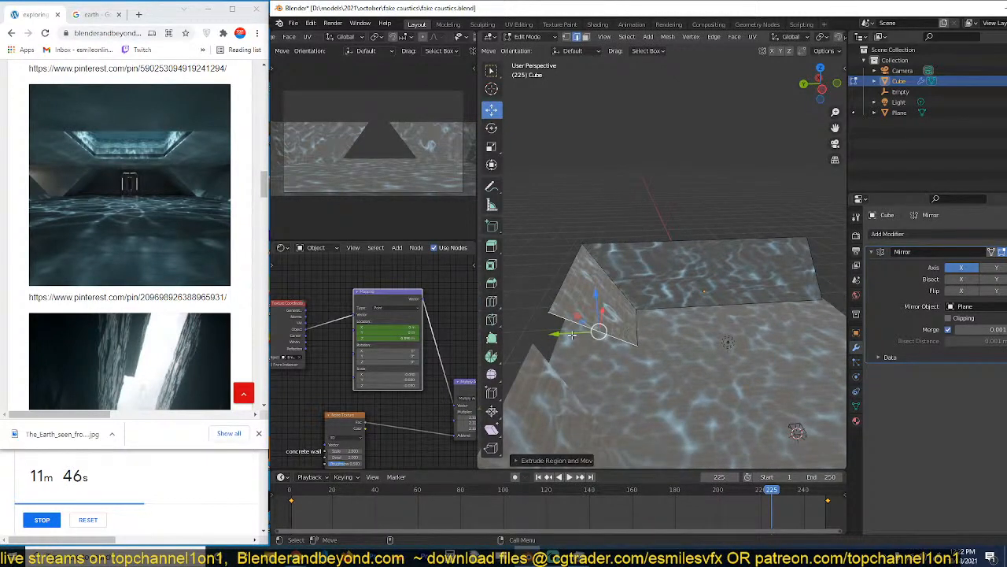
drag(567, 334, 480, 332)
key(s)
key(x)
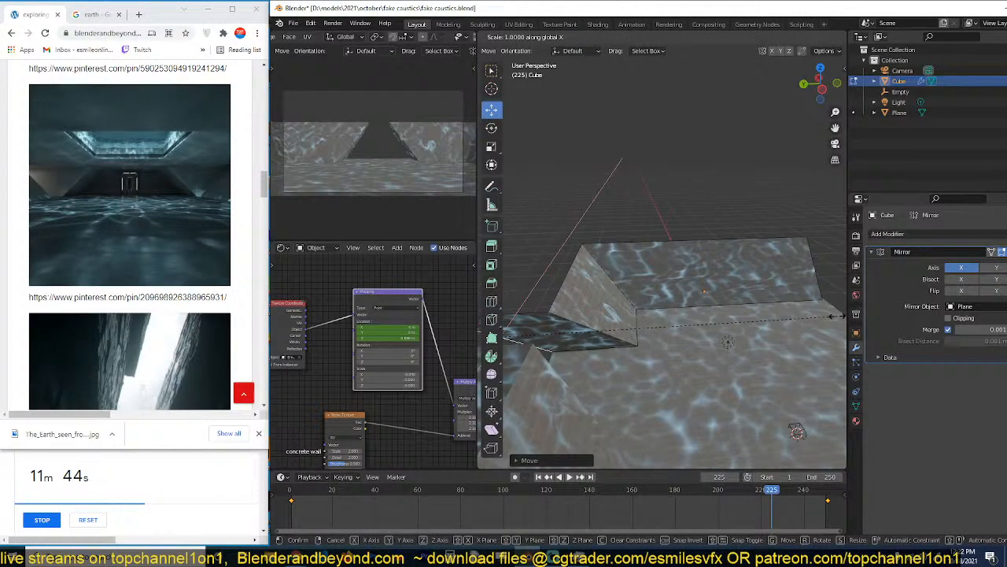
key(Return)
middle_drag(836, 316, 686, 280)
click(635, 267)
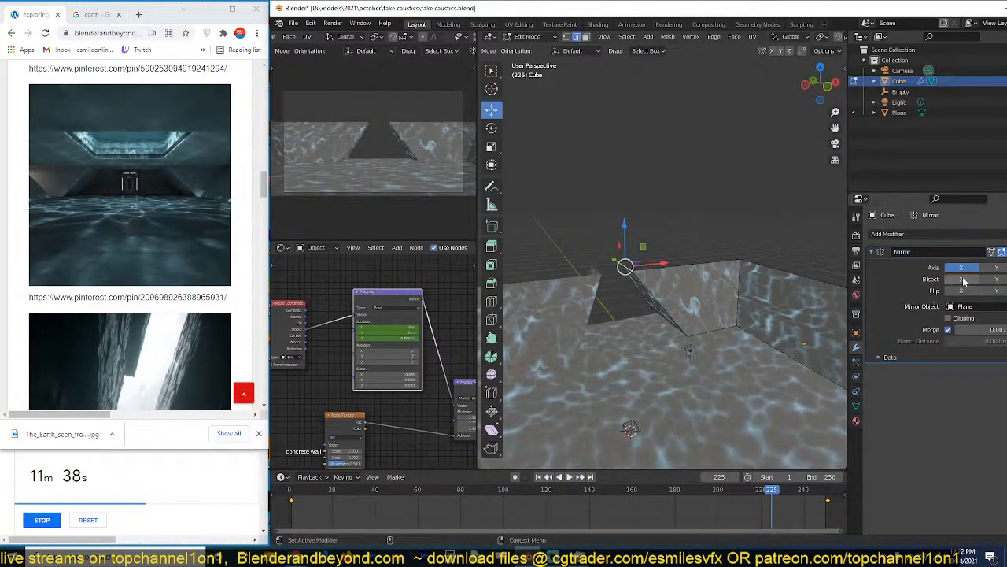
Shift and resize the 3D application's window so that it fits fully beside the reference browser.
drag(922, 13, 864, 14)
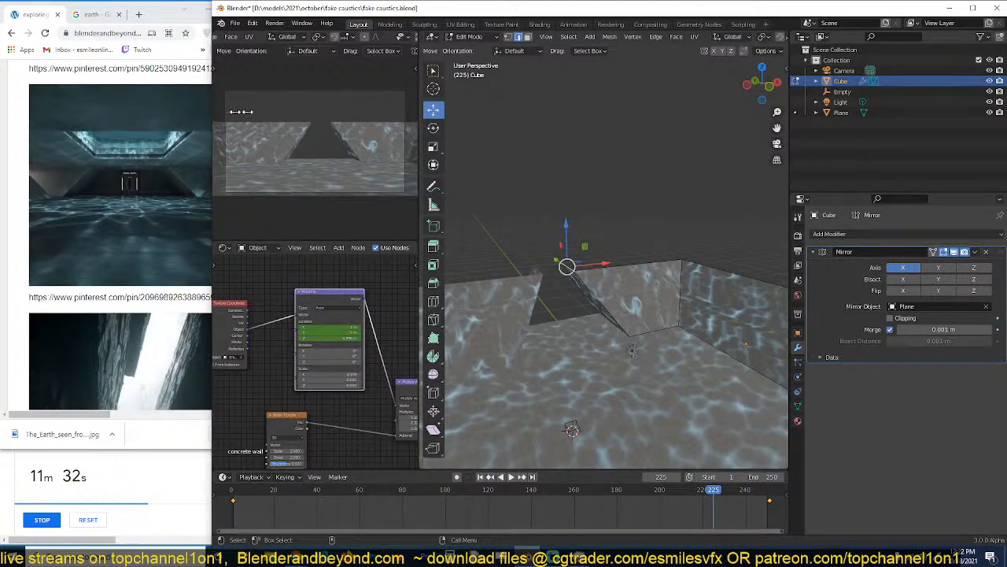
drag(241, 111, 265, 116)
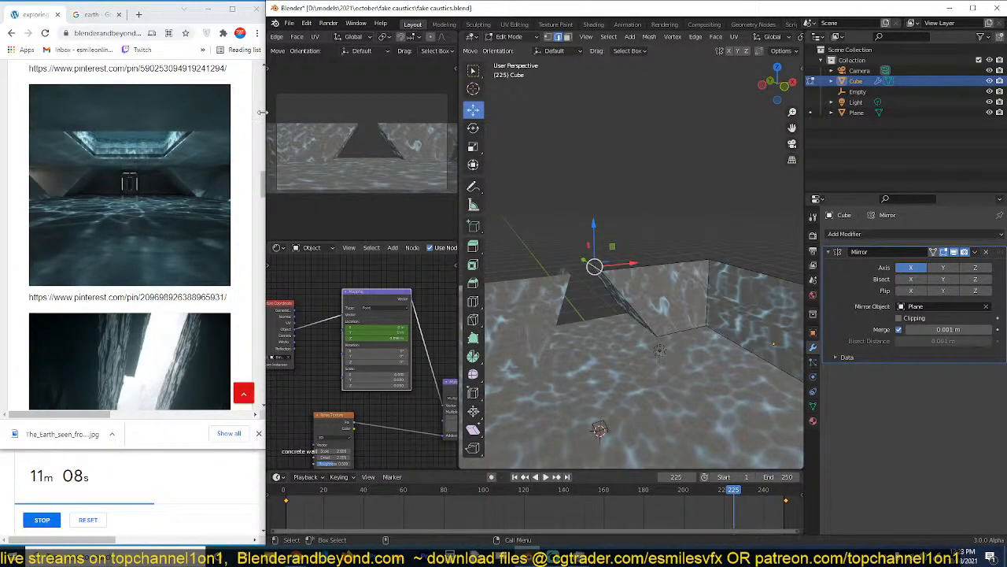
Leave mesh editing and lower the Mix Shader's factor in the concrete wall material to strengthen the emissive caustics.
key(Tab)
middle_drag(616, 272, 582, 253)
scroll(395, 307, down, 8)
middle_drag(406, 325, 352, 301)
scroll(418, 313, up, 6)
scroll(364, 365, up, 4)
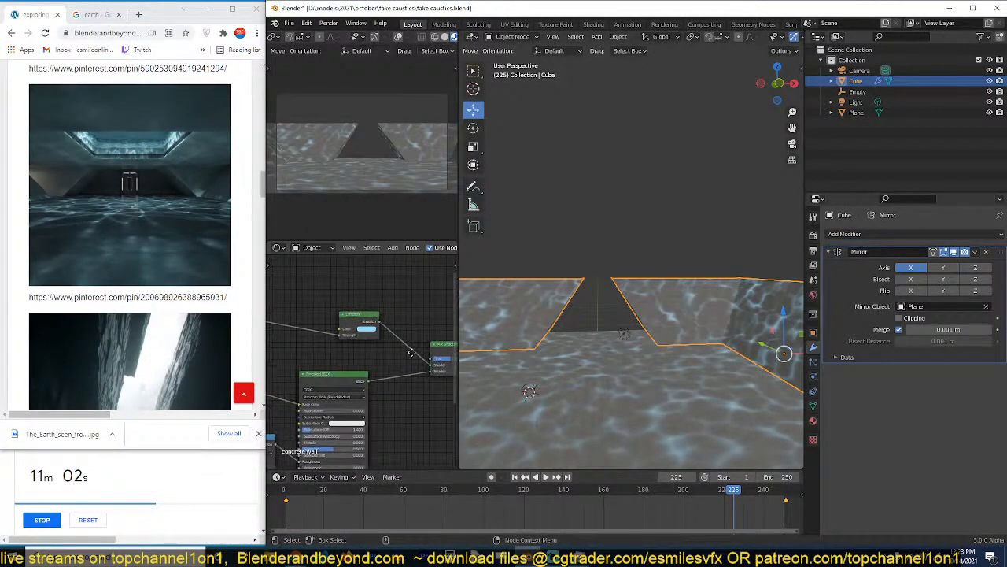
middle_drag(378, 366, 331, 366)
mouse_move(403, 360)
mouse_down()
mouse_move(422, 360)
mouse_move(387, 360)
mouse_move(395, 360)
mouse_up()
middle_drag(402, 356, 390, 345)
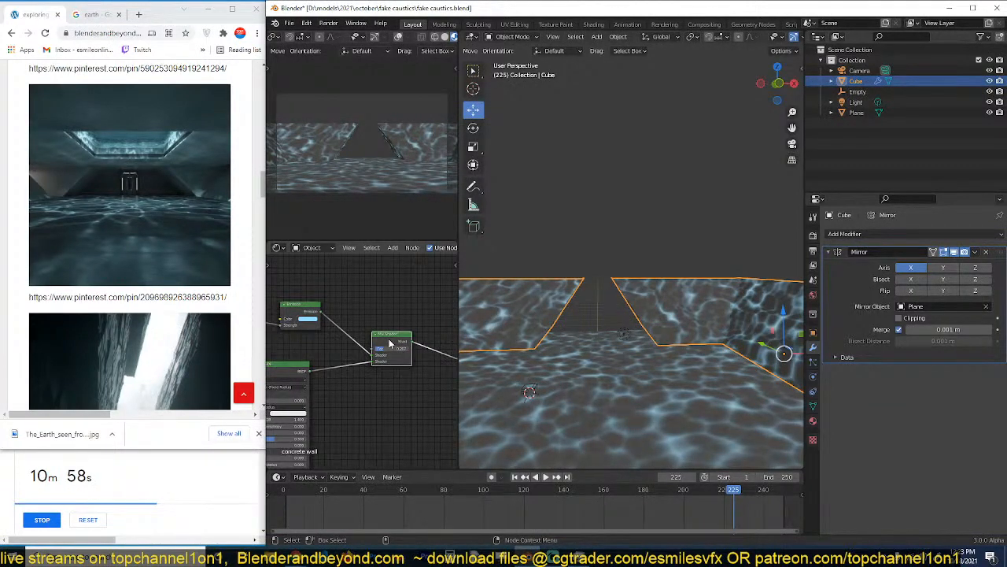
Replace the concrete wall material's Mix Shader with an Add Shader that combines the Emission and Principled BSDF nodes.
key(shift+a)
mouse_move(356, 380)
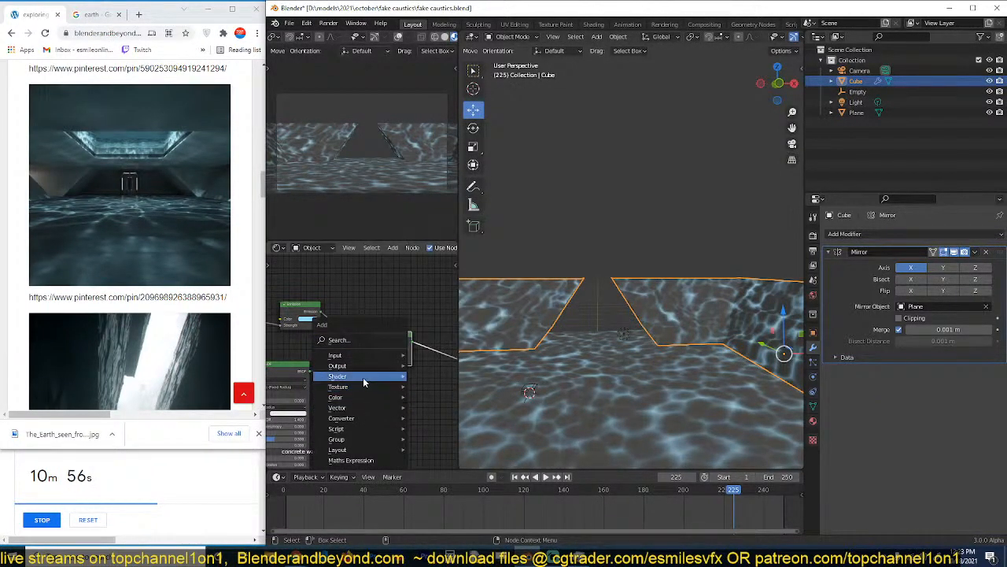
click(438, 202)
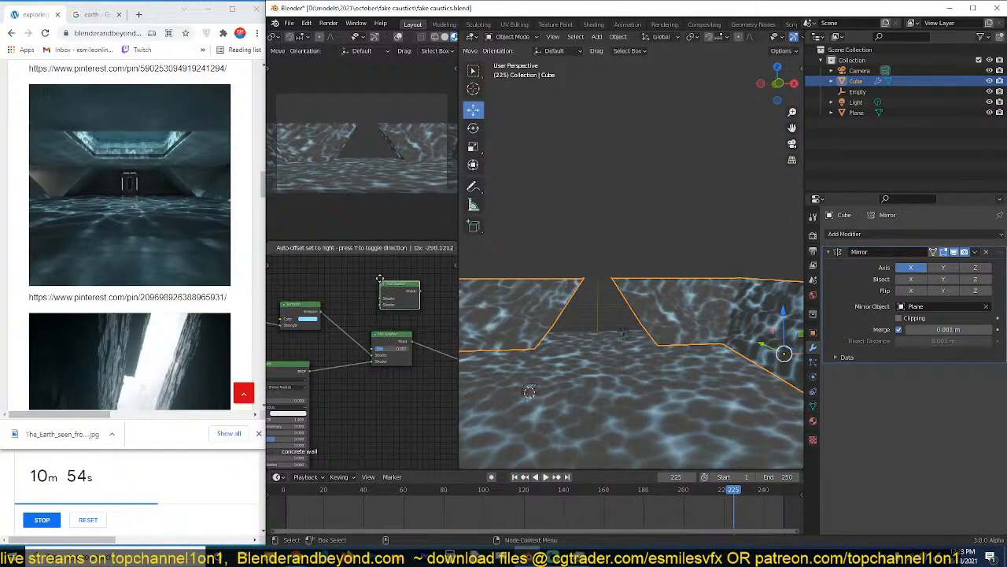
click(381, 279)
drag(371, 356, 385, 299)
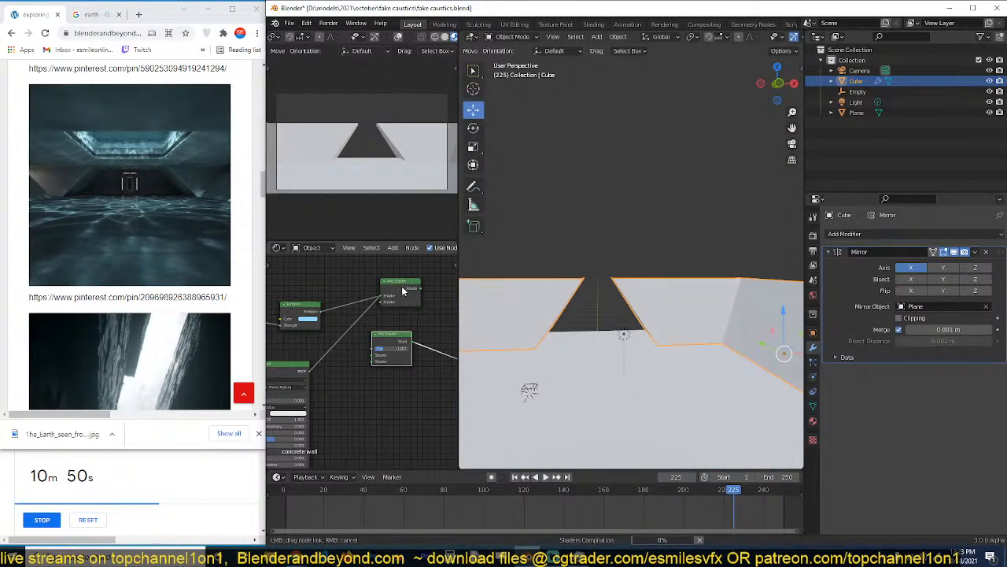
ctrl+shift+click(403, 291)
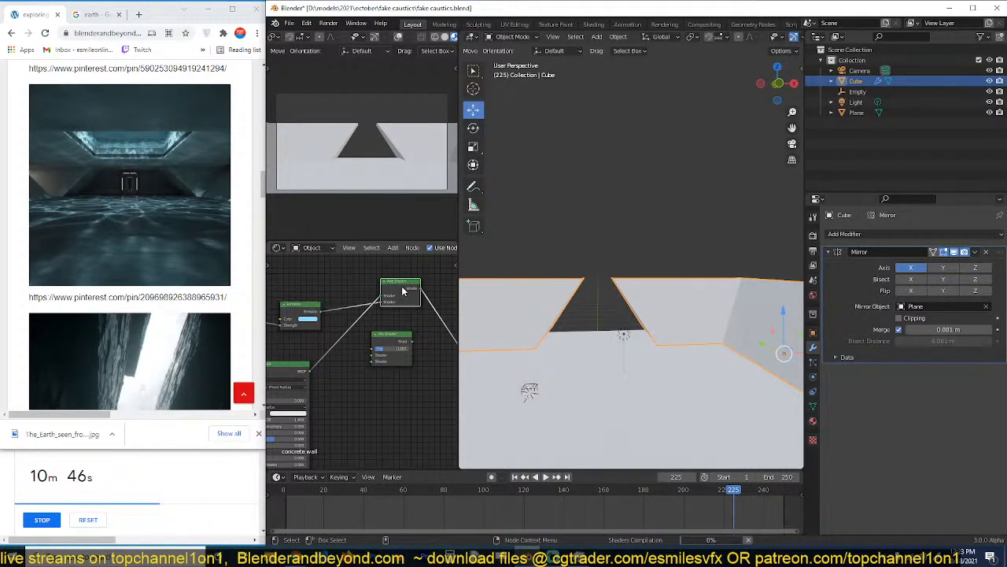
click(402, 336)
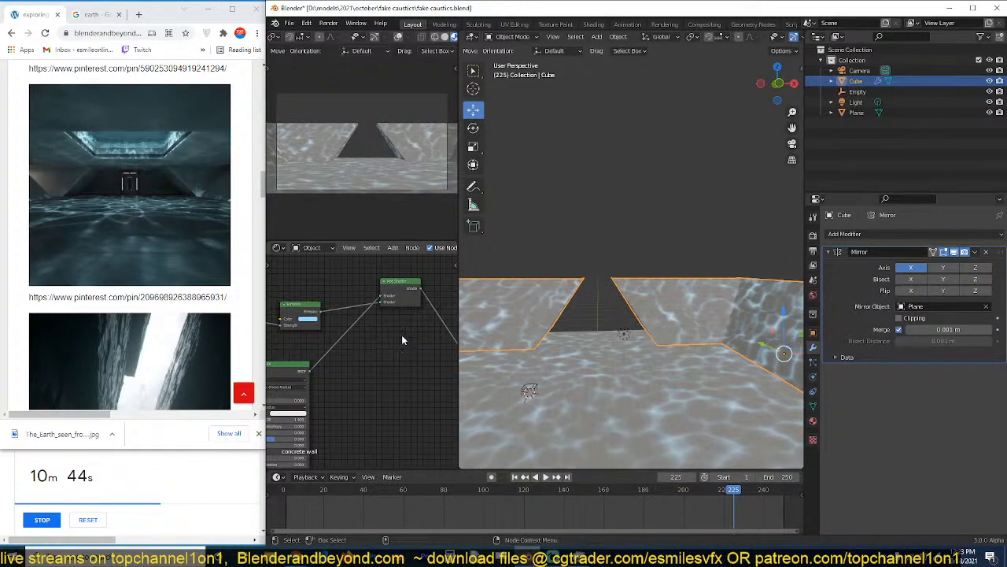
drag(400, 296, 401, 338)
Darken the first colour of the Mix node feeding the concrete wall's Base Color, and save the file.
middle_drag(353, 379, 490, 351)
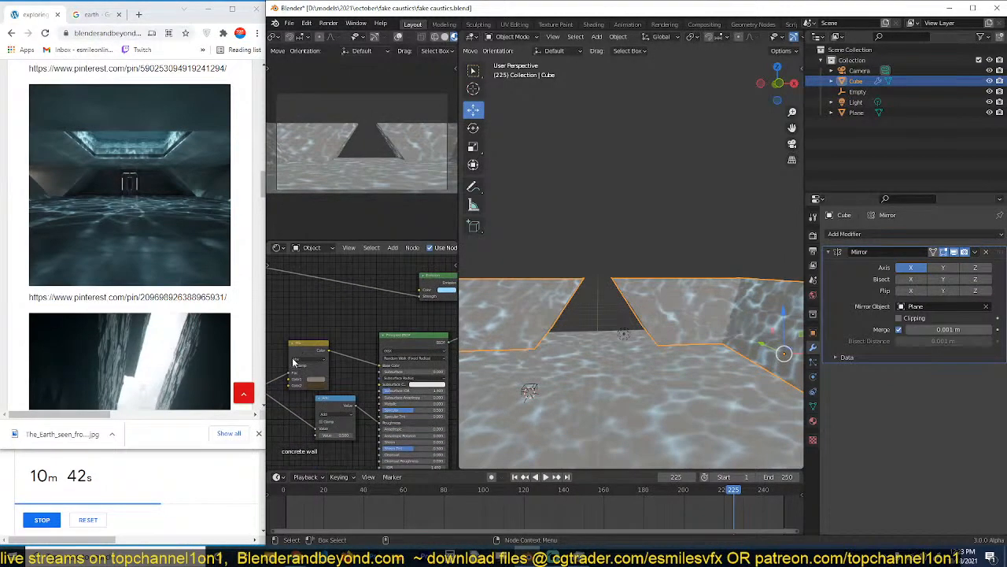
click(318, 379)
drag(357, 315, 357, 323)
click(619, 233)
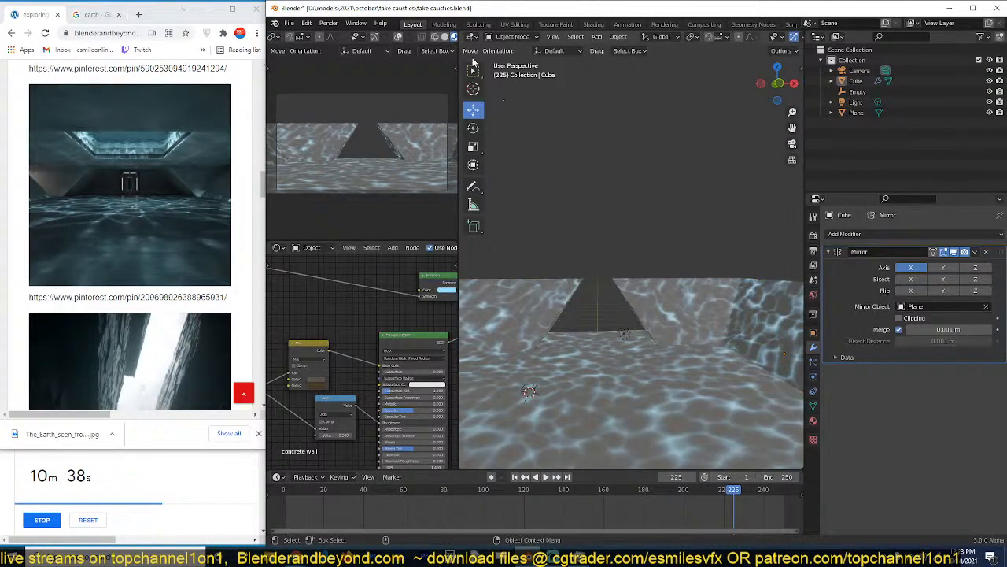
key(ctrl+s)
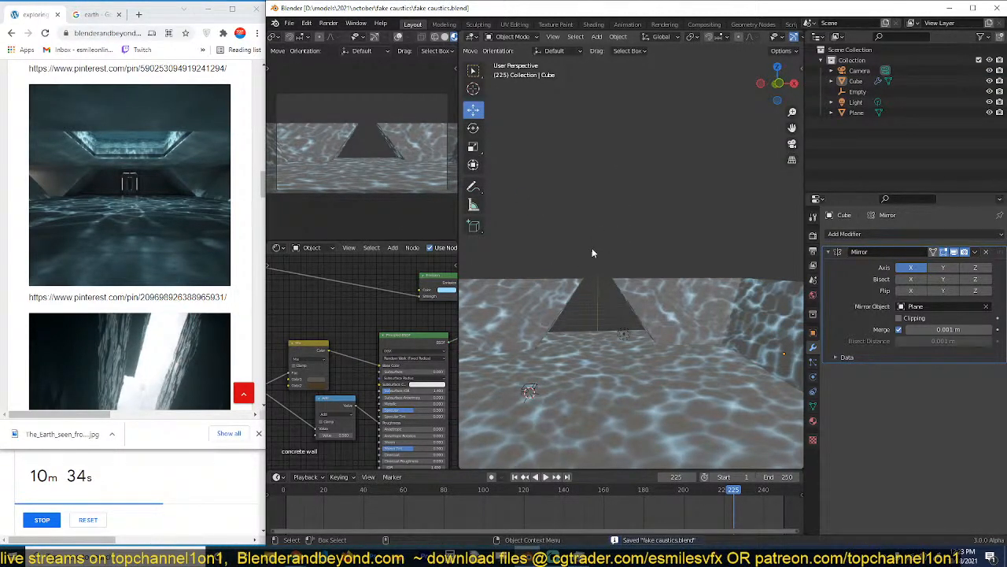
Extrude the slanted wall's front end edge inward along X and enable Clipping on the Mirror modifier to close the front wall at the centre.
middle_drag(592, 248, 638, 250)
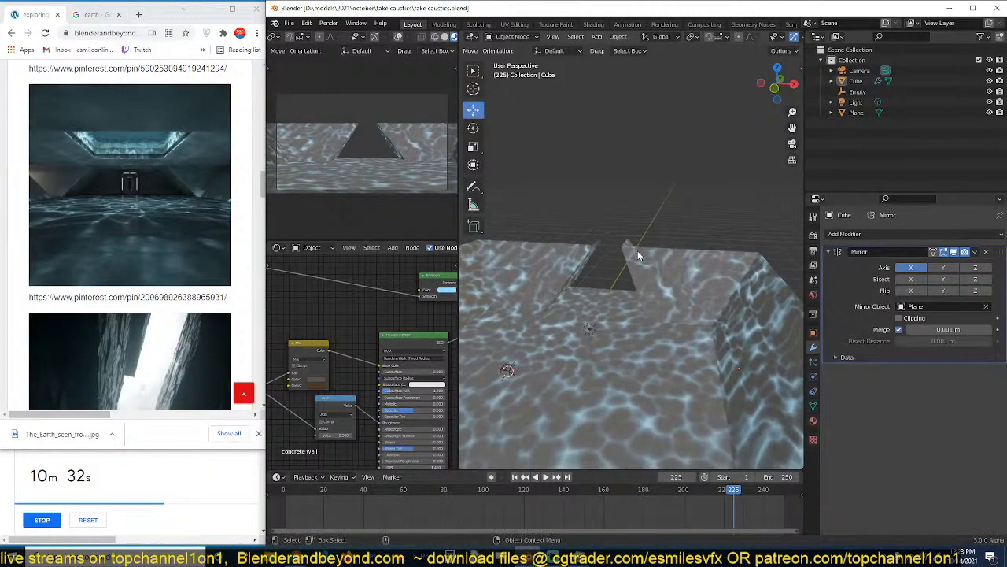
click(738, 288)
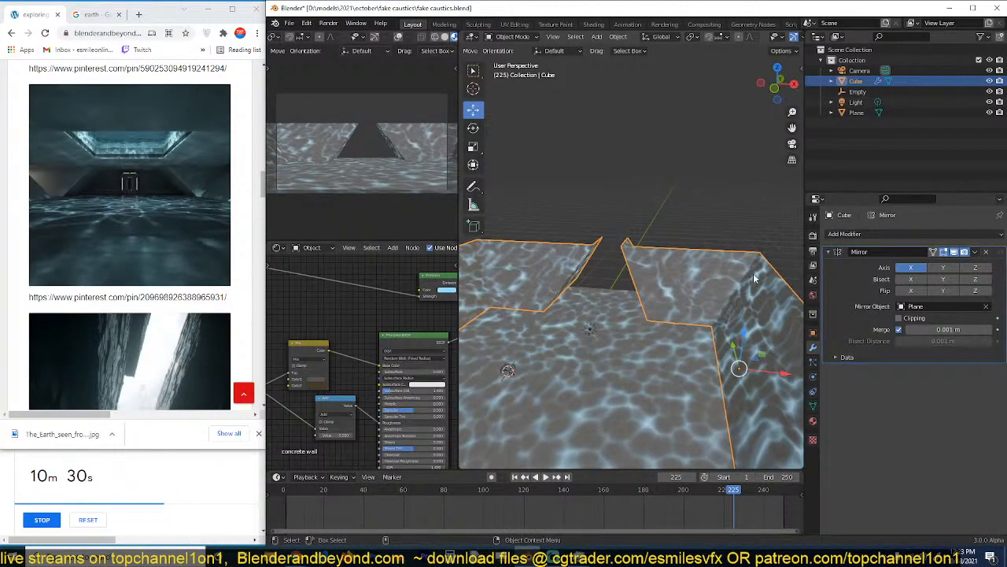
key(Tab)
scroll(773, 269, down, 3)
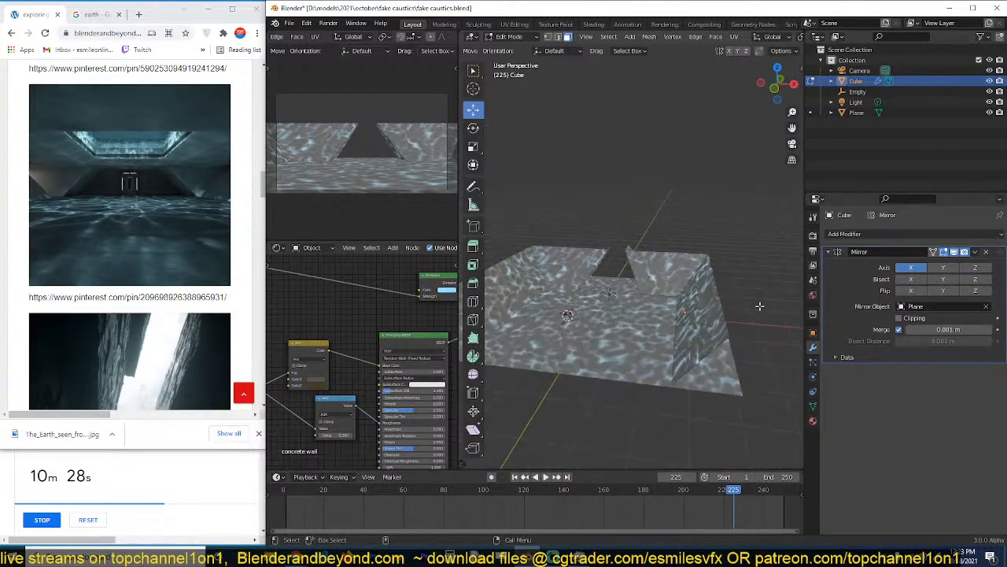
shift+middle_drag(703, 384, 700, 418)
key(2)
scroll(699, 418, down, 4)
scroll(684, 386, up, 4)
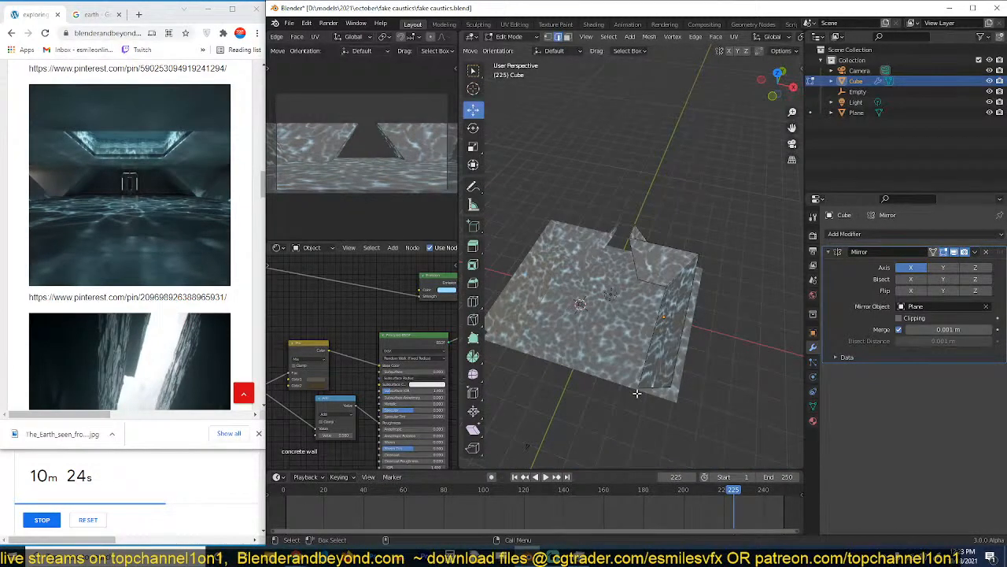
click(653, 386)
key(e)
right_click(685, 393)
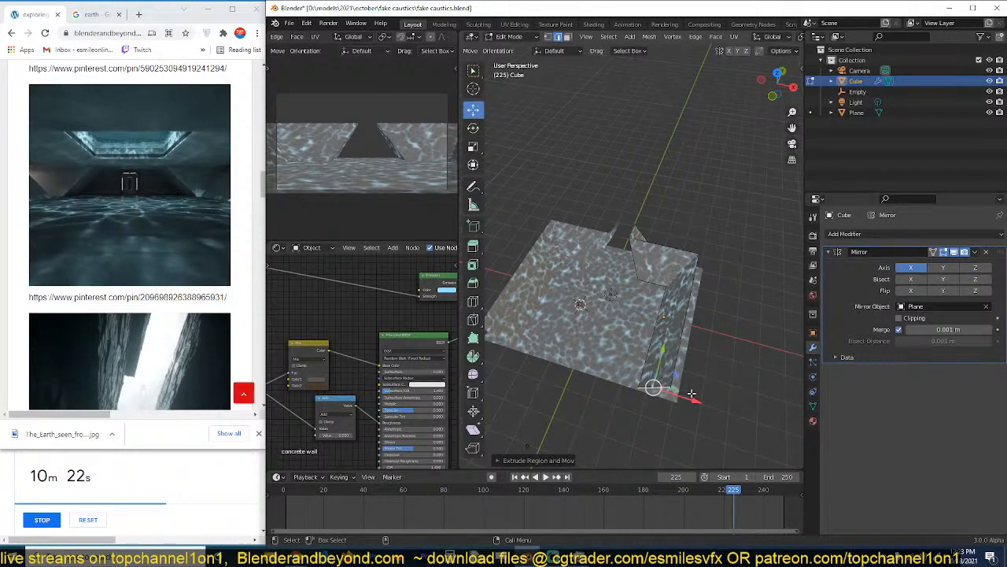
drag(690, 399, 647, 385)
click(901, 317)
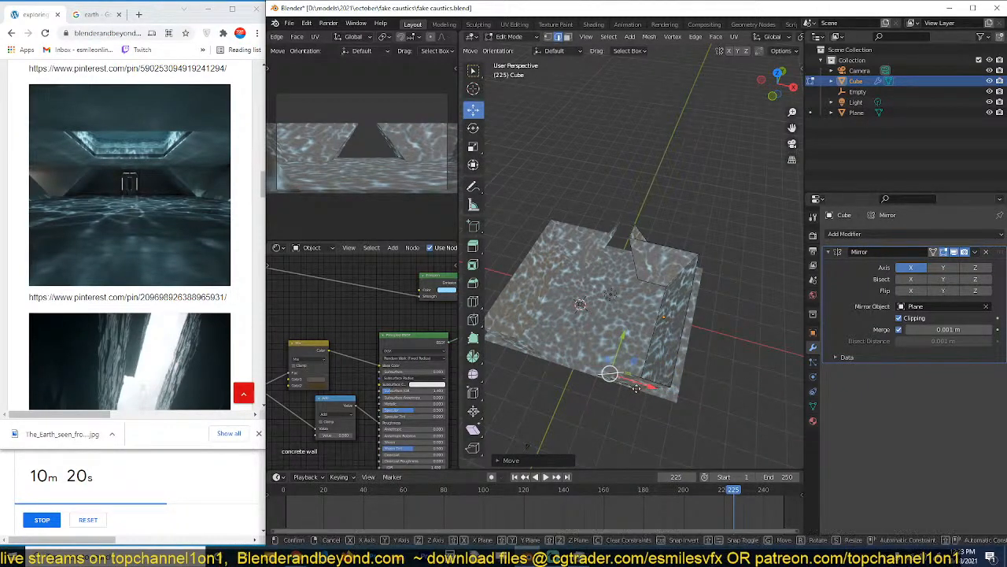
key(Tab)
Select the camera and move it forward along Y past the front wall, to about -24.7 m.
scroll(599, 397, down, 2)
click(547, 401)
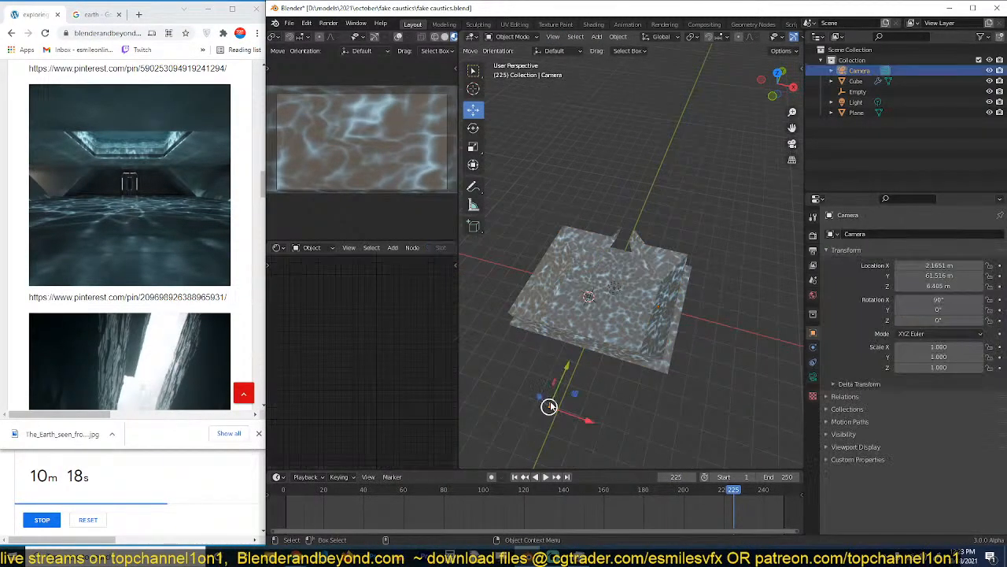
drag(566, 370, 625, 296)
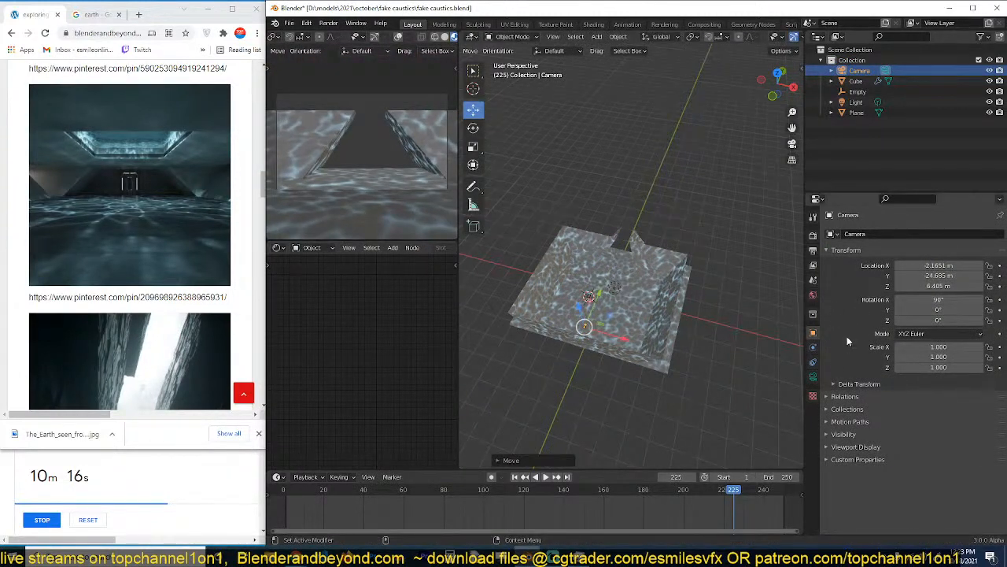
Set the camera's focal length to 15 mm.
click(813, 377)
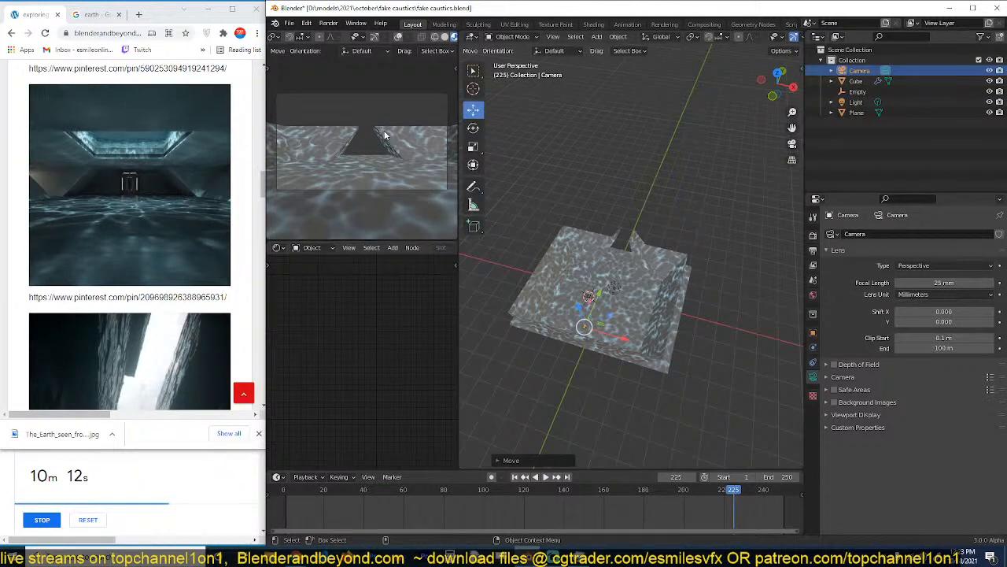
scroll(576, 216, up, 5)
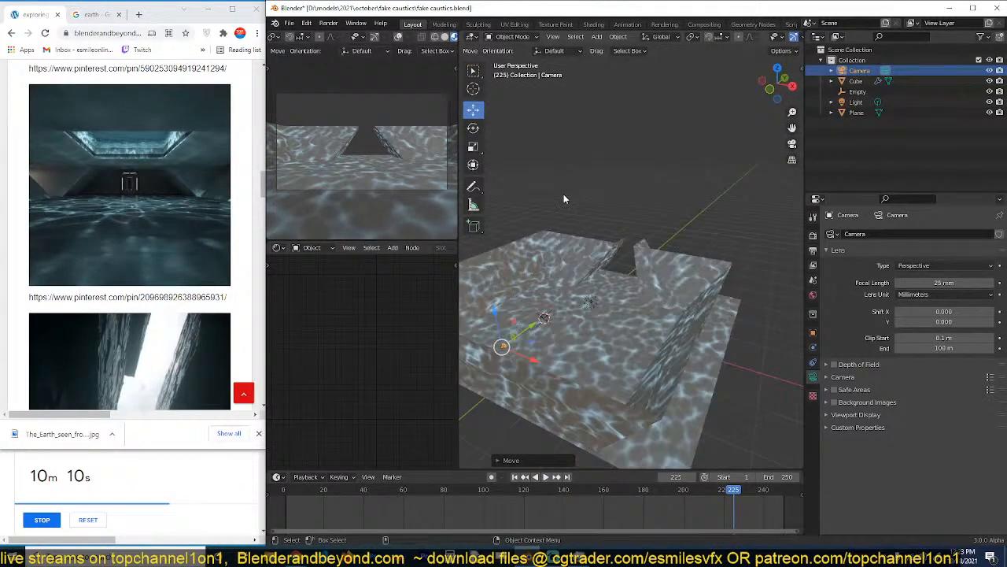
click(946, 284)
text(15)
key(Return)
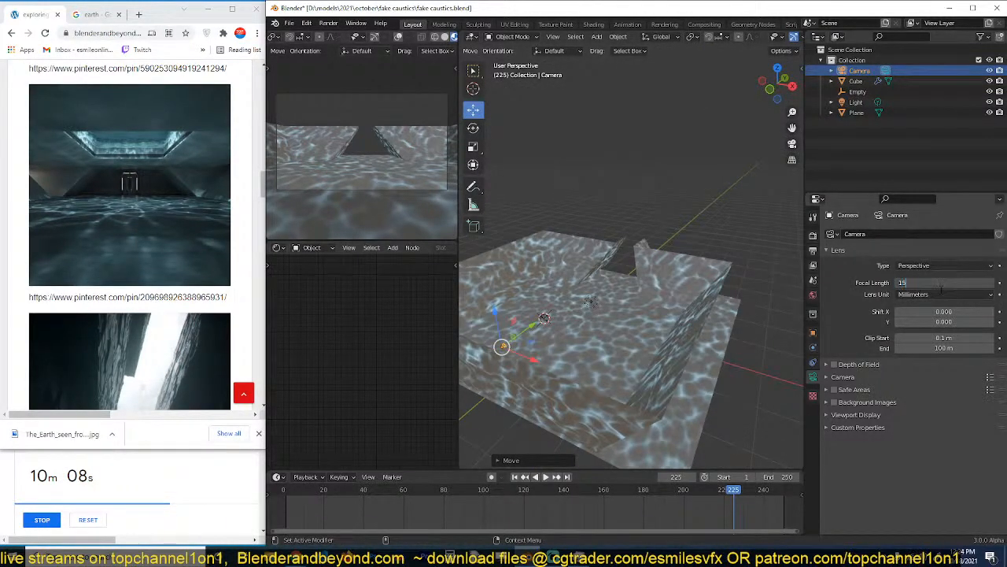
Move the slanted side face of the back-wall alcove outward to widen the opening between the mirrored walls.
click(700, 315)
key(Tab)
key(a)
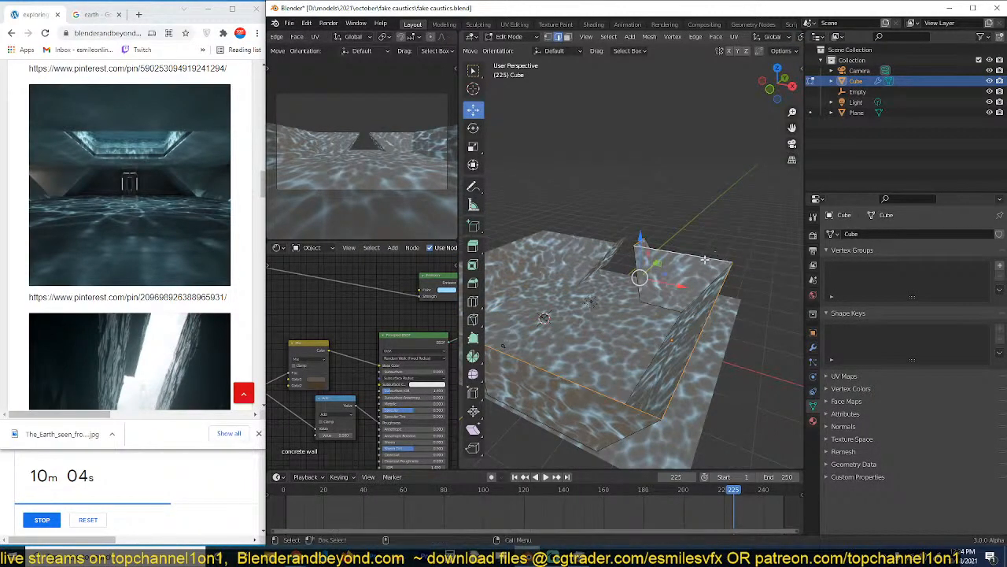
middle_drag(706, 259, 697, 277)
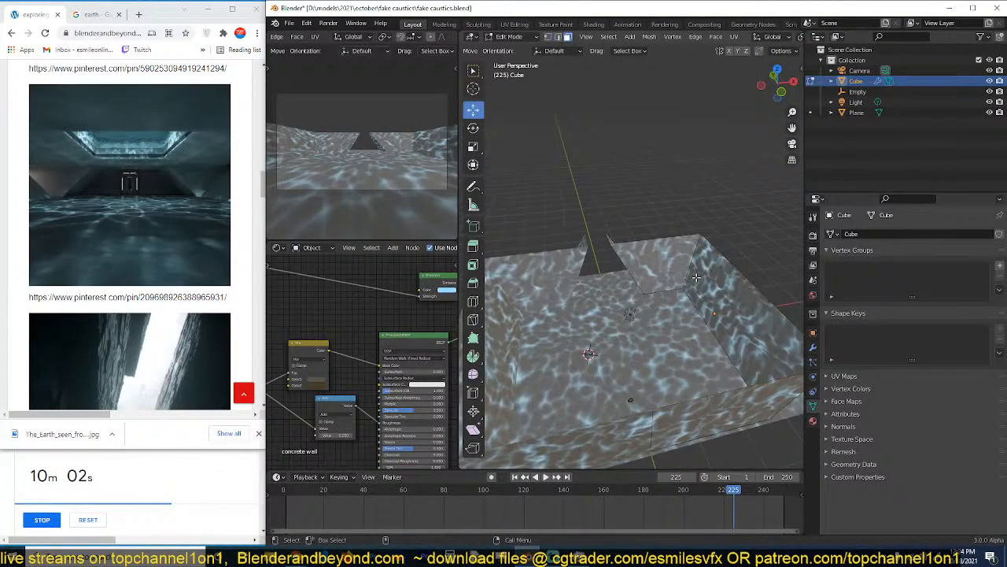
middle_drag(594, 259, 620, 263)
click(602, 275)
drag(630, 257, 644, 248)
key(Tab)
click(648, 324)
key(Tab)
scroll(666, 316, down, 5)
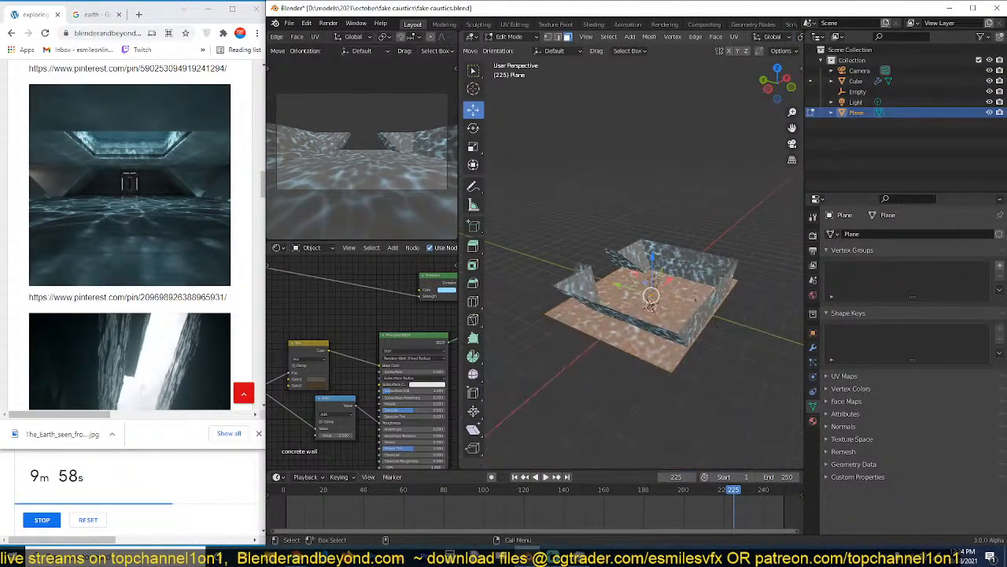
scroll(657, 303, up, 6)
key(Tab)
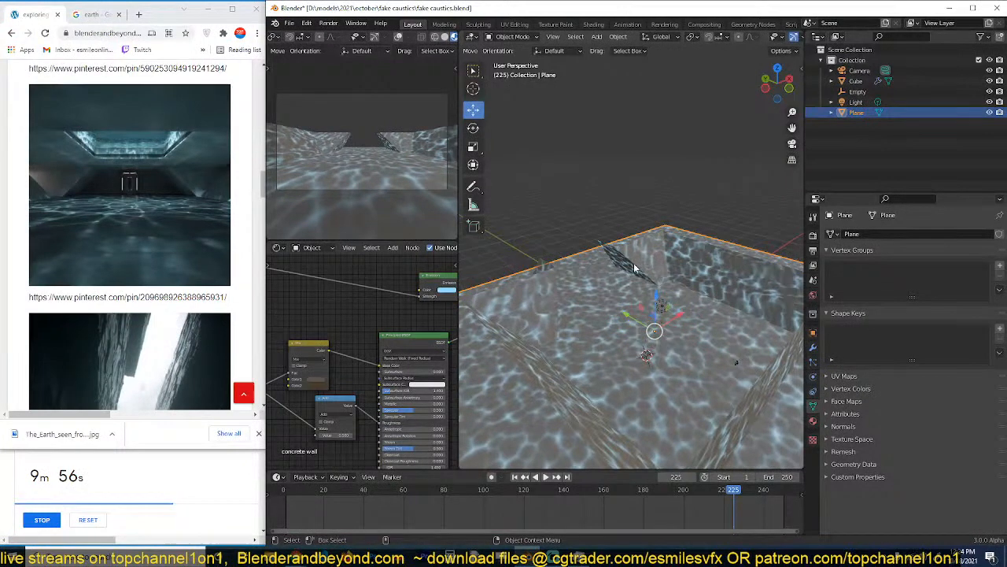
Extrude the alcove's rear end edge inward along X to the mirror centre to close the back wall.
click(635, 268)
scroll(634, 269, up, 3)
key(Tab)
key(2)
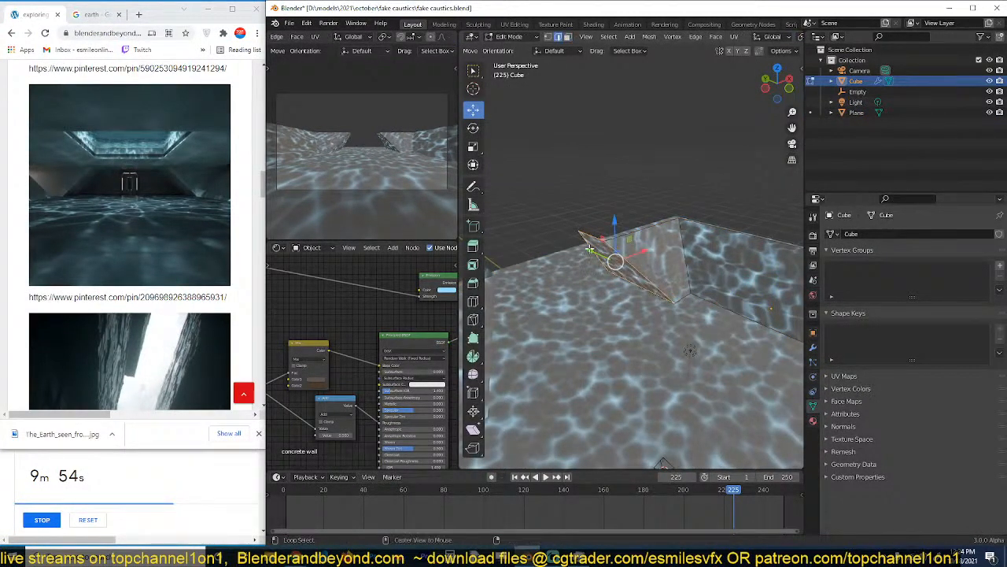
scroll(589, 249, down, 3)
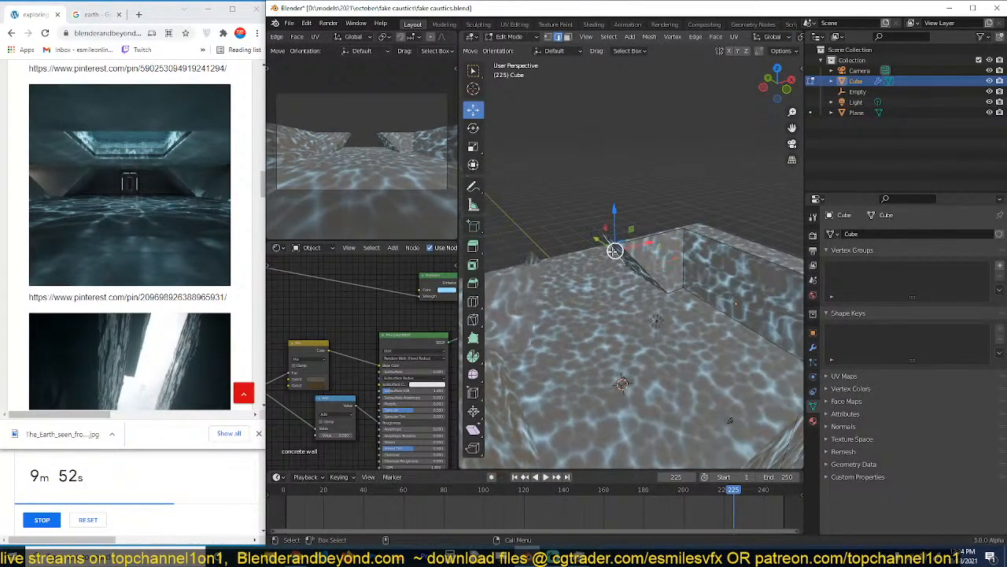
key(e)
key(x)
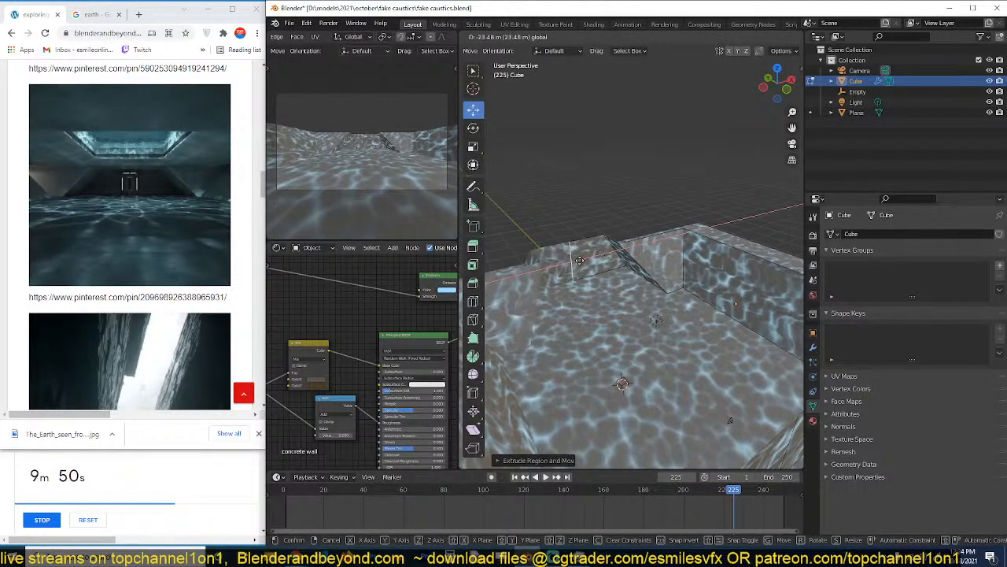
click(580, 260)
key(Tab)
mouse_move(591, 253)
middle_down()
mouse_move(566, 240)
mouse_move(580, 246)
middle_up()
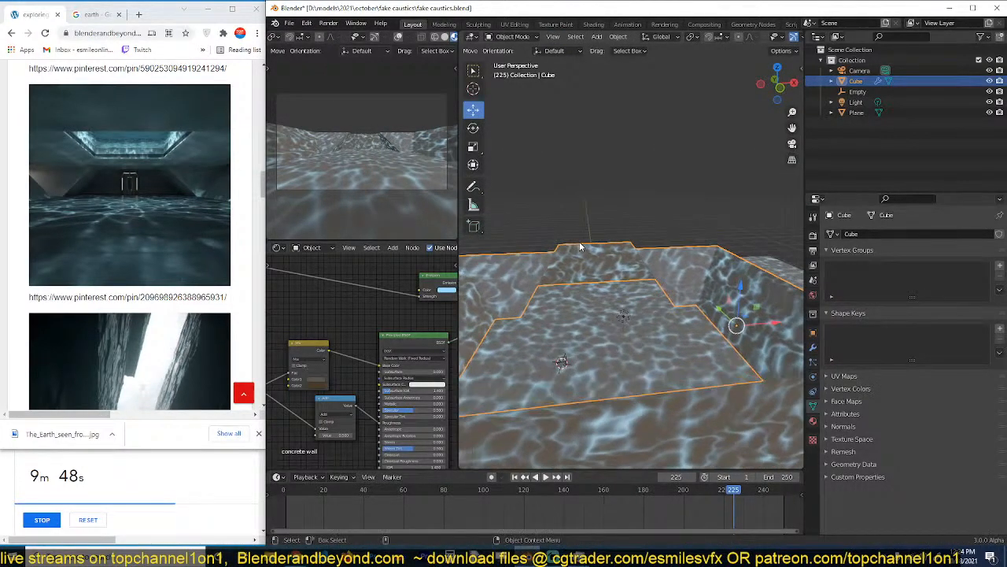
Fill a ceiling face across the top edges of the wall mesh.
key(Tab)
click(732, 258)
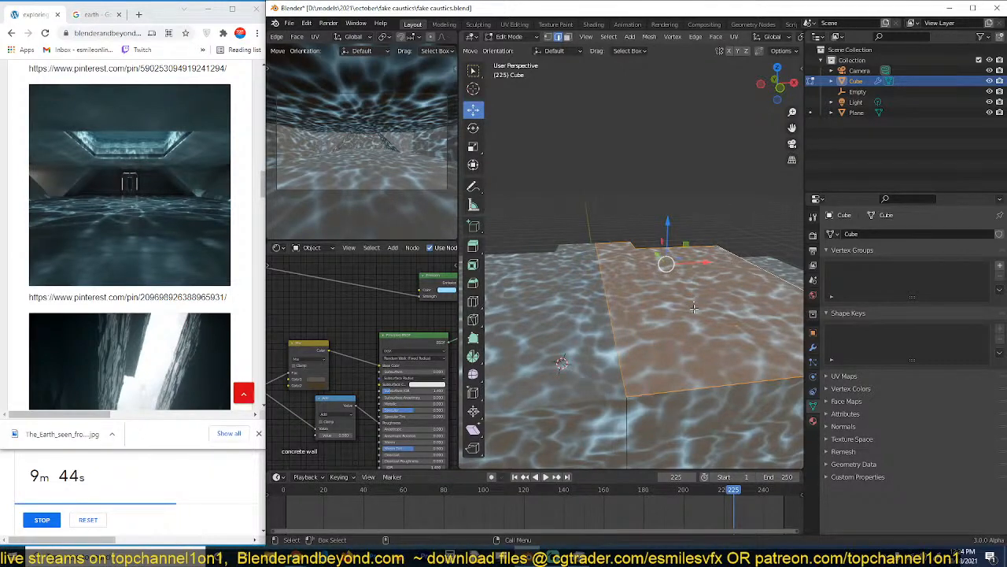
middle_drag(693, 308, 690, 269)
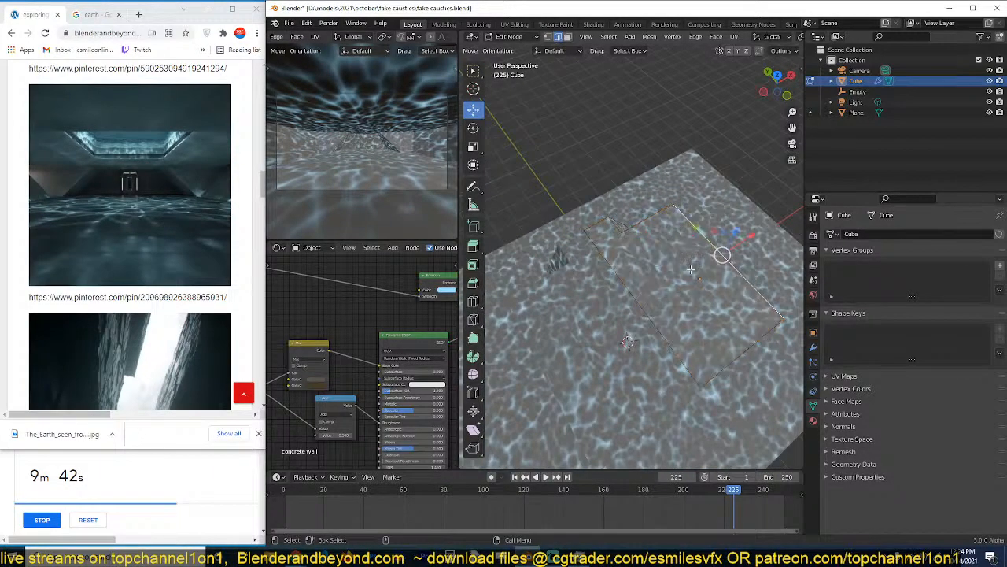
Add a crosswise loop cut to the ceiling, flatten it to 0 along Y, and move it toward the back wall.
right_click(680, 214)
click(680, 214)
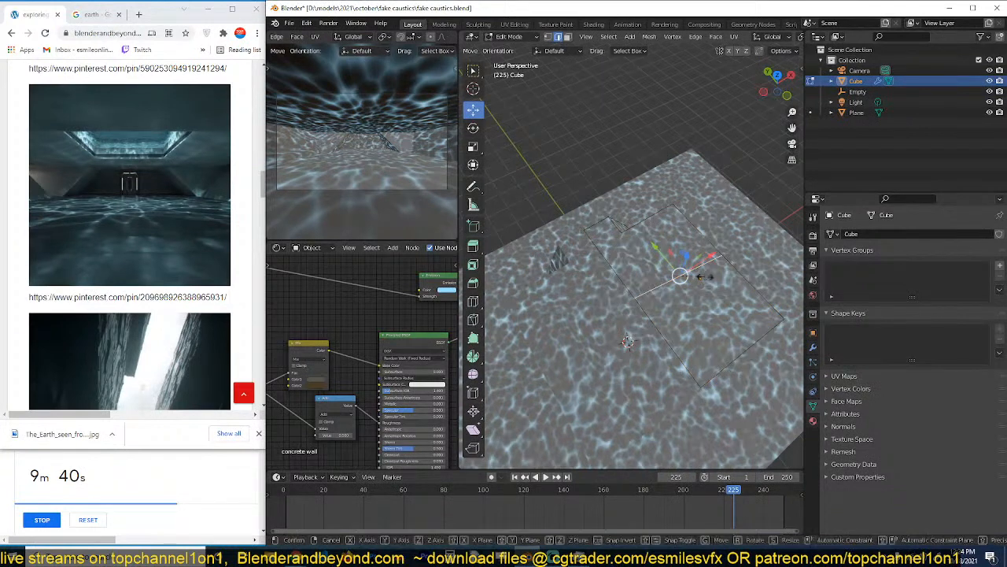
key(s)
key(x)
key(0)
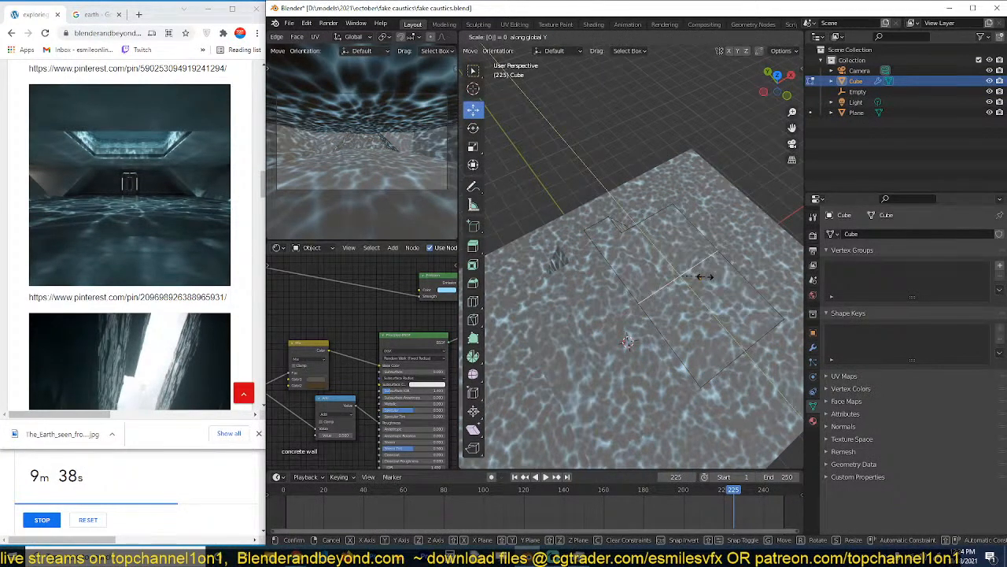
click(703, 275)
key(g)
drag(625, 229, 623, 227)
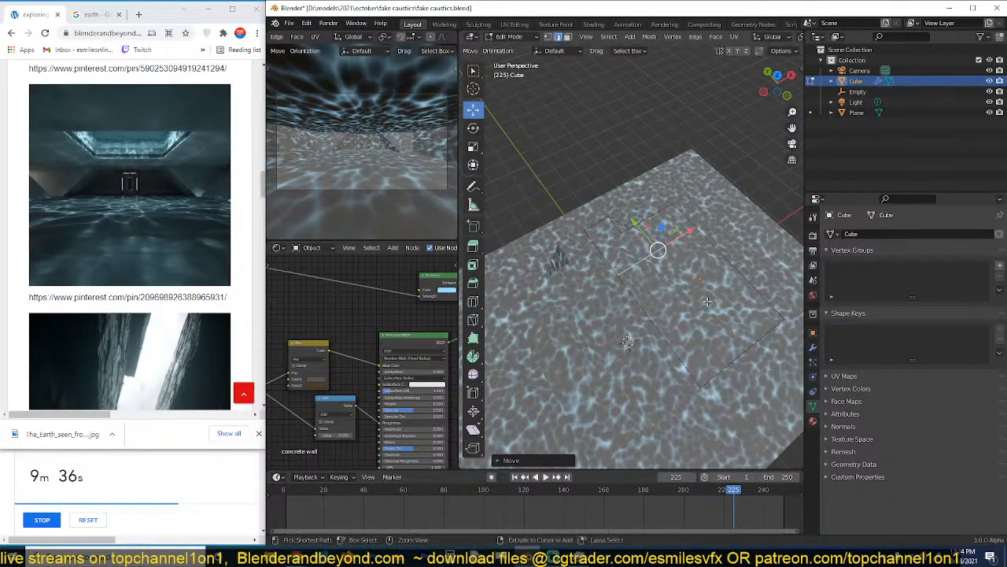
Add a second crosswise loop cut near the front of the ceiling and a lengthwise cut to outline the skylight.
key(ctrl+r)
click(674, 312)
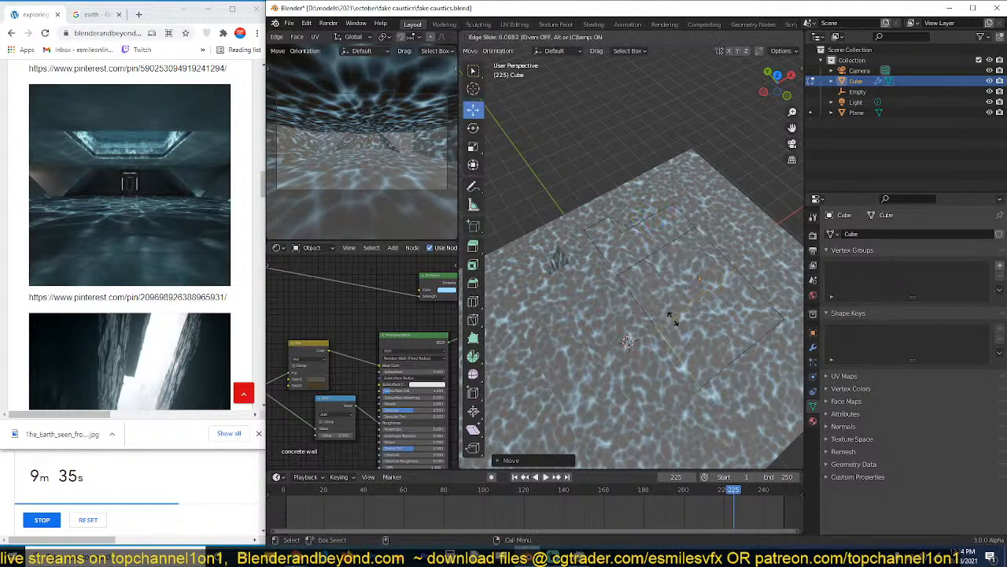
right_click(660, 247)
click(668, 241)
Extrude the central ceiling face upward about 5.5 m to form the skylight recess.
key(3)
click(670, 288)
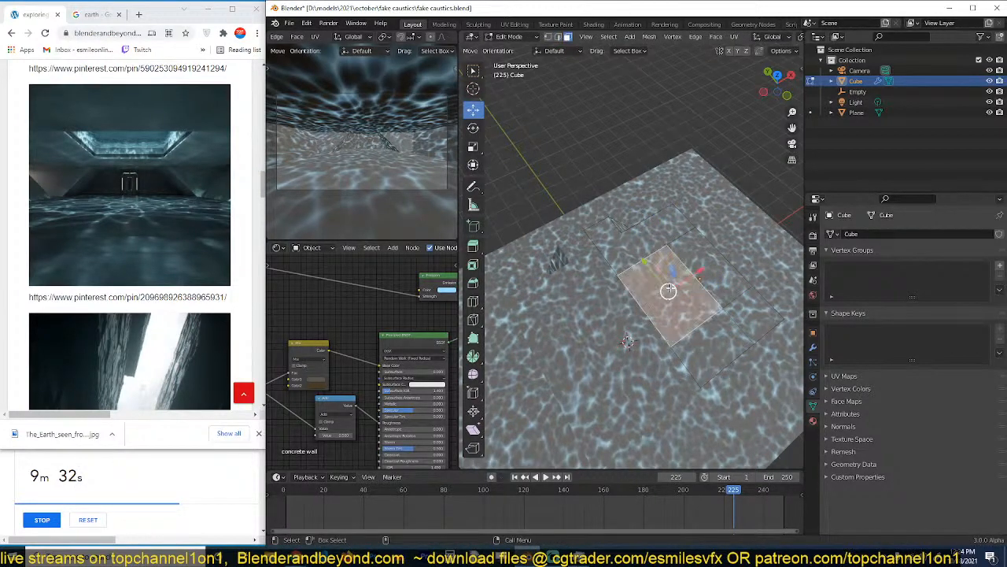
middle_drag(670, 289, 665, 240)
key(e)
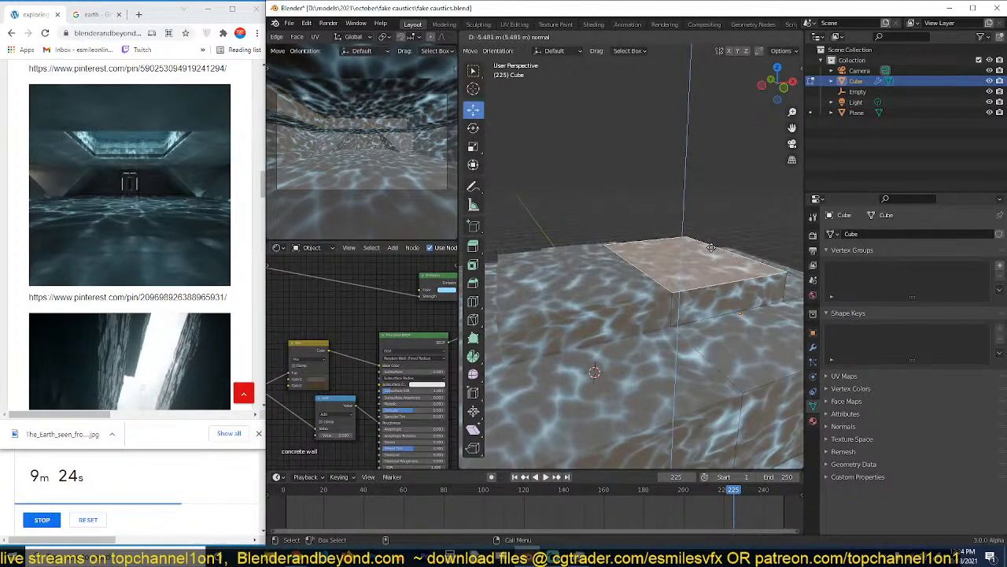
click(710, 249)
Separate the raised top face of the skylight into its own object and hide it to open the ceiling.
key(p)
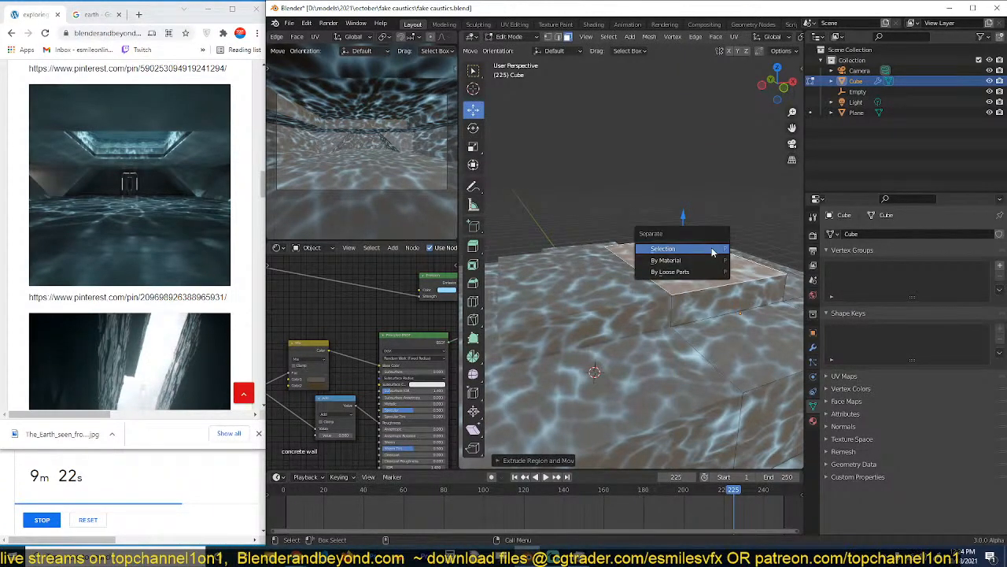
click(712, 249)
key(Tab)
click(709, 272)
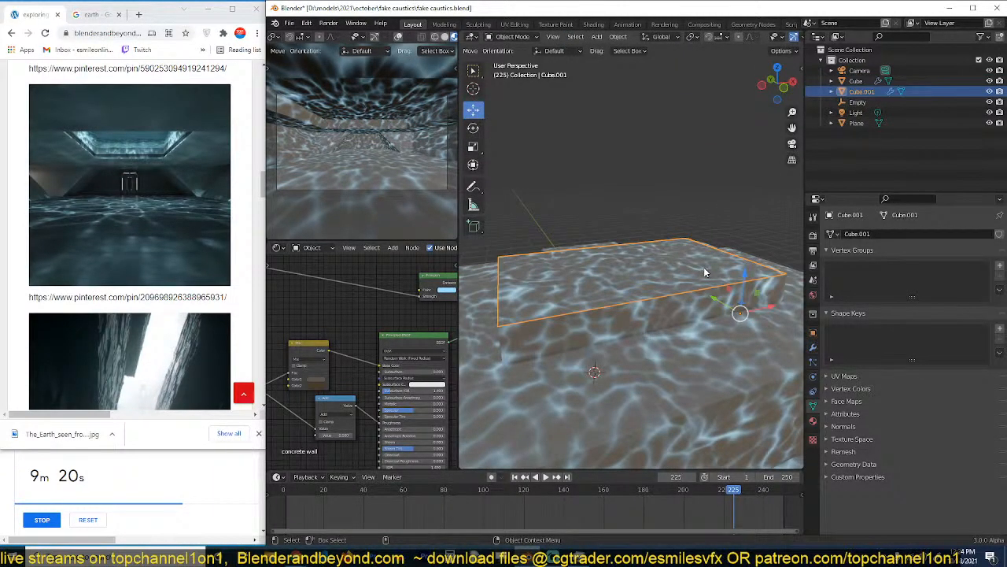
key(h)
middle_drag(697, 270, 672, 299)
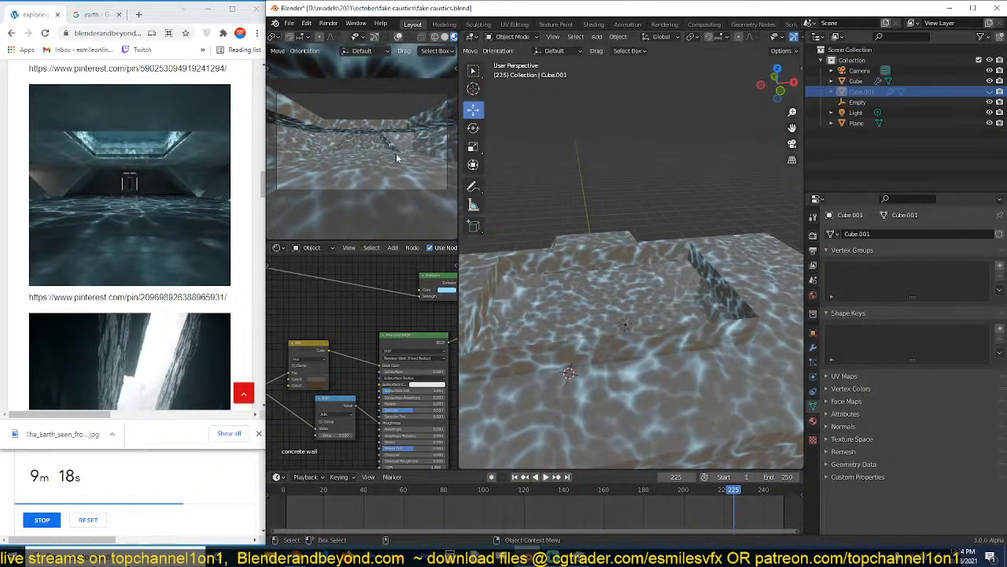
middle_drag(543, 173, 711, 321)
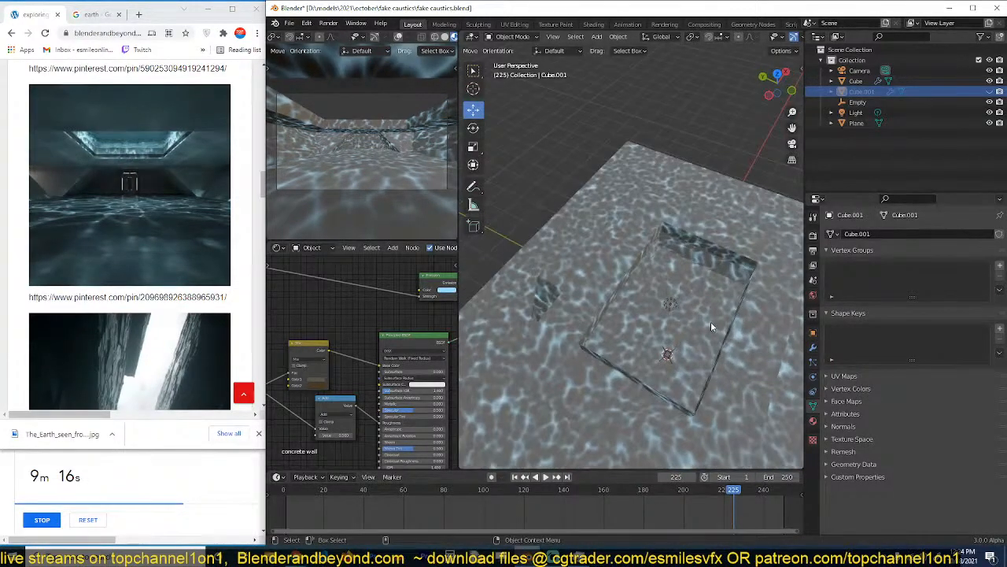
scroll(649, 268, down, 2)
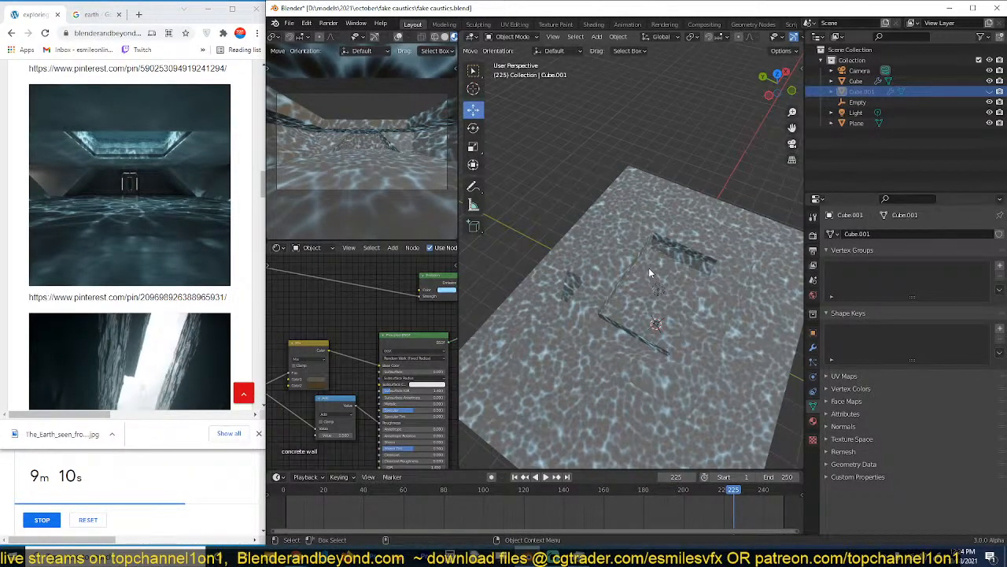
Duplicate the skylight's outer side face in place and extrude it inward to the mirror centre as a block.
click(720, 243)
scroll(723, 260, up, 4)
key(Tab)
middle_drag(790, 308, 707, 266)
click(745, 285)
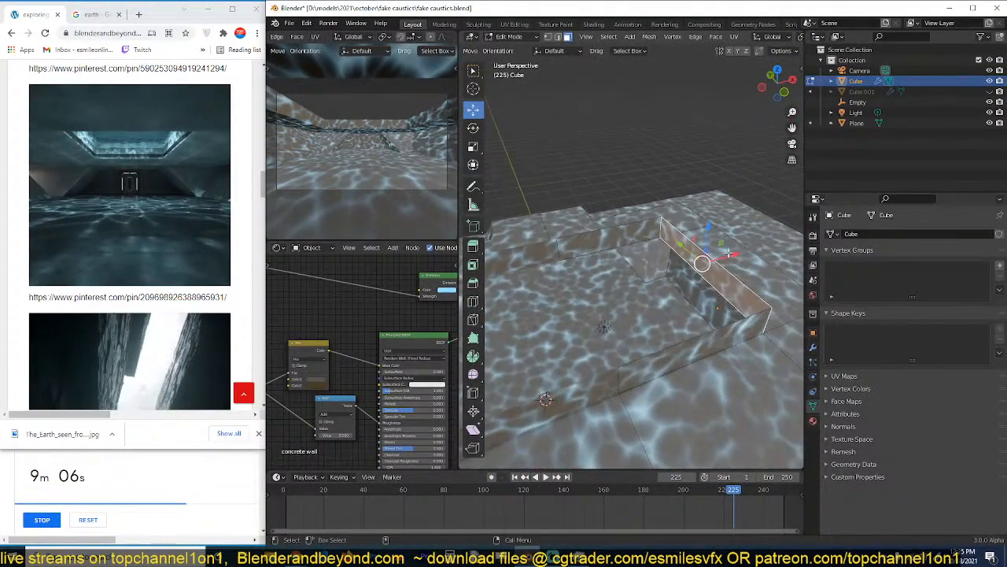
drag(730, 254, 580, 294)
key(shift+d)
right_click(647, 278)
Delete the block's inner end face at the mirror centre and separate the linked block into its own object.
key(x)
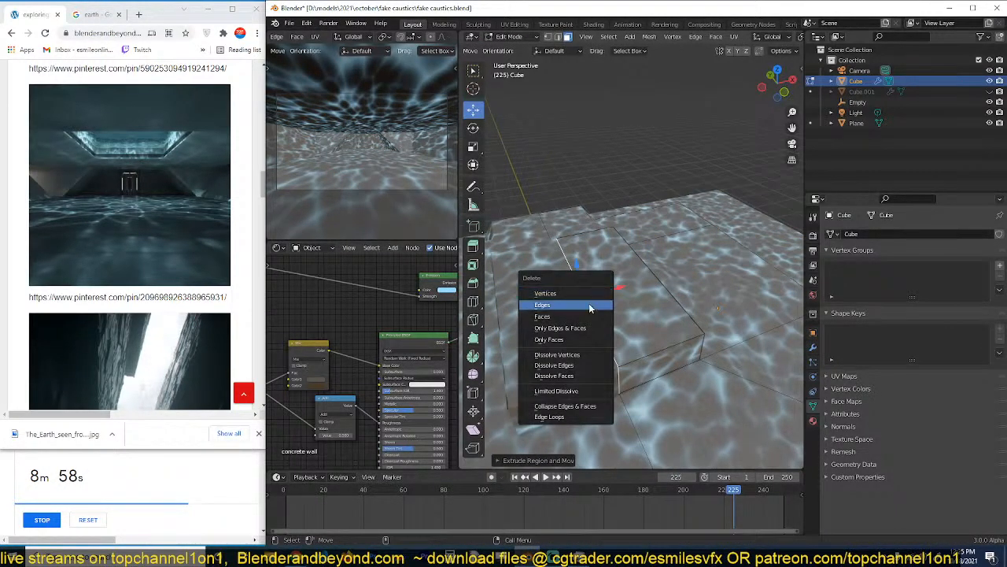
click(589, 311)
key(ctrl+l)
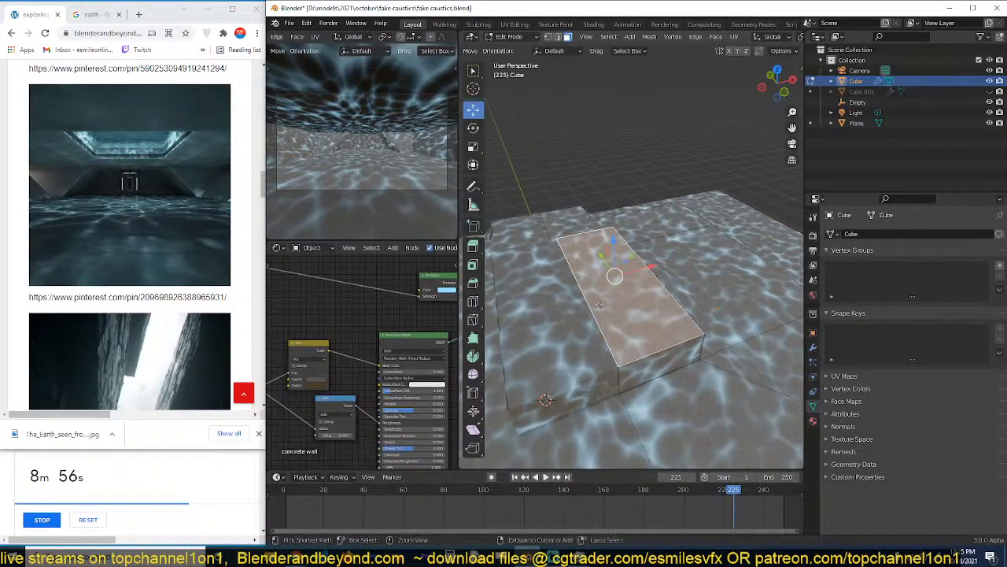
key(p)
click(600, 306)
key(Tab)
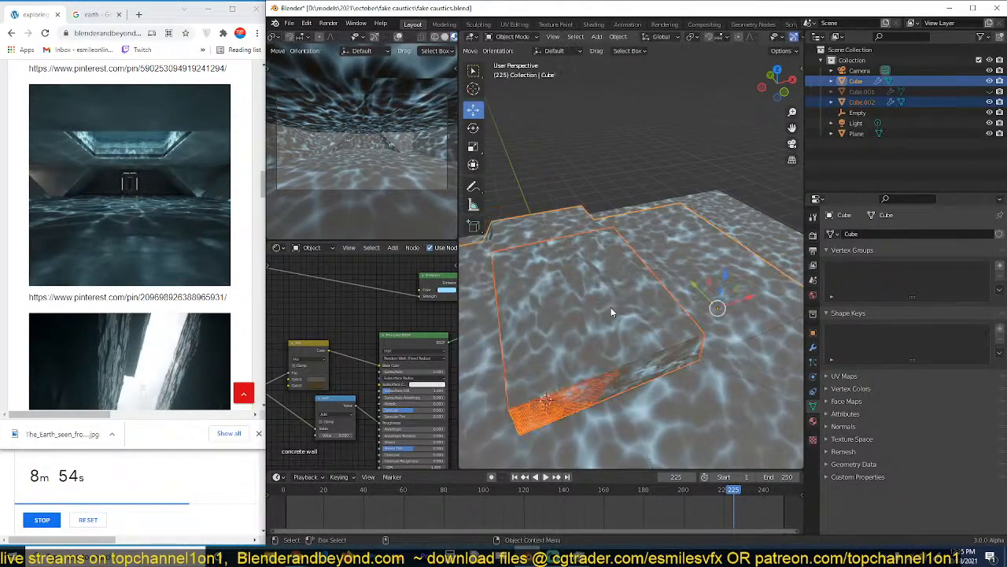
Set the separated skylight block's origin to its geometry.
click(631, 298)
middle_drag(633, 297, 657, 272)
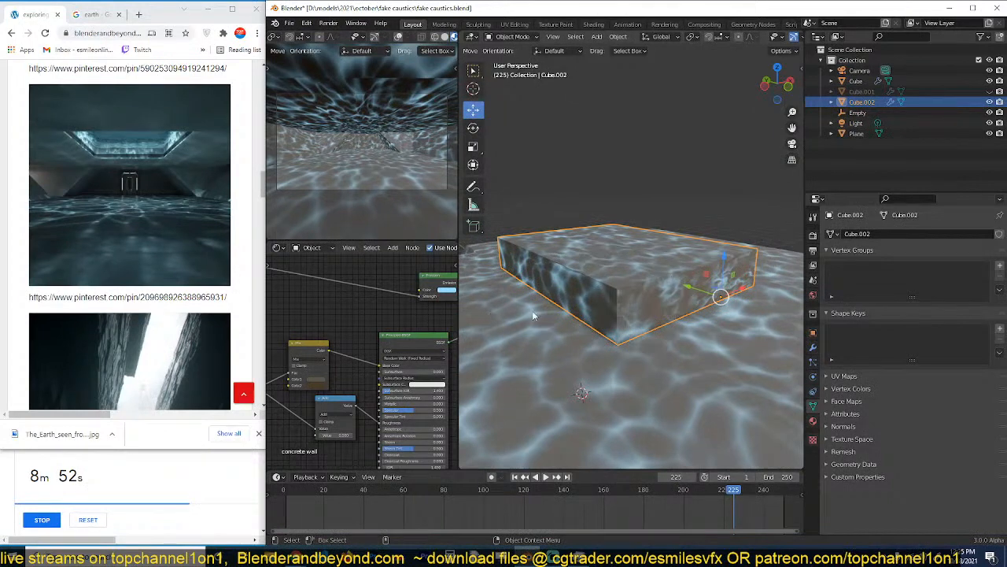
right_click(659, 270)
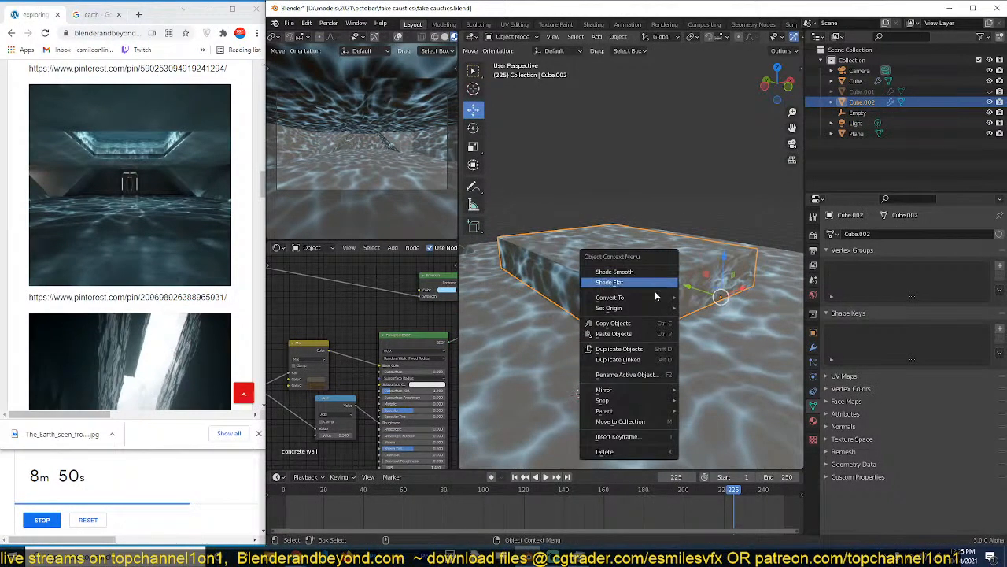
mouse_move(673, 309)
click(717, 318)
Scale the skylight block down very slightly so it fits inside the ceiling opening.
key(s)
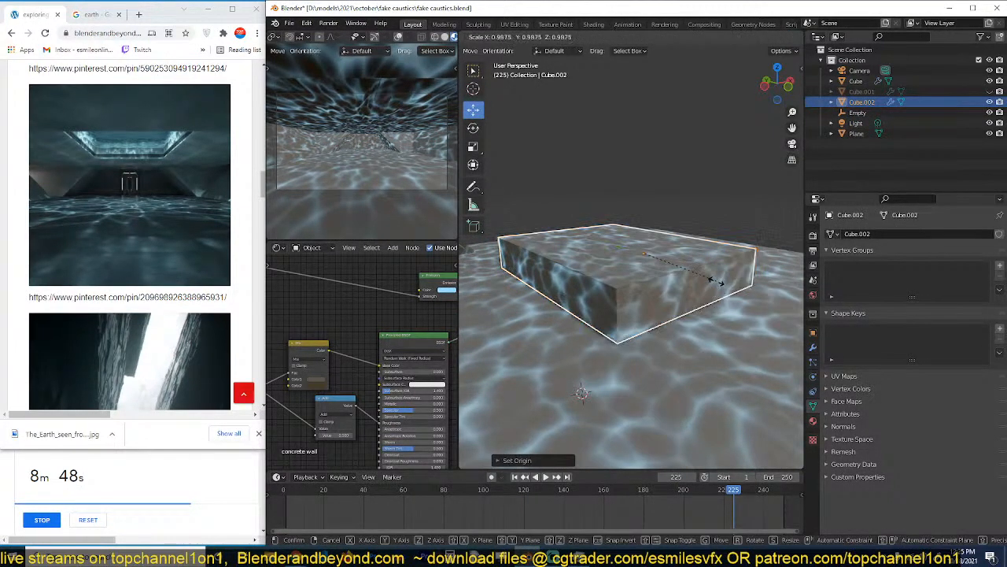
click(714, 288)
key(s)
click(714, 284)
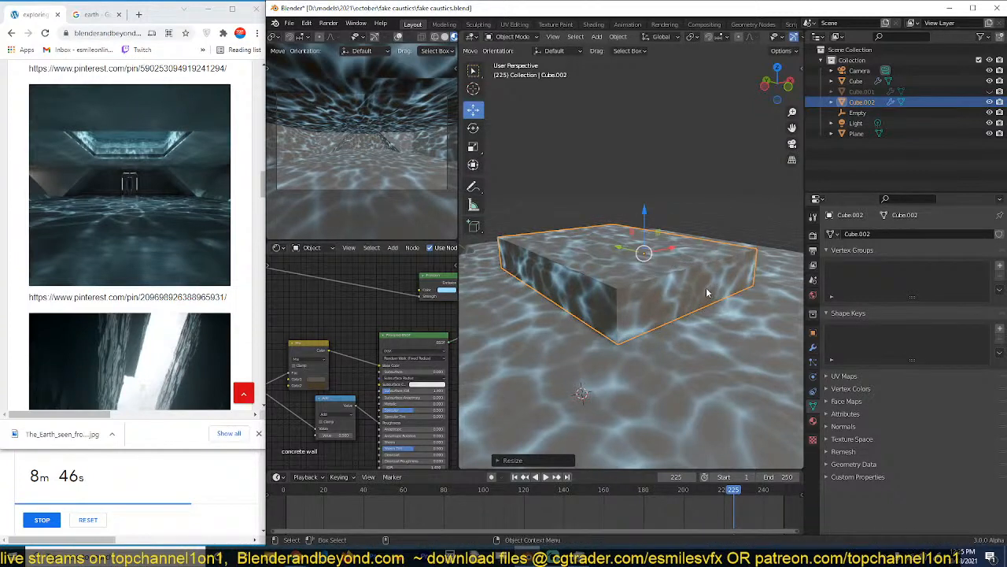
key(s)
right_click(710, 291)
Make the skylight block's concrete wall material a separate copy and rename it water.
click(813, 420)
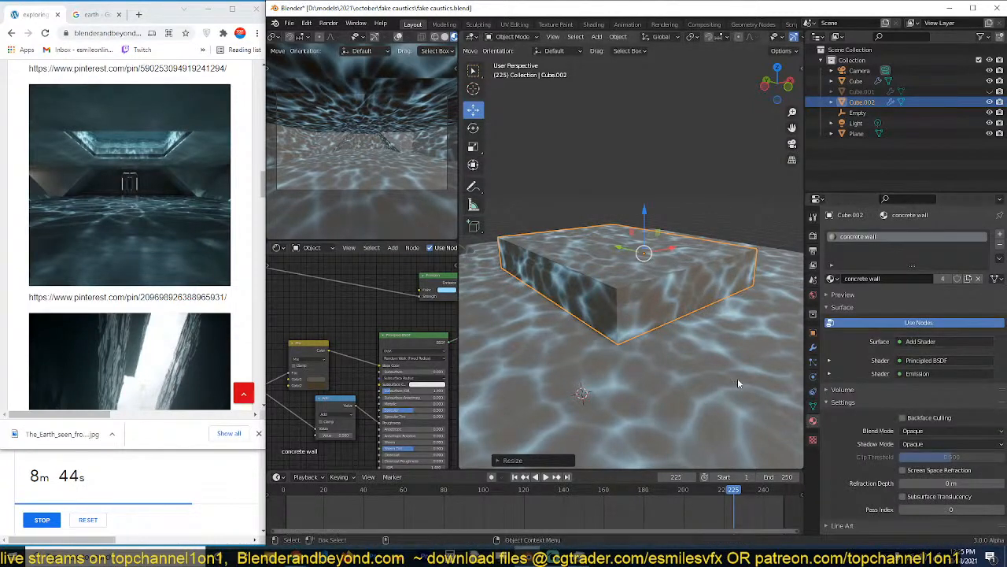
click(943, 280)
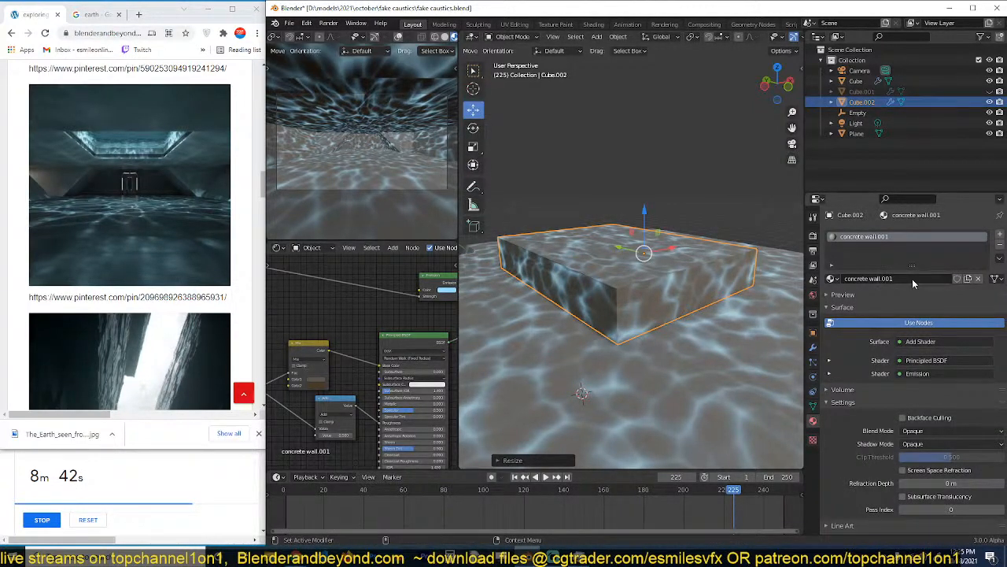
double_click(913, 279)
text(wa)
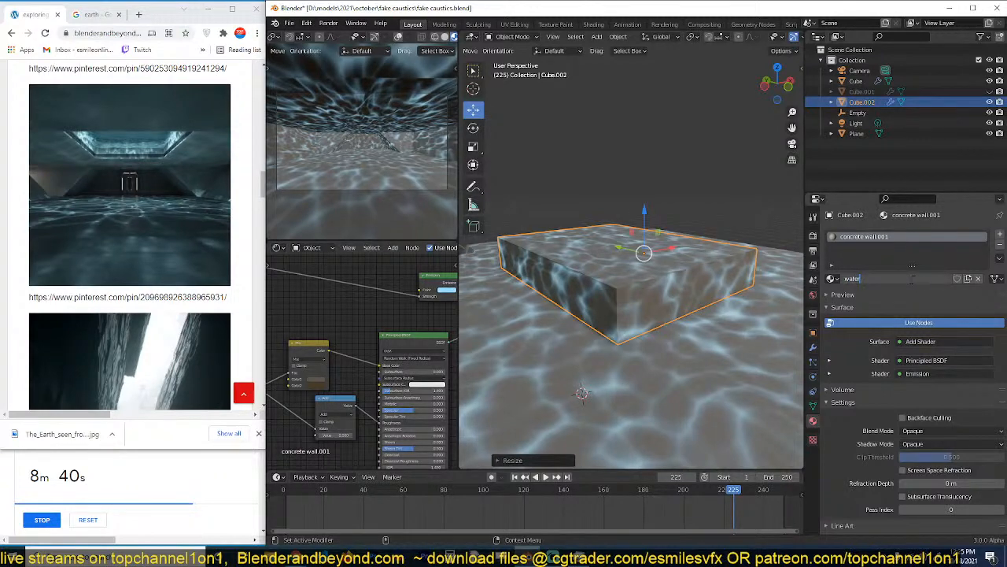
text(ter)
key(Return)
Set the Principled BSDF's transmission to full in the water material.
scroll(385, 328, down, 2)
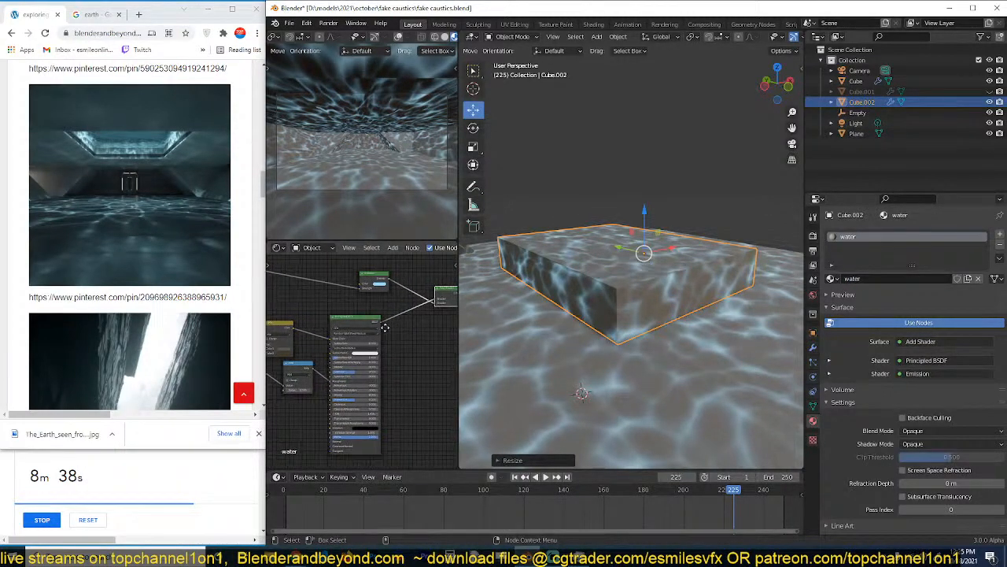
middle_drag(385, 328, 344, 330)
drag(310, 325, 347, 325)
scroll(348, 325, up, 1)
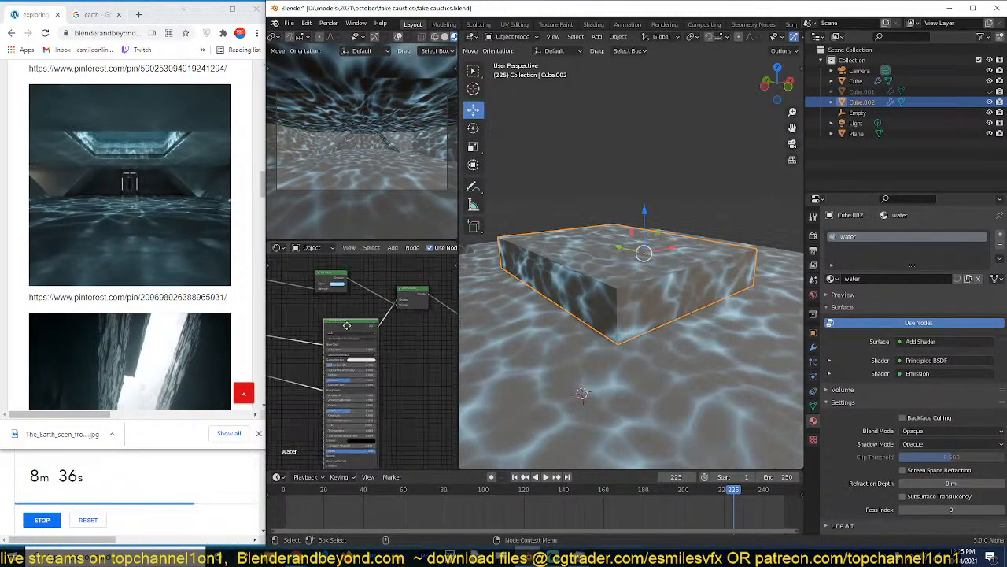
middle_drag(347, 325, 376, 324)
scroll(364, 428, up, 2)
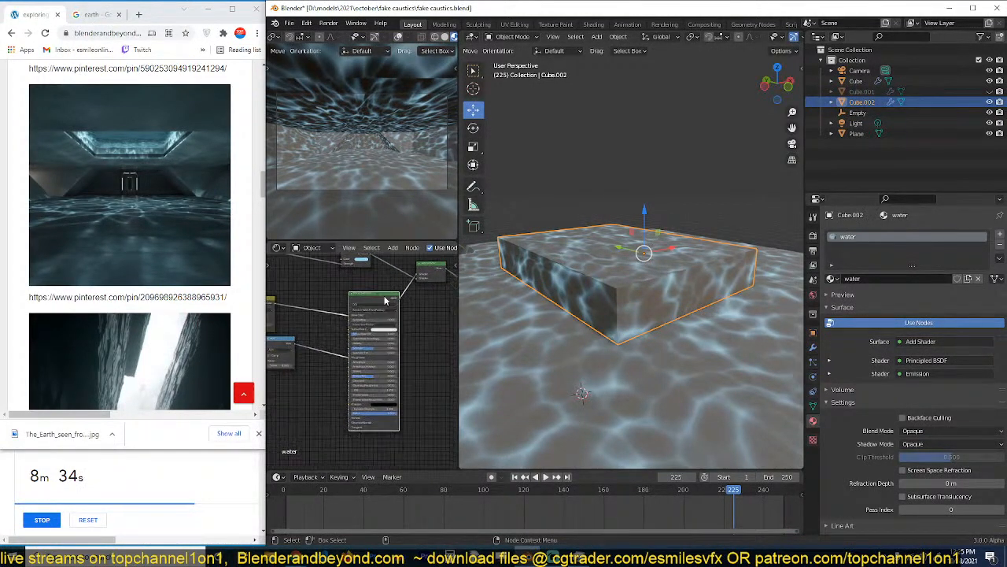
key(Return)
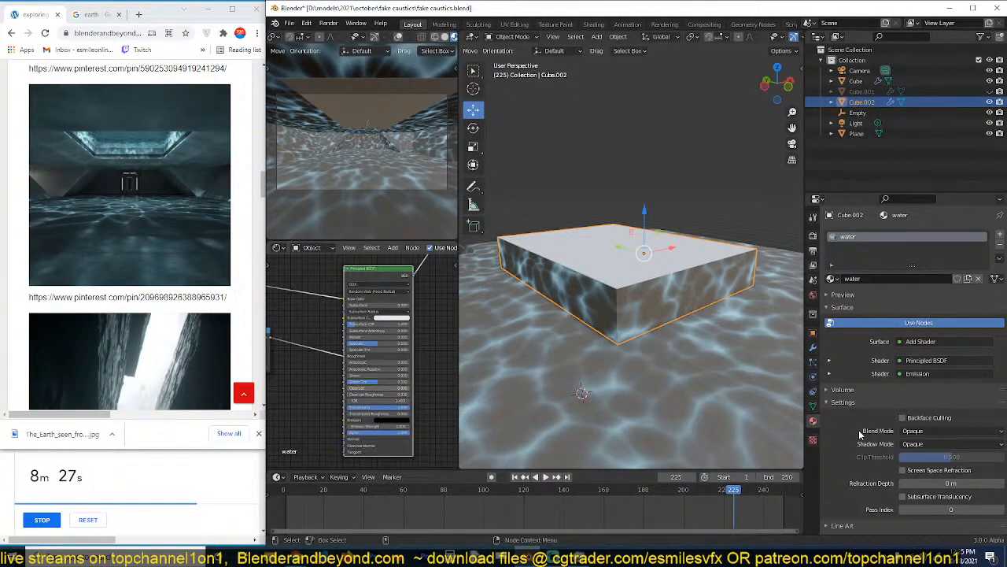
Save the file and deselect the skylight block.
scroll(398, 154, down, 1)
key(b)
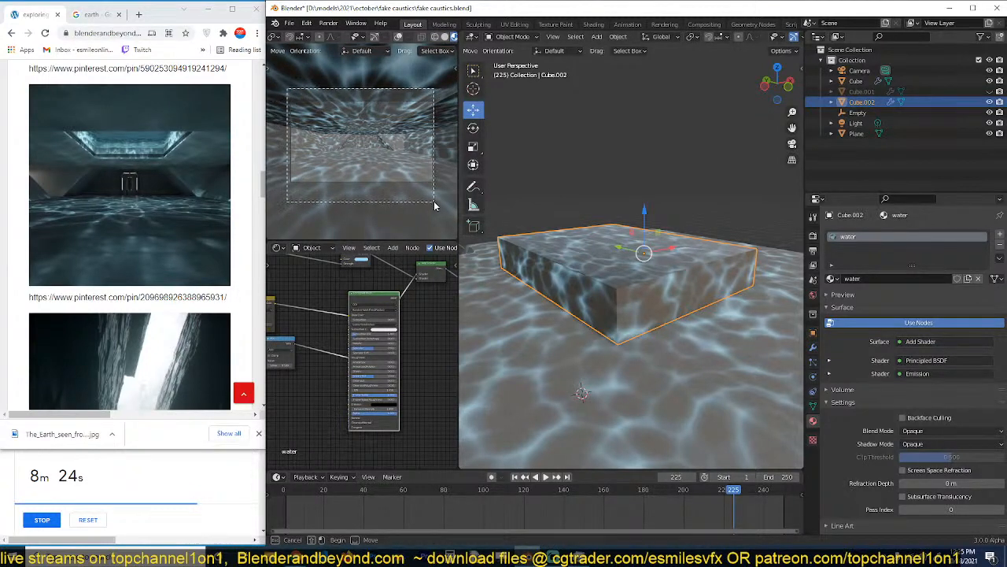
key(Escape)
key(ctrl+s)
click(618, 196)
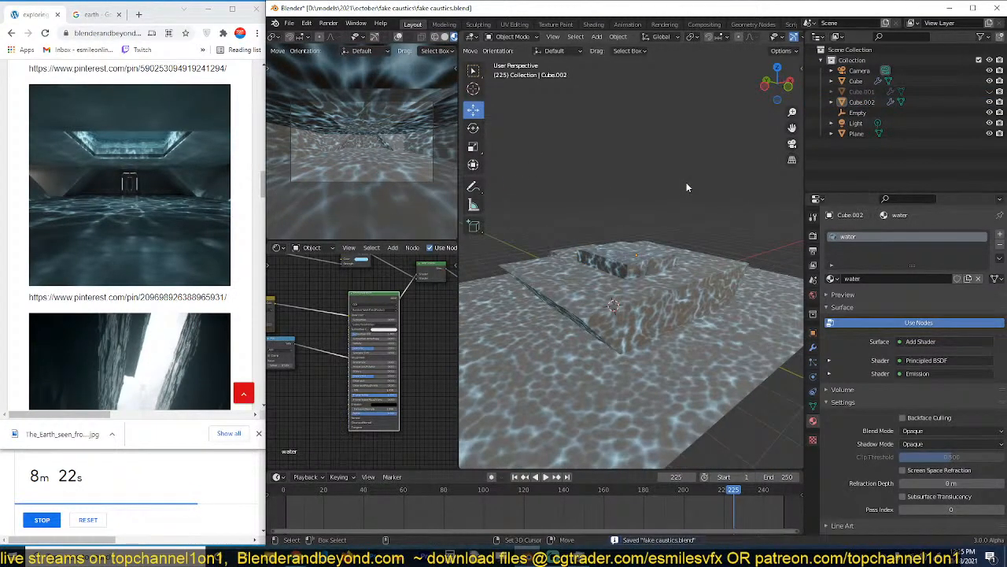
Add a sun light and place it above and beside the hall, angled diagonally down toward the skylight.
key(shift+a)
mouse_move(652, 323)
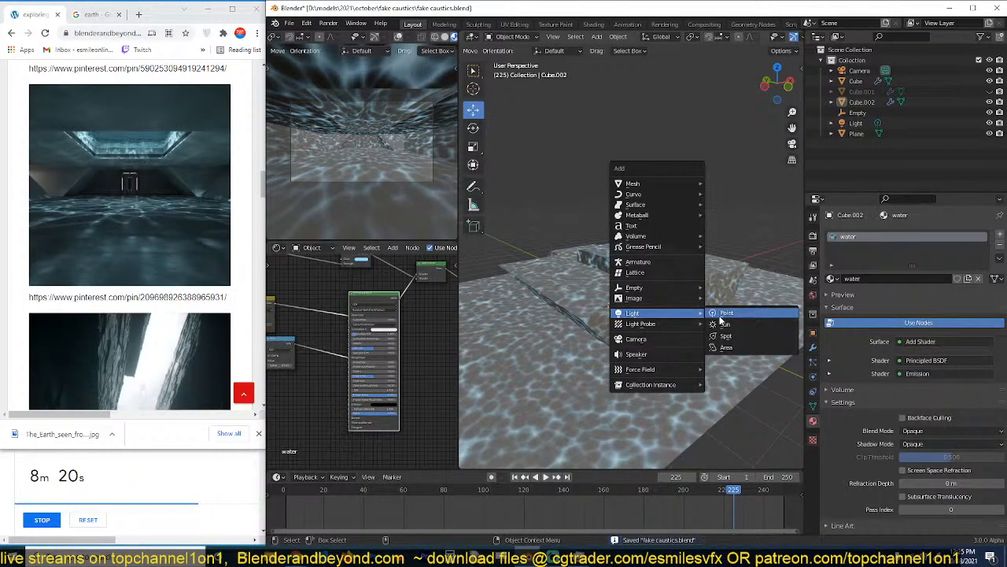
click(726, 325)
key(KP_3)
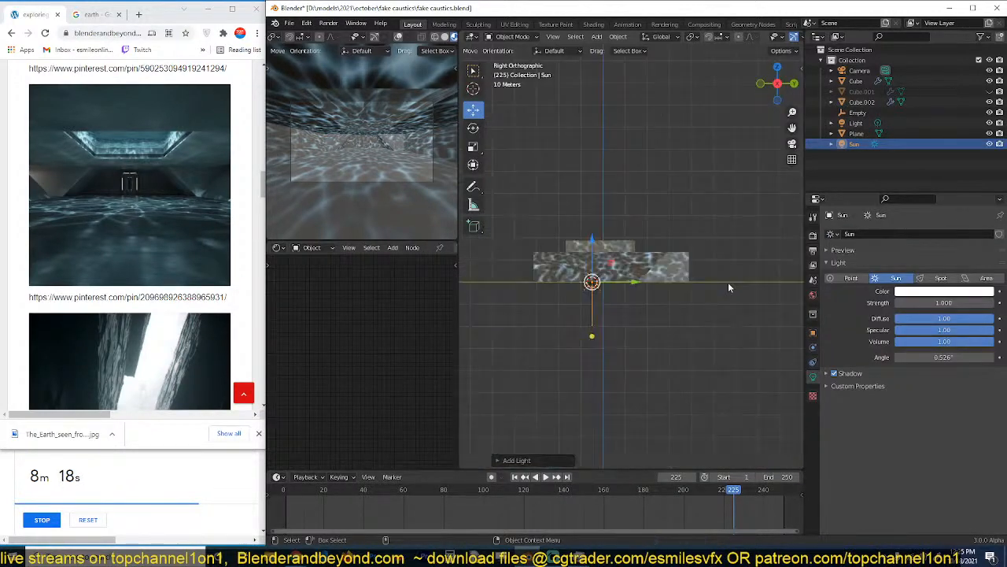
key(r)
click(666, 377)
key(g)
click(734, 266)
key(KP_7)
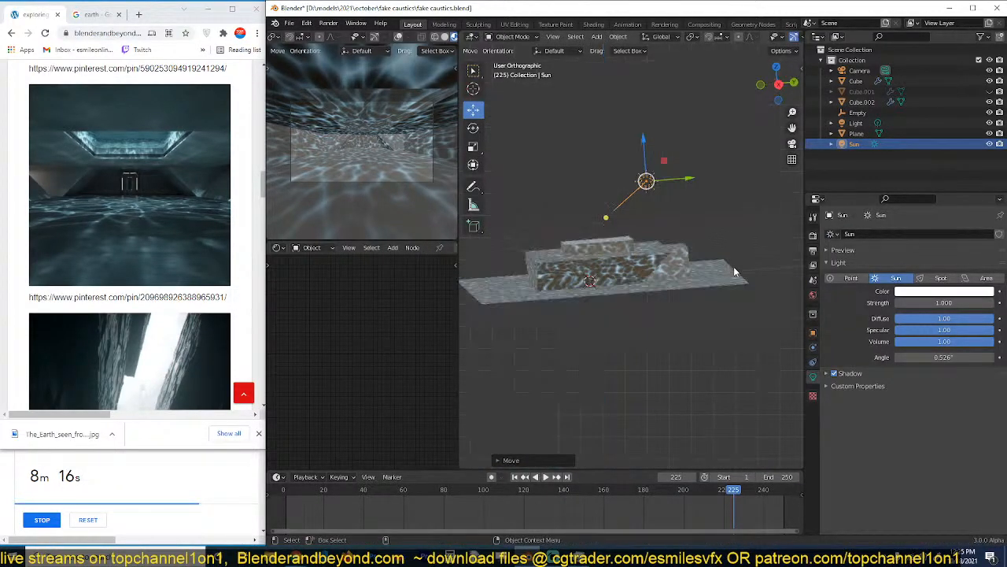
key(r)
right_click(663, 339)
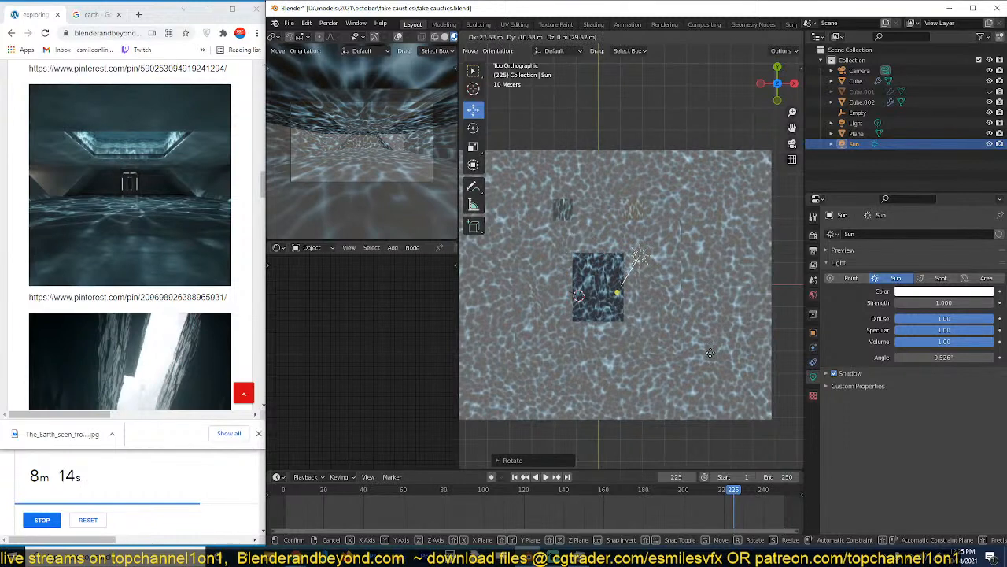
Preview the camera view in rendered shading with the Cycles engine, limited to a render region around the camera frame.
click(439, 37)
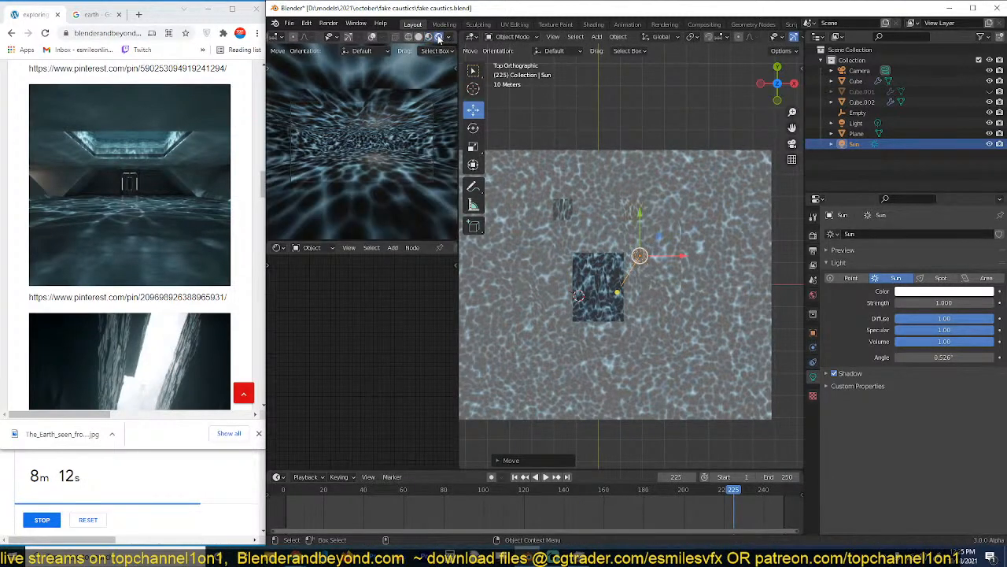
click(663, 294)
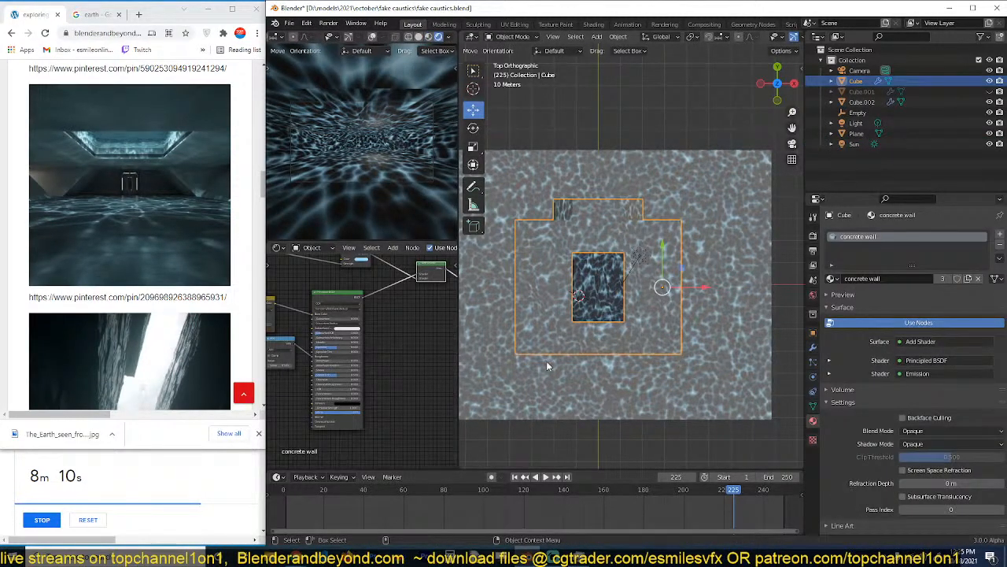
click(815, 236)
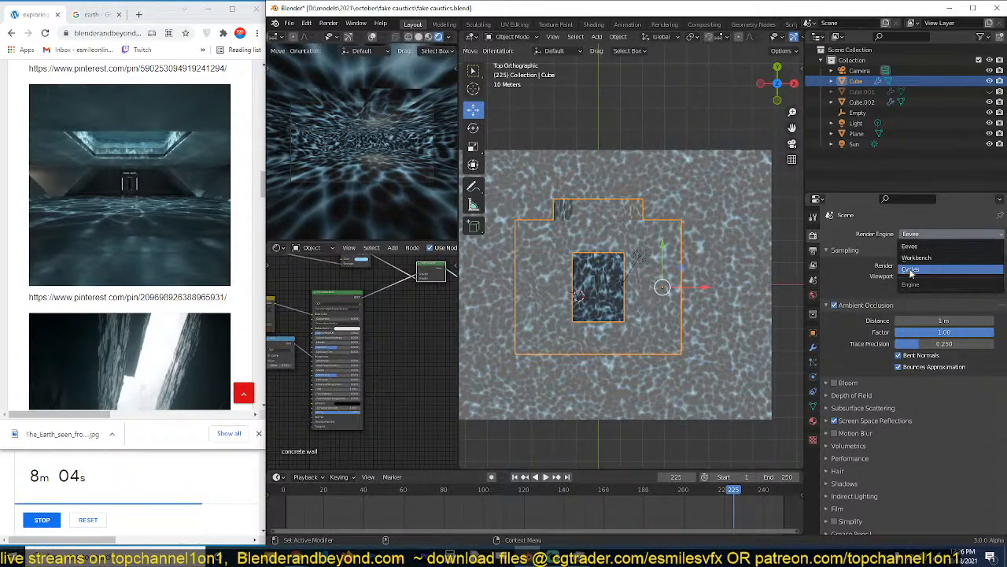
click(910, 270)
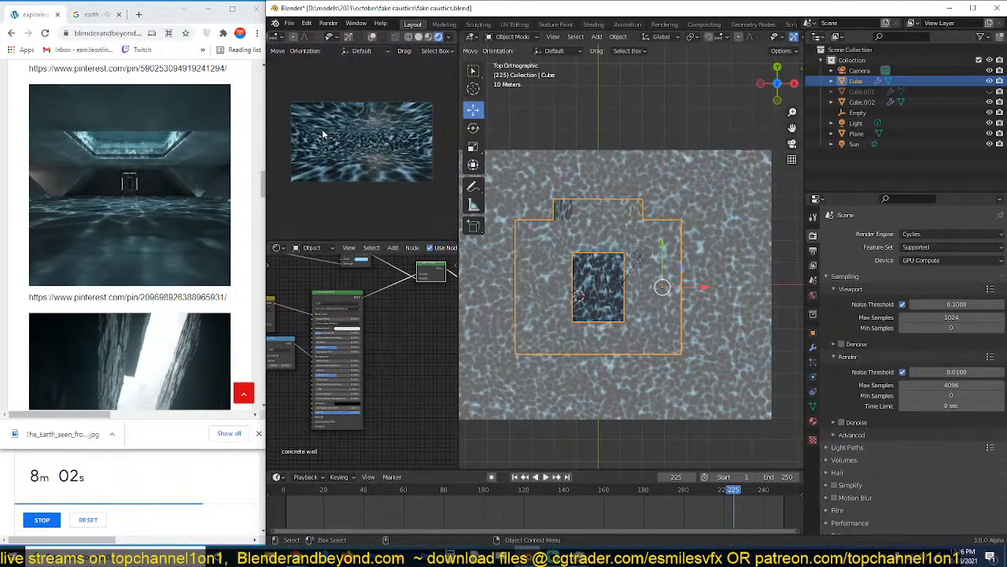
key(ctrl+b)
drag(287, 93, 464, 198)
Set the value of the concrete wall material's emission colour to 0.1 and save the file.
scroll(338, 304, up, 3)
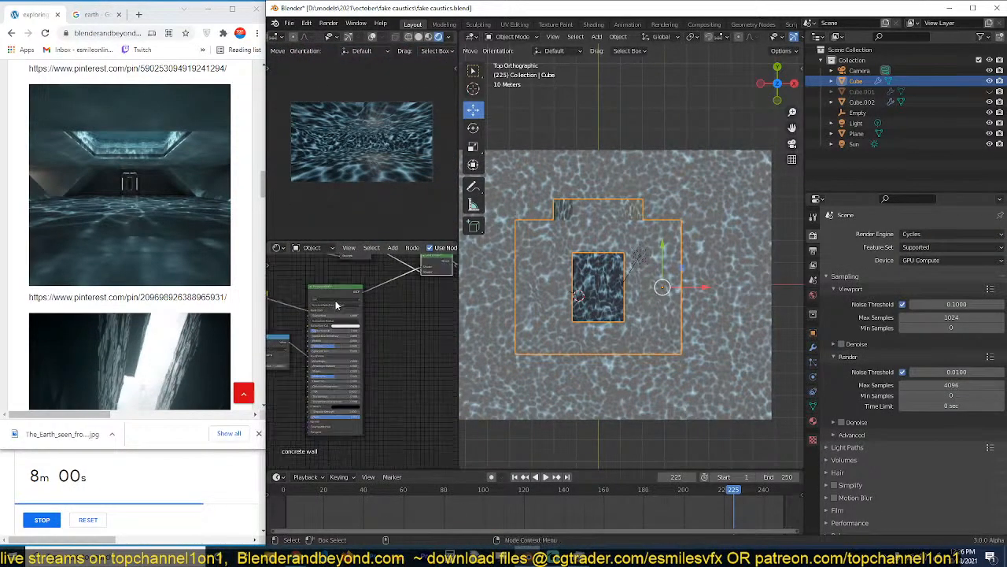
mouse_move(349, 275)
middle_down()
mouse_move(343, 258)
mouse_move(374, 344)
middle_up()
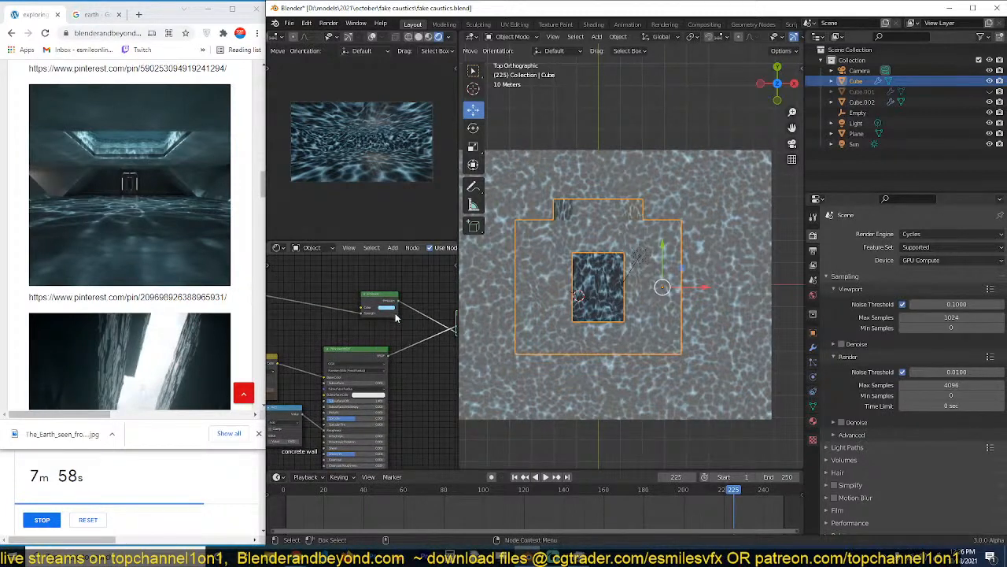
click(388, 308)
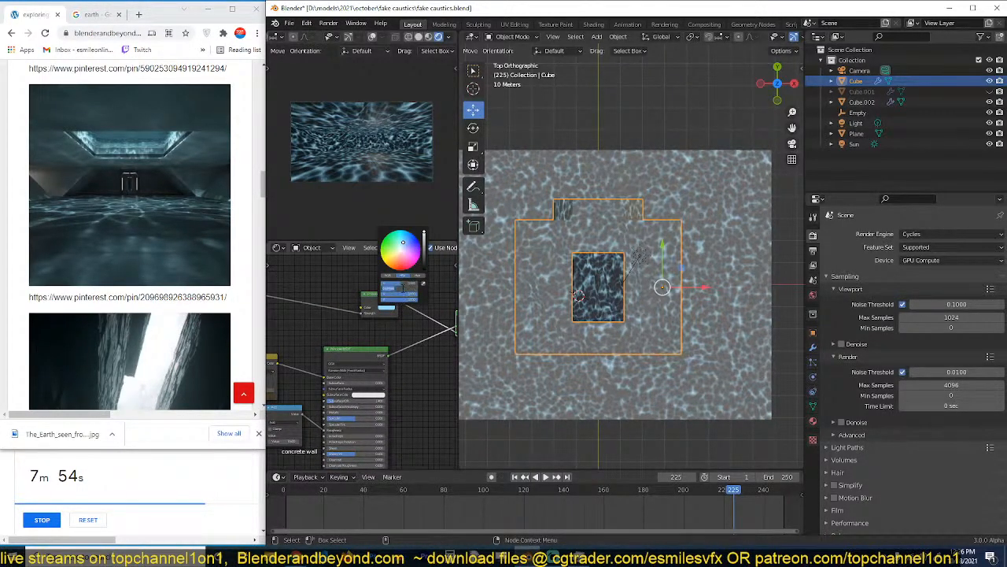
double_click(403, 293)
text(.1)
key(Return)
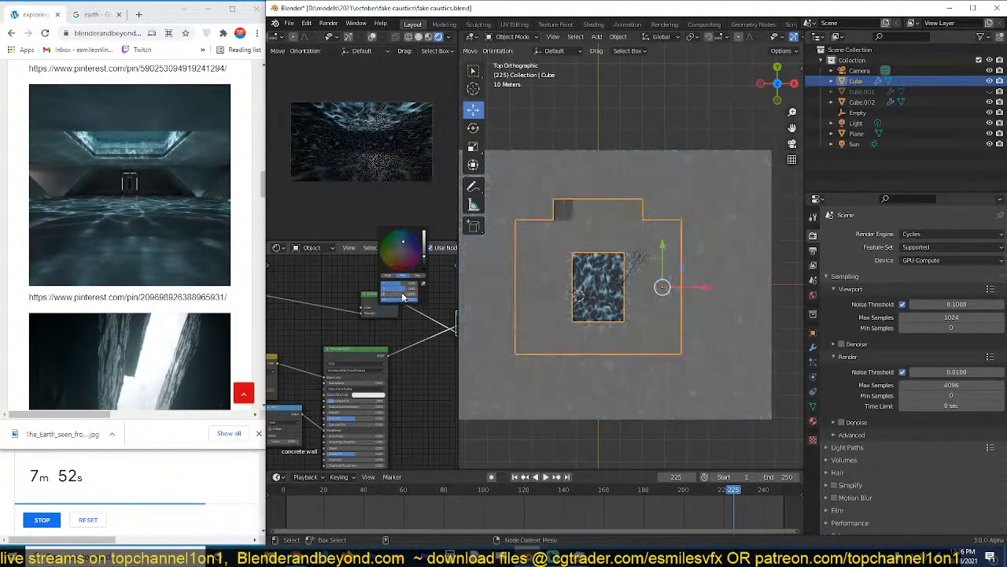
middle_drag(549, 355, 565, 292)
key(ctrl+s)
key(alt+a)
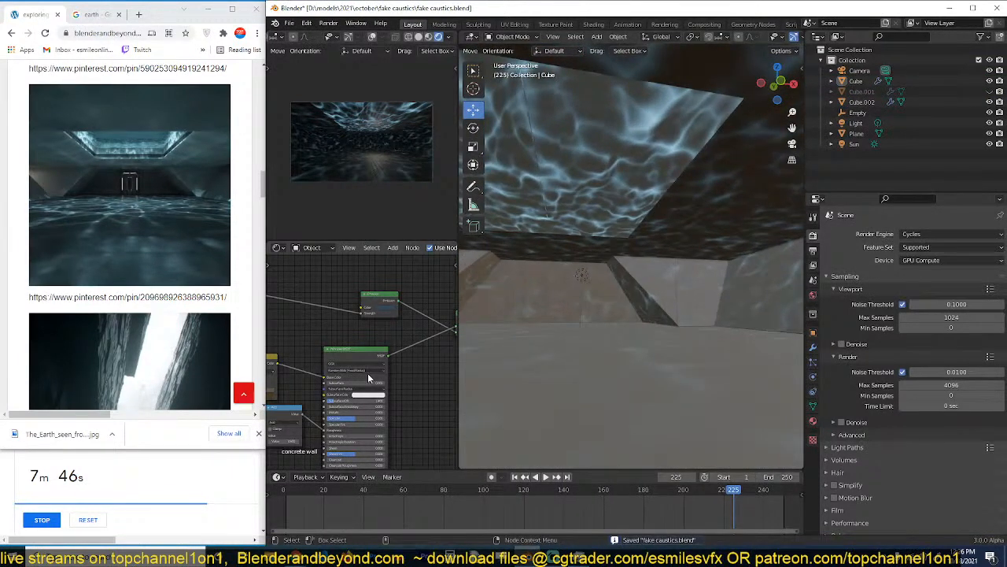
Reroute the caustics strength link into the concrete wall's Principled BSDF emission strength, remove the separate Emission node and save.
drag(388, 304, 365, 304)
middle_drag(400, 345, 414, 316)
scroll(354, 360, down, 1)
scroll(379, 351, down, 2)
scroll(381, 327, up, 1)
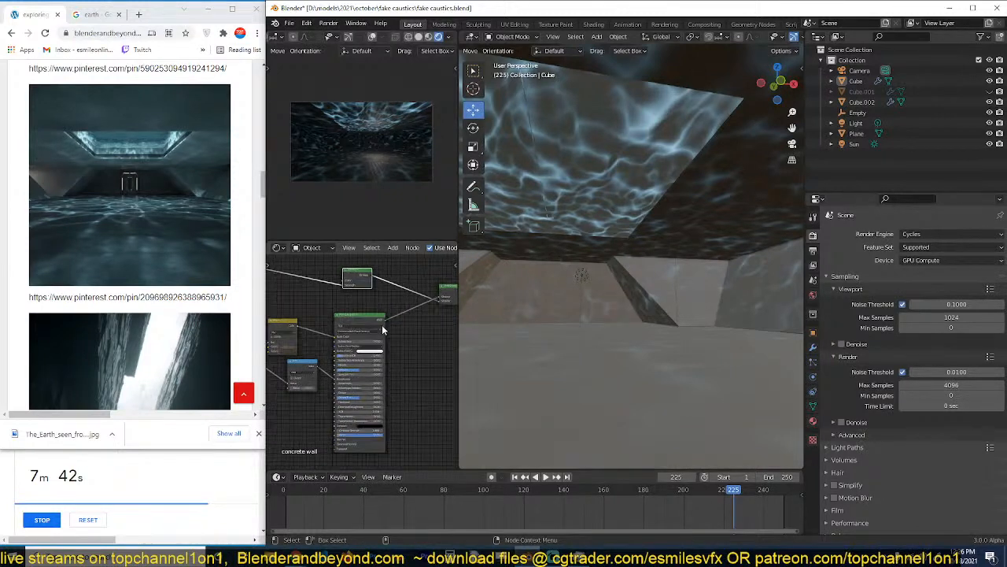
middle_drag(345, 319, 366, 302)
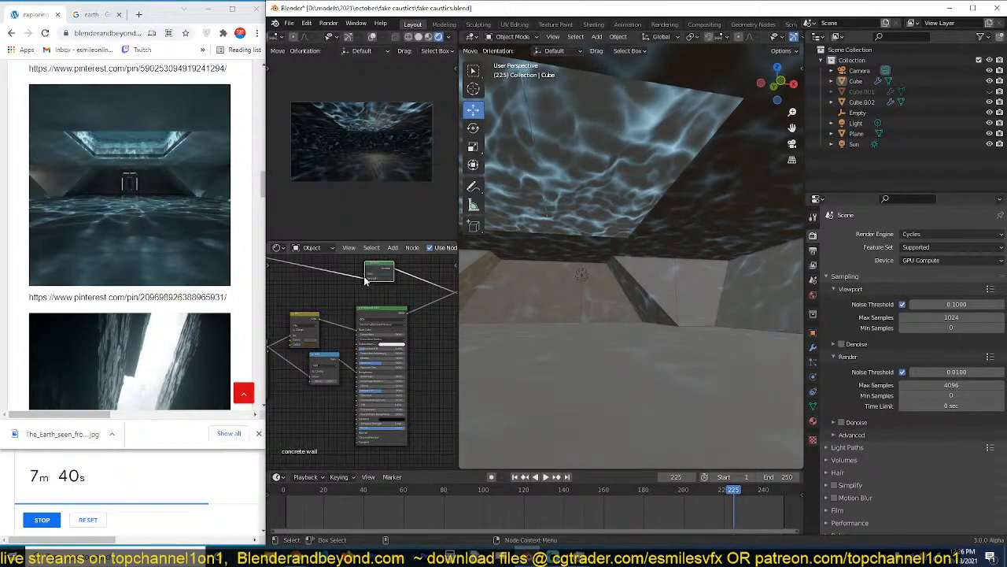
drag(364, 276, 359, 427)
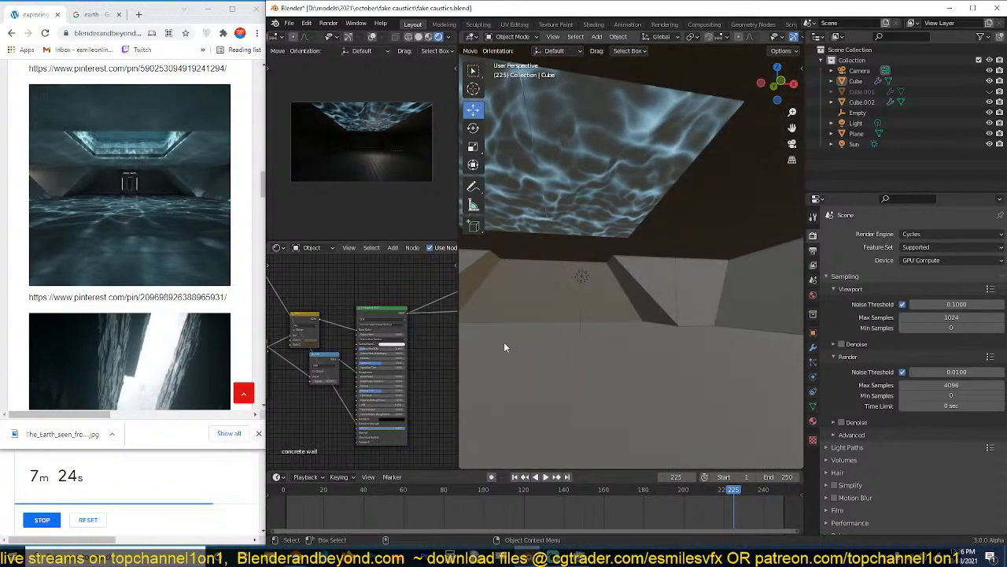
key(ctrl+s)
Set the scale of the concrete wall's caustics Mapping node to 1 on all axes.
middle_drag(352, 345, 425, 342)
scroll(407, 346, up, 5)
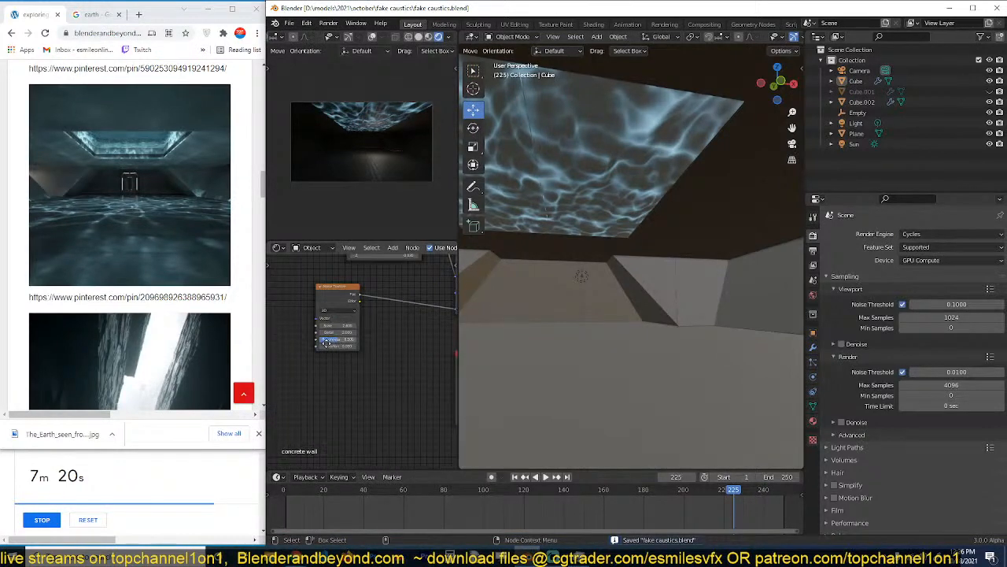
middle_drag(327, 342, 331, 375)
middle_drag(377, 314, 376, 374)
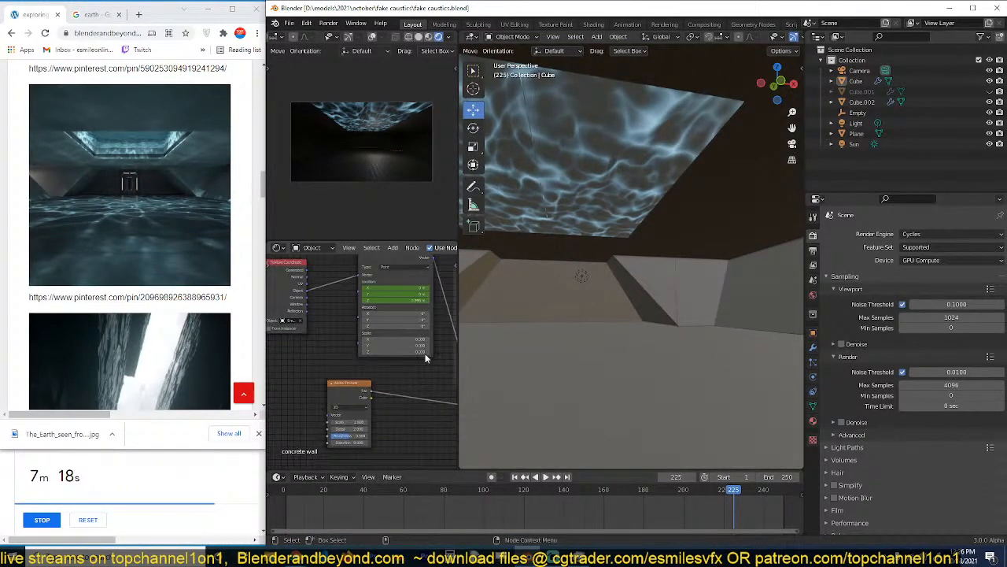
drag(423, 339, 417, 352)
text(1)
key(Return)
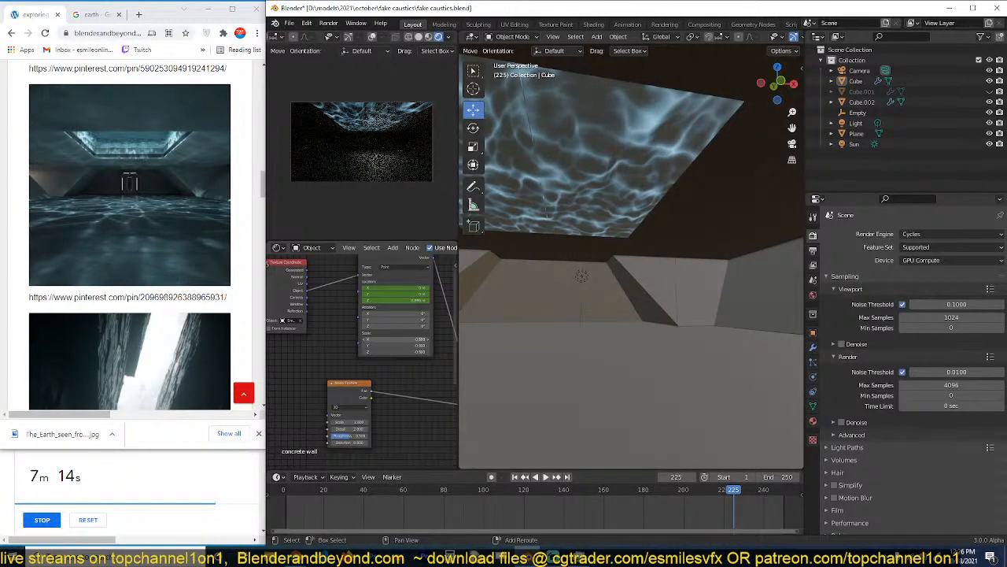
key(ctrl+z)
Adjust the caustics Noise Texture scale slightly, and return the camera view to solid shading with the hall selected.
middle_drag(374, 416, 380, 397)
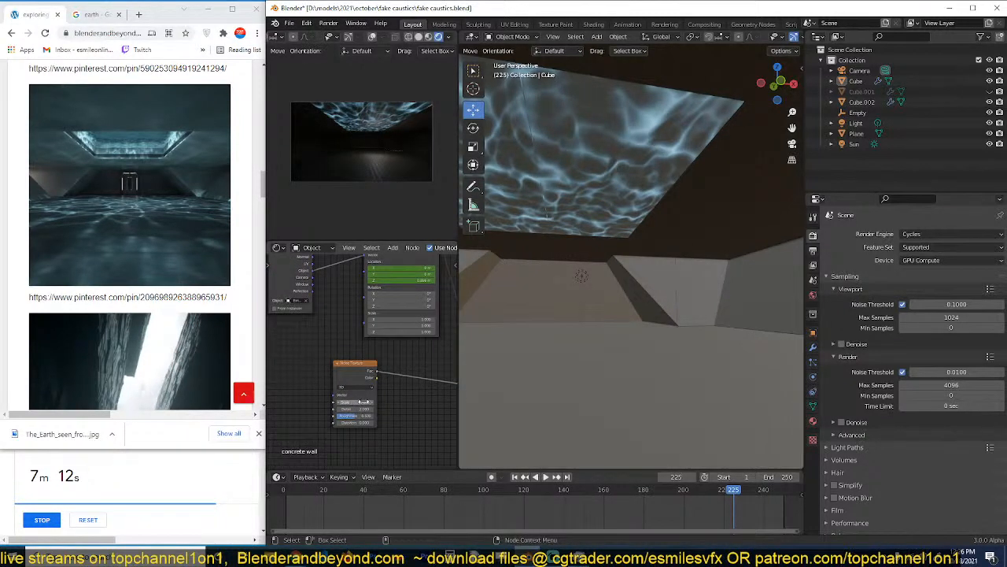
drag(364, 402, 370, 402)
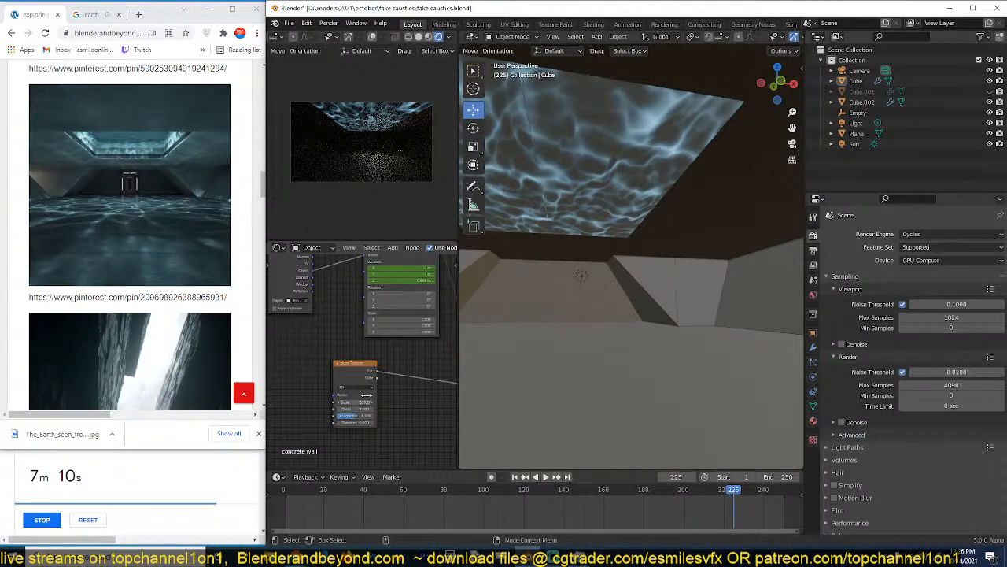
key(z)
click(461, 163)
click(630, 302)
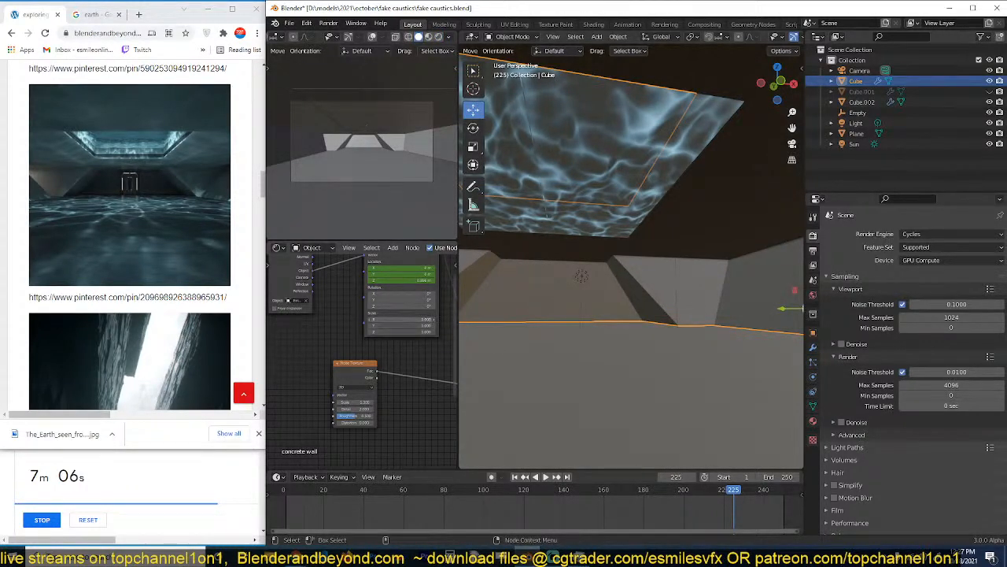
Brighten the Principled BSDF's emission colour to white in the concrete wall material.
scroll(434, 381, down, 8)
middle_drag(435, 382, 377, 296)
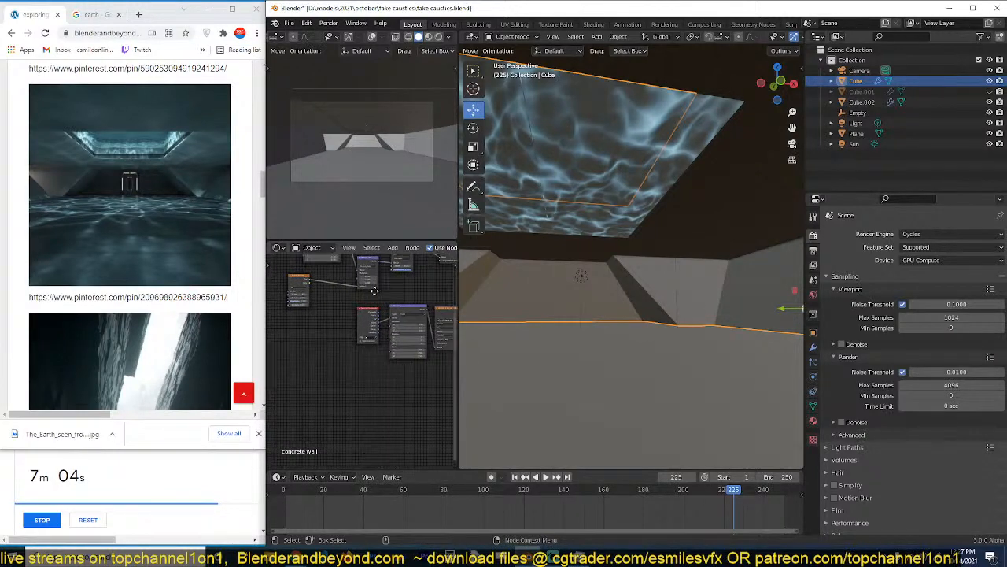
scroll(436, 347, up, 3)
middle_drag(436, 346, 388, 359)
scroll(388, 359, up, 2)
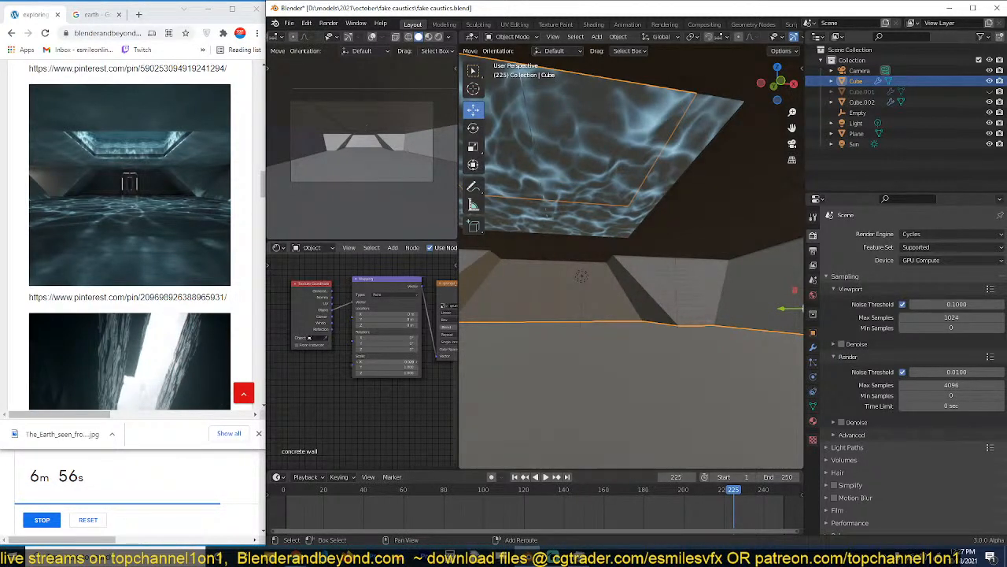
scroll(419, 367, down, 7)
middle_drag(425, 373, 312, 366)
scroll(378, 390, up, 7)
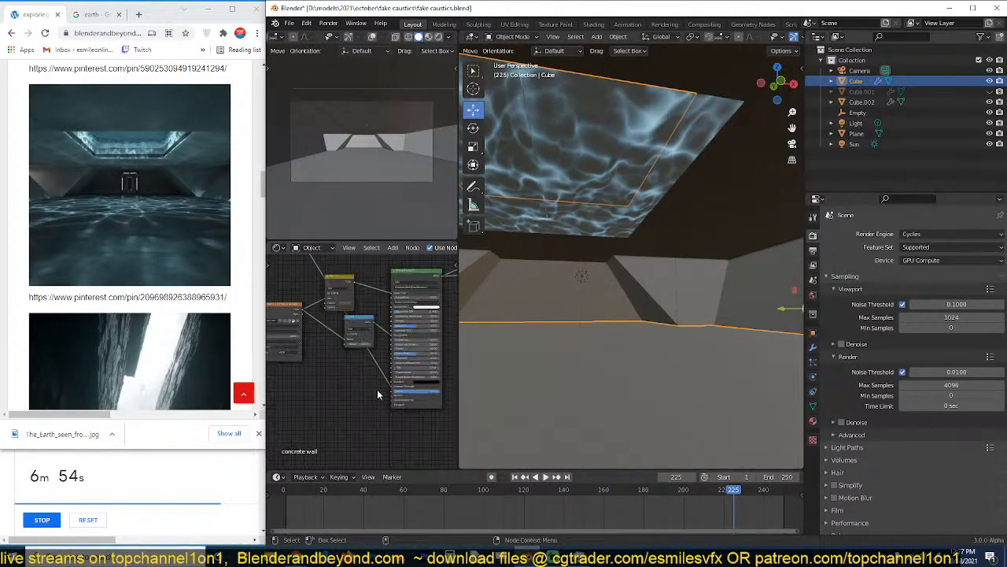
click(431, 390)
click(481, 318)
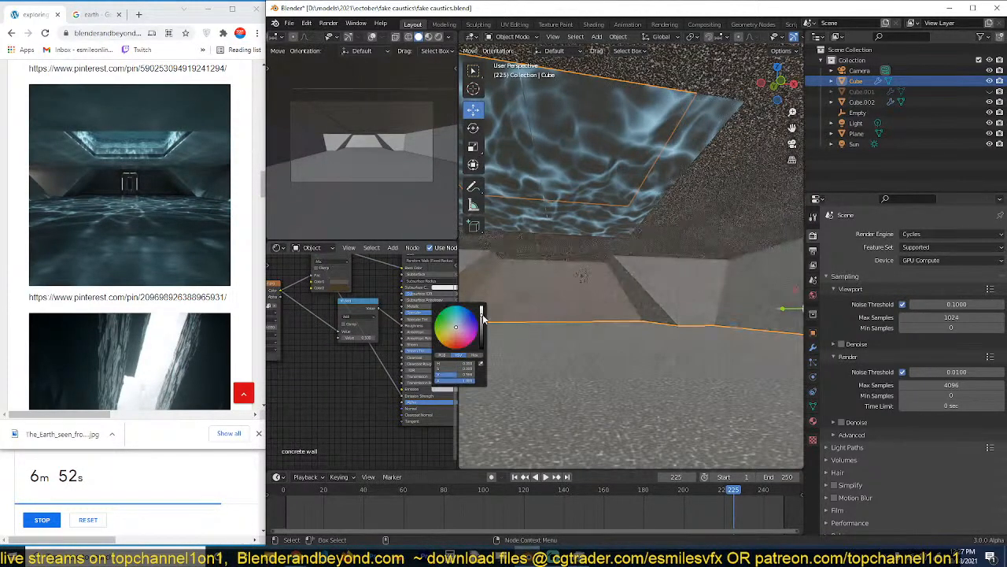
Tint the Principled BSDF's emission colour light blue in the concrete wall material.
click(464, 334)
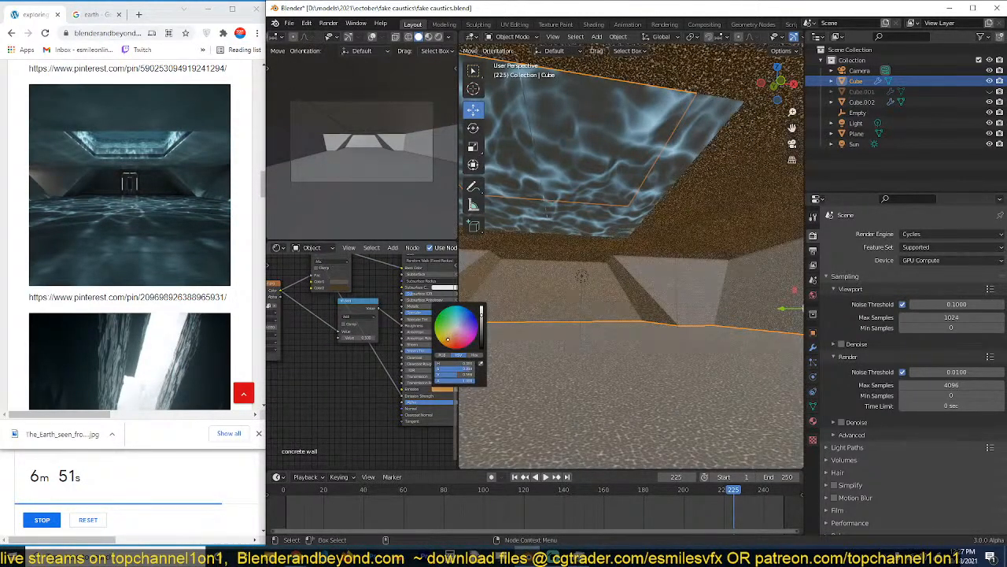
click(460, 323)
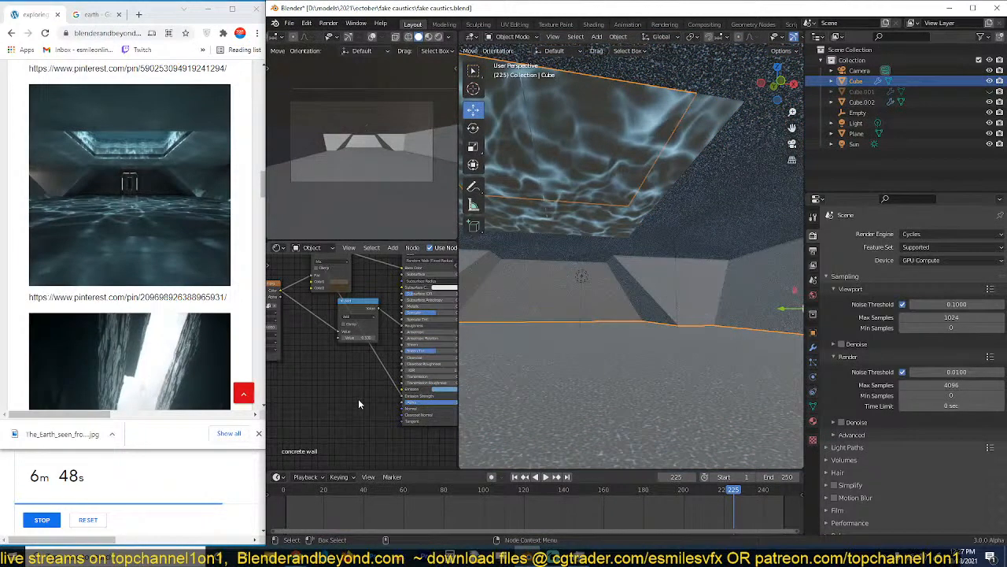
Edit the scale of the Mapping node that drives the concrete wall's grunge image texture.
middle_drag(358, 398, 323, 368)
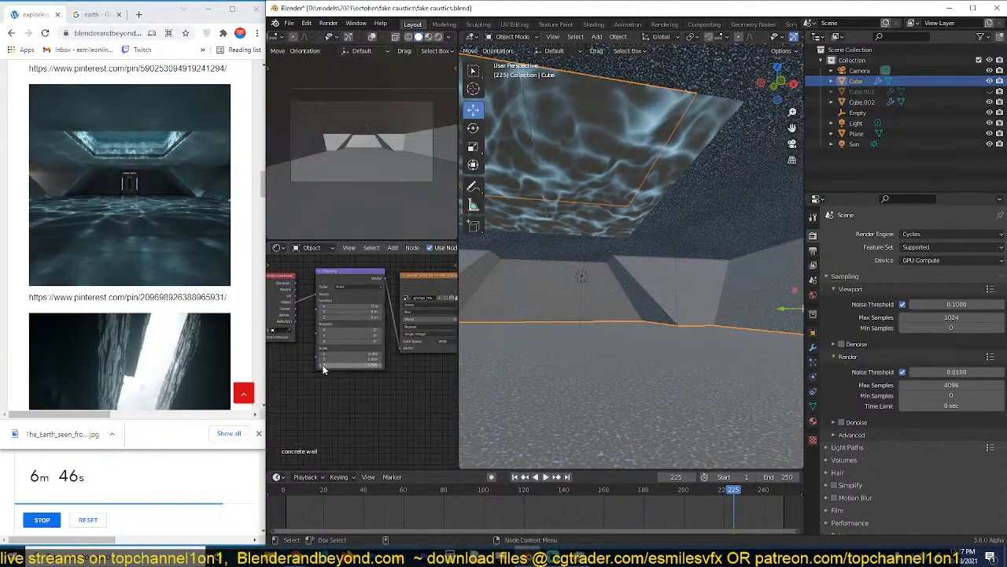
key(Return)
double_click(373, 355)
text(0.3)
Lower the multiplier of the caustics Multiply Add node on all axes in the concrete wall material and save.
middle_drag(338, 317, 406, 360)
scroll(404, 358, up, 1)
drag(350, 333, 277, 333)
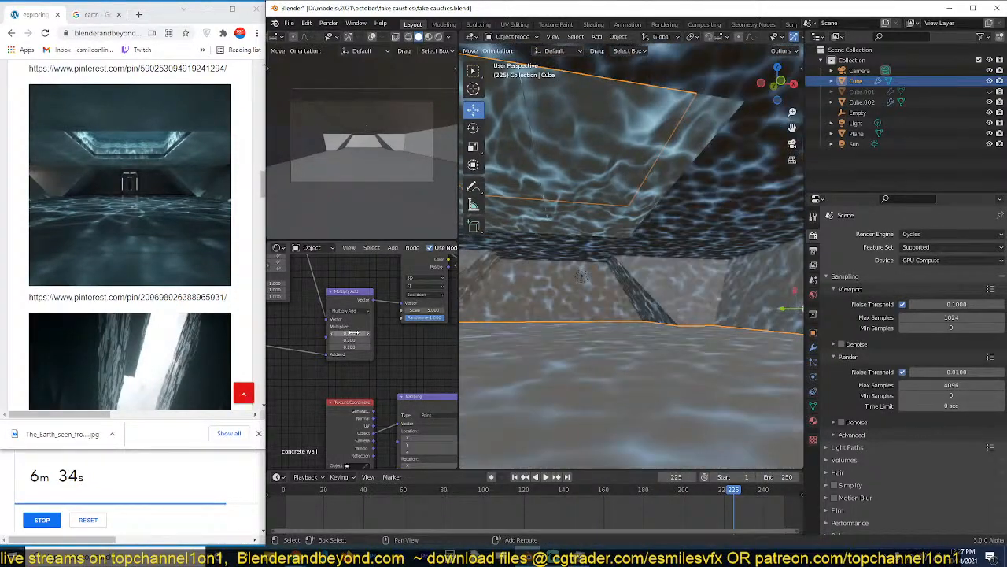
key(alt+a)
key(ctrl+s)
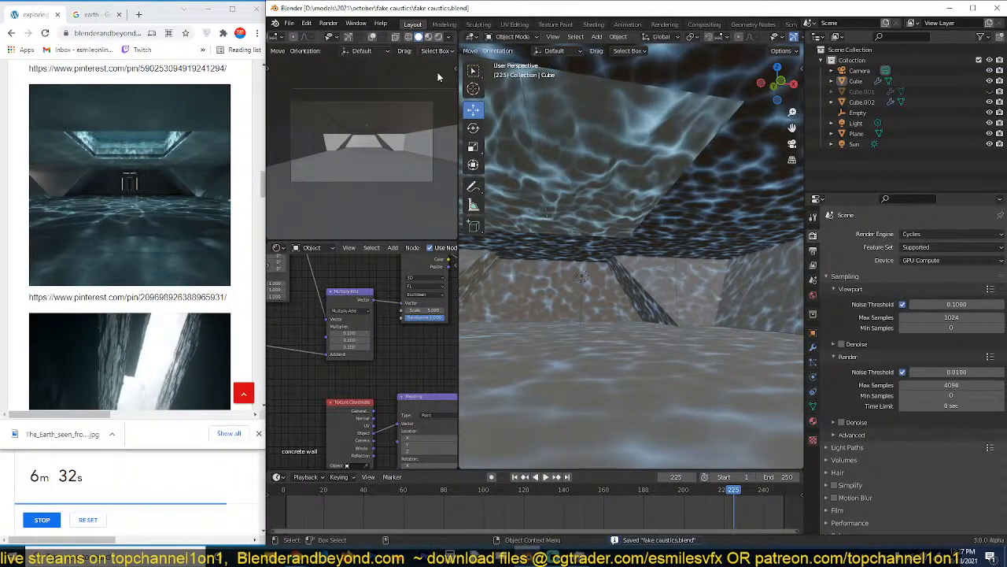
Hide the skylight's water block and show the camera view in rendered shading.
click(600, 163)
scroll(608, 192, up, 2)
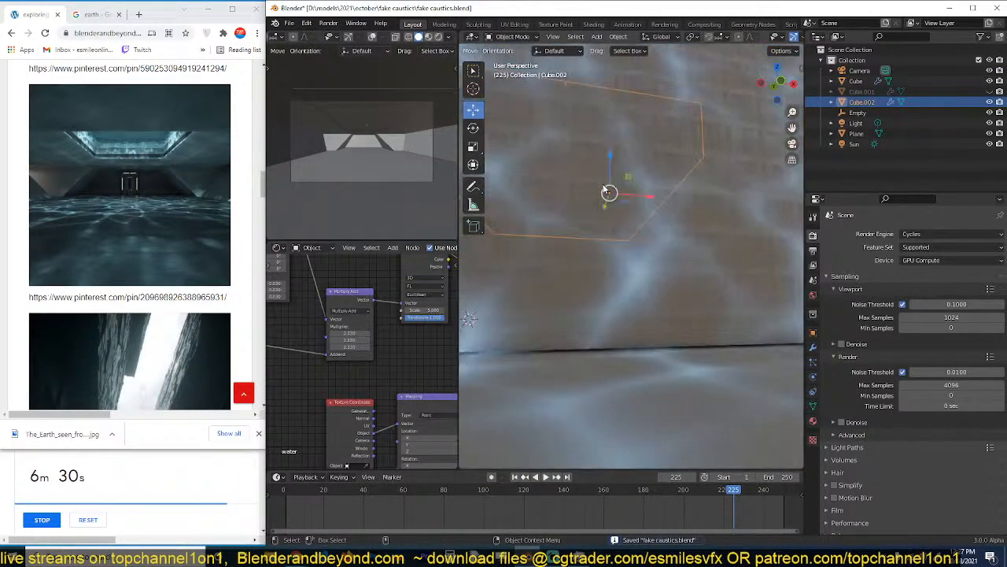
key(h)
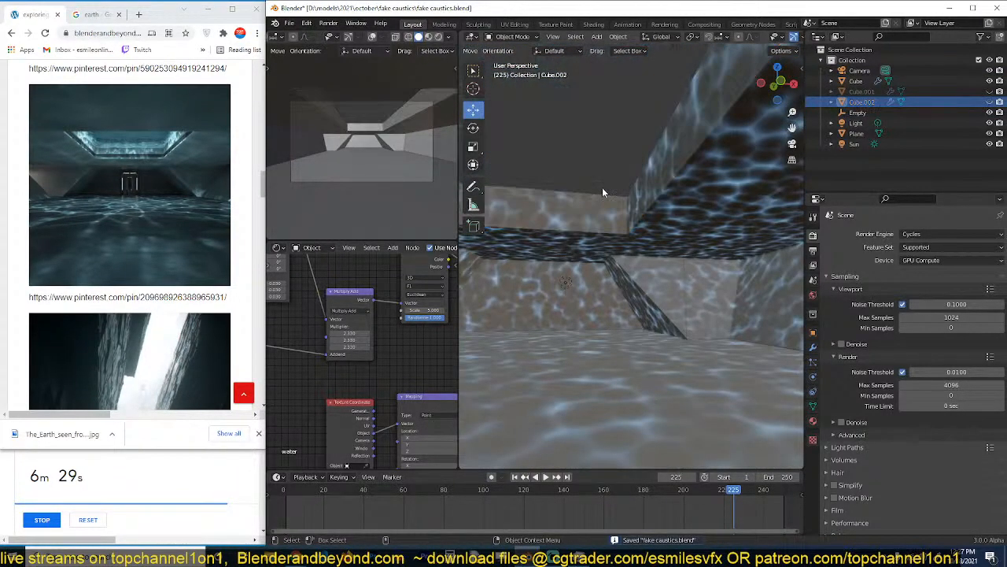
click(438, 37)
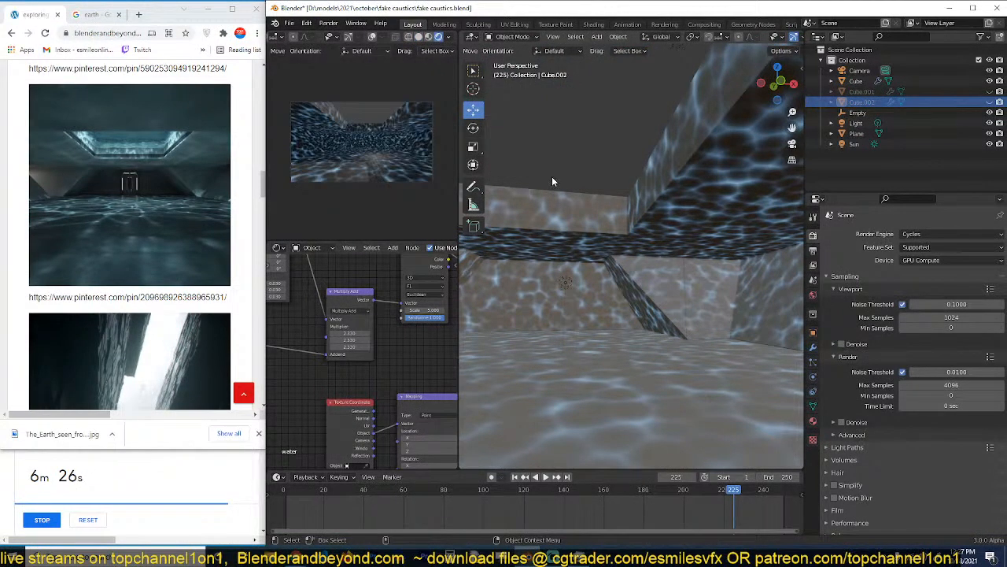
Darken the blue emission colour of the hall's concrete wall material and save the file.
click(693, 208)
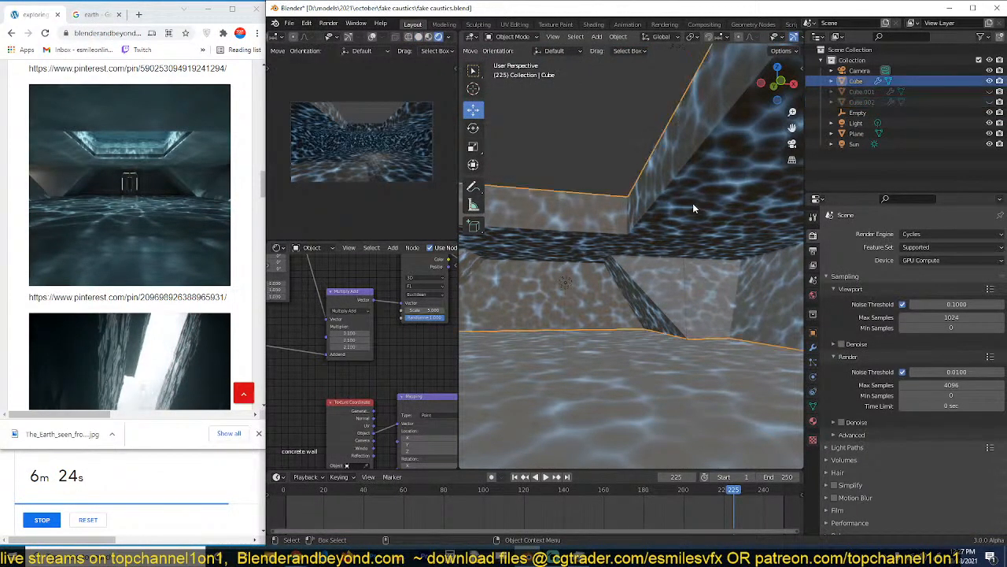
middle_drag(693, 203, 659, 211)
key(ctrl+s)
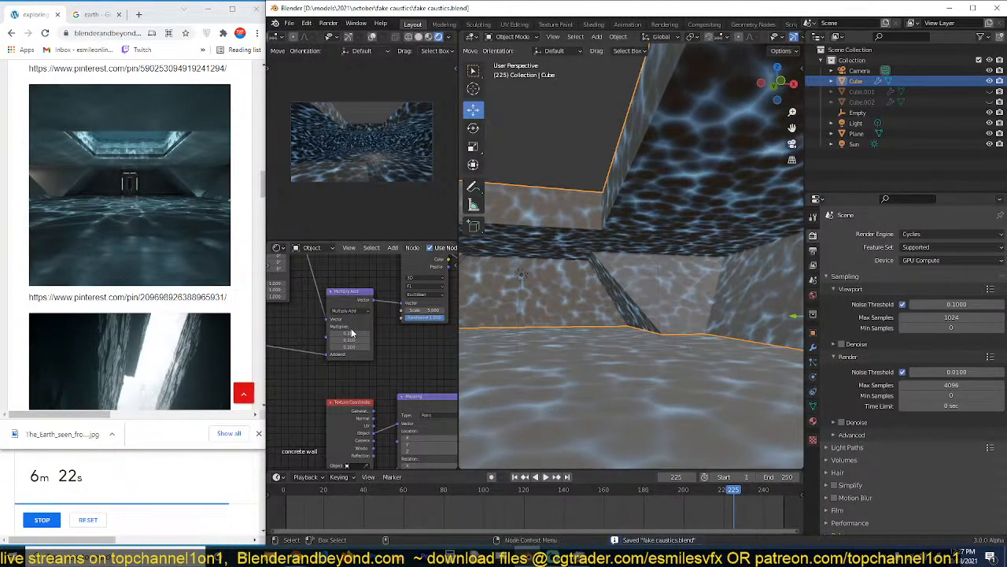
scroll(362, 337, down, 4)
middle_drag(401, 346, 306, 324)
scroll(338, 334, up, 2)
middle_drag(359, 349, 341, 339)
scroll(354, 341, down, 5)
scroll(341, 339, up, 4)
mouse_move(449, 393)
middle_down()
mouse_move(375, 386)
mouse_move(442, 393)
middle_up()
scroll(374, 386, up, 4)
scroll(364, 369, down, 2)
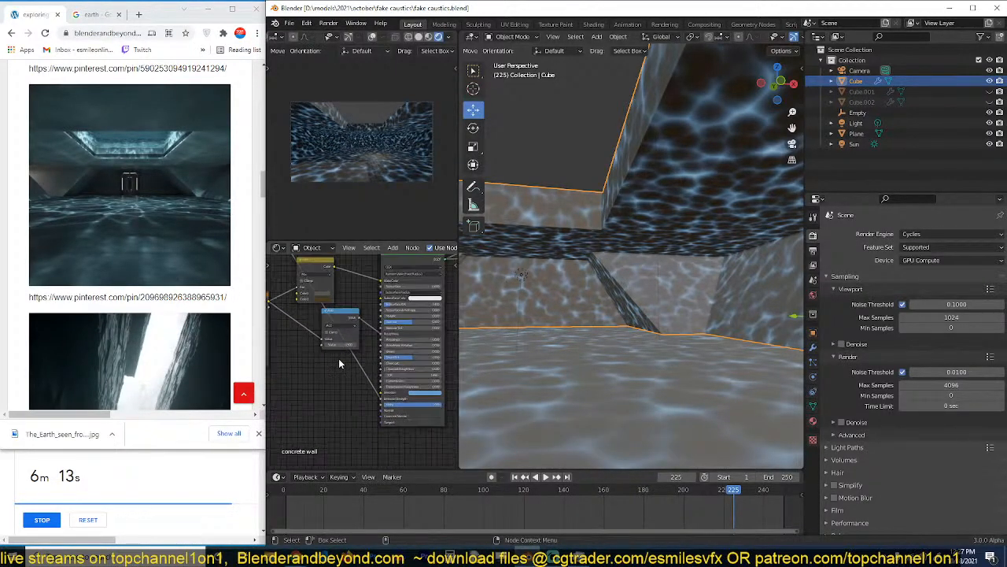
click(429, 392)
drag(455, 330, 455, 349)
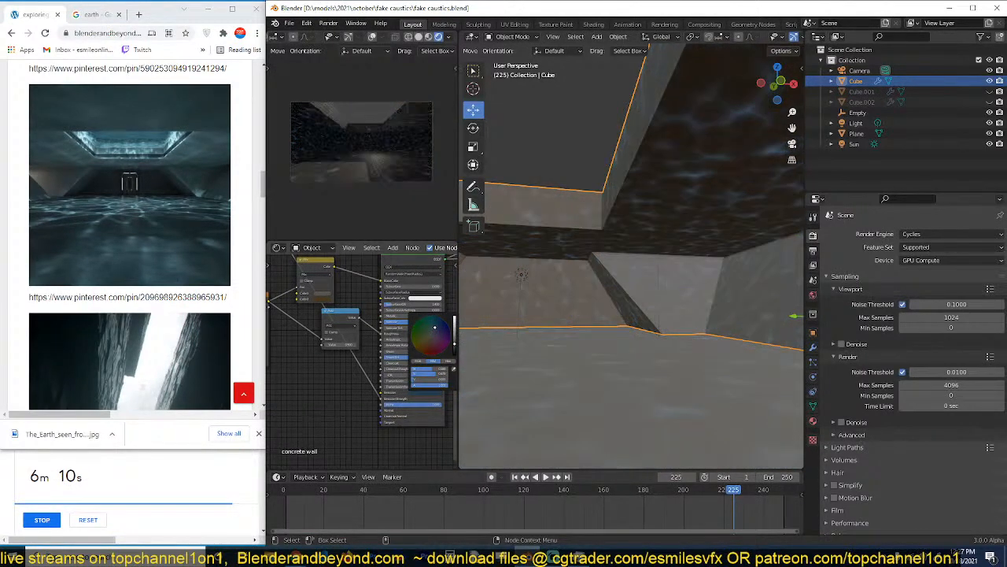
key(ctrl+s)
Remove the Mix node from the concrete wall material and link the grunge image's colour directly to the Principled BSDF's base colour.
middle_drag(343, 366, 390, 372)
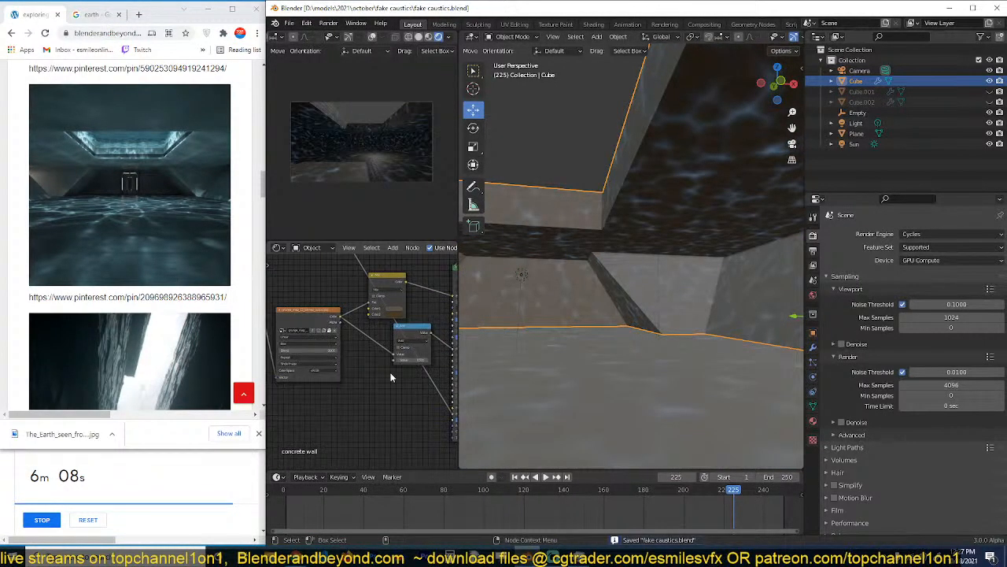
click(368, 299)
key(x)
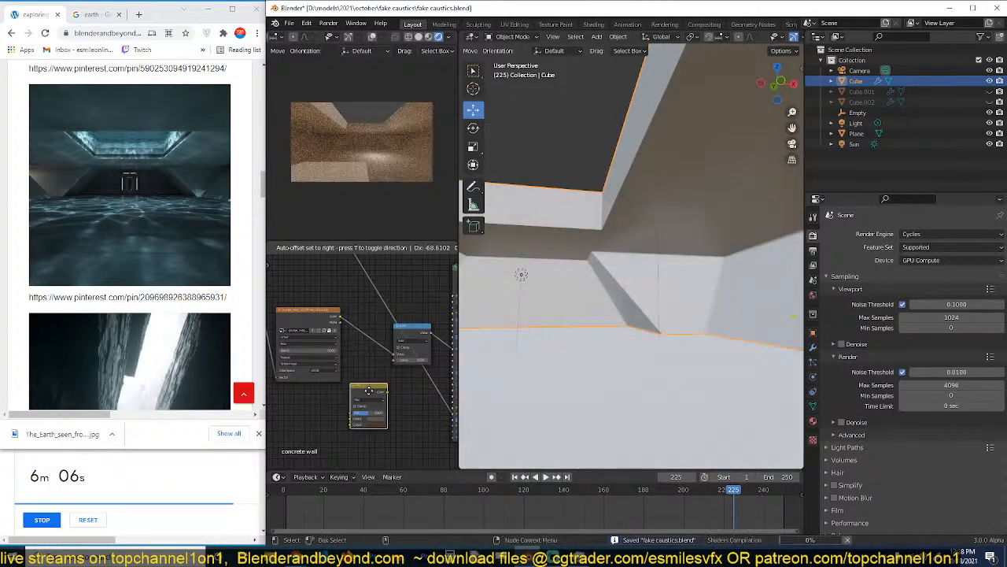
middle_drag(372, 321, 342, 333)
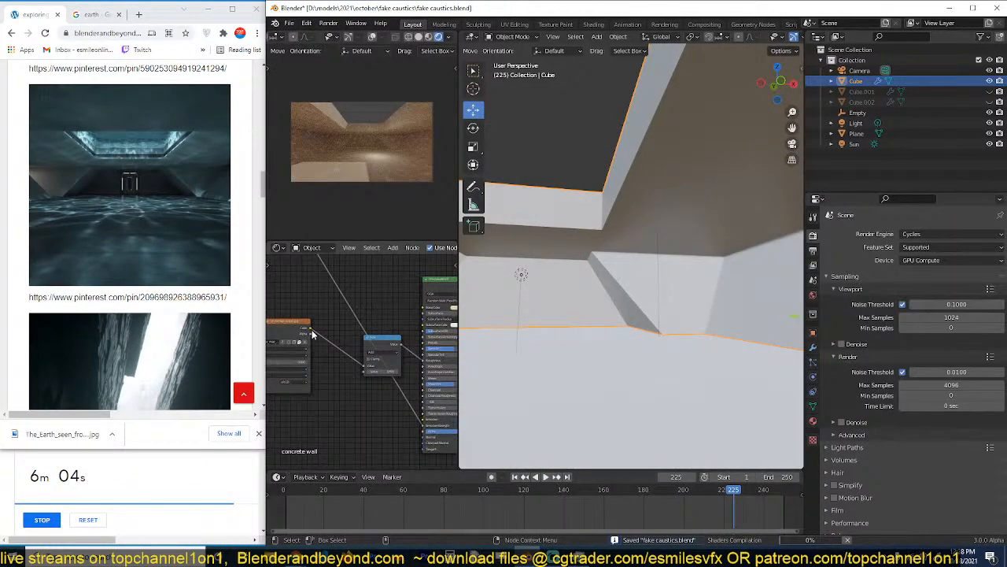
drag(311, 323, 423, 313)
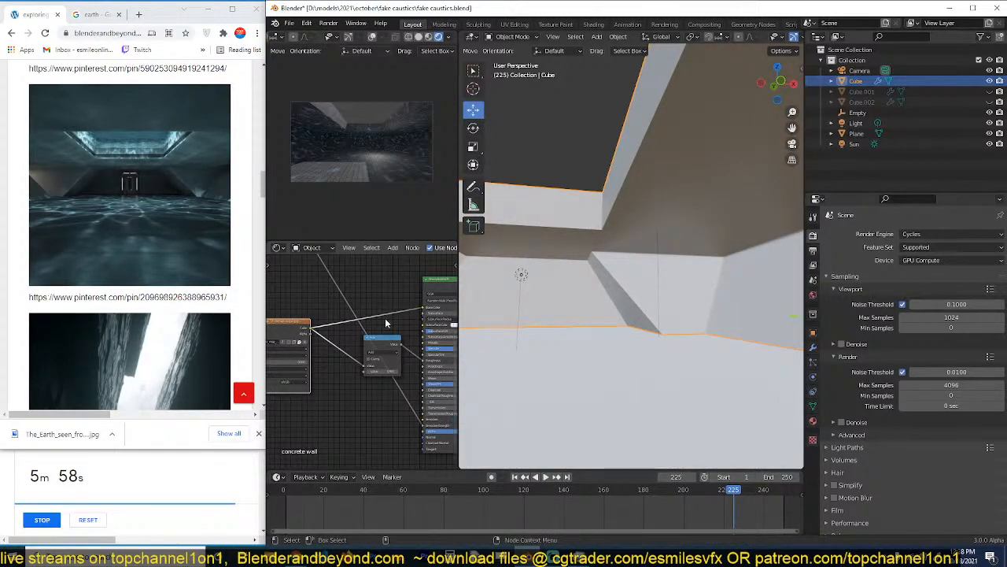
Preview the grunge image texture alone to lower its Mapping scale, and return the preview to the Principled BSDF.
key(KP_Decimal)
ctrl+shift+click(398, 309)
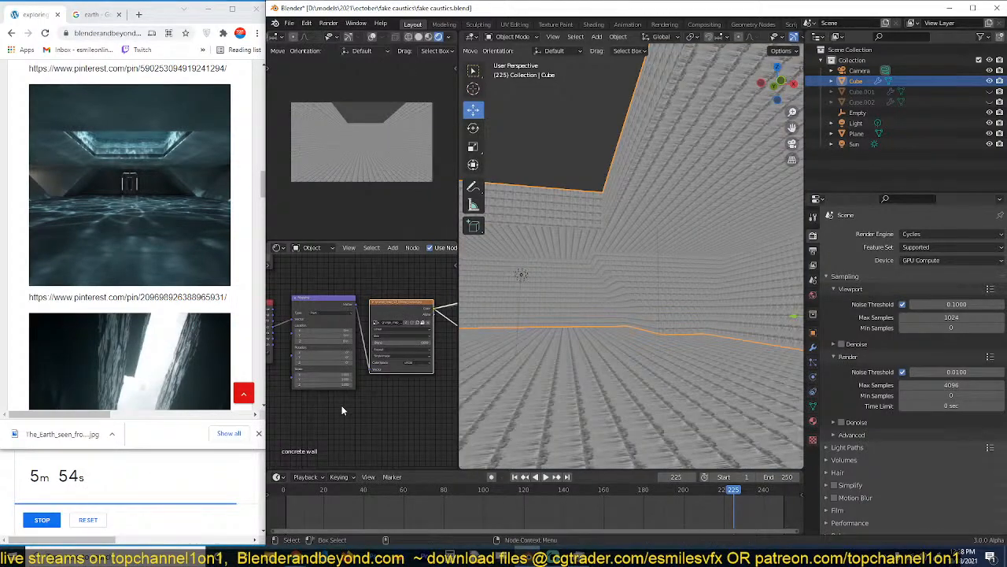
drag(343, 374, 277, 384)
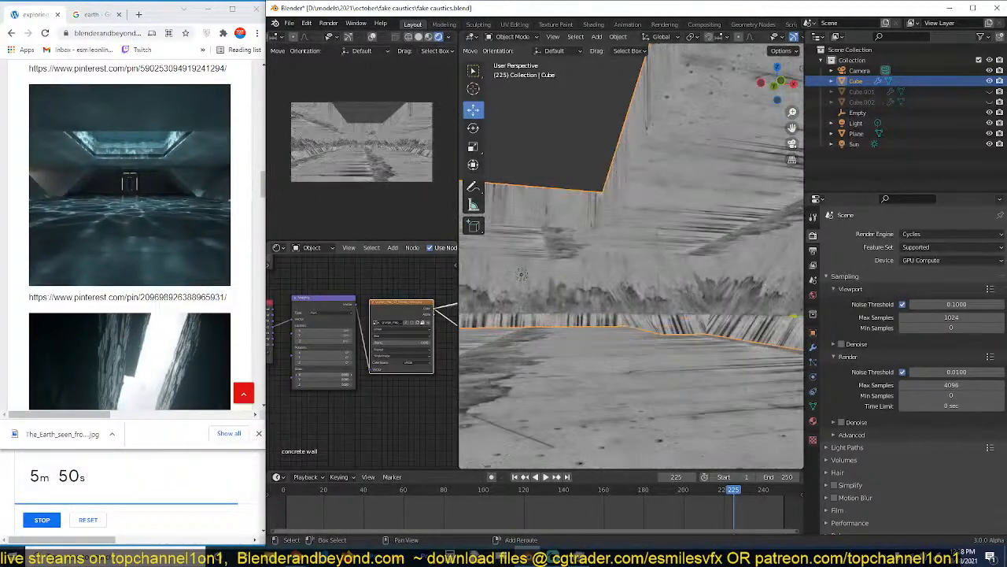
scroll(386, 394, down, 2)
middle_drag(386, 394, 299, 409)
ctrl+shift+click(429, 312)
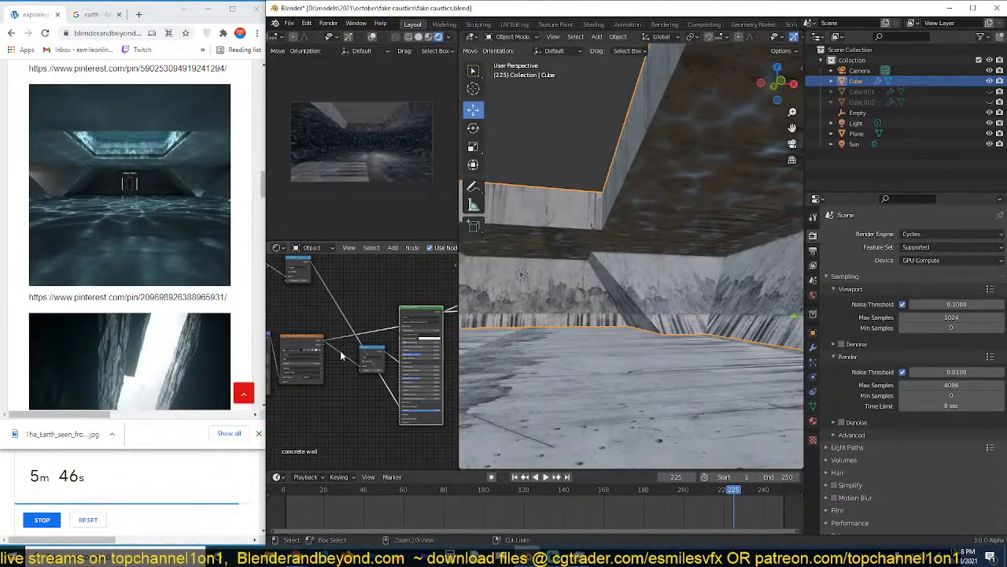
Switch the concrete wall's image texture to the plank-marked concrete 4603524089.jpg from the D:\resouces\walls\ texture folder and save.
click(298, 344)
key(n)
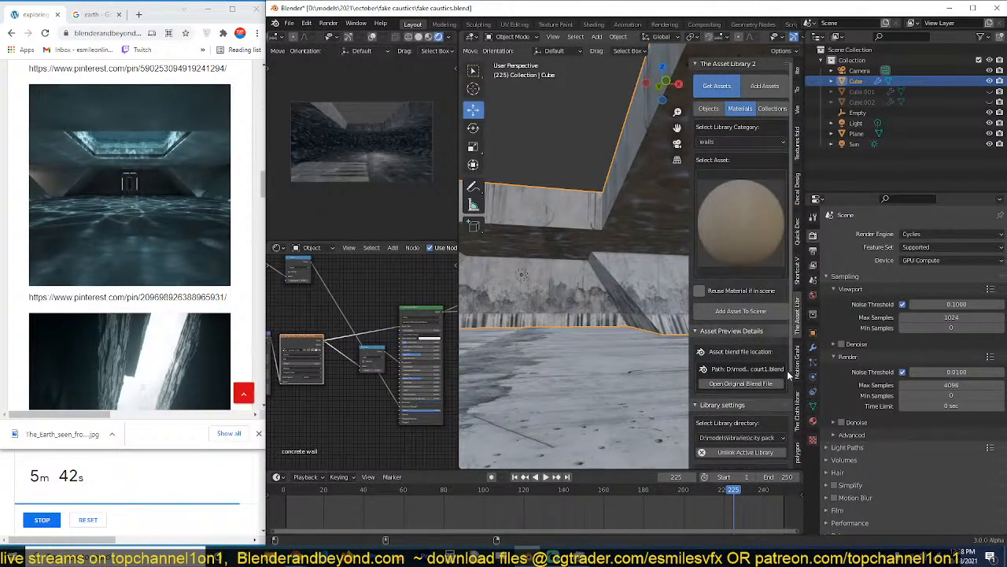
click(798, 149)
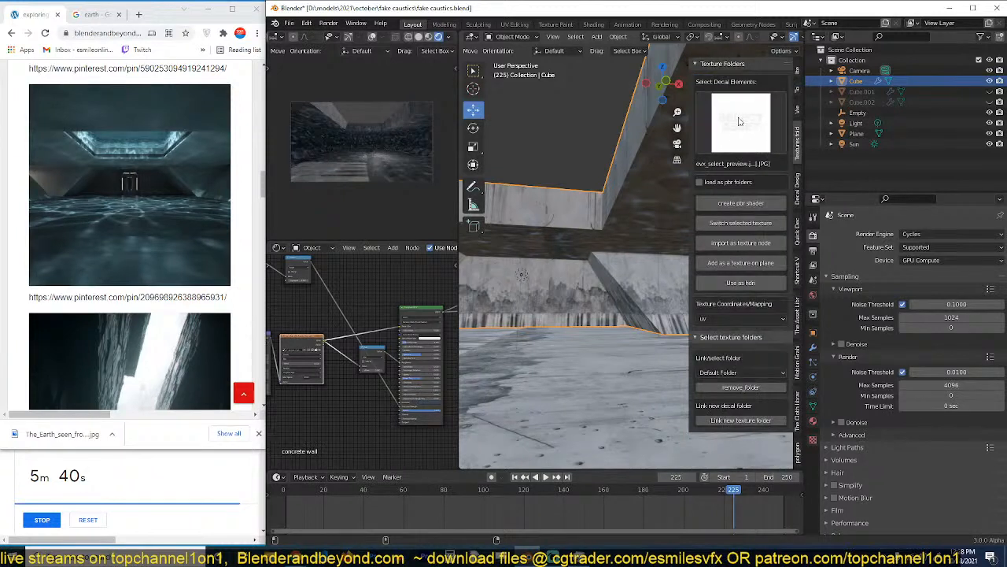
click(728, 377)
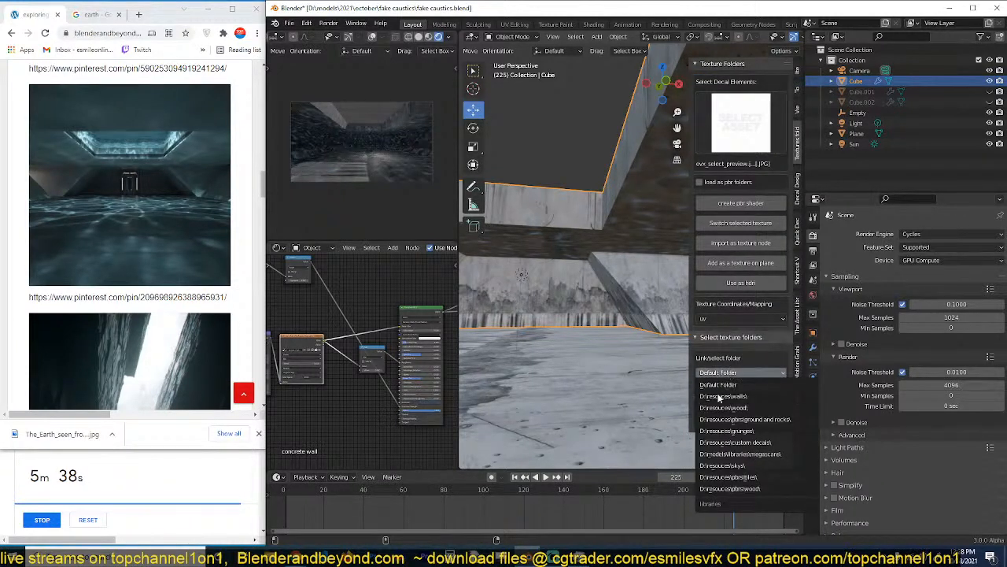
click(727, 399)
click(733, 120)
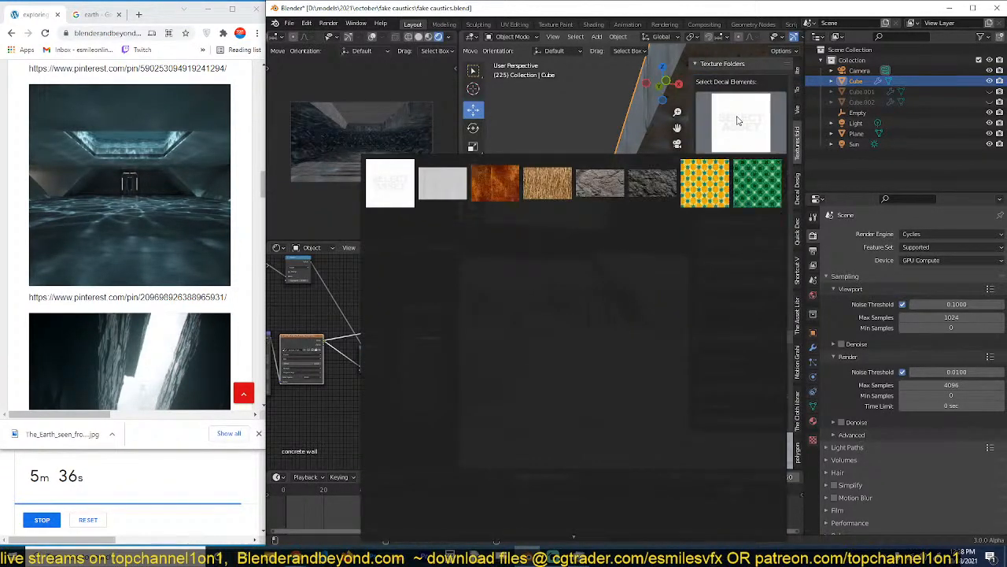
click(503, 243)
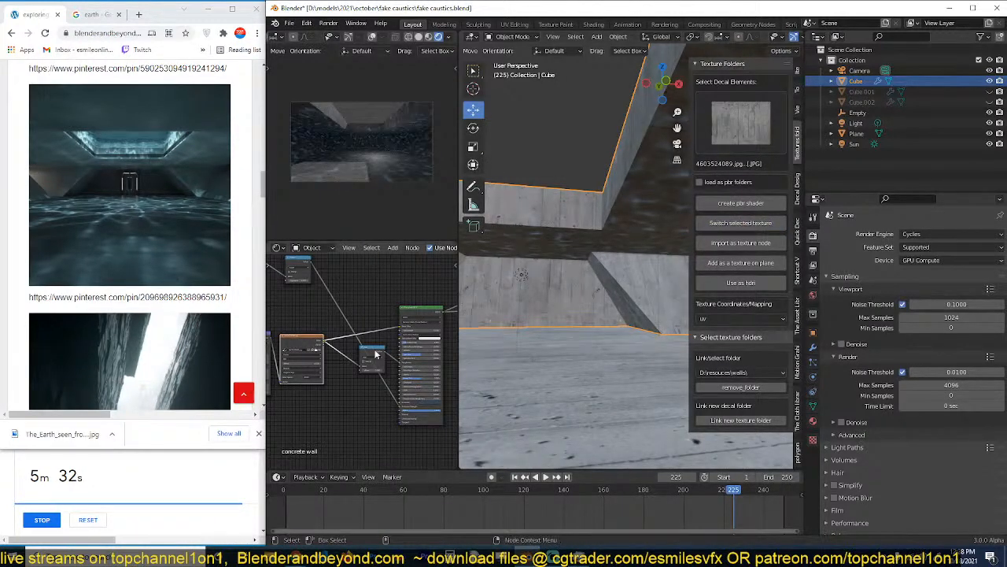
scroll(366, 358, down, 1)
mouse_move(372, 338)
middle_down()
mouse_move(329, 358)
mouse_move(369, 336)
middle_up()
key(ctrl+s)
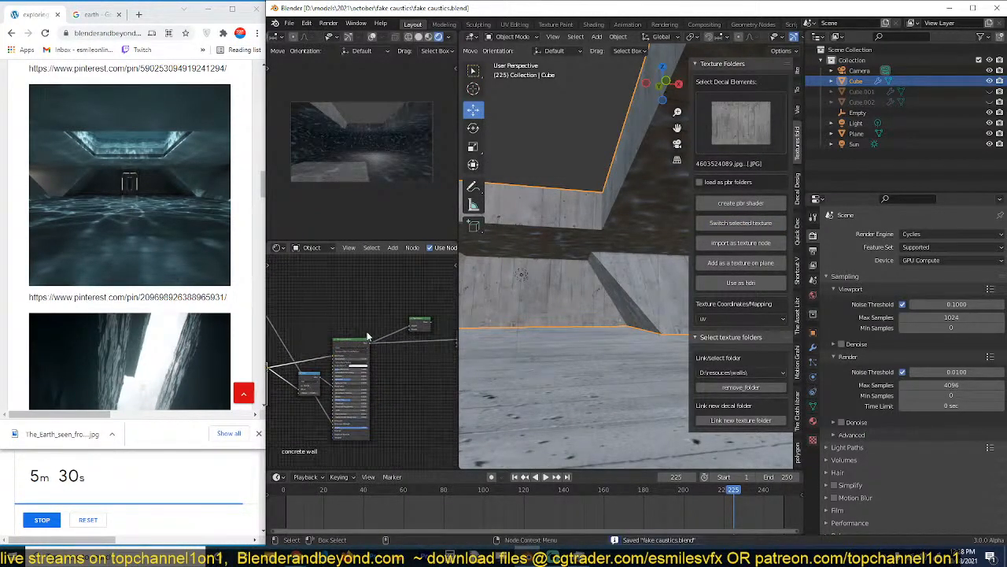
Delete the extra shader node after the concrete wall's Principled BSDF, connect the Principled BSDF to the material output and save.
ctrl+shift+click(422, 327)
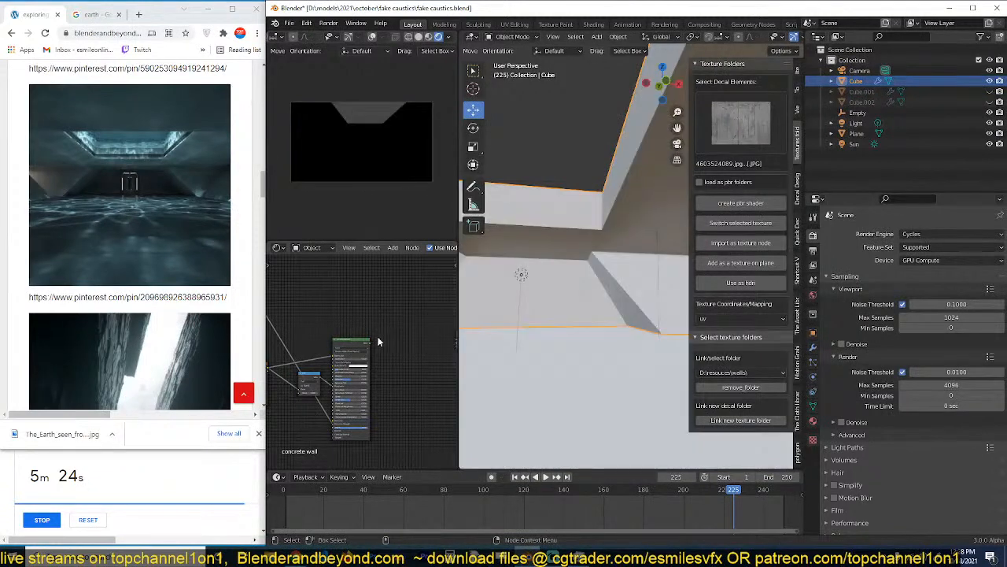
ctrl+shift+click(352, 343)
key(alt+a)
key(ctrl+s)
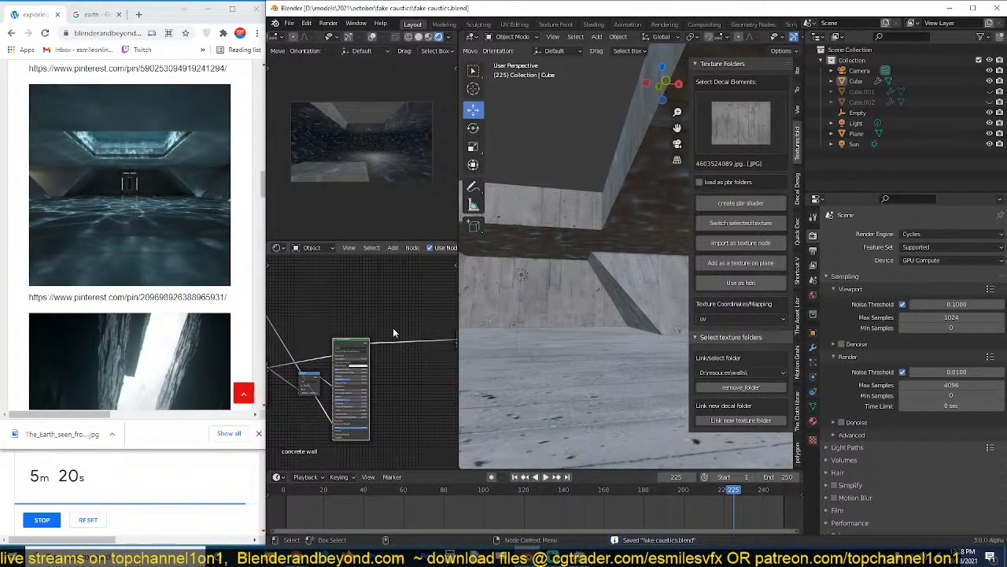
Set the world background strength to 0 and delete the sun light from the scene.
click(782, 285)
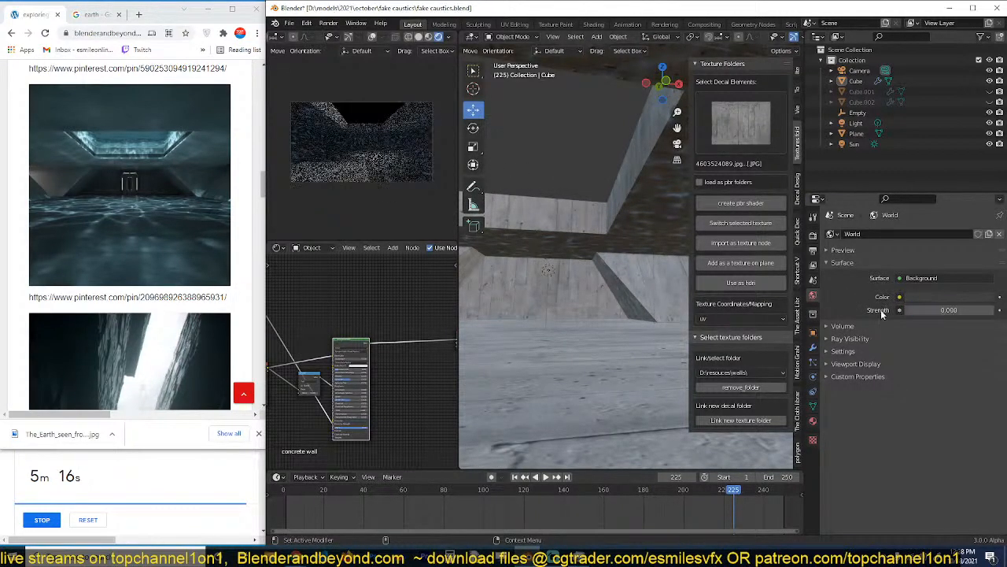
key(KP_7)
scroll(622, 251, down, 4)
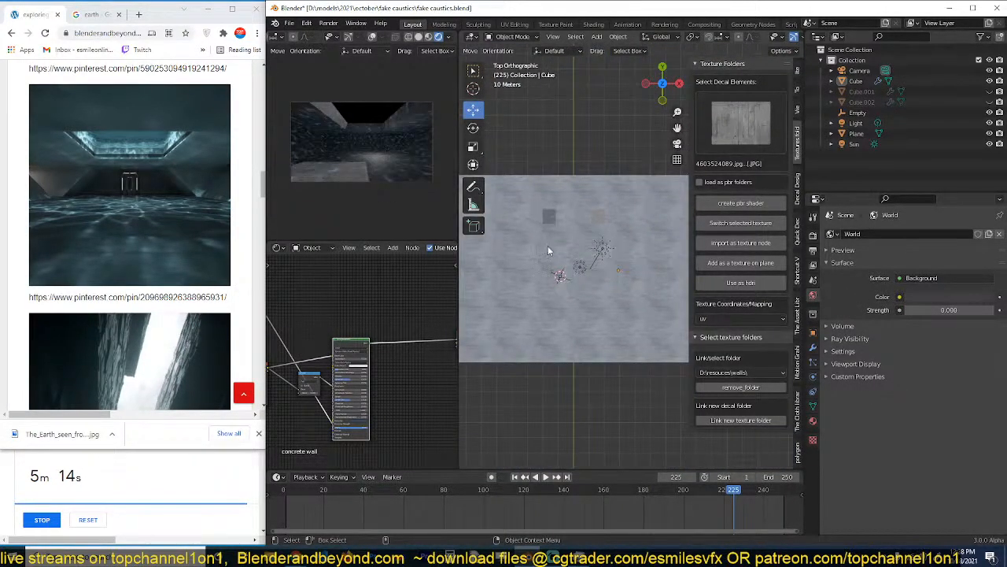
key(z)
click(604, 252)
key(x)
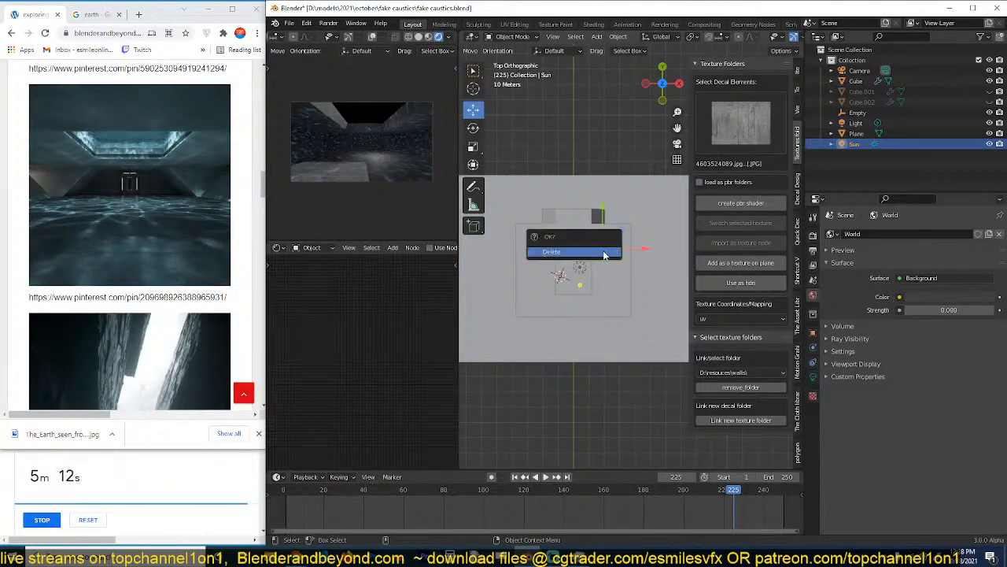
click(604, 253)
Centre the remaining point light over the skylight opening and convert it to an area light with its rotation cleared.
click(580, 270)
drag(580, 270, 576, 272)
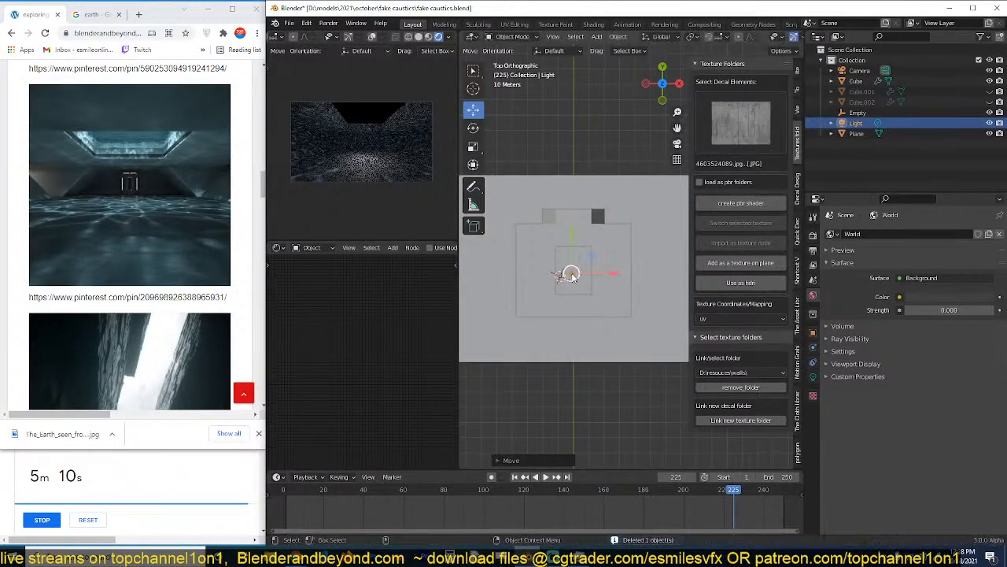
click(813, 380)
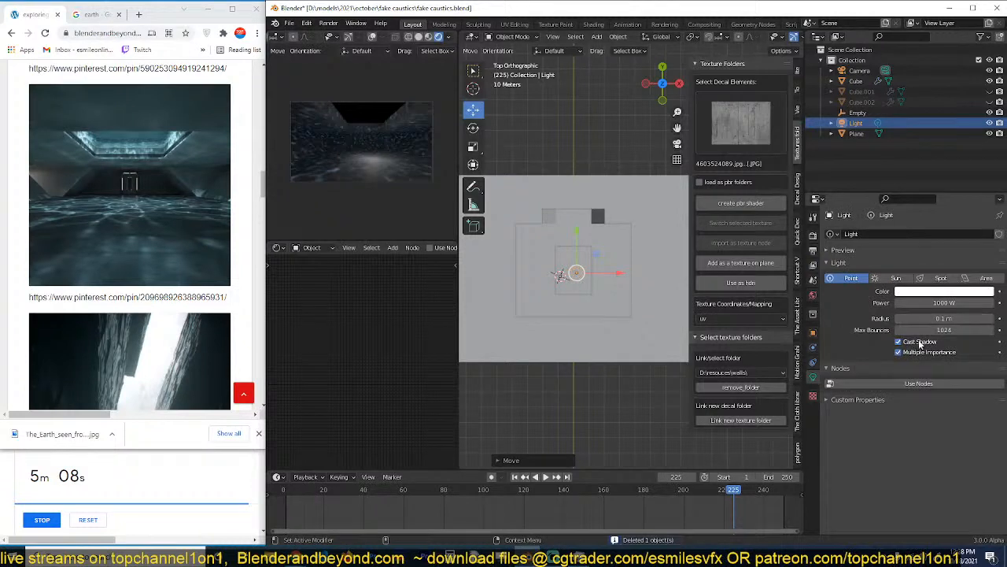
click(979, 279)
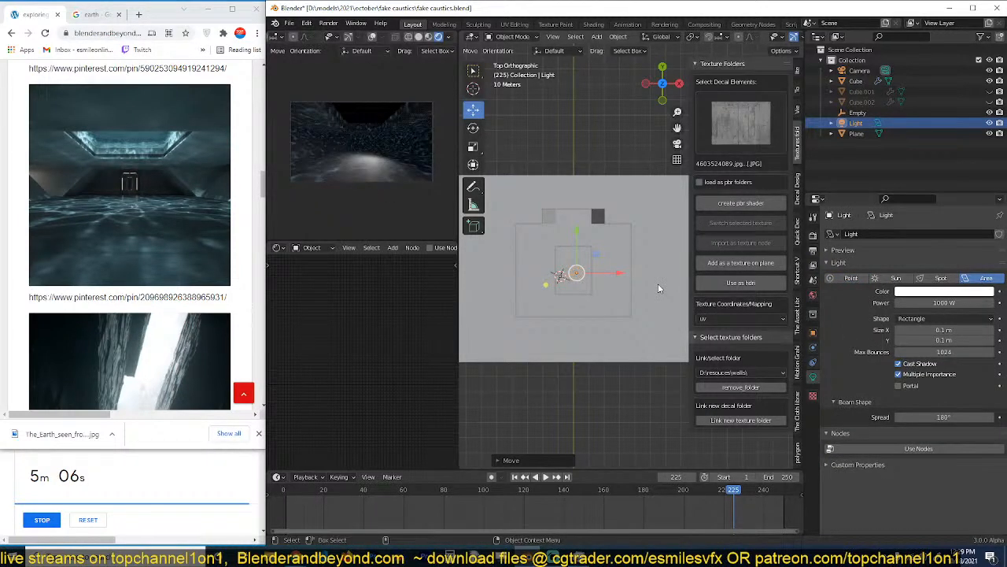
key(alt+r)
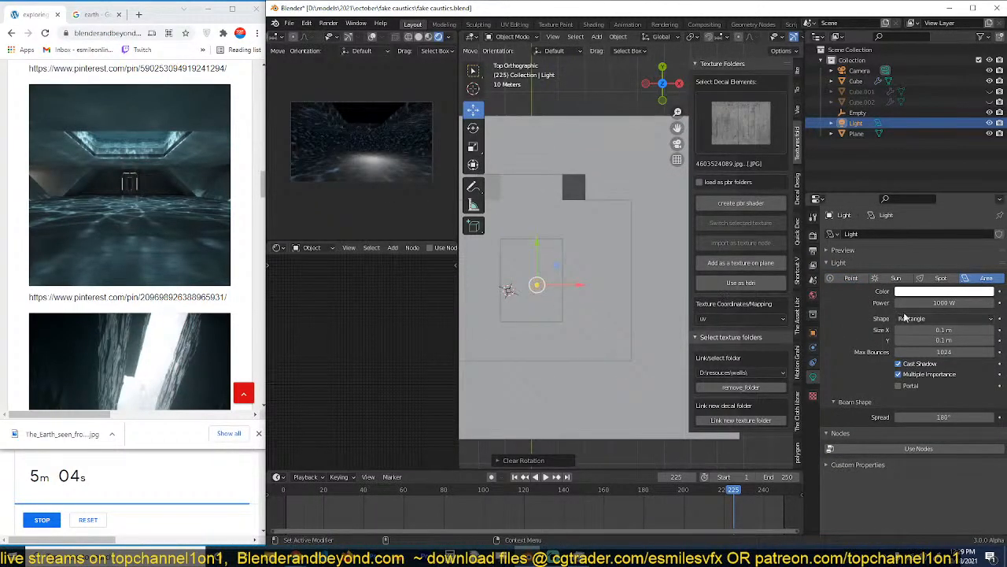
Show the scene in wireframe from above and measure the hall's full width along its front wall.
scroll(624, 302, up, 2)
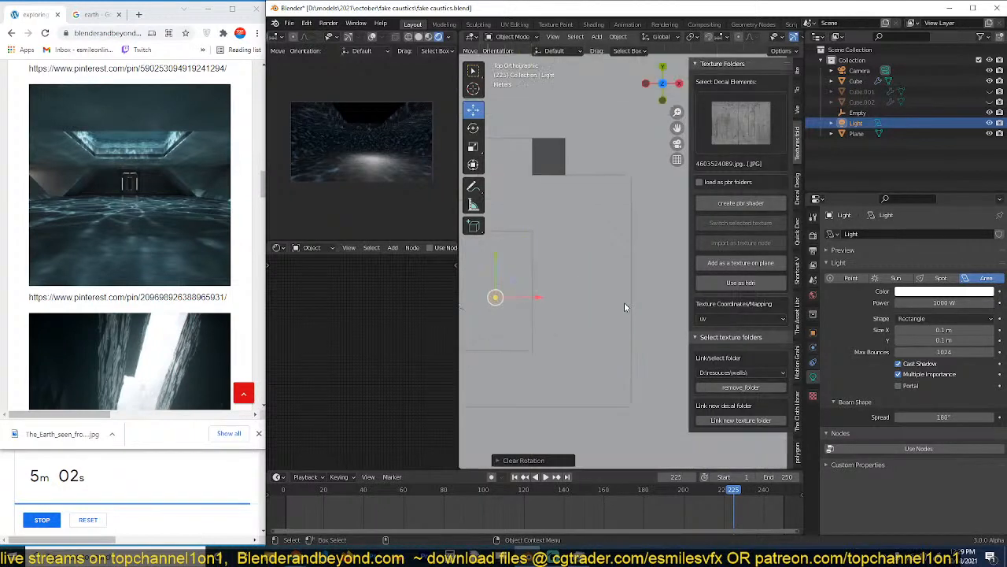
key(z)
click(512, 304)
scroll(506, 303, down, 3)
shift+middle_drag(558, 292, 591, 283)
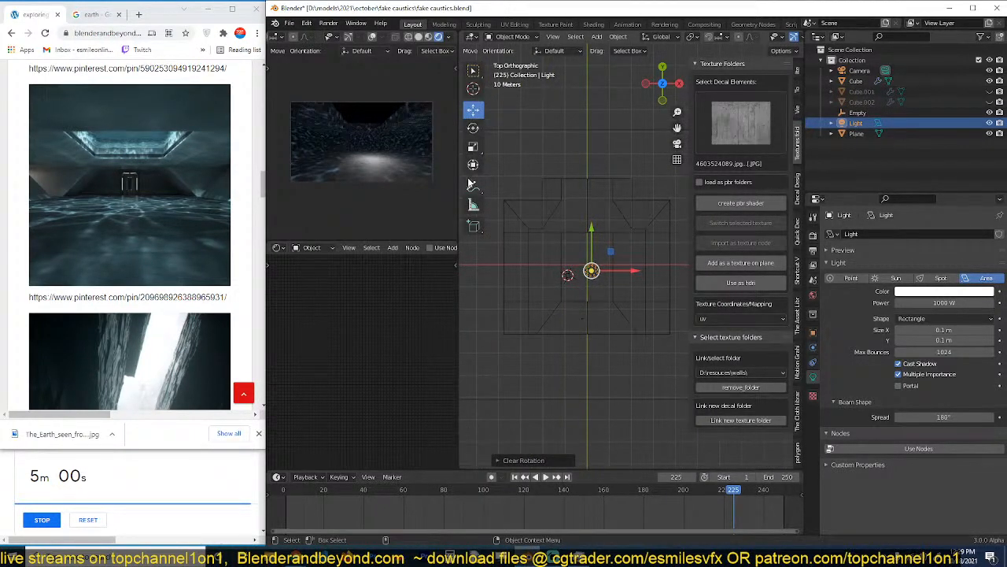
click(473, 204)
drag(506, 329, 670, 331)
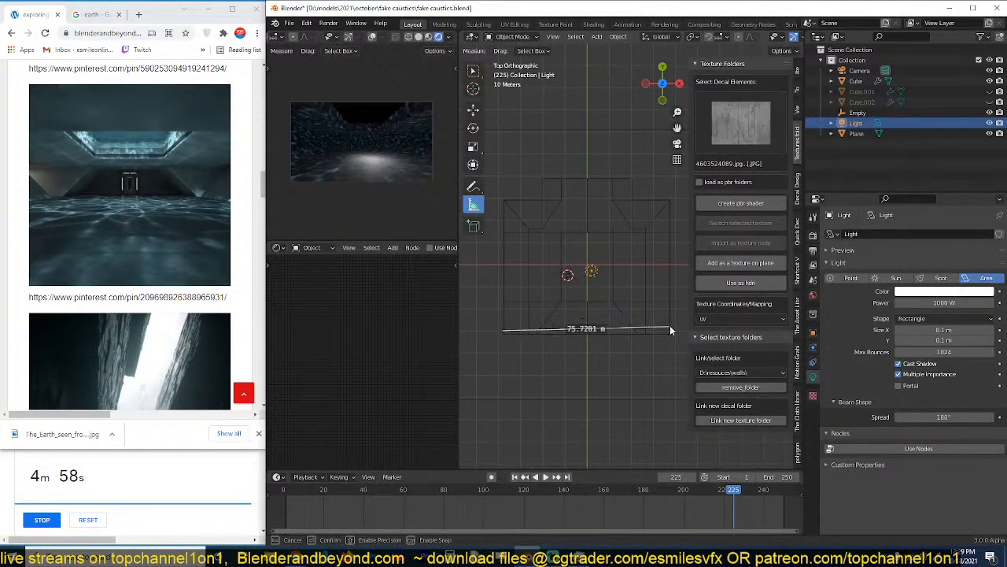
Select the hall cube, the water plane and the empty together, scale them down uniformly and reposition them near the world origin.
click(474, 108)
click(632, 228)
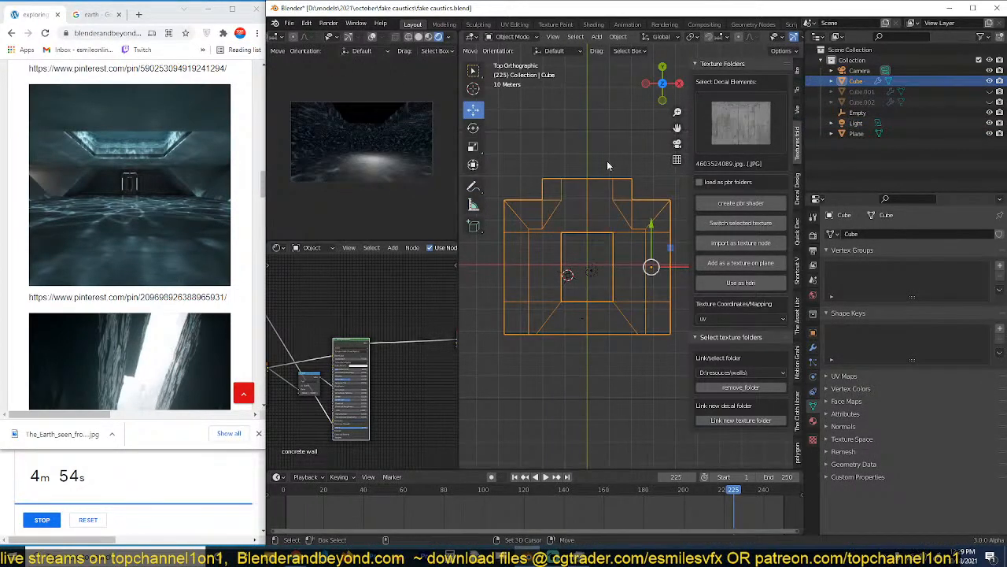
click(577, 271)
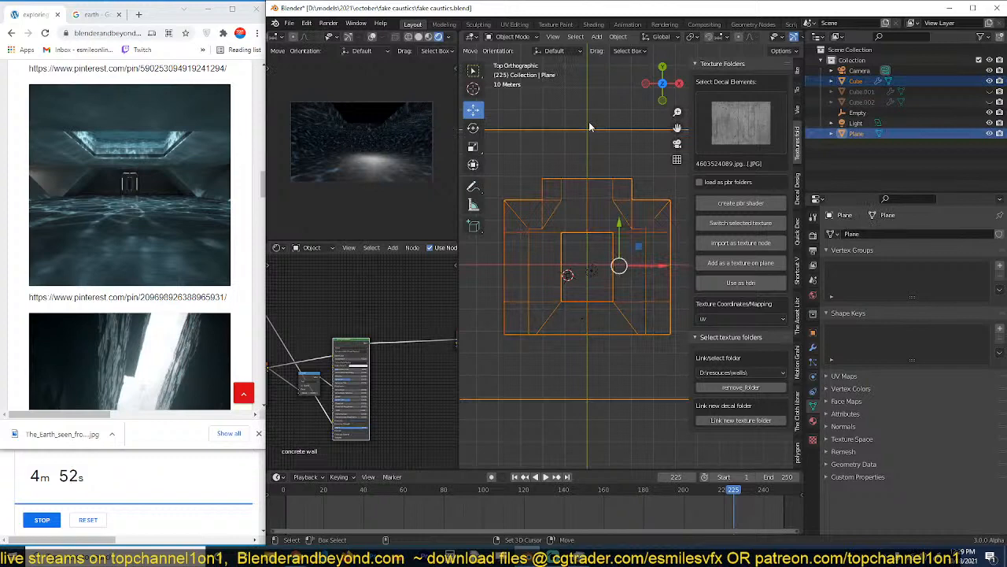
shift+click(570, 281)
key(s)
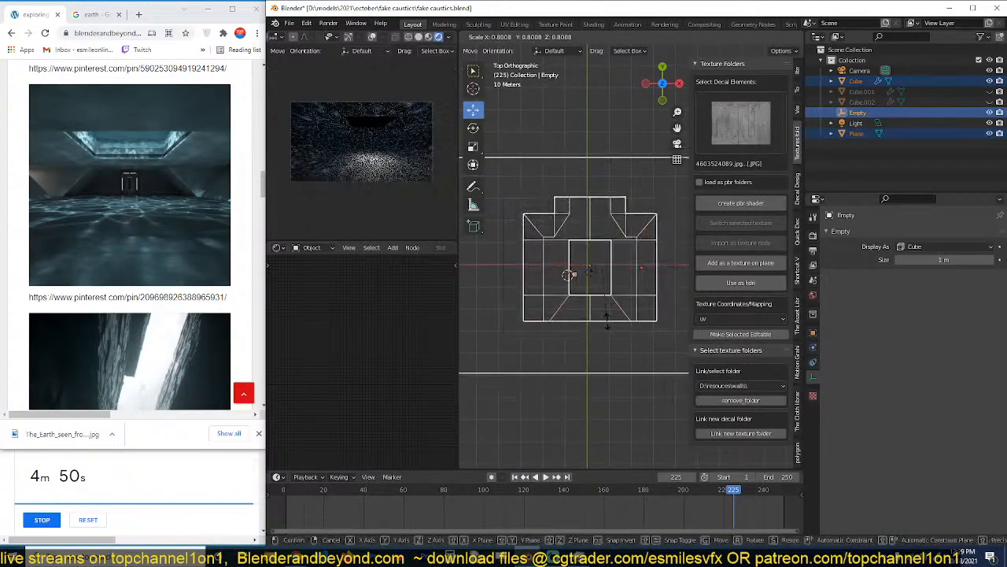
click(602, 285)
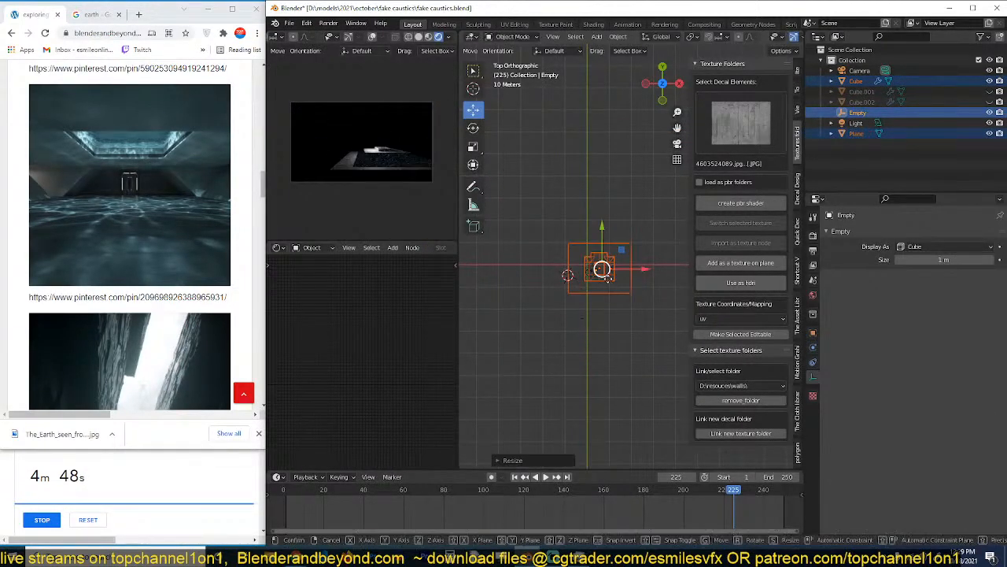
key(g)
click(597, 277)
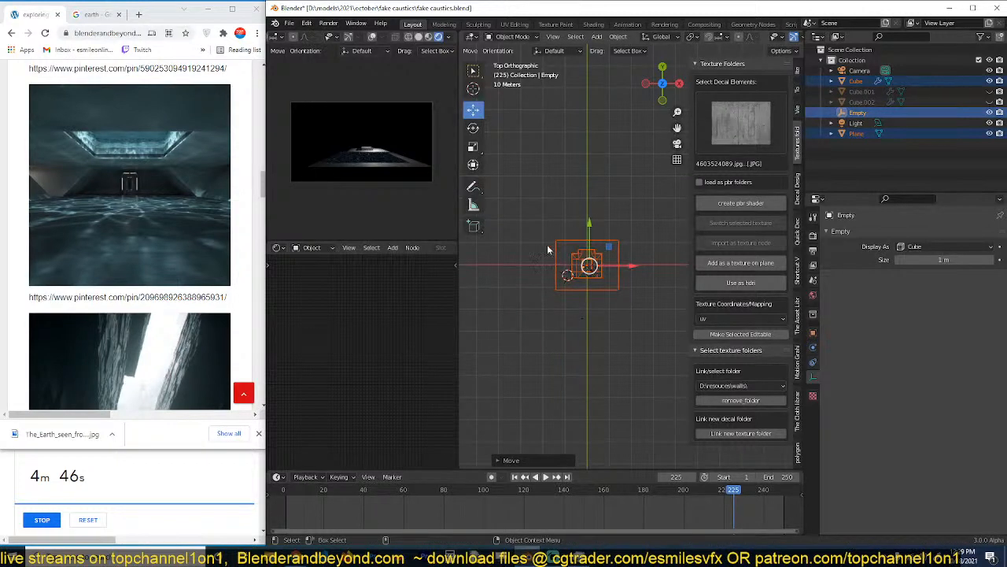
Move the camera back inside the scaled-down hall, aligning it from the top and side views.
click(587, 267)
middle_drag(589, 265, 596, 265)
key(KP_3)
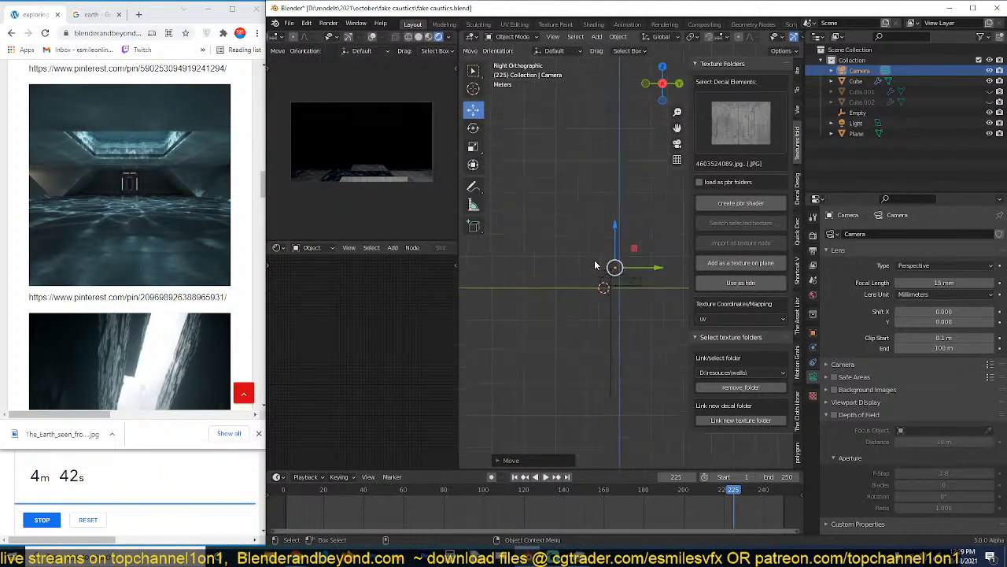
key(g)
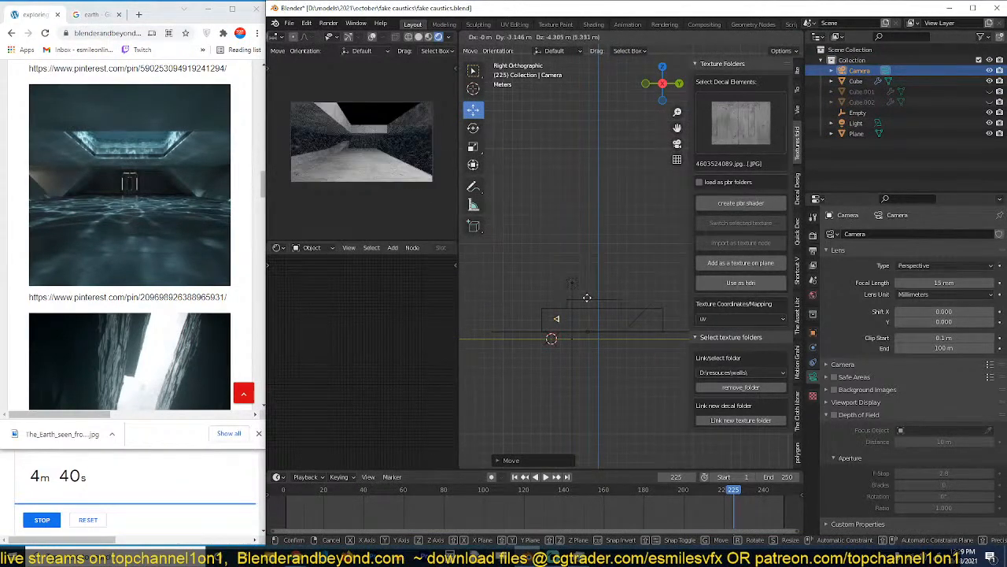
click(580, 296)
Delete the old area light above the hall and save the file.
click(573, 286)
key(Delete)
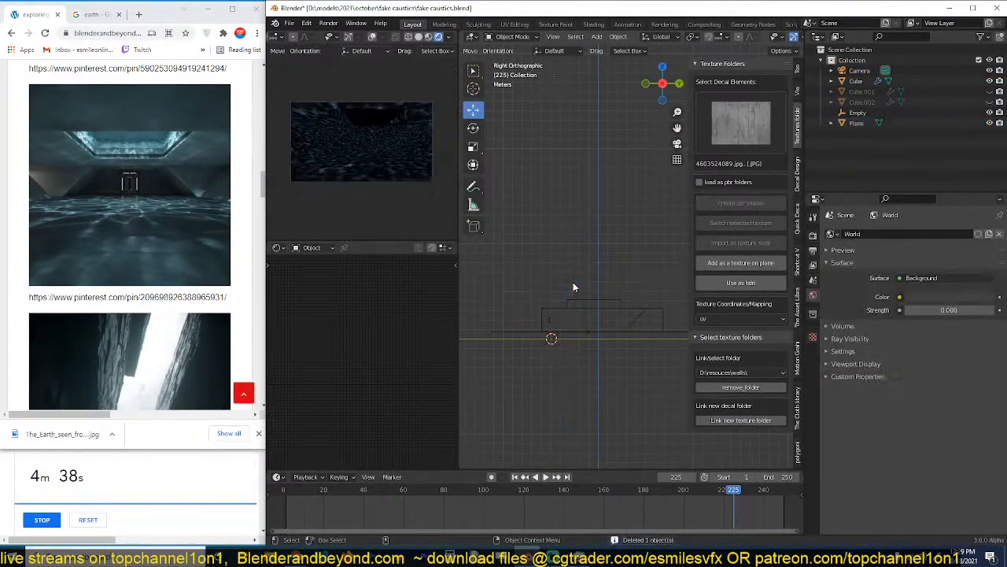
scroll(580, 298, up, 3)
key(ctrl+s)
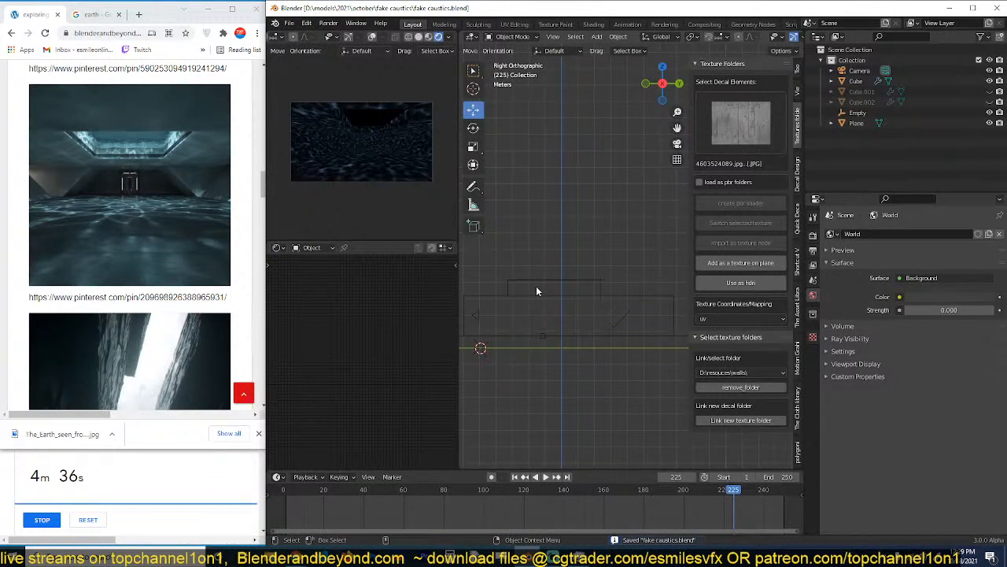
Add a new area light and move it above the hall's skylight opening, using the side and top views.
scroll(536, 286, down, 2)
key(shift+a)
mouse_move(570, 225)
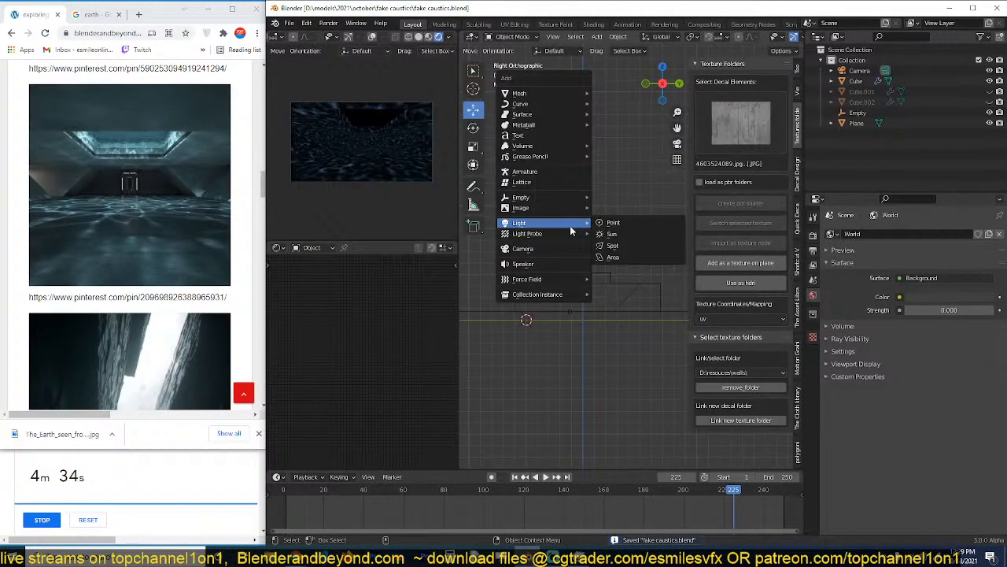
click(615, 262)
key(g)
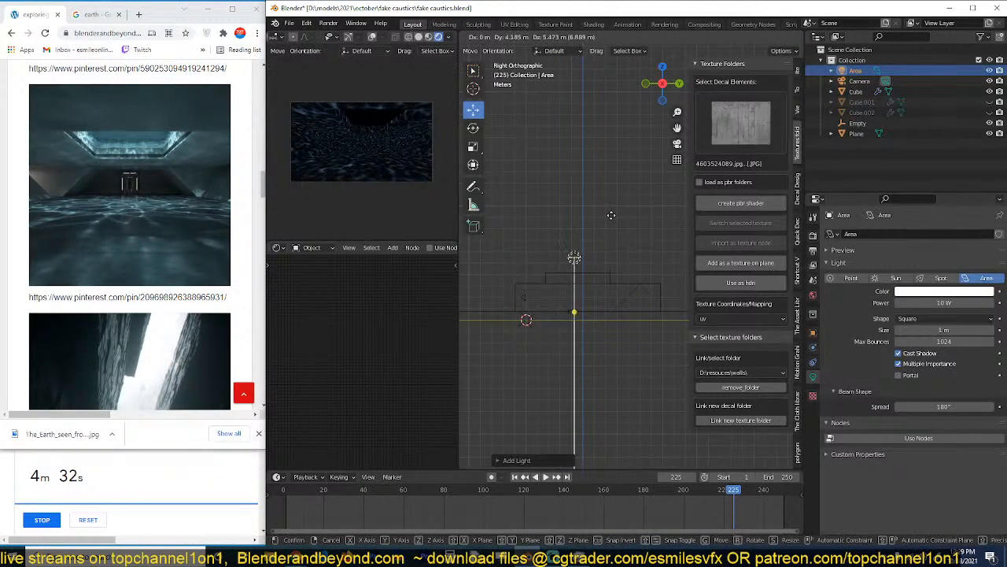
click(610, 227)
key(KP_7)
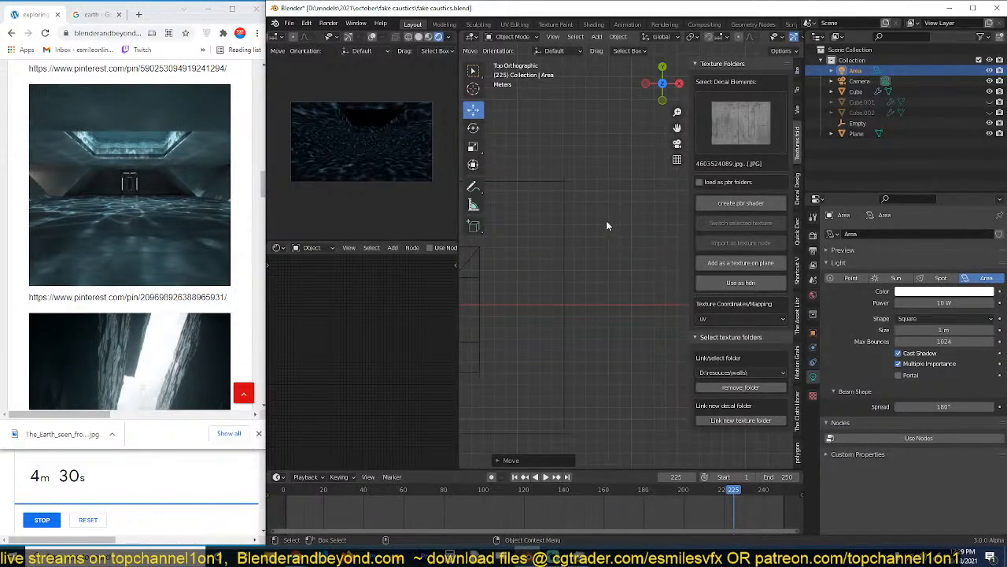
scroll(554, 334, down, 6)
key(g)
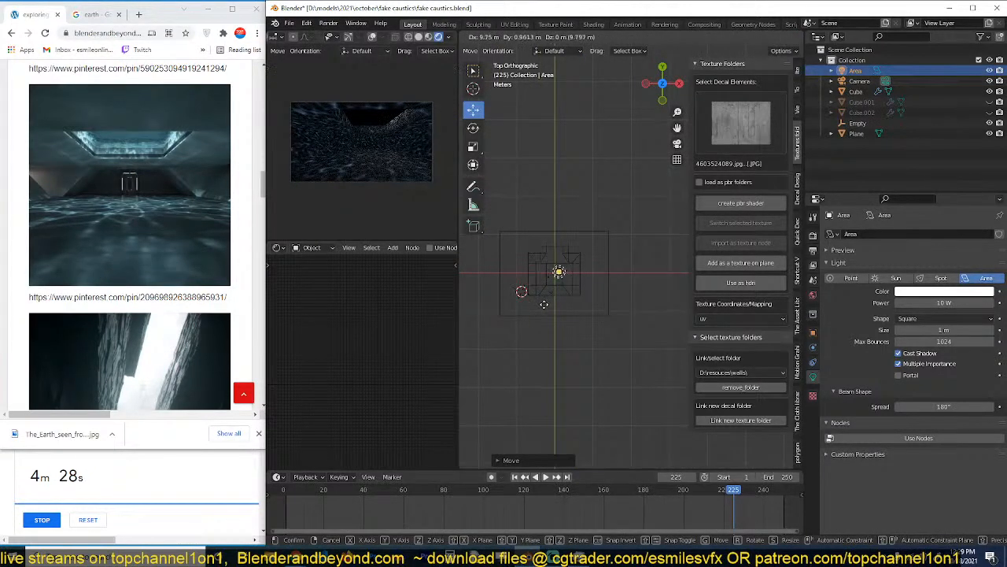
click(541, 304)
scroll(555, 308, up, 5)
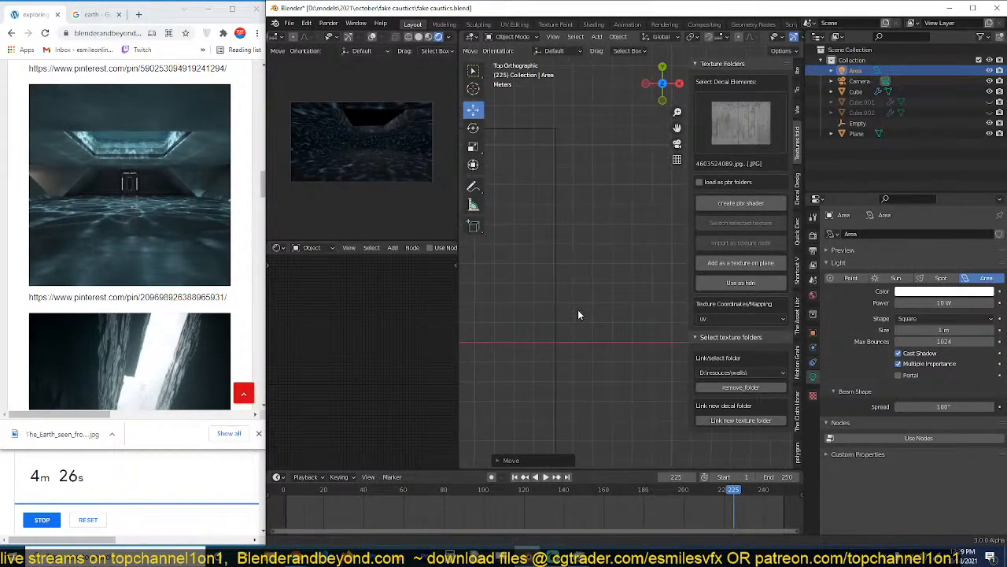
scroll(578, 315, down, 6)
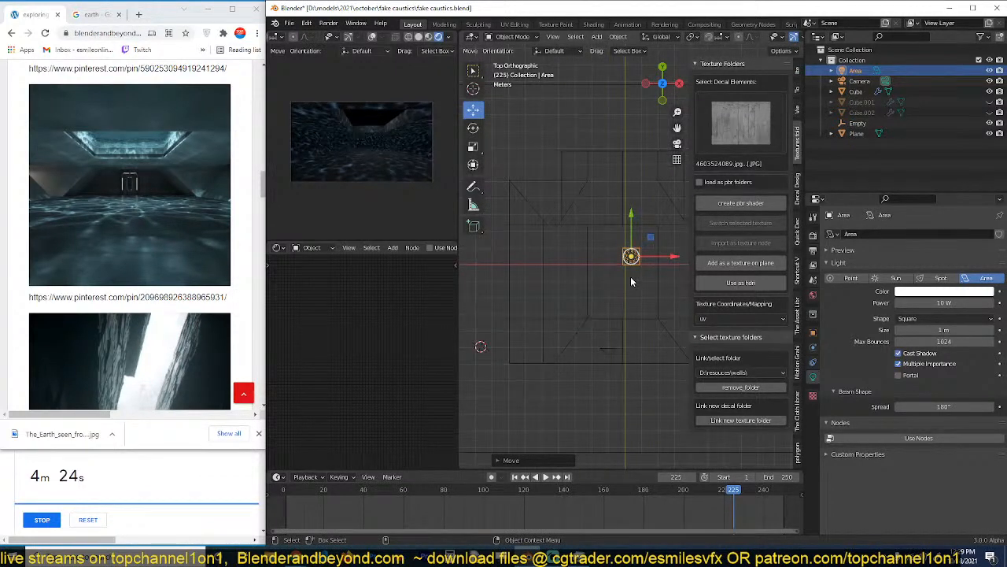
Change the area light's shape to Rectangle with Size X 5 m and Size Y 5 m.
click(937, 318)
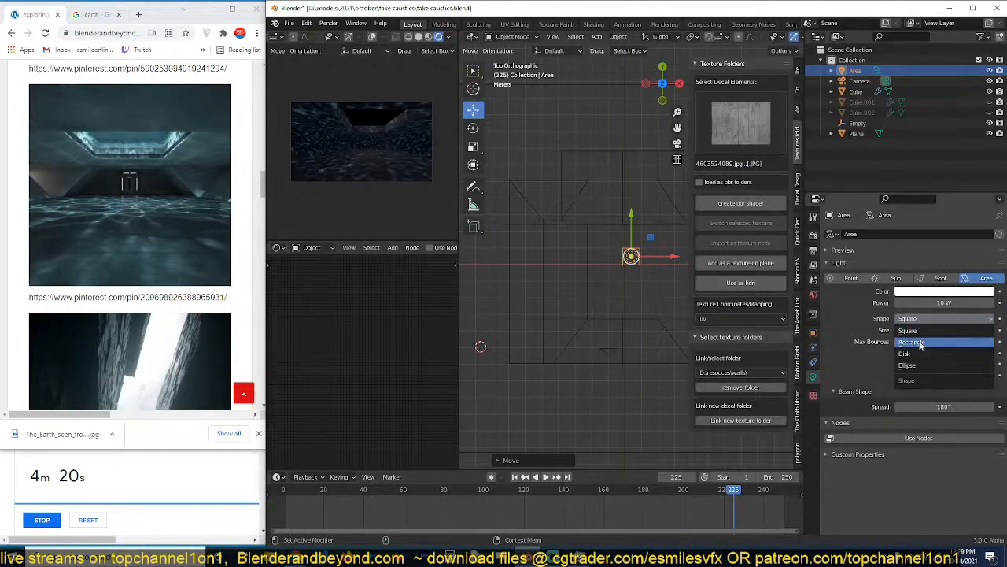
click(931, 340)
click(933, 329)
text(5)
key(Tab)
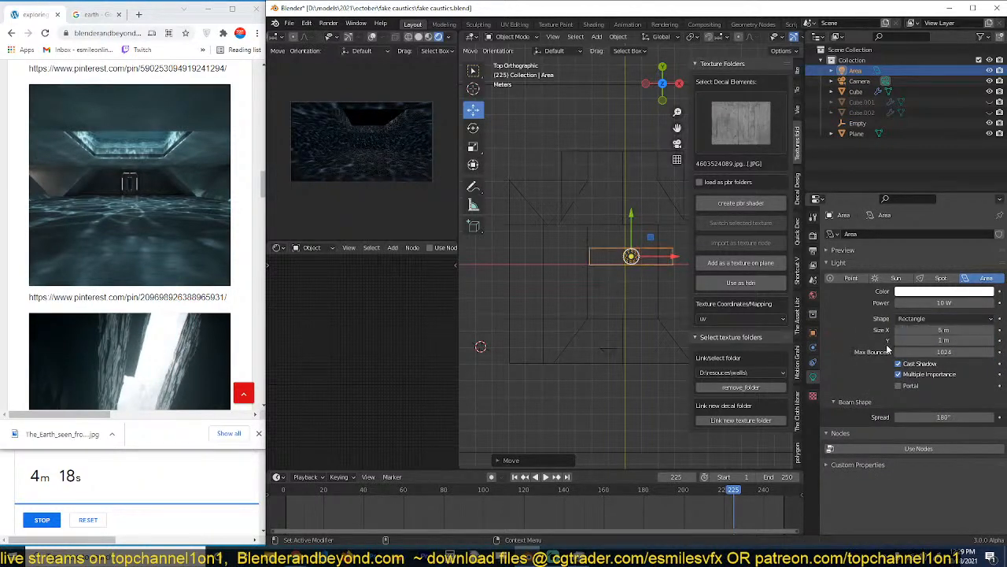
text(5)
key(Return)
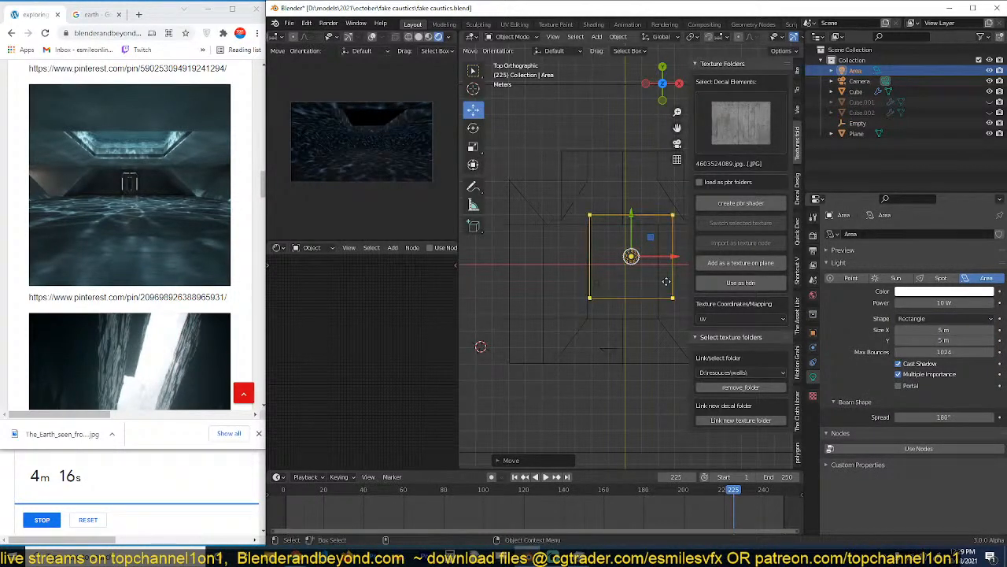
Centre the area light over the skylight opening and switch the viewport back to solid shading.
shift+middle_drag(661, 288, 643, 293)
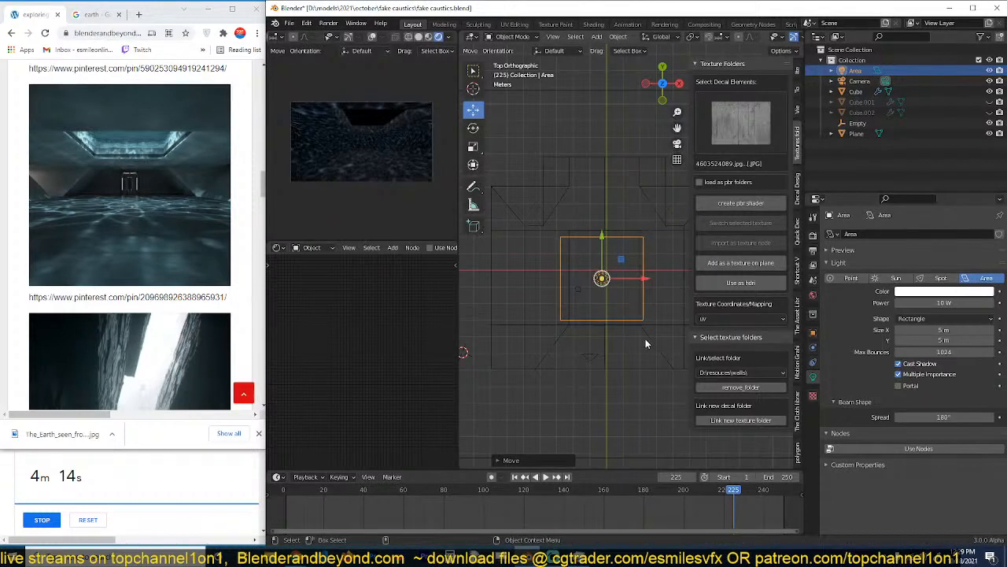
mouse_move(648, 345)
middle_down()
mouse_move(627, 251)
mouse_move(622, 273)
middle_up()
key(shift+z)
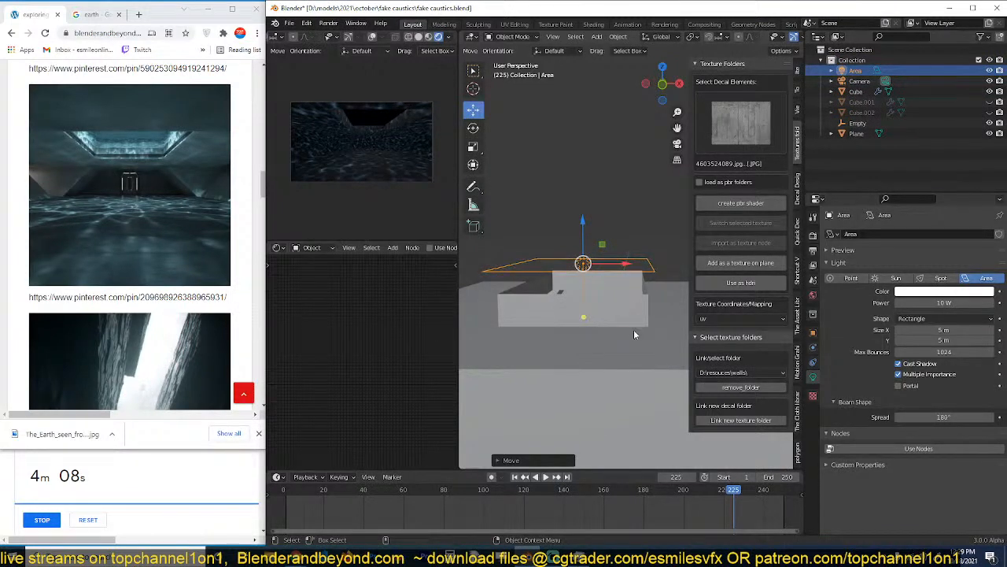
middle_drag(633, 329, 631, 289)
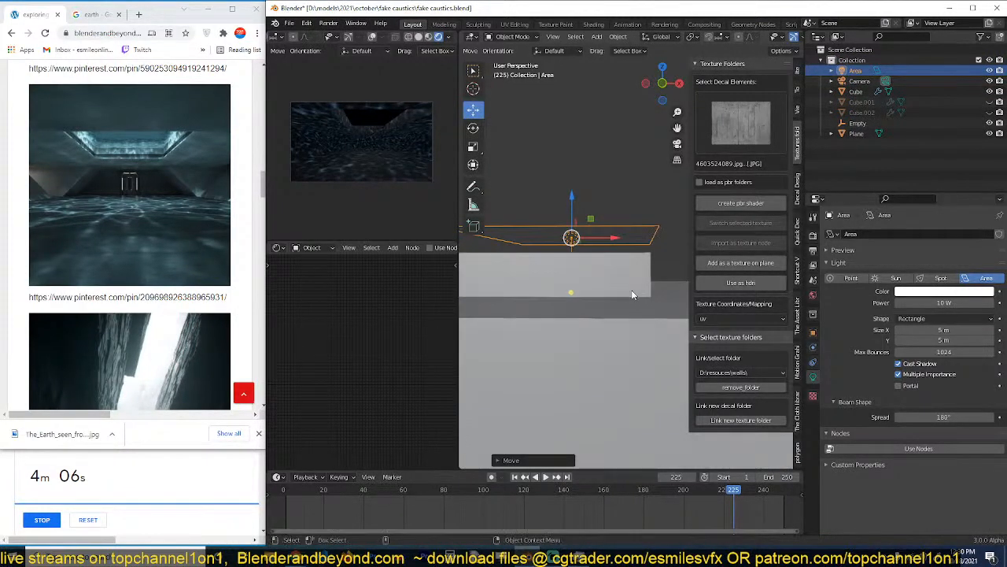
scroll(631, 290, up, 1)
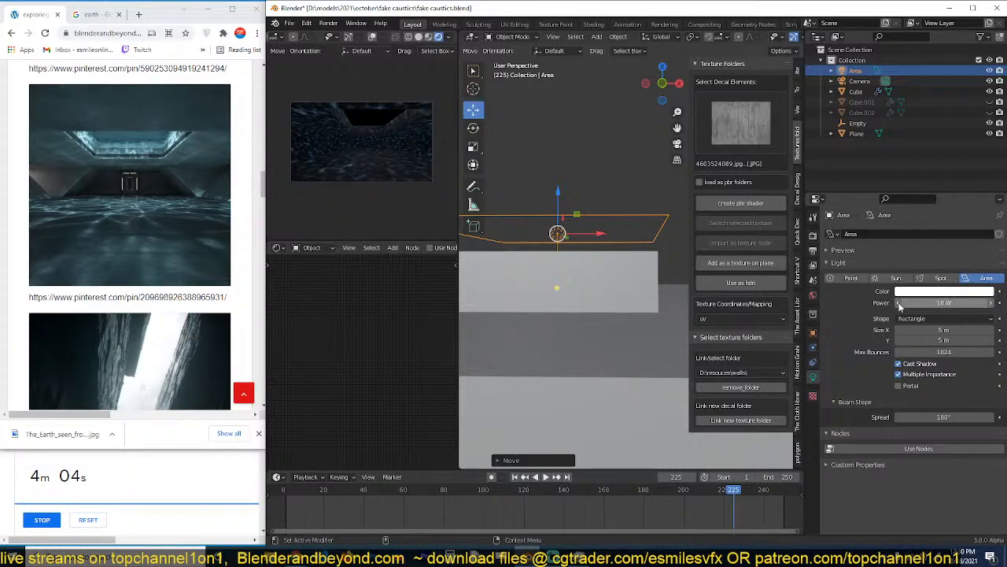
Save the file, disconnect the caustics from the emission strength of the concrete wall's Principled BSDF and turn its emission off.
click(652, 313)
mouse_move(651, 314)
middle_down()
mouse_move(646, 287)
mouse_move(640, 306)
middle_up()
key(ctrl+s)
scroll(407, 351, down, 2)
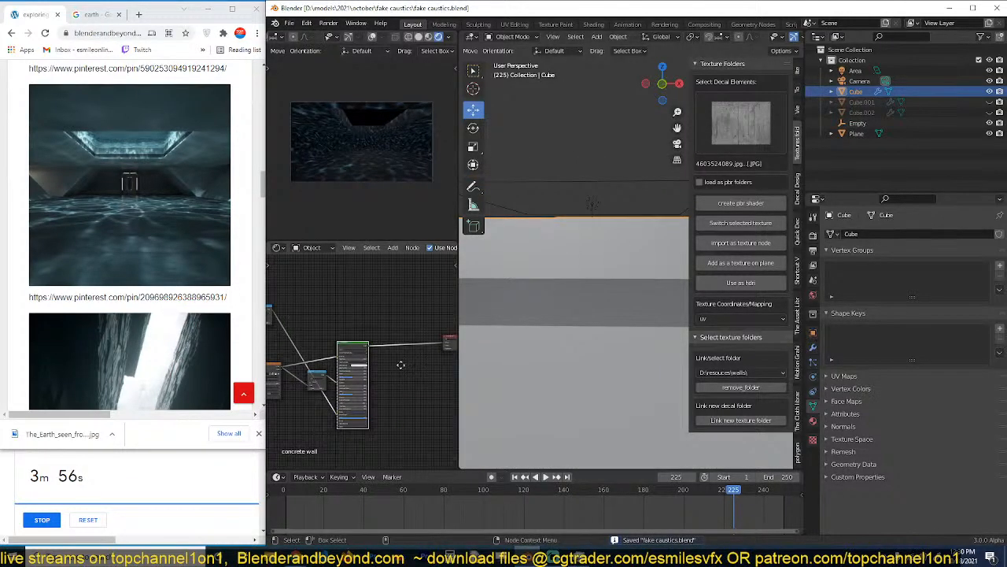
middle_drag(401, 364, 426, 344)
scroll(425, 345, up, 7)
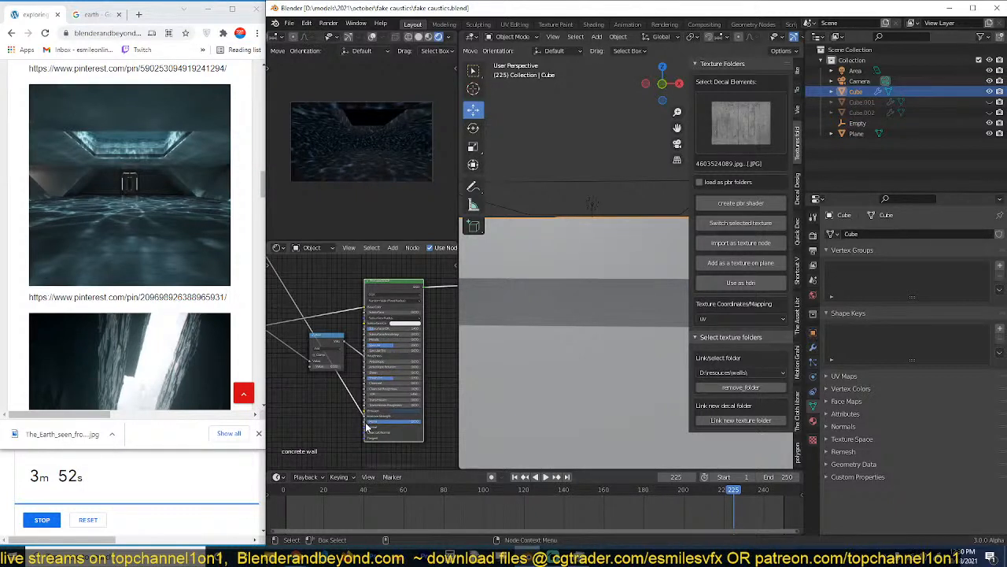
drag(366, 421, 367, 416)
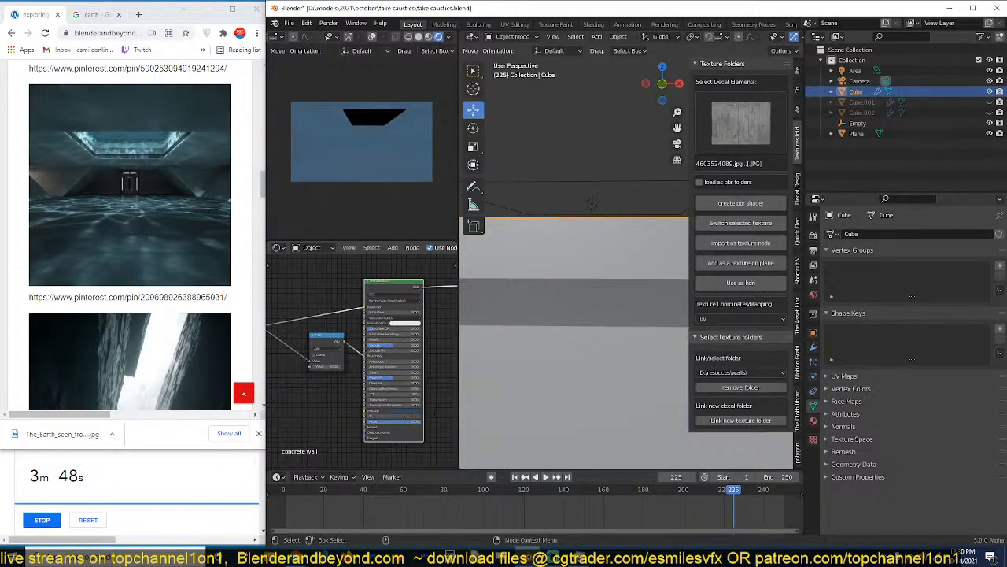
key(Return)
Set the area light's power to 1000 W, enable viewport denoising in the render settings and save.
scroll(591, 307, down, 4)
middle_drag(626, 233, 616, 266)
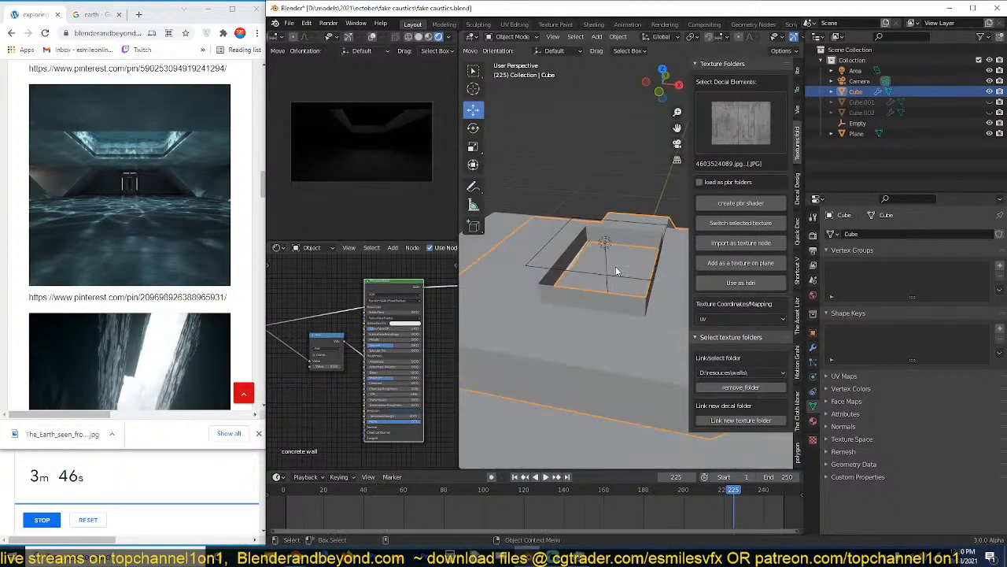
click(605, 243)
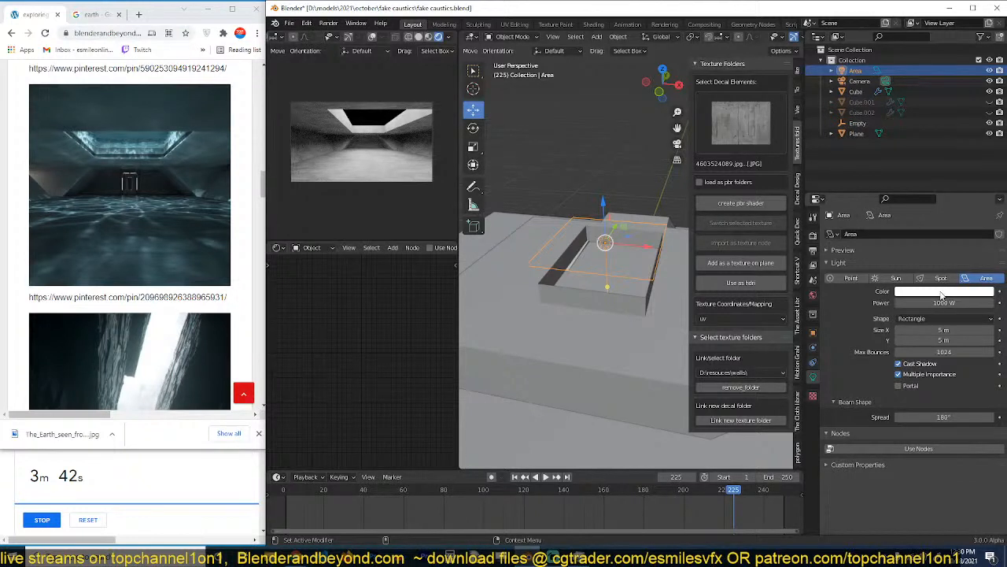
click(815, 236)
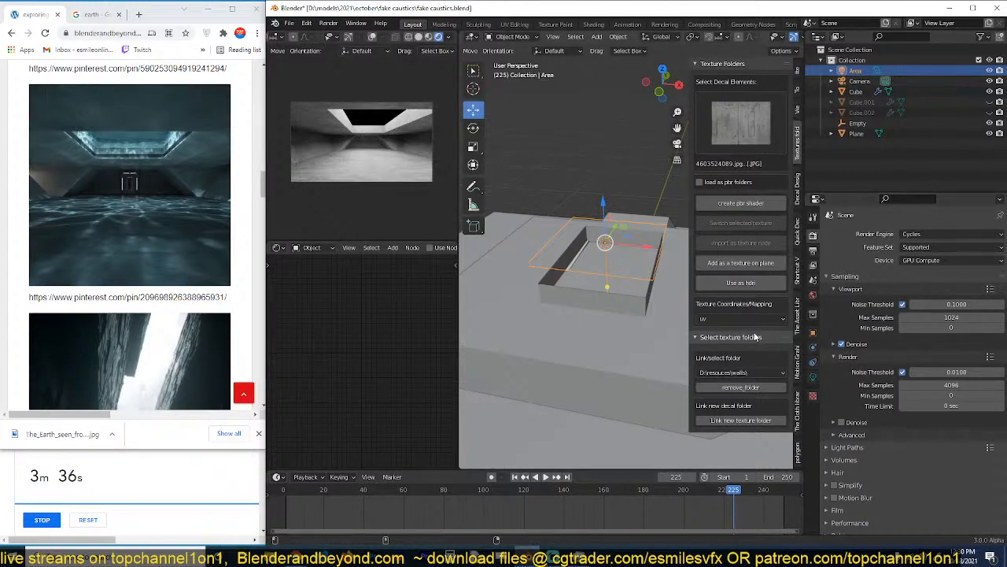
key(ctrl+s)
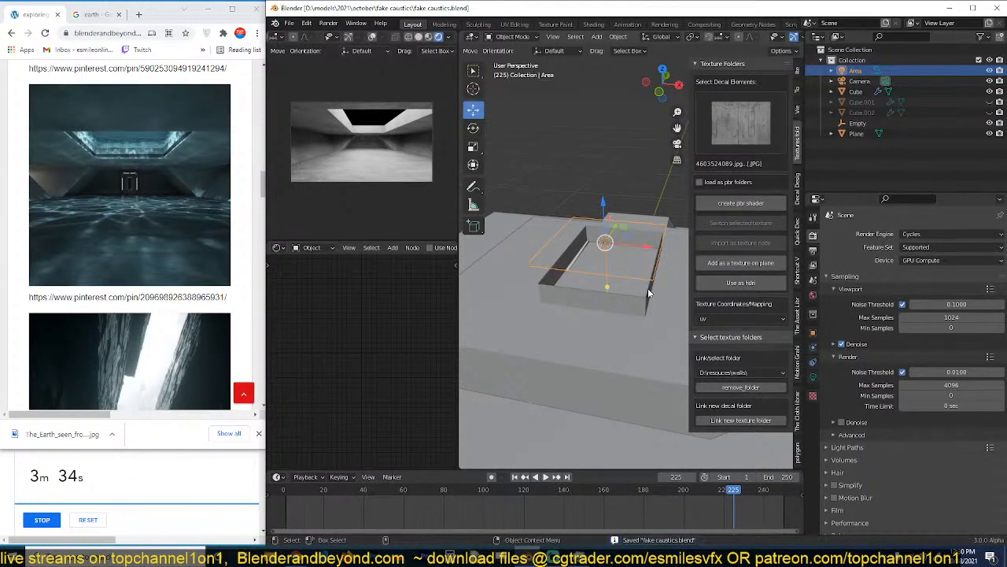
Unhide the hidden objects and delete Cube.002 from the scene.
key(n)
scroll(656, 304, up, 3)
key(alt+a)
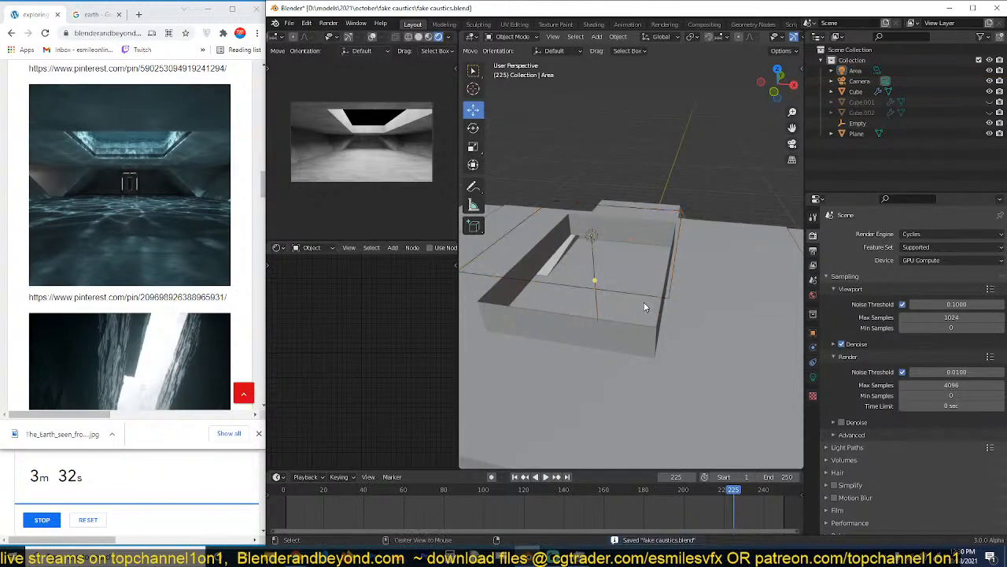
key(alt+h)
middle_drag(656, 253, 715, 293)
click(705, 283)
scroll(716, 298, down, 2)
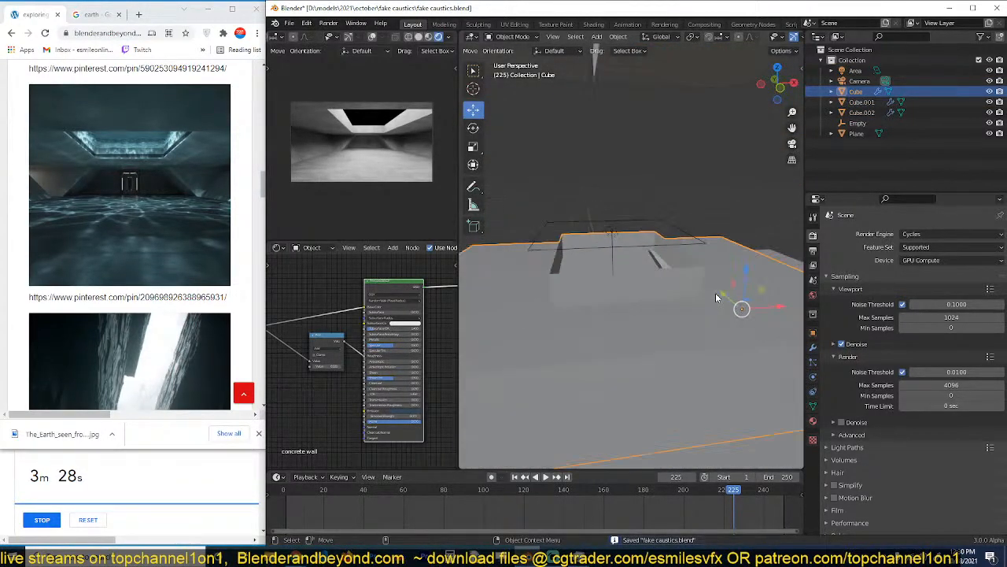
key(x)
click(677, 83)
Separate the skylight's side faces from the hall's Cube into their own object and apply the new object's Mirror modifier.
click(669, 273)
key(Tab)
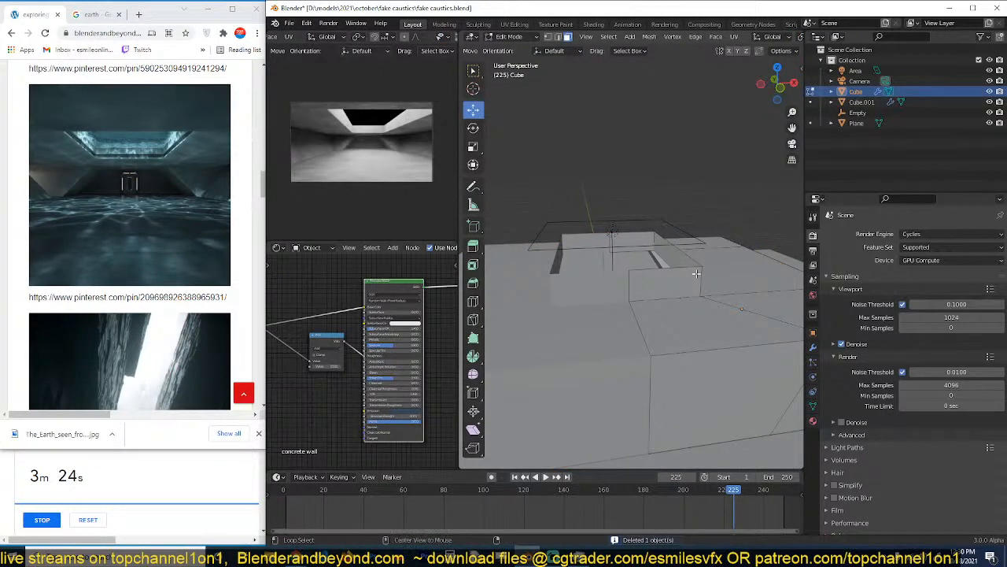
click(696, 273)
key(p)
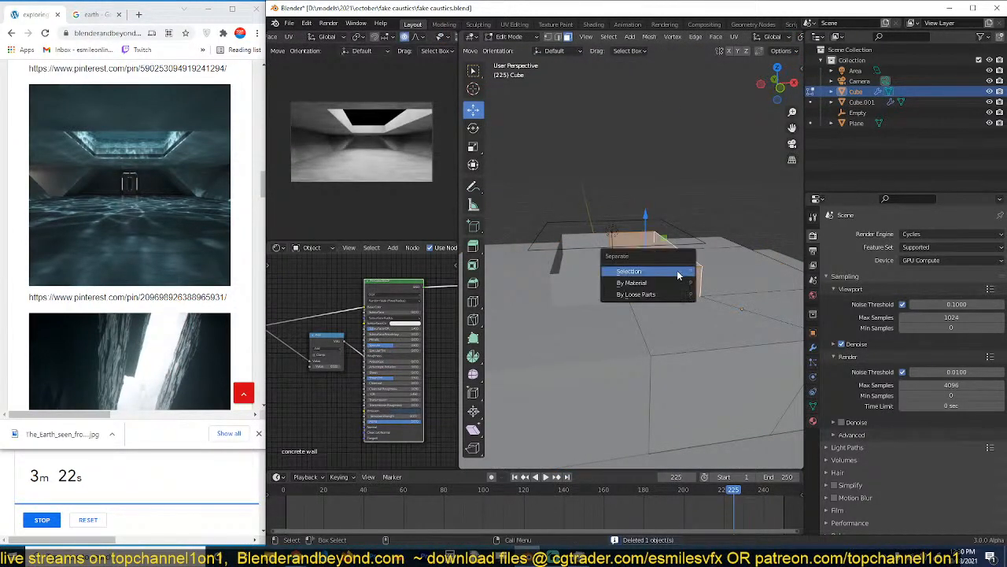
click(677, 272)
key(Tab)
click(678, 269)
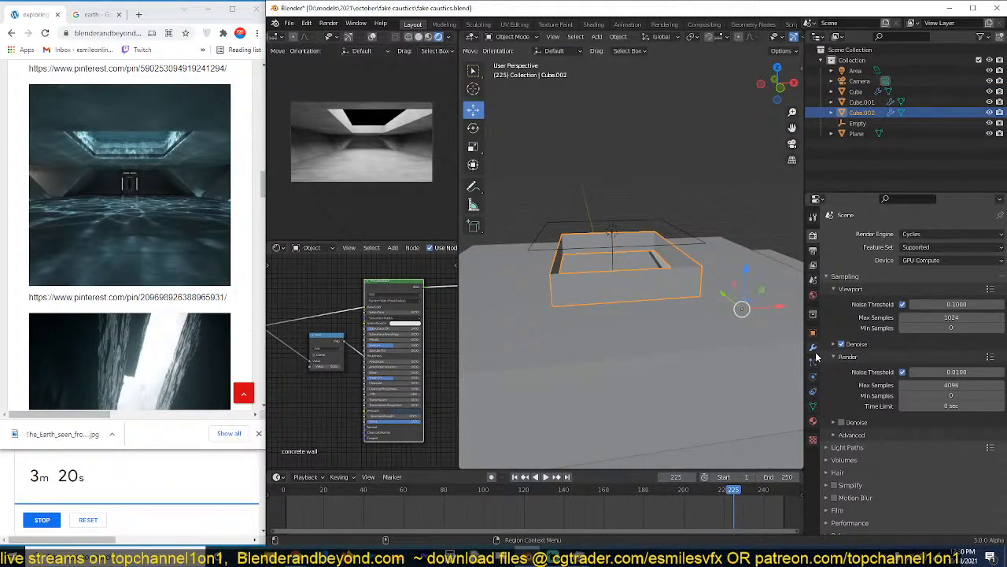
click(813, 347)
key(ctrl+a)
Fill the open top edge loop of the separated skylight frame with a face.
key(Tab)
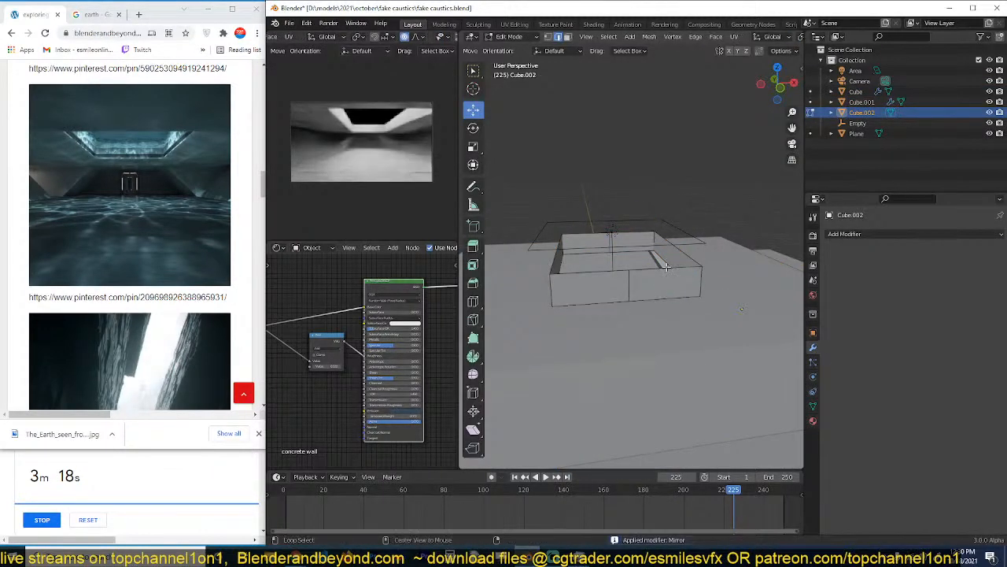
alt+click(665, 269)
key(f)
middle_drag(673, 291, 614, 299)
key(KP_Decimal)
scroll(624, 288, up, 2)
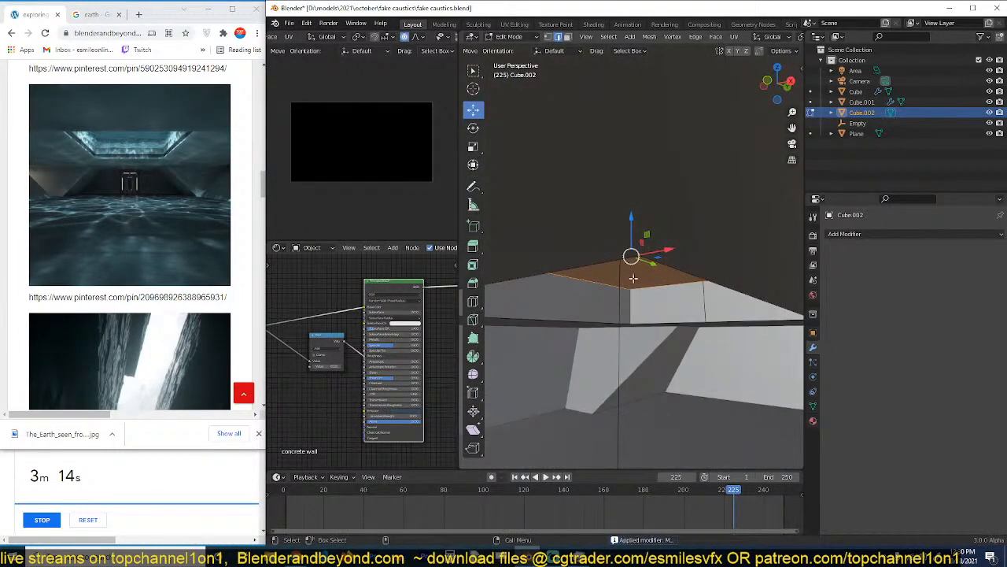
scroll(633, 278, up, 5)
key(Tab)
middle_drag(727, 286, 728, 322)
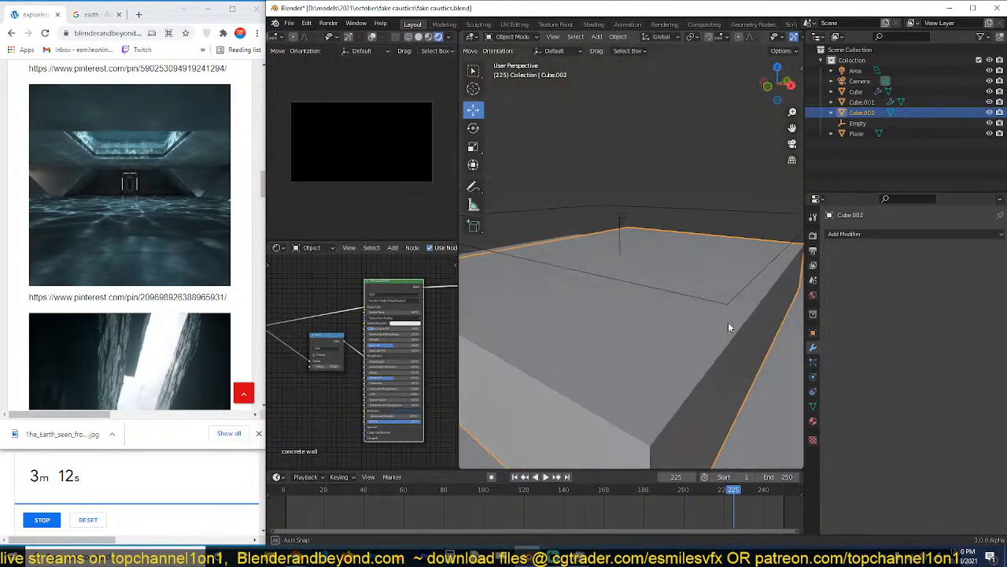
scroll(728, 324, down, 4)
Shrink/Fatten the side faces of the skylight block slightly along their normals and save the file.
key(Tab)
key(a)
key(3)
alt+click(642, 328)
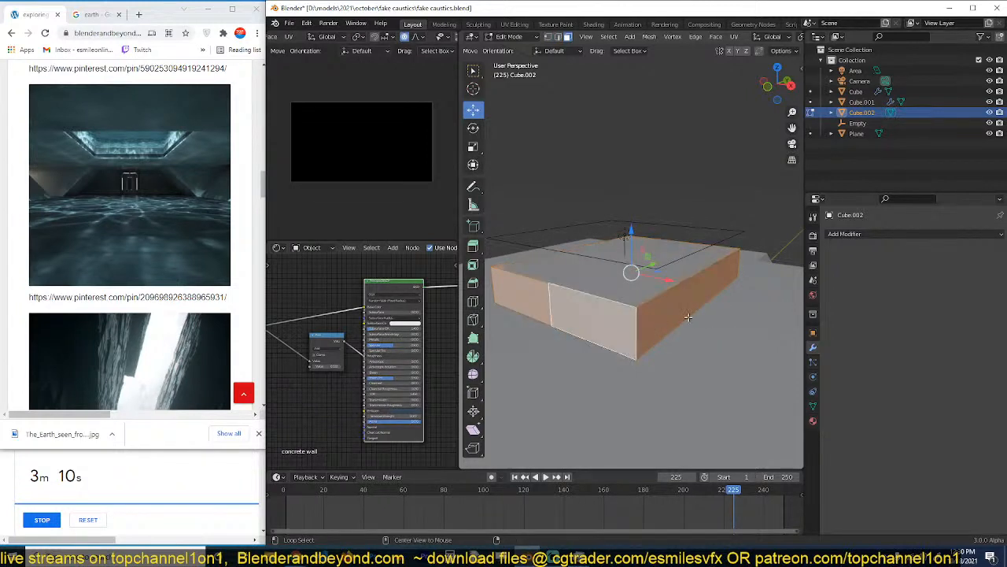
key(alt+s)
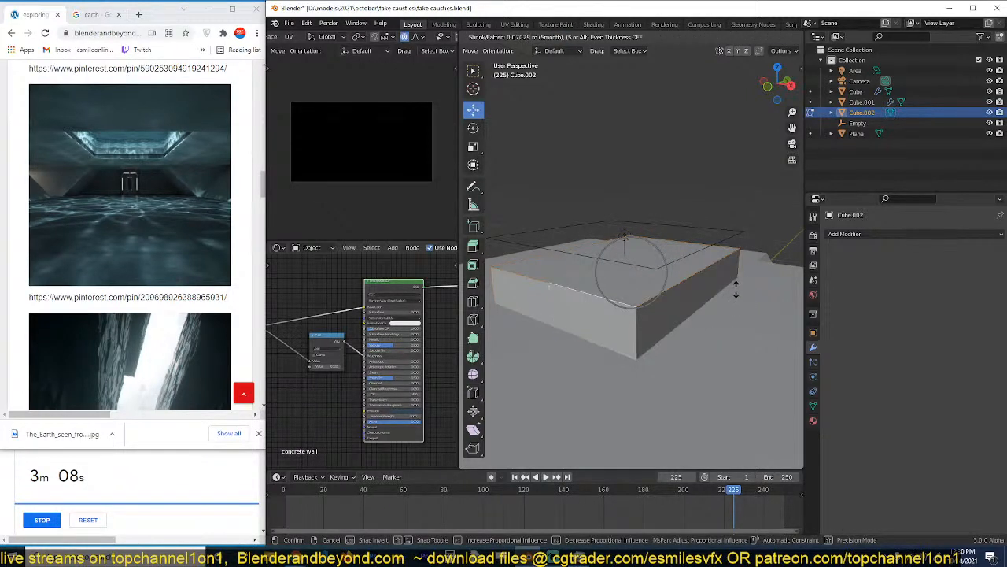
click(736, 296)
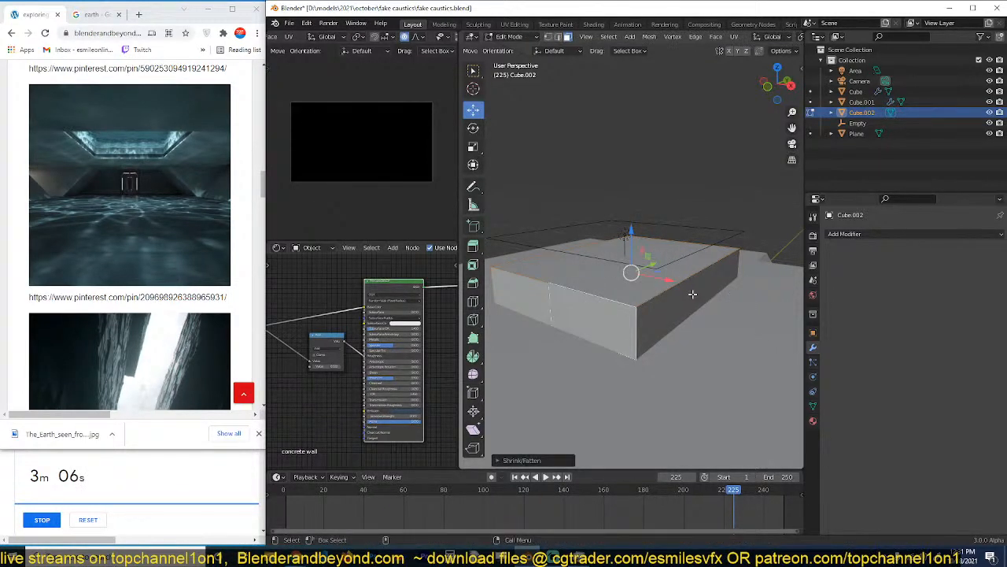
key(a)
key(Tab)
key(ctrl+s)
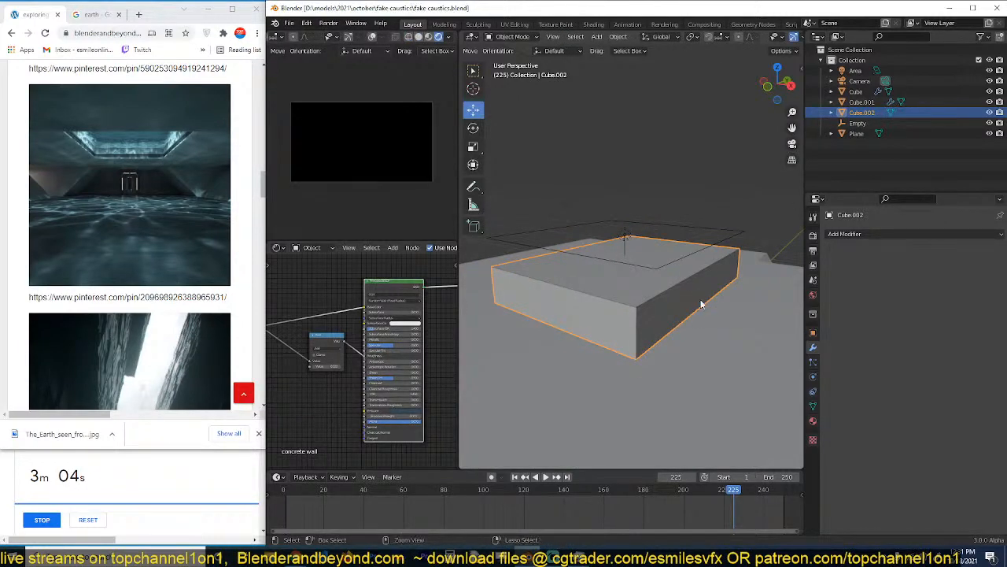
Browse the material categories in The Asset Library 2, including metals, and open the walls material thumbnails for the skylight block.
scroll(400, 303, down, 3)
scroll(400, 302, down, 1)
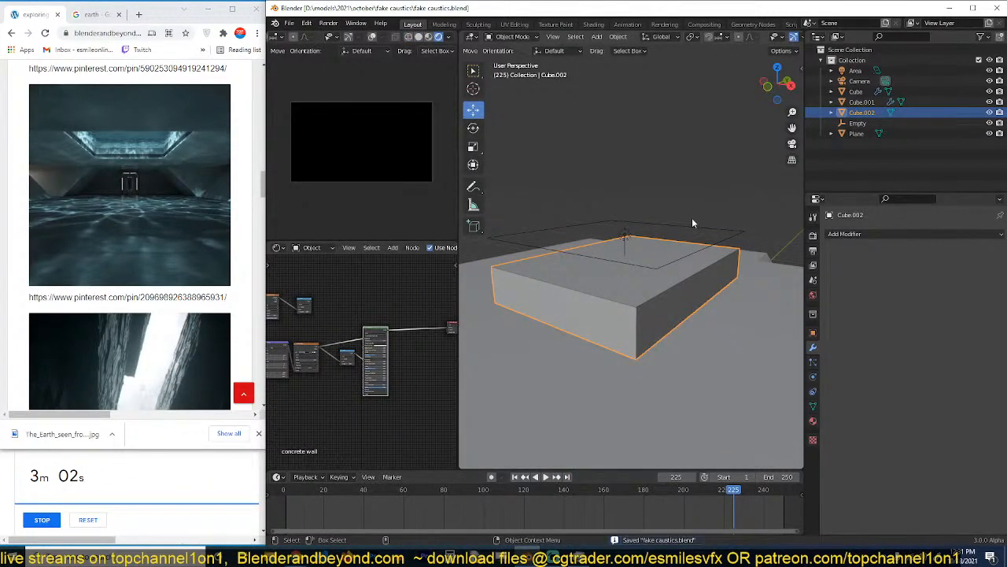
key(n)
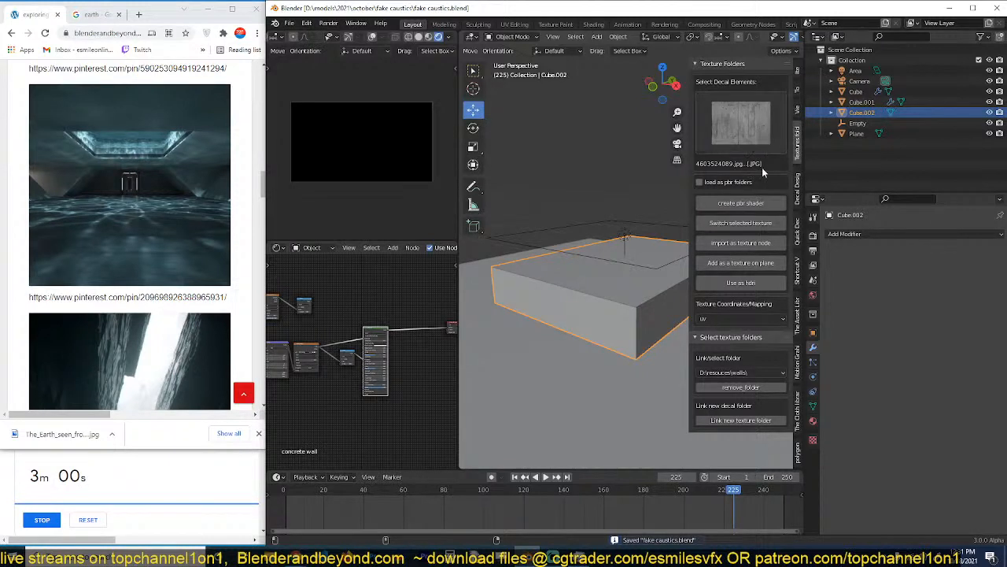
click(798, 314)
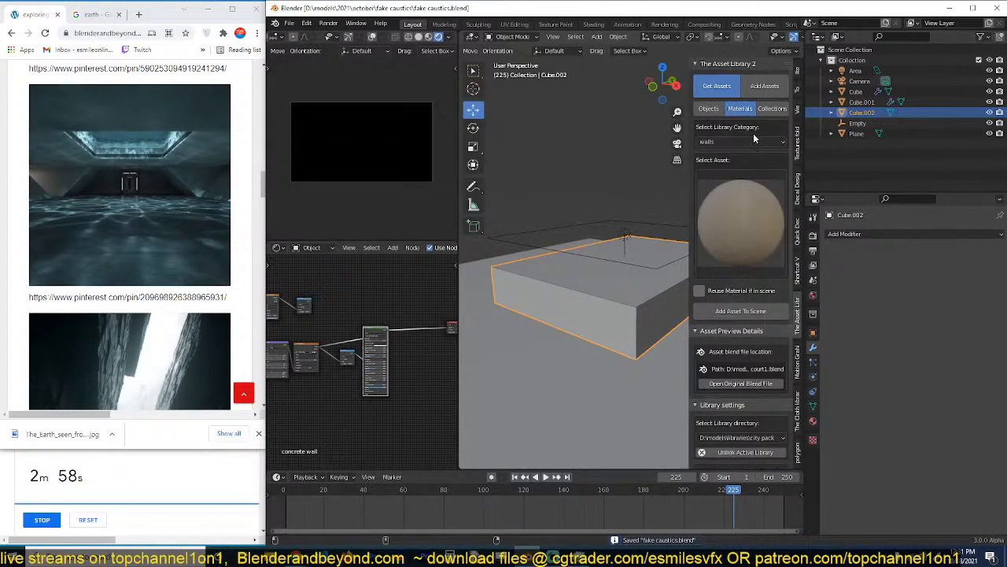
click(753, 141)
click(746, 148)
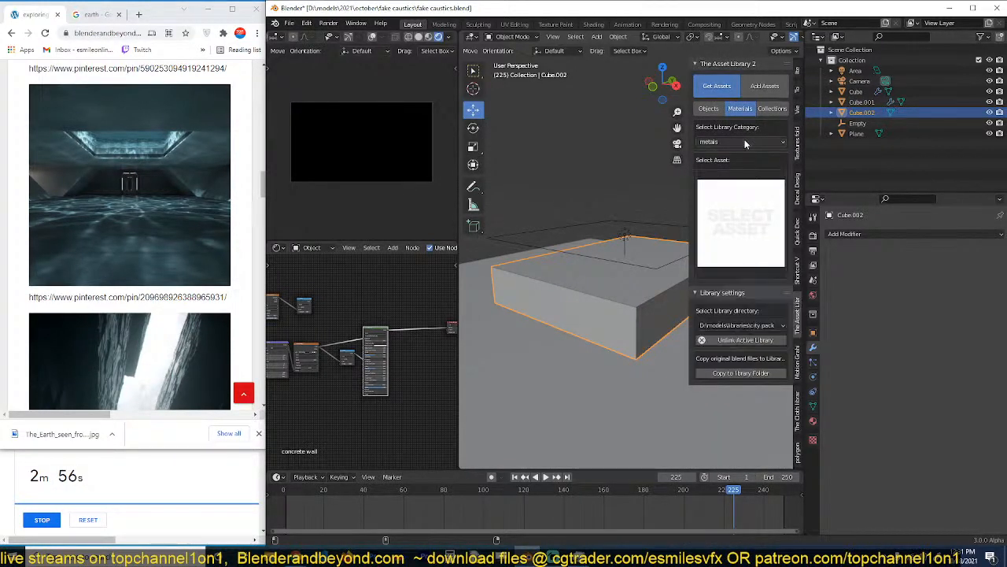
click(745, 144)
click(729, 167)
click(732, 205)
click(757, 141)
click(738, 183)
click(742, 198)
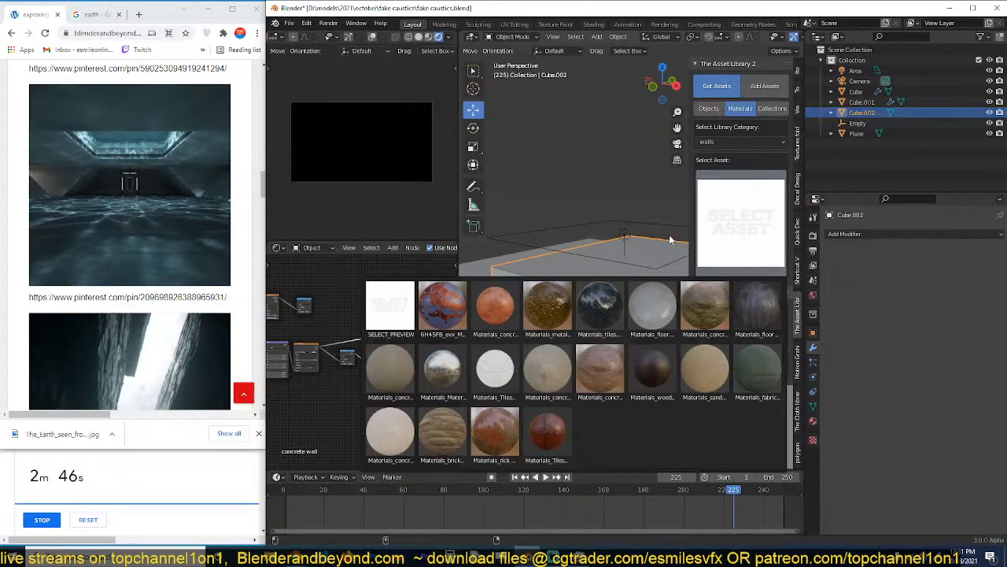
Add the golden water texture material from the walls category to the raised block Cube.002 and save the file.
click(556, 303)
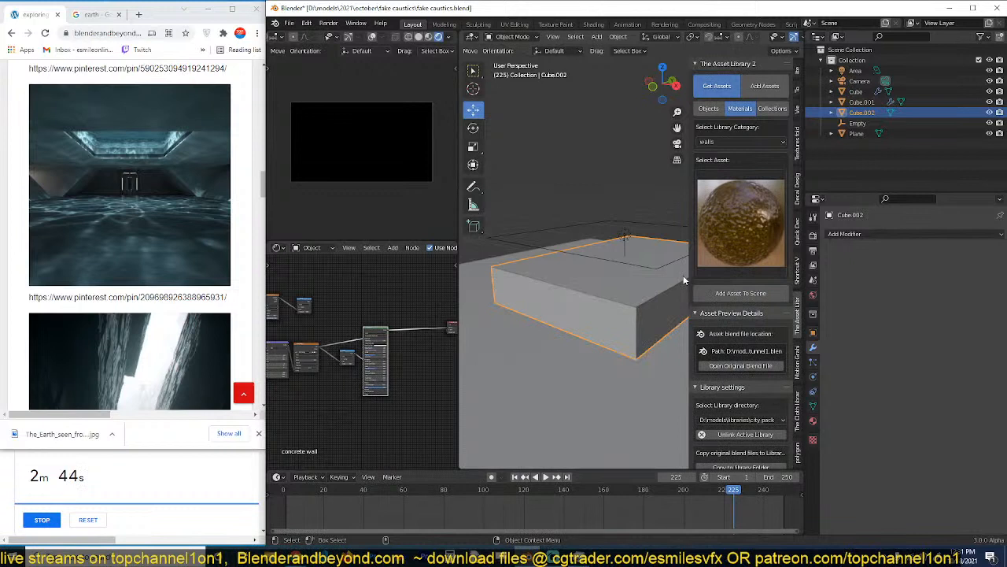
click(730, 294)
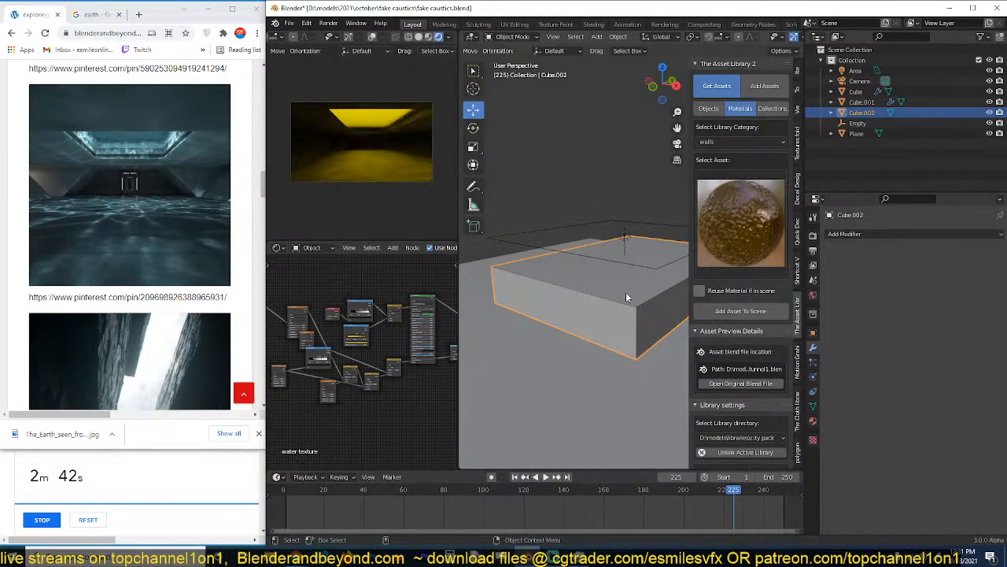
key(ctrl+s)
mouse_move(627, 290)
middle_down()
mouse_move(637, 283)
mouse_move(637, 296)
middle_up()
scroll(415, 346, up, 3)
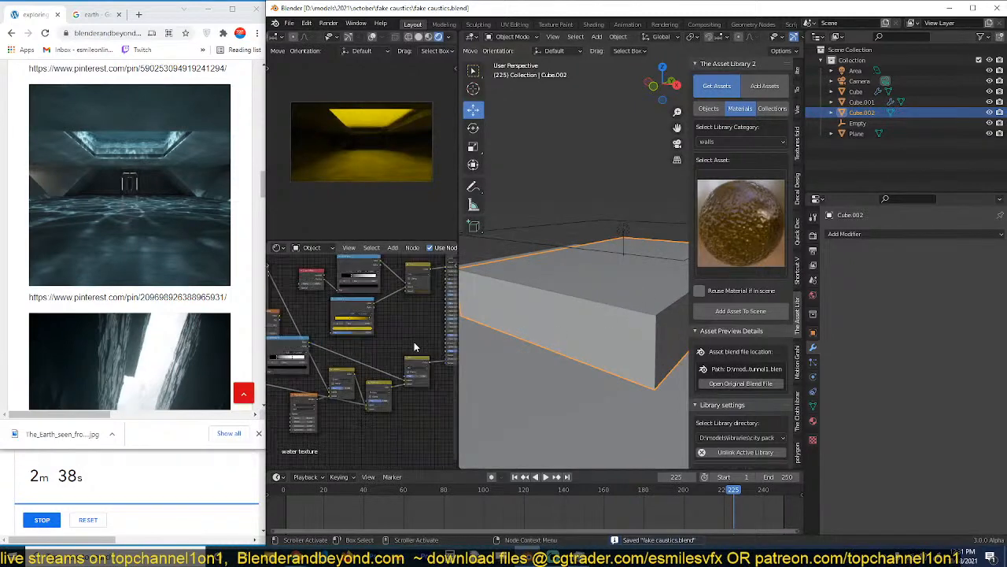
Look over the walls materials and switch the asset library directory to Asset_library_archviz_pack.
click(765, 224)
click(765, 225)
click(765, 225)
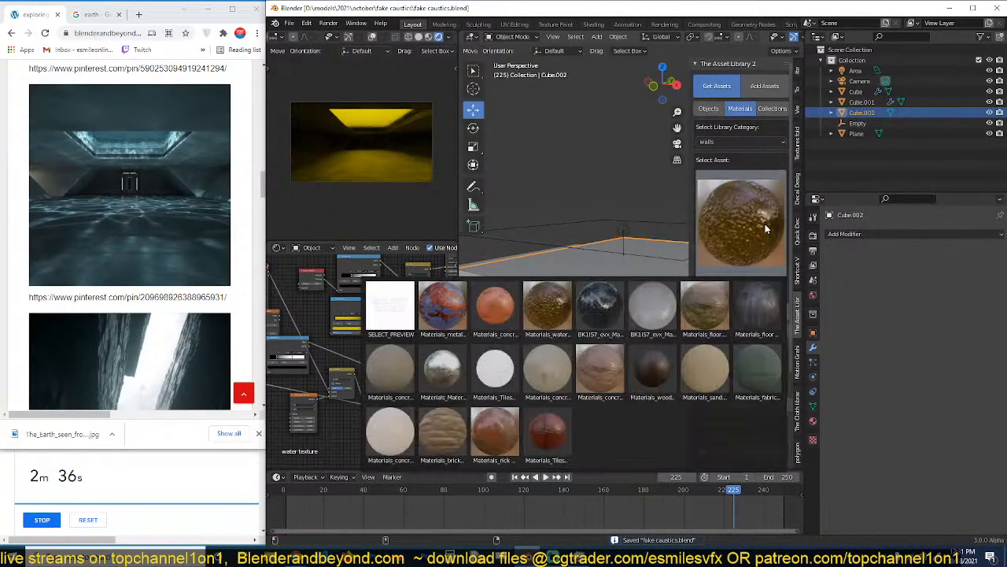
click(765, 225)
key(ctrl+z)
click(756, 437)
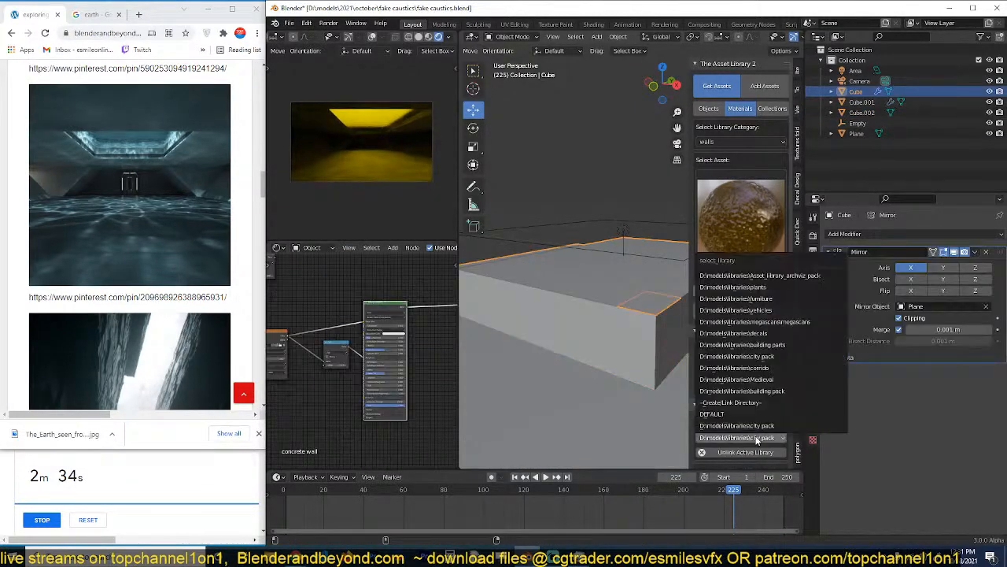
click(789, 276)
Browse the materials in the wood category, then return the library category to uncategorized.
click(755, 143)
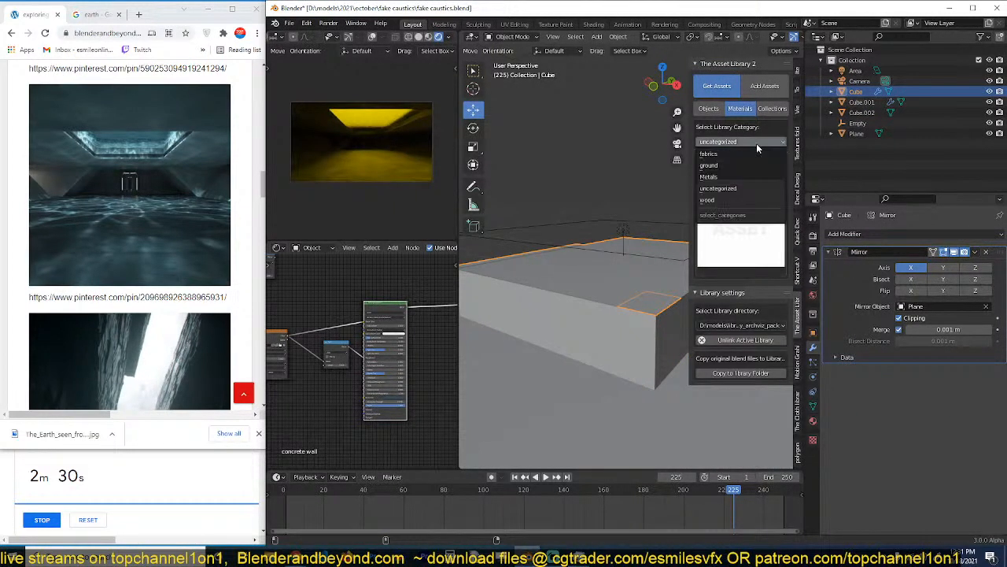
click(735, 199)
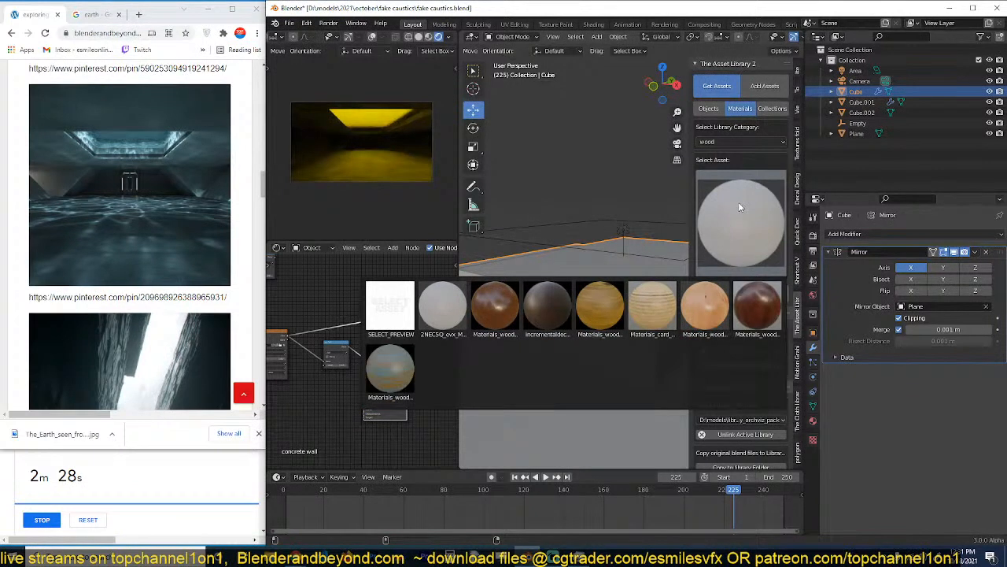
click(753, 142)
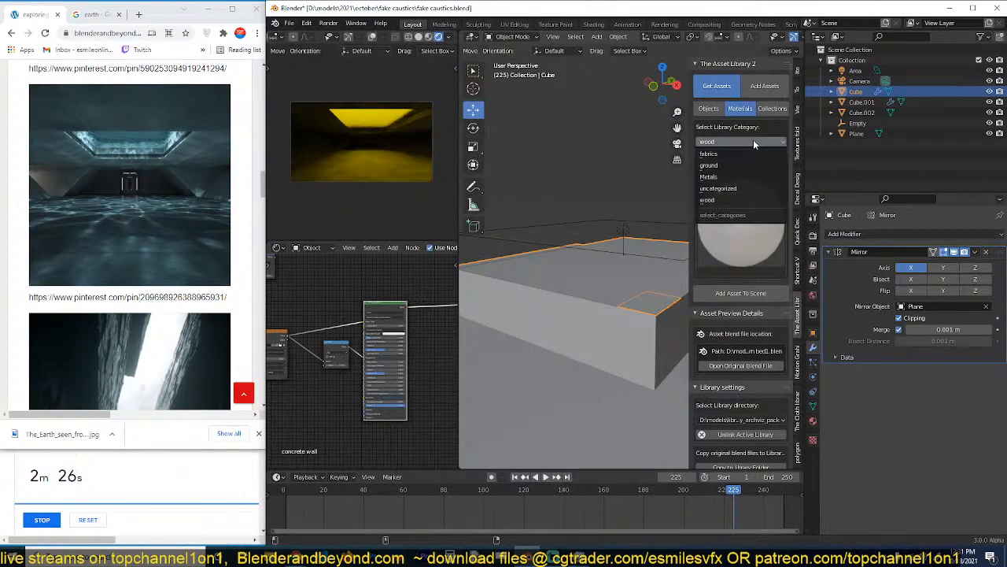
click(735, 188)
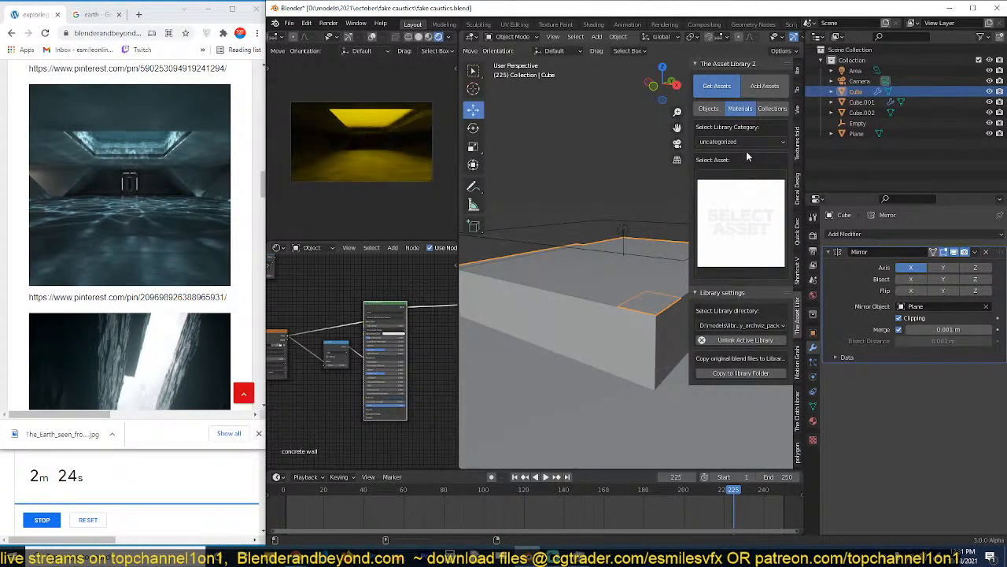
click(747, 142)
click(747, 191)
Select Cube.002 and set the solid viewport shading color to Random.
click(637, 271)
click(637, 271)
click(637, 271)
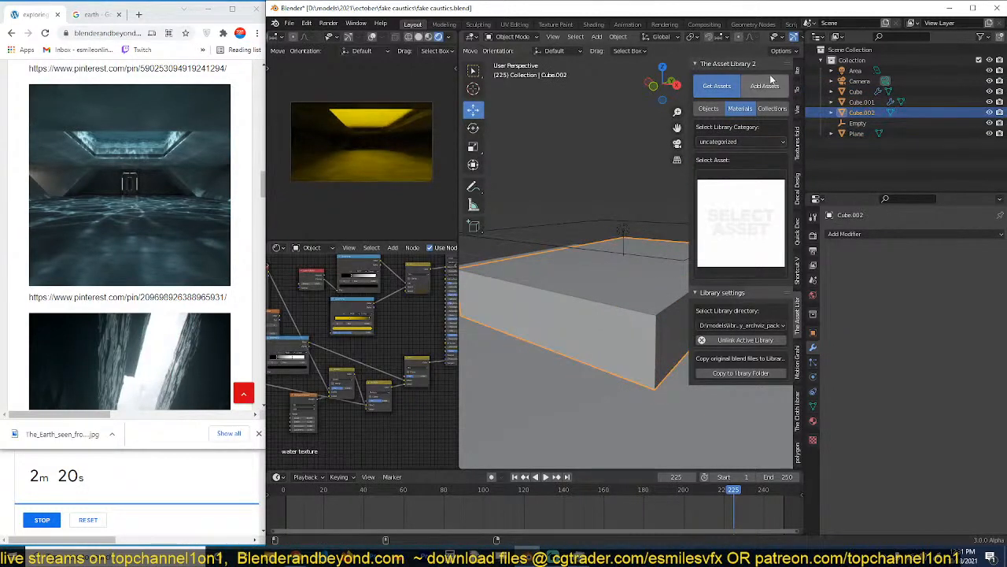
scroll(789, 38, down, 3)
click(796, 37)
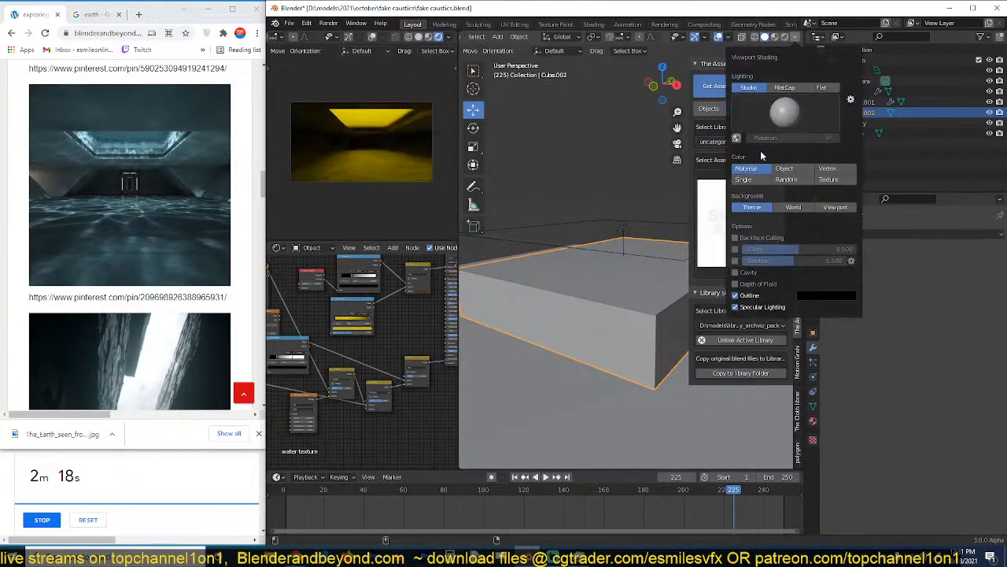
click(771, 182)
Recolor the yellow stop of the water texture's ColorRamp to a light teal and save the file.
scroll(390, 356, up, 3)
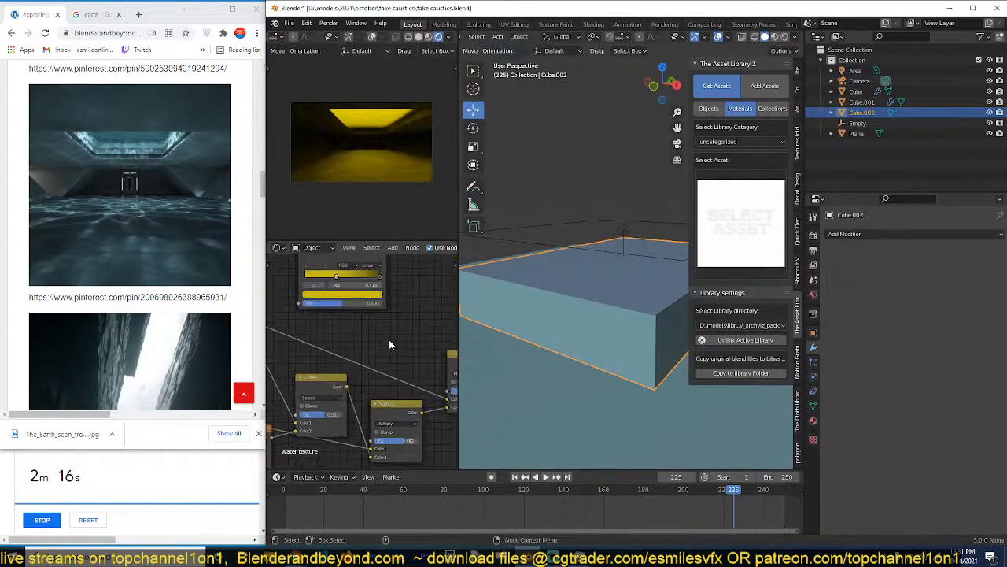
middle_drag(388, 340, 341, 410)
click(439, 289)
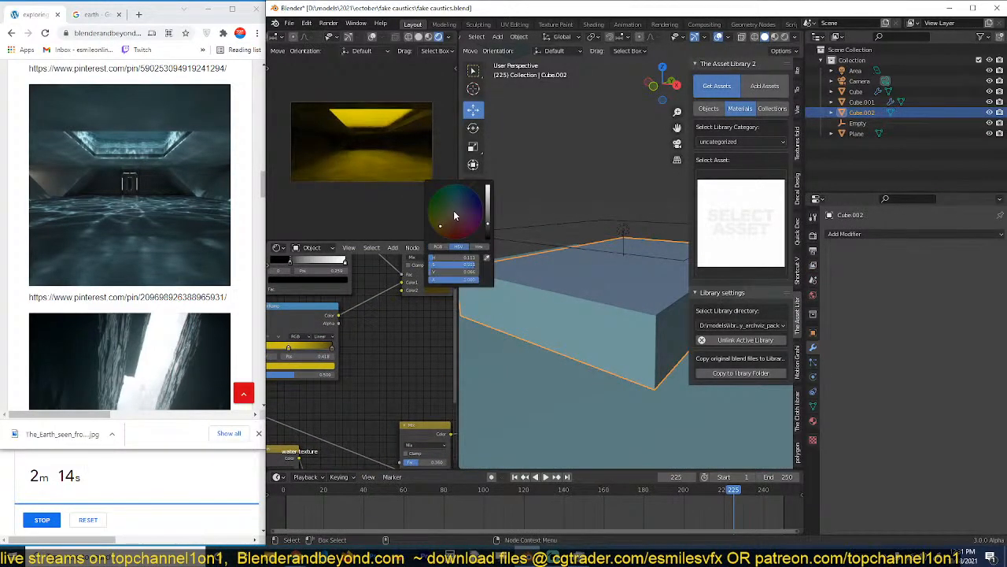
middle_drag(384, 323, 415, 313)
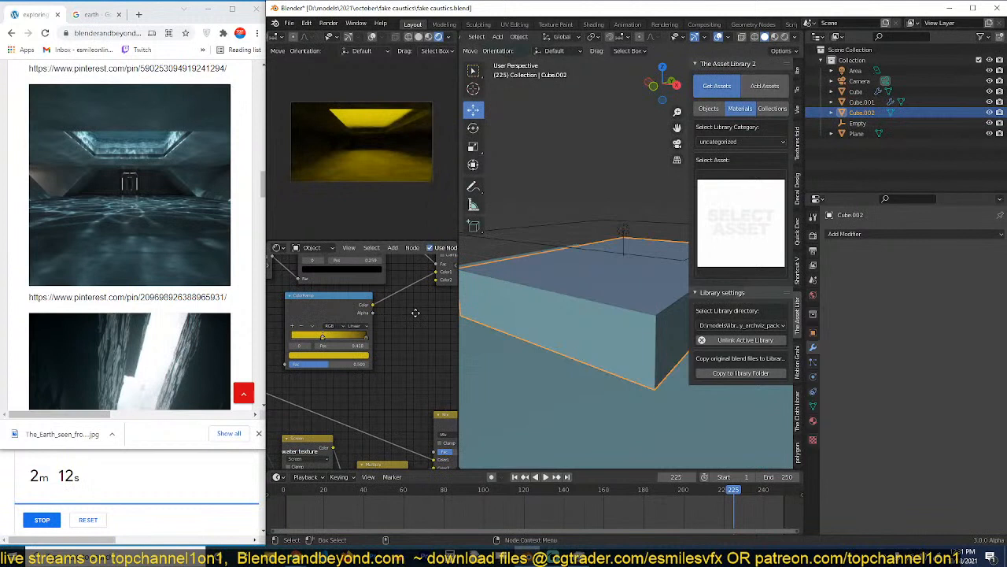
click(328, 355)
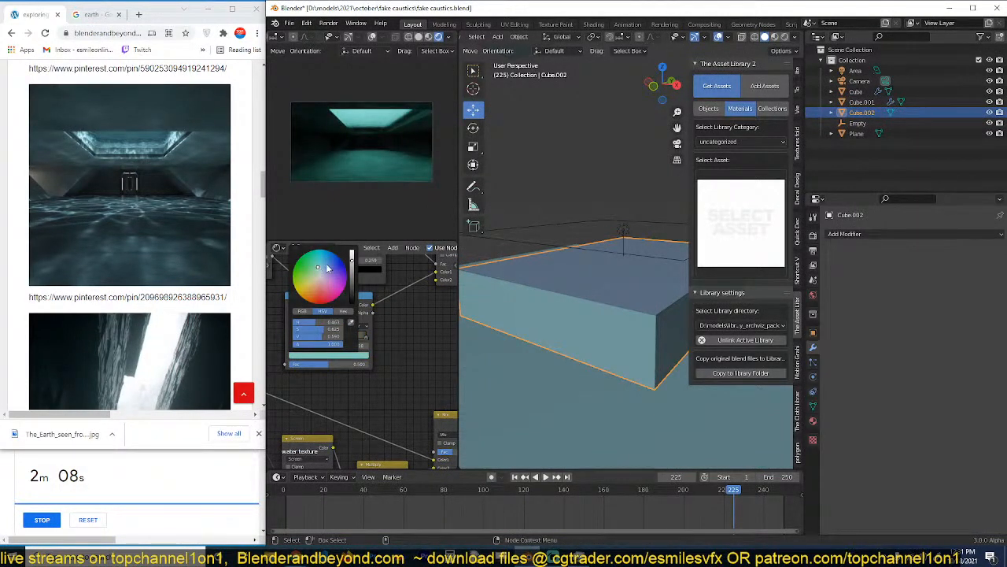
click(557, 160)
key(ctrl+s)
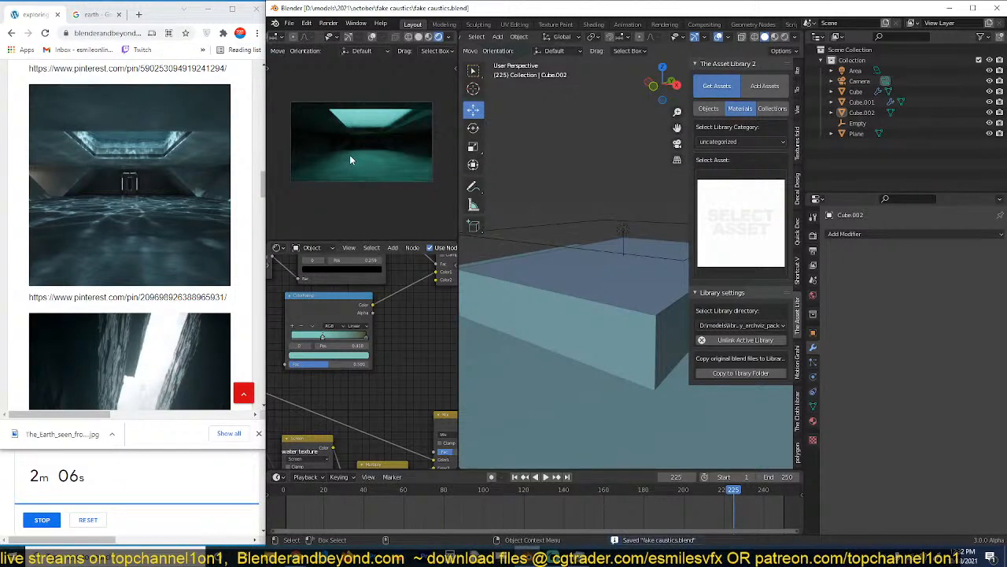
click(585, 265)
key(ctrl+s)
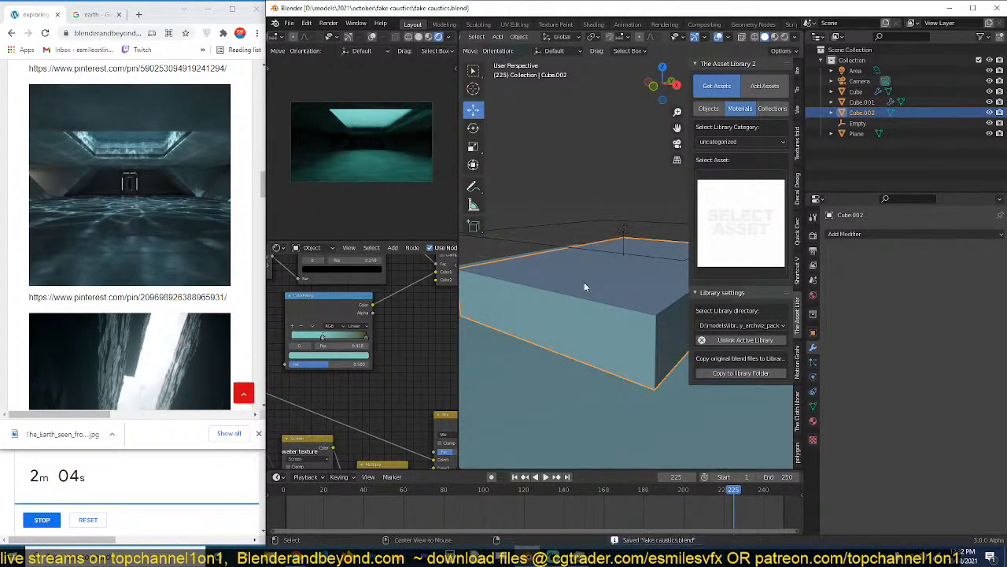
In the concrete wall material of Cube, feed the Power math node into the Principled BSDF's Emission Strength and save the file.
key(alt+a)
scroll(590, 323, down, 3)
click(599, 334)
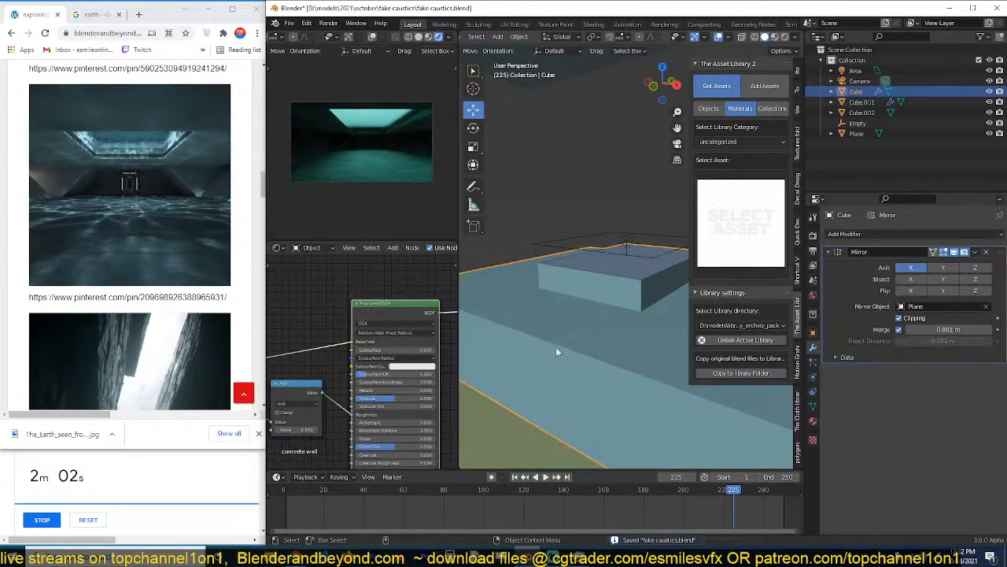
scroll(555, 354, down, 2)
scroll(338, 299, down, 4)
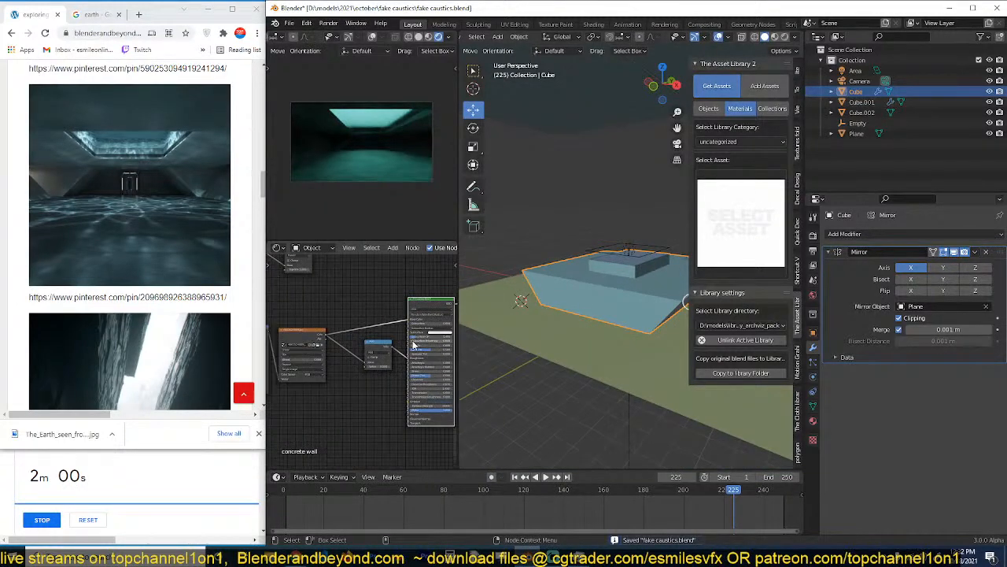
drag(315, 273, 347, 404)
scroll(347, 404, up, 4)
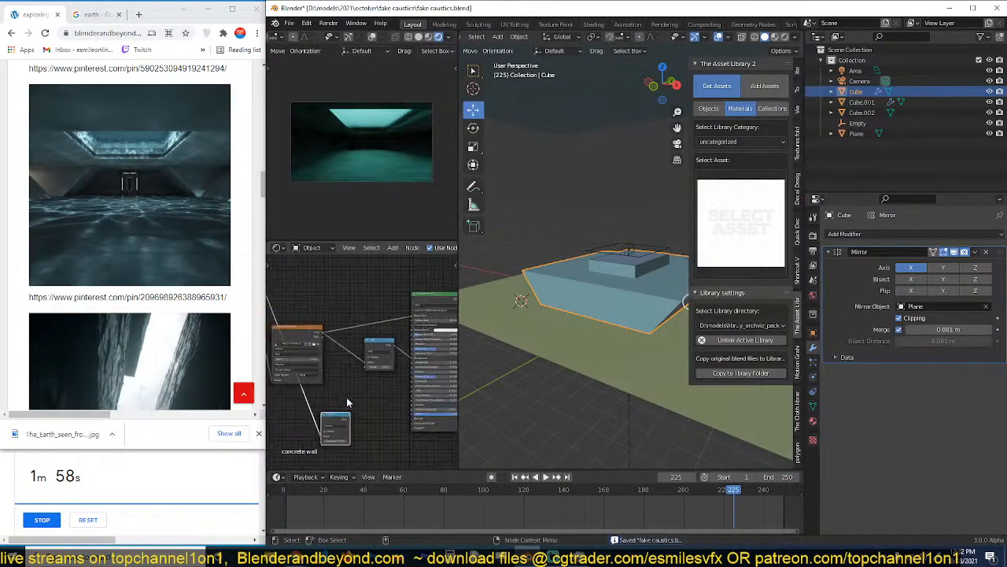
middle_drag(353, 393, 365, 323)
drag(364, 358, 404, 346)
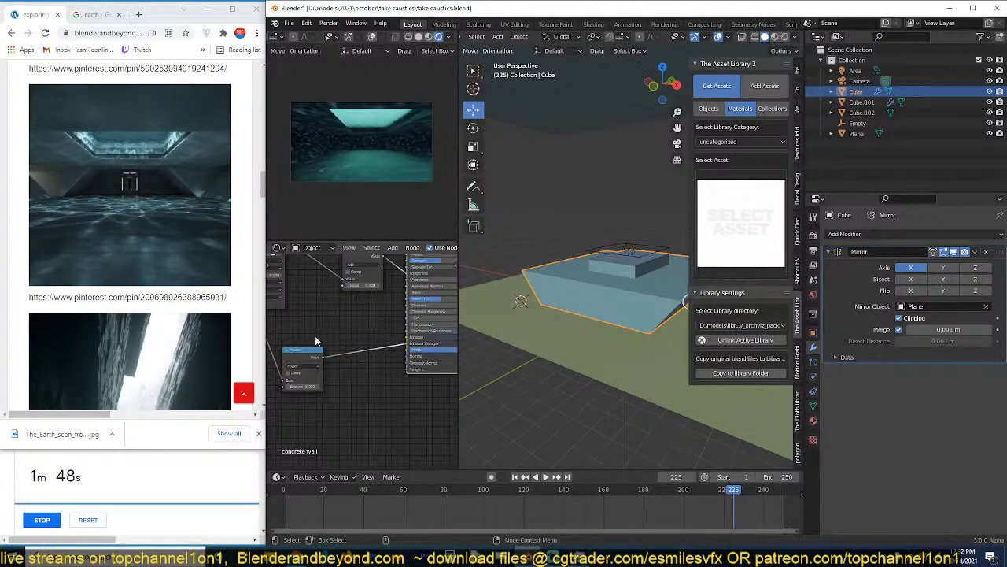
key(ctrl+s)
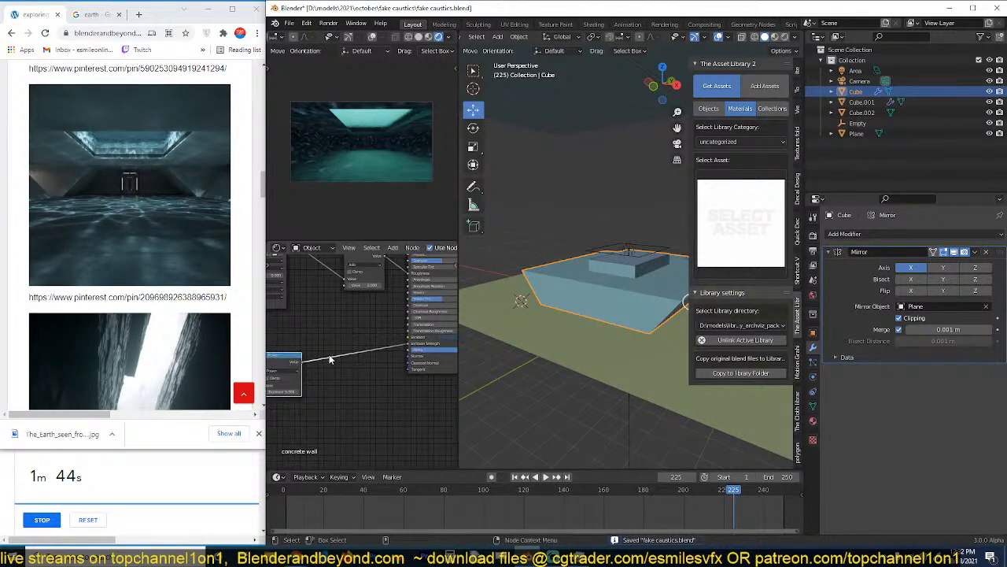
Insert a ColorRamp between the Power node and Emission Strength, and darken its white stop to grey.
key(shift+a)
mouse_move(307, 427)
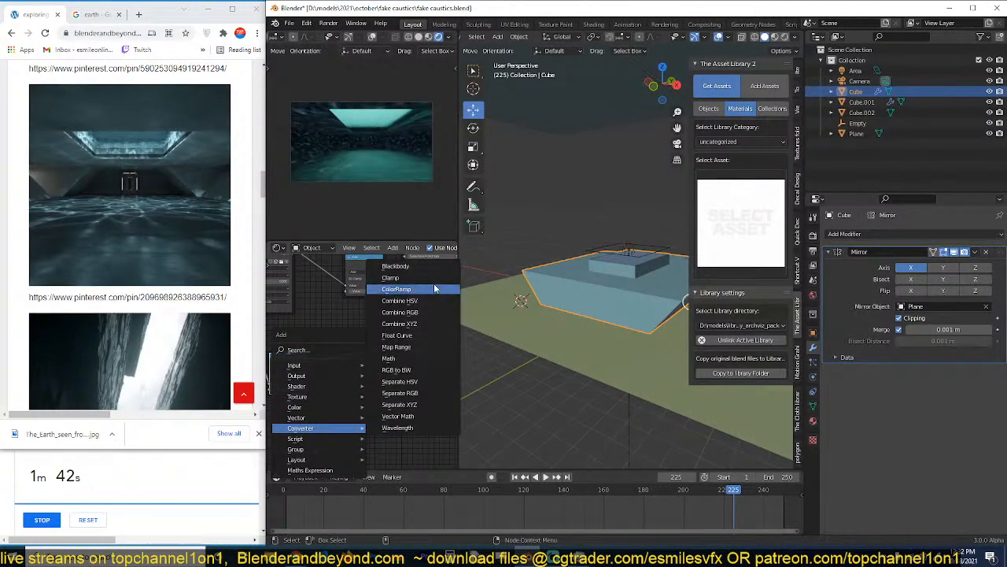
click(409, 290)
click(323, 340)
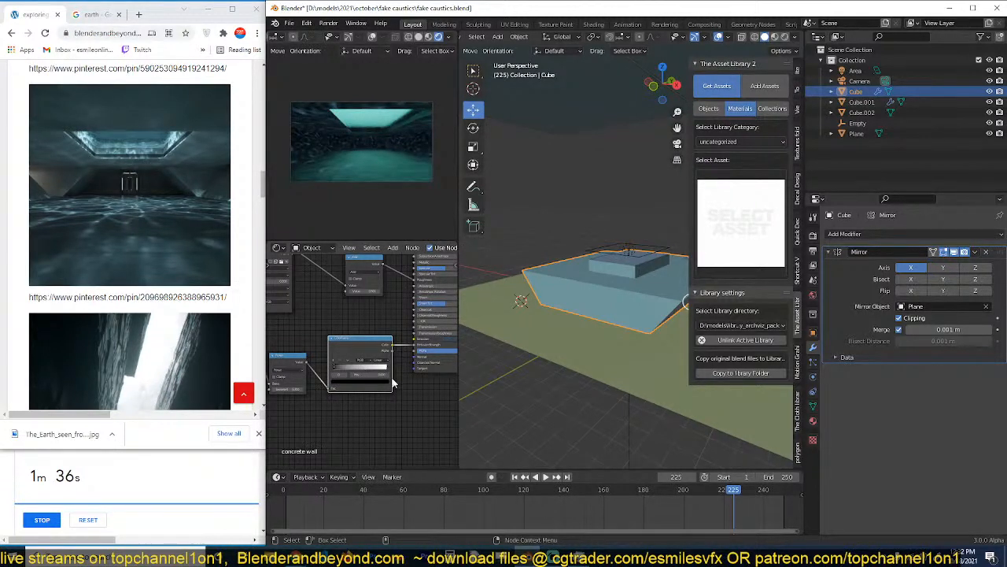
click(370, 384)
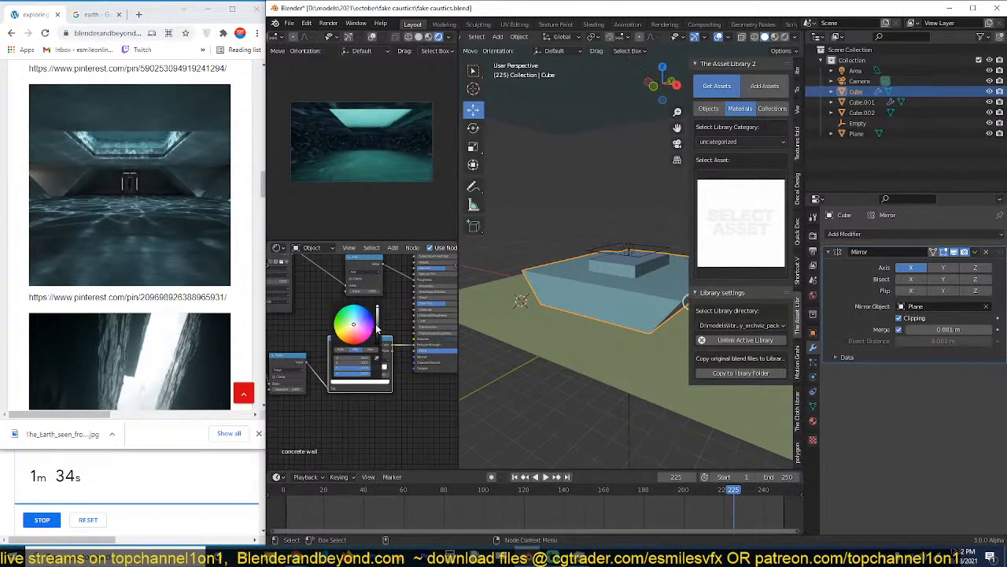
drag(378, 322, 381, 329)
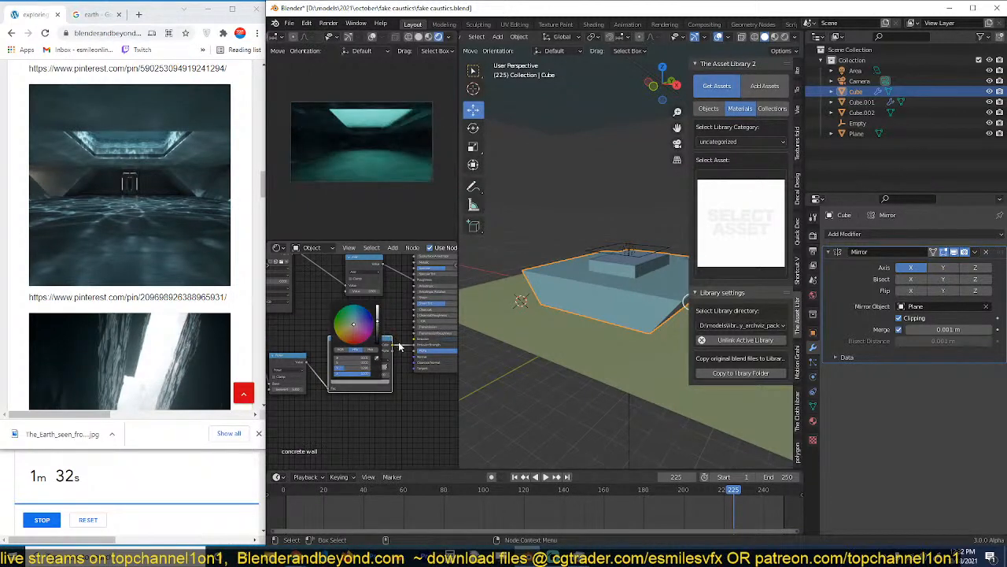
Set the concrete wall's emission color to a muted blue and save the file.
scroll(378, 374, up, 3)
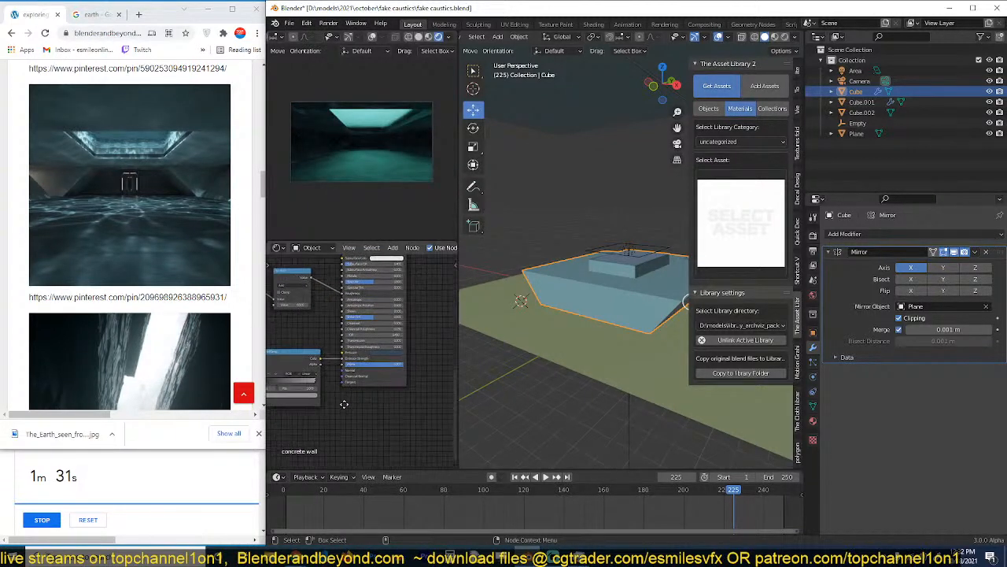
click(393, 352)
drag(423, 289, 424, 270)
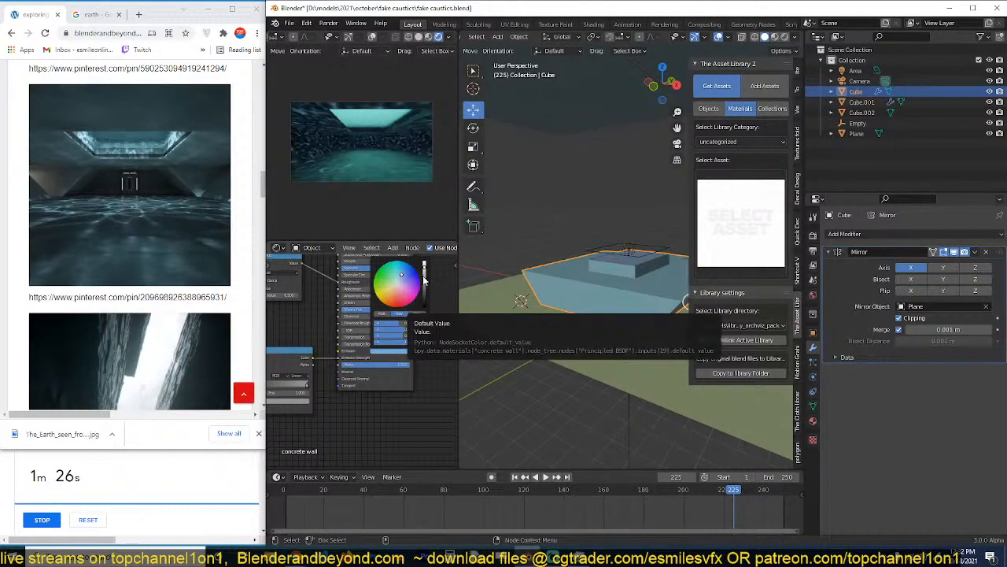
drag(423, 270, 423, 283)
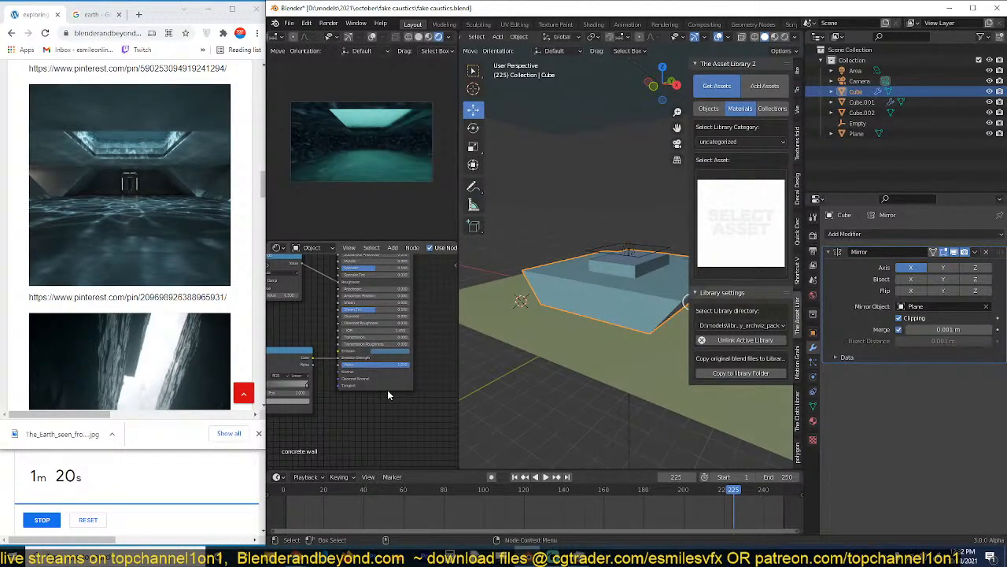
key(ctrl+s)
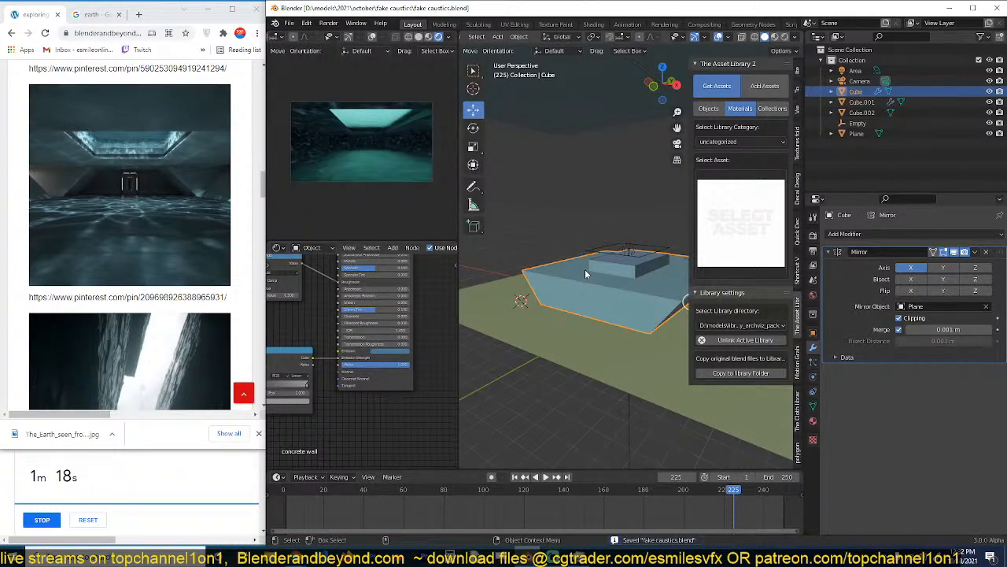
Lower the factor of the Mix node feeding the normal input in Cube.002's water texture and save the file.
middle_drag(585, 269, 591, 299)
scroll(592, 300, up, 5)
key(alt+a)
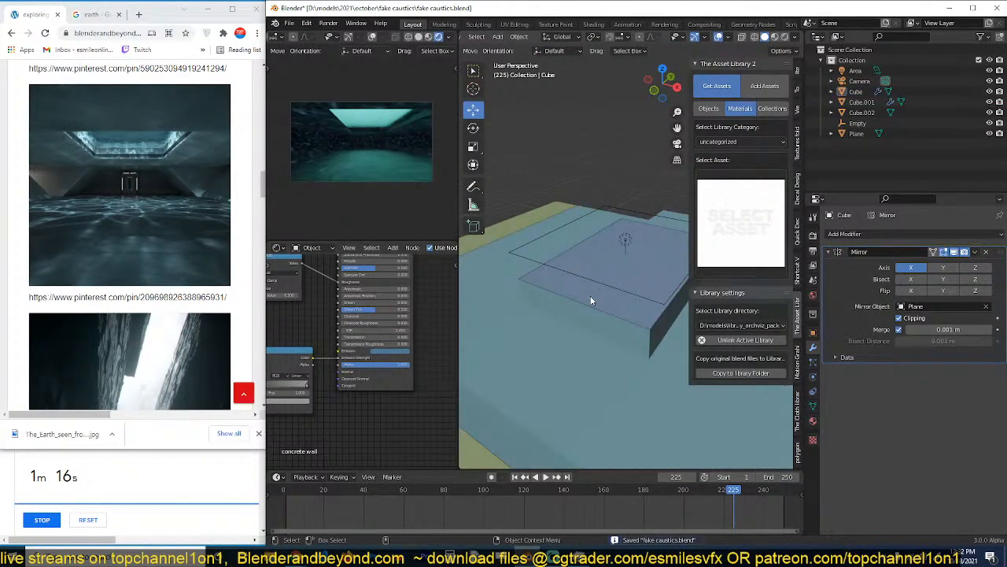
click(592, 300)
middle_drag(396, 330, 338, 373)
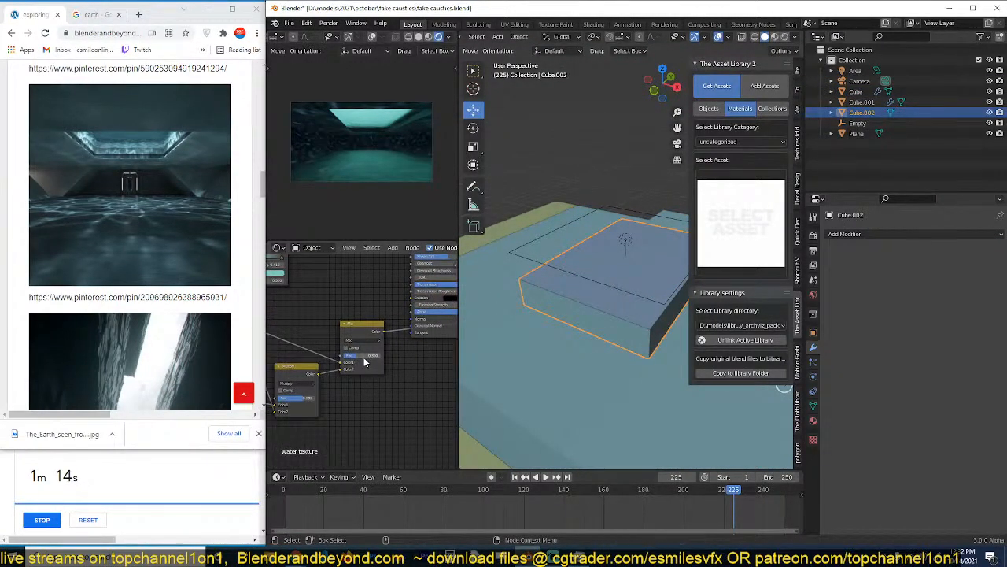
drag(352, 356, 353, 360)
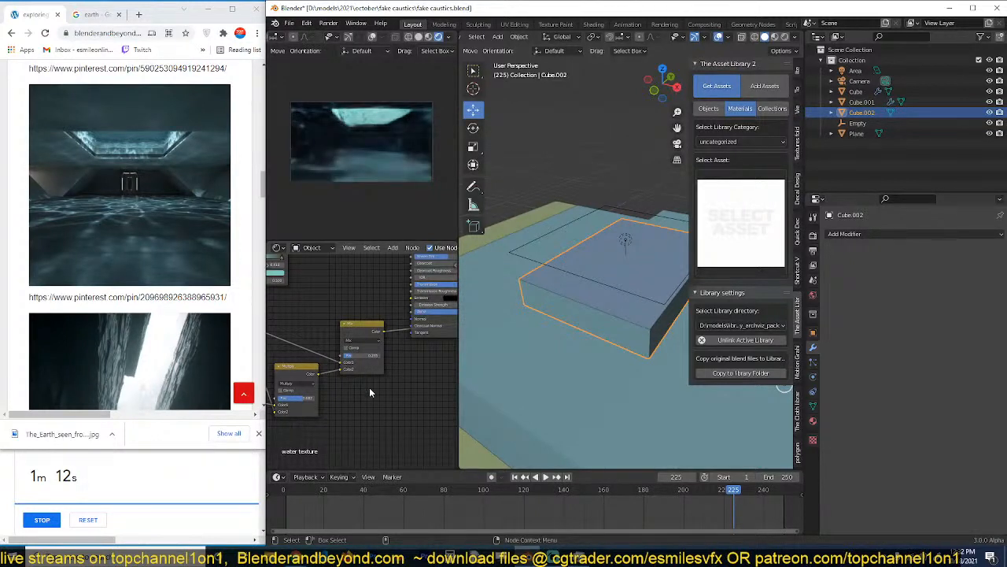
key(ctrl+s)
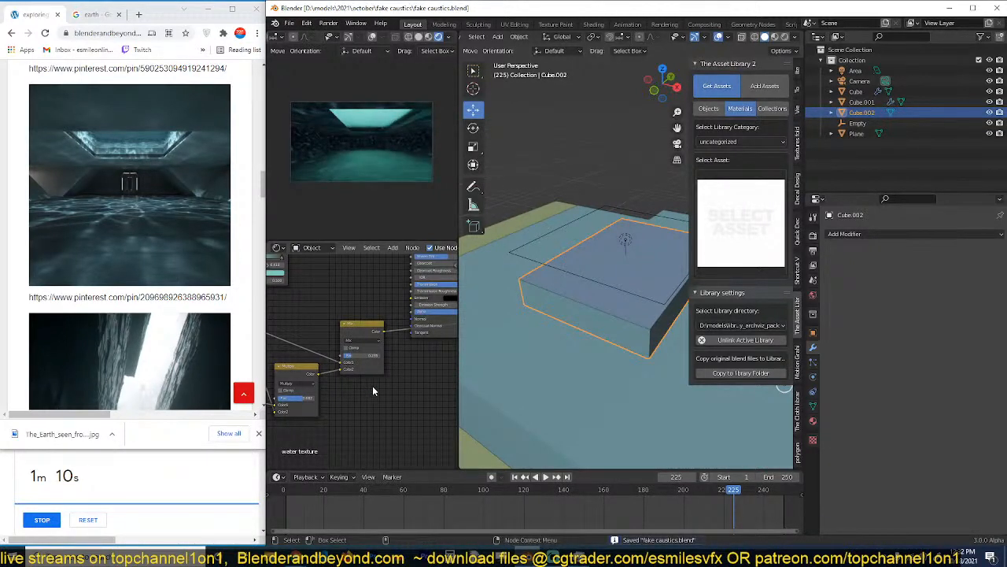
click(571, 317)
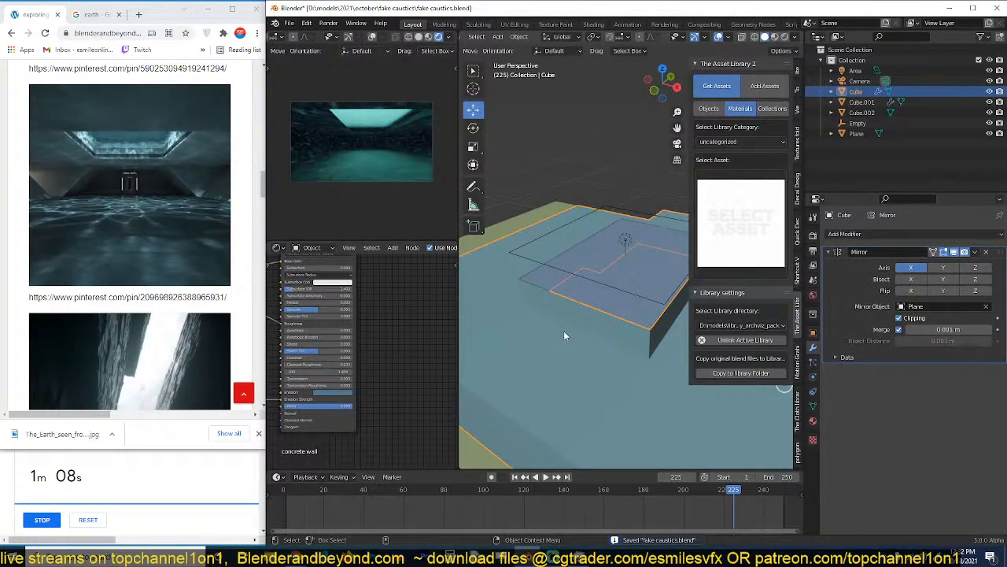
click(563, 336)
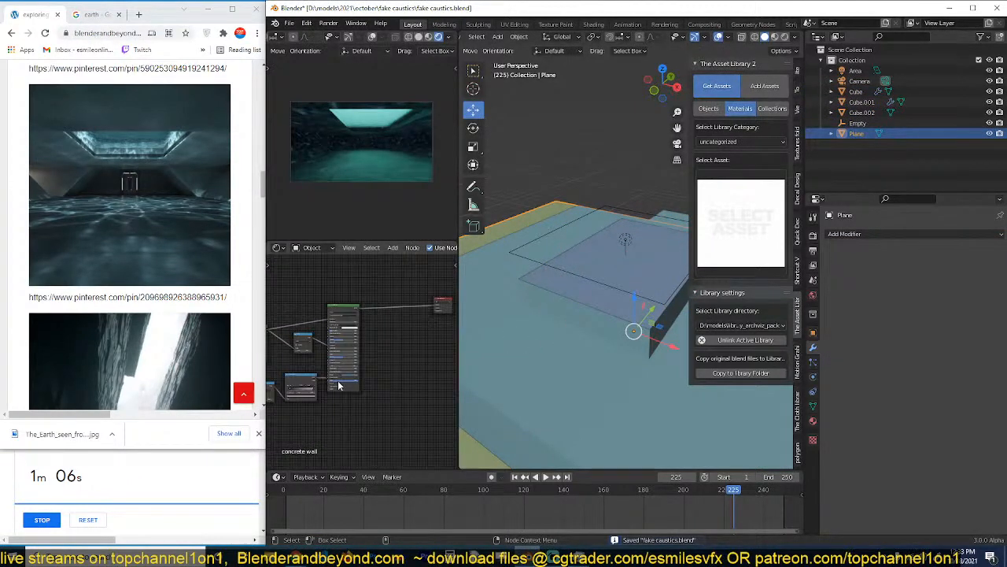
scroll(340, 386, up, 1)
middle_drag(340, 385, 419, 359)
scroll(413, 385, up, 1)
scroll(412, 385, up, 1)
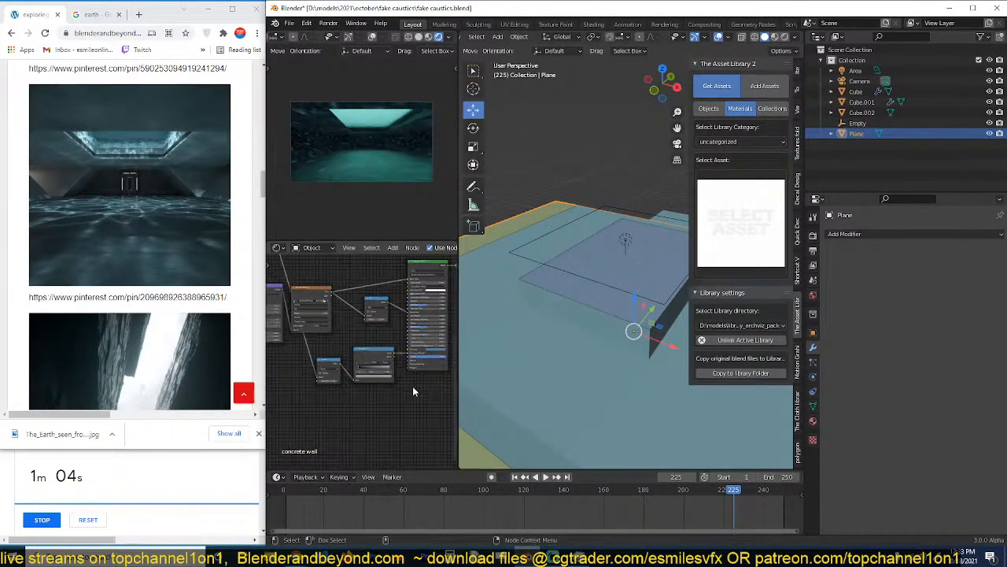
In Cube's concrete wall material, detach the ColorRamp from the Power node and Emission Strength, move the Power node above the wall texture nodes, and save.
click(553, 343)
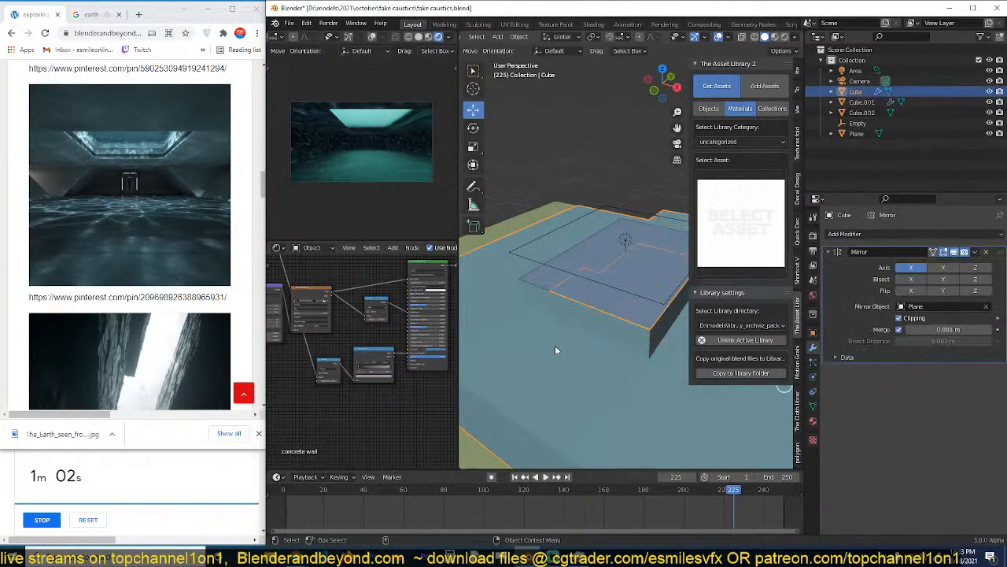
scroll(390, 371, down, 2)
scroll(385, 373, up, 1)
middle_drag(384, 374, 393, 366)
scroll(390, 366, up, 2)
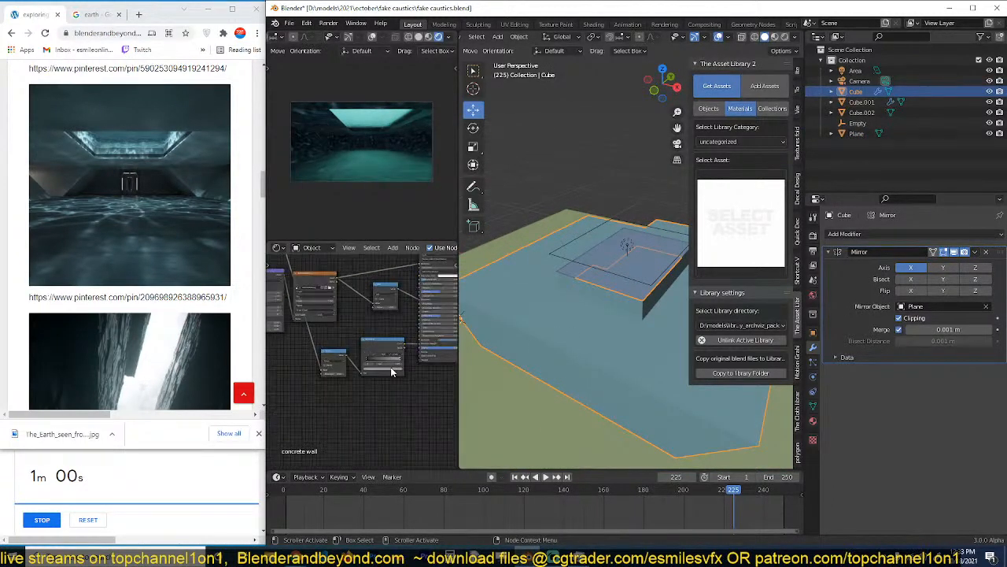
scroll(391, 358, up, 2)
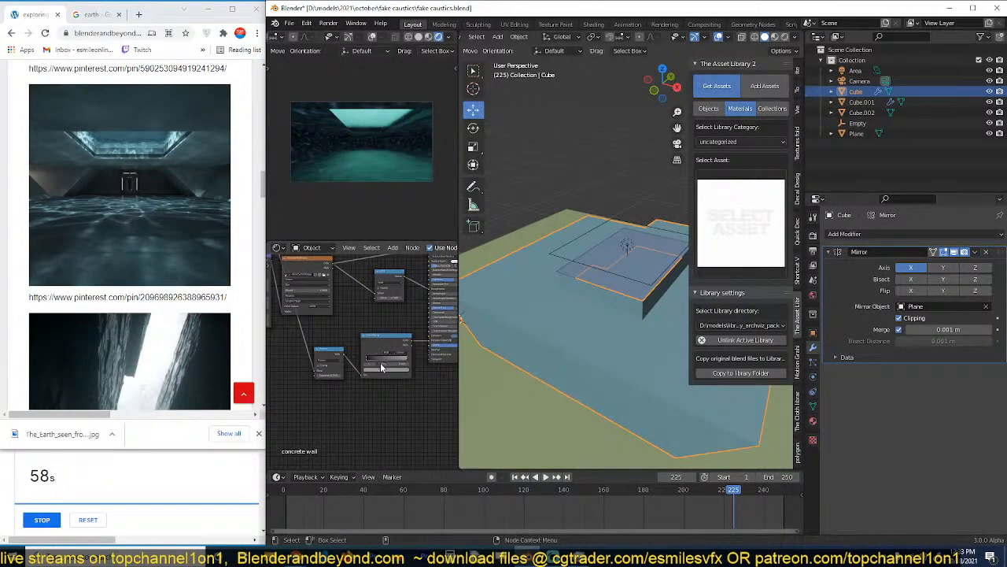
middle_drag(397, 359, 393, 372)
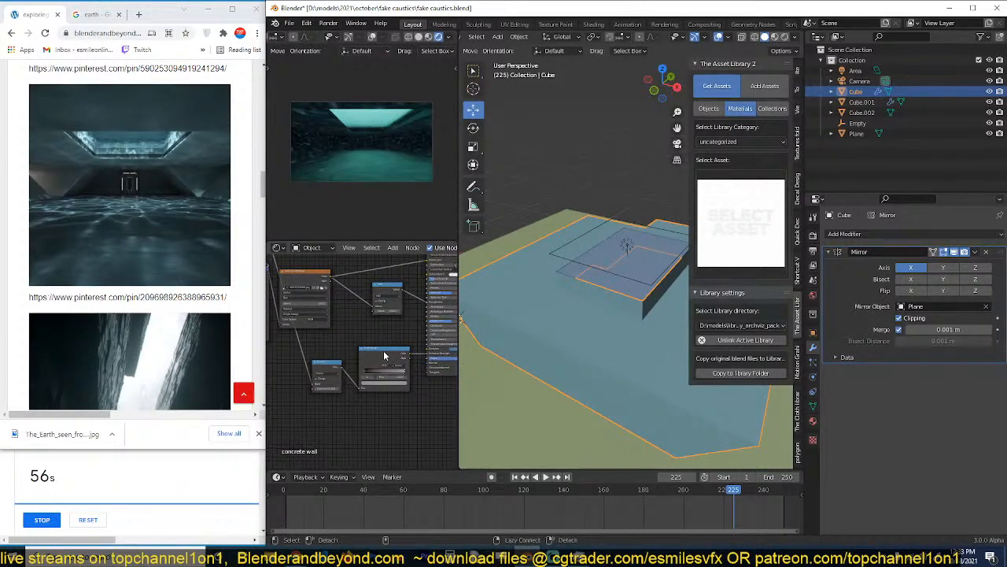
drag(384, 355, 382, 405)
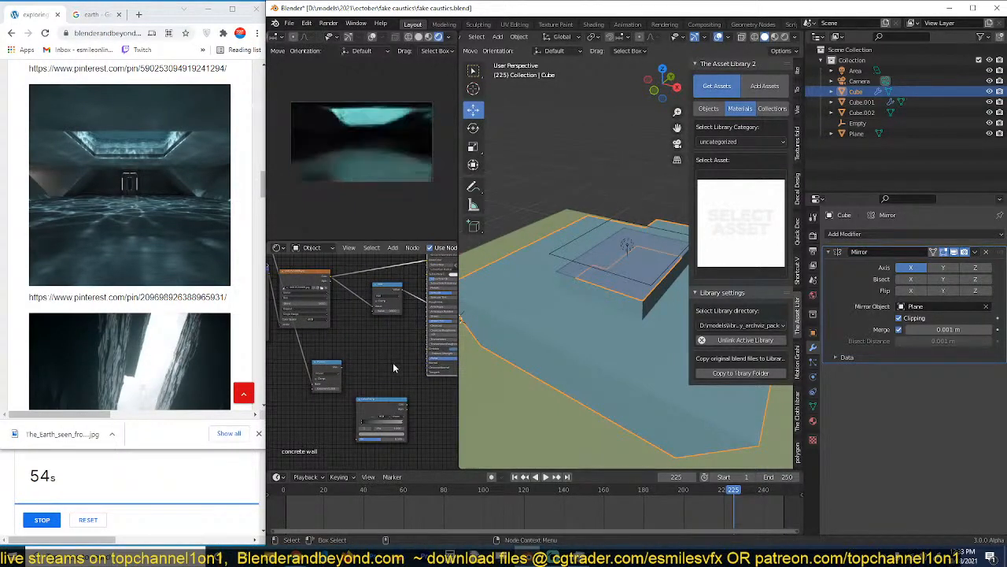
middle_drag(394, 367, 380, 396)
drag(332, 396, 350, 281)
key(ctrl+s)
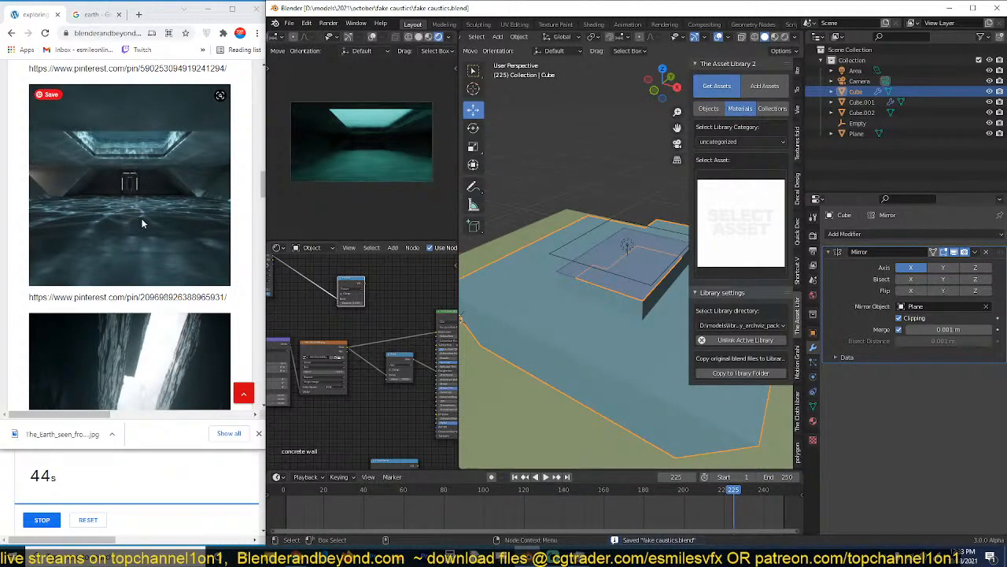
Preview the caustics texture and its Power node output directly on the room's walls.
scroll(373, 316, down, 2)
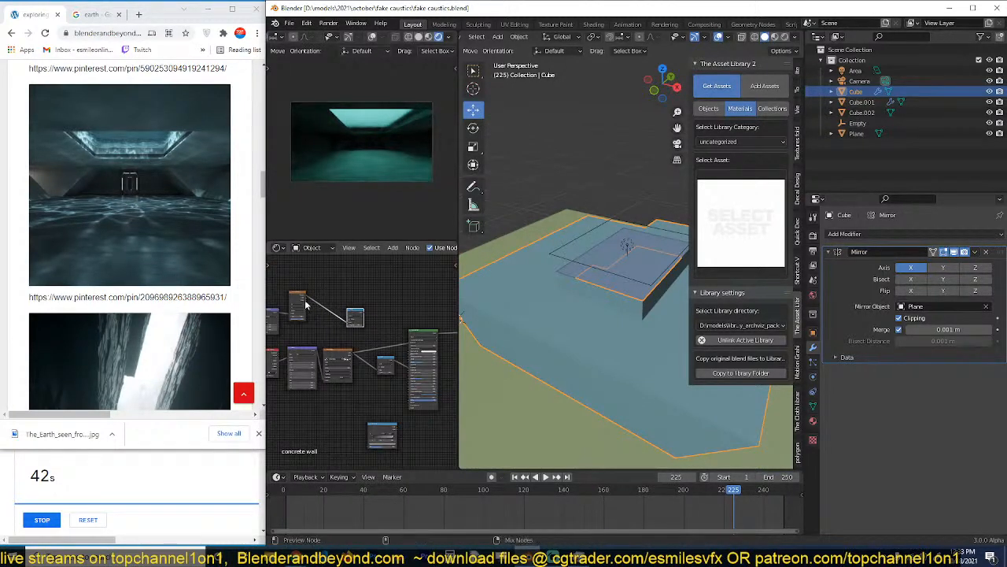
ctrl+shift+click(303, 300)
ctrl+shift+click(353, 317)
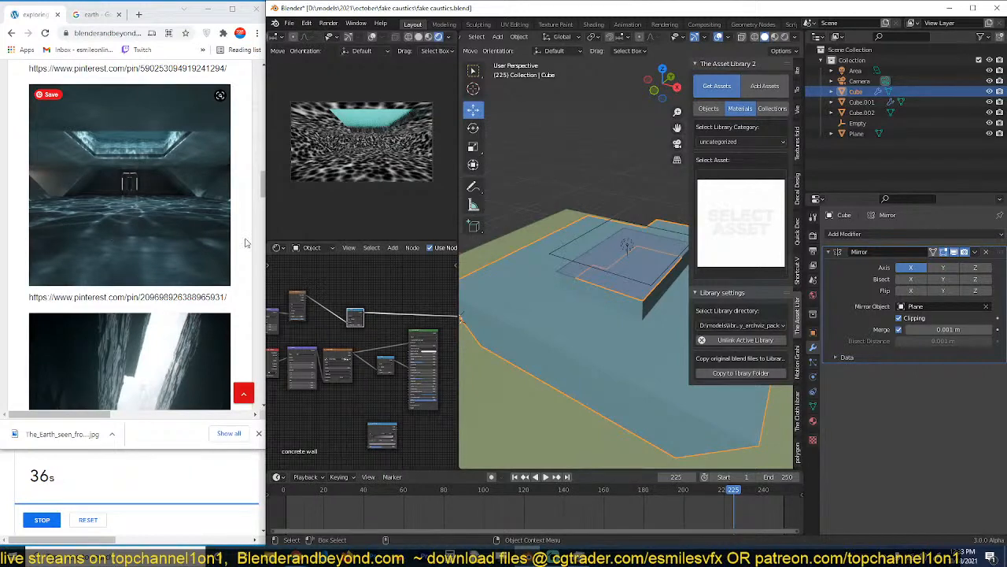
Adjust the Noise Texture's scale and the values of the vector node it feeds to change the caustic pattern's distortion.
scroll(318, 318, up, 2)
middle_drag(333, 330, 359, 333)
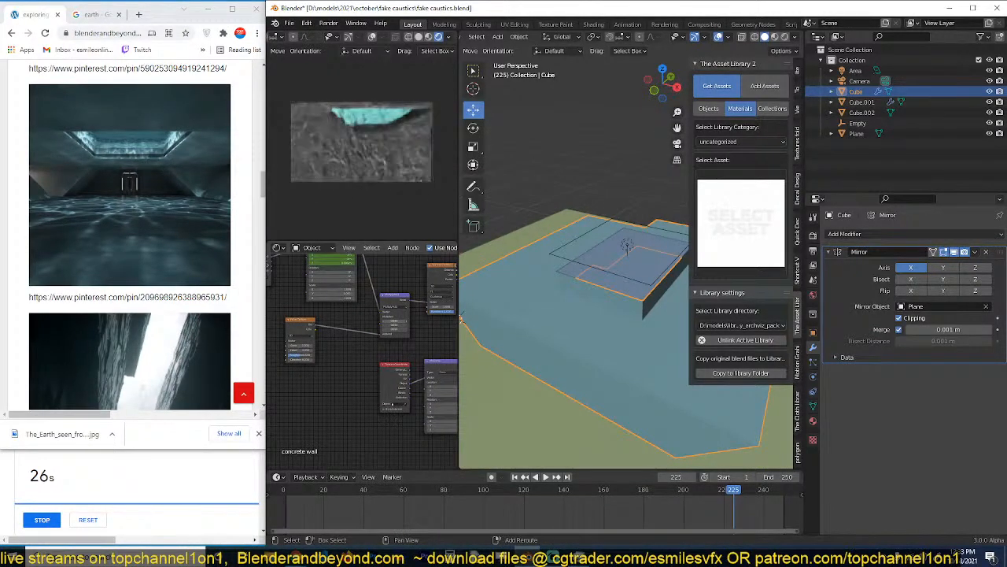
mouse_move(298, 345)
mouse_down()
mouse_move(275, 345)
mouse_move(306, 344)
mouse_up()
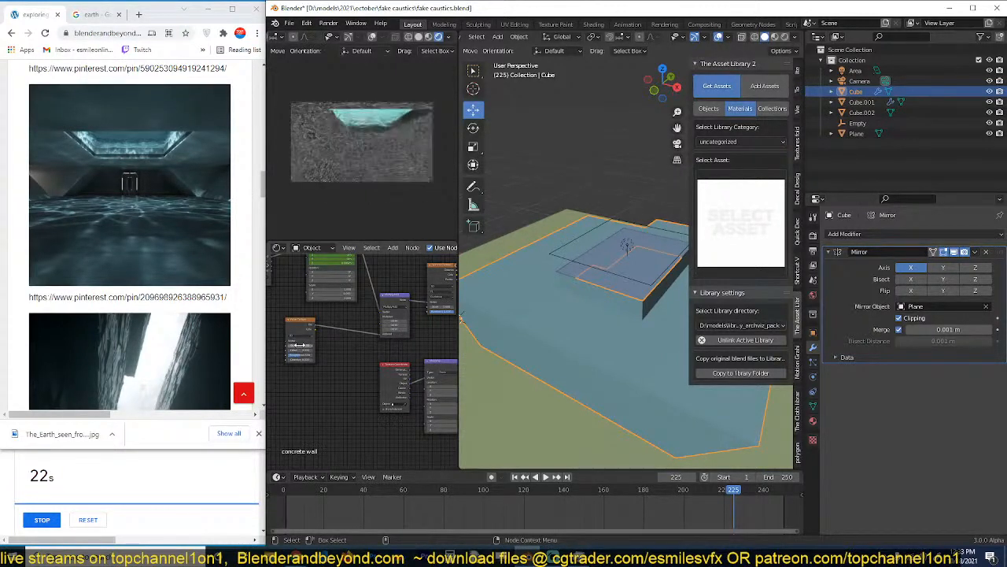
shift+drag(395, 321, 396, 321)
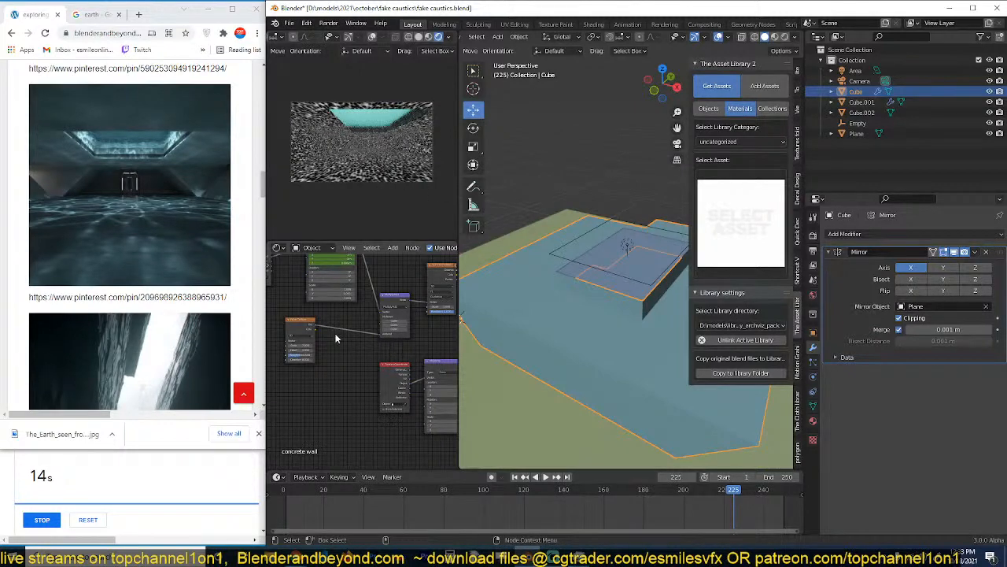
scroll(373, 360, down, 5)
middle_drag(375, 358, 281, 346)
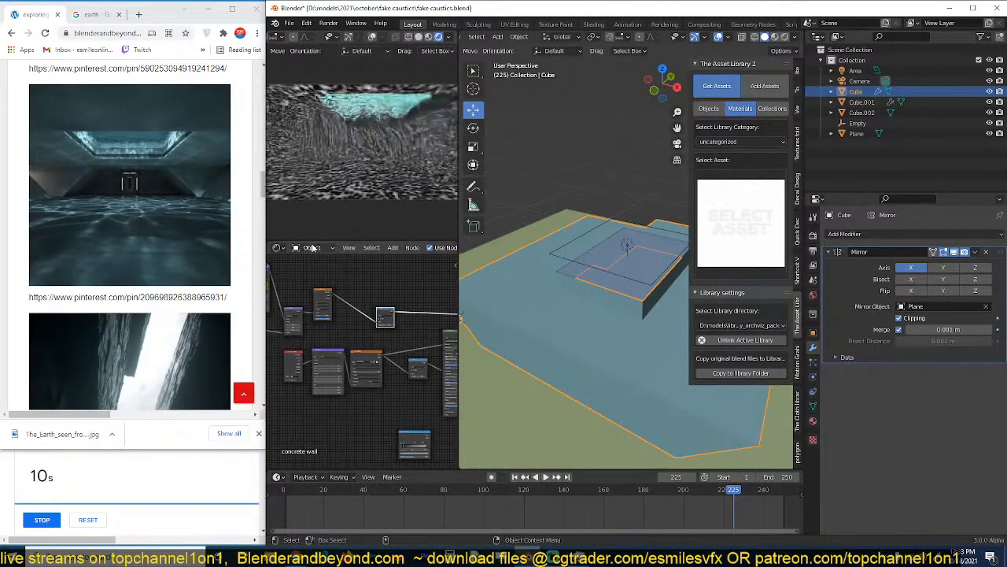
Switch the camera viewport to Material Preview shading to inspect the caustic pattern on the walls.
click(429, 37)
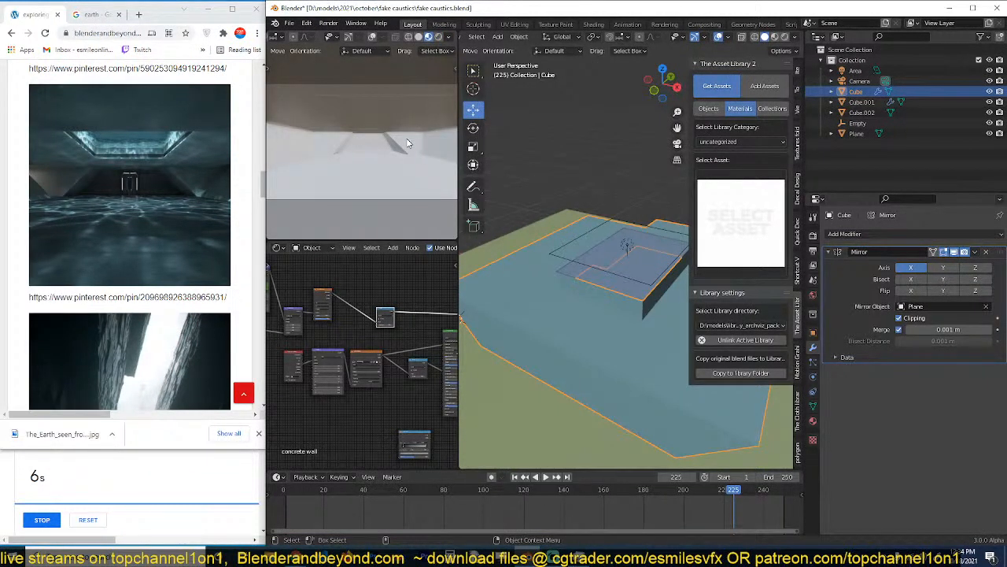
scroll(409, 151, down, 2)
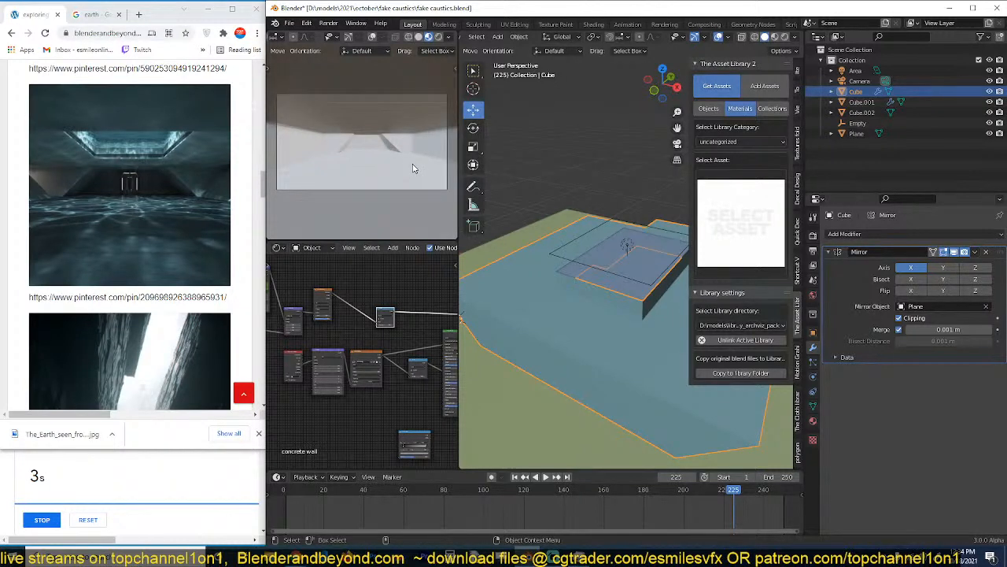
scroll(413, 167, up, 2)
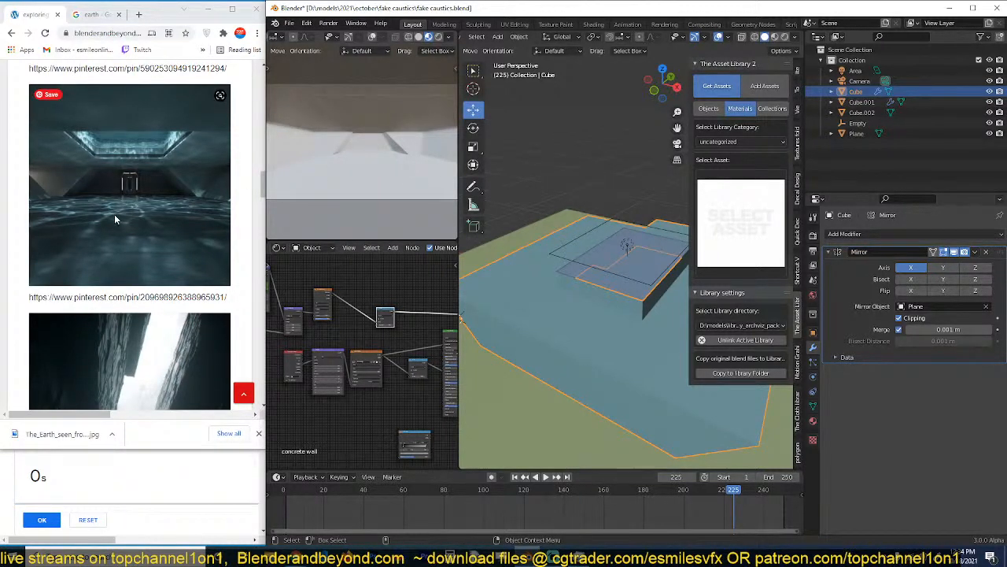
Reset the browser's countdown timer to 20 minutes and restart it, and save the Blender file.
click(75, 522)
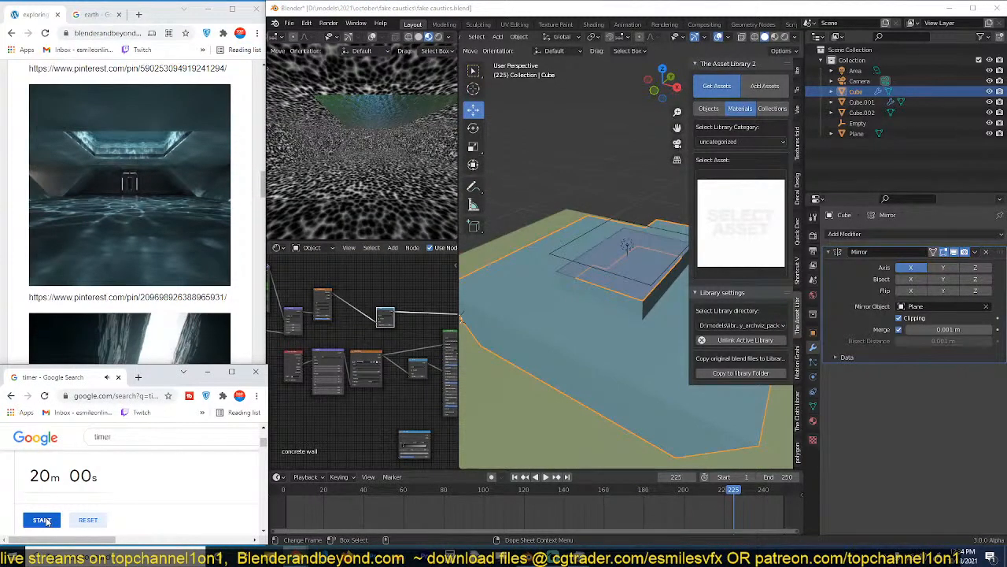
click(44, 521)
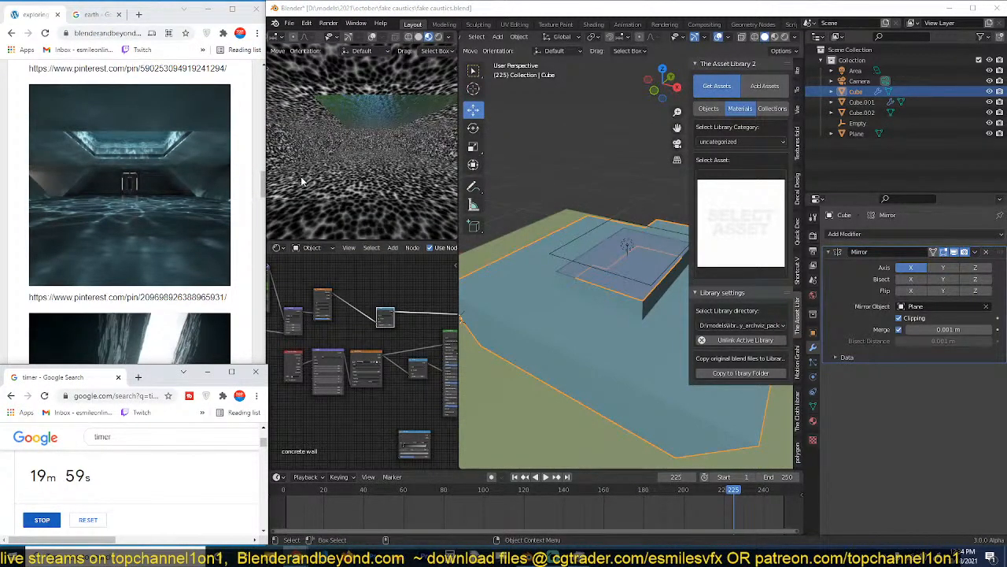
click(393, 170)
key(ctrl+s)
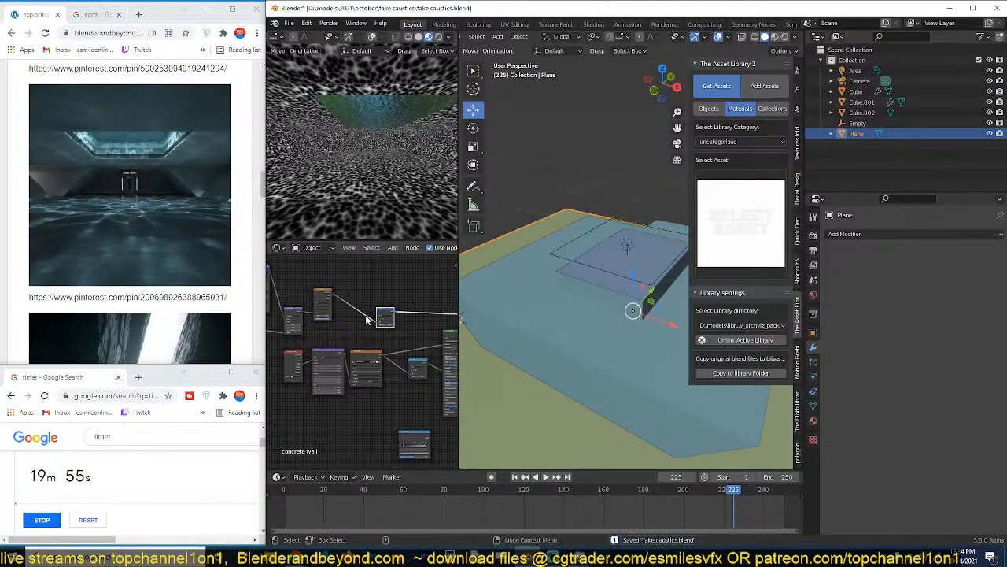
Save the file and enable shader nodes on the area light above the ceiling opening.
scroll(366, 319, down, 3)
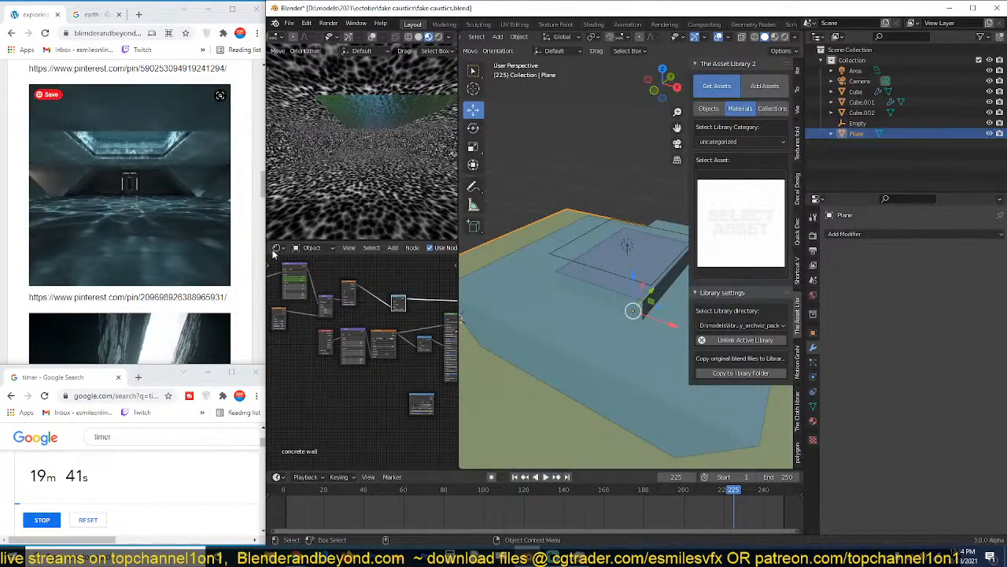
click(543, 350)
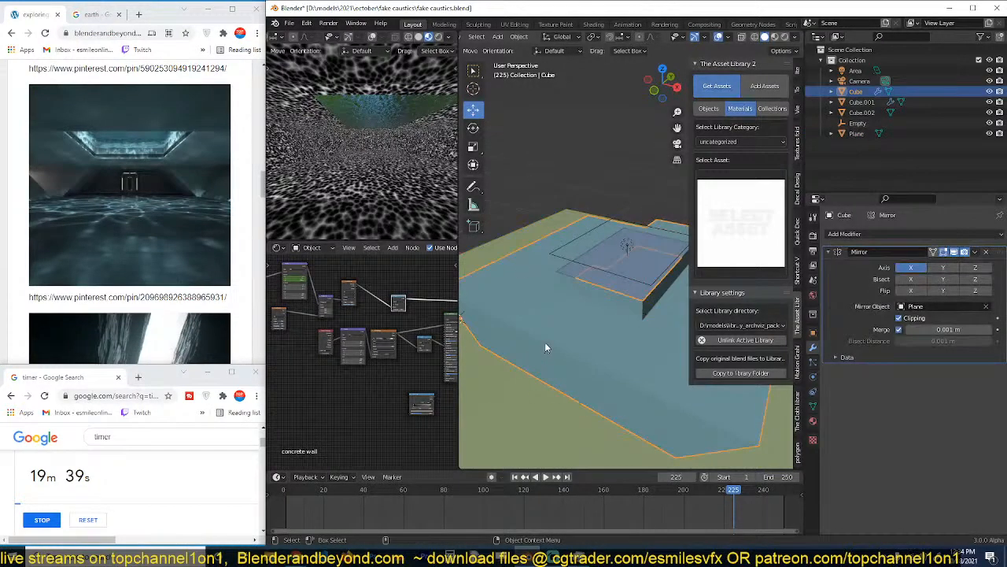
key(ctrl+s)
middle_drag(548, 342, 554, 308)
click(610, 240)
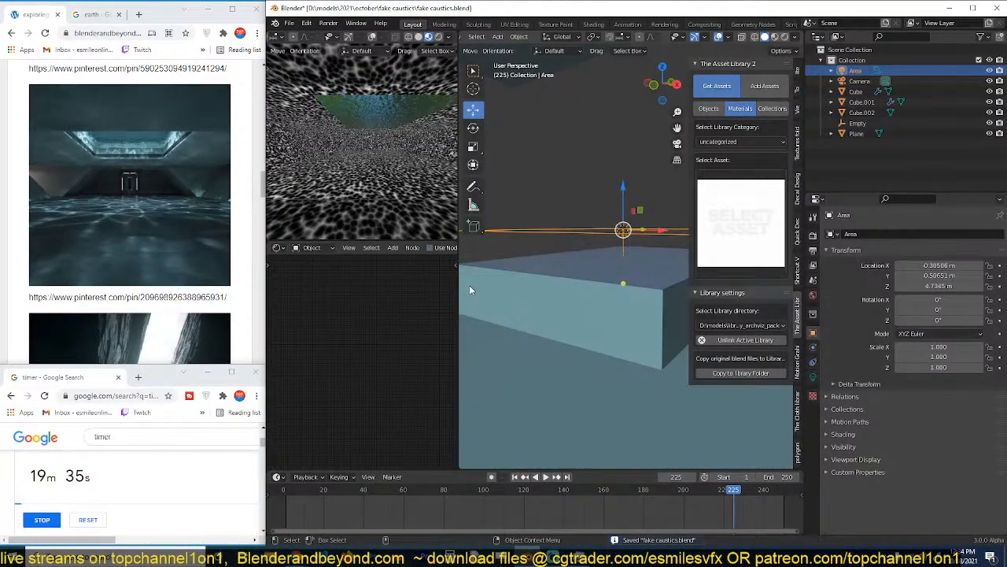
click(430, 248)
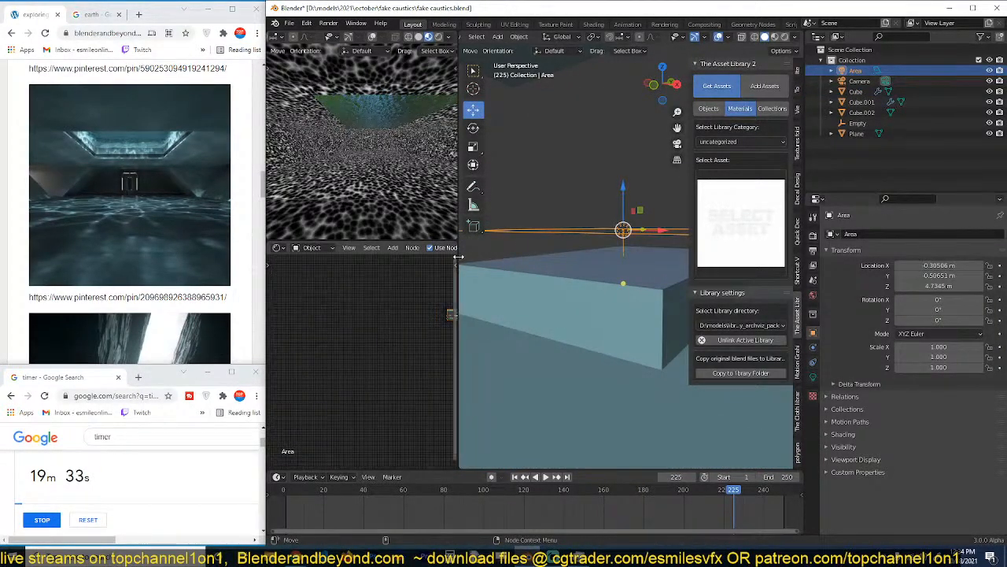
Reconnect Cube's Principled BSDF to the concrete wall material's output and return the camera viewport to Rendered shading.
scroll(644, 348, down, 2)
click(644, 349)
scroll(385, 306, up, 3)
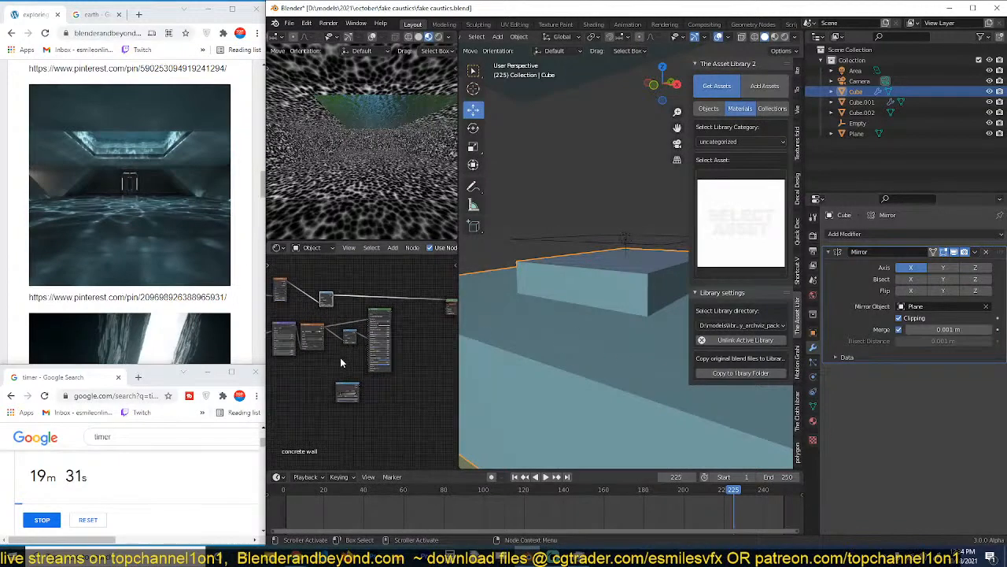
ctrl+shift+click(394, 305)
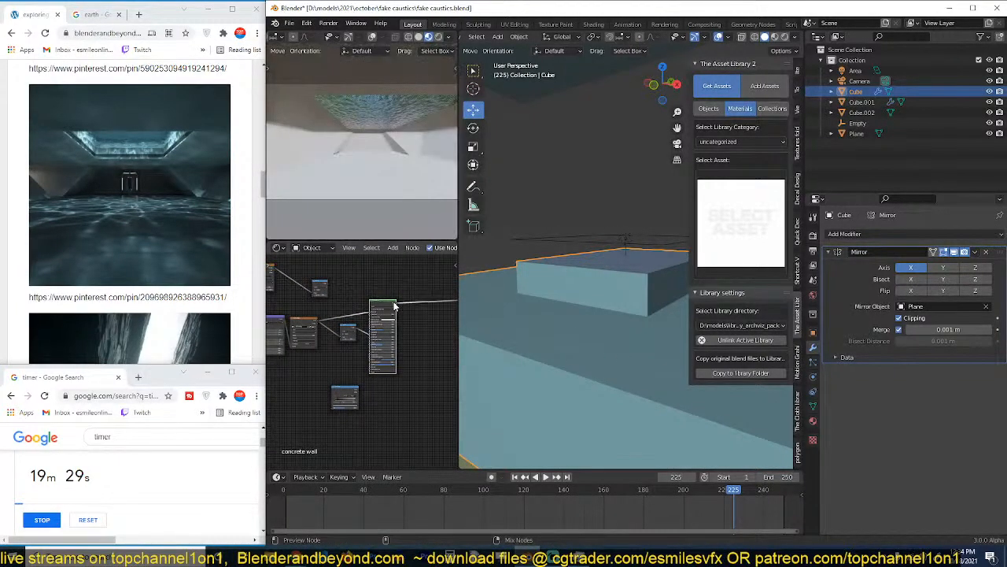
click(636, 287)
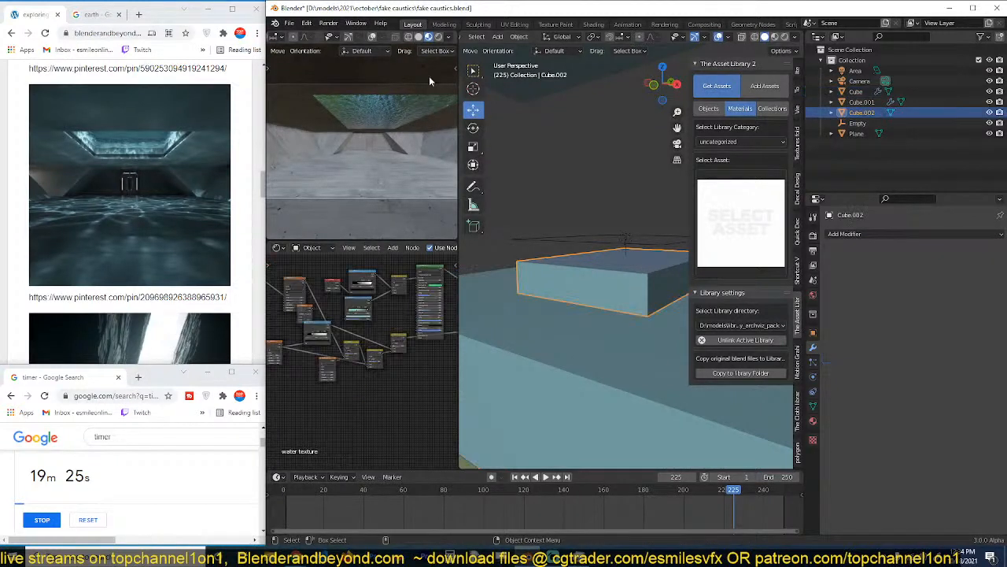
click(439, 37)
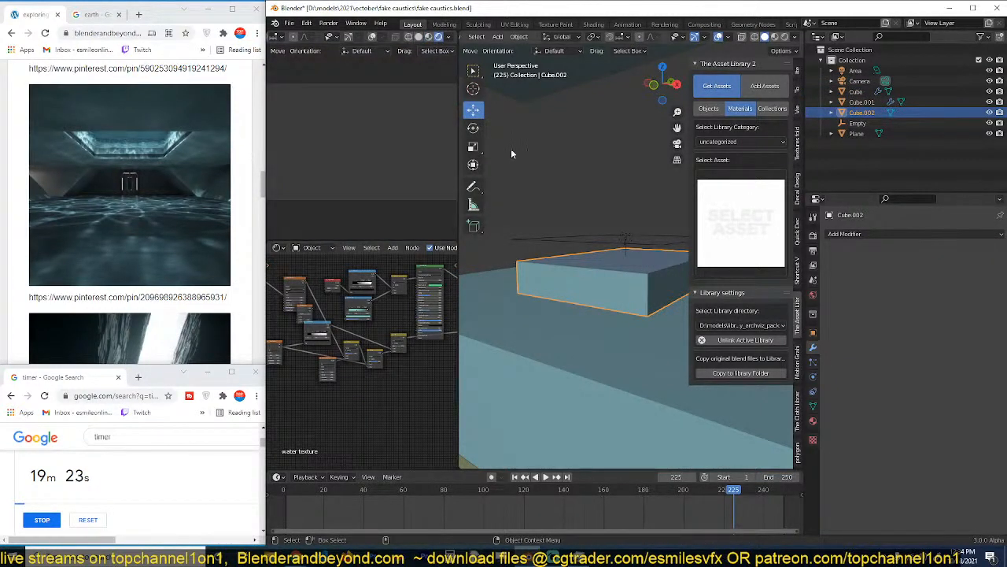
Hide the water block Cube.002 above the ceiling opening.
click(611, 260)
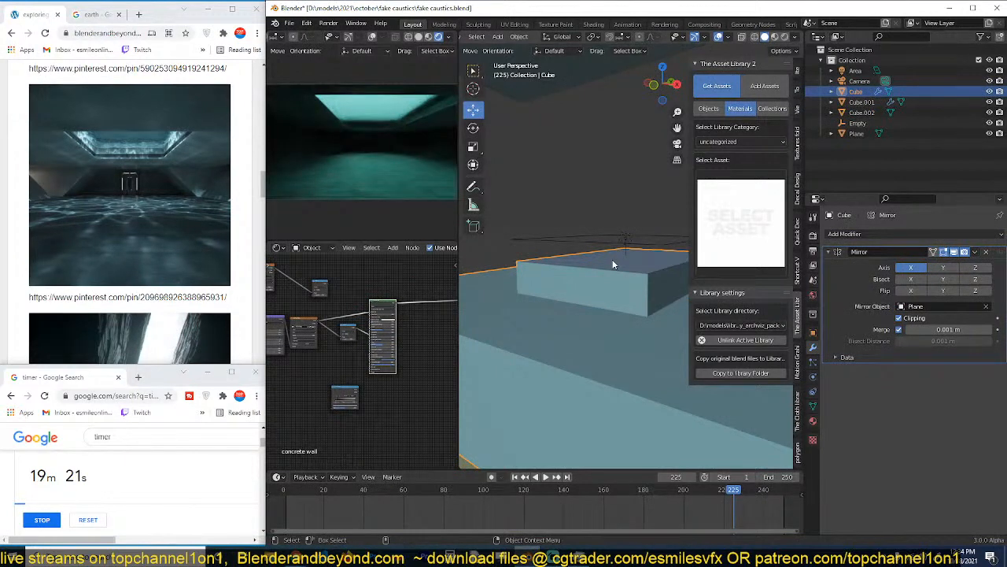
click(614, 264)
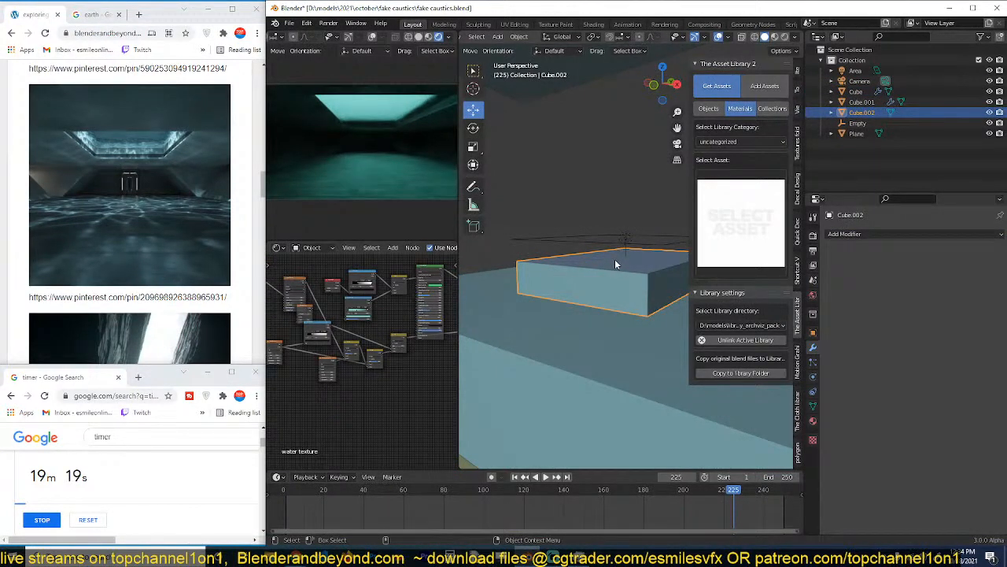
key(h)
Select the area light above the ceiling opening, save the file and open the light's power and size settings.
click(624, 239)
scroll(354, 327, up, 7)
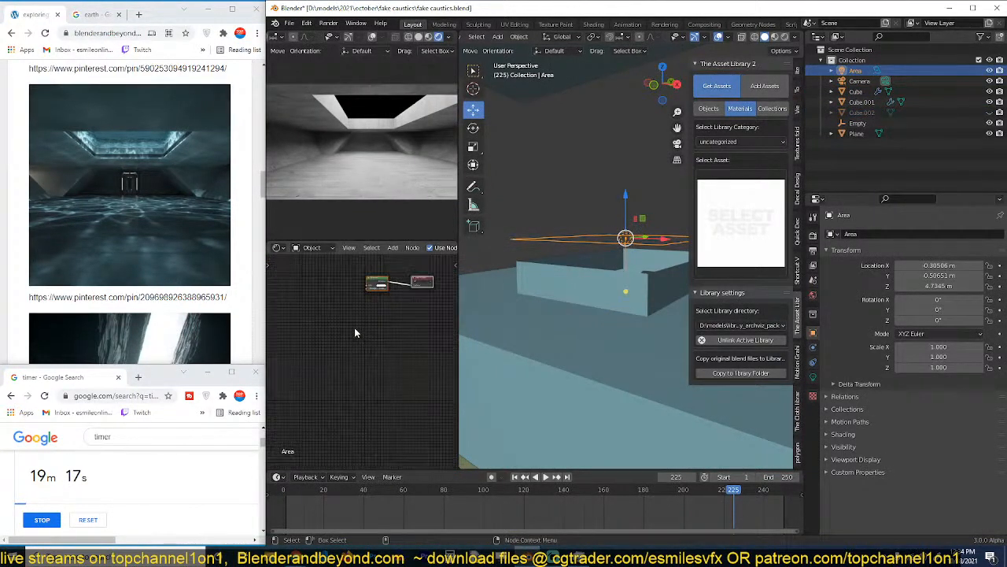
middle_drag(372, 271, 338, 342)
scroll(339, 341, up, 3)
key(ctrl+s)
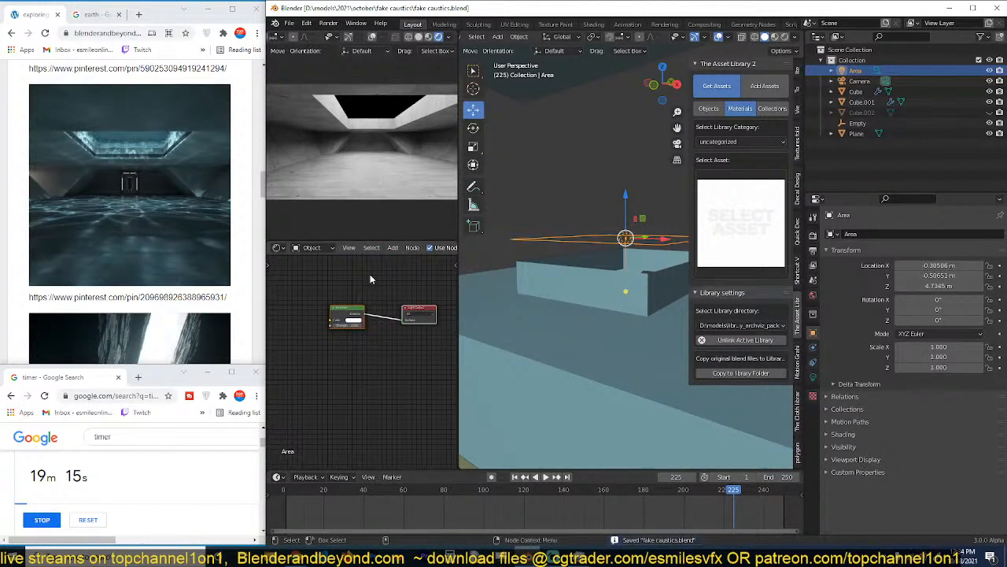
scroll(350, 340, up, 1)
scroll(364, 309, up, 2)
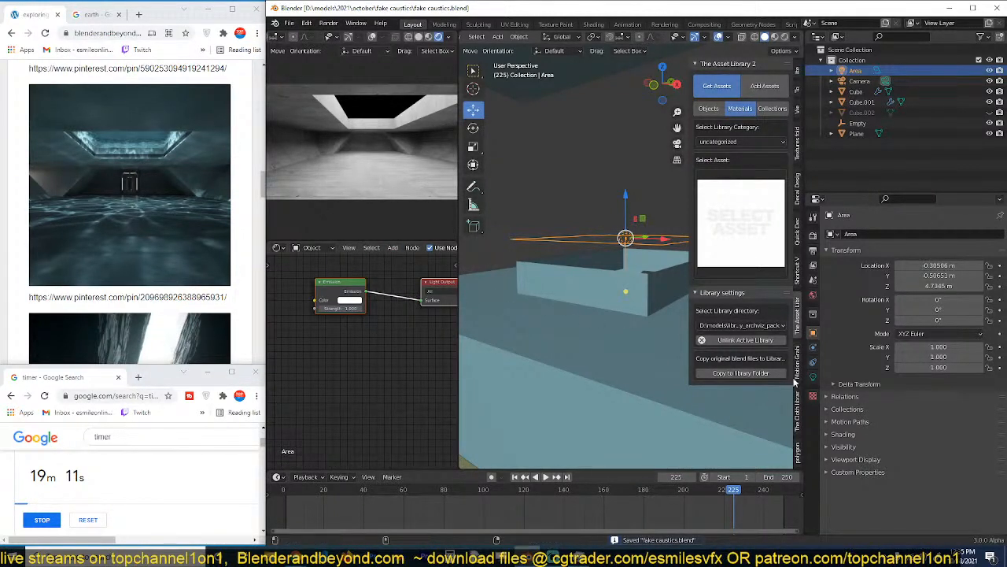
click(813, 377)
click(937, 303)
text(1000 W)
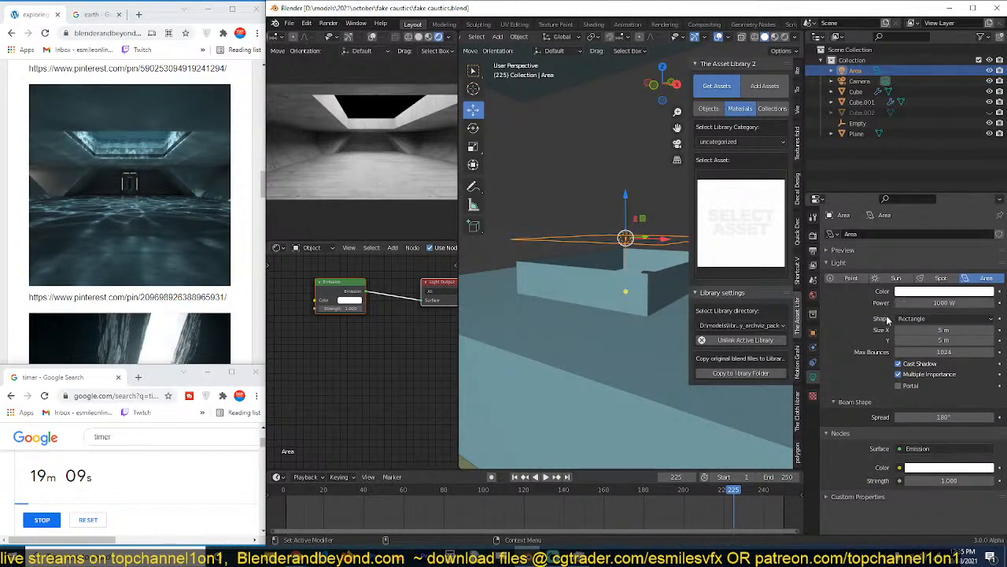
click(329, 359)
scroll(330, 359, down, 2)
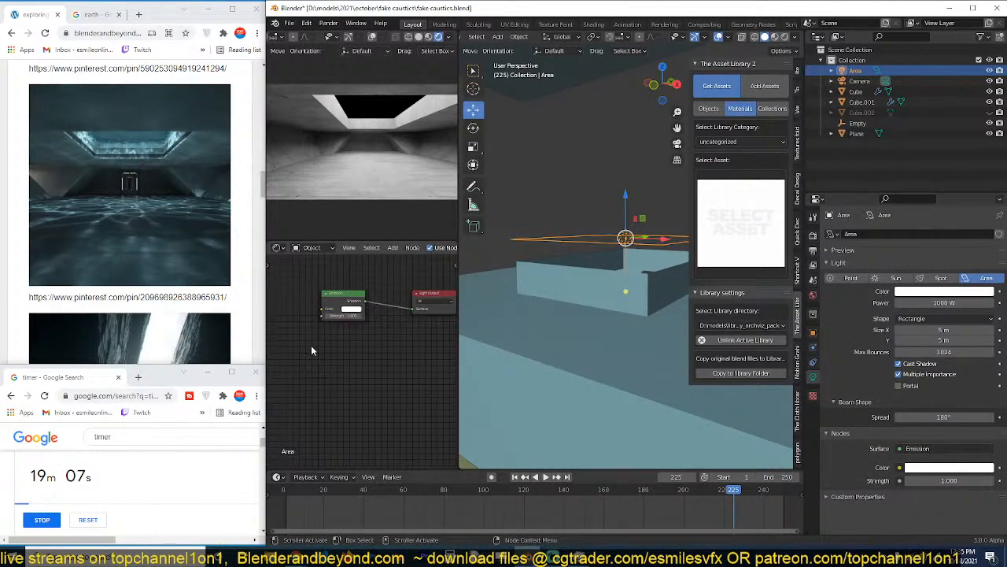
middle_drag(317, 344, 370, 355)
key(shift+a)
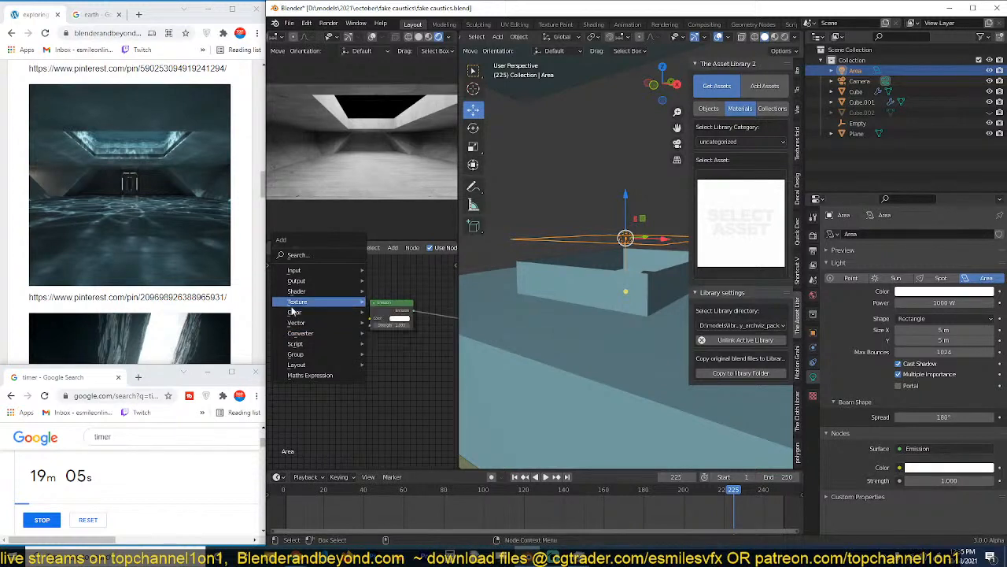
mouse_move(303, 307)
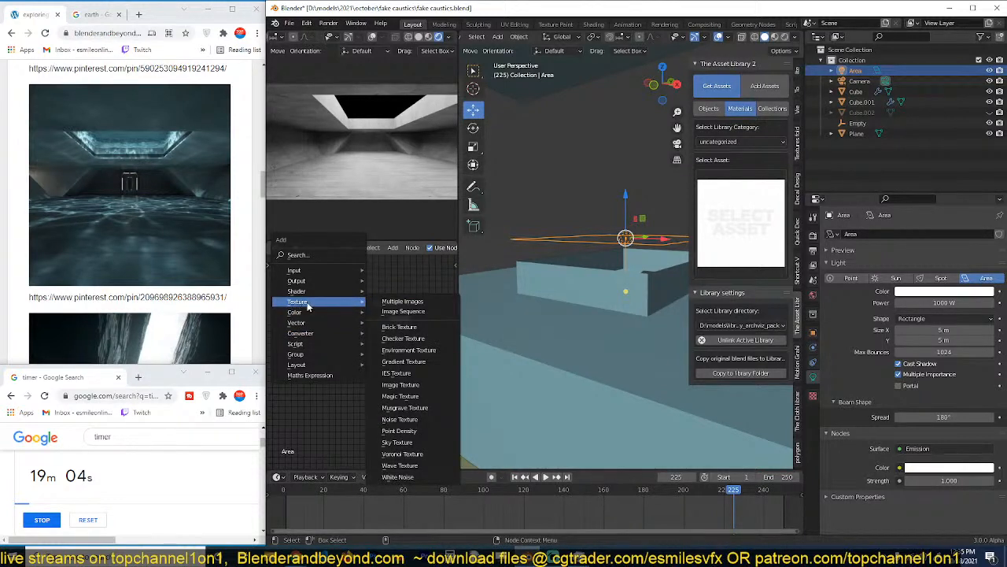
click(423, 412)
click(318, 360)
key(x)
Add a Voronoi Texture to the area light's nodes, feed its Distance into the Emission strength and space the two nodes apart.
key(shift+a)
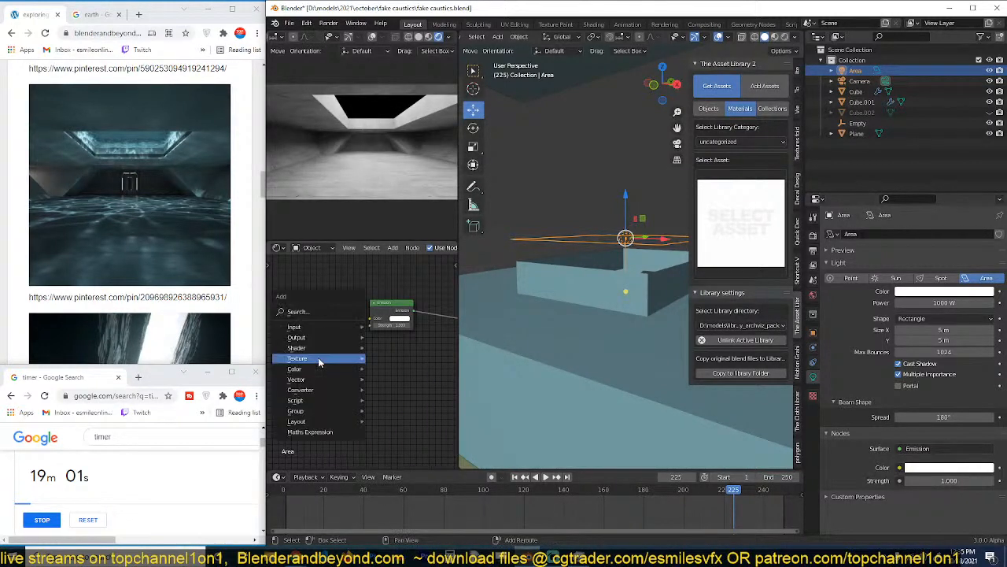
mouse_move(319, 360)
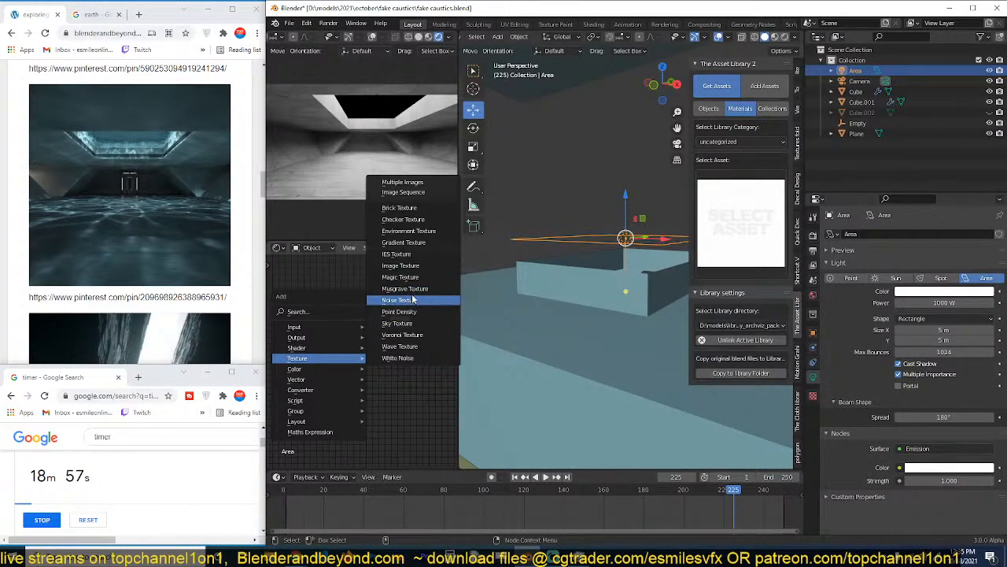
click(402, 334)
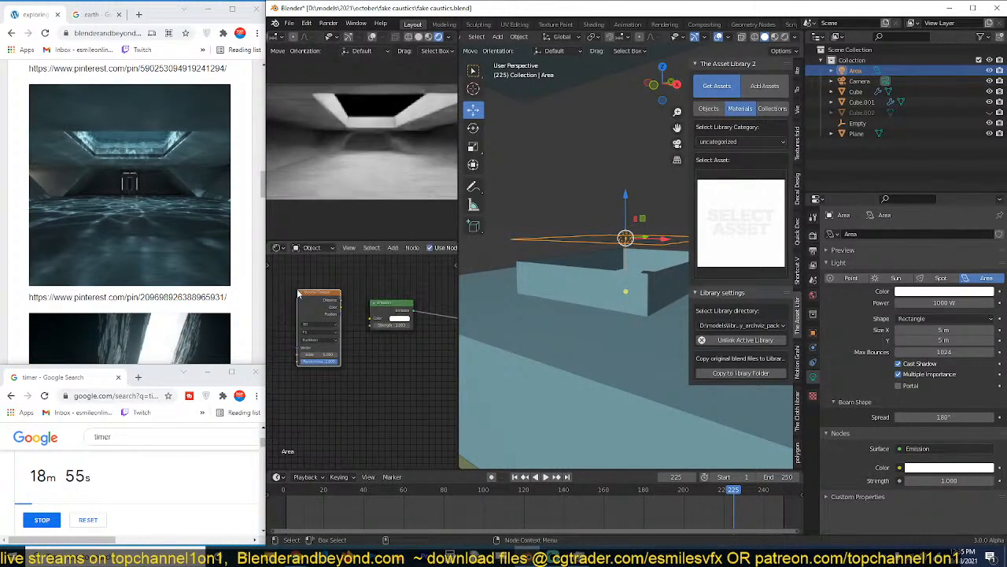
click(298, 294)
drag(340, 300, 371, 325)
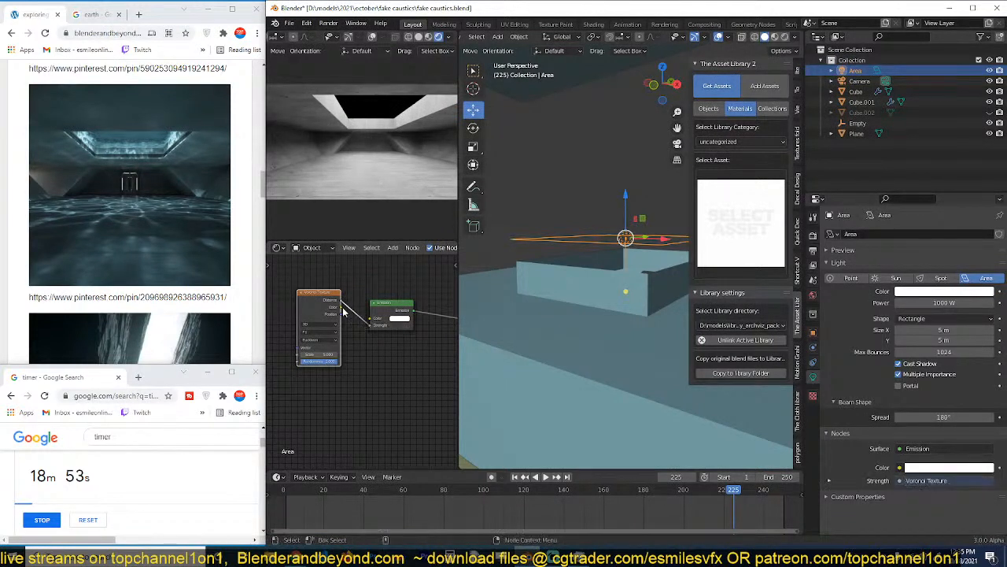
drag(318, 298, 308, 323)
scroll(346, 348, up, 2)
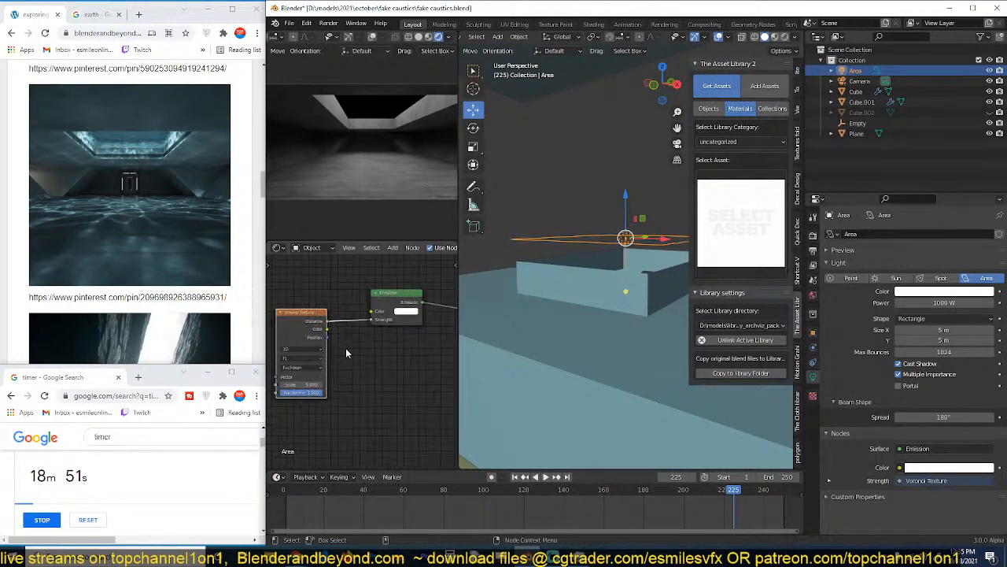
middle_drag(344, 348, 425, 358)
drag(355, 333, 283, 329)
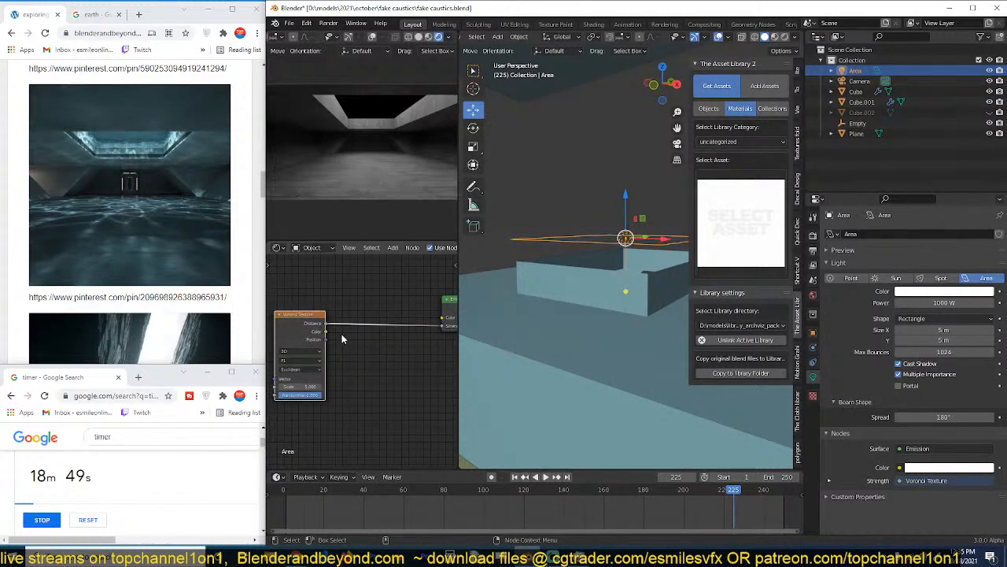
Set the area light's X and Y size to 1 m.
scroll(618, 288, down, 1)
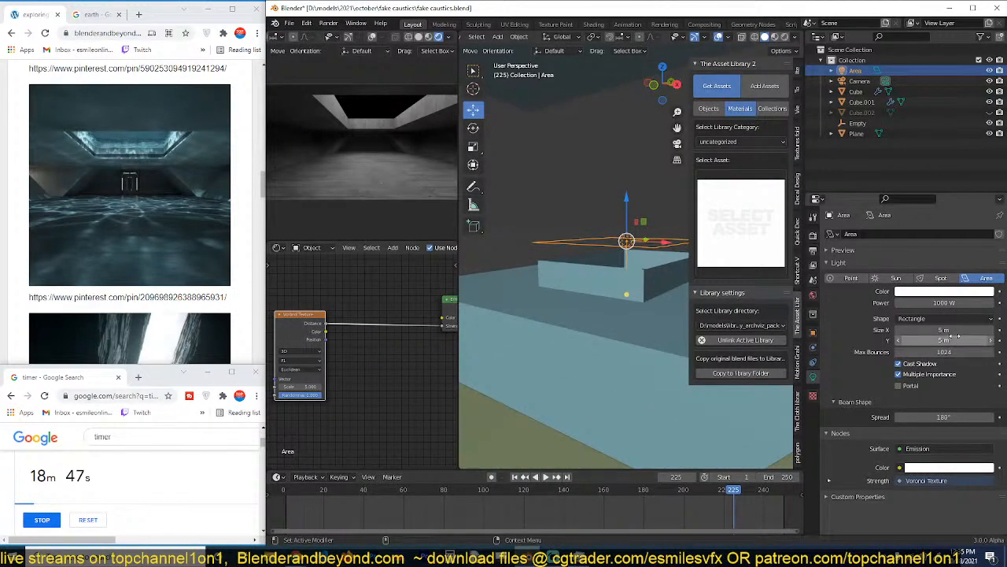
drag(935, 331, 907, 340)
text(1)
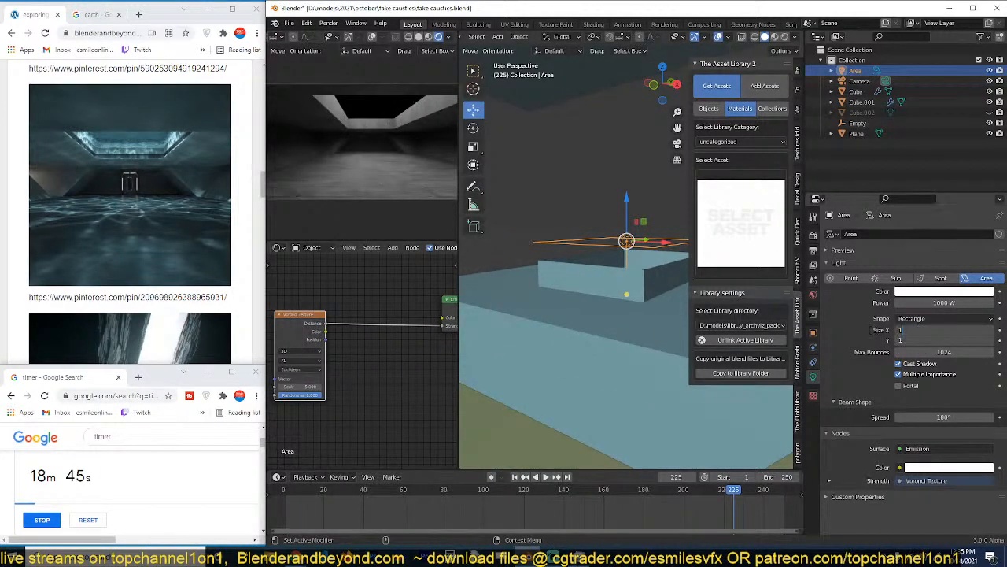
key(Return)
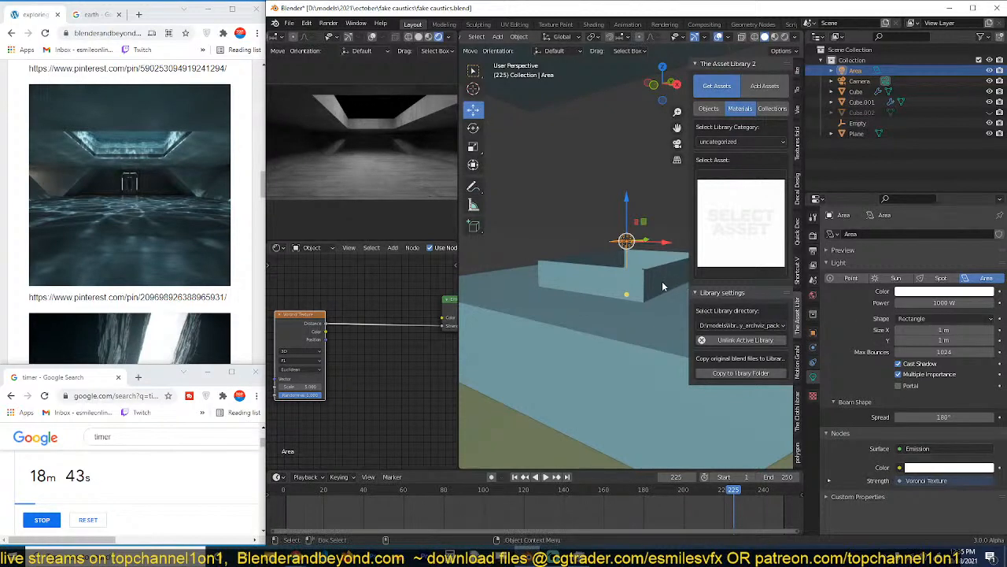
Shrink the area light to 0.5 m in both X and Y.
key(KP_7)
middle_drag(642, 314, 608, 230)
scroll(640, 294, down, 2)
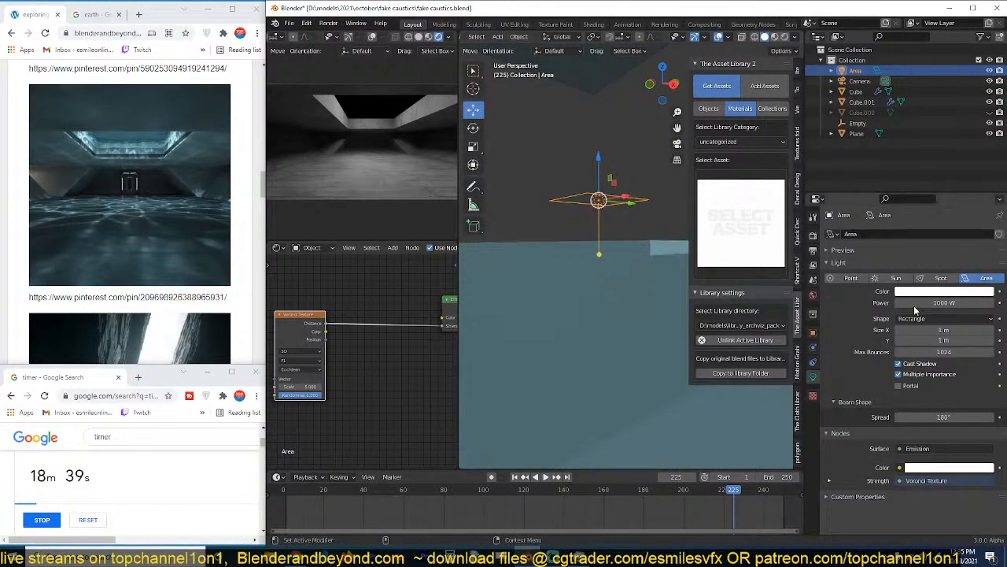
drag(937, 330, 937, 339)
key(Return)
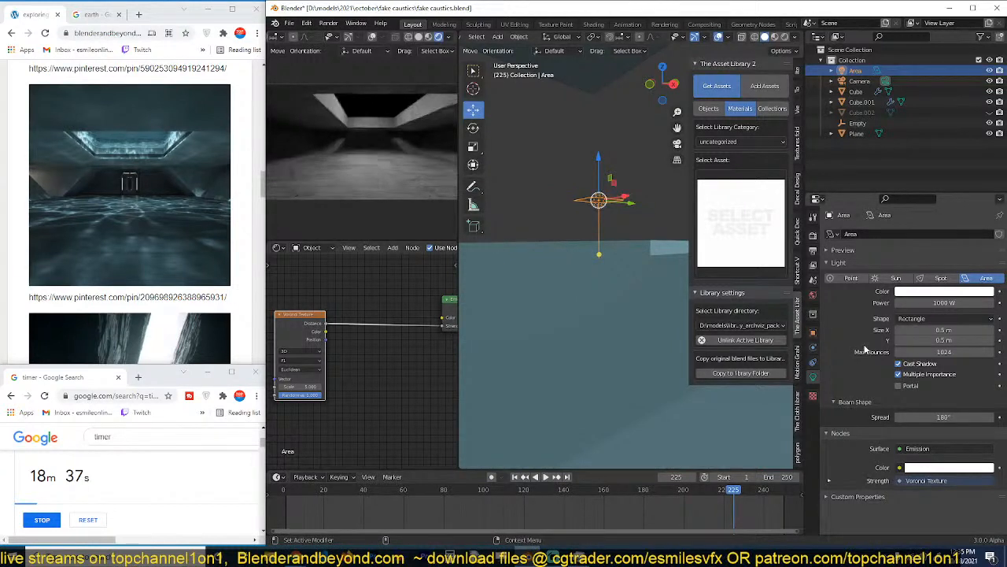
Open the world settings, reveal the water block Cube.002 to check the light through it, and hide the block again.
click(814, 296)
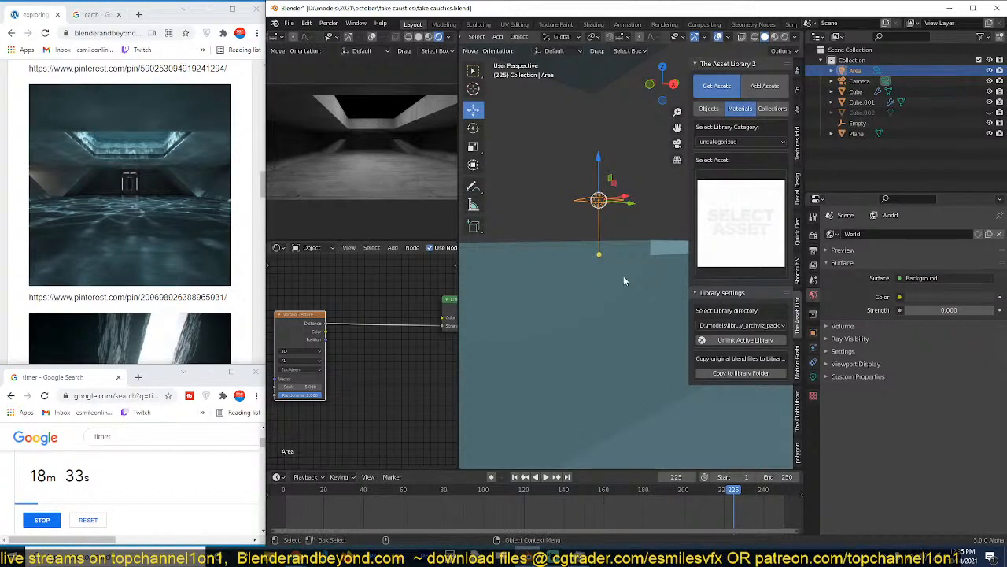
key(h)
key(alt+h)
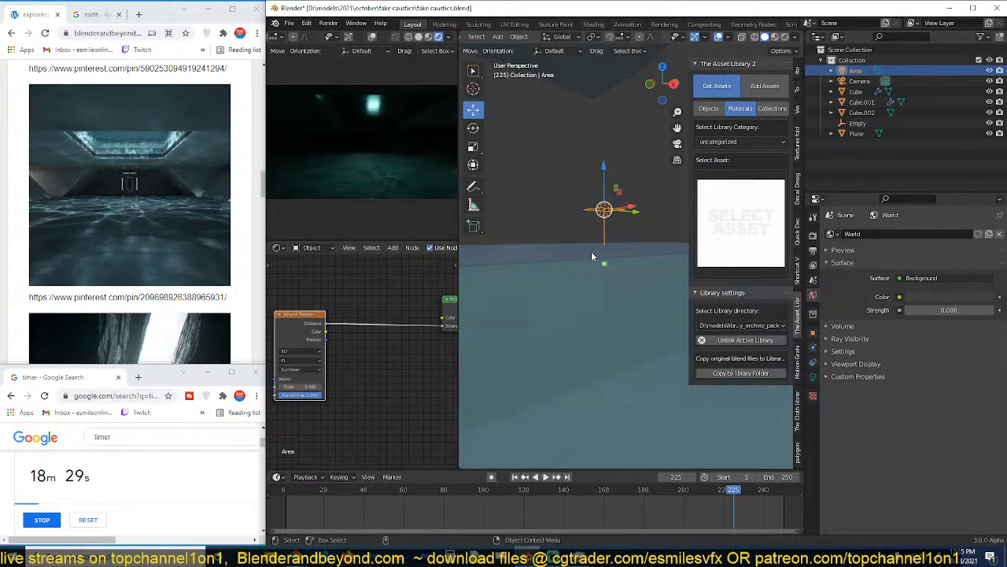
scroll(599, 267, down, 3)
click(606, 275)
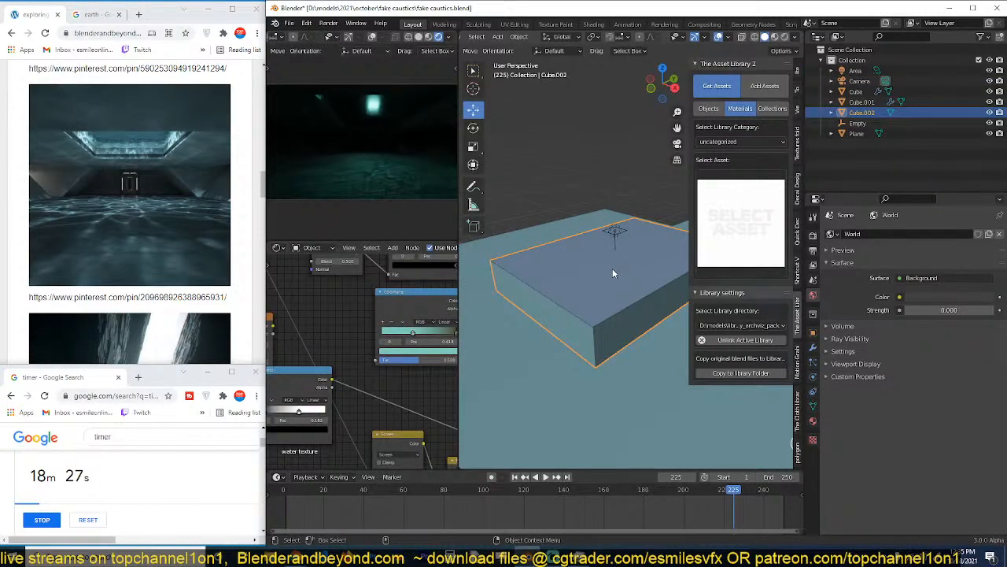
key(h)
Select the area light and connect the Voronoi Texture's Color output to the Emission color instead of feeding the strength.
click(614, 230)
middle_drag(346, 375, 379, 361)
scroll(389, 357, down, 2)
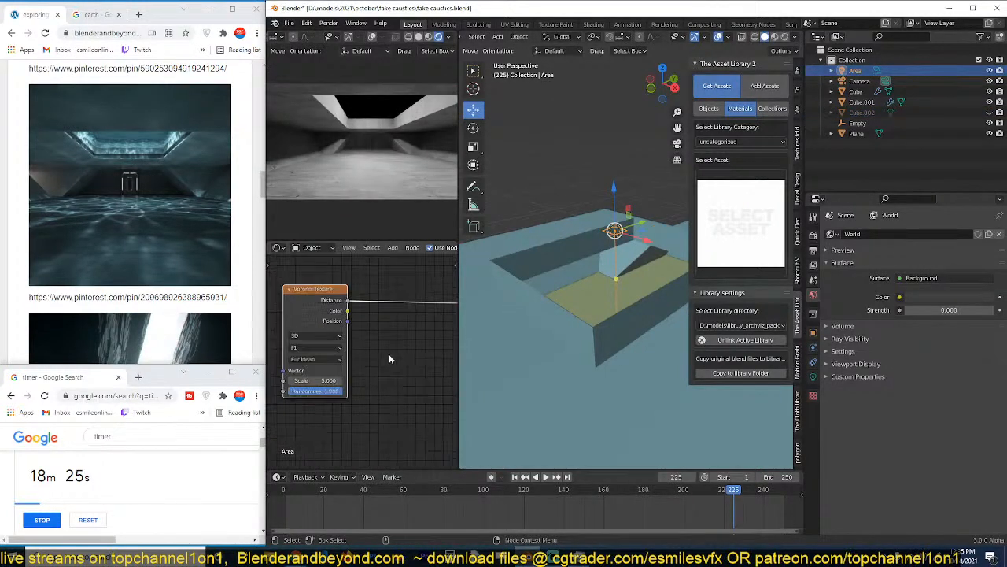
middle_drag(417, 325, 345, 338)
click(414, 322)
drag(415, 322, 414, 313)
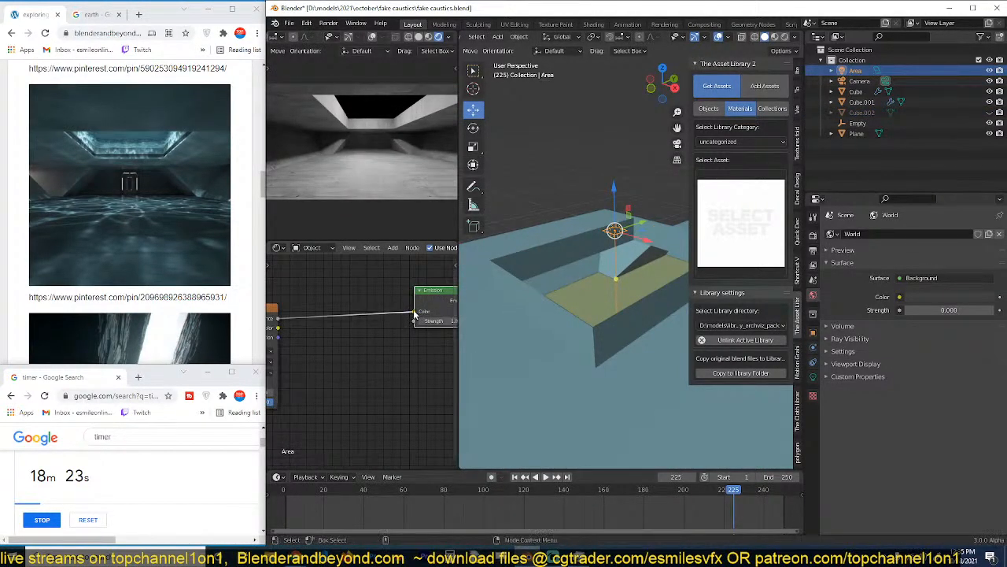
middle_drag(348, 327, 318, 337)
drag(304, 332, 443, 317)
drag(305, 332, 439, 316)
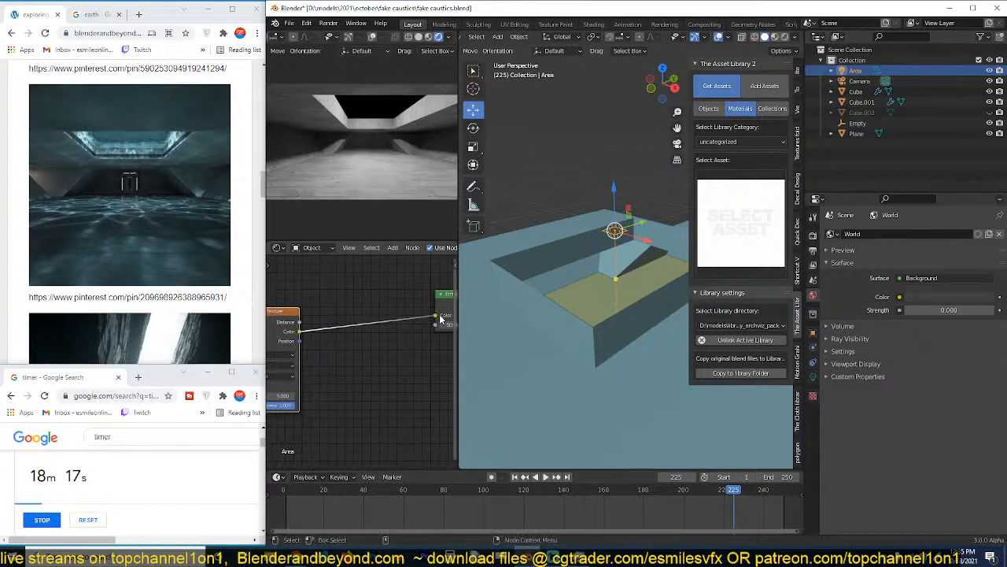
Insert a ColorRamp between the Voronoi Texture and Emission, with the white stop at about 0.7 and the black stop close before it.
key(shift+a)
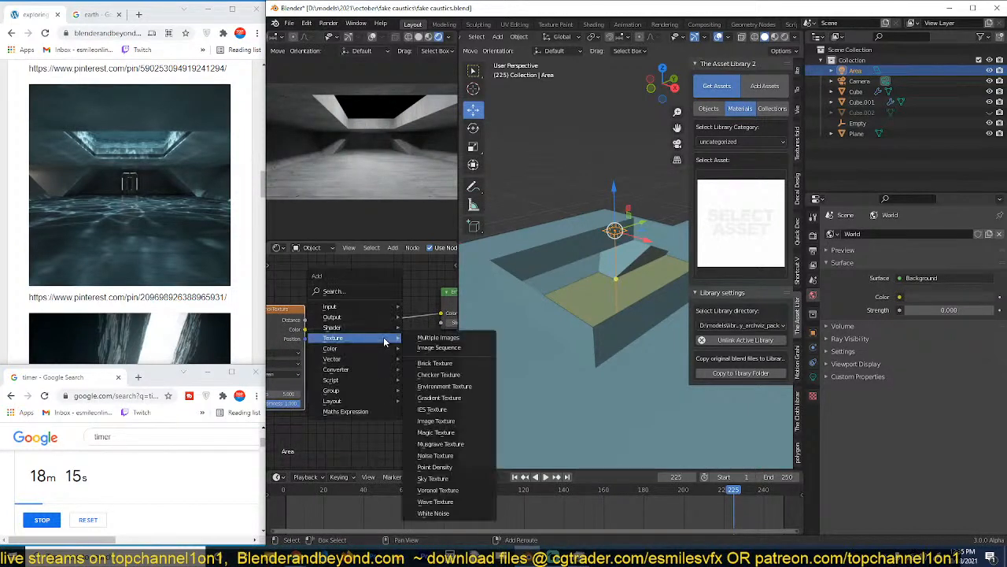
mouse_move(370, 374)
click(454, 233)
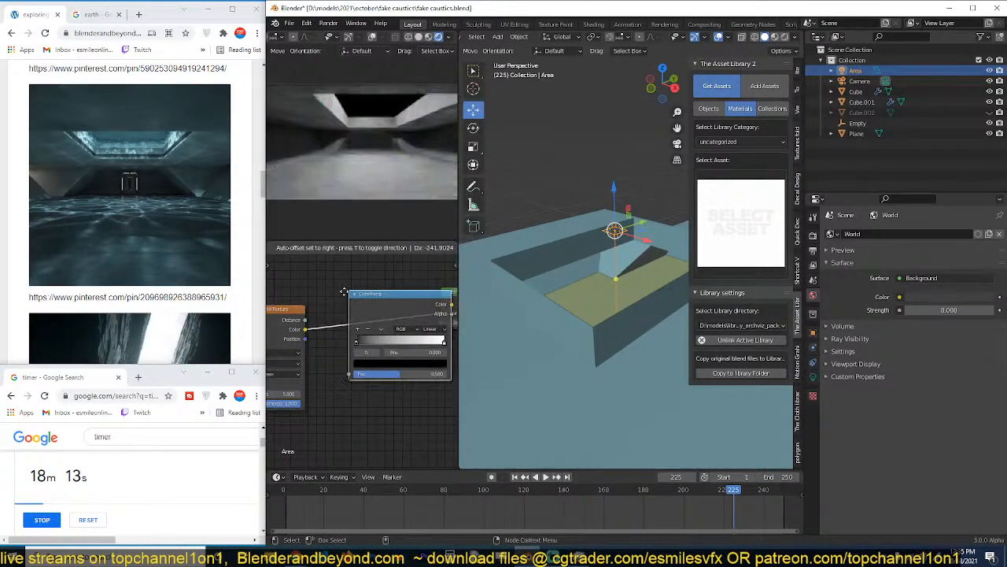
click(341, 292)
drag(358, 345, 402, 341)
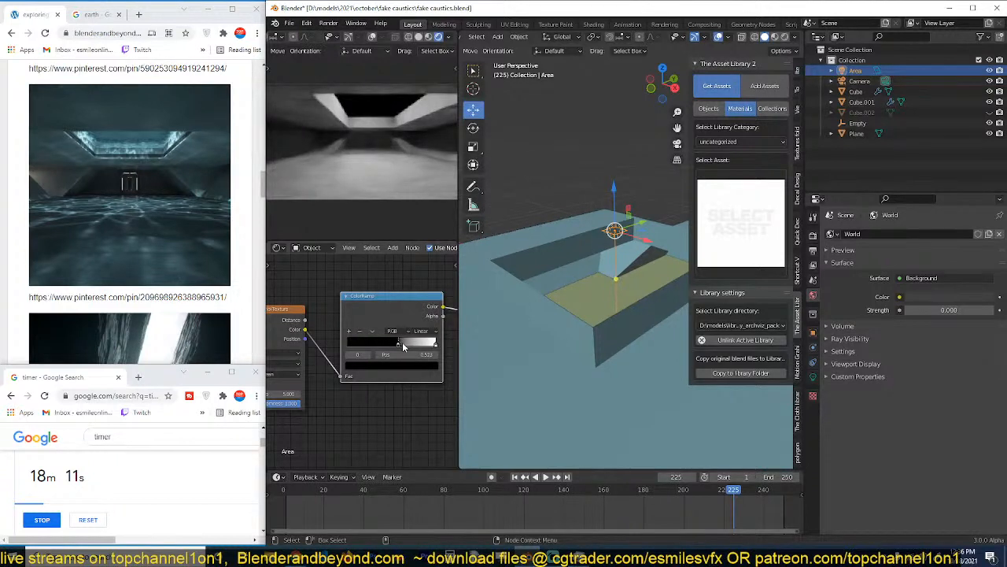
click(426, 348)
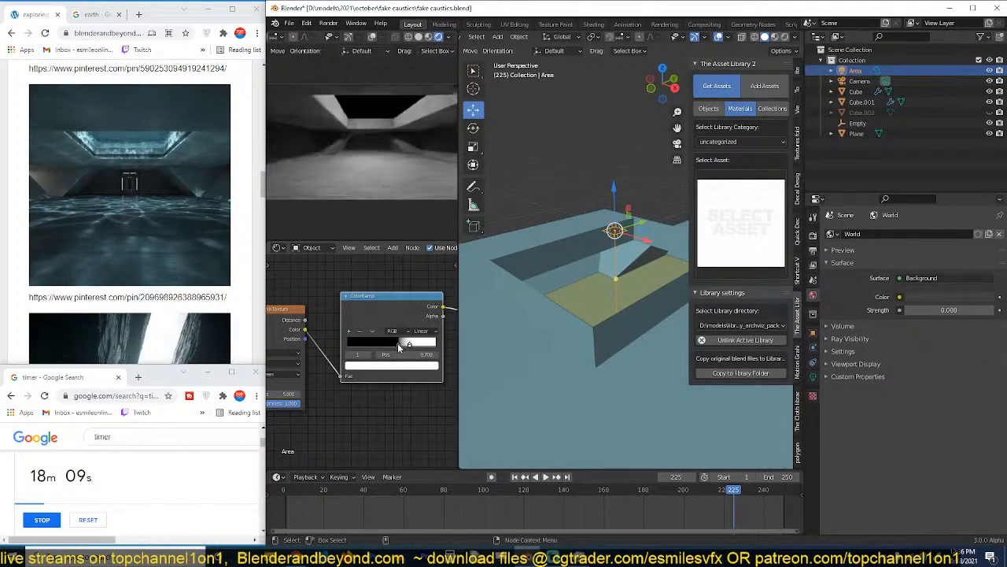
drag(399, 343, 405, 344)
scroll(348, 374, down, 3)
middle_drag(347, 373, 385, 366)
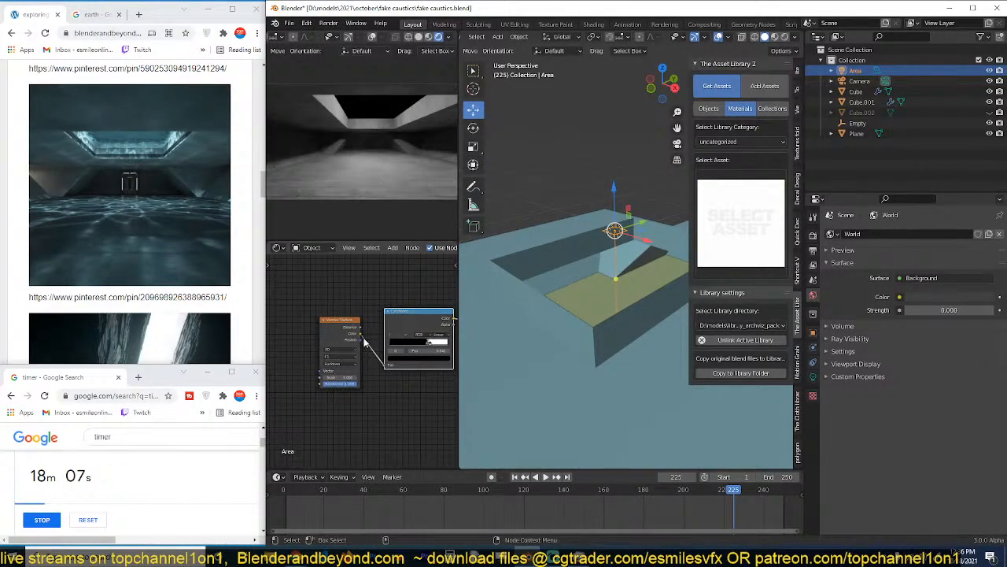
Add Mapping and Texture Coordinate nodes to the Voronoi Texture and connect the Object output to the Mapping vector.
click(359, 336)
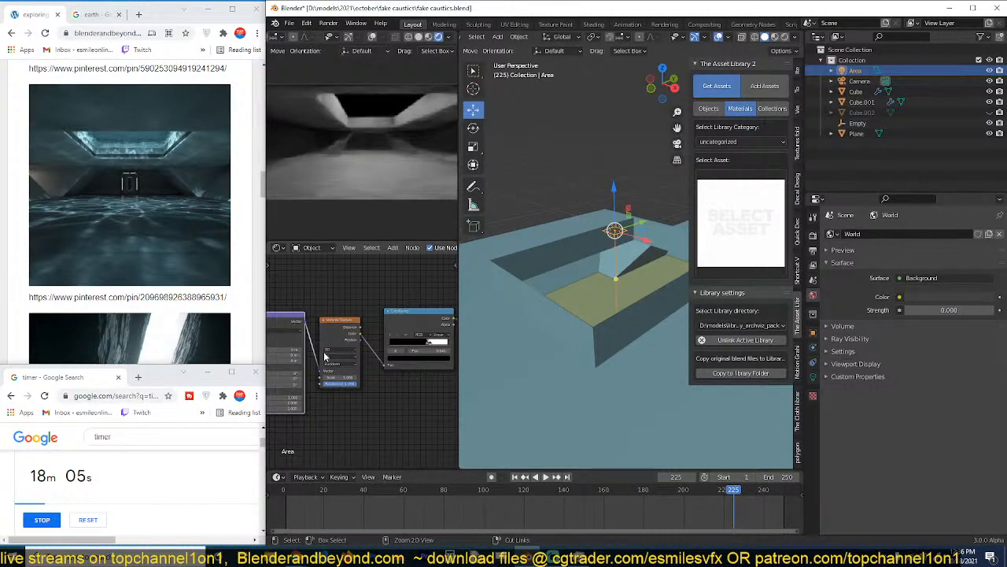
middle_drag(278, 354, 364, 346)
drag(300, 337, 324, 331)
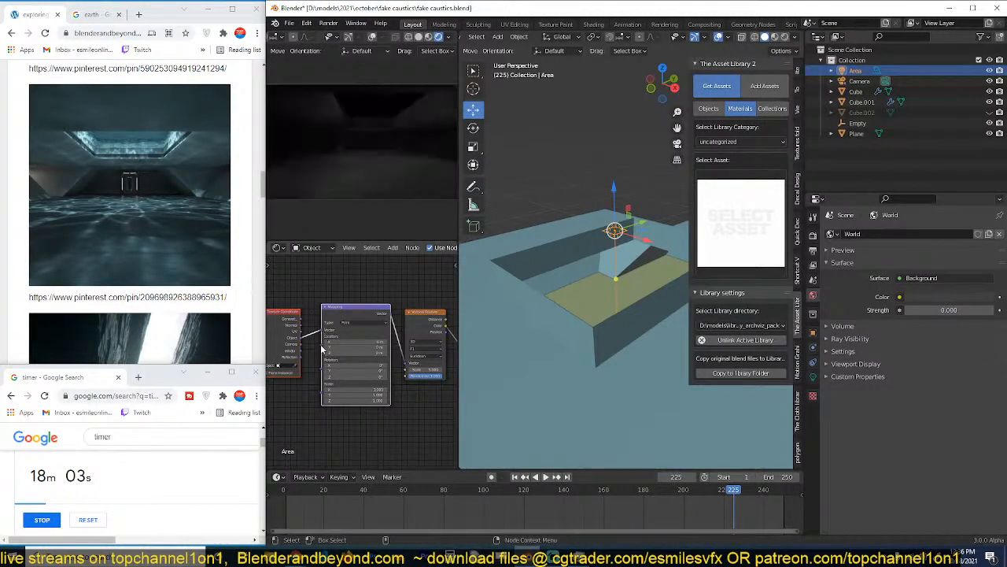
Raise the Voronoi Texture's scale well above 10 and check the light pattern in the rendered camera view.
middle_drag(368, 376, 272, 349)
middle_drag(332, 364, 362, 365)
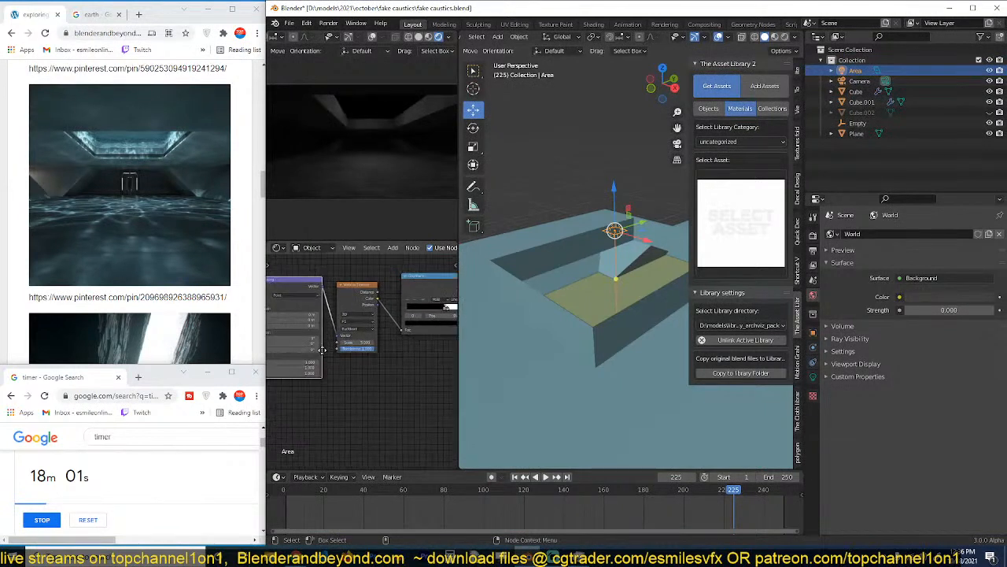
scroll(359, 365, up, 3)
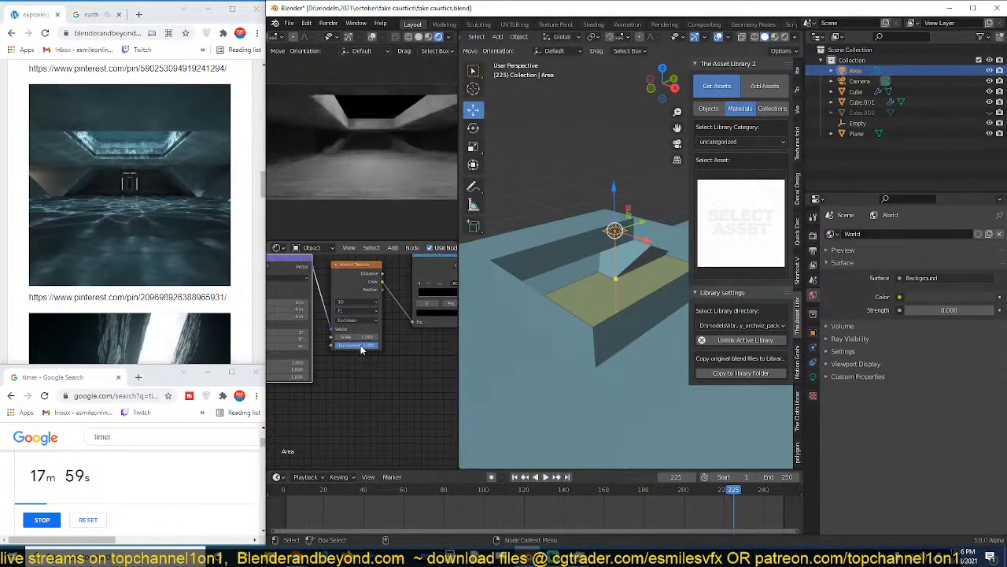
drag(358, 336, 456, 337)
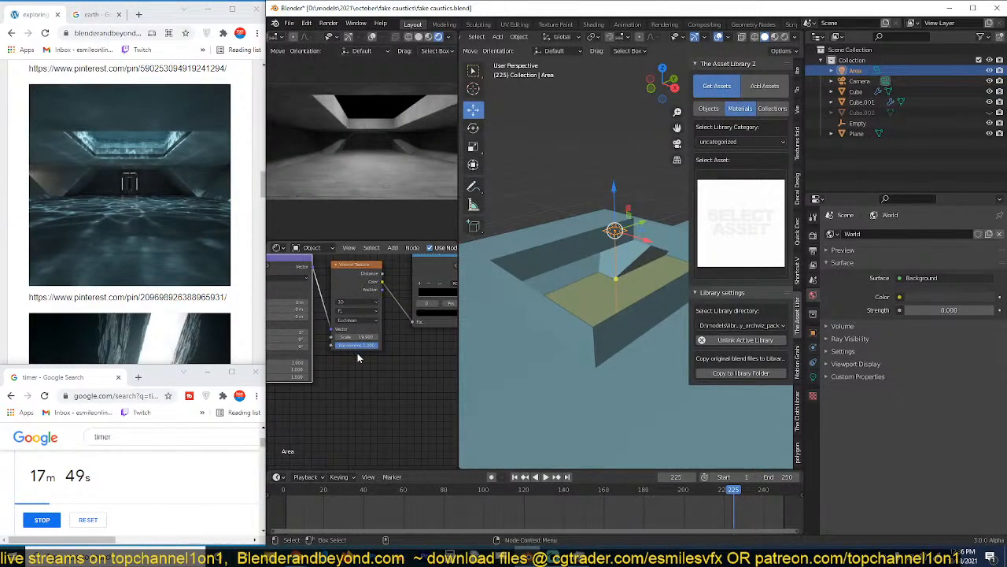
scroll(391, 162, down, 2)
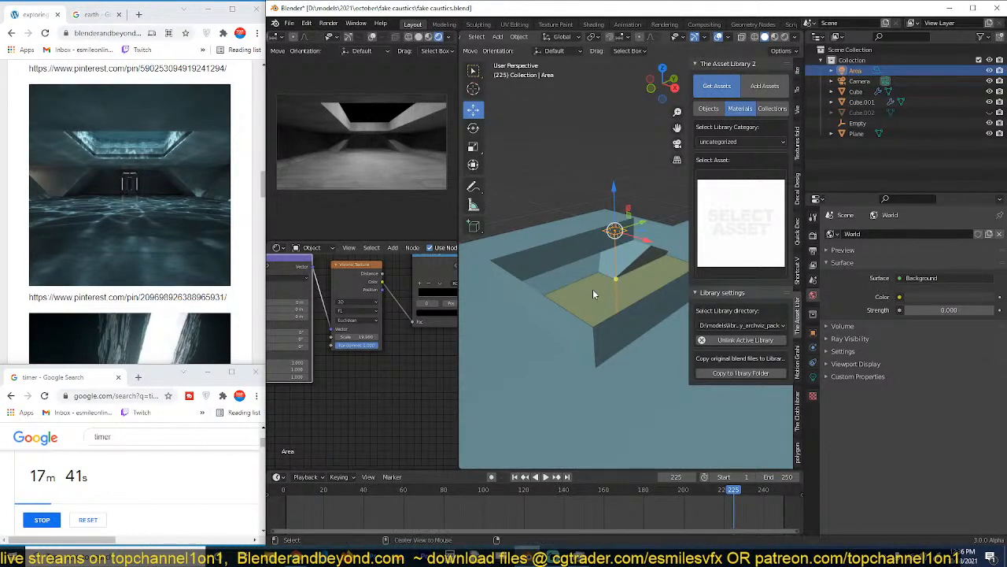
Unhide the hidden water cube and set the area light's size to 5 m in both X and Y.
key(alt+h)
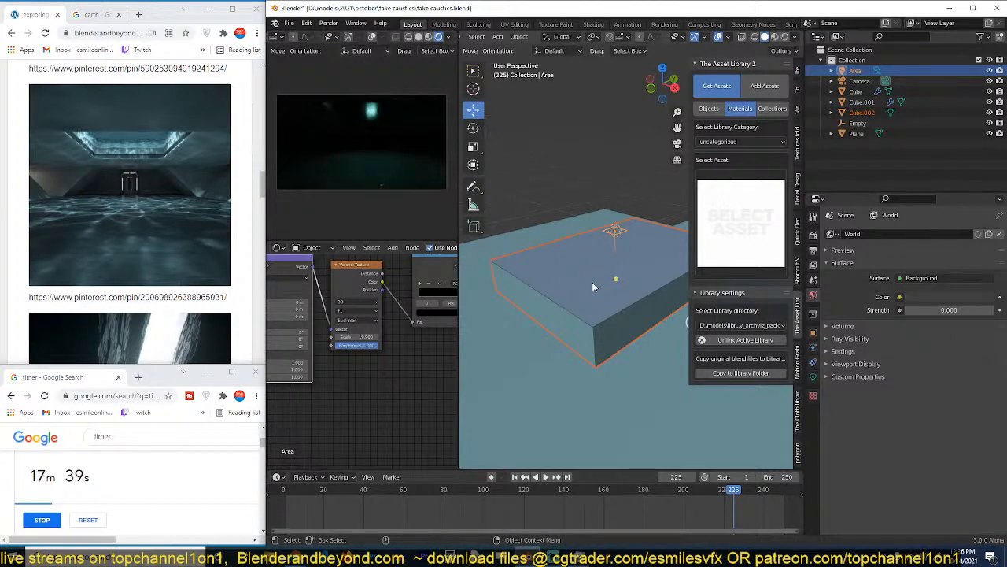
click(616, 231)
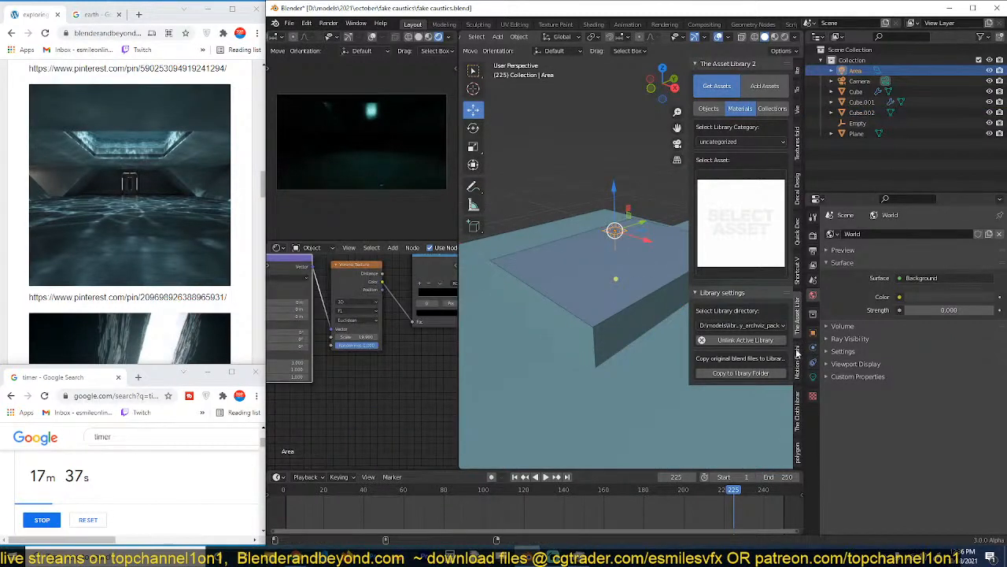
click(811, 377)
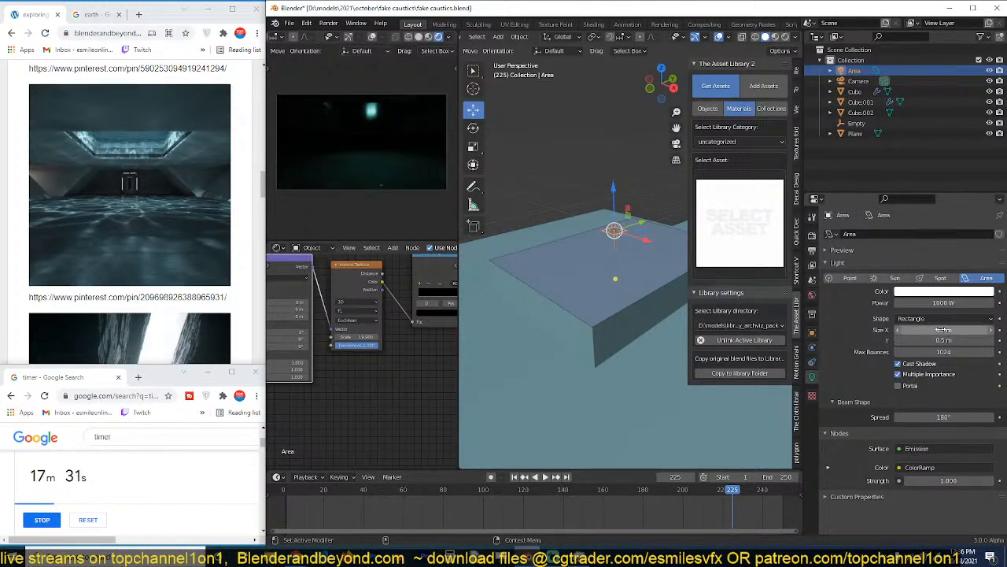
drag(947, 329, 947, 341)
key(Return)
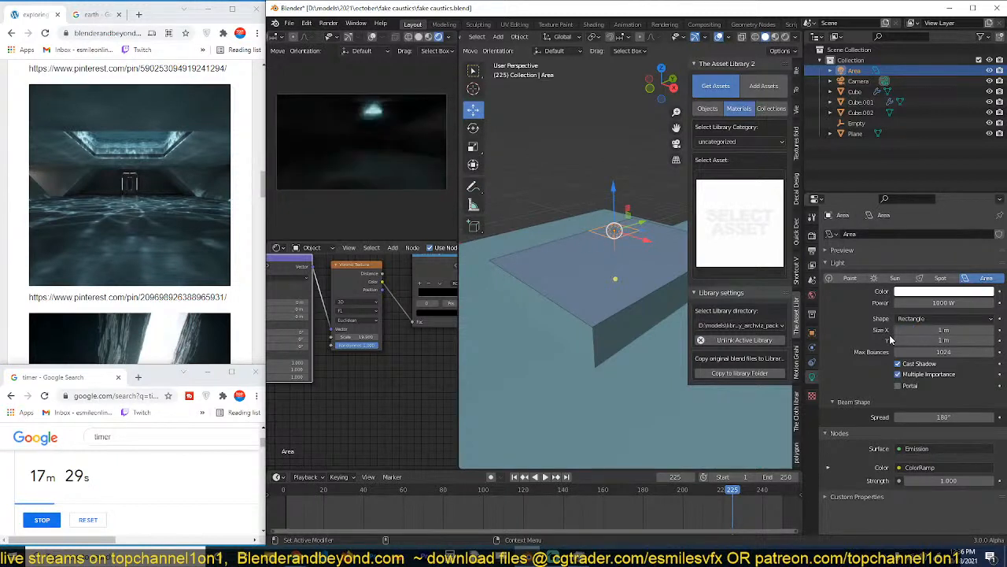
click(933, 331)
text(5)
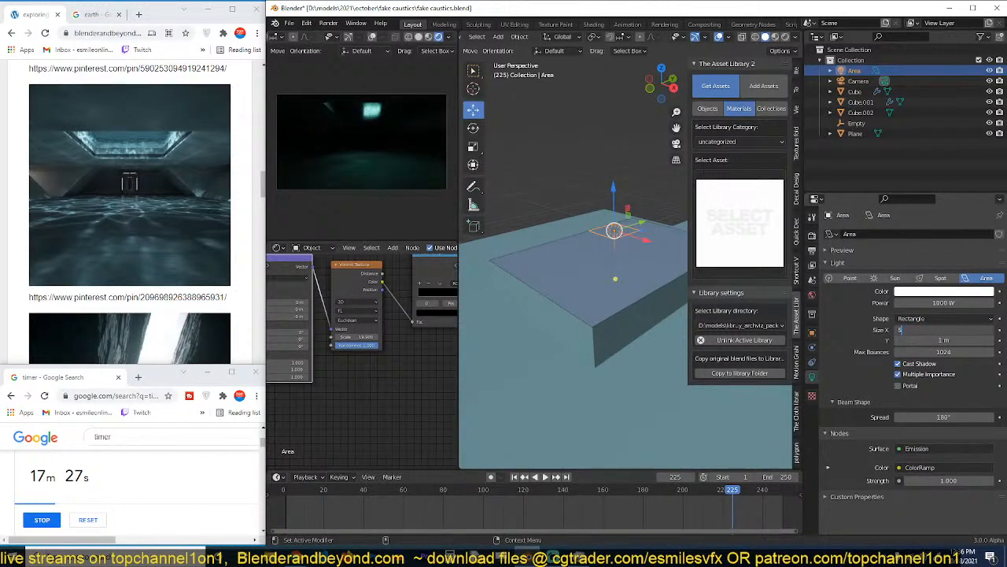
key(Return)
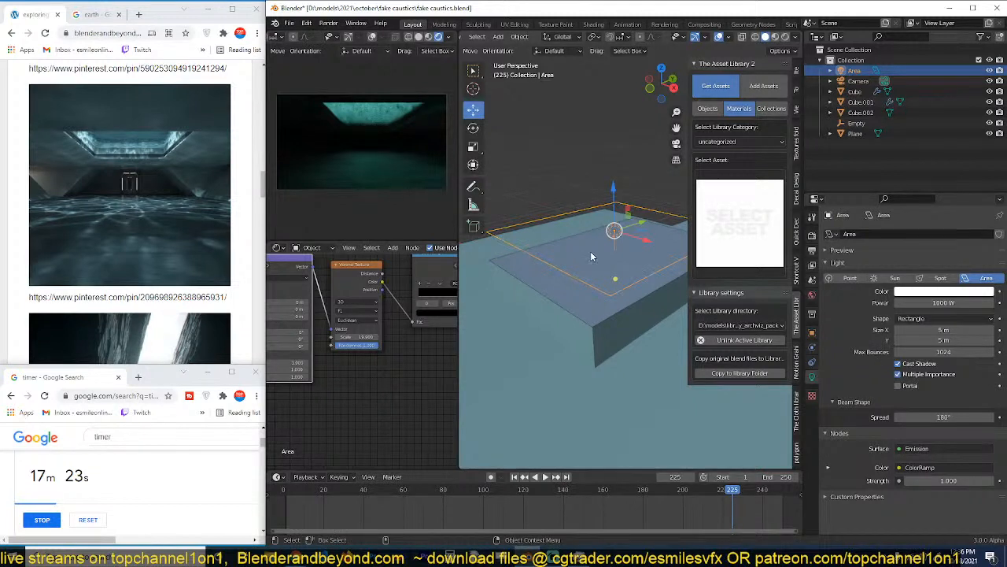
Lower the area light about 0.4 m along Z and check its emission nodes.
key(g)
key(z)
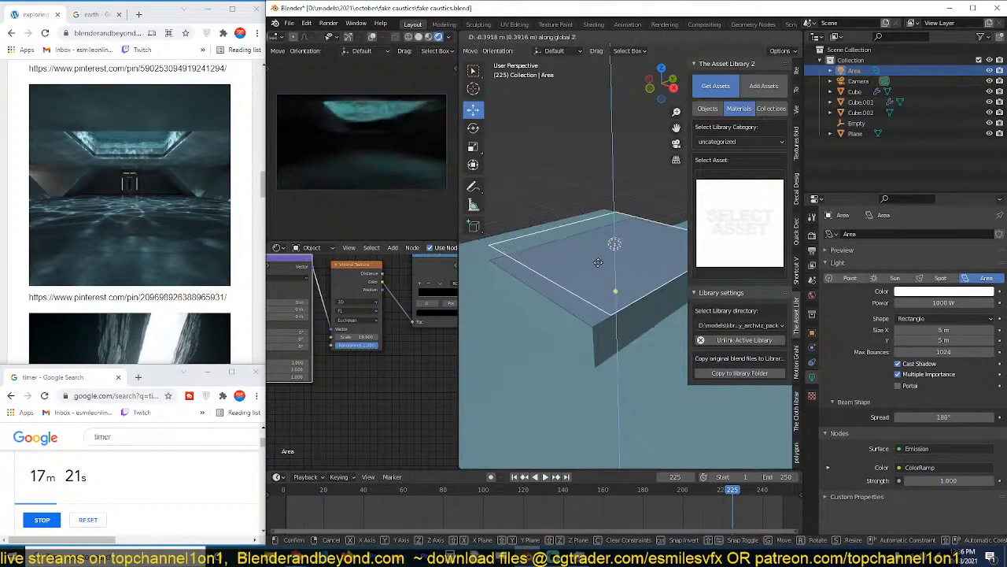
click(600, 261)
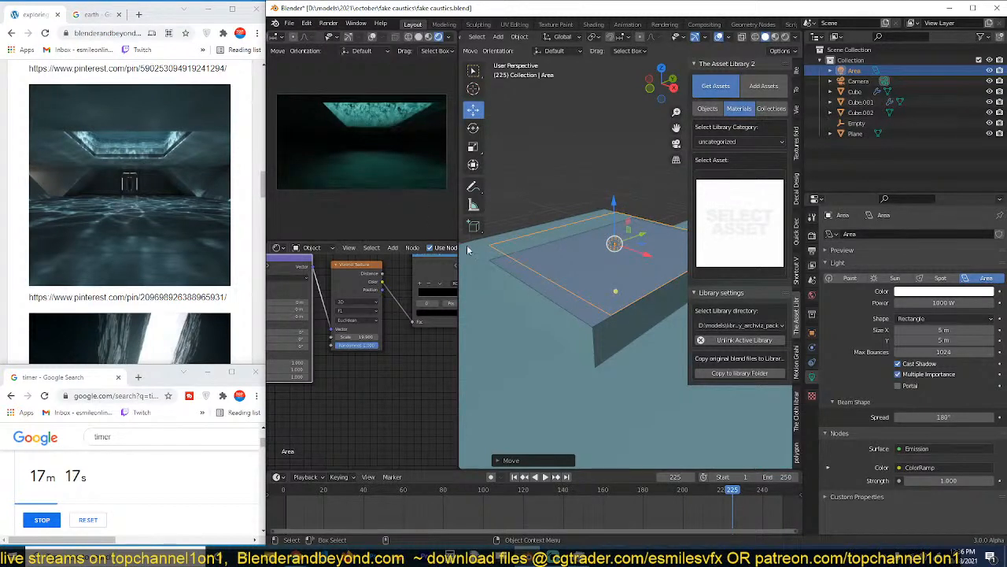
scroll(404, 367, down, 2)
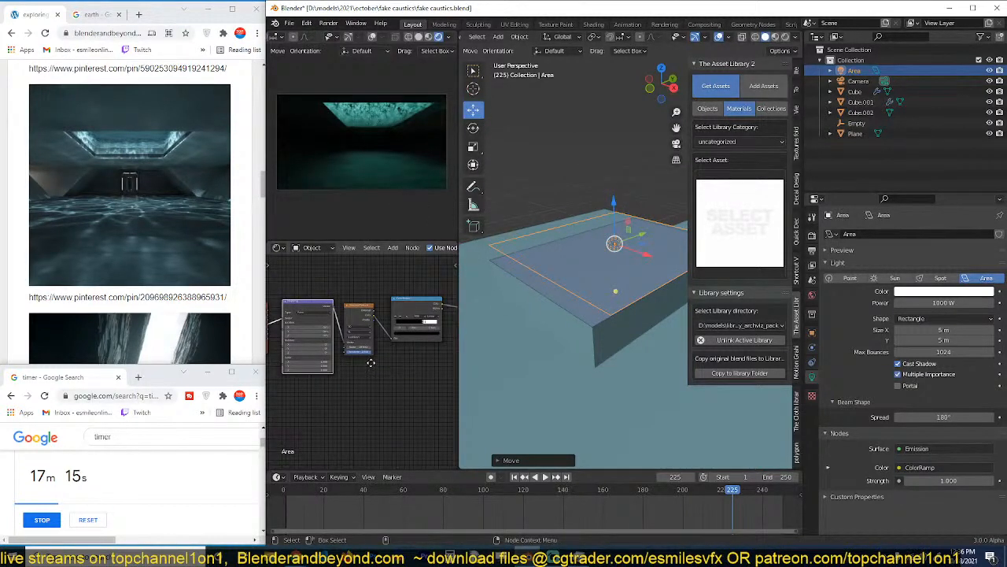
scroll(349, 355, down, 2)
scroll(347, 355, up, 3)
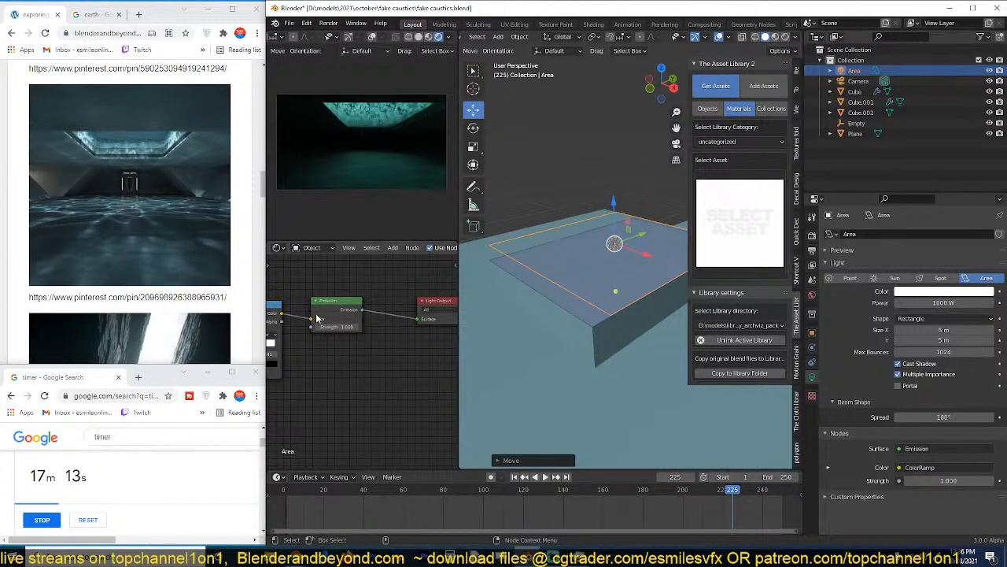
click(430, 247)
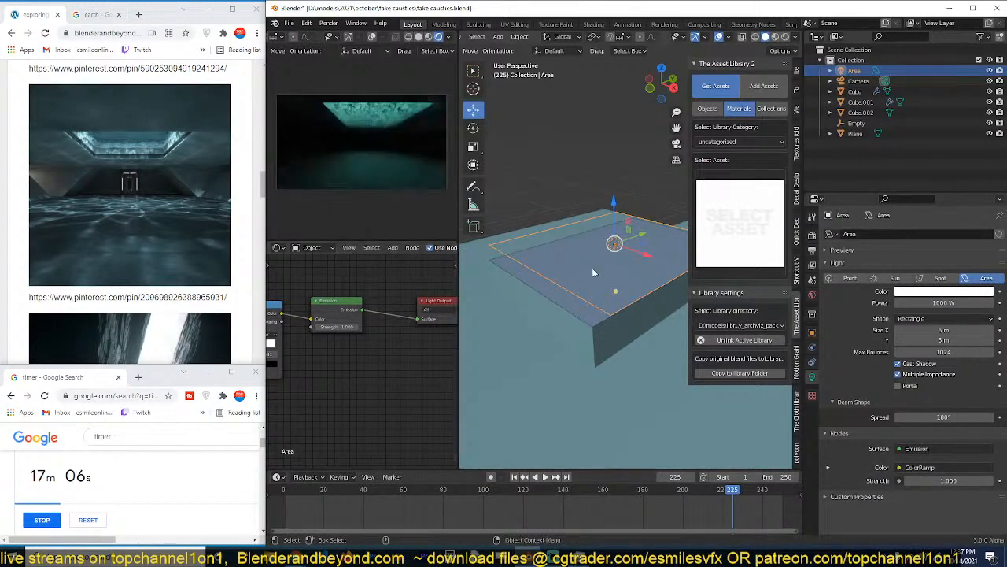
Hide the water cube Cube.002 and move the area light down about 3.6 m along Z, close to the floor.
click(576, 285)
key(h)
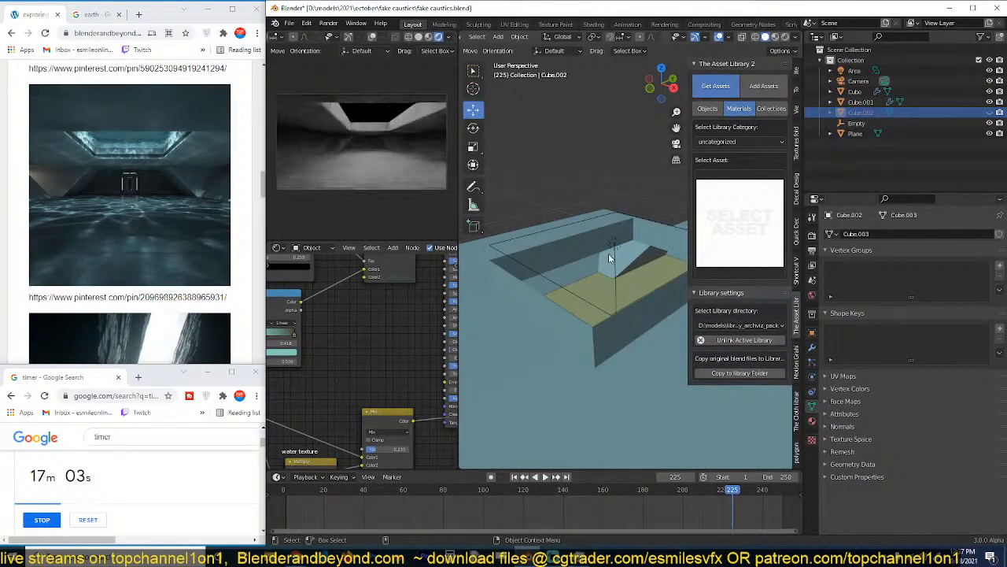
click(608, 254)
scroll(596, 292, up, 10)
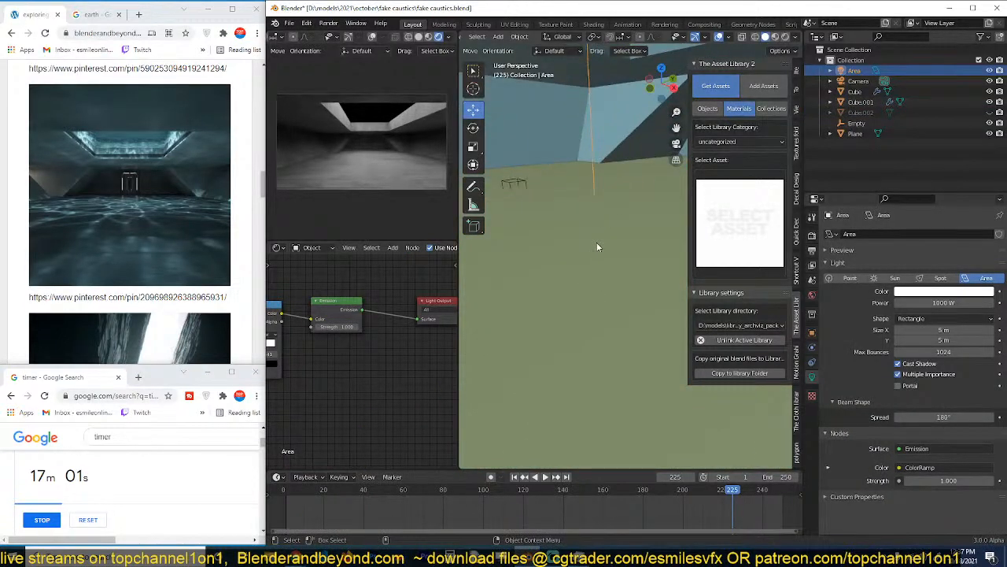
key(g)
key(z)
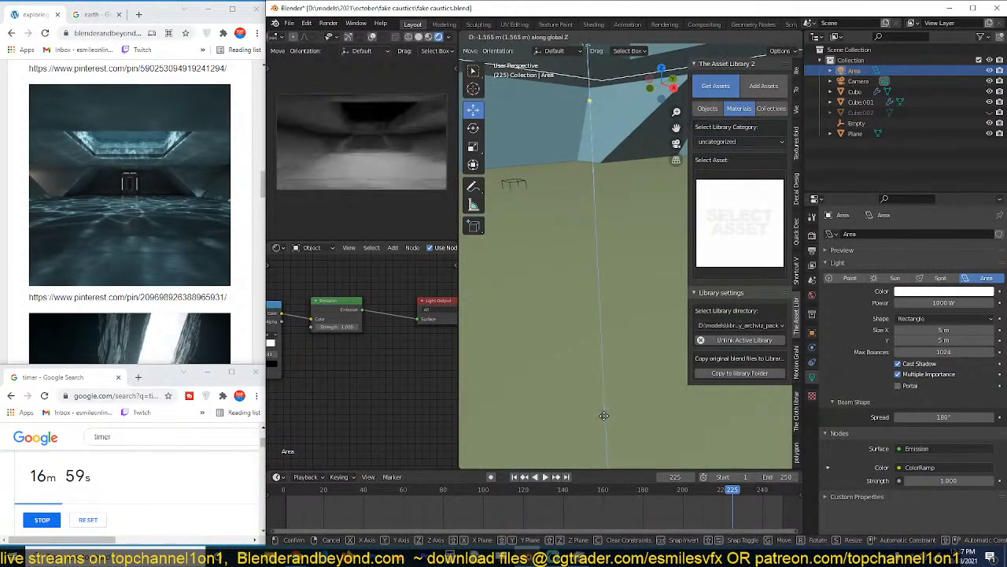
click(625, 139)
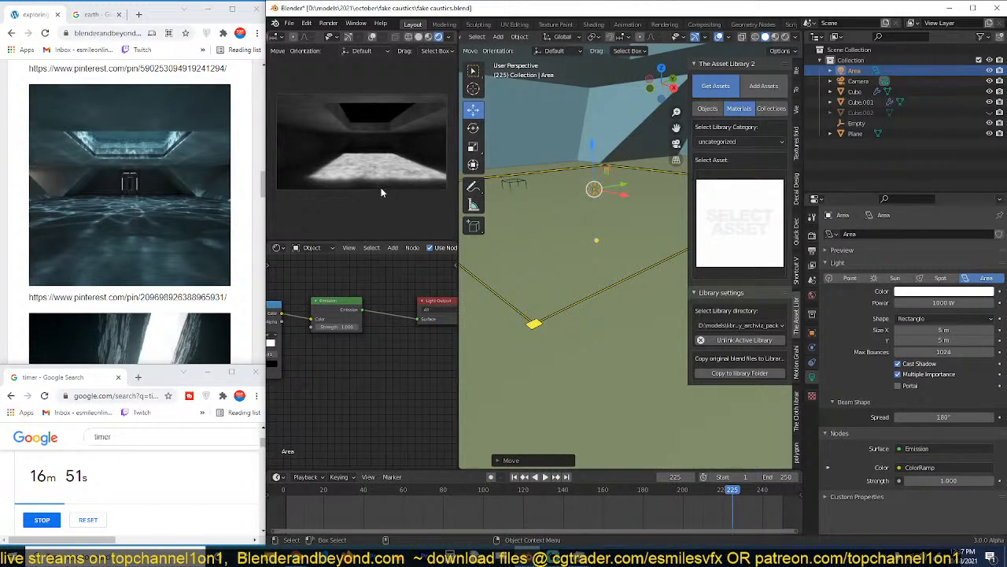
Change the area light to a Spot light and raise it about 1.3 m along Z.
middle_drag(344, 308, 406, 296)
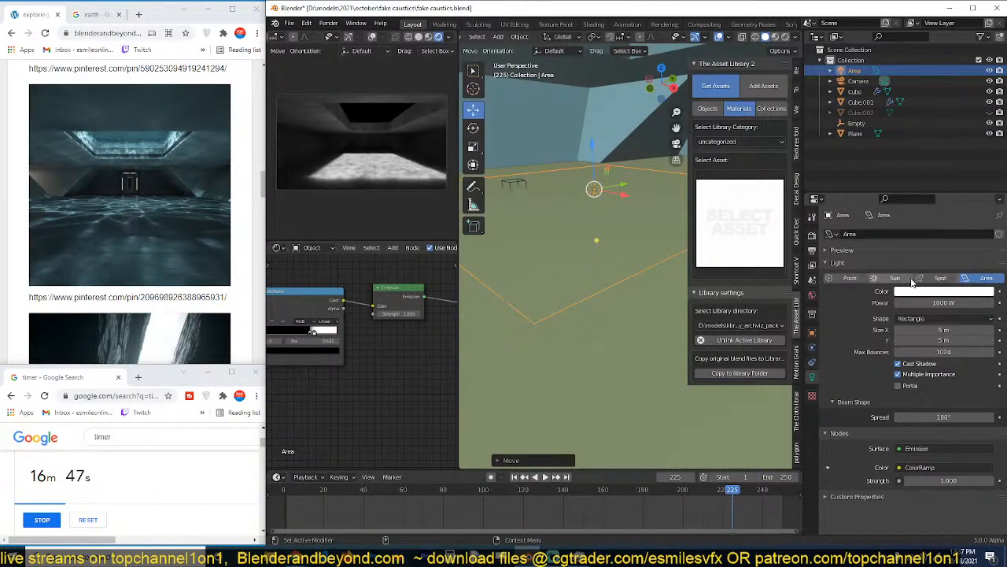
click(937, 278)
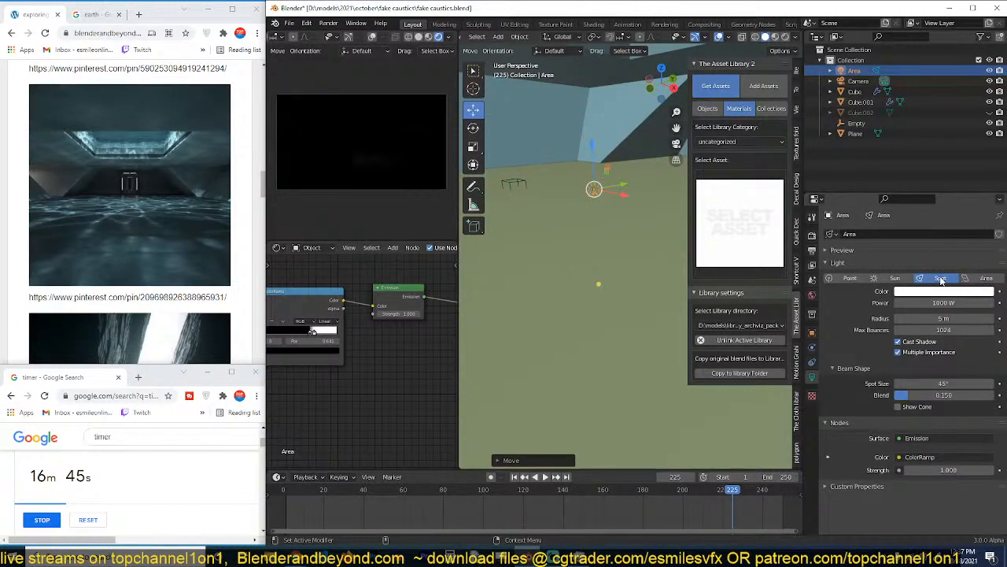
key(g)
key(z)
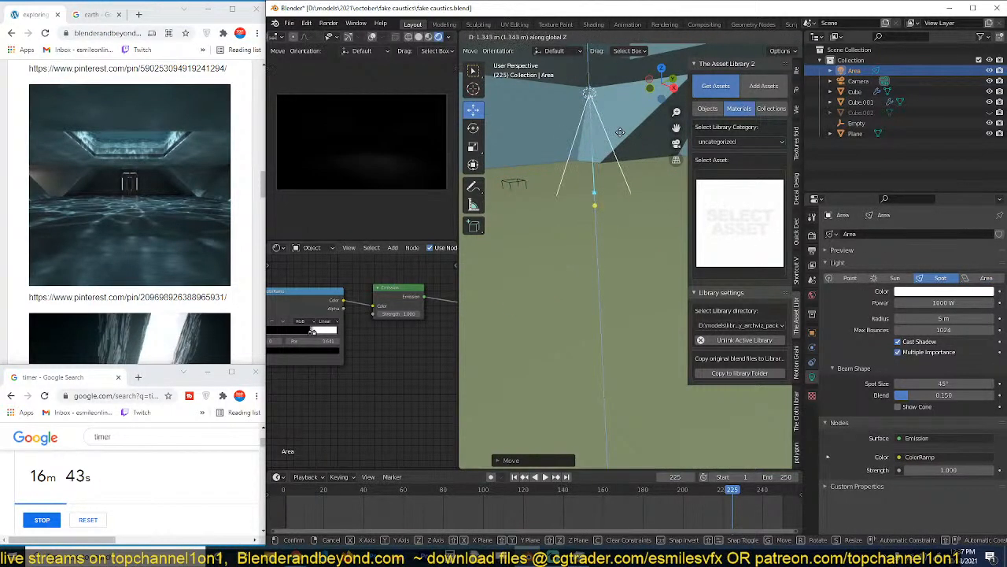
click(600, 137)
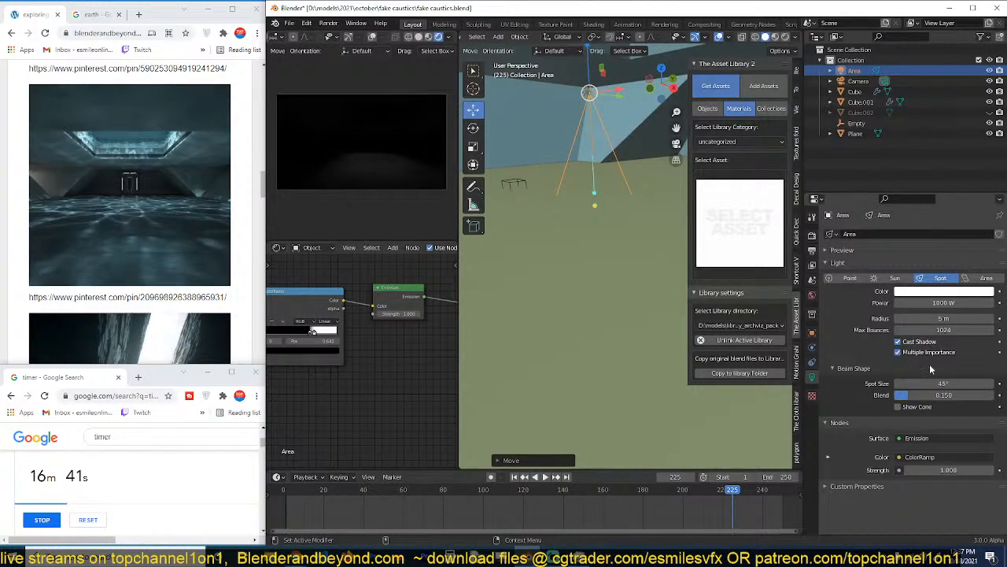
Try spot light radii of 10 m and 1 m, and settle on 0.1 m.
click(938, 321)
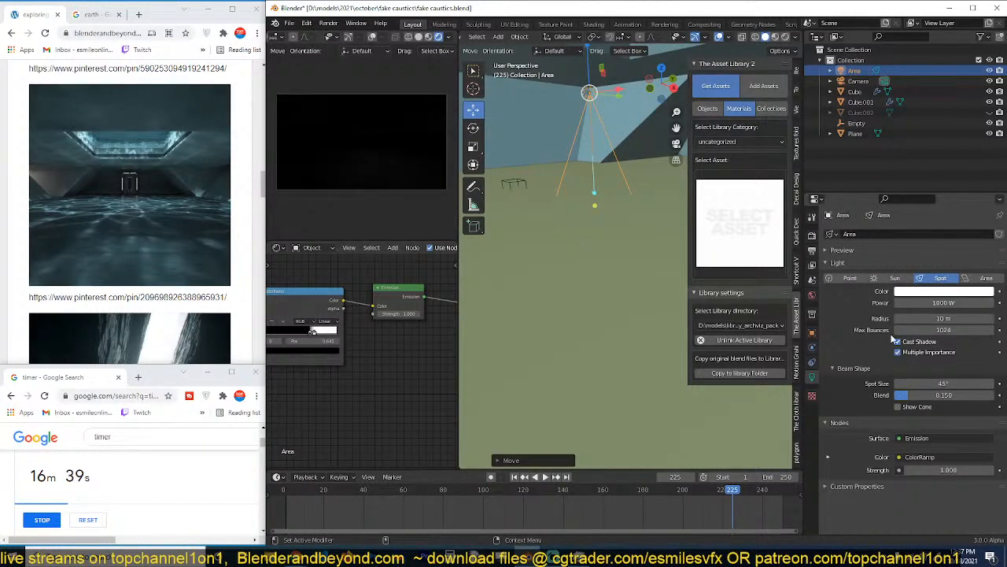
click(927, 319)
text(1)
key(Return)
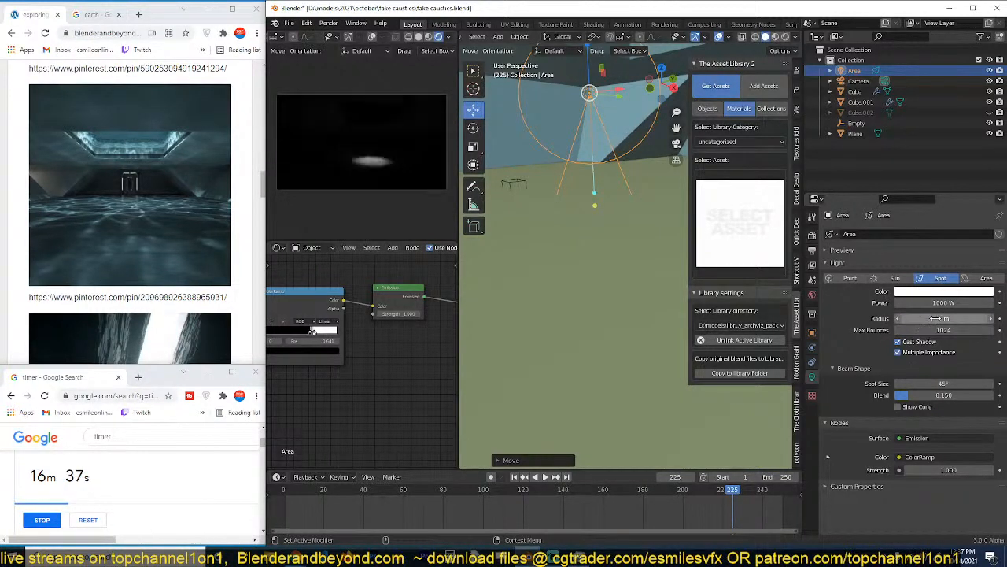
click(936, 319)
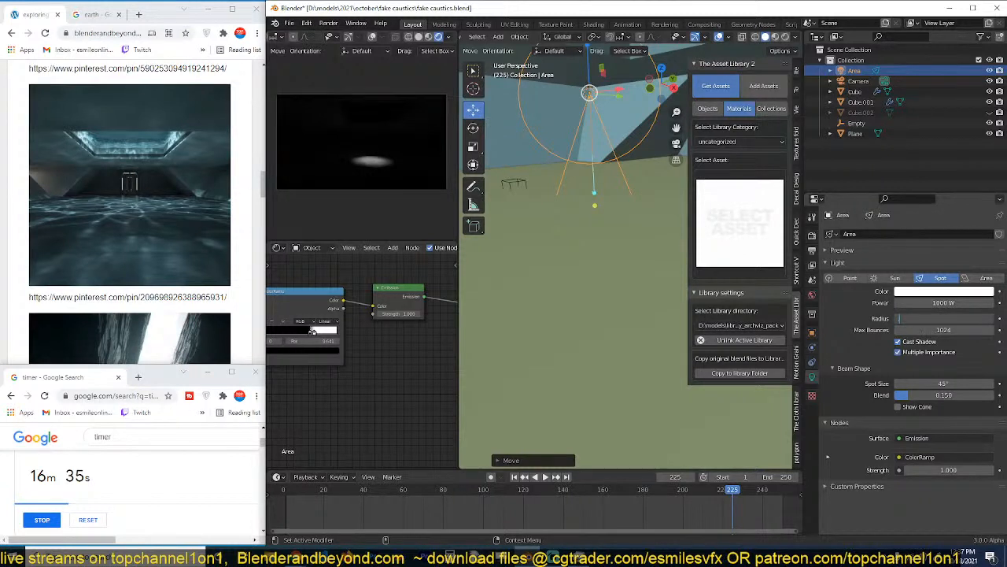
text(0.1)
key(Return)
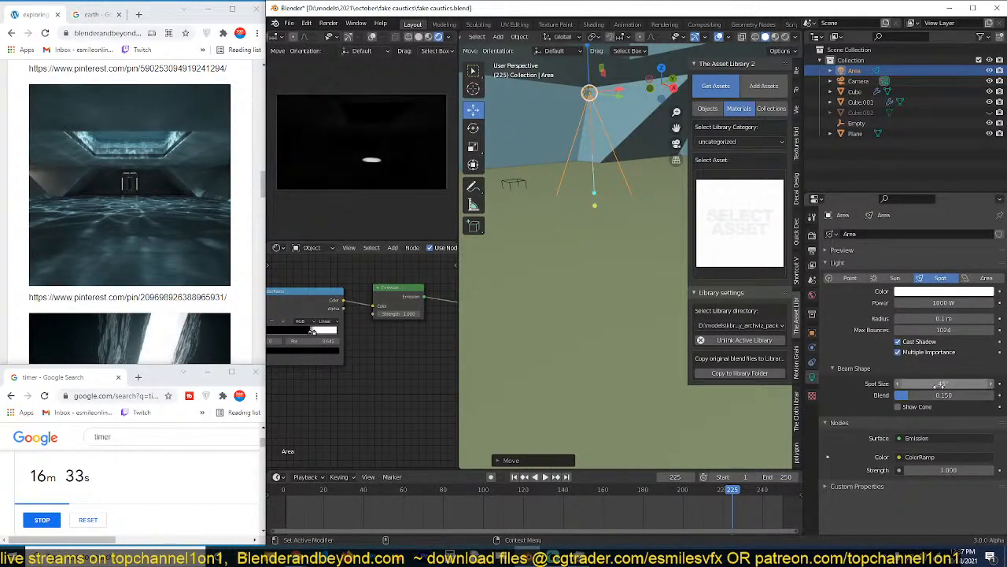
Set the spot size to 90° and raise the spot light about 1.2 m further along Z.
click(940, 384)
text(90)
key(Return)
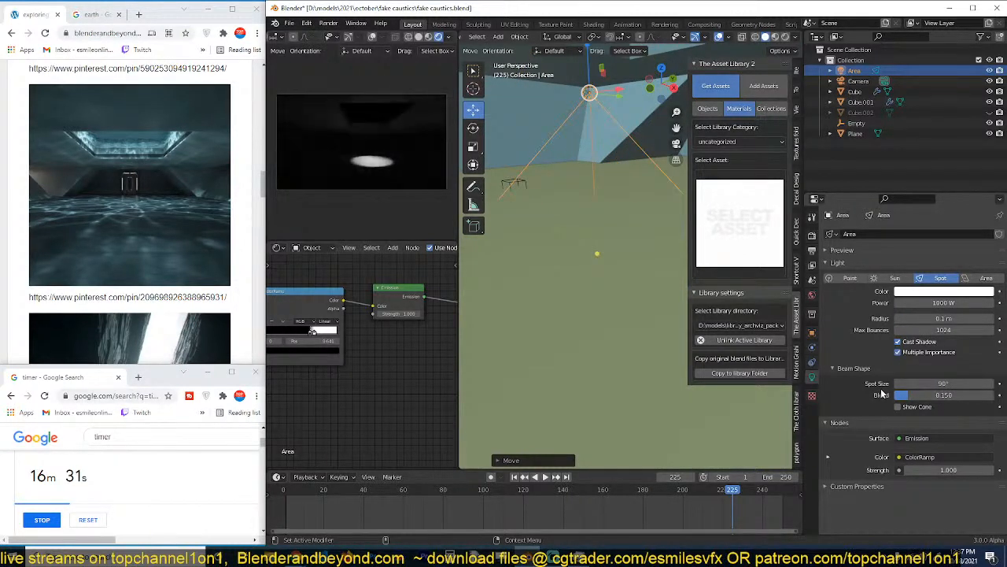
key(g)
key(z)
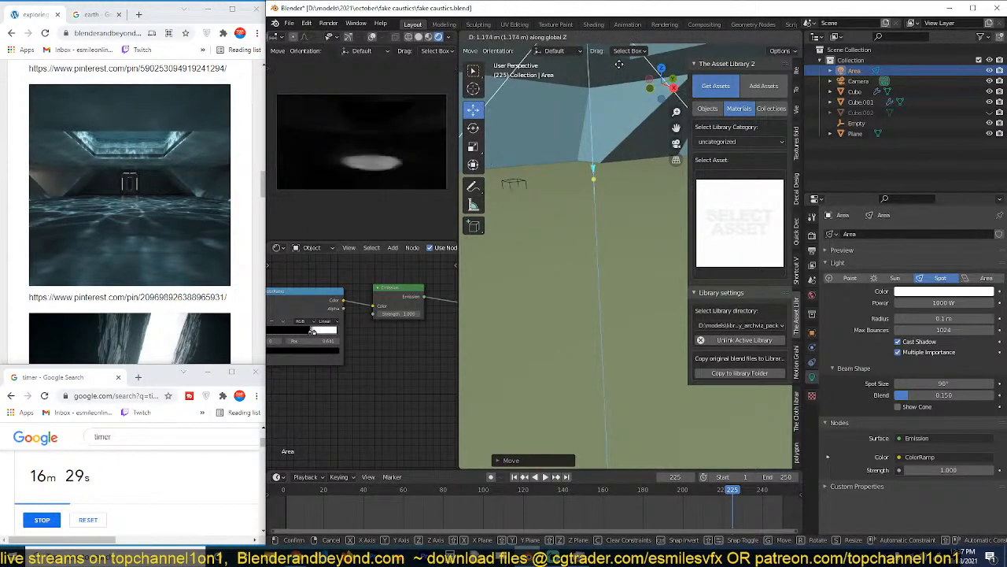
click(548, 122)
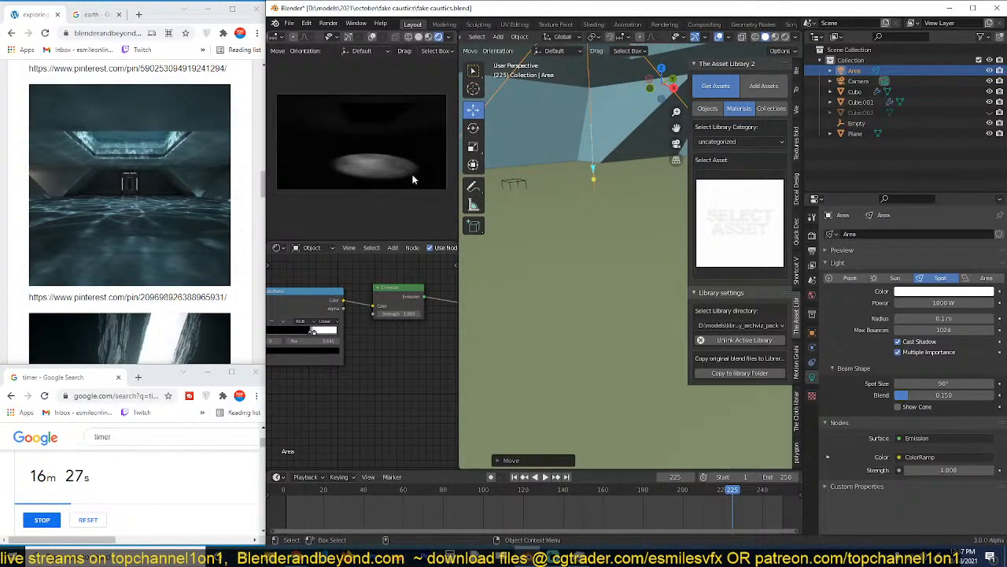
Shift the light's ColorRamp stops, with the white stop at about 0.83 and the black stop close before it.
scroll(382, 189, up, 1)
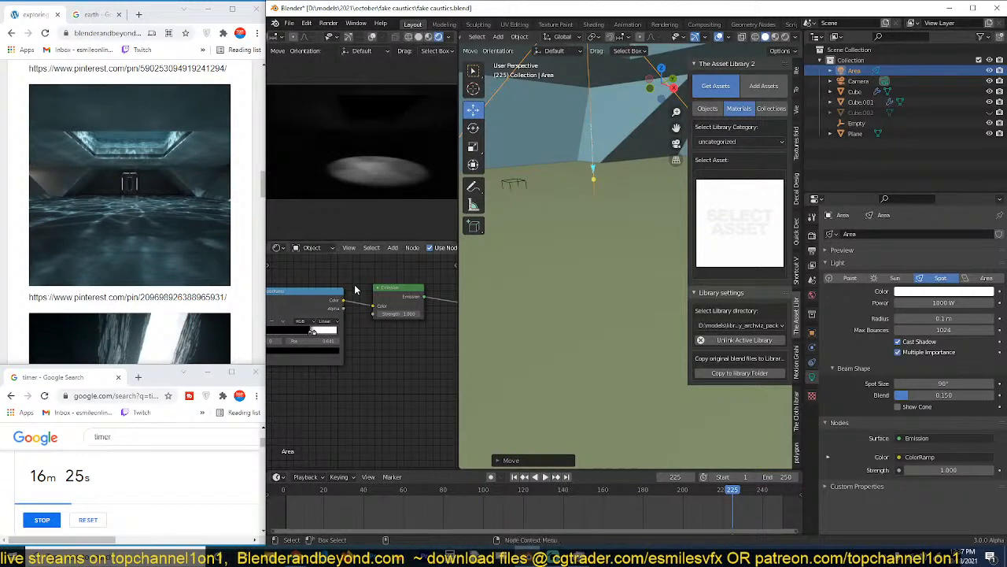
scroll(355, 289, down, 3)
middle_drag(355, 288, 405, 288)
scroll(407, 294, up, 1)
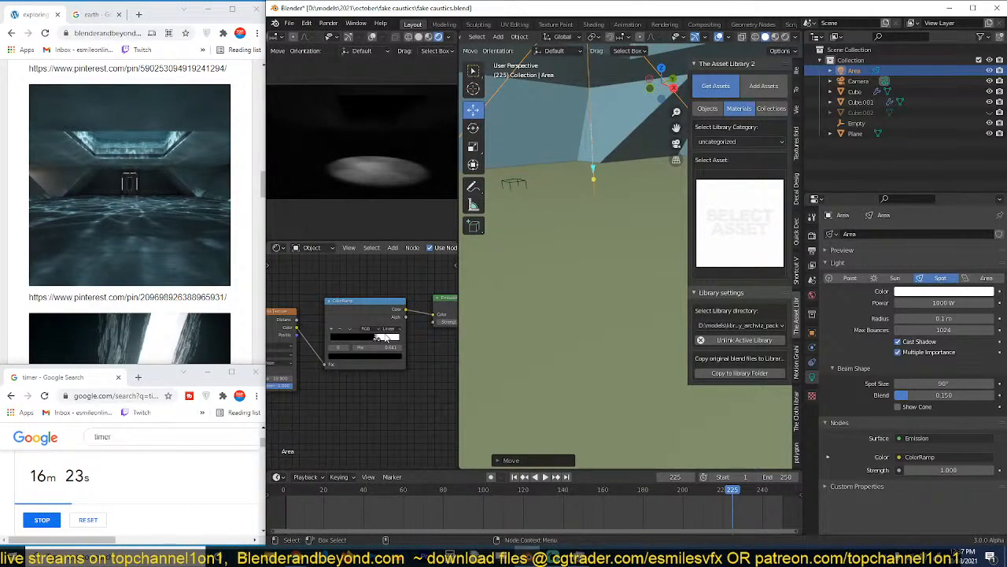
scroll(384, 339, up, 5)
scroll(336, 329, up, 1)
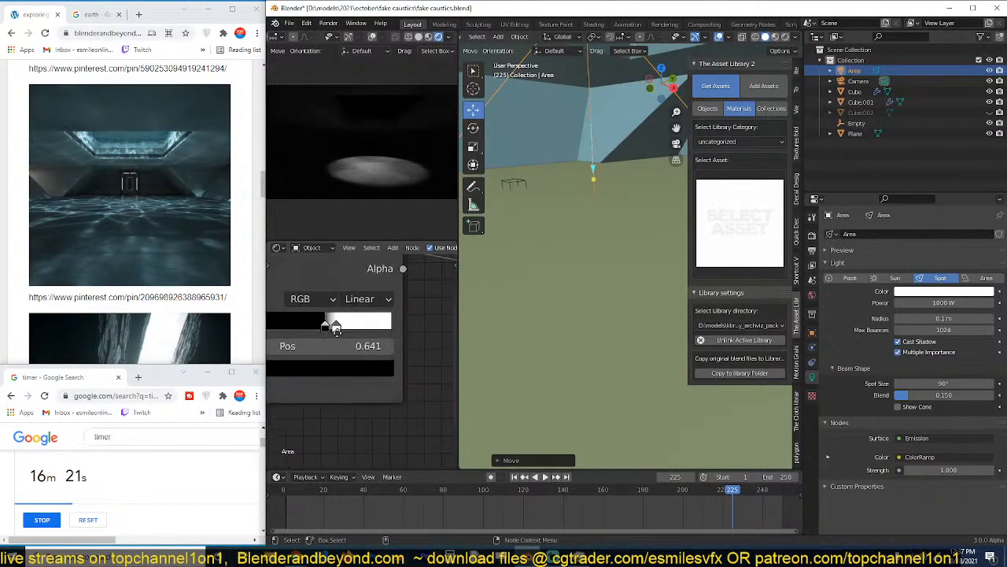
click(337, 327)
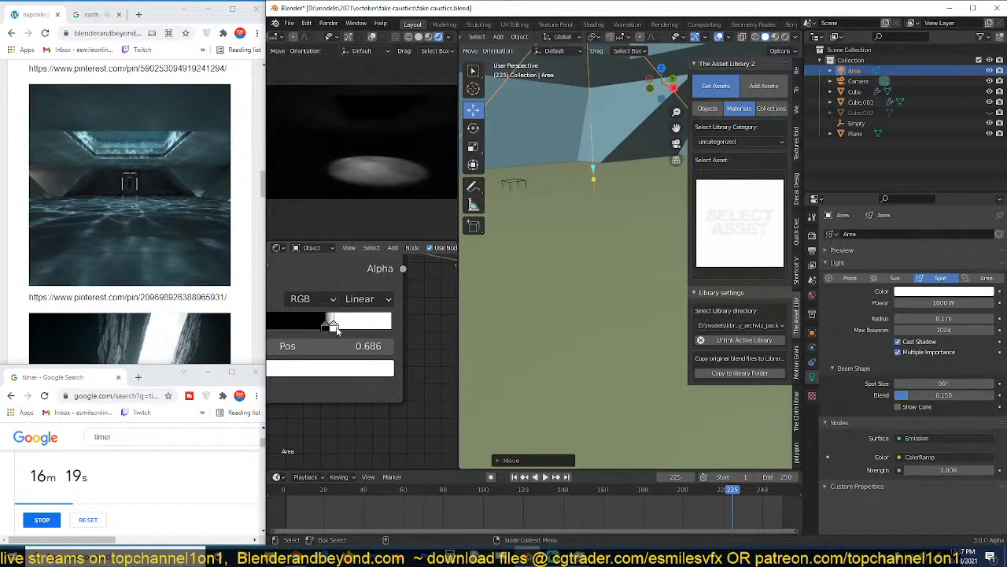
mouse_move(339, 327)
mouse_down()
mouse_move(381, 328)
mouse_move(348, 328)
mouse_move(368, 327)
mouse_move(359, 327)
mouse_up()
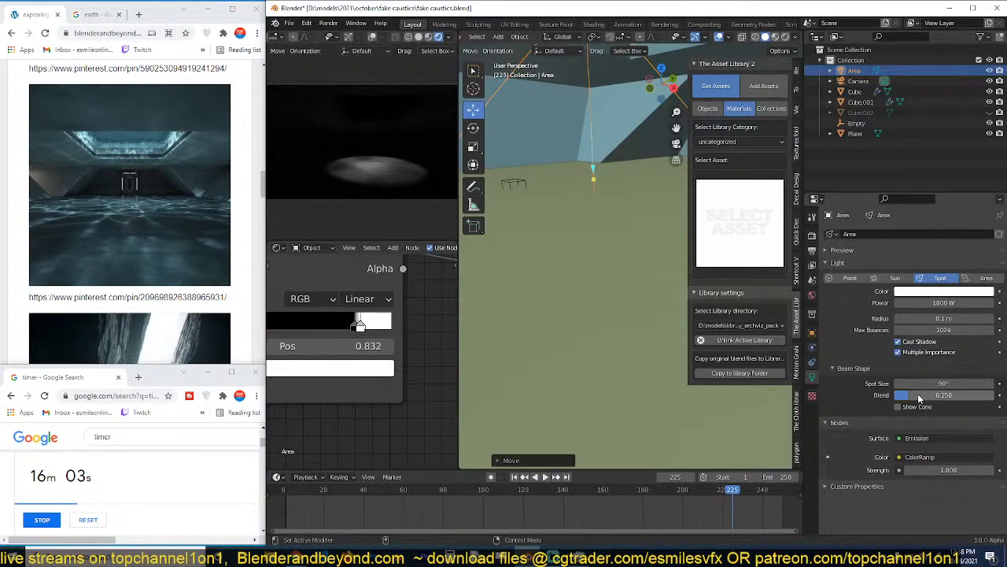
Widen the spot light's beam by setting its spot size to 180°.
click(941, 384)
text(18)
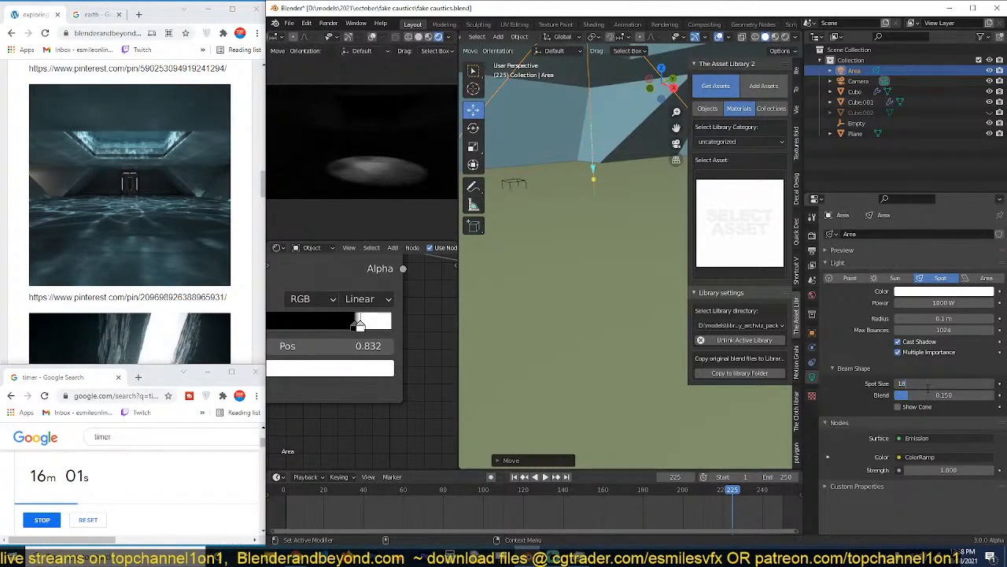
text(0)
key(Return)
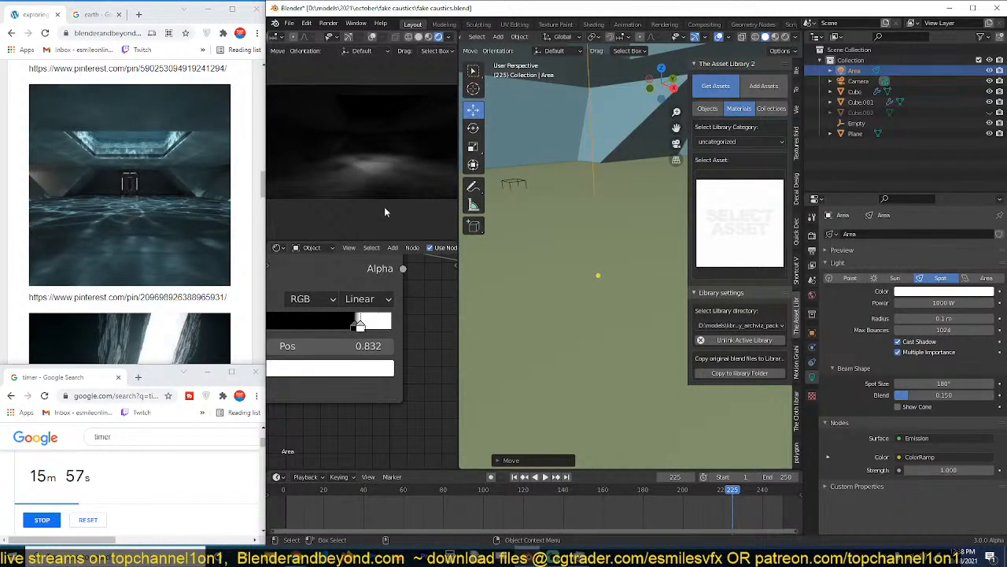
Insert an Invert node between the spot light's ColorRamp and Emission nodes.
scroll(376, 307, down, 3)
scroll(376, 315, down, 2)
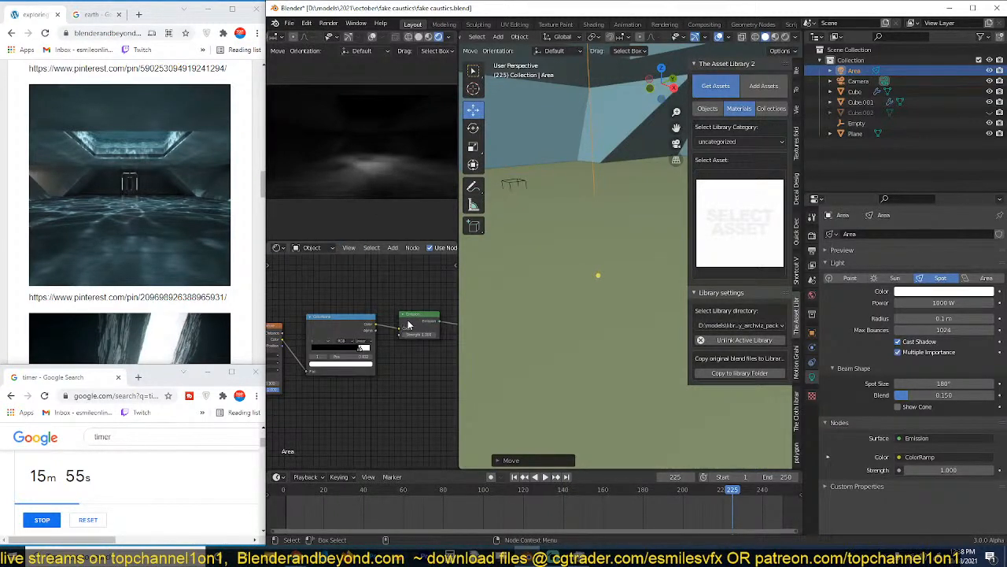
drag(409, 325, 439, 326)
drag(355, 324, 332, 325)
key(shift+a)
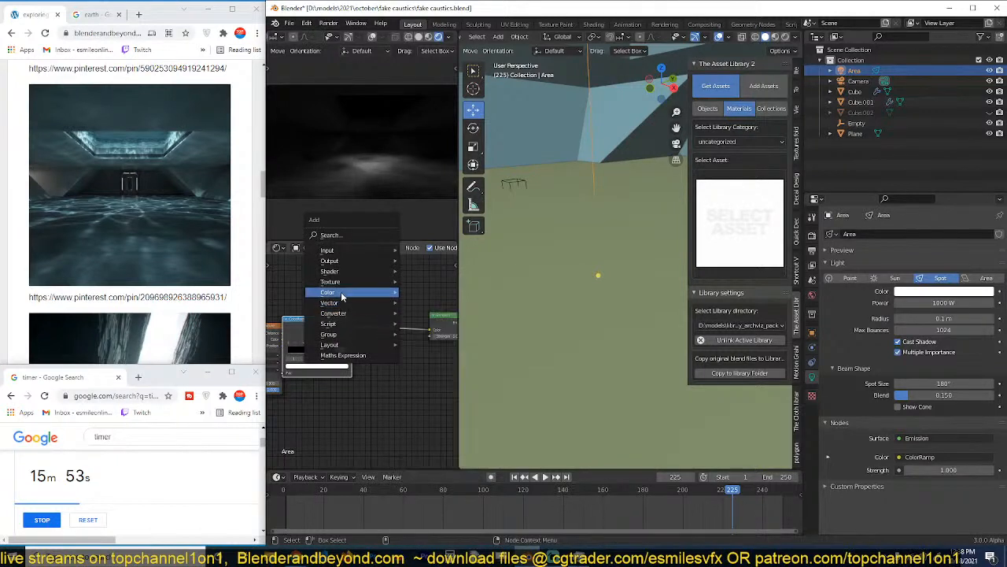
mouse_move(340, 291)
click(421, 325)
click(396, 325)
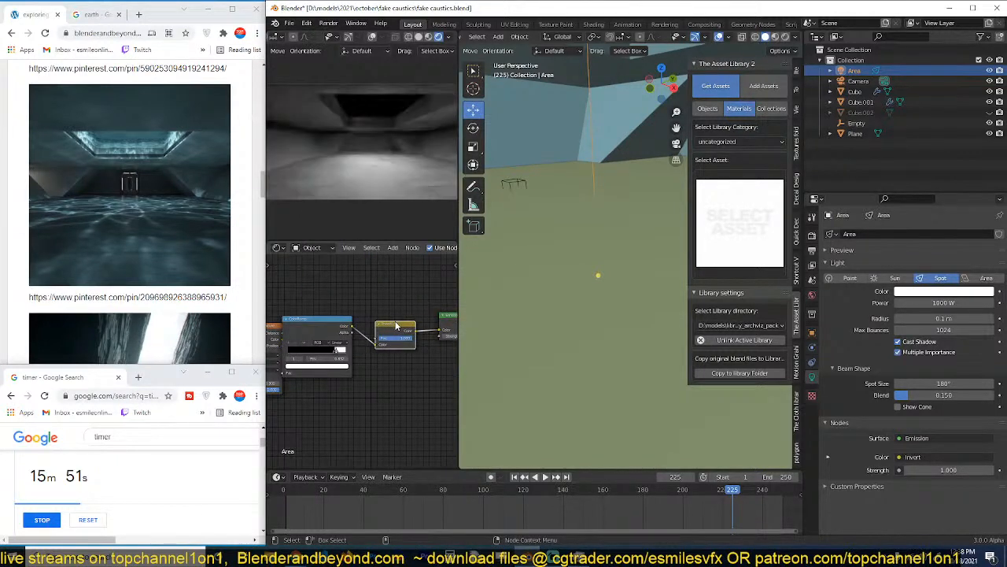
Reorder the spot light's nodes so the ColorRamp sits between the Invert and Emission nodes.
middle_drag(412, 324, 432, 310)
drag(383, 321, 362, 378)
scroll(364, 328, down, 4)
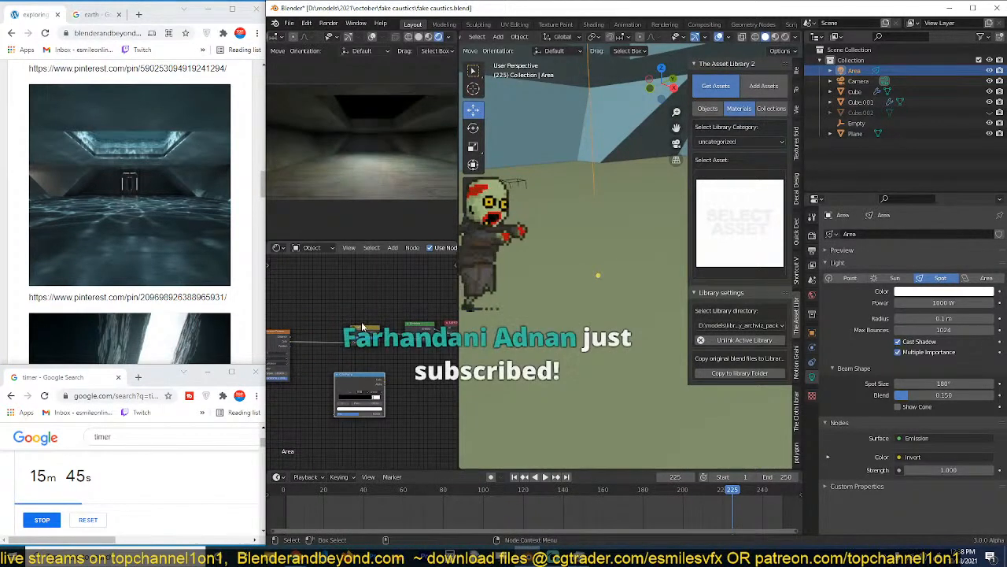
drag(359, 330, 324, 335)
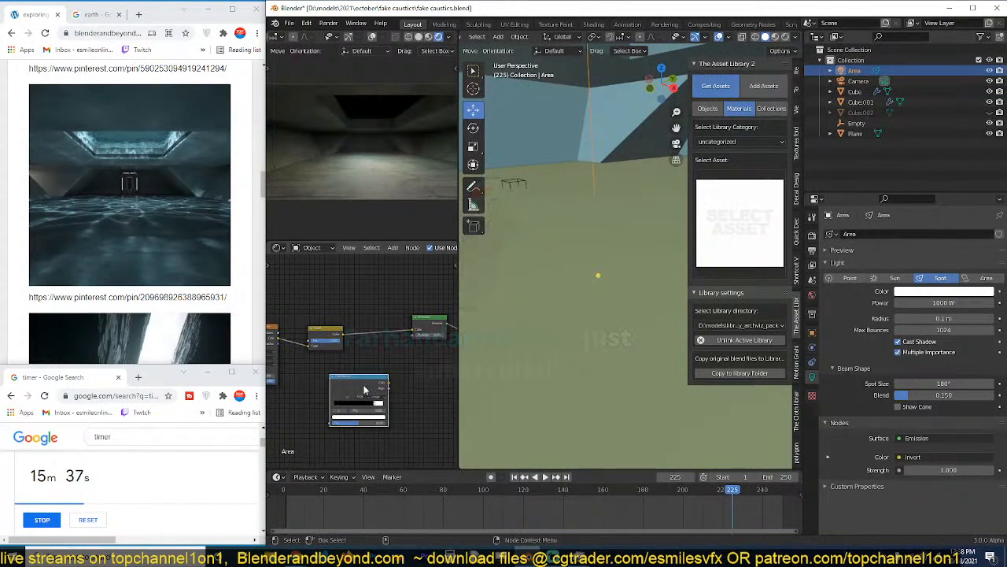
drag(354, 381, 375, 341)
Shift the ColorRamp stops toward black, with the white stop at about 0.7 and the black stop close before it.
scroll(386, 355, up, 2)
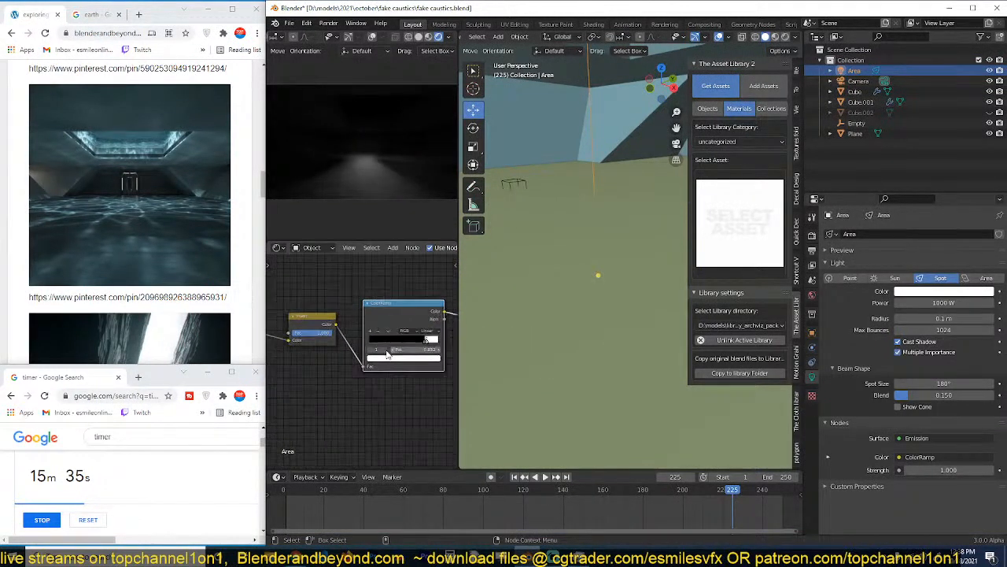
scroll(392, 355, up, 2)
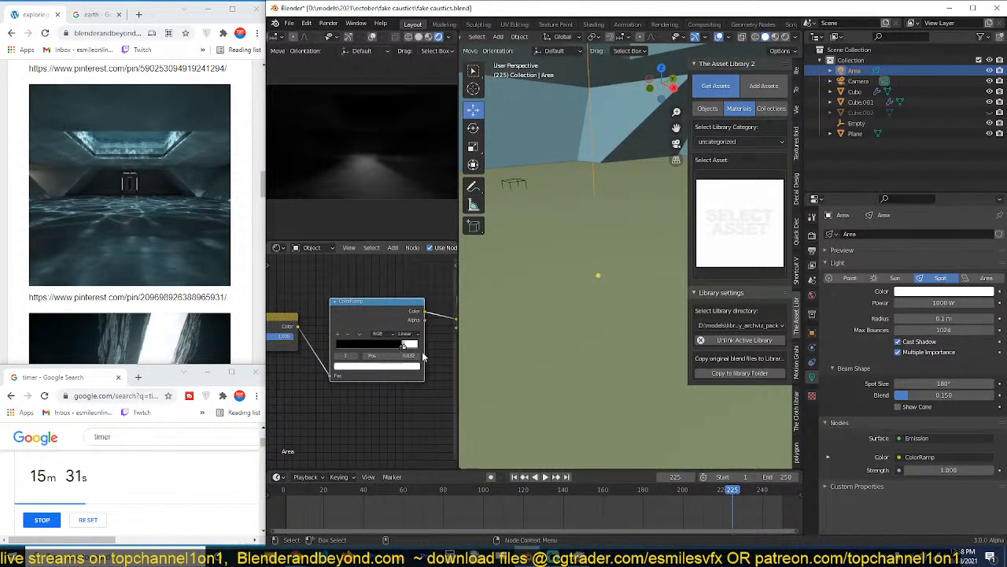
mouse_move(423, 355)
middle_down()
mouse_move(315, 354)
mouse_move(434, 354)
middle_up()
drag(423, 347, 404, 347)
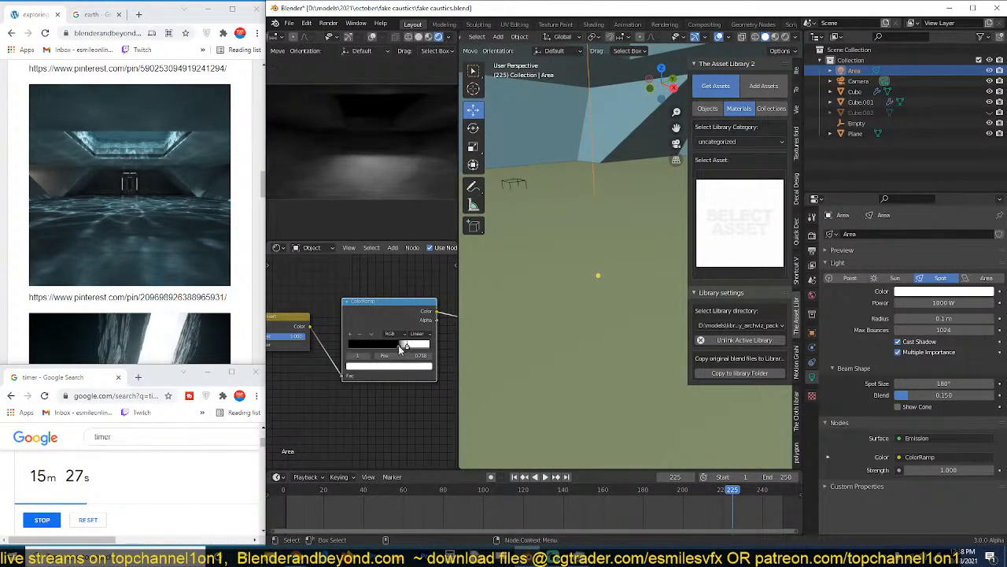
Narrow the spot light's beam by setting its spot size to 90°.
scroll(594, 221, down, 5)
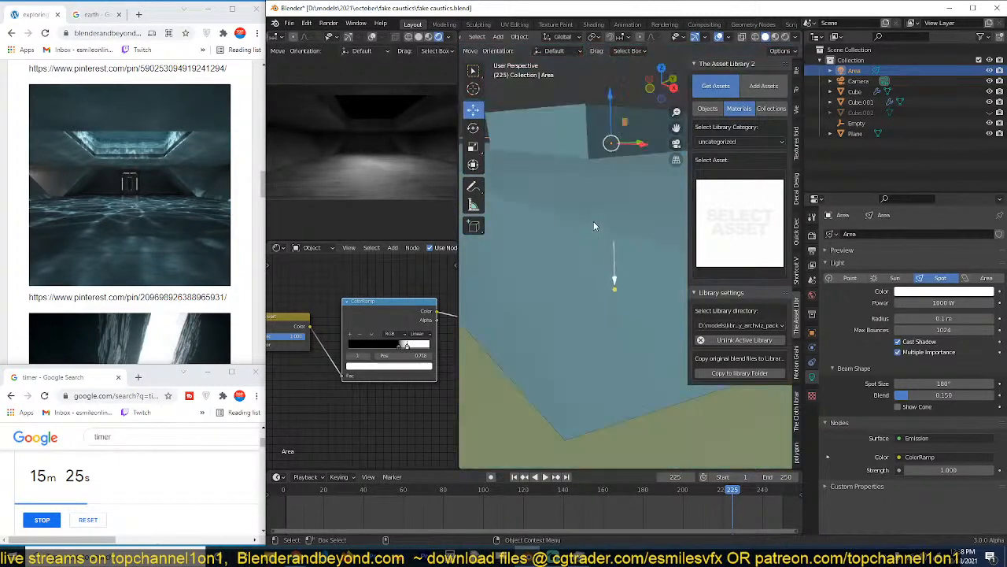
middle_drag(593, 222, 596, 257)
scroll(629, 147, down, 2)
middle_drag(629, 148, 651, 129)
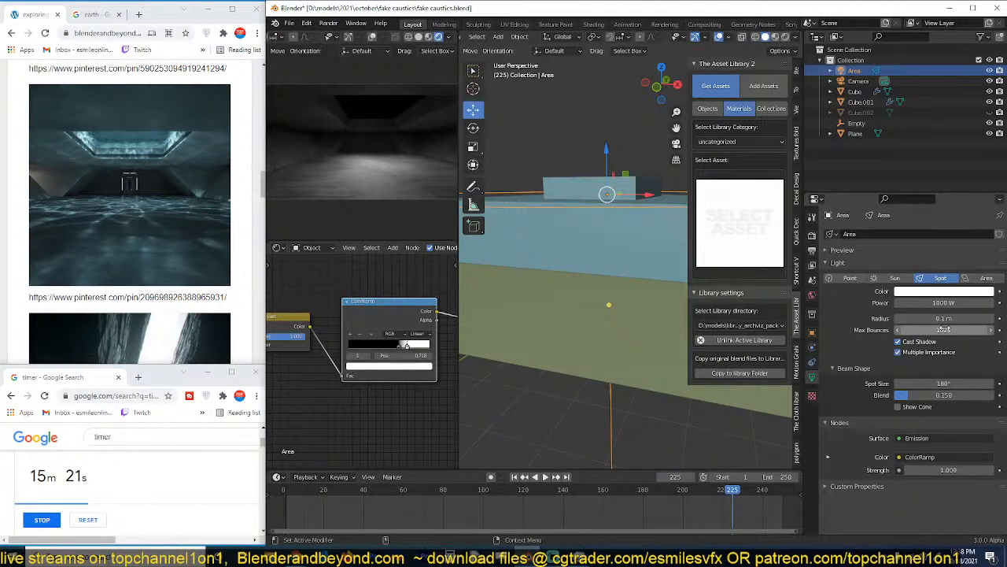
click(944, 384)
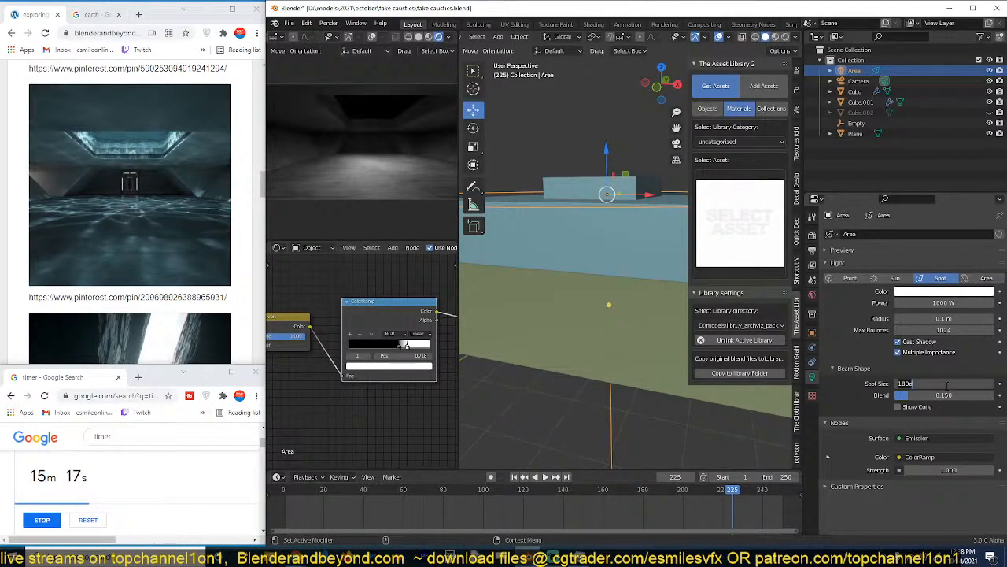
text(90)
key(Return)
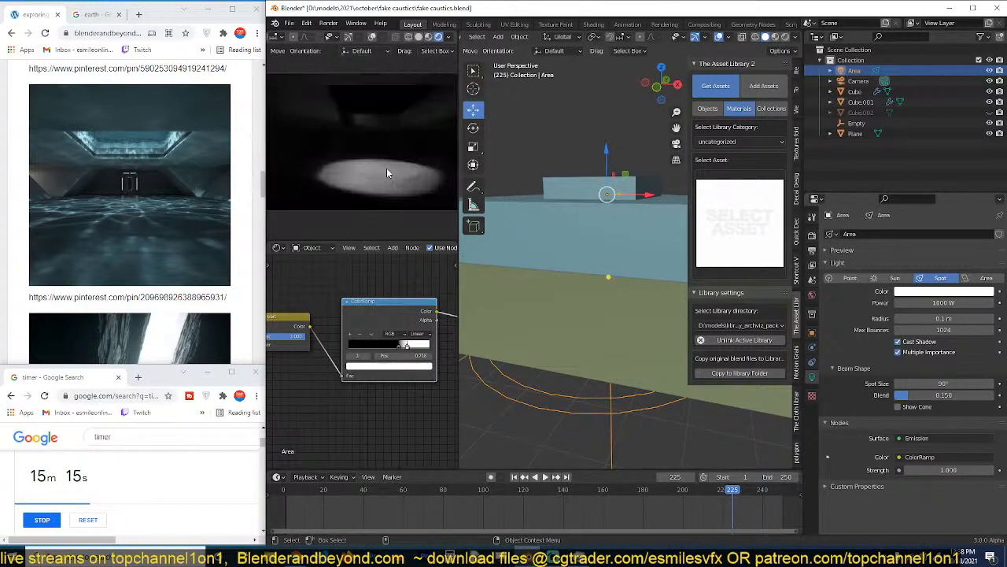
Move the ColorRamp's black stop to about 0.57 and check its colour setting.
mouse_move(395, 347)
mouse_down()
mouse_move(383, 356)
mouse_move(397, 351)
mouse_up()
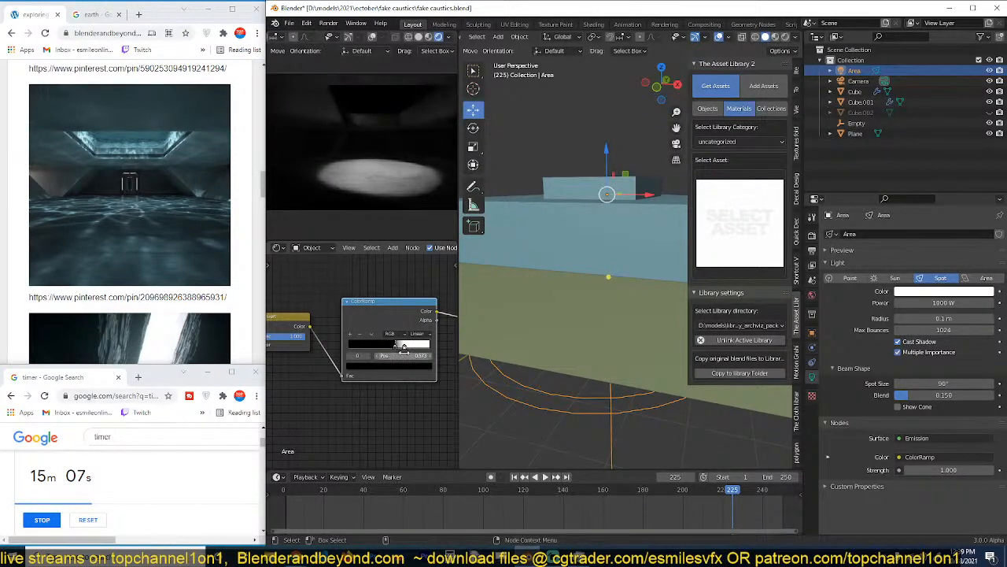
click(401, 366)
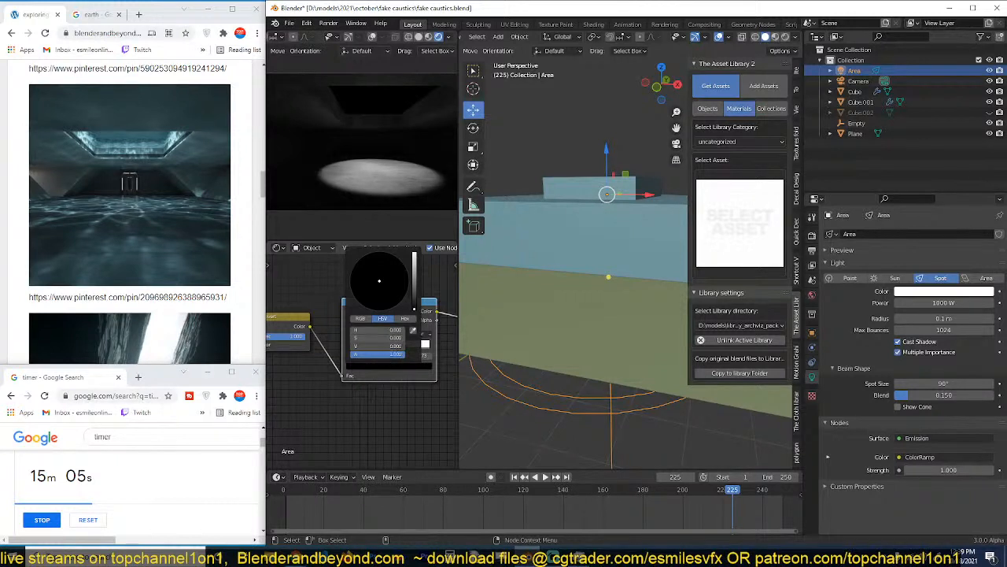
key(Return)
Space out the Emission node and reconnect the ColorRamp's colour output to its Strength instead of its Color.
scroll(378, 340, down, 5)
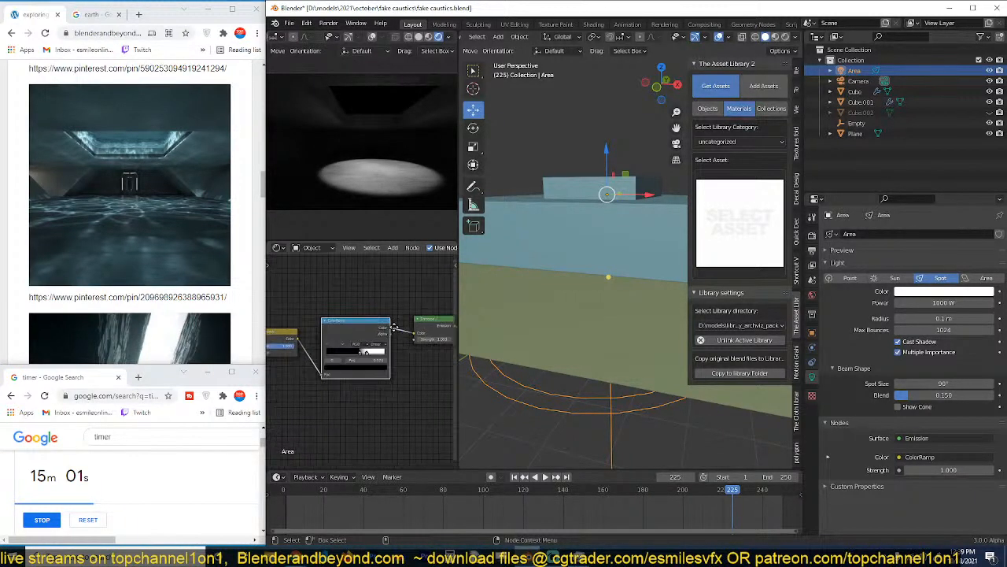
drag(423, 307, 439, 324)
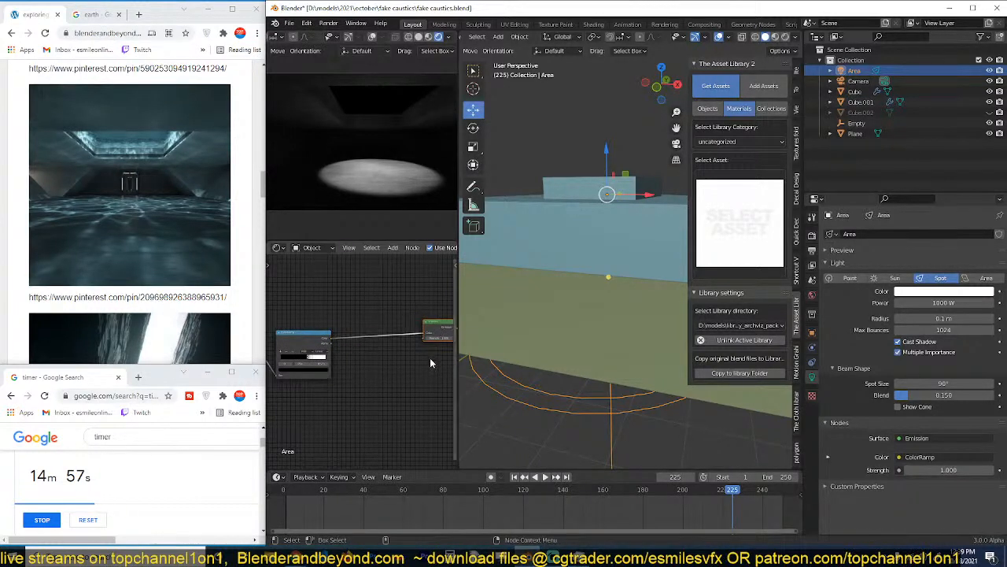
click(432, 362)
middle_drag(432, 362, 399, 362)
scroll(406, 337, up, 2)
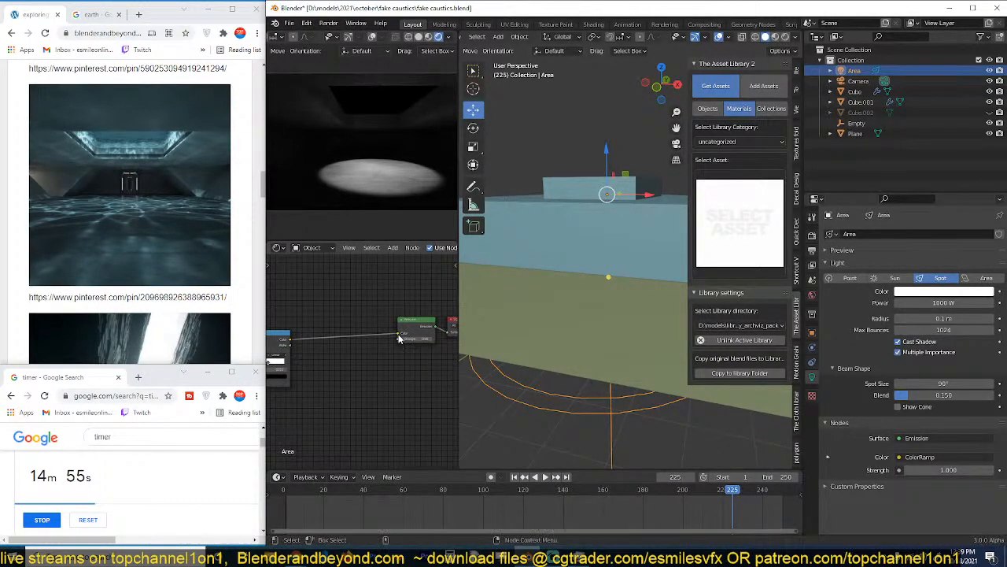
drag(399, 337, 400, 344)
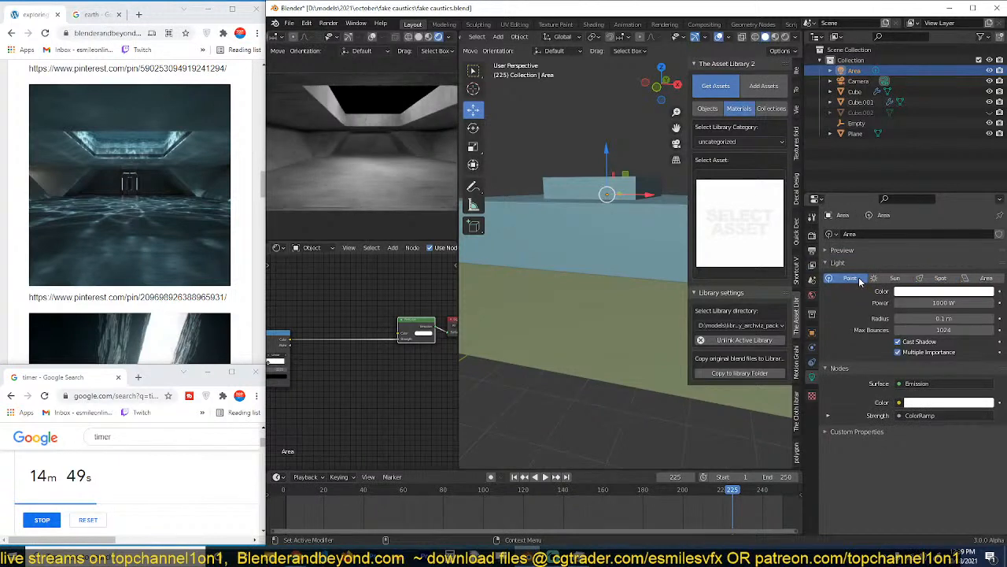
Try the Sun and Area light types for the light and return to Spot.
click(898, 280)
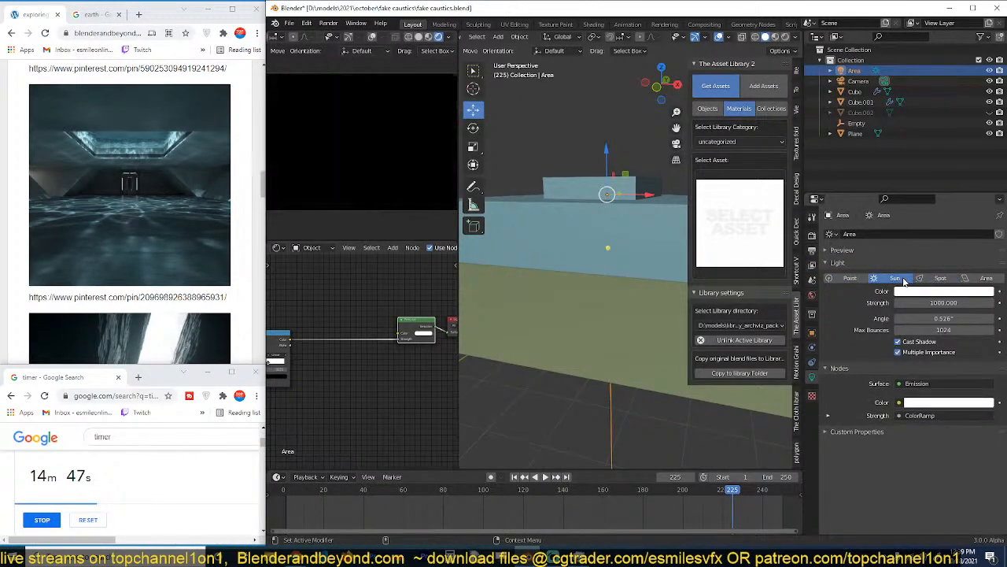
click(940, 279)
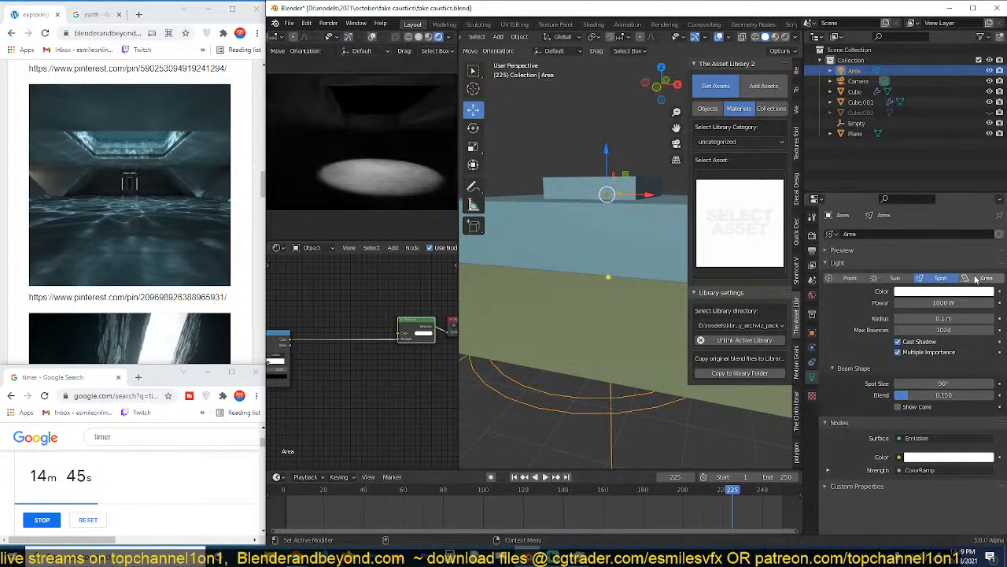
click(978, 280)
click(940, 278)
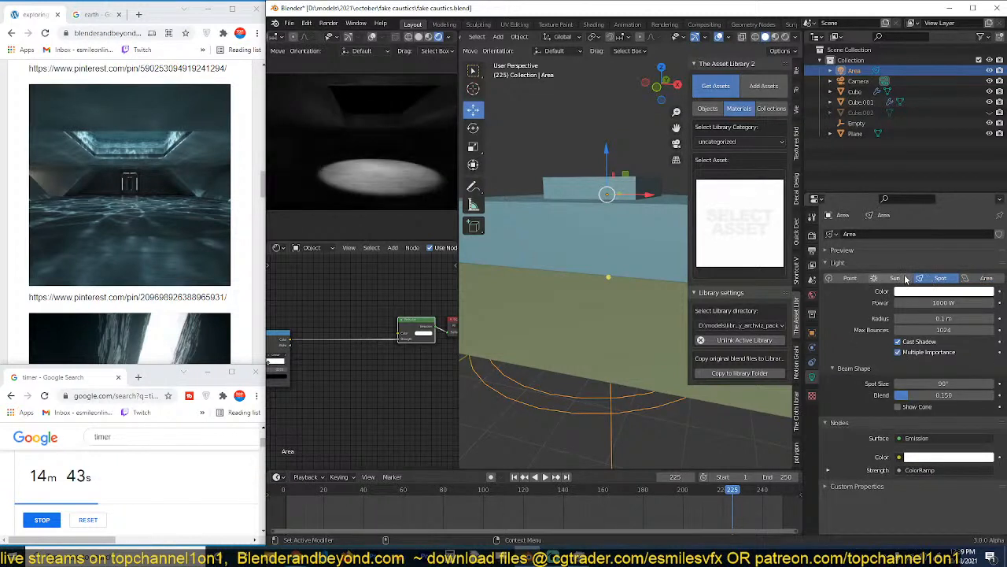
Insert a Math node set to Power between the ColorRamp and the Emission node's Strength.
key(shift+a)
mouse_move(320, 361)
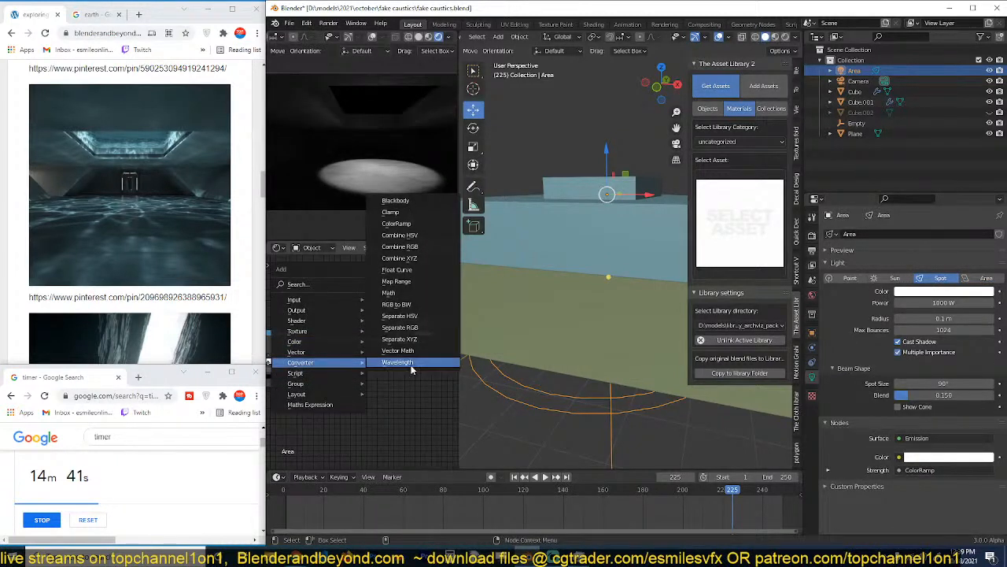
click(388, 293)
click(330, 345)
click(328, 349)
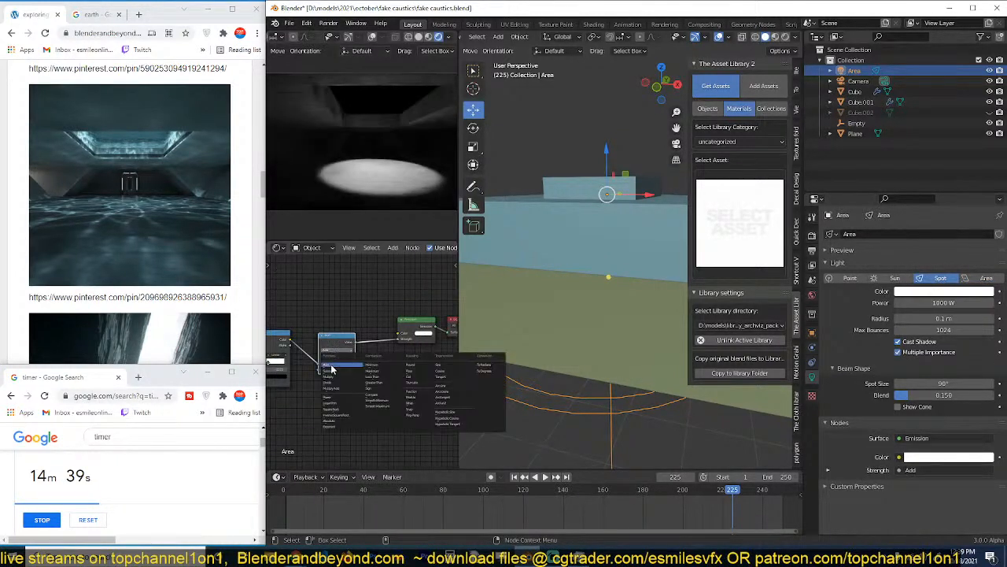
click(329, 398)
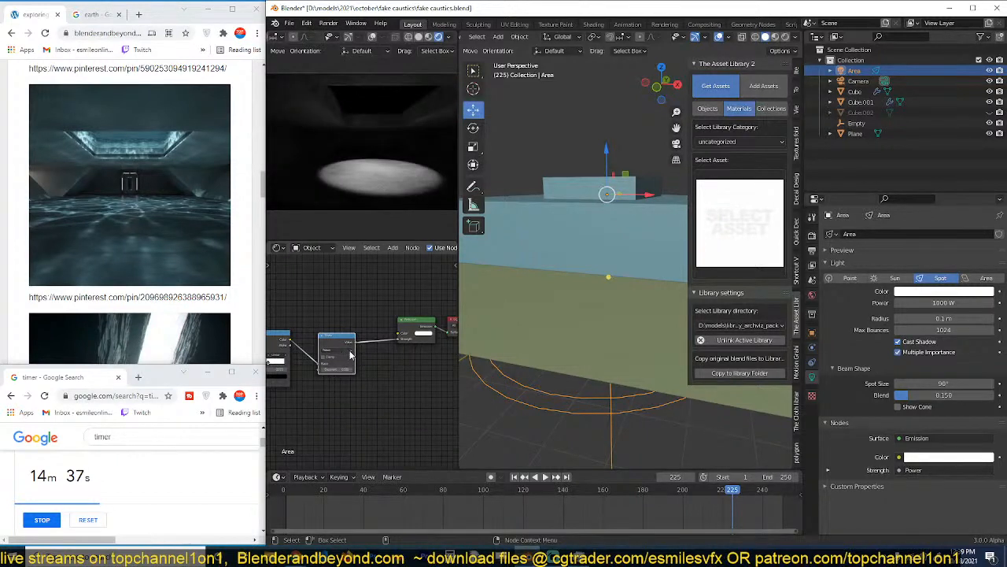
Try different exponents on the Power node.
click(342, 370)
text(0.)
key(Return)
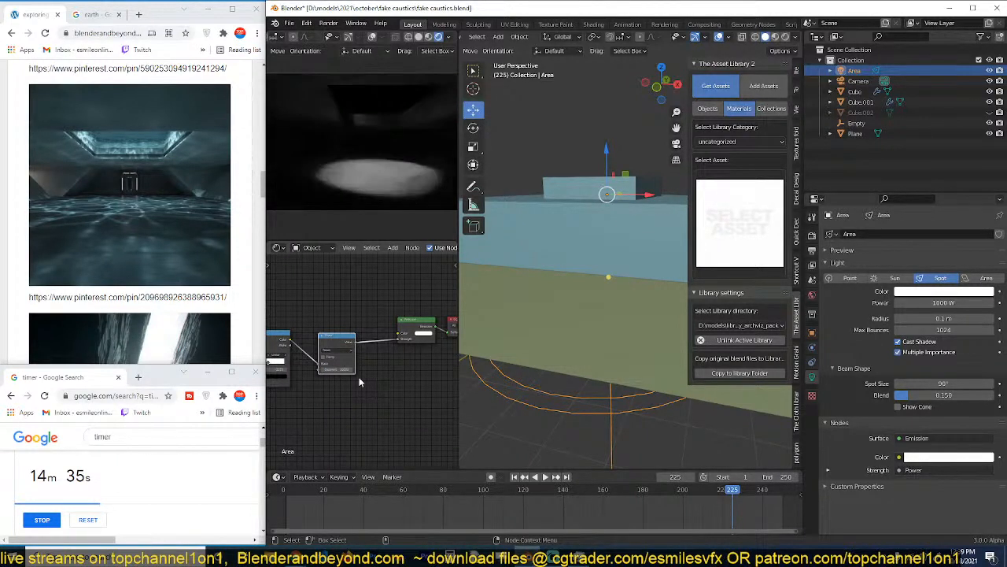
click(338, 371)
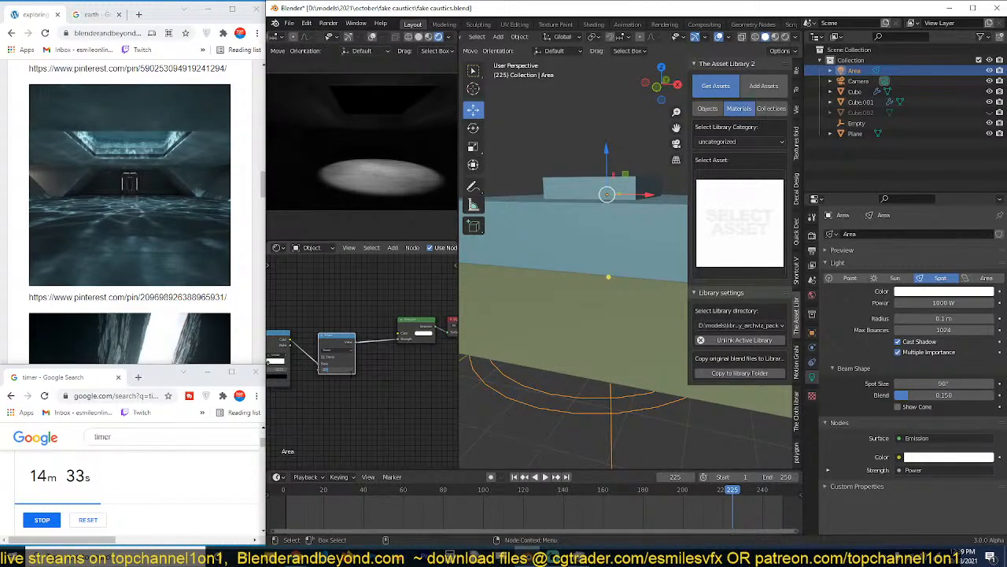
Change the Math node's operation to Greater Than.
mouse_move(342, 341)
alt+mouse_down()
mouse_move(360, 401)
mouse_move(340, 336)
alt+mouse_up()
click(341, 346)
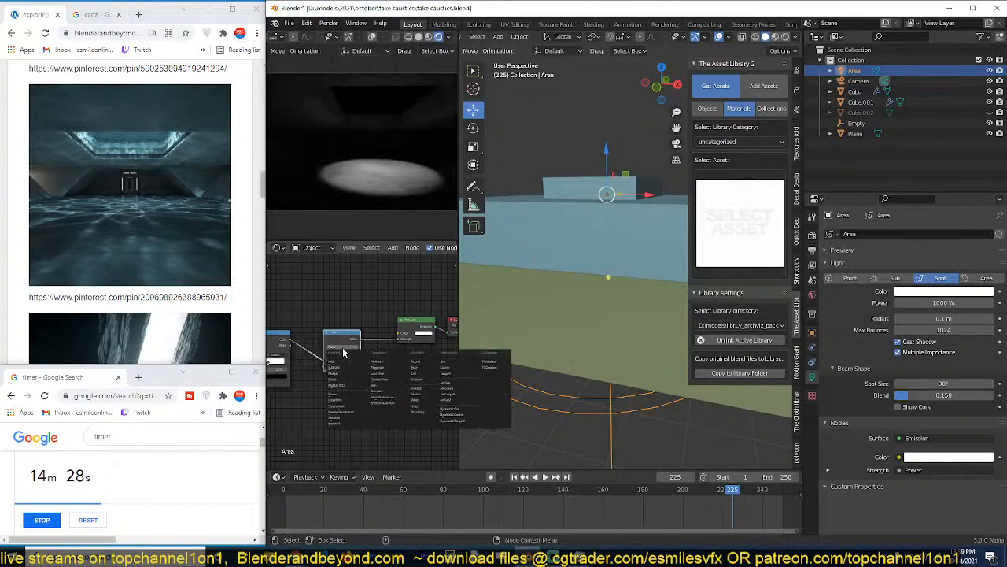
click(394, 378)
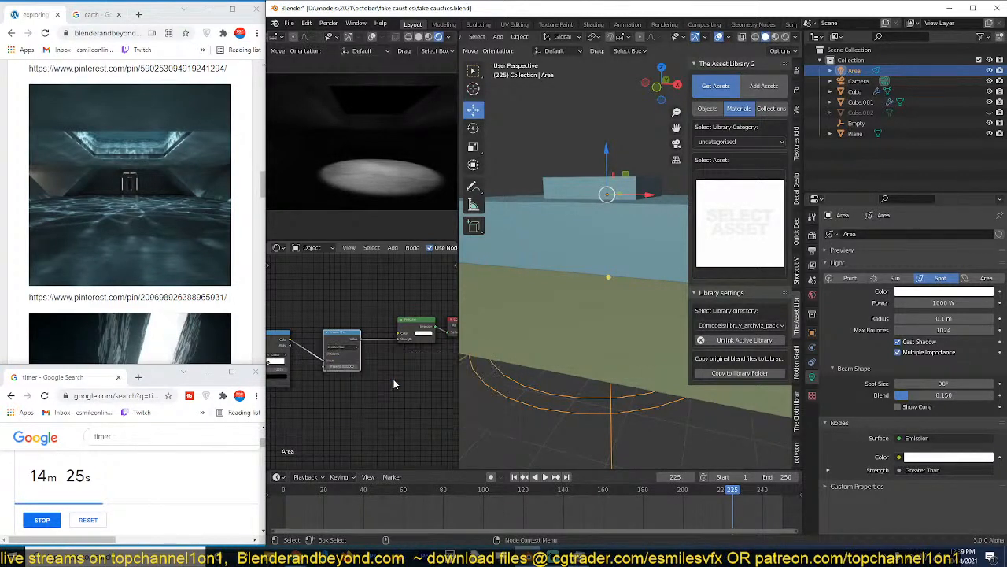
Try Greater Than thresholds such as 2 and settle on about -0.9.
scroll(387, 368, up, 2)
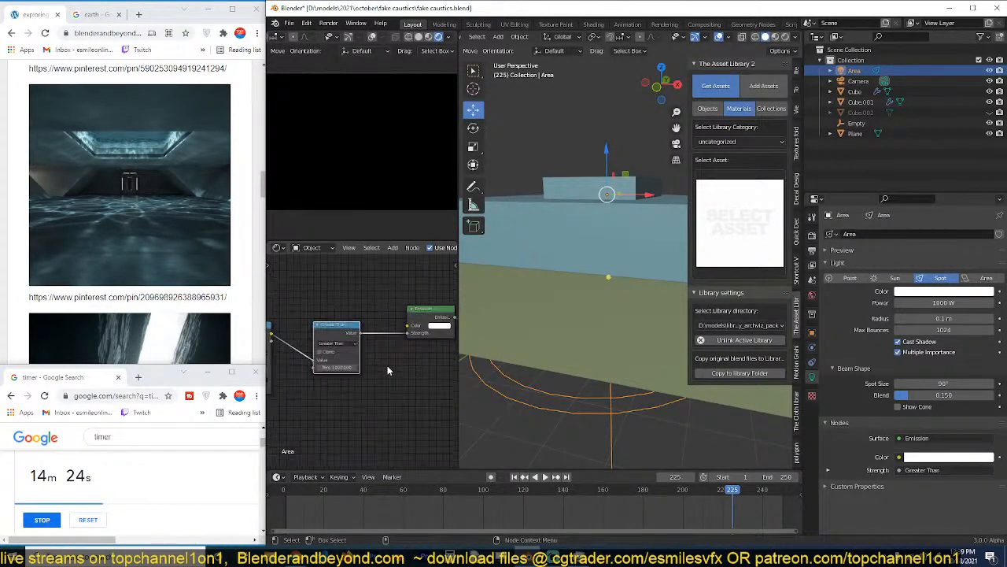
double_click(337, 369)
text(2)
key(Return)
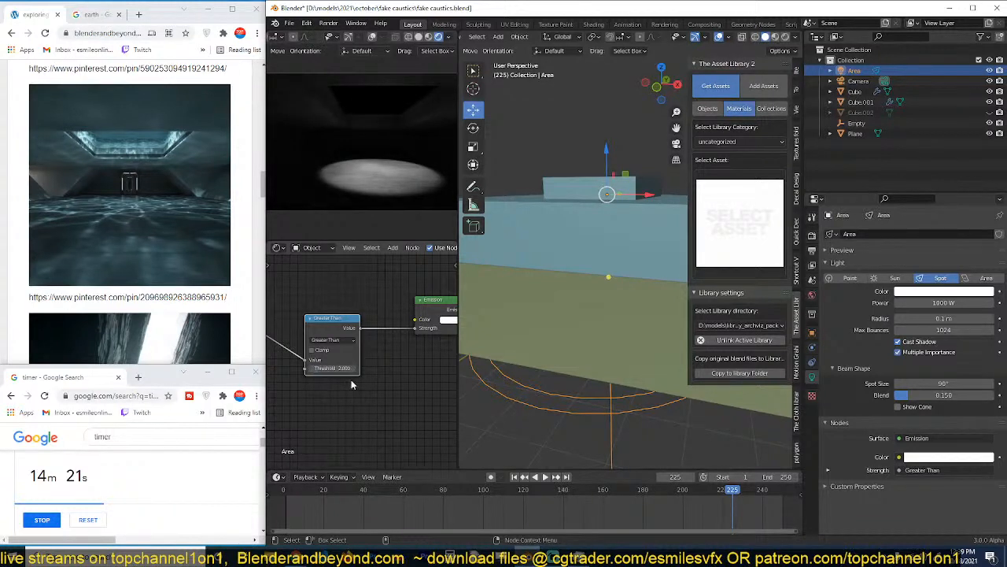
double_click(339, 368)
text(0)
key(Return)
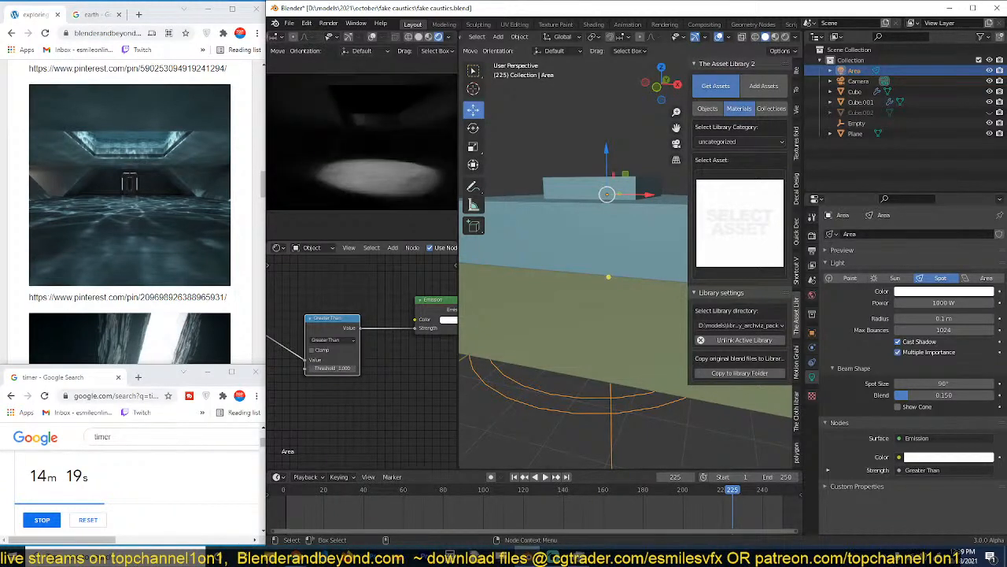
drag(338, 369, 336, 369)
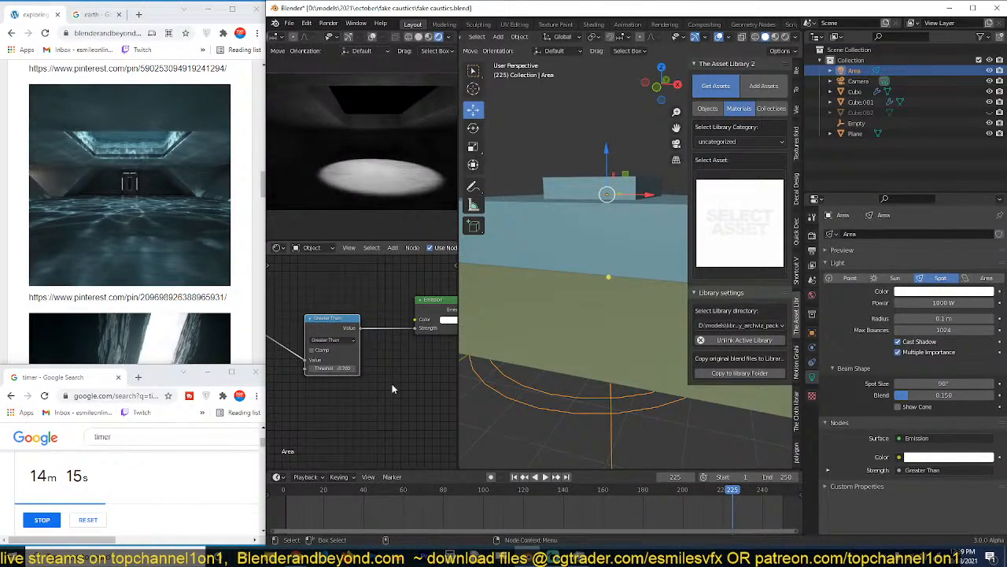
Try a spot light radius of 0.001 m and settle on 0.00001 m.
double_click(943, 319)
text(.00)
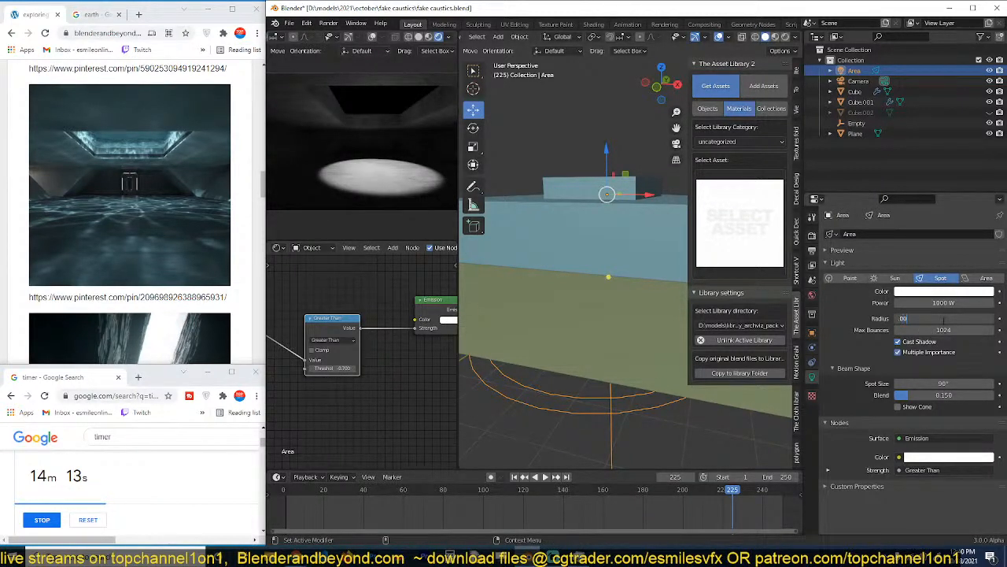
text(1)
key(Return)
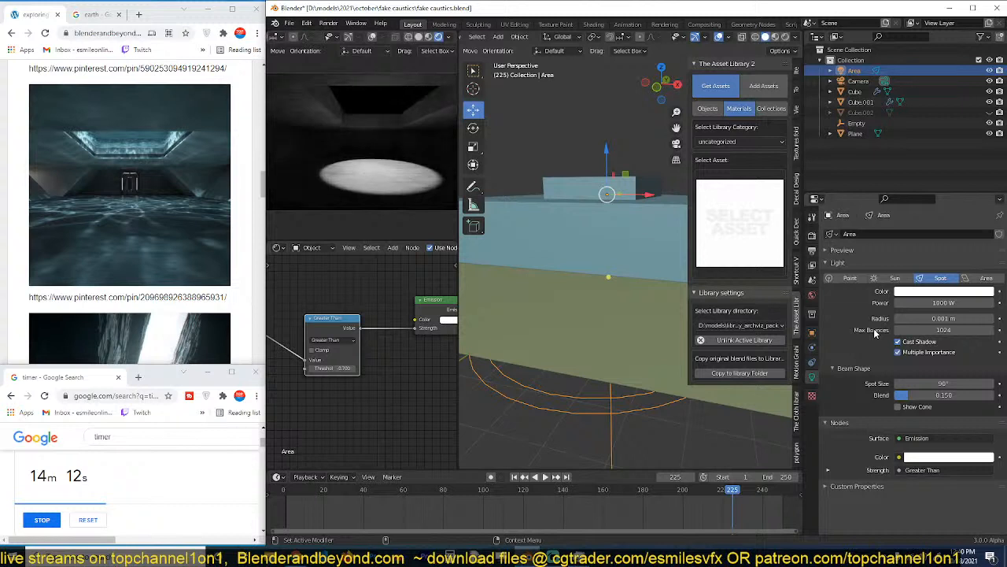
double_click(958, 318)
text(.00001)
key(Return)
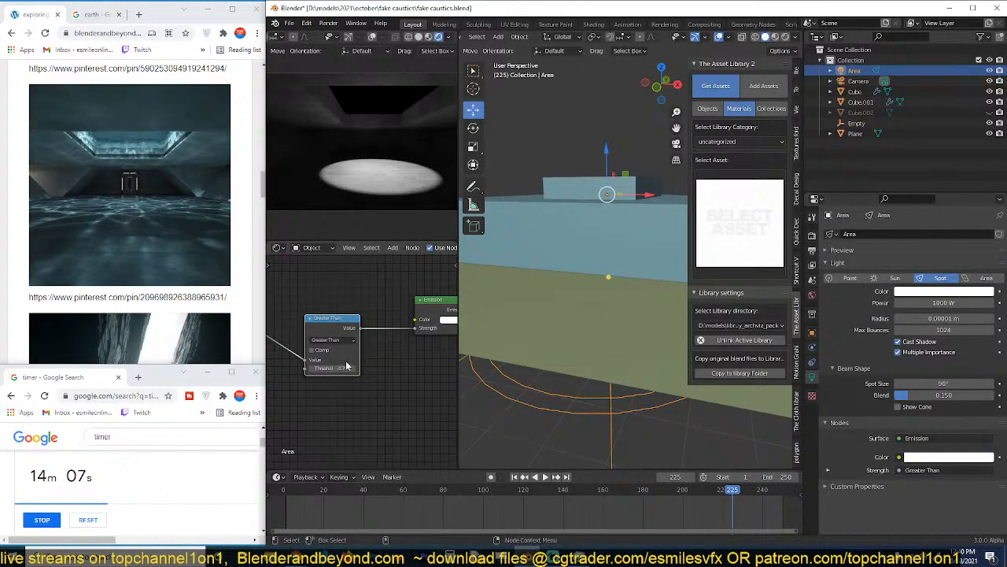
Detach the Greater Than Math node from the light's node chain and connect the ColorRamp to the Emission node's Color.
scroll(346, 362, down, 2)
alt+drag(346, 353, 348, 391)
drag(407, 332, 412, 325)
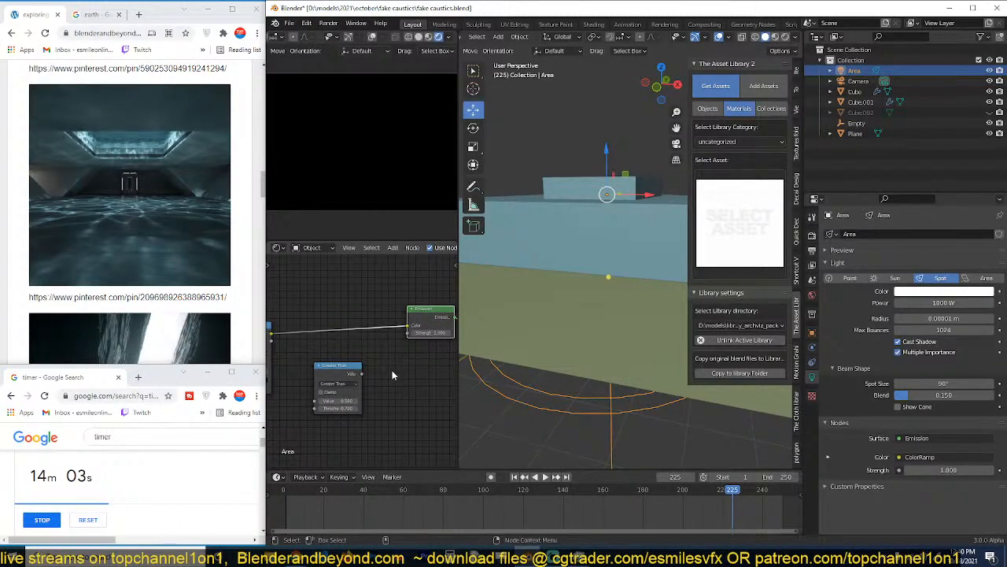
Set the Emission node's strength to 10.
scroll(373, 377, down, 2)
middle_drag(325, 367, 376, 362)
double_click(411, 344)
text(10)
key(Return)
Detach the Invert node from the chain so that the preceding node feeds the ColorRamp directly.
middle_drag(309, 363, 383, 361)
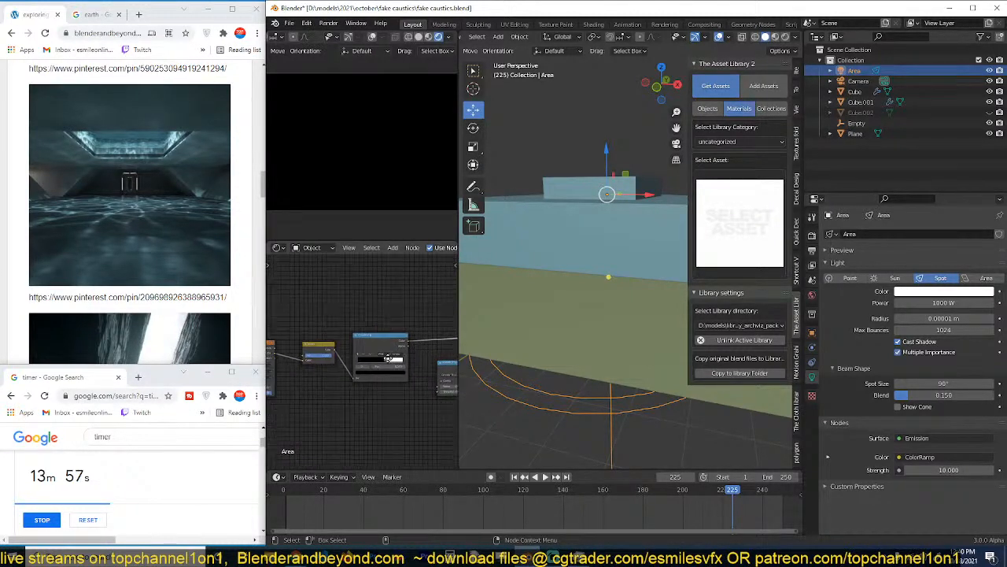
alt+drag(323, 352, 320, 385)
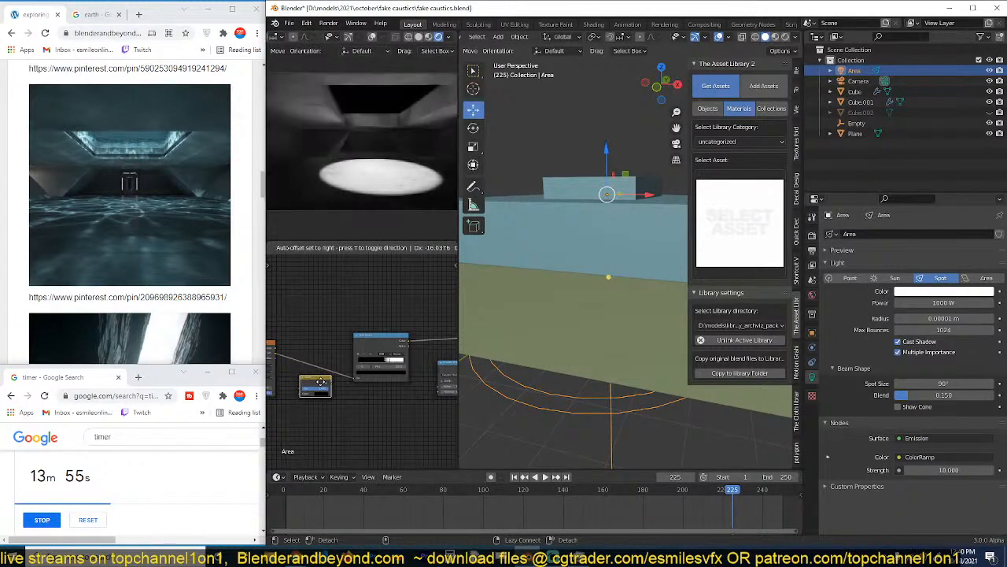
scroll(363, 378, up, 1)
mouse_move(388, 361)
mouse_down()
mouse_move(354, 367)
mouse_move(386, 365)
mouse_up()
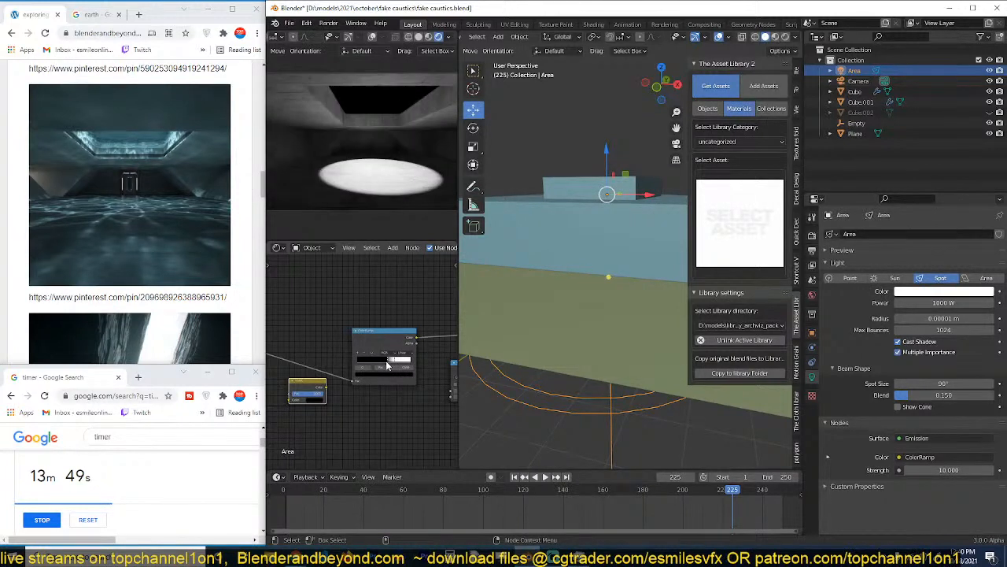
Raise the spot light along the global Z axis above the room.
scroll(583, 241, up, 3)
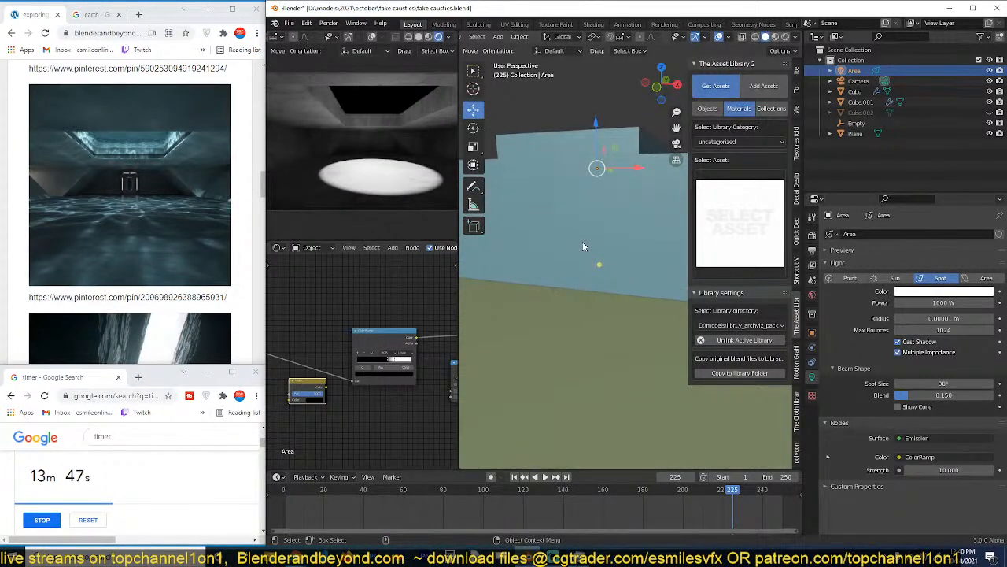
key(g)
key(z)
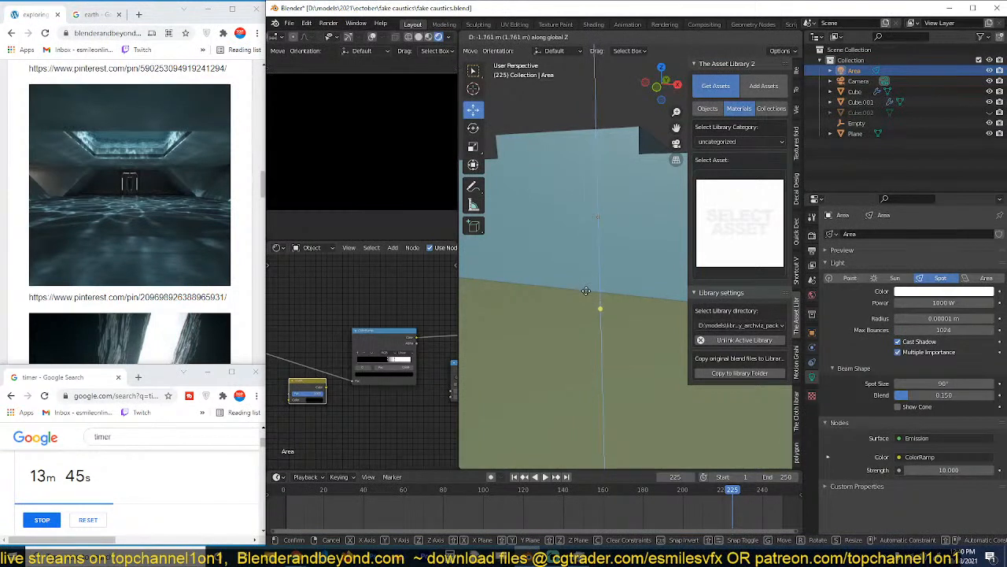
click(602, 238)
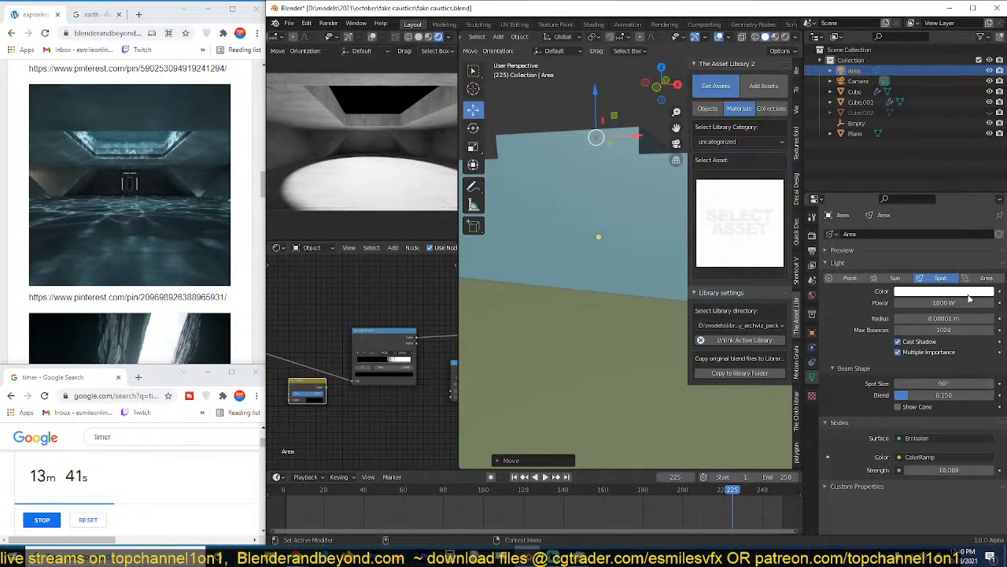
Change the light type to Area, try powers of 100 W and 10 W, and settle on 1000 W.
click(974, 279)
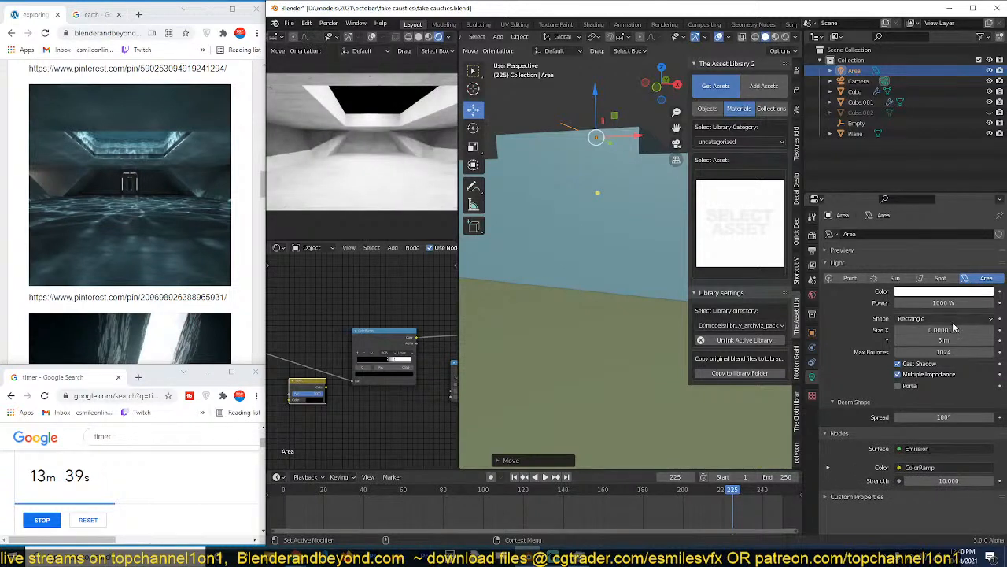
click(944, 303)
text(100)
key(Return)
click(948, 304)
text(10)
key(Return)
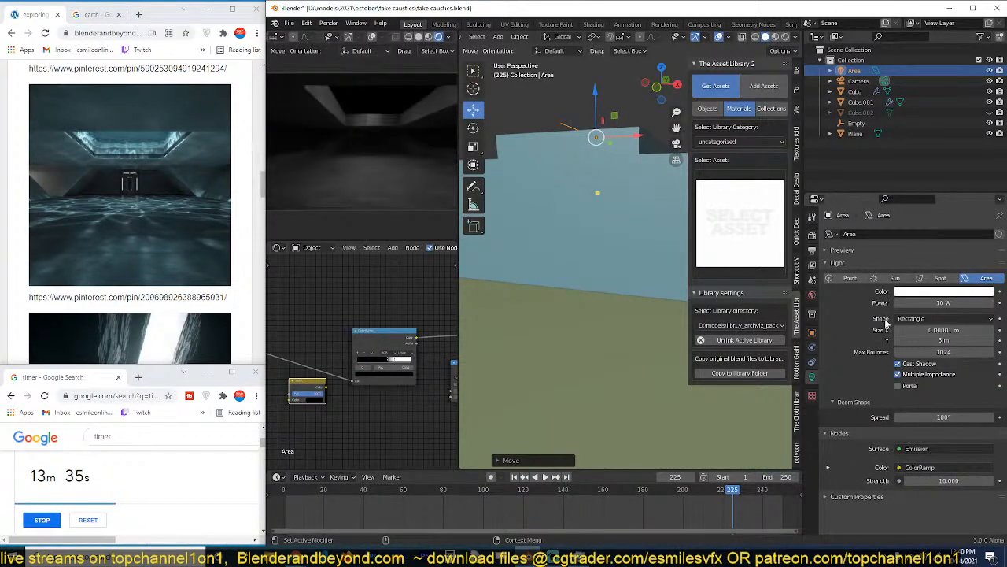
click(944, 303)
text(00)
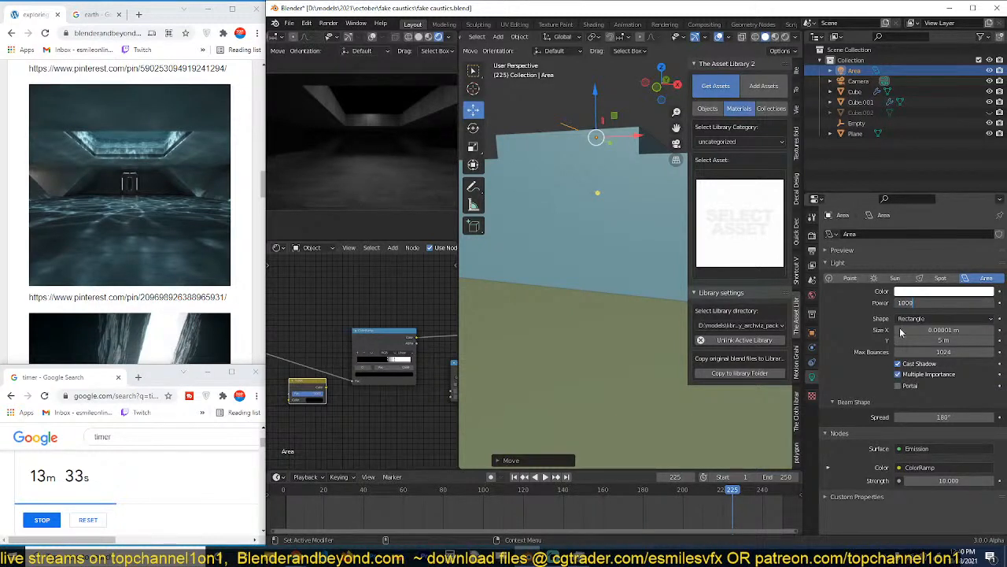
key(Return)
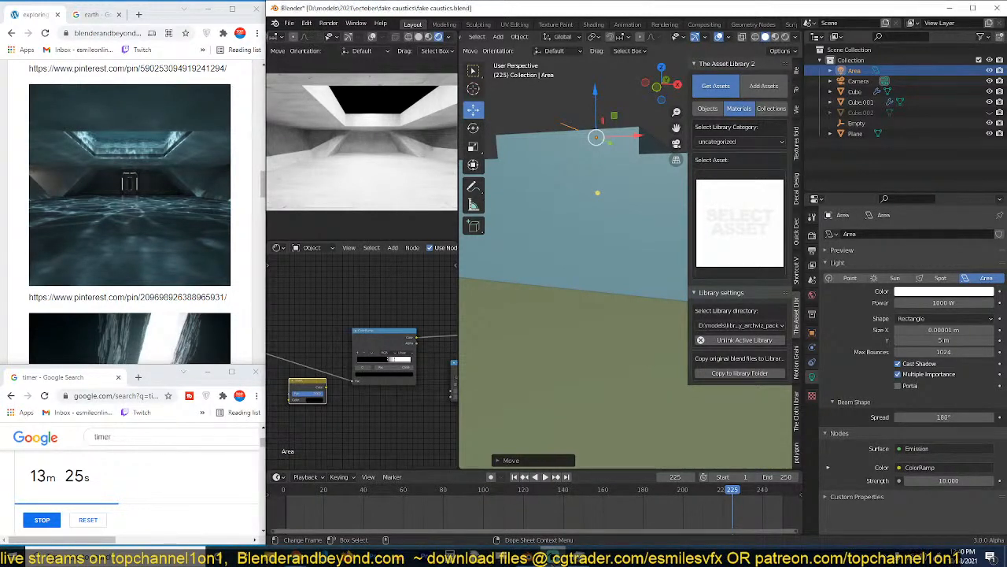
Look through the reference images on the web page around the underground water room picture.
scroll(130, 220, down, 5)
scroll(130, 220, up, 13)
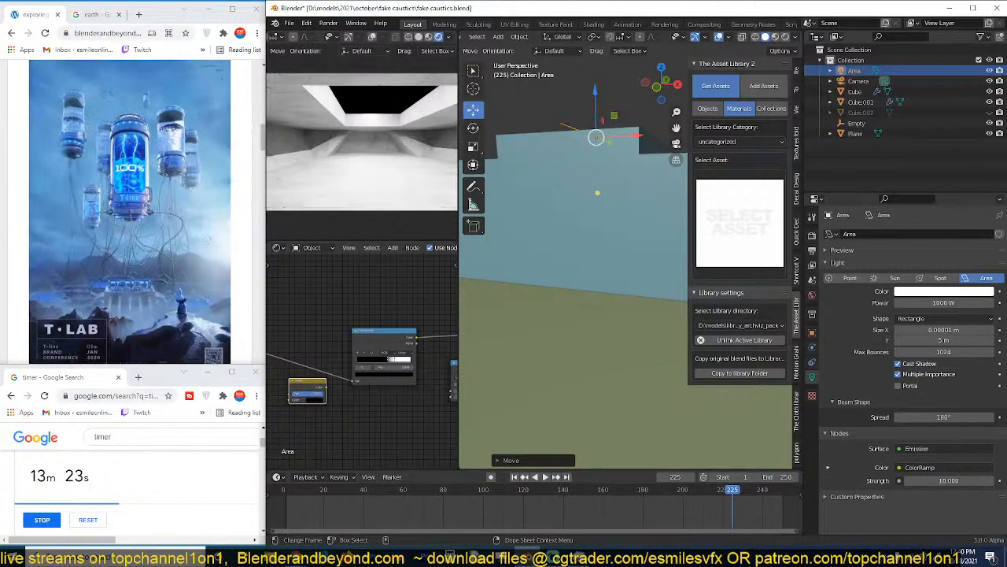
scroll(130, 220, down, 12)
scroll(130, 220, down, 1)
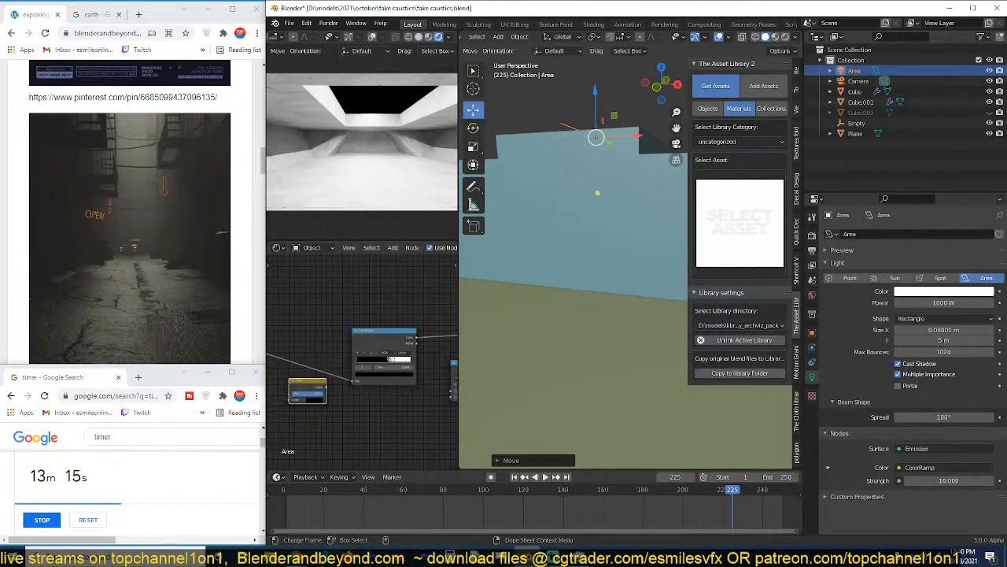
scroll(61, 306, up, 5)
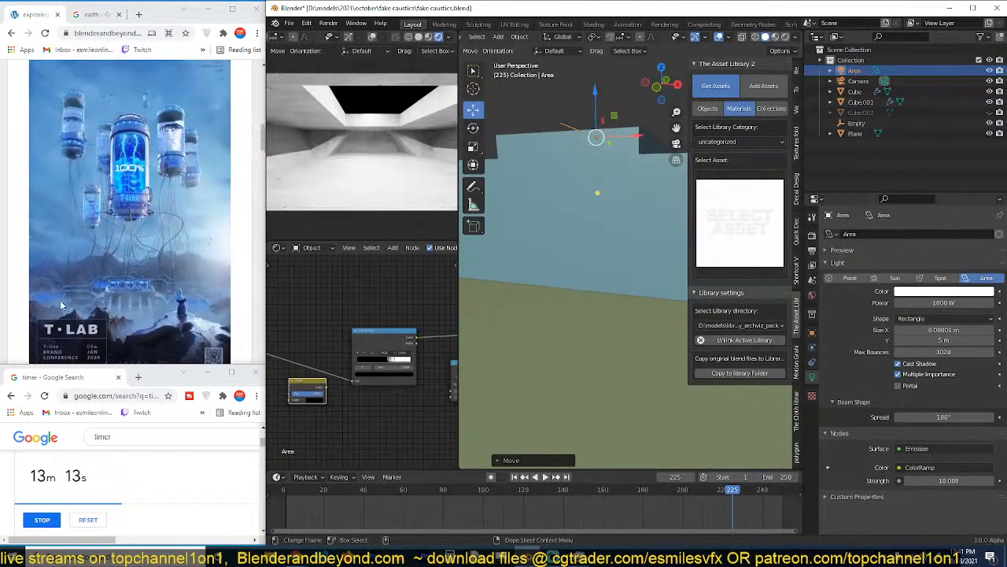
scroll(84, 260, down, 5)
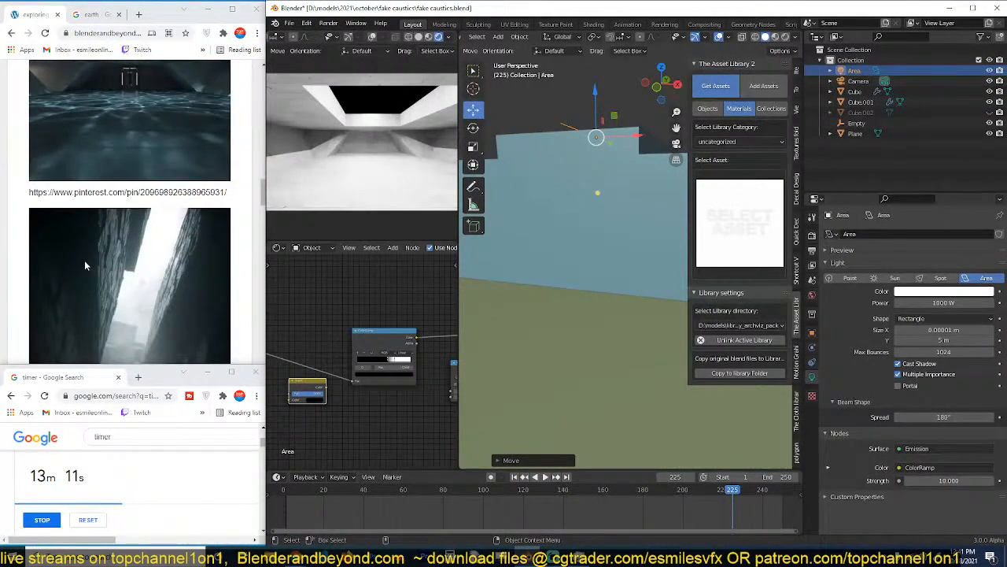